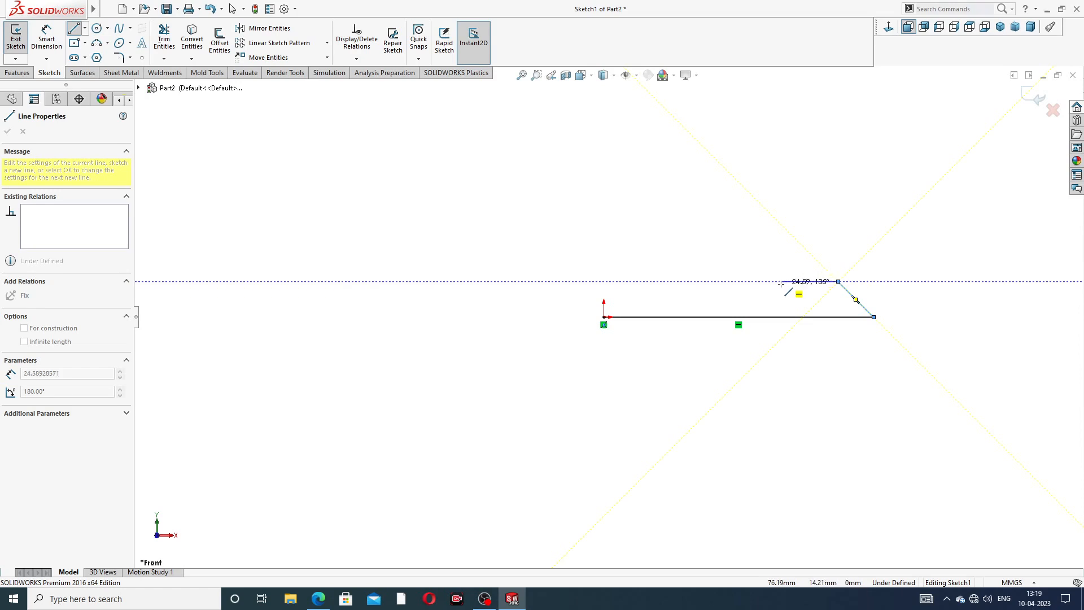
- Continue the profile from the slanted line's upper end with a ledge about 25 mm long, a short drop and a notch floor about 31 mm long
click(781, 282)
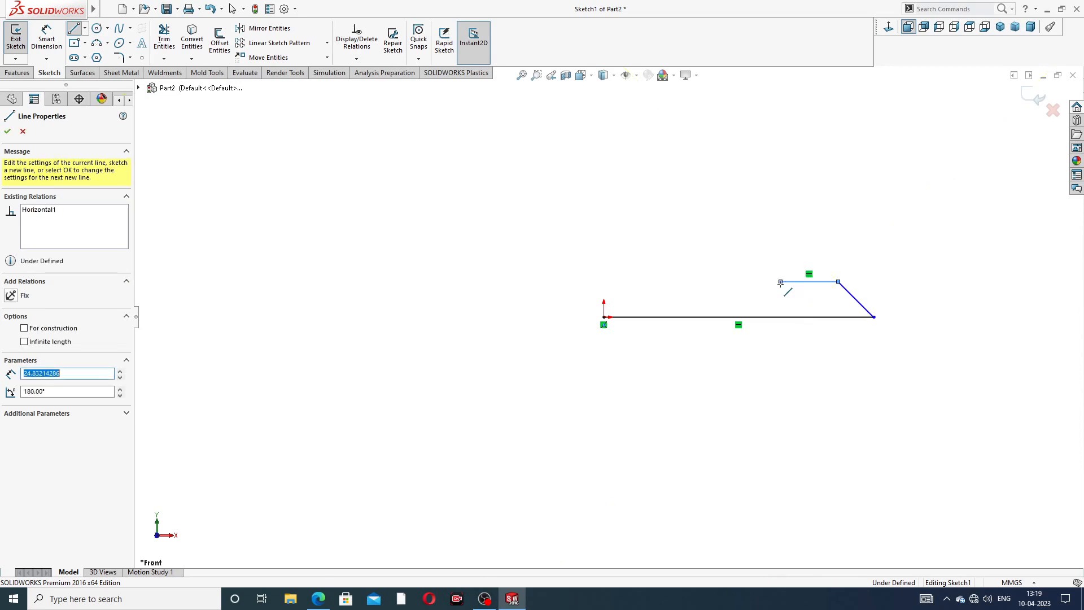
click(781, 293)
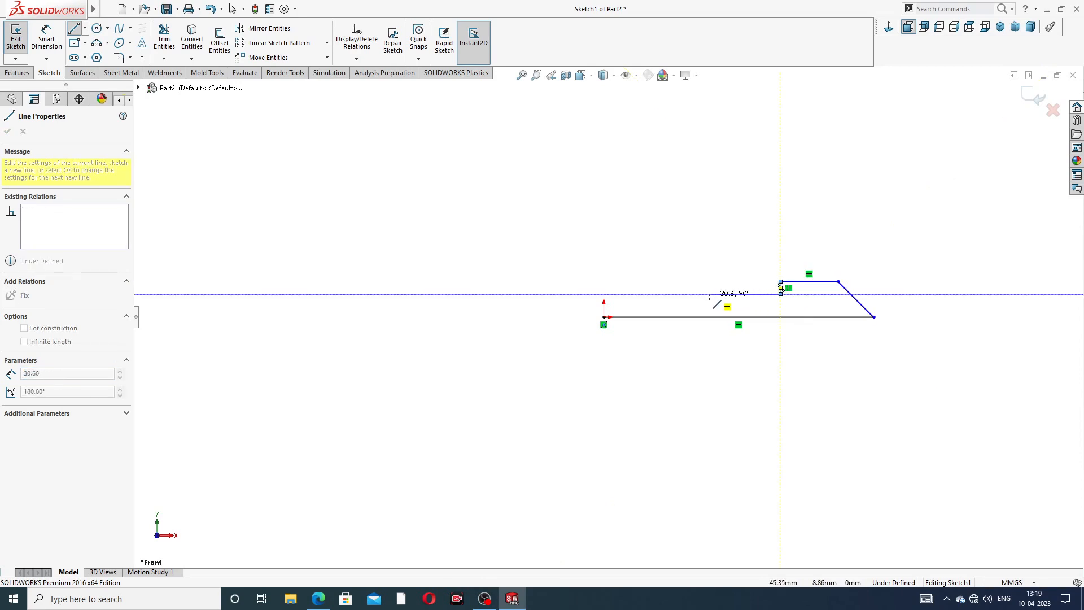
click(709, 294)
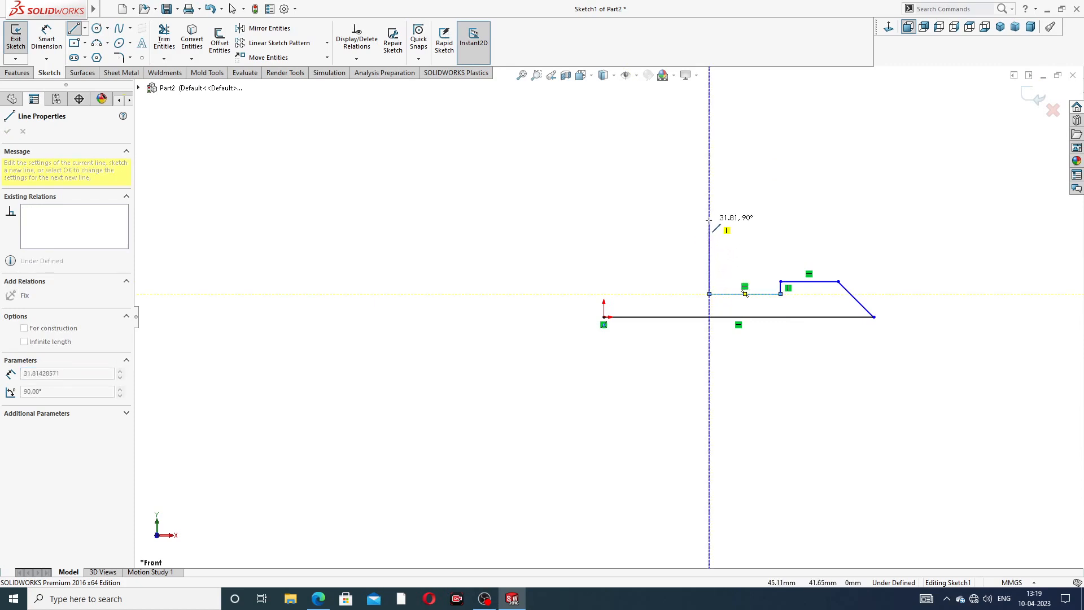
- Draw the vertical notch wall, the arm's horizontal underside, its short vertical end face and its horizontal upper edge, leaving the profile open at the arc side
click(710, 247)
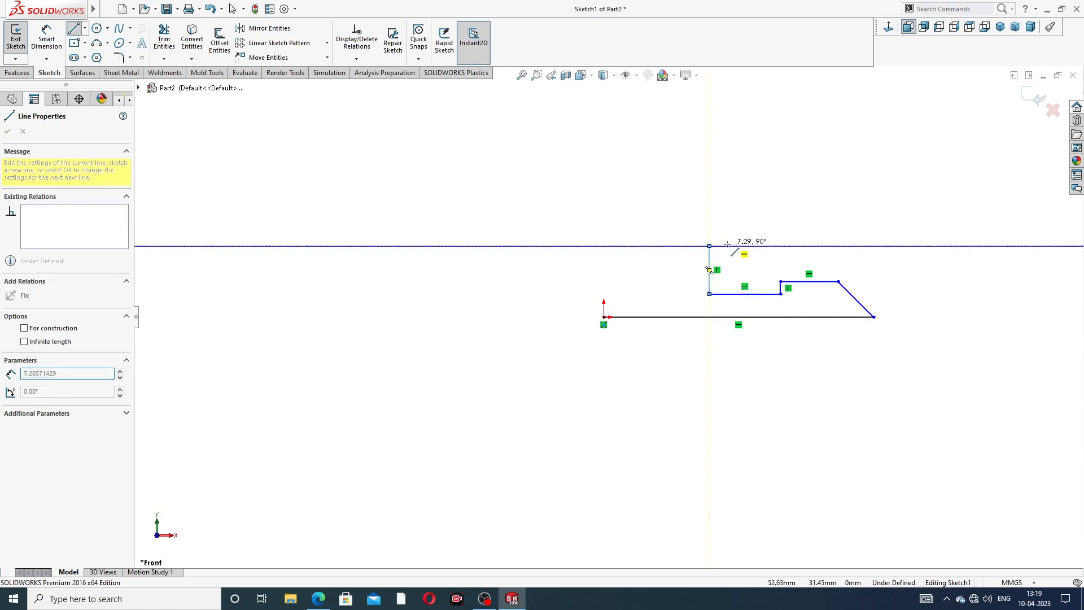
click(756, 246)
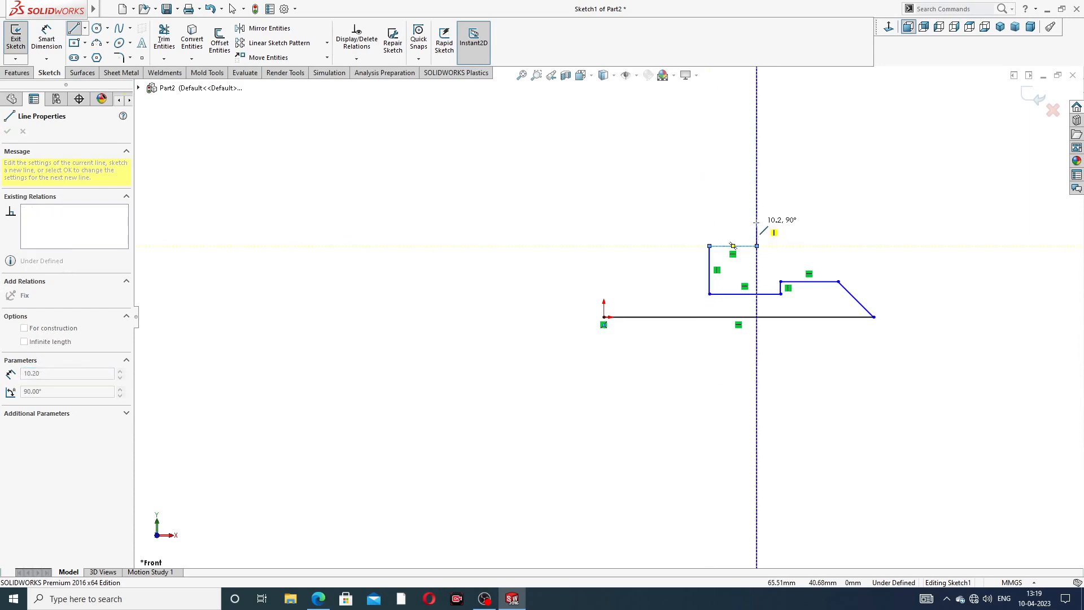
click(757, 225)
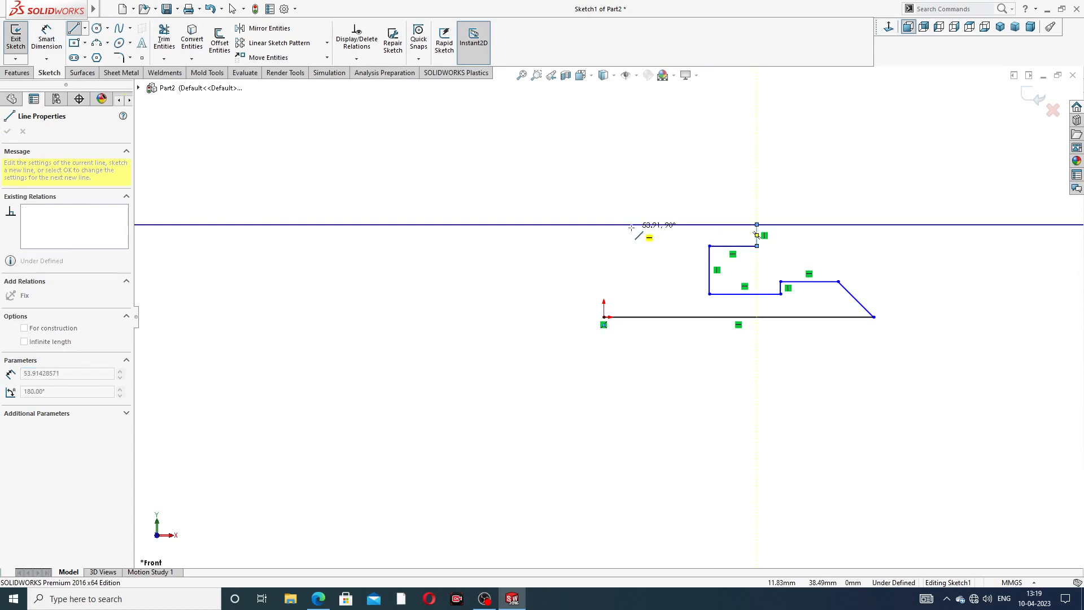
click(646, 225)
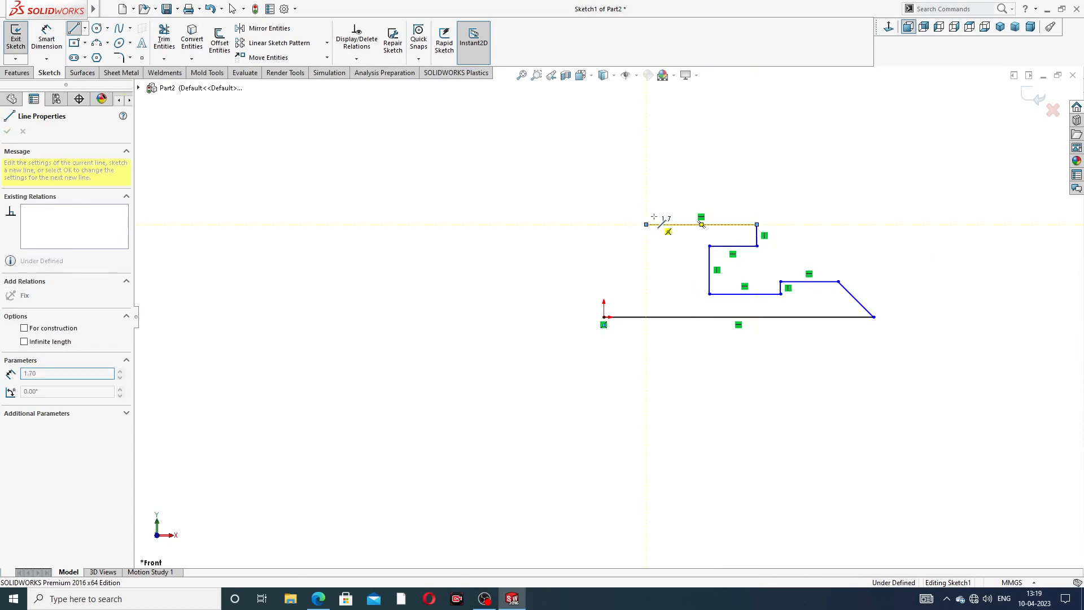
right_click(665, 195)
click(689, 207)
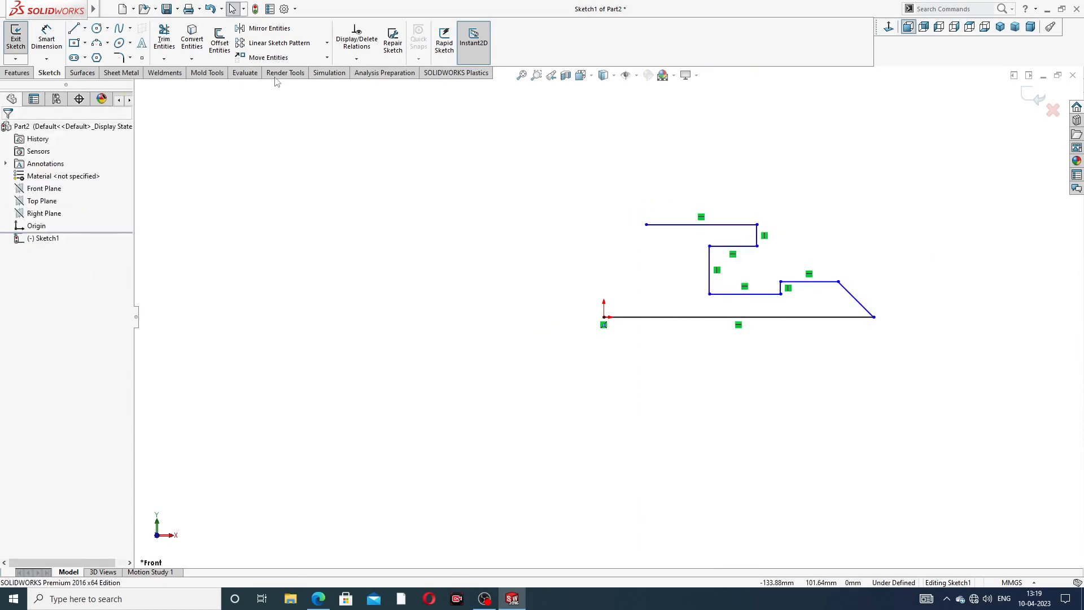
- Join the free end of the upper edge to the origin with an outward-bulging 3 Point Arc of about 46 mm radius
click(107, 44)
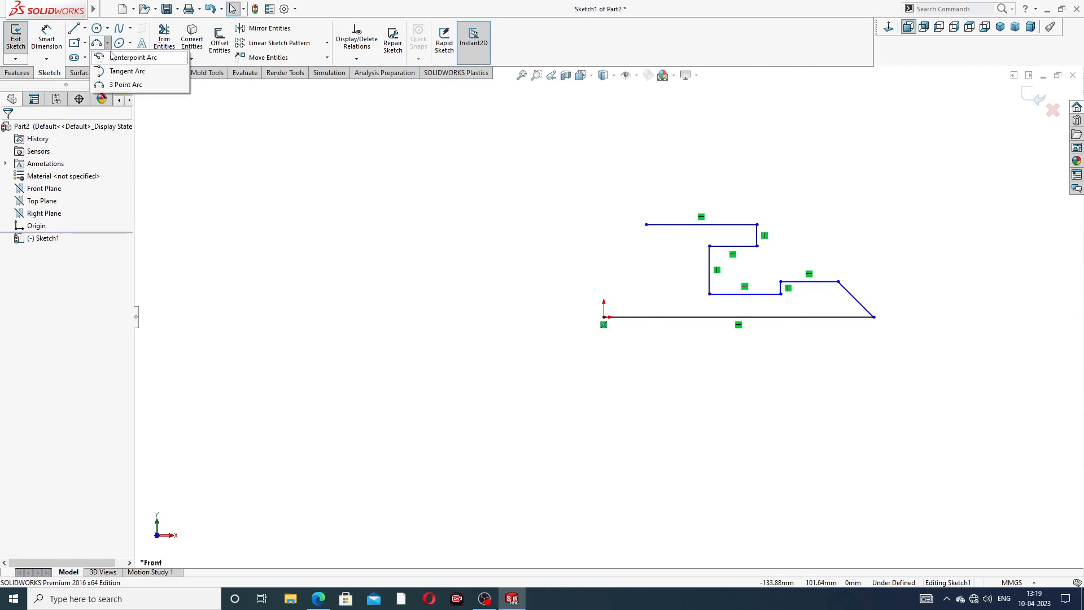
click(124, 85)
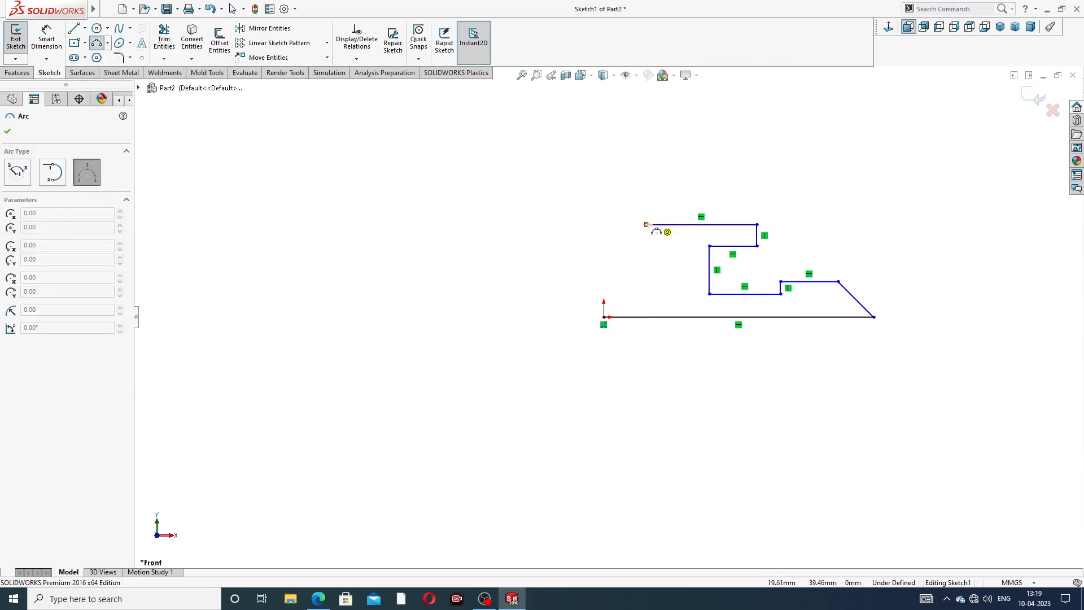
click(646, 225)
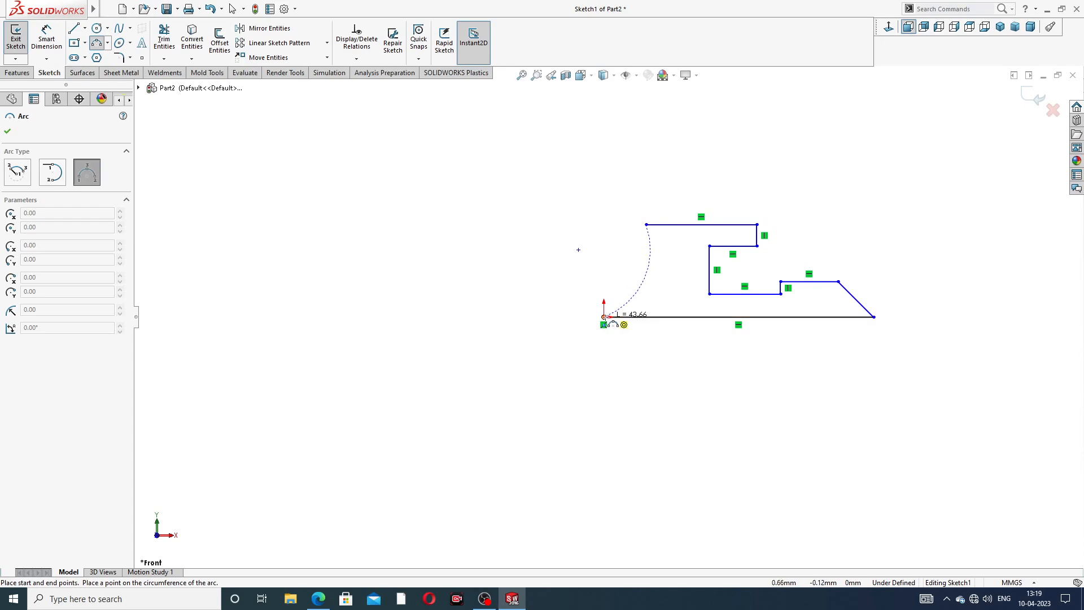
click(604, 317)
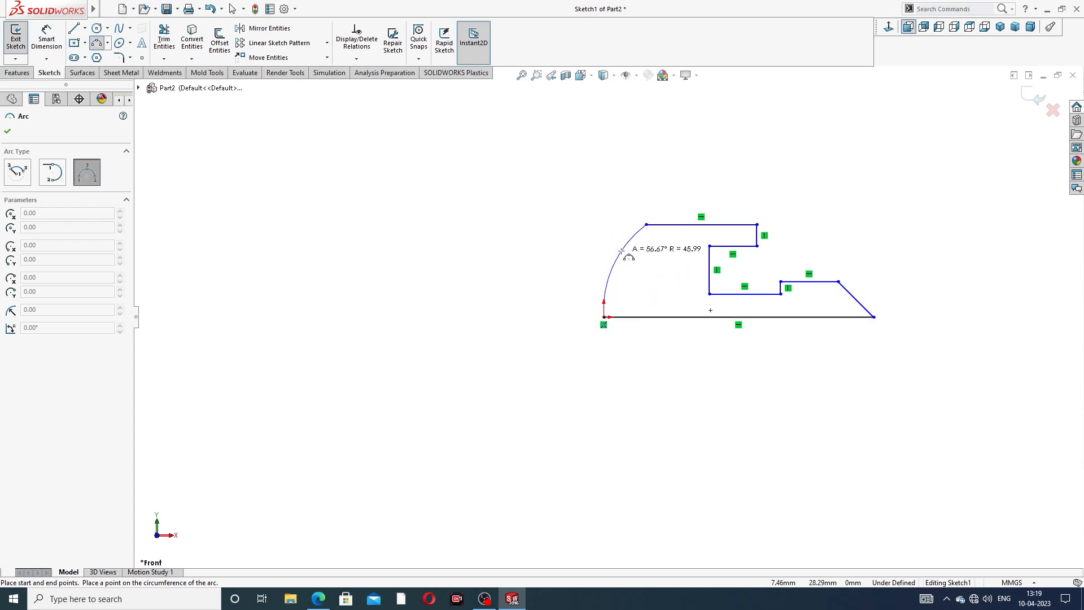
click(621, 250)
right_click(685, 165)
click(707, 168)
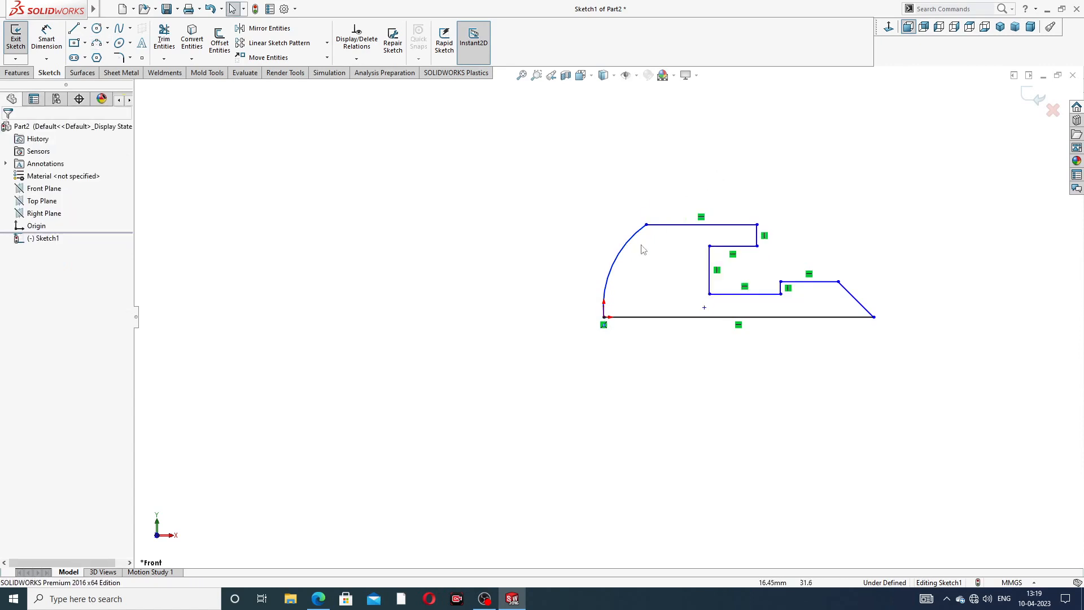
- Dimension the horizontal base line of the profile to 32 mm
scroll(642, 256, down, 2)
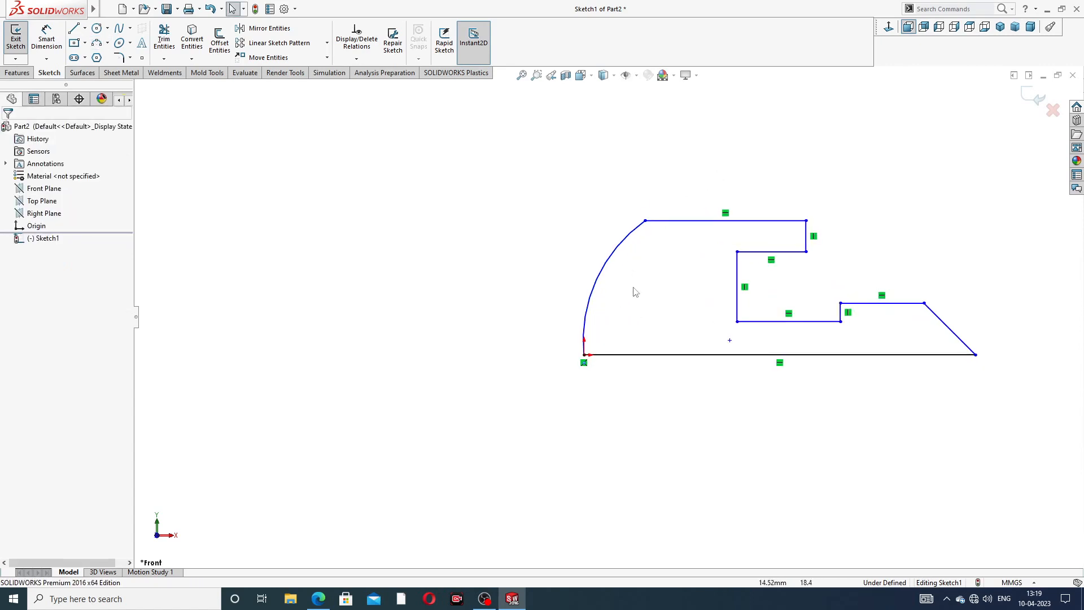
scroll(841, 308, down, 1)
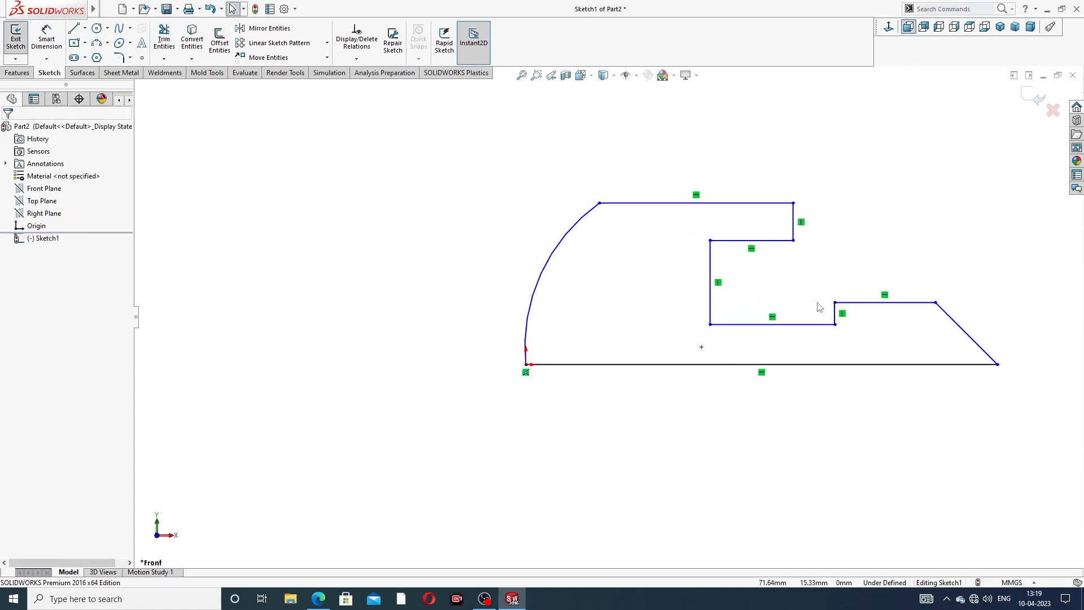
scroll(817, 302, up, 3)
scroll(749, 302, down, 2)
scroll(559, 242, down, 3)
scroll(667, 277, up, 2)
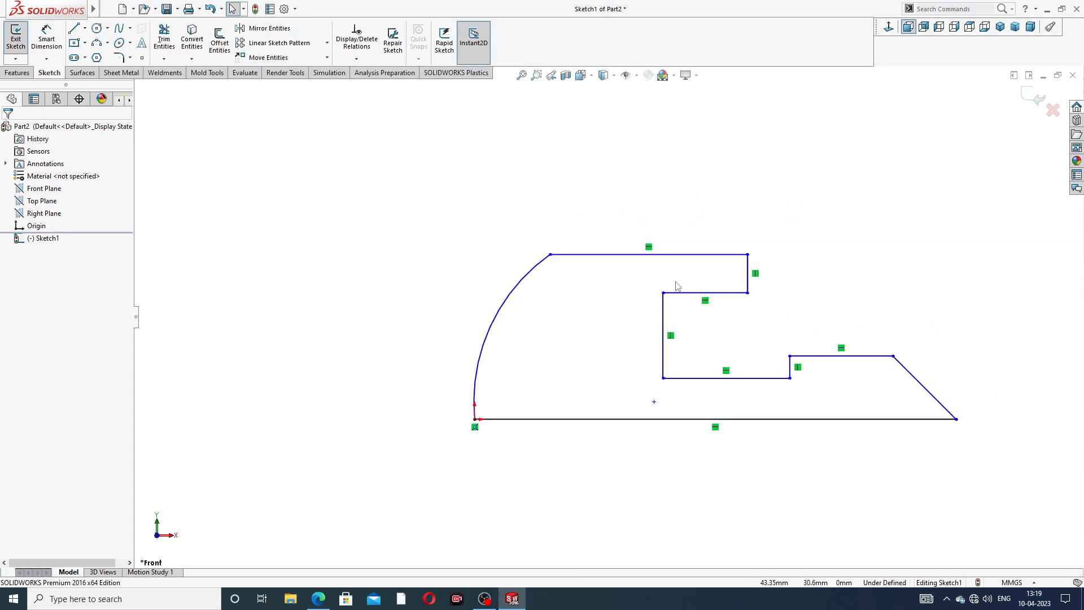
scroll(675, 291, up, 1)
scroll(669, 302, down, 2)
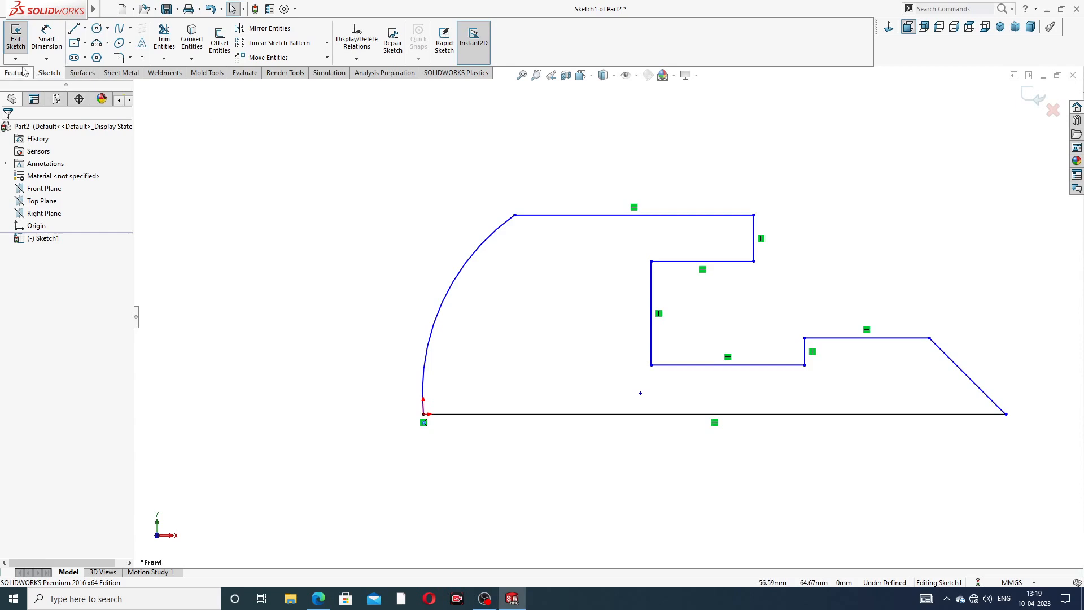
click(47, 38)
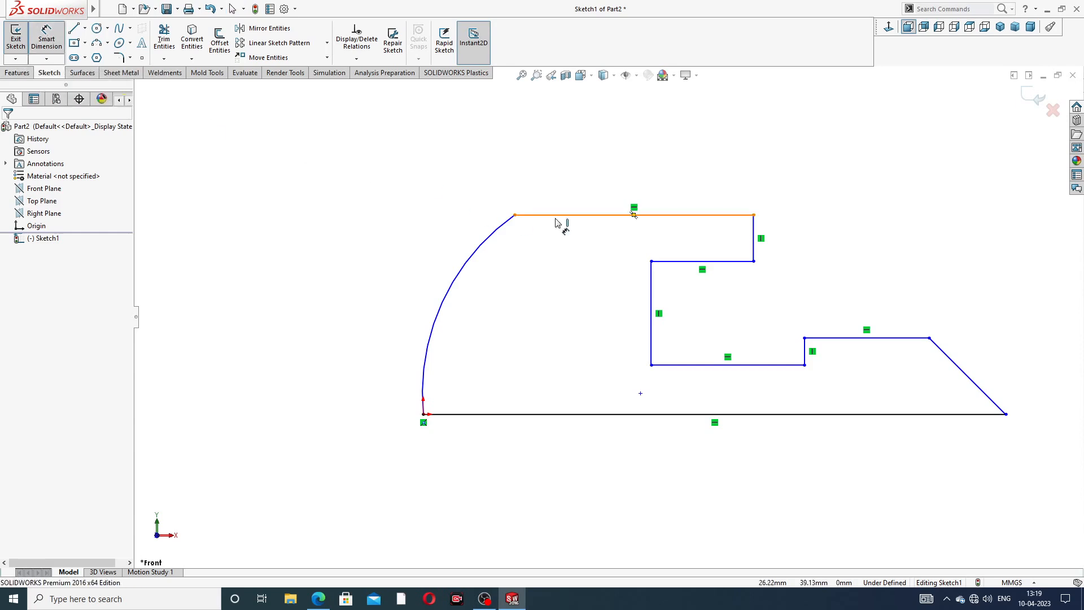
click(666, 415)
click(682, 484)
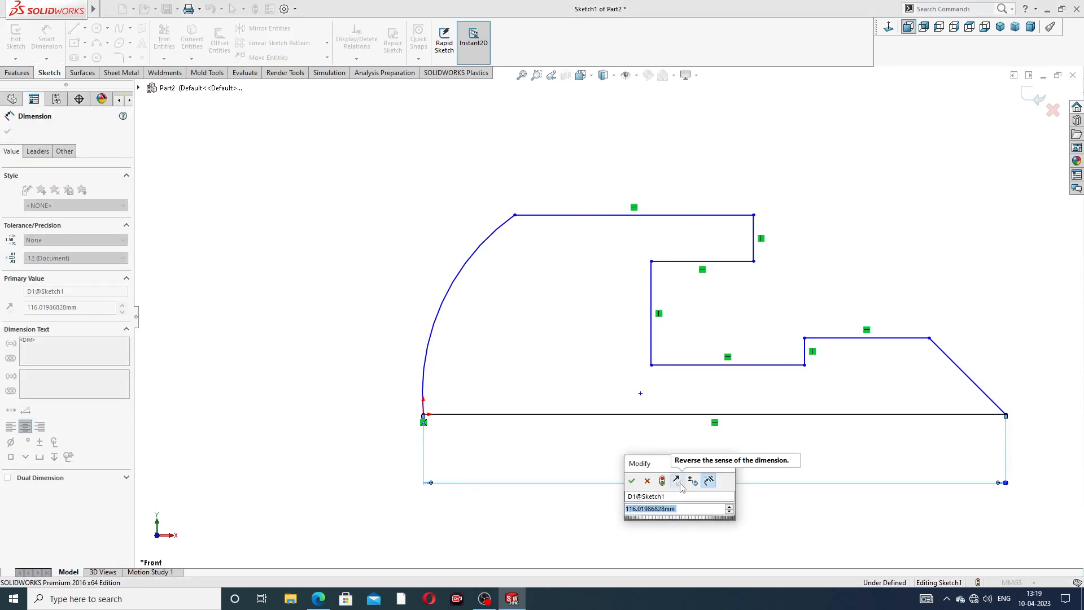
text(32)
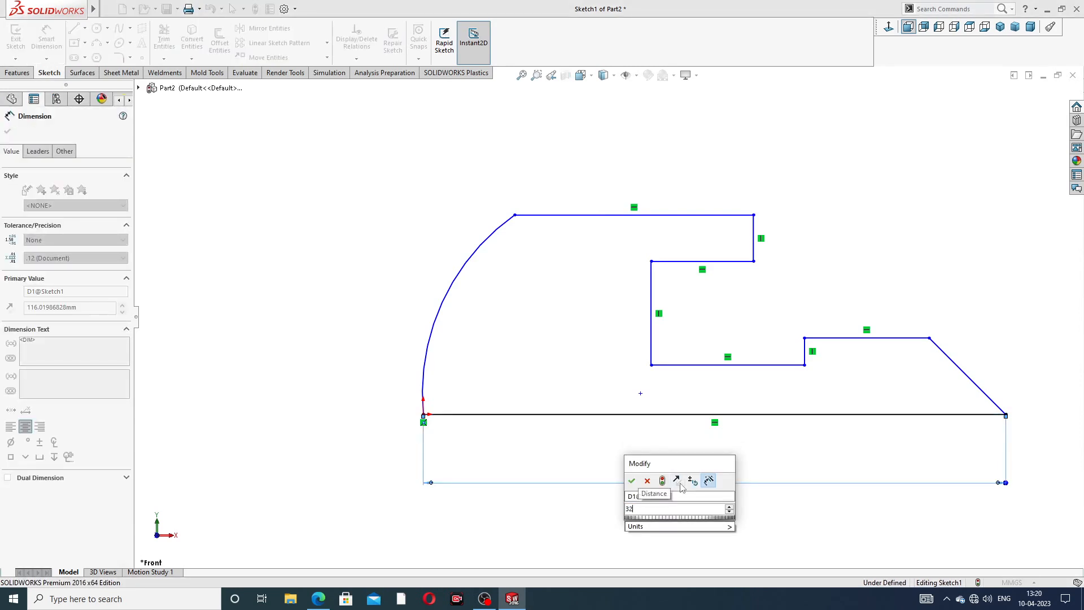
key(Return)
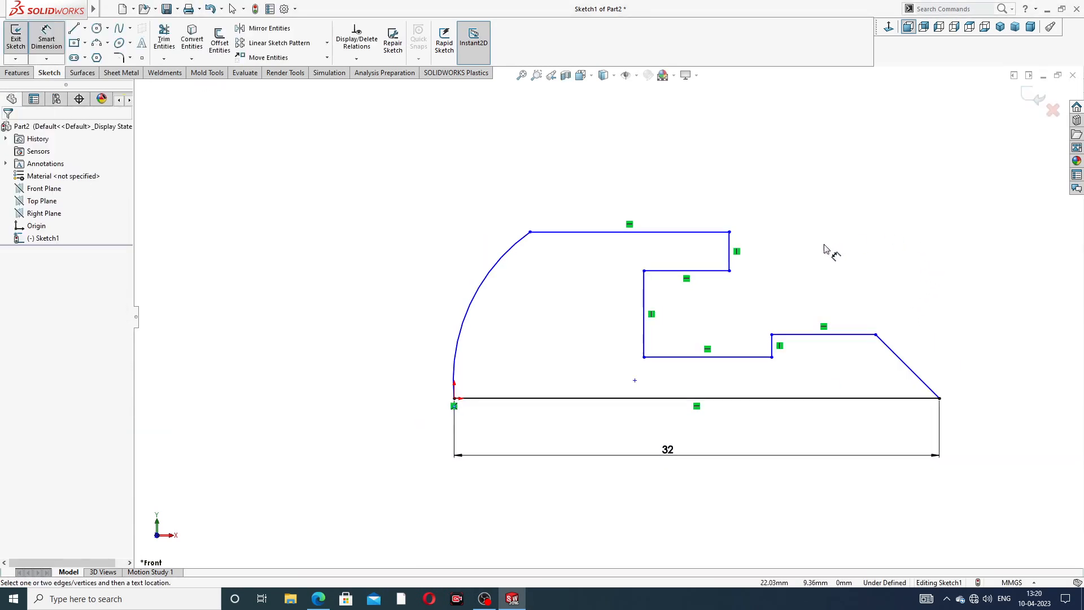
- Dimension the horizontal distance from the vertical notch wall to the far corner of the base line as 26 mm
click(644, 291)
click(939, 398)
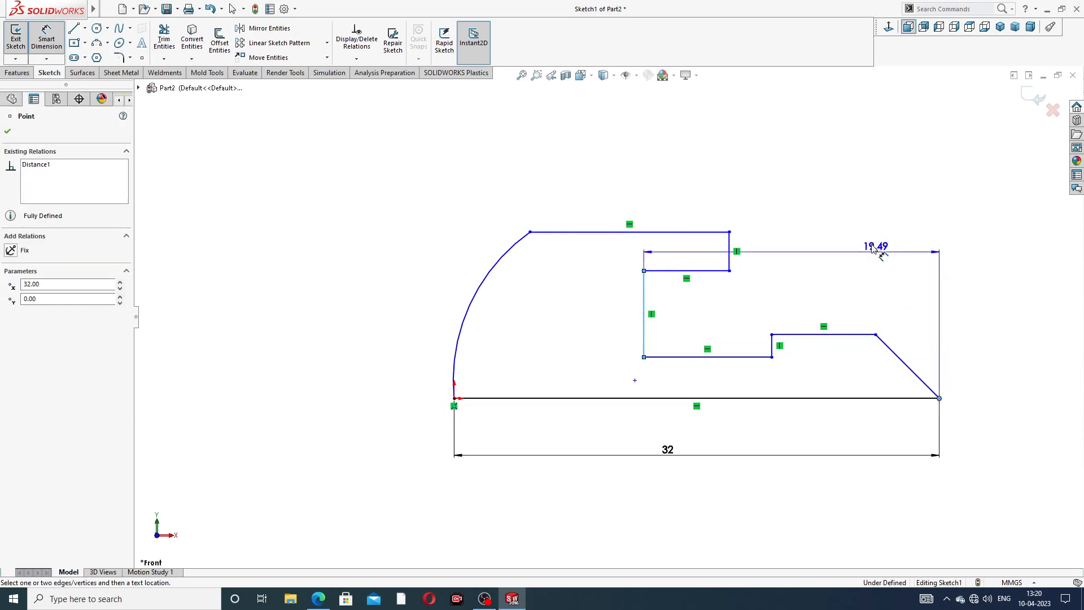
click(814, 211)
text(26)
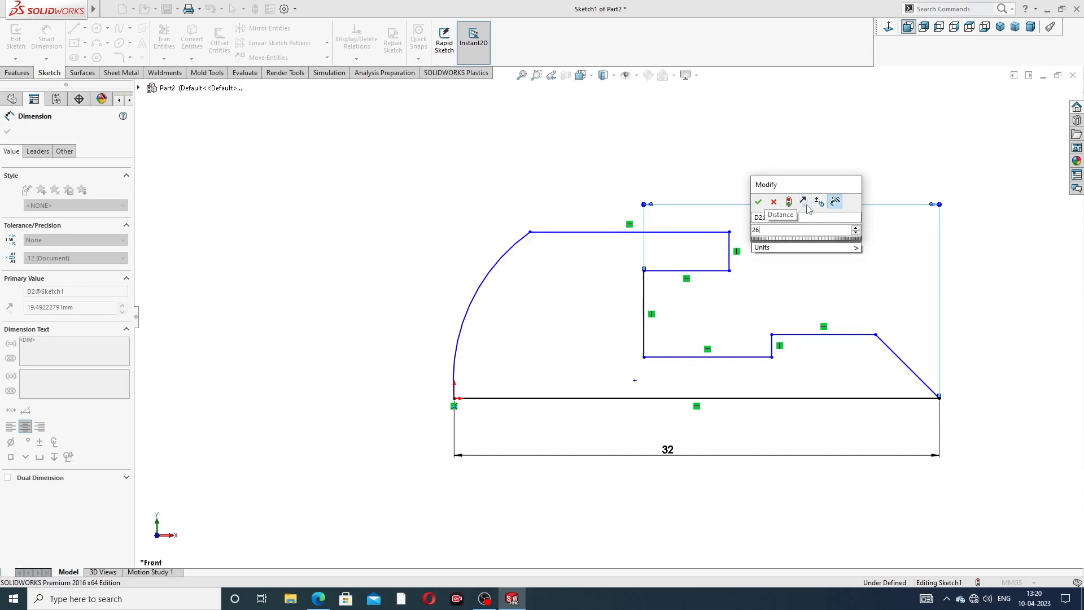
key(Return)
click(812, 161)
- Dimension the horizontal distance between the notch wall and the upper arm's vertical end face as 5 mm
scroll(683, 254, up, 3)
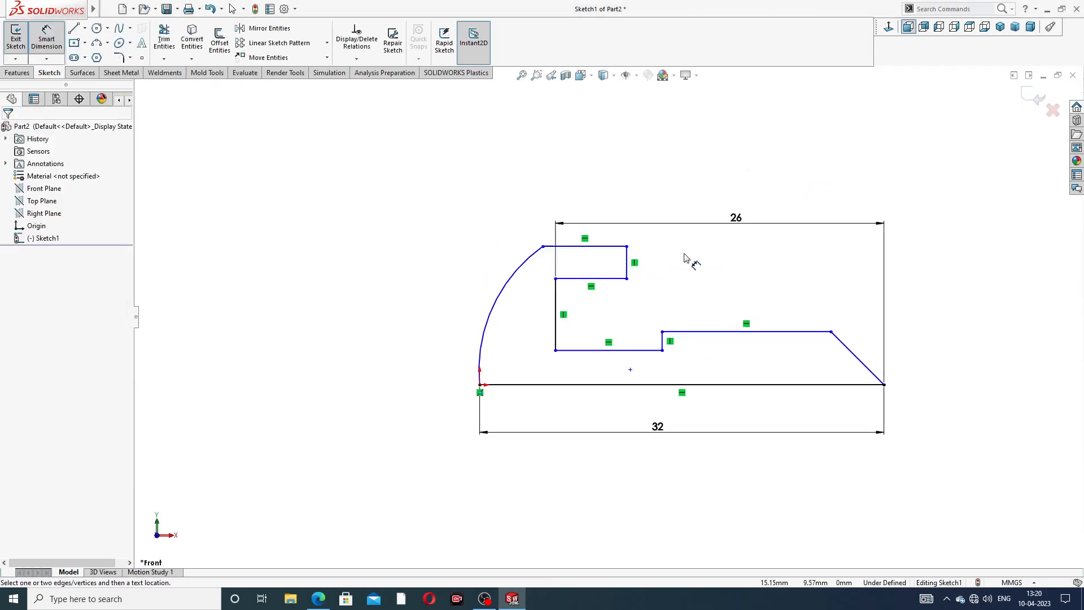
scroll(642, 276, down, 2)
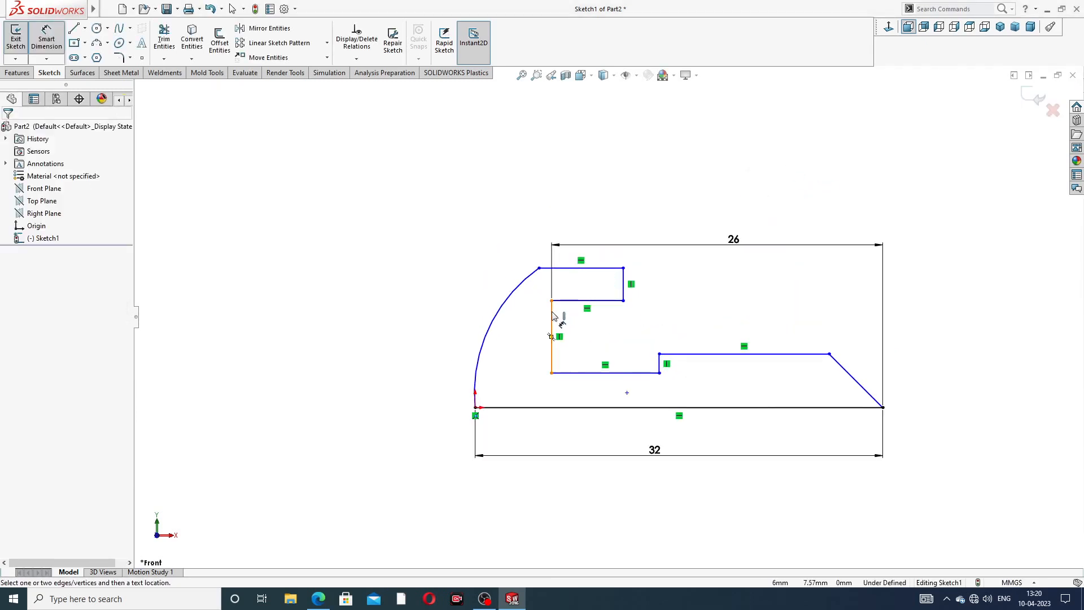
click(623, 286)
click(624, 286)
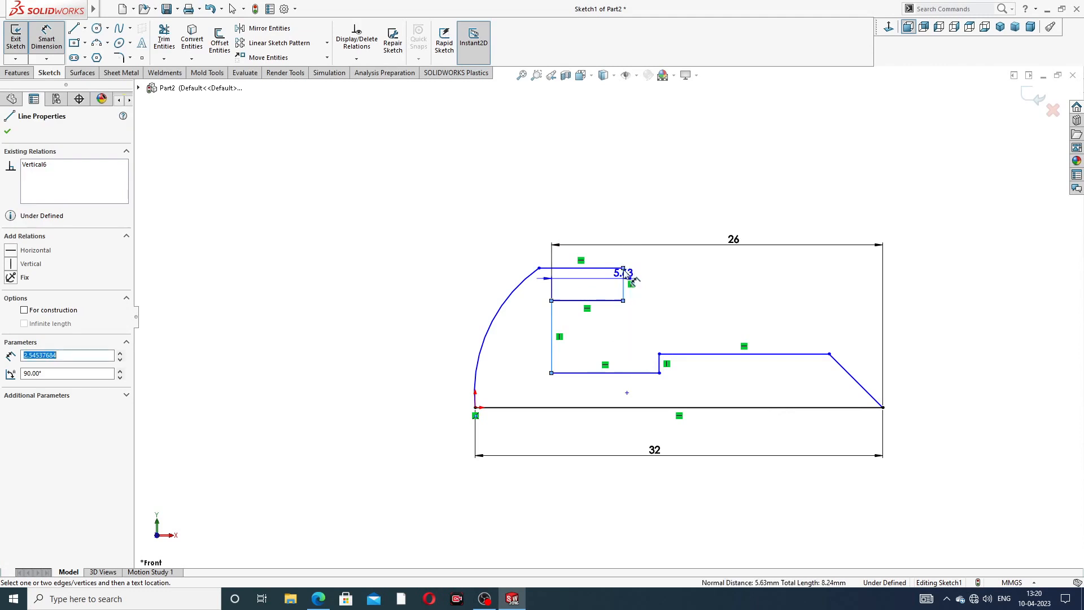
click(594, 220)
text(5)
key(Return)
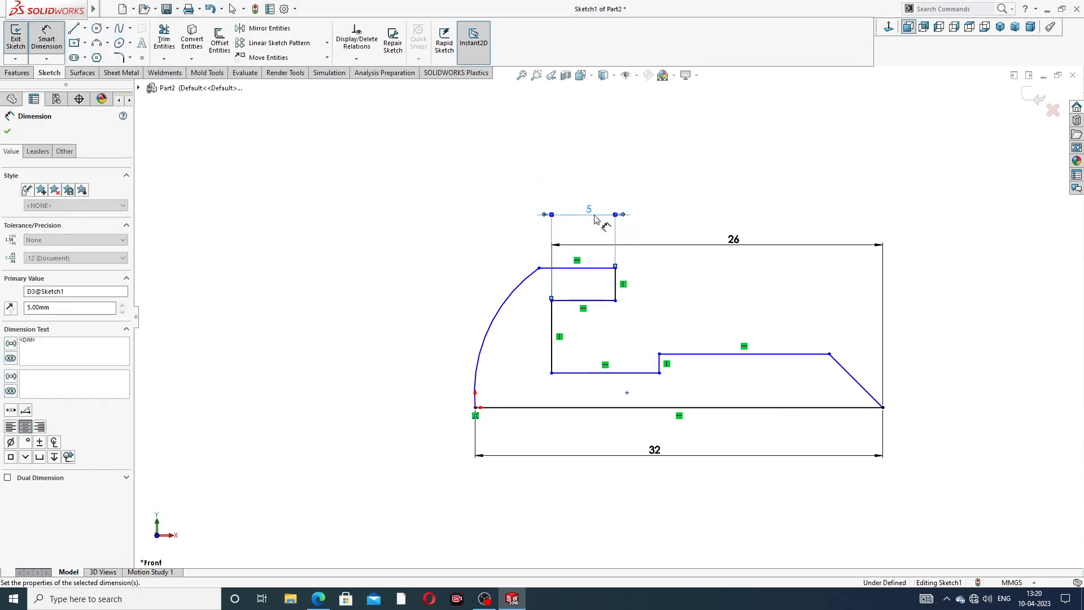
click(664, 229)
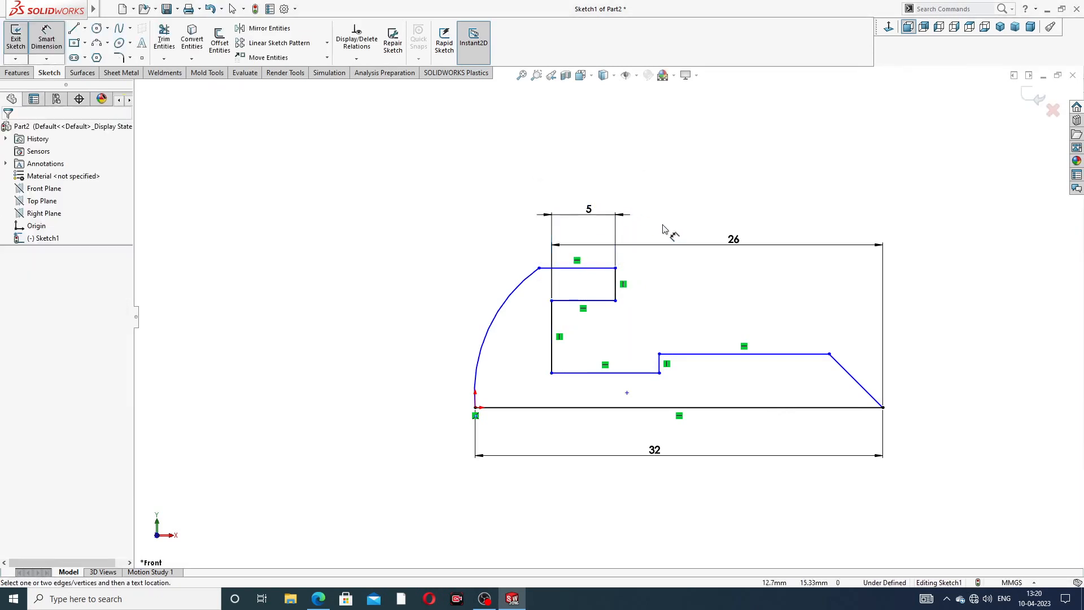
- Dimension the angle between the slanted line and the base line as 45 degrees
click(878, 403)
click(864, 408)
click(836, 394)
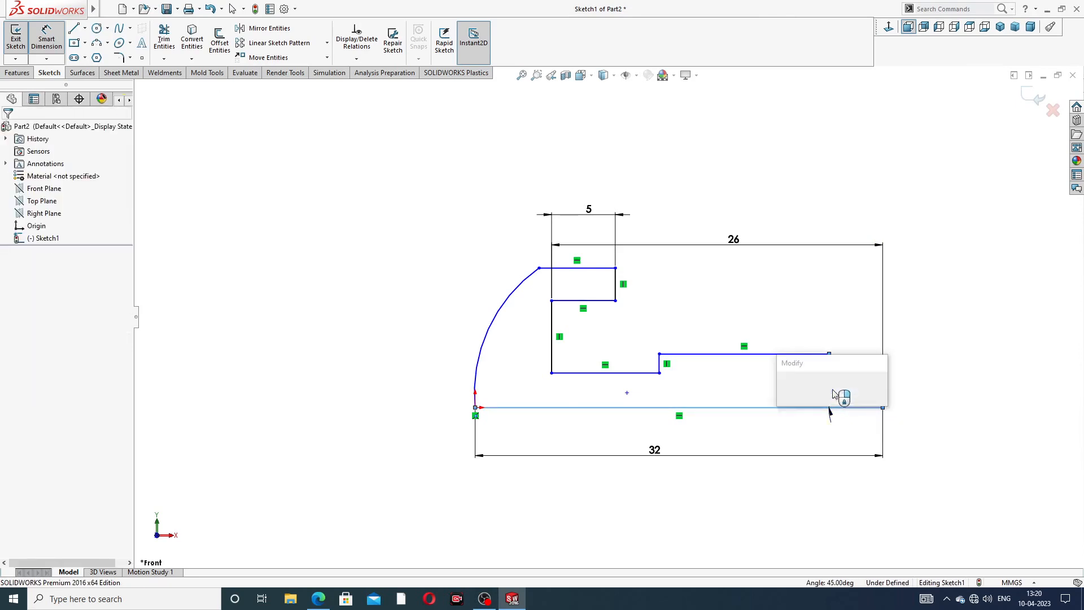
text(45)
key(Return)
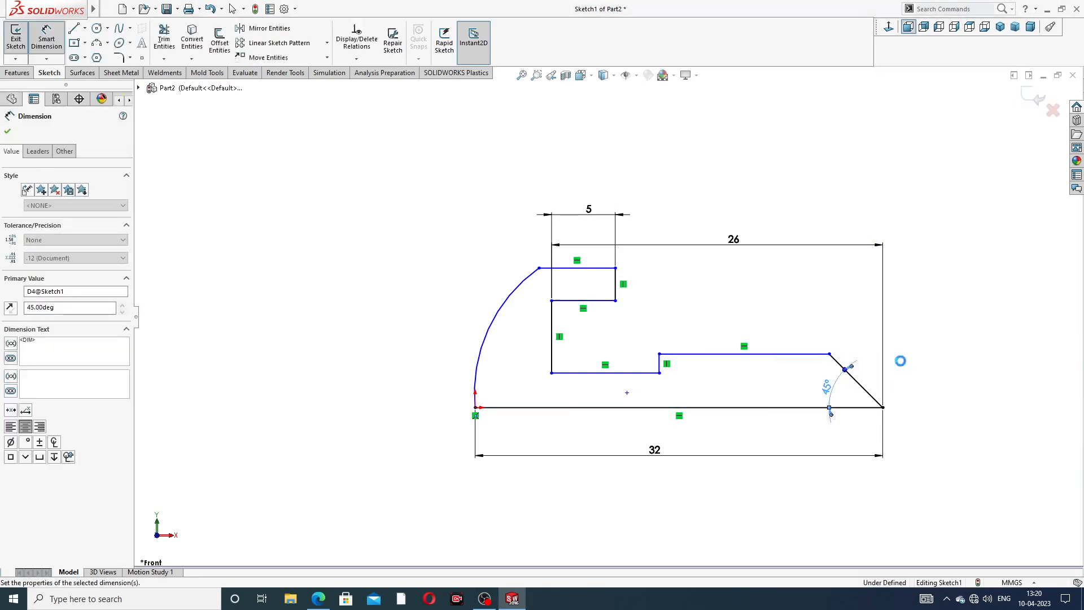
- Dimension the height of the slanted line's upper endpoint above the base line as 3 mm
click(829, 354)
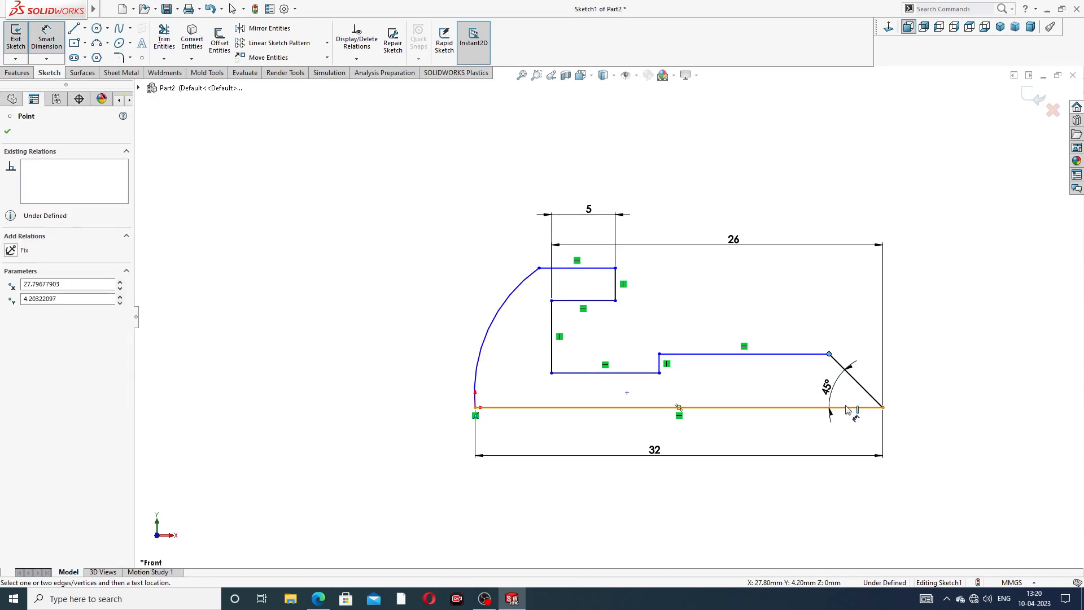
click(859, 407)
click(903, 387)
text(3)
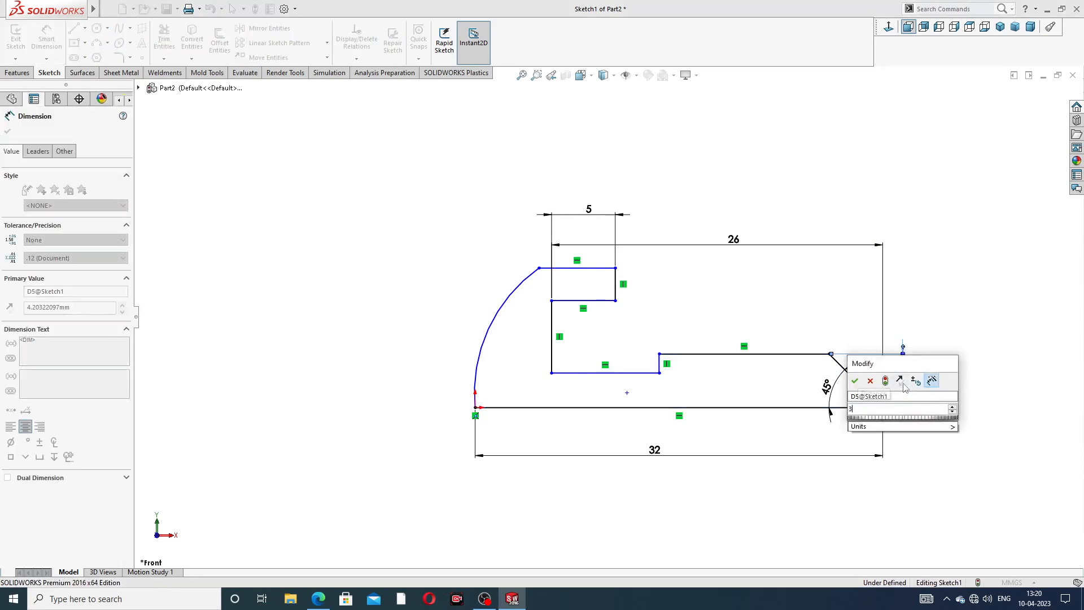
key(Return)
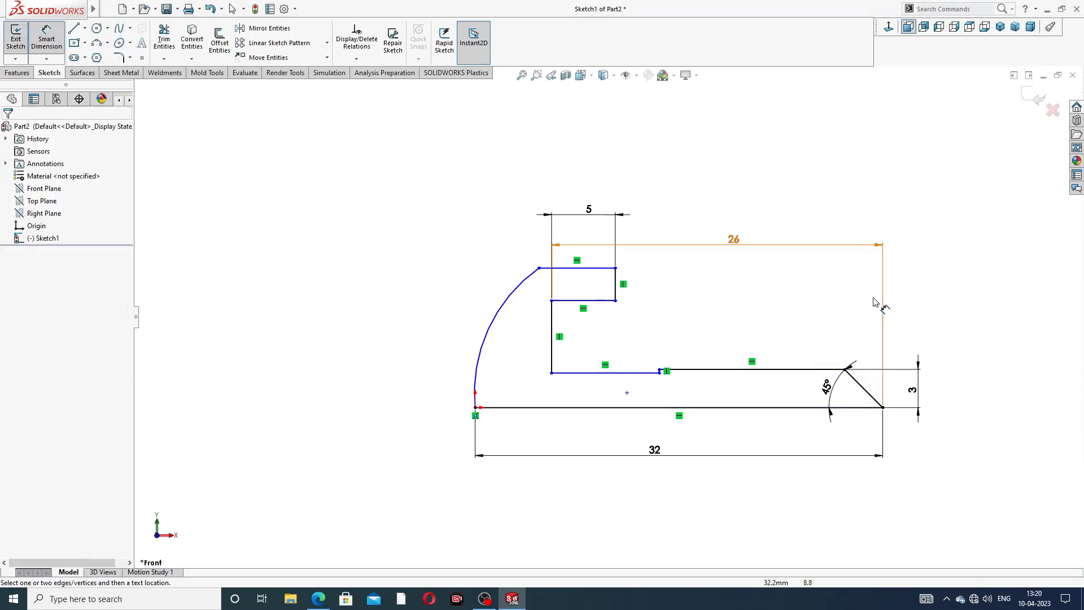
- Dimension the height of the notch's lower horizontal line above the base line as 2 mm
scroll(657, 379, down, 3)
click(632, 364)
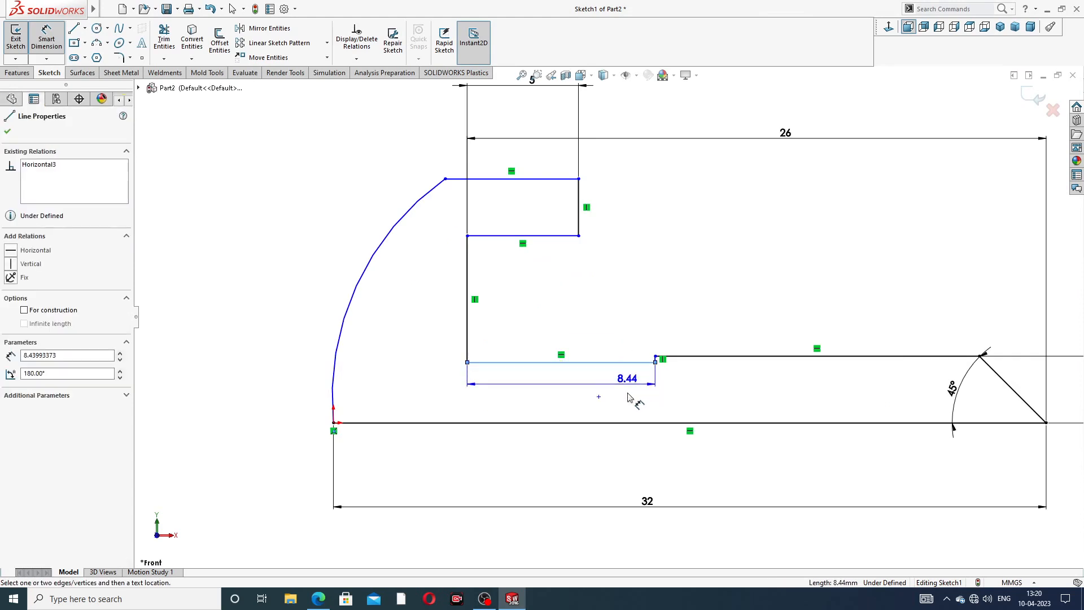
click(634, 423)
click(624, 399)
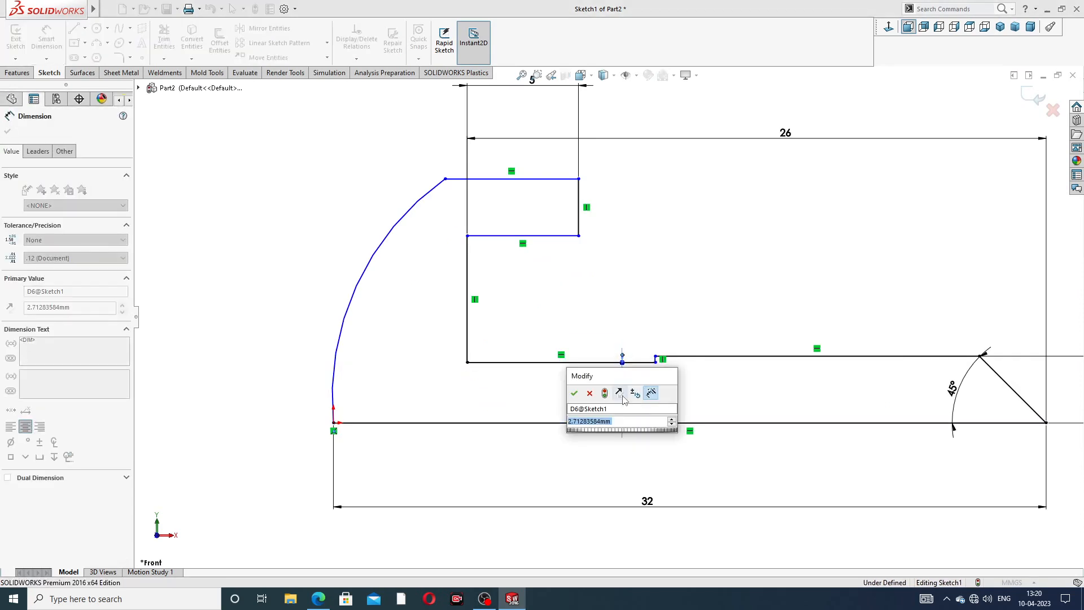
text(2)
key(Return)
click(685, 291)
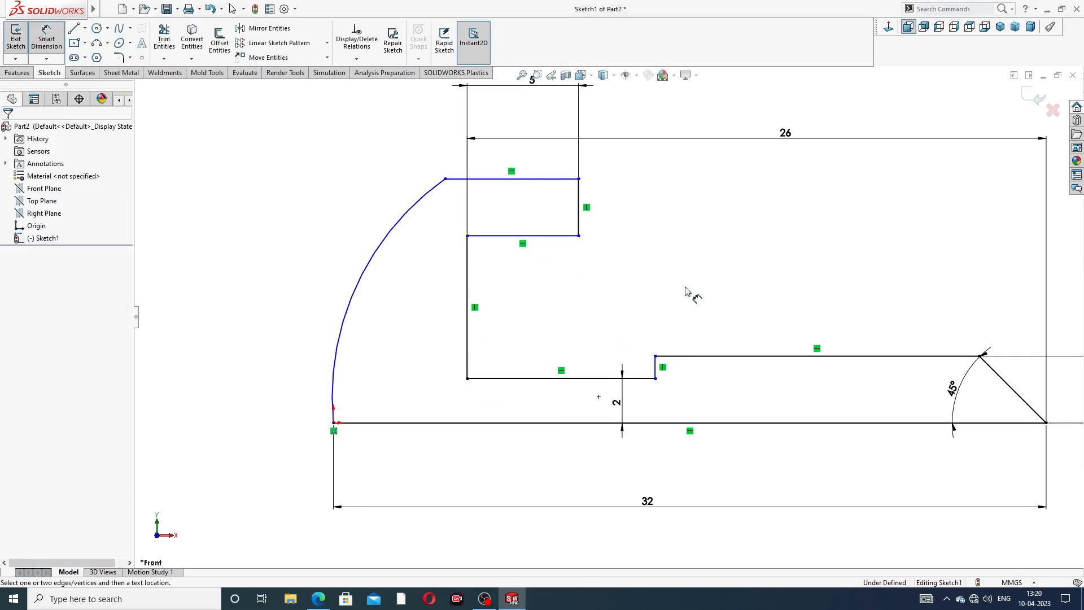
- Dimension the height of the horizontal line joined to the arc's upper end above the base line as 8 mm
scroll(607, 312, up, 3)
click(577, 238)
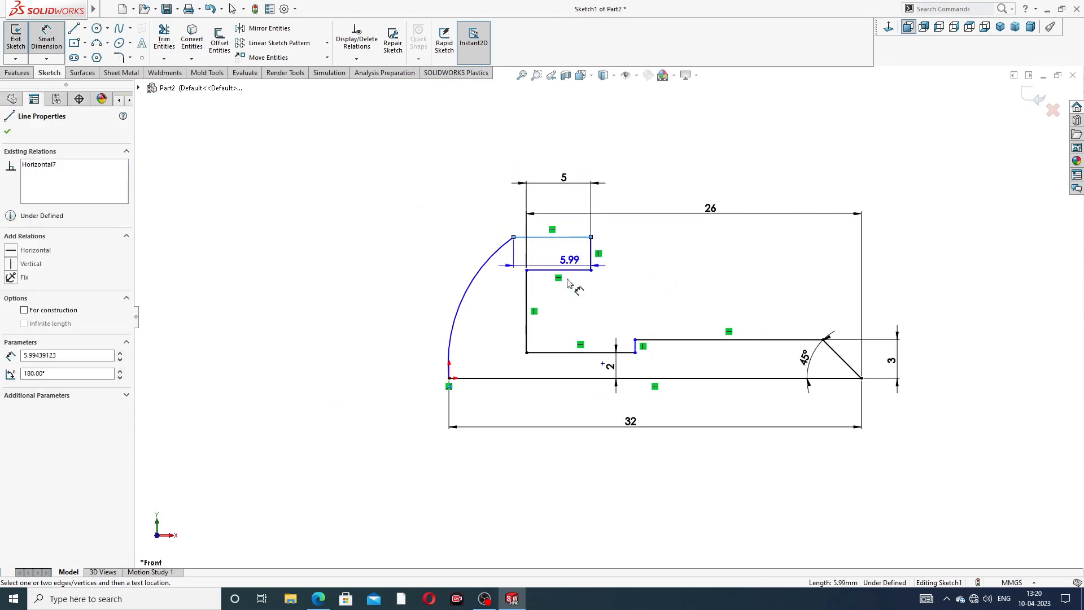
click(552, 378)
click(418, 295)
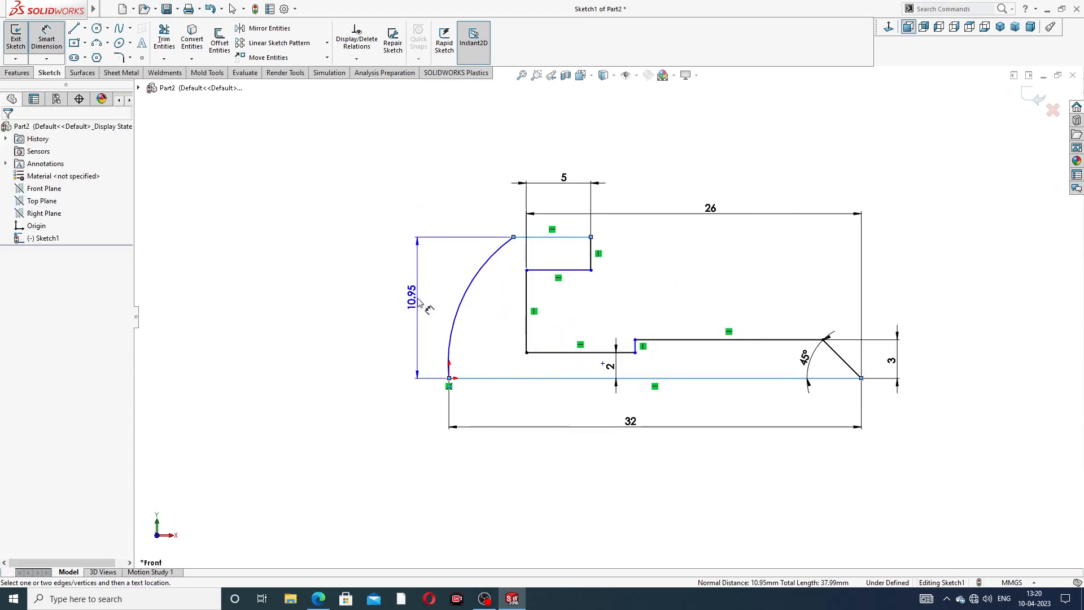
text(8)
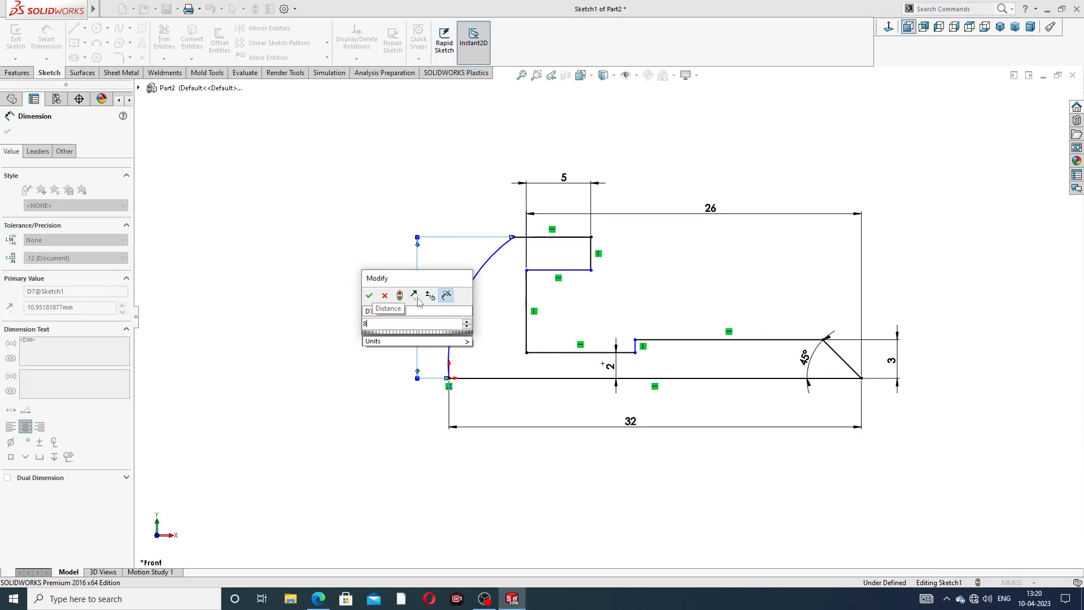
key(Return)
- Set the height of the line joined to the arc's upper end to 6 mm
scroll(547, 294, down, 4)
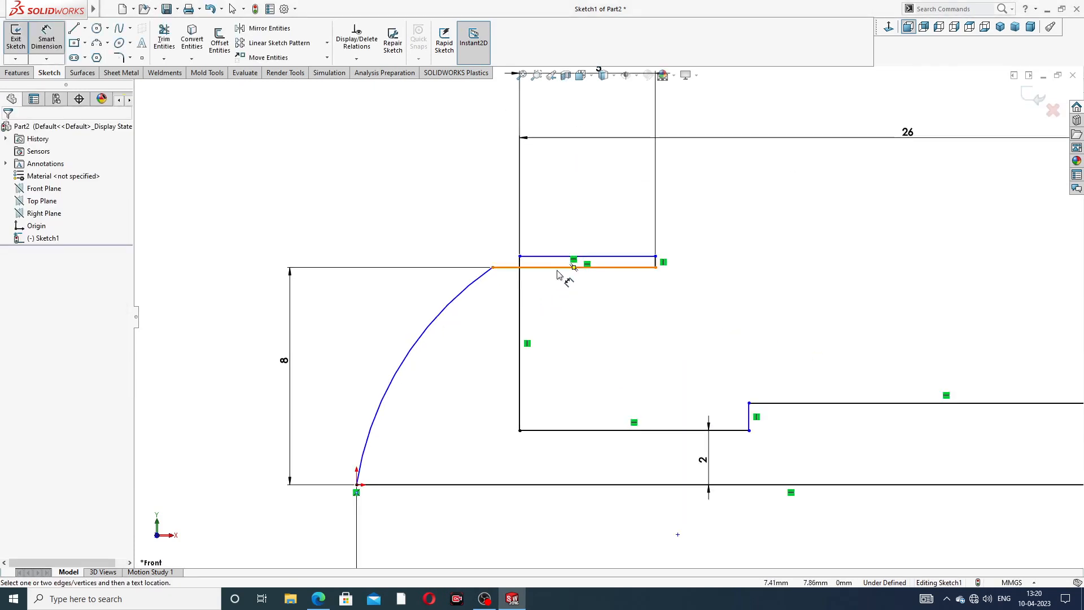
double_click(284, 361)
text(6)
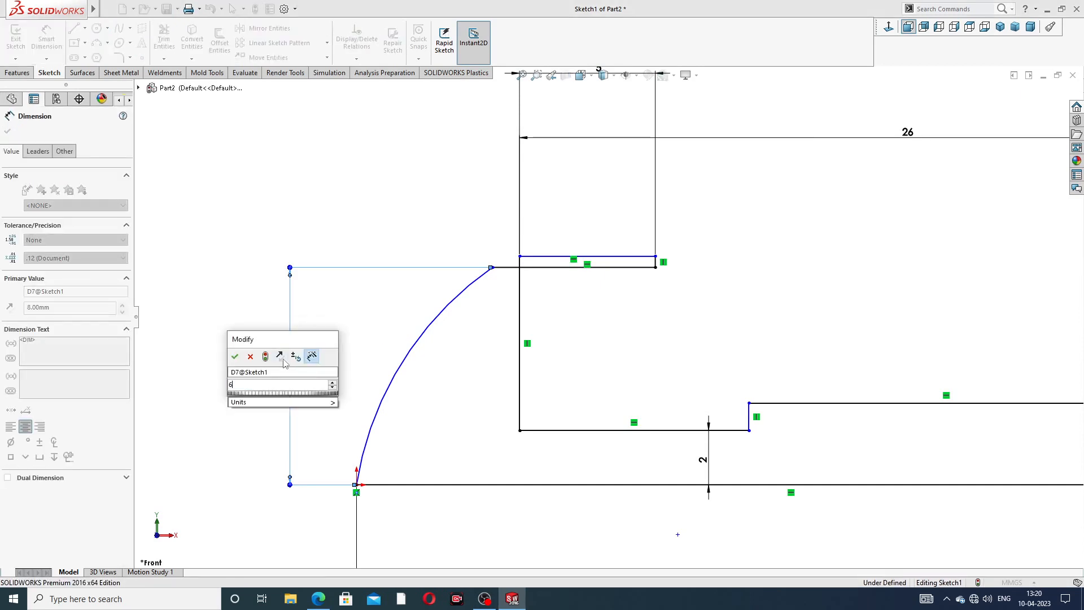
key(Return)
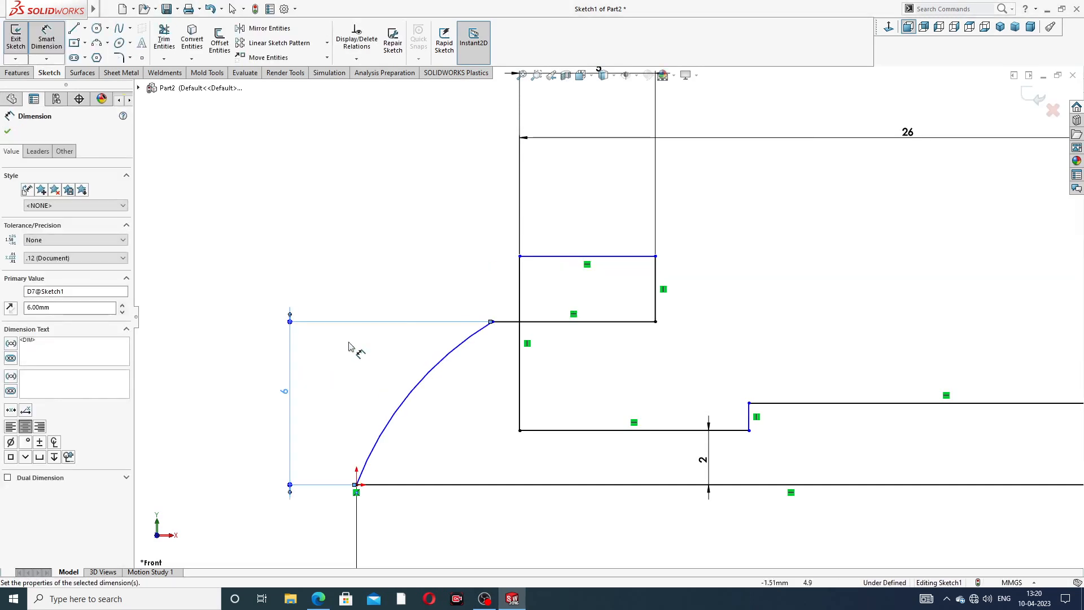
- Dimension the height above the base line of the arm's horizontal line that meets the notch wall as 8 mm
click(562, 256)
click(518, 484)
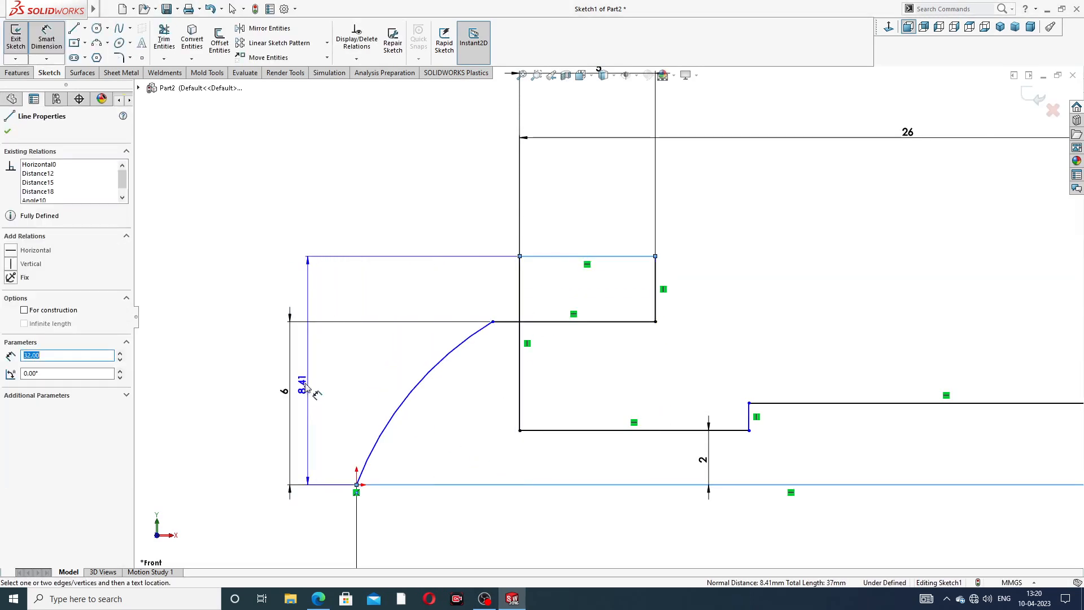
click(247, 370)
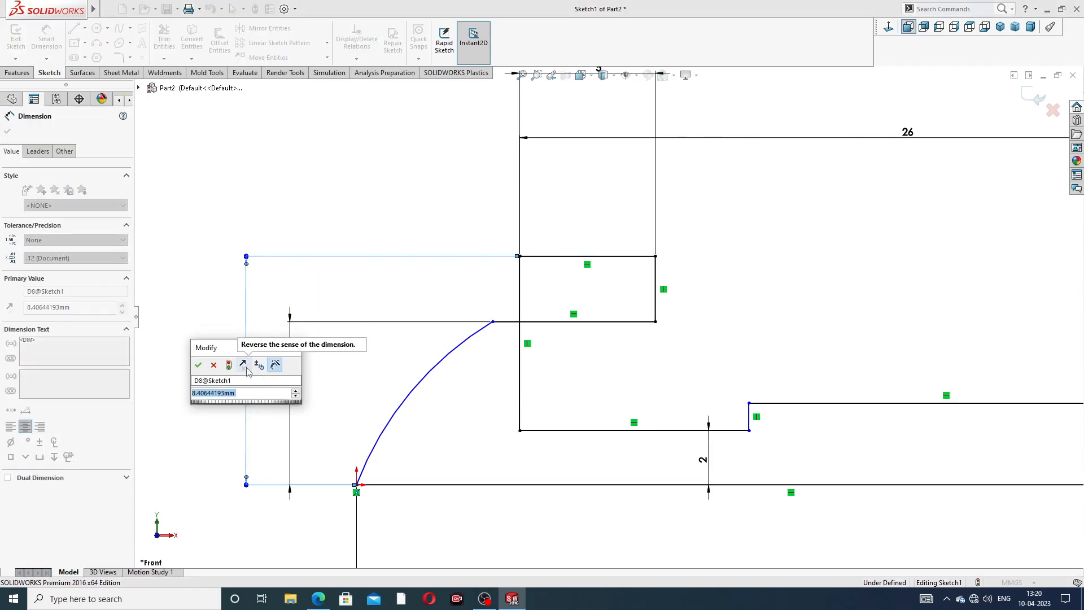
text(8)
key(Return)
click(762, 223)
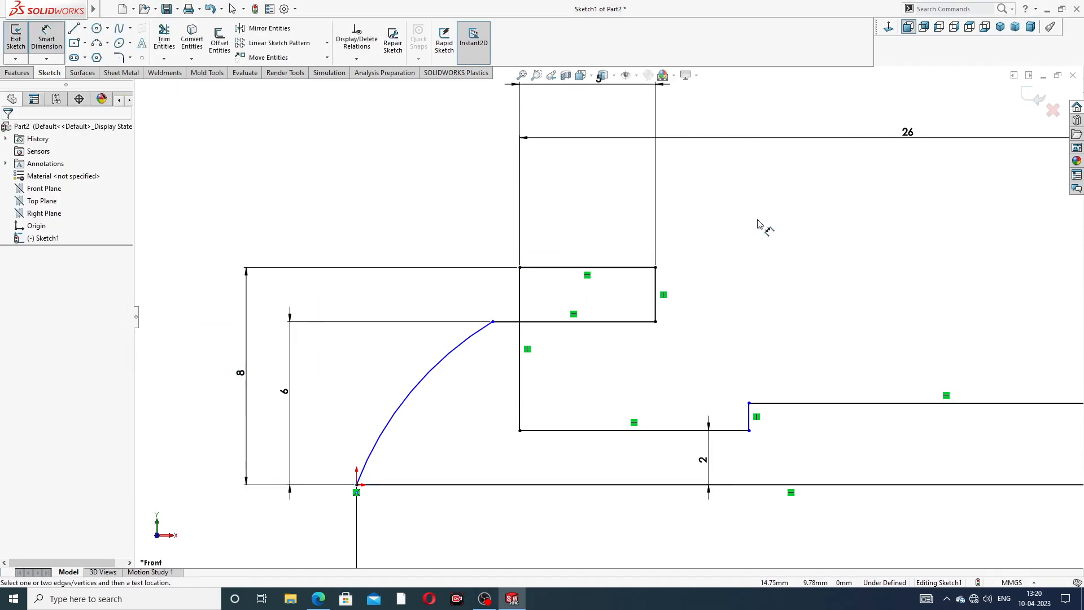
- Dimension the arc's radius as 26 mm and place its label outside the profile, above the arc
key(f)
key(z)
scroll(619, 346, down, 3)
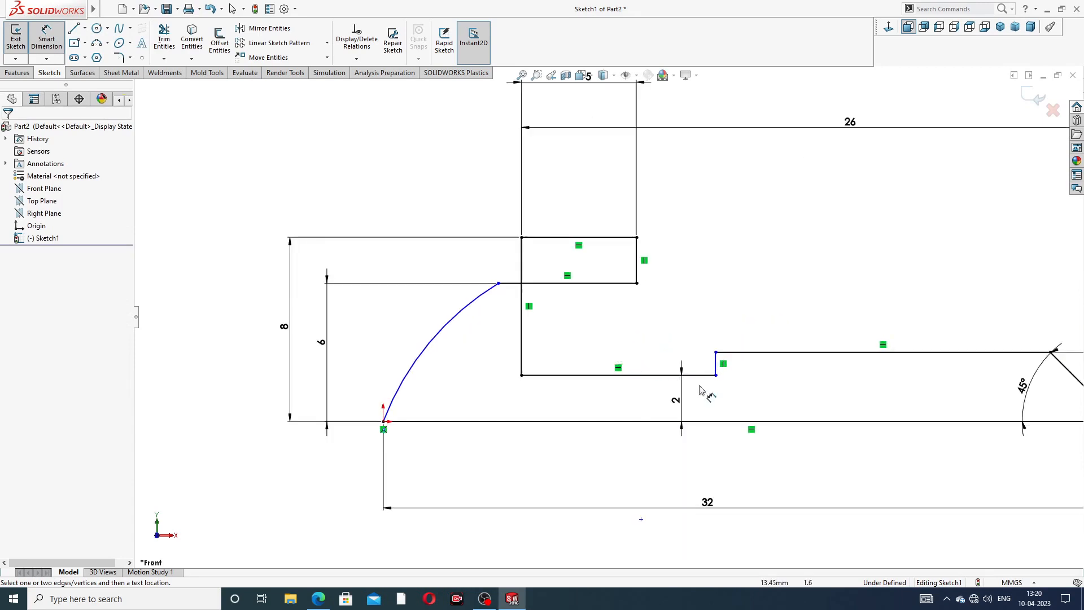
click(459, 317)
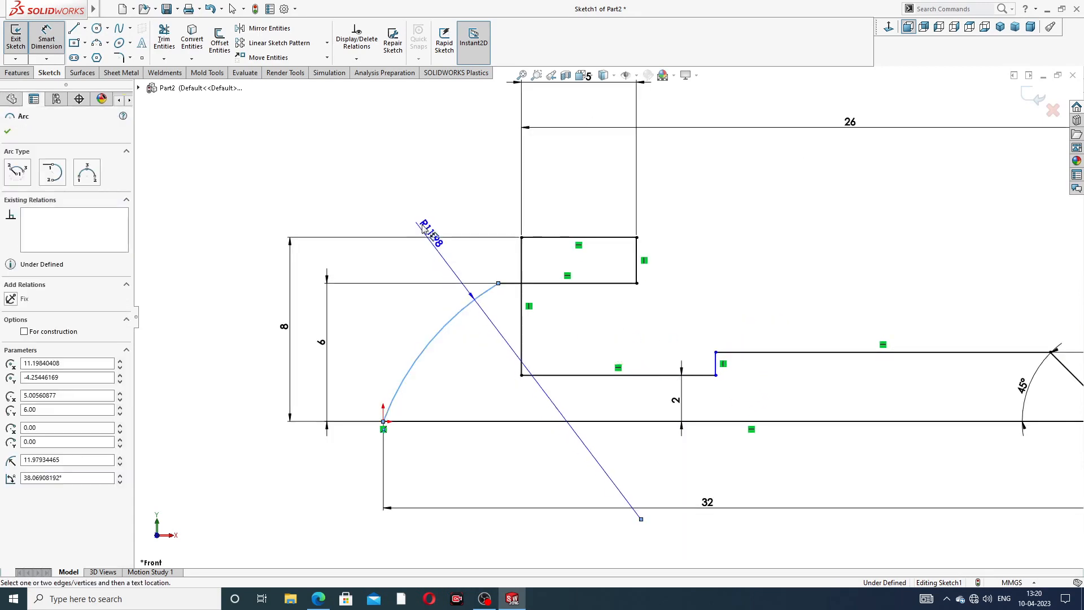
click(418, 201)
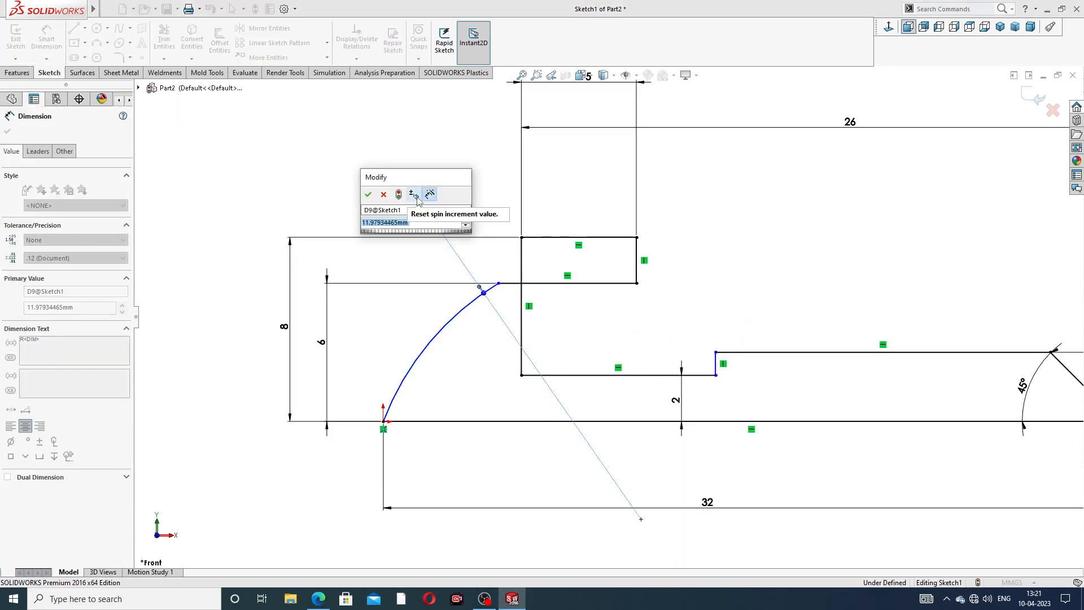
text(26)
key(Return)
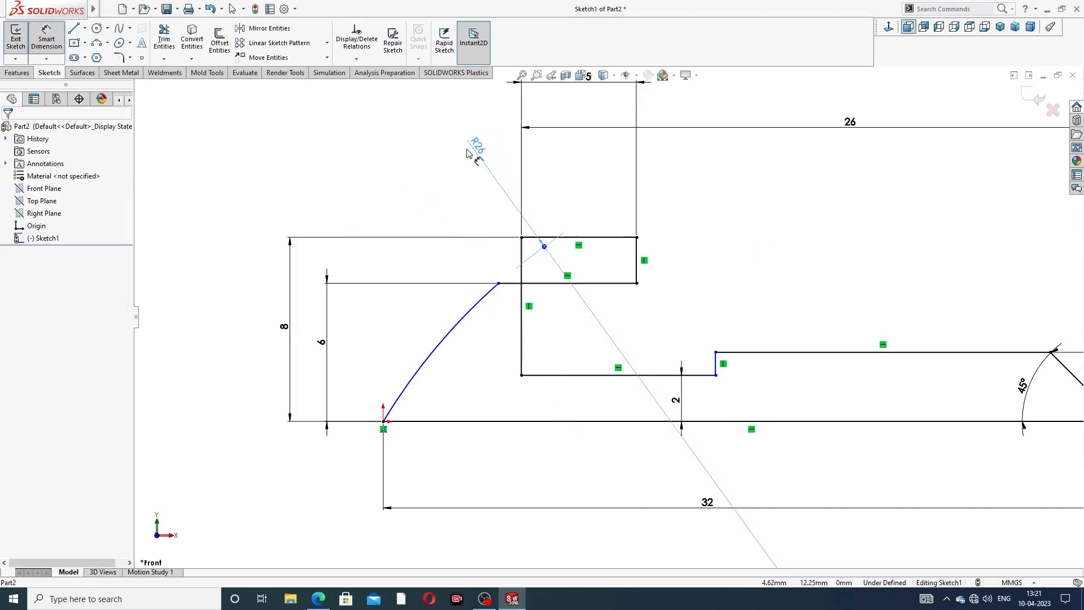
drag(478, 145, 395, 178)
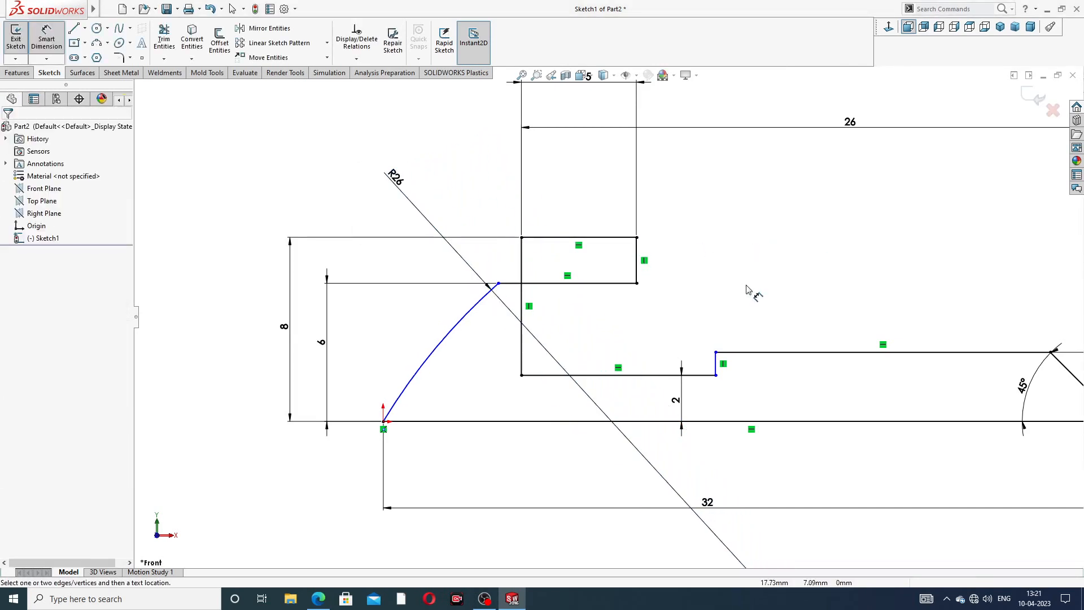
- Check the PDF drawing of the furnichar screw, and dimension the raised horizontal line beside the slanted end as 12 mm
click(319, 600)
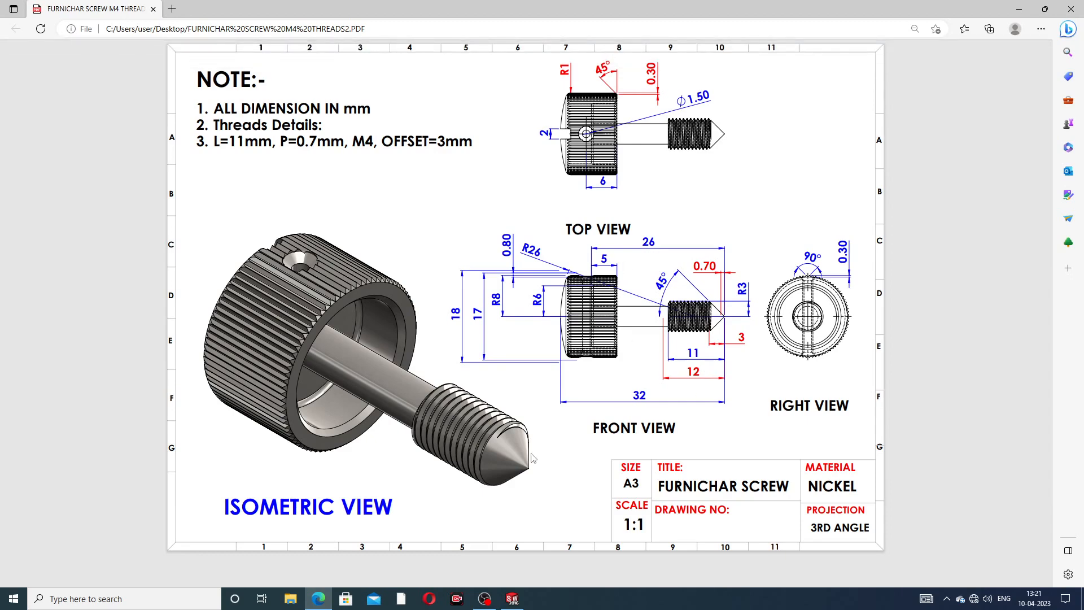
click(324, 599)
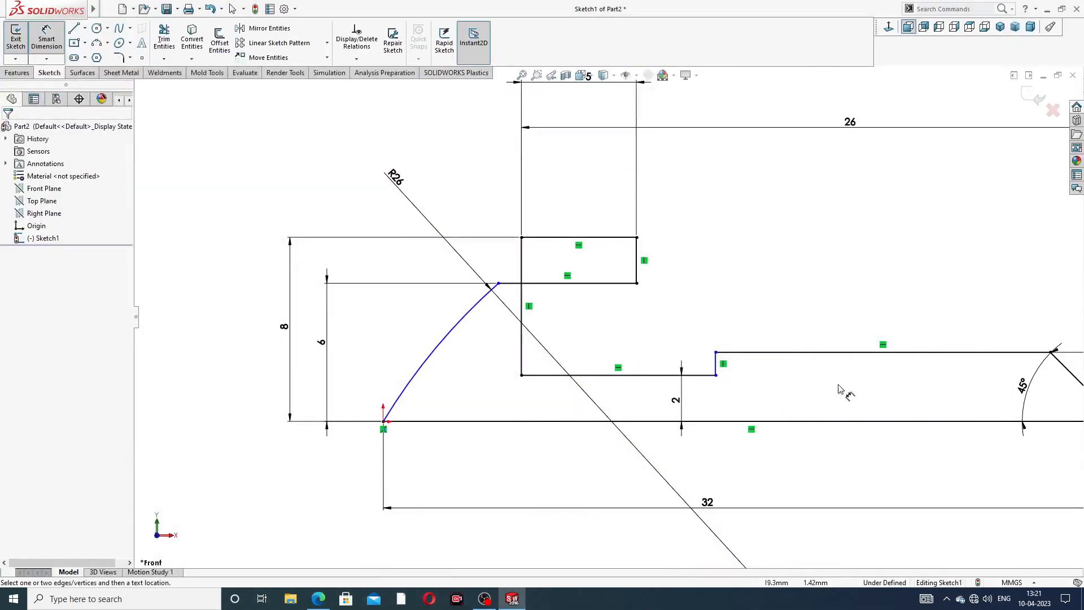
key(f)
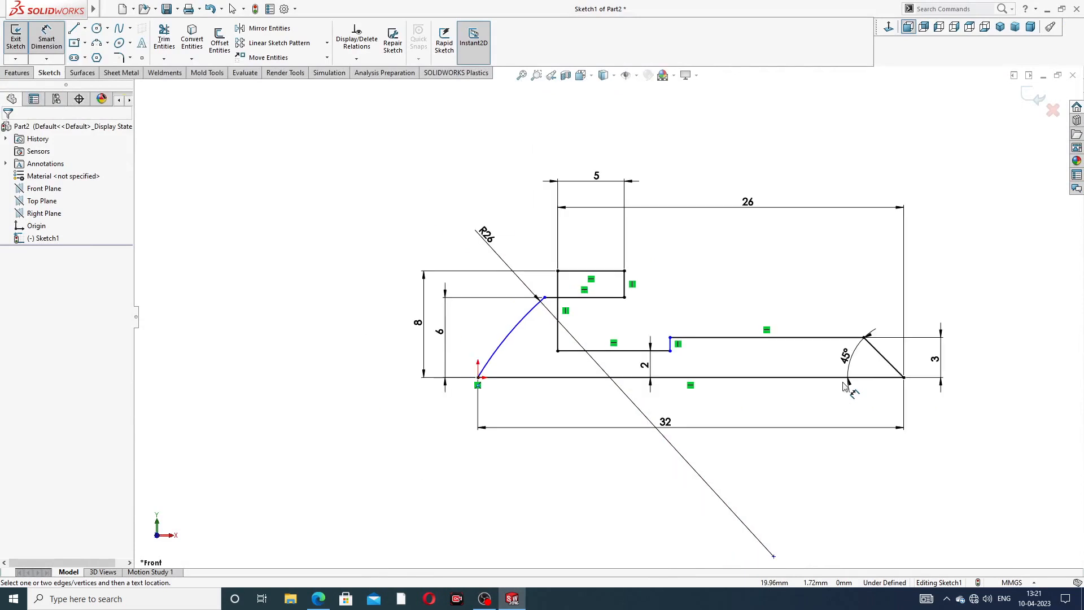
click(760, 337)
click(750, 413)
text(1)
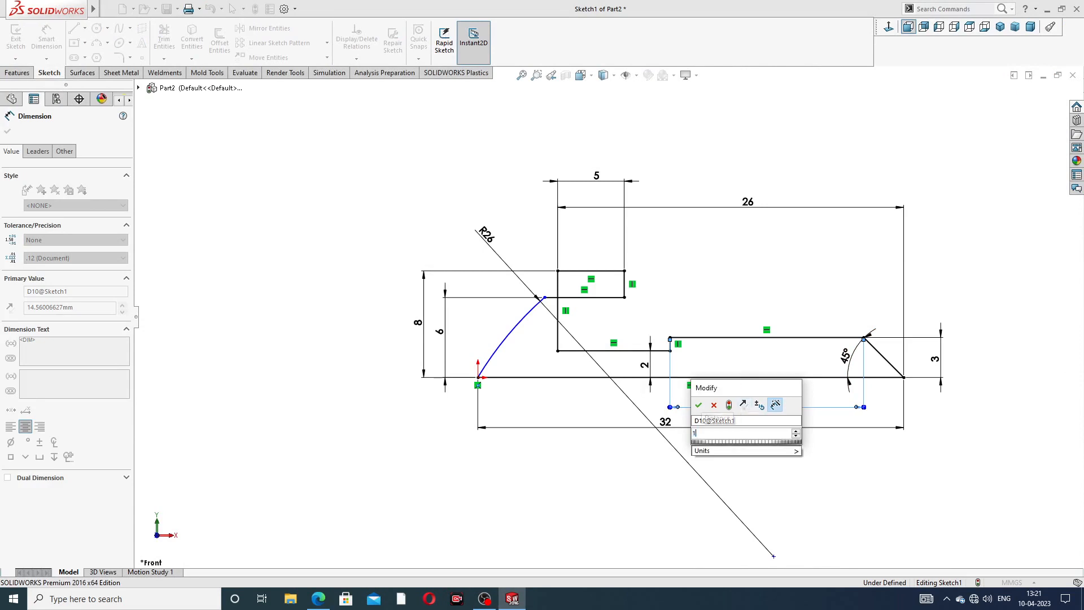
text(2)
key(Return)
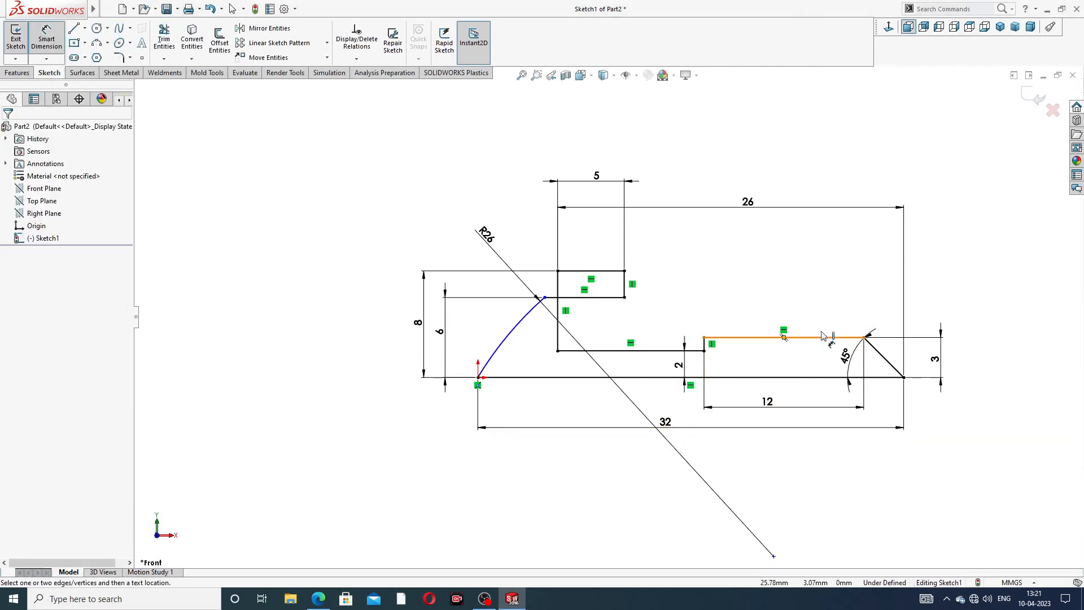
- Move the 45-degree dimension away from the slanted line and bring the 5 mm and 26 mm dimensions closer to the profile
scroll(828, 275, up, 2)
scroll(693, 372, down, 2)
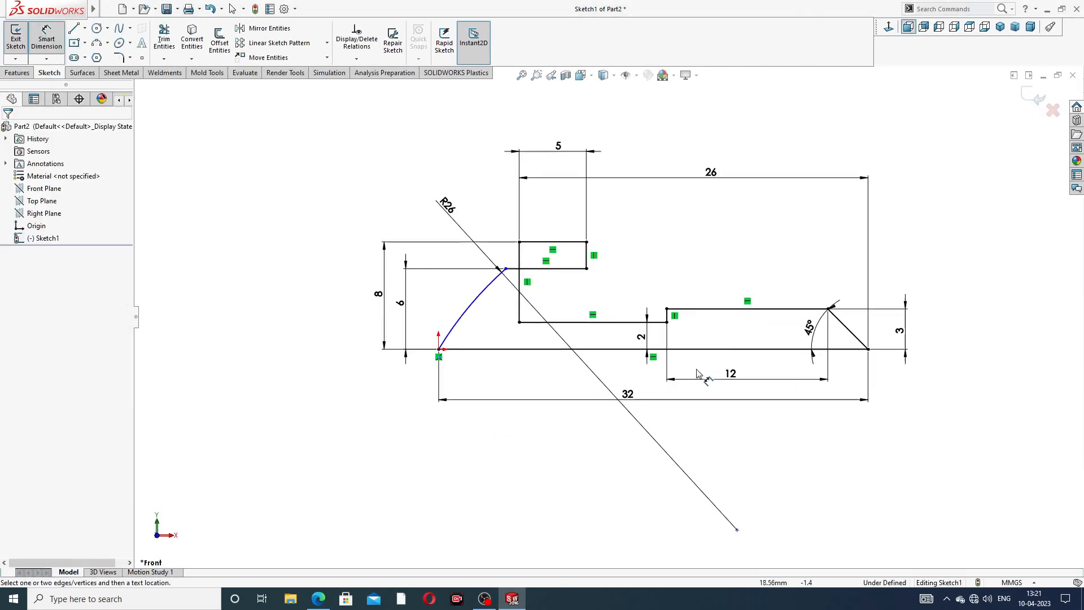
click(788, 328)
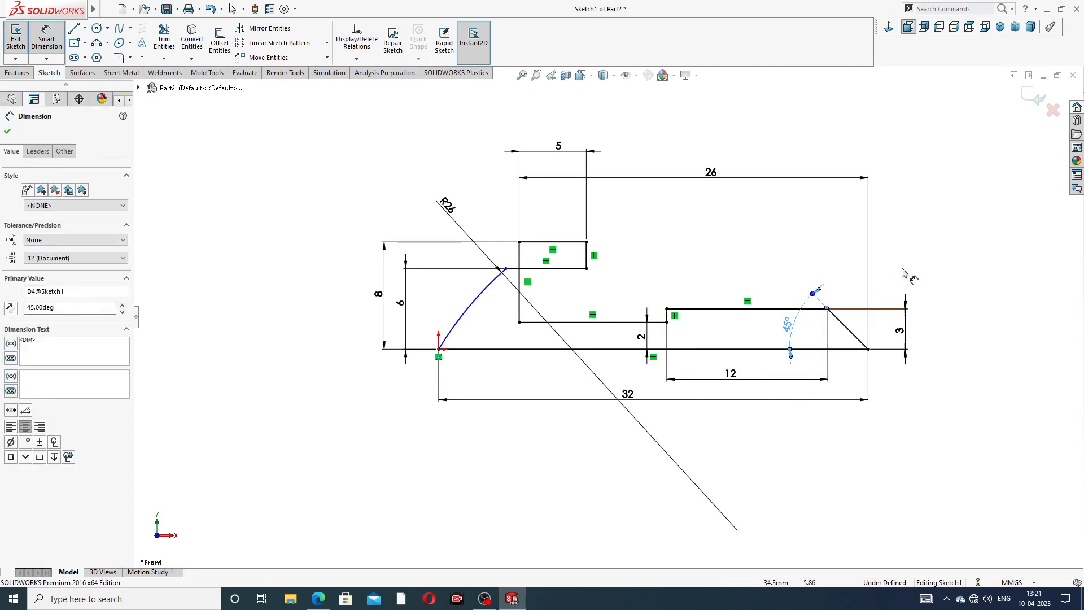
scroll(557, 309, down, 2)
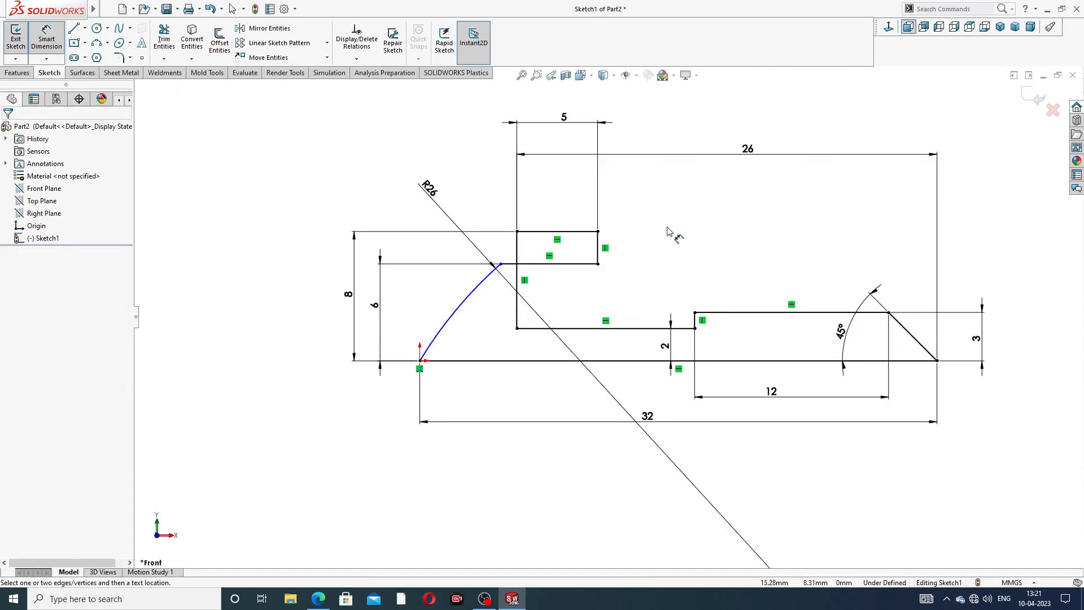
drag(564, 119, 561, 199)
drag(745, 150, 743, 176)
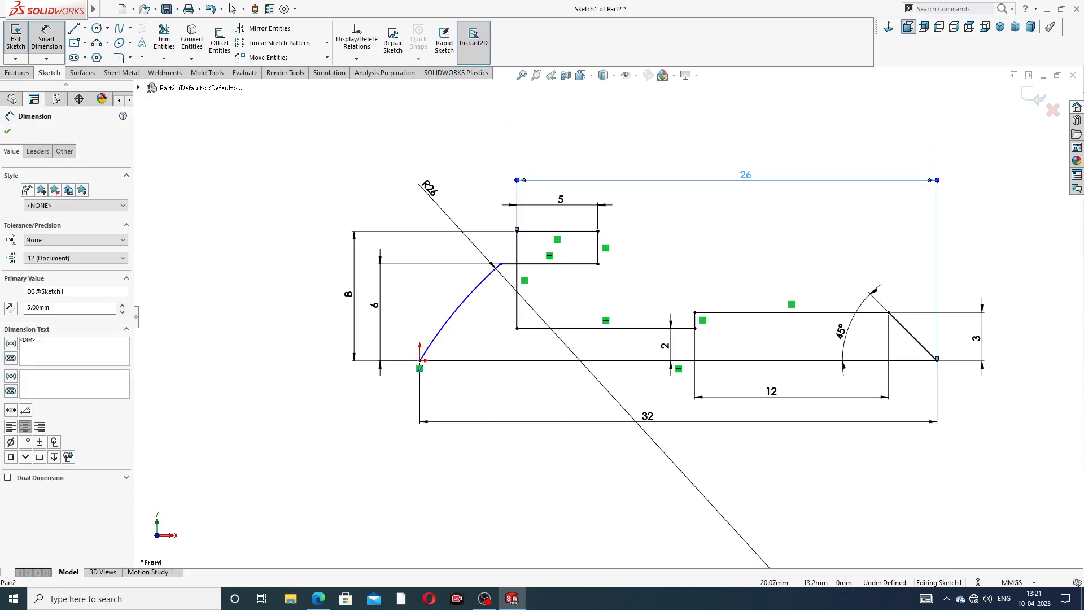
click(788, 111)
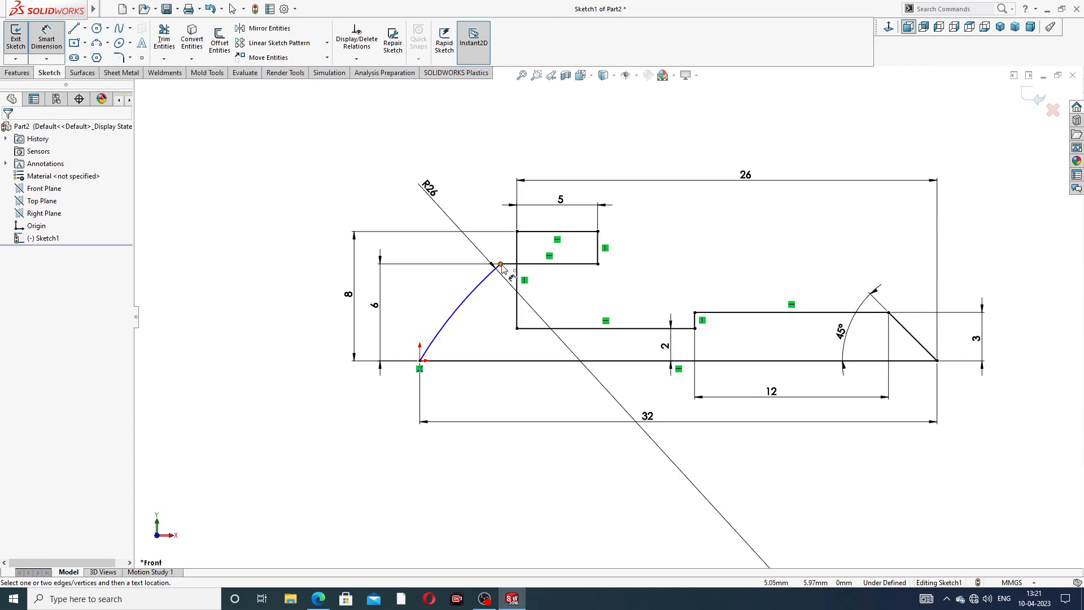
- Reposition the R26, 6 mm and 8 mm dimensions neatly beside the arc, and finish dimensioning
drag(429, 190, 425, 194)
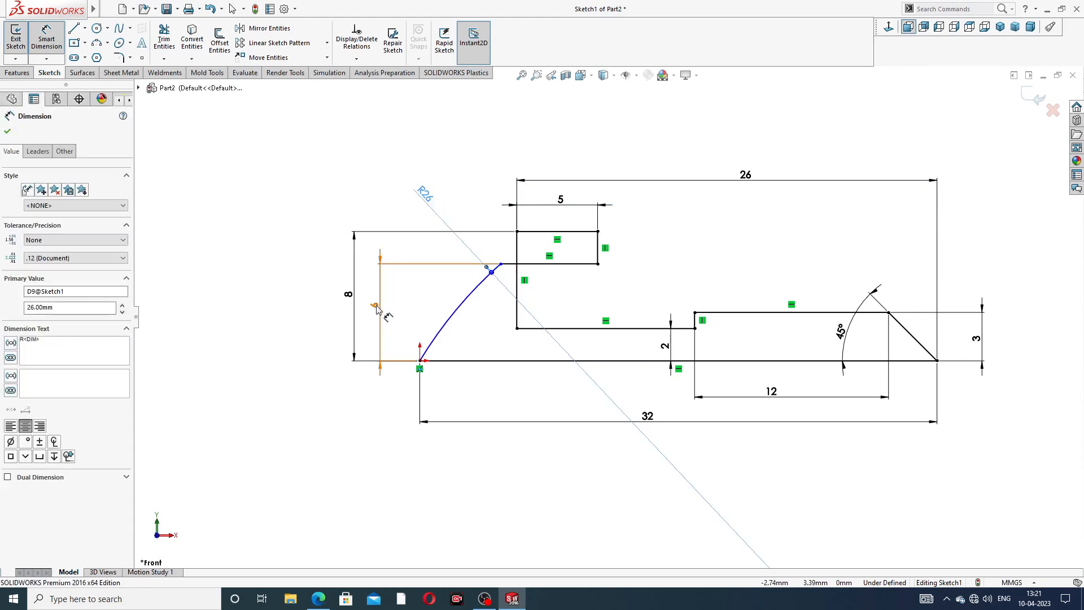
drag(377, 309, 356, 295)
click(631, 139)
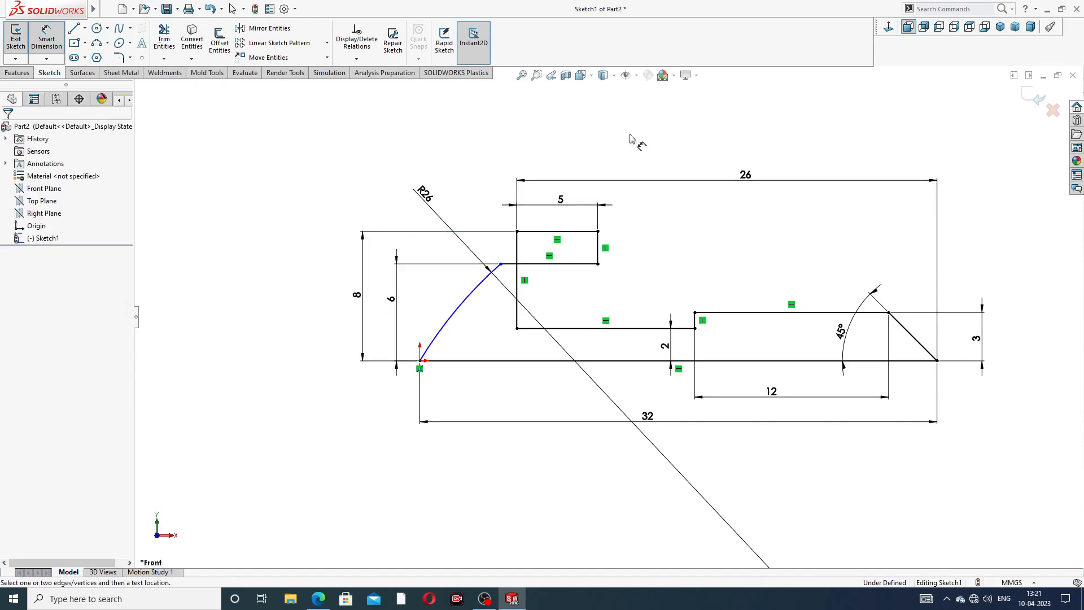
right_click(631, 139)
click(655, 171)
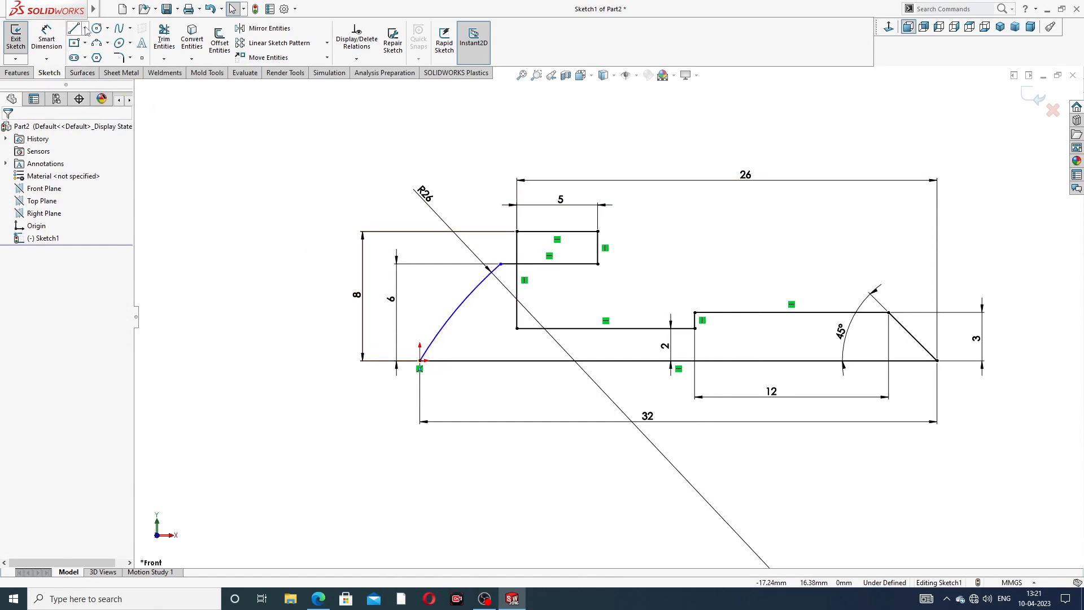
- Sketch a vertical centerline about 3 mm long upward from the origin
click(86, 30)
click(102, 56)
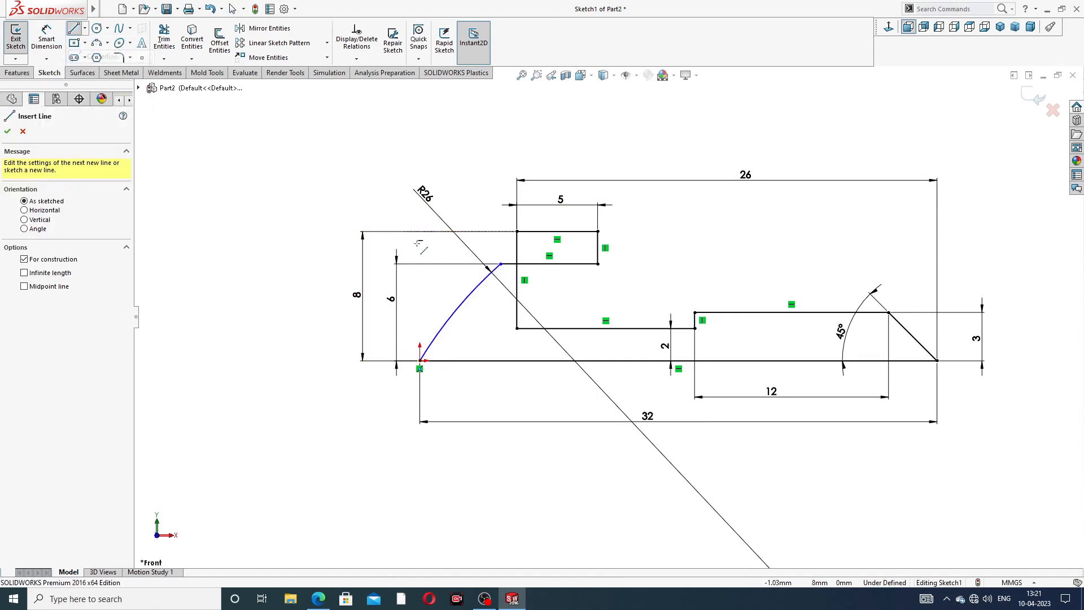
click(420, 360)
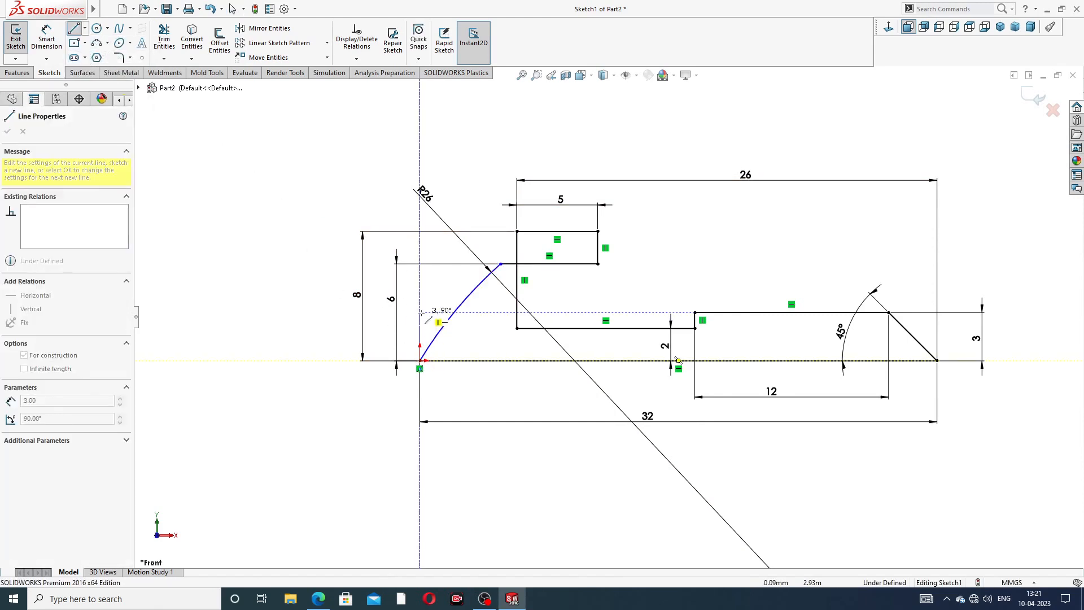
right_click(448, 291)
click(449, 293)
- Make the R26 arc tangent to the vertical centerline at the origin
click(445, 334)
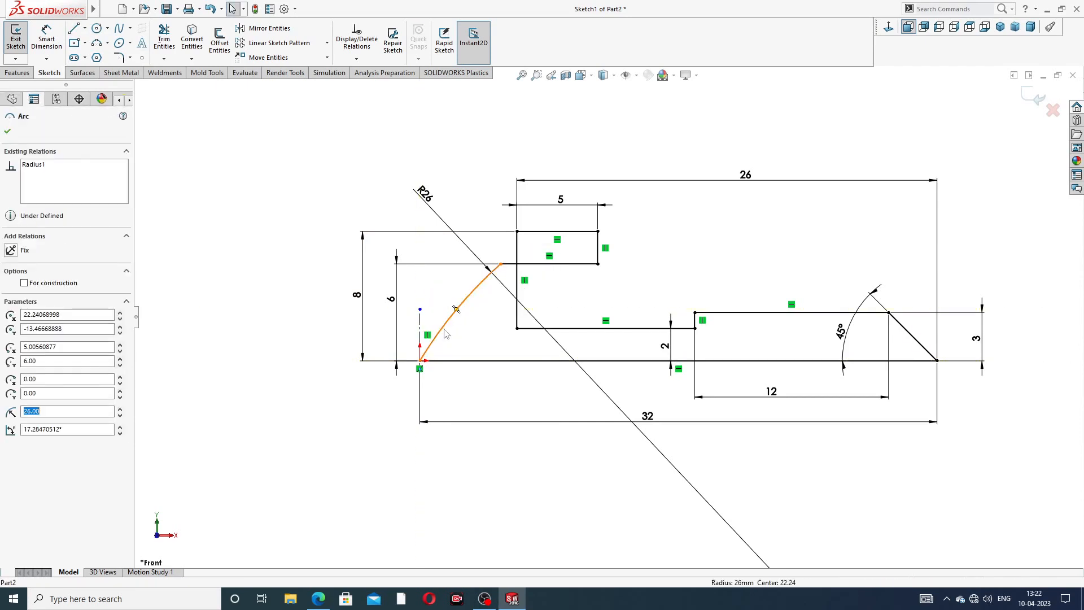
ctrl+click(420, 330)
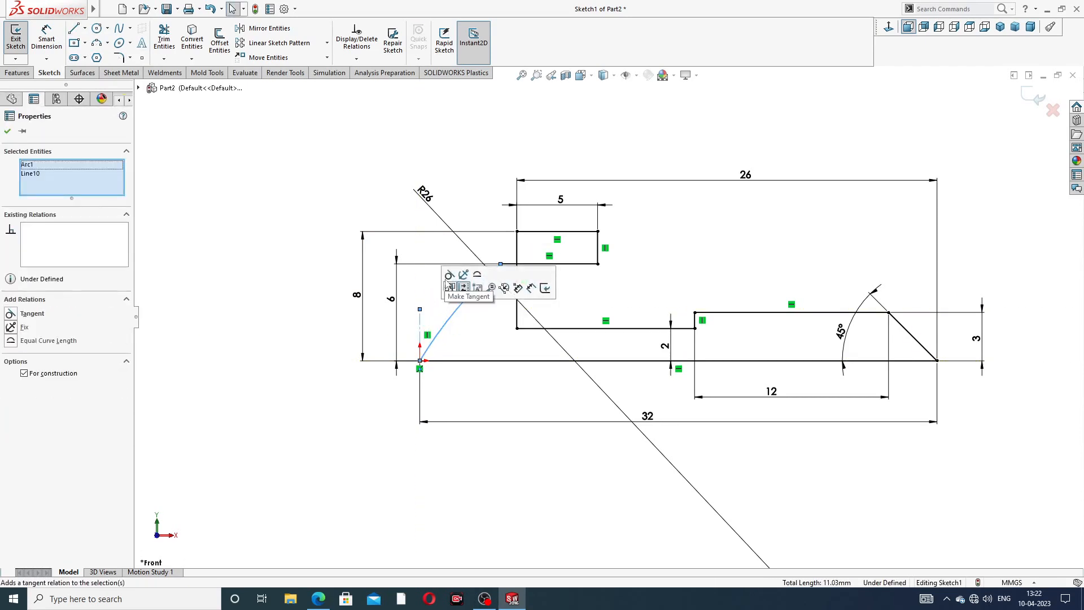
click(449, 275)
click(554, 148)
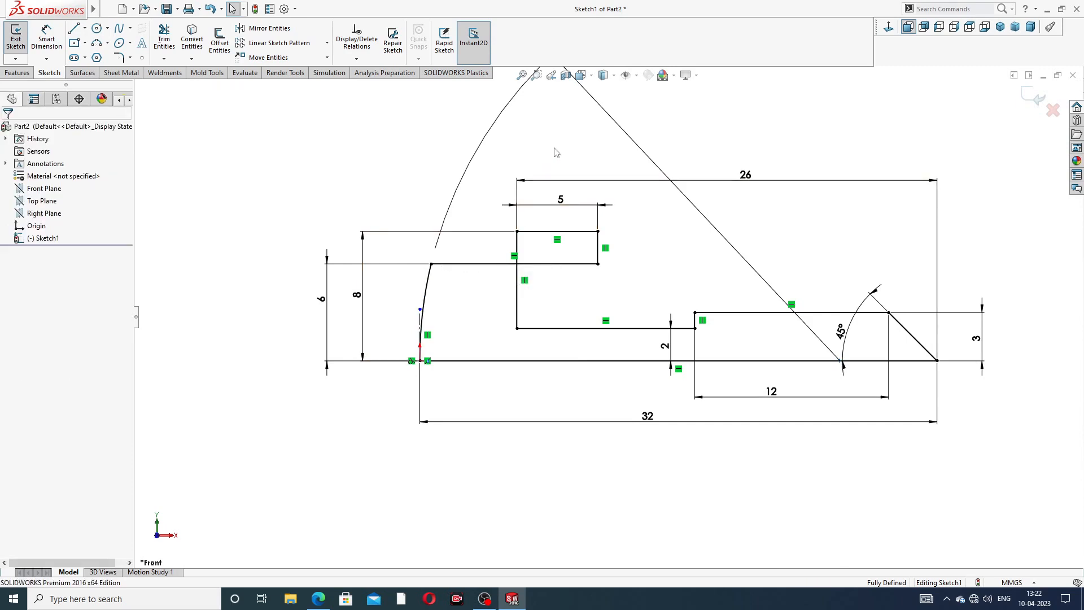
- Place the 6 mm dimension beside the arc and the 8 mm dimension just outside it
scroll(565, 165, up, 2)
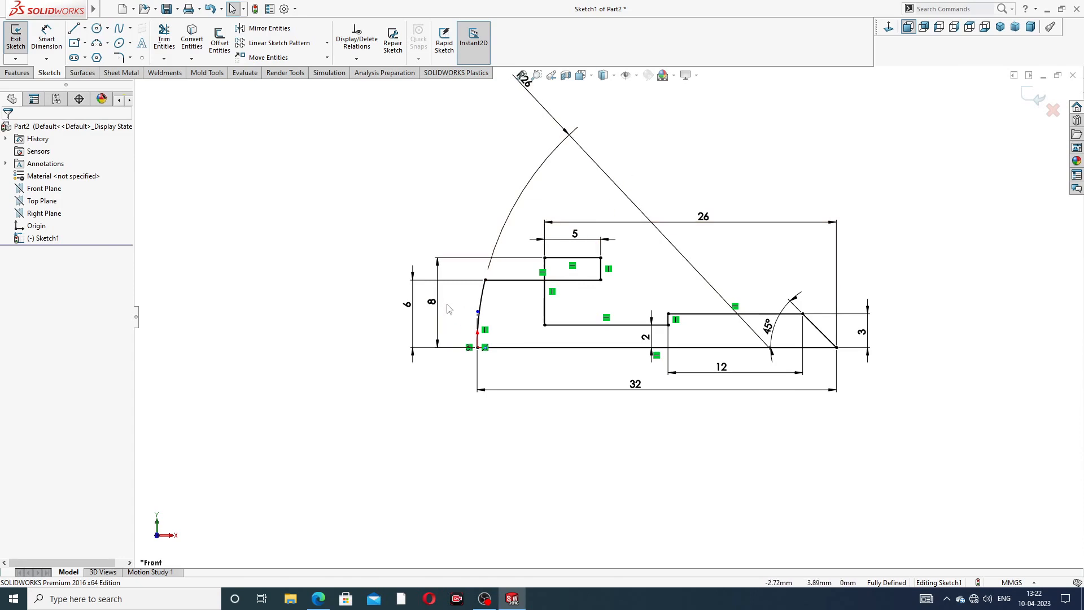
click(414, 309)
drag(415, 308, 451, 307)
drag(431, 305, 414, 302)
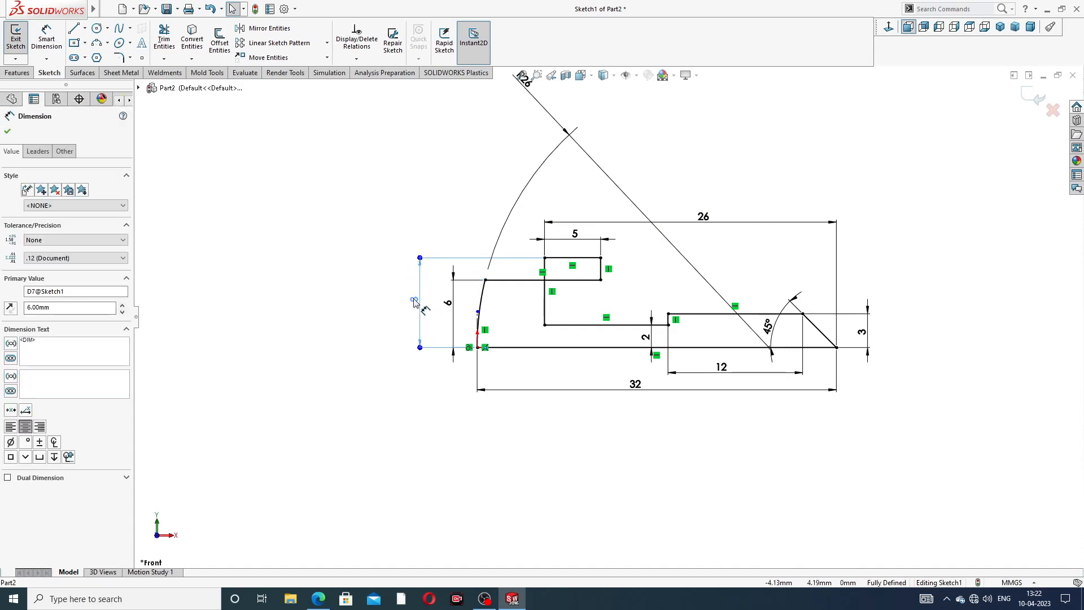
click(366, 286)
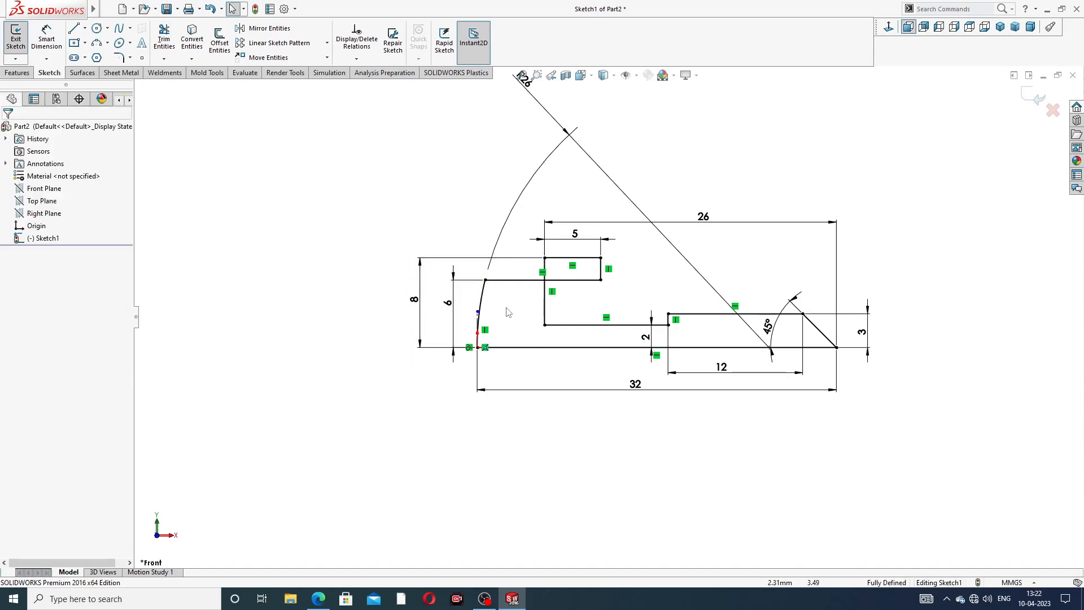
- Undo the sketch edits back through the tangency, centerline and dimensions to the unedited horizontal dimension between the inner vertical line and pointed tip
scroll(508, 312, down, 1)
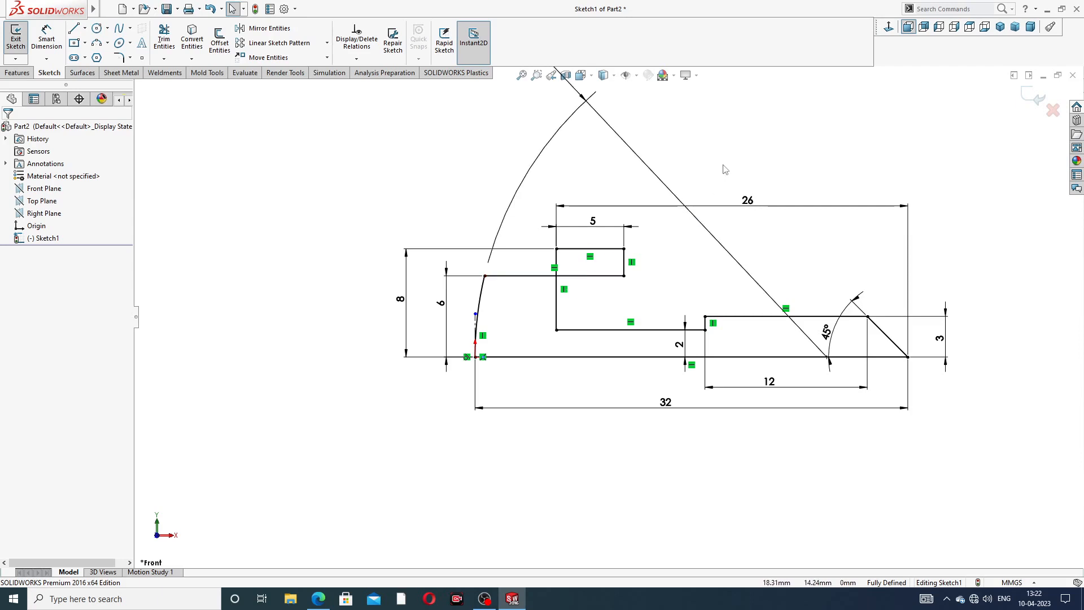
key(ctrl+z)
key(ctrl+z)
key(ctrl+z)
key(ctrl+z)
key(ctrl+z)
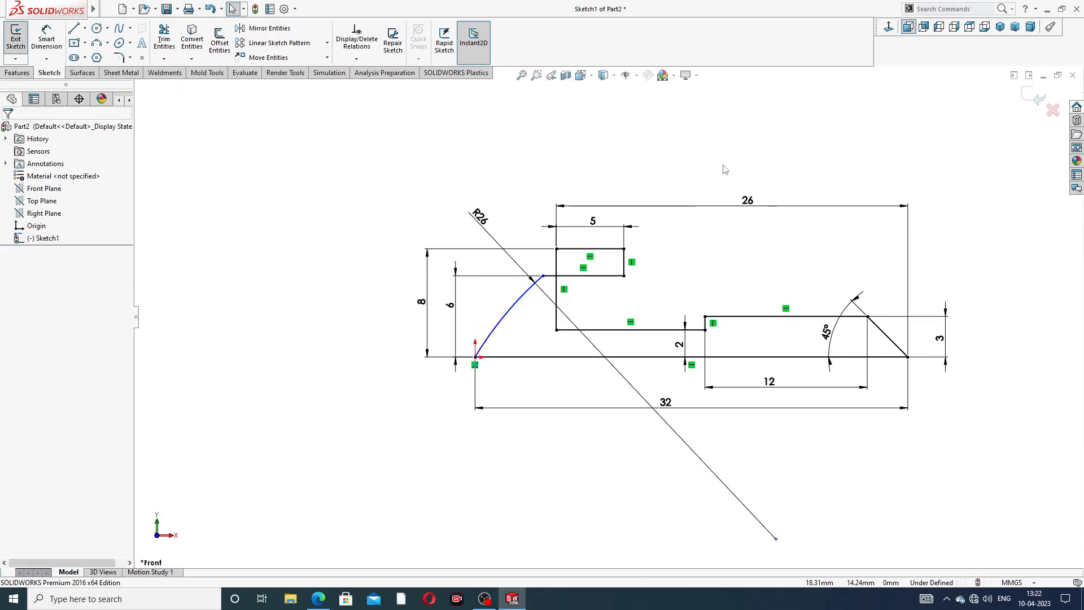
key(ctrl+z)
key(ctrl+z)
key(ctrl+z)
key(ctrl+z)
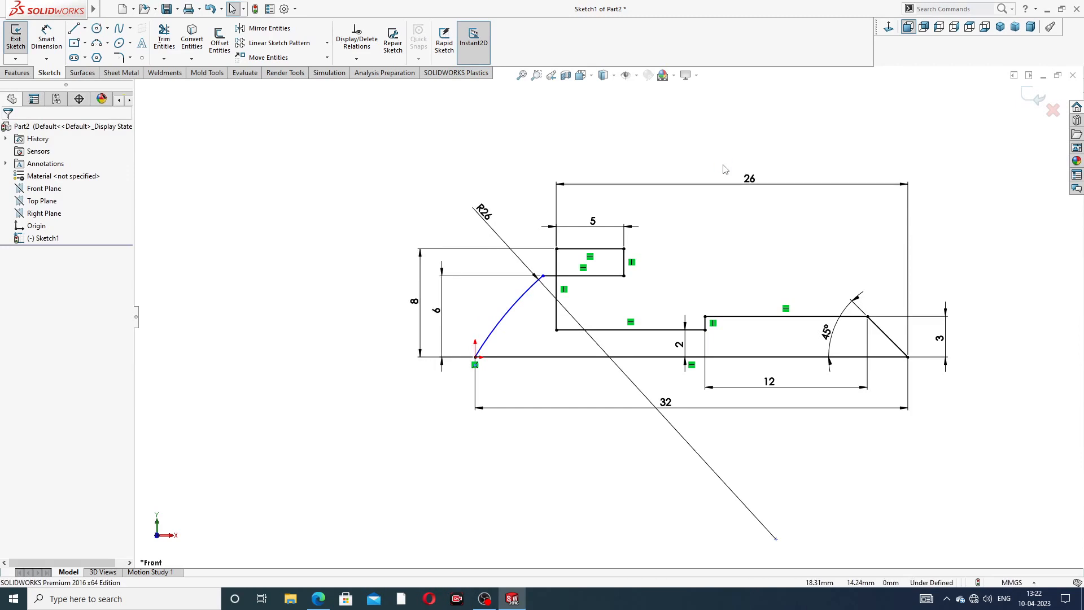
key(ctrl+z)
key(ctrl+z)
key(ctrl+z)
key(ctrl+z)
key(ctrl+z)
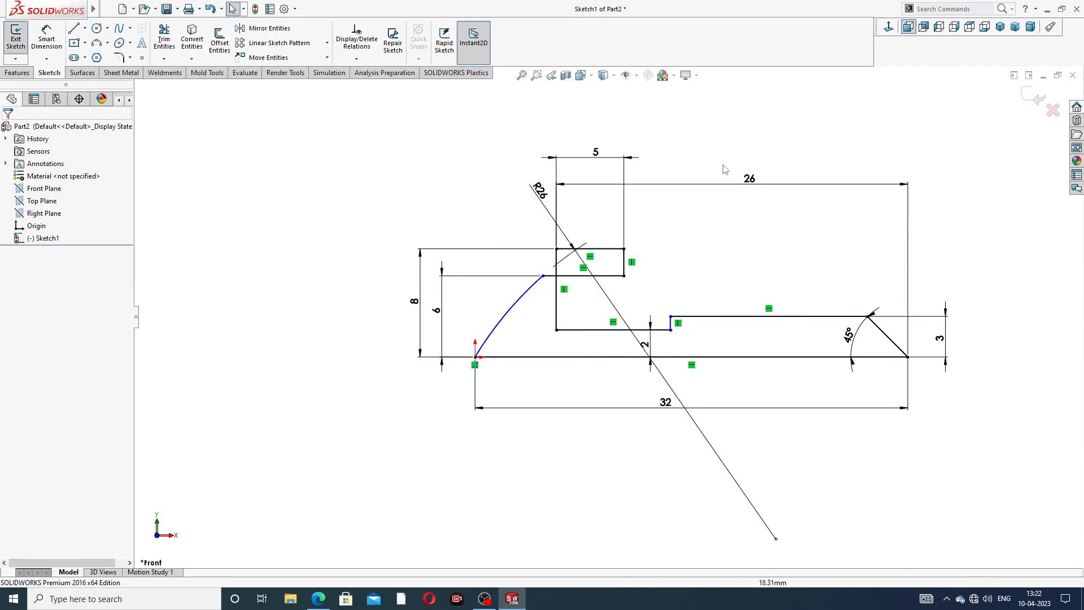
key(ctrl+z)
key(ctrl+y)
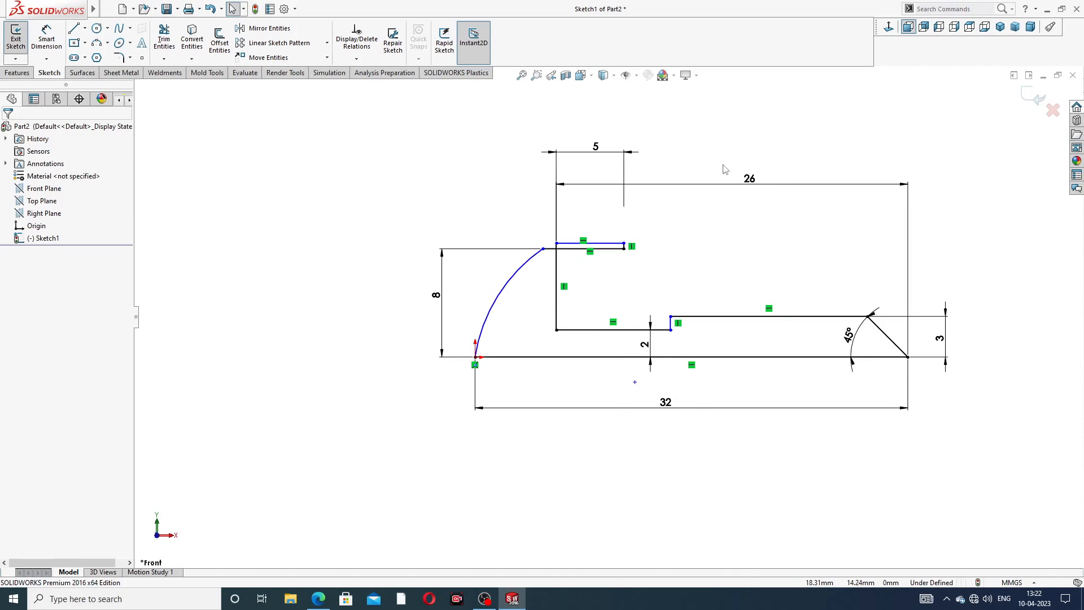
key(ctrl+z)
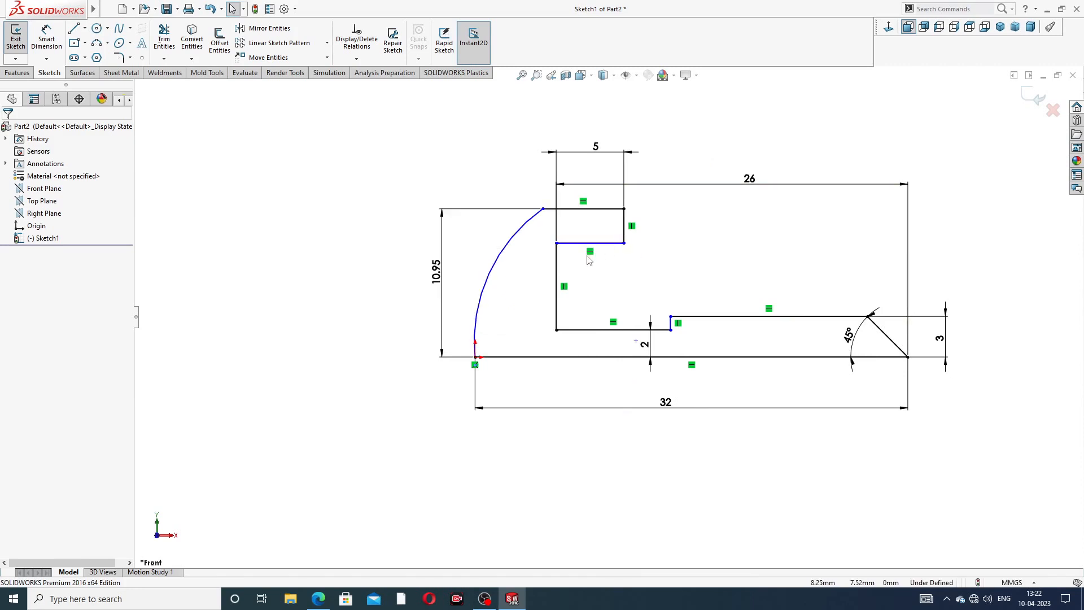
click(543, 210)
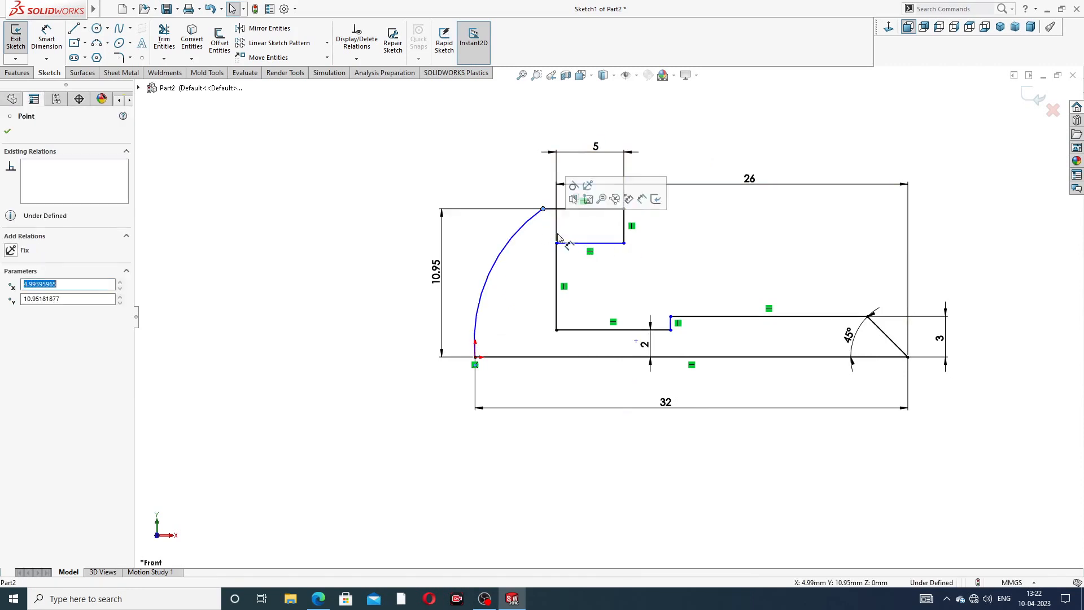
key(ctrl+z)
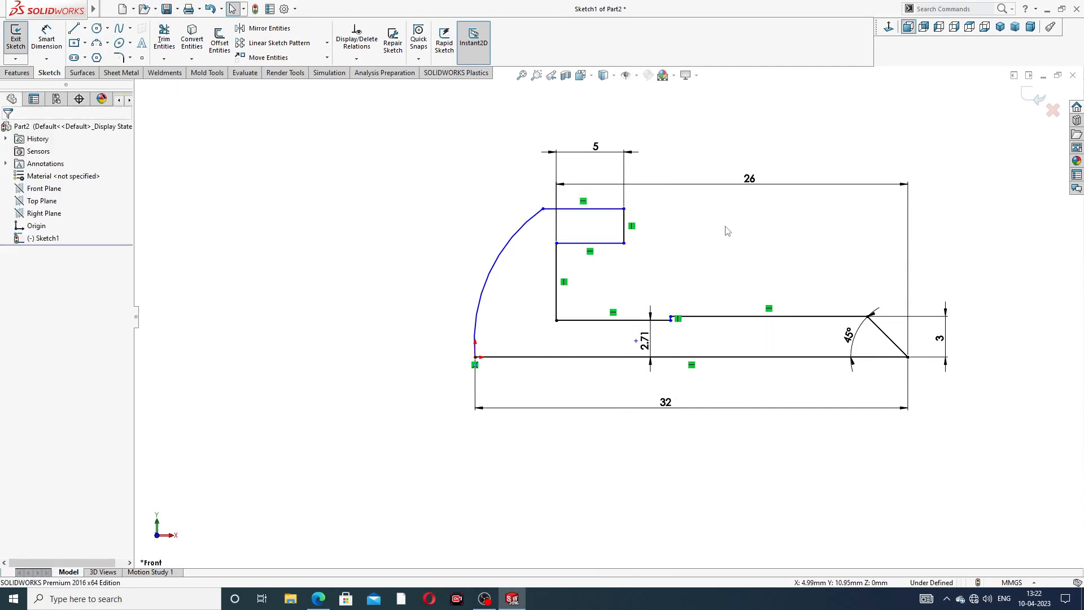
key(ctrl+z)
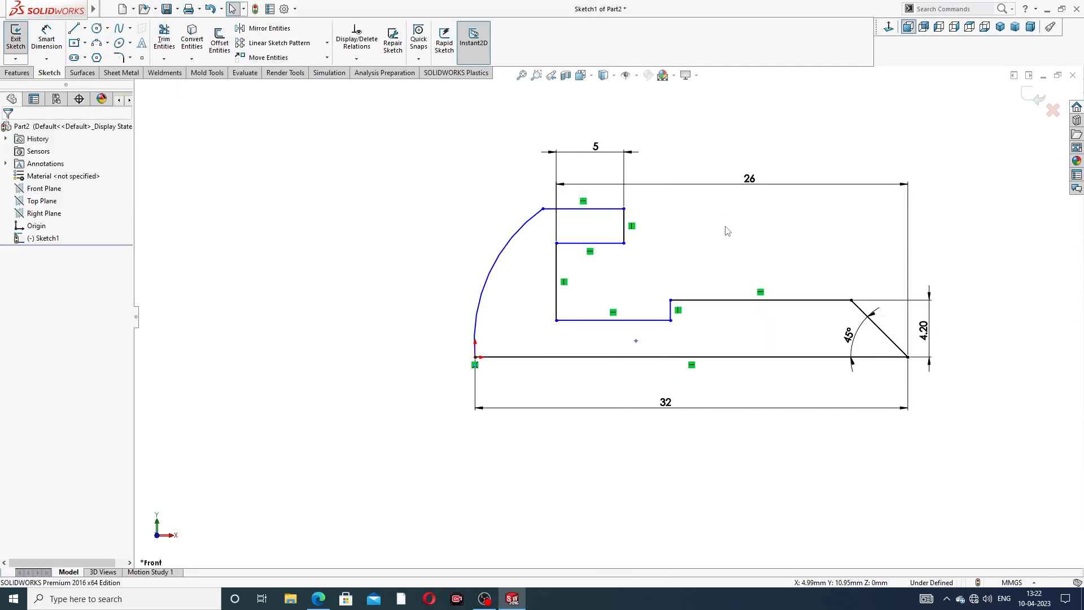
key(ctrl+z)
key(ctrl+z)
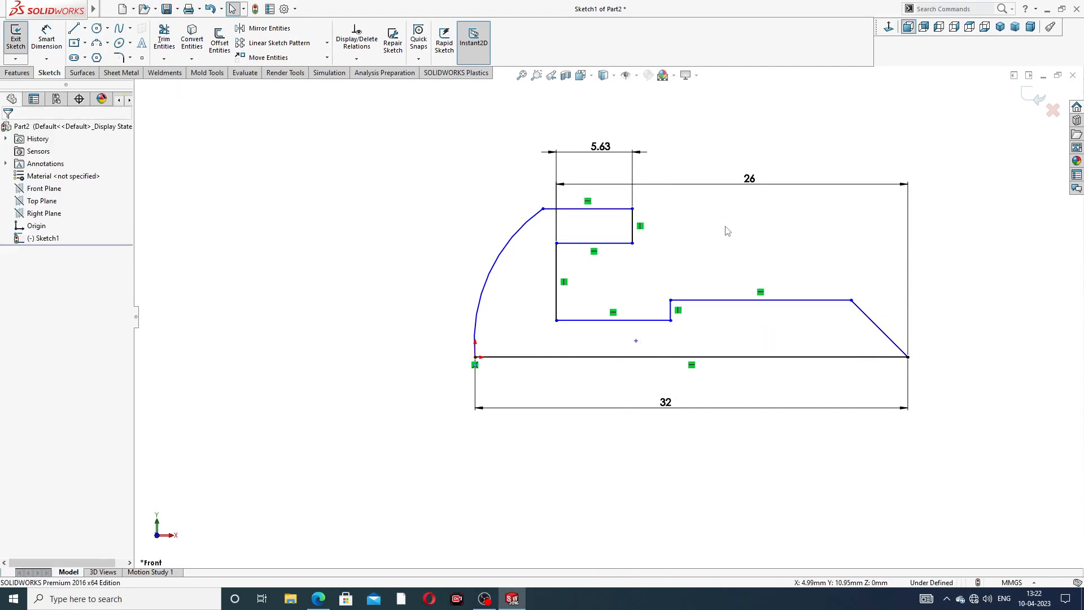
key(ctrl+z)
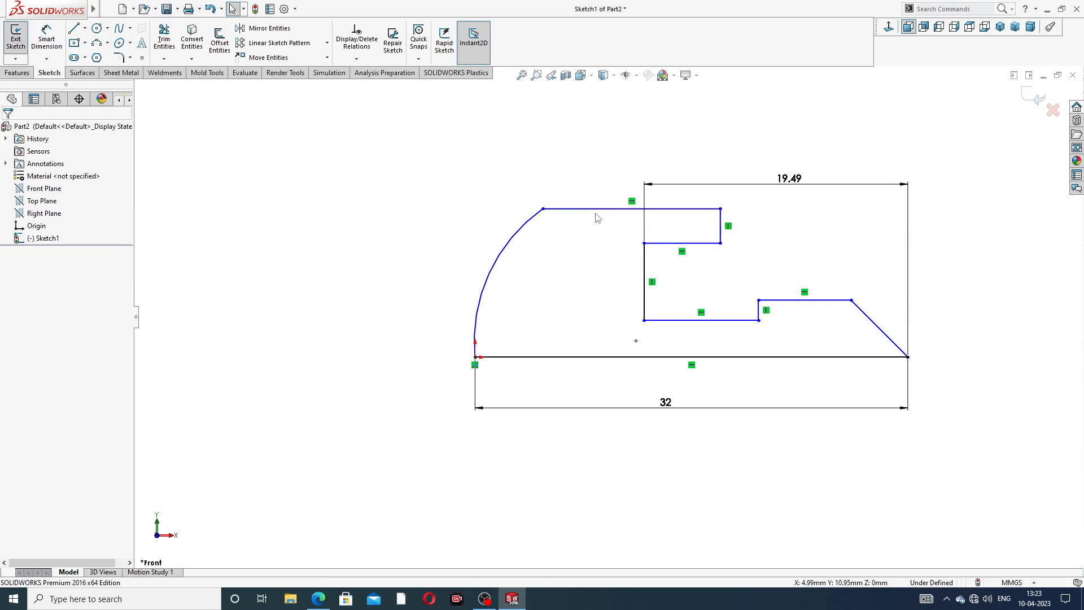
- Lower the head's long horizontal line below the short inner horizontal line, and raise that short line slightly
drag(589, 211, 593, 277)
mouse_move(673, 243)
mouse_down()
mouse_move(661, 218)
mouse_move(664, 230)
mouse_up()
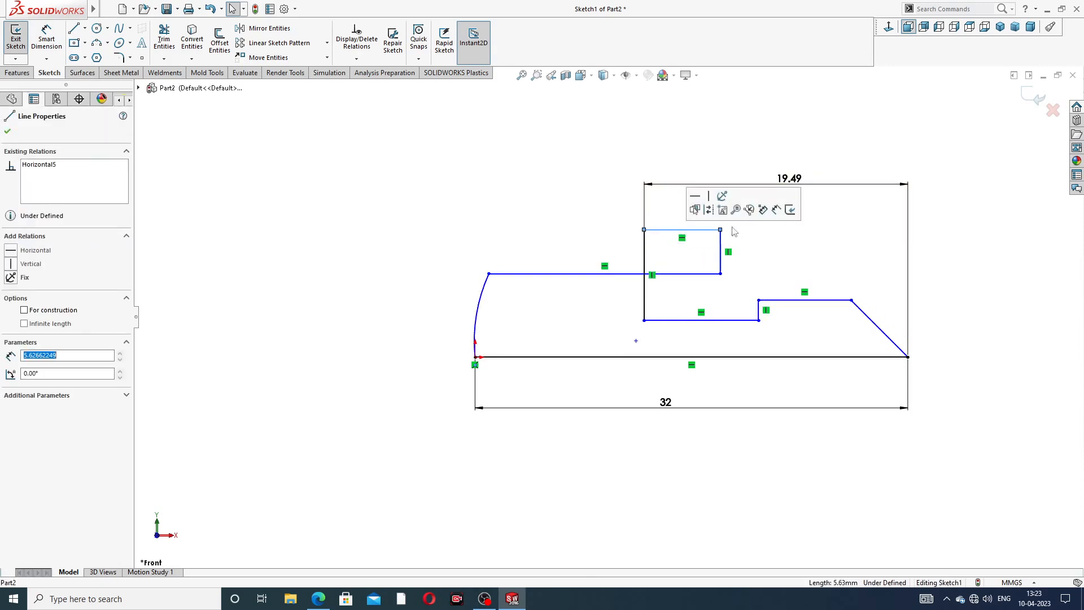
click(770, 247)
scroll(768, 244, up, 2)
scroll(685, 309, down, 2)
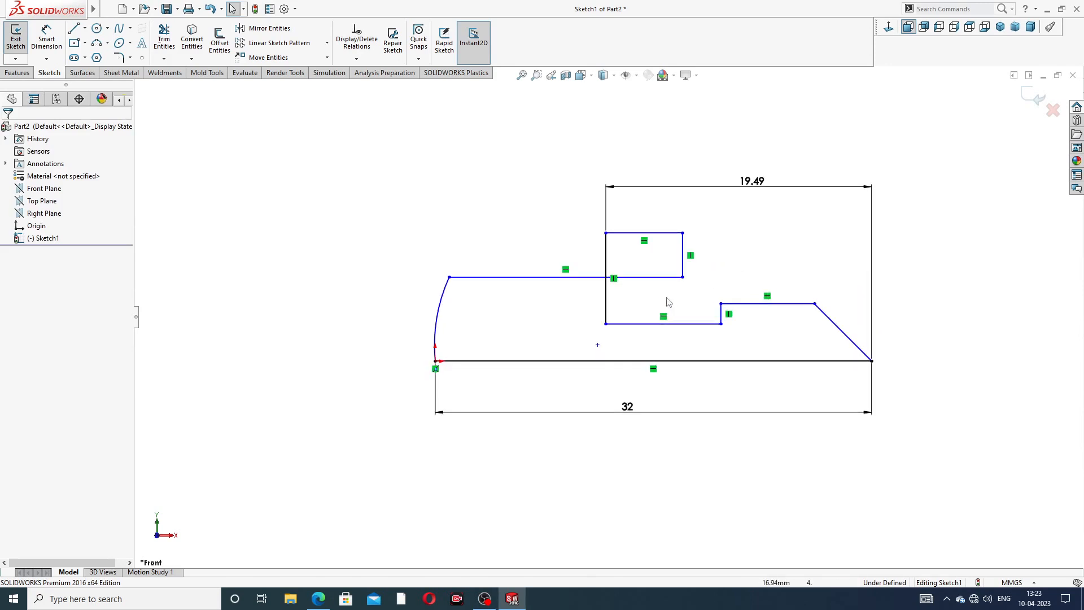
click(606, 254)
click(577, 257)
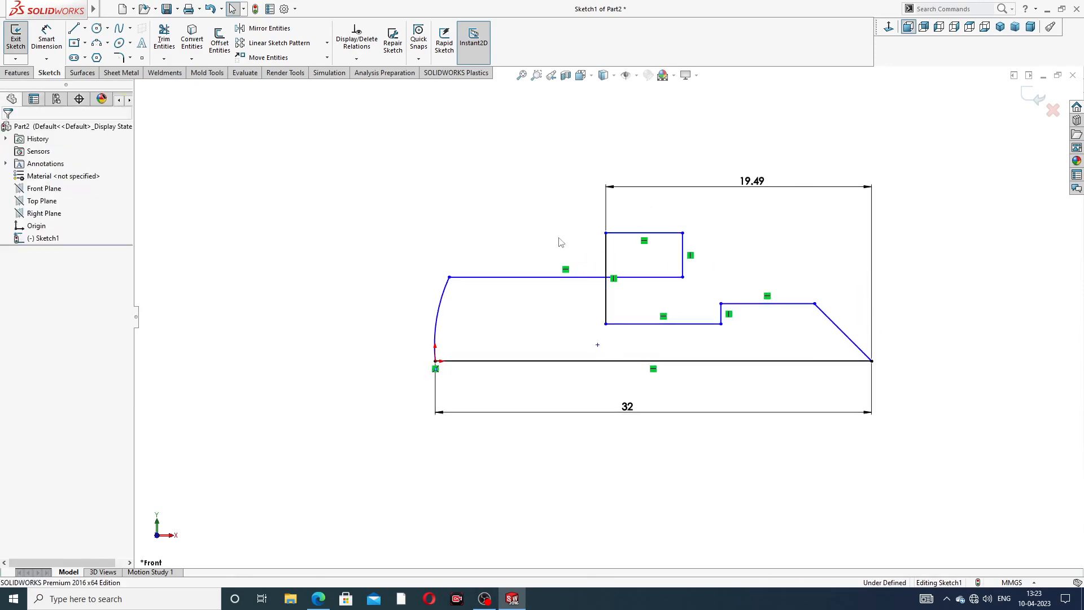
click(754, 181)
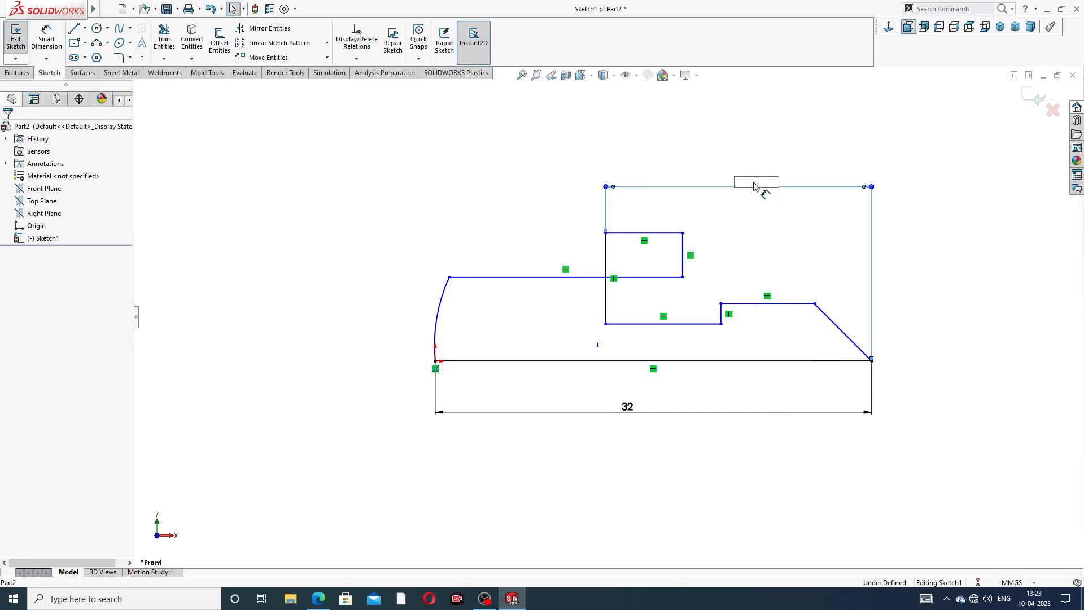
key(Return)
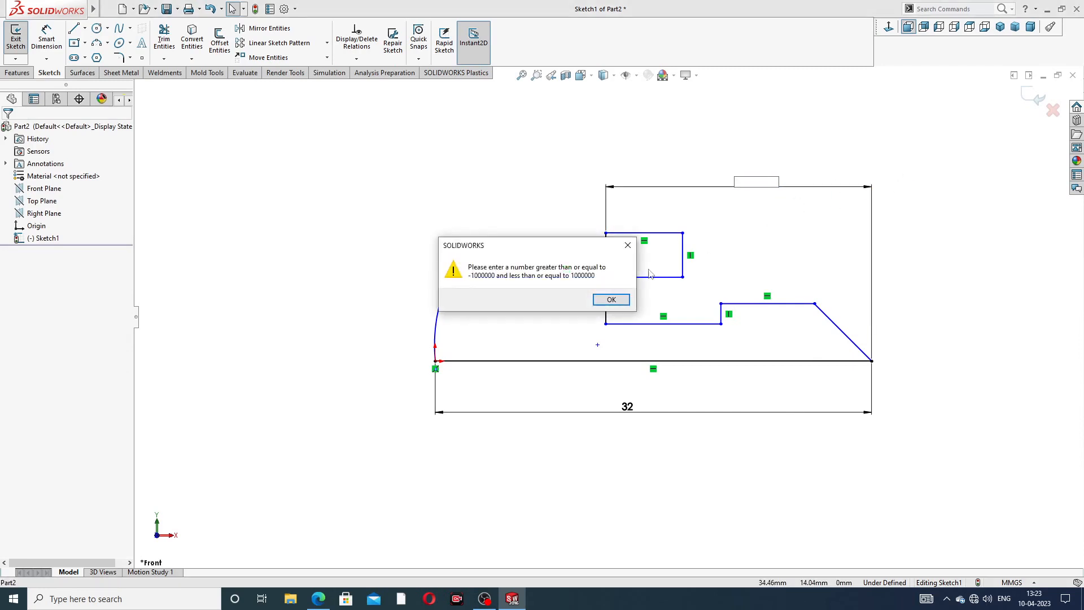
click(629, 246)
- Delete the horizontal dimension between the inner vertical line and the pointed tip
click(828, 189)
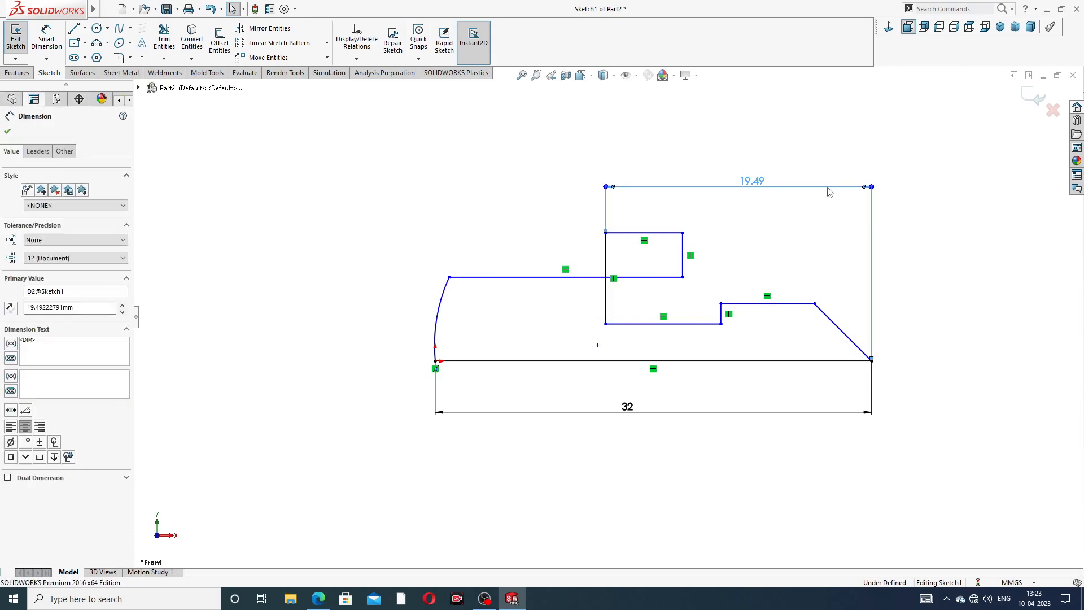
key(Delete)
scroll(776, 273, up, 2)
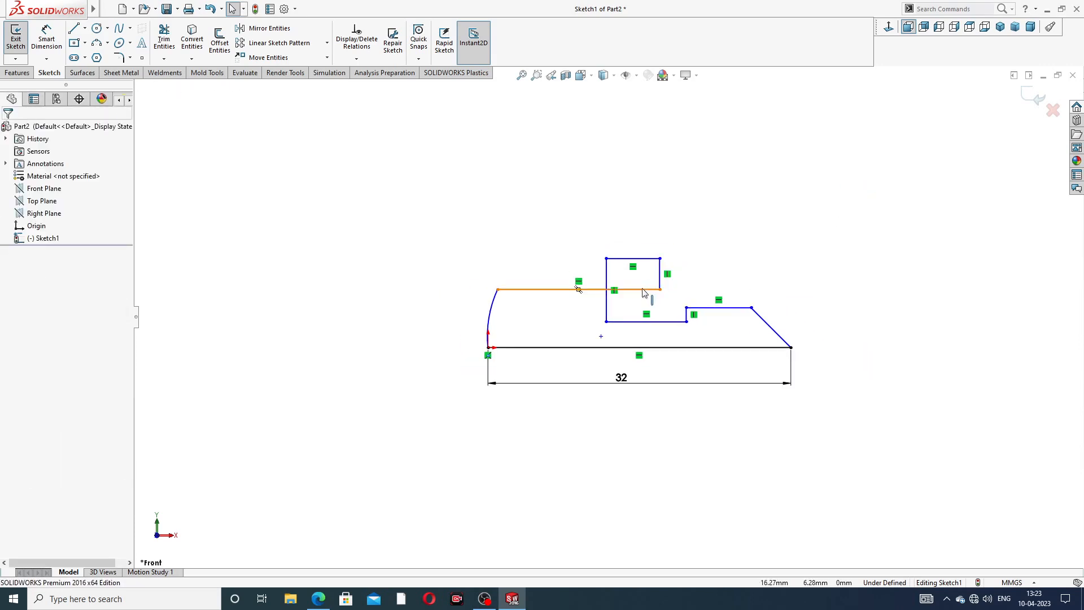
- Raise the head's long horizontal line back above the short inner line, and move the arc's upper endpoint down and outward
drag(642, 292, 636, 233)
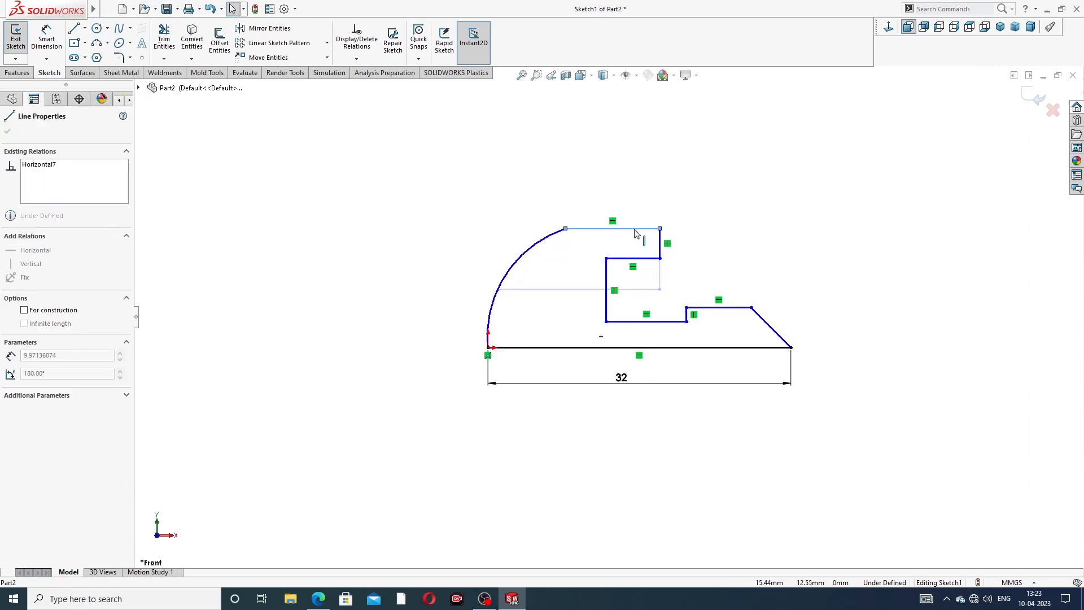
click(731, 203)
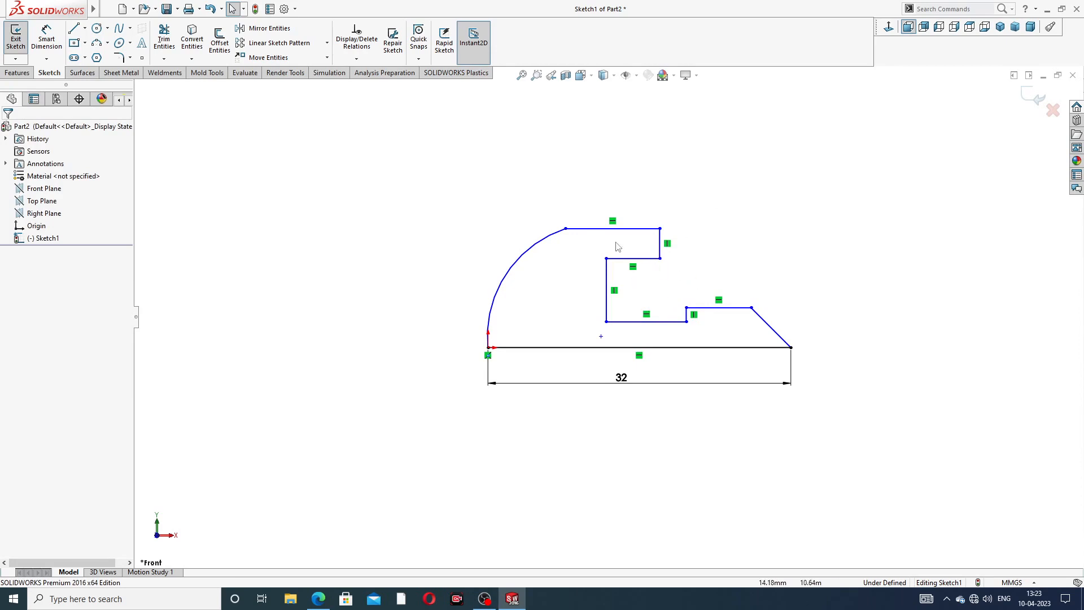
drag(566, 229, 535, 242)
click(647, 294)
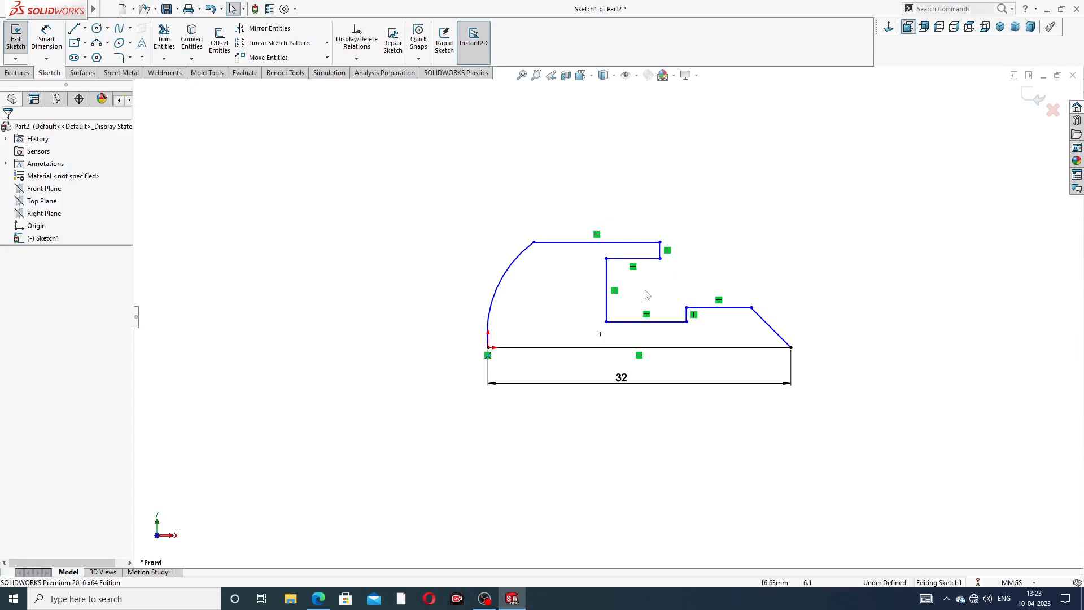
- Sketch a vertical centerline about 3.15 mm long upward from the origin
scroll(648, 294, down, 2)
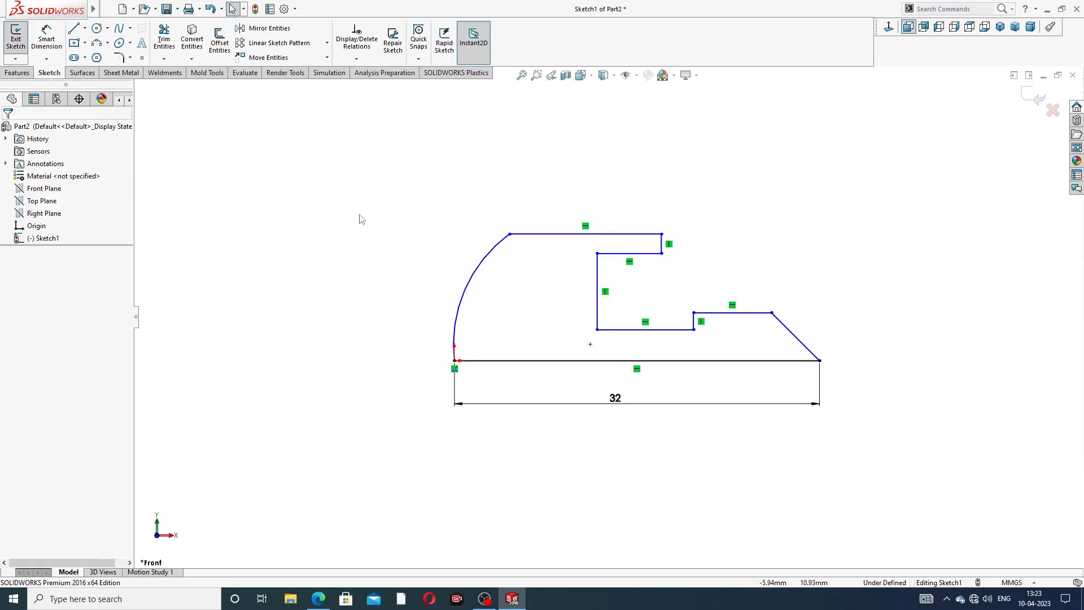
click(85, 29)
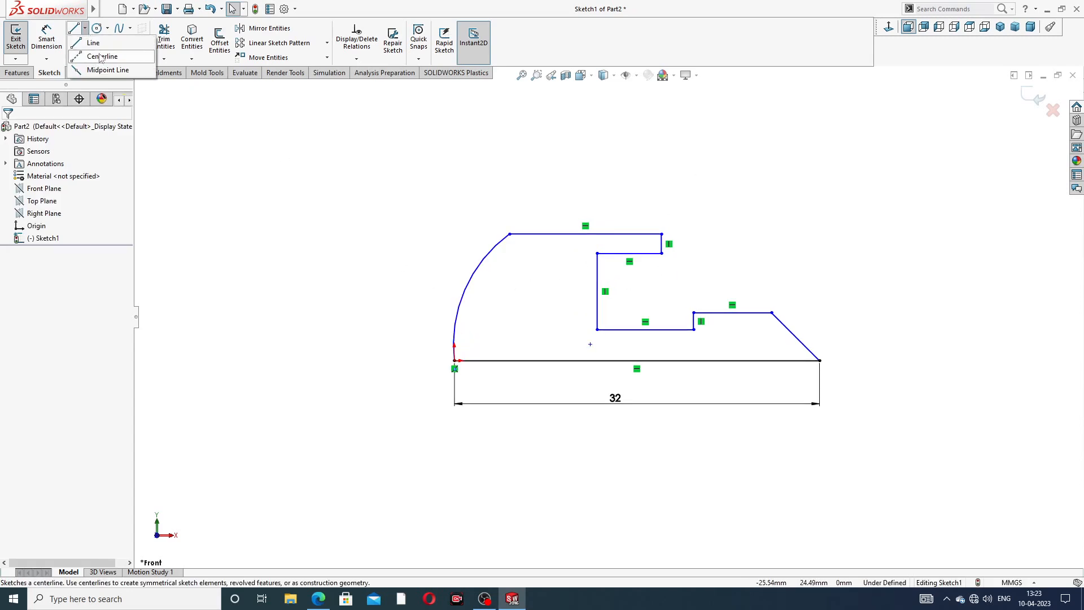
click(101, 56)
scroll(429, 339, down, 4)
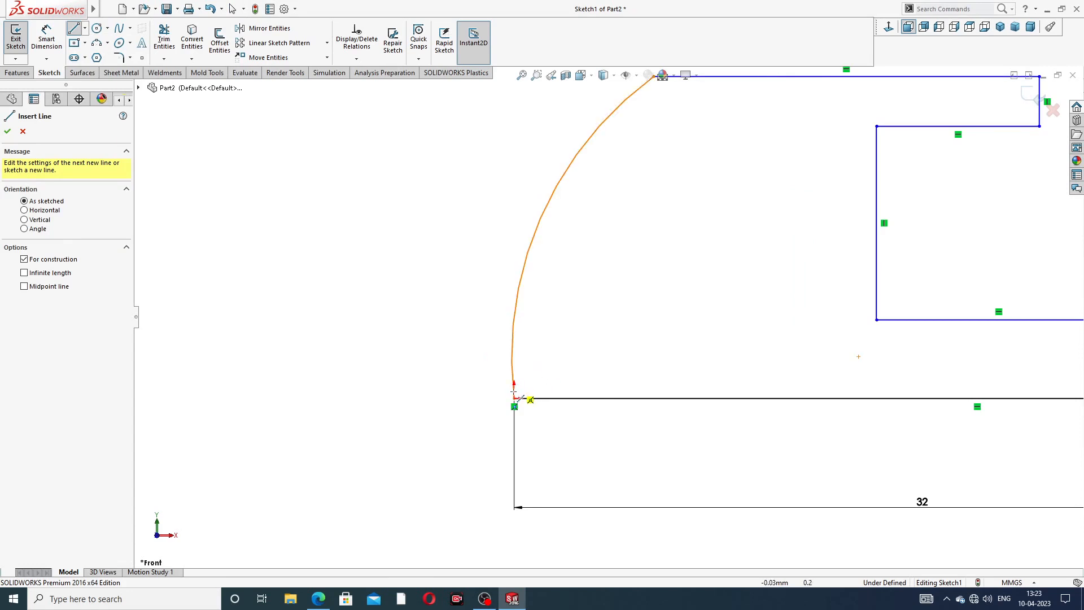
click(514, 398)
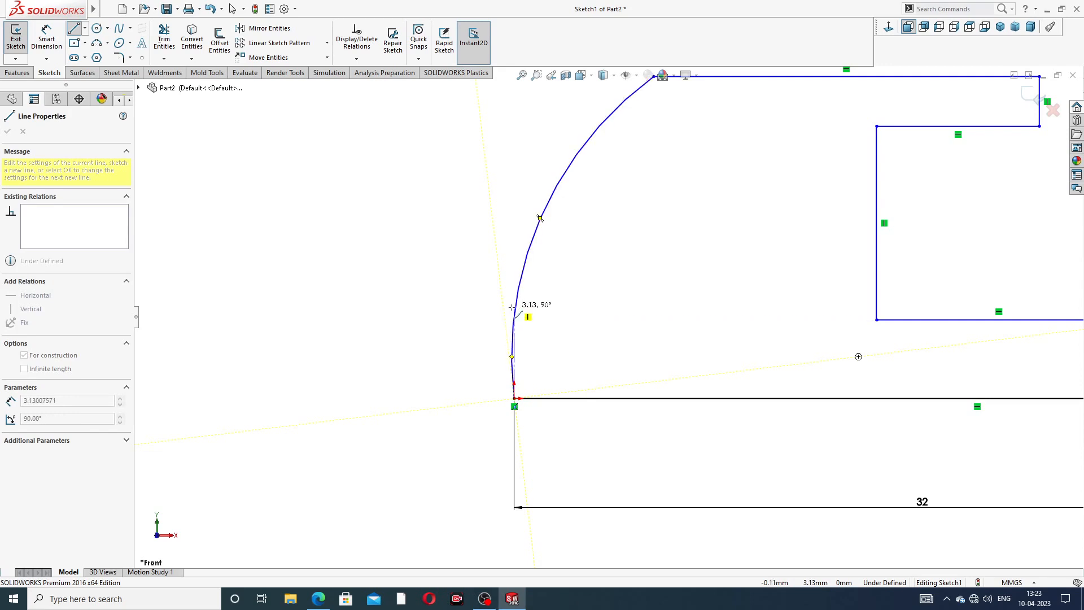
click(512, 307)
right_click(558, 263)
click(582, 311)
- Try to add a horizontal relation to the vertical centerline, and undo it
scroll(532, 356, down, 3)
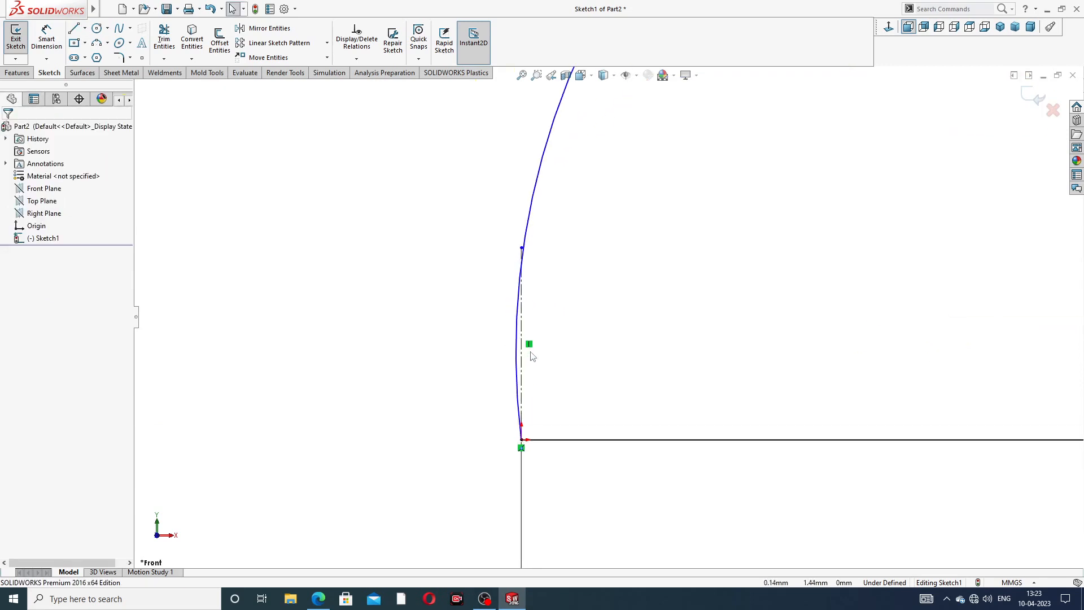
click(522, 350)
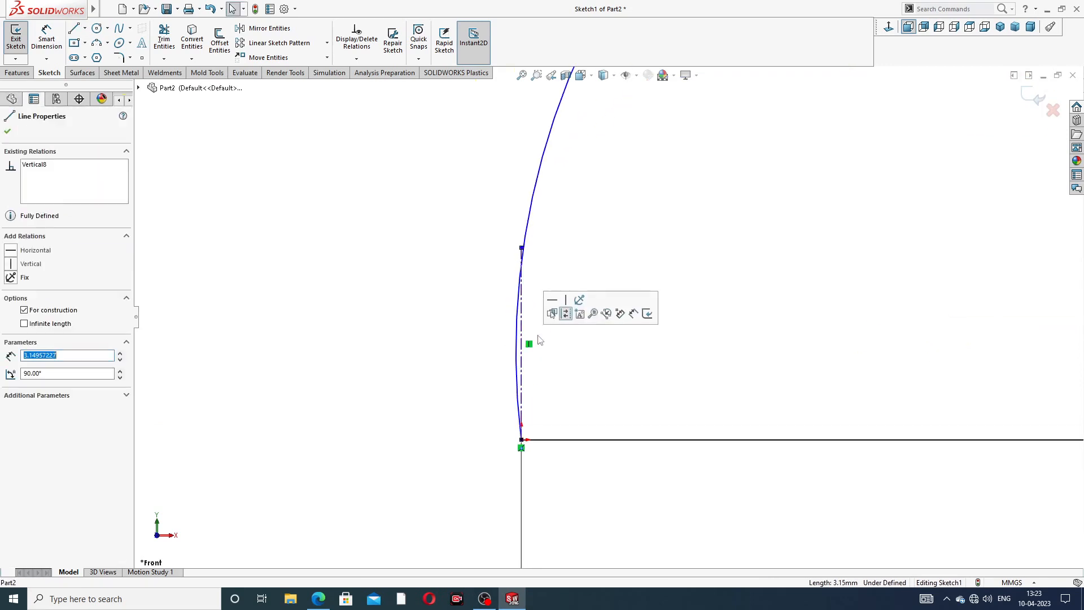
click(553, 301)
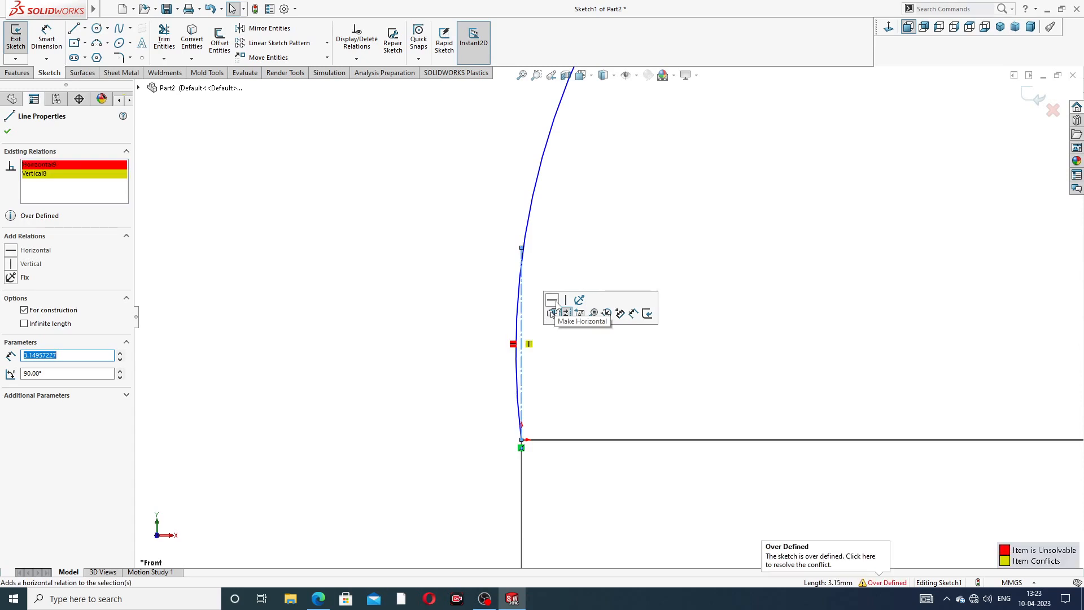
click(8, 132)
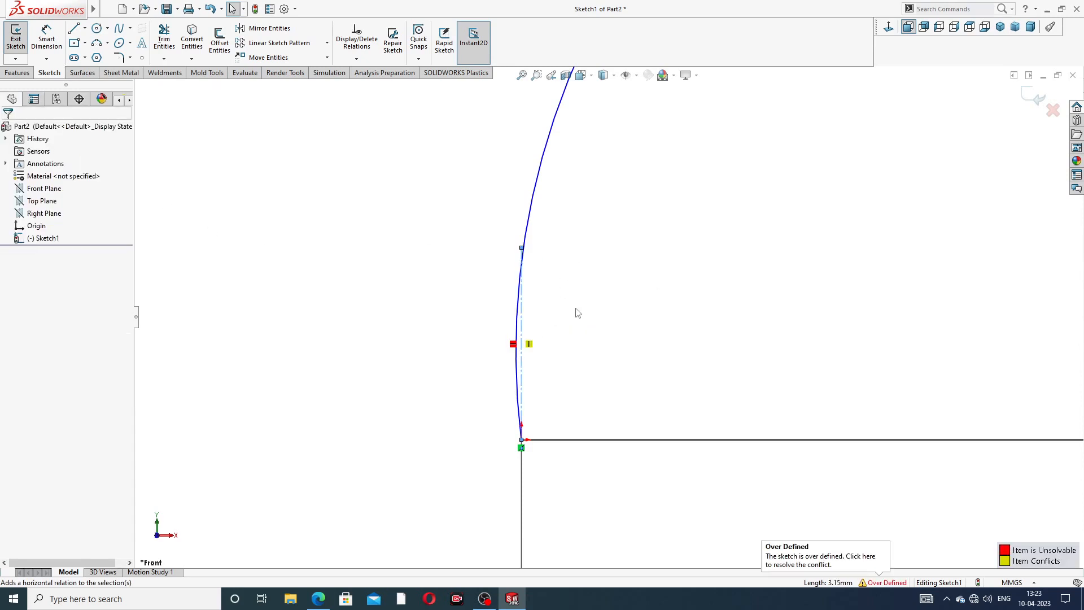
key(ctrl+z)
- Add a tangent relation between the head's arc and the vertical centerline at the origin
click(523, 317)
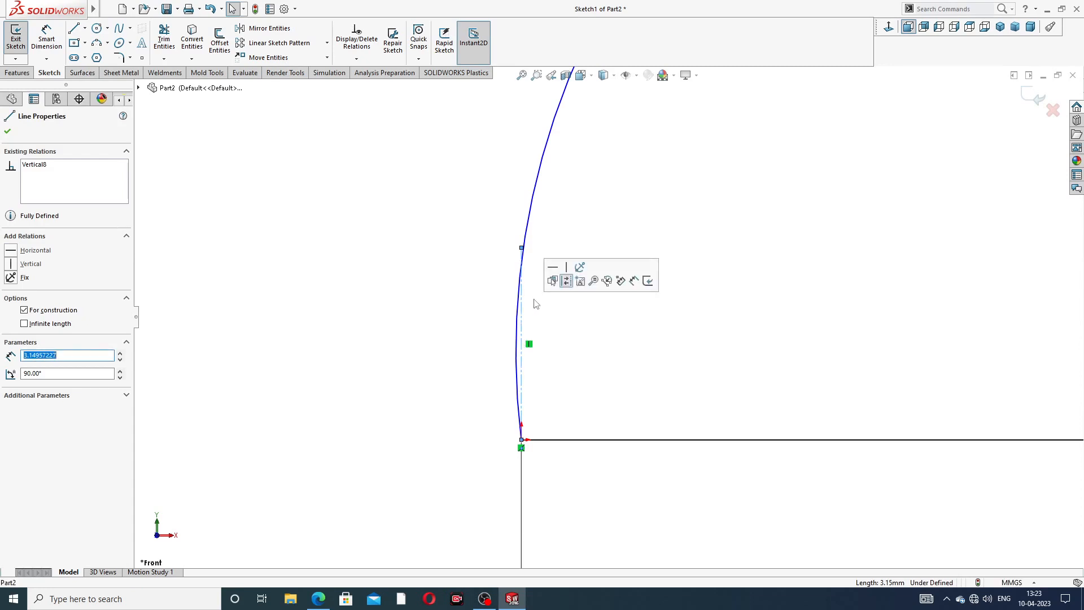
click(670, 195)
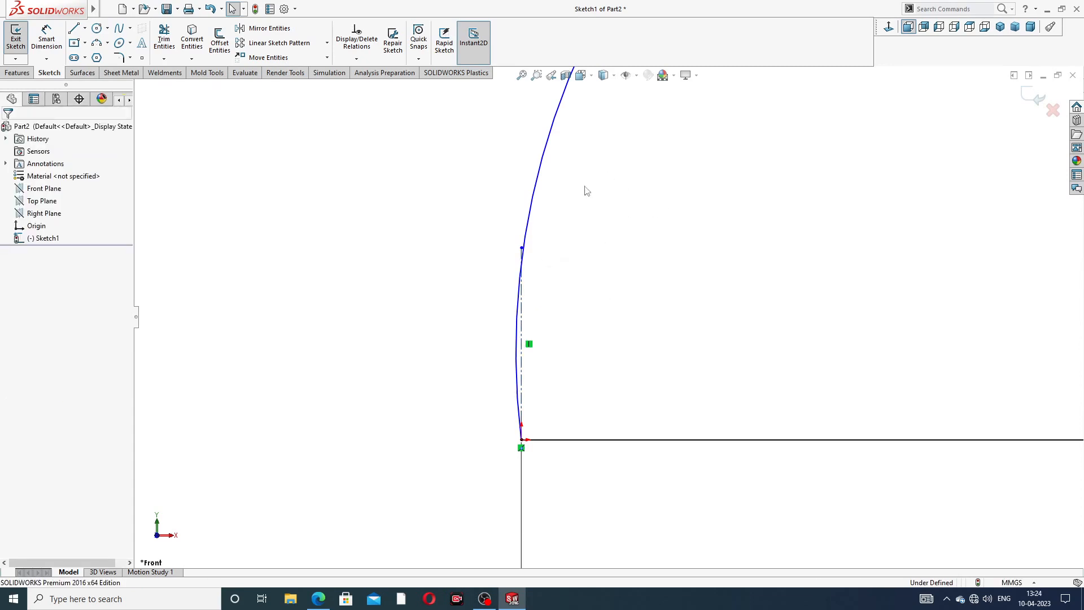
click(532, 209)
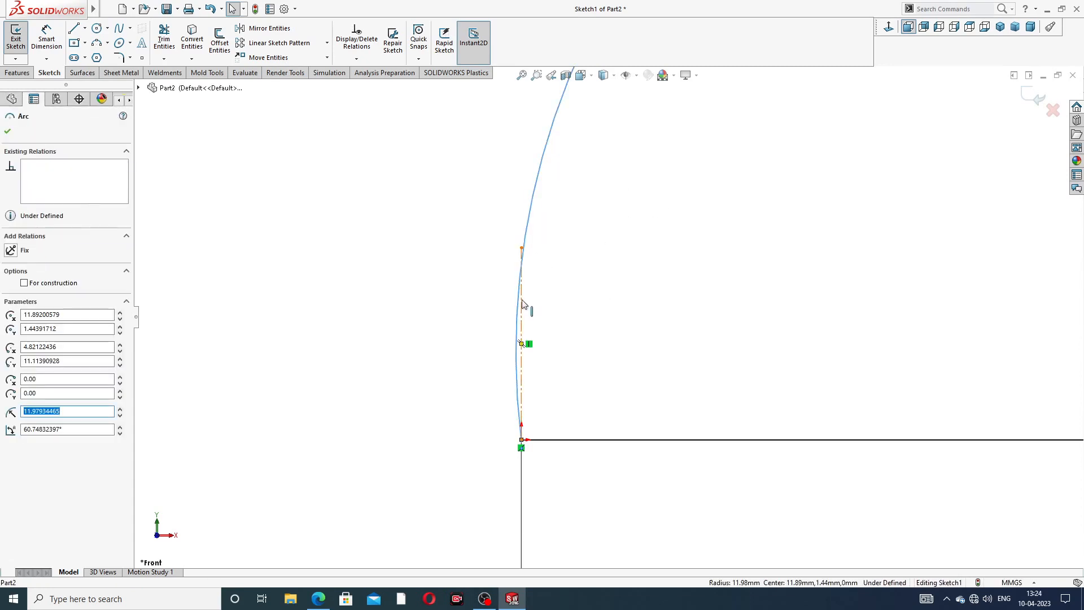
key(Escape)
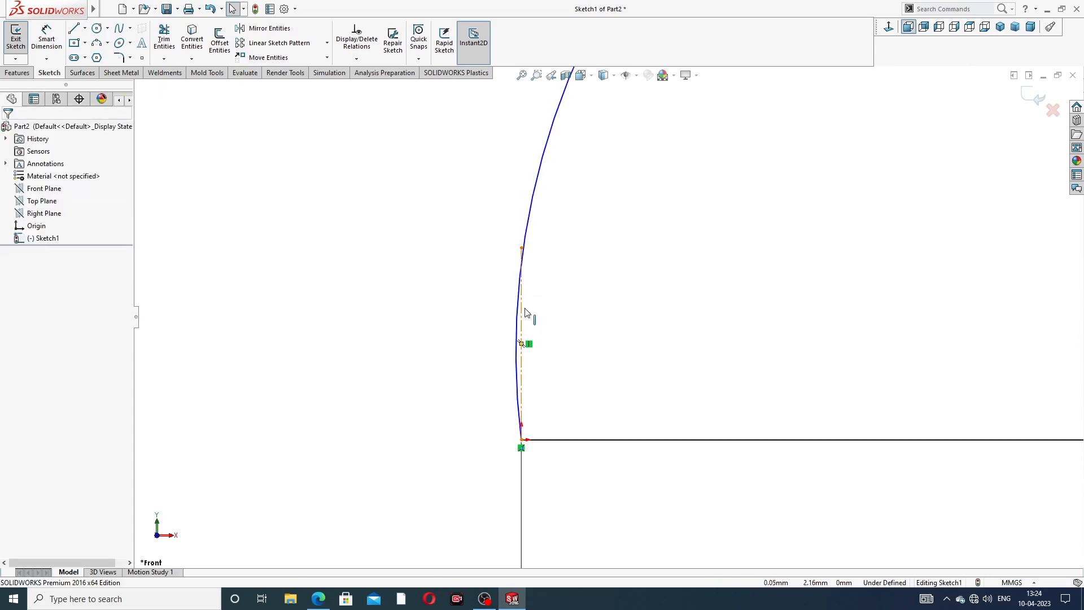
click(520, 343)
ctrl+click(519, 310)
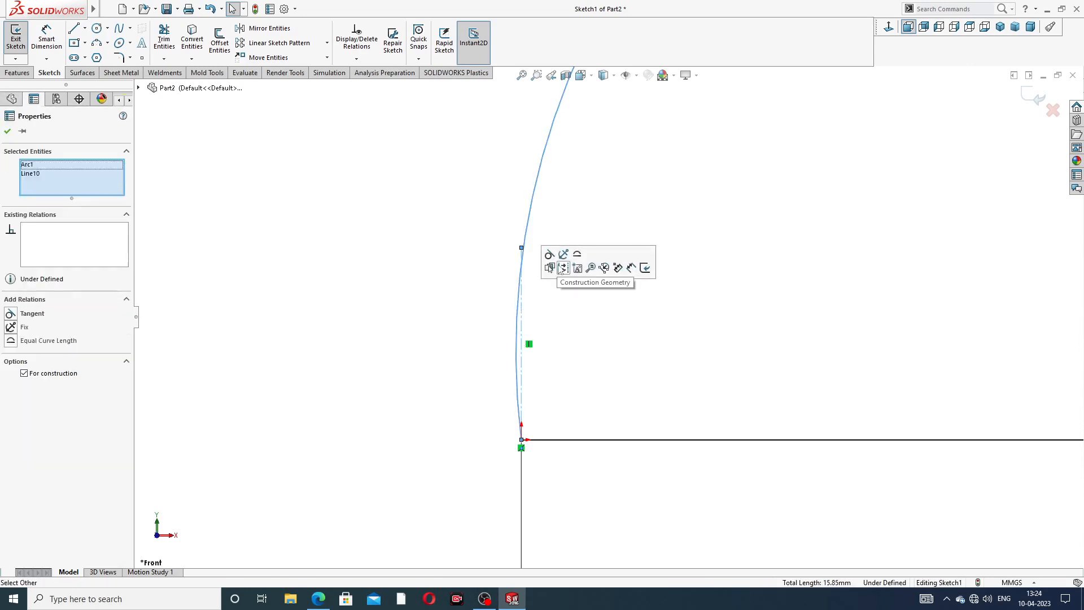
click(550, 255)
key(Escape)
- Dimension the vertical distance from the pointed tip to the upper end of its sloped line as 3 mm
scroll(697, 262, up, 5)
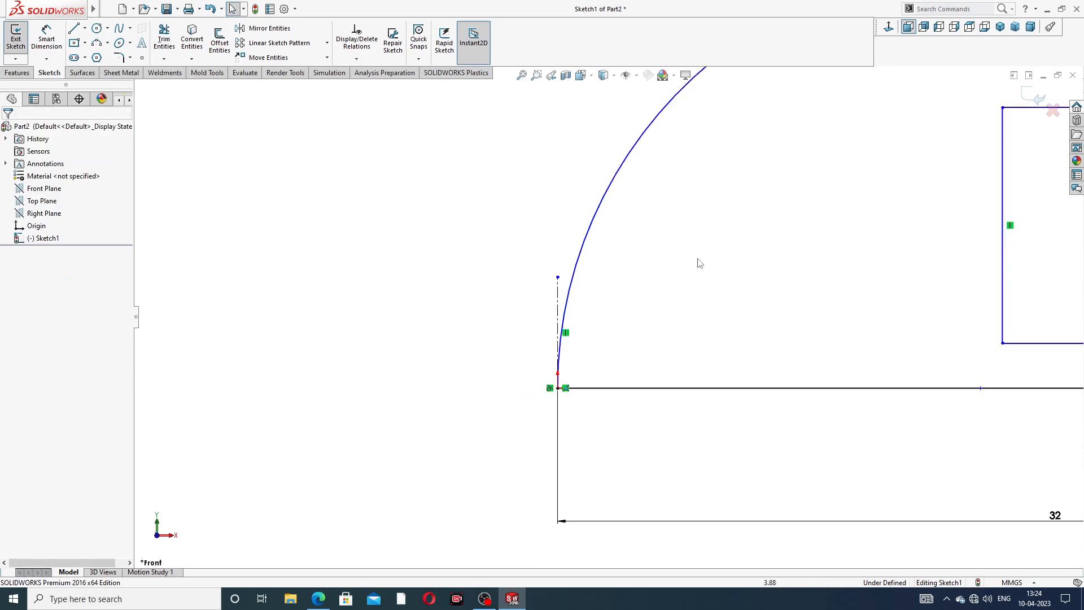
scroll(744, 209, up, 2)
scroll(791, 299, down, 3)
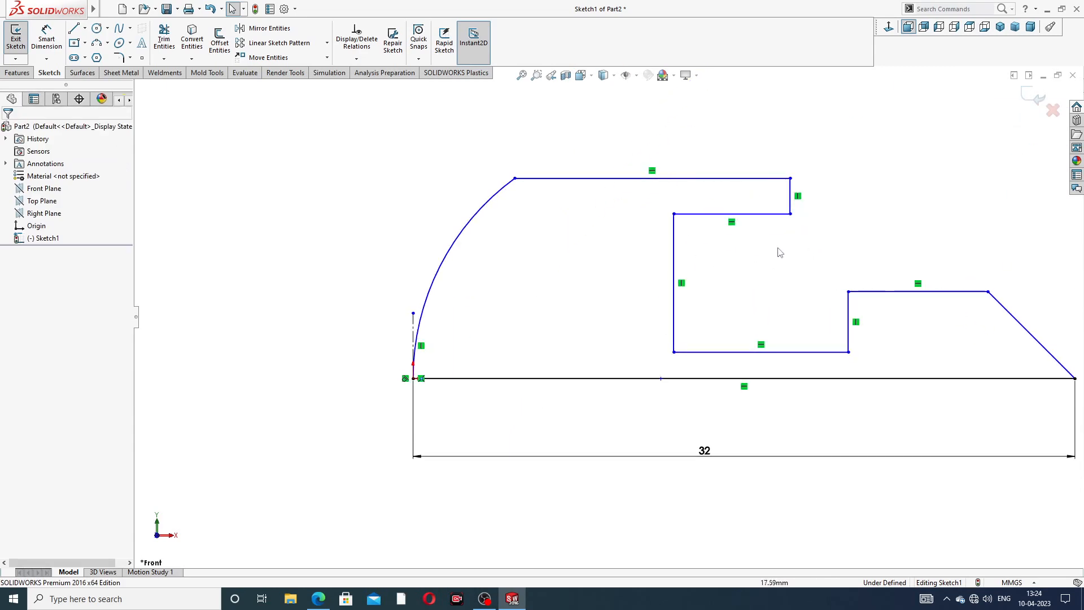
scroll(787, 306, up, 3)
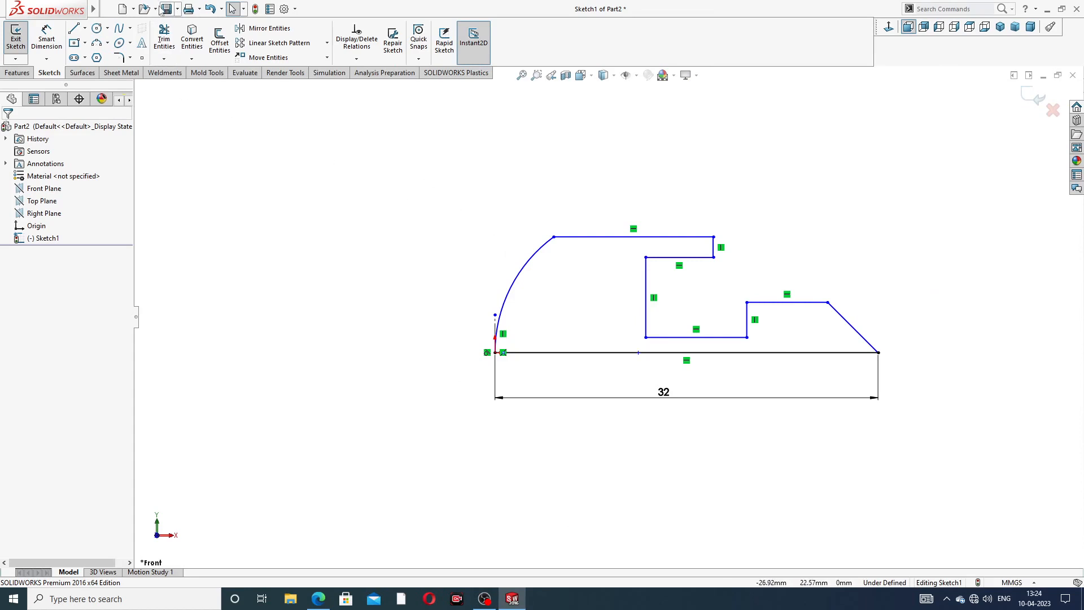
click(47, 38)
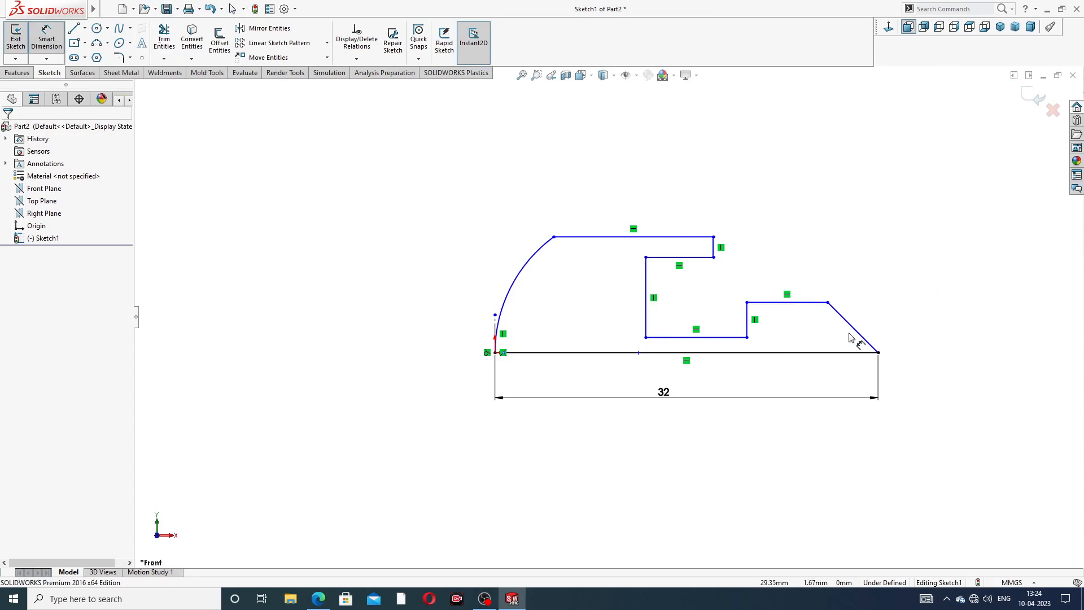
click(879, 353)
click(828, 304)
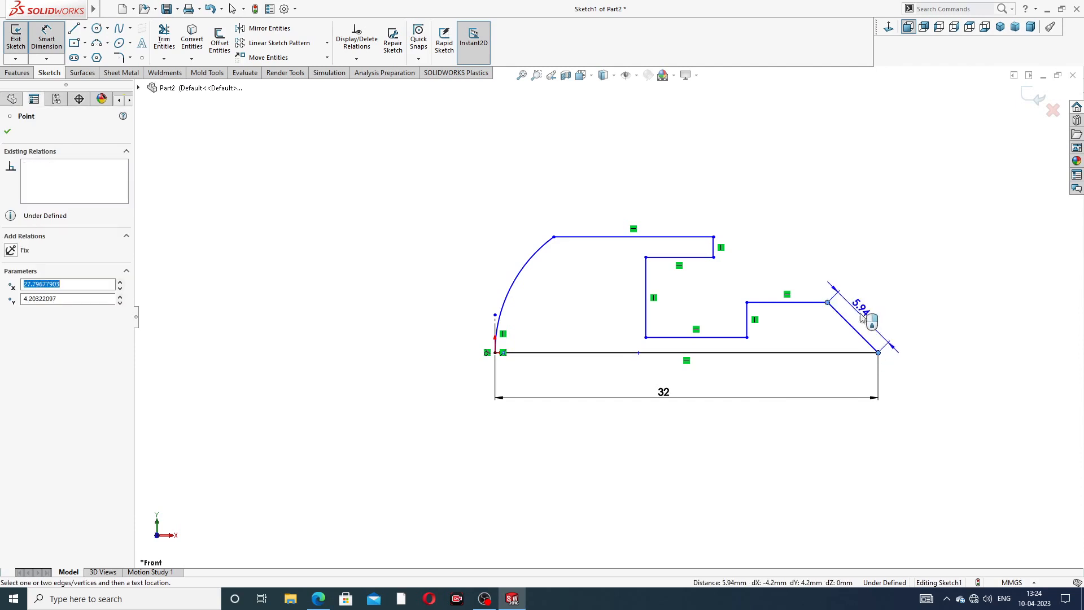
click(901, 332)
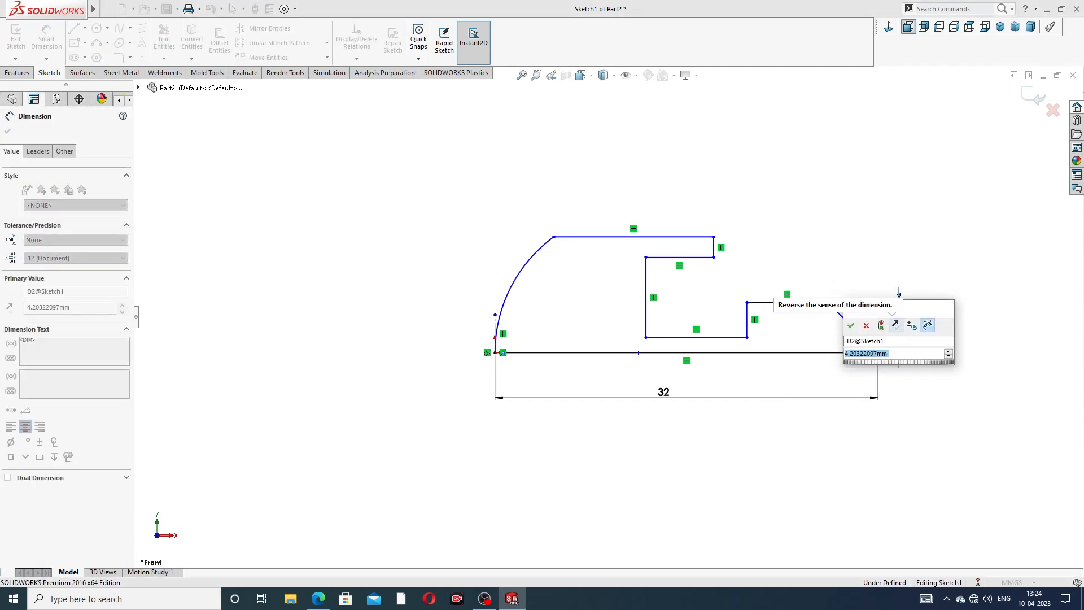
text(3)
key(Return)
click(876, 257)
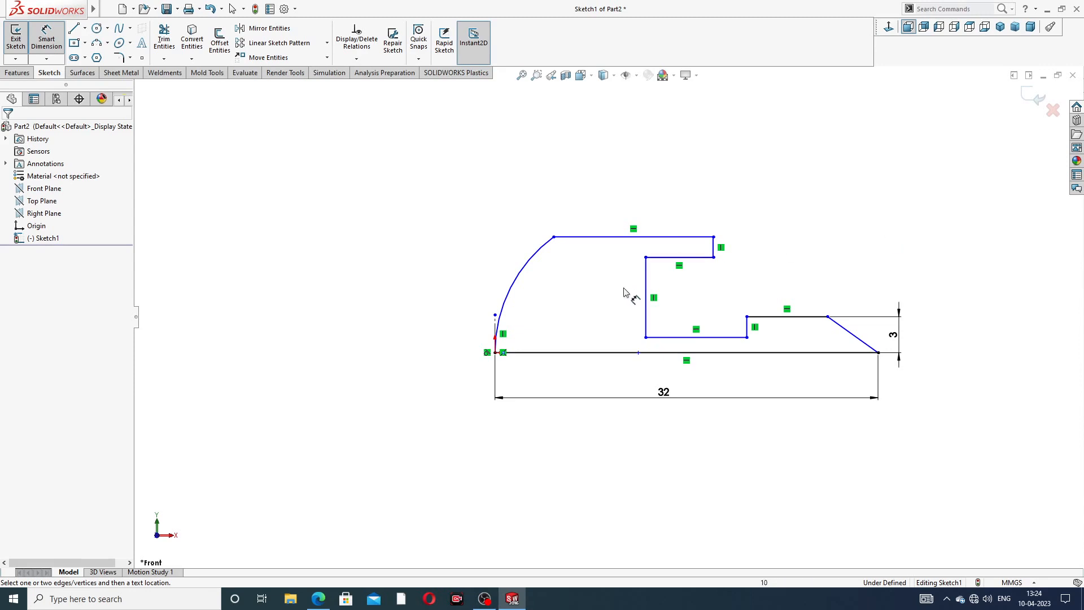
- Dimension the gap between the long base line and the recessed horizontal shank line as 2 mm
click(683, 353)
click(679, 353)
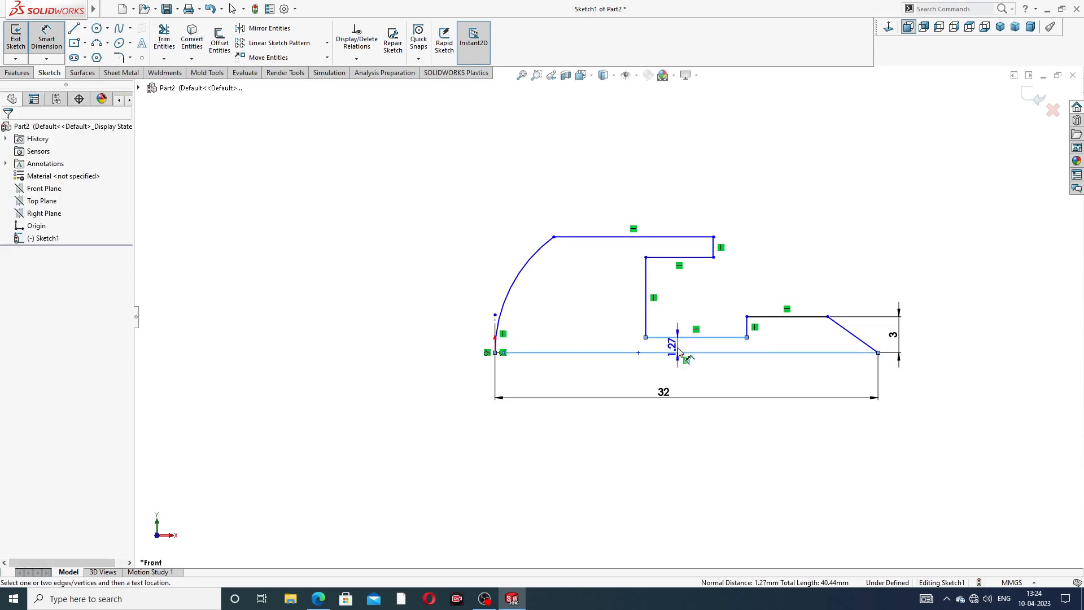
click(748, 260)
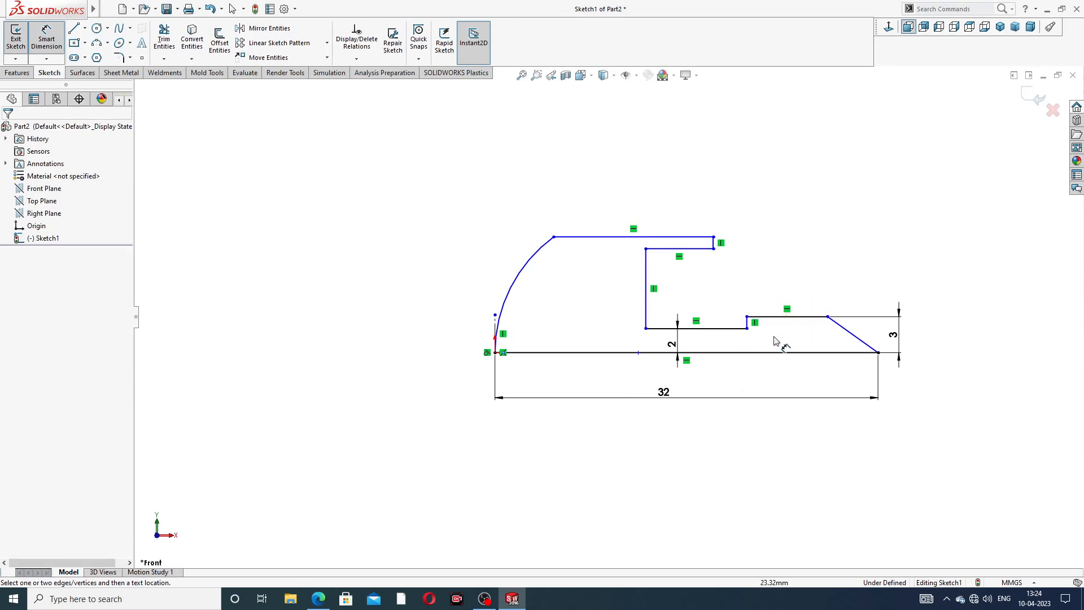
- Dimension the horizontal distance from the short vertical step line to the pointed tip as 12 mm
click(748, 328)
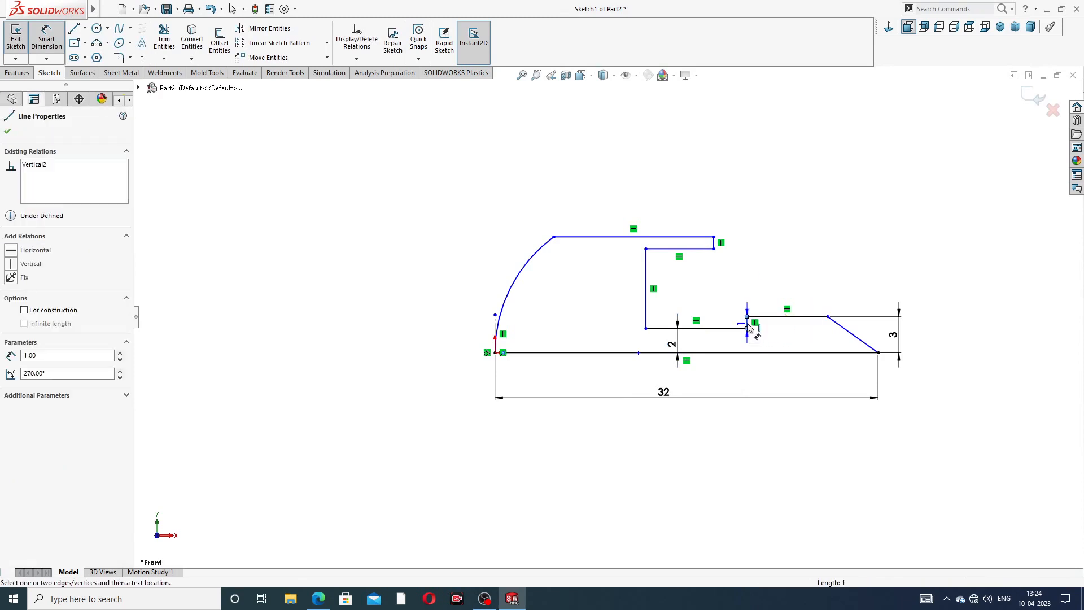
click(878, 352)
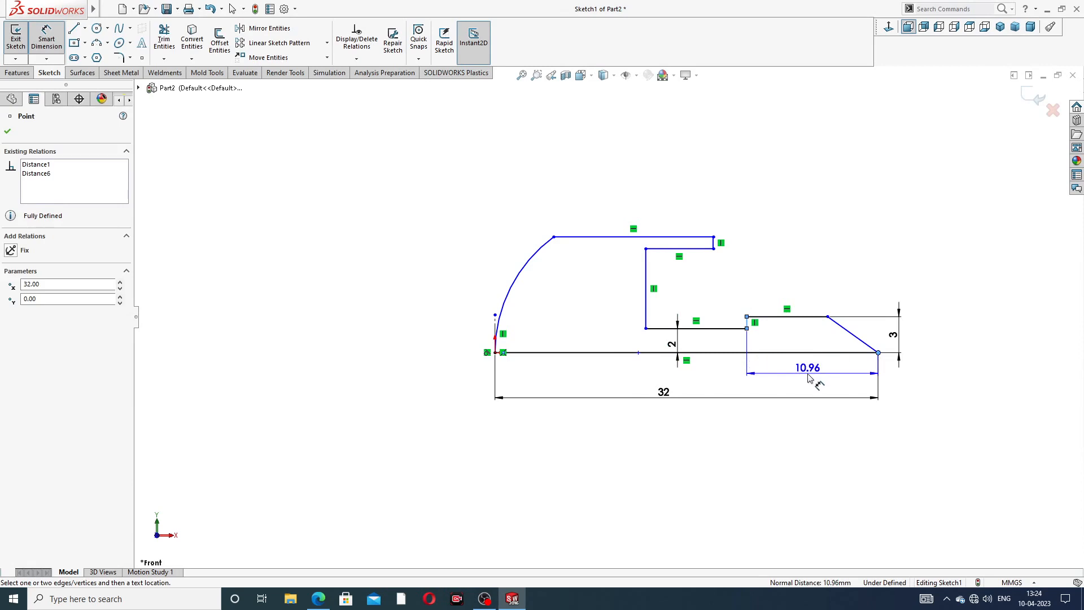
click(807, 373)
text(12)
key(Return)
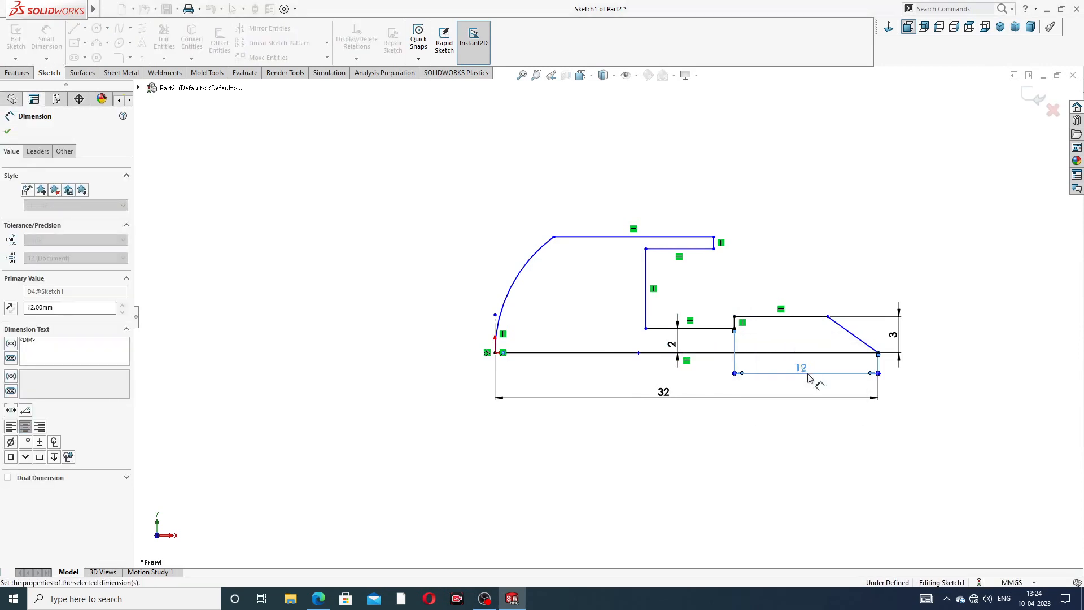
- Dimension the angle between the tip's sloped line and the base line as 45 degrees
click(834, 322)
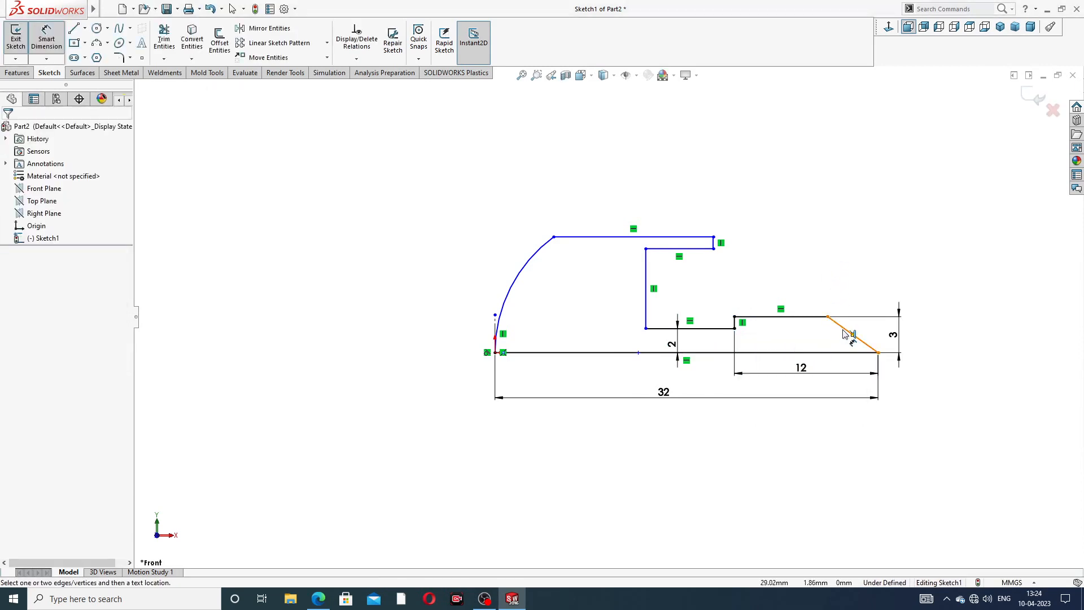
click(836, 352)
click(834, 346)
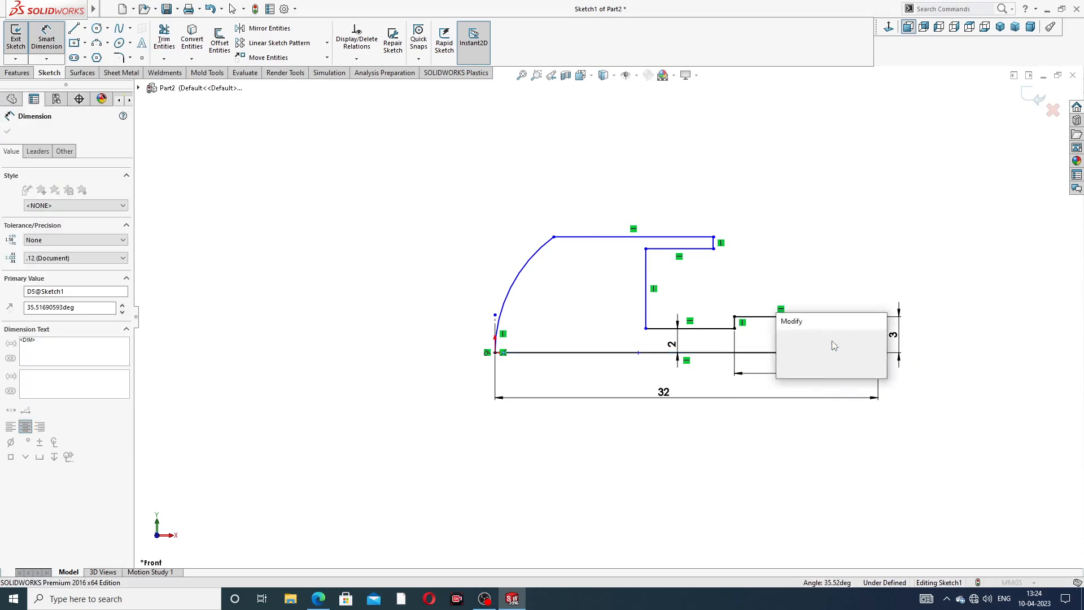
text(45)
key(Return)
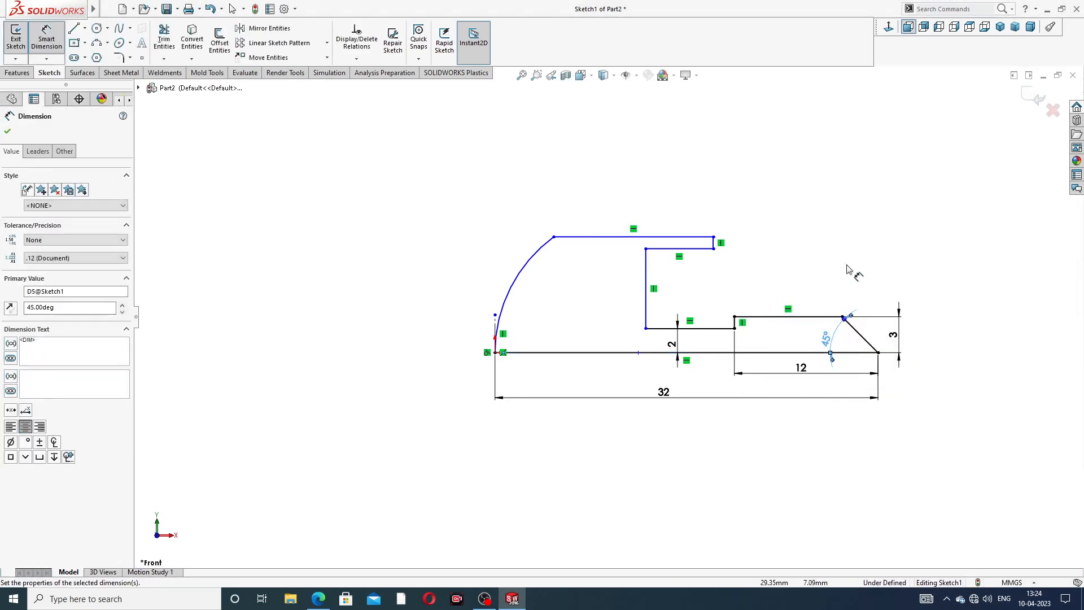
- Dimension the length of the short horizontal line under the head as 5 mm
scroll(713, 289, down, 2)
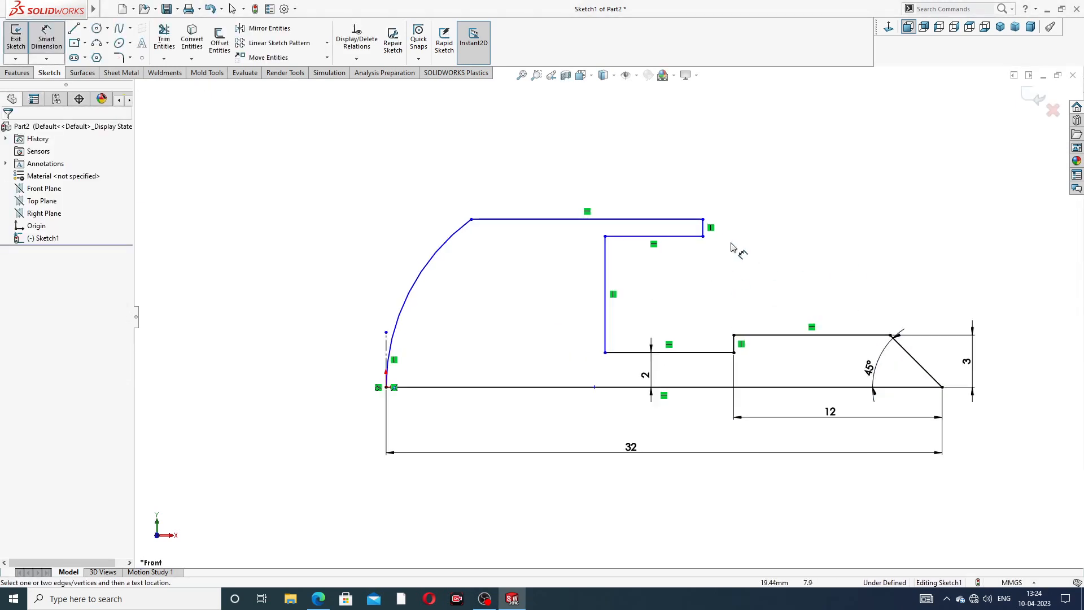
click(629, 241)
click(641, 204)
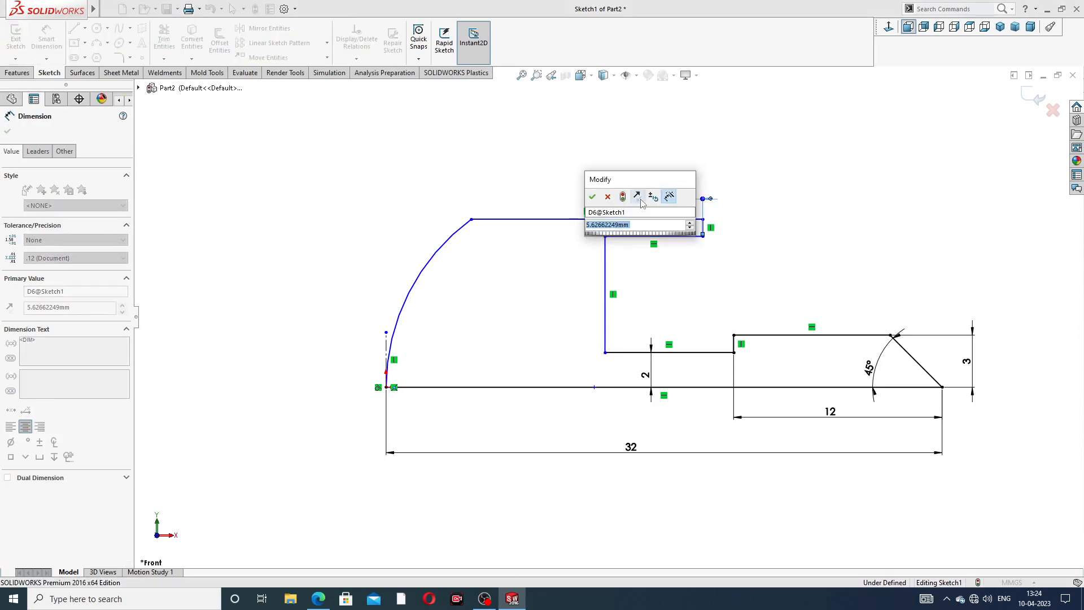
text(5)
key(Return)
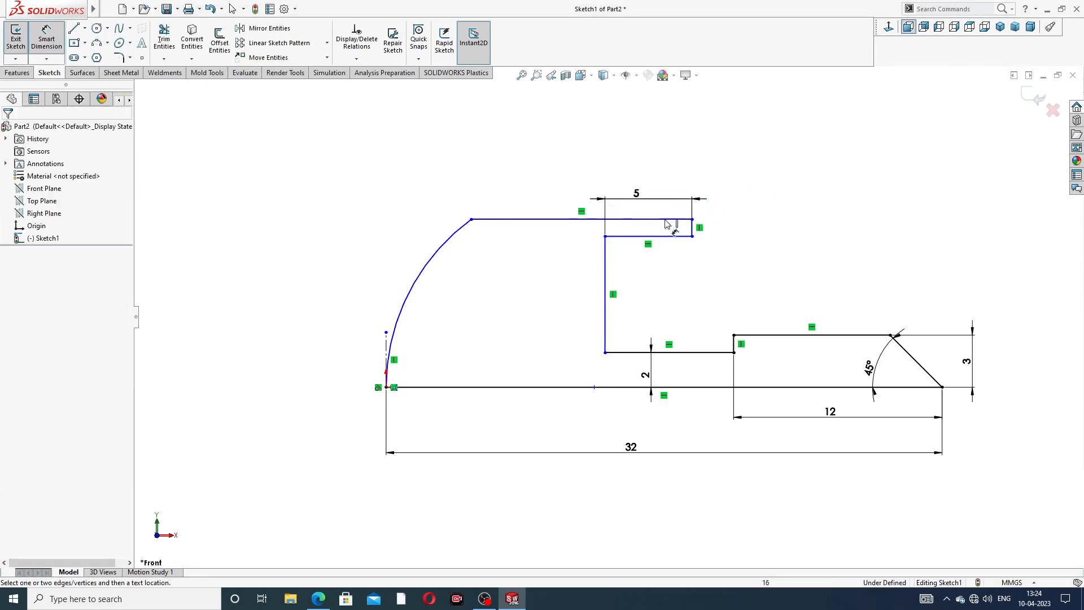
- Dimension the horizontal distance from the inner vertical line to the pointed tip as 26 mm
click(607, 256)
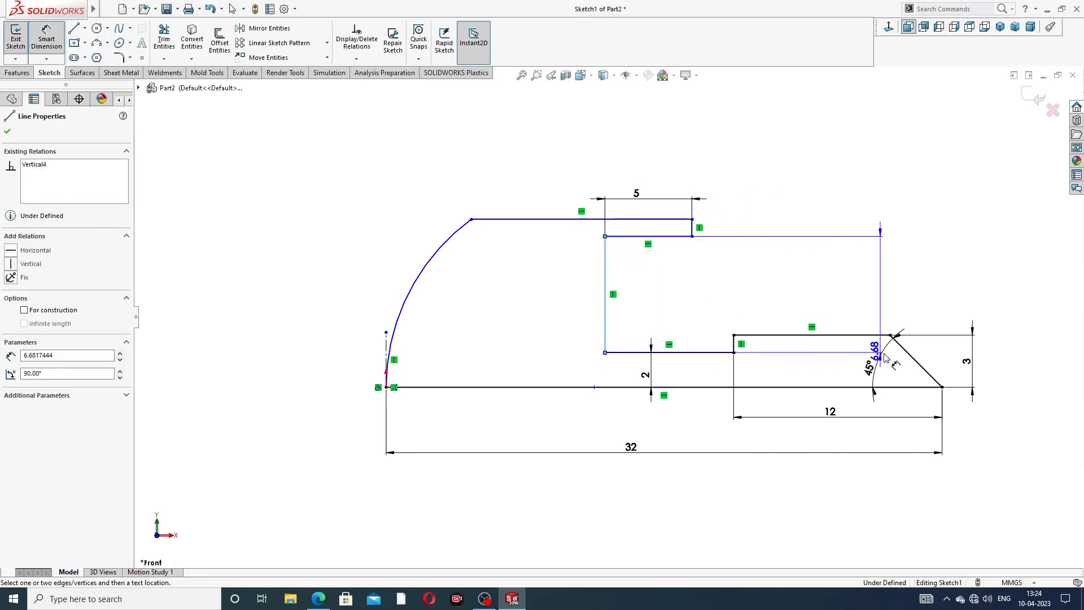
click(941, 386)
click(734, 166)
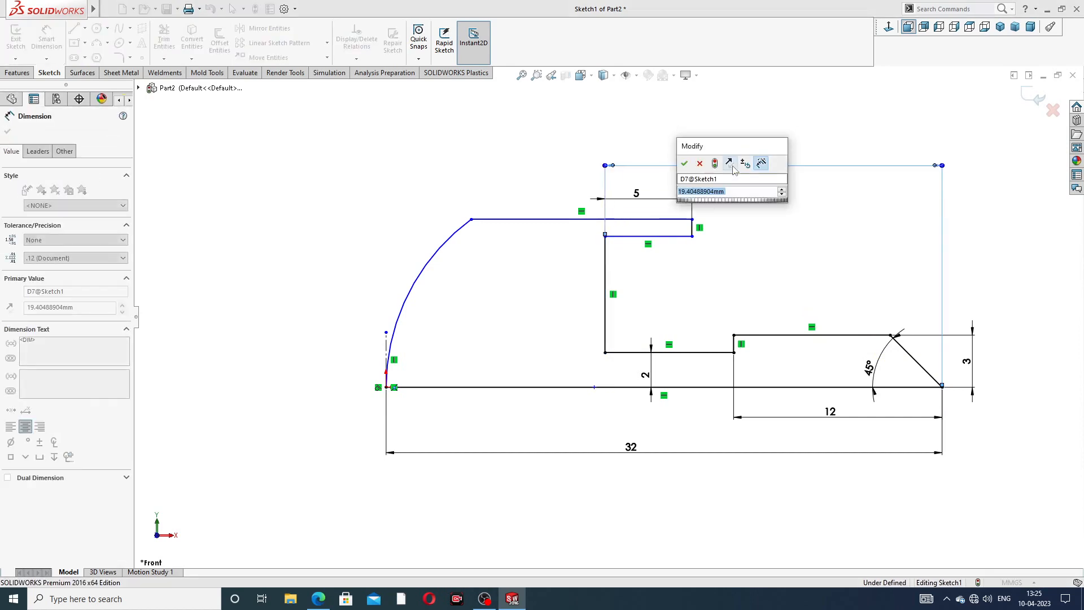
text(26)
key(Return)
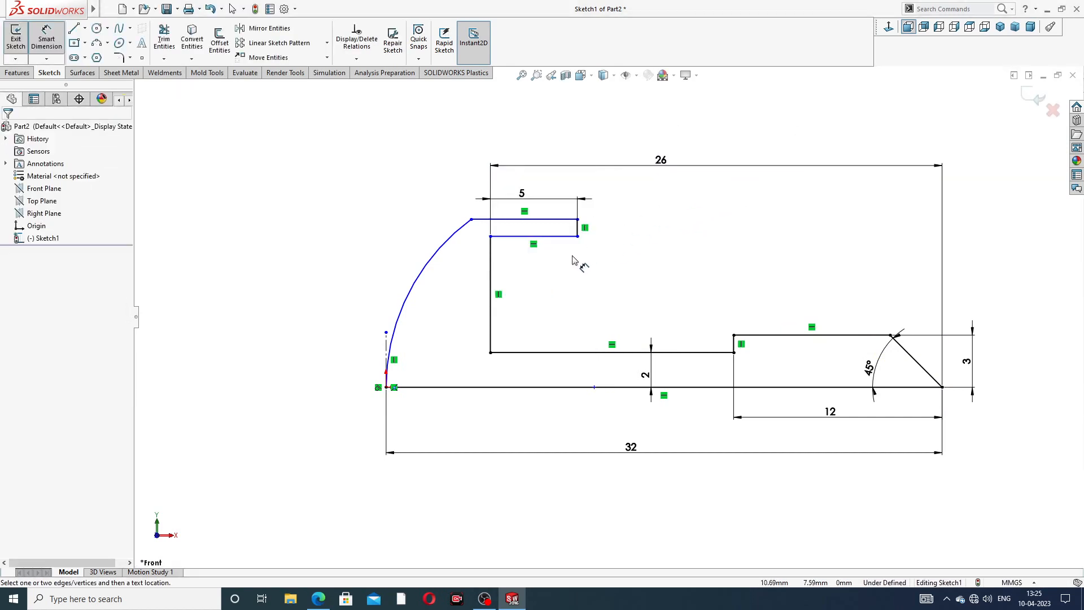
- Dimension the height of the head's outer horizontal line above the base line as 8 mm
click(562, 219)
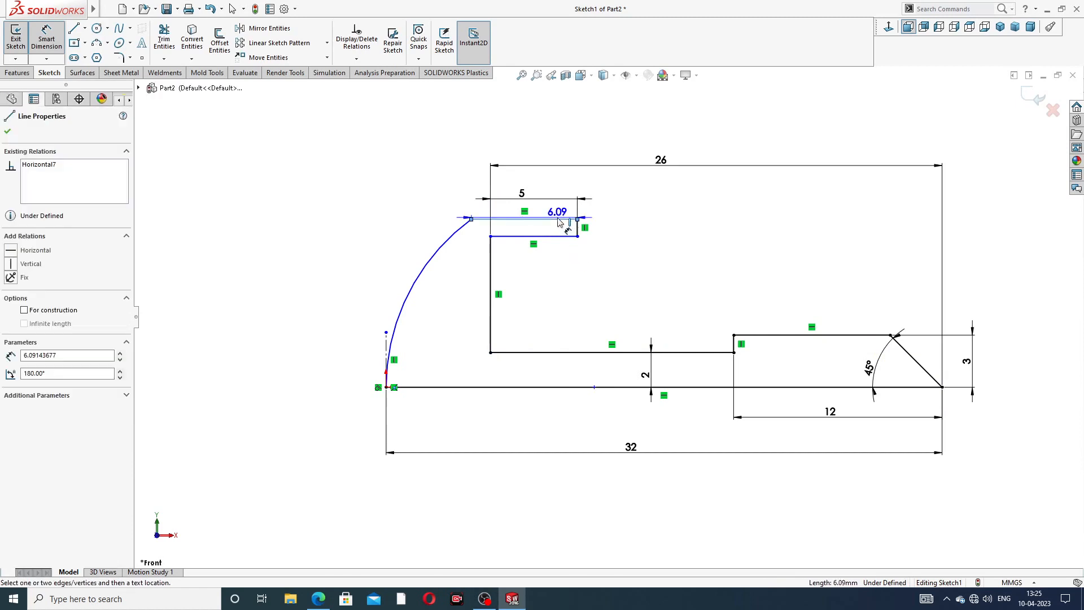
click(525, 386)
click(353, 298)
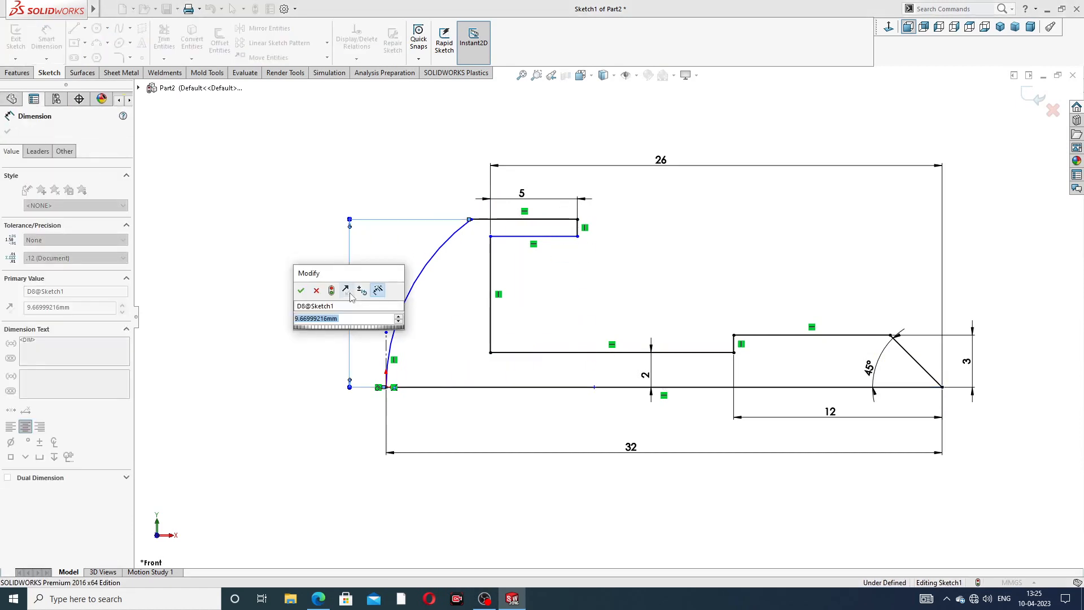
text(8)
key(Return)
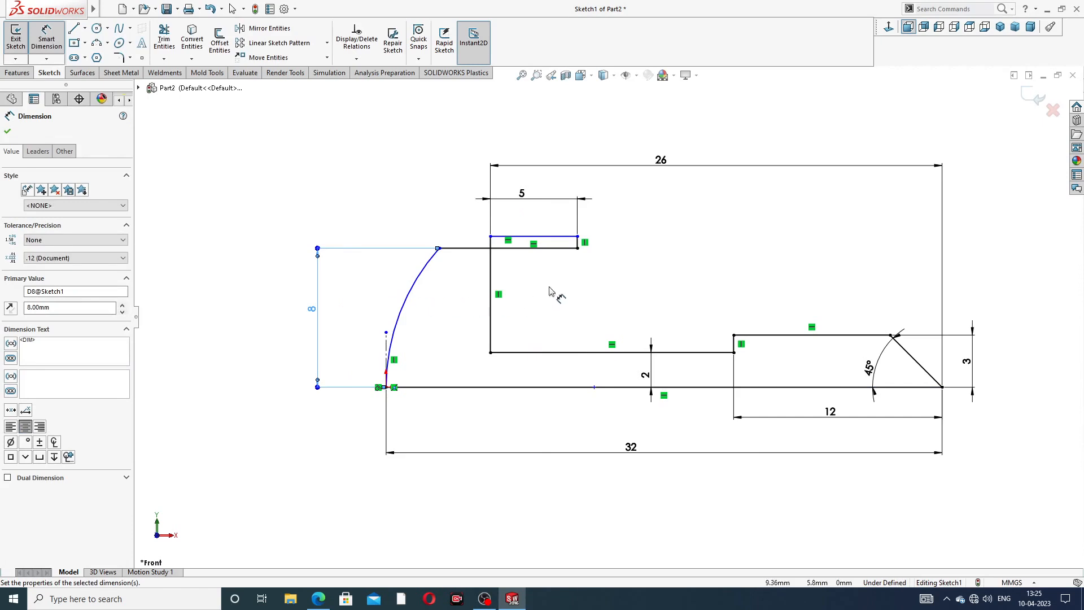
key(Escape)
- Dimension the height of the head's short inner horizontal line above the base line as 6 mm
click(550, 237)
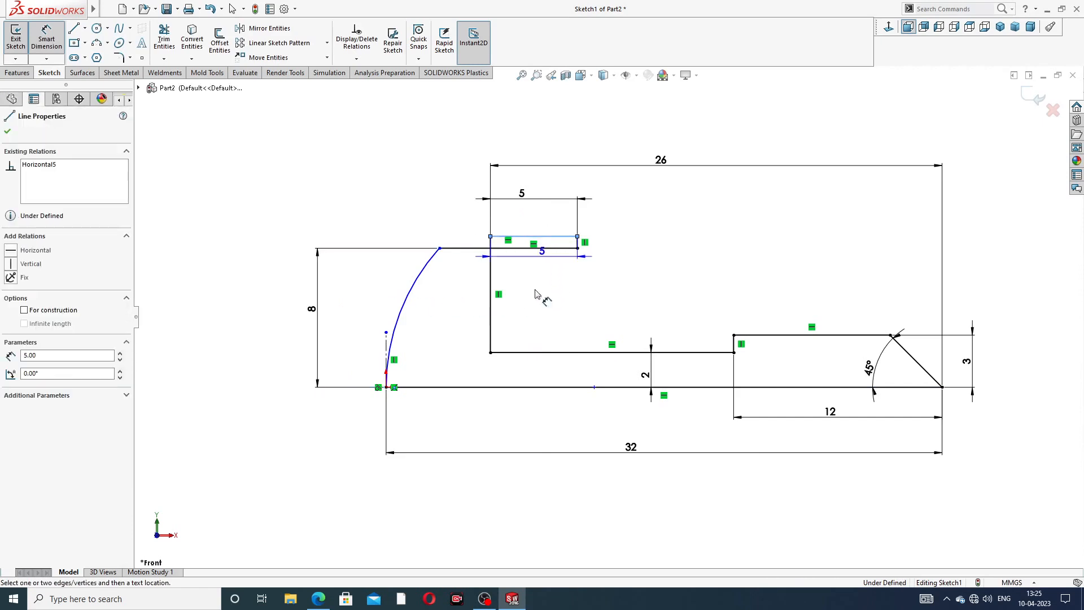
click(517, 386)
click(364, 313)
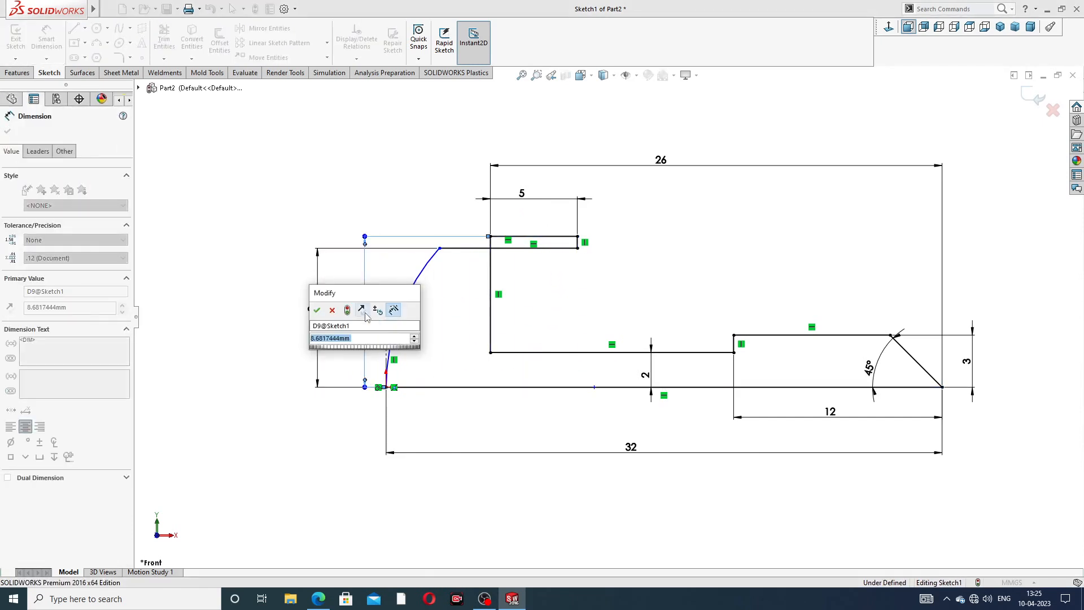
text(9)
key(Return)
click(689, 240)
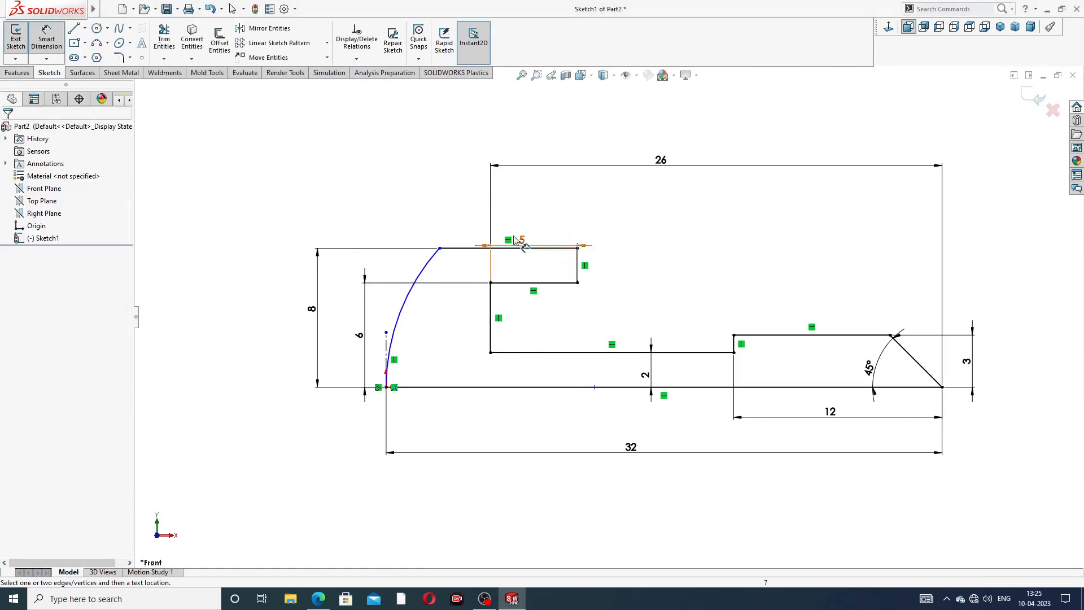
- Dimension the radius of the head's arc as 26 mm
click(424, 268)
click(425, 229)
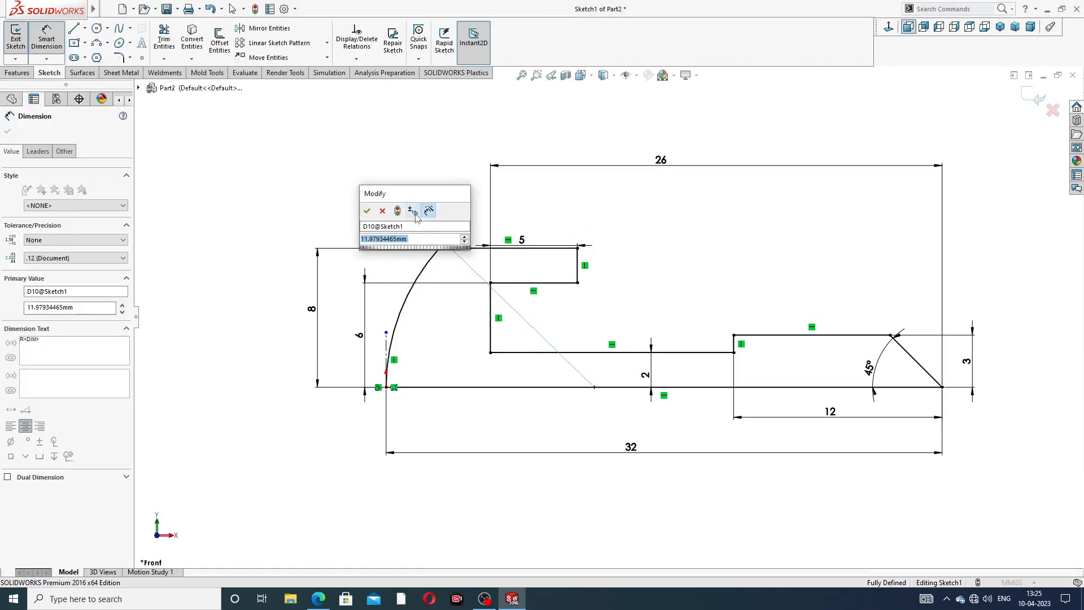
text(26)
key(Return)
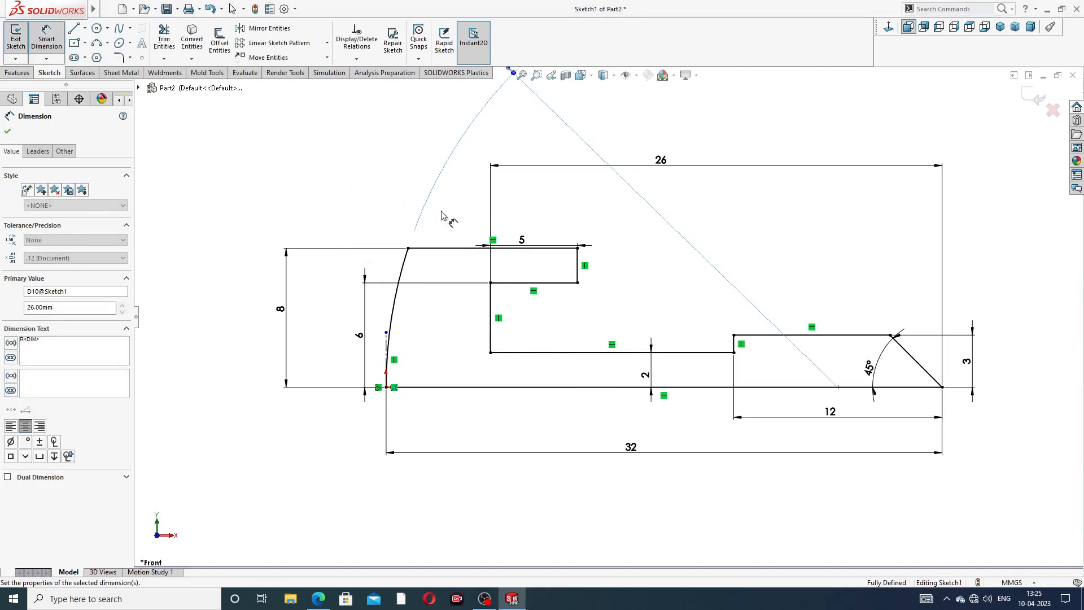
click(648, 258)
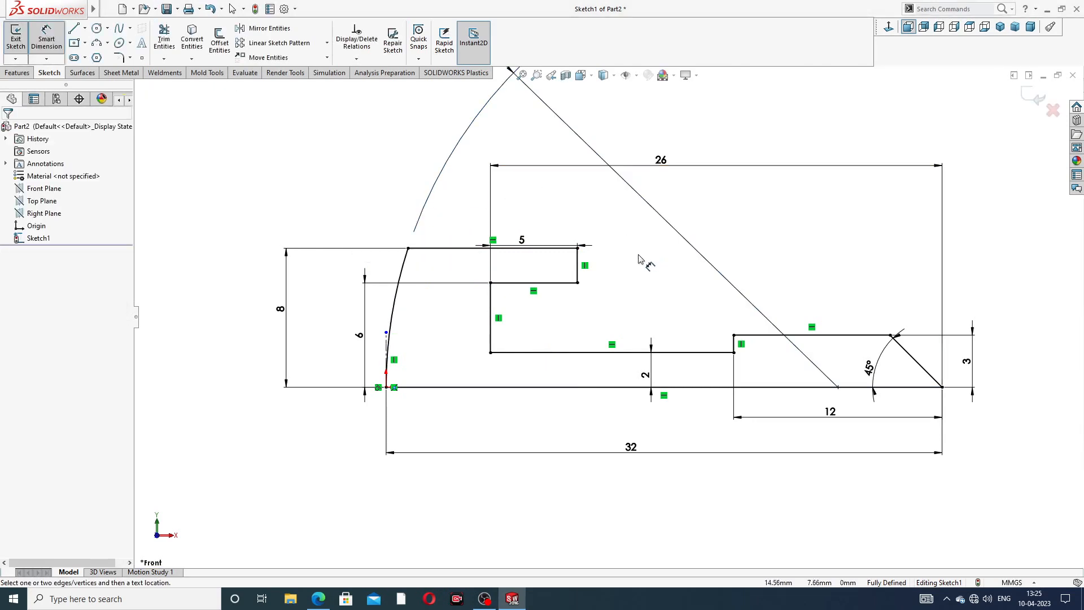
- Rearrange the sketch dimensions, placing the R26 label beside the head's arc and spacing out the 5, 26 and 6 mm dimensions
key(f)
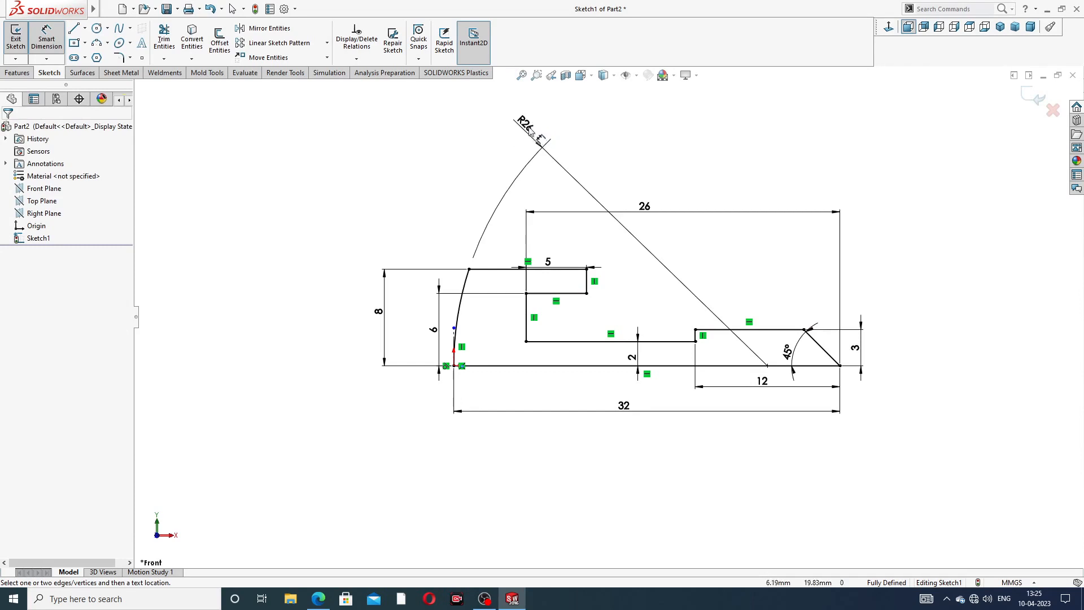
drag(530, 130, 448, 262)
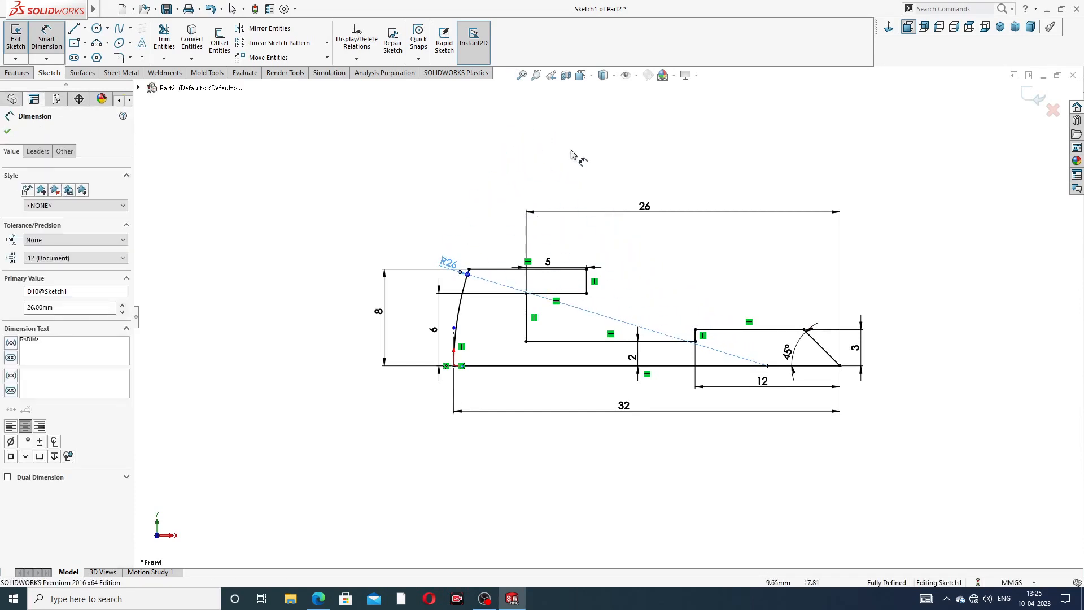
click(573, 154)
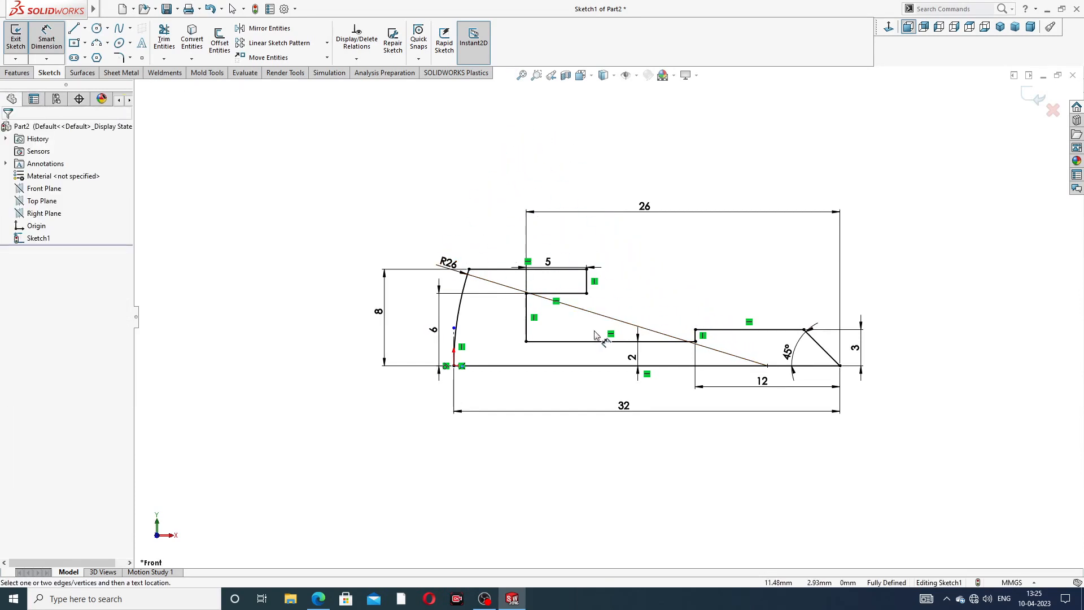
scroll(601, 338, down, 2)
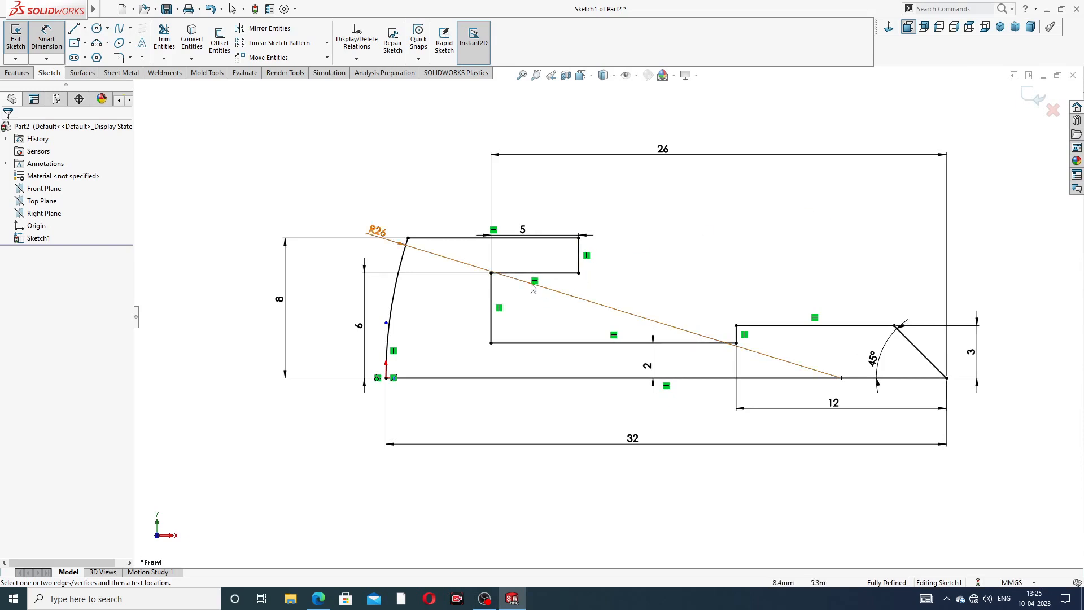
drag(523, 229, 523, 215)
drag(686, 146, 670, 172)
click(670, 252)
drag(383, 241, 380, 215)
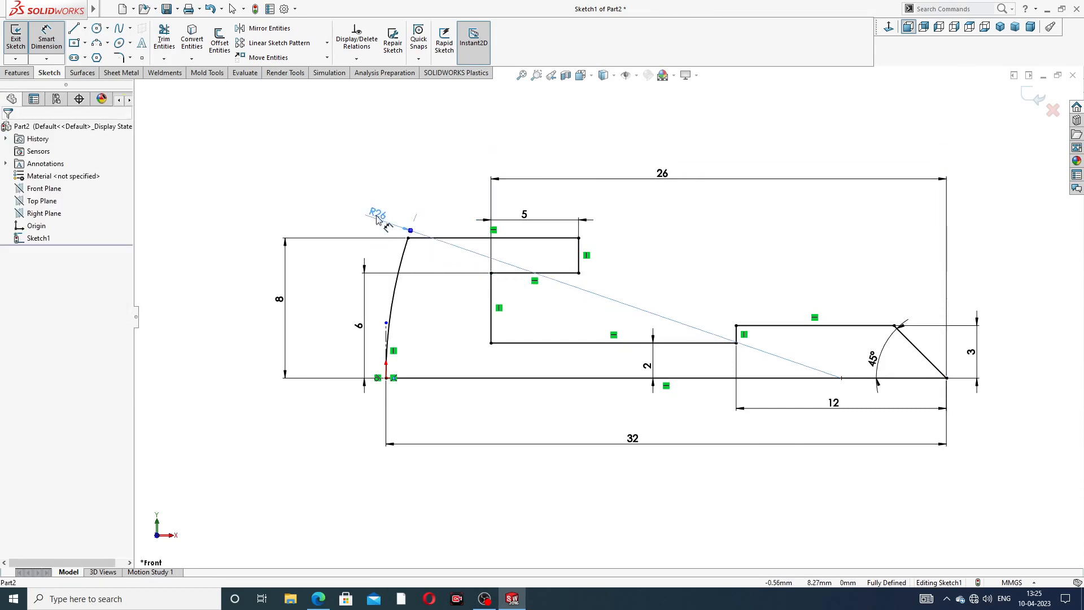
click(749, 133)
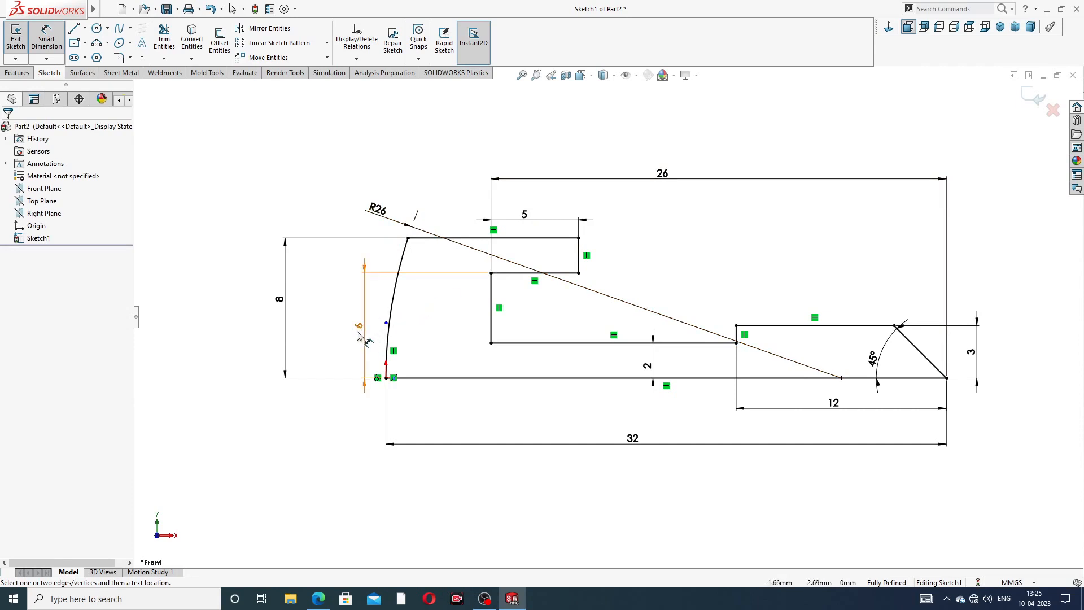
drag(361, 328, 336, 317)
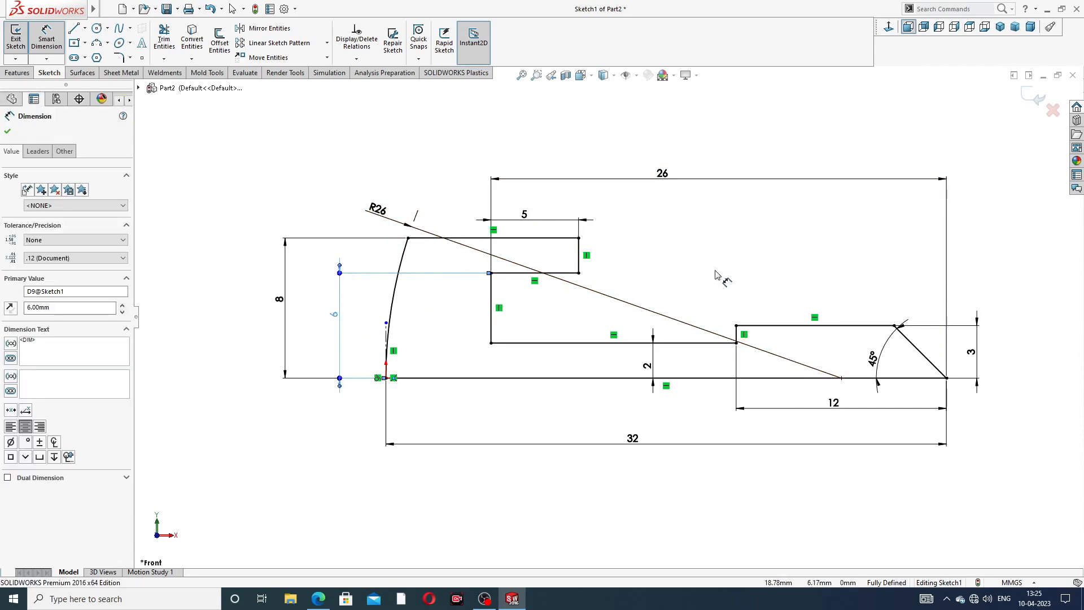
right_click(985, 257)
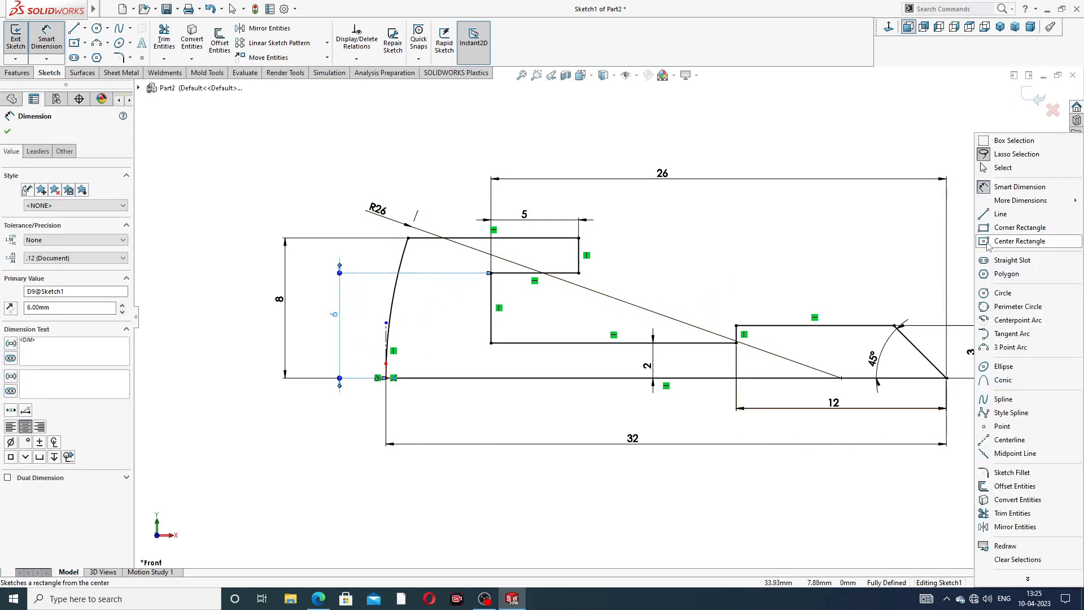
click(1007, 172)
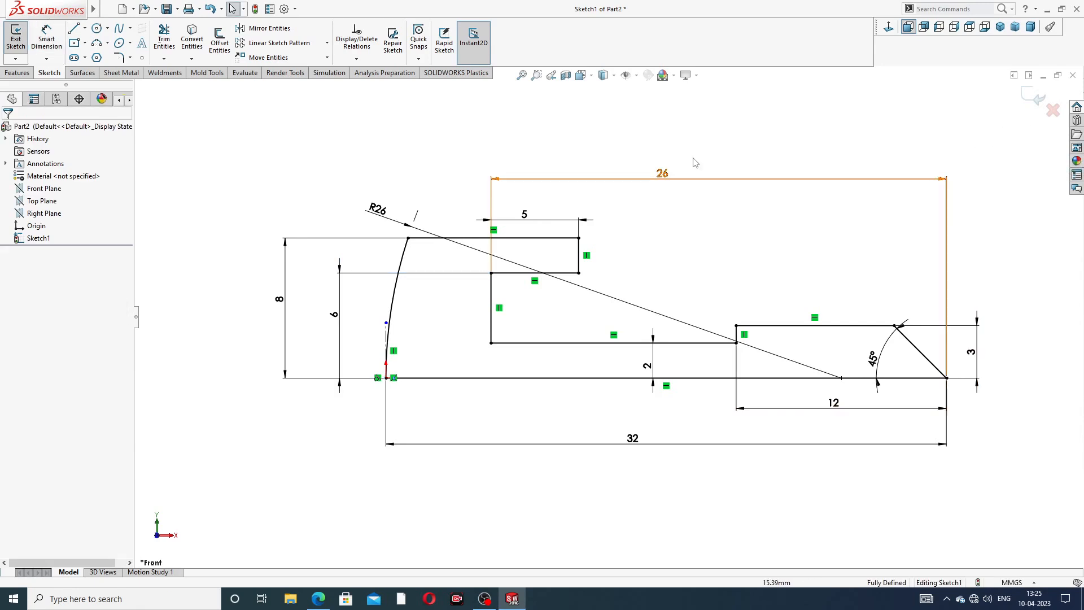
- Revolve the half profile 360° about its long horizontal base line to form the solid screw body
click(17, 72)
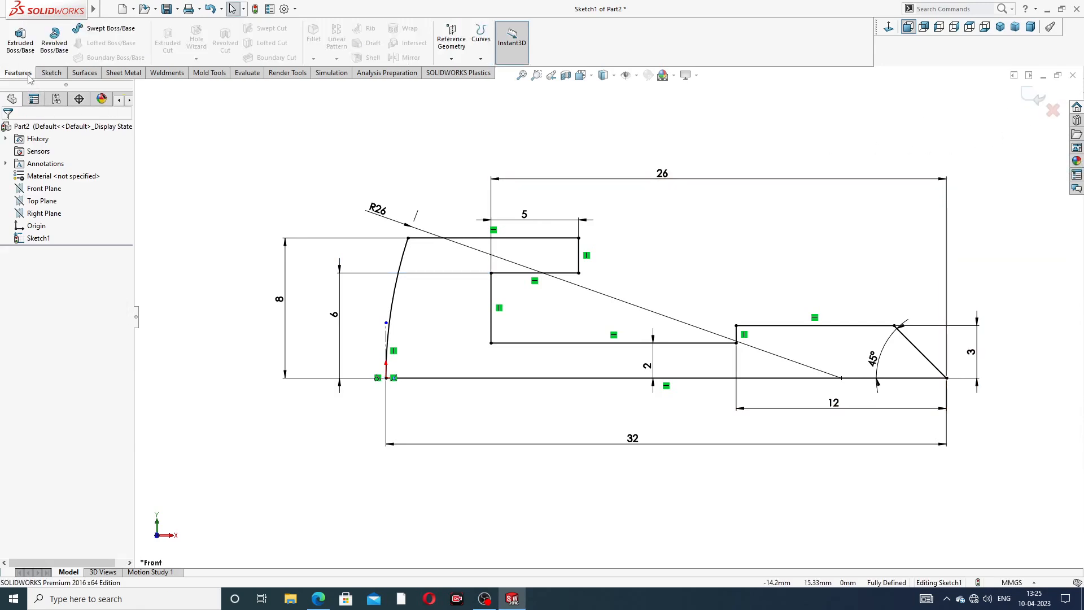
click(55, 39)
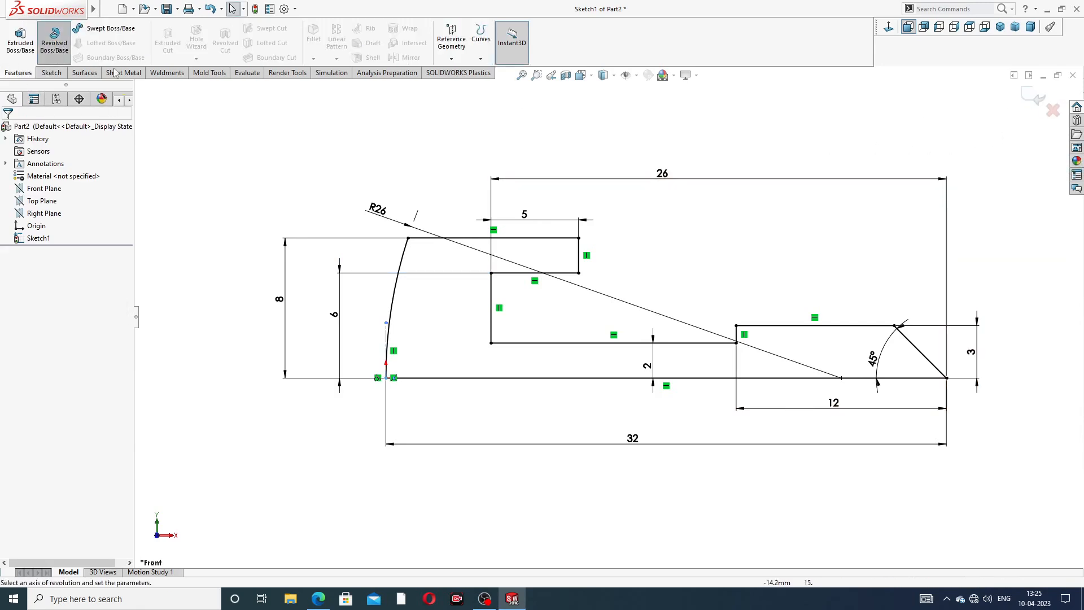
click(585, 367)
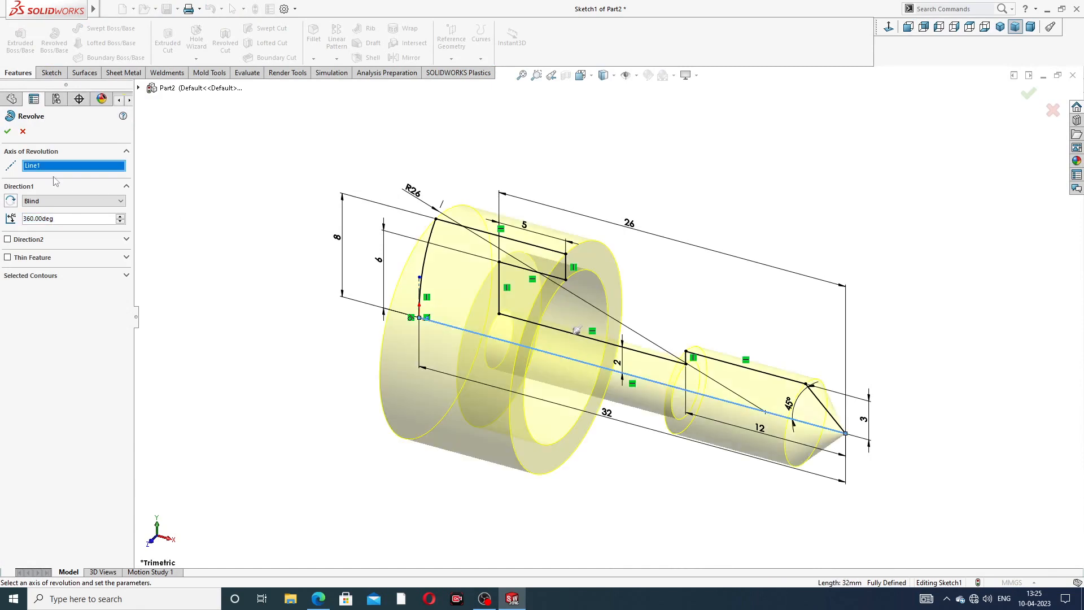
click(8, 133)
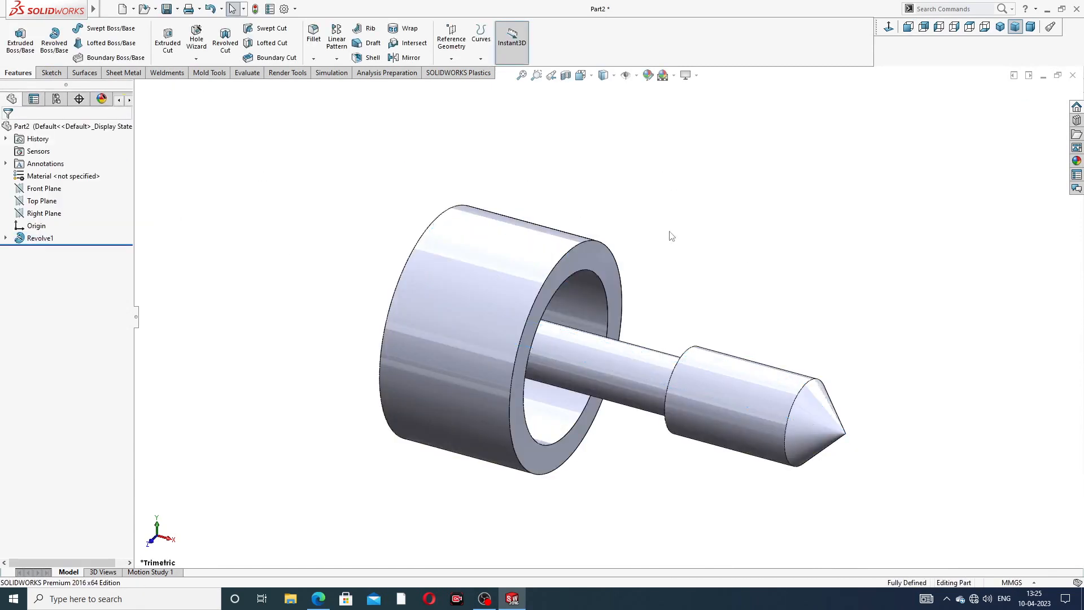
middle_drag(675, 281, 664, 229)
scroll(625, 371, down, 2)
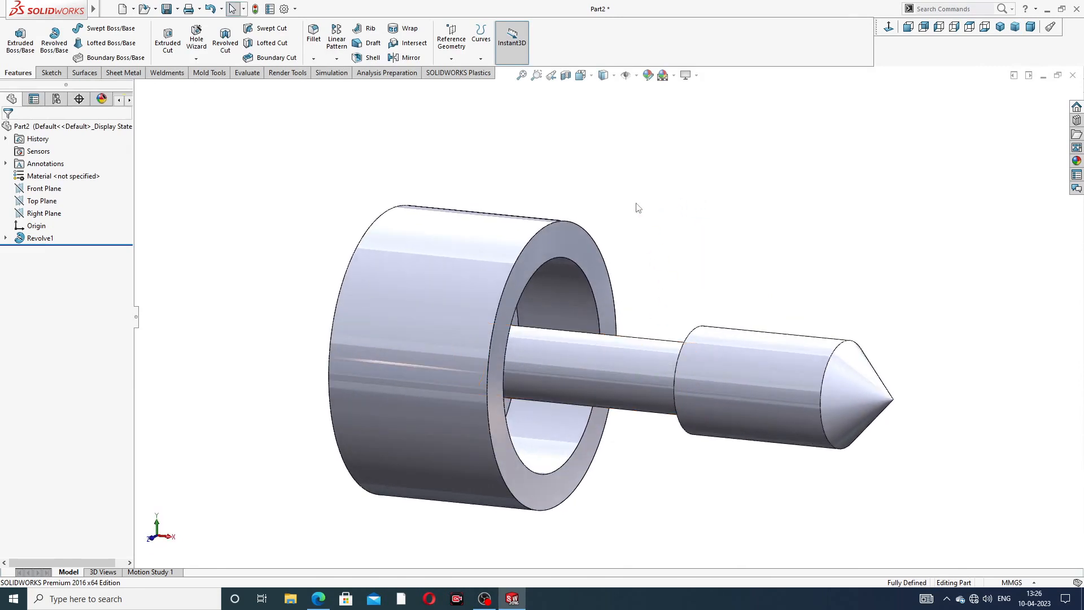
- Check the PDF drawing in the browser and fillet the outer circular edge of the head's domed face with a 1 mm radius
click(318, 598)
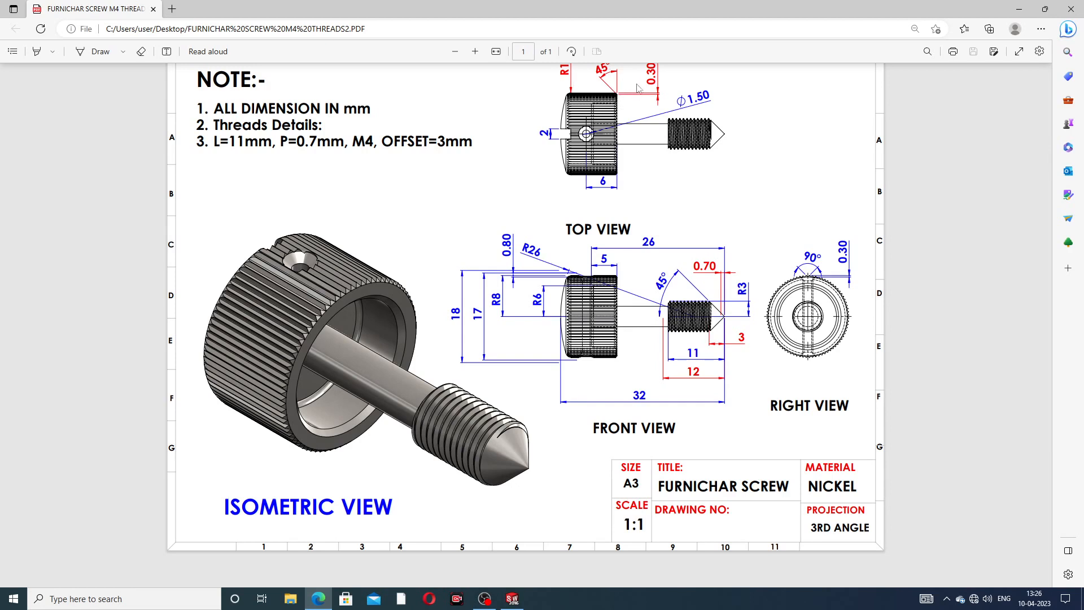
click(512, 599)
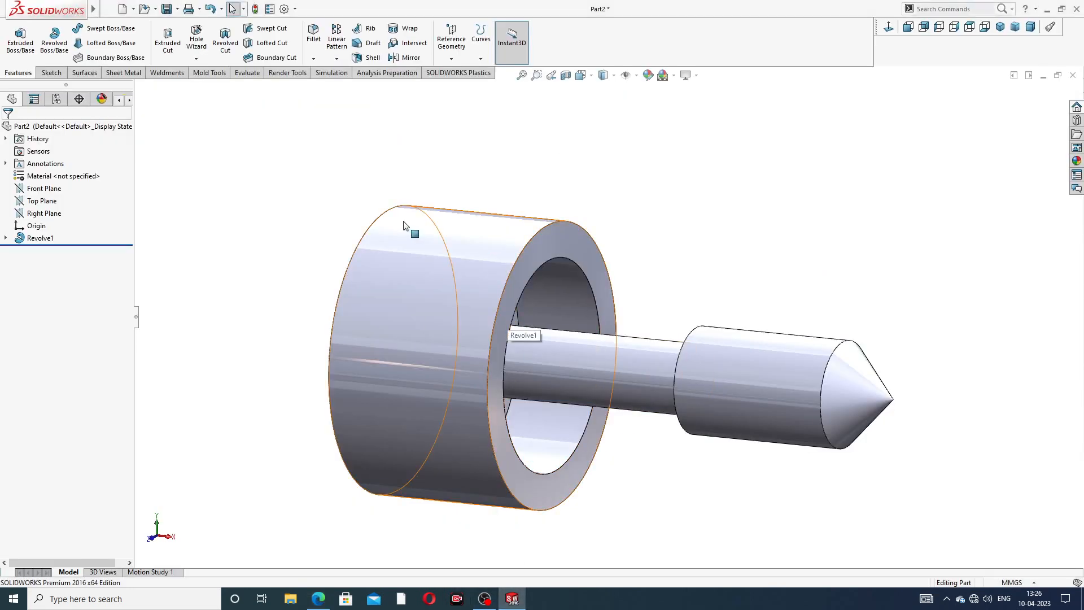
click(313, 34)
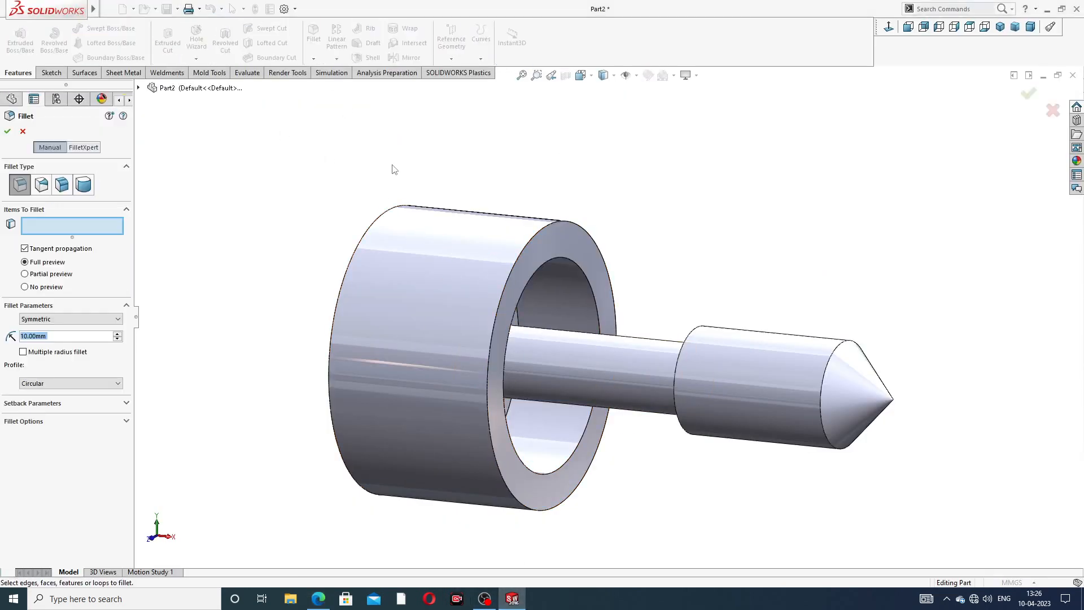
middle_drag(391, 166, 402, 218)
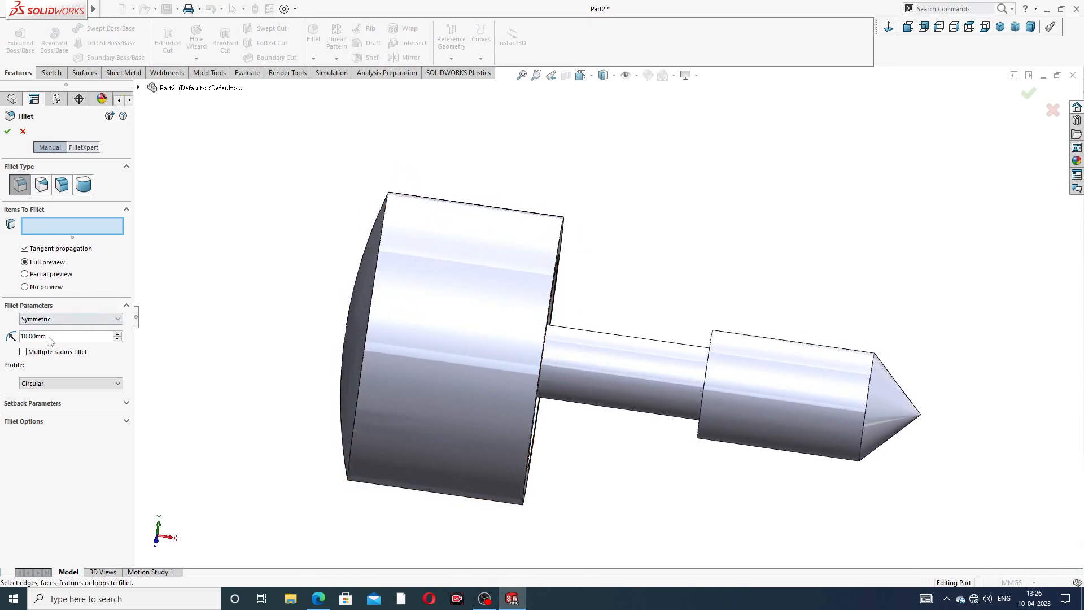
drag(62, 337, 3, 336)
text(1)
key(Return)
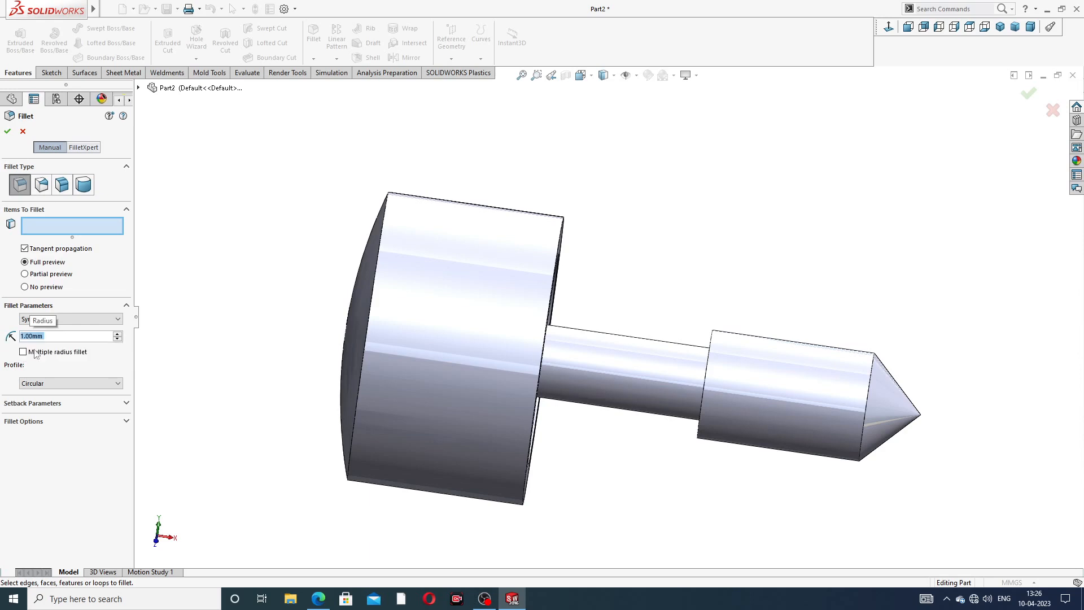
click(384, 239)
middle_drag(433, 145, 460, 177)
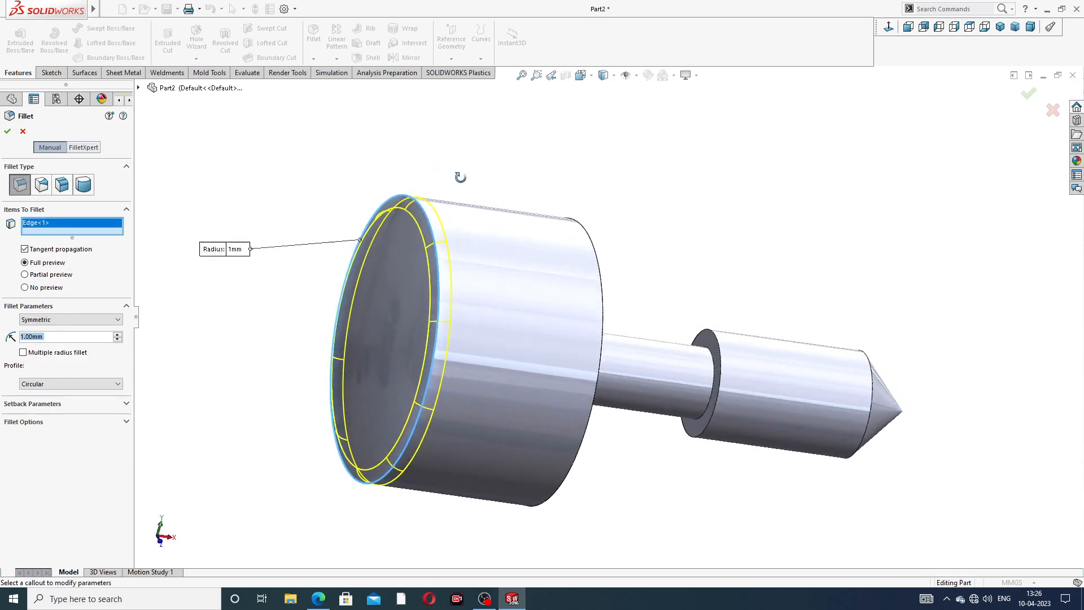
click(9, 135)
click(559, 200)
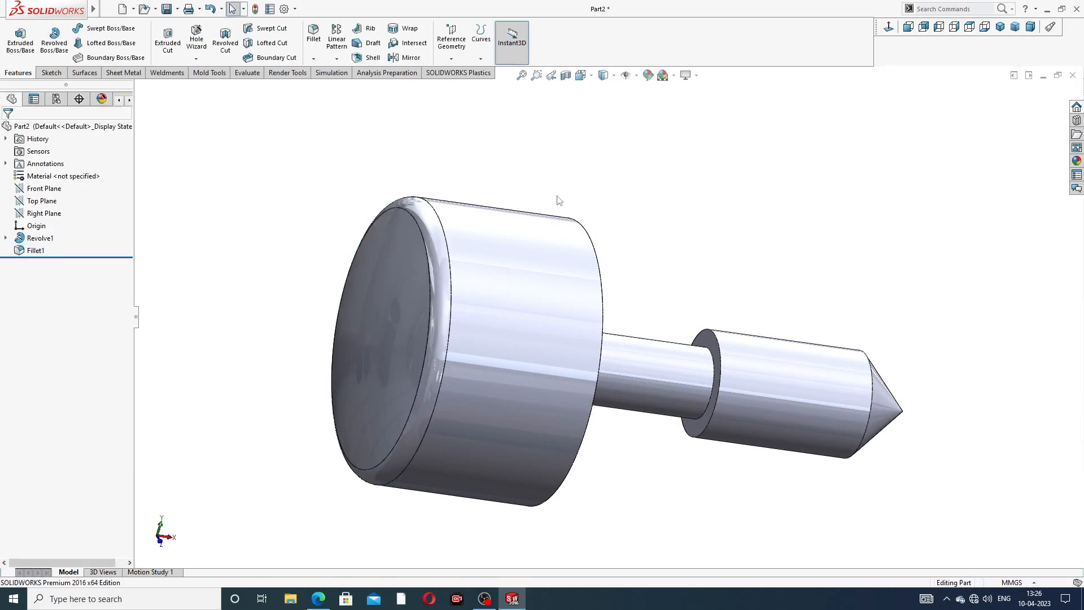
- Chamfer the inner circular edge of the head's open rim with a 0.3 mm distance at 45°
scroll(580, 209, up, 3)
middle_drag(583, 212, 511, 159)
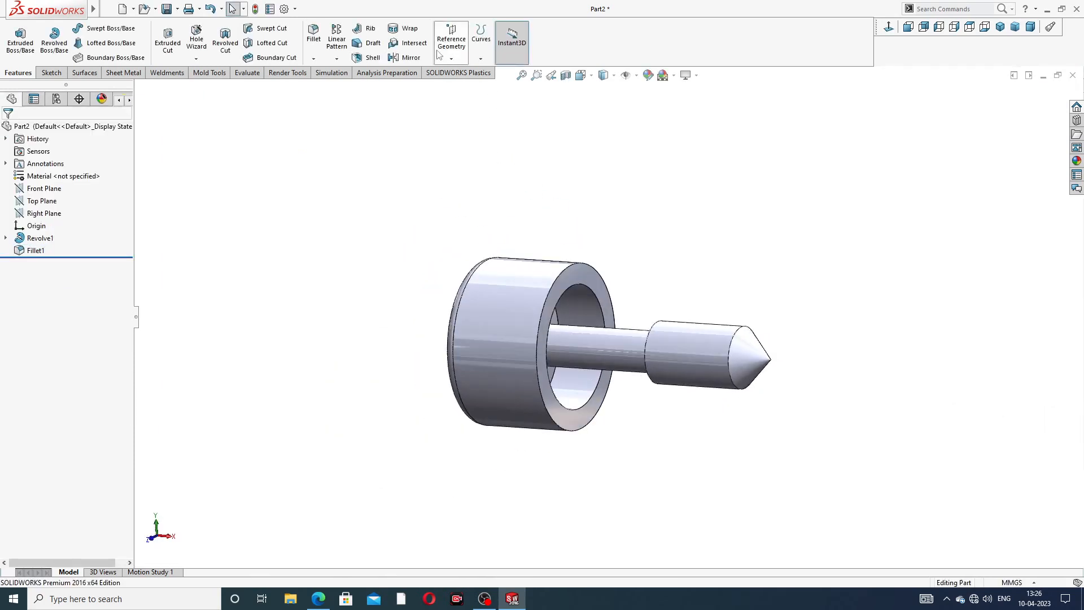
click(314, 58)
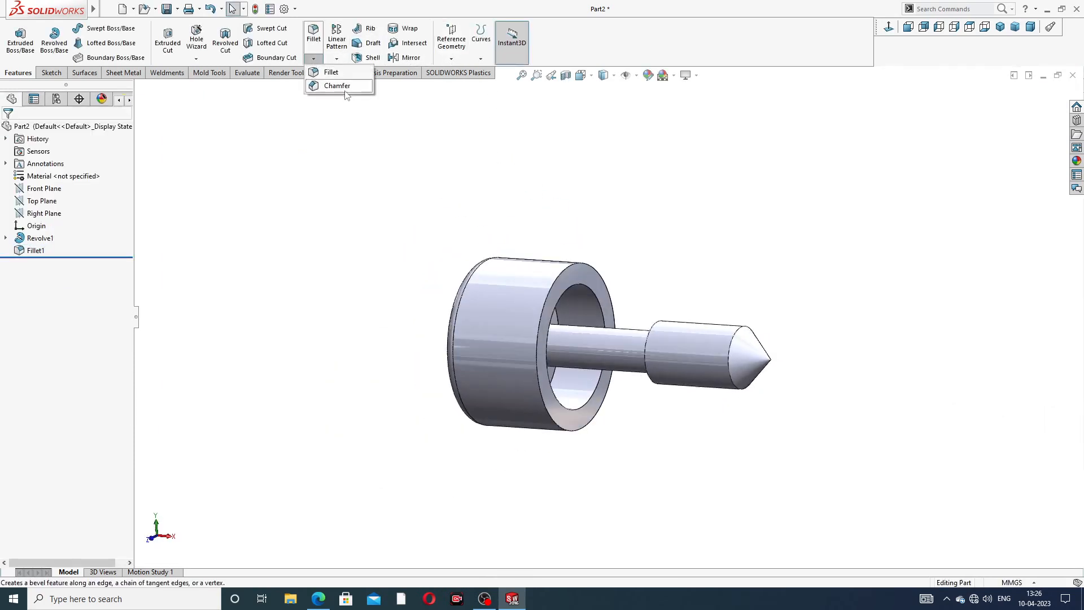
click(339, 87)
scroll(584, 301, down, 4)
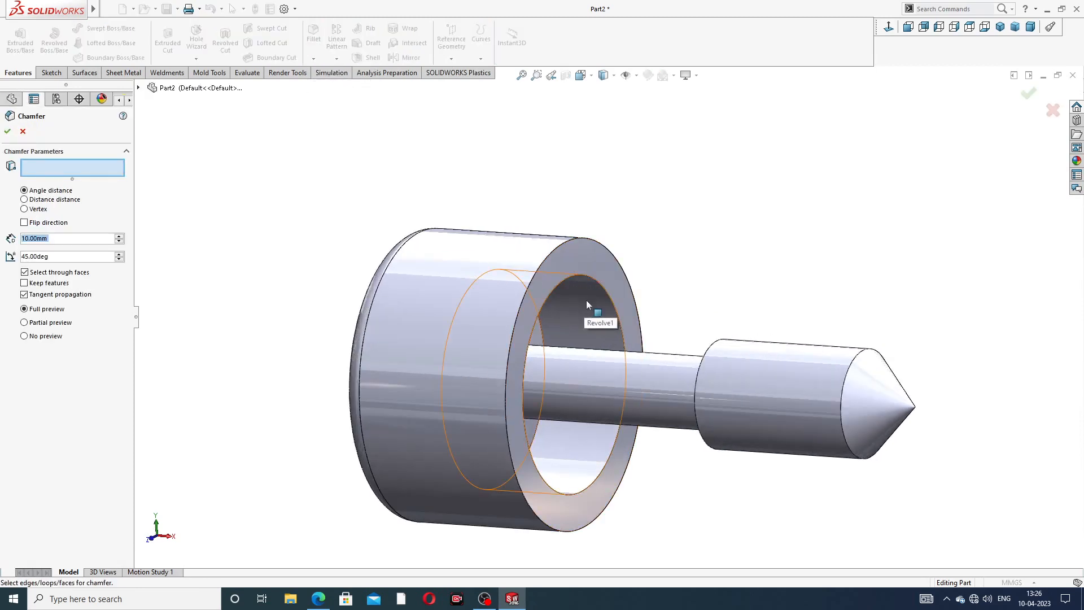
middle_drag(586, 300, 570, 273)
scroll(591, 300, down, 2)
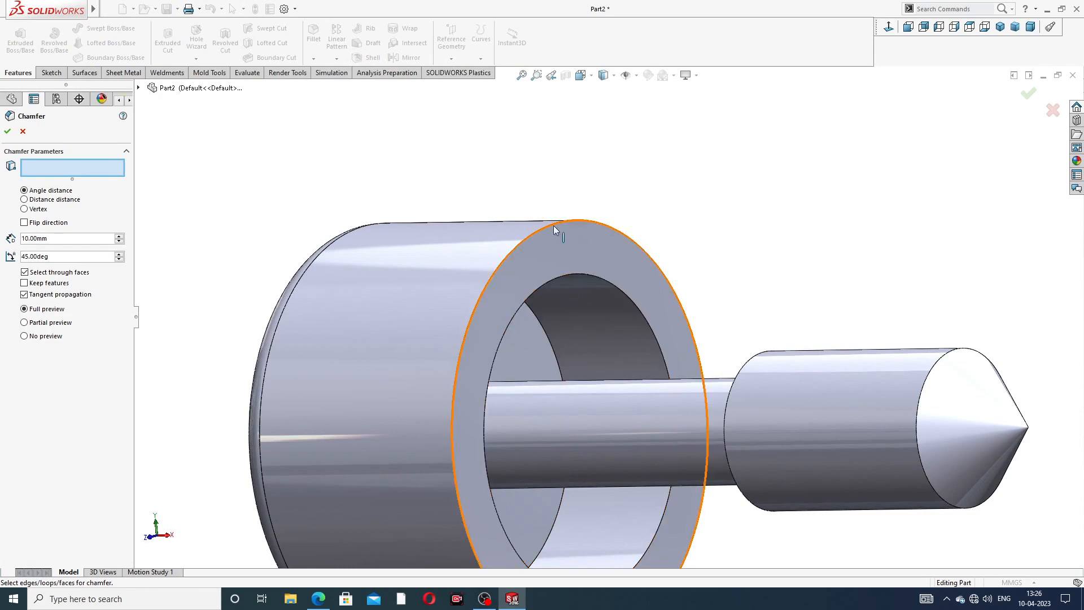
click(563, 274)
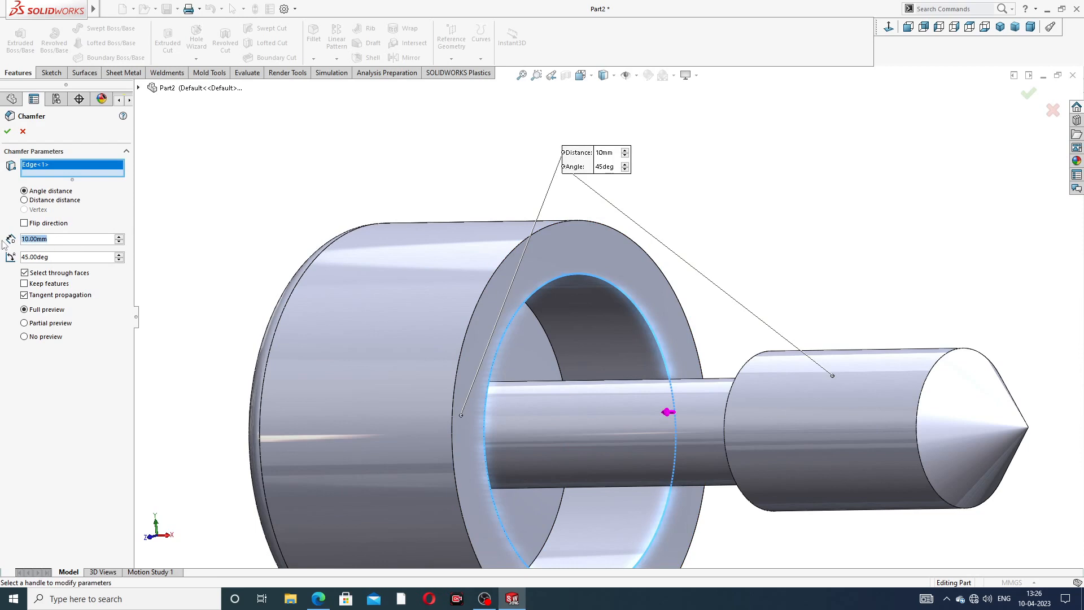
text(.3)
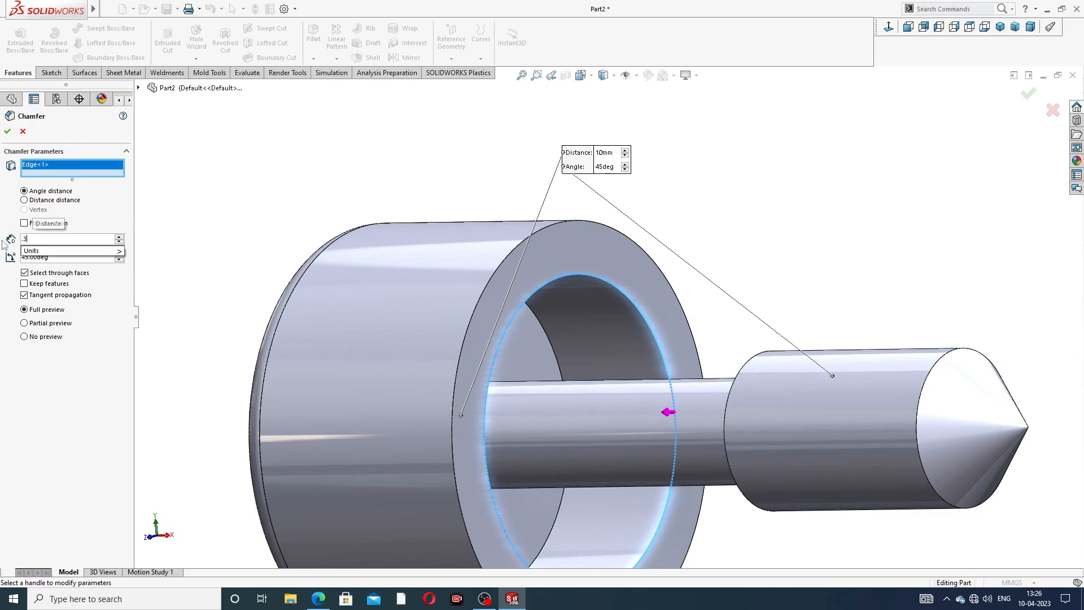
key(Return)
click(8, 131)
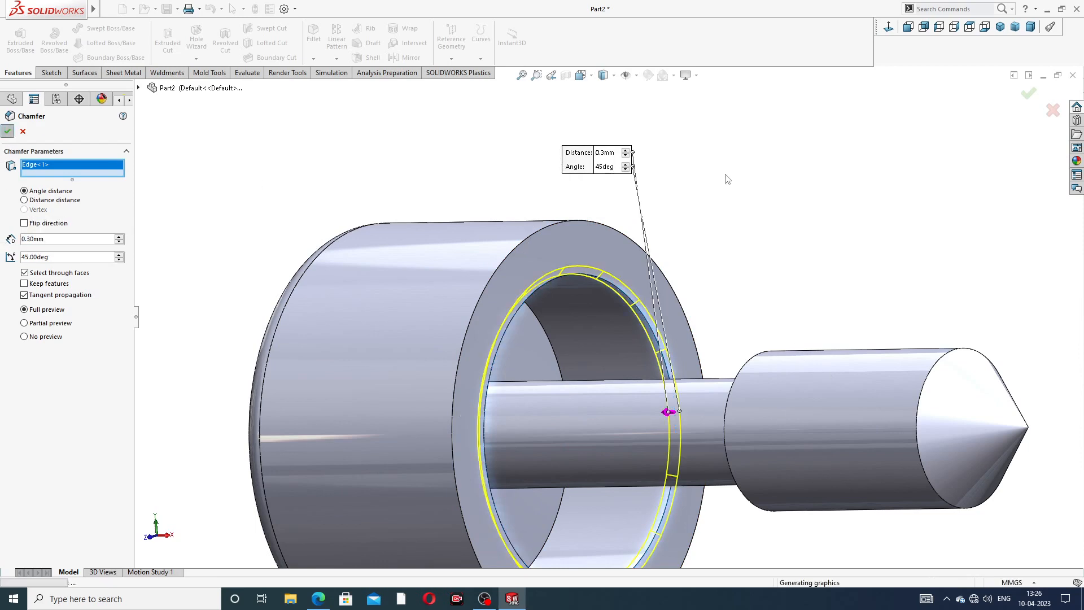
- Examine the chamfered head from different angles and consult the screw's PDF drawing in the browser for the next feature
scroll(700, 264, up, 3)
middle_drag(700, 264, 634, 235)
scroll(631, 271, up, 2)
scroll(631, 351, down, 2)
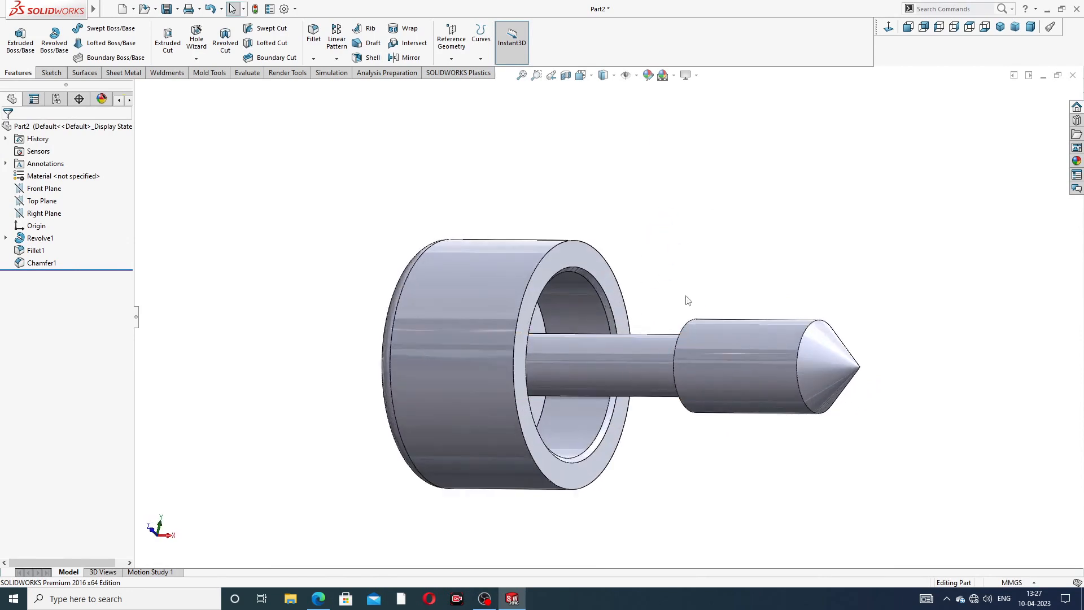
middle_drag(686, 297, 624, 304)
click(318, 598)
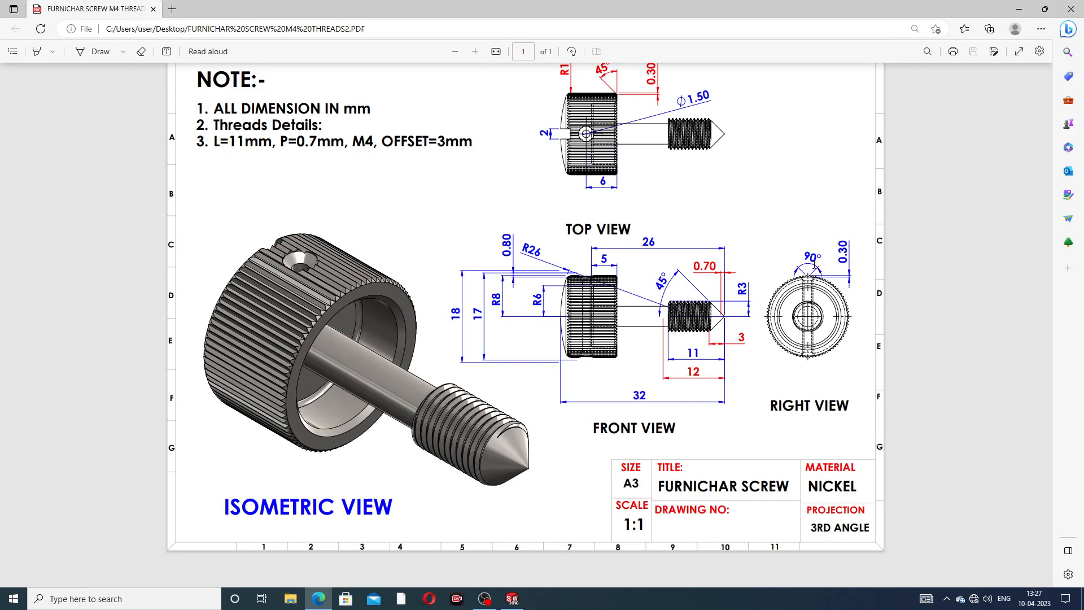
click(512, 599)
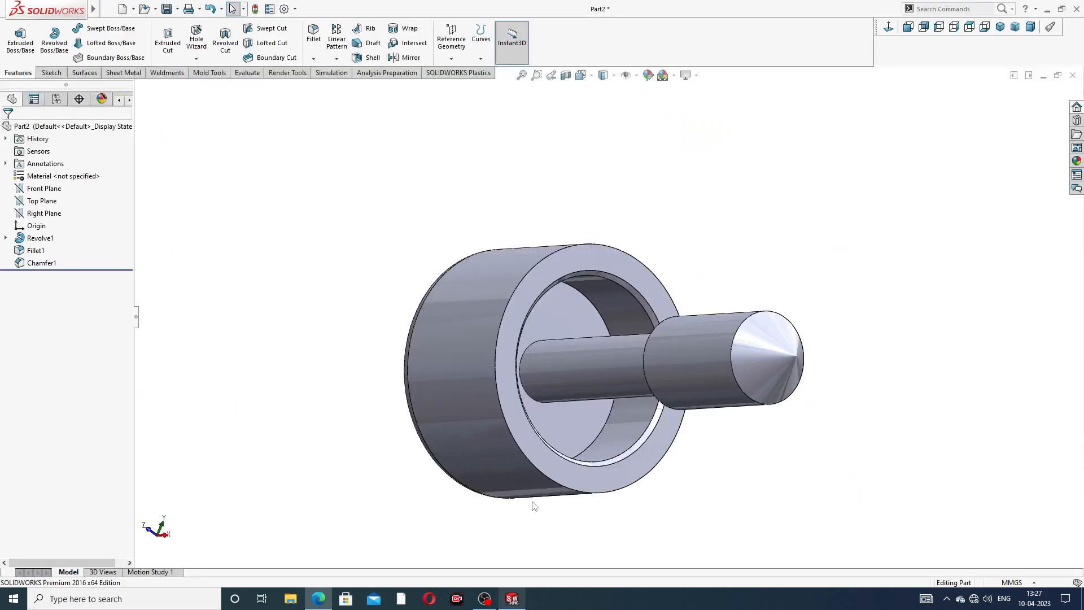
- Start a sketch on the head's flat rim face and draw a vertical centerline from the outer circle's top quadrant to the origin
mouse_move(610, 317)
middle_down()
mouse_move(627, 317)
mouse_move(597, 313)
middle_up()
click(607, 257)
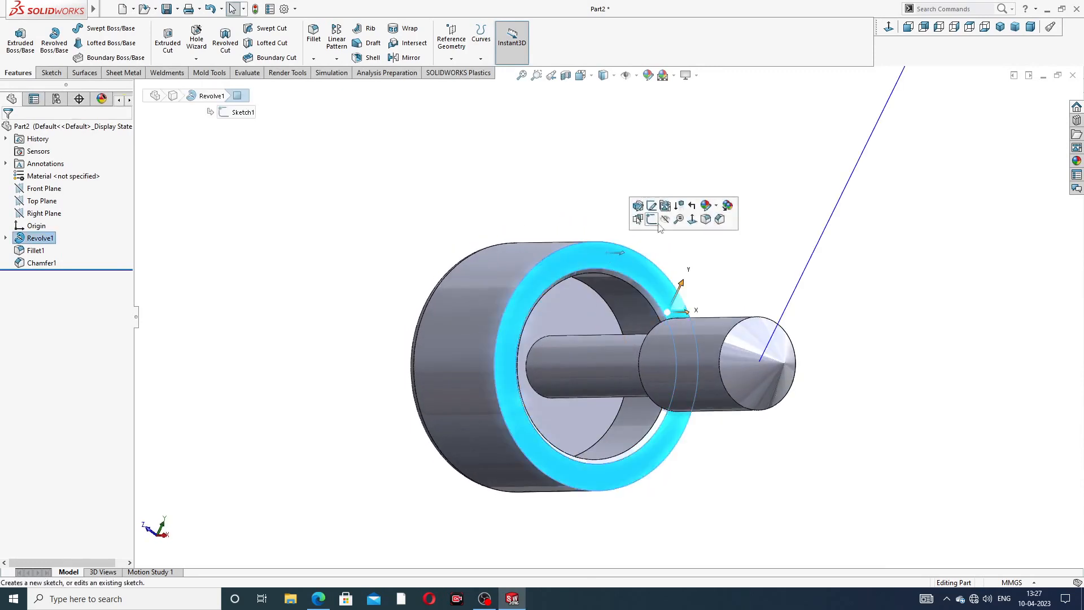
click(672, 228)
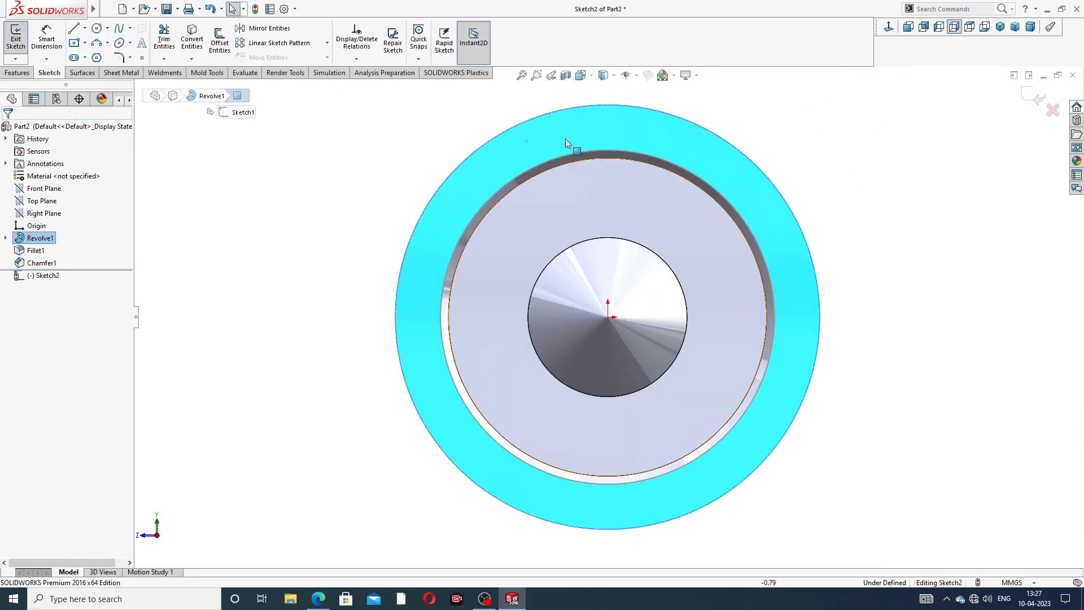
click(85, 28)
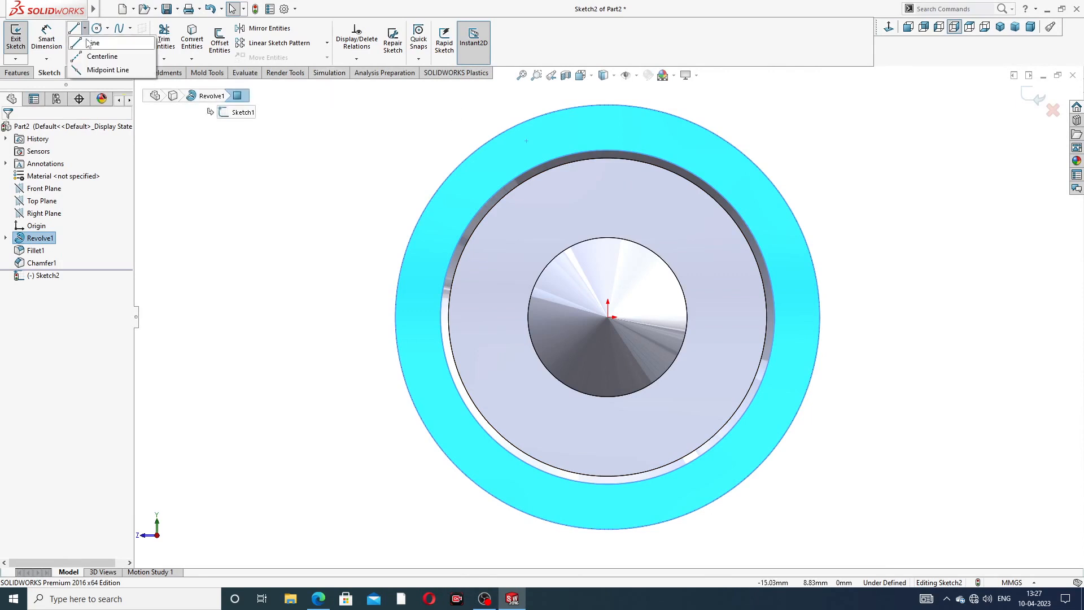
click(97, 54)
scroll(601, 155, up, 2)
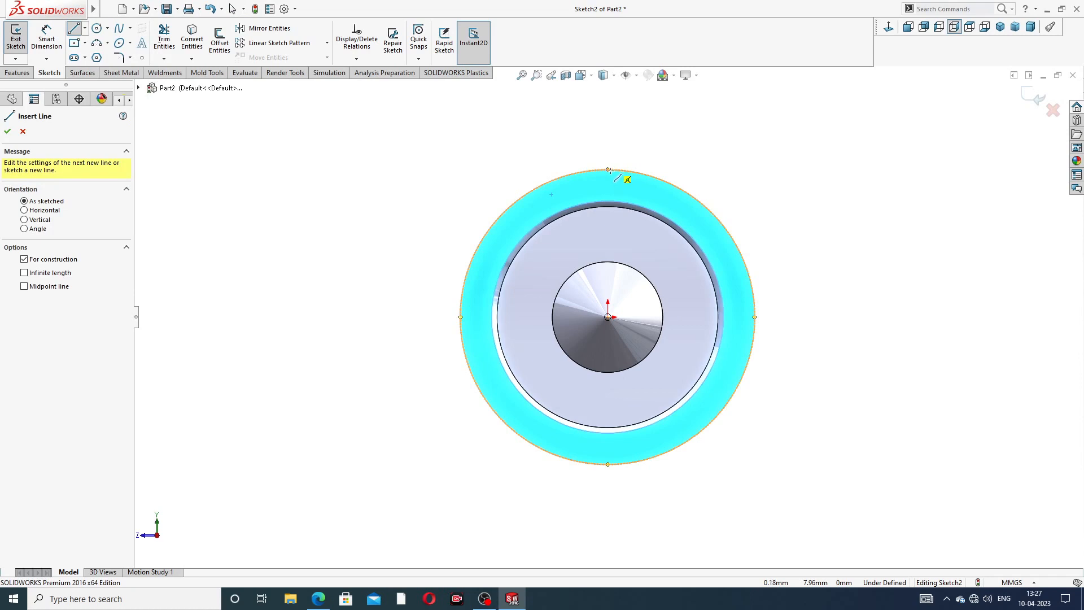
click(609, 169)
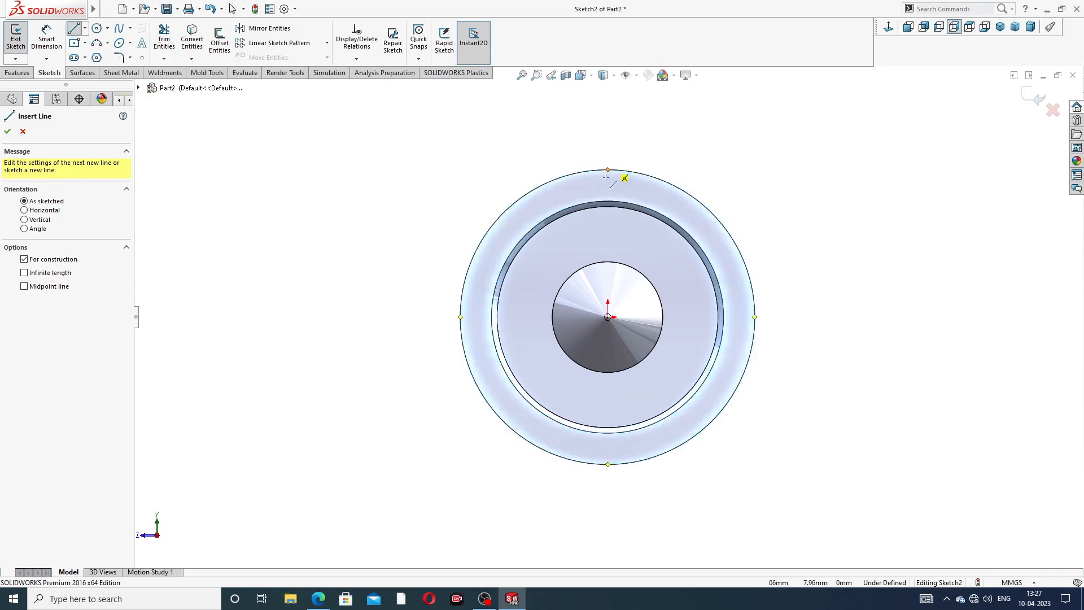
click(608, 317)
right_click(739, 150)
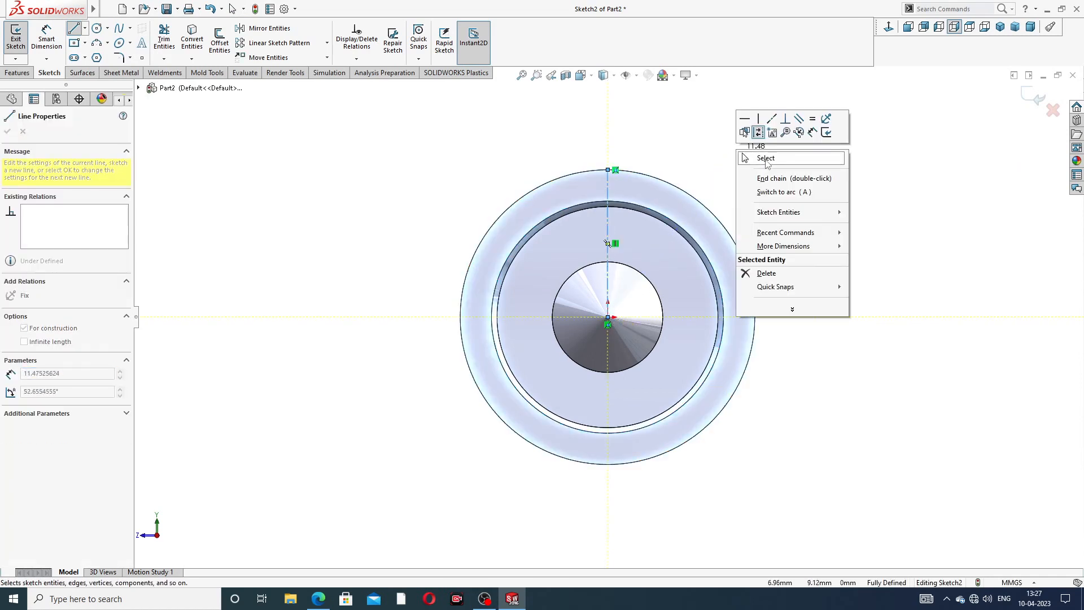
click(766, 158)
- Sketch a closed inverted triangle with its lower vertex on the centerline and a horizontal top side about 1.45 mm long above the rim
scroll(601, 236, down, 2)
scroll(633, 165, down, 1)
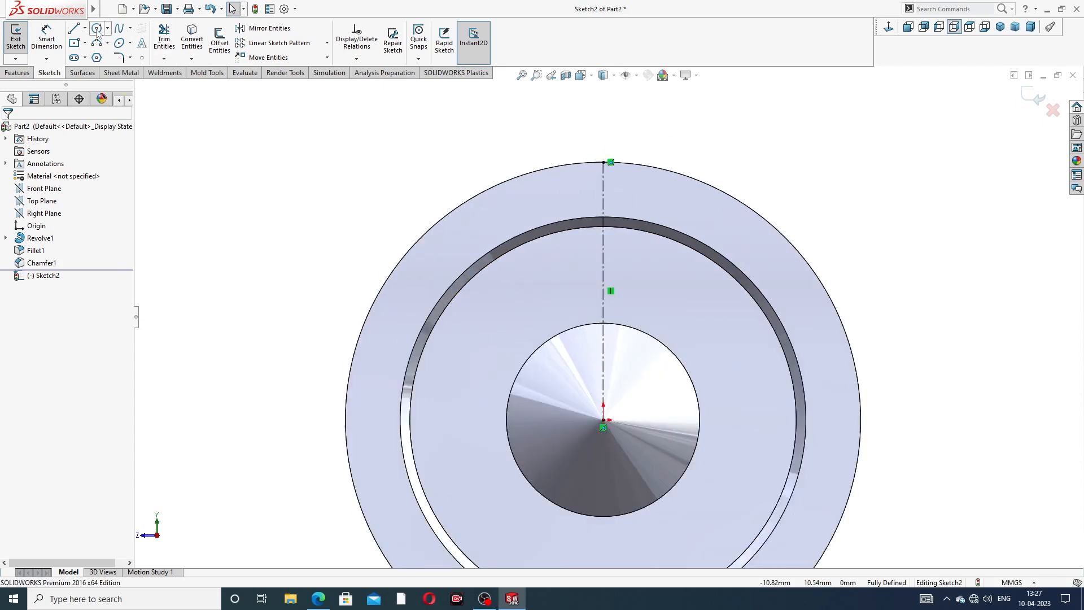
click(74, 29)
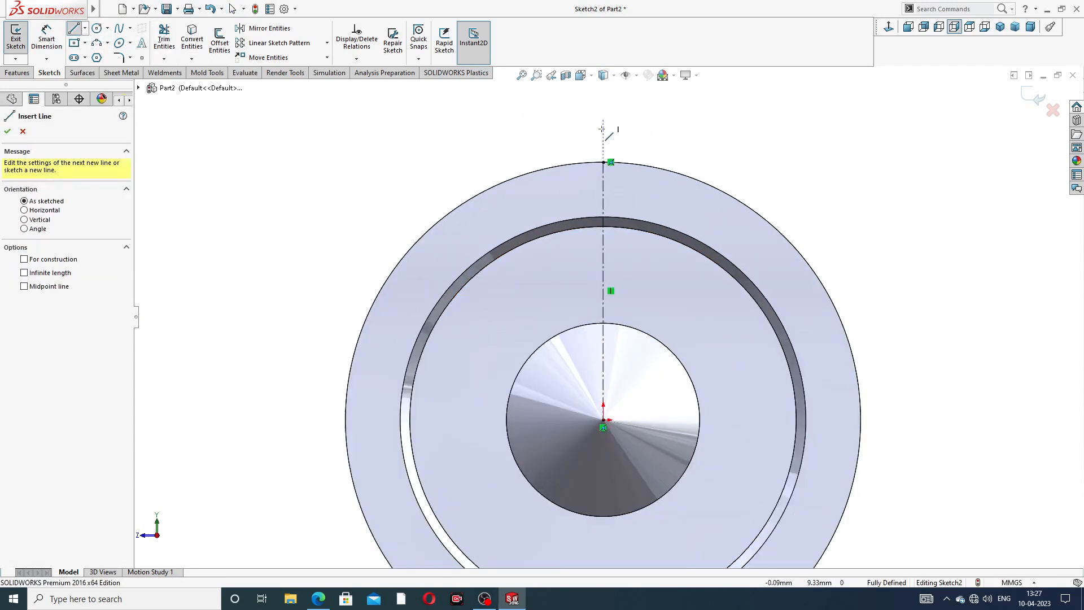
scroll(603, 197, down, 2)
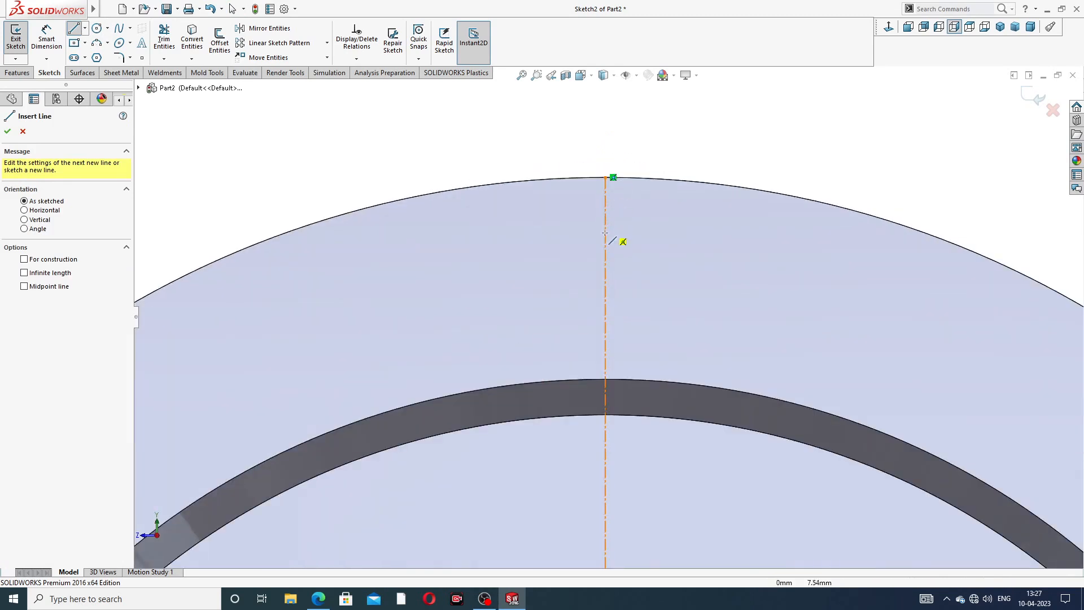
click(605, 252)
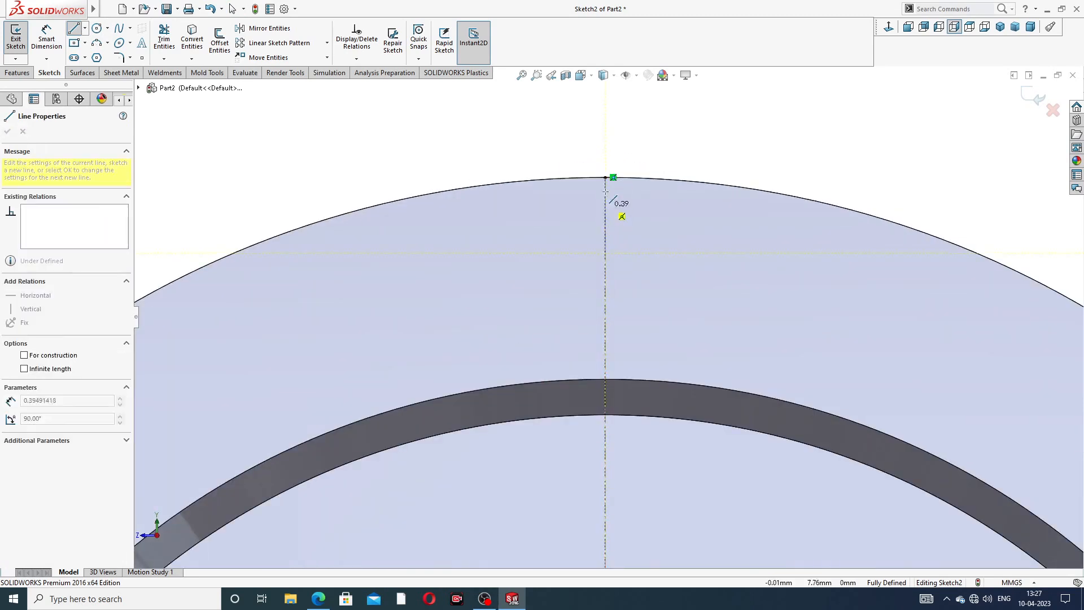
click(670, 154)
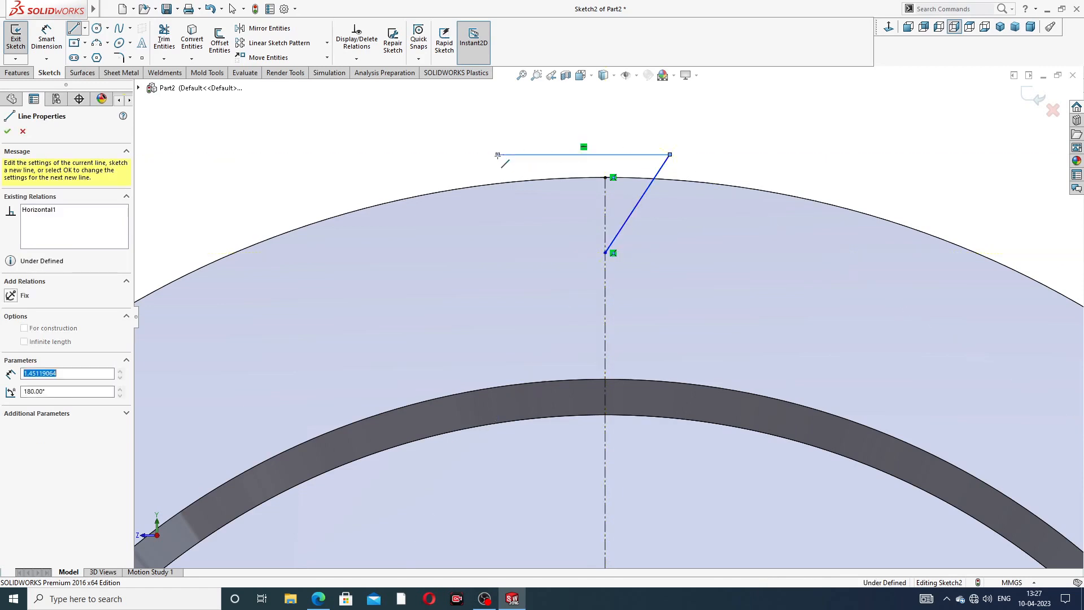
click(497, 155)
click(605, 252)
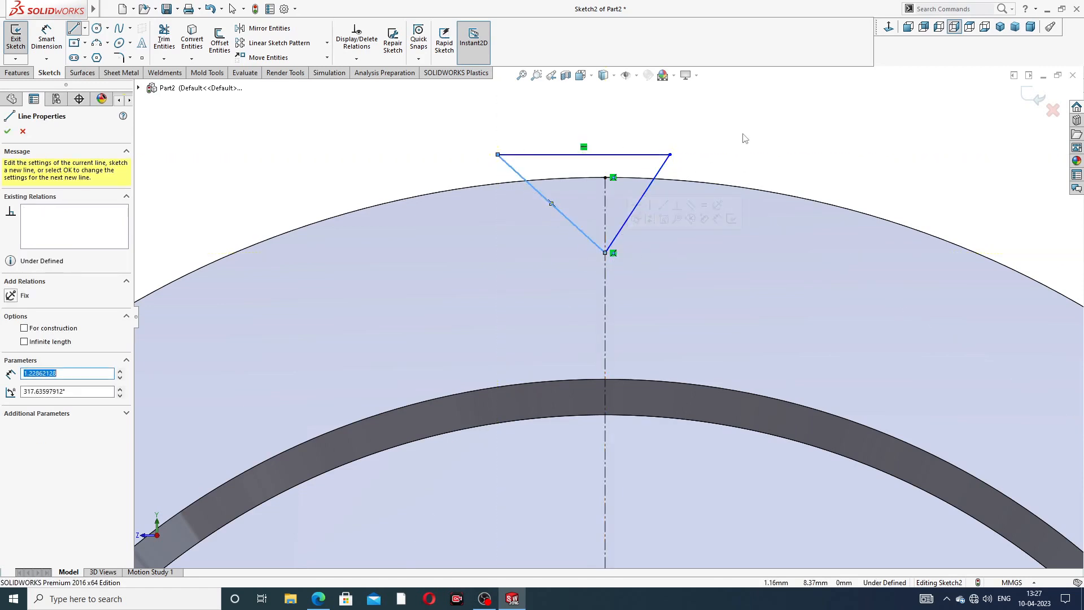
right_click(742, 135)
click(757, 142)
- Add a Midpoint relation between the triangle's horizontal top side and the centerline's upper endpoint
scroll(598, 198, down, 3)
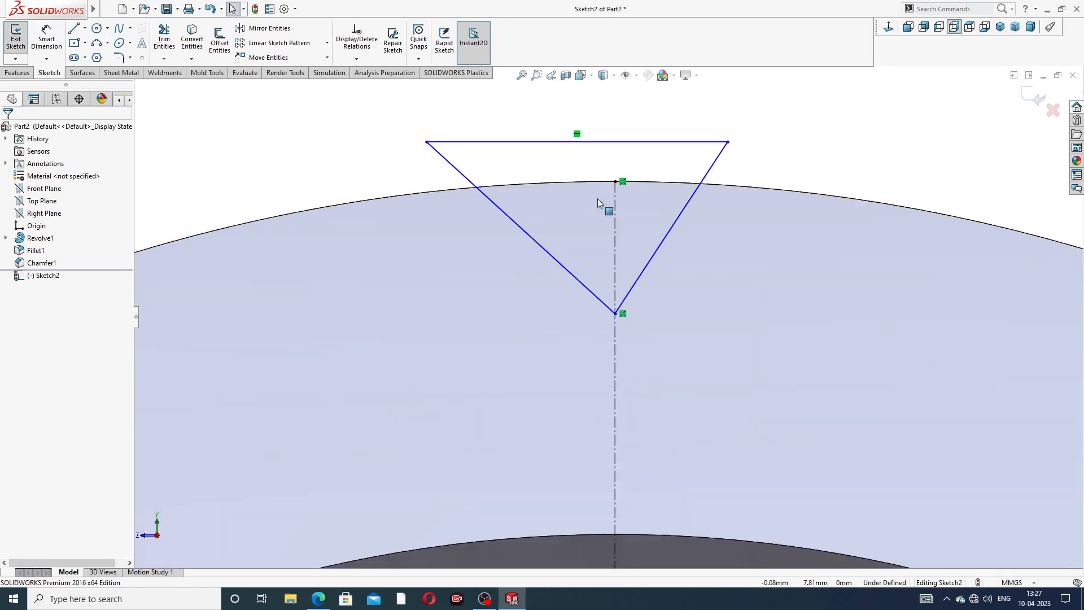
click(614, 141)
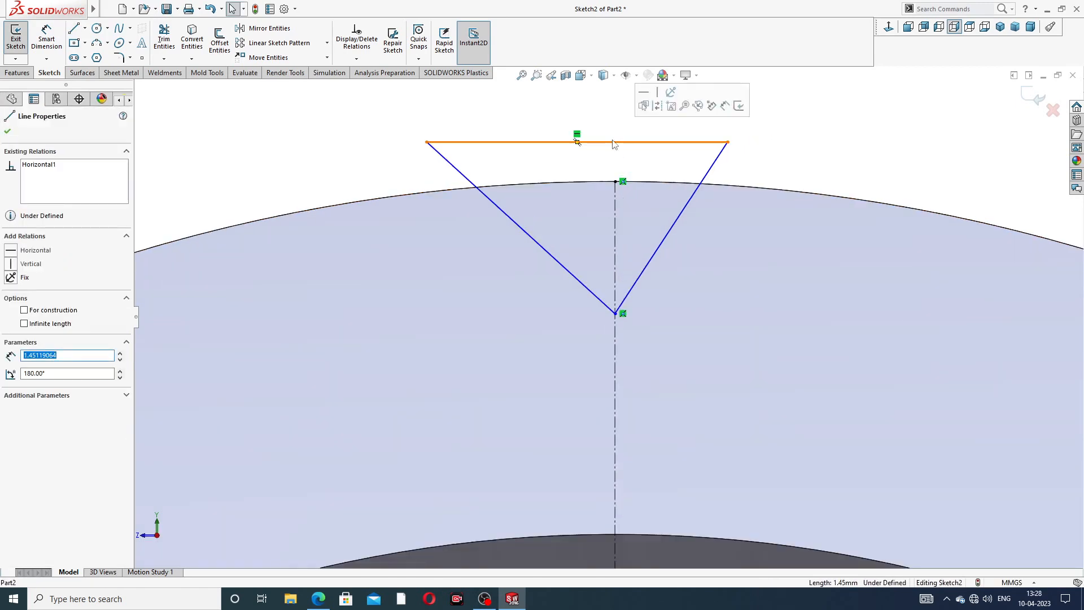
ctrl+click(615, 180)
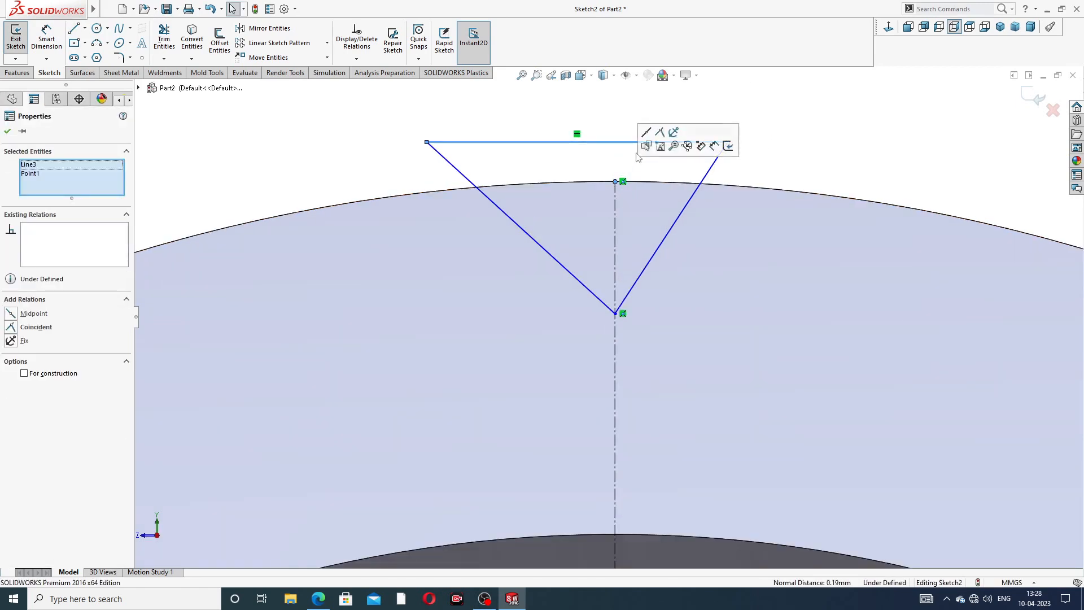
click(647, 134)
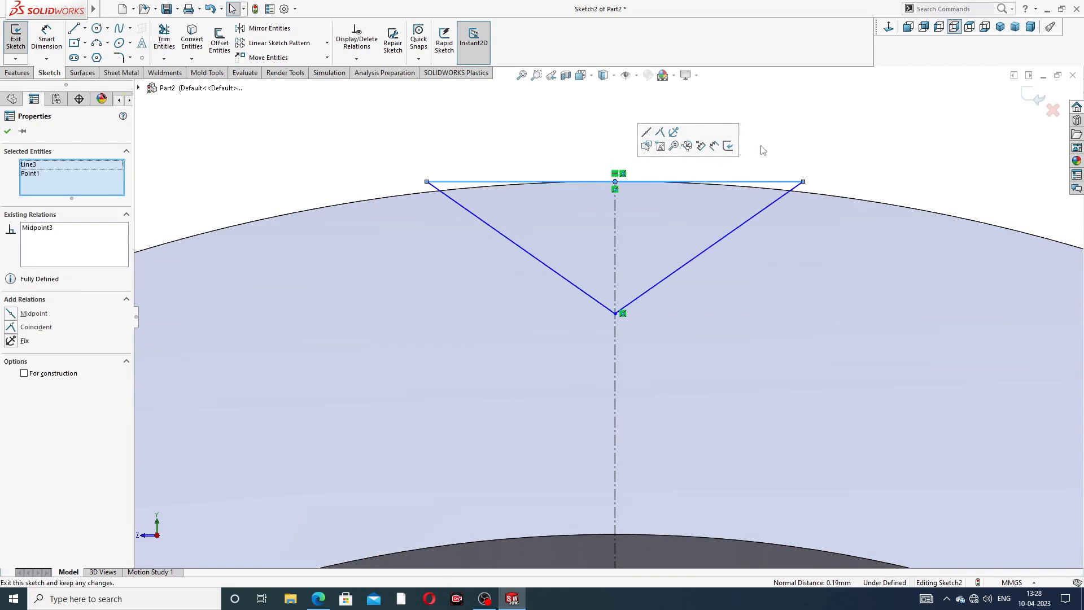
click(753, 155)
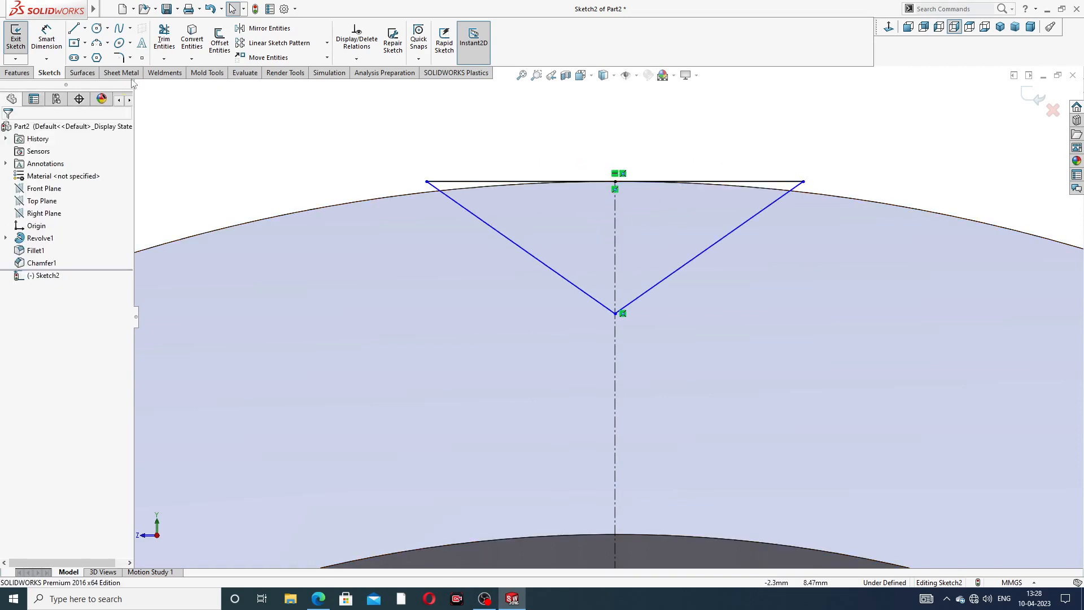
- Dimension the angle between the triangle's two slanted sides as 90°
click(46, 39)
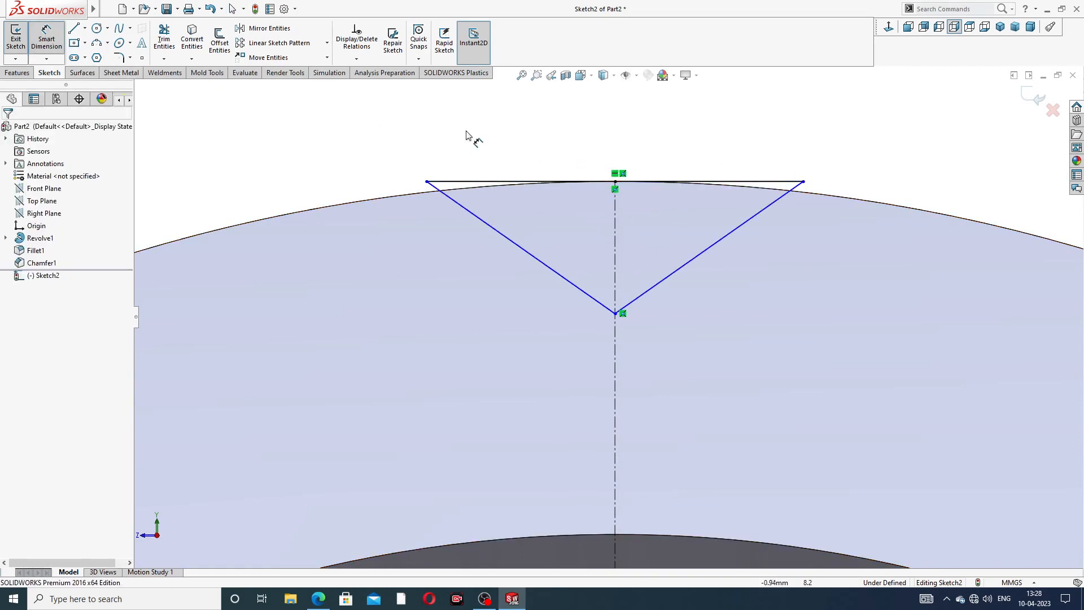
click(589, 295)
click(665, 279)
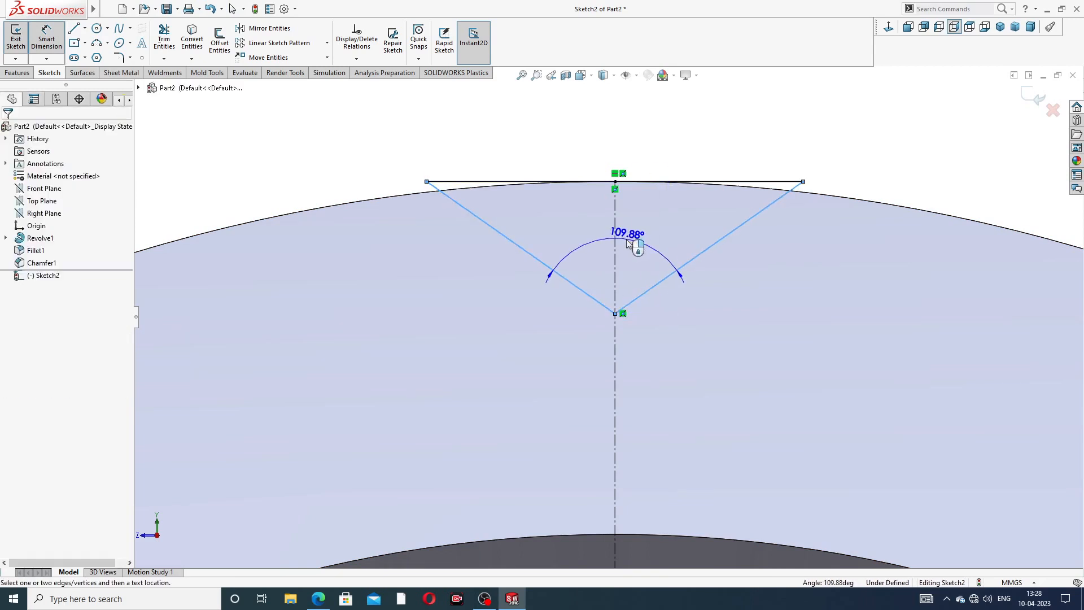
click(630, 243)
text(90)
key(Return)
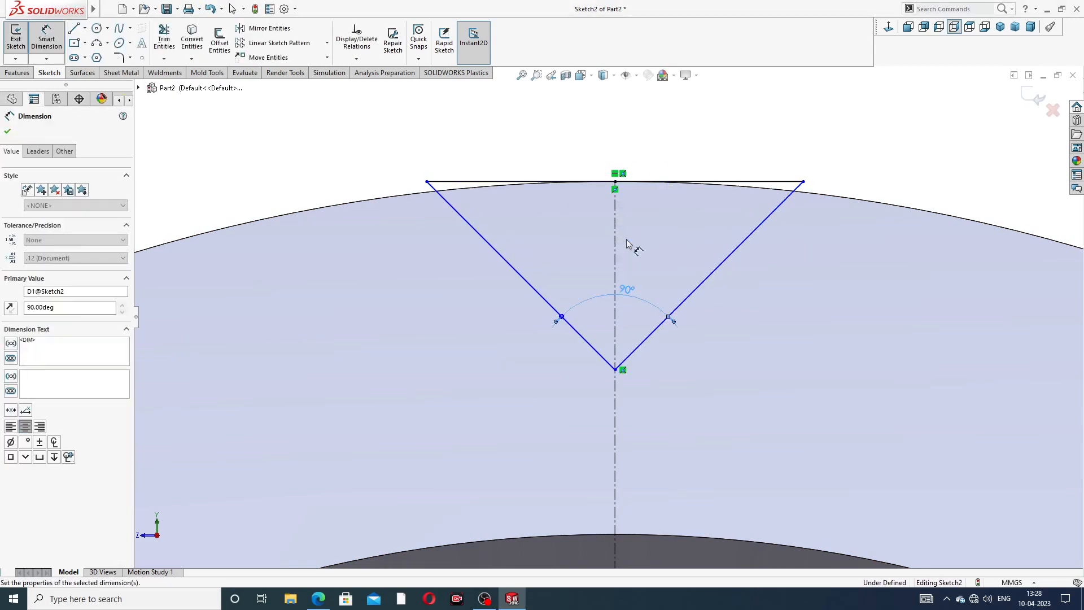
click(685, 151)
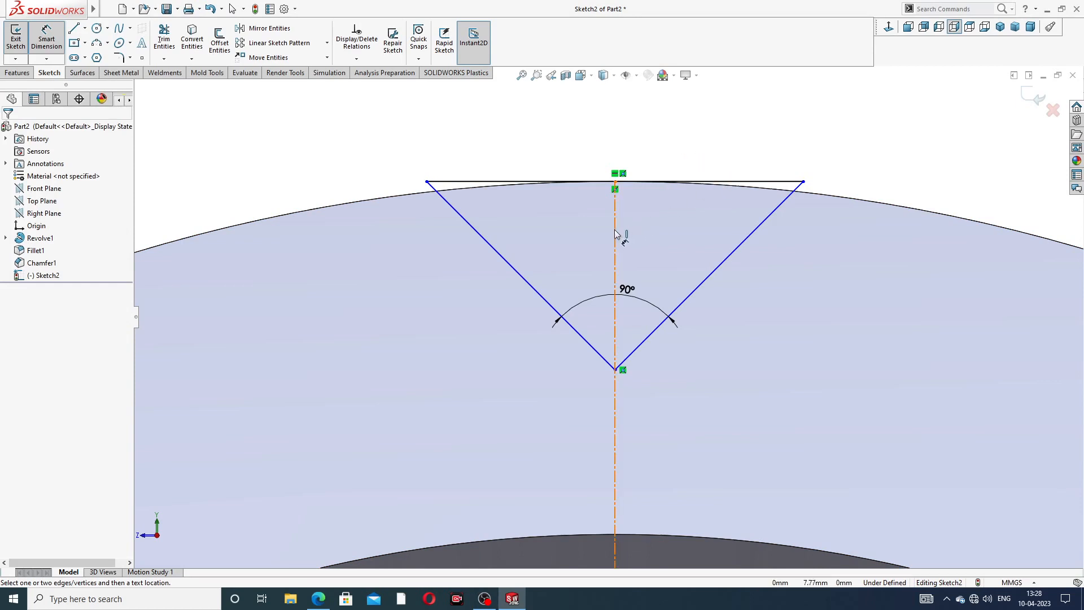
- Dimension the triangle's depth from the centerline's upper endpoint to the lower vertex as 0.3 mm
click(615, 189)
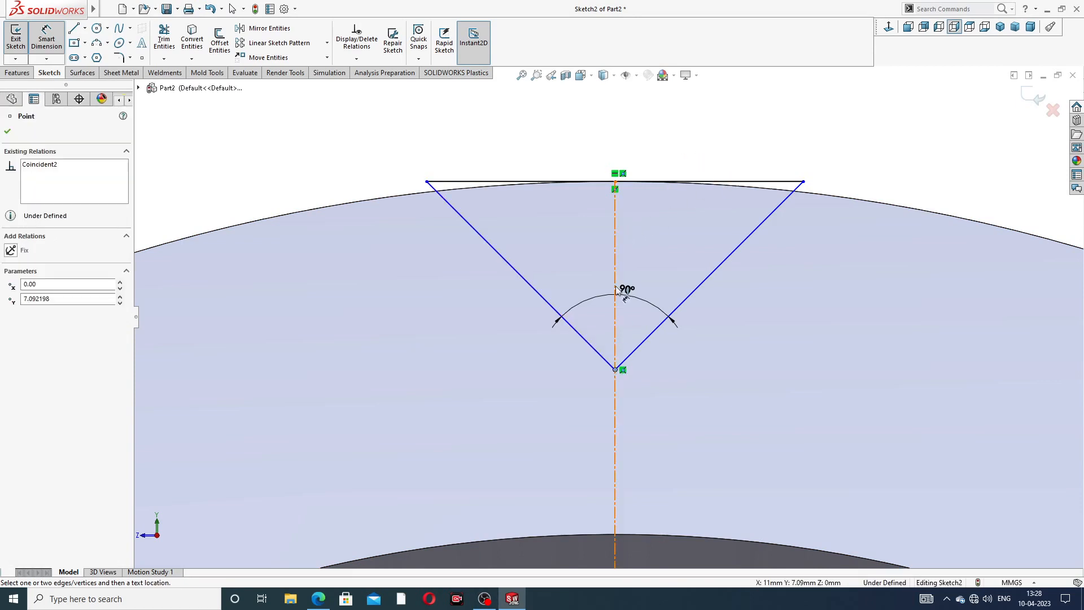
click(615, 369)
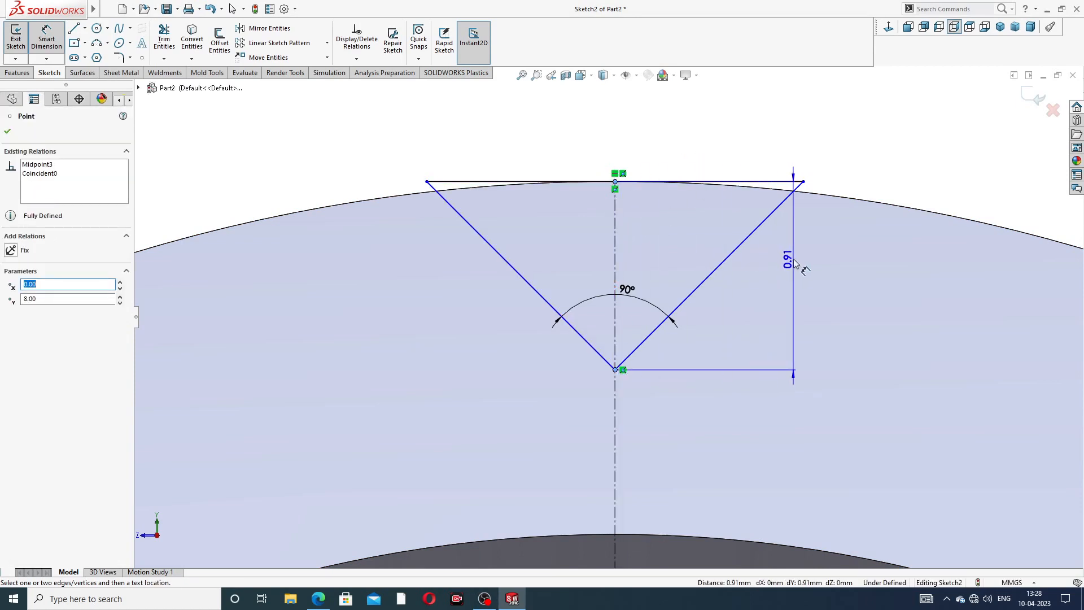
click(795, 264)
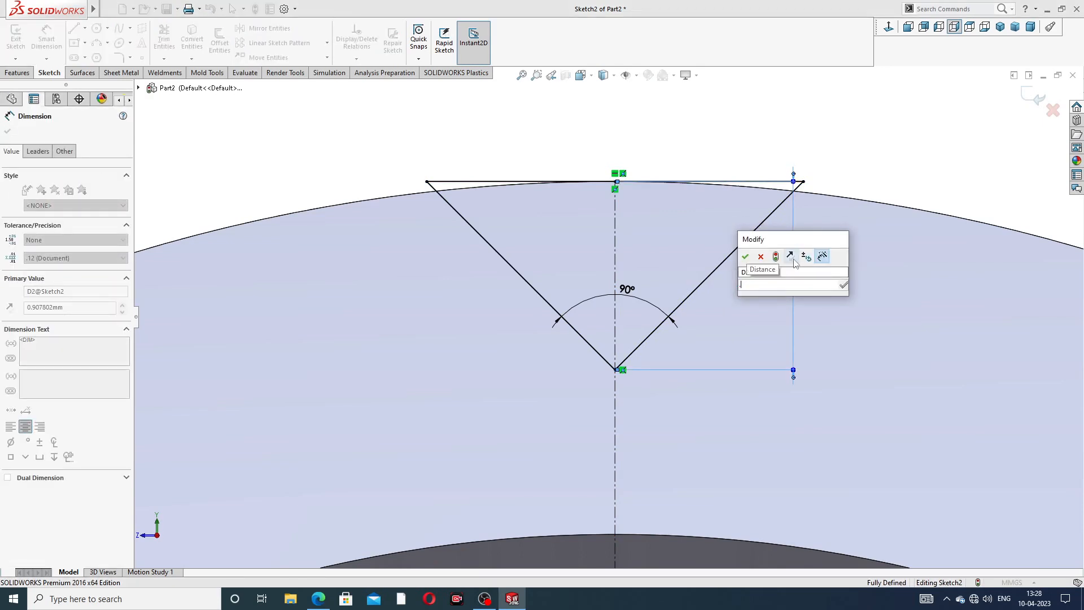
text(0.3)
key(Return)
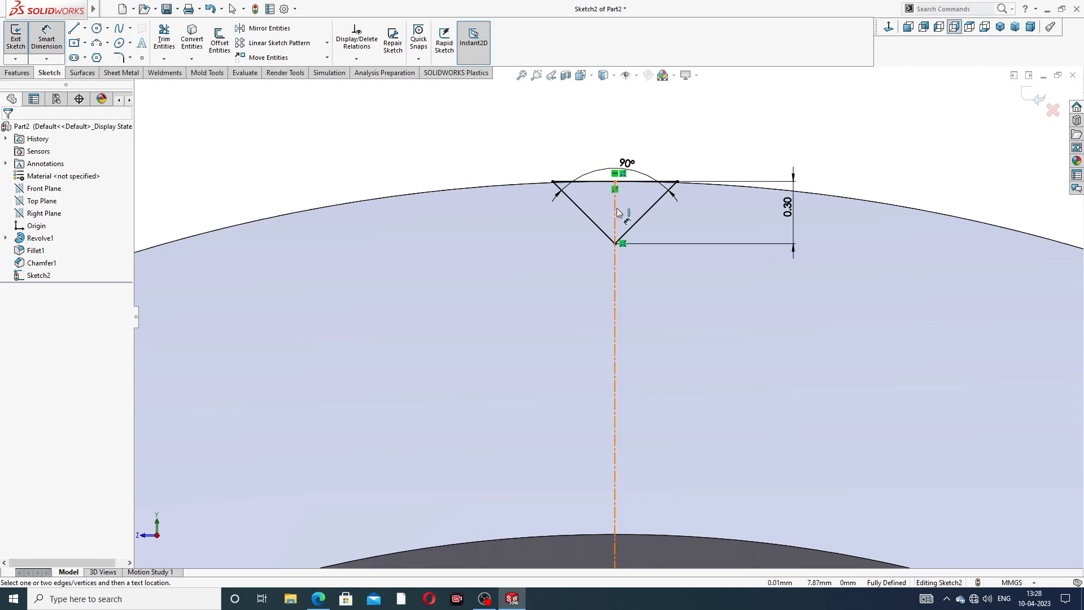
- Reposition the angle and depth dimensions for readability and check the notch against the PDF drawing in the browser
drag(631, 168, 626, 141)
drag(789, 209, 762, 215)
click(824, 165)
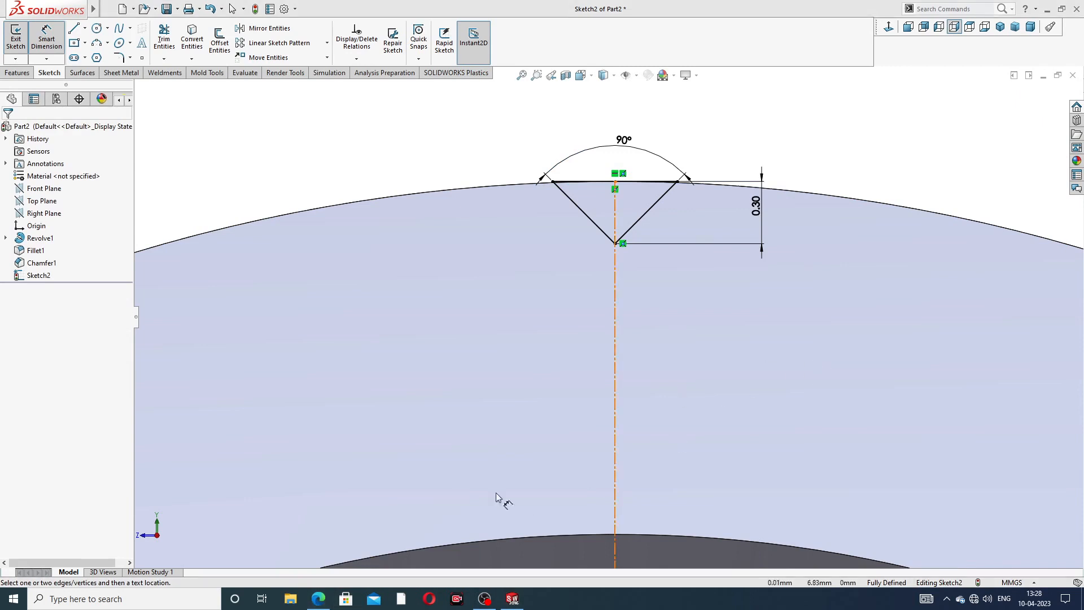
click(318, 598)
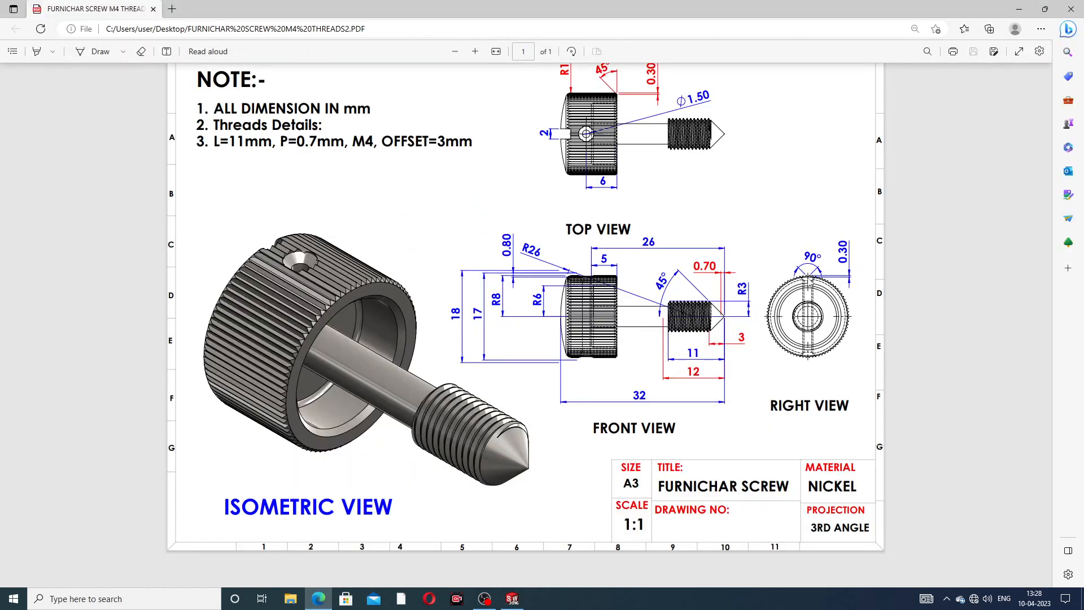
click(317, 597)
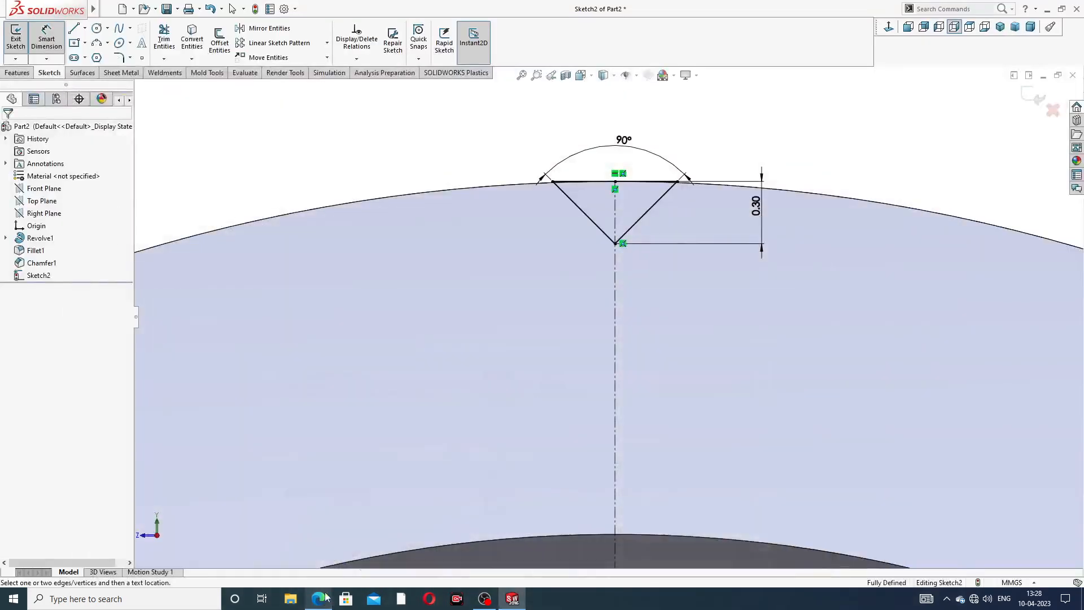
right_click(751, 103)
click(782, 138)
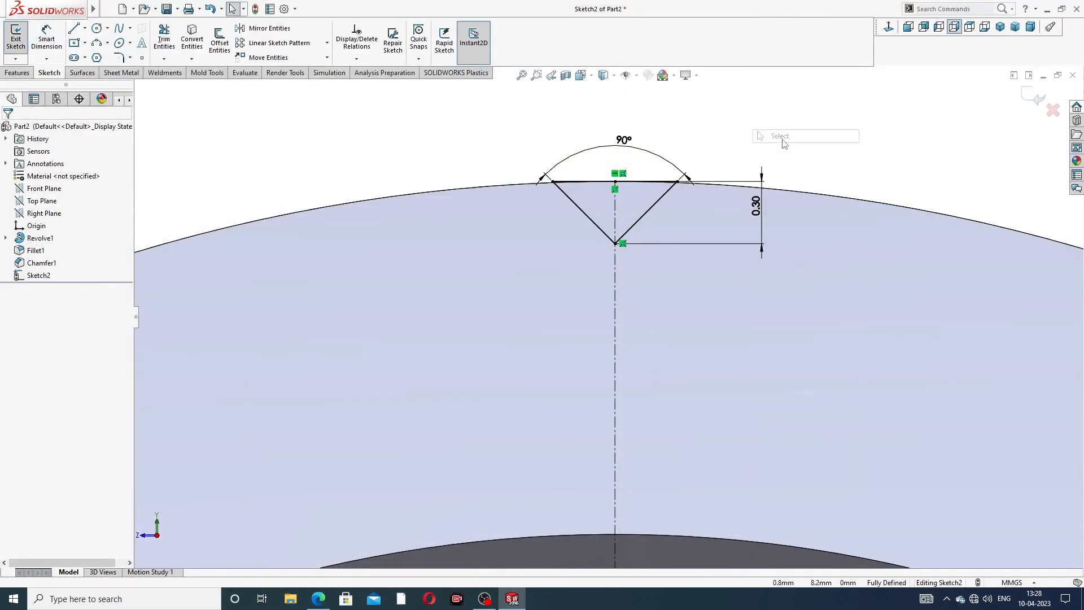
- Cut-extrude the triangular sketch Through All along the head to form a V-groove in its outer surface
key(z)
key(z)
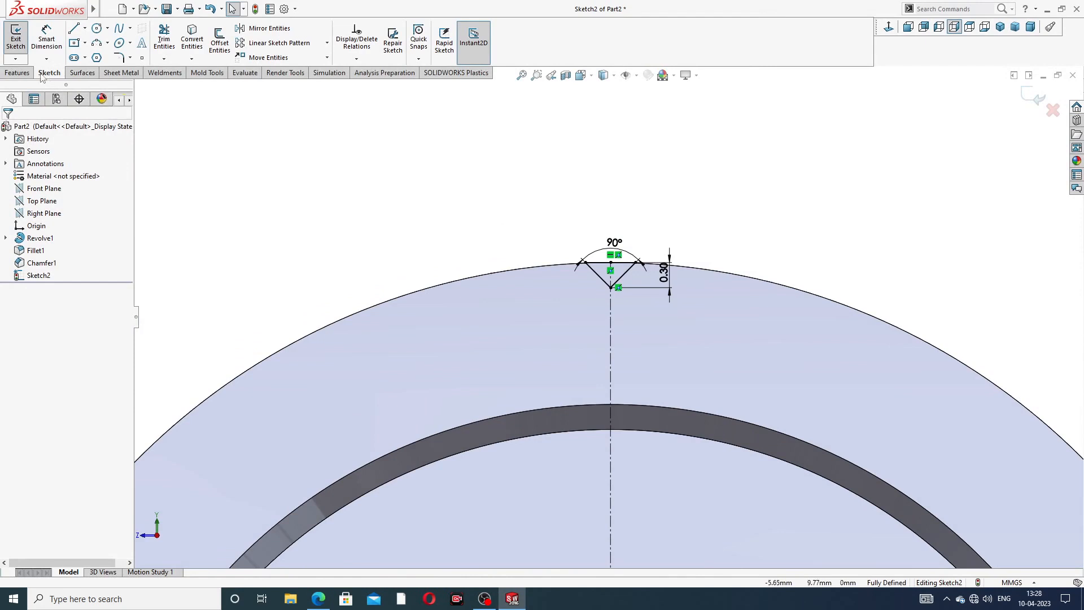
click(21, 72)
click(173, 51)
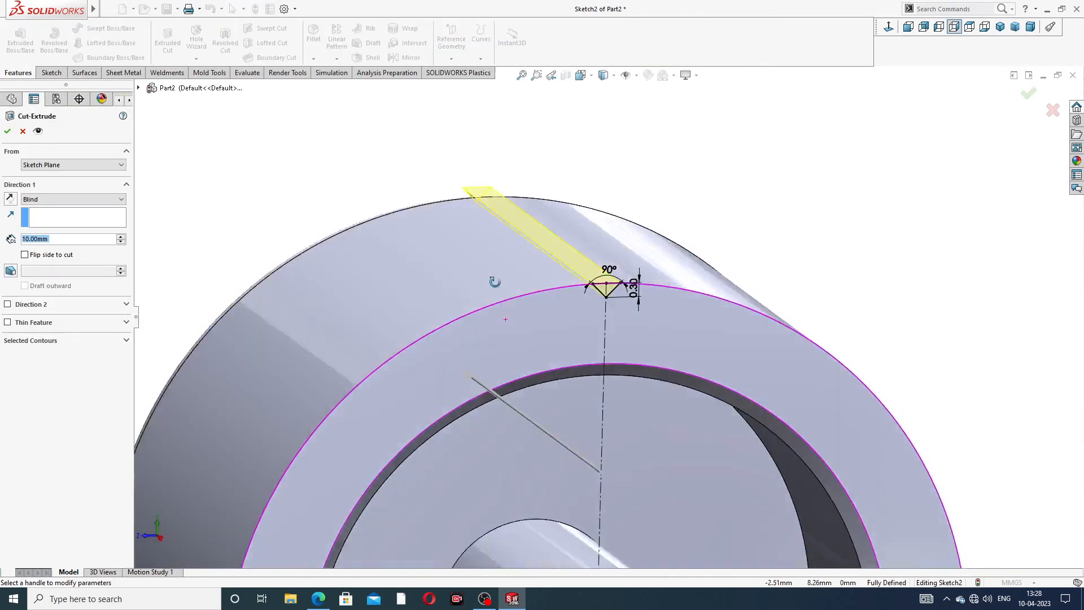
middle_drag(495, 282, 515, 310)
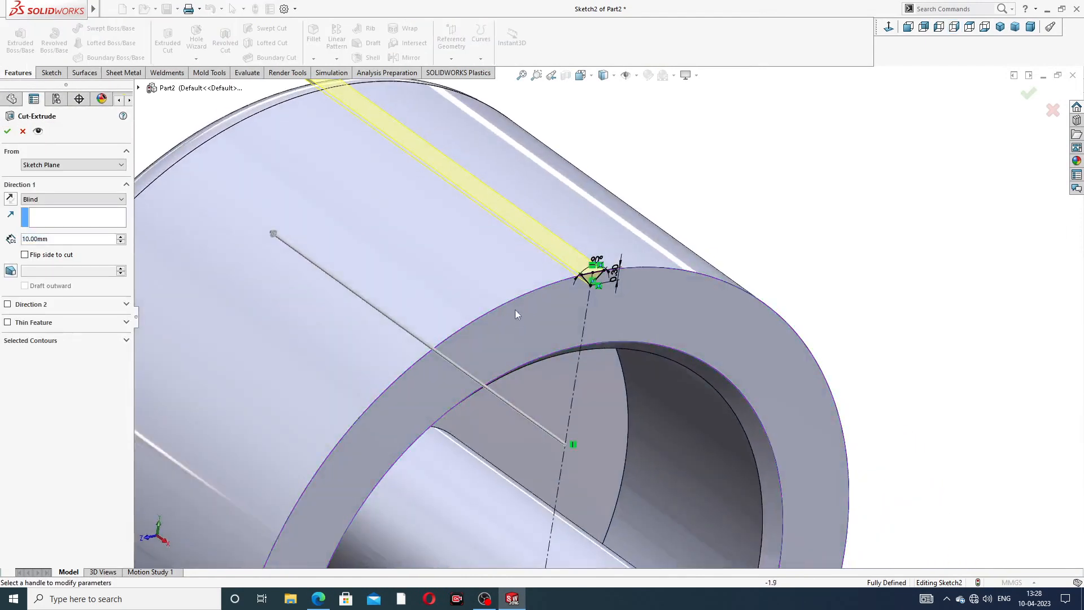
scroll(406, 187, up, 3)
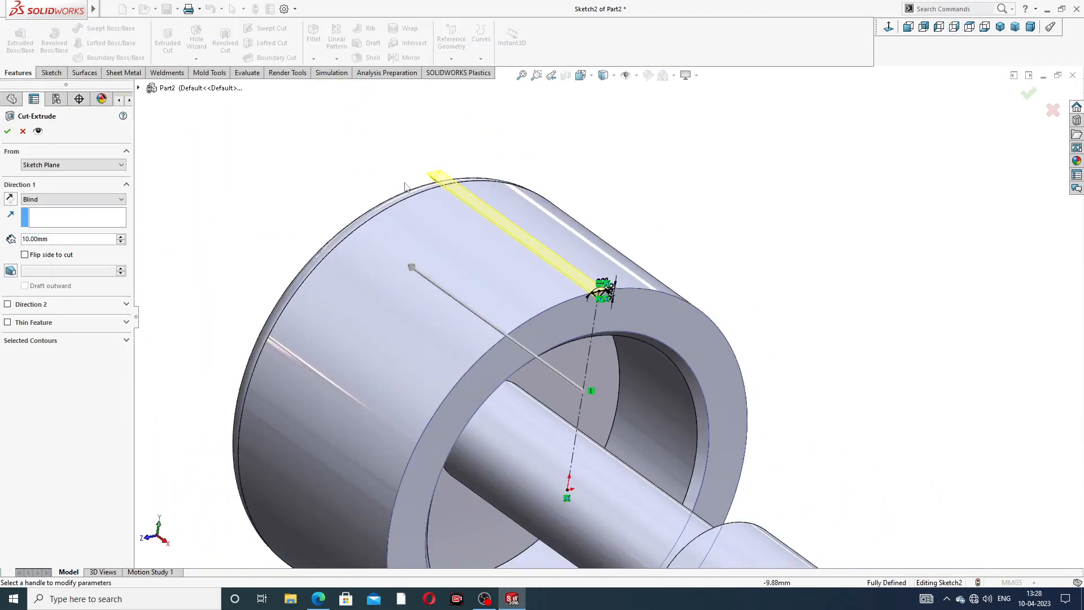
click(51, 201)
click(51, 218)
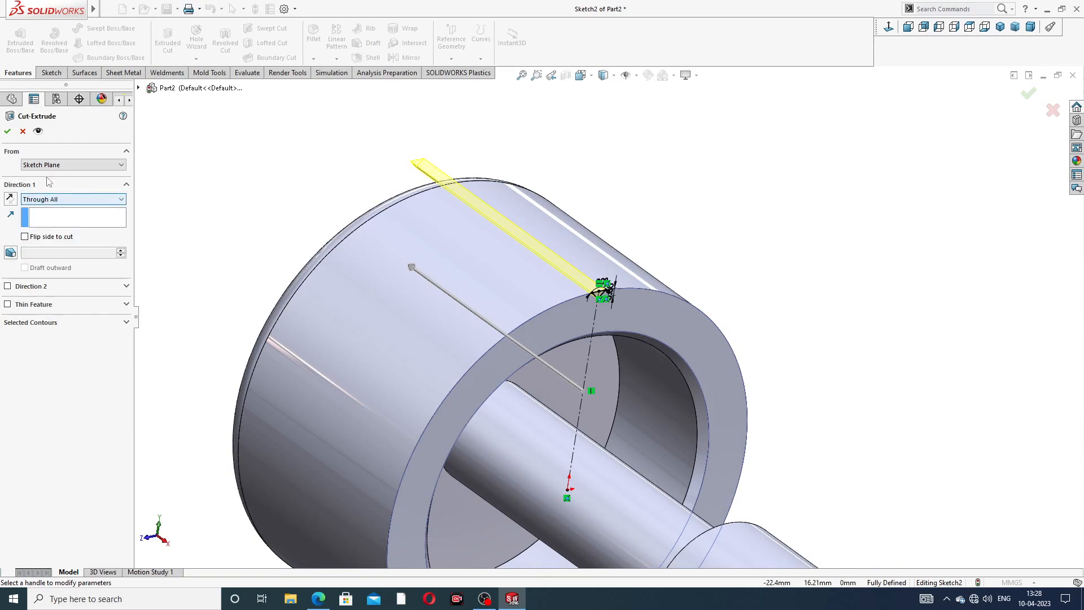
click(7, 132)
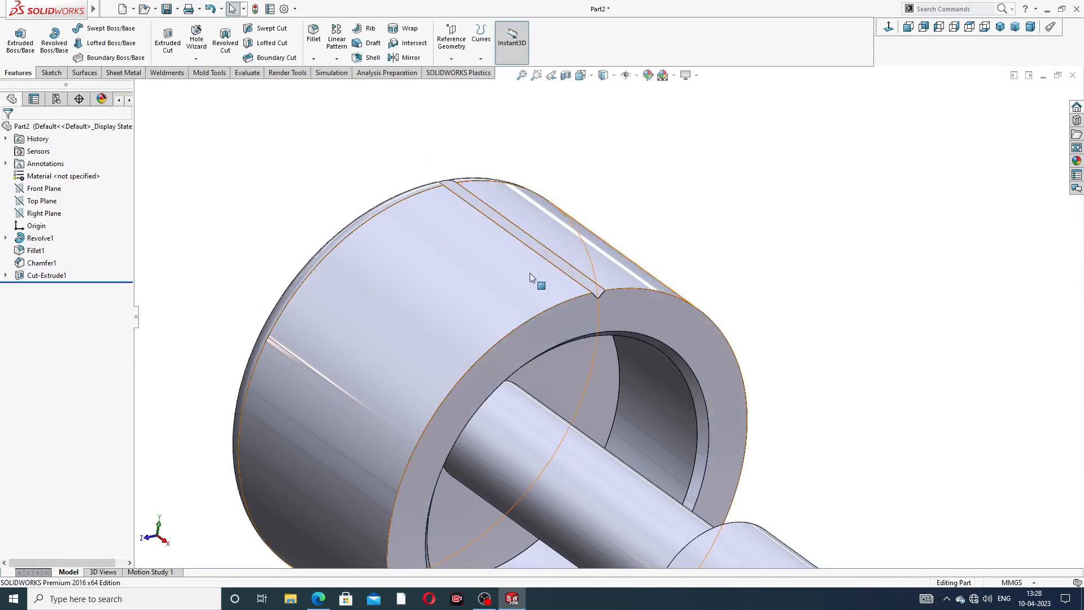
- Circular-pattern the V-groove cut around the head's outer circular edge with 80 equally spaced instances over 360°
middle_drag(529, 273, 482, 278)
scroll(544, 272, down, 2)
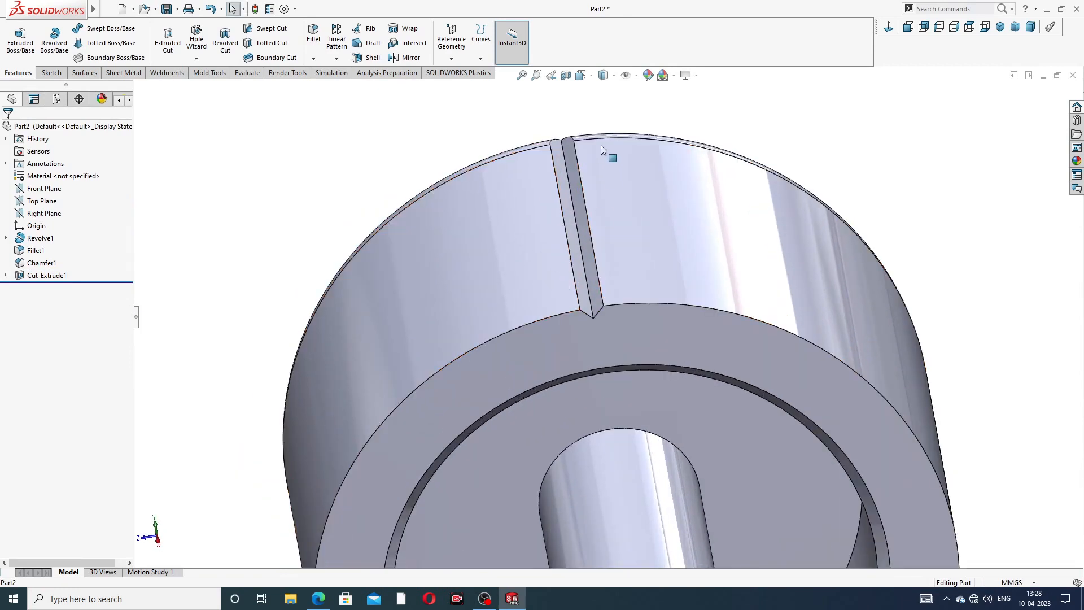
click(338, 59)
click(358, 86)
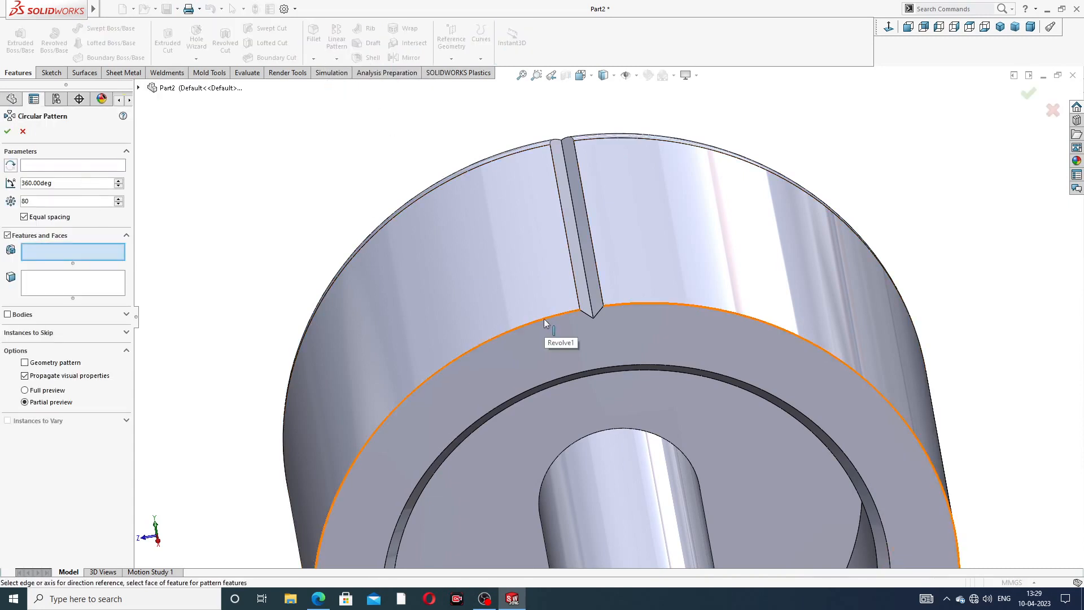
click(116, 168)
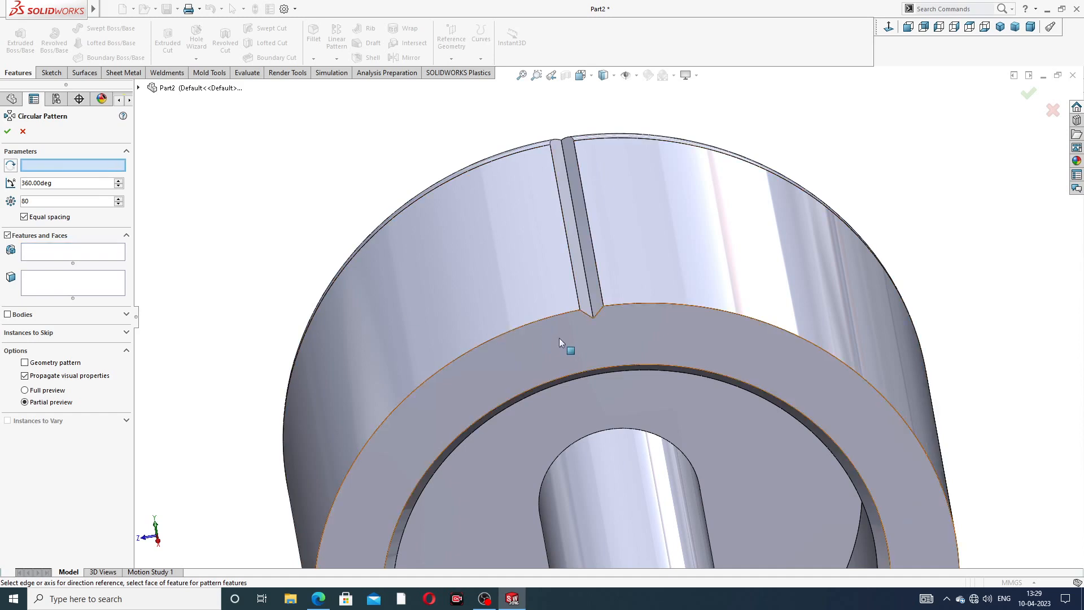
click(538, 318)
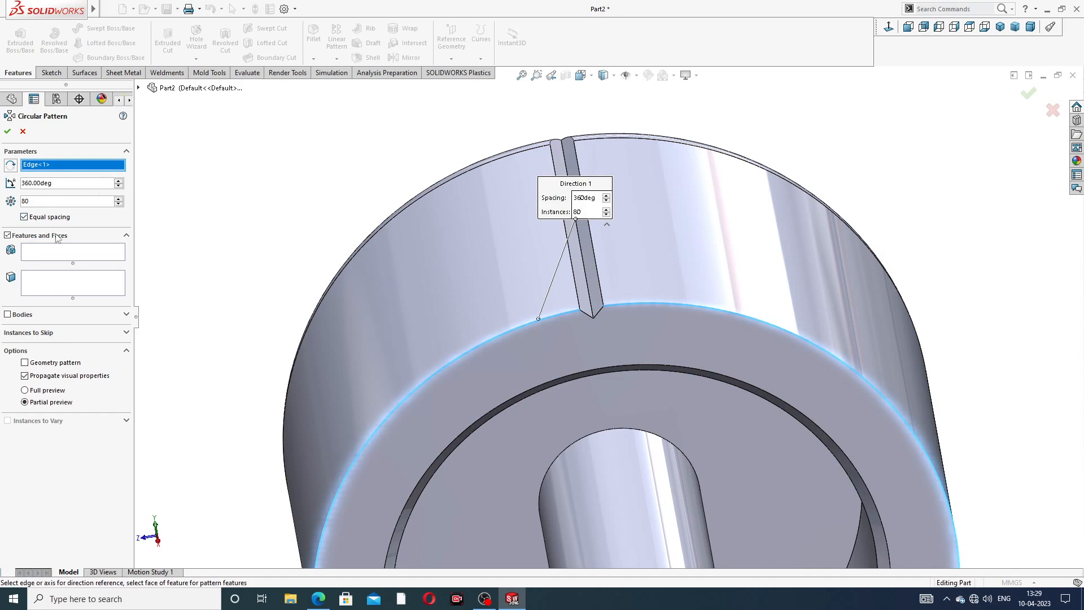
click(61, 251)
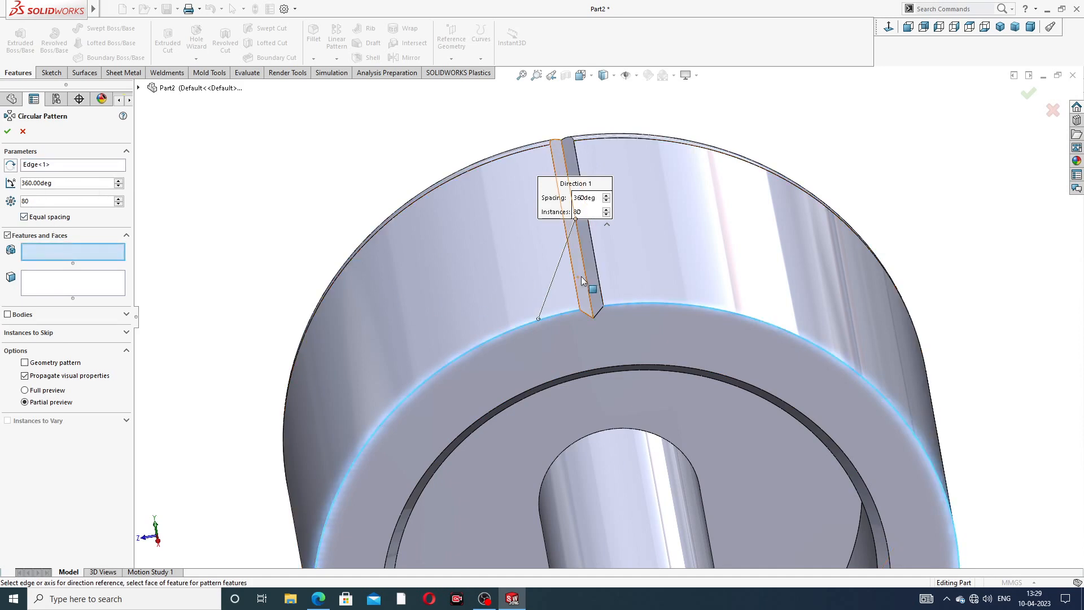
click(138, 87)
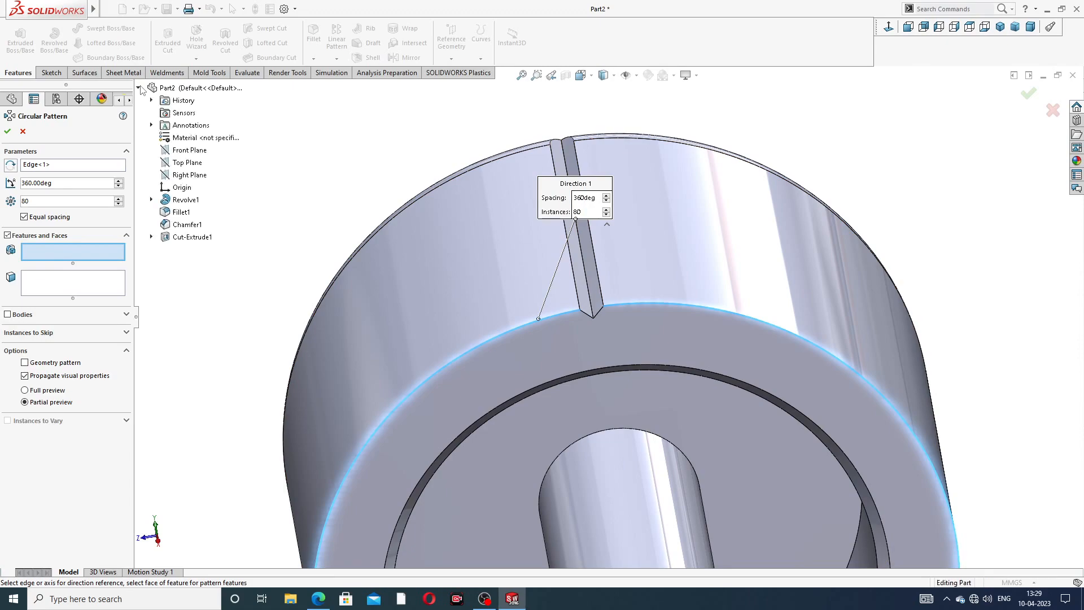
click(188, 238)
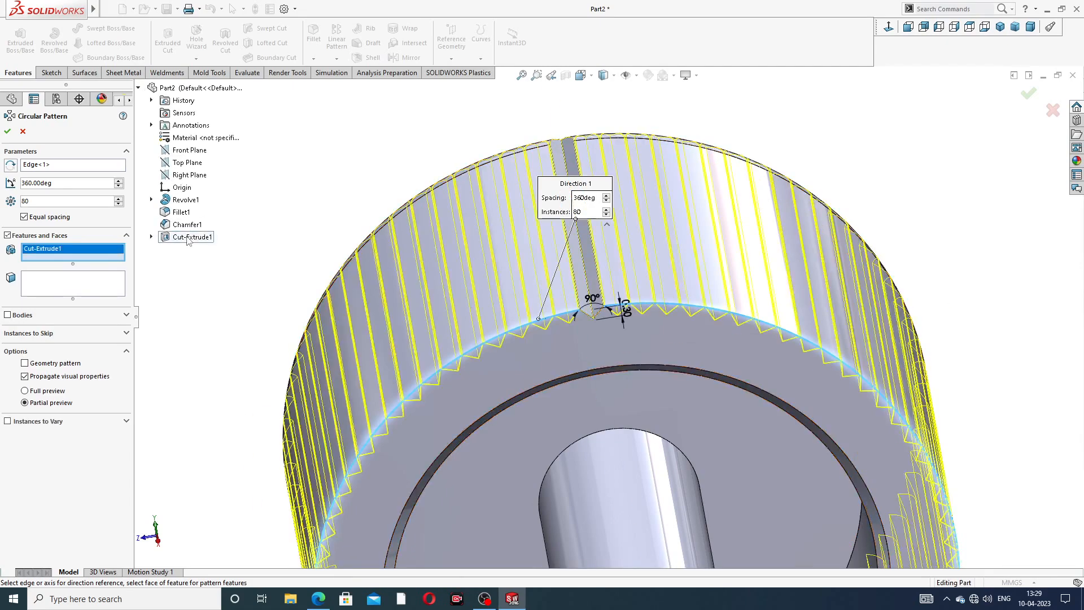
scroll(443, 254, down, 3)
middle_drag(531, 293, 565, 268)
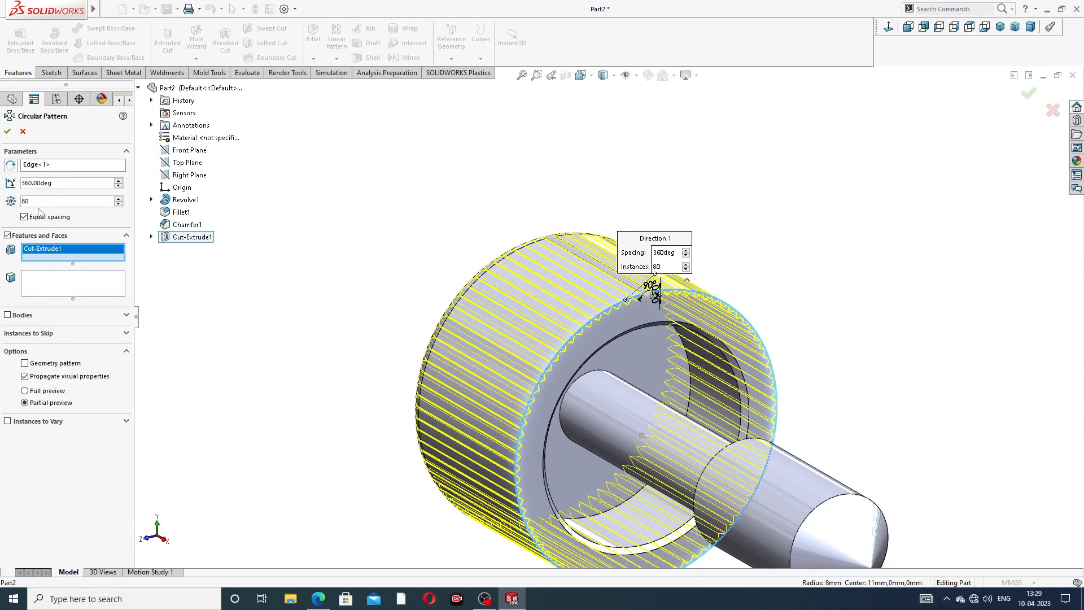
click(7, 132)
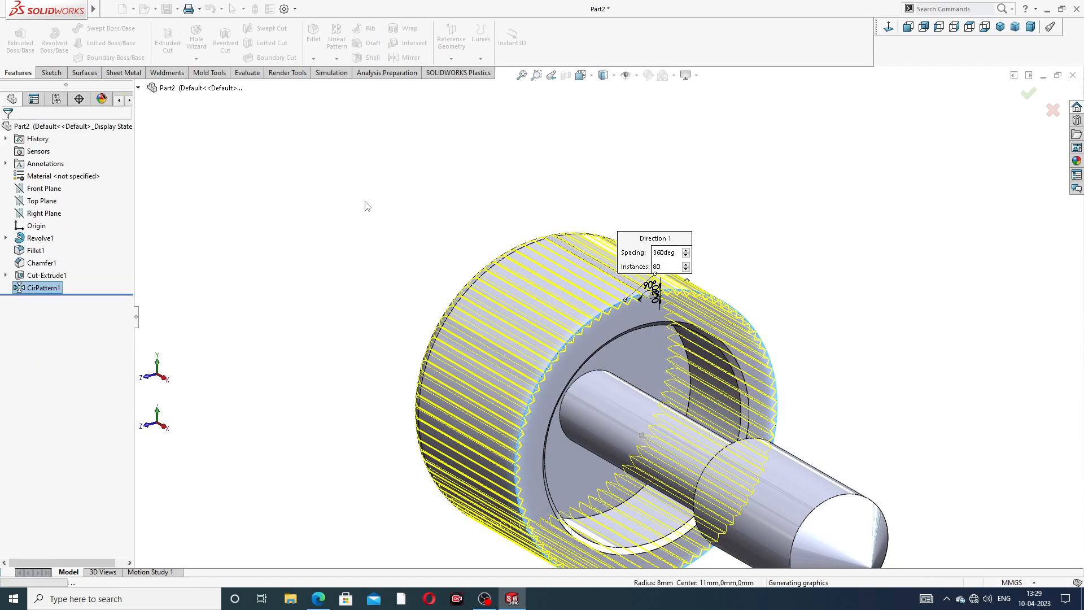
- Examine the knurled head from several sides and check the remaining head features in the PDF drawing in the browser
scroll(531, 293, down, 5)
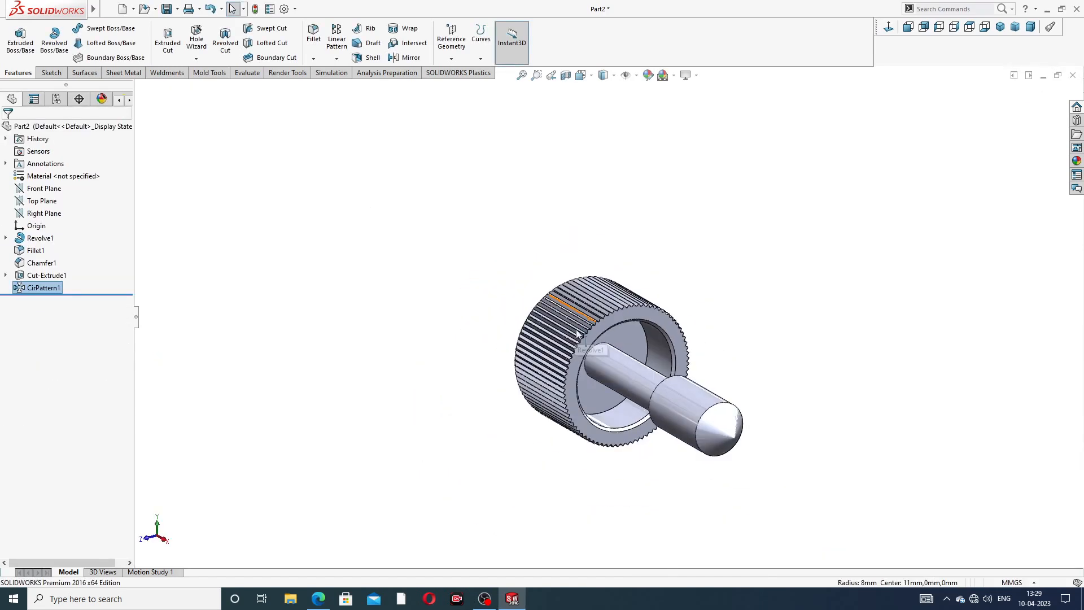
middle_drag(531, 294, 597, 266)
scroll(590, 365, up, 3)
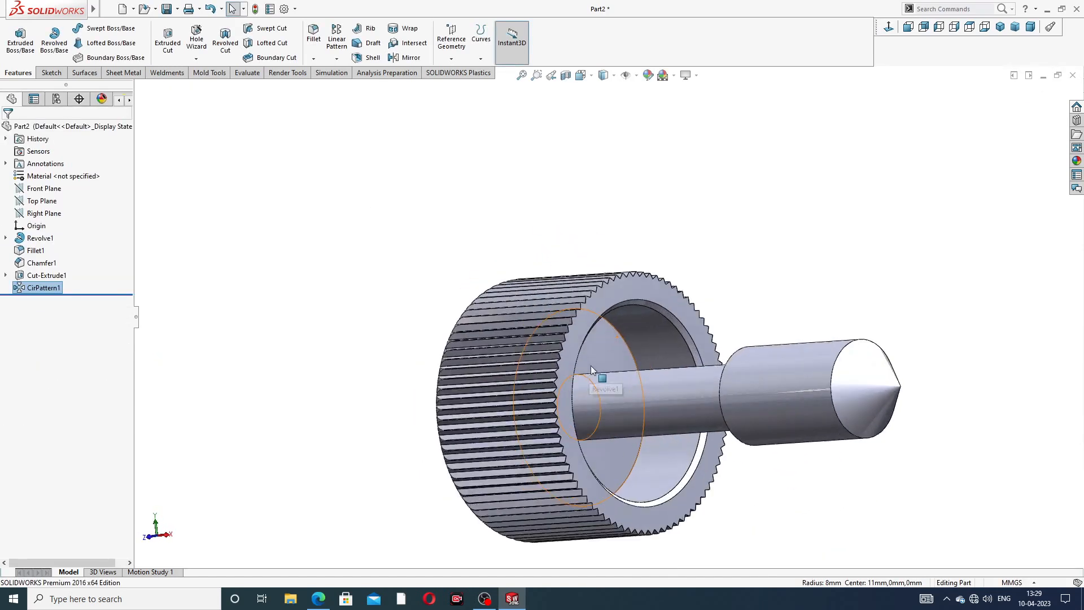
mouse_move(591, 364)
middle_down()
mouse_move(661, 313)
mouse_move(604, 367)
middle_up()
scroll(604, 365, down, 2)
scroll(693, 314, up, 4)
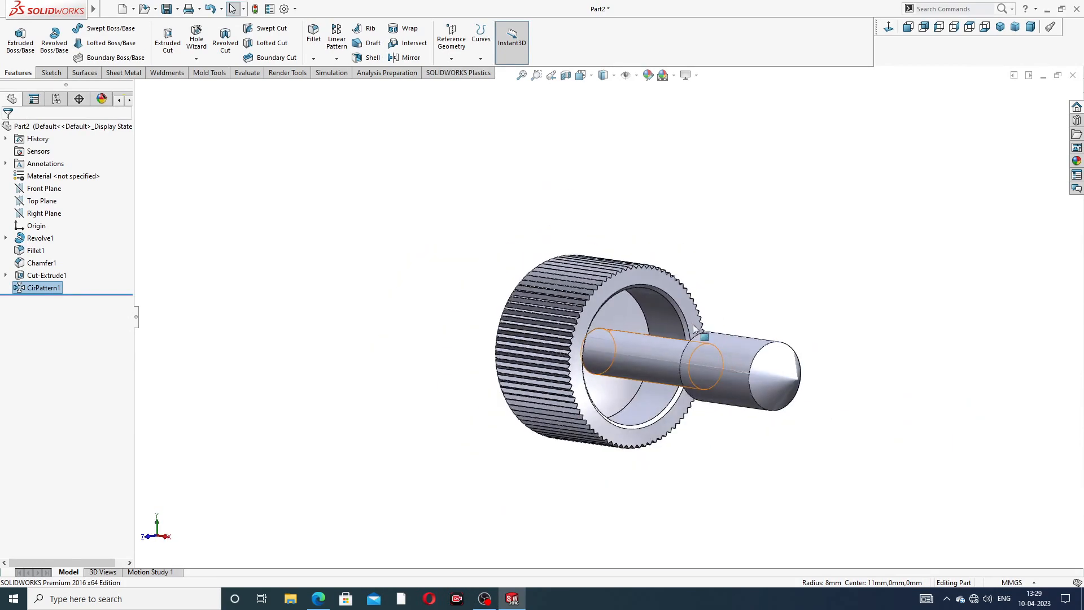
middle_drag(704, 333, 725, 300)
middle_drag(689, 341, 767, 293)
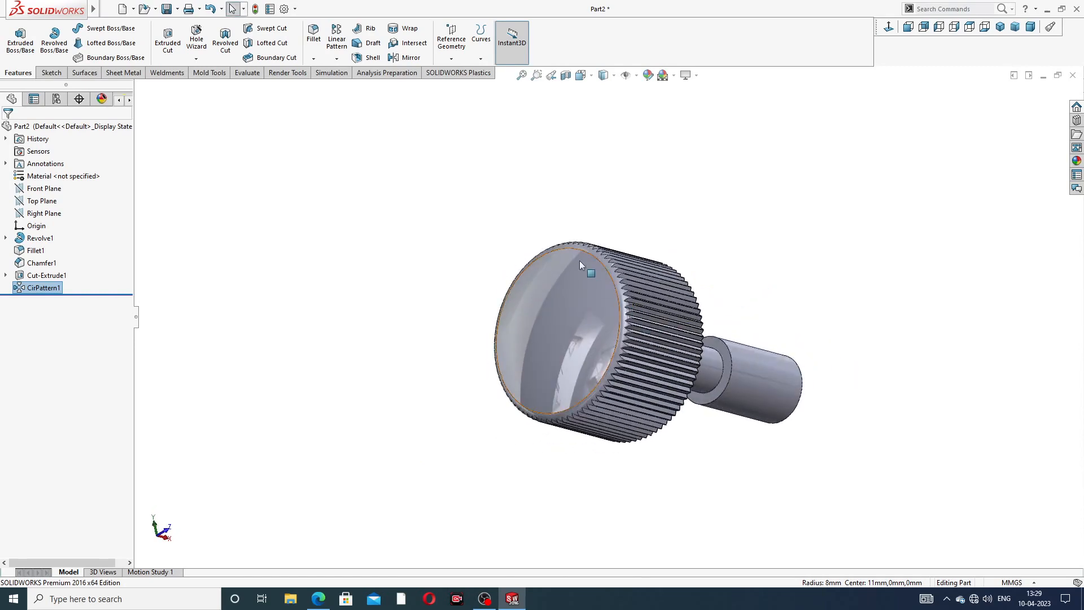
click(318, 599)
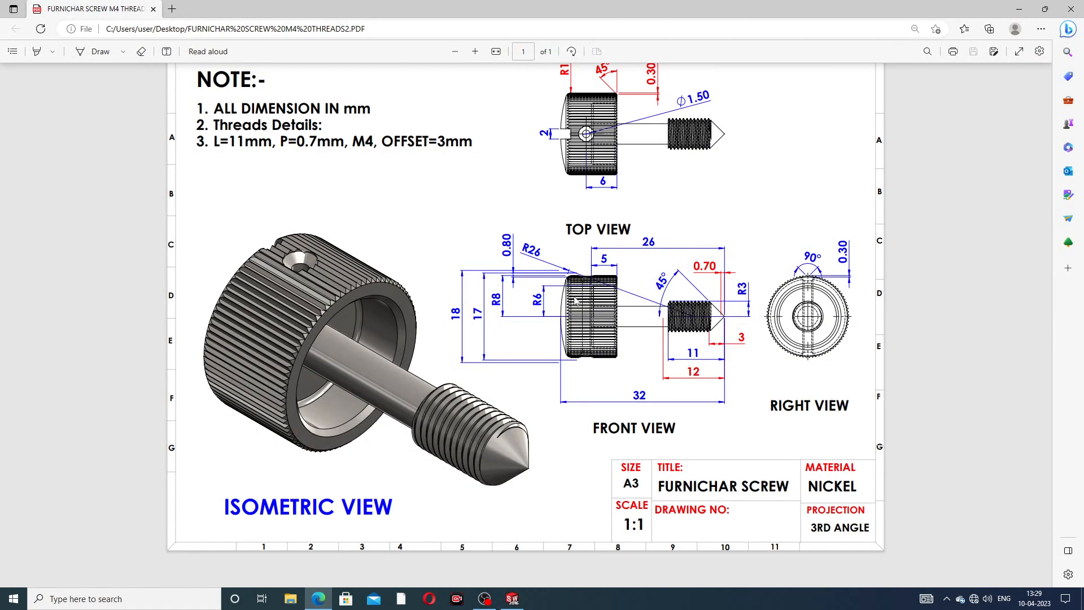
click(320, 599)
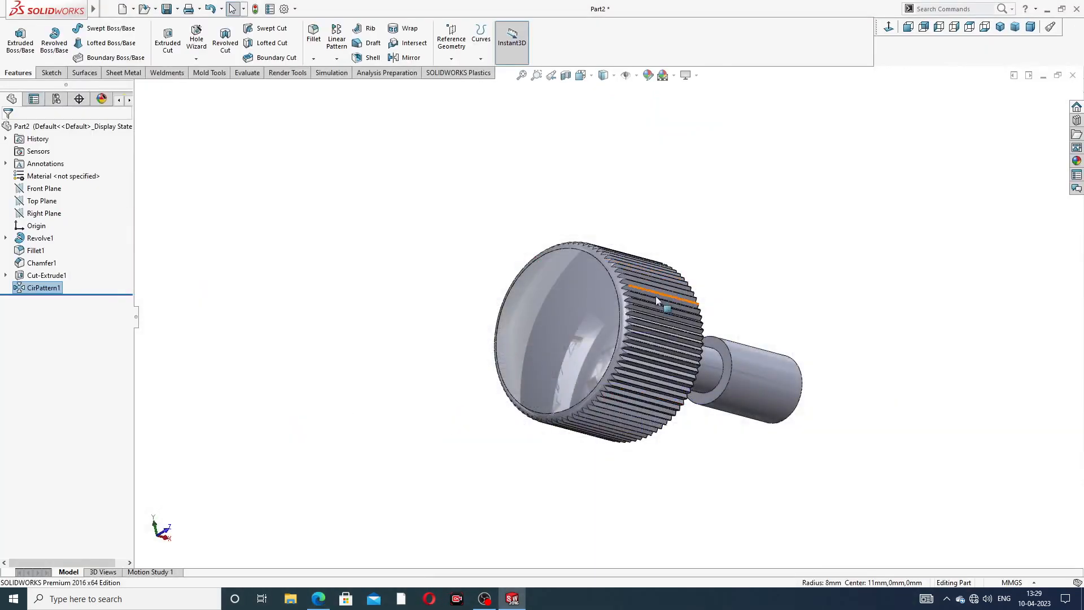
- Create a reference plane parallel to the head's flat shank-side face and tangent to its domed outer face
middle_drag(655, 296, 559, 291)
click(451, 58)
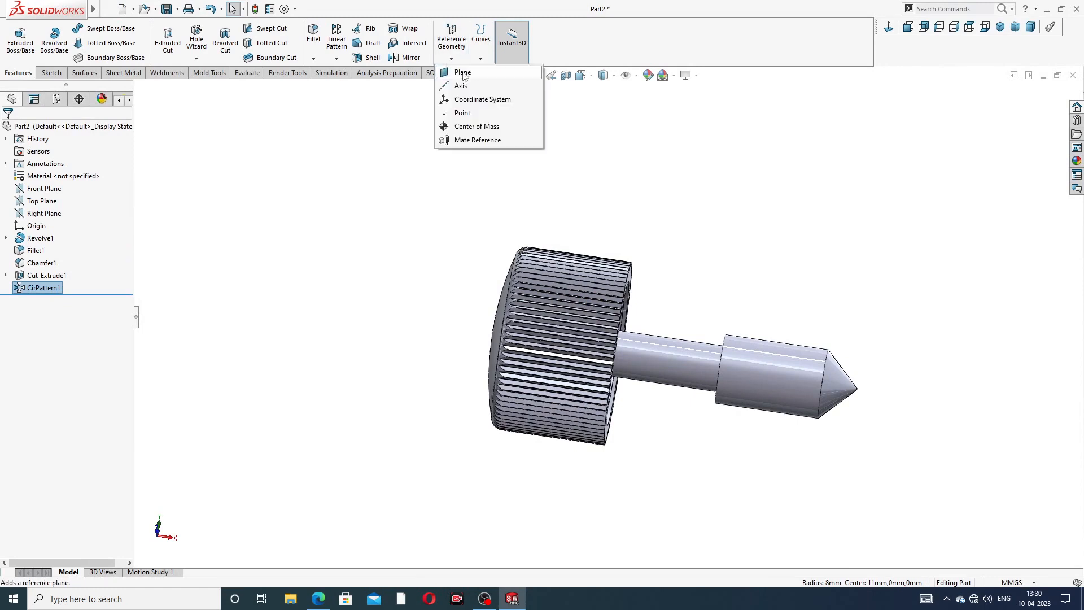
click(471, 74)
middle_drag(728, 283, 555, 303)
click(630, 280)
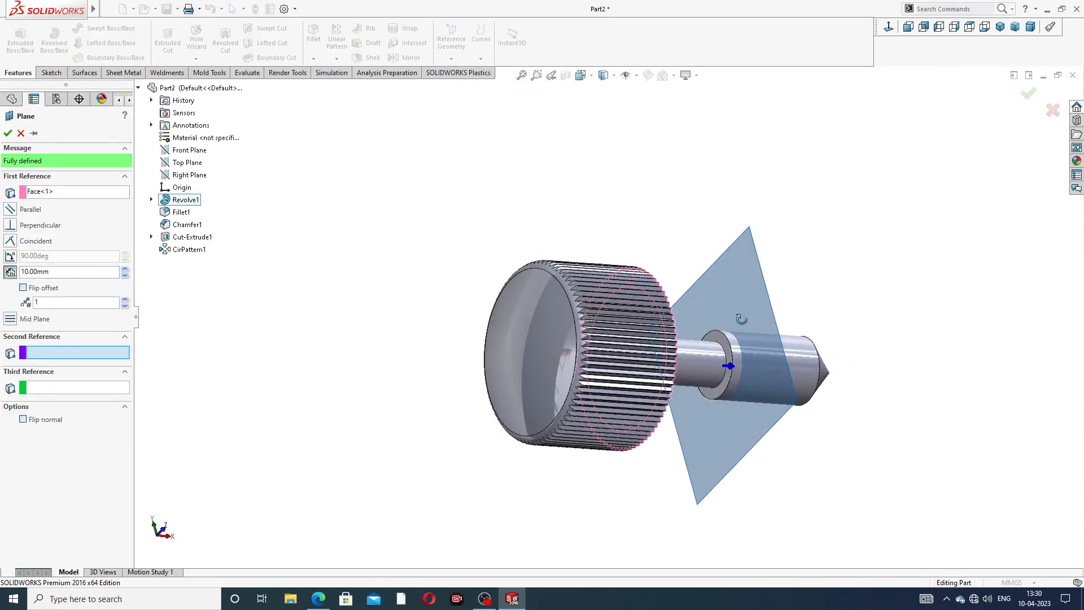
click(555, 305)
middle_drag(697, 288, 613, 300)
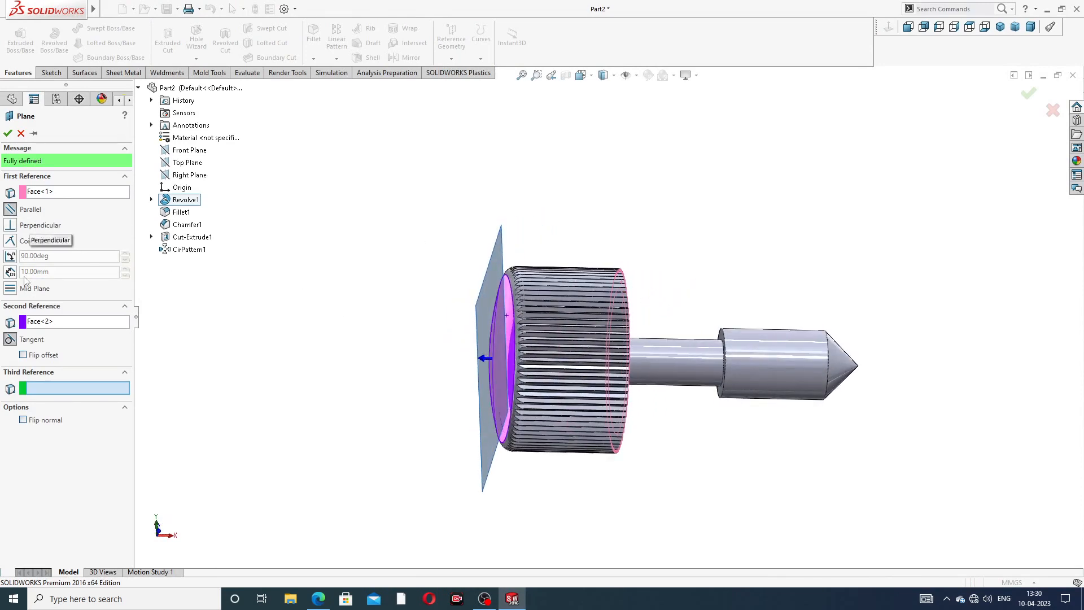
click(7, 134)
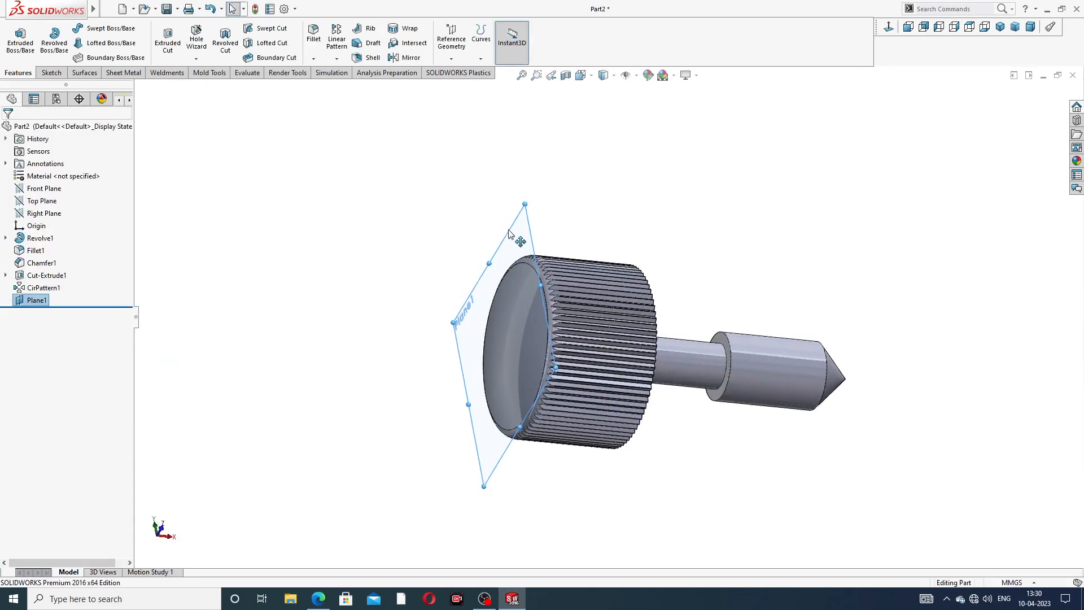
- Sketch a center rectangle about 23 mm by 2.8 mm from the origin on the new tangent plane, spanning beyond the head
click(552, 199)
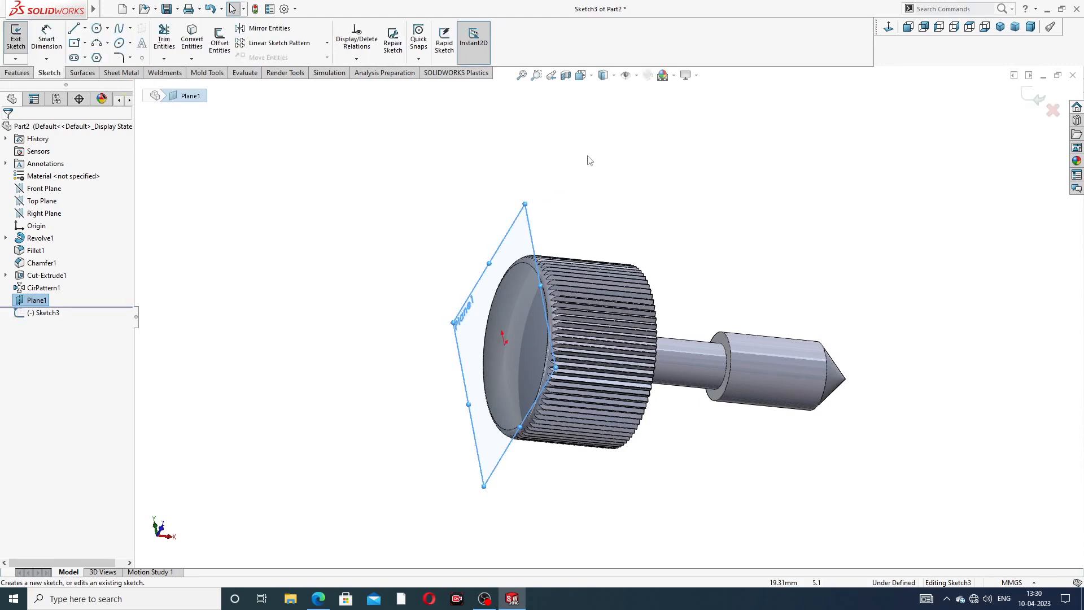
click(889, 27)
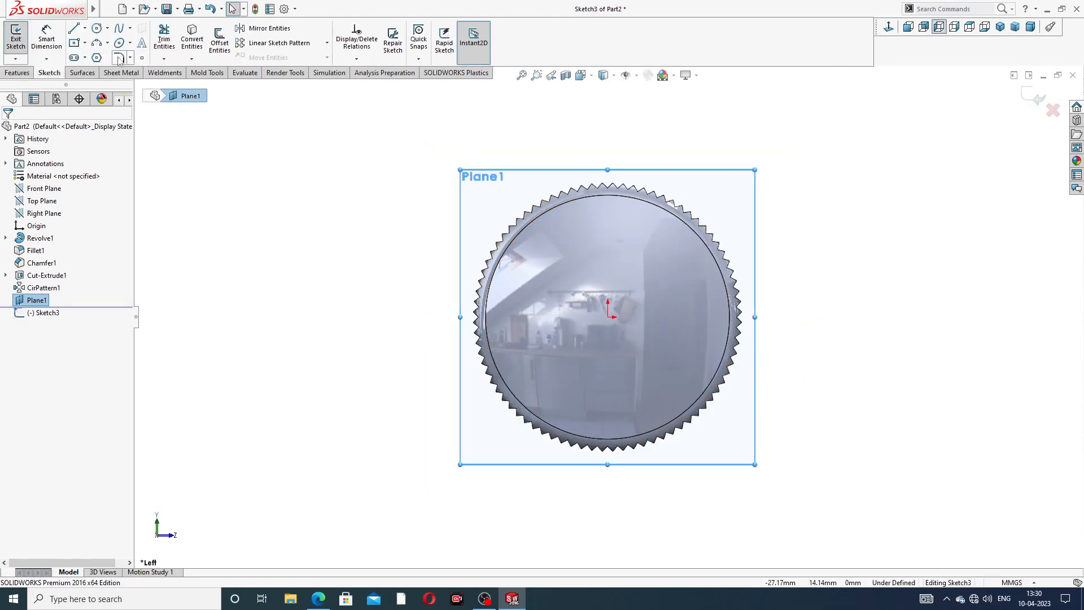
click(85, 43)
click(107, 68)
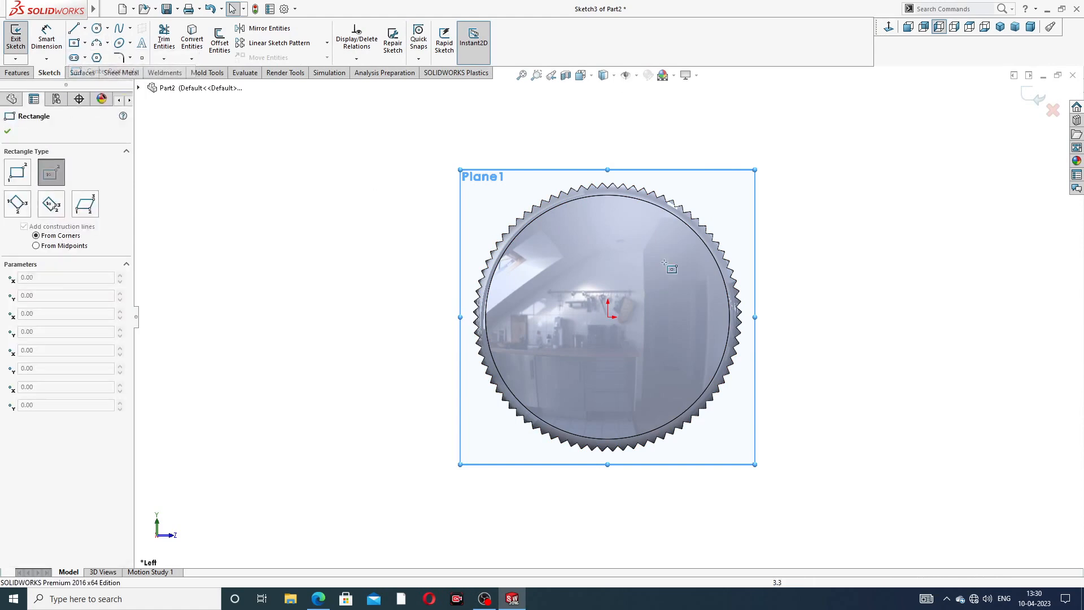
click(608, 317)
click(801, 293)
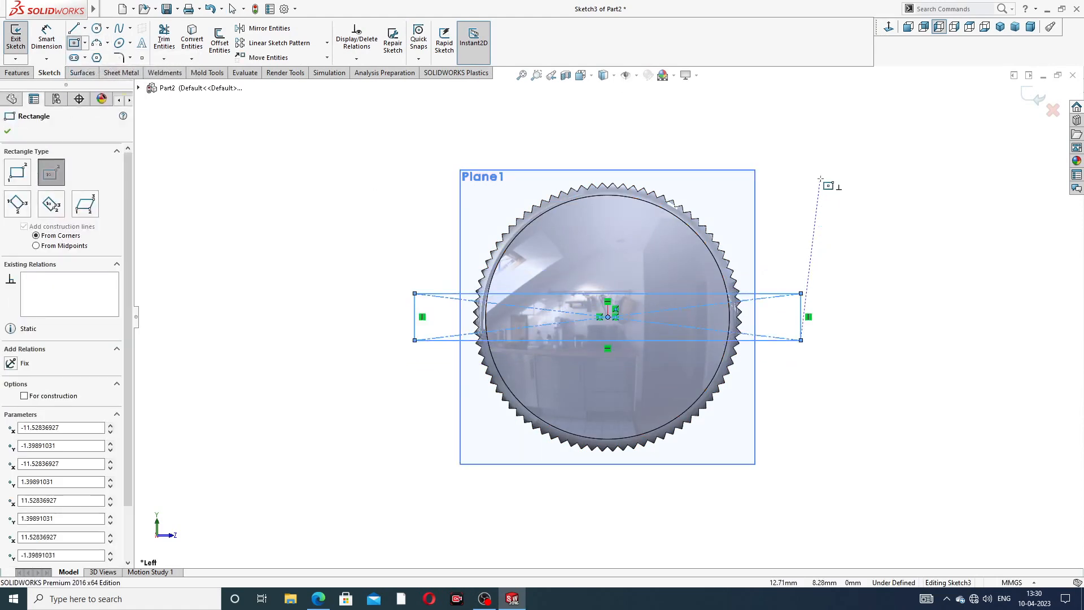
right_click(822, 182)
click(854, 190)
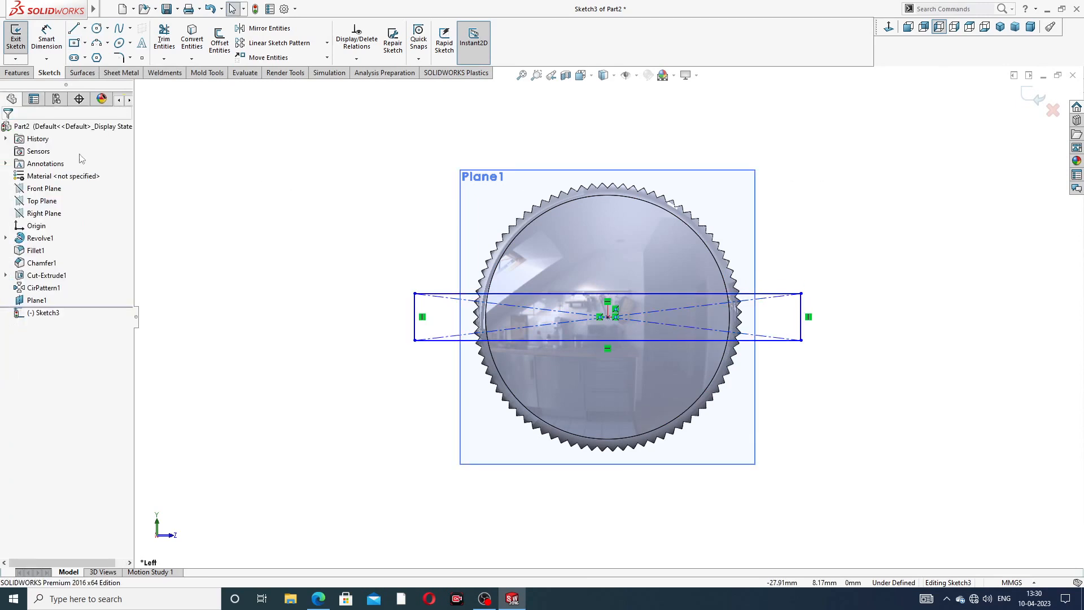
- Dimension the rectangle's horizontal length as 18 mm
click(46, 38)
click(655, 294)
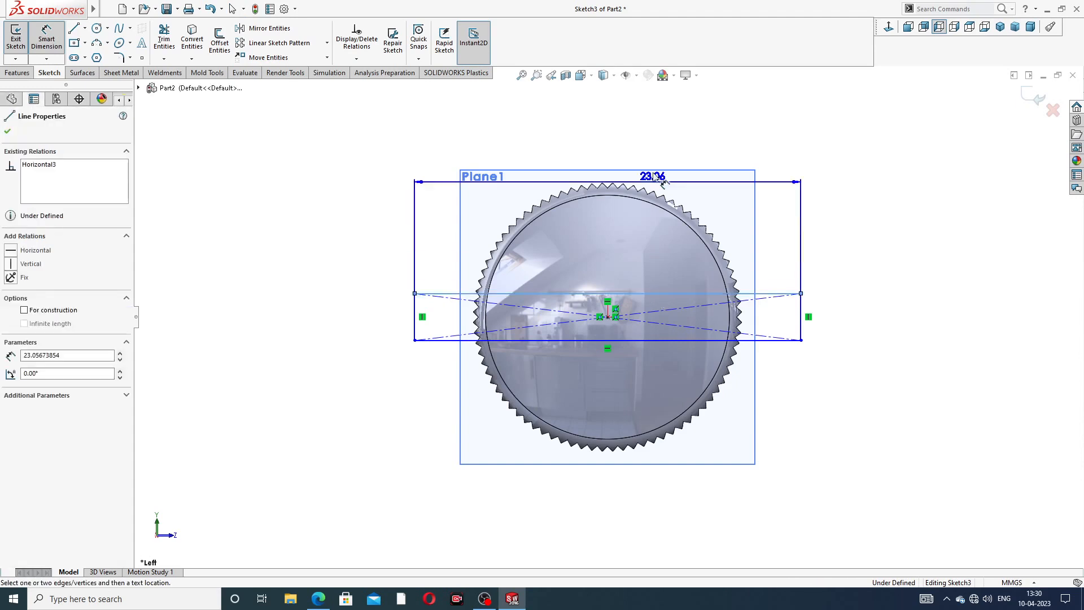
click(650, 153)
text(18)
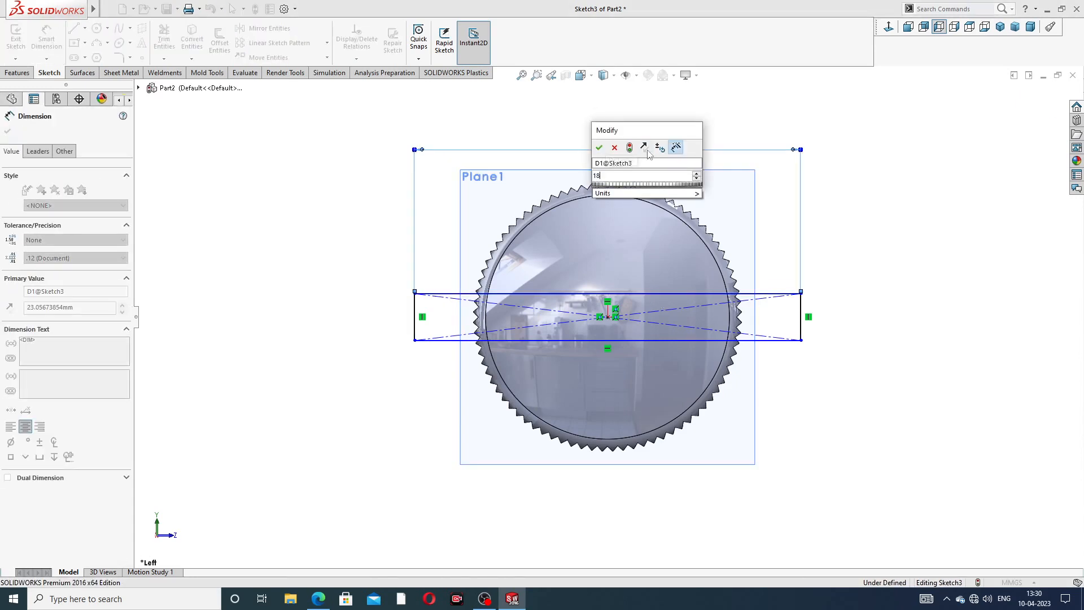
key(Return)
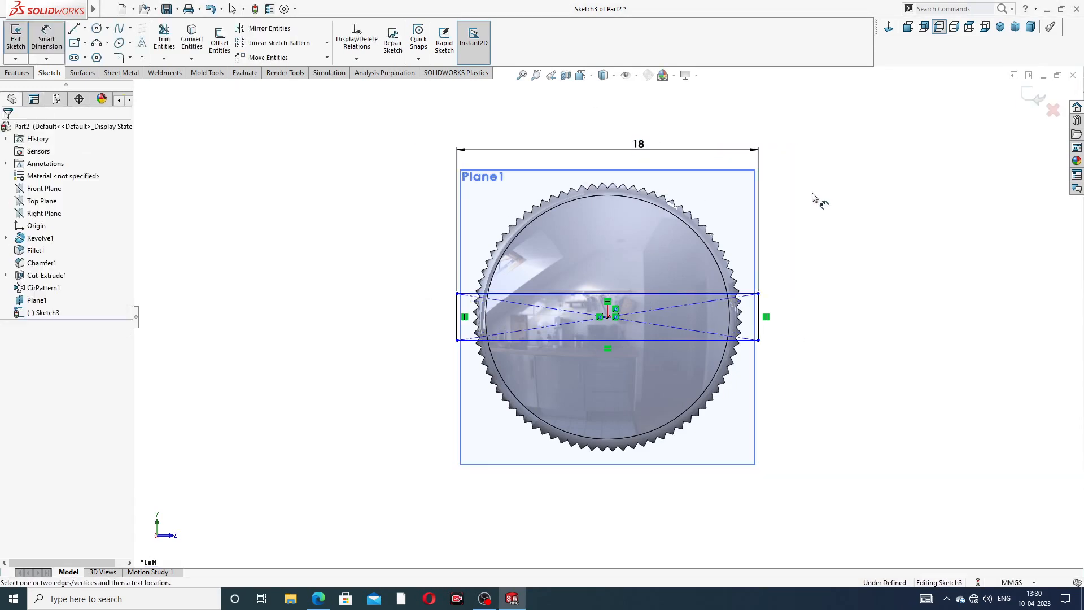
- Dimension the rectangle's vertical height as 3 mm
click(759, 312)
click(784, 316)
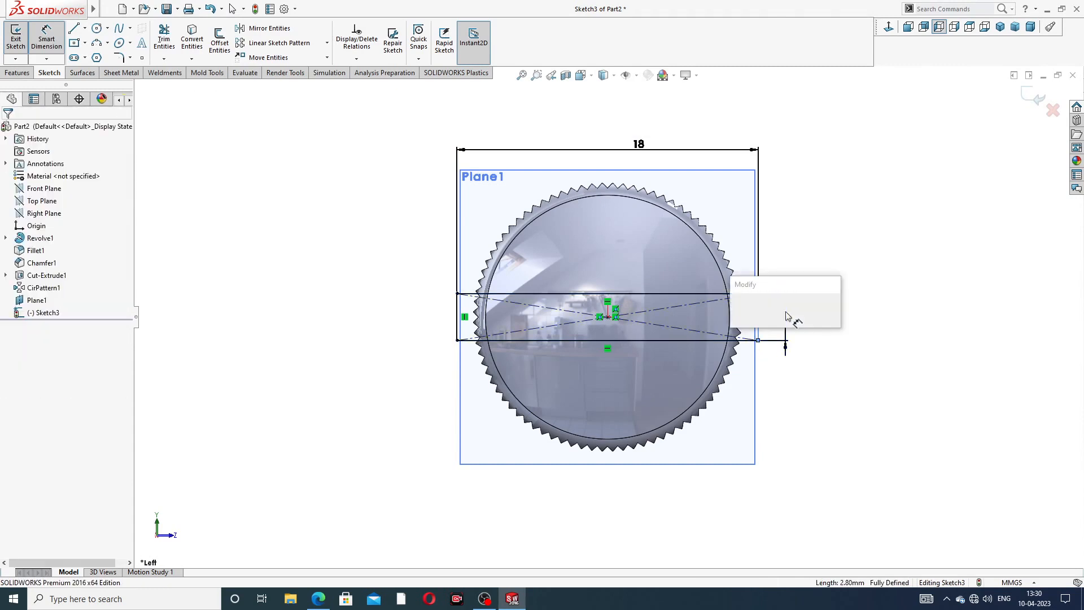
text(3)
key(Return)
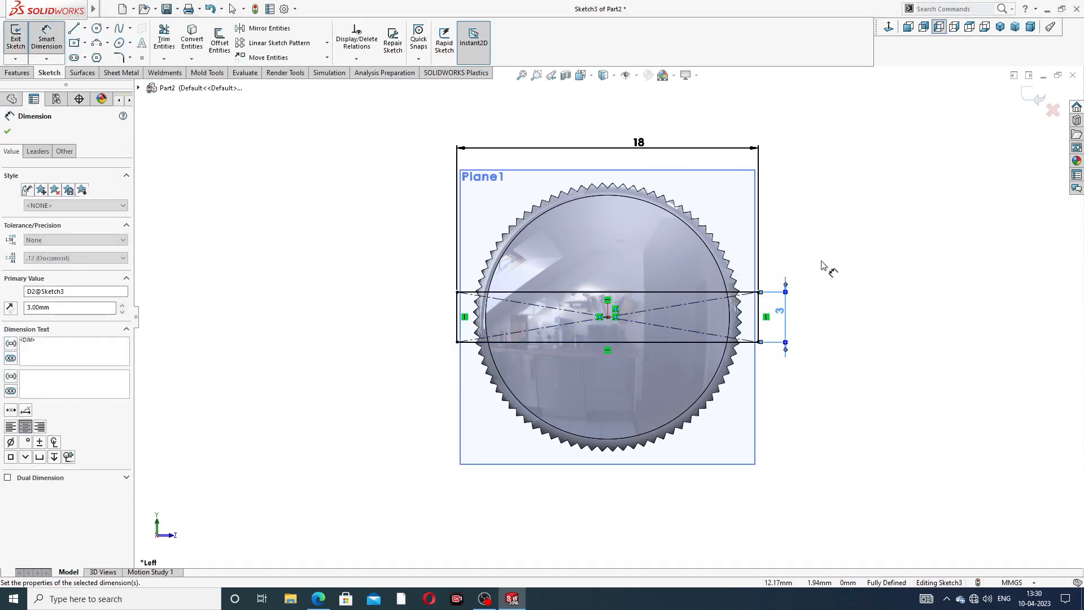
click(818, 249)
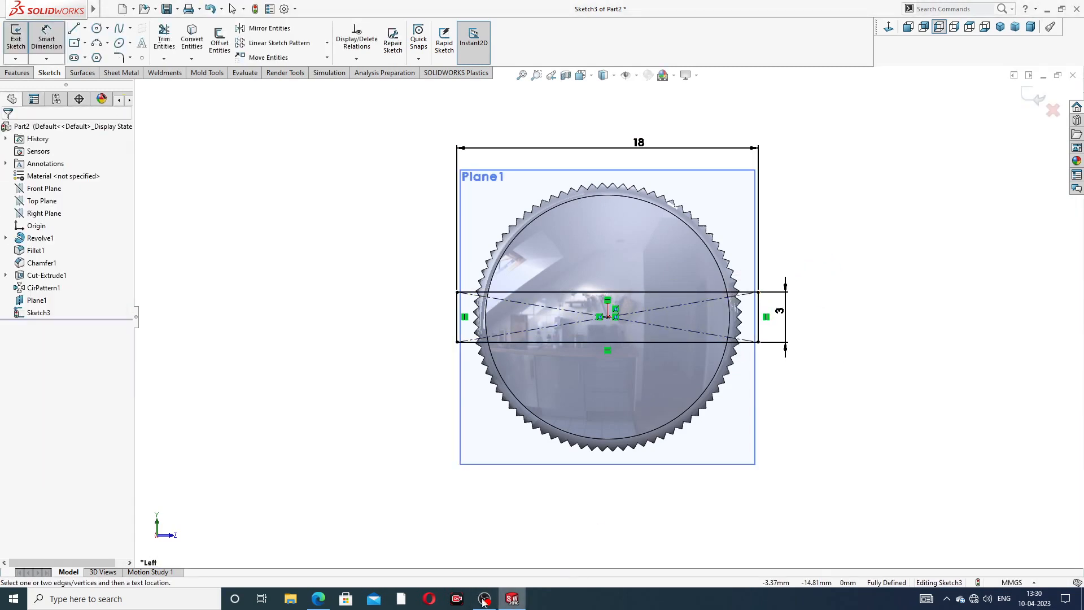
- Check the slot width in the PDF drawing in the browser and set the rectangle's height to 2 mm
click(318, 599)
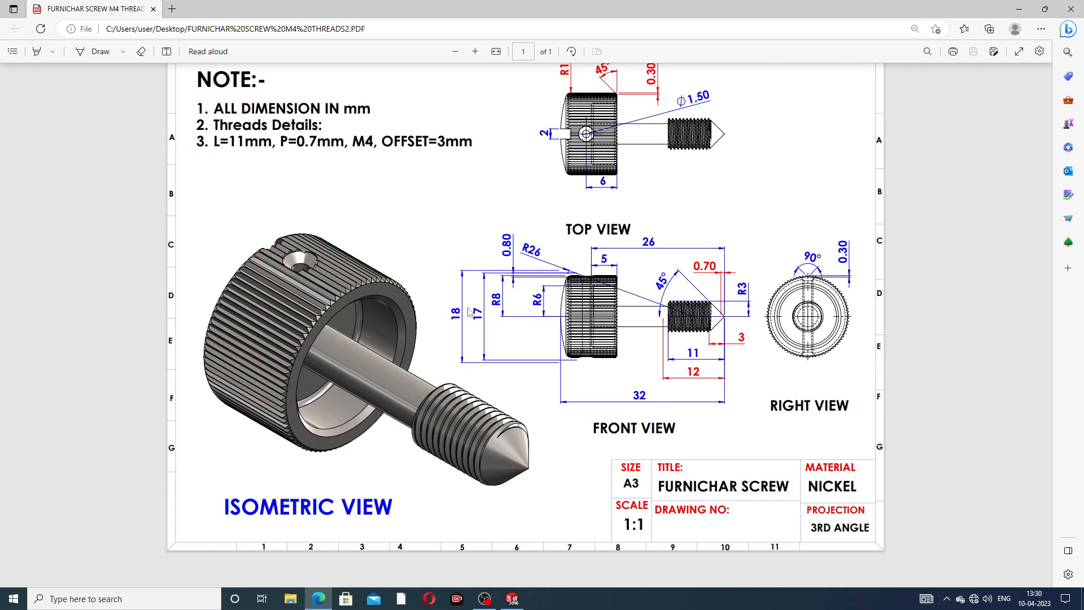
click(318, 601)
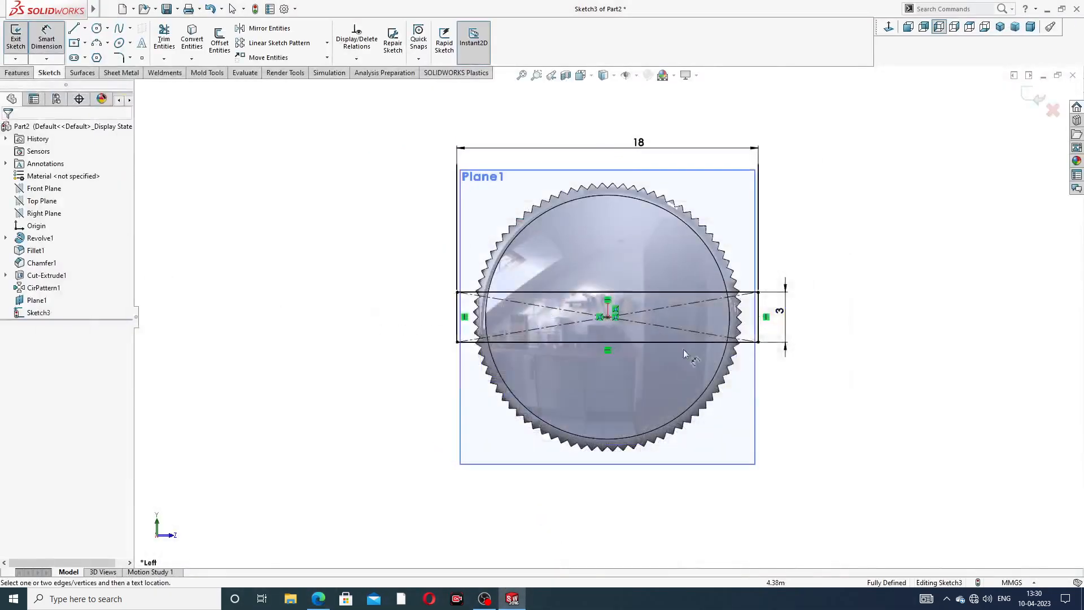
double_click(784, 309)
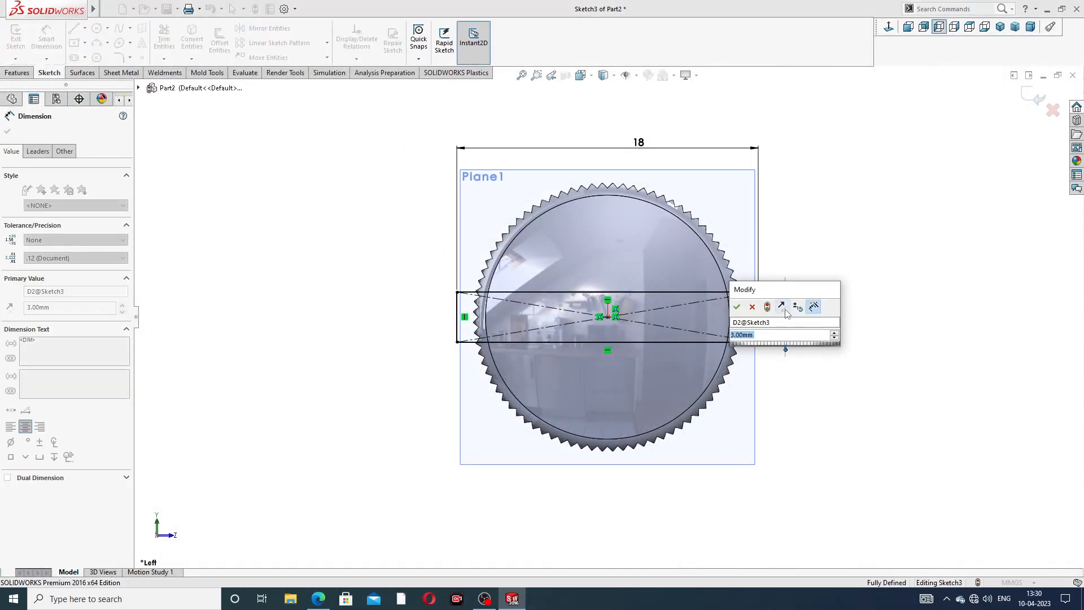
text(2)
key(Return)
click(837, 300)
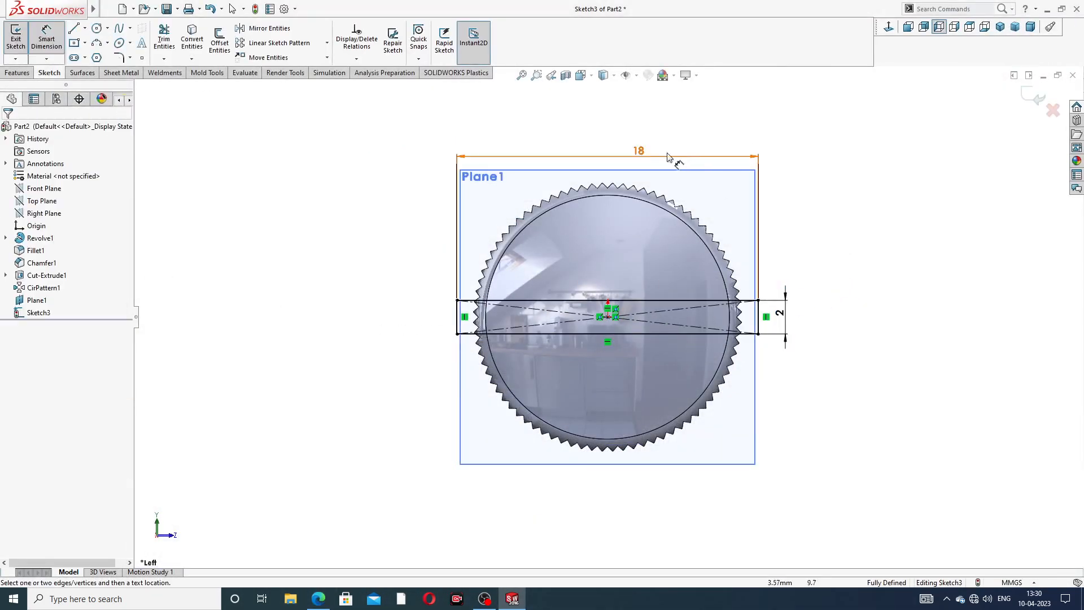
right_click(866, 157)
click(881, 168)
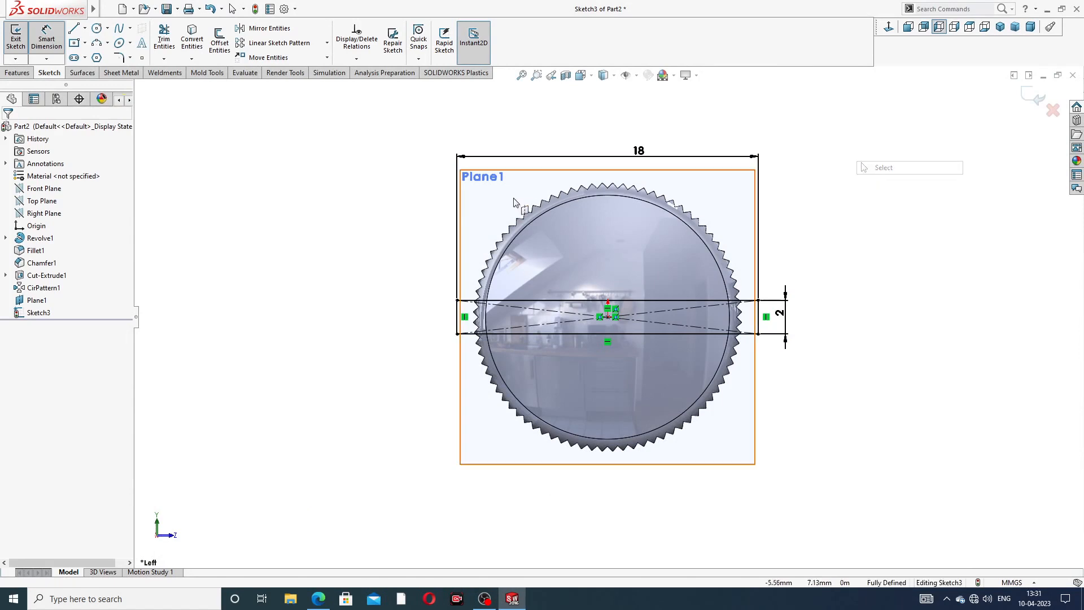
- Start an extruded cut from the slot sketch and set its end condition to Offset From Surface
click(18, 73)
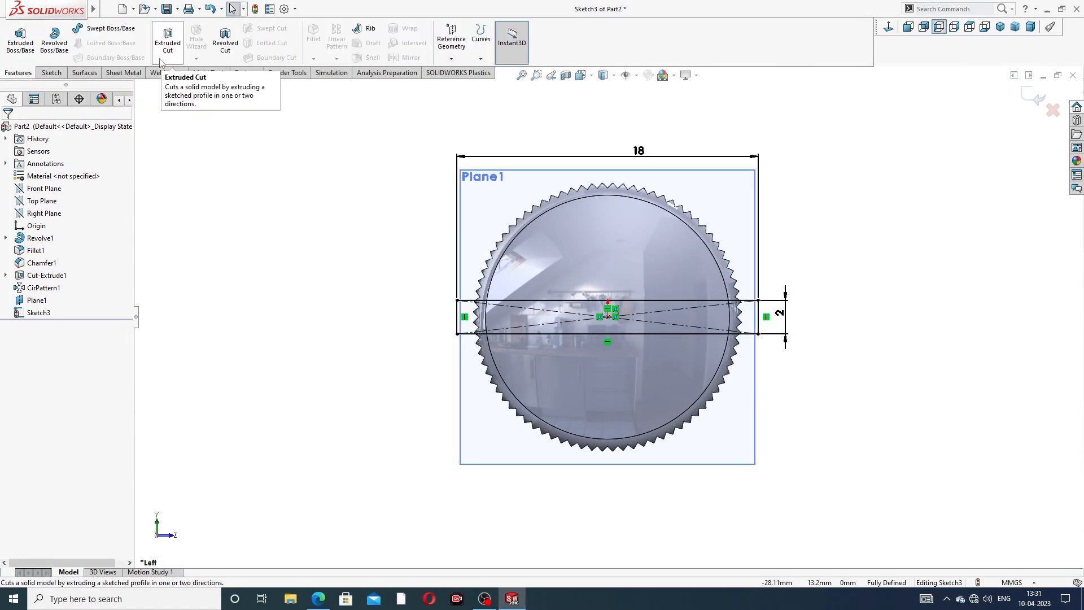
click(167, 40)
middle_drag(742, 279, 608, 310)
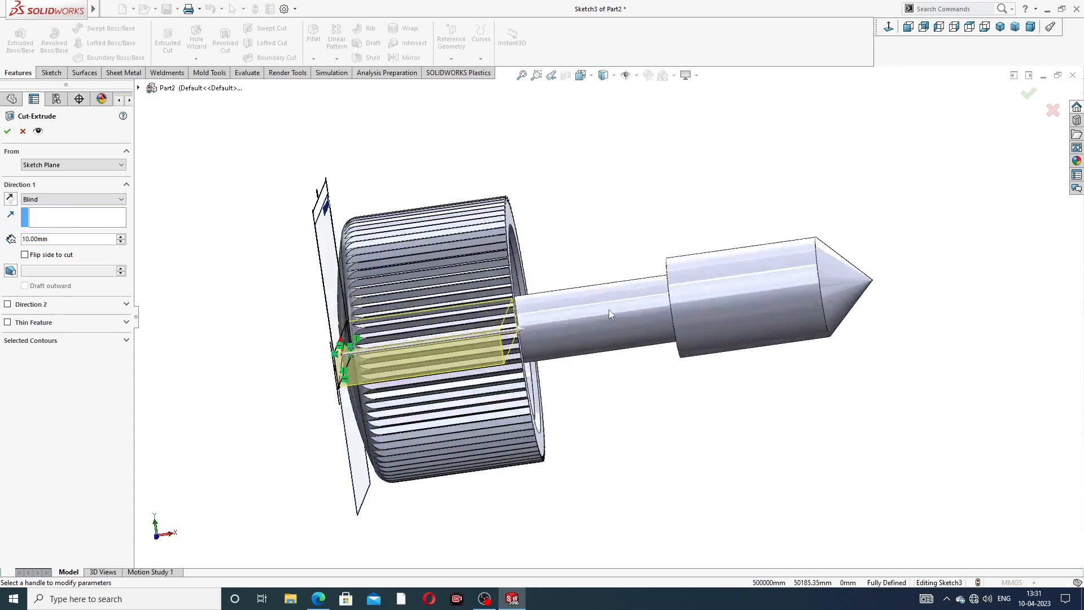
scroll(593, 314, up, 2)
scroll(495, 325, down, 3)
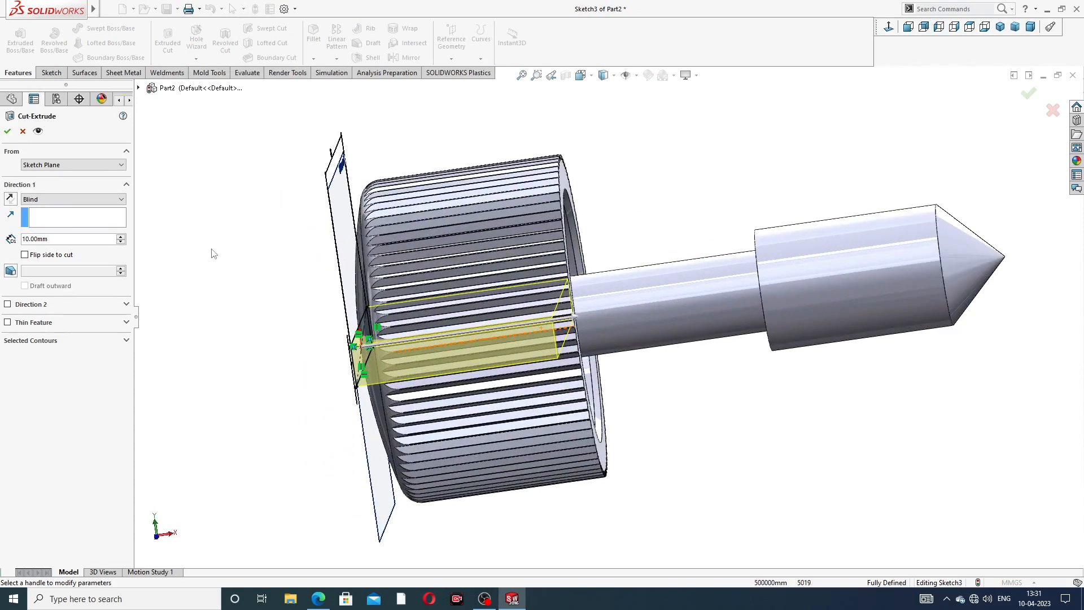
scroll(600, 317, up, 3)
middle_drag(518, 308, 503, 232)
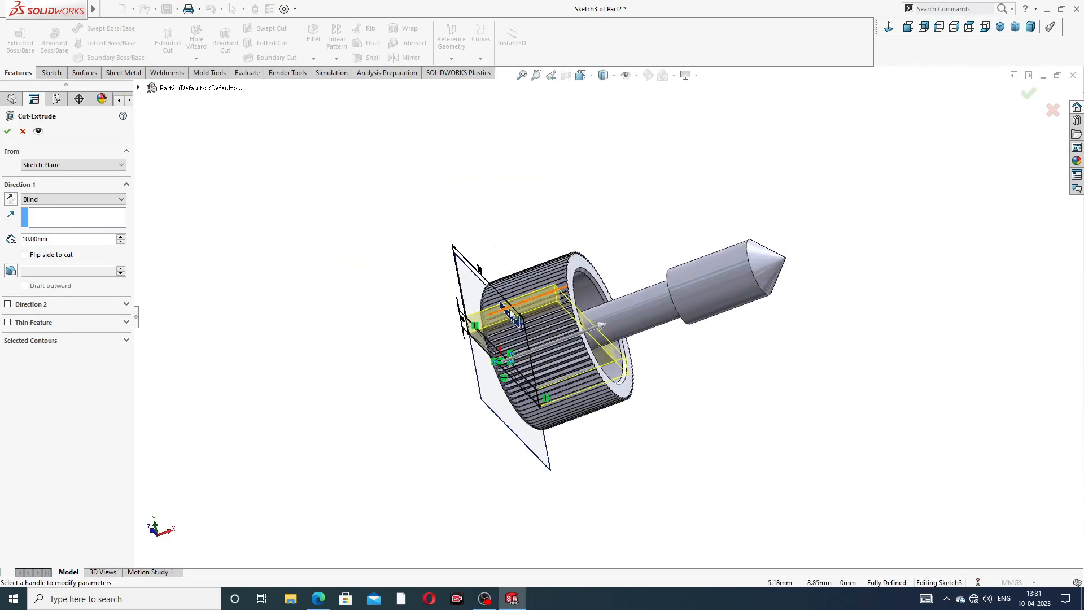
scroll(490, 311, down, 2)
click(65, 200)
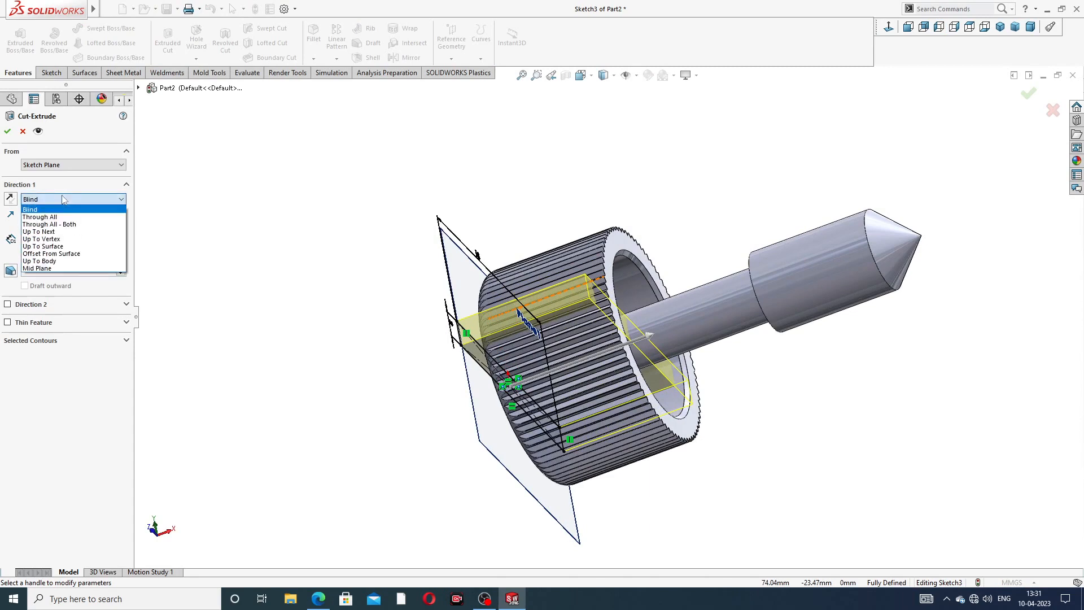
click(92, 254)
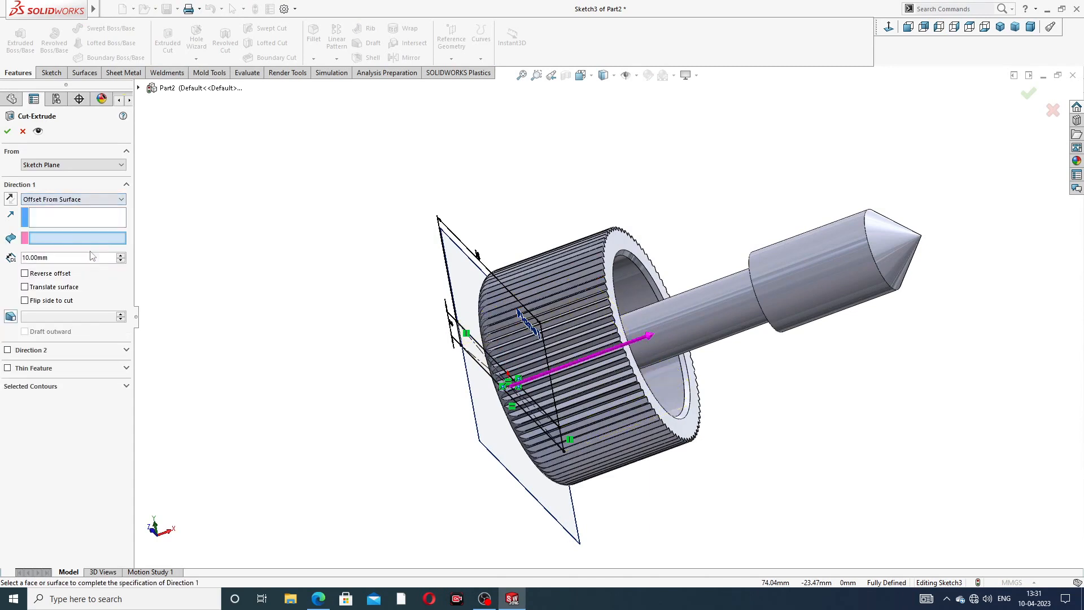
- Use the head's ring face on the shank side as the cut's reference, offset 7 mm, and complete the cut
scroll(645, 303, down, 2)
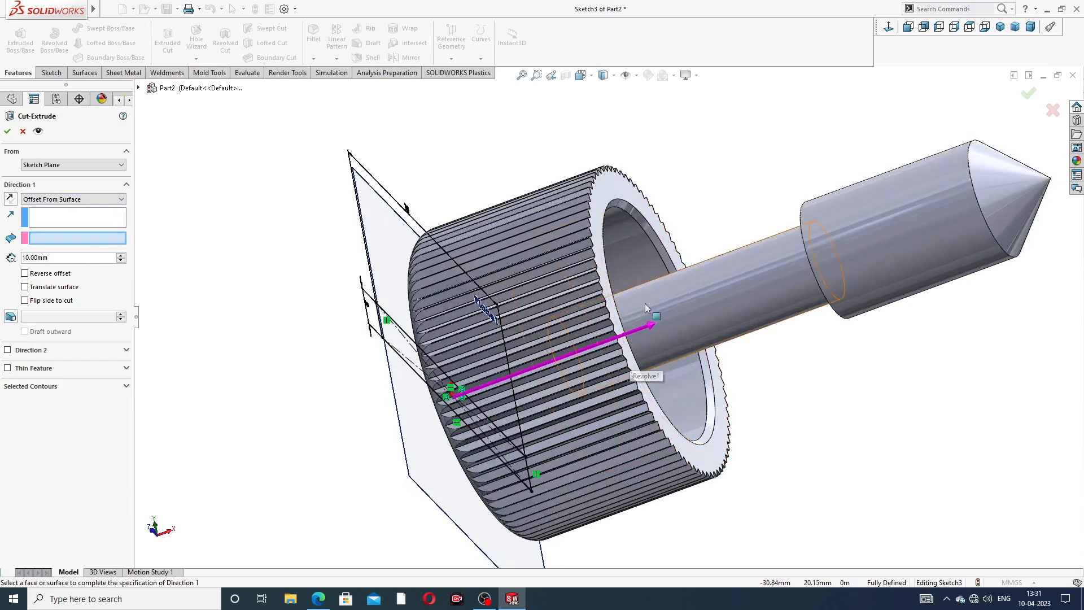
click(599, 231)
mouse_move(606, 270)
middle_down()
mouse_move(672, 271)
mouse_move(598, 265)
middle_up()
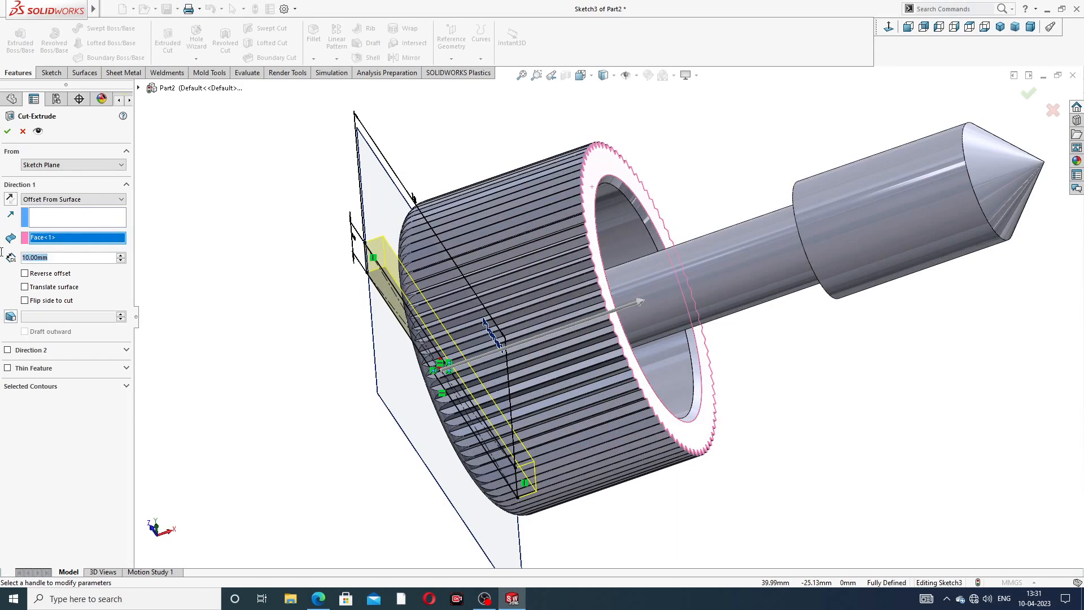
text(7)
key(Return)
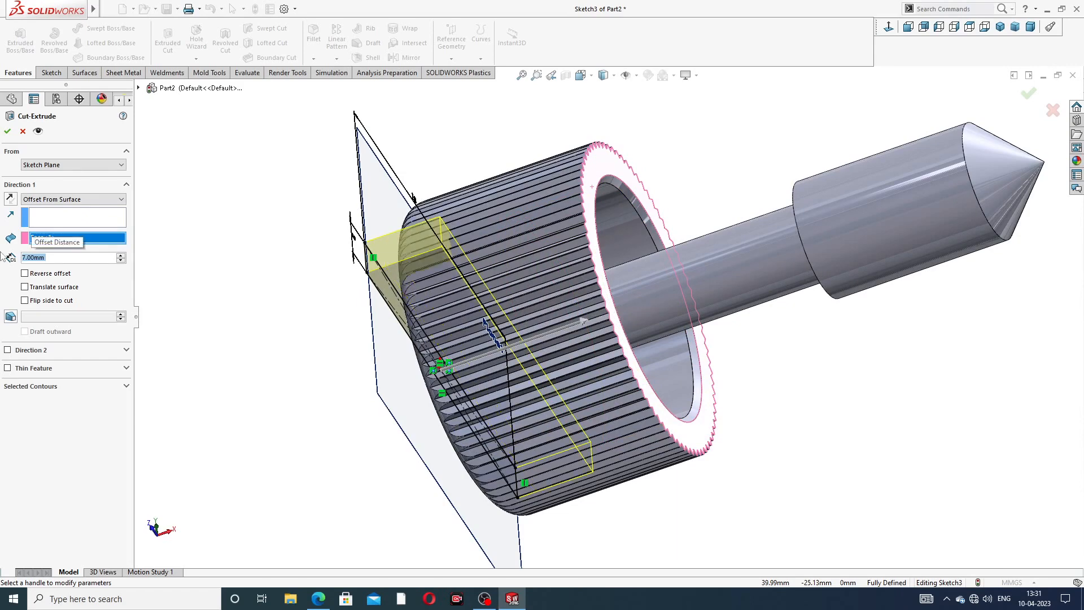
middle_drag(483, 280, 522, 231)
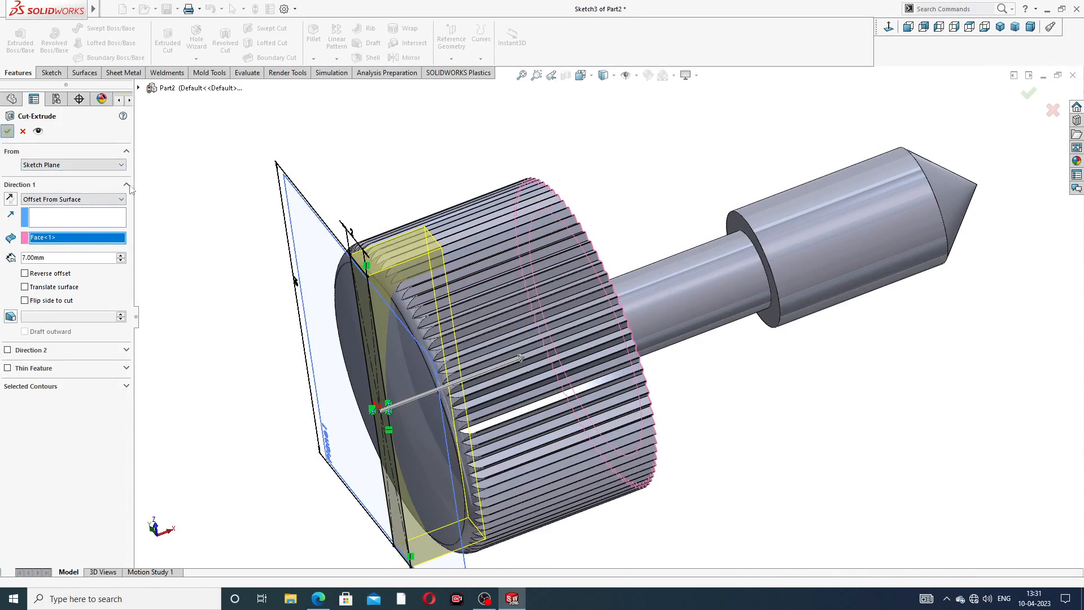
scroll(506, 283, up, 1)
scroll(505, 282, up, 1)
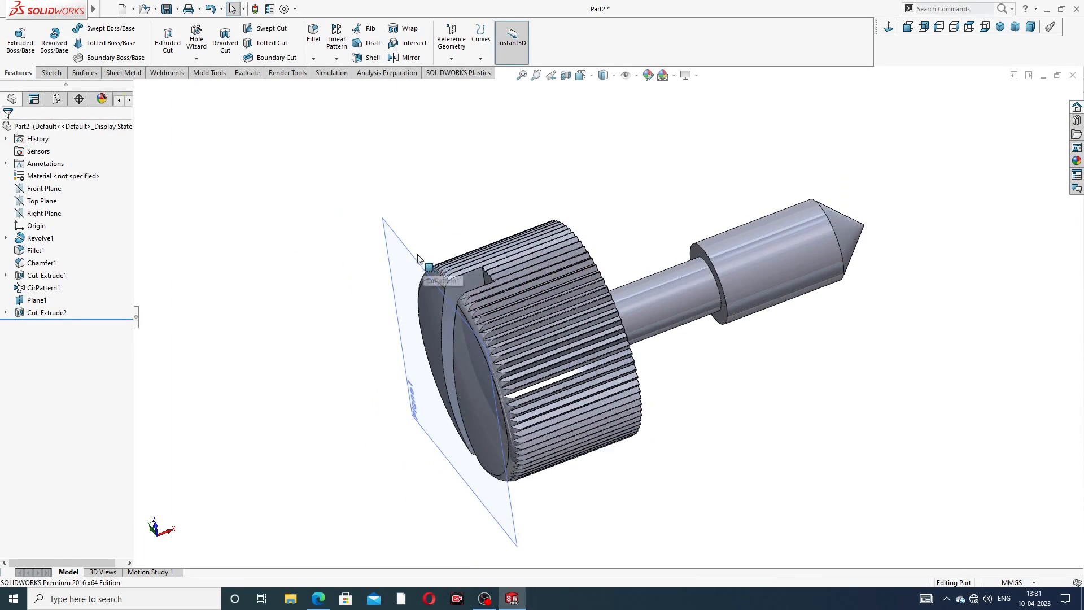
- Hide the tangent reference plane at the domed face of the head
click(426, 270)
click(472, 237)
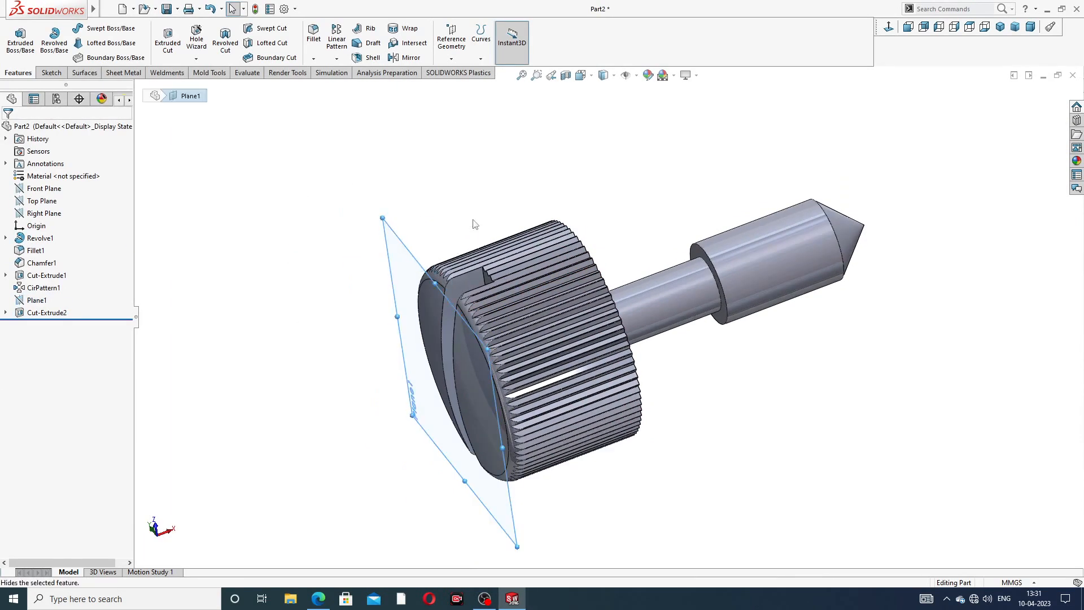
middle_drag(487, 272, 738, 235)
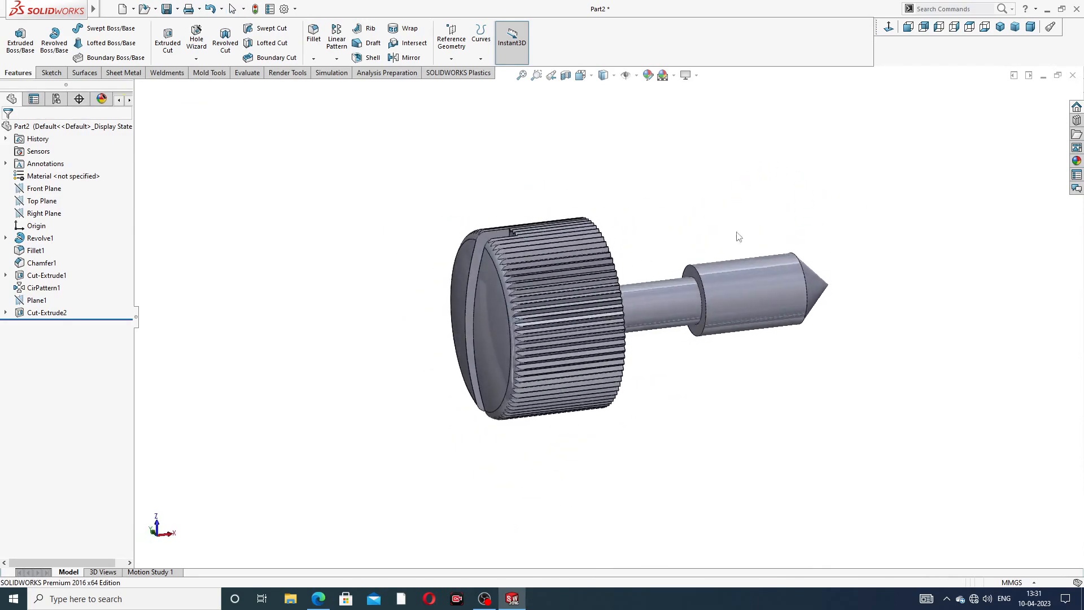
scroll(906, 226, down, 2)
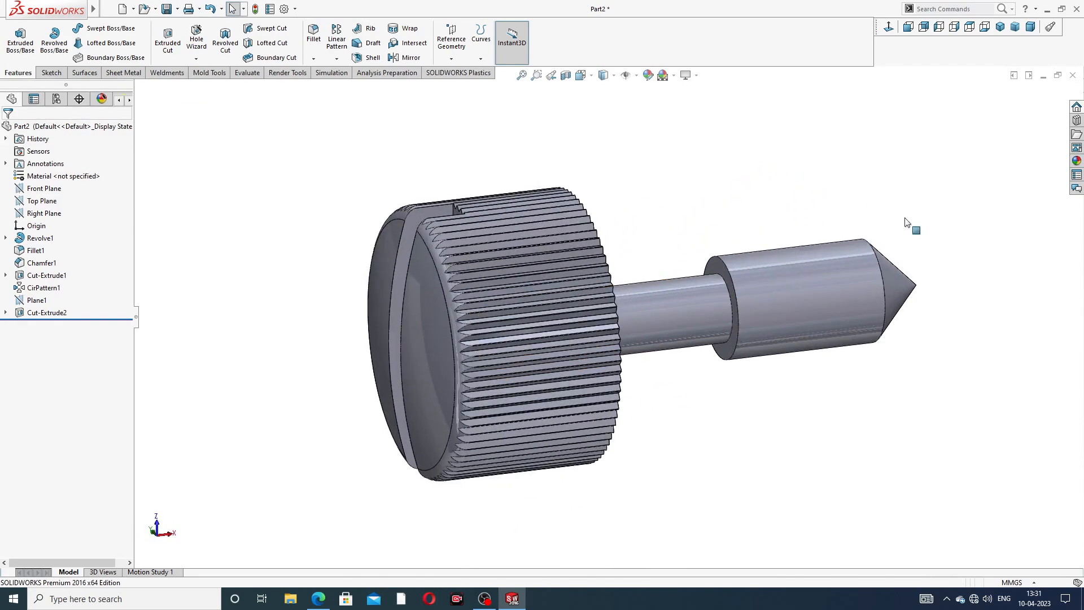
- Apply the polished nickel appearance from the metal appearances to the whole screw
click(1078, 162)
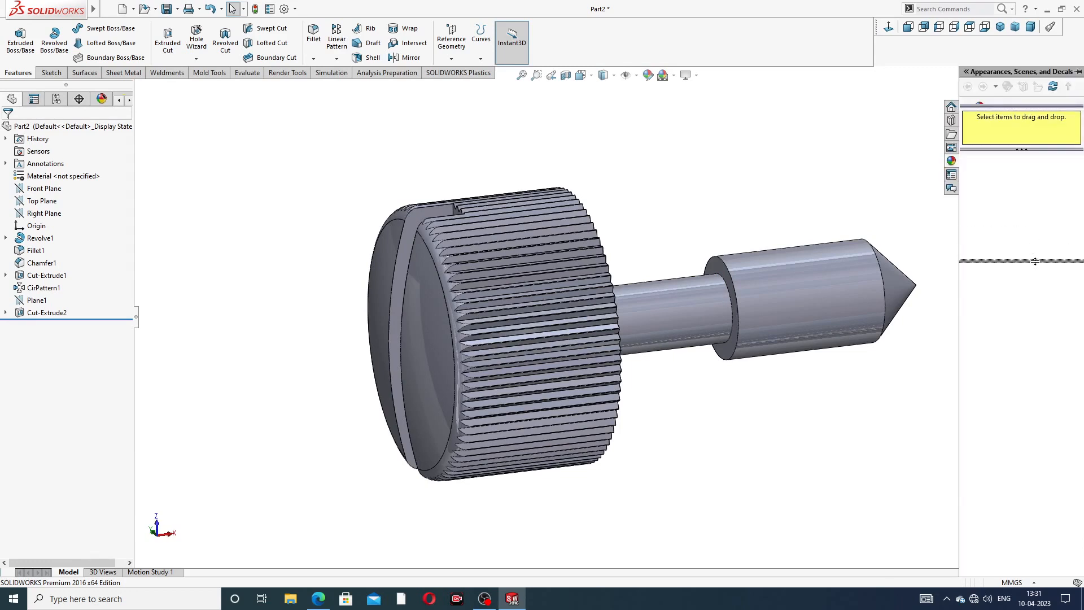
click(1011, 133)
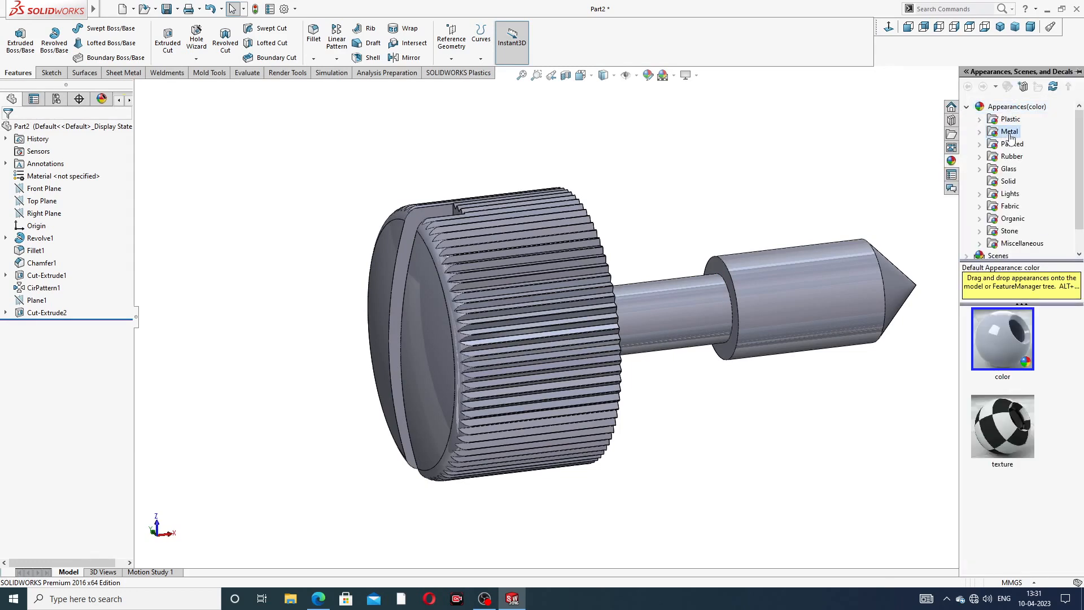
double_click(1016, 138)
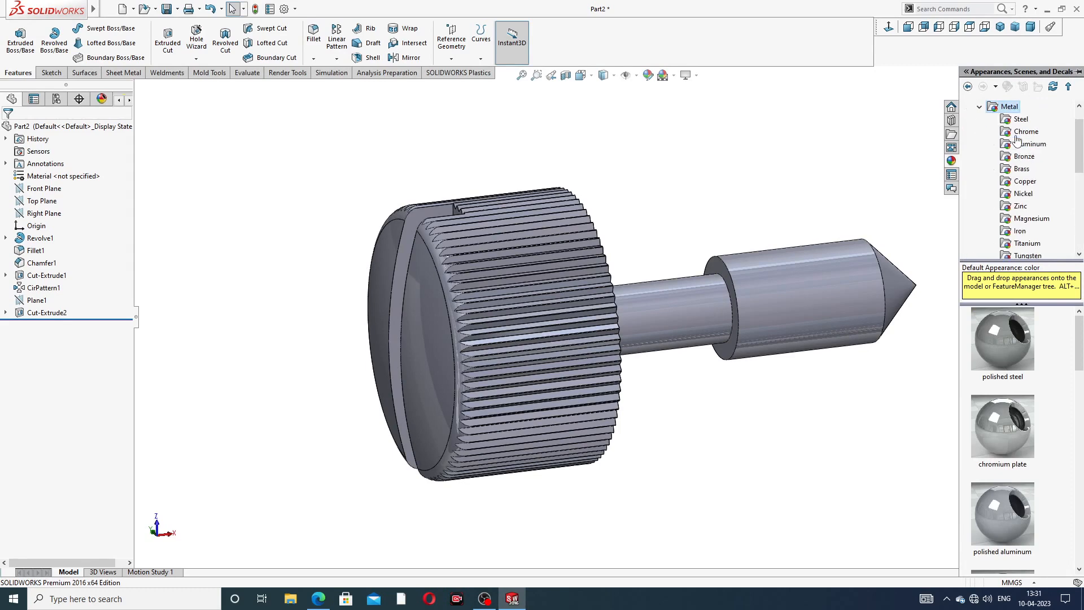
click(1023, 193)
double_click(1003, 339)
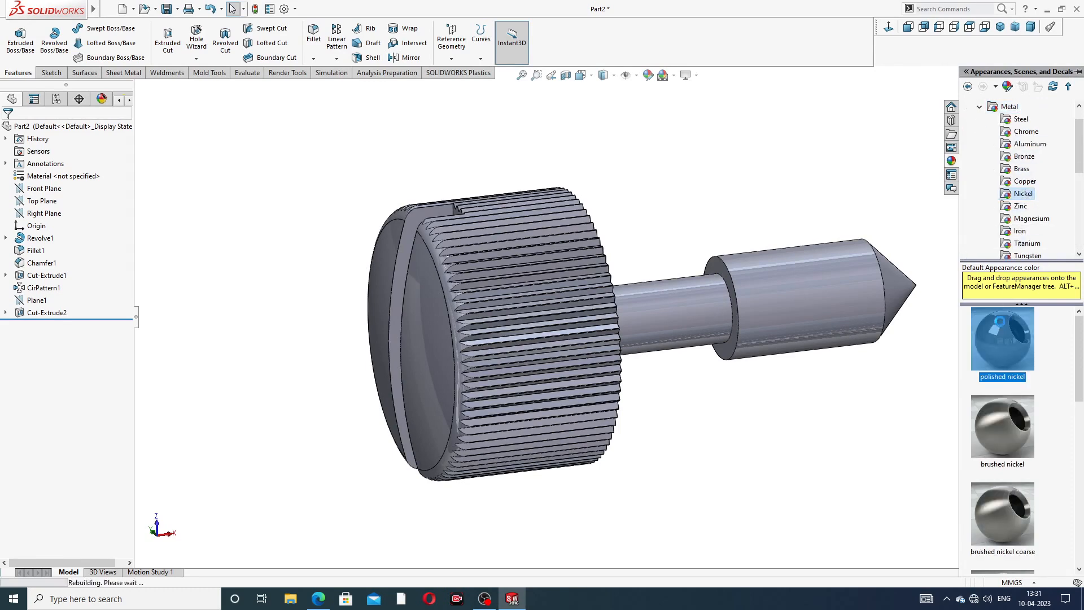
middle_drag(780, 372, 772, 257)
scroll(641, 264, down, 2)
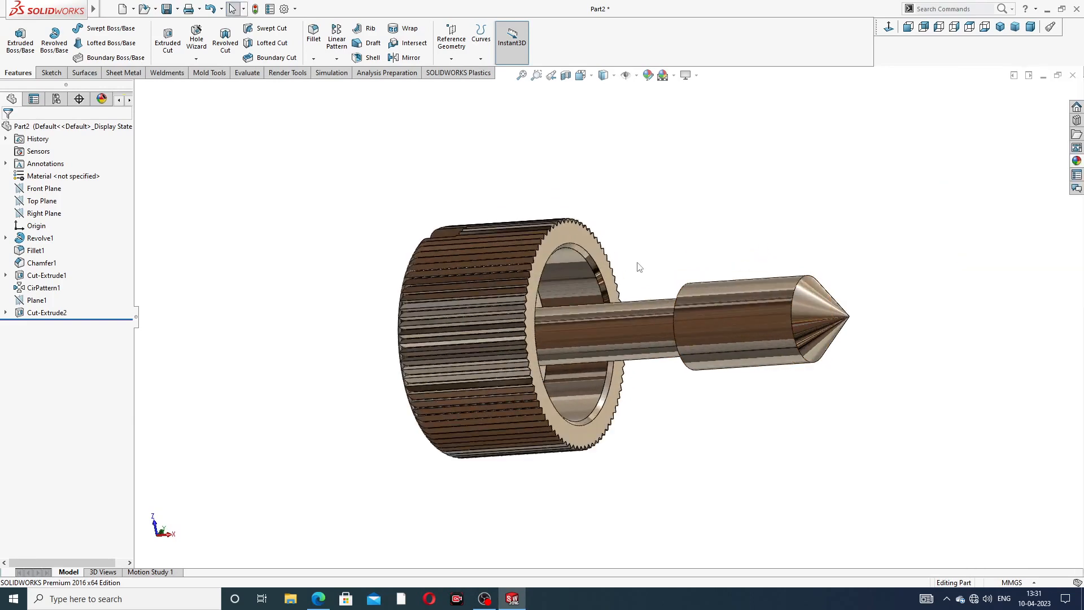
middle_drag(632, 278, 683, 375)
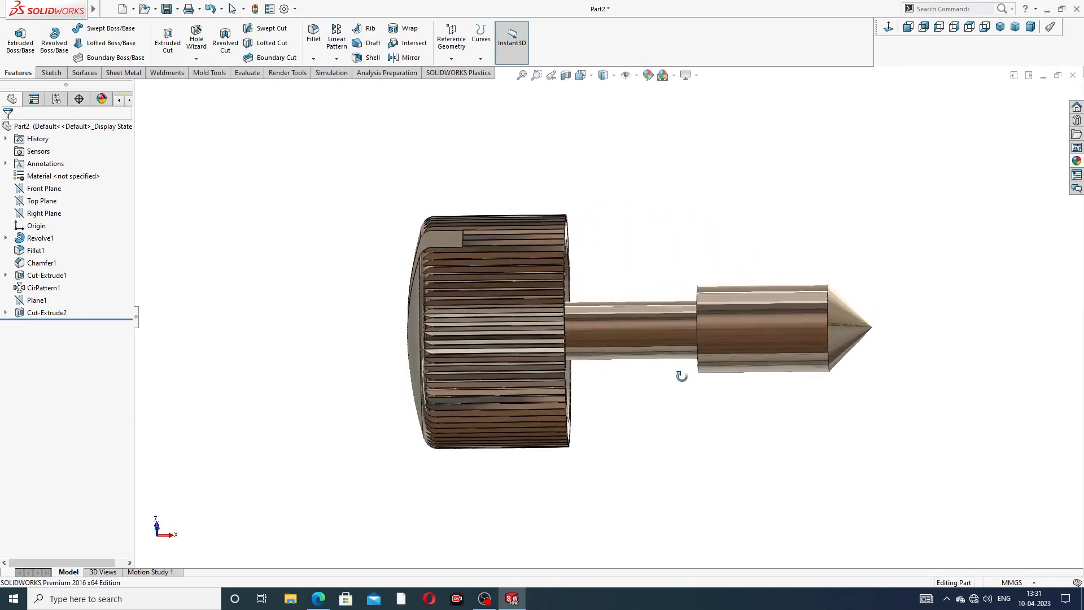
- Check the cross hole's dimensions in the PDF drawing in the browser and start a sketch on the Top Plane, viewed face-on
click(319, 599)
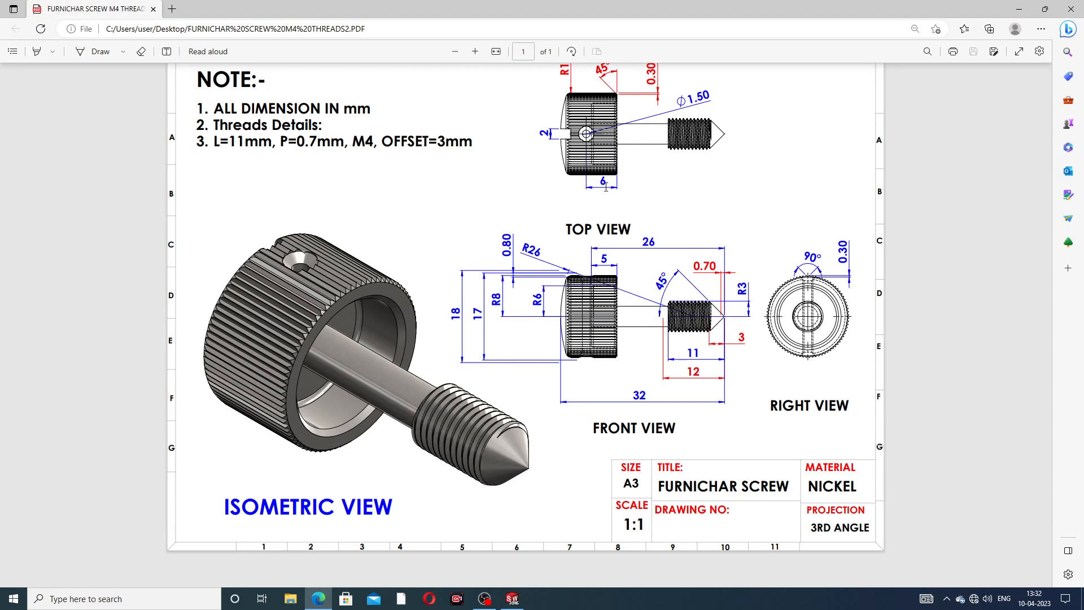
click(320, 600)
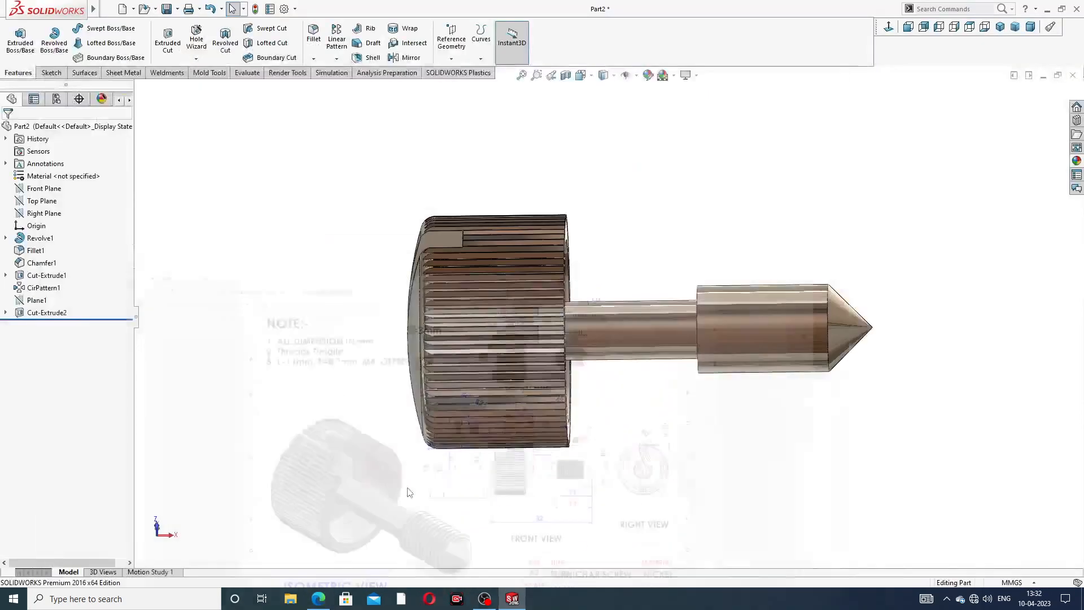
middle_drag(378, 212, 394, 187)
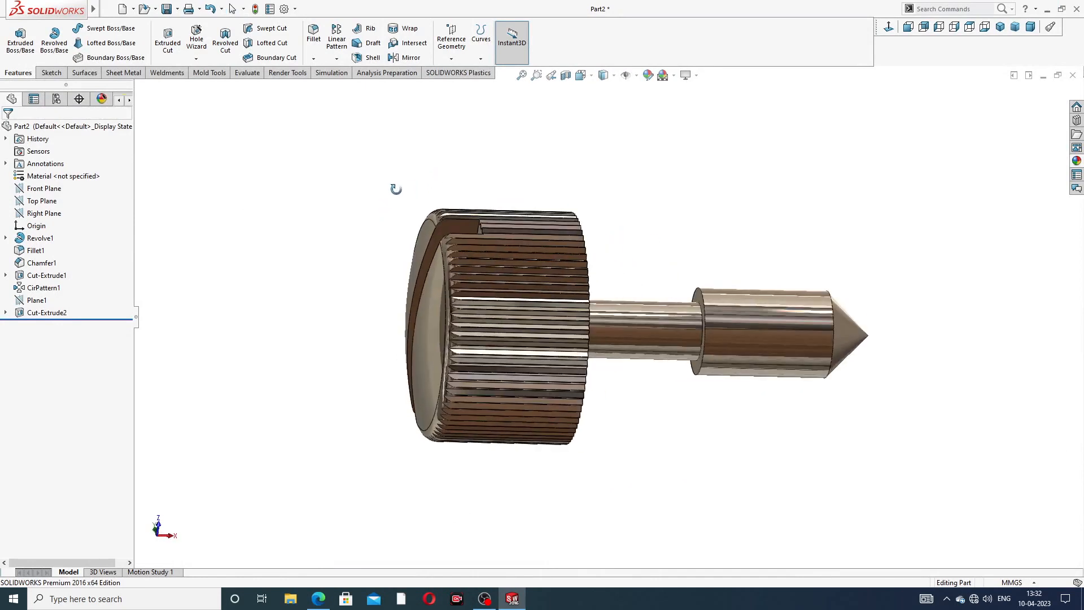
click(42, 201)
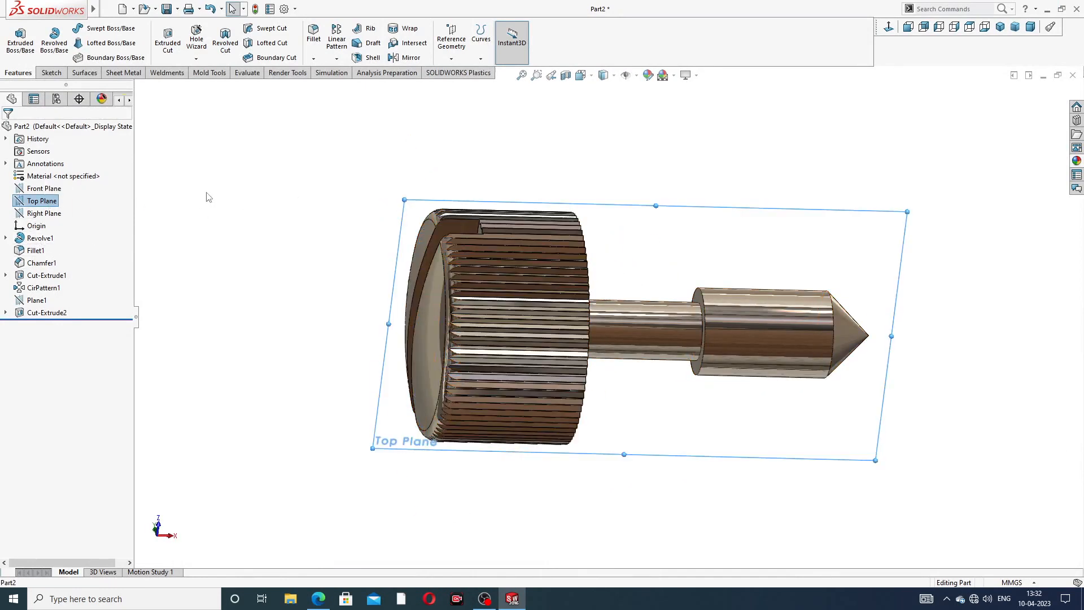
click(54, 186)
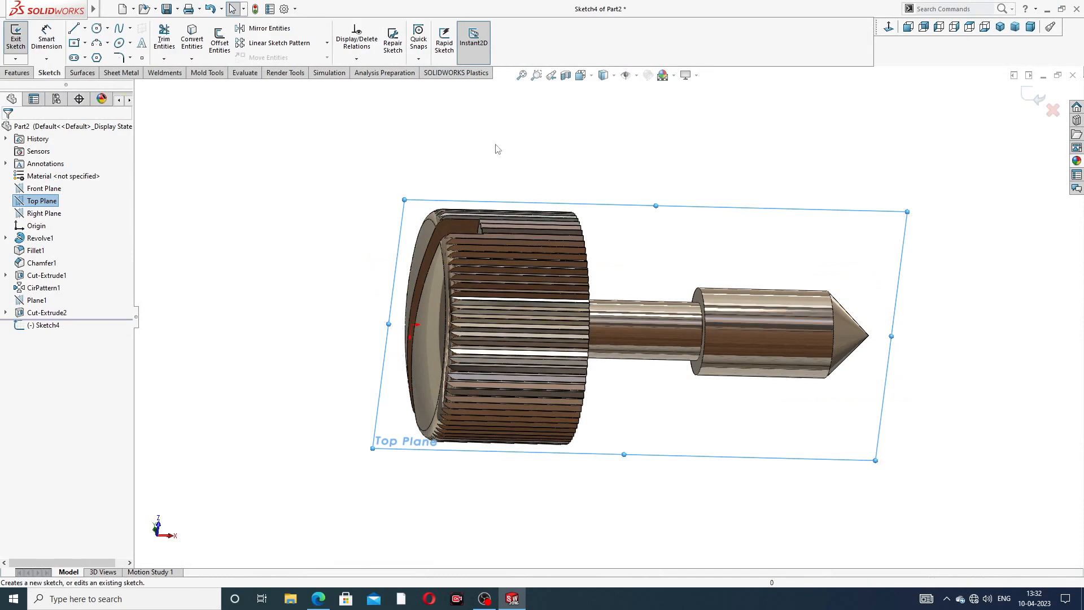
click(889, 26)
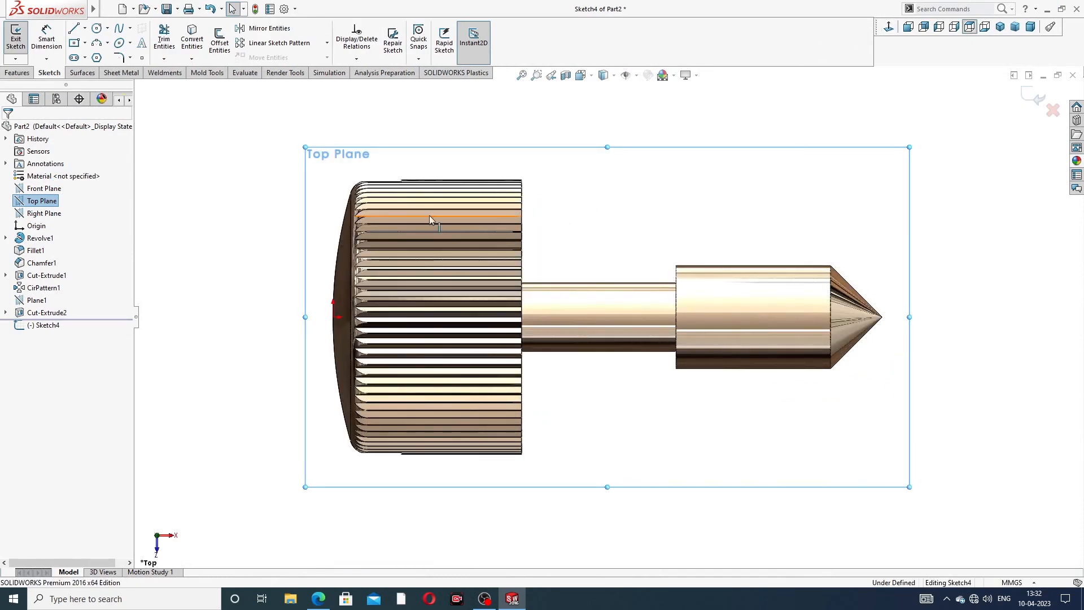
click(99, 29)
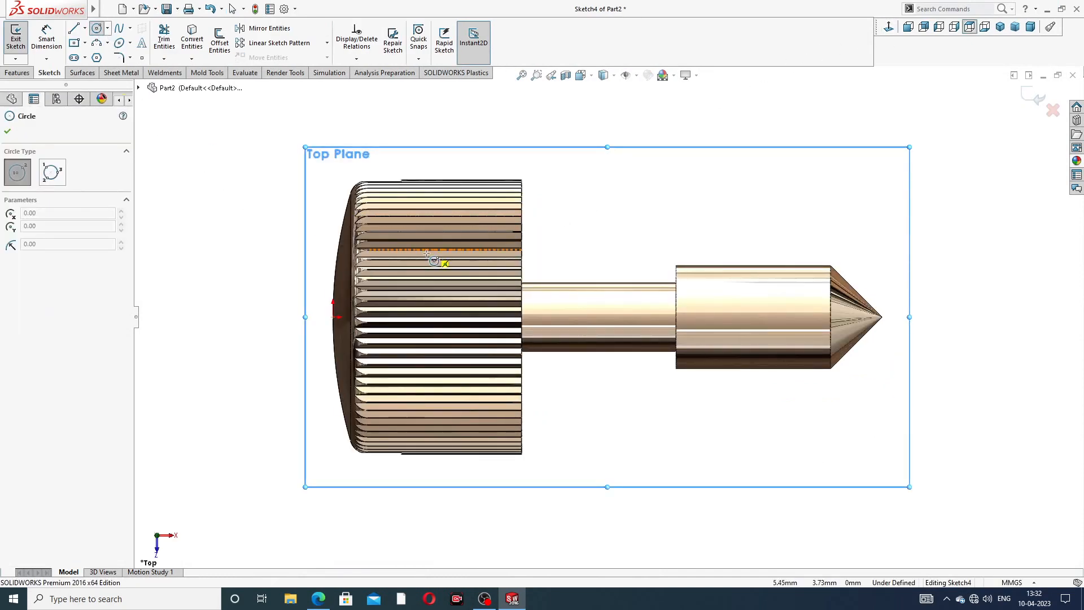
right_click(658, 171)
click(679, 181)
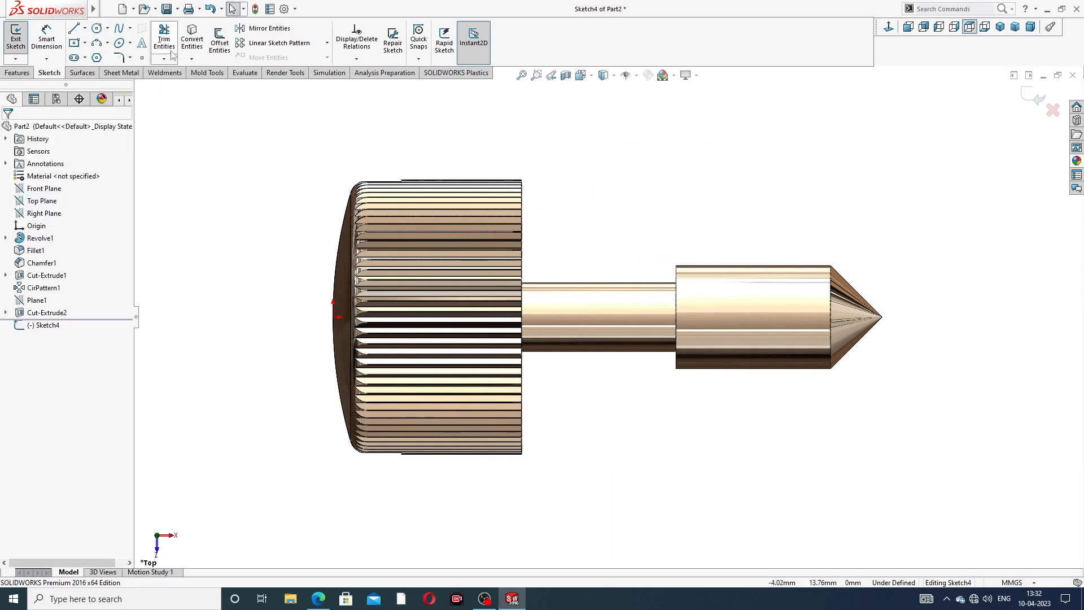
- Sketch a horizontal centerline from the origin to the screw's pointed tip
click(84, 28)
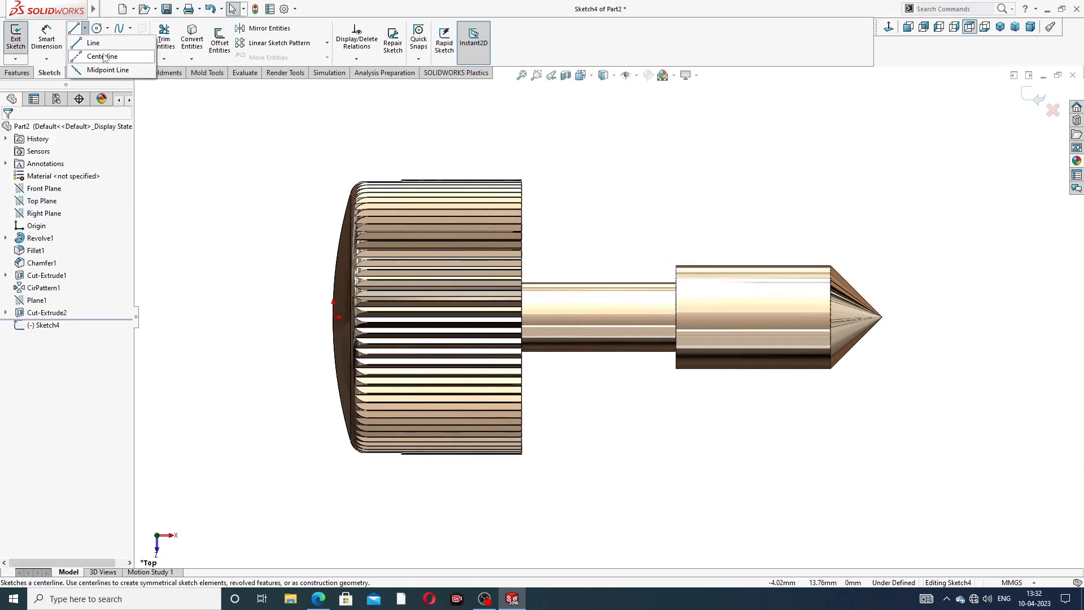
click(96, 53)
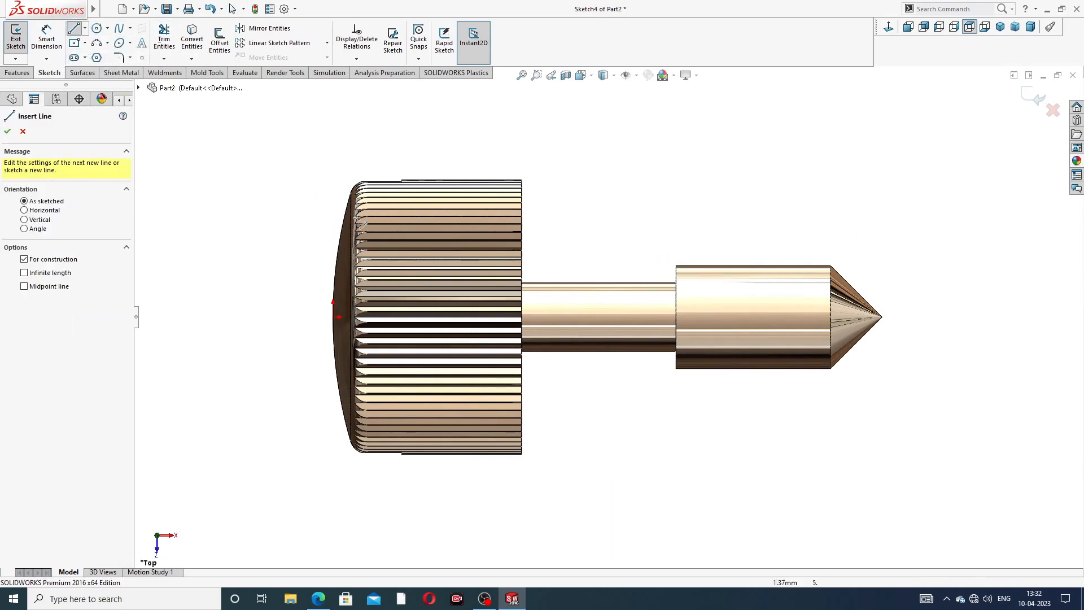
click(333, 317)
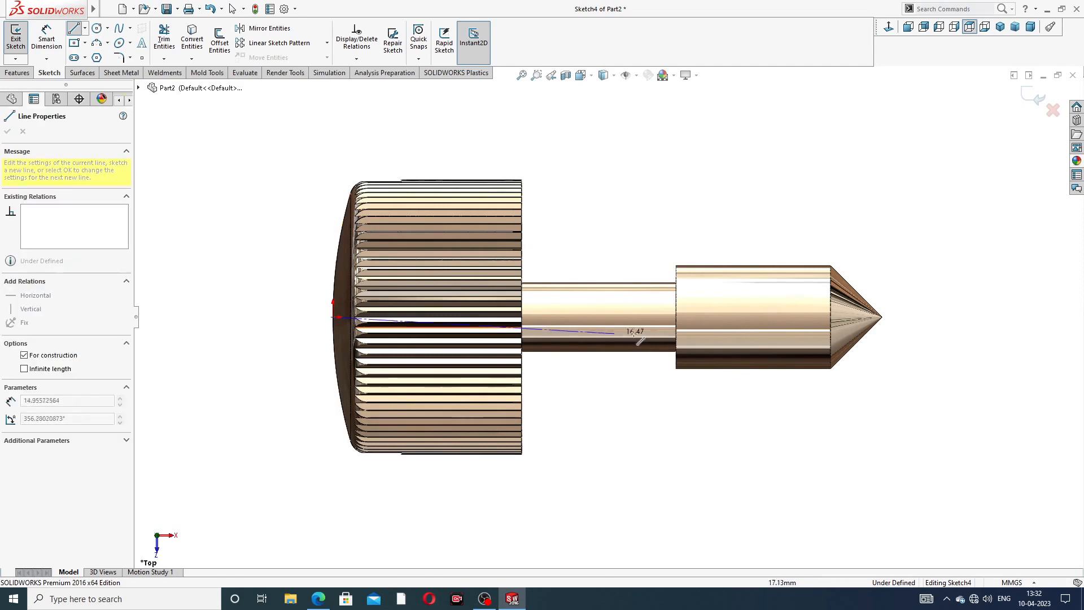
click(882, 316)
right_click(892, 220)
click(915, 227)
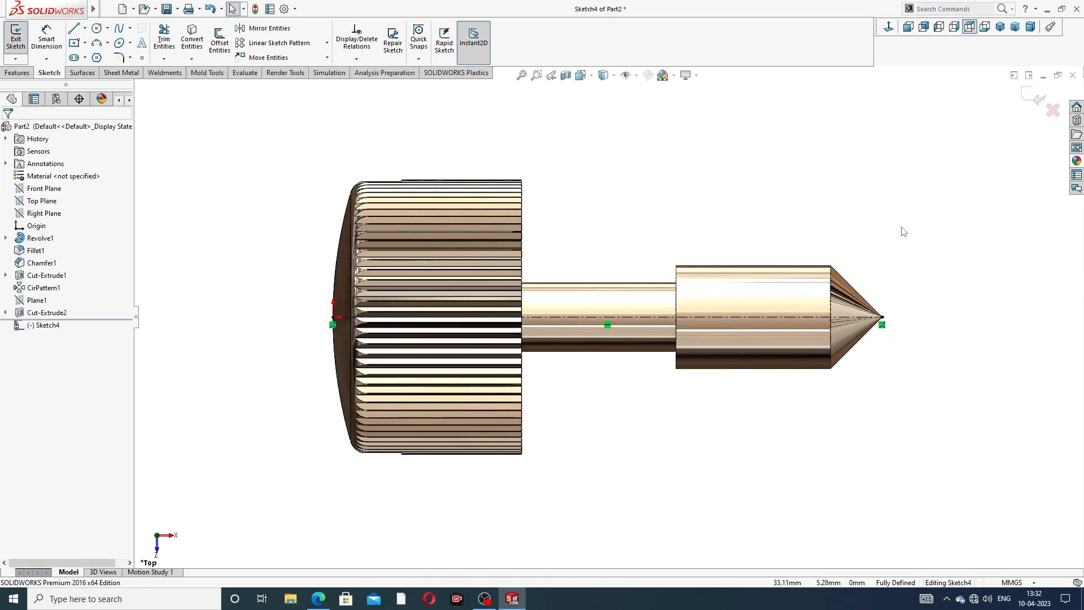
- Sketch a circle of about 0.96 mm radius centred on the horizontal centerline, inside the knurled head
click(97, 28)
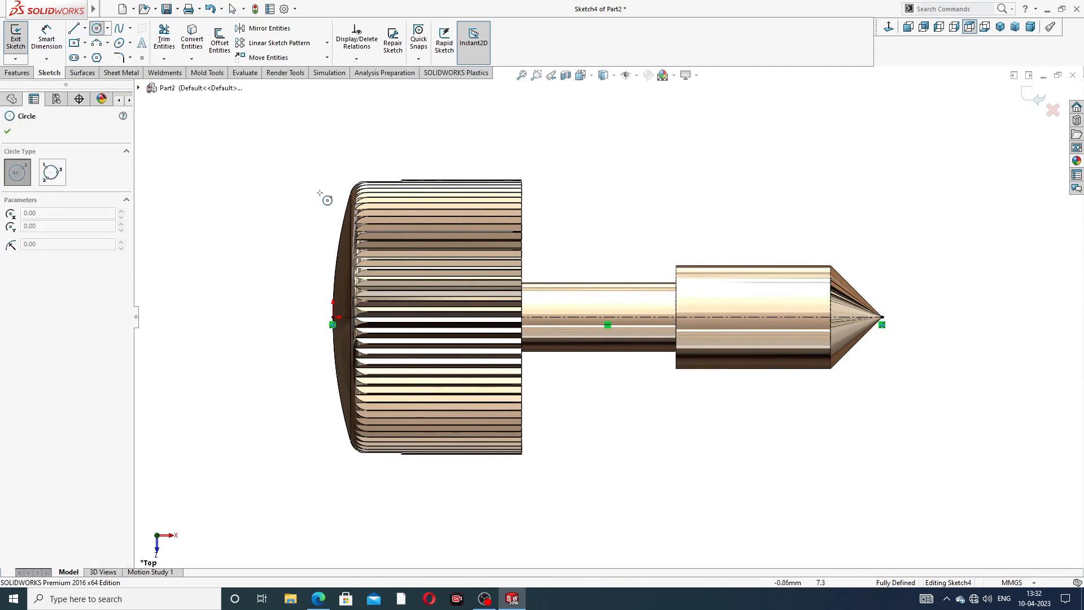
scroll(455, 318, down, 3)
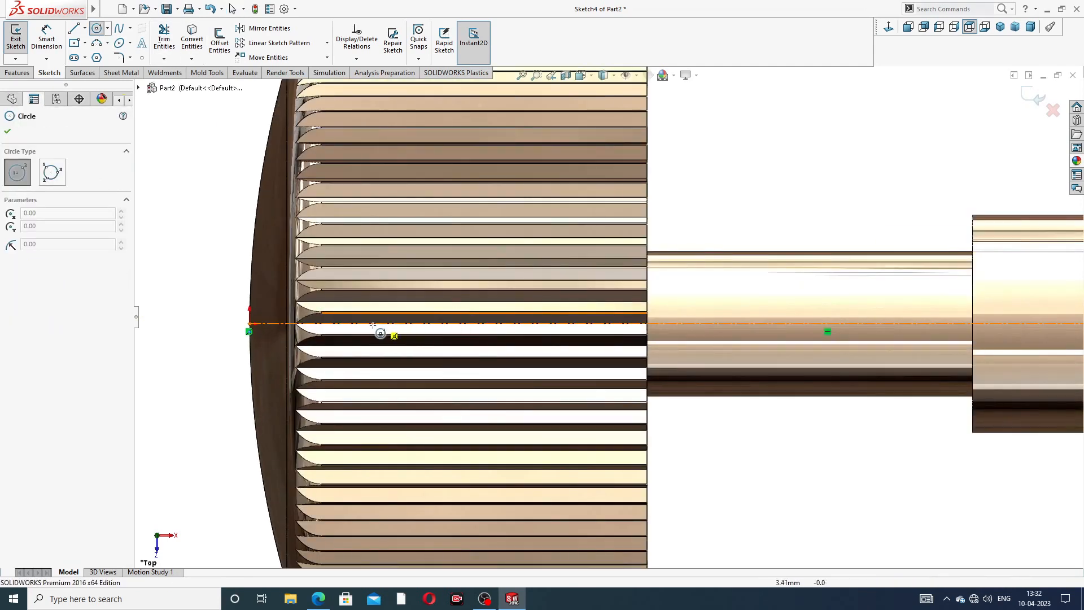
click(441, 324)
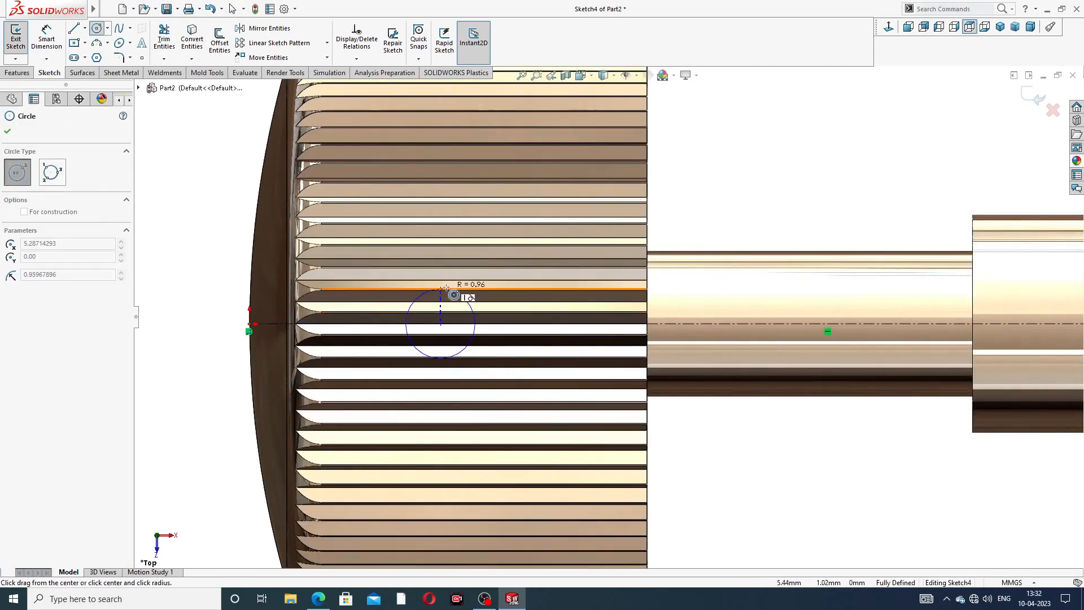
click(460, 294)
right_click(488, 268)
click(513, 271)
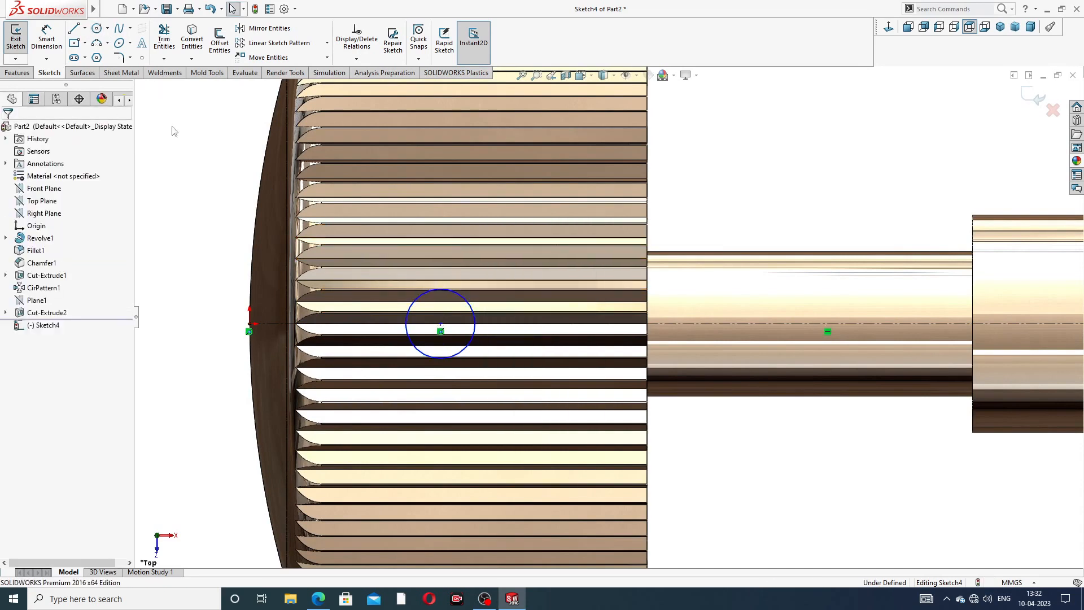
click(48, 37)
click(470, 306)
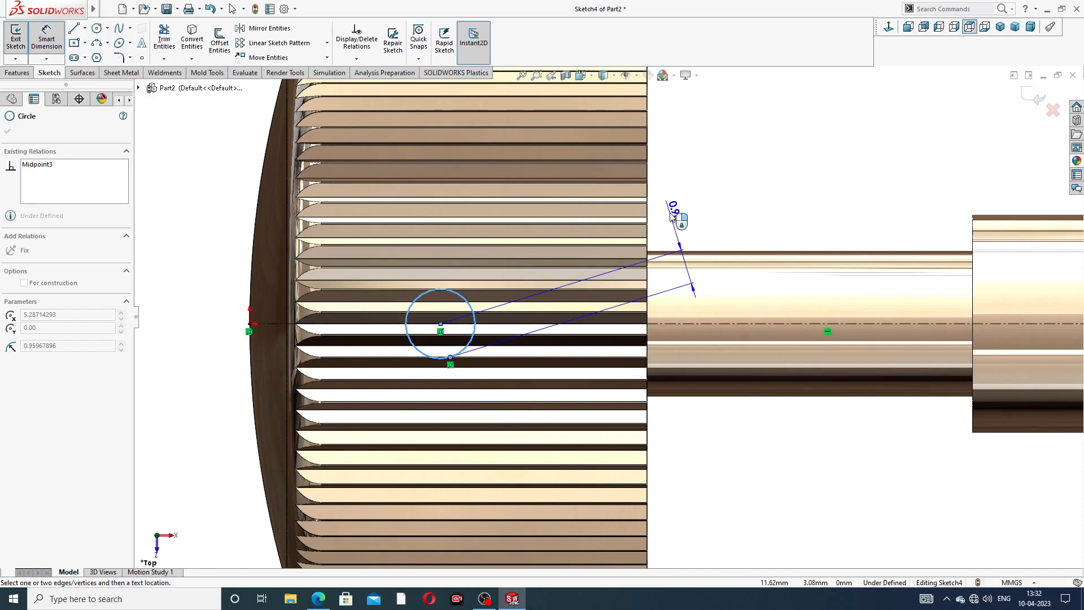
click(678, 219)
text(1.)
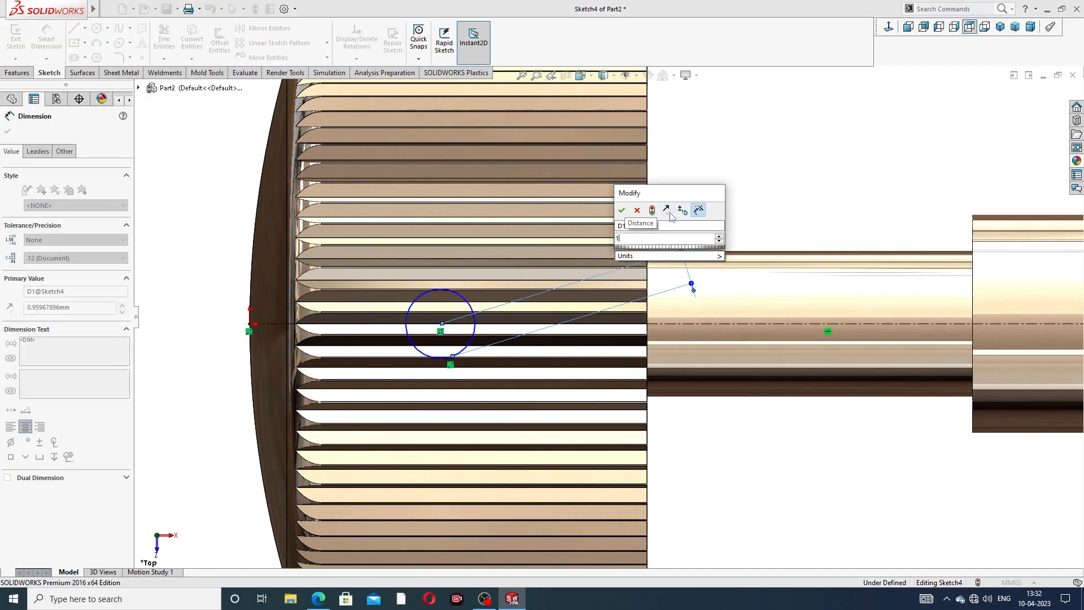
text(5)
key(Return)
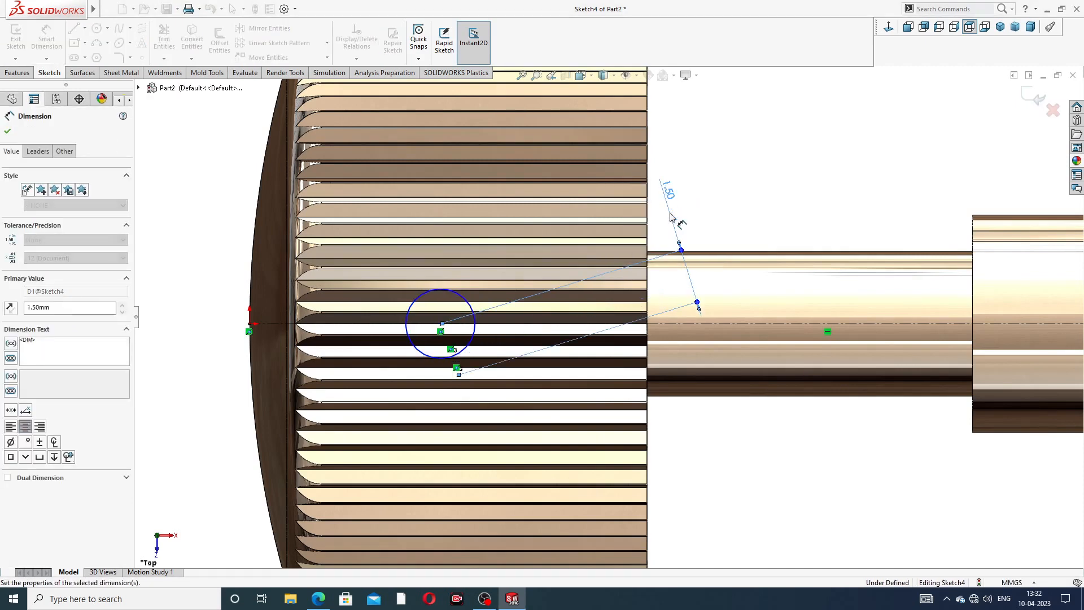
right_click(733, 185)
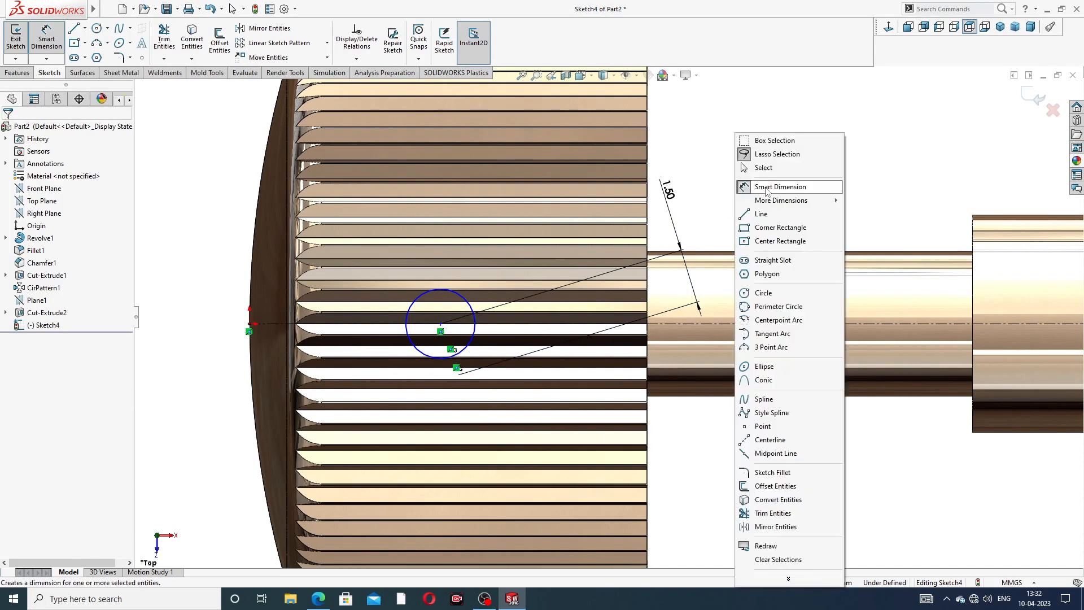
click(757, 168)
click(672, 194)
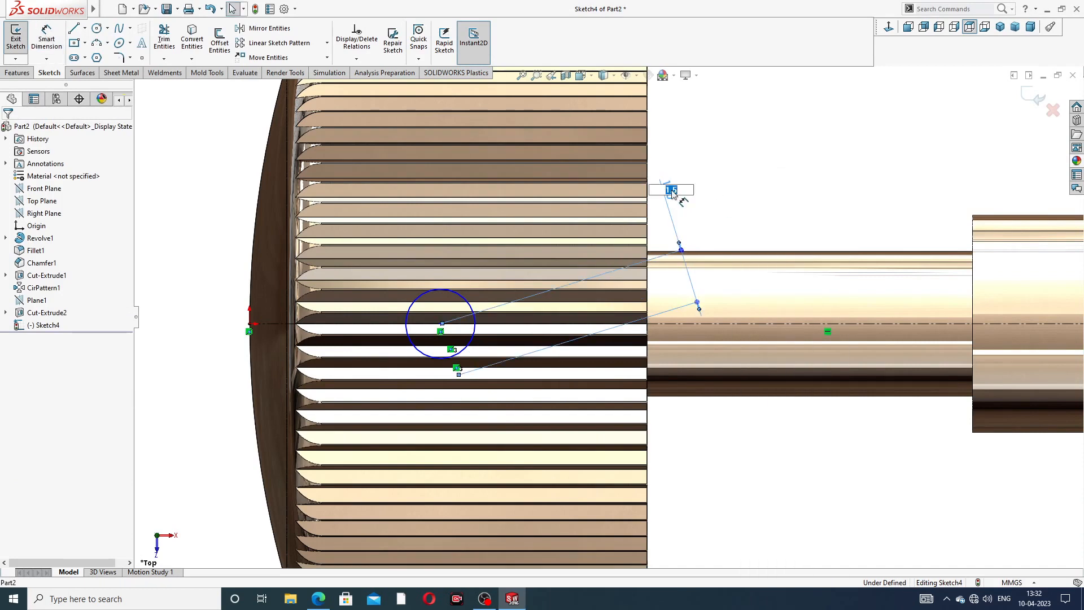
key(Return)
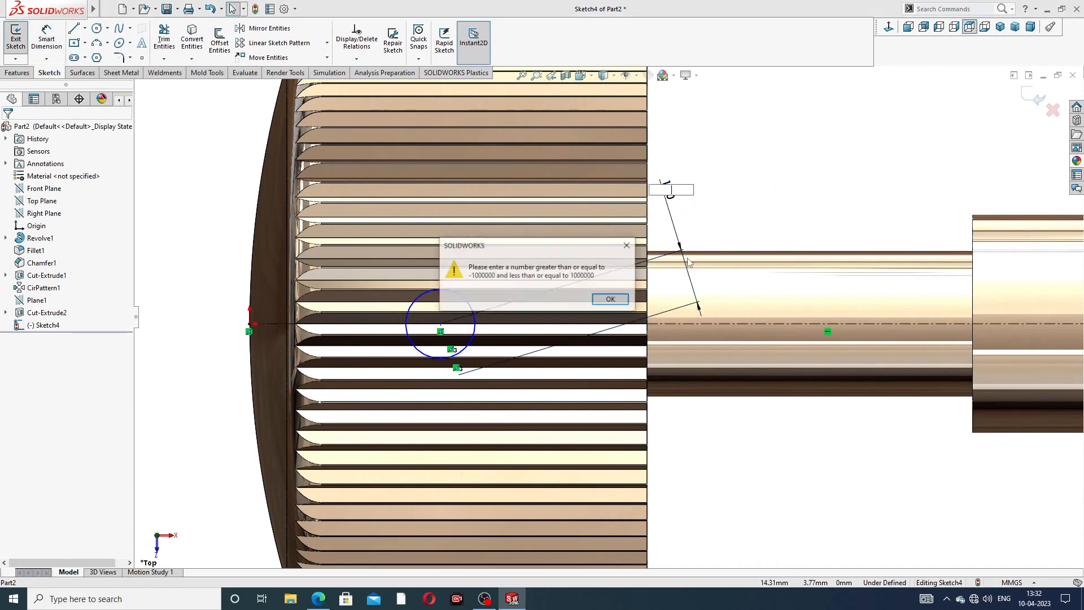
click(622, 299)
click(690, 275)
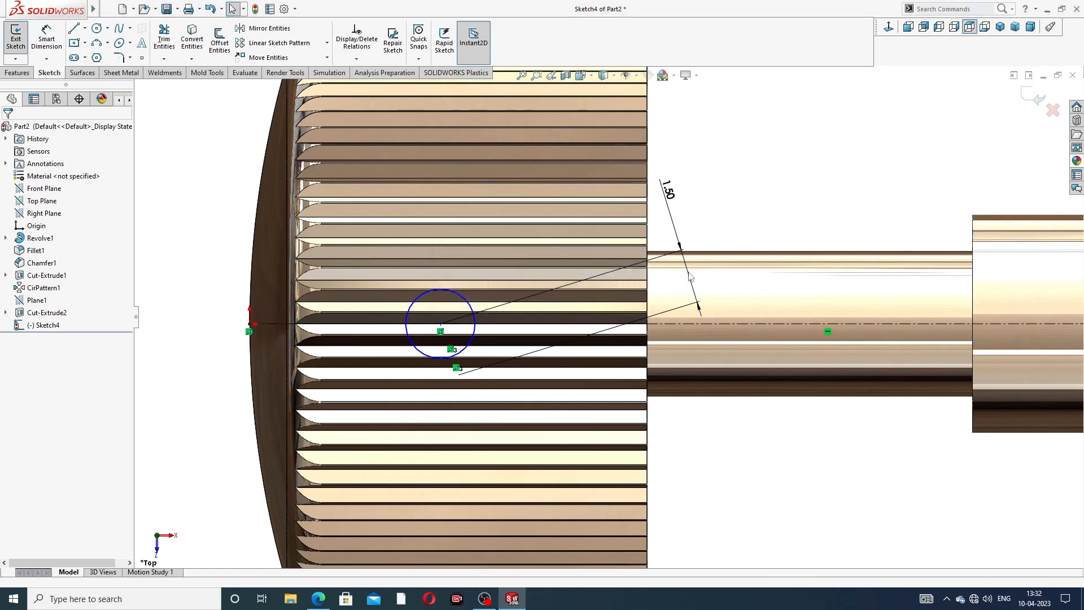
key(Delete)
- Dimension the circle's diameter as 1.5 mm
click(46, 38)
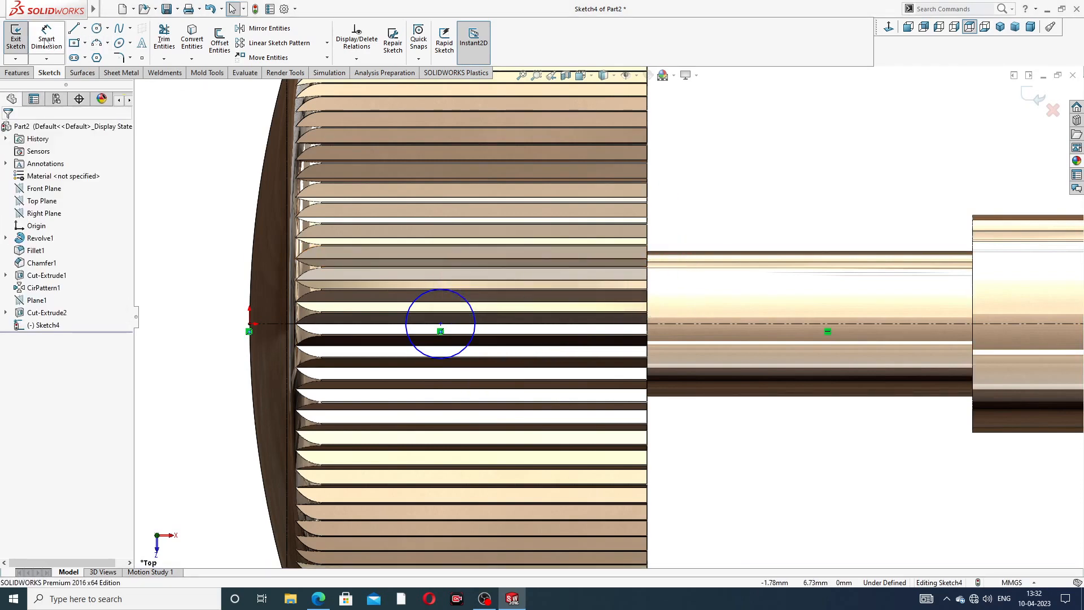
click(473, 312)
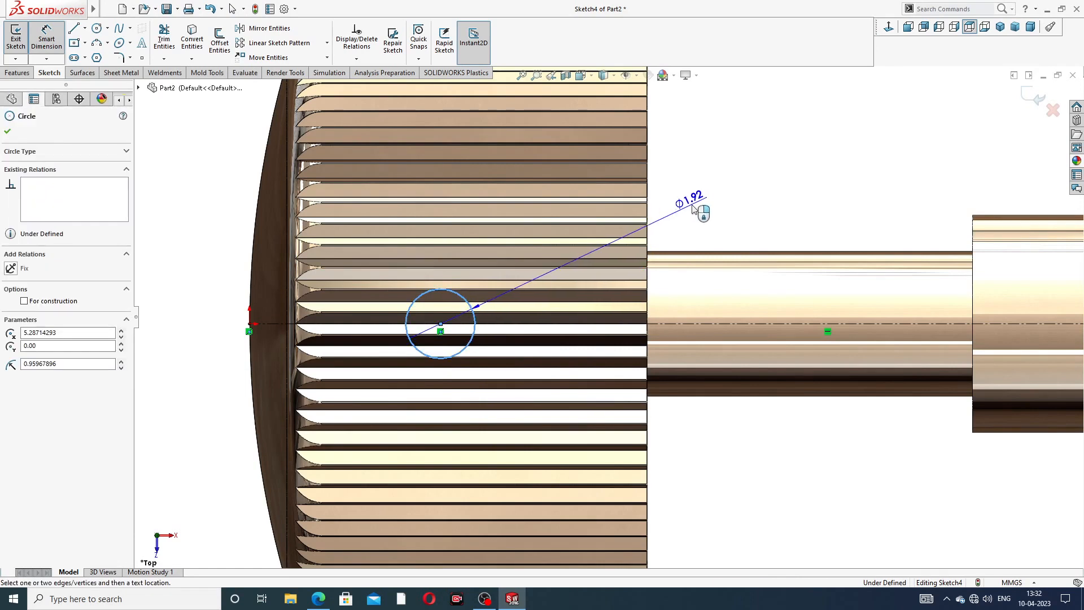
click(695, 205)
text(1.5)
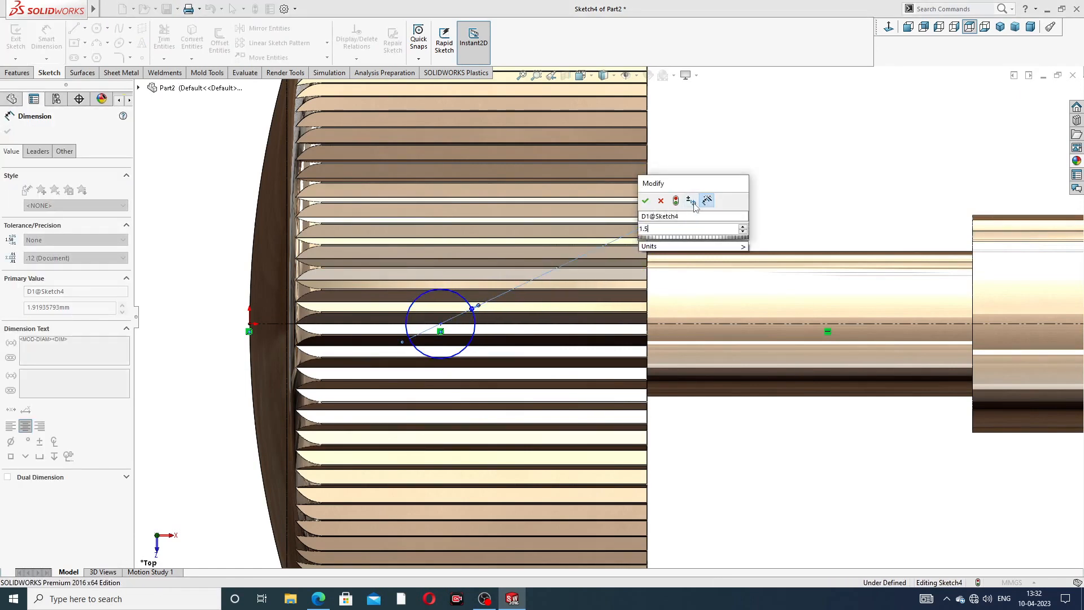
key(Return)
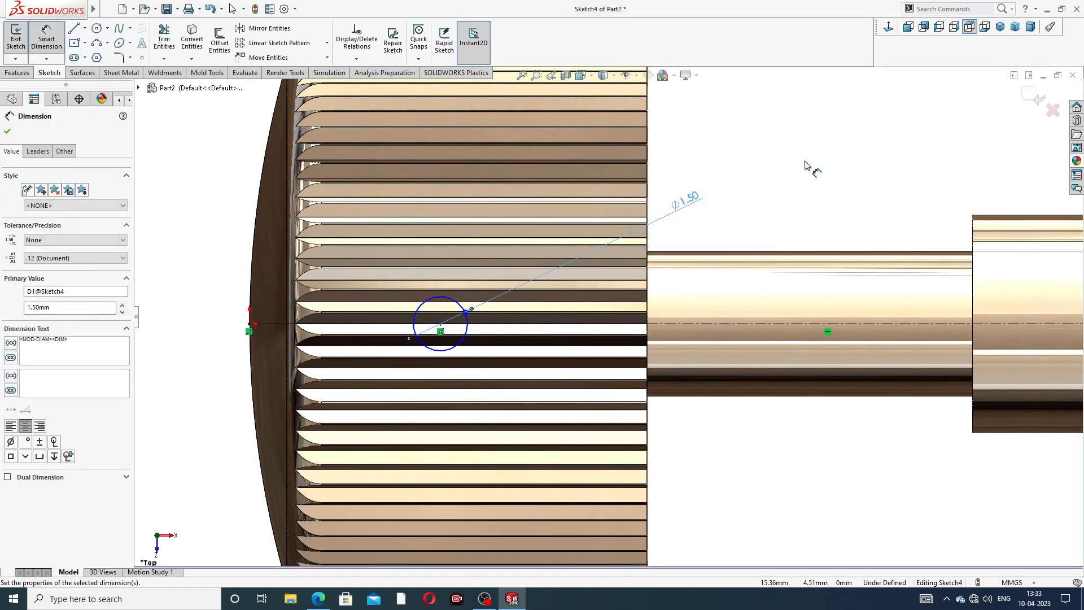
key(Escape)
- Dimension the distance from the circle's centre to the head's shank-side edge as 6 mm
click(440, 325)
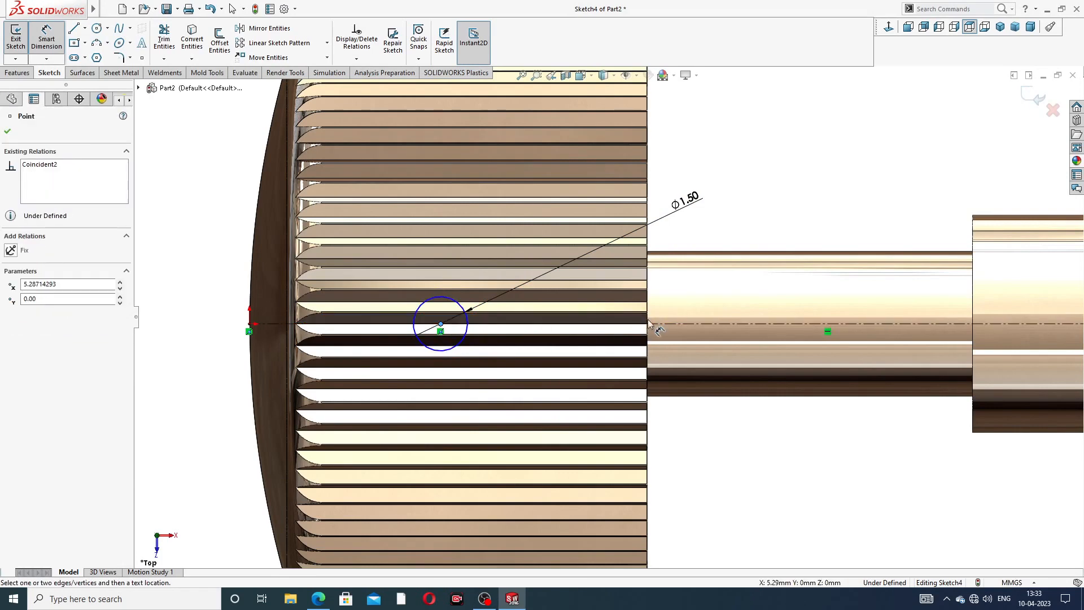
scroll(652, 358, down, 3)
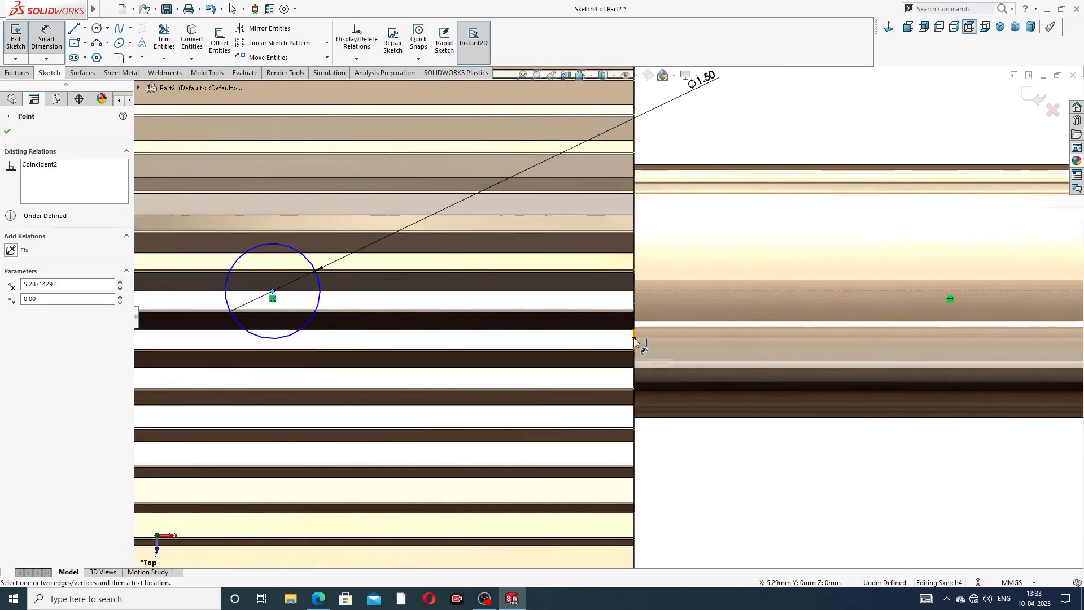
click(636, 345)
click(691, 463)
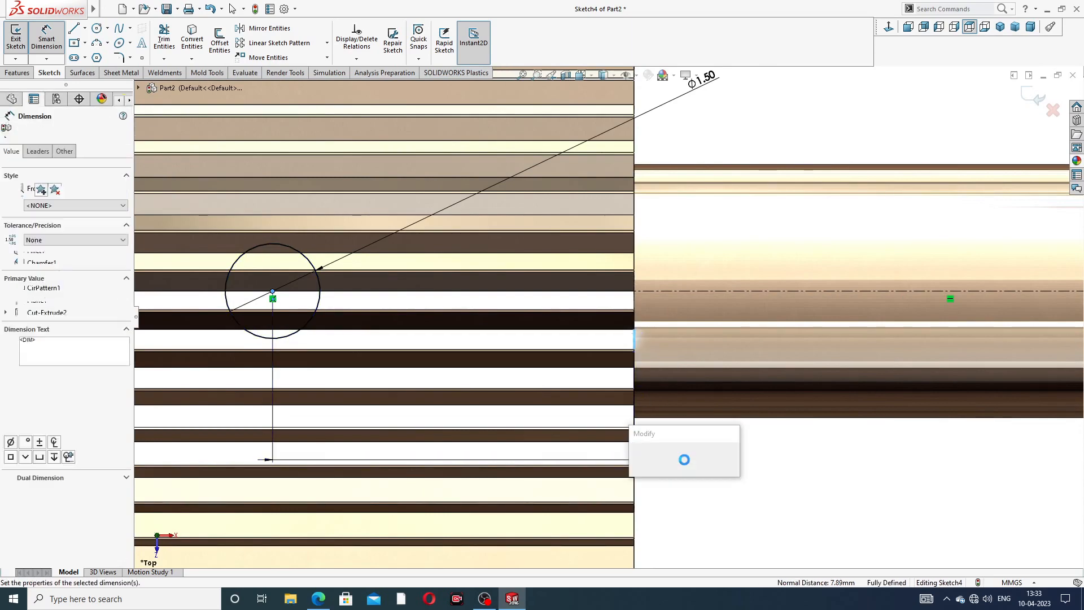
text(6)
key(Return)
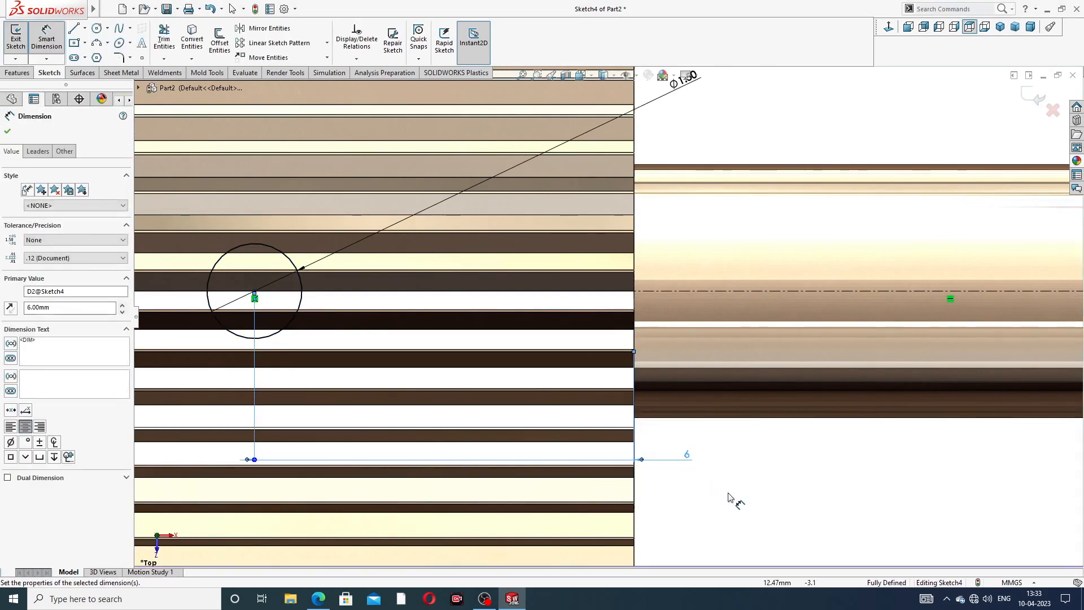
scroll(740, 483, up, 3)
scroll(739, 483, up, 3)
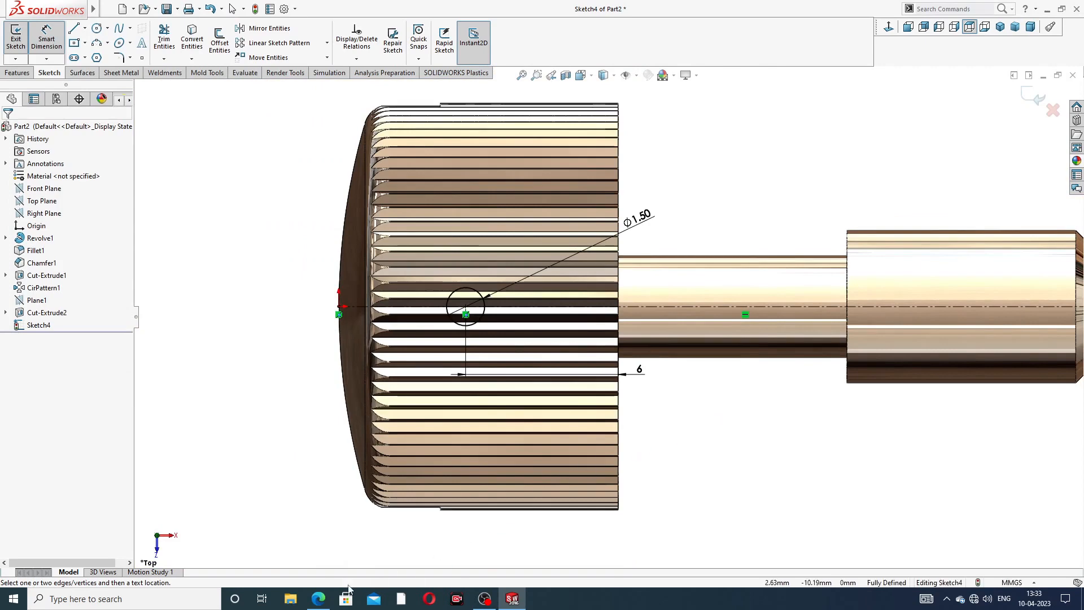
- Check the hole dimensions in the PDF drawing in the browser, and cut the circle through all in both directions
key(alt+Tab)
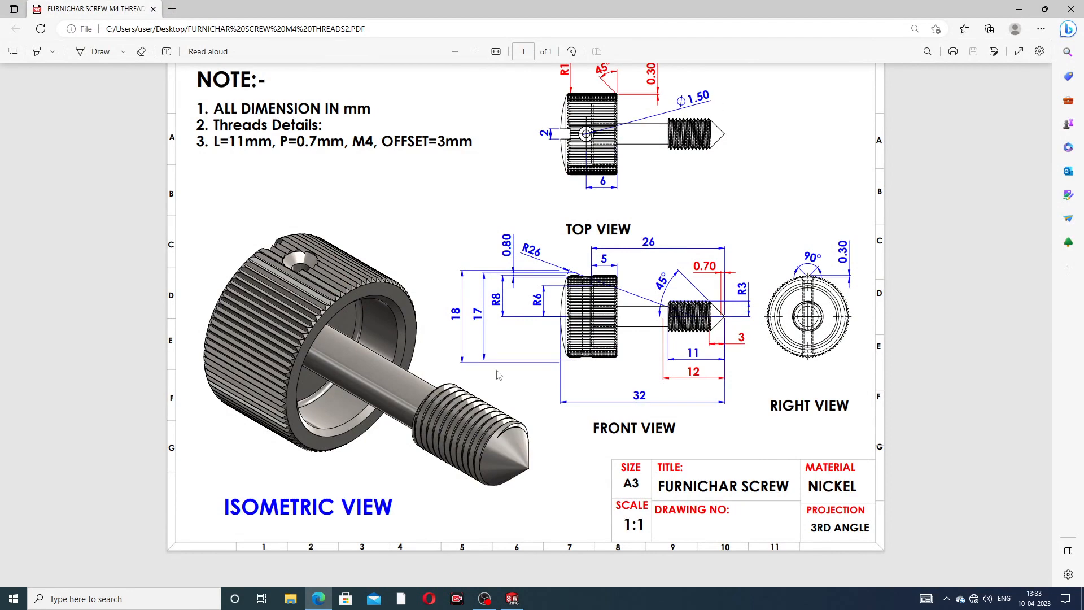
click(322, 598)
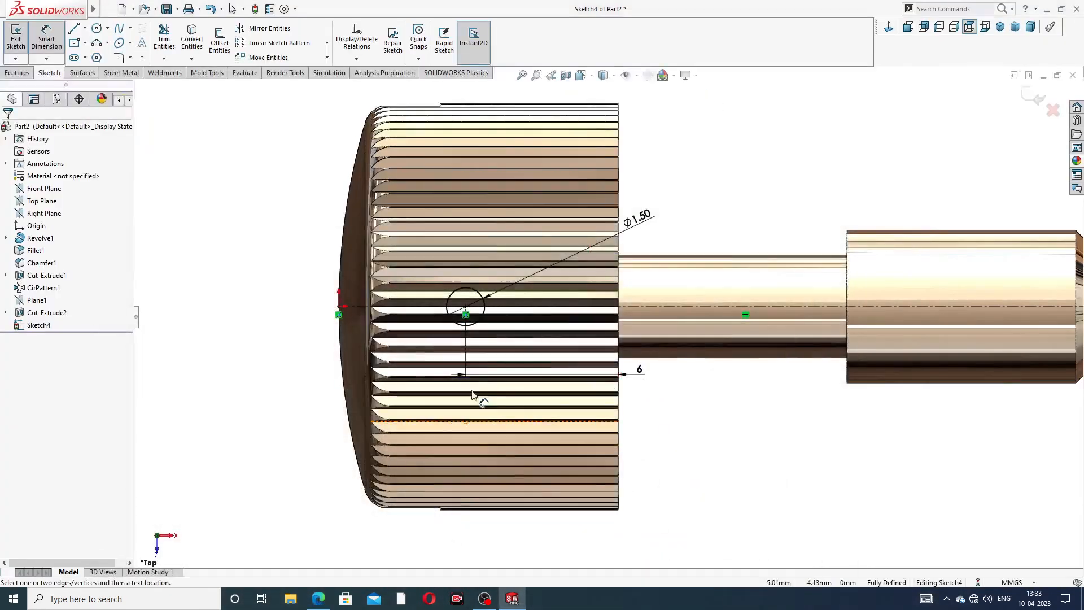
right_click(783, 205)
click(810, 167)
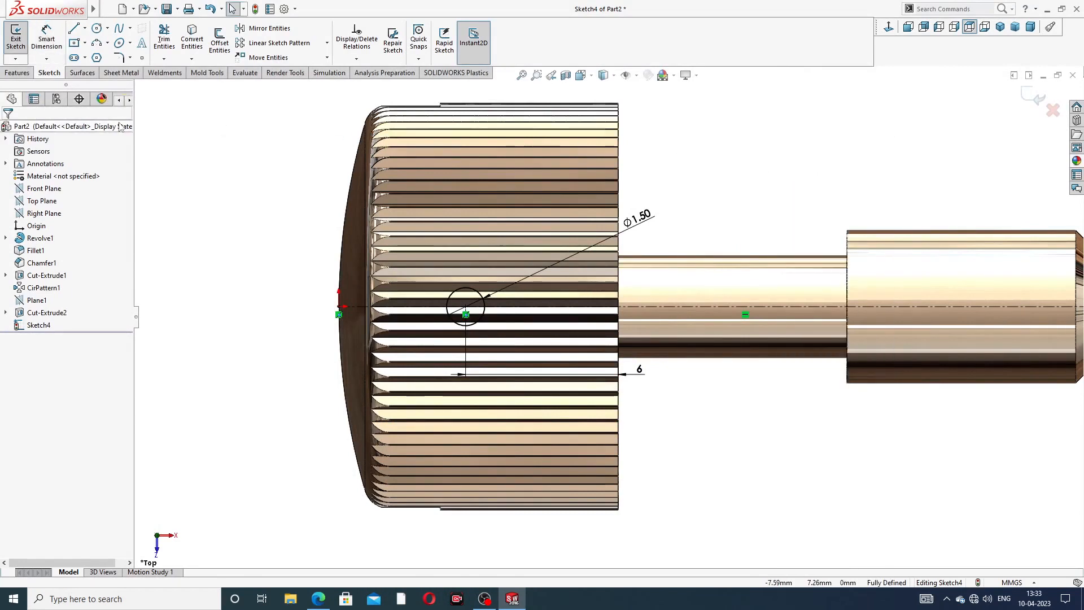
click(18, 72)
click(167, 40)
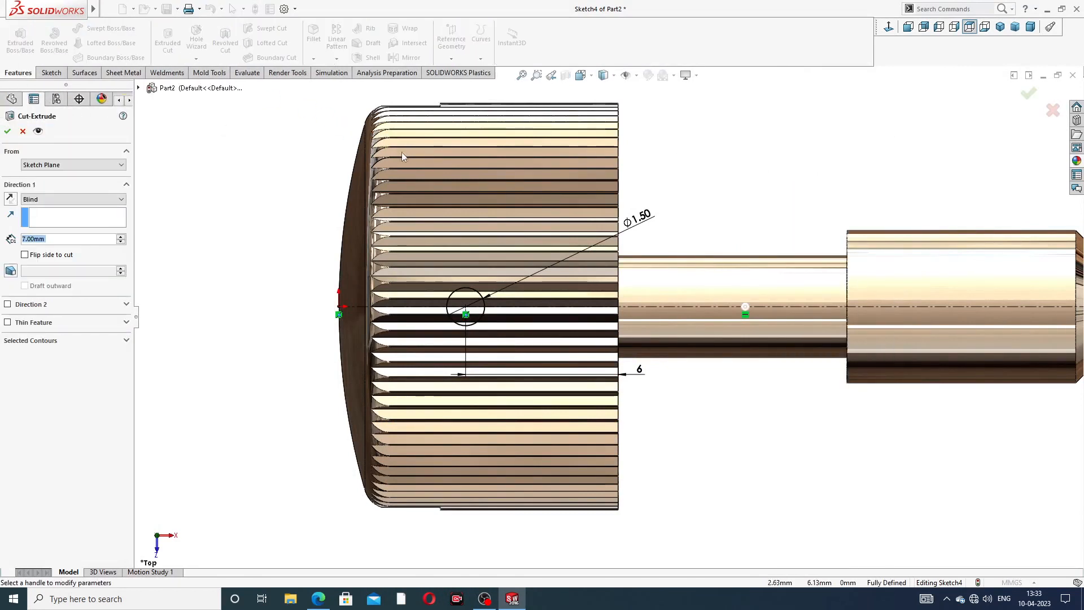
click(63, 199)
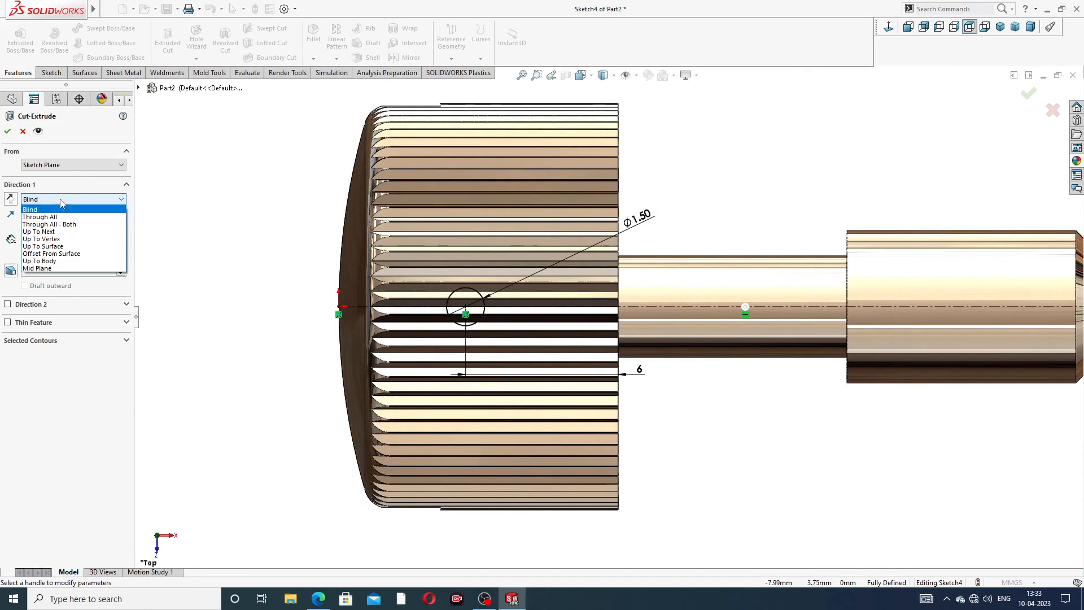
click(74, 227)
middle_drag(358, 265, 467, 265)
click(8, 131)
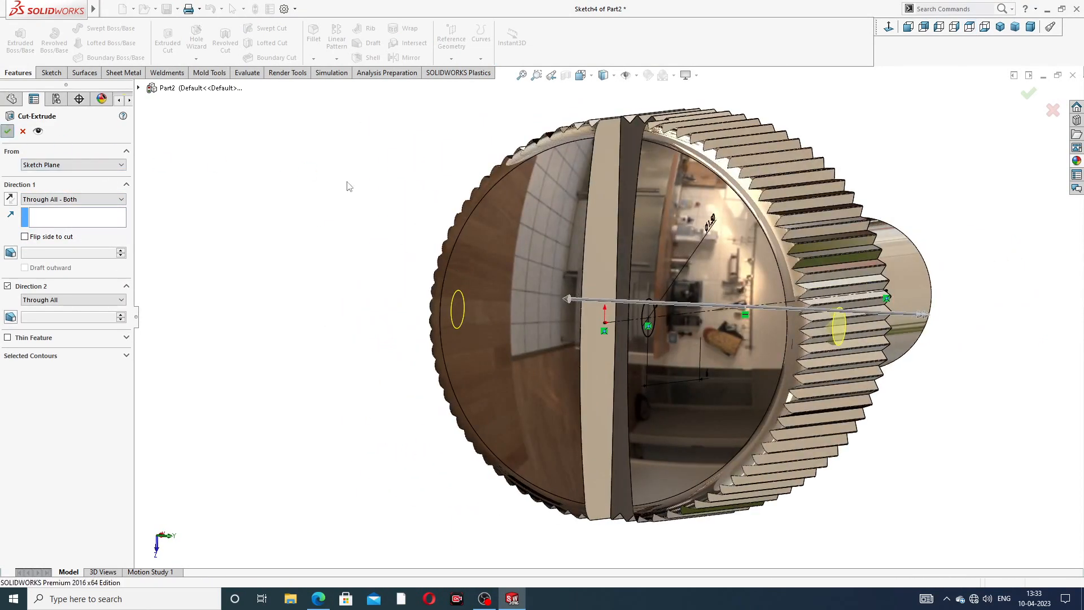
- Inspect the cross hole in the head and read the thread details in the PDF drawing in the browser
middle_drag(456, 219, 755, 160)
click(702, 235)
scroll(539, 313, down, 5)
scroll(694, 267, up, 5)
mouse_move(743, 356)
middle_down()
mouse_move(729, 305)
mouse_move(763, 235)
mouse_move(791, 297)
mouse_move(750, 295)
middle_up()
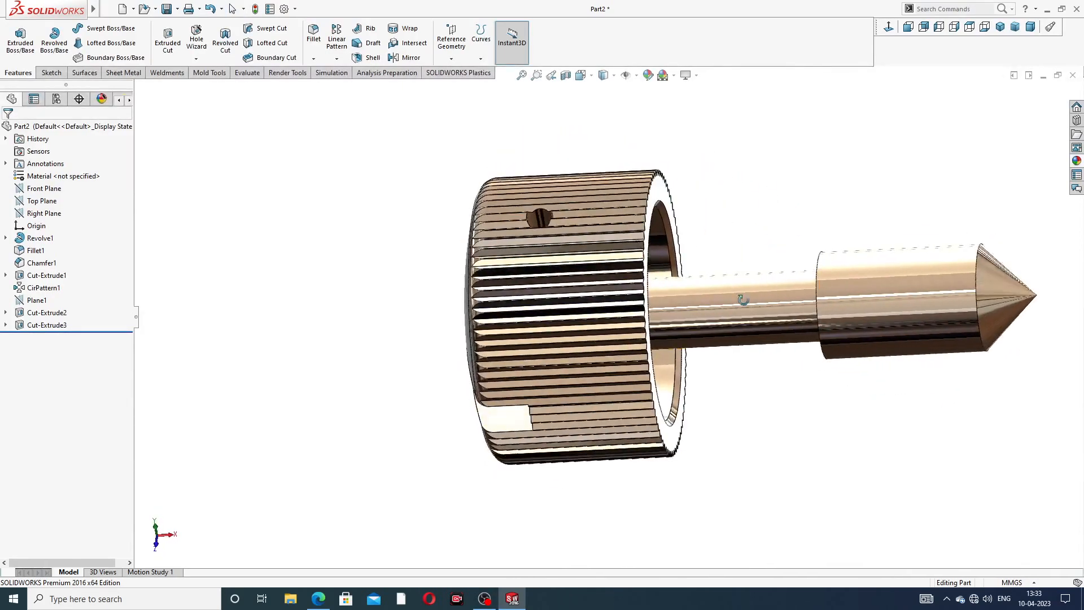
click(318, 598)
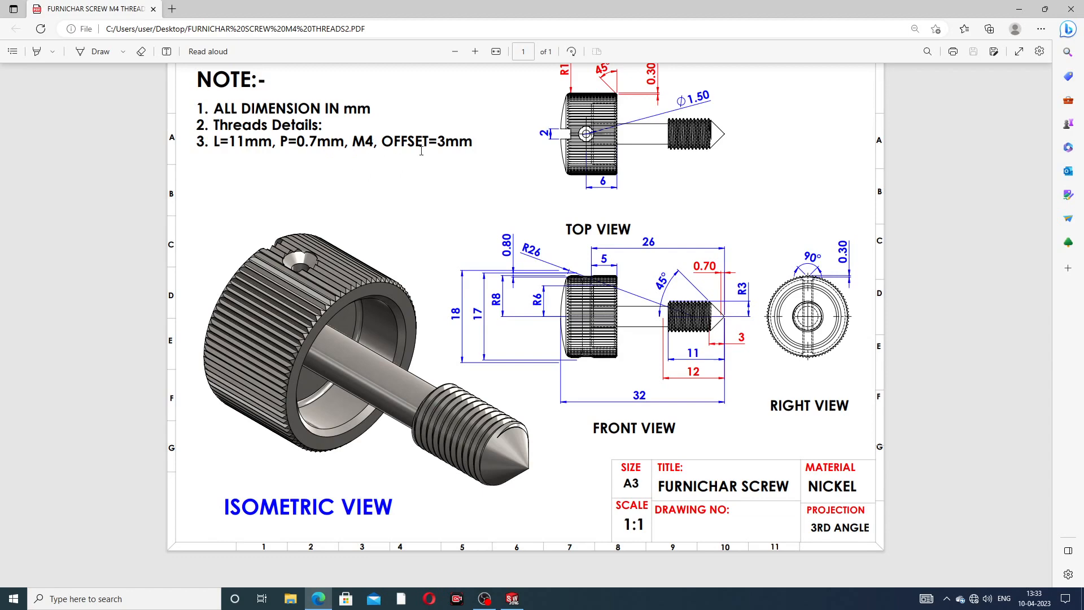
click(325, 600)
scroll(842, 304, up, 2)
middle_drag(851, 309, 874, 297)
scroll(873, 298, down, 2)
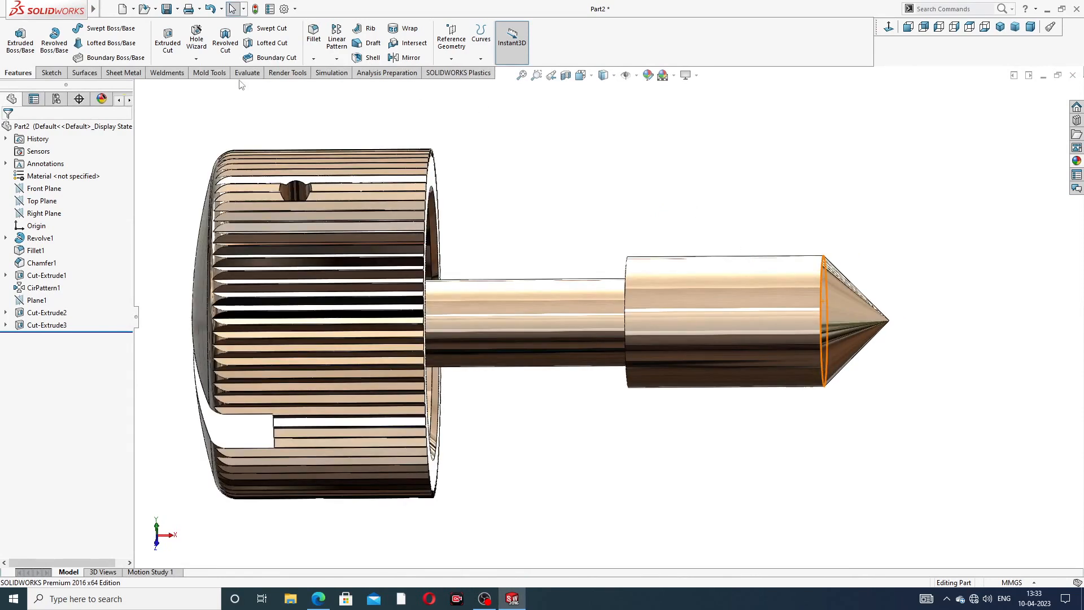
- Start a Metric Die M4x0.7 cut thread from the circular edge at the base of the pointed tip, 11 mm deep
click(196, 58)
click(225, 85)
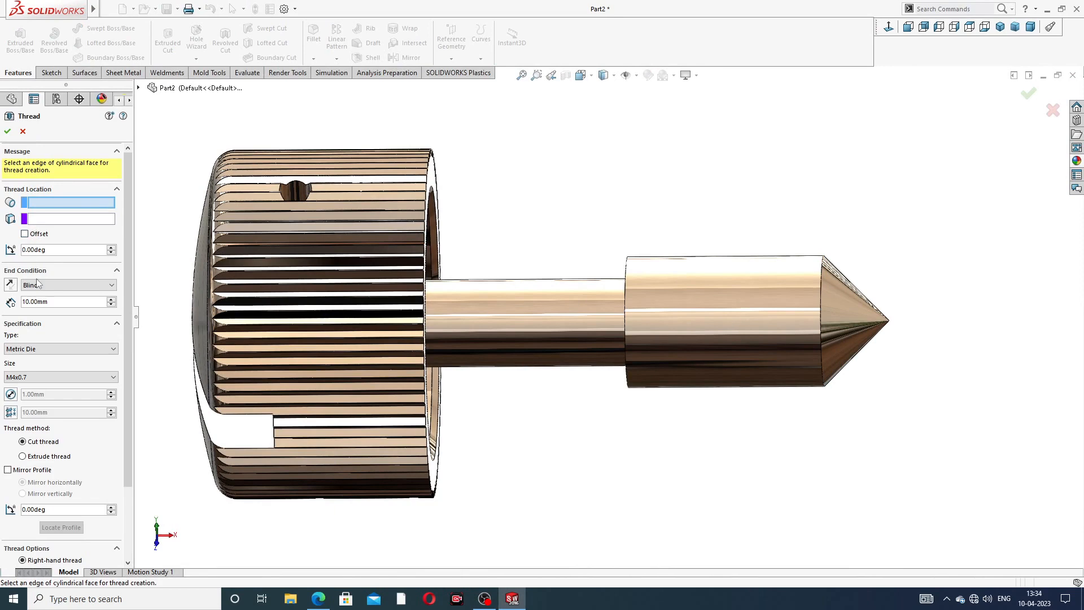
click(23, 302)
text(25)
key(Return)
click(821, 287)
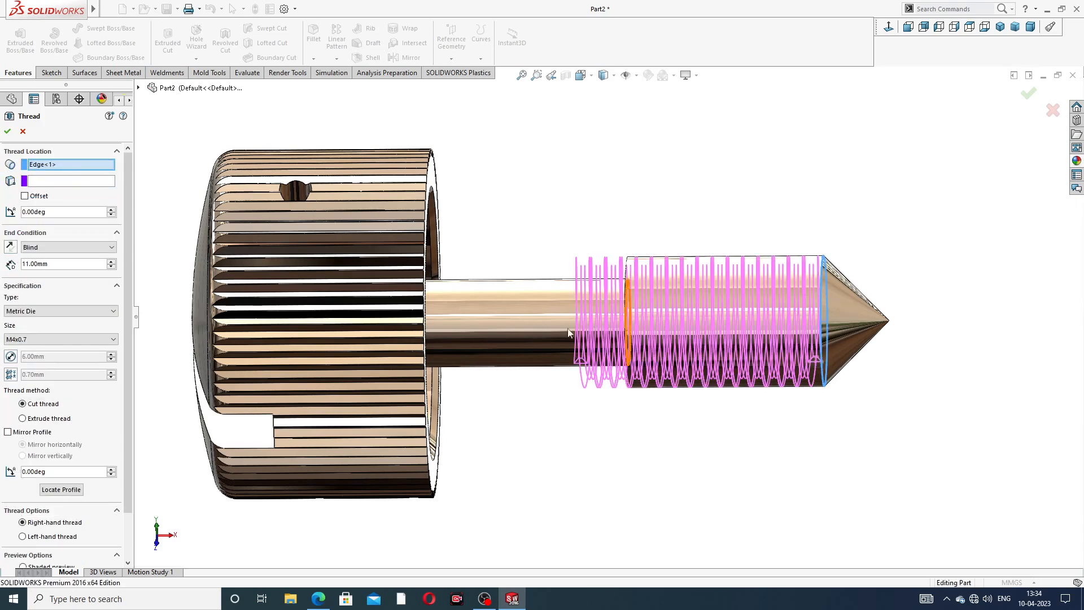
- Offset the thread's start by 2 mm, reversed so that it begins beyond the edge towards the pointed tip
click(24, 196)
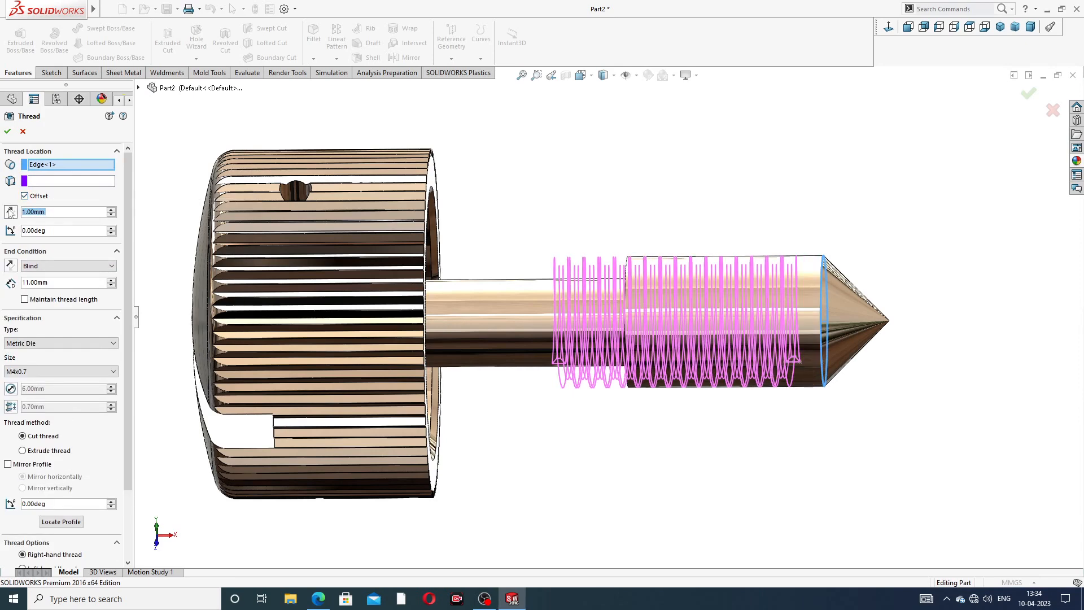
click(10, 212)
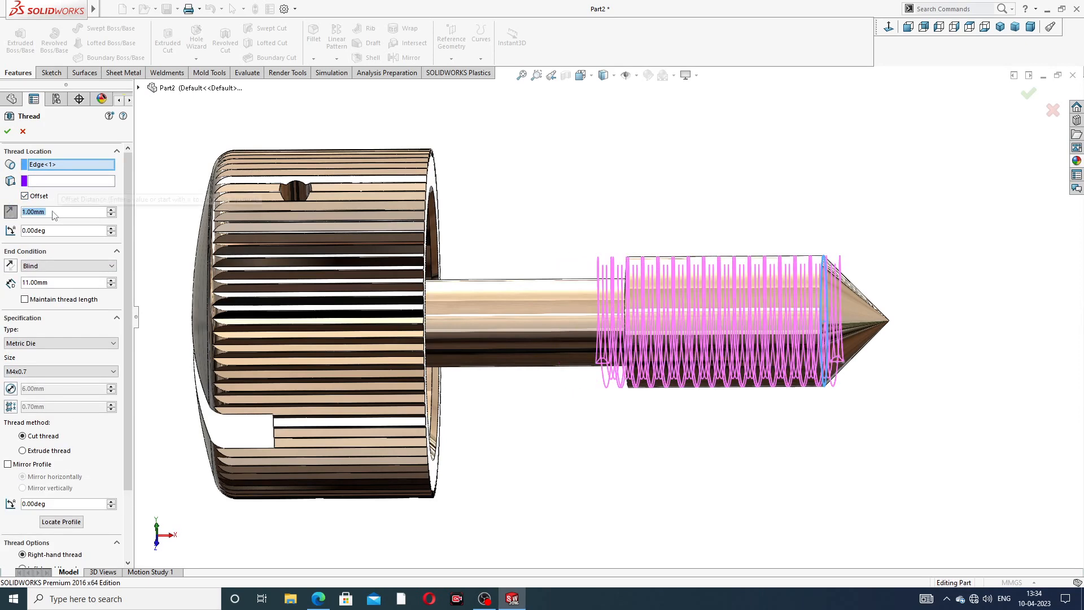
text(2)
key(Return)
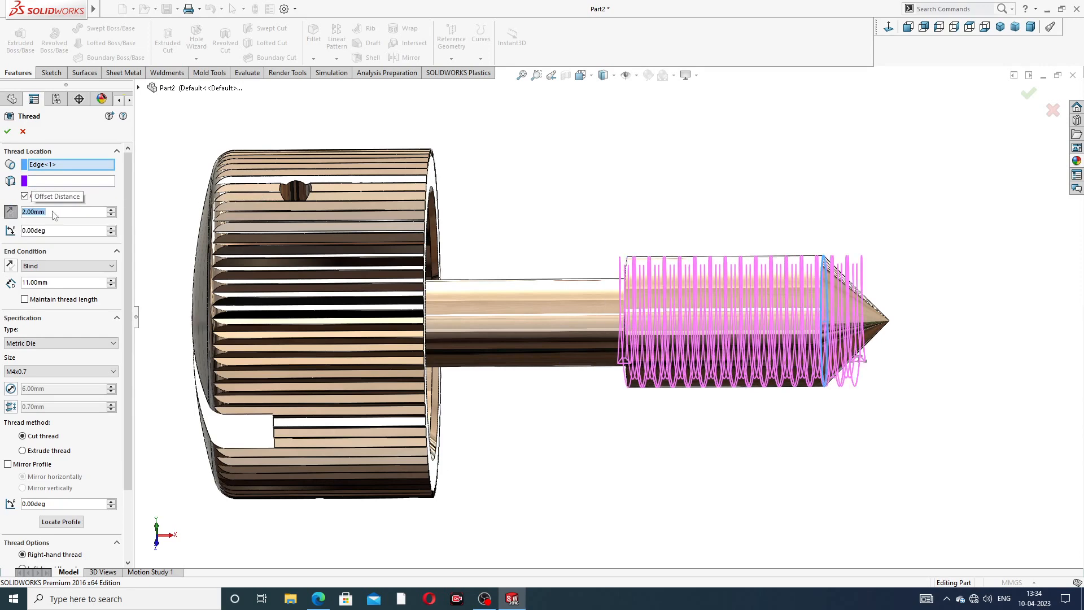
mouse_move(602, 257)
middle_down()
mouse_move(625, 235)
mouse_move(591, 245)
mouse_move(610, 245)
mouse_move(617, 259)
middle_up()
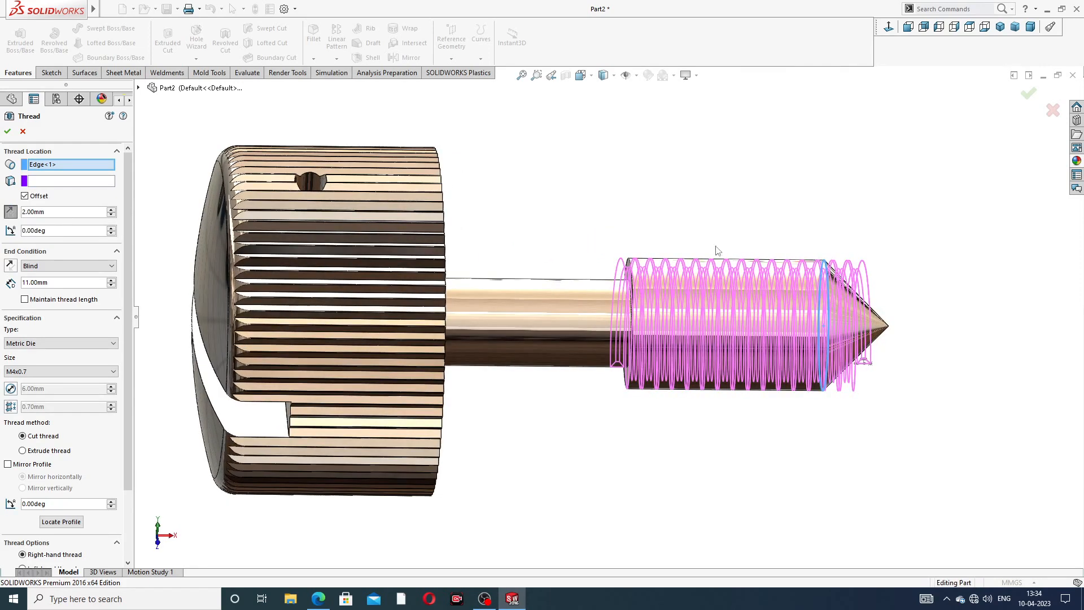
- Check the thread length and offset details in the PDF drawing in the browser, and return to the model in SOLIDWORKS
click(318, 599)
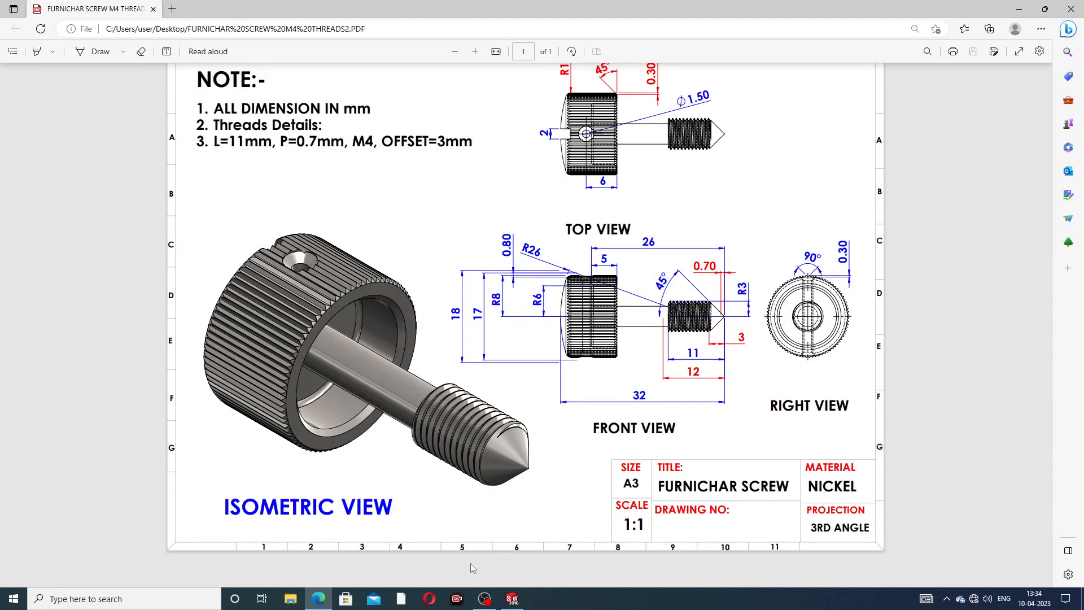
click(318, 598)
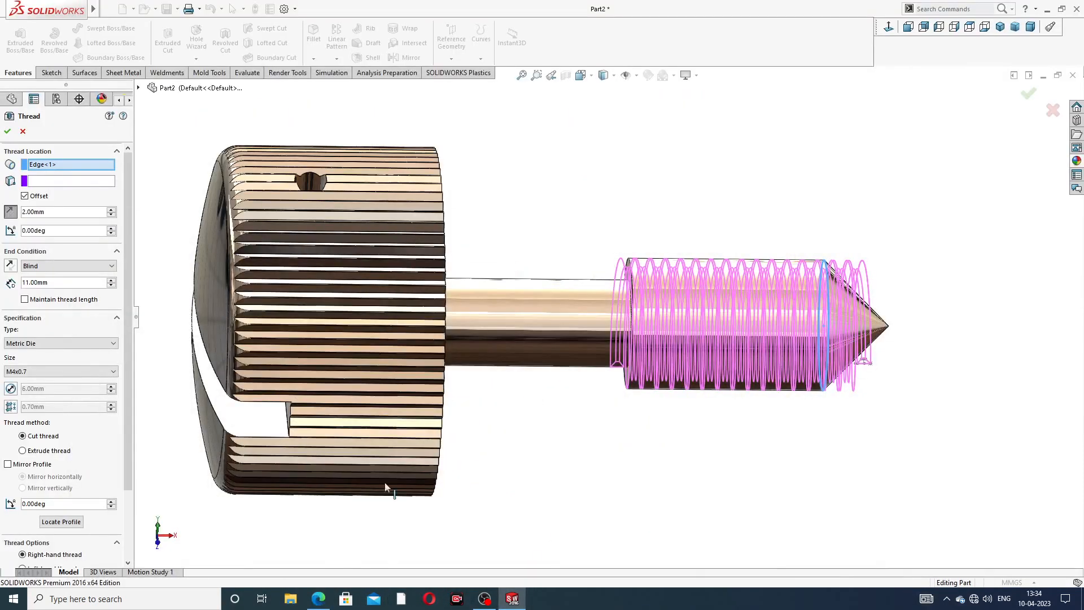
click(318, 599)
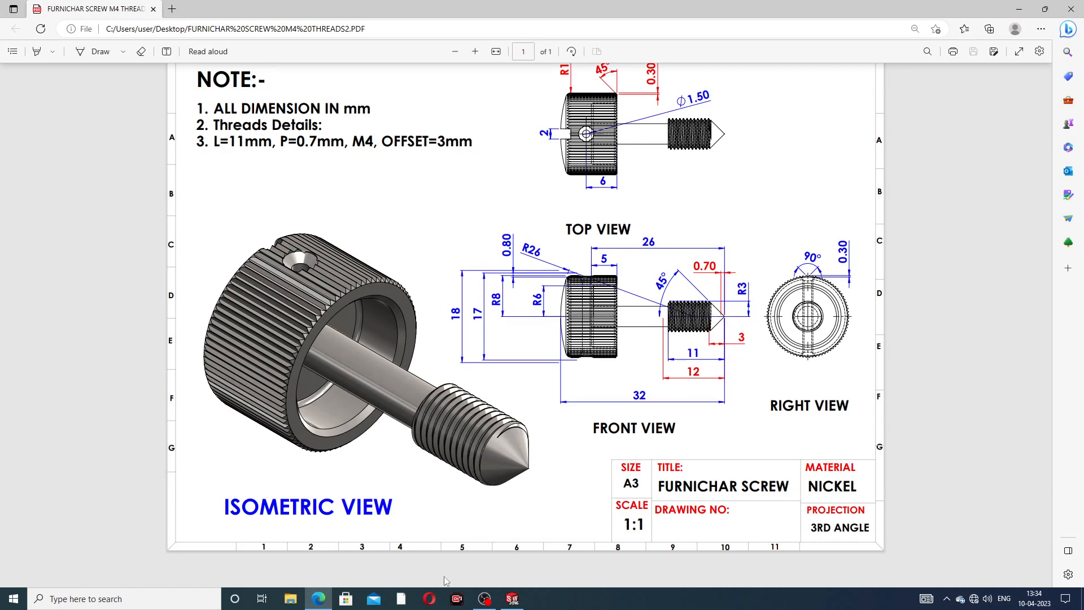
click(319, 599)
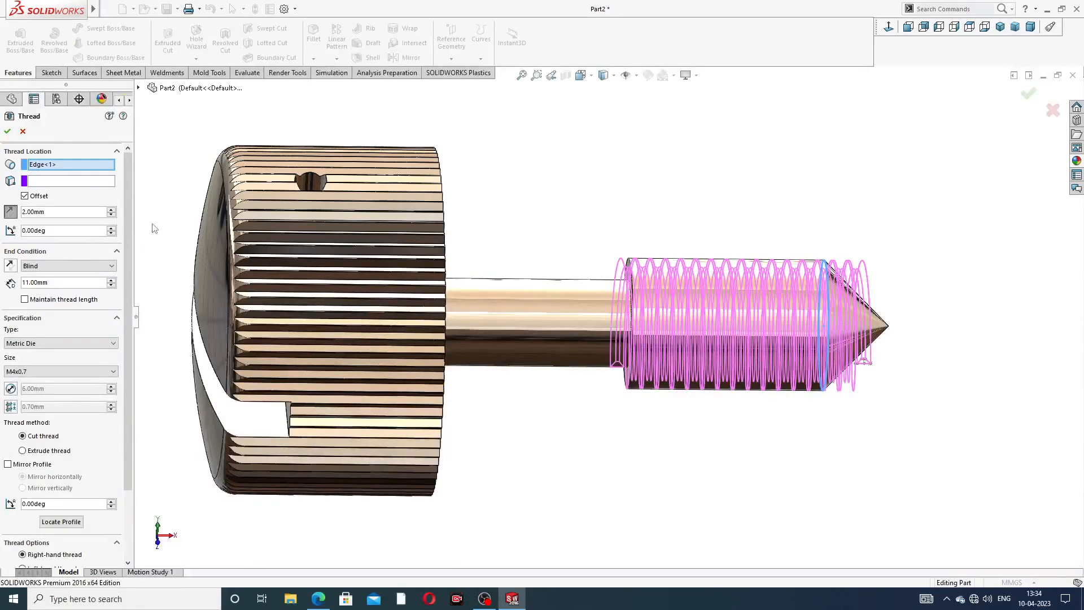
- Try a 1 mm offset for the thread's start and inspect its preview on the shank
drag(62, 212, 4, 208)
text(1)
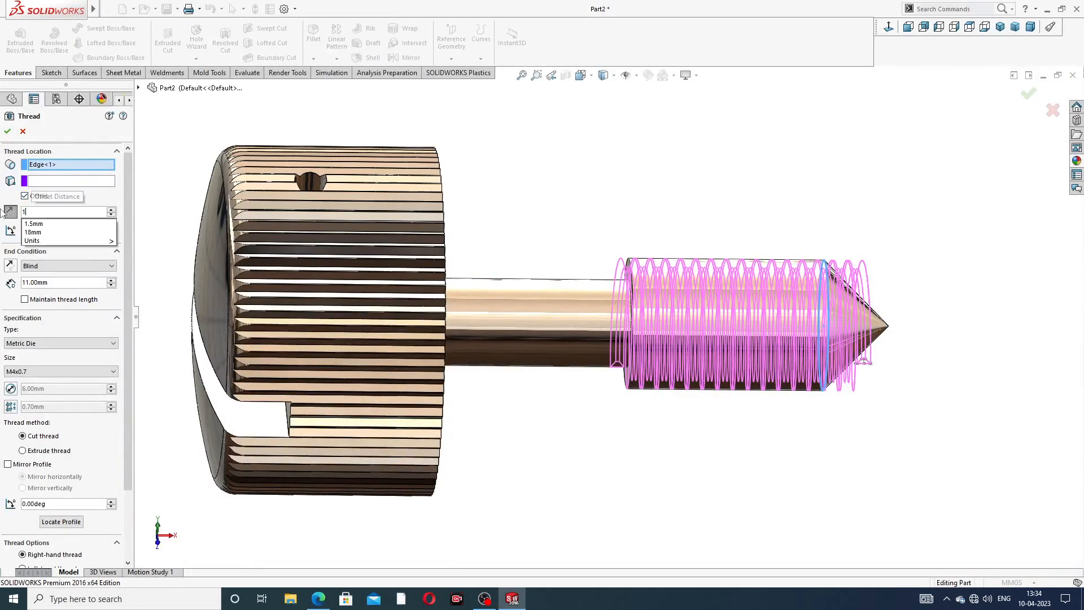
key(Return)
mouse_move(792, 293)
middle_down()
mouse_move(757, 283)
mouse_move(782, 280)
middle_up()
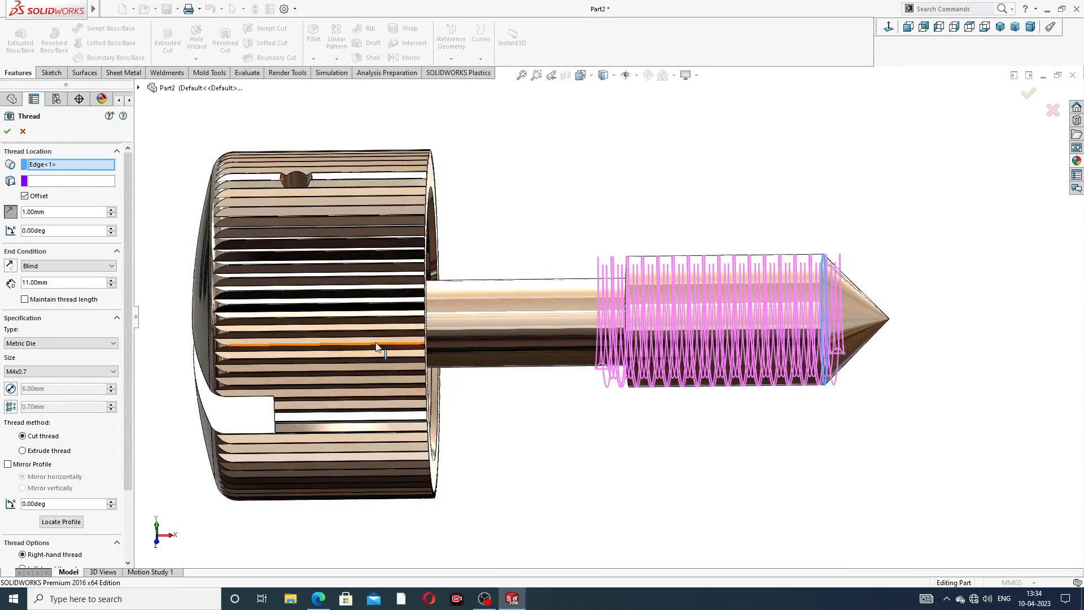
- Offset the thread's start by 3 mm, set its depth to 14 mm, and create the cut thread
click(59, 282)
double_click(51, 213)
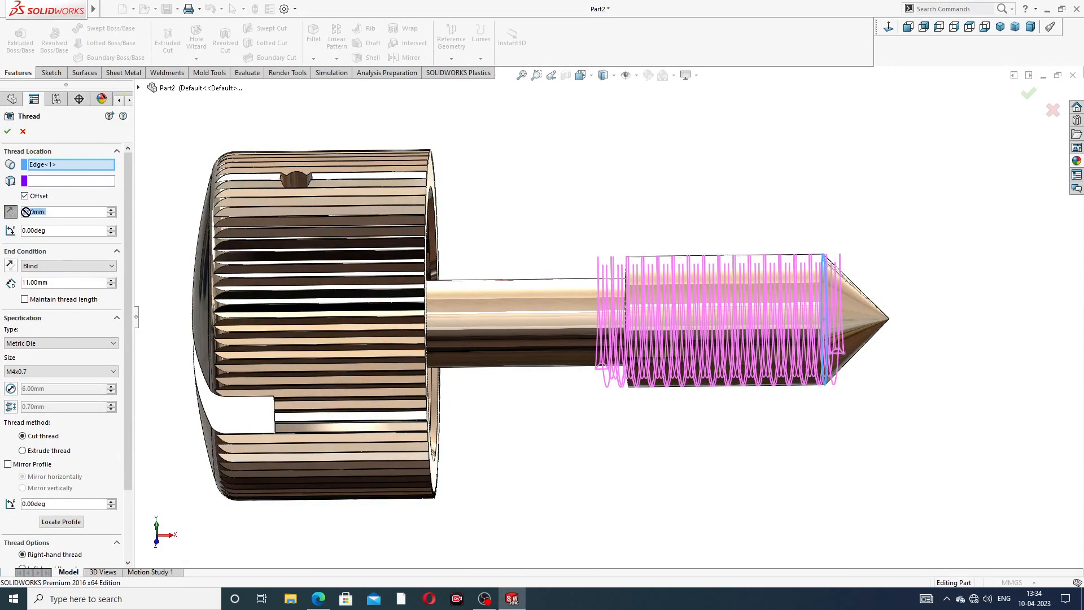
text(3)
key(Return)
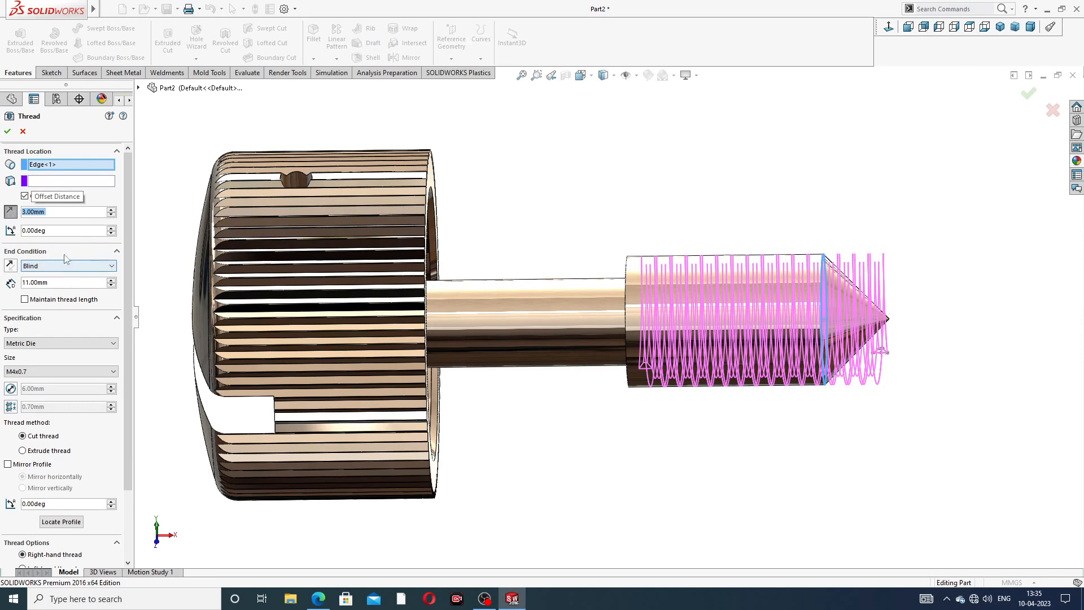
double_click(53, 282)
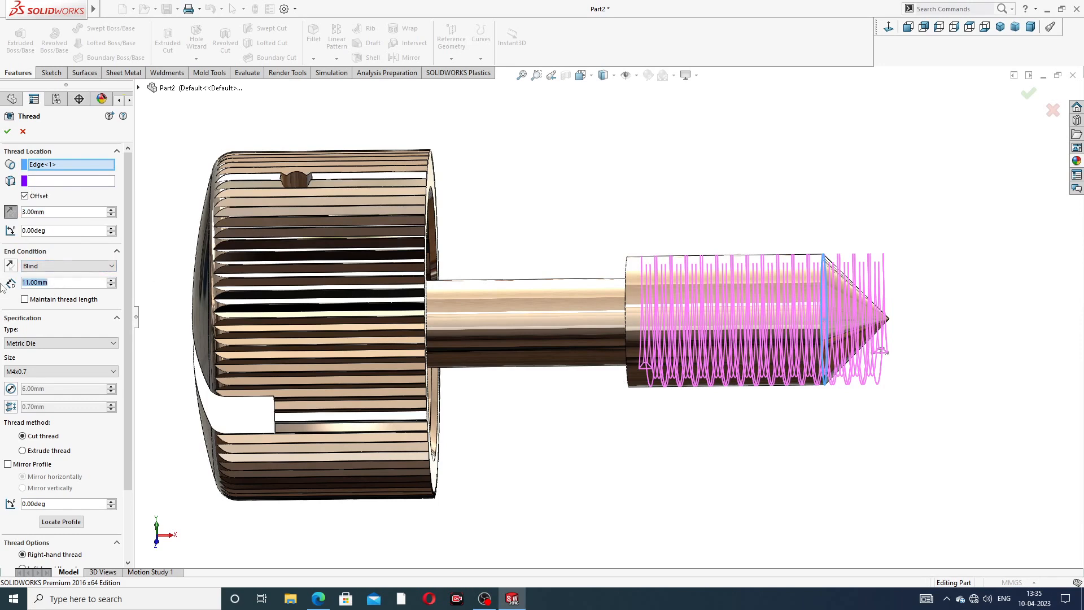
text(14)
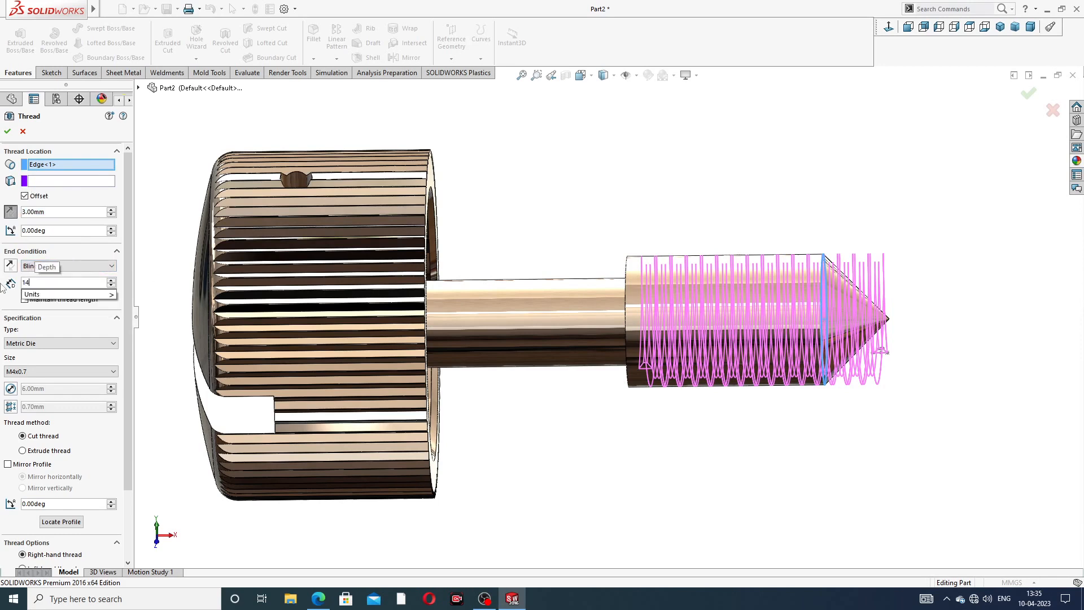
key(Return)
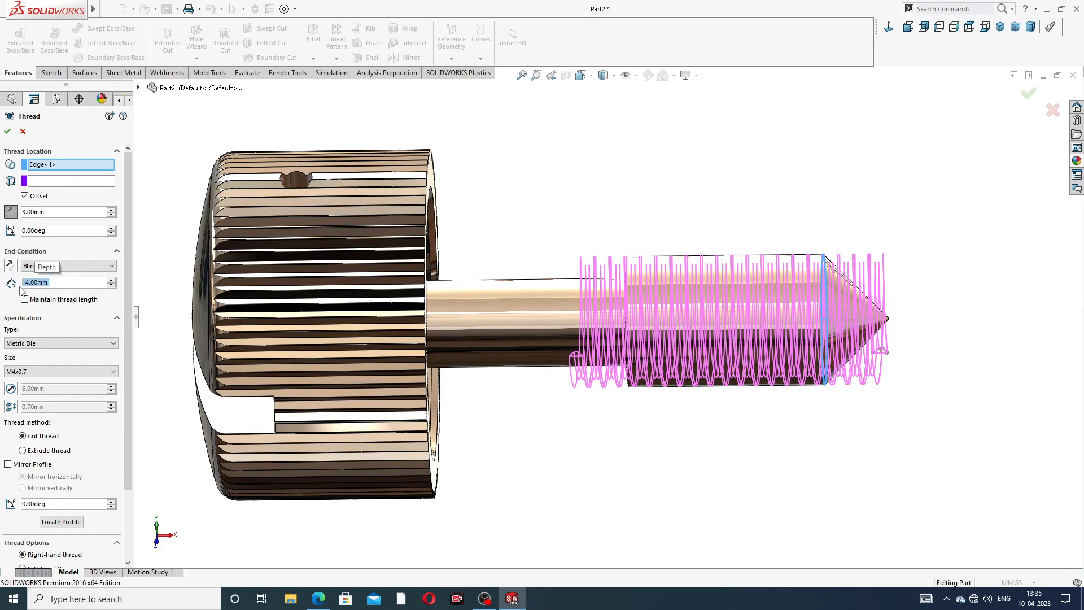
click(7, 131)
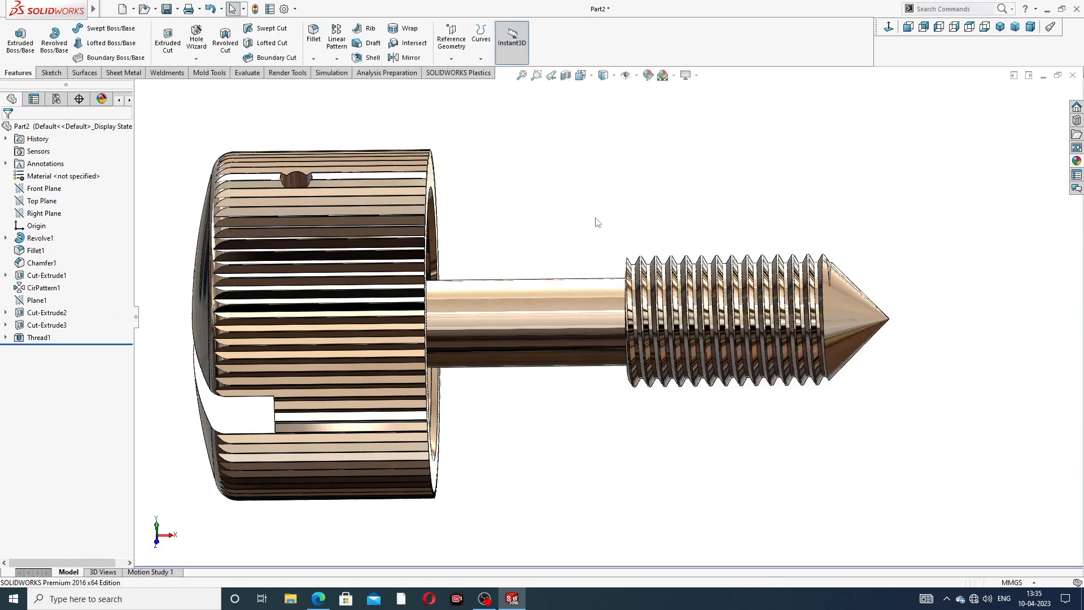
- Inspect the threaded screw from several sides and compare it with the PDF drawing in the browser
middle_drag(863, 302, 768, 324)
click(319, 599)
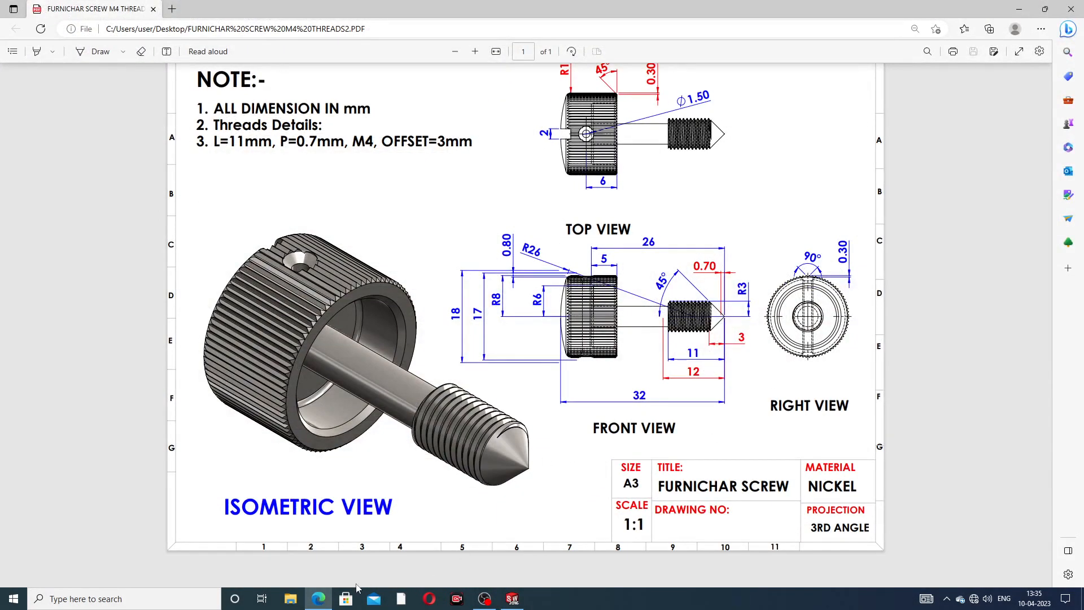
click(512, 599)
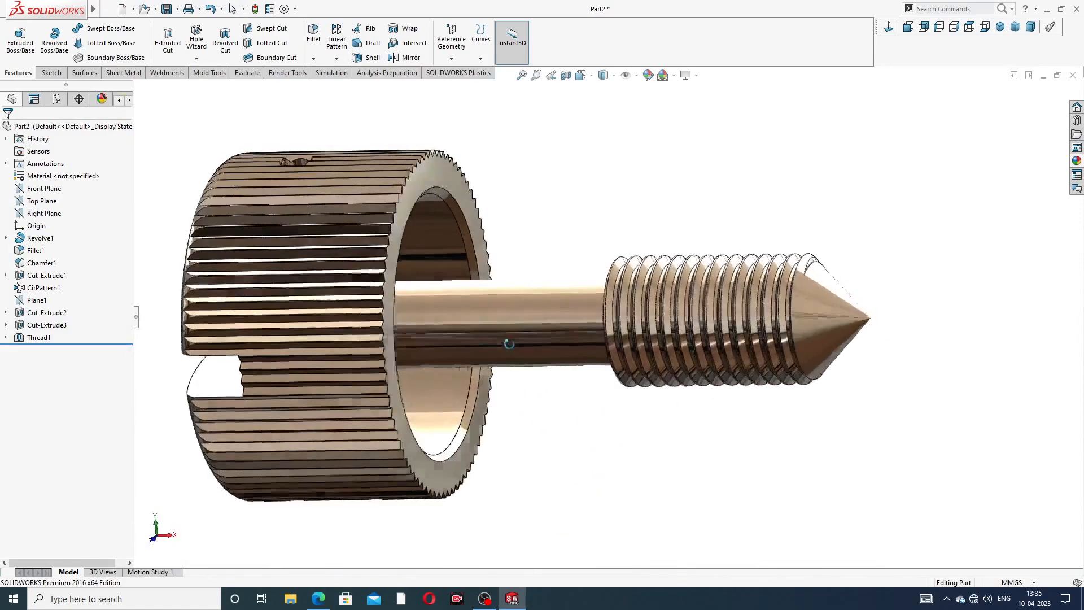
middle_drag(509, 343, 556, 315)
scroll(556, 315, up, 3)
middle_drag(620, 359, 585, 352)
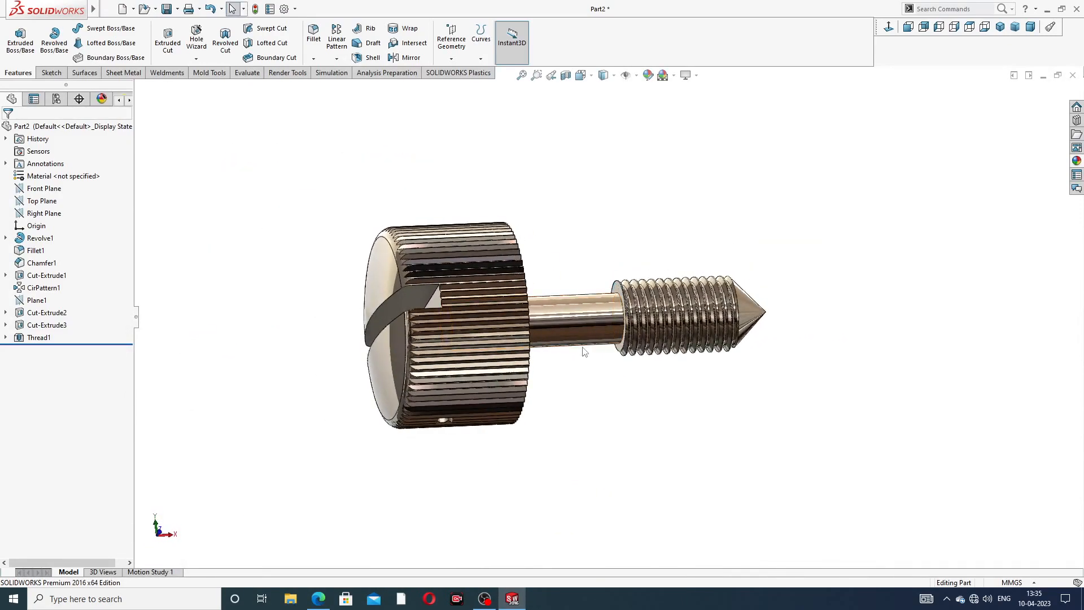
scroll(585, 351, down, 3)
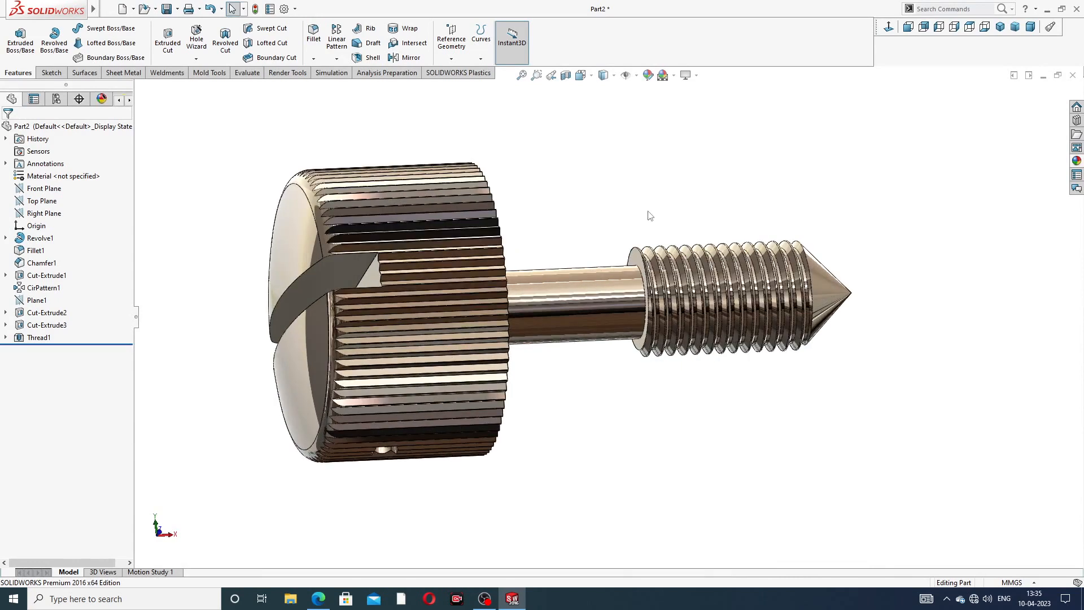
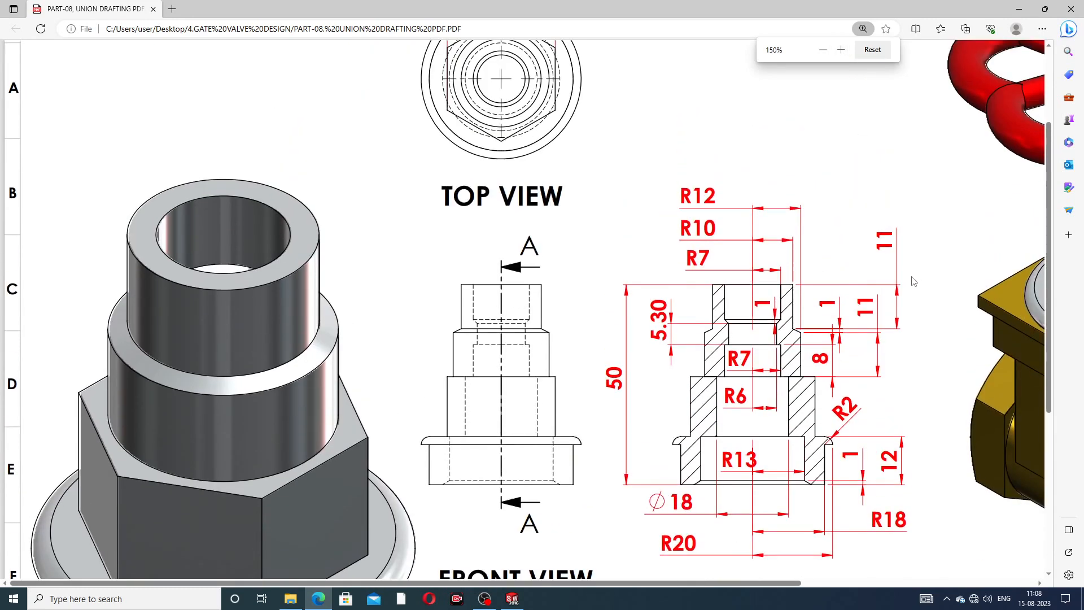
- Examine the top, front and section views with their dimensions in the gate valve union PDF drawing
scroll(898, 260, up, 2)
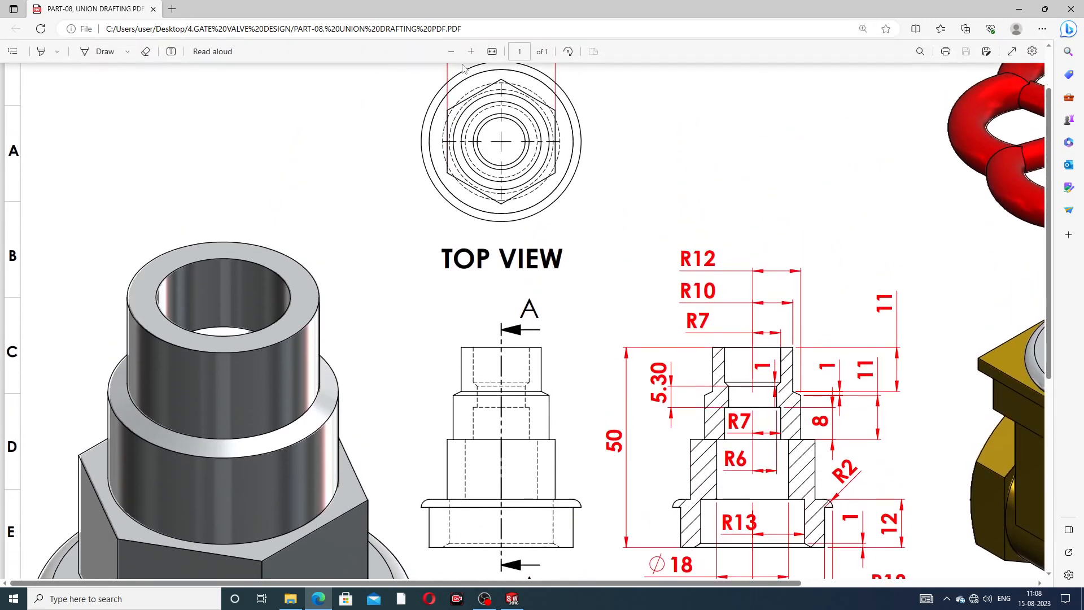
click(452, 51)
scroll(721, 430, down, 2)
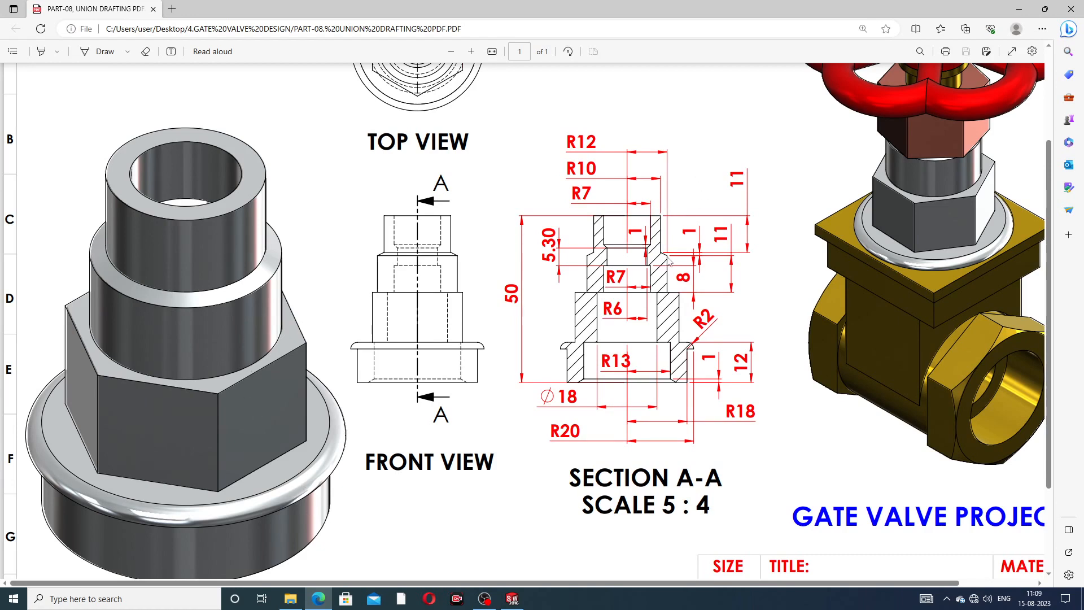
scroll(483, 223, up, 3)
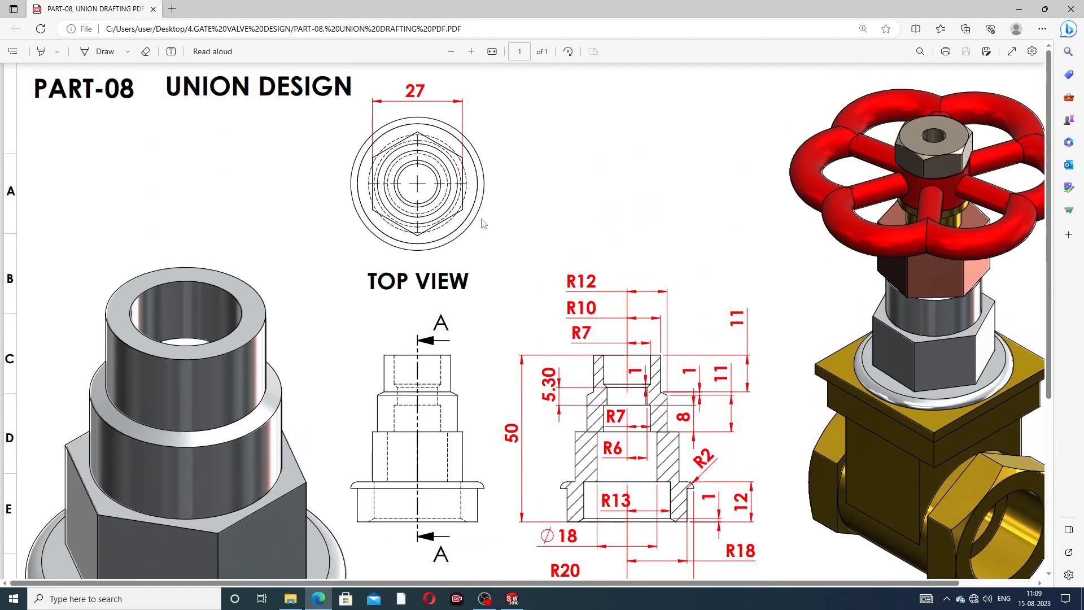
scroll(432, 270, down, 3)
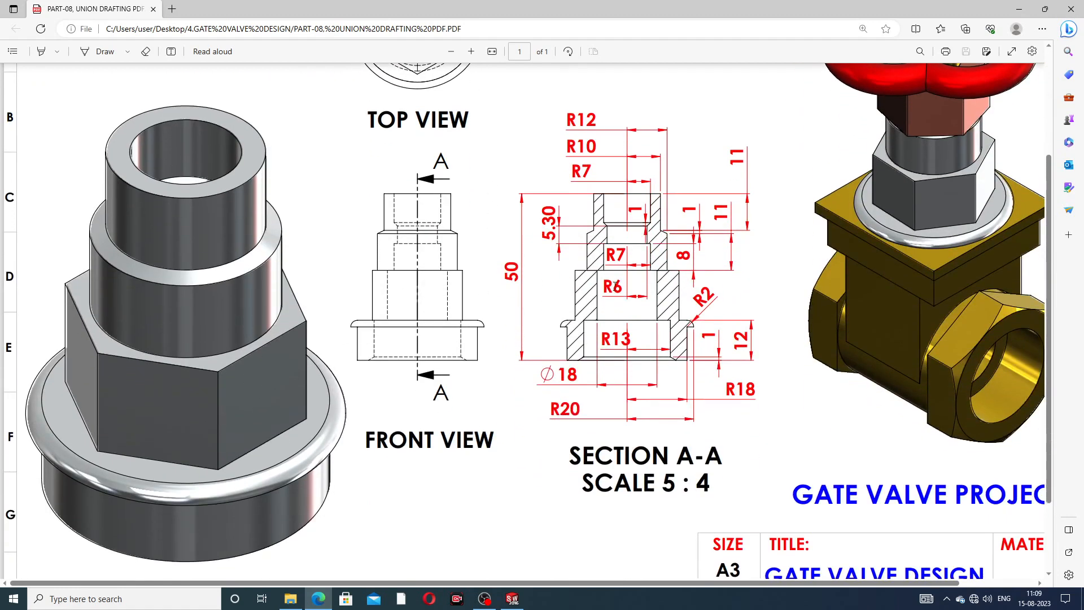
scroll(614, 287, up, 3)
scroll(615, 286, down, 5)
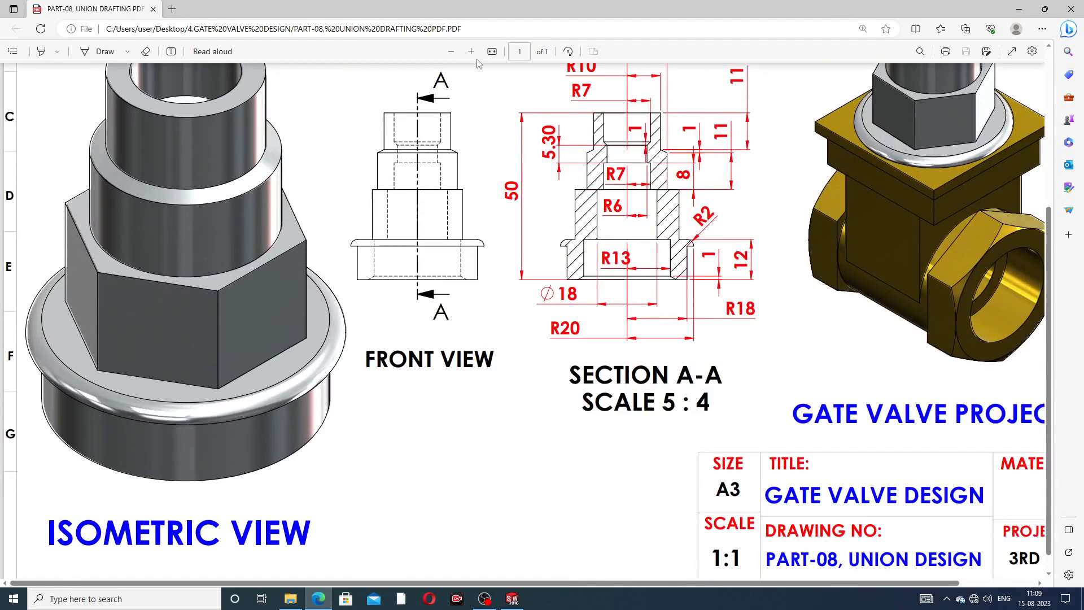
click(452, 51)
click(454, 53)
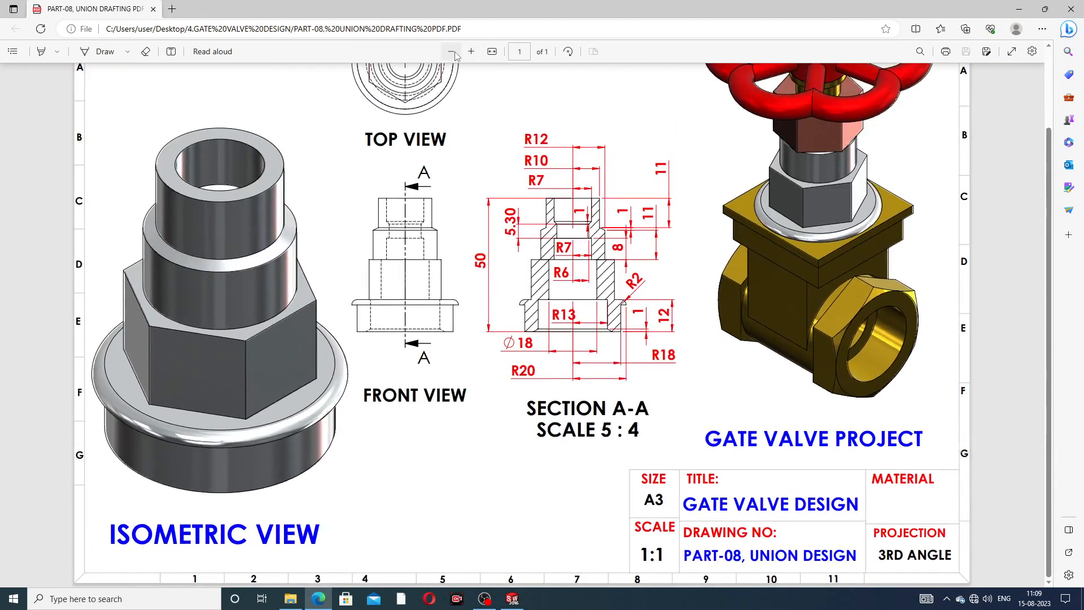
click(452, 52)
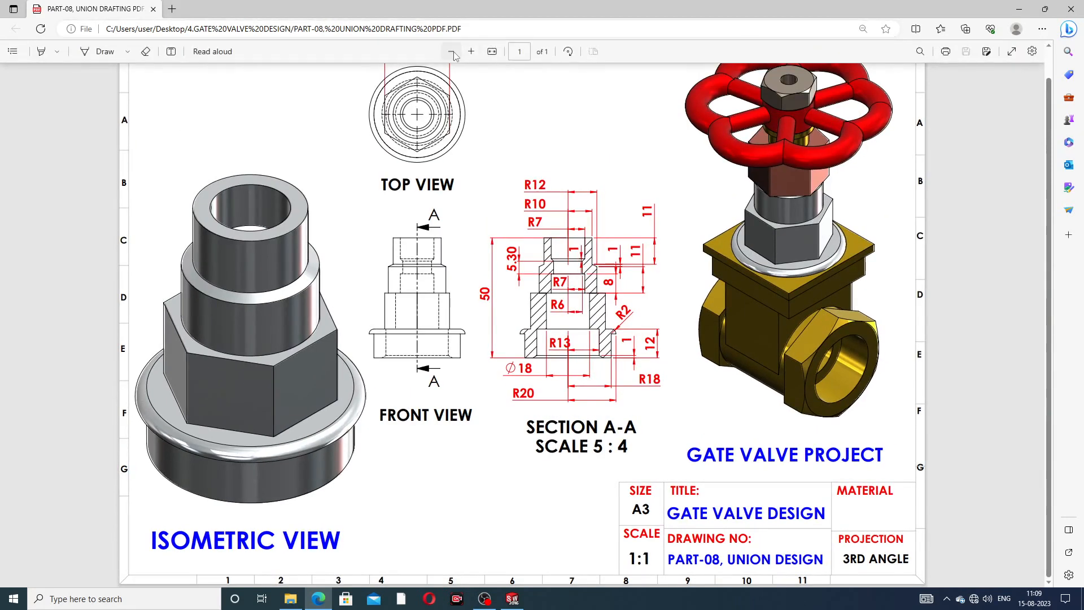
click(453, 52)
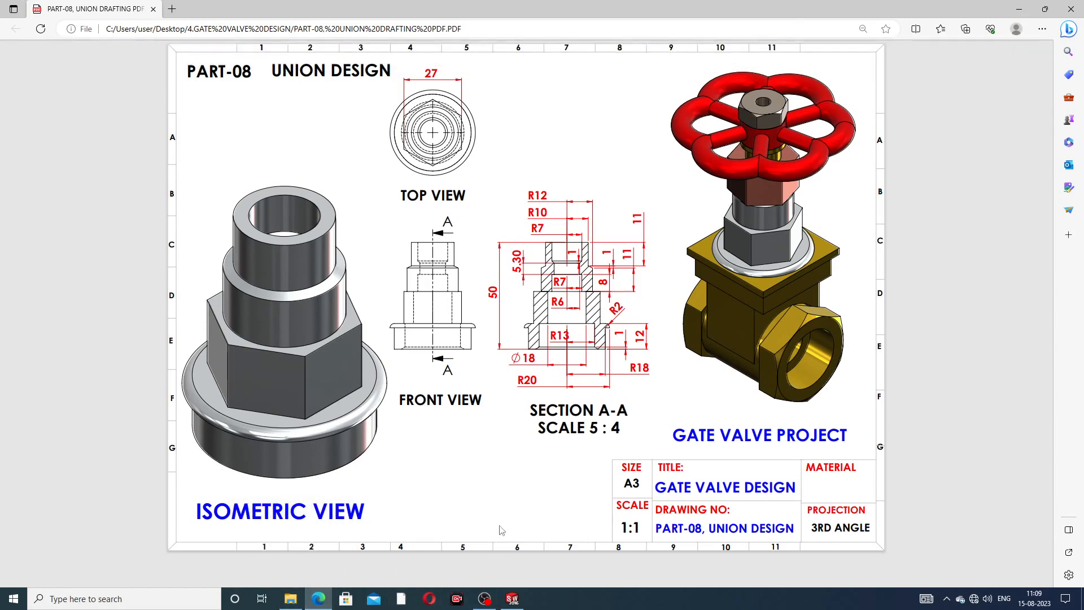
- Switch to SOLIDWORKS and inspect the finished union model's stepped collars, hexagon and bore from several directions
click(319, 599)
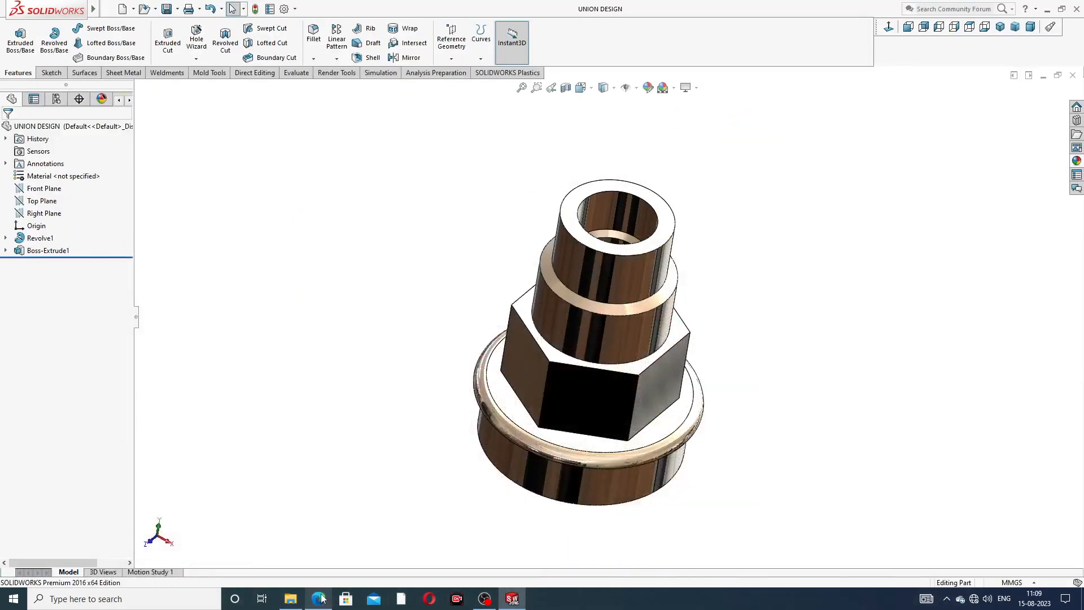
mouse_move(680, 303)
middle_down()
mouse_move(742, 170)
mouse_move(751, 197)
mouse_move(770, 188)
mouse_move(751, 214)
mouse_move(737, 212)
mouse_move(737, 267)
middle_up()
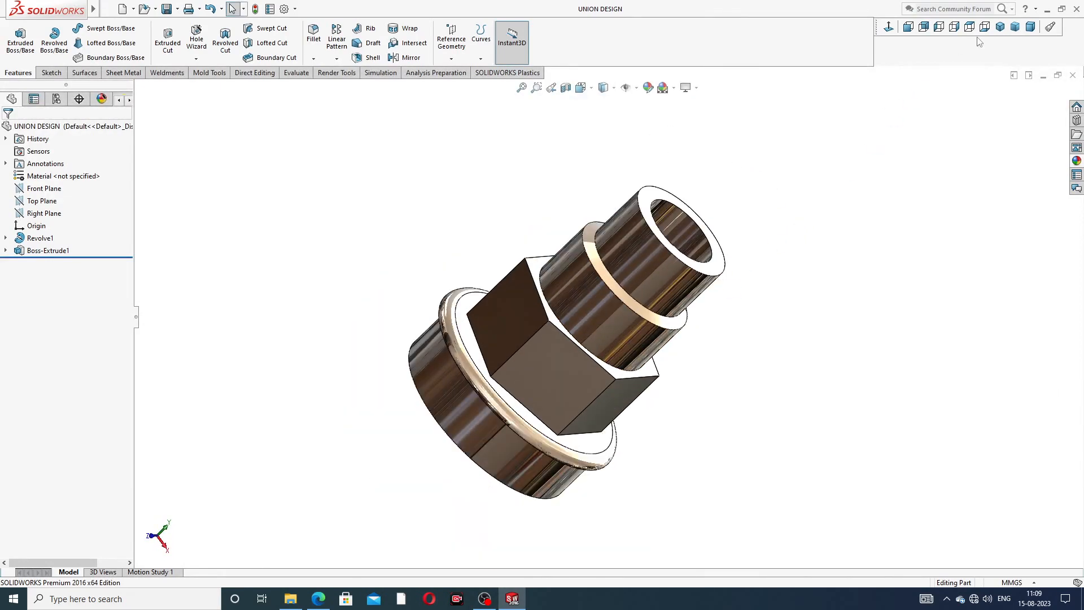
click(1000, 27)
middle_drag(684, 243, 699, 260)
scroll(699, 260, down, 3)
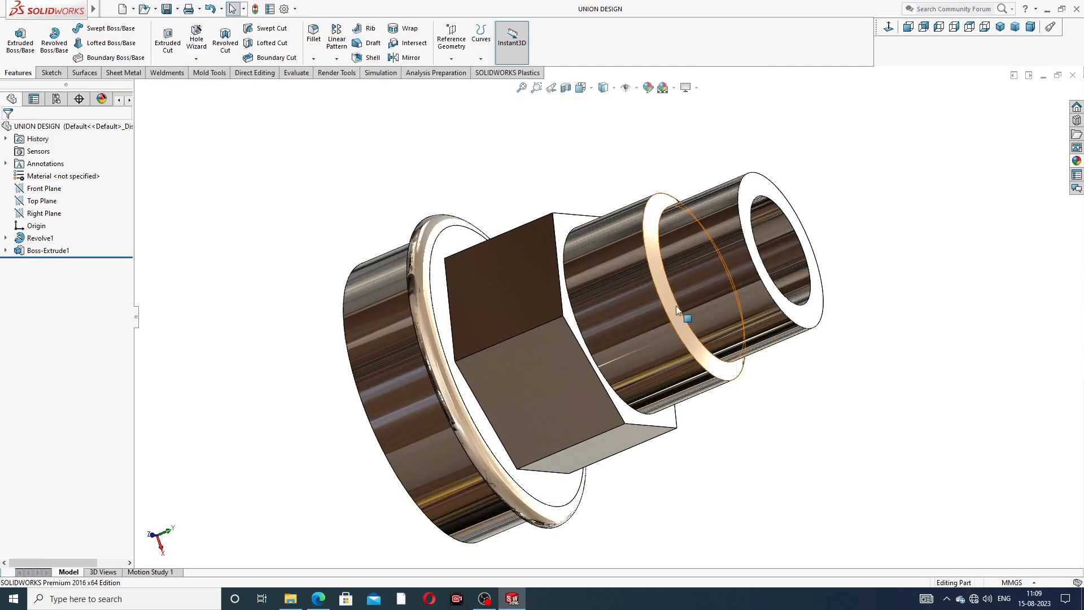
scroll(674, 288, up, 2)
middle_drag(674, 284, 697, 164)
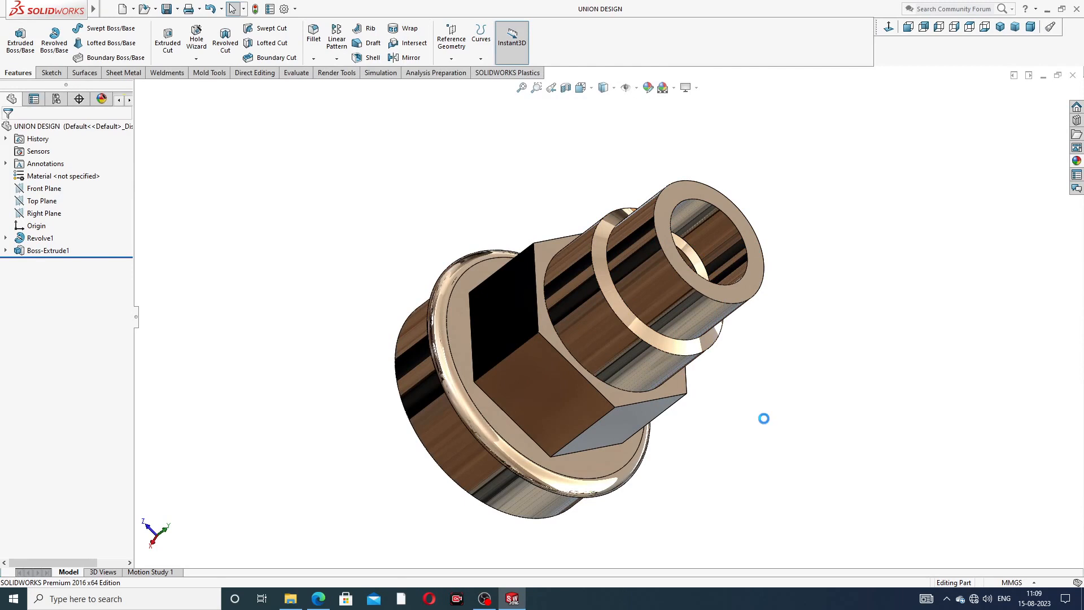
- Close the finished union model and create a new part document with the Plain White scene
click(1073, 75)
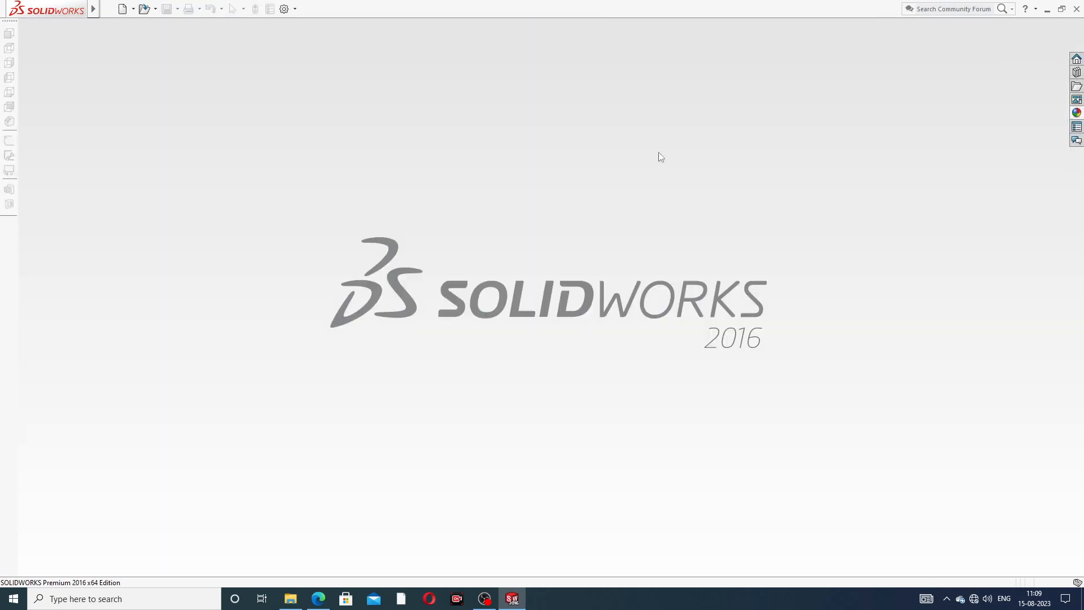
click(122, 9)
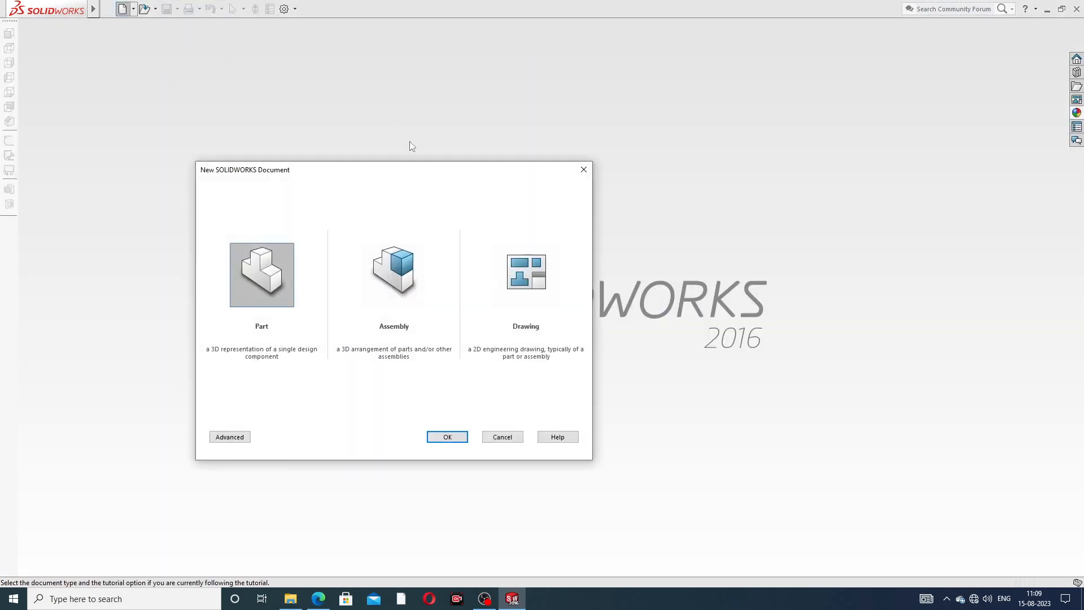
click(459, 437)
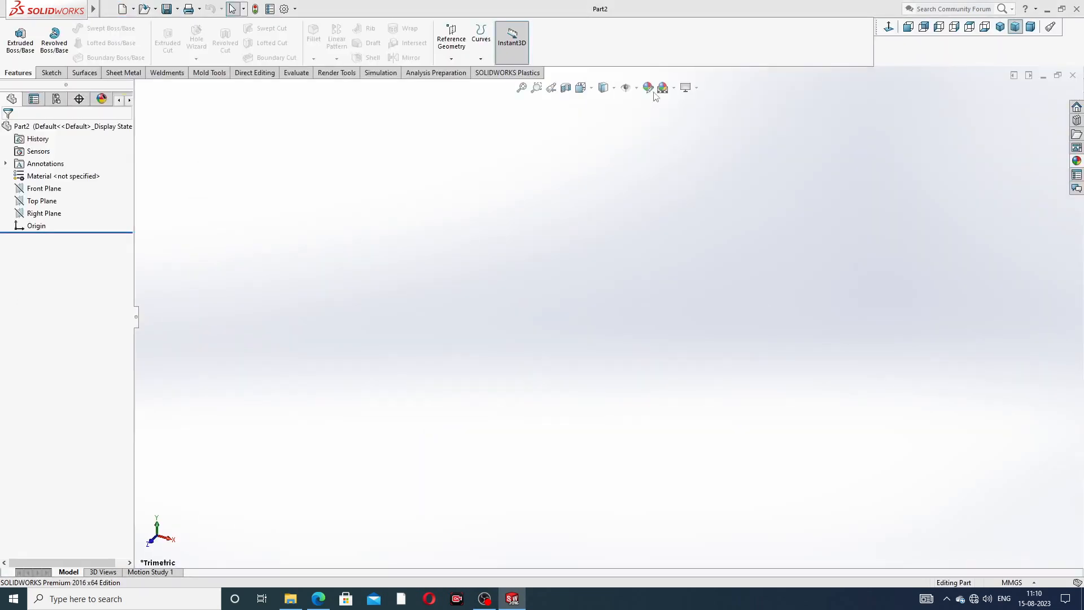
click(673, 87)
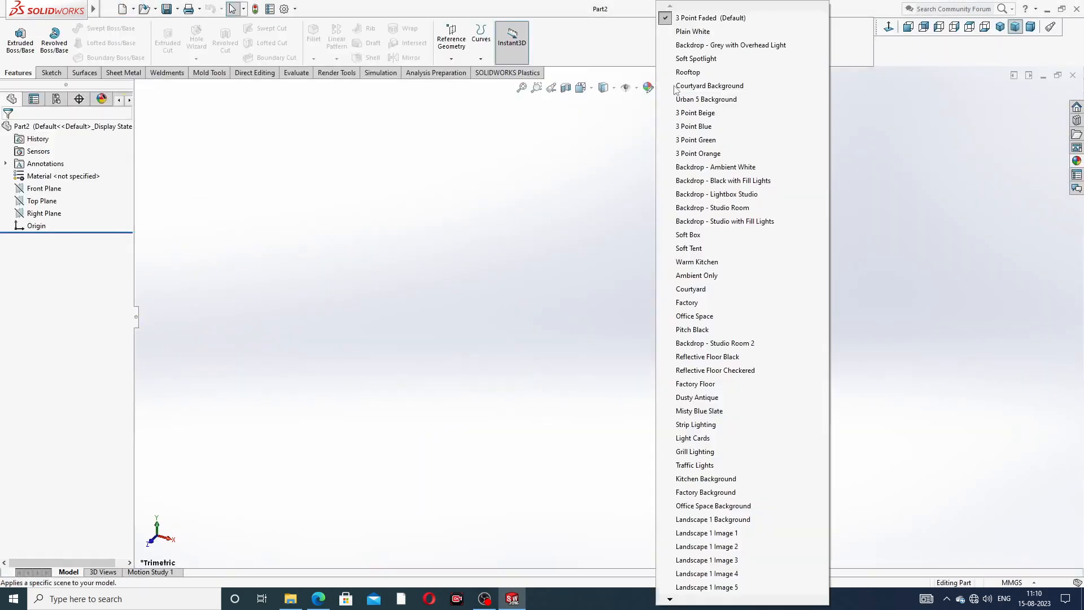
click(690, 32)
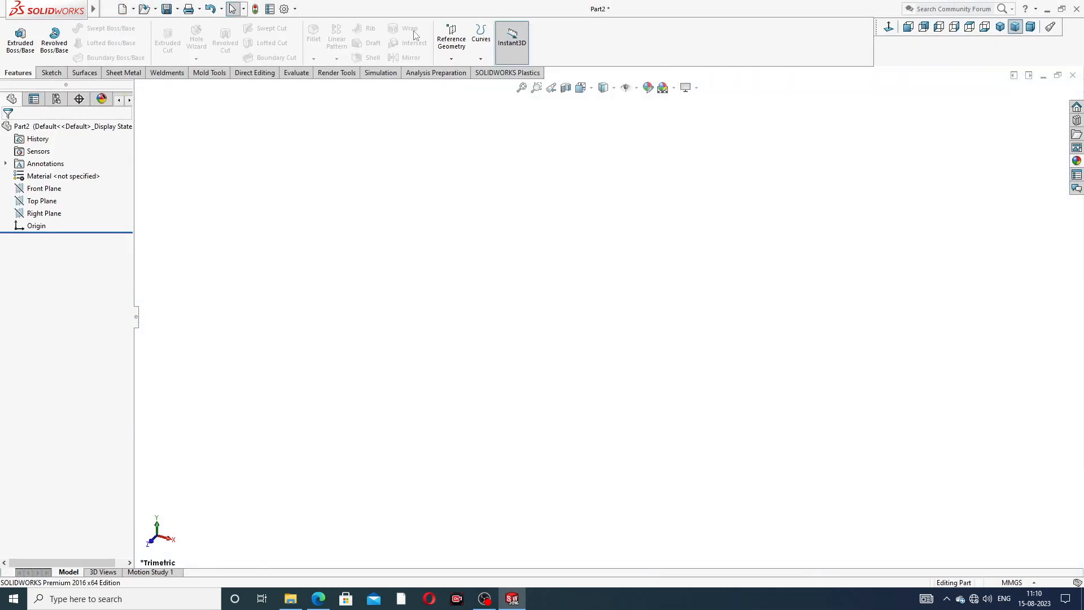
- Set both image quality resolutions in the document properties, shaded/draft and wireframe, to their highest level
click(284, 8)
click(411, 109)
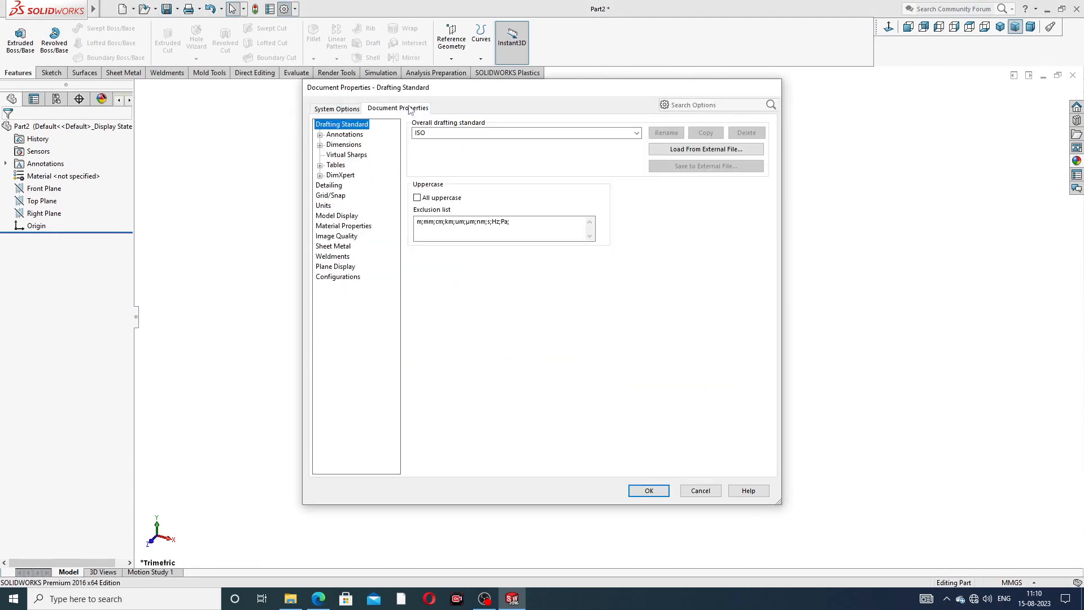
click(337, 236)
click(616, 142)
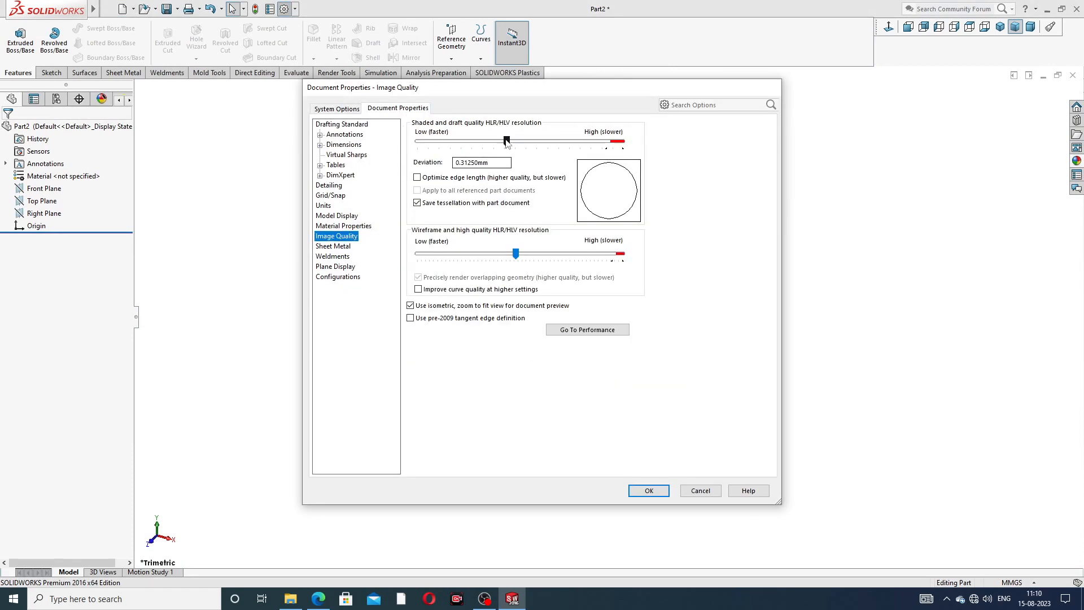
click(615, 142)
drag(517, 257, 623, 254)
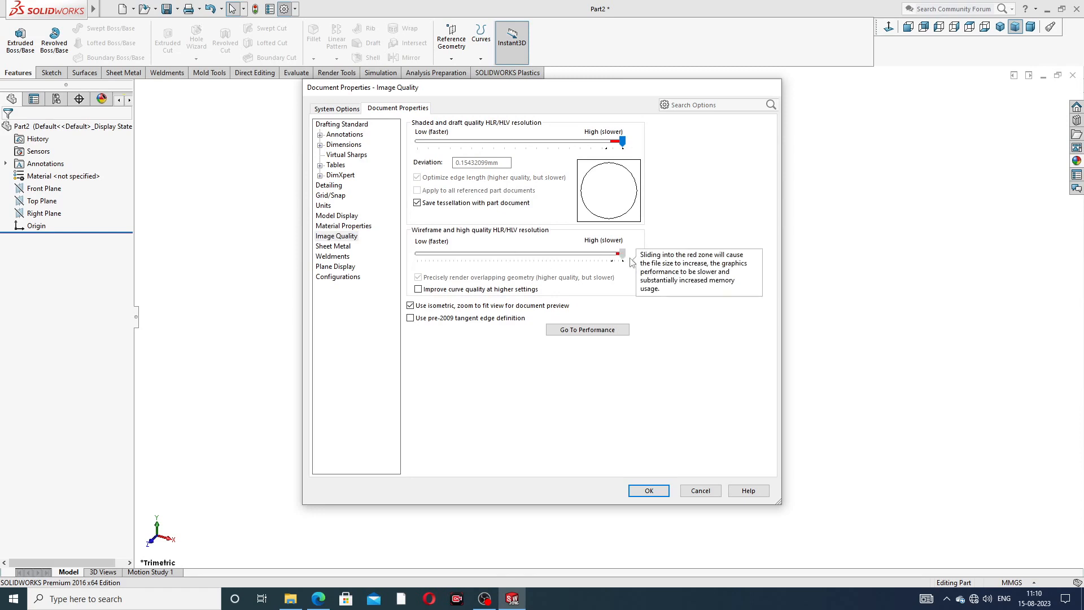
click(649, 490)
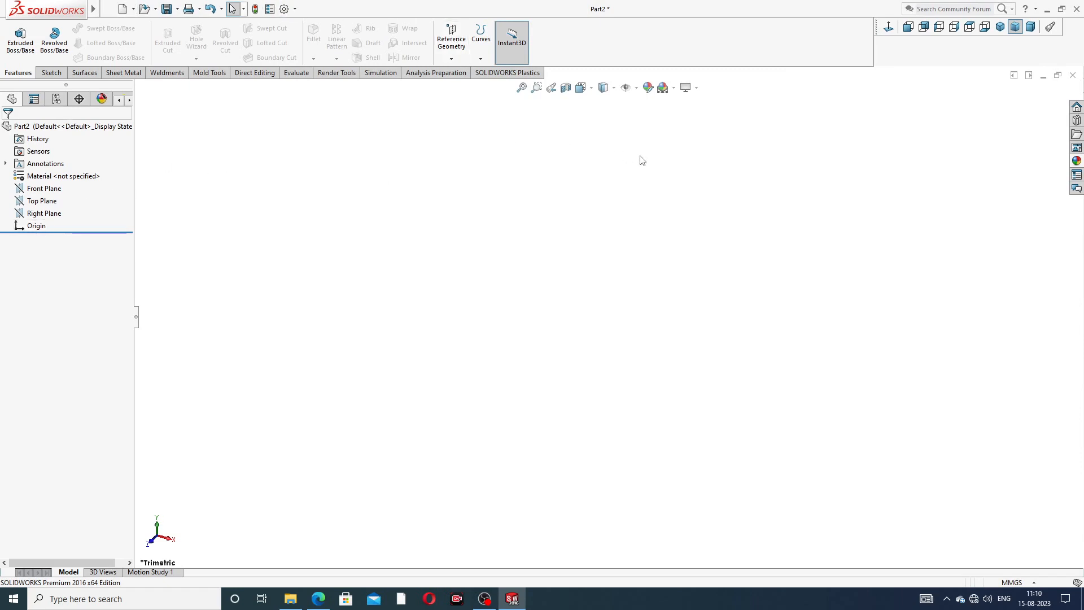
- Start a sketch on the Right Plane and draw a vertical centerline about 139 mm long through the origin
click(54, 215)
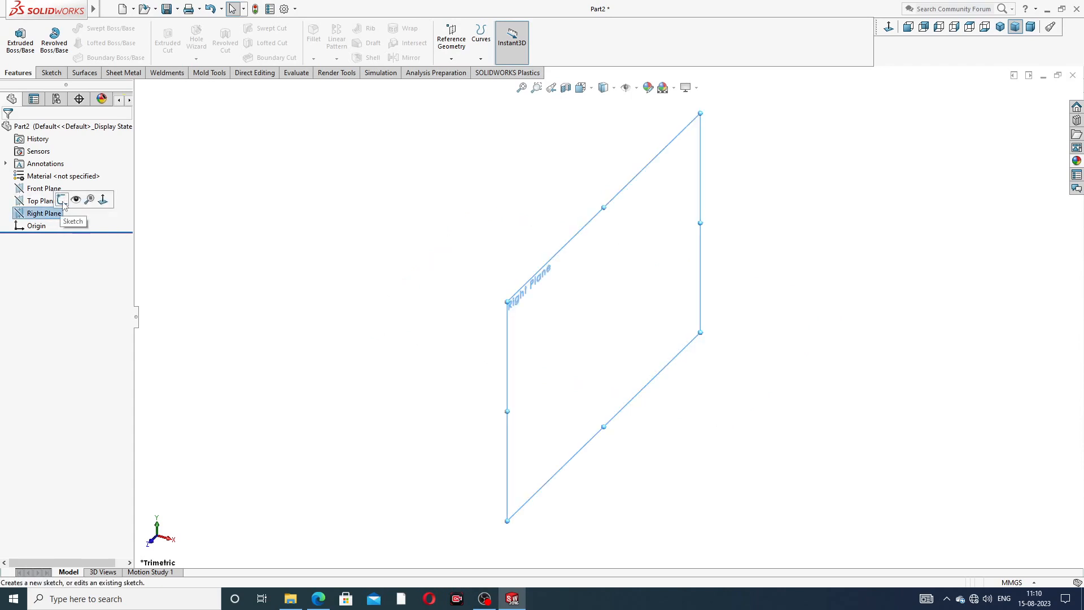
click(65, 217)
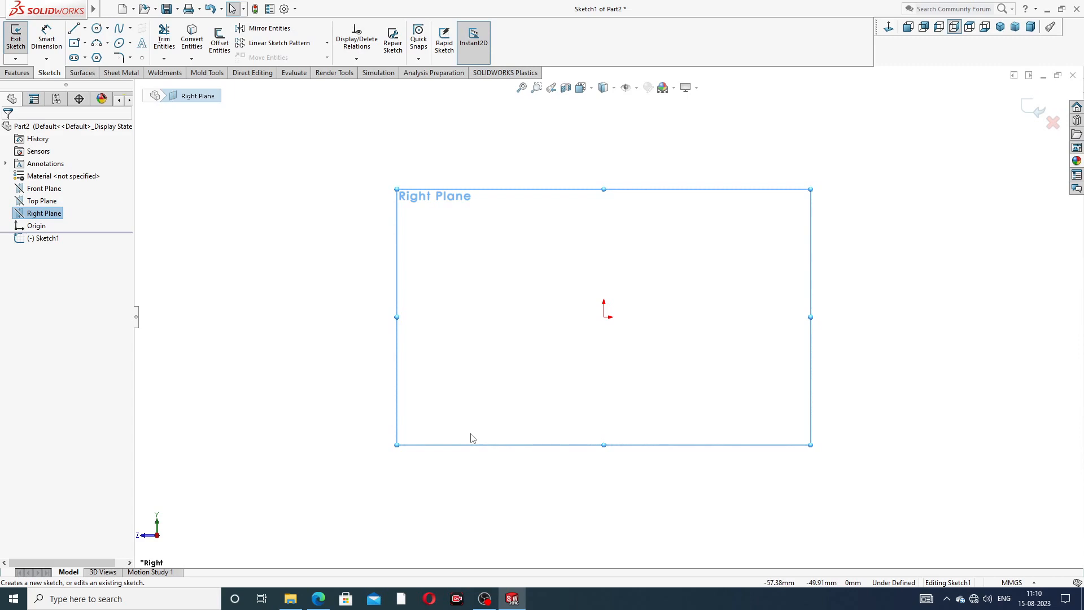
click(74, 29)
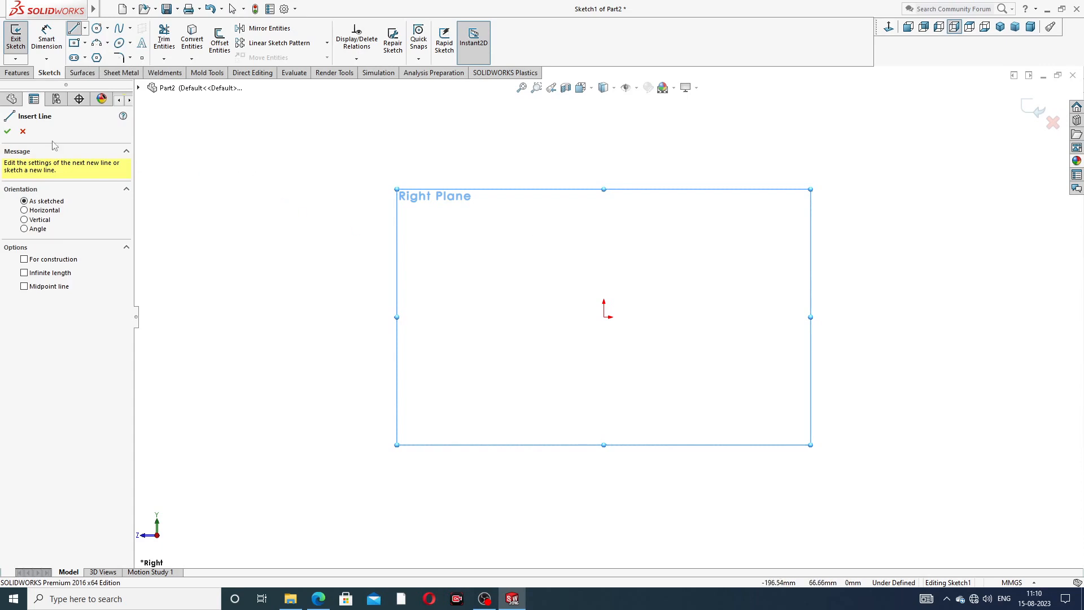
click(22, 131)
click(84, 28)
click(97, 55)
click(604, 142)
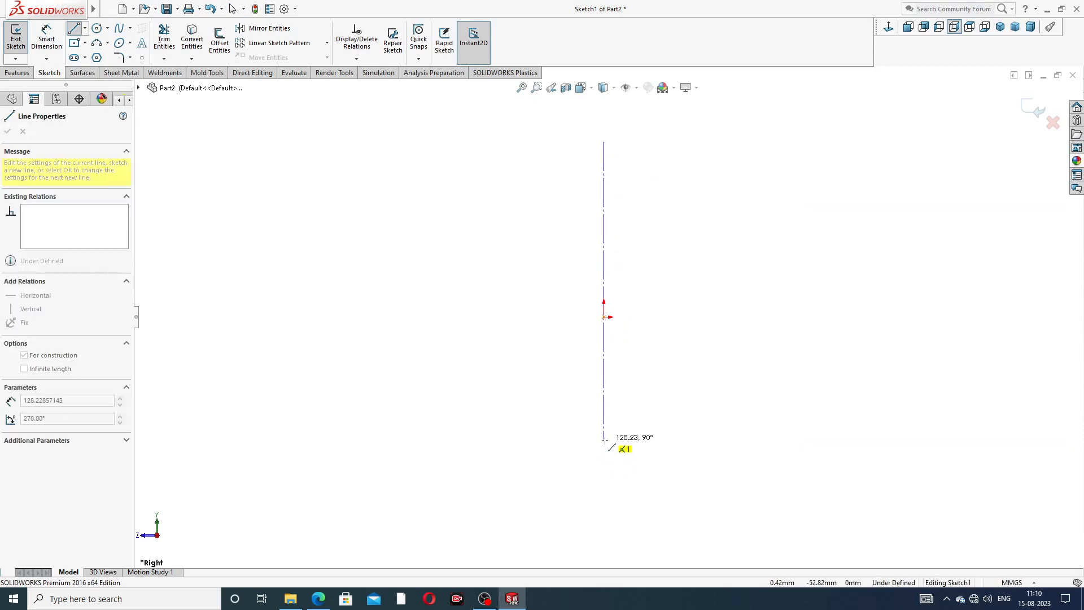
click(603, 465)
right_click(690, 318)
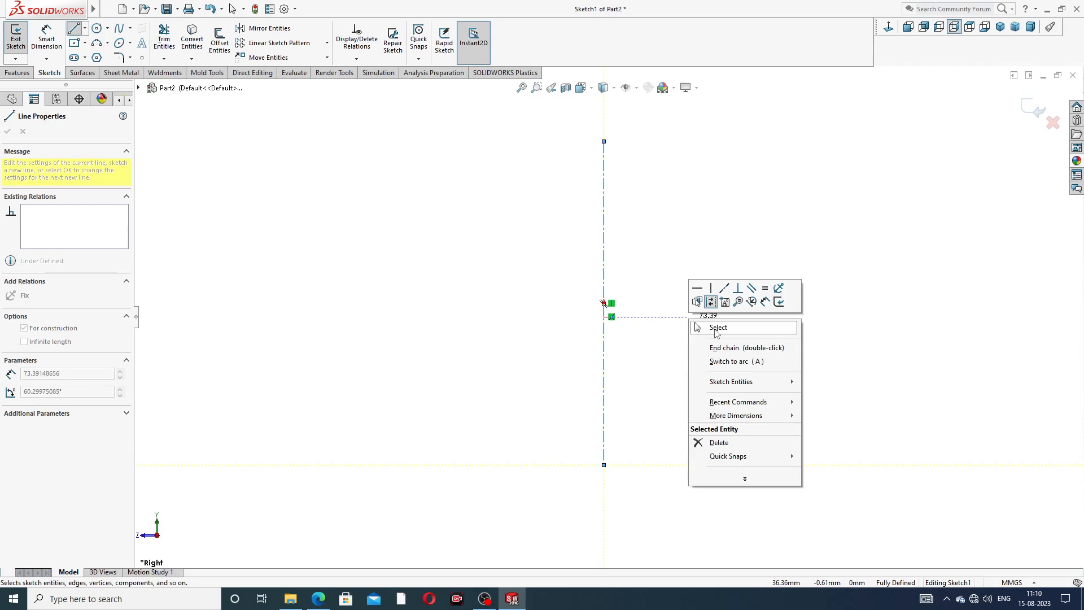
click(715, 331)
- Add a midpoint relation between the vertical centerline and the origin
click(603, 303)
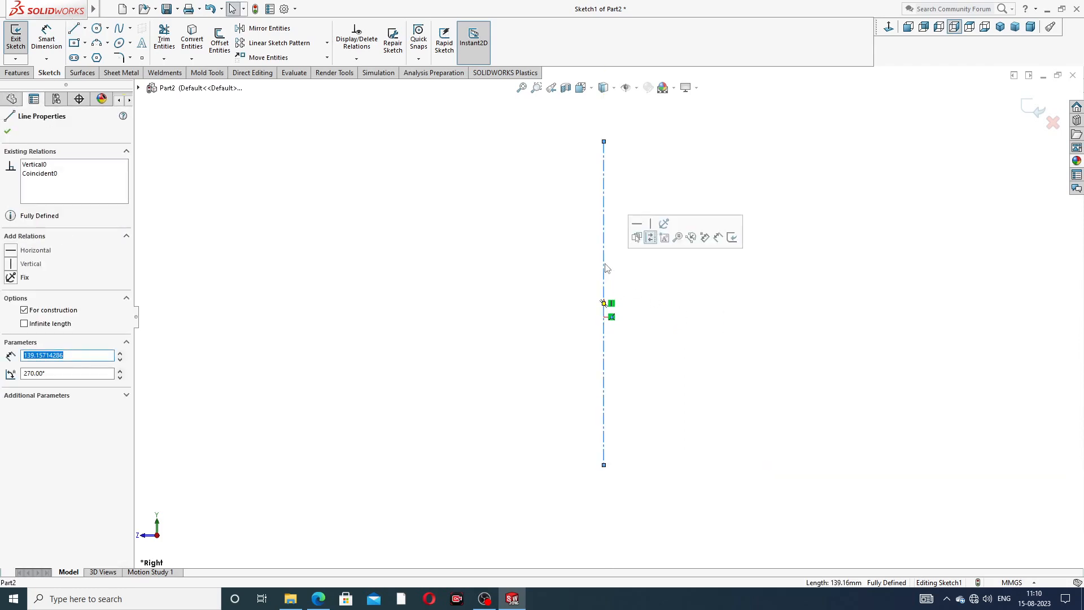
ctrl+click(604, 317)
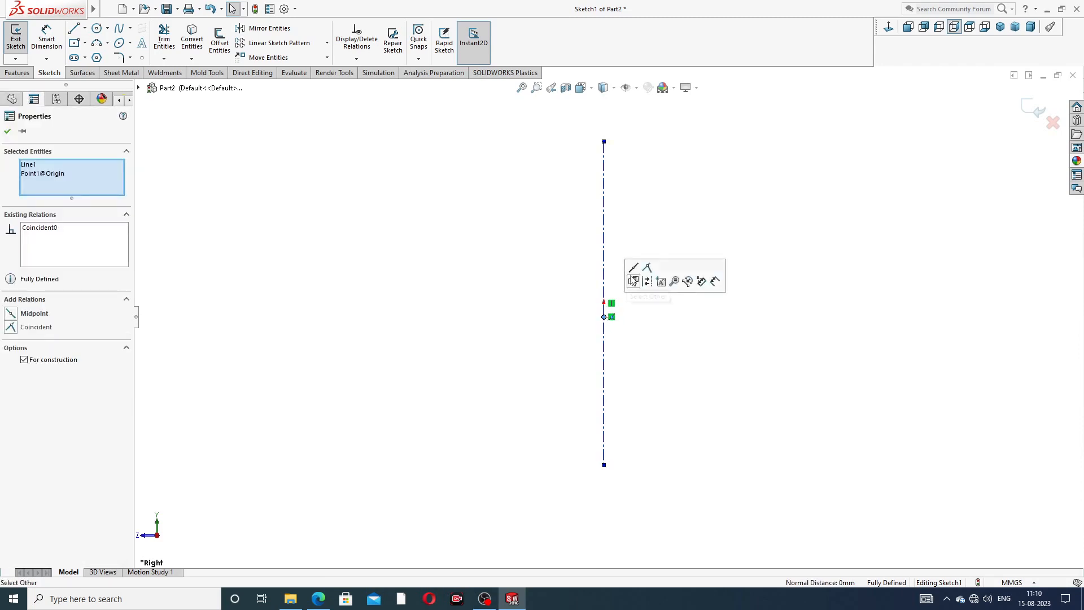
click(633, 280)
click(643, 351)
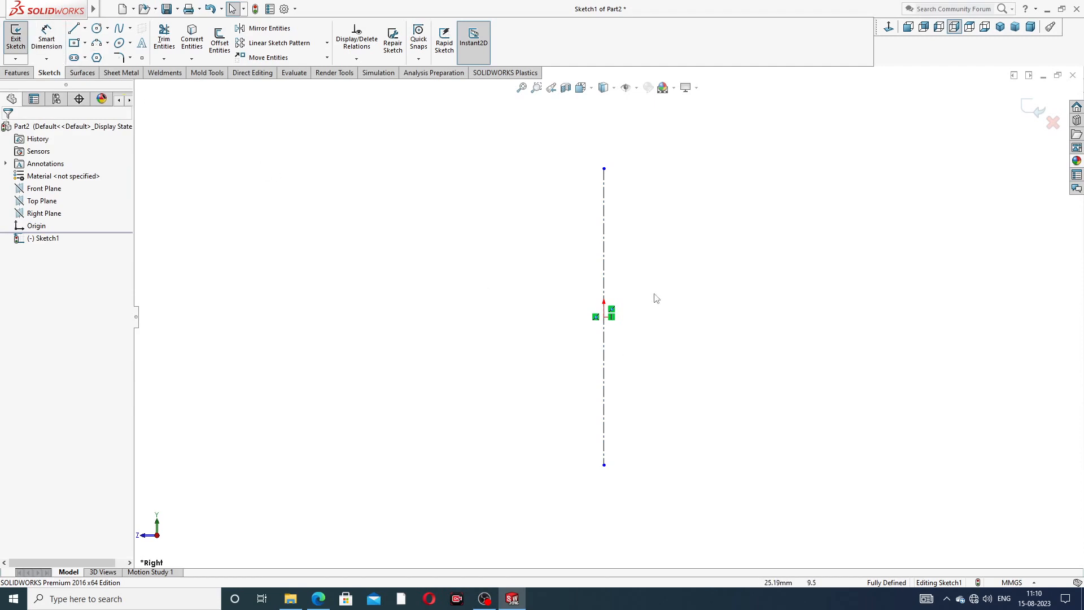
- Dimension the vertical centerline's length as 50 mm
click(54, 45)
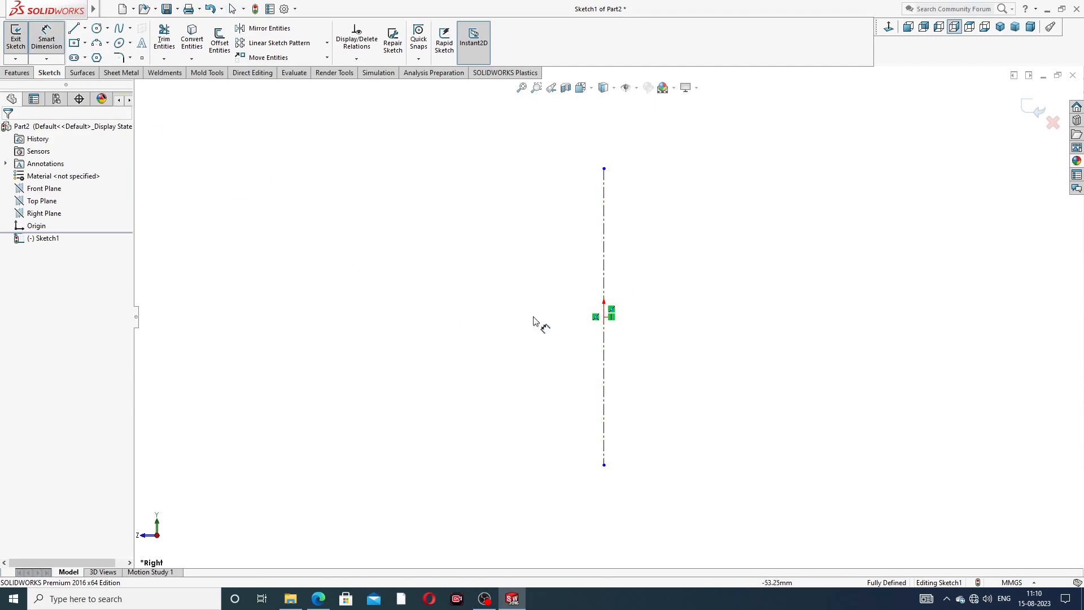
click(603, 275)
click(537, 314)
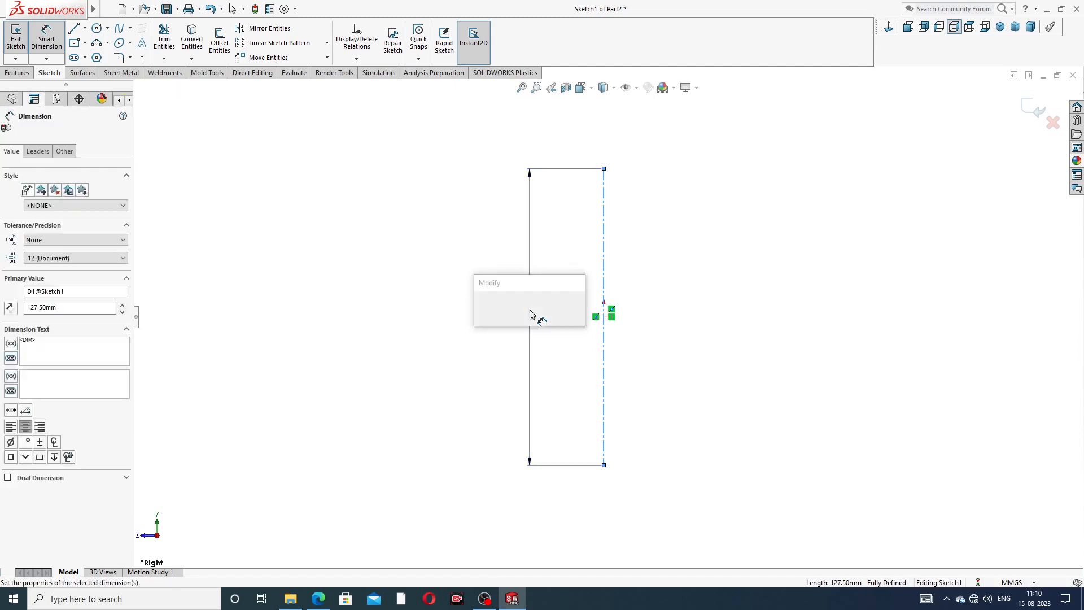
text(50)
key(Return)
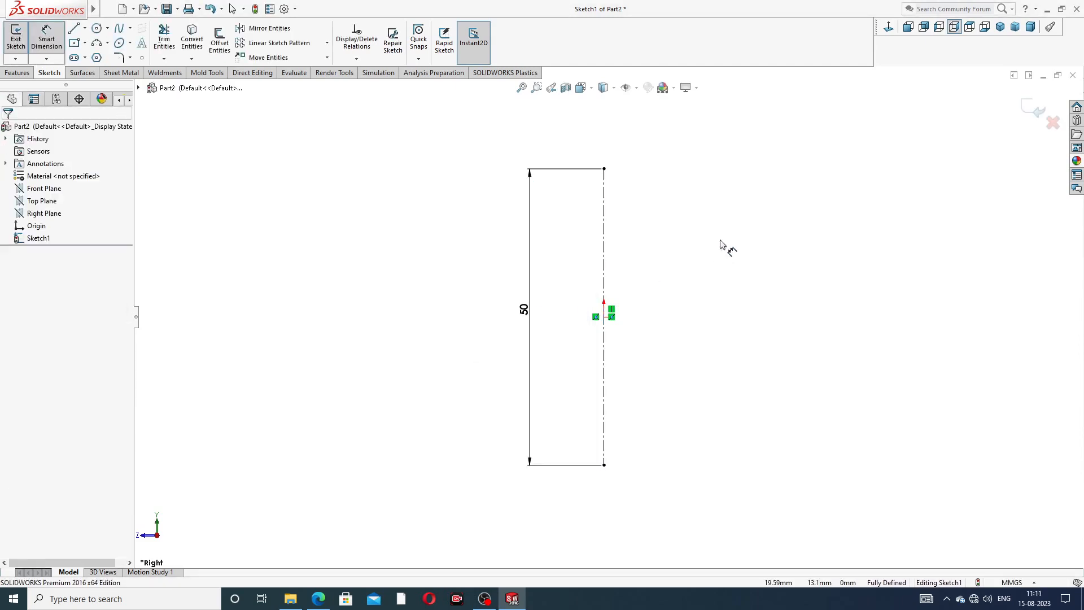
- After checking the union drawing, sketch the base profile's bottom edge about 12 mm long, sloped lower corner about 6 mm, inner vertical and upper horizontal edges
click(318, 597)
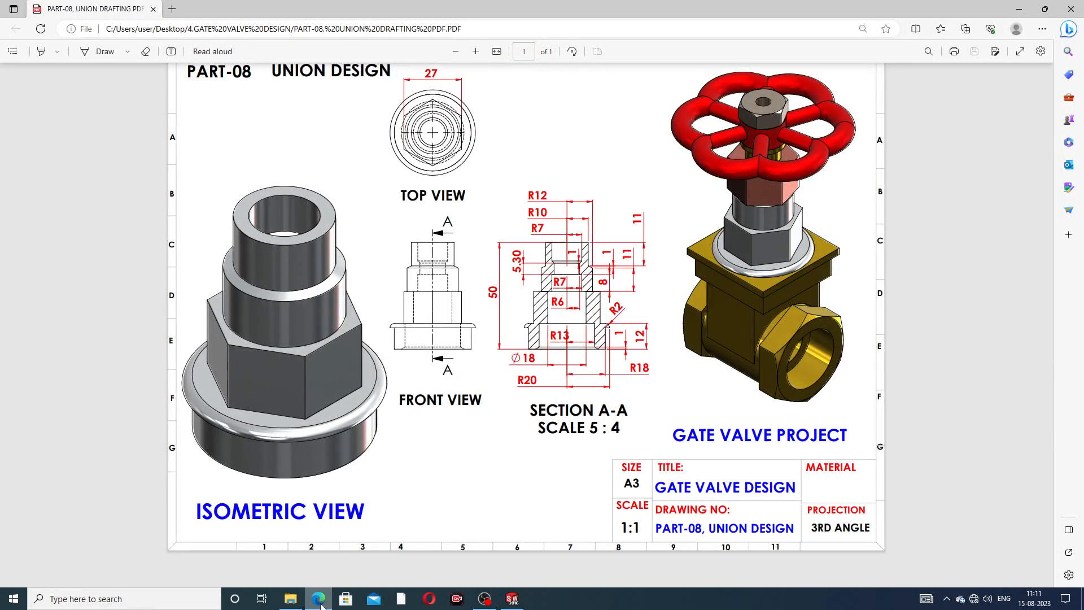
click(512, 599)
right_click(655, 187)
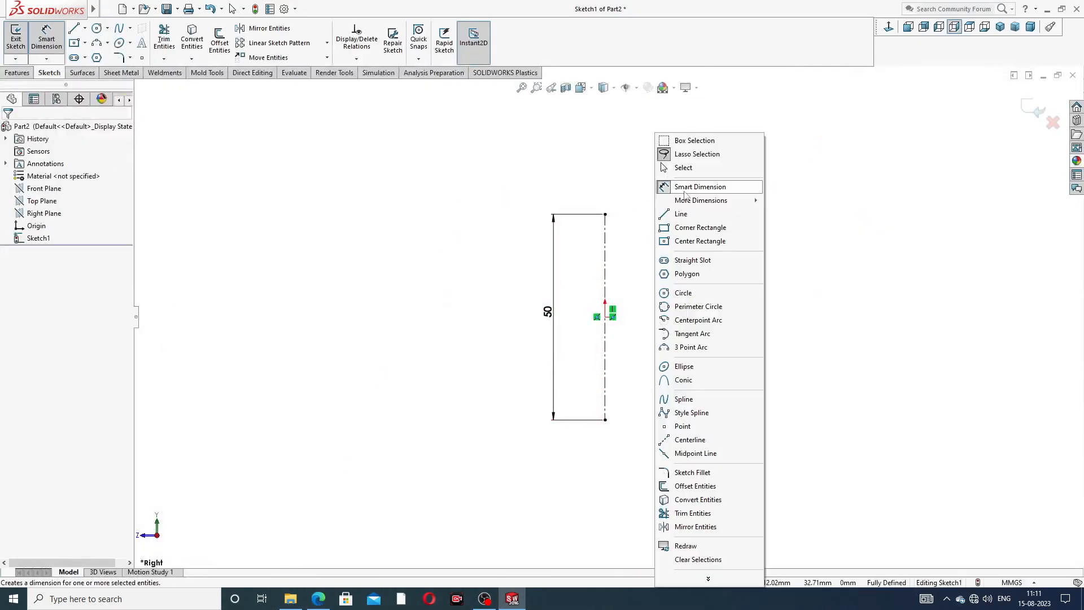
click(675, 165)
click(74, 28)
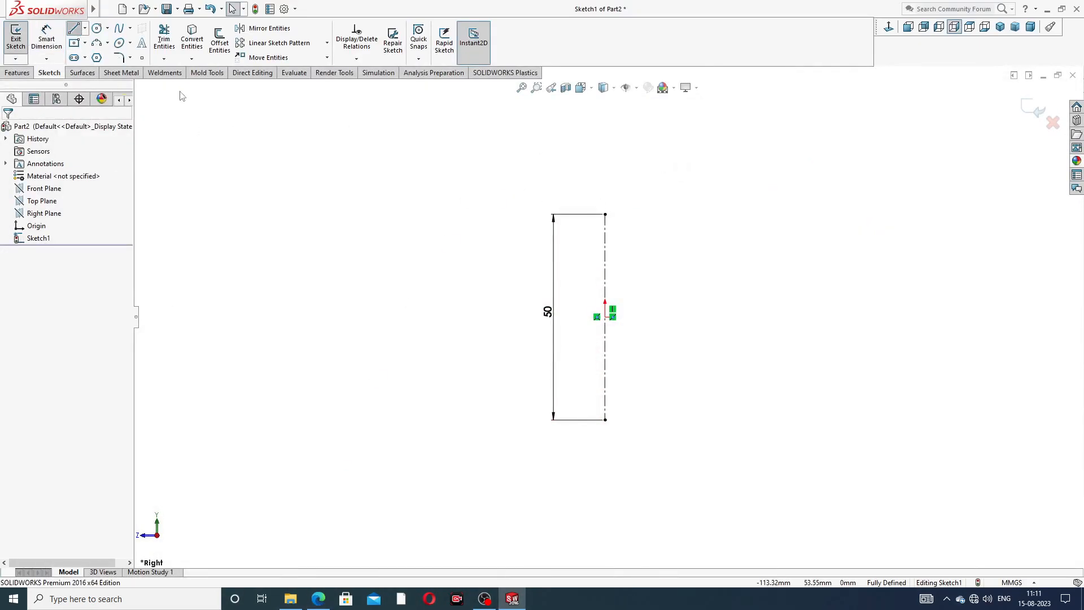
scroll(643, 424, down, 2)
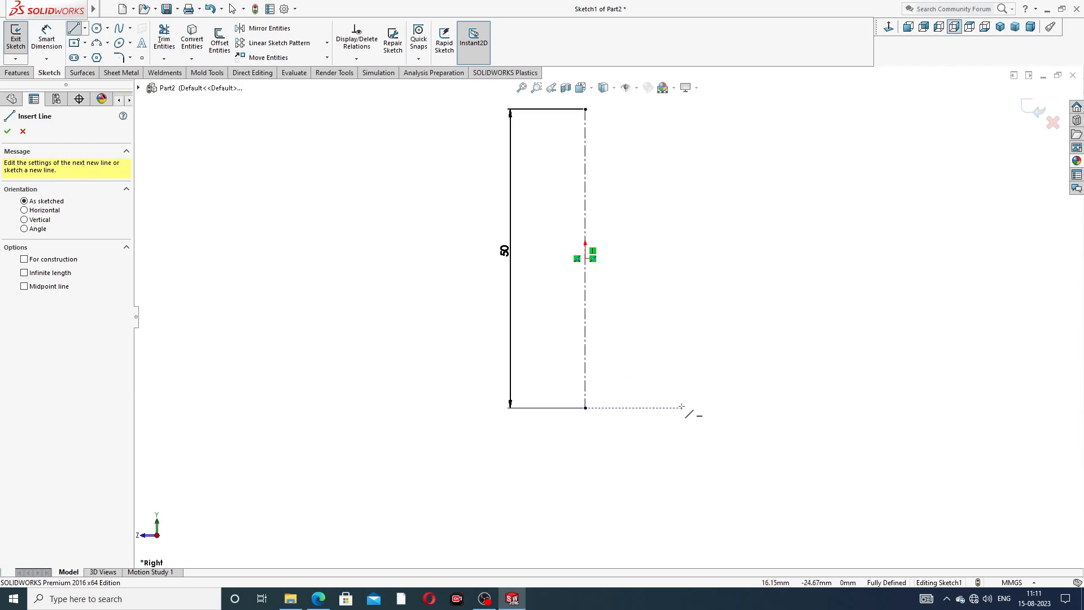
click(704, 407)
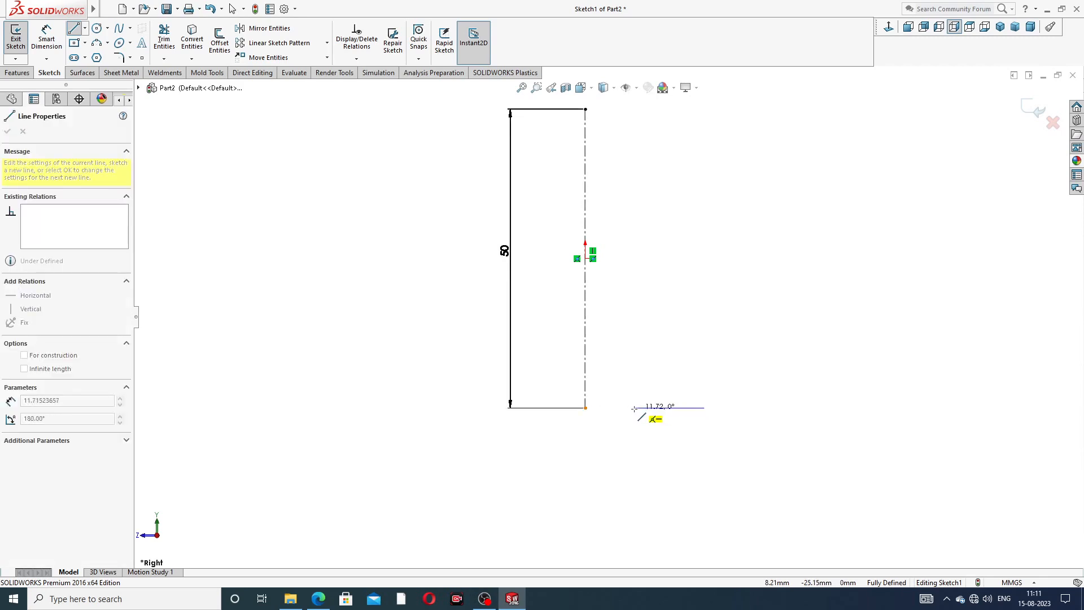
click(634, 408)
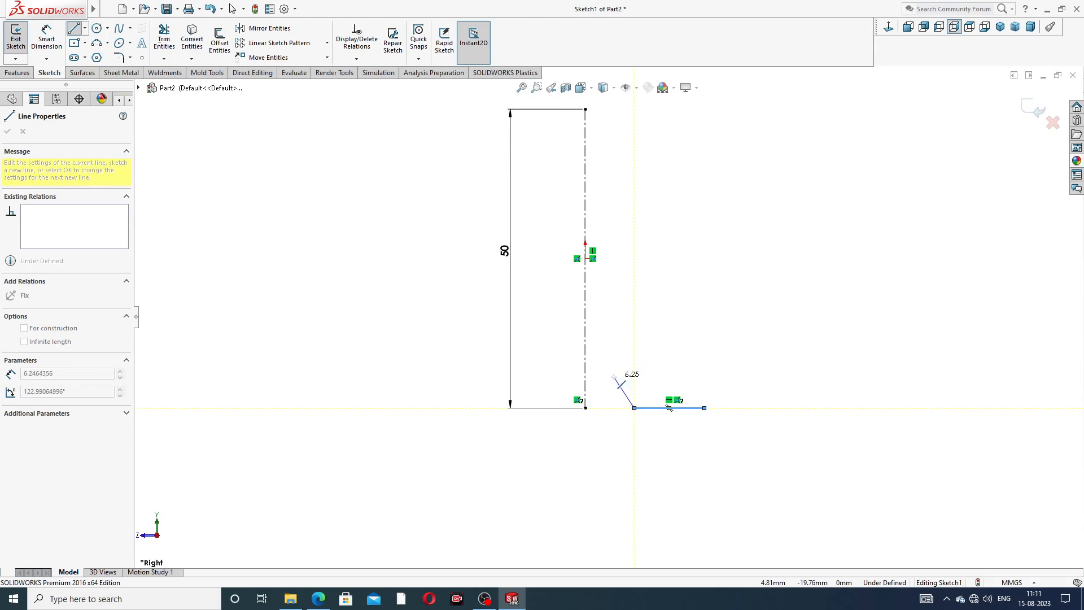
click(614, 377)
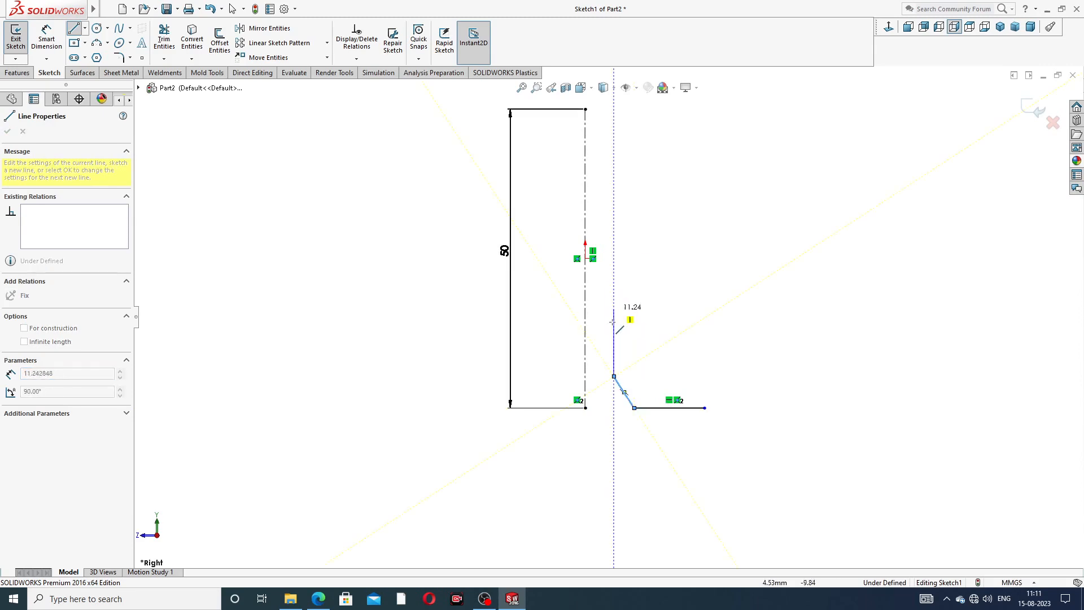
click(614, 271)
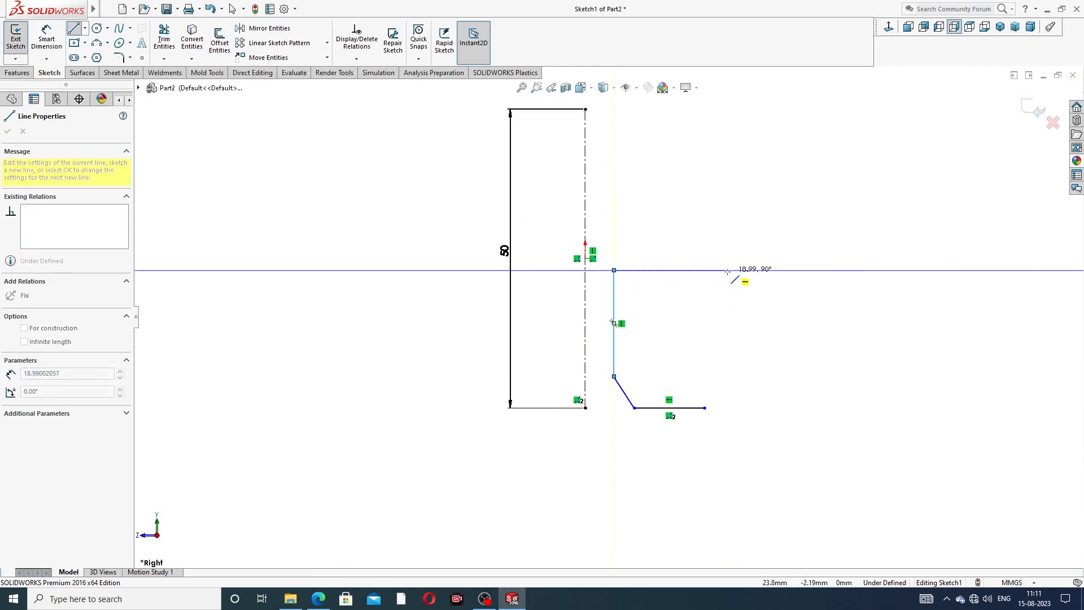
click(682, 271)
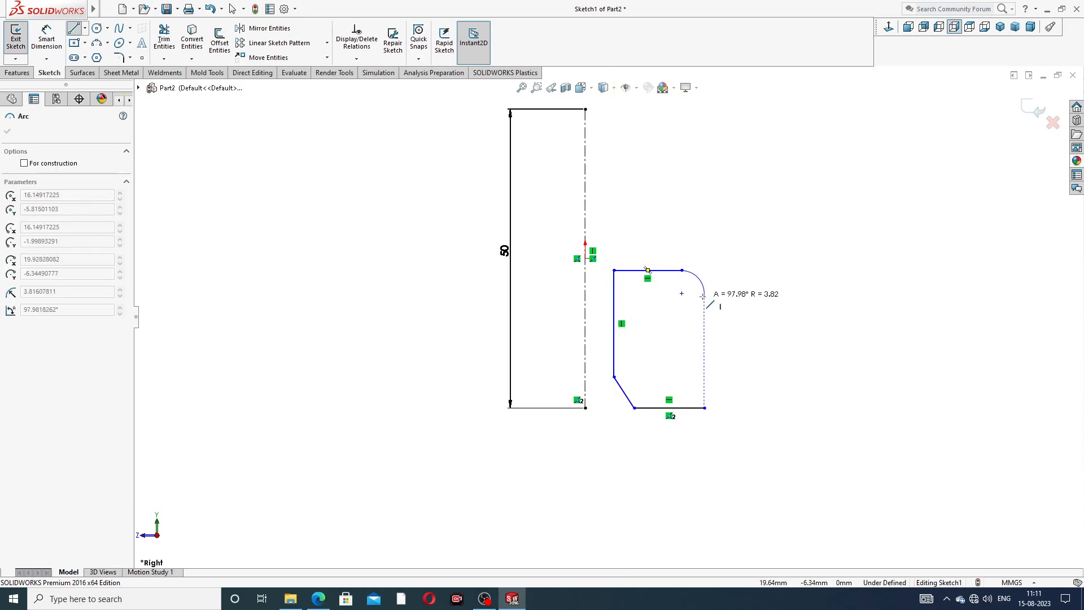
- Continue the profile with a tangent corner arc of about 3.8 mm radius, a short horizontal lip and an outer vertical line to the bottom edge
click(705, 292)
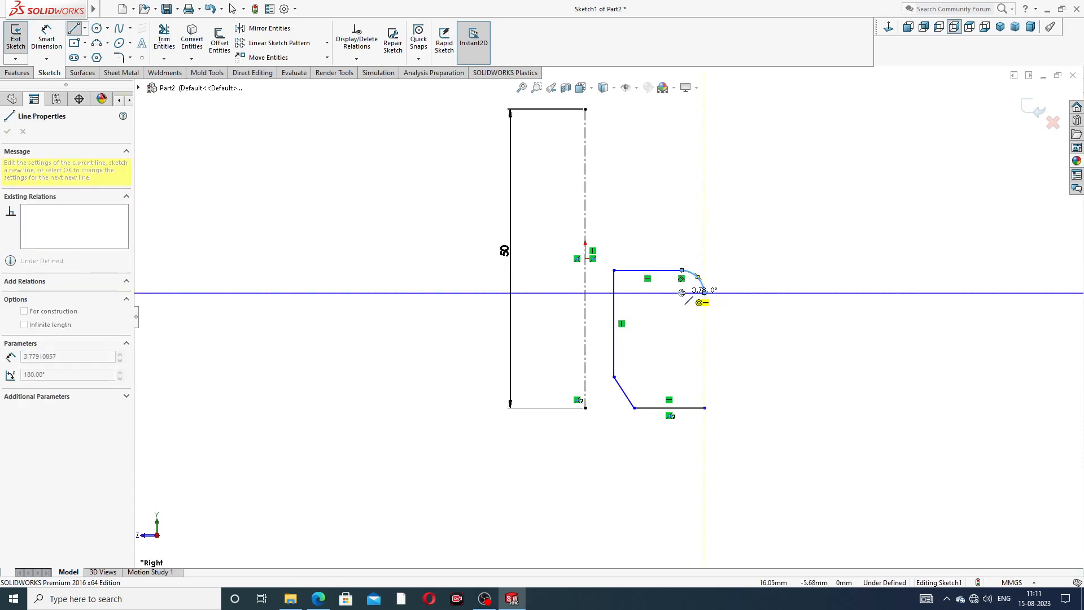
click(682, 293)
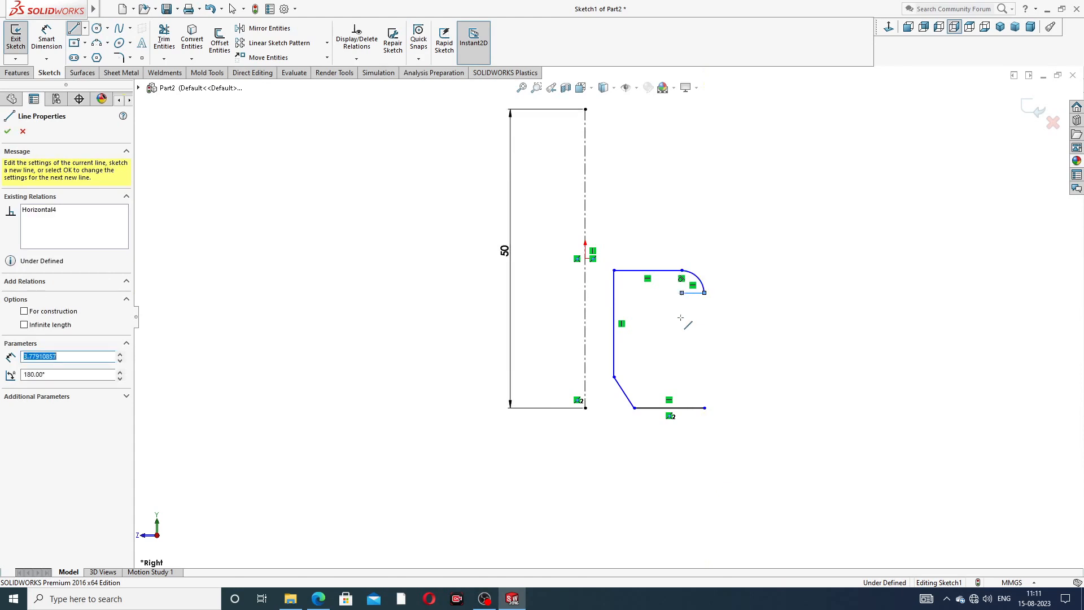
click(682, 408)
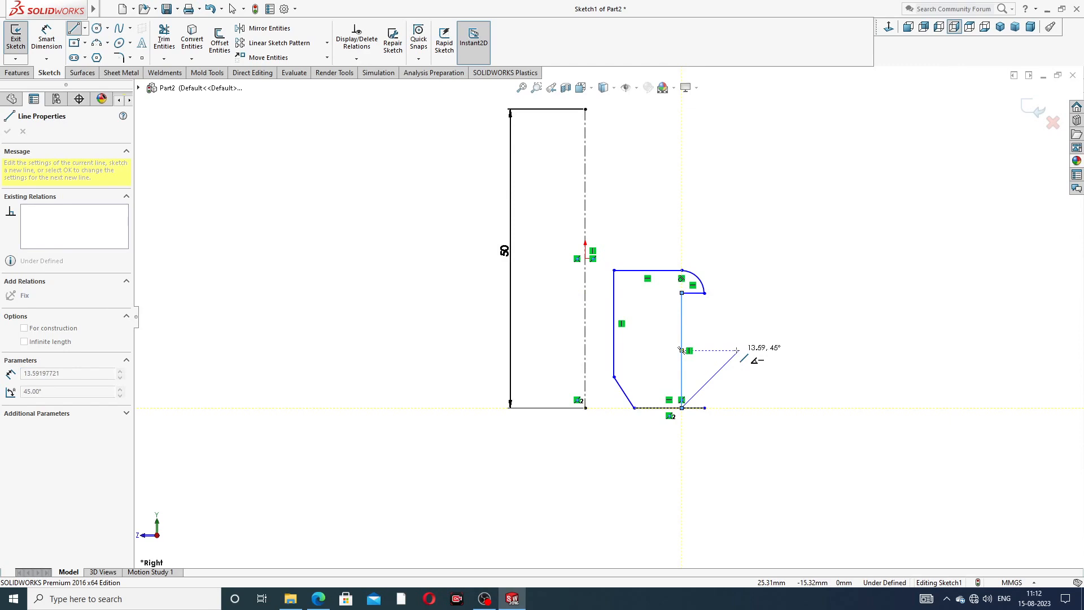
right_click(750, 342)
click(762, 346)
scroll(701, 414, down, 3)
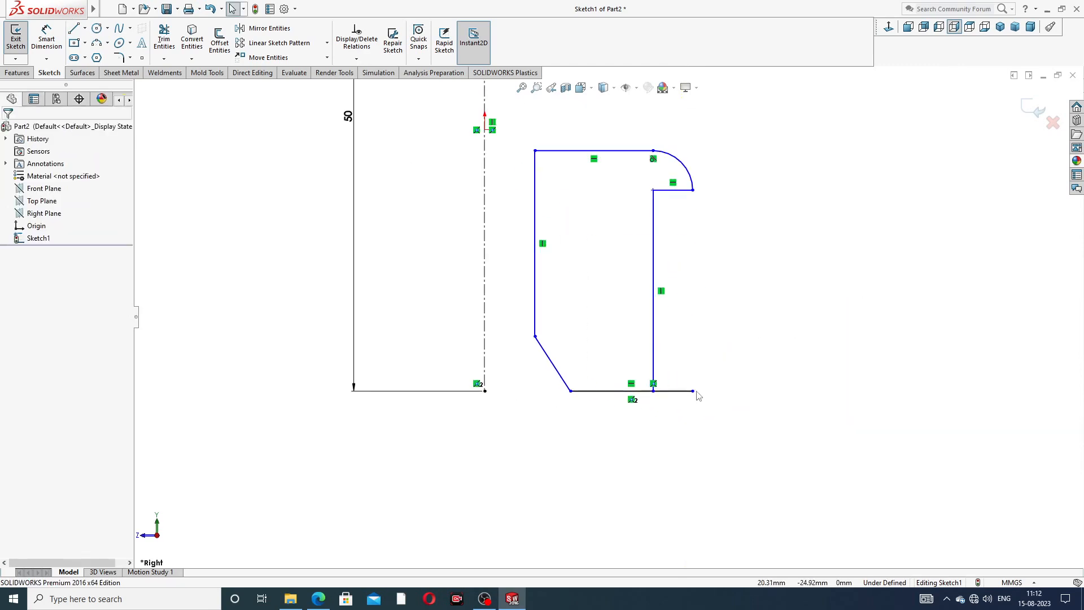
- Pull the bottom line's outer end back to meet the lower end of the profile's right vertical line
drag(694, 392, 654, 391)
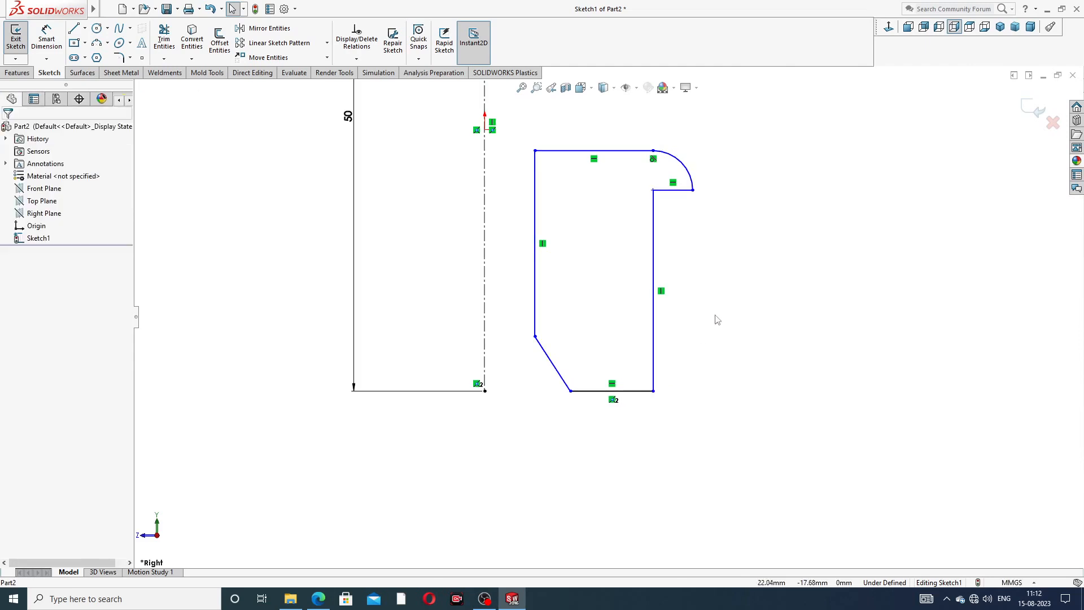
- Add a vertical relation between the arc's start point and the inner corner beneath it
scroll(712, 248, up, 2)
scroll(649, 209, down, 5)
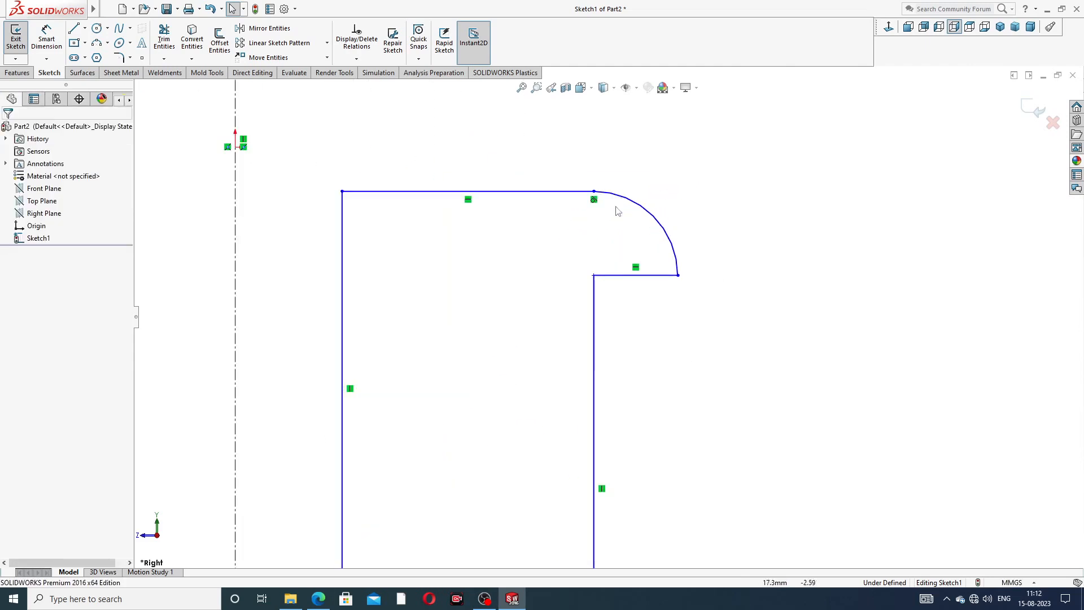
click(595, 196)
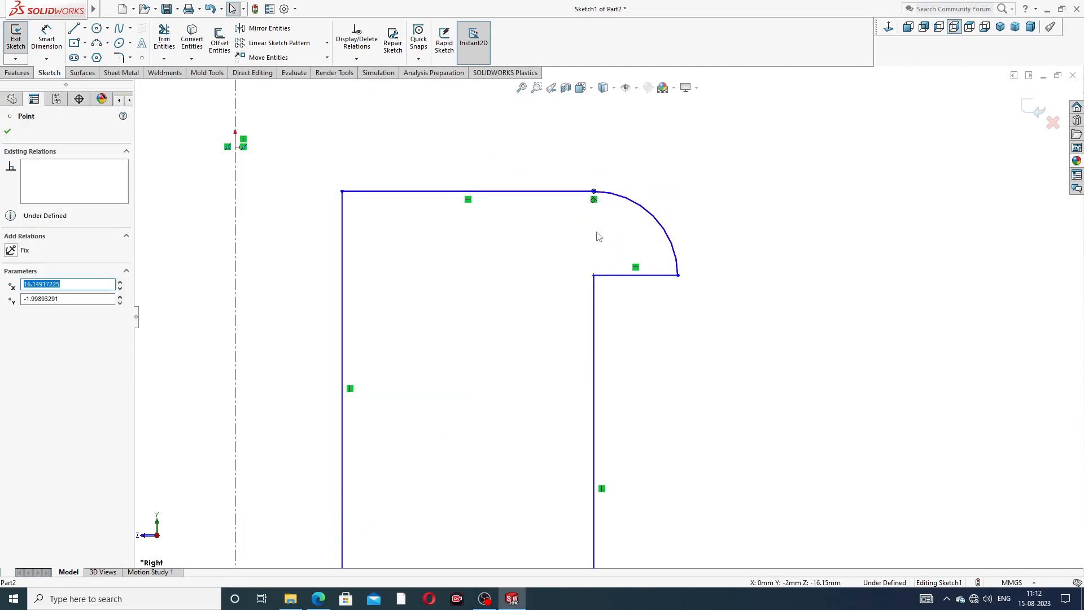
ctrl+click(594, 275)
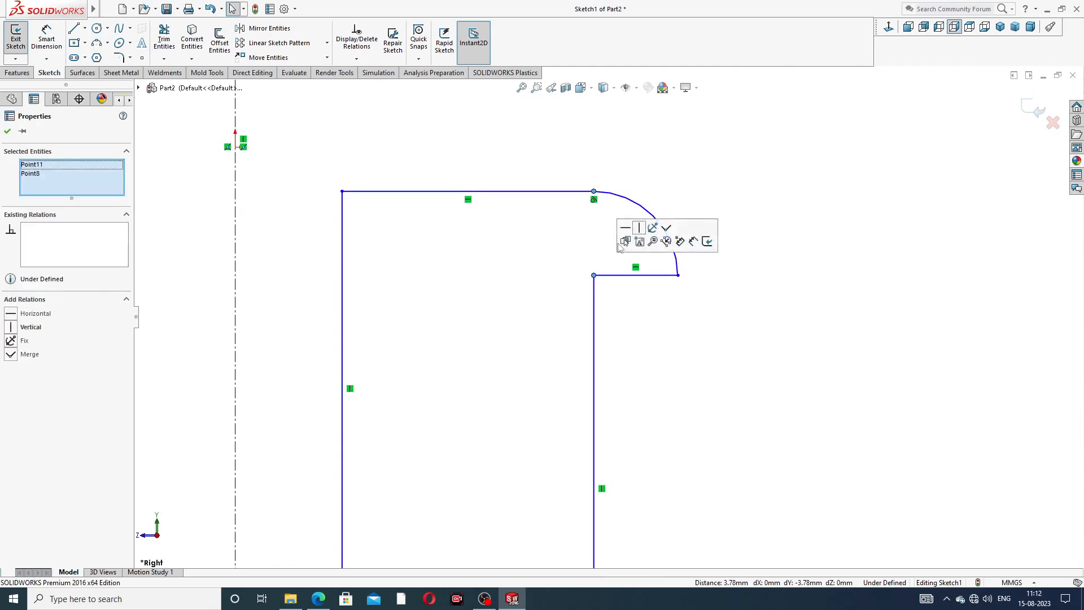
click(642, 226)
scroll(664, 199, up, 3)
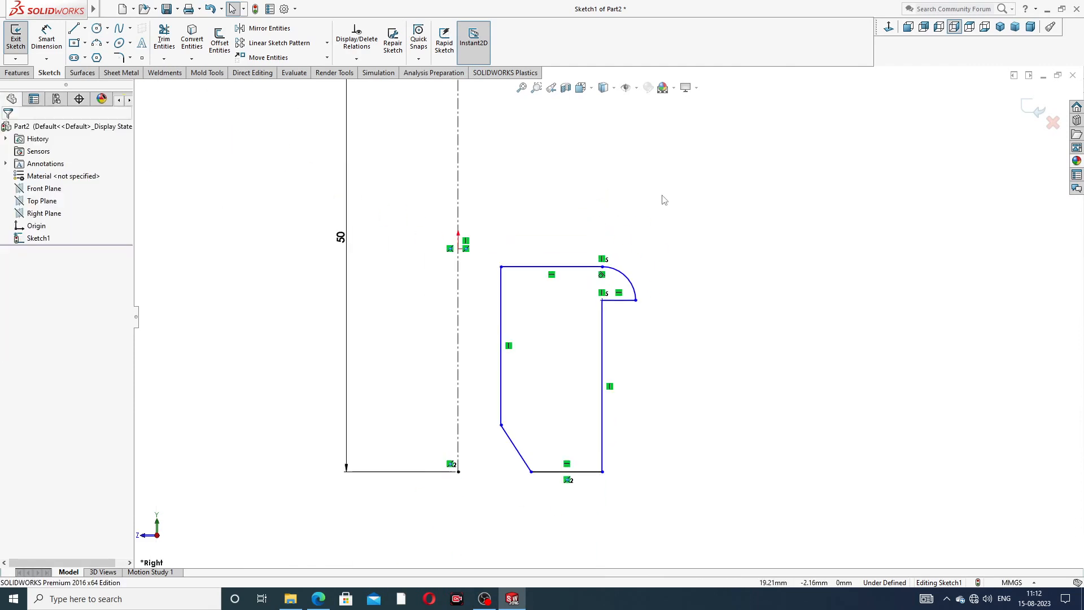
- Try to dimension the vertical height of the slanted lower corner line as 1 mm
click(46, 40)
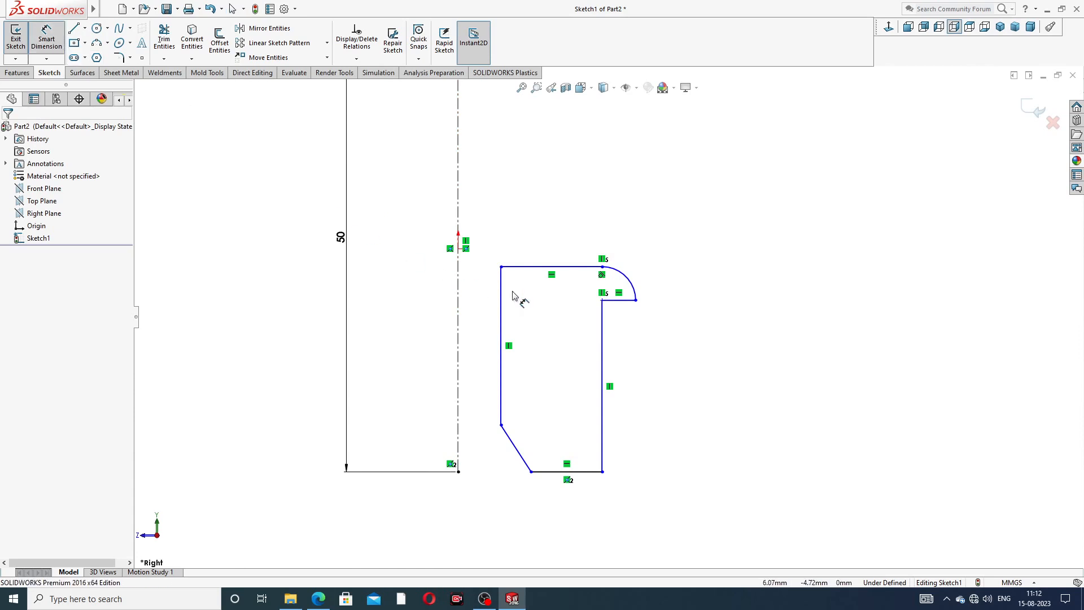
click(522, 462)
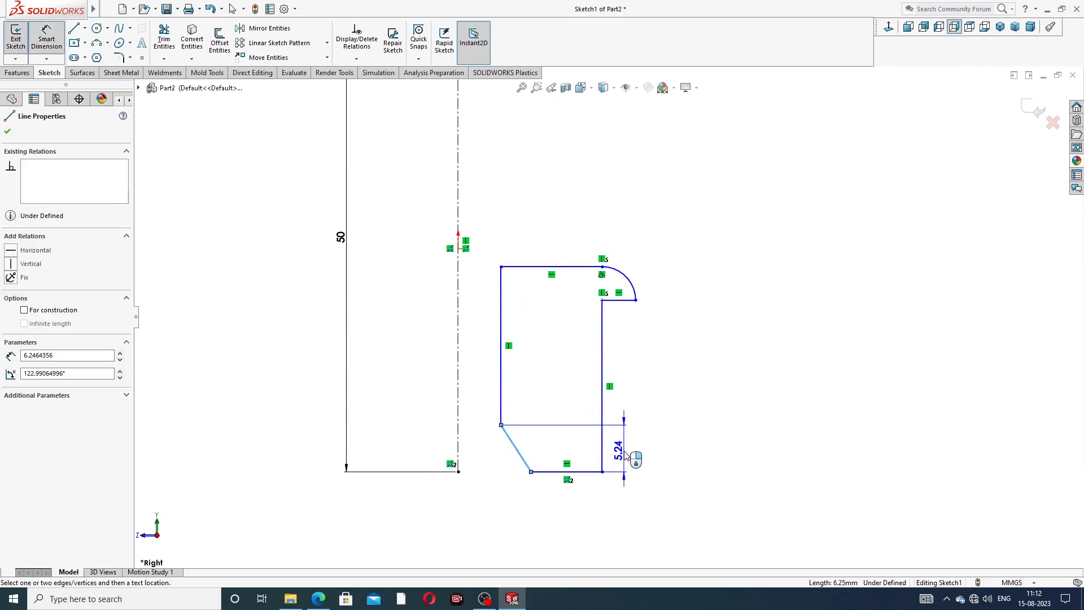
click(625, 455)
text(1)
key(Return)
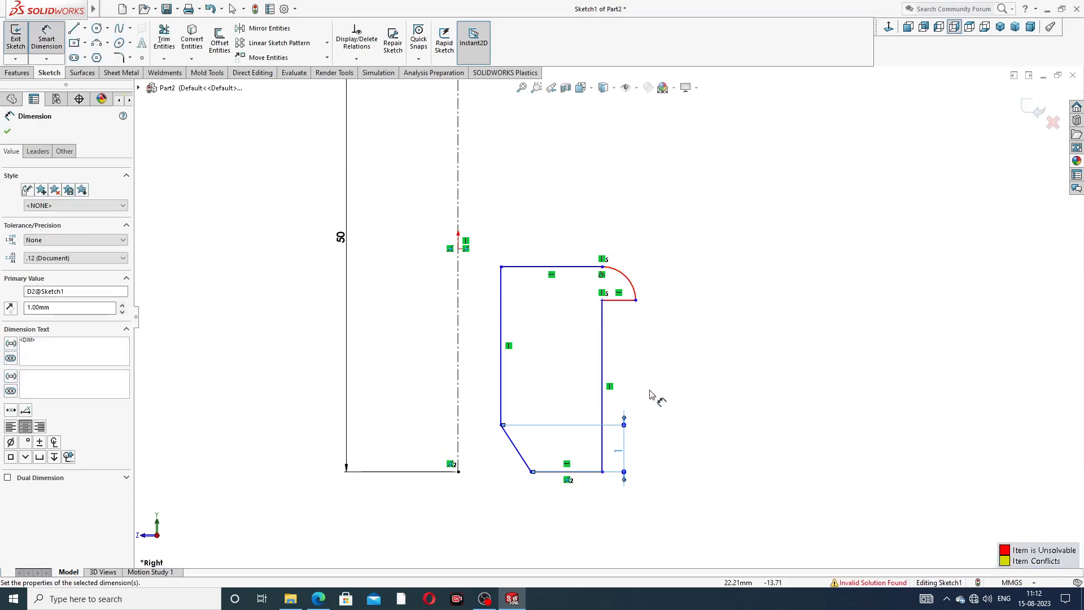
mouse_move(621, 455)
mouse_down()
mouse_move(610, 431)
mouse_move(589, 438)
mouse_move(633, 430)
mouse_up()
click(678, 371)
right_click(716, 256)
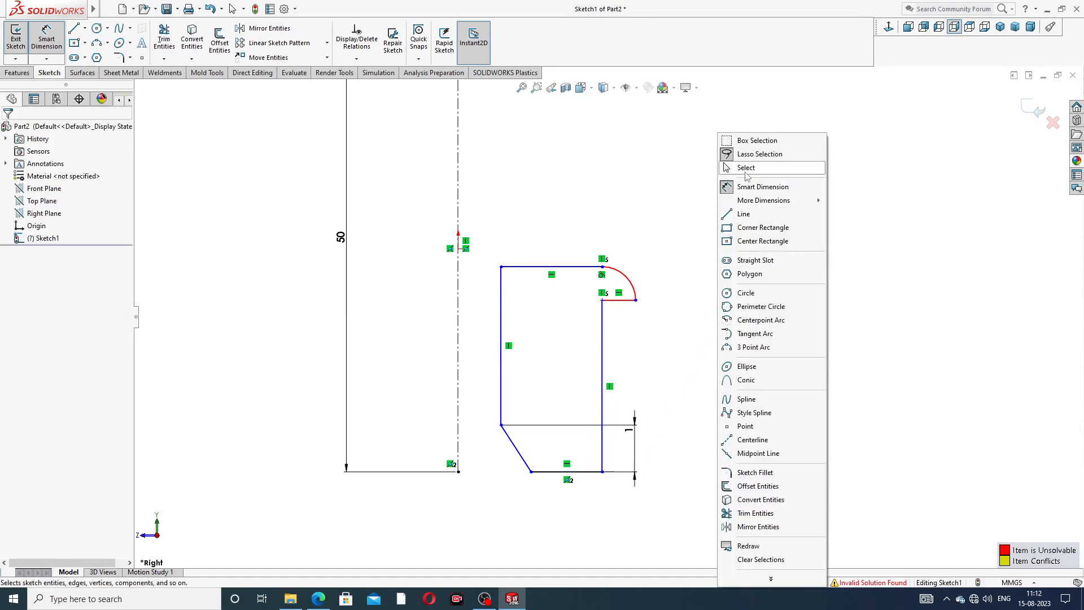
click(746, 169)
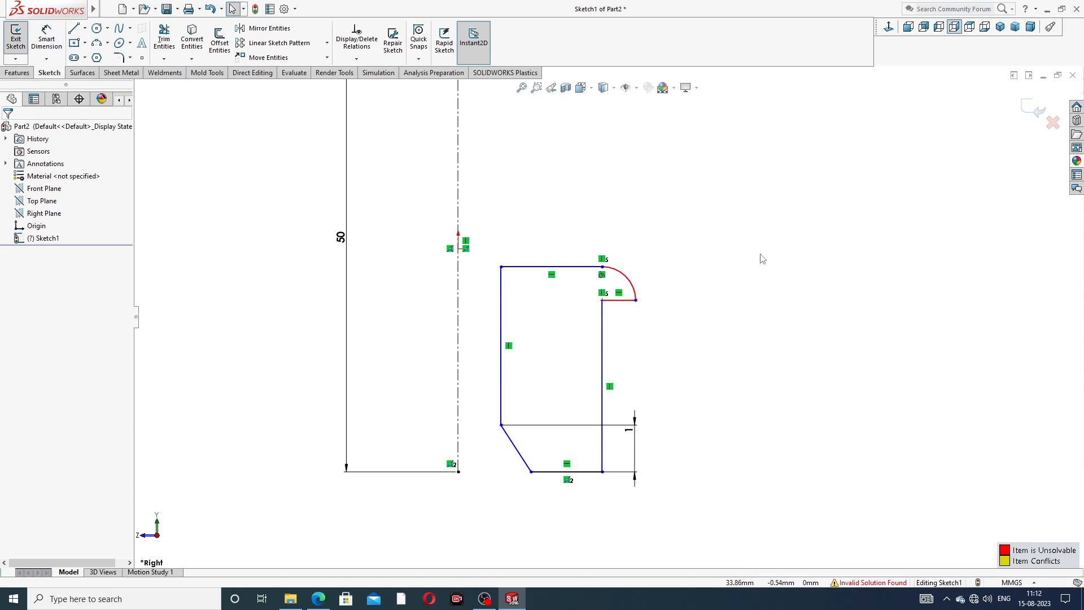
- Undo the 1 mm dimension and the vertical relation between the arc's start point and the inner corner
key(ctrl+z)
key(ctrl+z)
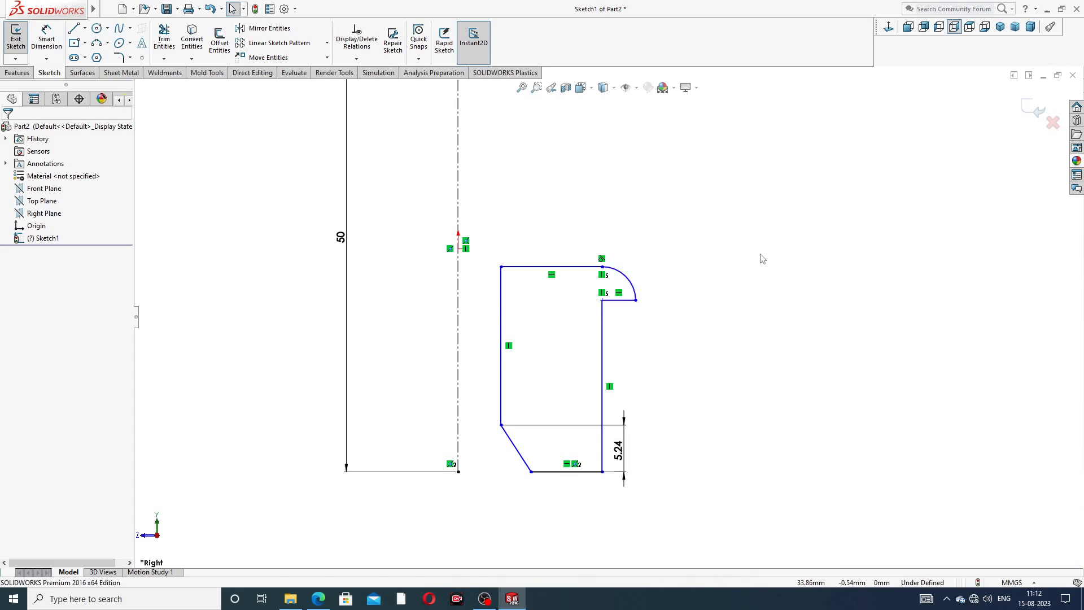
key(ctrl+z)
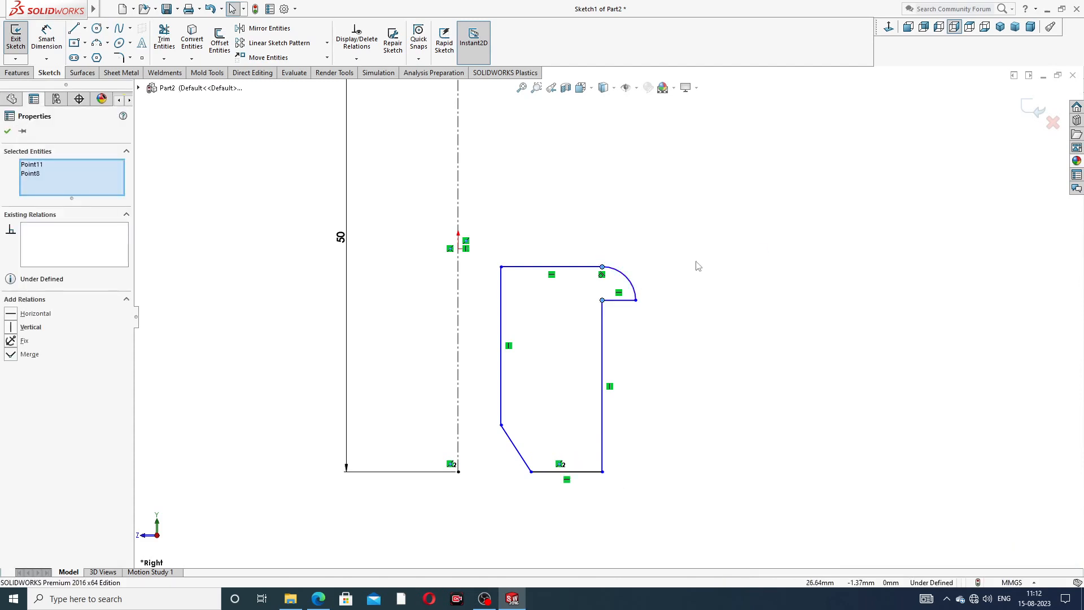
- Widen the profile by moving the inner corner beneath the arc, with its vertical line, away from the centreline
drag(603, 303, 634, 265)
click(711, 278)
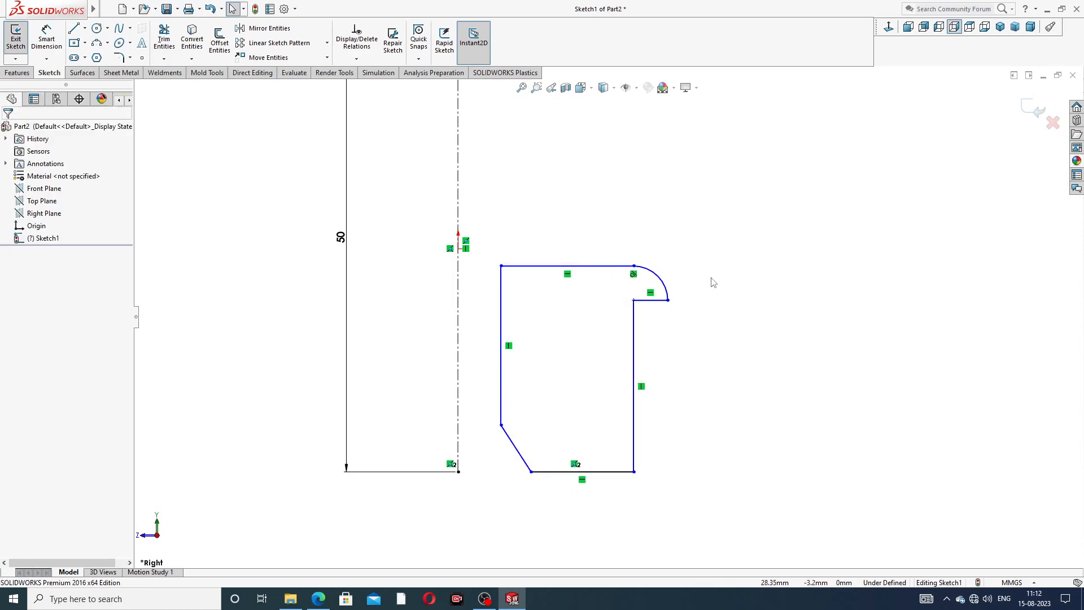
scroll(634, 306, down, 8)
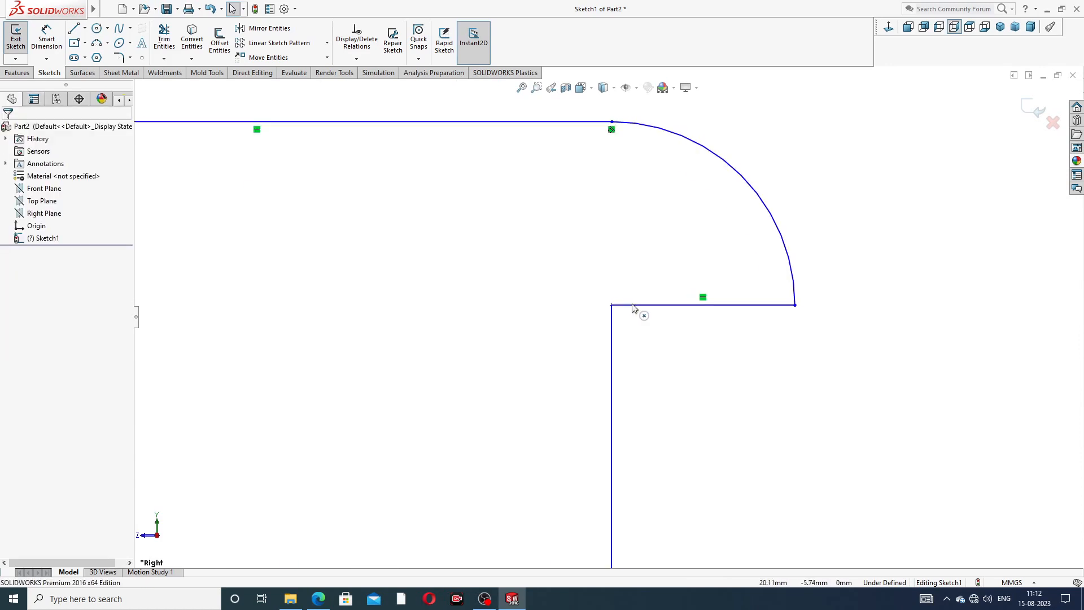
scroll(613, 309, up, 8)
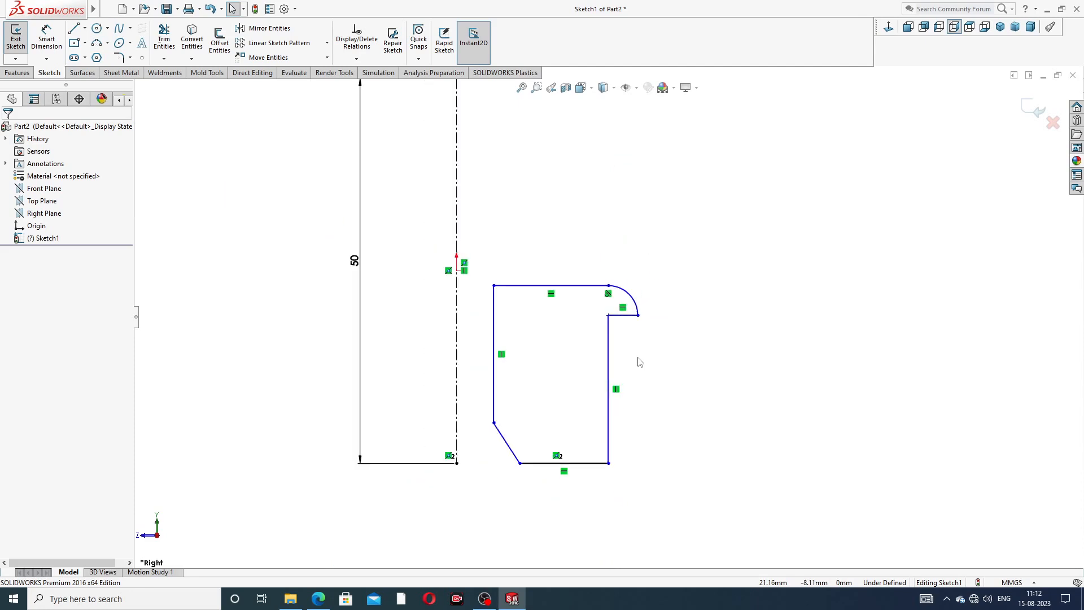
- Try a 1 mm vertical dimension on the slanted corner line of the widened profile, and undo it
click(44, 50)
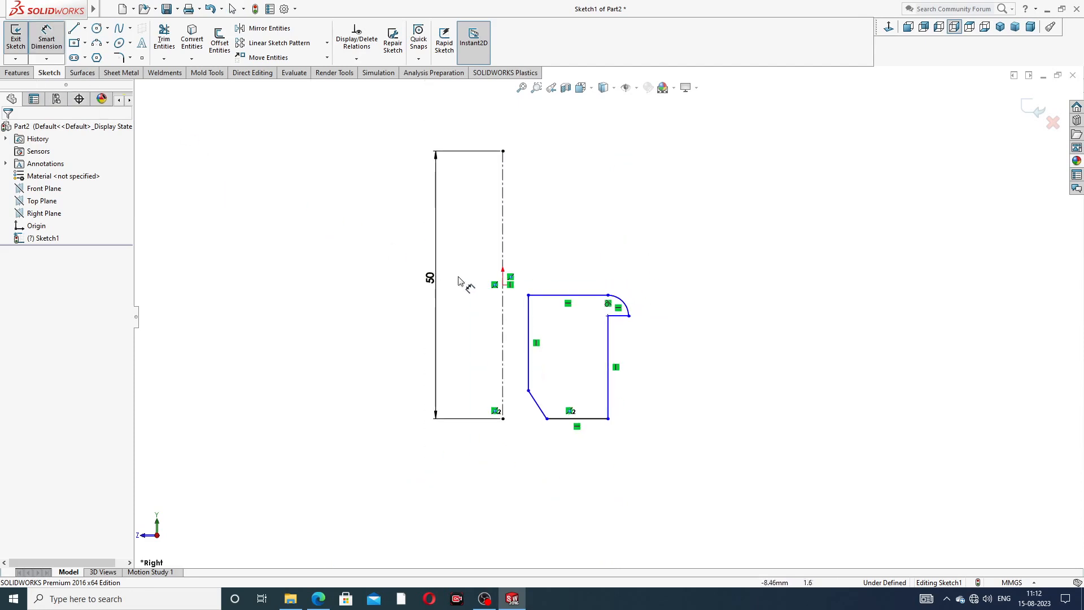
click(535, 402)
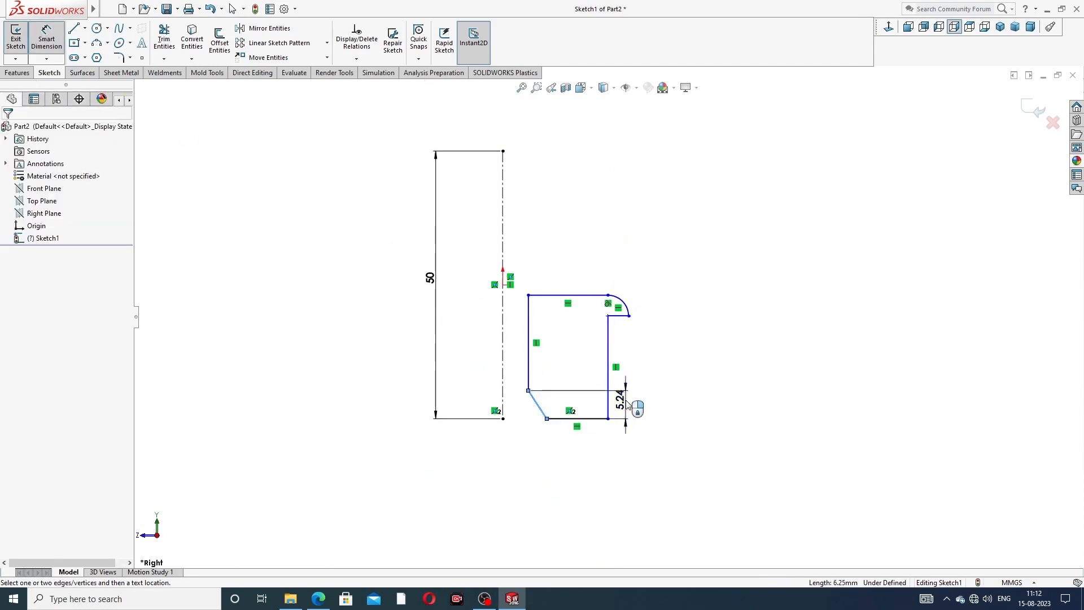
click(624, 406)
text(1)
key(Return)
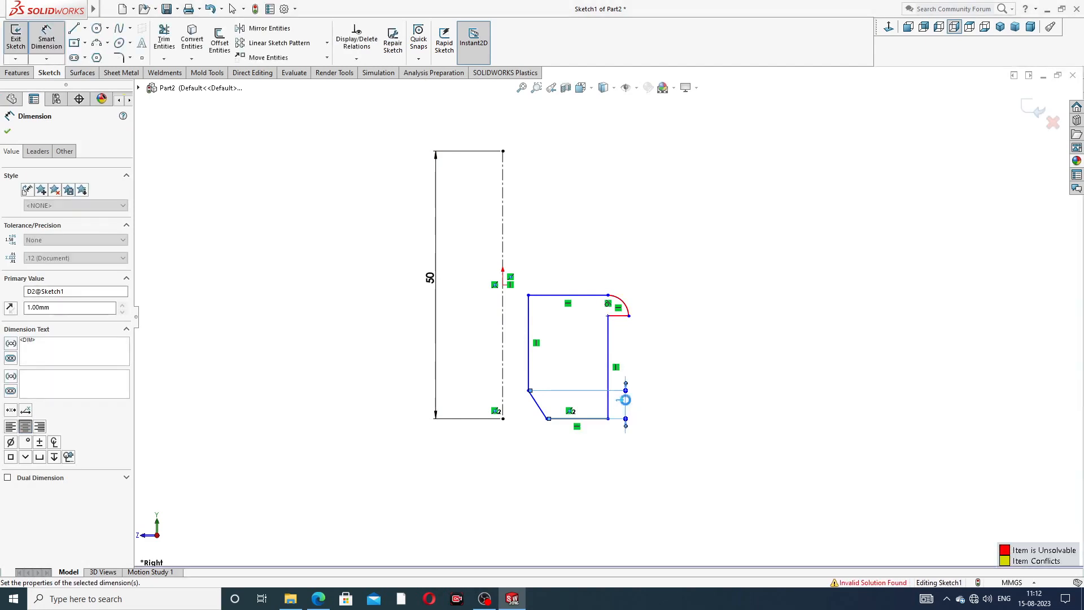
right_click(719, 217)
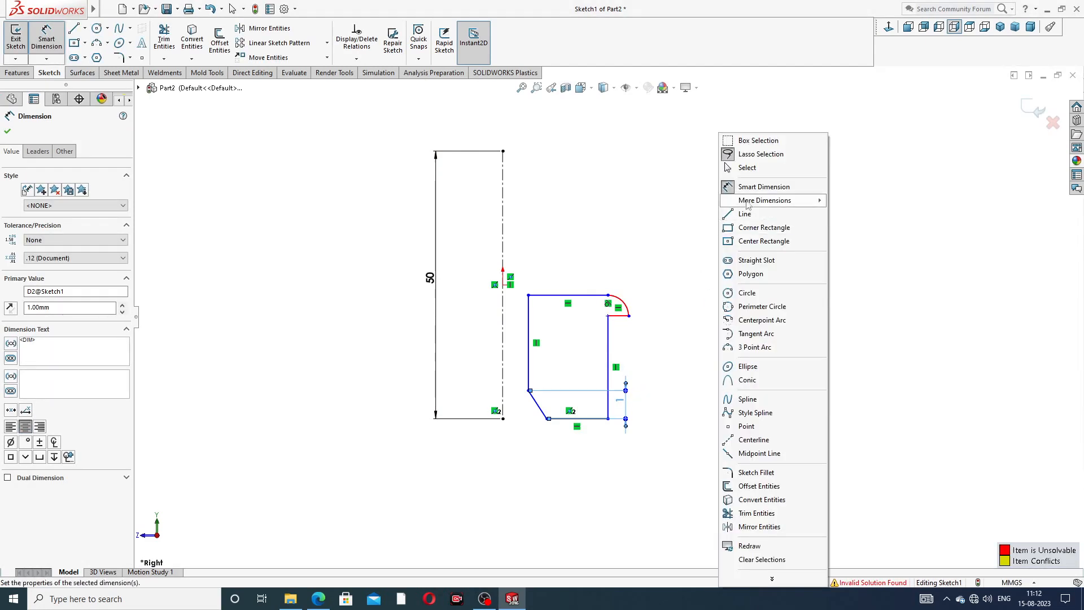
click(727, 169)
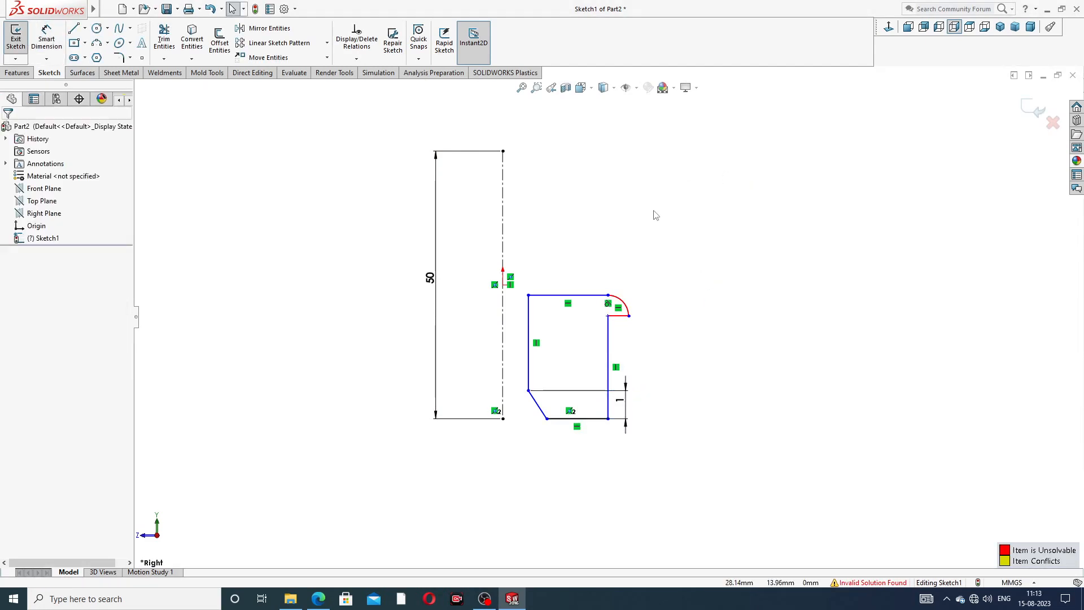
key(ctrl+z)
key(ctrl+z)
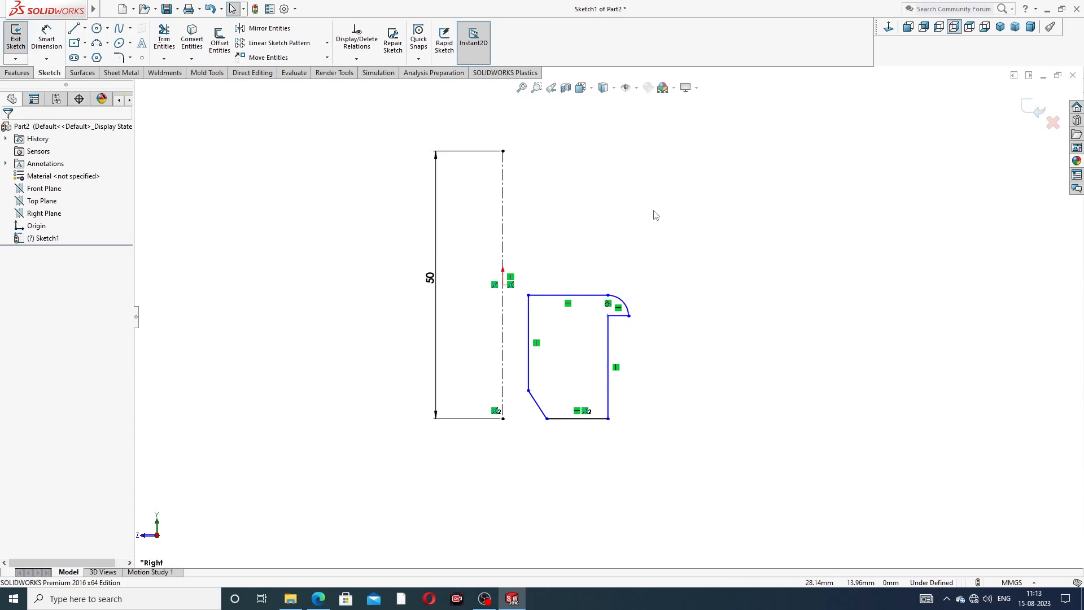
- Delete the profile's right vertical line and move the arc outward, with its inner corner about 22 mm from the centreline
scroll(597, 375, down, 3)
click(620, 298)
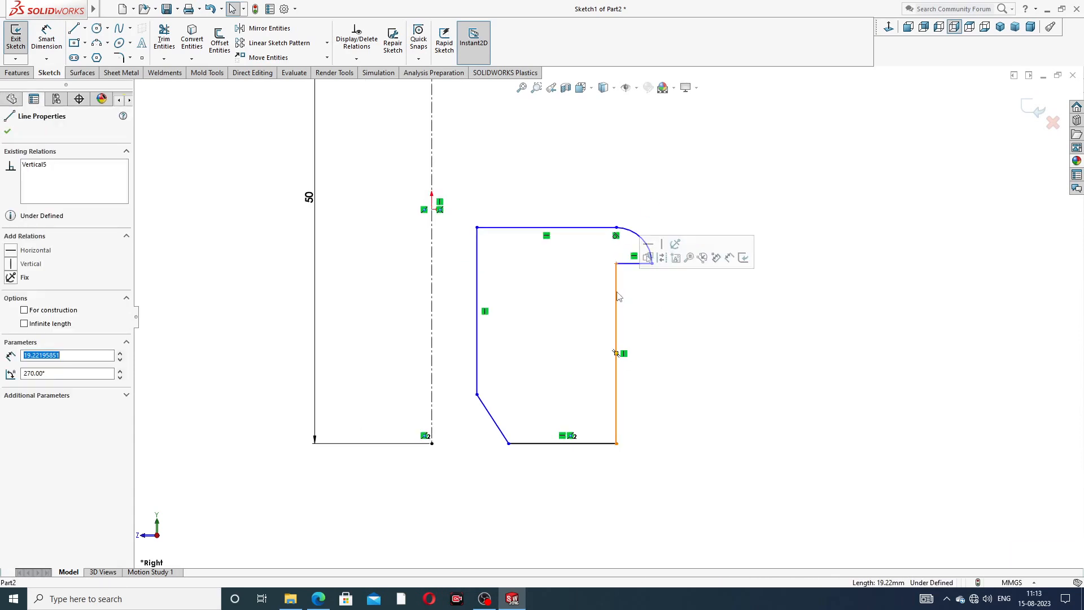
key(Delete)
drag(616, 264, 640, 265)
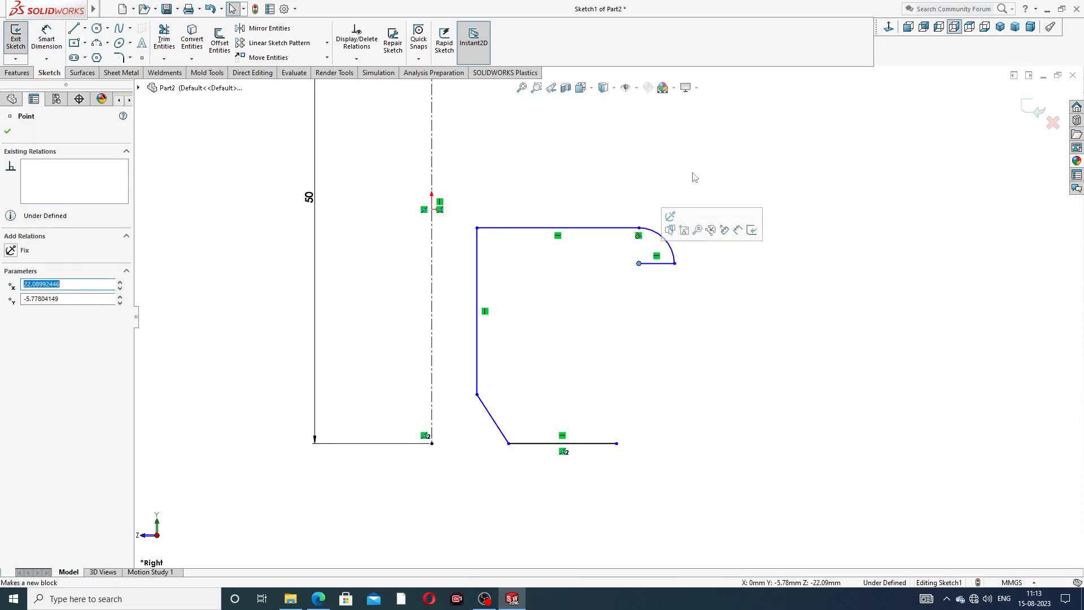
- Delete the short horizontal line under the arc and shrink the arc to a radius of about 3.4 mm
click(660, 264)
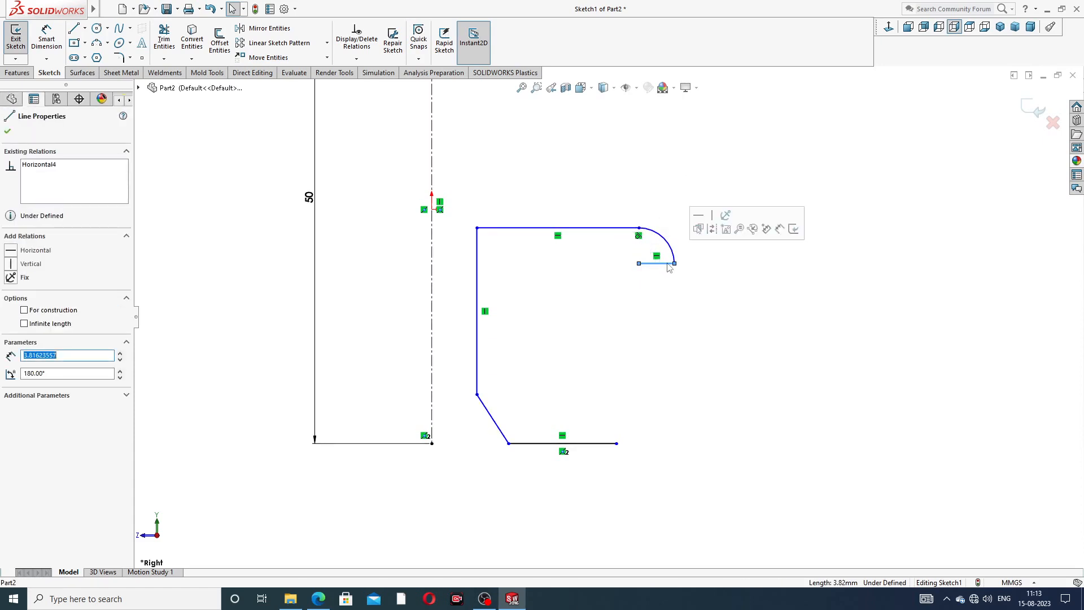
key(Delete)
mouse_move(674, 263)
mouse_down()
mouse_move(672, 243)
mouse_move(671, 260)
mouse_up()
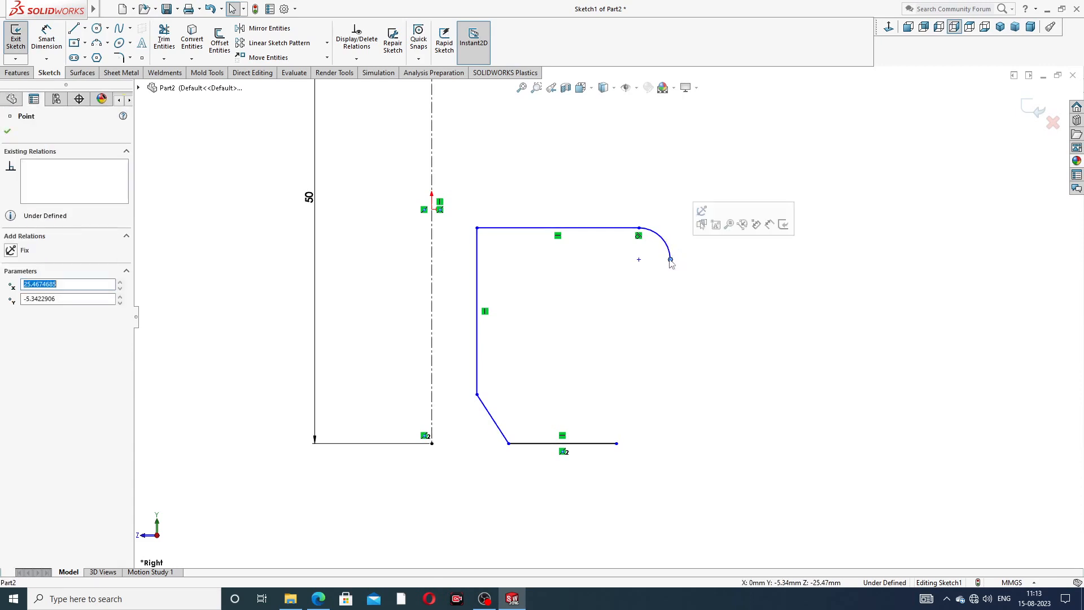
click(197, 166)
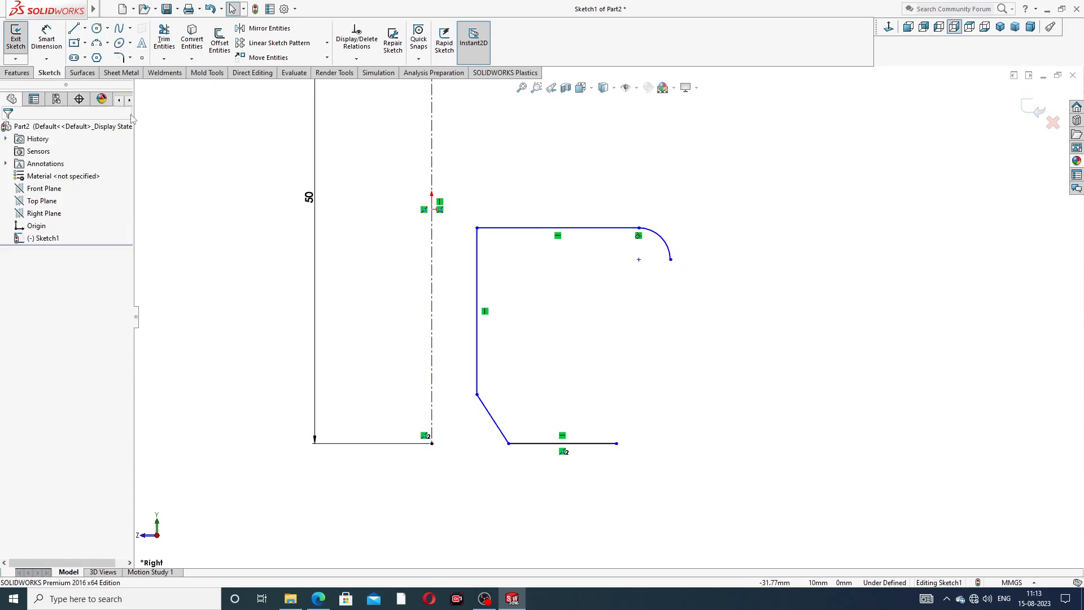
- Draw a horizontal line about 4.2 mm long inward from the arc's end, and a line from there to the bottom line's open end
click(75, 29)
click(670, 260)
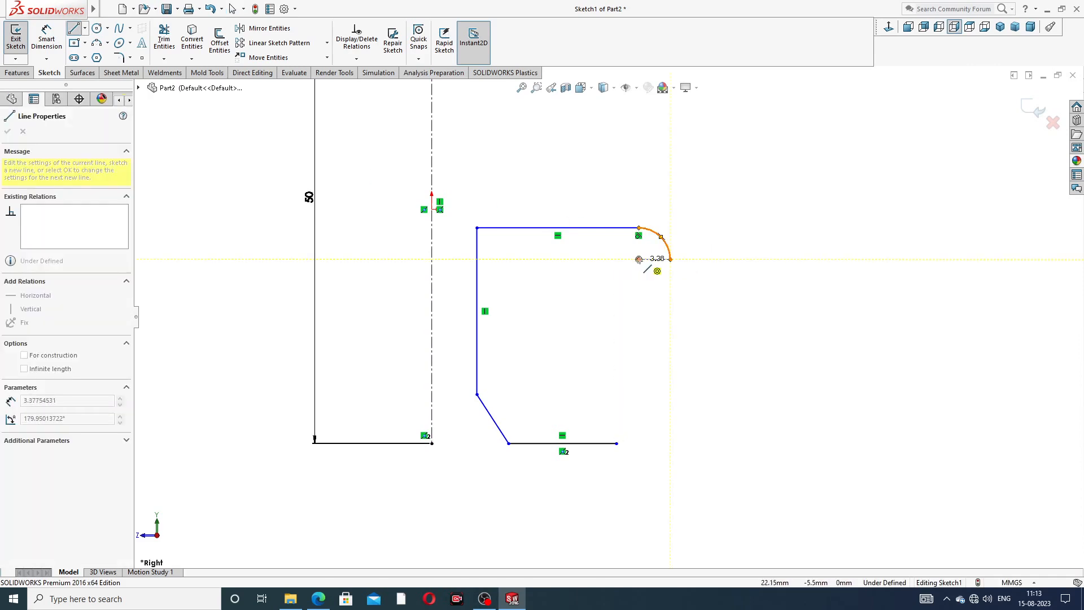
click(631, 260)
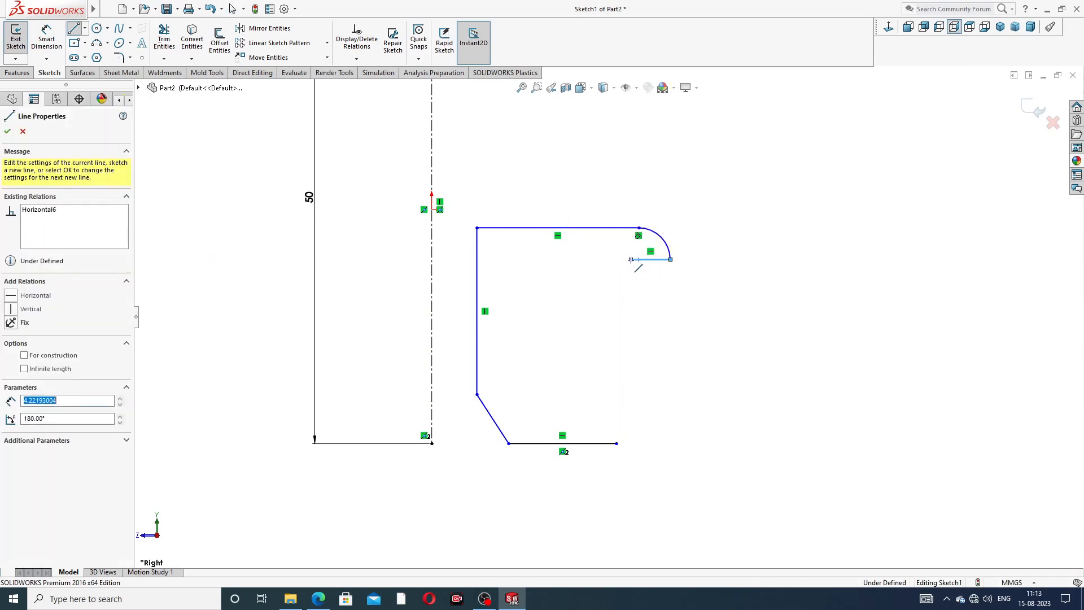
click(616, 444)
right_click(703, 306)
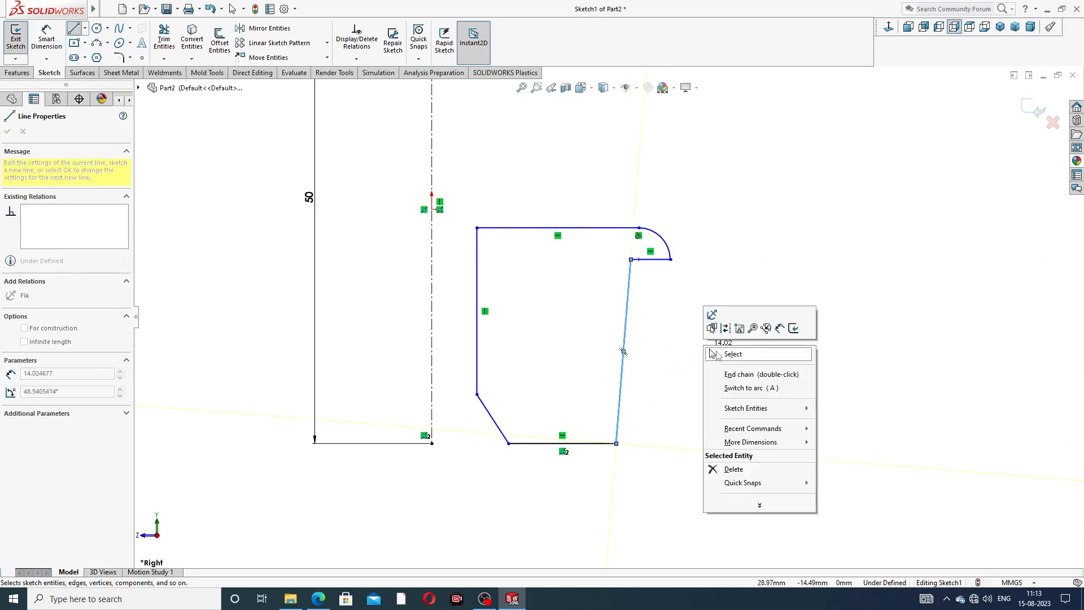
click(720, 356)
- Apply a vertical relation to the new slanted line closing the profile's right side
click(625, 333)
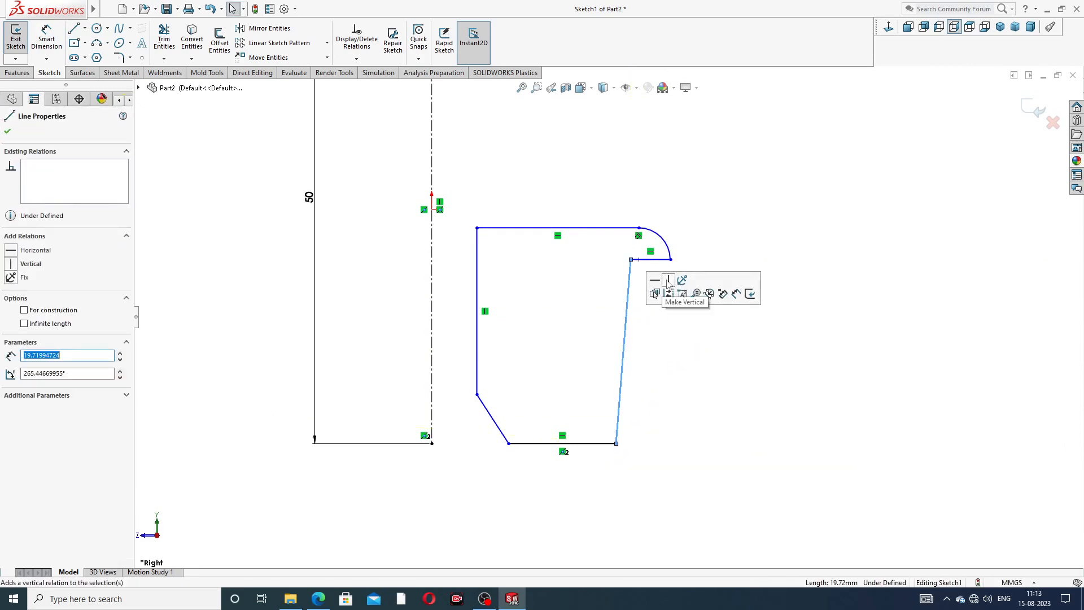
click(671, 284)
click(685, 333)
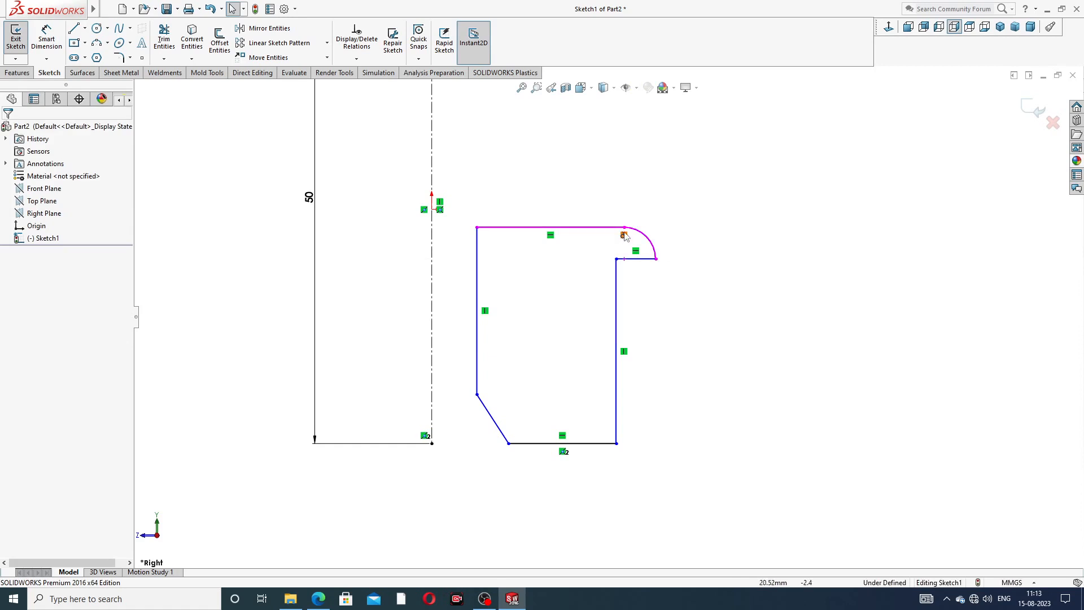
- Dimension the slanted lower corner line's vertical height as 1 mm on the redrawn profile
scroll(445, 276, up, 2)
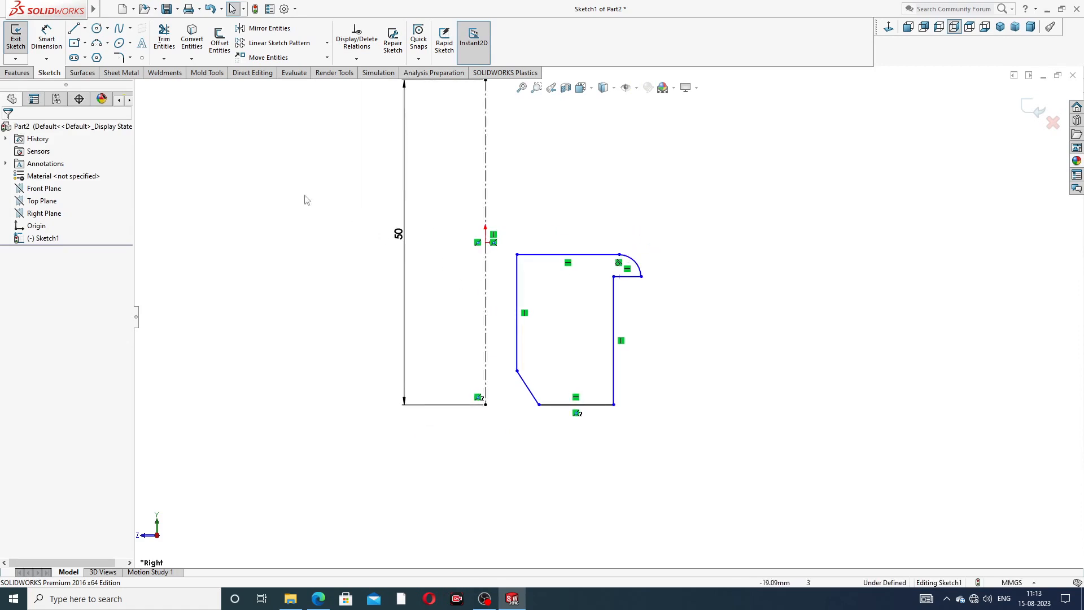
click(48, 37)
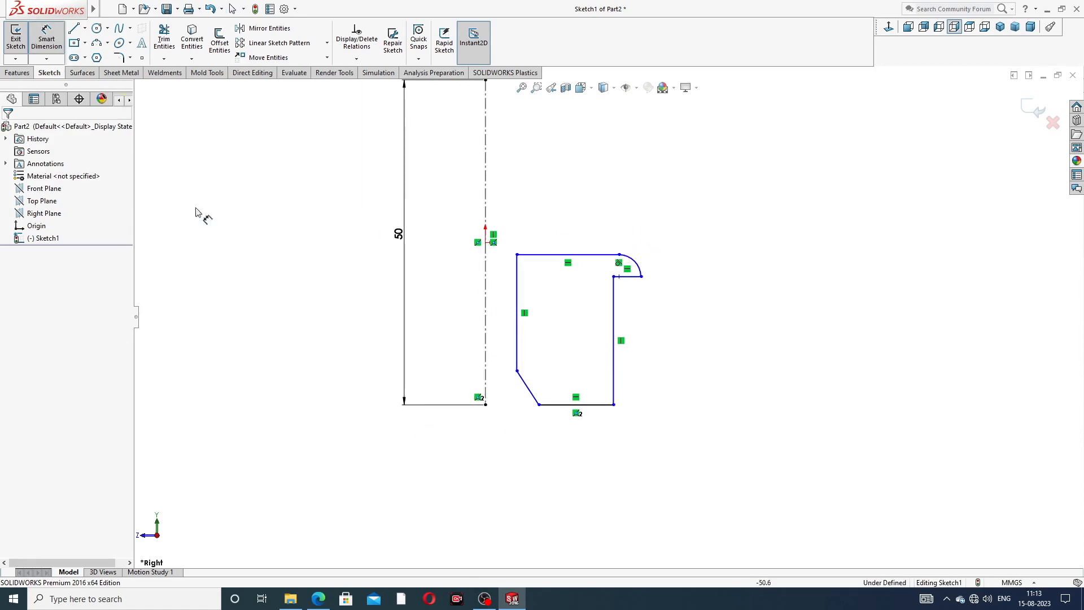
click(524, 383)
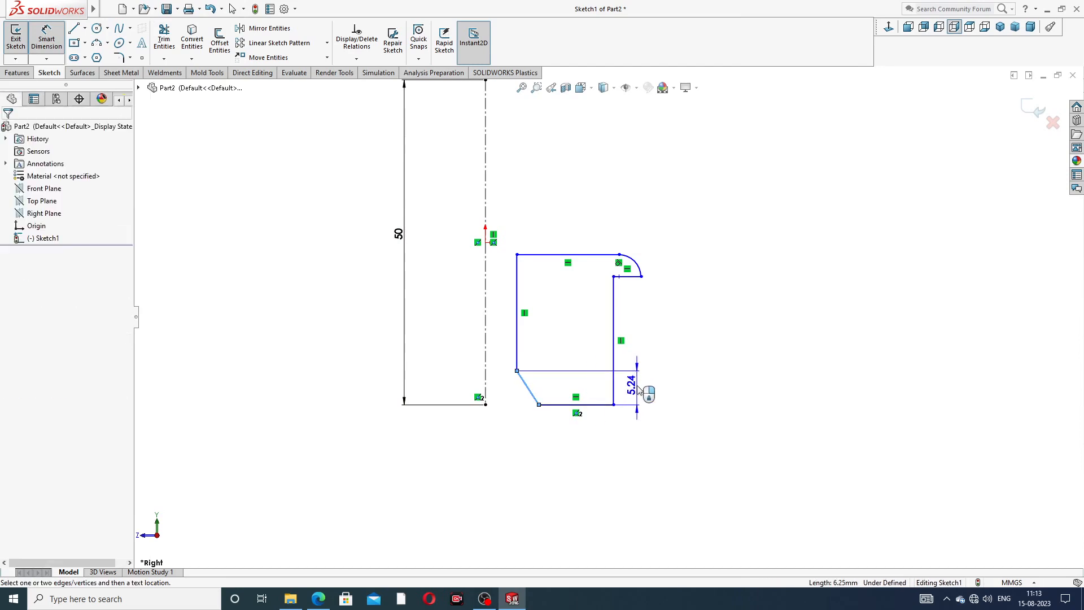
click(636, 388)
text(1)
key(Return)
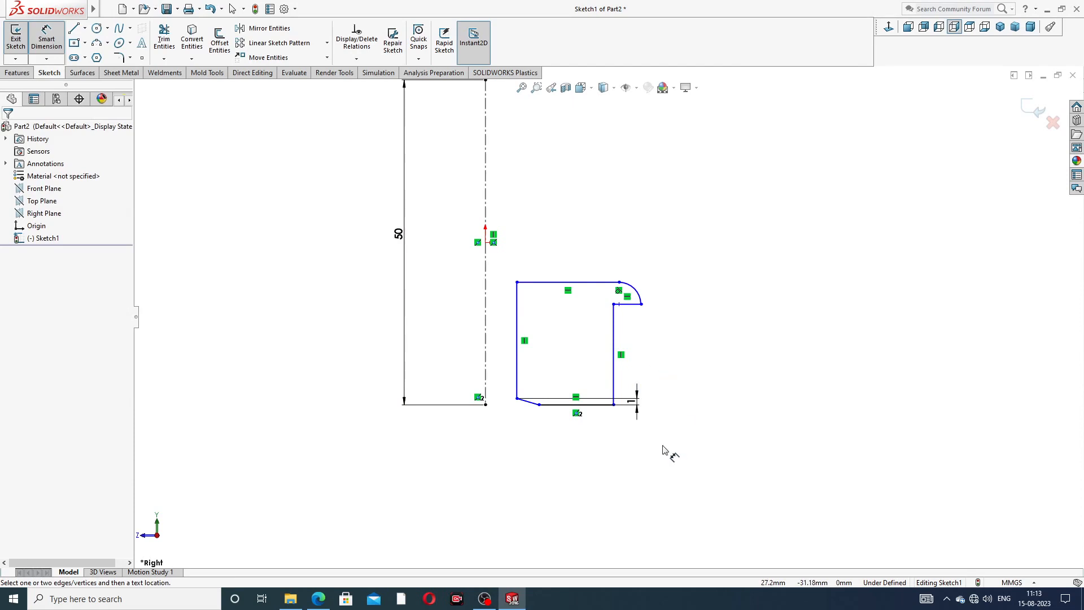
- Dimension the profile's overall height between its top and bottom horizontal lines as 12 mm
click(581, 283)
click(584, 404)
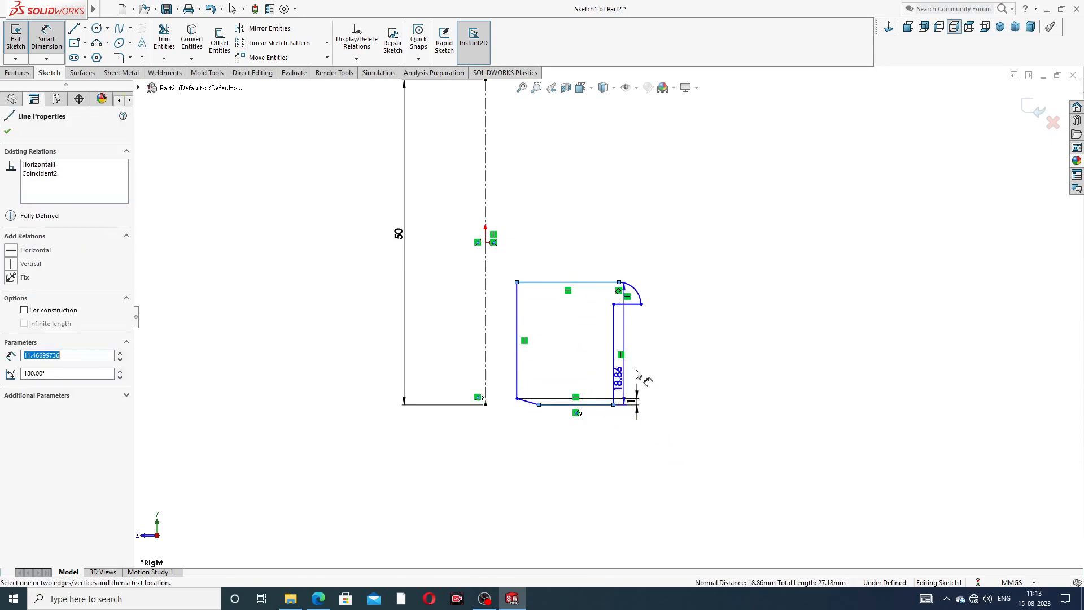
click(680, 349)
text(12)
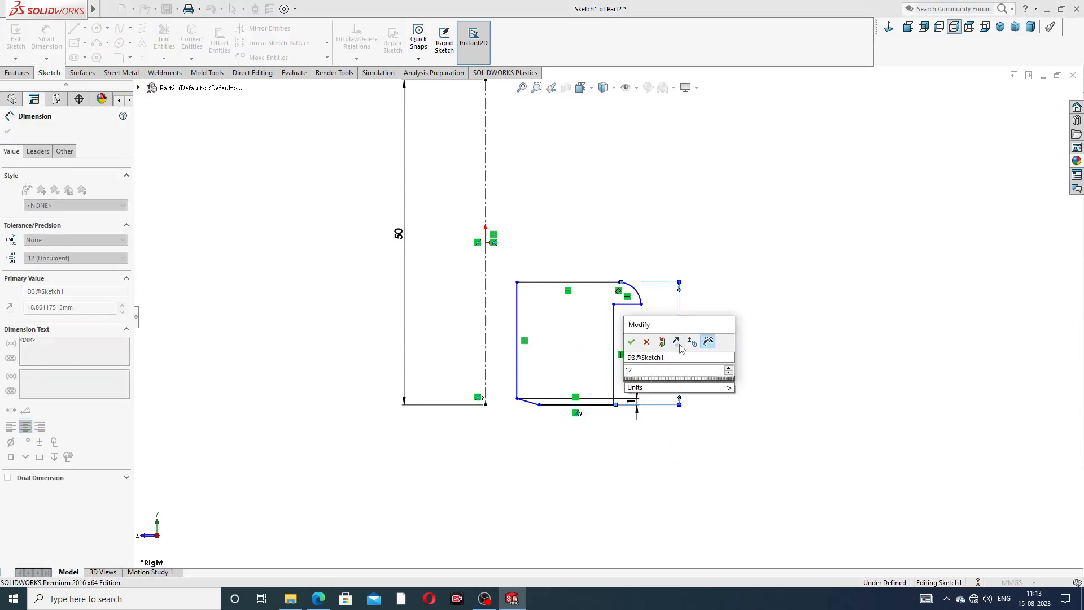
key(Return)
click(750, 335)
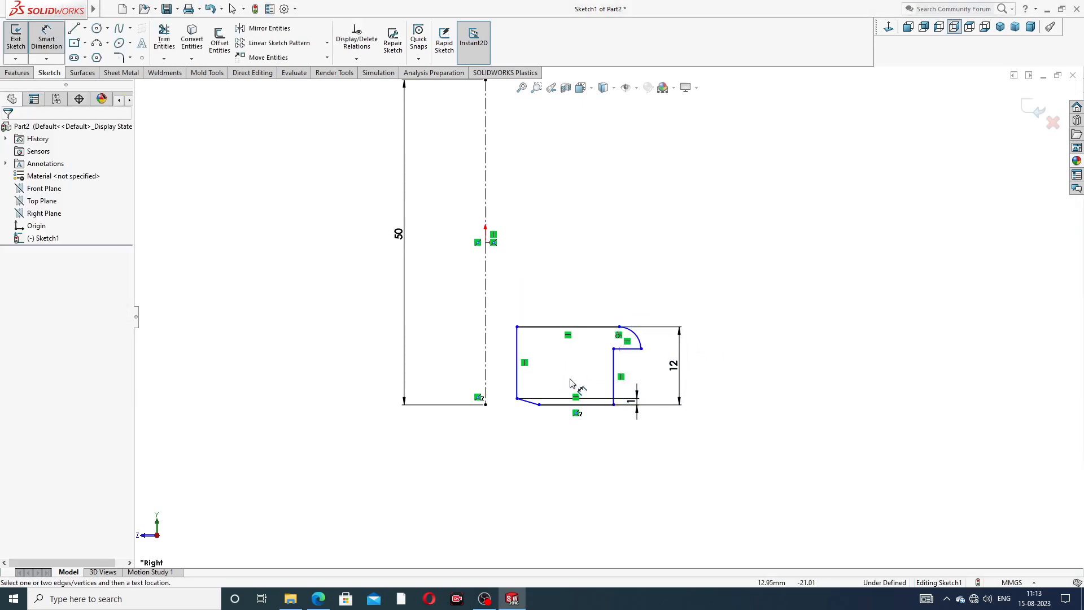
- Dimension the horizontal distance from the lip arc's outer end to the centreline as 20 mm
scroll(574, 382, down, 2)
click(677, 332)
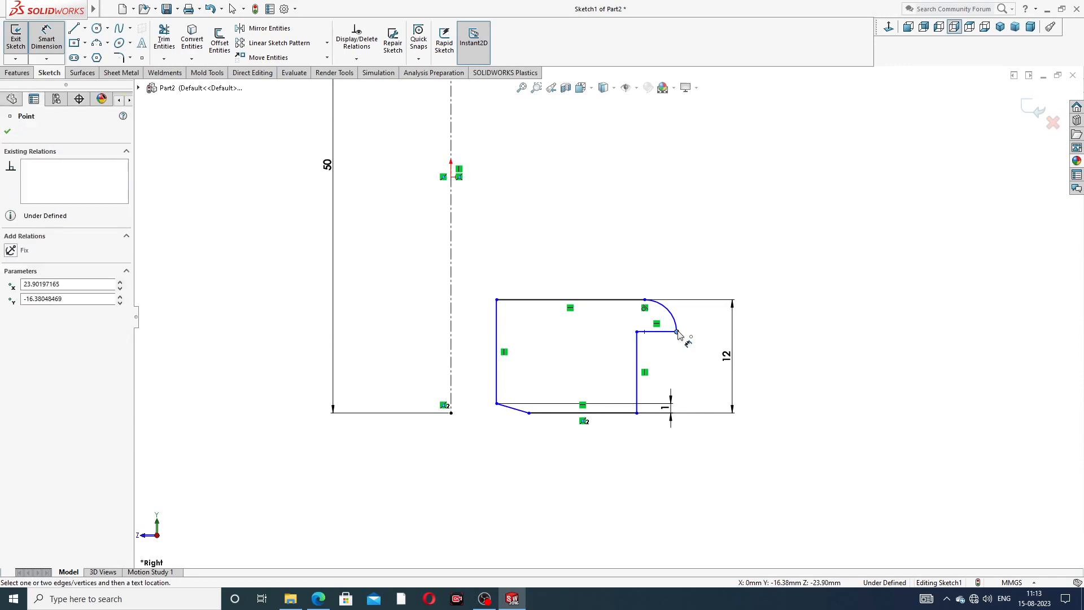
click(450, 341)
click(564, 260)
text(20)
key(Return)
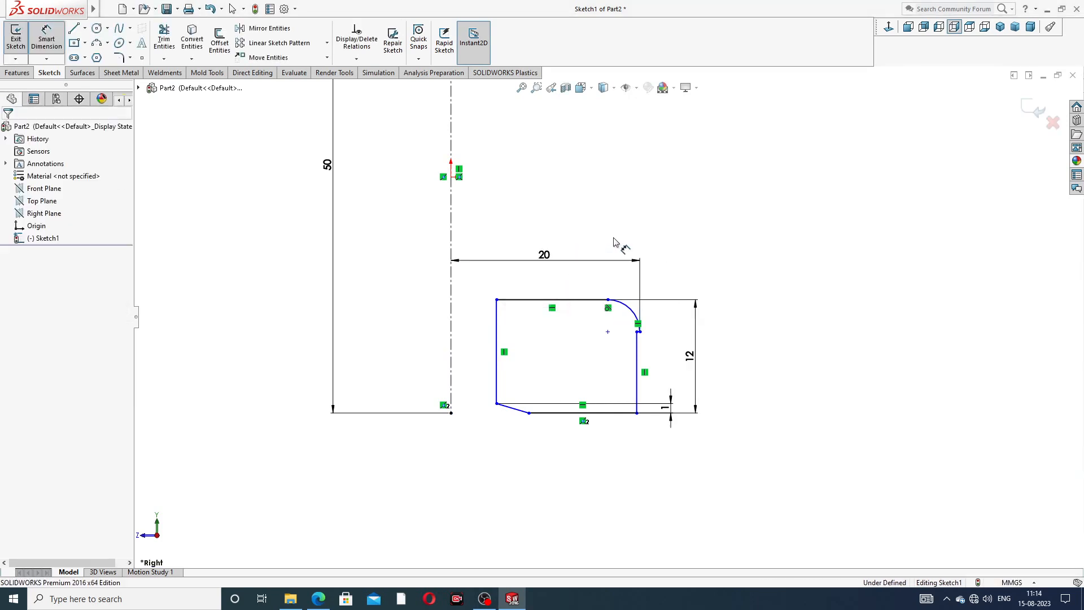
- Dimension the distance from the vertical line below the lip to the centreline as 18 mm
scroll(637, 330, down, 5)
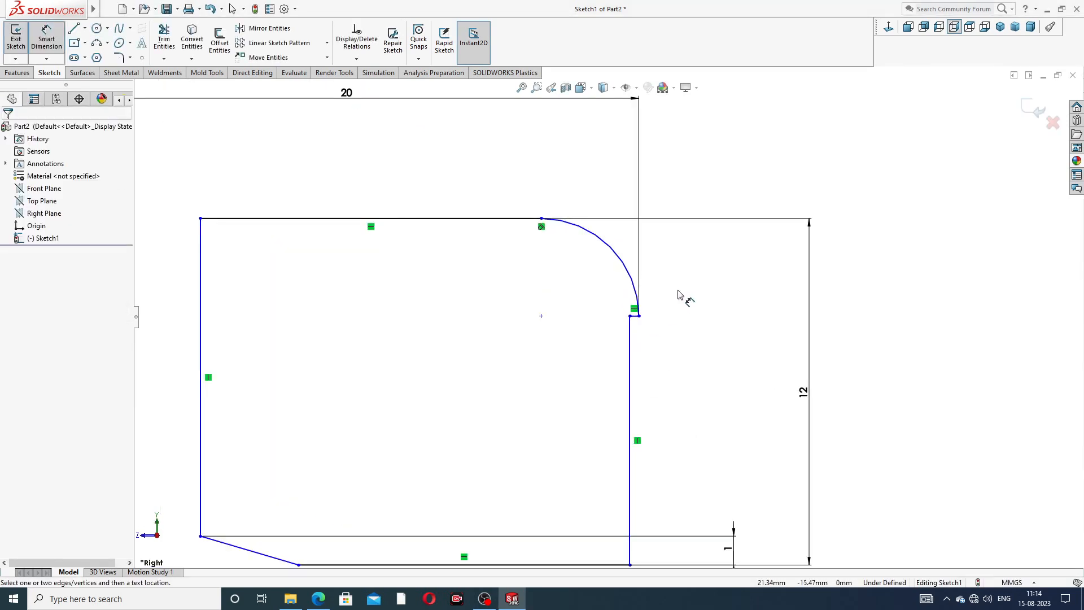
click(633, 348)
scroll(457, 356, up, 3)
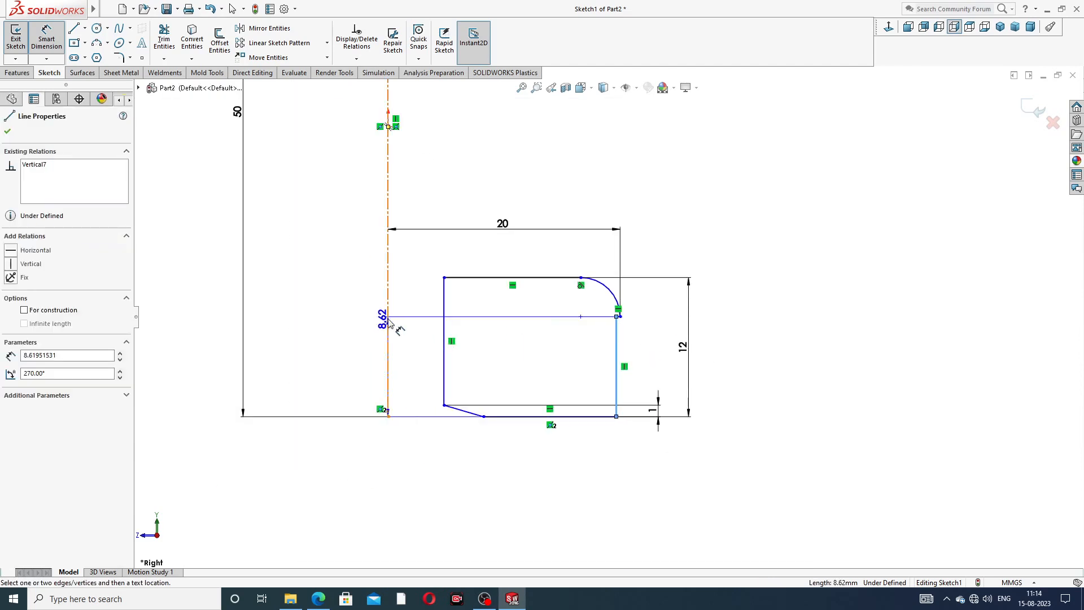
click(388, 309)
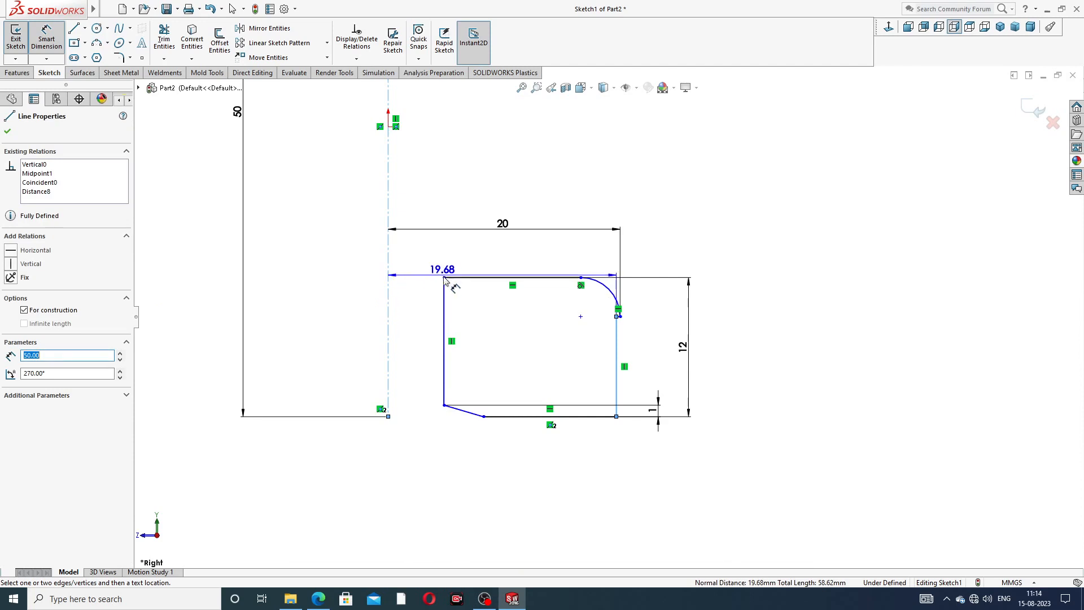
click(451, 256)
text(18)
key(Return)
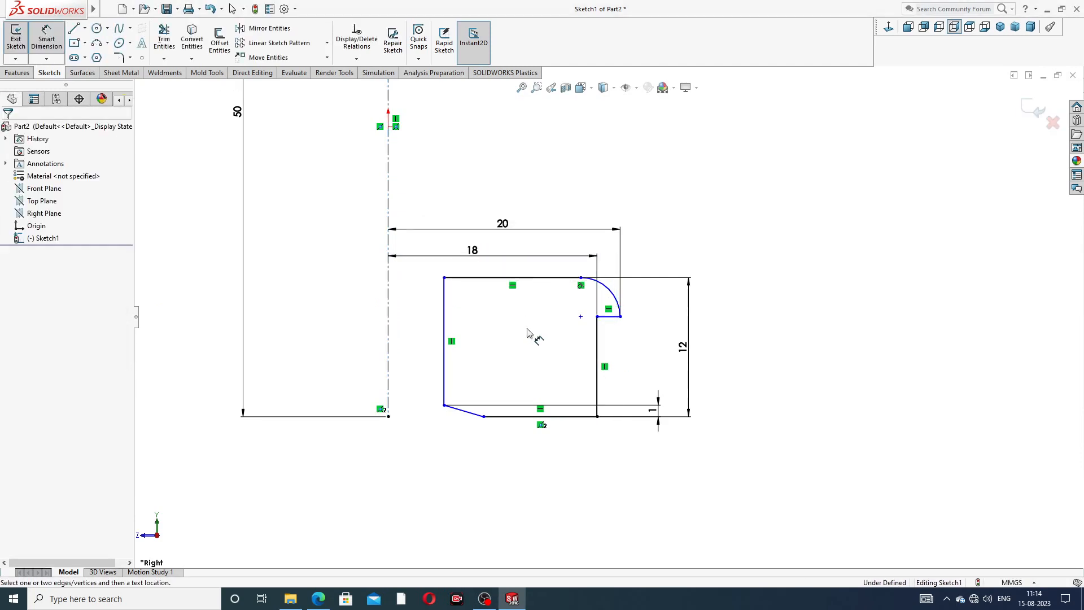
- Dimension the distance from the profile's inner vertical line to the centreline as 13 mm
click(445, 310)
click(388, 298)
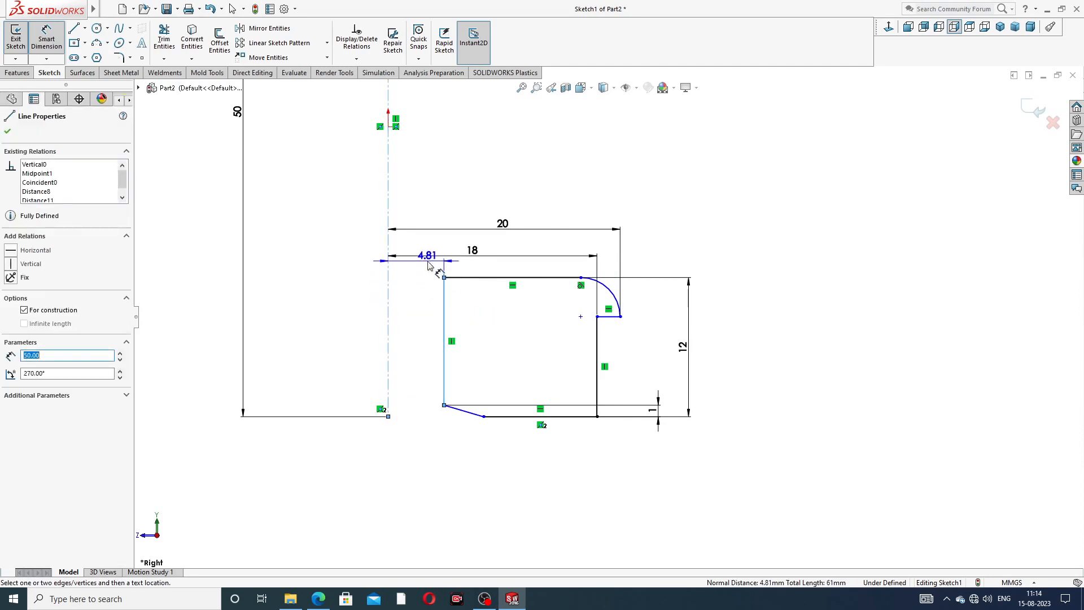
click(420, 285)
text(1)
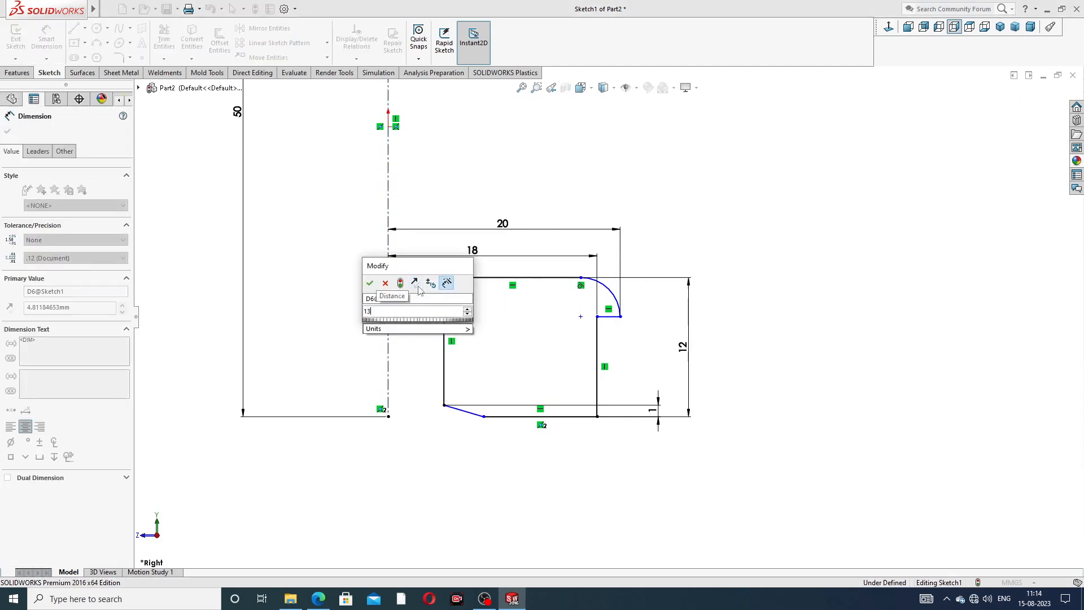
text(3)
key(Return)
- Move the slanted line's lower end along the bottom line to just inside the inner vertical line, restoring the chamfered corner
right_click(699, 210)
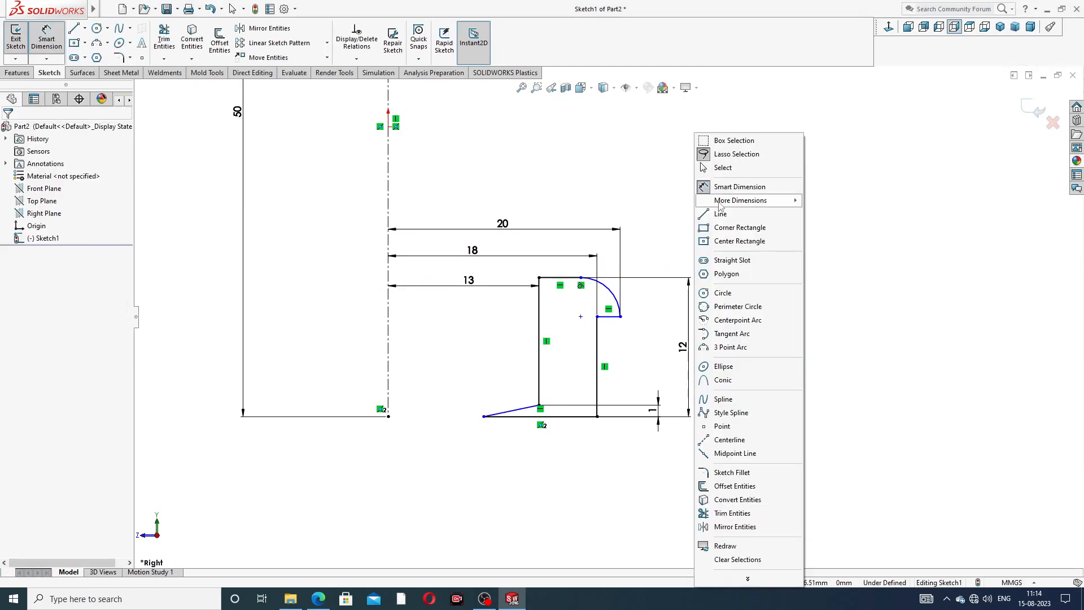
click(723, 168)
drag(484, 417, 556, 416)
click(750, 344)
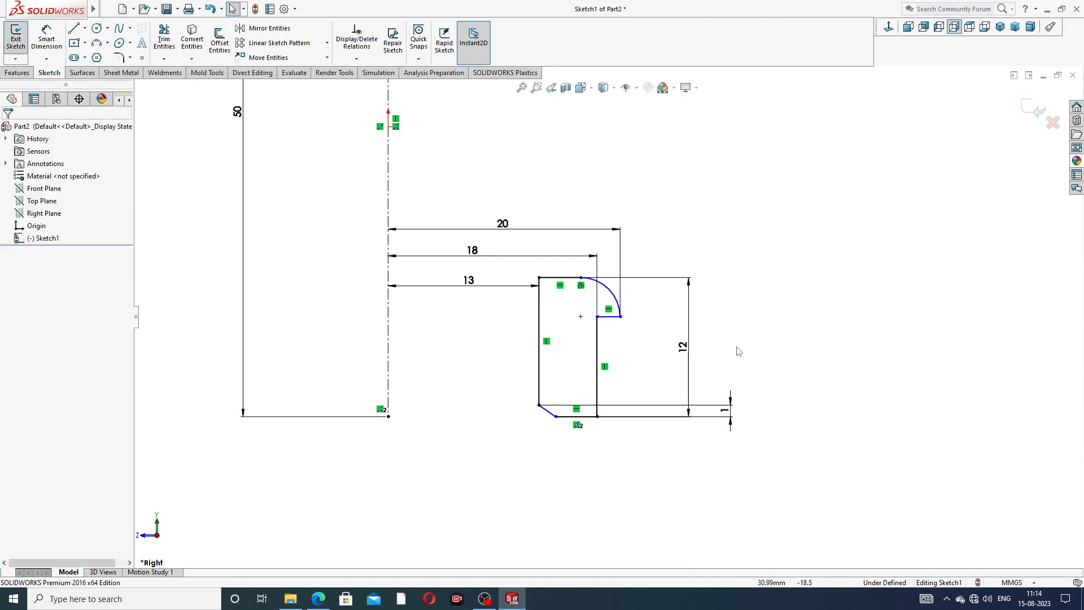
- Apply a vertical relation between the arc's upper end and the inner end of the short lip line
scroll(582, 306, down, 2)
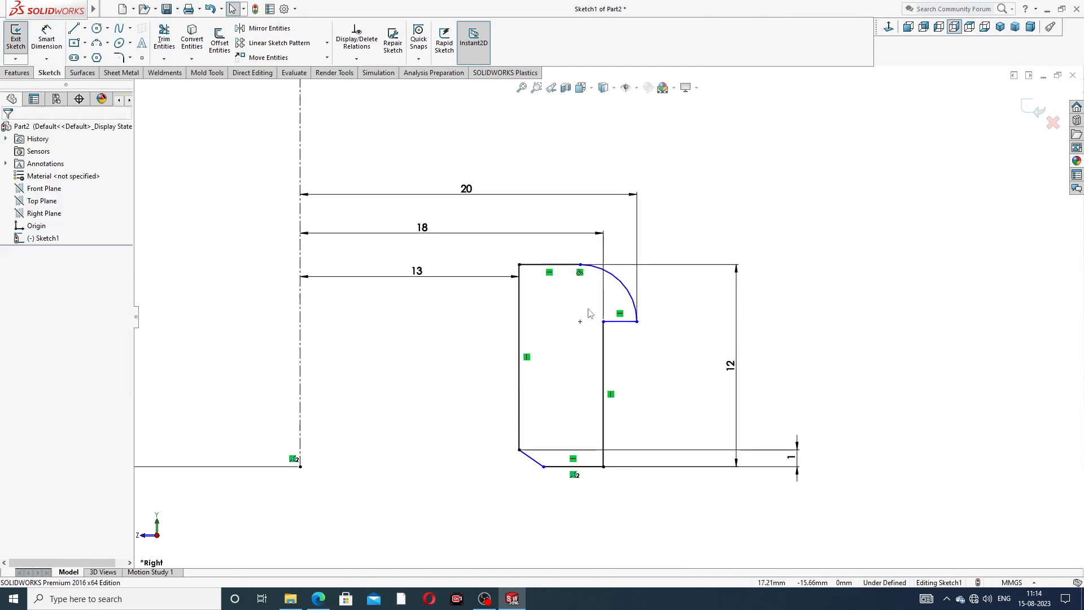
click(580, 265)
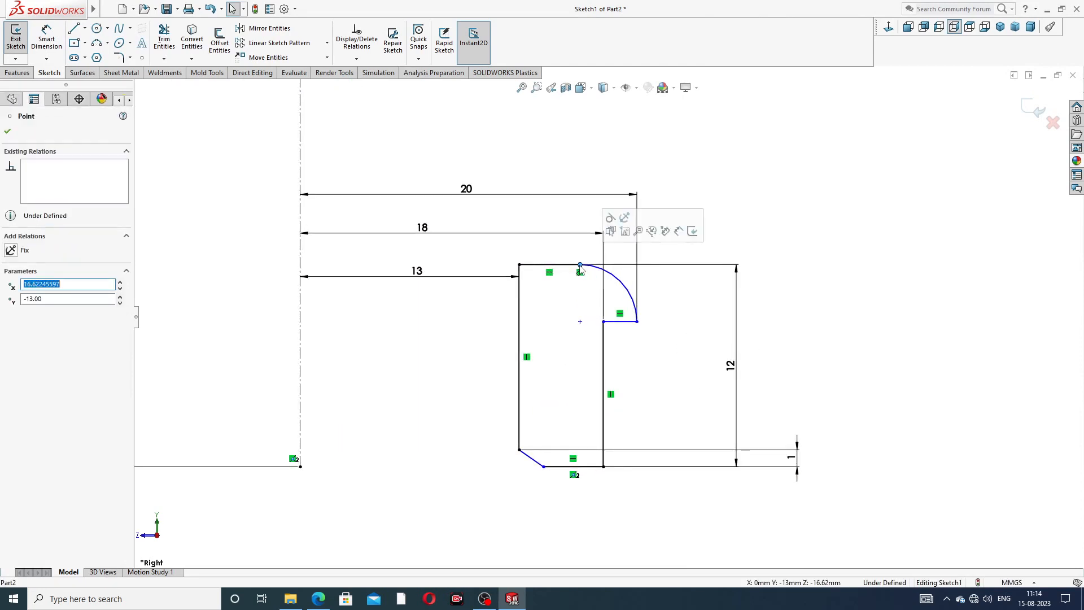
ctrl+click(604, 322)
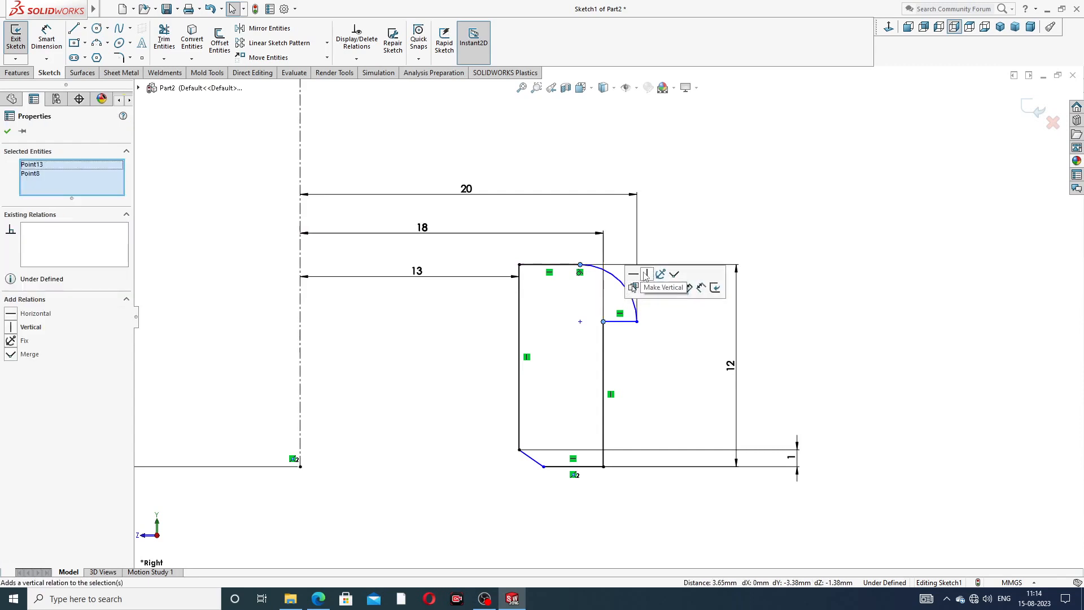
click(648, 275)
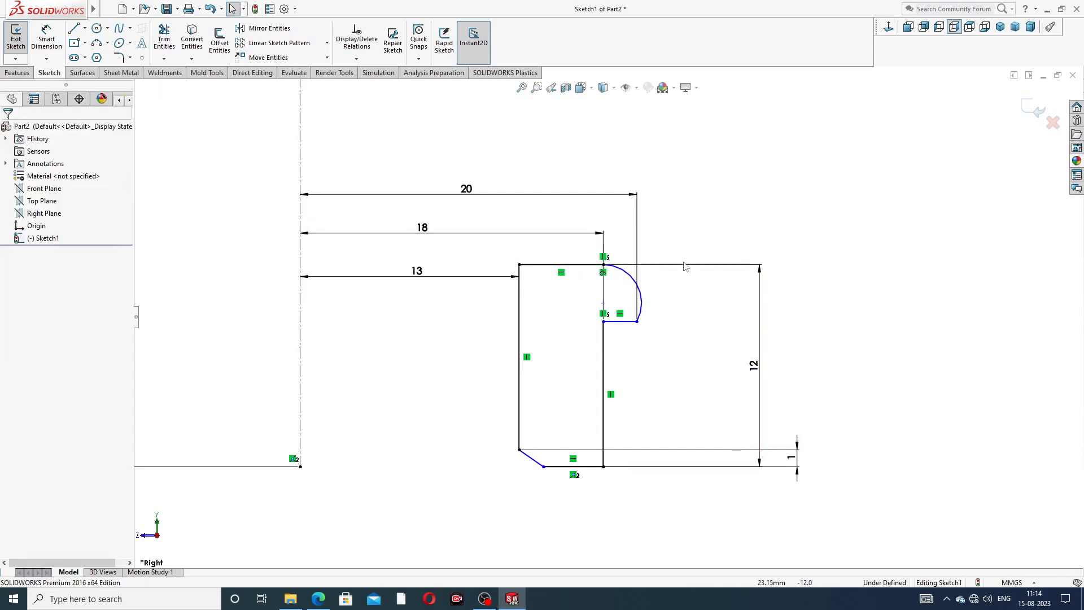
- Move the arc's outer end upward until the lip forms a quarter circle of about 2 mm radius
drag(637, 322, 636, 300)
click(625, 315)
scroll(626, 309, down, 5)
scroll(631, 292, up, 3)
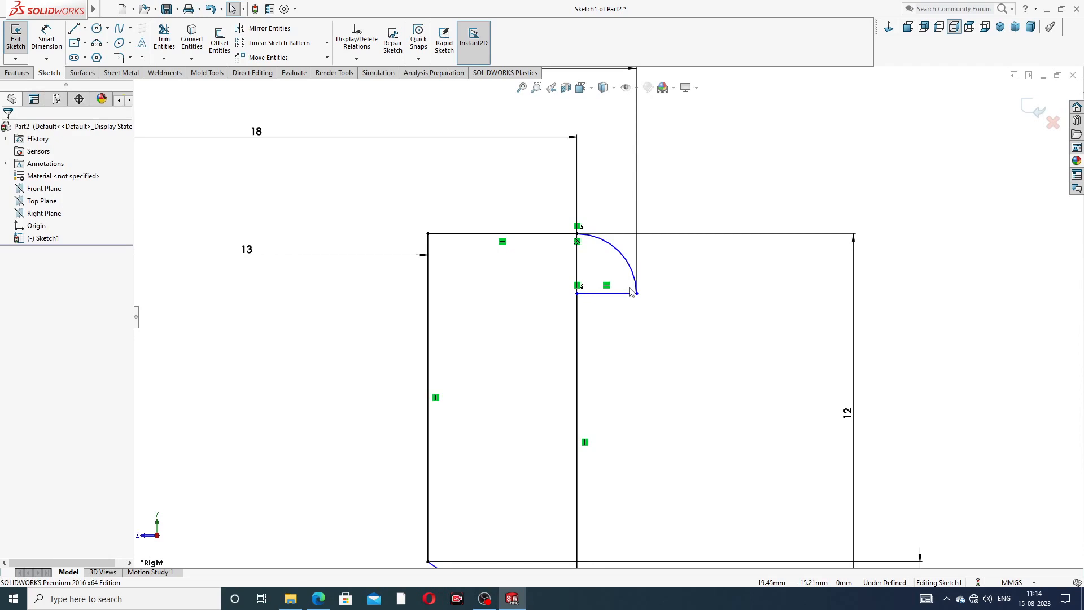
scroll(616, 309, up, 1)
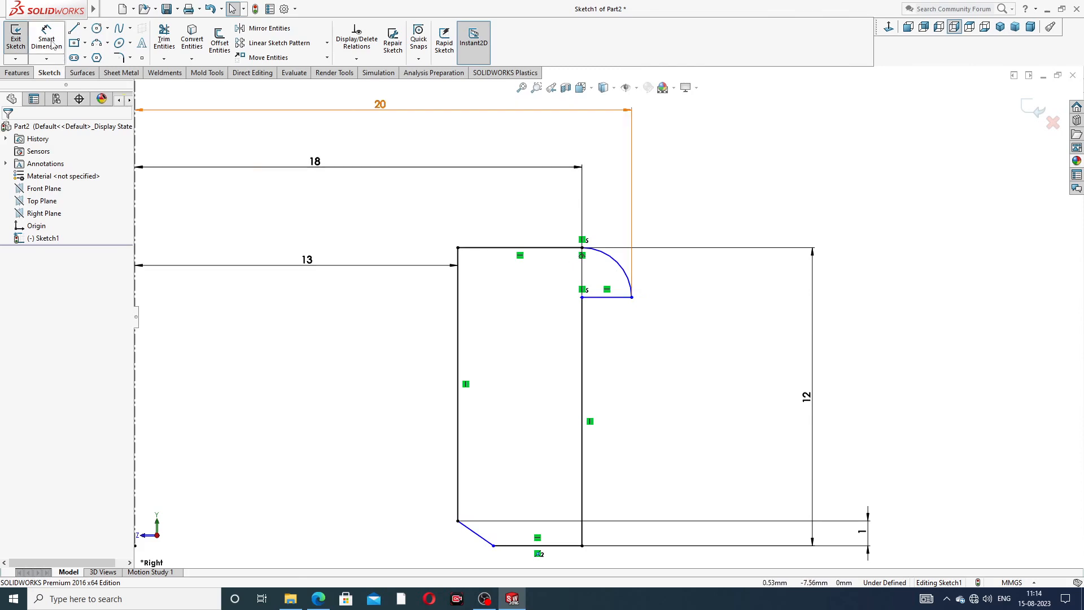
- Dimension the lip arc's radius as 2 mm
click(620, 266)
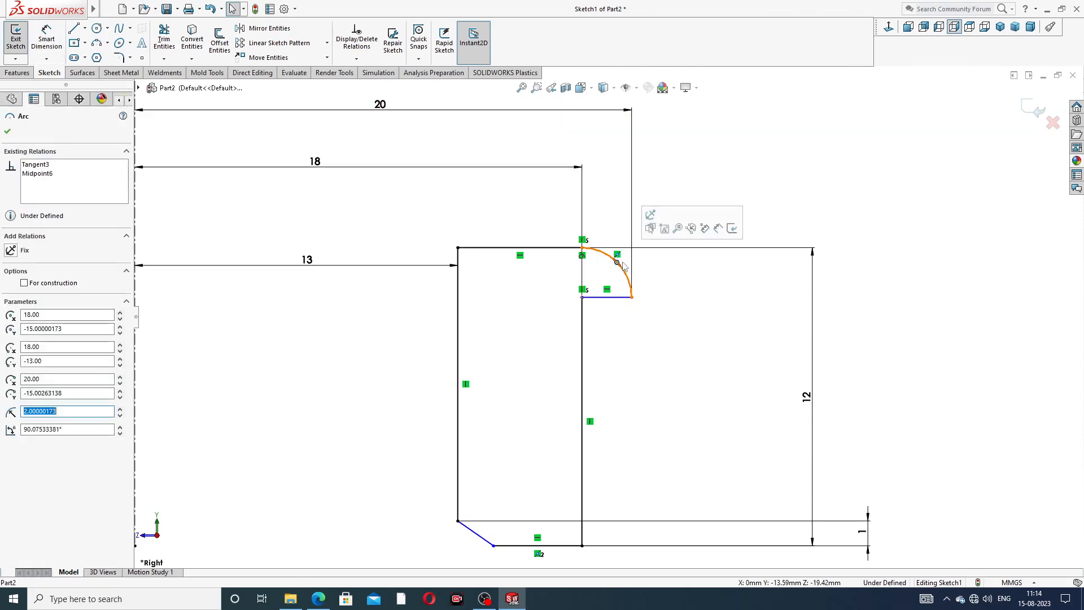
key(Escape)
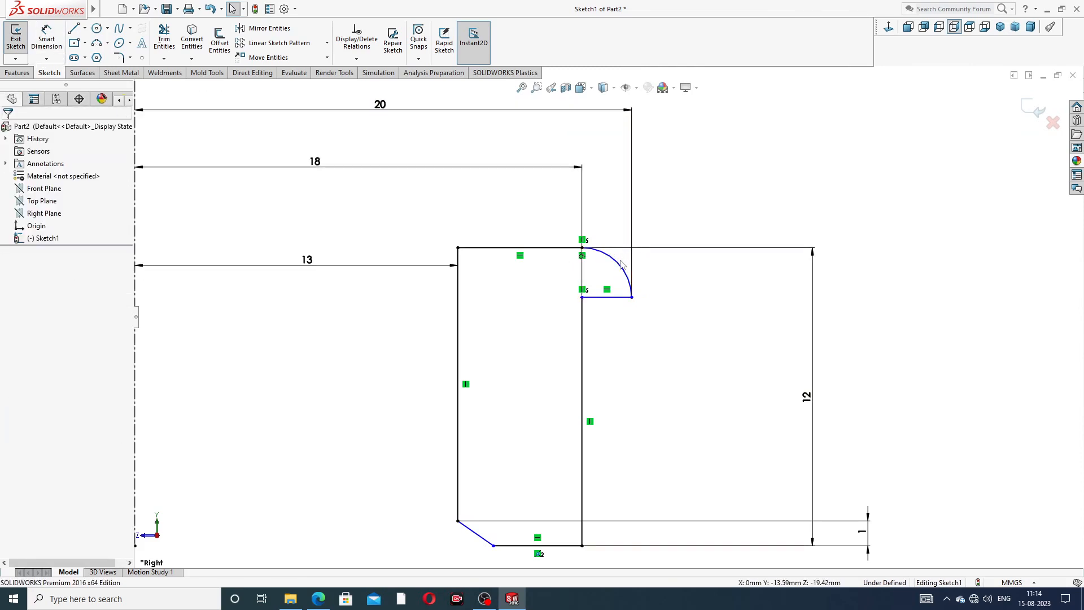
click(54, 50)
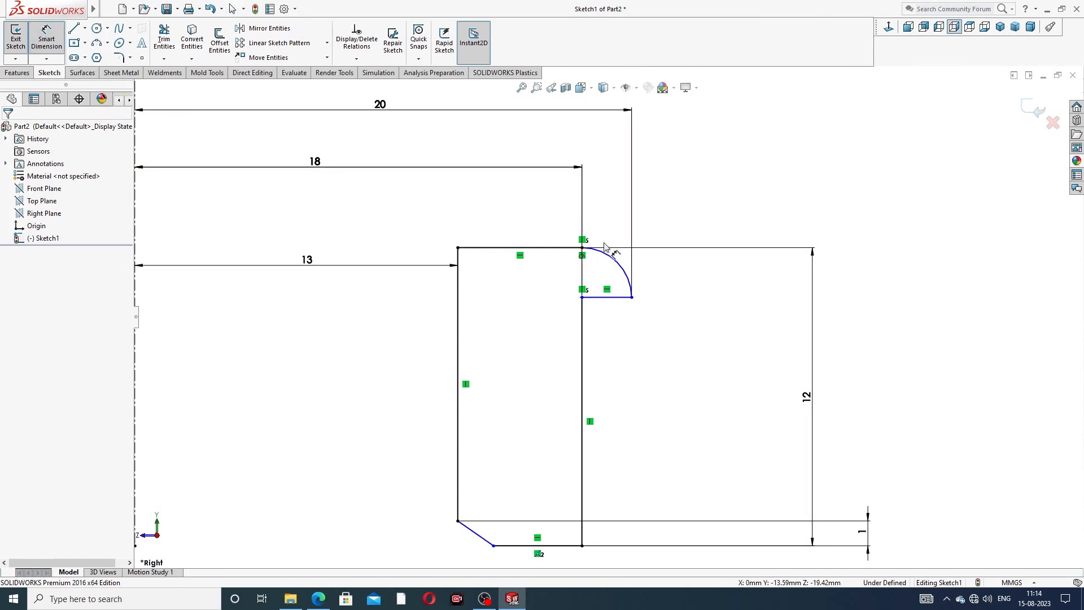
click(619, 261)
click(657, 231)
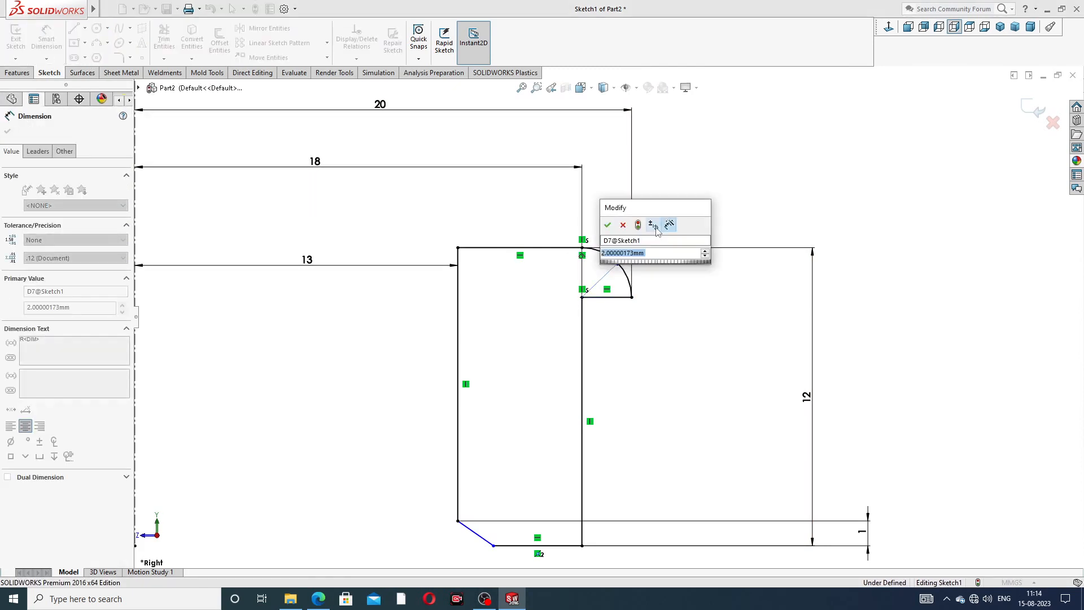
key(Return)
click(685, 213)
- Move the R2 dimension text farther out from the arc and lower the 13, 18 and 20 mm dimensions for clearer spacing
scroll(642, 230, up, 3)
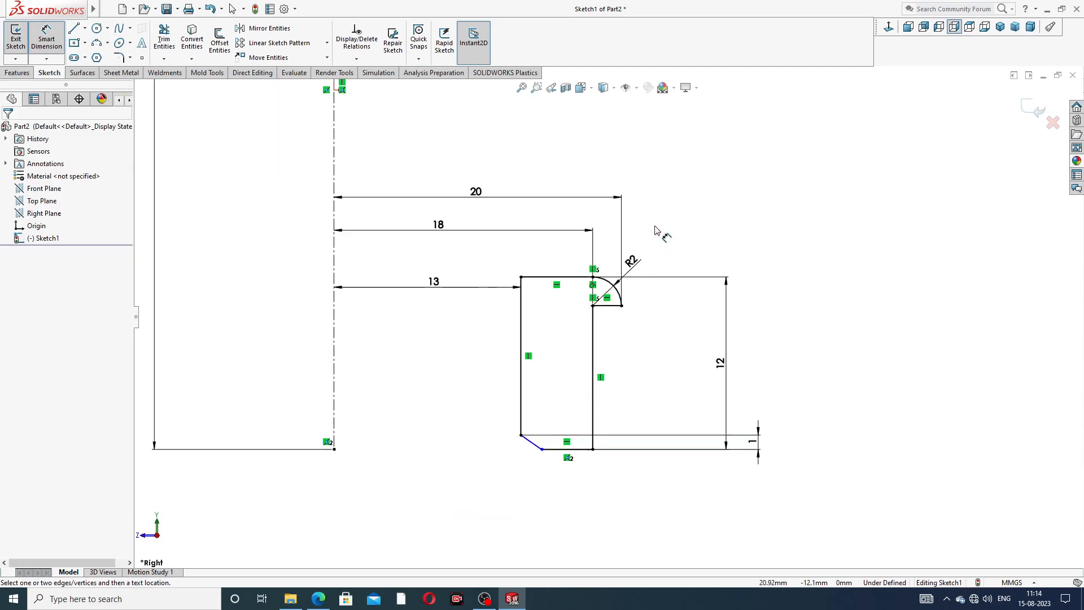
scroll(519, 268, up, 1)
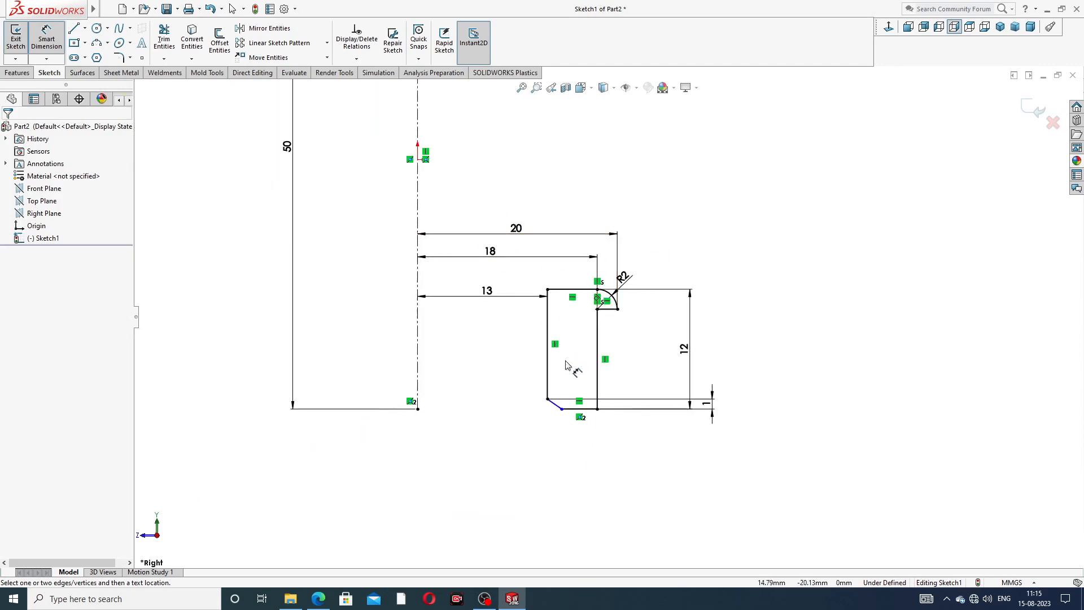
scroll(571, 366, down, 2)
drag(654, 235, 678, 210)
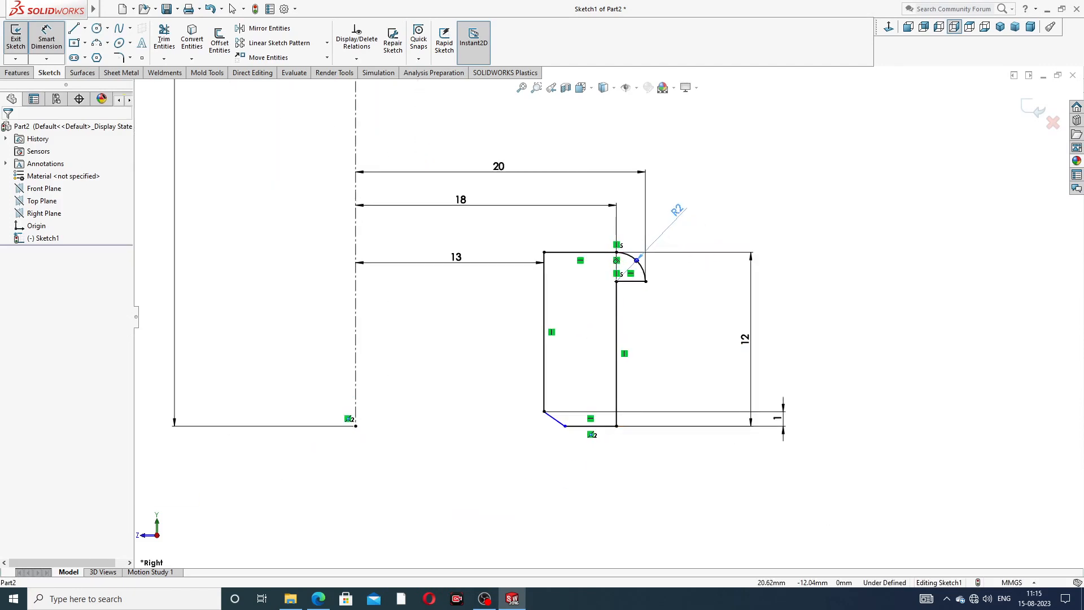
drag(457, 261, 469, 299)
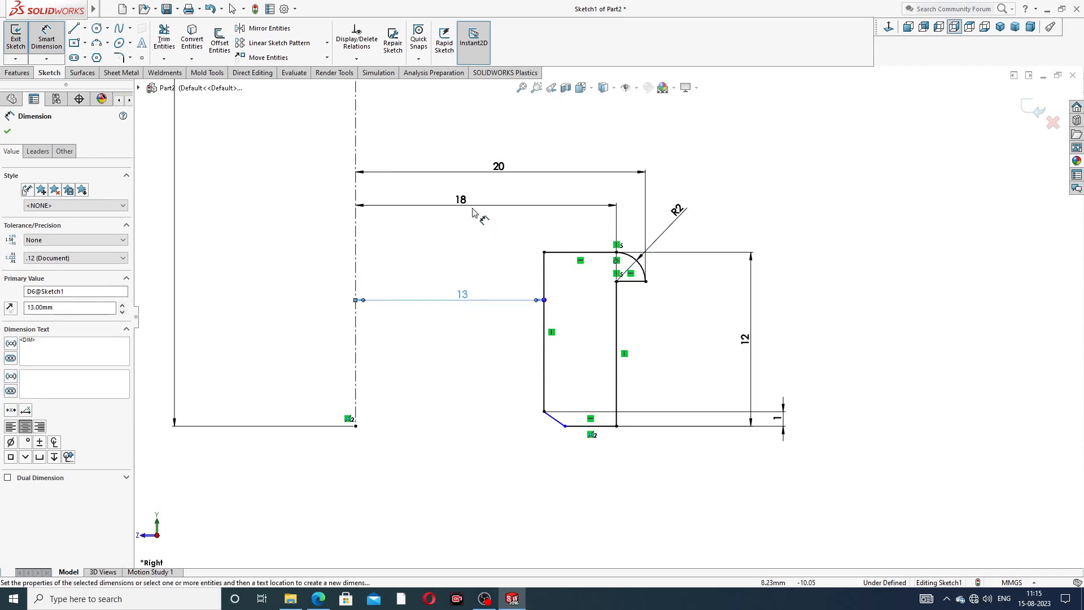
drag(465, 202, 469, 232)
drag(498, 169, 506, 197)
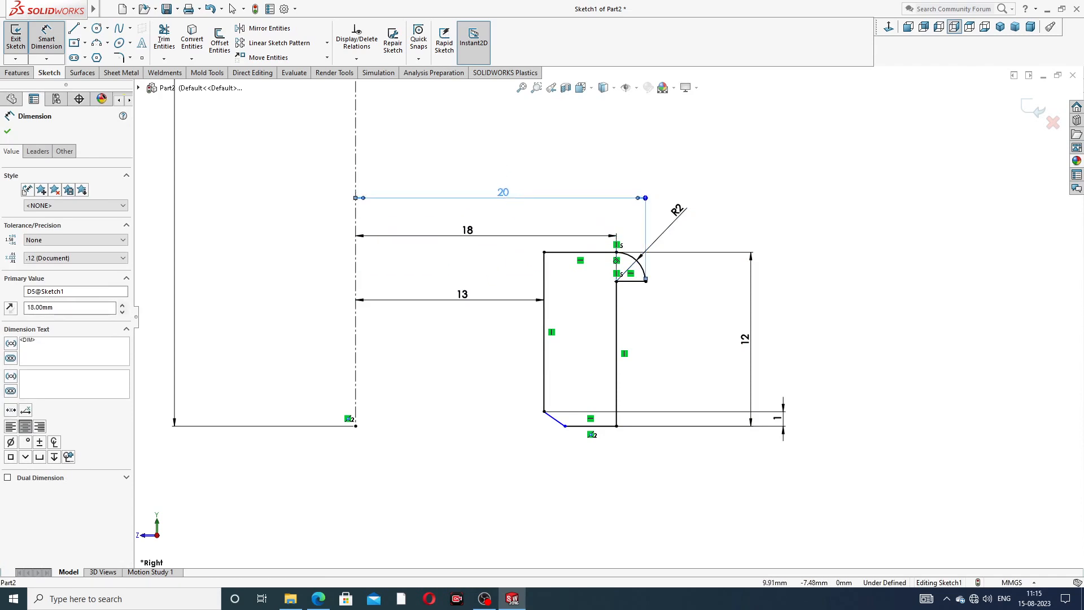
click(757, 165)
- Move the 12 mm and 1 mm height dimensions closer to the profile and end dimensioning
drag(746, 339, 683, 340)
drag(778, 418, 641, 382)
click(751, 390)
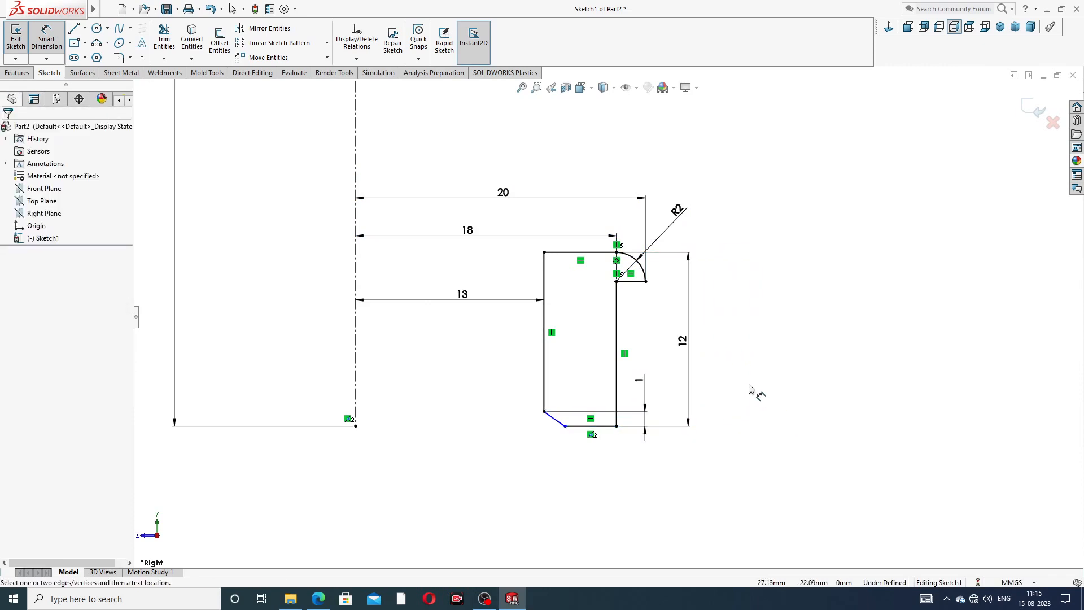
right_click(755, 200)
- Compare the sketch with section A-A of the union drafting PDF in Edge, examining the profile's dimensions
scroll(550, 244, up, 5)
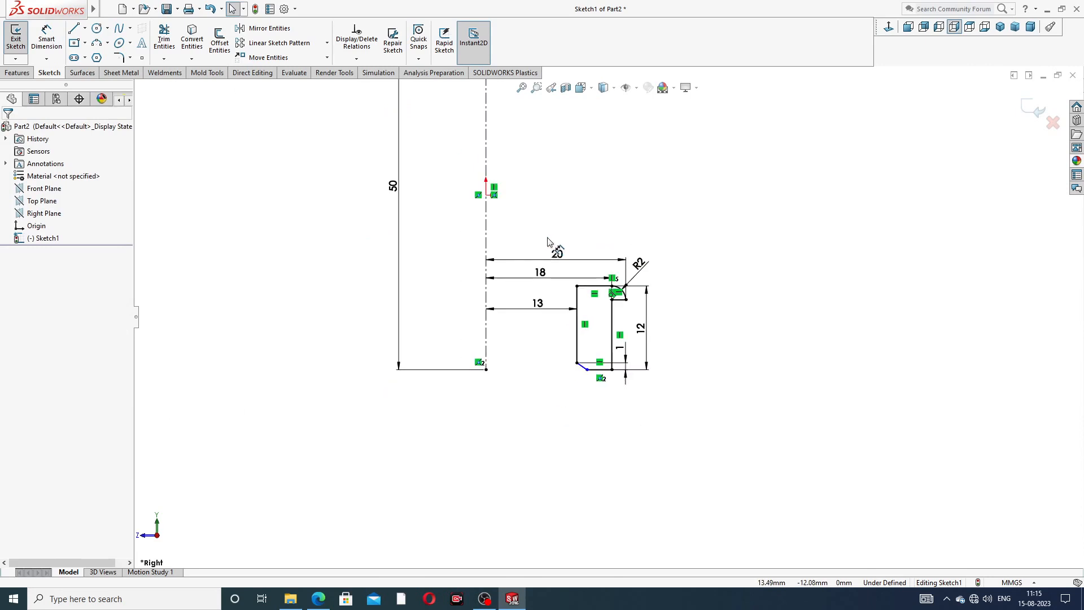
scroll(564, 193, down, 2)
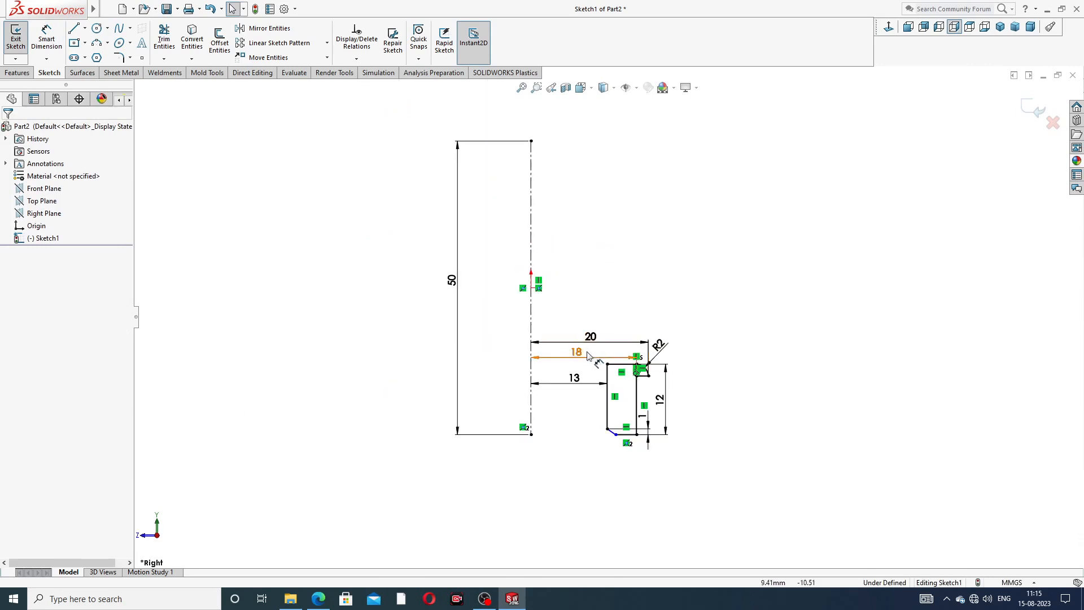
scroll(559, 338, down, 3)
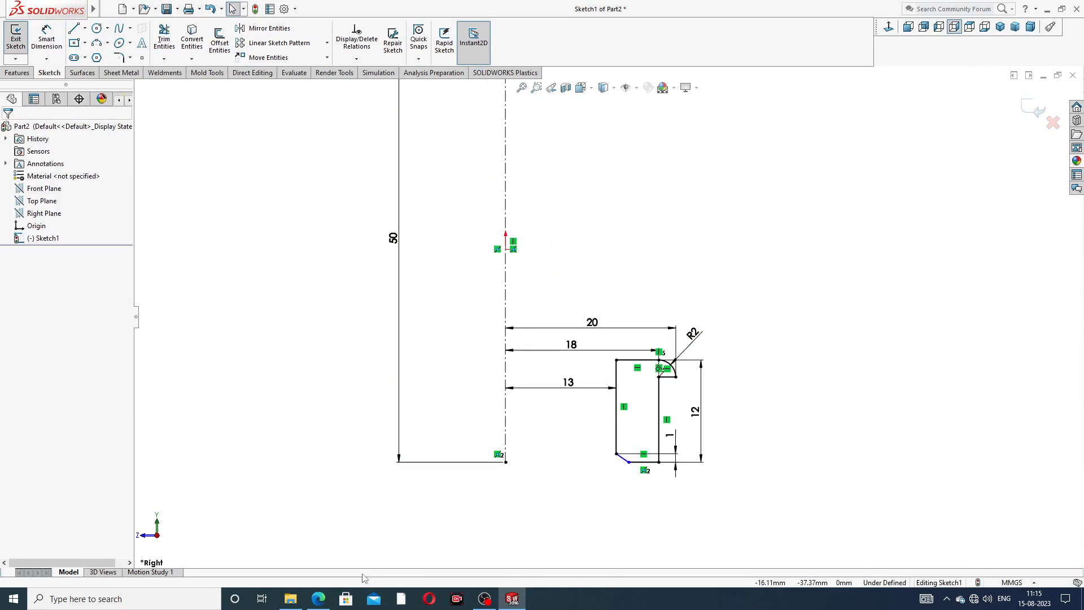
click(318, 598)
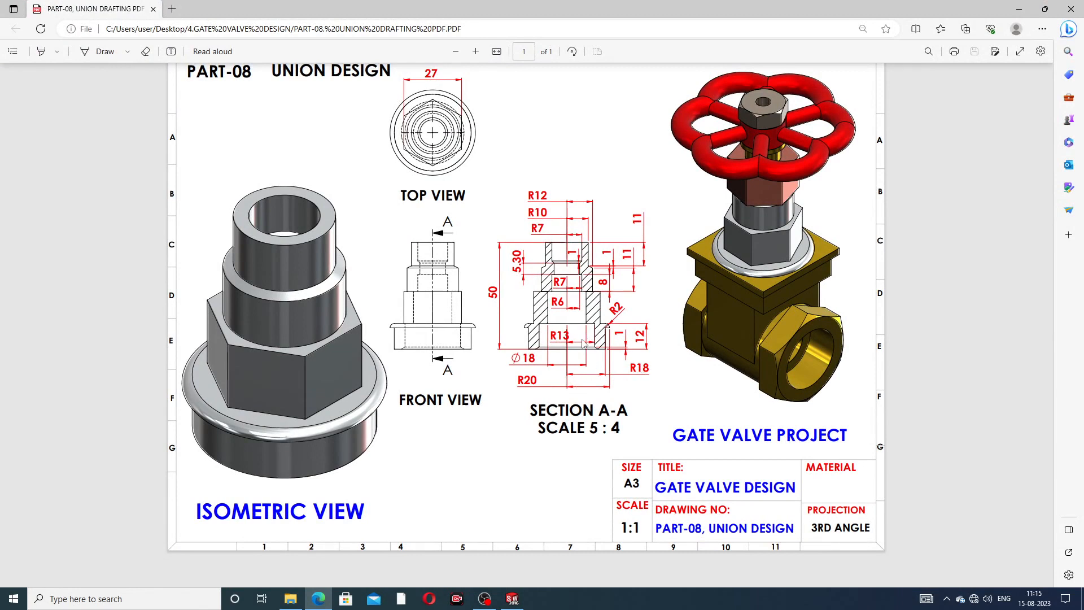
click(318, 599)
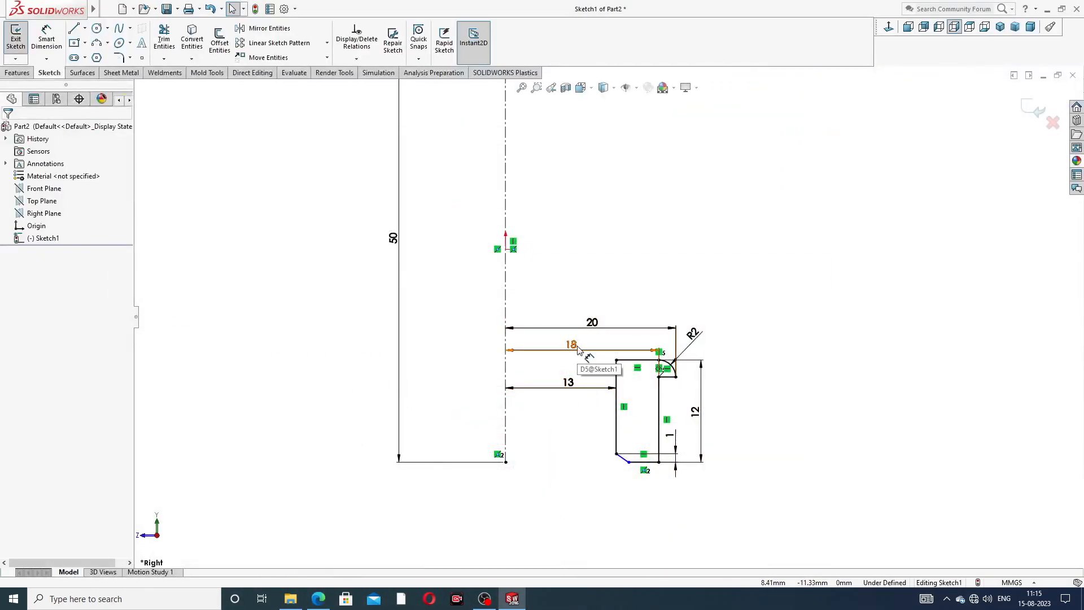
click(314, 606)
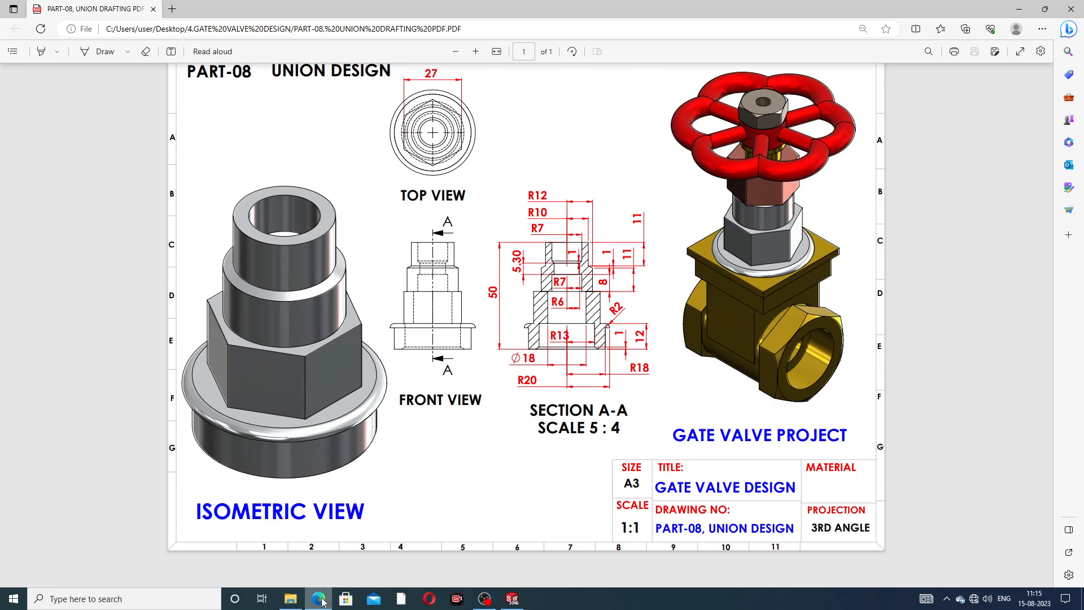
- Switch to SOLIDWORKS and draw the upper profile's top edge about 11 mm wide and its inner stepped side with connected lines down to origin height
click(513, 598)
scroll(470, 162, up, 3)
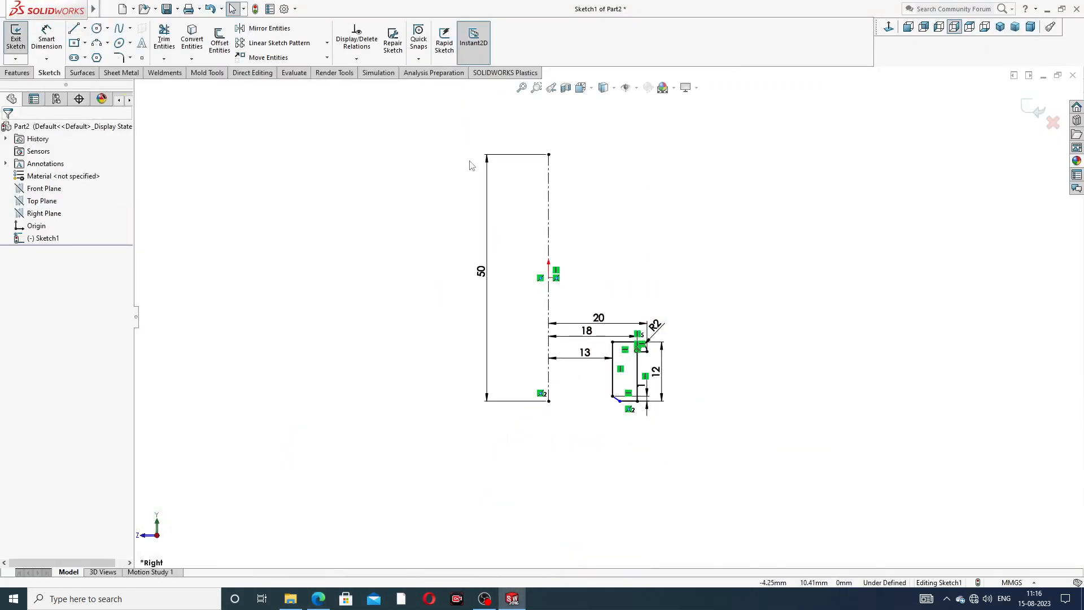
scroll(566, 213, down, 1)
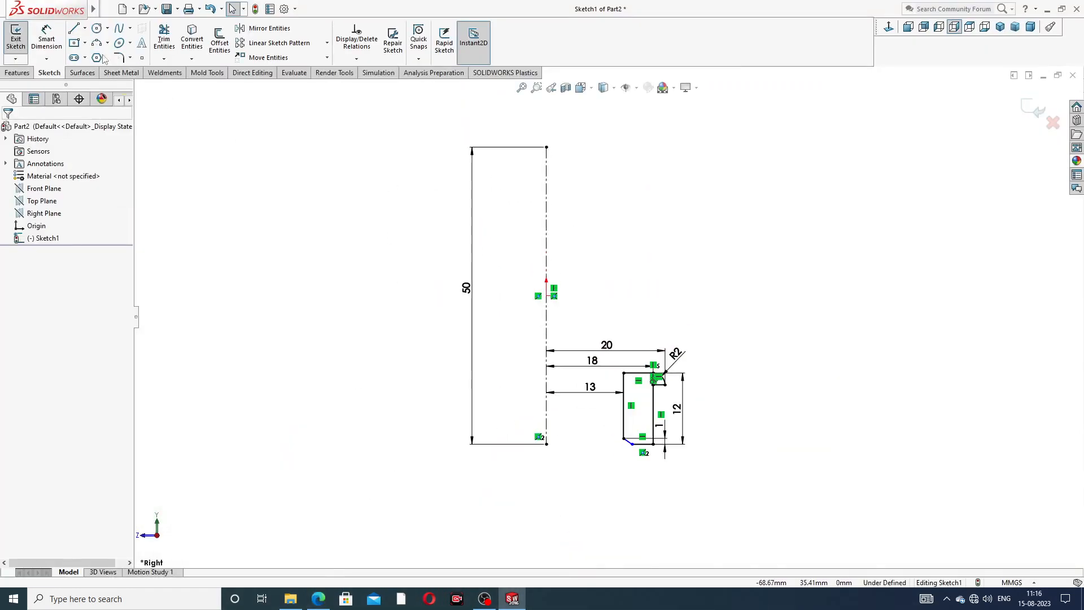
click(84, 27)
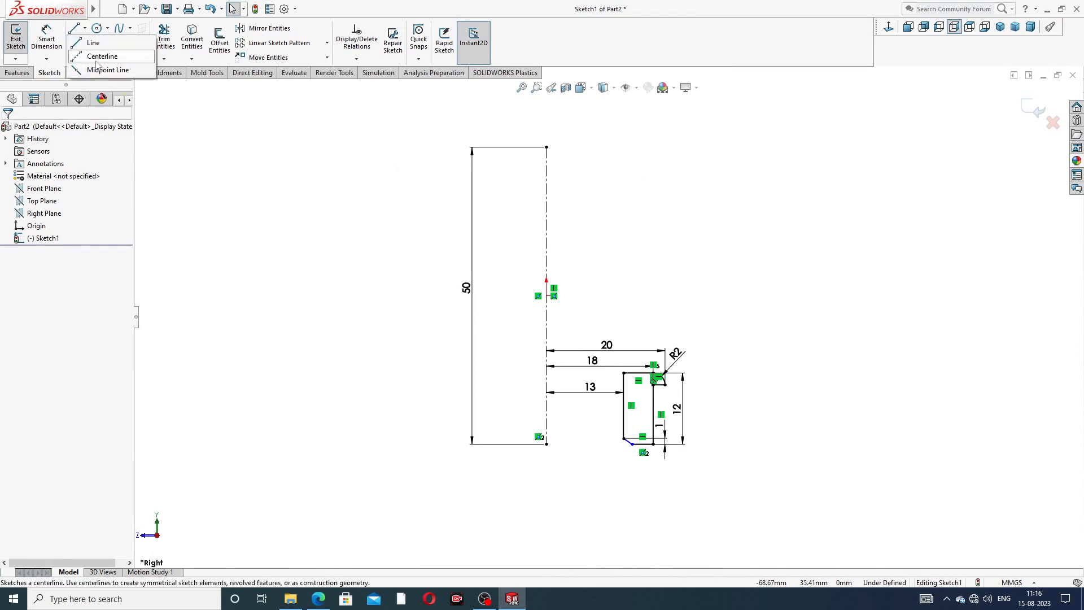
click(98, 43)
scroll(622, 219, down, 2)
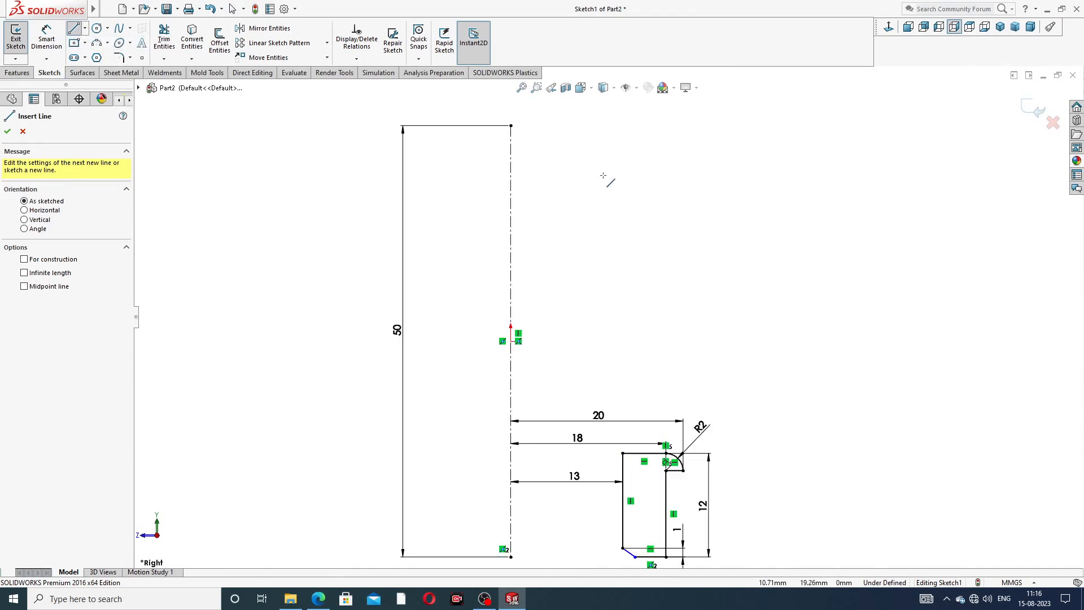
scroll(598, 165, up, 1)
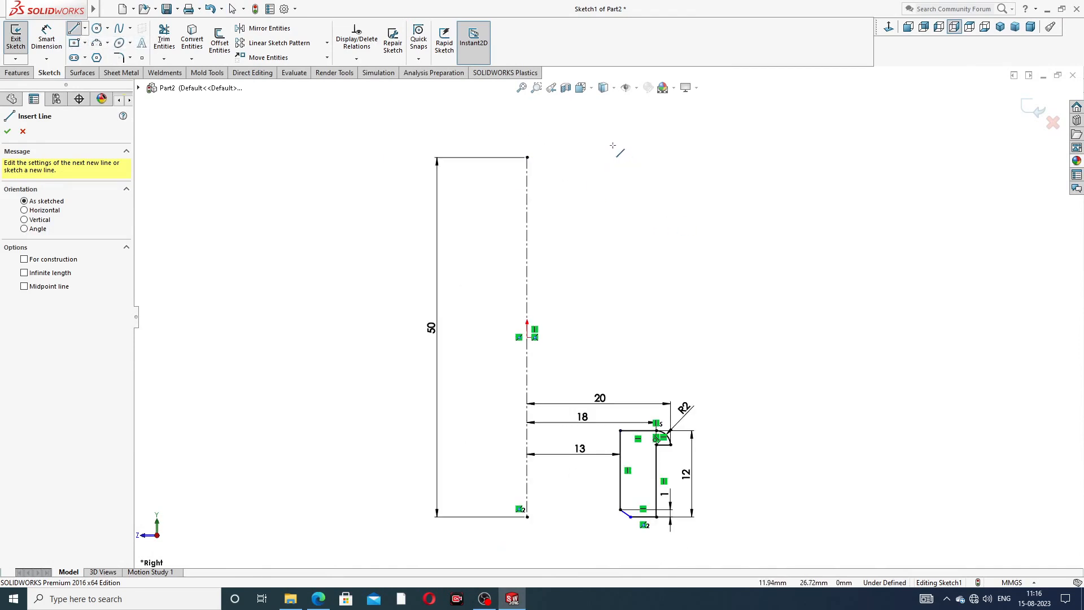
click(639, 157)
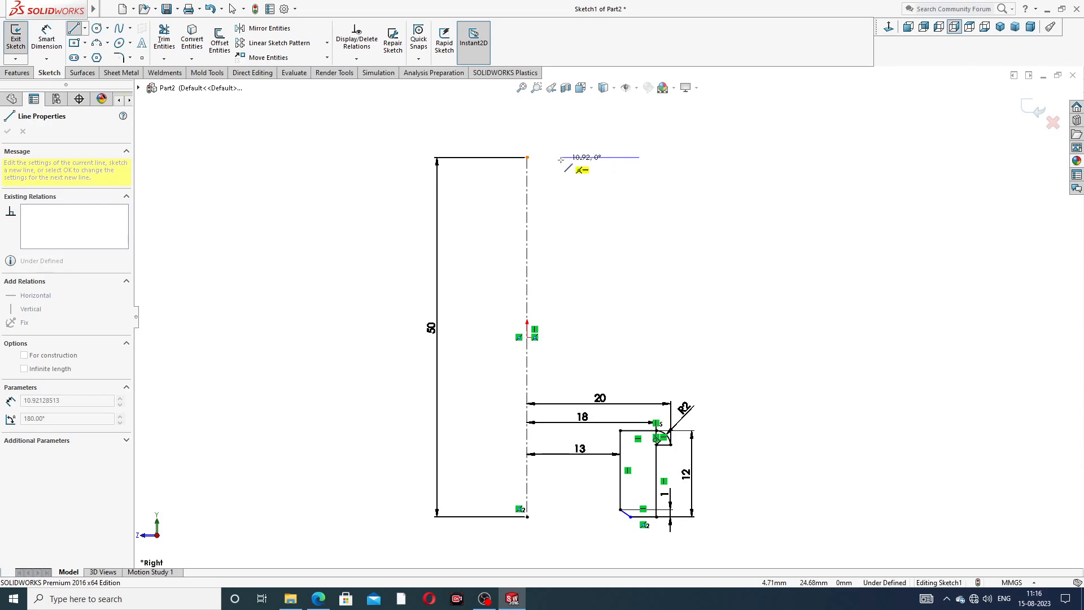
click(561, 157)
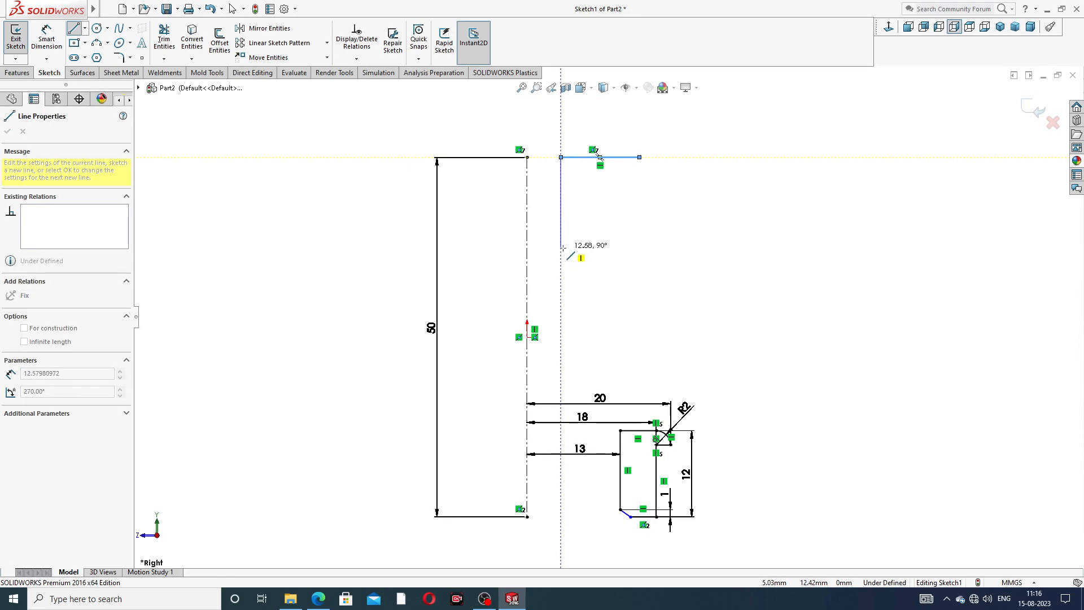
click(562, 215)
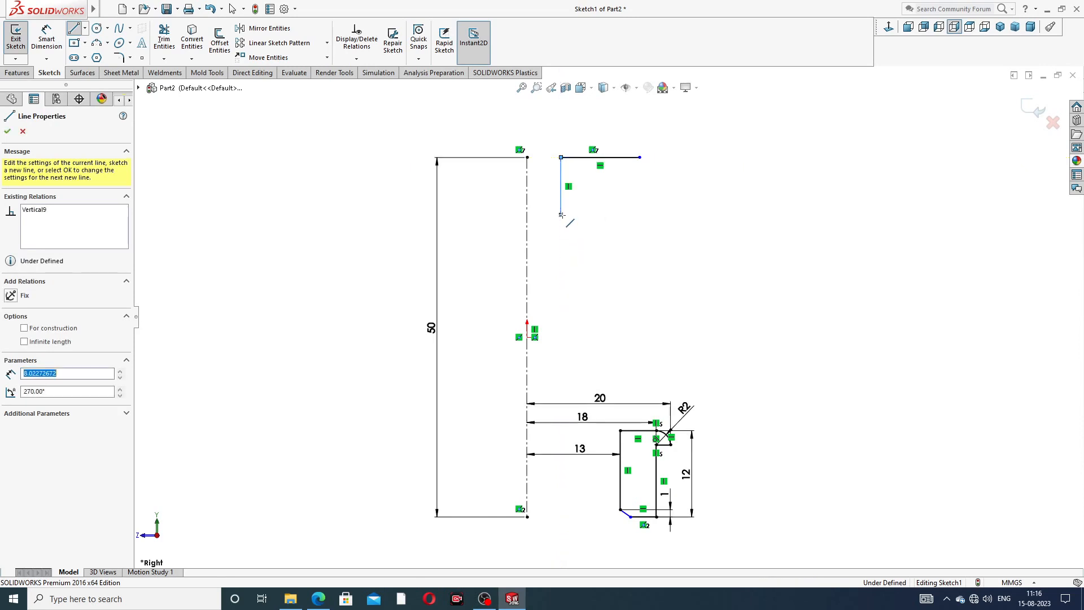
click(553, 245)
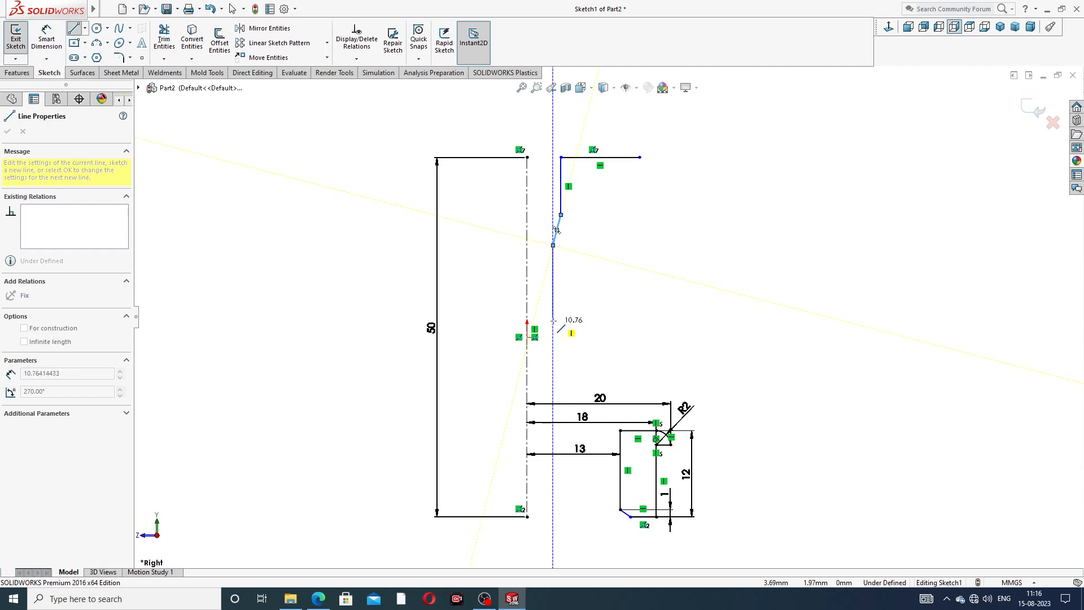
click(552, 298)
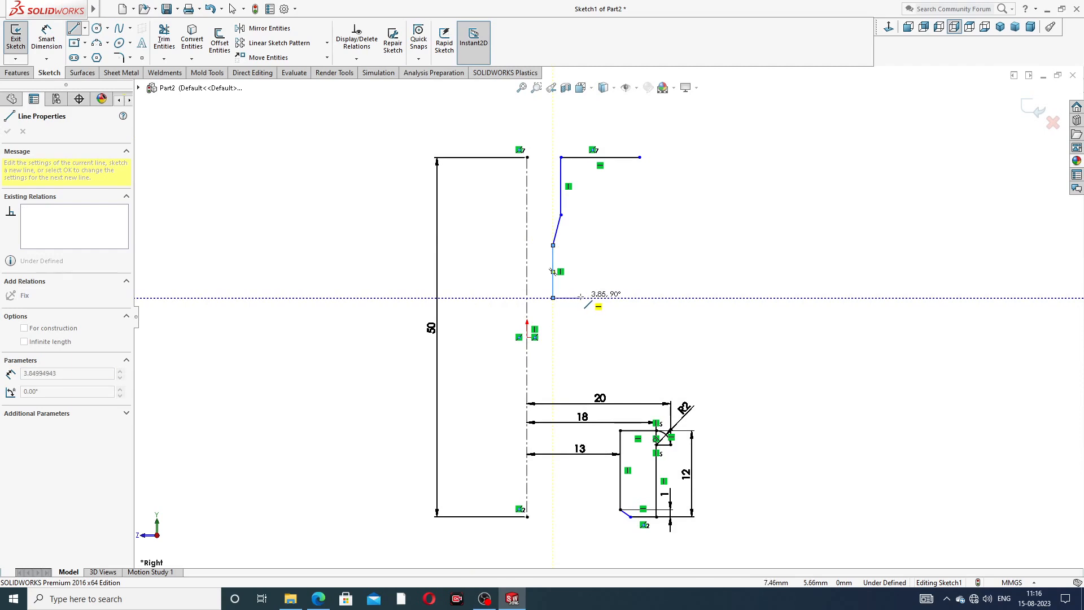
click(580, 298)
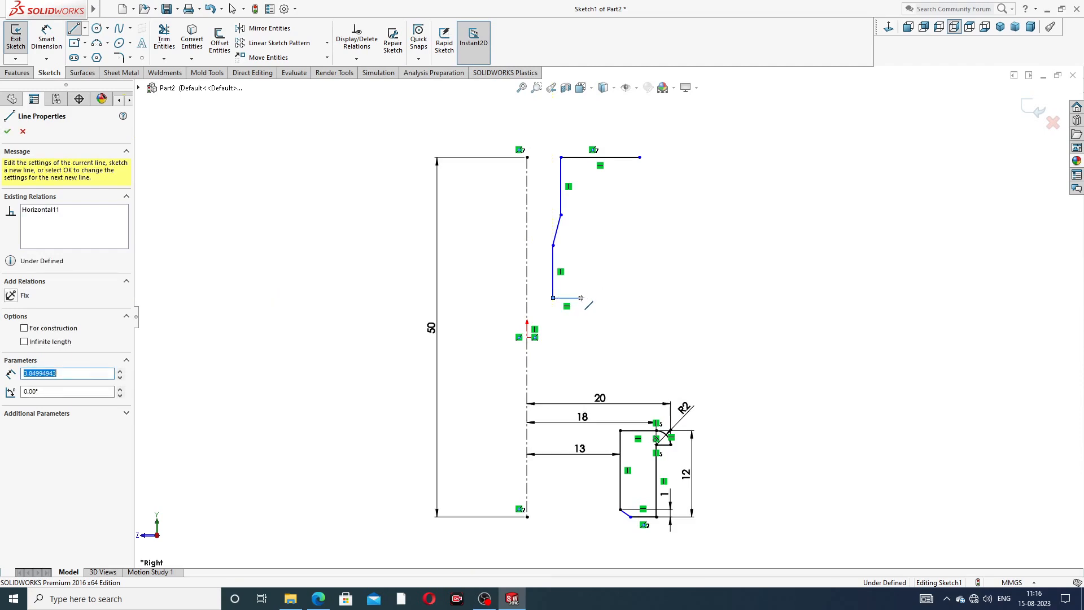
click(582, 337)
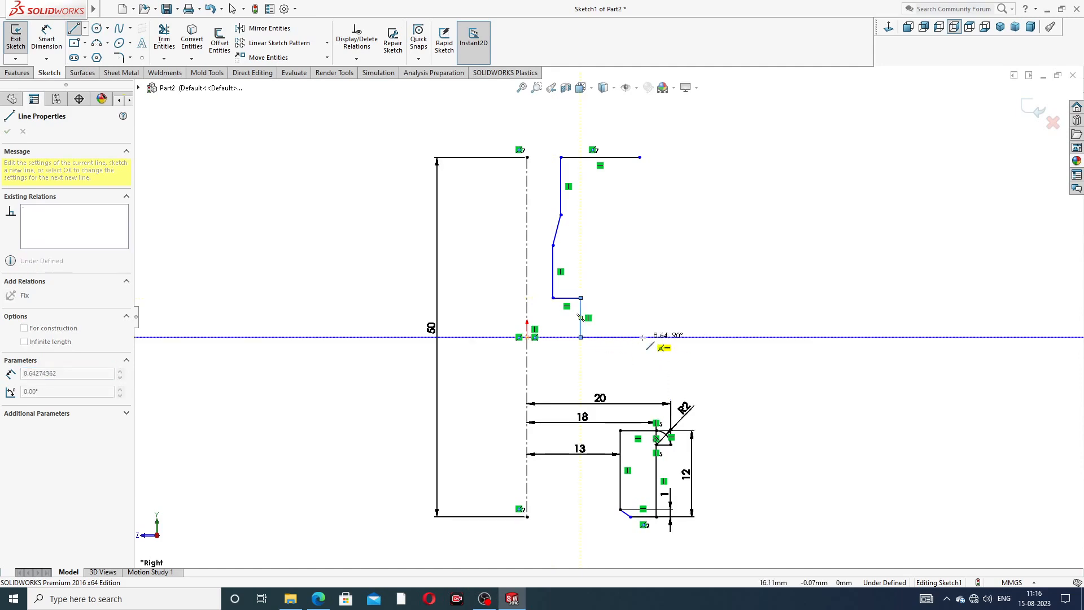
- Draw the upper profile's bottom edge and outer side with an inward slant about 5 mm long and an upper vertical about 10 mm long
double_click(648, 337)
click(648, 337)
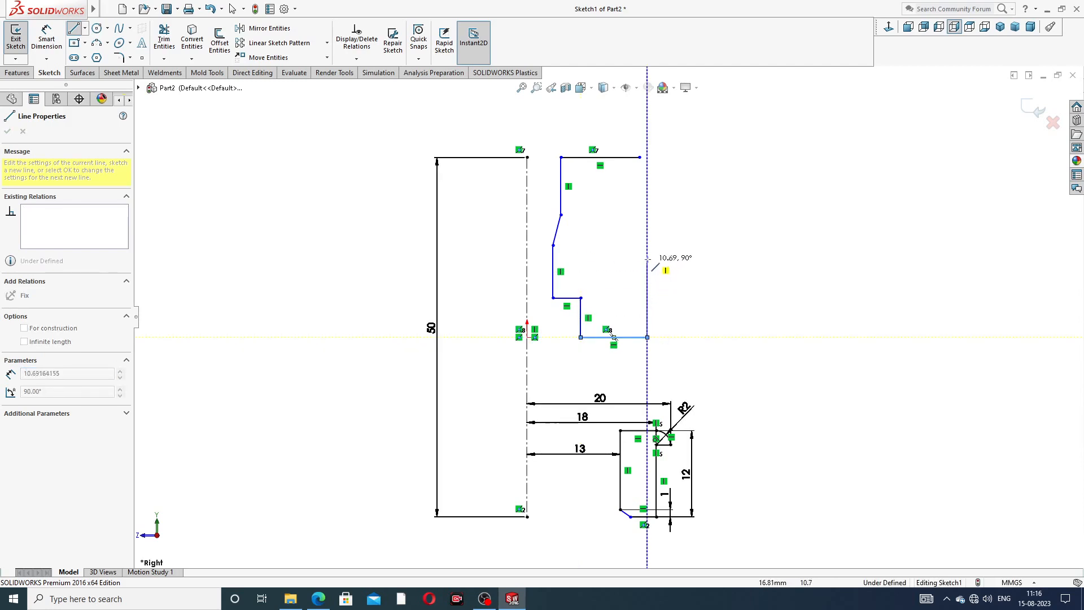
click(648, 264)
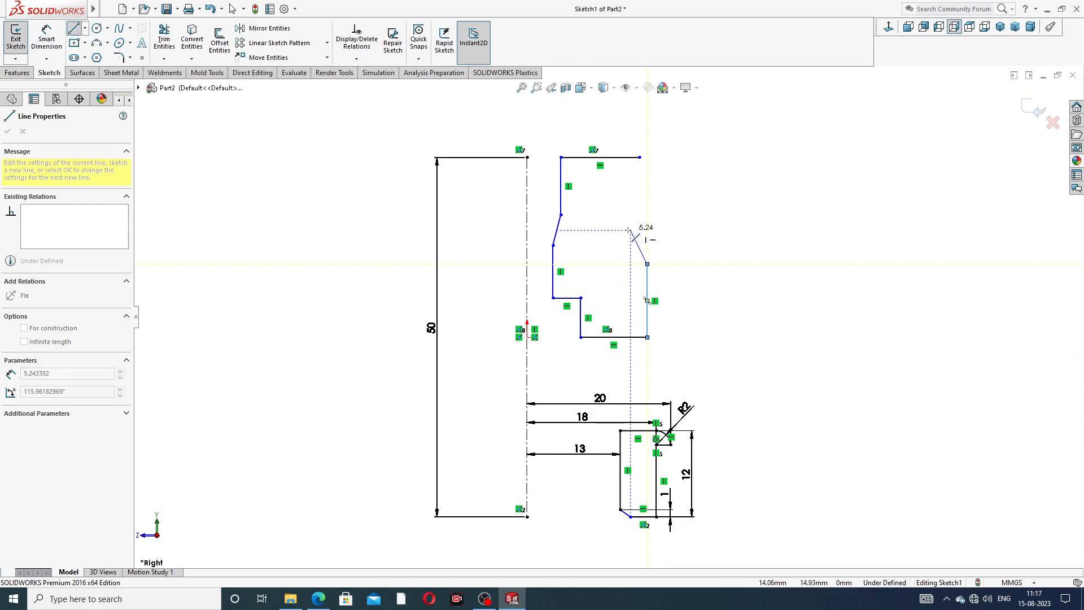
click(629, 230)
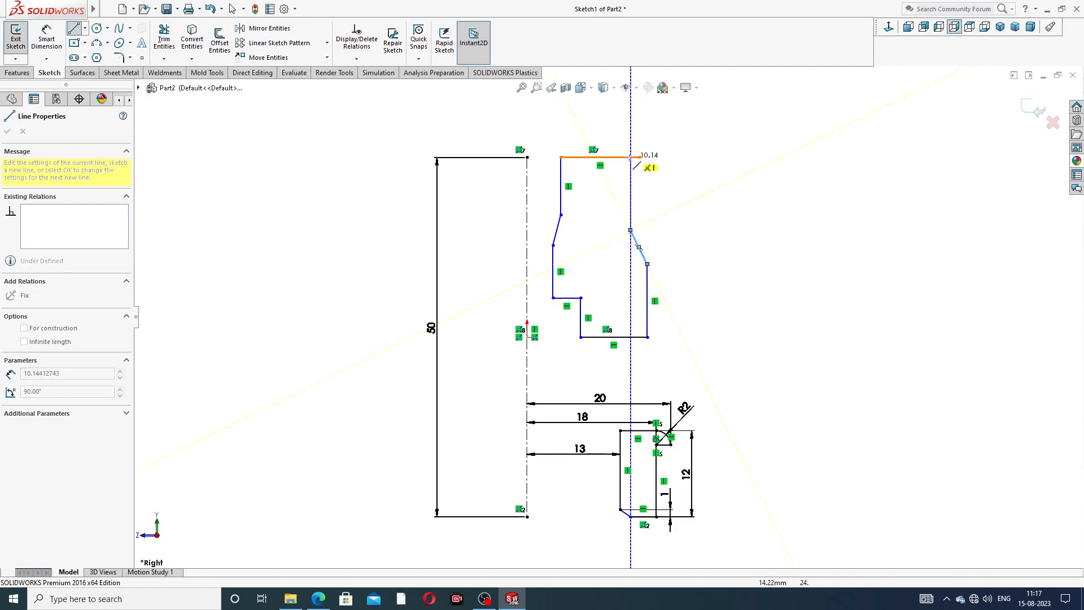
click(631, 157)
right_click(676, 157)
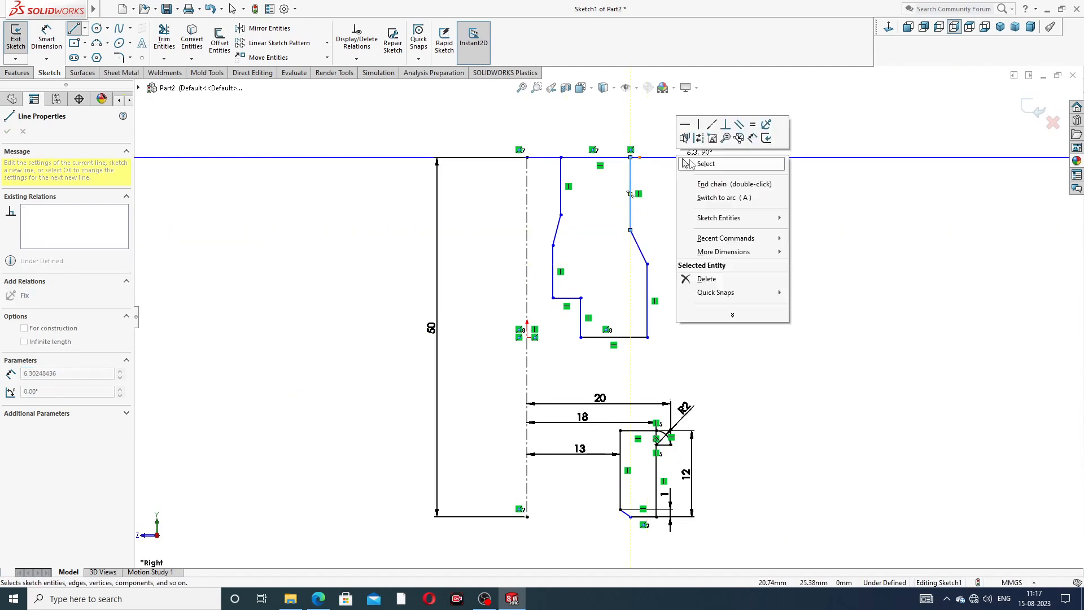
click(686, 163)
- Pull the overhanging end of the profile's top edge back to the outer vertical line to close the corner
scroll(671, 171, down, 2)
drag(619, 167, 606, 167)
scroll(573, 282, up, 3)
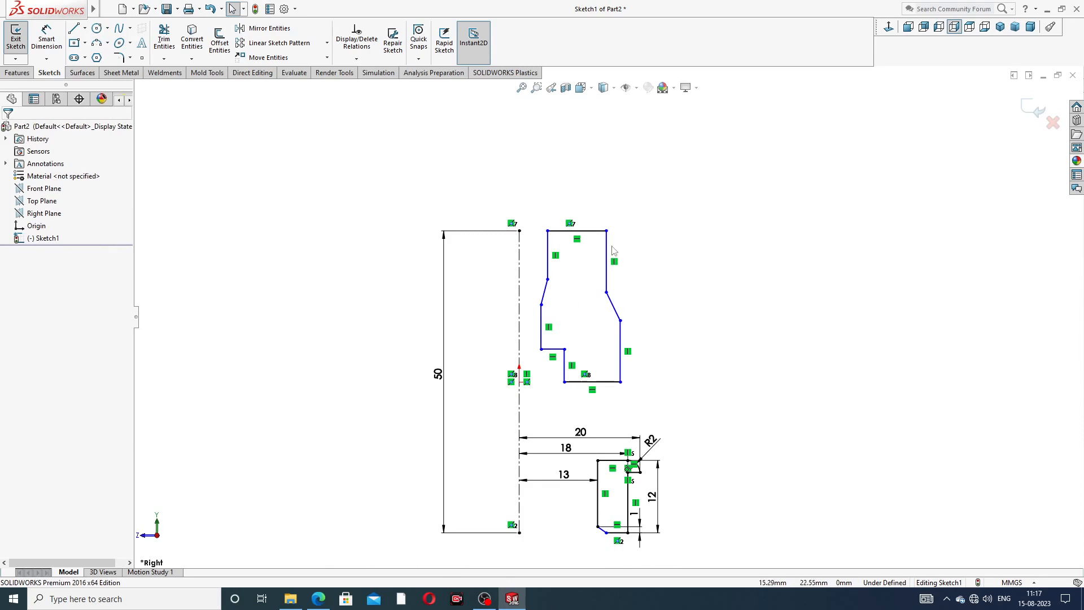
scroll(539, 384, down, 2)
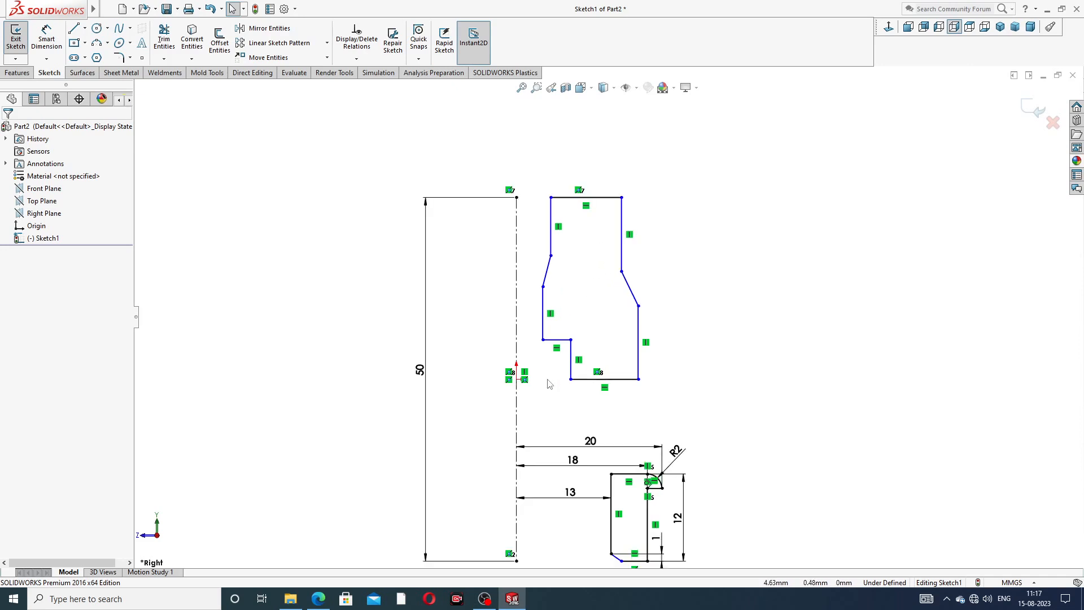
click(52, 39)
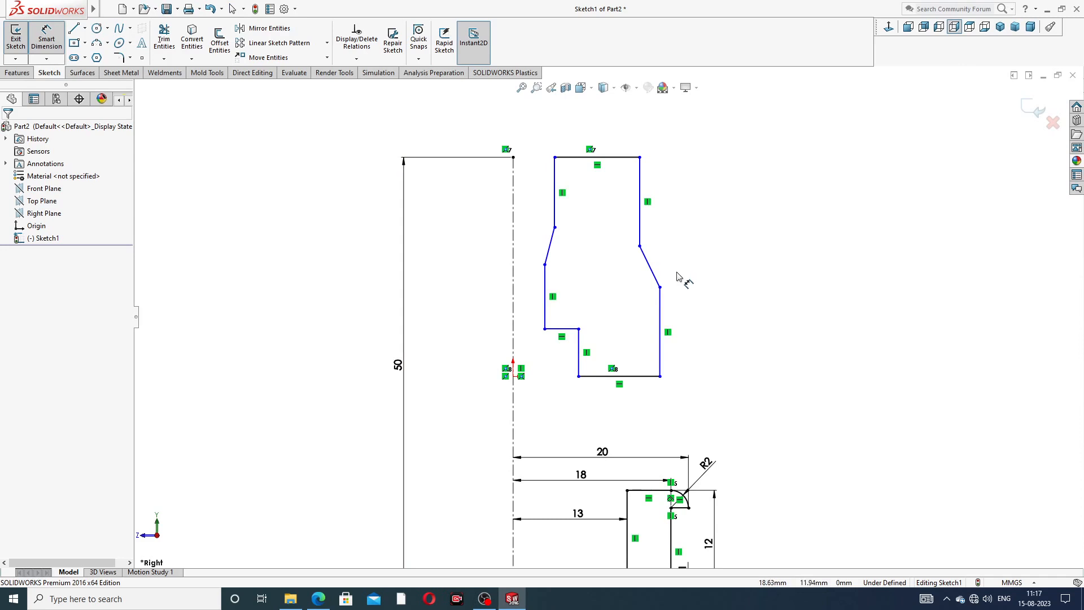
scroll(678, 276, up, 2)
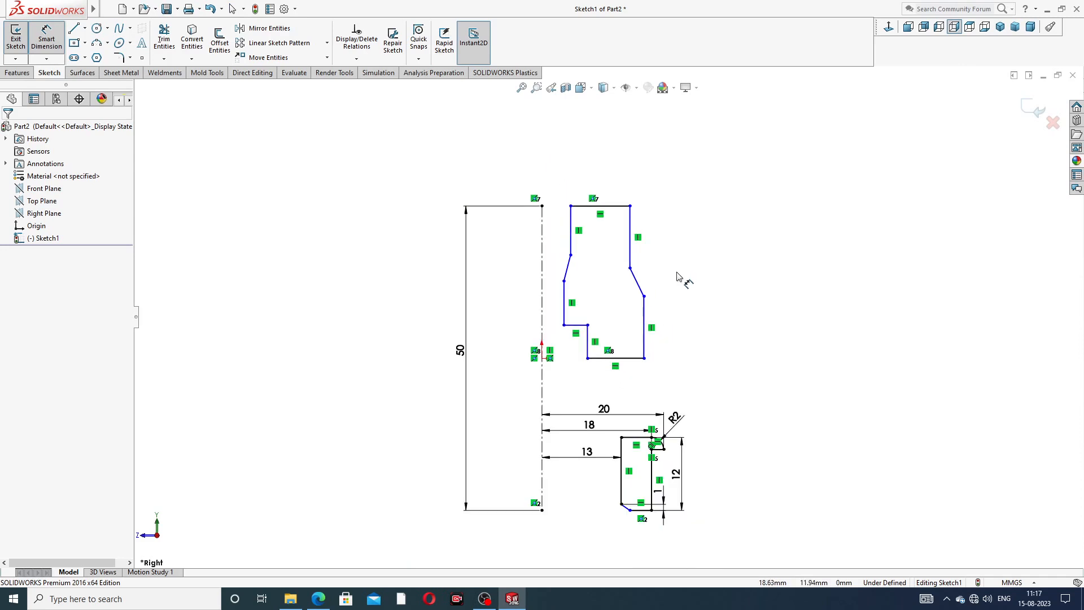
scroll(615, 254, down, 2)
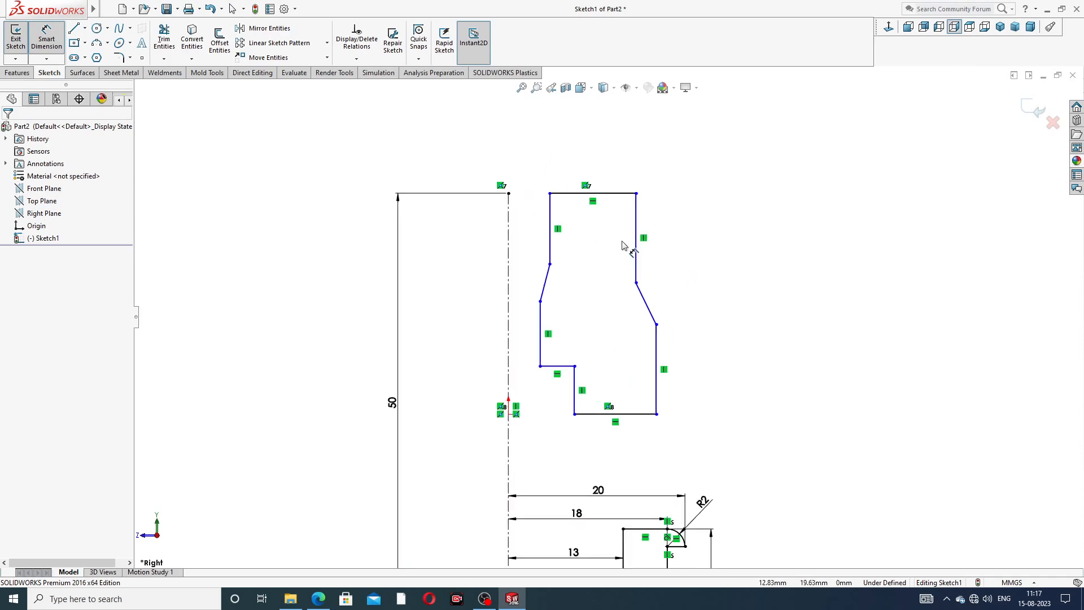
right_click(751, 208)
click(776, 167)
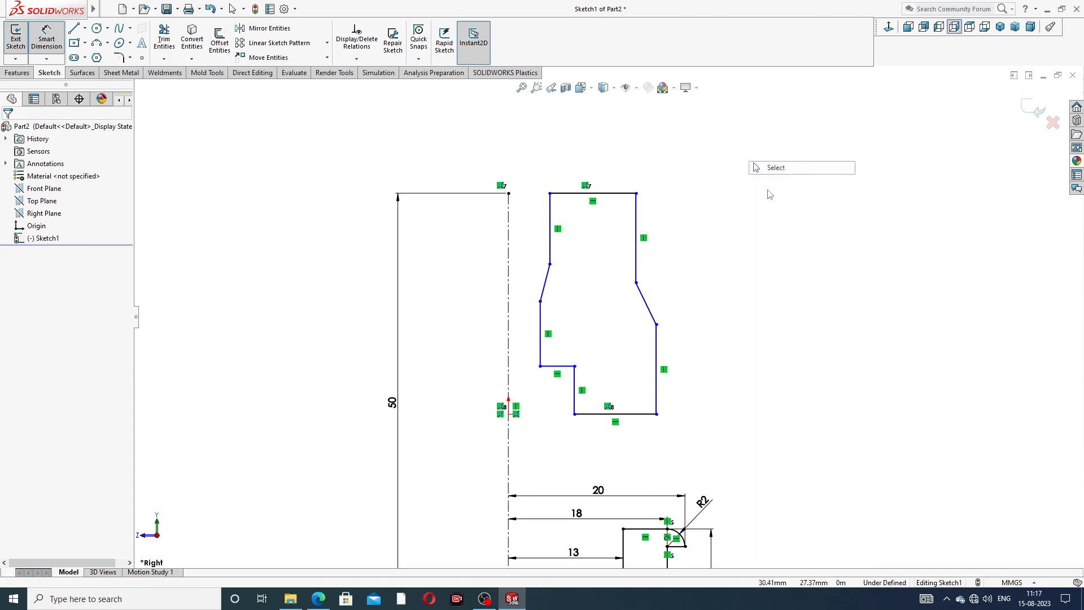
- Add a horizontal relation between the origin and the inner endpoint of the upper profile's bottom edge
click(588, 414)
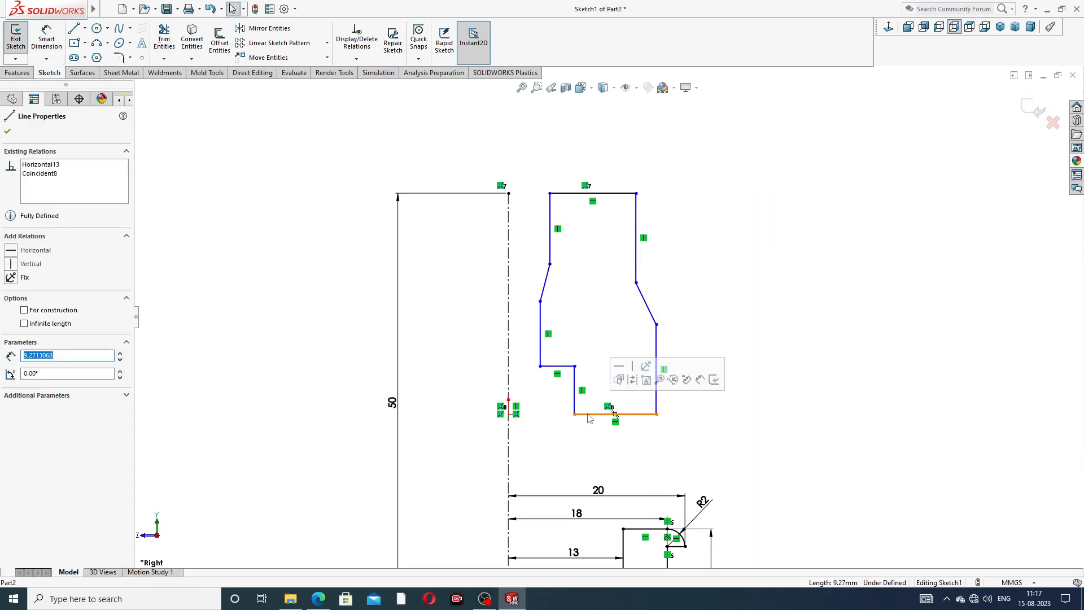
ctrl+click(508, 416)
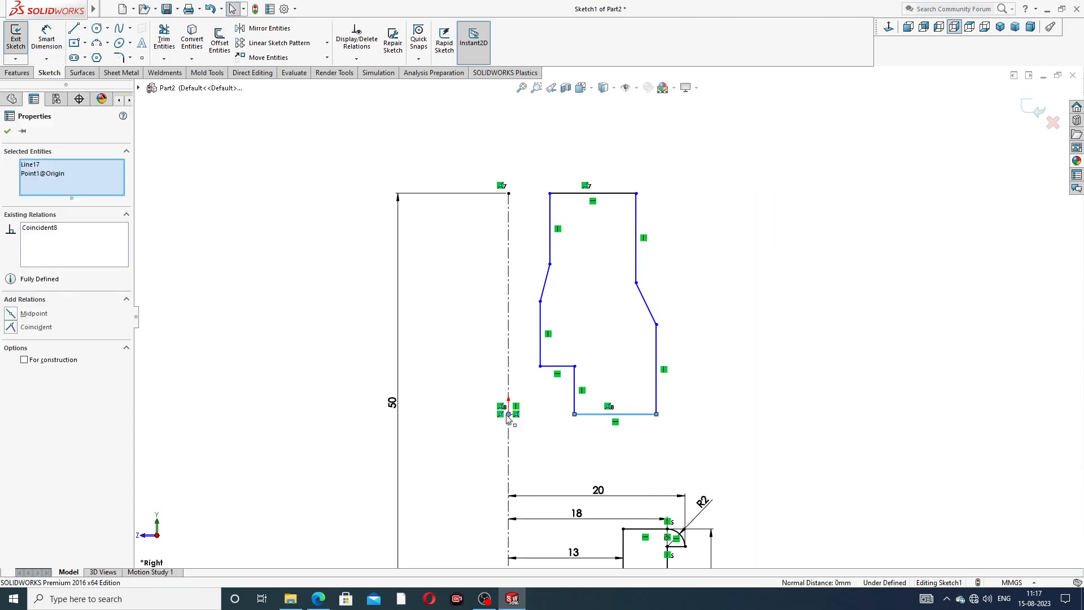
click(793, 329)
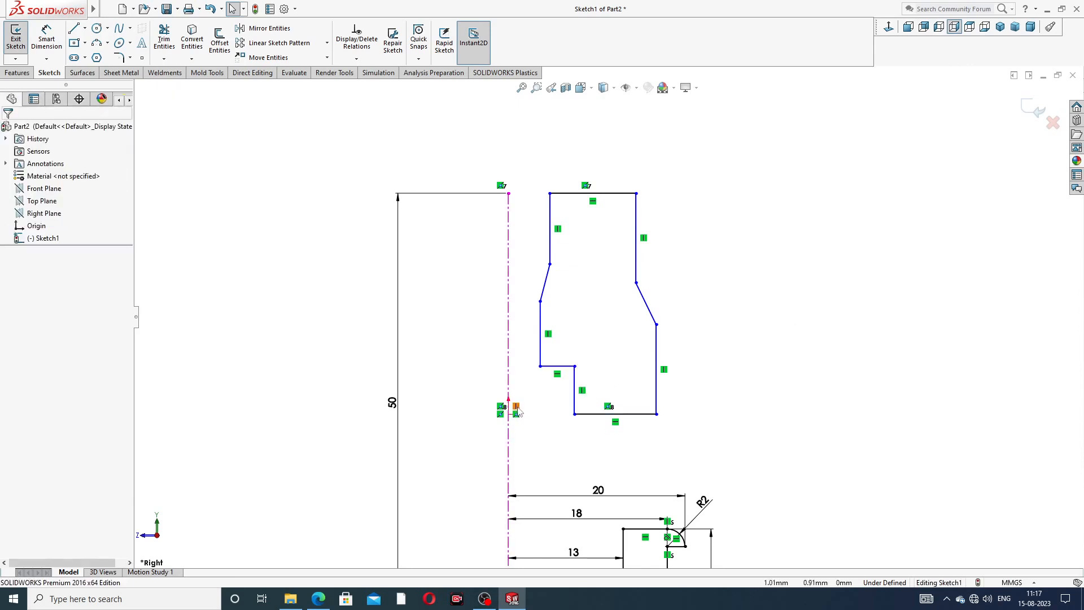
click(509, 415)
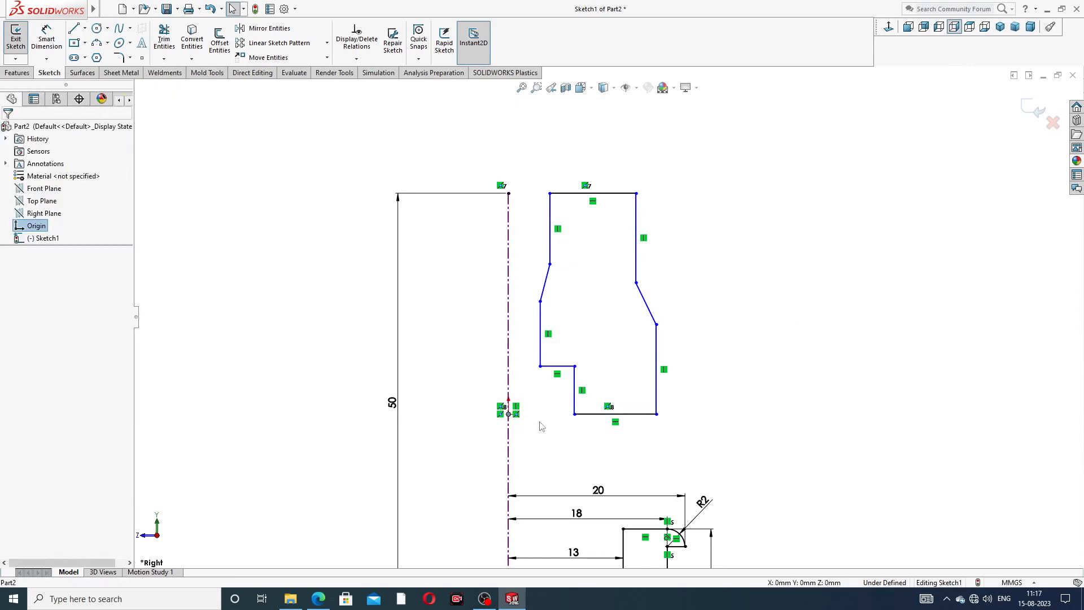
ctrl+click(575, 414)
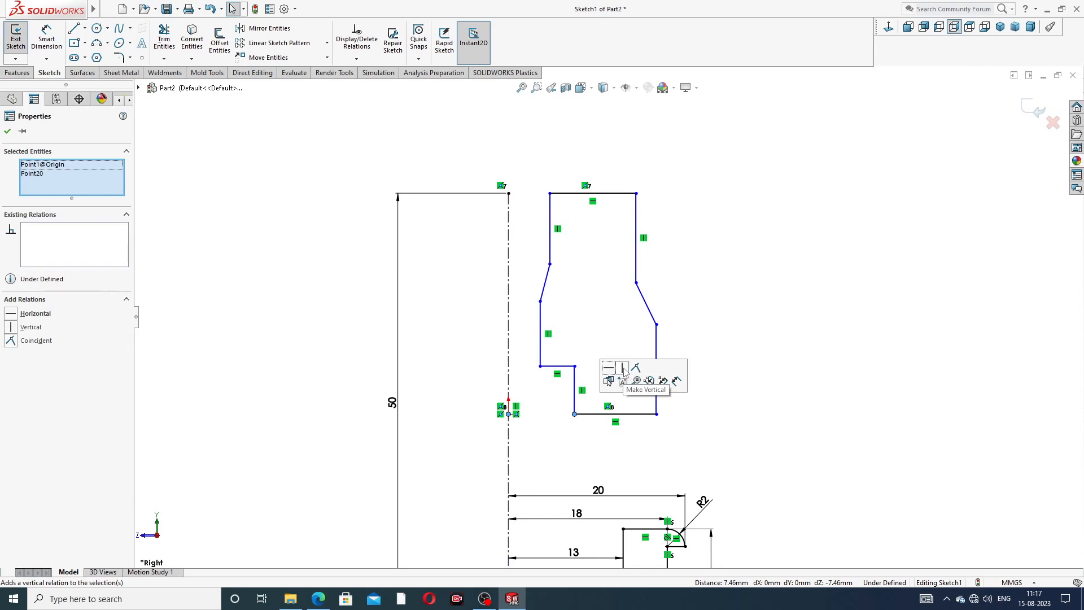
click(610, 369)
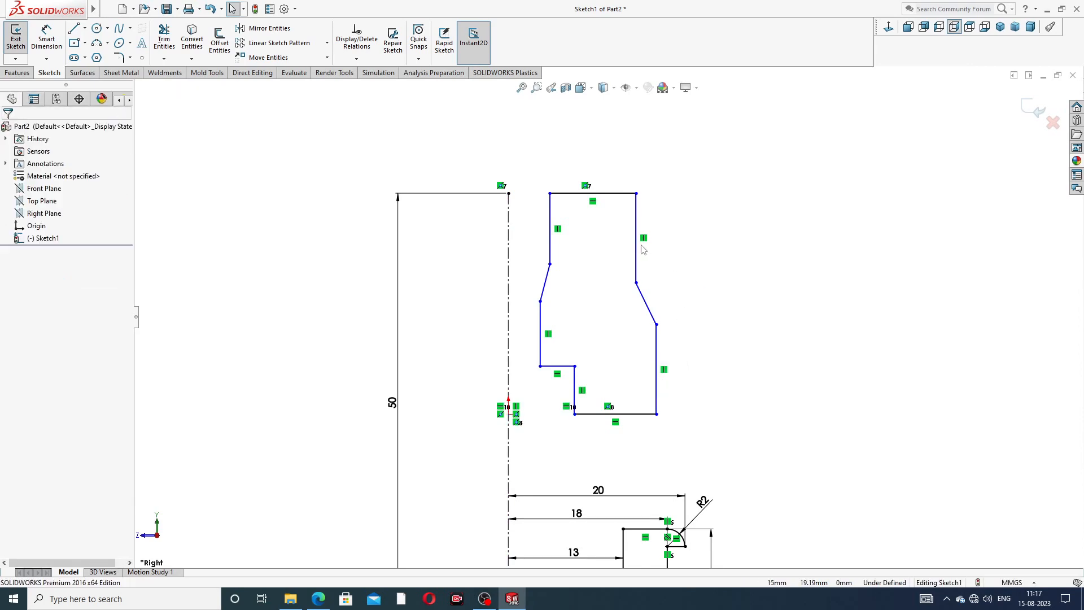
- Add a horizontal relation between the centreline's upper endpoint and the inner corner of the profile's top edge
click(509, 194)
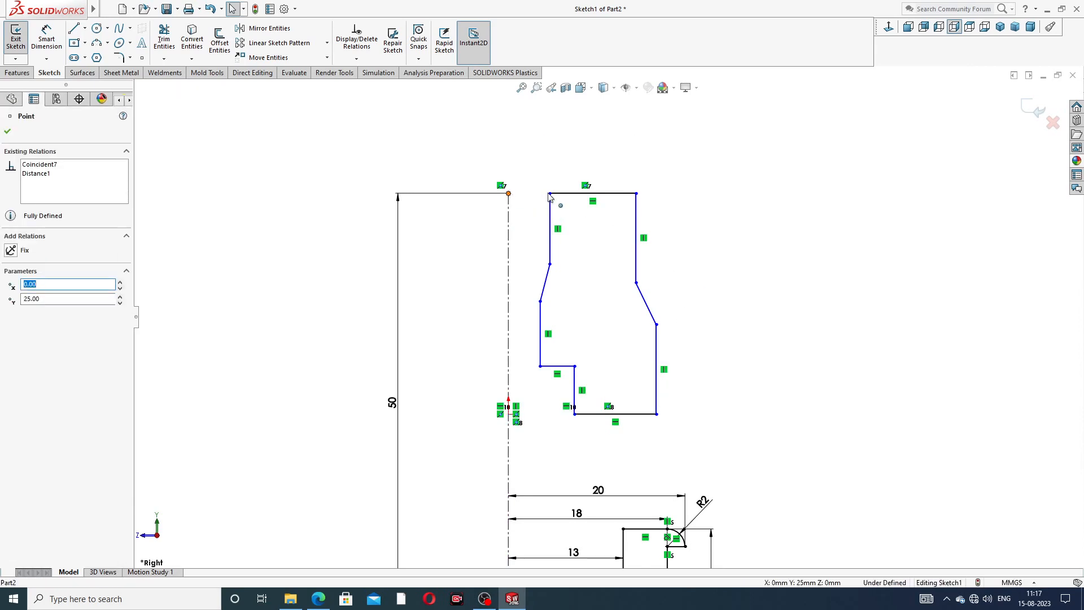
ctrl+click(550, 194)
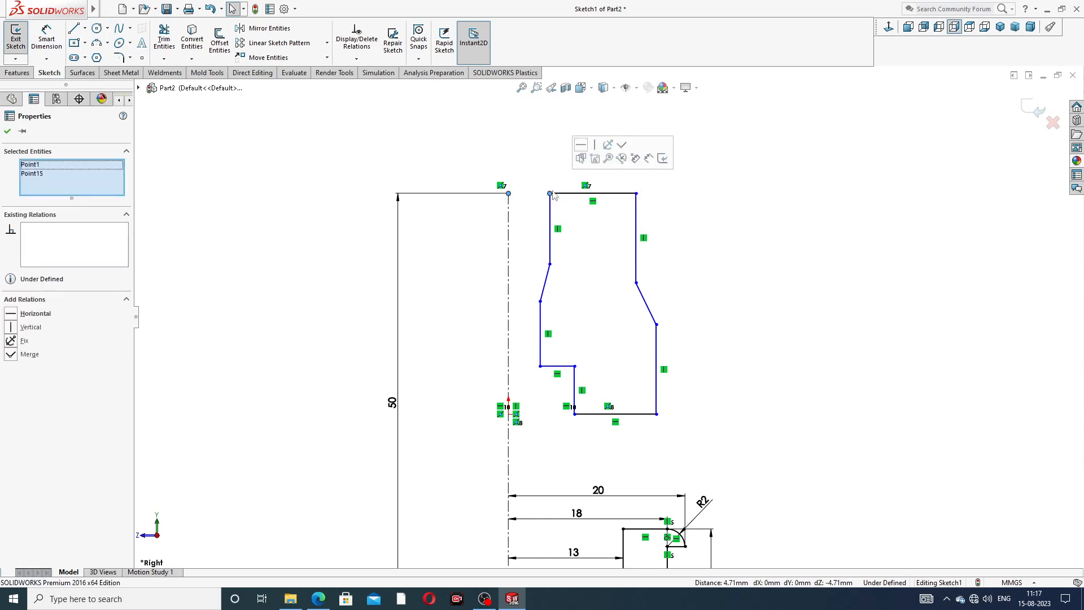
click(582, 146)
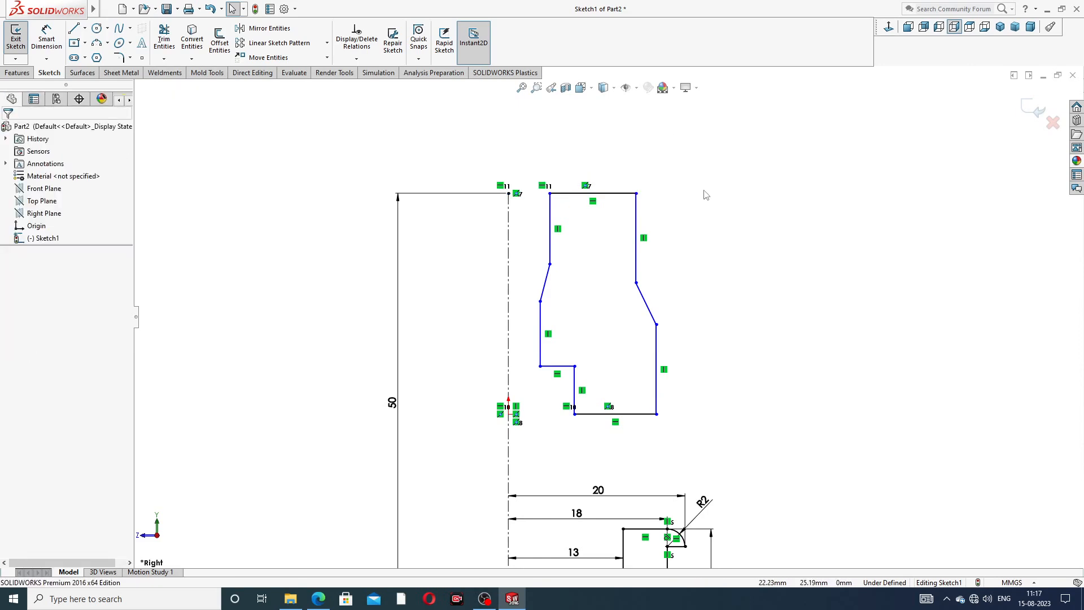
- Dimension the distance from the centreline to the upper profile's upper outer vertical line as 10 mm
click(50, 41)
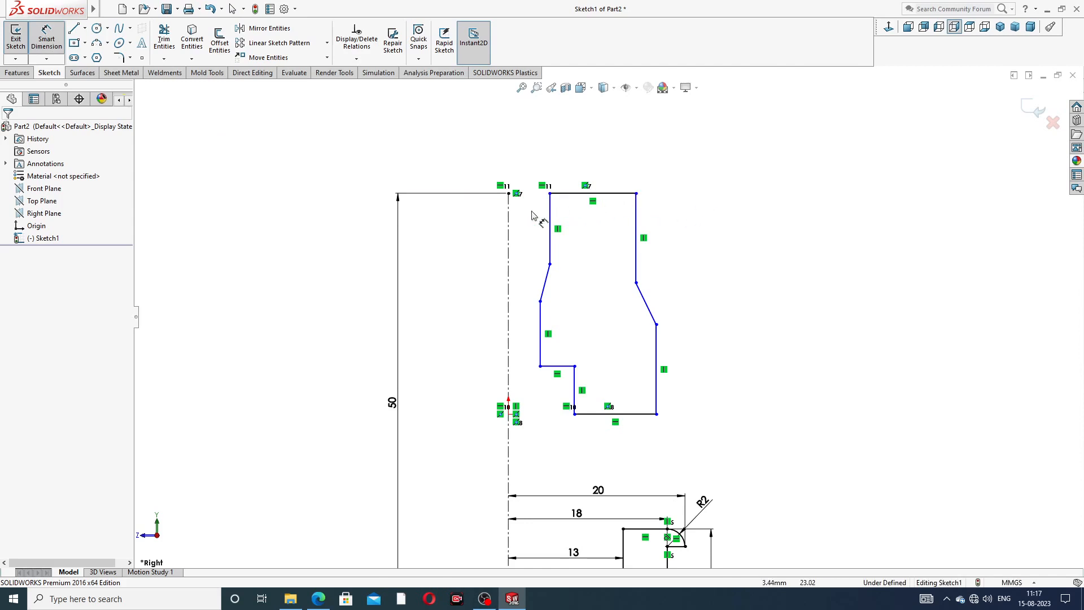
click(509, 211)
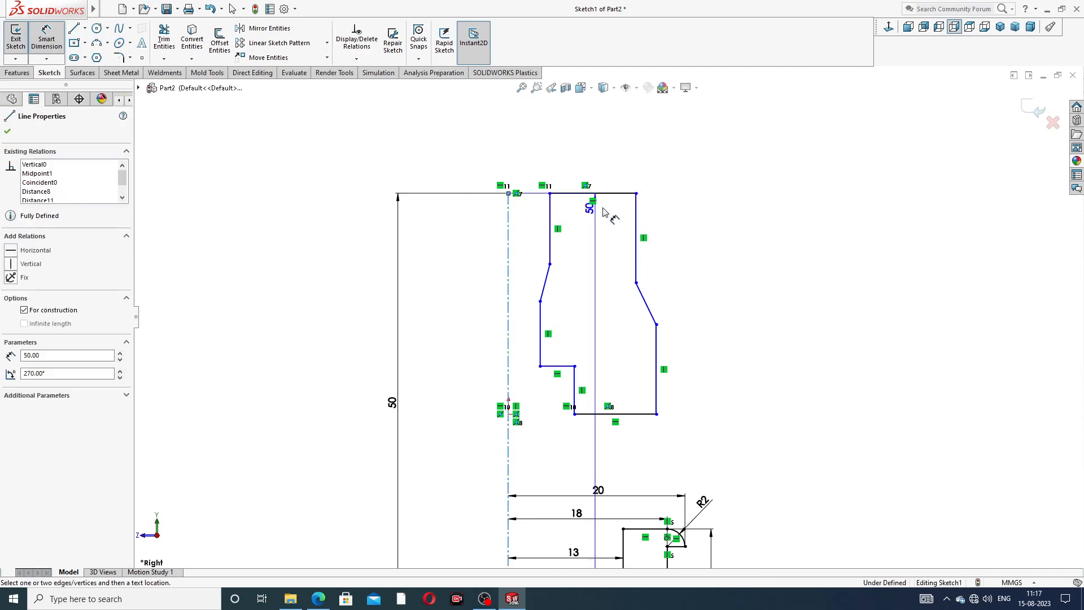
click(636, 217)
click(567, 167)
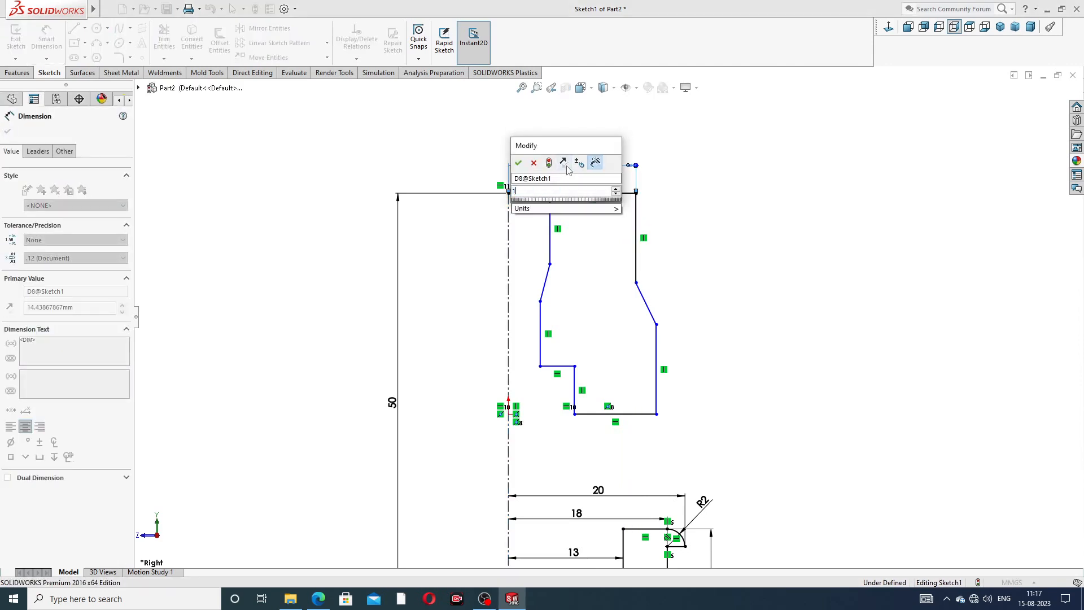
key(Return)
click(656, 177)
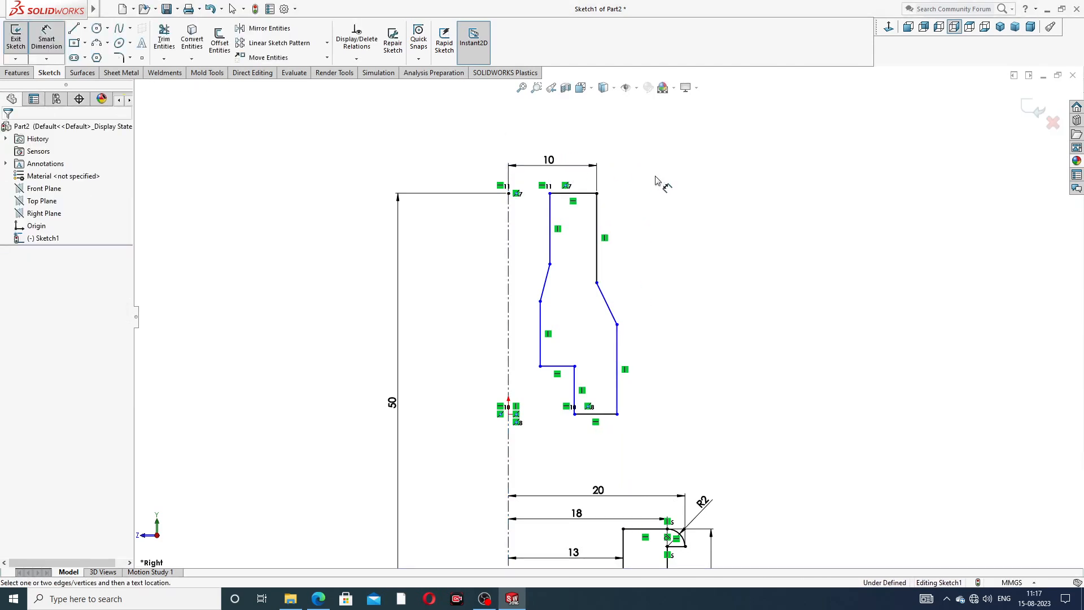
- Dimension the distance from the centreline to the upper profile's lower outer vertical line as 12 mm
click(617, 344)
click(508, 316)
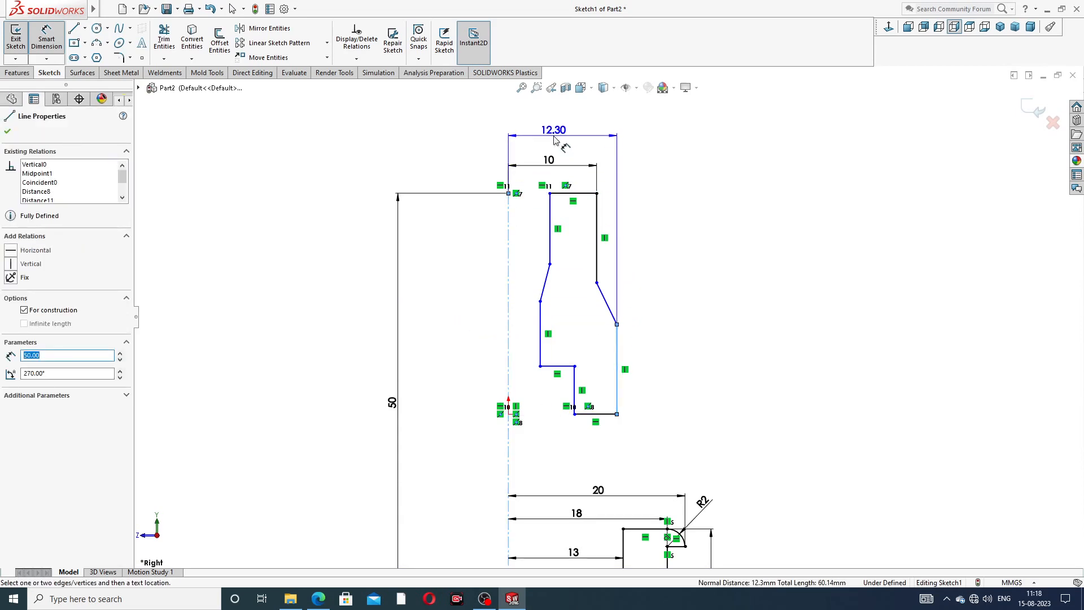
click(556, 137)
text(12)
key(Return)
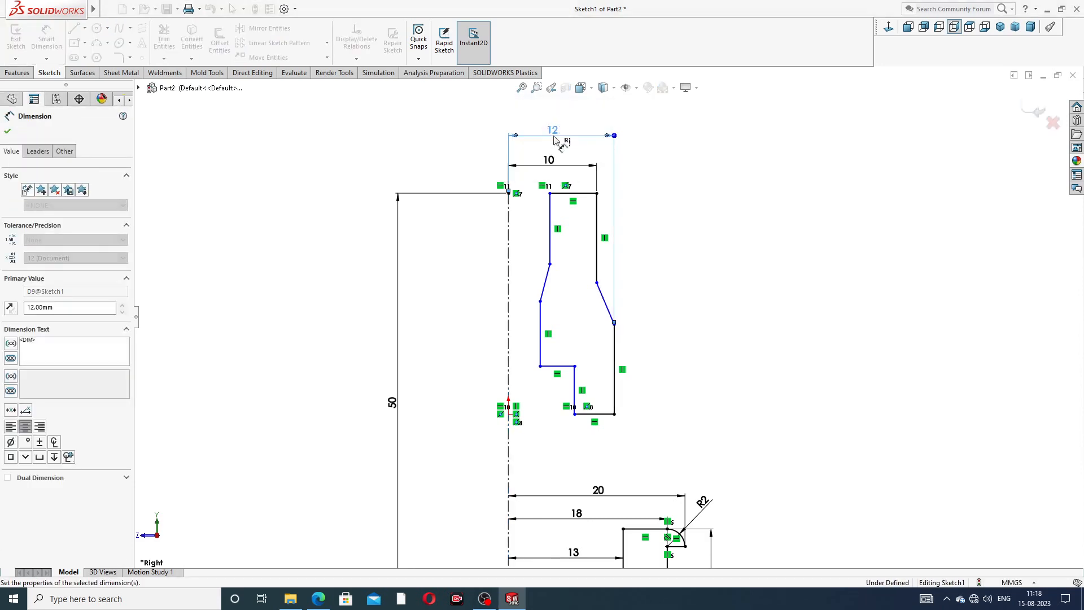
scroll(670, 207, up, 2)
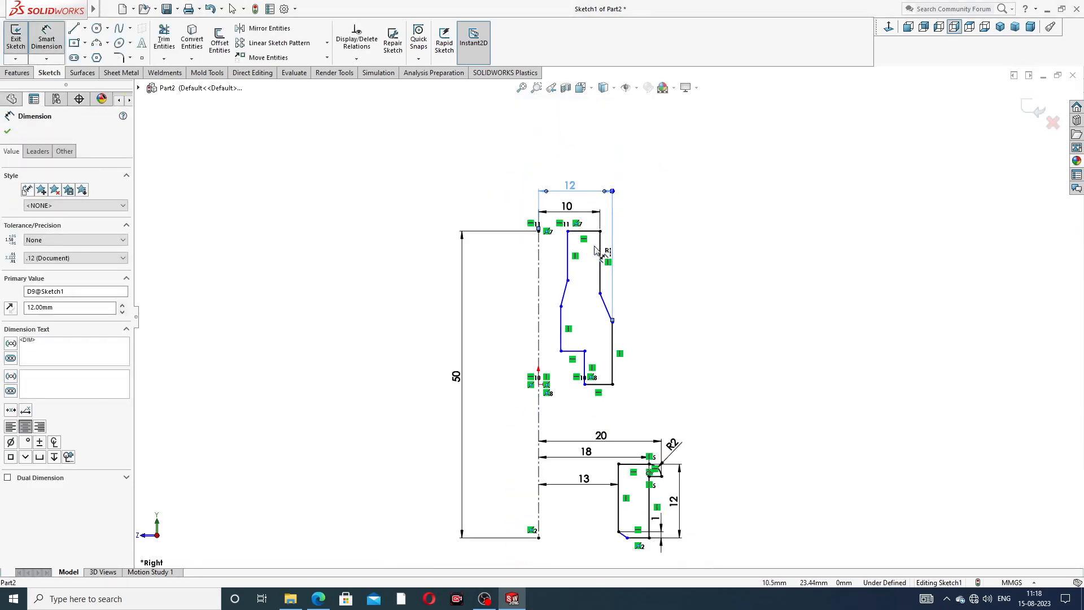
click(738, 295)
- Dimension the vertical height of the upper profile's outer slanted line as 1 mm
scroll(710, 266, down, 1)
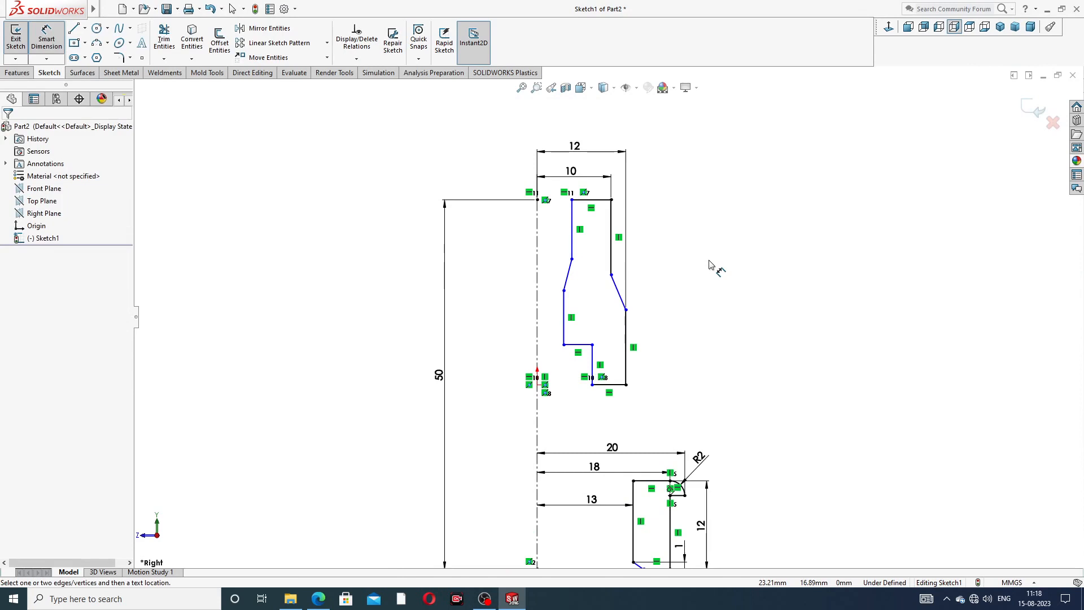
click(619, 291)
click(654, 293)
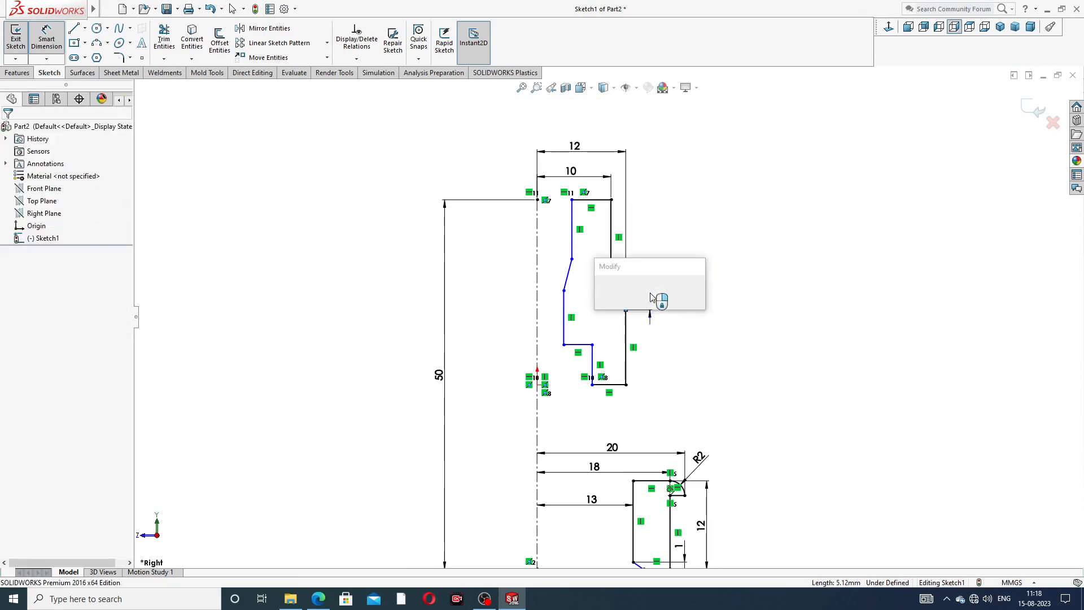
text(1)
key(Return)
click(711, 260)
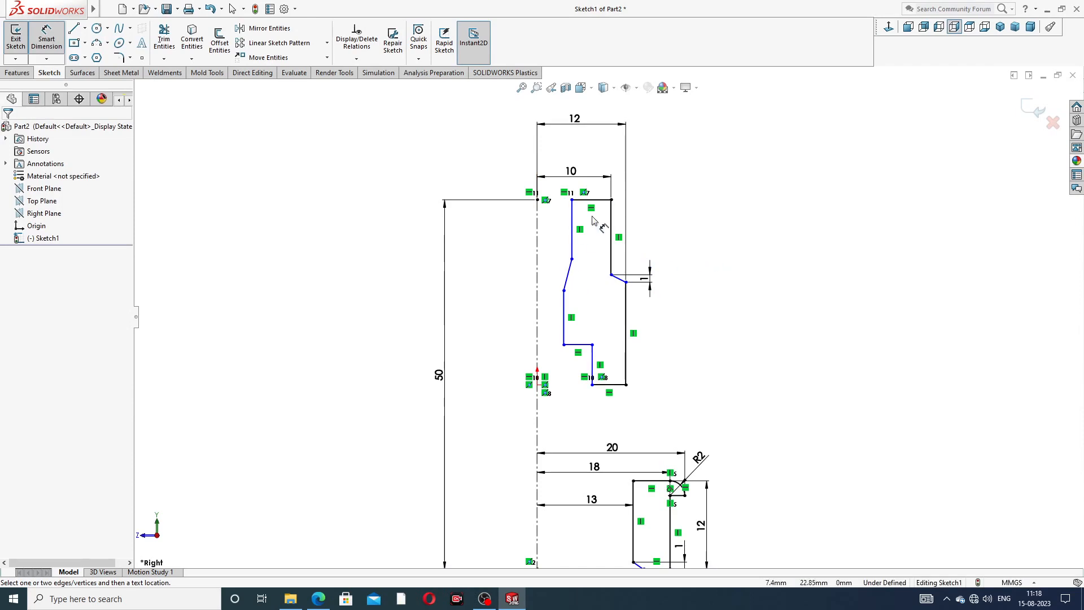
- Dimension the distance from the centreline to the upper profile's uppermost inner vertical line as 7 mm
click(572, 221)
click(537, 226)
click(550, 231)
text(7)
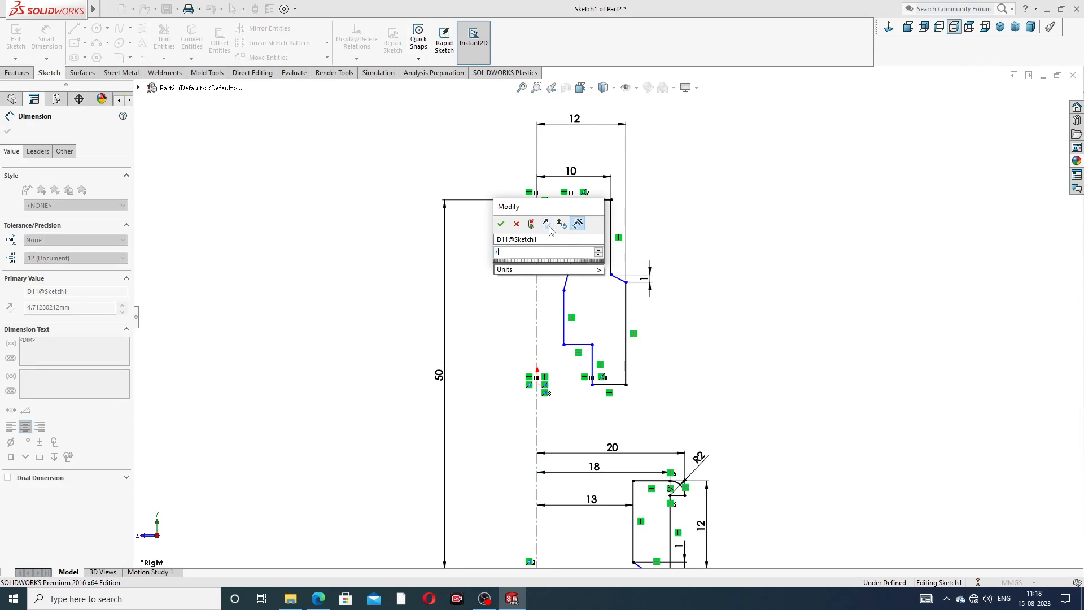
key(Return)
click(729, 226)
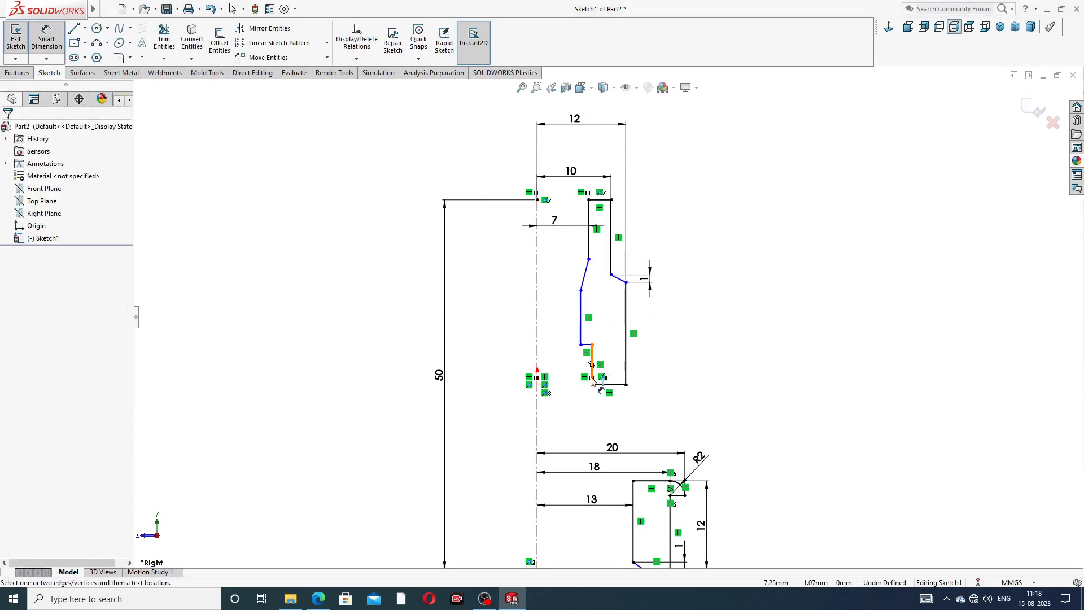
- Dimension the distance from the centreline to the upper profile's lowest inner vertical line as 7 mm
scroll(587, 389, down, 3)
click(597, 356)
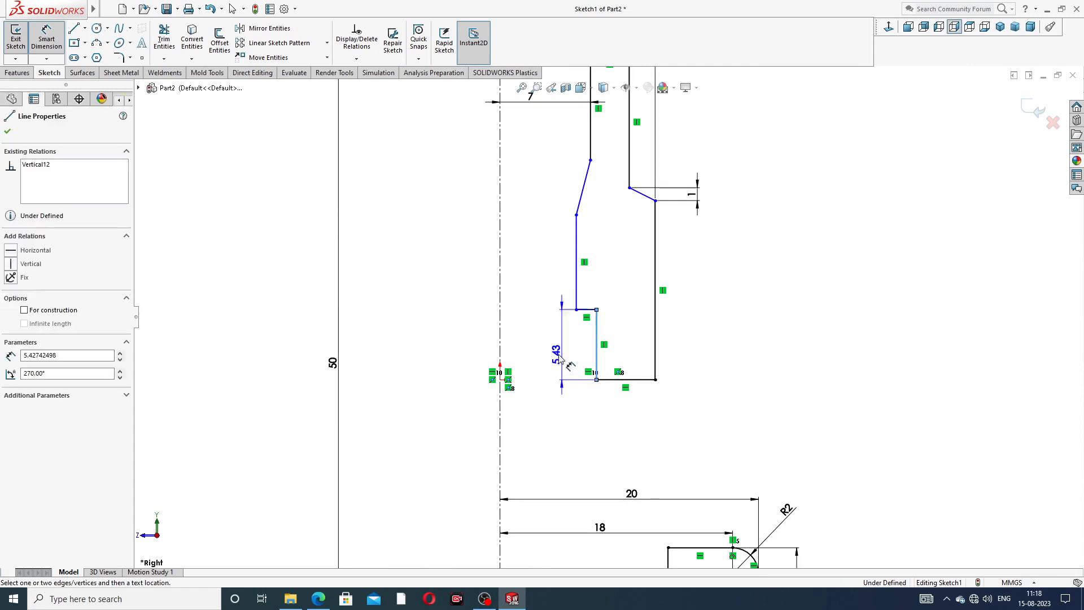
click(499, 347)
text(7)
key(Return)
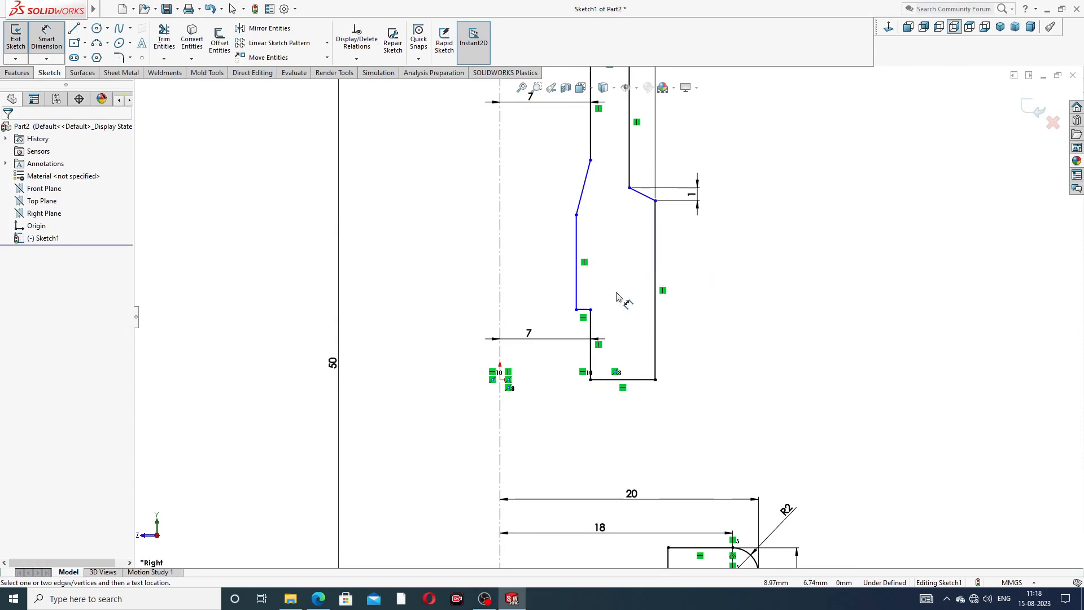
- Dimension the distance from the centreline to the upper profile's middle inner vertical line as 6 mm
click(577, 285)
click(501, 279)
click(521, 272)
text(6)
key(Return)
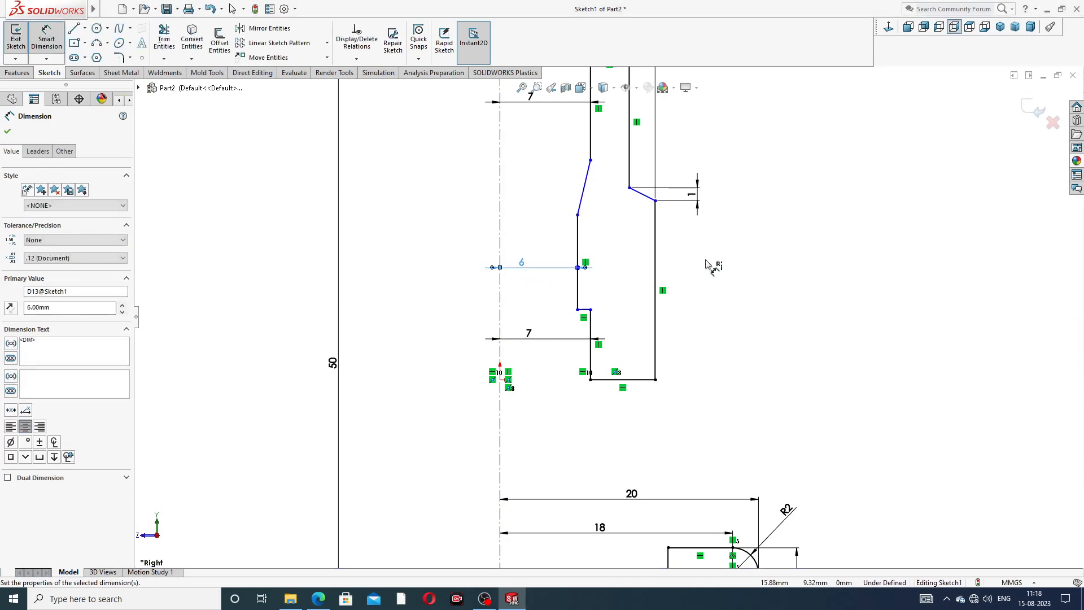
click(706, 260)
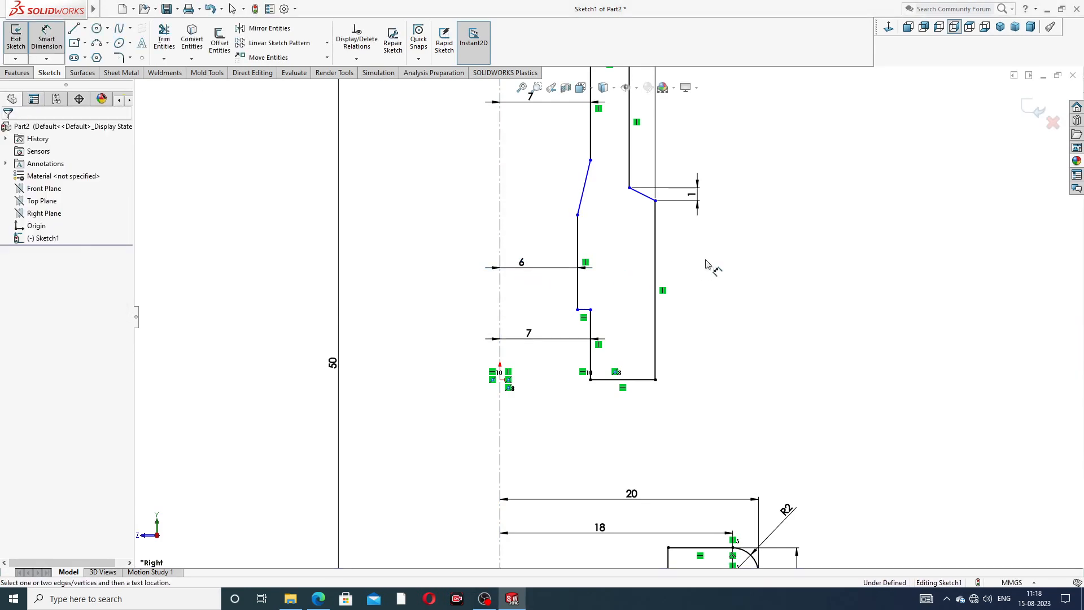
- Dimension the vertical height of the upper profile's inner slanted line as 1 mm
click(584, 192)
click(541, 189)
text(1)
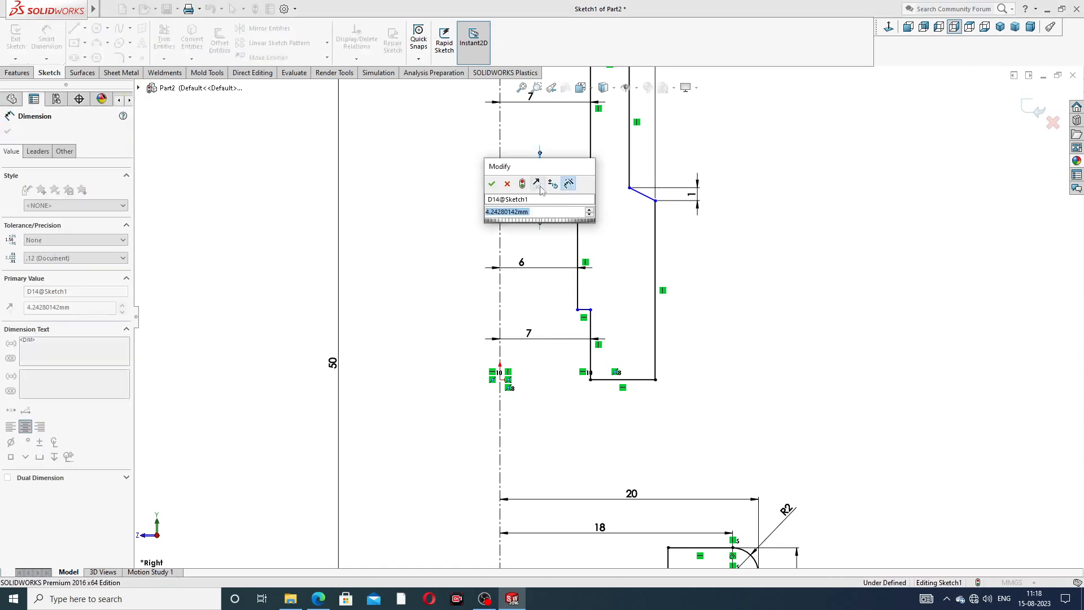
key(Return)
click(699, 243)
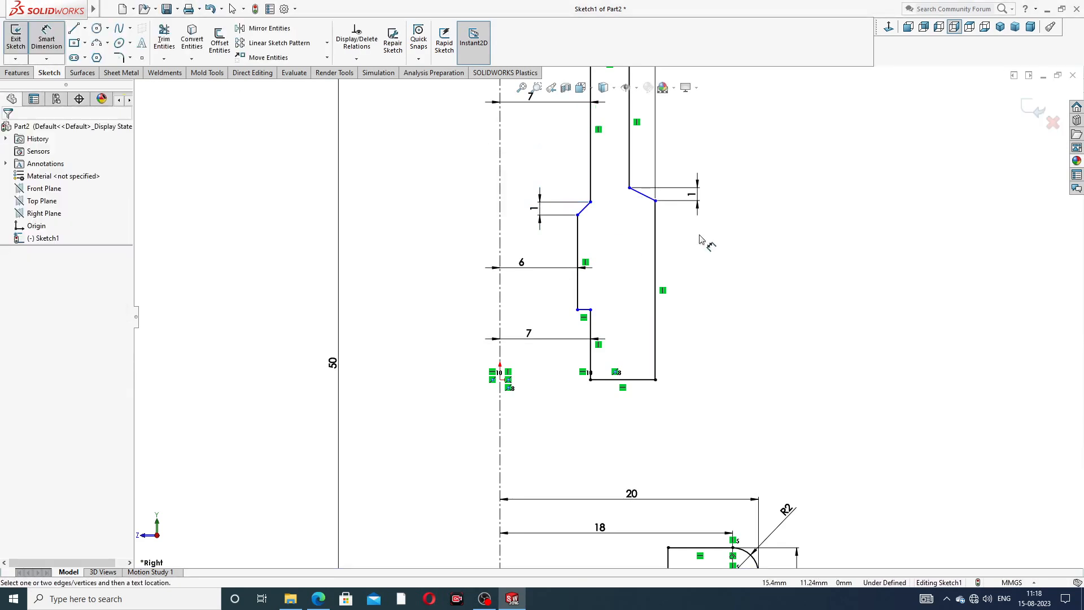
- Dimension the length of the upper profile's upper outer vertical line as 11 mm
scroll(671, 176, up, 2)
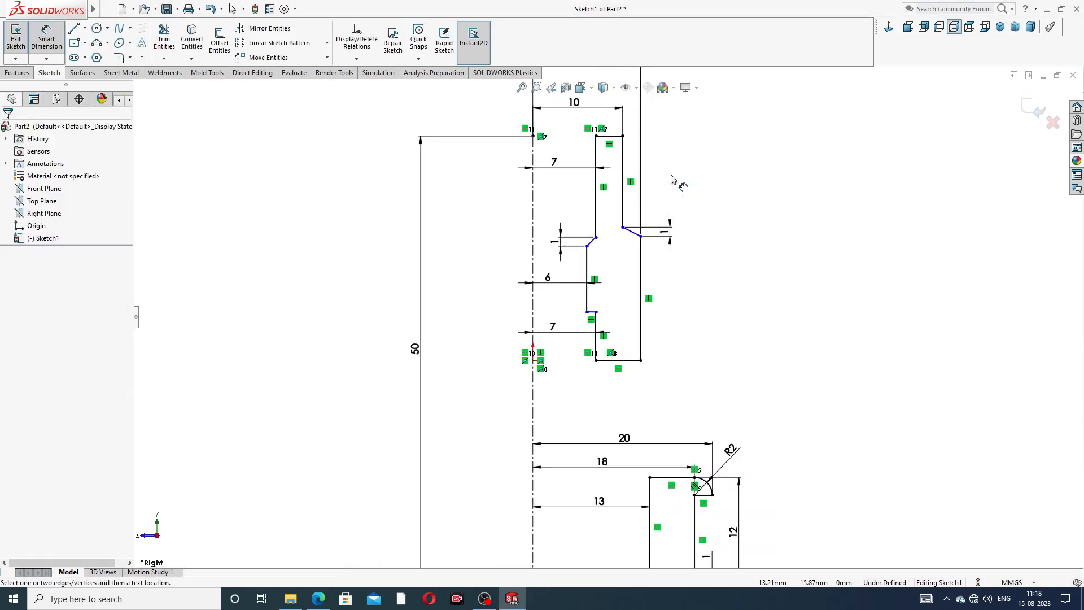
scroll(606, 270, down, 1)
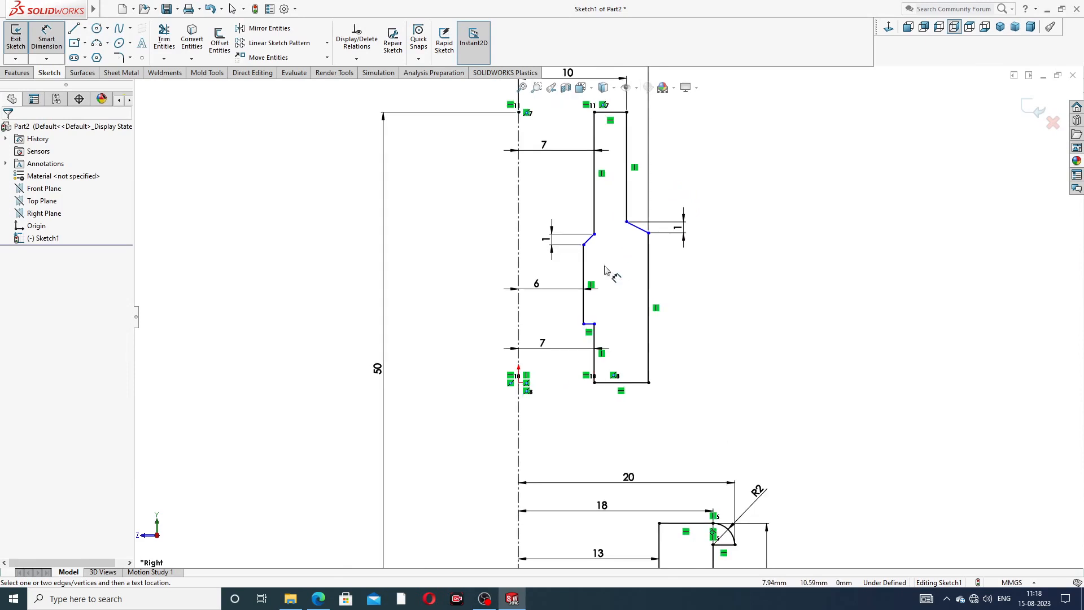
scroll(602, 379, down, 10)
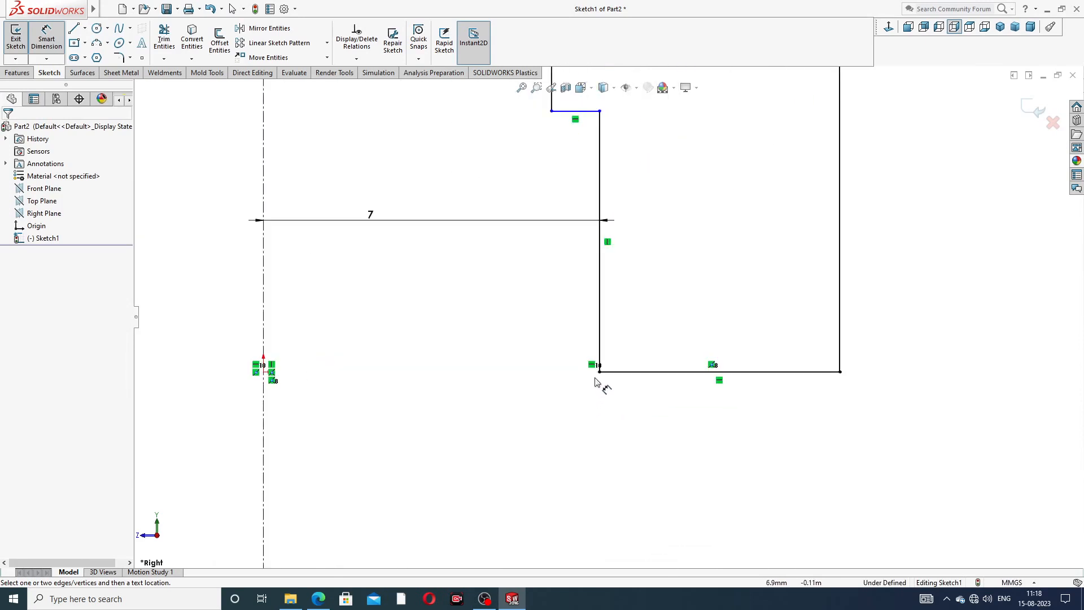
scroll(603, 363, up, 8)
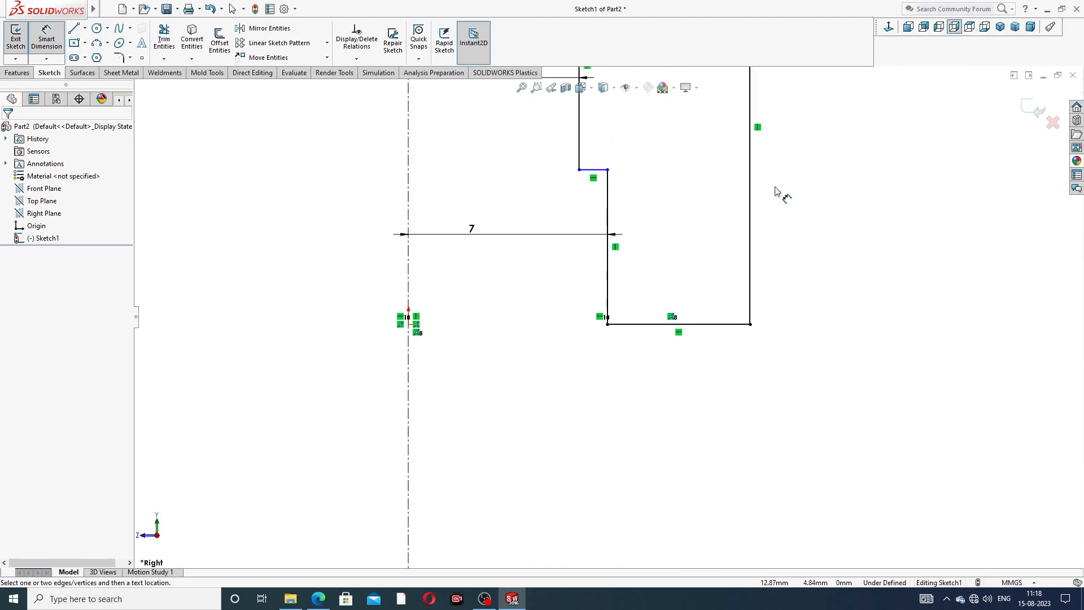
scroll(649, 170, up, 6)
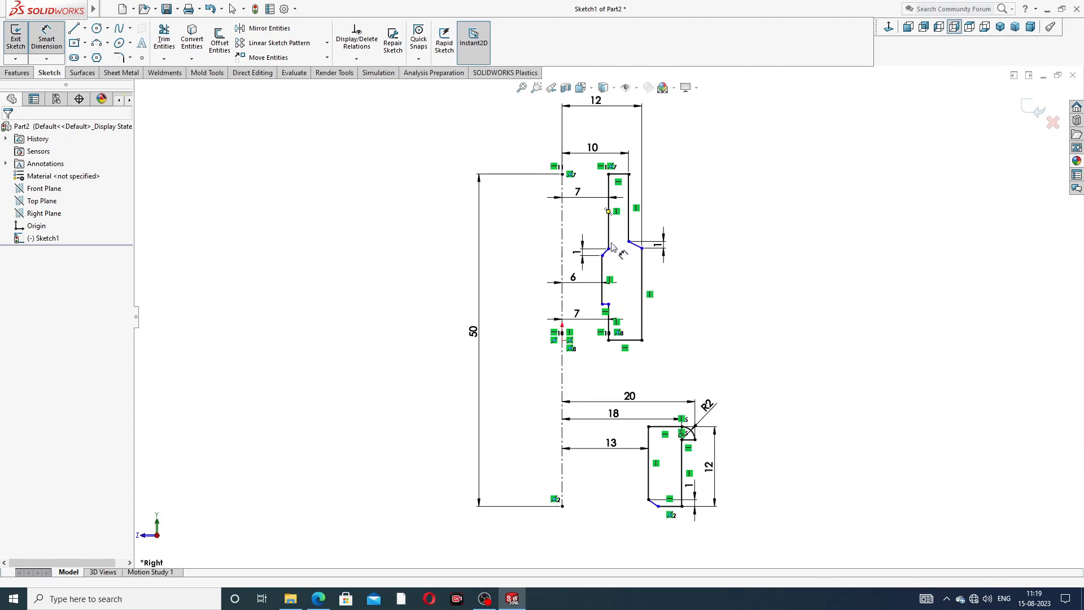
scroll(684, 218, down, 3)
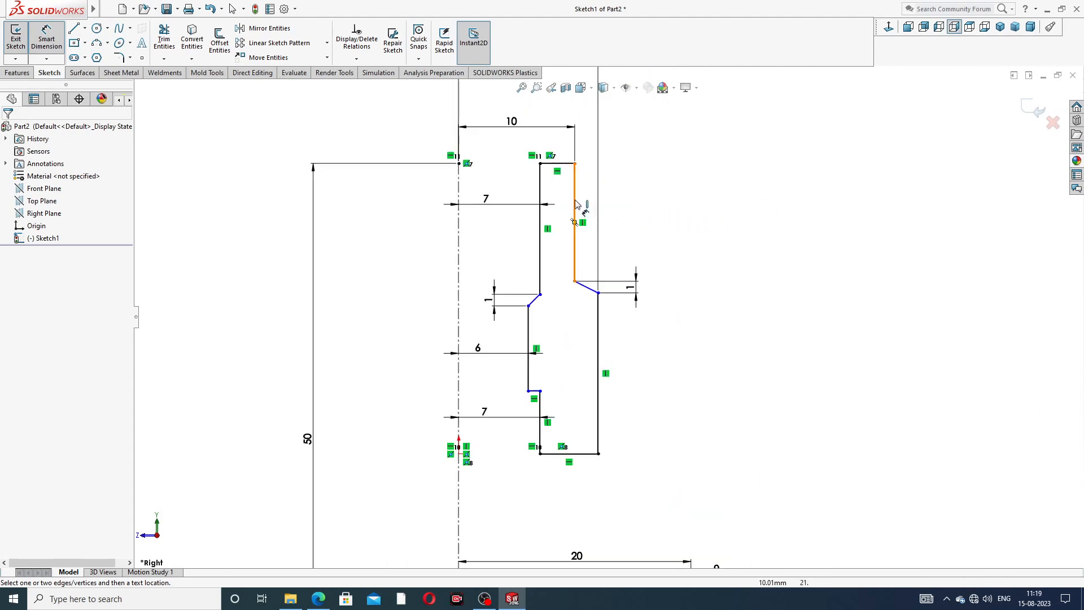
click(576, 212)
click(630, 207)
text(11)
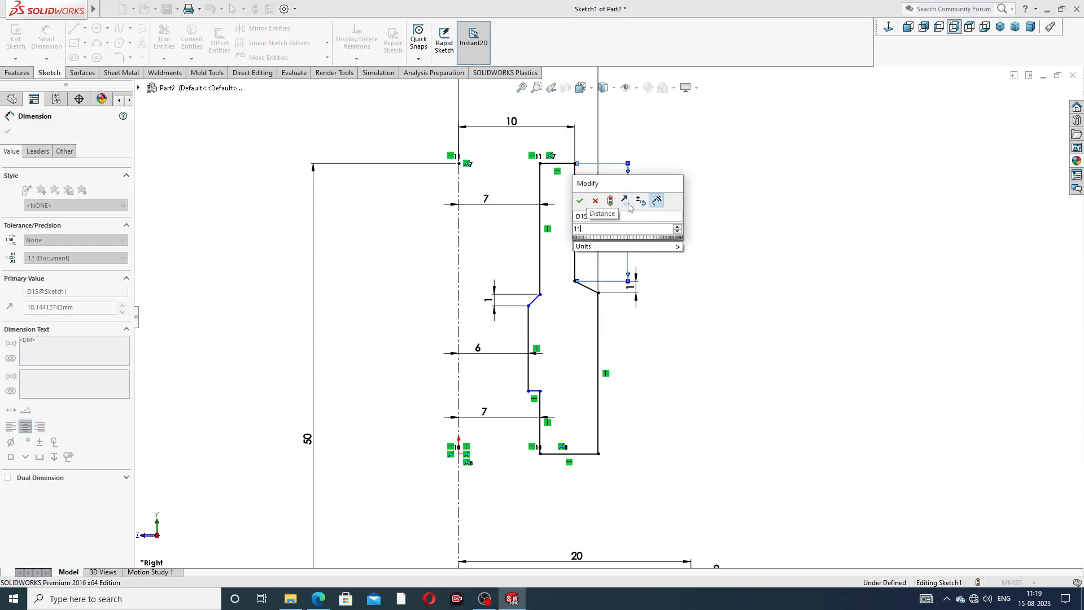
key(Return)
click(690, 215)
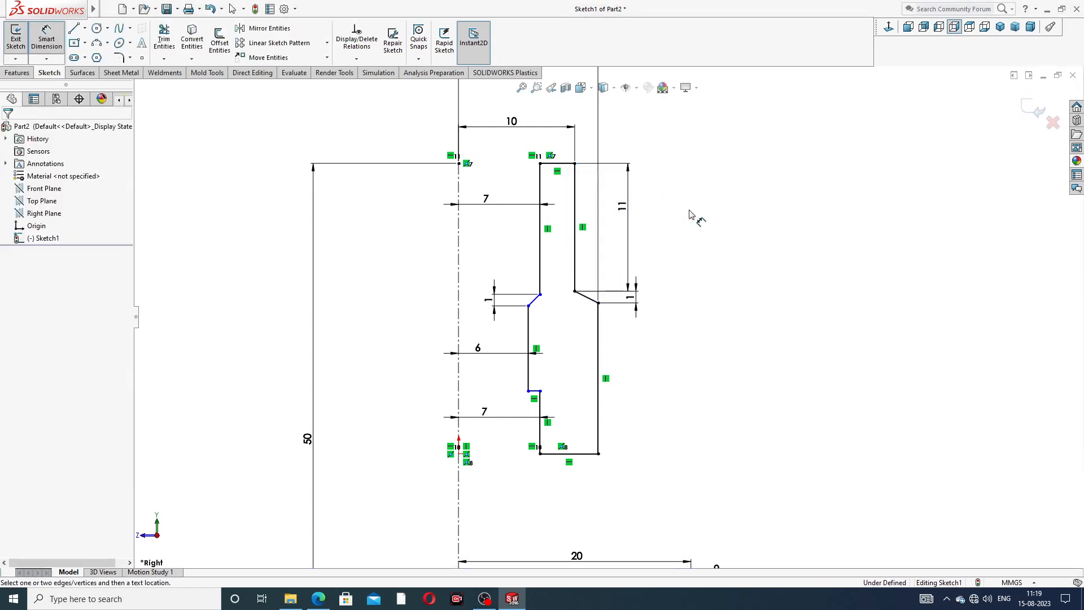
- Try to dimension the length of the upper profile's lower outer vertical line
click(600, 358)
click(641, 381)
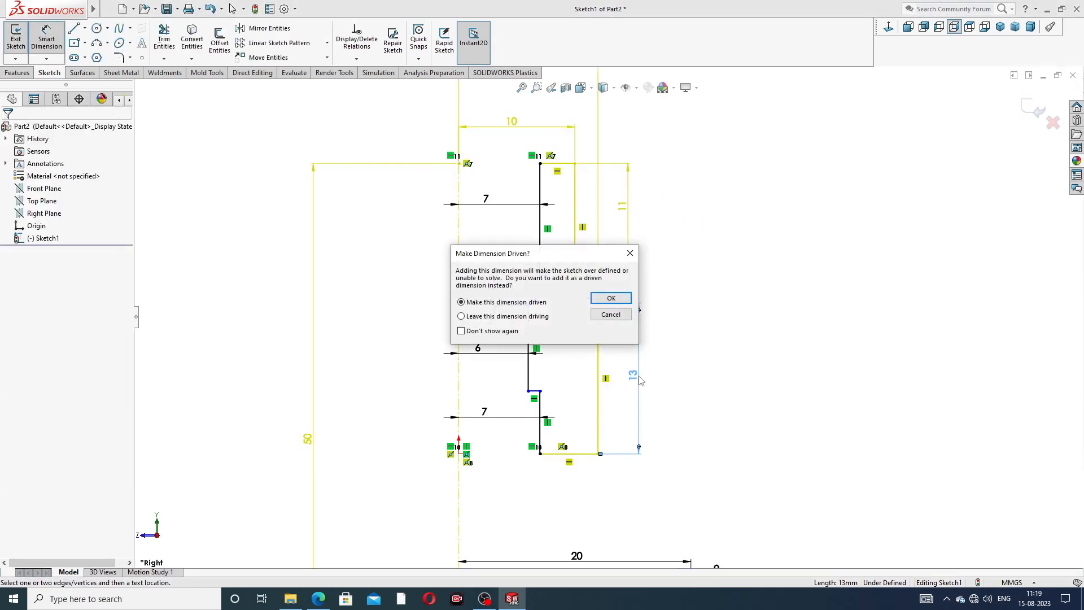
click(630, 253)
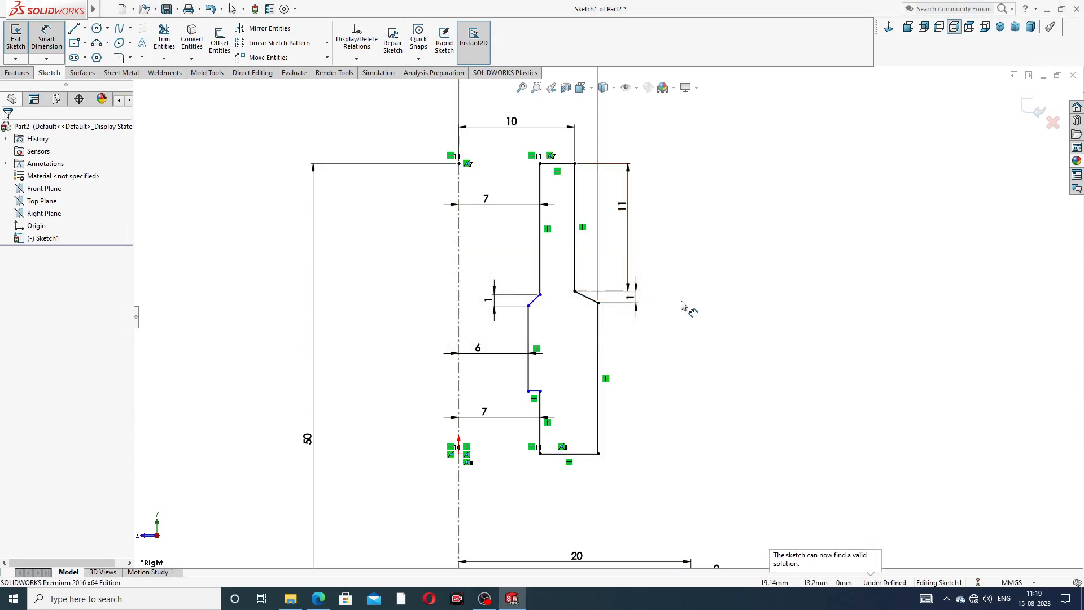
- Leave the dimension command and delete the upper profile's horizontal bottom edge
scroll(655, 353, up, 1)
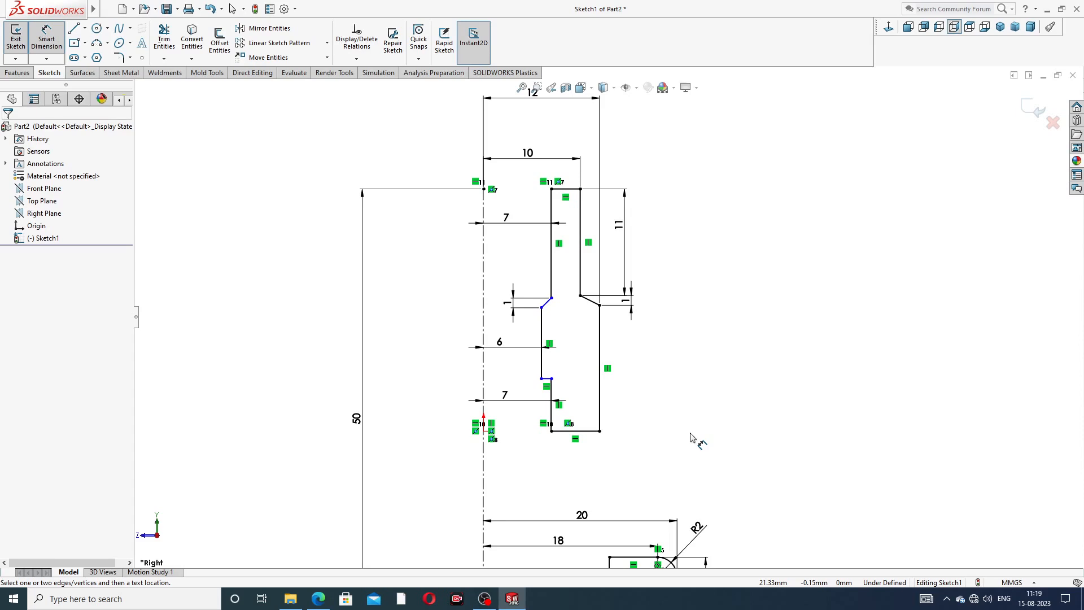
right_click(774, 282)
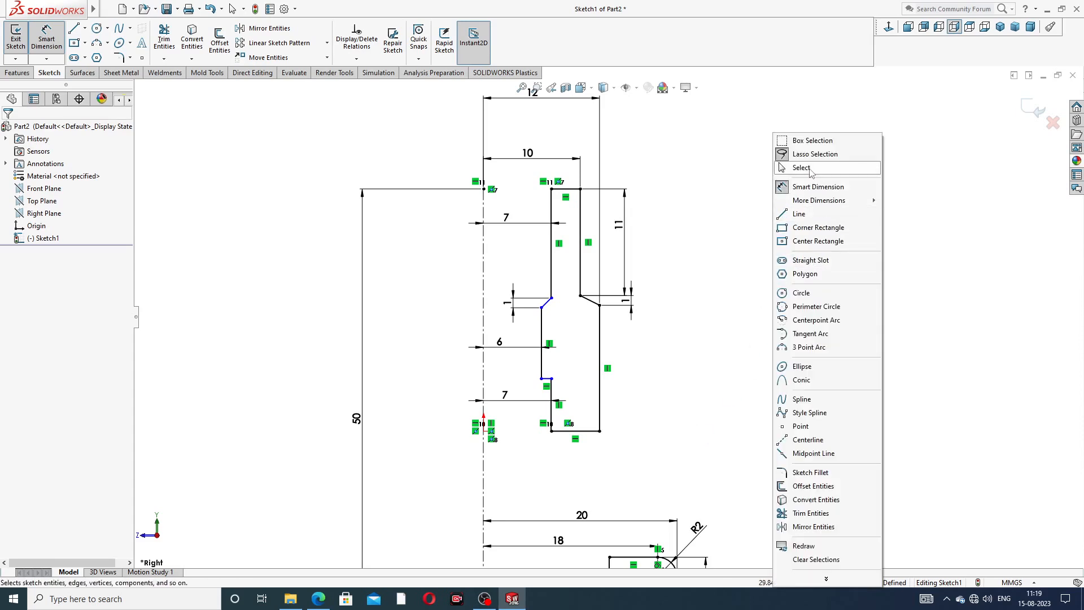
click(790, 168)
click(567, 431)
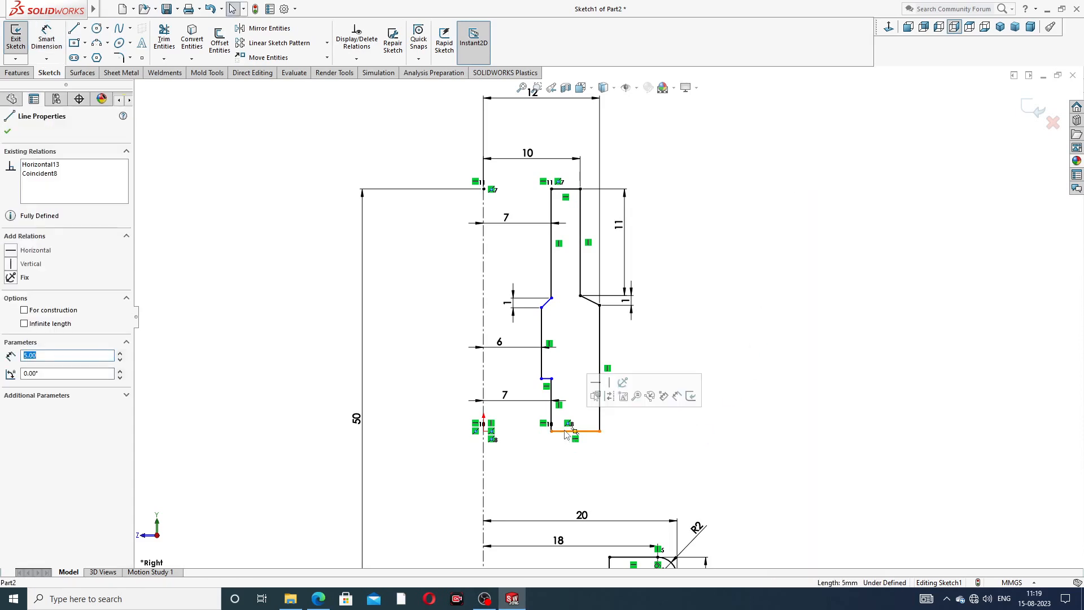
key(Delete)
- Delete the horizontal relation between the origin and the lower endpoint of the upper profile's lowest inner vertical line
scroll(564, 437, down, 3)
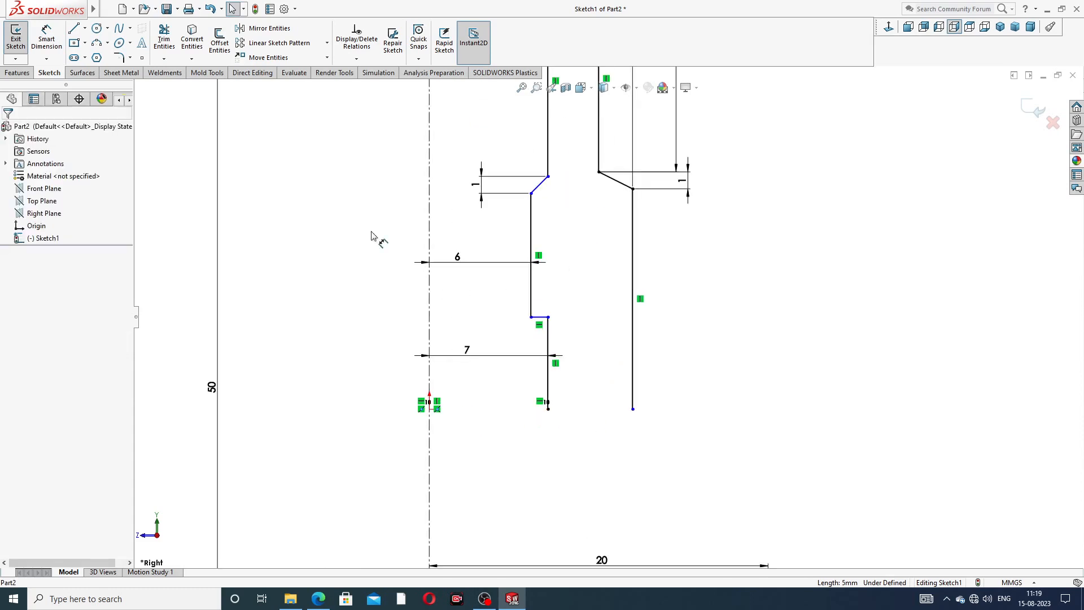
click(548, 408)
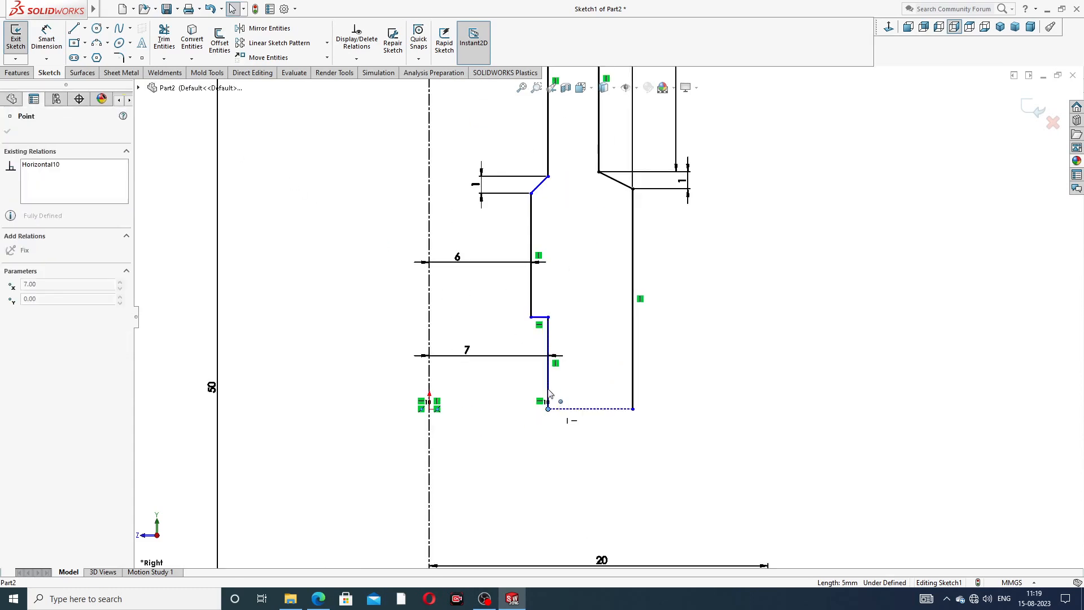
click(666, 390)
drag(547, 408, 600, 416)
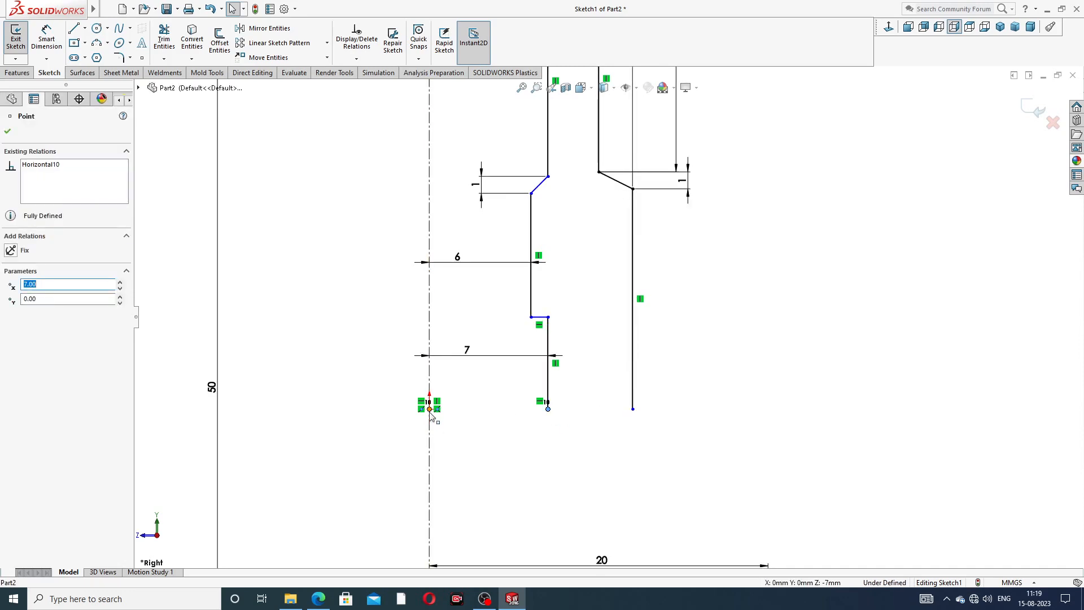
click(540, 401)
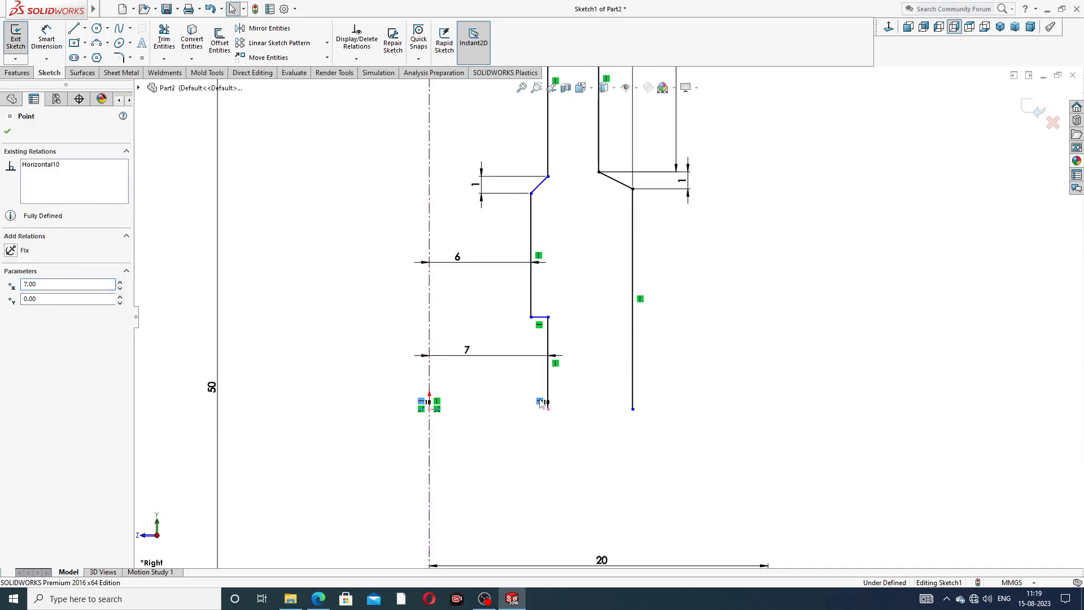
key(Delete)
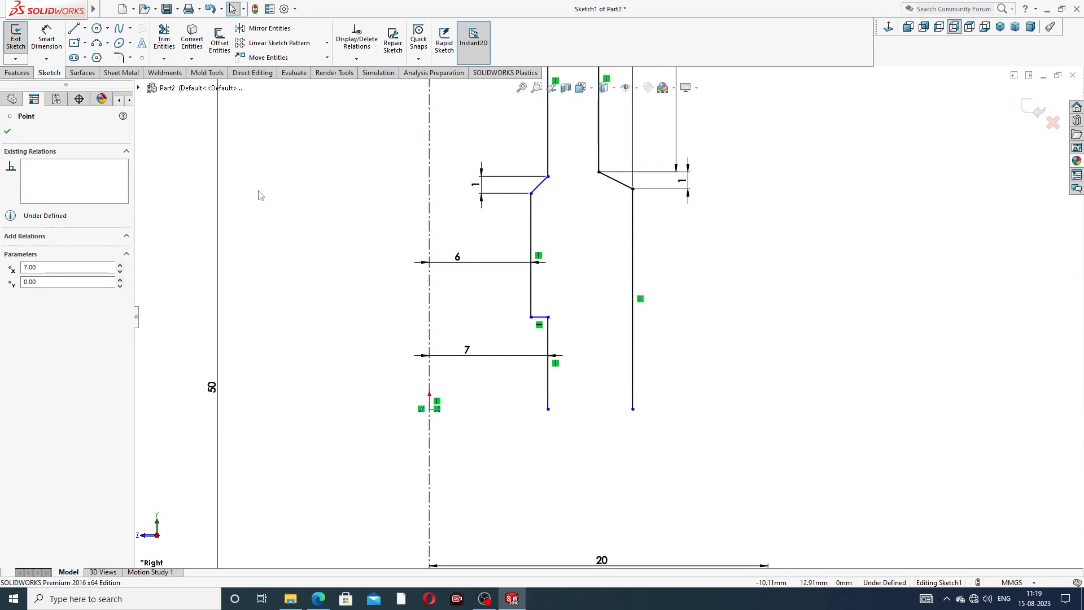
- Draw a horizontal line joining the lower ends of the upper profile's inner and outer vertical lines, and shift it slightly upward
click(74, 29)
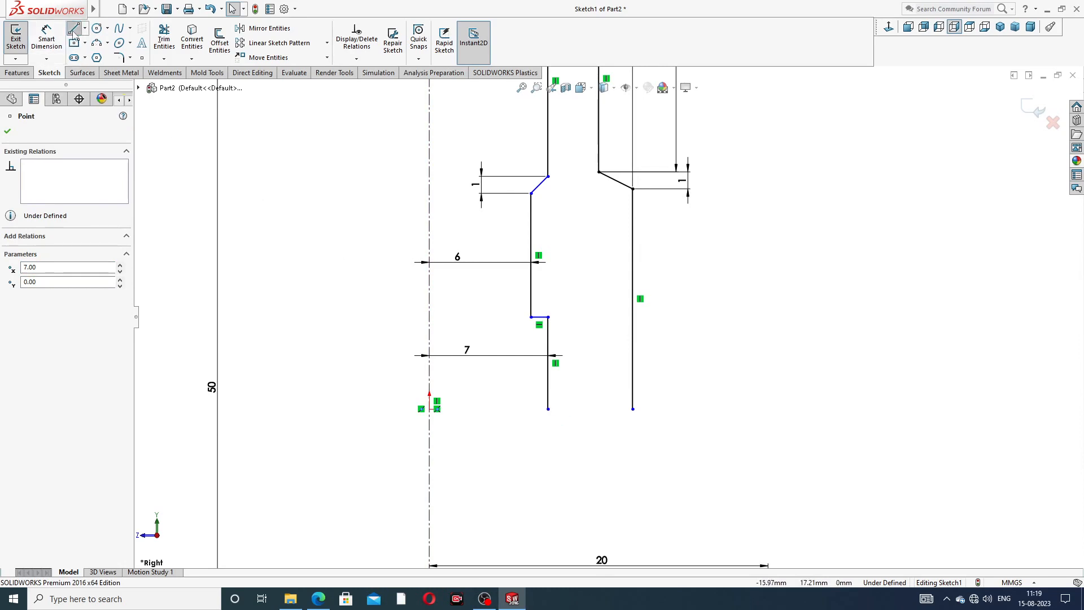
click(547, 409)
click(632, 408)
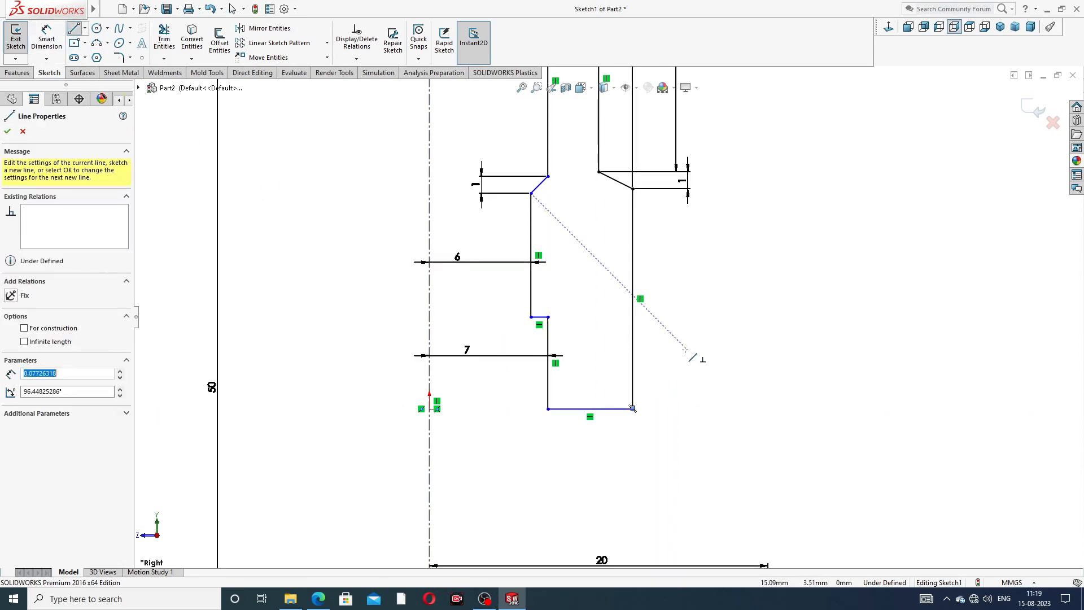
right_click(733, 338)
click(764, 347)
mouse_move(611, 409)
mouse_down()
mouse_move(608, 386)
mouse_move(609, 399)
mouse_up()
click(683, 412)
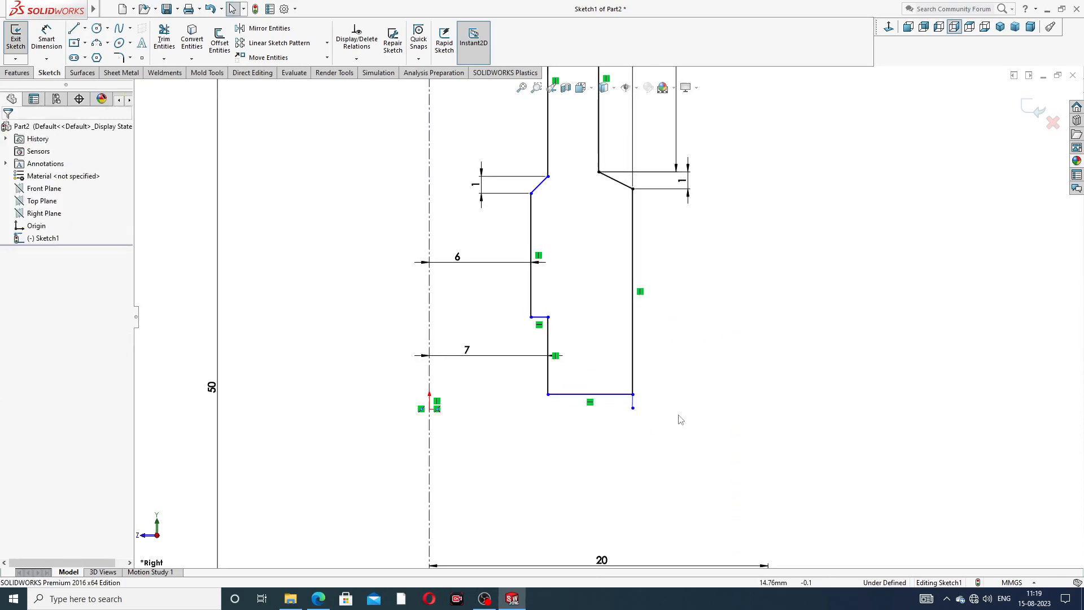
- Shift the upper profile's bottom edge down to the outer vertical line's loose end and dimension the lower outer vertical line as 11 mm
drag(629, 398, 631, 413)
click(581, 266)
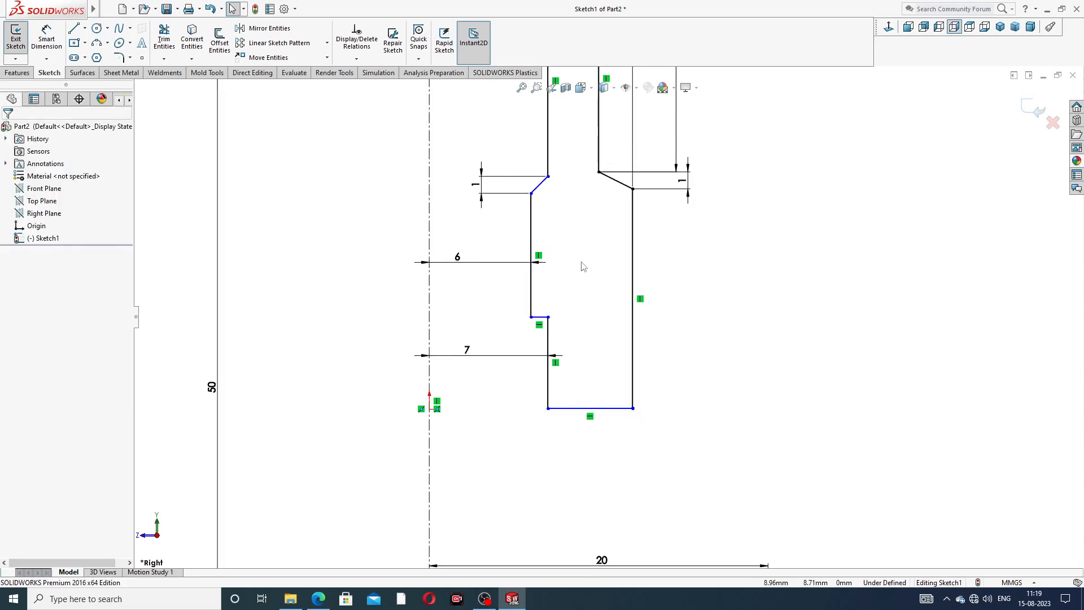
click(46, 40)
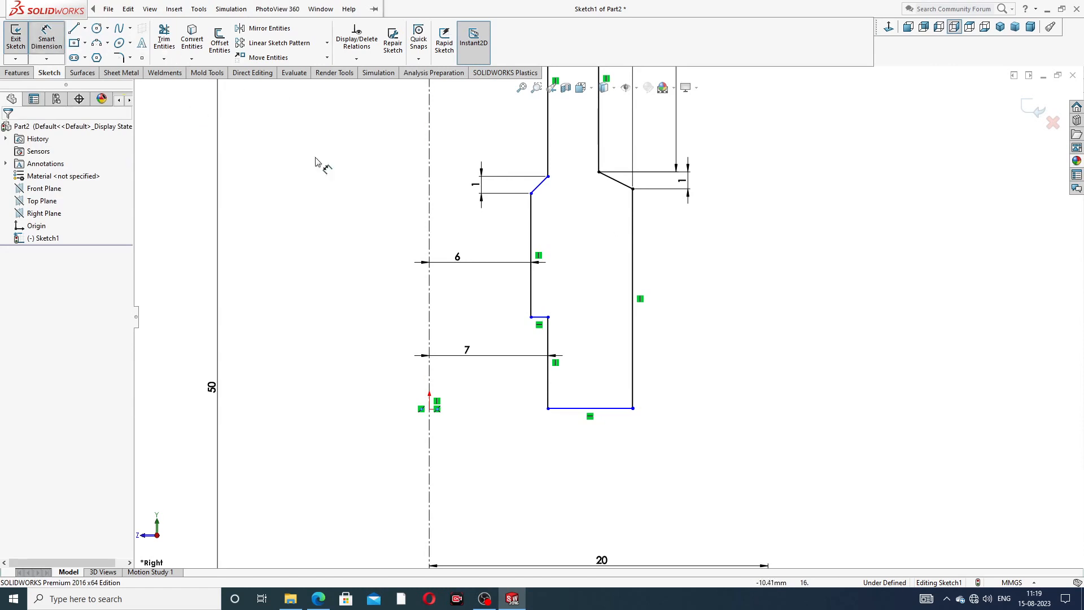
click(633, 255)
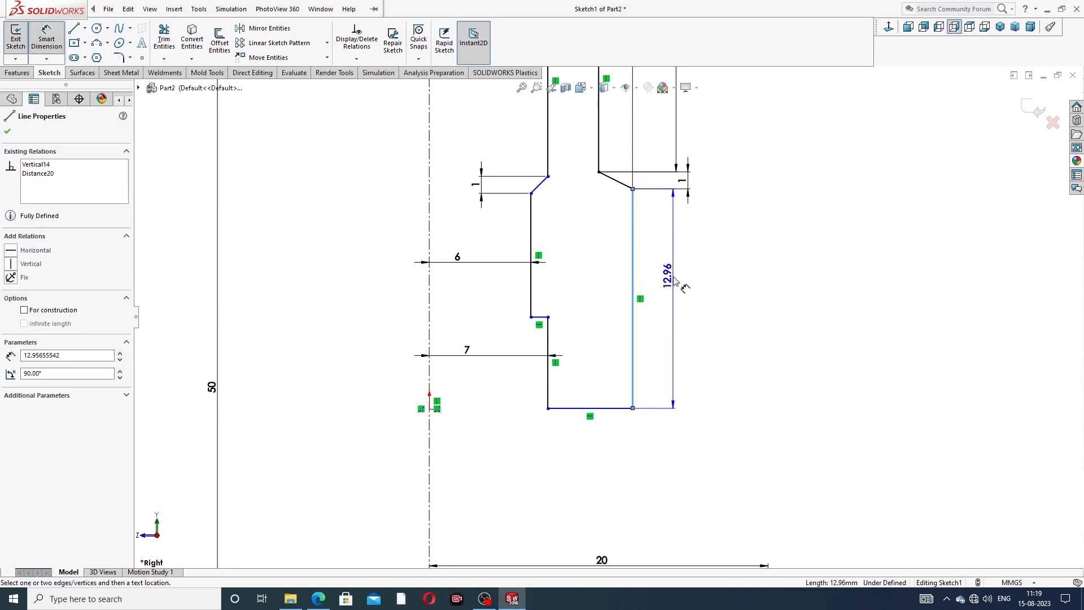
click(675, 281)
text(11)
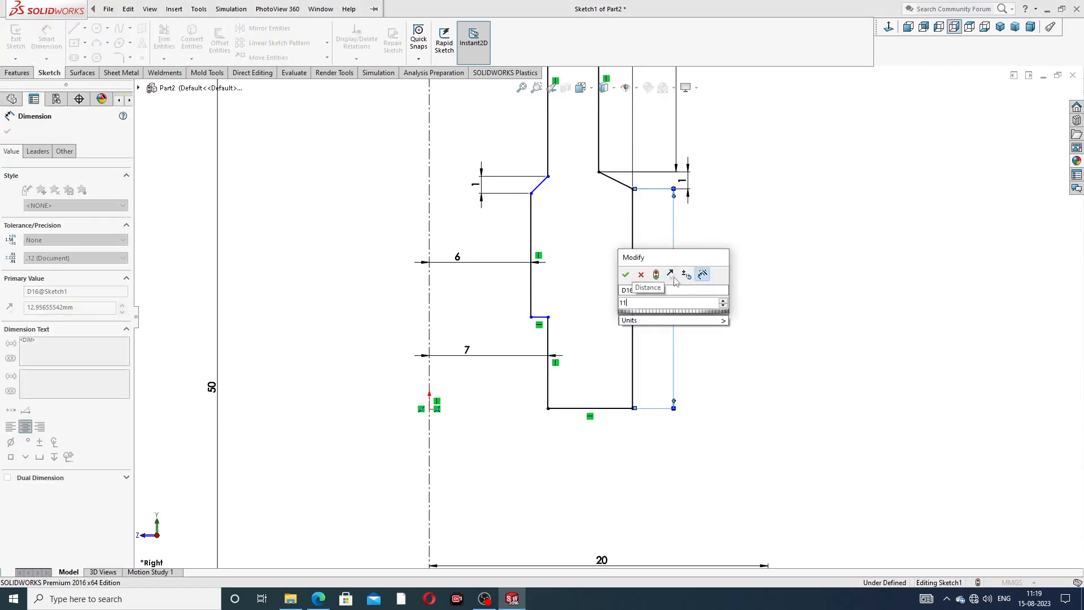
key(Return)
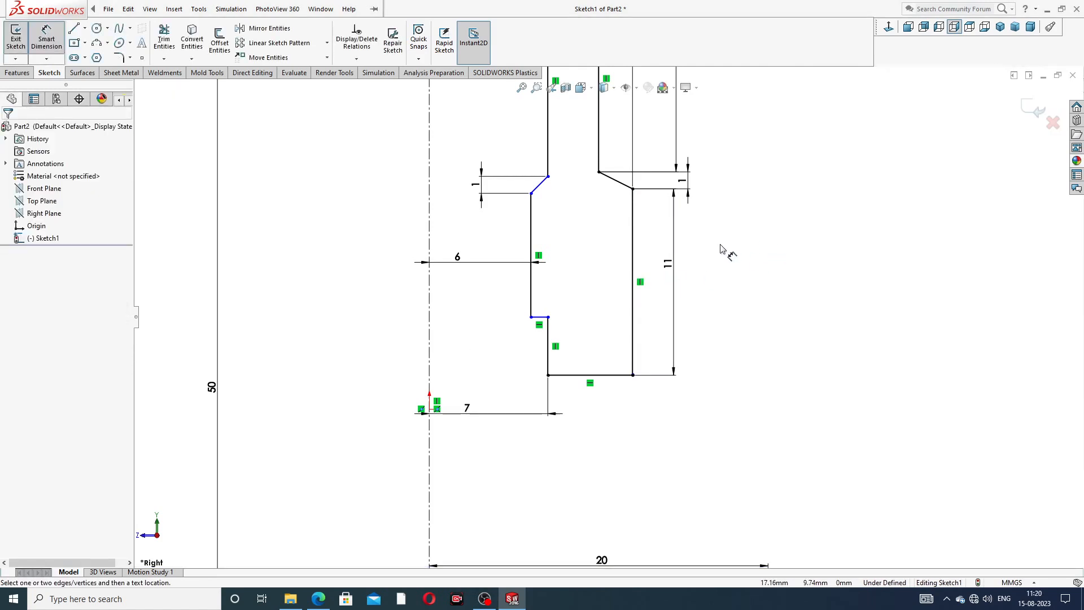
- Reposition the lower 7 mm dimension and dimension the upper profile's lowest inner vertical line as 8 mm
scroll(718, 252, up, 3)
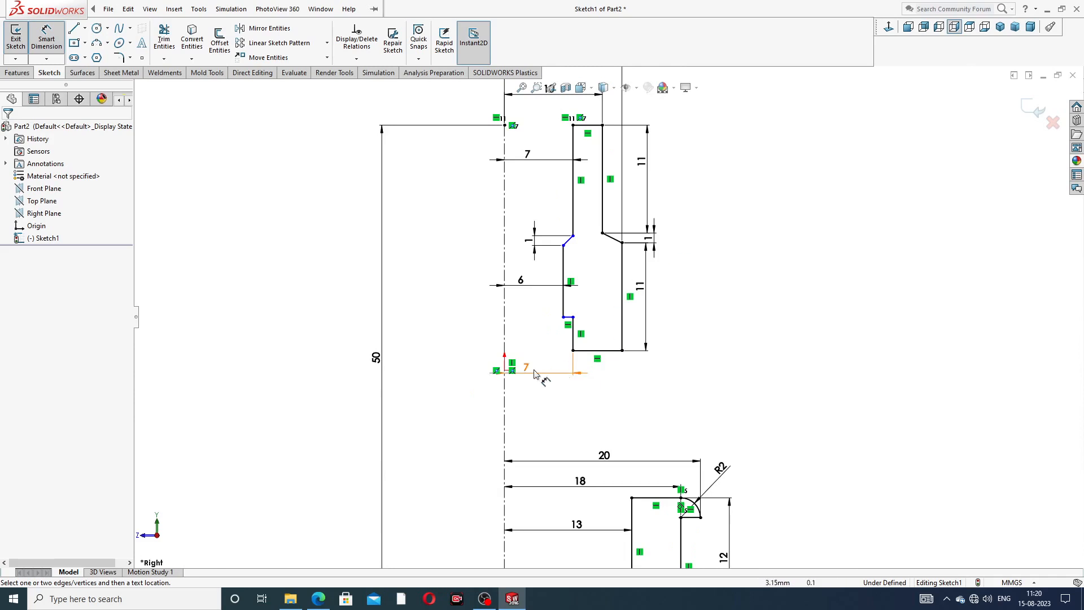
drag(526, 368, 519, 339)
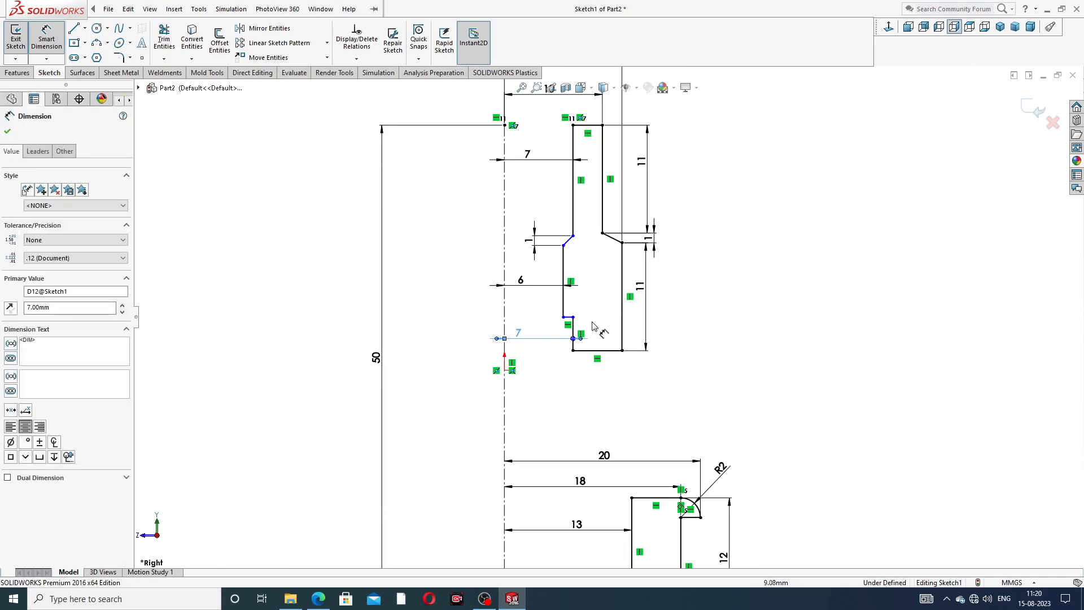
scroll(590, 322, down, 5)
click(554, 342)
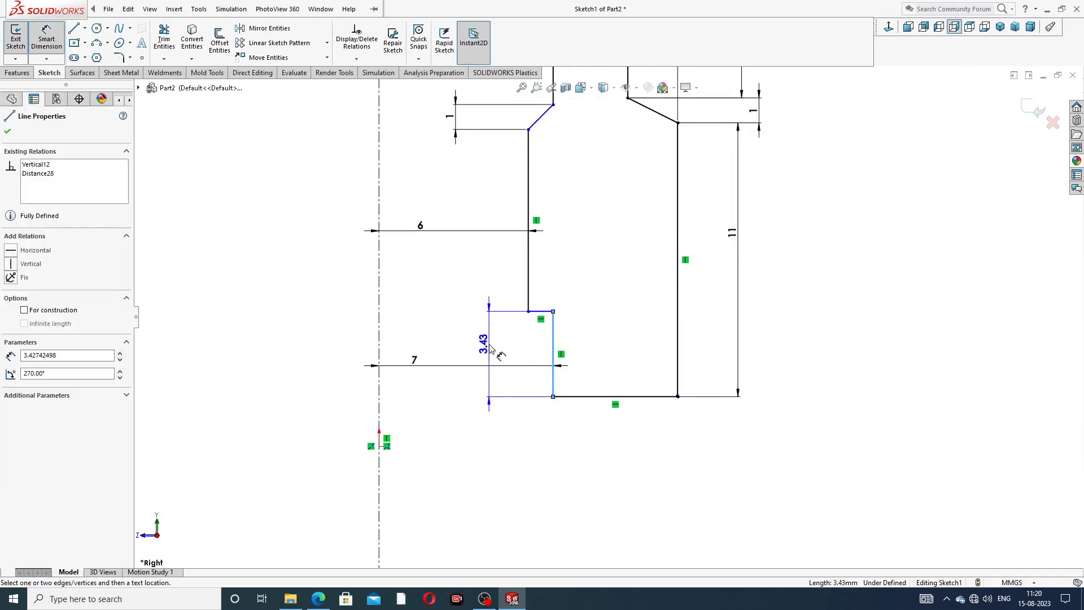
click(490, 347)
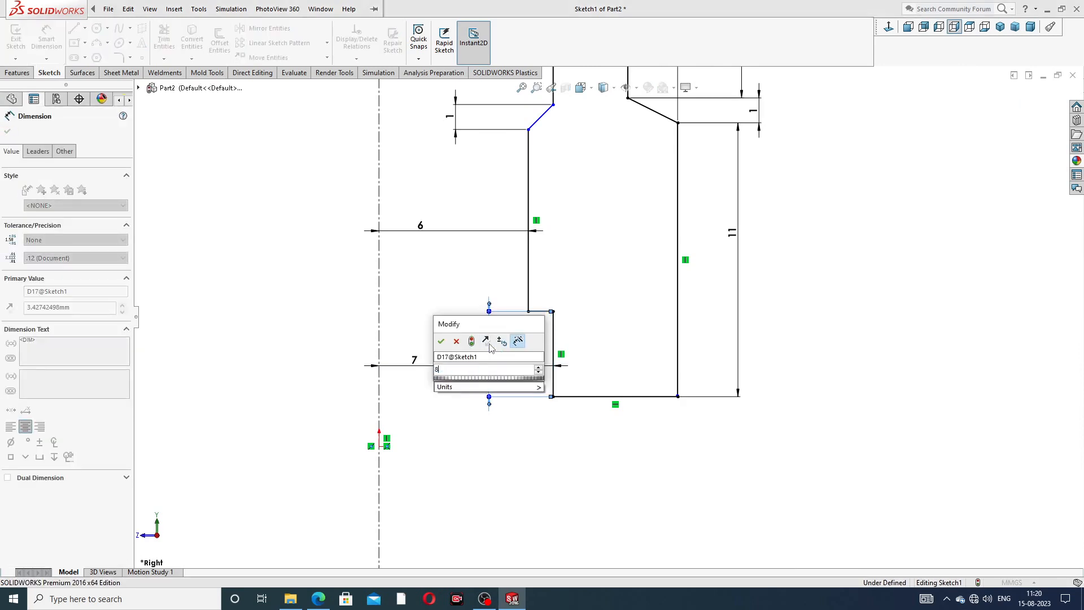
text(8)
key(Return)
- Dimension the short inner vertical line of the upper profile, 6 mm from the centreline, with a length of 3.5 mm
scroll(596, 246, up, 3)
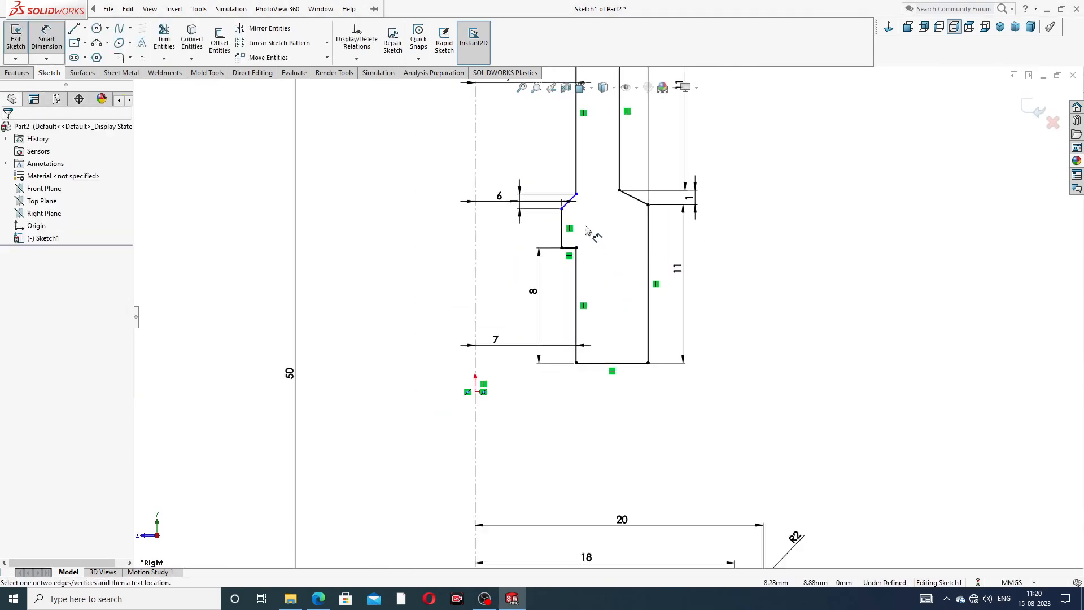
click(562, 227)
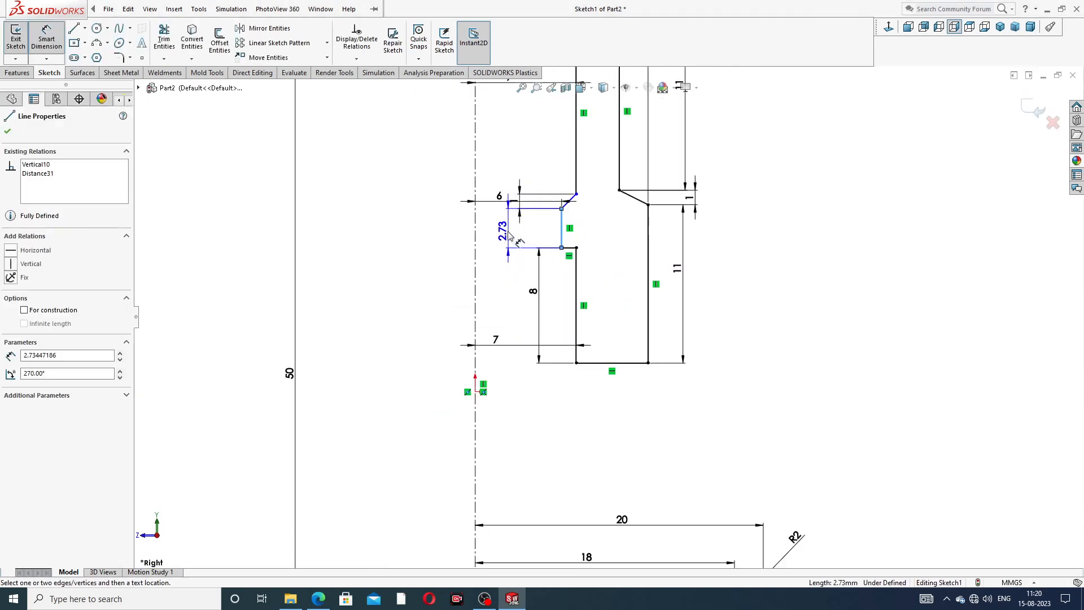
click(449, 227)
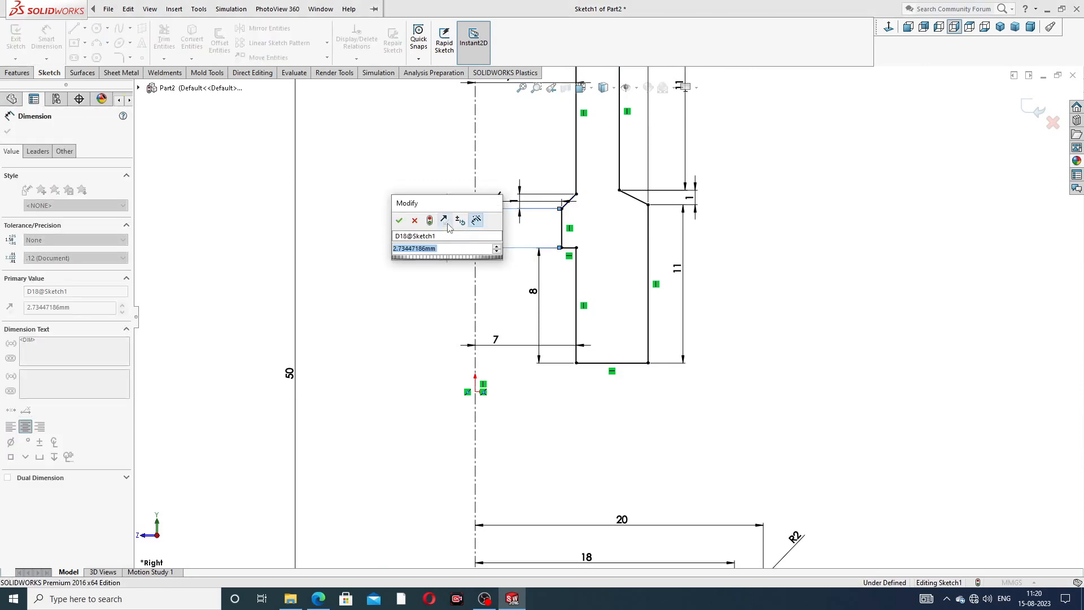
text(3.5)
key(Return)
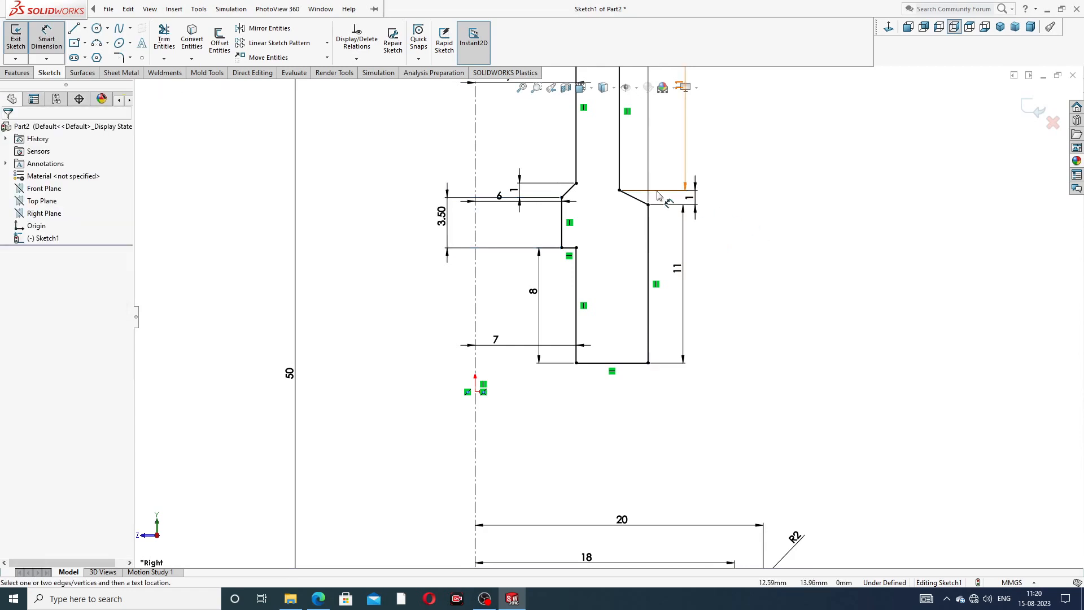
- Rearrange the 6, 3.50, 8, lower 7 and inner 1 mm dimensions around the upper profile's inner side so they do not overlap
scroll(658, 196, down, 3)
scroll(591, 259, up, 3)
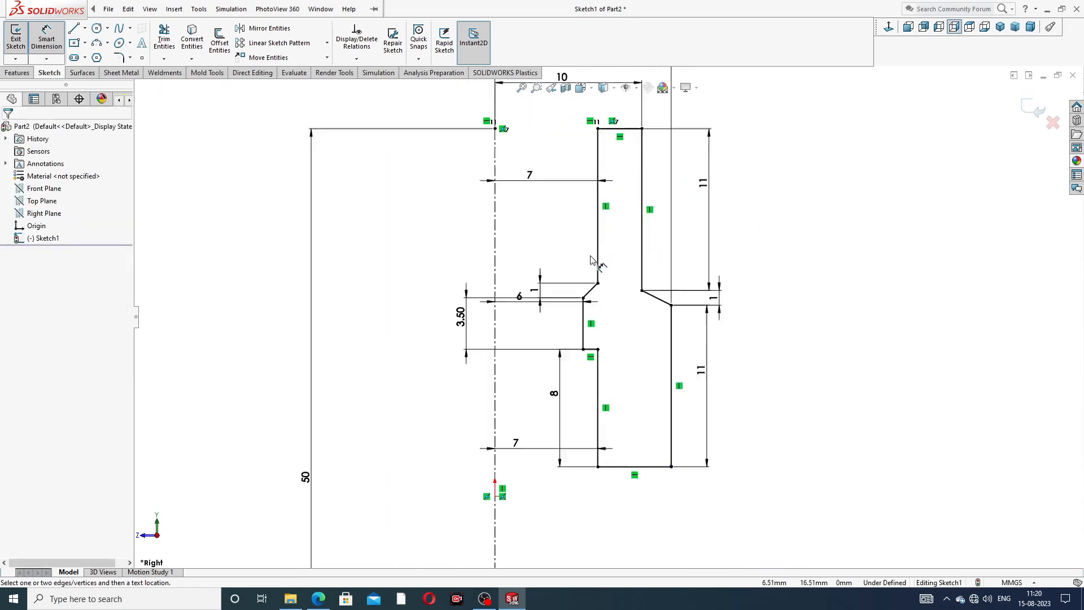
scroll(592, 259, up, 2)
drag(512, 307, 515, 338)
click(544, 249)
drag(434, 338, 430, 336)
drag(553, 420, 428, 415)
click(387, 416)
drag(495, 489, 537, 450)
click(819, 375)
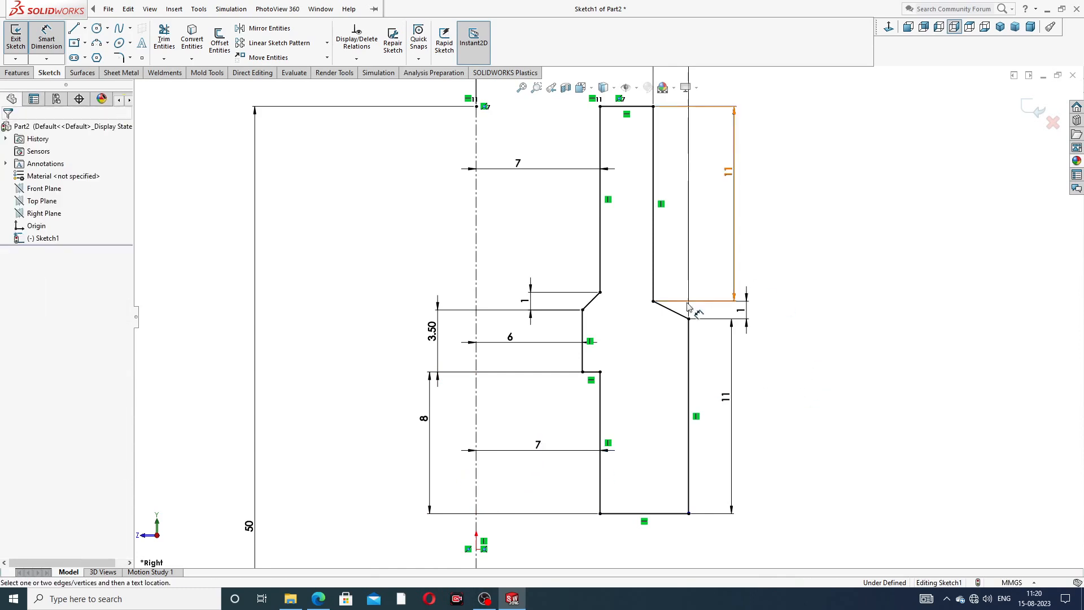
drag(531, 302, 565, 268)
click(754, 275)
- Tidy the placement of the dimensions above and outside the upper profile, and leave the dimension command
scroll(731, 269, up, 2)
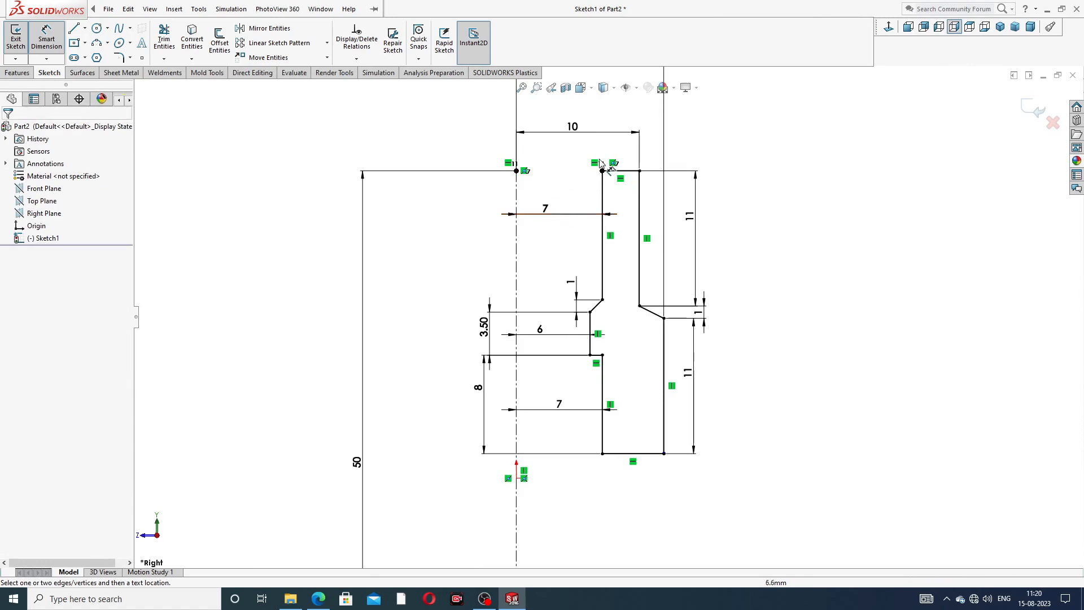
scroll(599, 163, up, 2)
drag(593, 165, 596, 206)
drag(657, 260, 671, 257)
scroll(673, 342, down, 4)
drag(639, 354, 669, 356)
drag(649, 283, 641, 239)
click(751, 281)
scroll(751, 281, up, 3)
scroll(687, 286, up, 3)
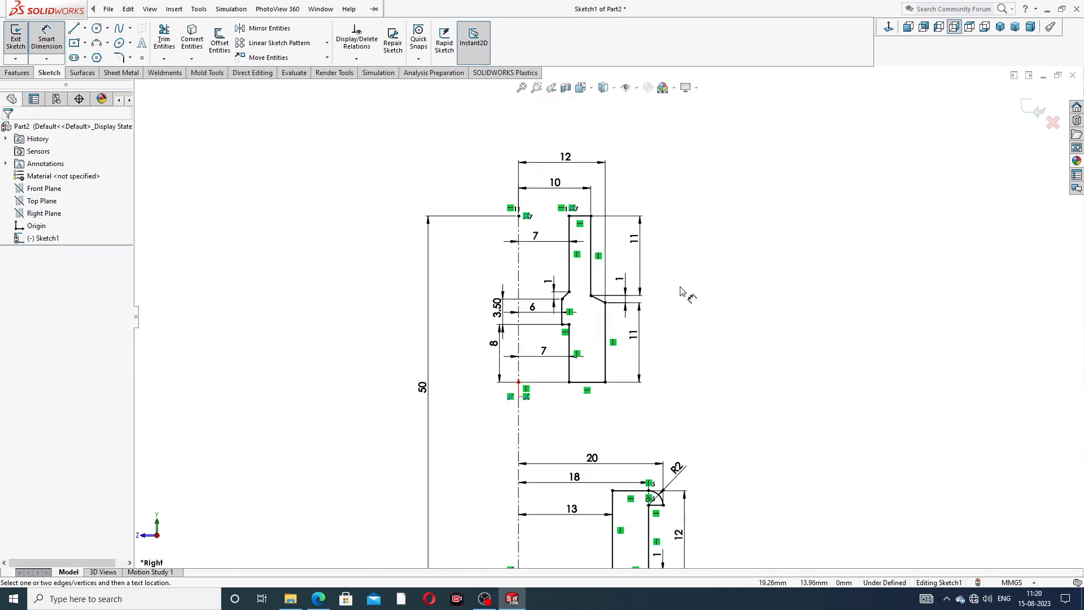
right_click(768, 222)
click(795, 169)
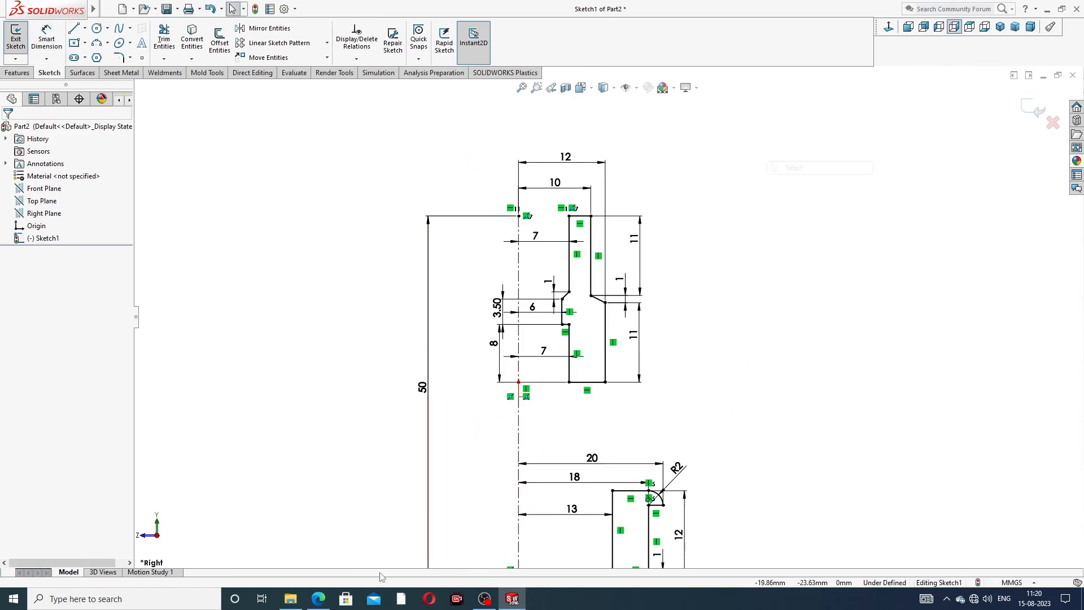
- Switch to the union drafting PDF in the browser, examine the Section A-A dimensions enlarged, and return to SOLIDWORKS
click(319, 599)
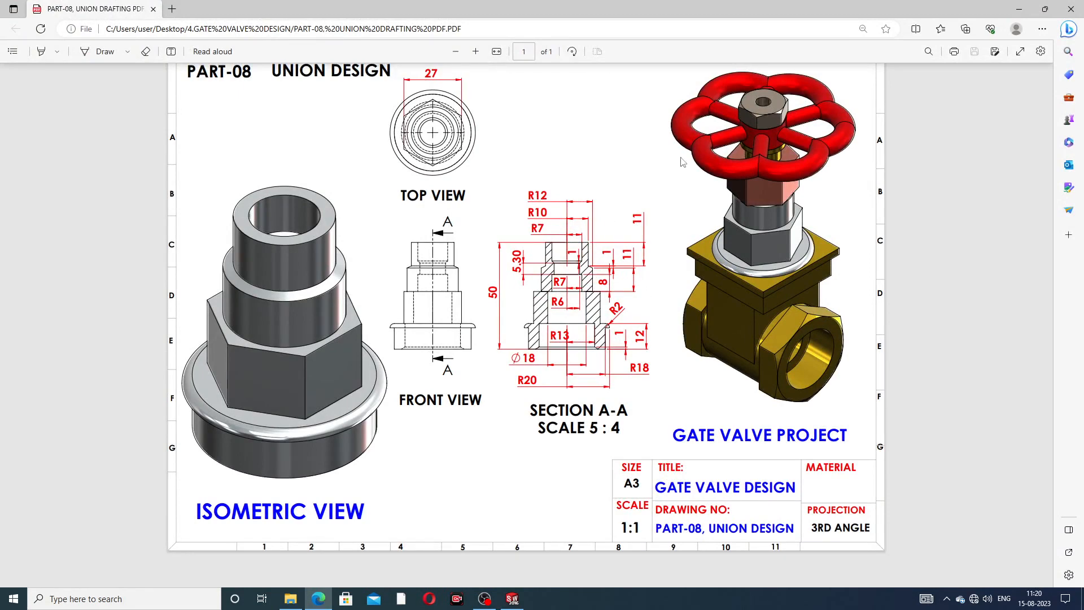
click(476, 51)
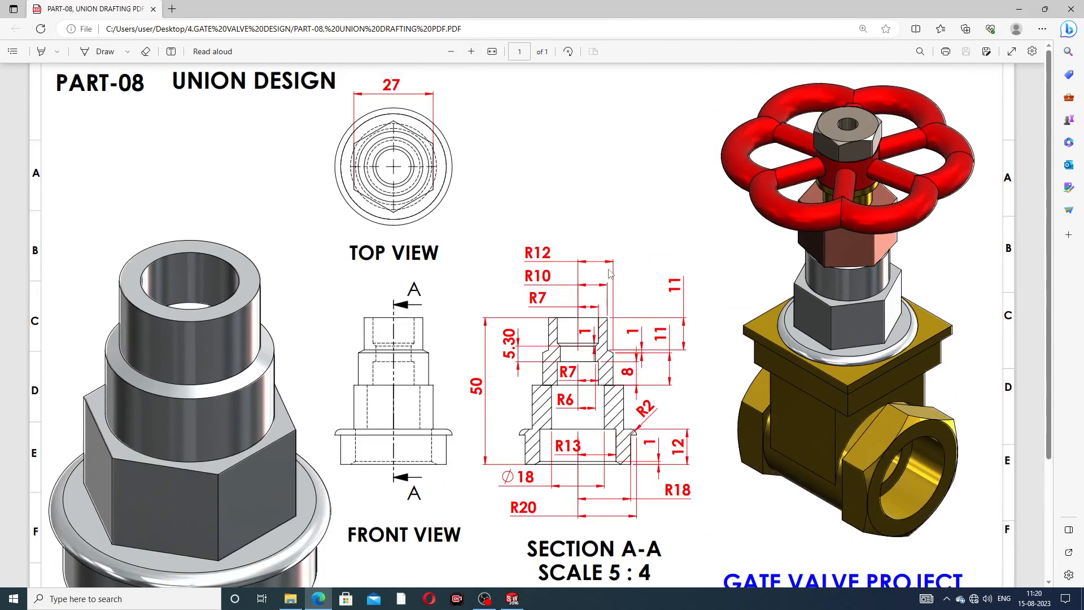
scroll(607, 266, down, 2)
click(472, 53)
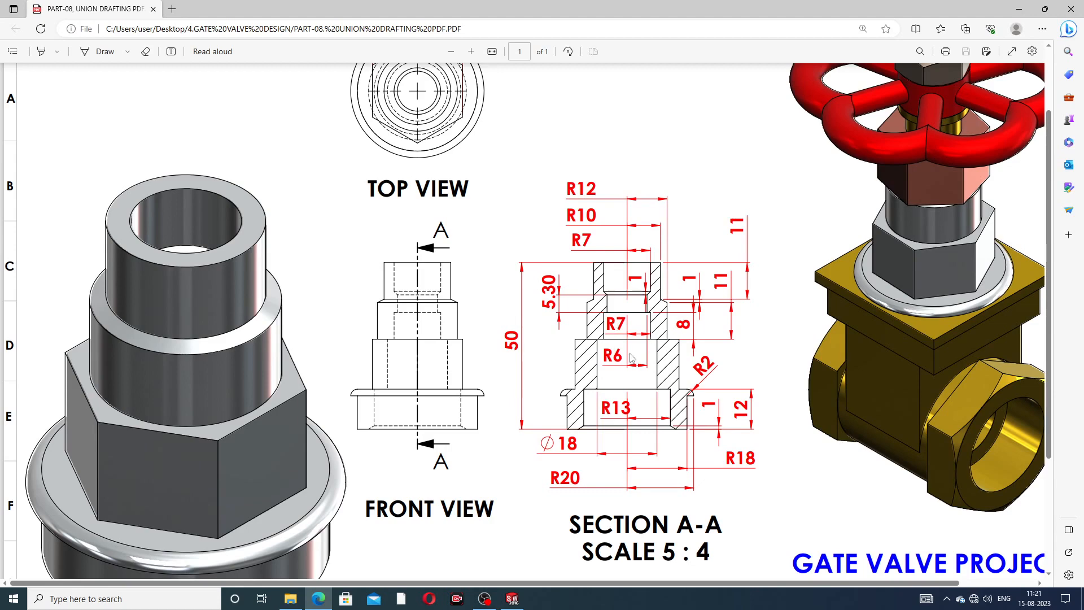
click(320, 602)
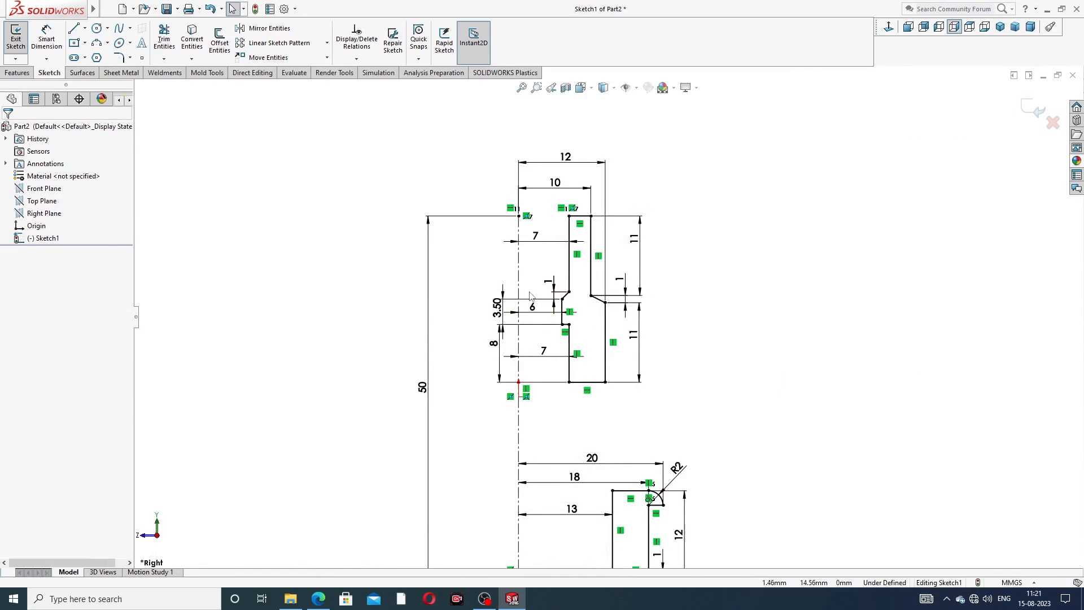
- Dimension the length of the lower profile's sloped corner line as drawn, place the dimension inside the profile, and leave the dimension command
scroll(694, 252, up, 2)
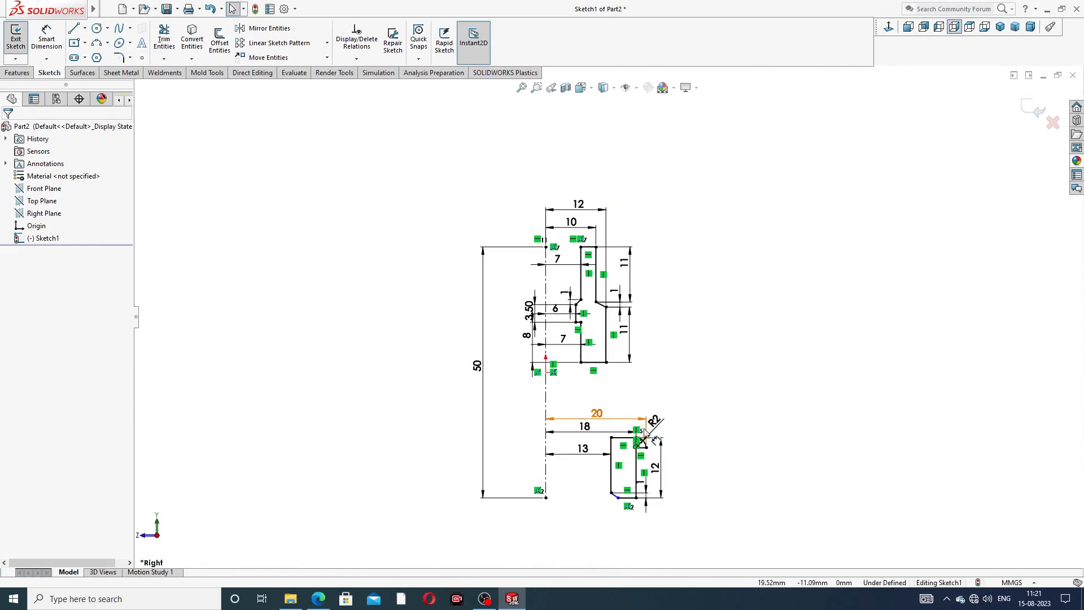
scroll(661, 435, down, 1)
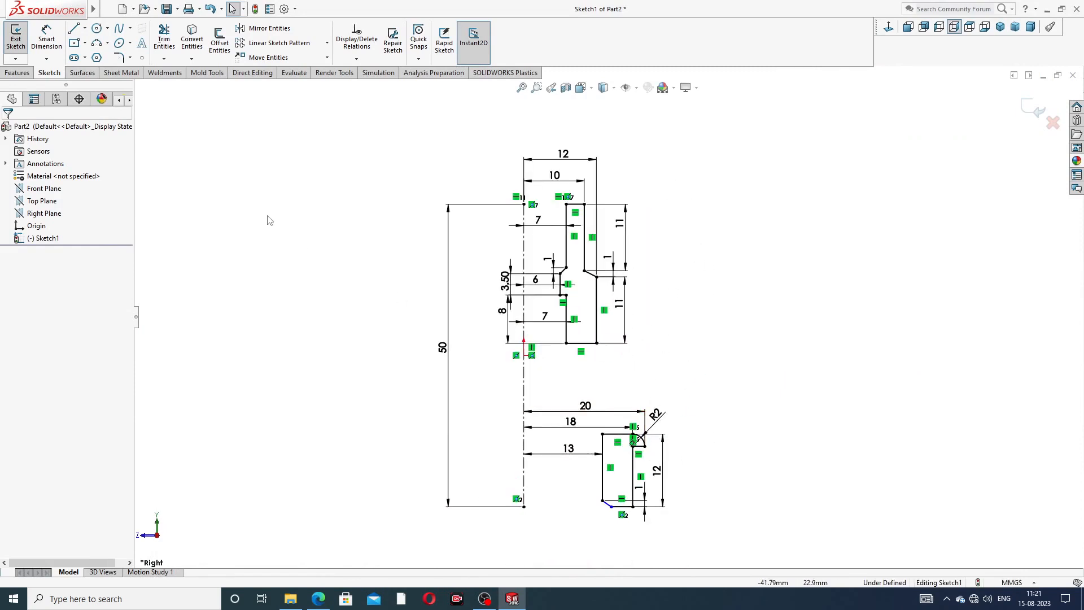
click(46, 38)
scroll(610, 570, down, 5)
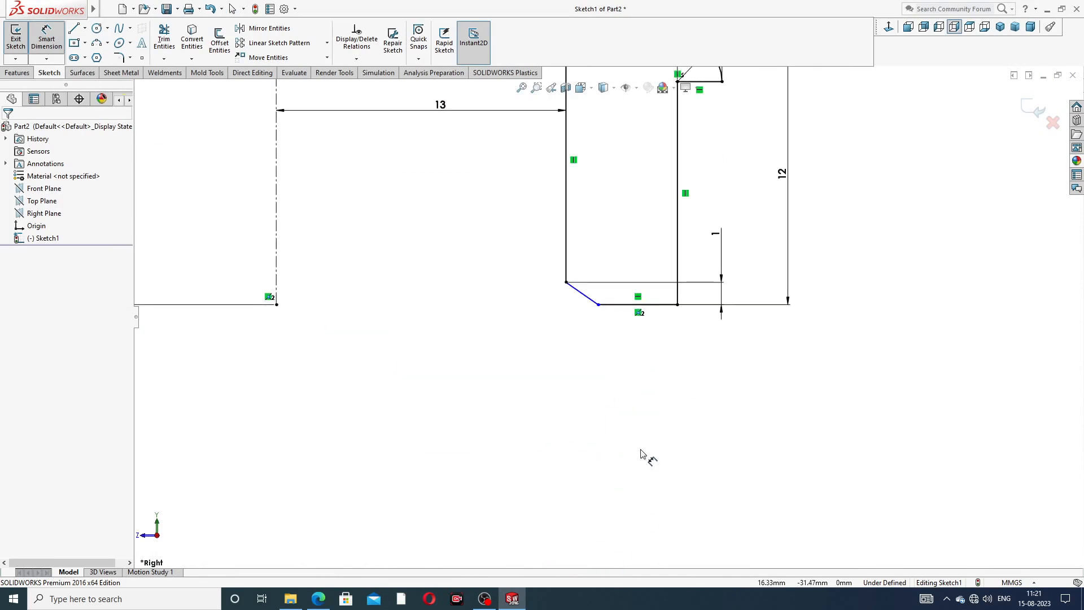
click(592, 301)
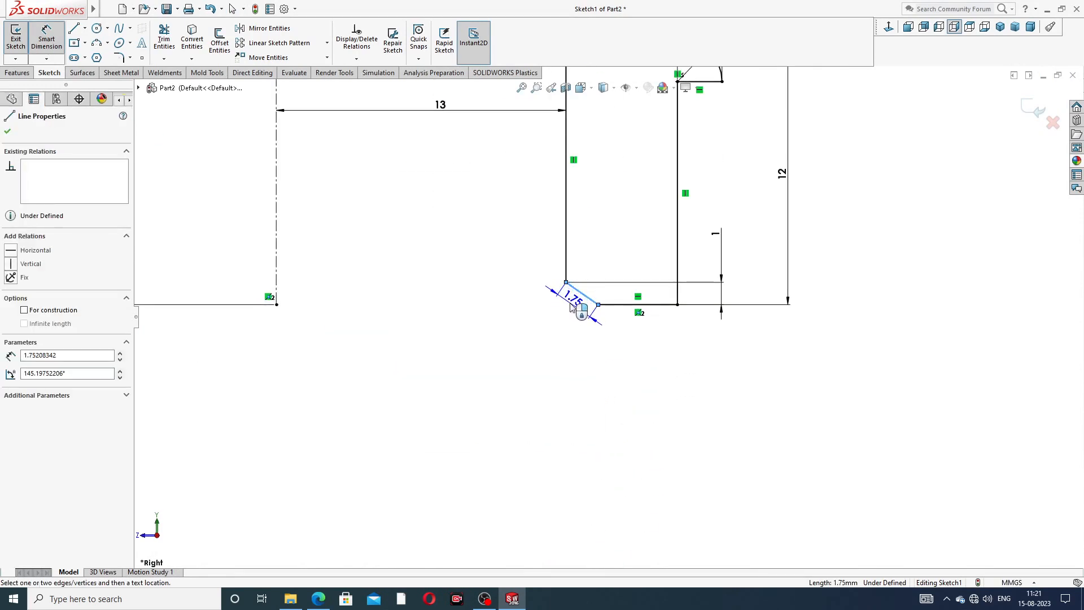
click(577, 305)
click(521, 301)
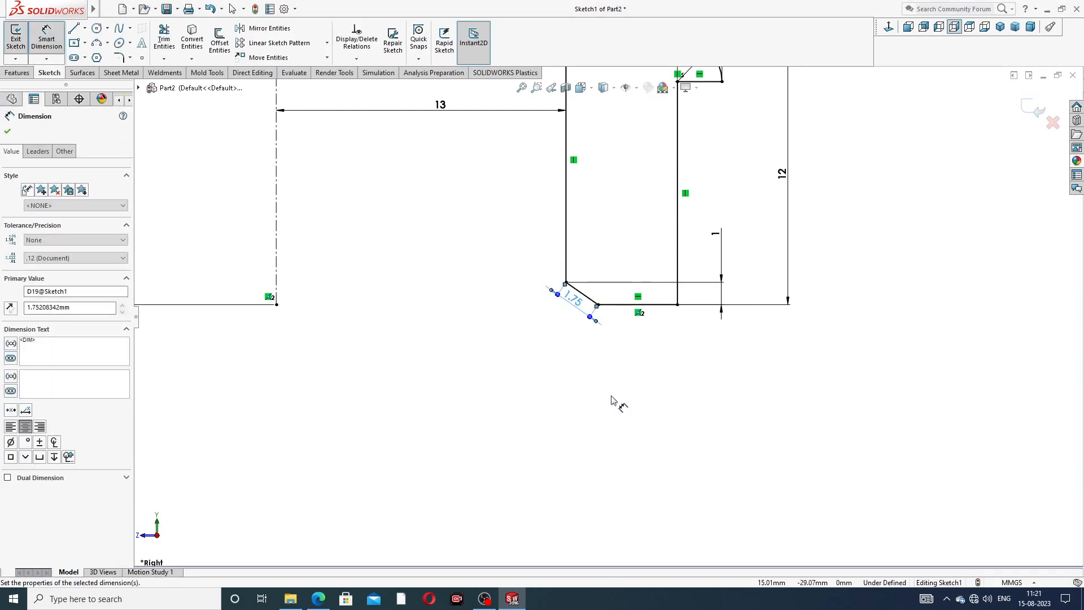
drag(581, 310, 611, 259)
right_click(828, 215)
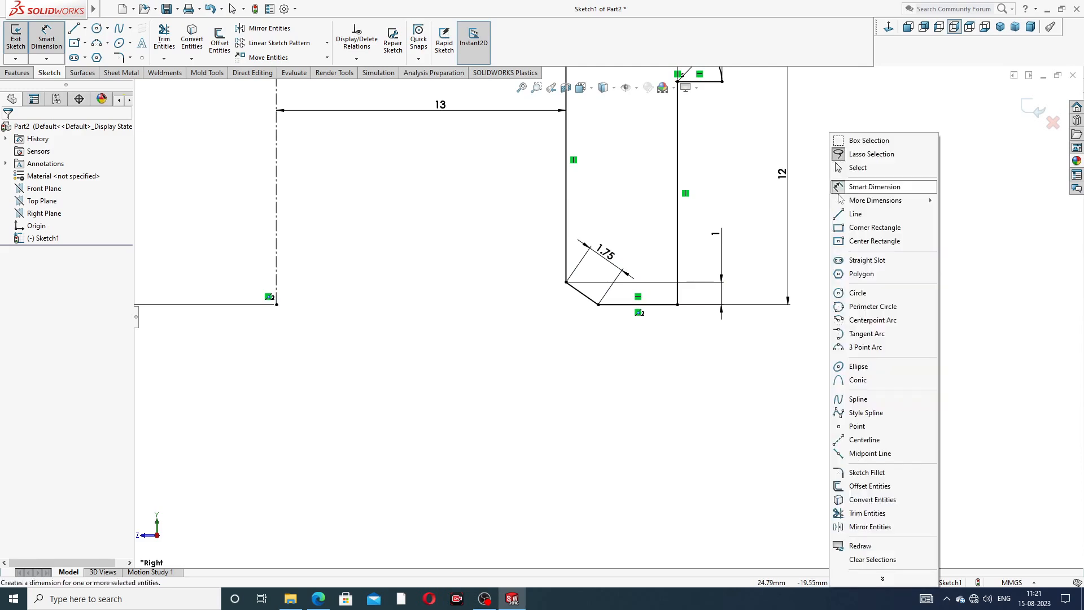
click(847, 164)
- Revolve both the upper and lower closed profile regions 360° about the 50 mm centreline
scroll(841, 174, up, 5)
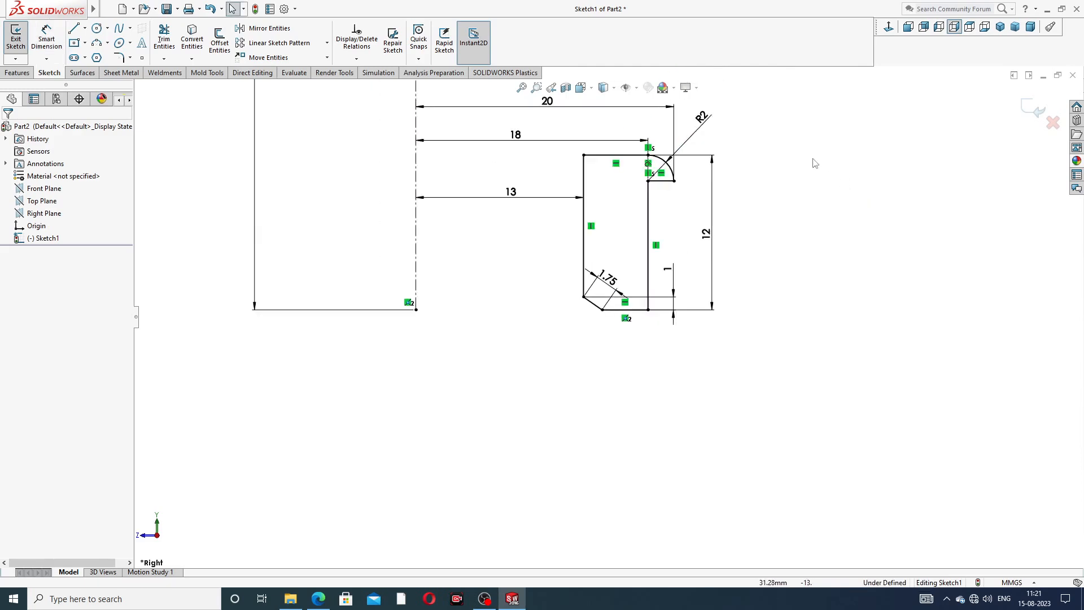
scroll(621, 197, down, 3)
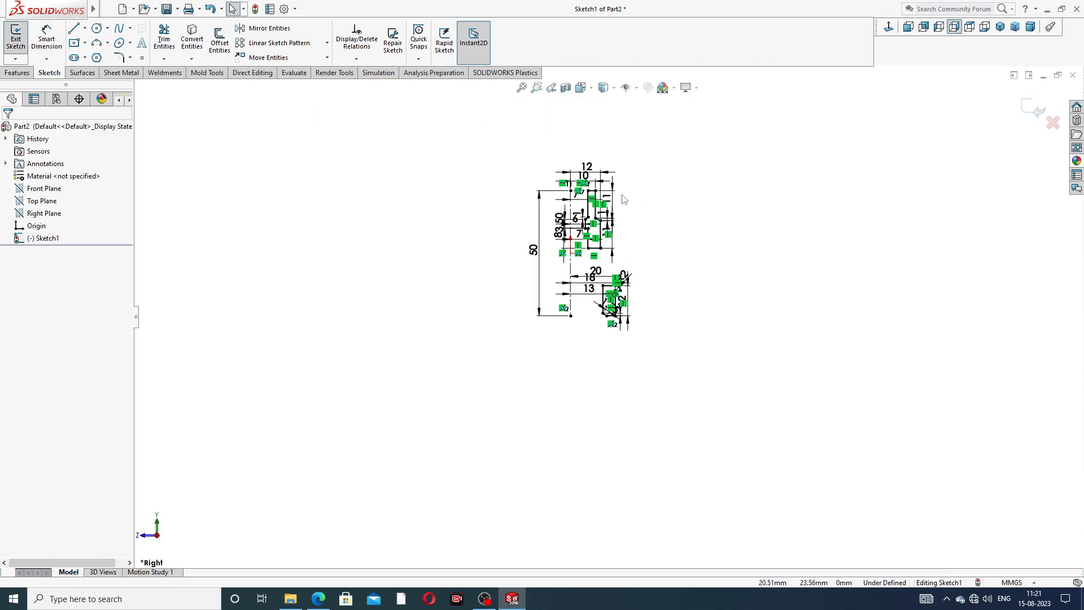
scroll(621, 219, up, 2)
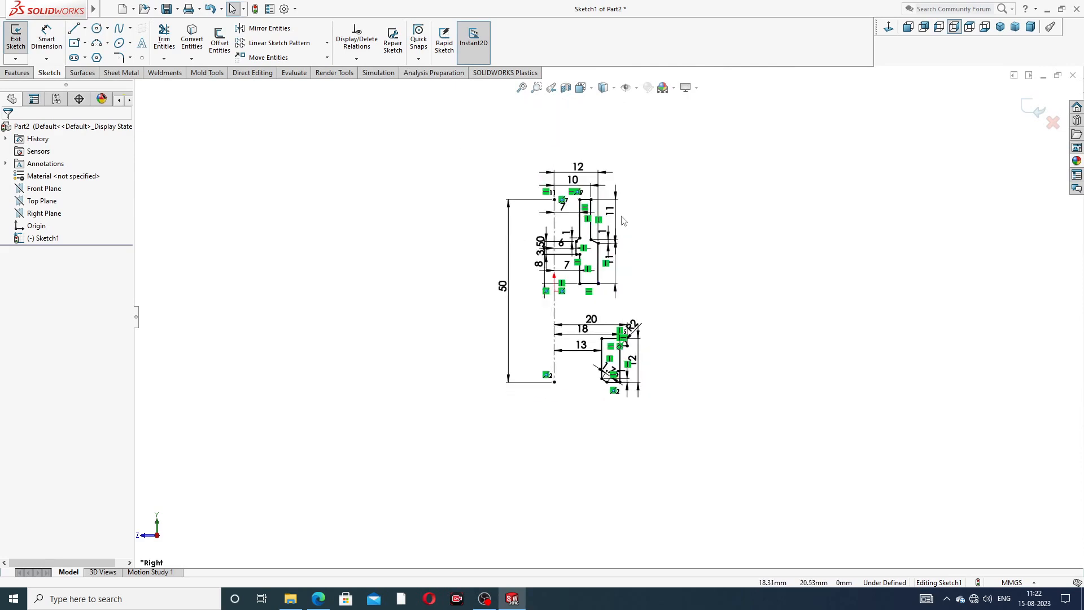
scroll(621, 219, down, 2)
click(17, 72)
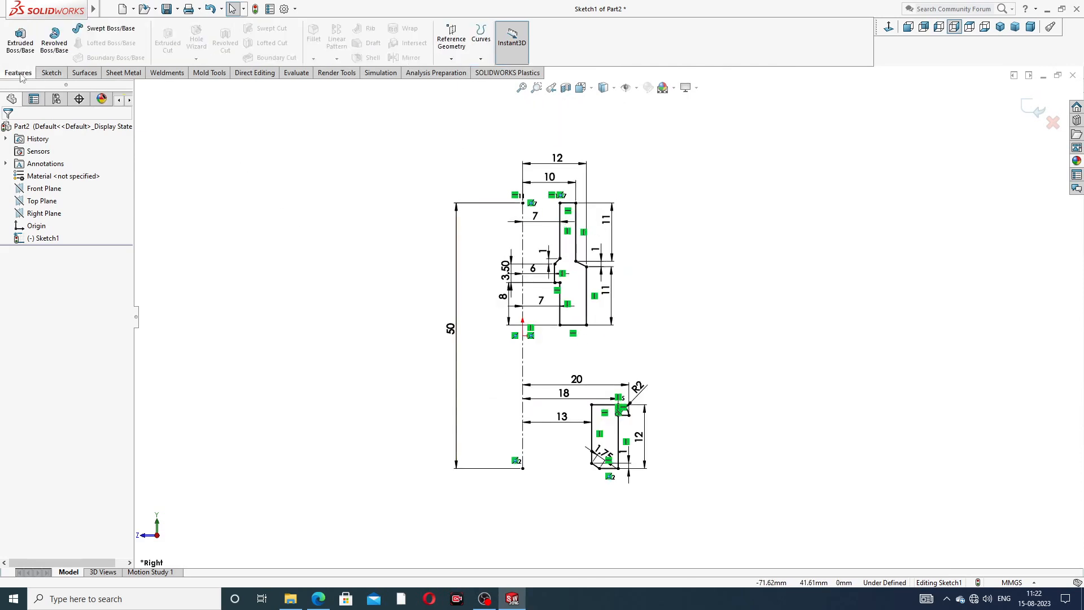
click(57, 49)
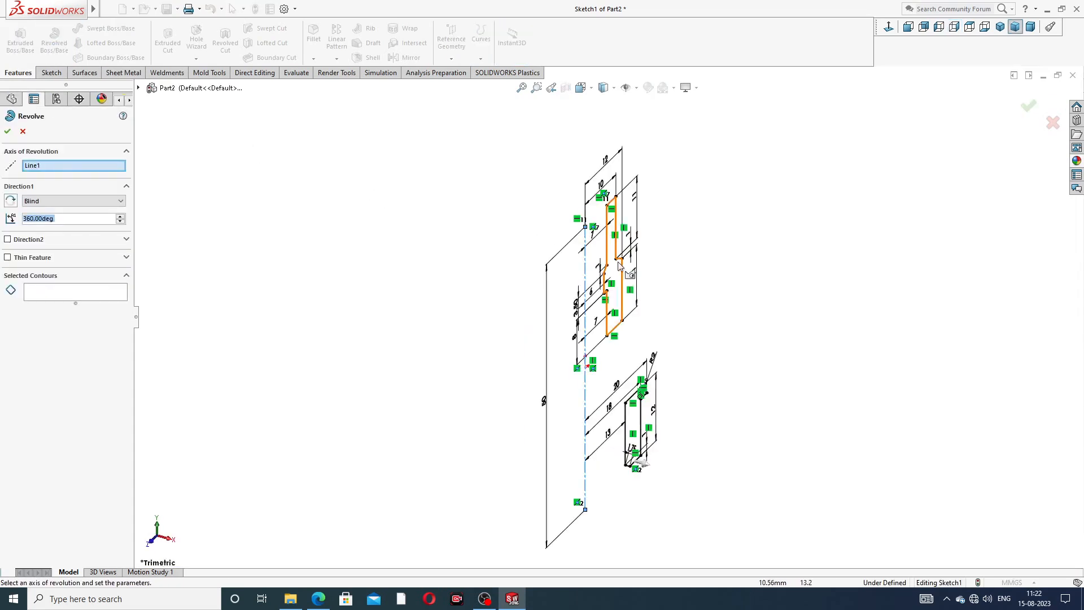
click(619, 262)
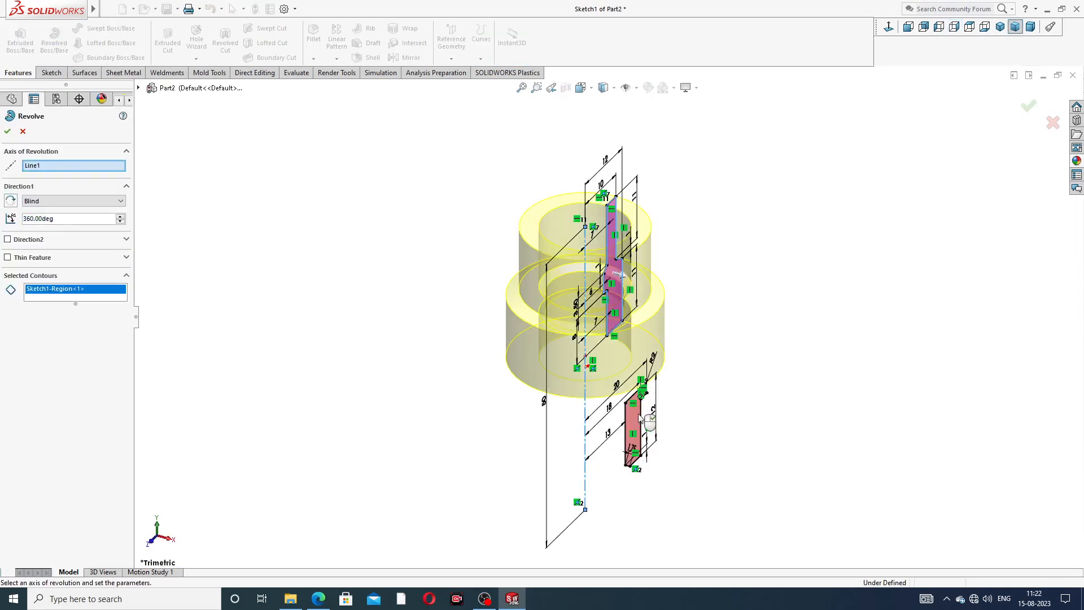
click(639, 417)
mouse_move(716, 380)
middle_down()
mouse_move(750, 235)
mouse_move(702, 292)
mouse_move(685, 252)
middle_up()
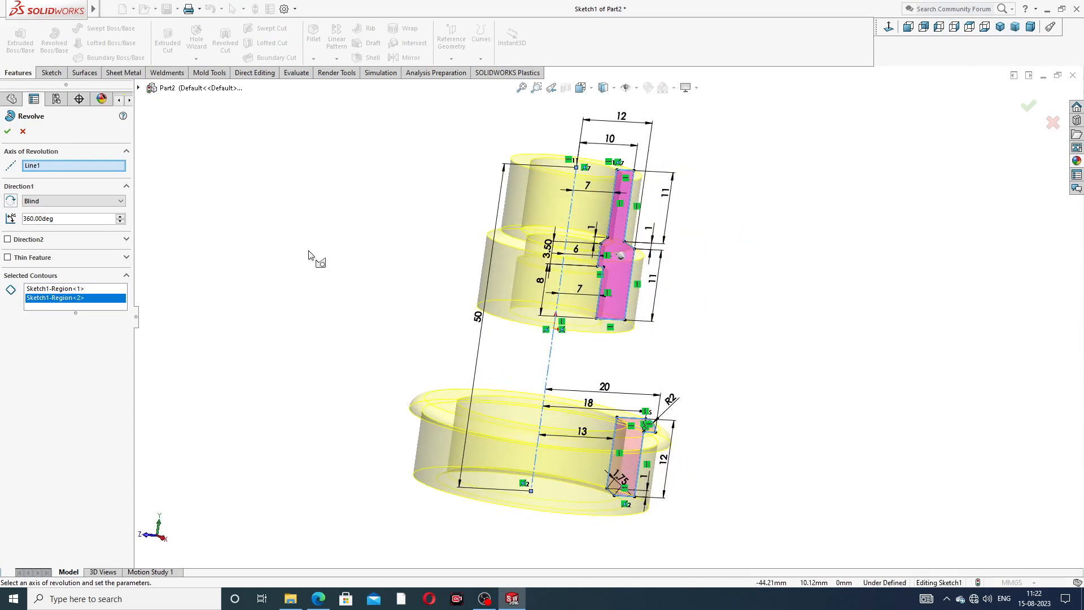
click(9, 133)
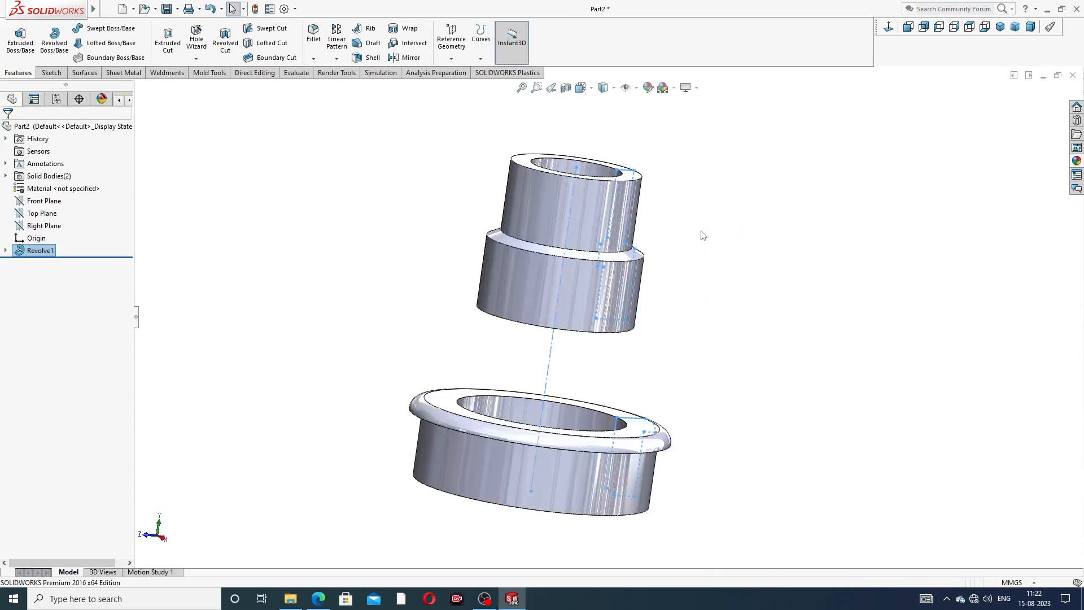
- Start a sketch on the flat upper face of the lower flanged ring and view it face-on
middle_drag(713, 313, 735, 285)
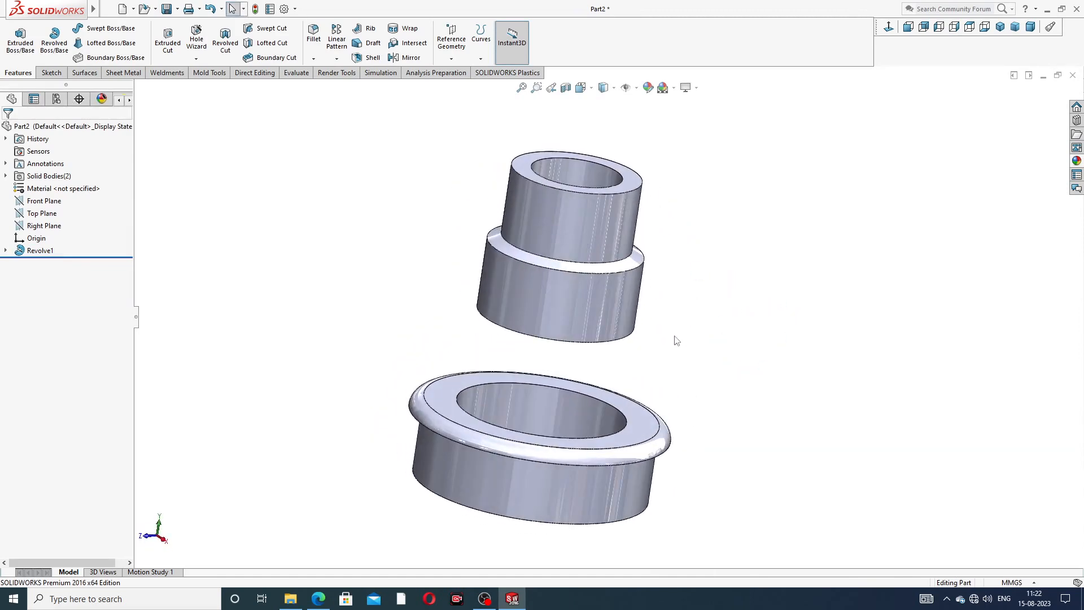
scroll(673, 351, up, 2)
middle_drag(648, 375, 653, 399)
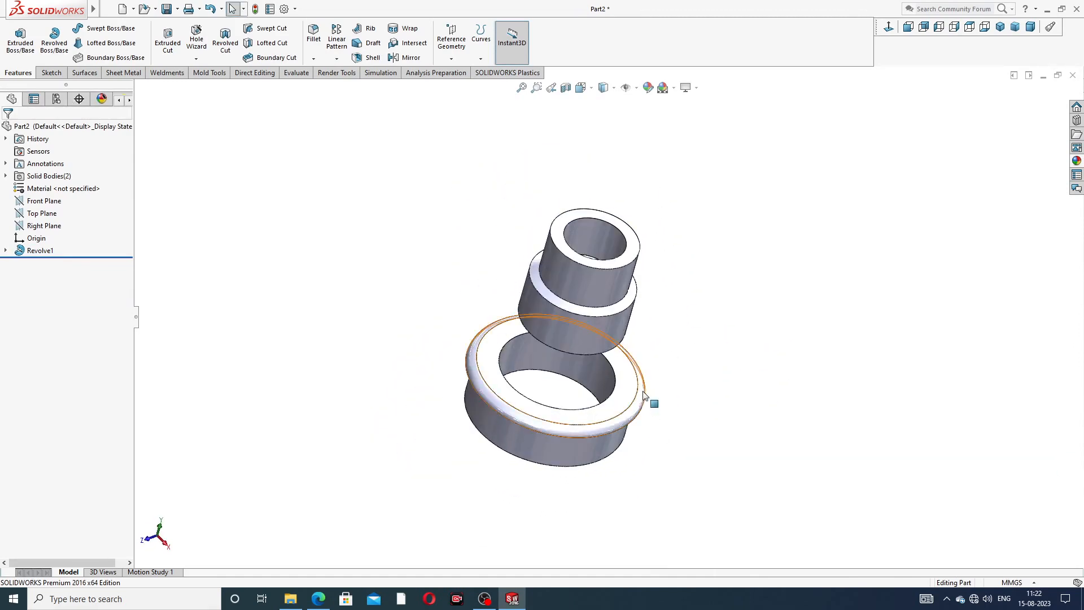
click(632, 385)
click(658, 351)
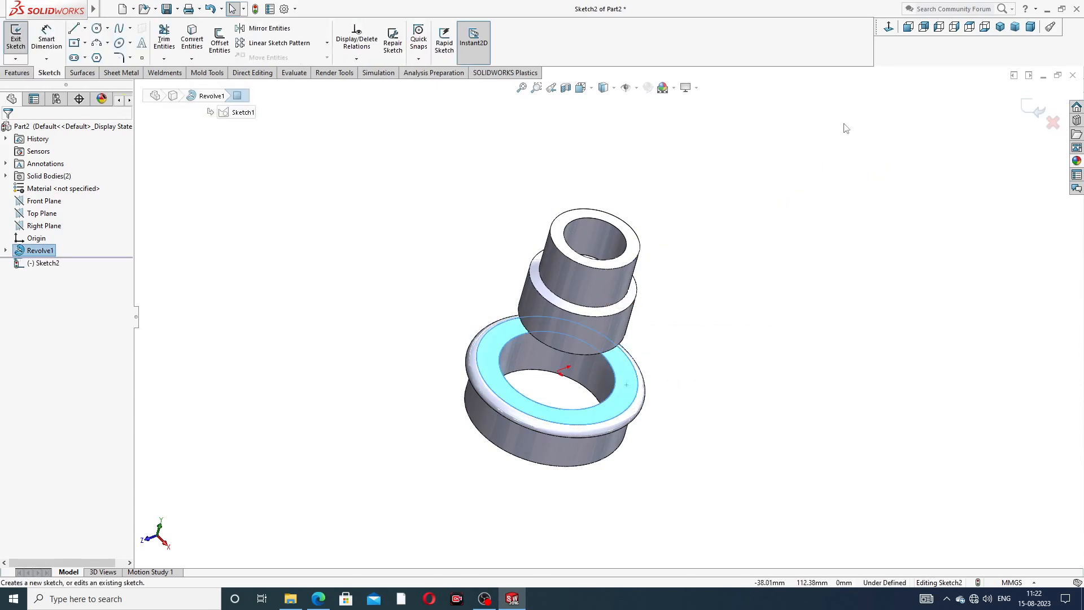
click(888, 27)
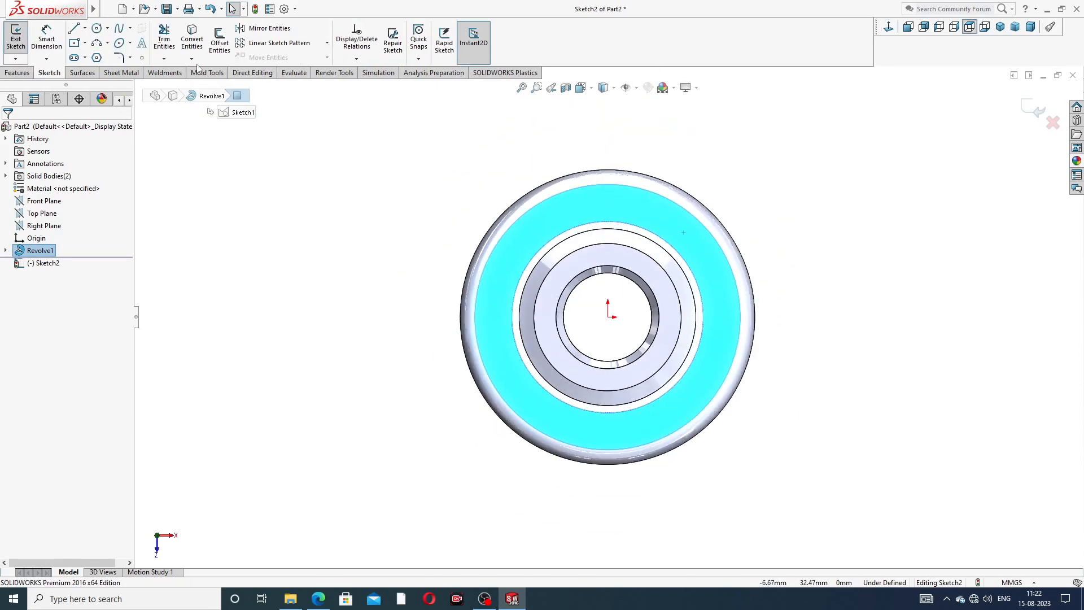
- Sketch a six-sided polygon with an inscribed circle centred on the origin, one vertex straight above it, about 27 mm across flats
click(96, 57)
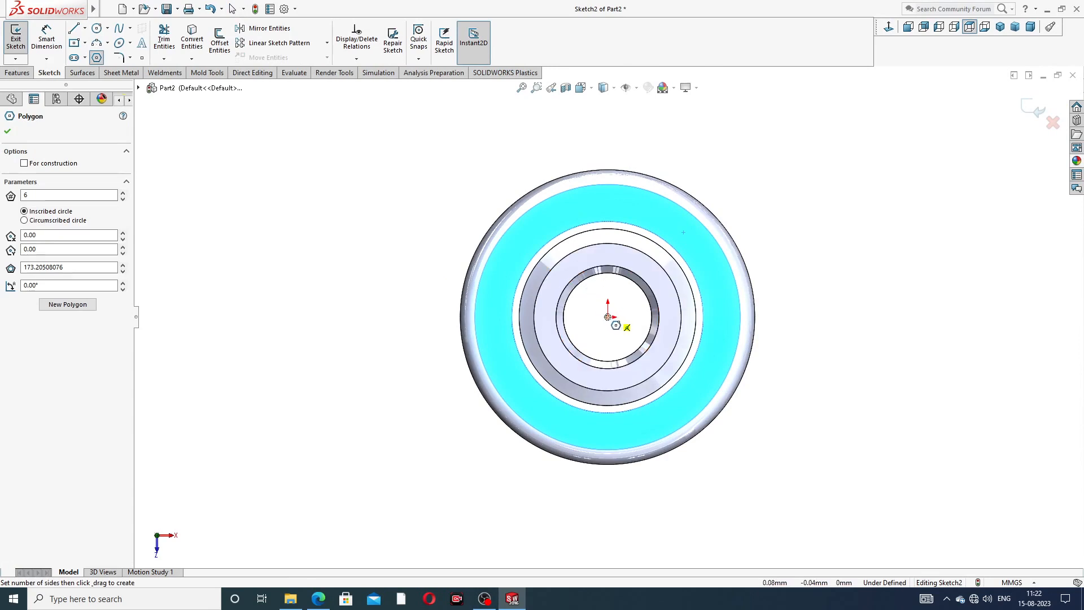
click(607, 317)
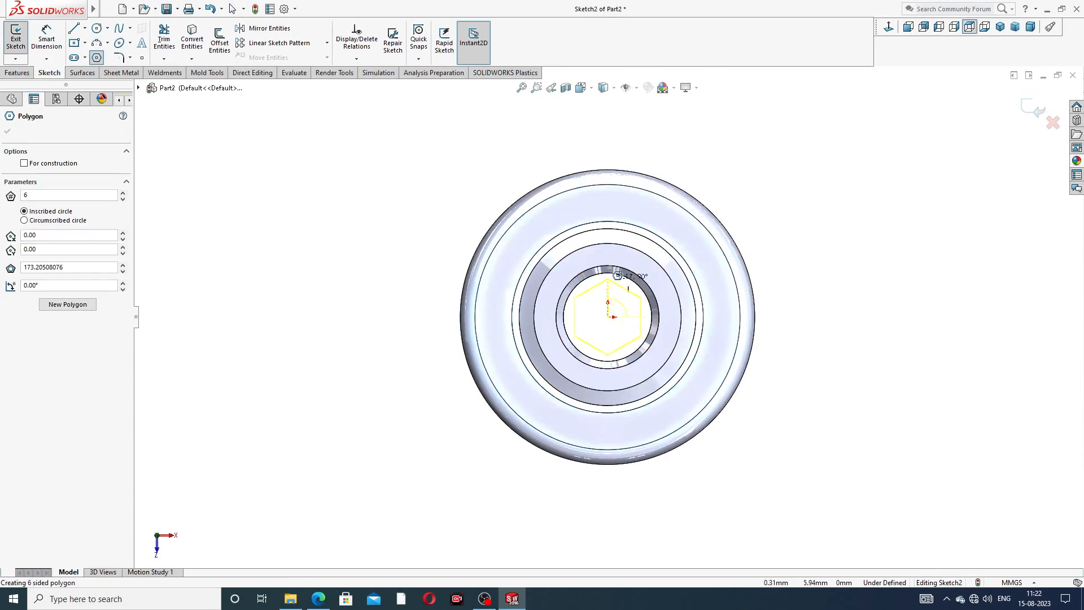
click(608, 202)
right_click(709, 147)
click(732, 156)
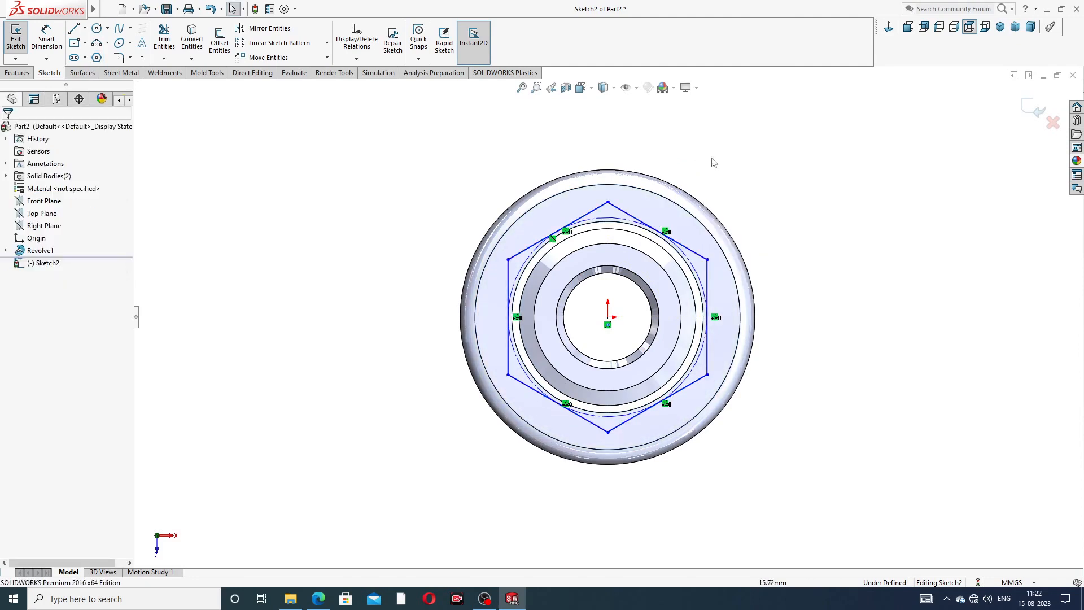
- Sketch a circle about 21 mm in diameter centred on the origin inside the hexagon
click(97, 27)
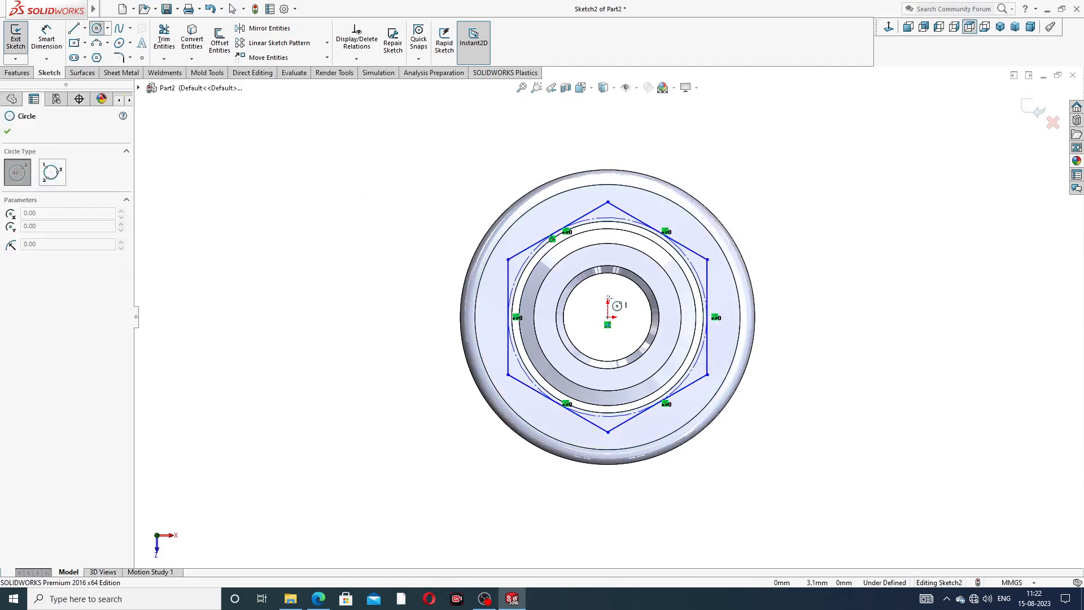
click(607, 317)
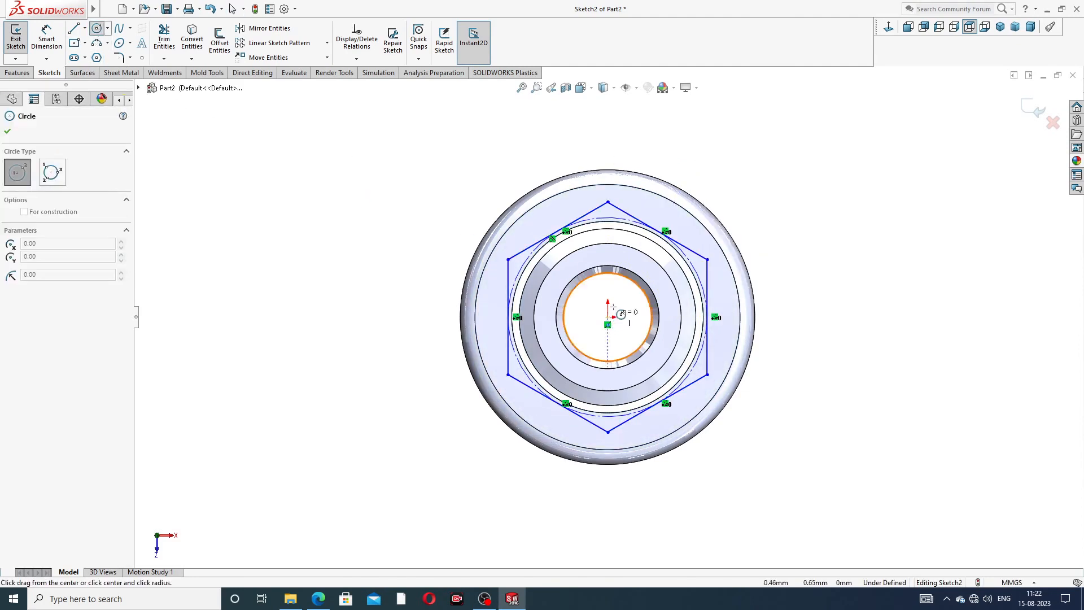
click(620, 241)
right_click(757, 174)
click(773, 179)
scroll(569, 267, down, 3)
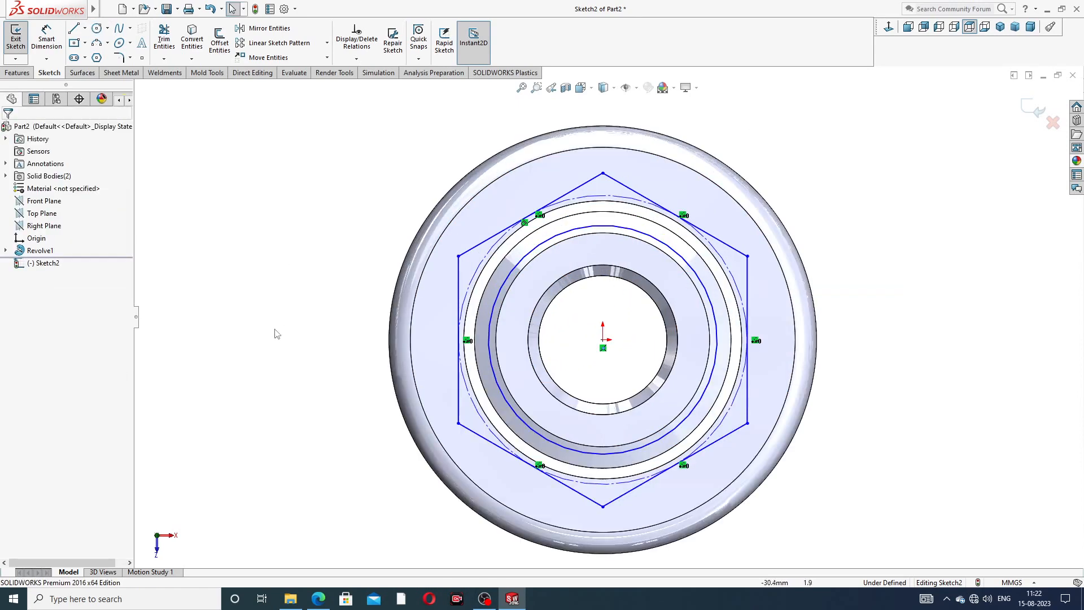
- Switch to the union drafting PDF in the browser, examine the hexagon width and bore dimensions across the whole sheet, and return to SOLIDWORKS
click(319, 598)
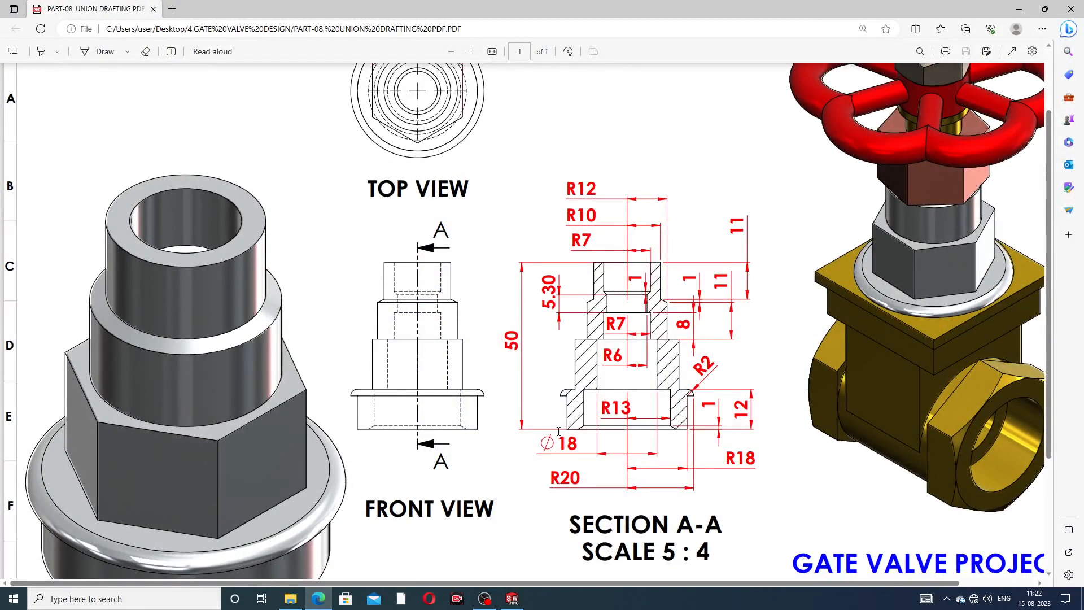
scroll(528, 363, up, 3)
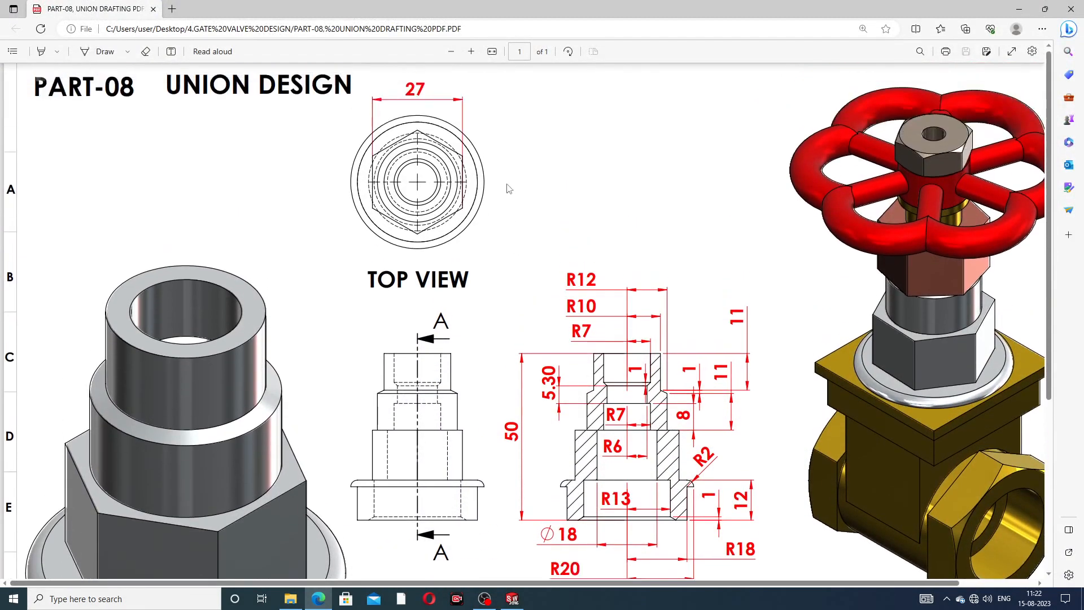
click(455, 52)
click(455, 52)
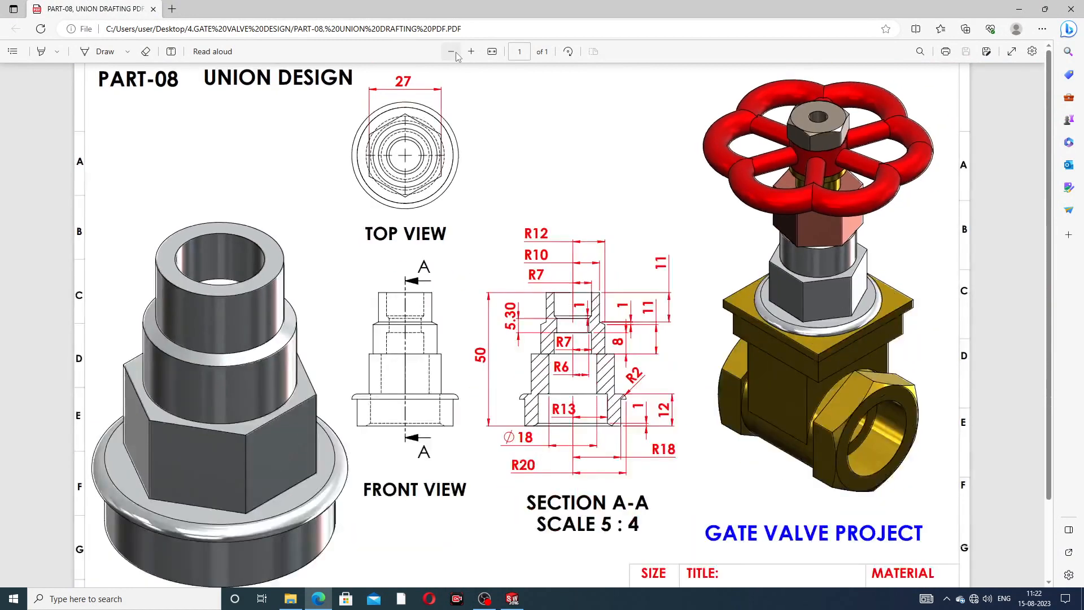
click(455, 52)
click(455, 52)
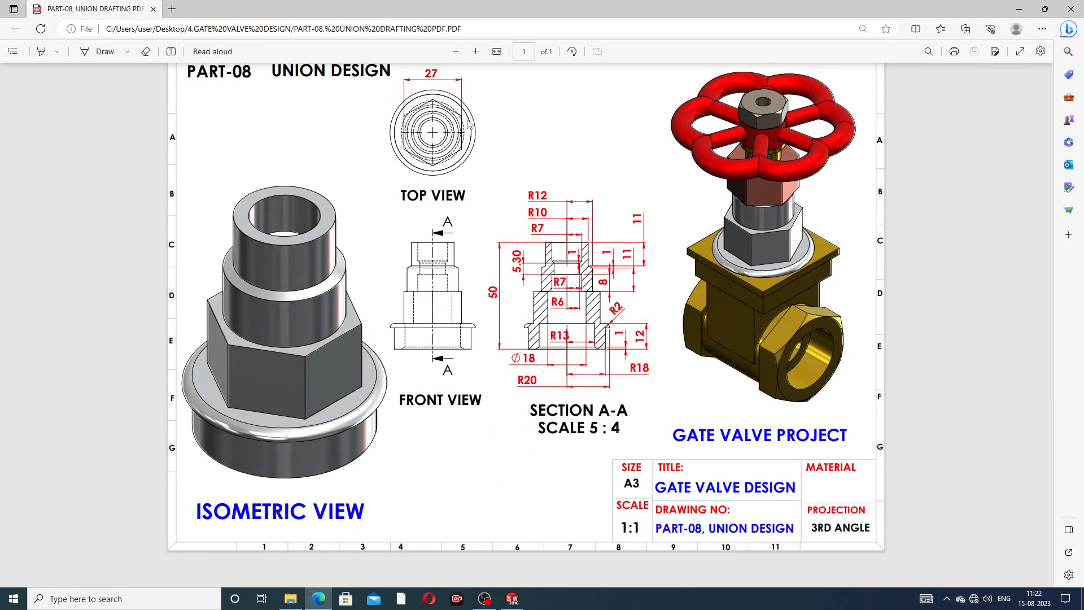
click(318, 598)
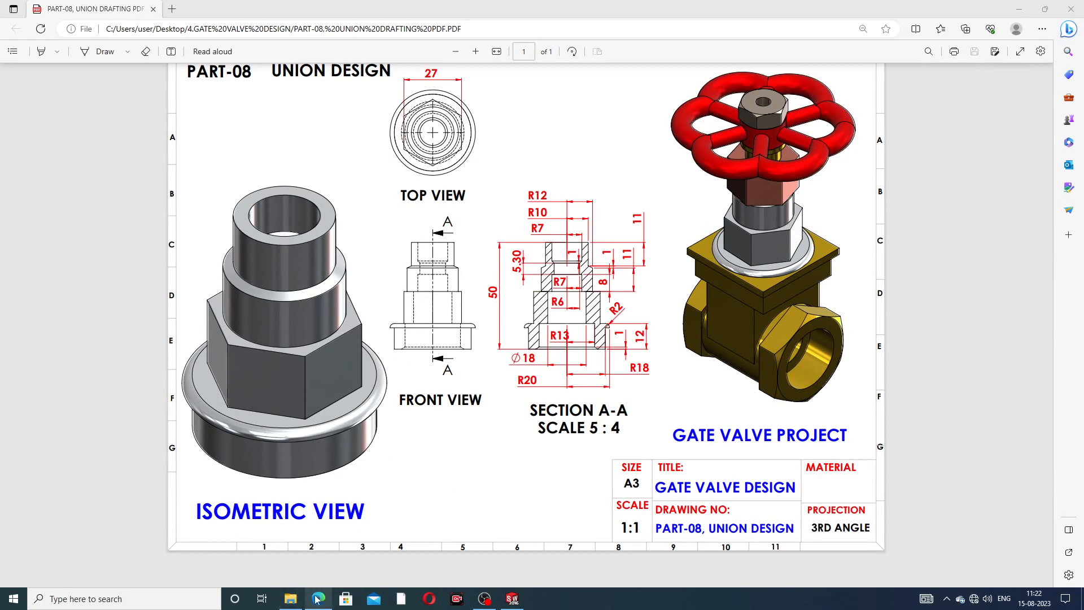
click(318, 597)
click(317, 604)
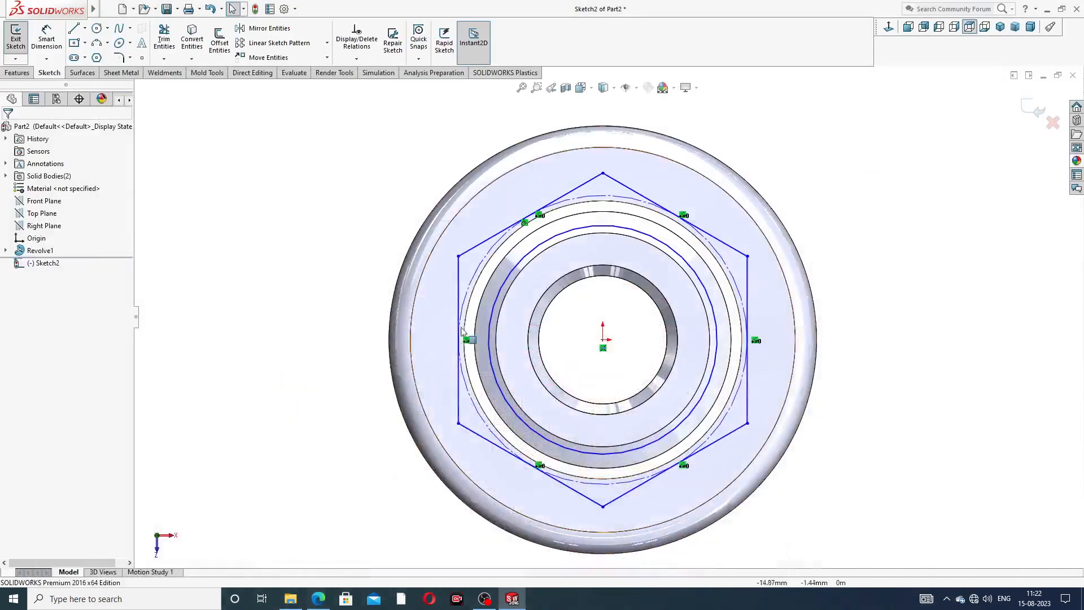
click(56, 47)
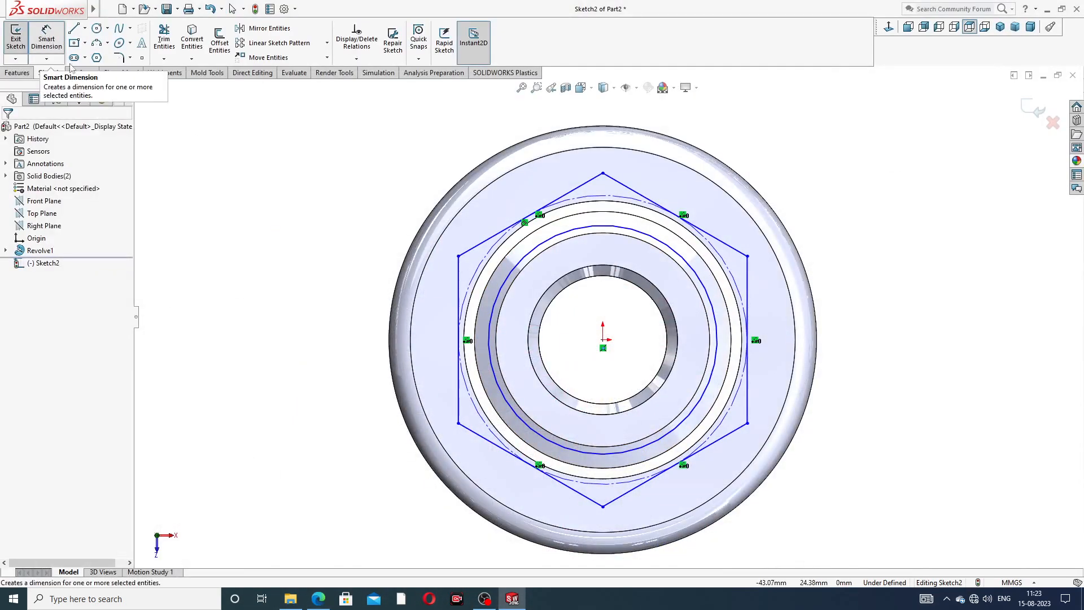
right_click(186, 135)
click(223, 168)
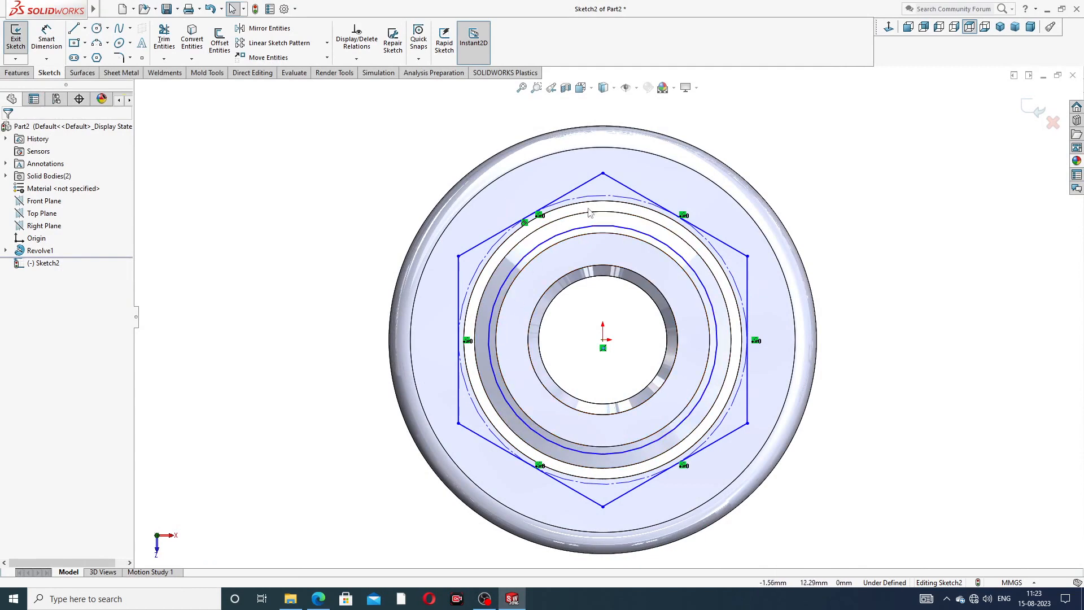
- Add a vertical relation between the hexagon's uppermost vertex and the origin
click(604, 175)
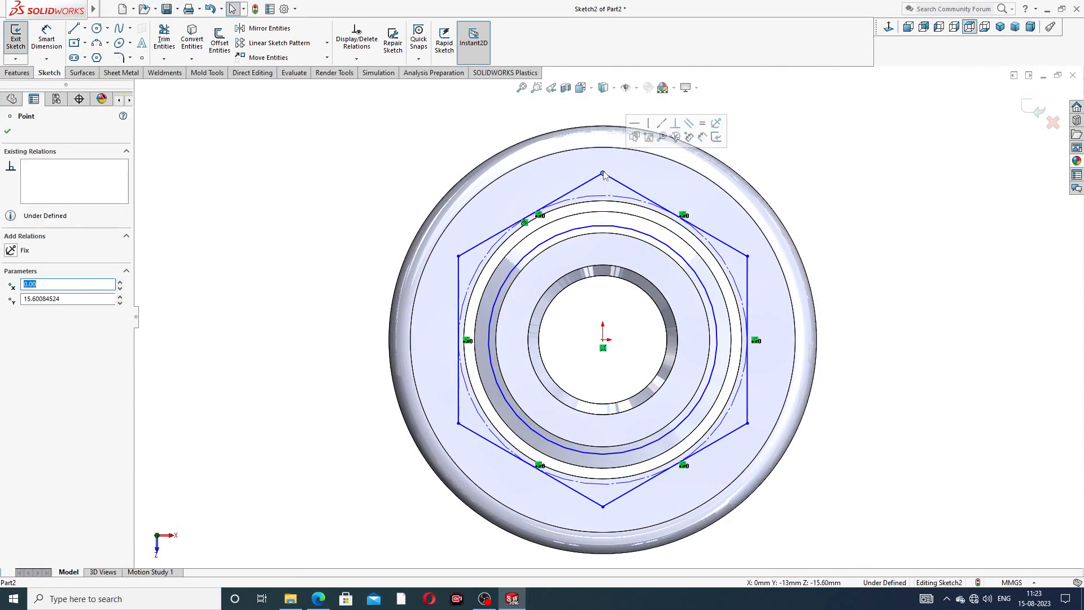
ctrl+click(602, 341)
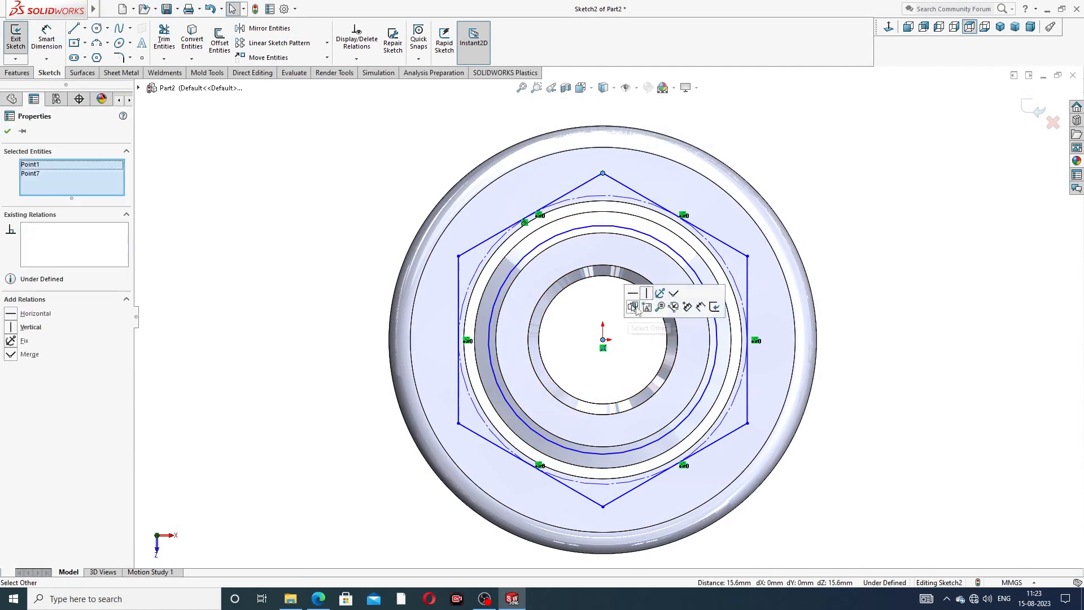
click(646, 293)
click(788, 180)
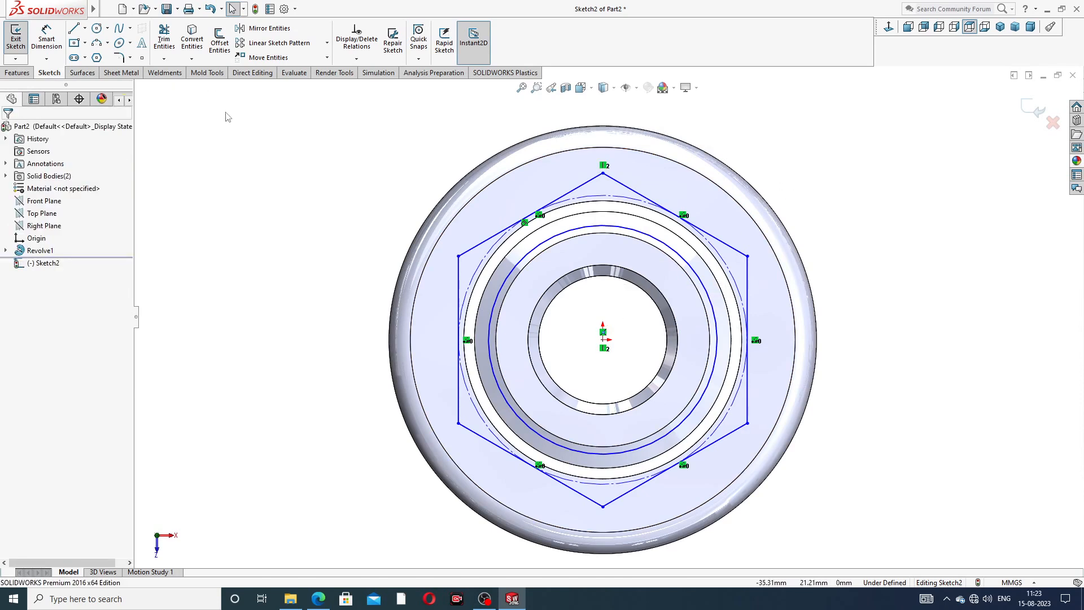
- Dimension the hexagon's width between its two upper side vertices as 27 mm, placing the dimension above the part
click(46, 39)
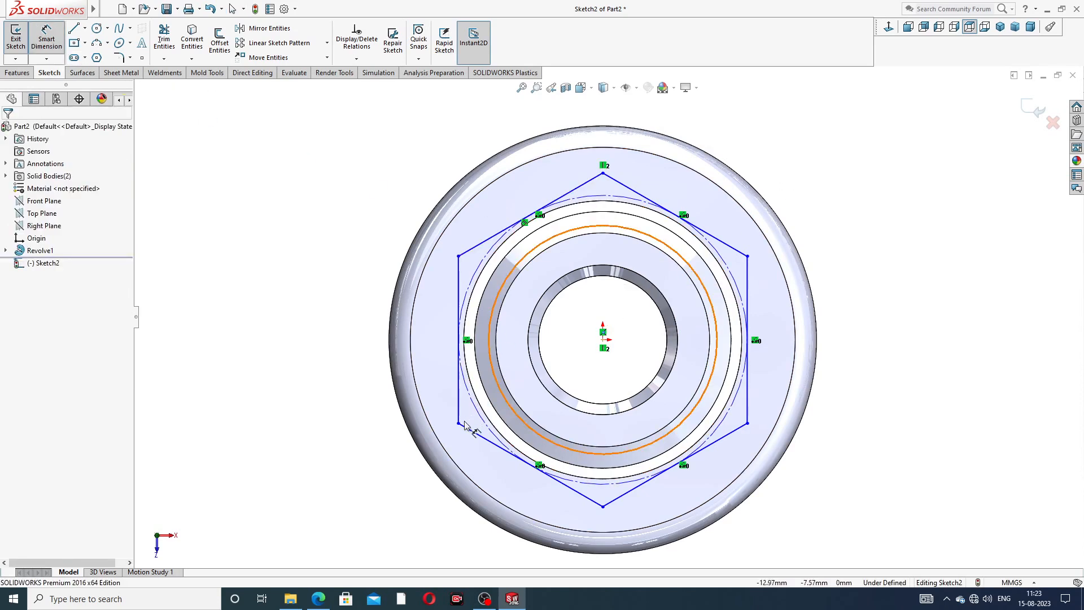
click(458, 257)
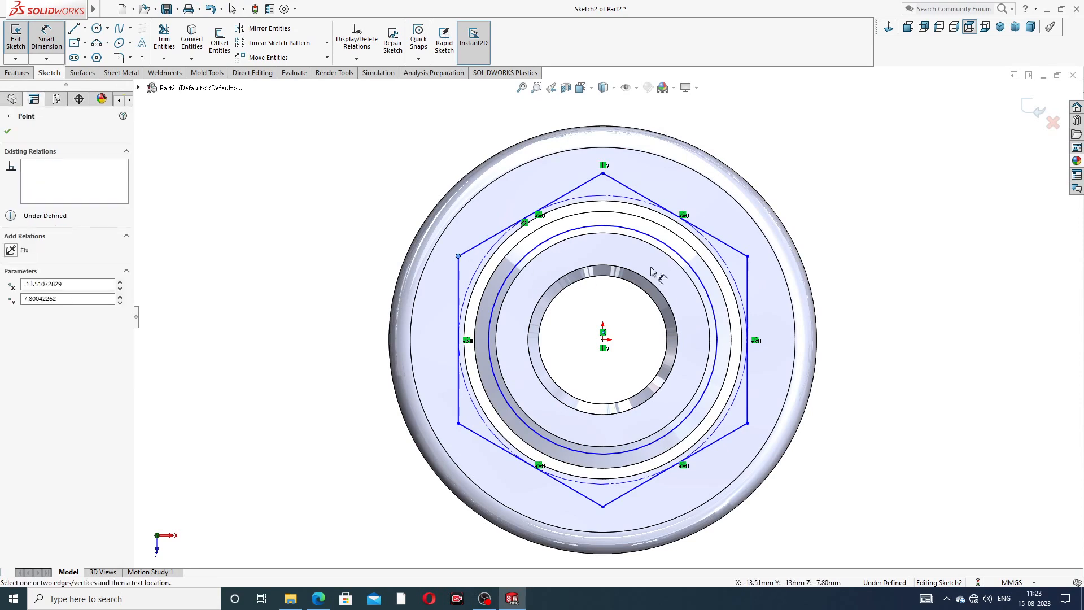
click(748, 257)
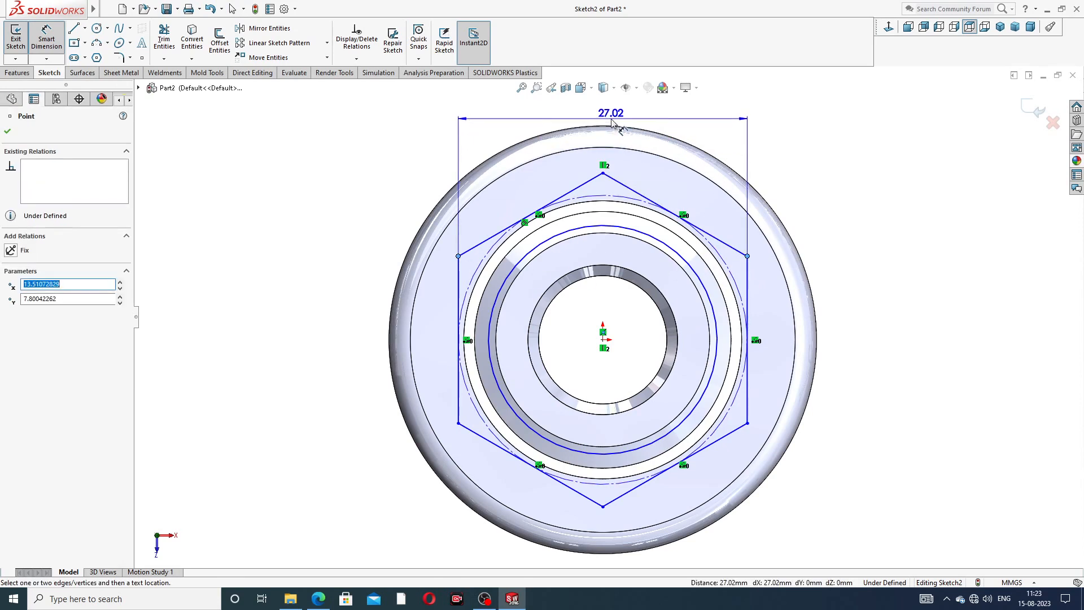
click(615, 118)
text(27)
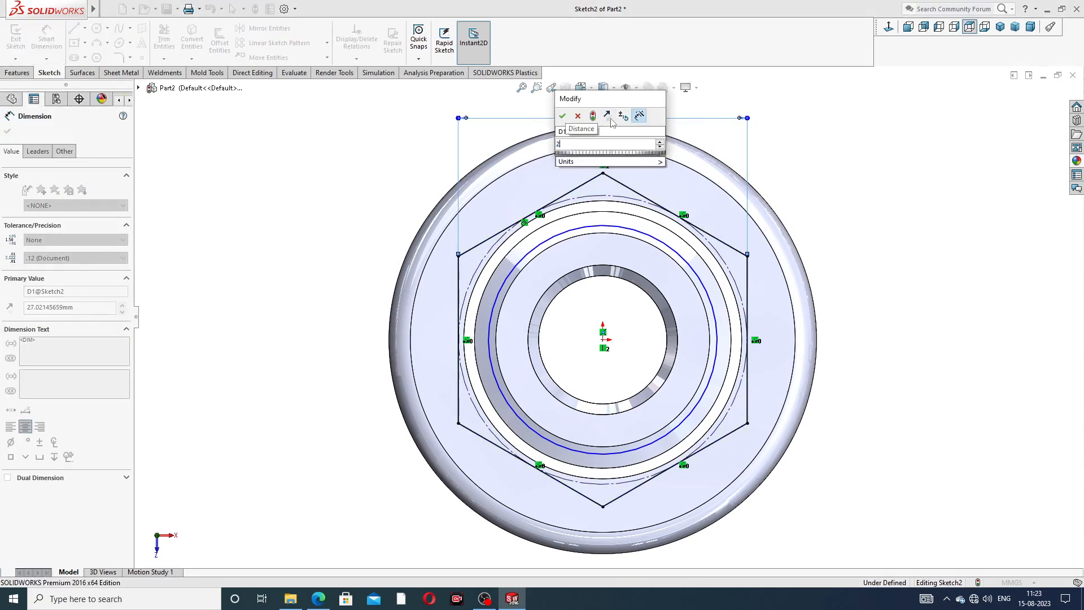
key(Return)
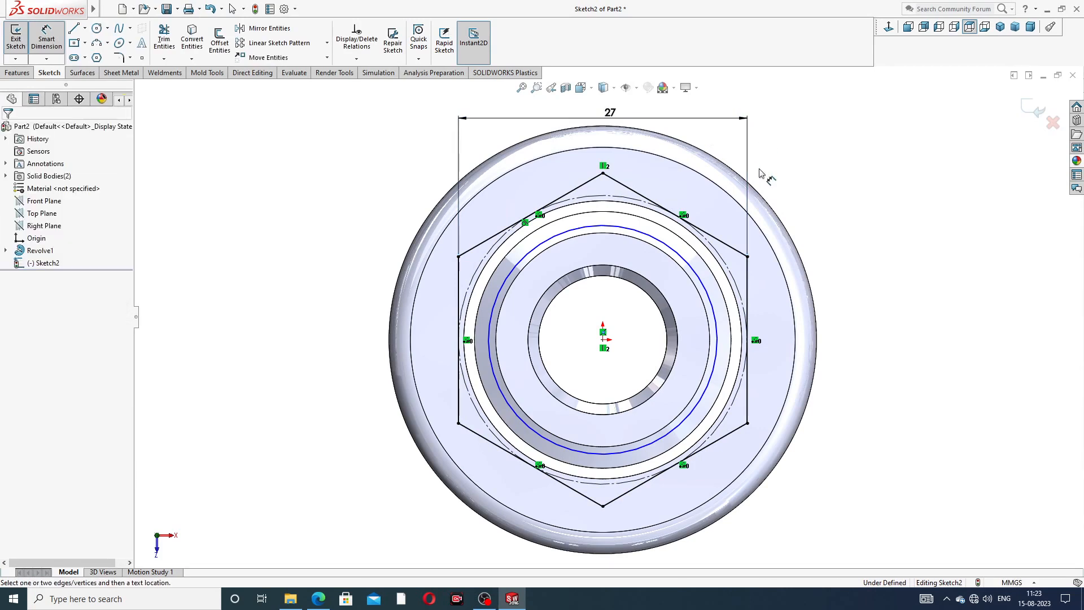
- Dimension the circle inside the hexagon to a diameter of 18 mm, placing the dimension outside the part's upper corner
click(700, 274)
click(816, 204)
text(18)
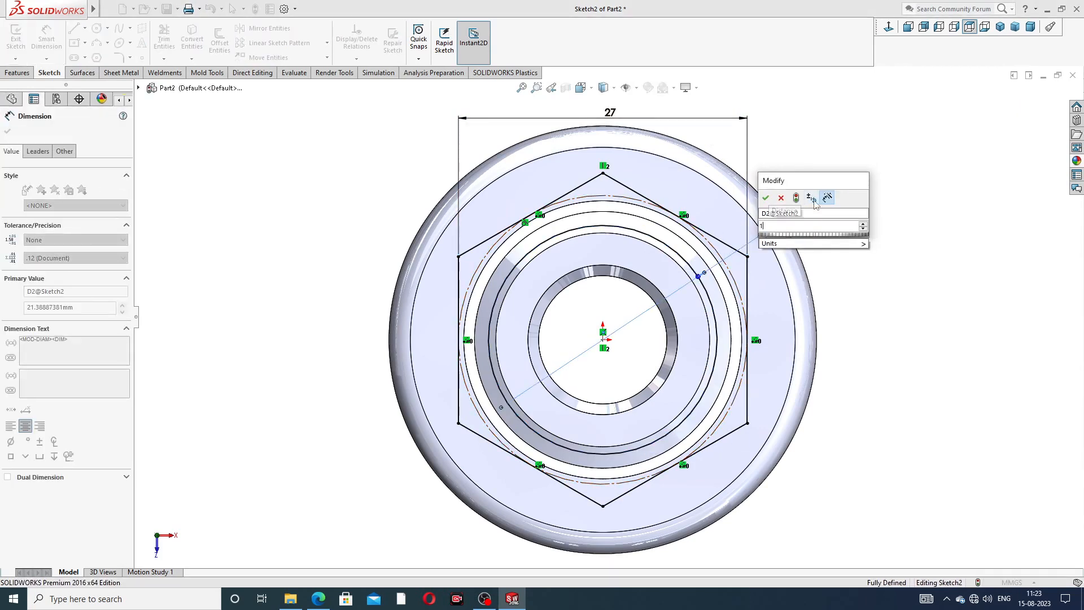
key(Return)
click(850, 195)
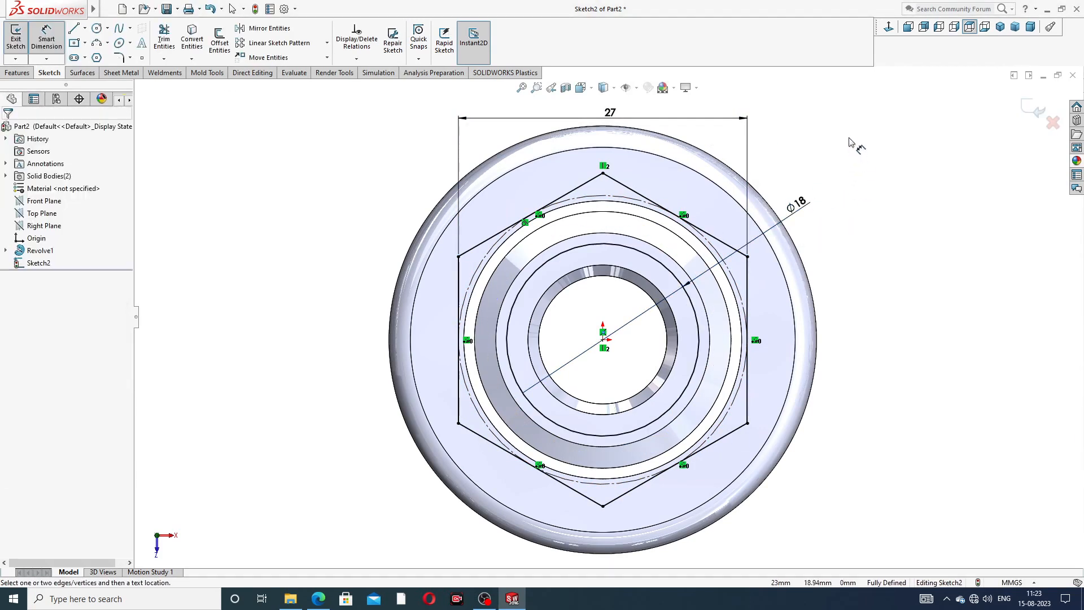
right_click(851, 134)
click(870, 165)
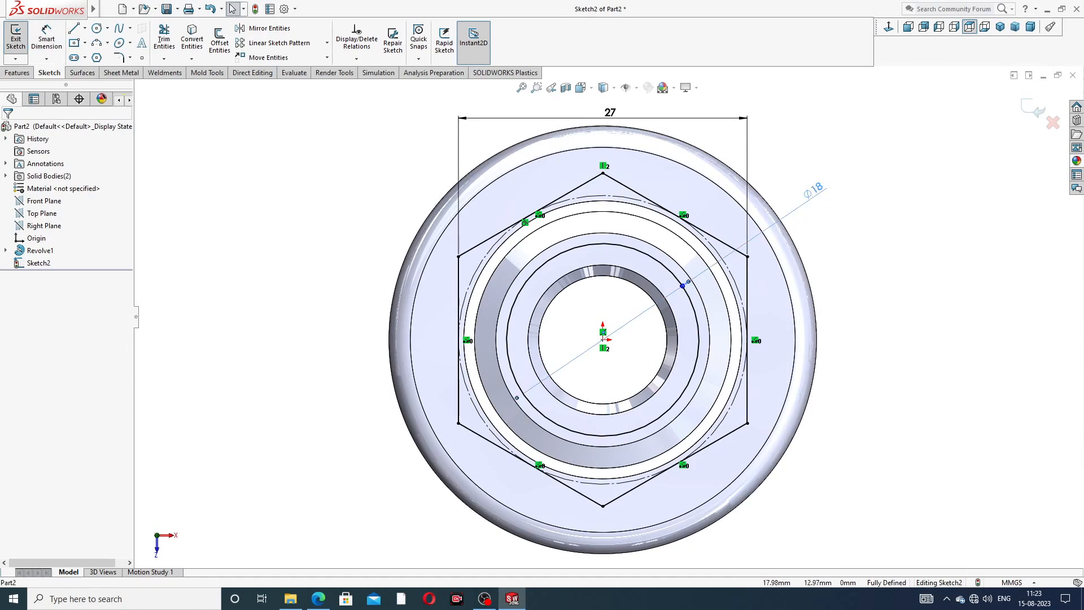
- Reposition the 18 mm diameter and 27 mm width dimensions so they sit clear of the part outline
click(797, 205)
scroll(607, 316, up, 2)
drag(612, 180, 612, 162)
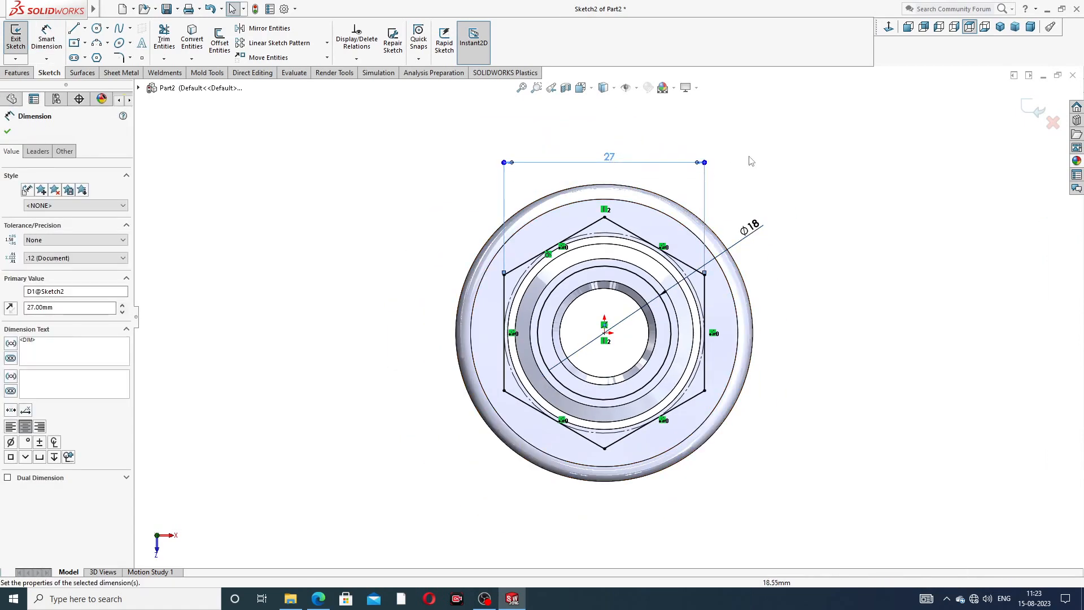
click(734, 167)
- Extrude the hexagon with its bore using Up To Surface, ending at the smaller body's annular face that faces the flange
click(17, 72)
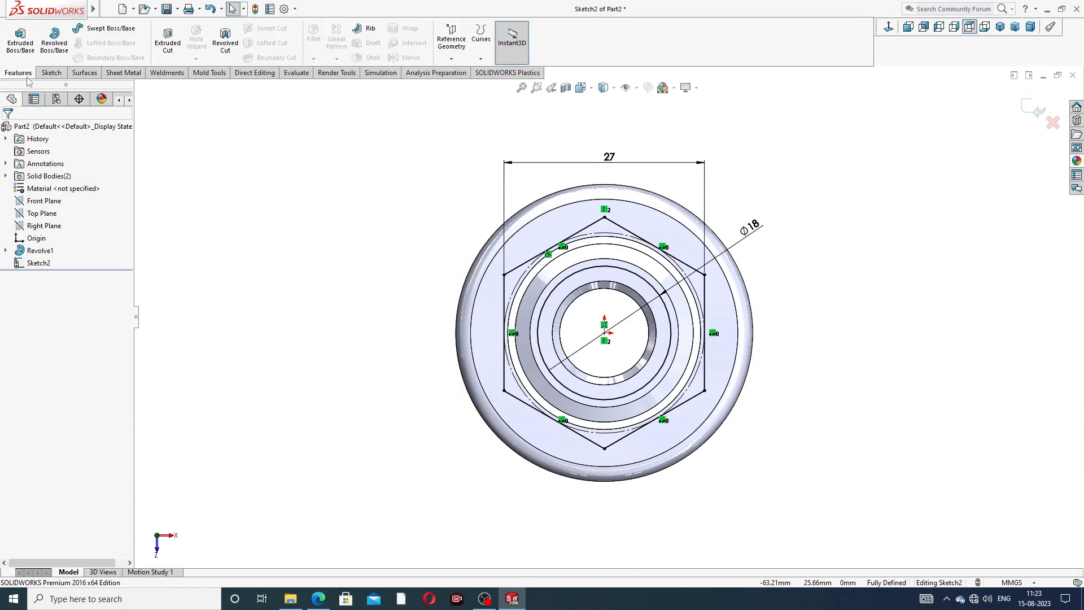
click(20, 40)
middle_drag(581, 294, 666, 170)
middle_drag(616, 317, 590, 299)
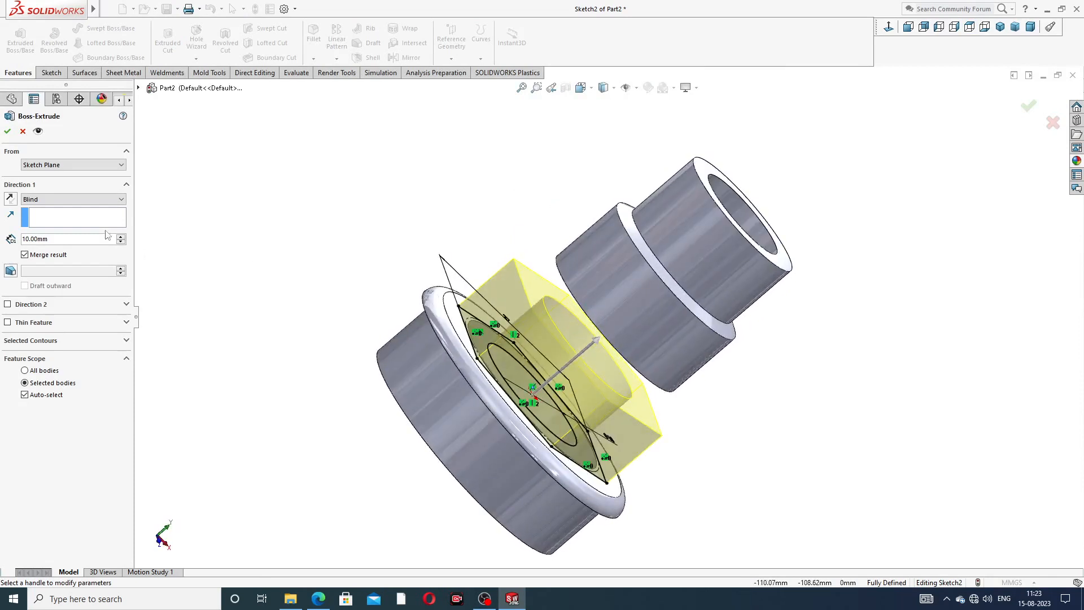
click(79, 200)
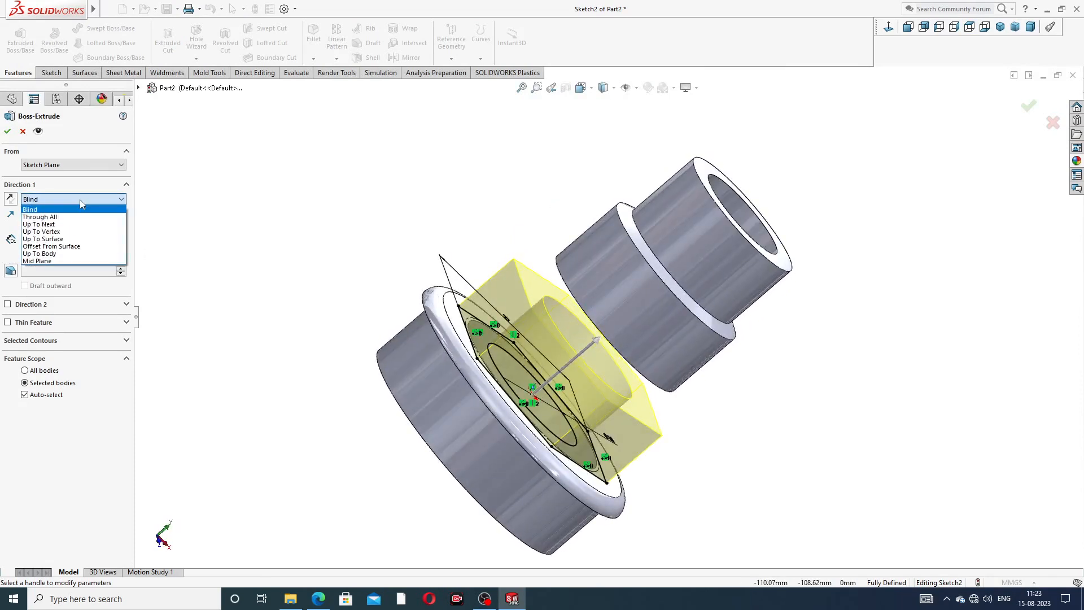
click(62, 240)
middle_drag(360, 225, 511, 237)
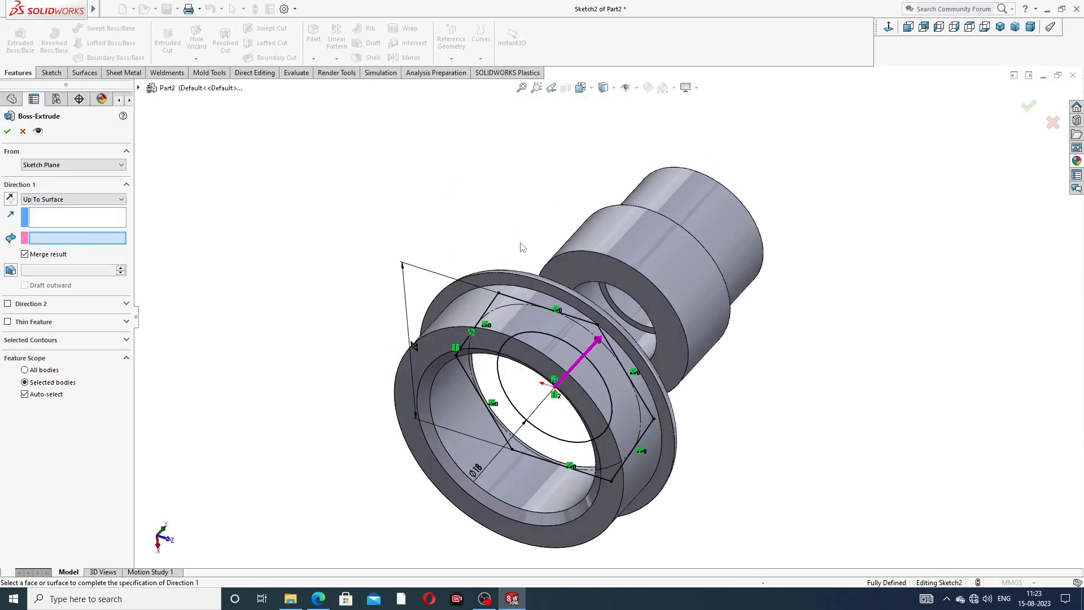
click(593, 265)
mouse_move(678, 250)
middle_down()
mouse_move(570, 194)
mouse_move(542, 239)
middle_up()
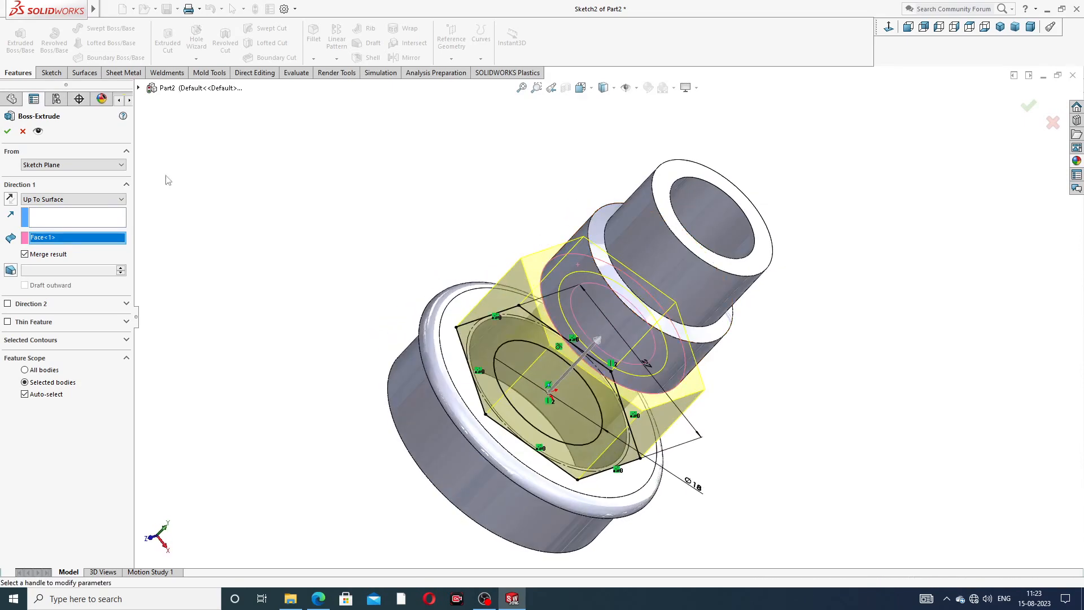
click(7, 132)
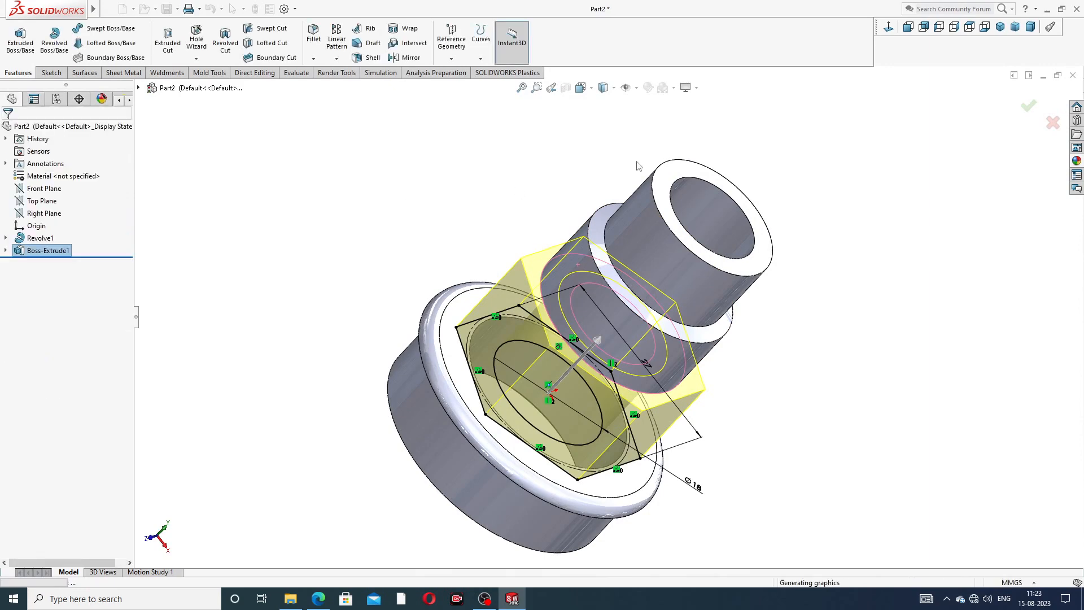
- Apply the polished nickel appearance from the Metal category to the whole union part
middle_drag(809, 352, 612, 252)
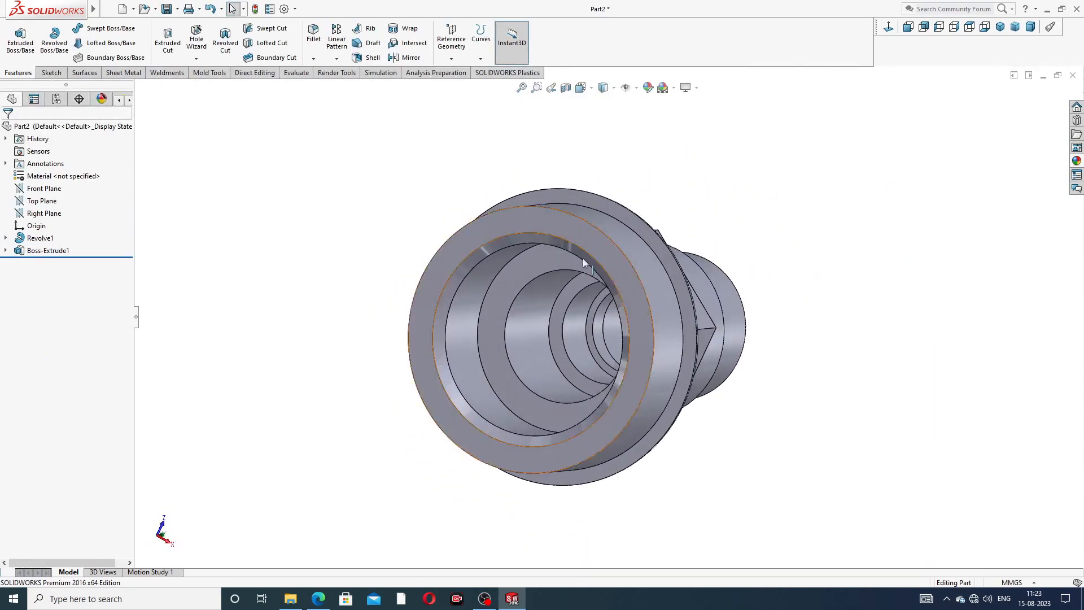
middle_drag(862, 236, 757, 249)
click(1076, 161)
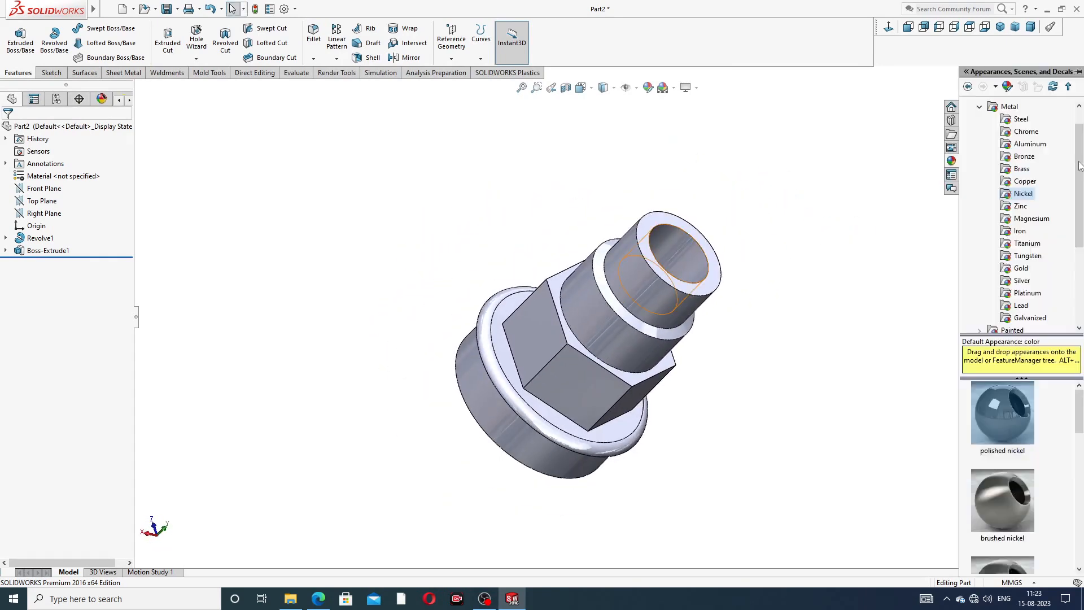
mouse_move(1004, 415)
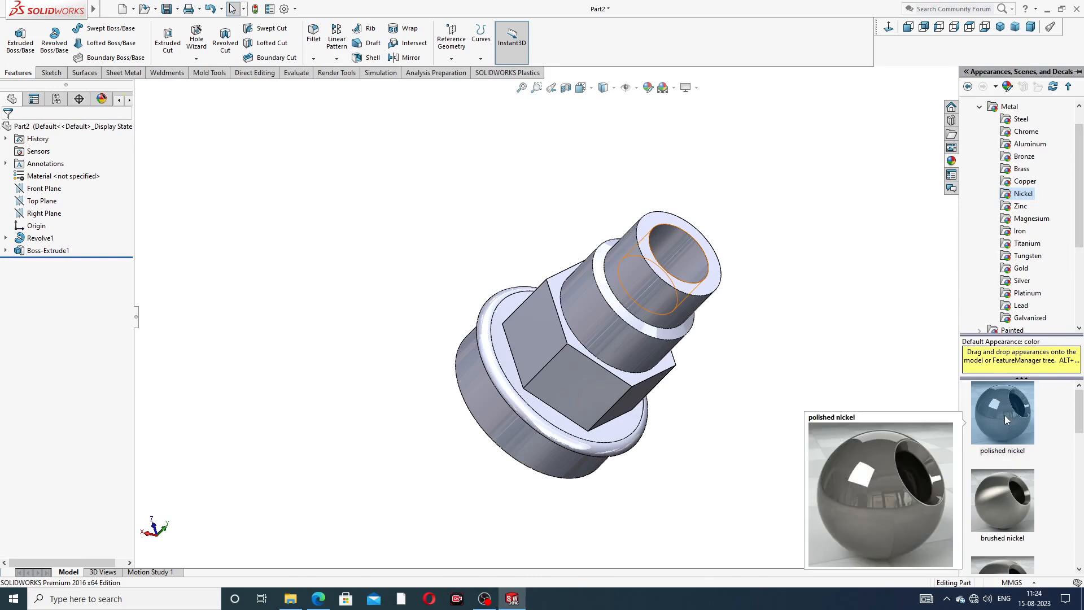
double_click(1005, 415)
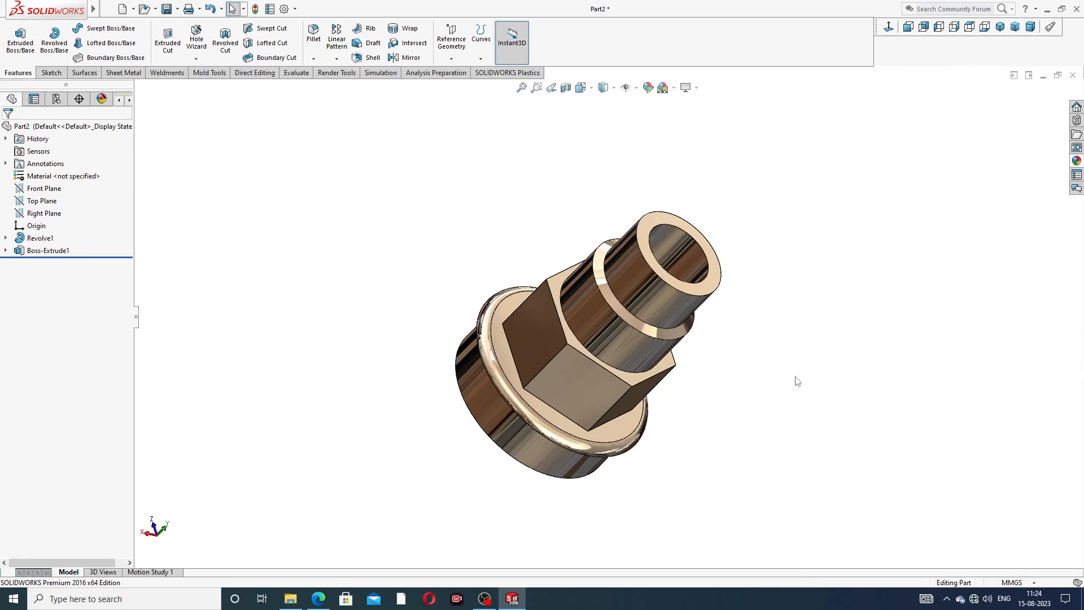
- Examine the finished union from several angles and in isometric view, comparing it with the union drafting PDF in the browser
middle_drag(676, 372, 696, 292)
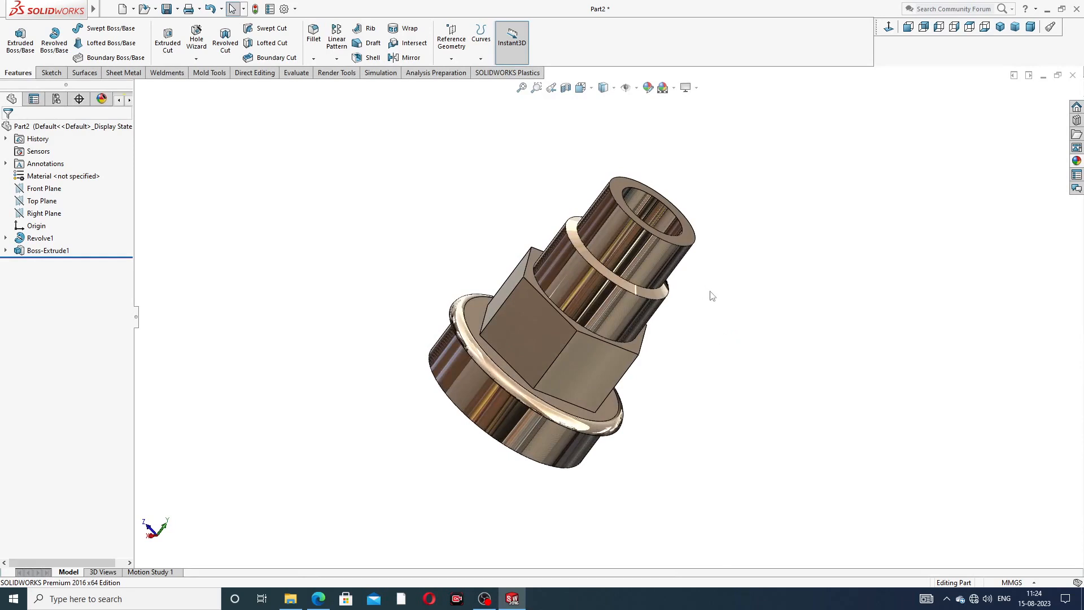
scroll(698, 302, down, 2)
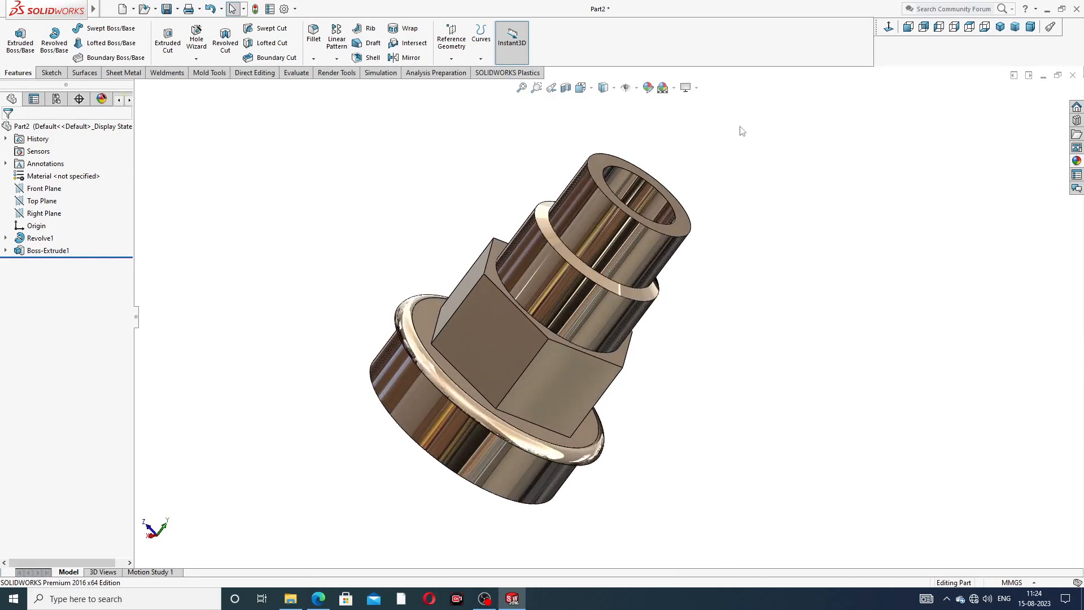
click(1000, 28)
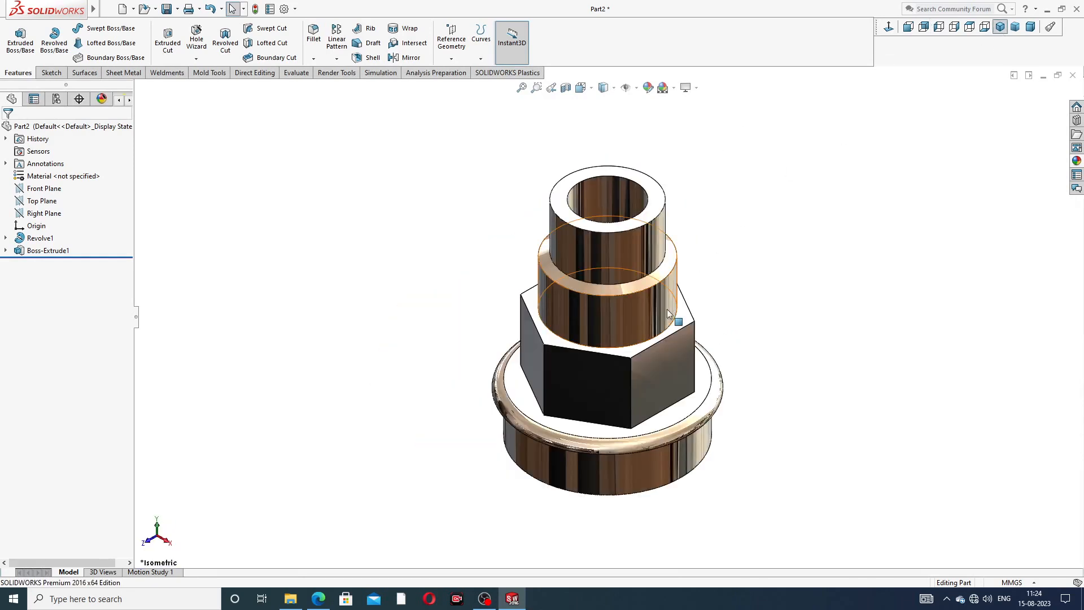
middle_drag(780, 264, 745, 194)
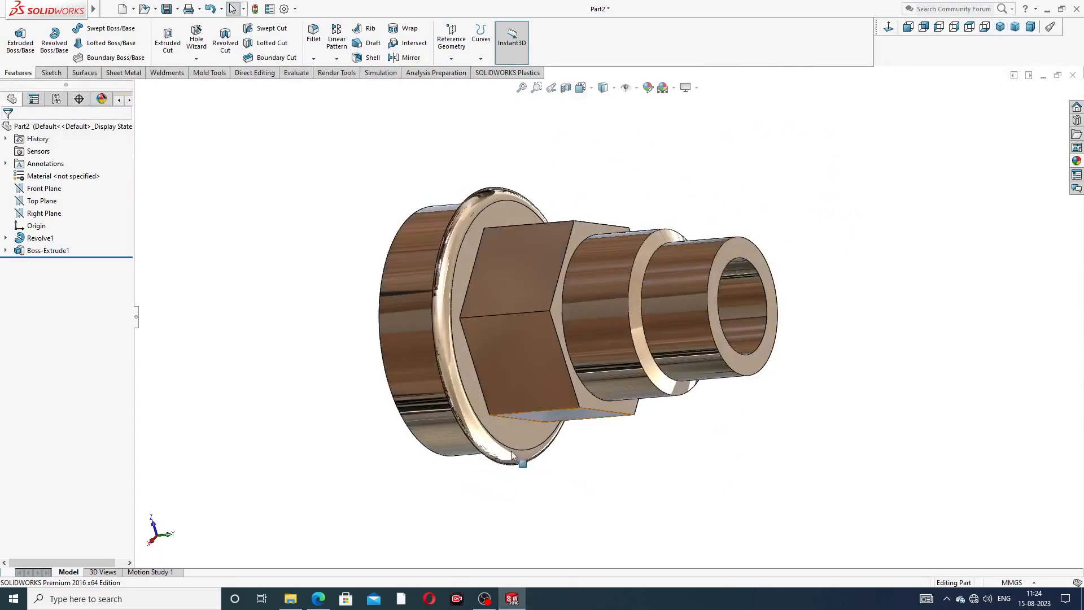
click(317, 599)
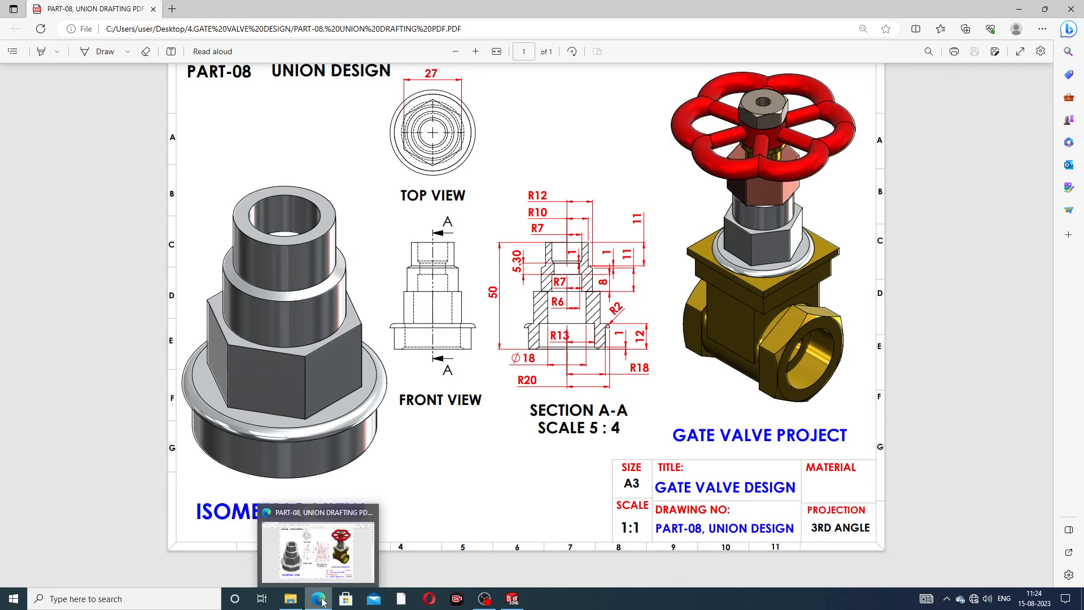
click(512, 598)
middle_drag(570, 360, 549, 312)
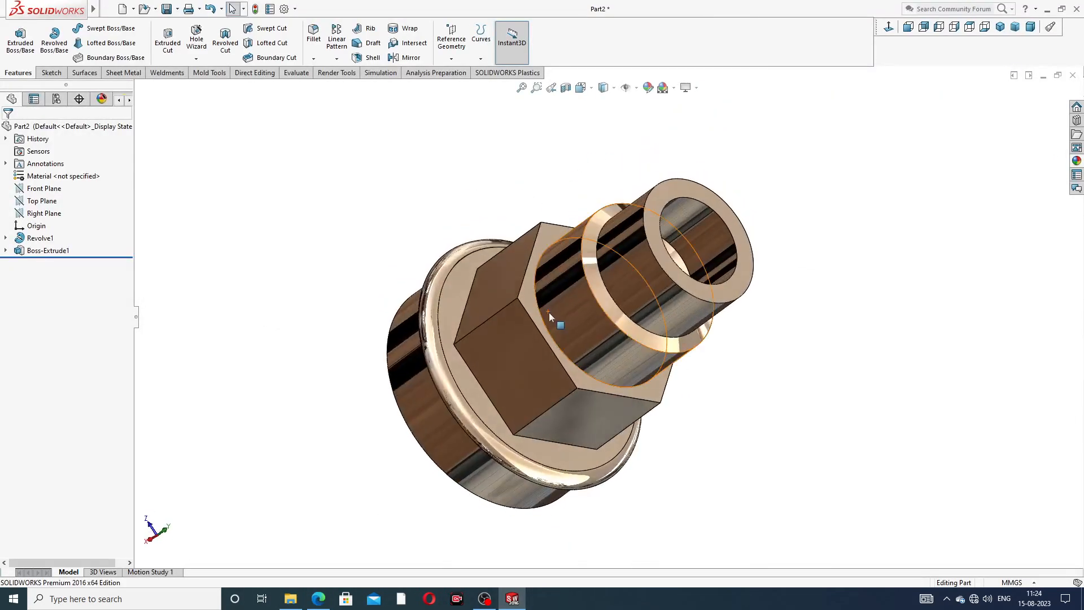
scroll(550, 313, down, 1)
scroll(685, 285, up, 3)
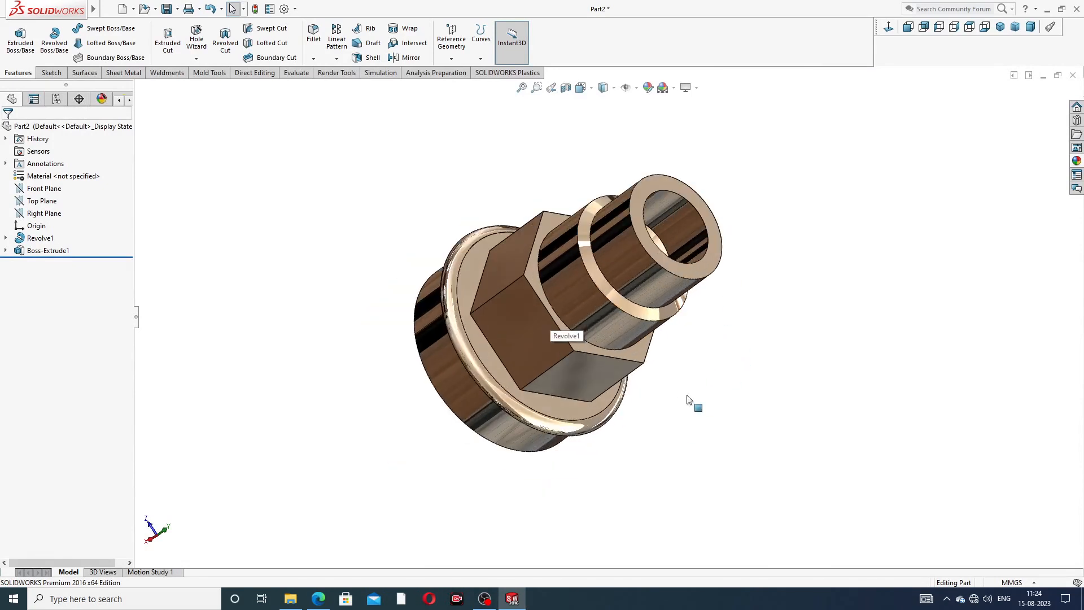
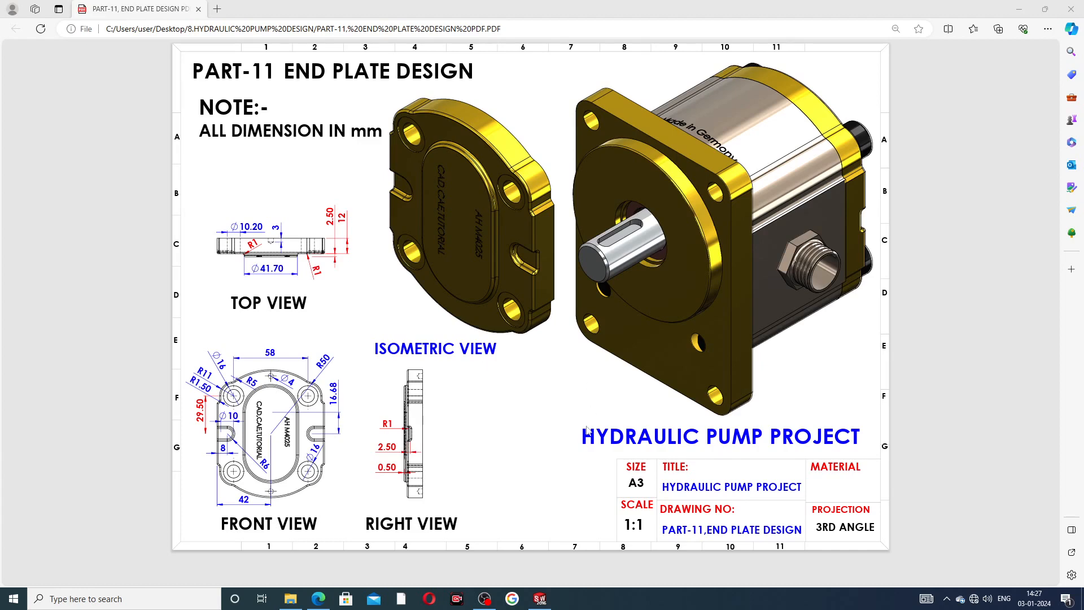
- Switch from the end plate drawing PDF to SOLIDWORKS and examine the end plate's holes, side slots and engraved text from several angles
click(540, 598)
middle_drag(686, 348, 662, 306)
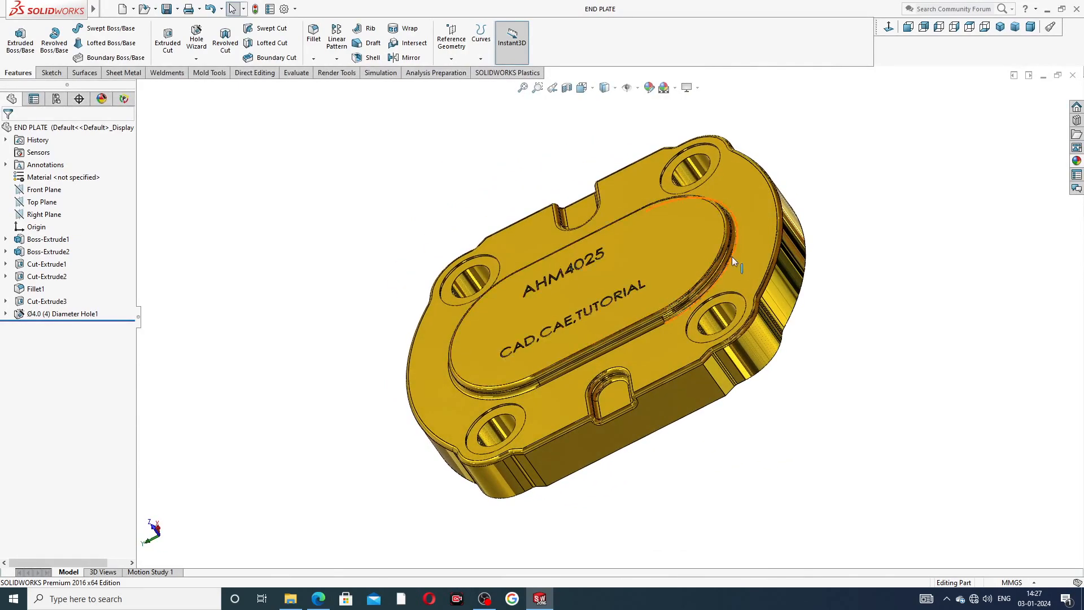
middle_drag(732, 257, 922, 104)
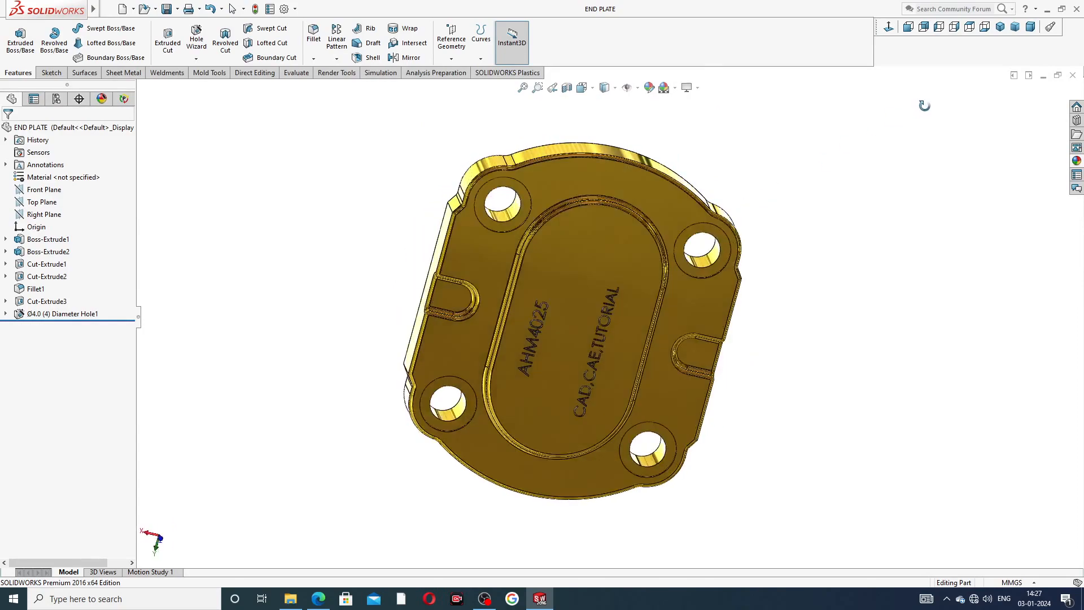
middle_drag(811, 256, 792, 215)
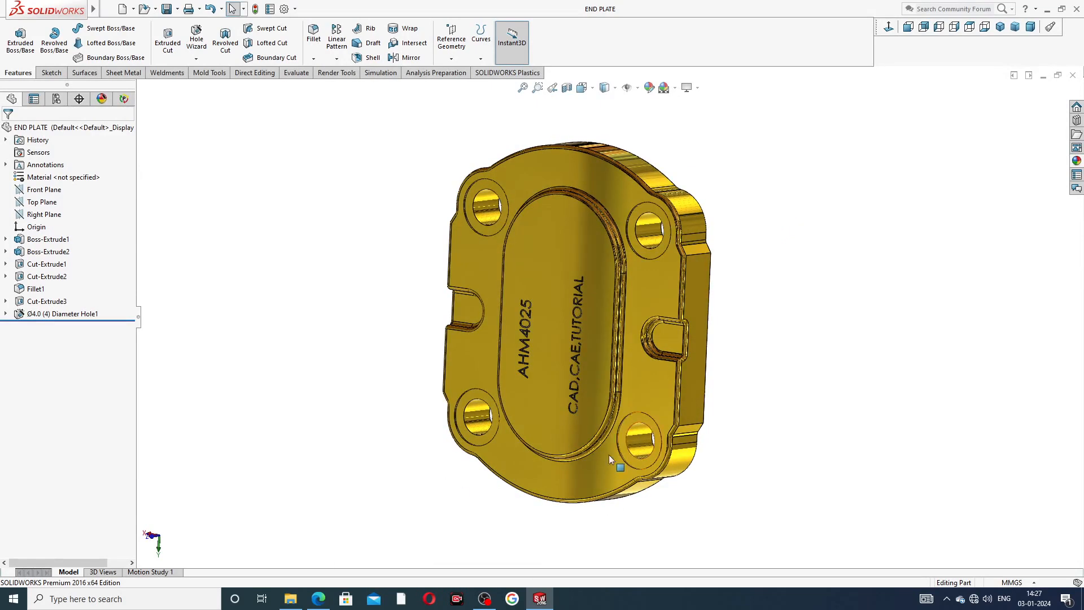
click(888, 29)
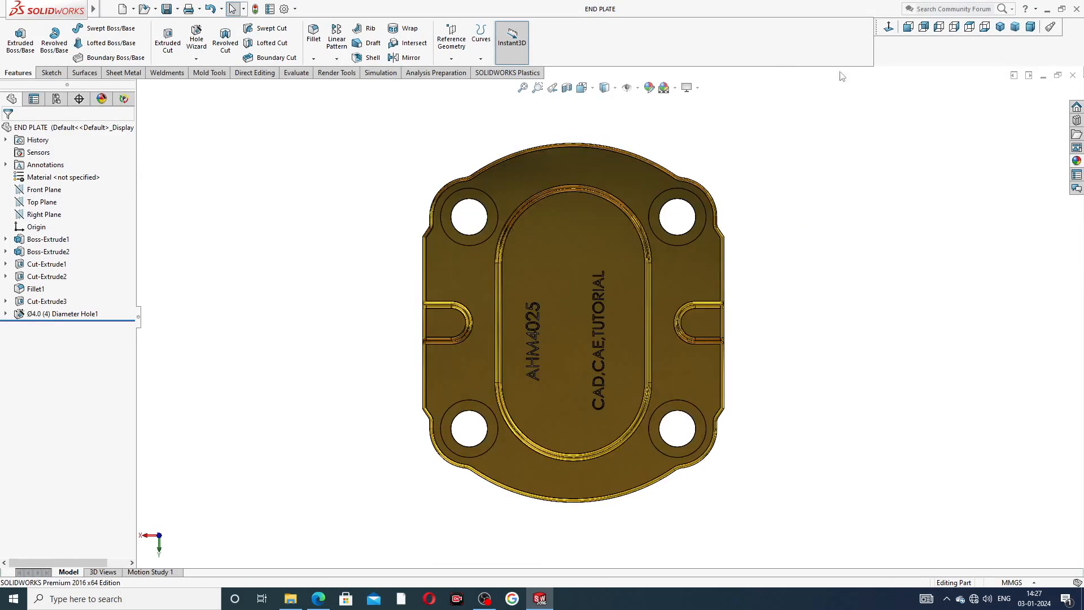
middle_drag(707, 243, 525, 392)
scroll(666, 323, down, 3)
scroll(669, 327, up, 3)
scroll(513, 353, down, 1)
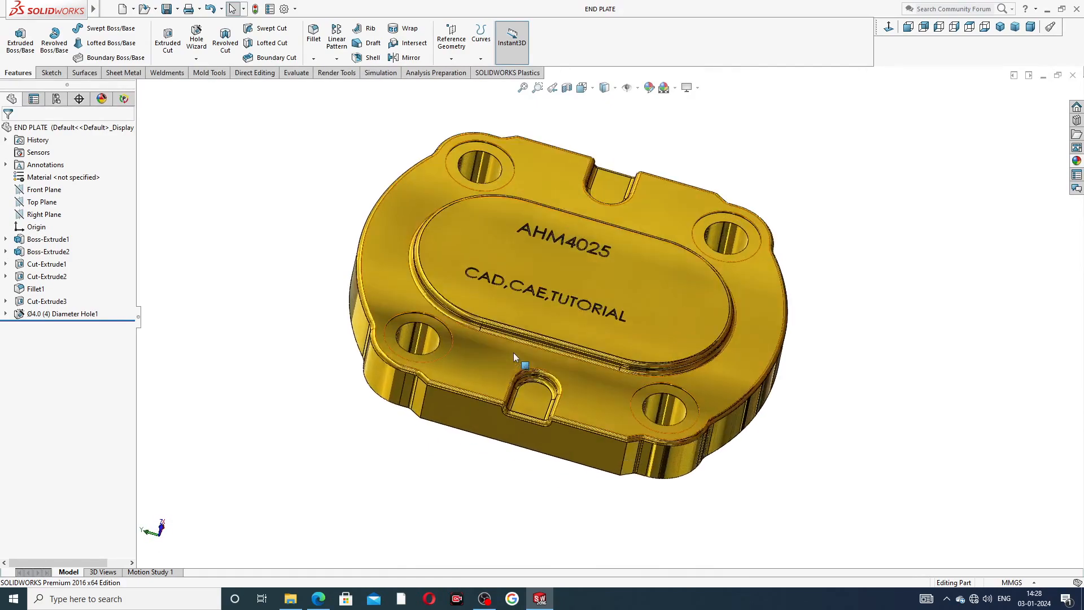
mouse_move(571, 274)
middle_down()
mouse_move(562, 277)
mouse_move(587, 293)
mouse_move(556, 280)
mouse_move(557, 294)
mouse_move(558, 271)
middle_up()
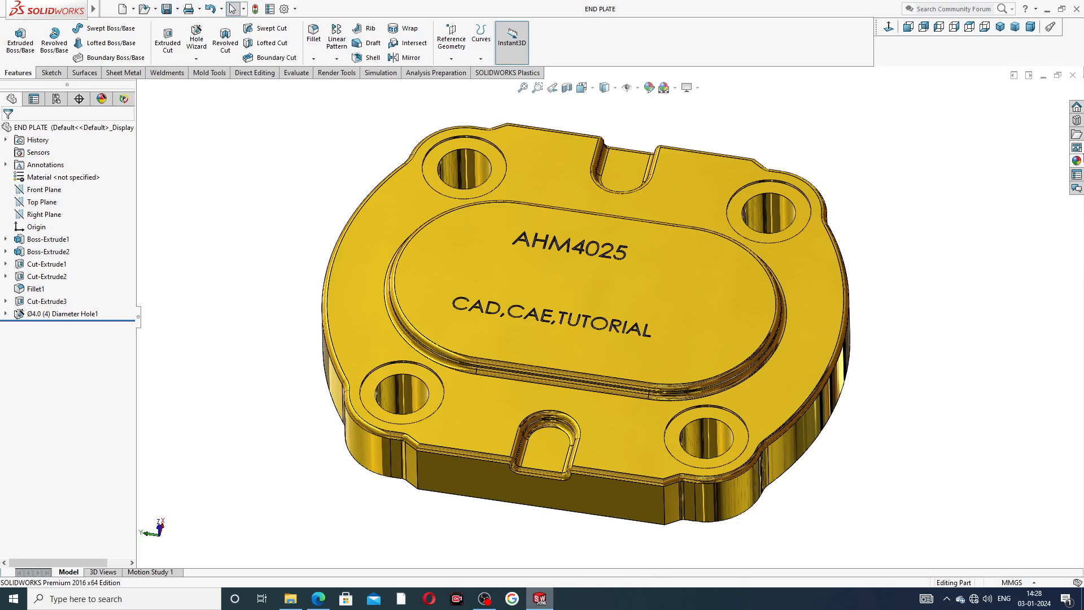
- Close the end plate model and create a new part document with a plain white scene background
click(1073, 75)
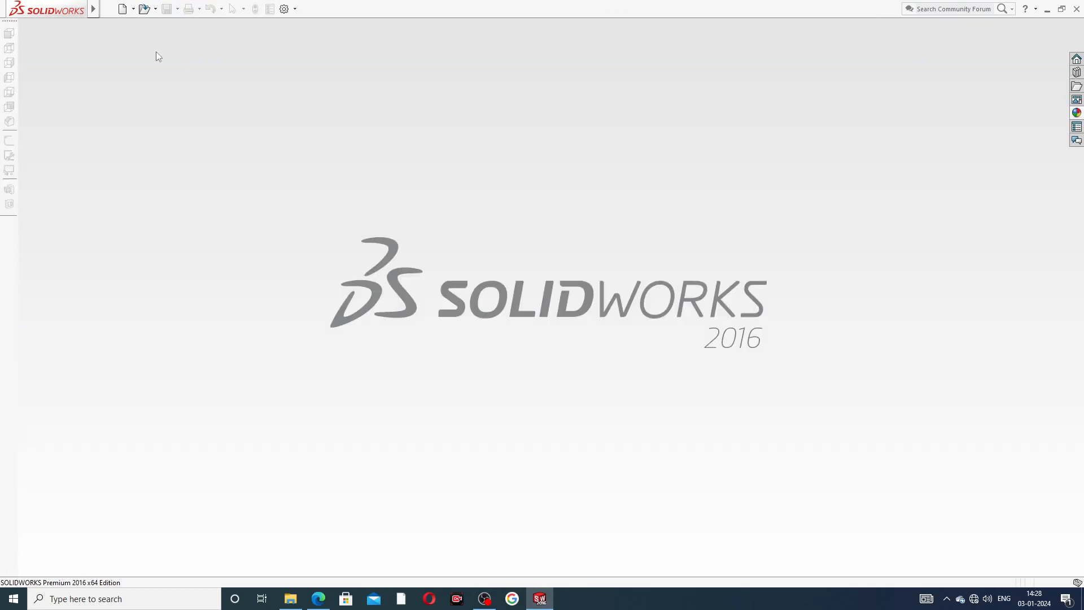
click(122, 11)
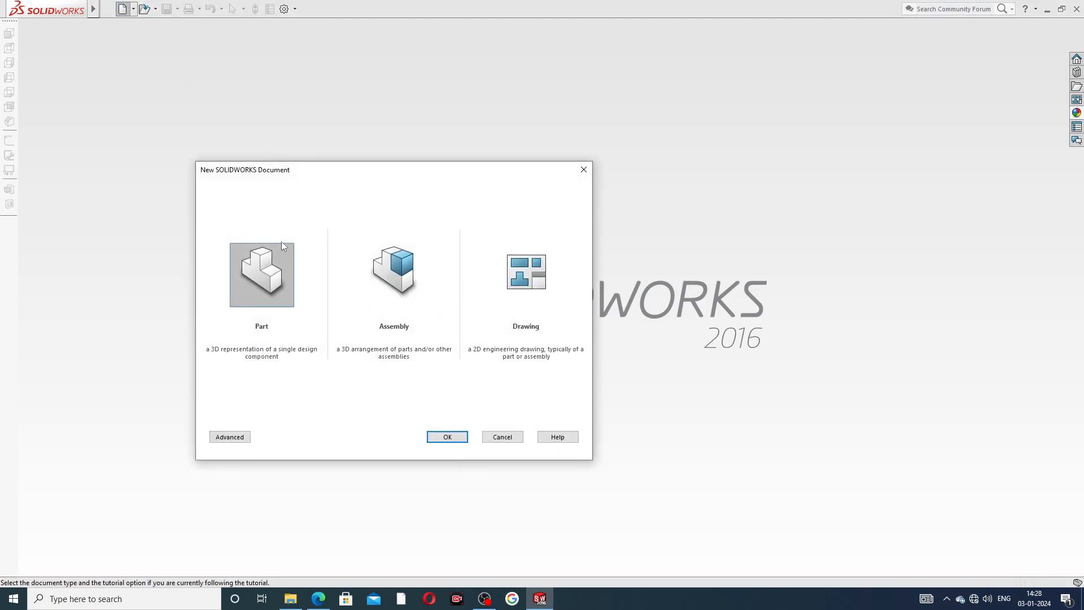
click(445, 440)
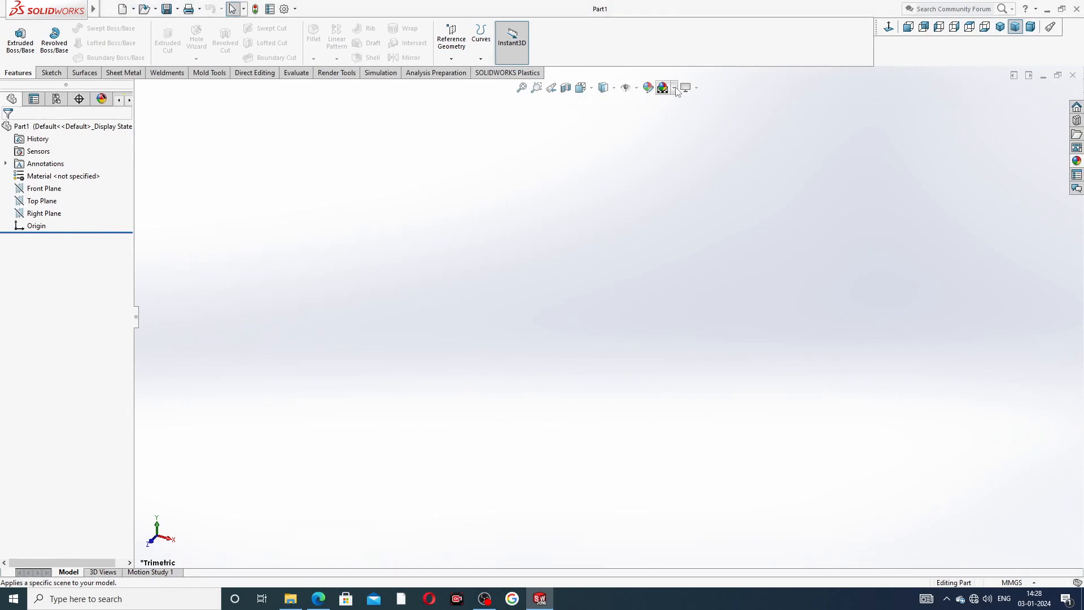
click(675, 88)
click(693, 31)
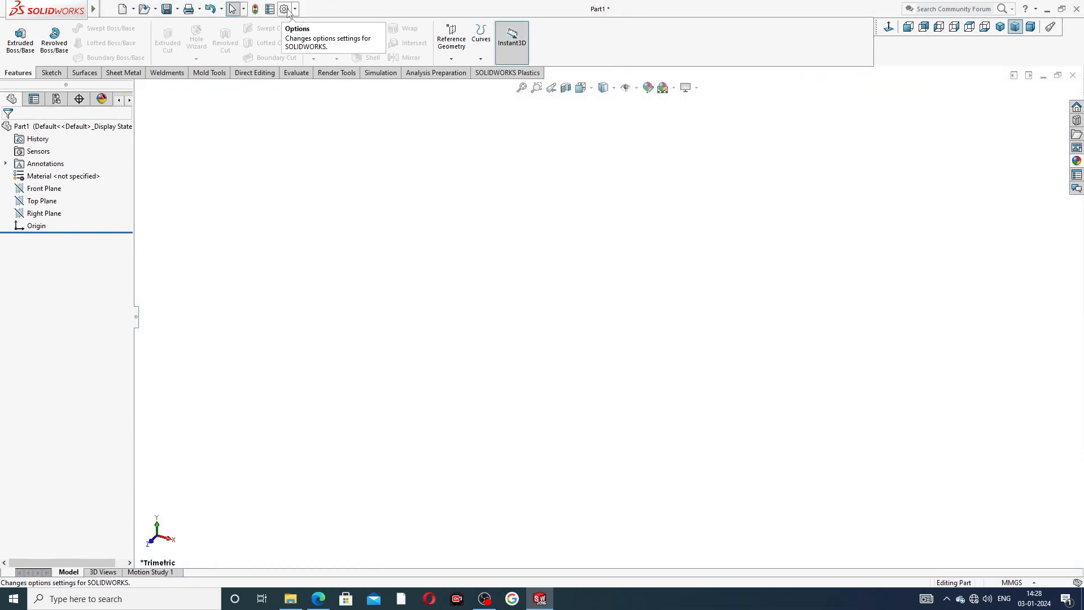
- Set both the shaded and the wireframe image quality to their highest resolution in the document properties
click(287, 9)
click(418, 108)
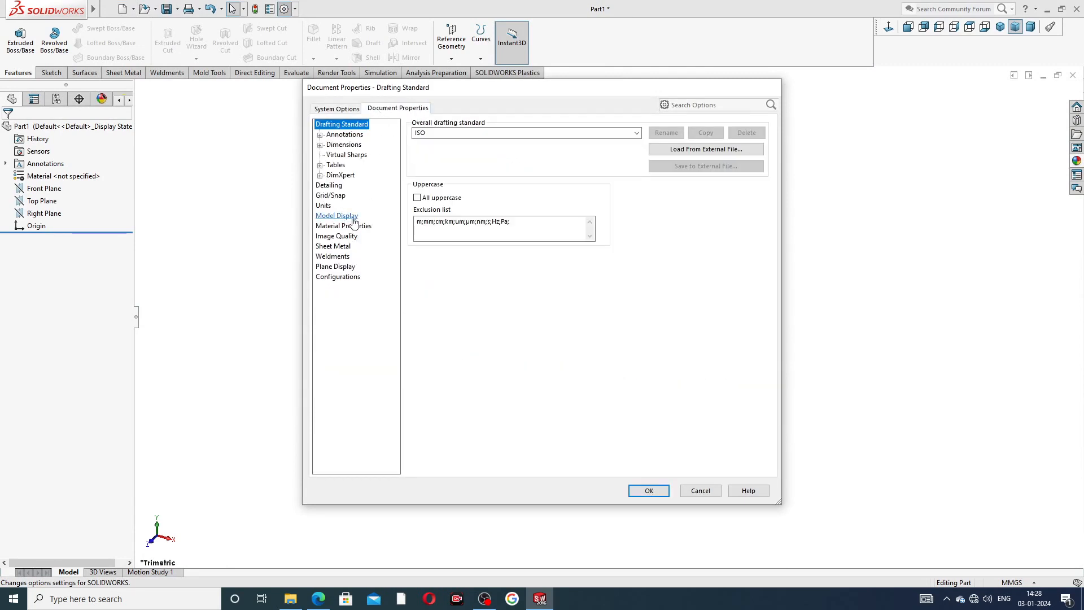
click(338, 236)
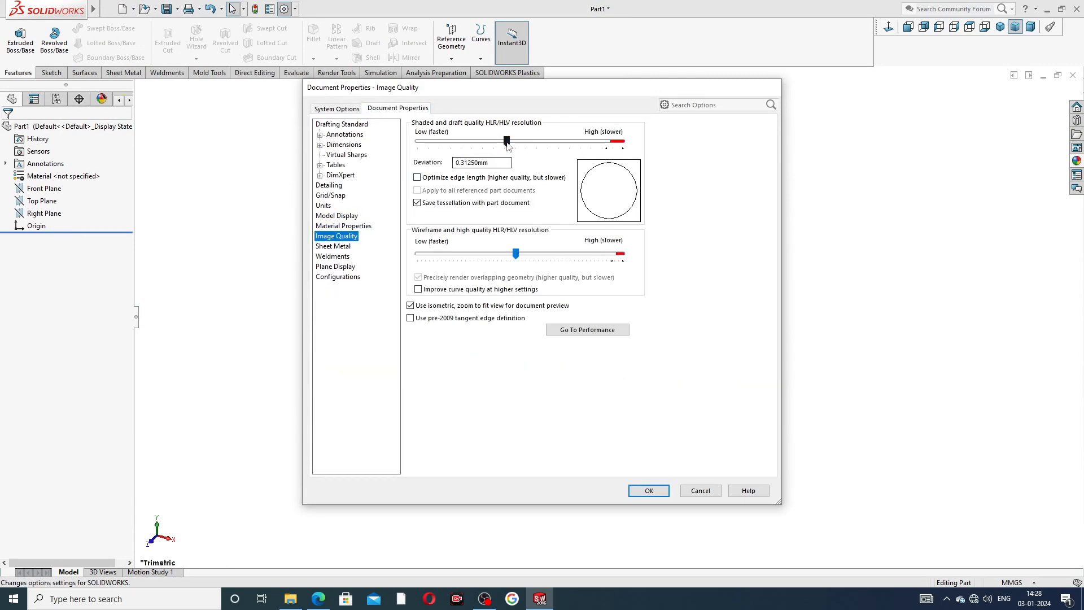
drag(506, 141, 623, 141)
drag(516, 254, 622, 253)
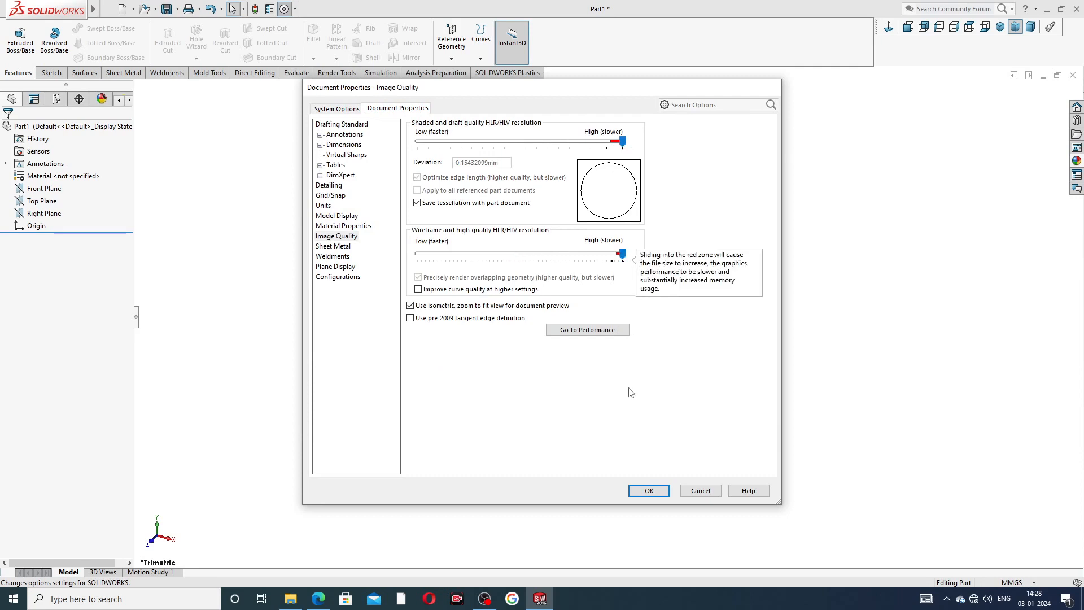
click(650, 490)
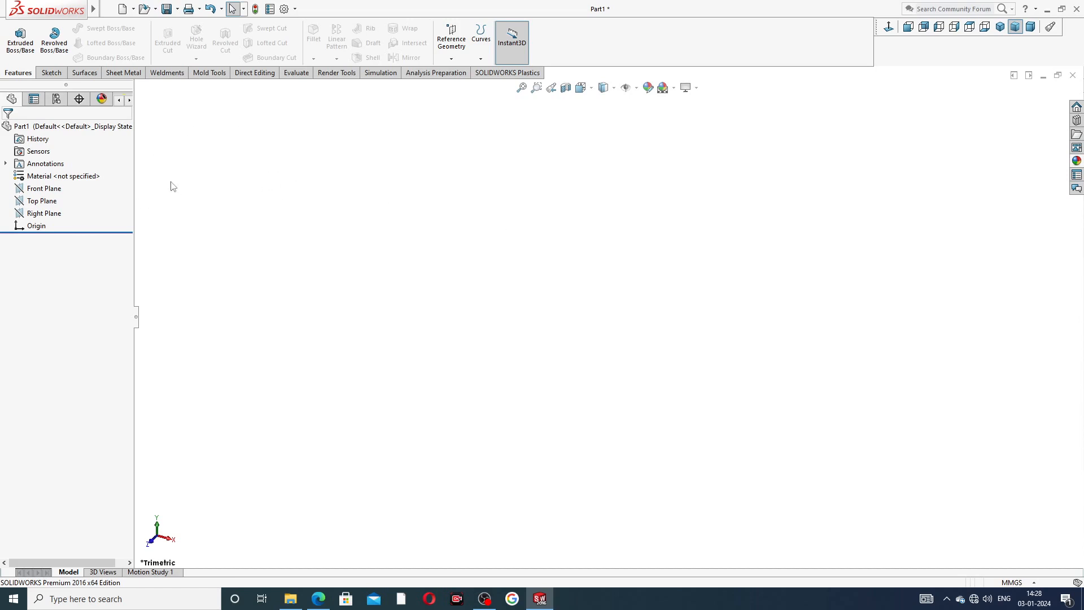
- Consult the end plate drawing PDF in the browser and start a sketch on the Front Plane in SOLIDWORKS
click(319, 599)
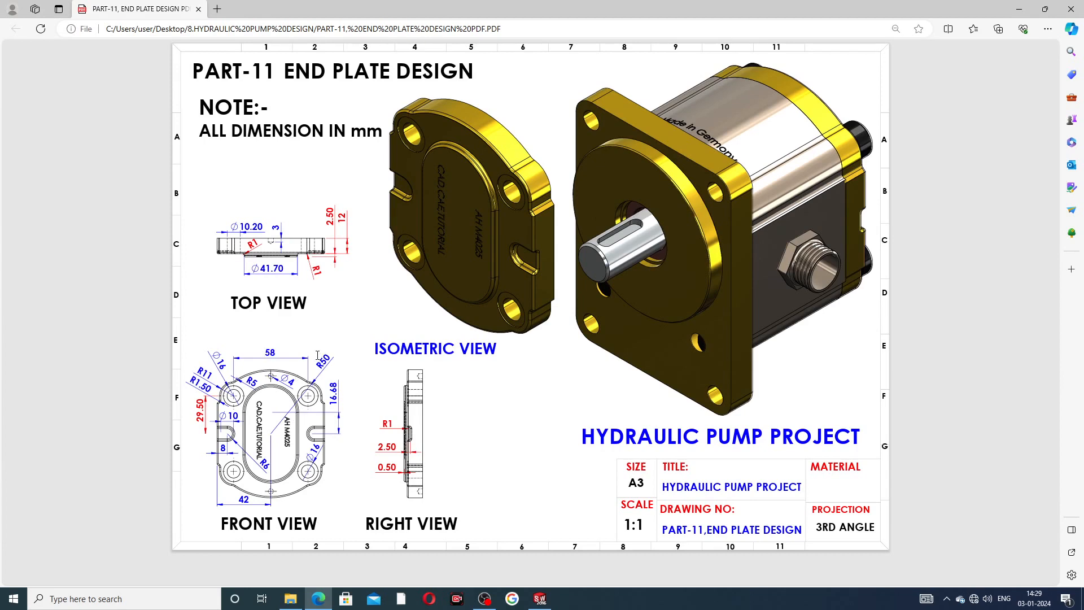
click(320, 599)
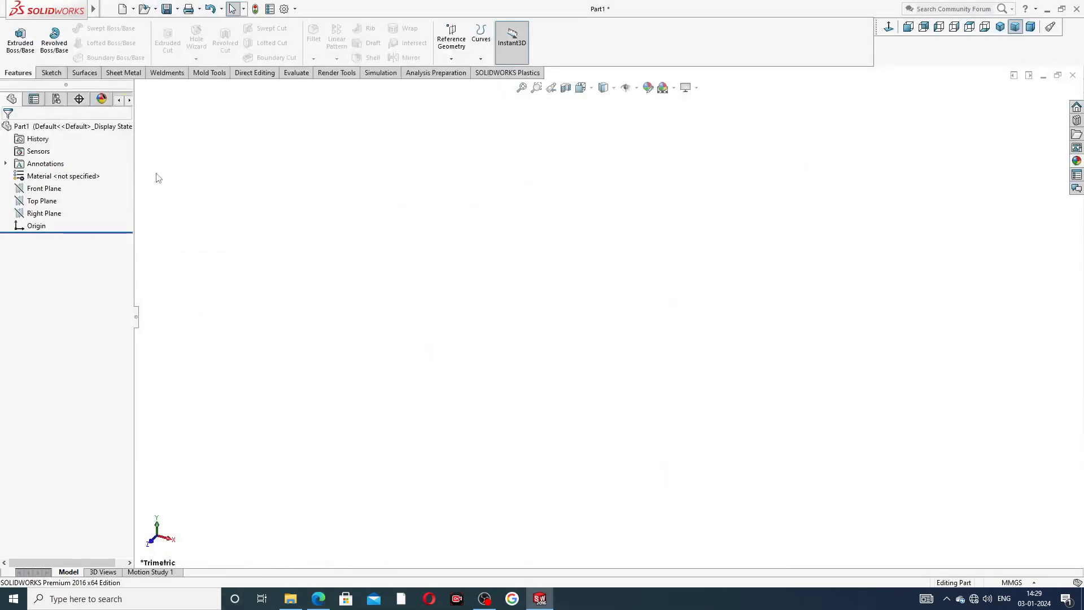
click(43, 189)
click(44, 176)
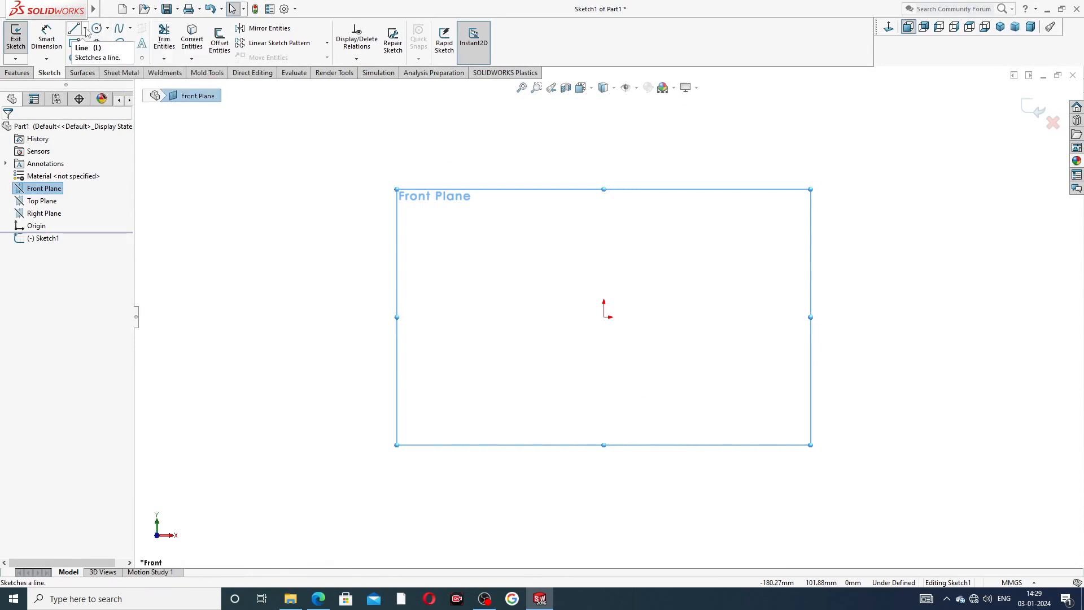
- Sketch a vertical centerline from above down to the origin and a horizontal centerline from the origin to the left
click(85, 29)
click(93, 53)
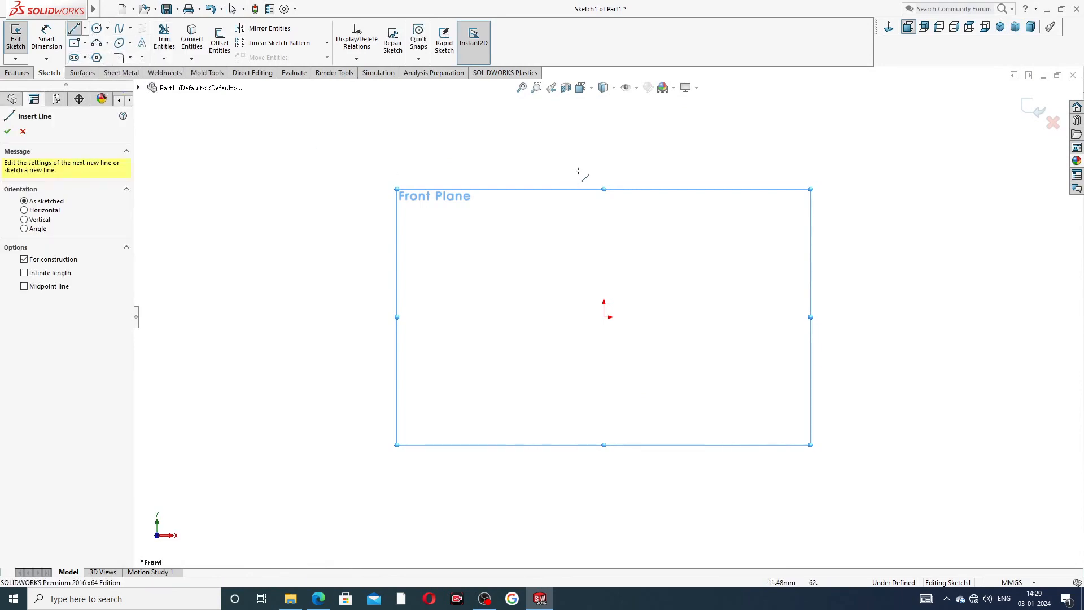
click(605, 145)
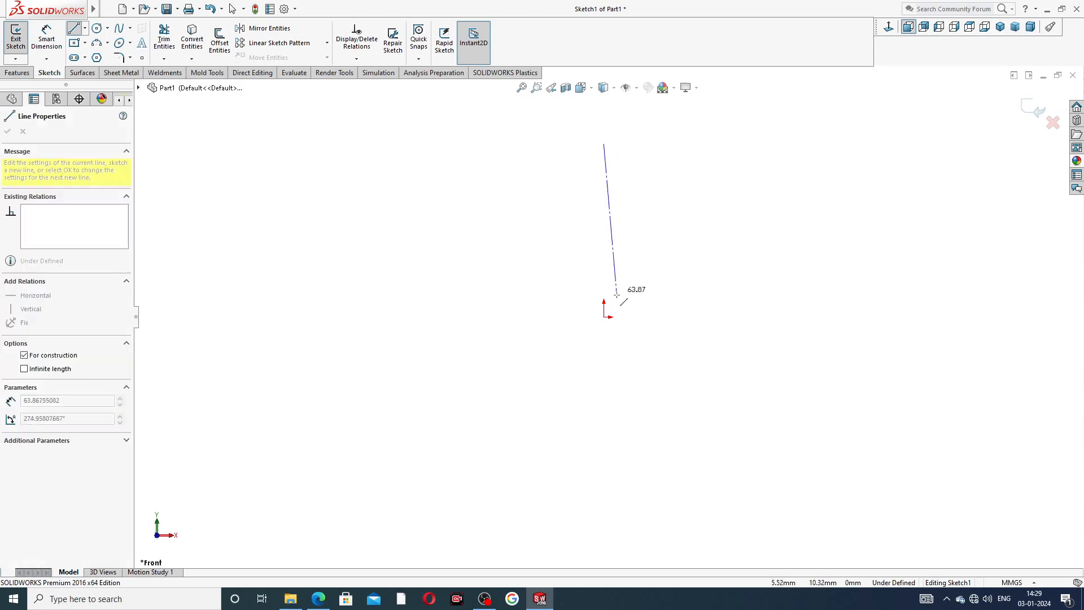
click(604, 317)
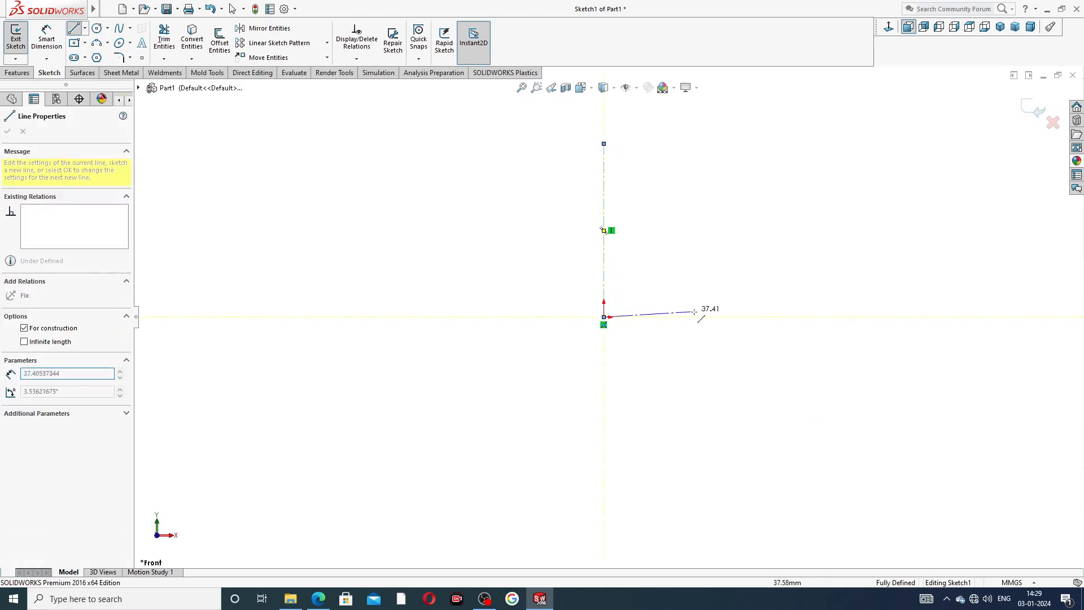
click(466, 317)
right_click(497, 275)
click(516, 285)
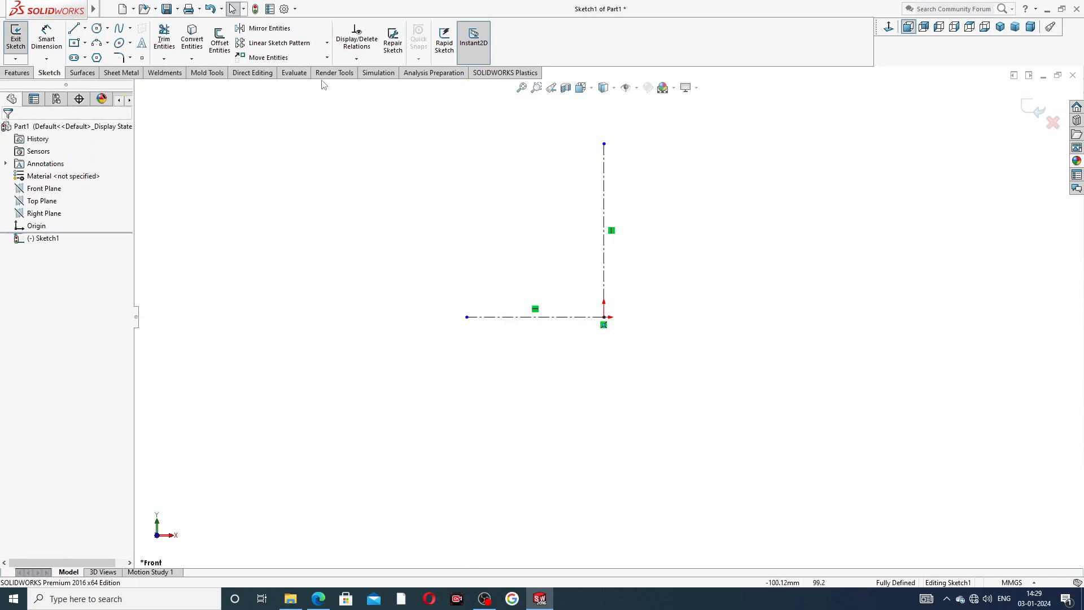
click(107, 43)
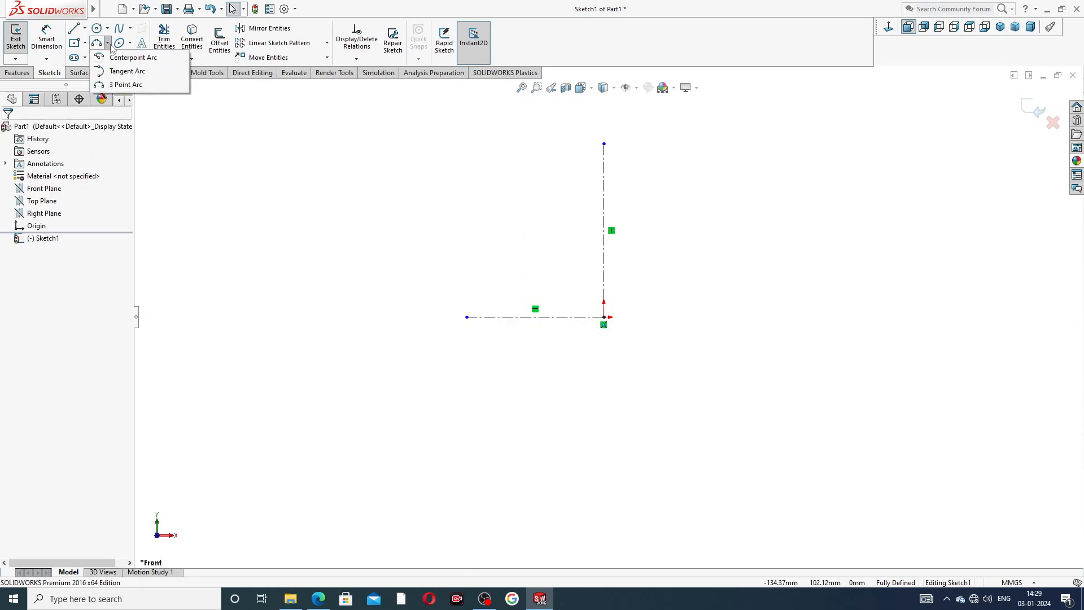
click(133, 57)
click(604, 318)
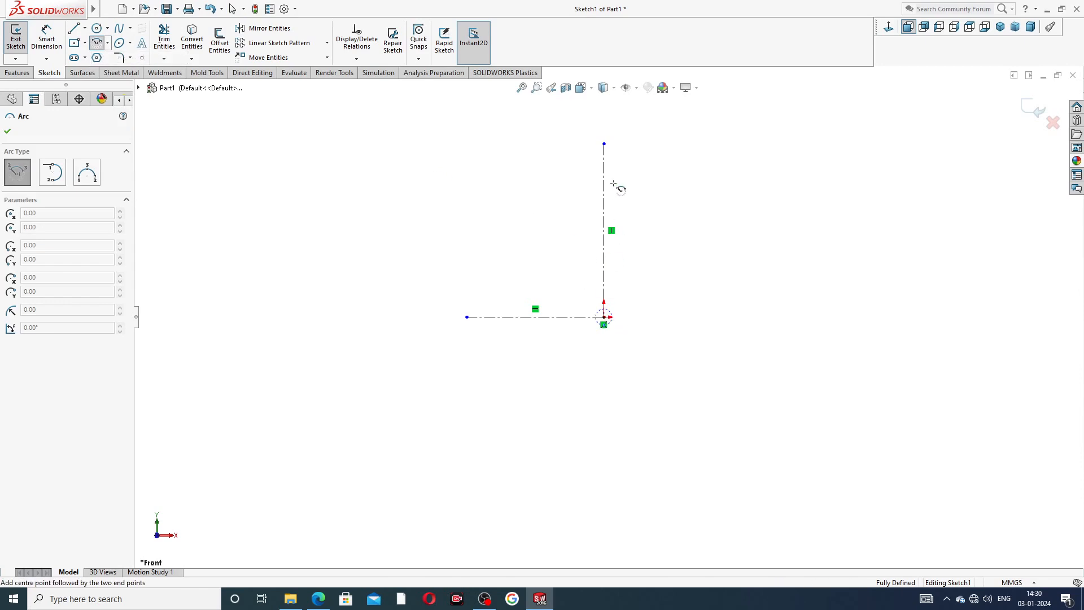
right_click(669, 184)
click(688, 193)
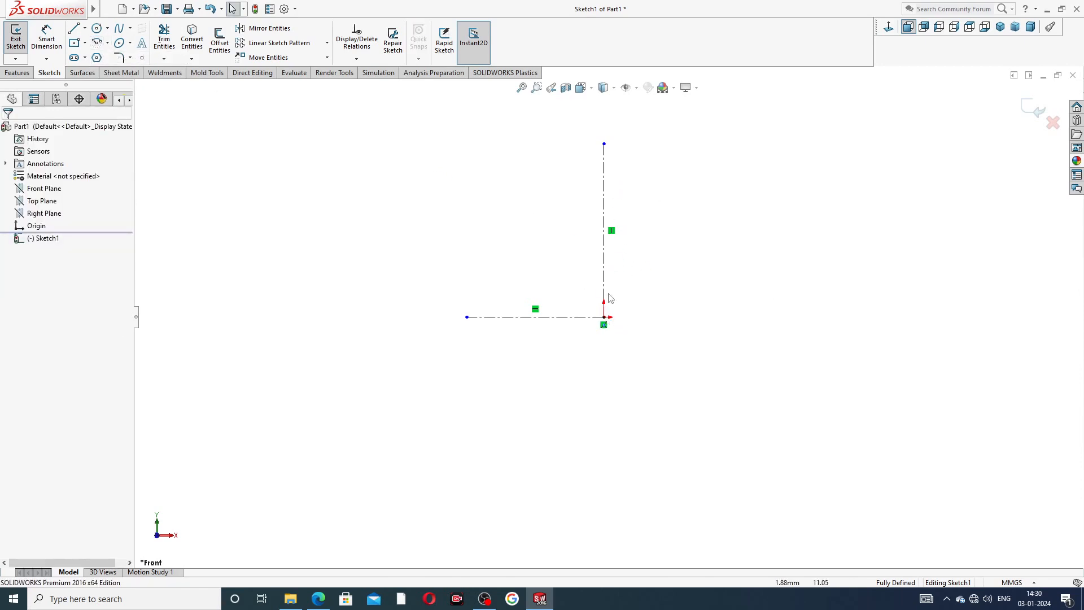
- Sketch a centerpoint arc about the origin with a radius of about 114 mm, passing above the vertical centerline
click(97, 44)
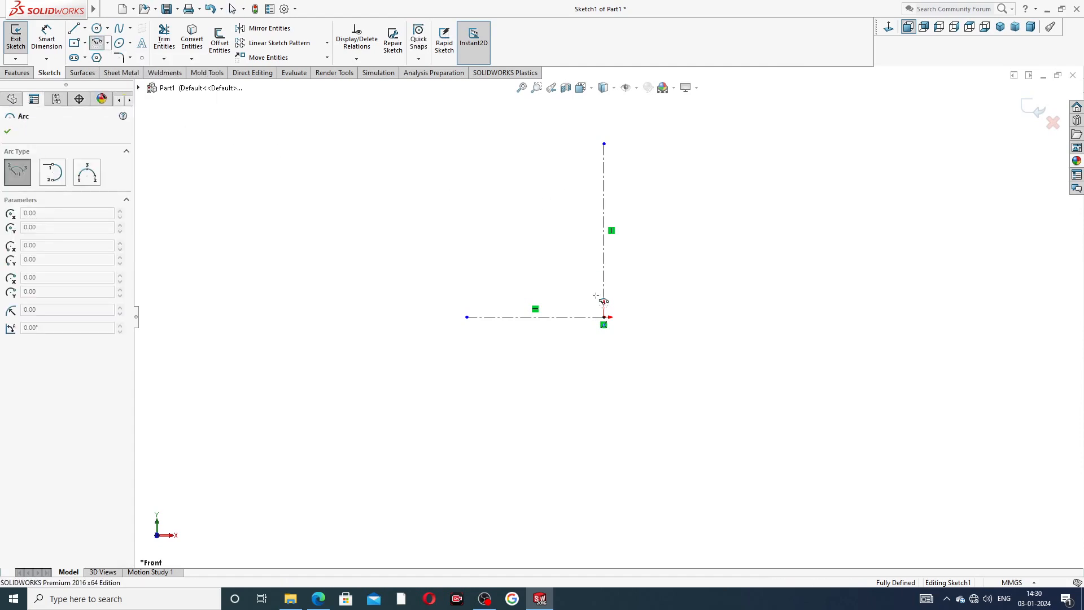
click(604, 317)
scroll(585, 126, up, 2)
click(539, 144)
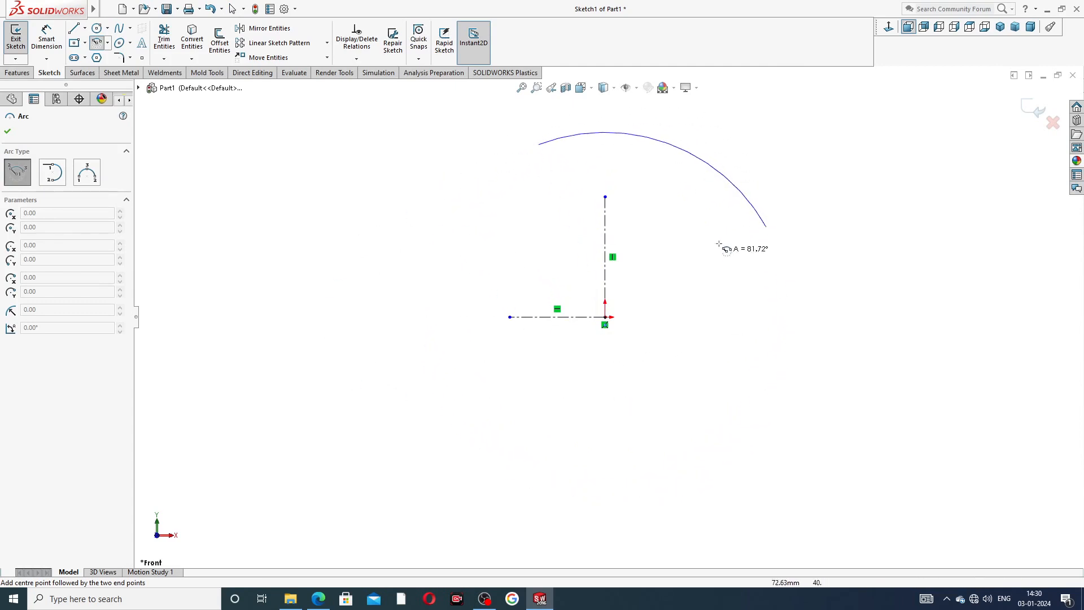
click(685, 163)
right_click(741, 132)
click(773, 140)
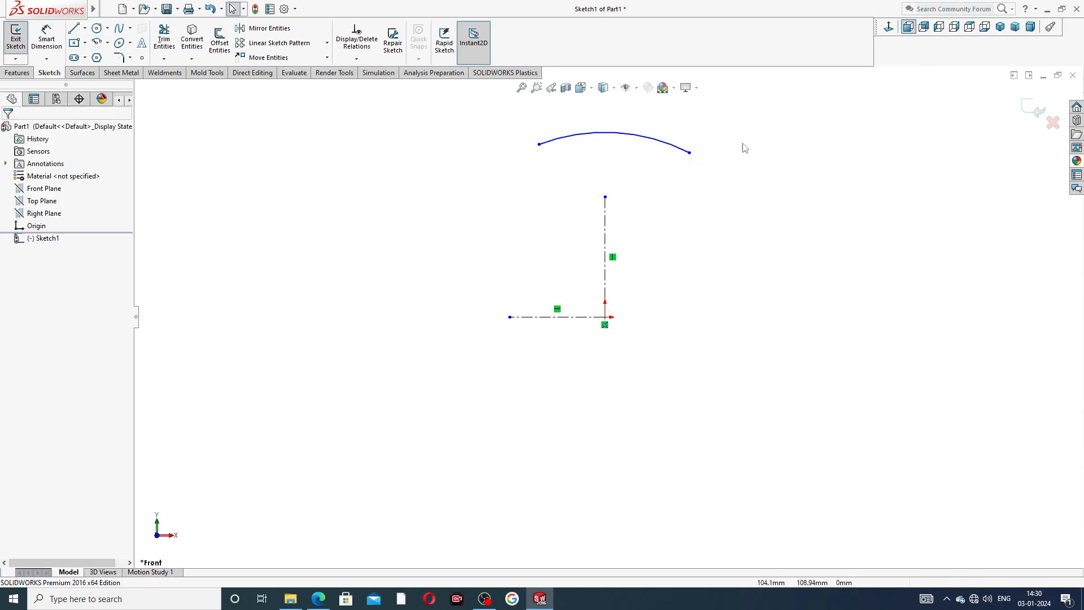
- Add a horizontal relation between the arc's two endpoints
click(539, 145)
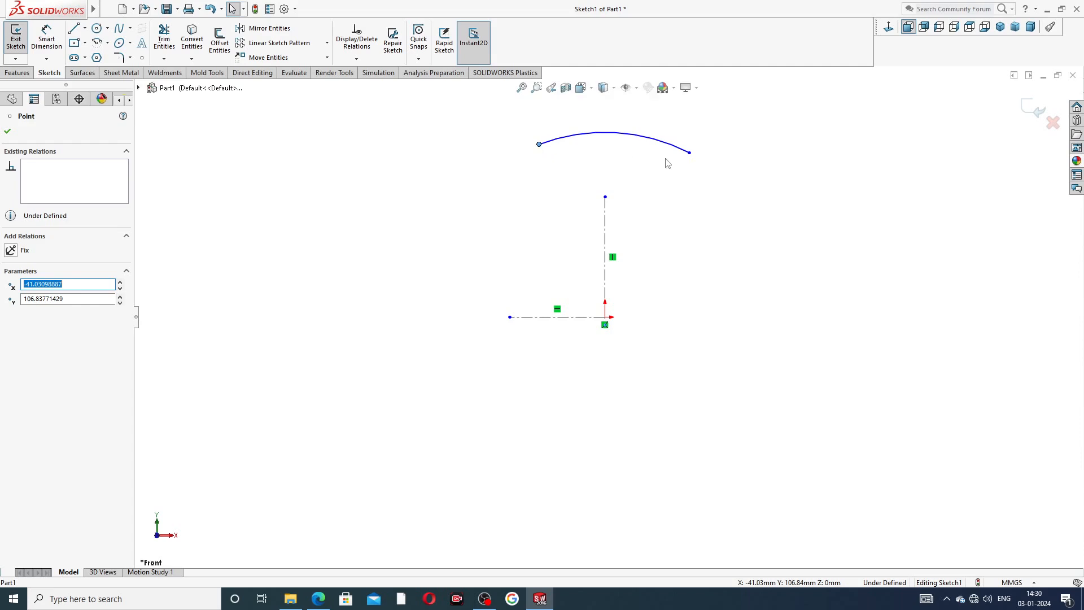
ctrl+click(690, 153)
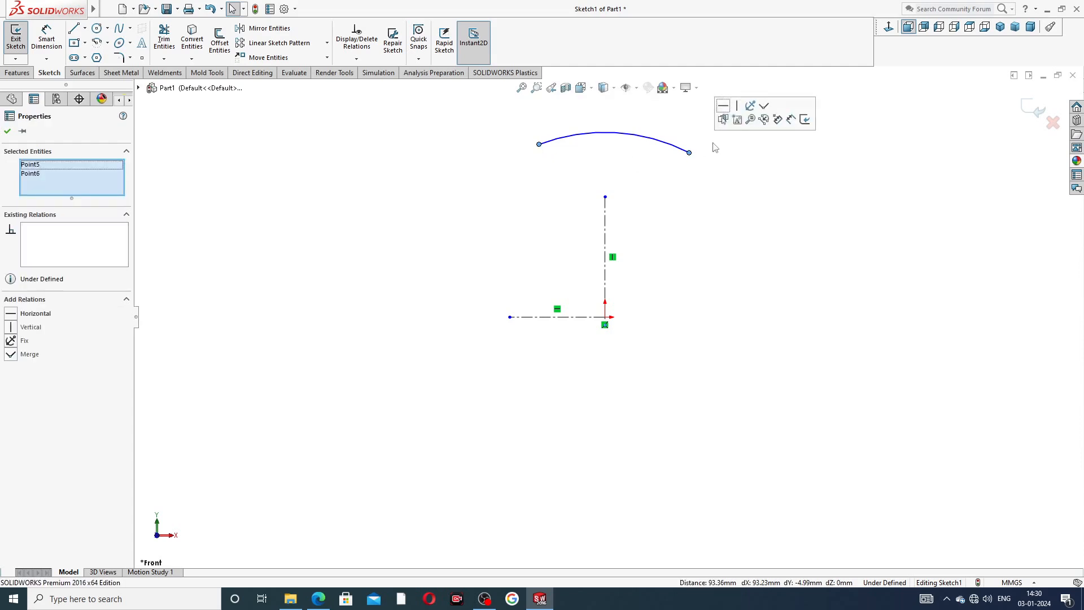
click(725, 108)
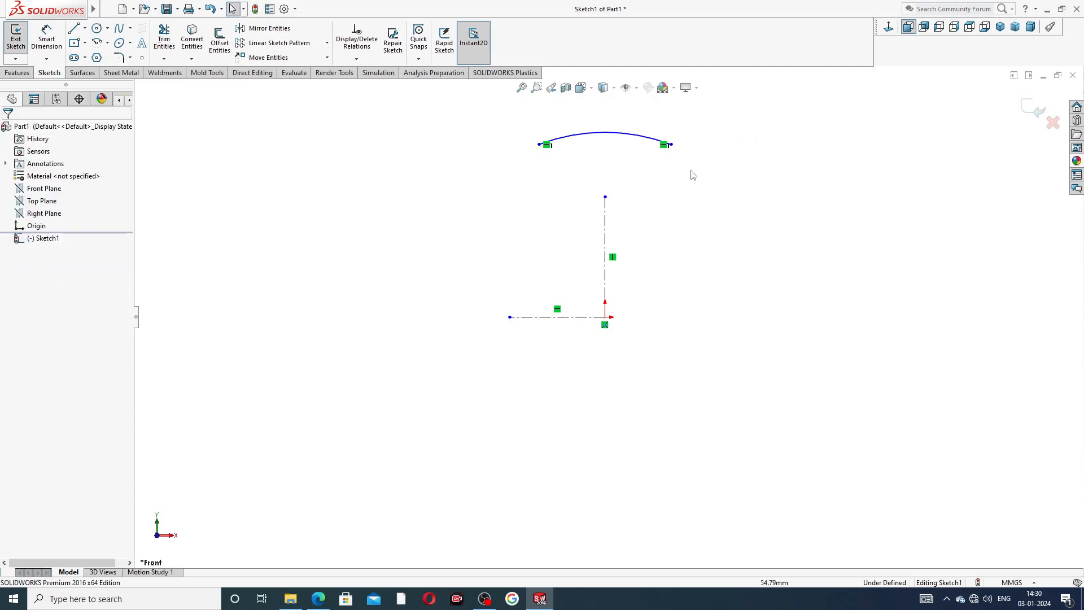
- Dimension the arc's radius as 50 mm and place the dimension above the arc
click(53, 39)
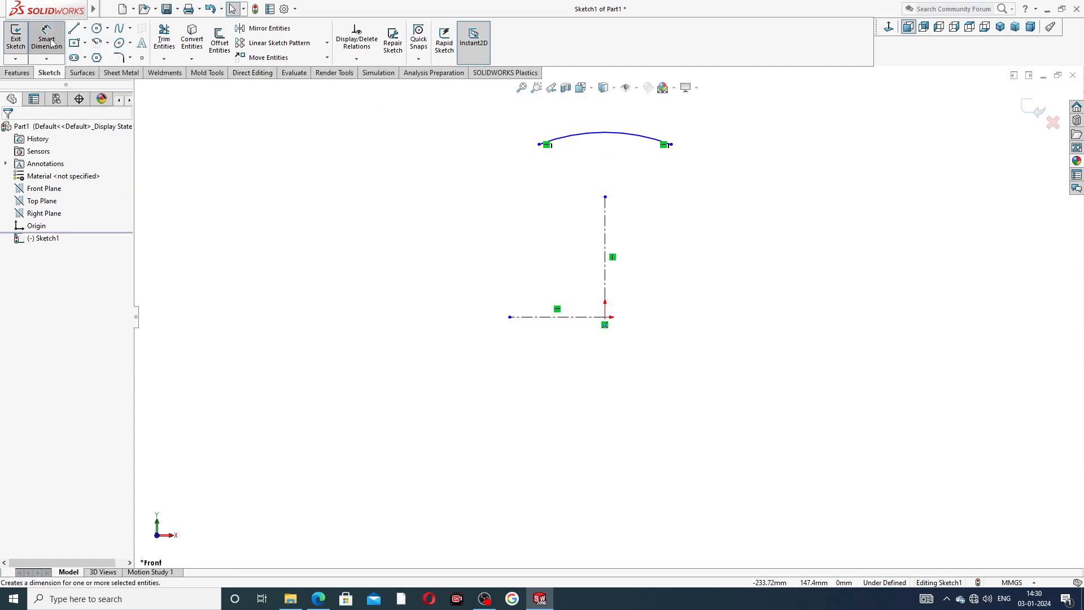
click(577, 142)
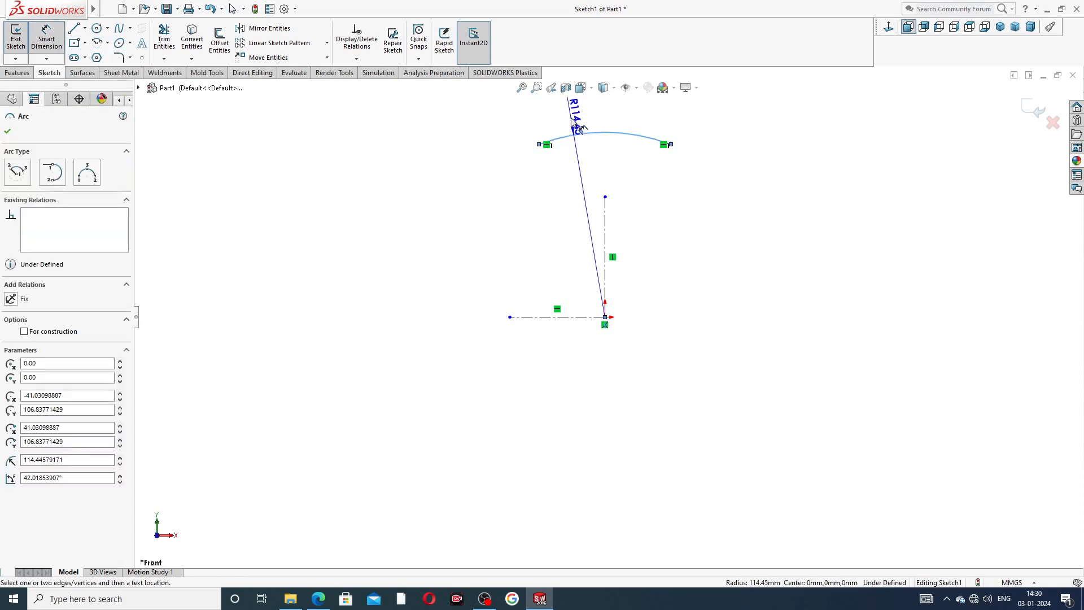
click(576, 112)
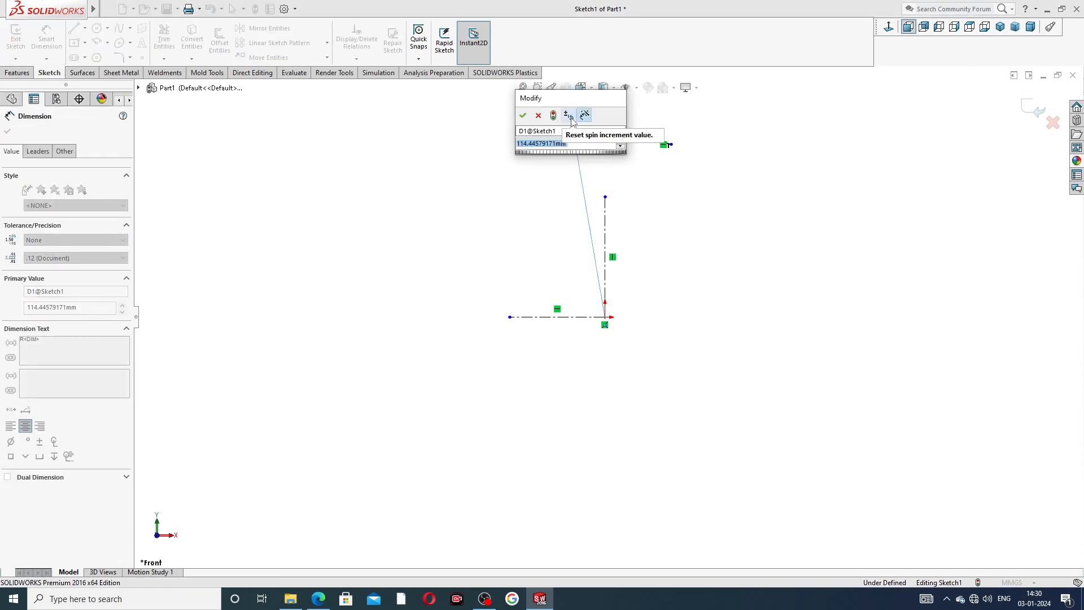
text(50)
key(Return)
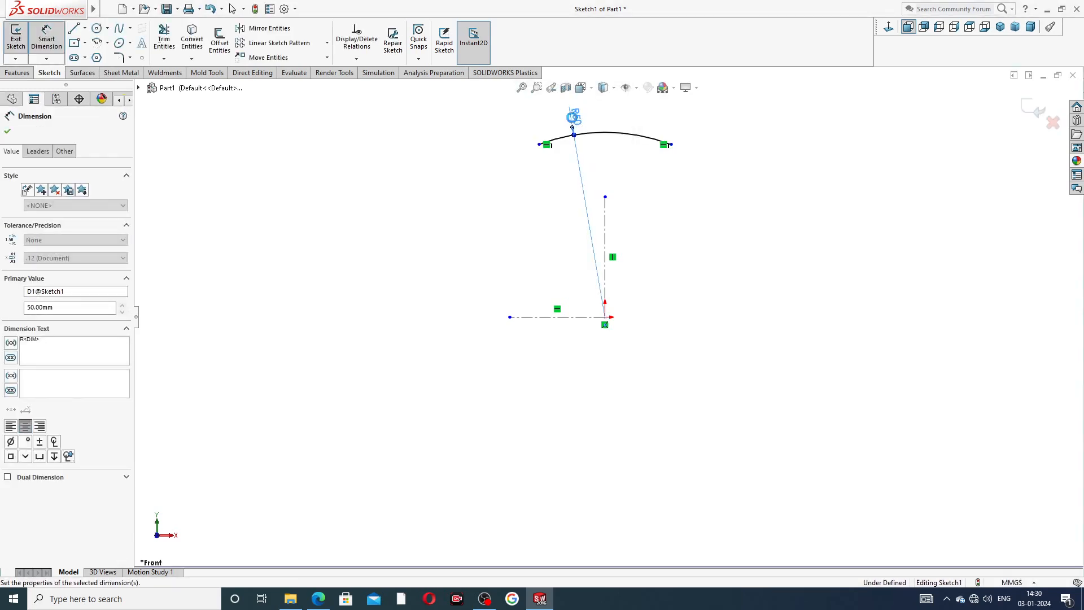
click(722, 152)
drag(577, 118, 578, 115)
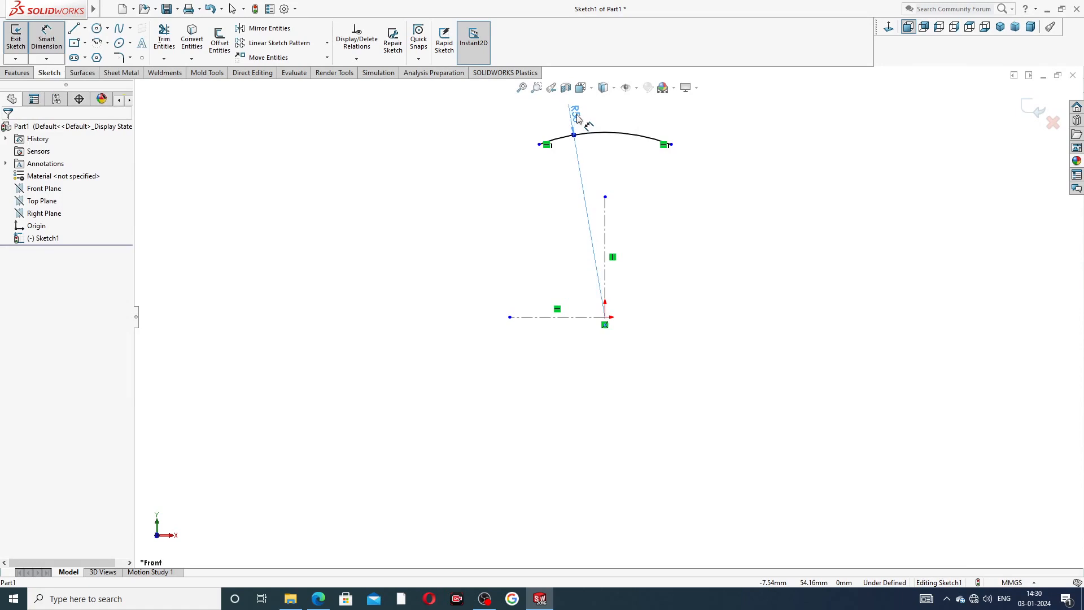
right_click(702, 133)
click(733, 160)
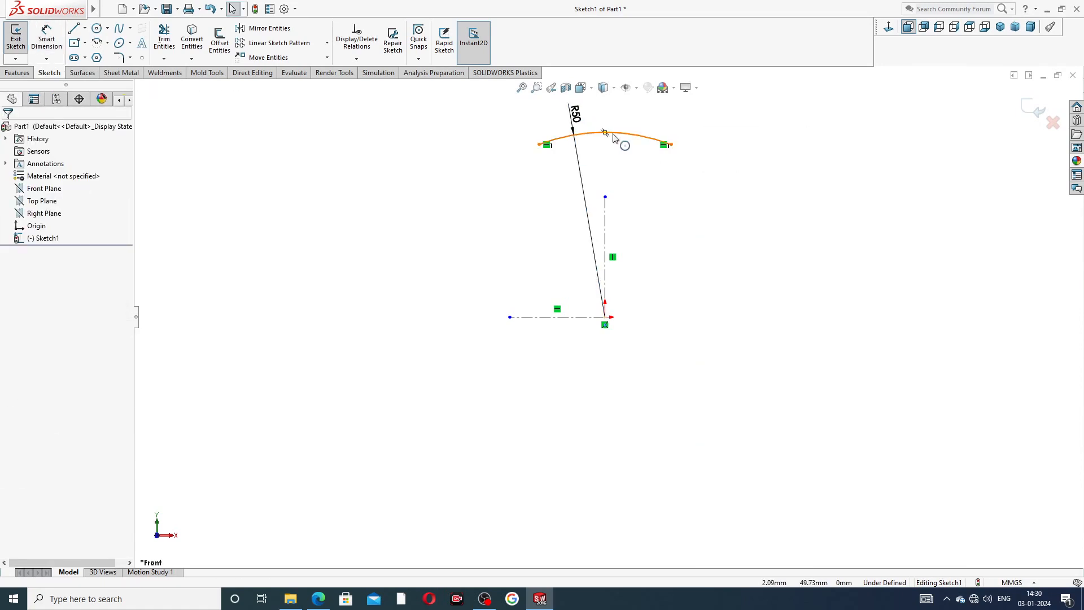
click(617, 138)
click(737, 147)
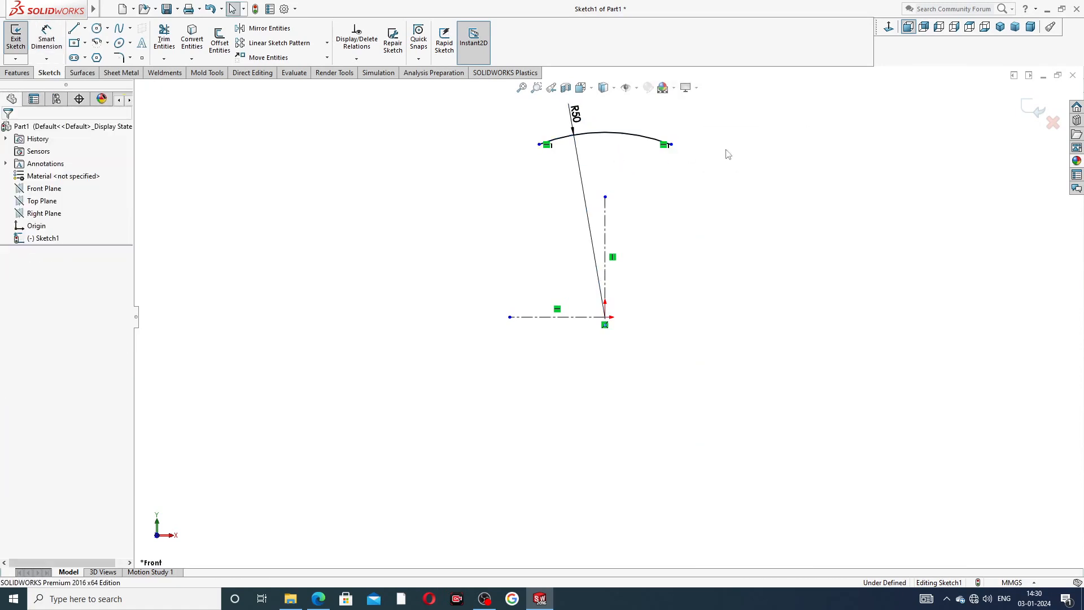
- Extend the vertical centerline's upper end to the level of the arc's endpoints
scroll(613, 204, up, 1)
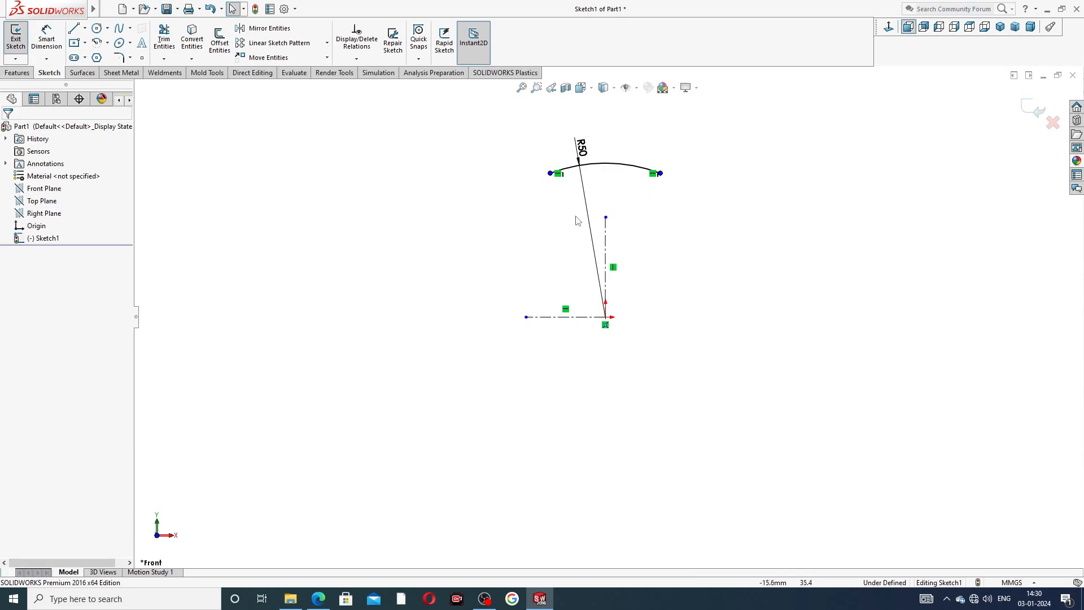
drag(607, 218, 600, 177)
click(407, 177)
- Sketch a circle about 9 mm in diameter just below the arc's left end
click(97, 29)
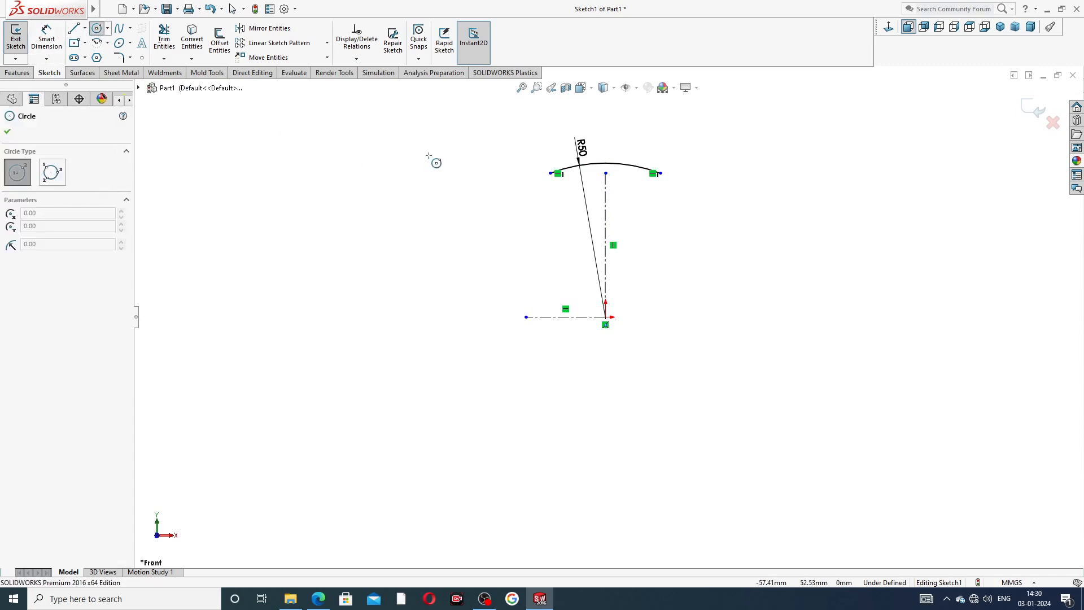
click(548, 198)
click(562, 205)
right_click(508, 159)
click(534, 170)
- Check the hole size in the end plate drawing PDF and dimension the sketched circle's diameter as 10.2 mm
click(46, 39)
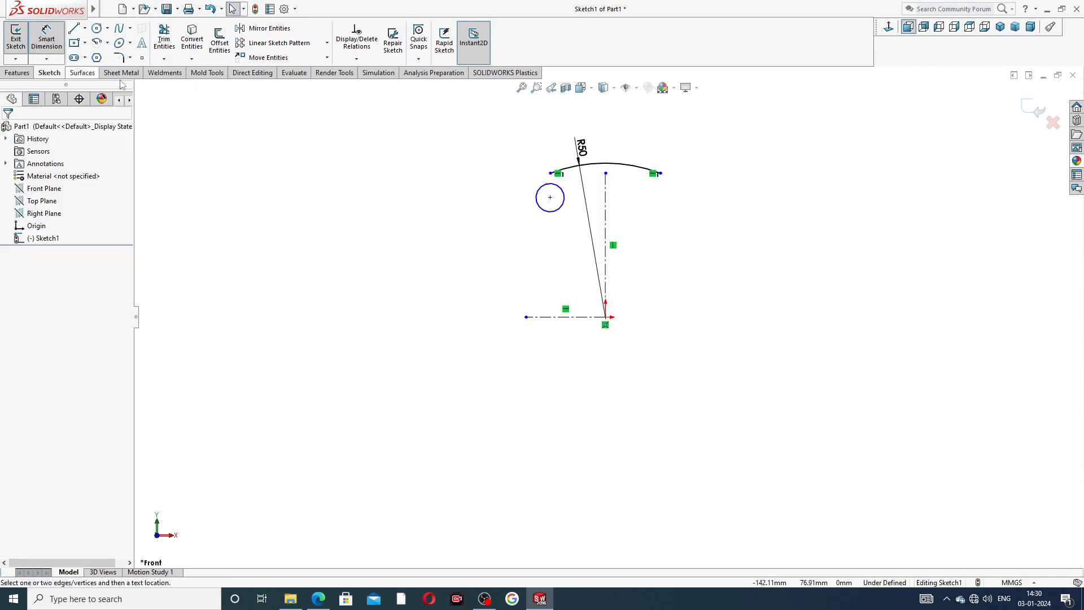
click(316, 602)
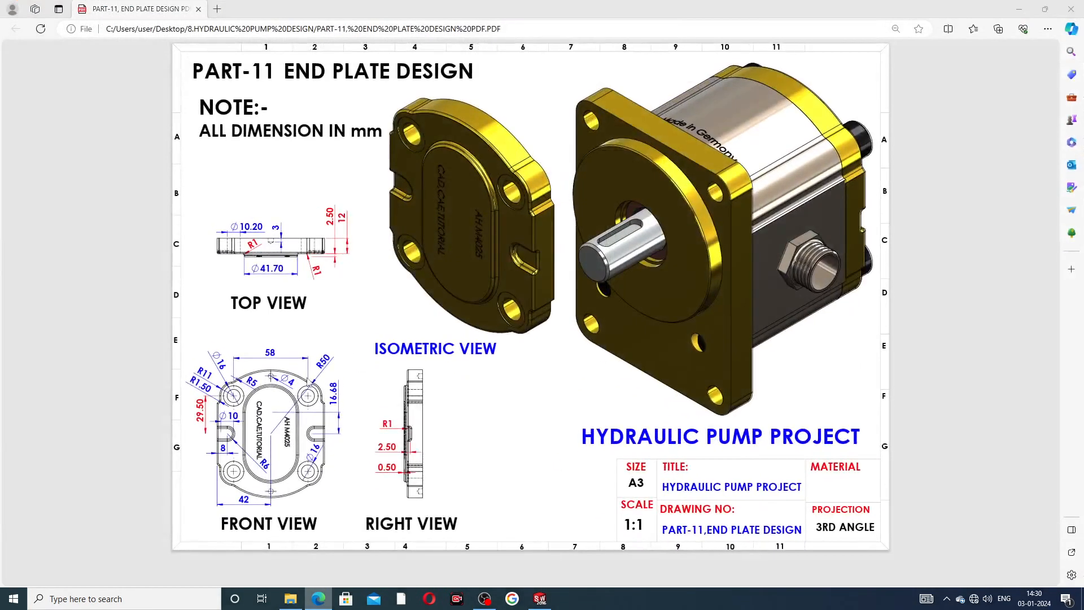
right_click(317, 601)
click(346, 339)
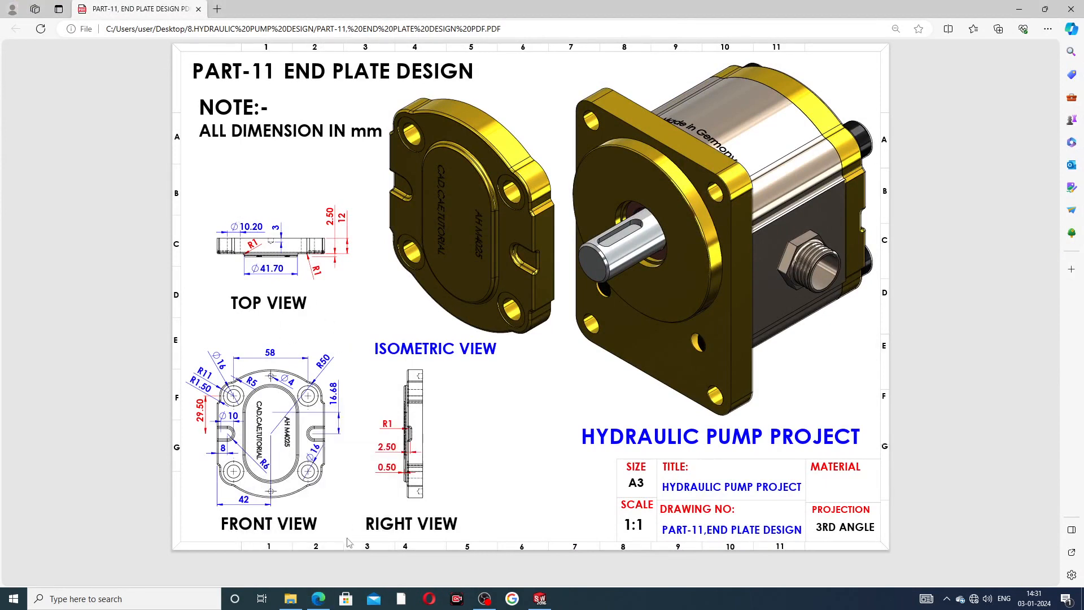
click(320, 599)
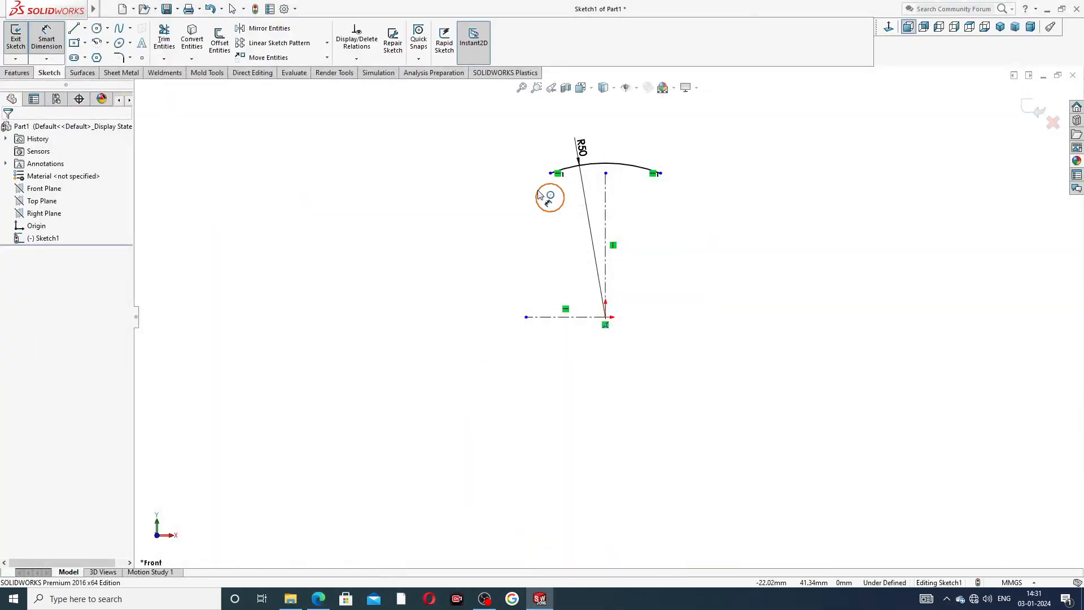
click(539, 195)
click(516, 197)
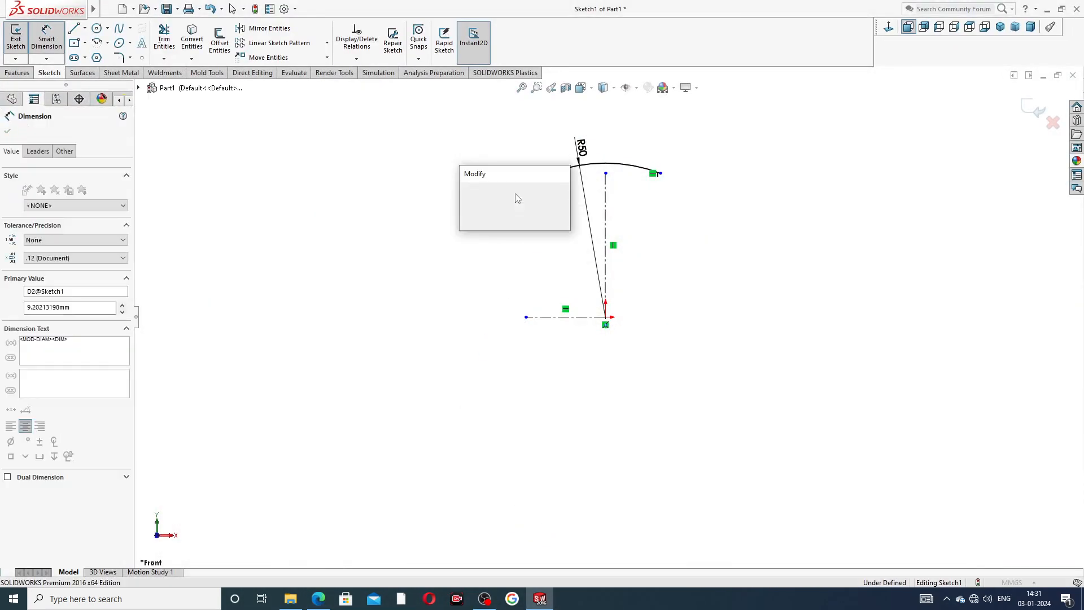
text(10.2)
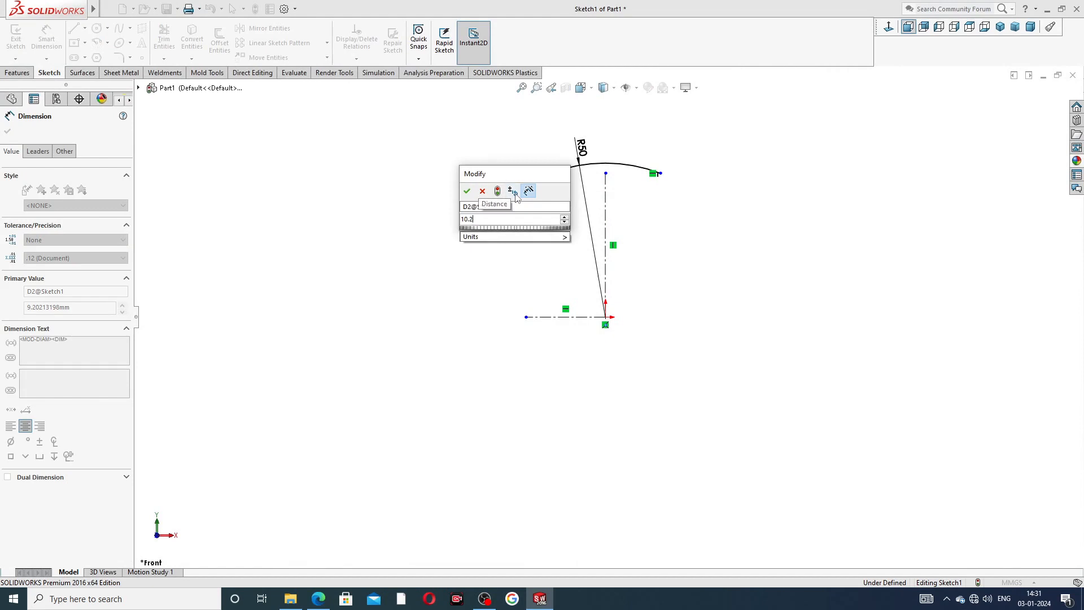
key(Return)
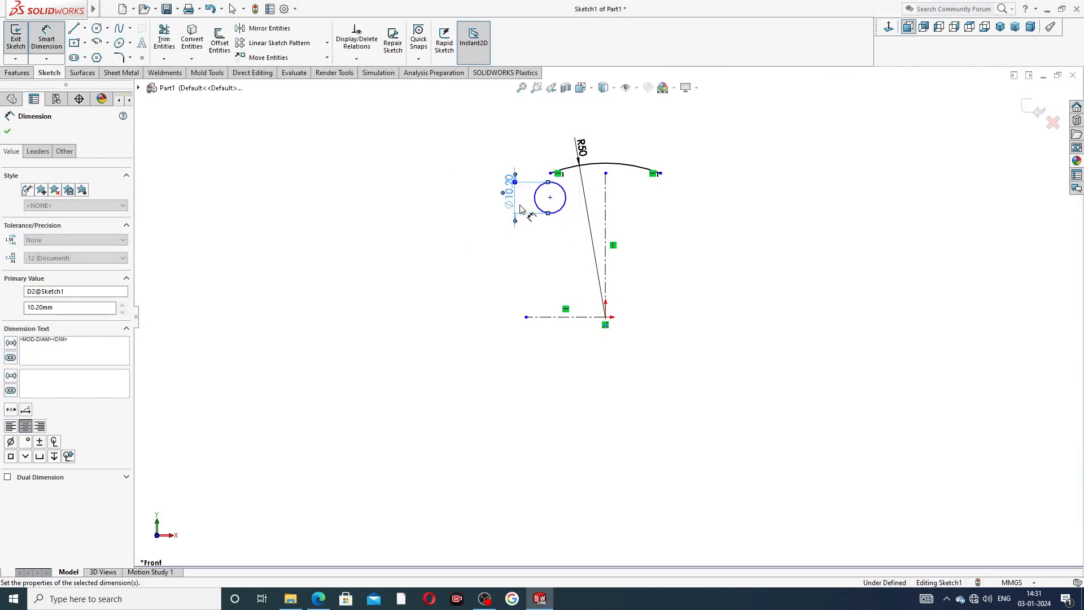
right_click(634, 142)
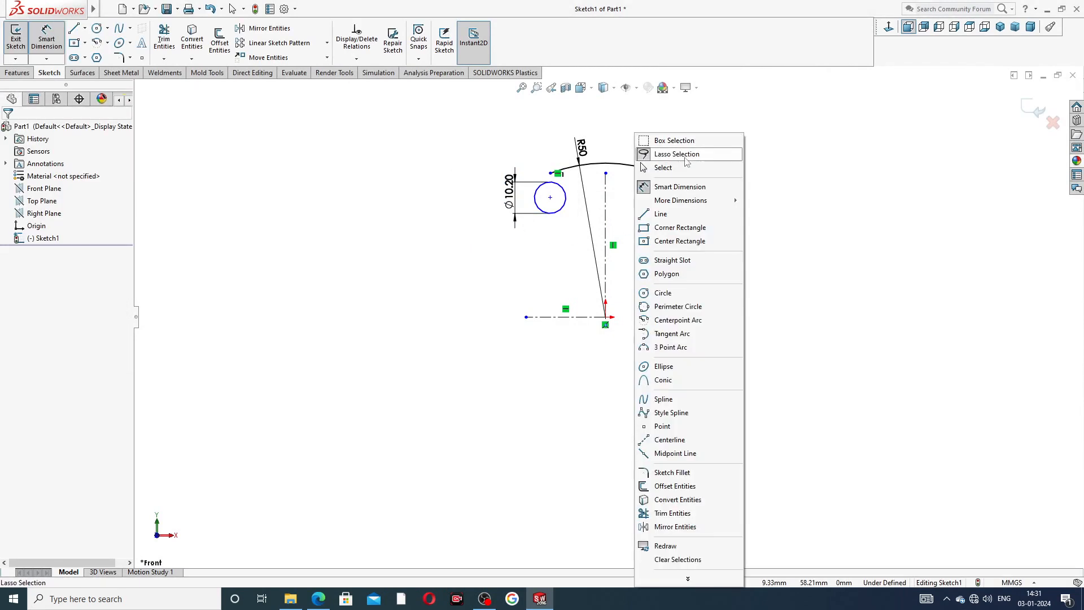
click(677, 170)
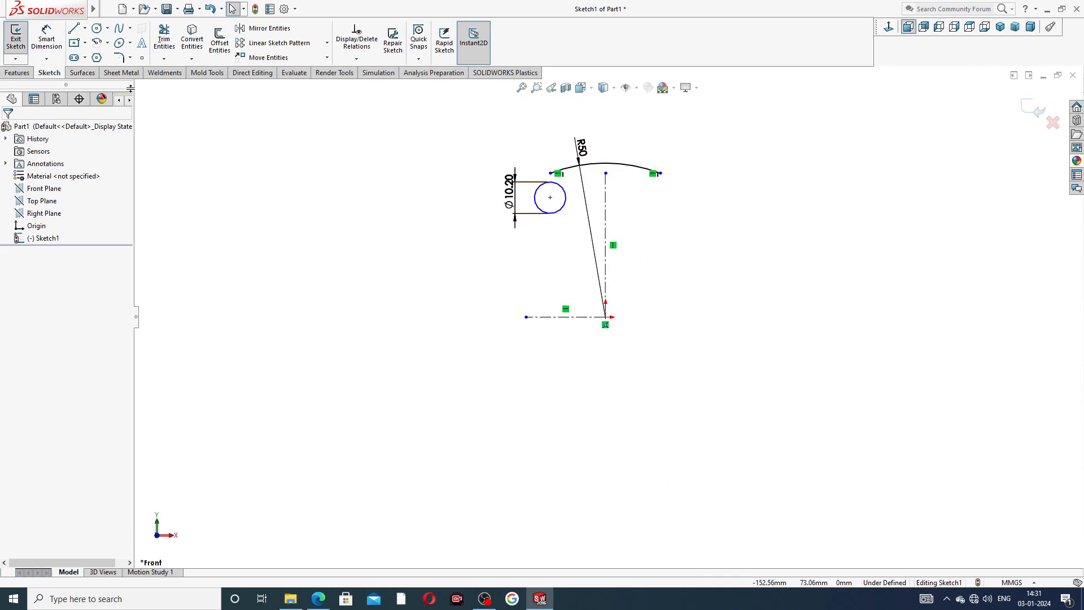
- Dimension the vertical distance from the circle's center to the horizontal centerline as 29.5 mm
click(46, 38)
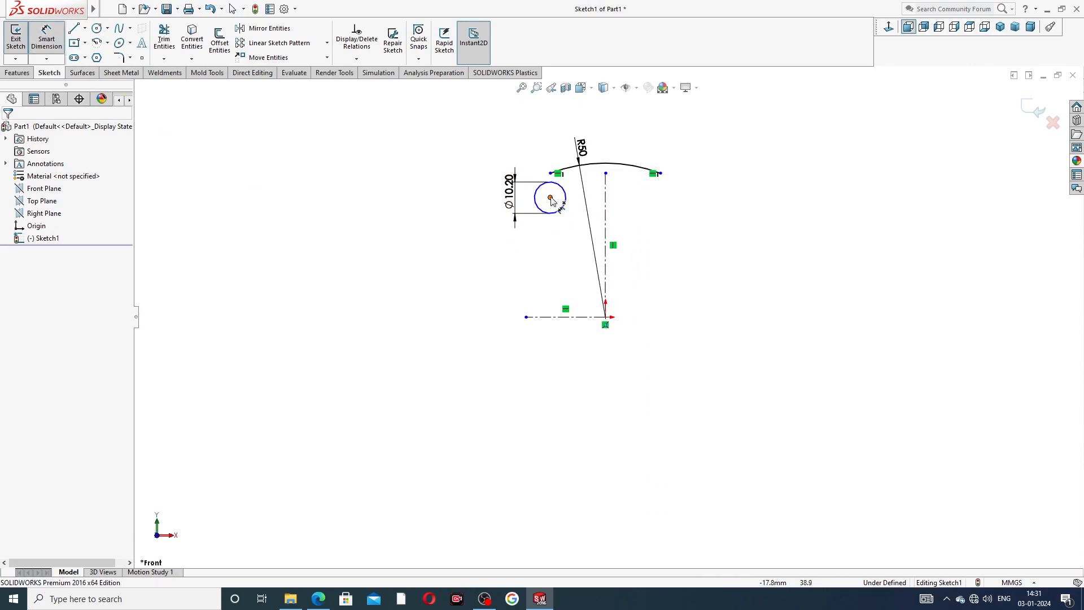
click(551, 198)
click(574, 318)
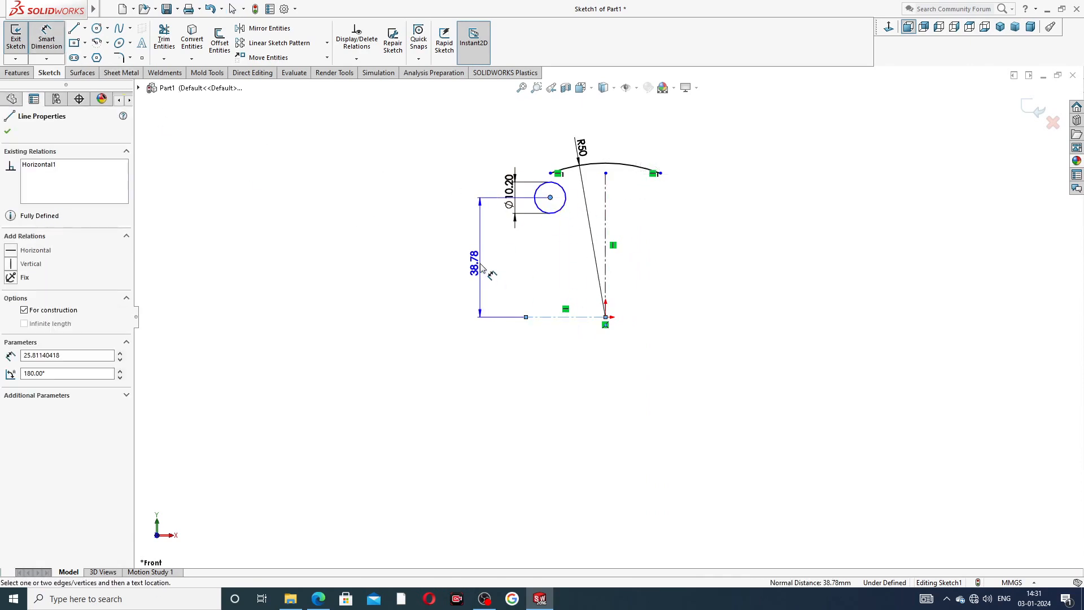
click(480, 259)
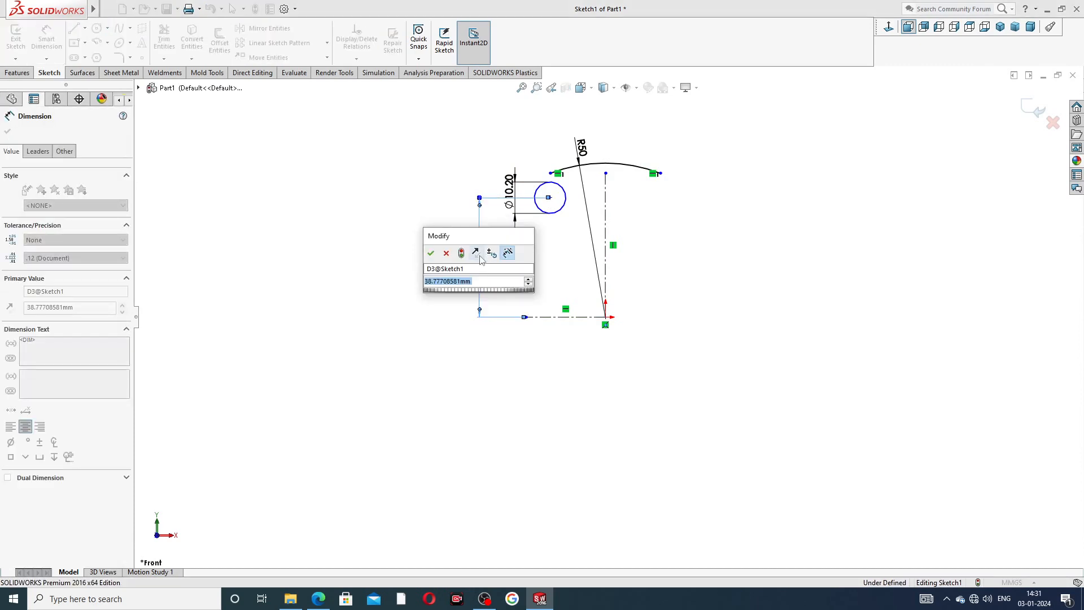
text(2)
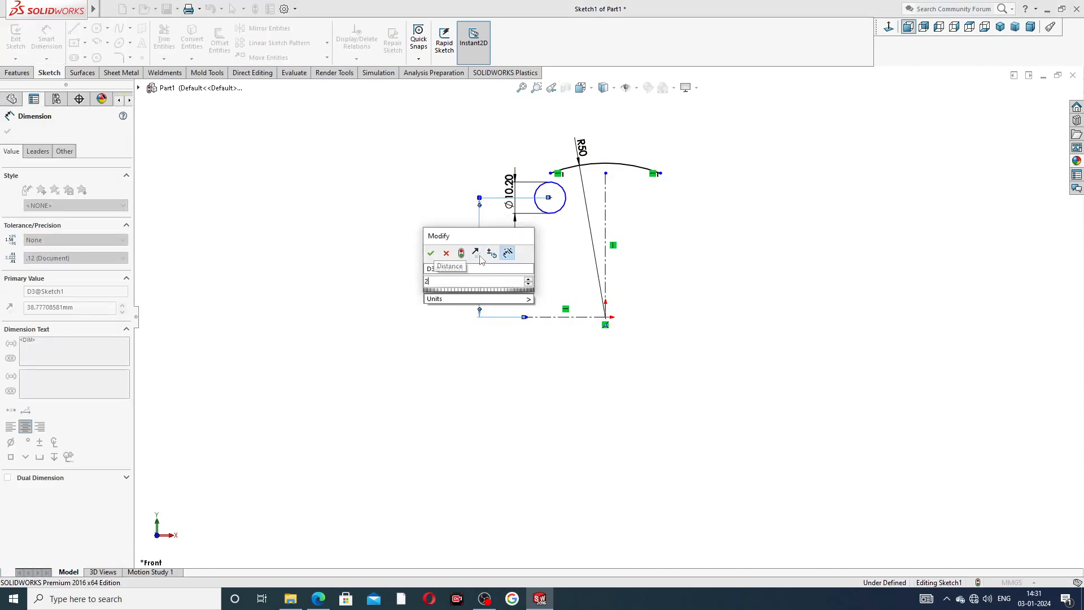
text(9.5)
key(Return)
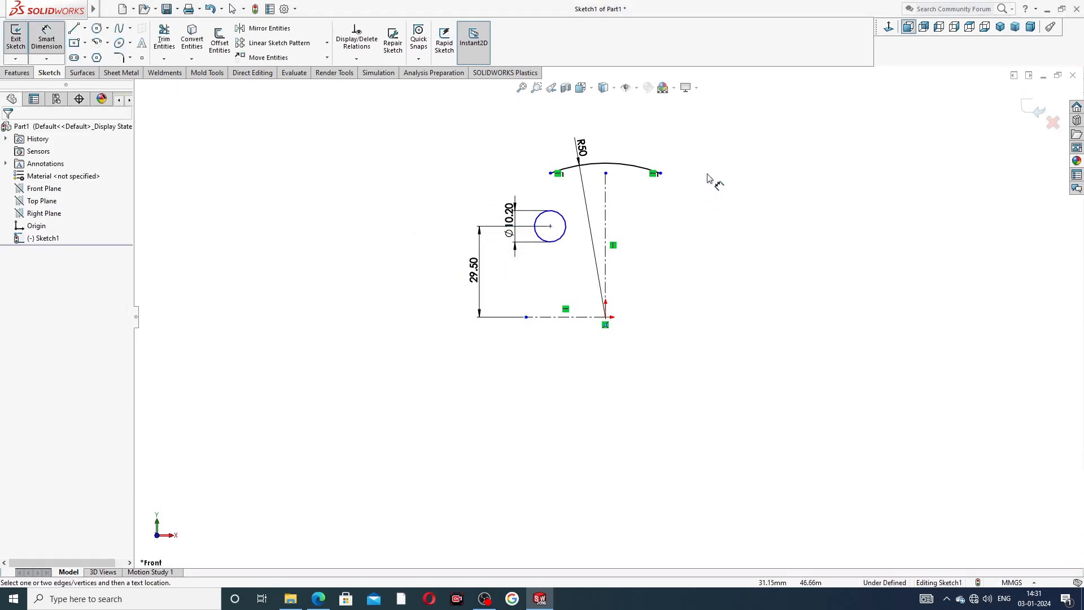
right_click(716, 180)
click(740, 165)
- Move the arc's radius dimension slightly higher and the circle's diameter dimension farther up and away from the circle
click(583, 146)
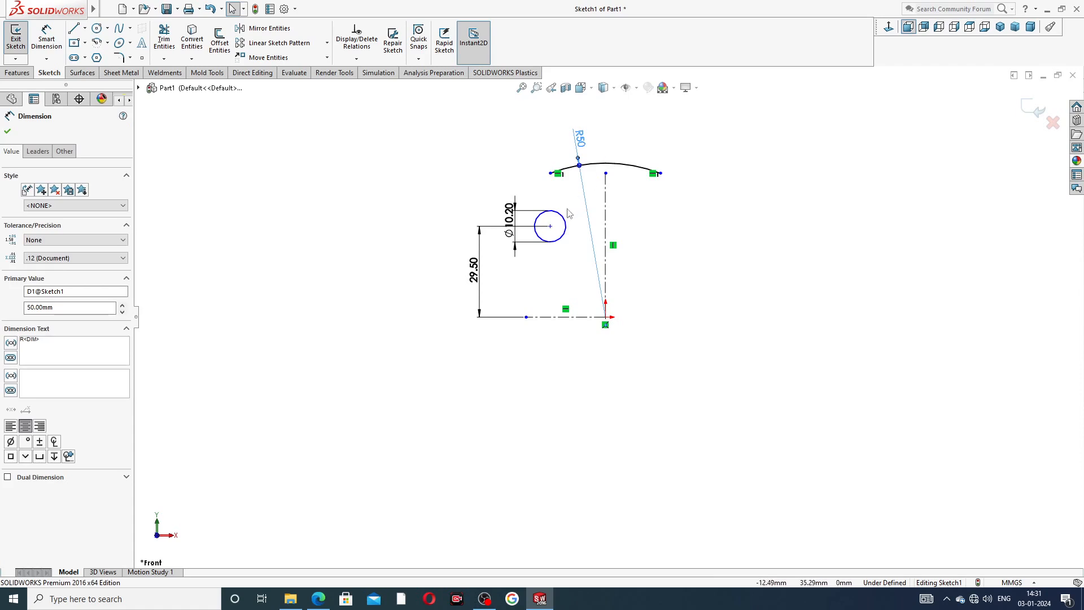
drag(510, 217, 491, 193)
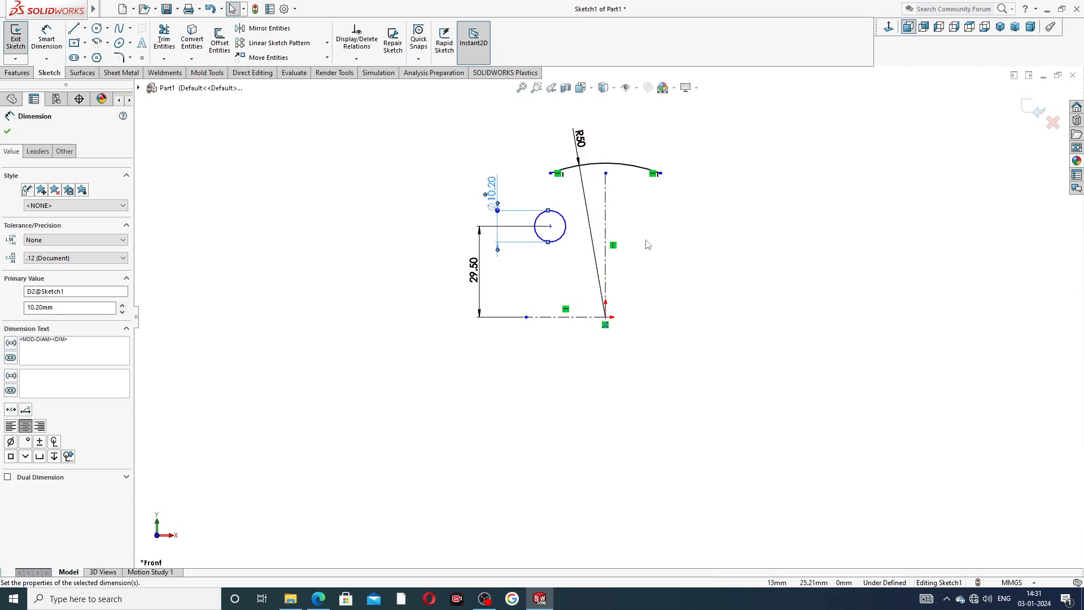
click(644, 308)
- Check the hole layout in the drawing PDF and mirror the circle about the vertical centerline as a copy
click(319, 600)
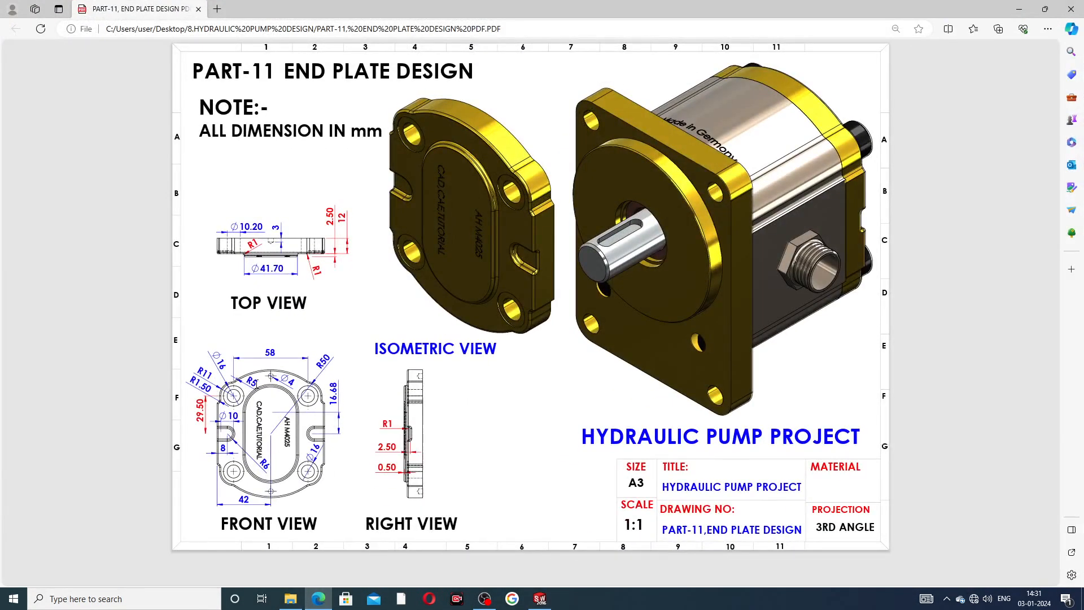
click(319, 597)
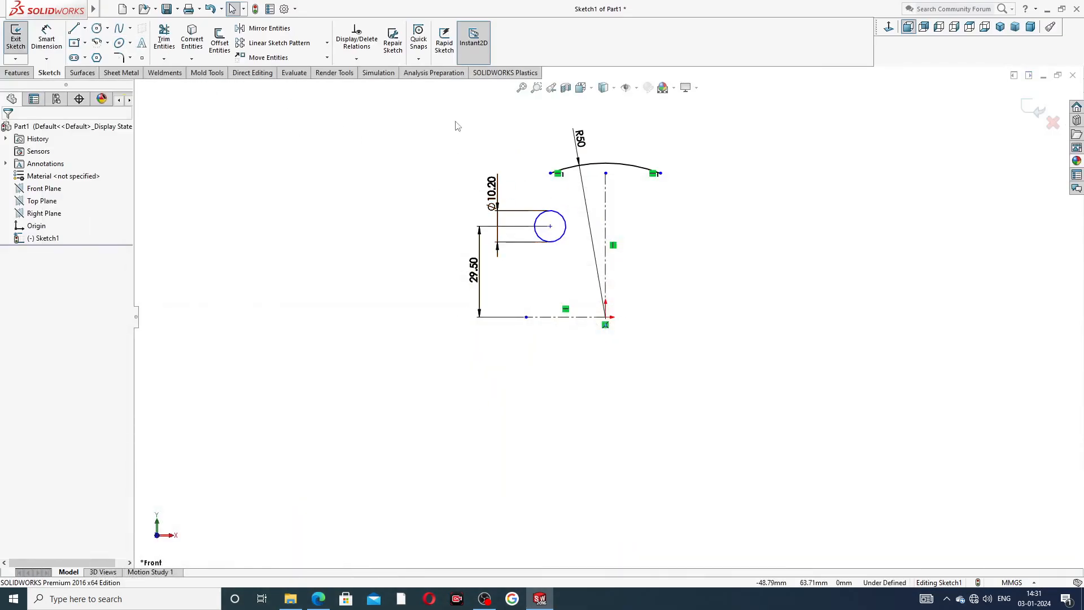
click(270, 29)
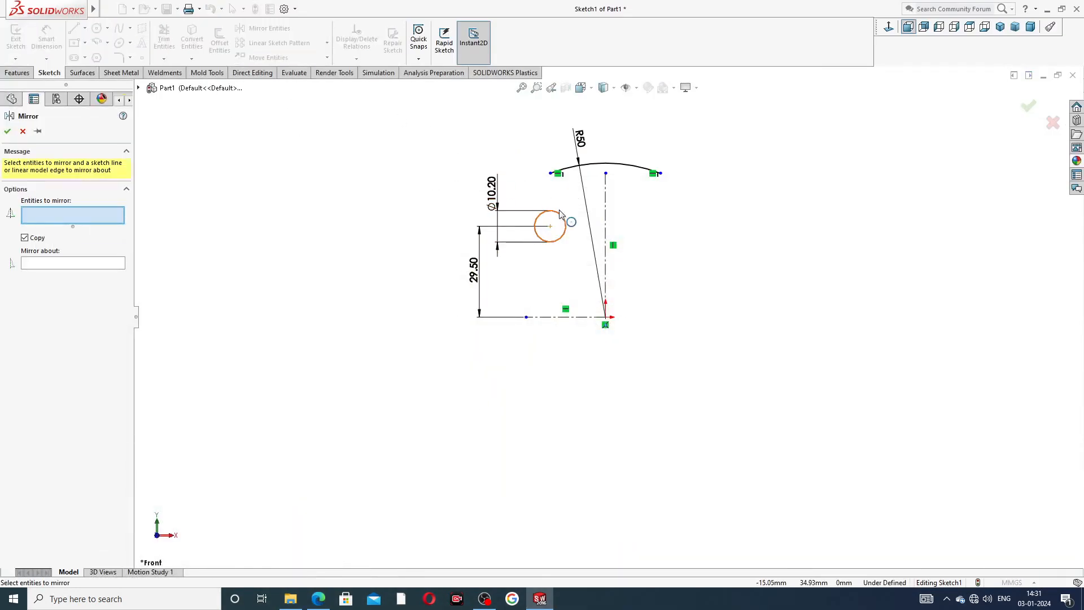
click(560, 215)
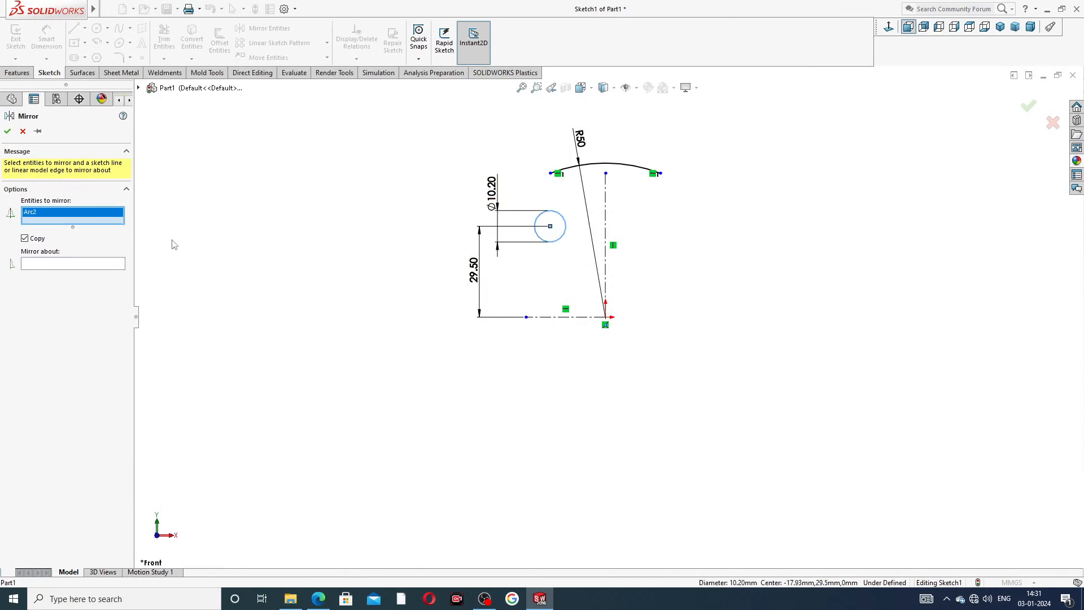
click(87, 266)
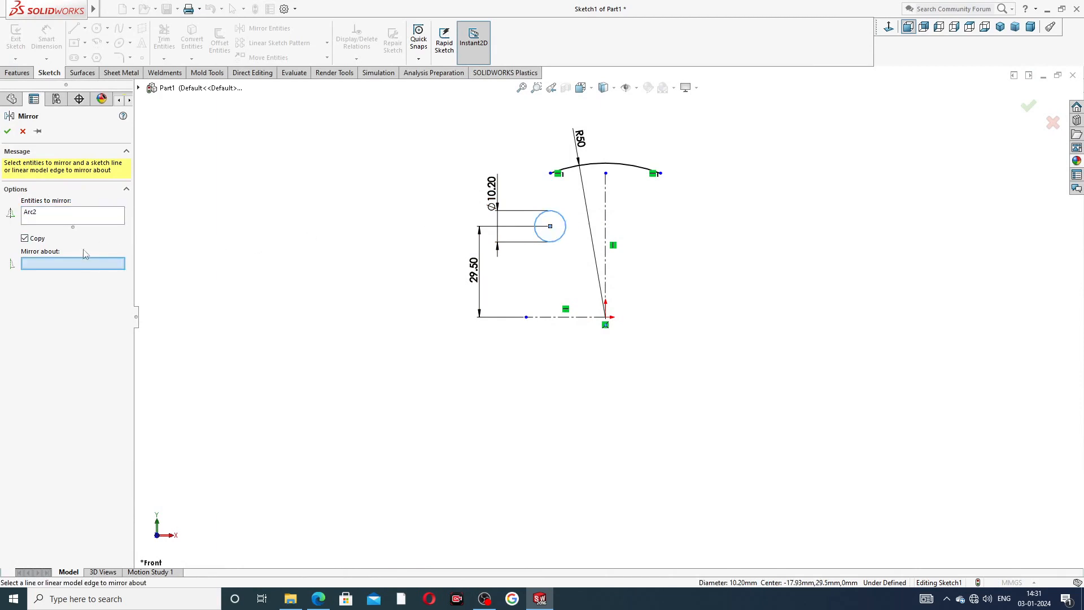
click(605, 206)
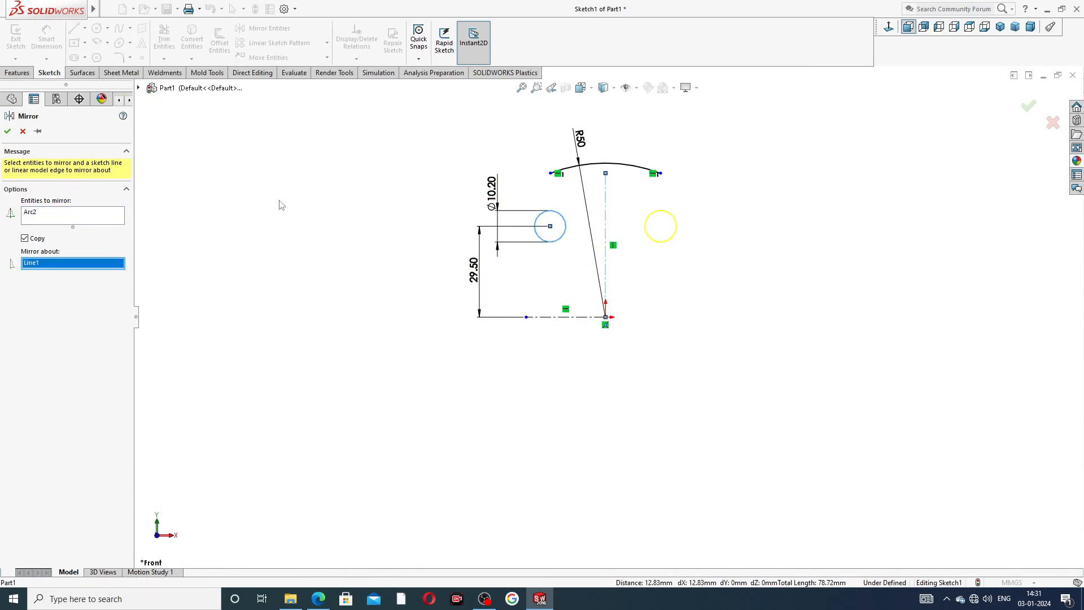
click(8, 132)
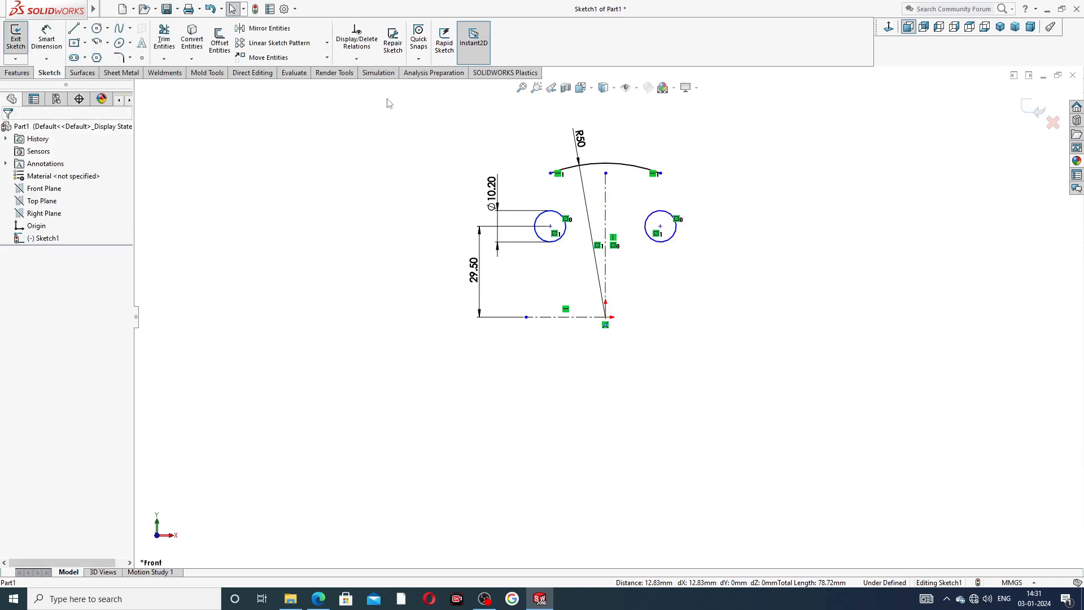
- Dimension the horizontal distance between the two circles' centers as 58 mm, placing the dimension above the arc
click(46, 37)
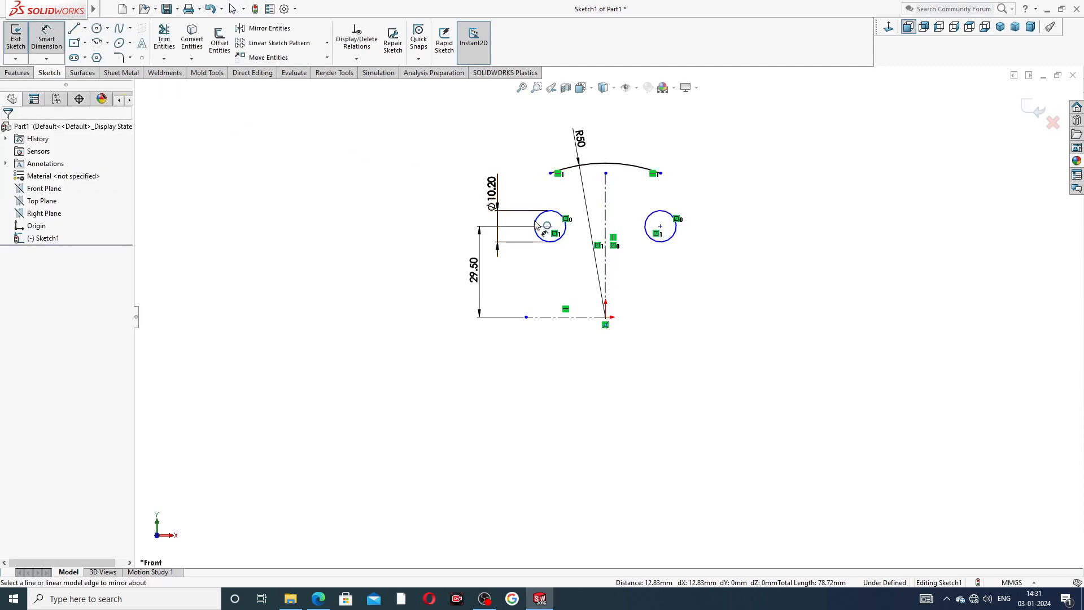
click(550, 226)
click(660, 226)
click(610, 146)
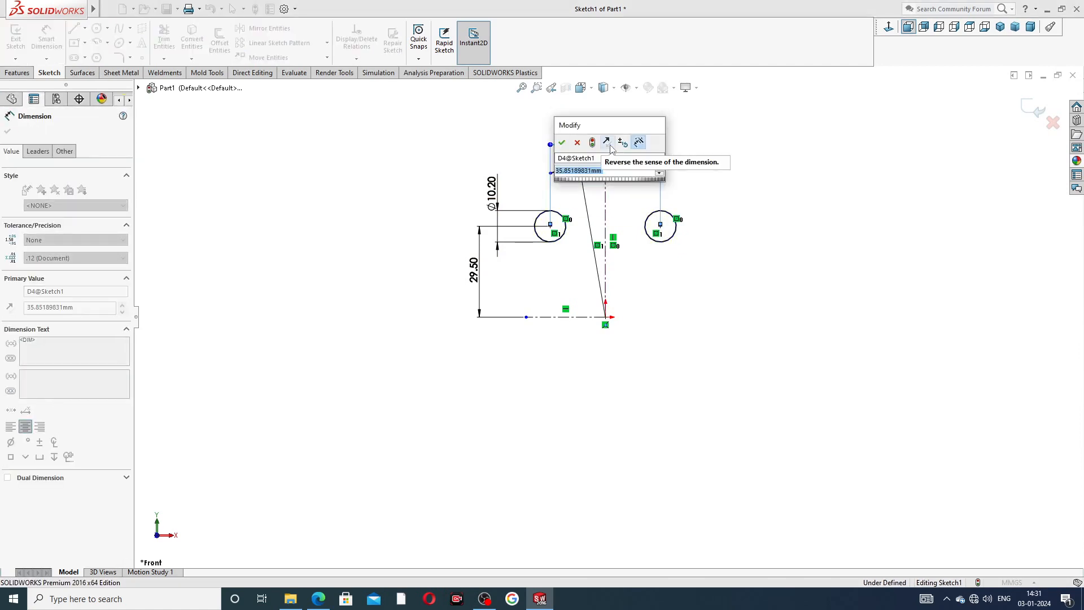
text(5)
key(Return)
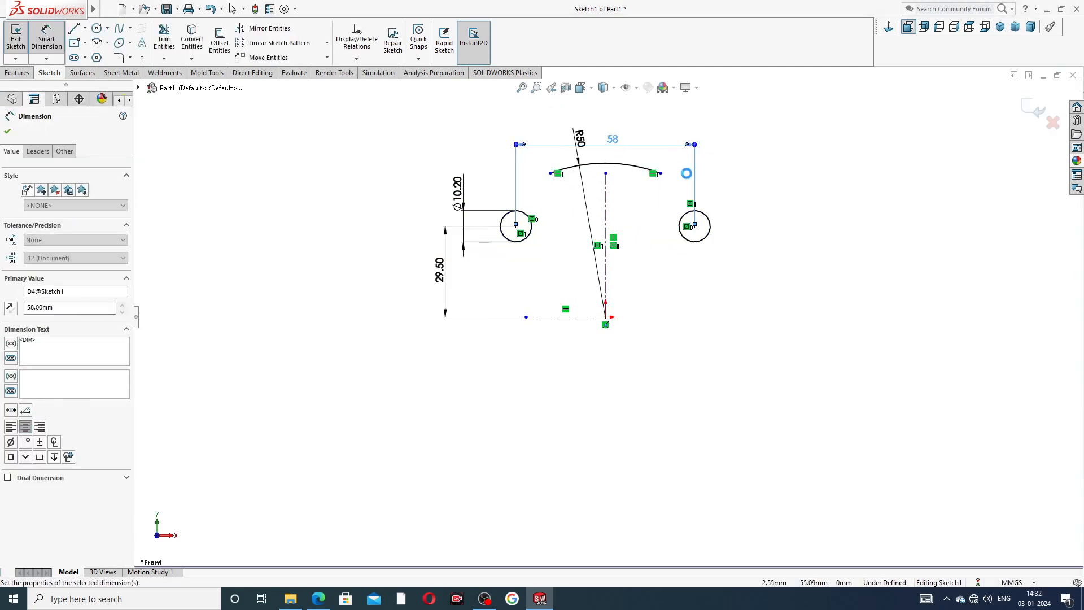
right_click(755, 141)
click(790, 168)
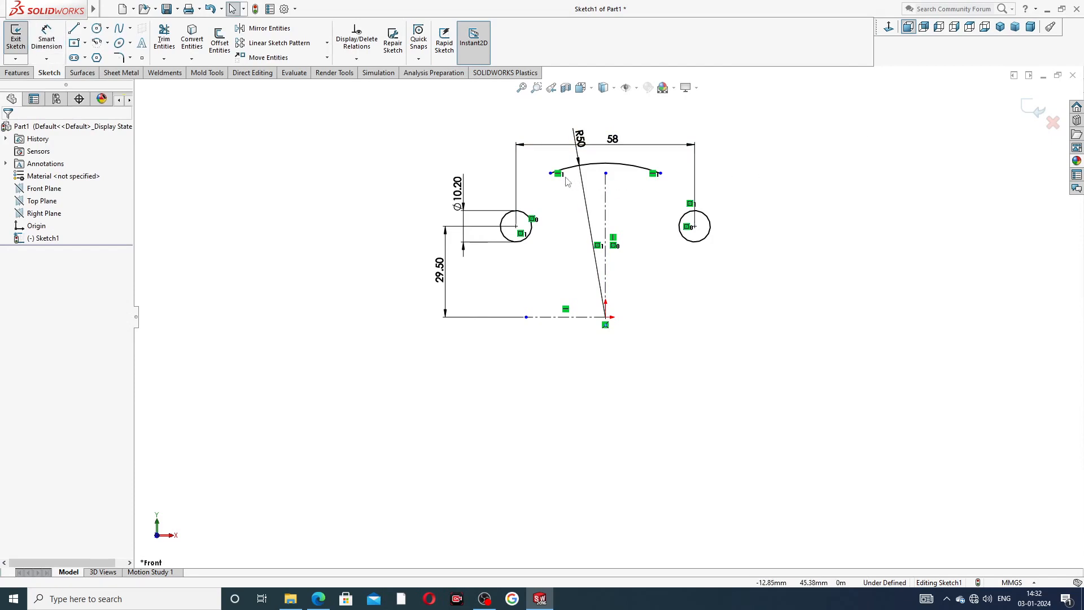
- Stretch the arc's ends outward to just above the circles and reposition the 58 mm and R50 dimensions so they no longer overlap
drag(552, 176, 513, 186)
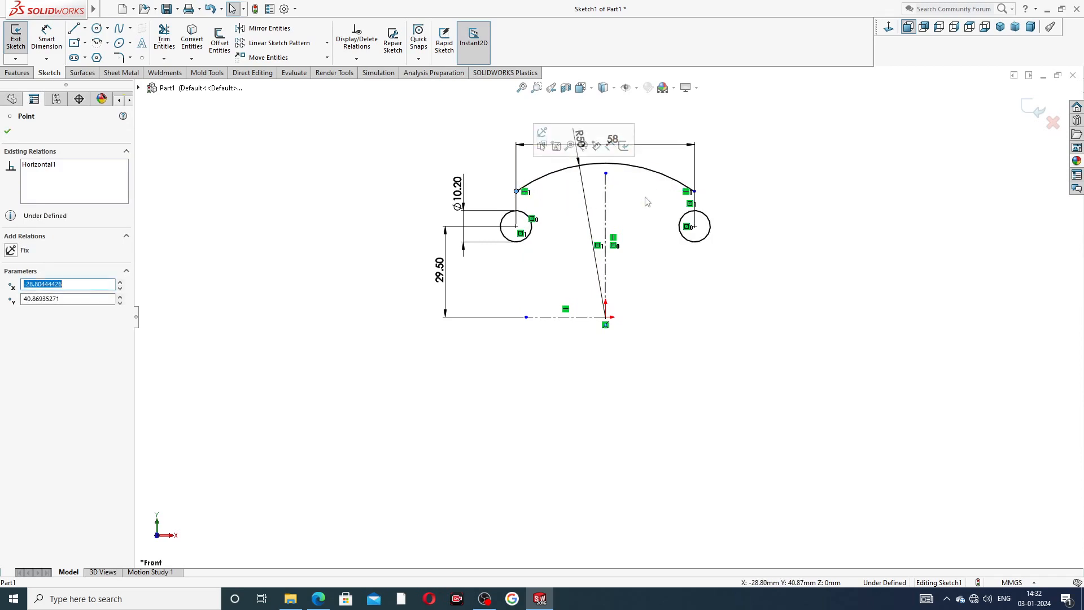
click(736, 195)
scroll(545, 210, down, 1)
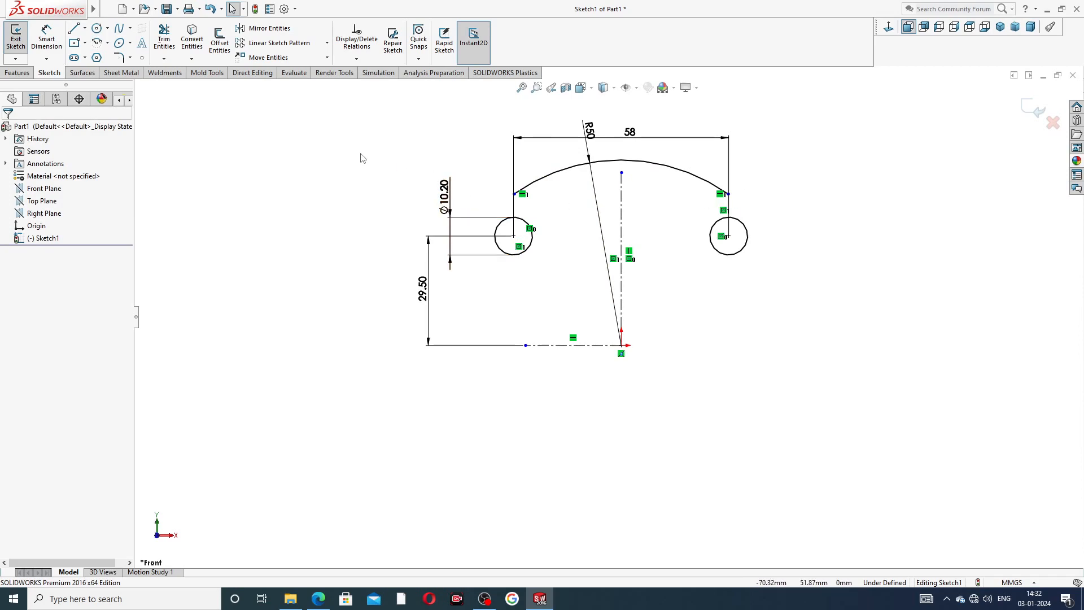
drag(633, 132, 549, 116)
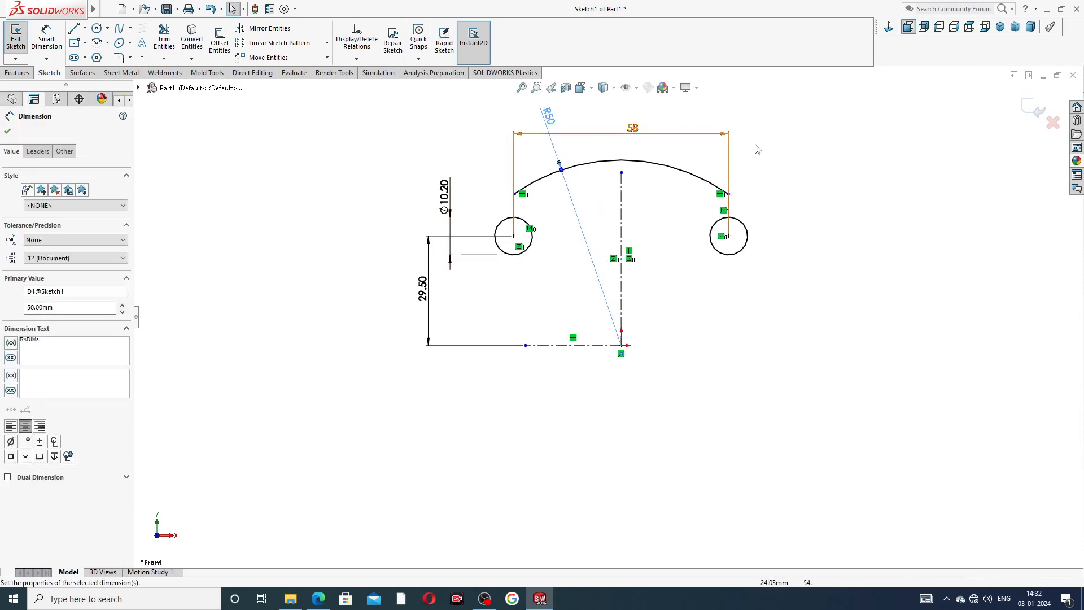
click(809, 152)
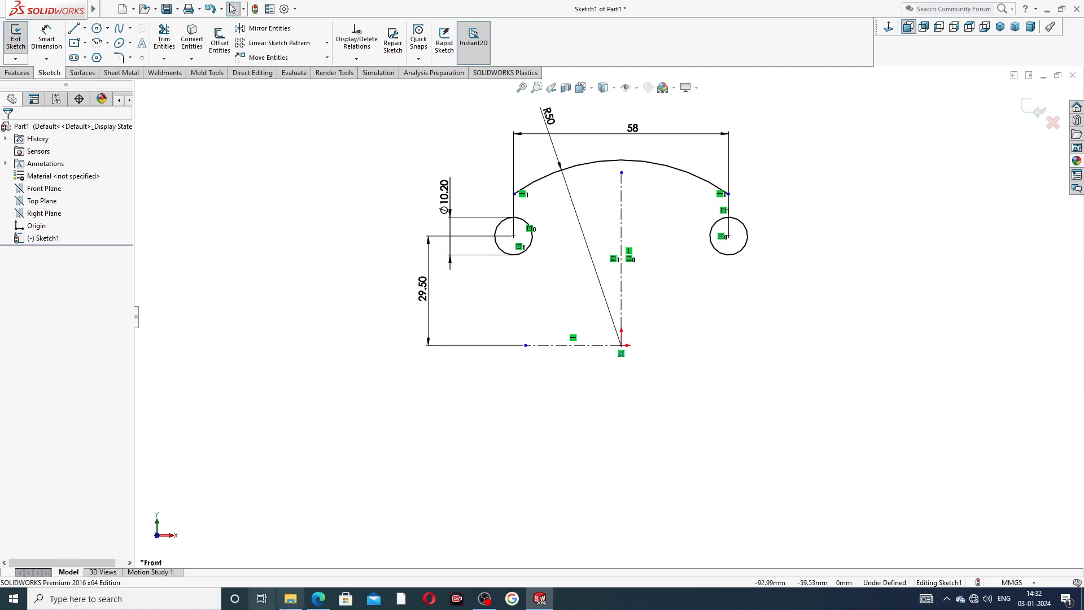
- Check the corner outline of the front view in the drawing PDF
click(318, 601)
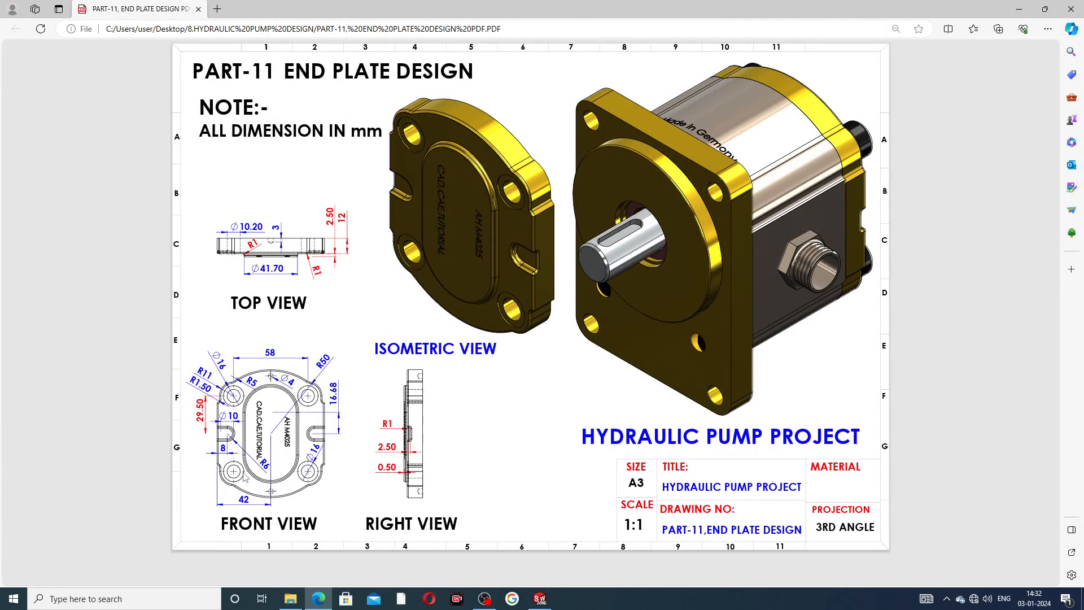
click(319, 599)
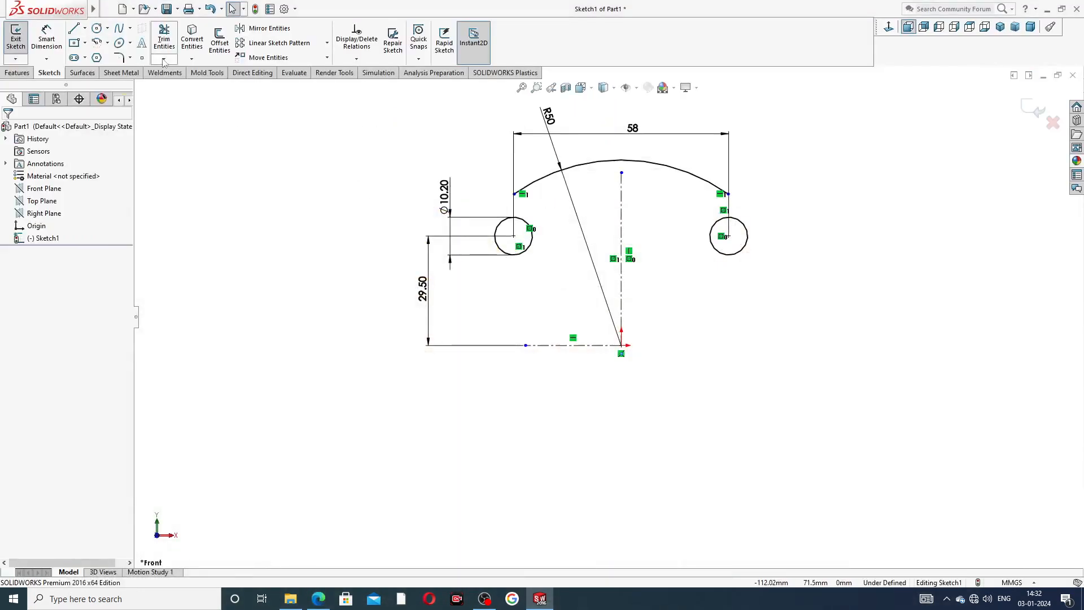
click(76, 29)
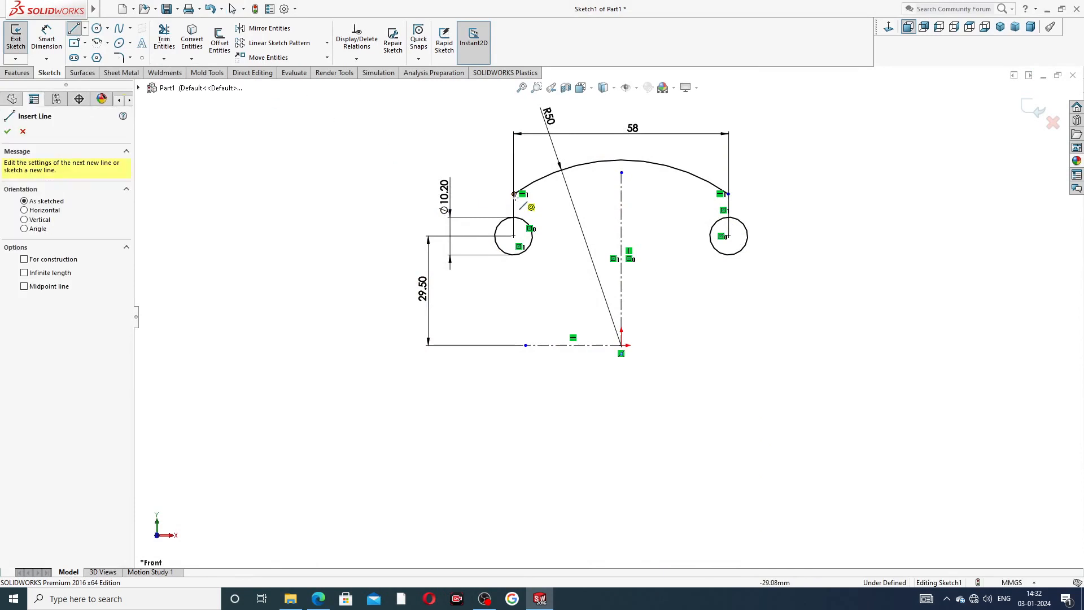
right_click(378, 145)
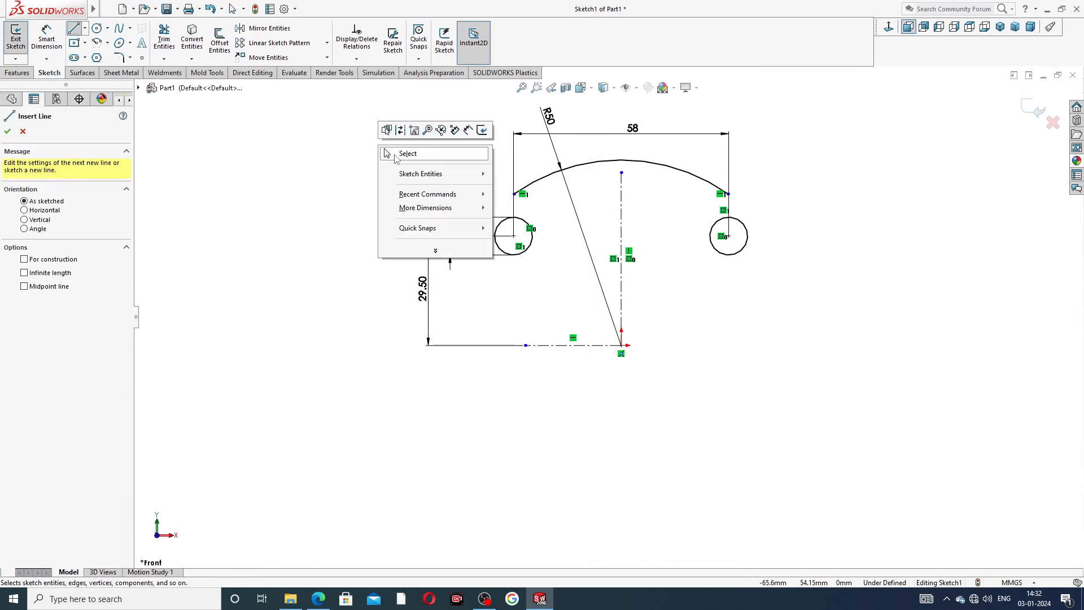
click(394, 158)
- Sketch a three-point arc from the R50 arc's left end, curving outward and down around the left circle
click(107, 43)
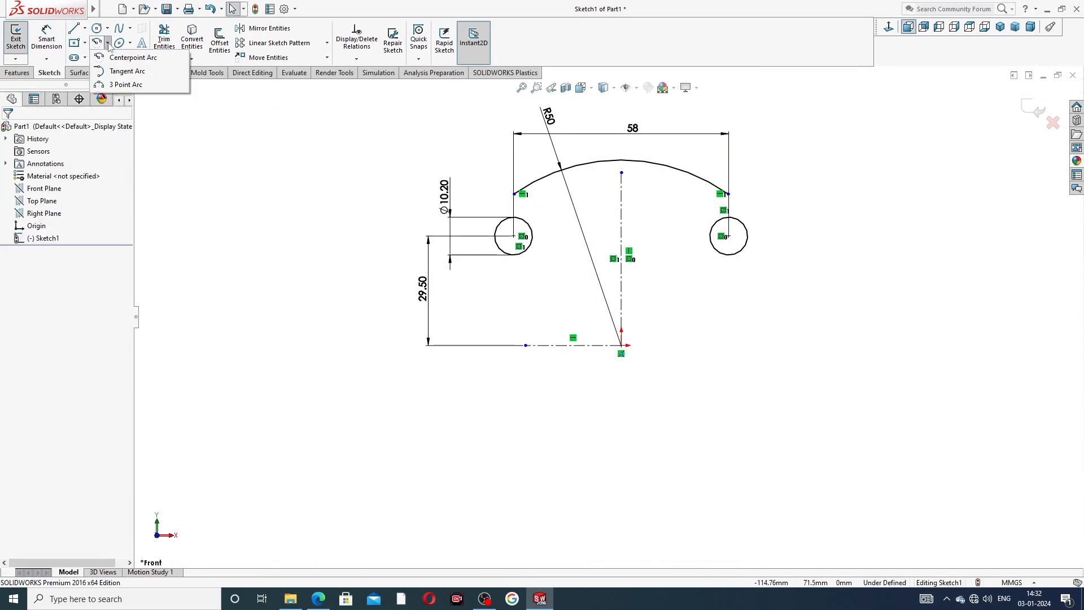
click(129, 85)
scroll(525, 202, down, 3)
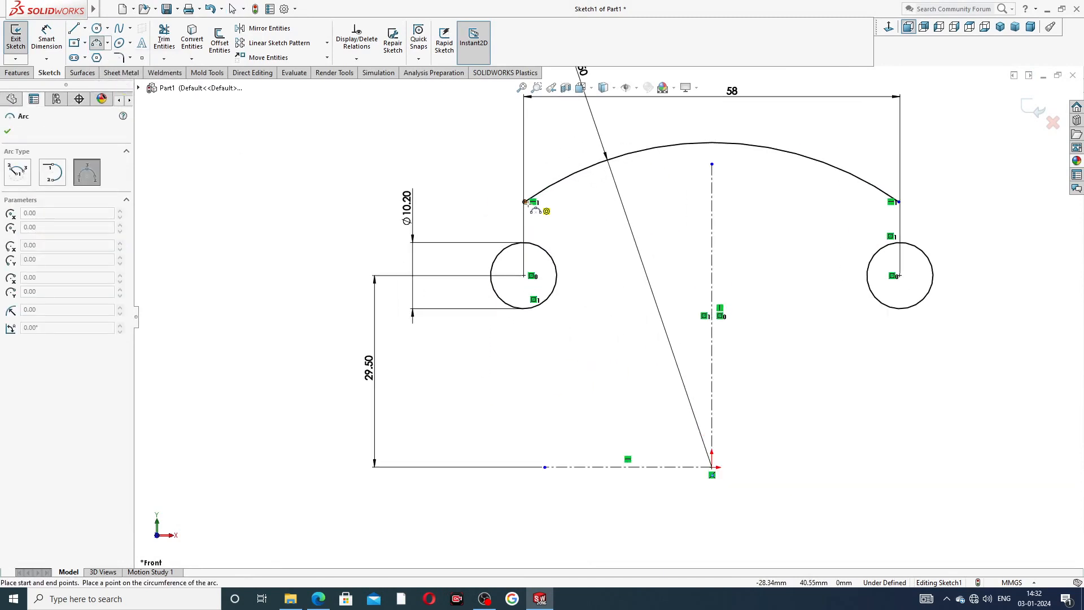
click(525, 202)
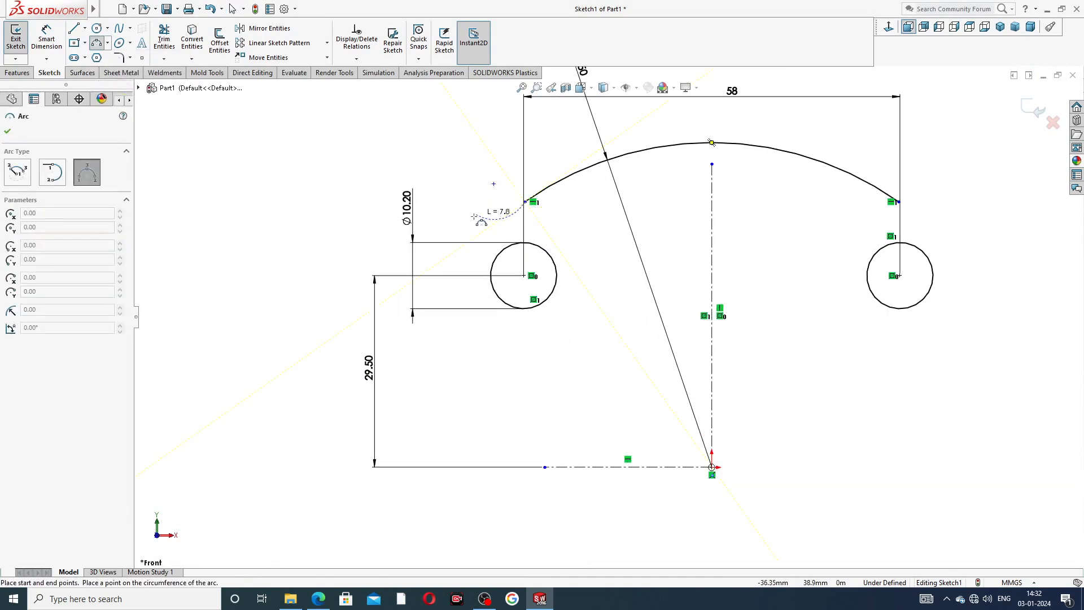
click(443, 265)
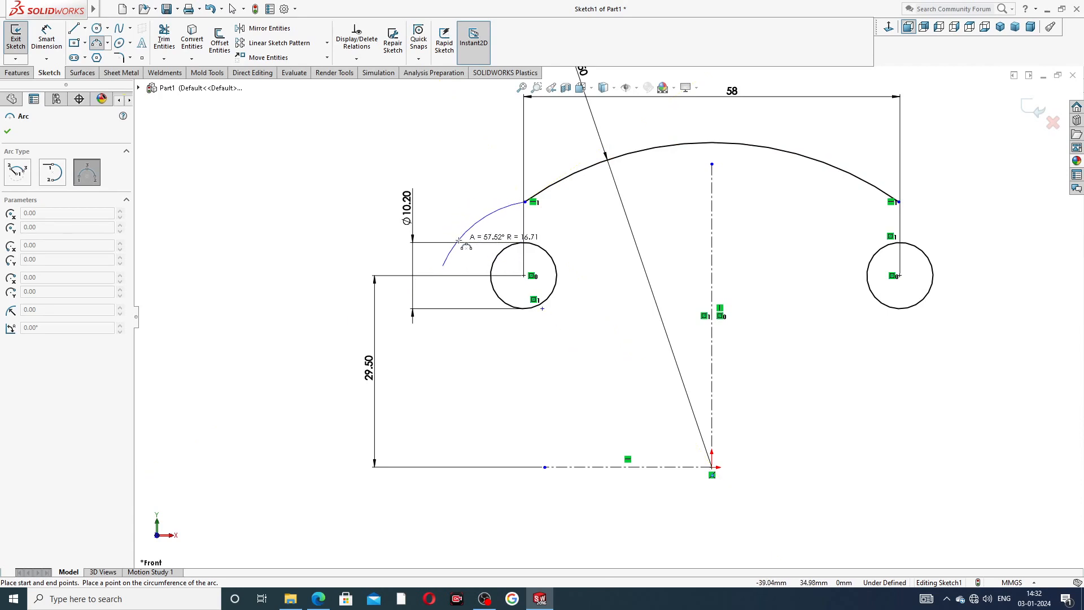
click(462, 240)
right_click(593, 221)
click(611, 238)
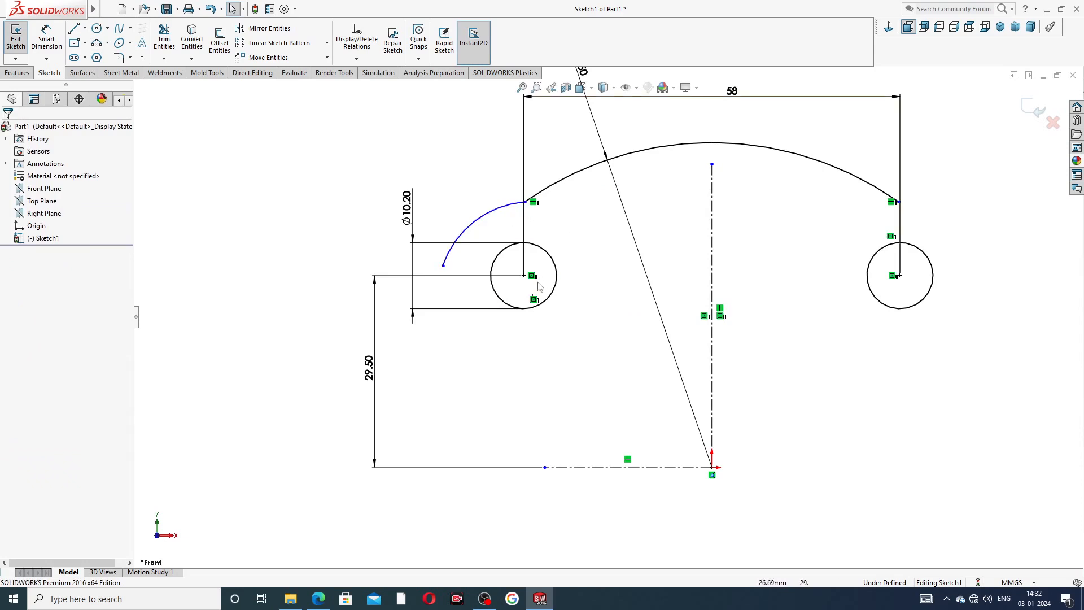
- Merge the new arc's center point with the left circle's center
scroll(528, 297, down, 4)
scroll(537, 301, down, 3)
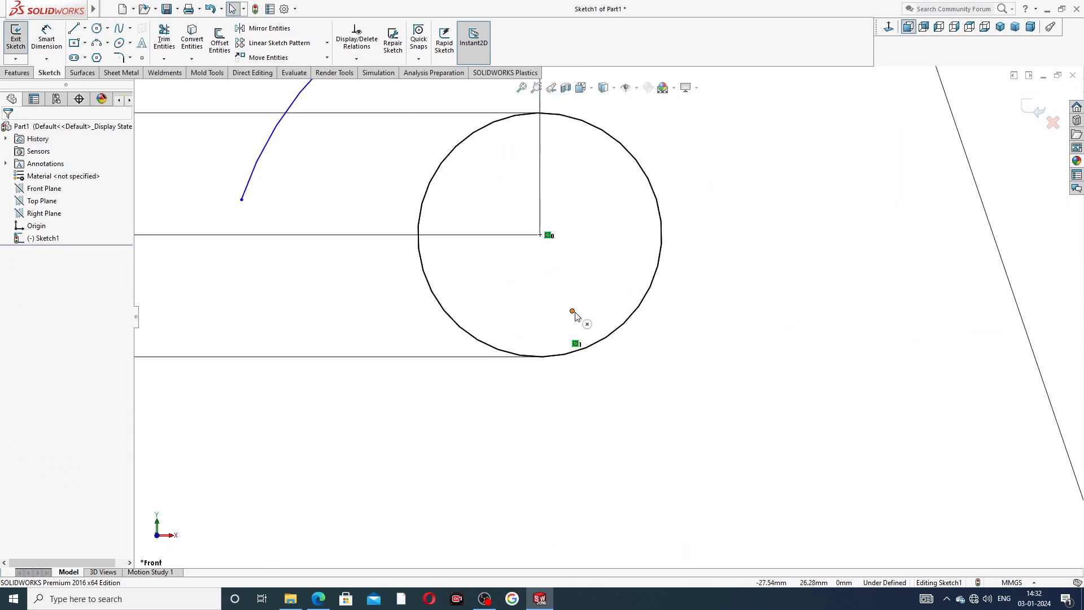
click(573, 311)
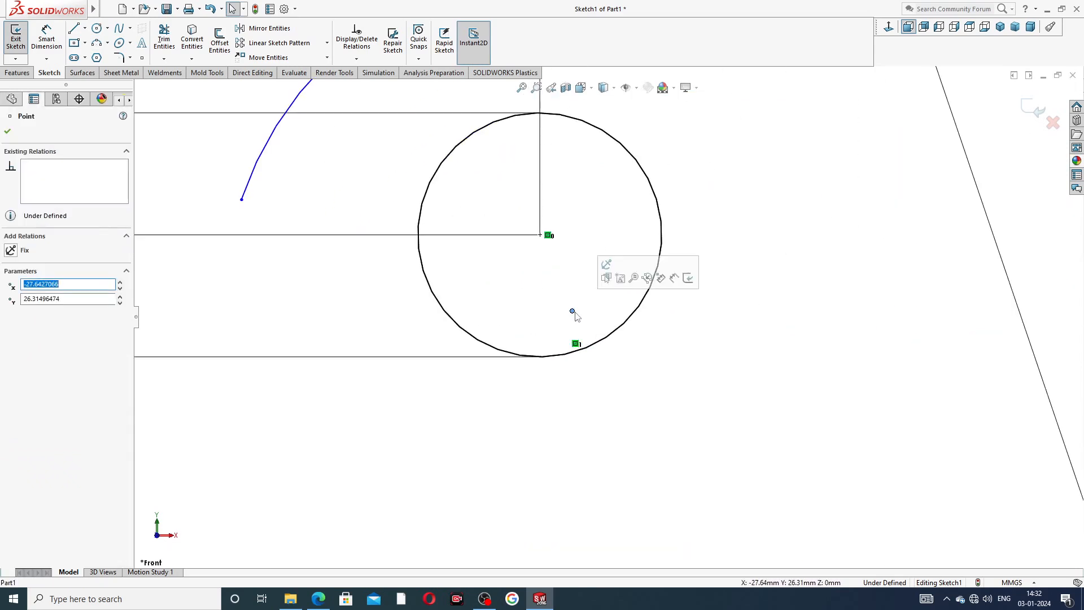
ctrl+click(541, 236)
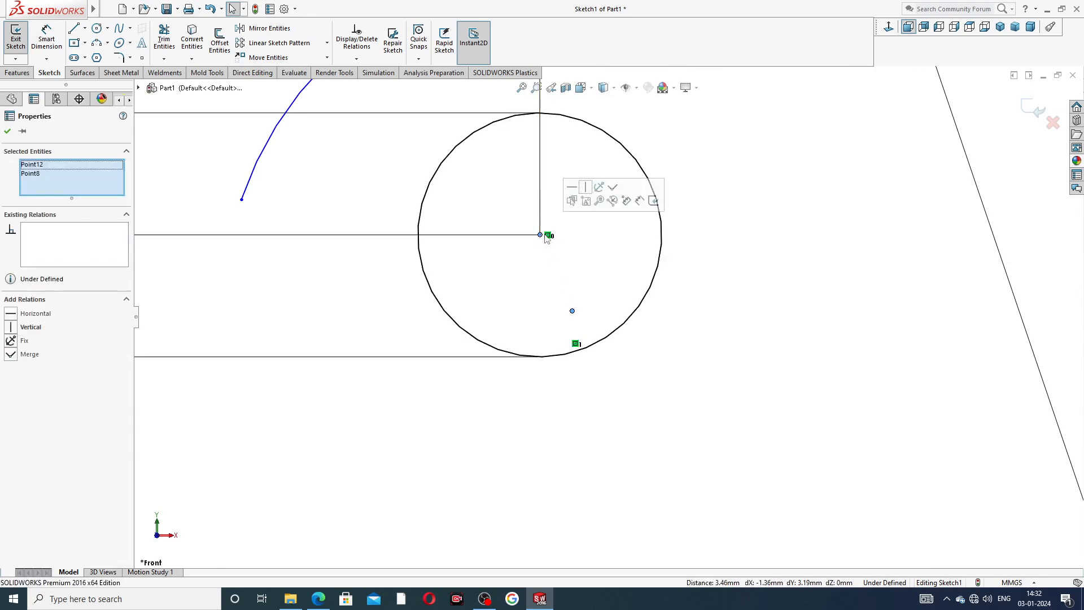
click(613, 188)
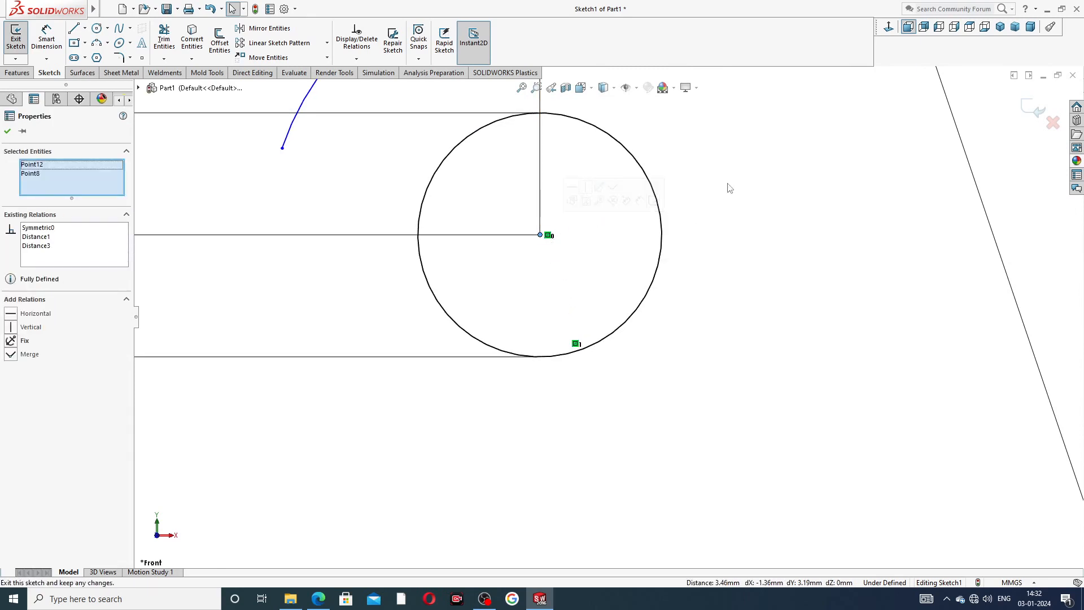
scroll(727, 162, up, 2)
scroll(608, 317, up, 2)
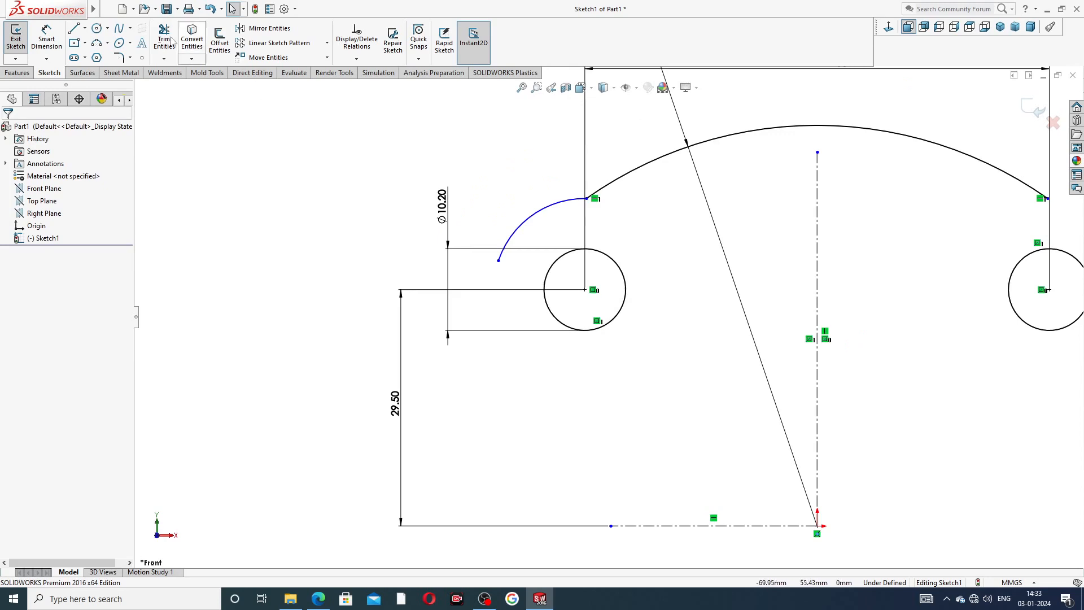
- Dimension the corner arc's radius as 11 mm, placing the dimension outside the arc
click(46, 39)
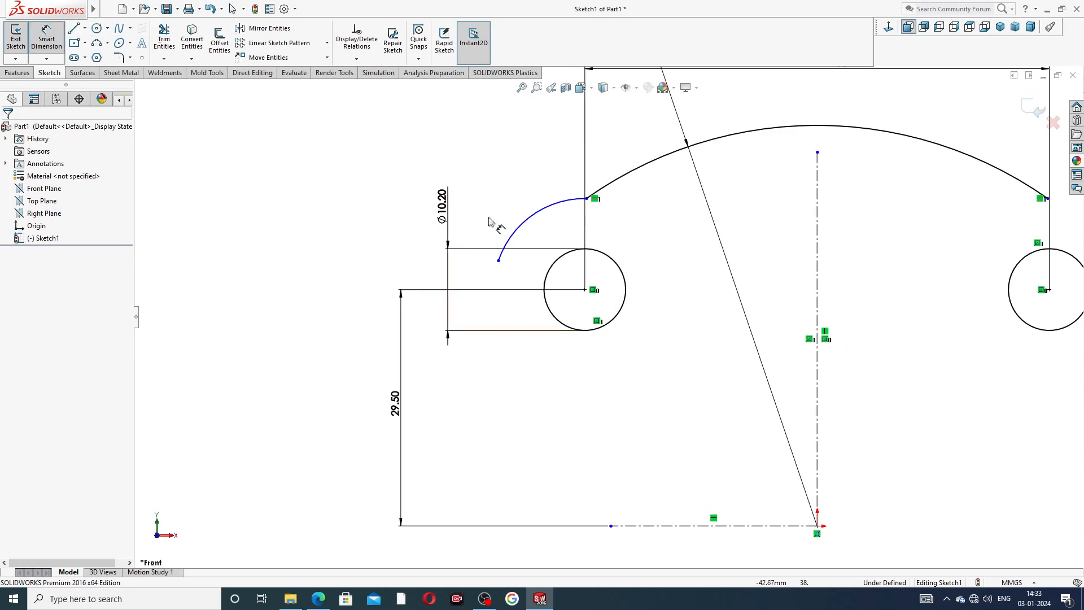
click(540, 214)
click(512, 183)
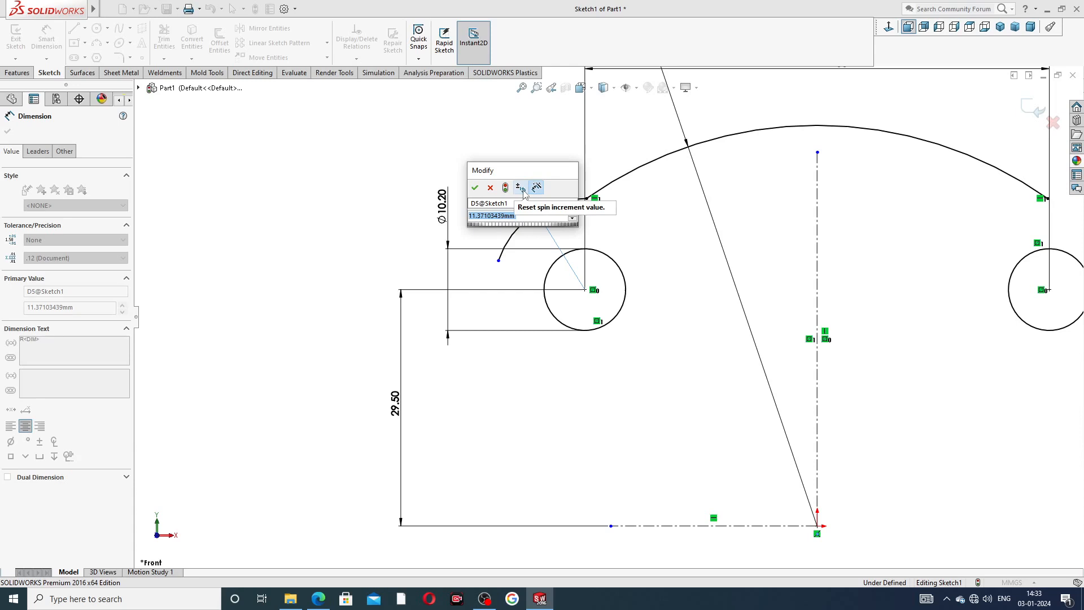
text(11.00mm)
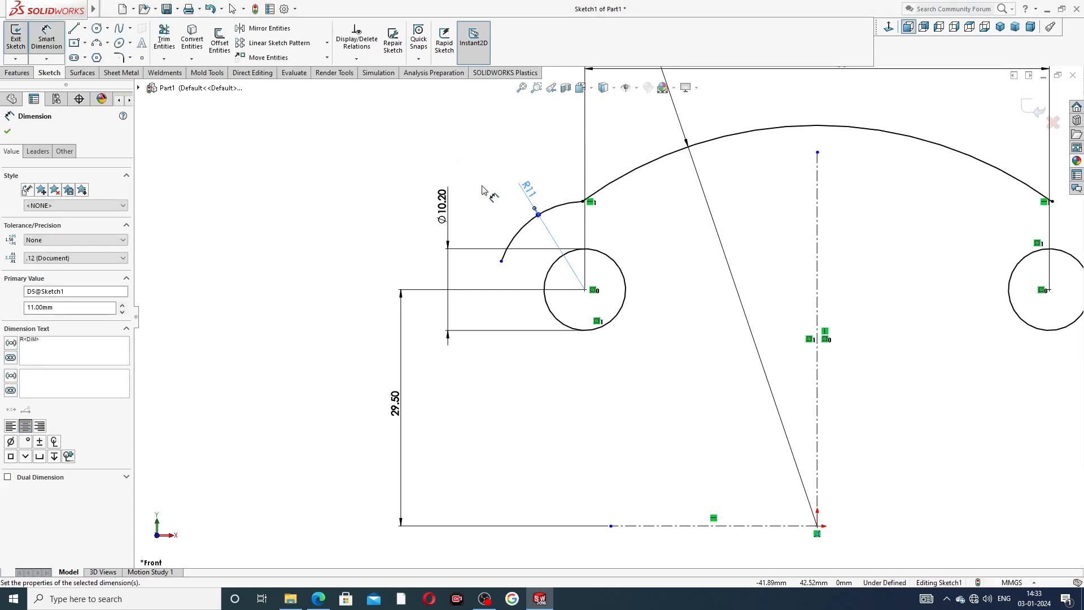
click(483, 189)
- Check the outline in the drawing PDF and stretch the R11 arc's lower end down to the level of the left circle's center
click(319, 597)
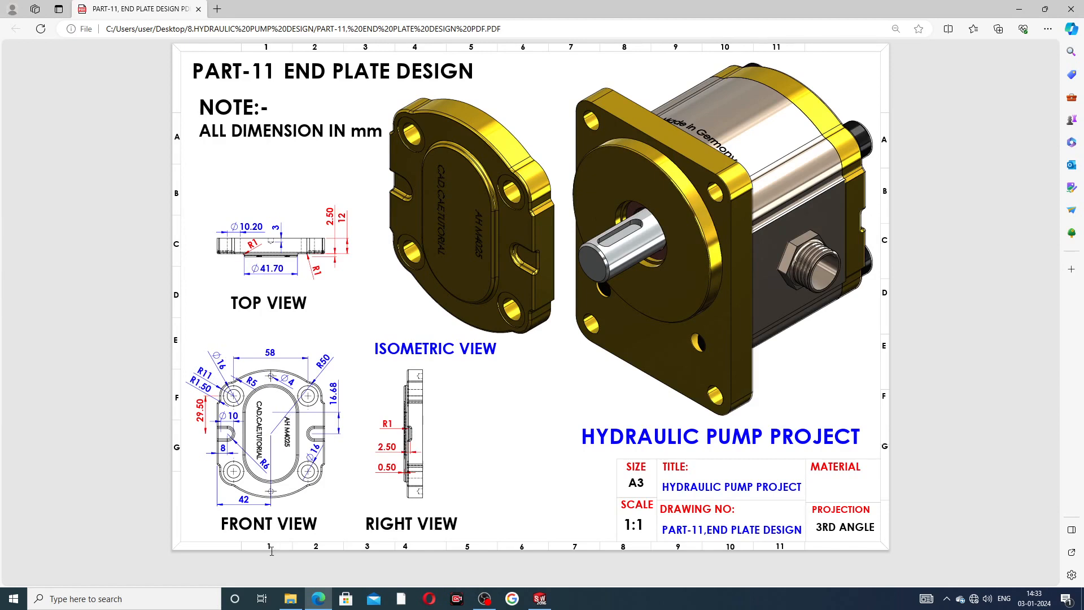
click(318, 598)
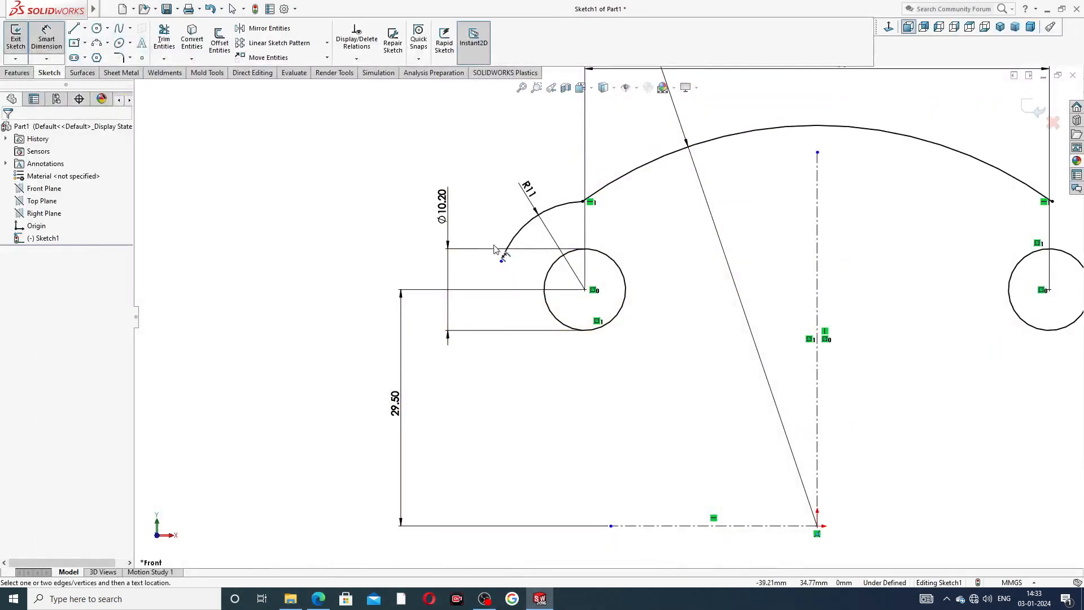
right_click(399, 192)
click(432, 169)
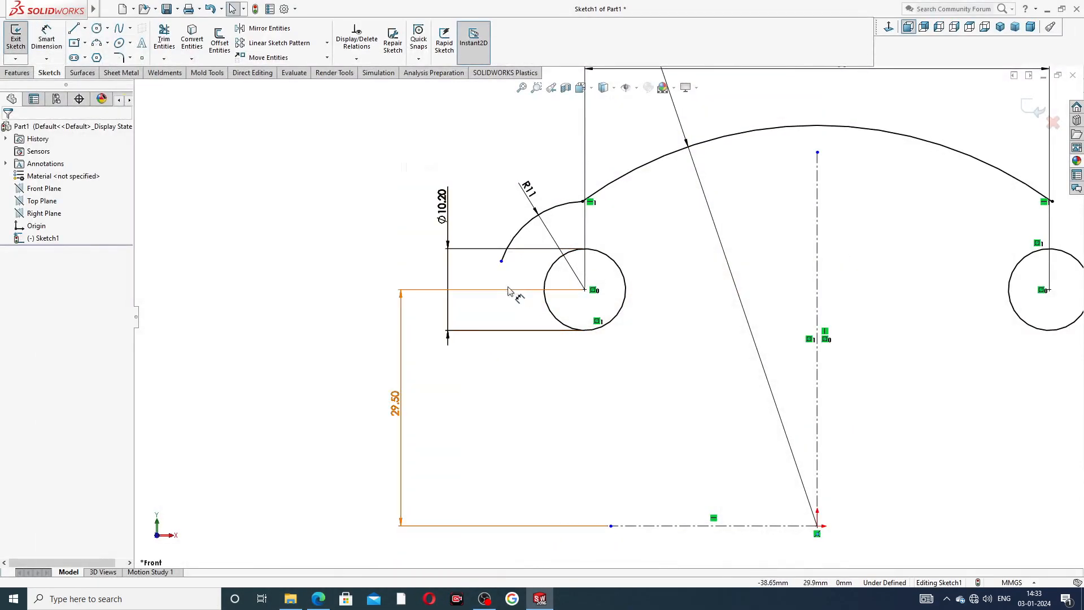
drag(502, 261, 501, 290)
click(394, 266)
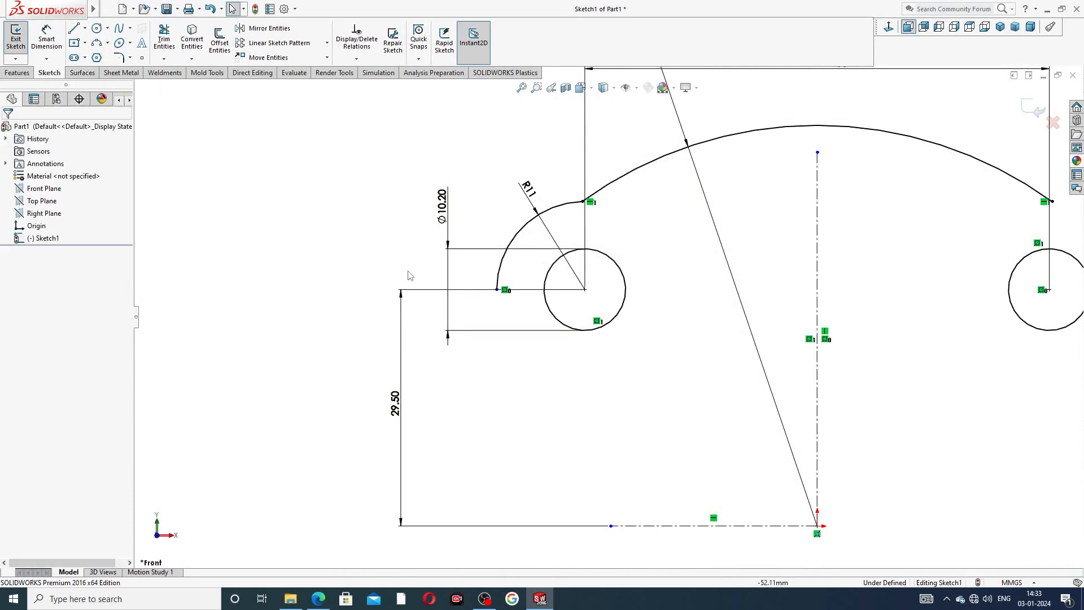
- Add a horizontal relation between the R11 arc's lower end and the left circle's center
click(498, 291)
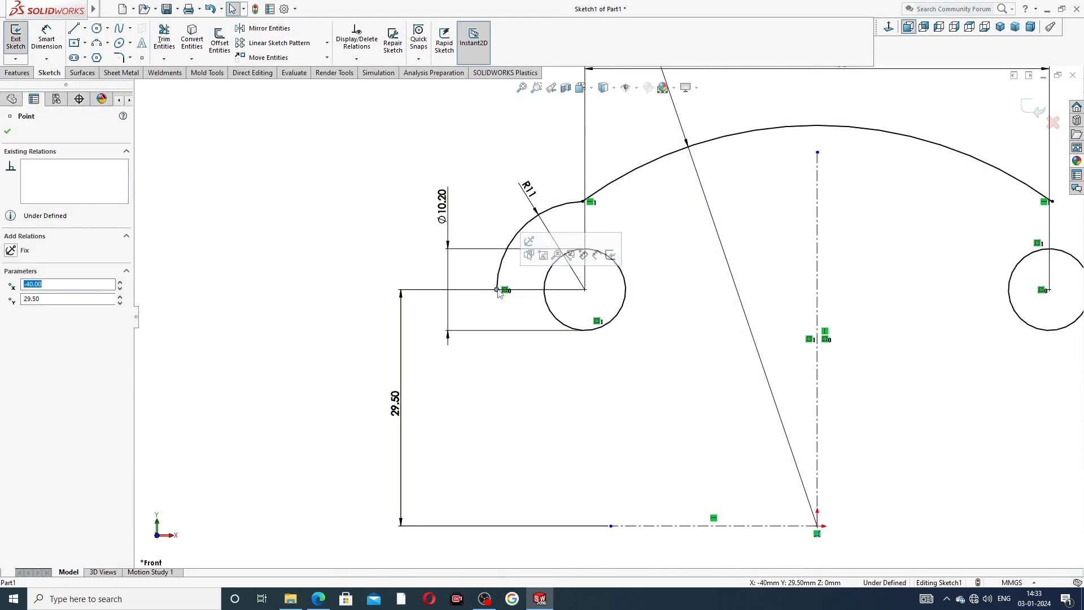
ctrl+click(585, 289)
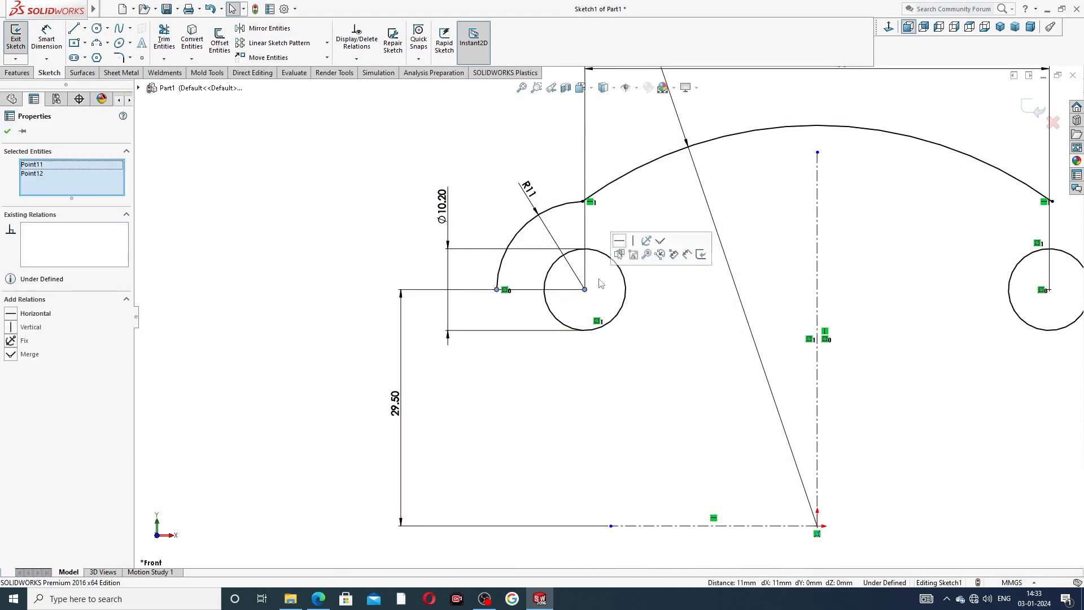
click(619, 241)
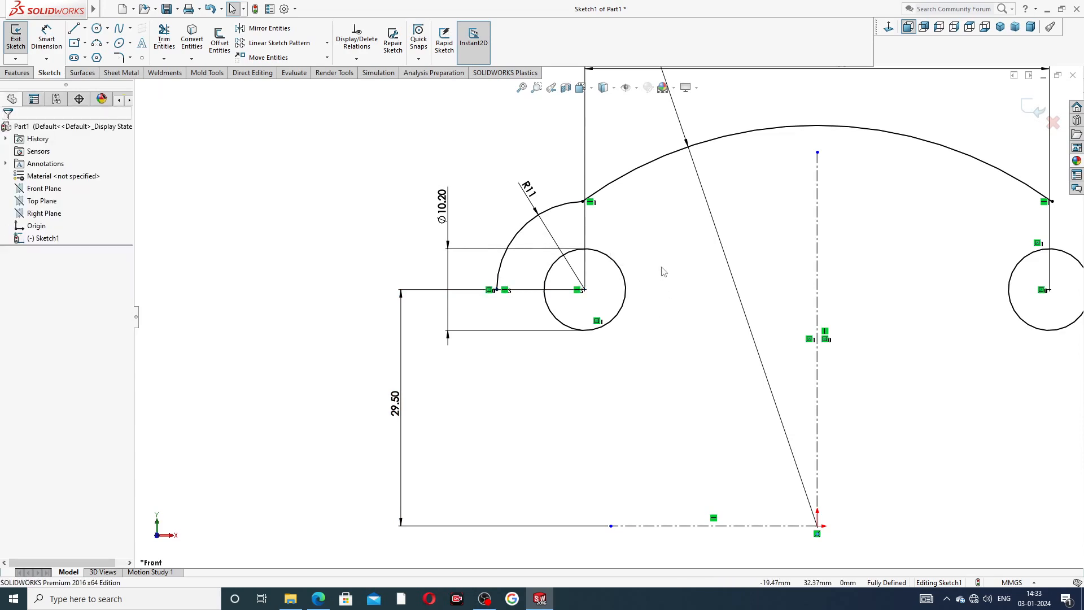
- Sketch connected lines from the R11 arc's lower end: about 1.2 mm straight down, a short outward slant, and a vertical down to the origin's level
scroll(663, 273, up, 1)
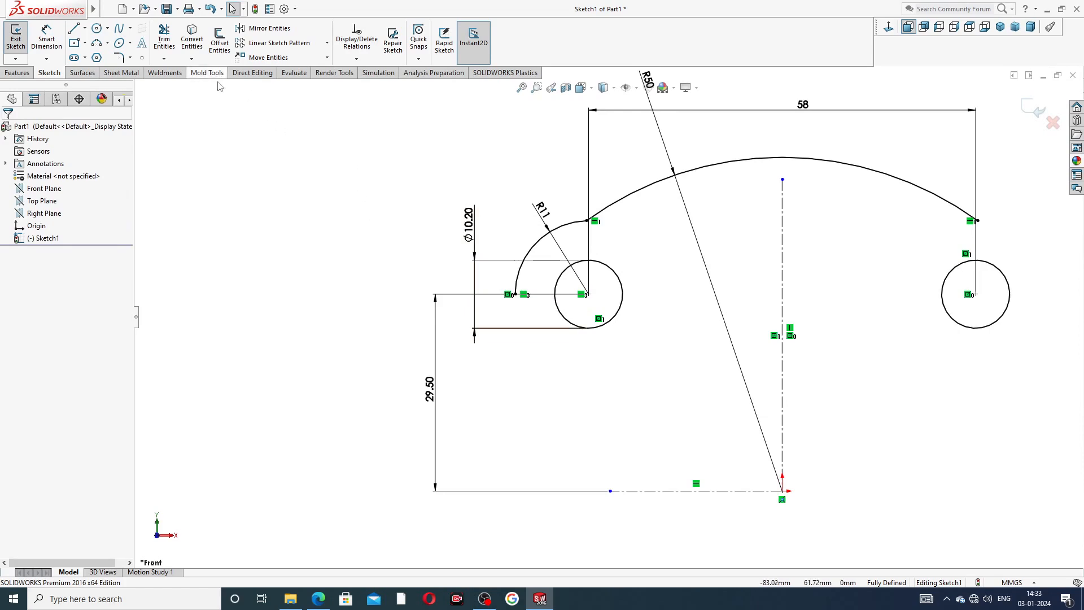
click(73, 28)
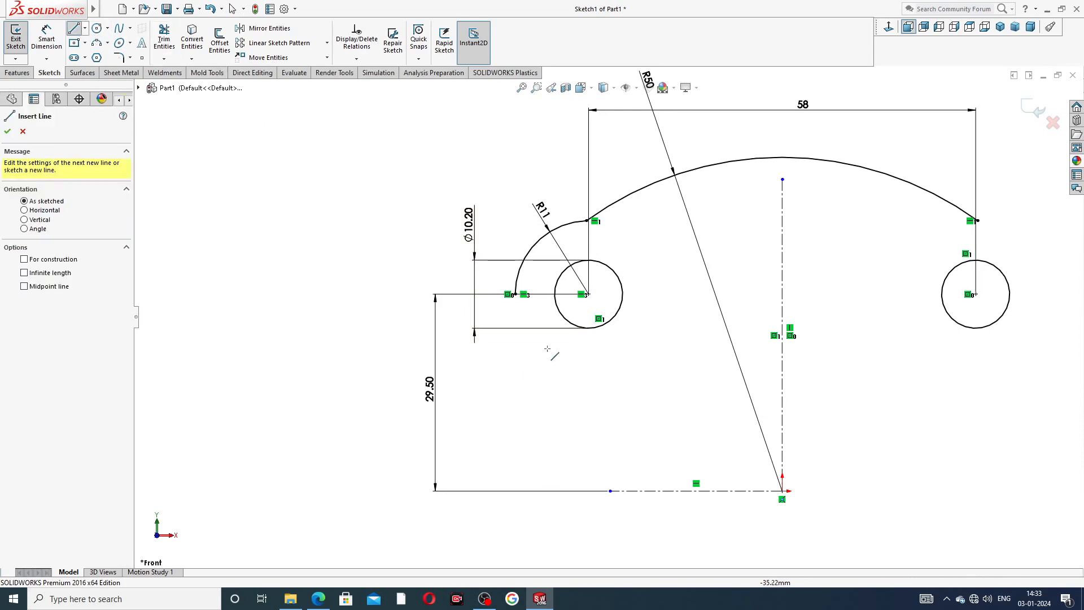
scroll(531, 345, down, 4)
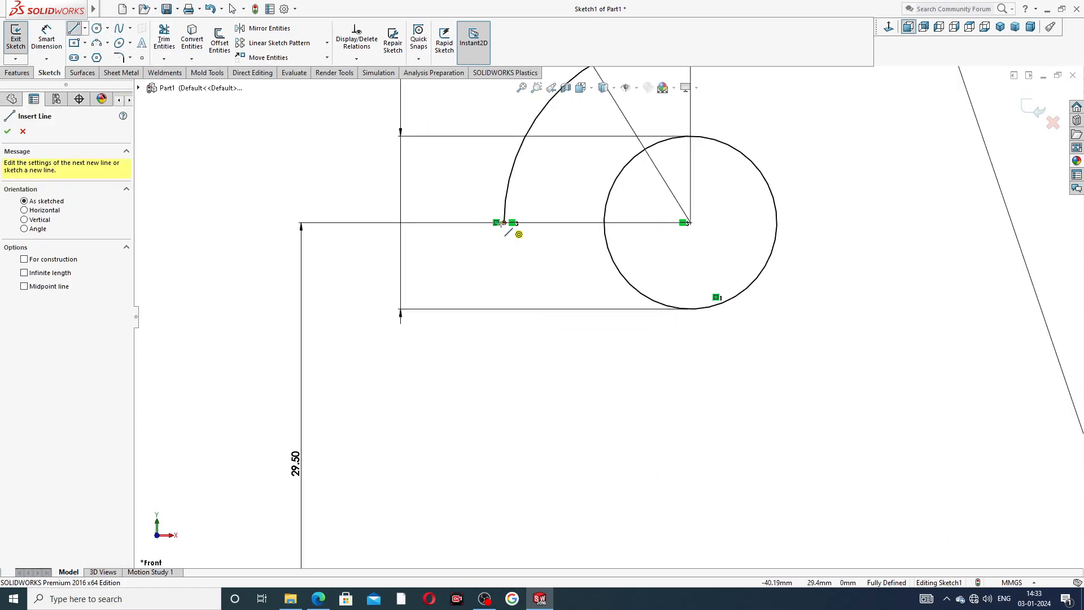
click(504, 222)
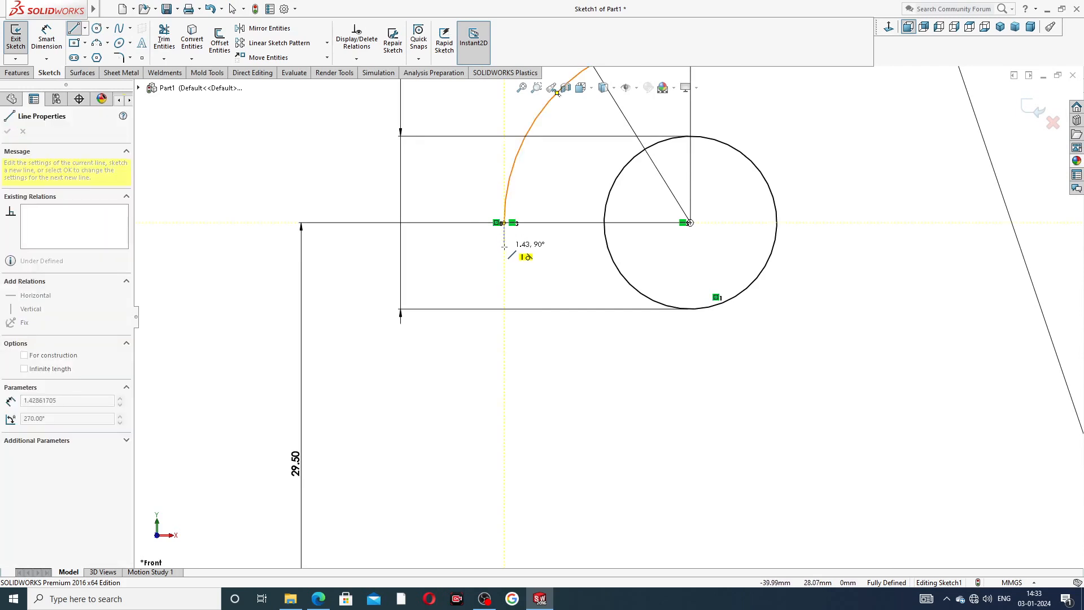
click(504, 243)
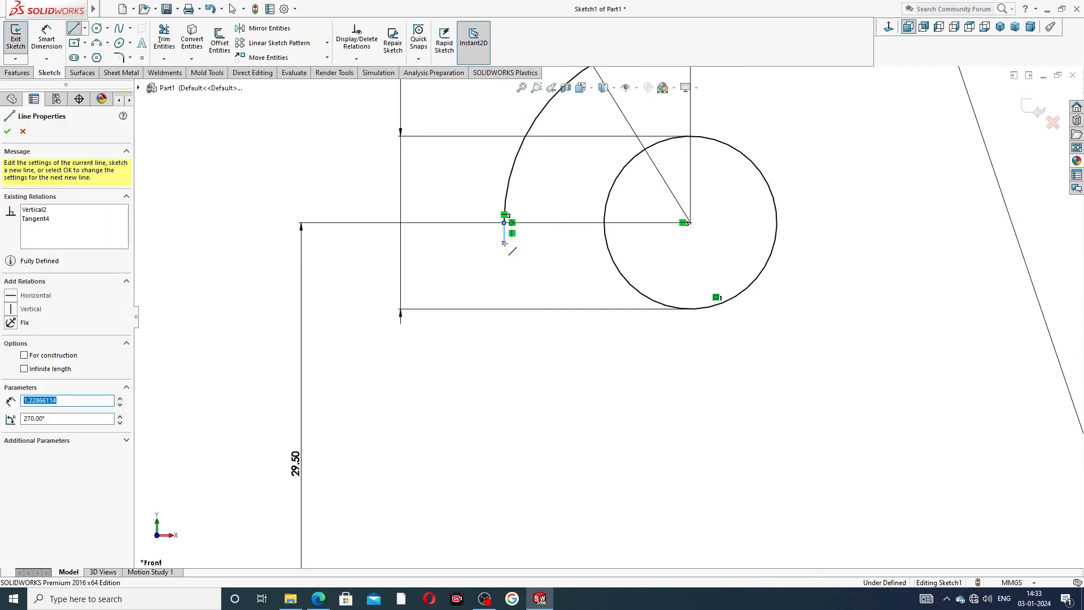
click(490, 270)
scroll(497, 399, up, 3)
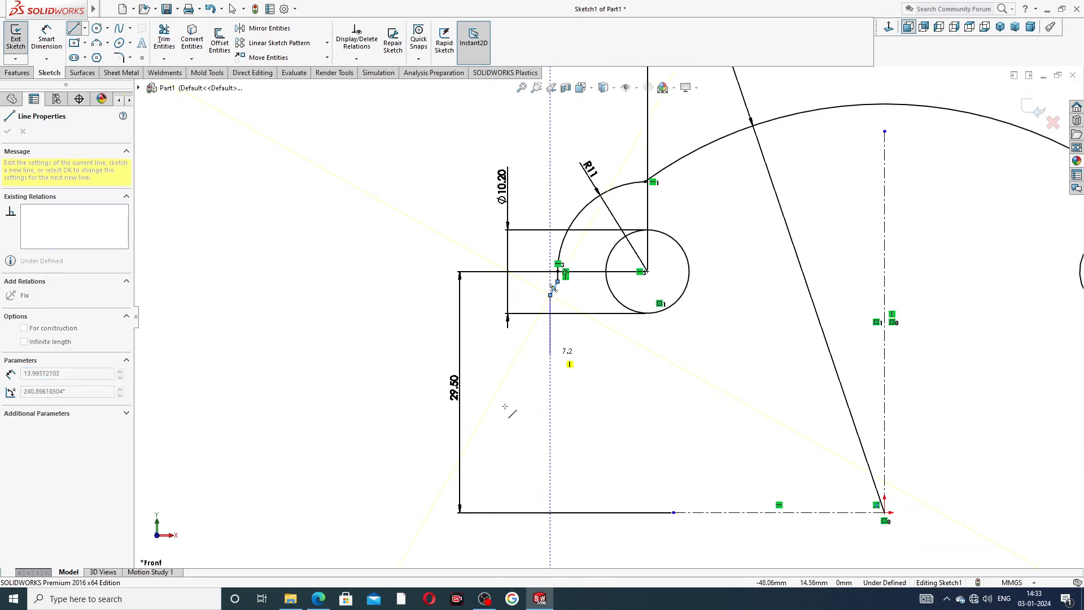
double_click(551, 512)
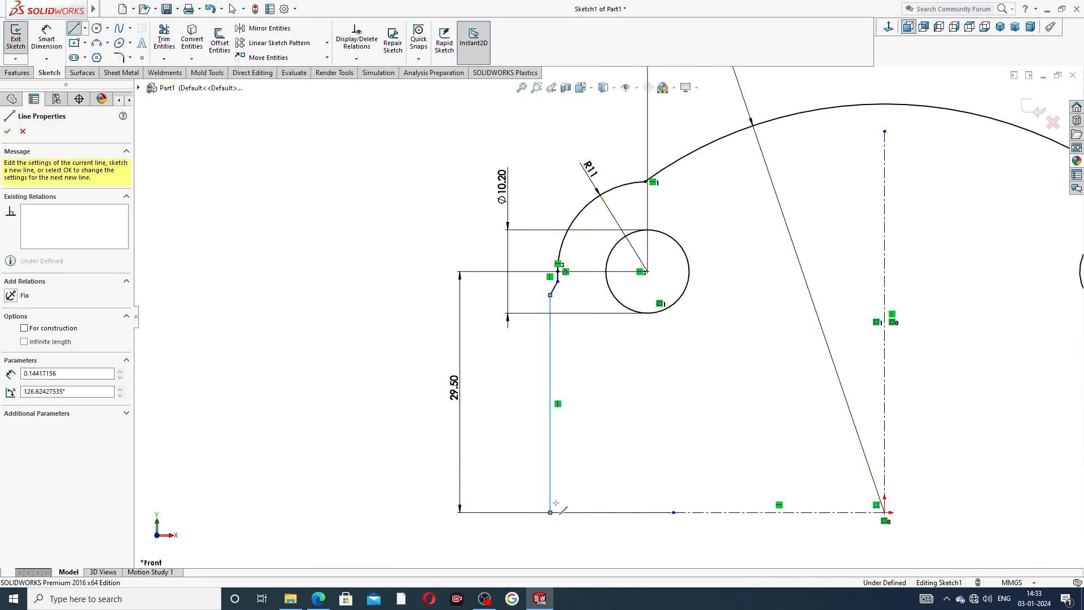
right_click(590, 443)
click(603, 451)
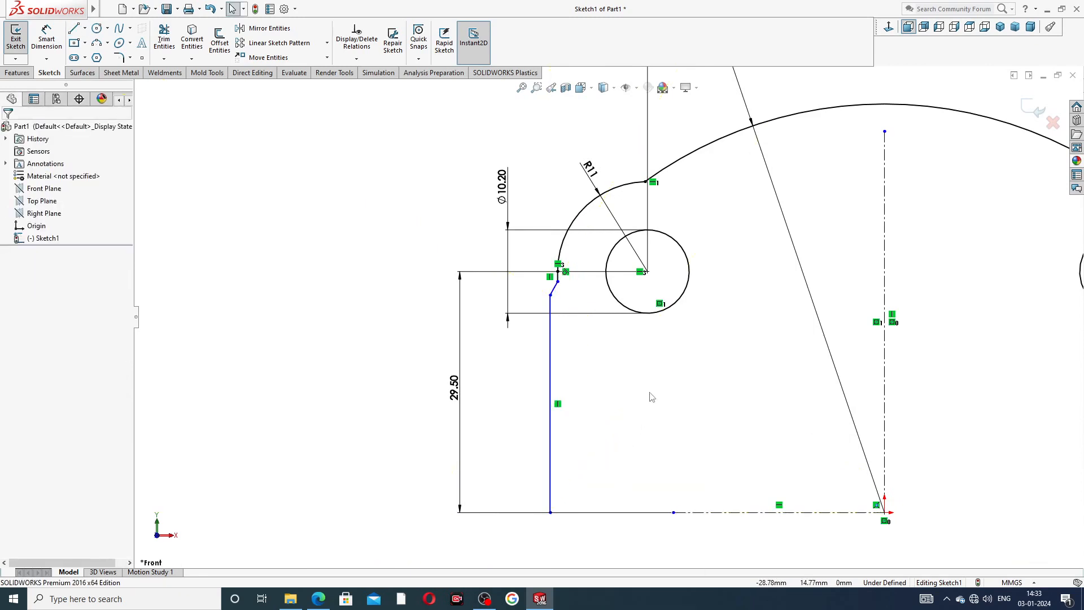
- Dimension the distance between the left vertical side line and the vertical centerline as 42 mm, placing it below the sketch
scroll(704, 370, down, 1)
scroll(757, 351, up, 3)
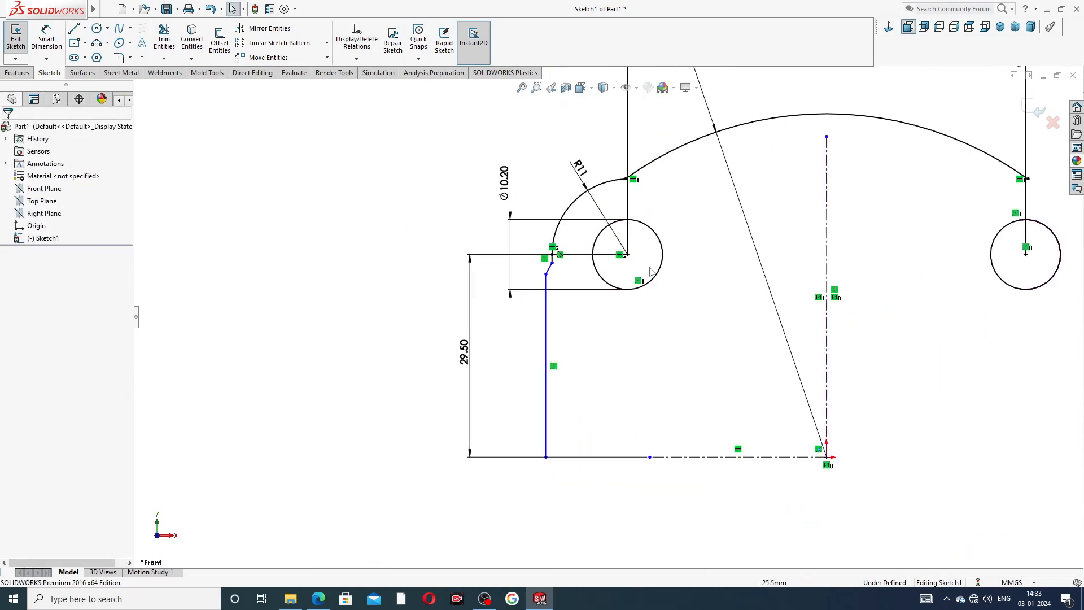
scroll(641, 265, down, 1)
scroll(541, 232, down, 1)
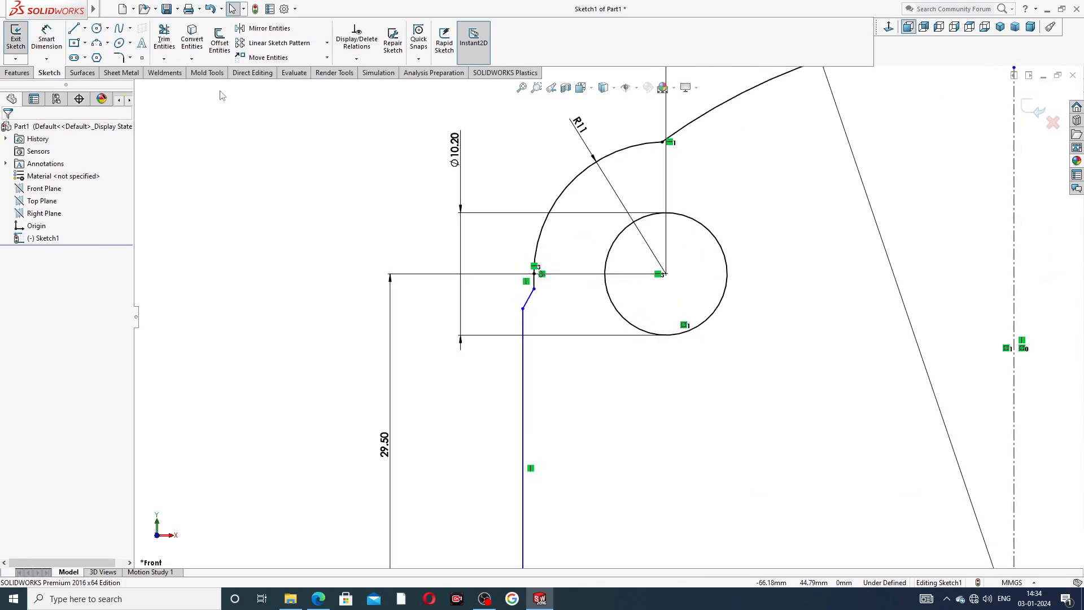
click(46, 37)
scroll(606, 316, up, 2)
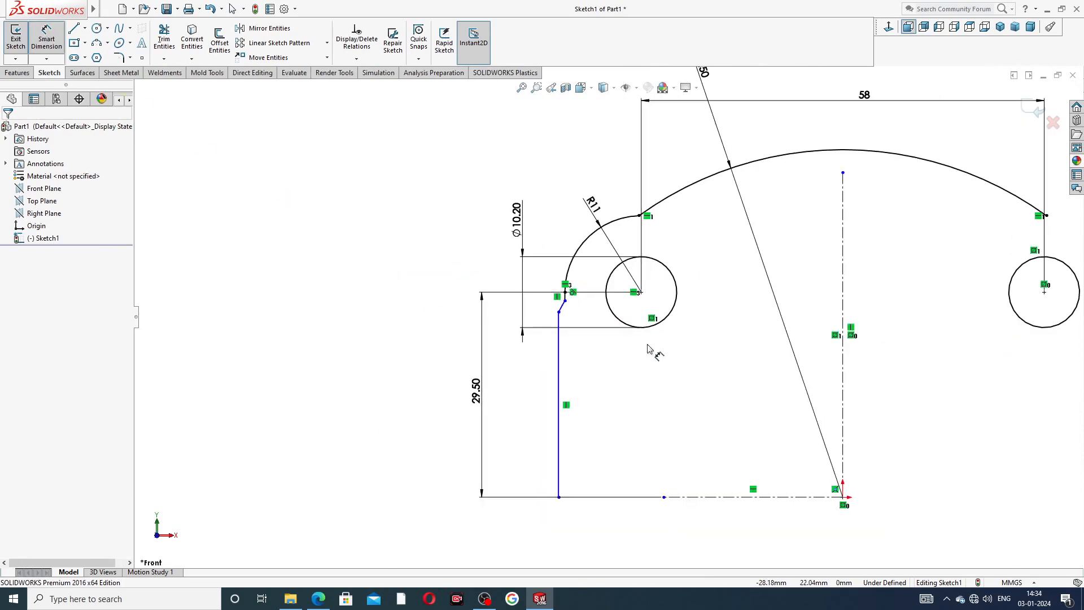
click(560, 462)
click(844, 433)
click(689, 527)
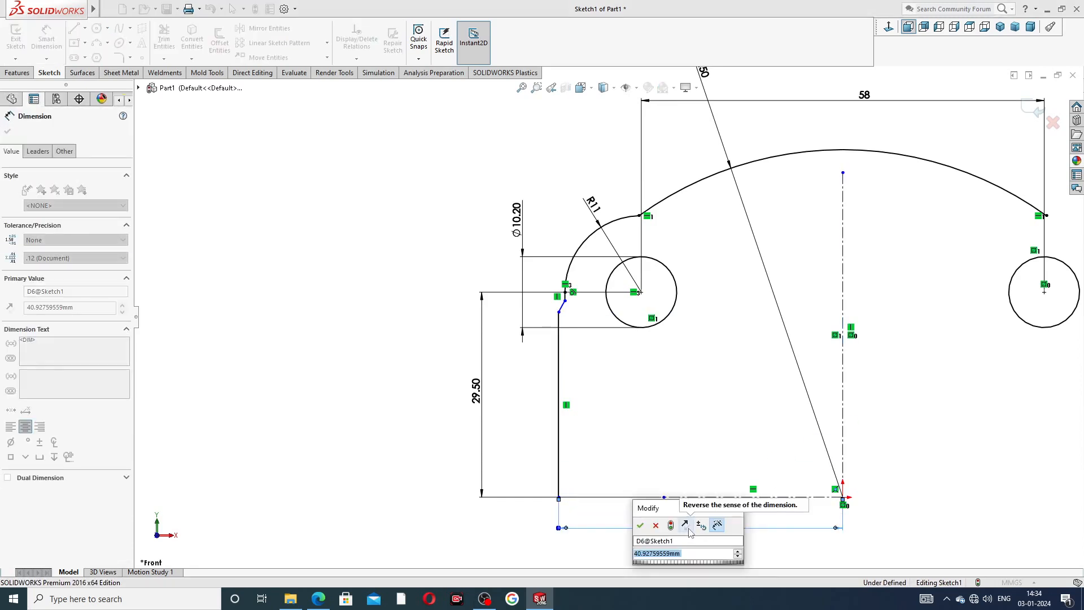
text(42)
key(Return)
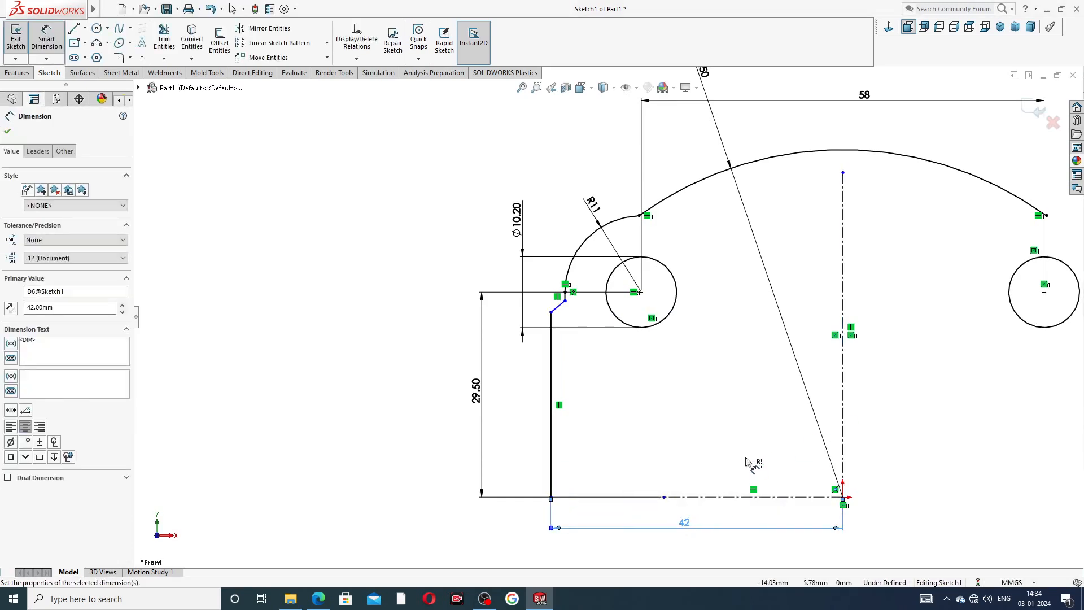
- Check the front view in the end plate drawing PDF for the outline's corner shape and fillet radii
scroll(740, 387, up, 3)
scroll(732, 377, down, 2)
scroll(667, 305, down, 1)
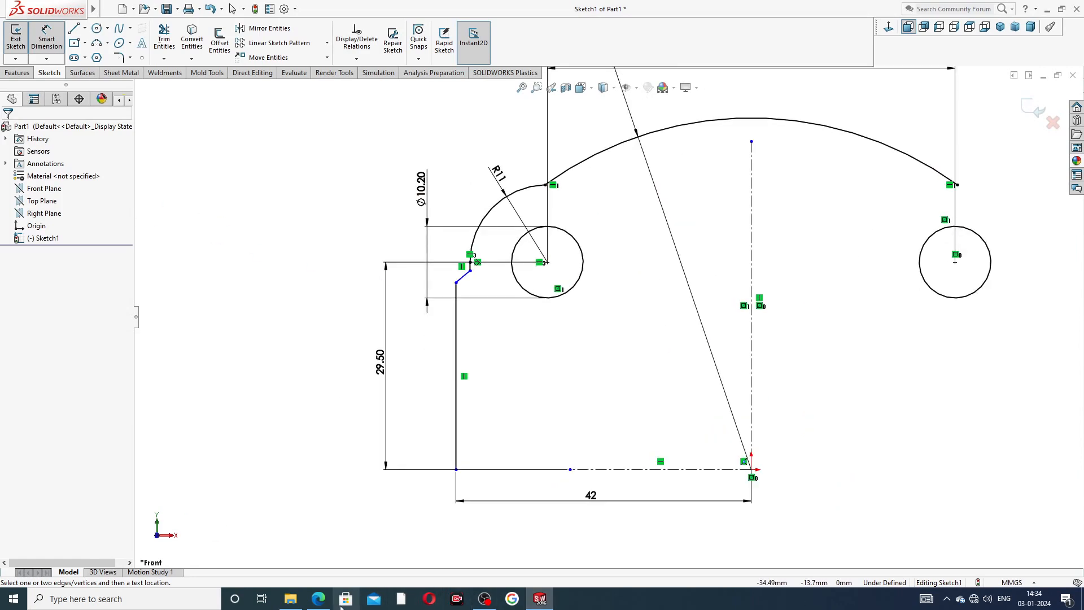
click(319, 599)
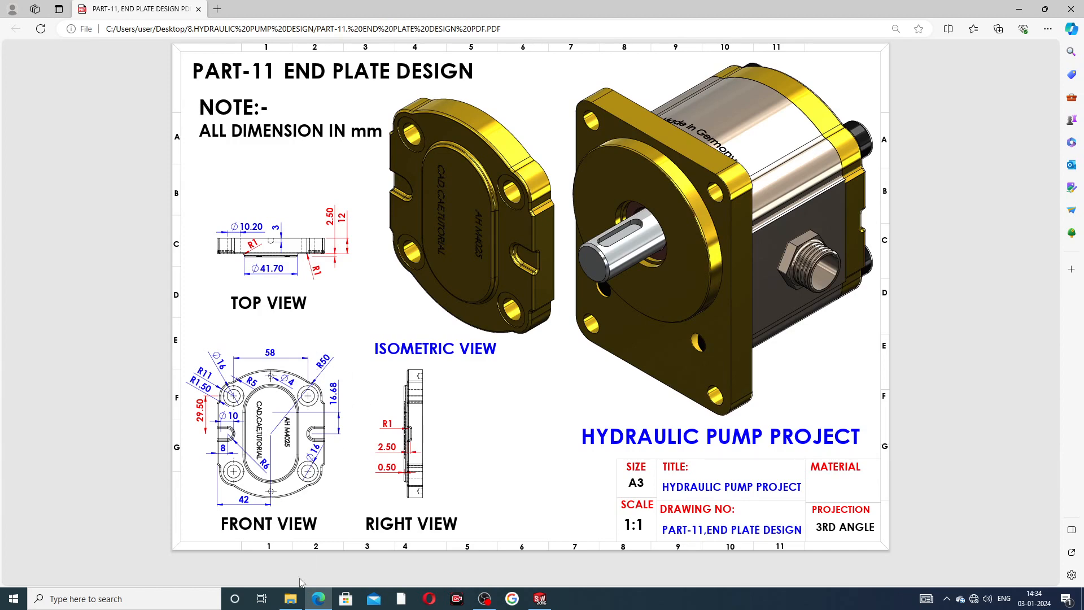
click(318, 599)
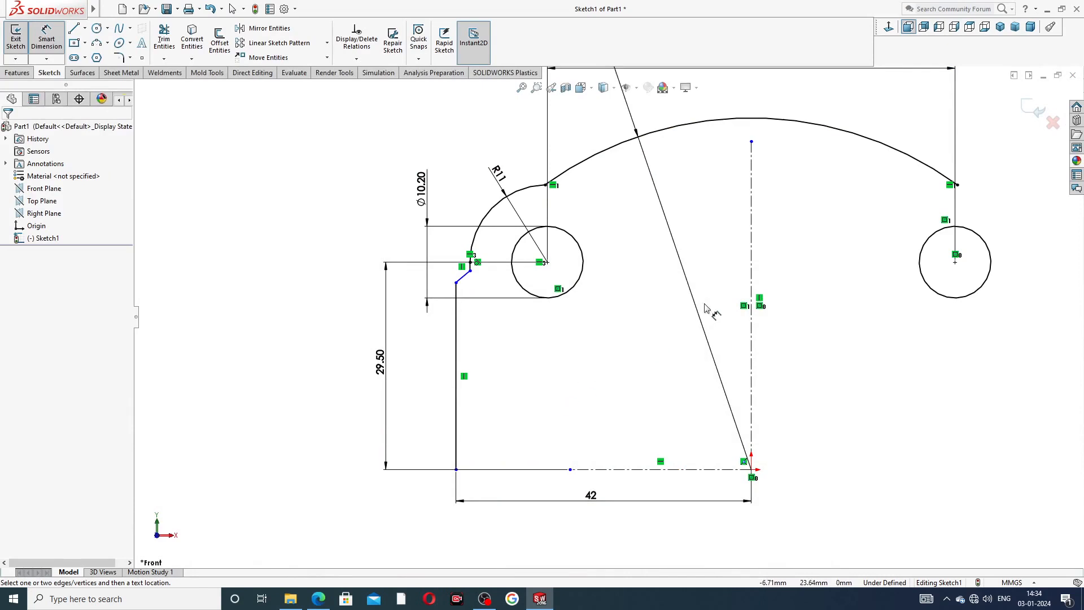
scroll(787, 284, up, 2)
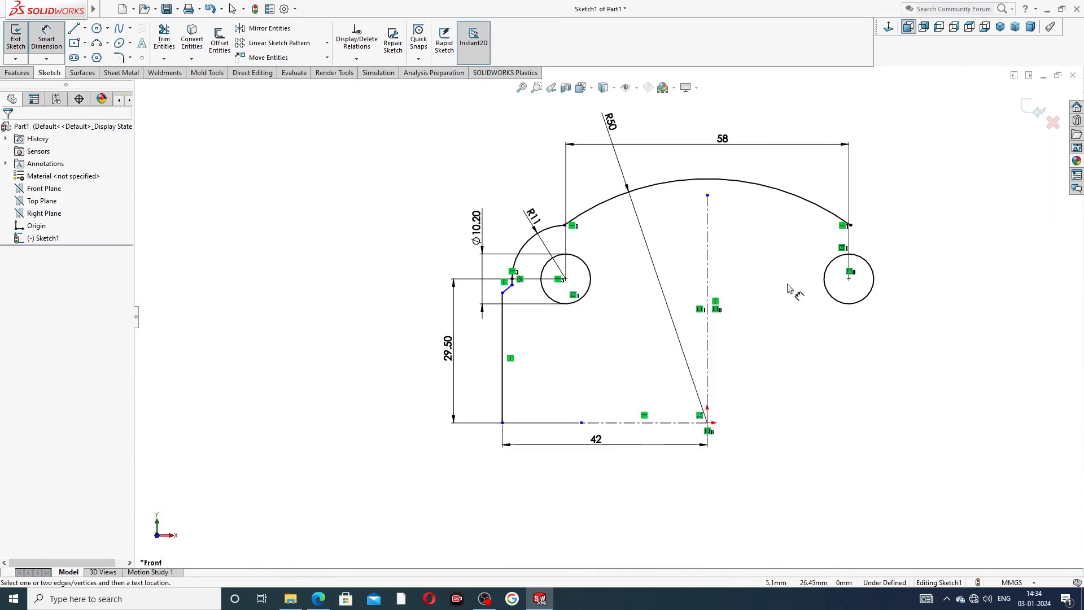
click(319, 599)
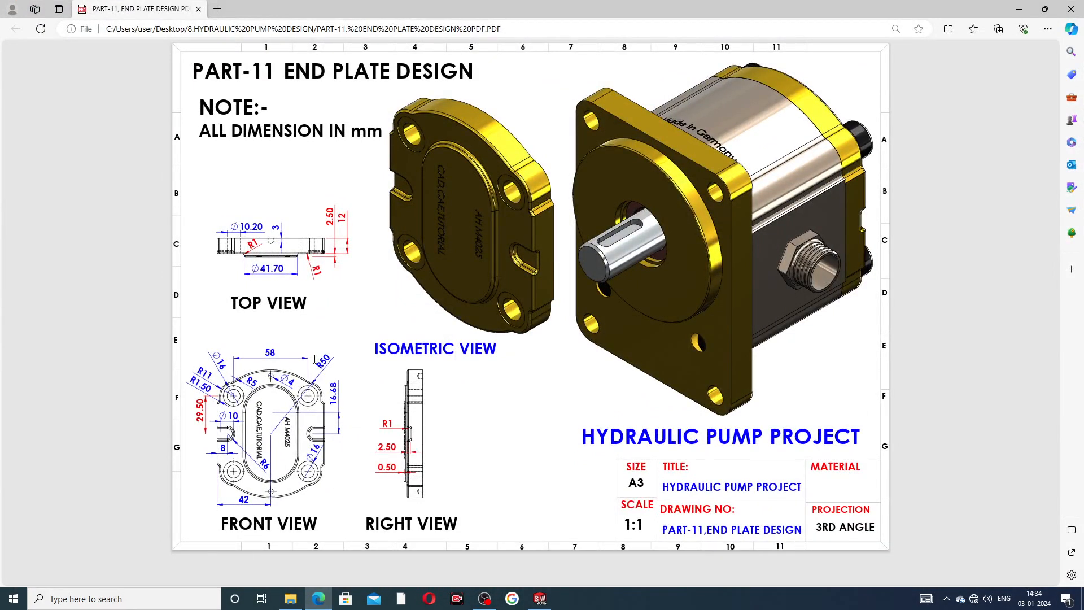
click(318, 599)
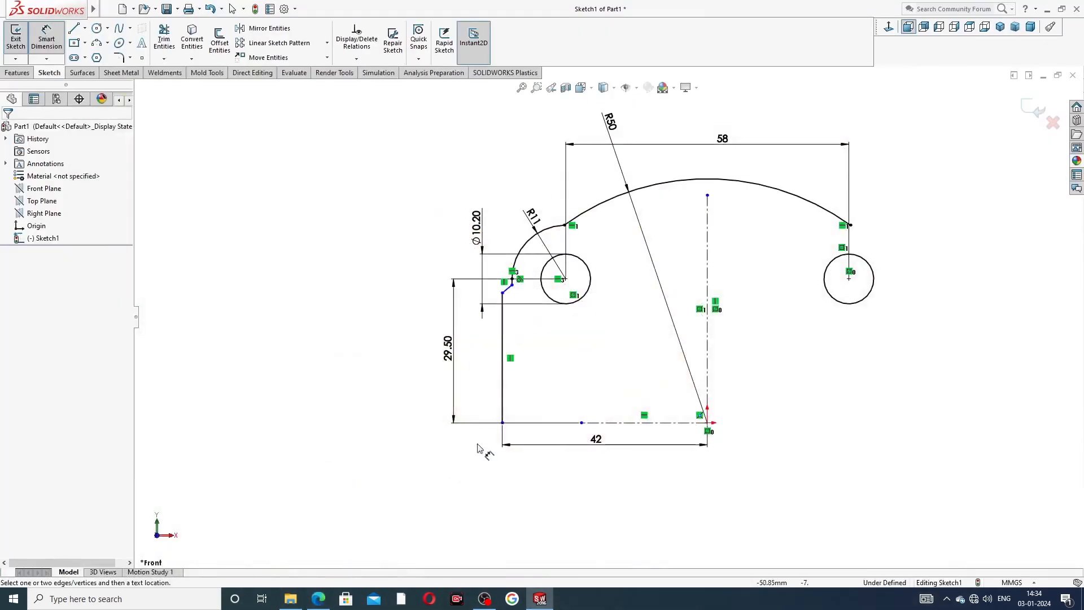
- End dimensioning and move the slanted line's outer end down along the left side line to make the slant steeper
scroll(580, 282, down, 3)
scroll(579, 283, down, 2)
scroll(567, 227, down, 2)
right_click(307, 186)
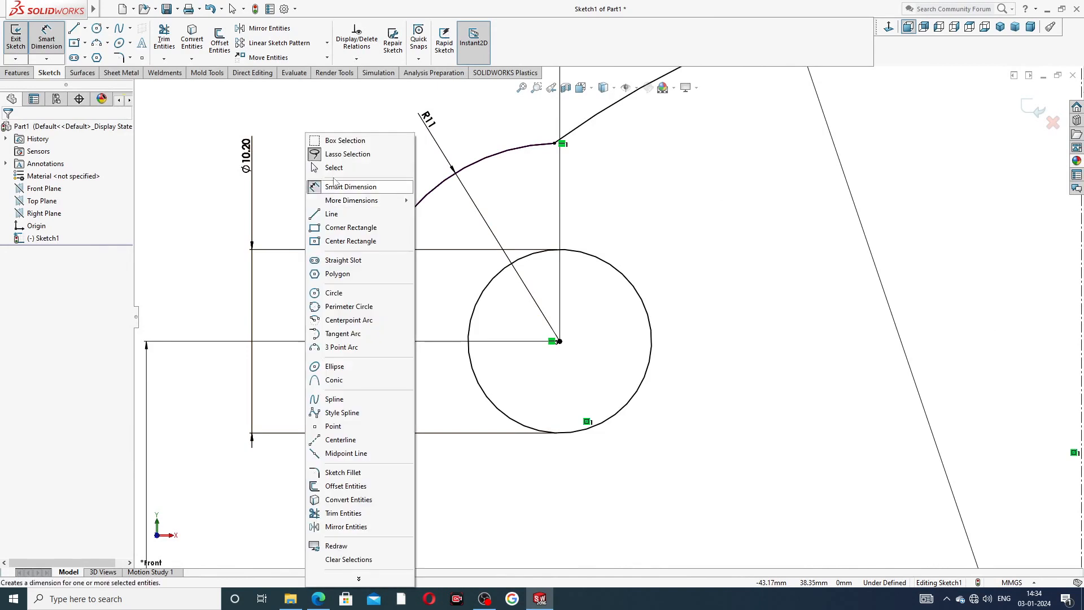
click(338, 168)
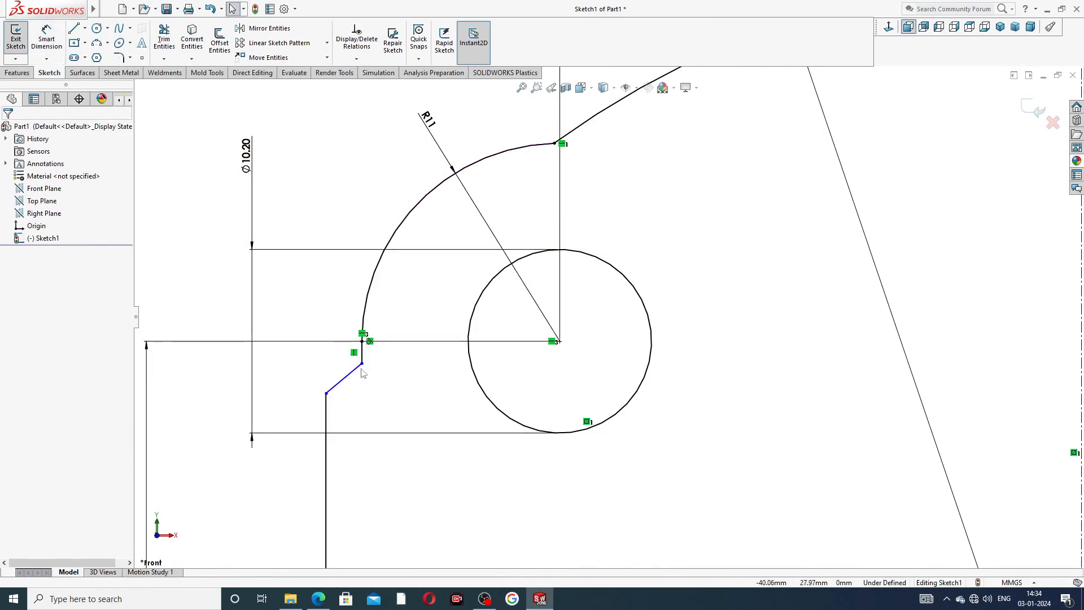
click(329, 393)
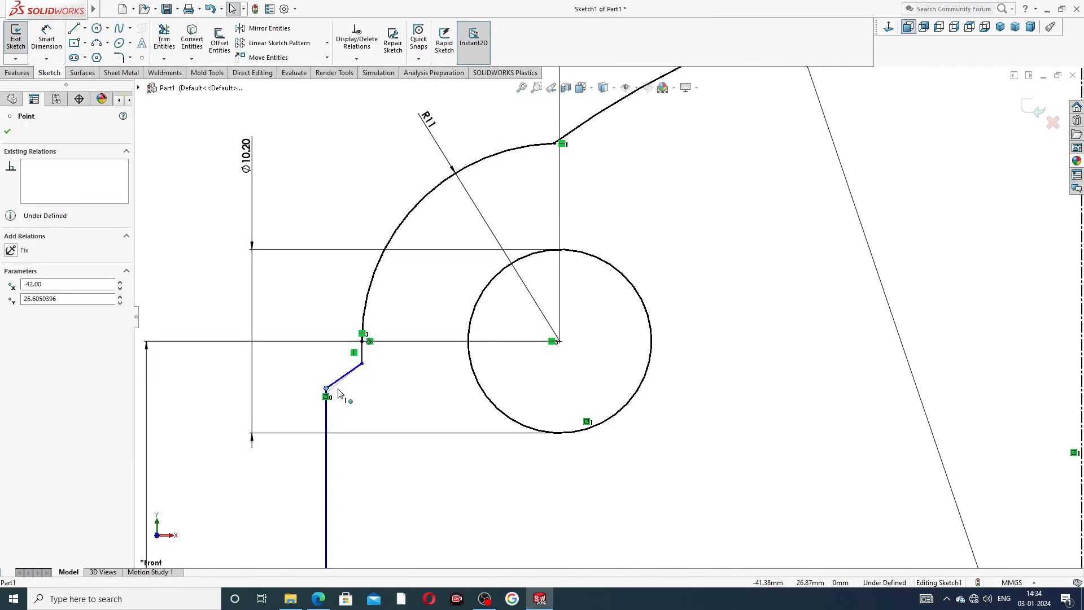
drag(346, 394, 347, 418)
click(372, 392)
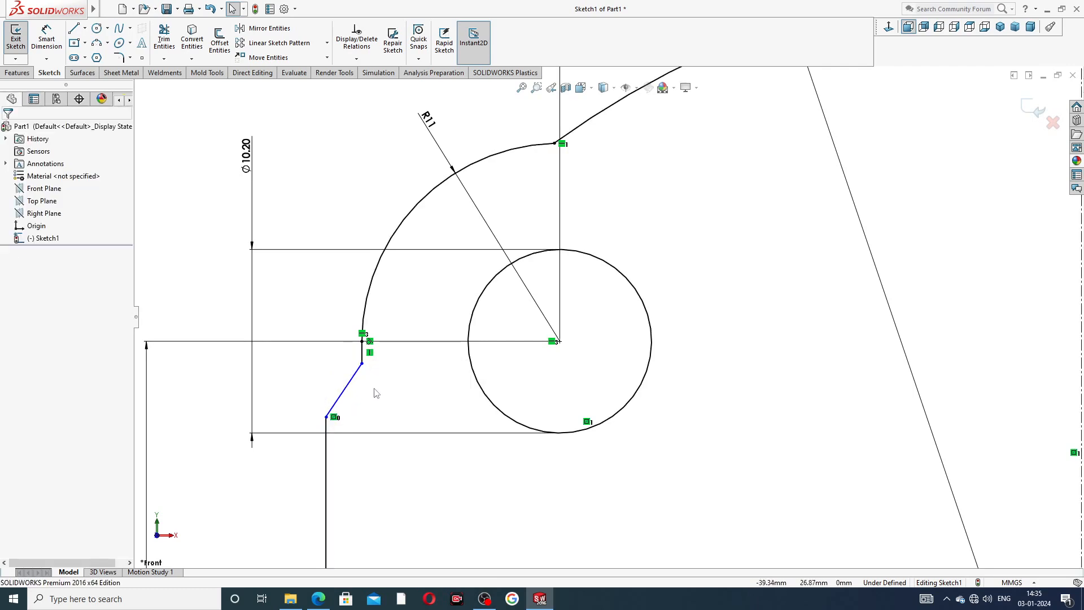
- Add a 1.5 mm sketch fillet between the short vertical line below the R11 arc and the slanted line
scroll(375, 392, up, 3)
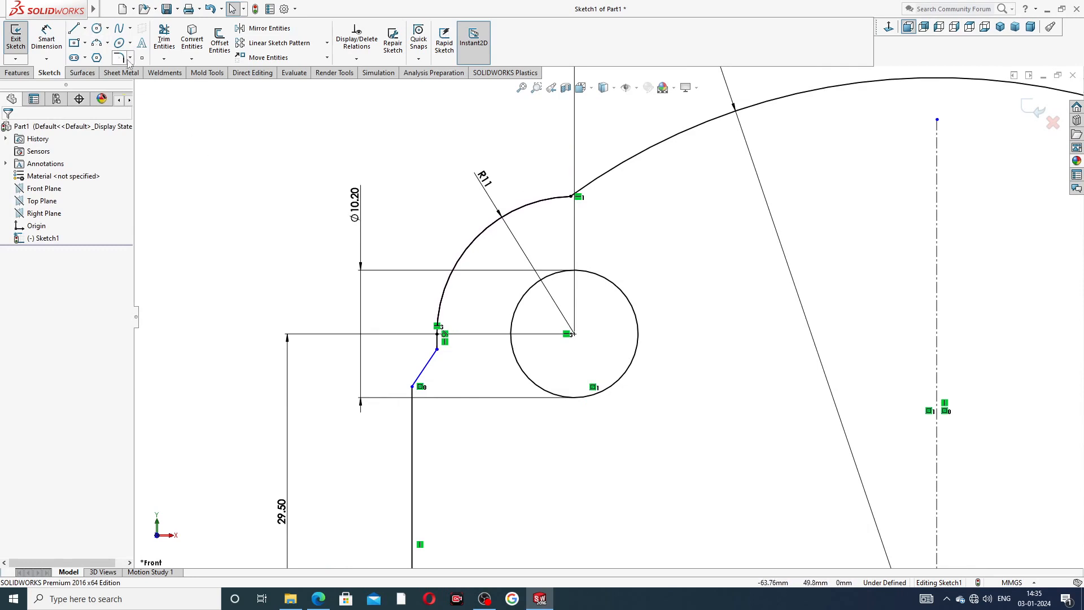
click(130, 57)
click(148, 72)
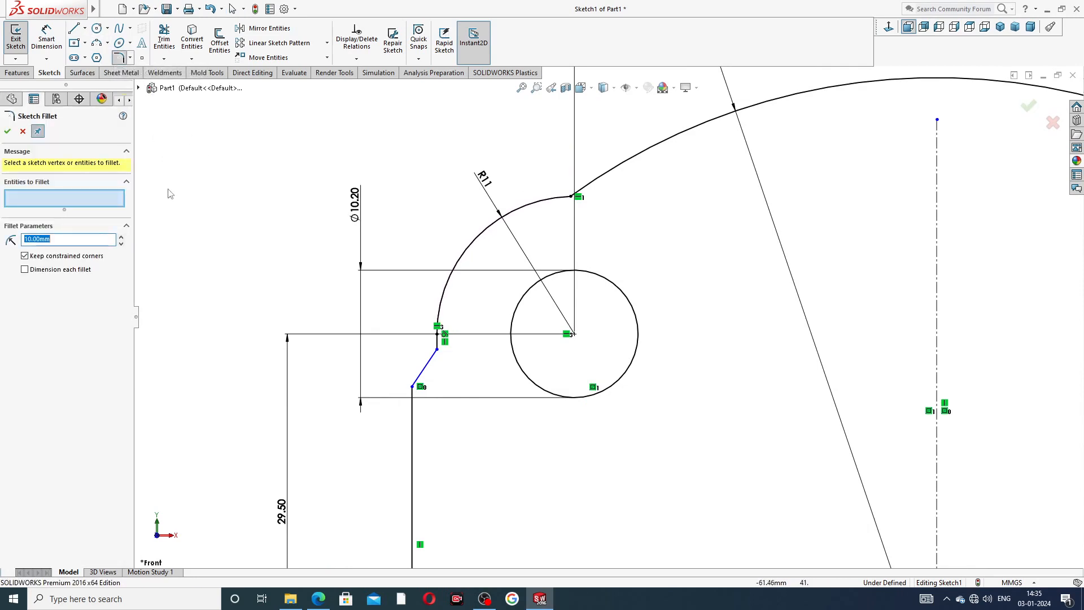
text(1.5)
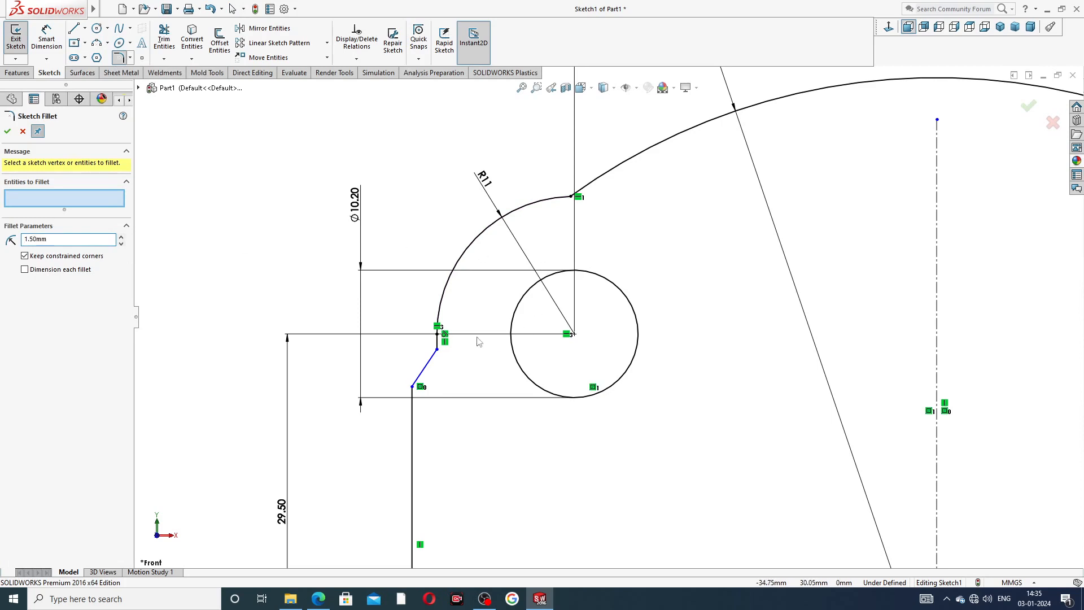
click(440, 349)
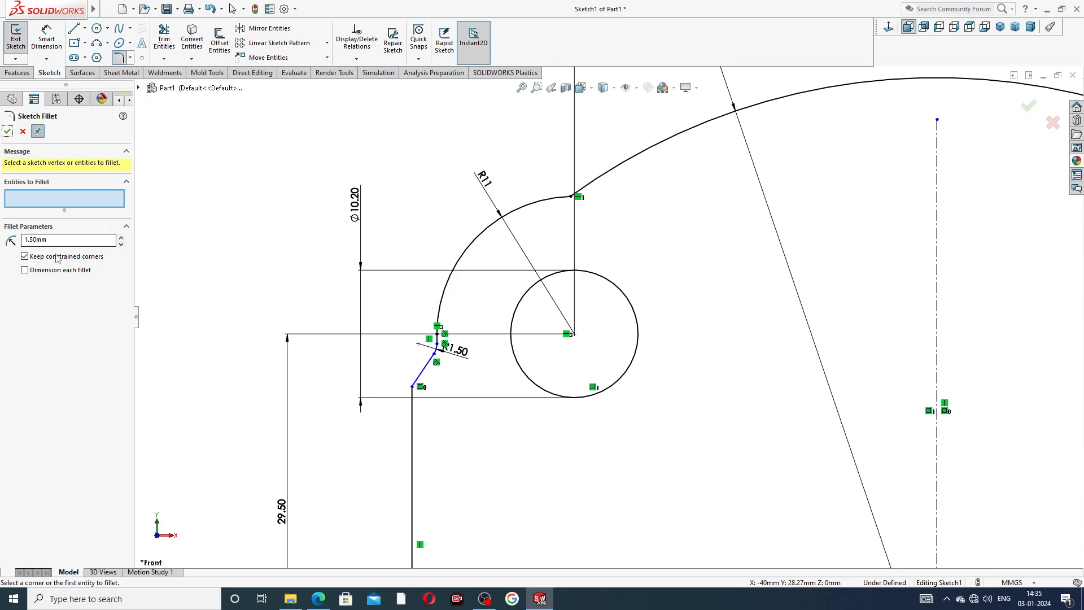
- Add a 5 mm sketch fillet where the R11 arc meets the R50 arc and finish the fillet command
click(52, 237)
text(5)
click(571, 197)
click(8, 132)
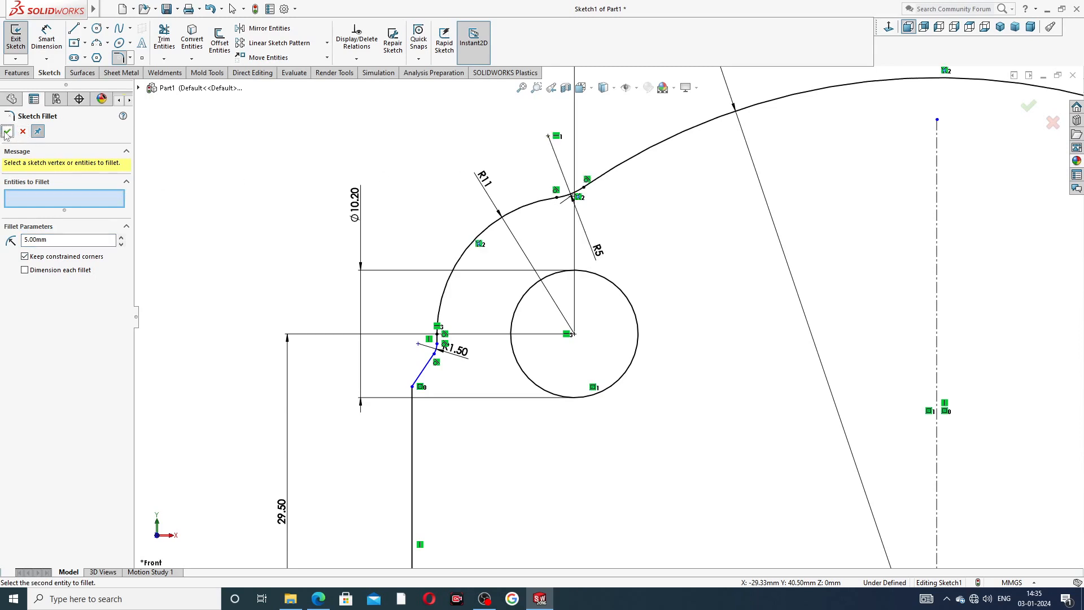
click(8, 132)
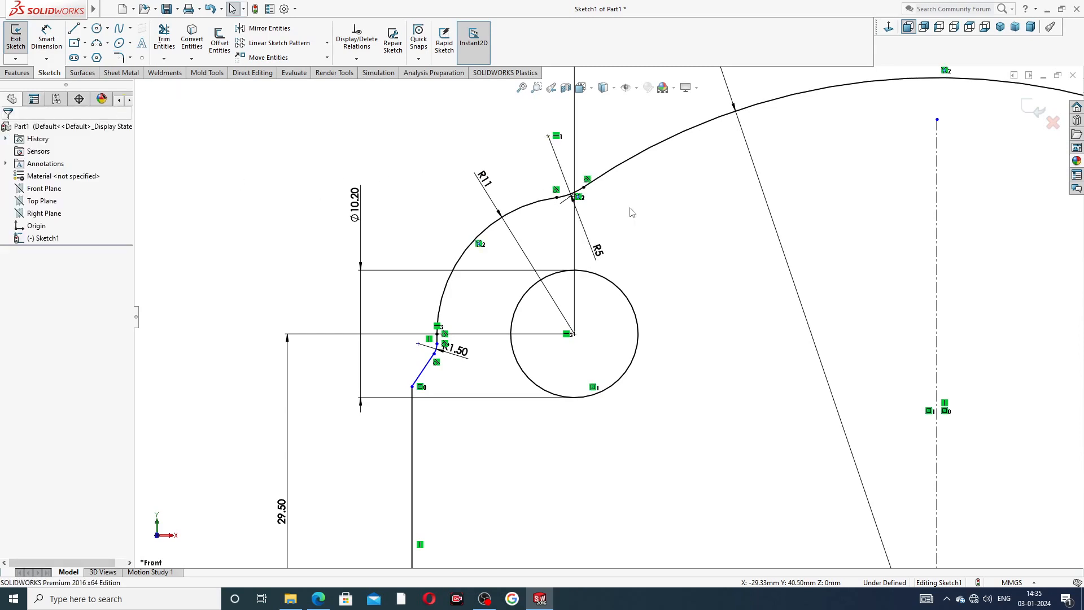
- Reposition the R5 and R1.50 fillet dimension texts so they read clearly beside their fillets
drag(600, 256, 595, 233)
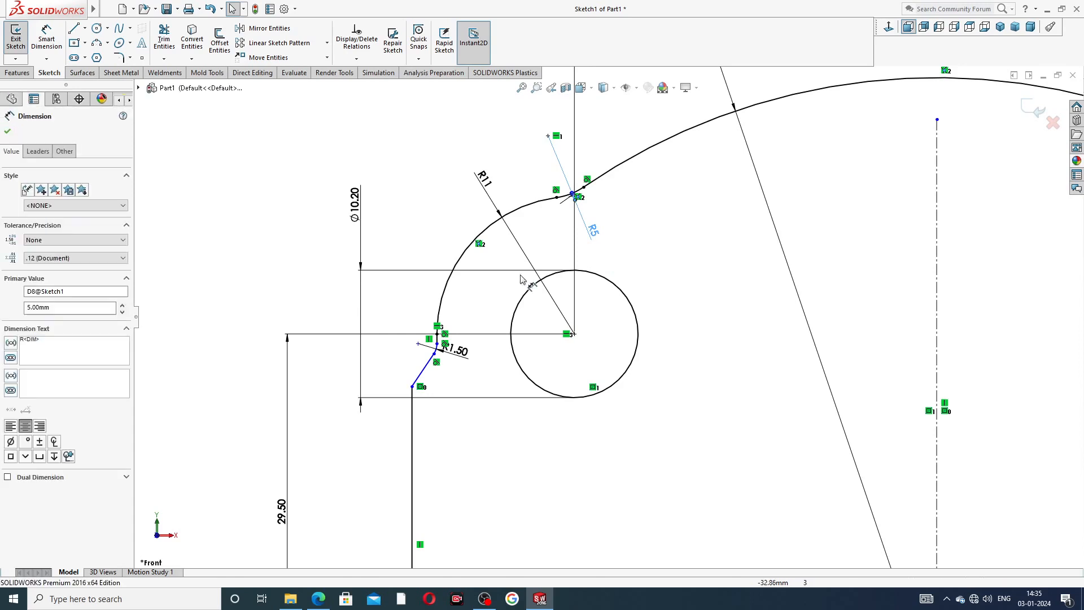
click(455, 350)
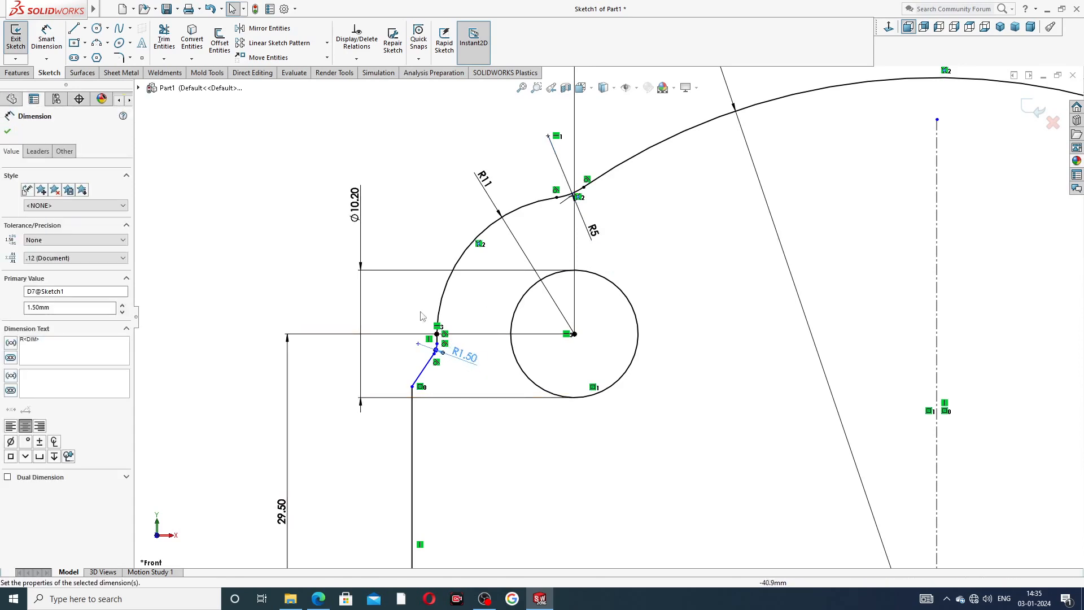
key(Escape)
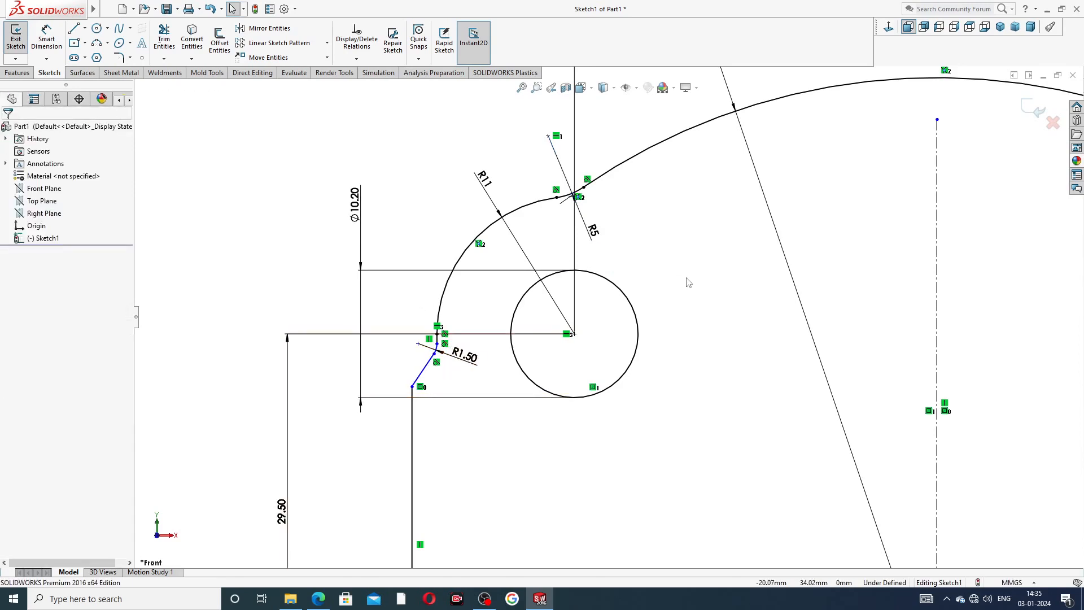
- Check the drawing PDF, then mirror the left R5 fillet, R11 arc, short vertical, R1.50 fillet, slanted line and side line about the vertical centerline
scroll(688, 282, up, 3)
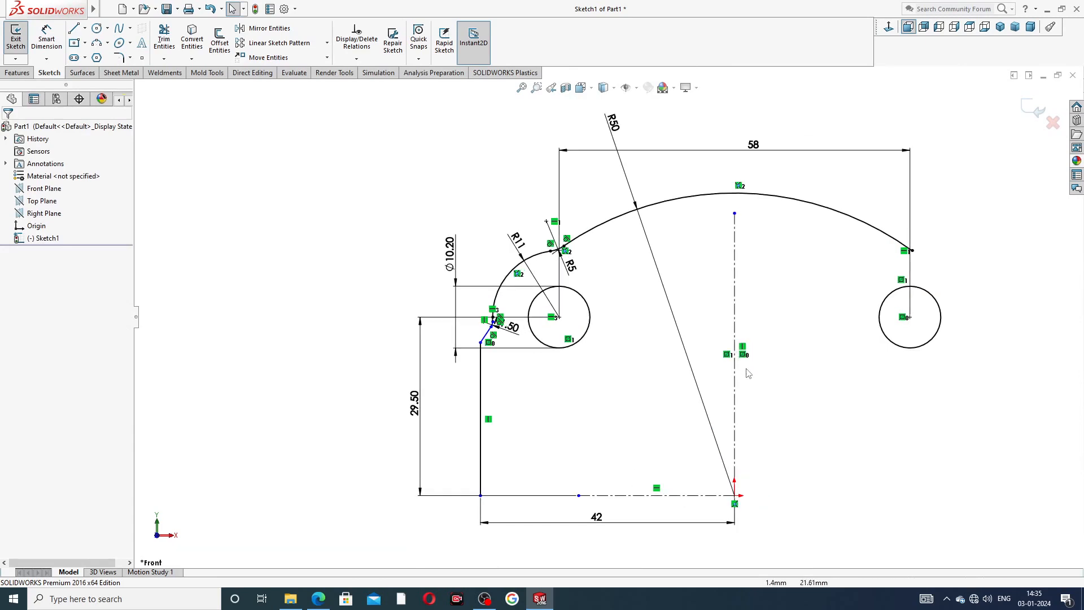
scroll(744, 368, down, 1)
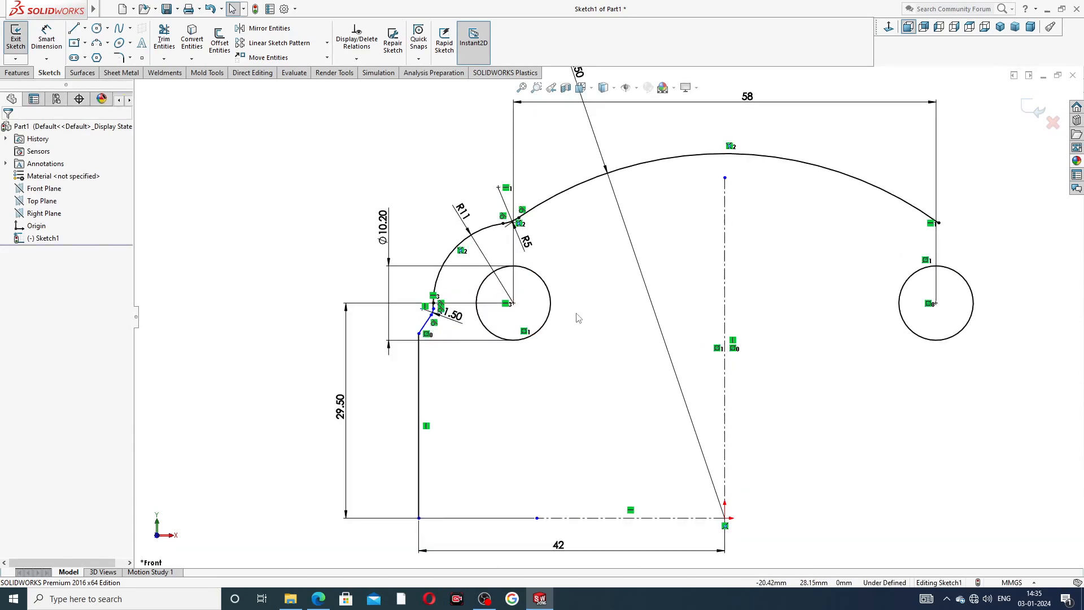
click(318, 599)
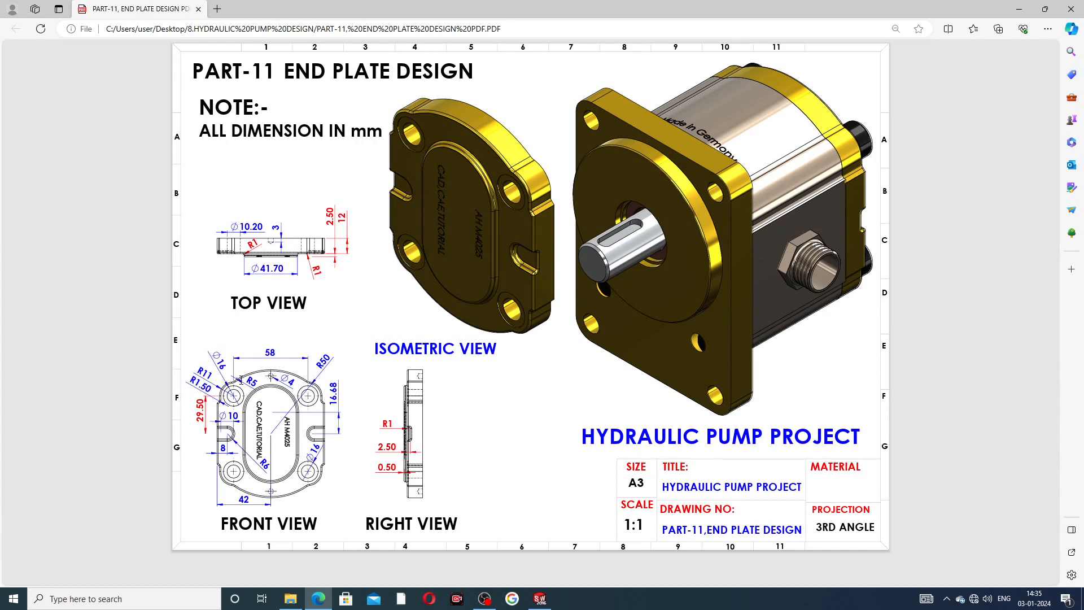
click(319, 598)
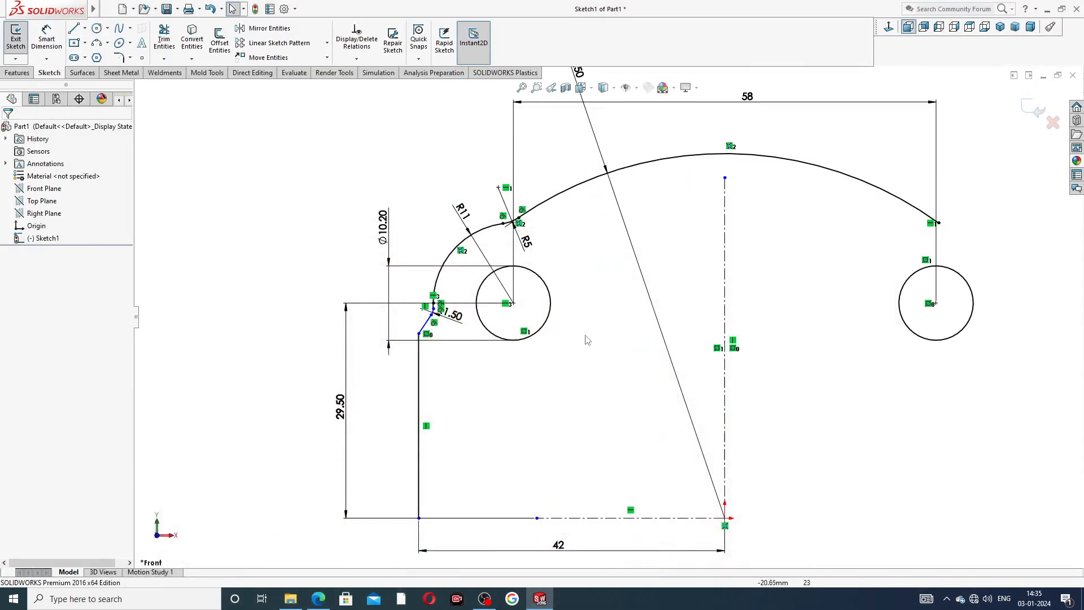
scroll(621, 272, up, 2)
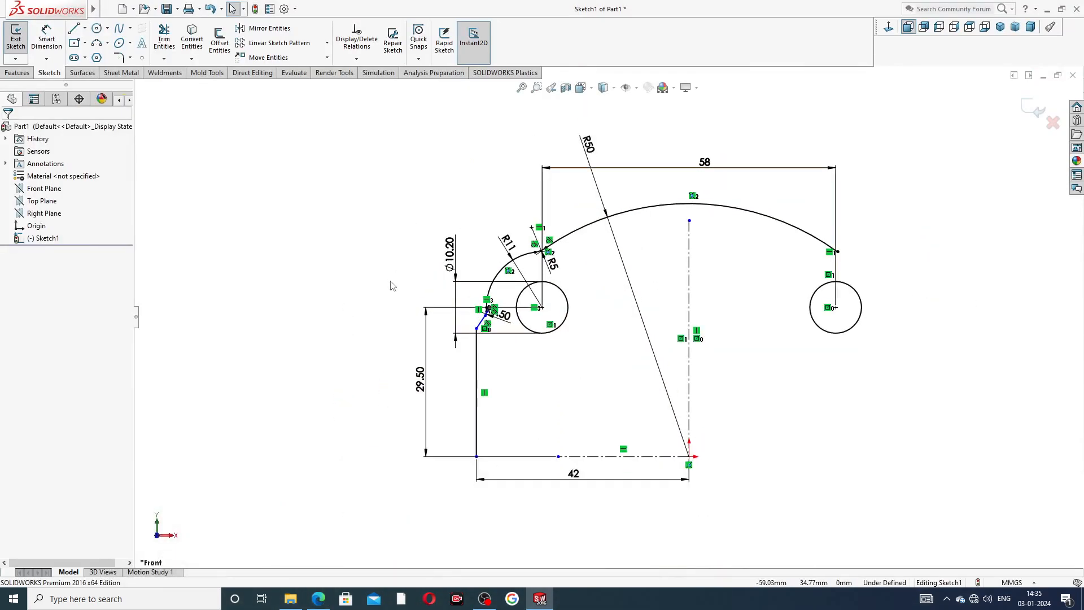
click(270, 28)
scroll(592, 359, down, 5)
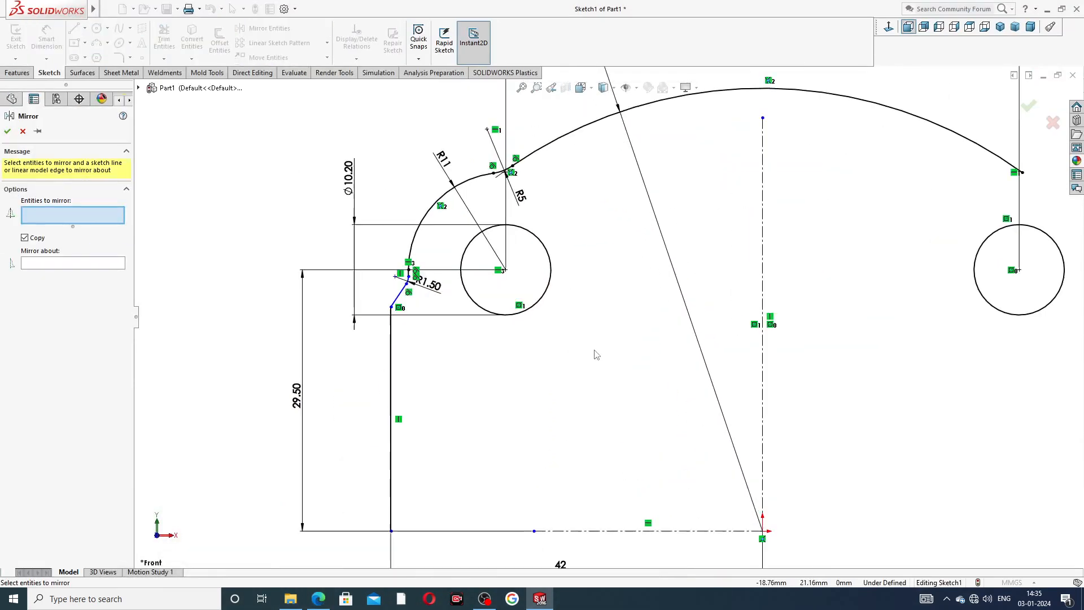
scroll(599, 311, up, 2)
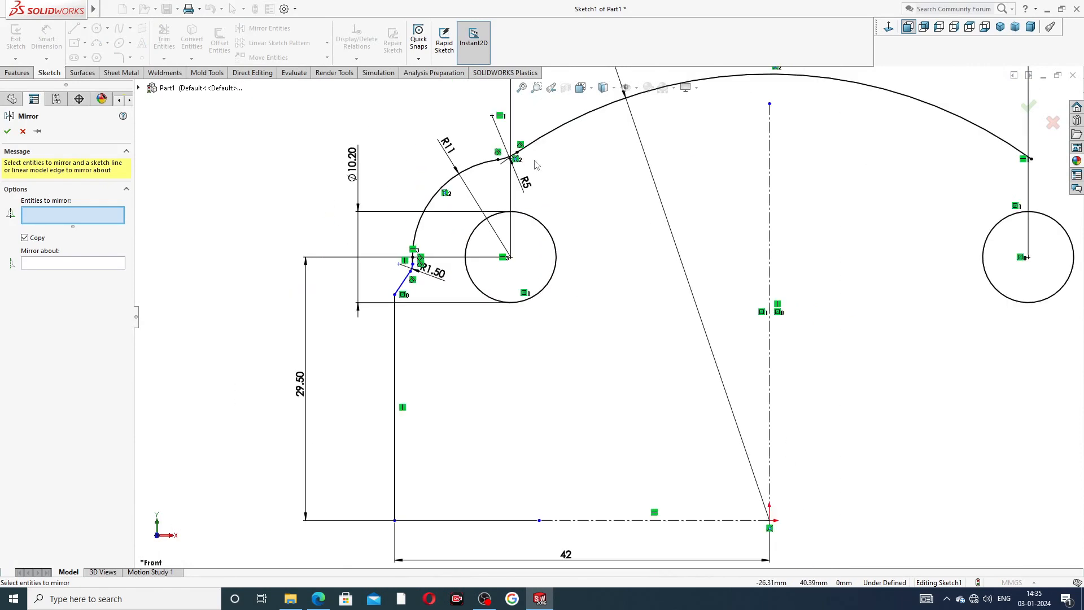
click(502, 160)
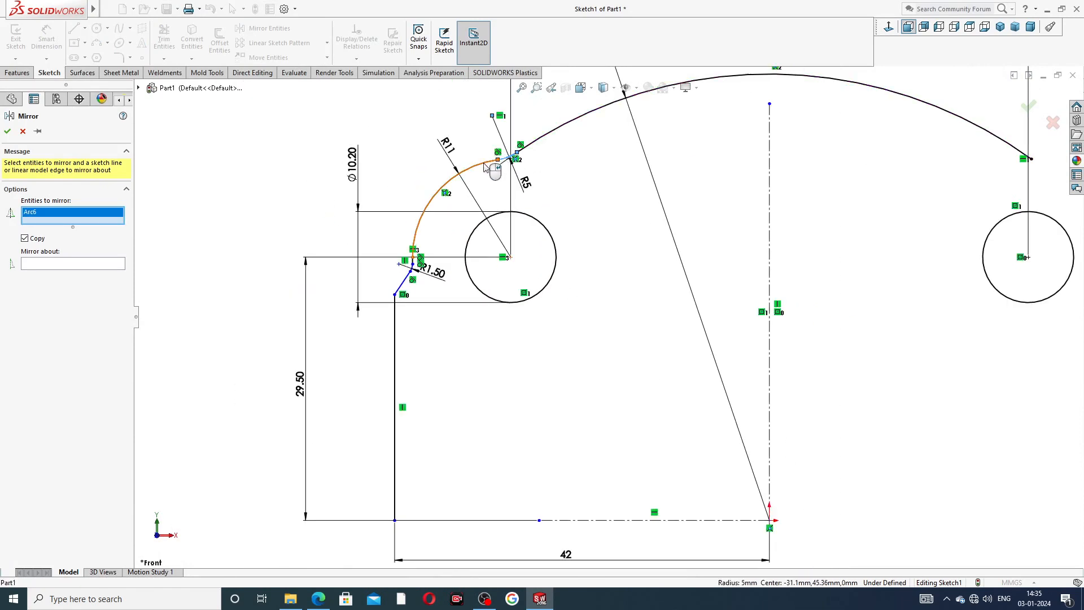
click(485, 165)
scroll(412, 257, down, 6)
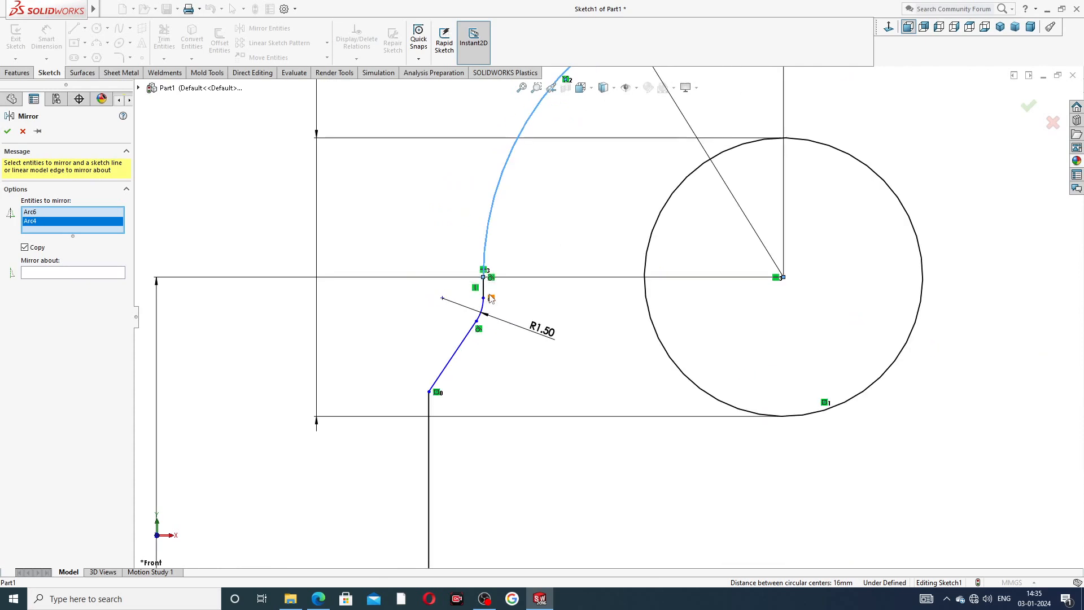
click(484, 289)
click(484, 313)
click(457, 352)
click(429, 463)
scroll(507, 394, up, 3)
scroll(607, 317, up, 4)
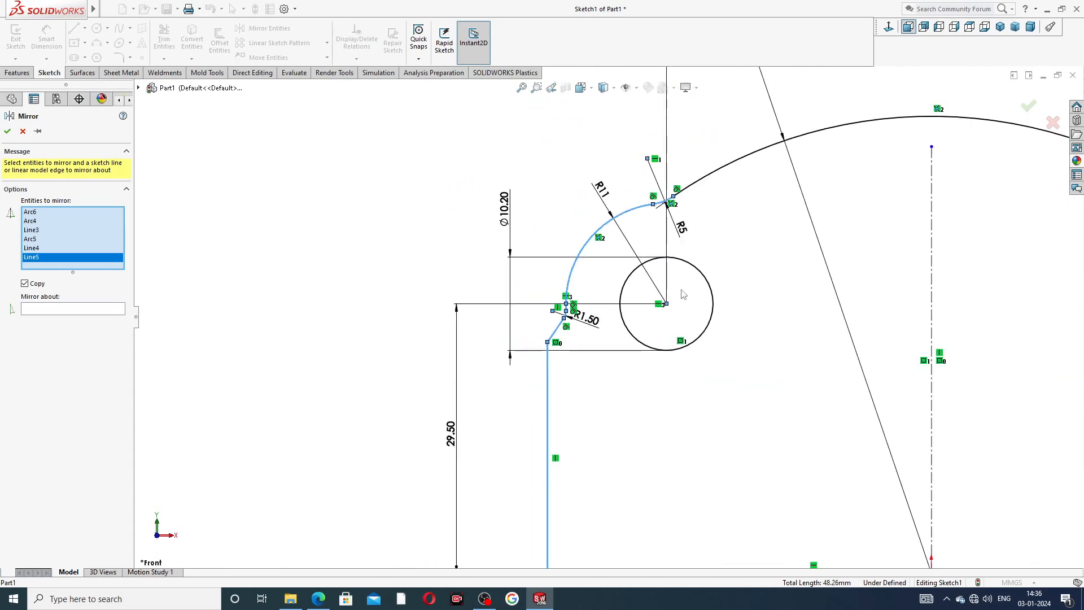
click(120, 310)
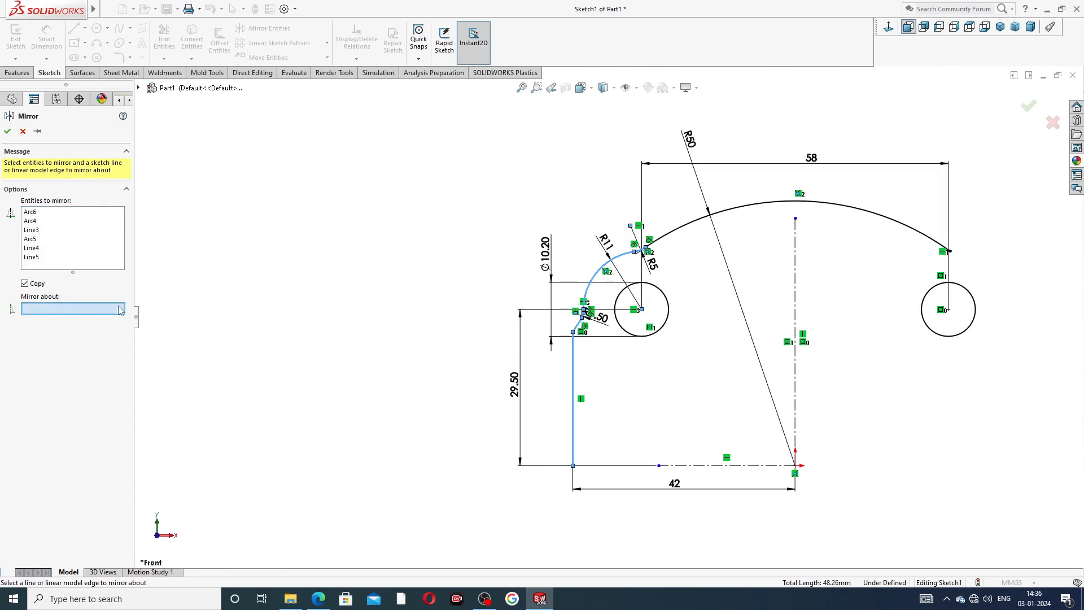
click(796, 251)
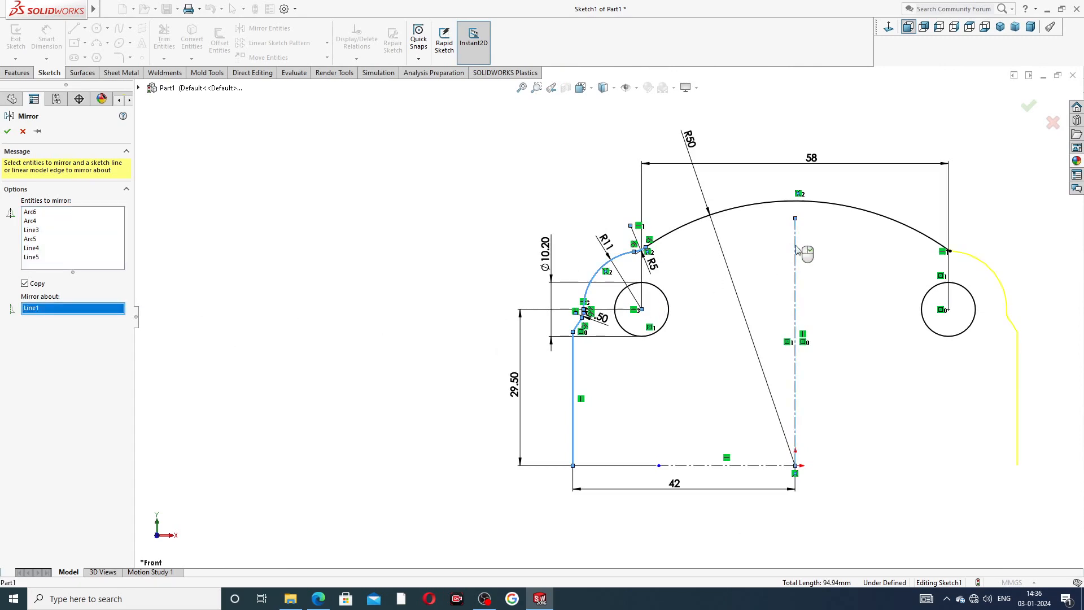
click(1029, 106)
- Trim the R50 arc's overhanging end beyond the mirrored R5 fillet above the right circle, using Trim to closest
scroll(1022, 307, down, 4)
scroll(997, 305, down, 3)
scroll(649, 167, up, 3)
scroll(589, 193, down, 5)
scroll(587, 195, down, 2)
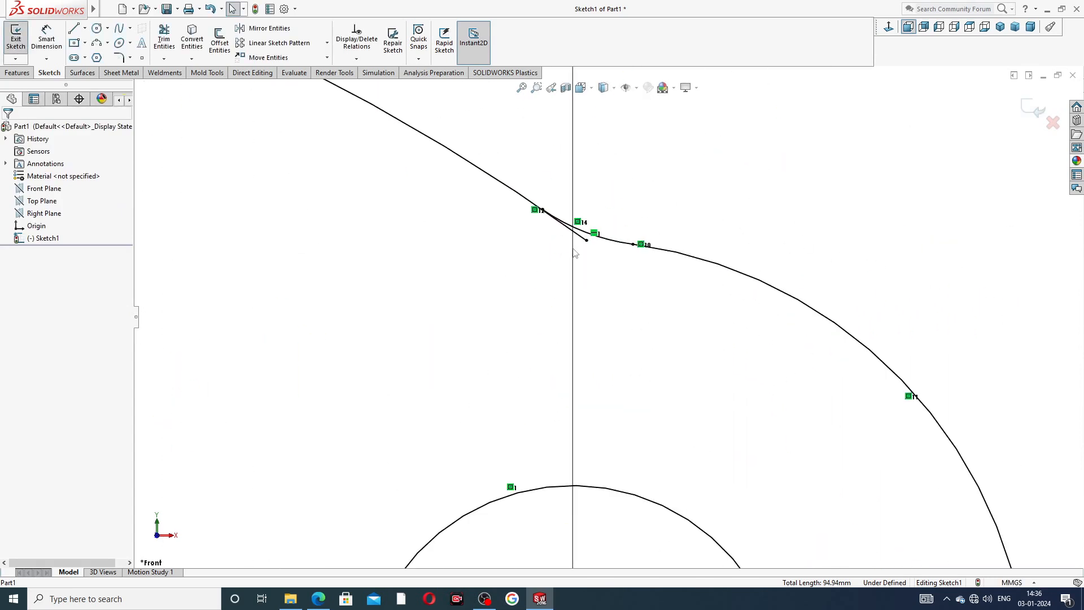
click(163, 38)
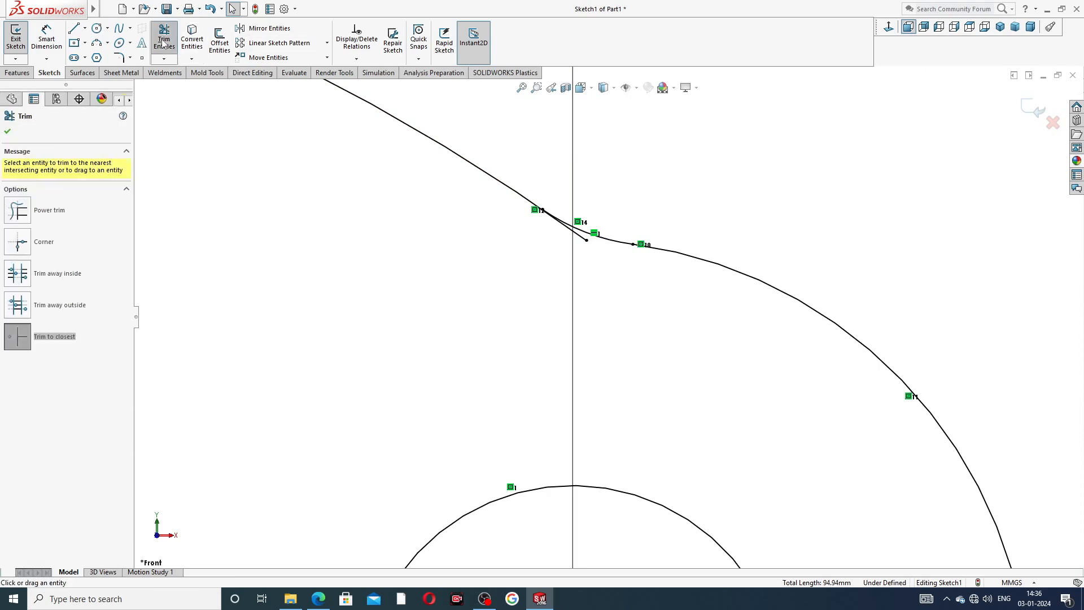
click(582, 237)
scroll(590, 254, up, 3)
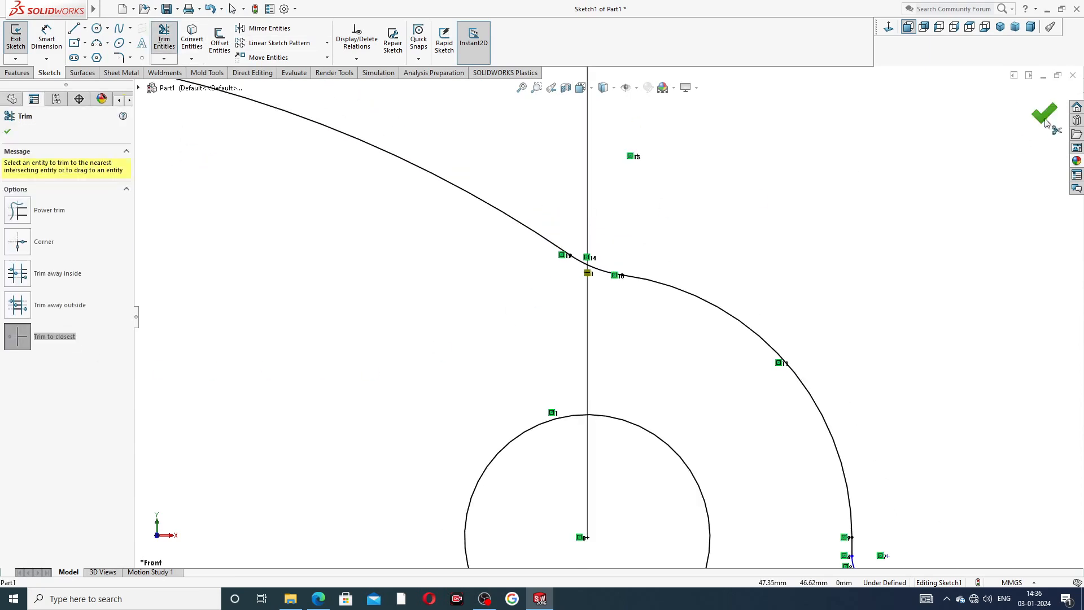
- Finish trimming and examine the right-hand hole, corner arcs and sloped edge of the sketch profile
click(1045, 113)
scroll(559, 271, up, 6)
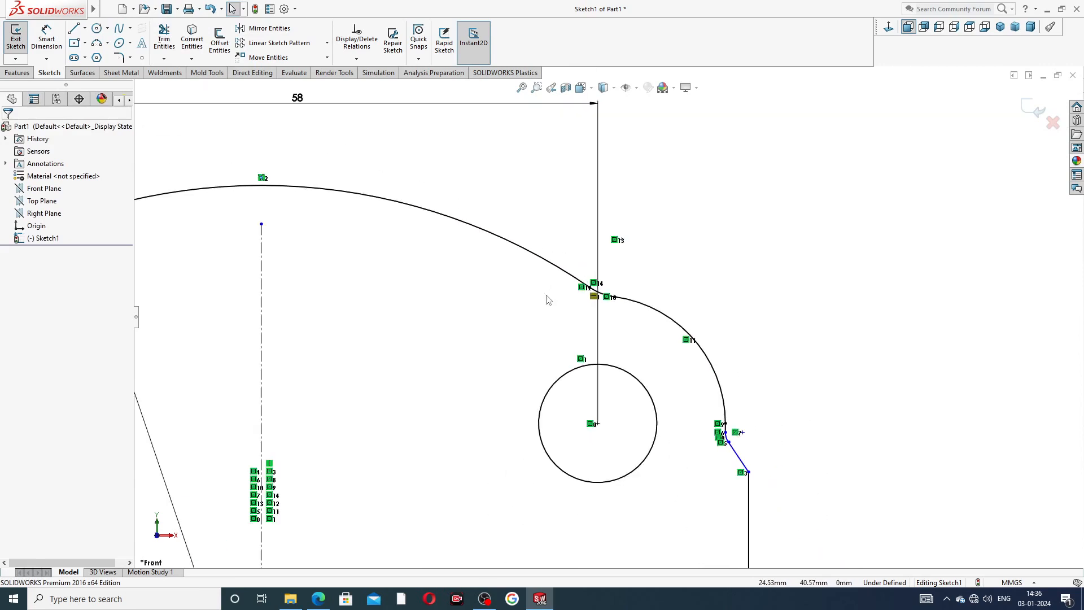
scroll(677, 384, down, 4)
scroll(687, 380, down, 4)
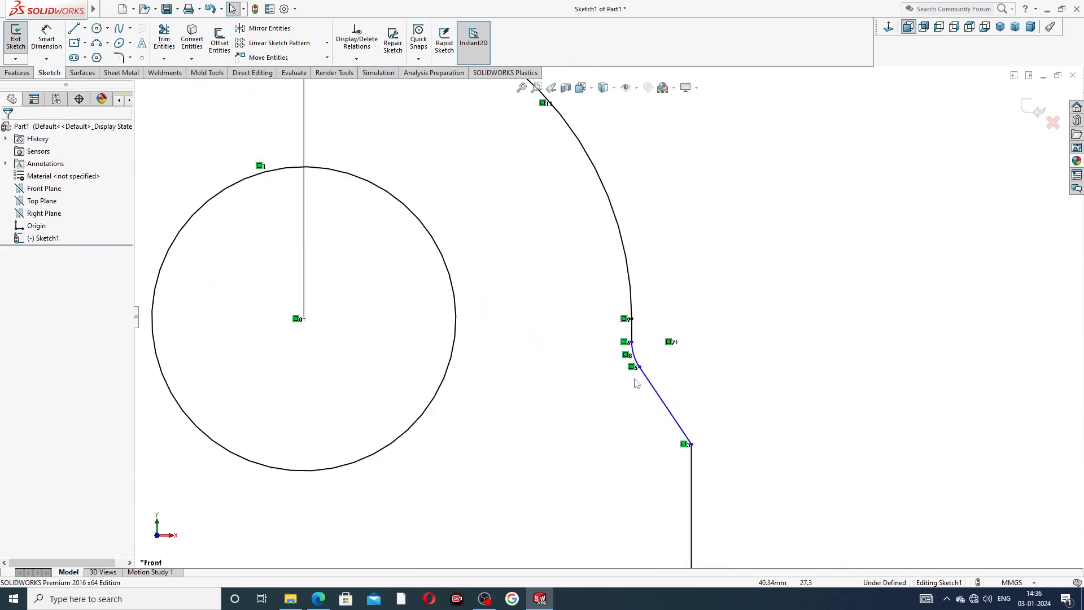
scroll(616, 376, up, 4)
scroll(408, 307, up, 5)
scroll(387, 305, up, 3)
scroll(390, 376, down, 2)
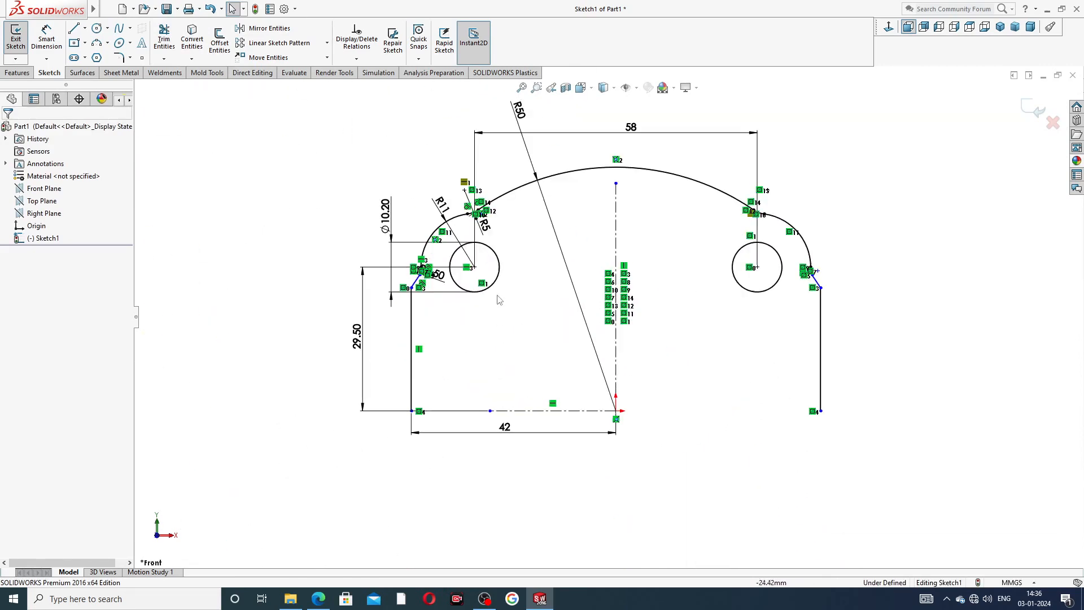
click(270, 28)
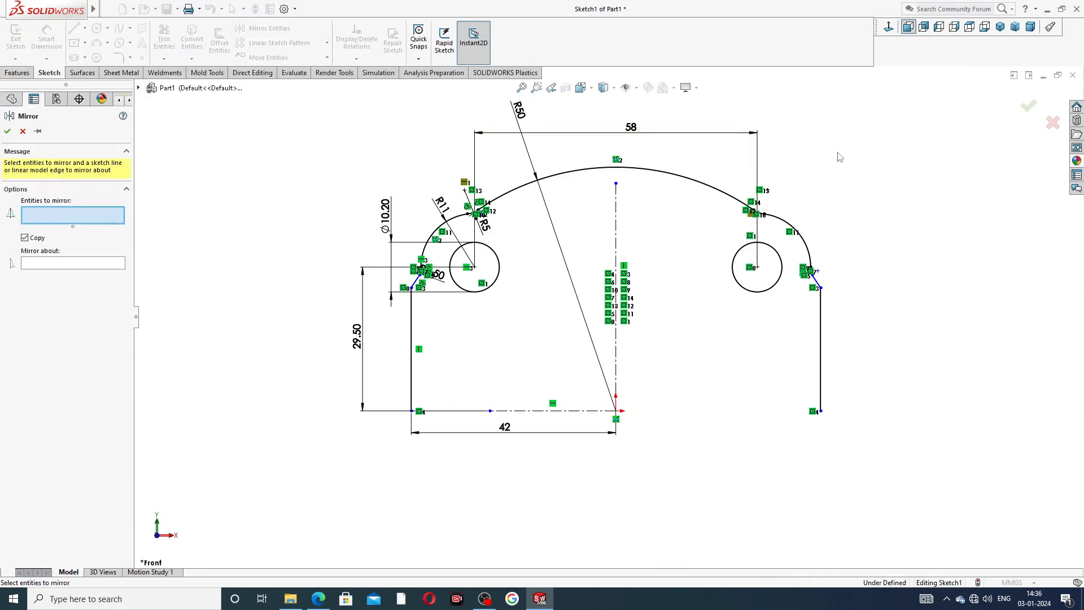
mouse_move(821, 152)
mouse_down()
mouse_move(514, 171)
mouse_move(416, 219)
mouse_up()
mouse_move(404, 259)
mouse_down()
mouse_move(418, 296)
mouse_move(397, 211)
mouse_up()
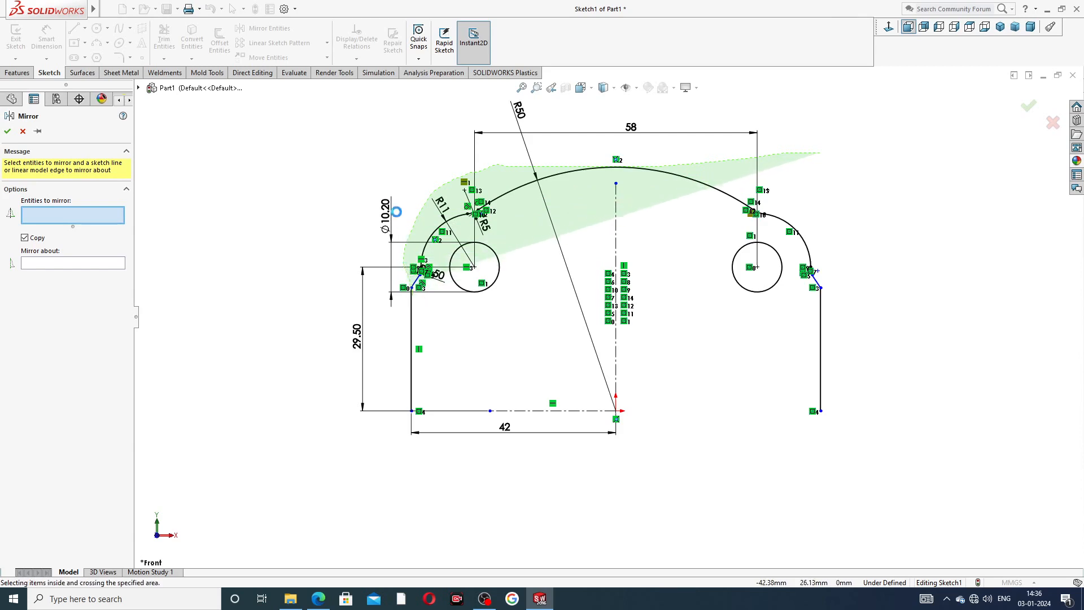
click(22, 131)
- Mirror the upper half profile and both holes about the horizontal centerline, keeping the original entities
click(265, 29)
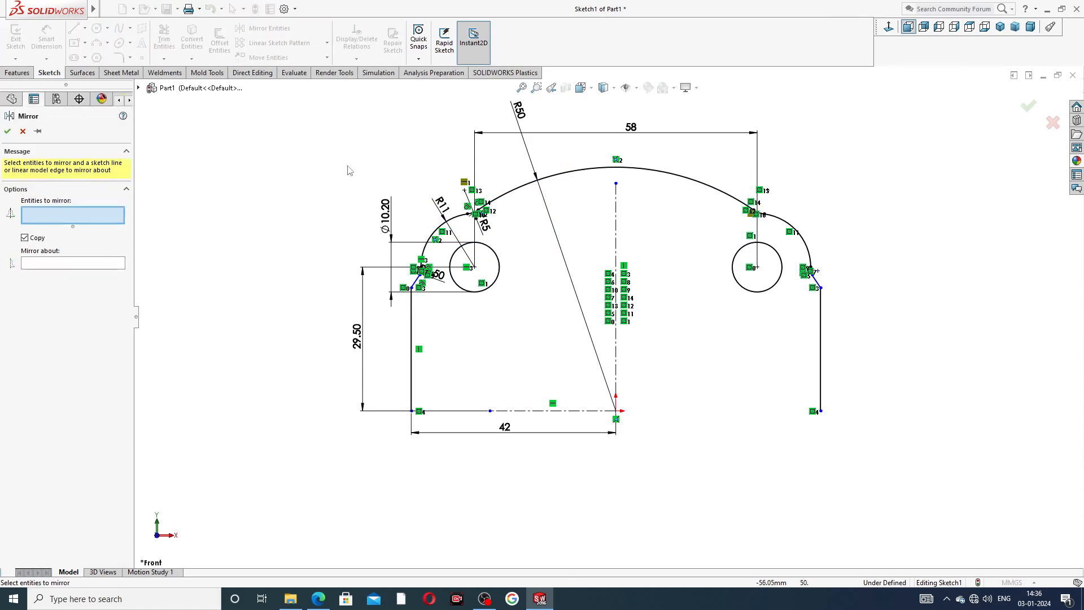
mouse_move(802, 137)
mouse_down()
mouse_move(409, 150)
mouse_move(381, 266)
mouse_move(490, 350)
mouse_move(879, 316)
mouse_up()
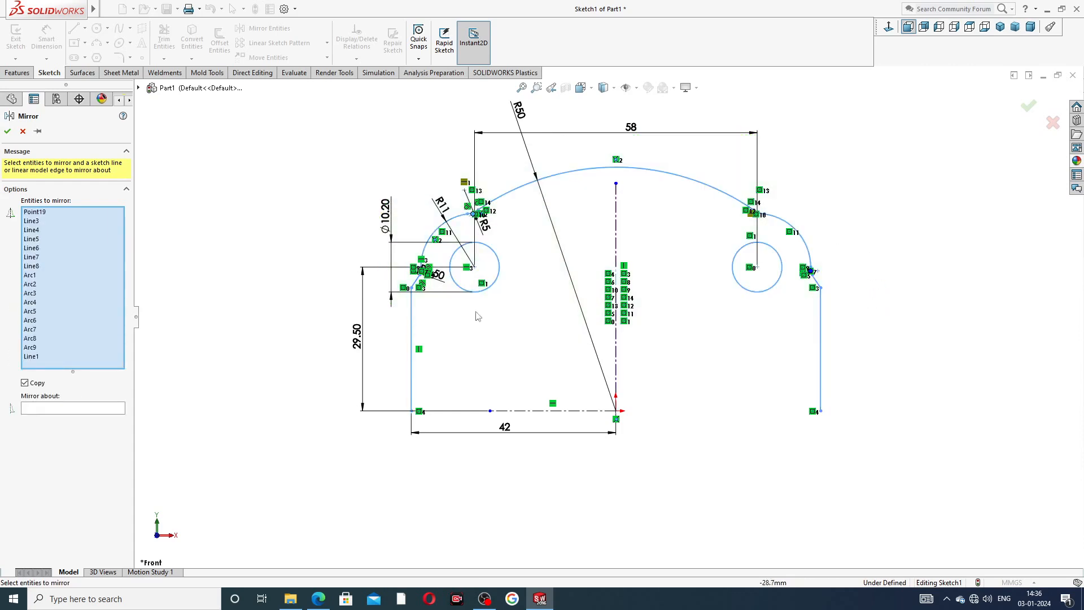
click(101, 408)
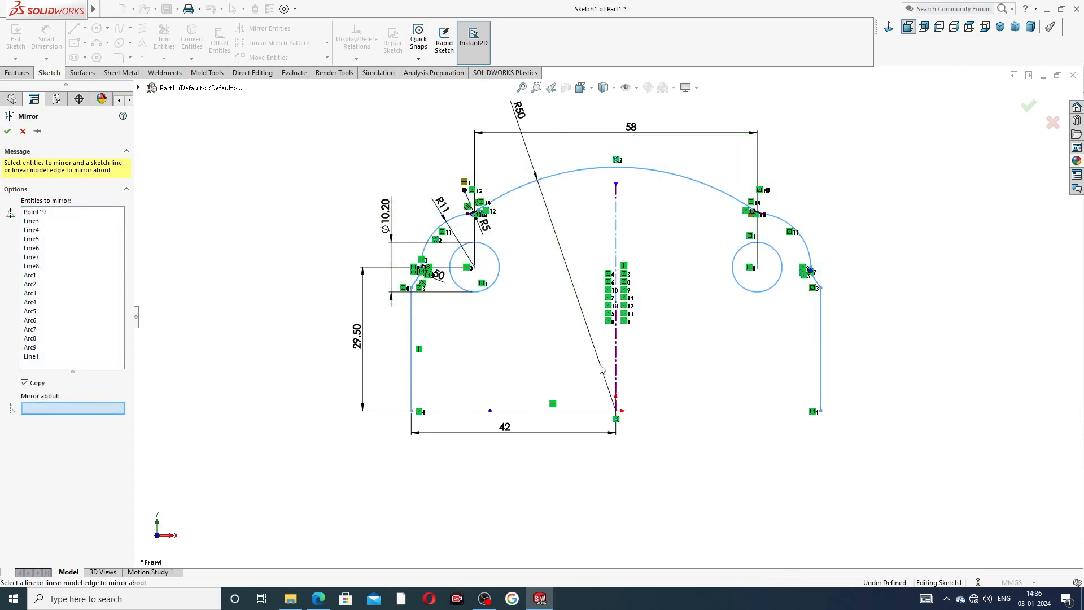
click(578, 412)
scroll(595, 378, up, 2)
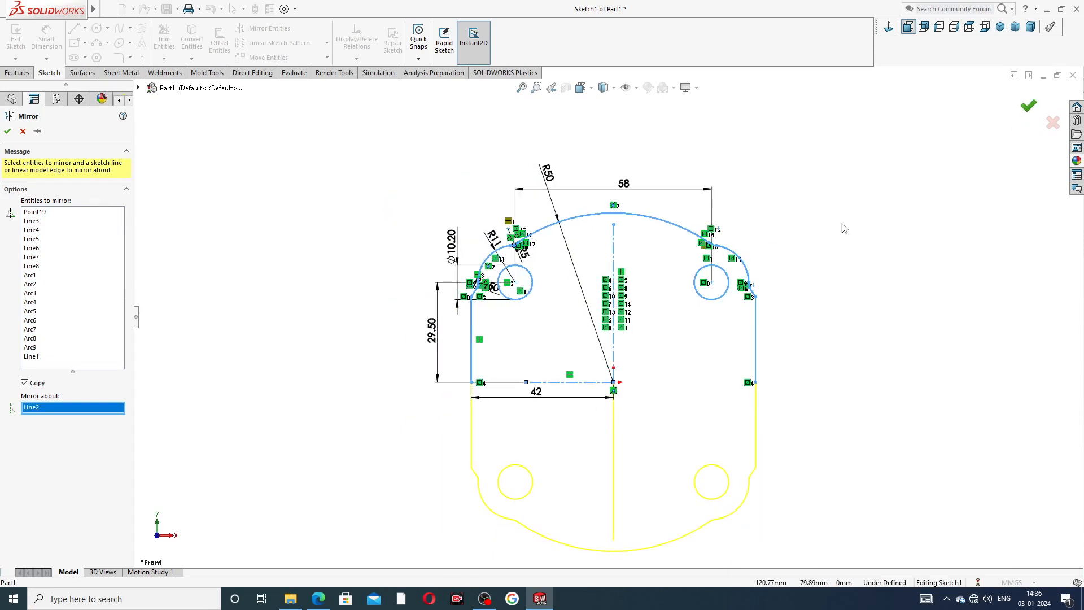
scroll(760, 291, down, 7)
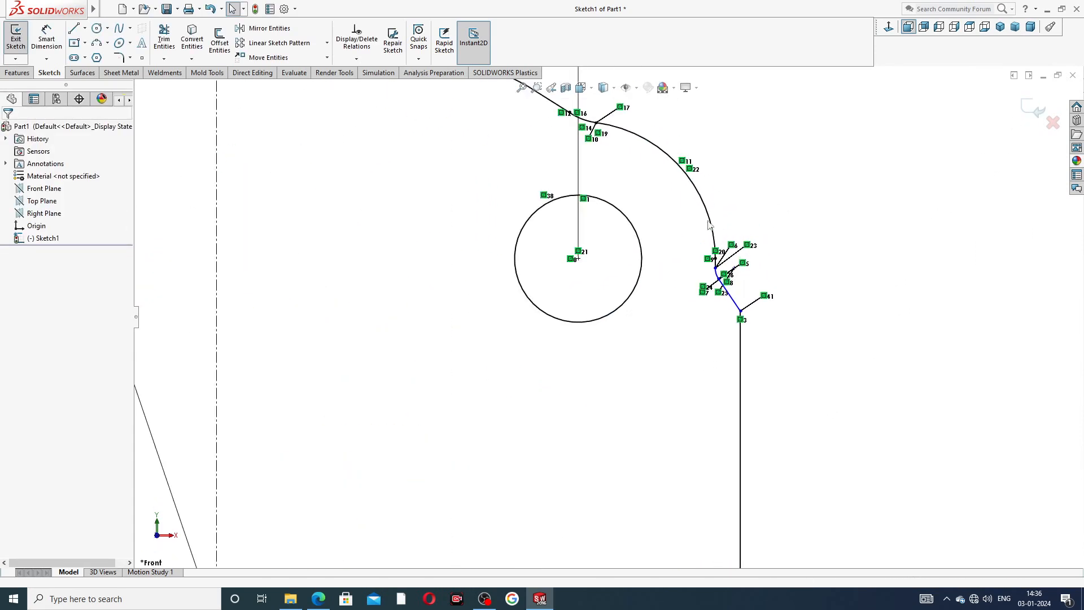
- Examine the mirrored sketch around the lower holes, corner arcs and sloped edges for continuity of the outline
scroll(757, 353, up, 2)
scroll(587, 497, up, 4)
scroll(623, 475, down, 4)
scroll(721, 378, down, 2)
scroll(721, 433, up, 4)
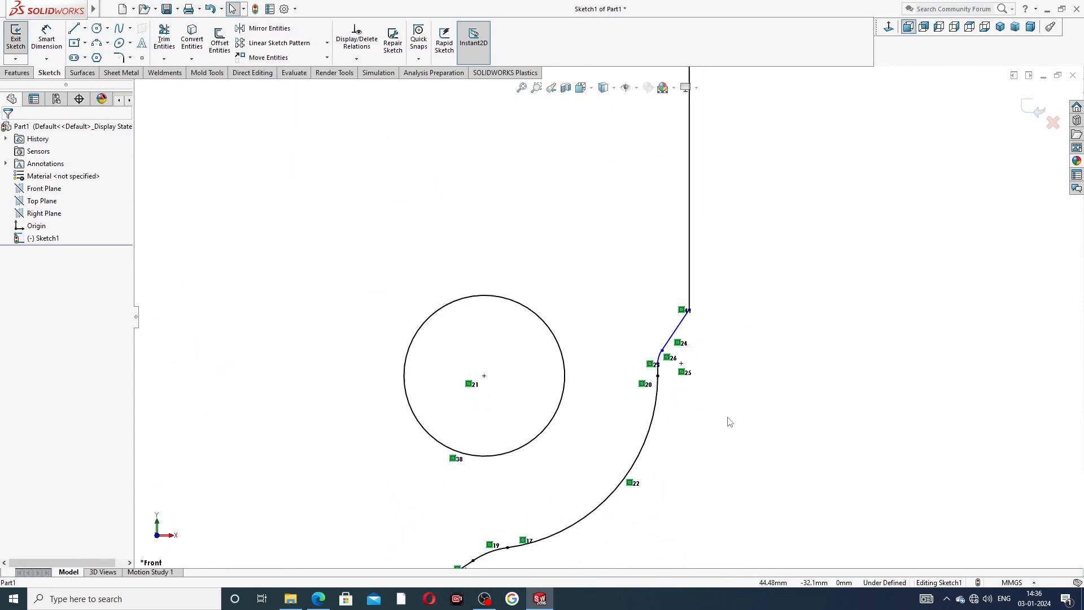
scroll(597, 384, up, 4)
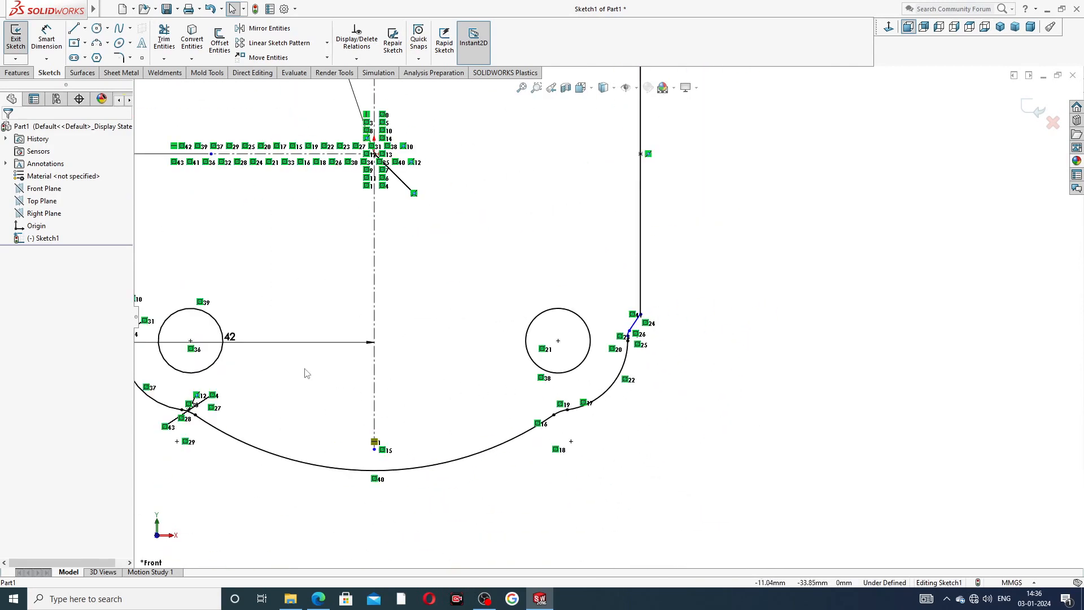
scroll(308, 367, up, 3)
scroll(318, 296, down, 4)
scroll(344, 356, down, 2)
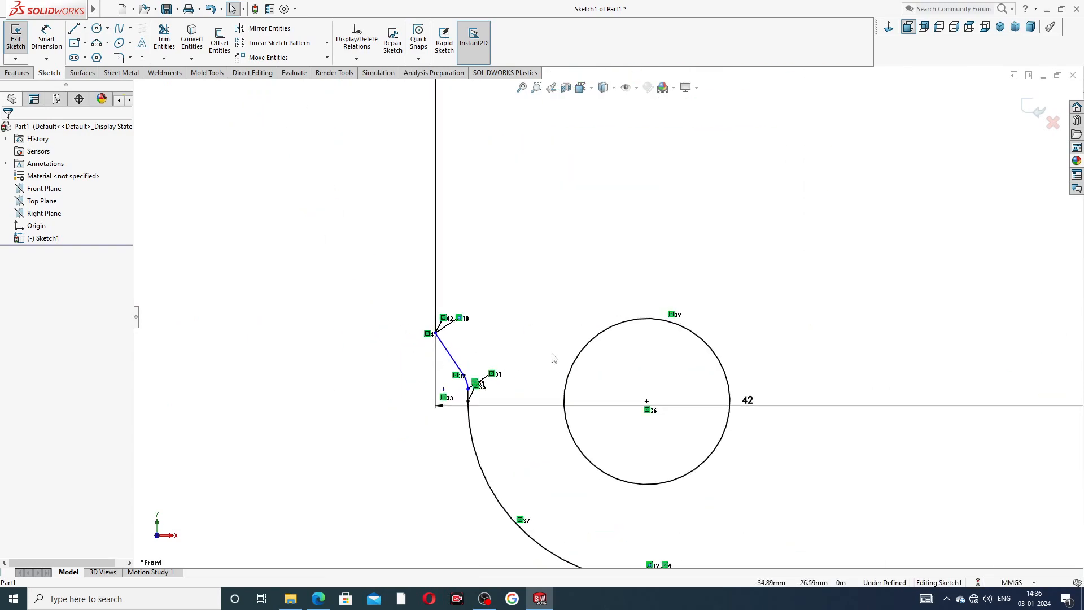
scroll(595, 334, up, 4)
scroll(666, 237, up, 2)
scroll(683, 229, down, 2)
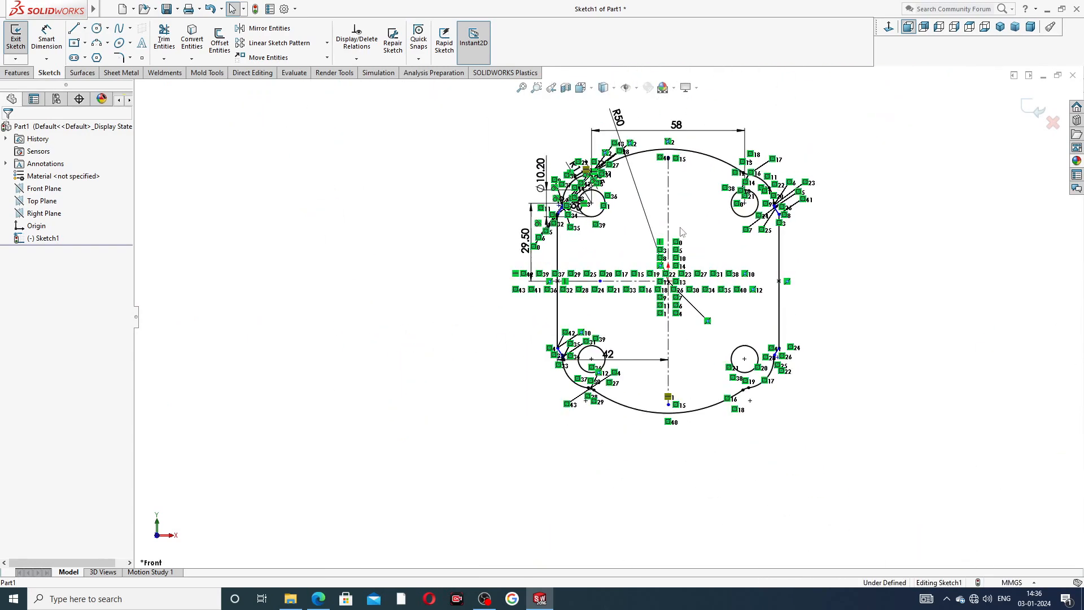
- Reposition the 42 mm half-width dimension below the profile and fit the whole sketch in view
scroll(684, 237, up, 2)
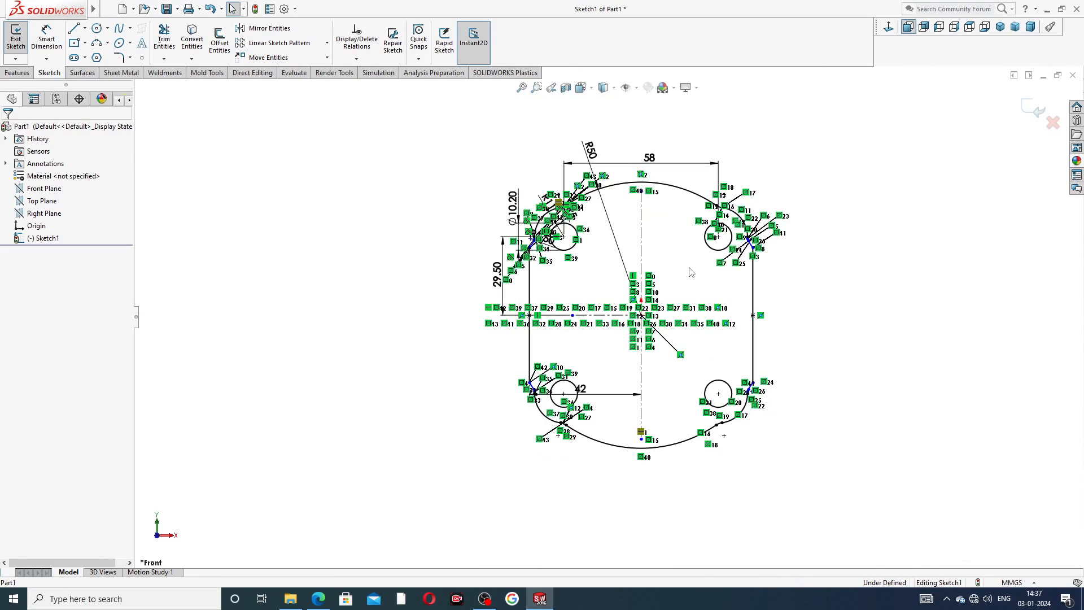
drag(581, 388, 589, 455)
key(f)
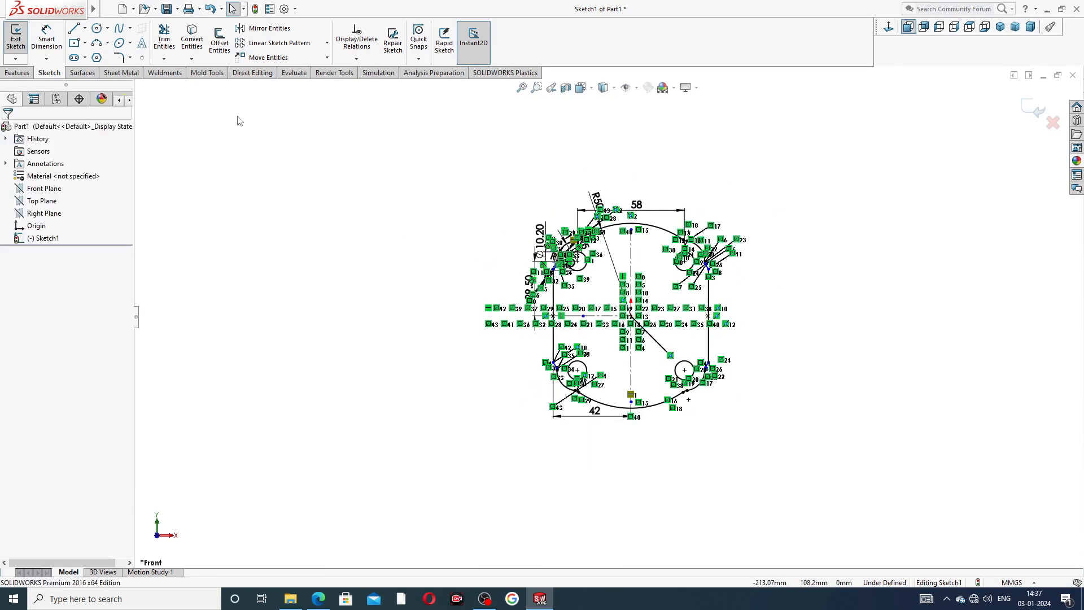
- Extrude the end plate profile to a blind depth of 12 mm, checking the thickness in the End Plate PDF drawing
click(17, 73)
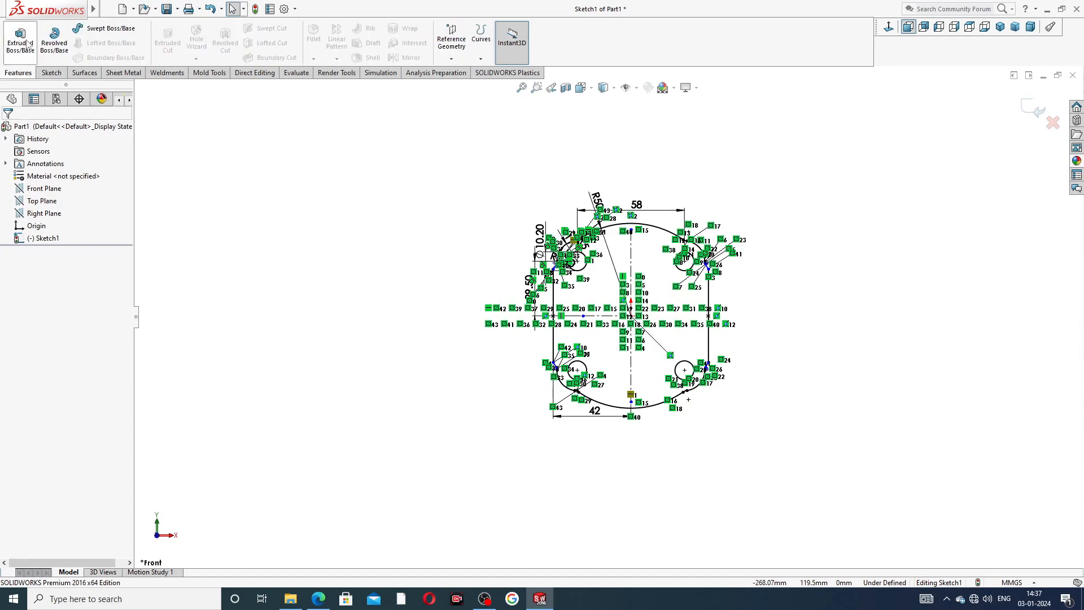
click(20, 40)
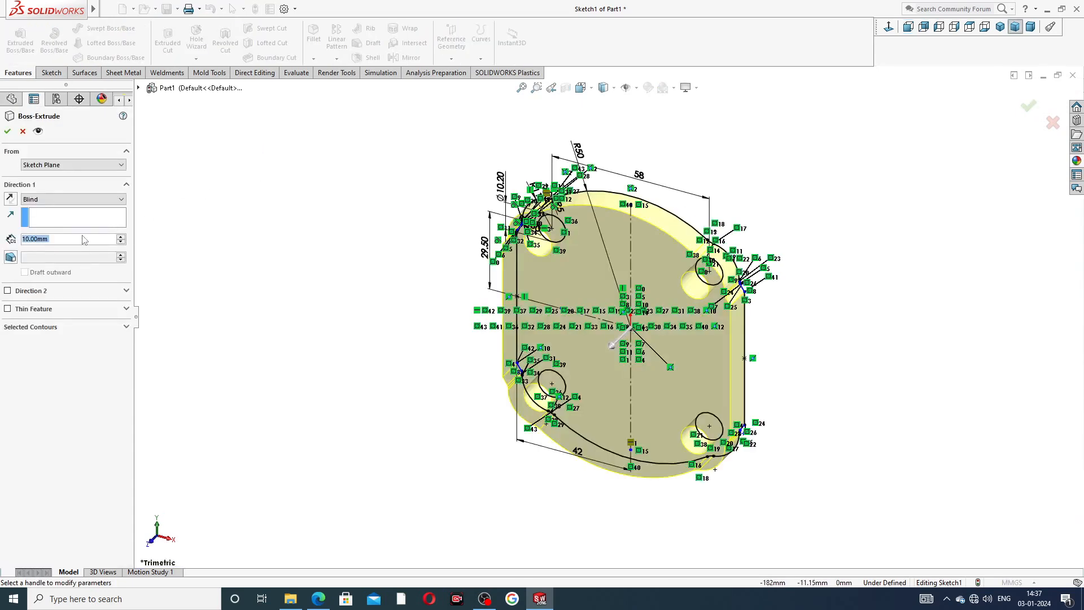
click(319, 599)
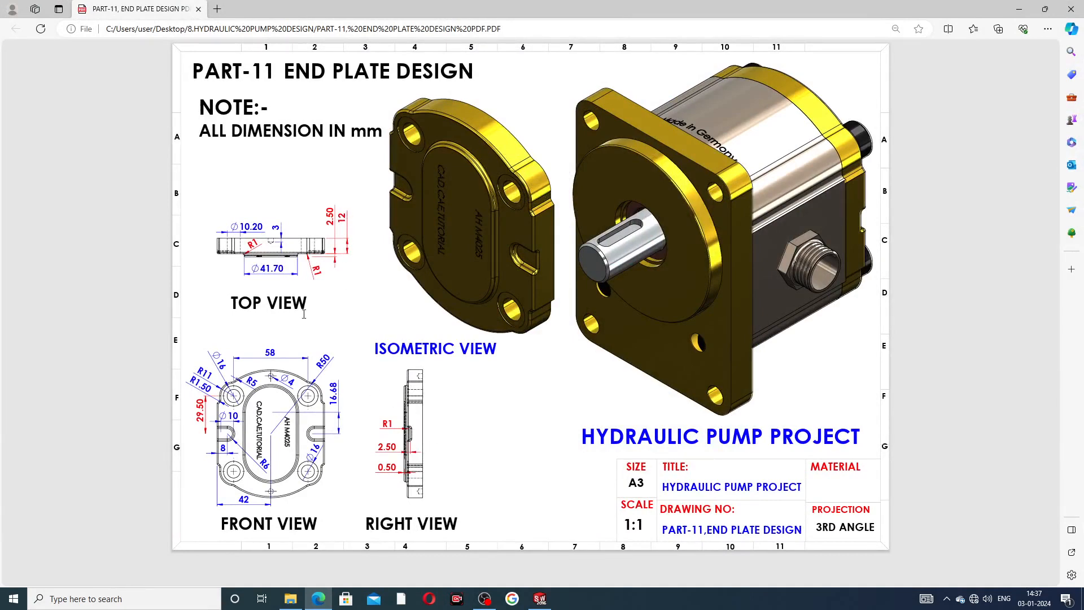
click(319, 598)
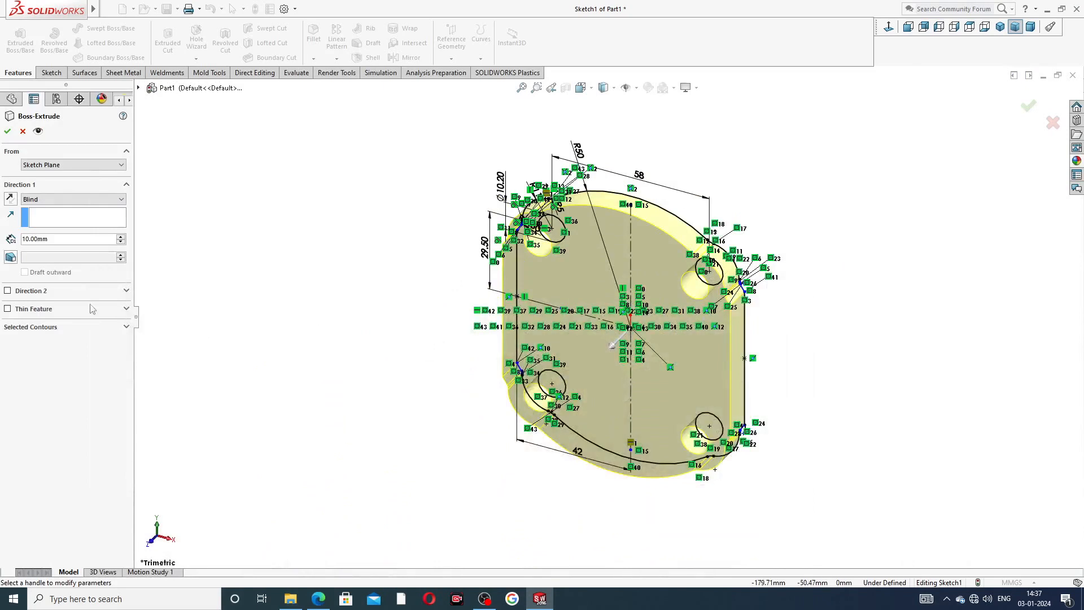
click(51, 240)
text(12)
key(Return)
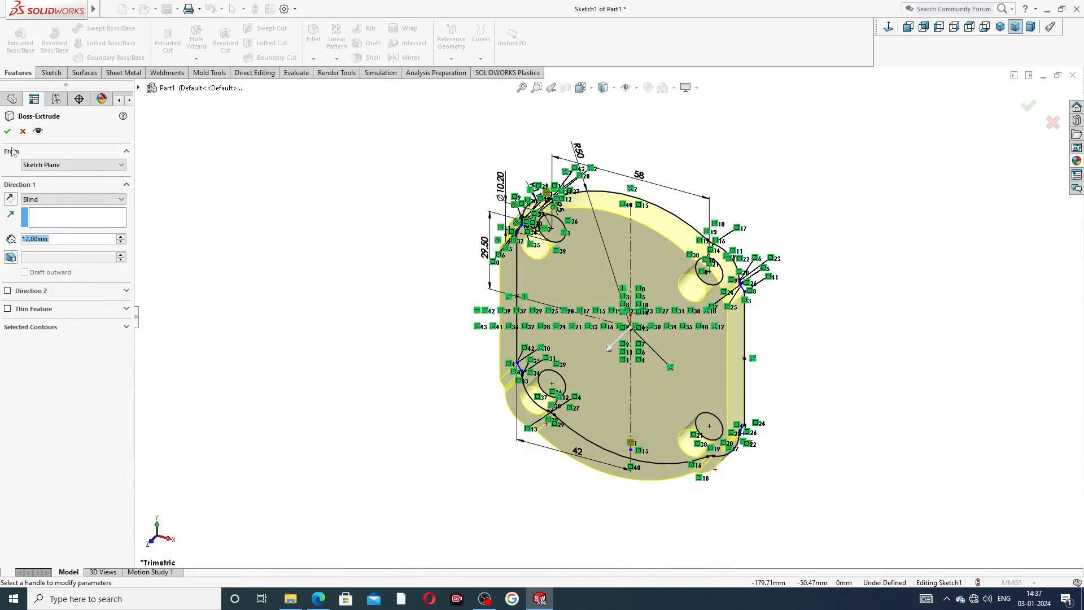
click(7, 131)
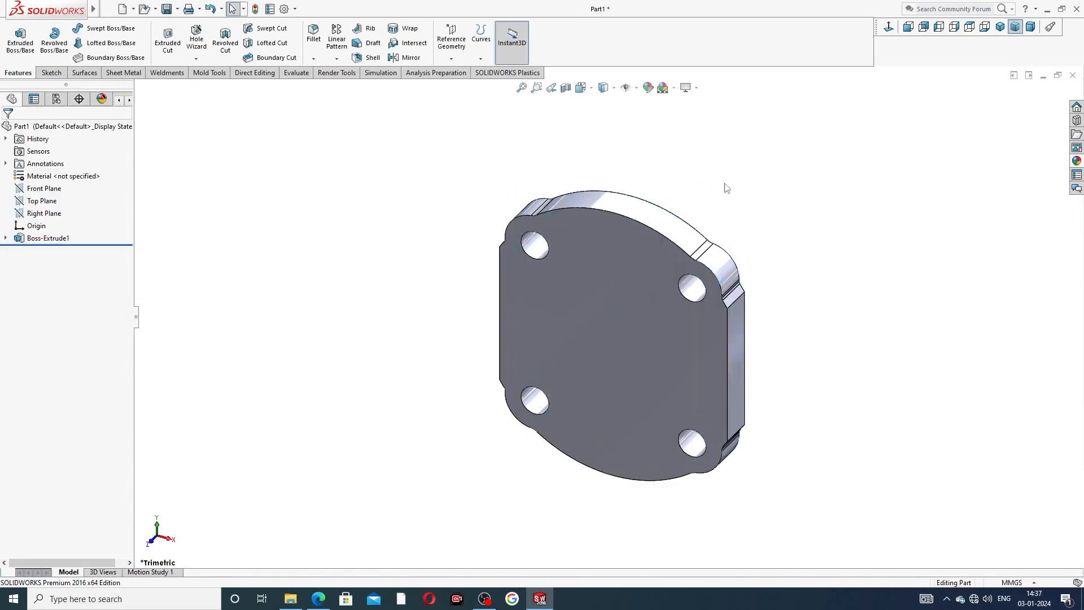
- Start a new sketch on the large front face of the extruded plate
middle_drag(808, 320, 791, 280)
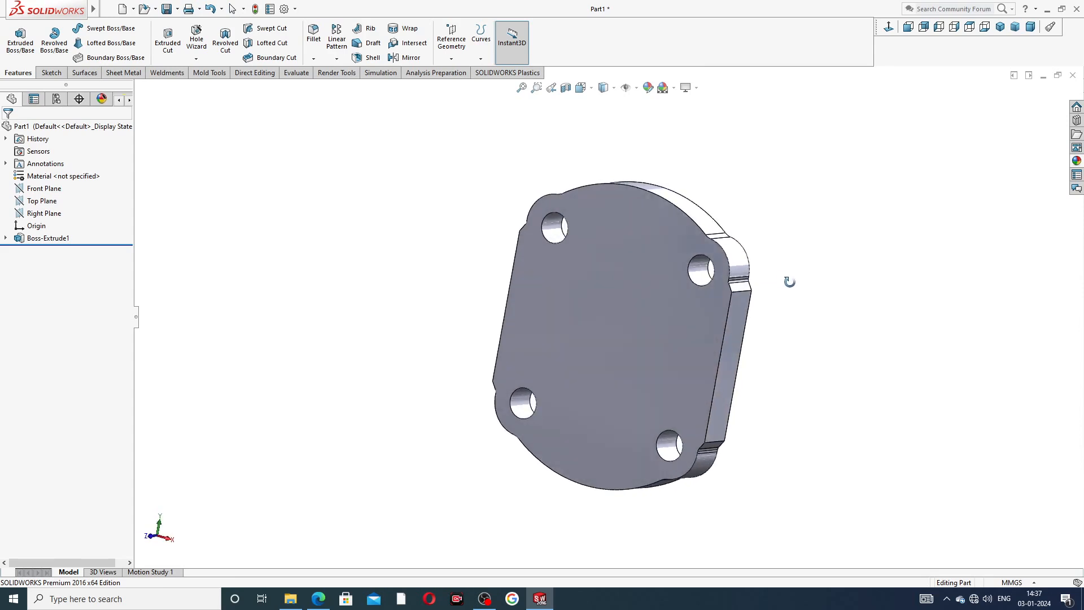
click(646, 311)
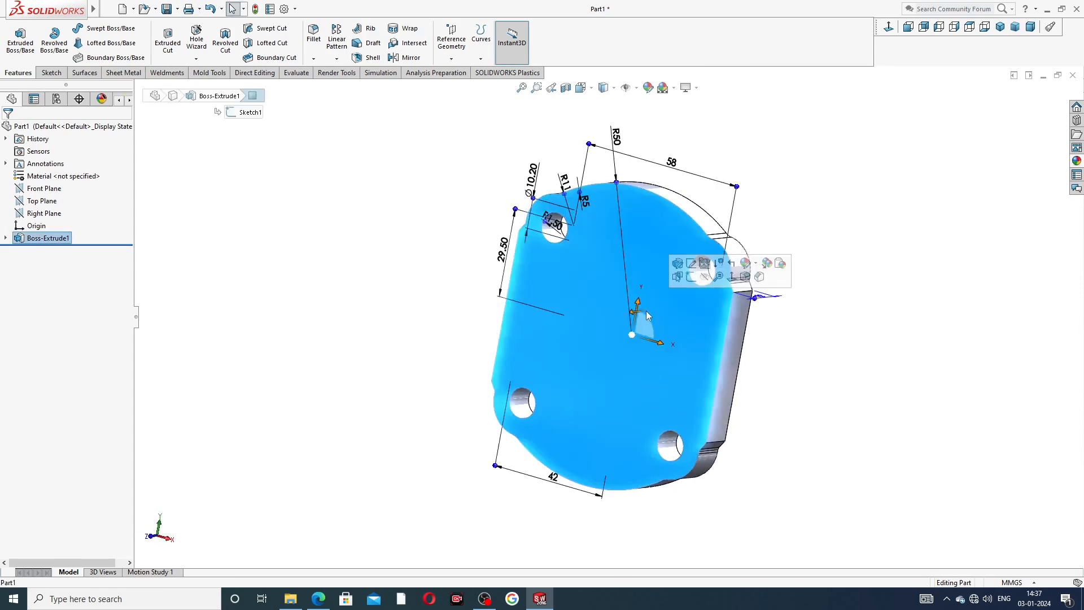
click(698, 268)
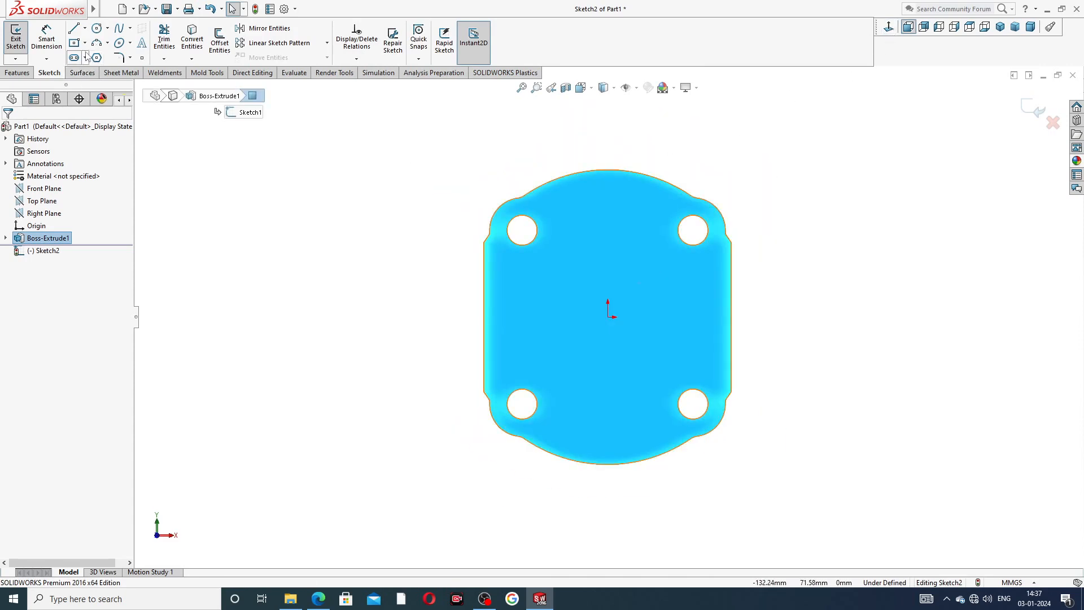
- Sketch a vertical centerline about 38 mm long above the origin and a horizontal one about 32 mm long to its right
click(85, 29)
click(94, 57)
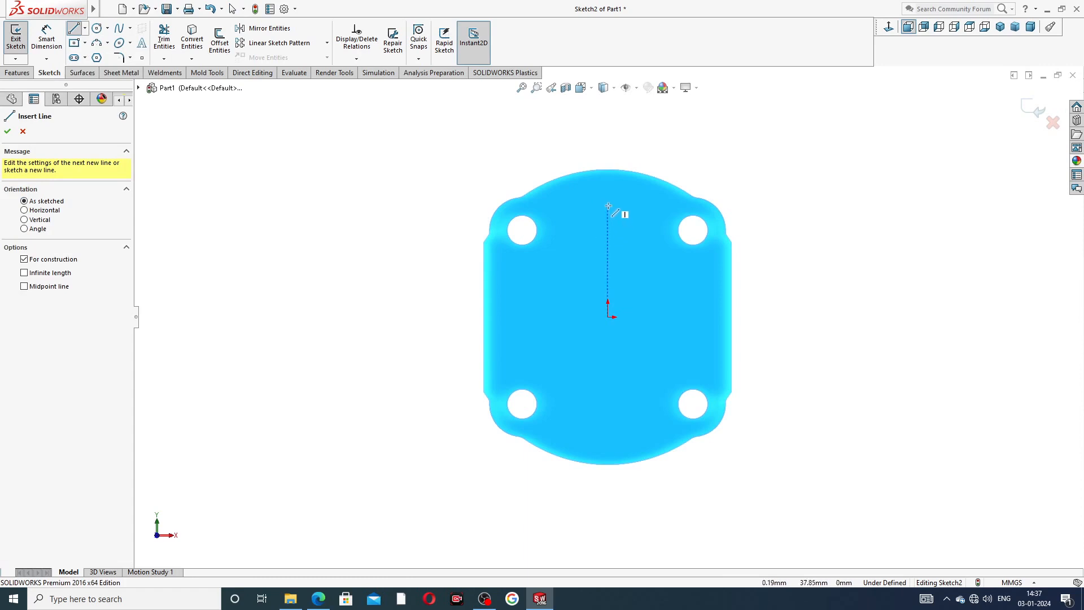
click(609, 205)
click(608, 317)
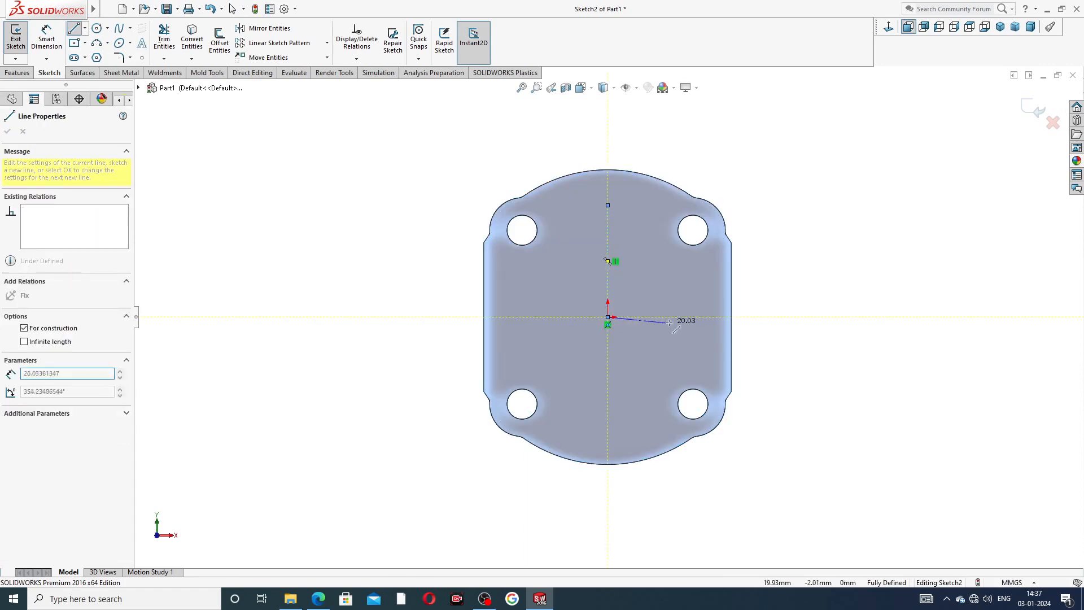
click(703, 317)
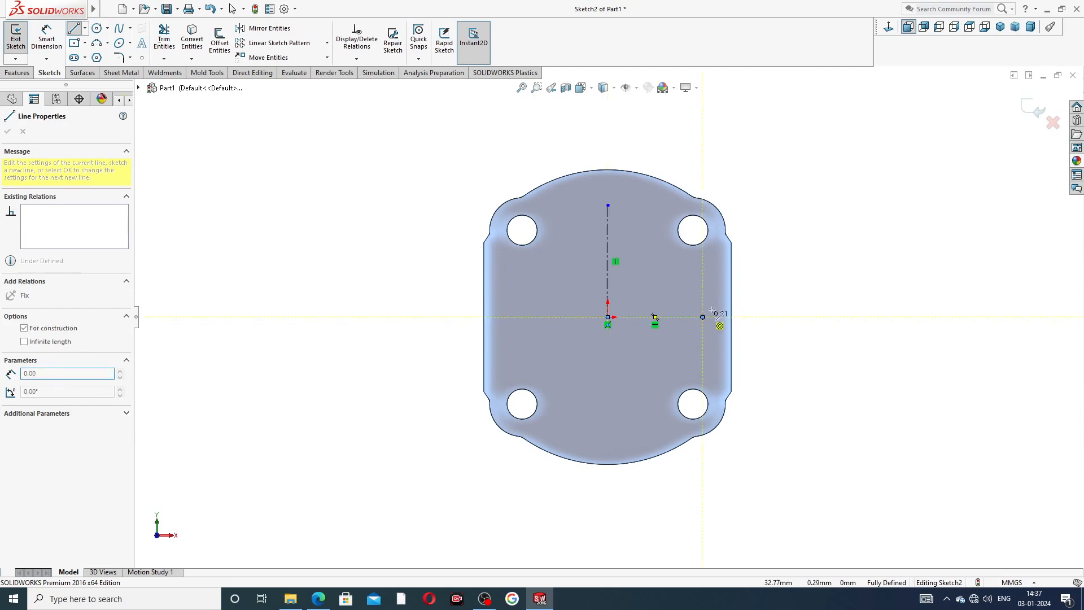
right_click(823, 229)
click(829, 233)
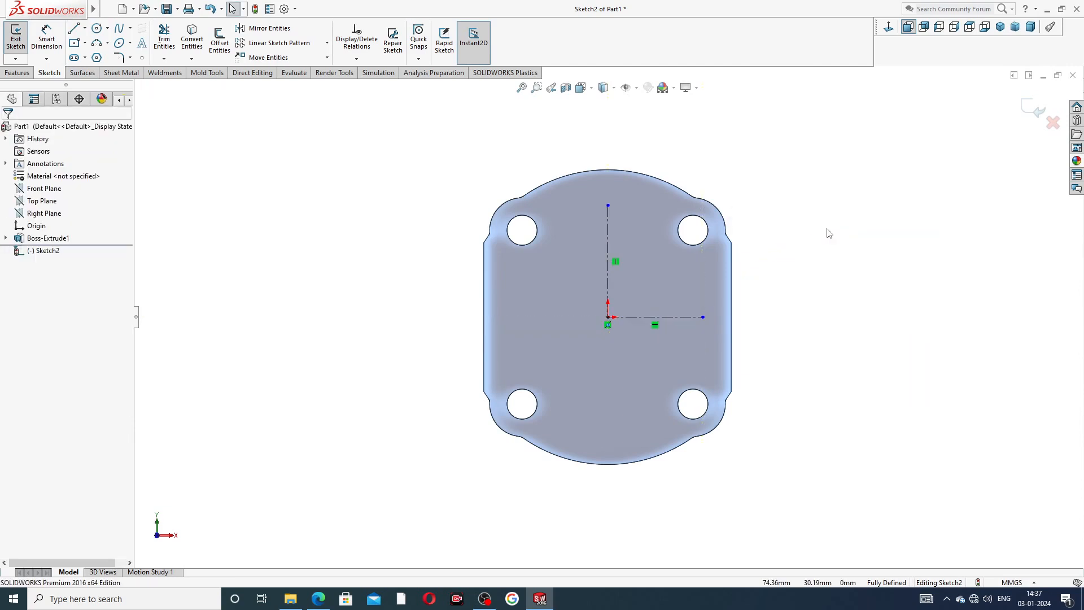
- Sketch a circle of about 47 mm diameter centered on the vertical centerline, about 21 mm above the origin
scroll(696, 266, down, 2)
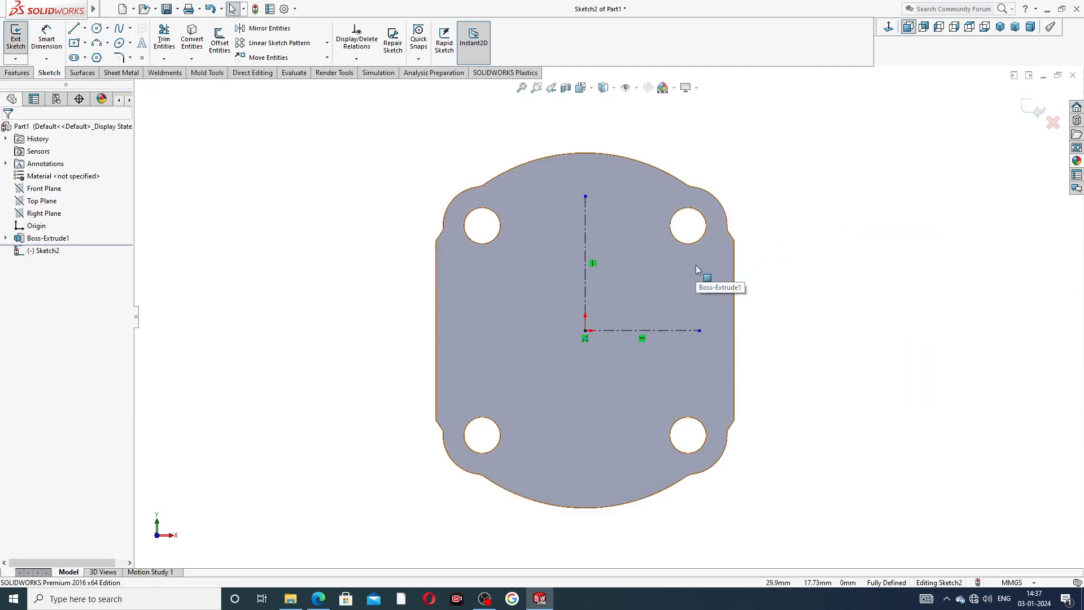
click(97, 29)
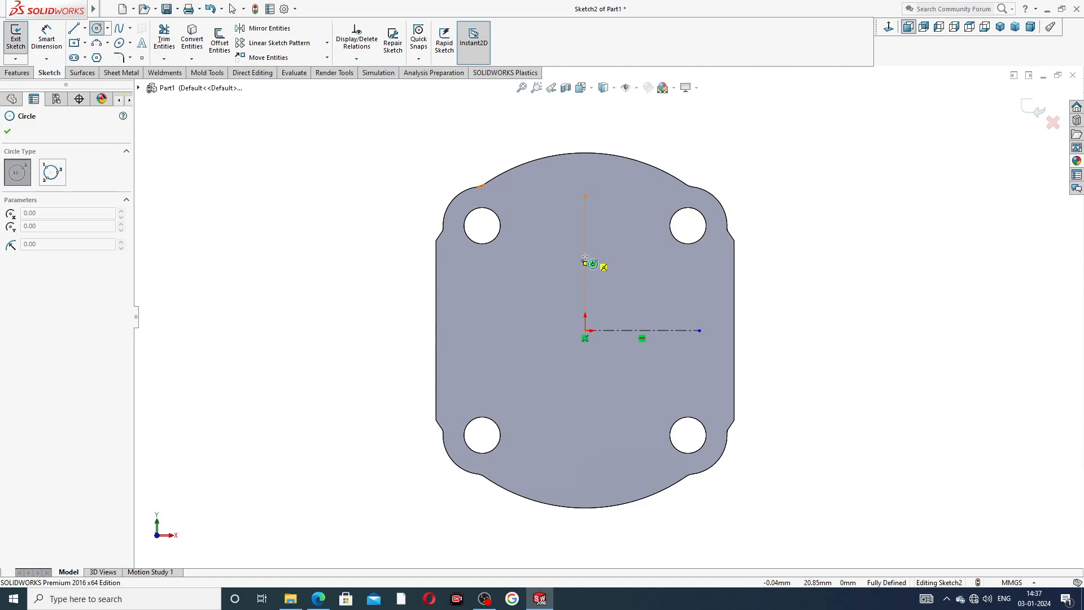
click(585, 257)
click(598, 173)
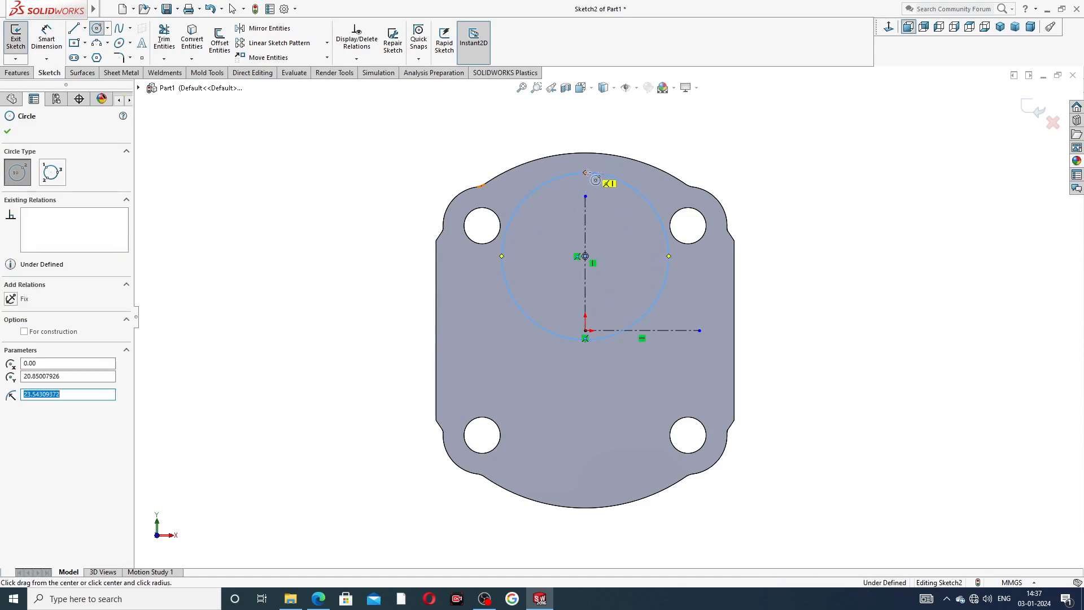
right_click(690, 150)
click(724, 159)
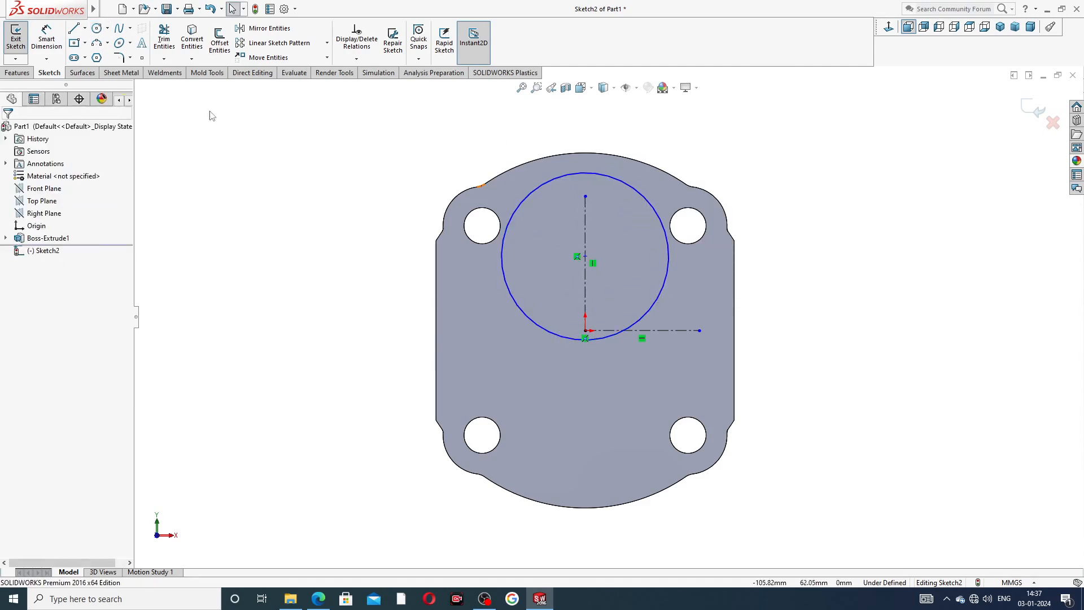
- Dimension the circle on the vertical centerline to a diameter of 41.70 mm
click(46, 39)
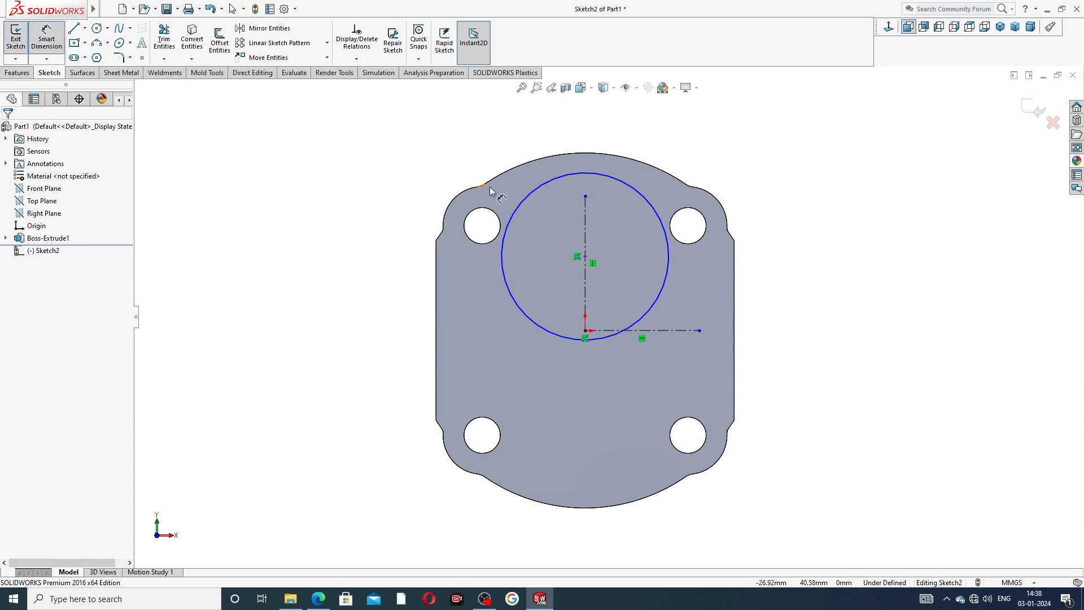
click(644, 194)
click(703, 150)
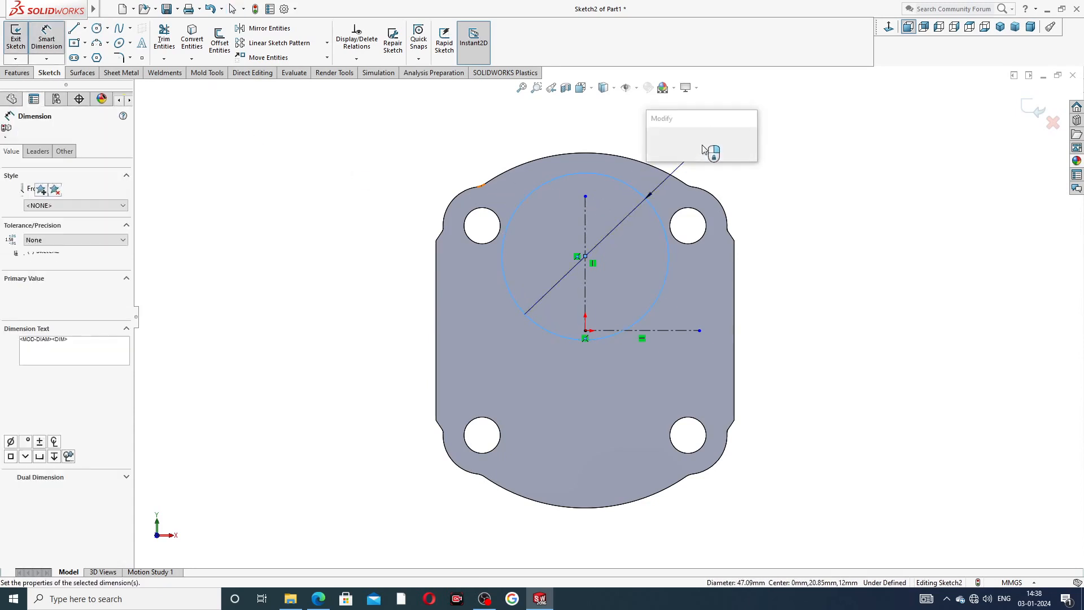
text(41.70)
key(Return)
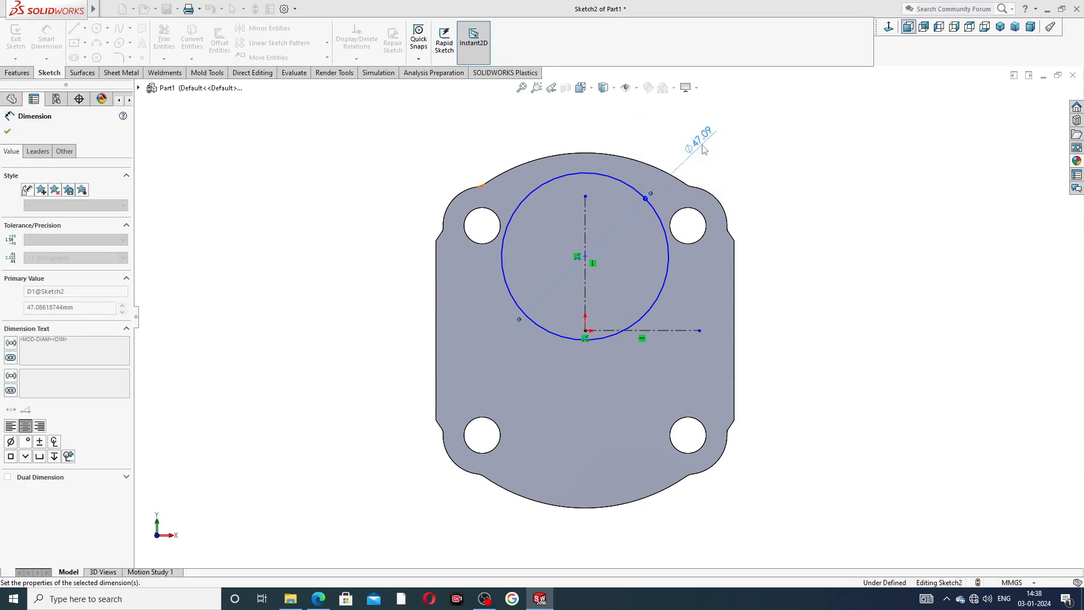
click(734, 161)
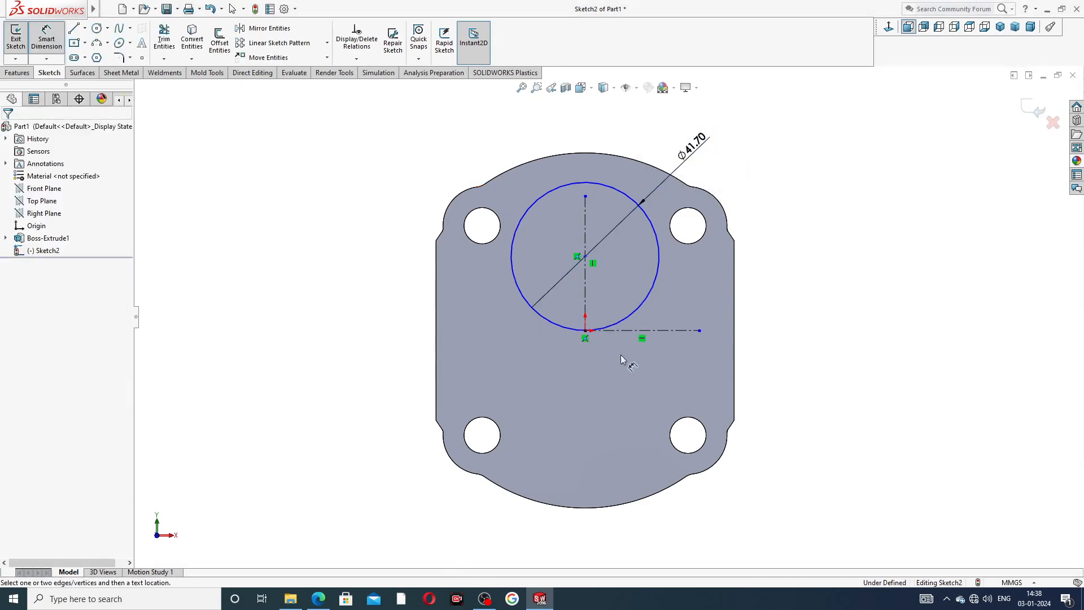
- Dimension the circle's center 16.68 mm above the origin and check the End Plate PDF drawing
click(585, 256)
click(586, 331)
click(760, 298)
text(16.68)
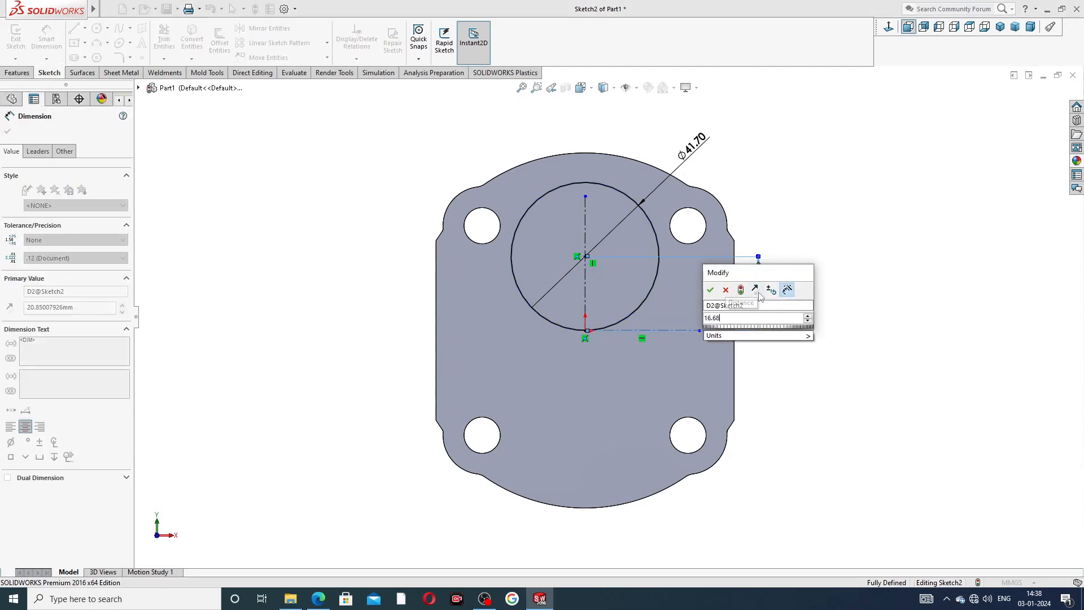
key(Return)
click(801, 236)
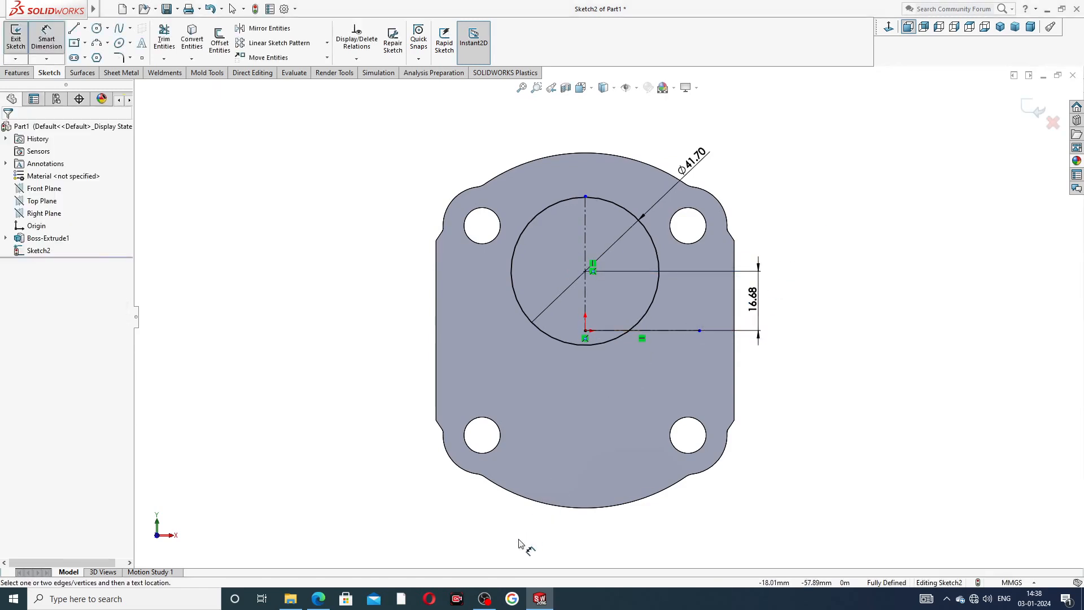
click(315, 601)
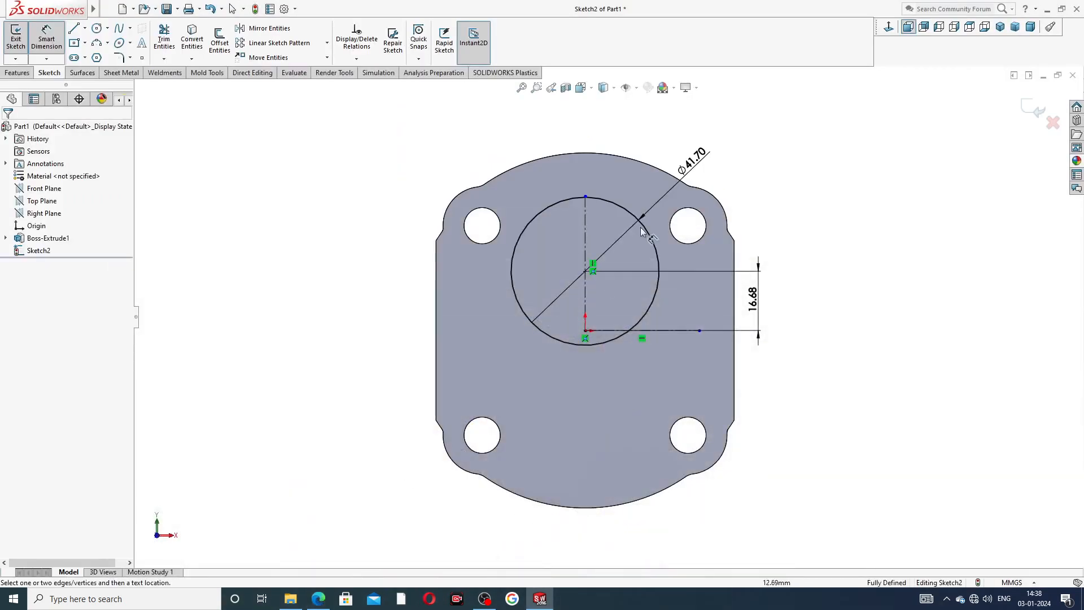
right_click(747, 157)
click(768, 168)
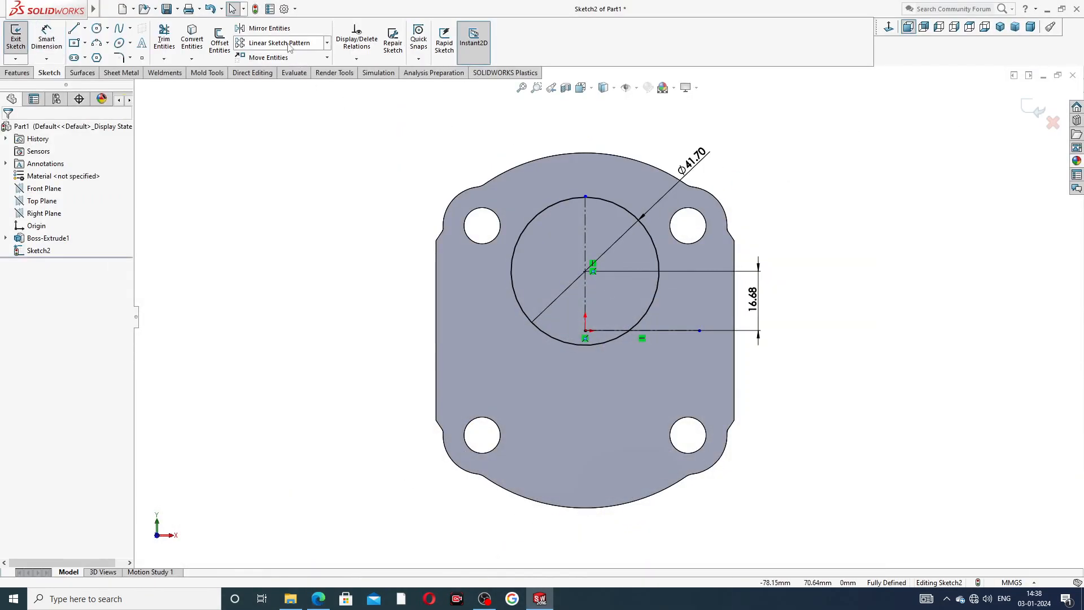
- Mirror a copy of the circle about the horizontal centerline
click(265, 28)
click(589, 198)
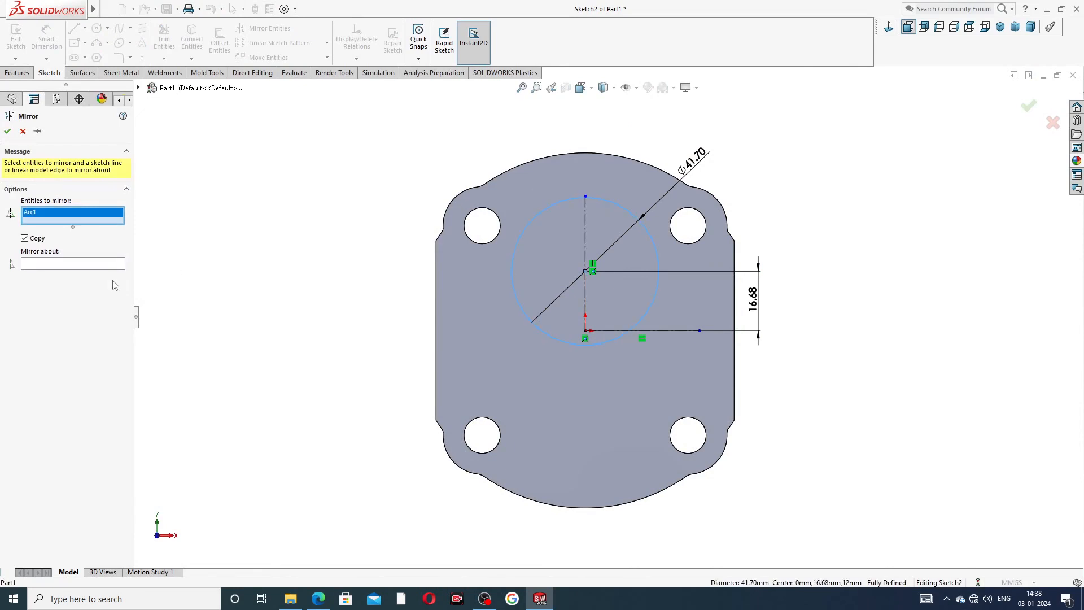
click(96, 267)
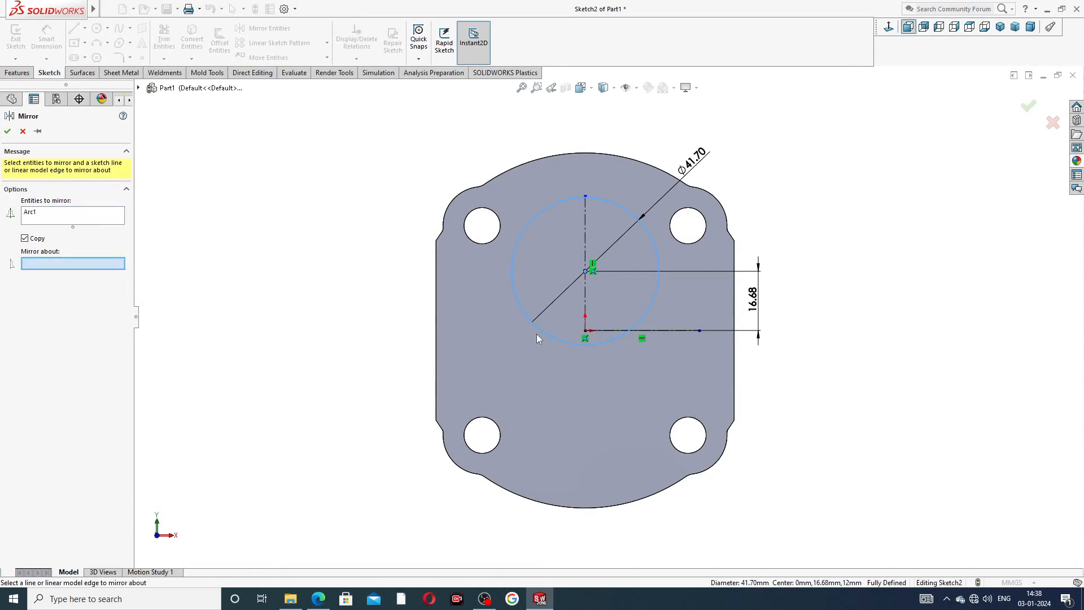
click(615, 331)
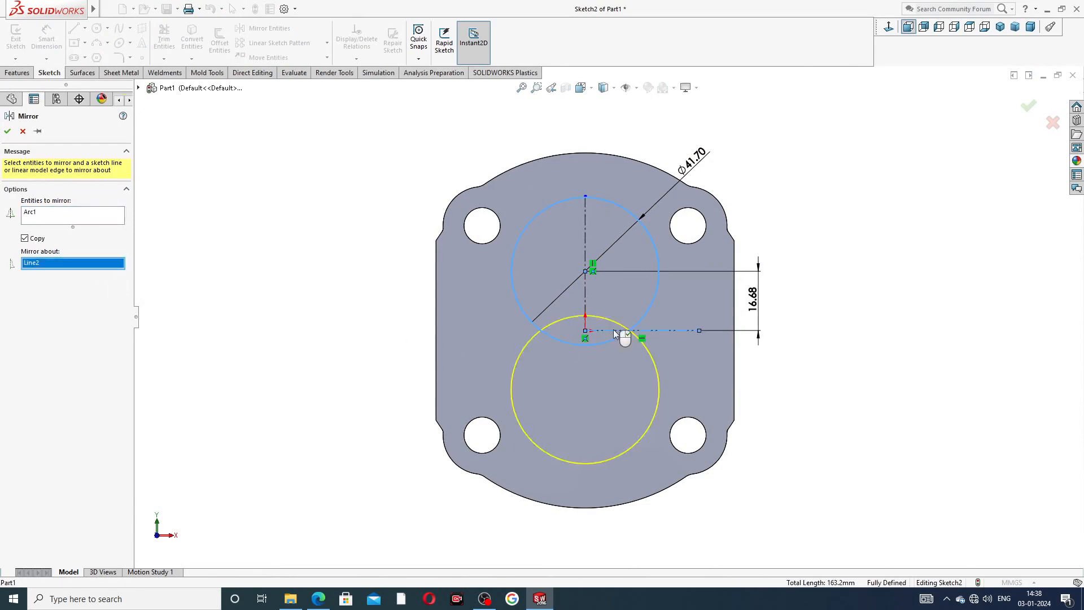
click(9, 133)
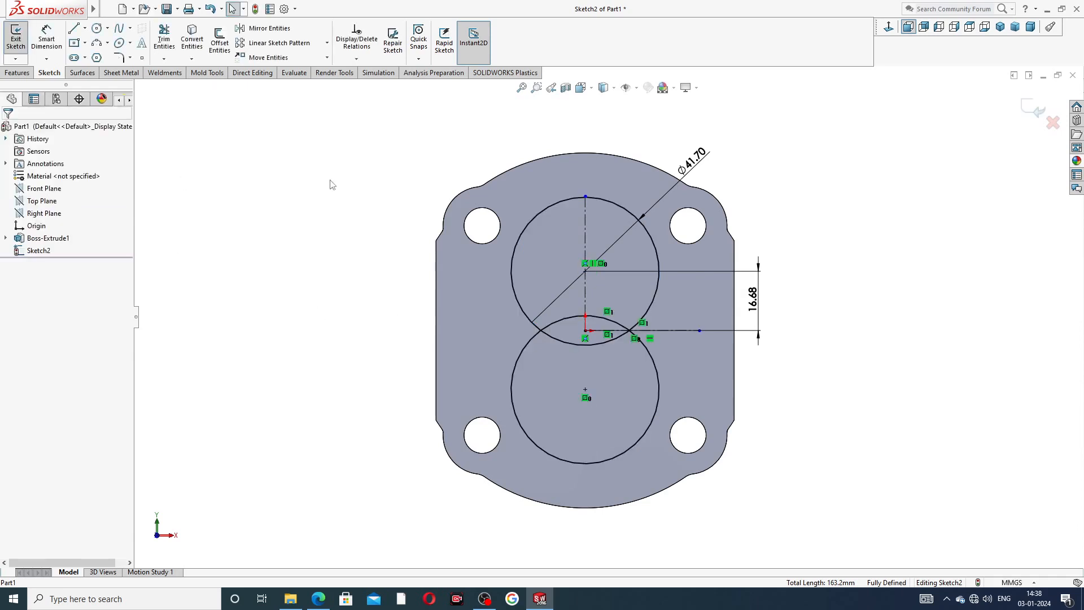
- Sketch a vertical line connecting the left quadrant points of the upper and lower circles
click(83, 29)
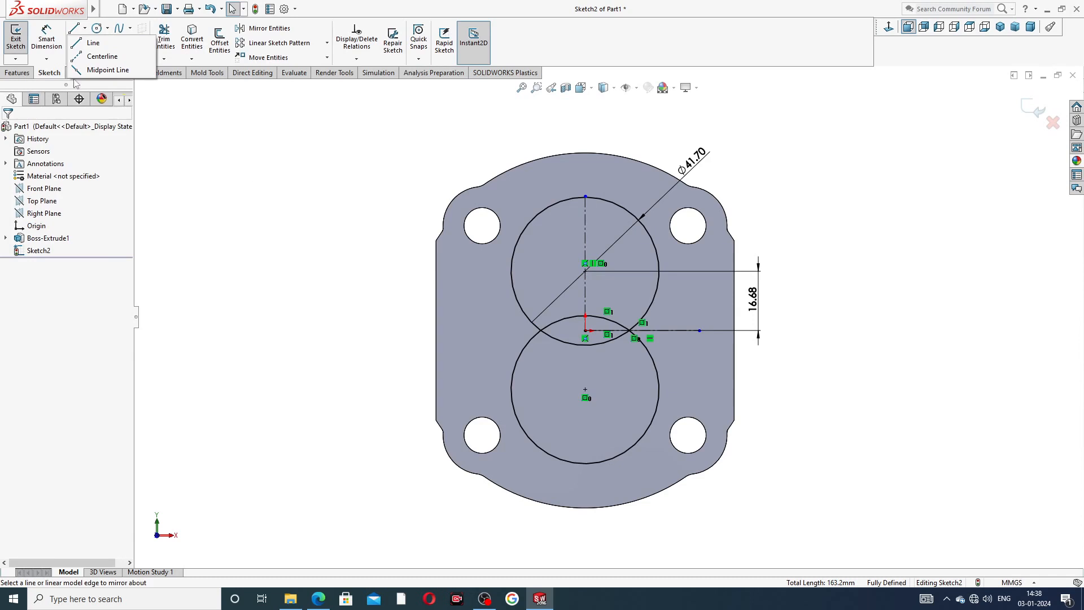
click(90, 43)
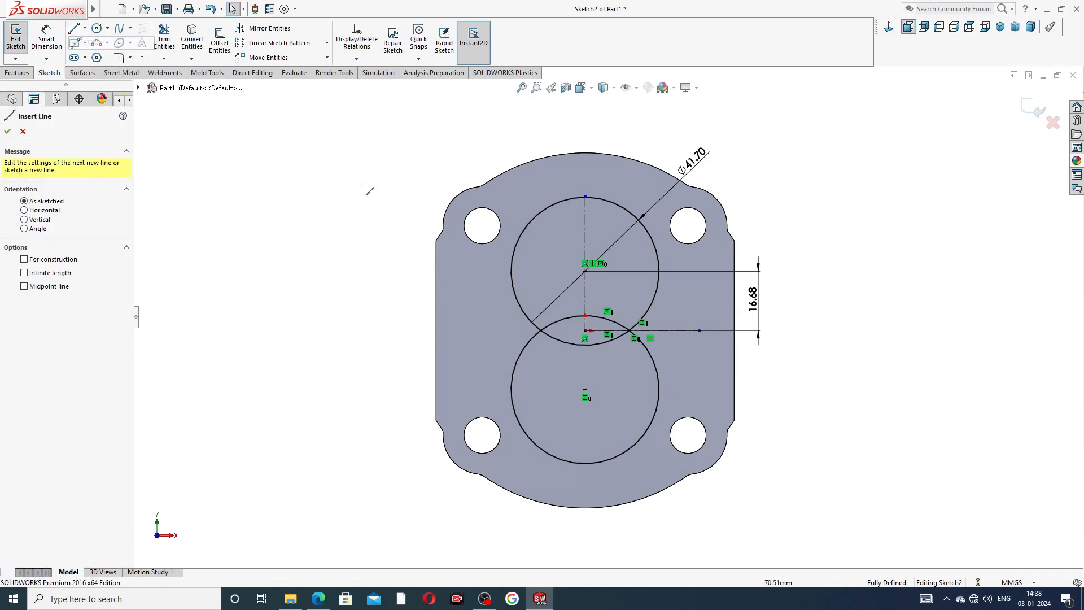
click(512, 271)
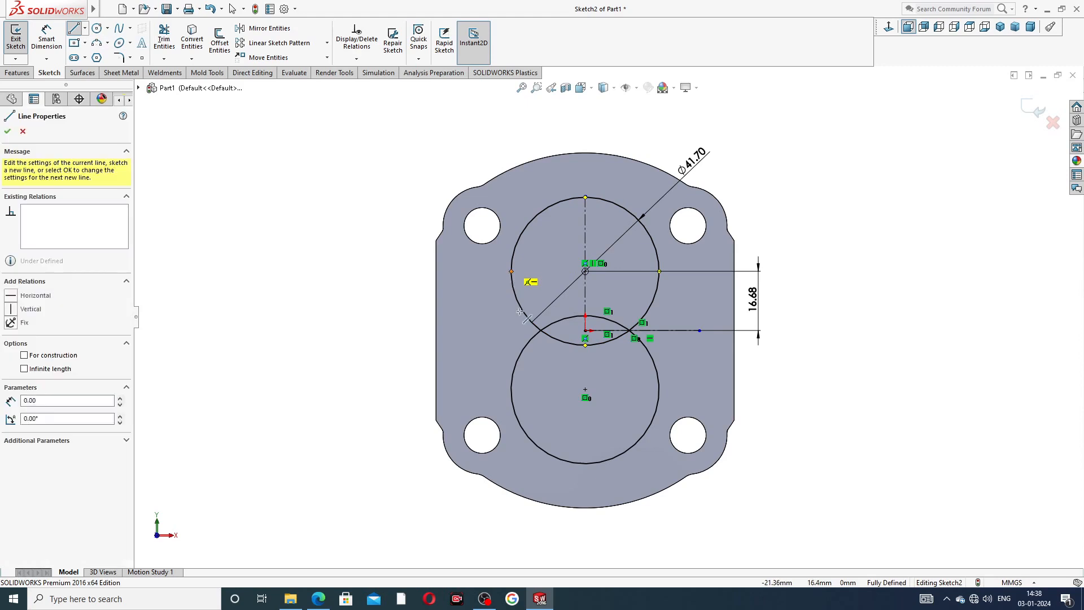
click(512, 390)
right_click(475, 349)
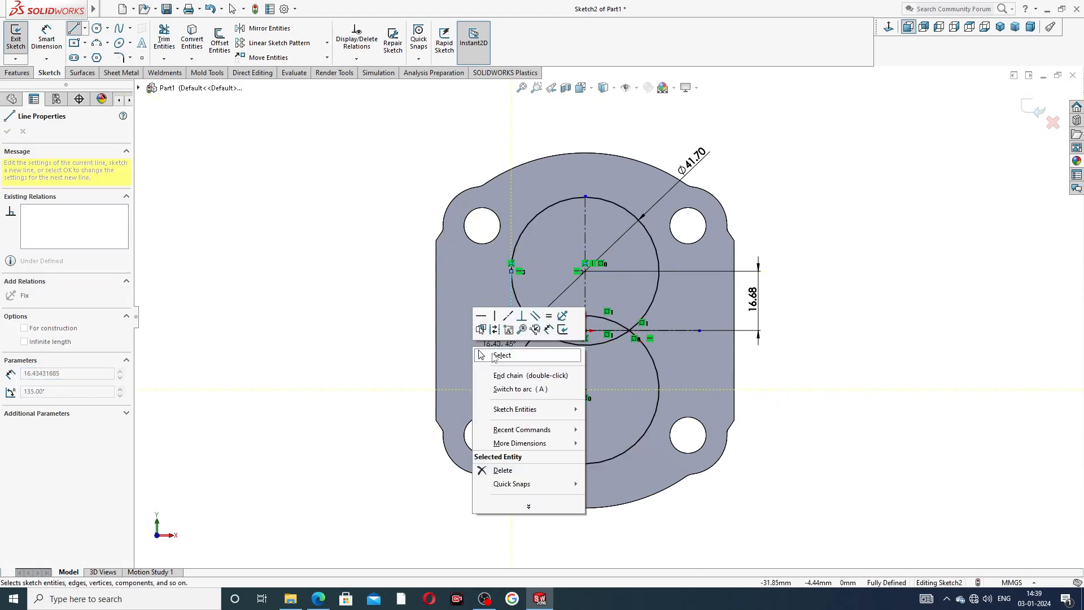
click(501, 355)
- Sketch a vertical line connecting the right quadrant points of the upper and lower circles
click(73, 28)
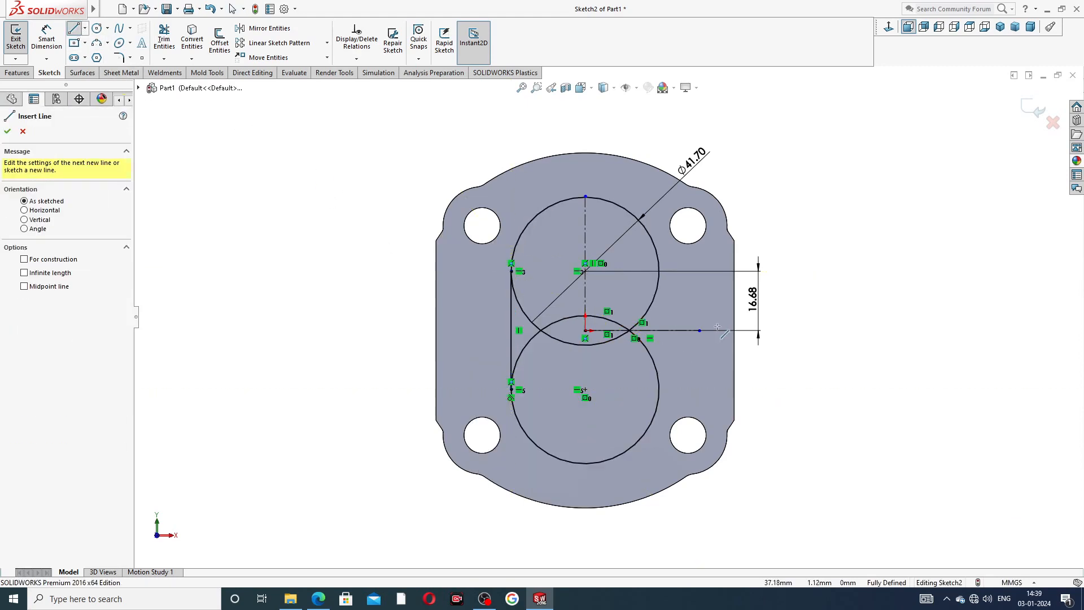
click(659, 271)
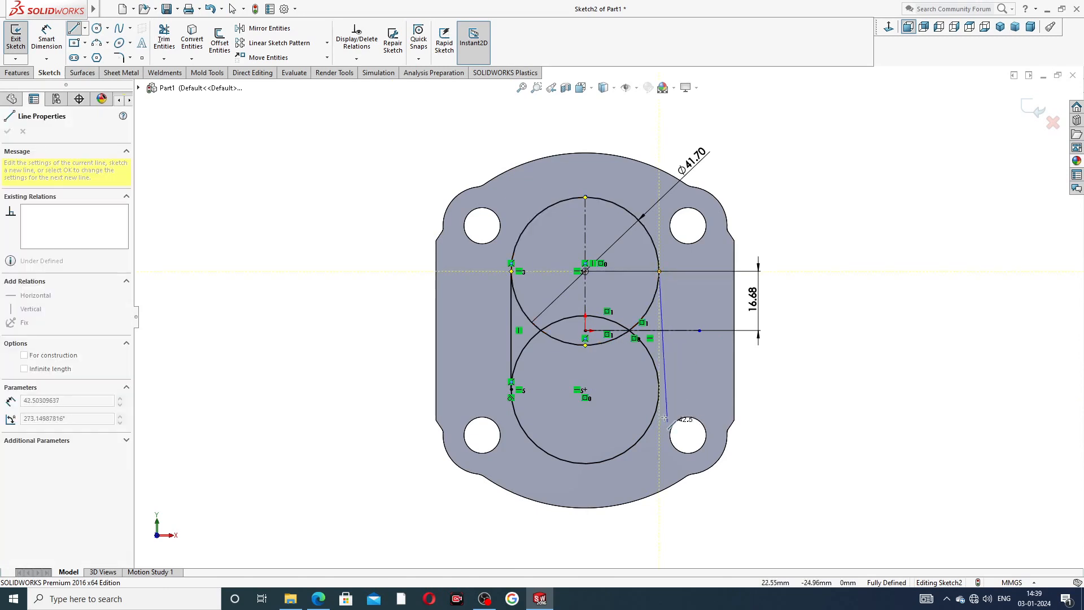
click(659, 389)
right_click(898, 314)
click(919, 325)
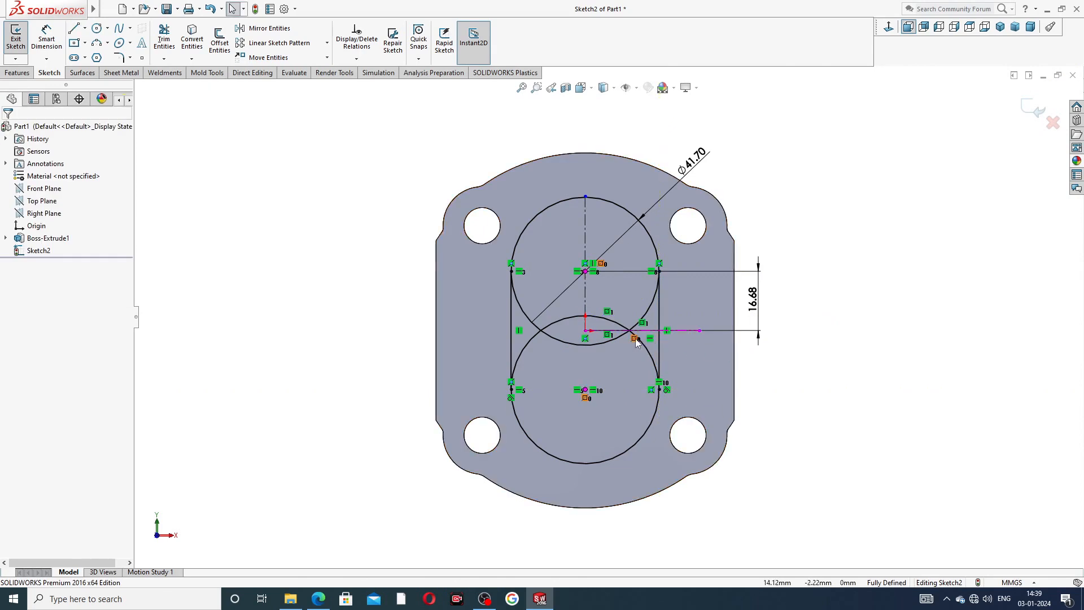
- Power trim the overlapping inner arcs of both circles so that only a closed vertical slot outline remains
scroll(644, 344, down, 2)
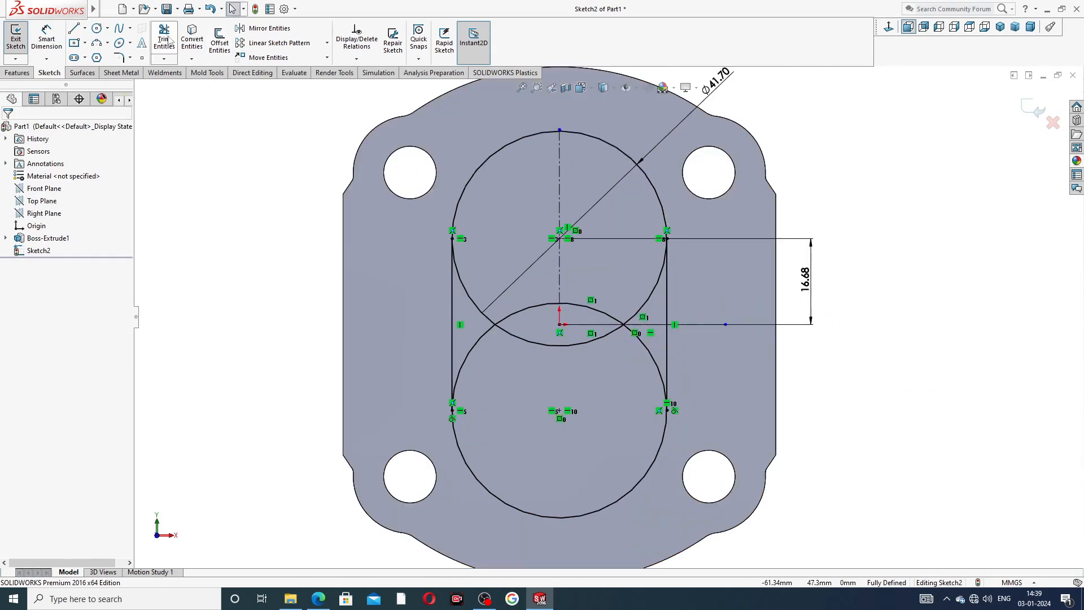
click(165, 38)
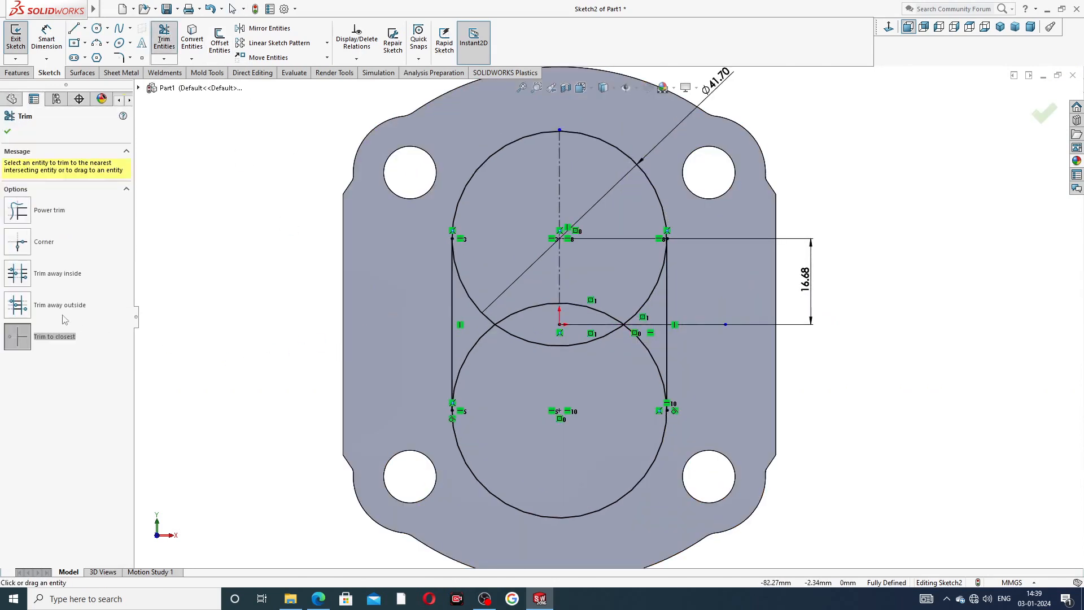
click(60, 215)
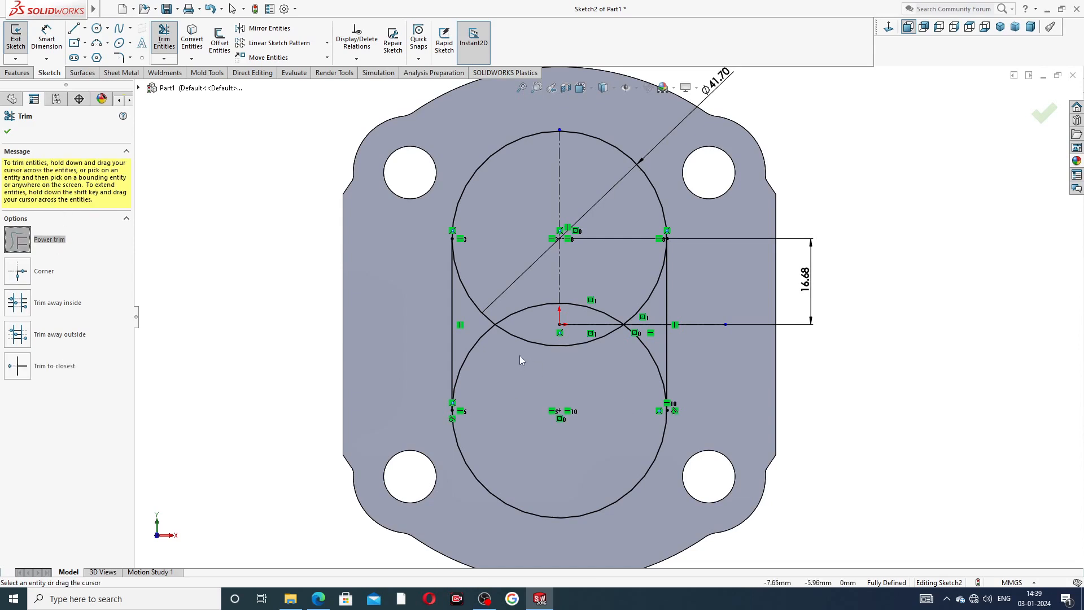
mouse_move(490, 354)
mouse_down()
mouse_move(470, 317)
mouse_move(484, 301)
mouse_move(512, 344)
mouse_move(608, 358)
mouse_up()
mouse_move(600, 305)
mouse_down()
mouse_move(632, 297)
mouse_move(645, 344)
mouse_move(643, 317)
mouse_up()
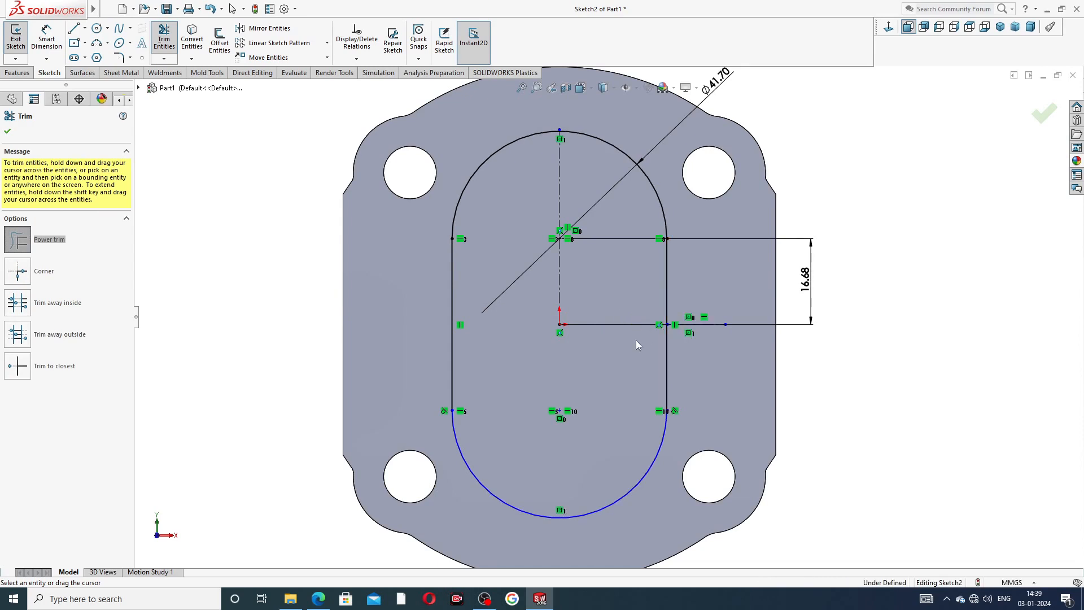
scroll(666, 417, down, 10)
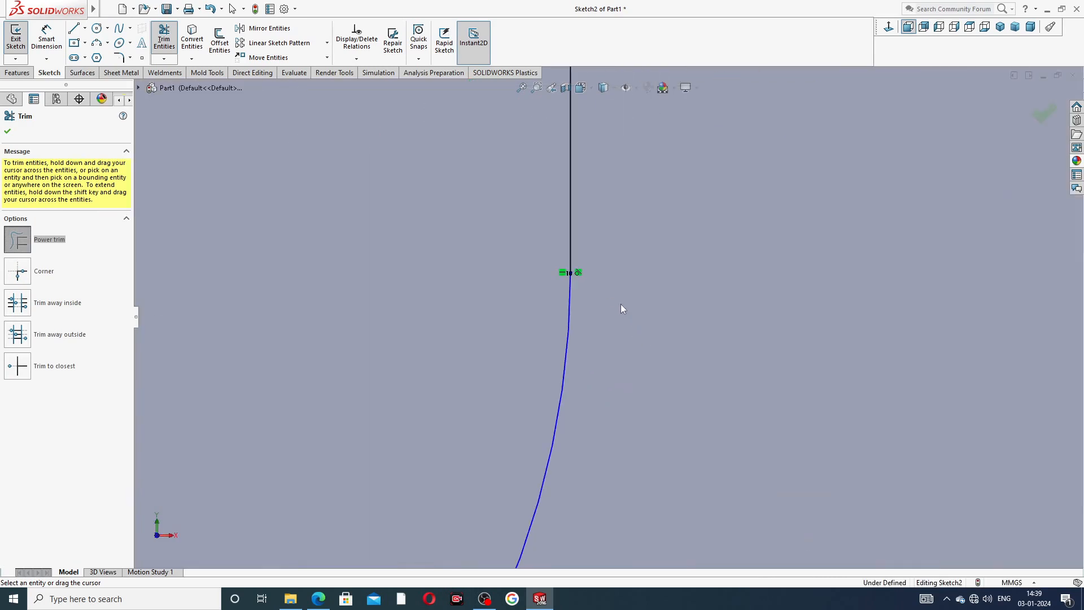
scroll(575, 305, up, 8)
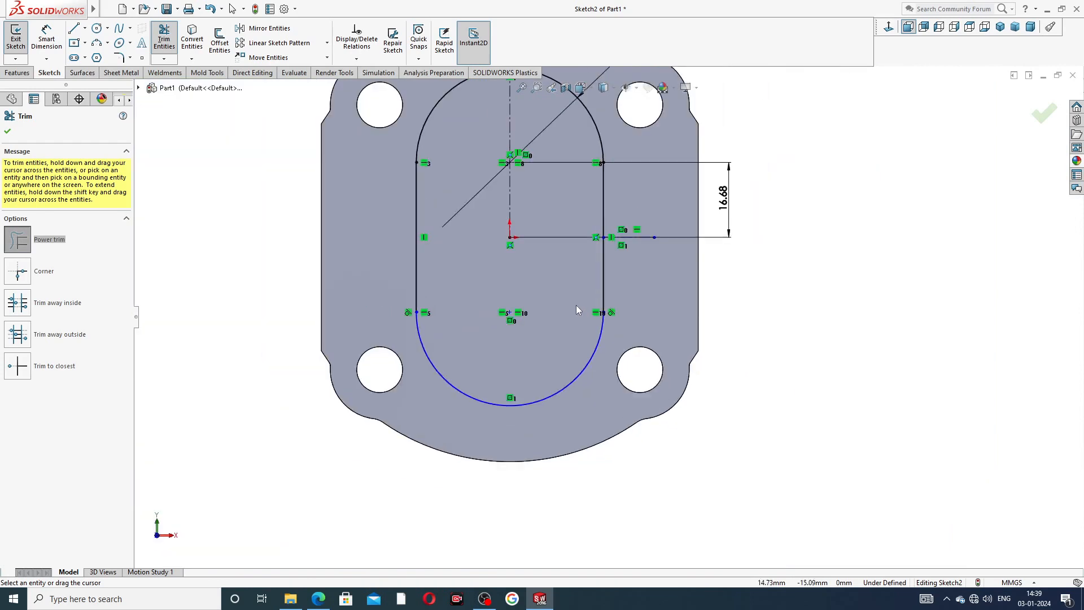
scroll(536, 257, up, 3)
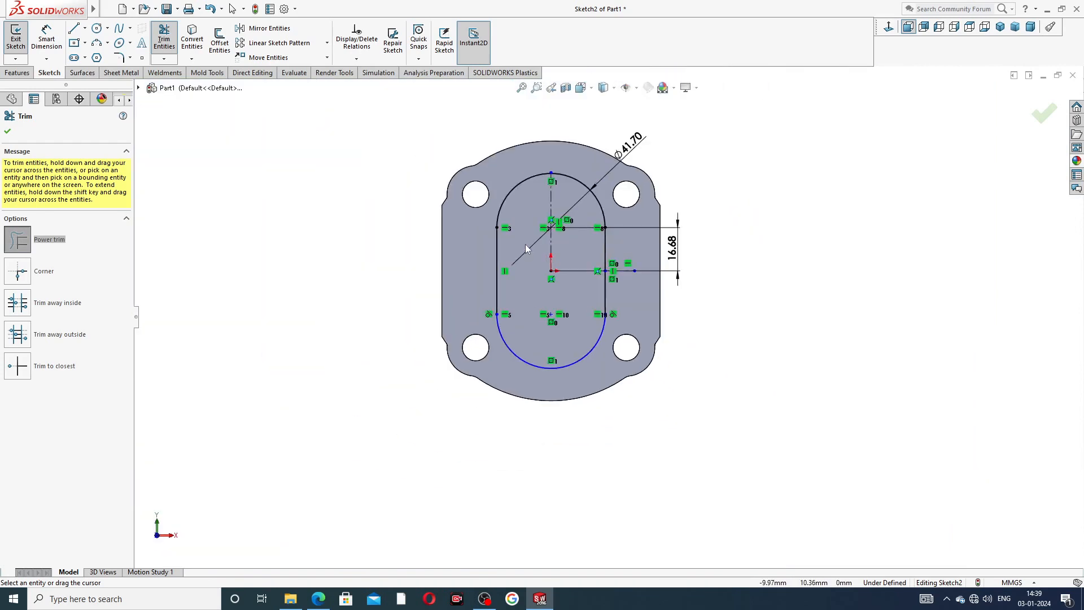
click(7, 133)
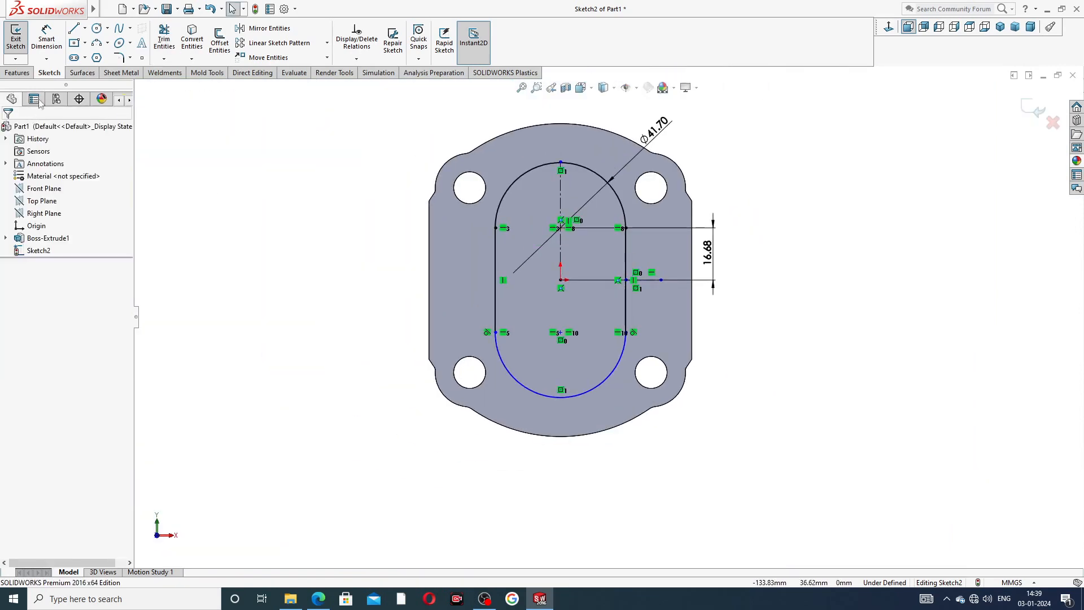
- Extrude the slot profile as a merged boss to a blind depth of 2.5 mm, checking the height in the End Plate PDF drawing
click(17, 72)
click(20, 42)
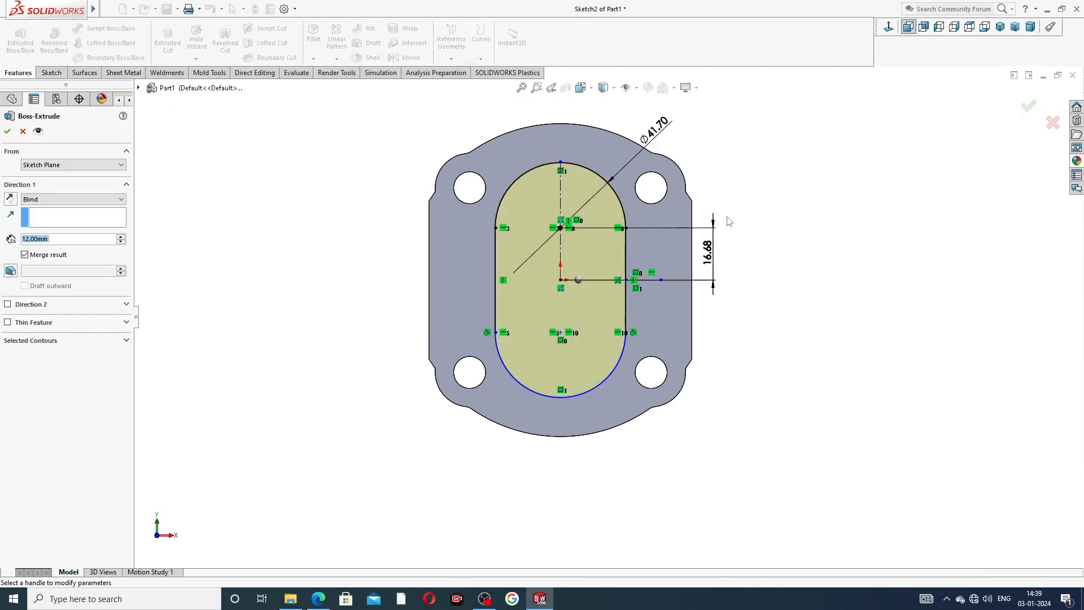
click(63, 242)
text(2.5)
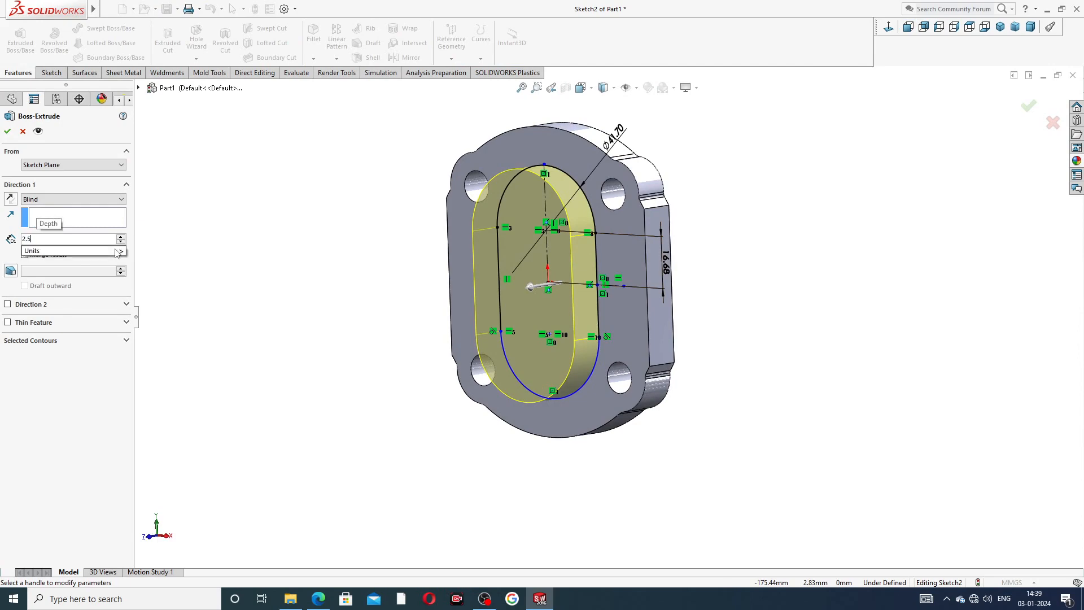
key(Return)
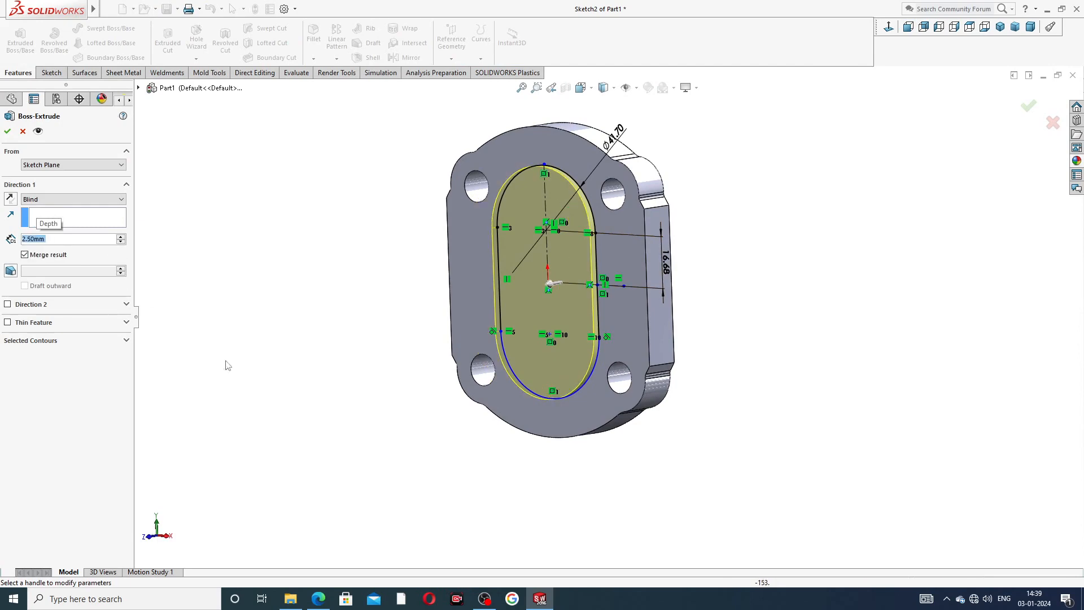
click(318, 598)
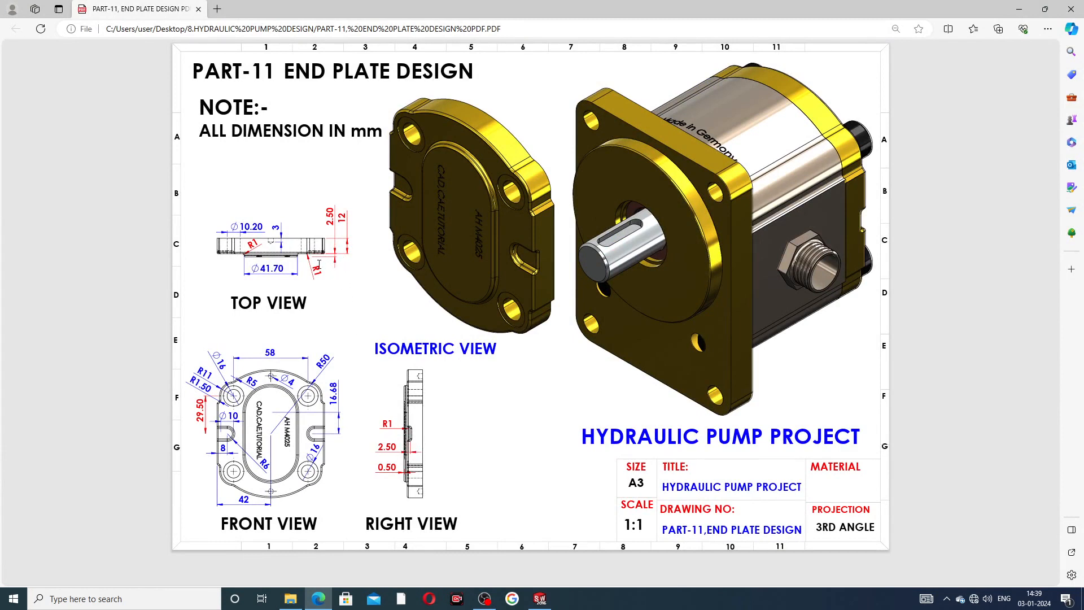
click(540, 598)
click(6, 132)
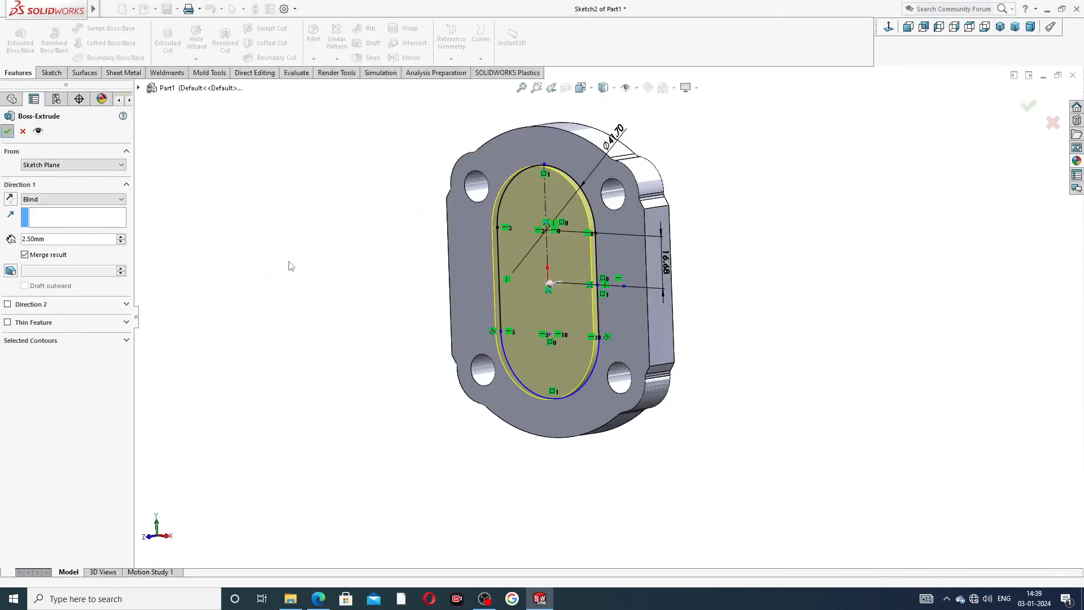
mouse_move(643, 231)
middle_down()
mouse_move(682, 239)
mouse_move(655, 226)
middle_up()
click(638, 249)
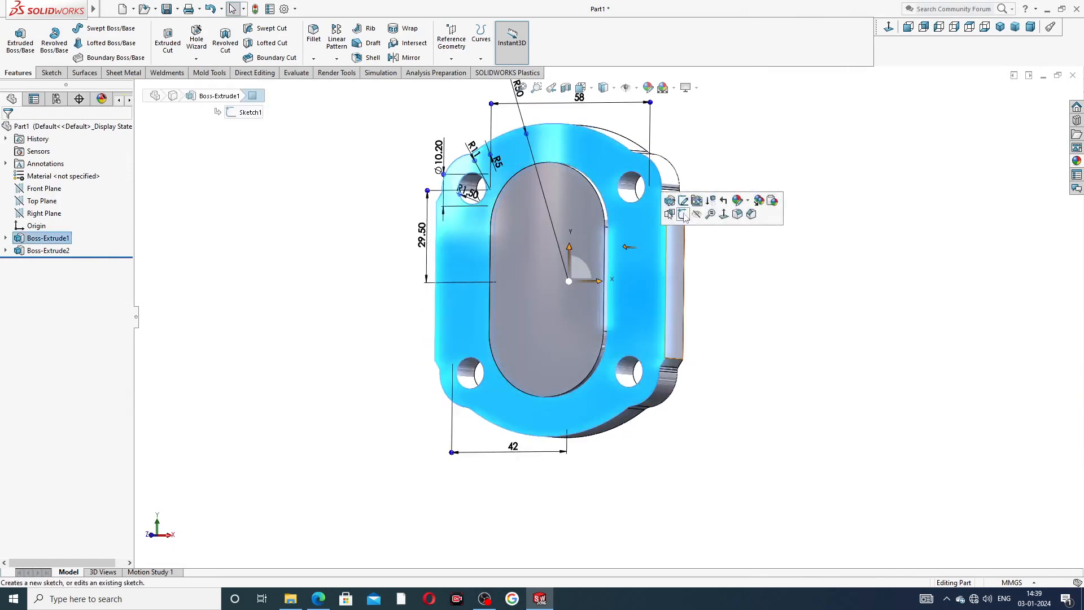
click(670, 214)
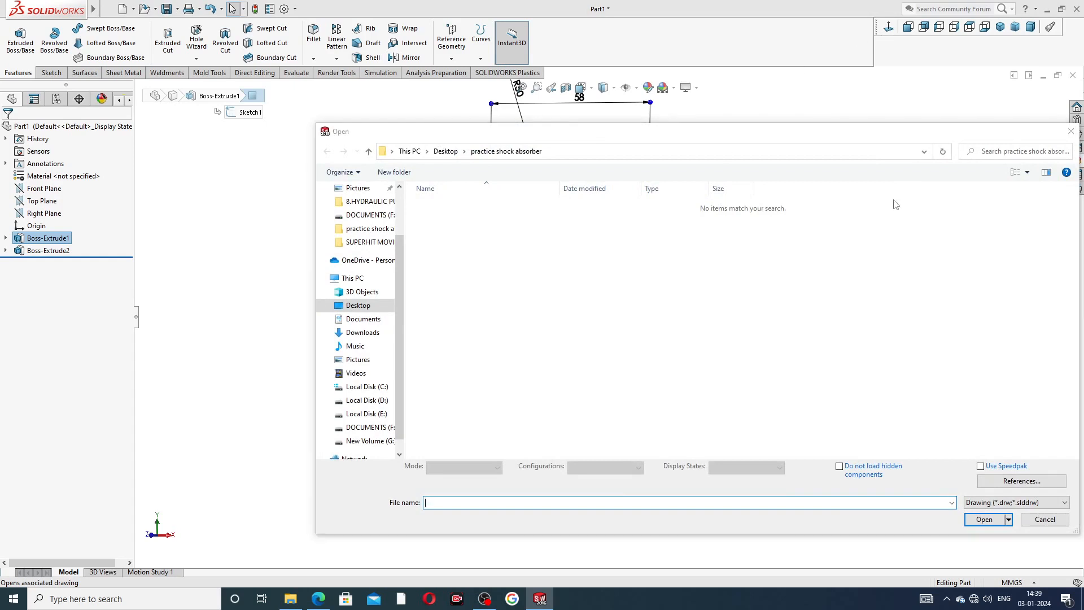
click(1071, 131)
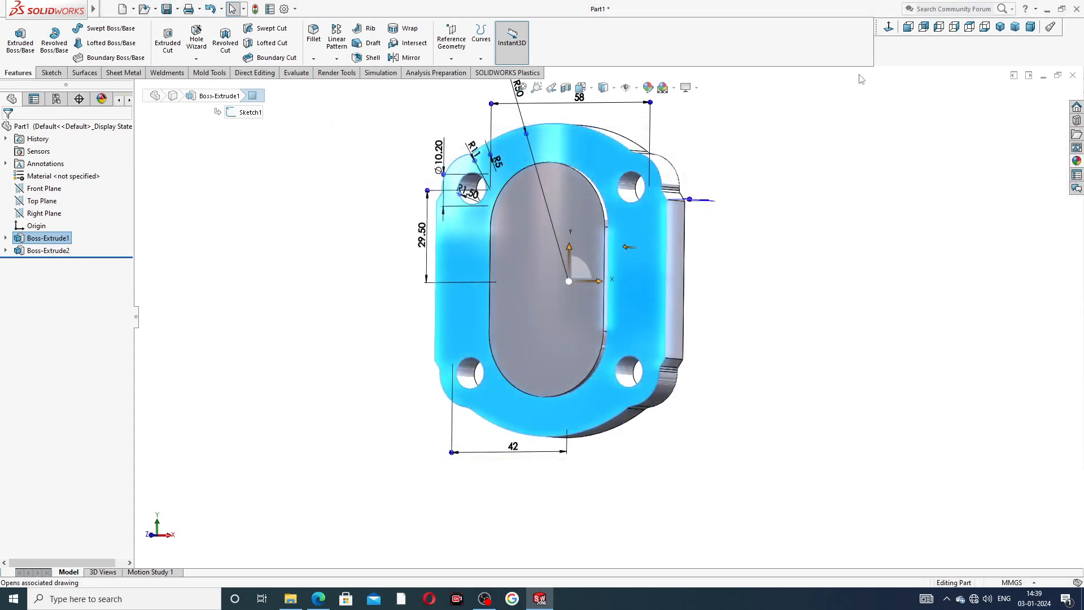
- Start a new sketch on the plate face surrounding the raised slot boss and orient the view normal to it
click(726, 218)
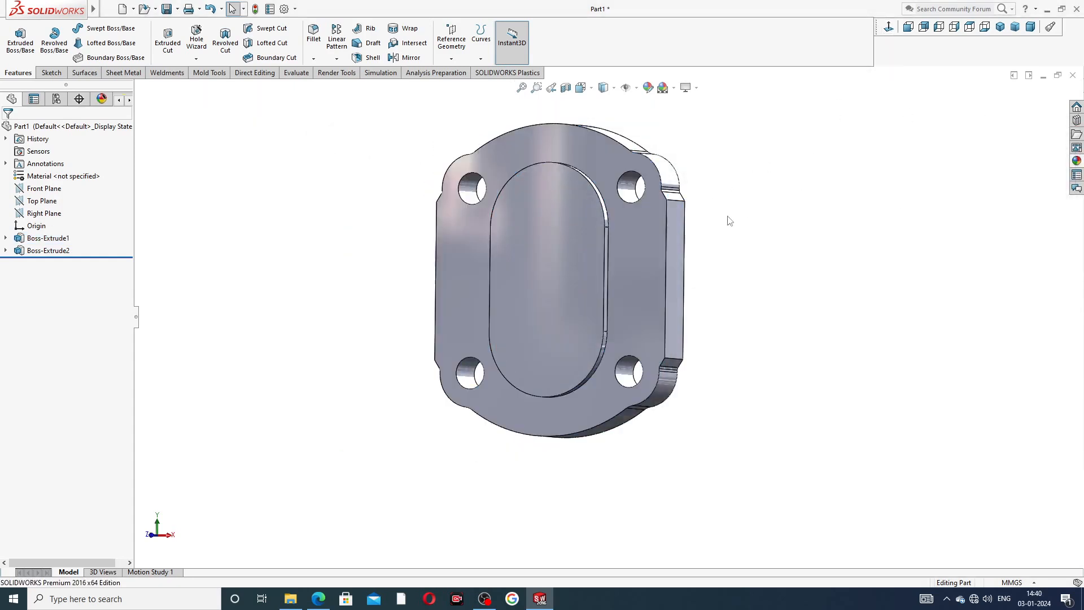
click(643, 248)
click(690, 218)
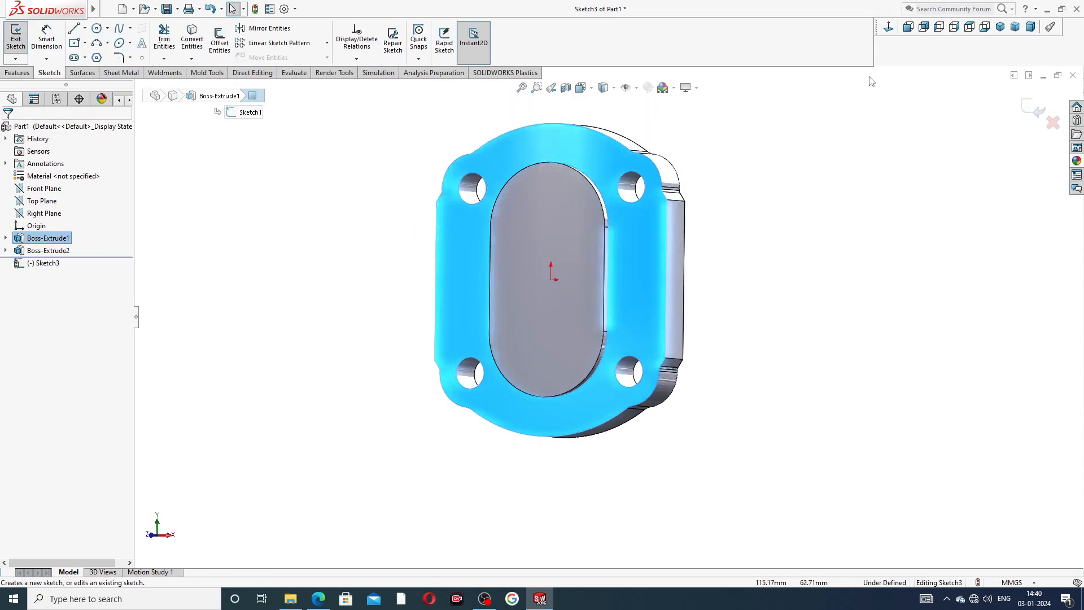
click(888, 28)
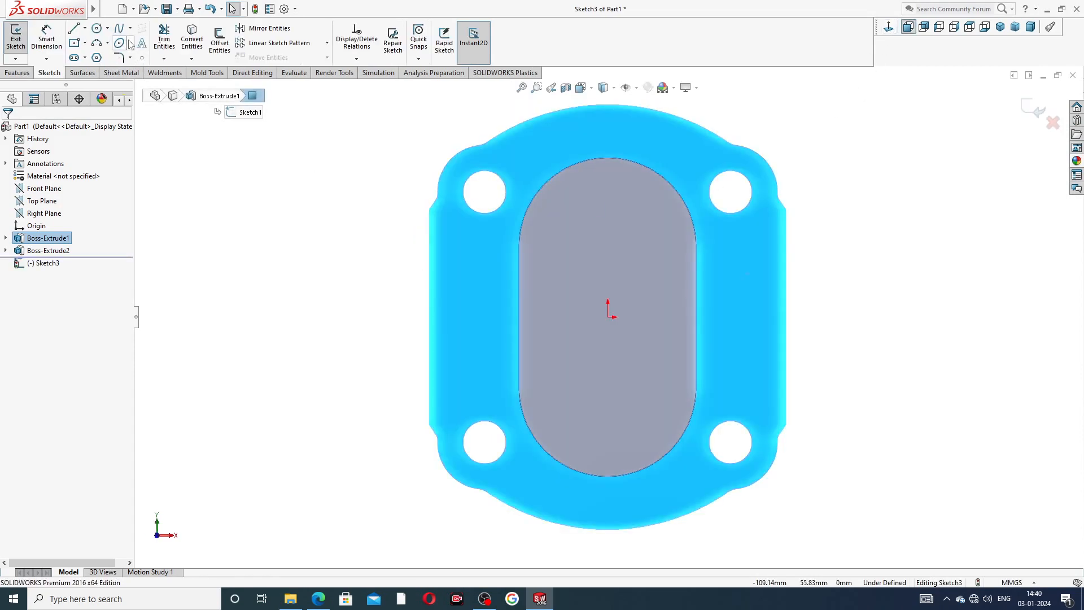
- Sketch a horizontal construction centerline through the origin between the midpoints of the plate's left and right straight edges
click(85, 28)
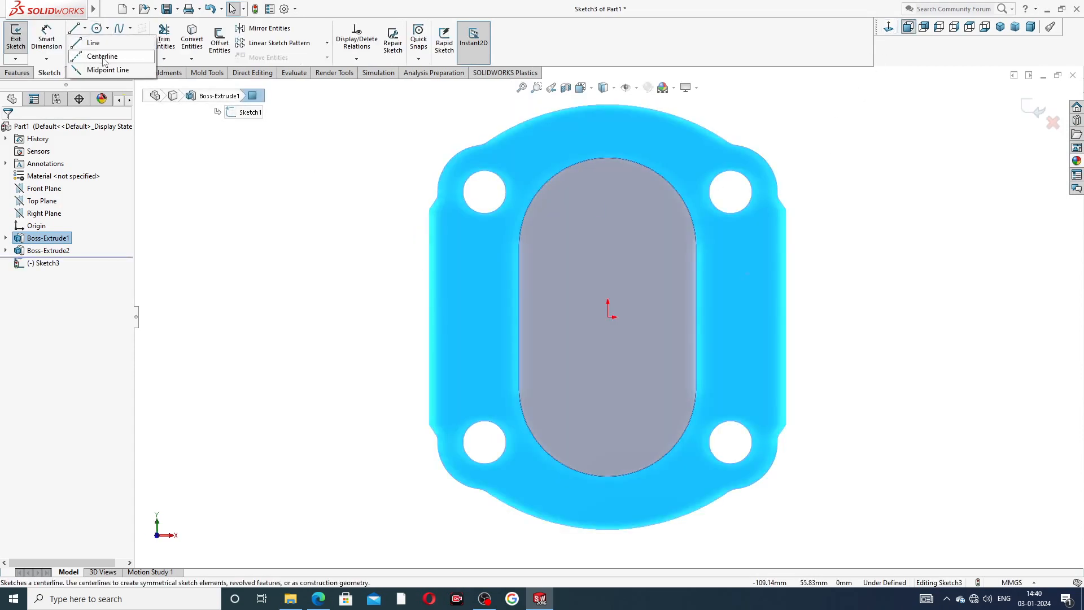
click(99, 53)
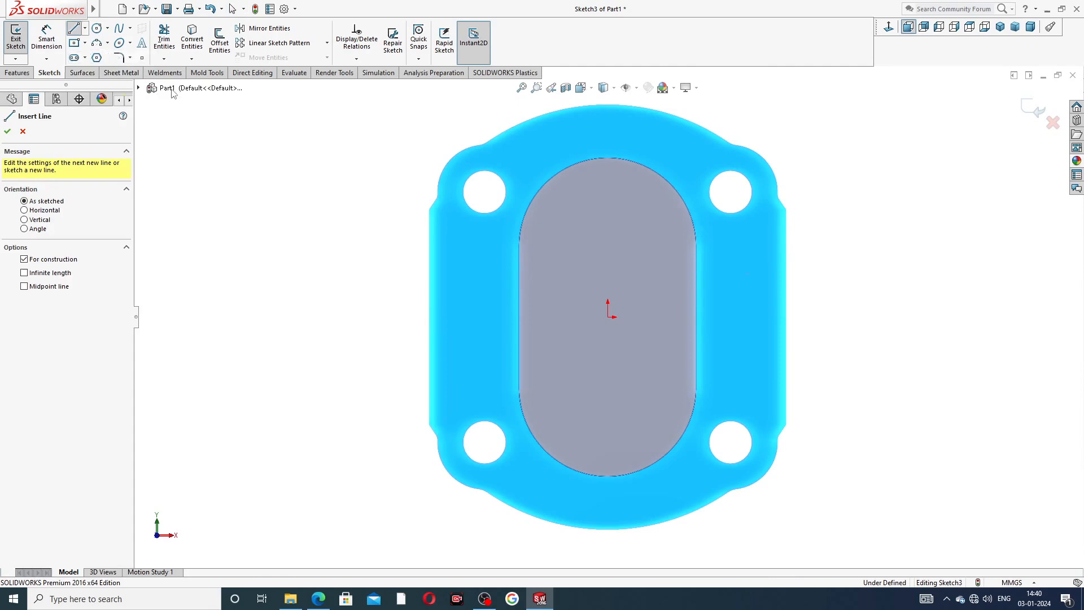
click(429, 318)
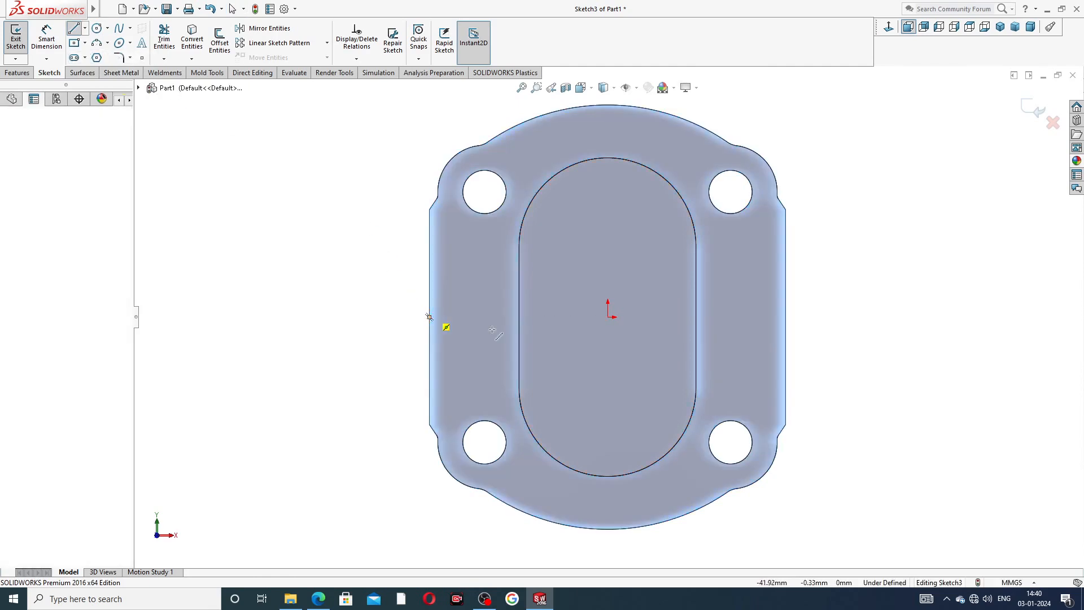
click(786, 317)
right_click(831, 196)
click(833, 242)
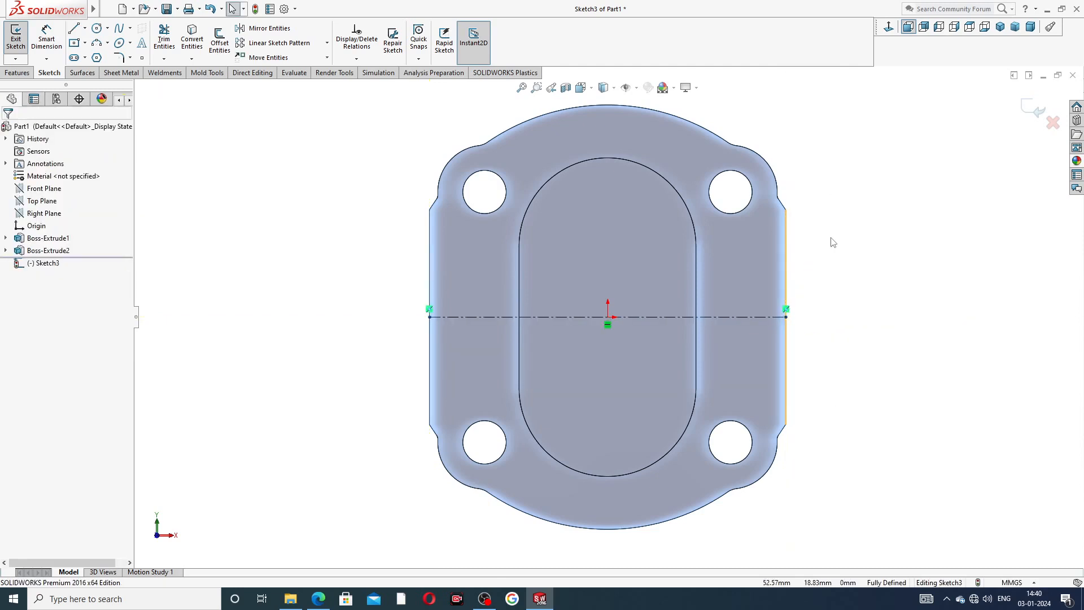
- Sketch a circle of about 4 mm radius centred on the centerline near the plate's left edge
click(97, 28)
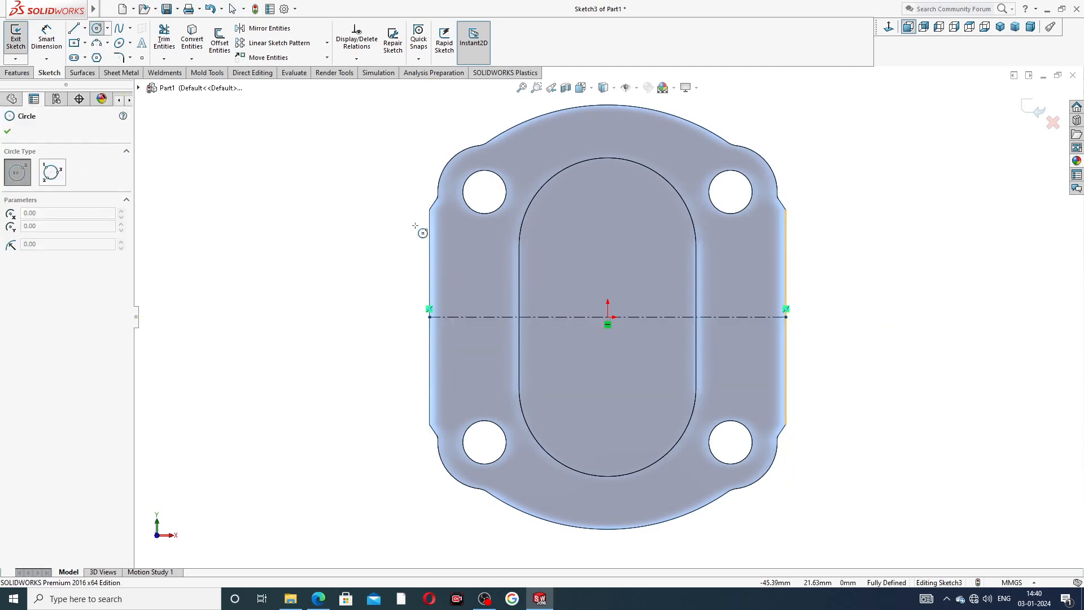
click(461, 317)
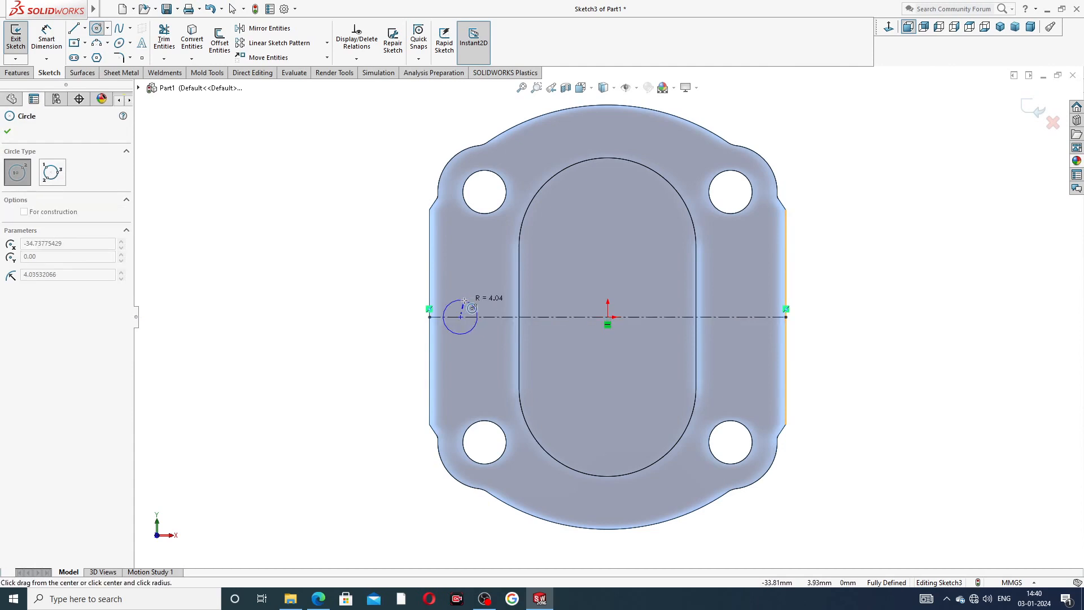
click(475, 307)
right_click(411, 278)
click(422, 273)
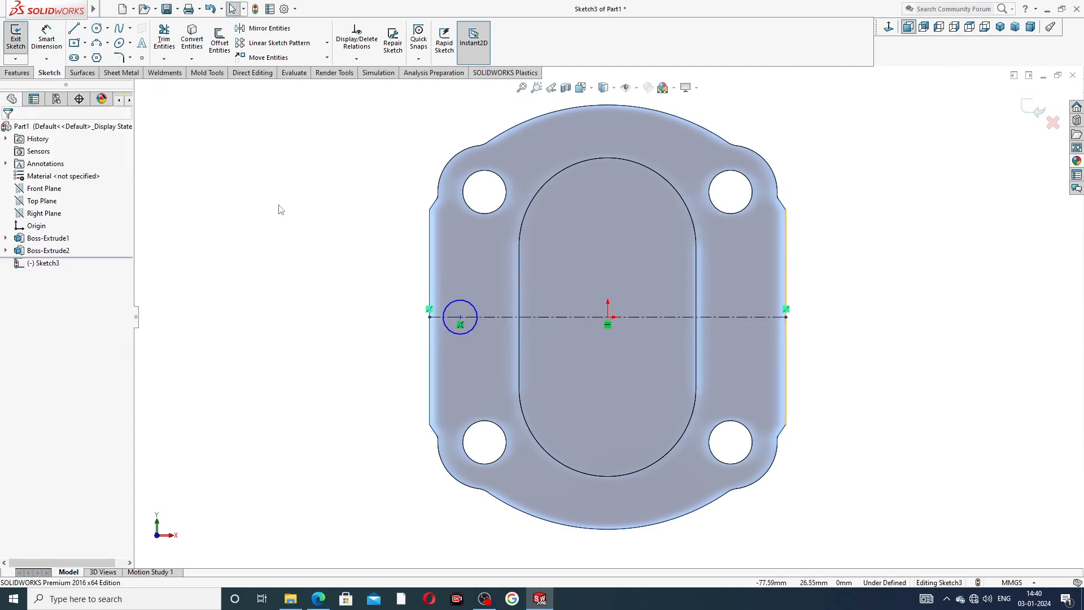
- Dimension the circle's diameter as 10 mm
click(46, 38)
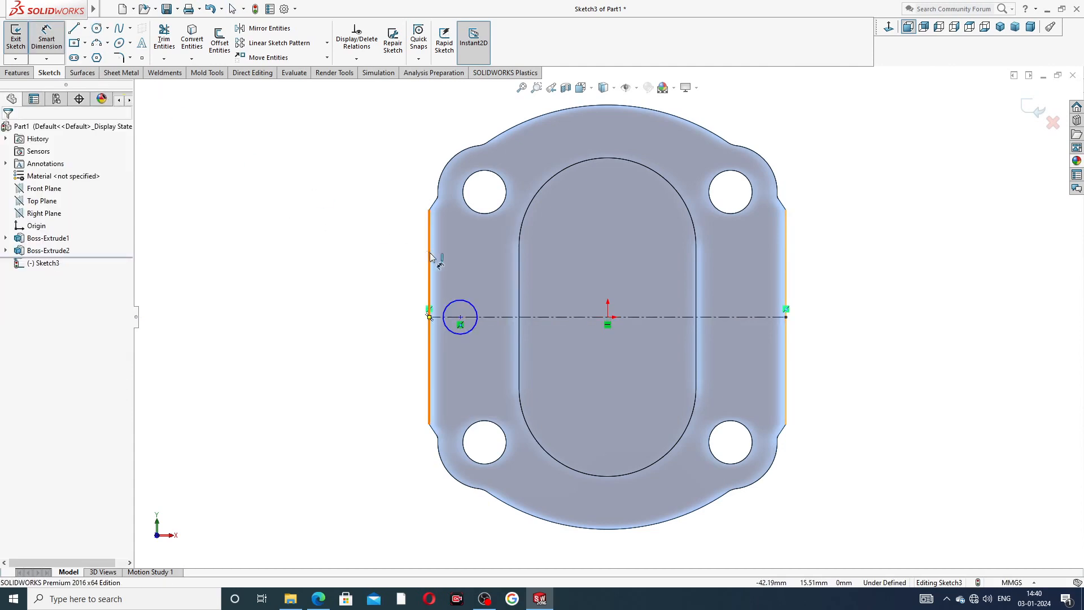
click(461, 307)
click(492, 295)
text(10)
key(Return)
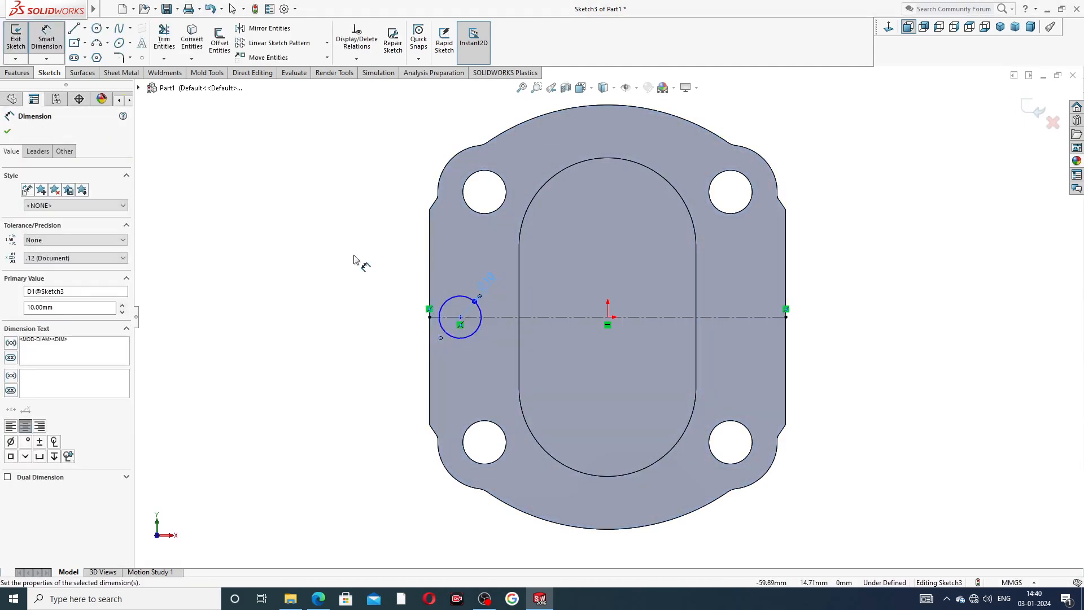
click(347, 252)
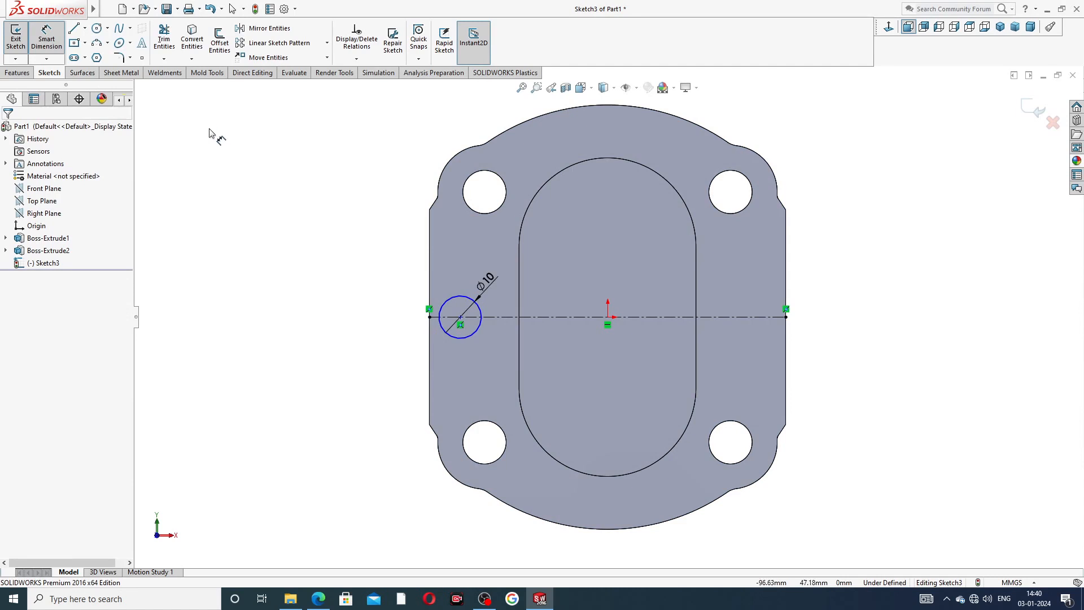
right_click(244, 162)
click(263, 170)
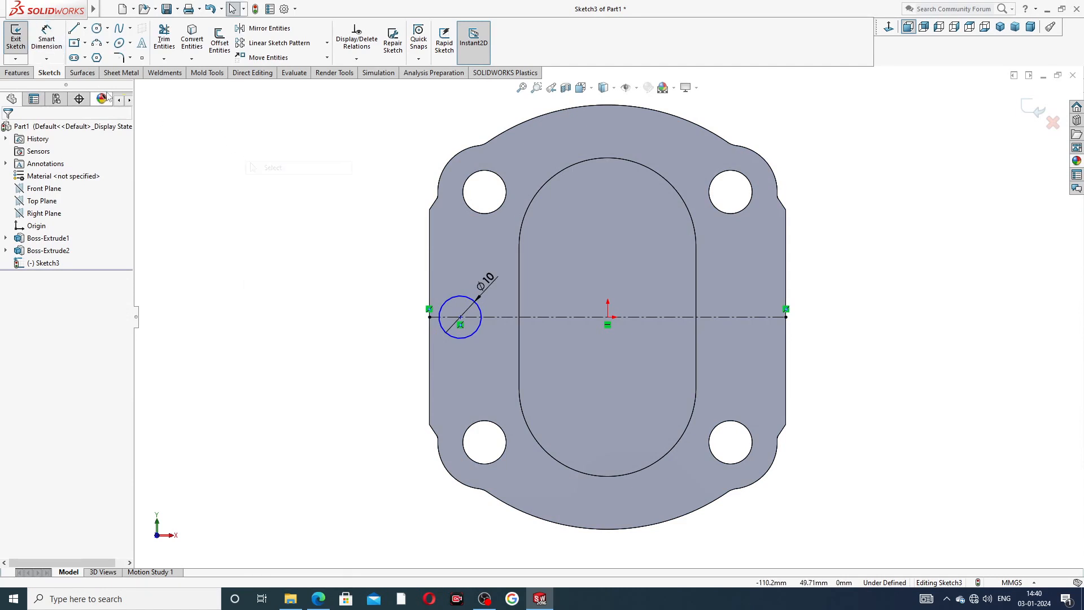
- Sketch a three-line open rectangle about 18 mm long from the circle's top quadrant, past the plate's left edge, and back to its bottom quadrant
click(73, 29)
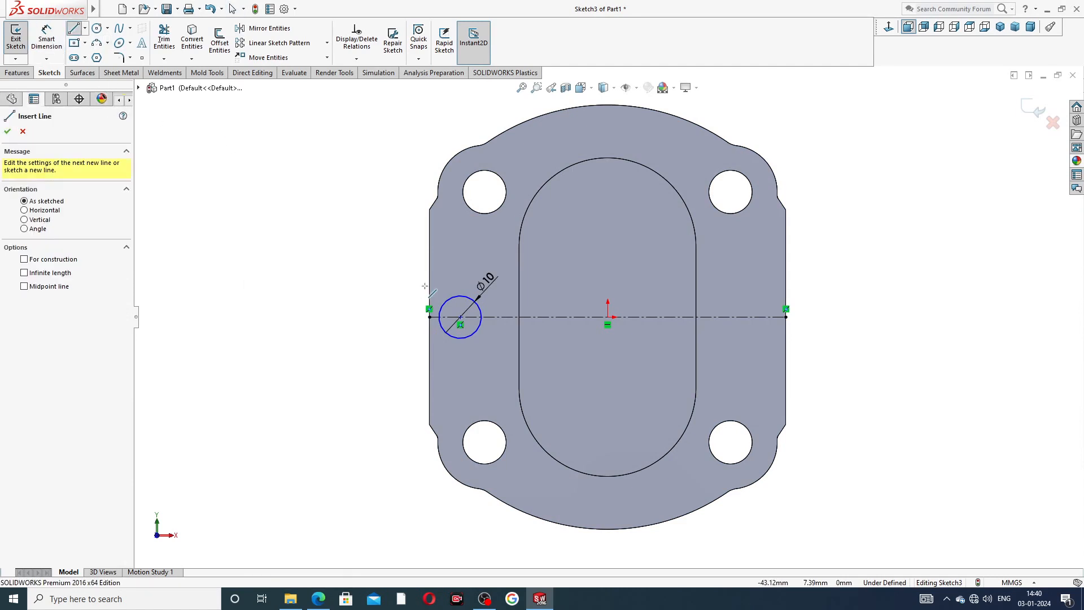
click(461, 295)
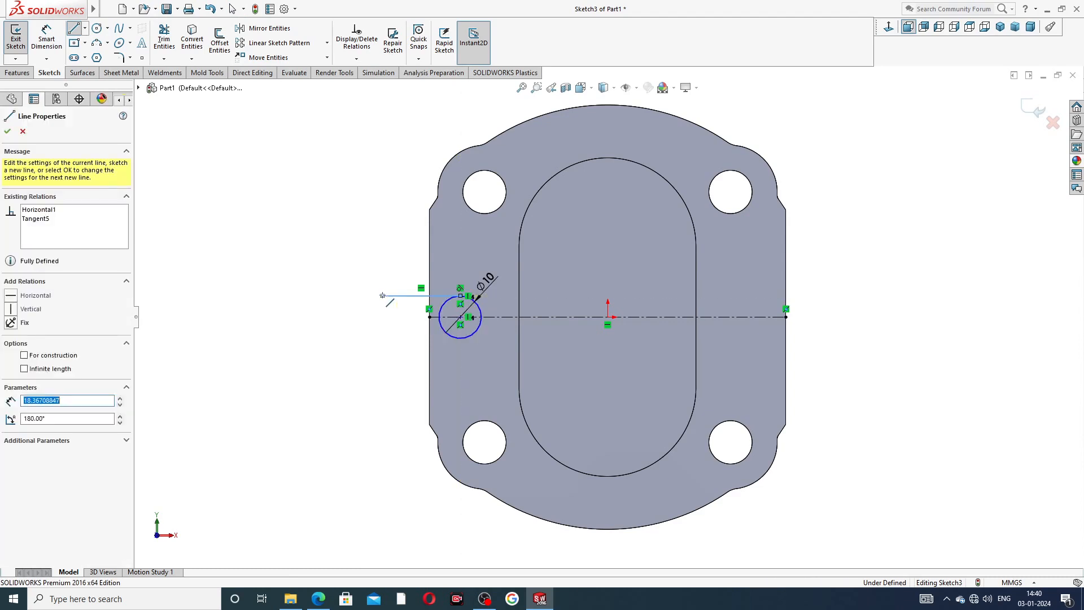
click(382, 295)
click(382, 337)
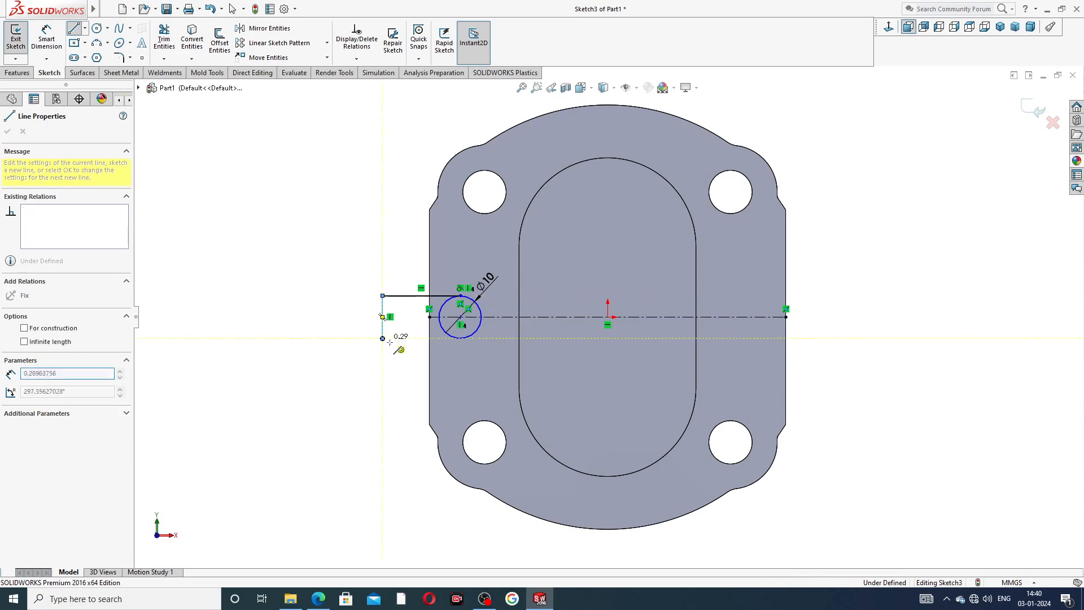
click(460, 338)
right_click(351, 286)
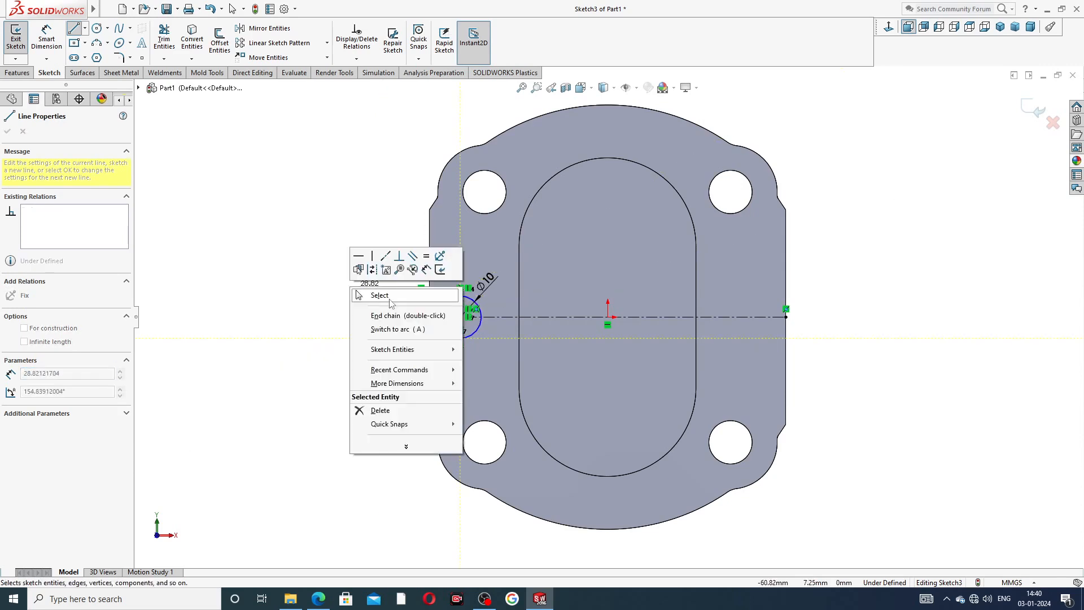
click(390, 301)
- Shorten the open rectangle by moving its outer vertical line closer to the plate's left edge
scroll(464, 332, down, 3)
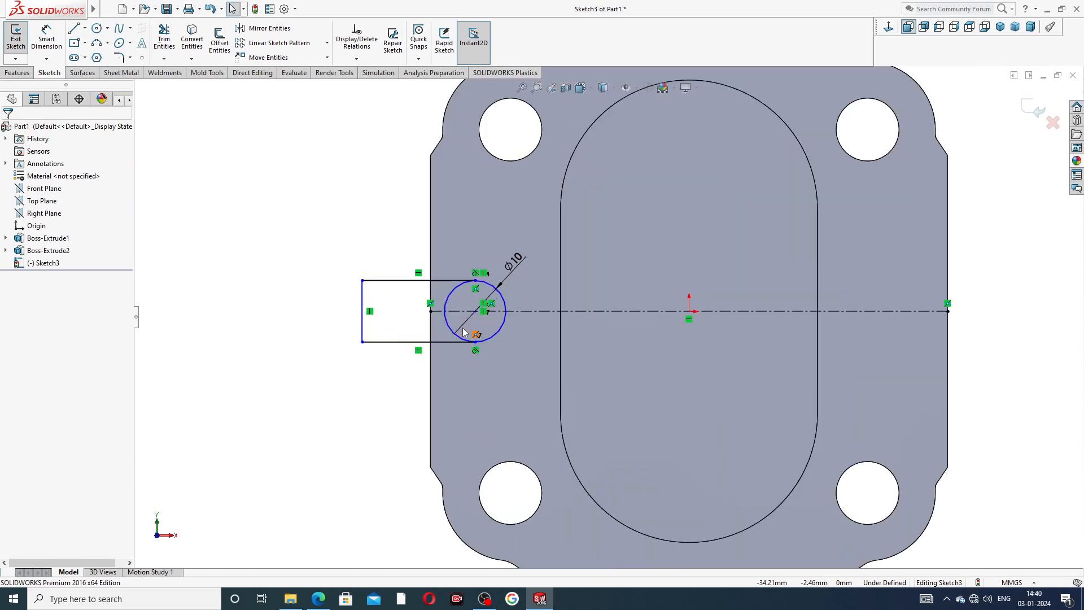
drag(362, 307, 389, 303)
click(320, 242)
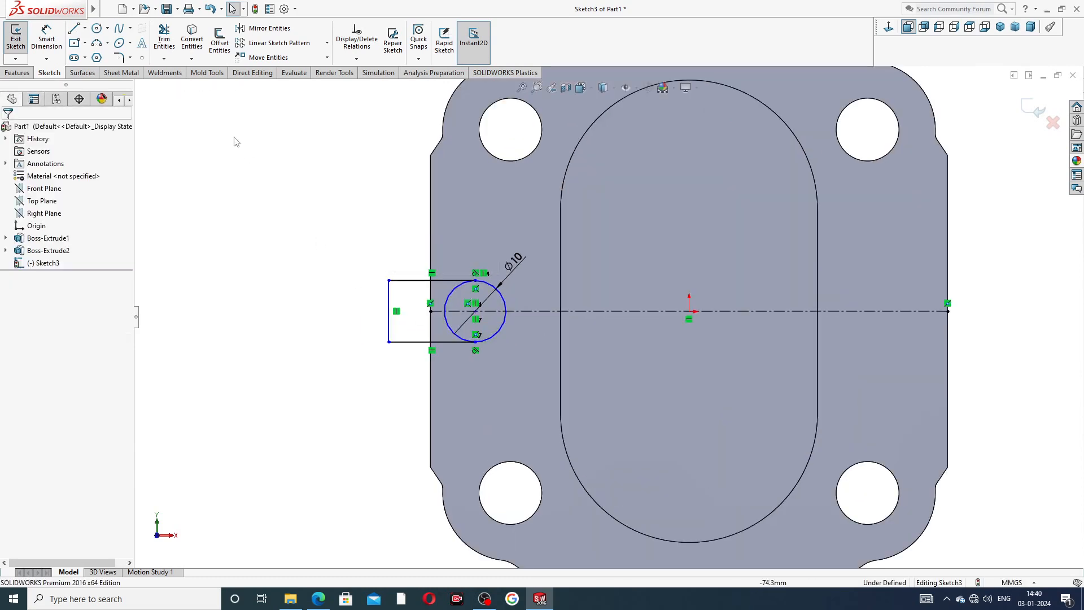
- Dimension the circle's centre 8 mm from the plate's left edge, checking the offset in the End Plate PDF drawing
click(318, 598)
right_click(318, 599)
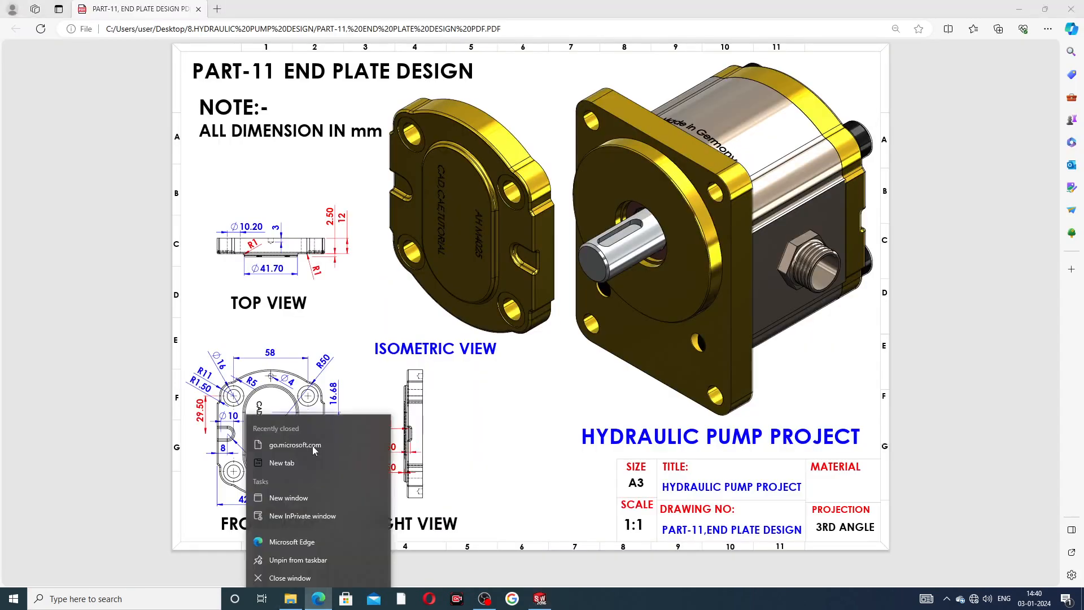
click(504, 425)
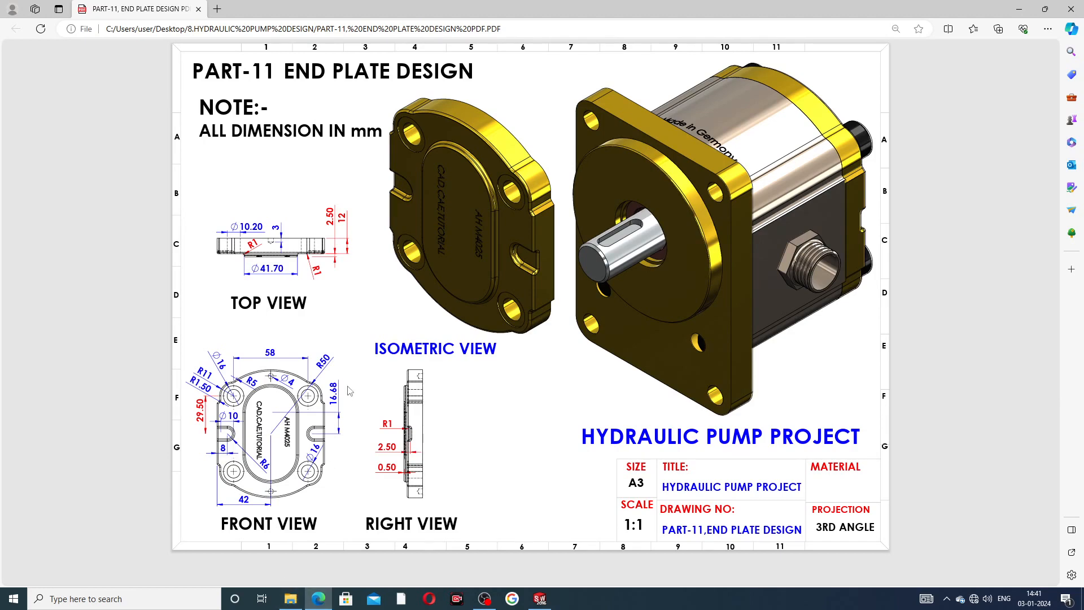
click(540, 599)
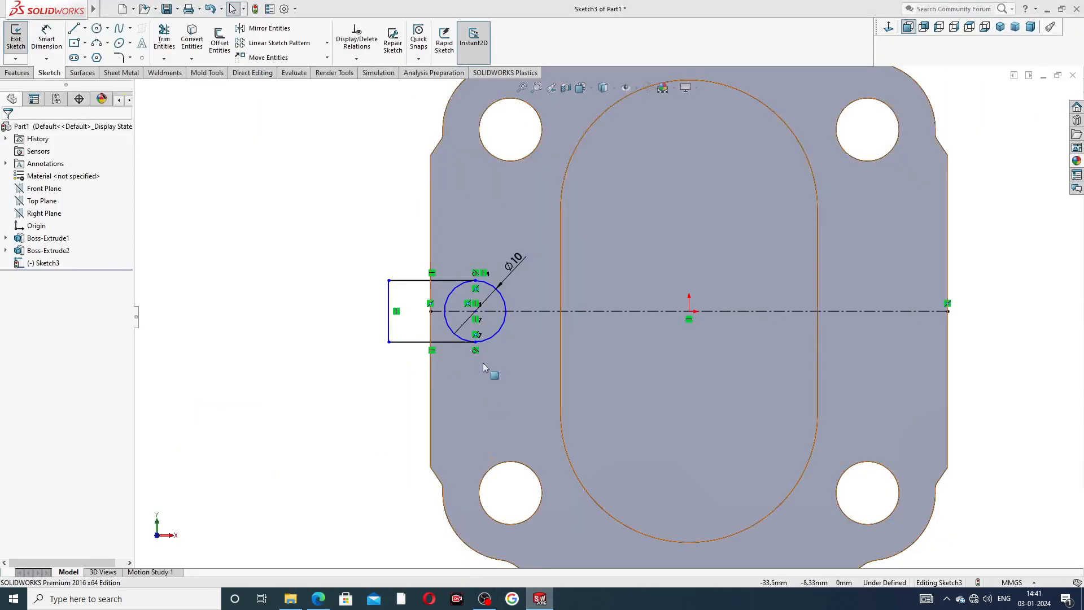
right_click(540, 599)
click(222, 175)
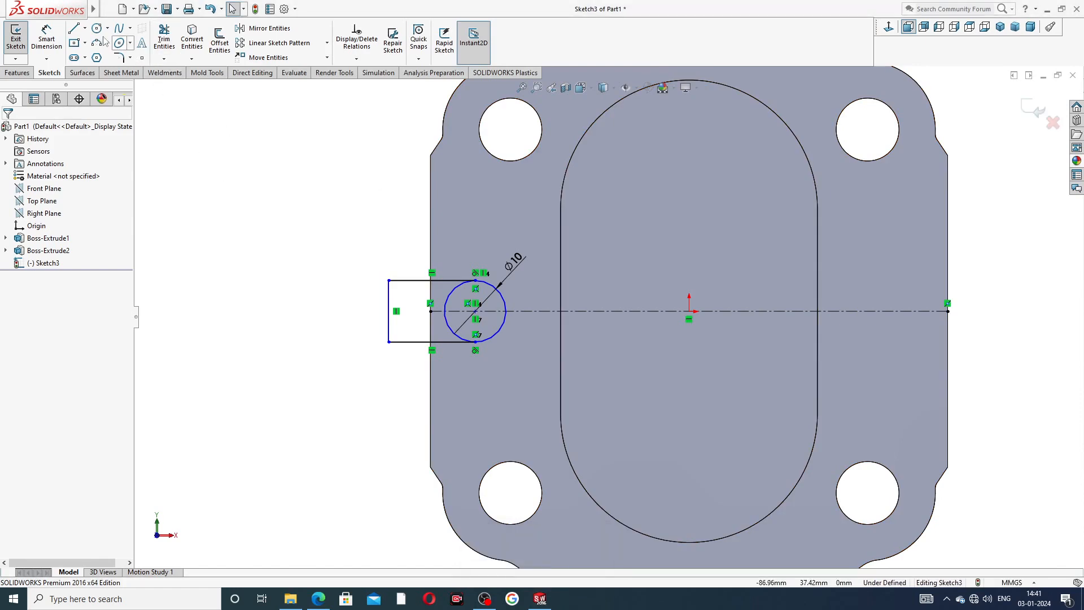
click(47, 38)
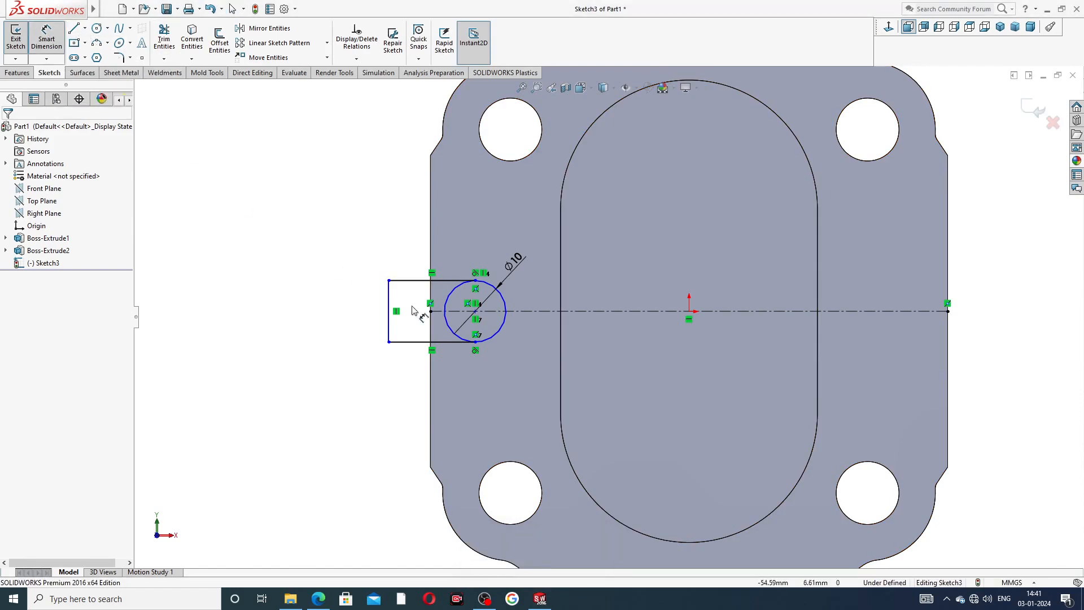
click(475, 312)
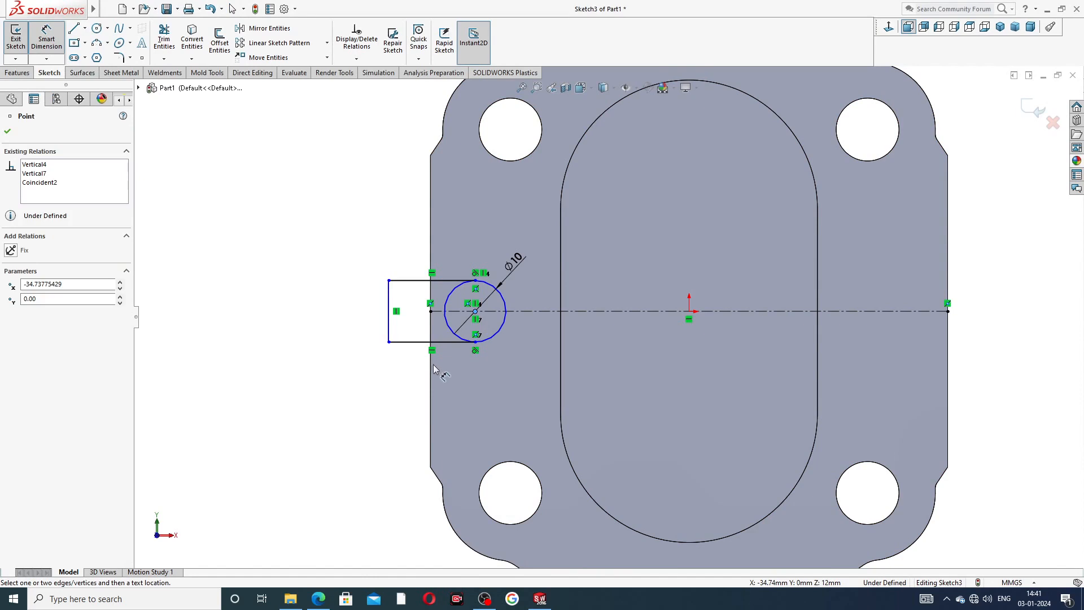
click(431, 368)
click(453, 365)
text(8)
key(Return)
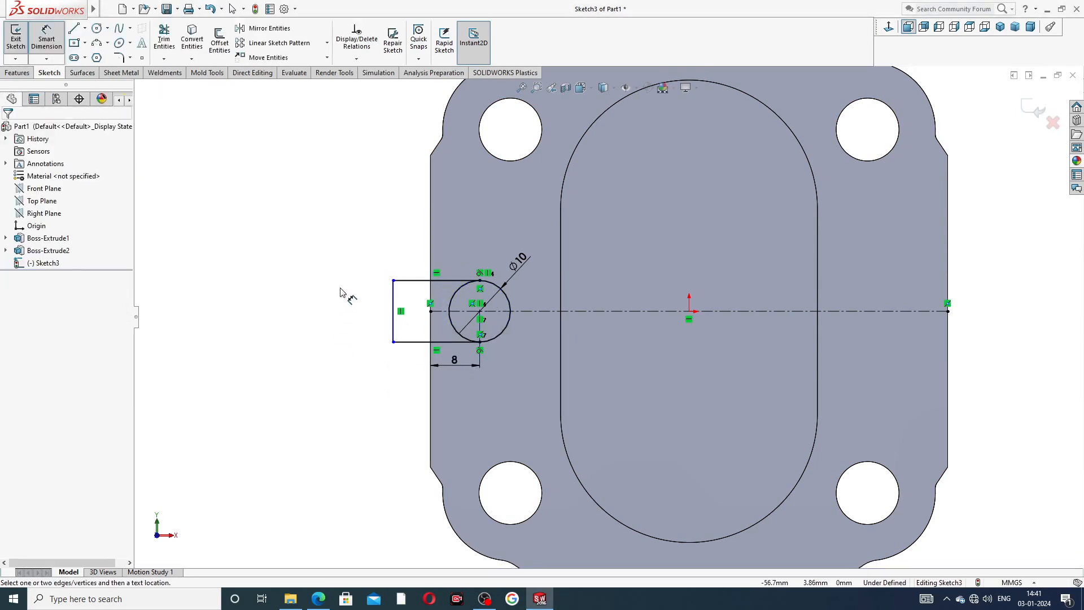
right_click(310, 229)
click(356, 169)
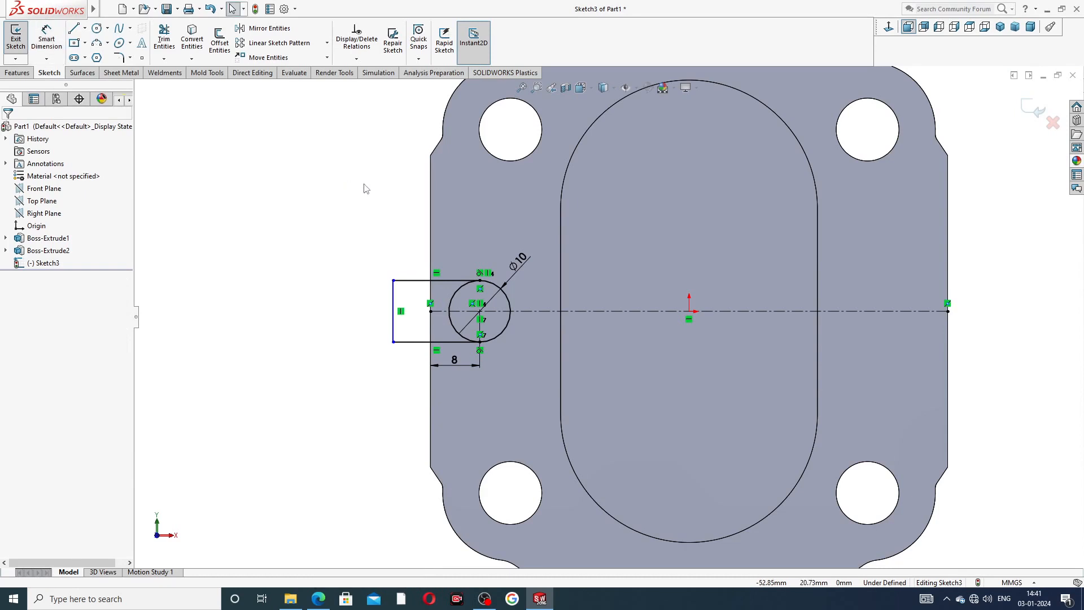
- Trim away the circle's left arc with Trim to closest and move the 10 mm diameter dimension closer to the remaining arc
click(164, 40)
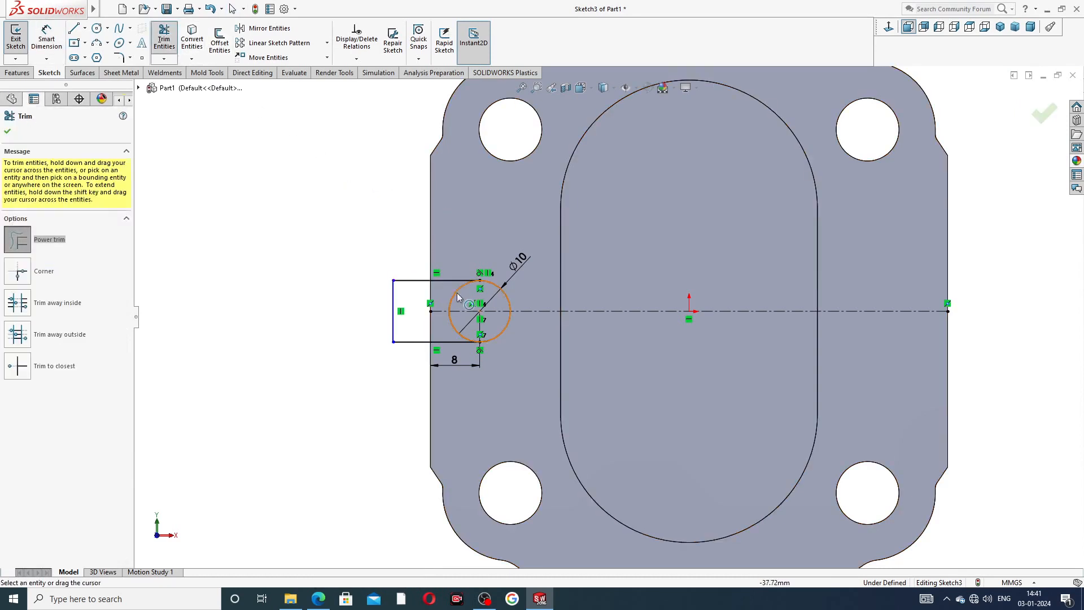
click(55, 367)
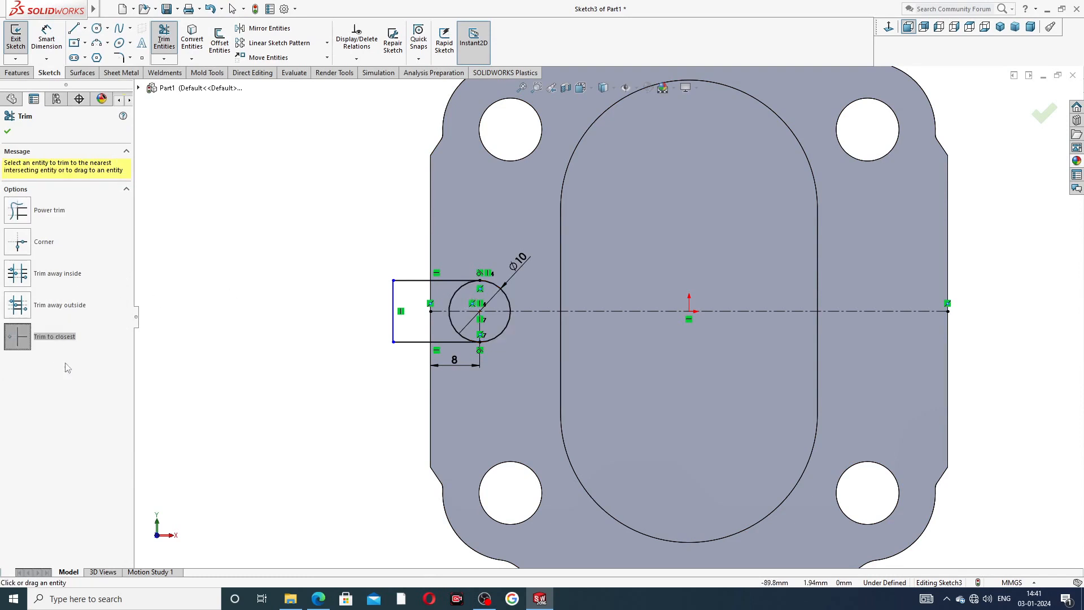
click(452, 326)
scroll(453, 322, down, 1)
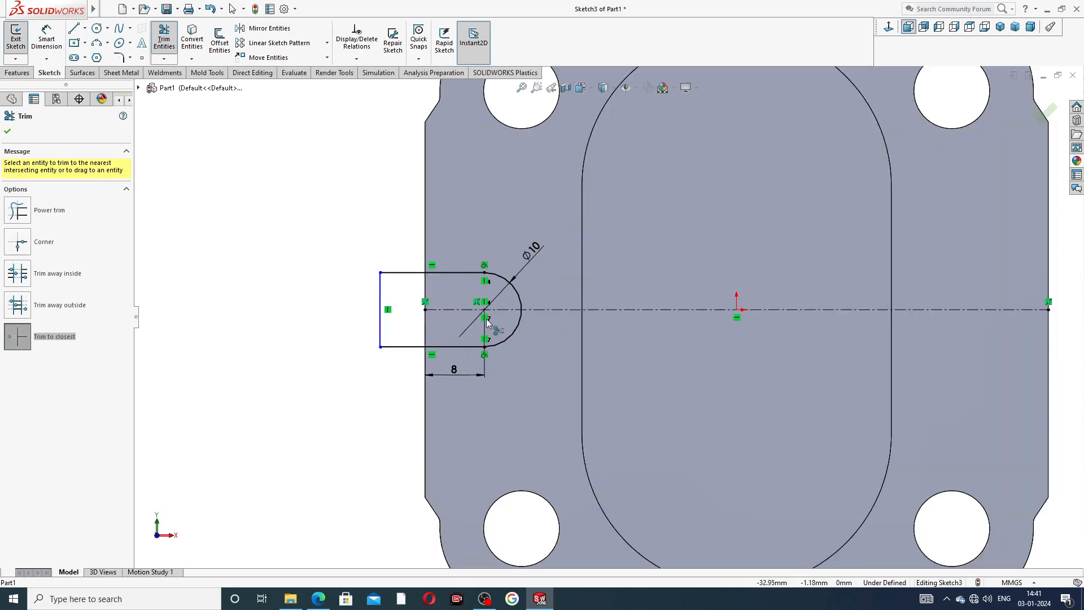
scroll(456, 318, down, 1)
right_click(329, 206)
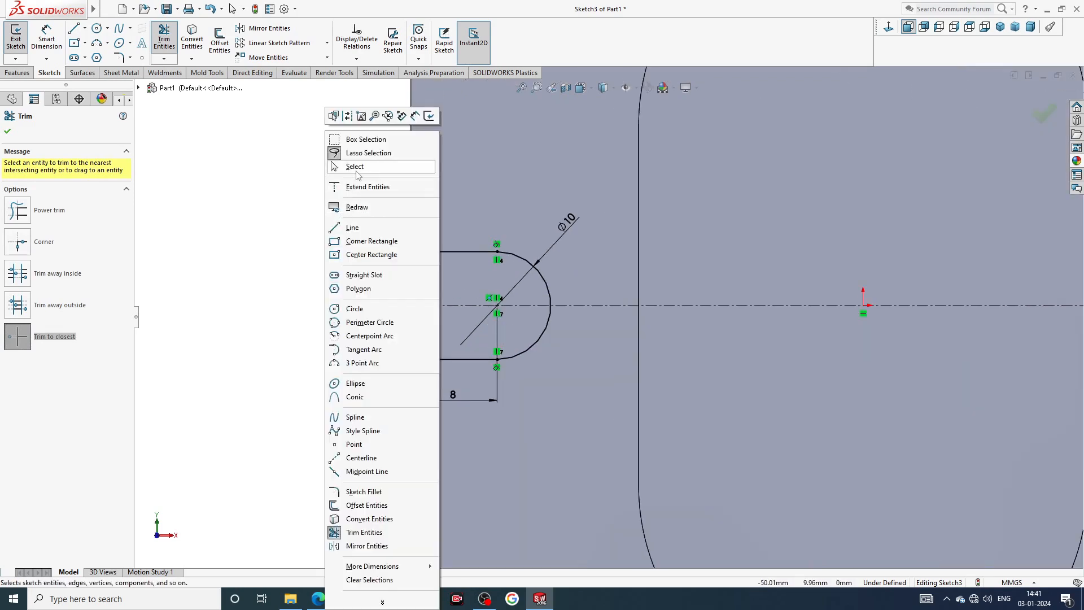
click(350, 165)
drag(571, 218, 562, 241)
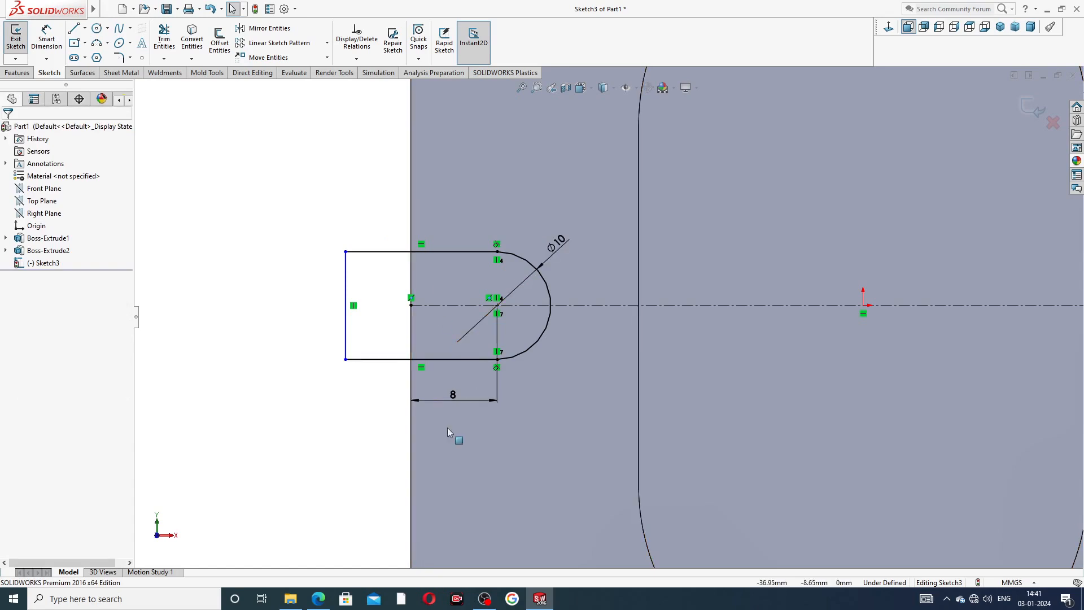
key(f)
right_click(315, 134)
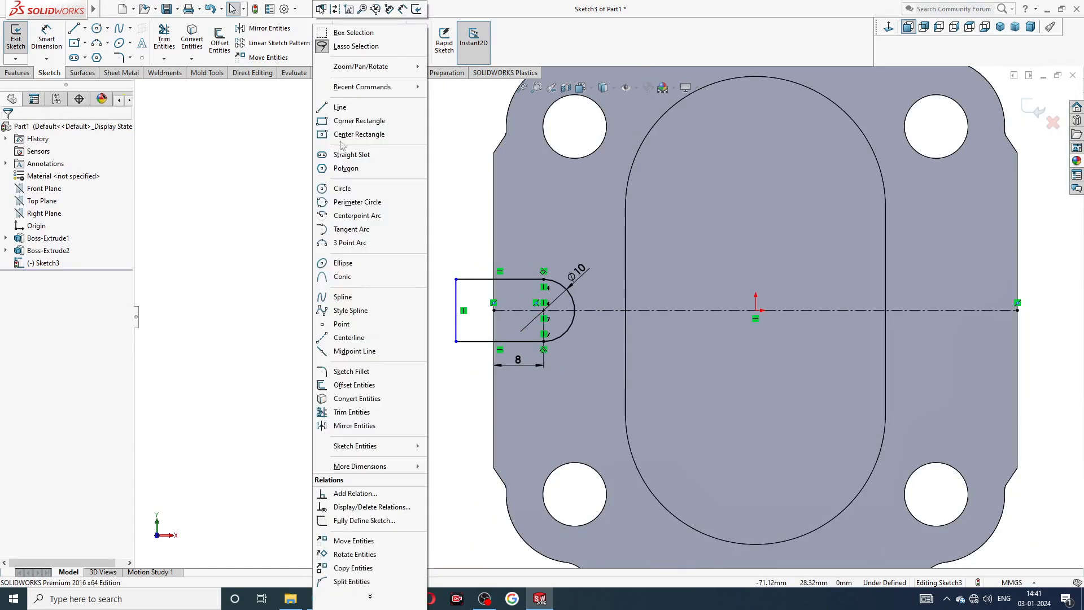
click(259, 149)
double_click(24, 74)
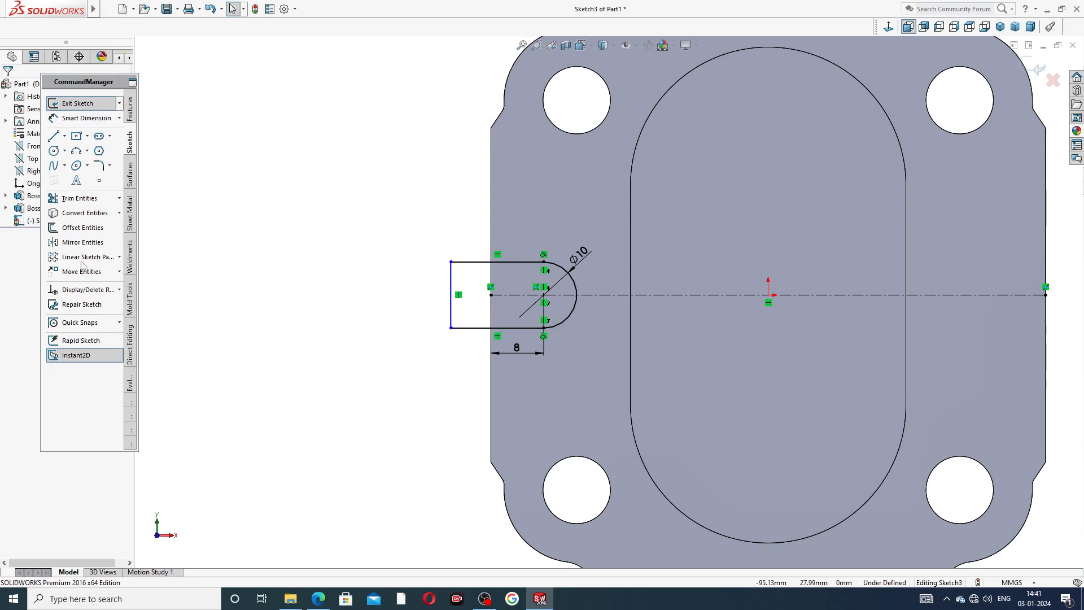
- Exit the notch sketch and dock the floating CommandManager back above the graphics area
click(90, 105)
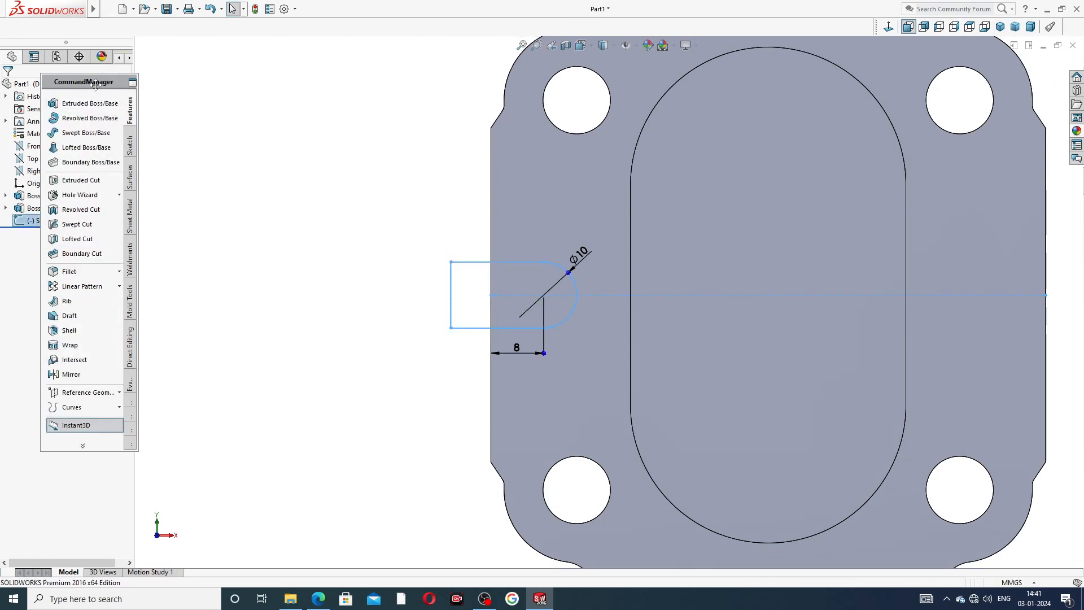
click(132, 83)
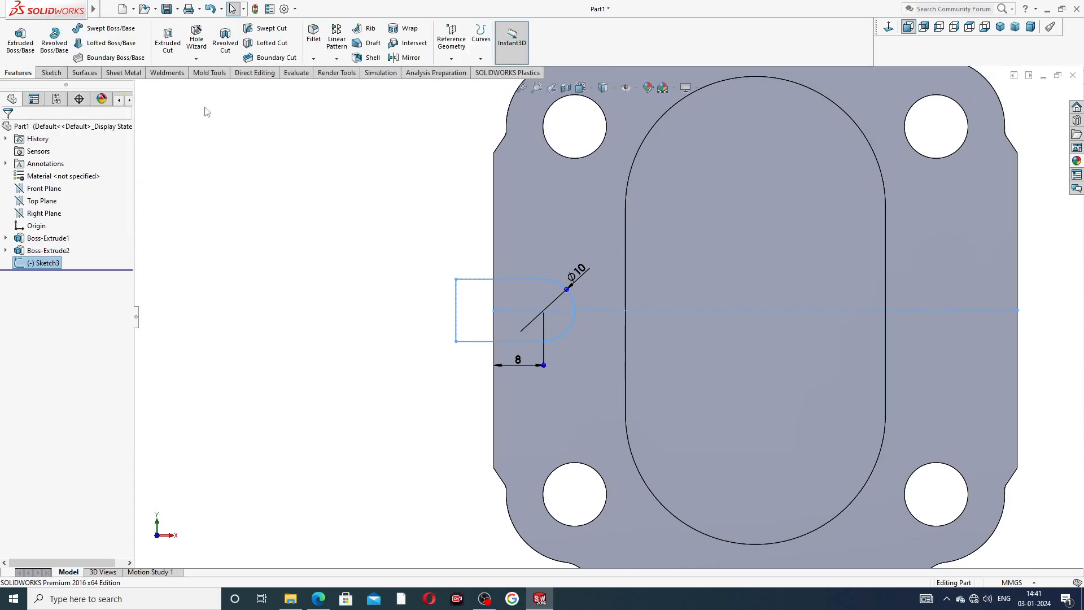
scroll(492, 200, up, 2)
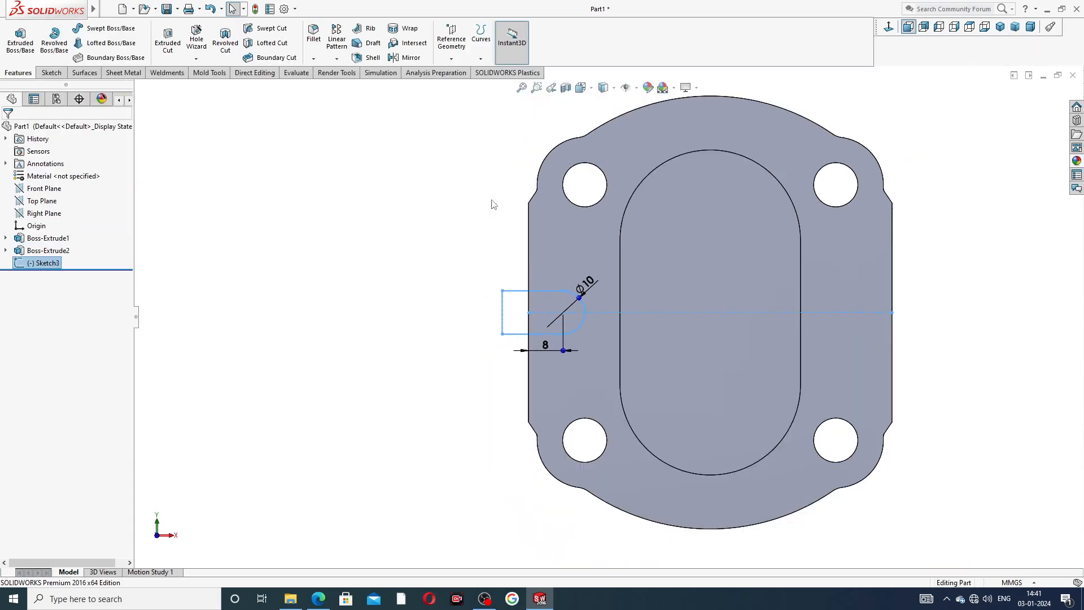
scroll(759, 259, up, 1)
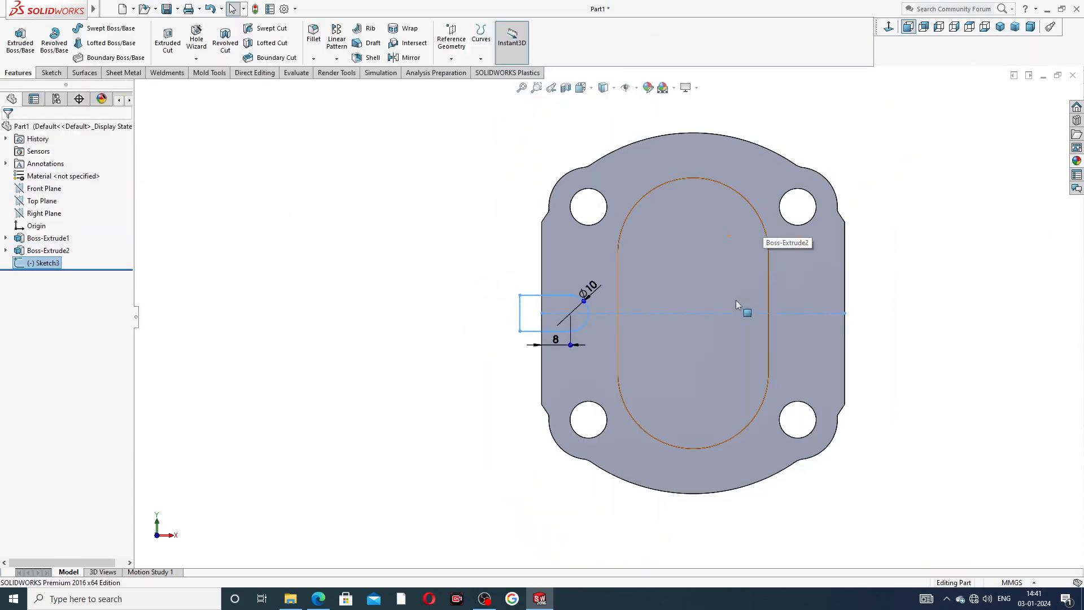
scroll(740, 299, down, 1)
click(957, 232)
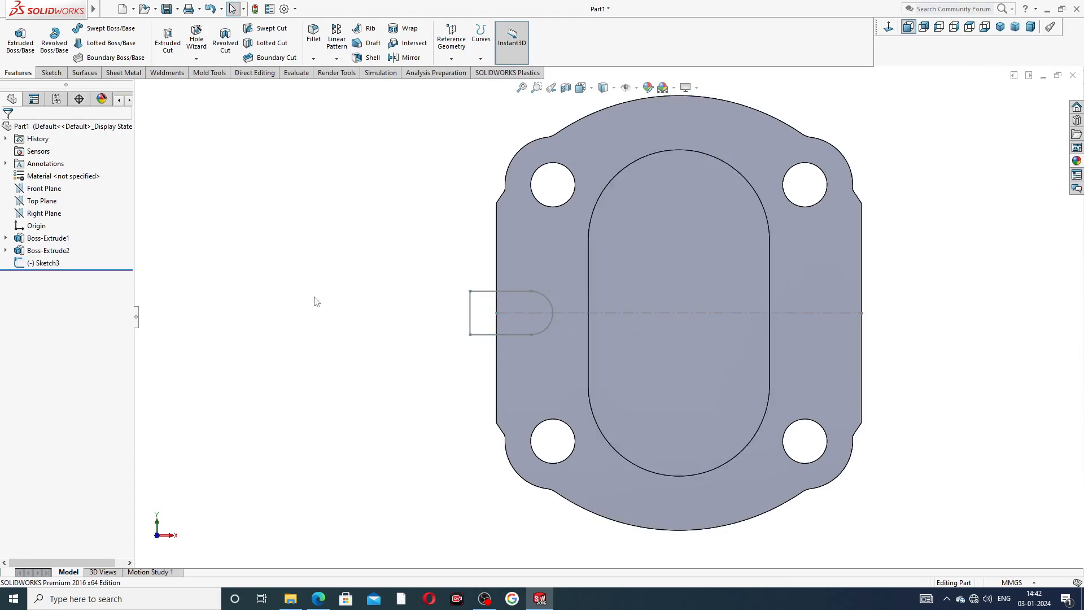
- Cut the round-ended notch profile into the plate's edge with a Blind Extruded Cut 2.50 mm deep
click(56, 264)
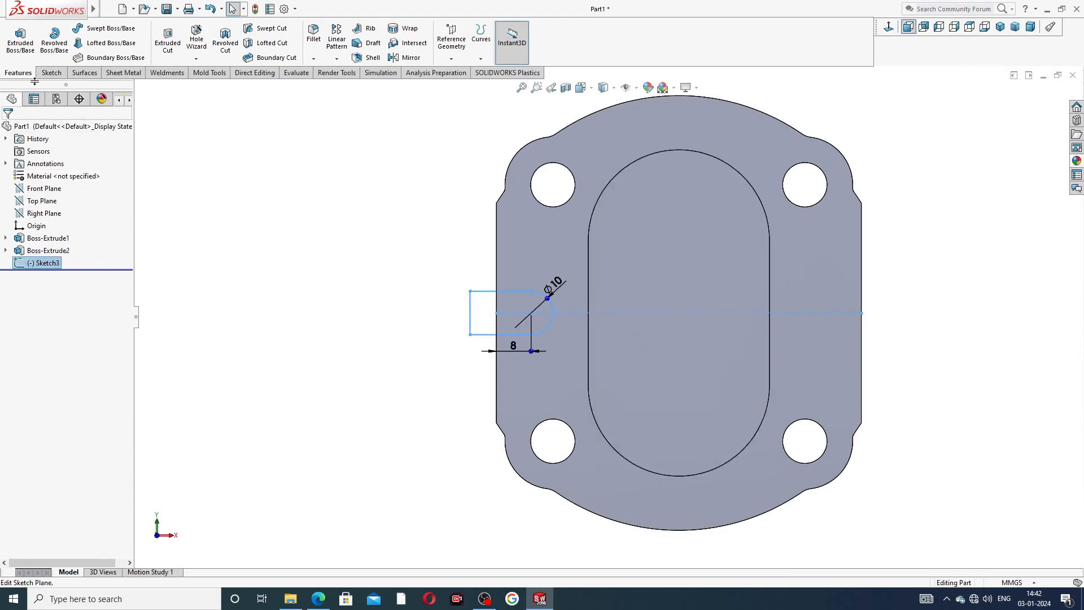
click(169, 51)
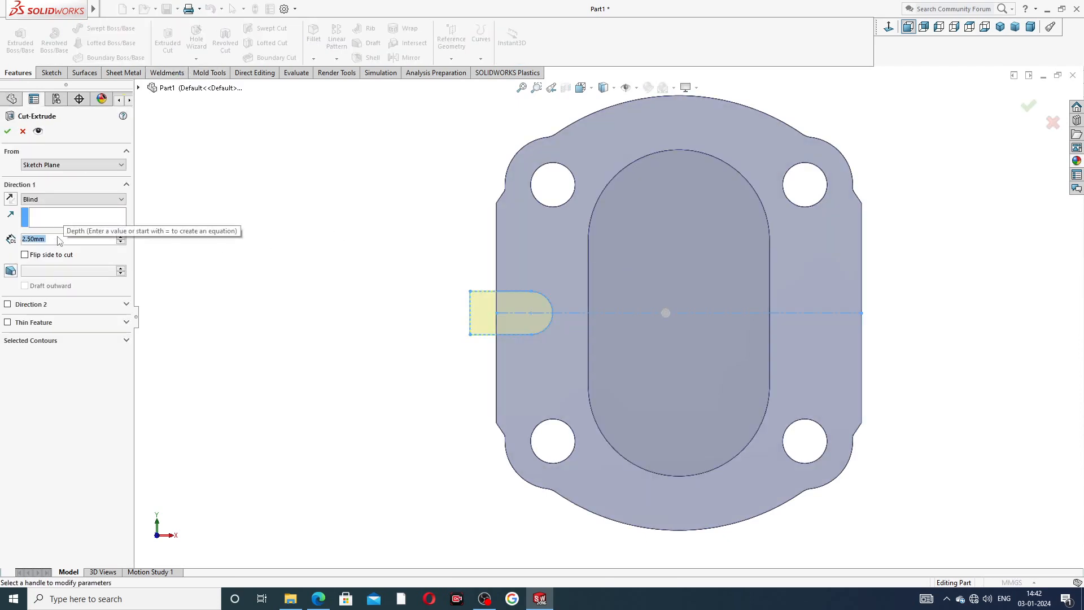
click(7, 131)
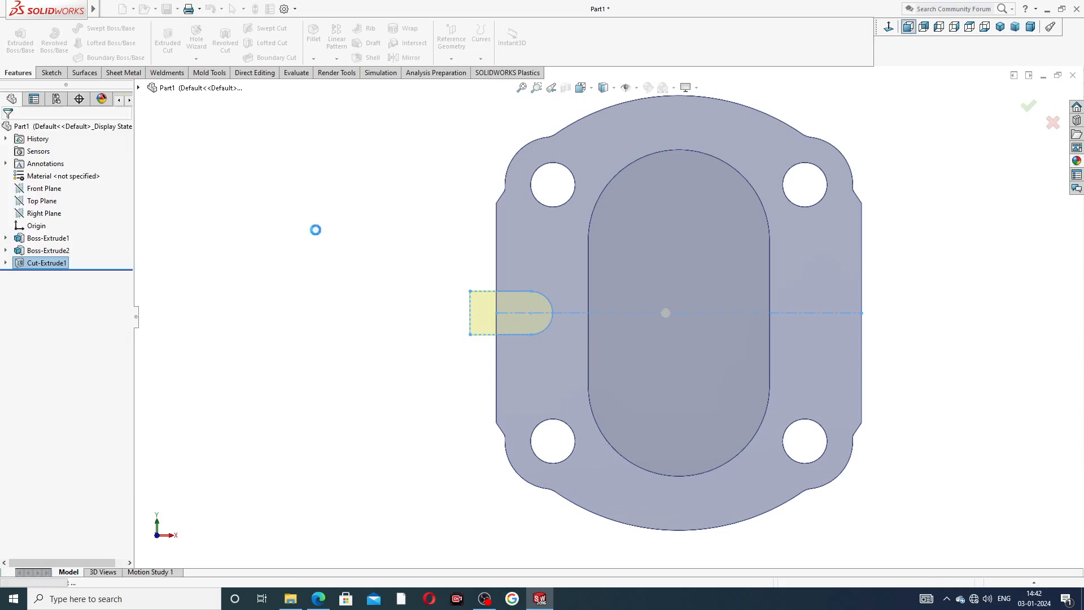
mouse_move(436, 288)
middle_down()
mouse_move(533, 242)
mouse_move(476, 274)
mouse_move(528, 261)
mouse_move(450, 296)
mouse_move(464, 288)
middle_up()
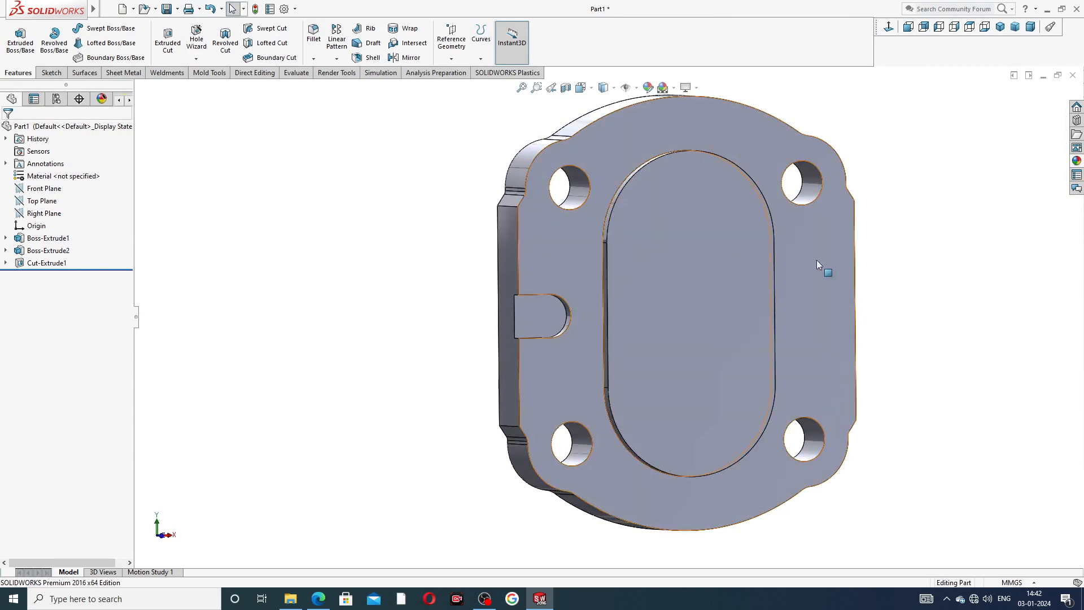
- Start a new sketch on the plate's front face around the raised boss and view it face-on
click(662, 286)
click(962, 202)
click(576, 263)
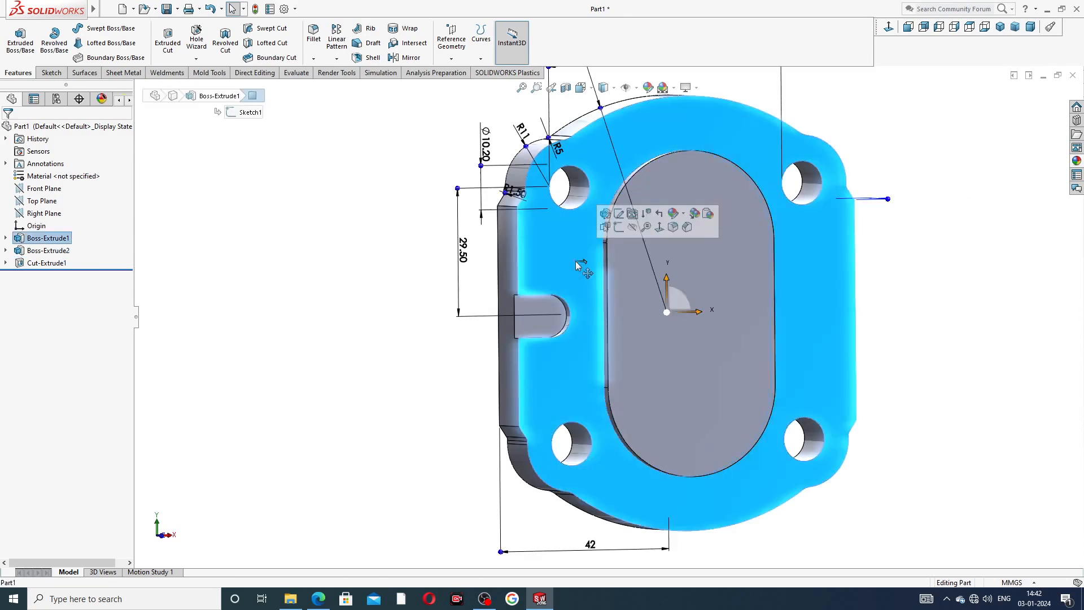
click(620, 227)
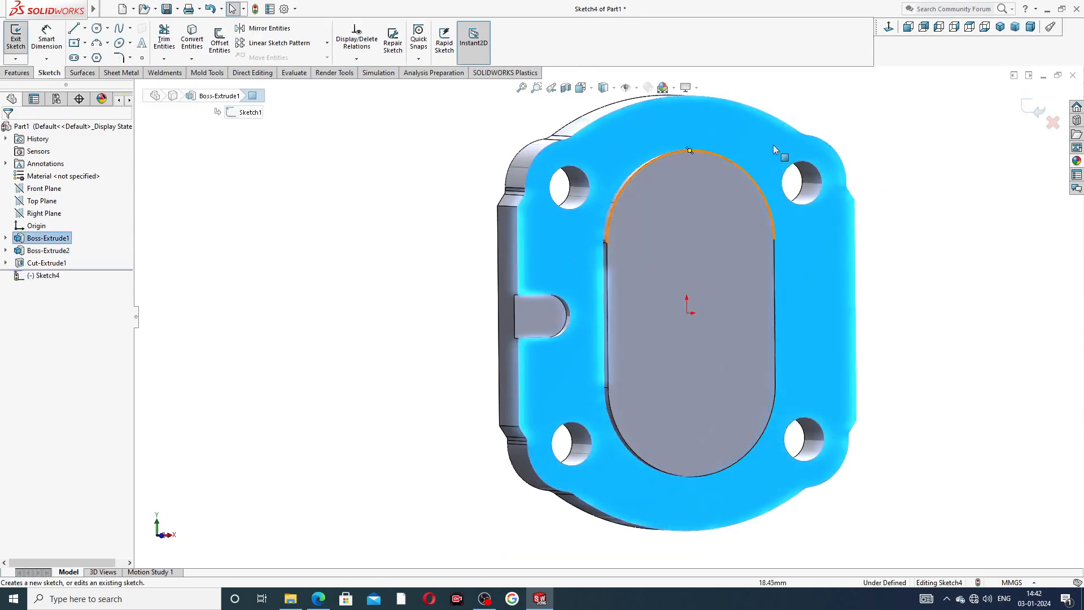
click(890, 28)
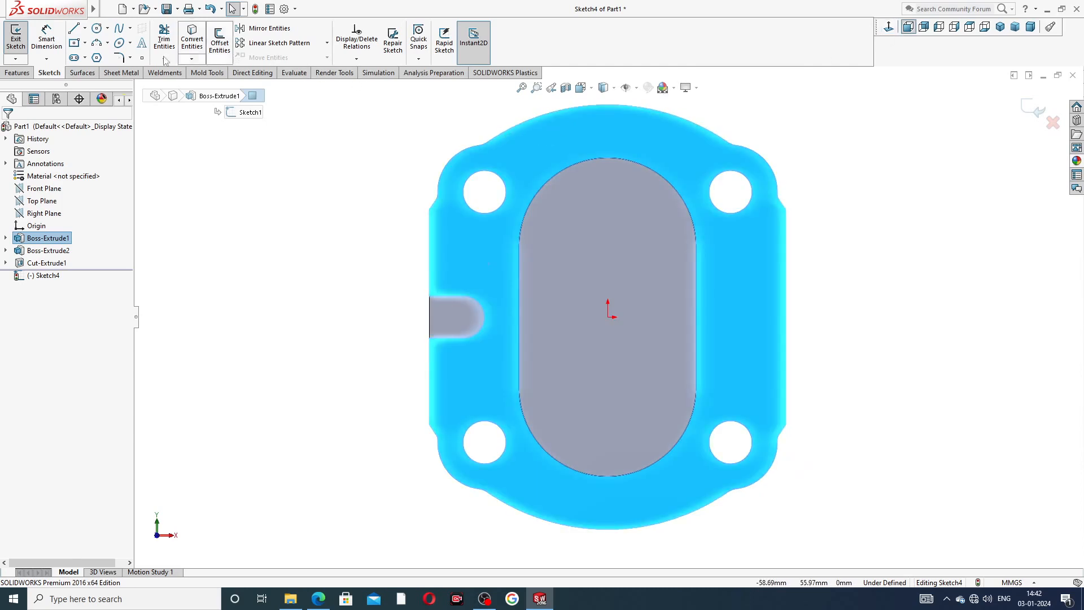
- Sketch a vertical midpoint line about 31 mm long on the plate's centre, extending its lower end below the origin
click(85, 28)
click(106, 69)
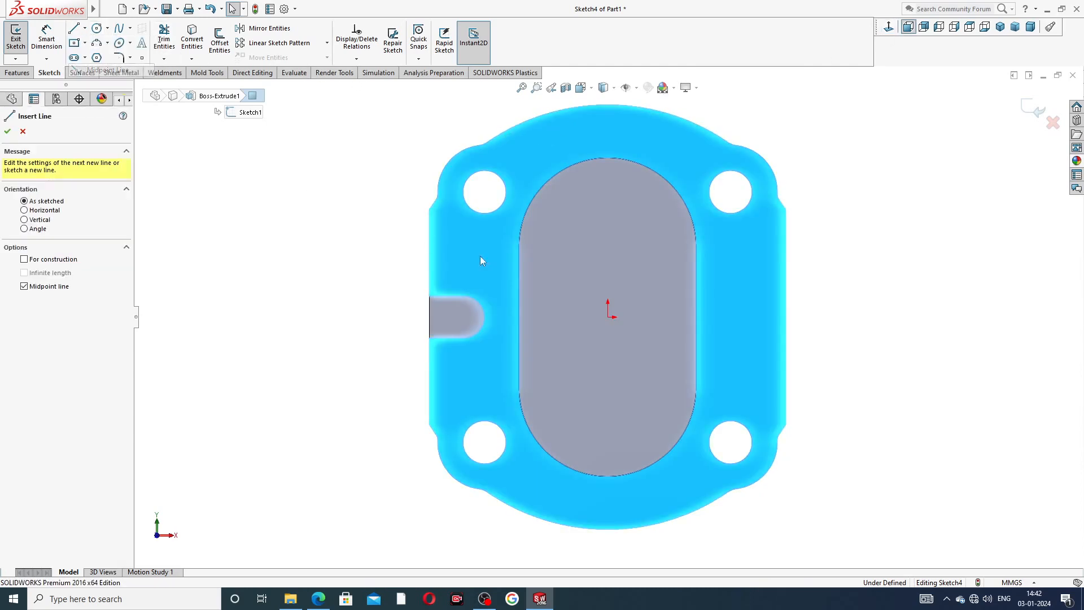
drag(608, 242, 607, 250)
right_click(734, 267)
click(757, 271)
click(609, 252)
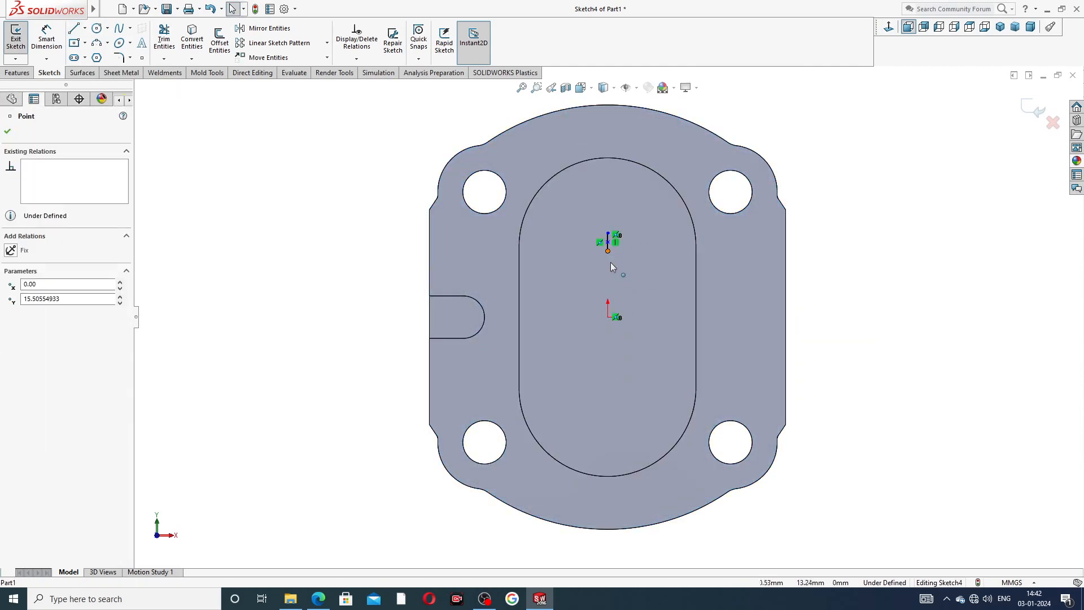
drag(624, 349, 622, 362)
click(867, 244)
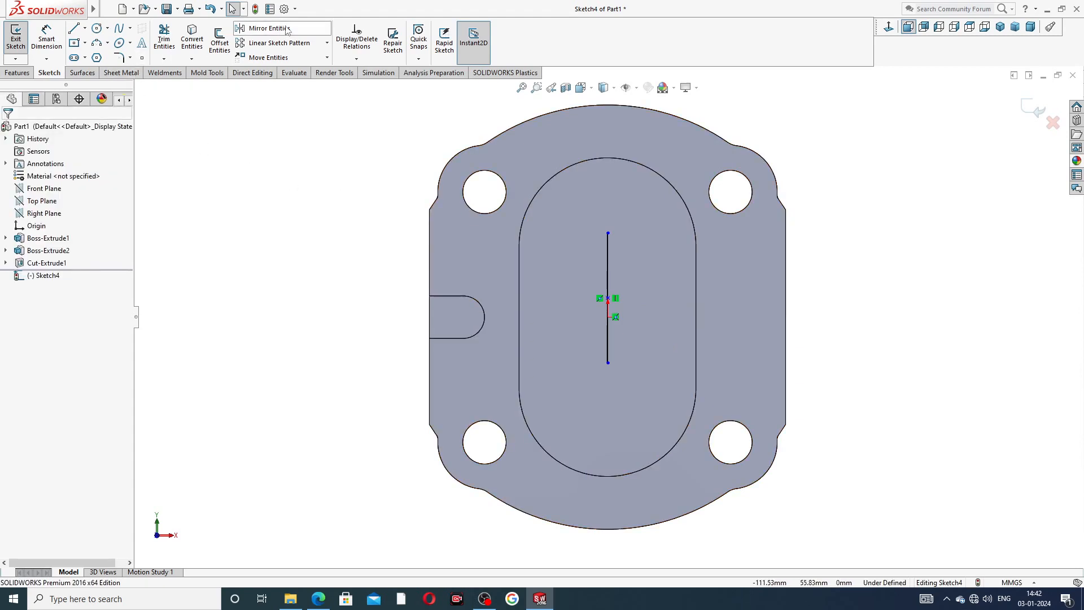
click(265, 28)
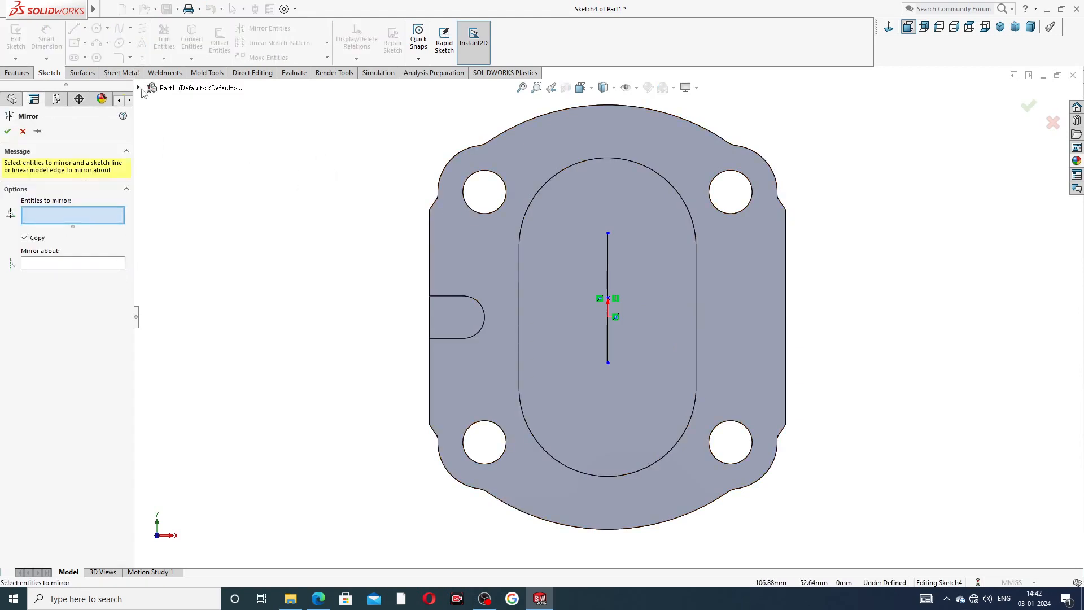
click(163, 88)
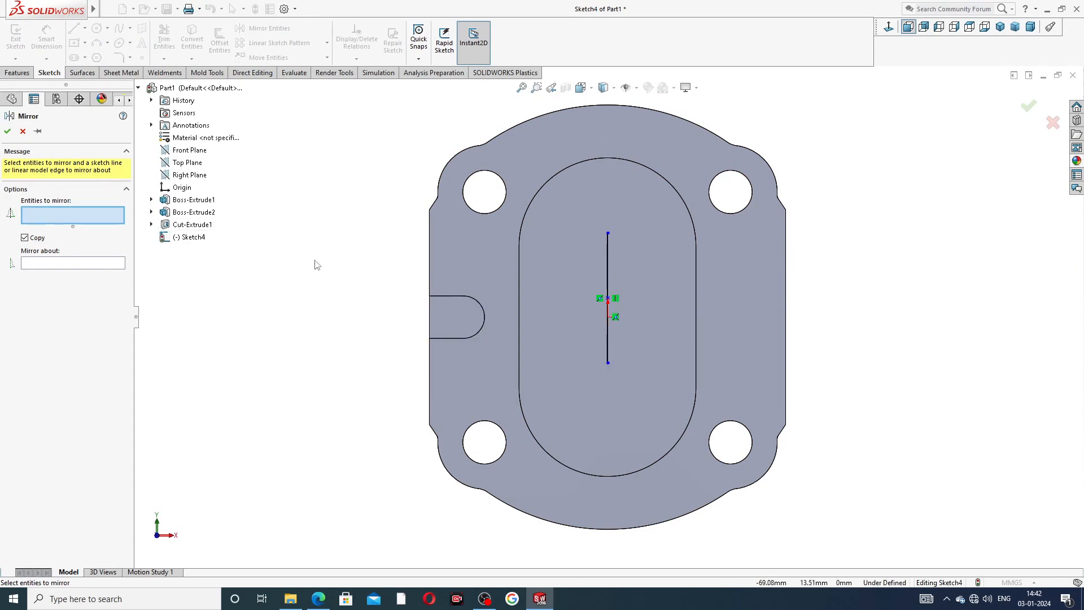
click(23, 131)
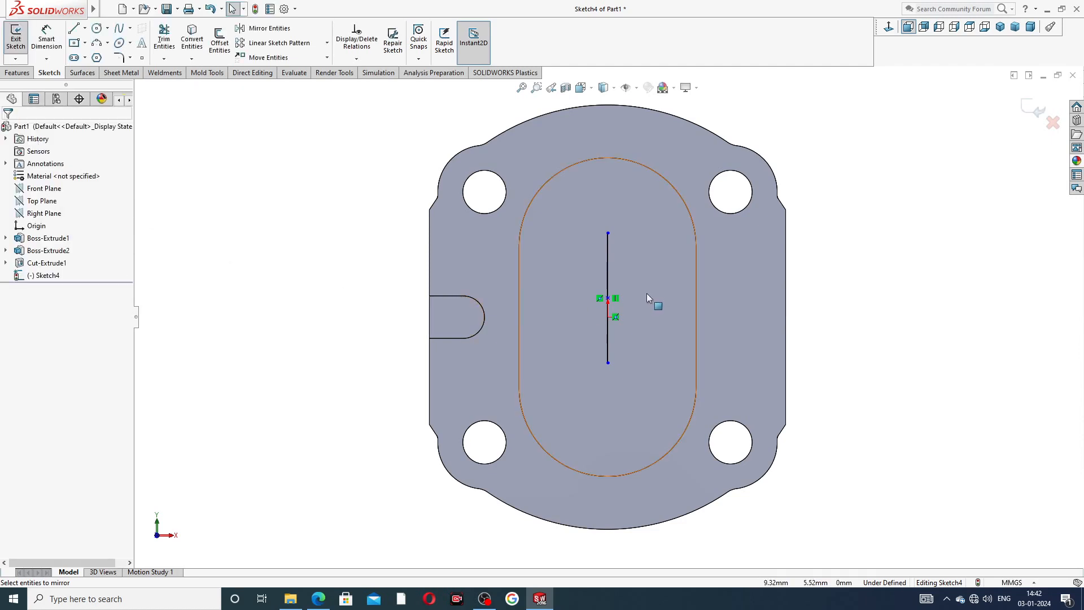
- Turn the vertical centre line into construction geometry and try to mirror the notch cut's sketch with Mirror Entities
click(609, 256)
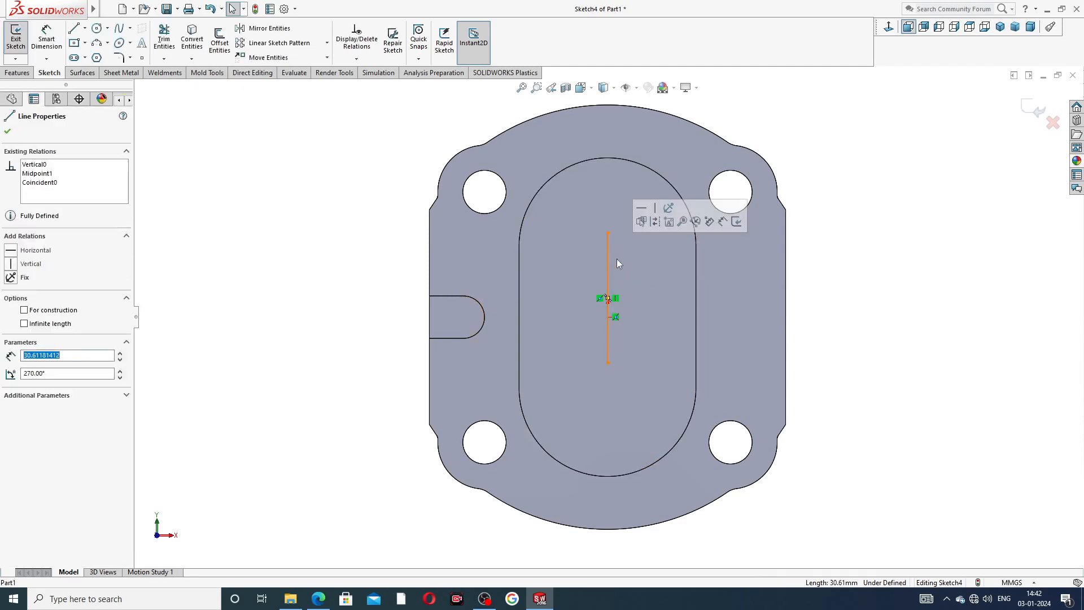
click(655, 223)
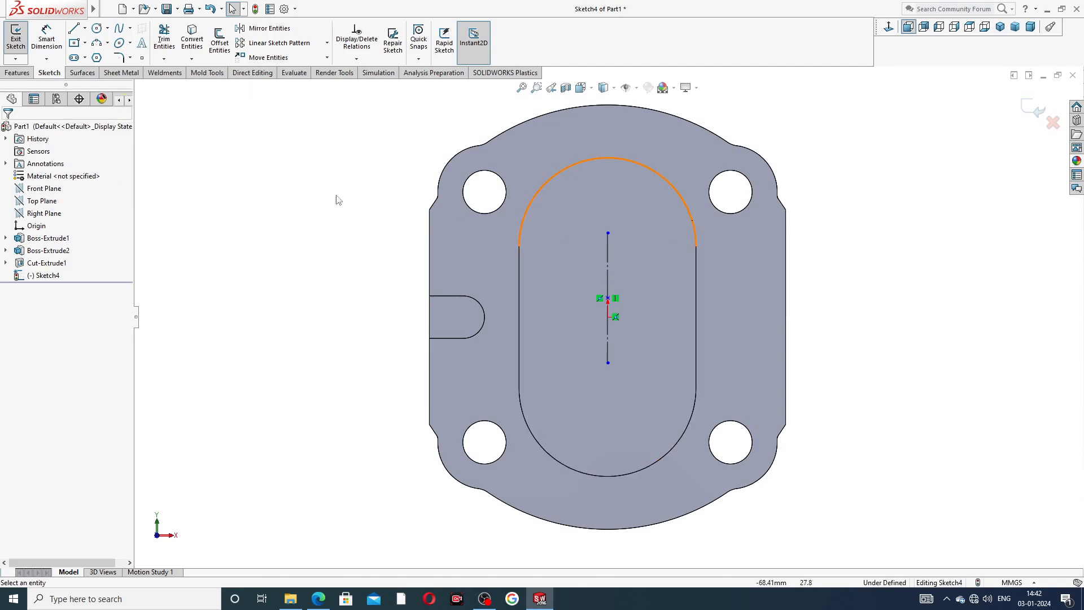
click(265, 29)
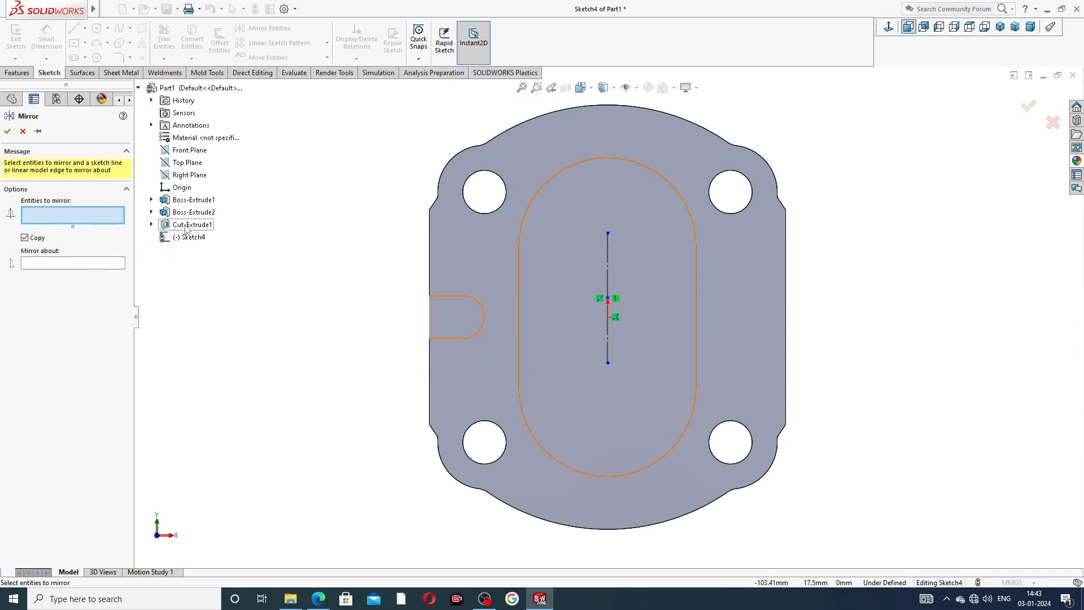
middle_drag(410, 314, 488, 331)
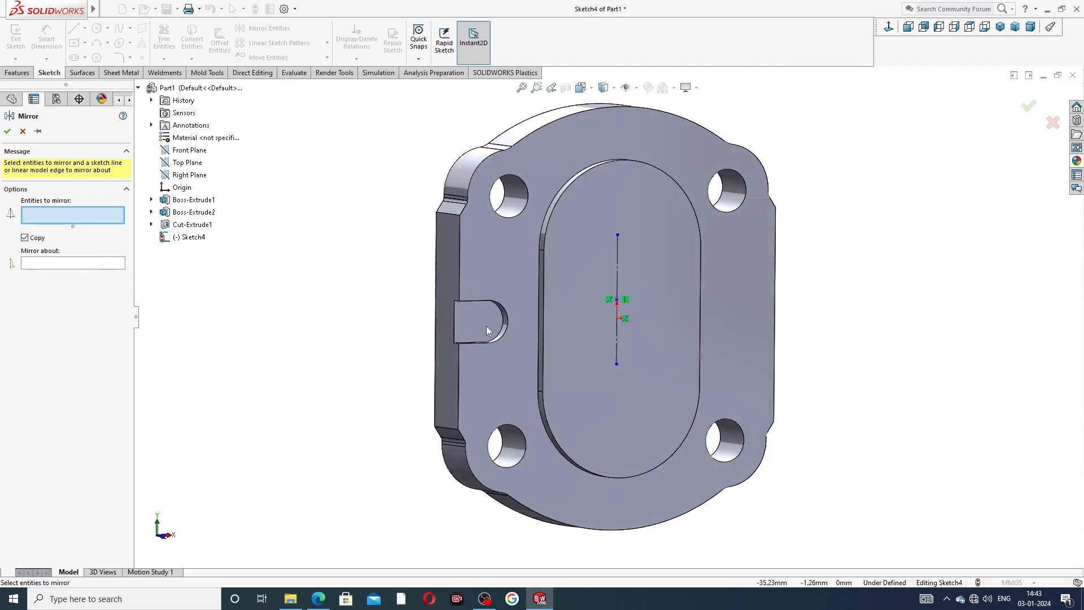
double_click(182, 226)
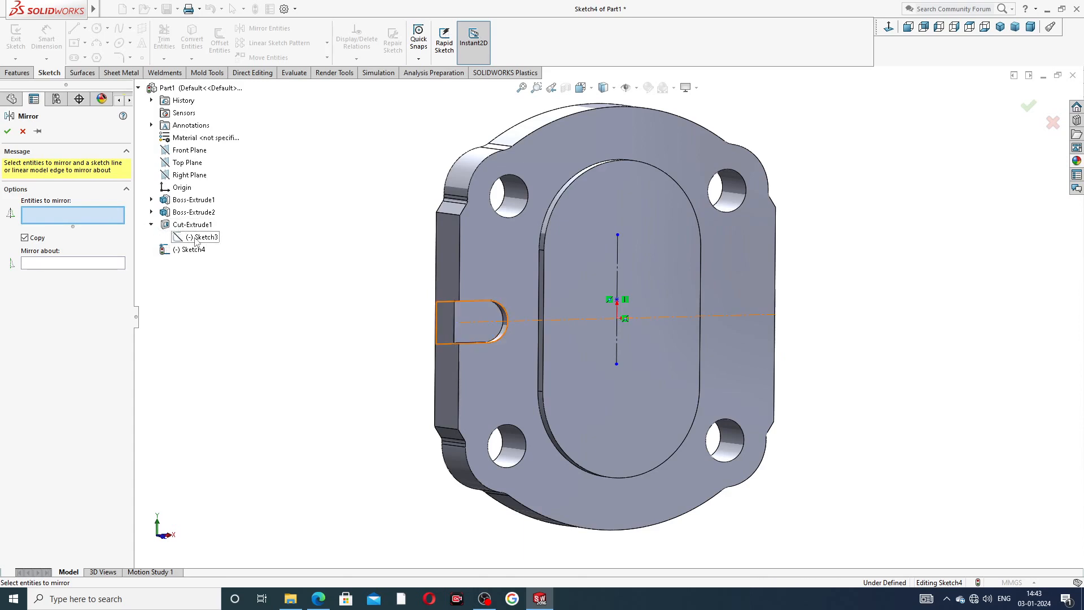
click(23, 131)
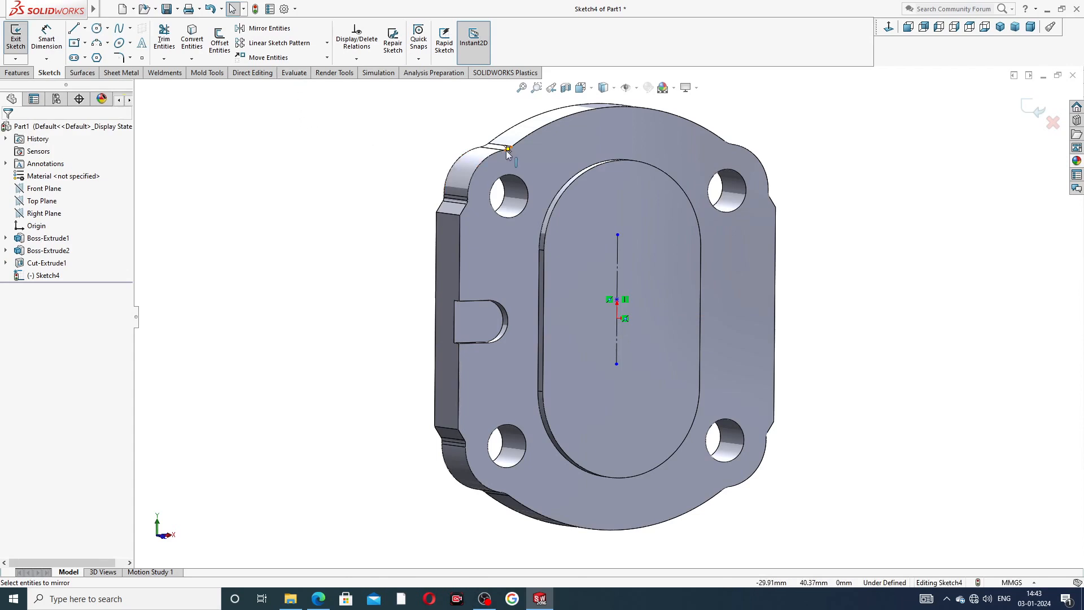
- Exit the sketch containing only the vertical construction line and delete it
click(1028, 111)
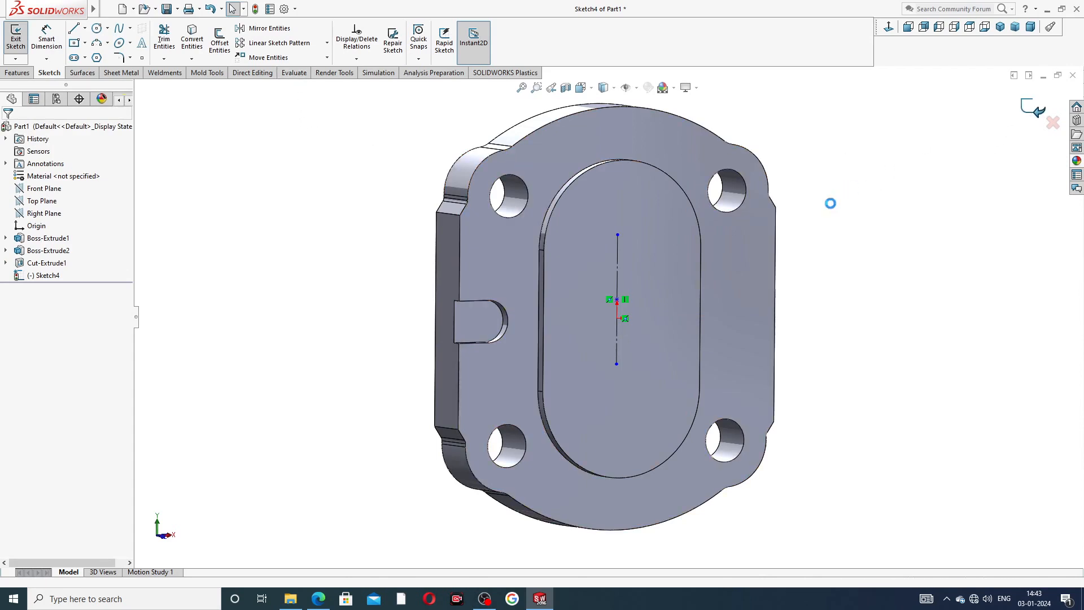
right_click(43, 278)
click(83, 339)
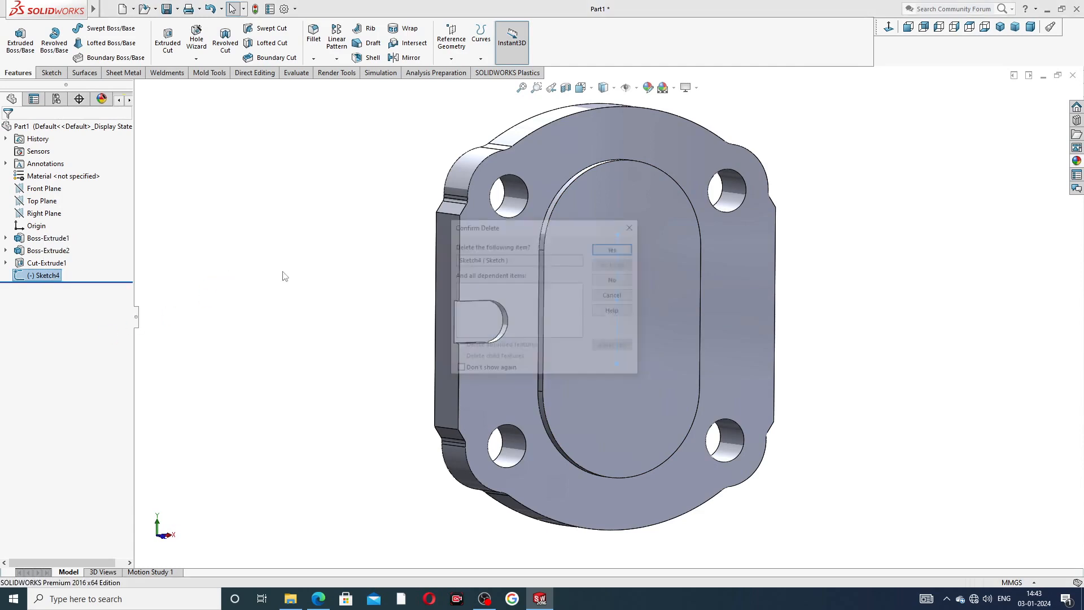
click(614, 249)
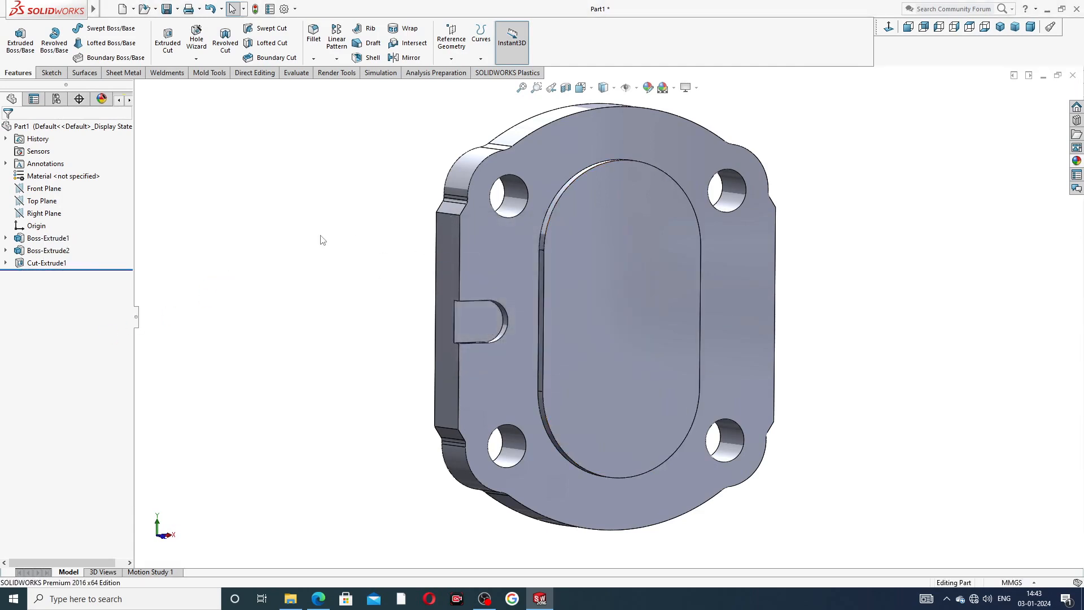
- Reopen the notch cut's sketch for editing and view it face-on
click(61, 264)
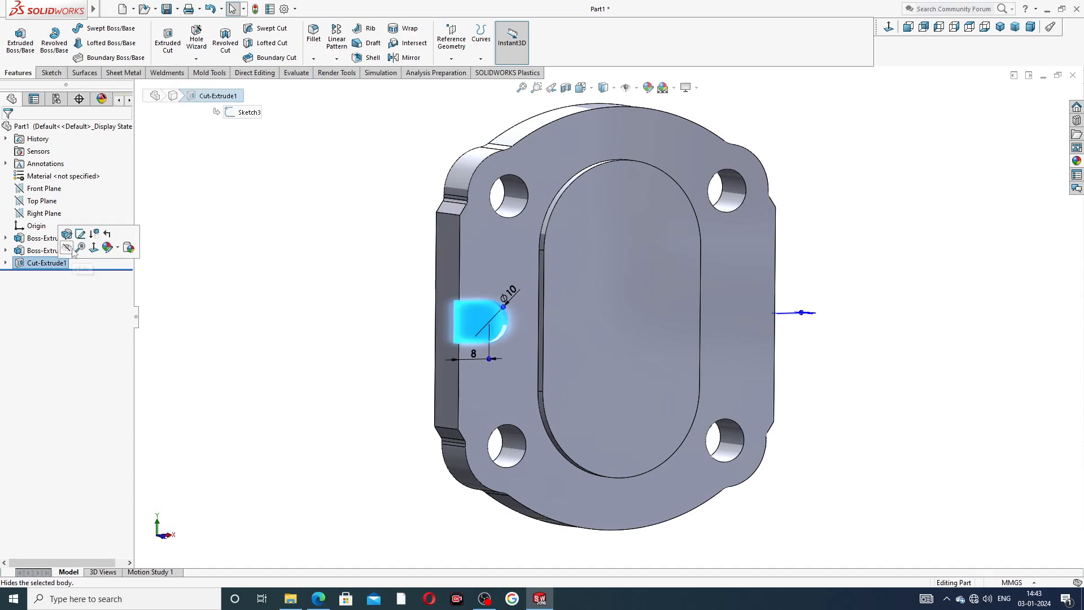
click(186, 294)
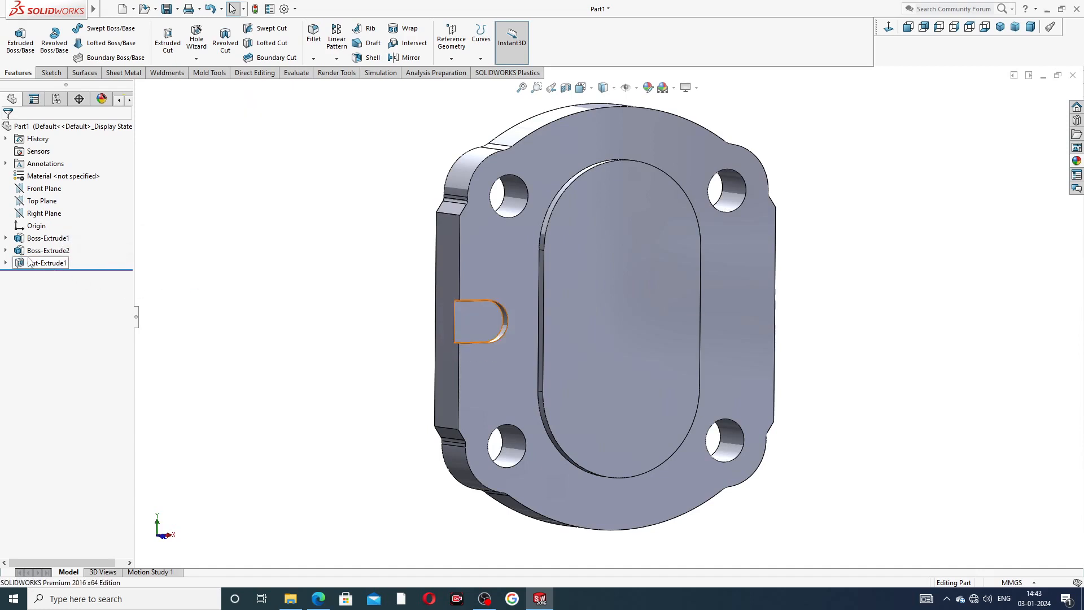
click(6, 263)
click(57, 275)
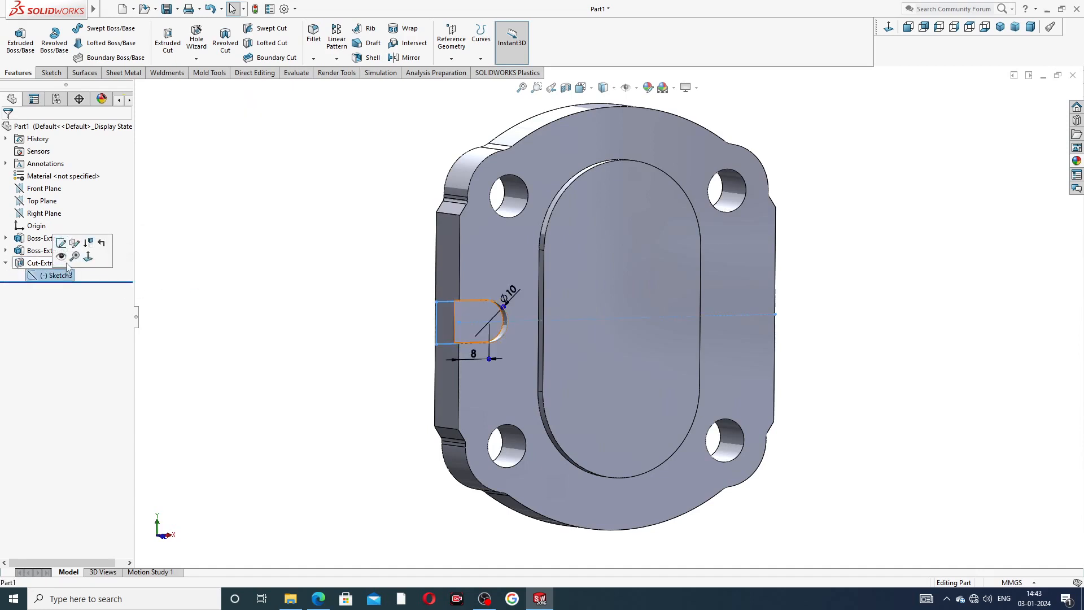
click(62, 243)
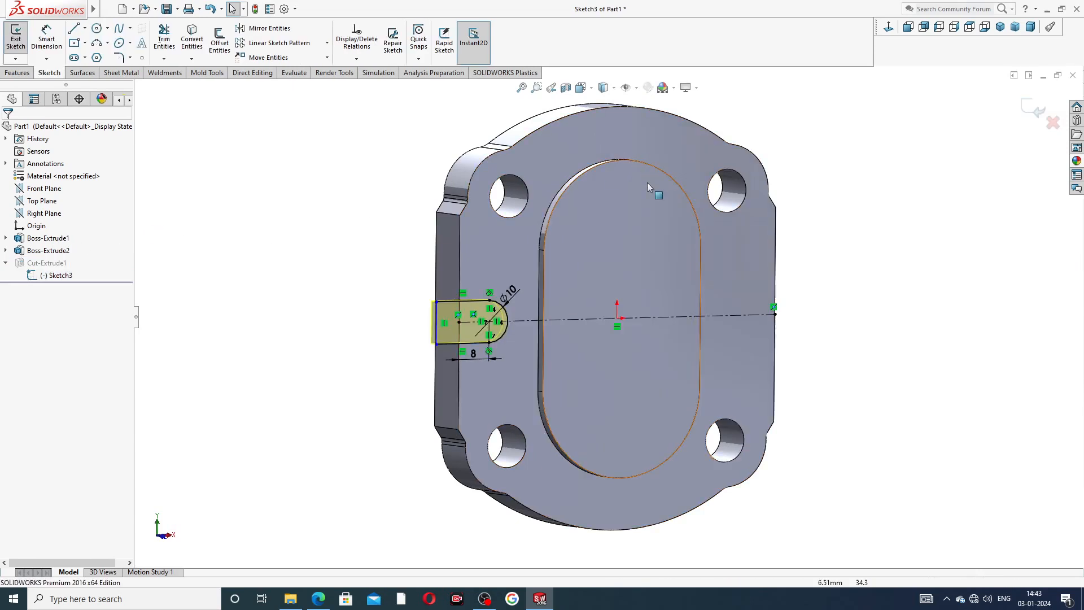
click(888, 28)
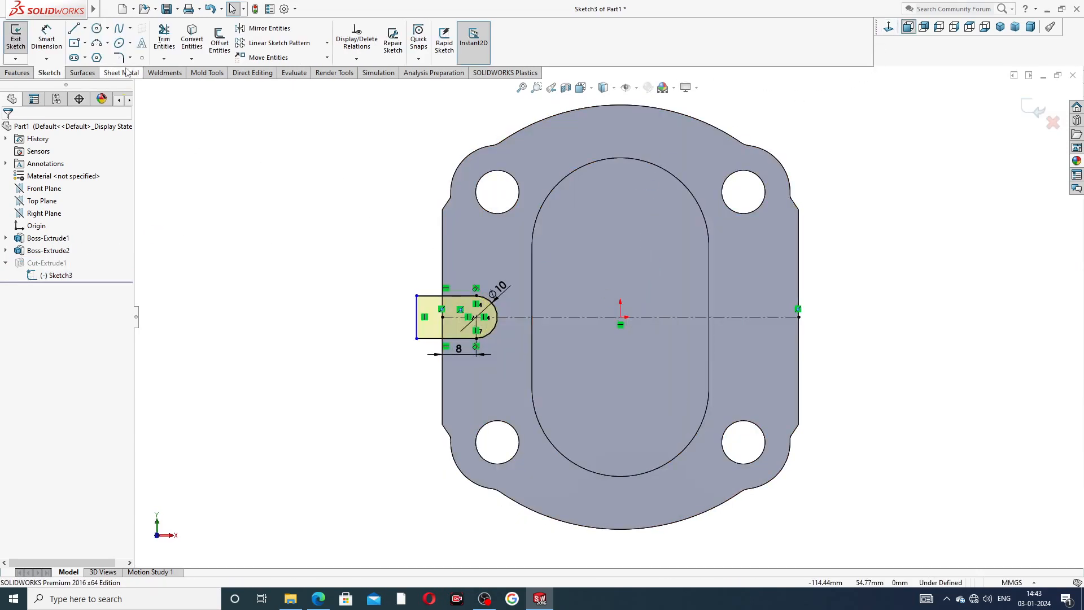
- Sketch a vertical construction centerline through the origin, extending above and below the horizontal centerline within the raised boss
click(85, 28)
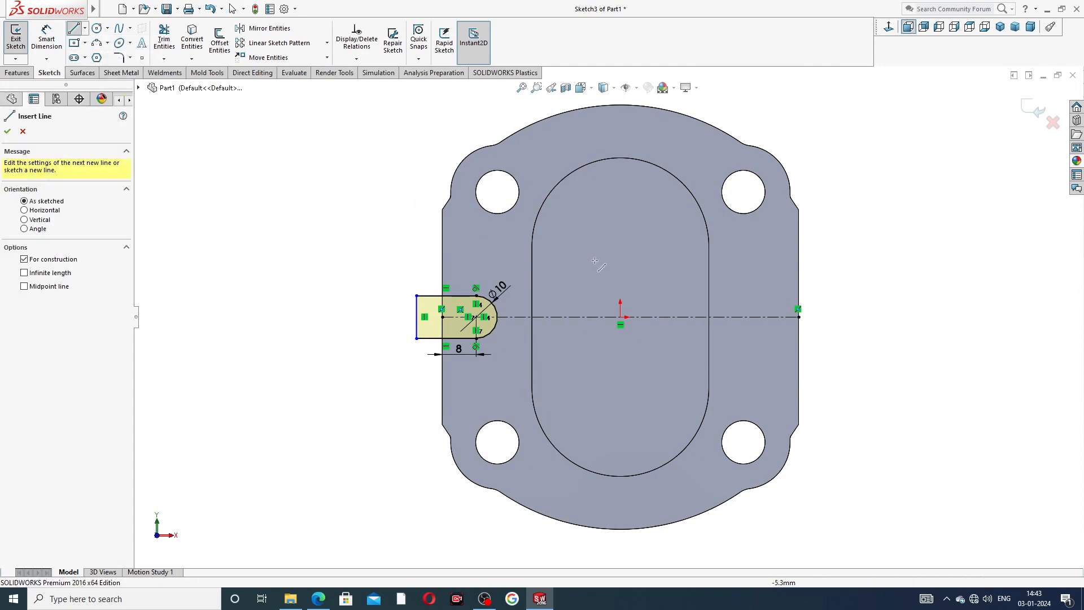
click(621, 241)
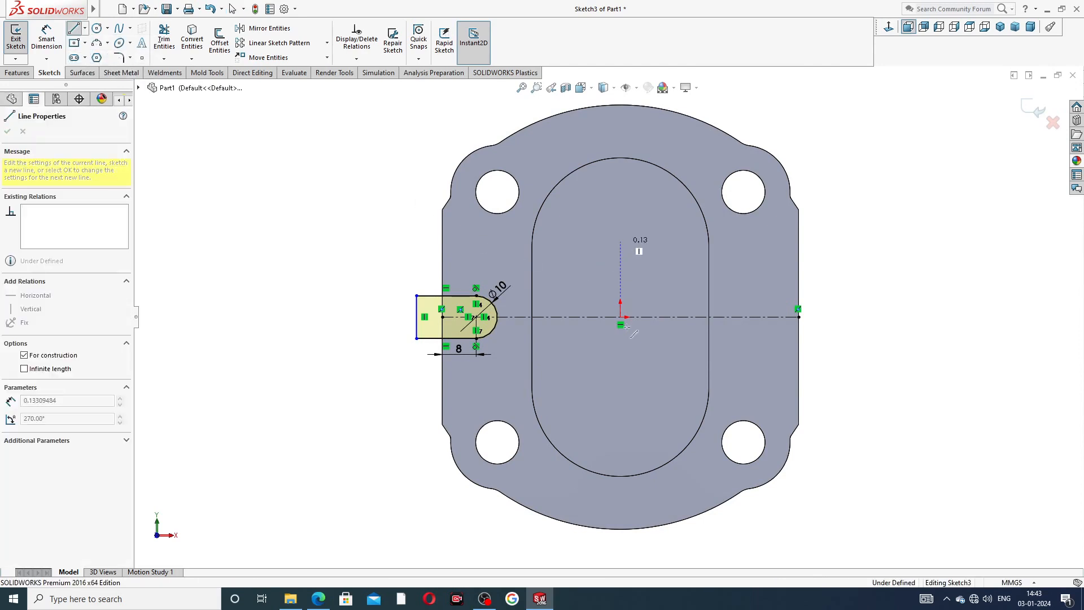
click(620, 371)
right_click(661, 295)
click(690, 314)
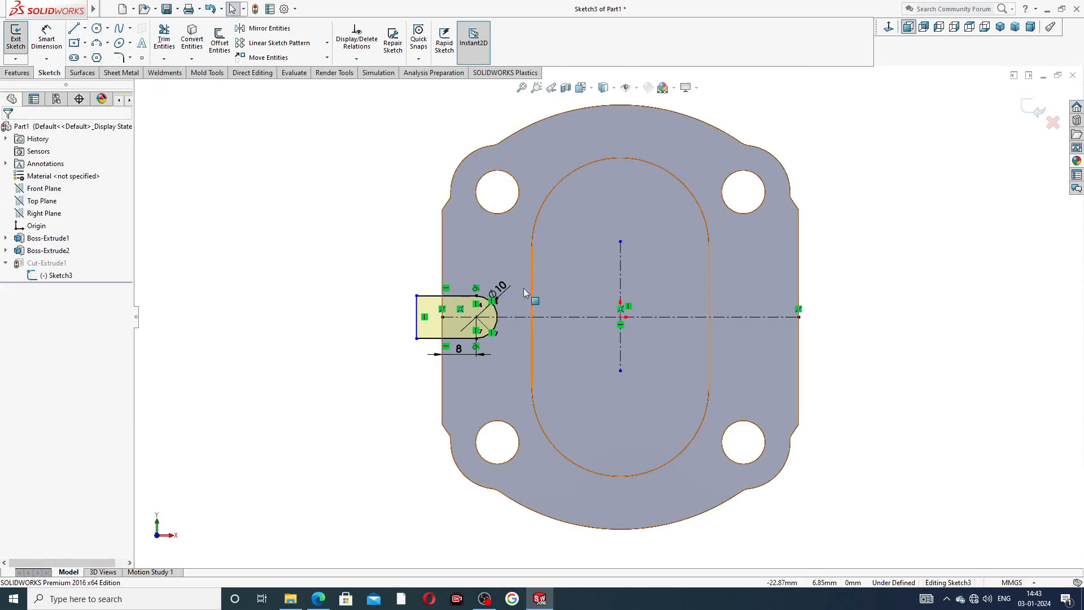
- Mirror the notch's arc and three lines about the vertical centerline, keeping the original, and exit the sketch to rebuild the cut
click(266, 28)
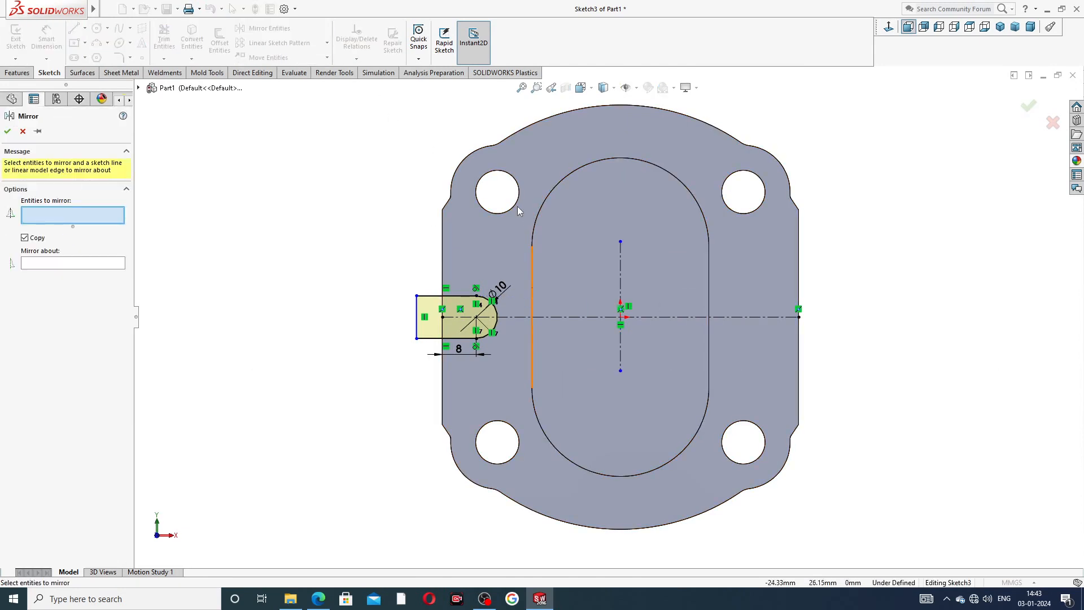
scroll(467, 330, down, 2)
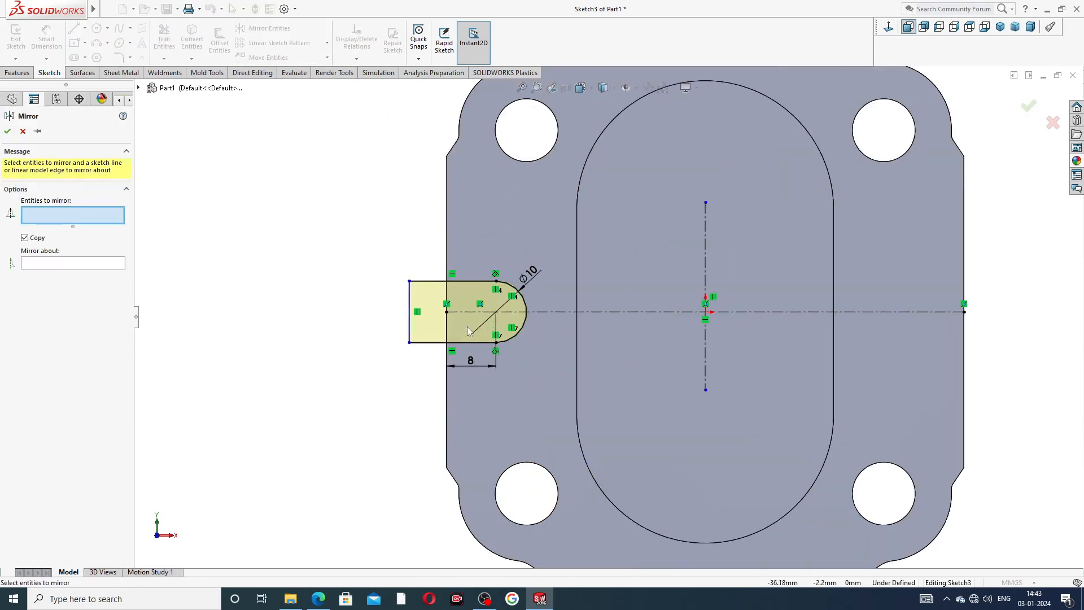
click(516, 283)
click(480, 281)
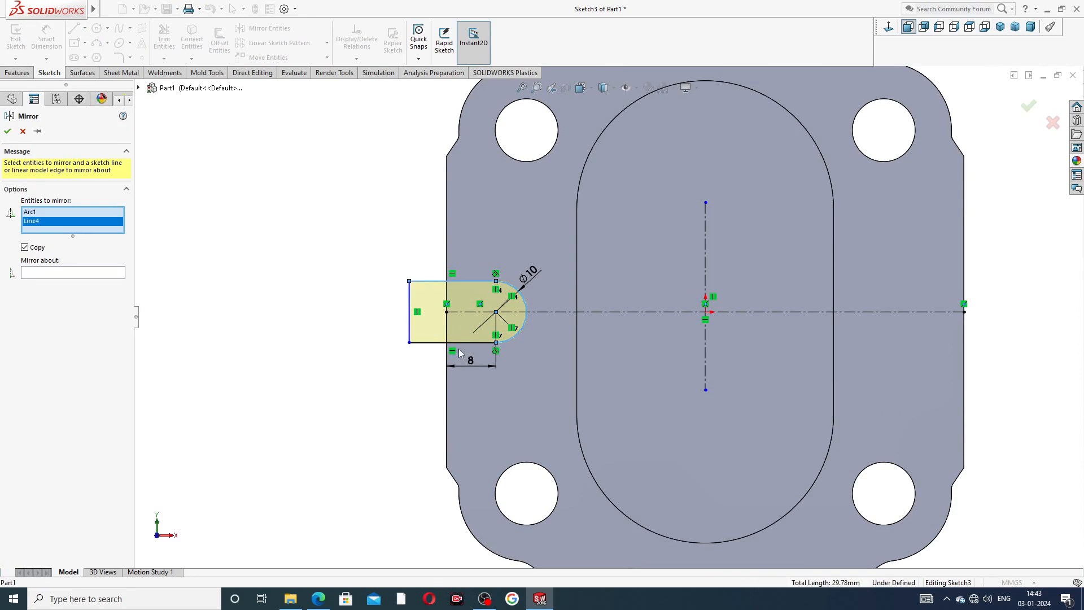
click(427, 342)
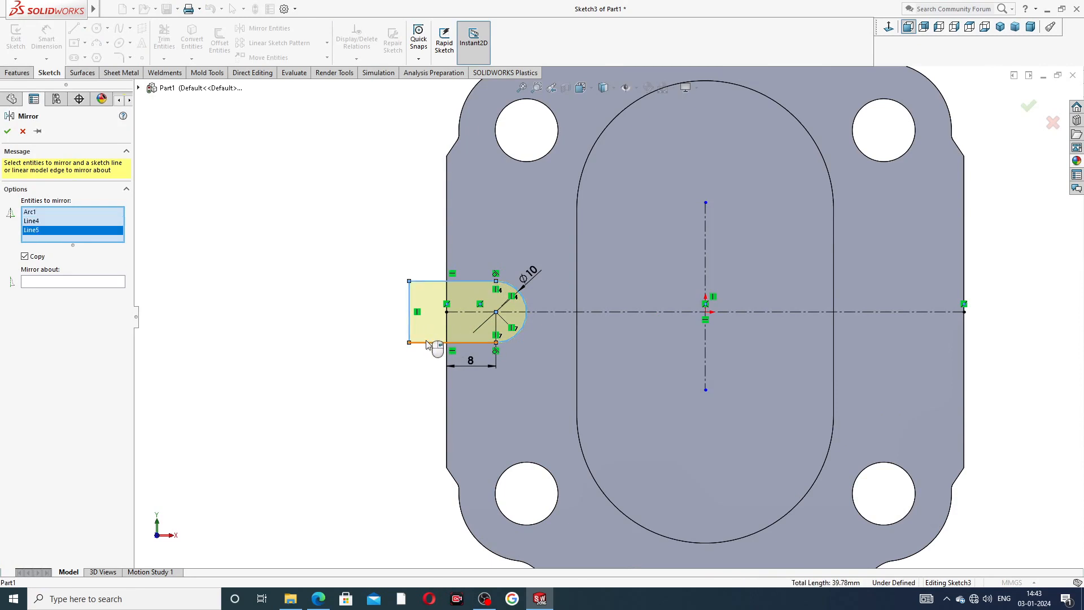
click(528, 326)
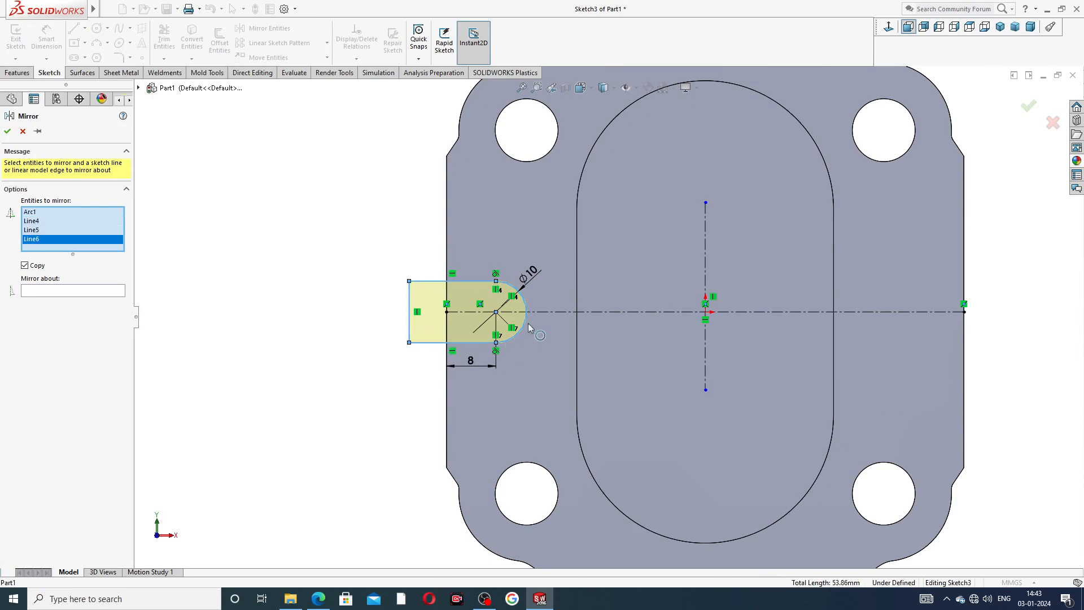
click(113, 291)
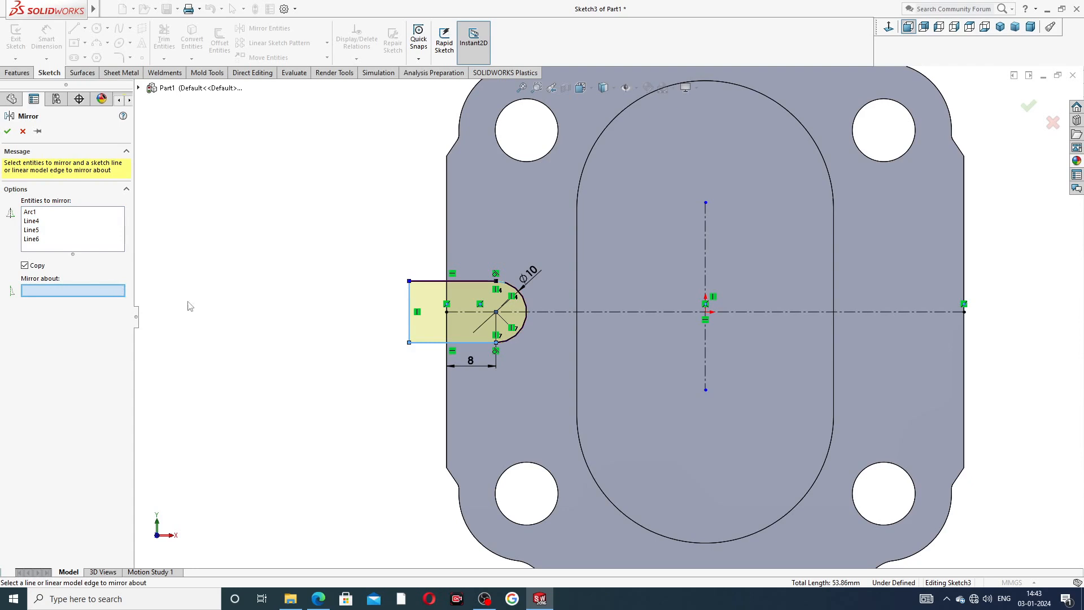
click(705, 218)
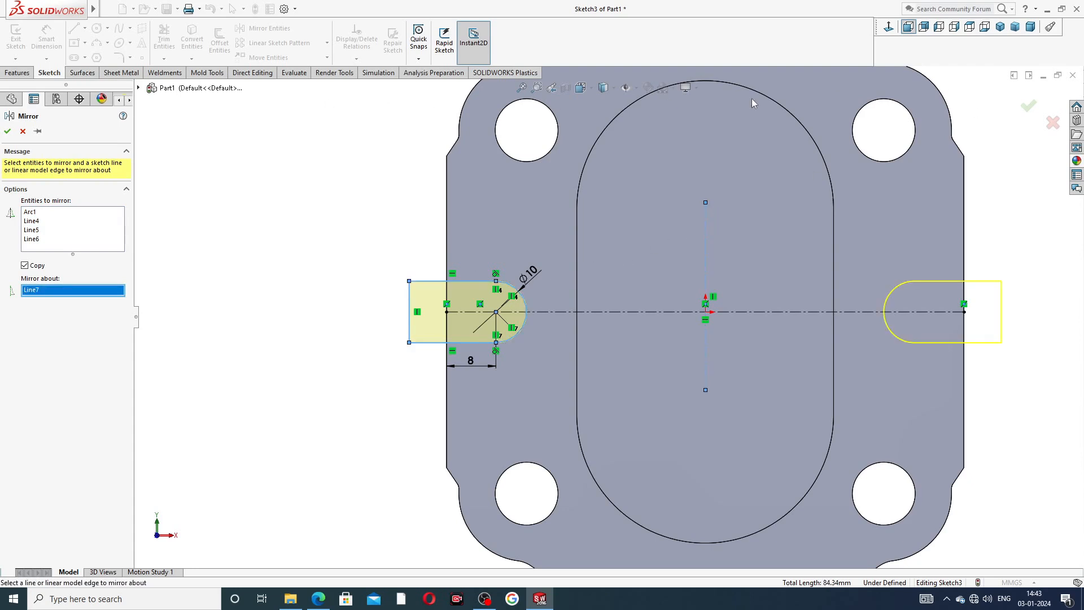
click(1029, 106)
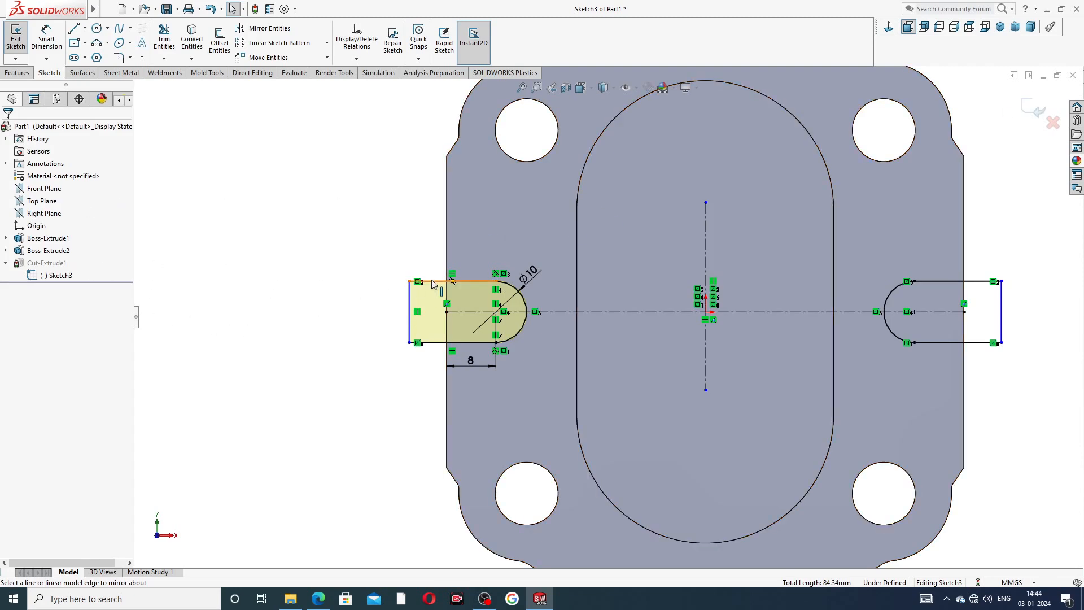
click(1037, 110)
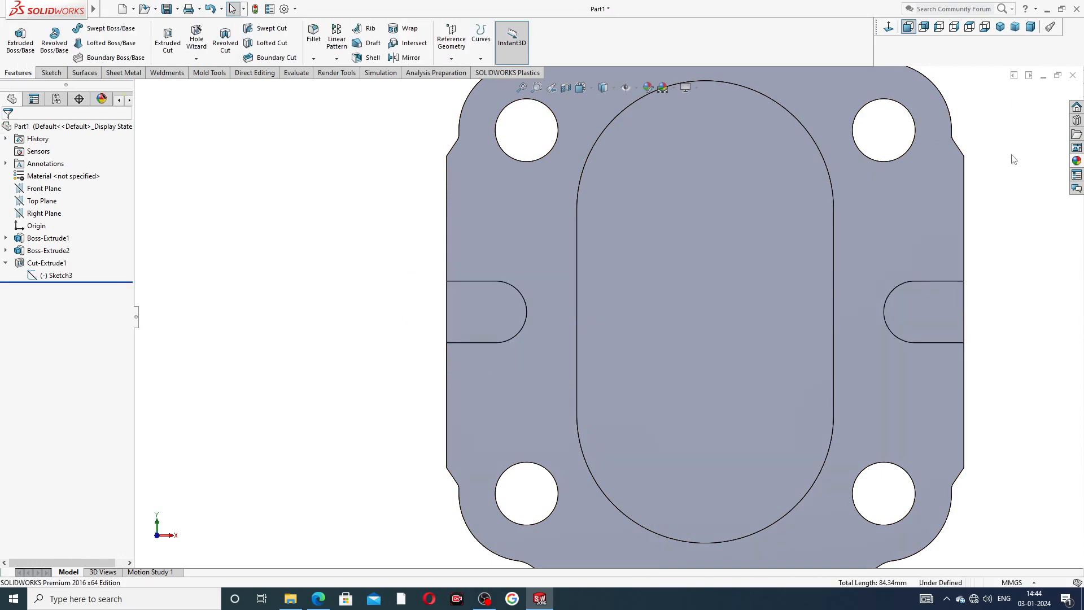
- Start a new sketch on the plate's flat face around the raised boss and view it face-on
mouse_move(1014, 227)
middle_down()
mouse_move(907, 249)
mouse_move(997, 226)
middle_up()
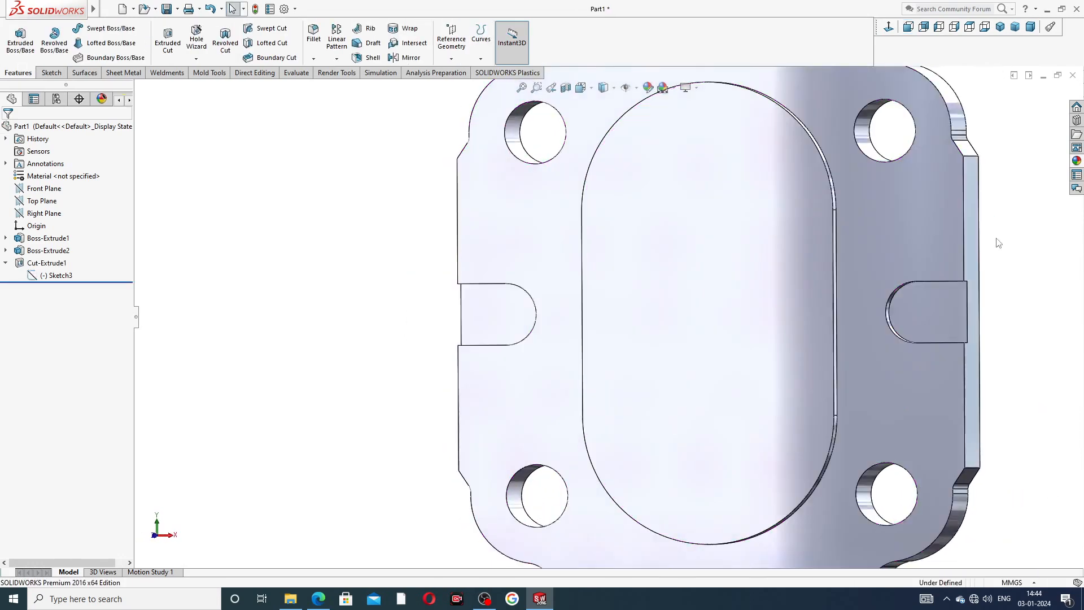
scroll(997, 240, up, 3)
middle_drag(876, 300, 965, 298)
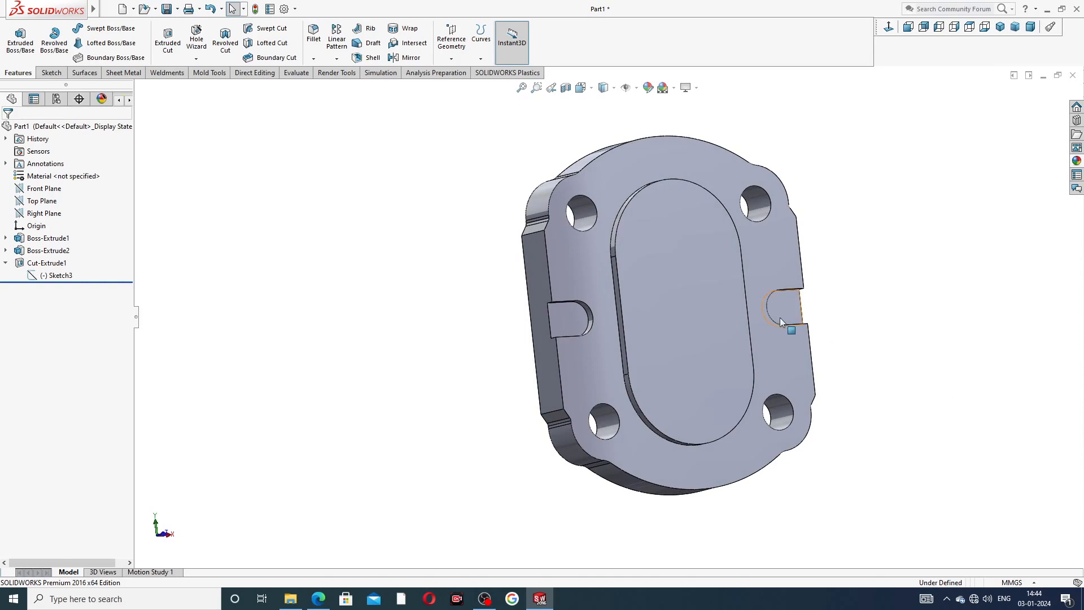
mouse_move(863, 217)
middle_down()
mouse_move(830, 215)
mouse_move(797, 169)
mouse_move(754, 177)
middle_up()
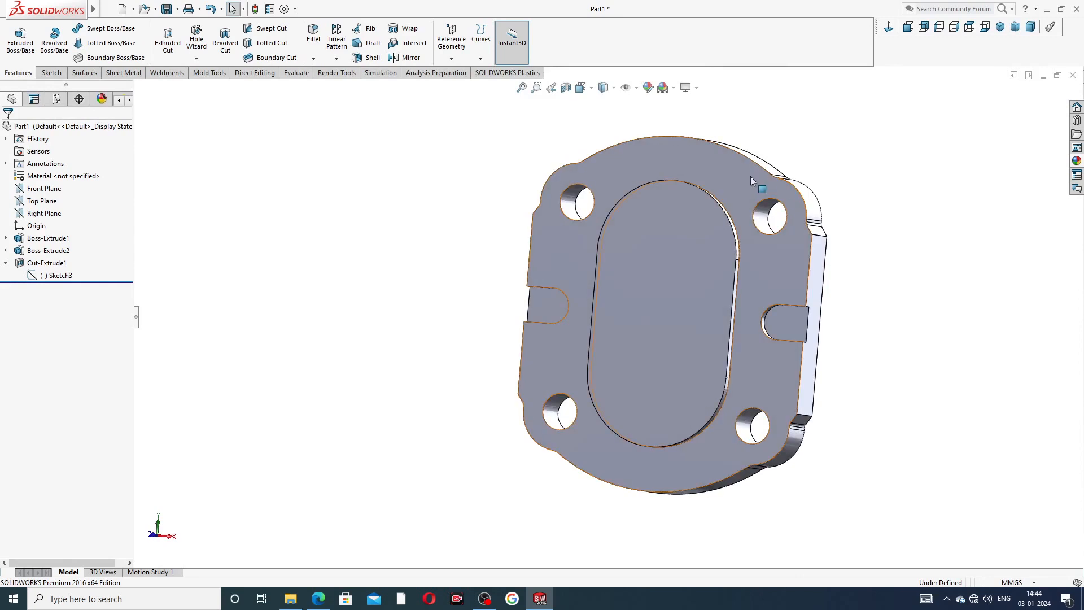
click(754, 176)
click(795, 138)
click(889, 27)
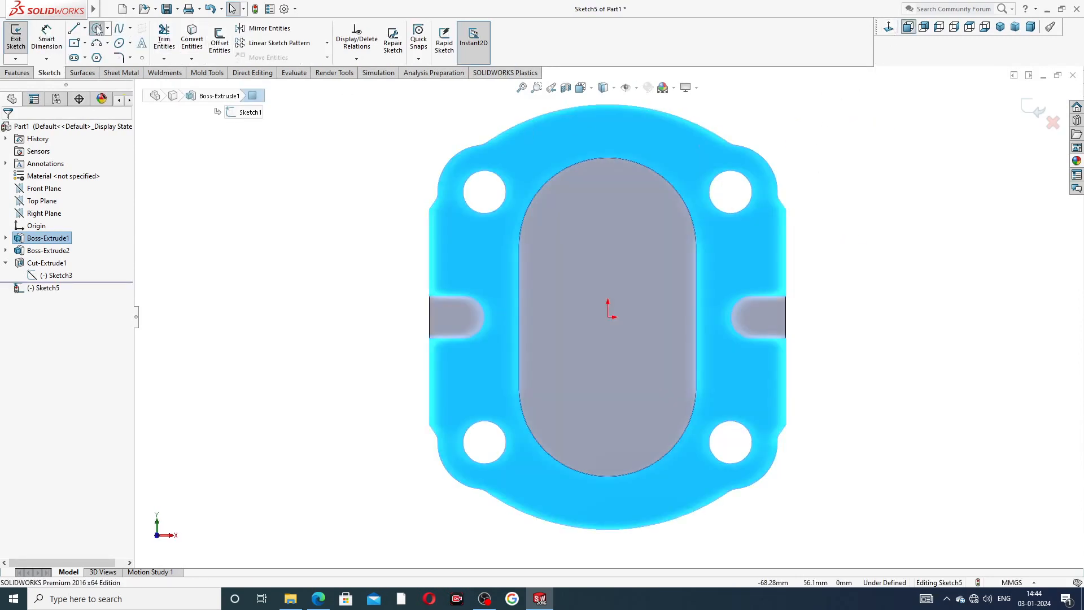
- Sketch four circles centred on the corner bolt holes, with radii of about 8.4, 7.3, 7.6 and 6.7 mm clockwise from the upper-left hole
click(97, 28)
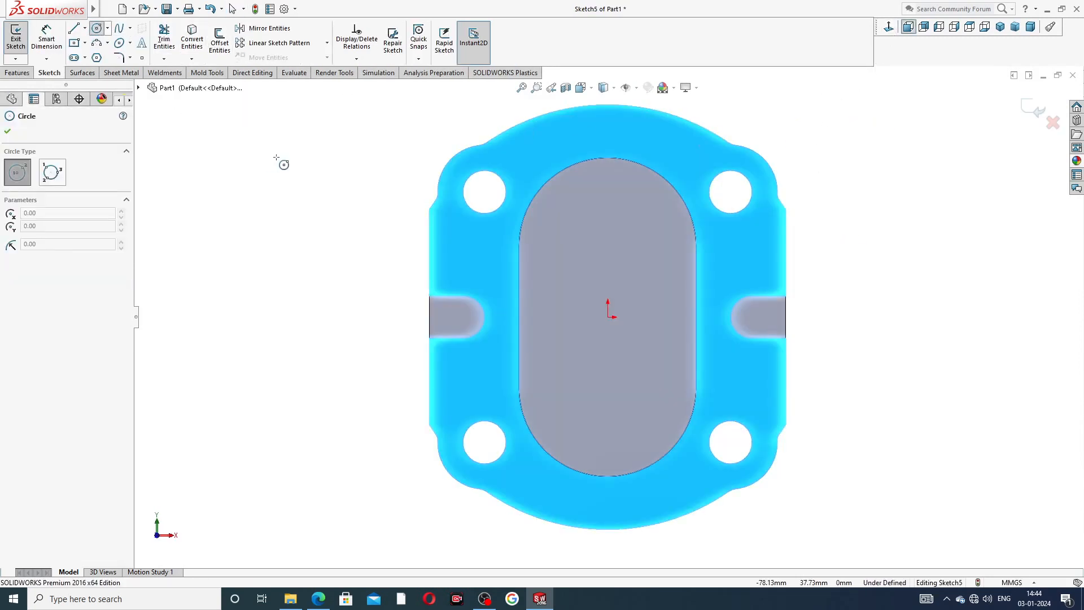
click(485, 192)
click(518, 179)
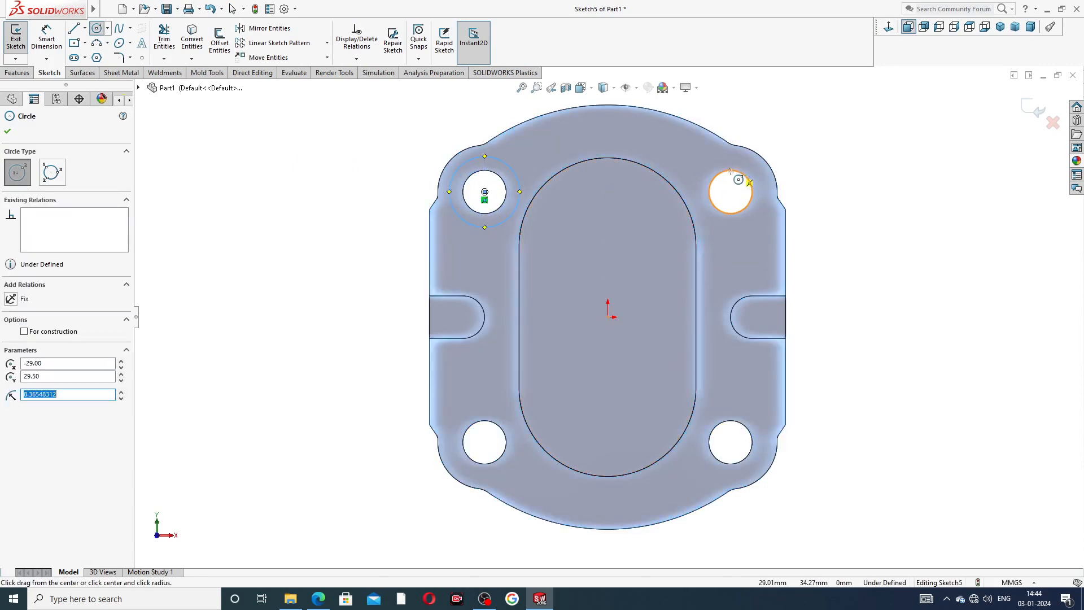
click(730, 192)
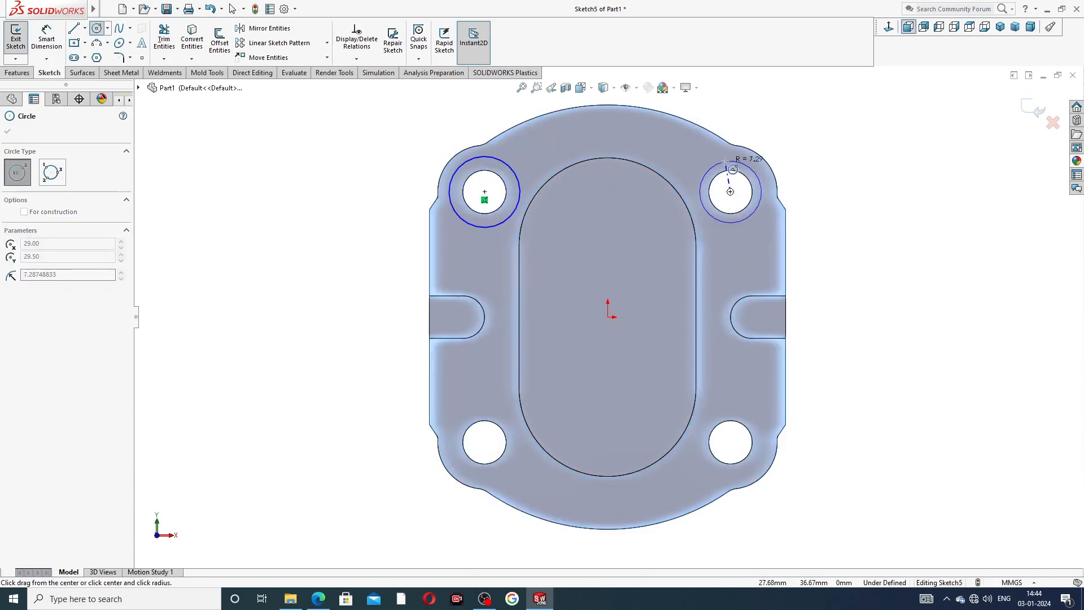
click(740, 162)
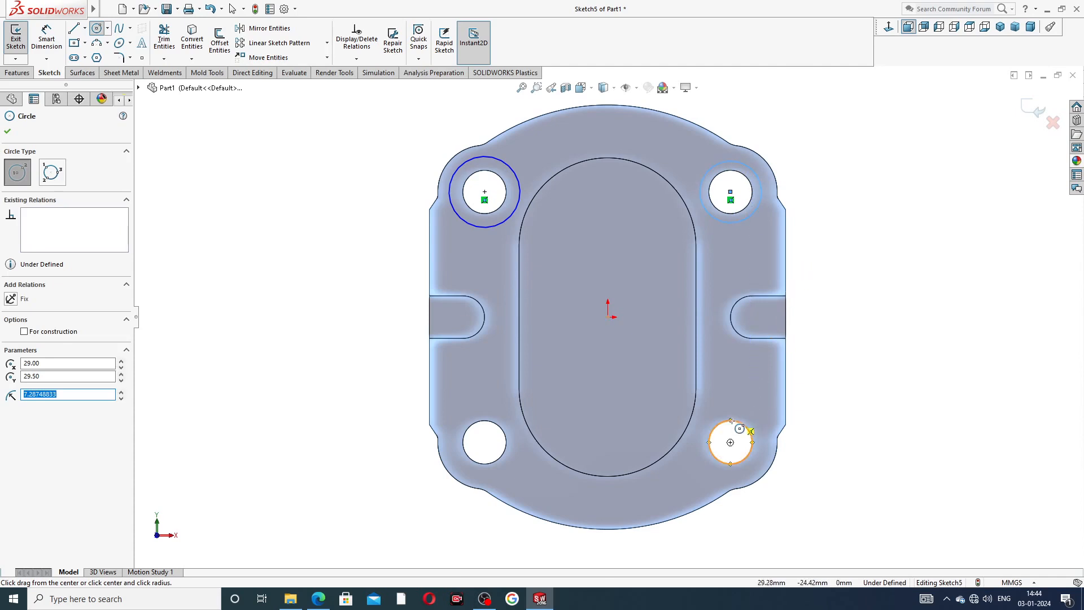
click(730, 442)
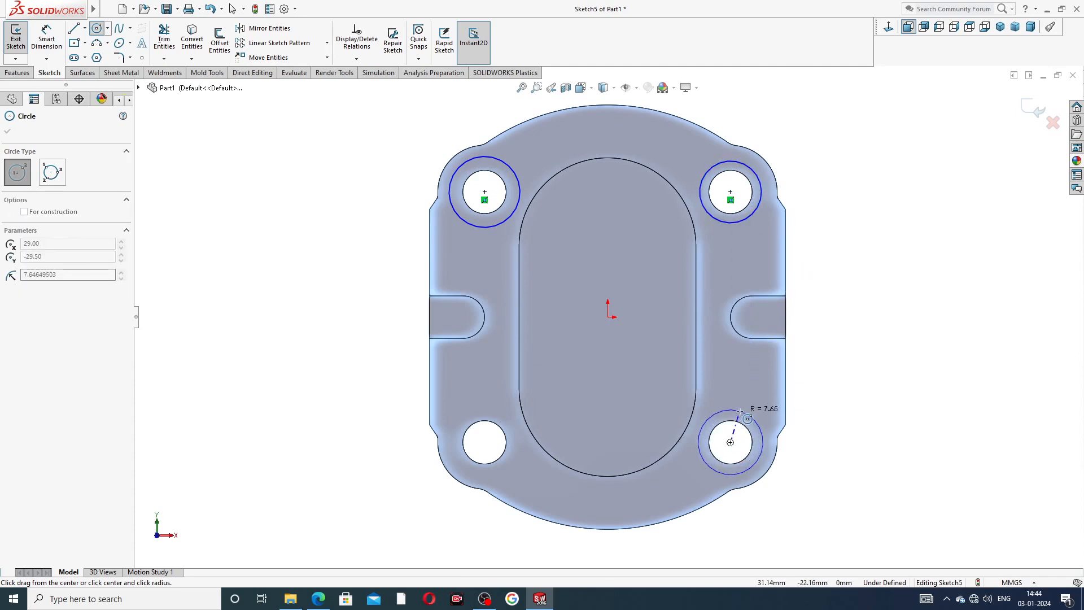
click(751, 417)
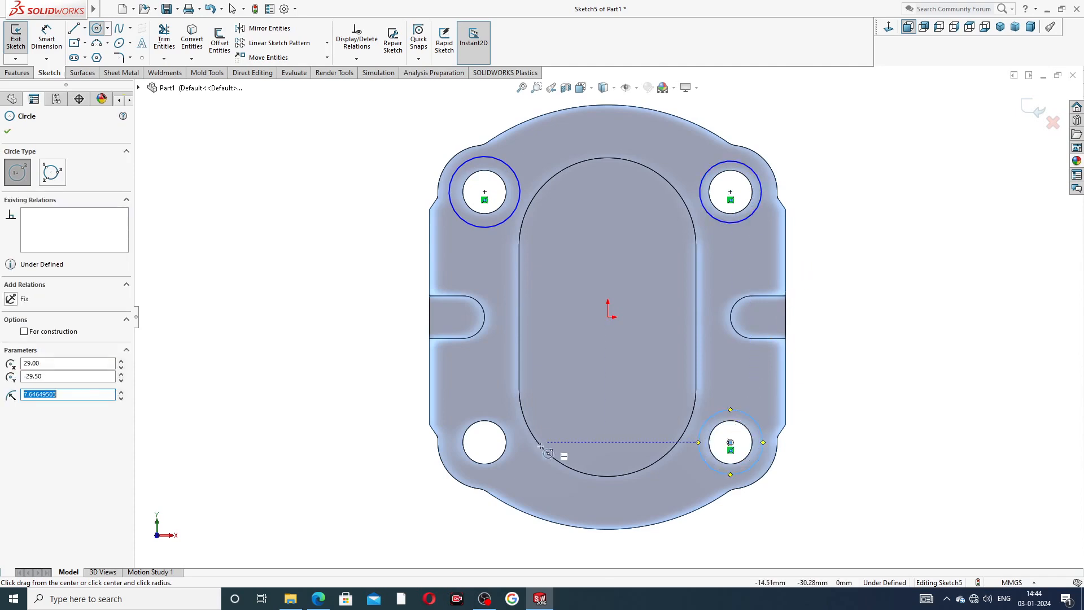
click(484, 443)
click(469, 419)
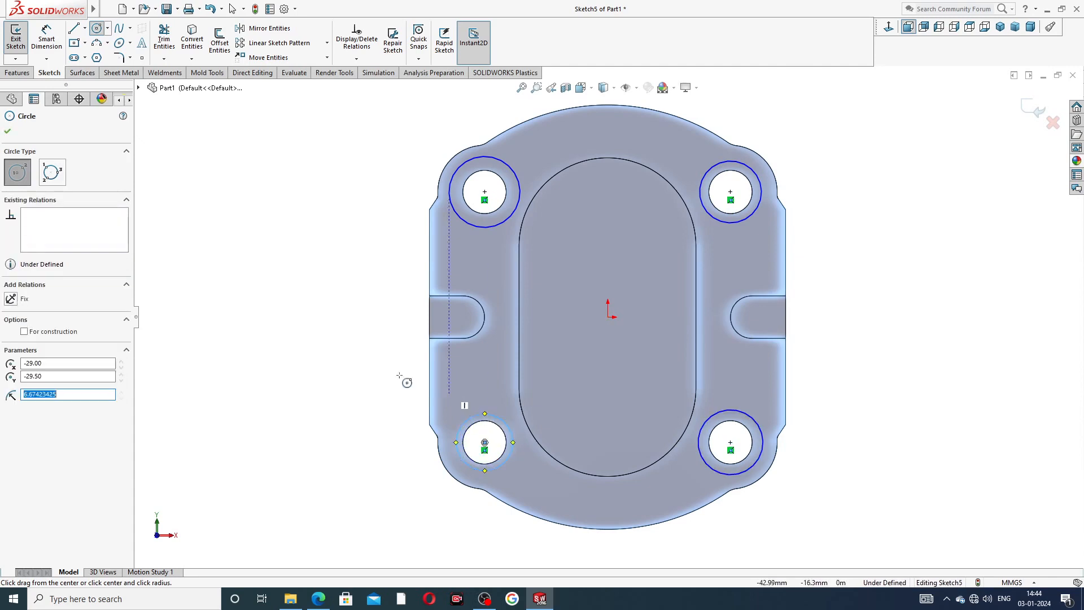
right_click(317, 305)
click(342, 310)
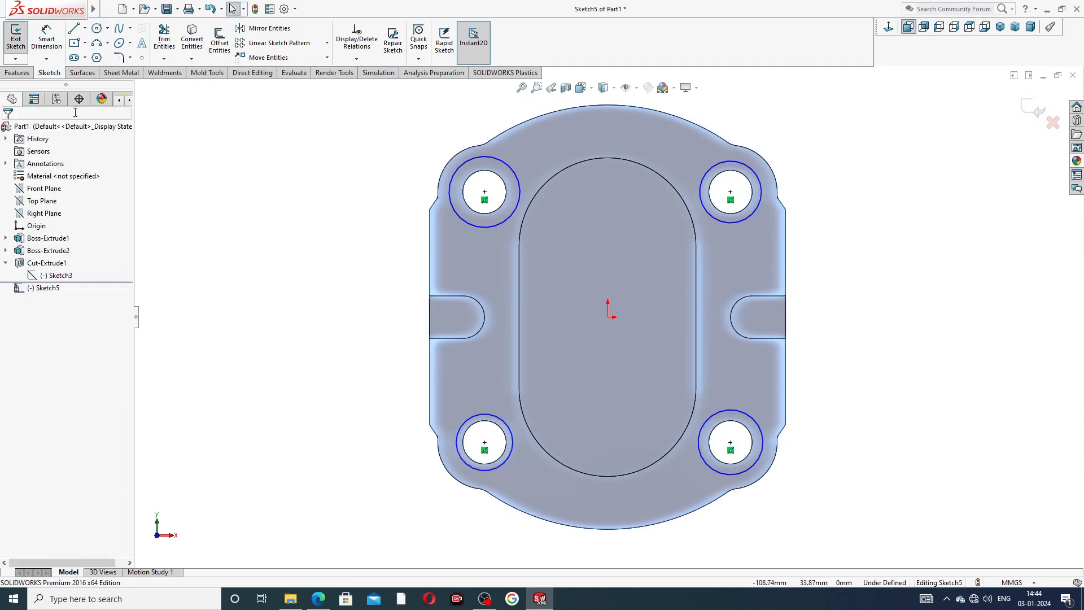
- Dimension the upper-left circle to a 16 mm diameter and check the end plate's PDF drawing
click(46, 39)
click(460, 169)
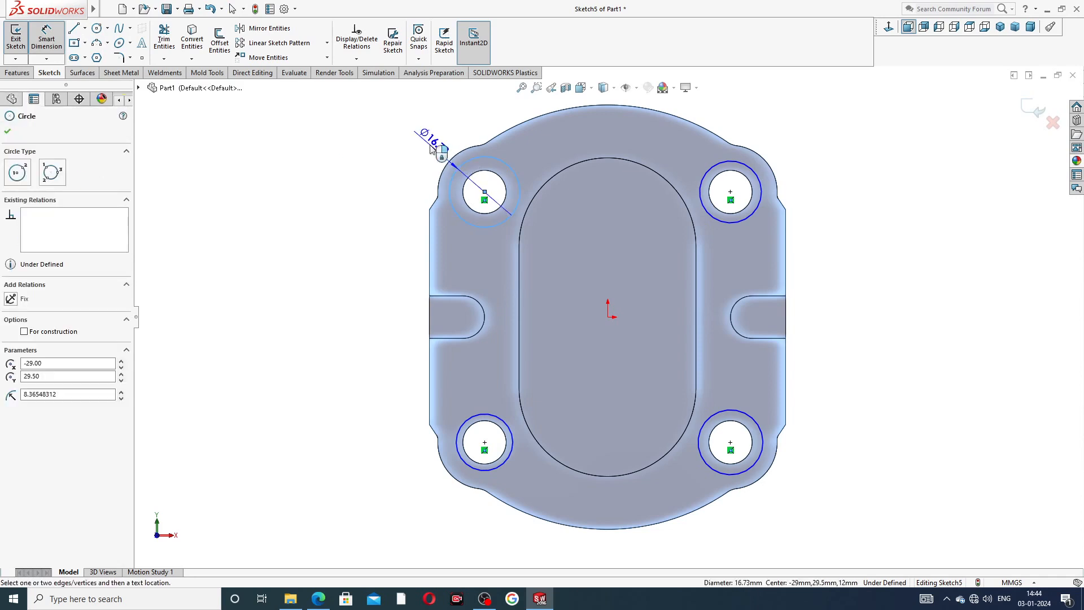
click(432, 148)
text(1)
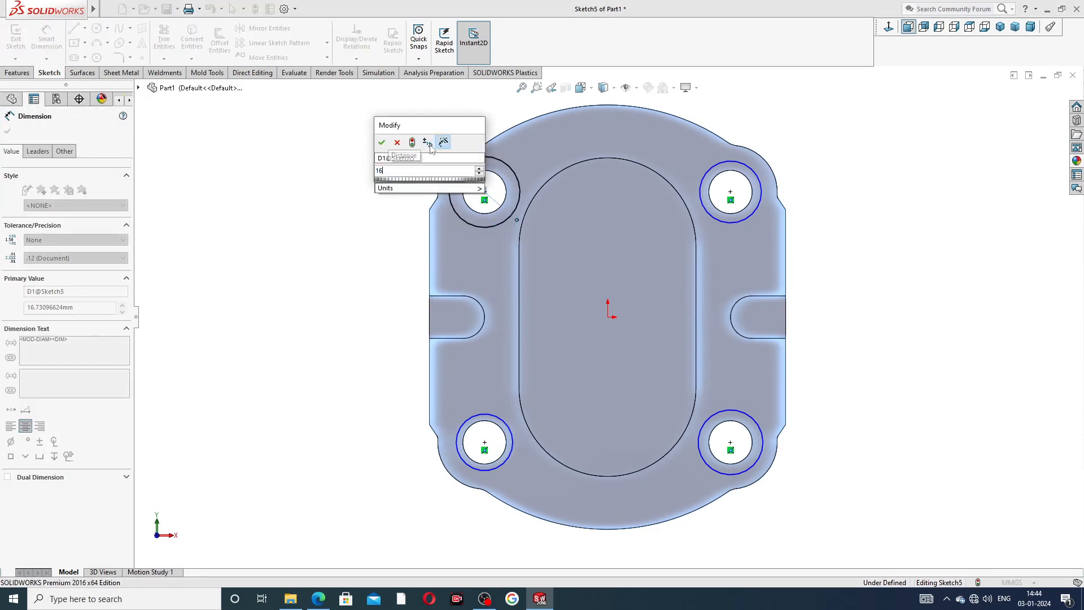
text(6)
key(Return)
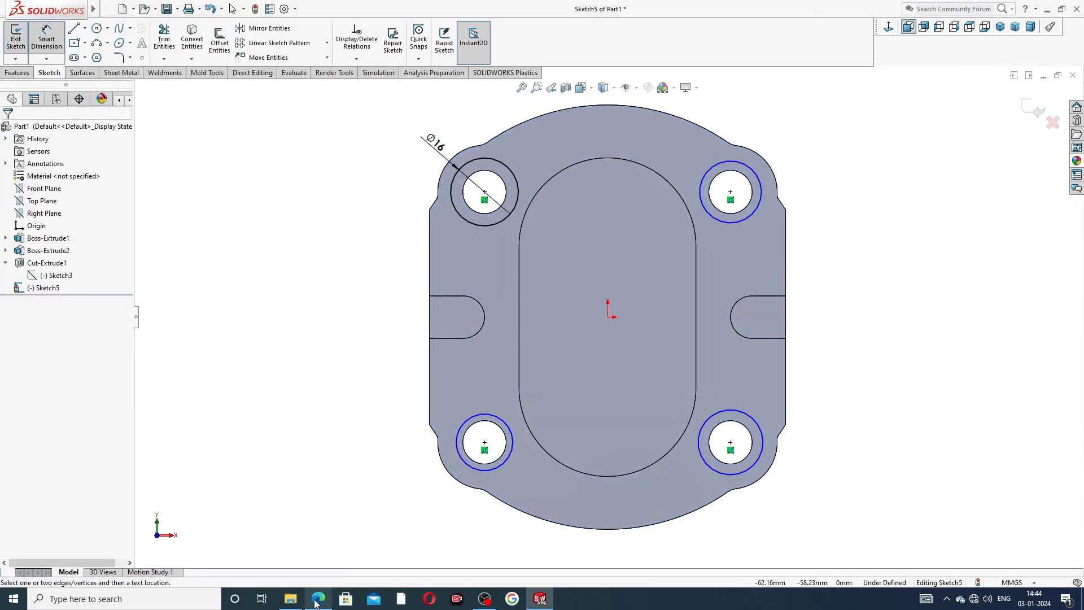
click(318, 600)
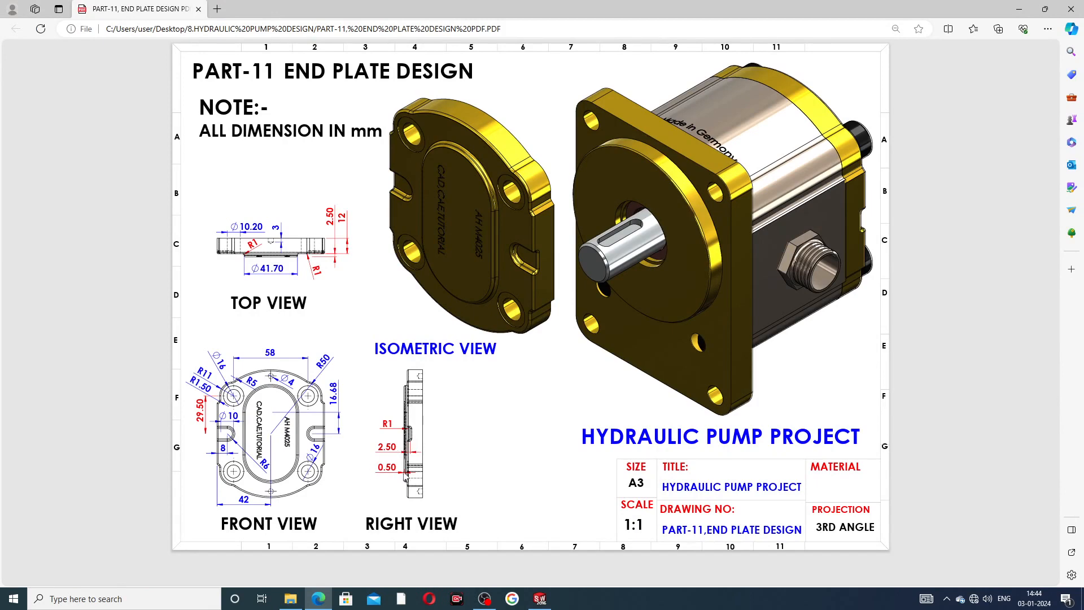
click(540, 598)
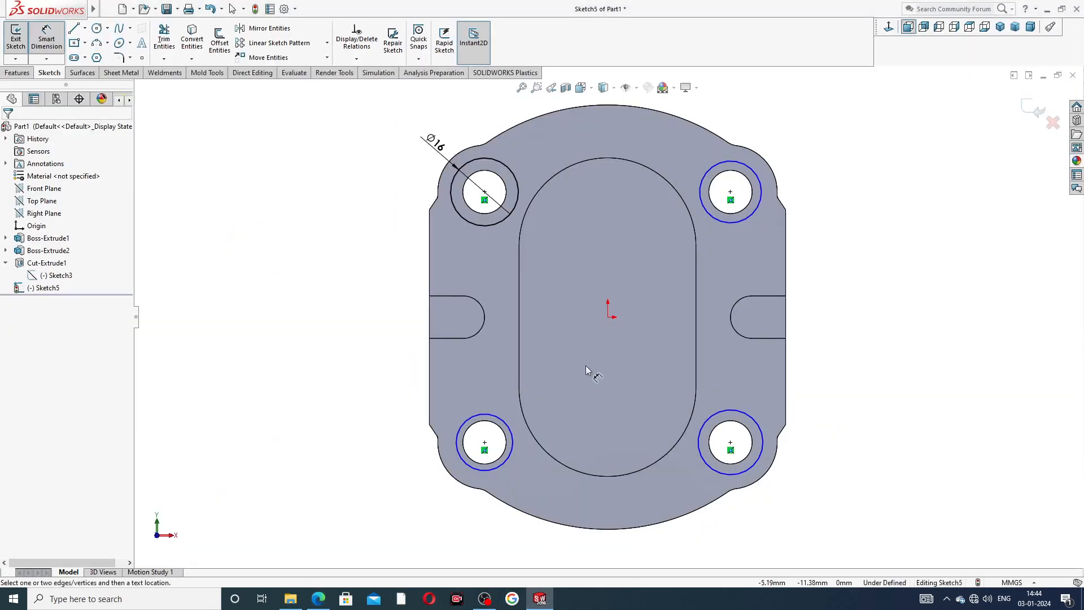
- Add an Equal relation between all four circles around the corner holes
right_click(283, 237)
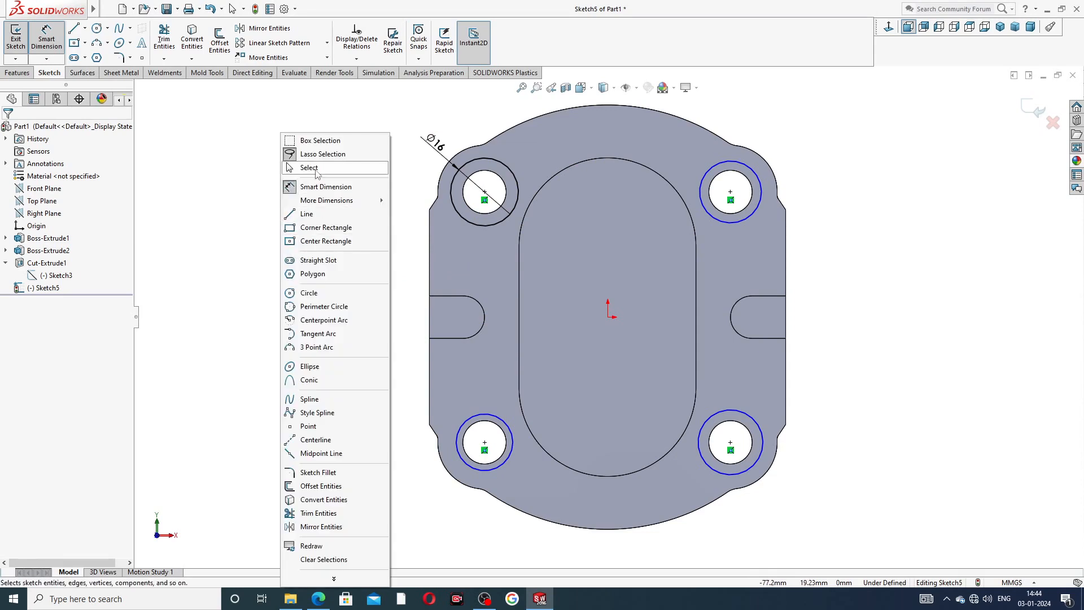
click(307, 168)
click(510, 170)
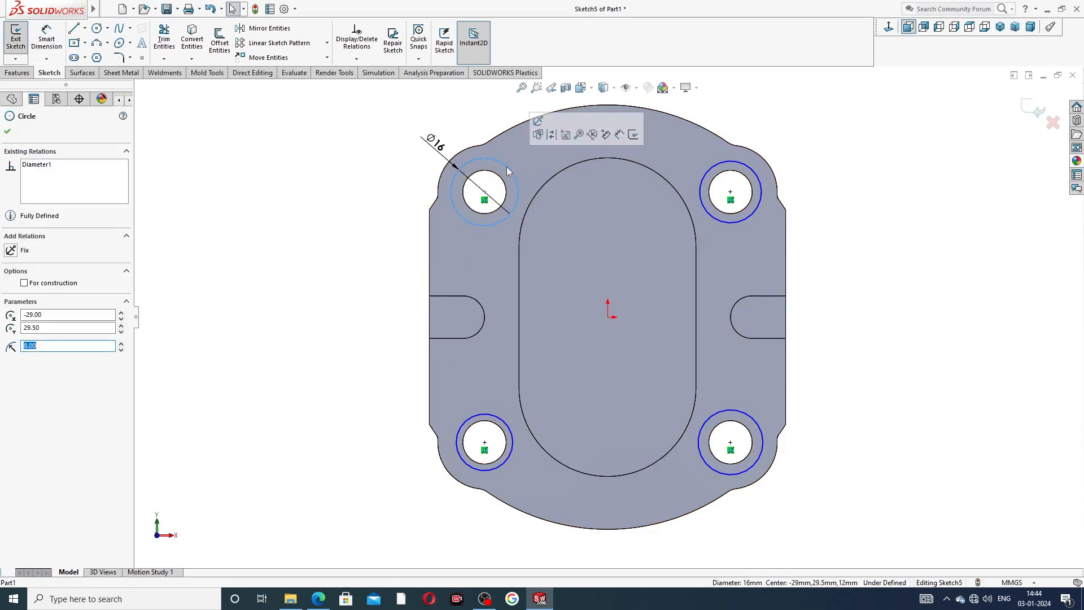
ctrl+click(722, 162)
ctrl+click(754, 421)
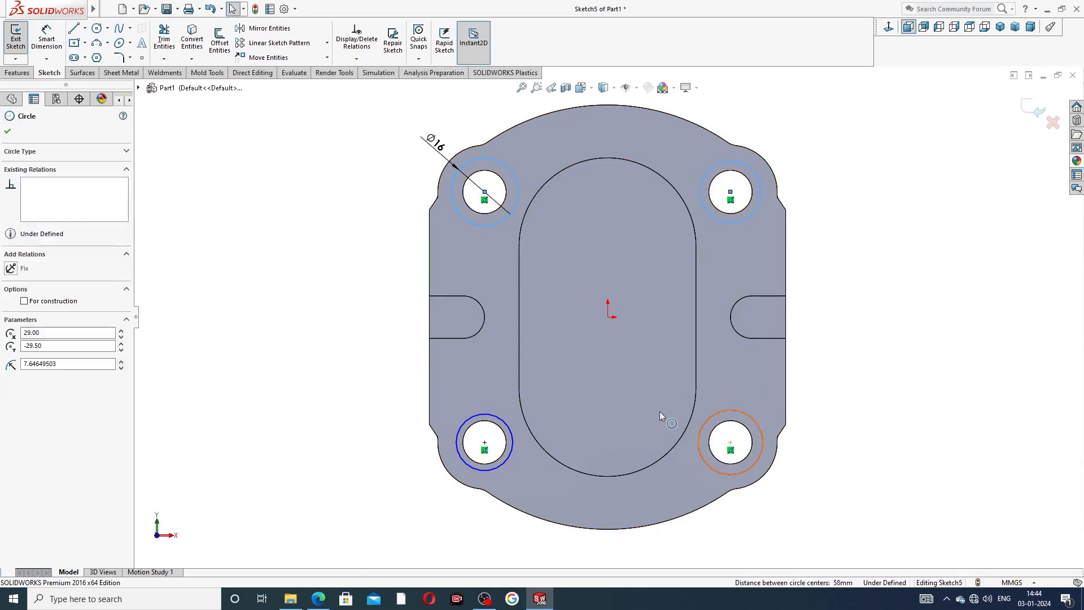
ctrl+click(511, 436)
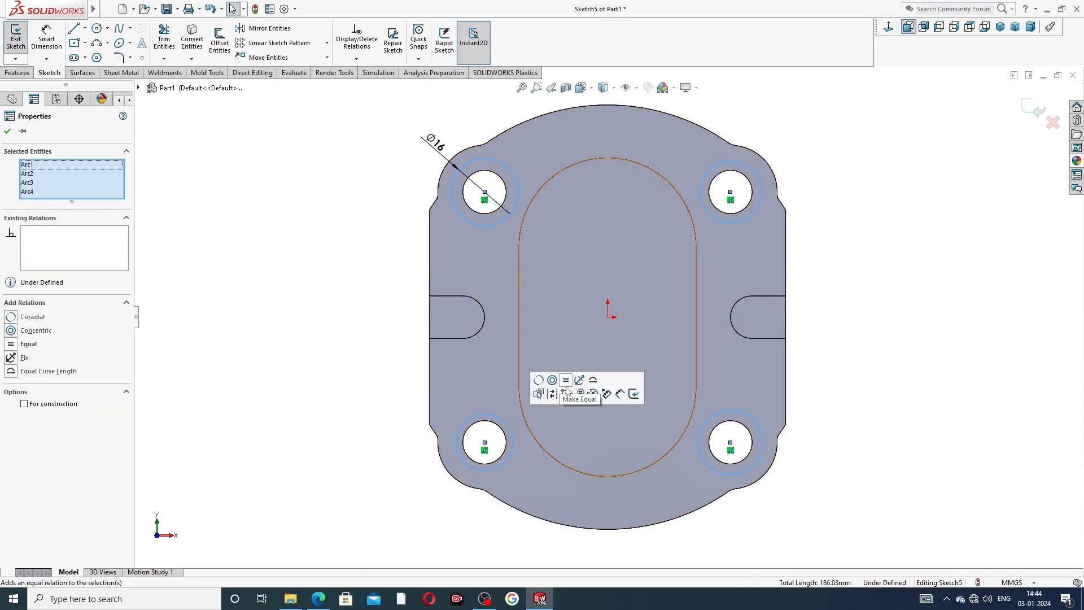
click(566, 381)
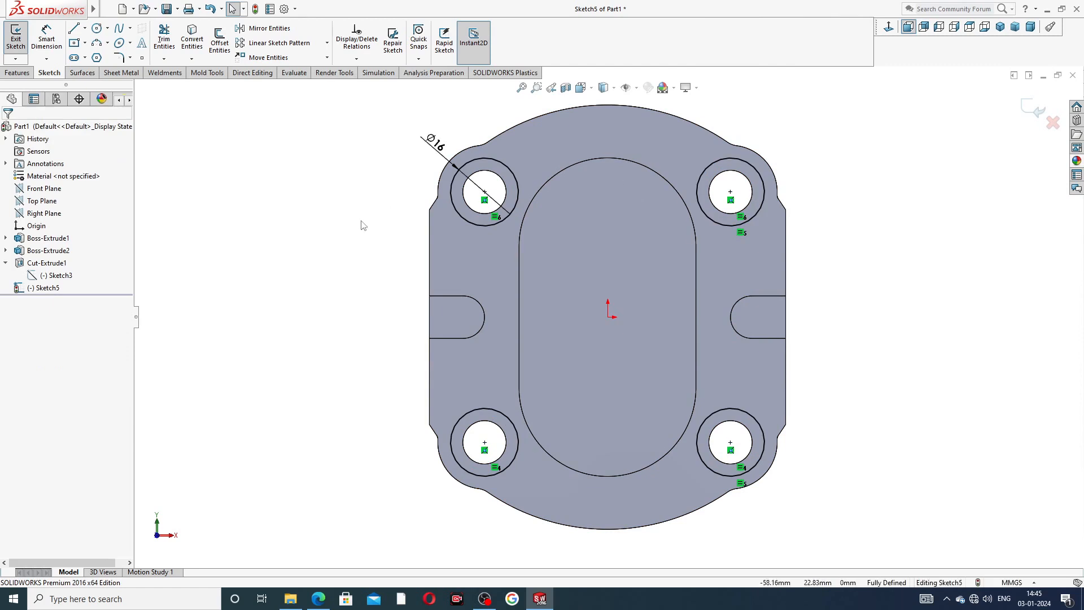
- Cut-extrude the four circles around the corner holes to a blind depth of 0.5 mm
click(17, 72)
click(164, 47)
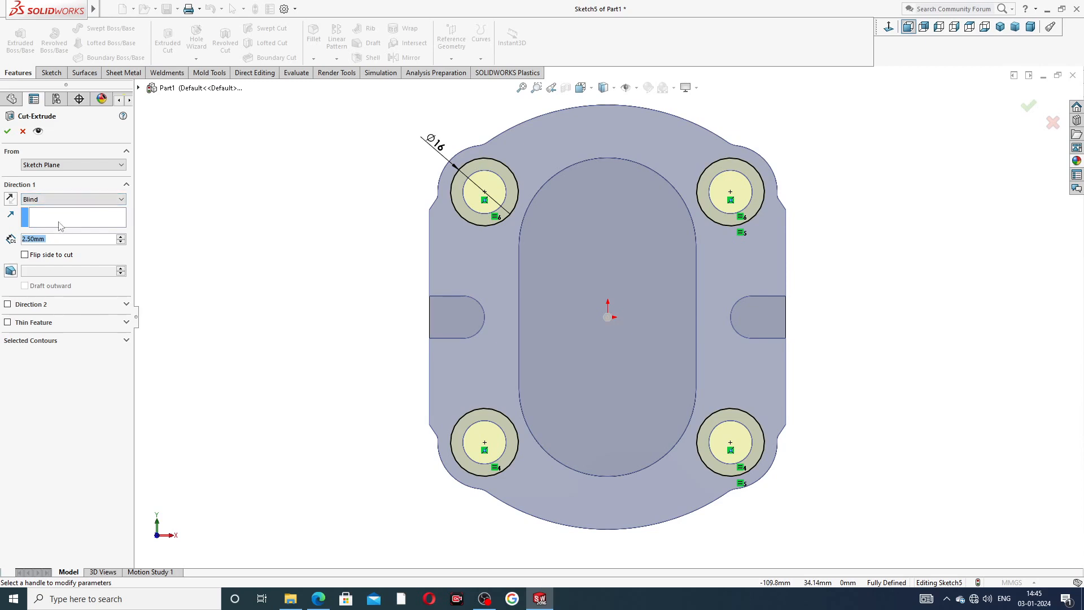
text(5)
key(Return)
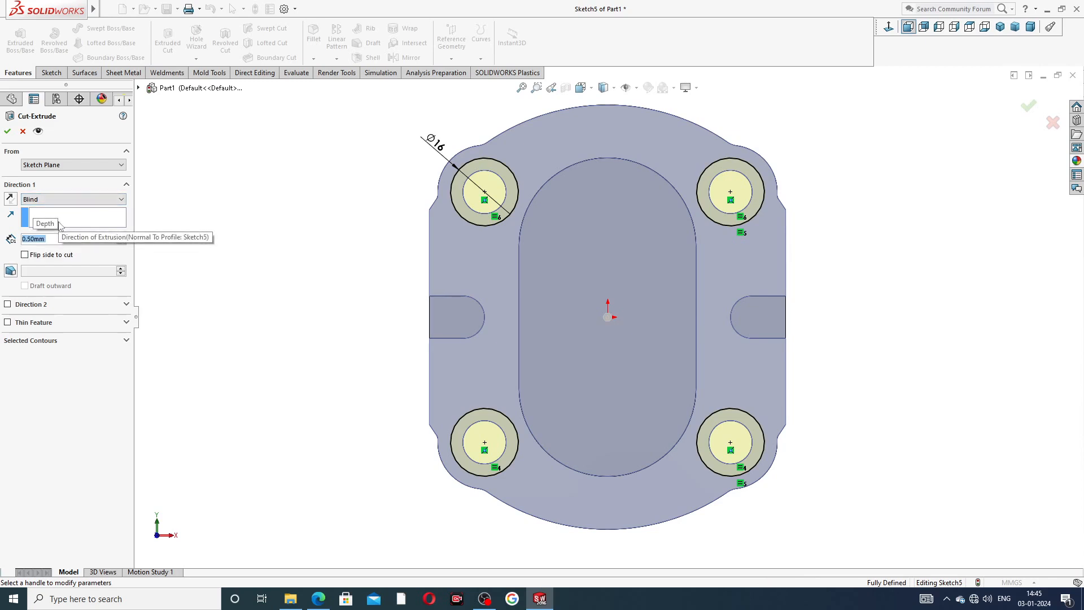
click(7, 130)
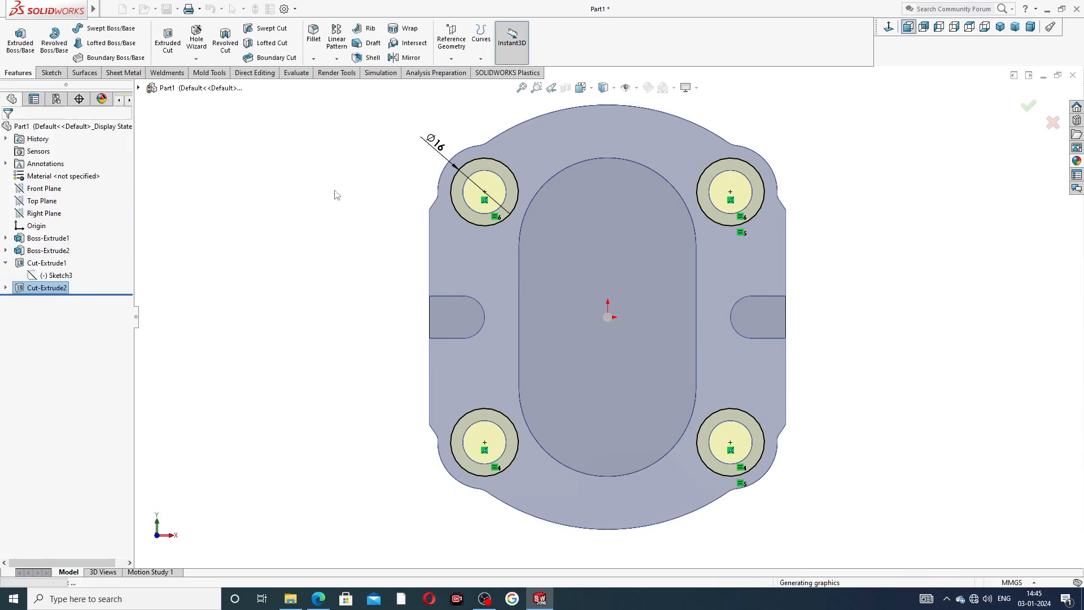
middle_drag(872, 215, 790, 230)
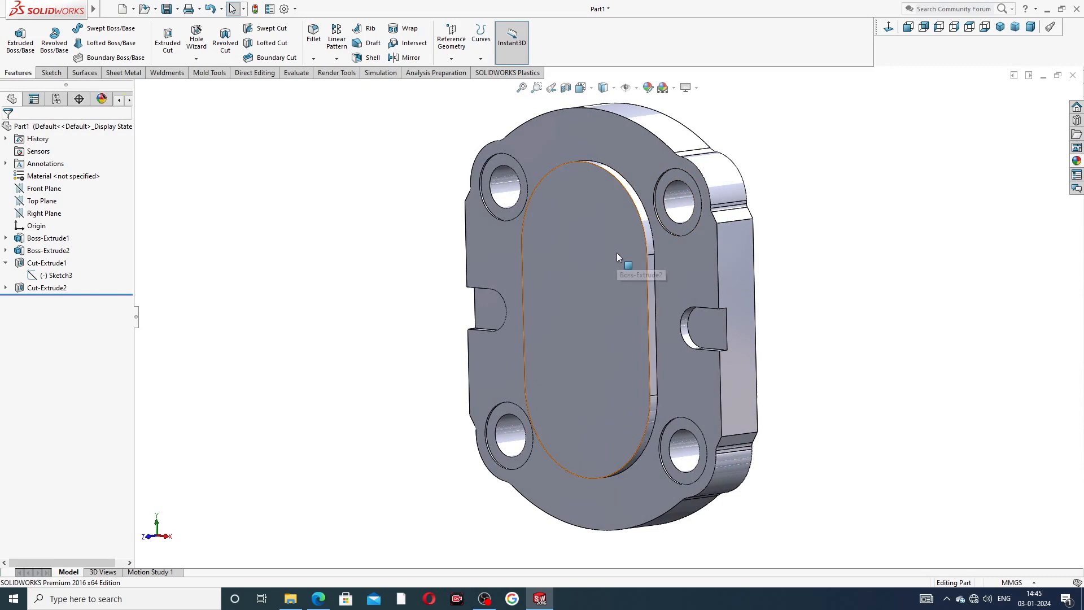
- Start a Fillet with a 1 mm radius and select all outer perimeter edges of the end plate's front face
click(314, 59)
click(333, 75)
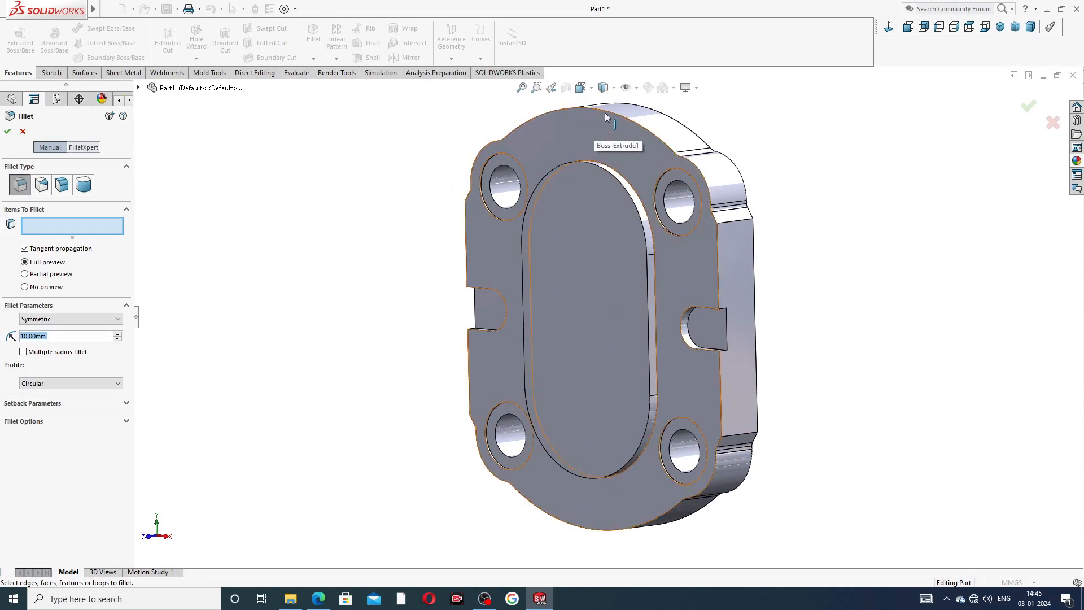
text(1)
key(Return)
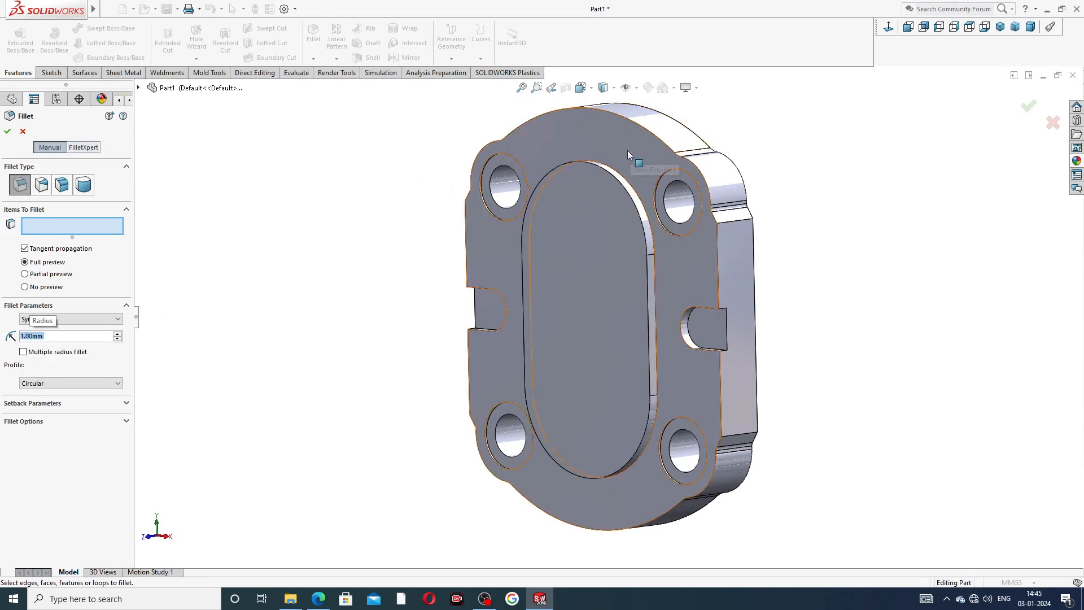
click(627, 123)
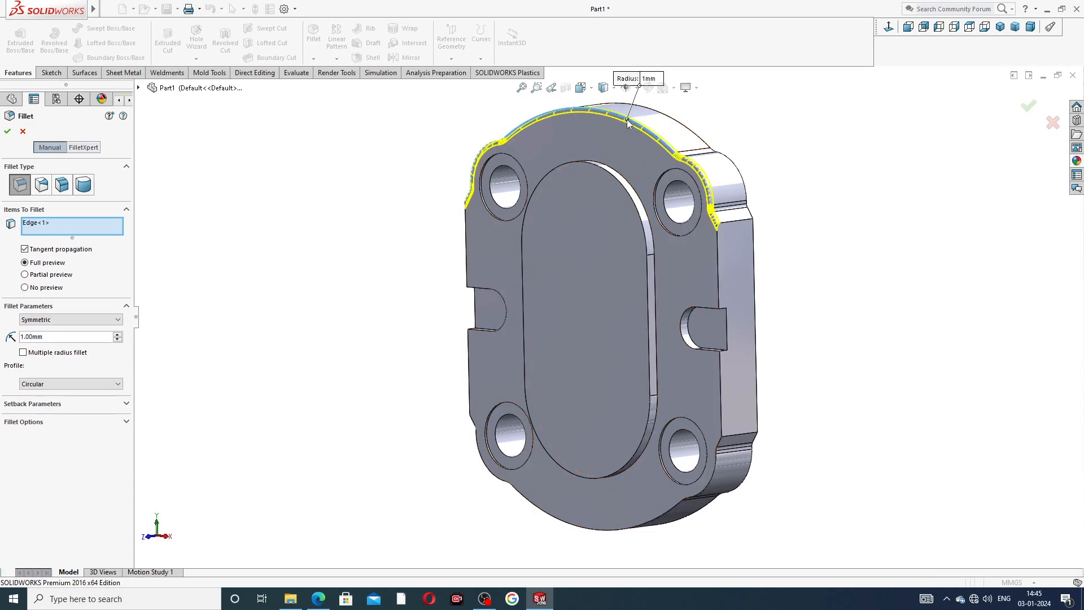
click(720, 282)
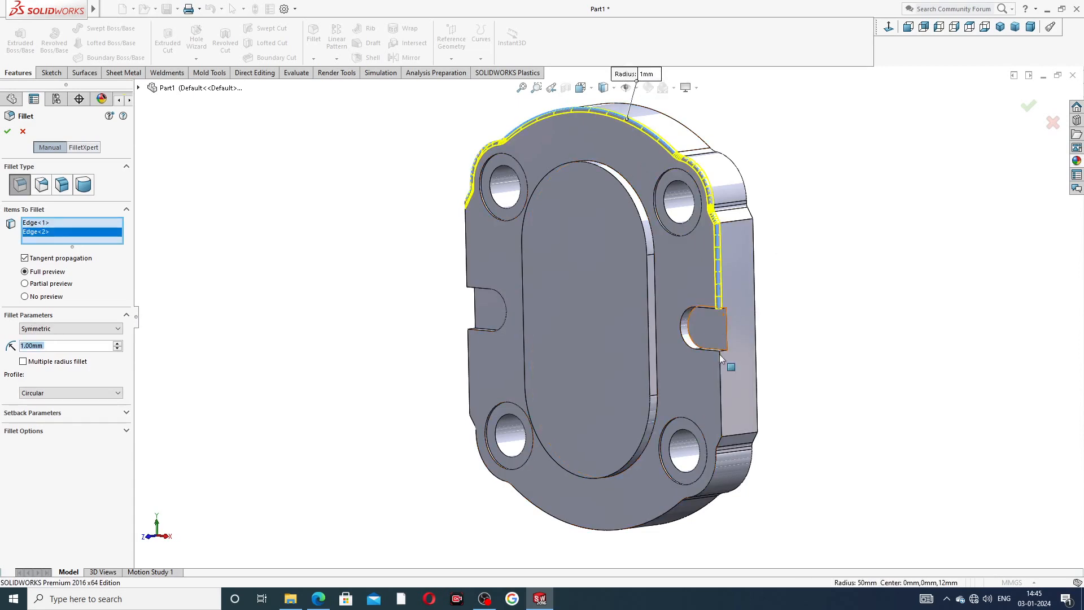
click(721, 377)
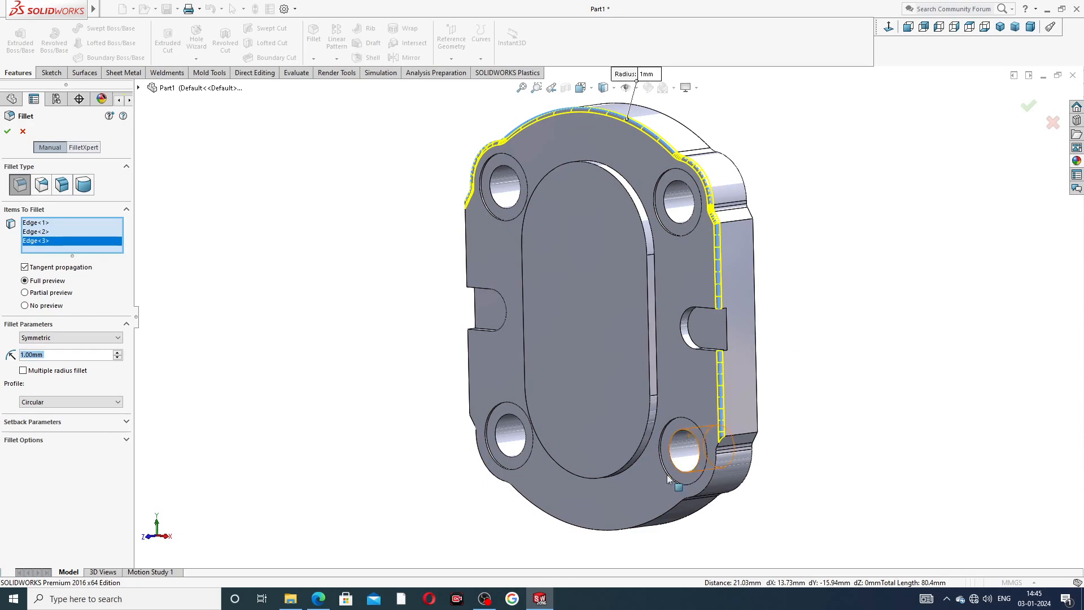
click(681, 521)
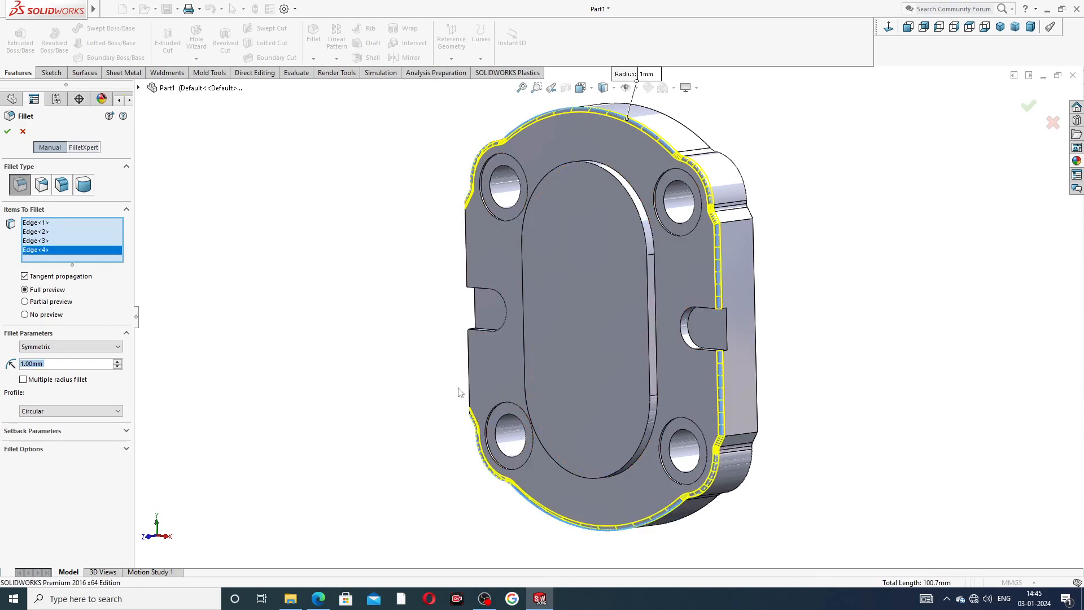
click(469, 378)
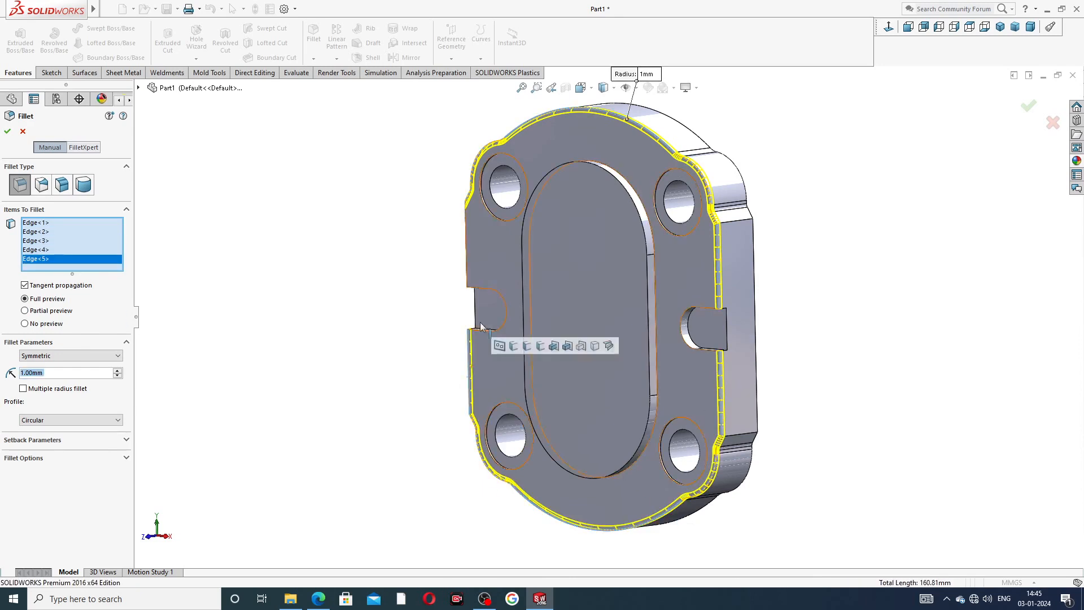
click(466, 244)
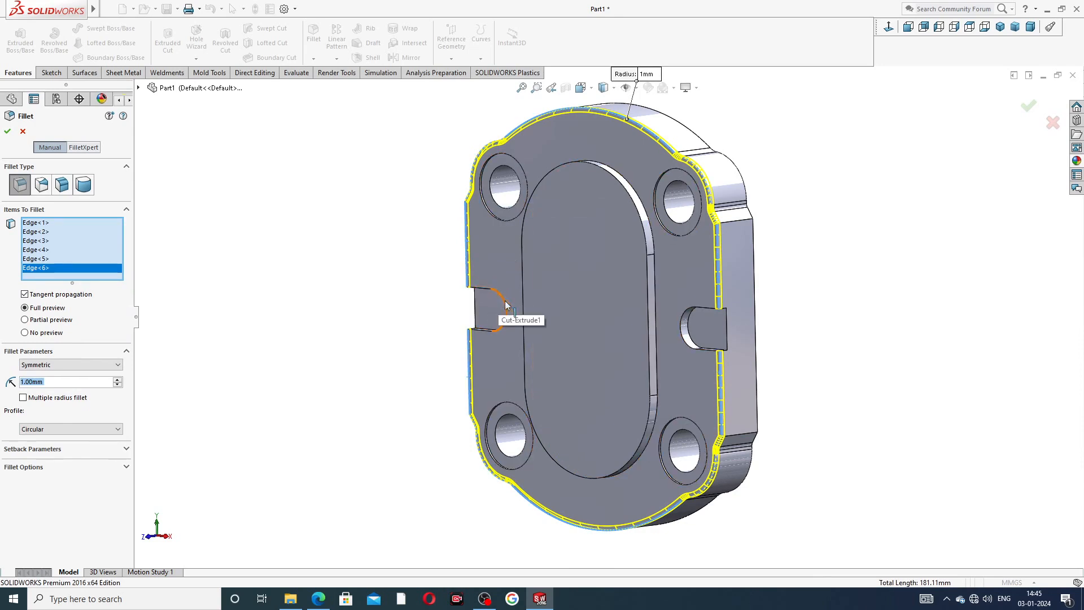
- Add the rounded rim edges and floor faces of both side notches to the 1 mm fillet
middle_drag(519, 314, 569, 277)
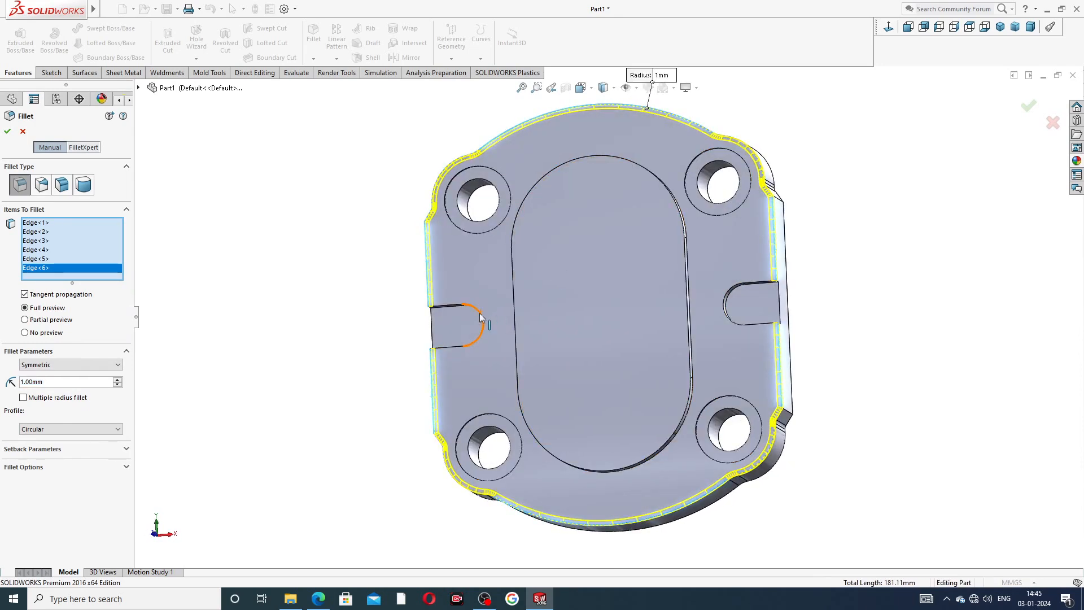
click(485, 332)
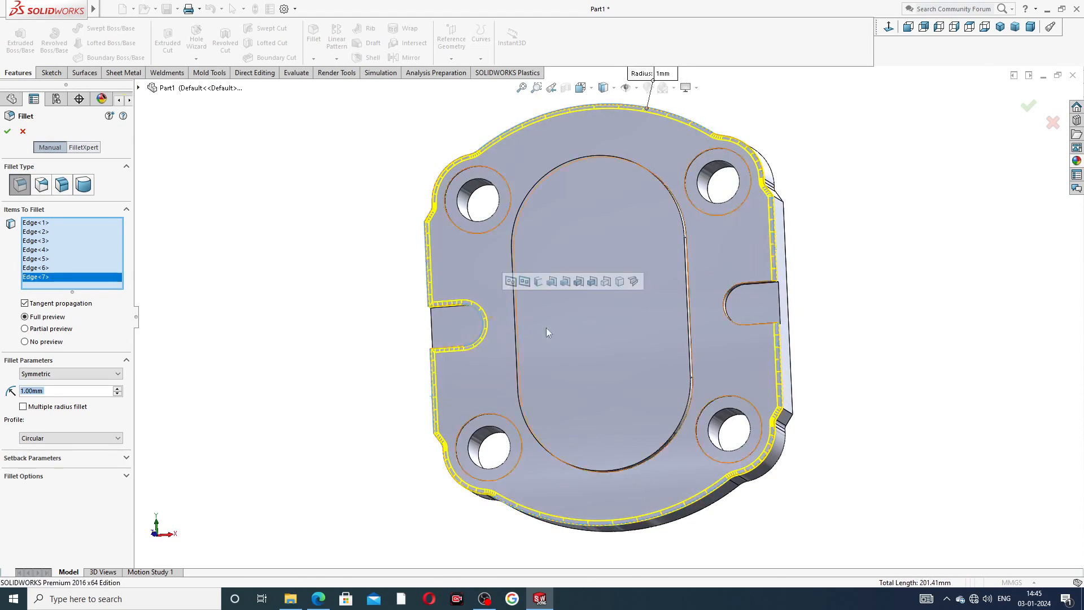
click(727, 305)
click(747, 307)
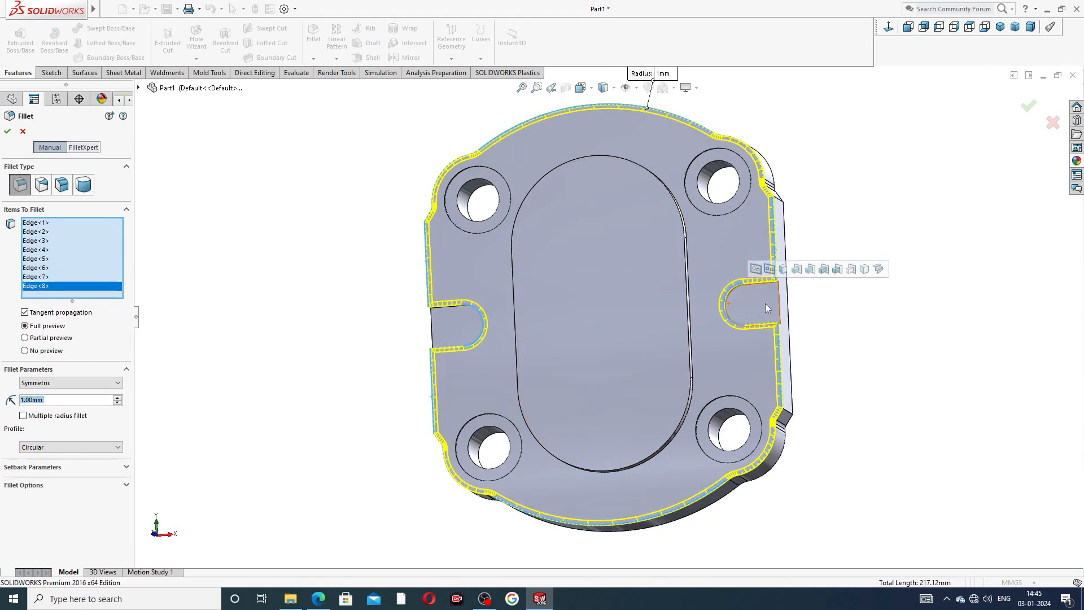
click(437, 324)
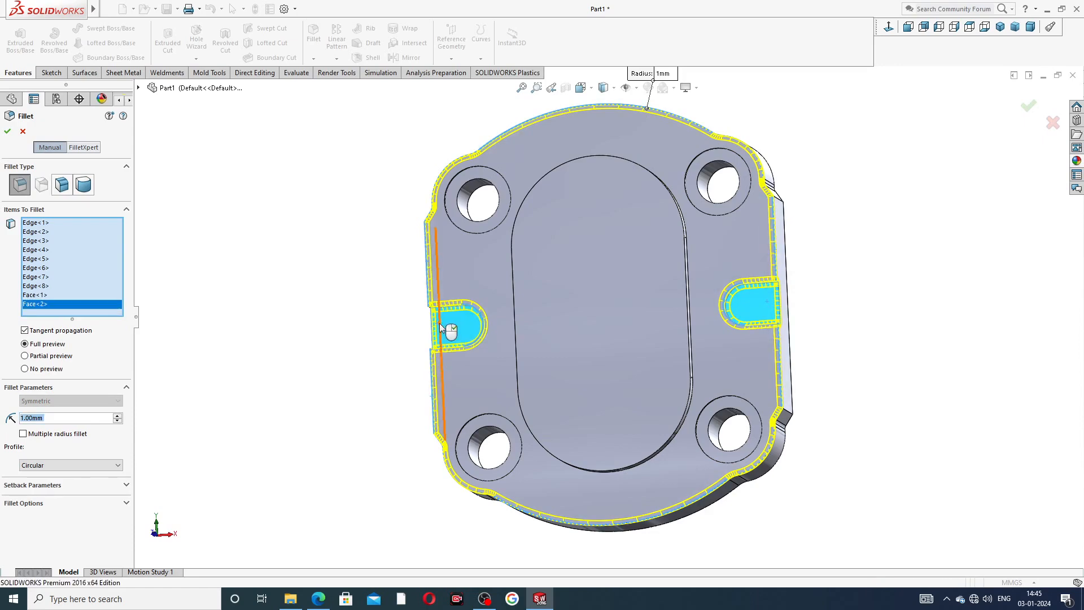
- Add the rim and base edges of the raised oblong boss to the selection and apply the 1 mm fillet
middle_drag(553, 279, 581, 273)
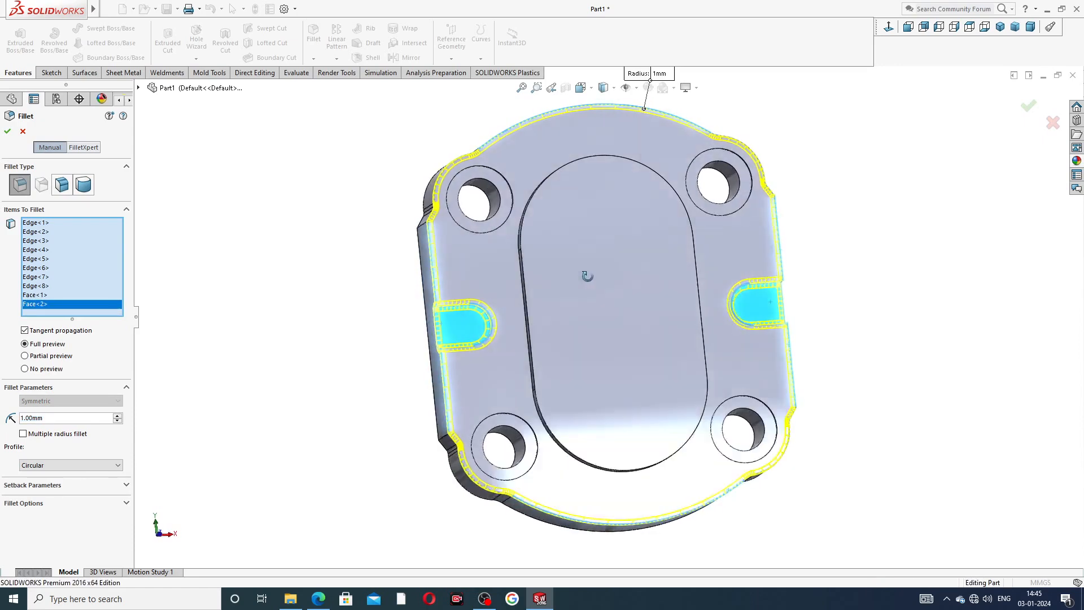
click(526, 275)
scroll(527, 277, down, 5)
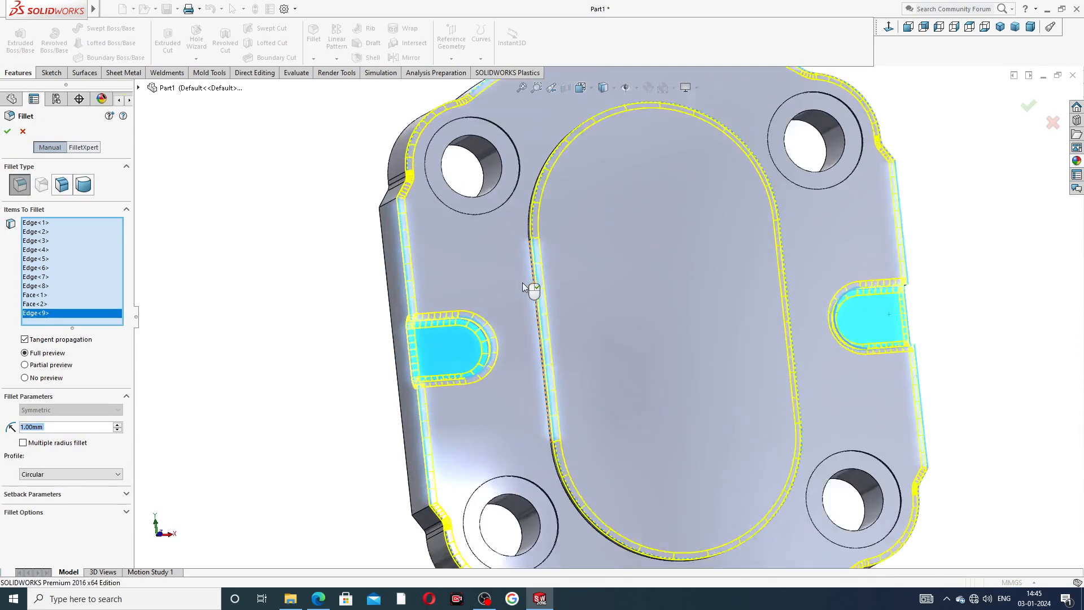
click(573, 274)
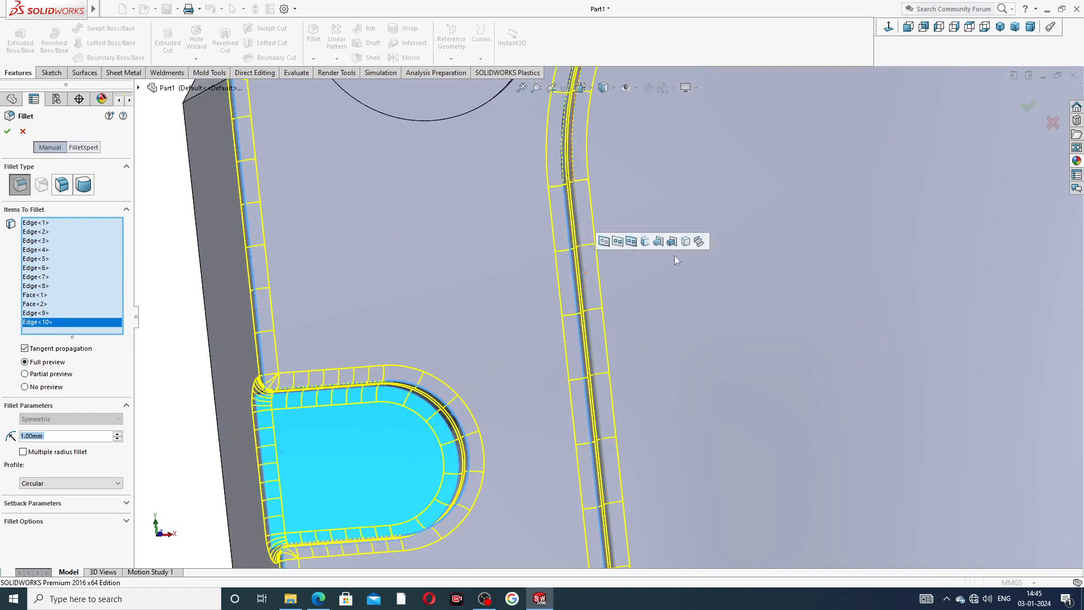
scroll(674, 252, up, 6)
mouse_move(676, 248)
middle_down()
mouse_move(729, 241)
mouse_move(700, 236)
mouse_move(695, 255)
middle_up()
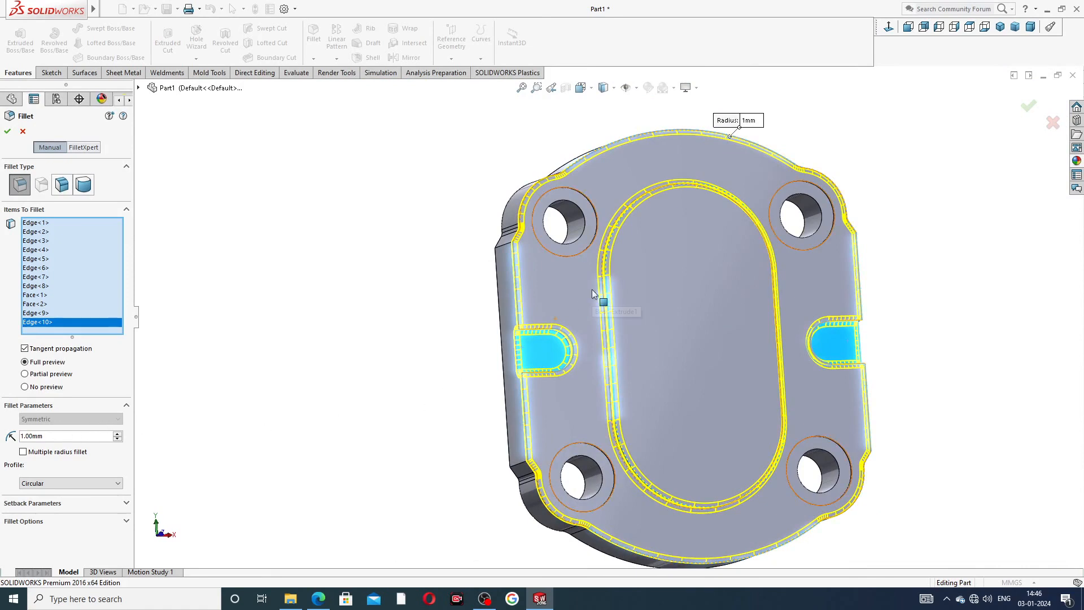
click(6, 134)
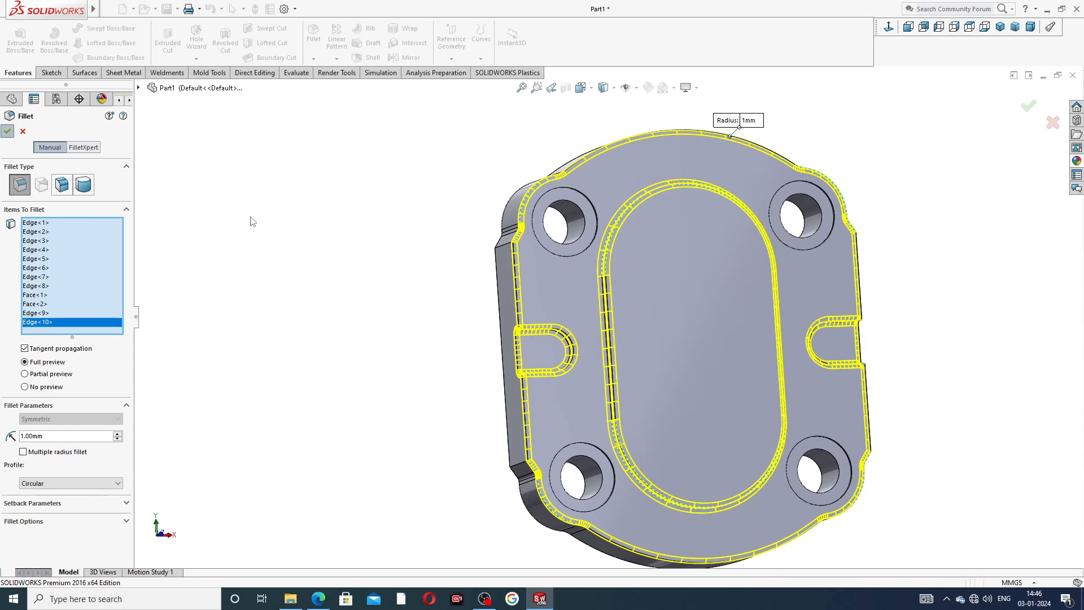
- On the raised boss's flat face, sketch a vertical centerline about 35 mm long to the right of the origin
middle_drag(397, 274, 337, 269)
scroll(571, 277, up, 3)
middle_drag(625, 277, 654, 322)
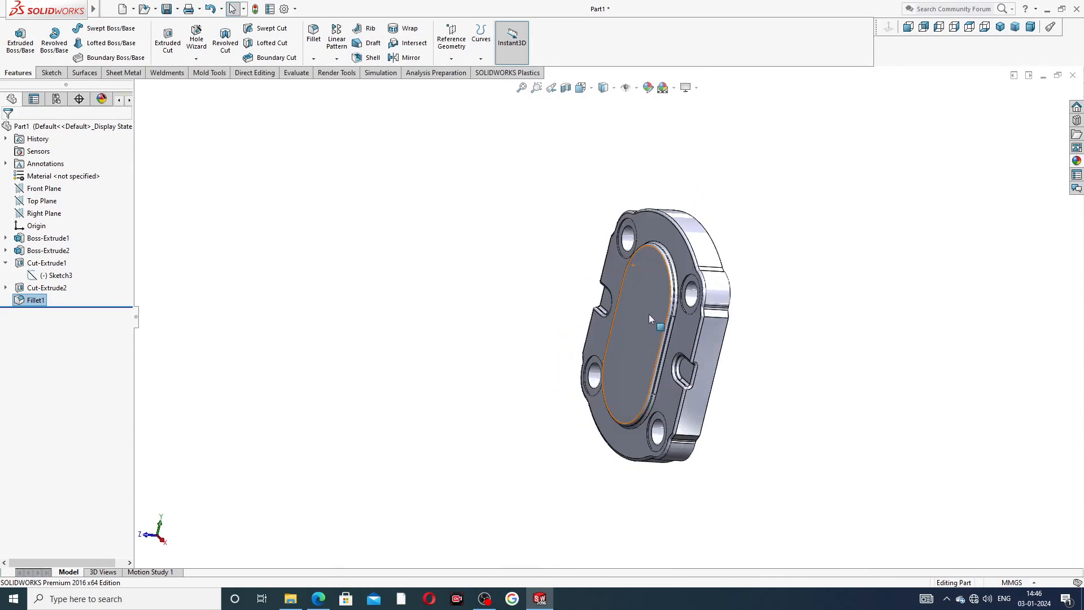
scroll(631, 322, down, 2)
click(653, 281)
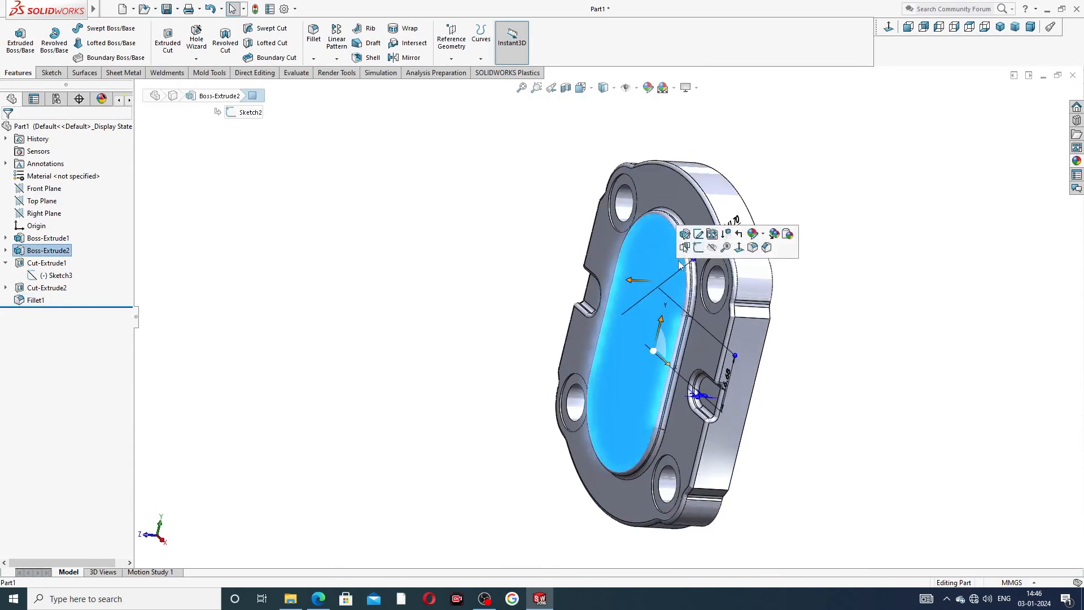
click(708, 236)
click(889, 26)
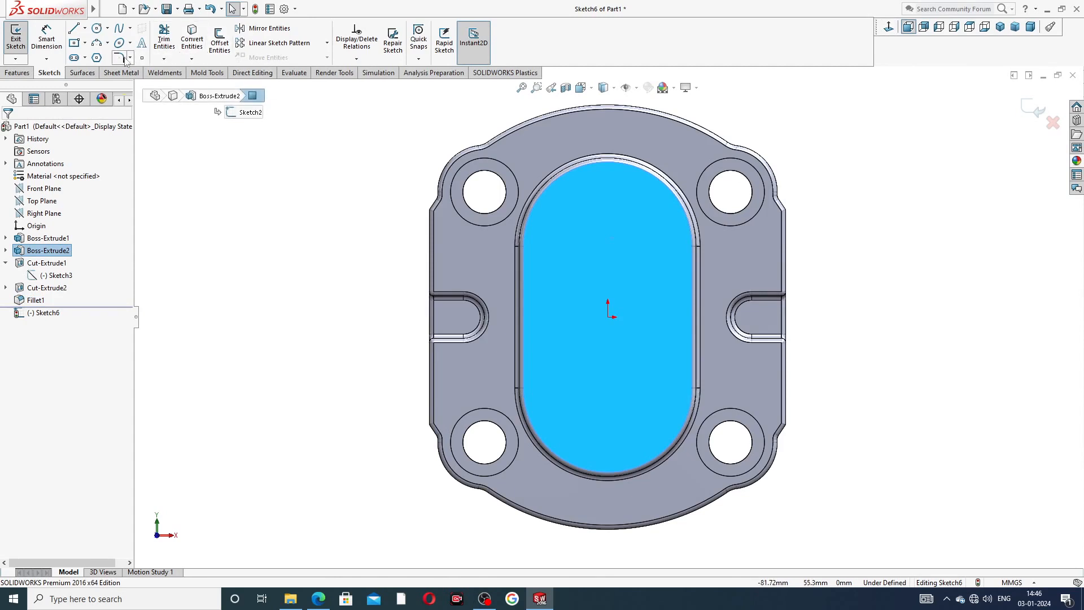
click(85, 30)
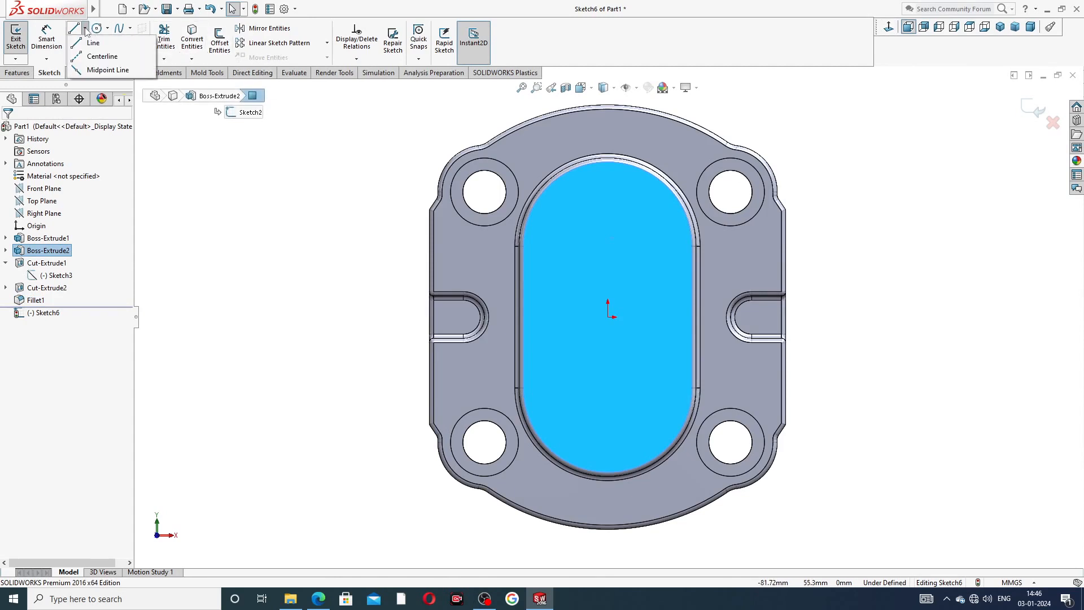
click(100, 57)
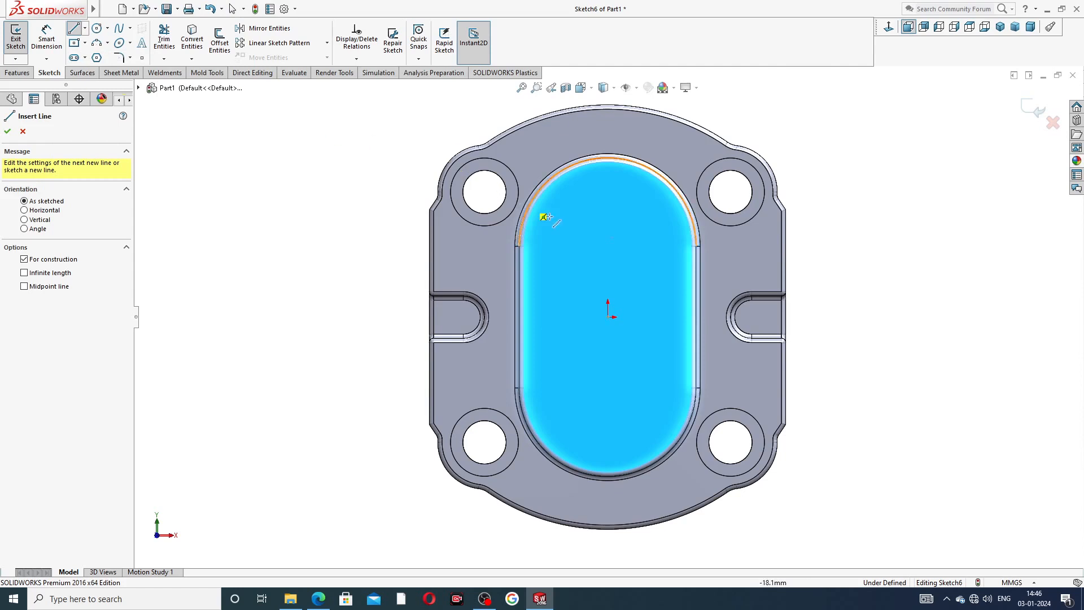
click(643, 230)
click(644, 378)
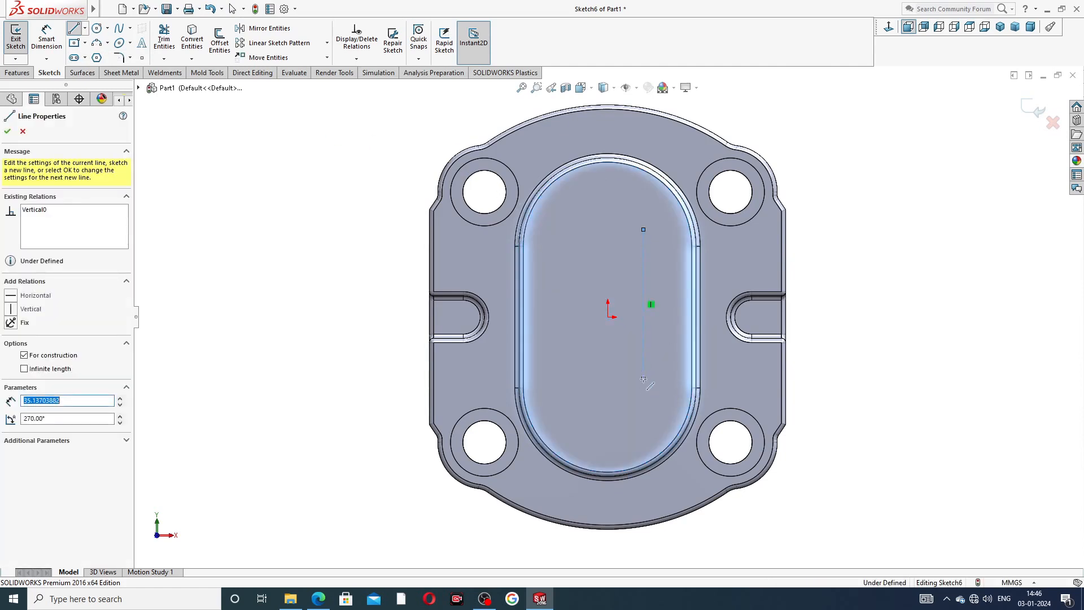
right_click(611, 266)
click(621, 274)
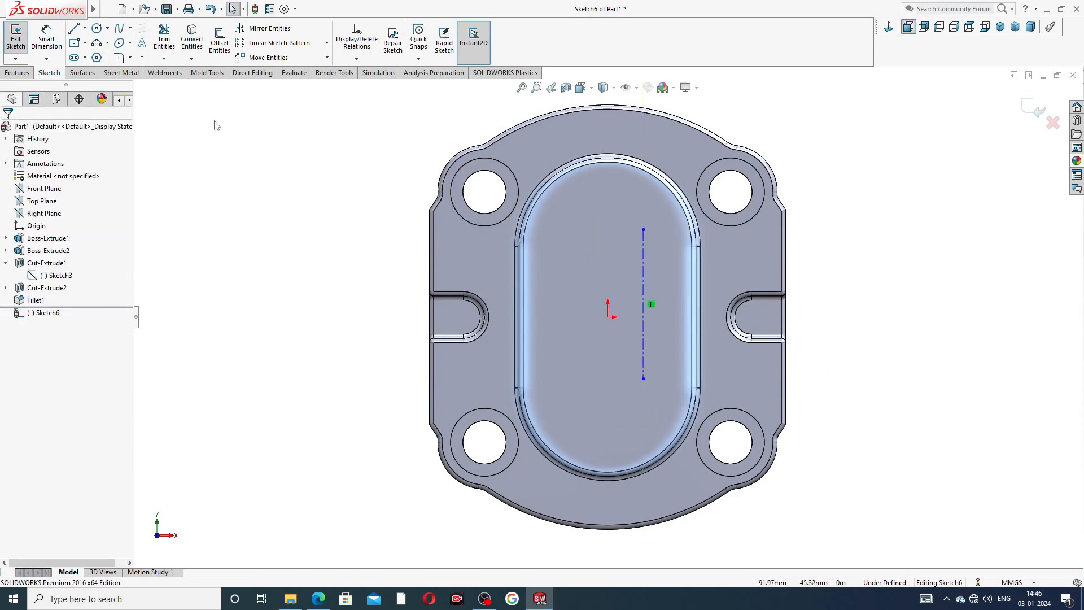
- Sketch a second vertical centerline left of the origin, and stretch it to extend beyond both ends of the first
click(85, 28)
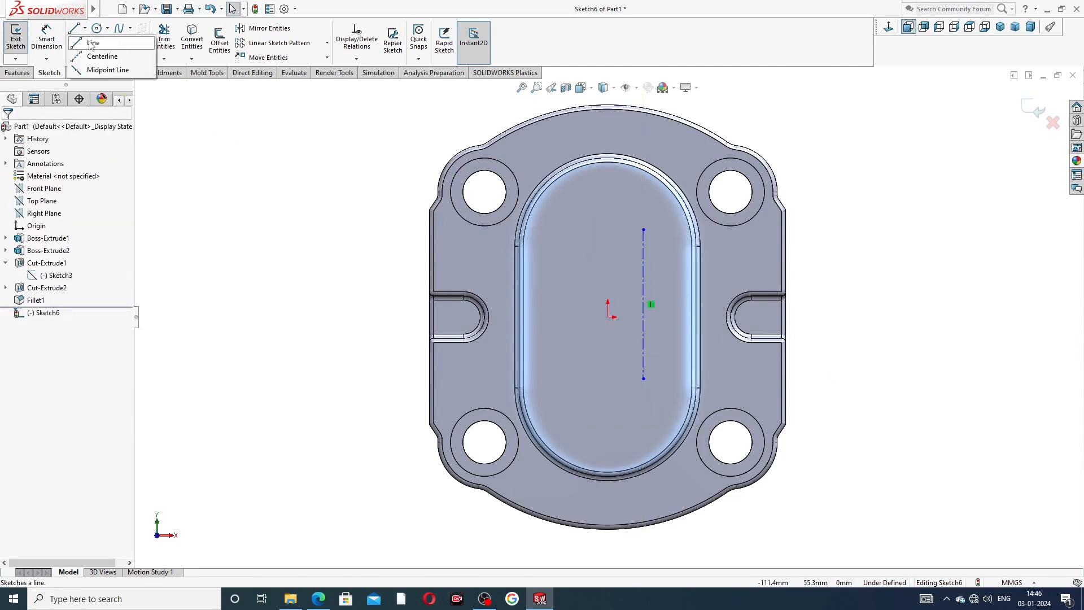
click(95, 53)
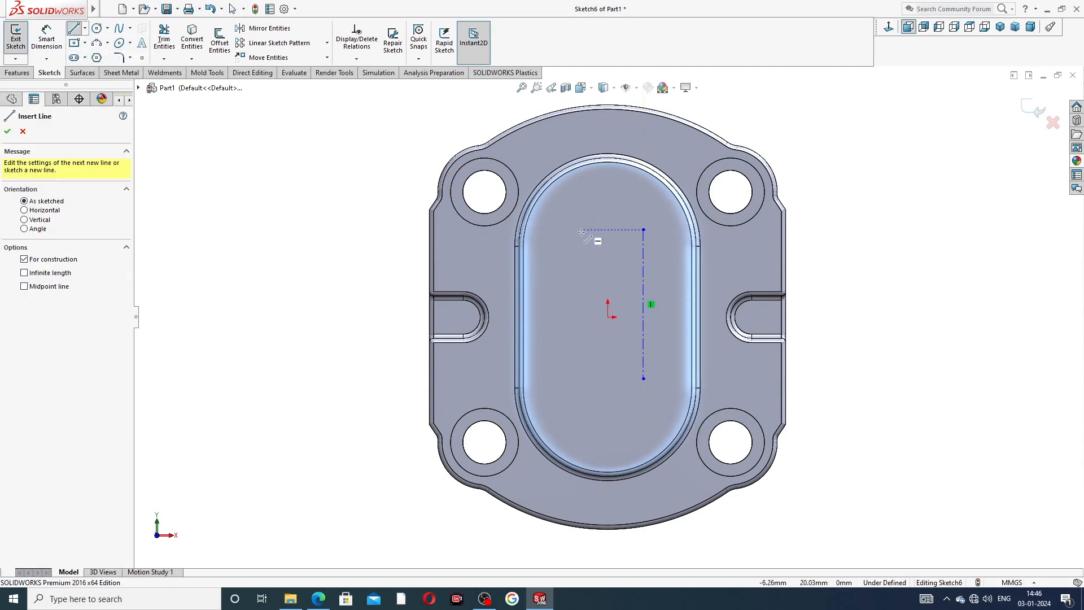
drag(582, 231, 582, 243)
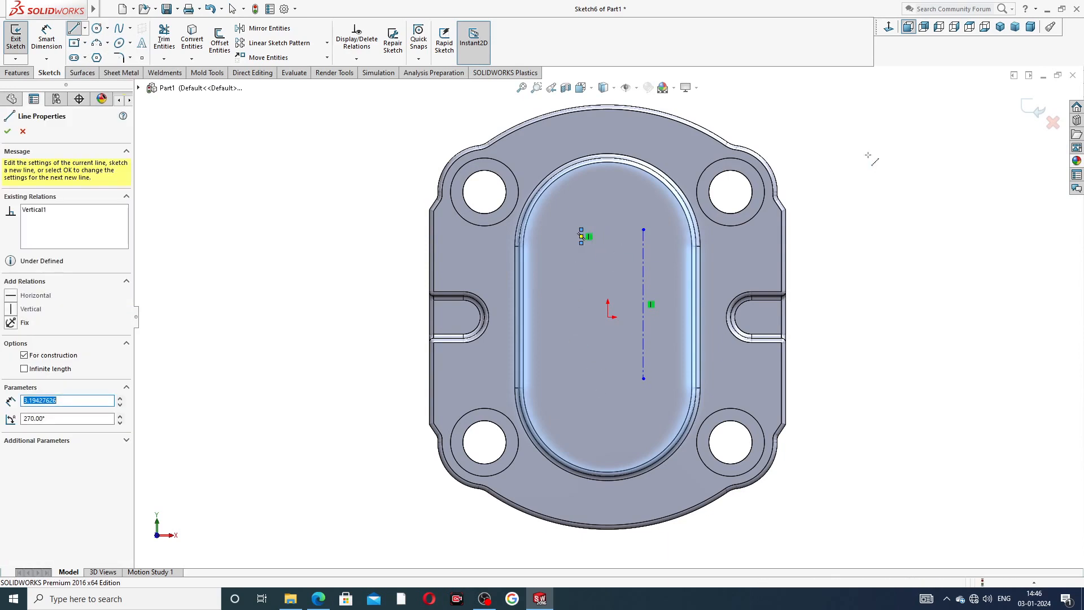
right_click(899, 170)
click(904, 177)
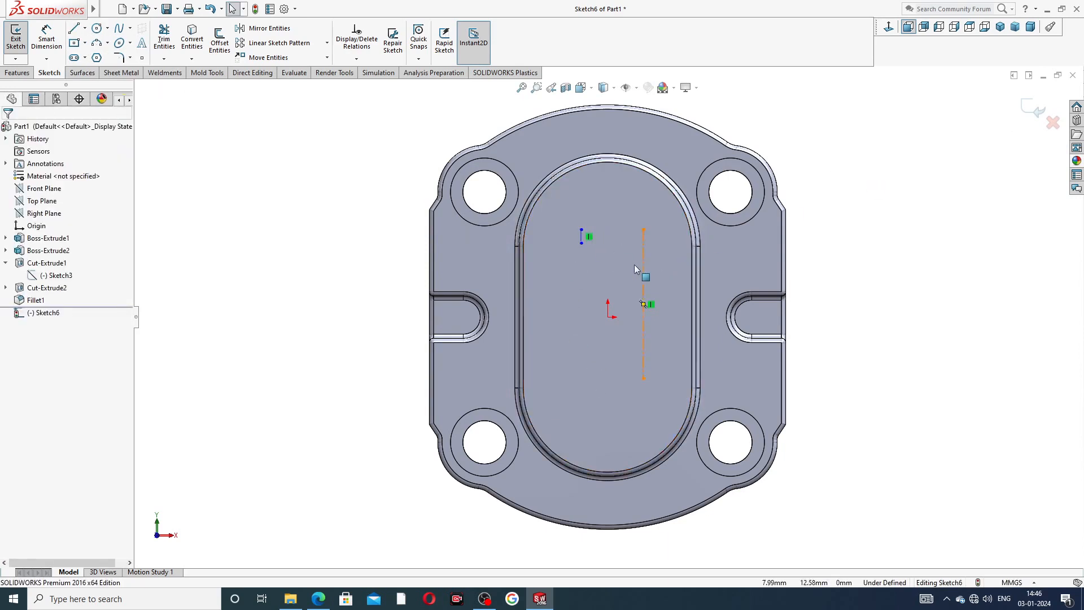
drag(581, 243, 586, 417)
drag(585, 231, 584, 210)
click(858, 226)
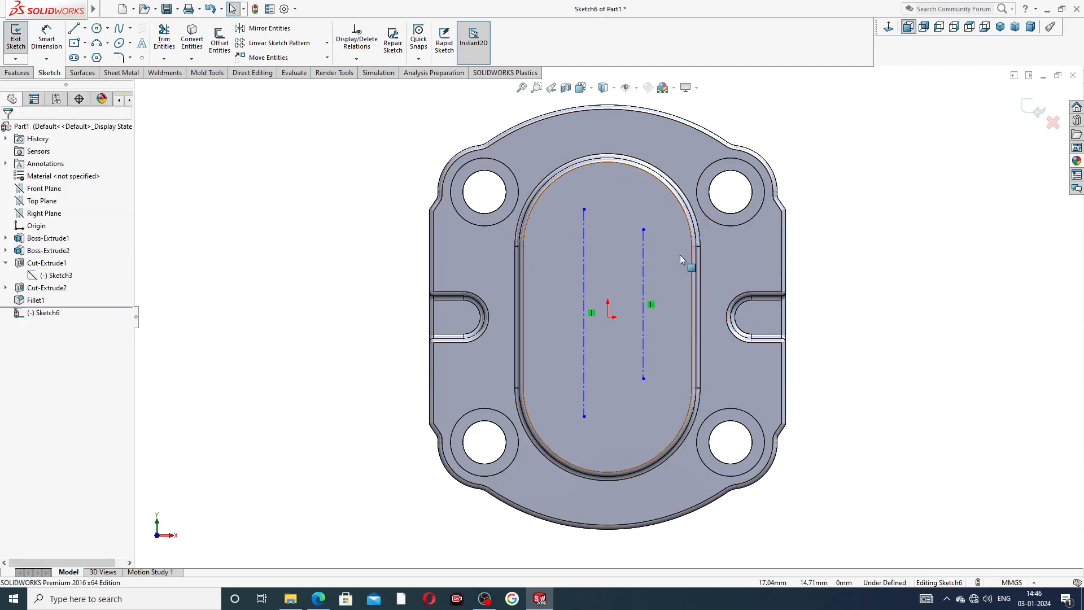
- Add the sketch text "AHM4025" along the centerline right of the origin, consulting the end plate's PDF drawing for the lettering
click(643, 270)
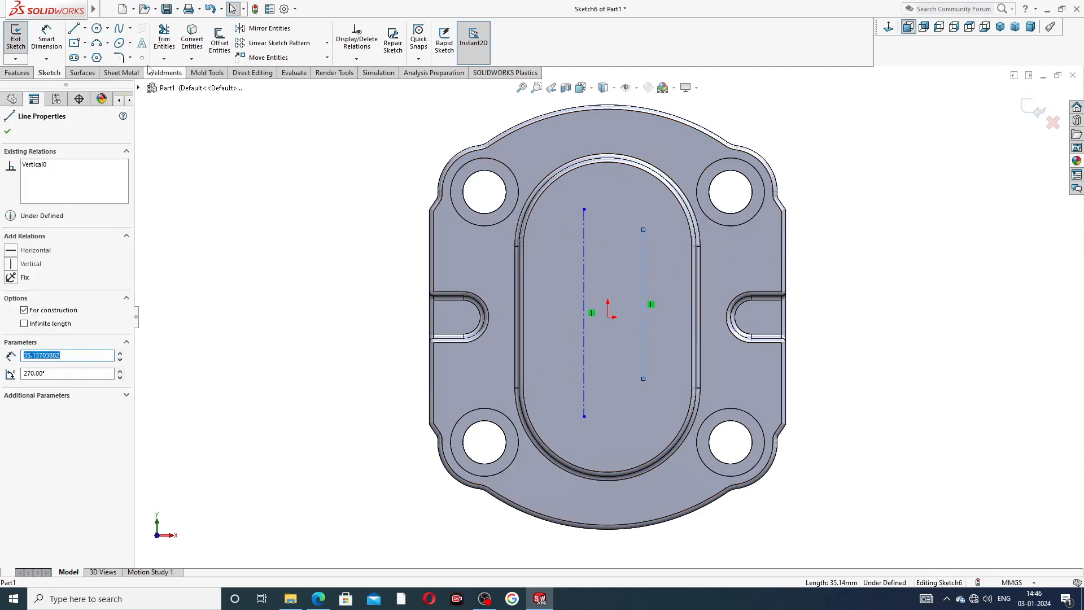
click(142, 44)
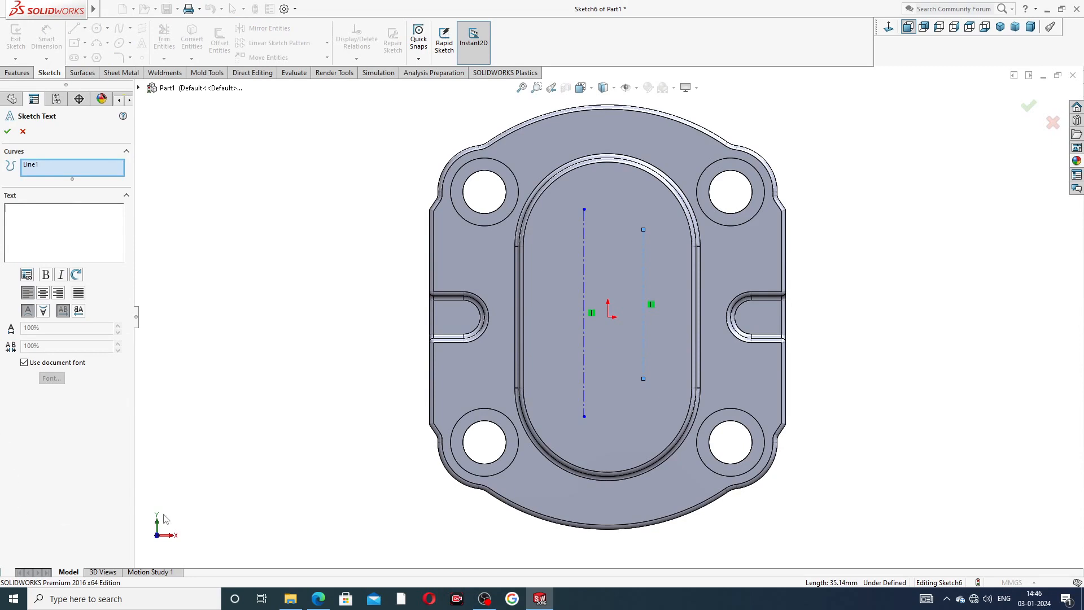
click(318, 598)
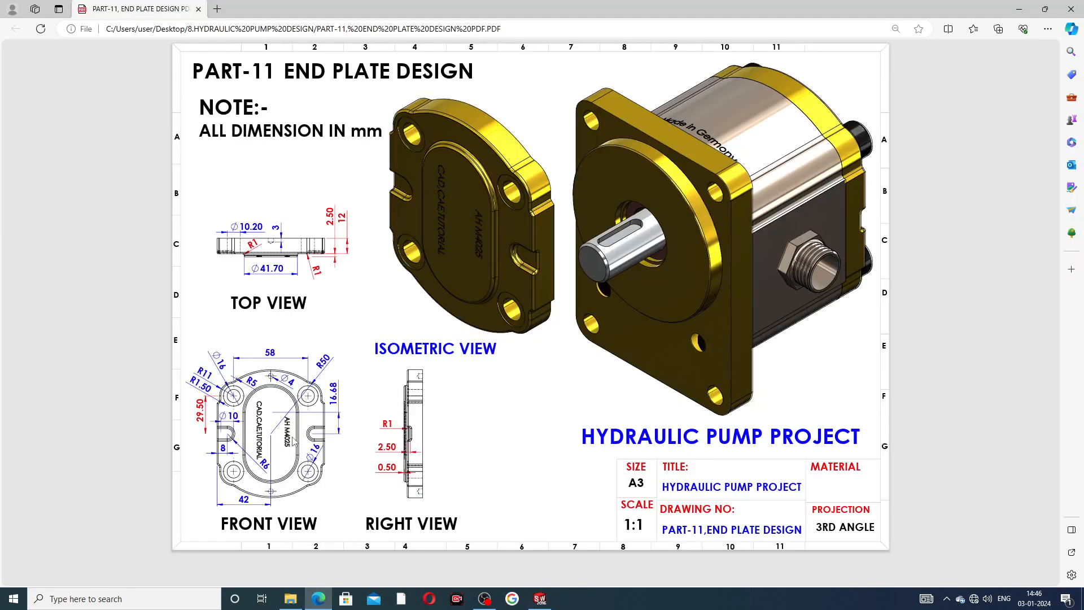
click(318, 599)
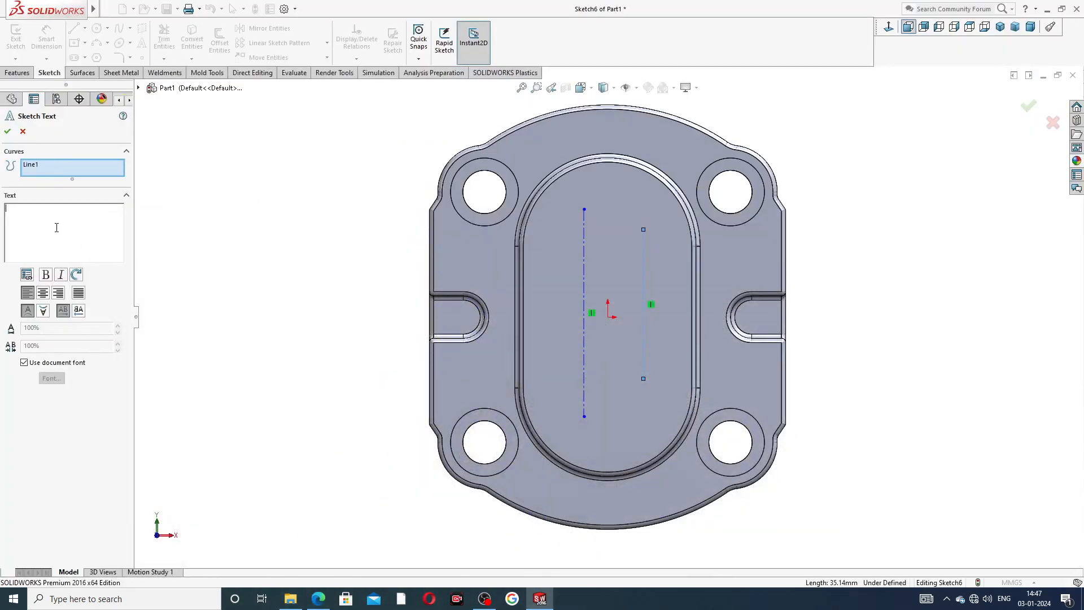
text(AHM4025)
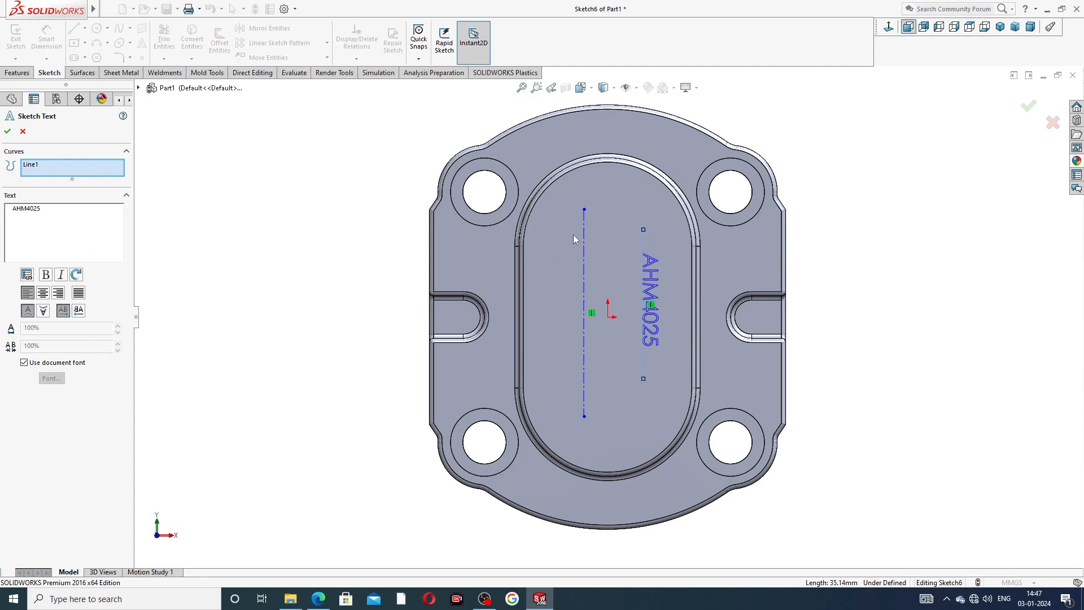
click(7, 131)
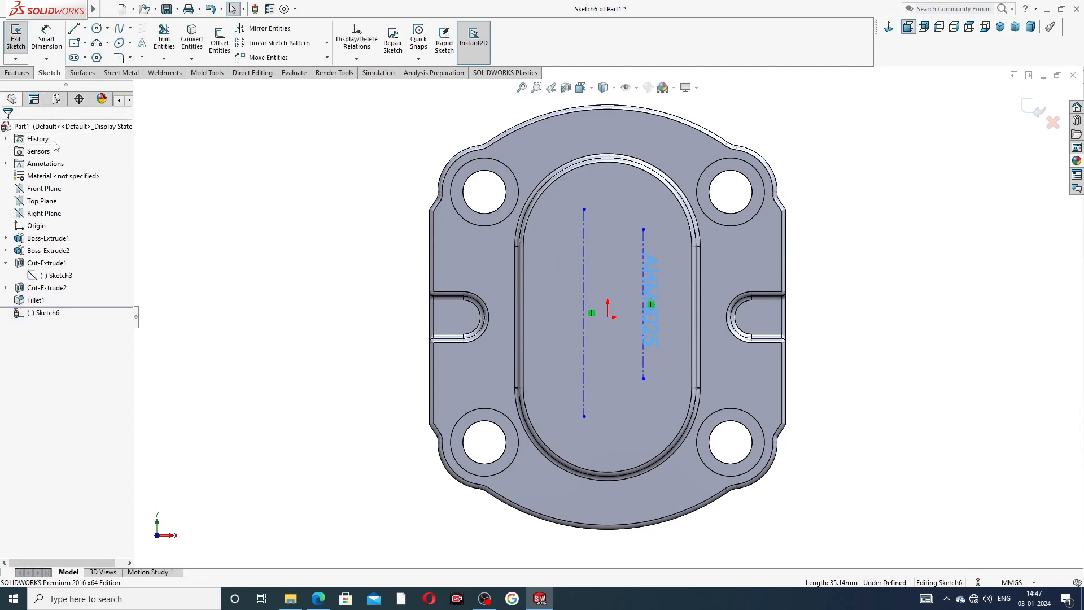
- Add the sketch text "CAD,CAE,TUTORIAL" along the longer centerline left of the origin
click(582, 225)
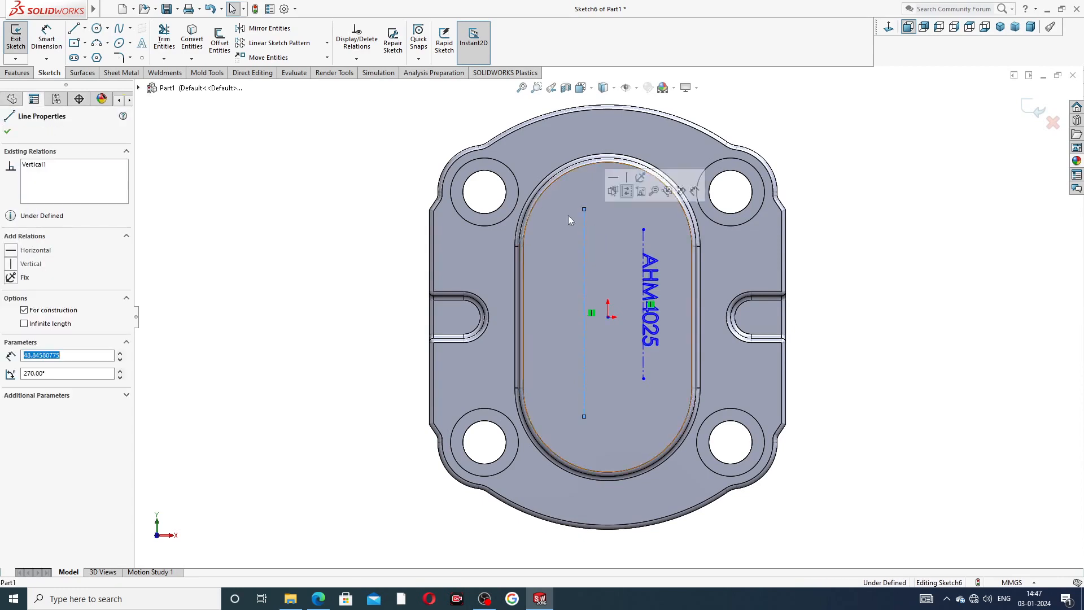
click(143, 48)
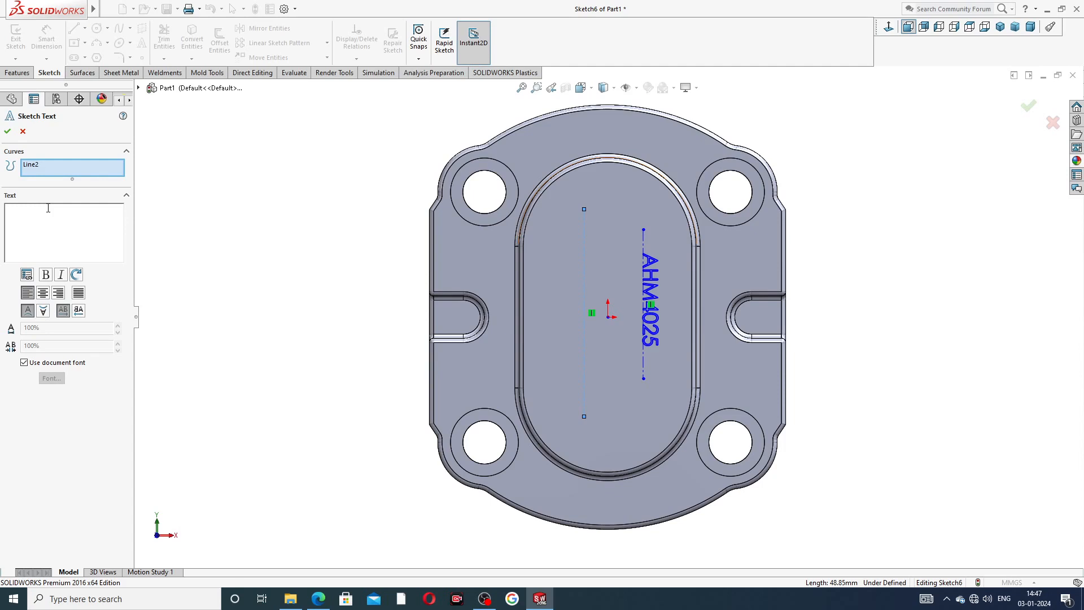
text(CAD,CAE)
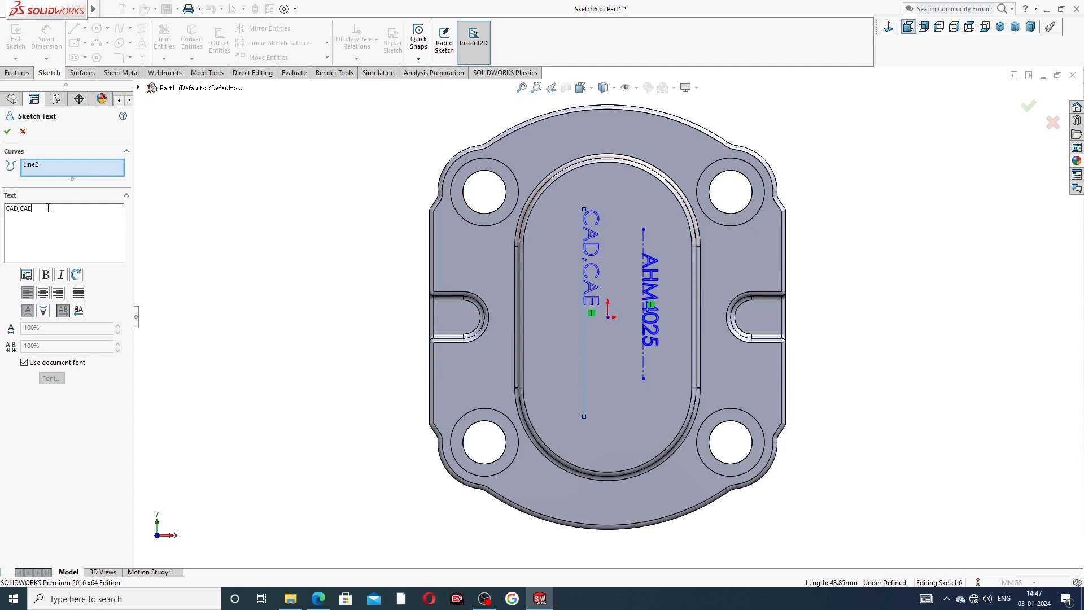
text(,TUTORIAL)
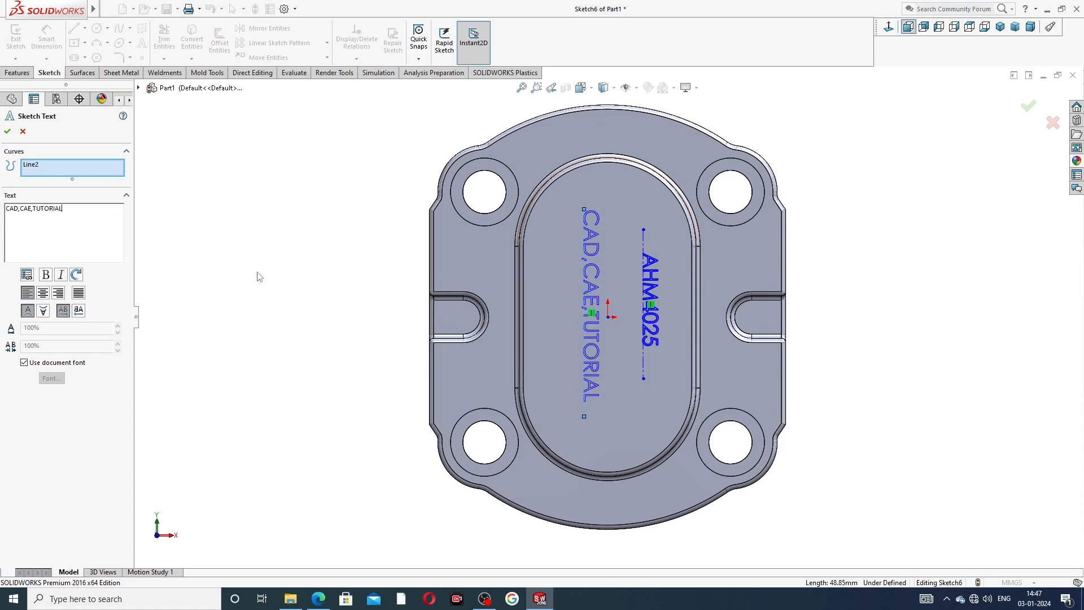
click(7, 131)
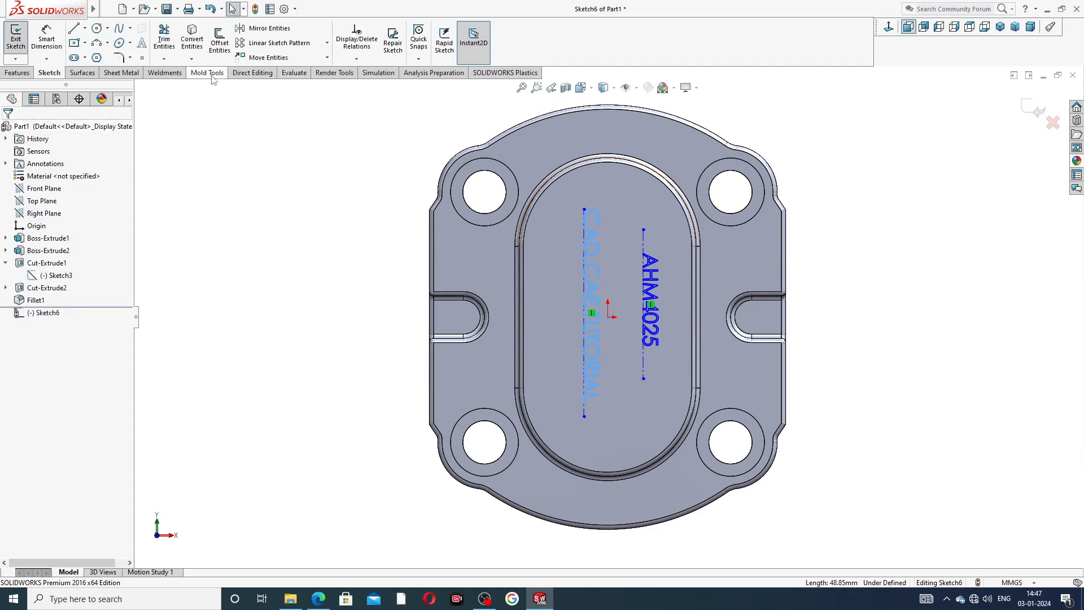
- Cut both lines of sketch text 2 mm blind into the raised boss's flat face
click(17, 73)
click(176, 44)
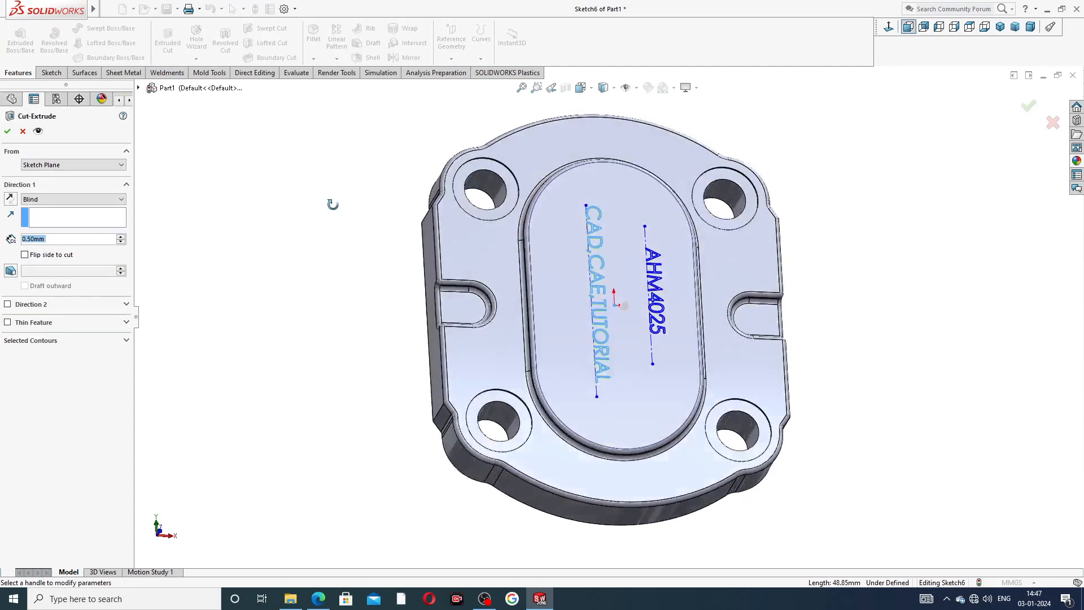
double_click(55, 242)
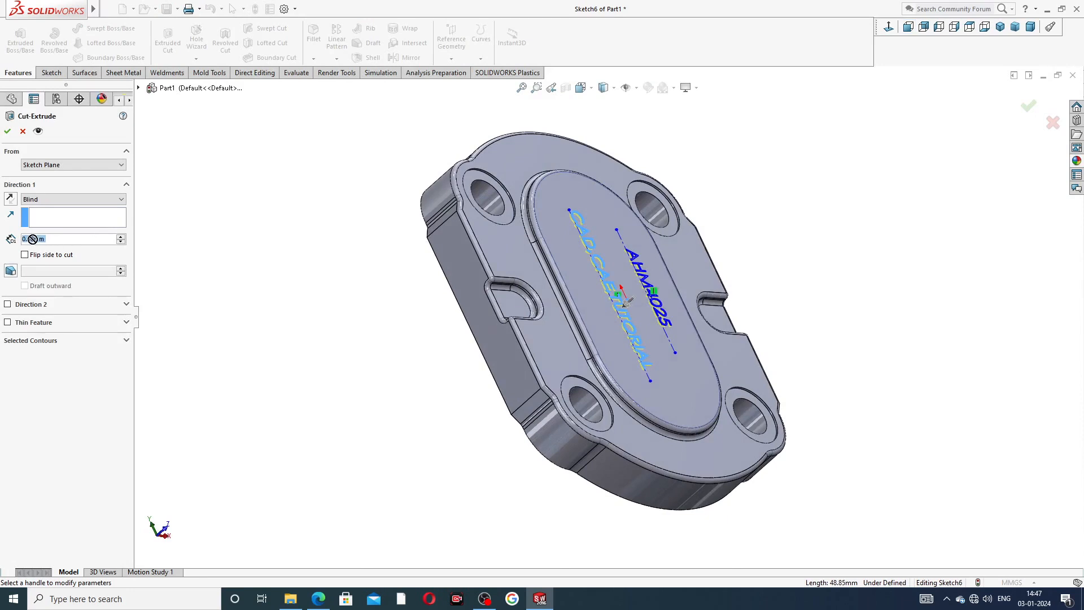
text(2)
key(Return)
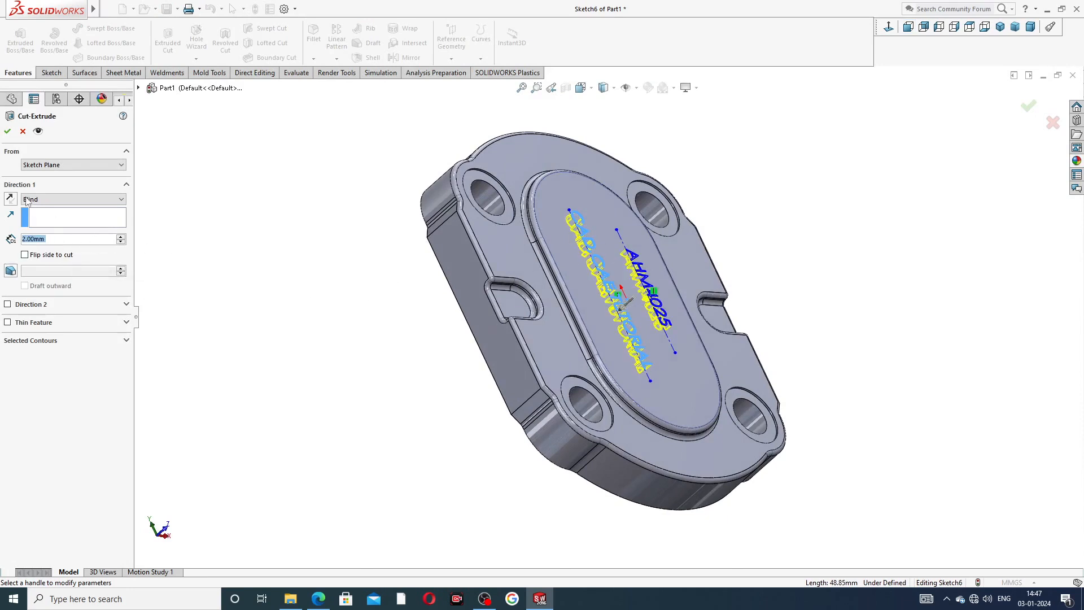
click(7, 131)
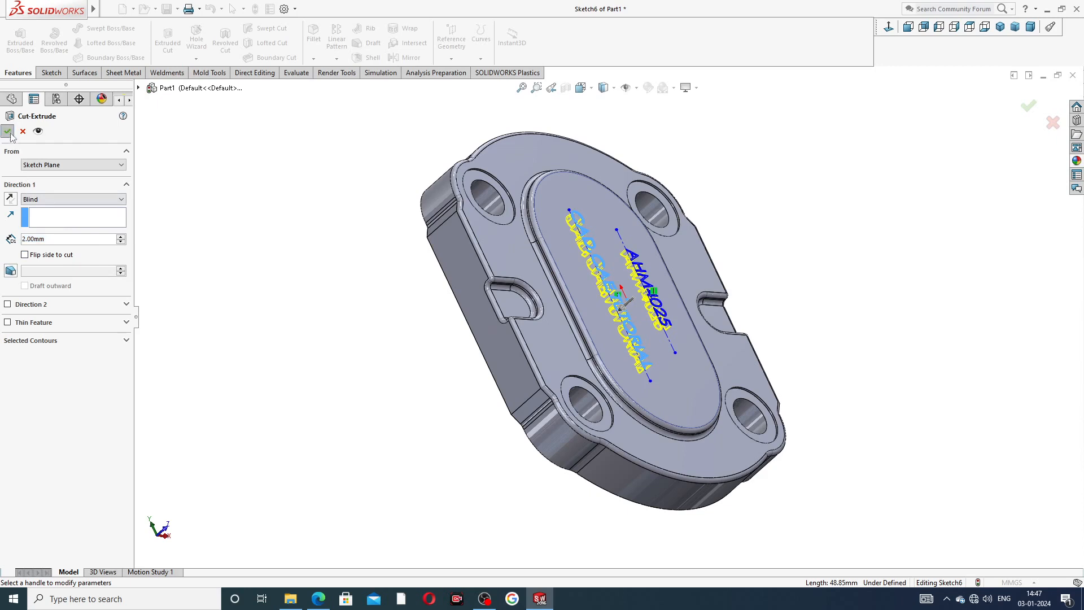
click(329, 272)
middle_drag(386, 261, 336, 298)
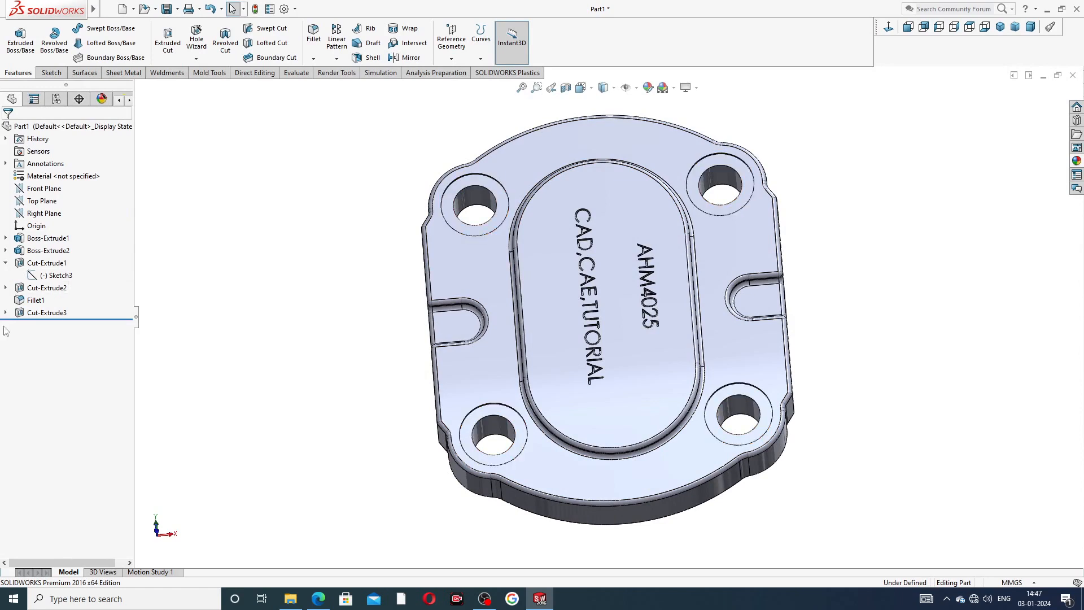
- Color the engraved lettering cut black (RGB 0, 0, 0)
click(50, 314)
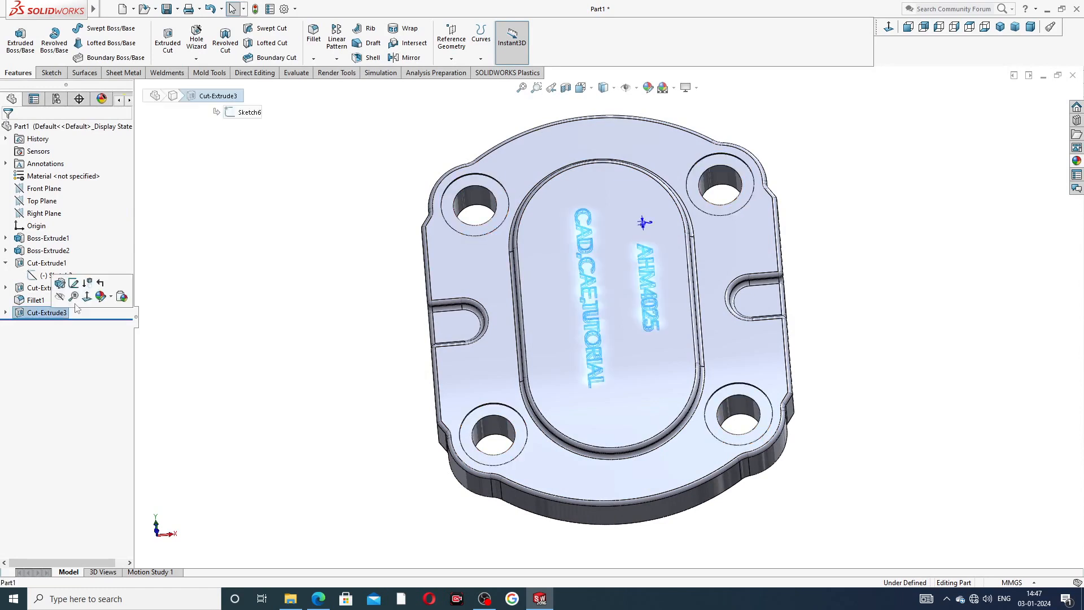
click(648, 88)
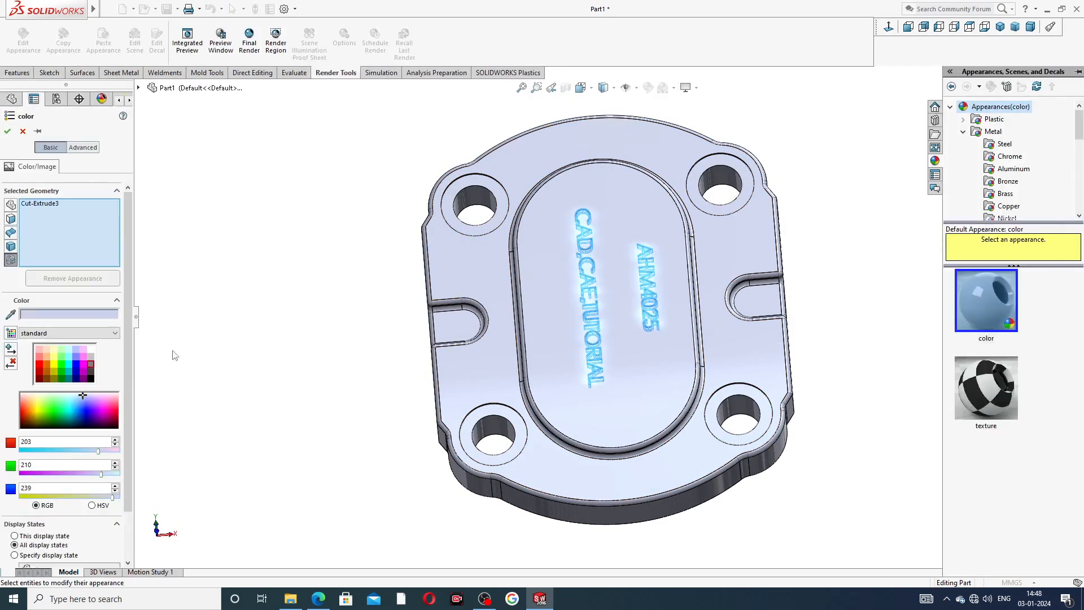
click(91, 373)
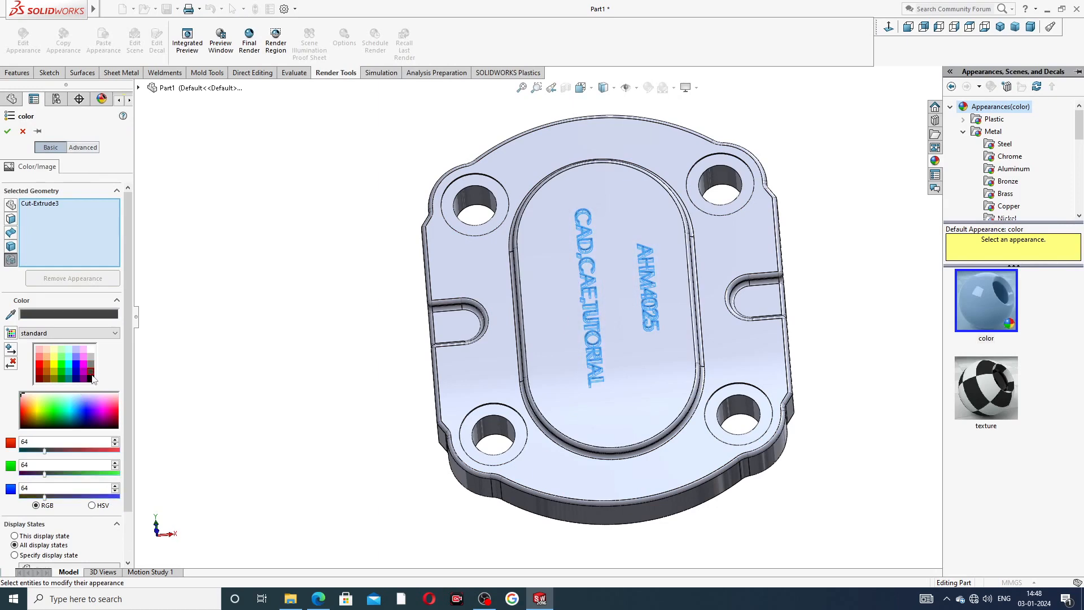
click(91, 378)
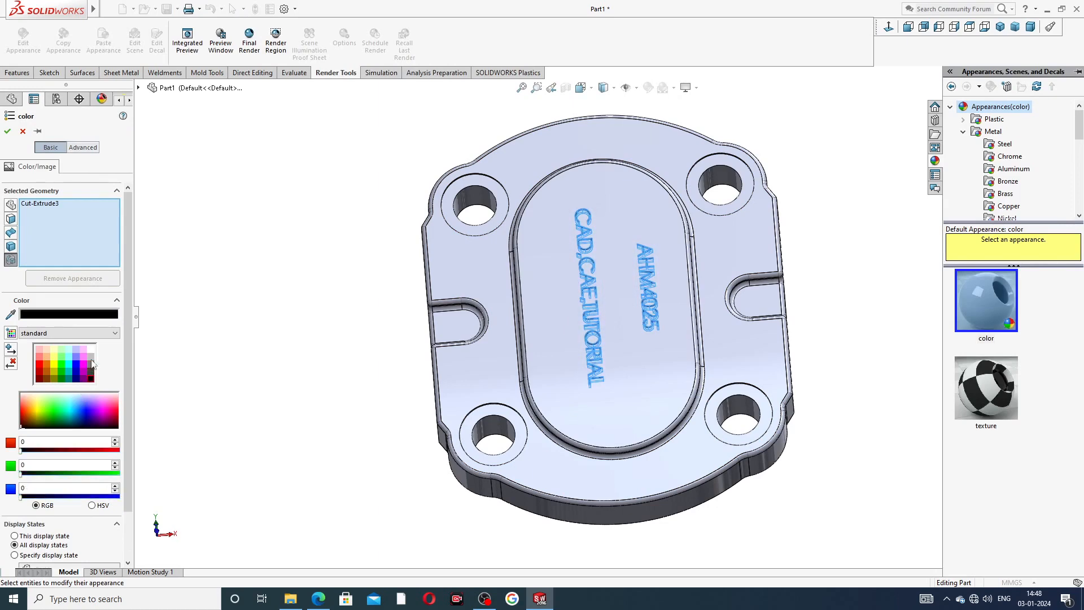
click(7, 131)
middle_drag(351, 282, 440, 327)
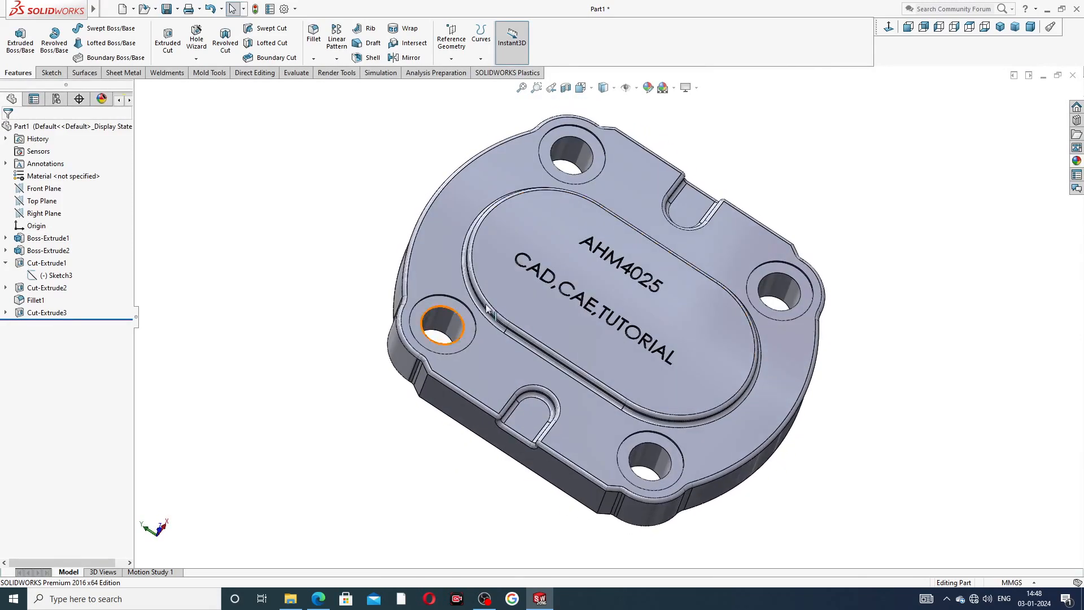
- On the plate's flat back face, place two ISO Ø4.0 drill-size holes, 3 mm deep blind, vertically above and below the origin
scroll(730, 189, up, 3)
middle_drag(730, 189, 504, 364)
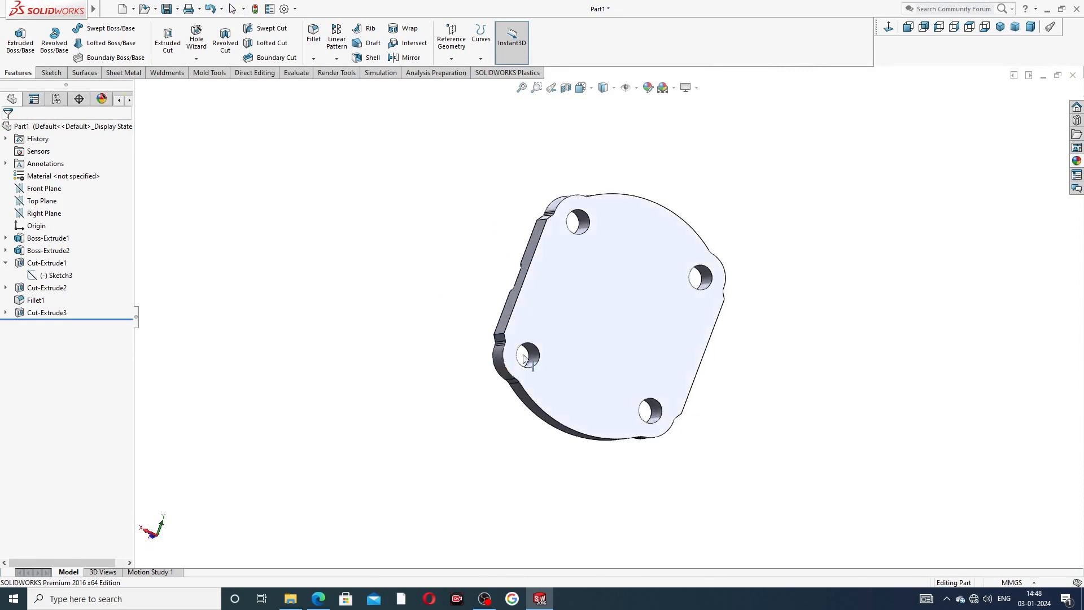
click(643, 265)
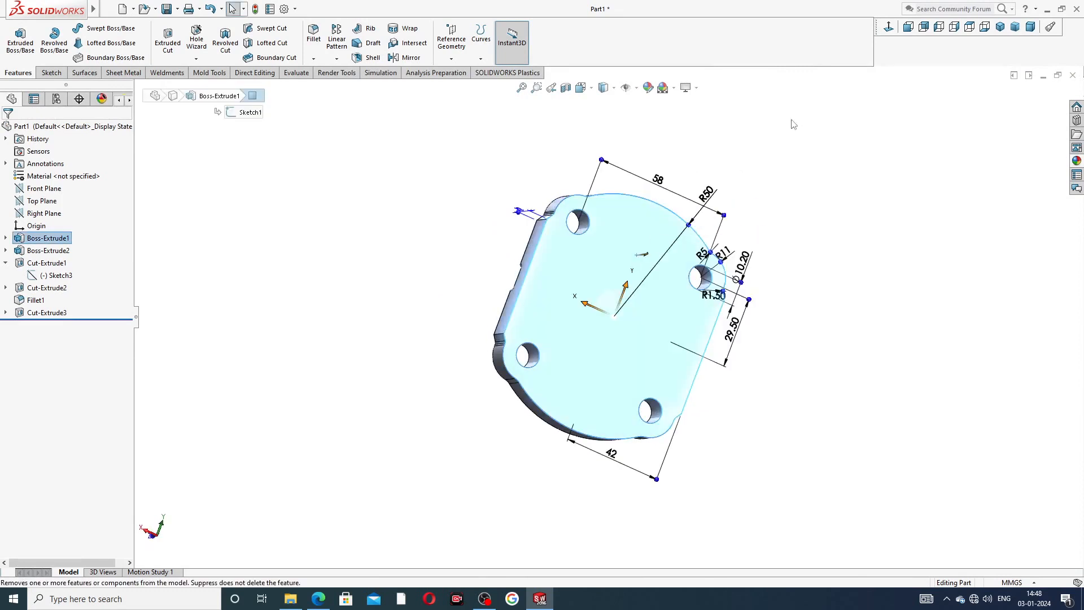
click(924, 26)
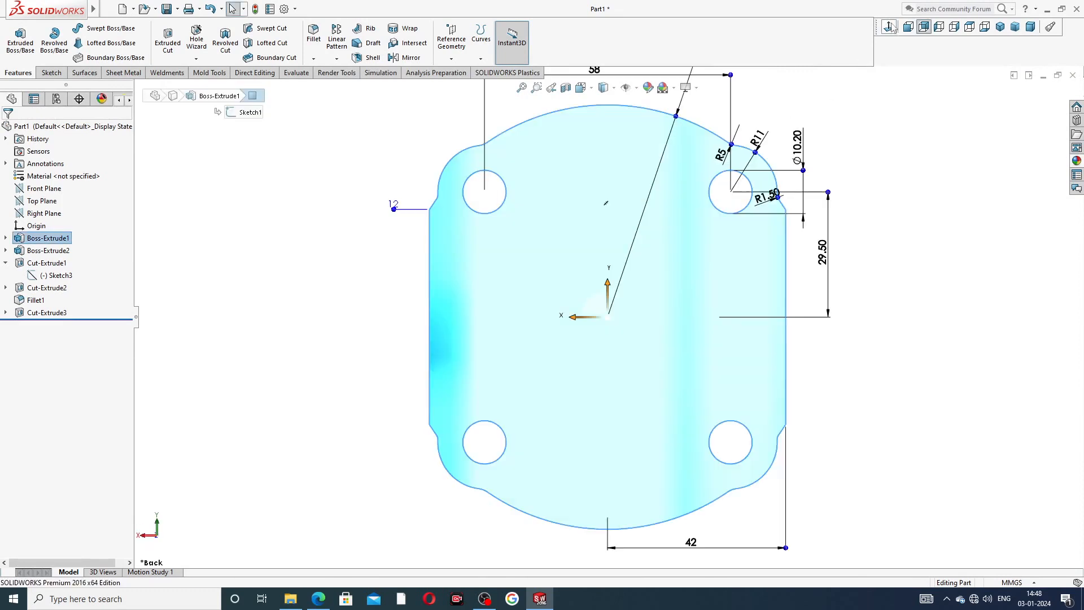
click(197, 40)
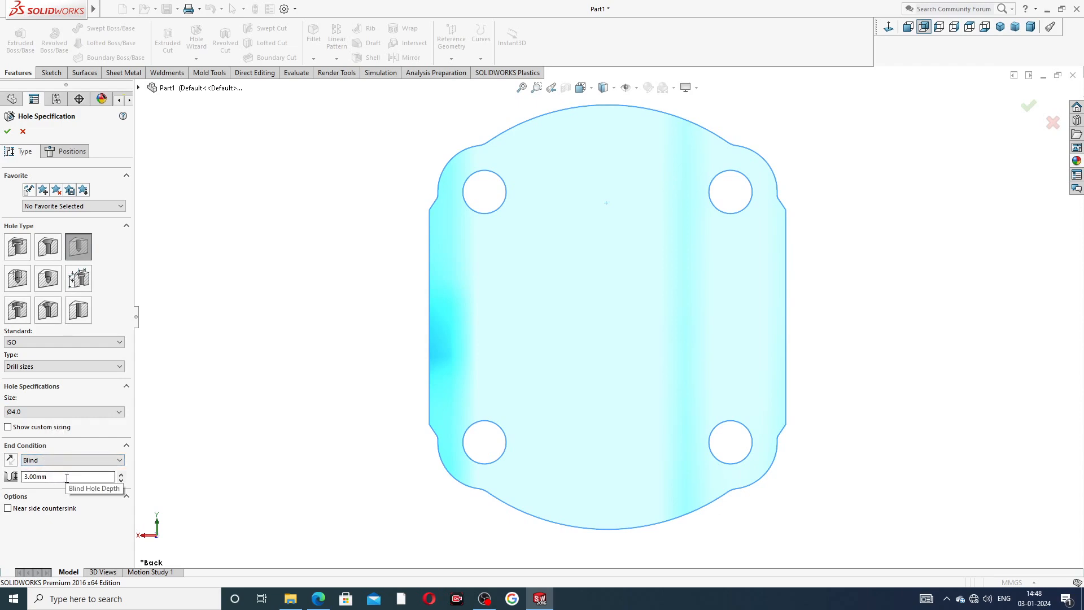
click(76, 151)
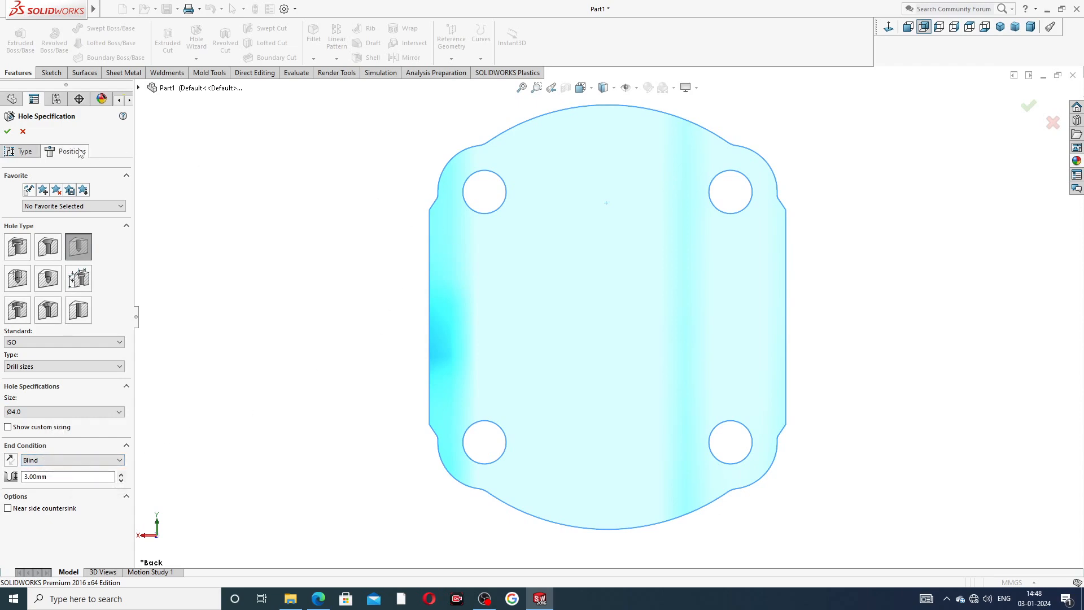
click(608, 133)
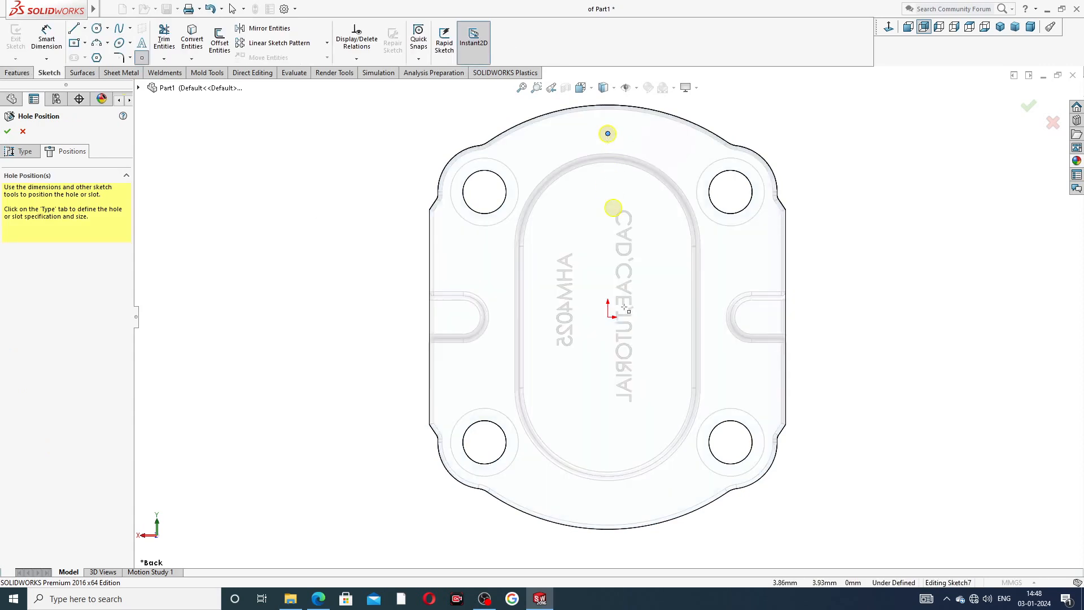
click(608, 506)
right_click(860, 243)
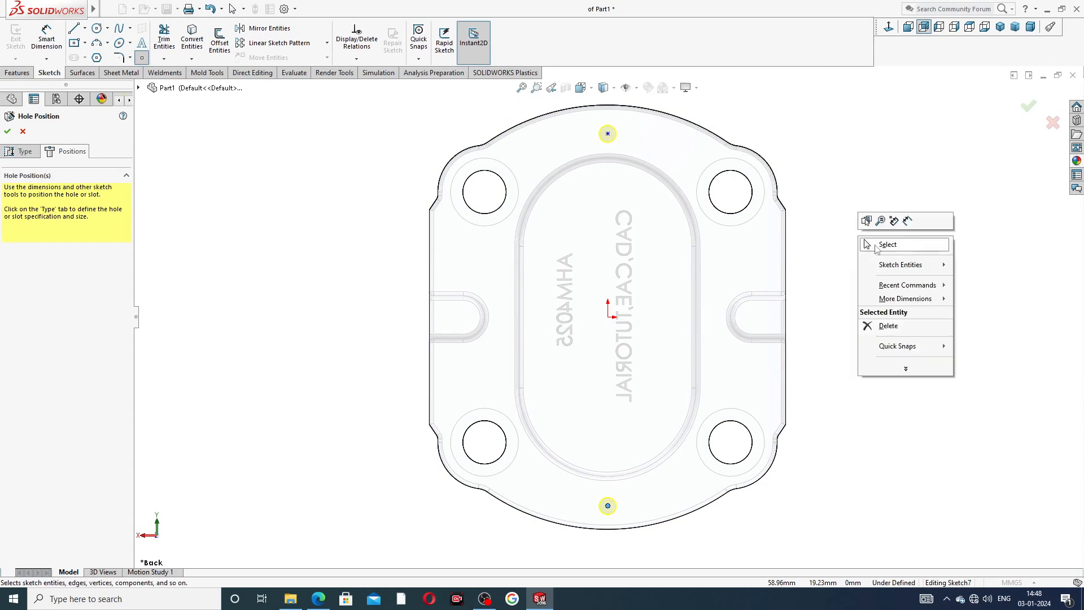
click(879, 245)
- Dimension the upper hole point 45 mm vertically from the origin
click(46, 36)
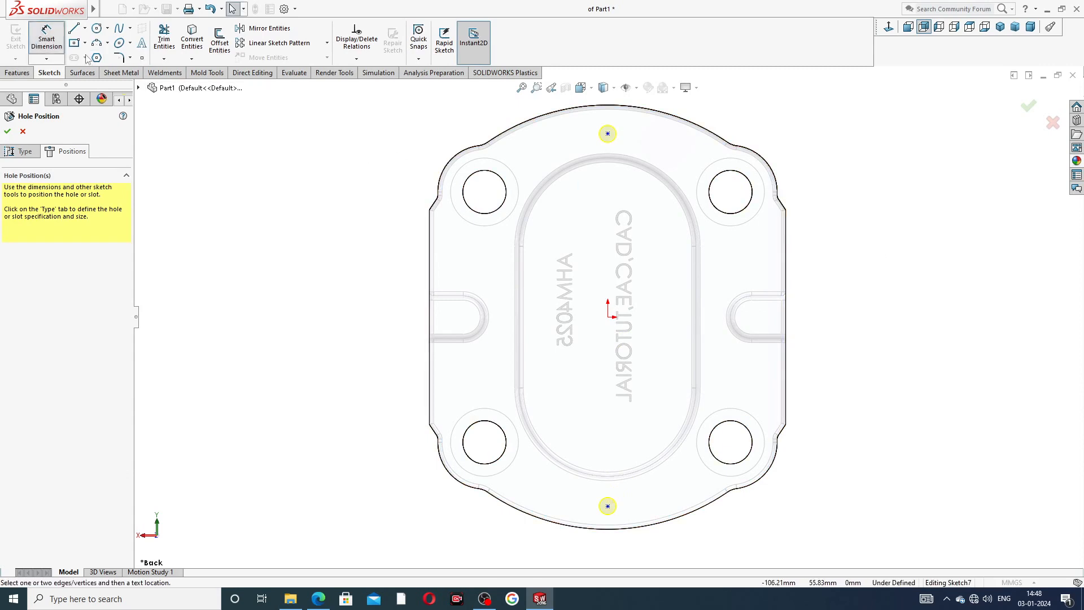
click(607, 134)
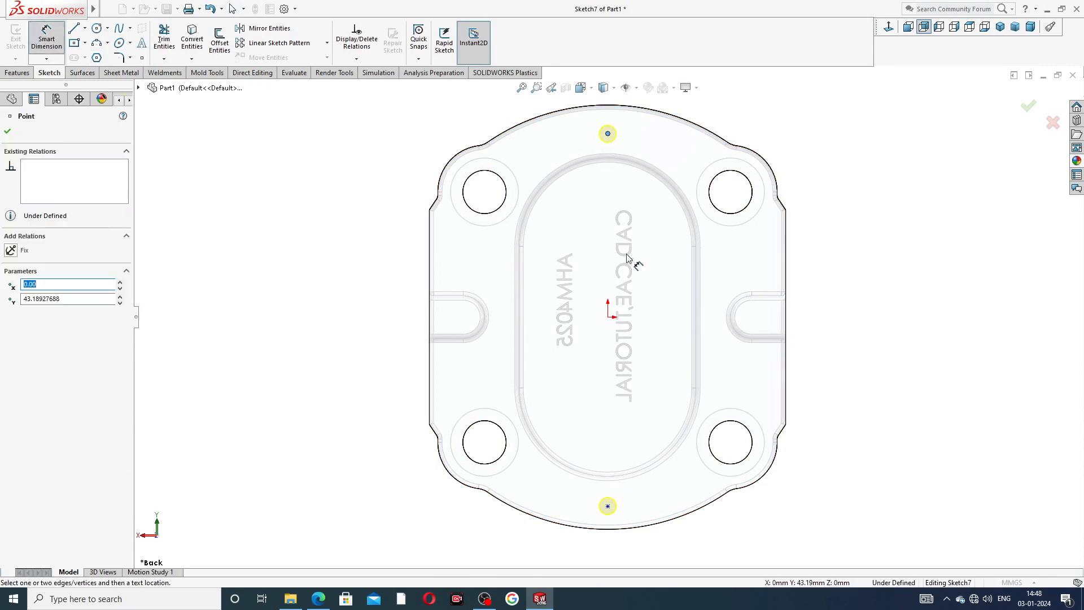
click(608, 317)
click(415, 236)
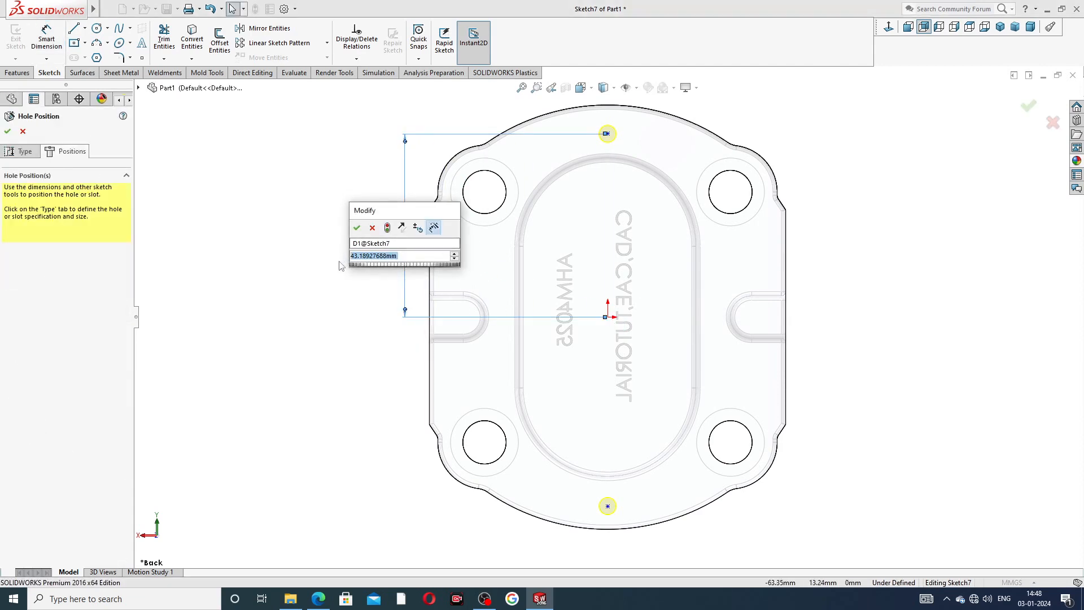
text(45)
key(Return)
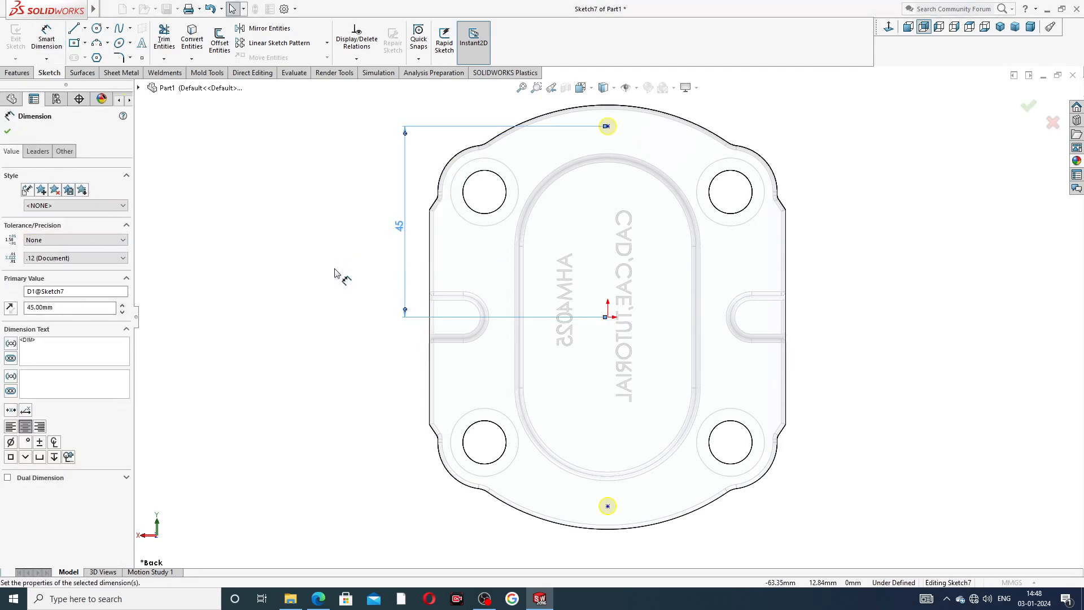
- Dimension the lower hole point 45 mm vertically from the origin and finish the hole feature
click(607, 317)
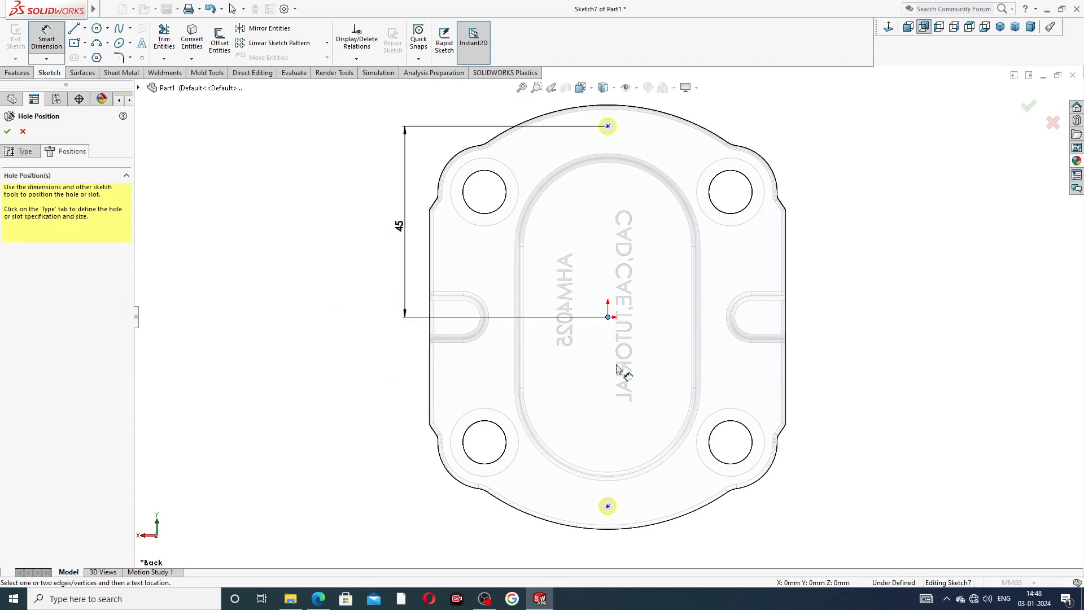
click(608, 506)
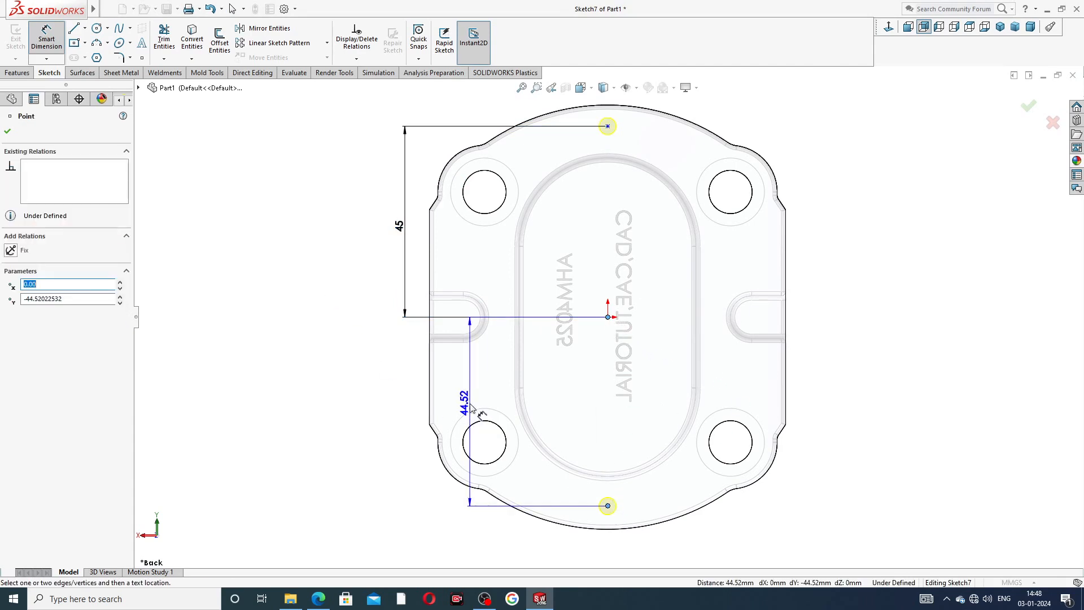
click(411, 416)
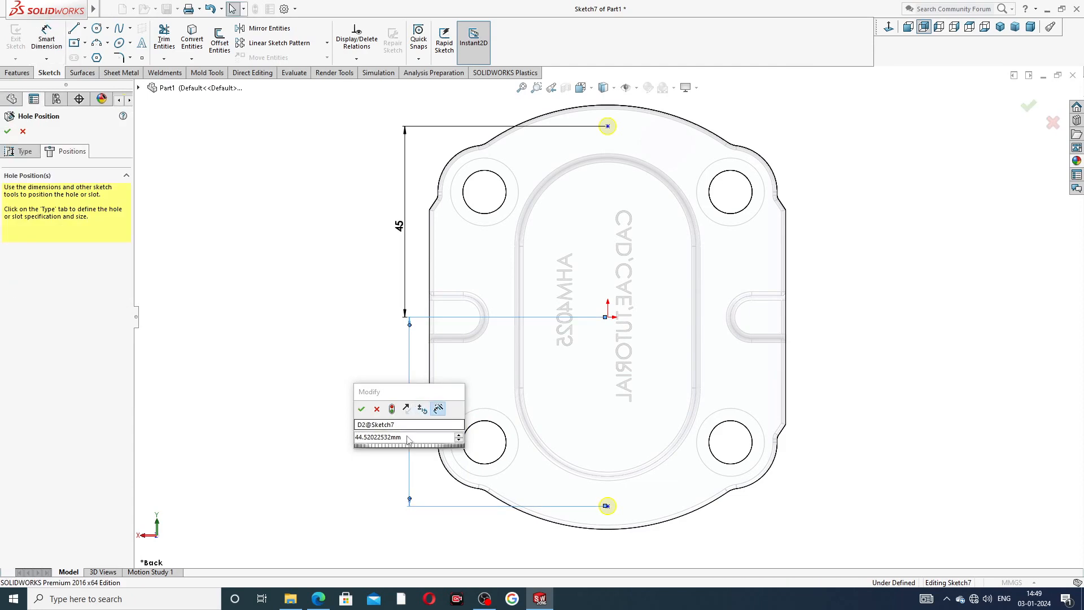
text(45)
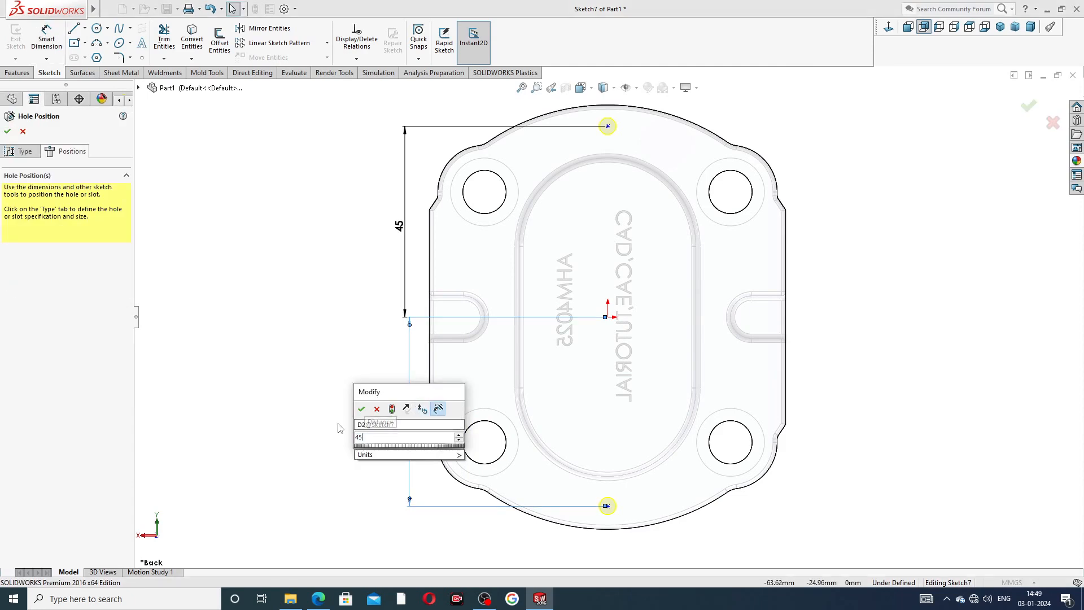
key(Return)
right_click(861, 206)
click(878, 201)
click(7, 132)
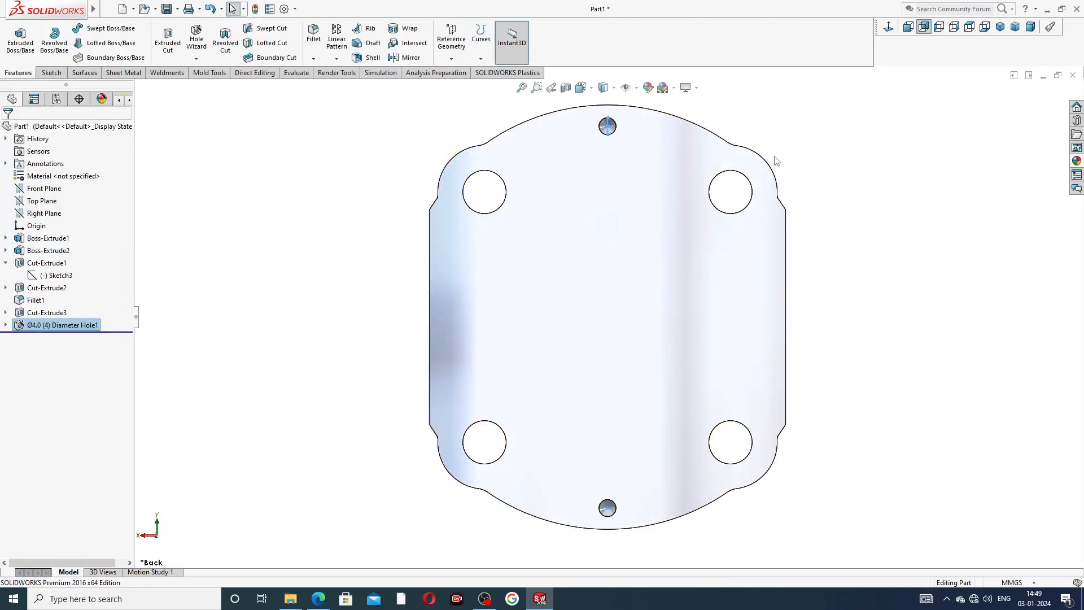
- Apply a brass metal appearance to the whole part and inspect the plate from several sides
middle_drag(781, 176, 527, 231)
click(1076, 161)
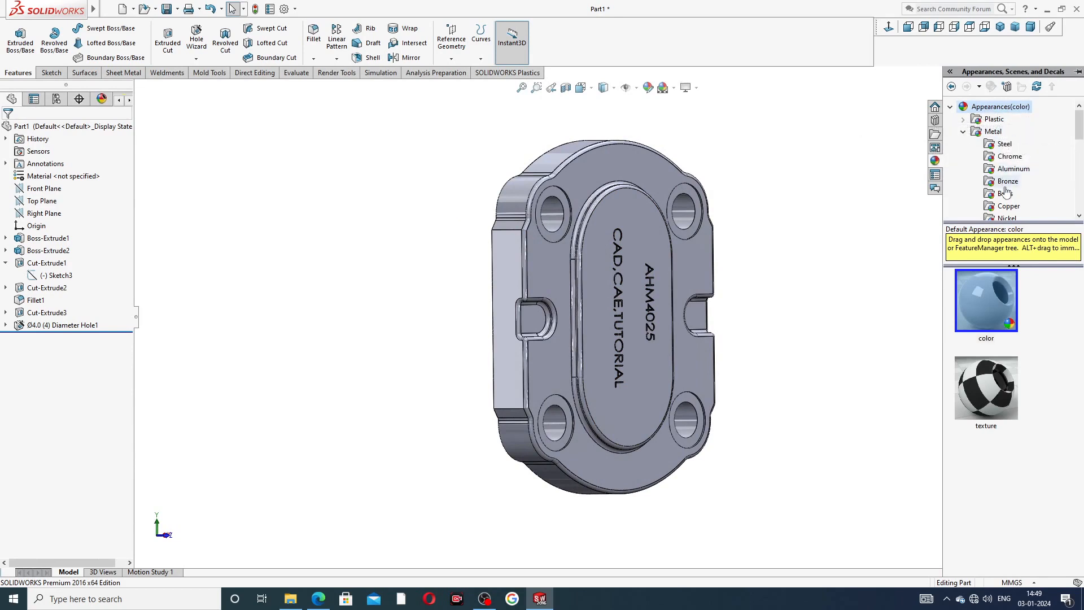
scroll(1009, 207, down, 1)
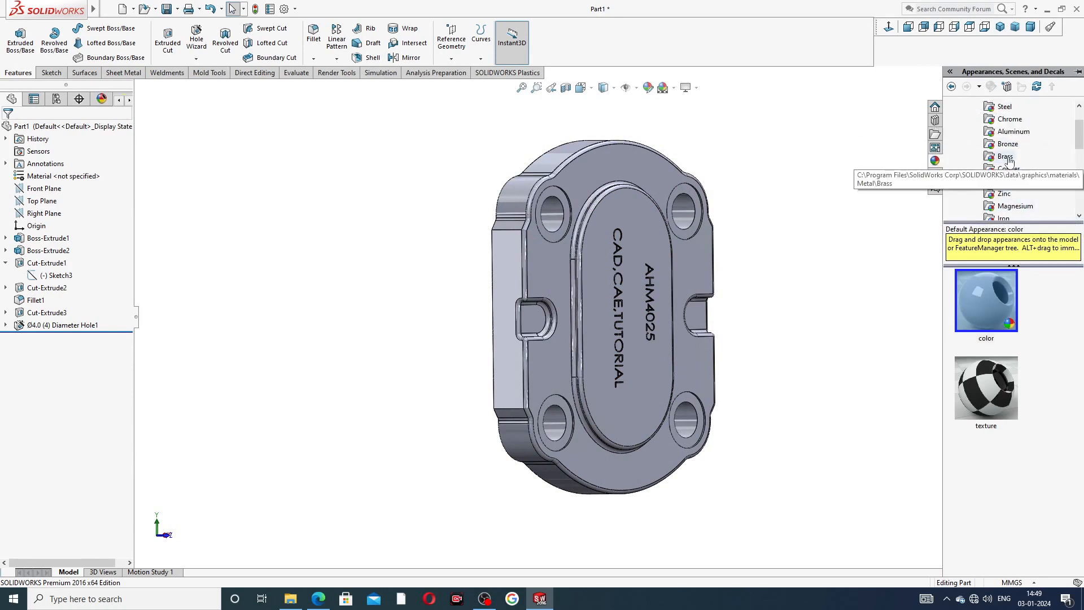
click(1010, 158)
double_click(998, 293)
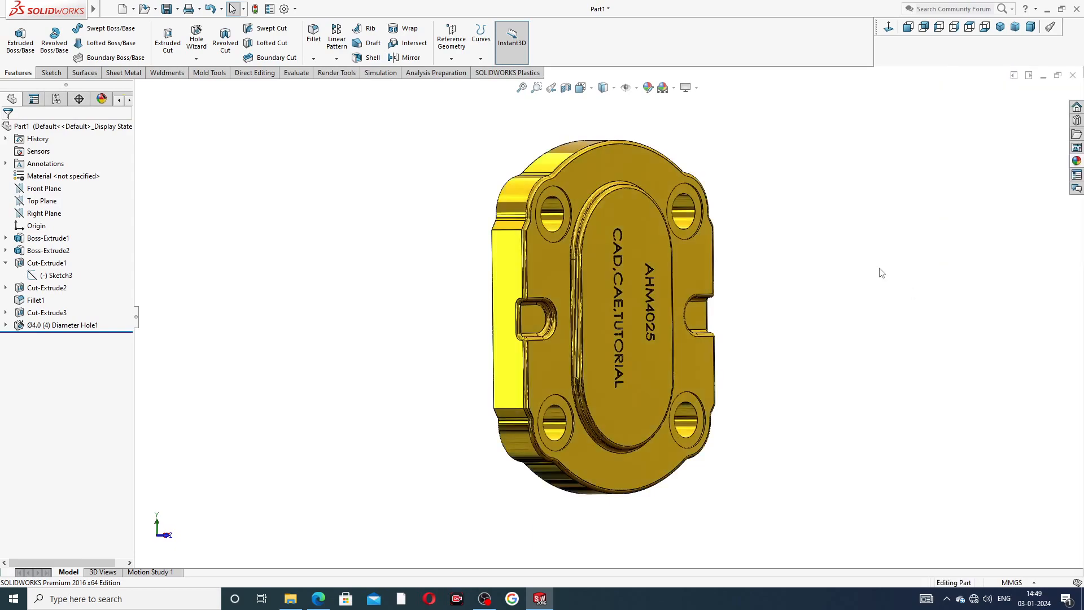
middle_drag(734, 252, 650, 212)
middle_drag(786, 249, 823, 169)
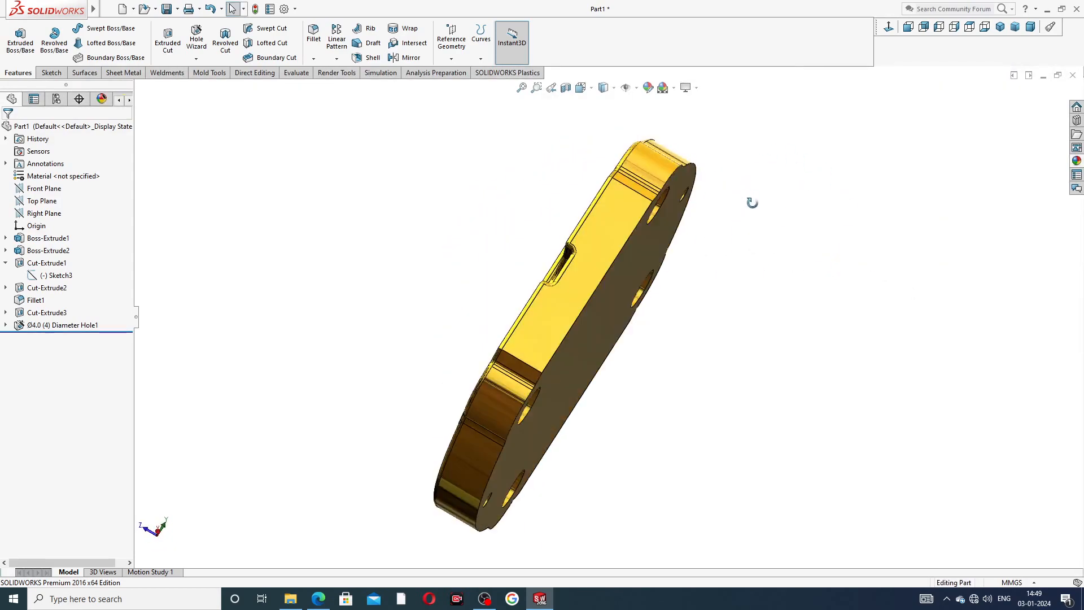
- Compare the finished brass end plate with its PDF drawing, checking the back-face holes and the lettered front face
middle_drag(751, 193, 757, 222)
click(318, 599)
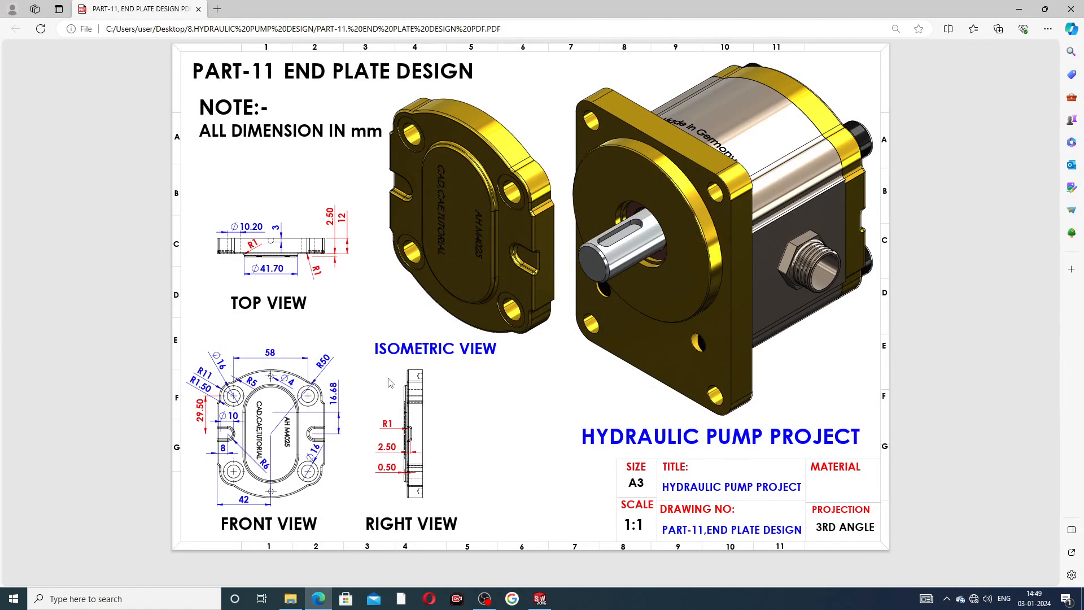
click(540, 598)
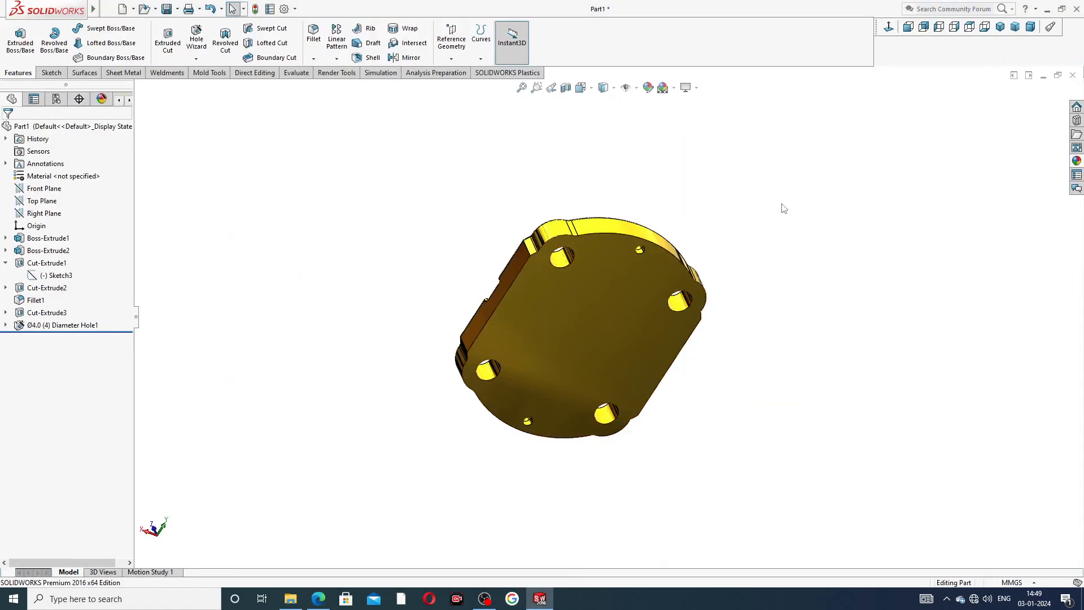
middle_drag(732, 243, 879, 475)
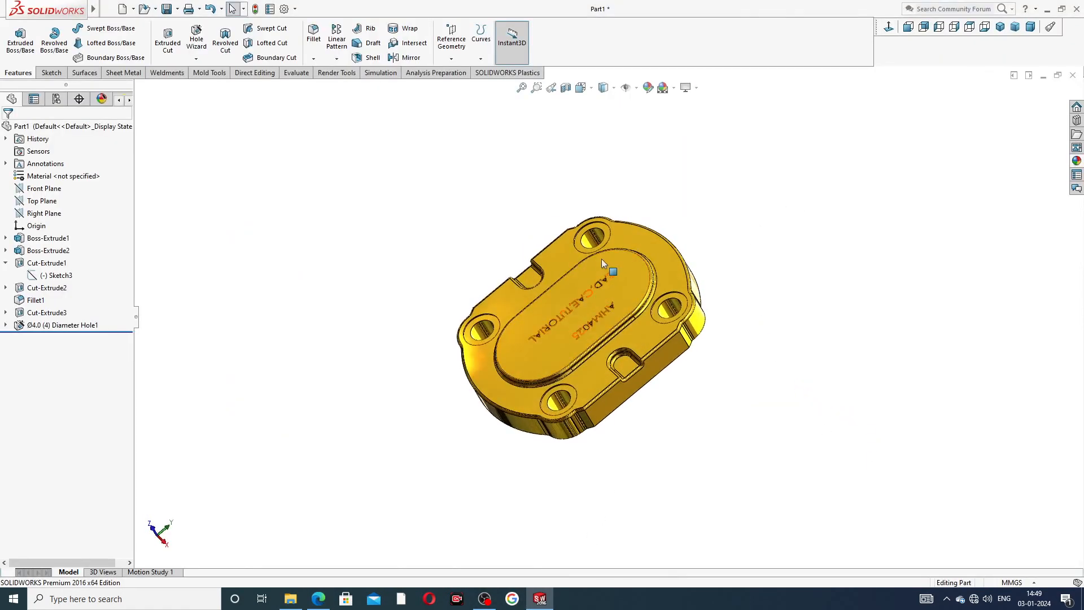
scroll(607, 260, down, 3)
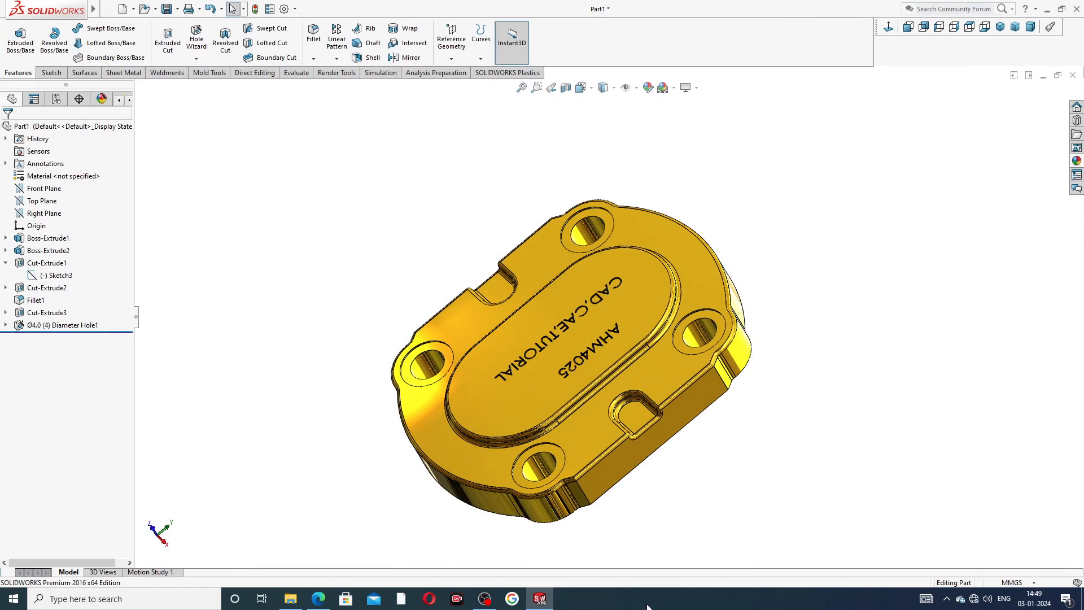
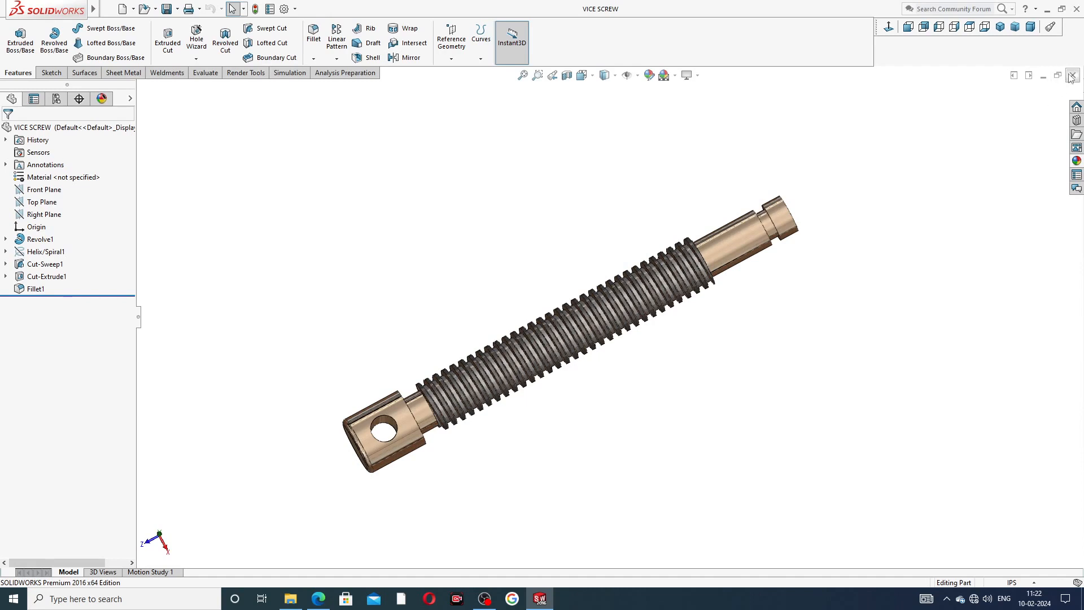
- Close the finished vice screw part and create a new, empty part document
click(1072, 76)
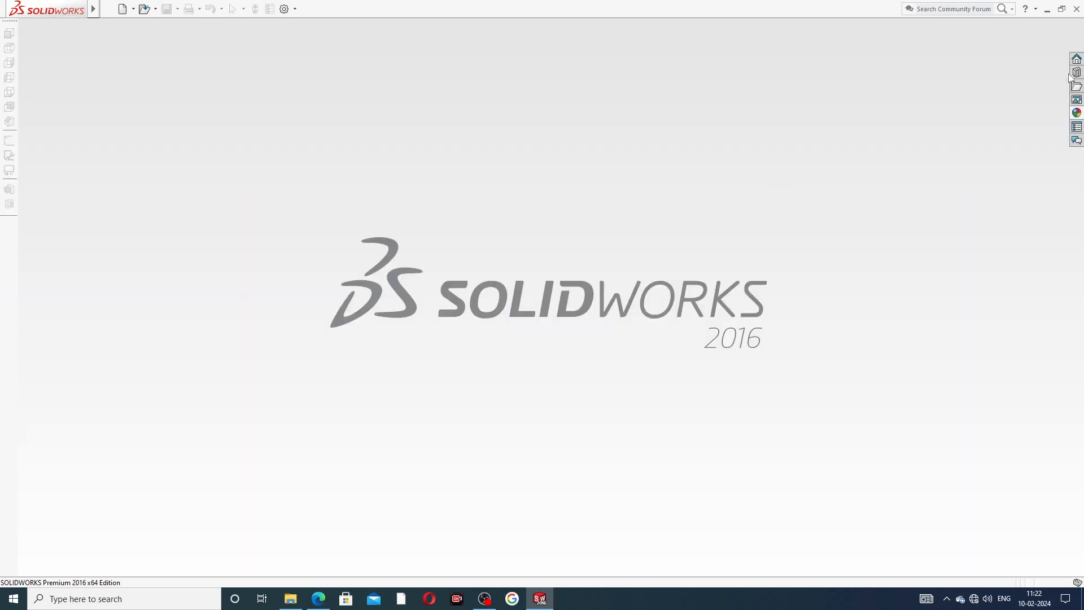
click(122, 9)
click(446, 436)
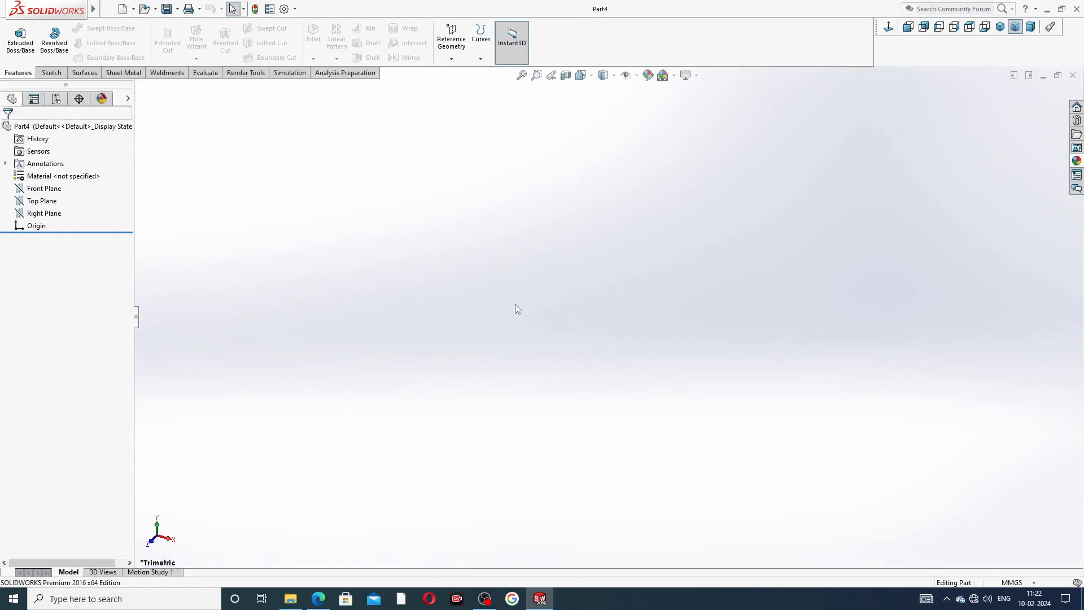
- Give the new part a plain white background scene and set its units to IPS (inch, pound, second)
click(675, 76)
click(692, 32)
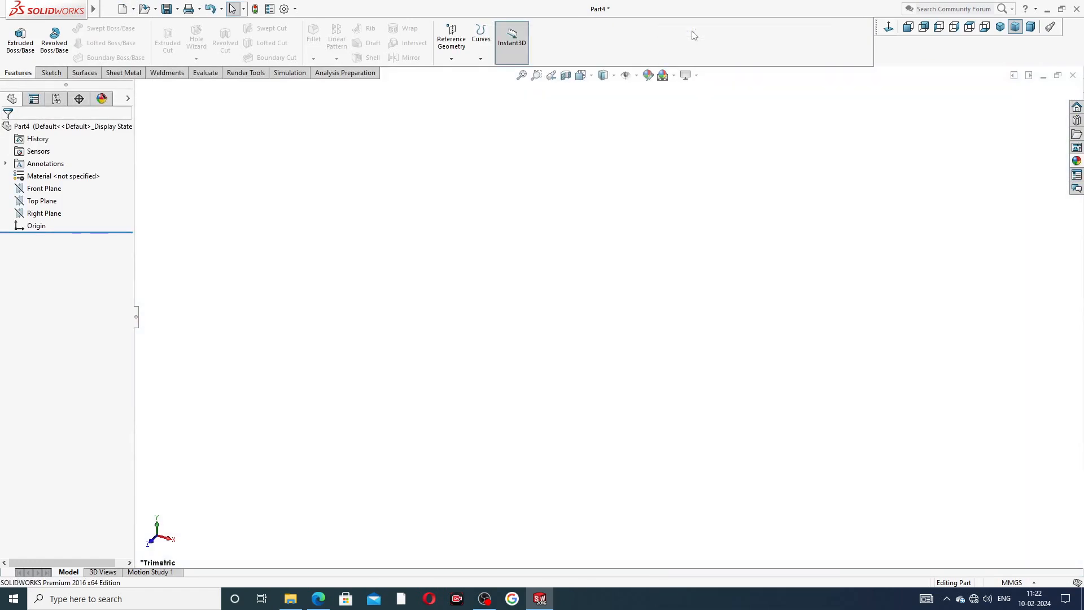
click(1016, 583)
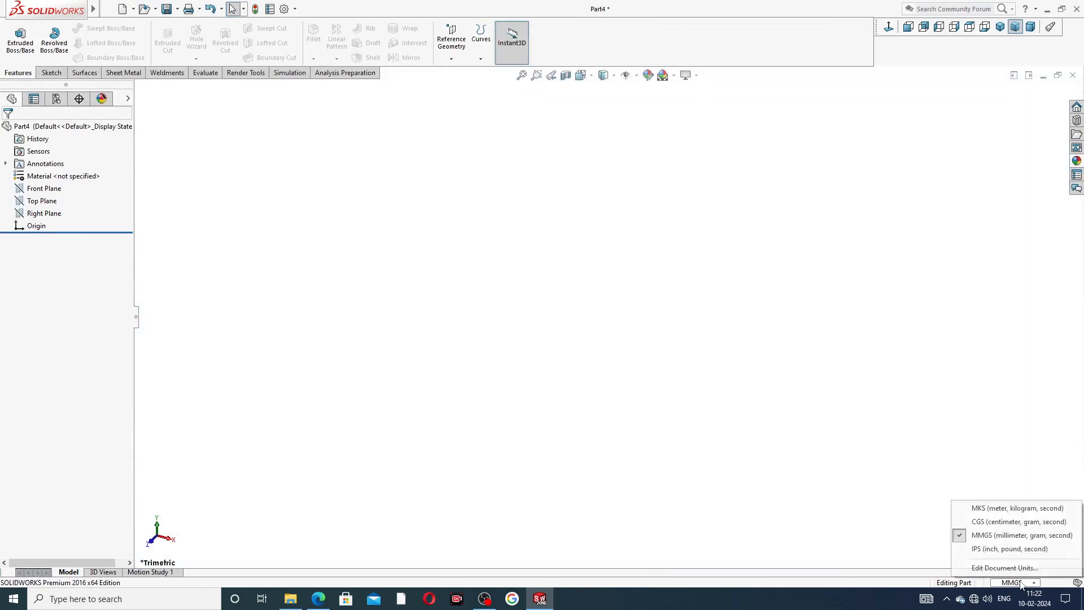
click(999, 551)
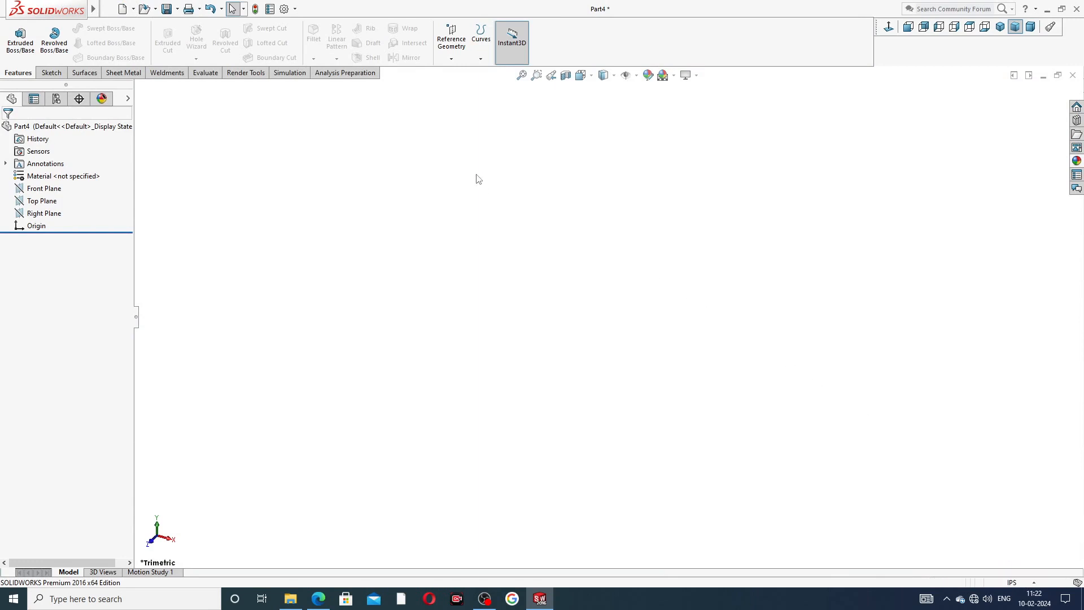
- Raise the document's shaded and wireframe image quality to the highest resolution
click(285, 10)
click(394, 110)
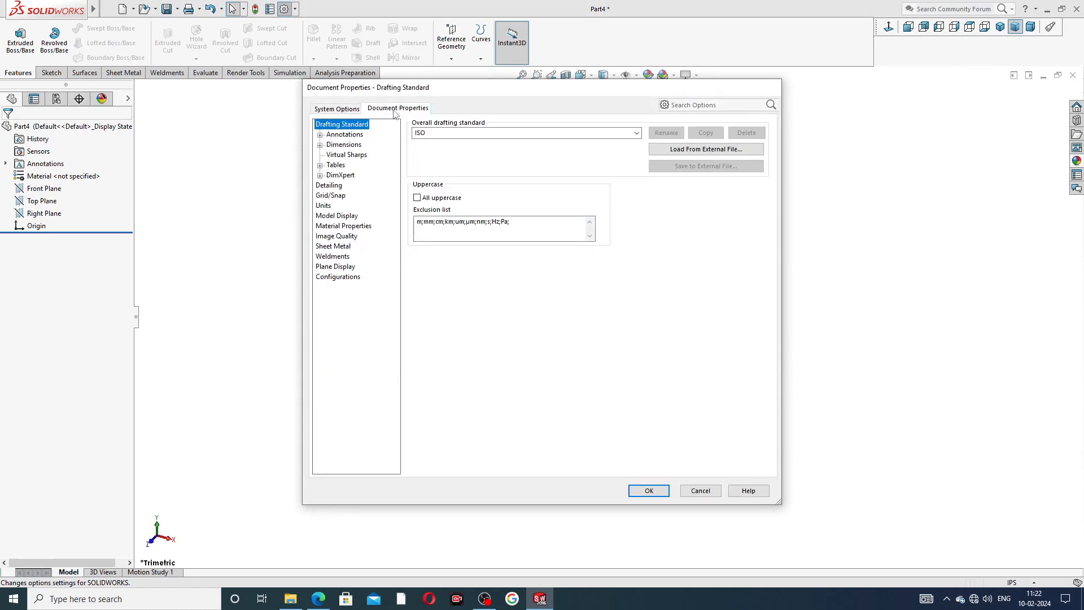
click(337, 236)
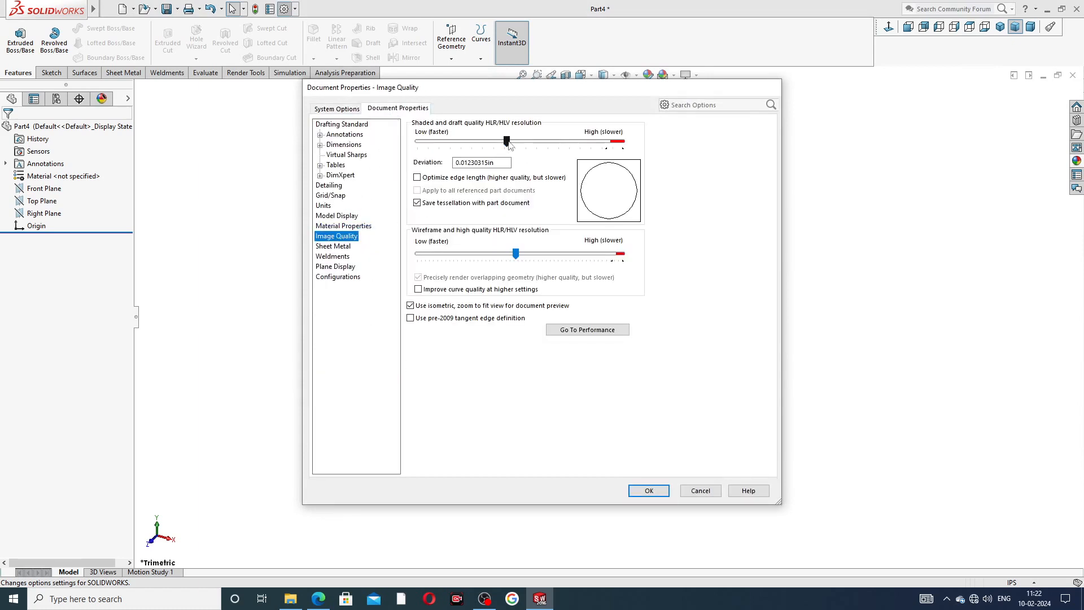
drag(506, 141, 622, 141)
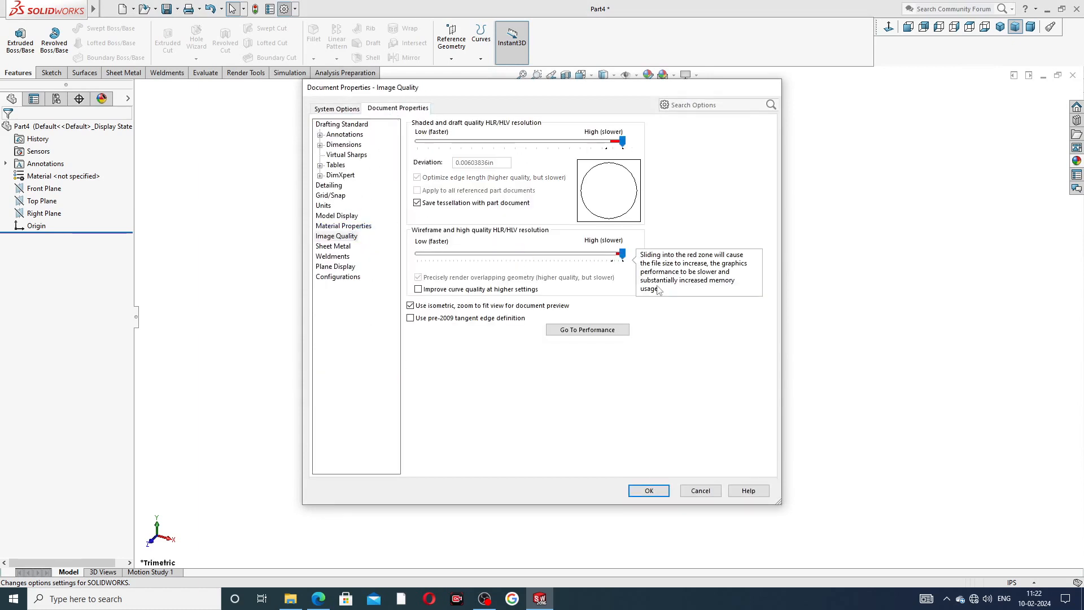
click(649, 491)
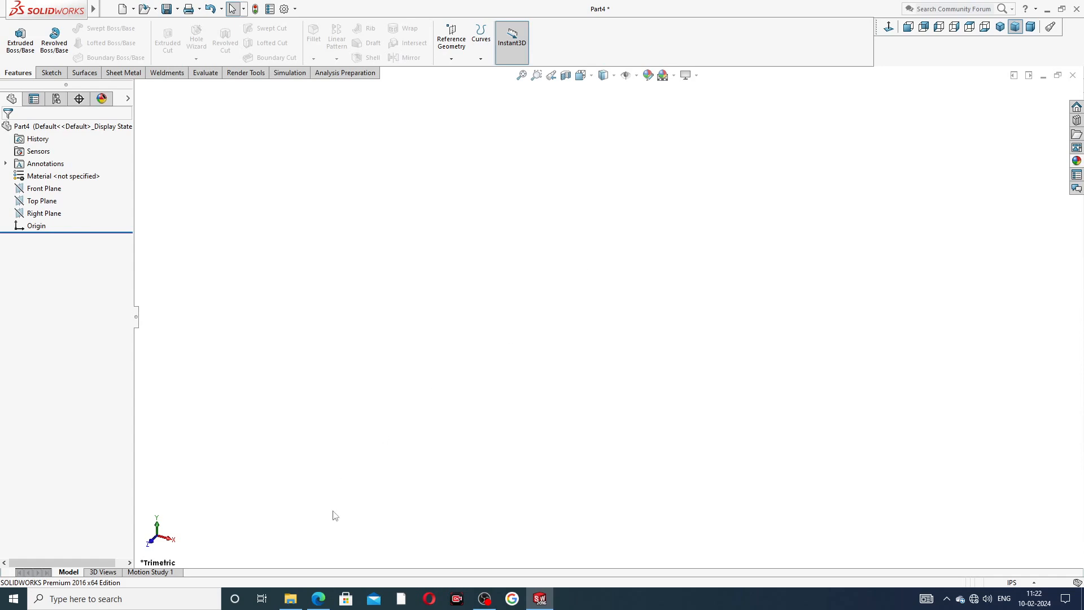
- Consult the Part-09 vice screw drawing, start a sketch on the Right Plane and draw a horizontal baseline ending at the origin
click(318, 598)
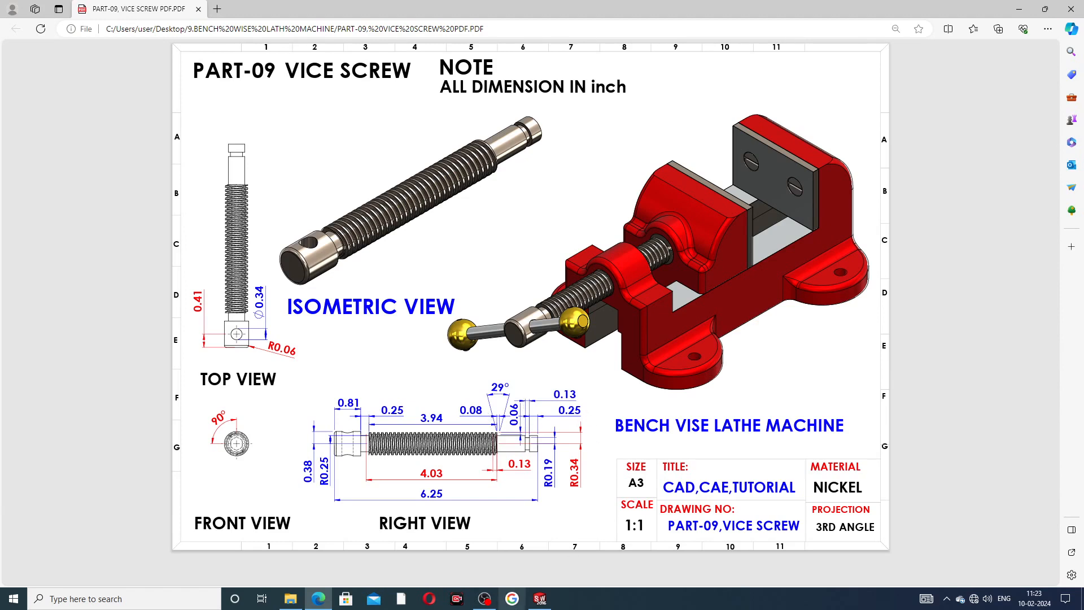
click(540, 600)
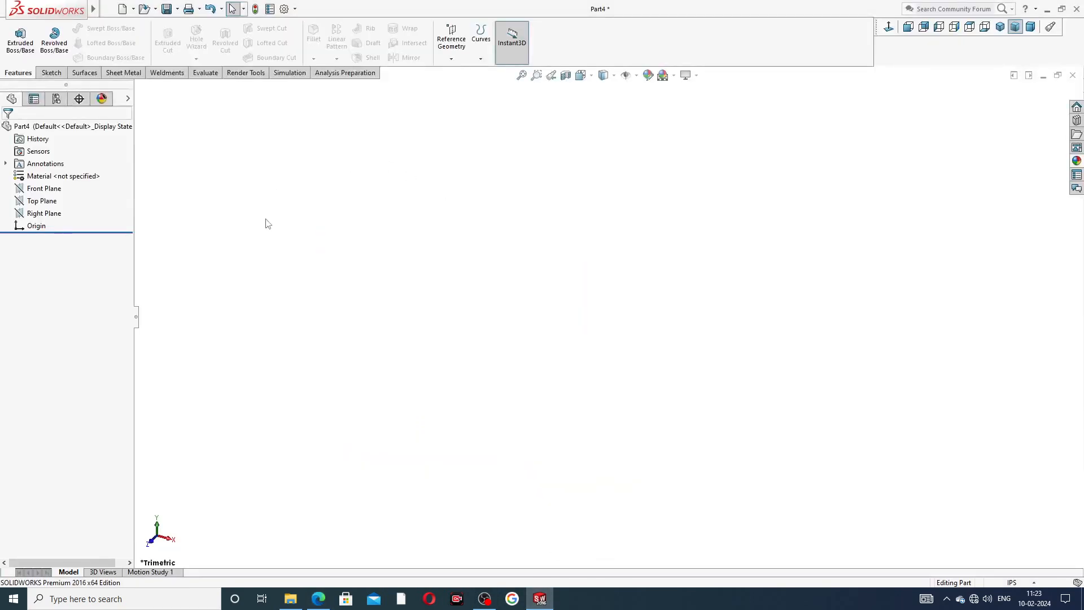
click(50, 215)
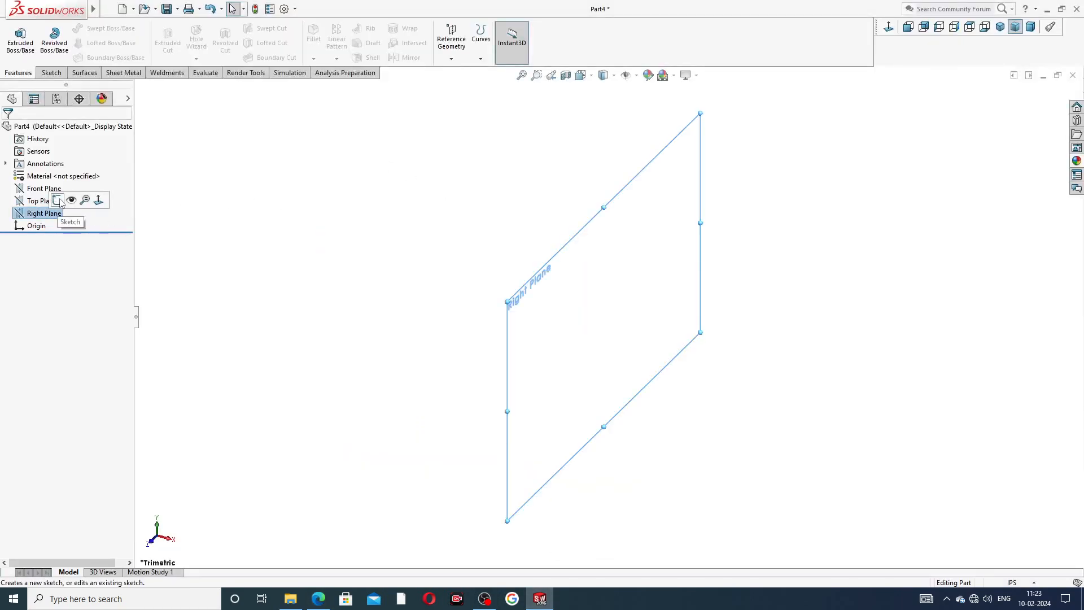
click(62, 201)
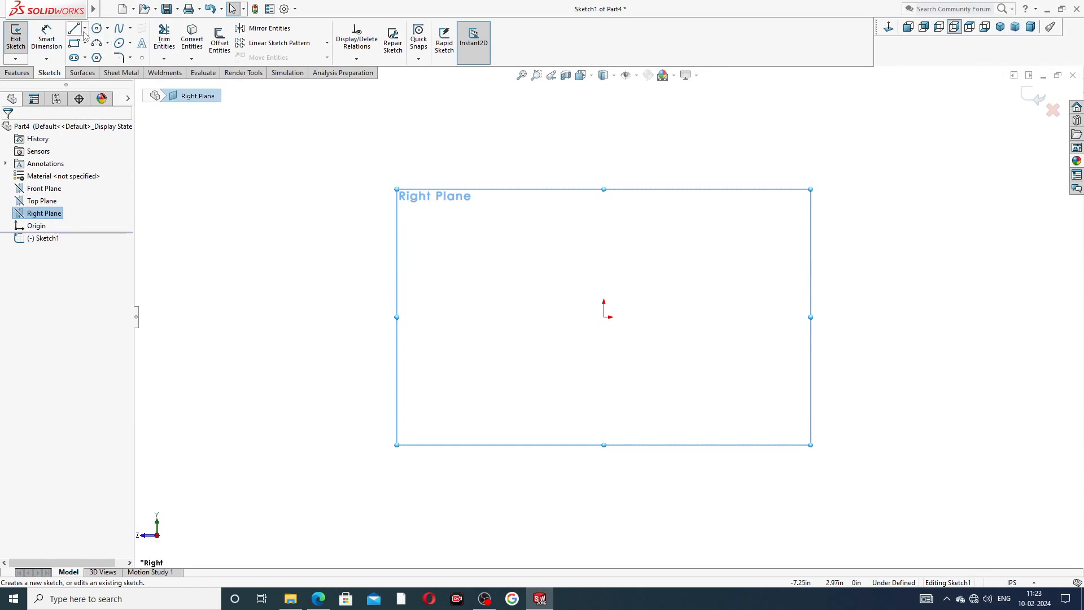
click(82, 31)
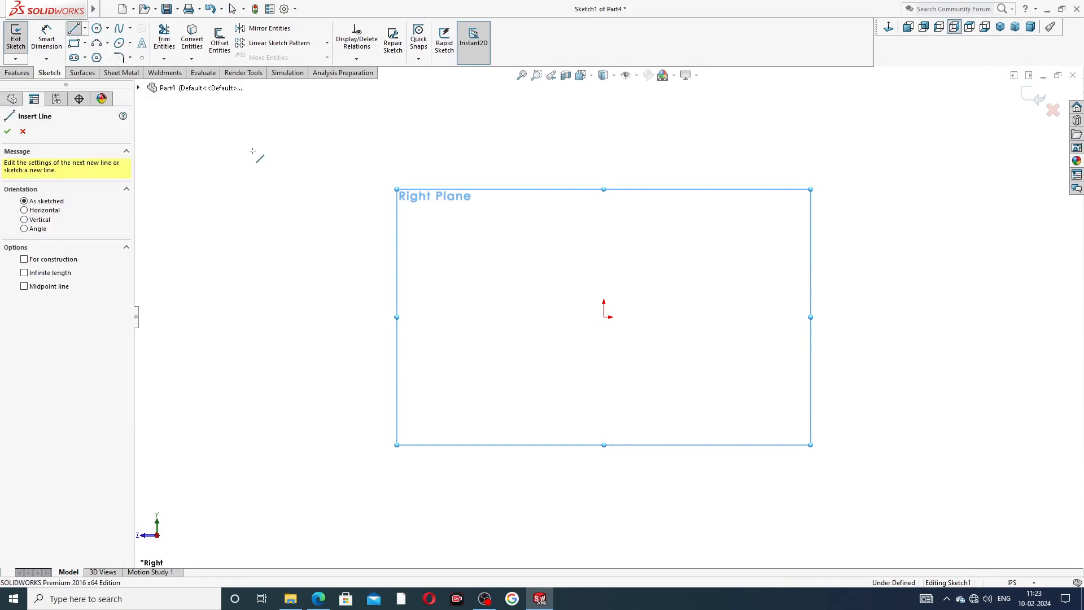
click(971, 317)
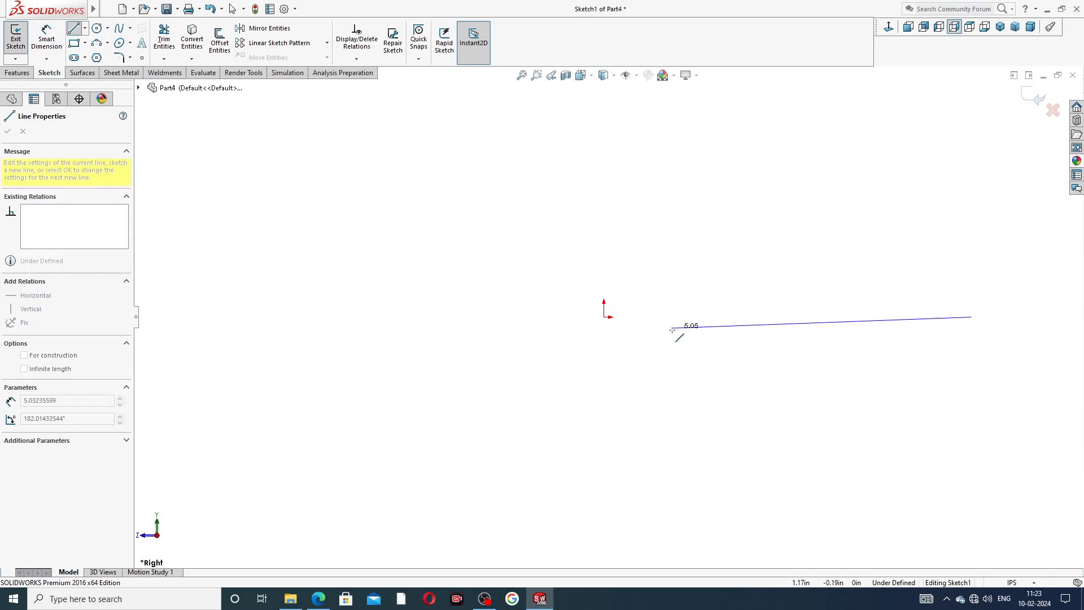
click(604, 317)
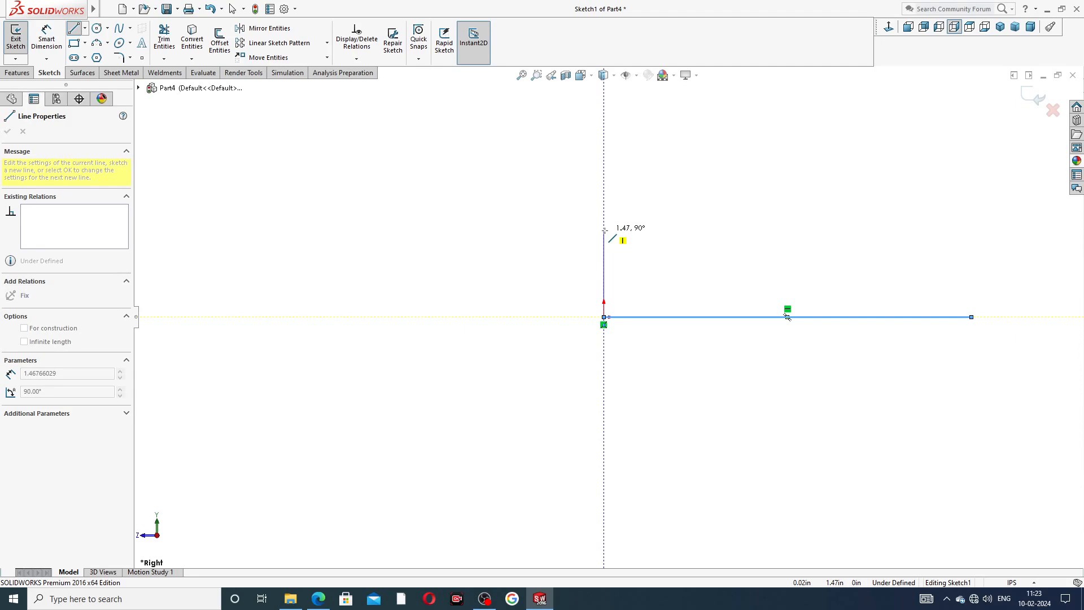
- Draw the stepped profile from the origin: a vertical end about 1.47 in high, the head, a lower neck and a raised middle section
click(604, 230)
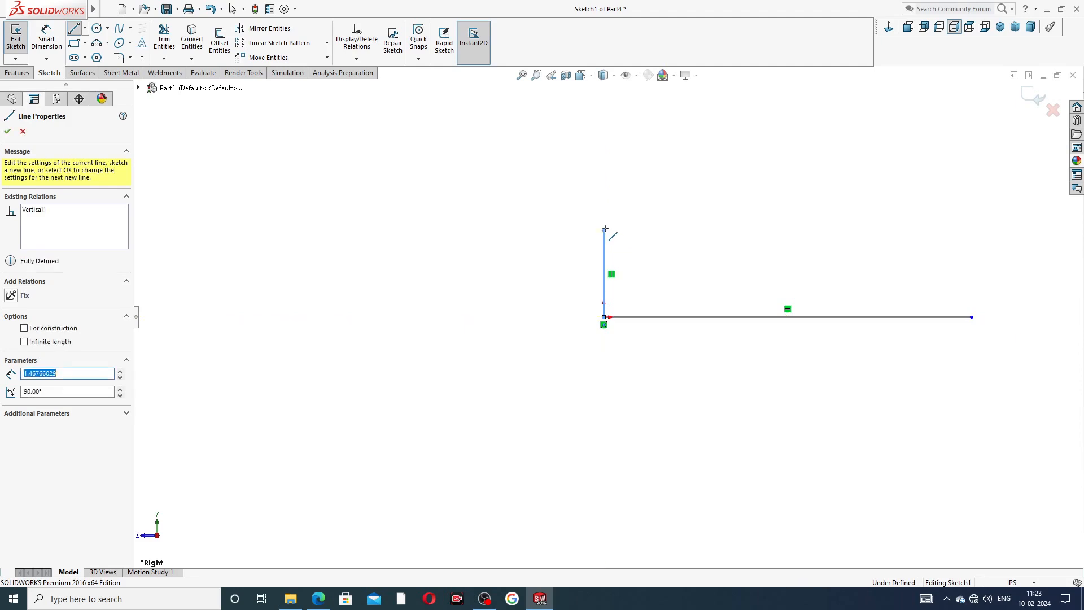
click(651, 231)
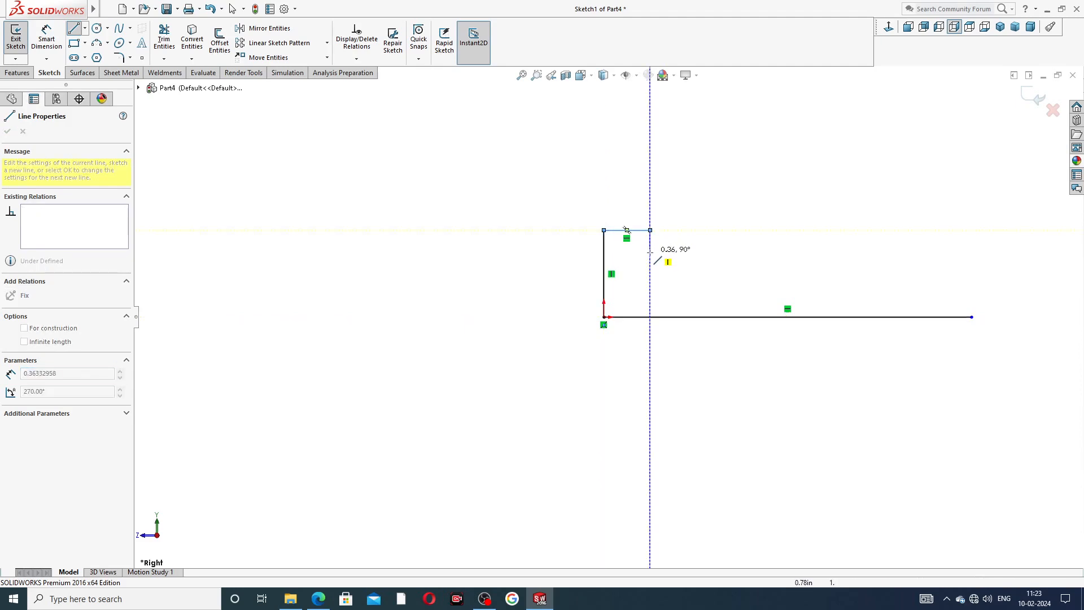
click(651, 253)
click(702, 253)
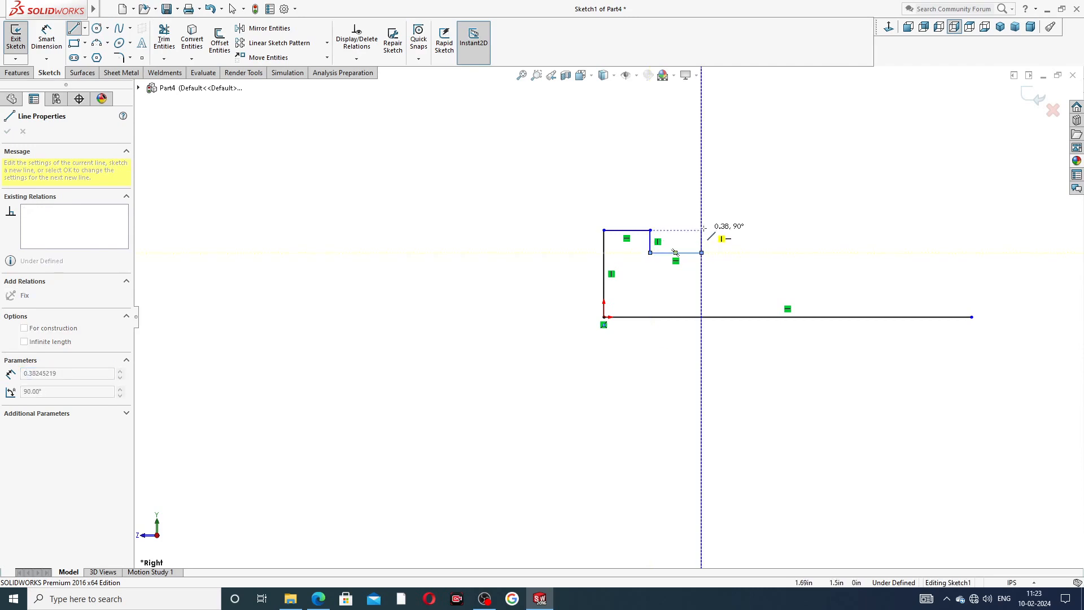
click(701, 235)
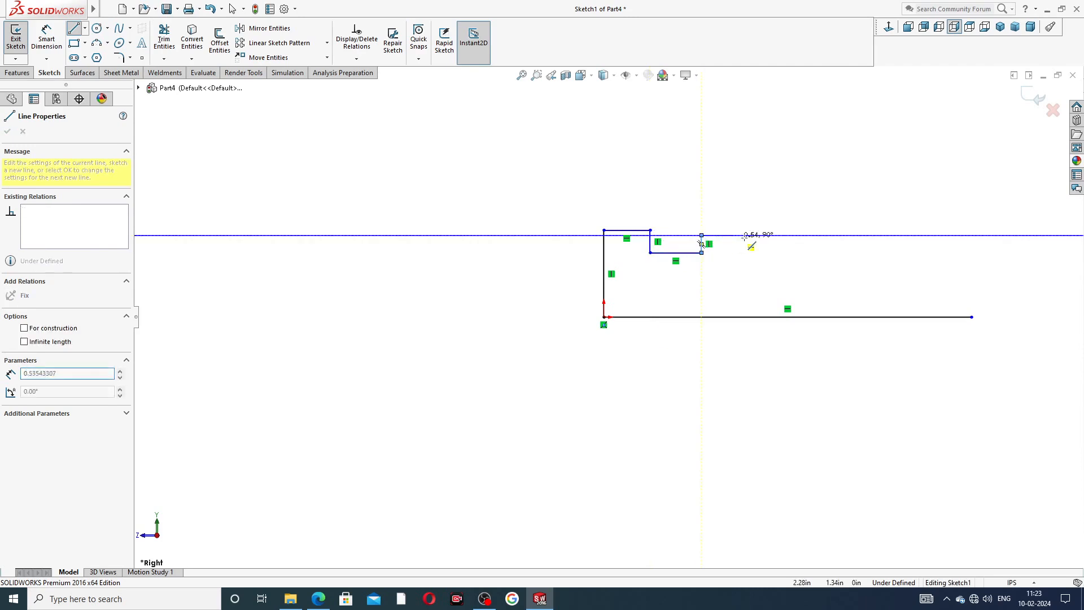
click(781, 235)
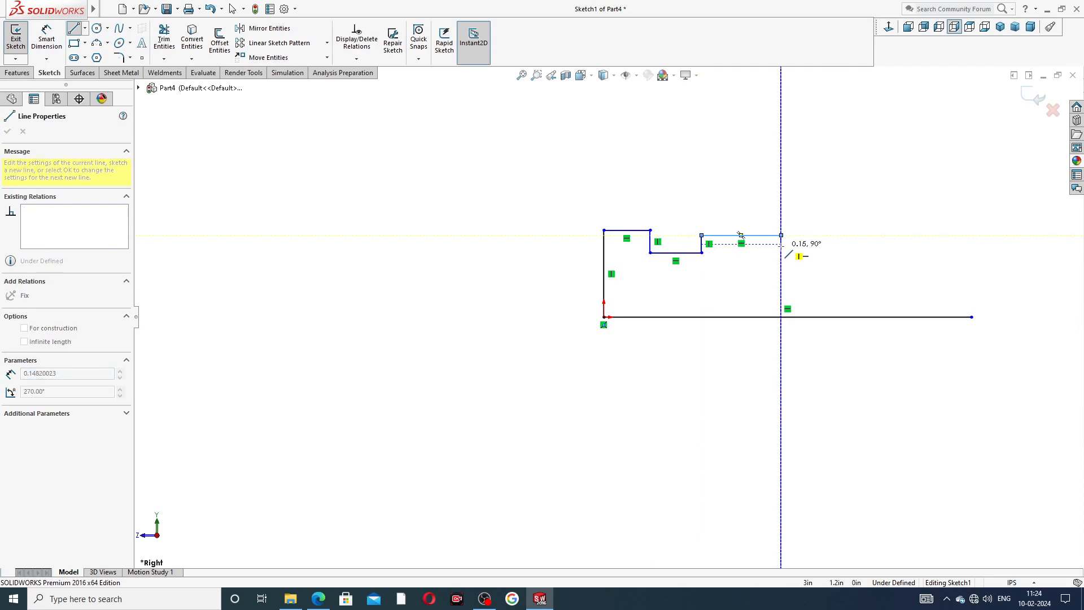
click(781, 247)
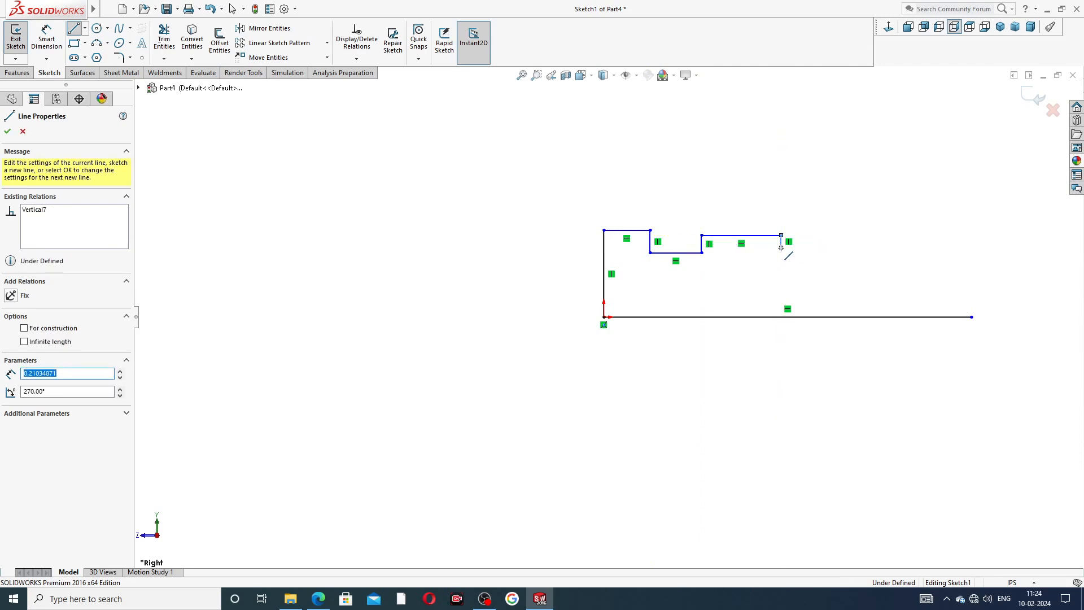
- Continue the profile with a lower shank, a groove about 0.19 in deep and an end collar, closing it at the baseline's far end
click(868, 247)
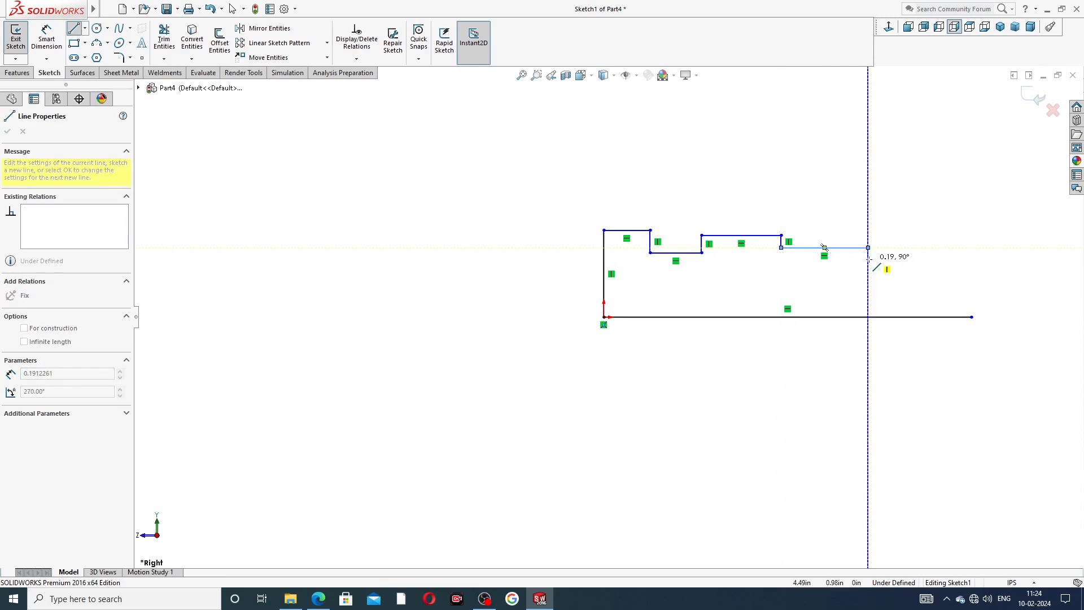
click(868, 258)
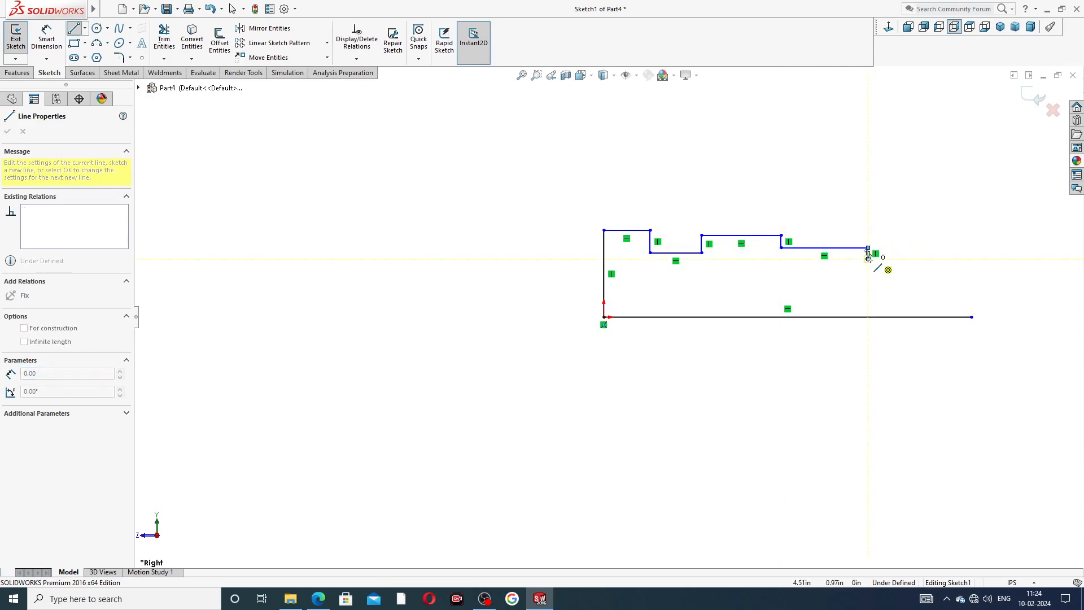
click(912, 258)
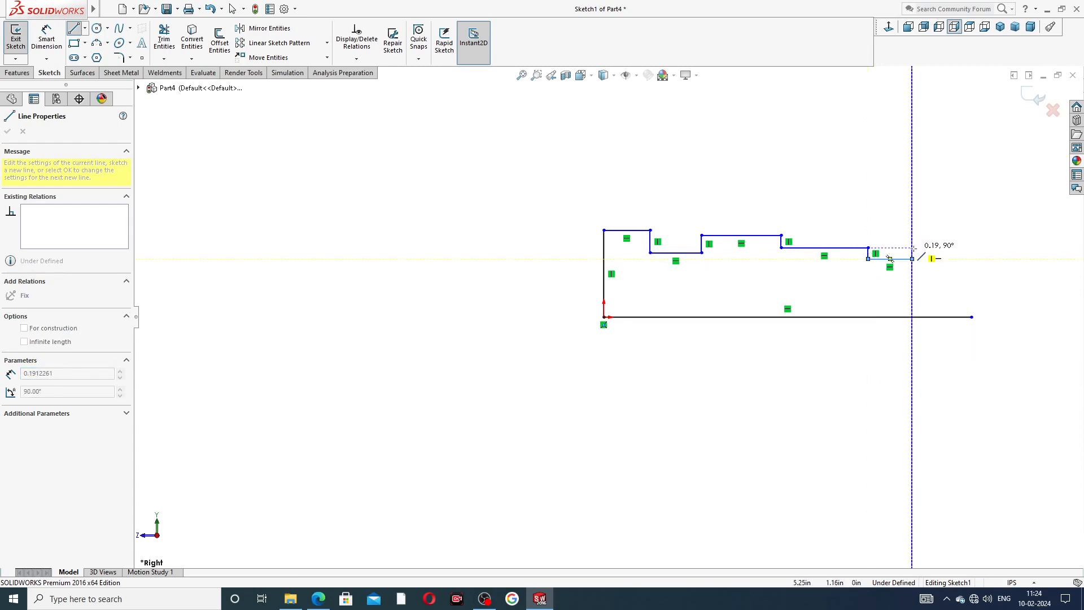
click(912, 248)
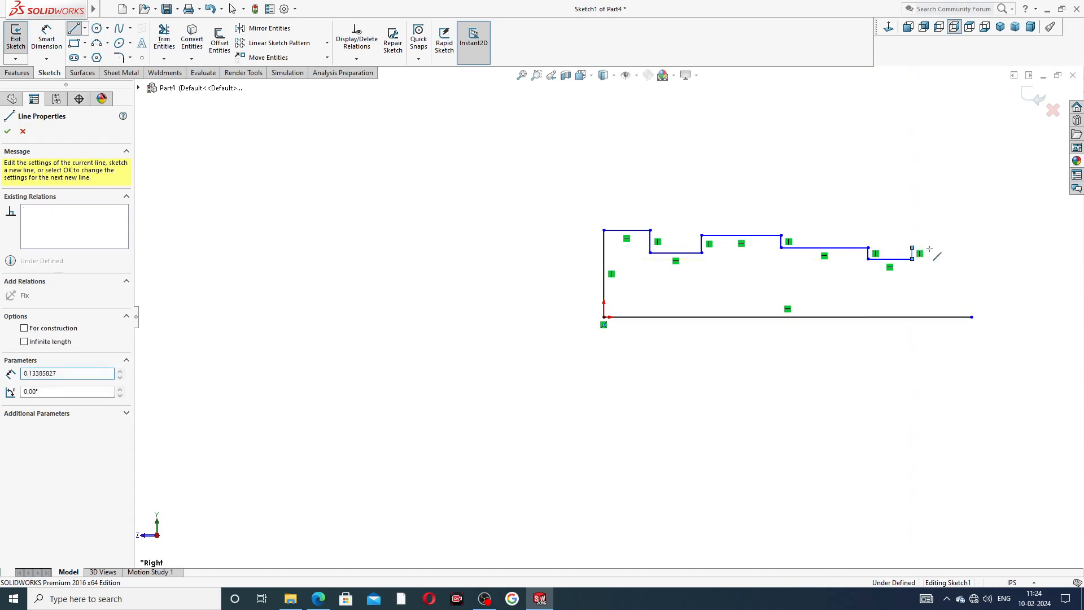
click(973, 248)
click(971, 317)
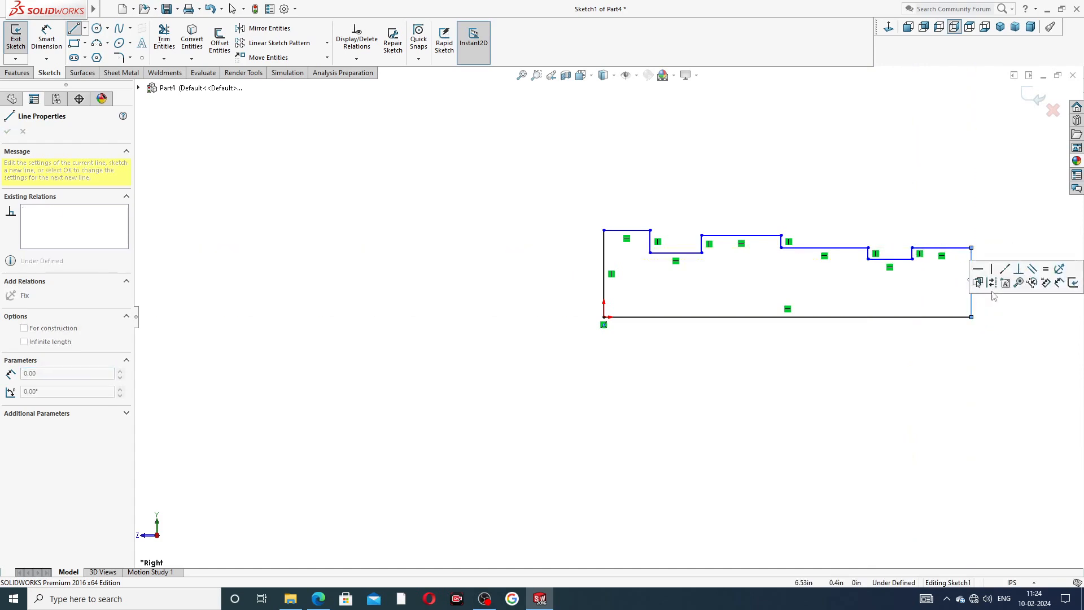
right_click(998, 310)
click(1008, 316)
key(f)
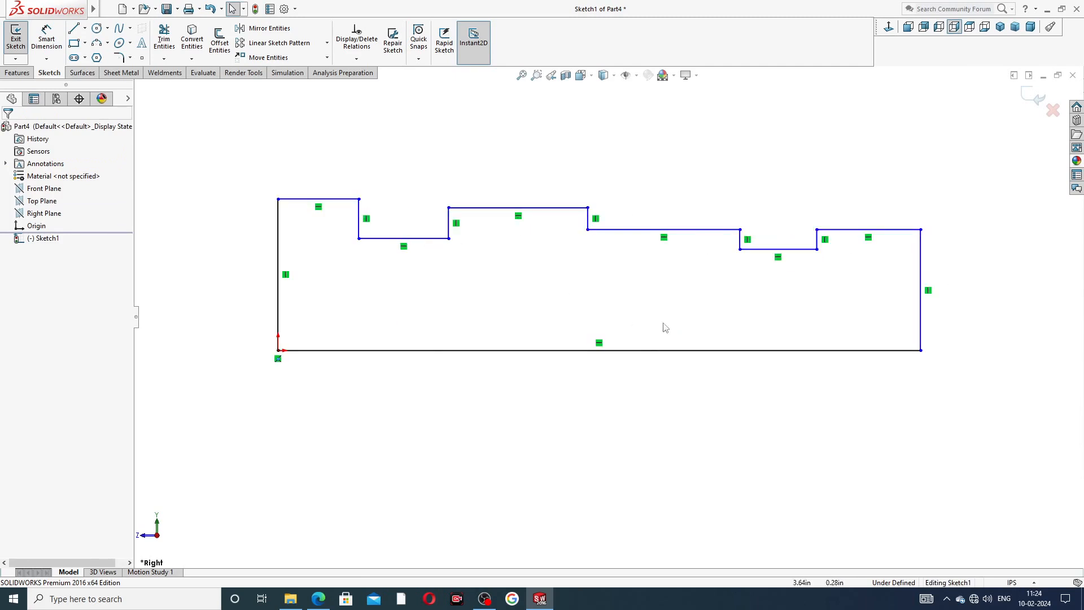
- Reshape the profile by lowering the head to about 1.31 in high, deepening the neck and bringing the raised middle section slightly down
scroll(687, 320, up, 3)
scroll(564, 329, down, 2)
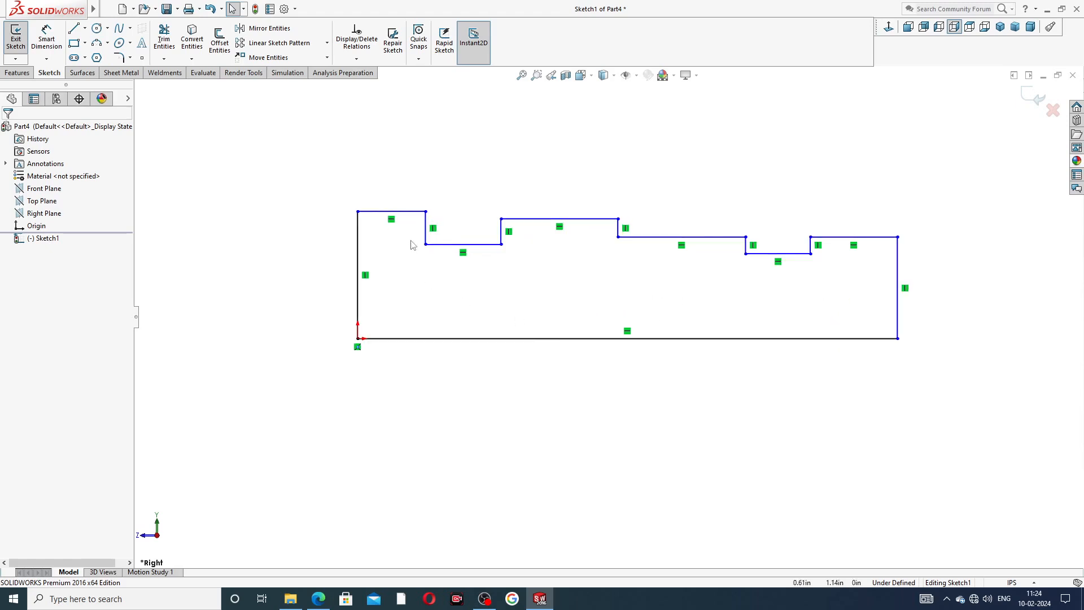
mouse_move(357, 211)
mouse_down()
mouse_move(358, 237)
mouse_move(358, 225)
mouse_up()
drag(445, 245, 448, 289)
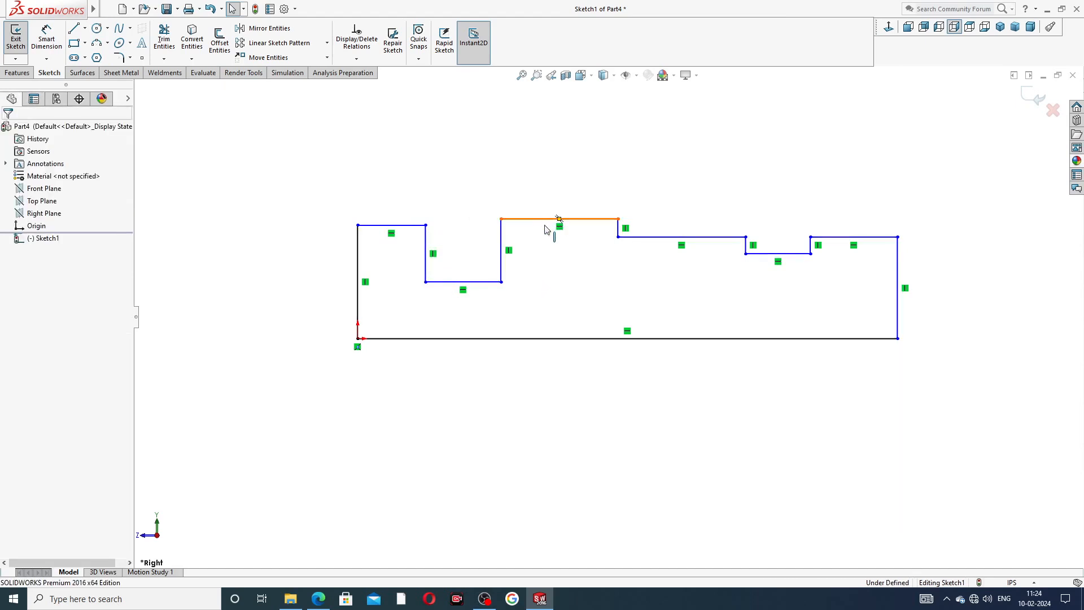
drag(545, 225, 554, 247)
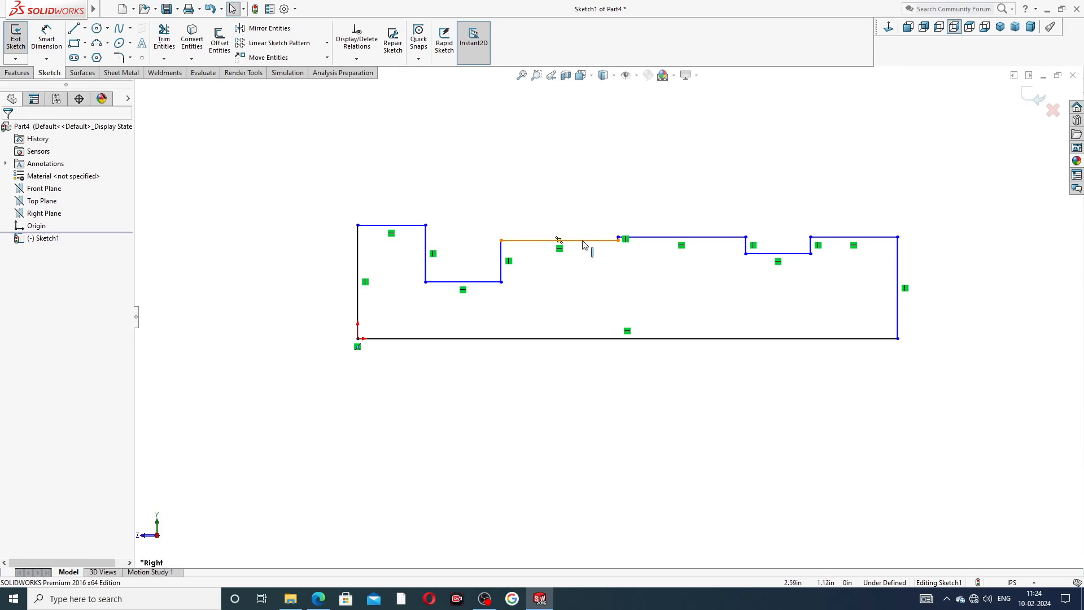
drag(590, 249, 592, 230)
click(610, 276)
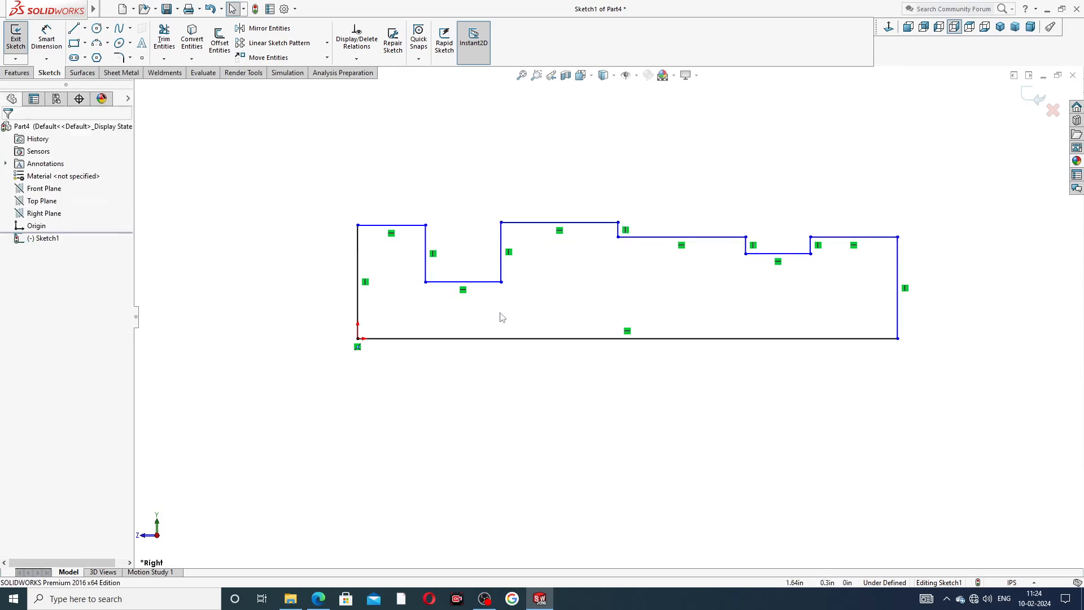
drag(484, 286, 490, 276)
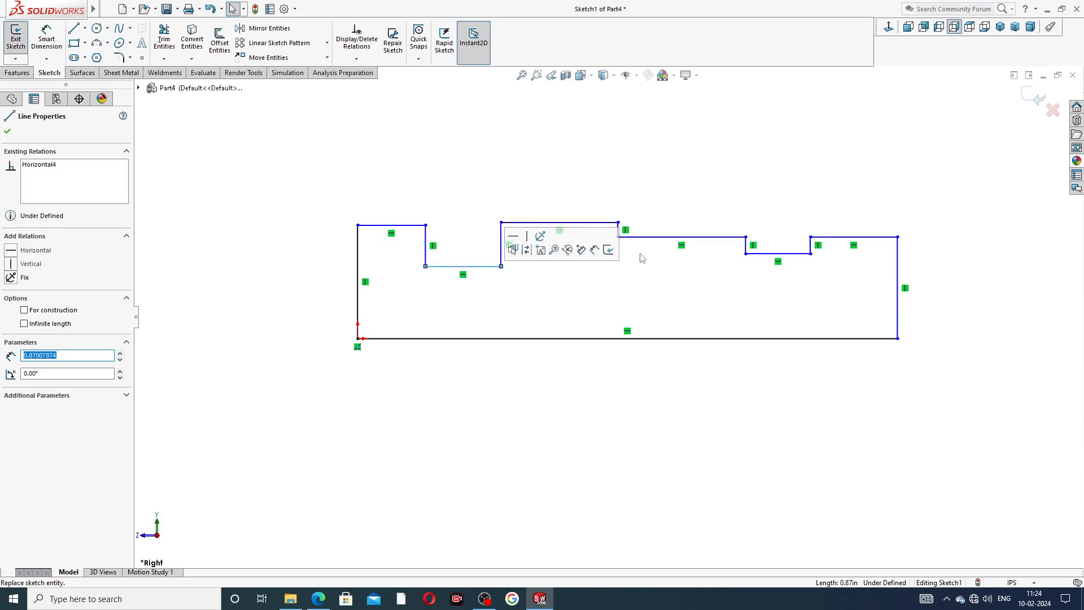
click(589, 244)
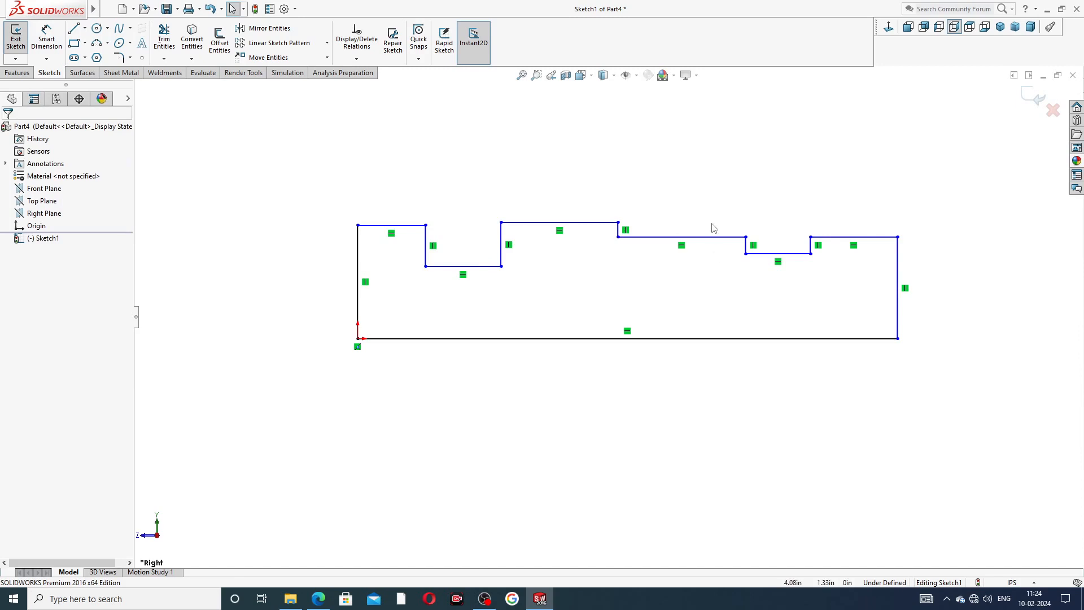
- Dimension the profile's overall length between its two vertical ends as 6.25 in
click(45, 43)
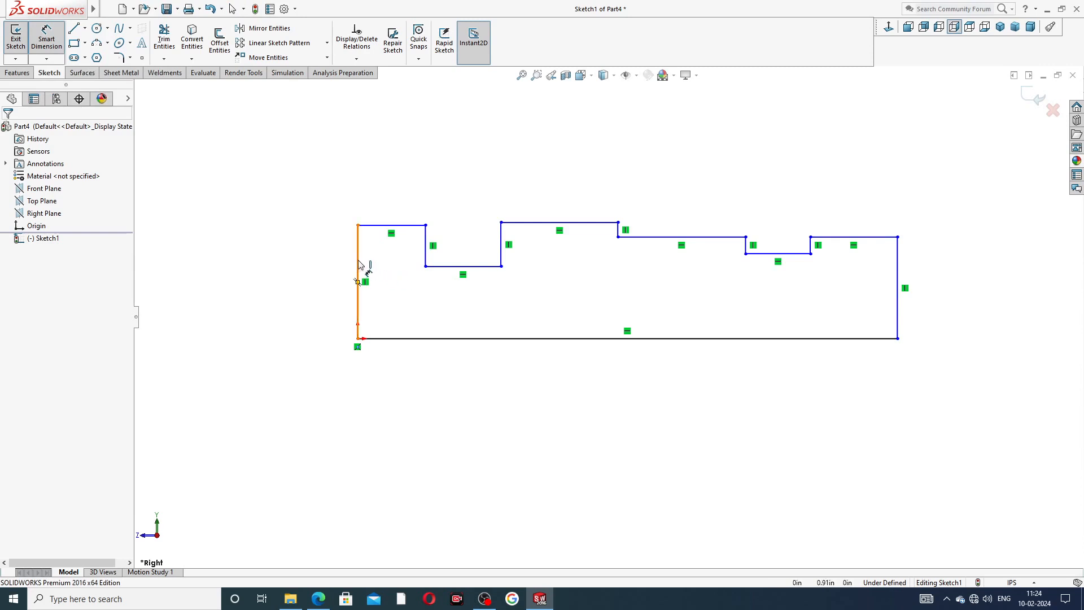
click(358, 265)
click(897, 279)
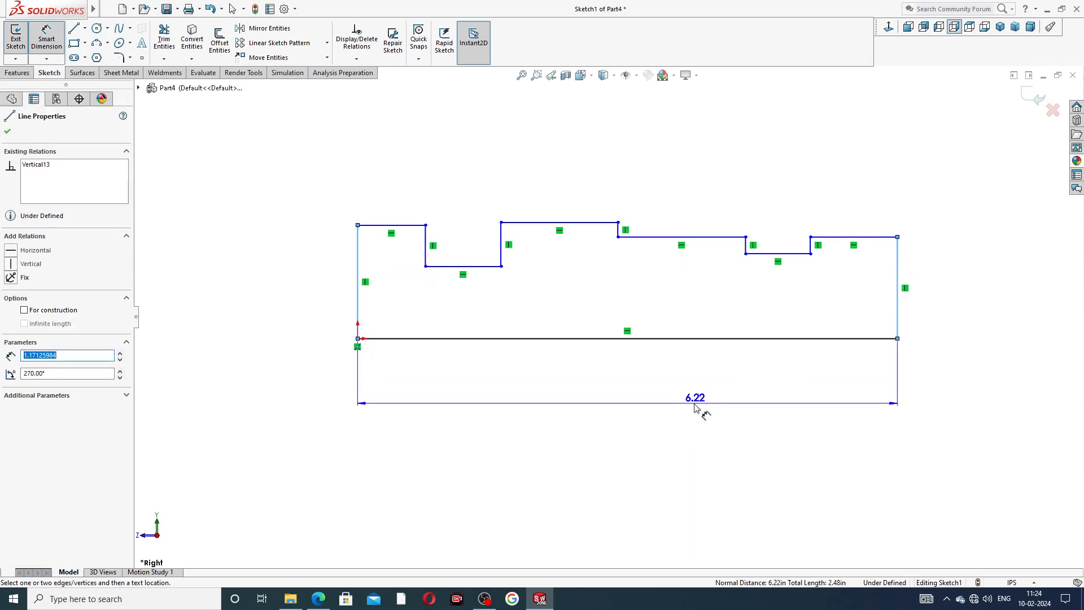
click(694, 408)
text(6)
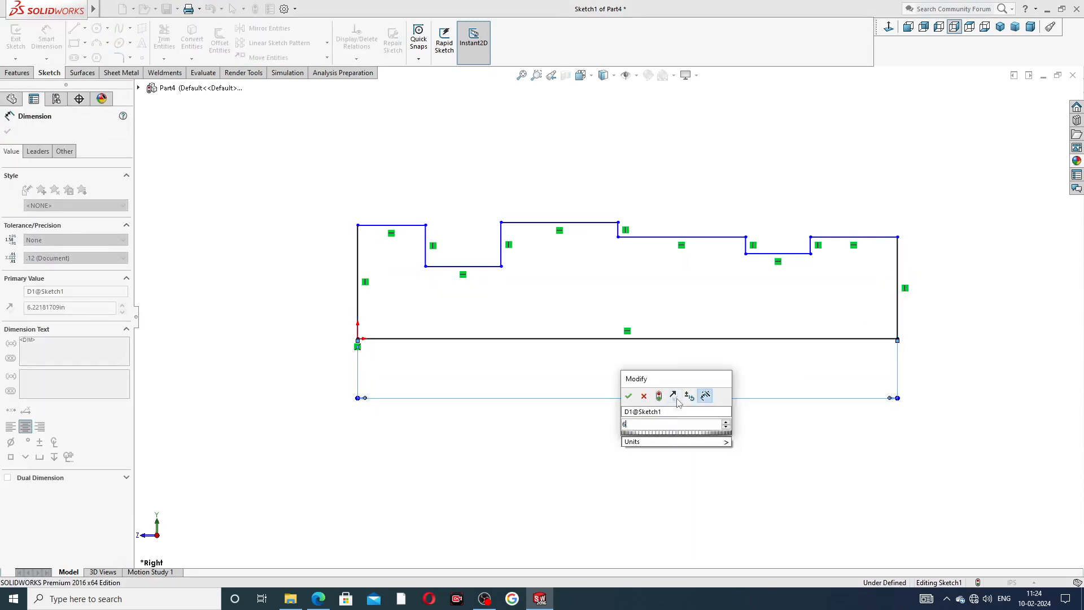
text(.)
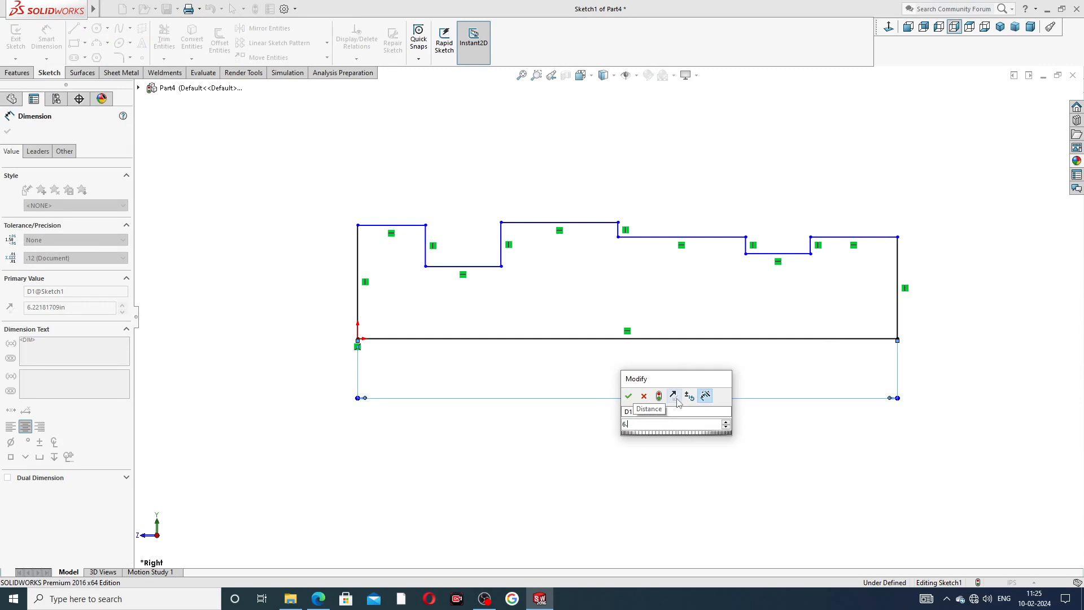
text(25)
key(Return)
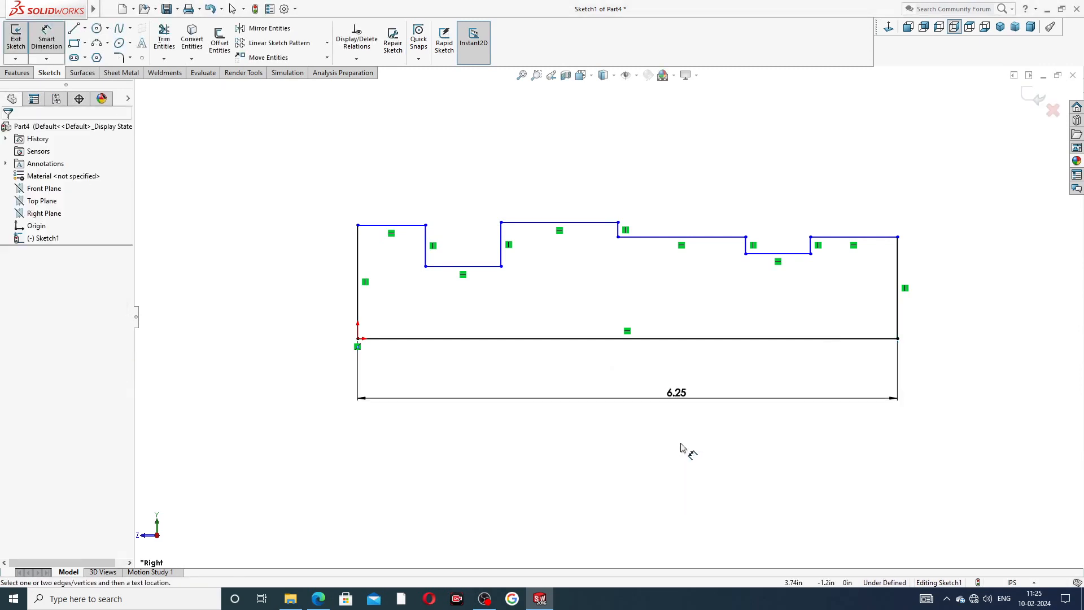
- Consult the vice screw drawing and dimension the vertical end at the origin as 0.375 in
click(318, 599)
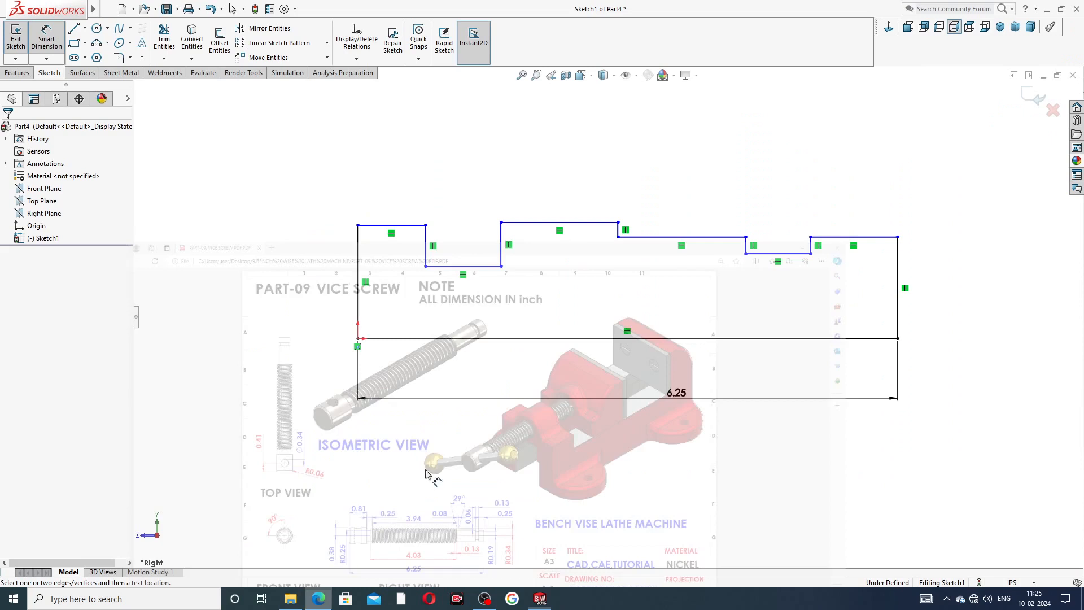
click(318, 598)
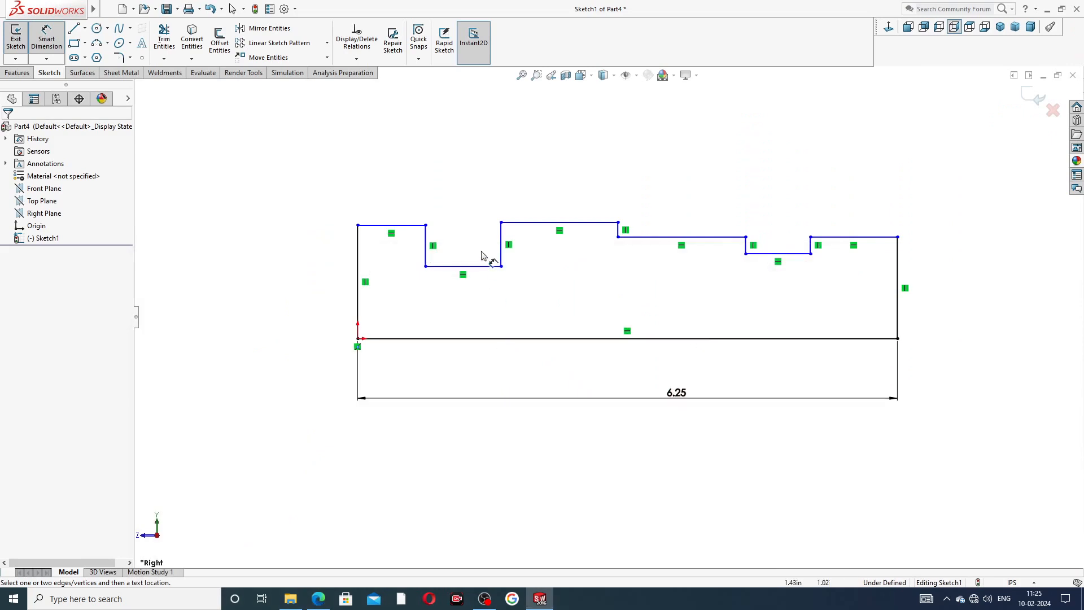
click(358, 241)
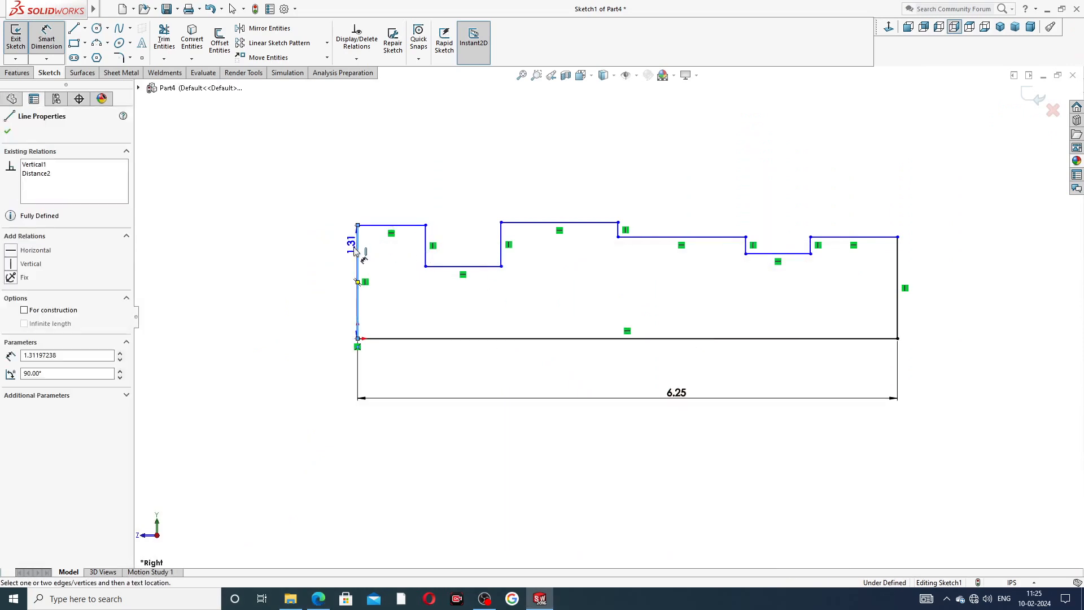
click(337, 275)
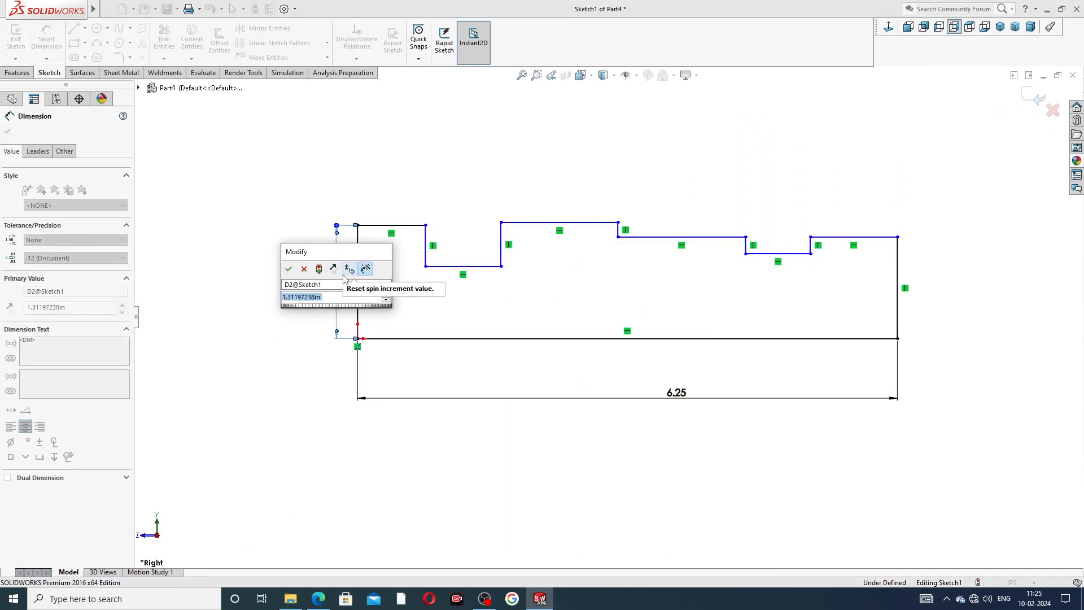
text(.)
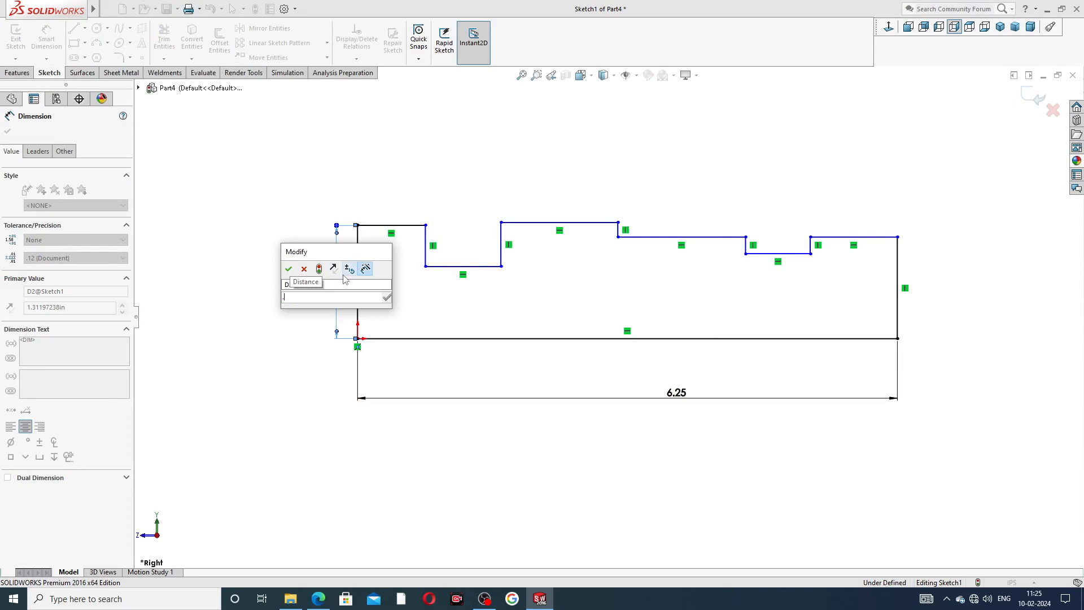
click(323, 601)
click(325, 602)
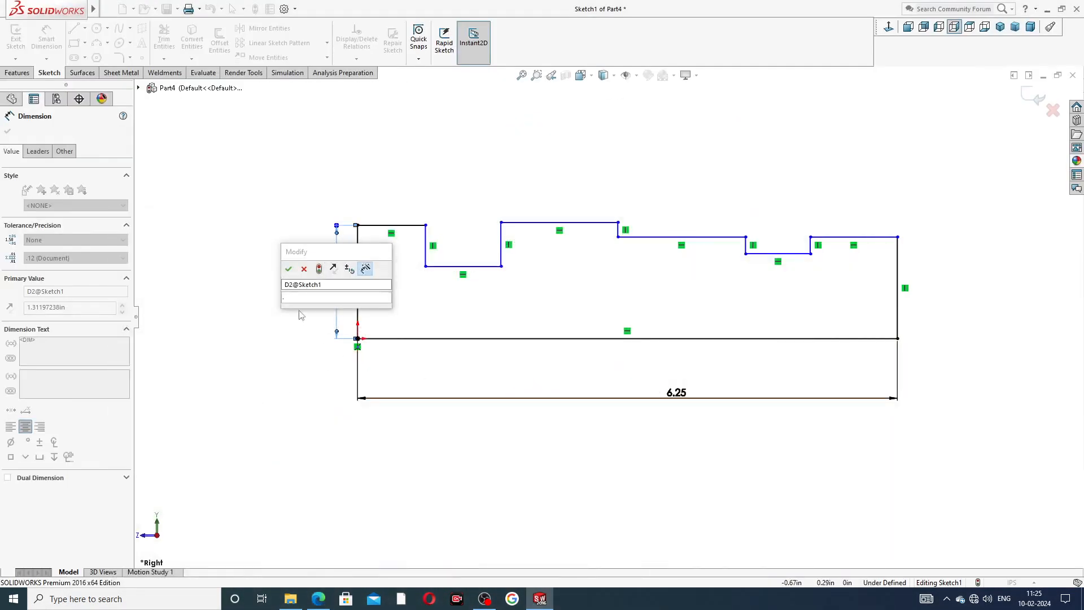
click(302, 300)
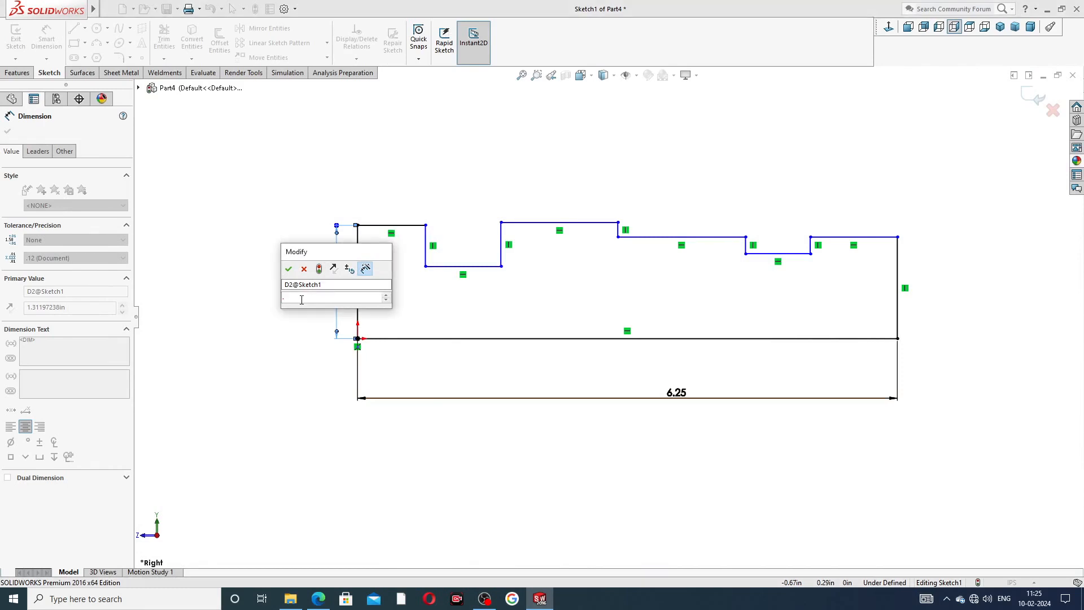
text(375)
key(Return)
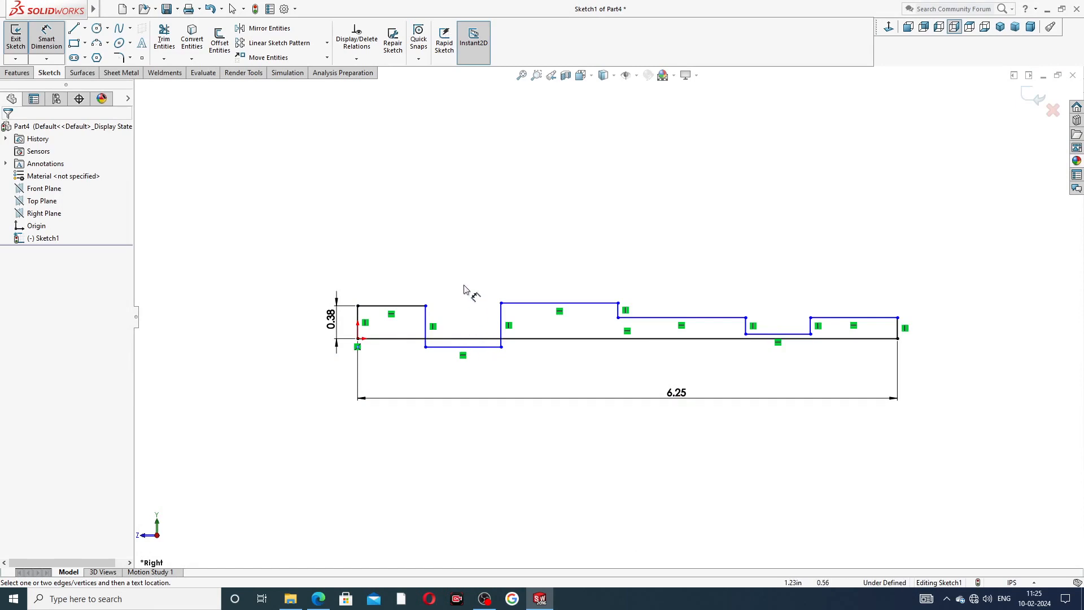
- Raise the neck above the baseline and move the middle section, shank, groove and end collar lines higher to restore the stepped shape
right_click(468, 258)
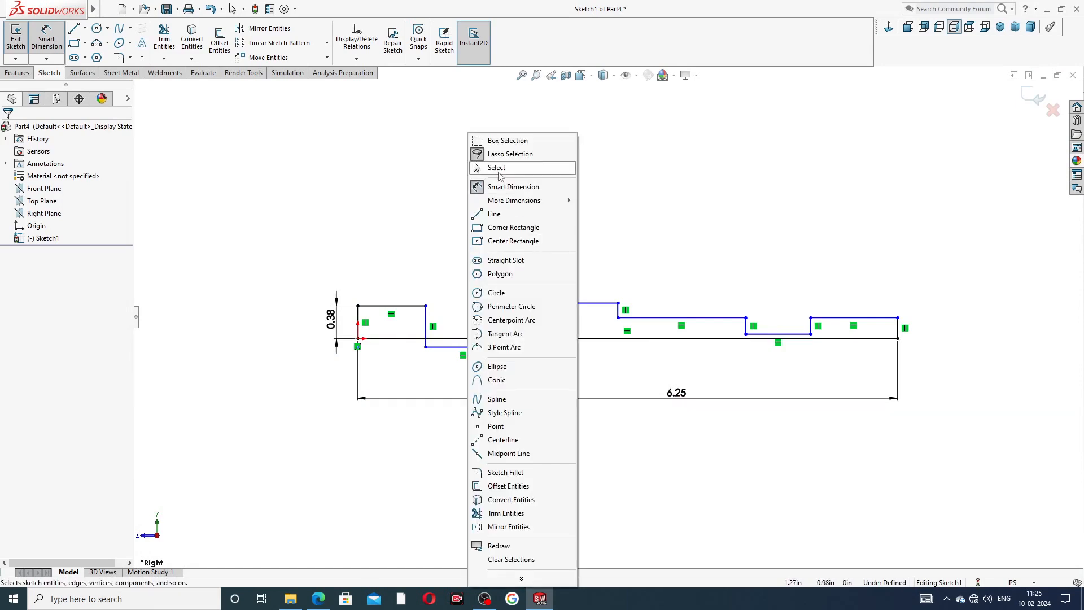
click(497, 164)
drag(484, 353, 484, 323)
click(502, 226)
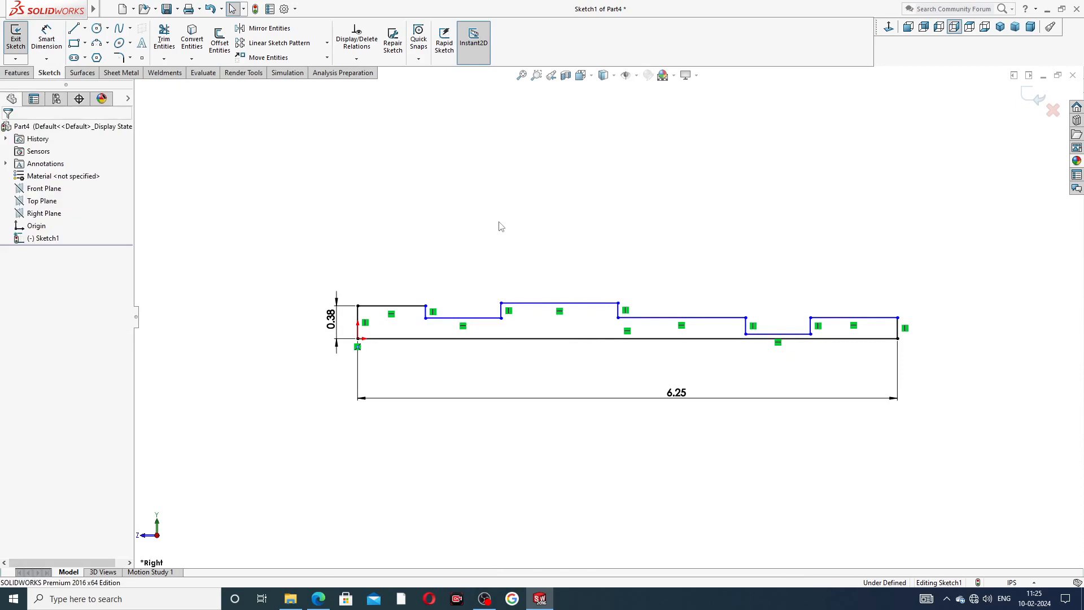
drag(595, 303, 594, 289)
click(650, 287)
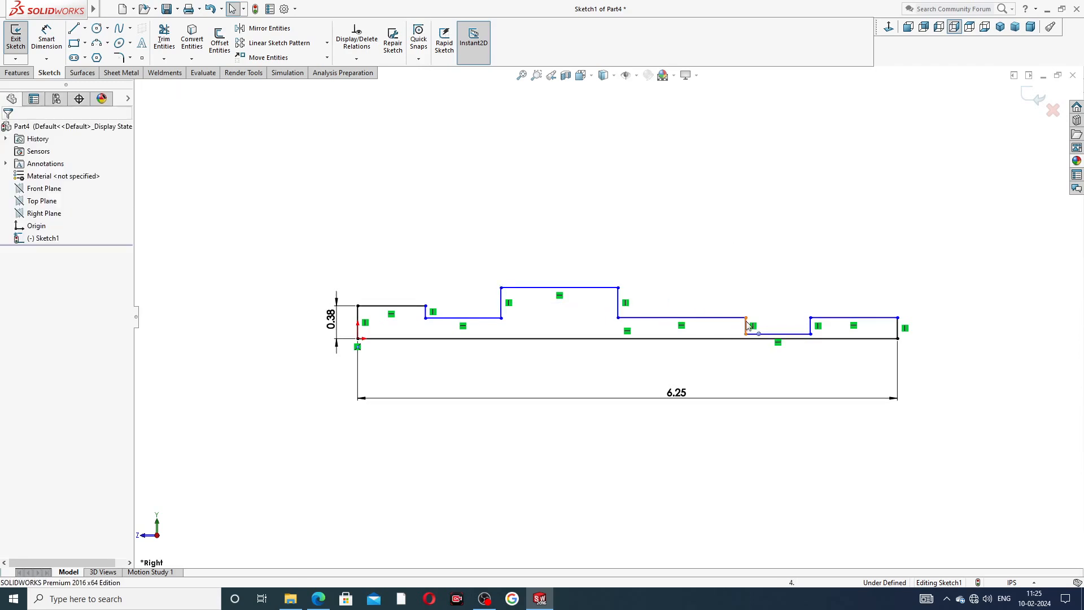
drag(731, 321, 730, 306)
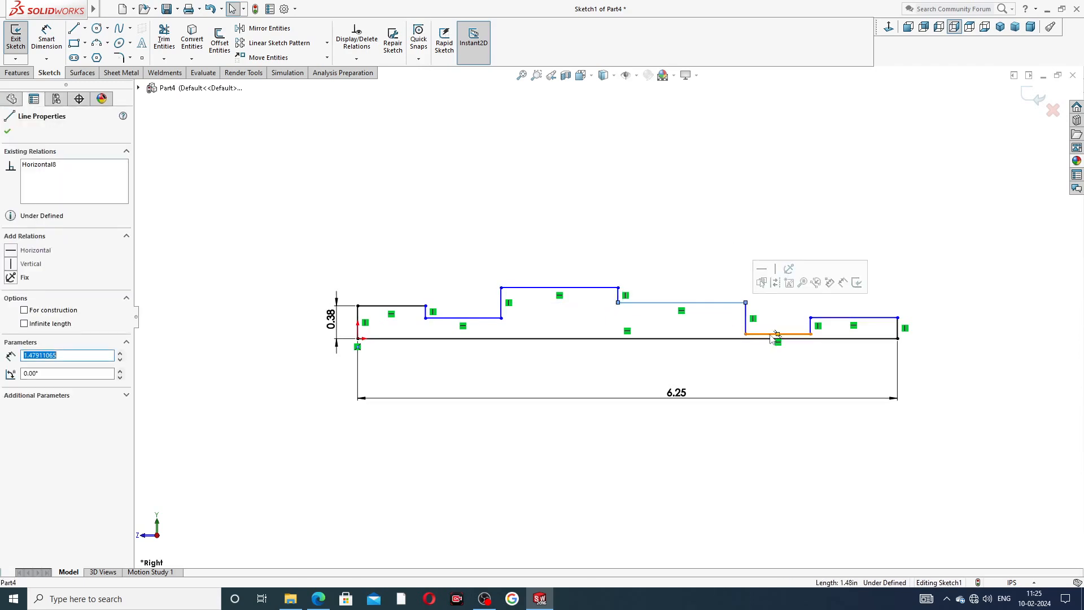
drag(772, 334, 774, 324)
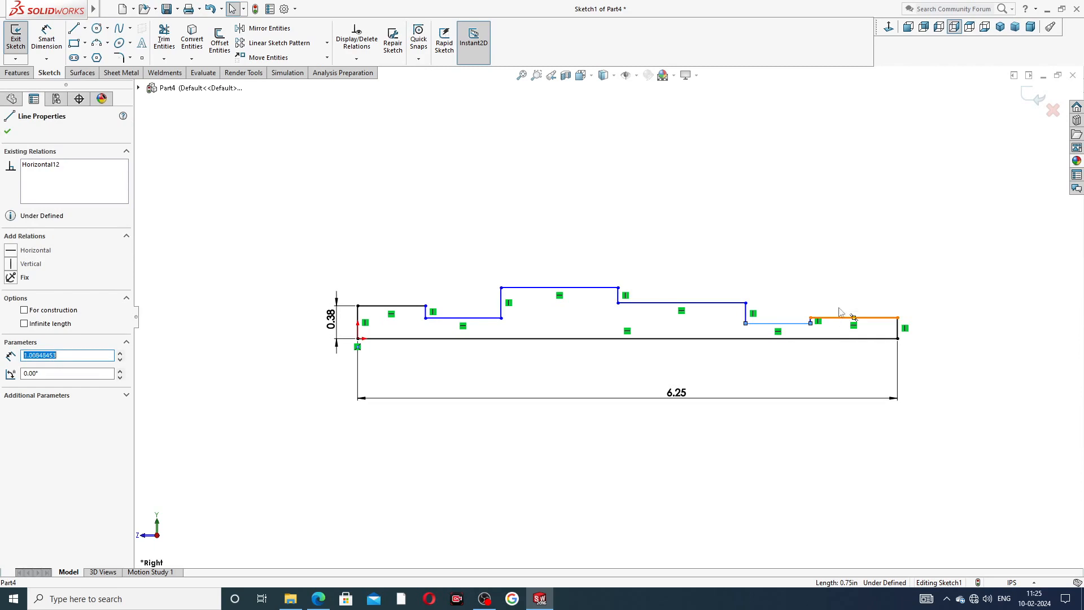
drag(841, 312, 842, 302)
click(838, 240)
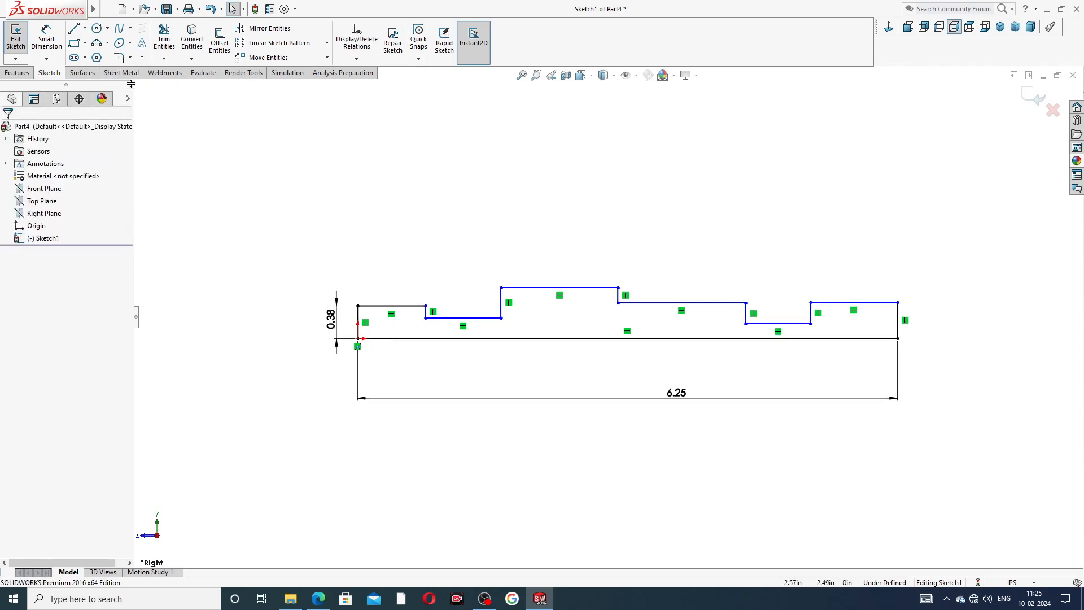
- Dimension the head's horizontal length as 0.81 in
click(46, 45)
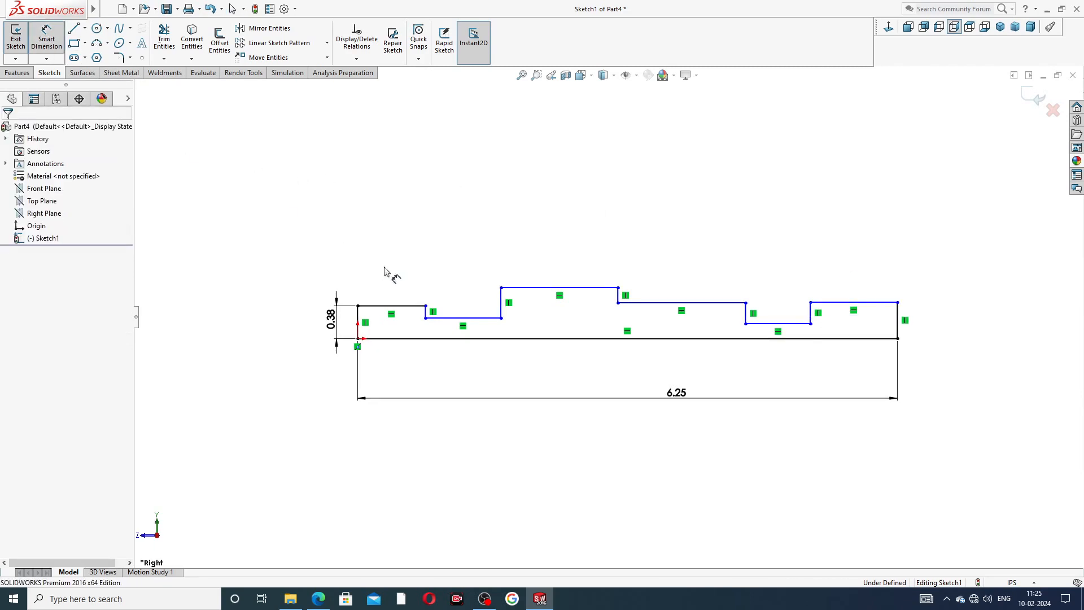
click(399, 306)
click(398, 287)
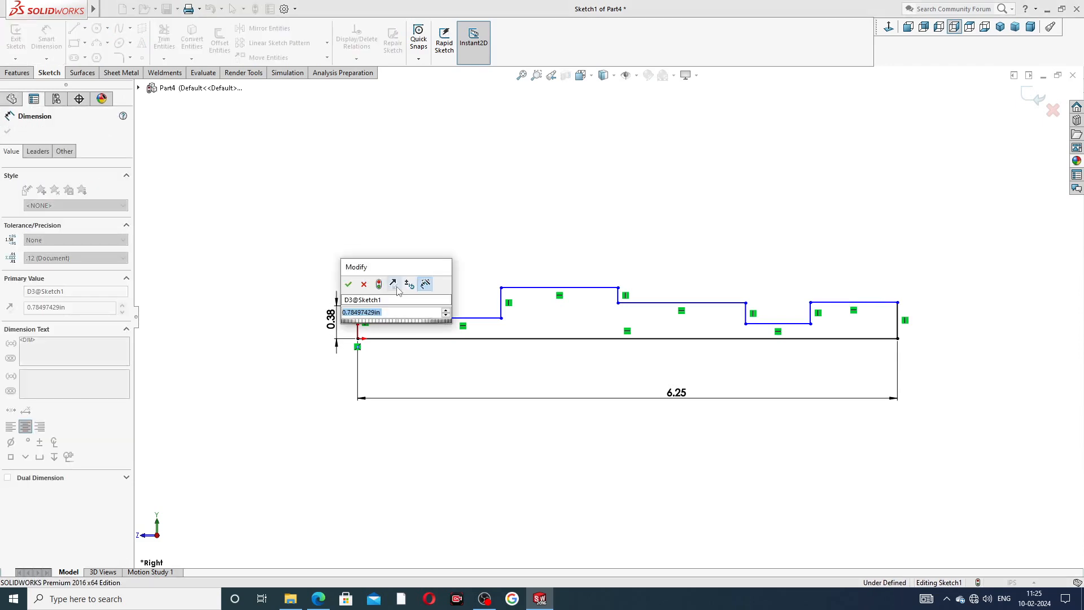
text(.81)
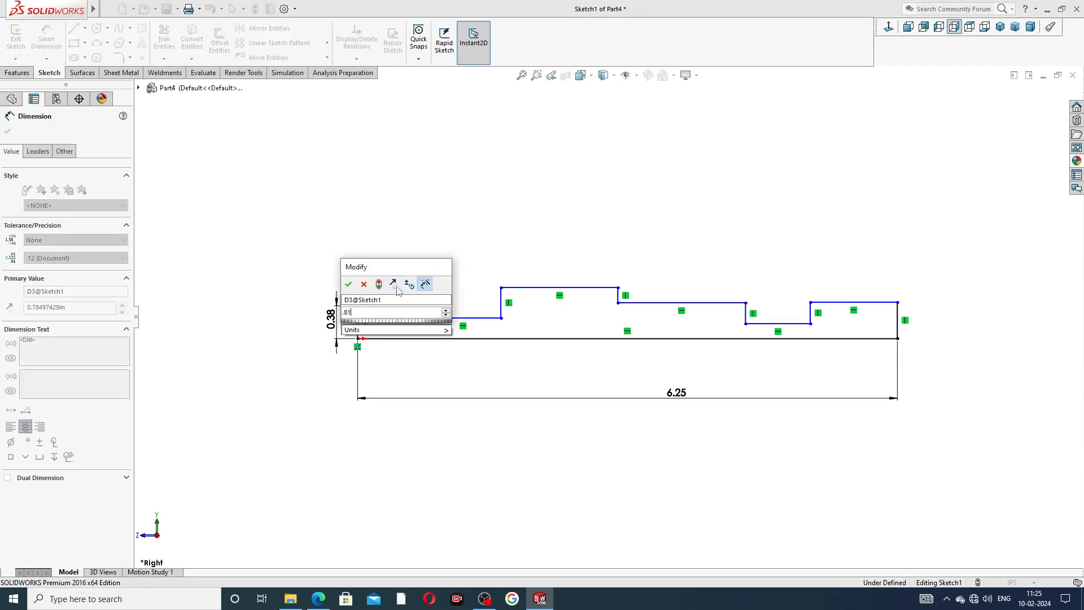
key(Return)
key(Escape)
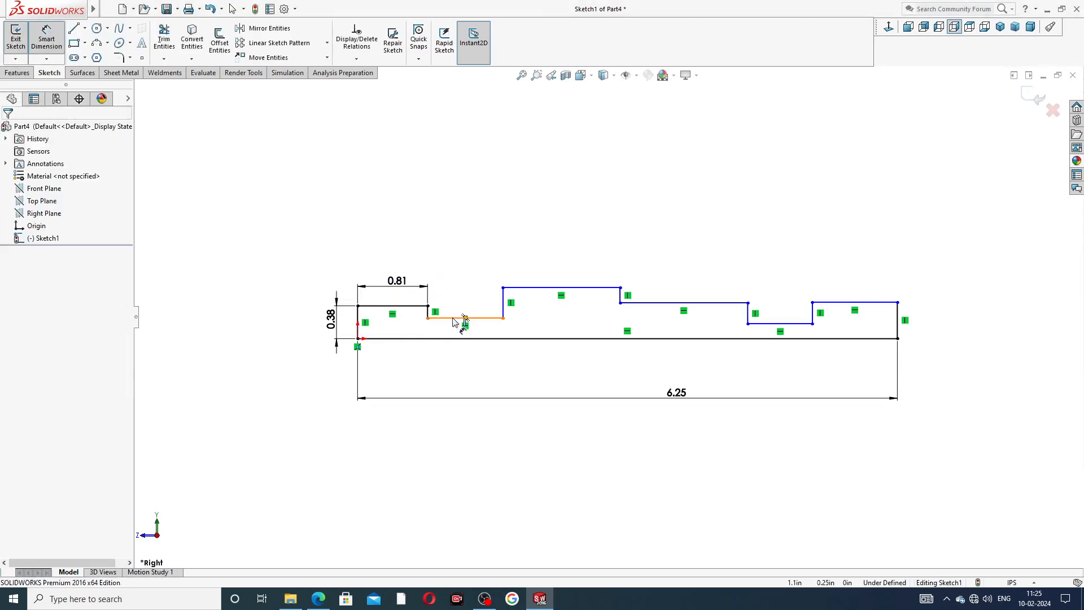
- Dimension the horizontal length of the neck beside the head as 0.25 in
click(453, 319)
click(455, 291)
text(.)
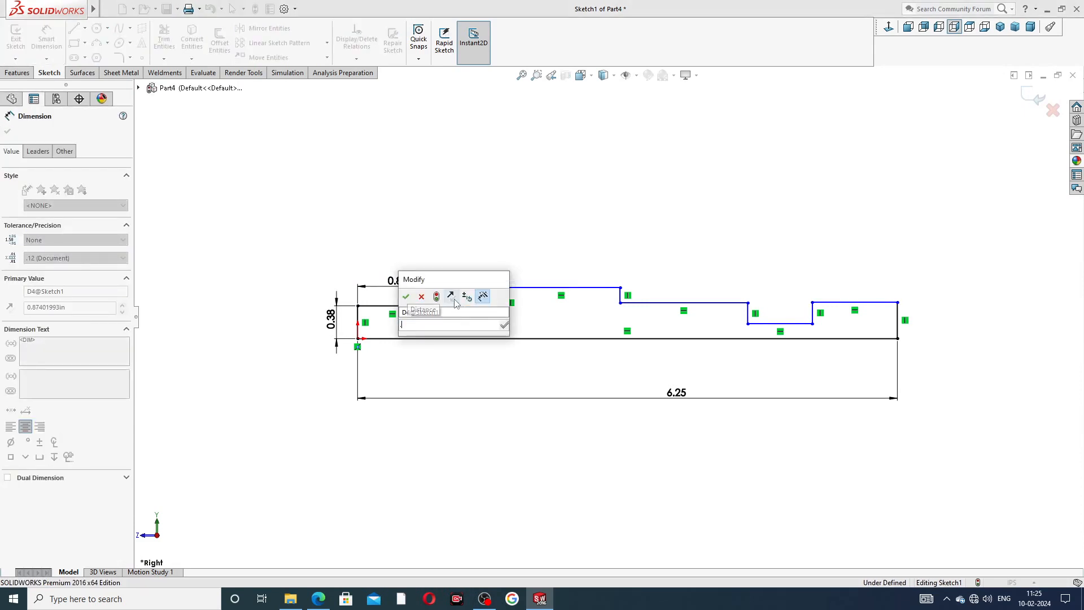
text(24)
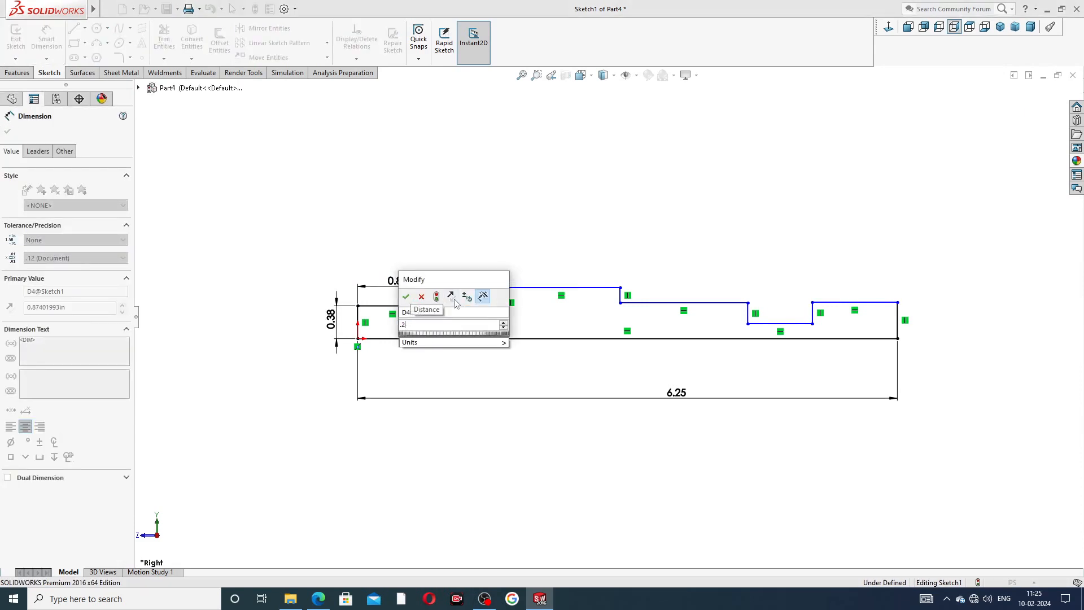
key(Return)
key(Escape)
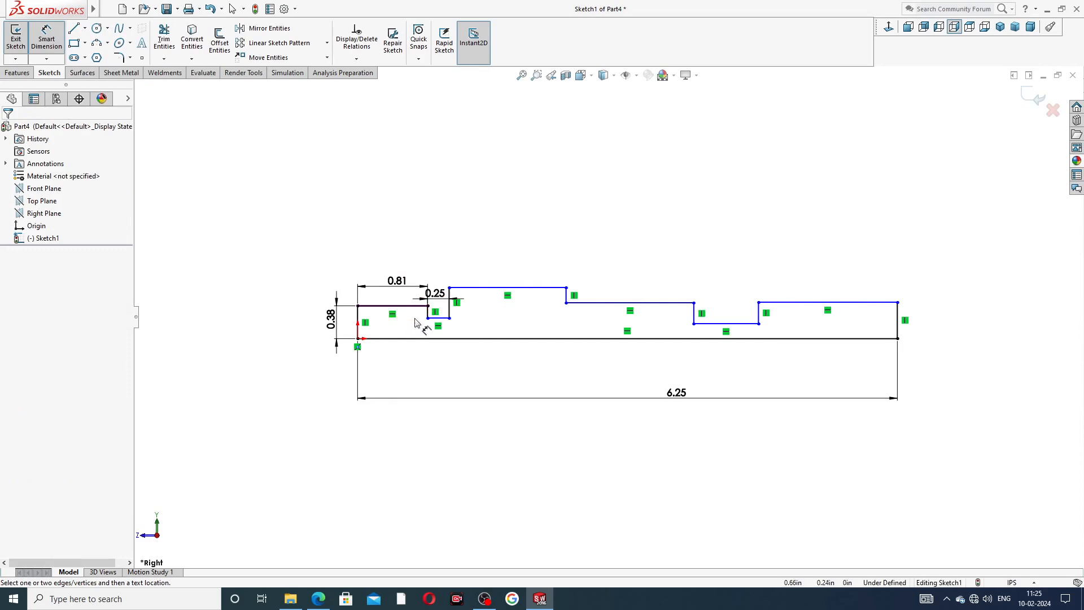
- Dimension the neck's height above the baseline as 0.25 in
click(438, 338)
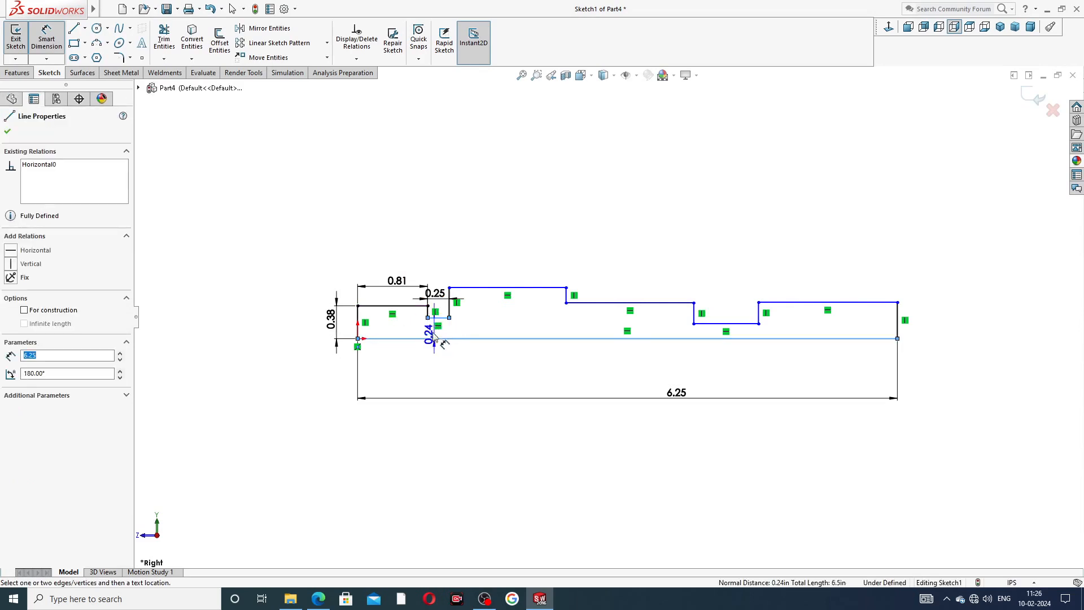
click(415, 330)
text(.2)
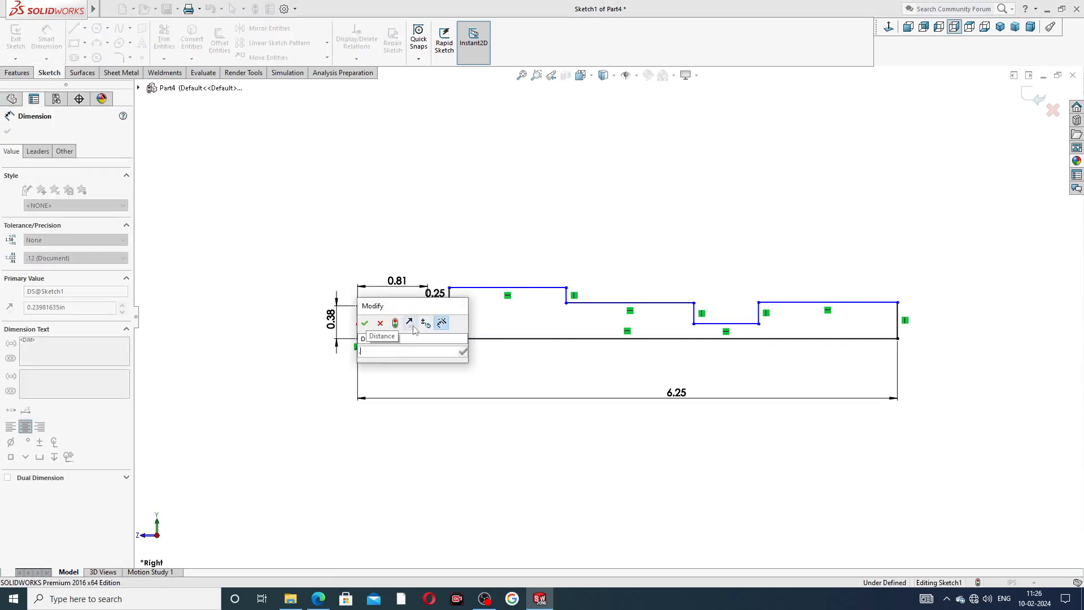
text(5)
key(Return)
key(Escape)
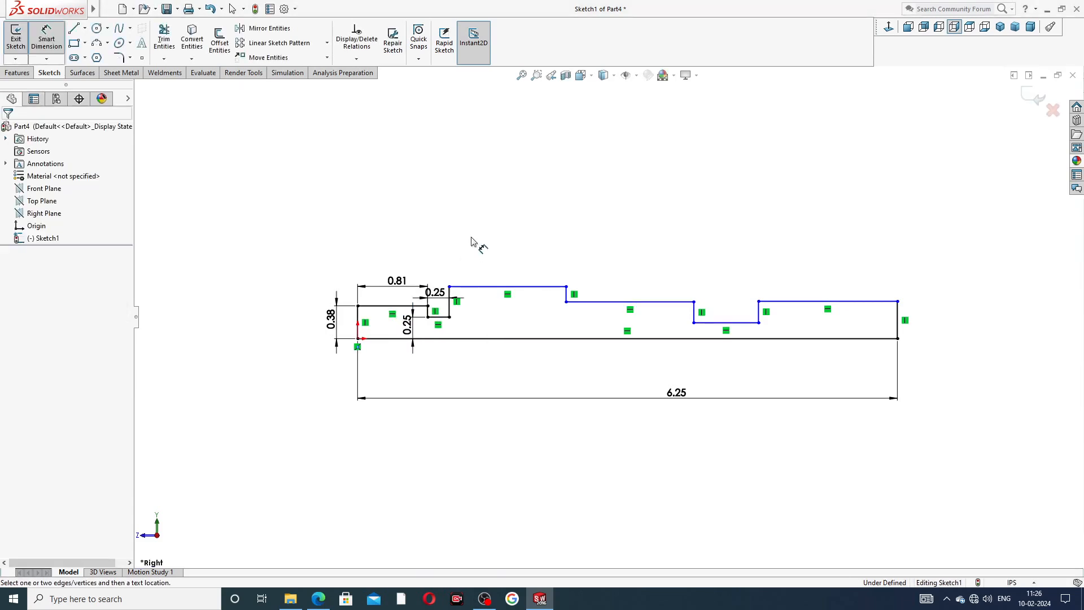
- Make the neck line, the shank line and the end collar's upper line collinear
scroll(532, 318, down, 1)
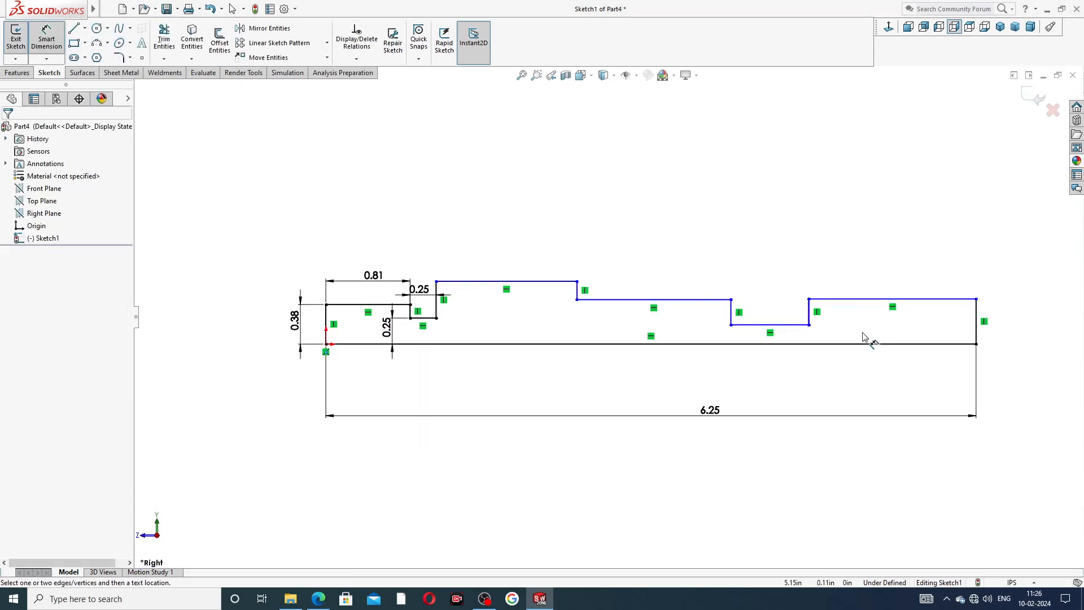
right_click(790, 210)
click(807, 169)
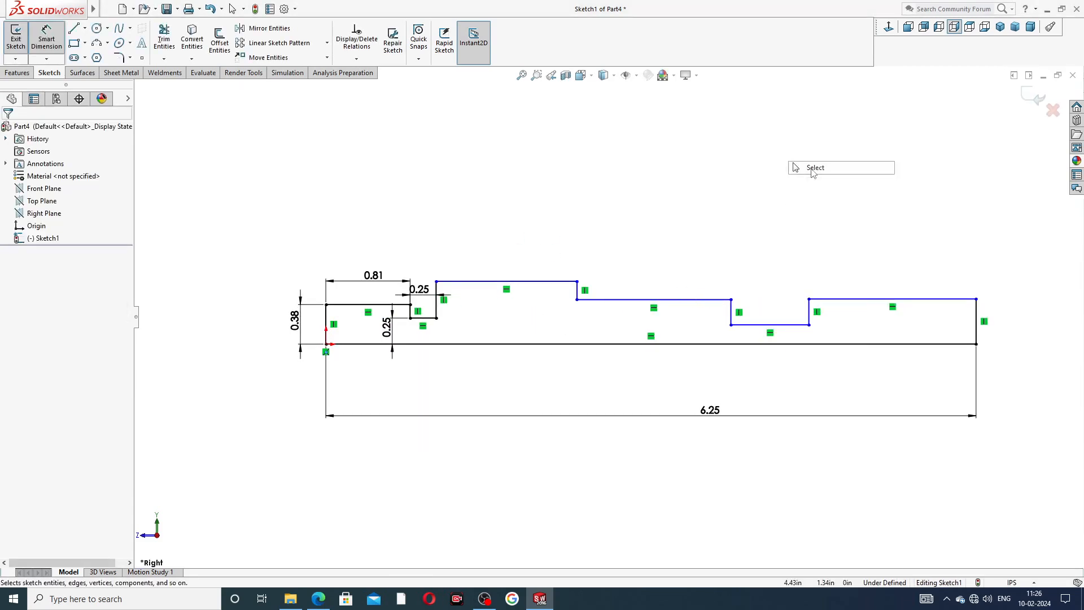
click(428, 320)
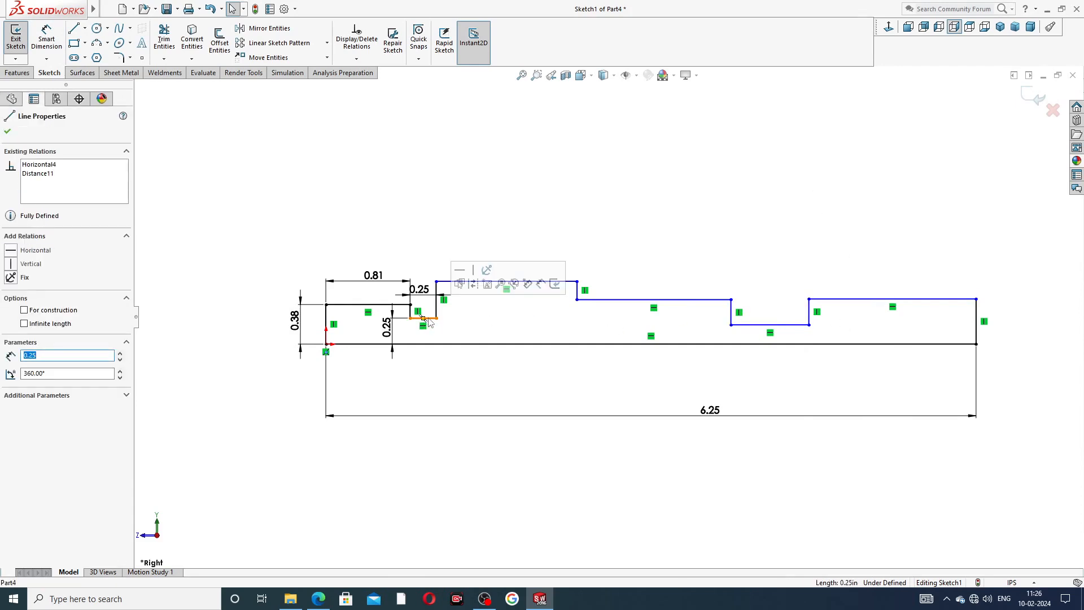
ctrl+click(624, 301)
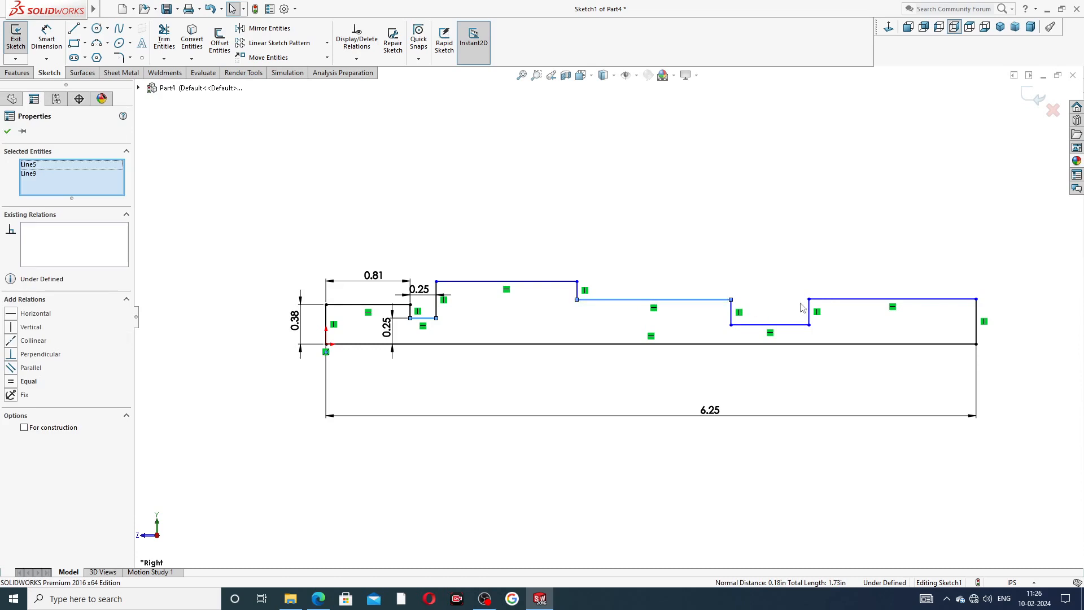
ctrl+click(830, 305)
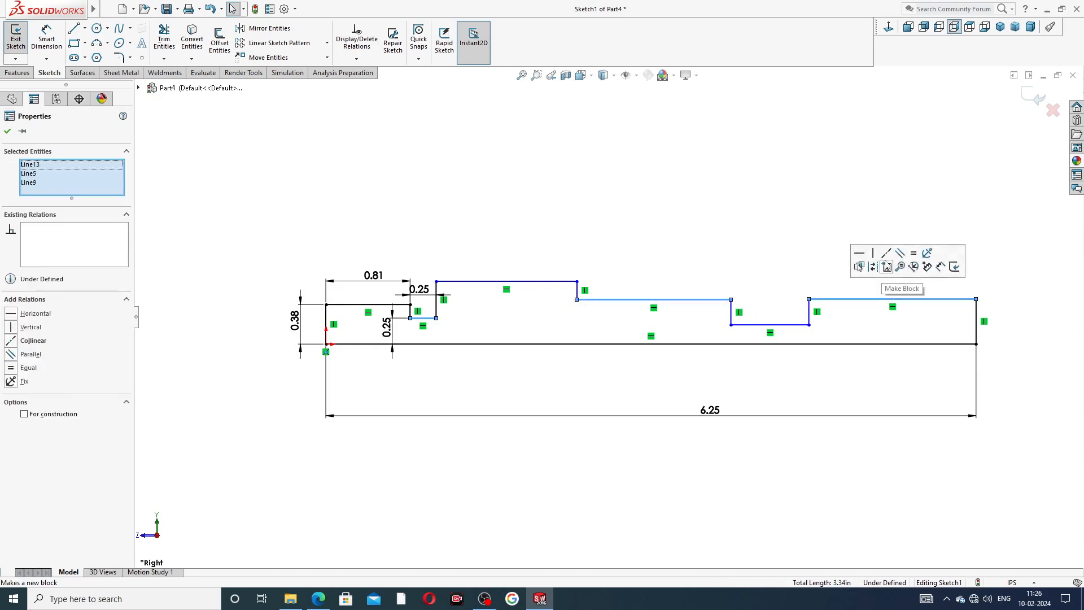
click(886, 255)
click(767, 220)
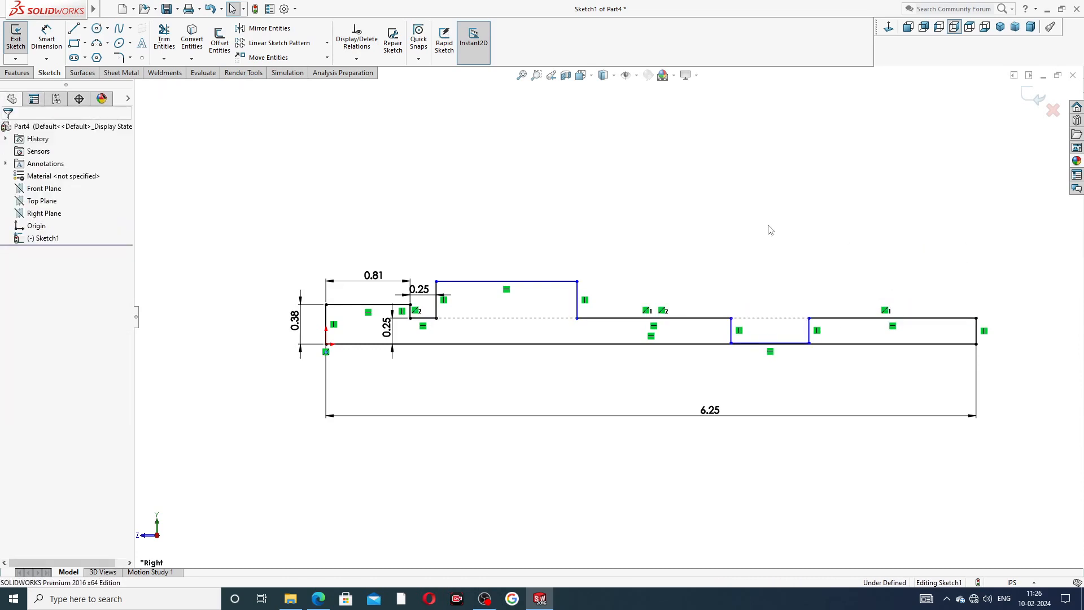
- Raise the groove's floor line clear of the baseline, keeping it below the shank line
click(758, 344)
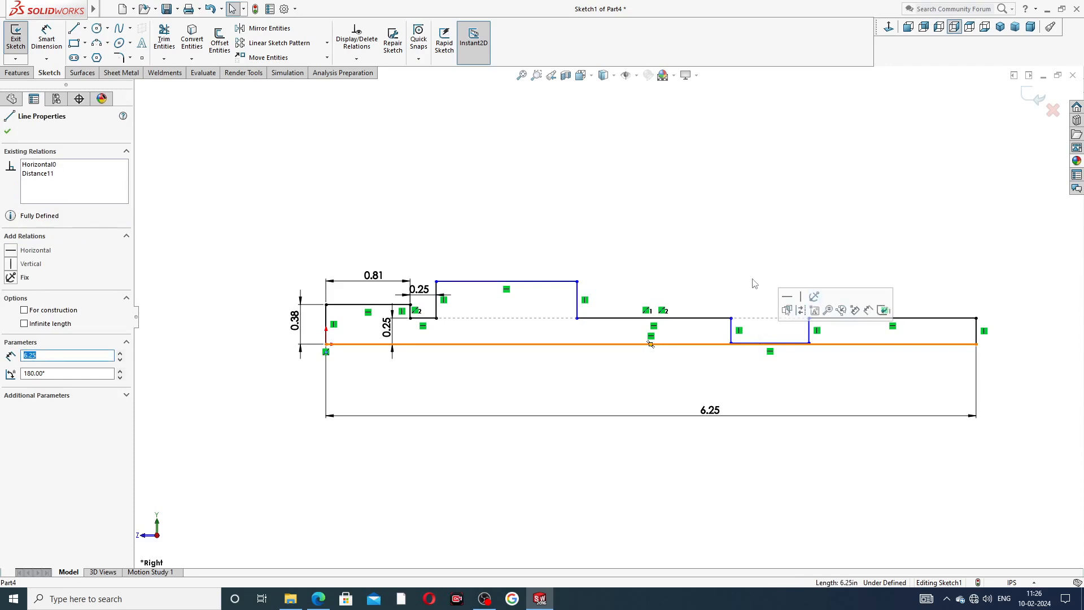
key(Escape)
scroll(763, 342, down, 1)
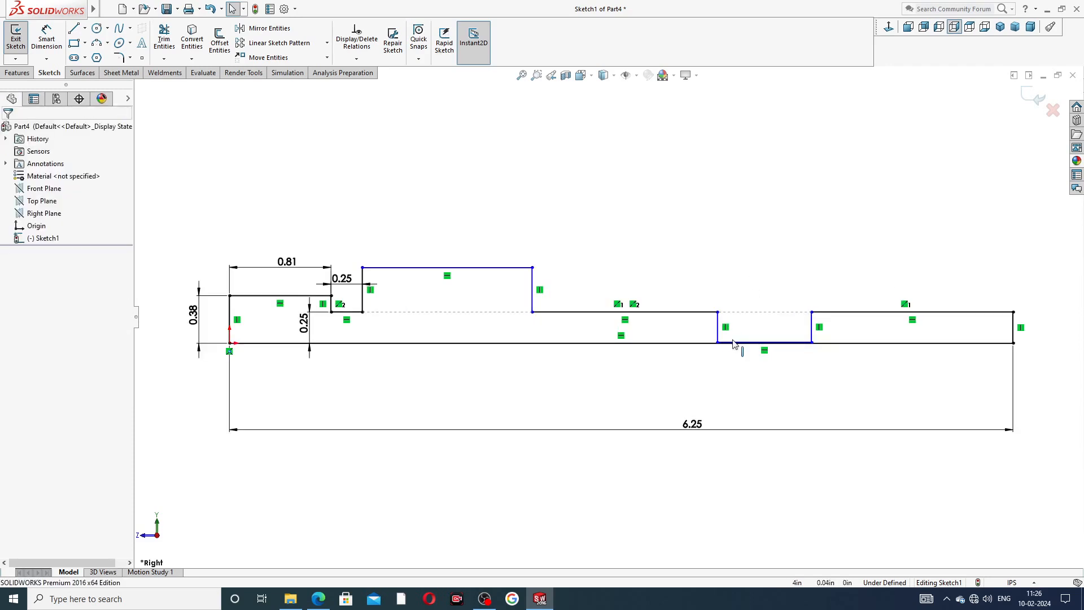
click(734, 343)
key(Escape)
scroll(761, 354, down, 1)
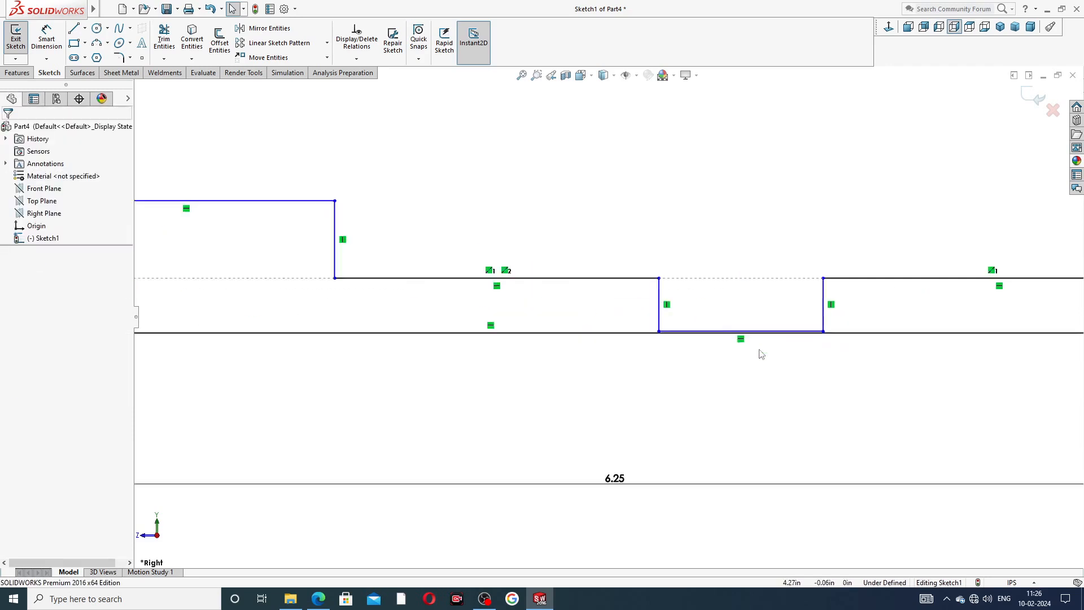
scroll(761, 354, down, 1)
drag(772, 319, 768, 288)
click(751, 203)
scroll(752, 203, up, 4)
scroll(743, 206, up, 2)
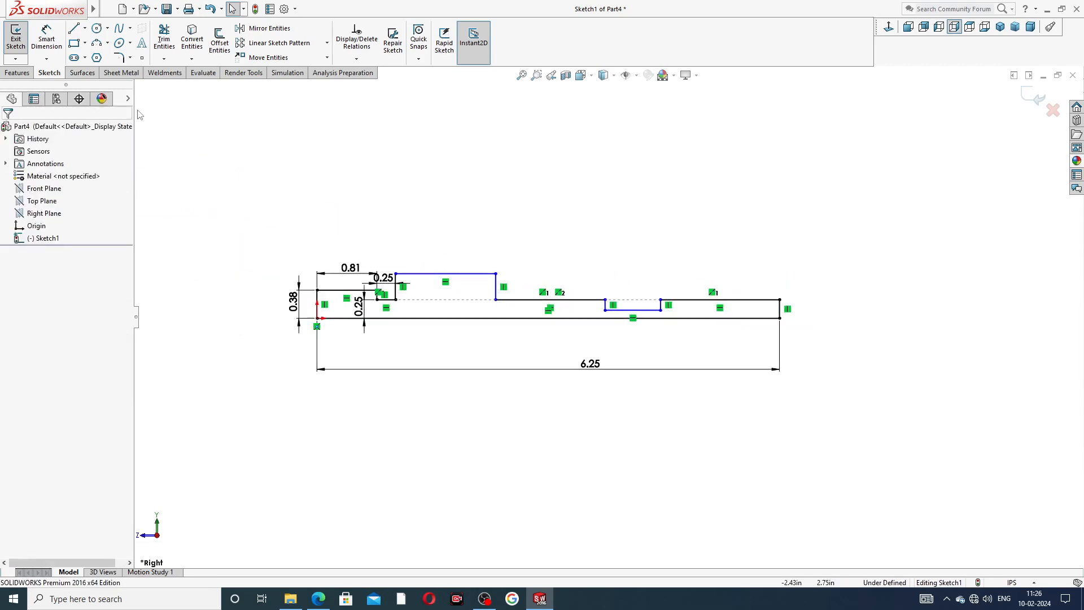
- Dimension the end collar's horizontal length as 0.25 in
click(47, 39)
scroll(700, 336, down, 2)
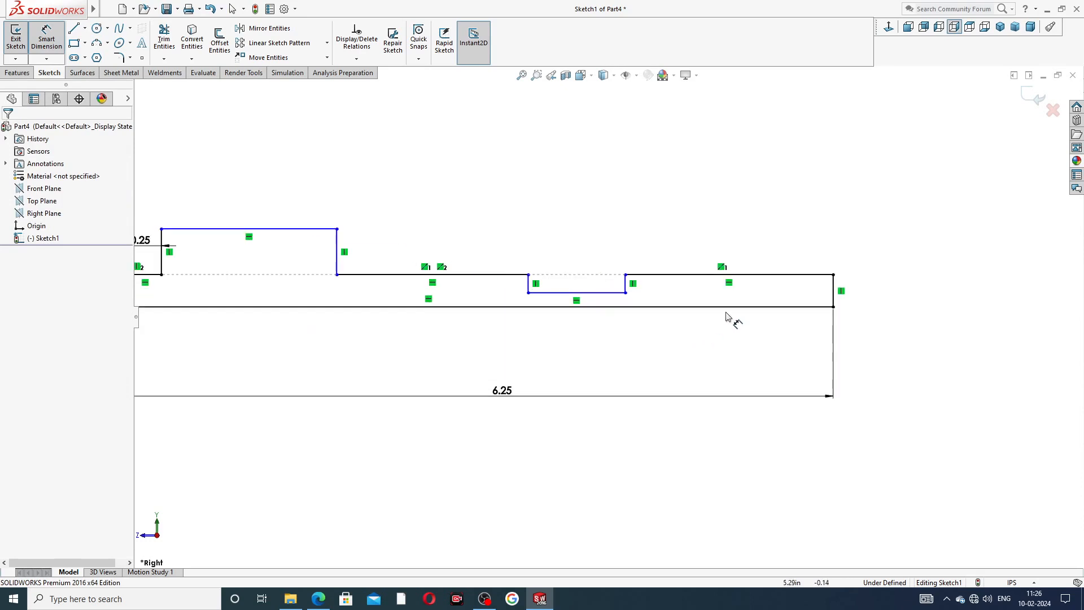
click(761, 281)
click(761, 260)
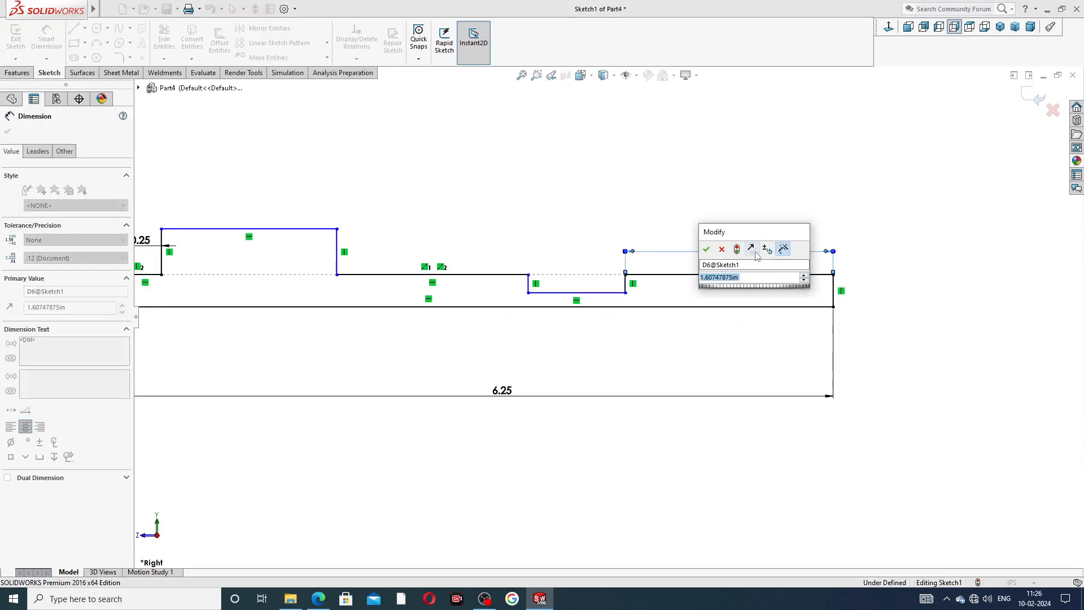
key(BackSpace)
text(.25)
key(Return)
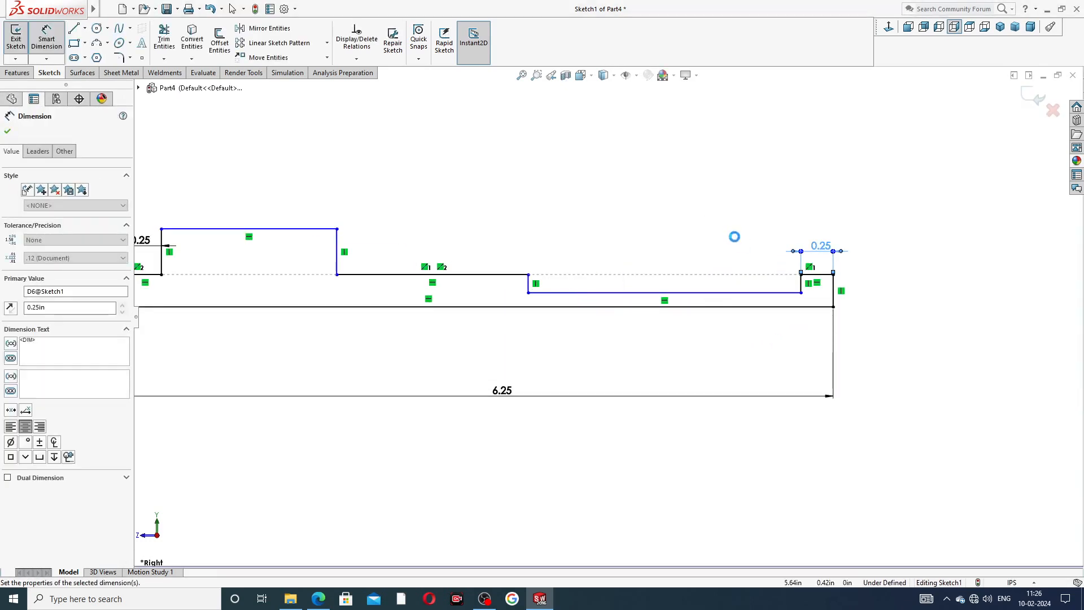
click(733, 240)
- Dimension the groove's width as 0.13 in
click(762, 293)
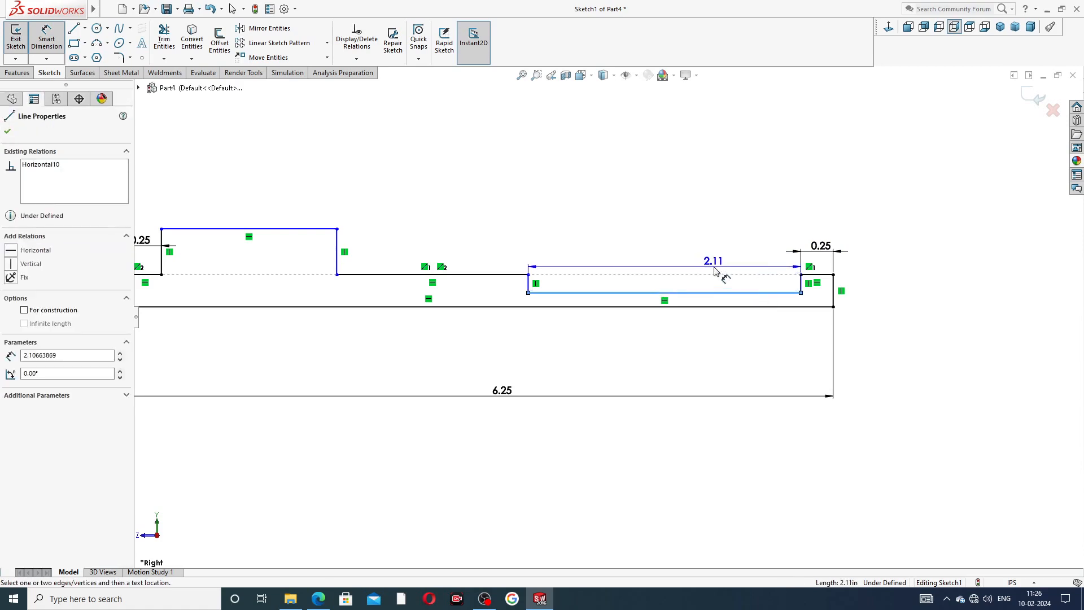
click(718, 270)
key(BackSpace)
text(.13)
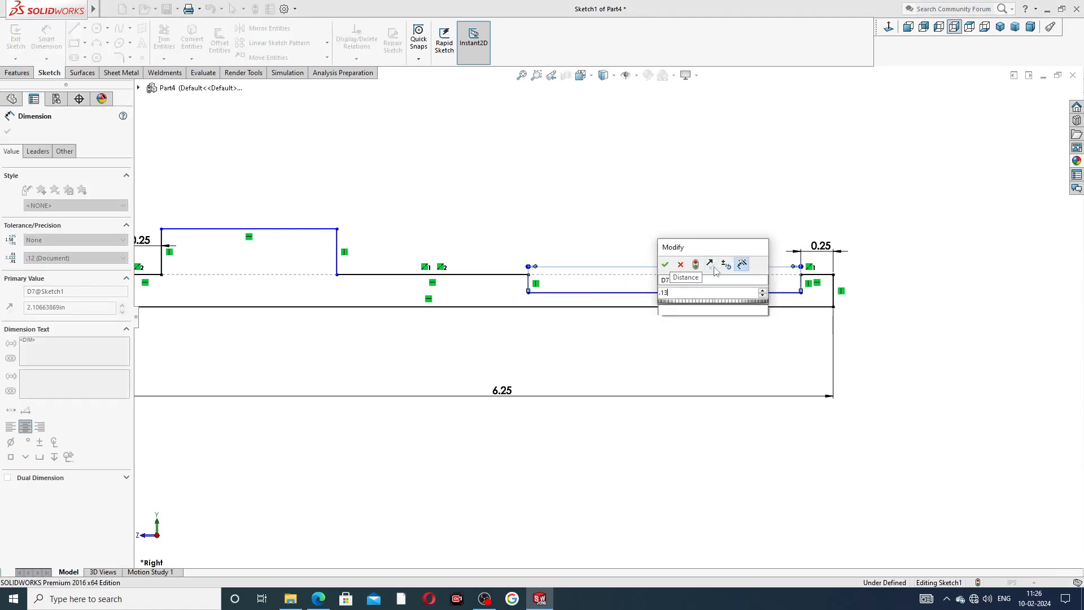
key(Return)
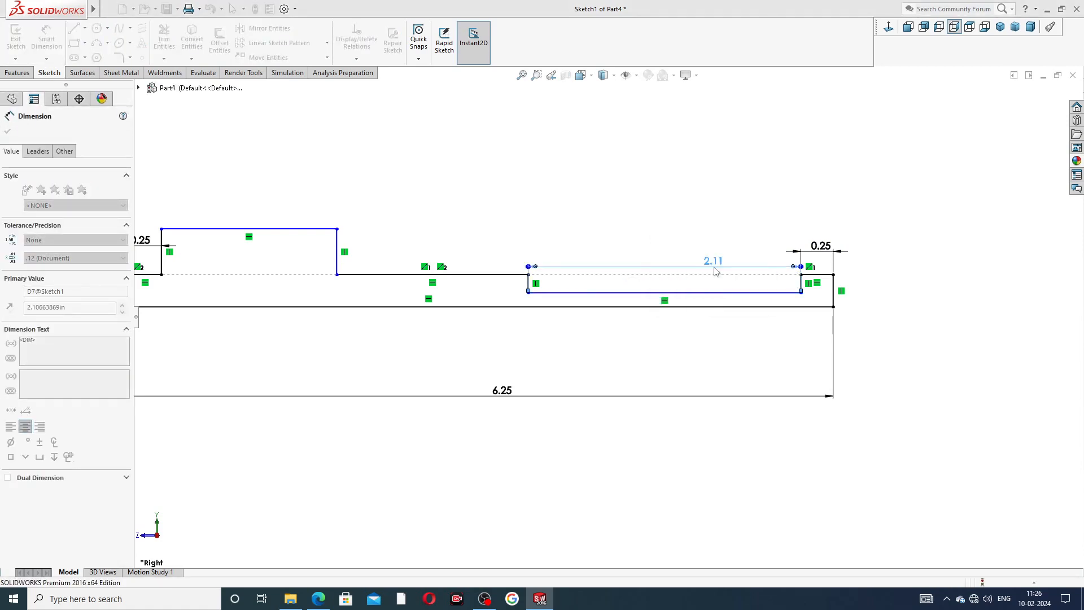
click(688, 239)
- Dimension the groove floor's height above the baseline as 0.19 in and move that dimension aside from the groove
scroll(781, 298, down, 4)
scroll(783, 301, down, 2)
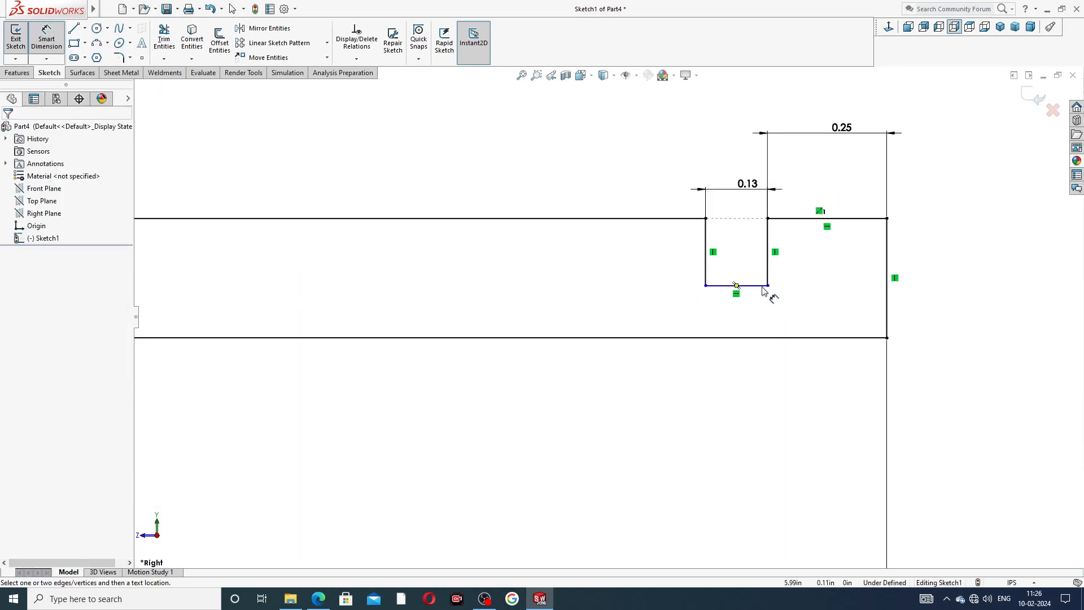
click(763, 285)
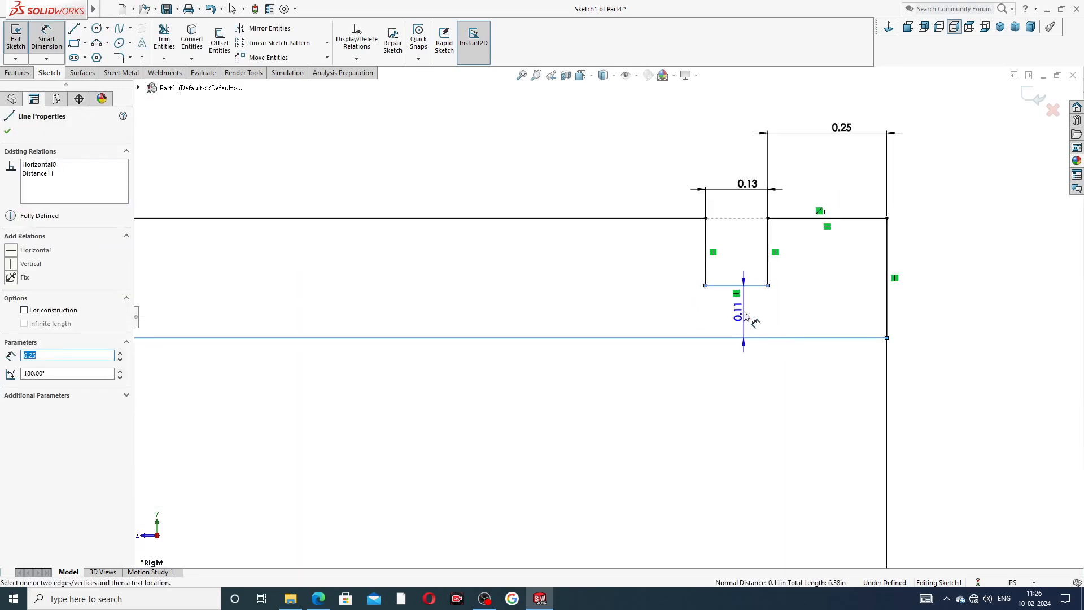
click(746, 315)
text(.1)
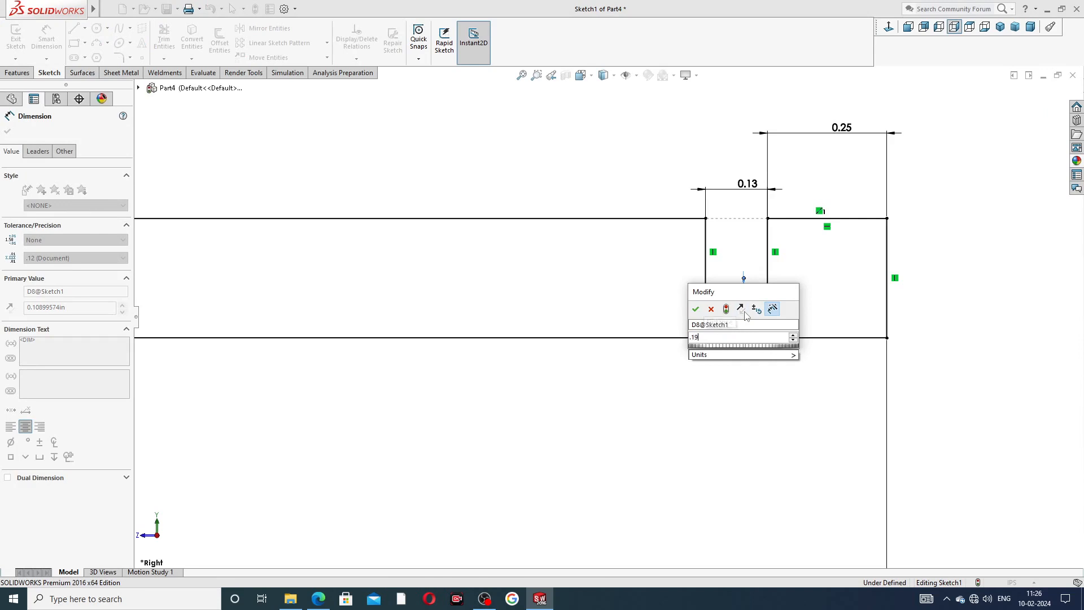
text(9)
key(Return)
click(806, 298)
scroll(801, 289, up, 2)
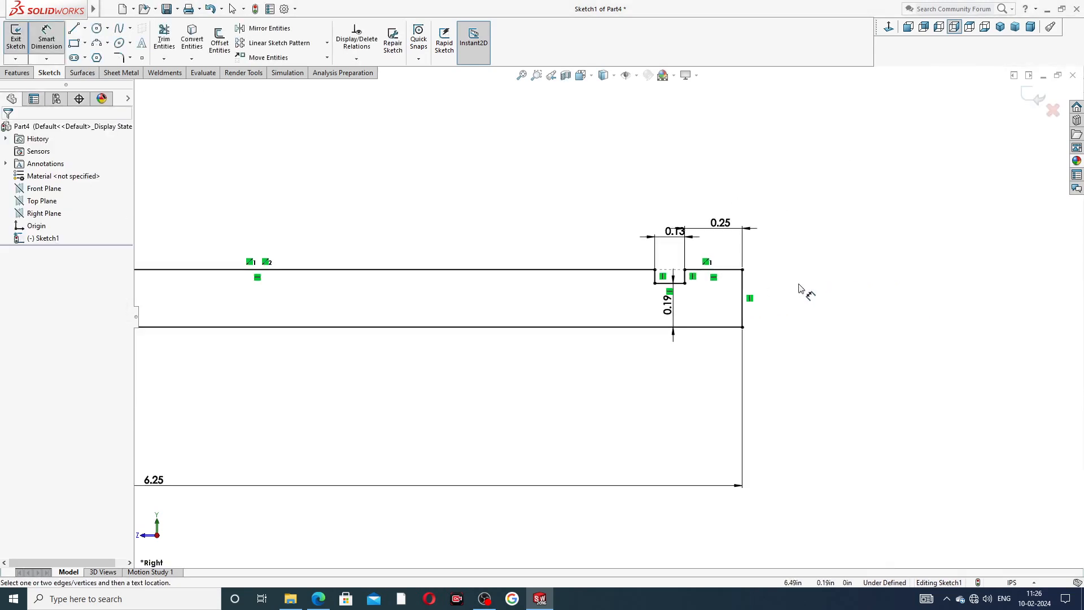
click(679, 309)
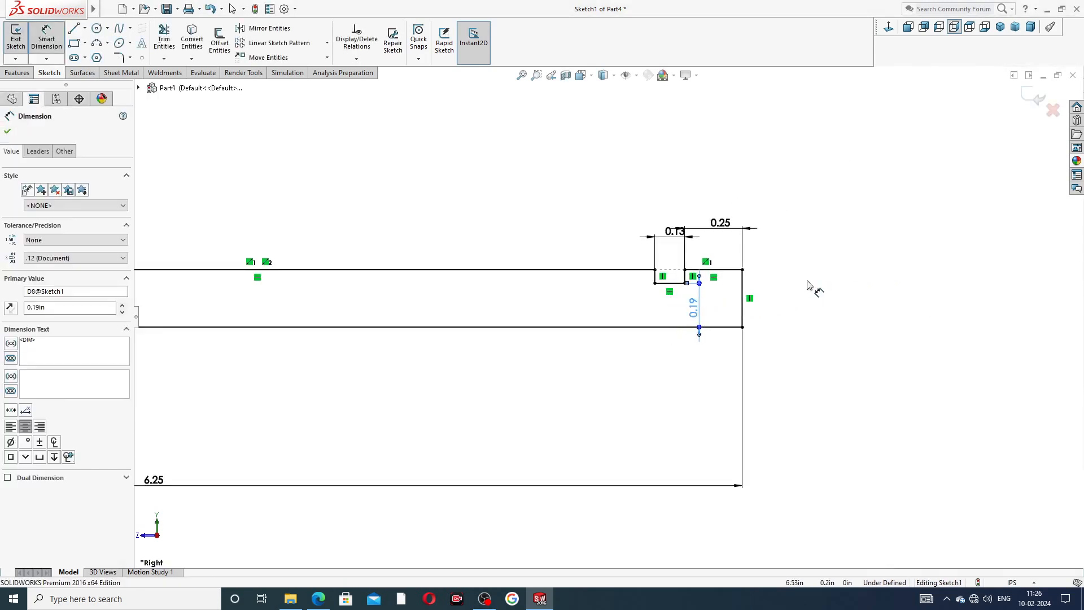
click(562, 262)
- Dimension the raised middle section's horizontal length as 3.94 in
scroll(547, 273, up, 3)
scroll(397, 294, down, 3)
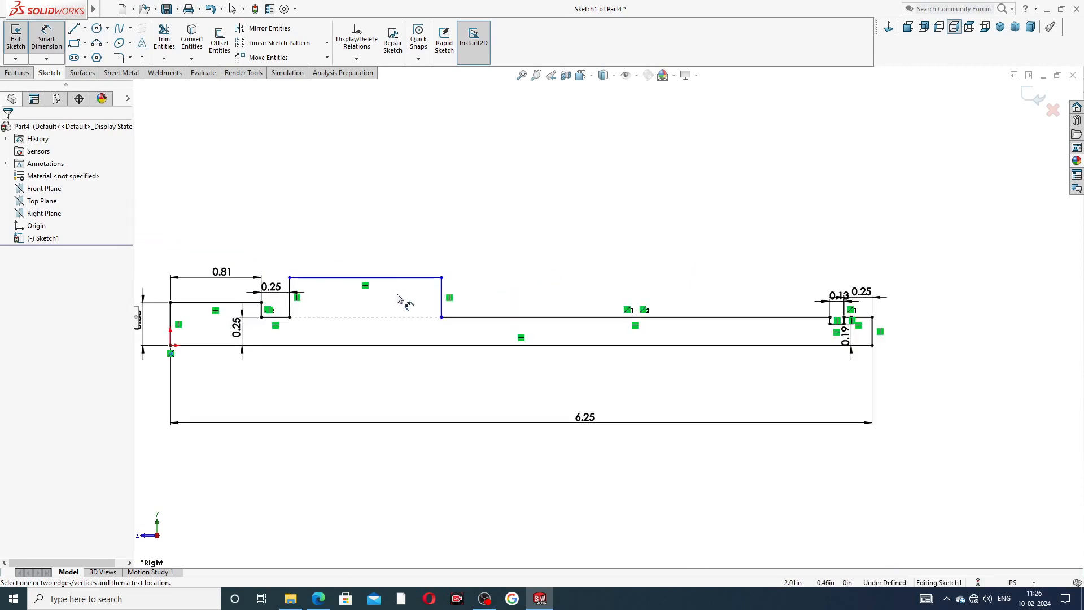
click(416, 278)
click(405, 248)
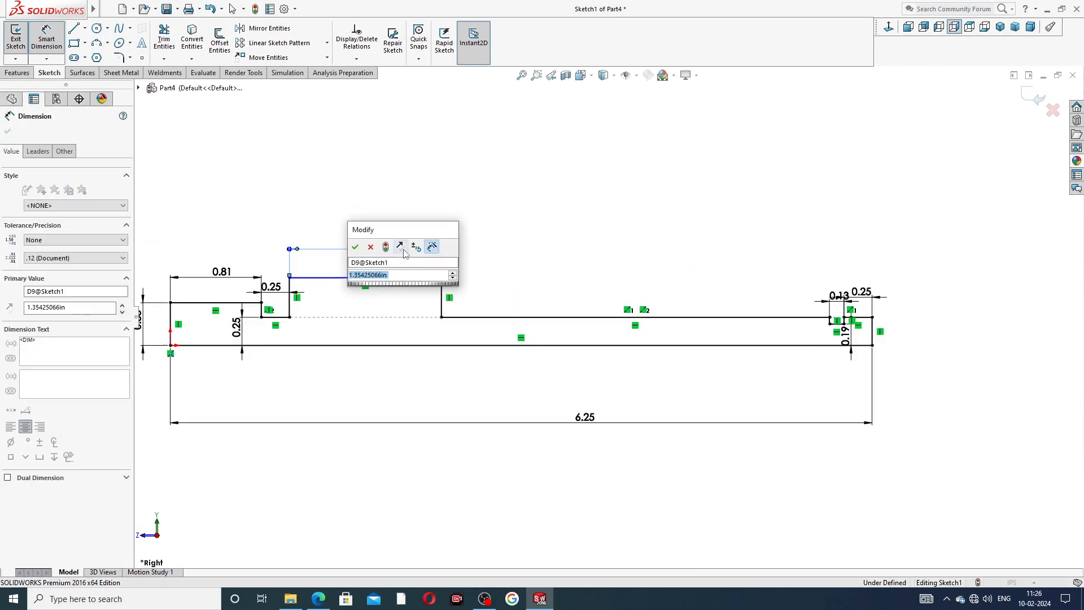
text(3.94)
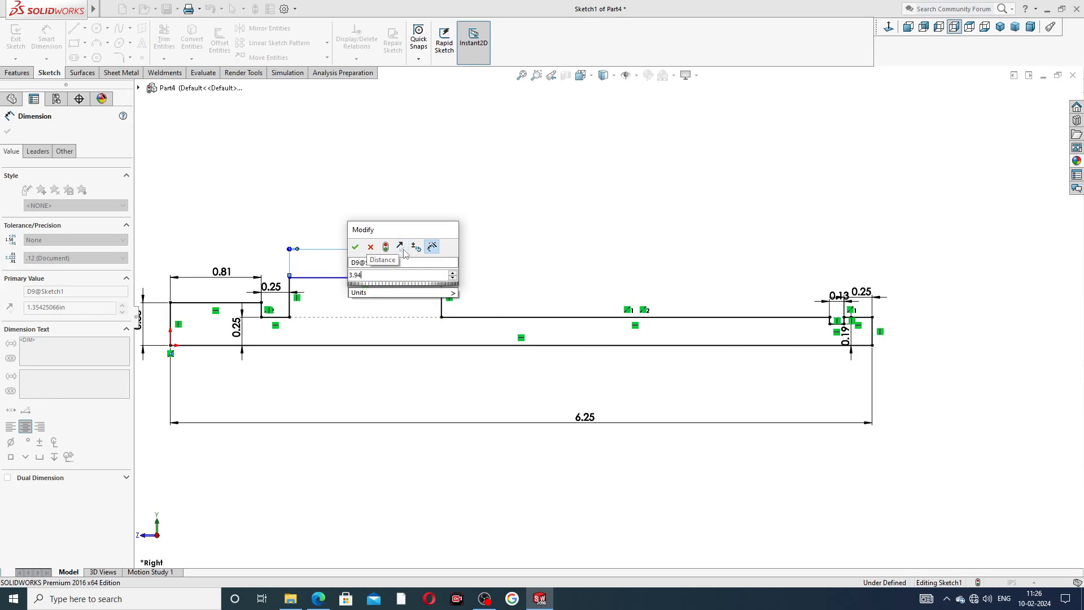
key(Return)
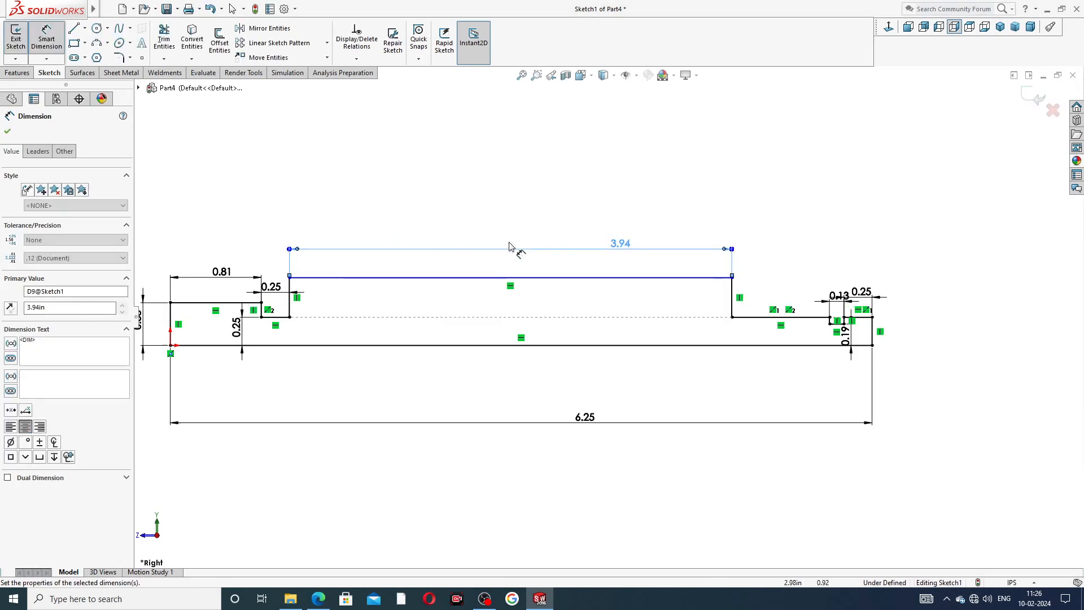
- Dimension the middle section's height above the baseline as 0.34 in
click(588, 277)
click(592, 345)
click(588, 327)
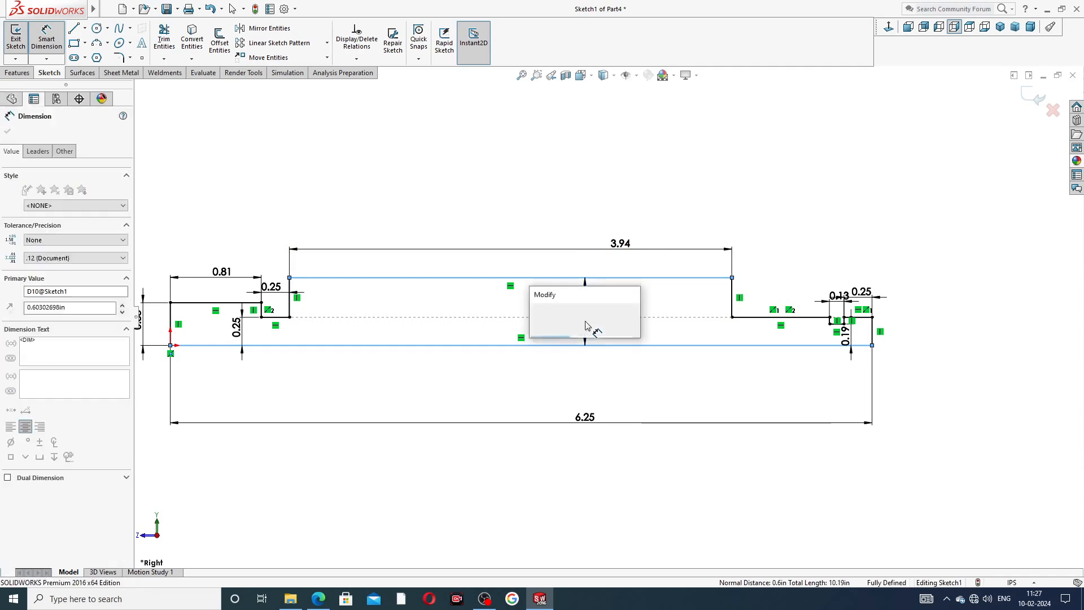
text(.34)
key(Return)
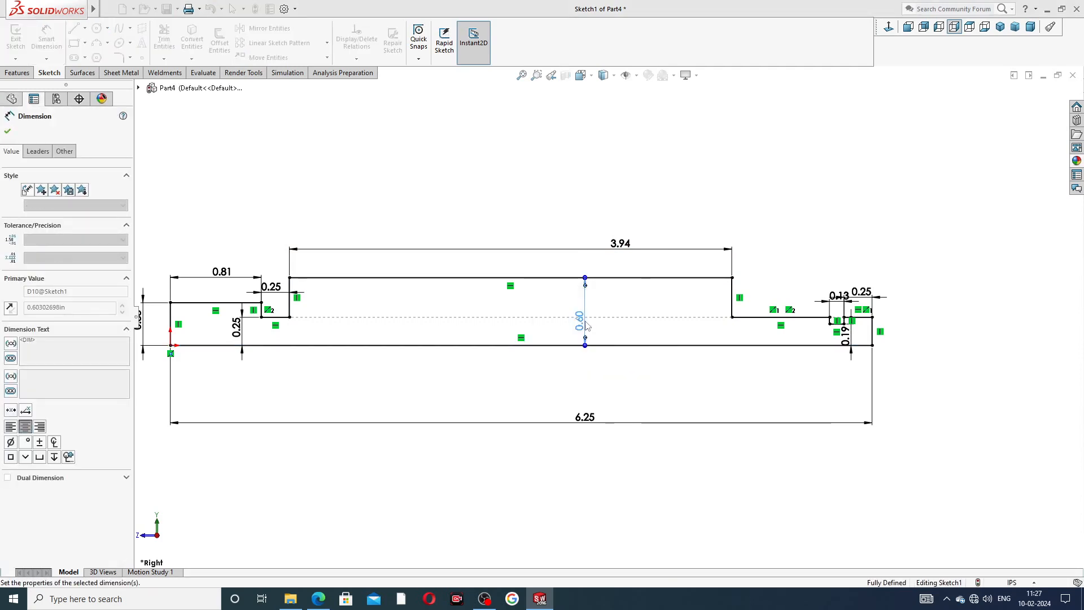
- Leave dimensioning and switch to the vice screw PDF drawing in the browser to compare the profile's dimensions
scroll(560, 316, up, 3)
scroll(556, 351, down, 3)
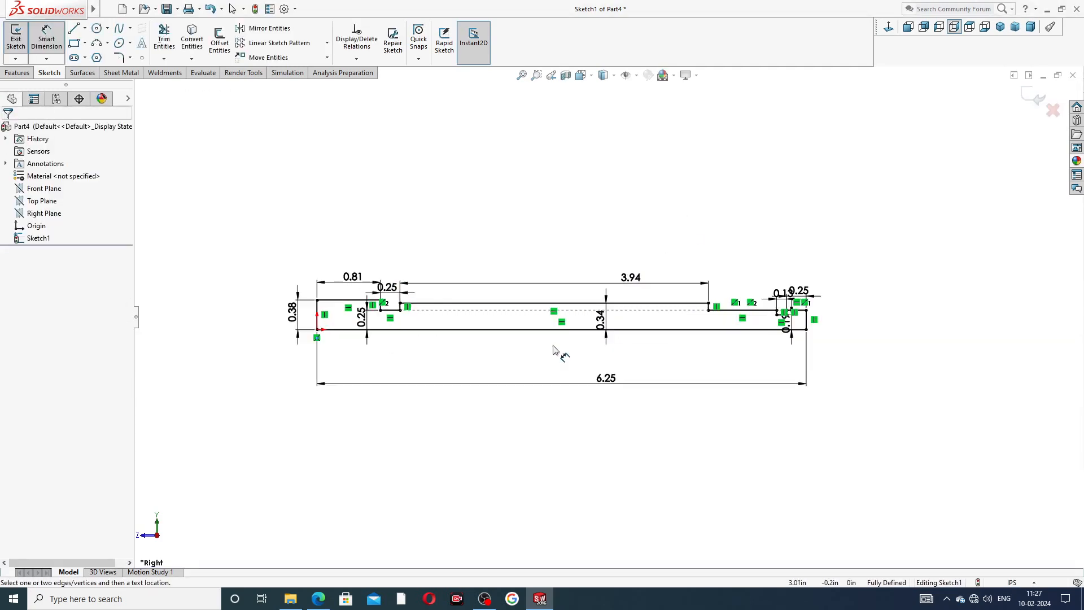
right_click(541, 199)
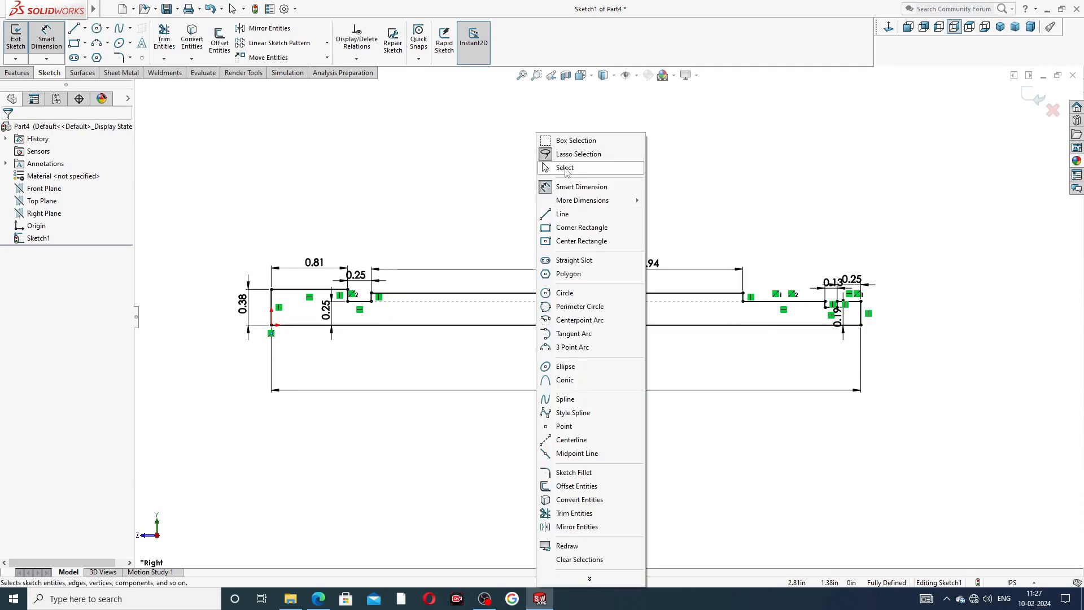
click(564, 168)
click(319, 600)
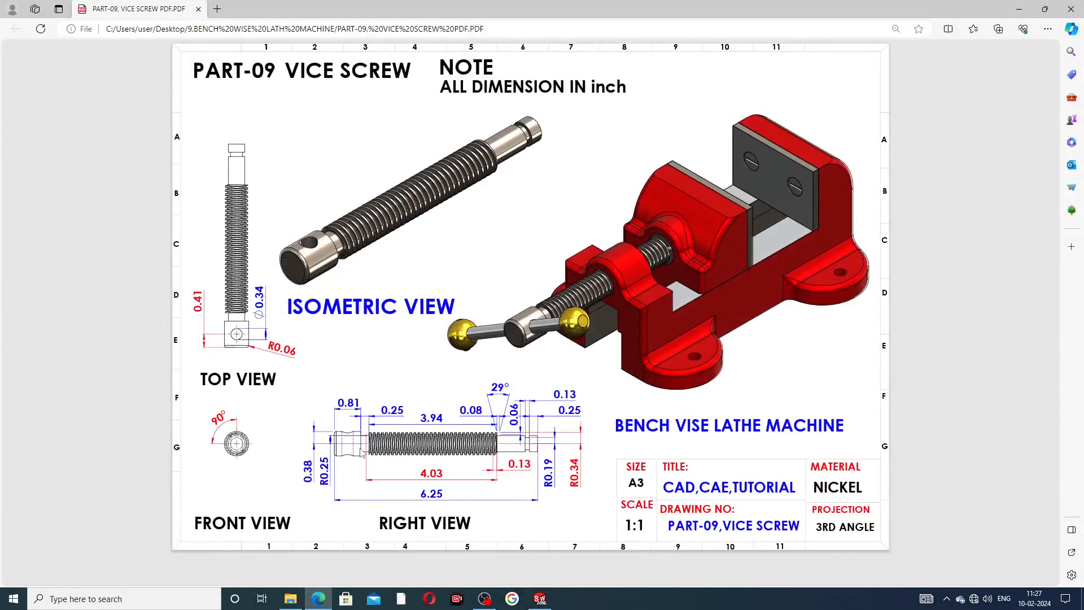
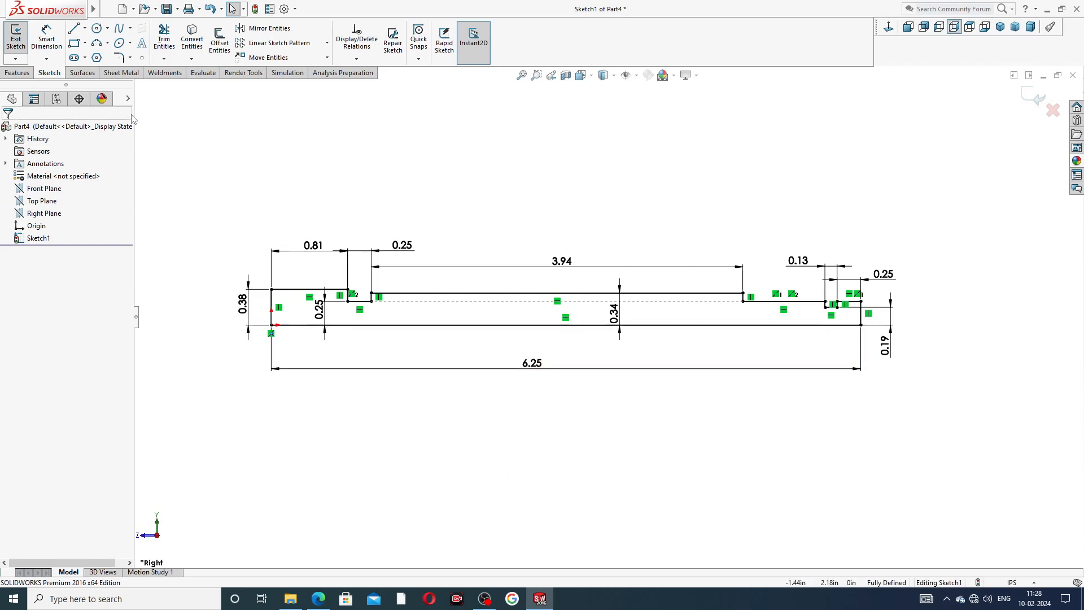
- Revolve the profile 360 degrees about its long baseline into a solid
click(17, 73)
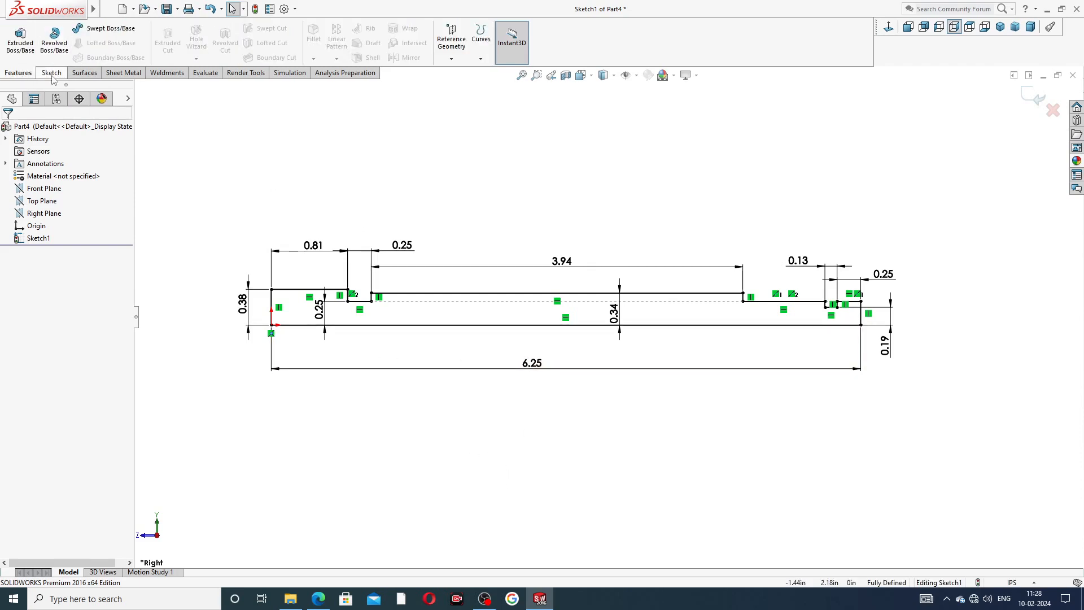
click(54, 45)
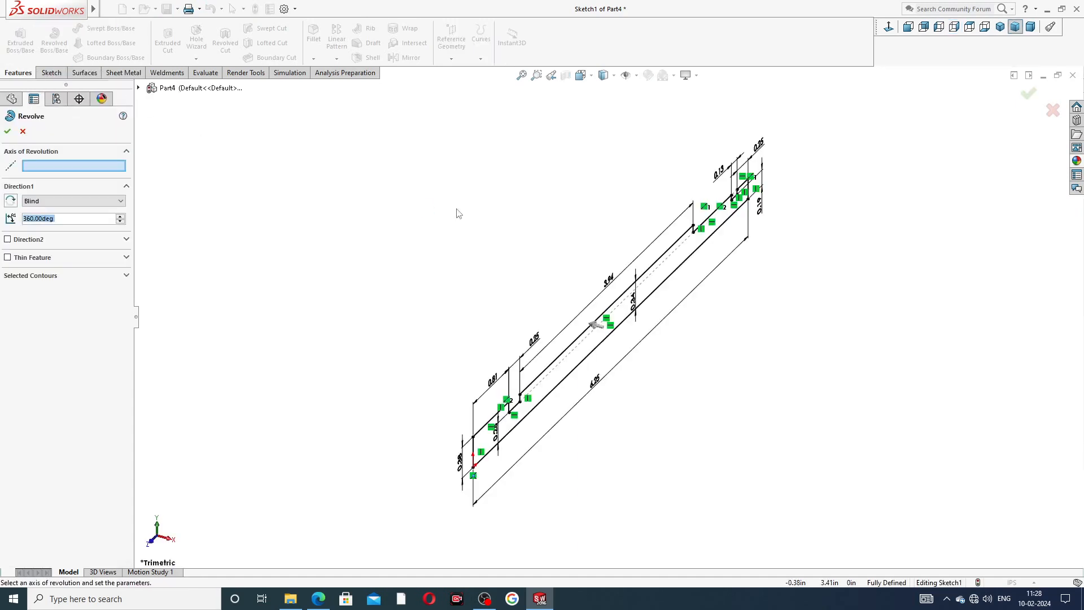
click(567, 381)
click(1029, 93)
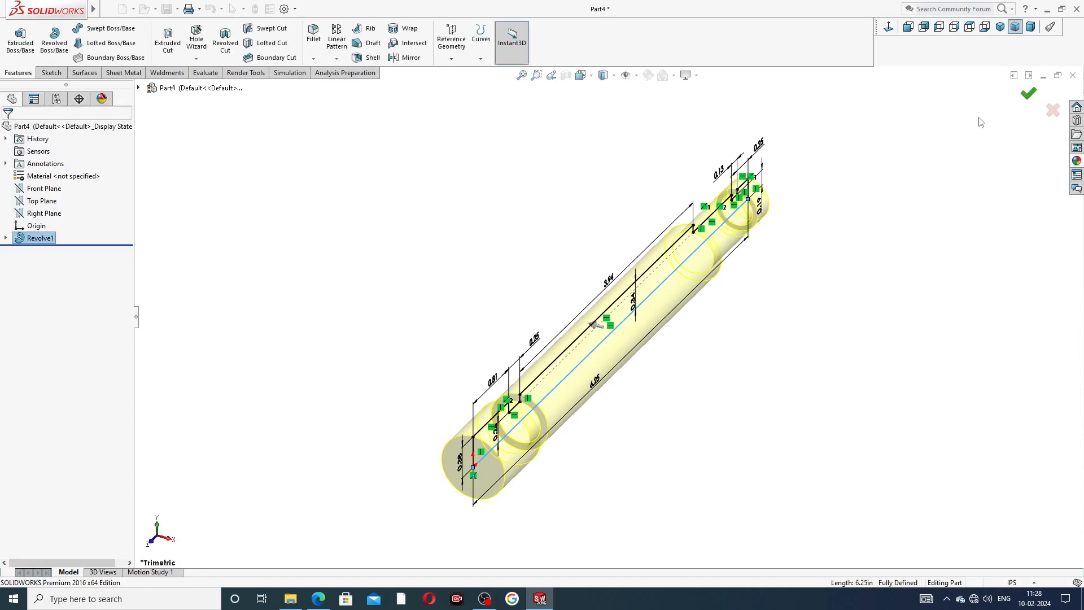
- Apply the polished nickel appearance to the whole revolved screw body
middle_drag(857, 212, 795, 261)
middle_drag(892, 140, 782, 148)
click(1077, 161)
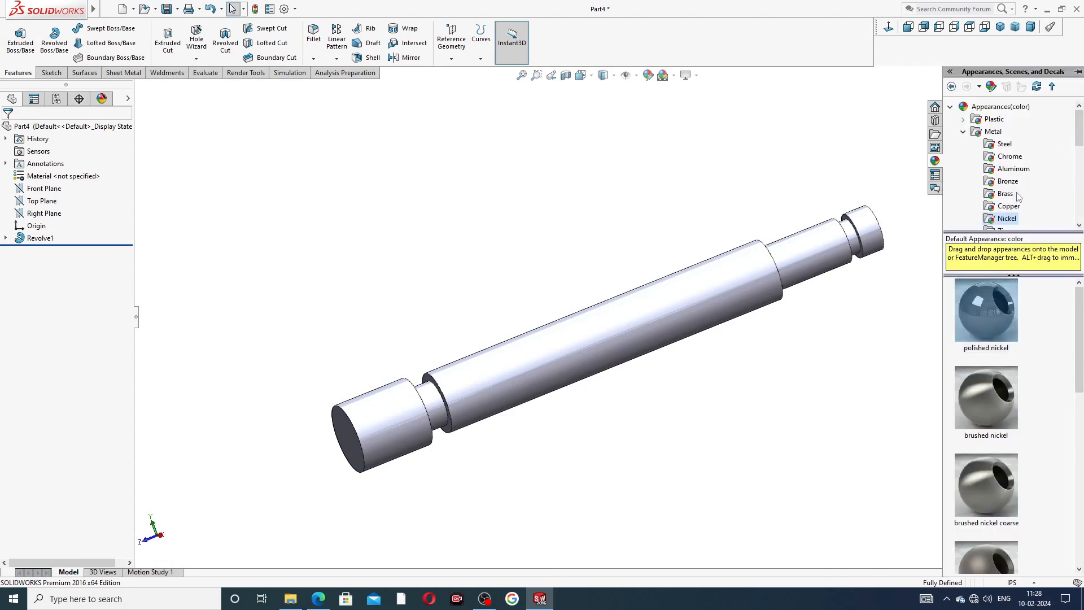
double_click(995, 299)
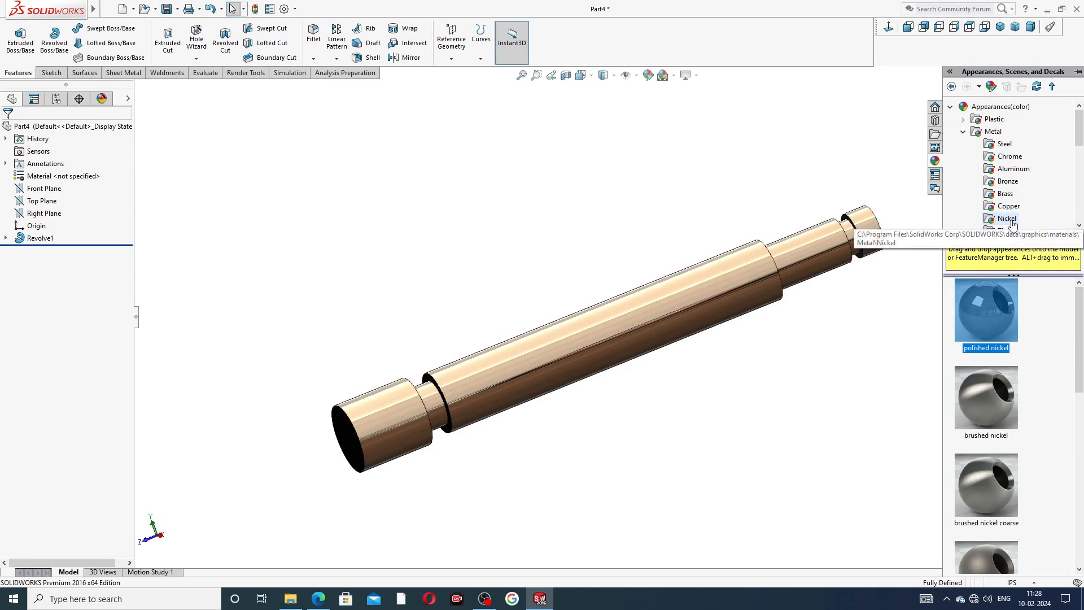
- Sketch on the ring-shaped shoulder face between the thick middle section and the thinner end, converting its outer circular edge into a sketch circle
scroll(790, 345, up, 3)
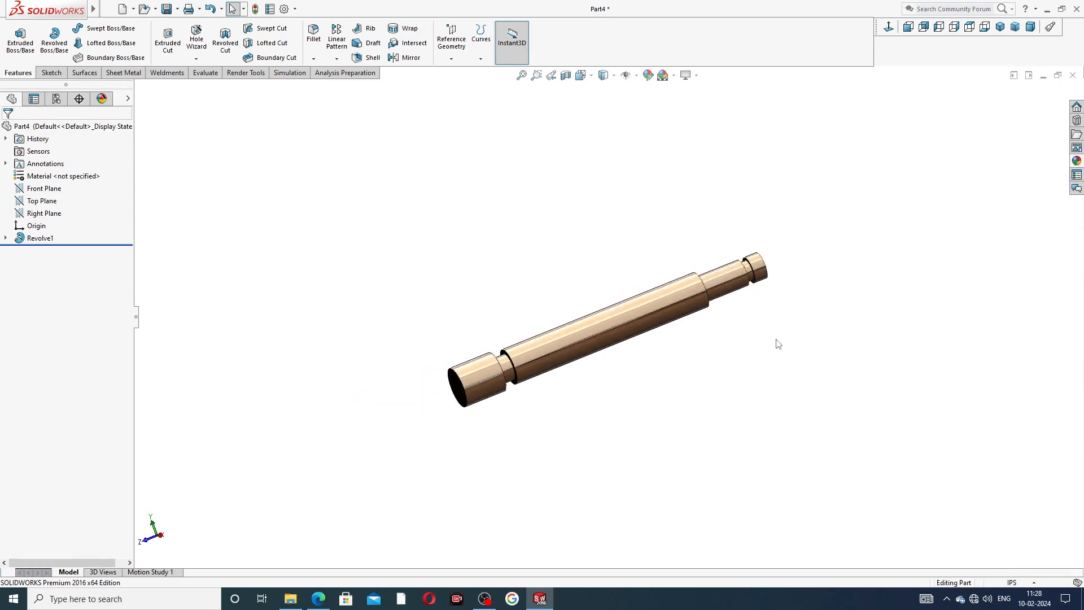
middle_drag(777, 341, 694, 356)
scroll(694, 355, down, 5)
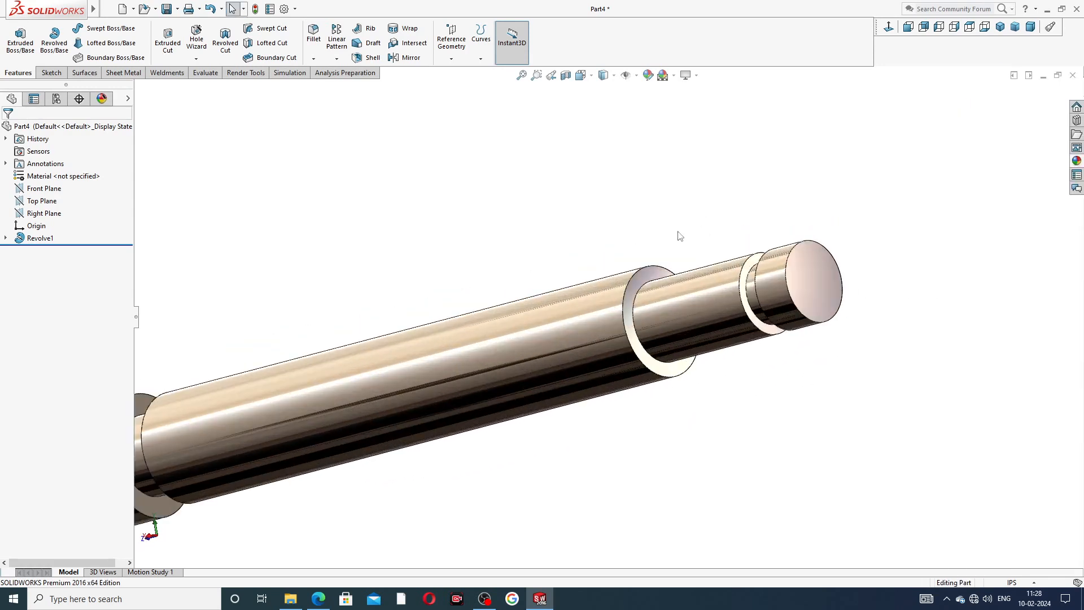
click(642, 282)
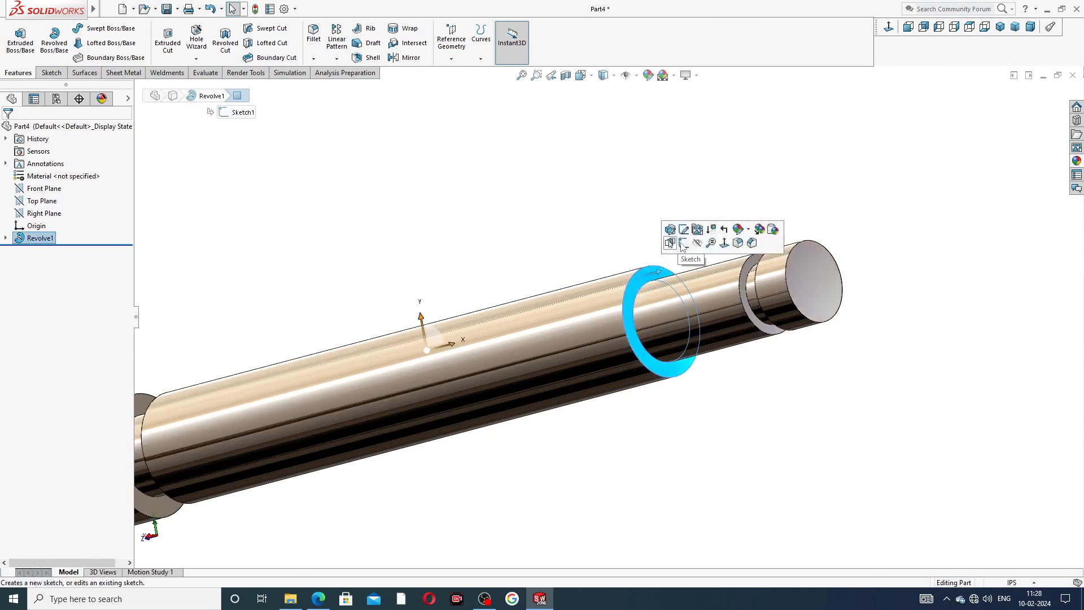
click(682, 246)
click(639, 275)
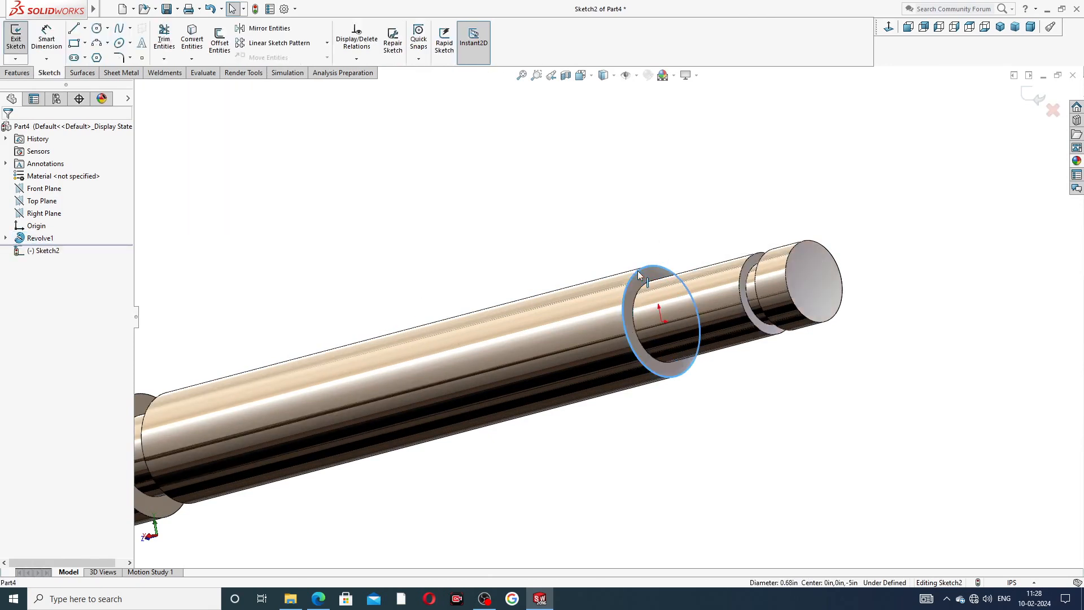
click(192, 39)
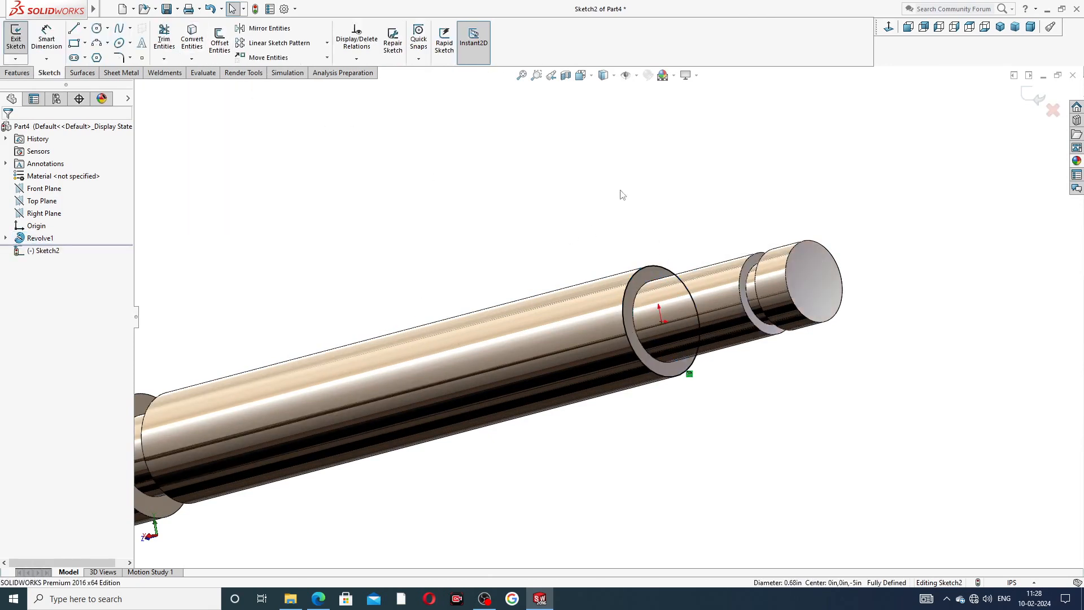
- Create a constant-pitch helix from the circle along the middle section: height 4.025 in, pitch 0.125 in, reversed direction, start angle 90 degrees, clockwise
click(17, 72)
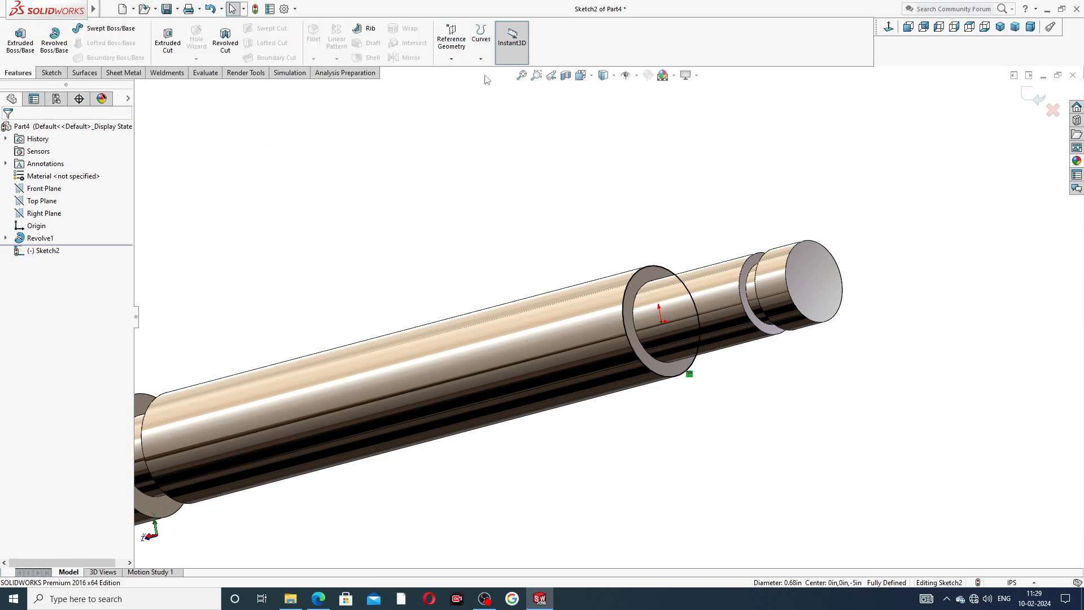
click(479, 60)
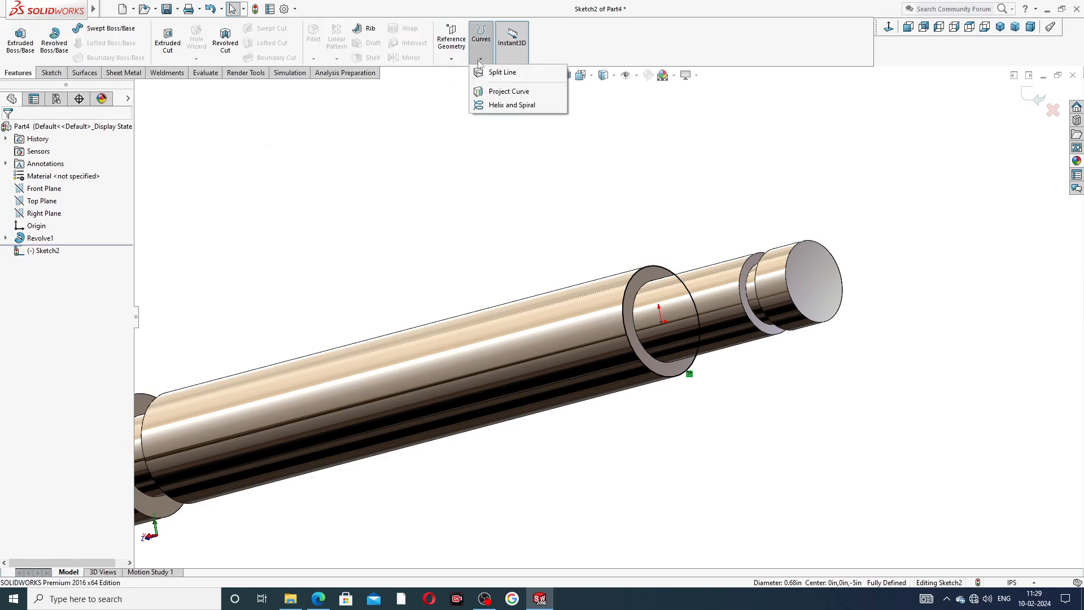
click(510, 105)
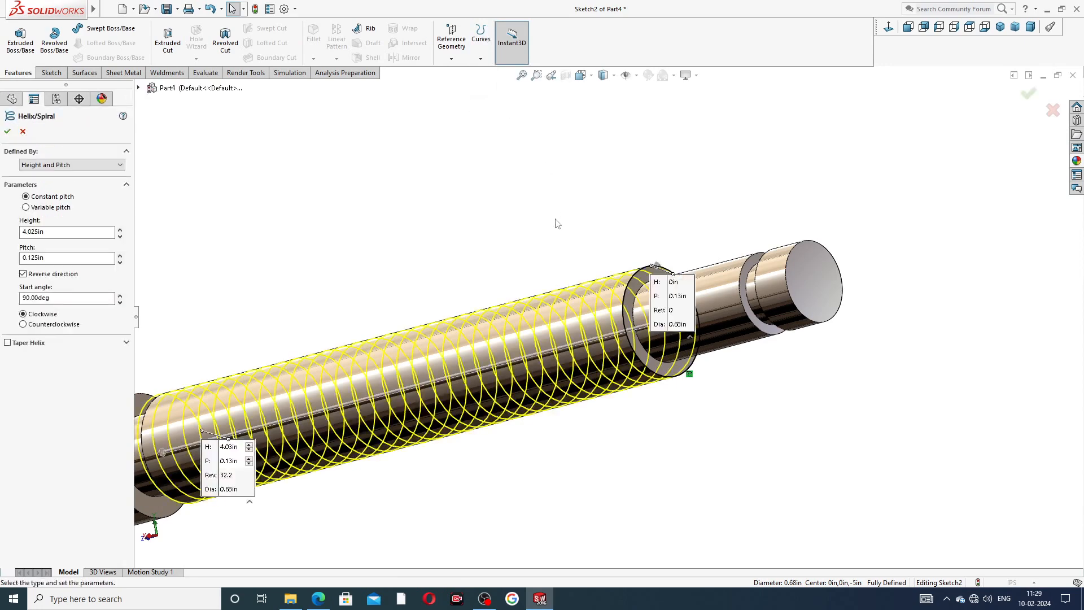
scroll(556, 226, up, 3)
middle_drag(484, 240, 527, 204)
scroll(444, 384, down, 2)
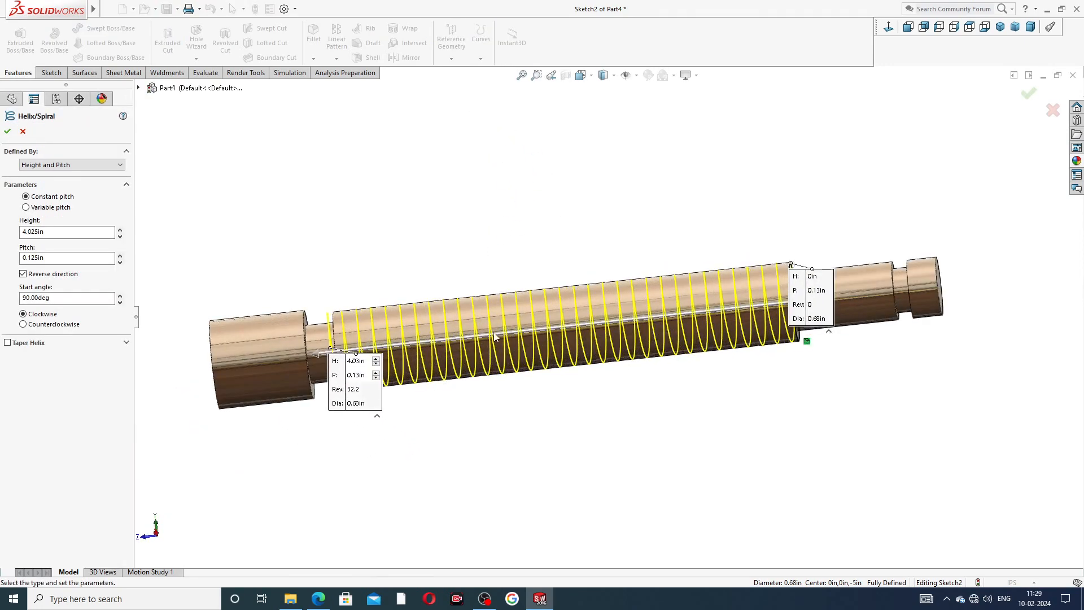
middle_drag(494, 337, 491, 299)
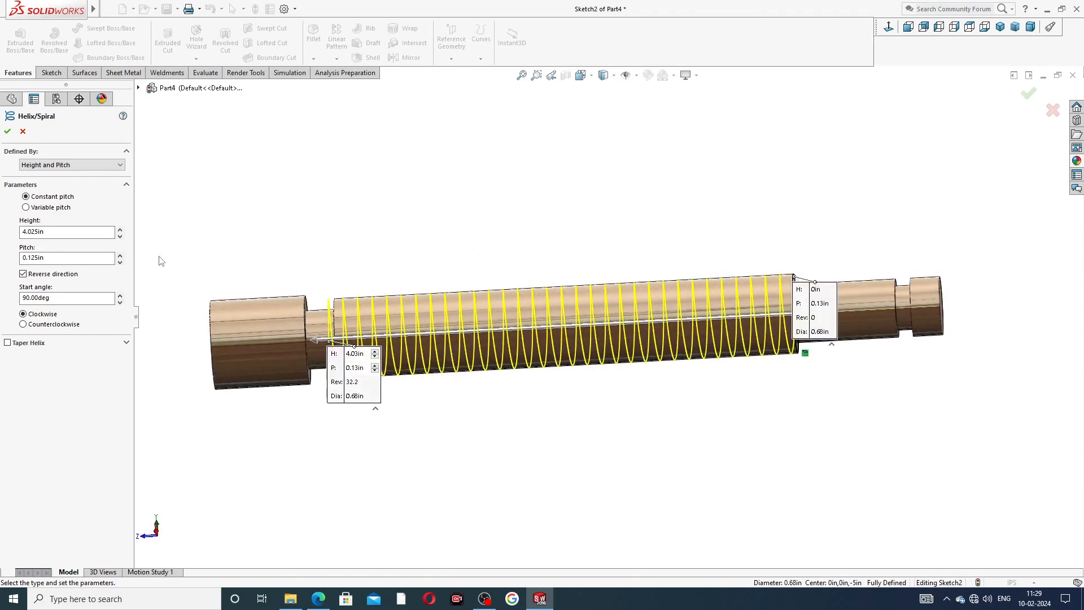
click(89, 166)
click(89, 166)
click(23, 274)
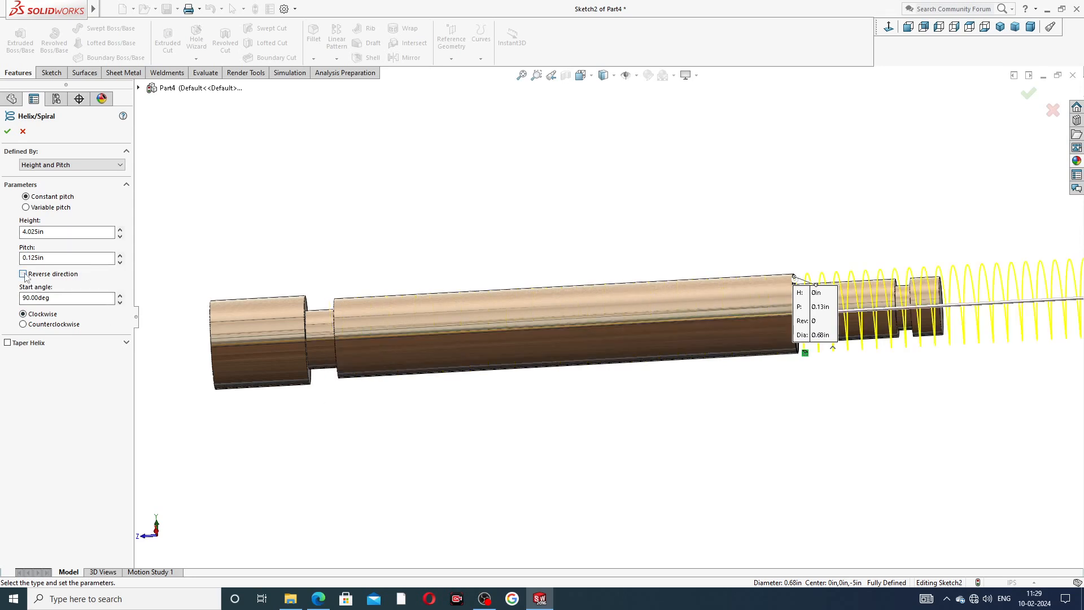
click(23, 274)
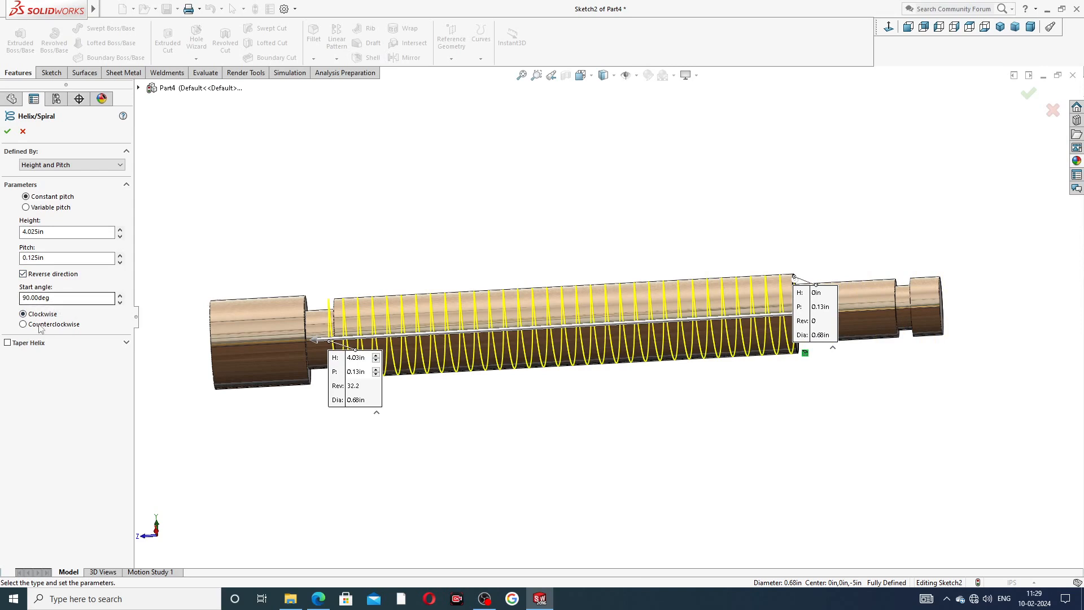
click(8, 132)
click(570, 456)
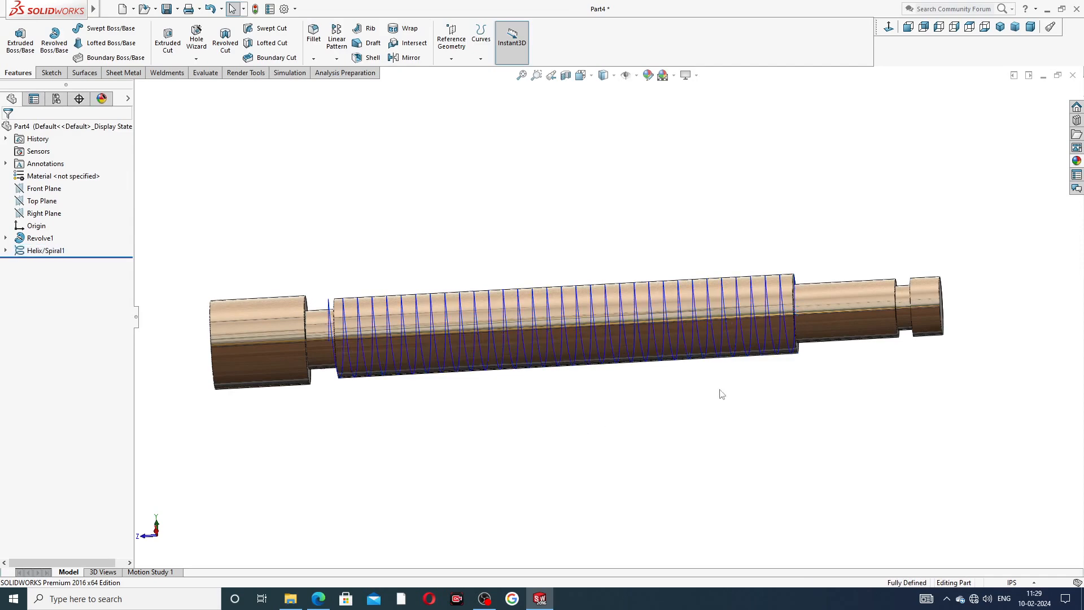
- Open a sketch on the Right Plane, view it straight on, and start the Line tool near the helix's end at the shoulder
middle_drag(746, 365, 730, 348)
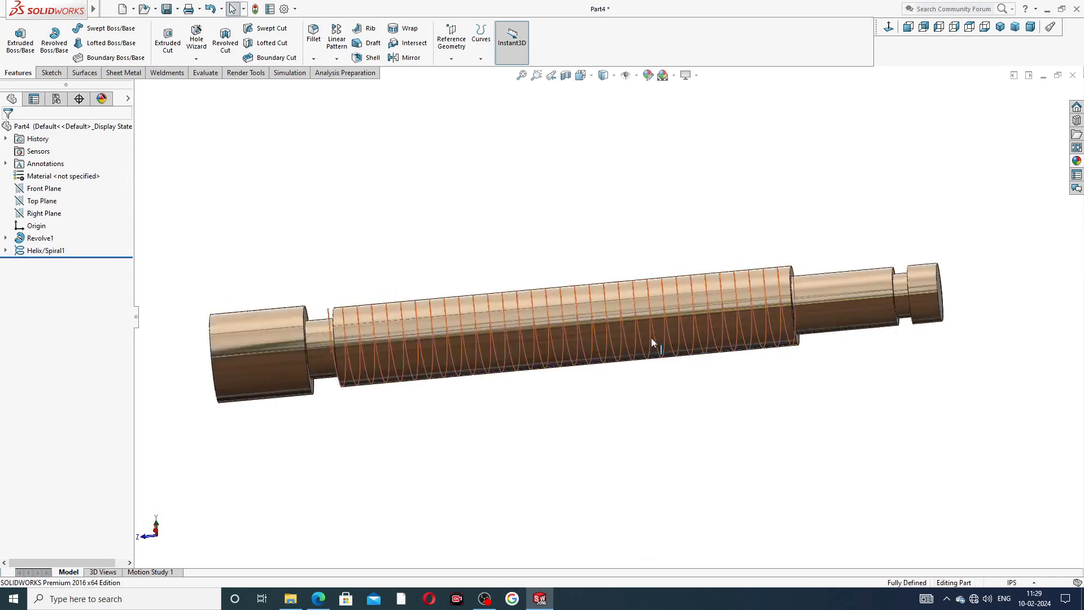
scroll(627, 331, up, 3)
mouse_move(489, 317)
middle_down()
mouse_move(508, 229)
mouse_move(498, 308)
middle_up()
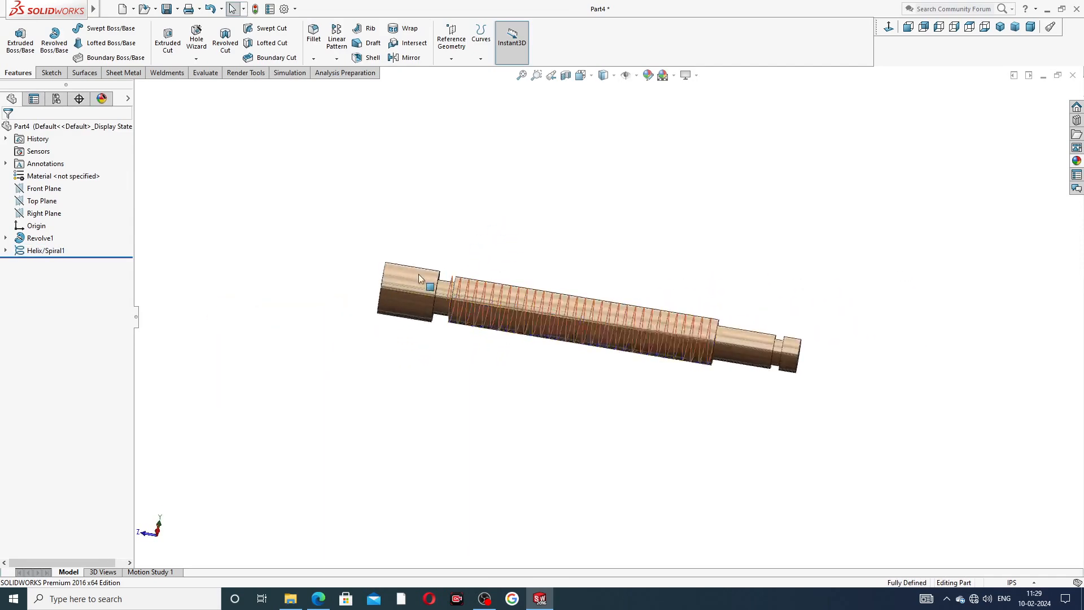
click(55, 215)
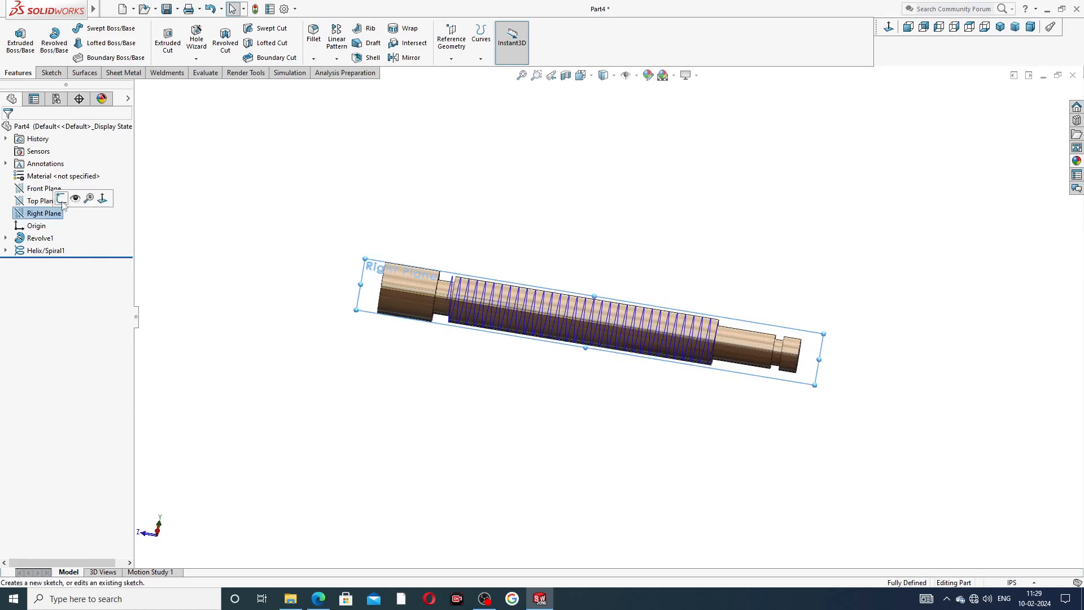
click(66, 198)
click(890, 27)
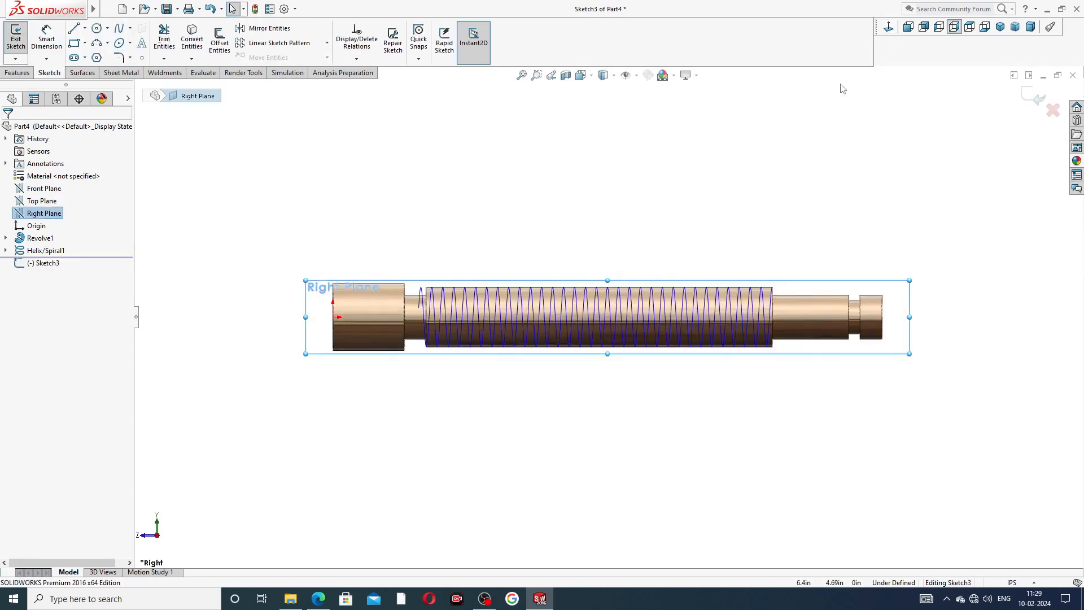
scroll(784, 316, down, 5)
scroll(694, 242, down, 3)
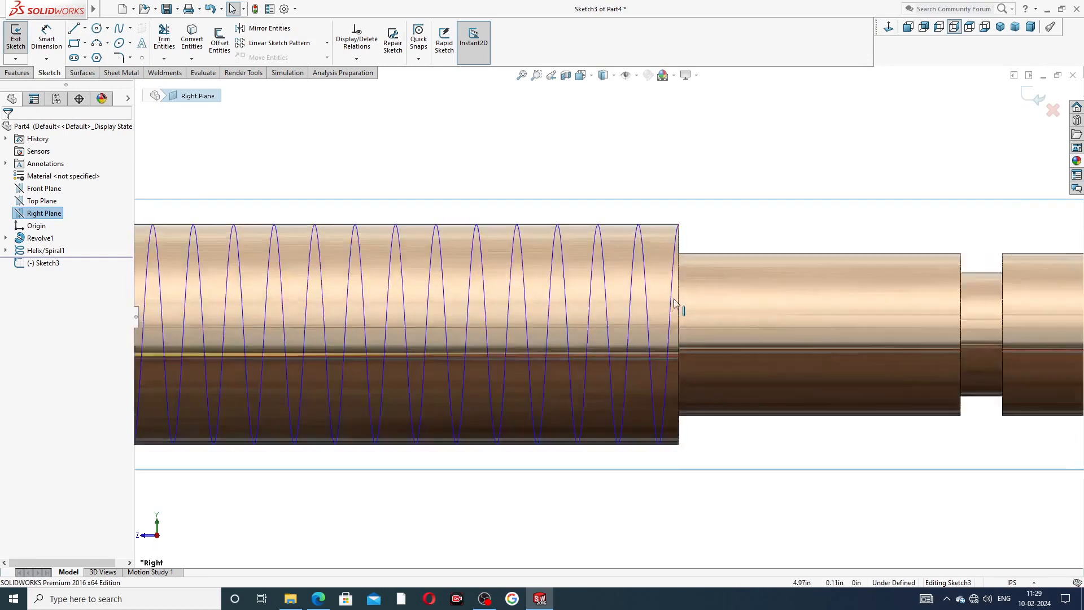
click(74, 29)
scroll(729, 181, down, 3)
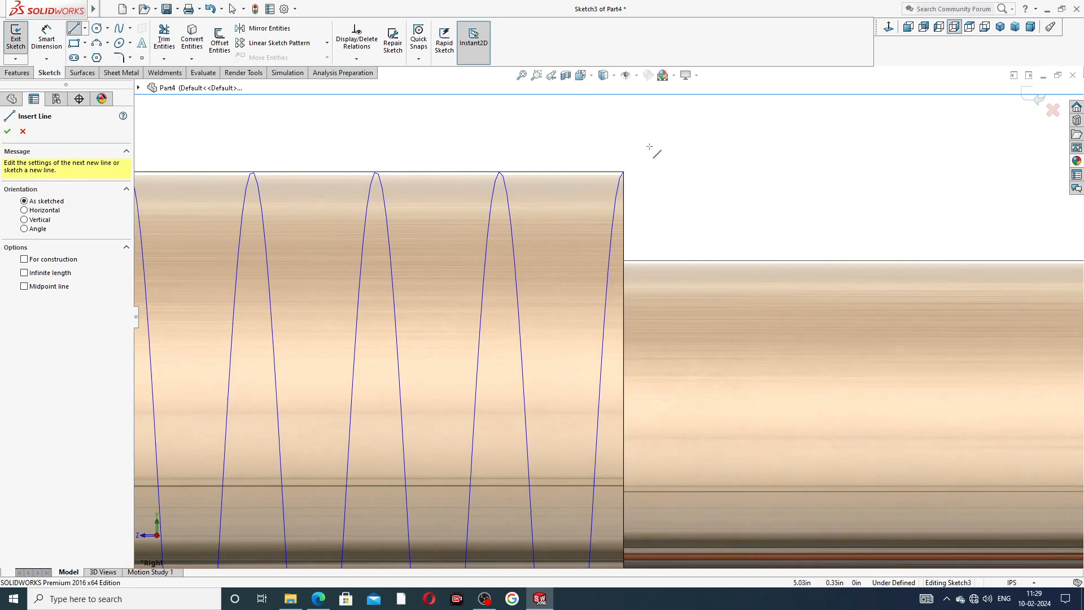
- Sketch a closed four-line profile starting at the helix end on the shoulder corner, with a horizontal base and a closing line about 0.16 in long
click(624, 173)
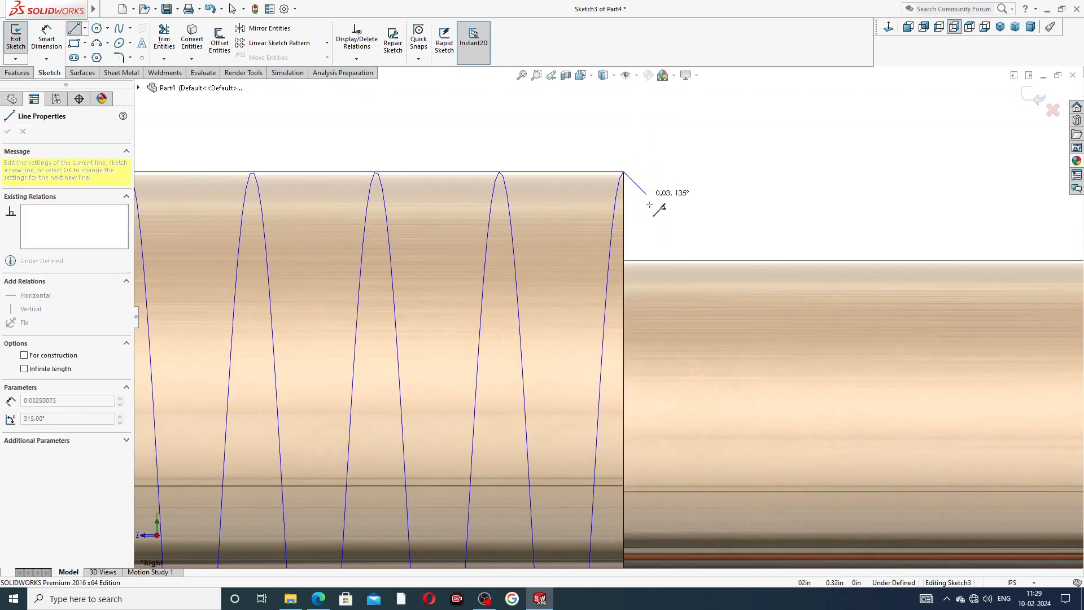
click(662, 228)
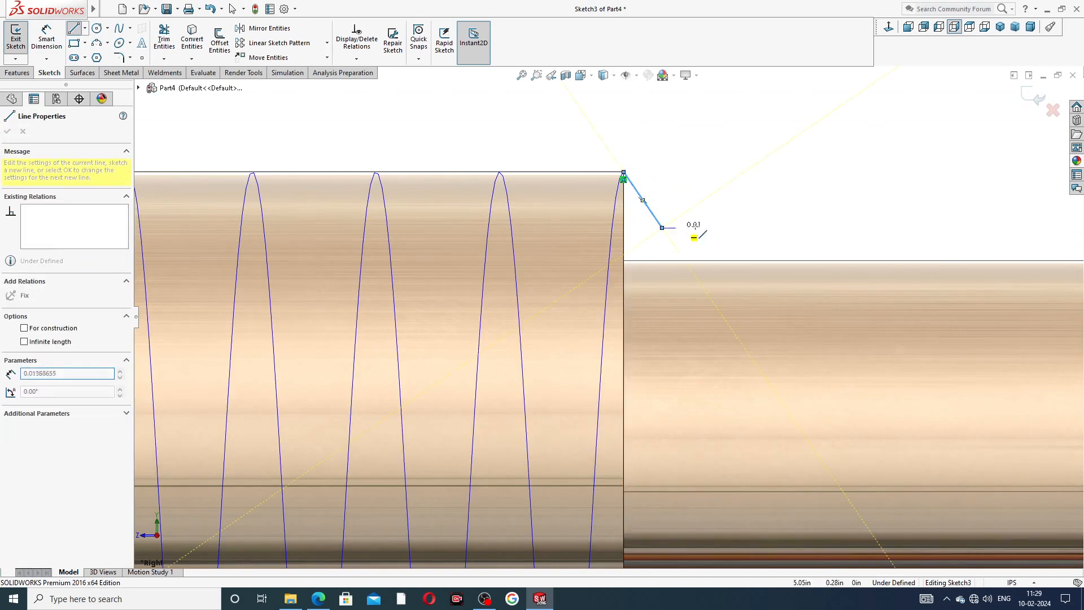
click(744, 227)
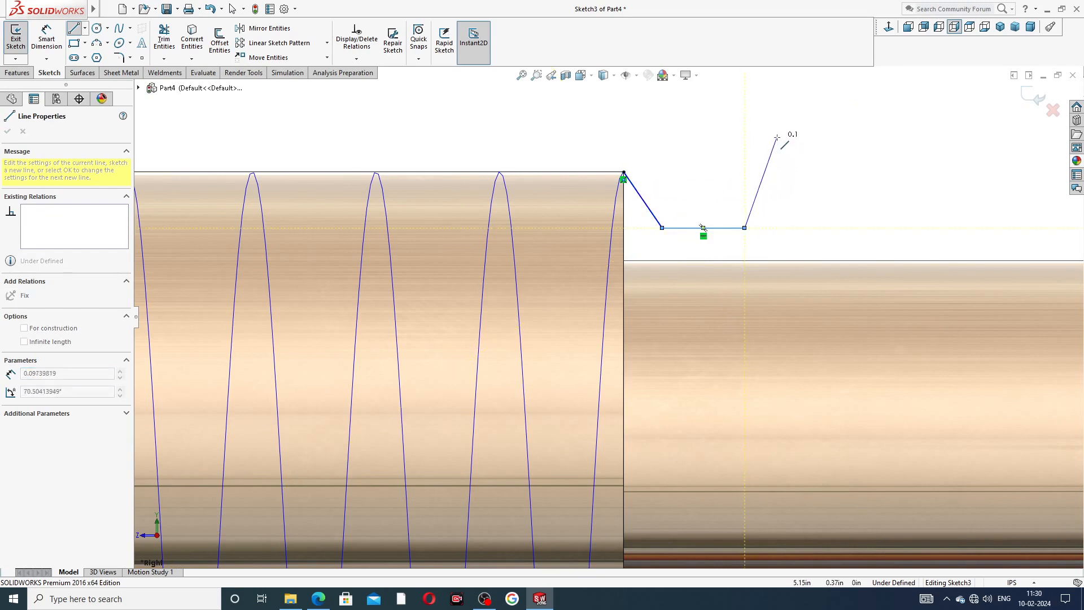
click(777, 137)
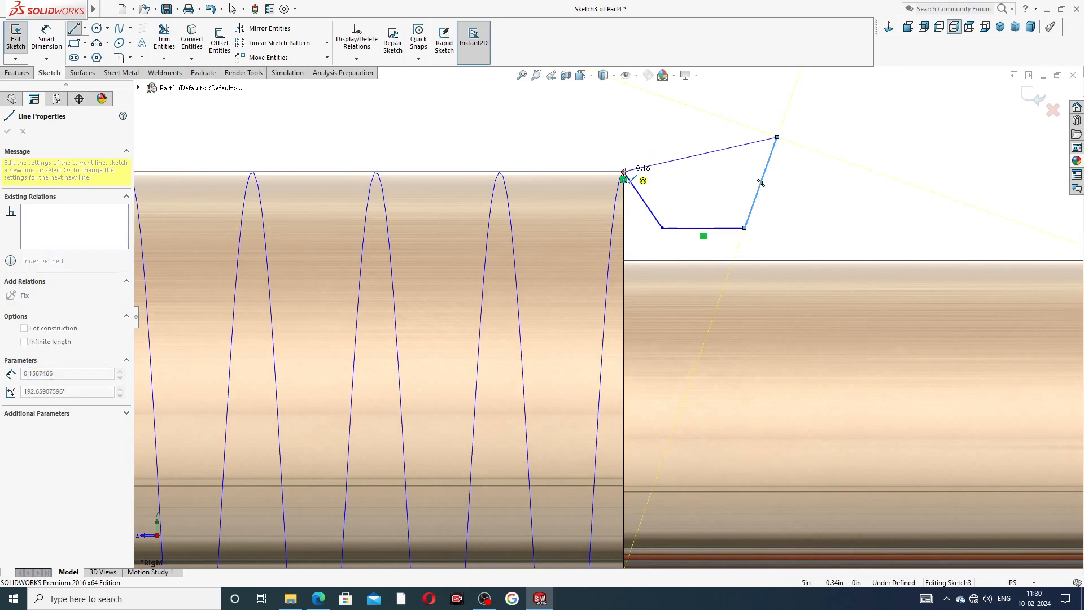
right_click(656, 137)
click(677, 145)
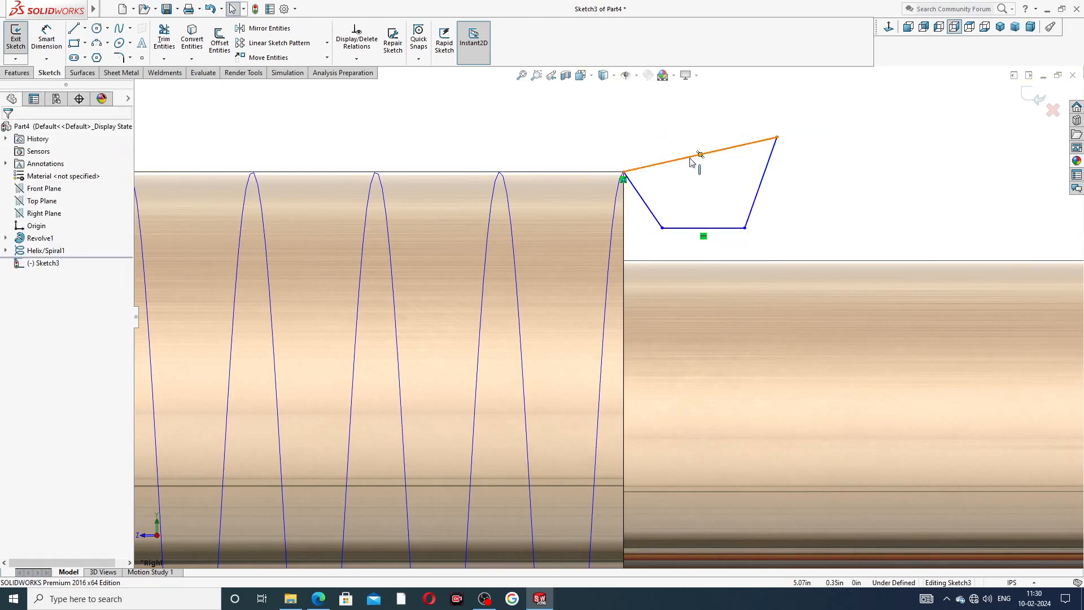
- Make the sloping upper line of the four-sided profile horizontal
click(699, 153)
click(726, 116)
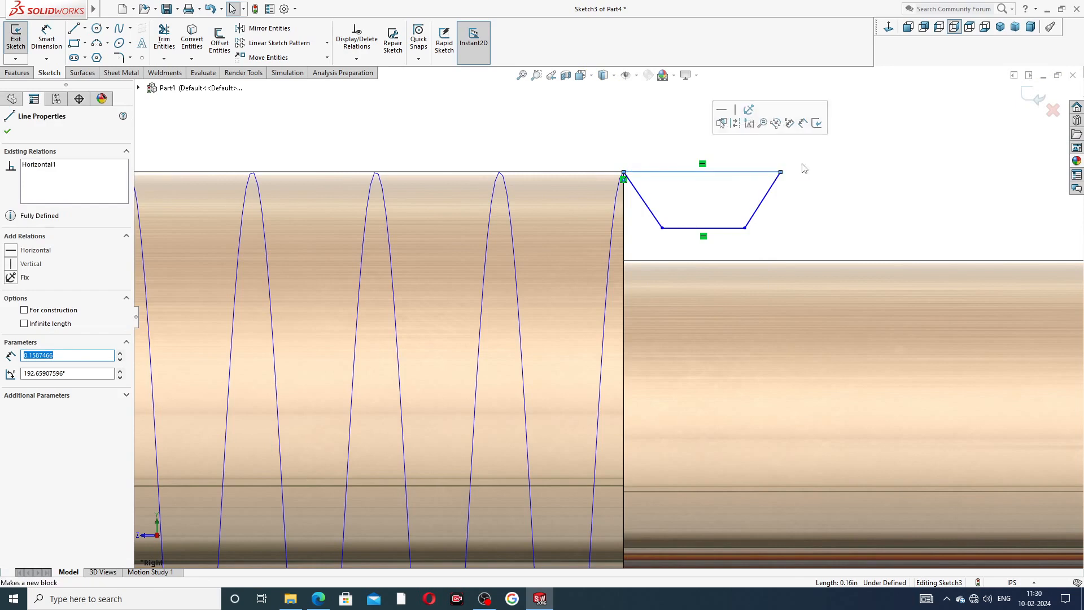
click(804, 167)
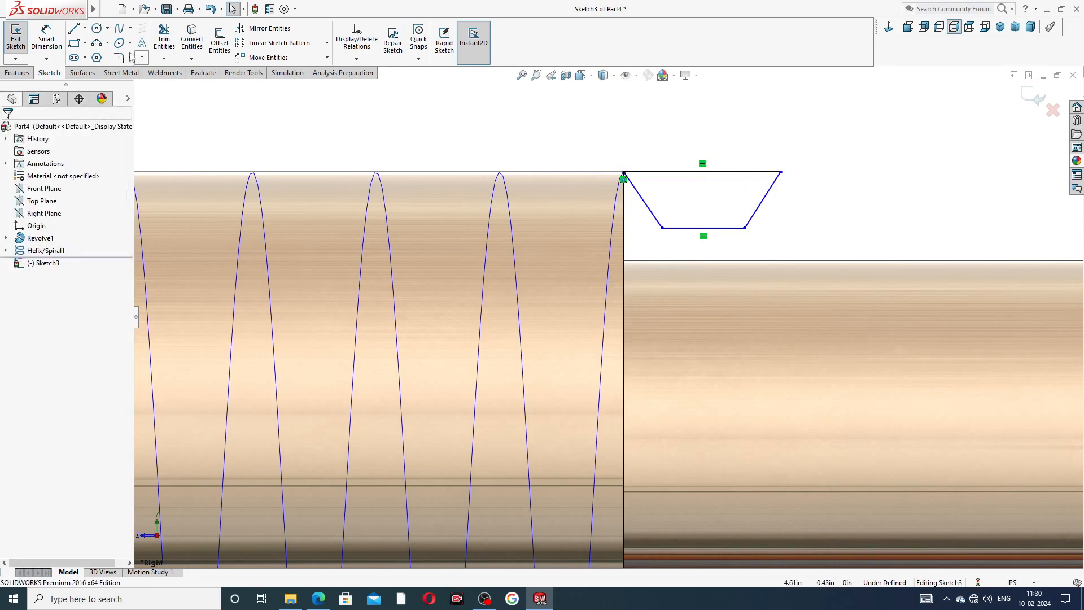
- Draw a construction centerline between the midpoints of the profile's upper and lower lines and make it vertical
click(85, 28)
click(97, 54)
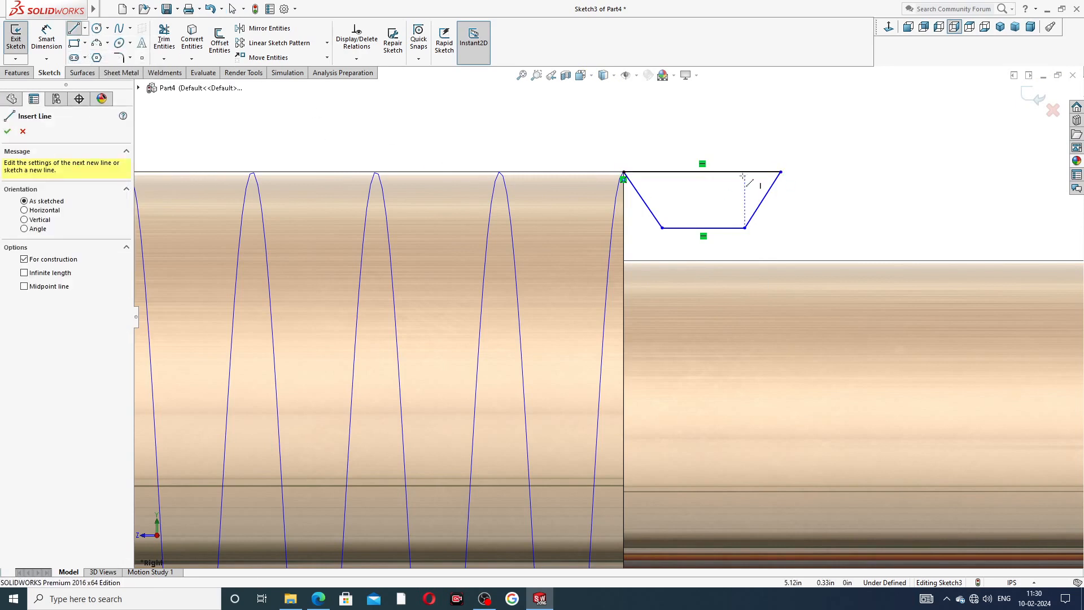
click(702, 171)
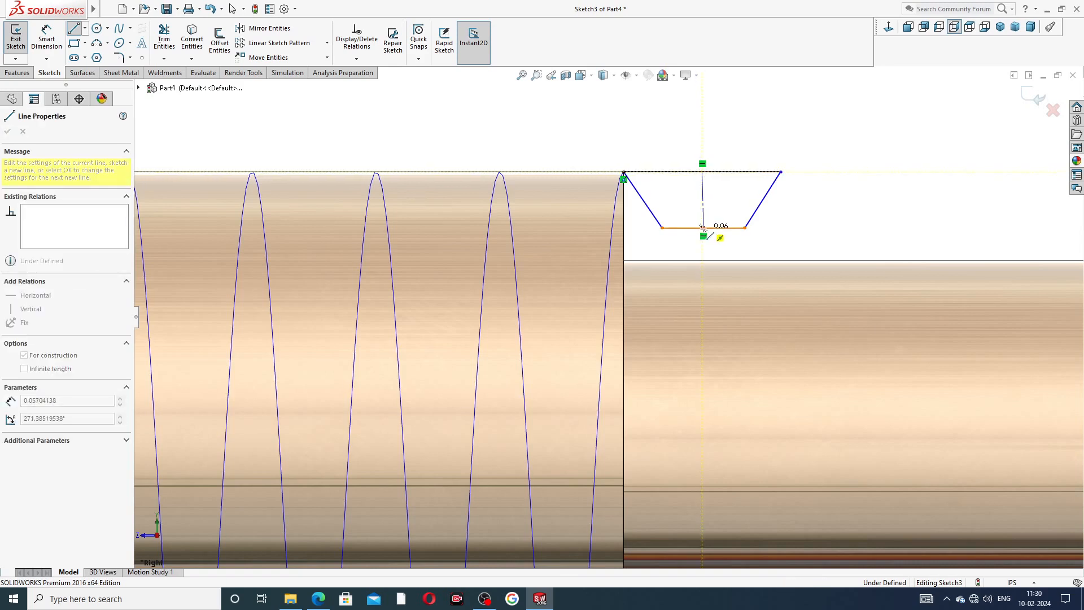
click(703, 228)
right_click(799, 205)
click(813, 217)
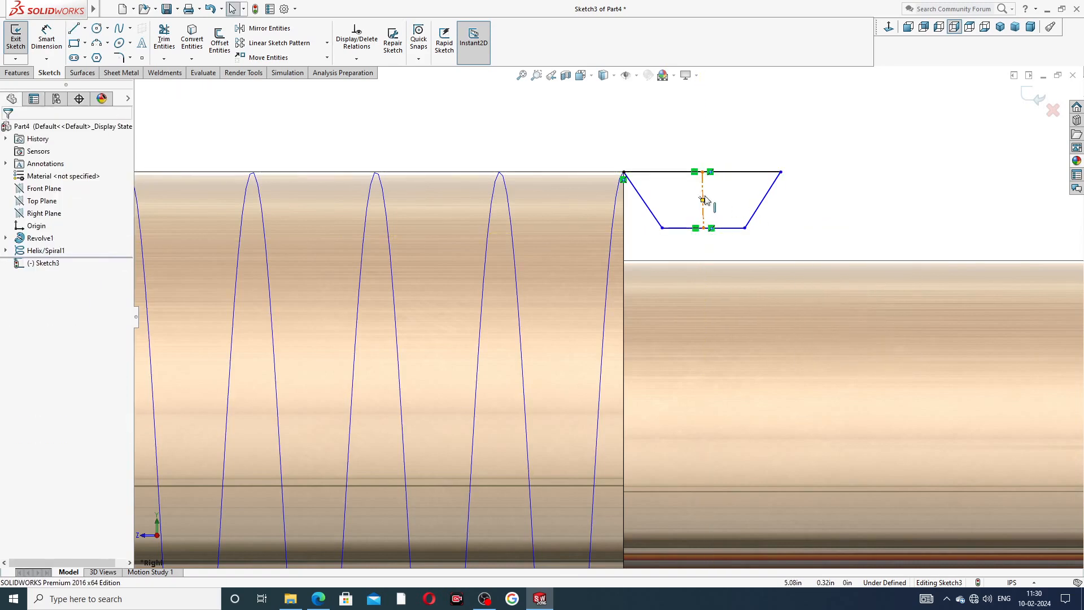
click(704, 199)
click(750, 148)
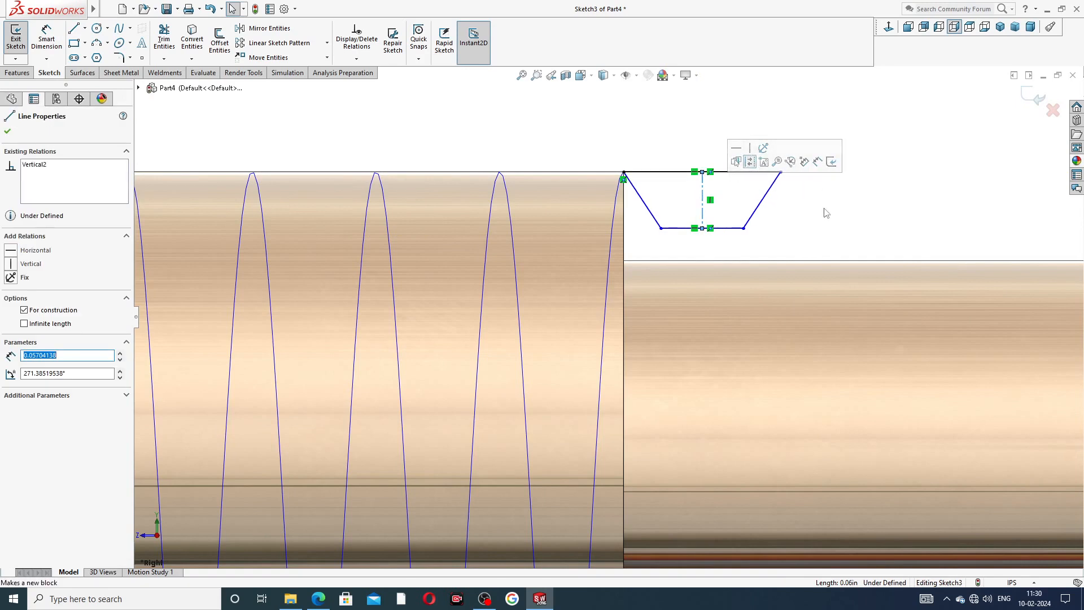
click(824, 212)
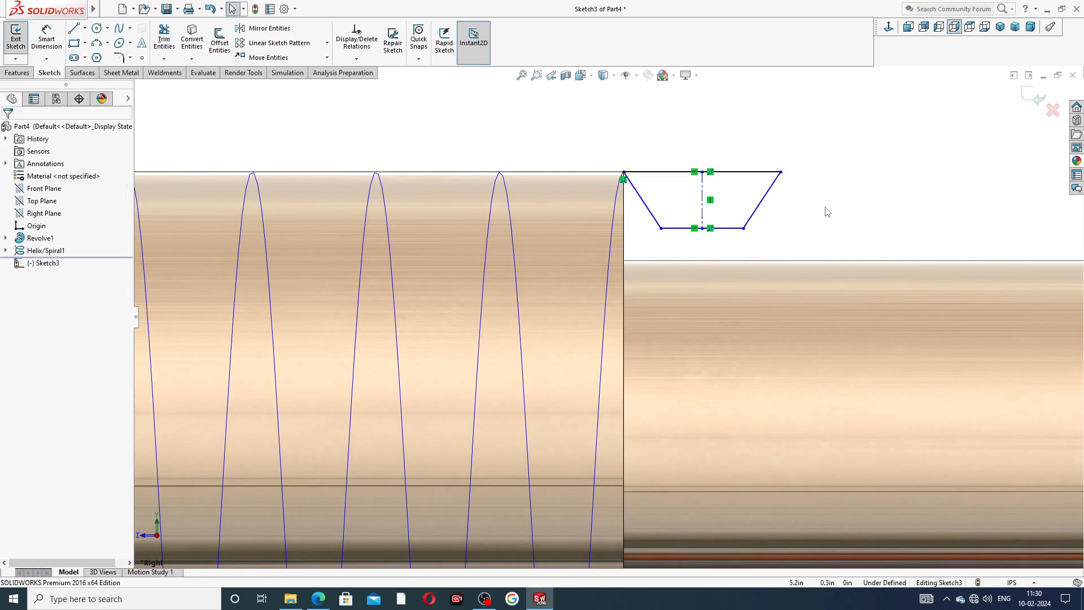
- Dimension the angle between the profile's two slanted sides as 29° and place the dimension above the profile
click(47, 41)
click(649, 211)
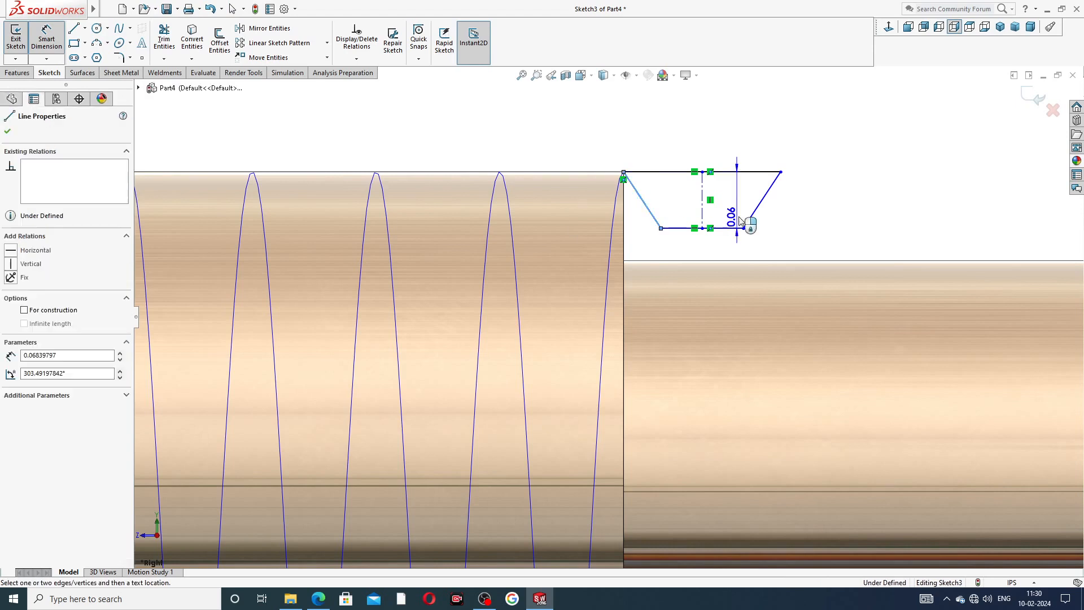
click(756, 205)
click(703, 142)
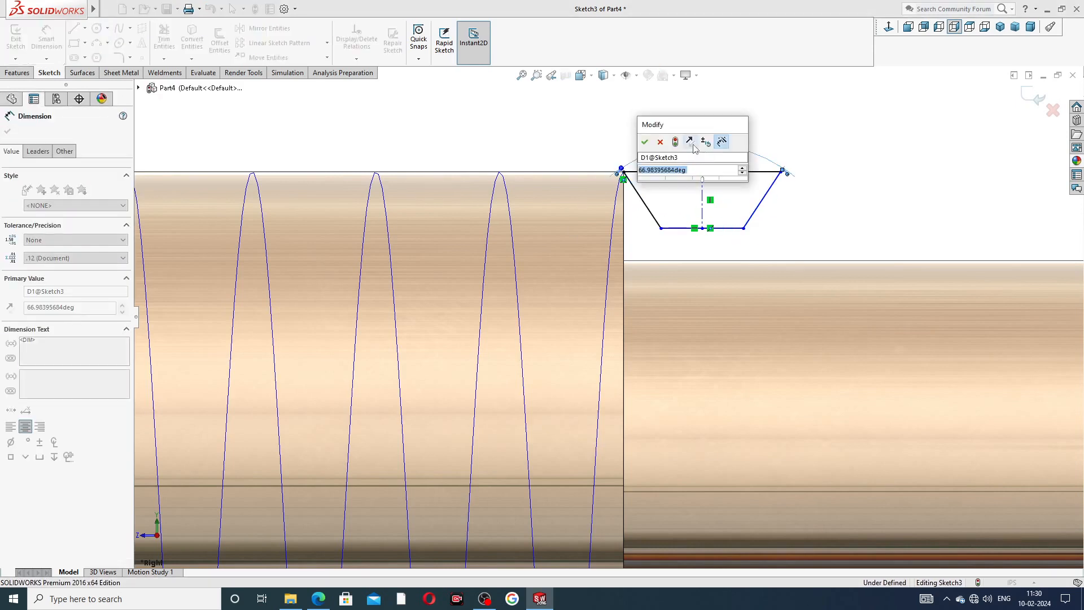
text(29)
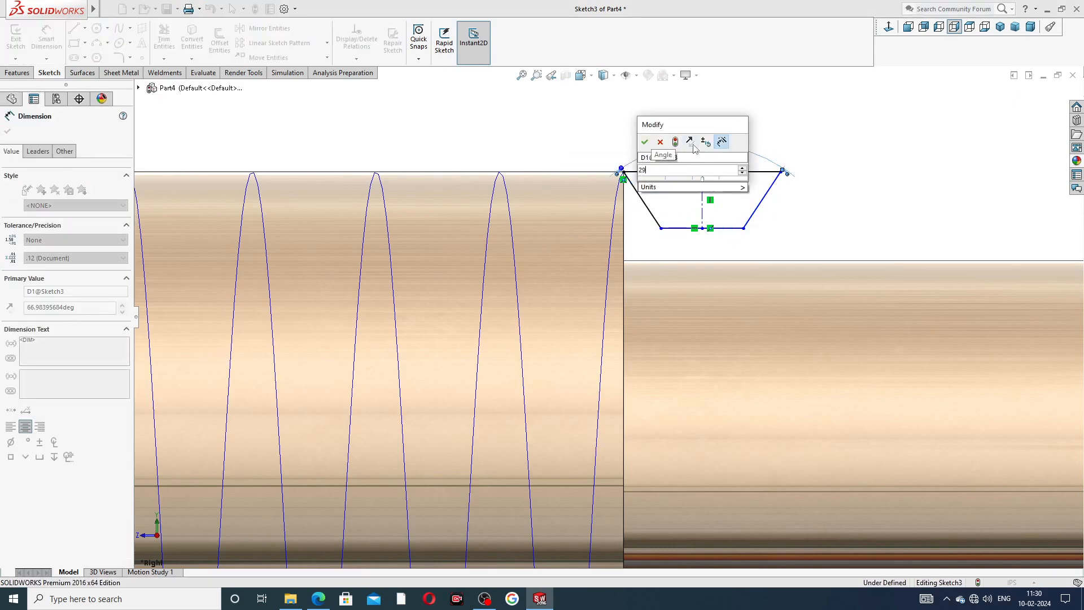
key(Return)
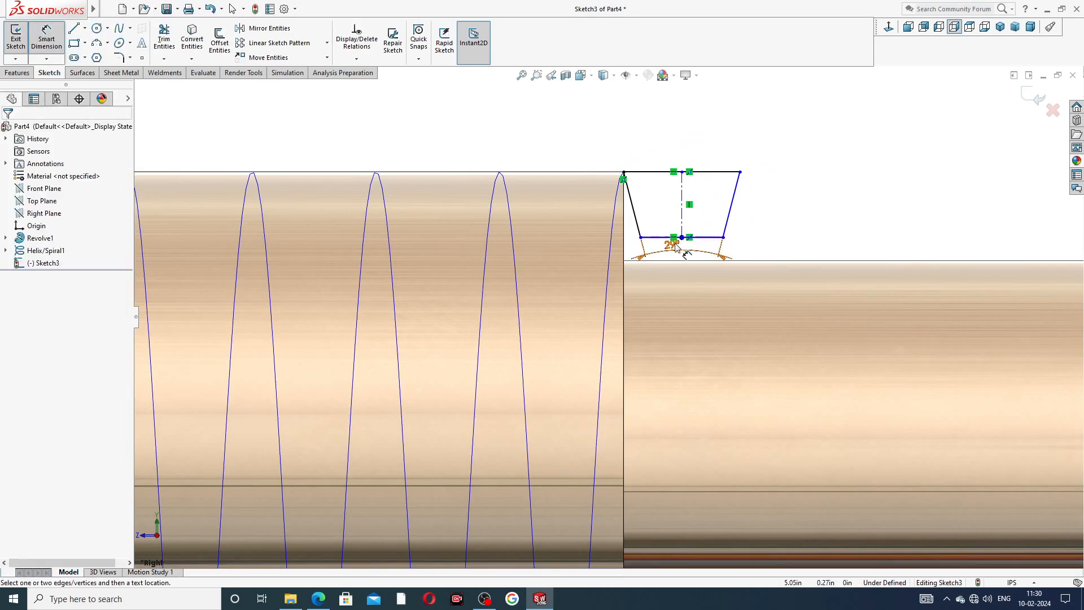
drag(676, 242, 675, 129)
click(780, 201)
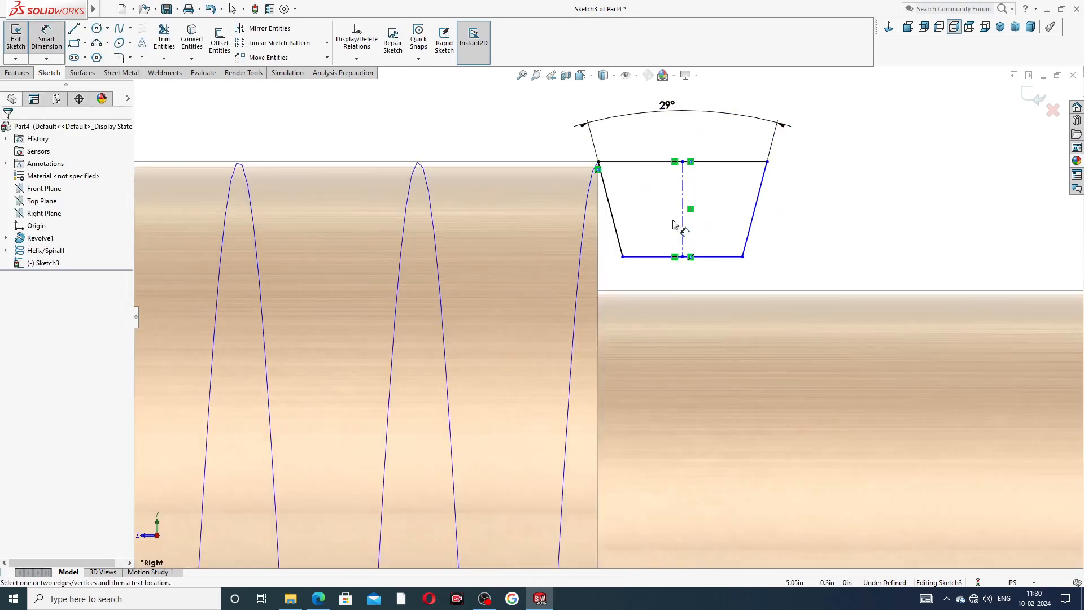
- Dimension the width of the profile's upper line as 0.08 in
scroll(675, 210, down, 2)
click(671, 172)
click(649, 139)
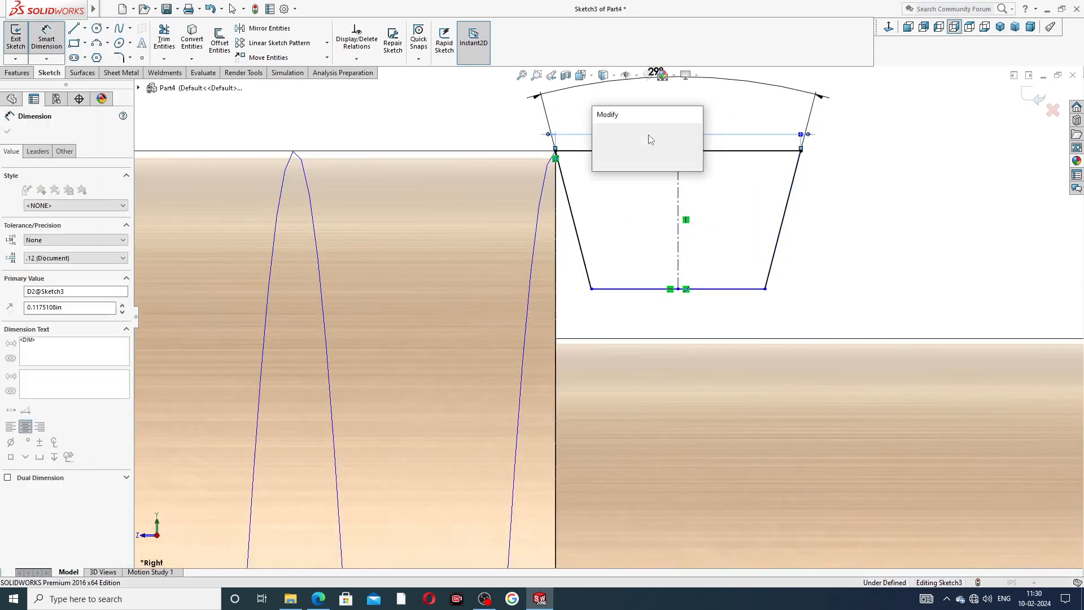
text(.08)
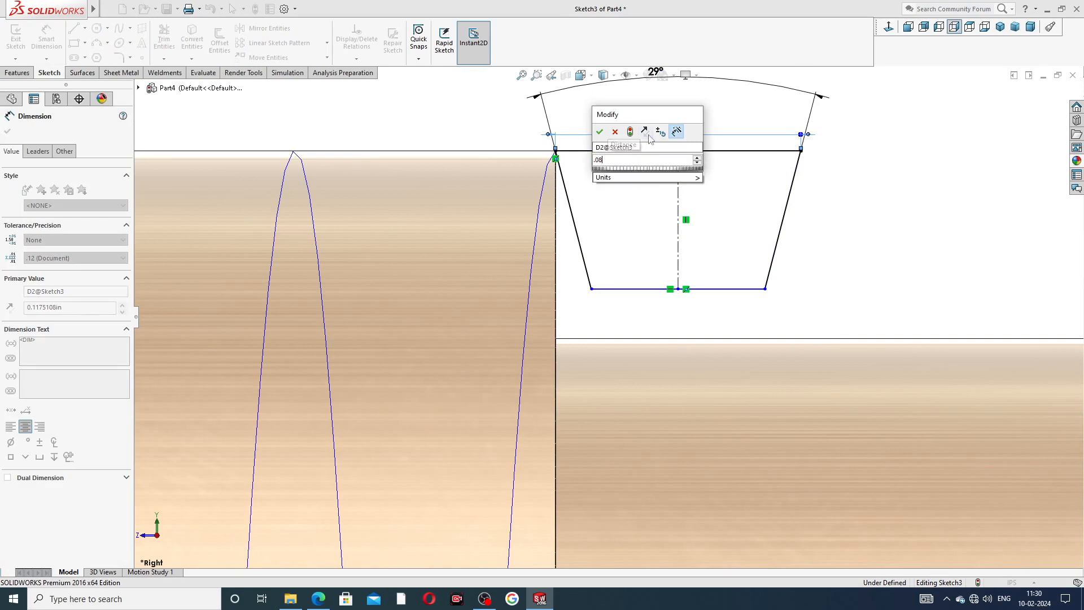
key(Return)
- Dimension the height between the profile's upper and lower lines as 0.06 in
click(693, 154)
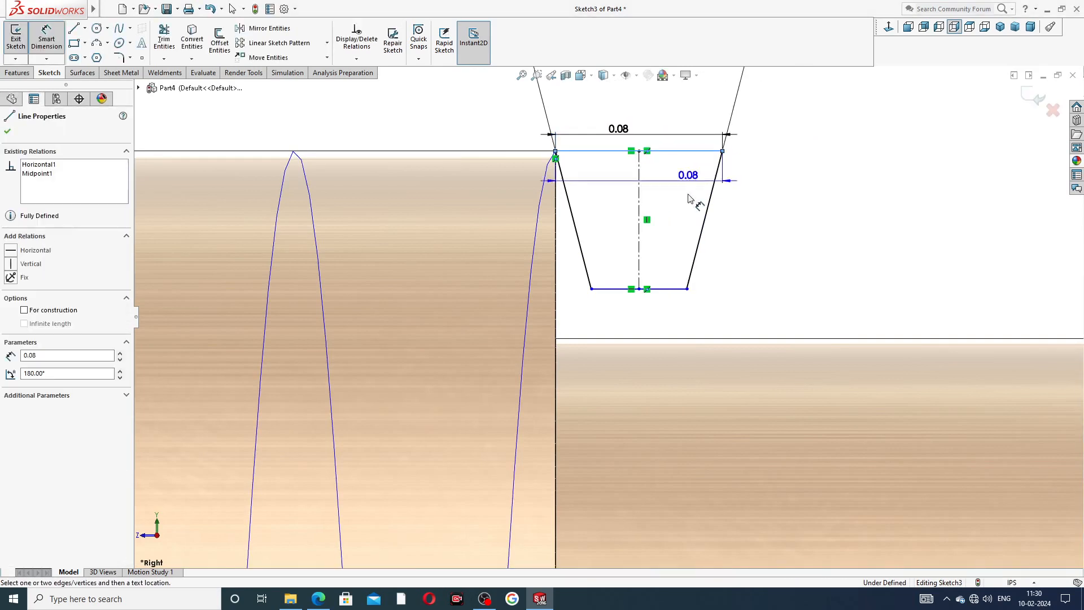
click(670, 288)
click(750, 240)
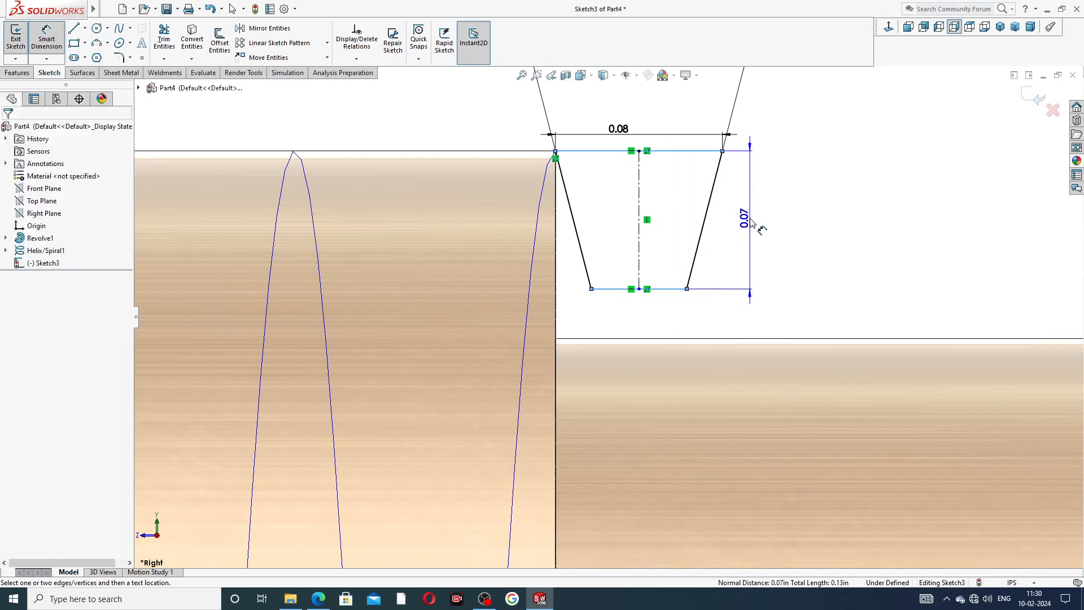
text(.0)
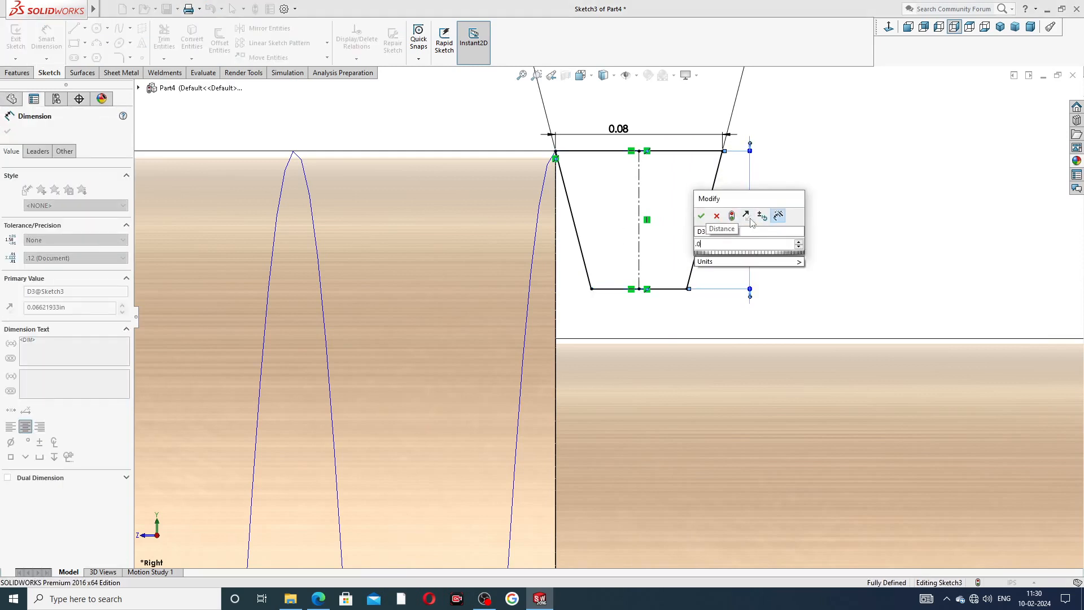
text(6)
key(Return)
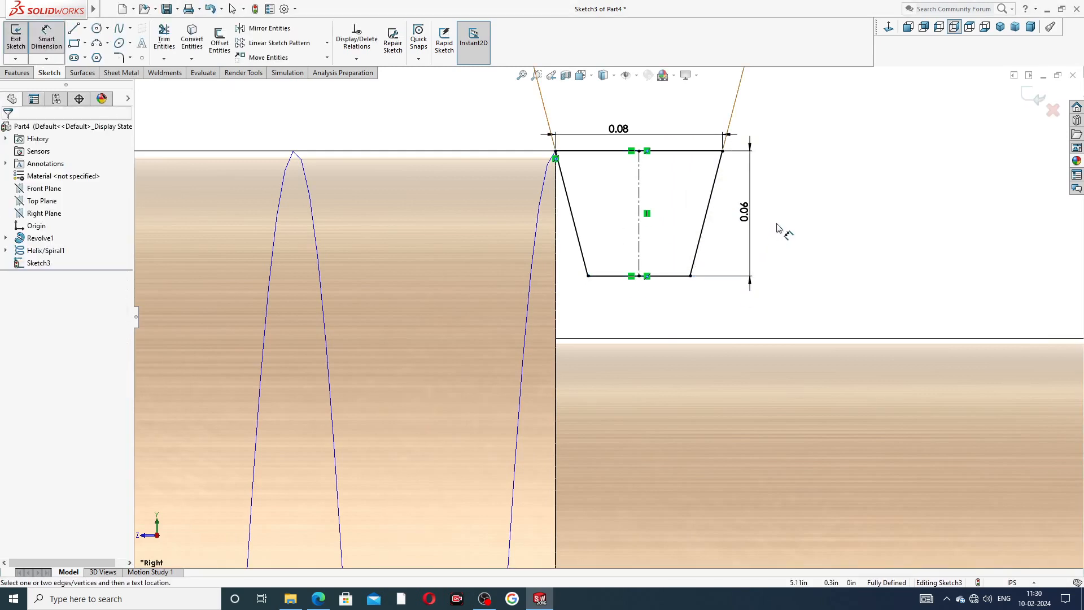
- Move the 29° angle dimension closer above the width dimension and finish dimensioning
click(618, 129)
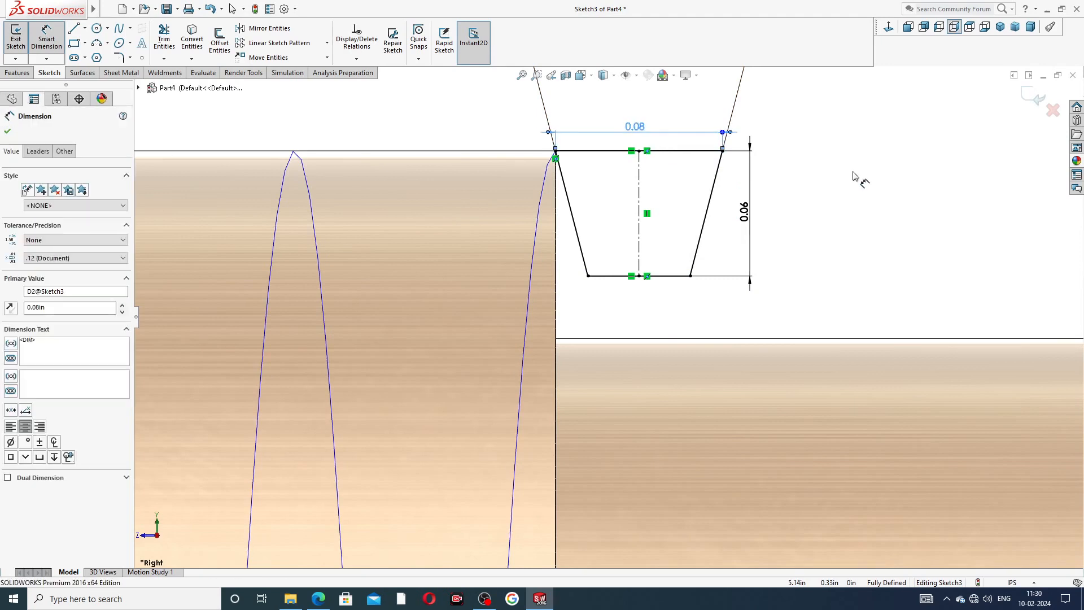
scroll(854, 174, up, 3)
drag(615, 89, 631, 172)
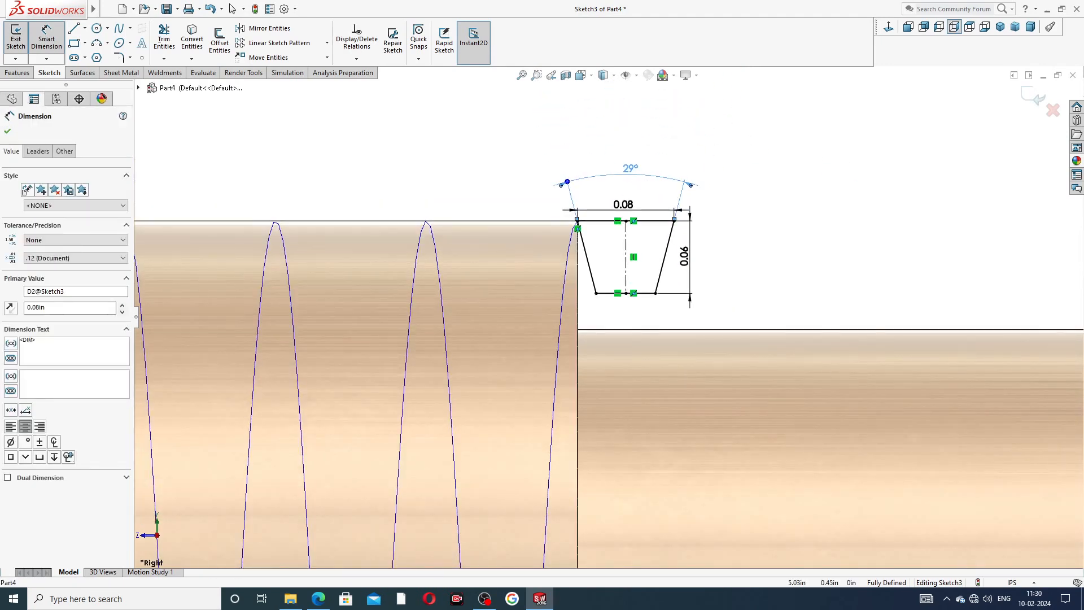
scroll(624, 294, down, 2)
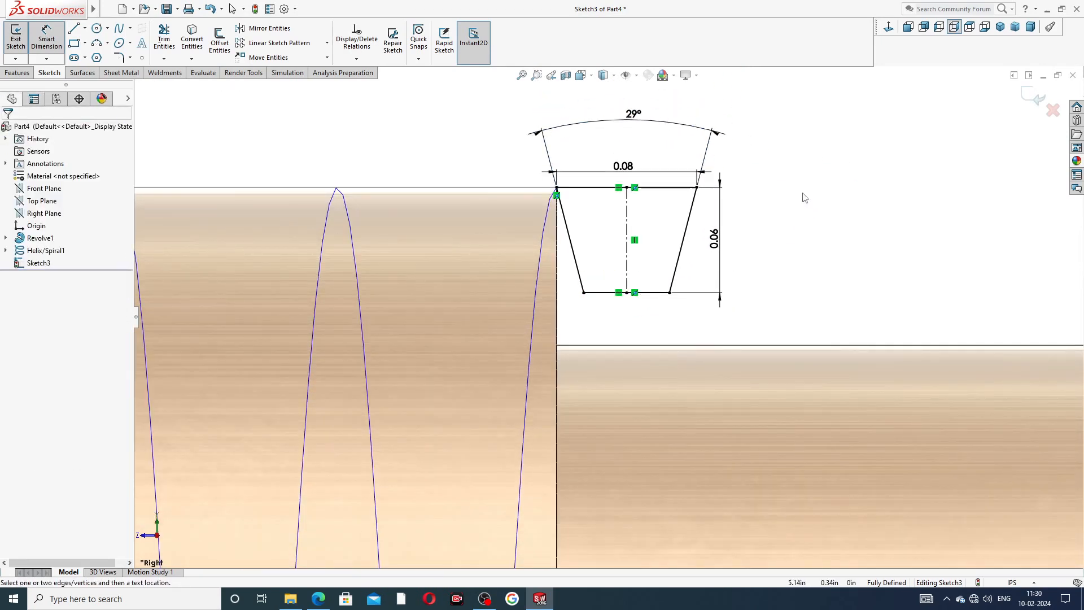
right_click(802, 194)
click(831, 168)
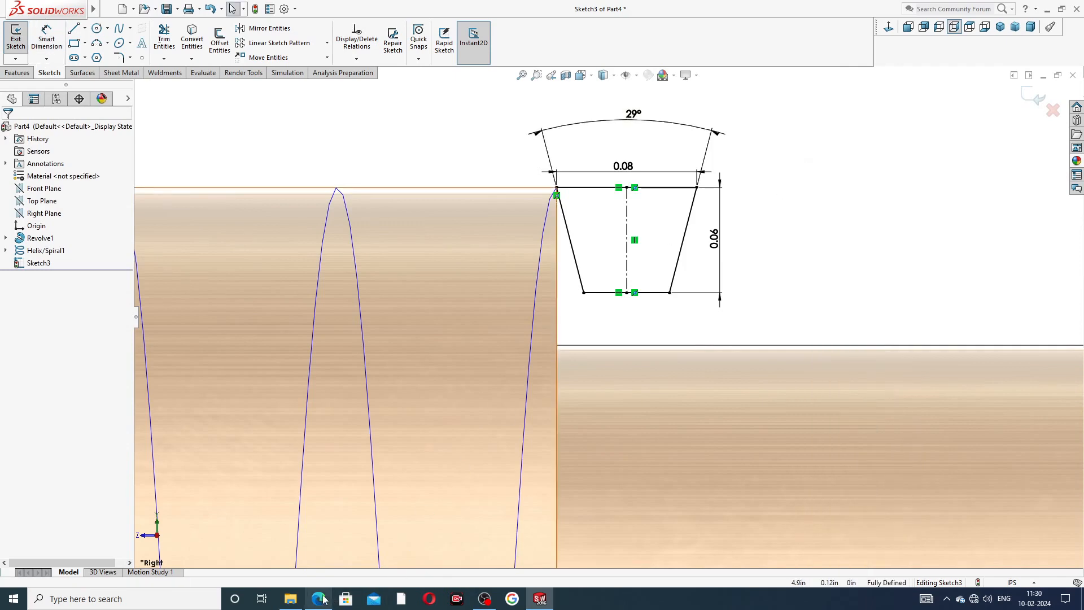
- Check the thread profile dimensions in the vice screw PDF drawing in the browser and return to the SOLIDWORKS sketch
click(319, 598)
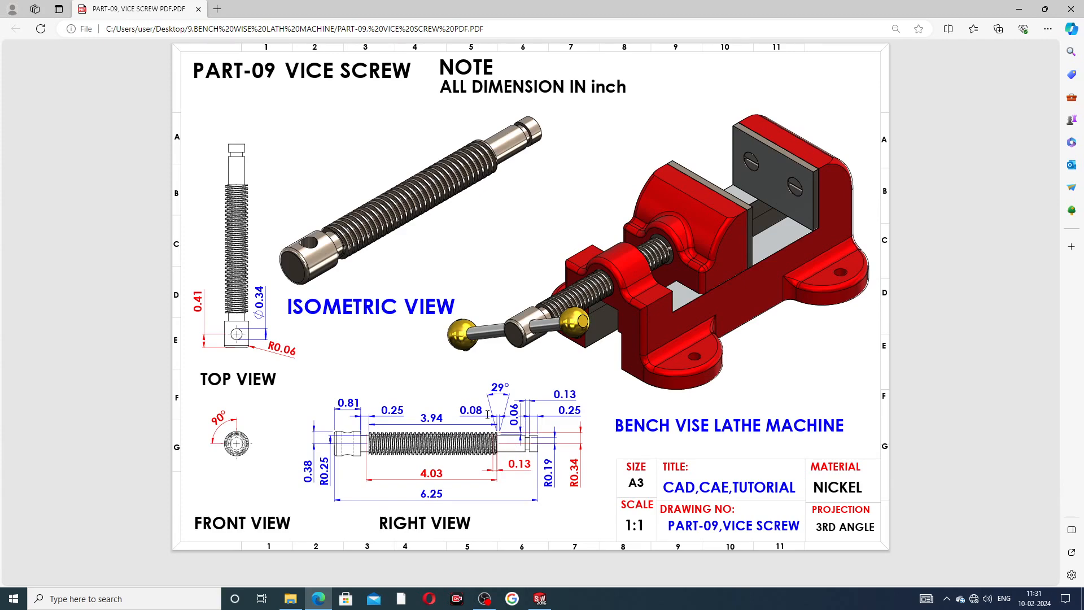
click(319, 600)
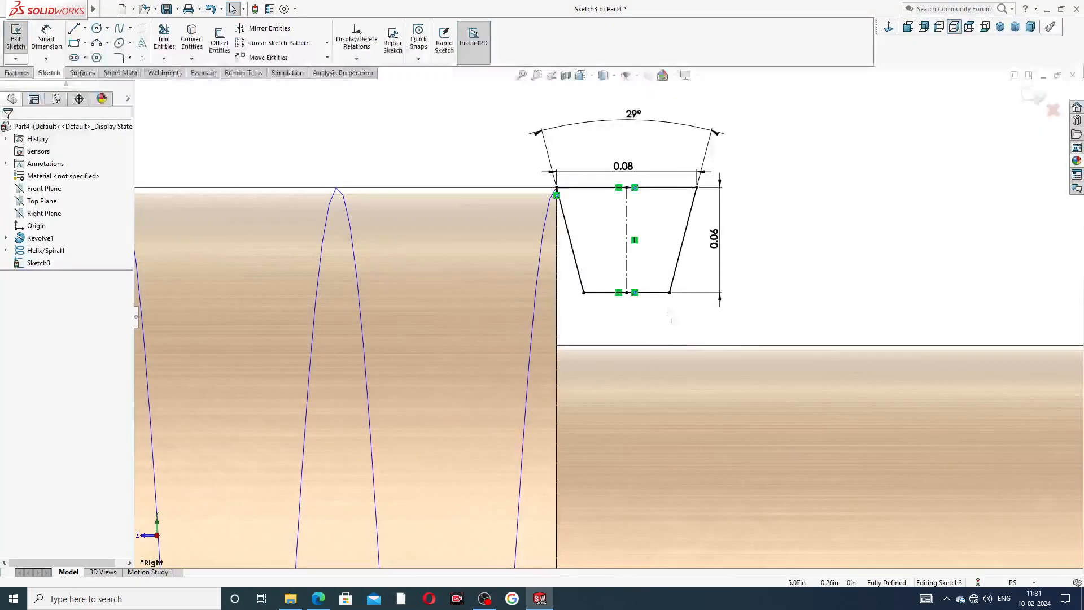
scroll(645, 308, down, 2)
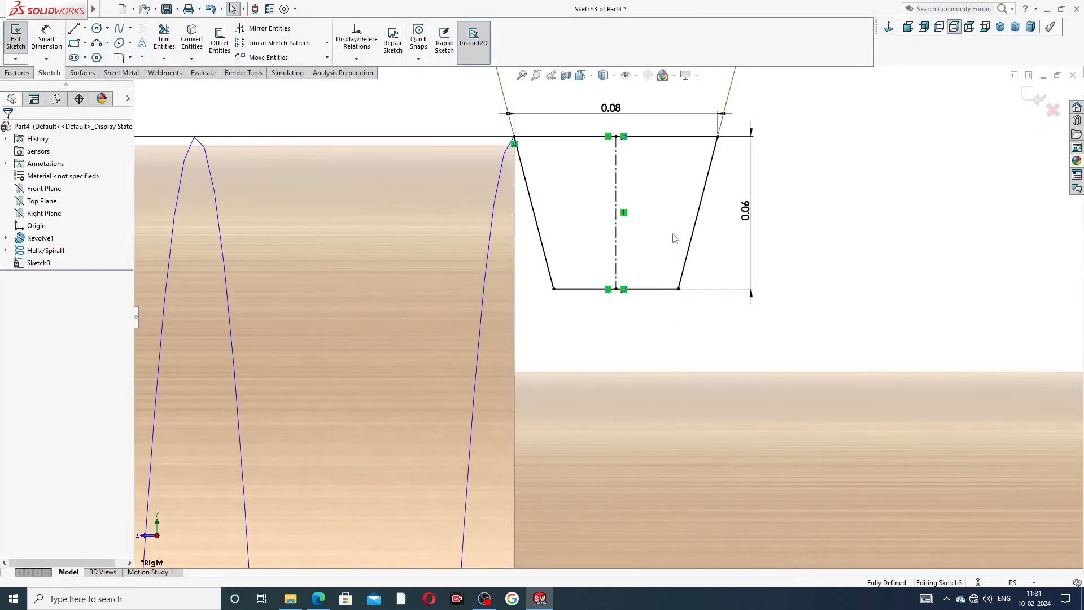
- Exit the thread profile sketch and make a Swept Cut of the trapezoidal profile along the helix
click(17, 73)
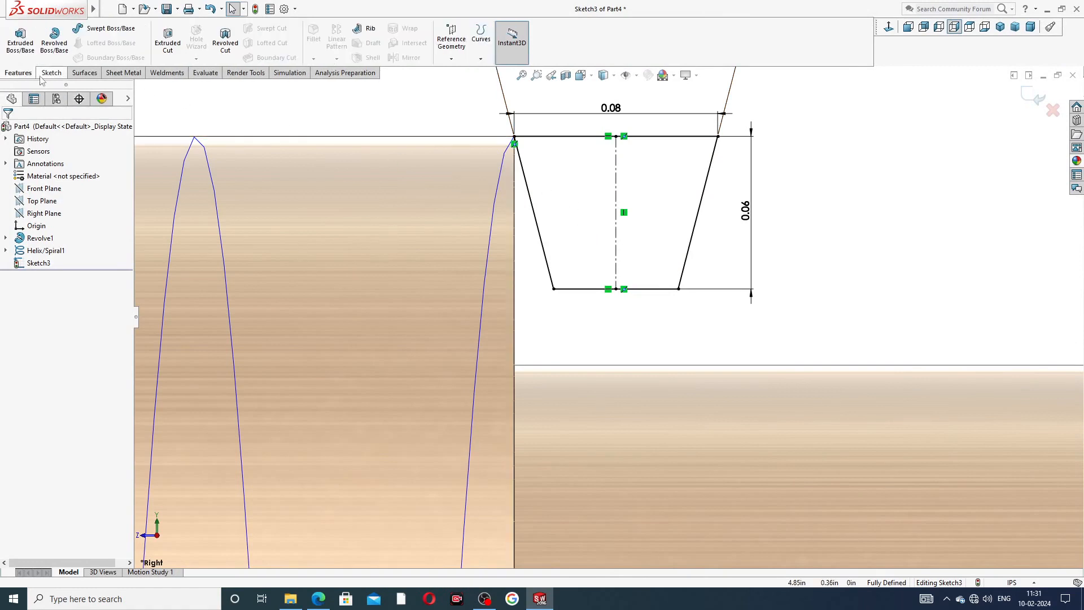
click(1032, 103)
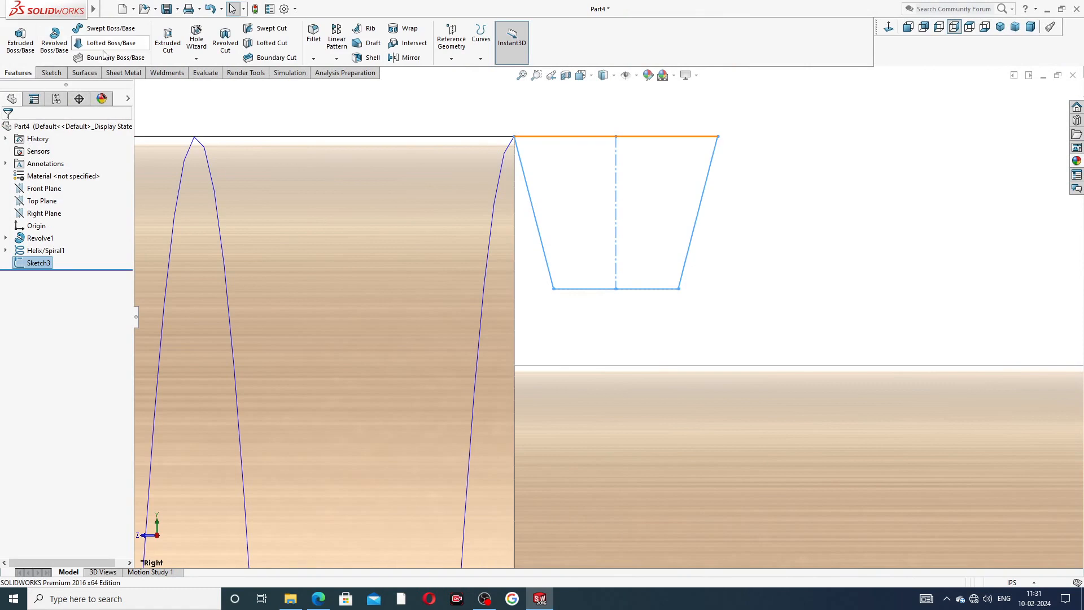
click(268, 30)
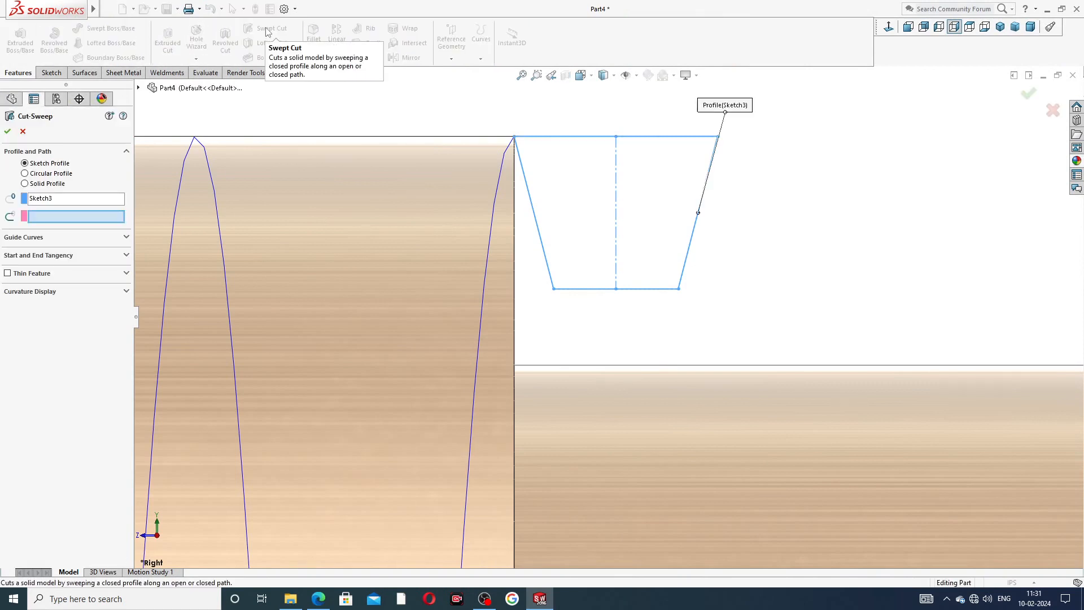
key(z)
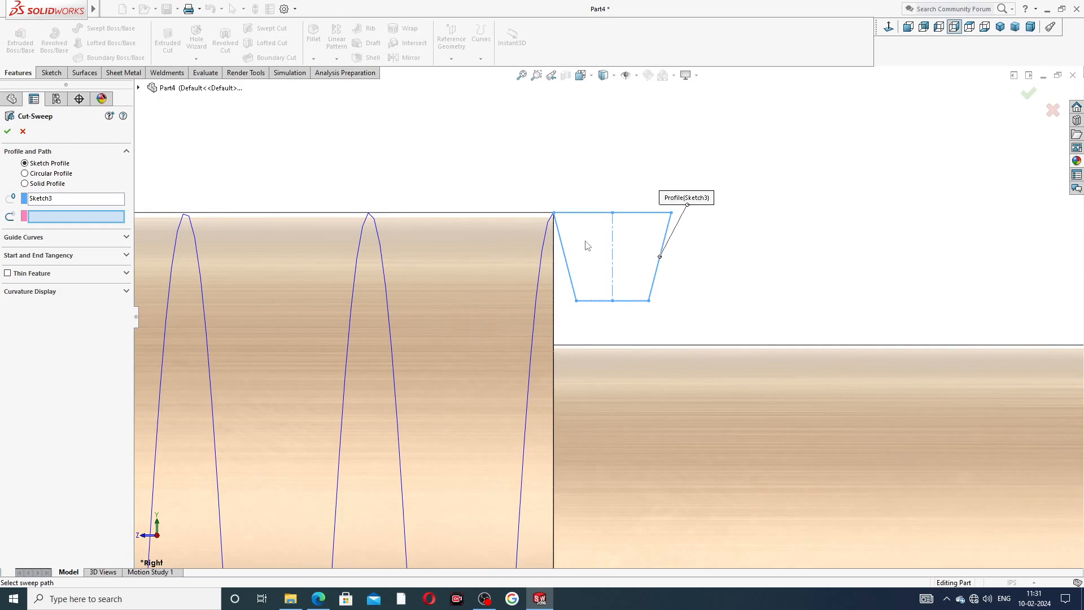
click(538, 293)
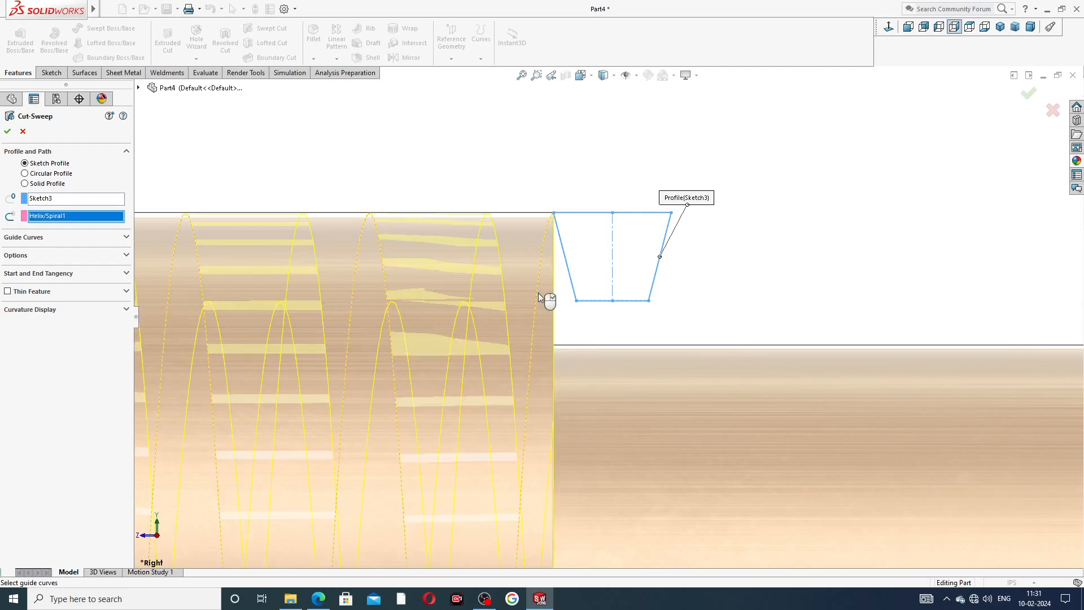
key(z)
key(z)
key(z)
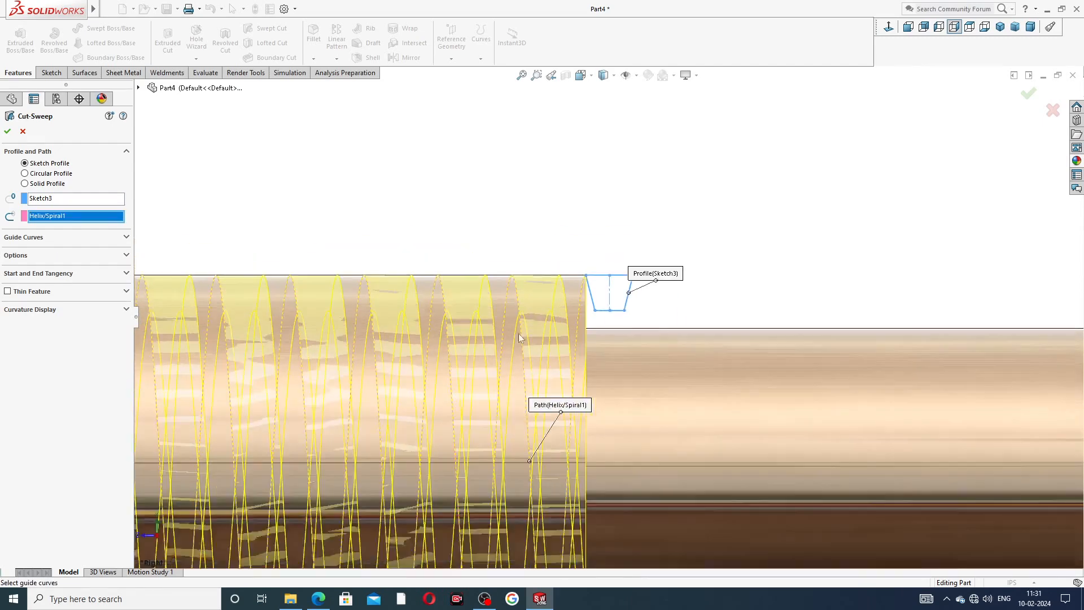
scroll(512, 355, up, 4)
scroll(204, 334, up, 2)
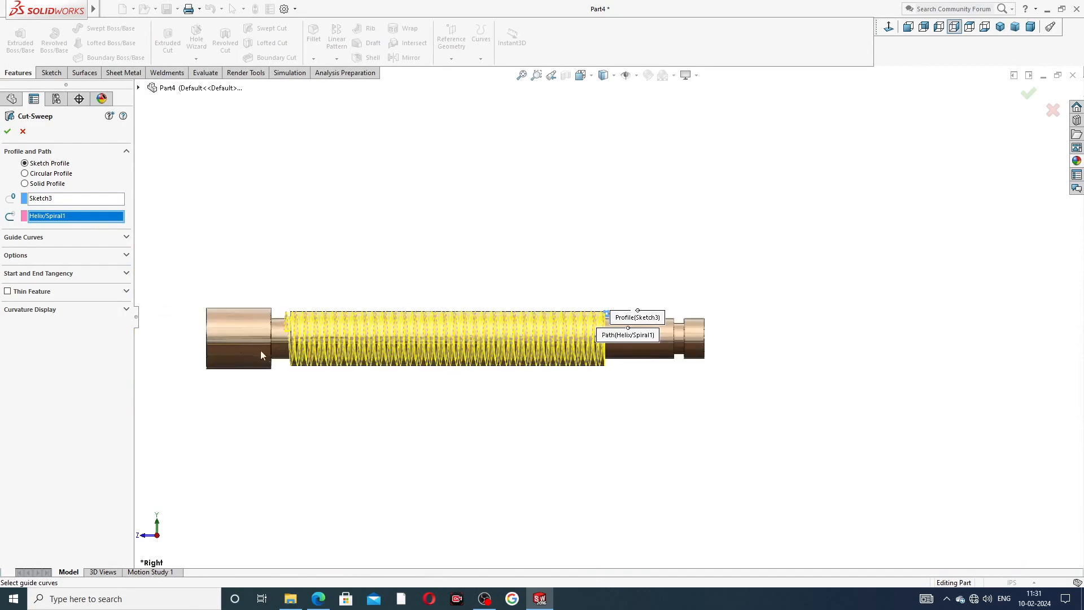
scroll(260, 352, down, 2)
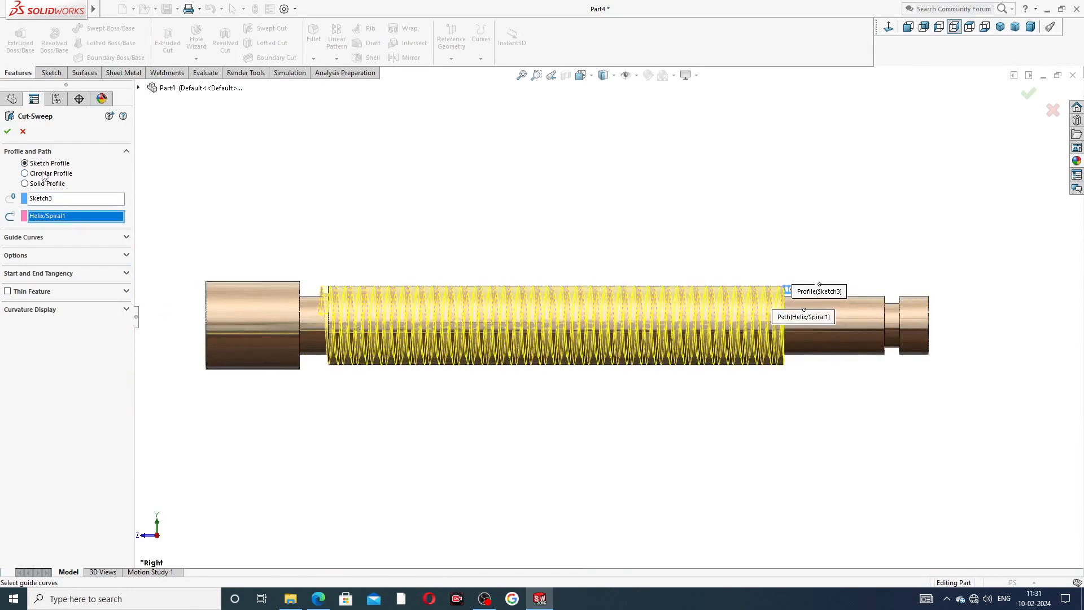
click(7, 133)
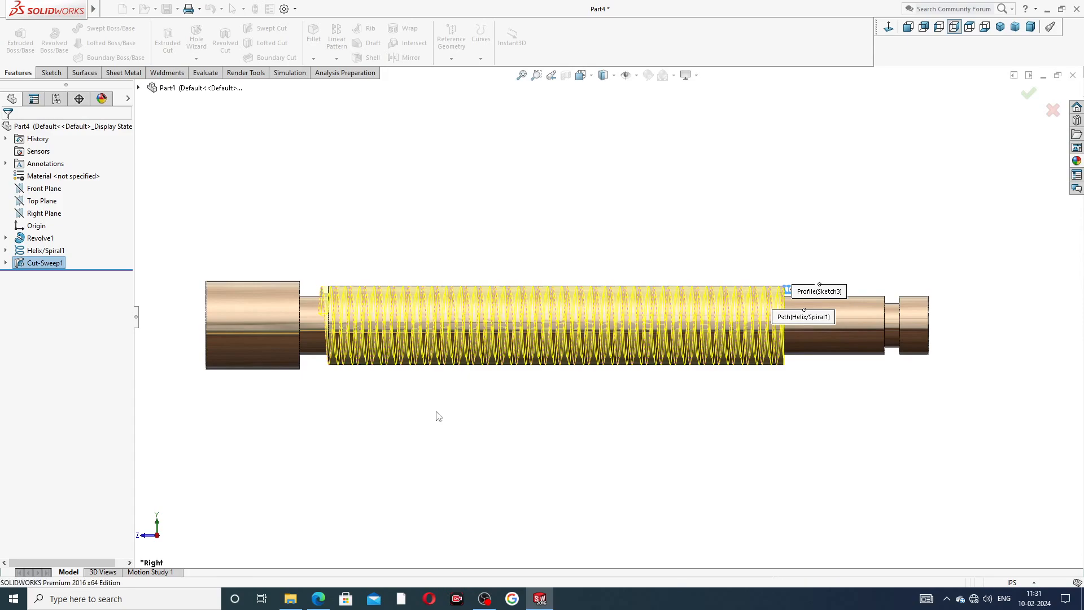
click(455, 426)
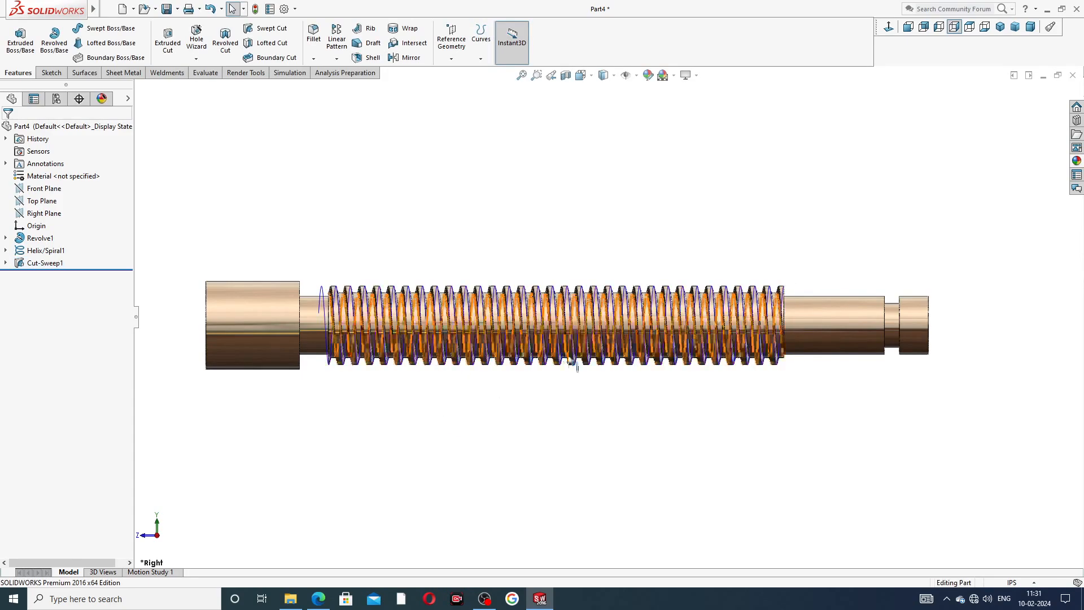
middle_drag(455, 426, 482, 285)
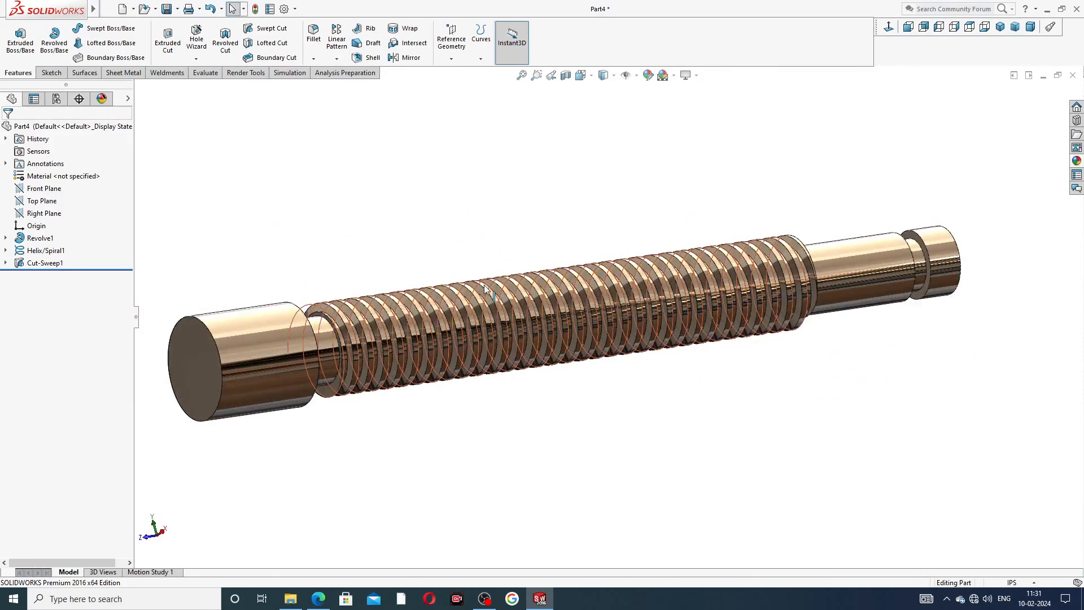
scroll(482, 285, down, 5)
click(555, 270)
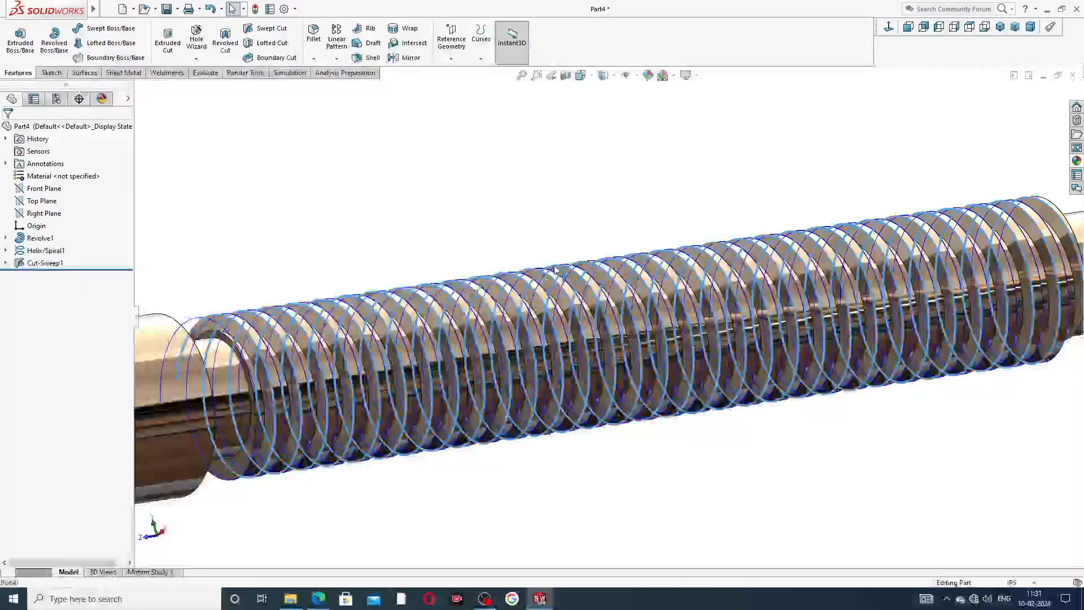
click(599, 233)
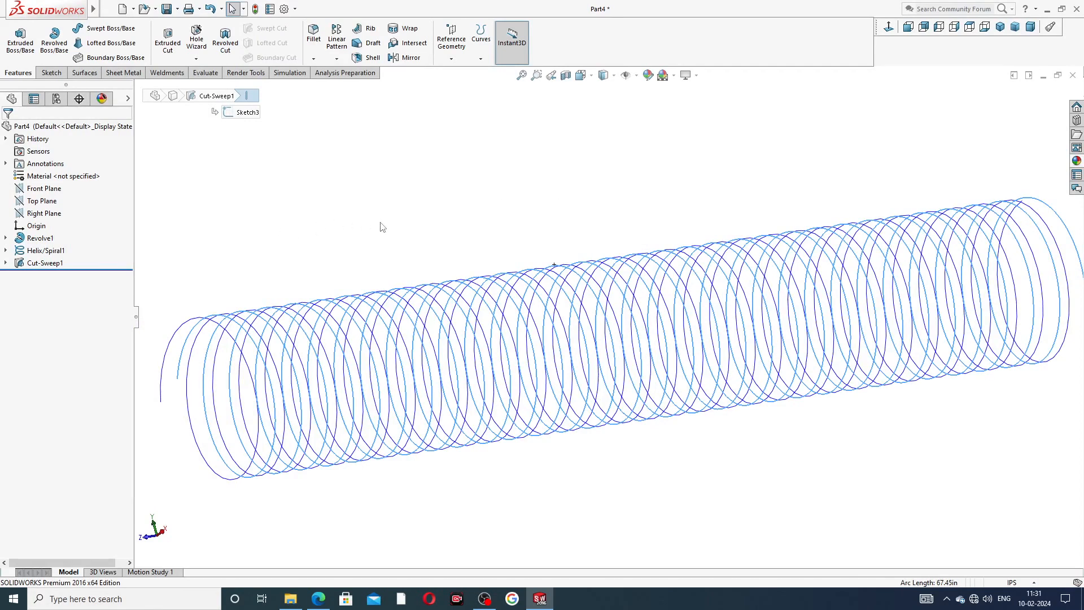
key(ctrl+z)
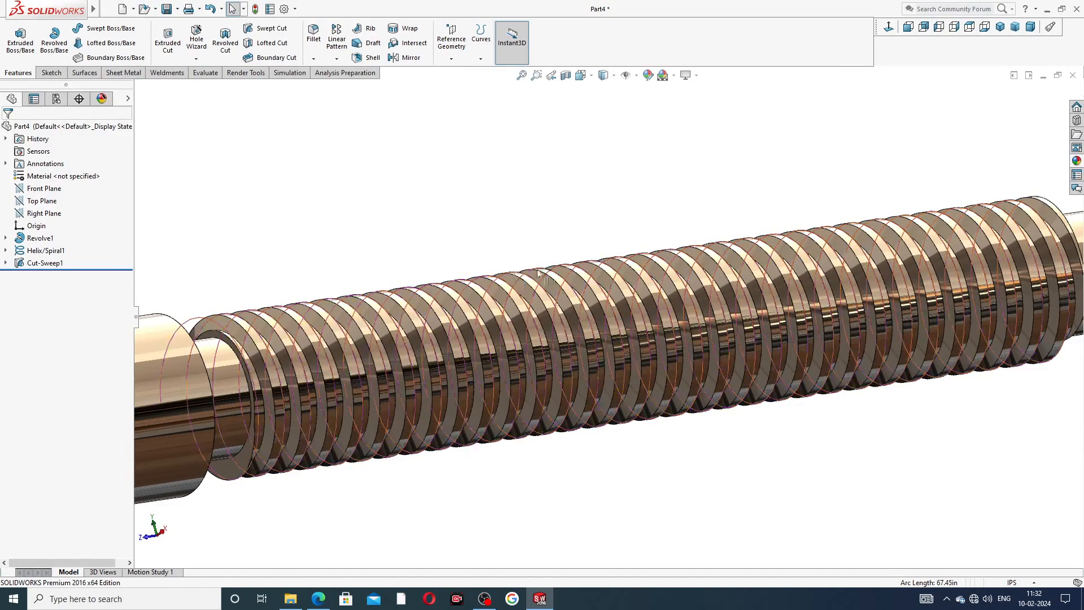
- Hide the helix curve running over the threaded section of the screw
mouse_move(551, 281)
middle_down()
mouse_move(537, 259)
mouse_move(543, 272)
middle_up()
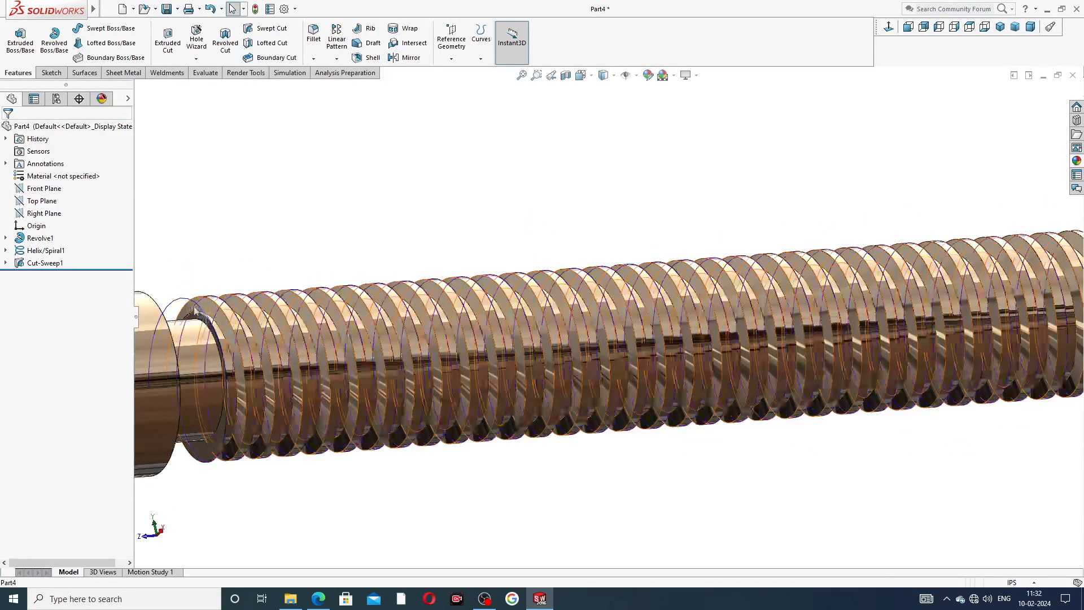
click(182, 302)
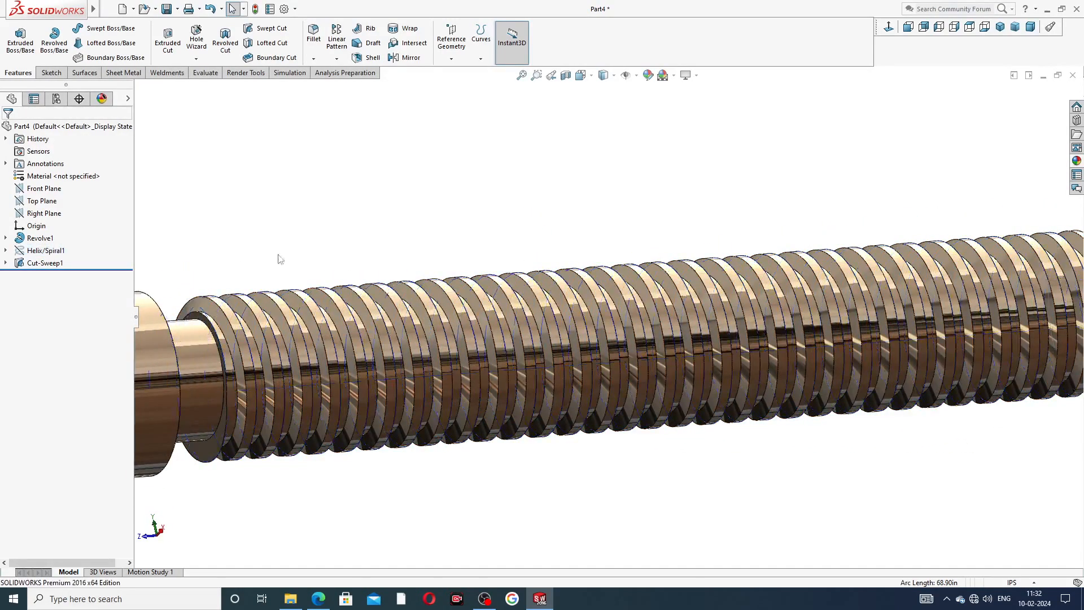
key(f)
middle_drag(559, 235, 656, 269)
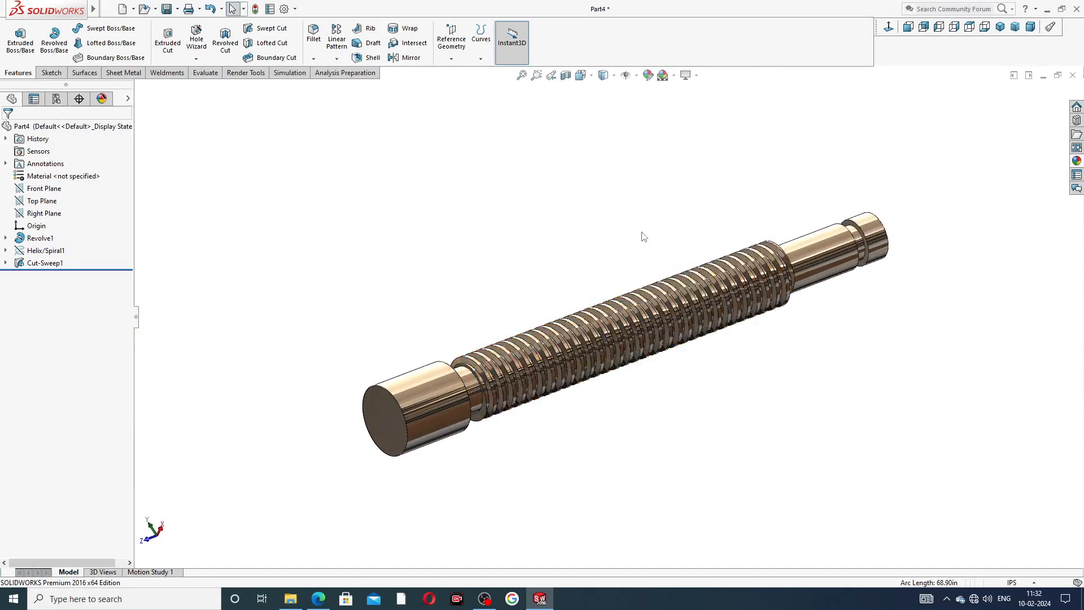
- Save the threaded screw as Part4 in the New folder on the Desktop
key(ctrl+s)
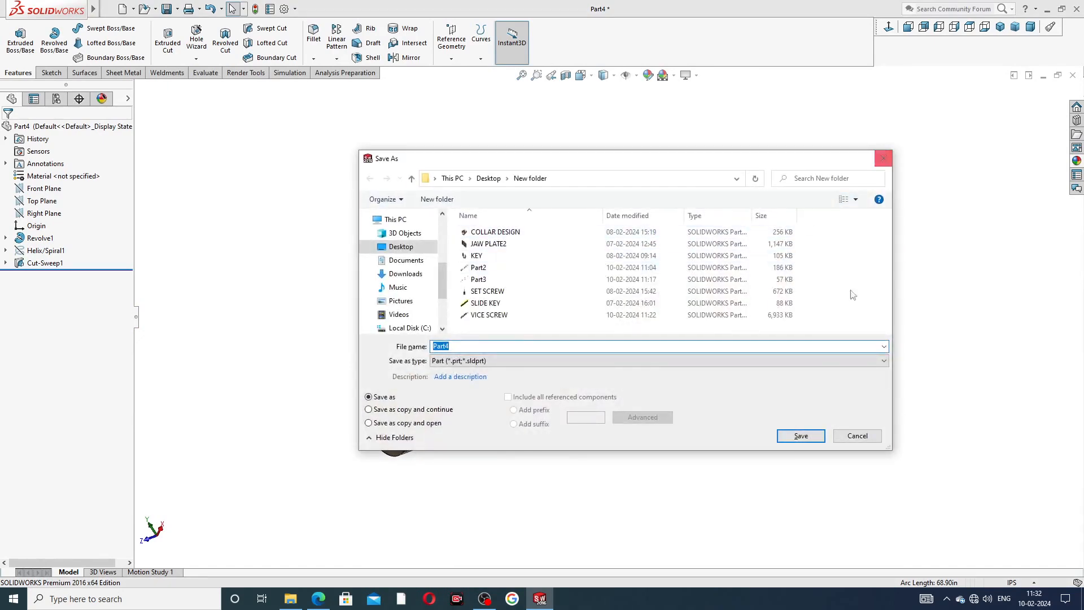
click(801, 436)
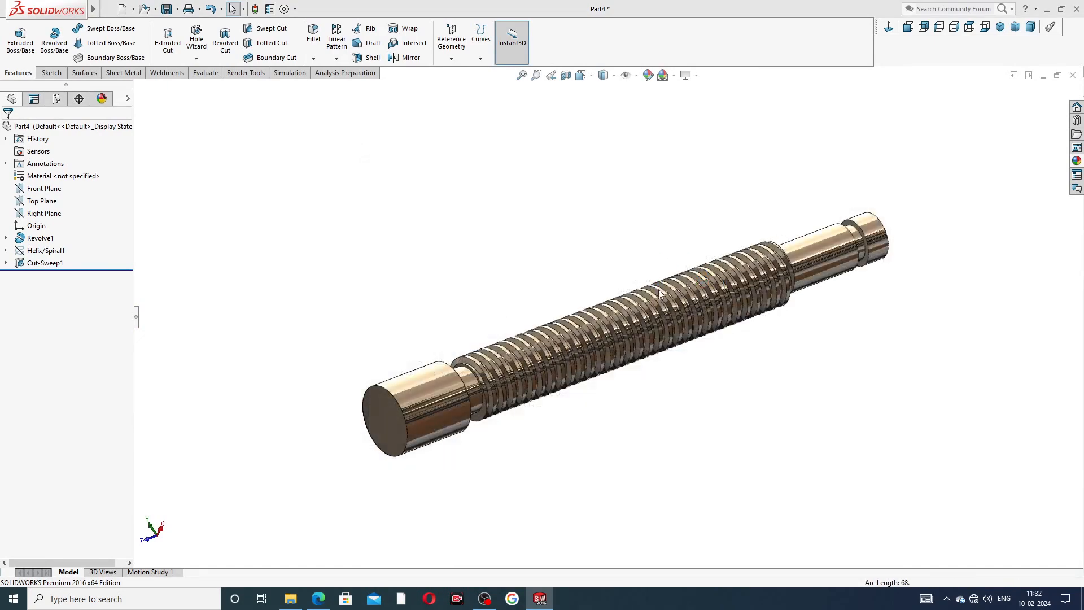
mouse_move(655, 368)
middle_down()
mouse_move(616, 383)
mouse_move(615, 401)
middle_up()
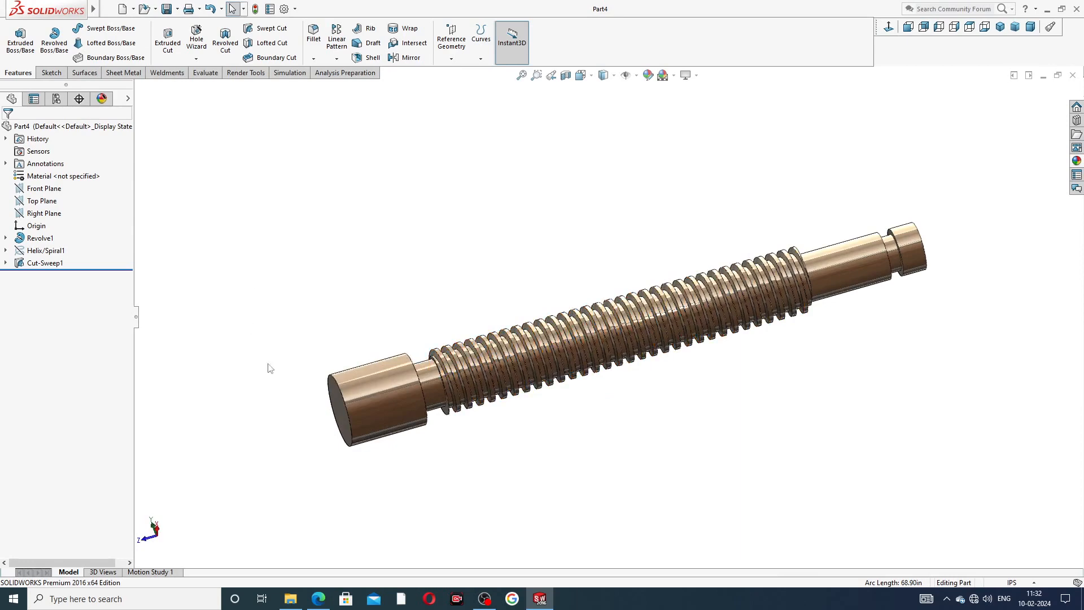
- Check the vice screw PDF drawing in the browser, and start a sketch on the Top Plane viewed normal to it
click(318, 599)
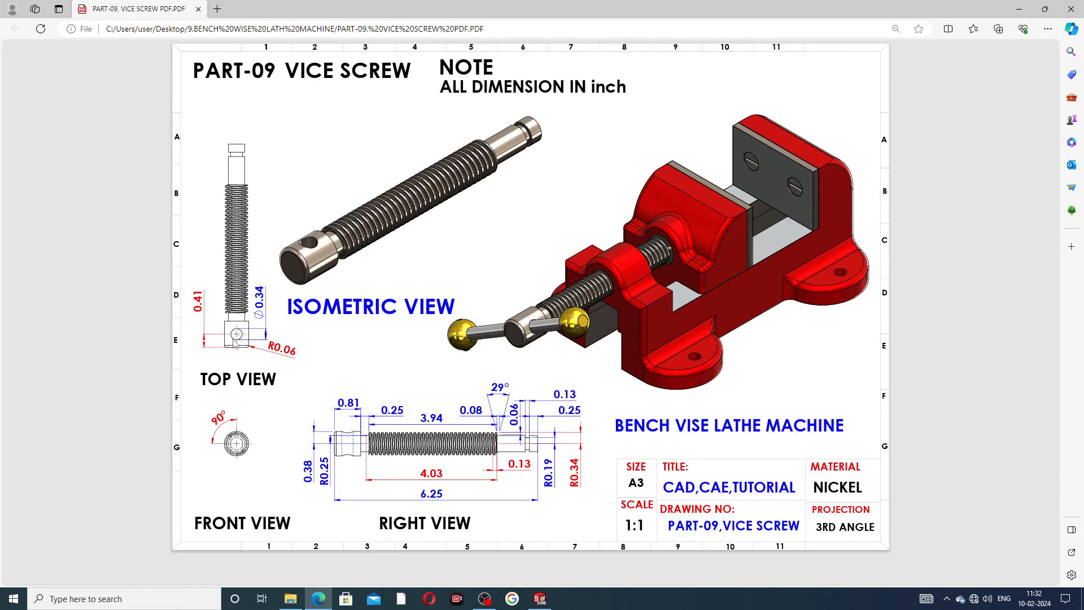
click(319, 599)
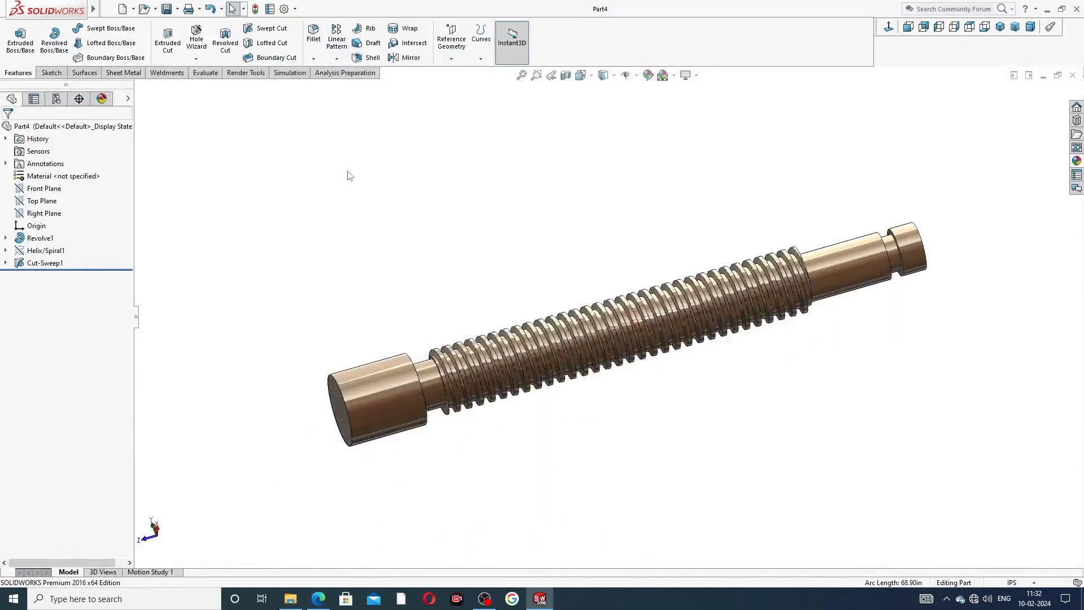
click(45, 203)
click(55, 189)
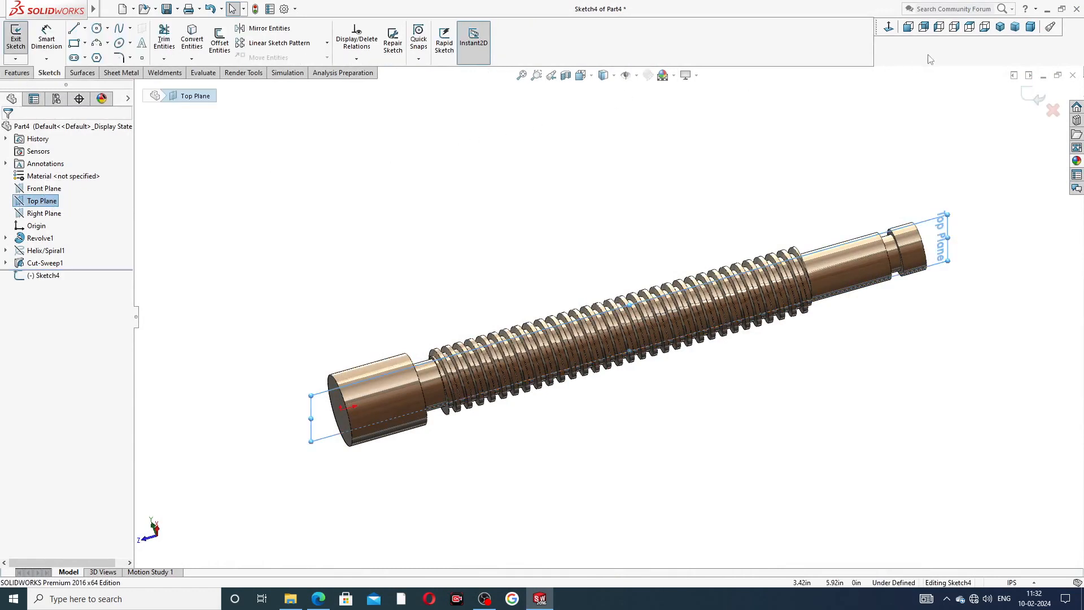
click(889, 27)
scroll(631, 503, down, 5)
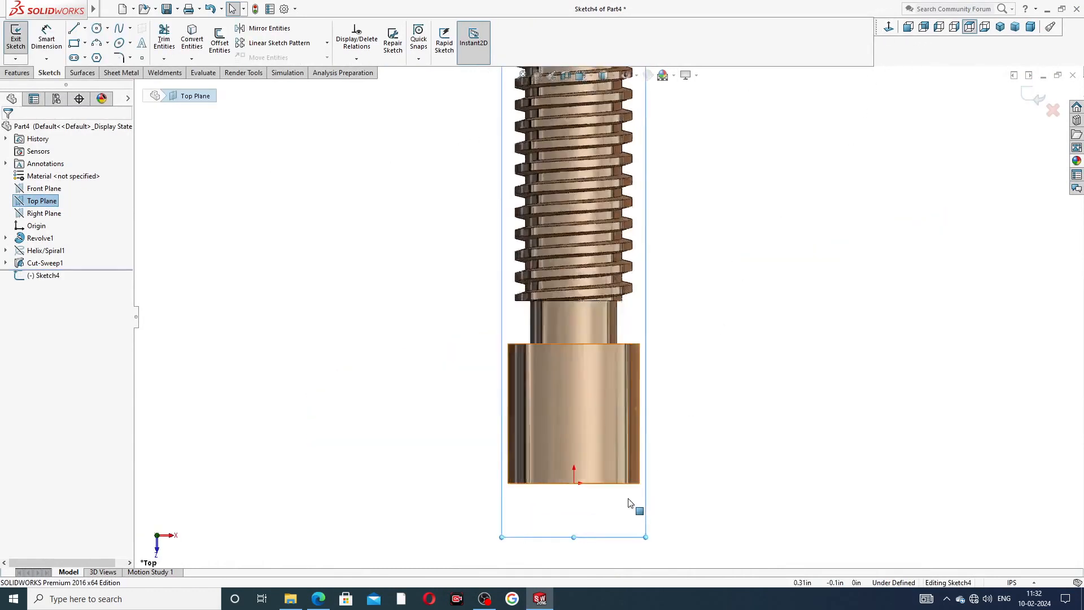
scroll(629, 500, down, 5)
scroll(423, 195, up, 2)
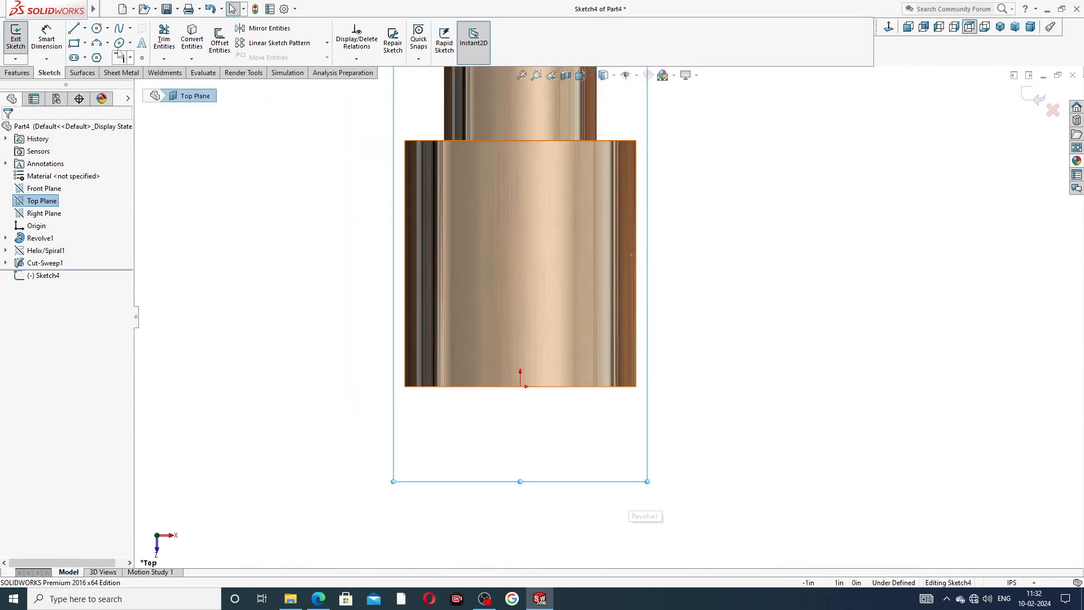
- Sketch a vertical centerline from the origin up the screw head and adjust its upper end to a length of about 0.4 in
click(85, 28)
click(100, 52)
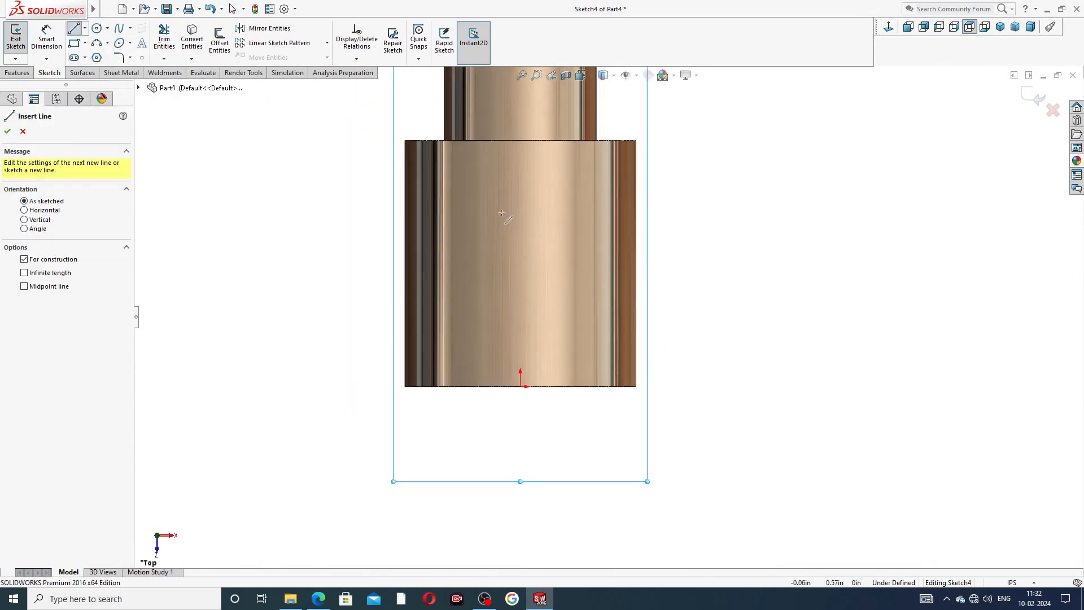
click(520, 386)
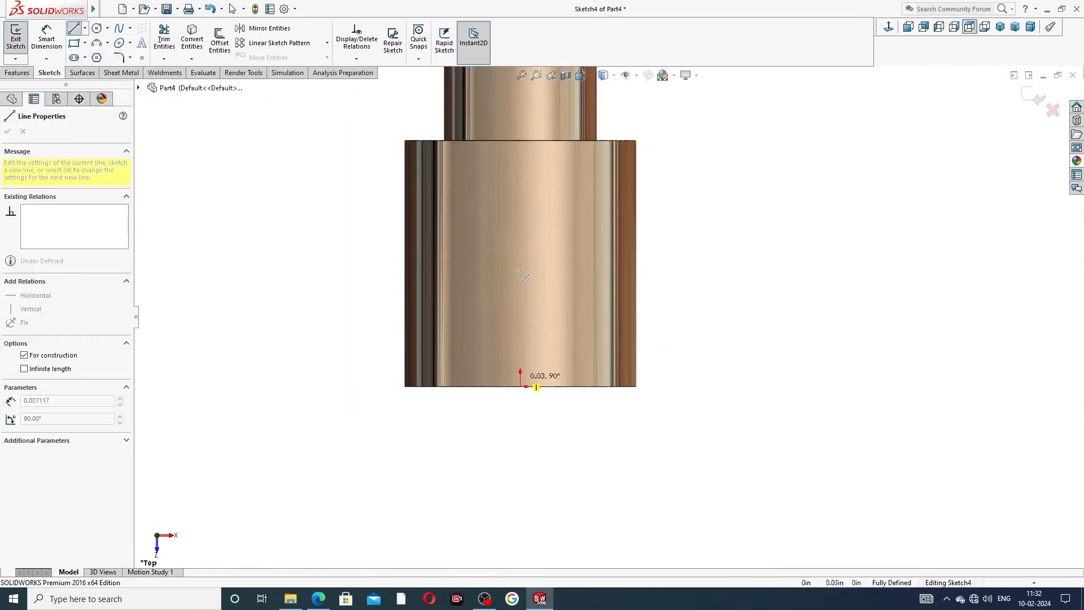
click(520, 261)
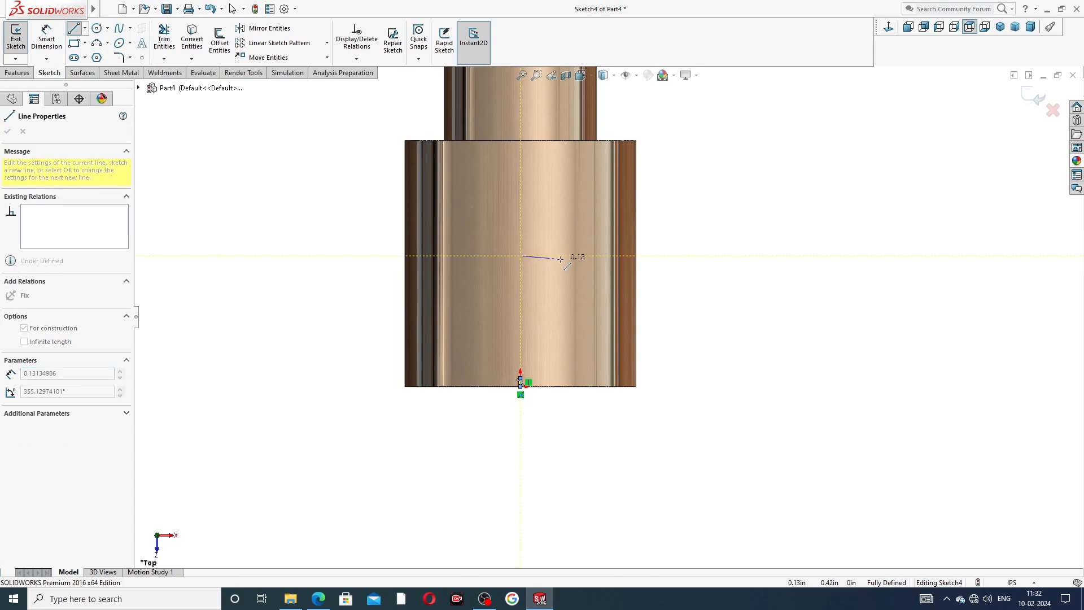
right_click(558, 221)
click(590, 271)
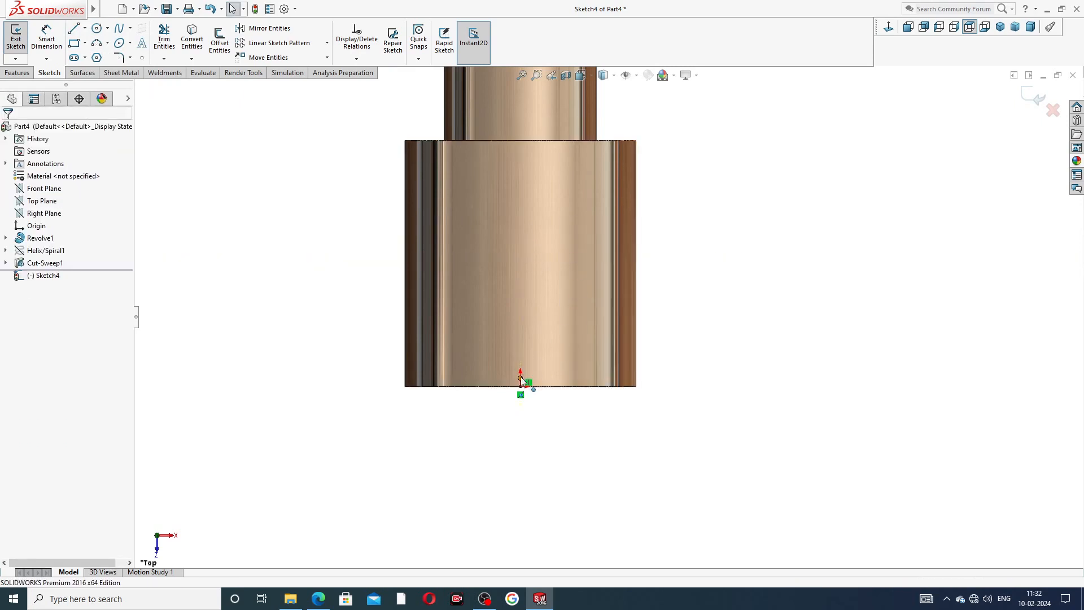
click(520, 239)
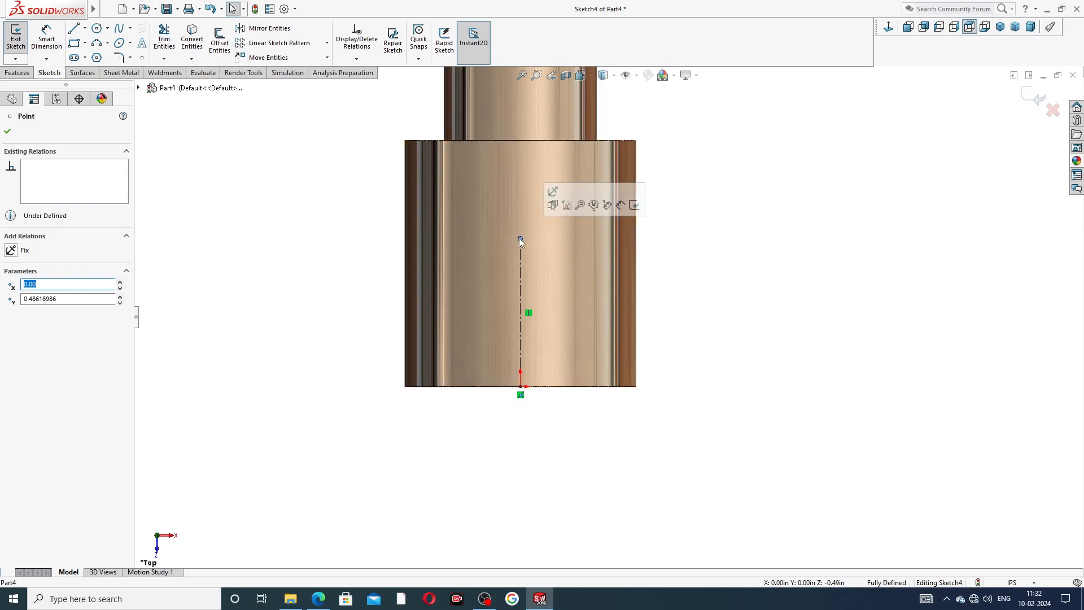
drag(520, 239, 520, 266)
click(748, 235)
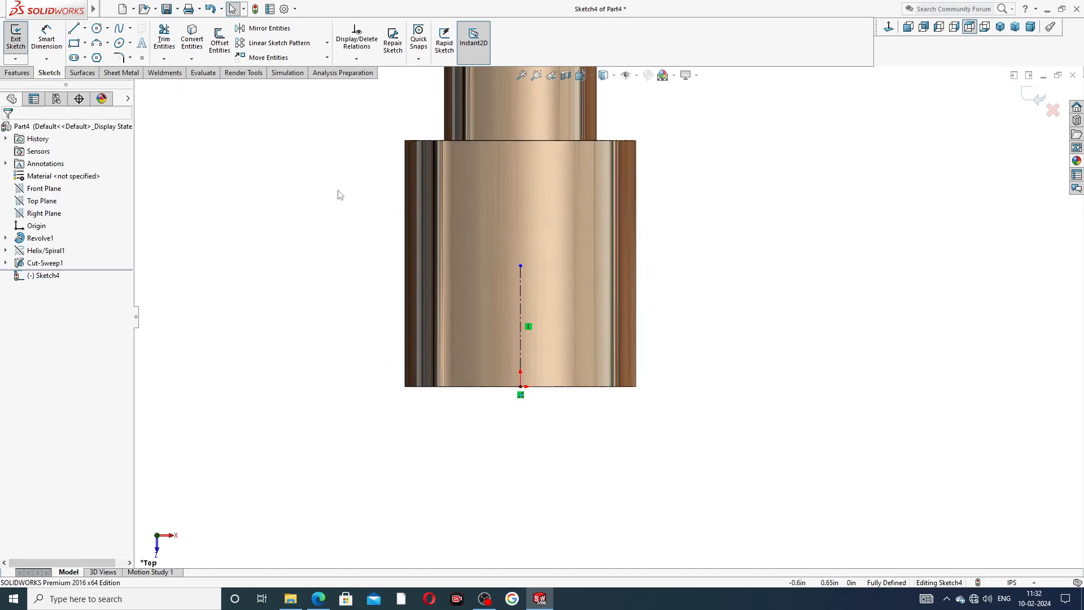
- Sketch a circle of about 0.17 in radius centred on the centerline's upper end
click(97, 30)
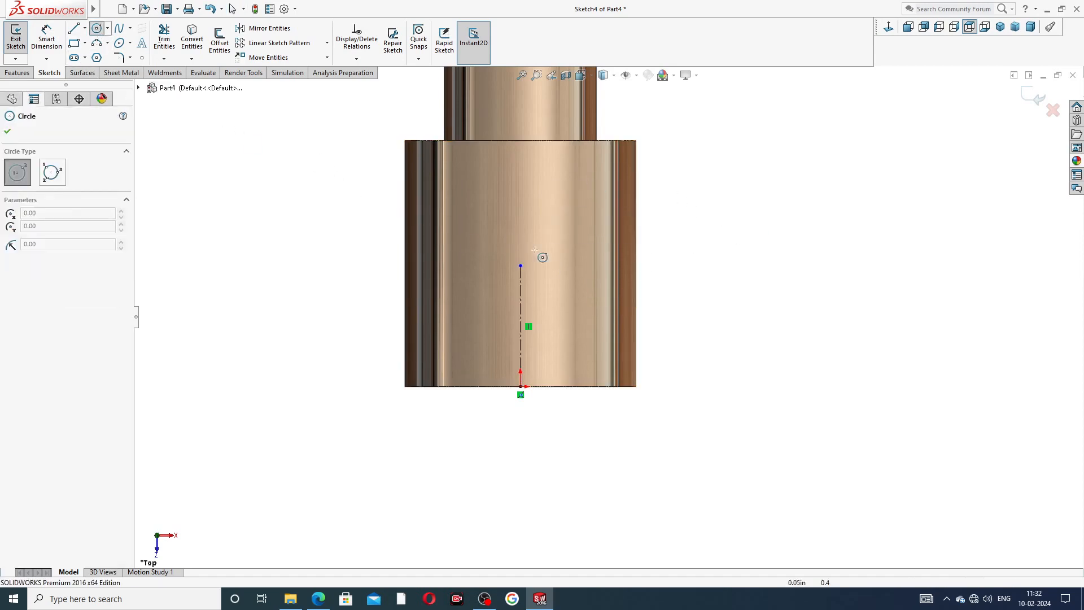
click(521, 265)
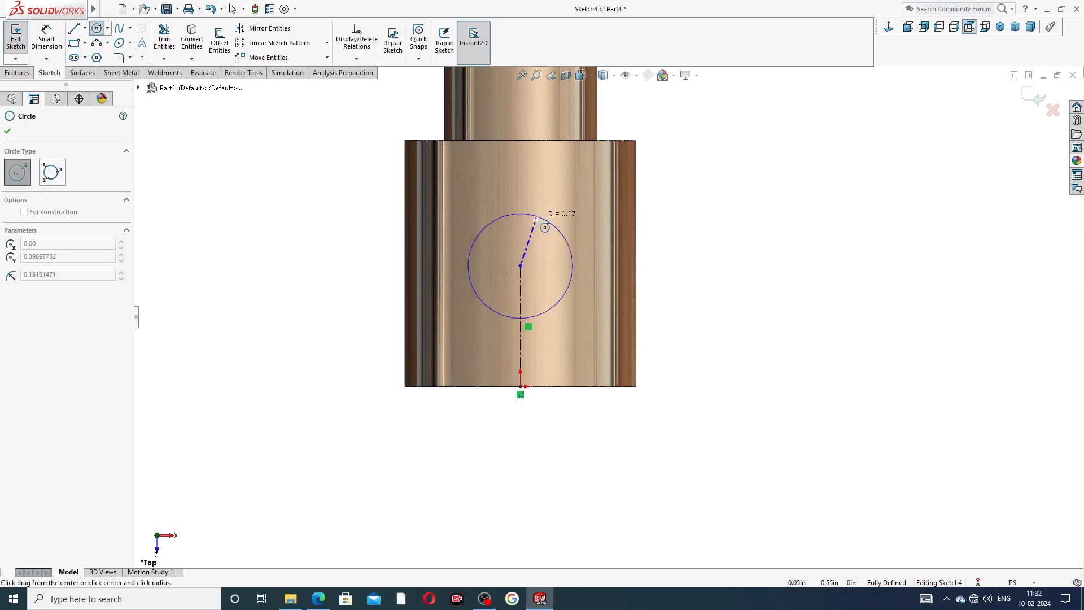
click(546, 220)
right_click(674, 213)
click(708, 217)
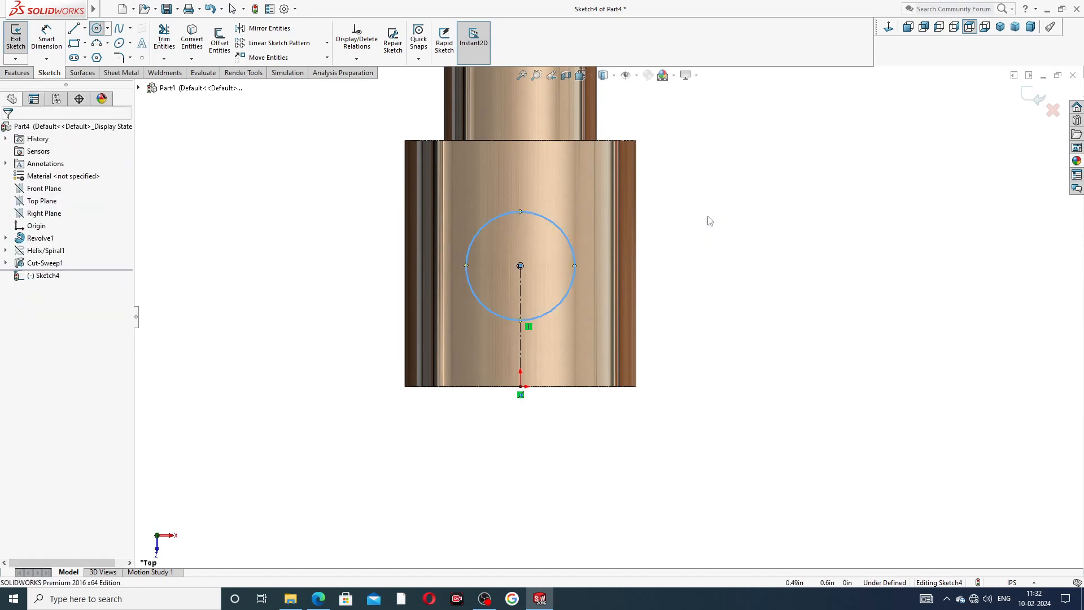
- Dimension the circle on the screw head with a 0.34 in diameter, checking the value in the vice screw PDF drawing
click(47, 39)
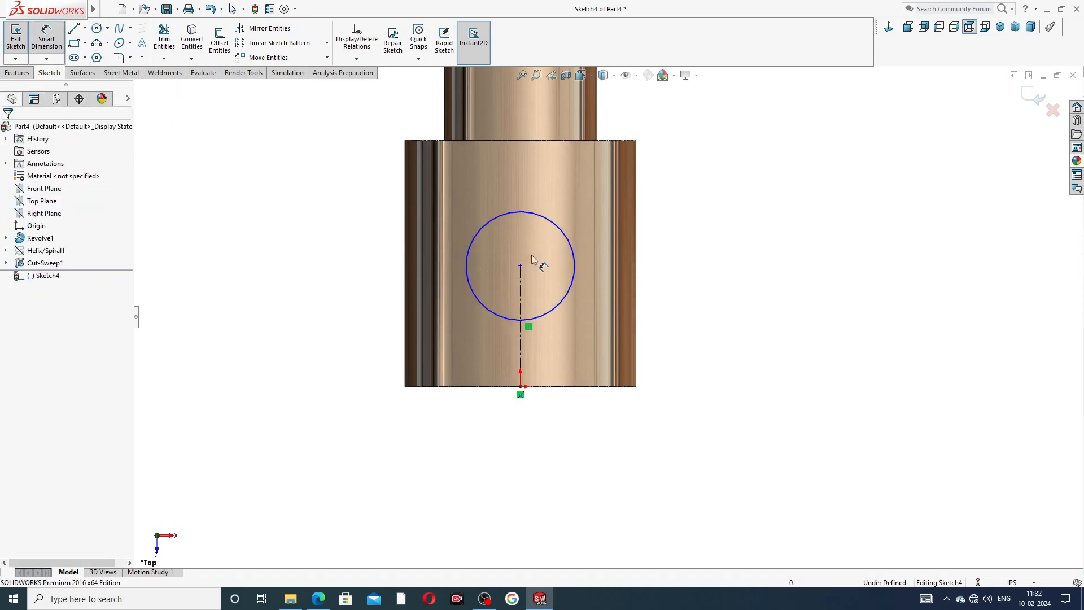
click(573, 255)
click(668, 264)
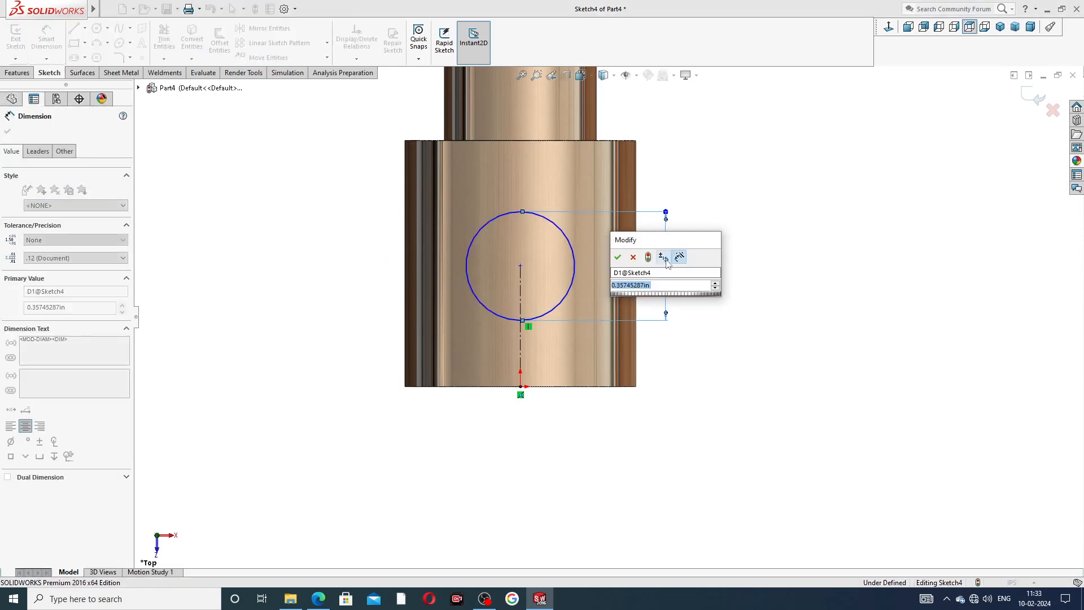
click(319, 599)
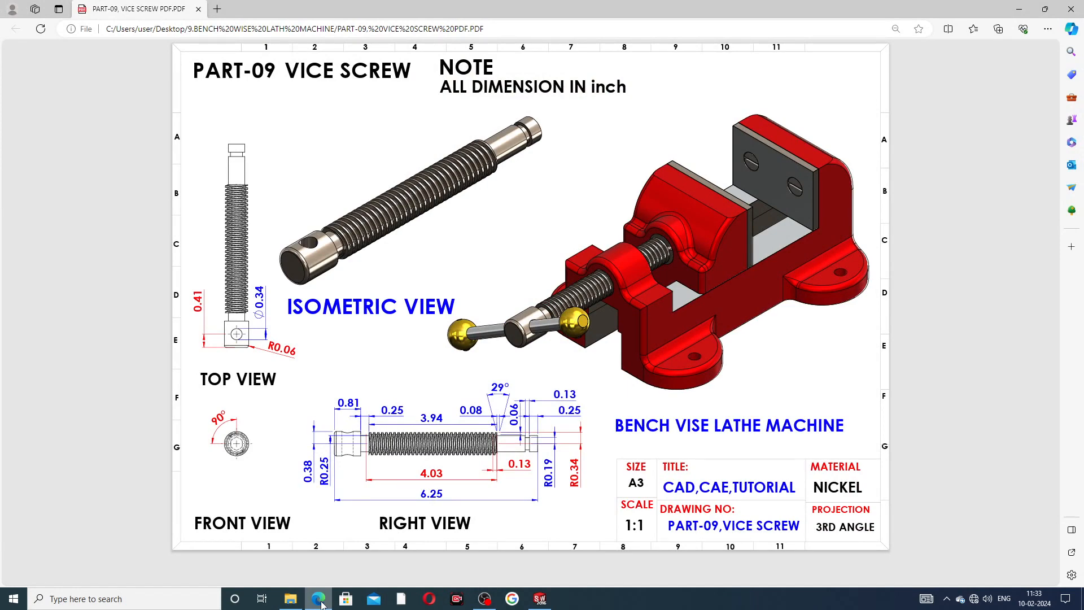
click(320, 601)
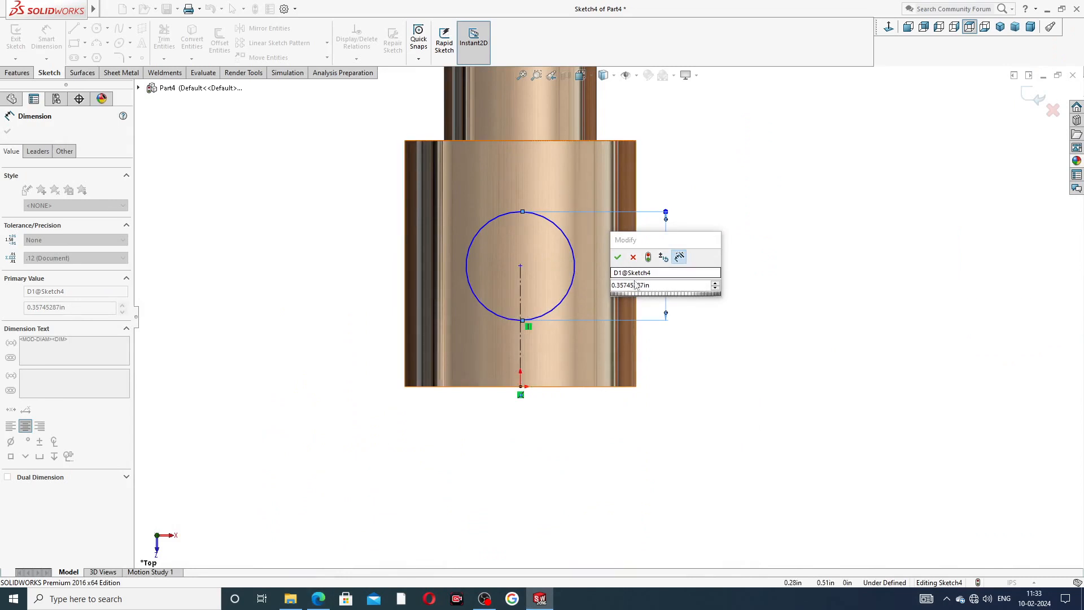
drag(654, 287, 598, 293)
text(0.34)
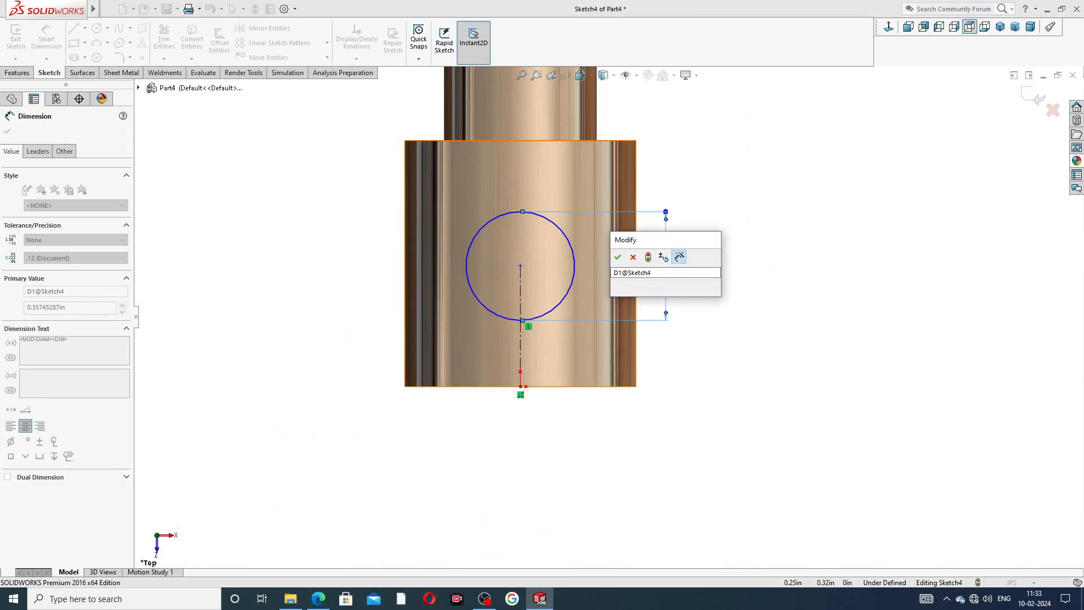
key(Return)
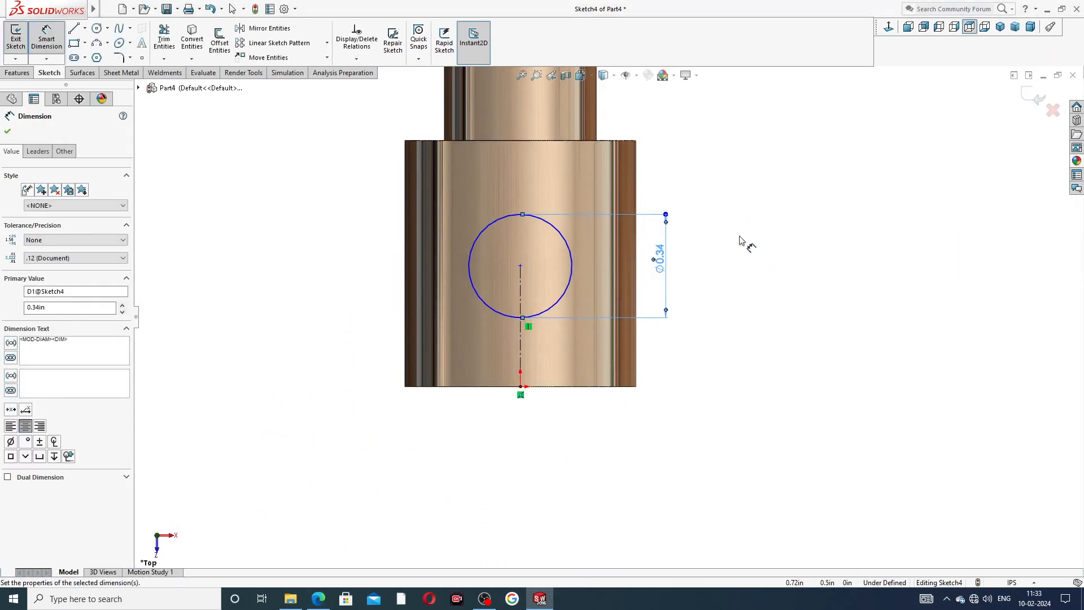
click(739, 237)
- Dimension the circle's centre 0.41 in from the origin and finish dimensioning the sketch
click(520, 265)
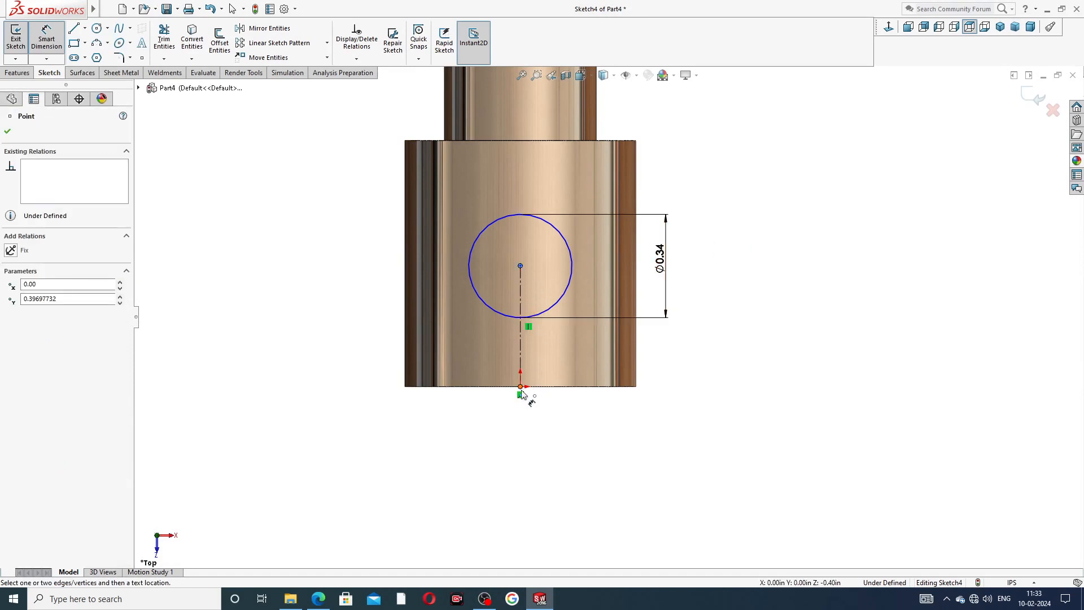
click(520, 387)
click(359, 328)
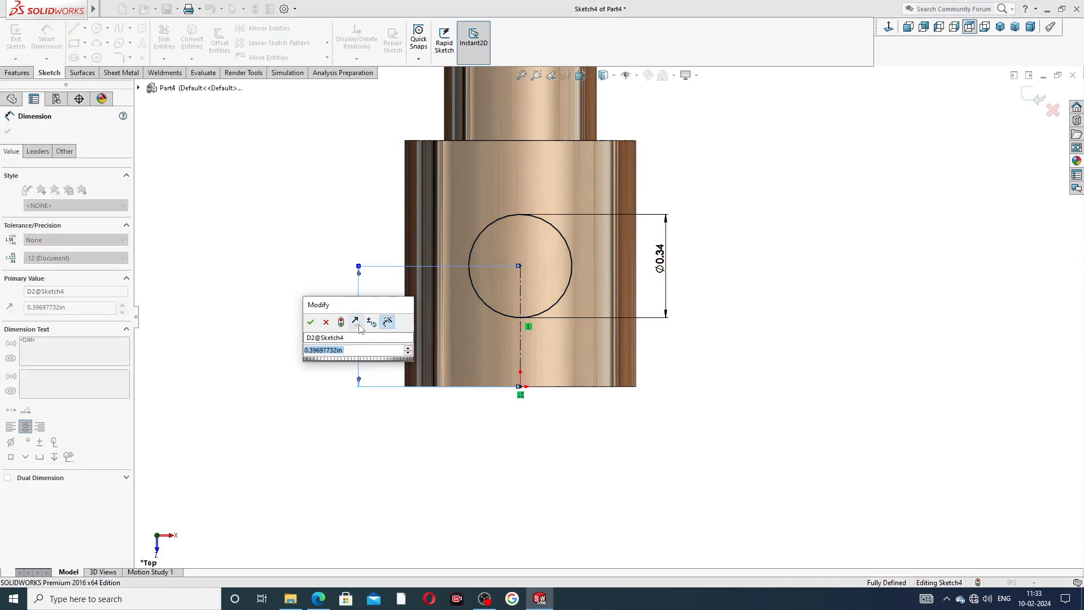
text(.41)
key(Return)
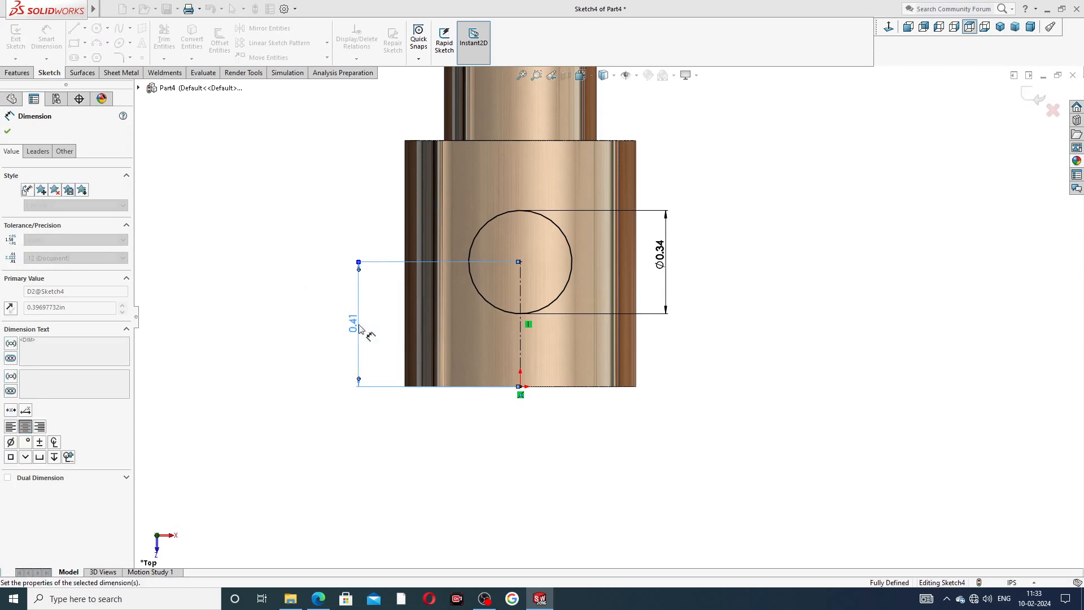
key(Escape)
right_click(762, 157)
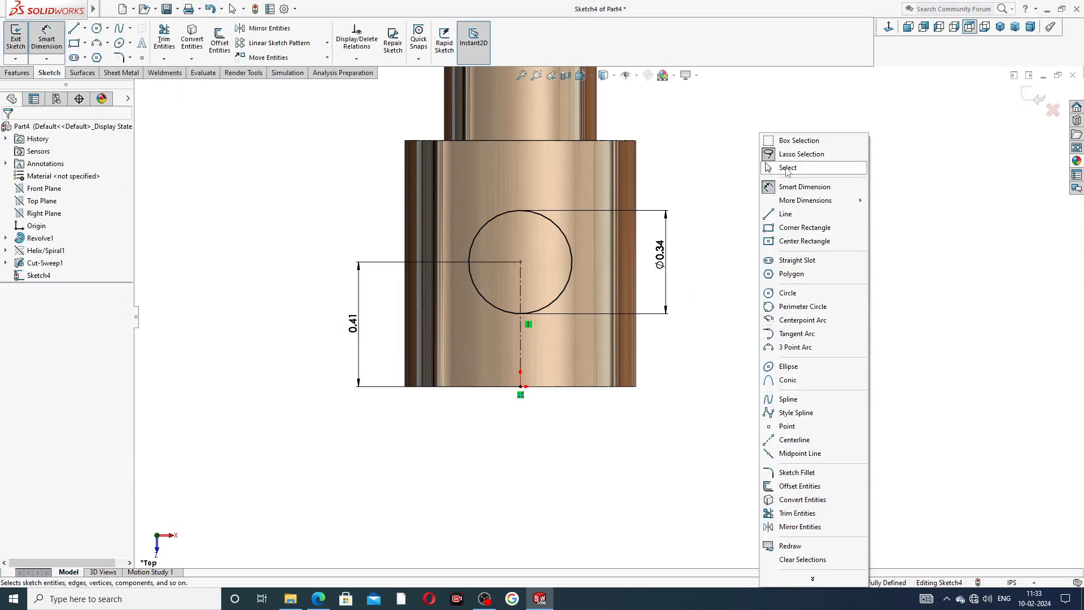
click(788, 168)
click(659, 255)
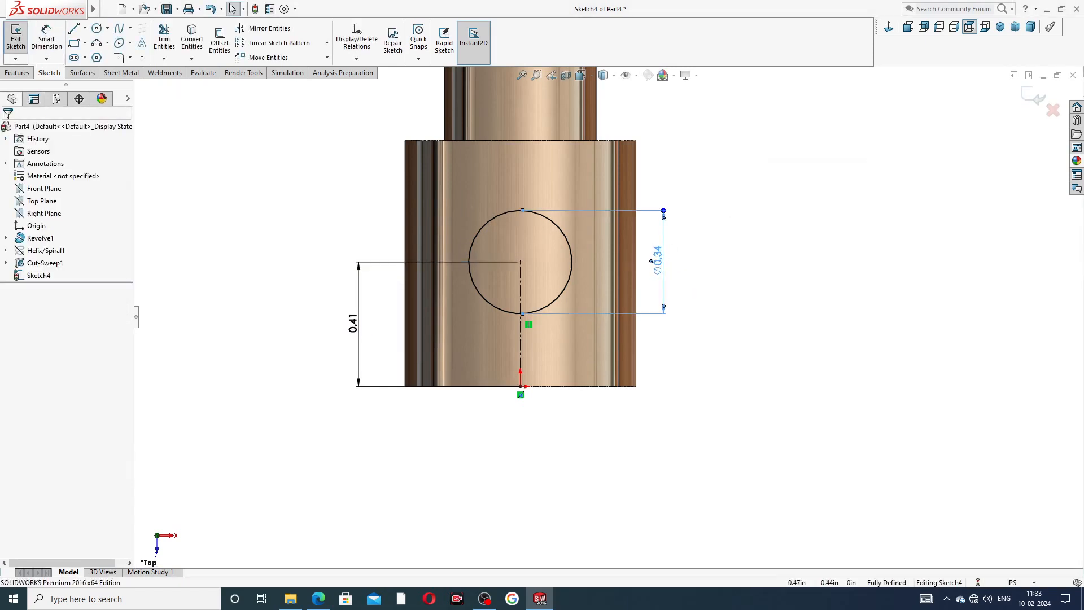
click(220, 160)
- Cut the circle through the screw head with an Extruded Cut set to Through All - Both
click(18, 72)
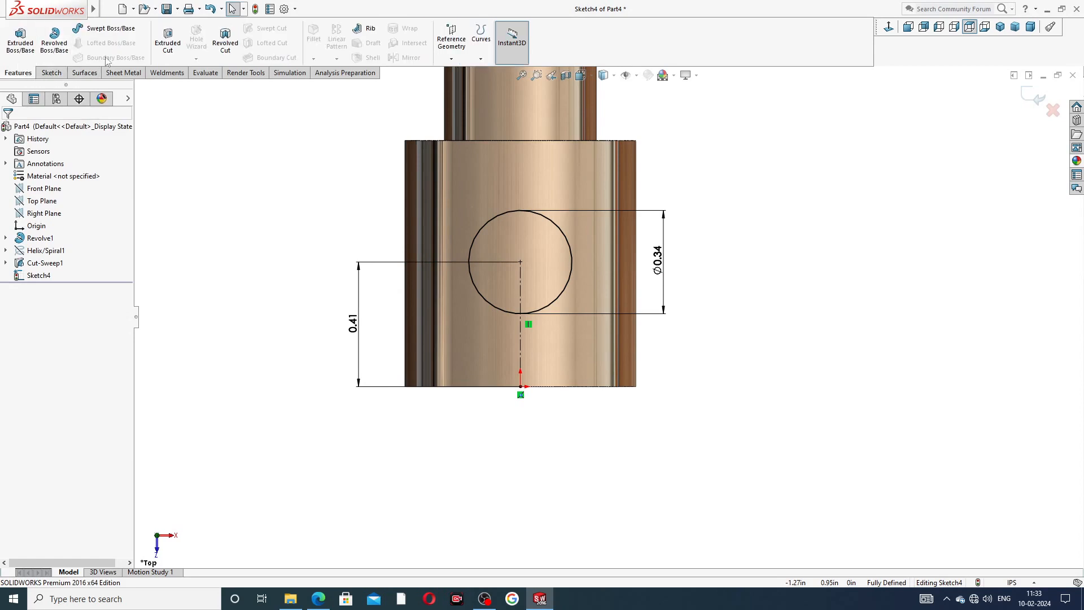
click(168, 39)
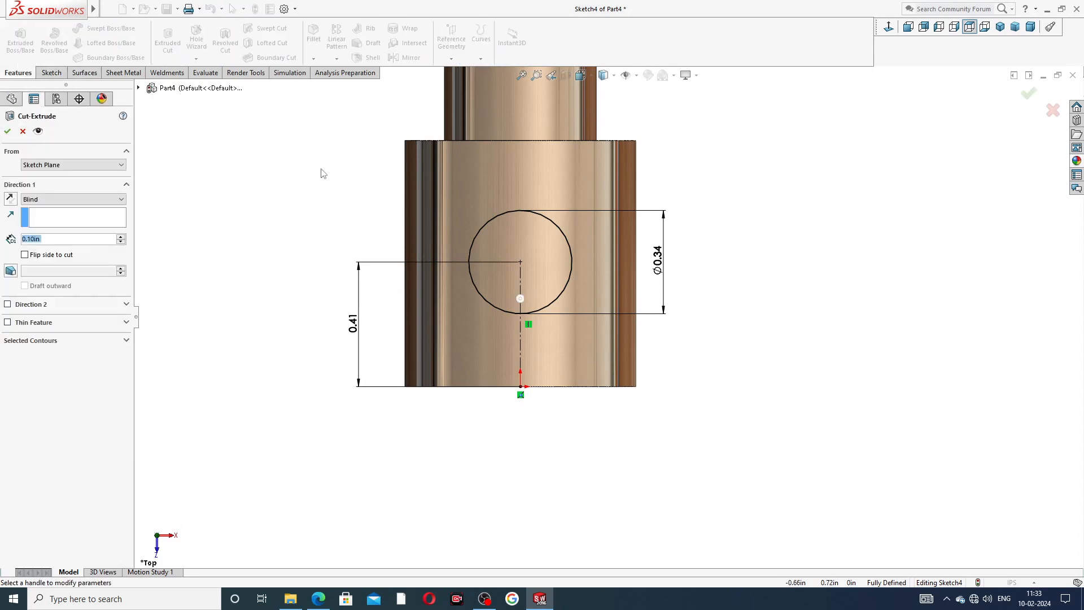
click(47, 200)
click(45, 223)
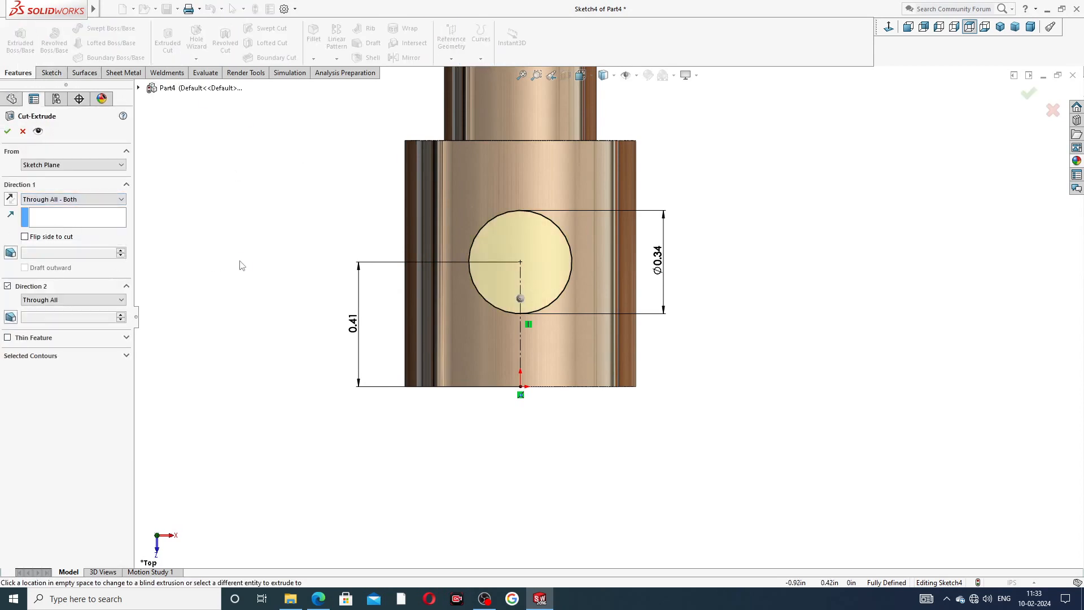
middle_drag(242, 265, 289, 286)
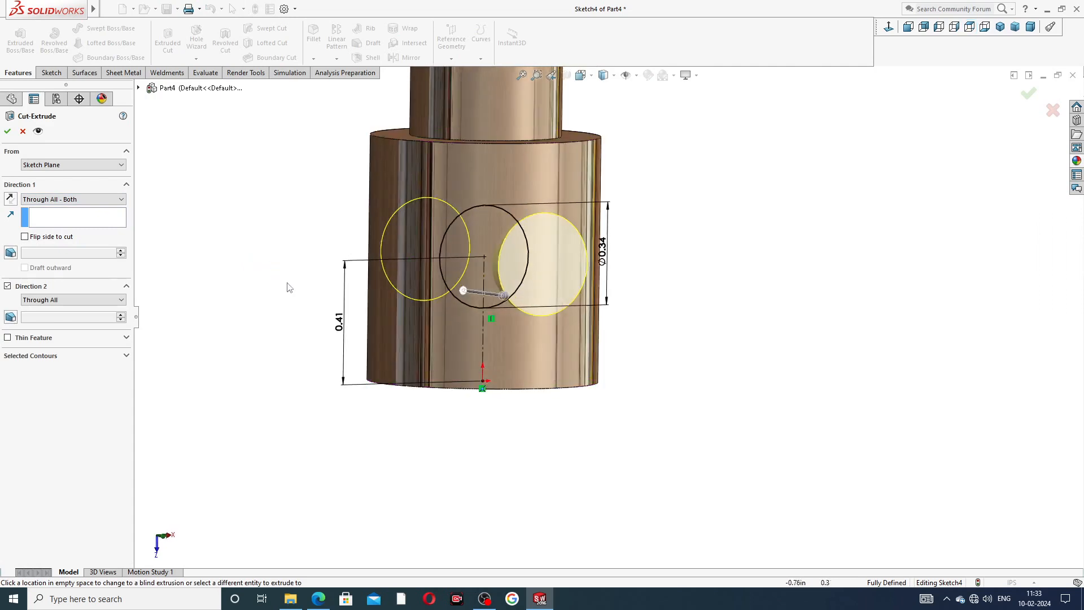
click(6, 131)
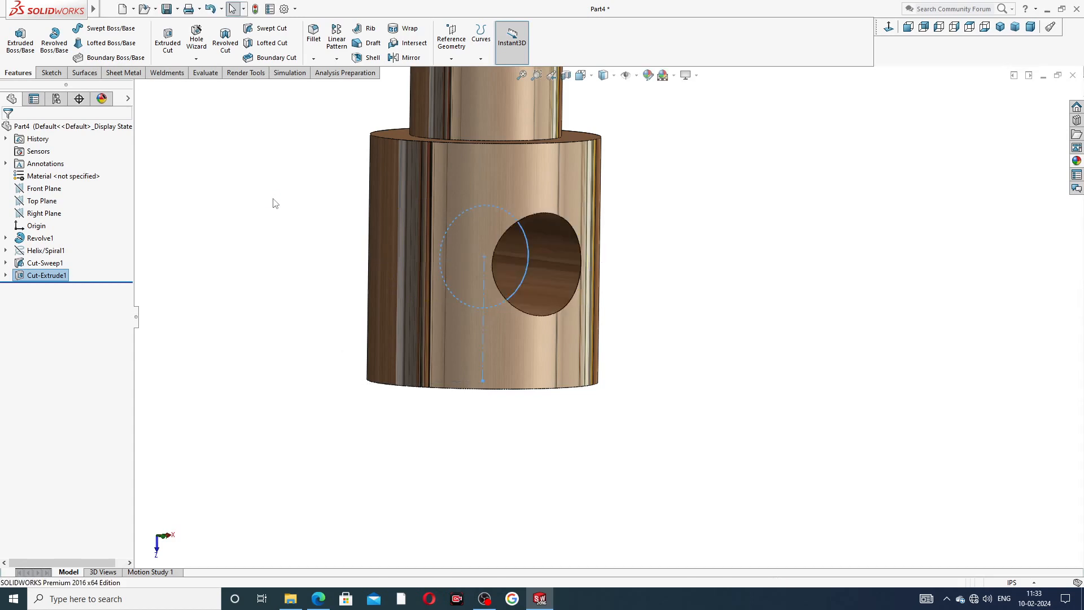
click(678, 199)
- Fillet the outer end edge of the screw head with a 0.06 in radius, checking the PDF drawing
scroll(683, 169, up, 8)
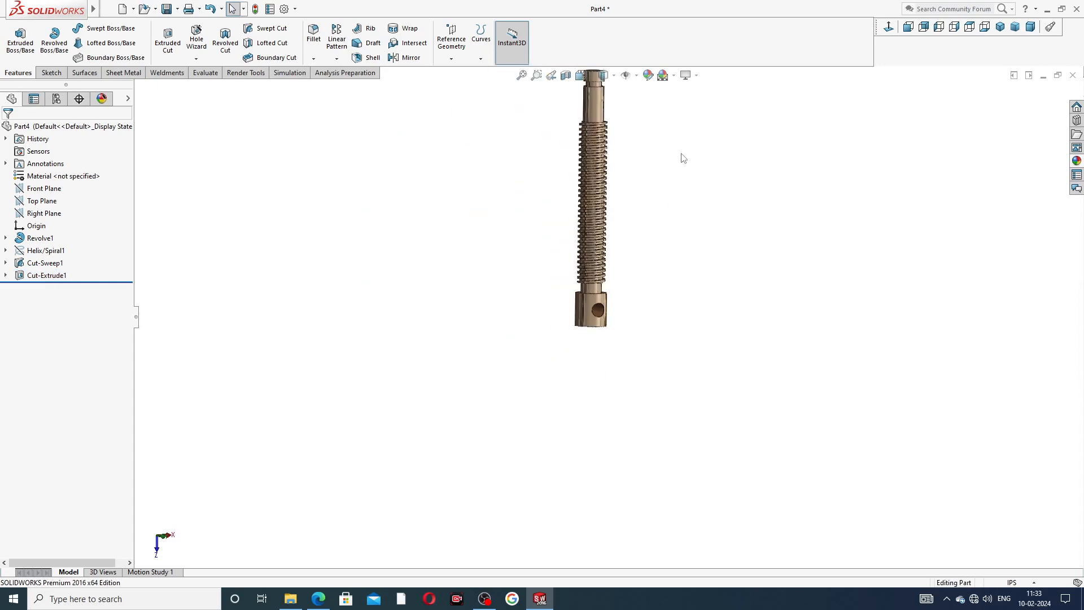
middle_drag(683, 158, 668, 74)
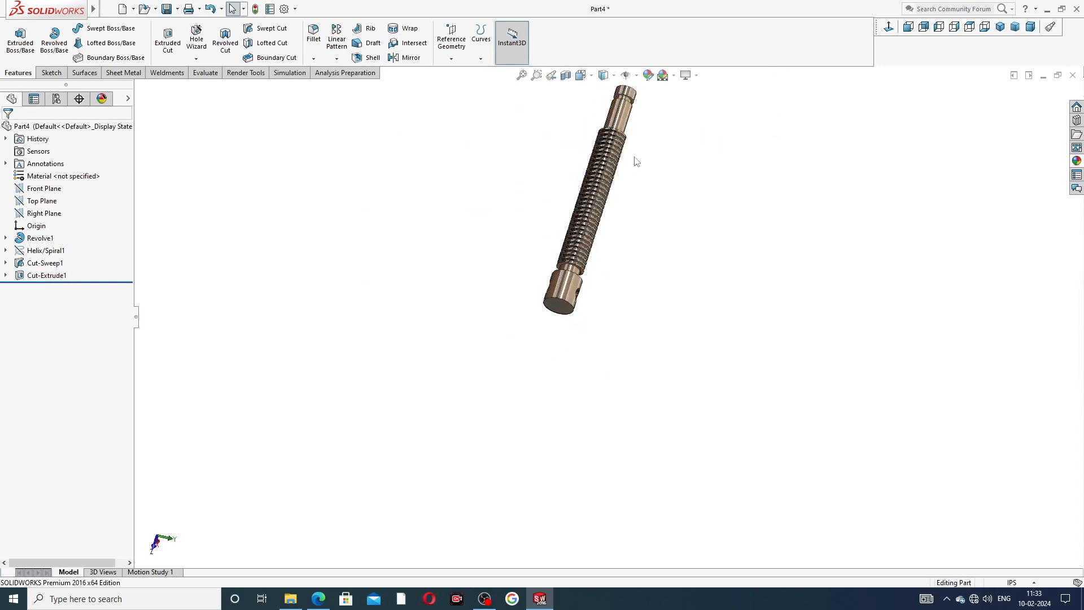
middle_drag(636, 162, 611, 167)
scroll(611, 168, down, 5)
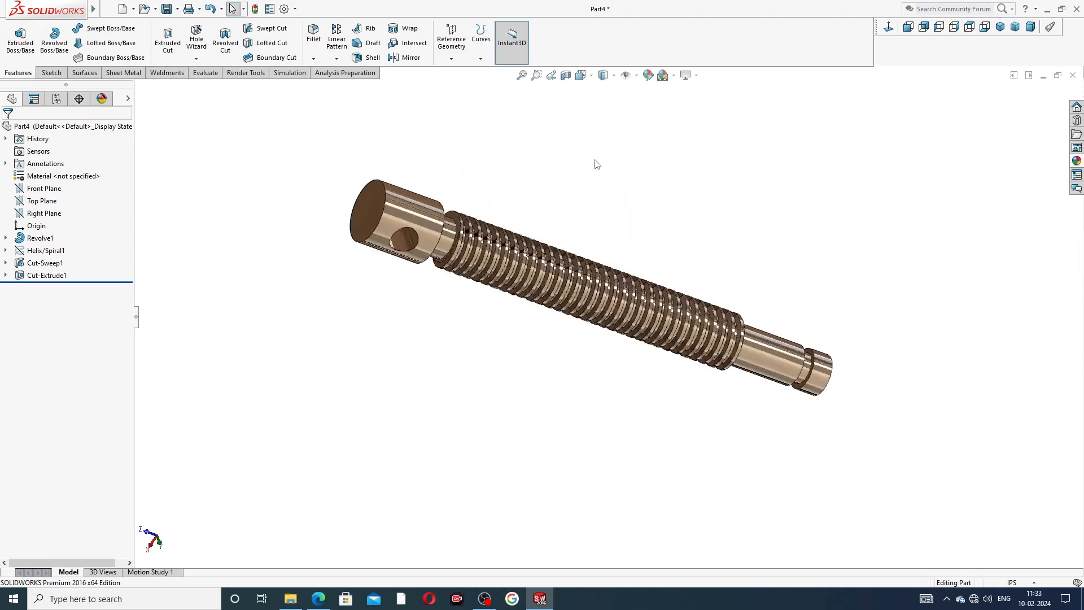
middle_drag(670, 363, 664, 249)
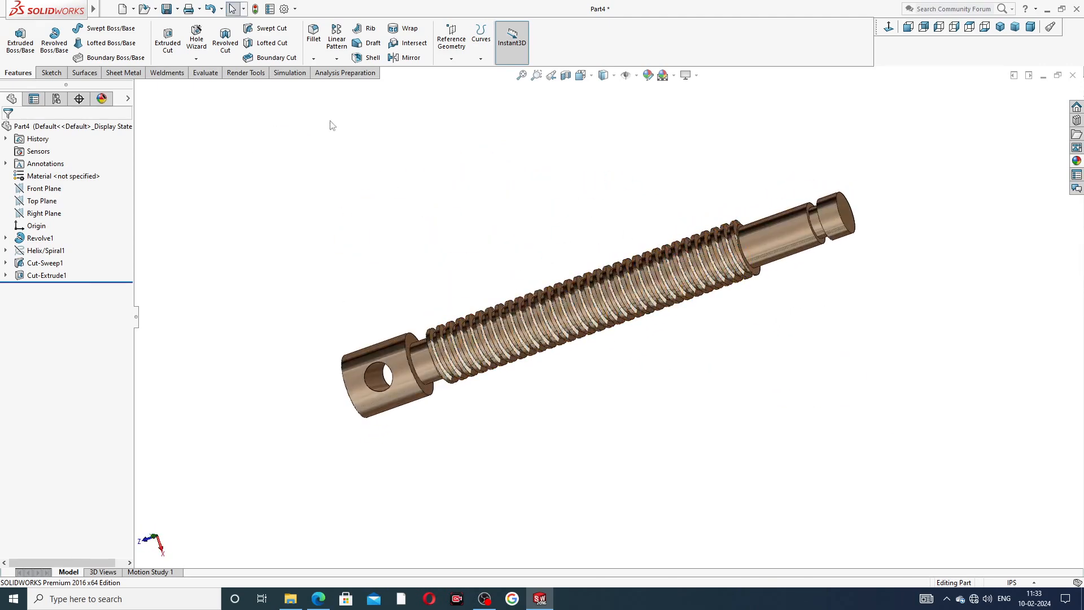
click(318, 49)
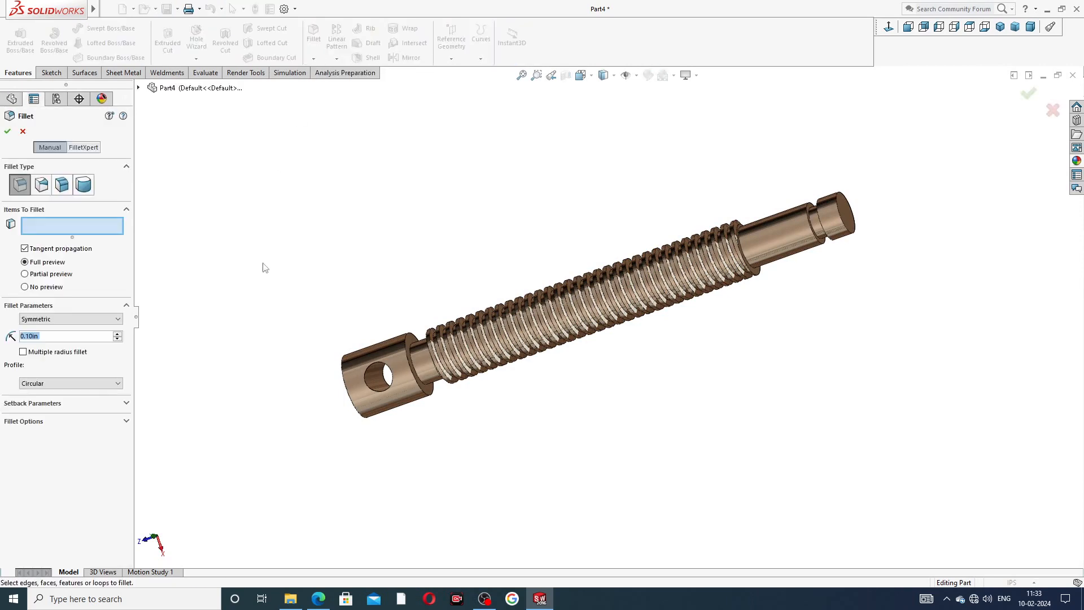
text(.0)
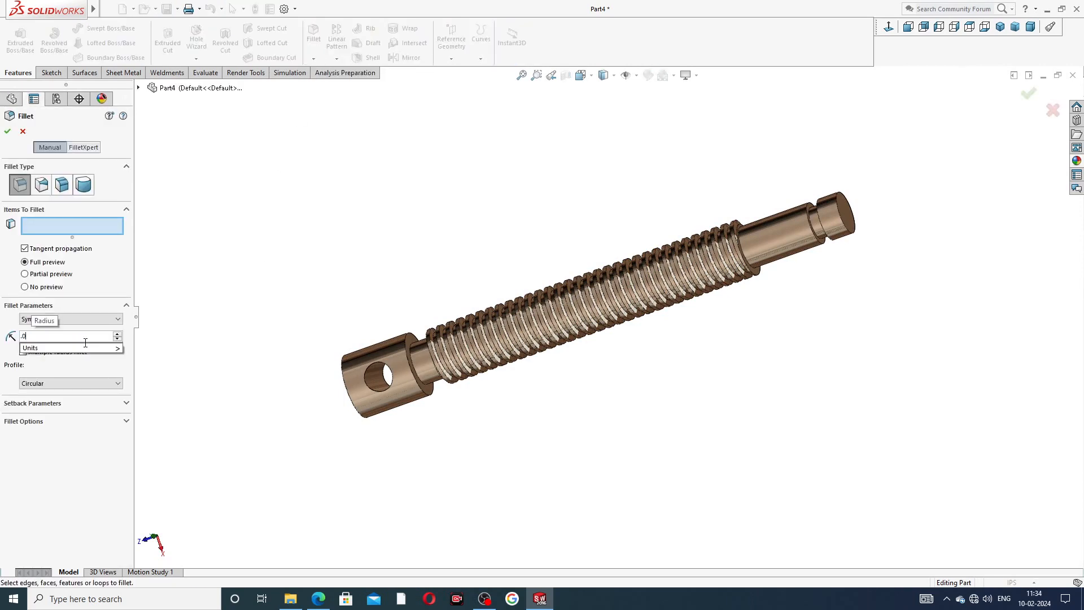
text(6)
key(Return)
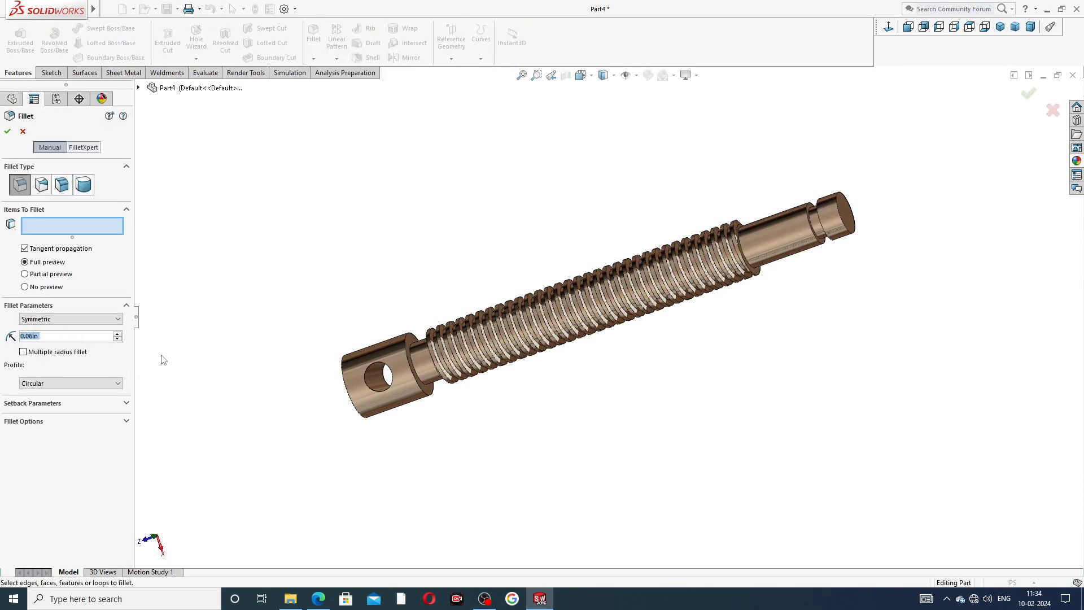
click(318, 600)
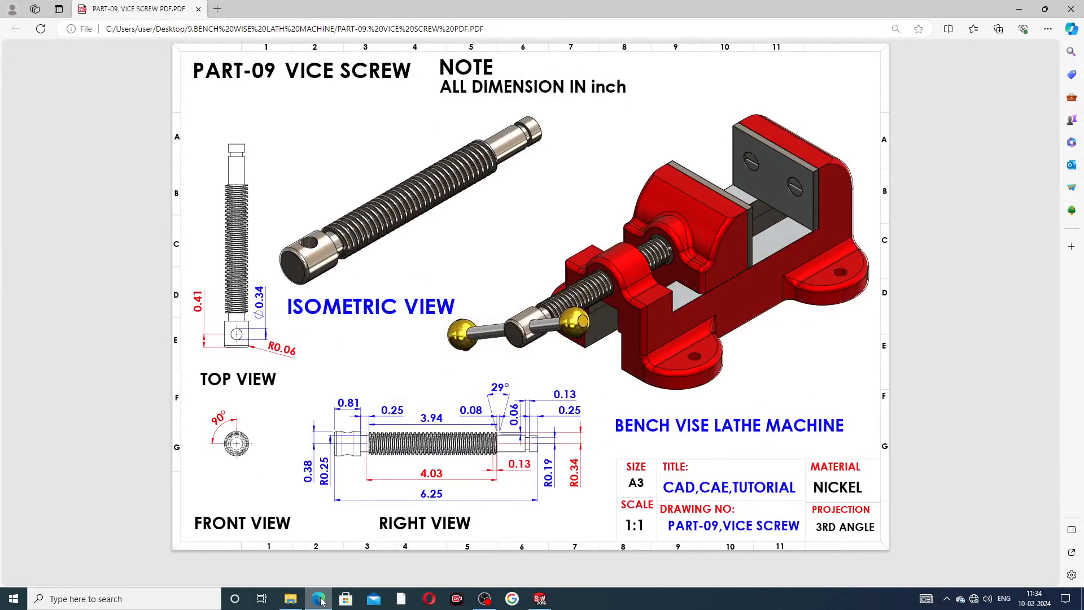
click(319, 600)
scroll(368, 388, down, 4)
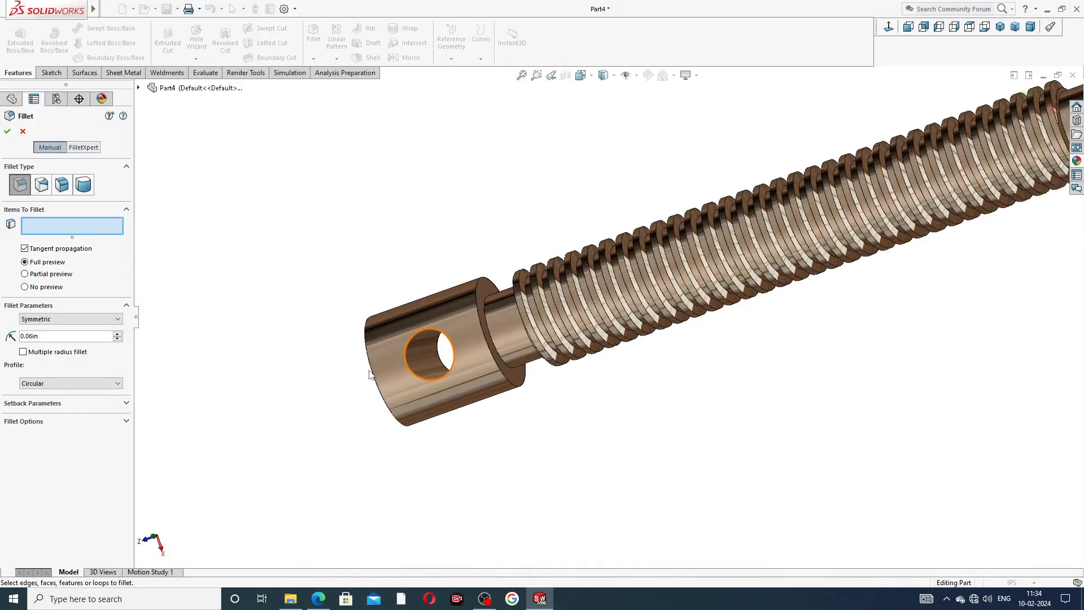
click(370, 371)
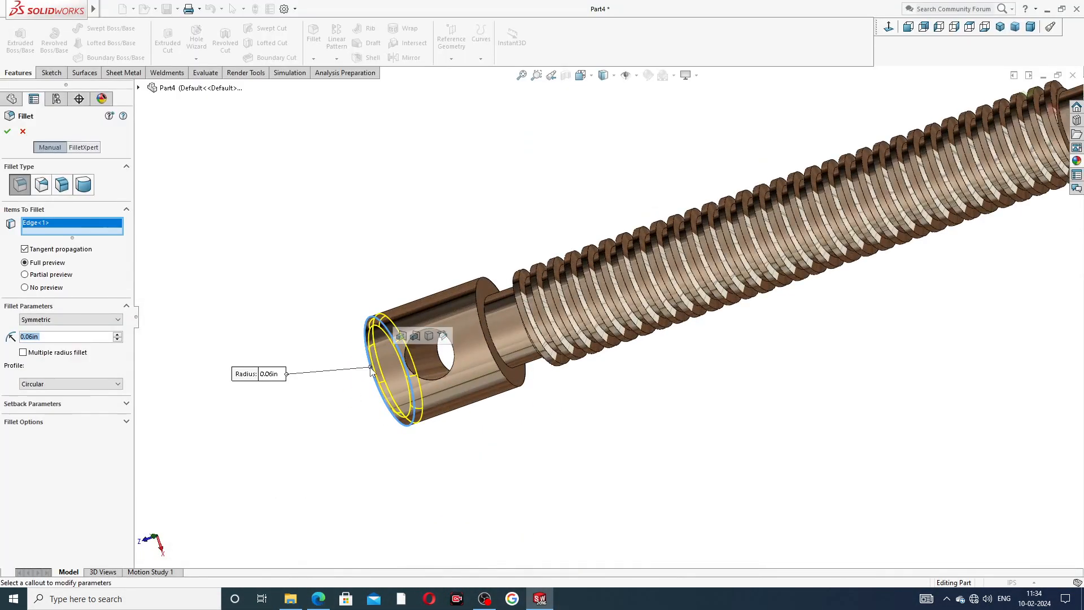
click(7, 132)
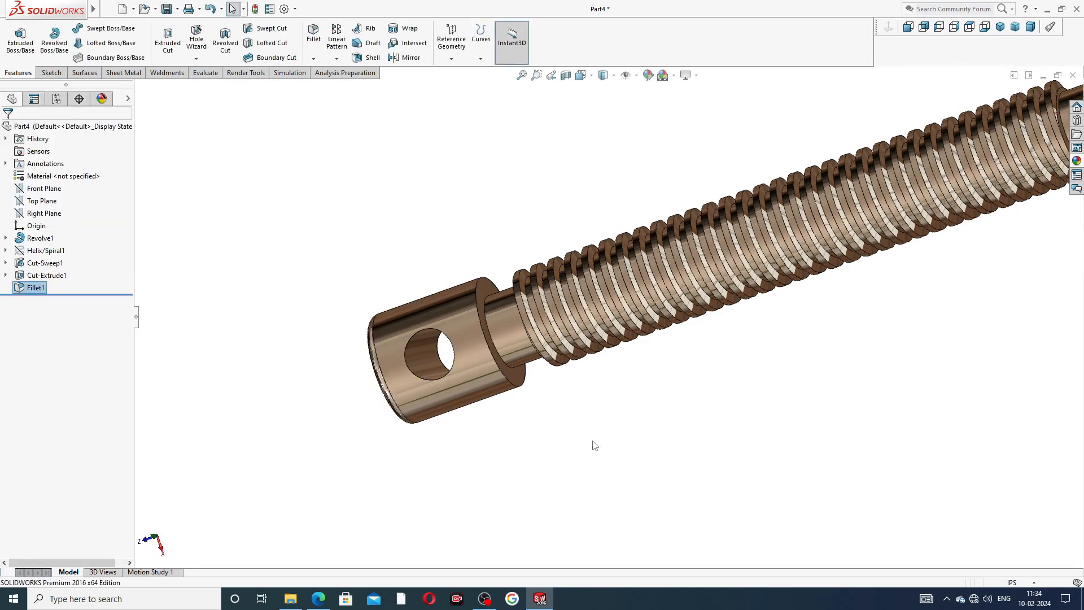
- Colour the swept thread cut dark grey with RGB 64, 64, 64 from the standard swatches
scroll(766, 302, up, 5)
middle_drag(767, 302, 801, 169)
scroll(751, 231, down, 2)
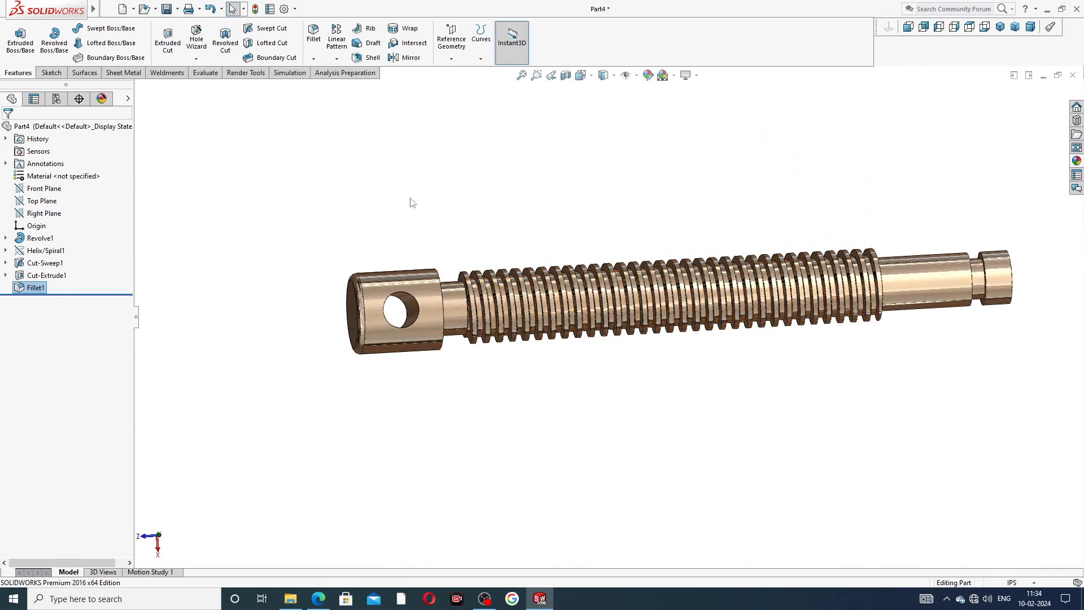
click(202, 269)
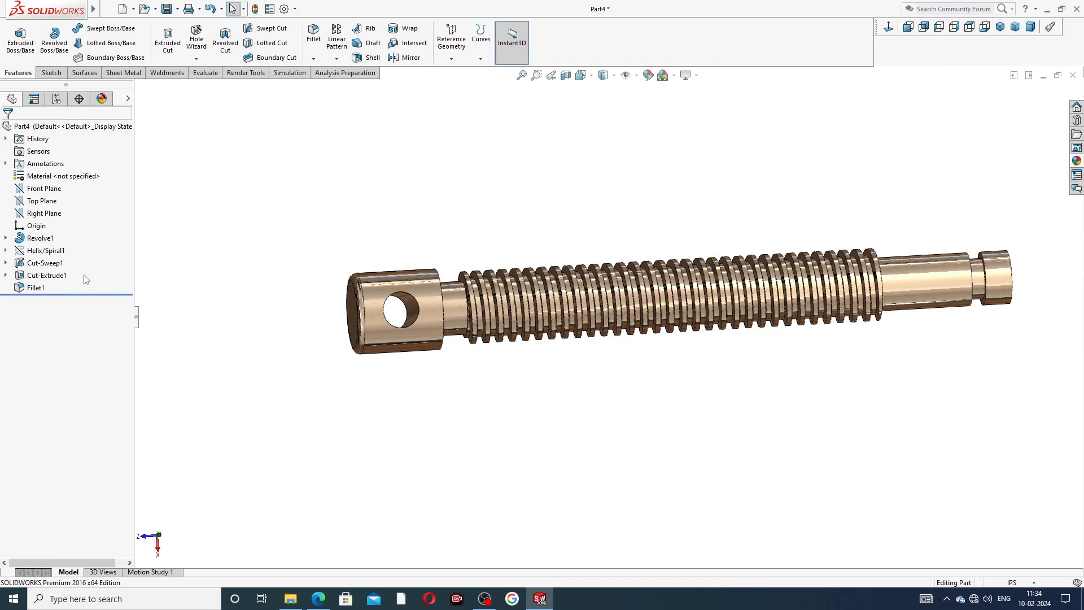
click(57, 264)
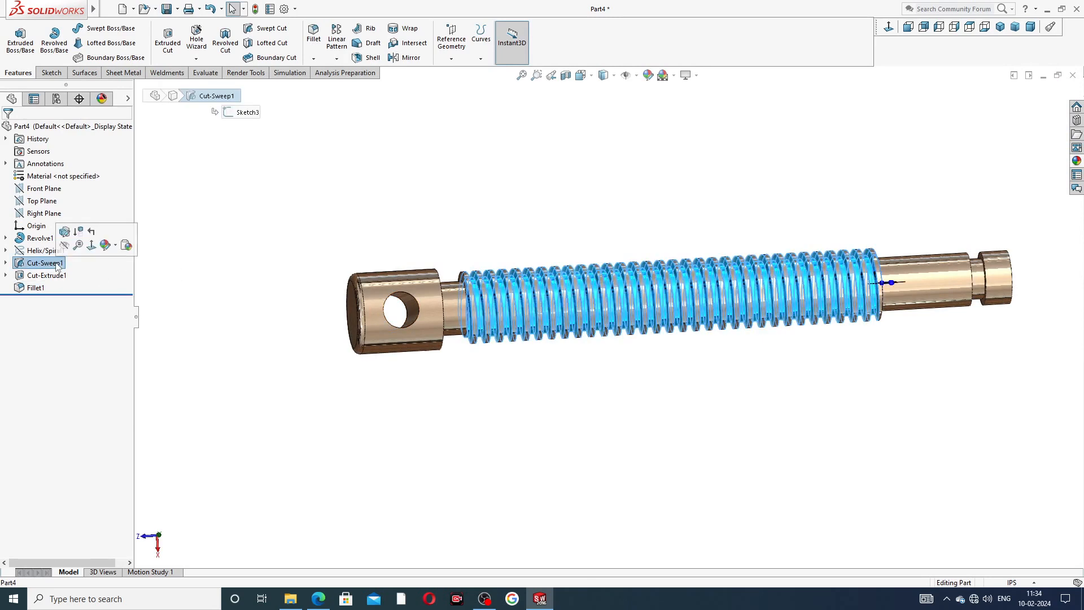
click(648, 75)
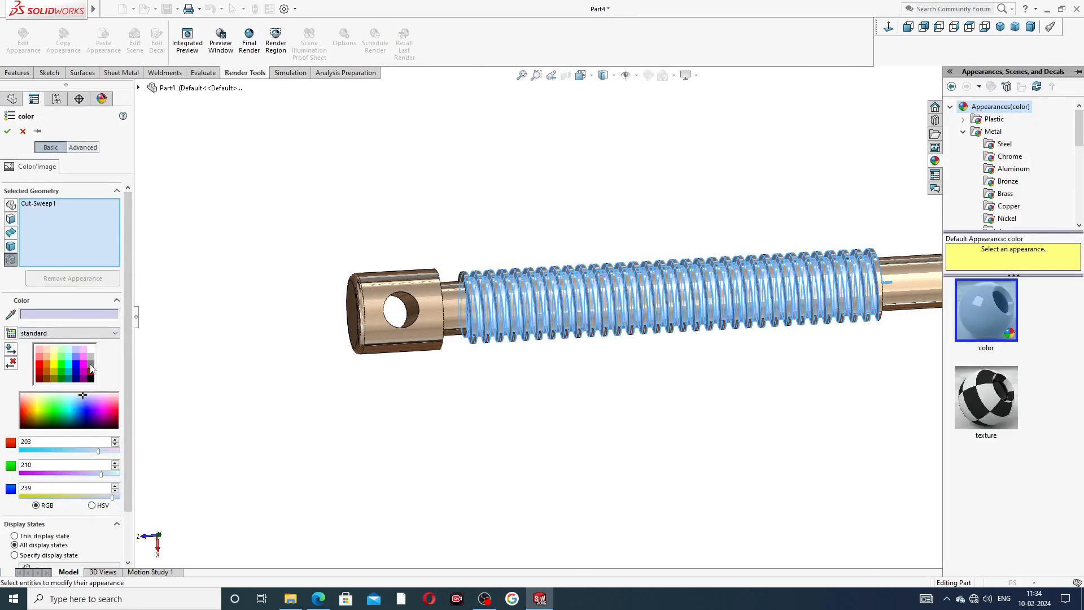
click(90, 367)
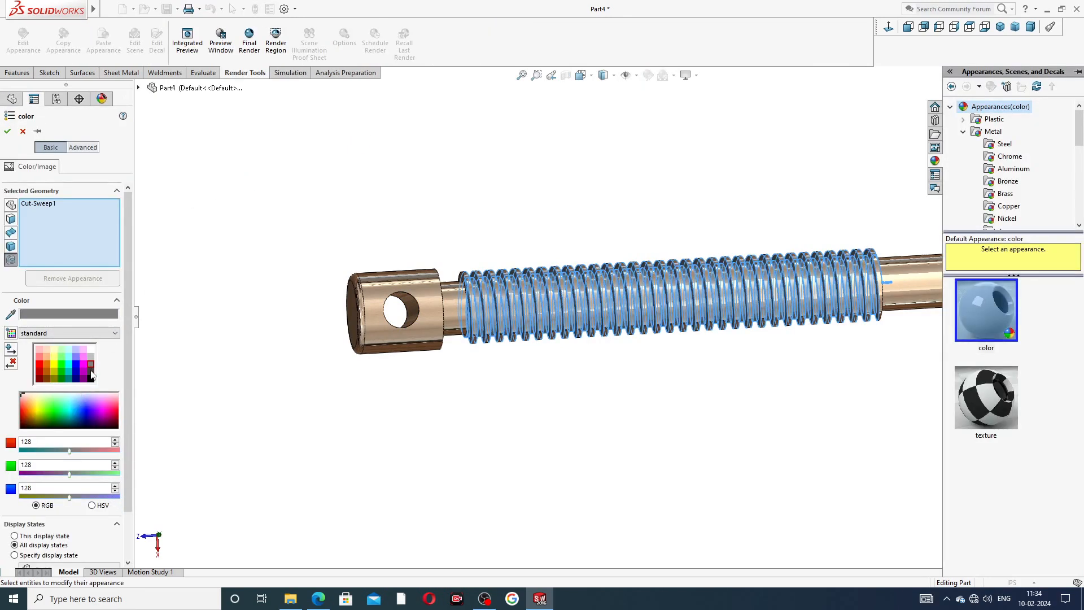
click(91, 371)
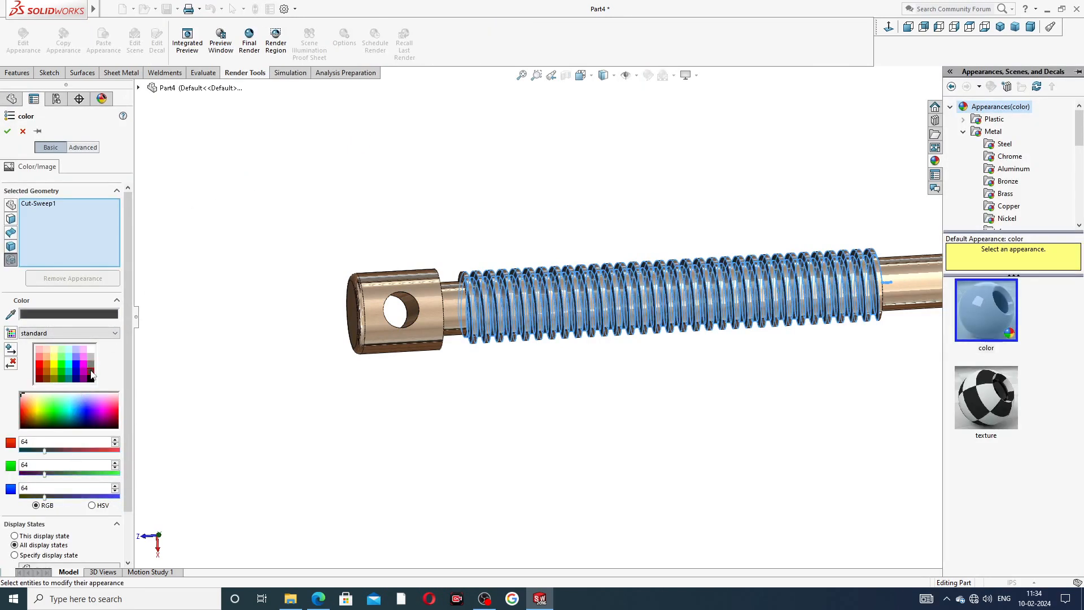
click(7, 132)
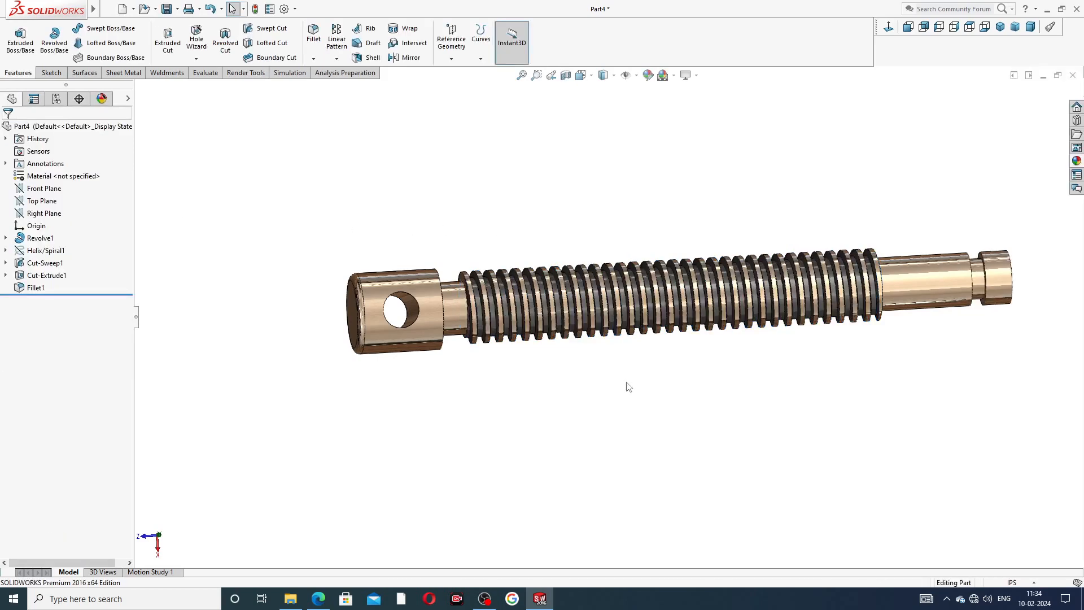
middle_drag(625, 383, 611, 235)
scroll(611, 235, up, 4)
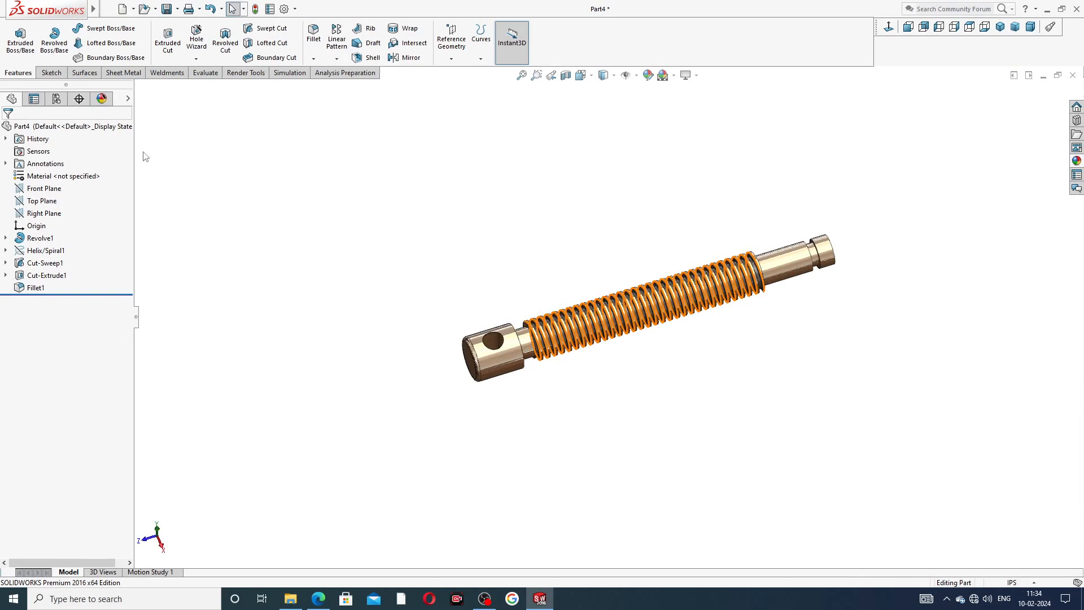
- Recolour the swept thread cut grey with RGB 128, 128, 128 from the standard swatches
click(54, 264)
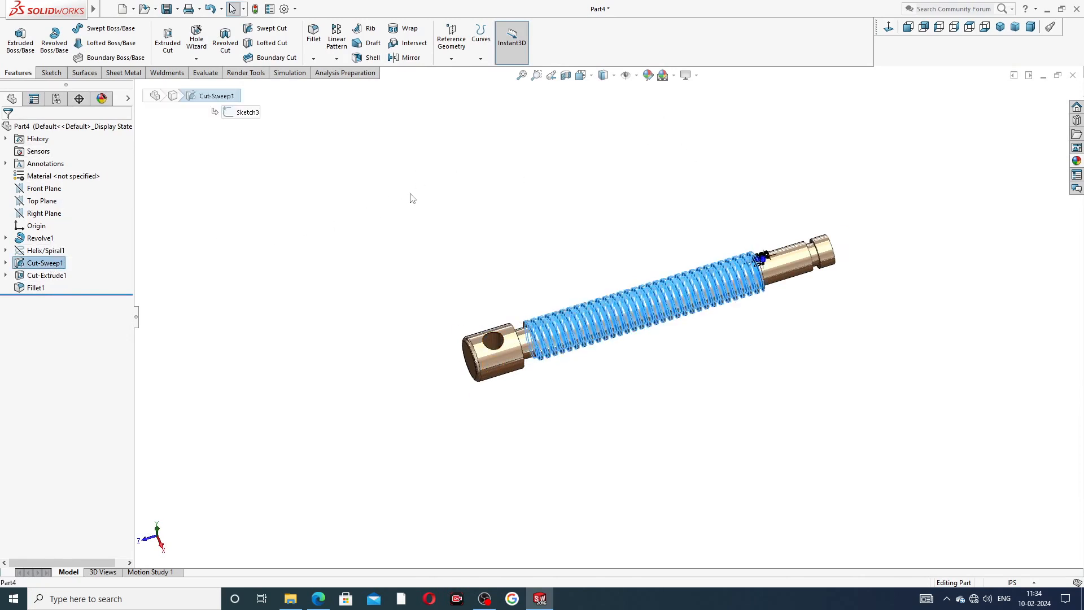
click(649, 75)
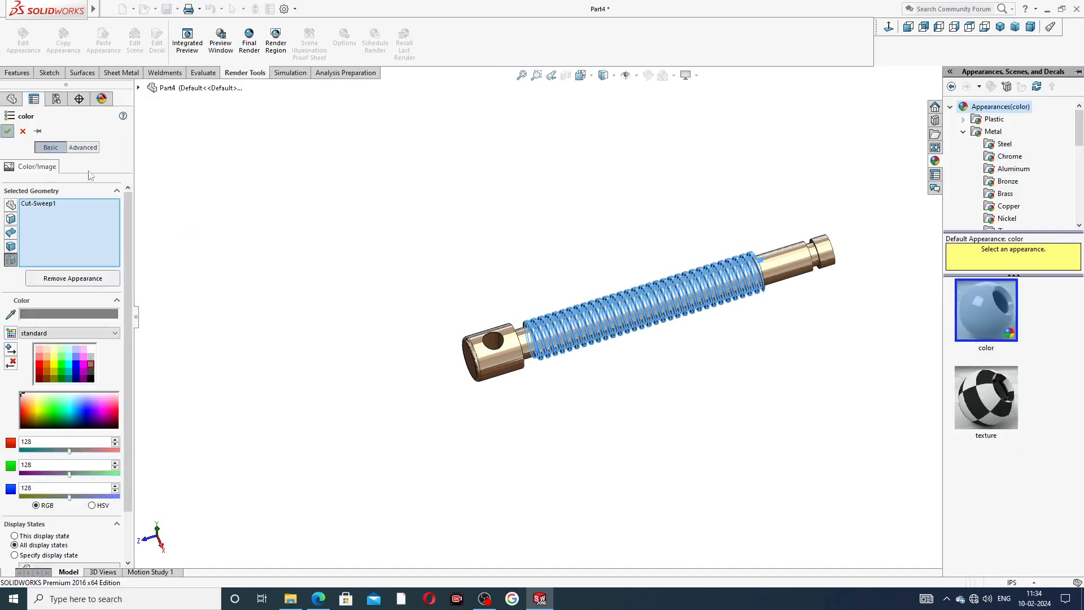
click(8, 131)
- Inspect the coloured screw from several angles and in isometric view, and compare it with the PART-09 vice screw PDF drawing
middle_drag(688, 144, 628, 320)
scroll(610, 357, down, 3)
middle_drag(705, 297, 824, 268)
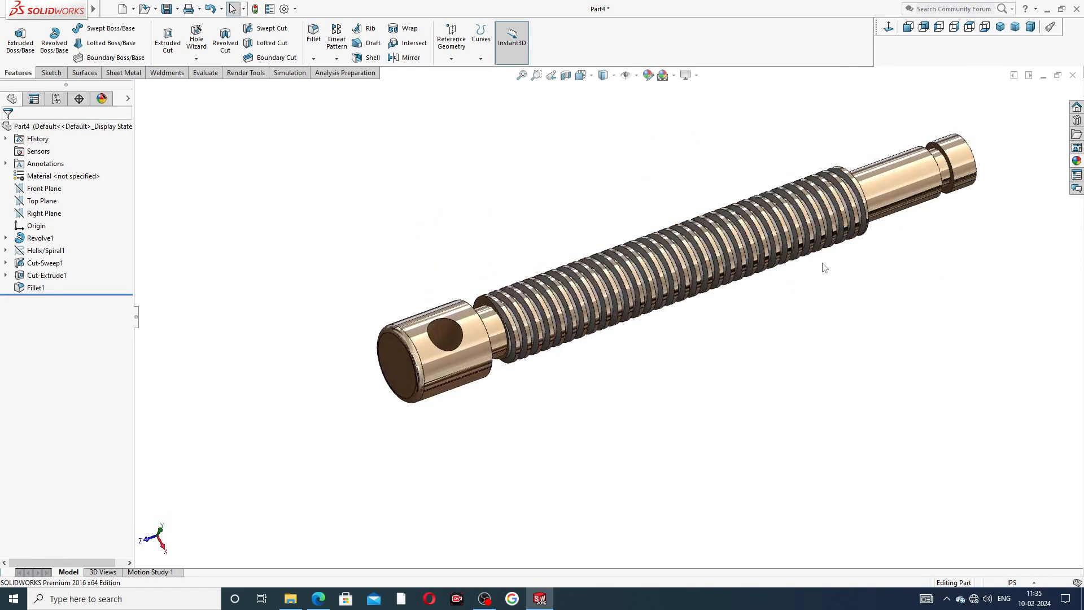
scroll(837, 266, up, 3)
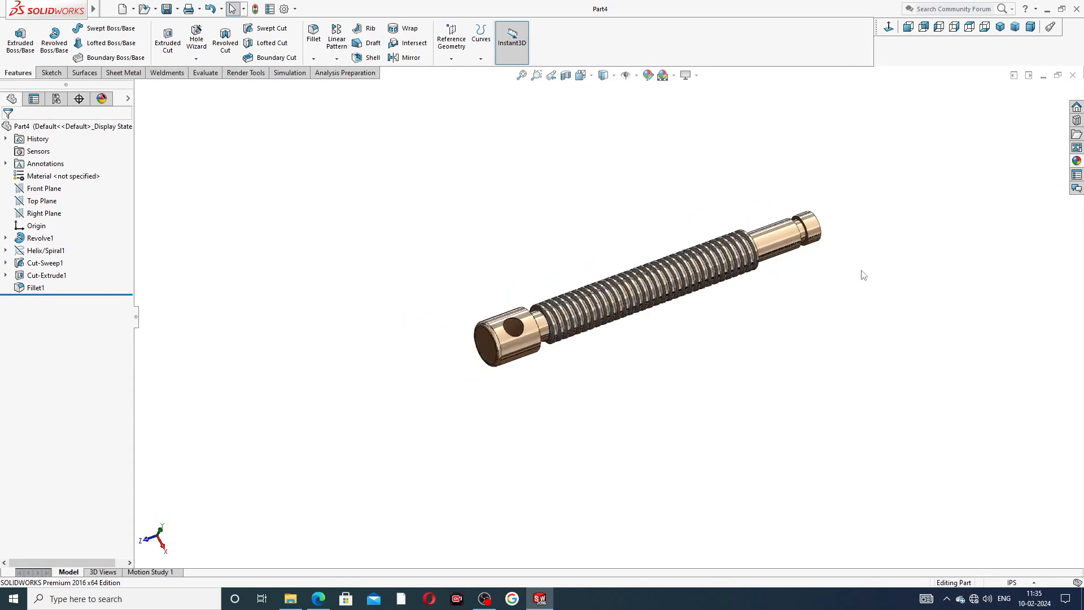
scroll(751, 199, down, 3)
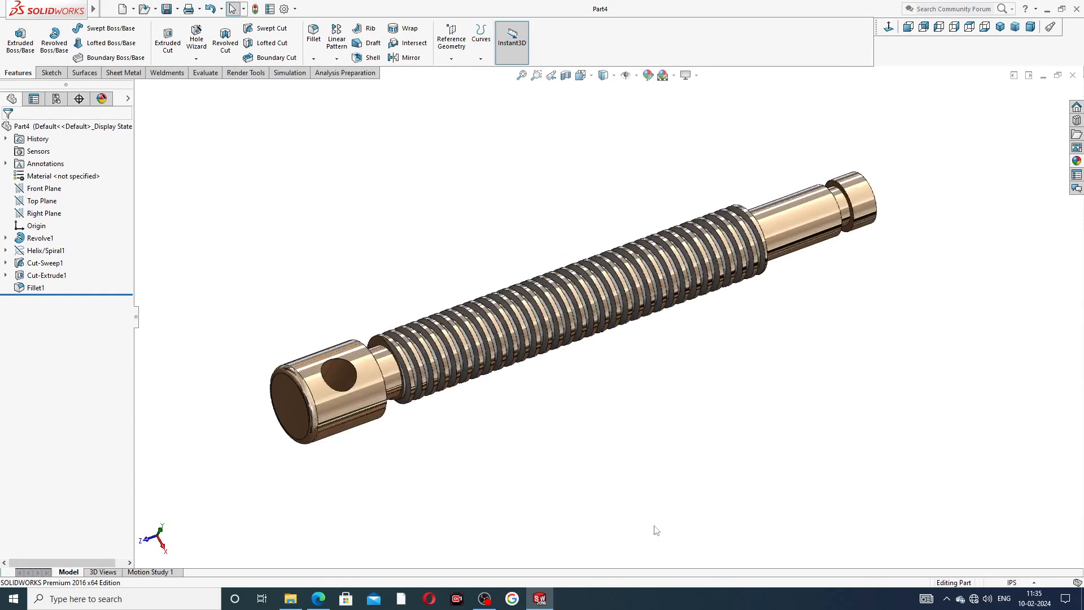
click(1000, 27)
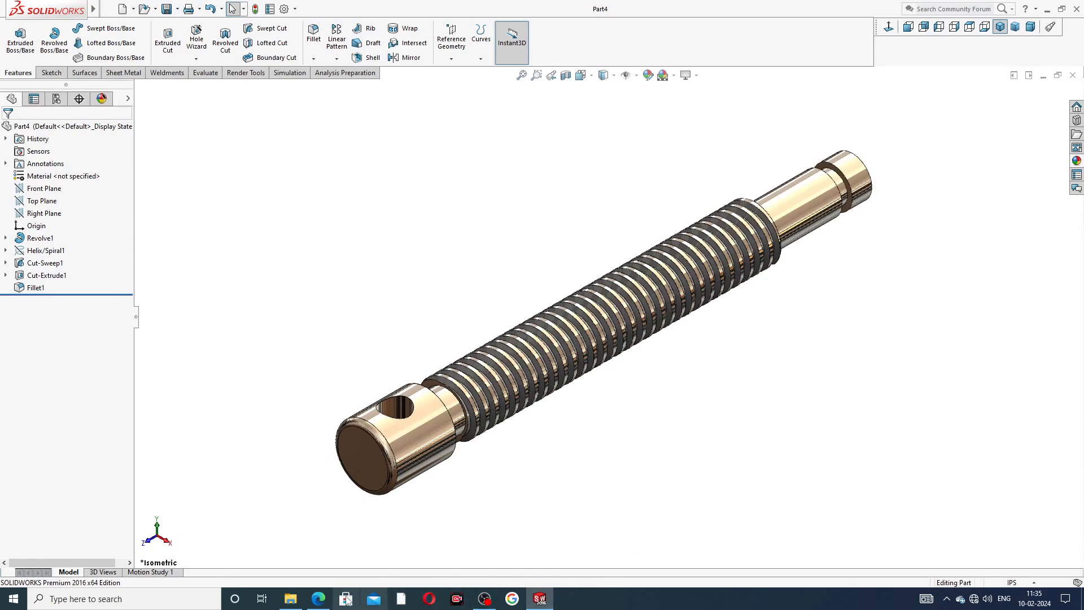
click(321, 603)
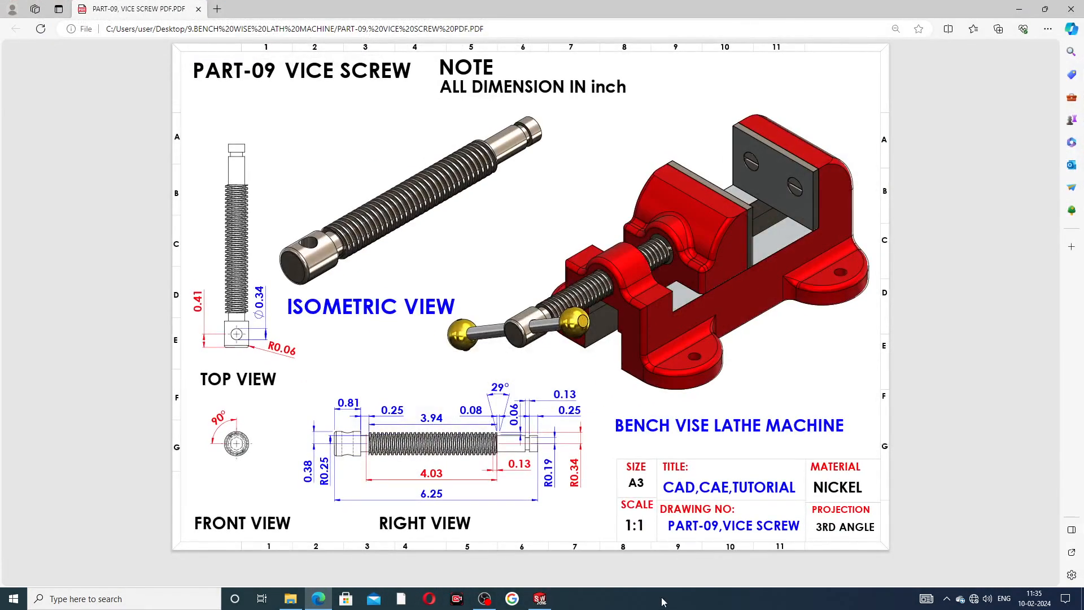
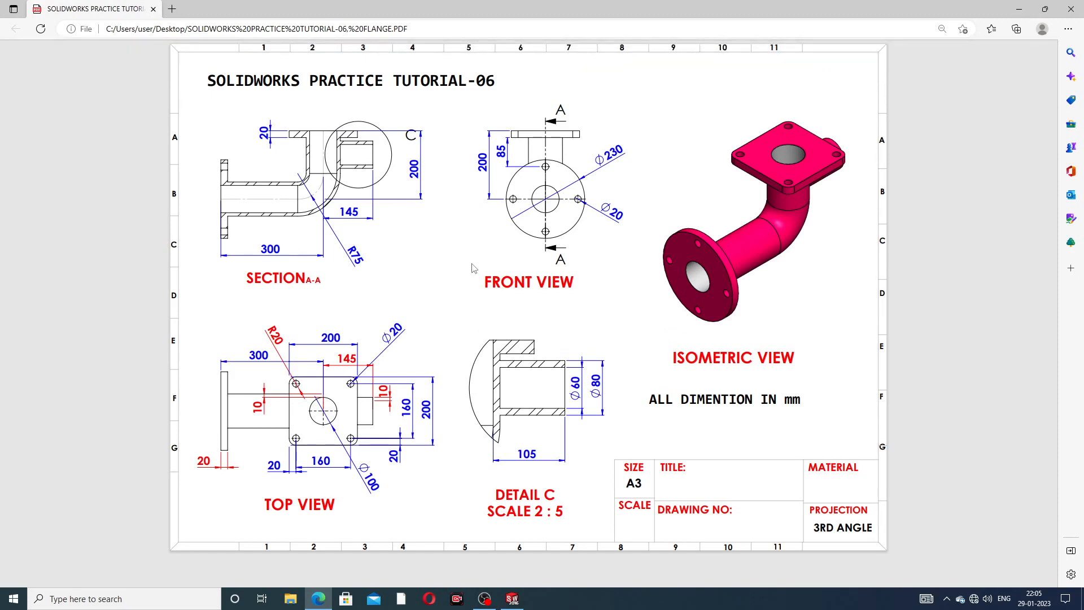
- Switch to SolidWorks and start a sketch on the Right Plane of the empty part, checking the Tutorial-06 flange drawing
click(512, 598)
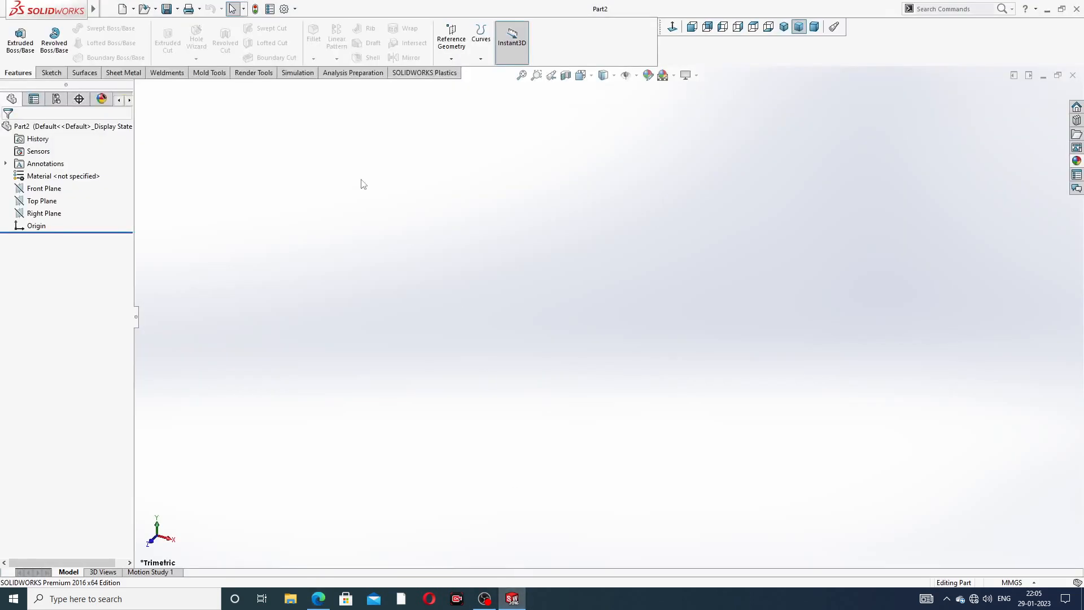
click(49, 214)
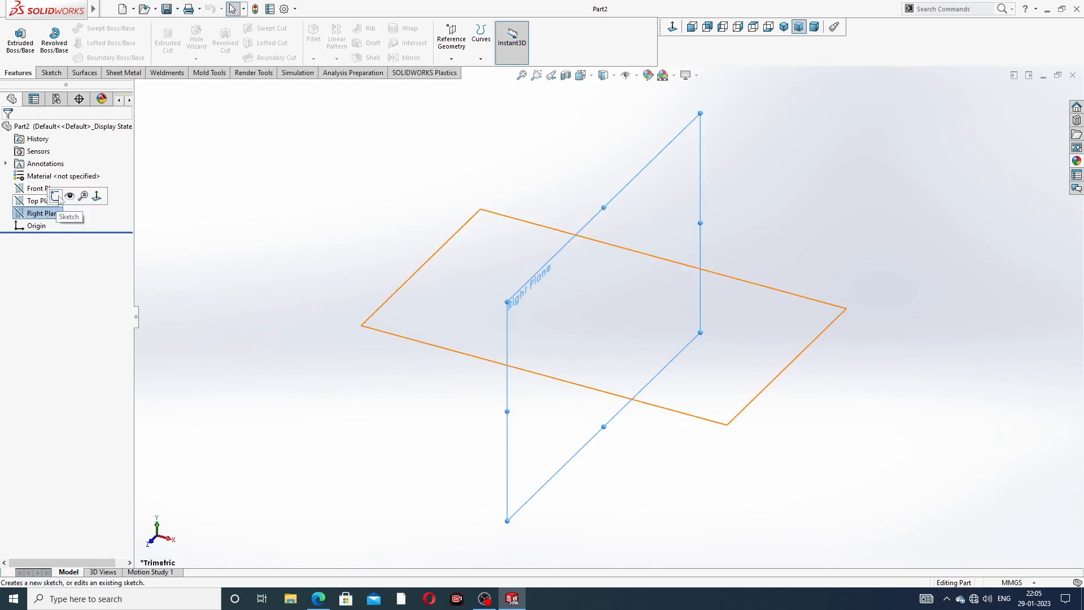
click(60, 201)
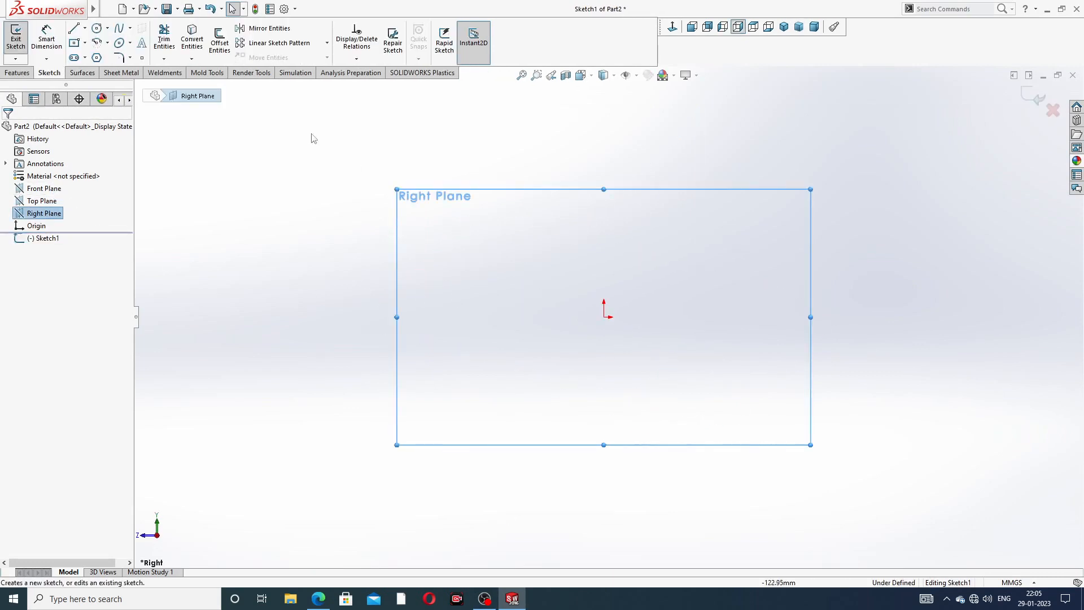
click(318, 599)
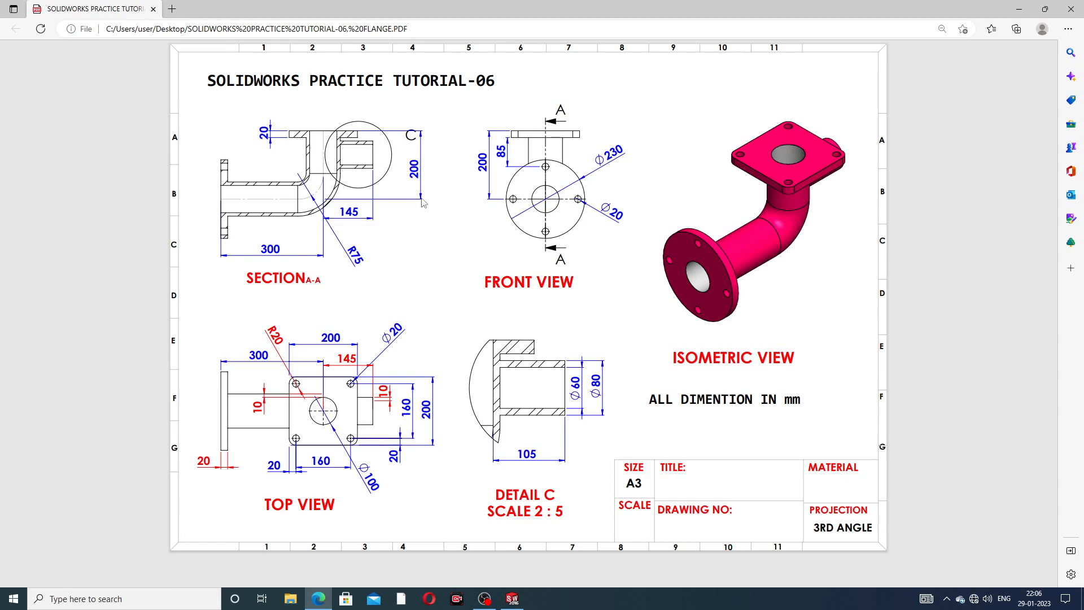
click(504, 603)
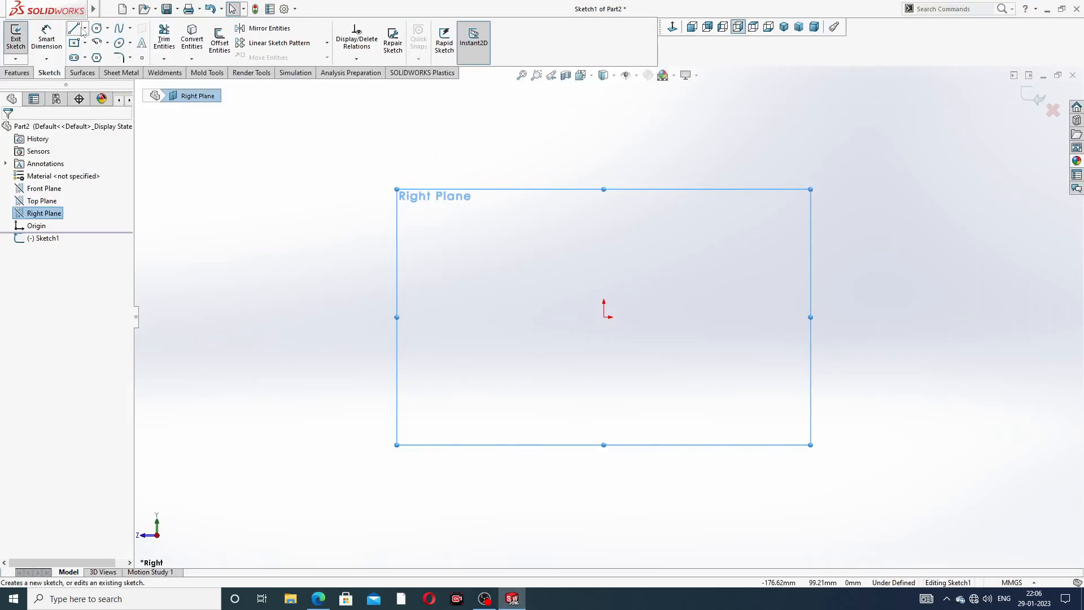
- Sketch a vertical line about 54 mm down from the origin and a horizontal line about 80 mm to the left from its lower end
click(80, 29)
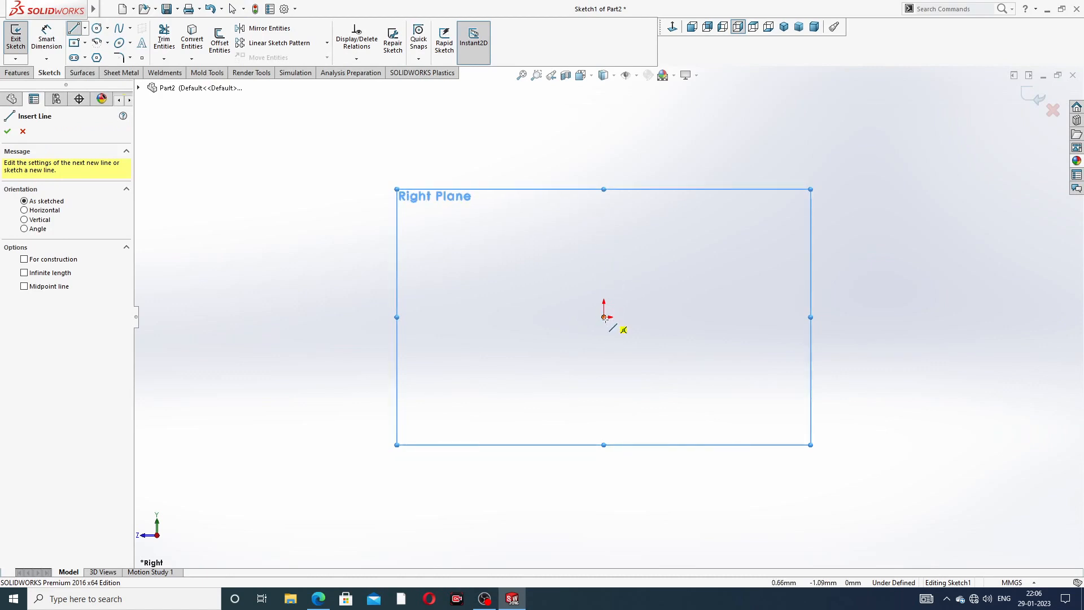
click(605, 317)
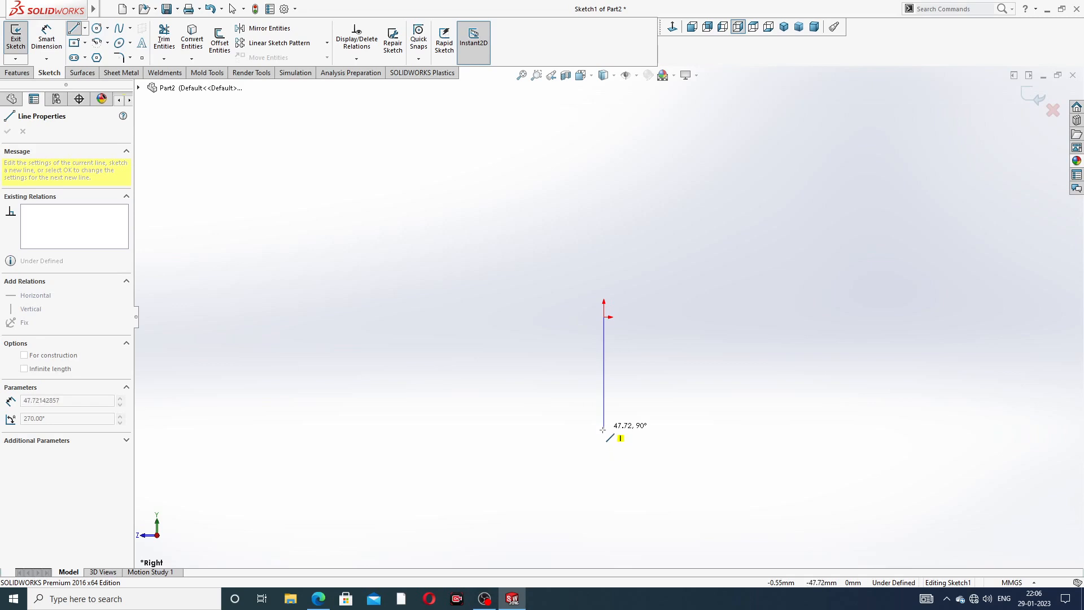
click(604, 444)
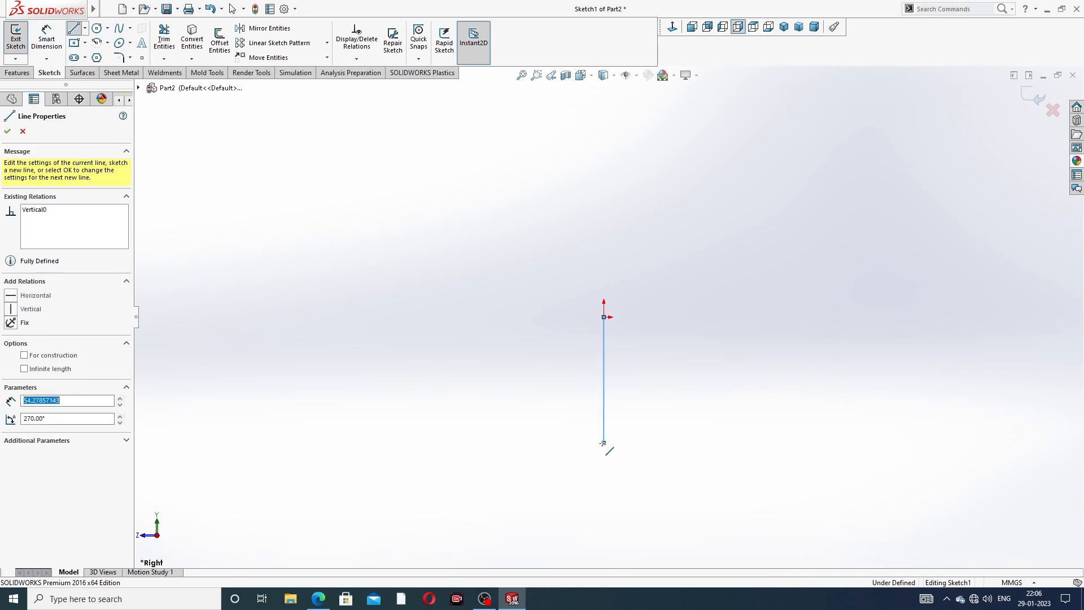
click(416, 443)
right_click(463, 363)
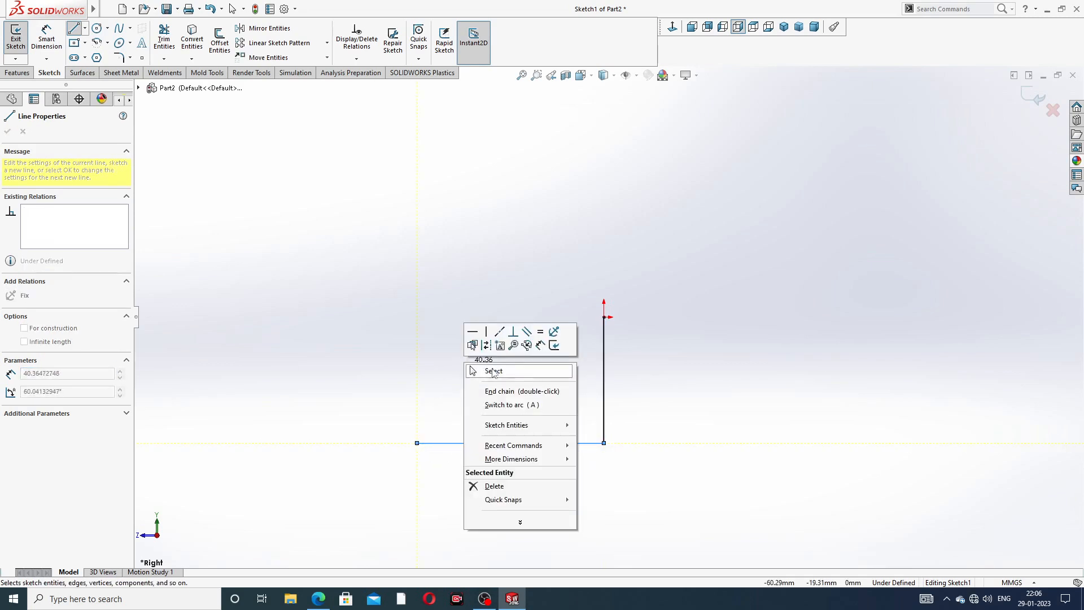
click(491, 368)
scroll(547, 441, down, 2)
scroll(591, 421, up, 3)
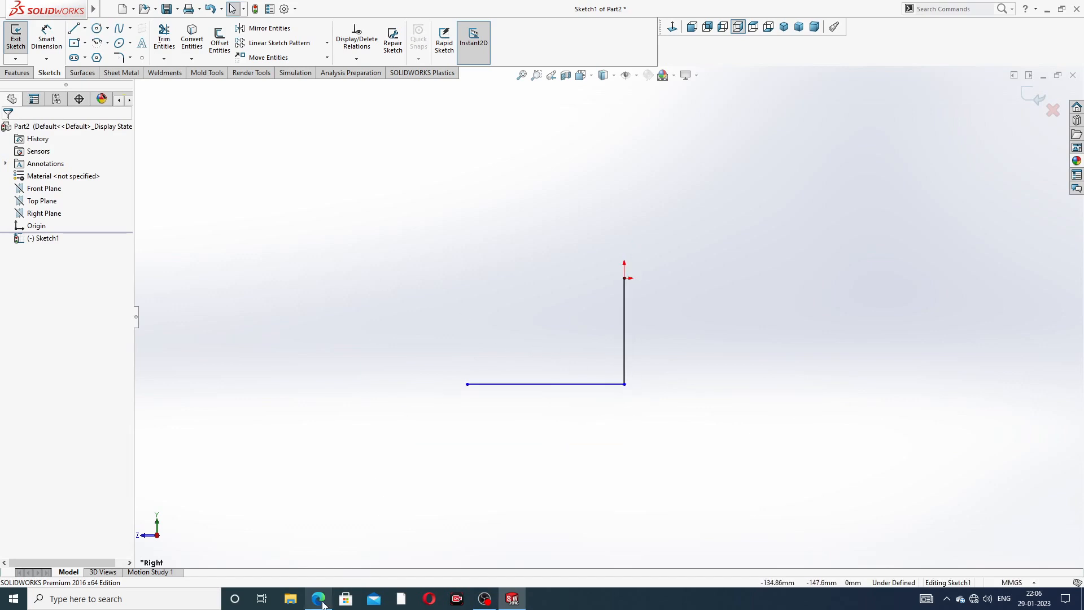
- Dimension the horizontal line's length to 300 mm
click(46, 39)
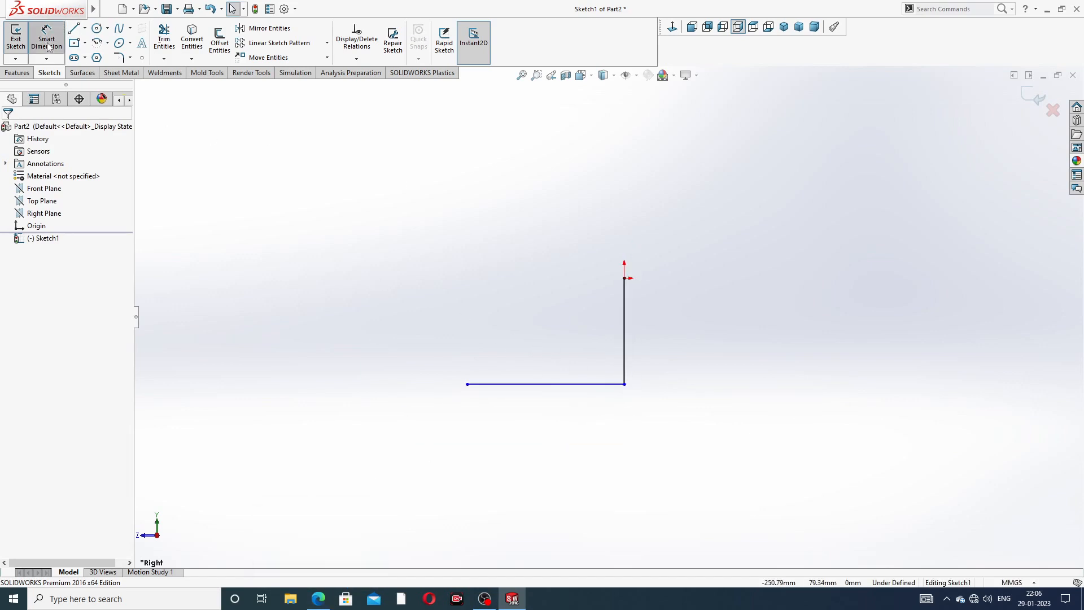
click(587, 386)
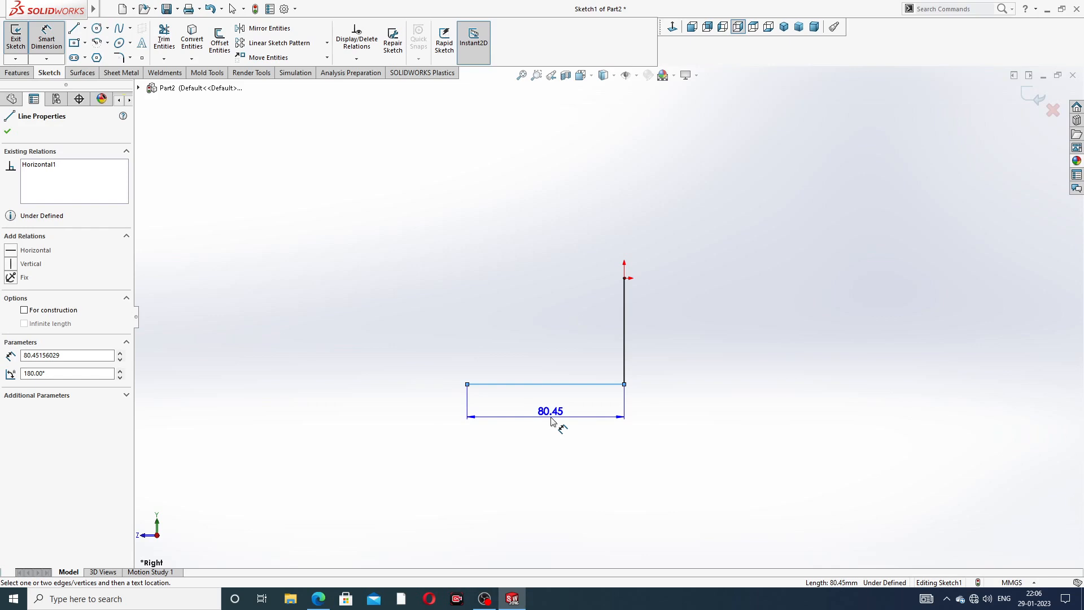
click(552, 420)
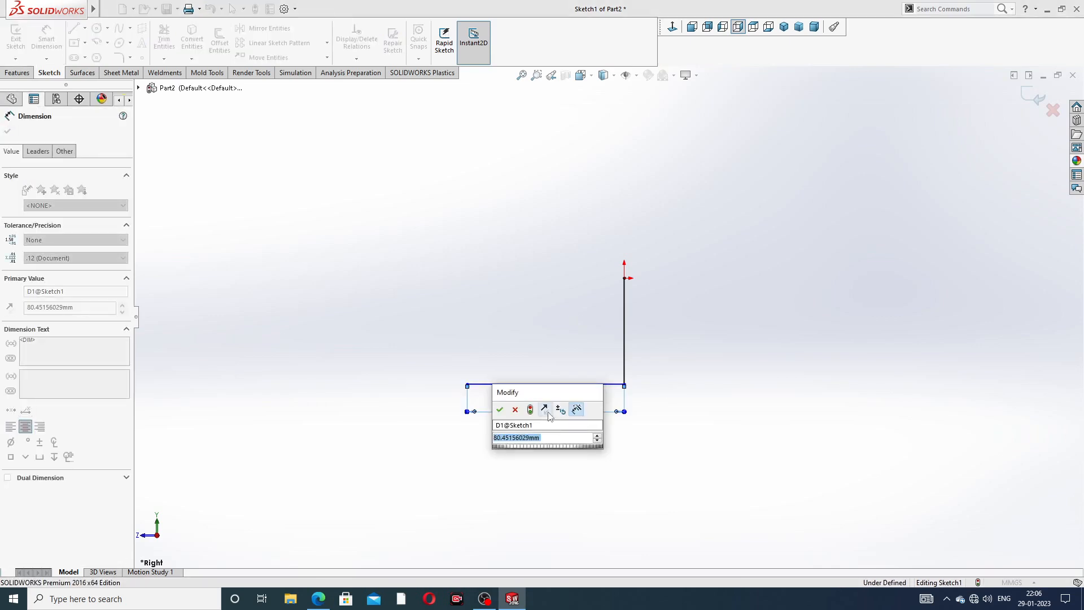
text(300)
key(Return)
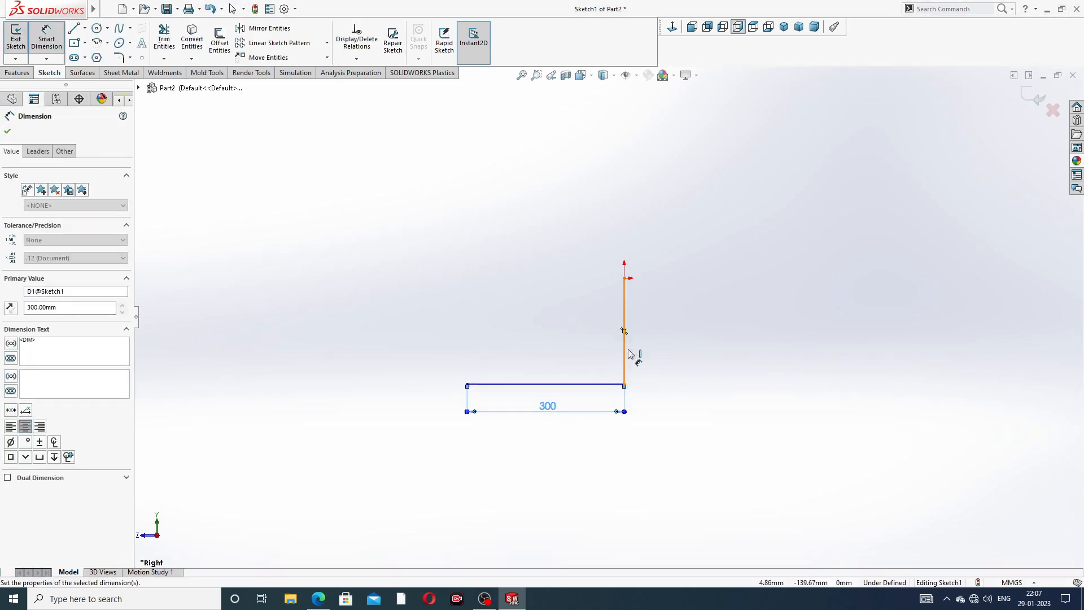
- Dimension the vertical line's length to 200 mm, move the dimension slightly farther from the line and finish dimensioning
click(627, 332)
click(651, 333)
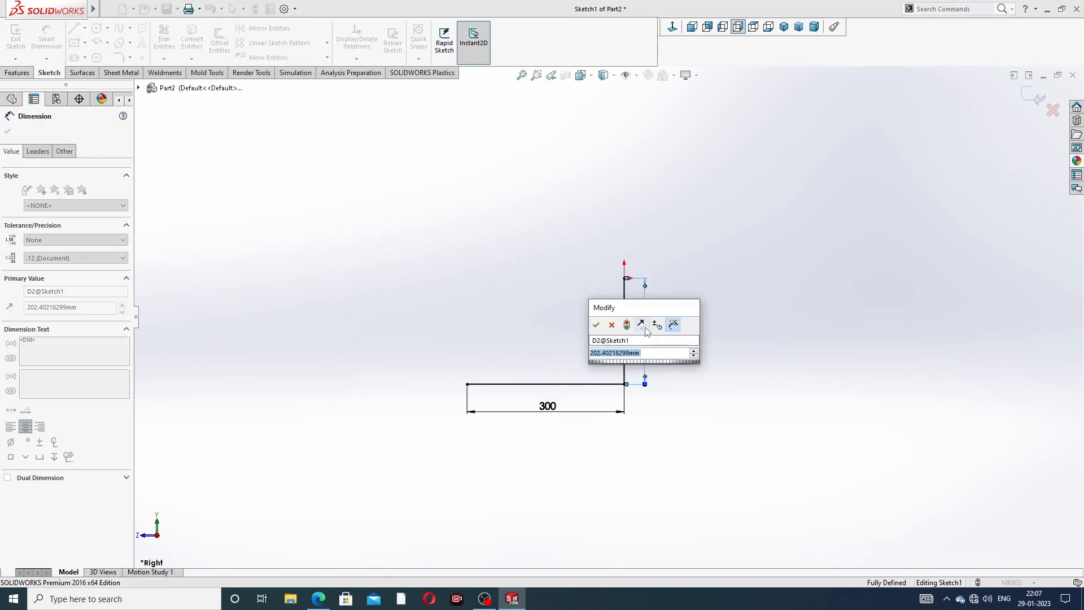
text(200)
key(Return)
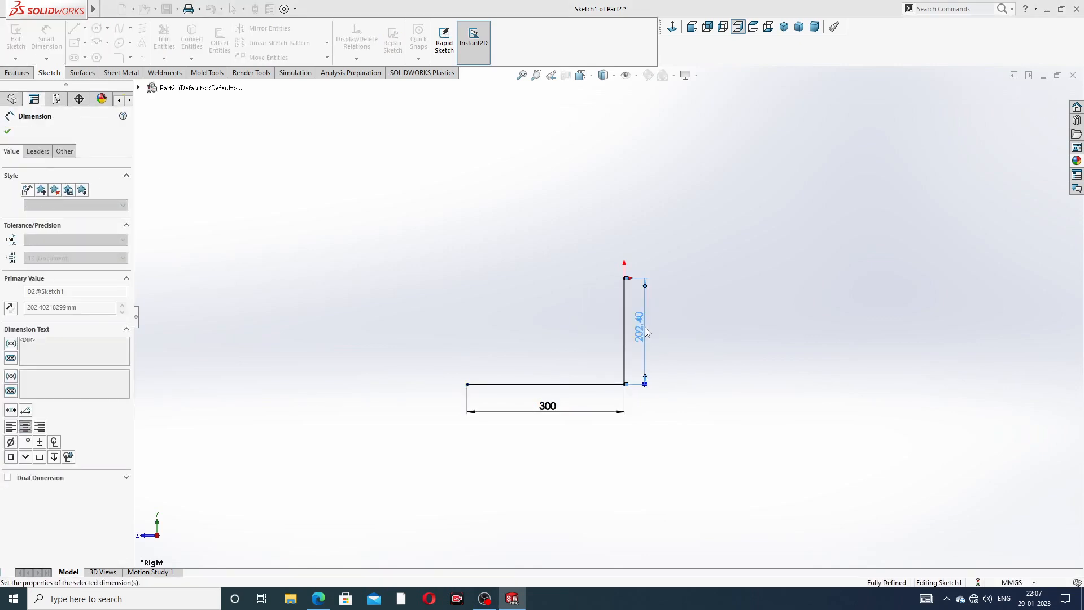
click(713, 315)
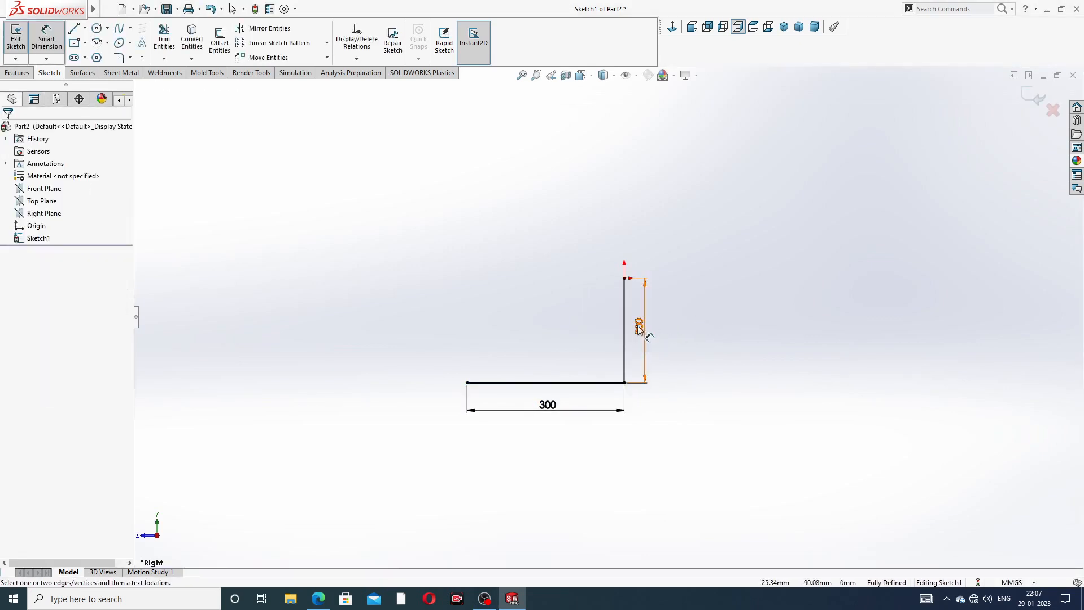
drag(639, 326, 648, 330)
click(685, 307)
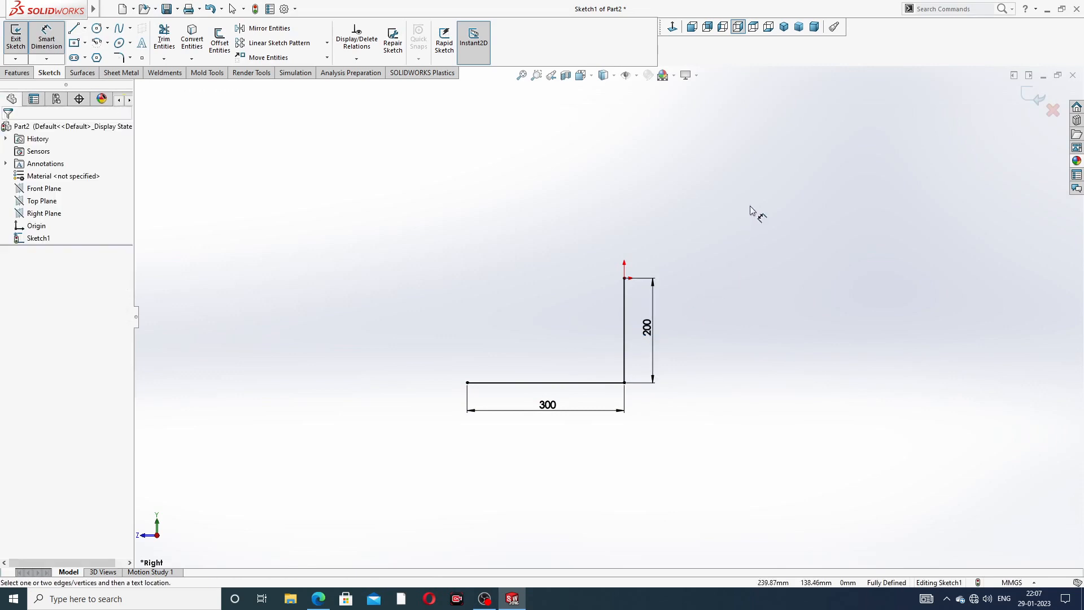
right_click(752, 214)
key(Escape)
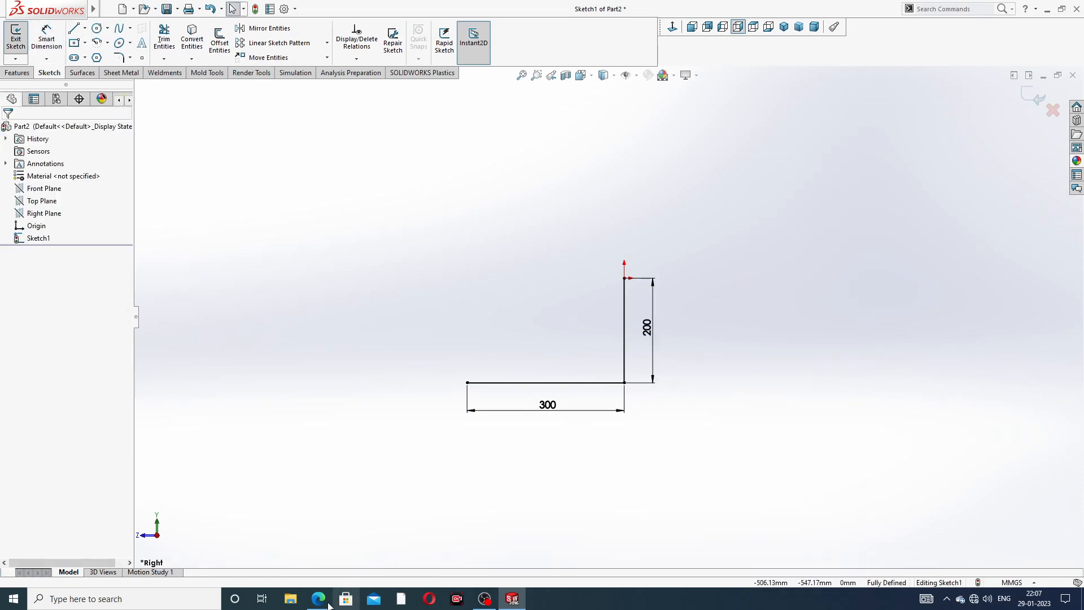
- Round the corner between the two sketch lines with a 75 mm Sketch Fillet, checking the bend radius in the PDF drawing
click(318, 597)
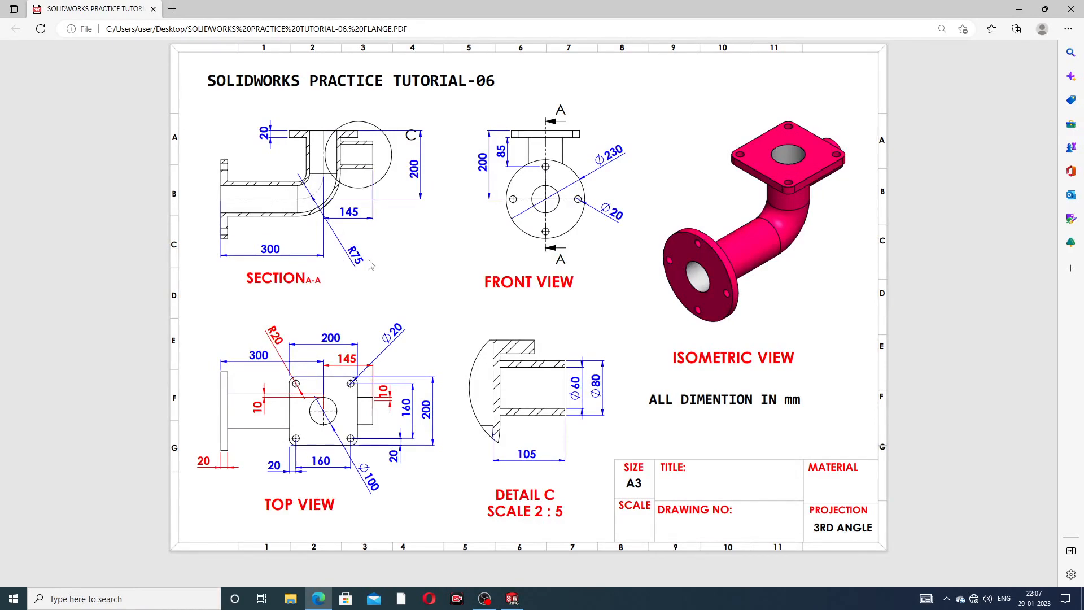
click(318, 597)
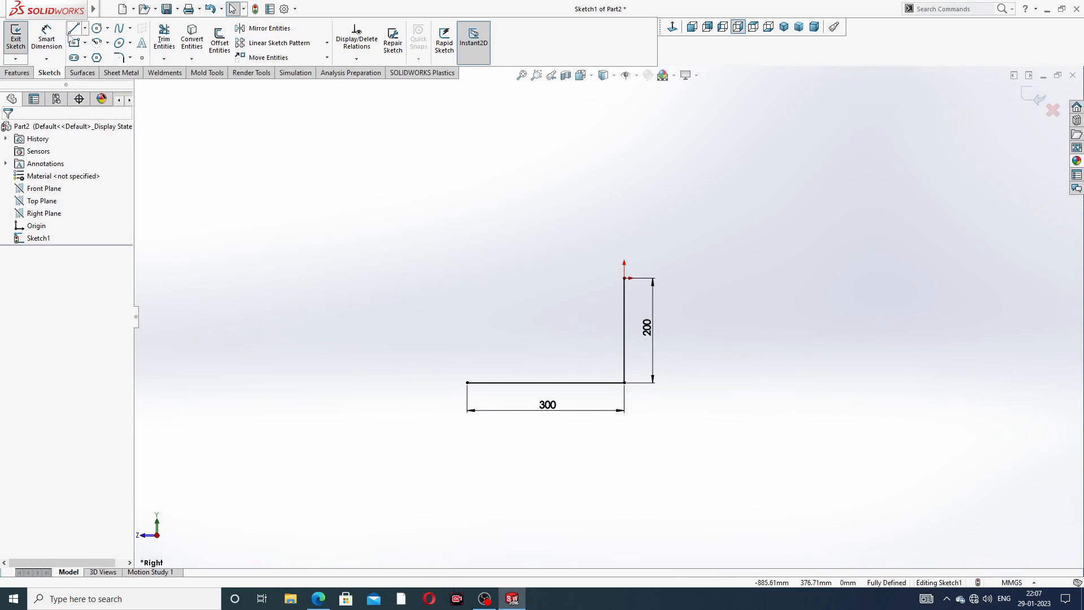
click(131, 58)
click(133, 57)
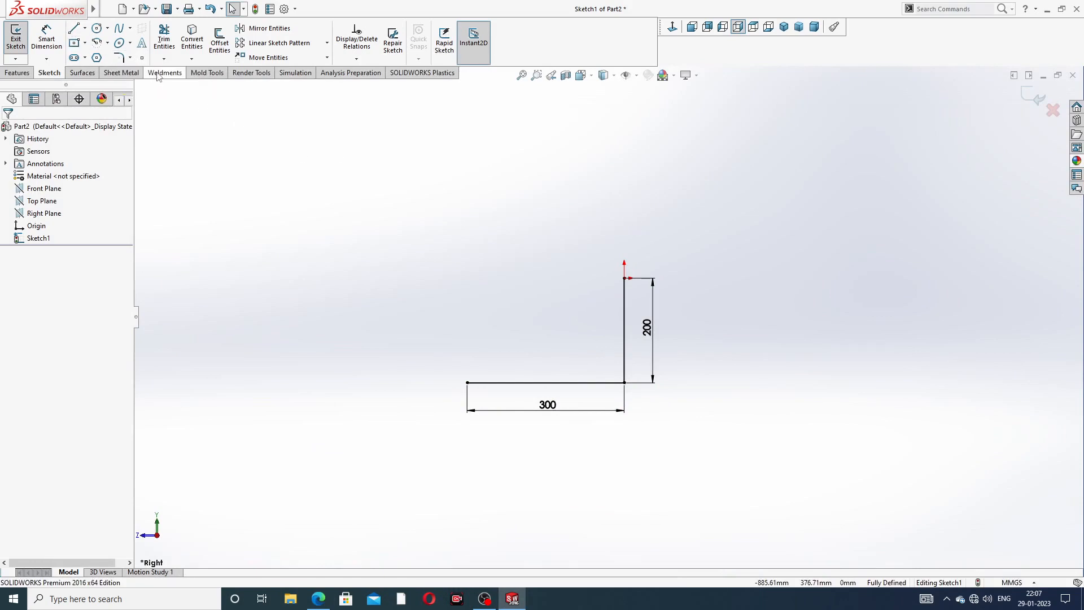
click(131, 58)
click(155, 79)
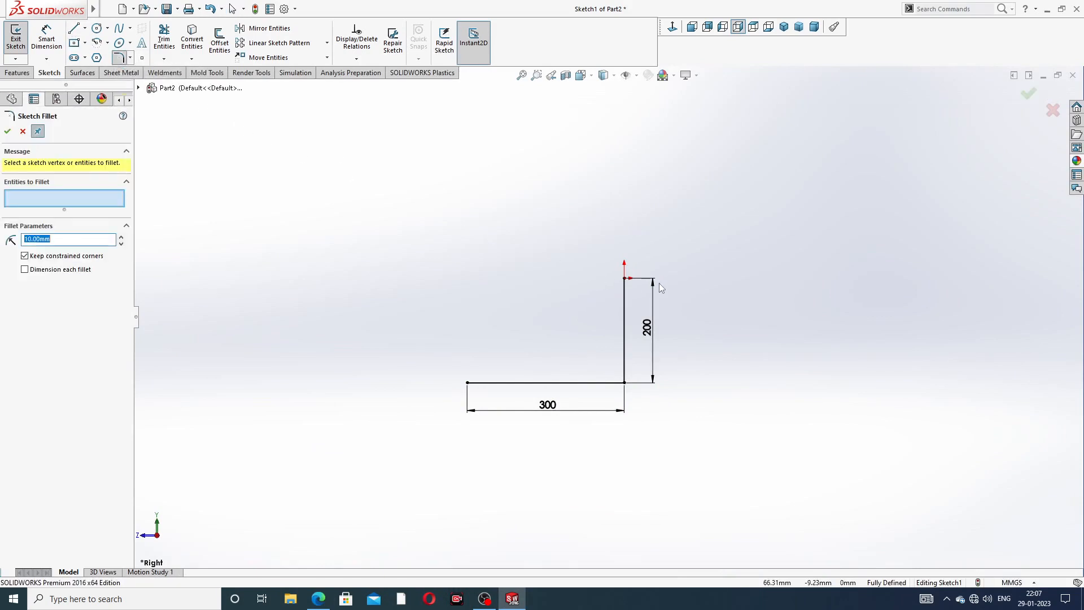
scroll(610, 393, down, 2)
click(632, 373)
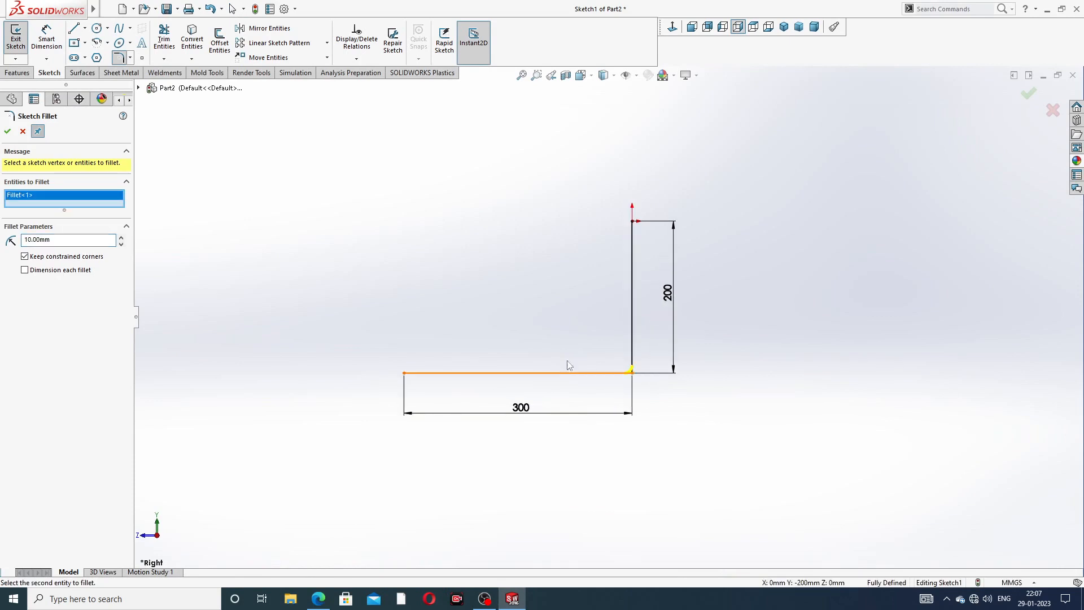
click(13, 240)
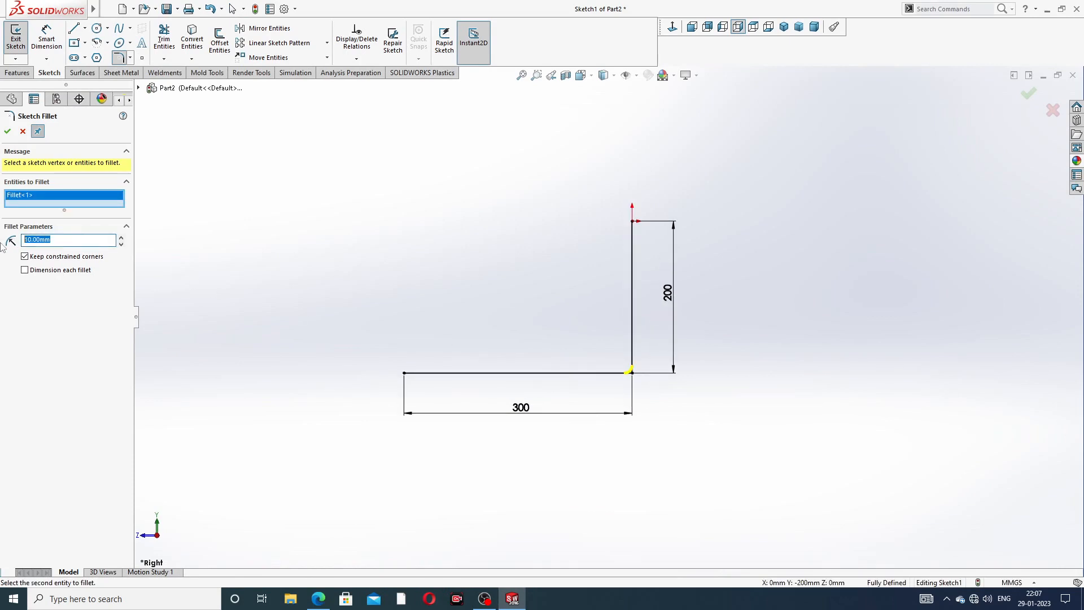
text(75)
key(Return)
click(7, 131)
click(7, 131)
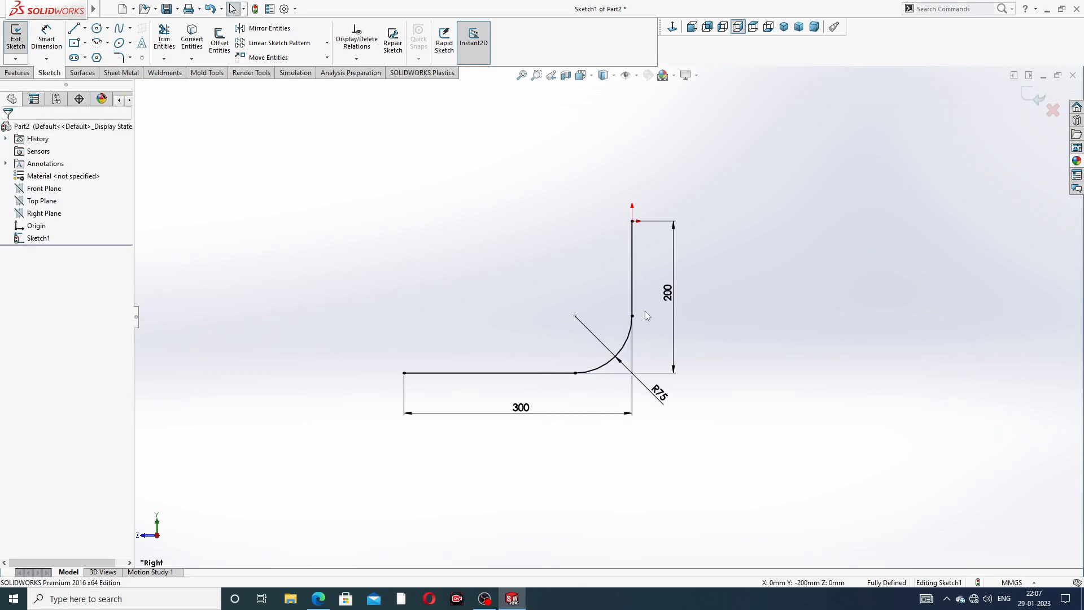
scroll(651, 367, down, 2)
scroll(702, 189, up, 2)
scroll(702, 188, up, 1)
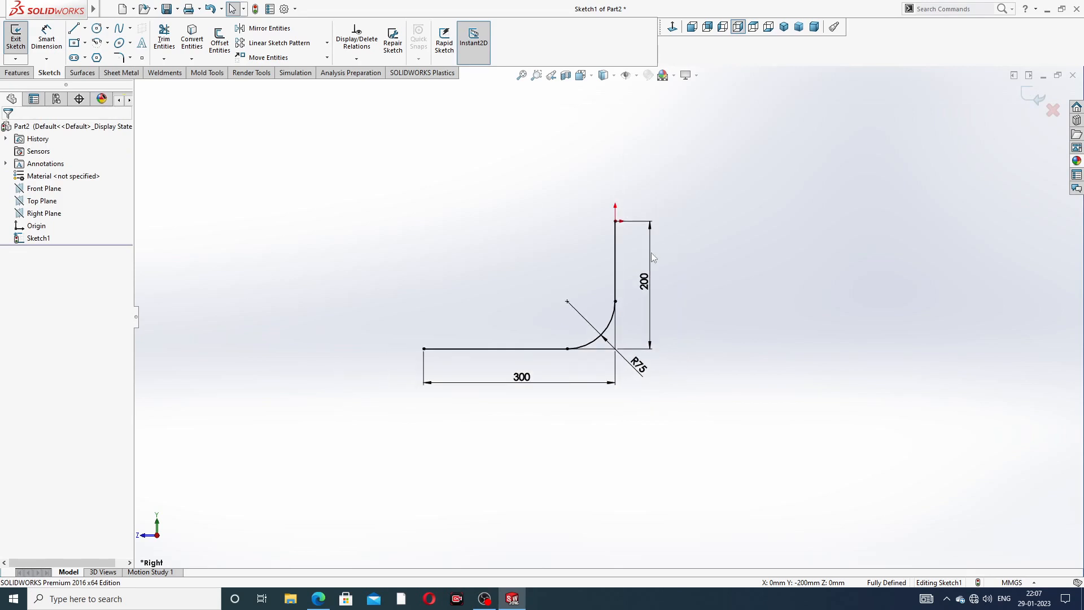
- Check the R75 bend dimension of the centreline sketch and finish the sketch
scroll(622, 314, down, 1)
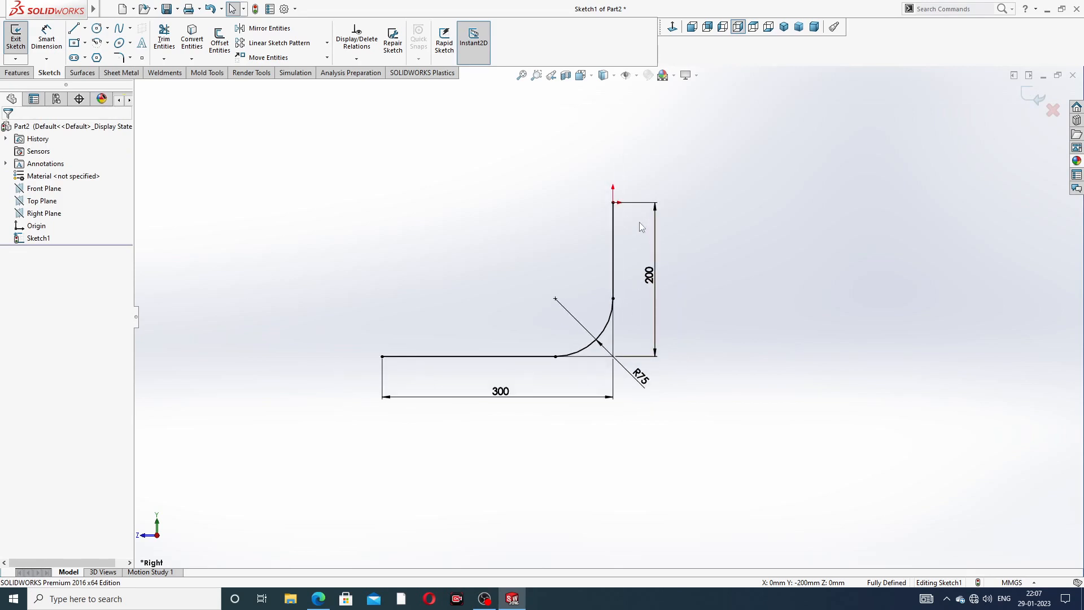
scroll(658, 266, down, 2)
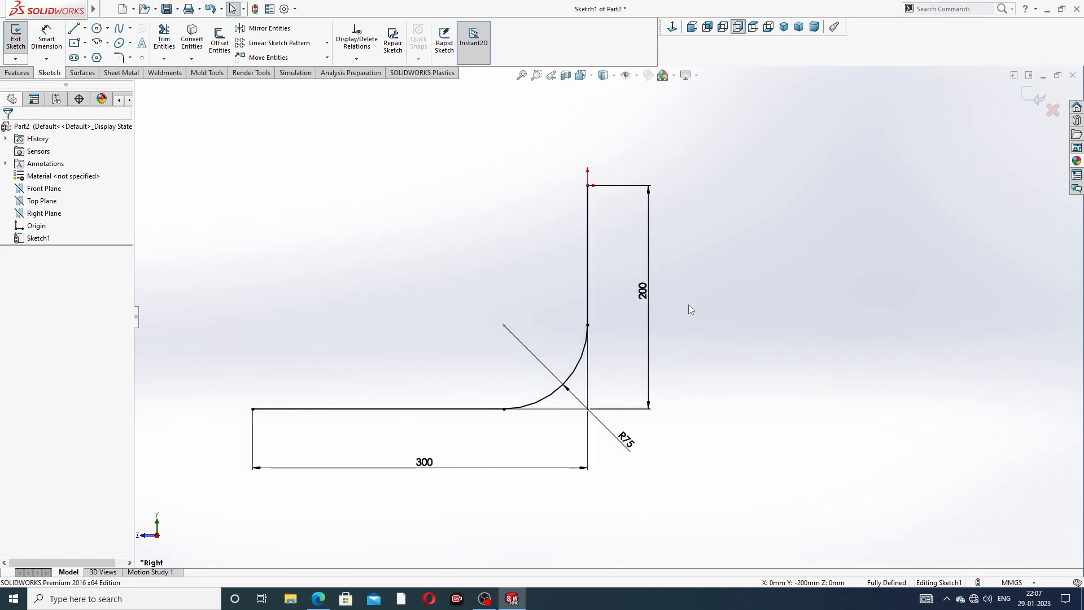
click(628, 441)
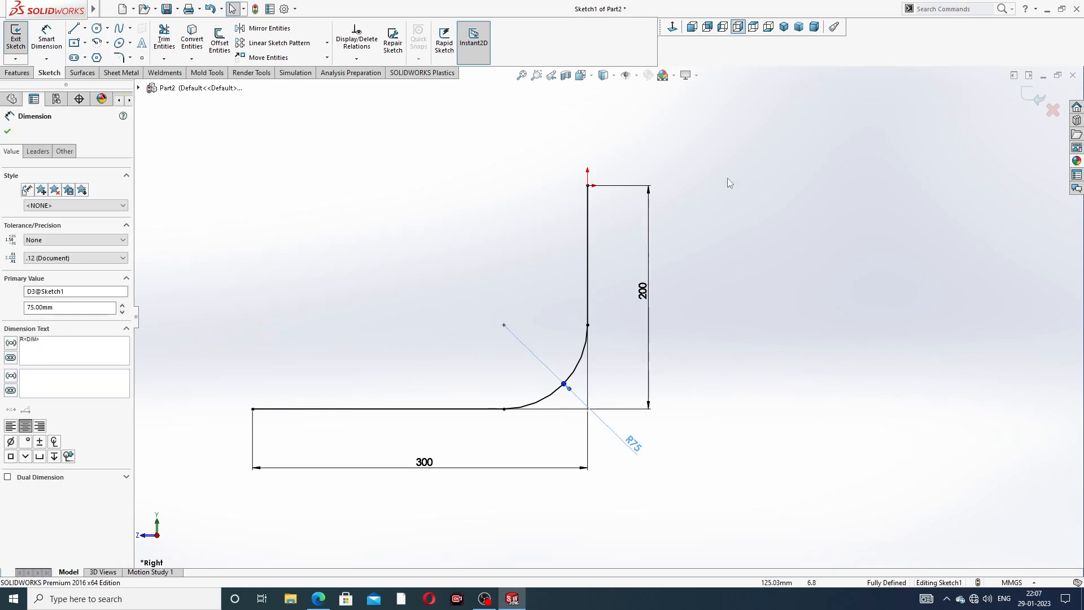
click(727, 203)
scroll(727, 203, up, 2)
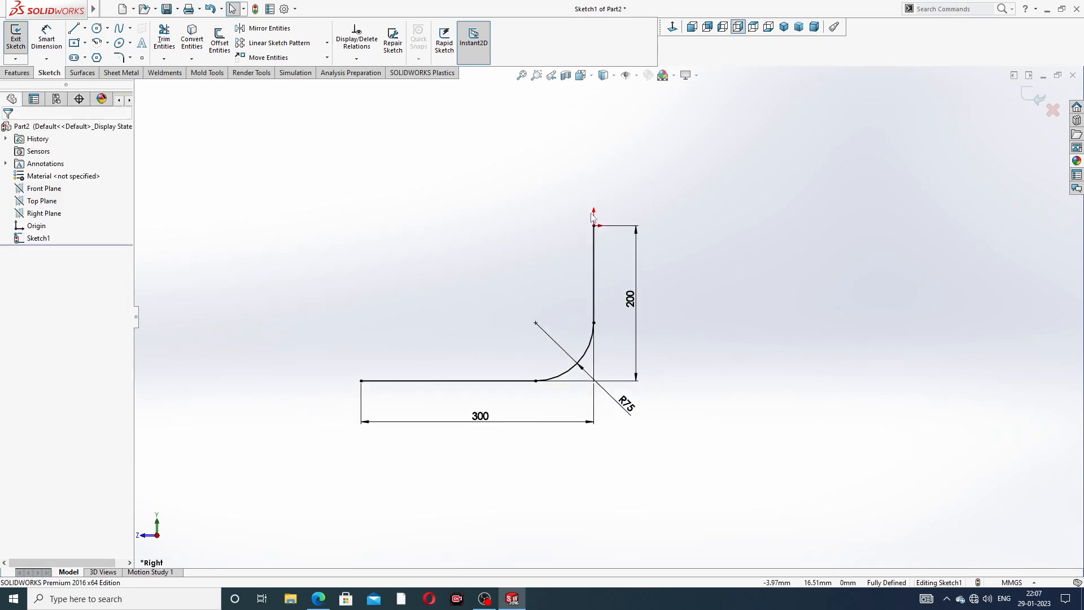
click(1029, 100)
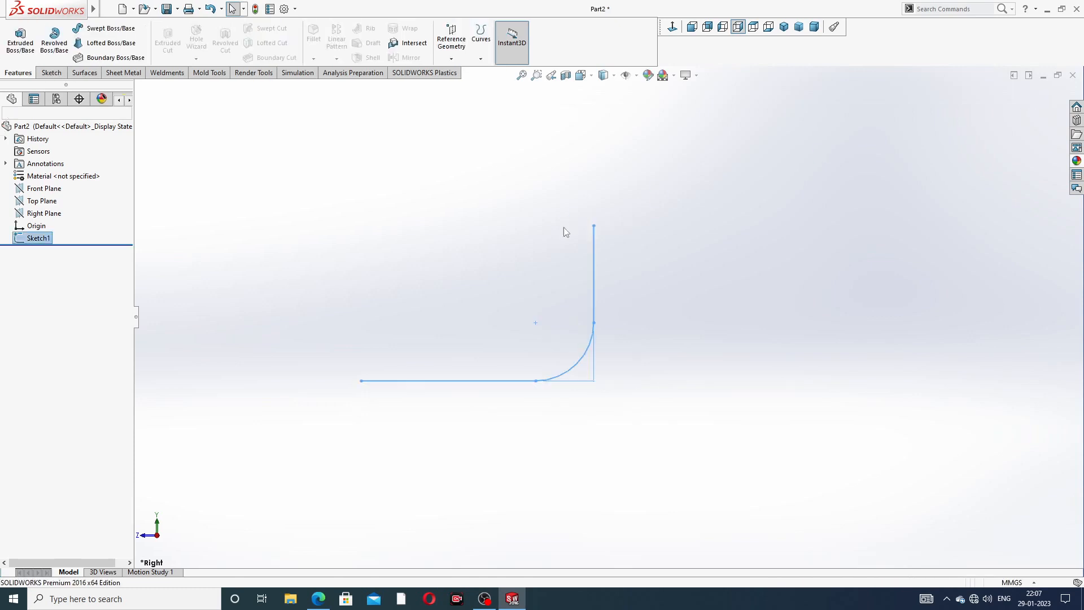
- Sketch a circle about 158 mm in diameter on the Top Plane, centred on the origin at the path's upper end
click(42, 202)
click(48, 193)
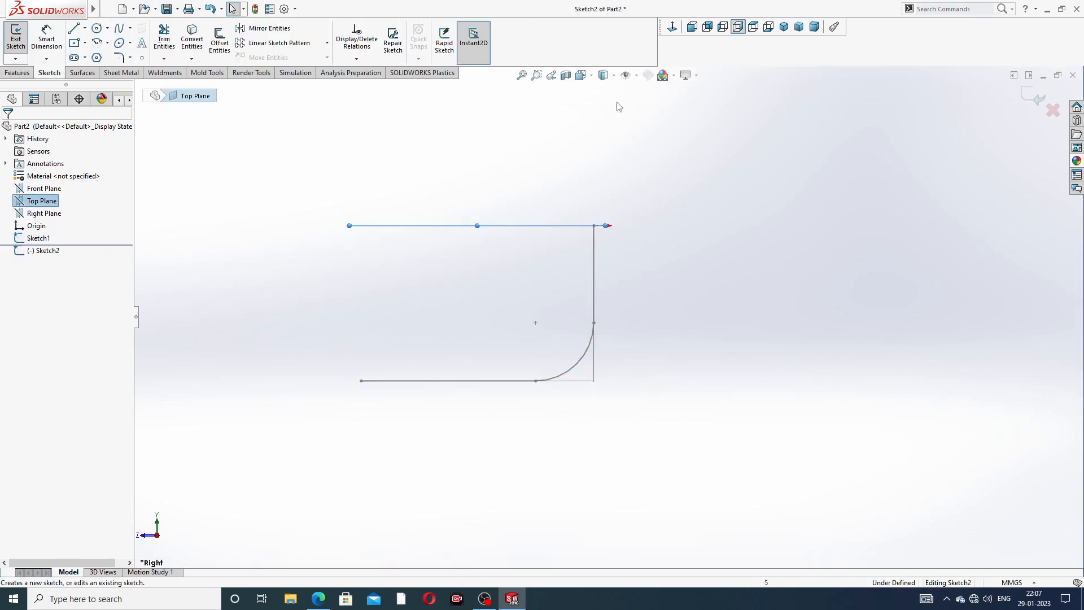
click(672, 26)
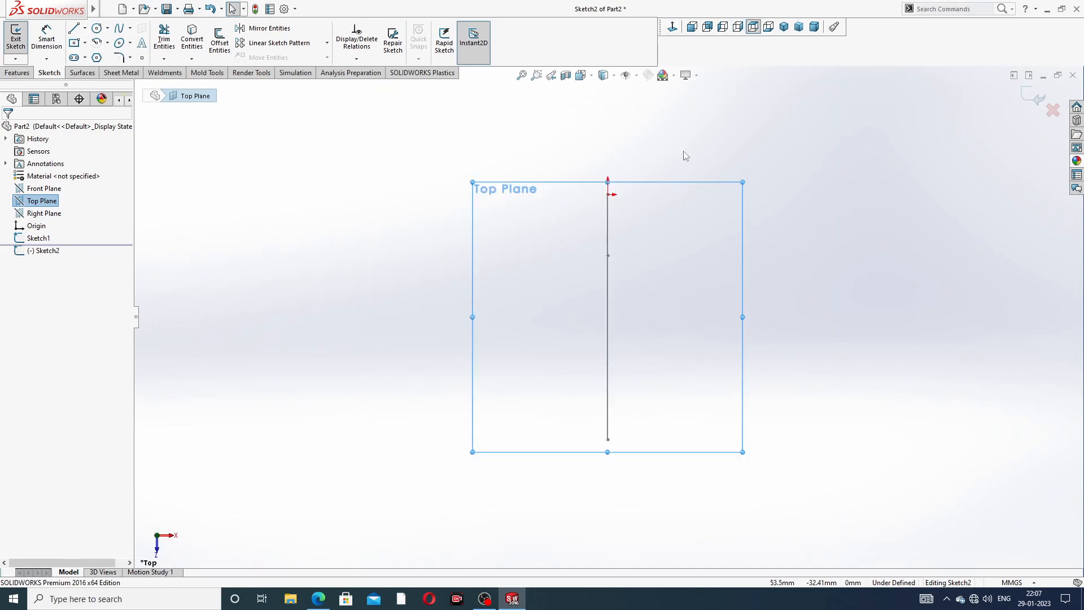
click(97, 27)
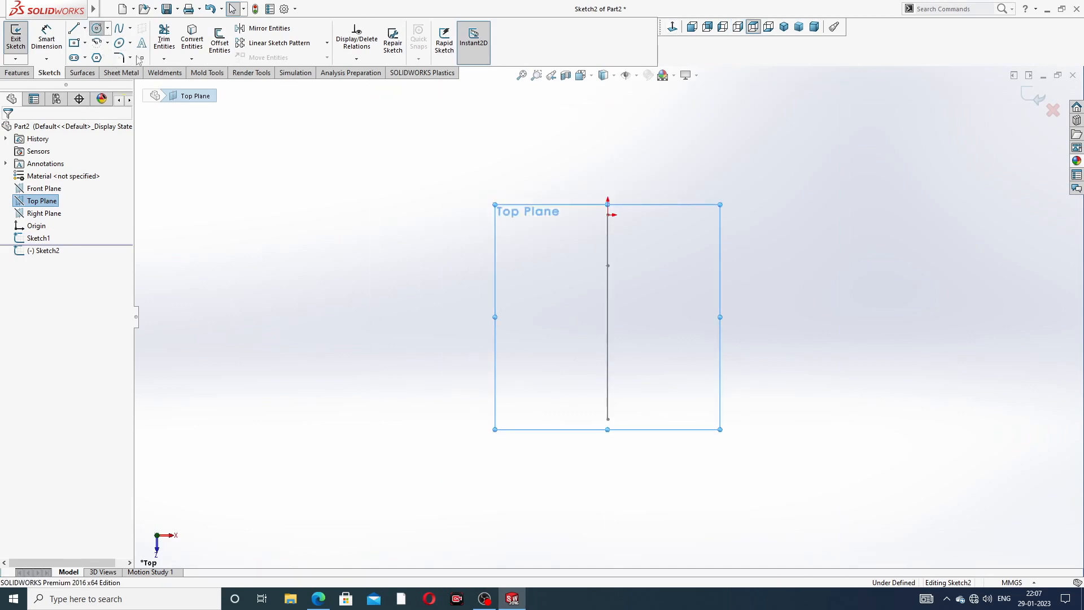
click(608, 214)
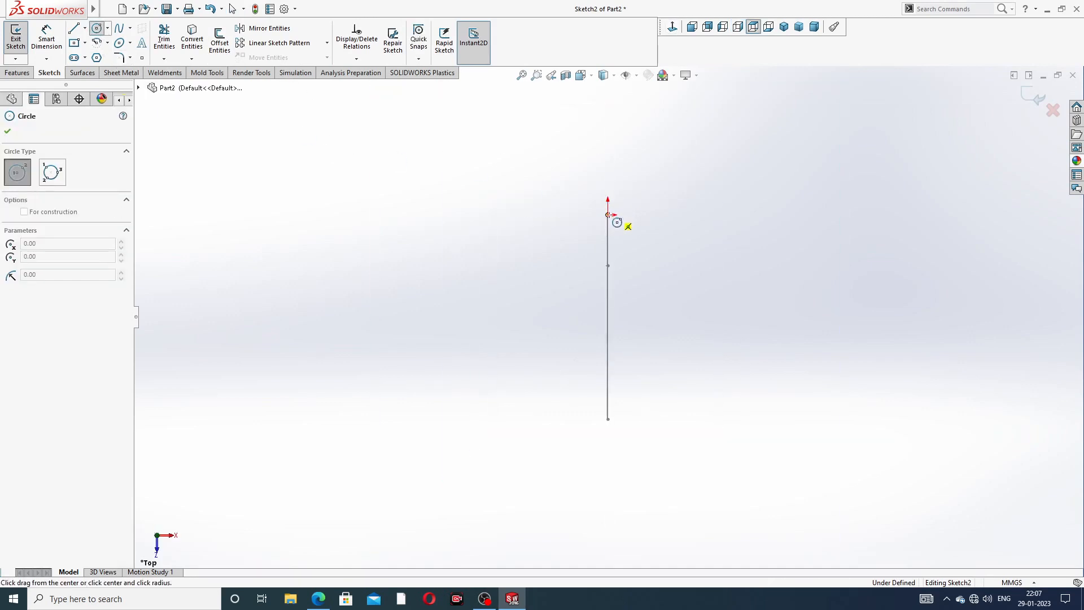
click(646, 177)
right_click(706, 164)
click(722, 175)
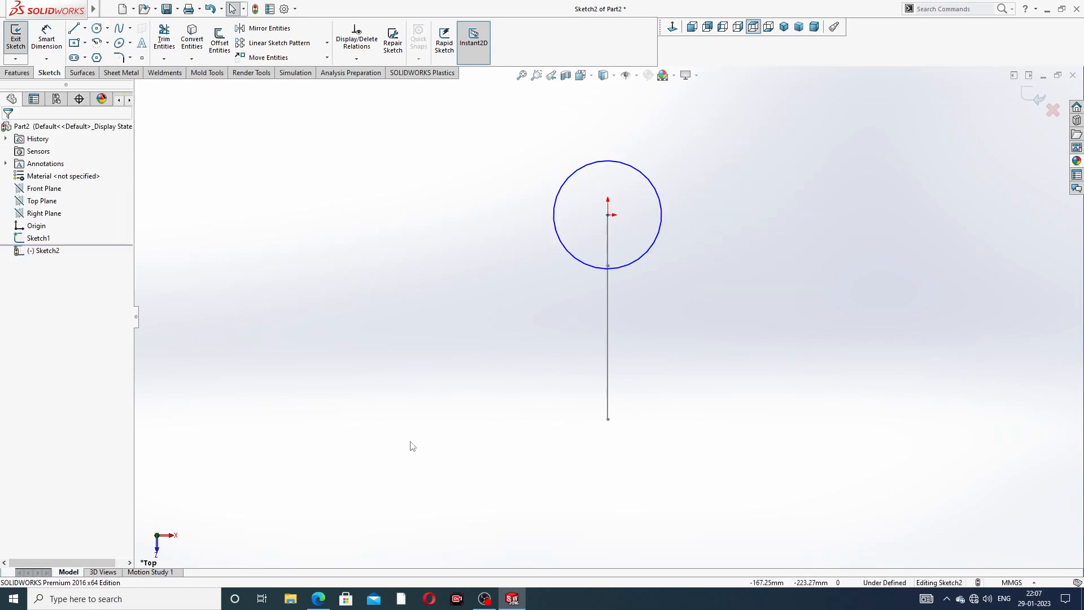
- Look up the pipe diameter in the PDF drawing, dimension the circle to 100 mm in diameter and finish the sketch
click(318, 598)
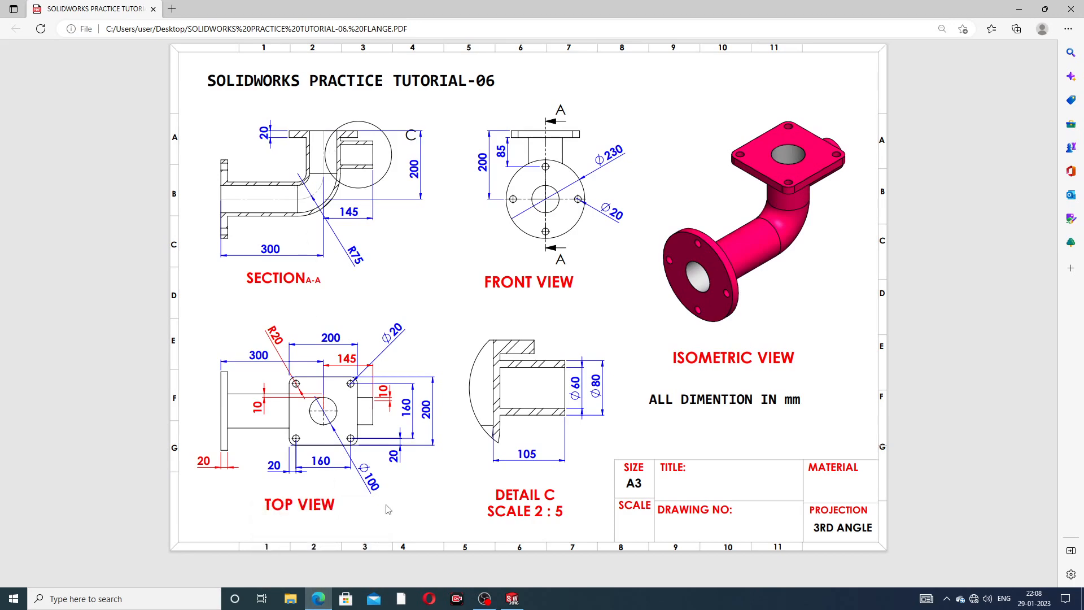
click(320, 598)
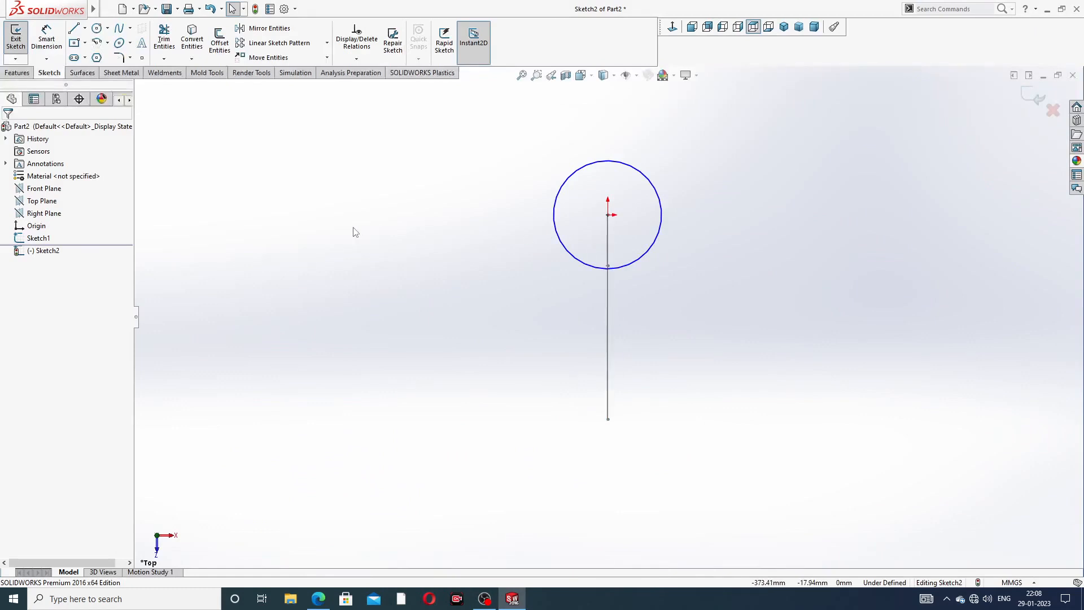
click(46, 38)
click(662, 213)
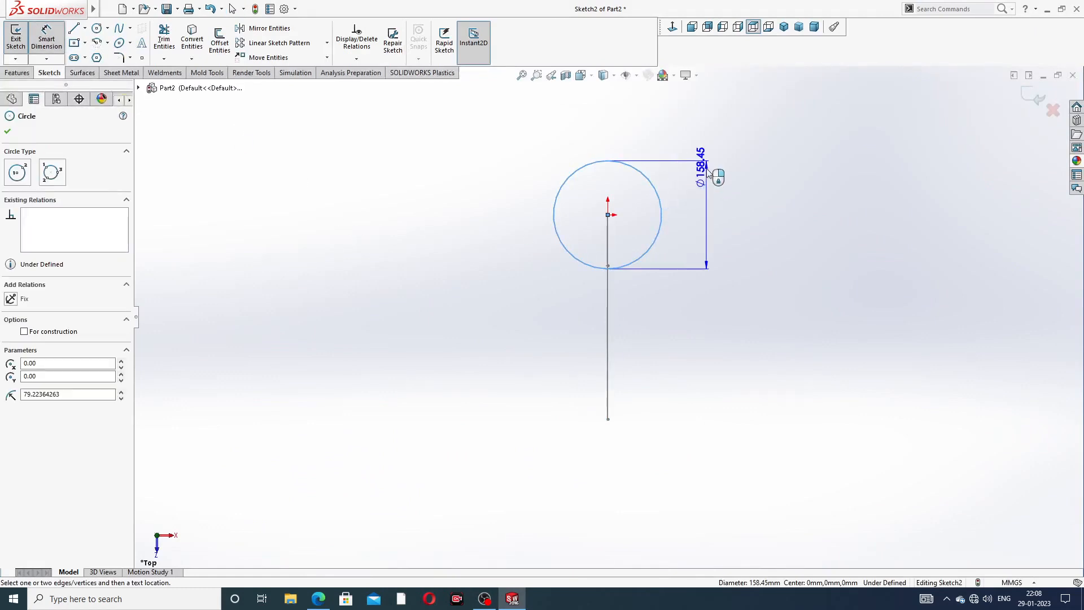
click(713, 156)
text(100)
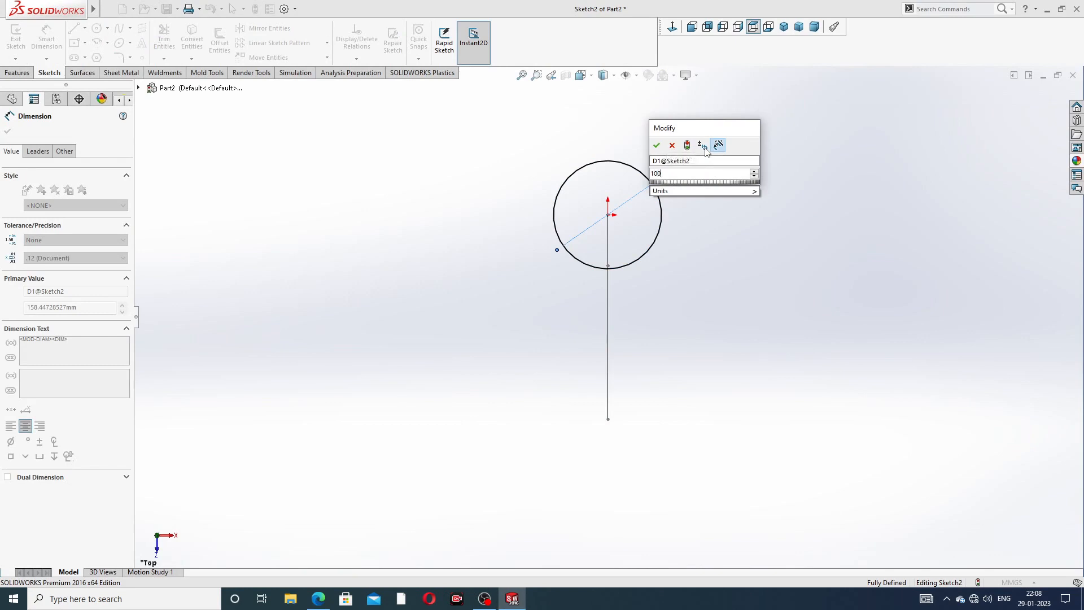
key(Return)
right_click(782, 212)
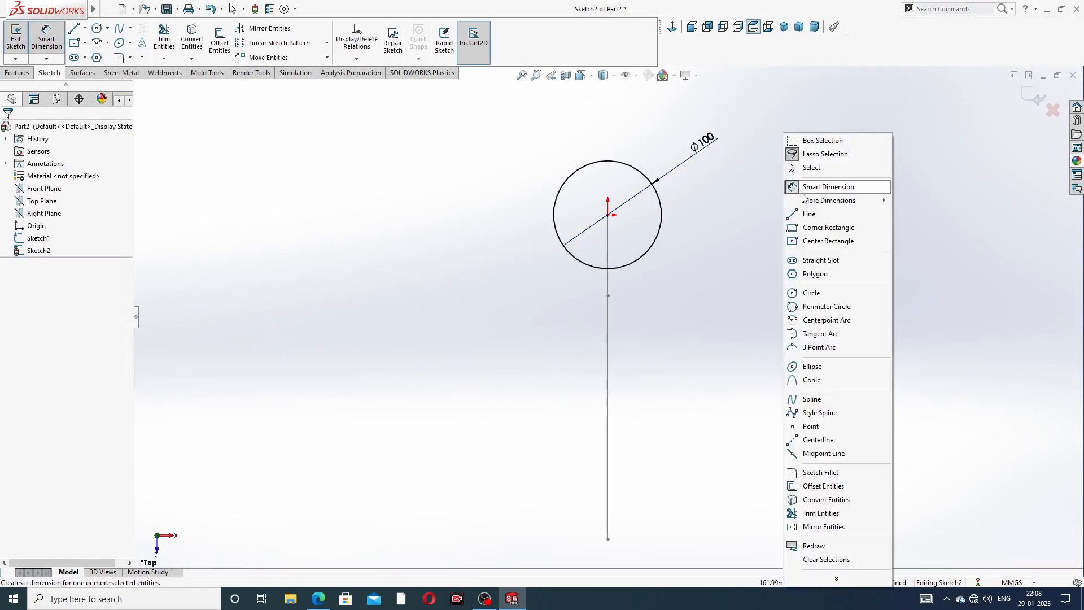
click(819, 170)
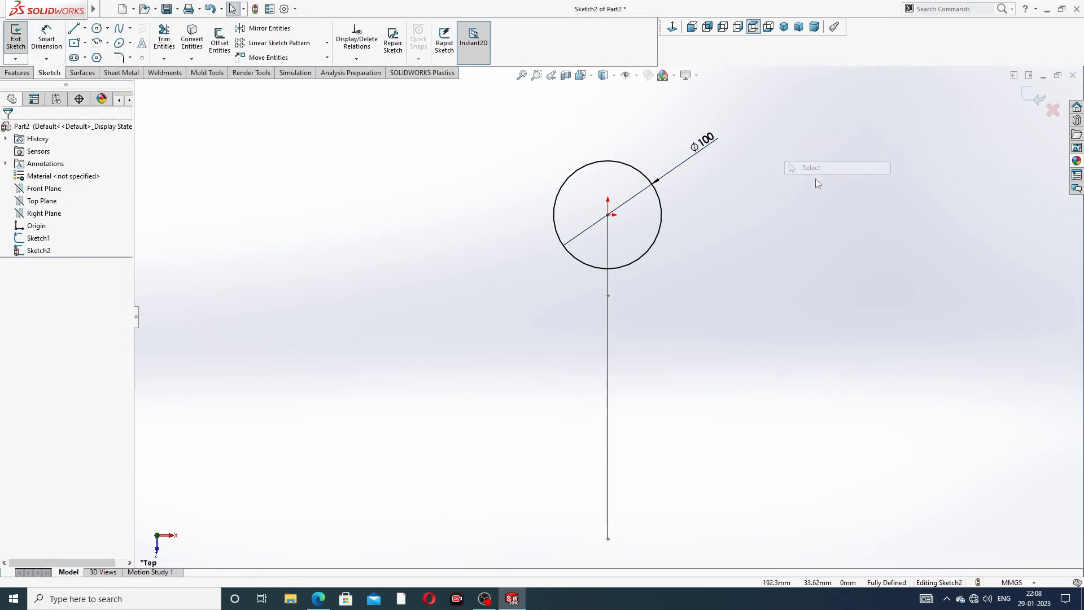
click(1038, 98)
- Set up a Swept Boss/Base with the circle as the profile and the filleted centreline sketch as the path
mouse_move(509, 213)
middle_down()
mouse_move(541, 215)
mouse_move(559, 194)
mouse_move(623, 253)
mouse_move(588, 240)
middle_up()
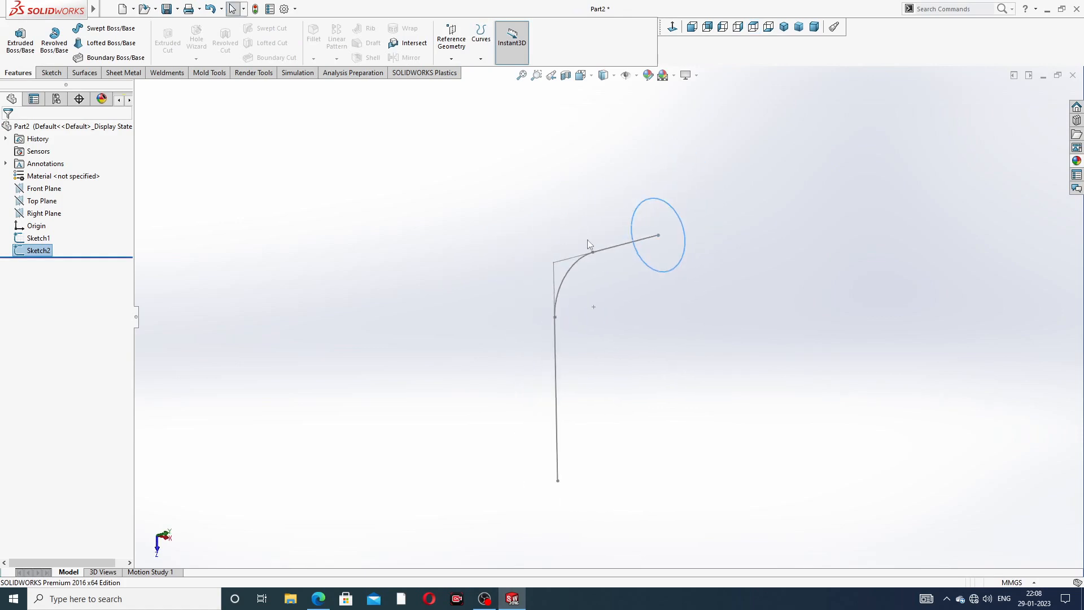
click(106, 33)
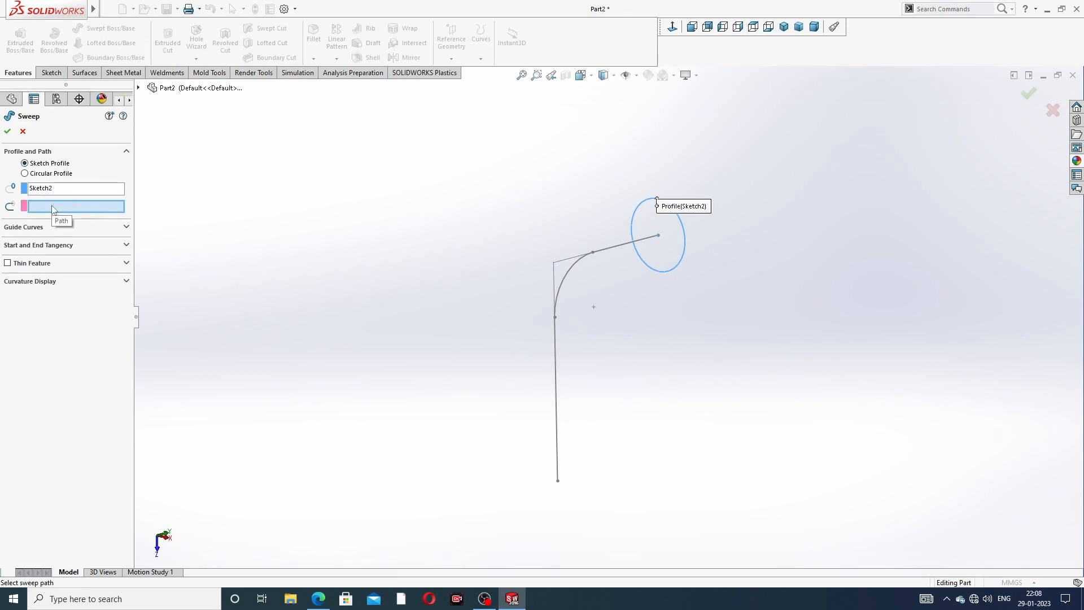
click(557, 336)
mouse_move(604, 334)
middle_down()
mouse_move(497, 213)
mouse_move(446, 284)
mouse_move(569, 347)
middle_up()
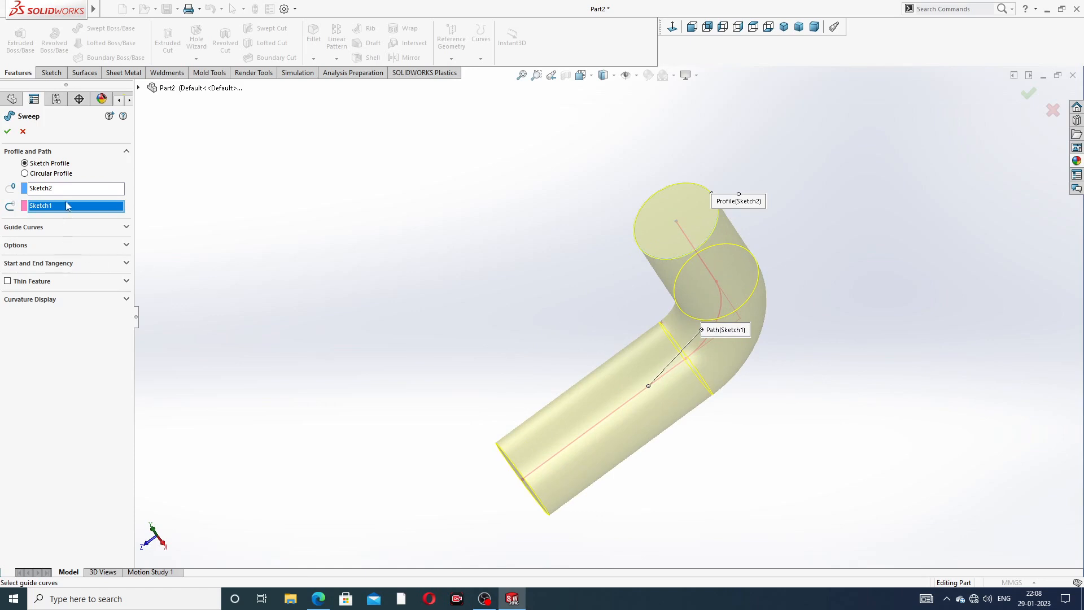
- Make the sweep a one-direction thin feature with a 10 mm wall, reversed to the inside of the profile circle
click(7, 281)
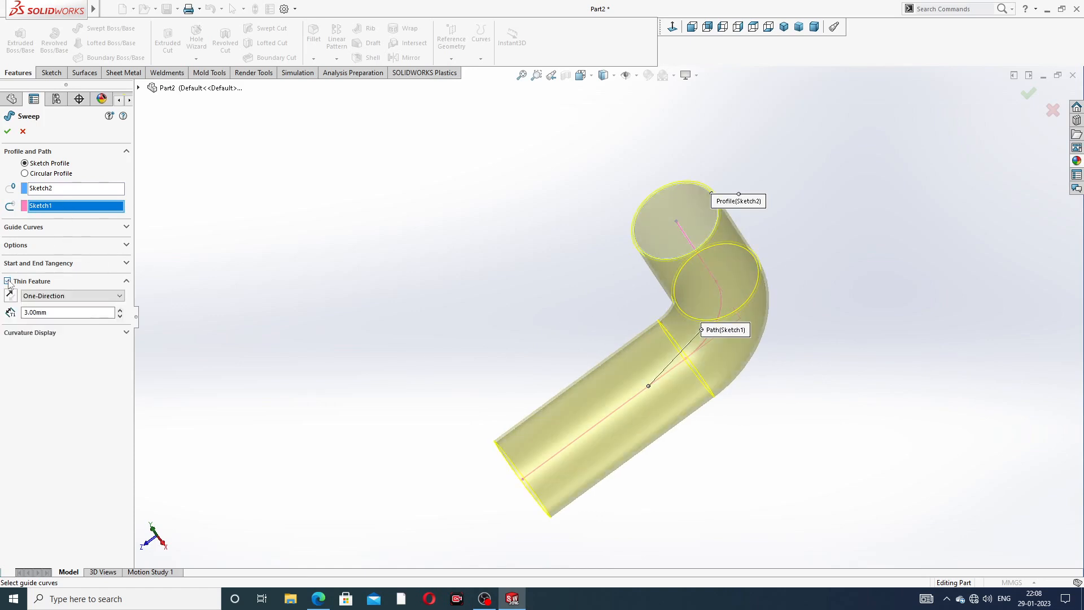
middle_drag(455, 416, 466, 337)
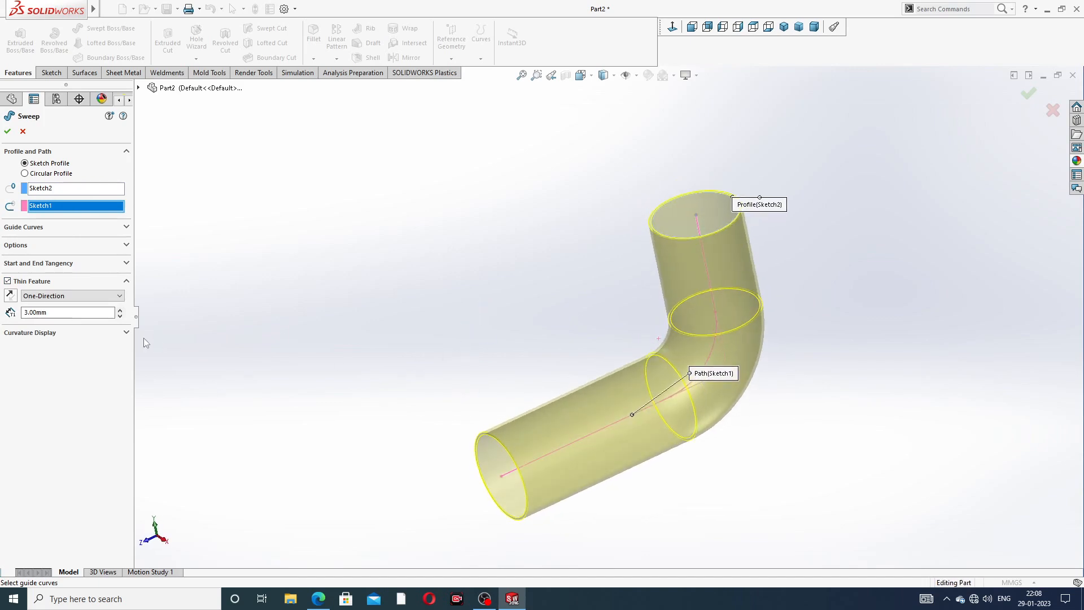
click(48, 312)
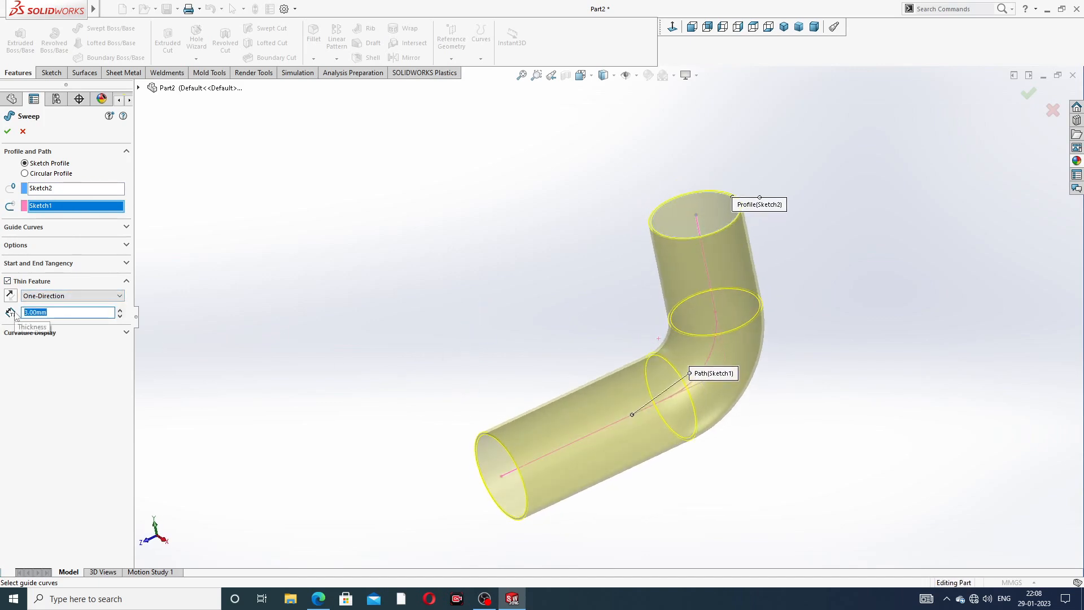
key(Return)
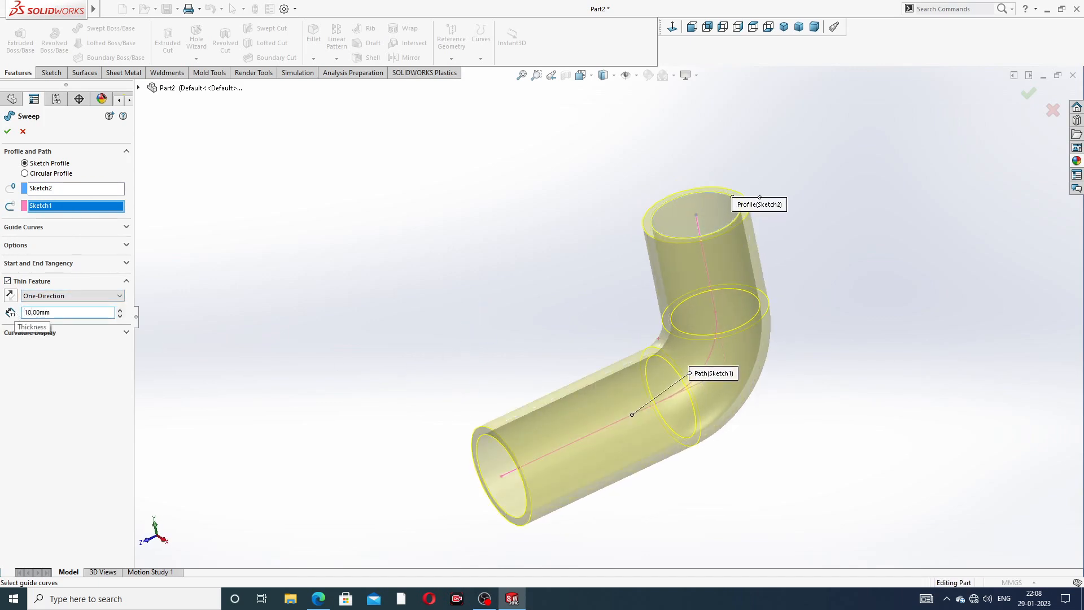
click(9, 296)
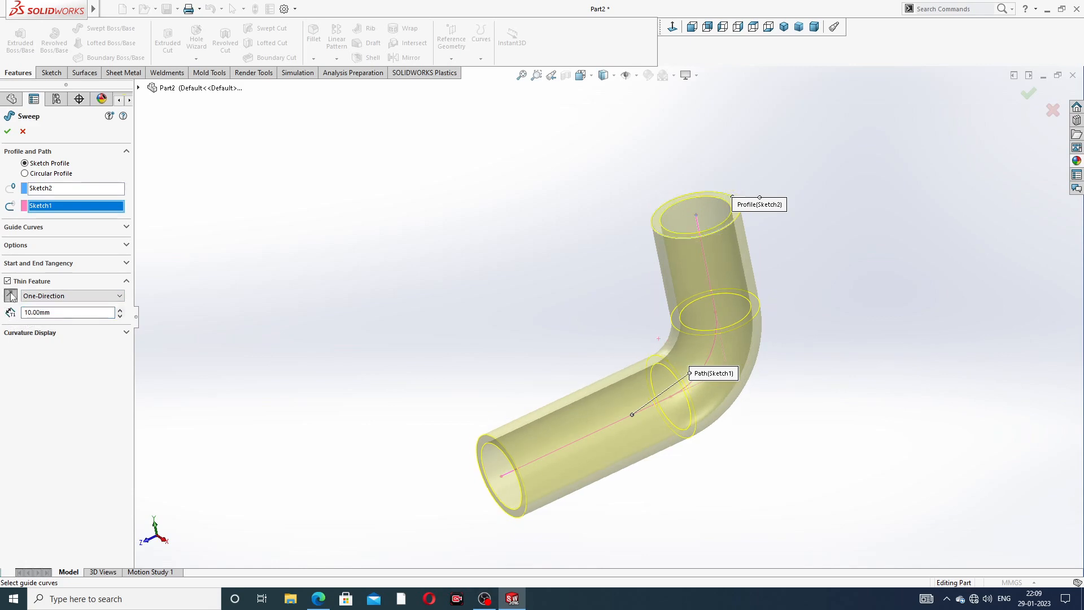
- Compare the pipe wall with the PDF drawing, reverse its thickness to the outside of the circle and complete the sweep
middle_drag(580, 478, 559, 473)
scroll(590, 435, up, 2)
middle_drag(590, 435, 591, 487)
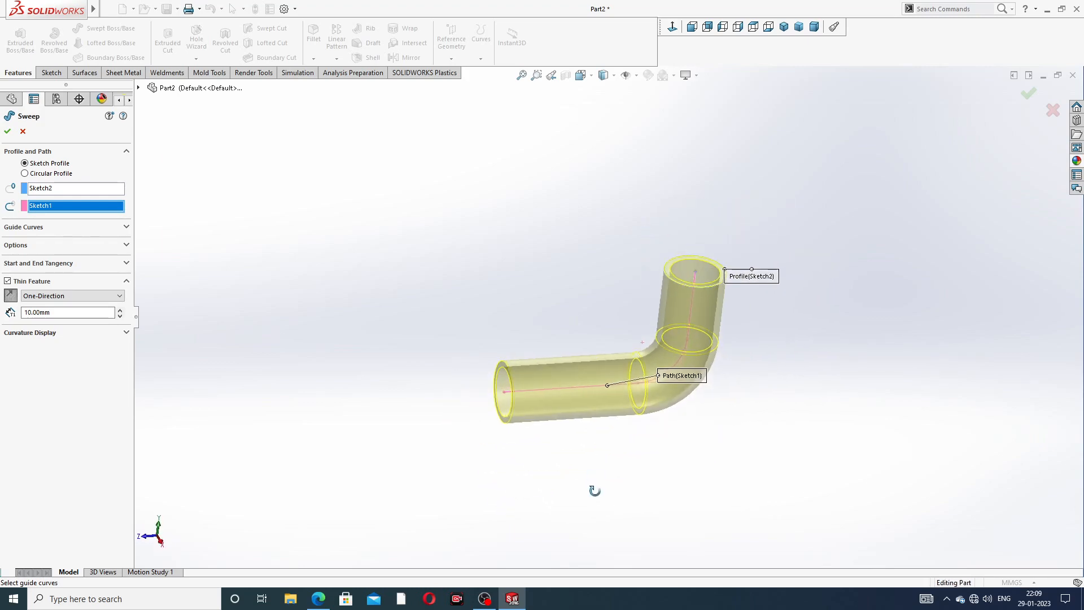
click(319, 602)
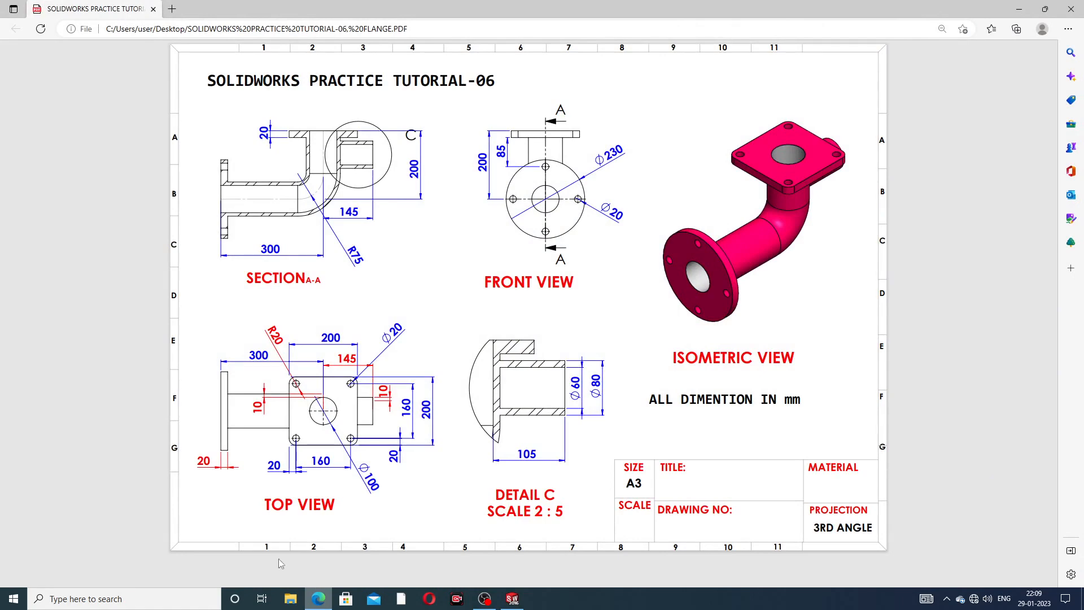
click(319, 599)
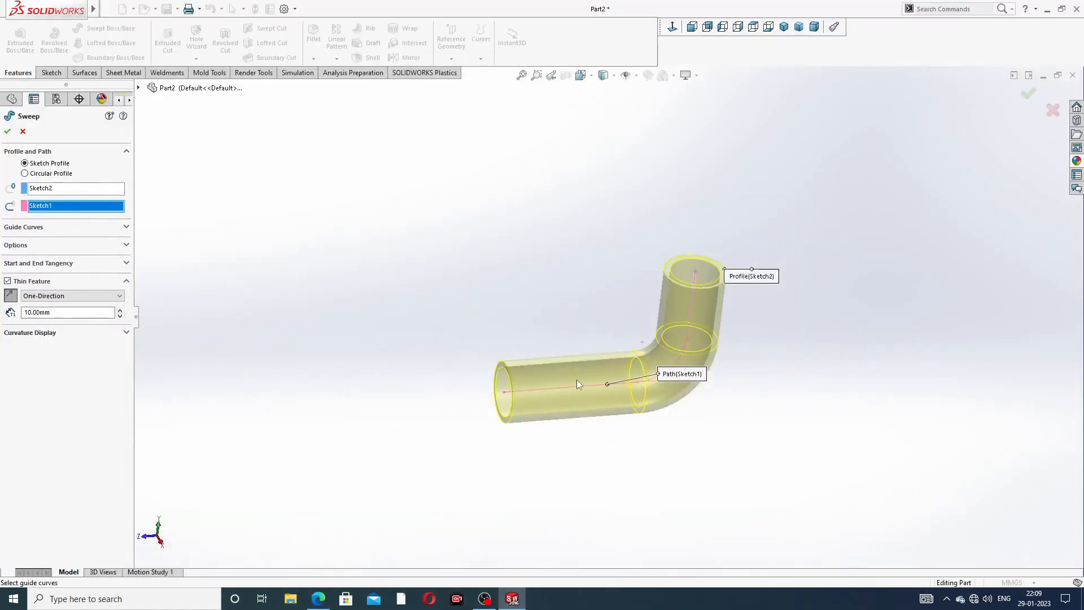
scroll(578, 380, down, 2)
click(11, 296)
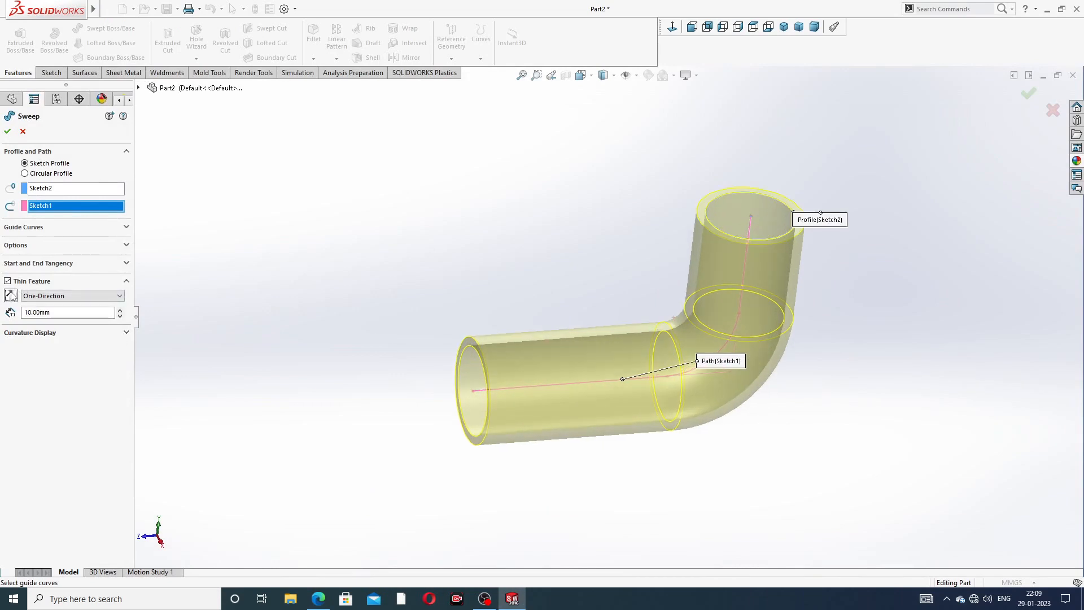
click(11, 296)
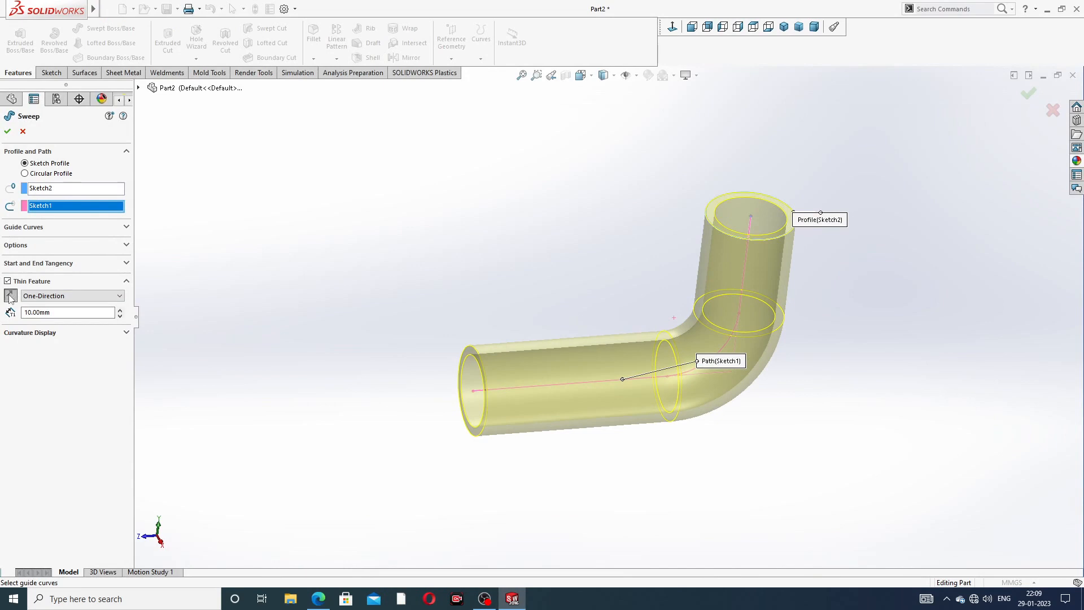
click(10, 295)
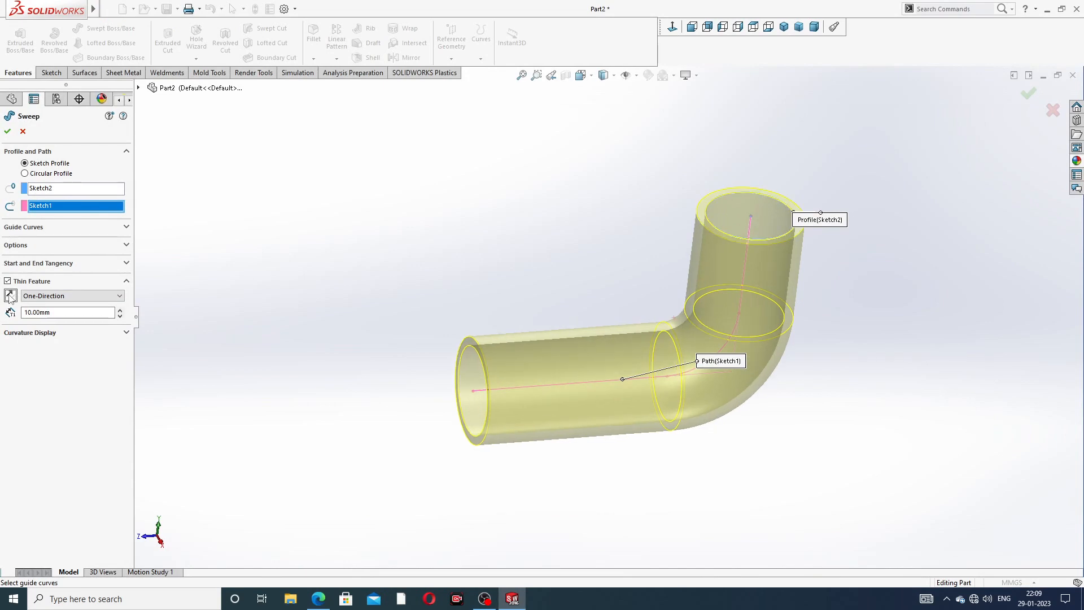
click(7, 133)
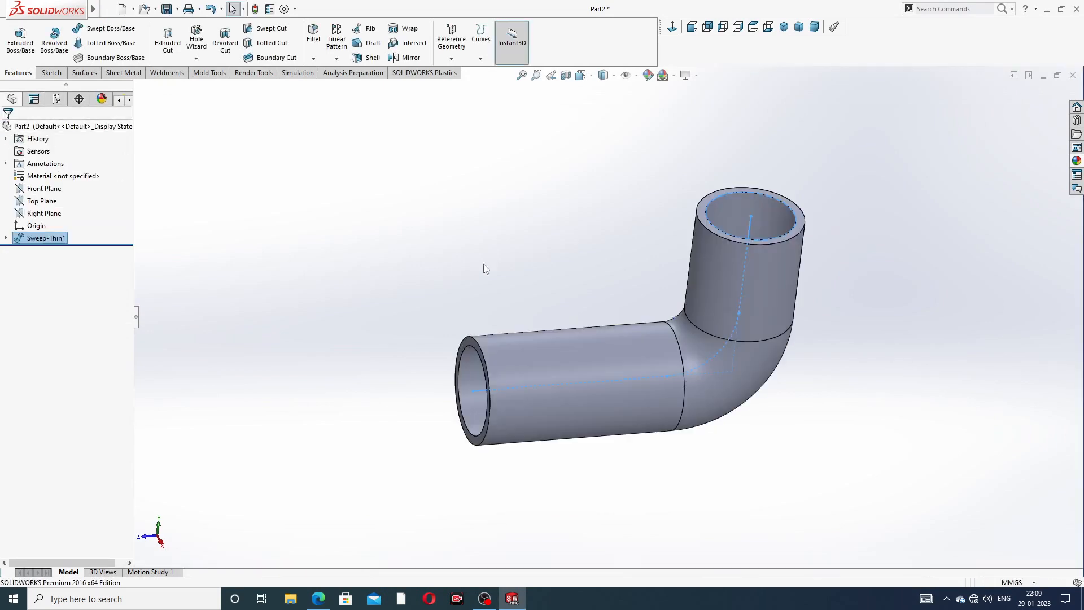
- Edit the thin sweep so that its 10 mm wall thickness goes to the inside of the profile circle
middle_drag(552, 319, 578, 305)
click(46, 238)
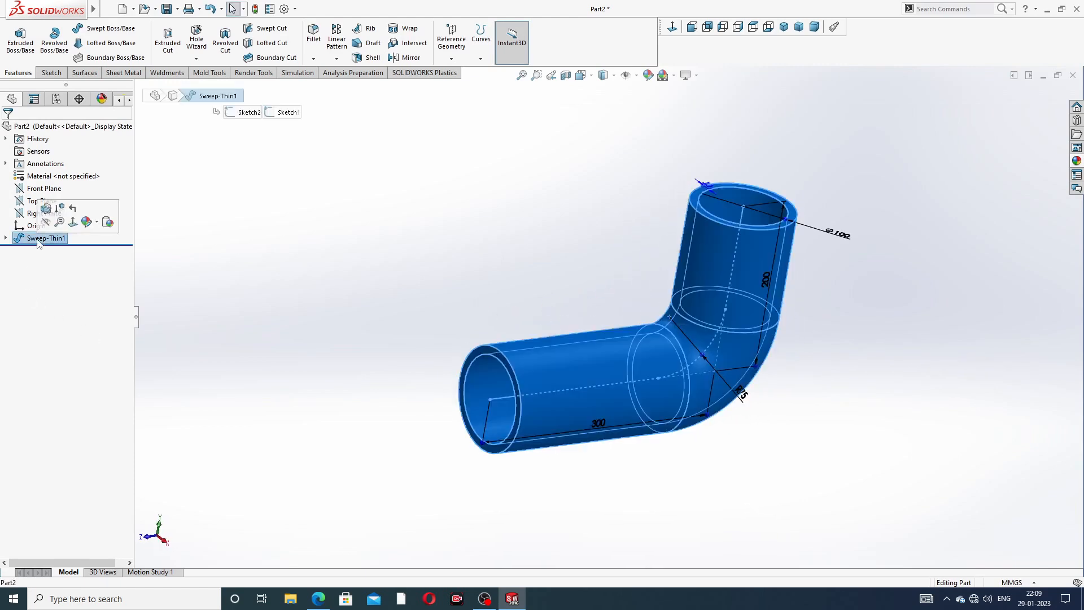
click(48, 215)
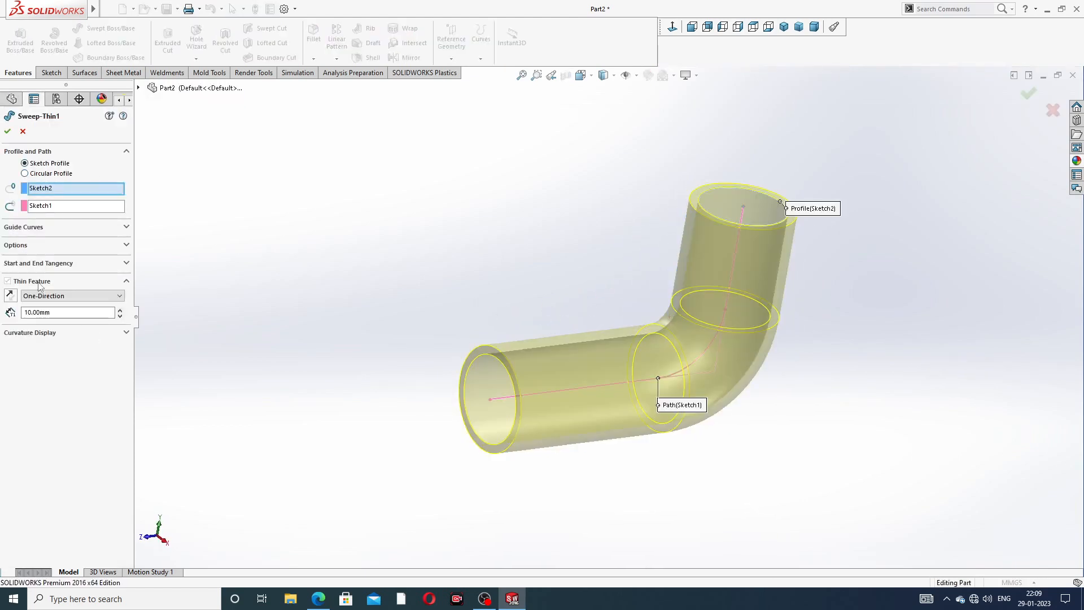
click(11, 293)
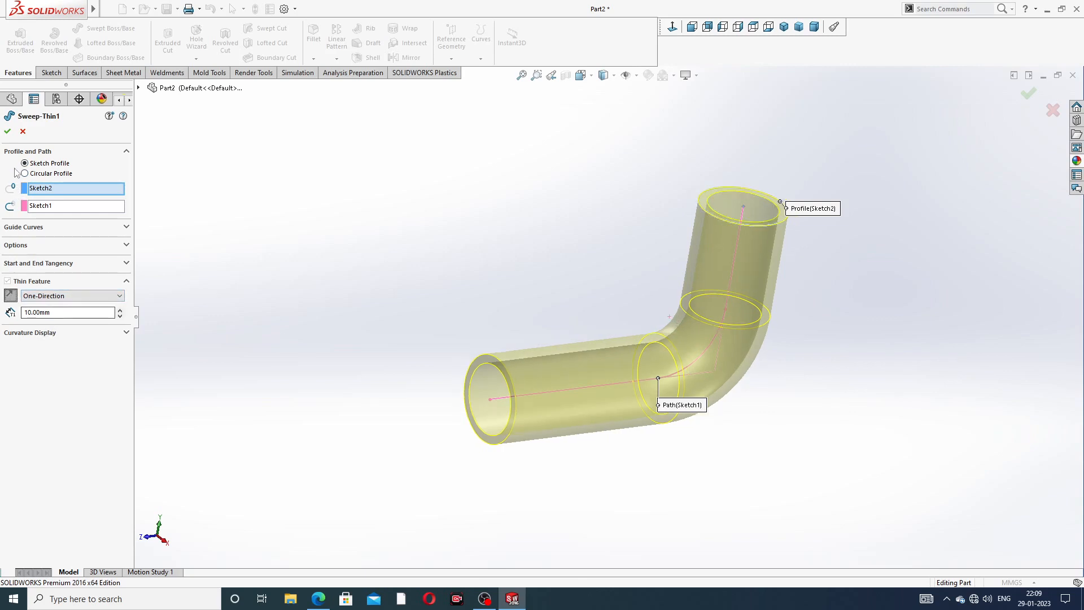
click(8, 132)
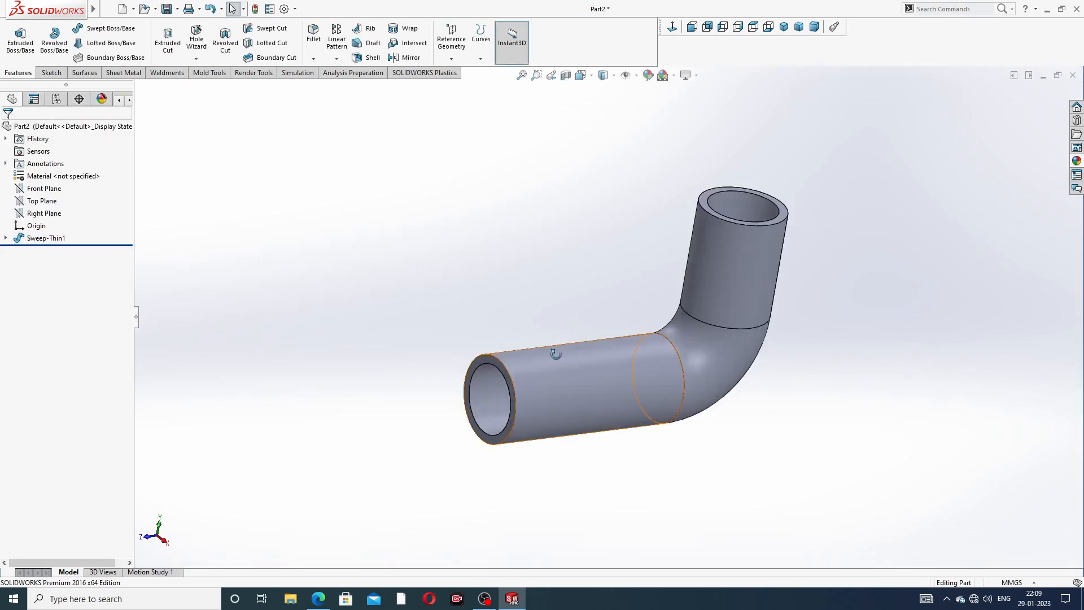
- Apply the Plain White scene as the background of the part's graphics area
middle_drag(554, 362, 525, 326)
scroll(642, 304, up, 2)
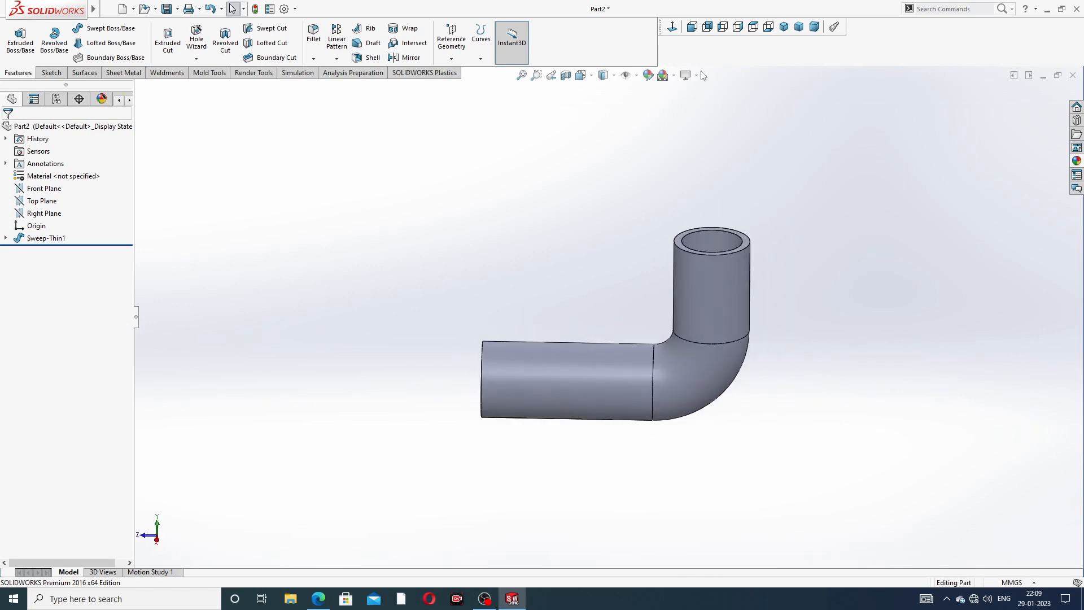
click(673, 75)
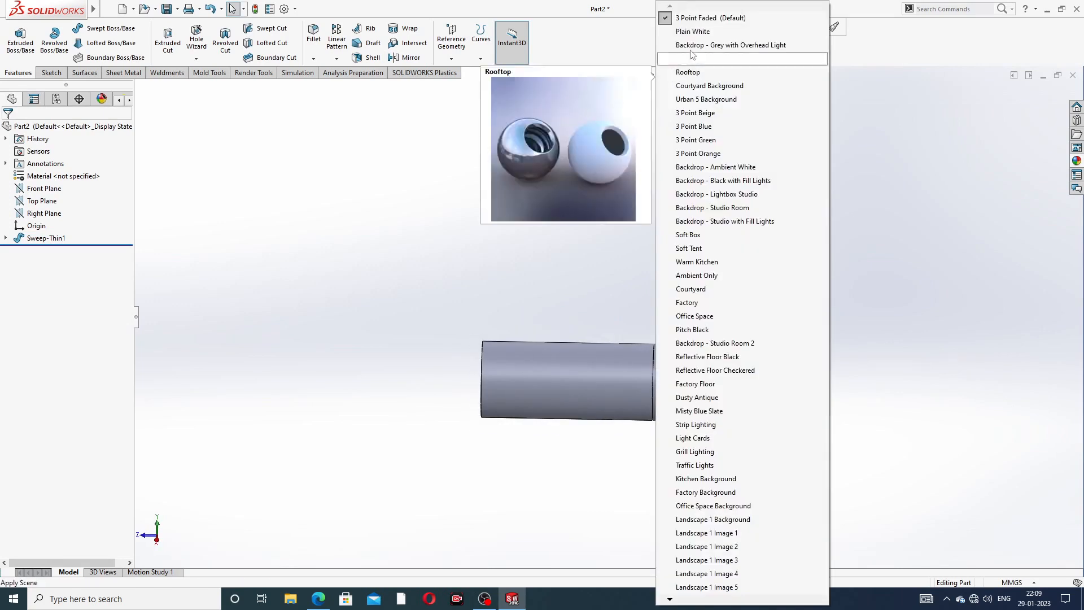
click(693, 31)
click(687, 77)
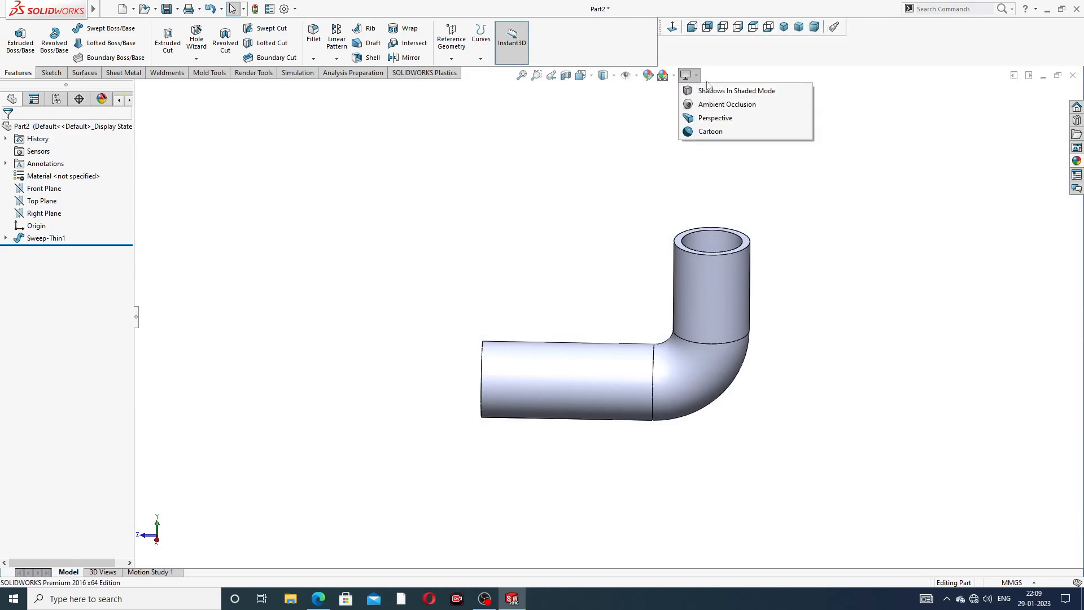
- Raise both image quality resolutions, shaded/draft and wireframe, to their highest setting in the document properties
click(284, 10)
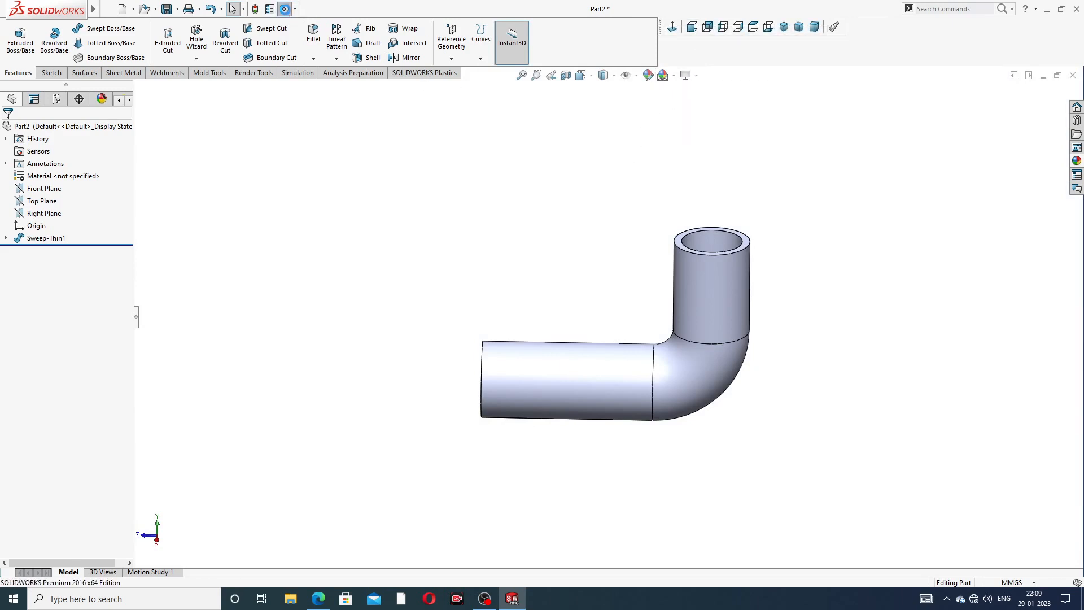
click(399, 109)
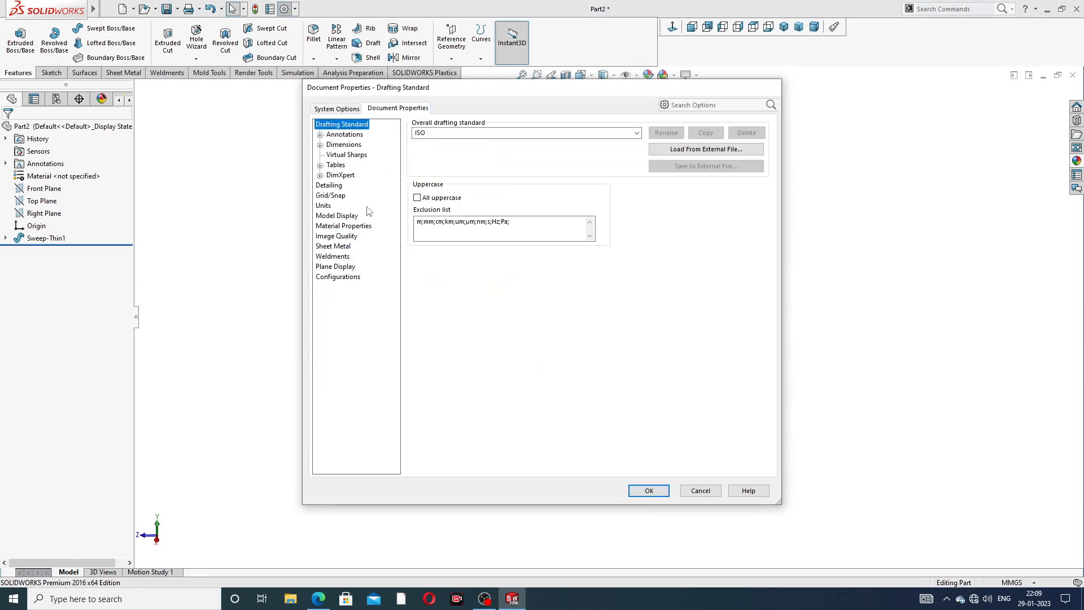
click(350, 237)
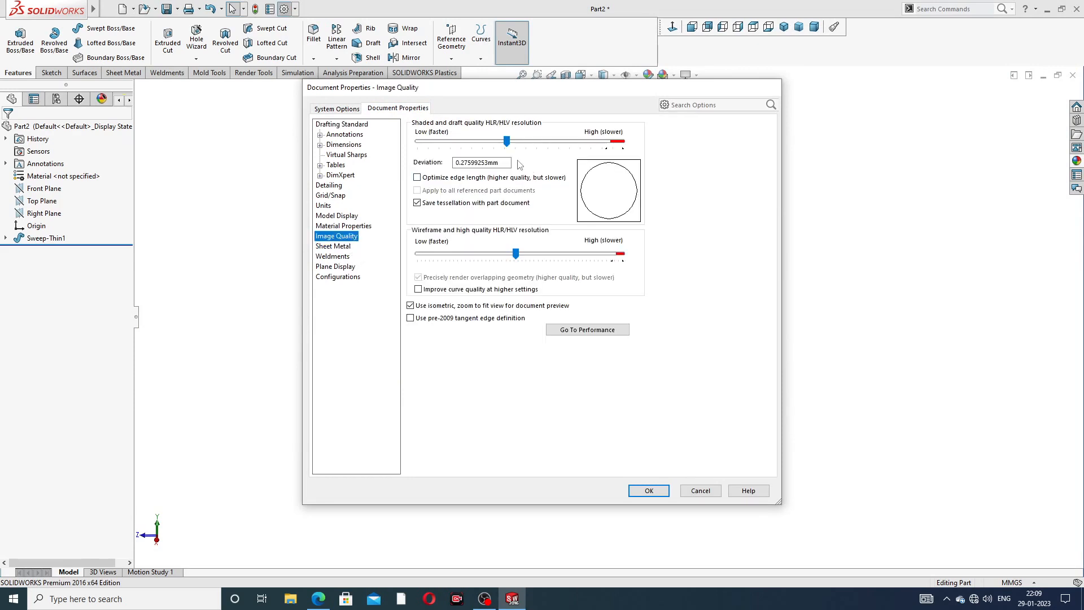
drag(507, 142, 621, 142)
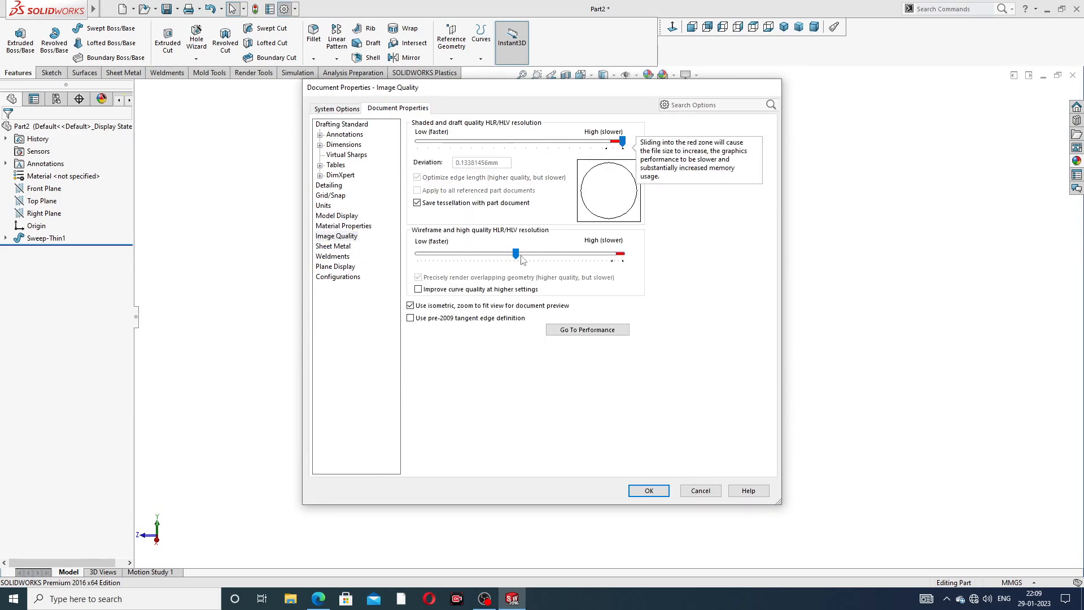
drag(516, 254, 621, 253)
click(649, 490)
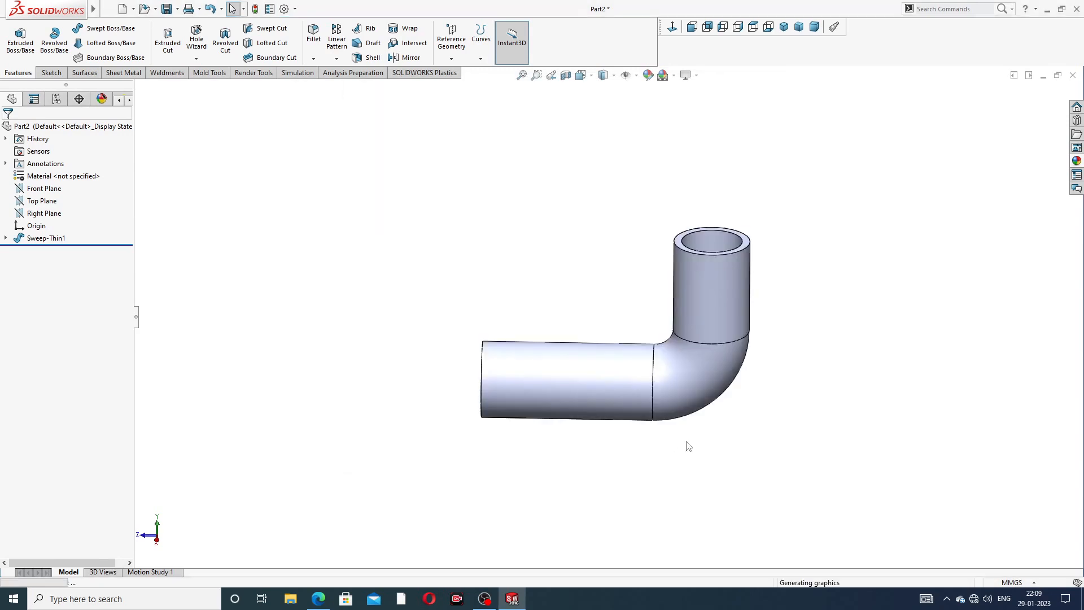
- Check the round flange dimensions in the PDF drawing and start a sketch on the ring-shaped end face of the horizontal pipe leg
middle_drag(716, 347, 636, 279)
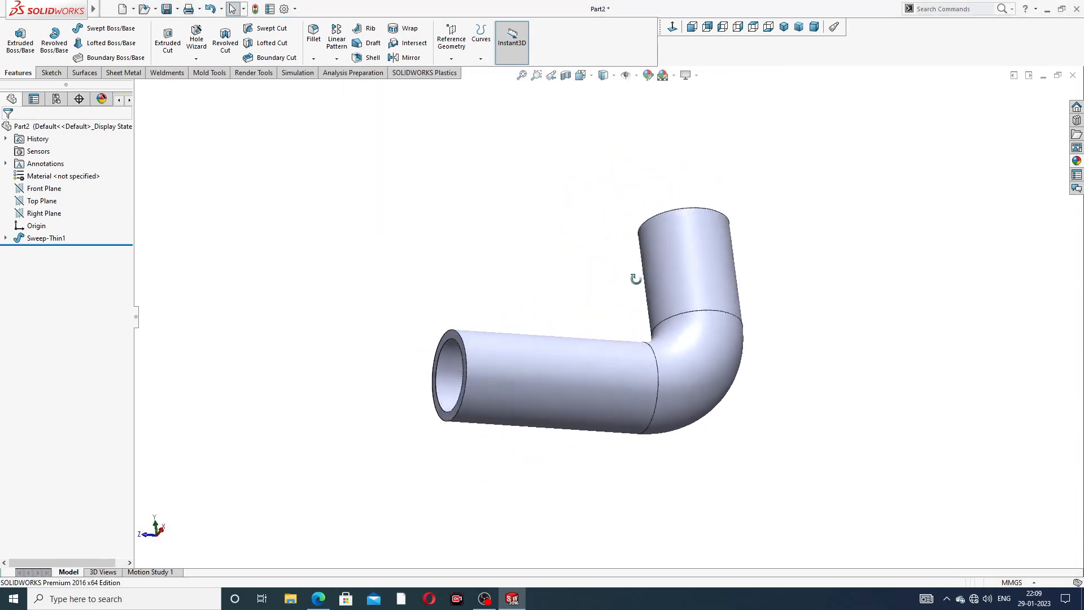
click(318, 598)
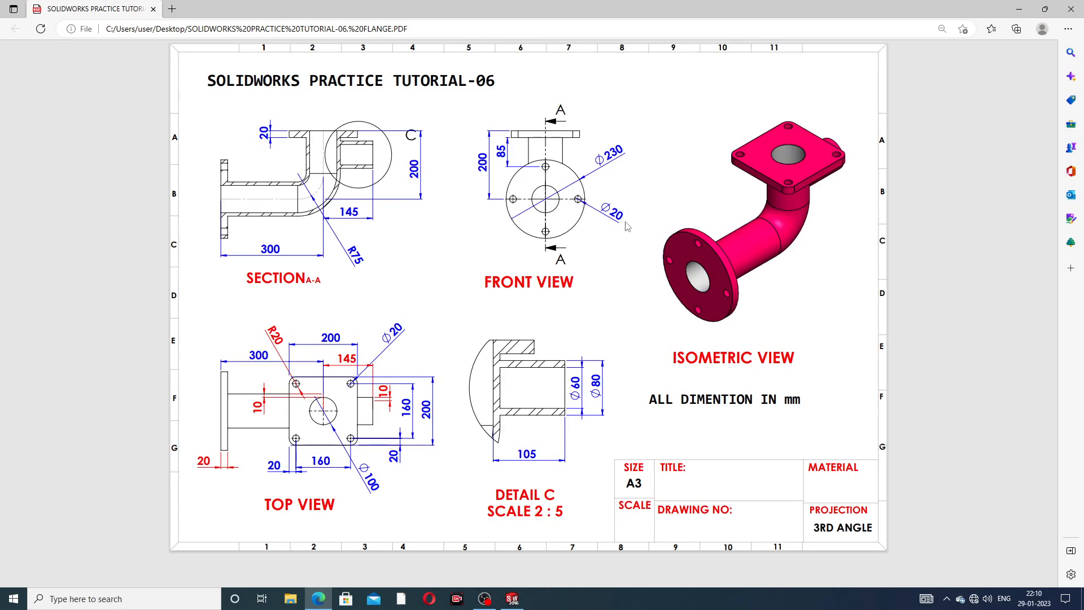
click(324, 599)
middle_drag(495, 360, 554, 351)
click(539, 357)
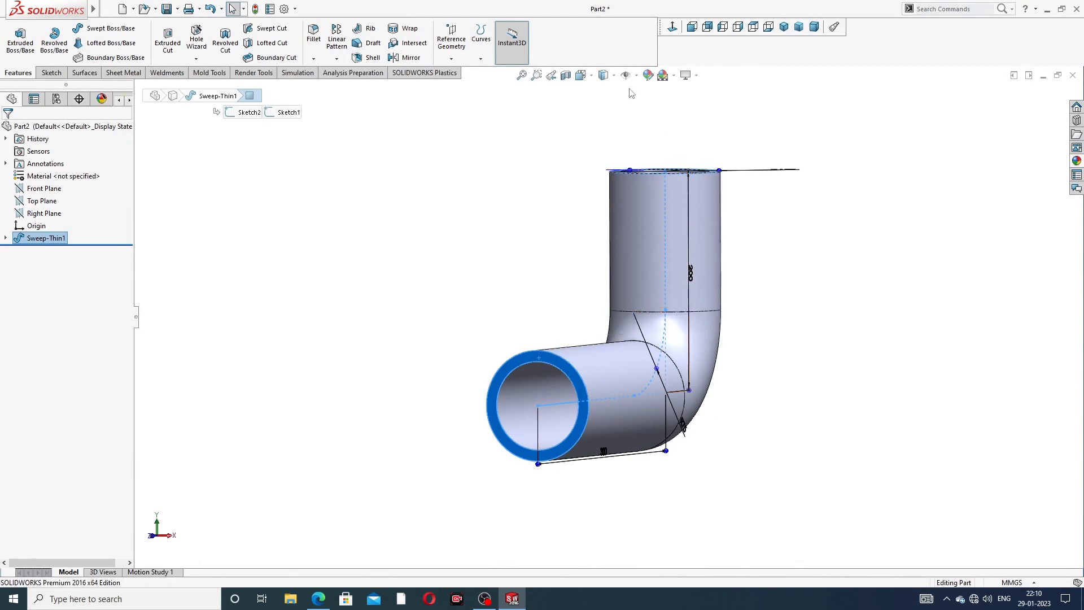
click(506, 229)
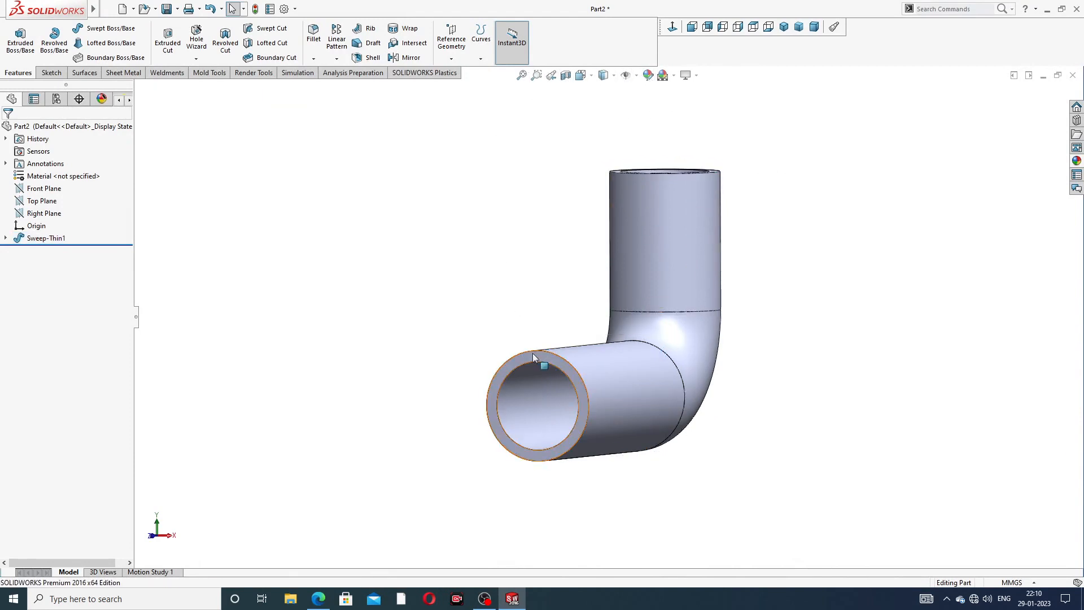
click(534, 354)
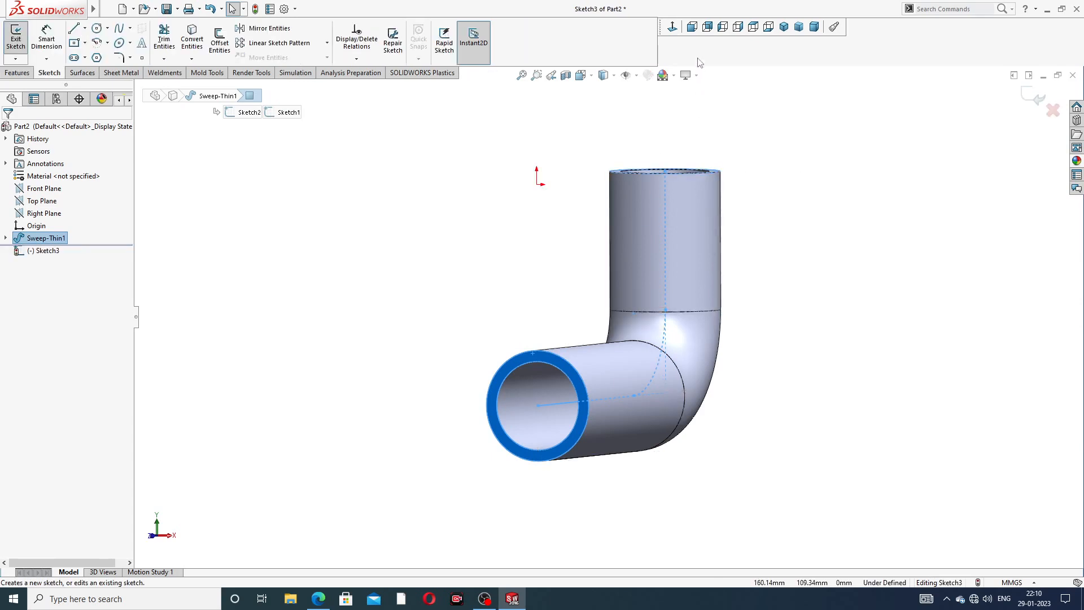
click(672, 26)
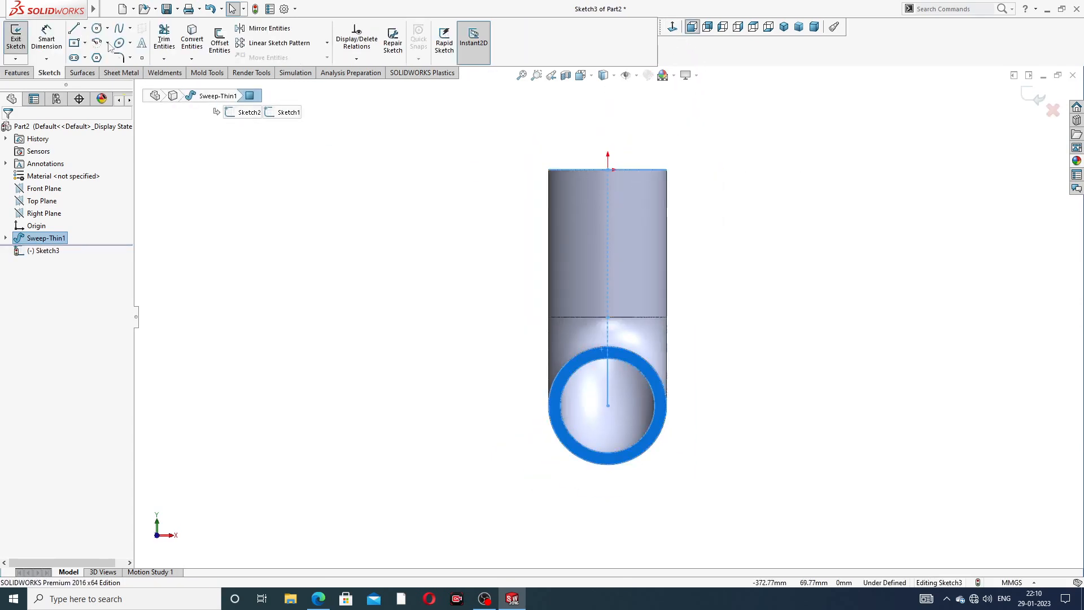
- Sketch two concentric circles around the pipe's centre, about 153 mm and about 122 mm in diameter
click(97, 29)
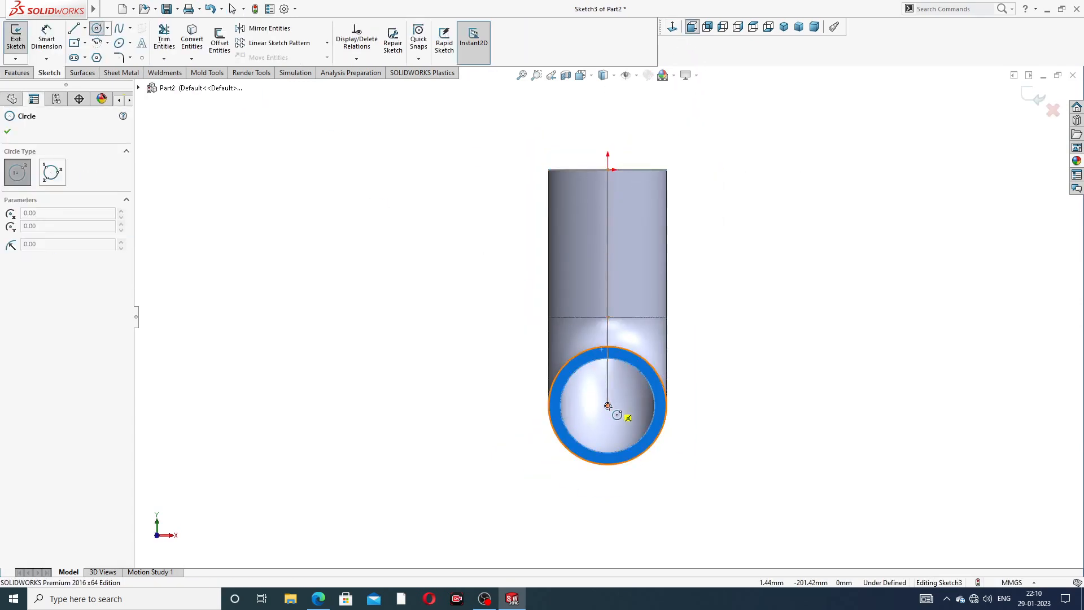
click(608, 406)
click(664, 335)
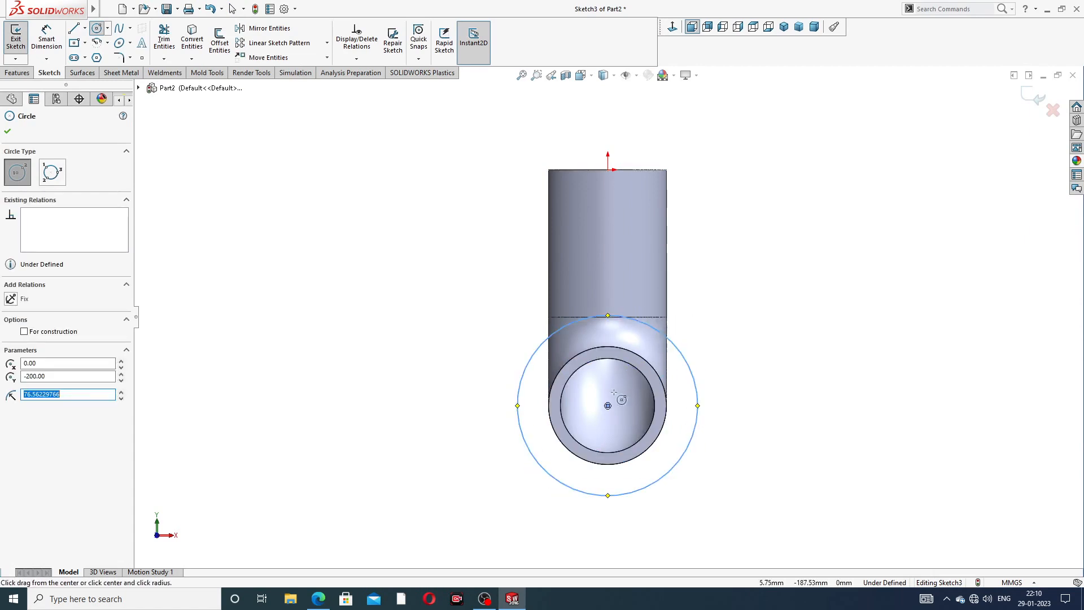
click(608, 406)
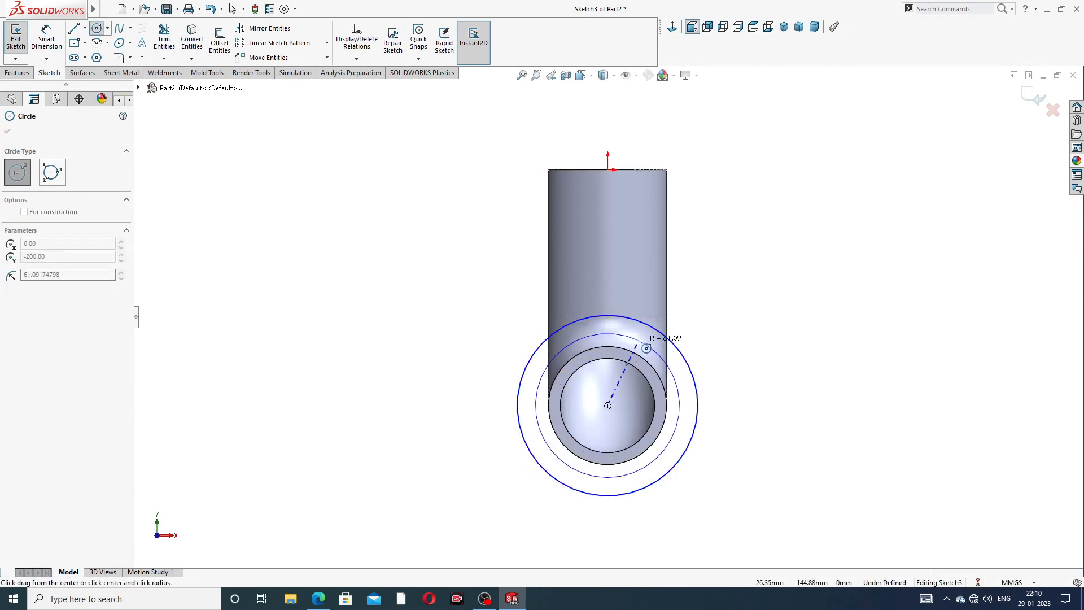
click(658, 356)
click(803, 182)
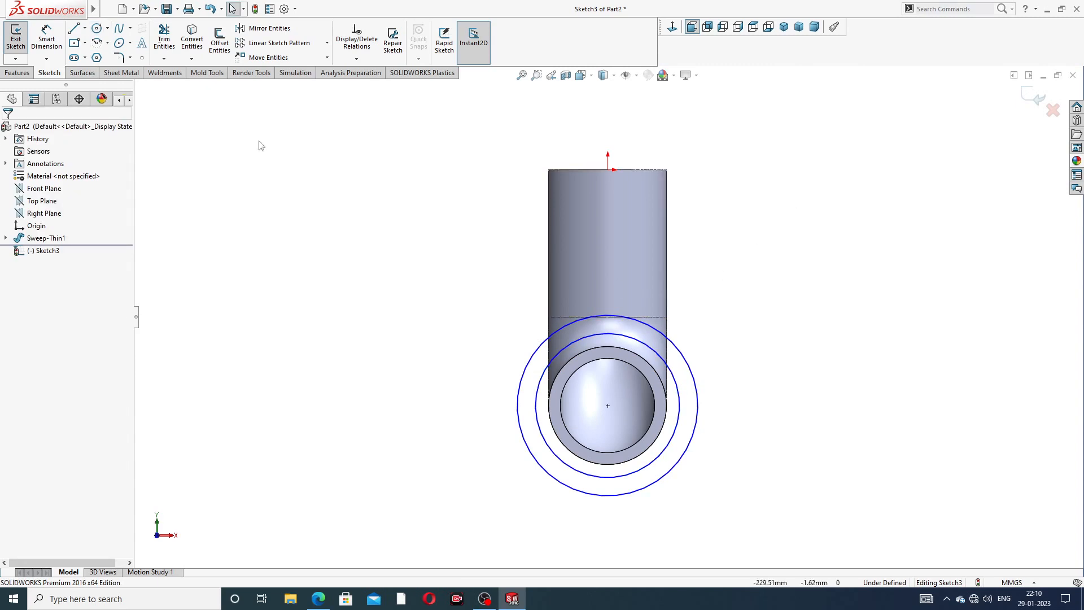
- Dimension the outer concentric circle to a diameter of 230 mm
click(50, 50)
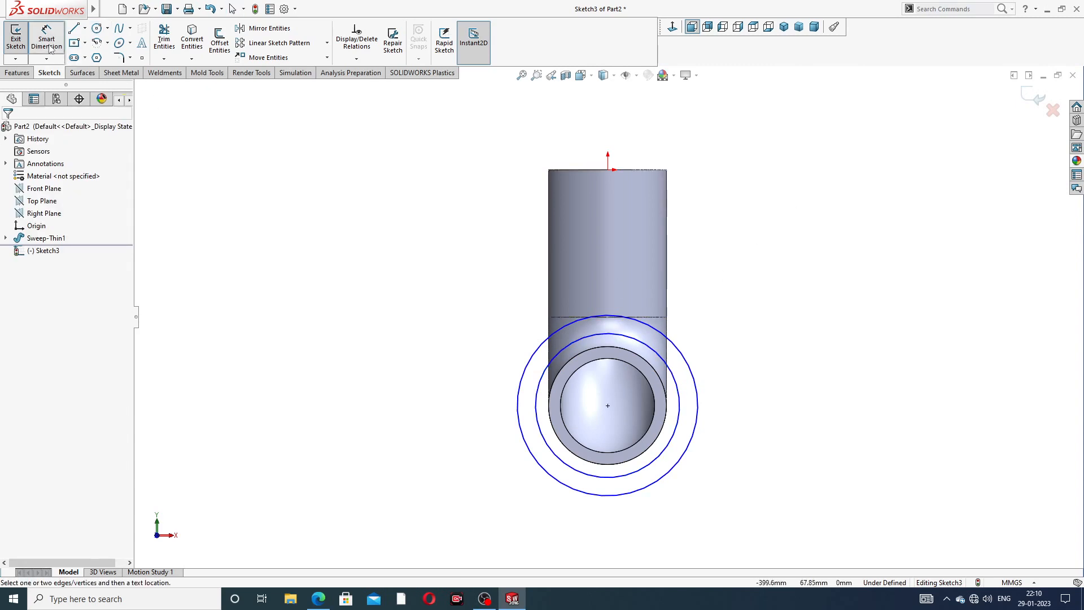
click(691, 369)
click(733, 317)
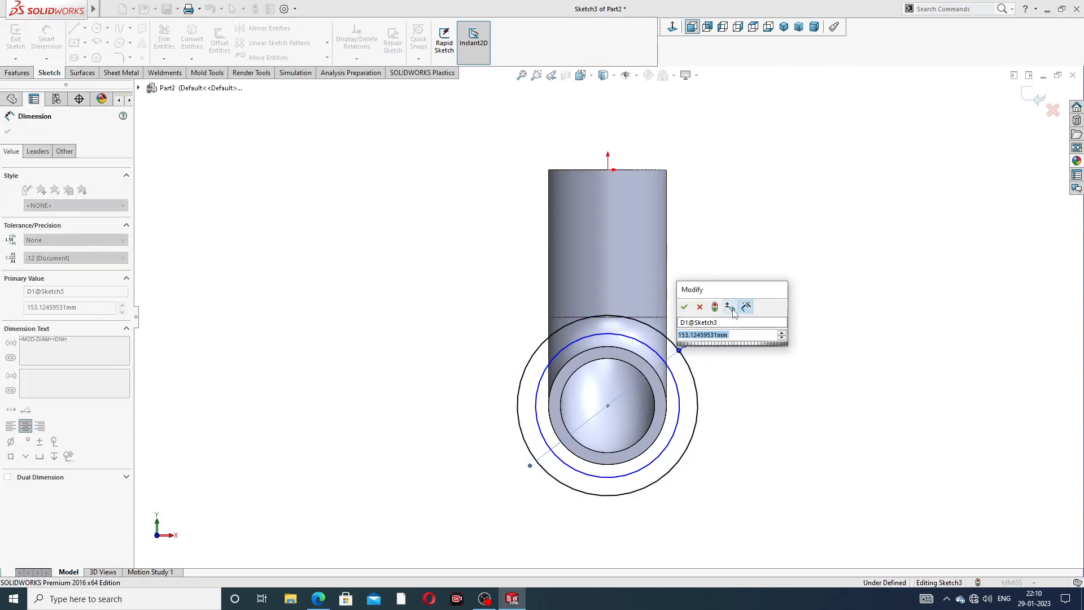
text(230)
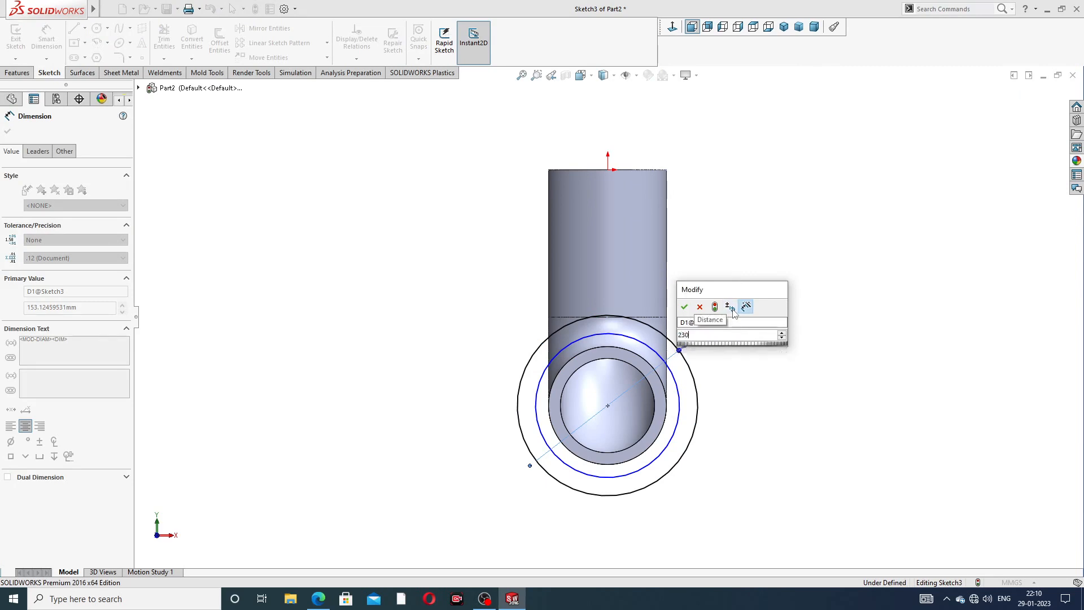
key(Return)
click(781, 314)
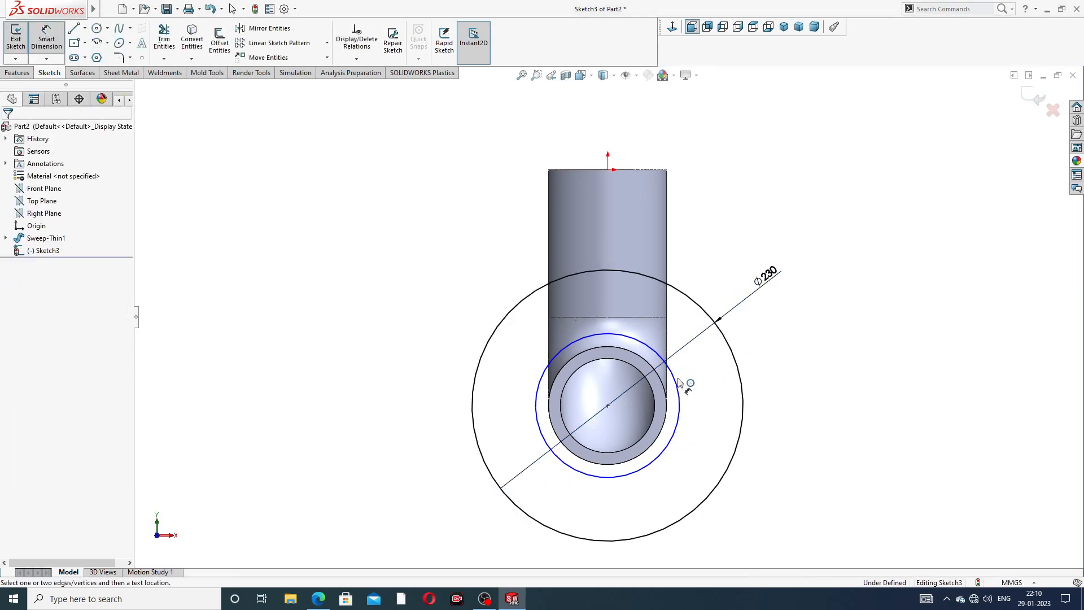
- Dimension the inner concentric circle to a diameter of 190 mm and convert it to construction geometry
click(678, 387)
click(734, 309)
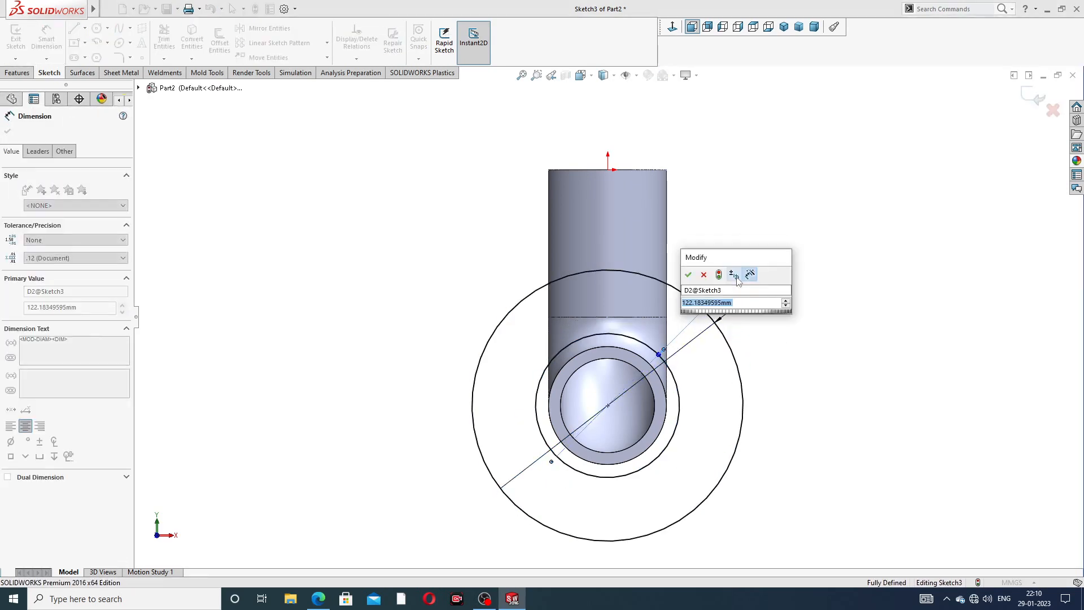
text(190)
key(Return)
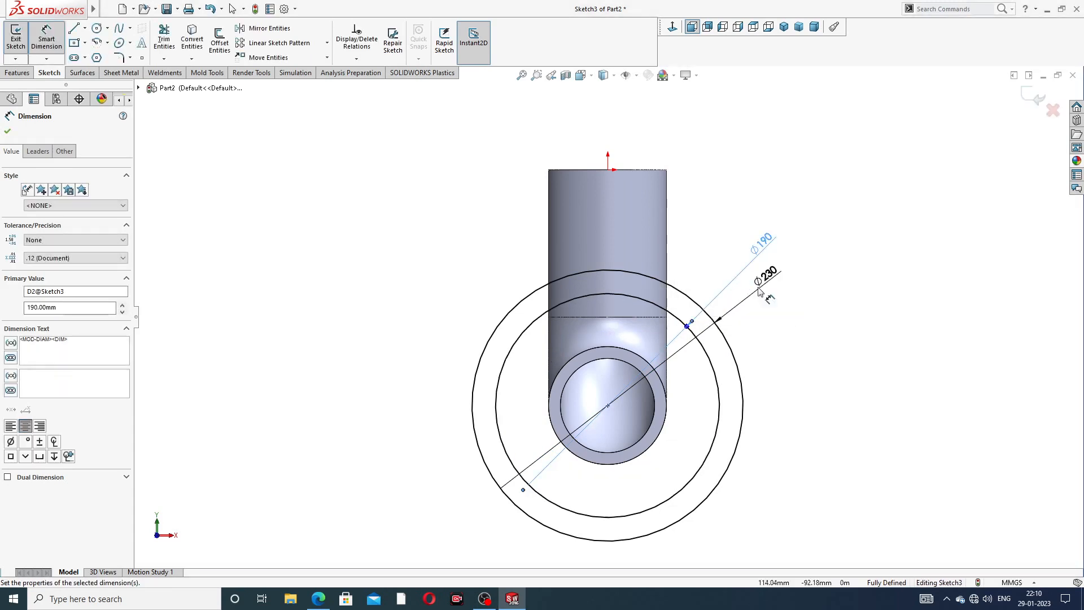
click(906, 263)
right_click(906, 215)
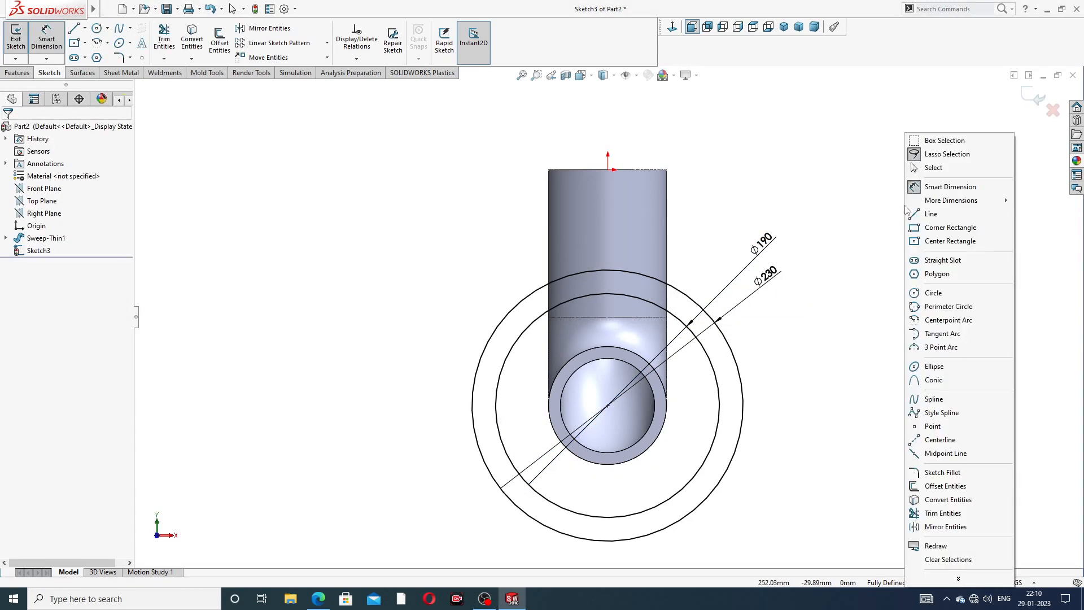
click(938, 164)
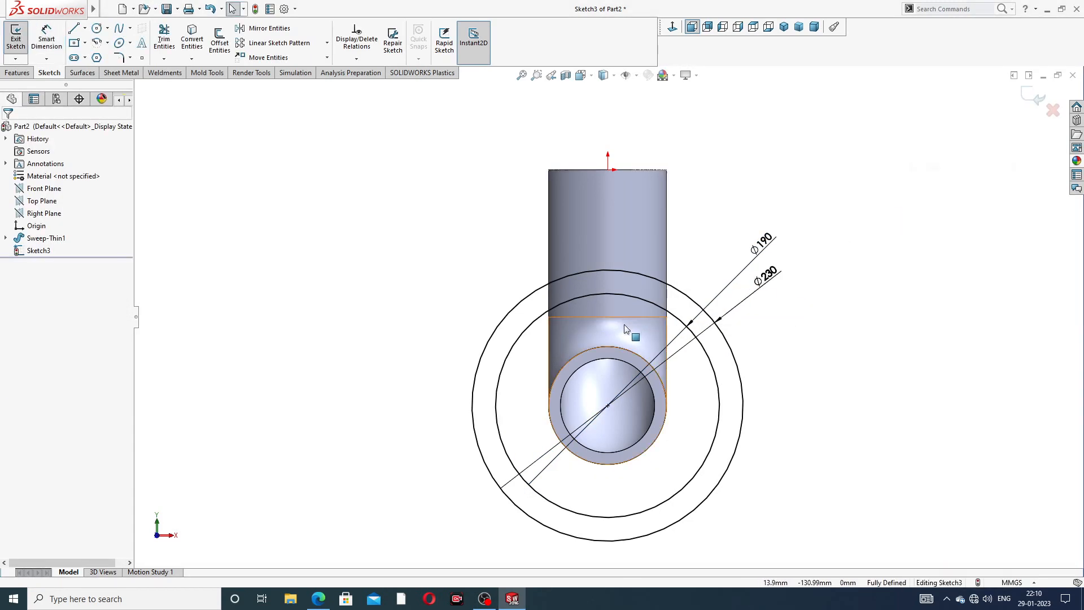
click(719, 380)
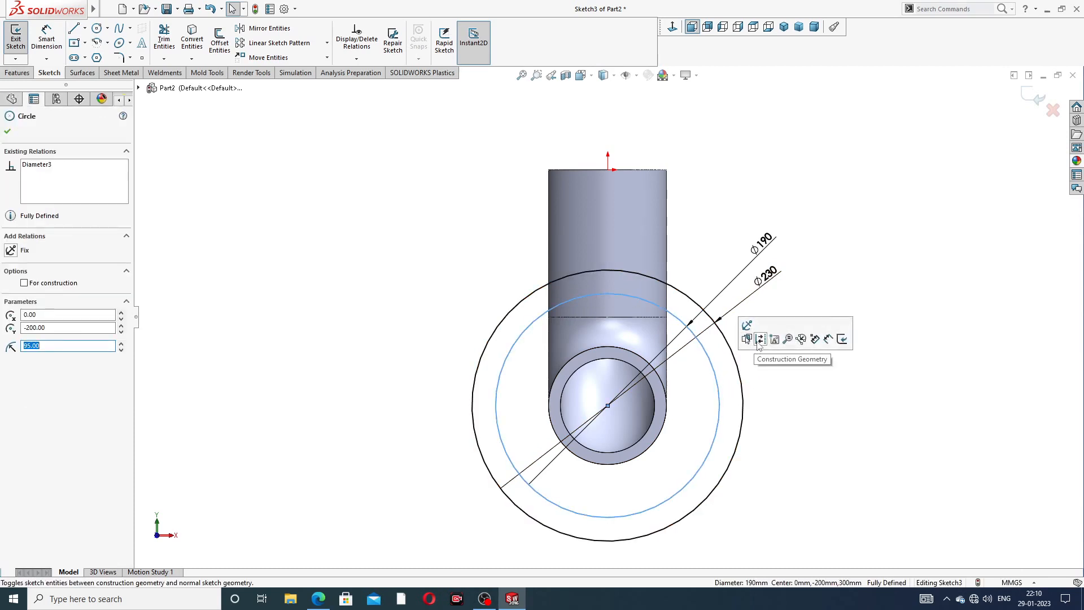
click(760, 339)
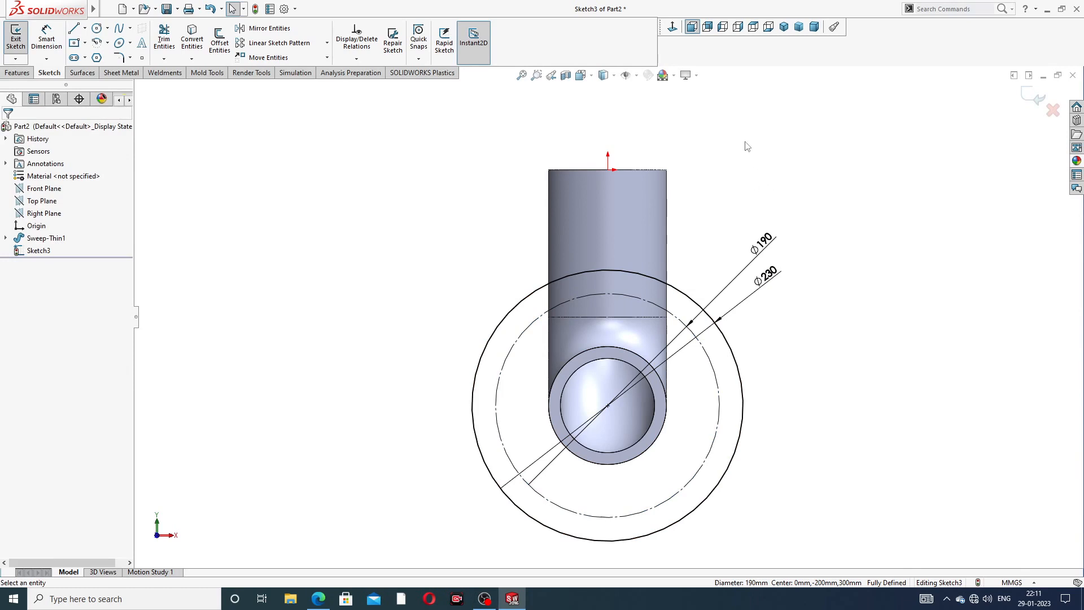
- Sketch a bolt hole circle about 20 mm in diameter, centred on the uppermost point of the construction circle
click(97, 28)
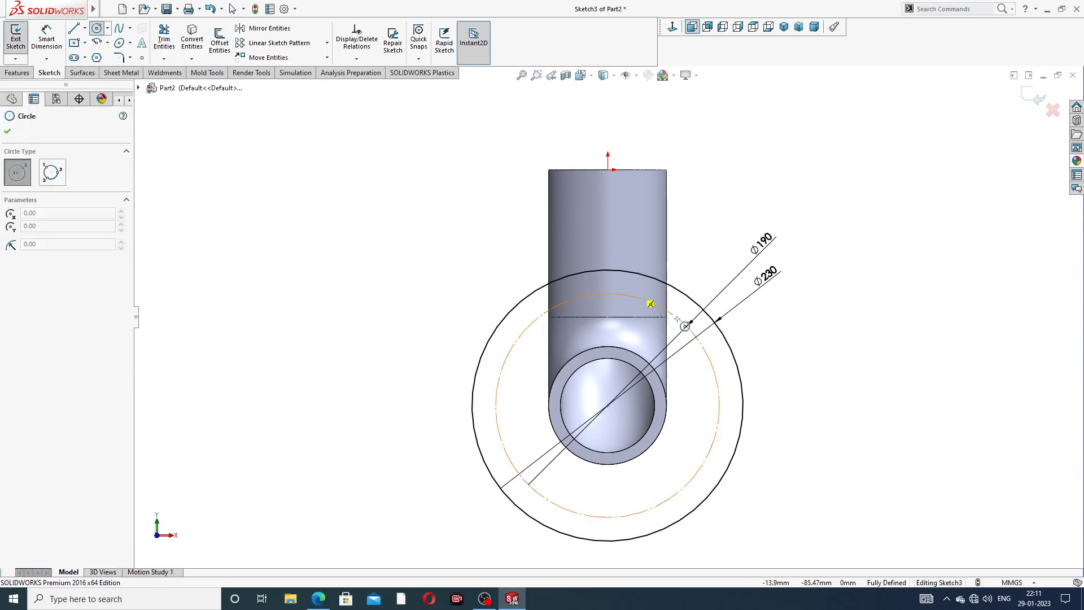
click(608, 294)
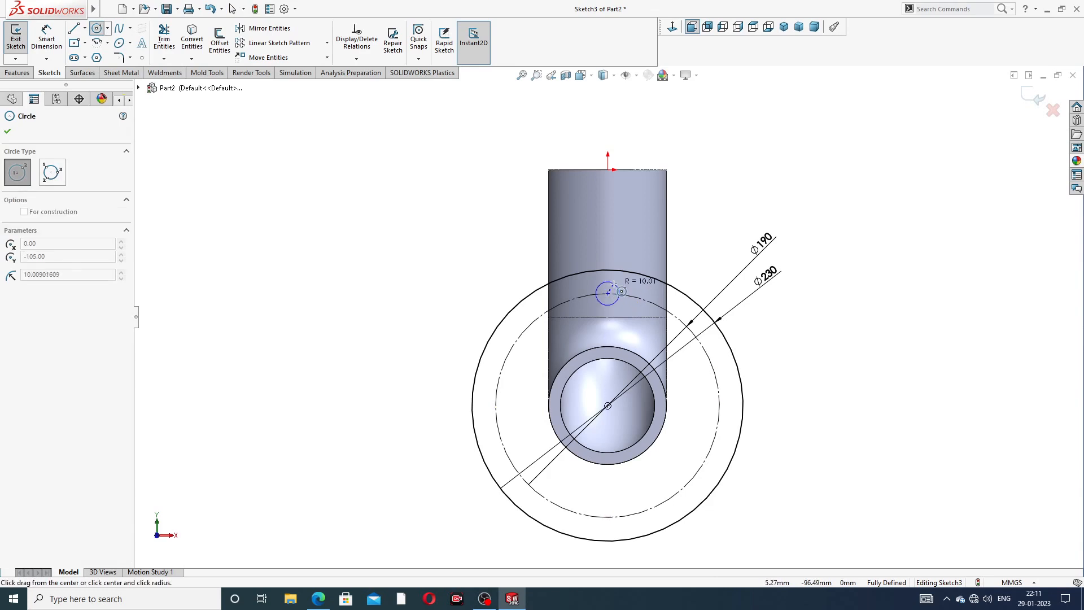
click(615, 284)
right_click(701, 225)
click(726, 244)
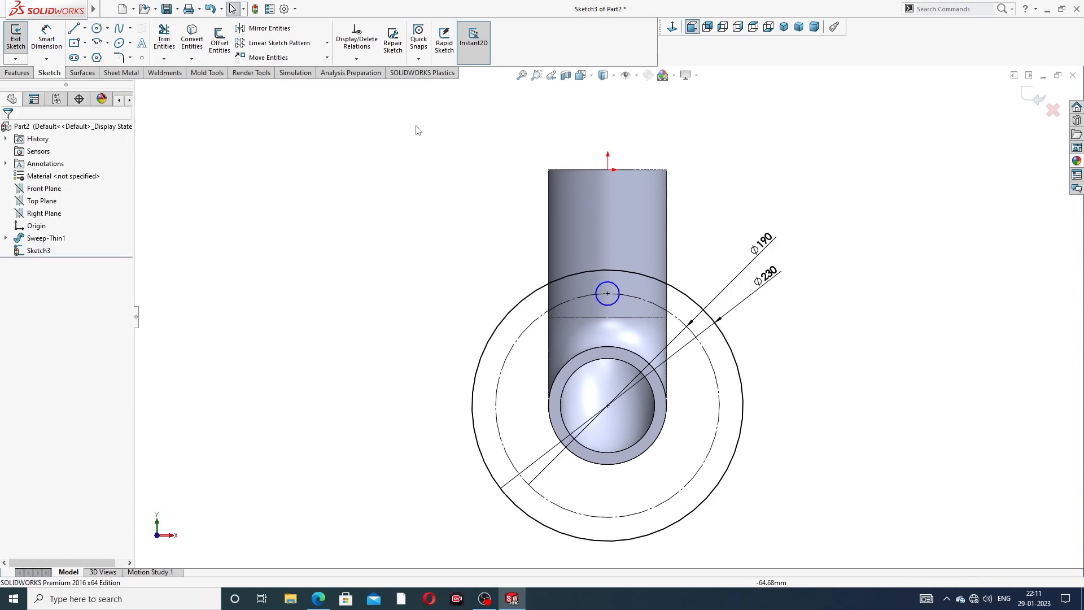
- Dimension the bolt hole circle to a diameter of 20 mm
click(47, 38)
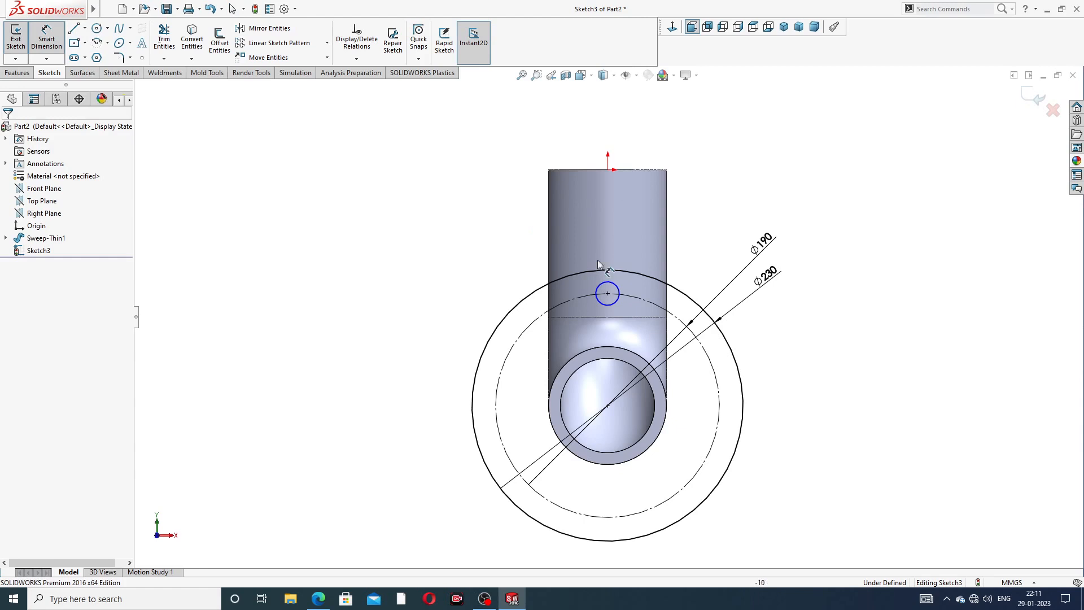
click(615, 288)
click(627, 242)
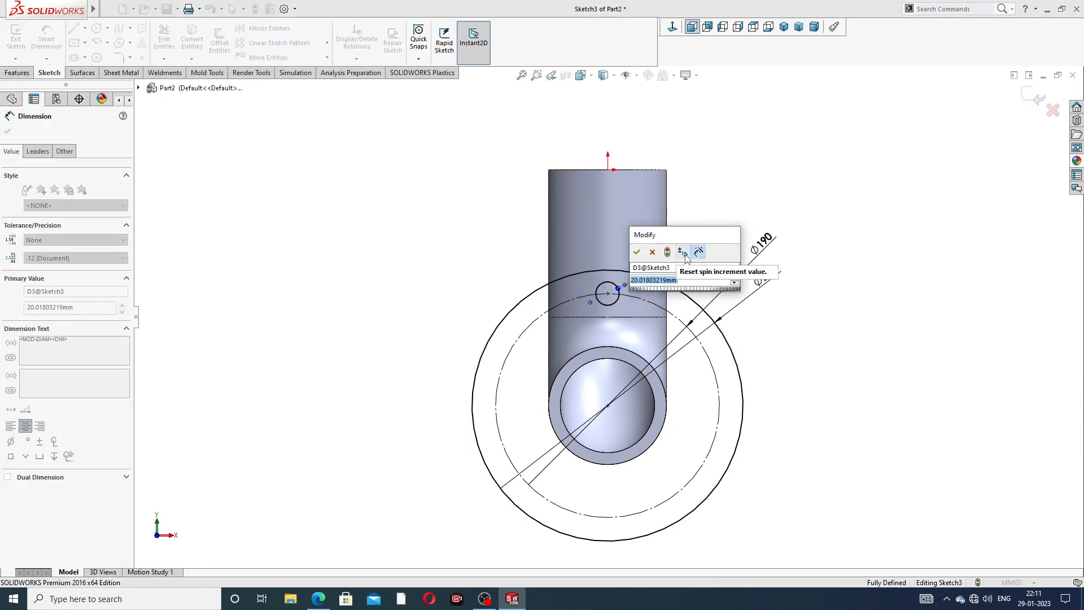
text(20)
key(Return)
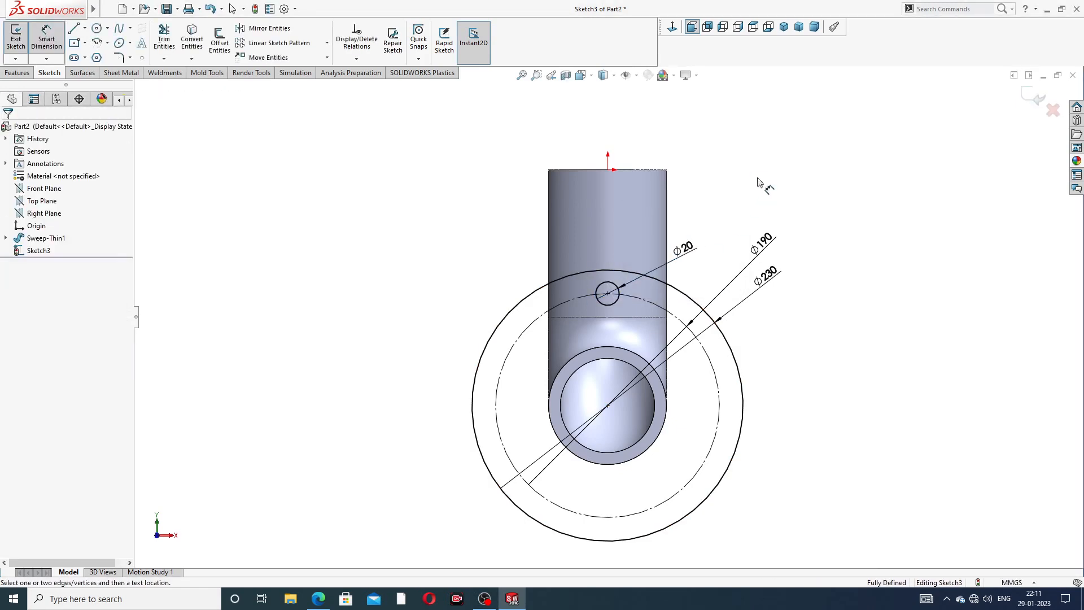
right_click(758, 182)
click(779, 165)
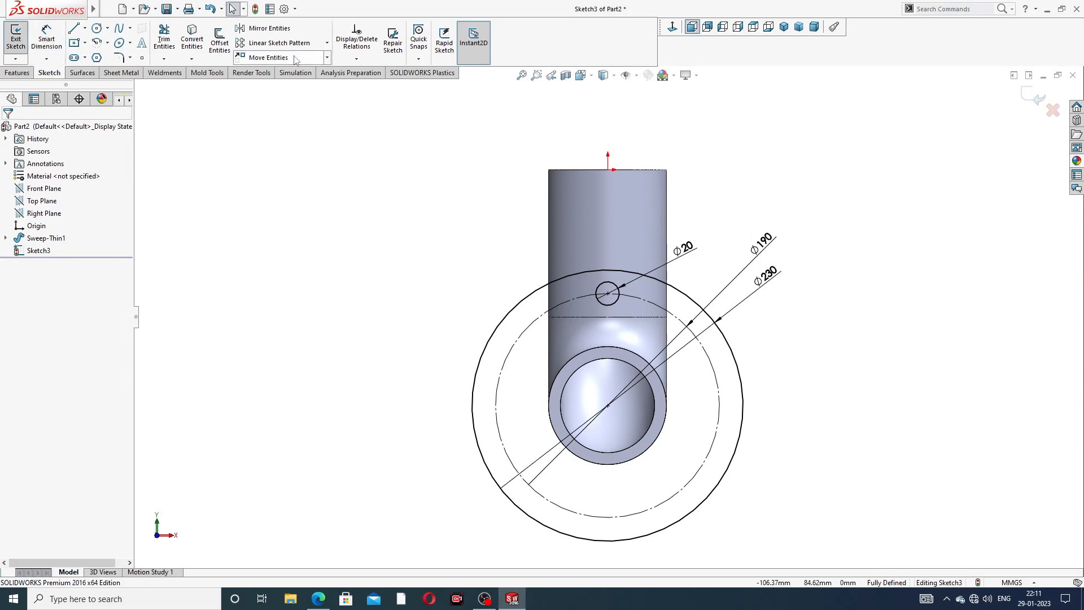
- Circular-pattern the 20 mm bolt hole circle into four equally spaced instances over 360 degrees about the flange circles' centre
click(327, 44)
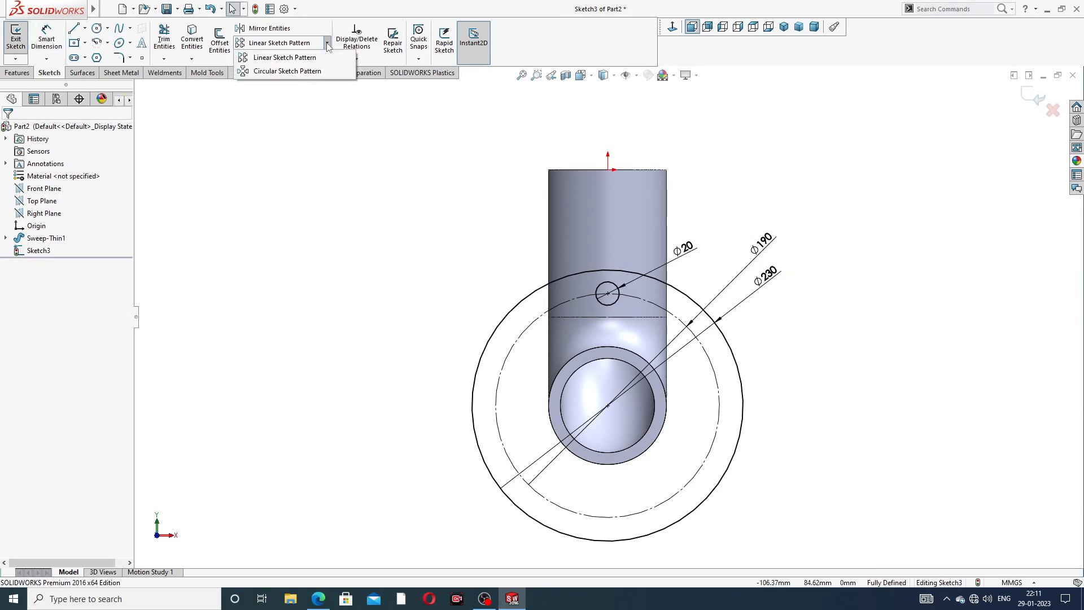
click(320, 71)
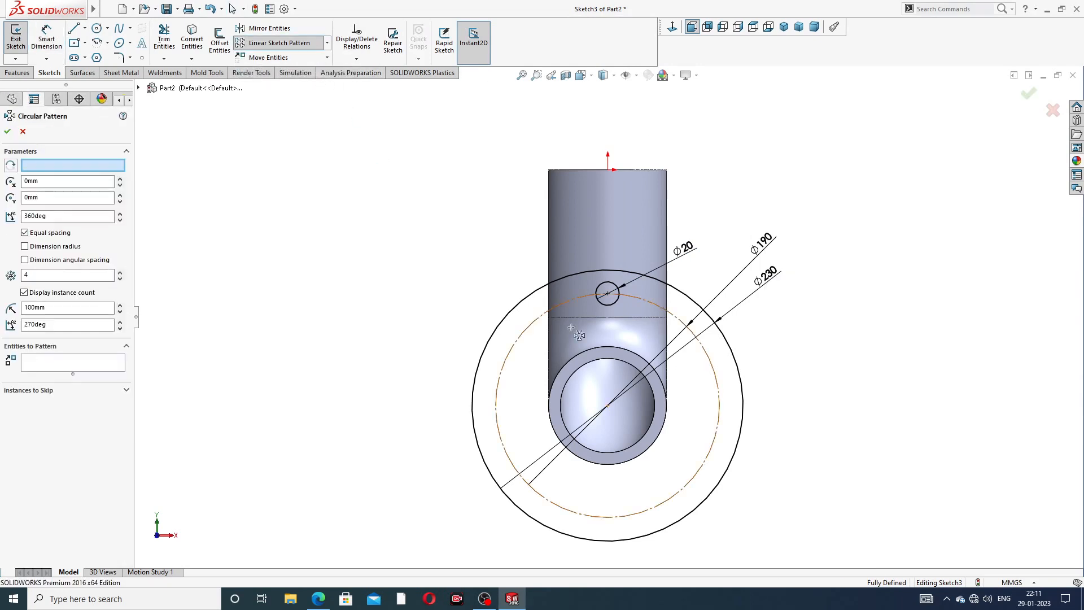
click(615, 305)
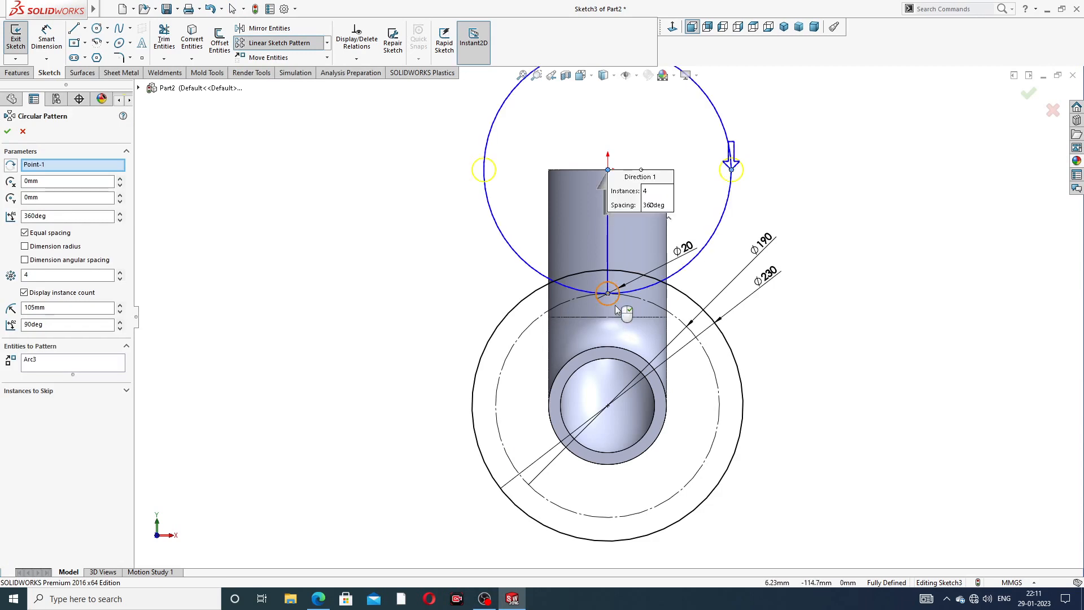
right_click(105, 166)
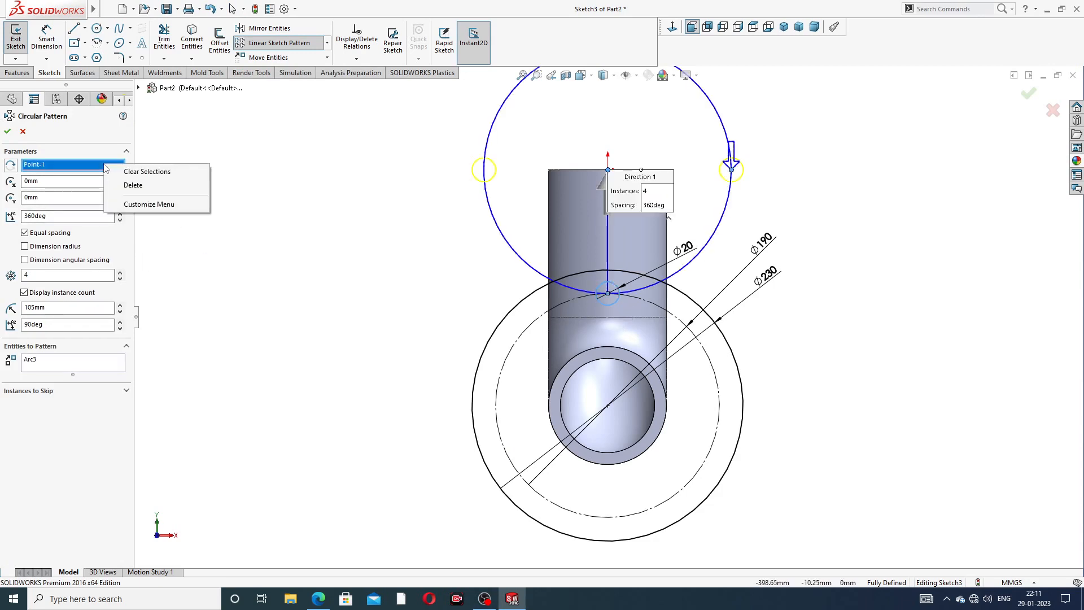
click(147, 171)
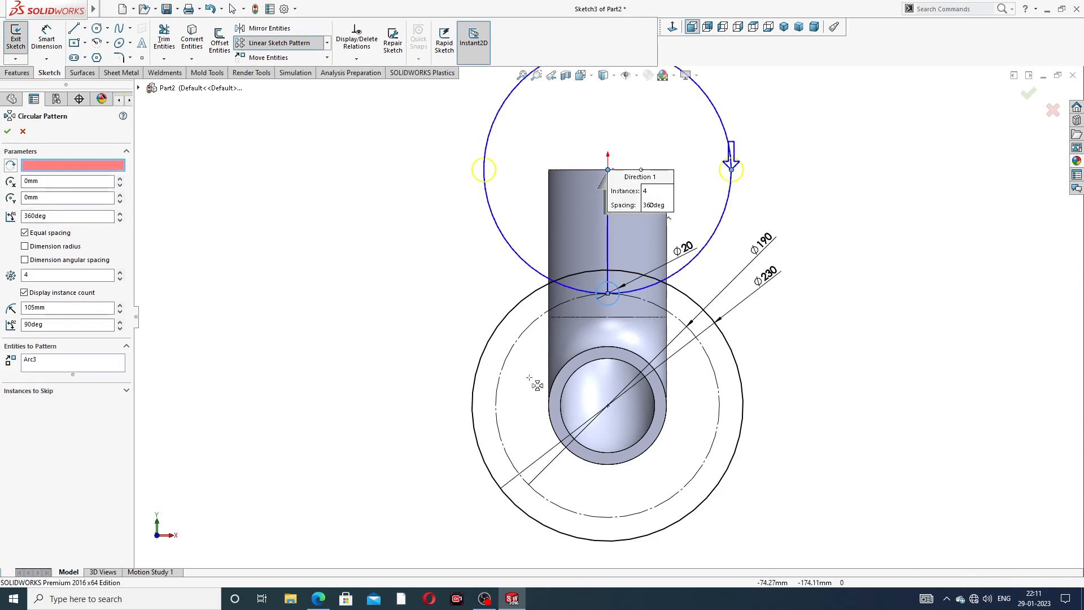
click(608, 407)
scroll(602, 411, down, 1)
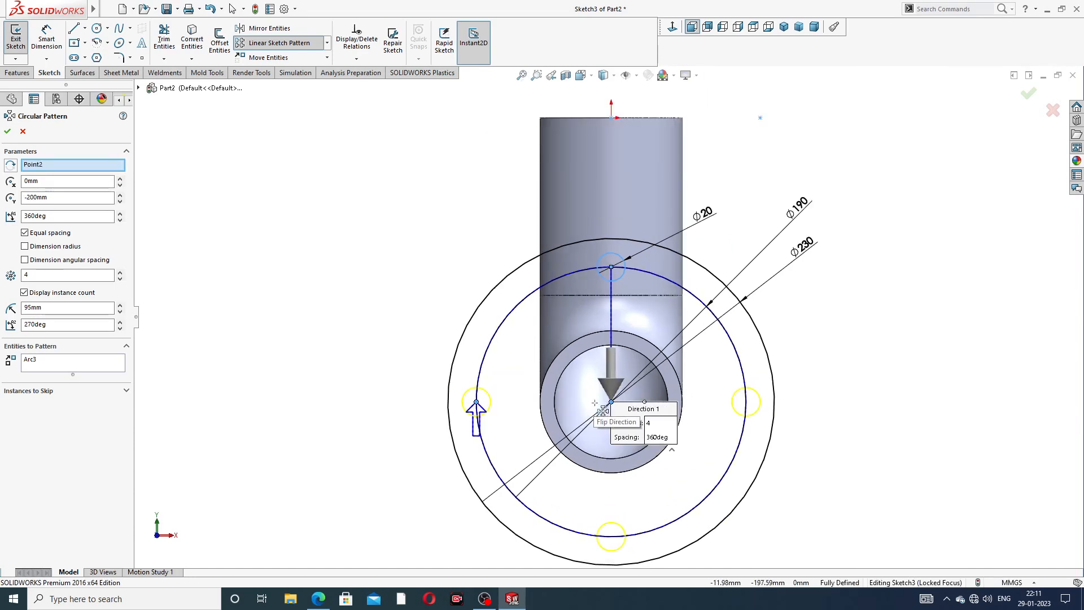
click(9, 132)
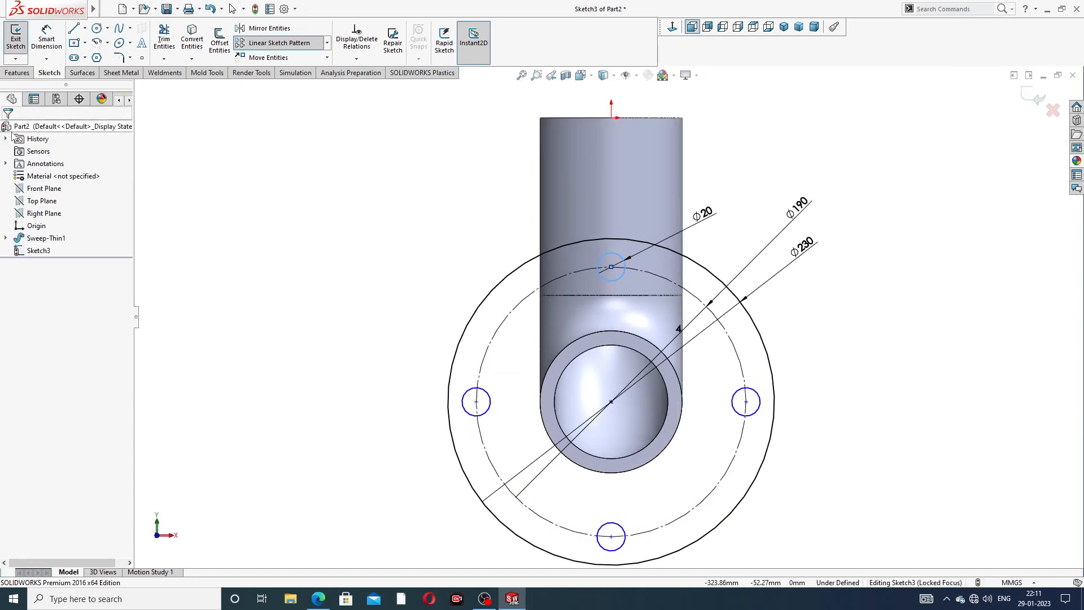
- Start extruding the flange sketch, check its thickness in the PDF drawing and set a blind depth of 20 mm
mouse_move(624, 315)
middle_down()
mouse_move(632, 326)
mouse_move(521, 296)
mouse_move(537, 332)
middle_up()
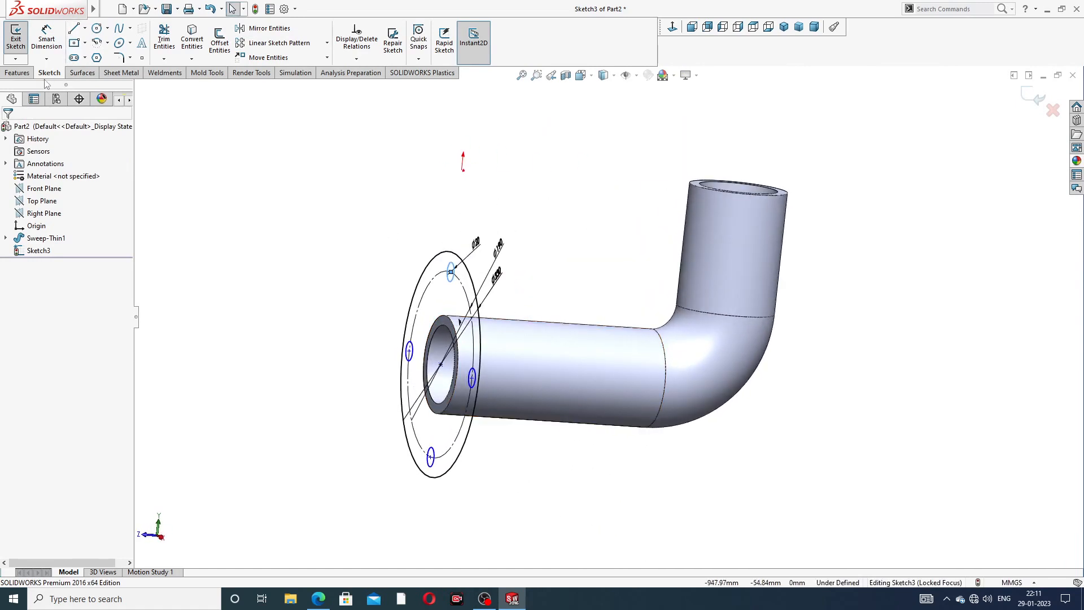
click(17, 72)
click(20, 39)
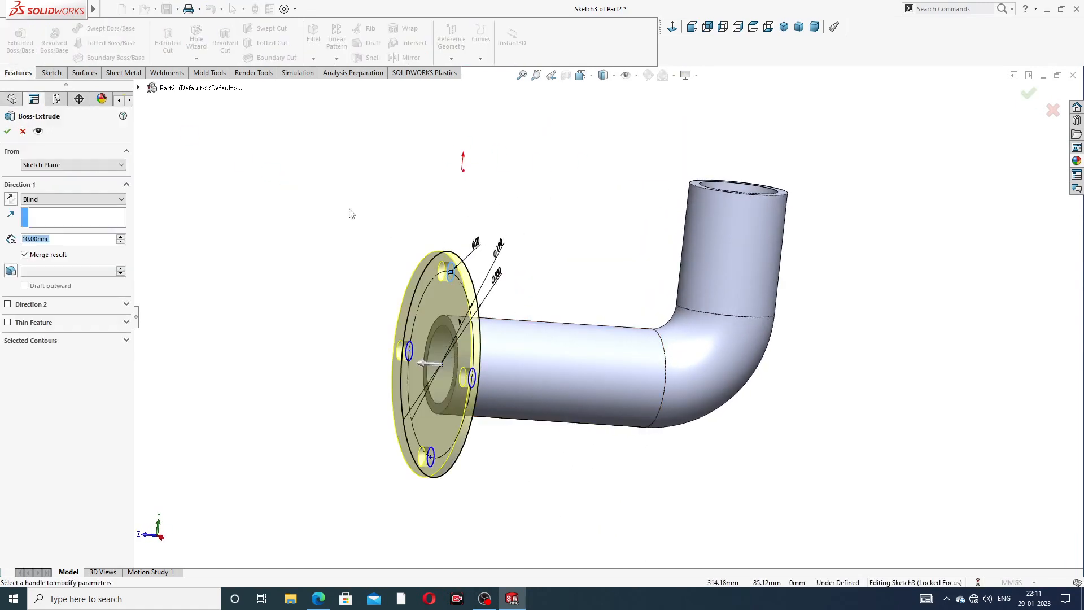
middle_drag(401, 334, 379, 364)
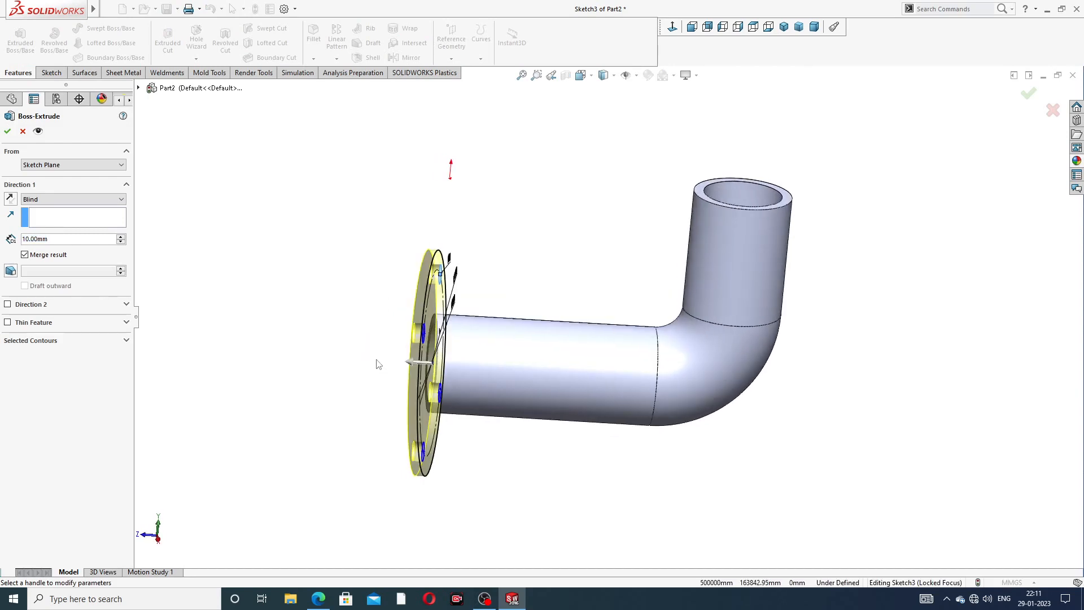
click(318, 599)
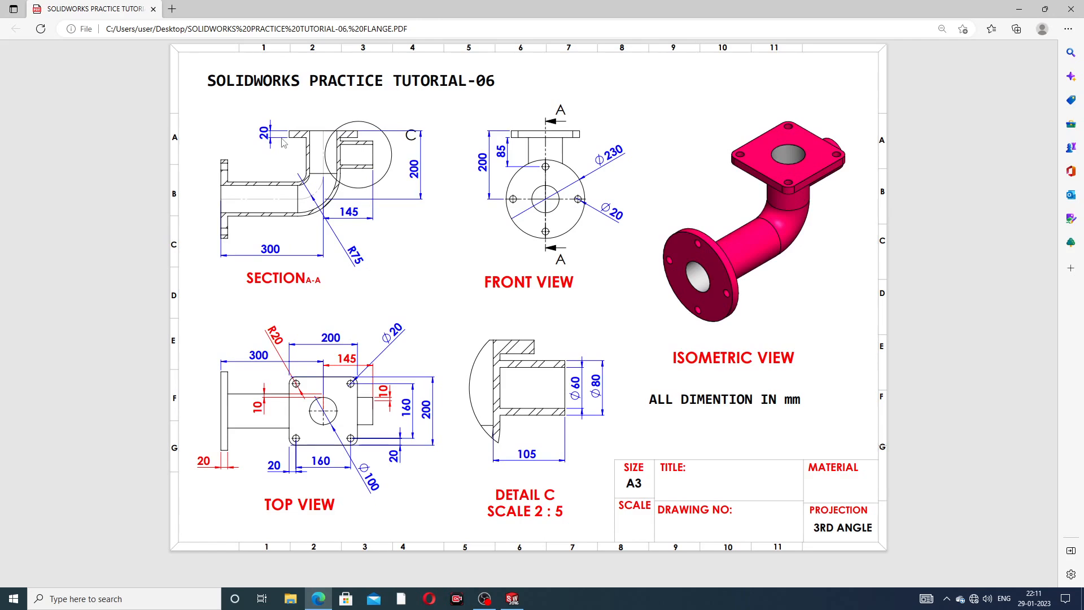
click(318, 599)
scroll(462, 321, down, 2)
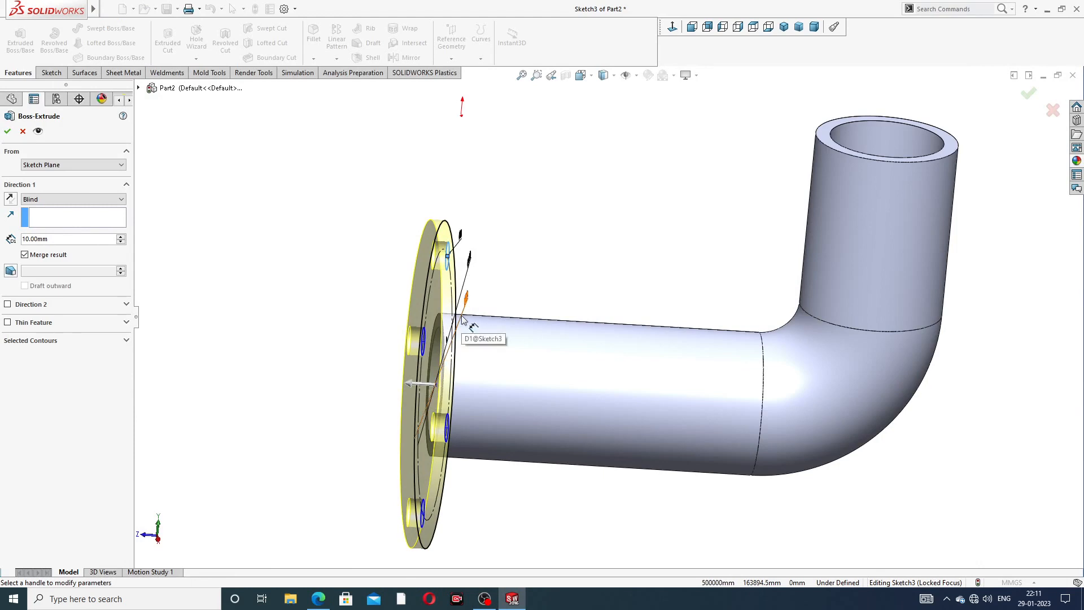
double_click(38, 238)
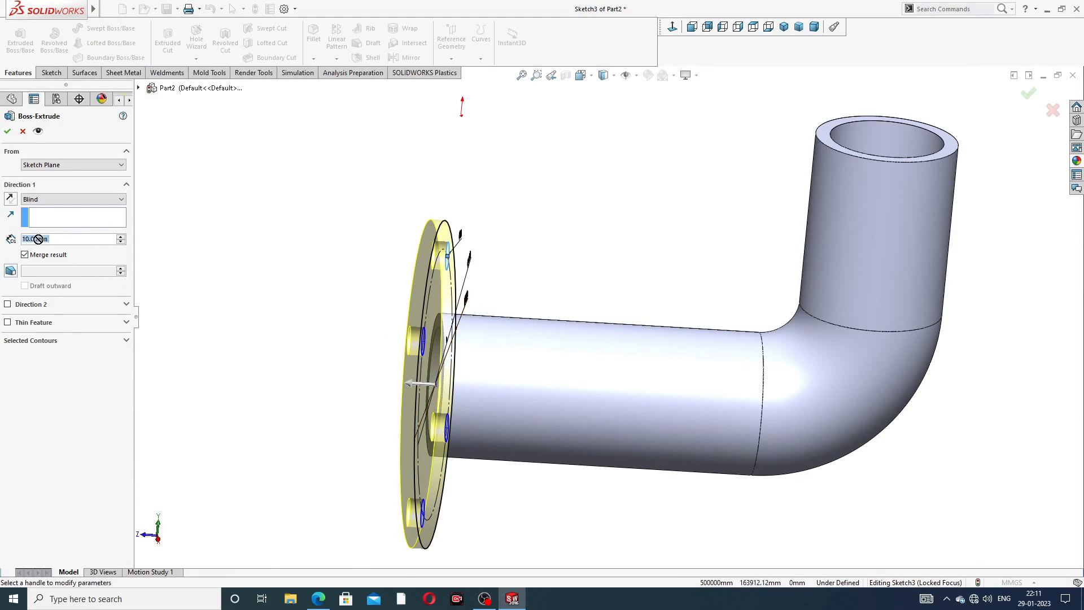
text(20)
key(Return)
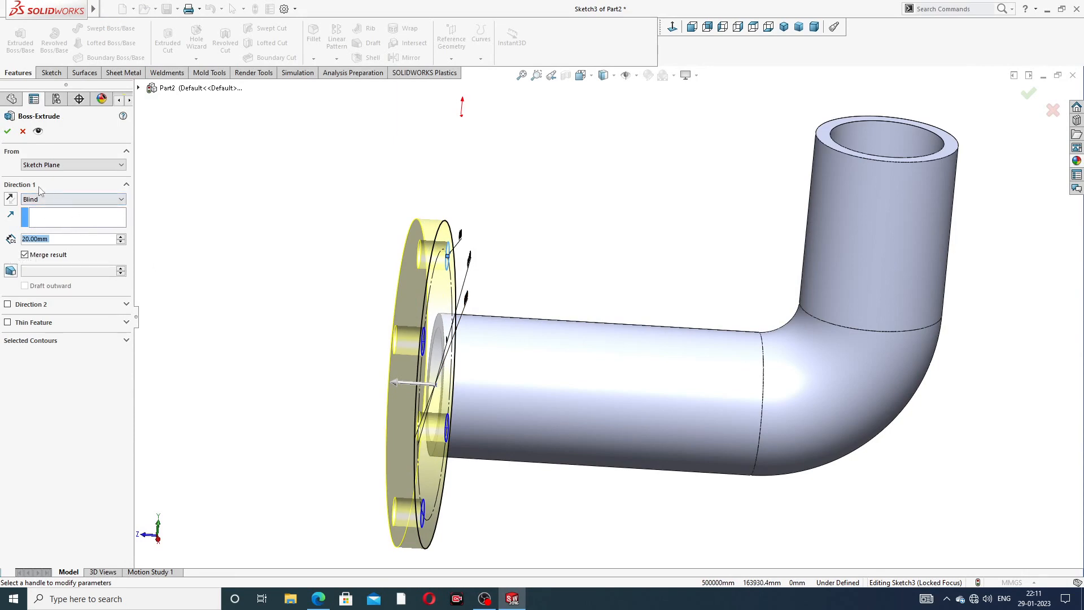
- Reverse the flange extrusion so it runs back along the pipe, and accept the feature
click(11, 198)
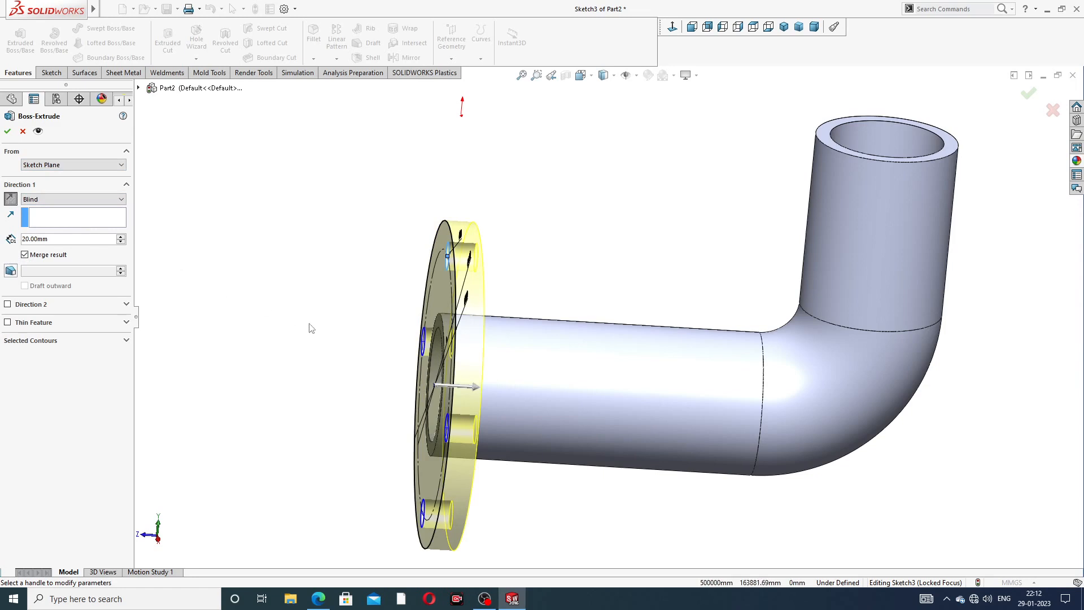
scroll(396, 368, down, 2)
scroll(518, 323, up, 2)
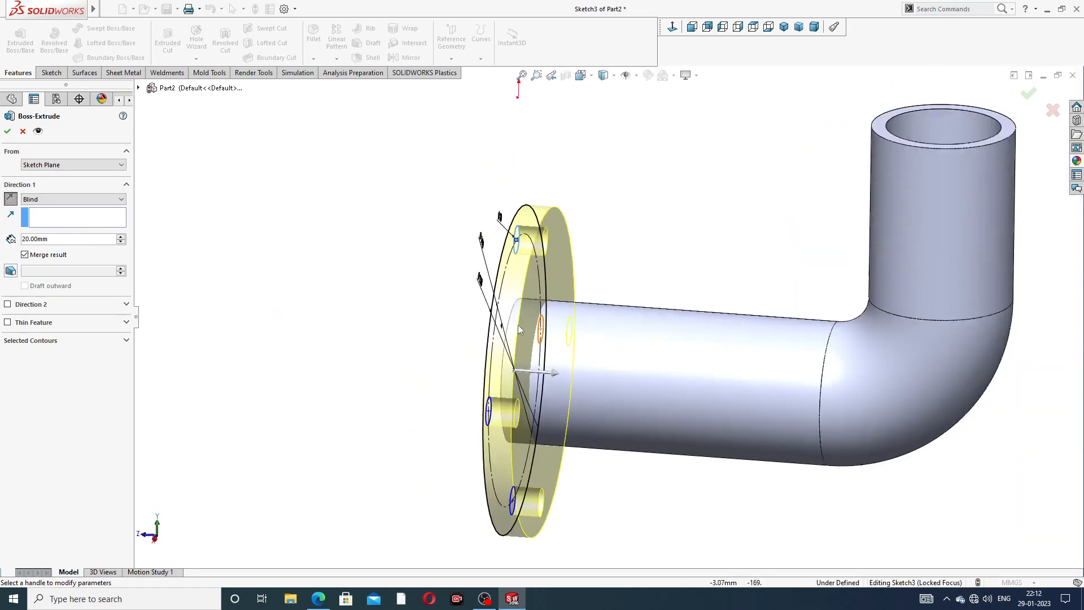
middle_drag(517, 322, 581, 297)
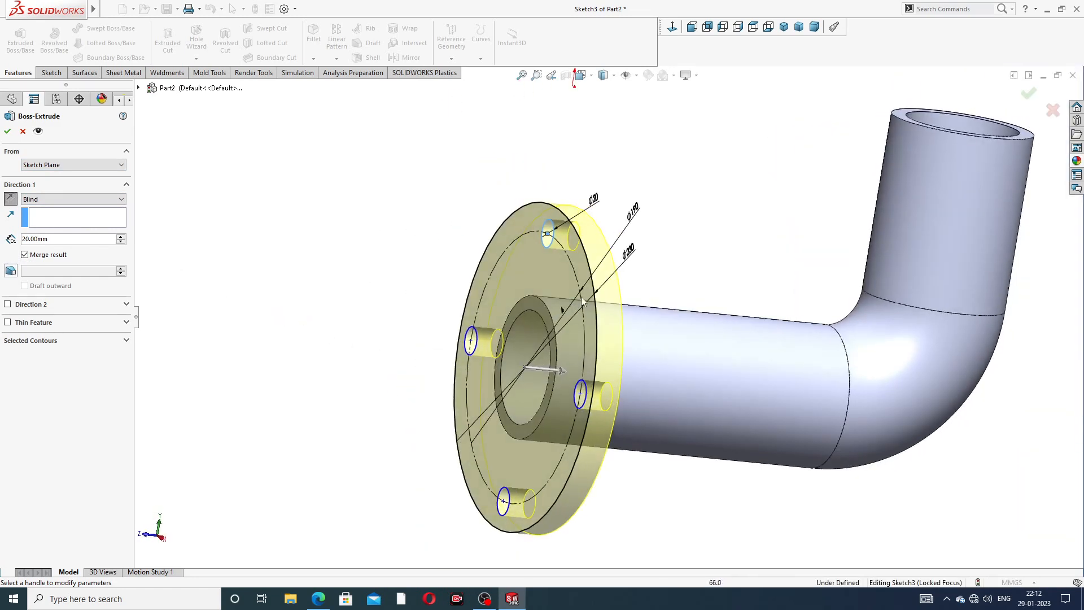
click(1029, 96)
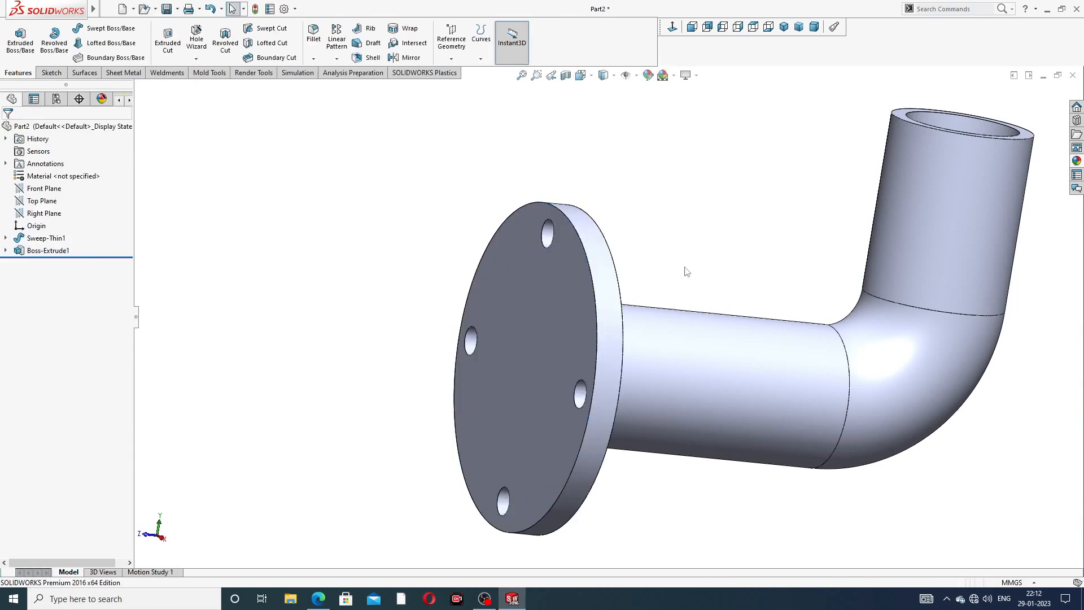
- Edit the round flange's sketch and convert the pipe's inner bore edge into it, so the bore passes through the flange
middle_drag(670, 289, 590, 338)
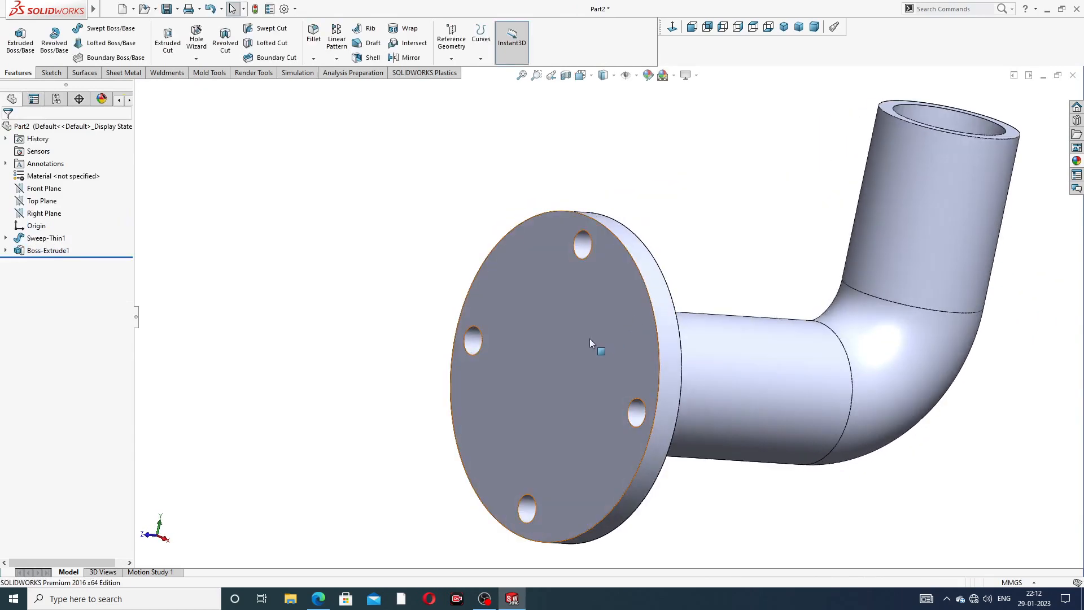
click(6, 252)
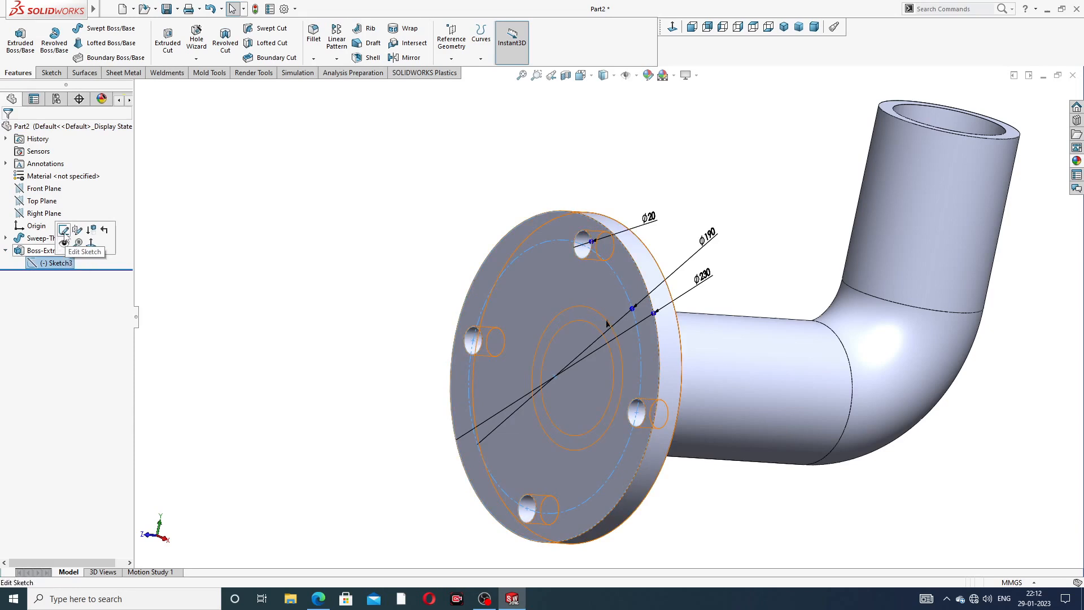
click(64, 230)
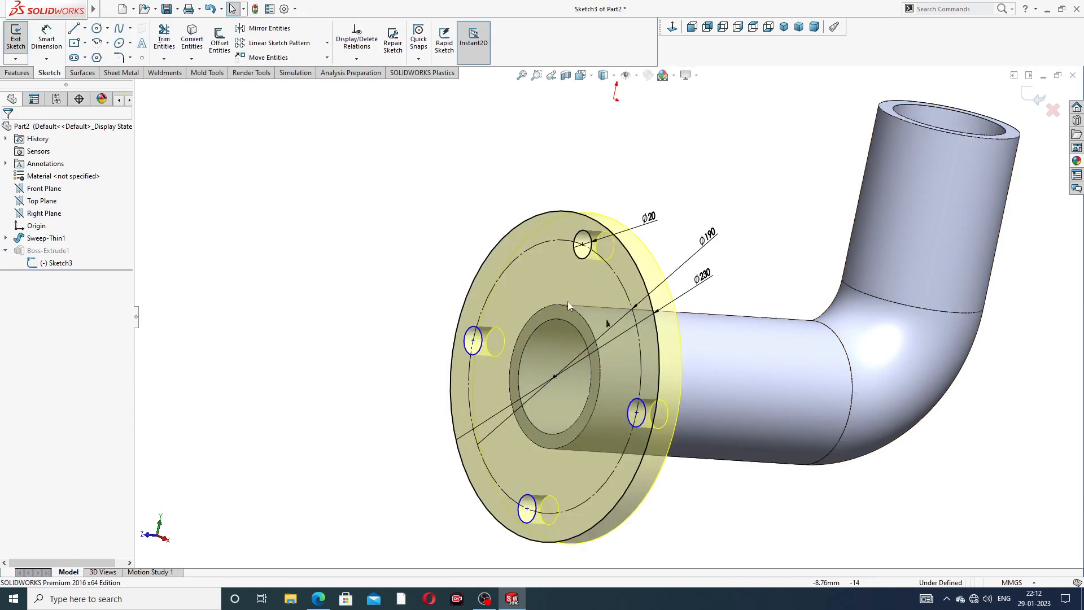
scroll(570, 302, down, 3)
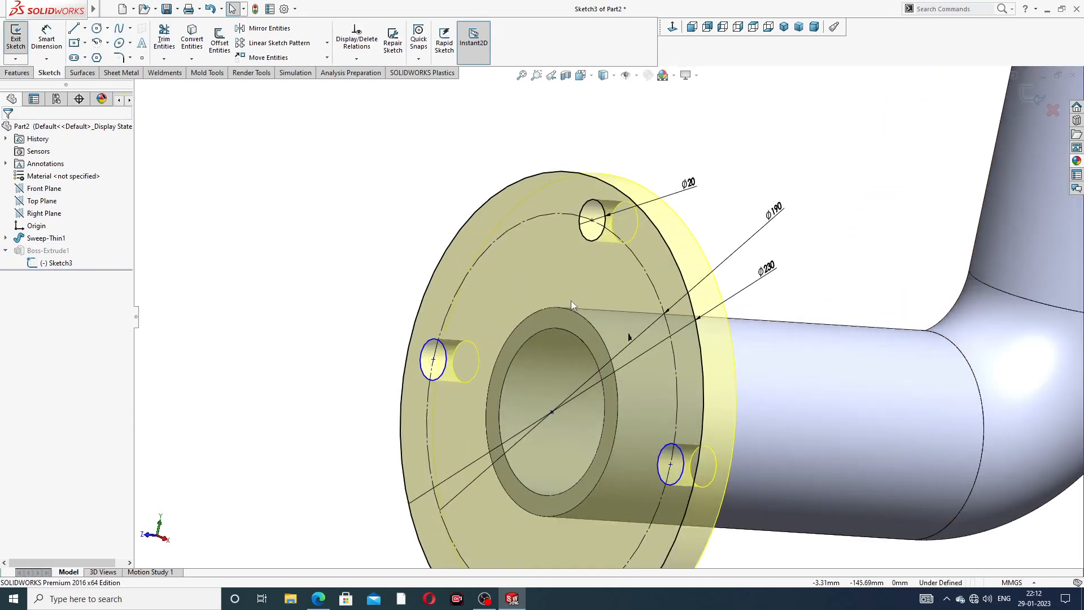
click(563, 330)
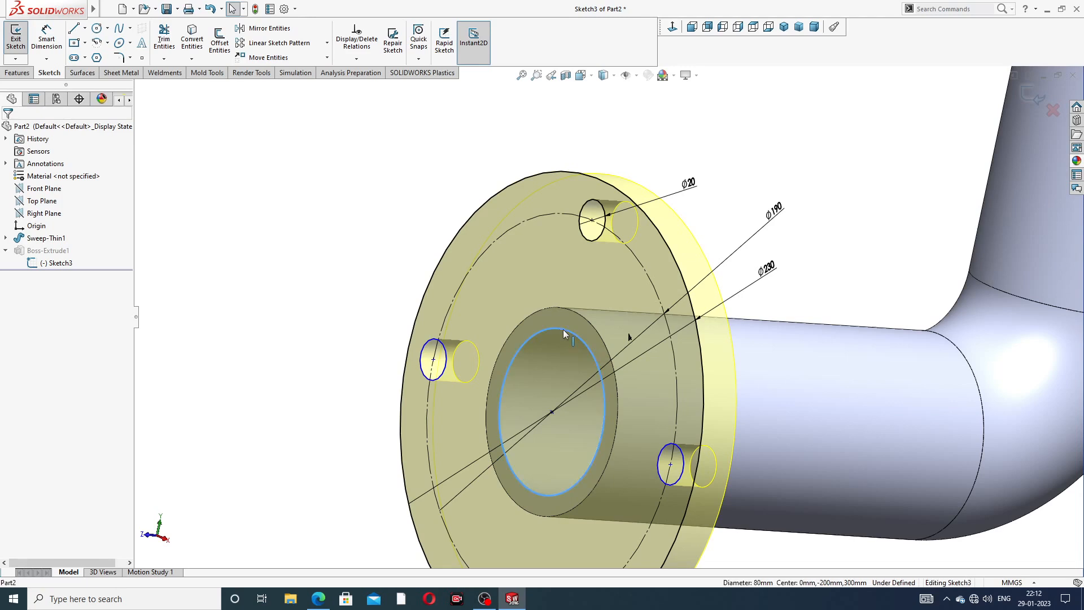
click(193, 48)
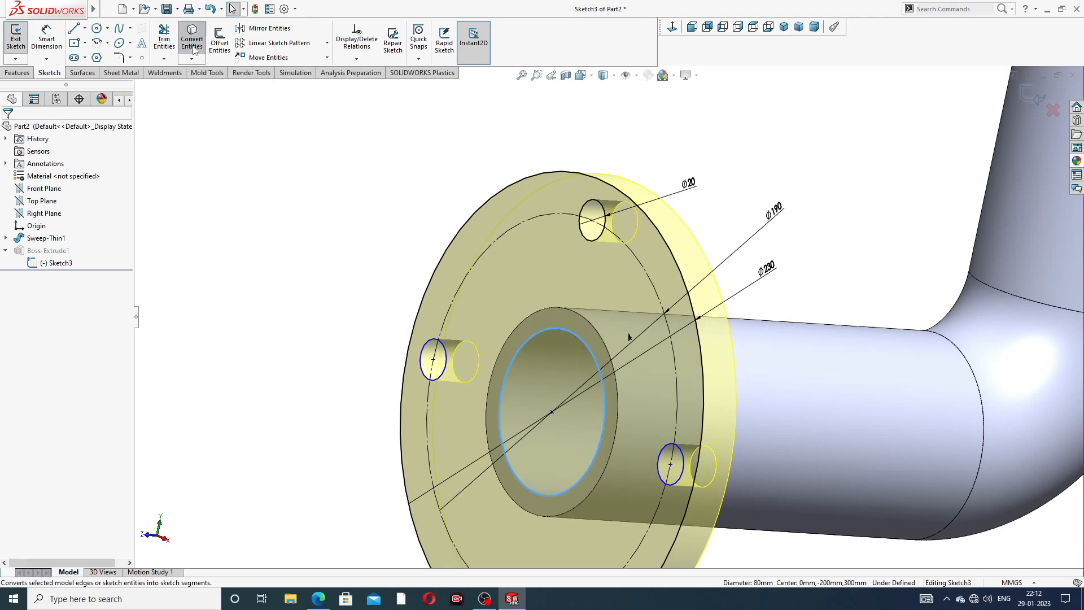
click(1032, 96)
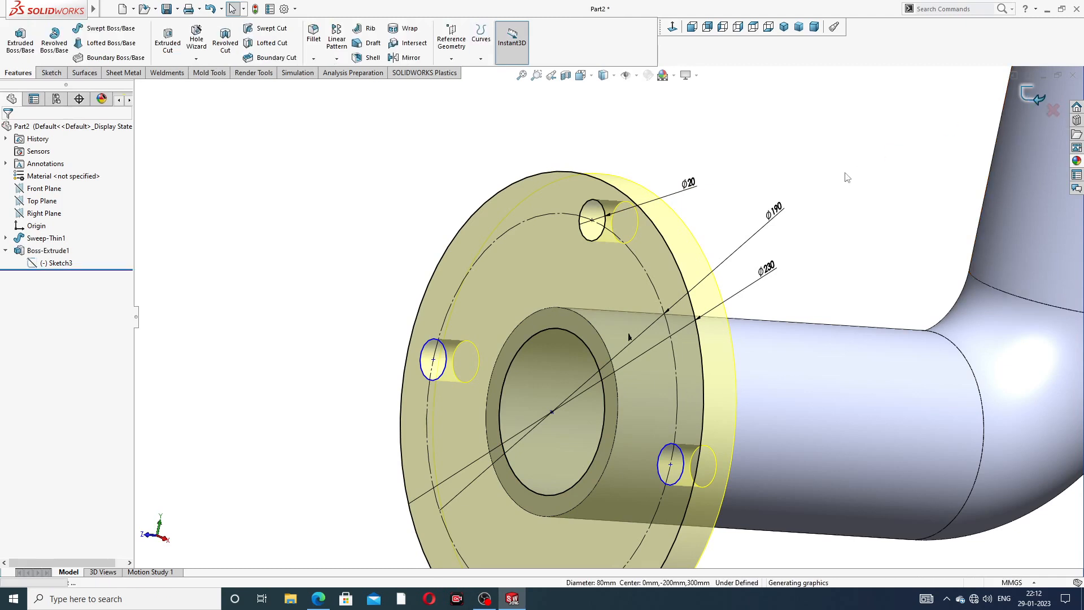
- Start a new sketch on the annular end face of the upright pipe, viewed normal to the face
scroll(785, 247, up, 5)
middle_drag(784, 247, 685, 254)
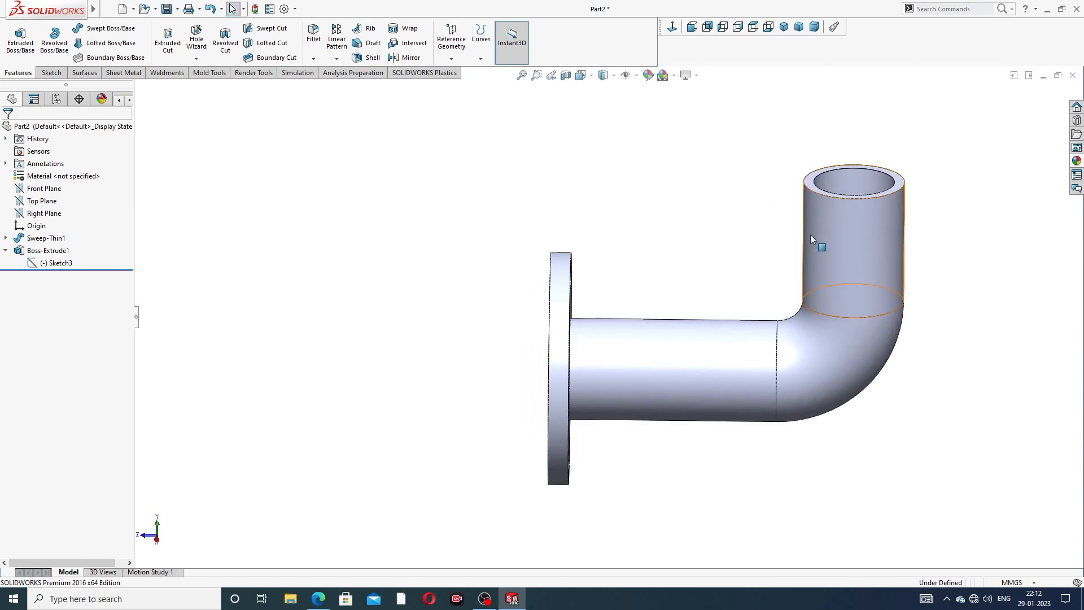
middle_drag(814, 233, 809, 273)
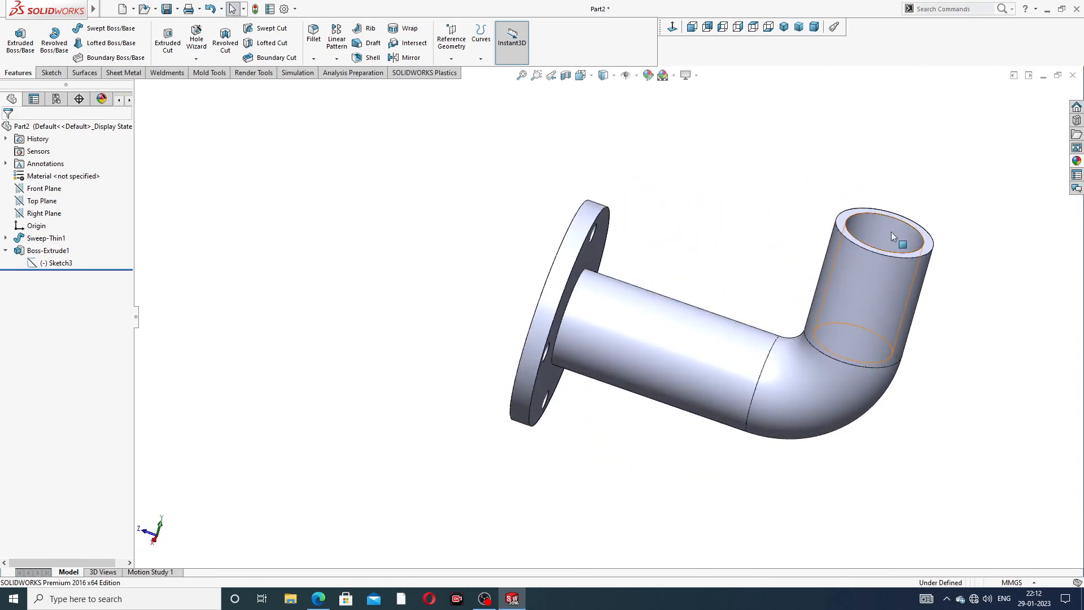
scroll(893, 236, down, 2)
click(792, 226)
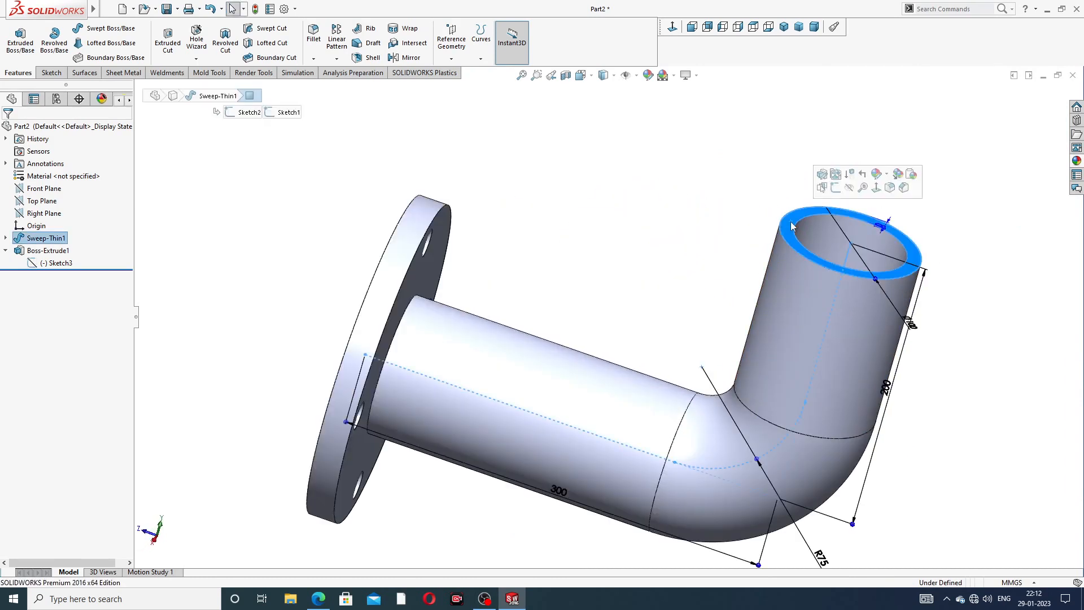
click(836, 189)
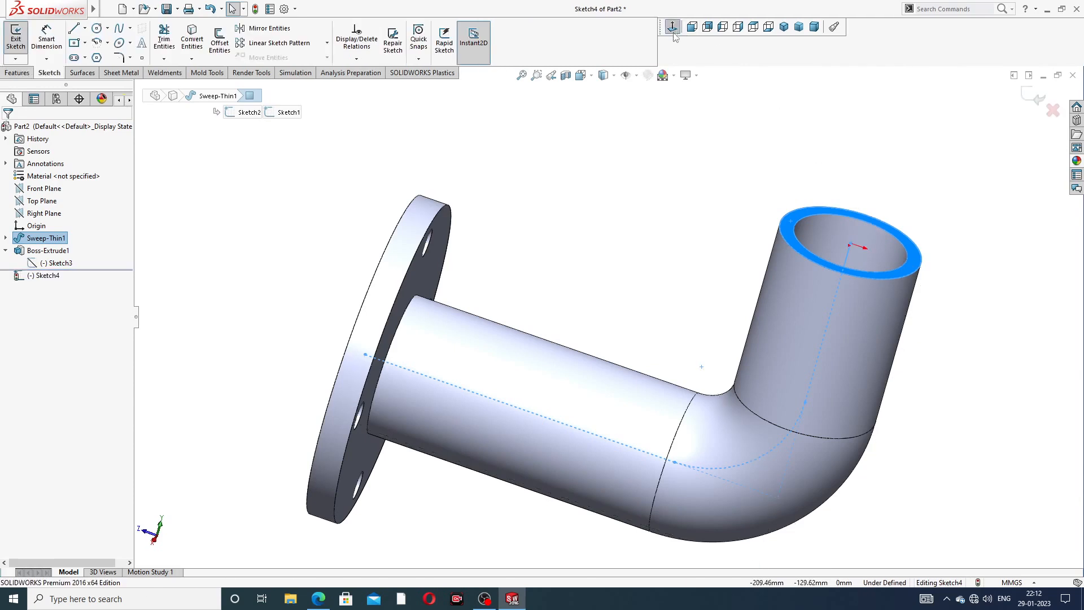
click(673, 28)
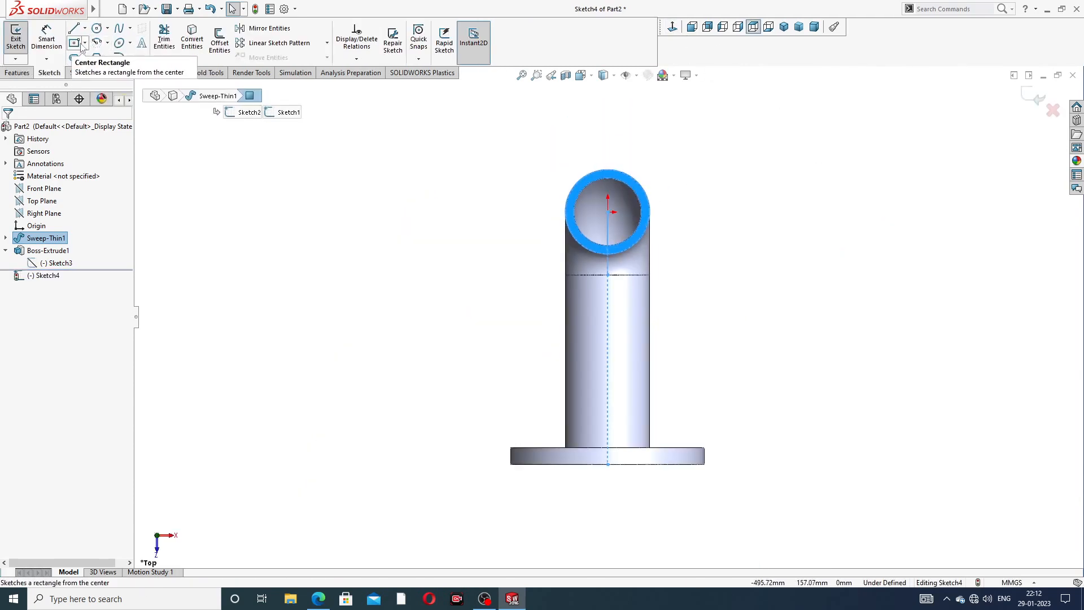
- Sketch a center rectangle from the origin at the upright pipe's centre, extending beyond the pipe's outer edge on all sides
click(84, 44)
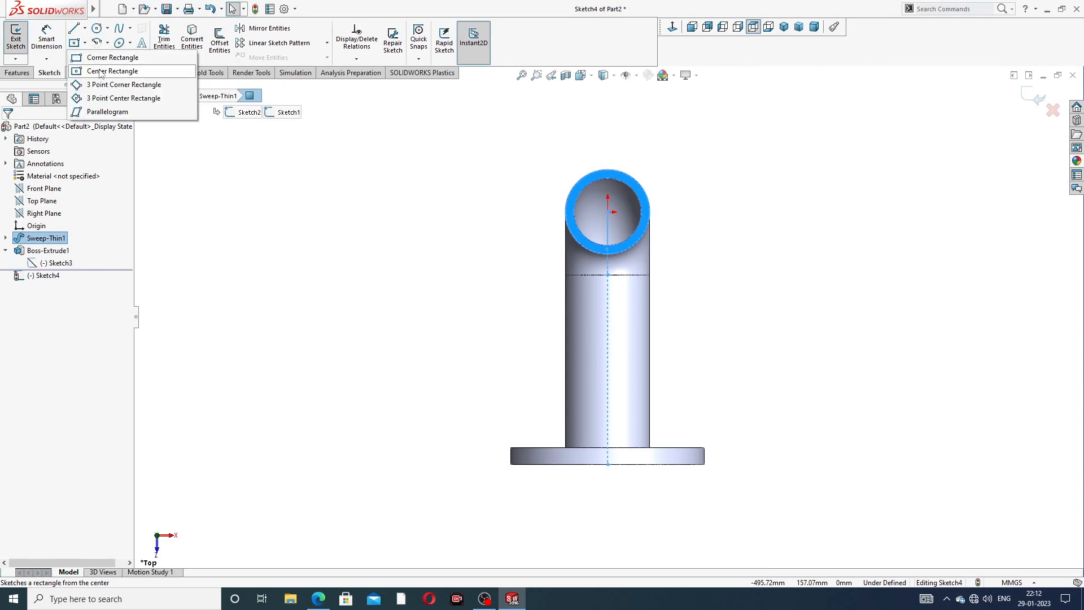
click(101, 72)
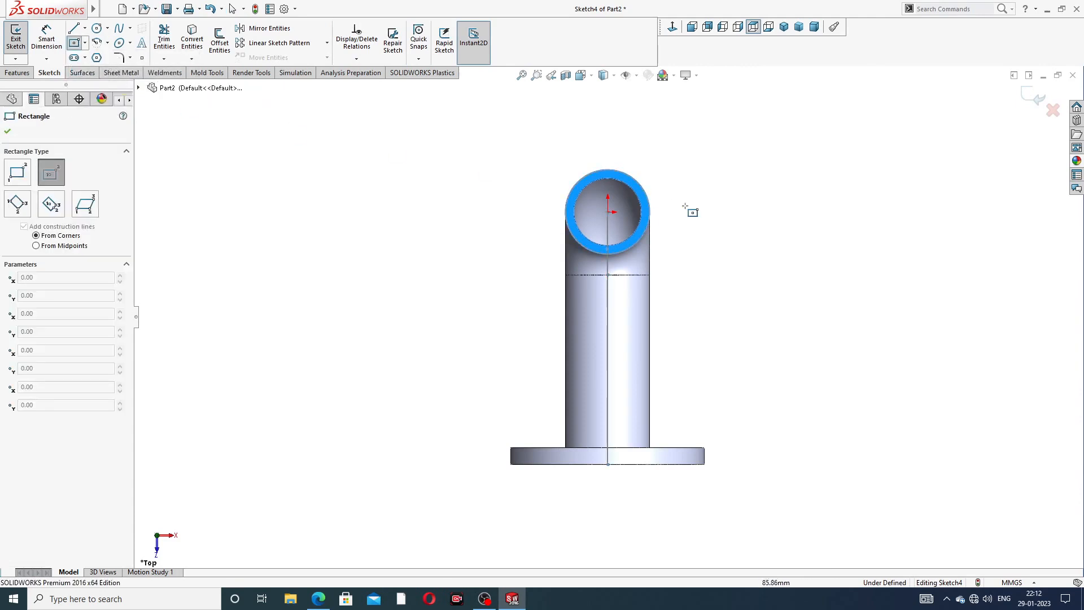
click(608, 213)
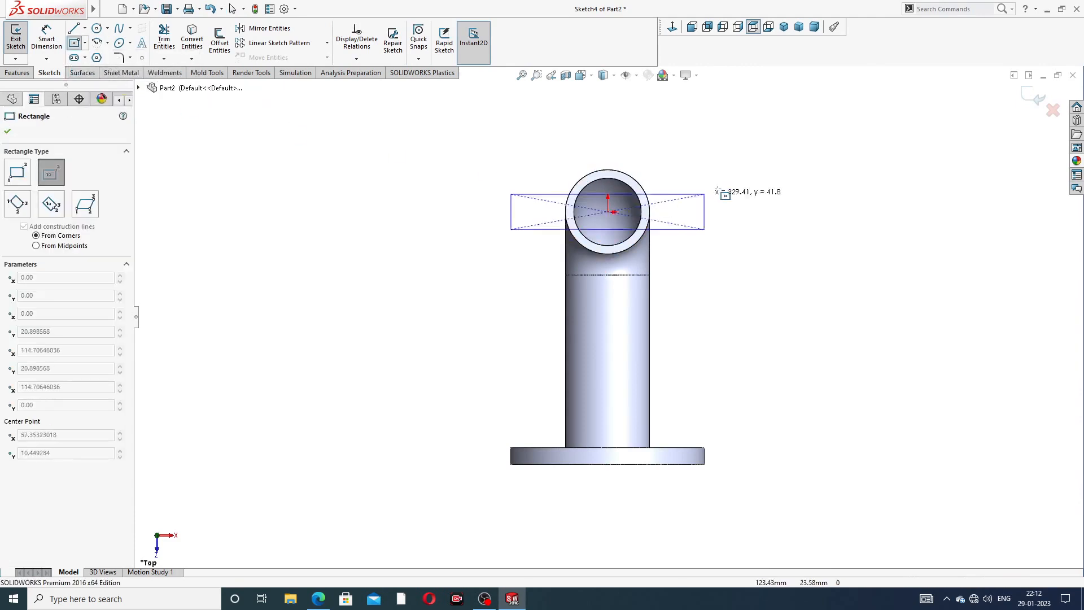
click(731, 128)
right_click(771, 120)
click(812, 125)
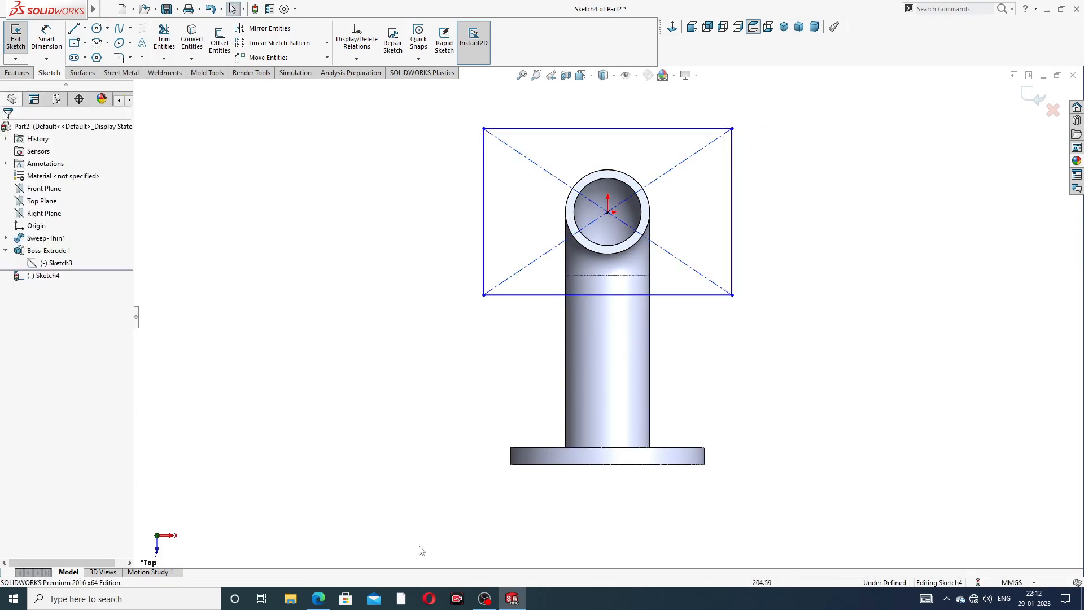
- Look up the square flange's size in the PDF drawing and dimension the rectangle's upper edge to 200 mm
click(325, 603)
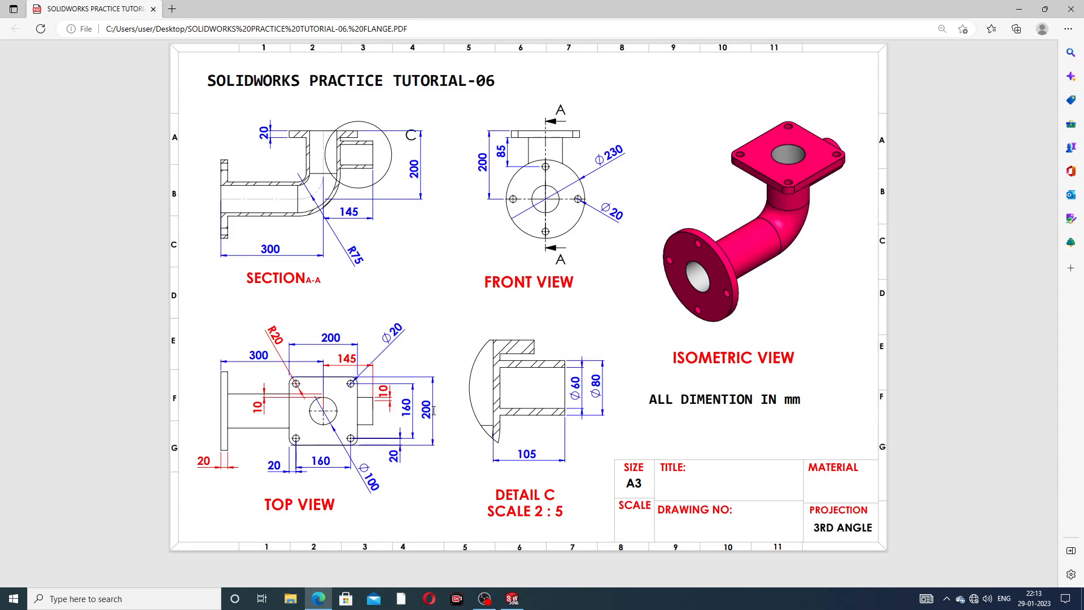
click(320, 603)
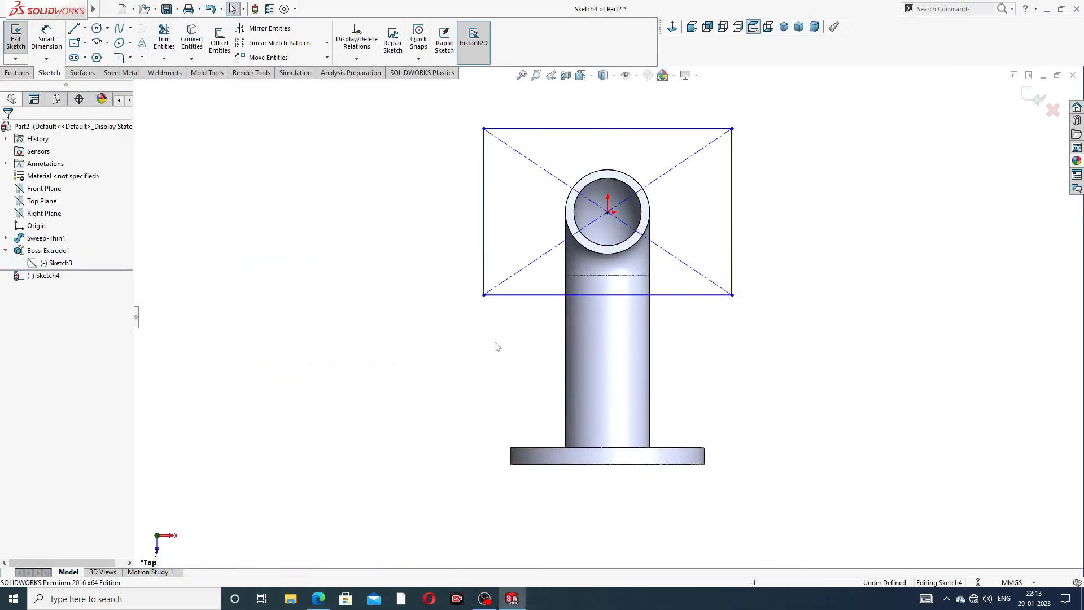
click(47, 34)
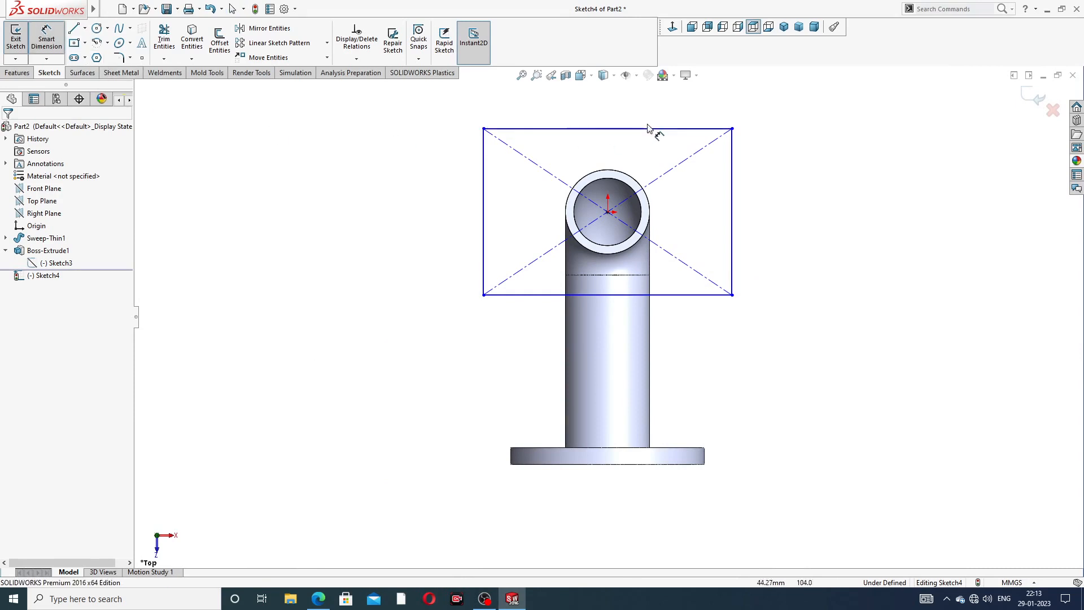
click(646, 129)
click(626, 112)
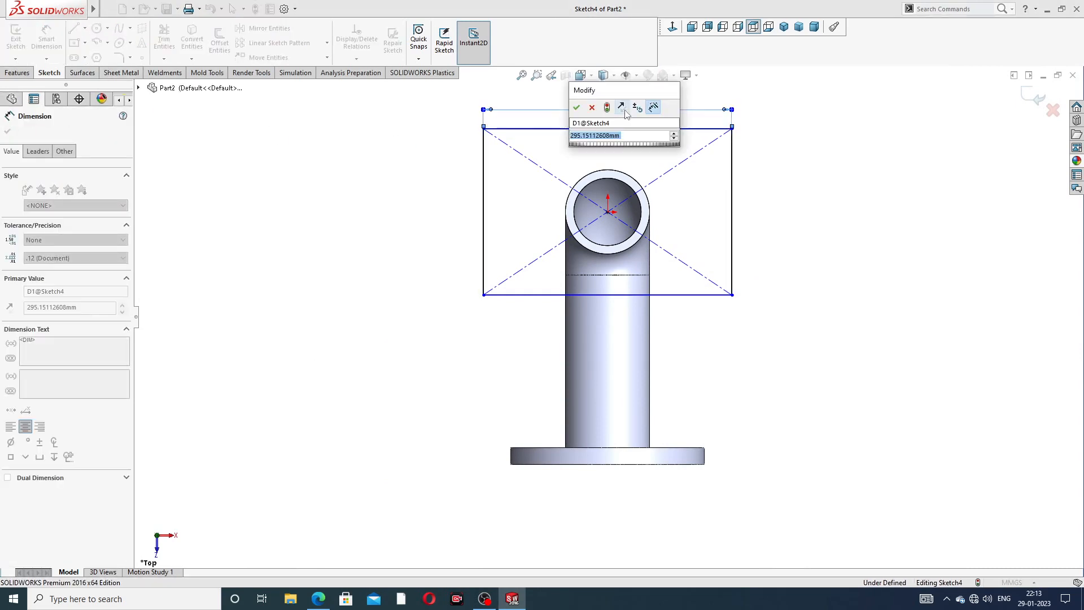
text(200)
key(Return)
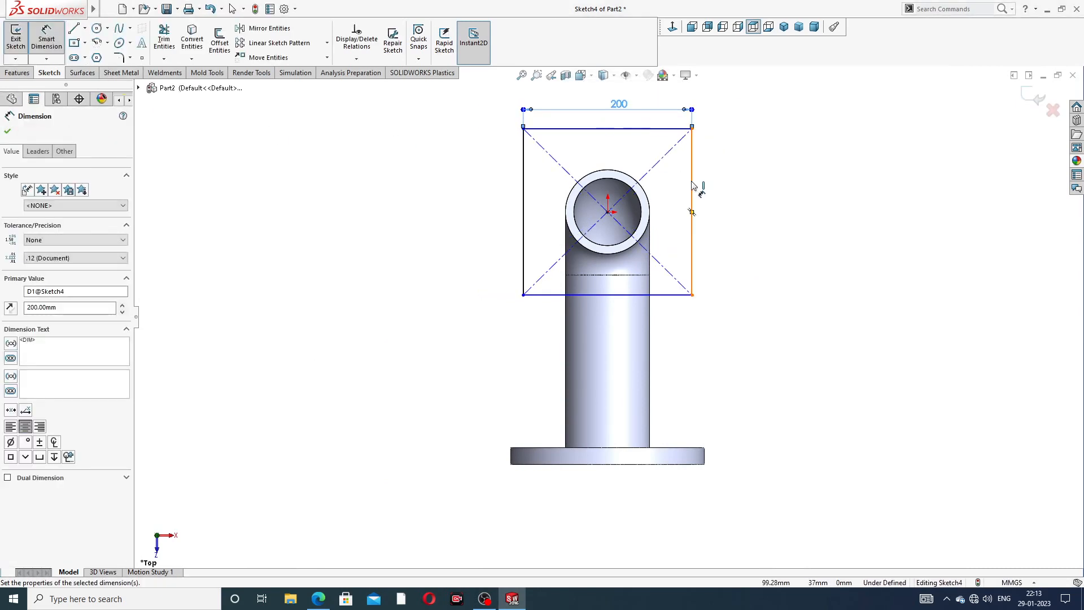
- Dimension the rectangle's vertical side to 200 mm and leave the dimension command
click(692, 186)
click(728, 209)
text(200)
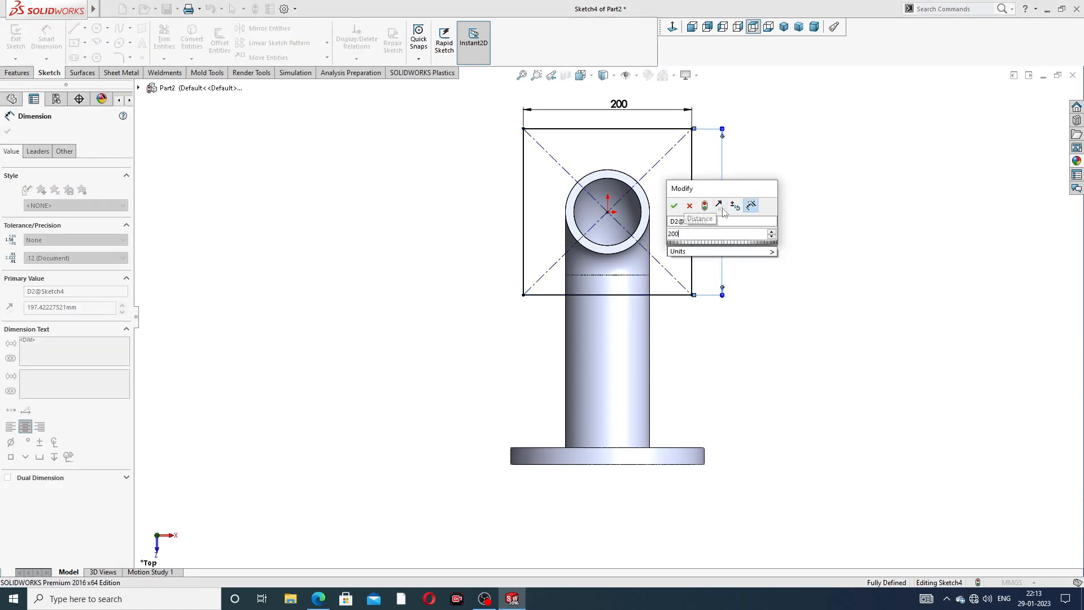
key(Return)
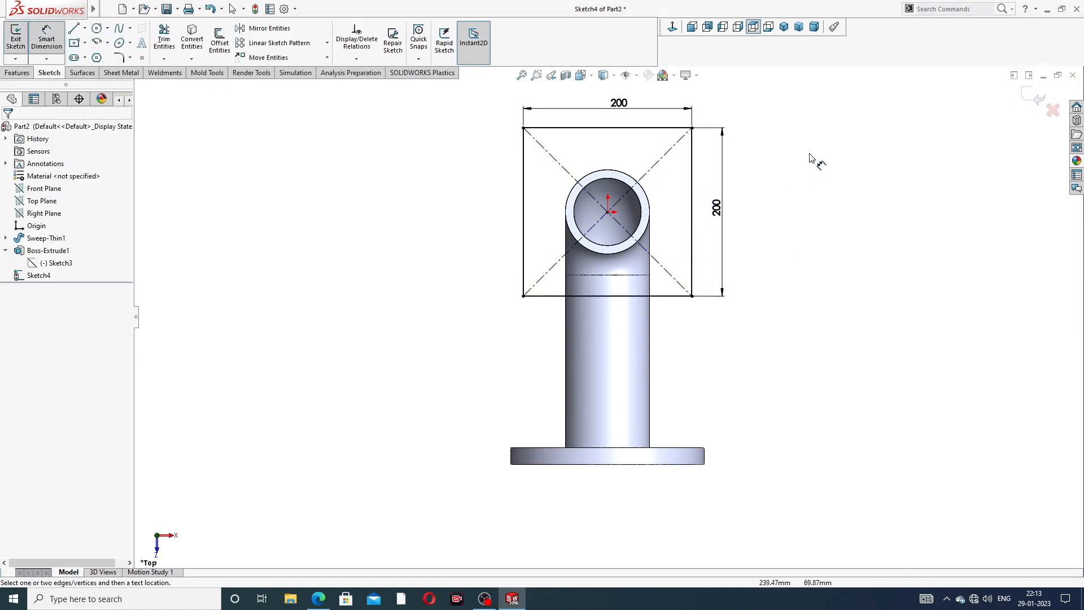
right_click(812, 155)
click(836, 168)
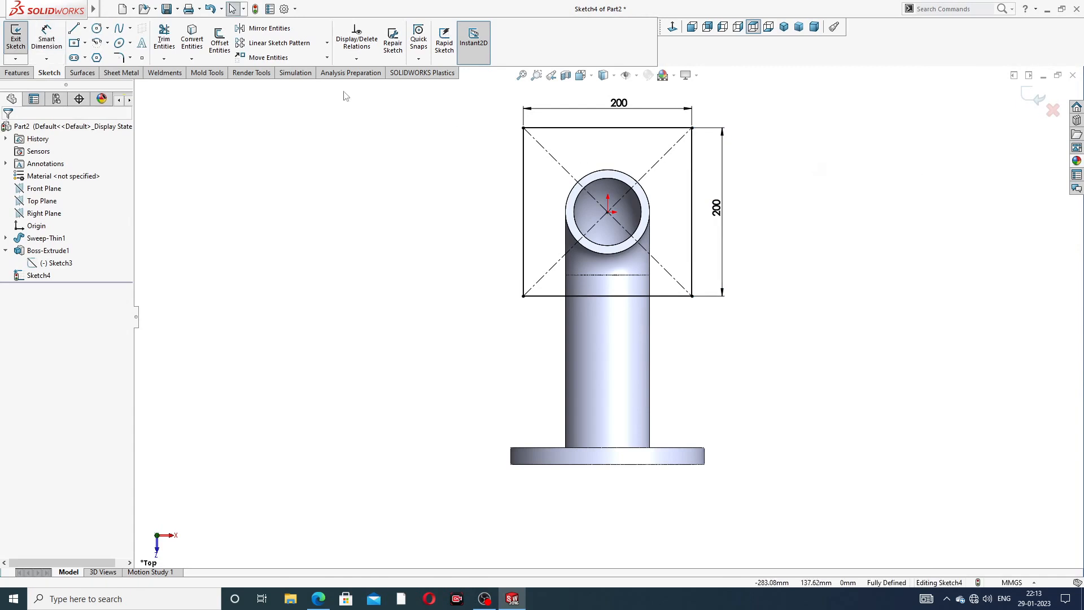
- Sketch four circles of about 11 to 15 mm radius inside the square, one near each corner
click(97, 28)
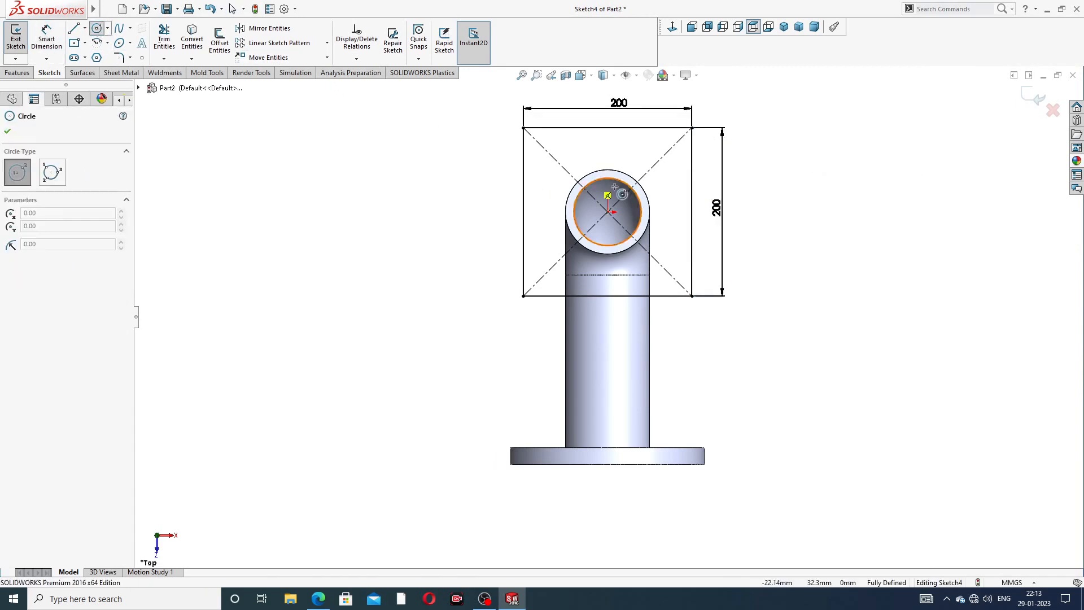
click(549, 145)
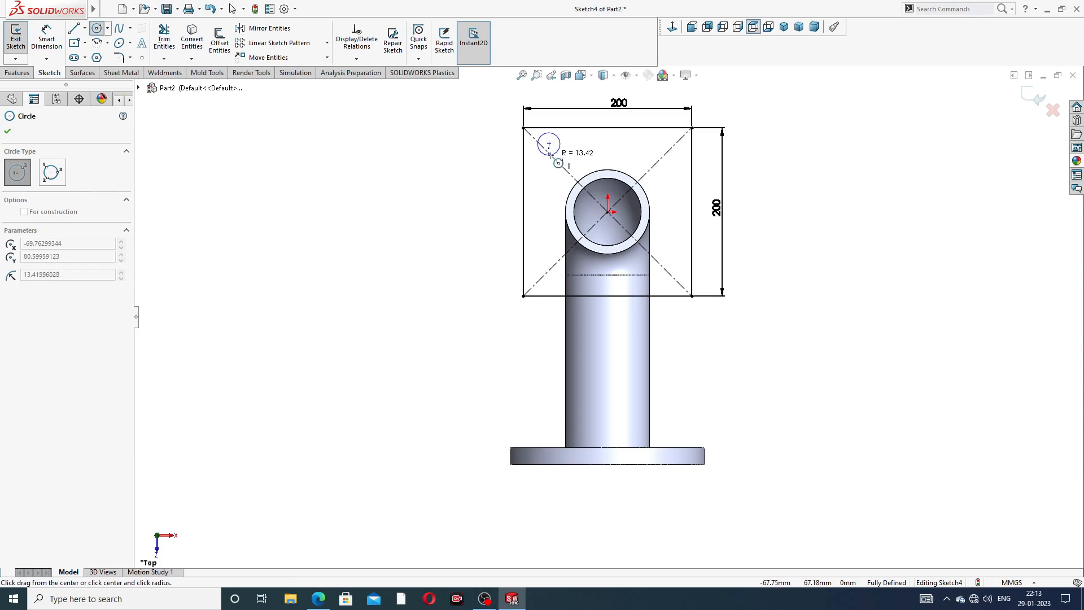
click(556, 152)
click(674, 154)
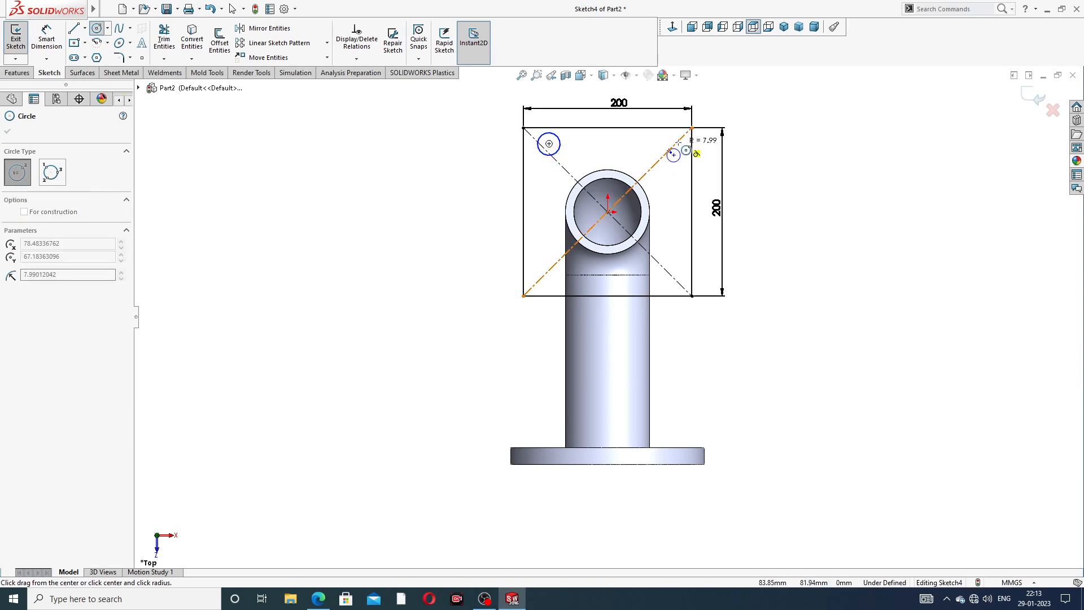
click(683, 163)
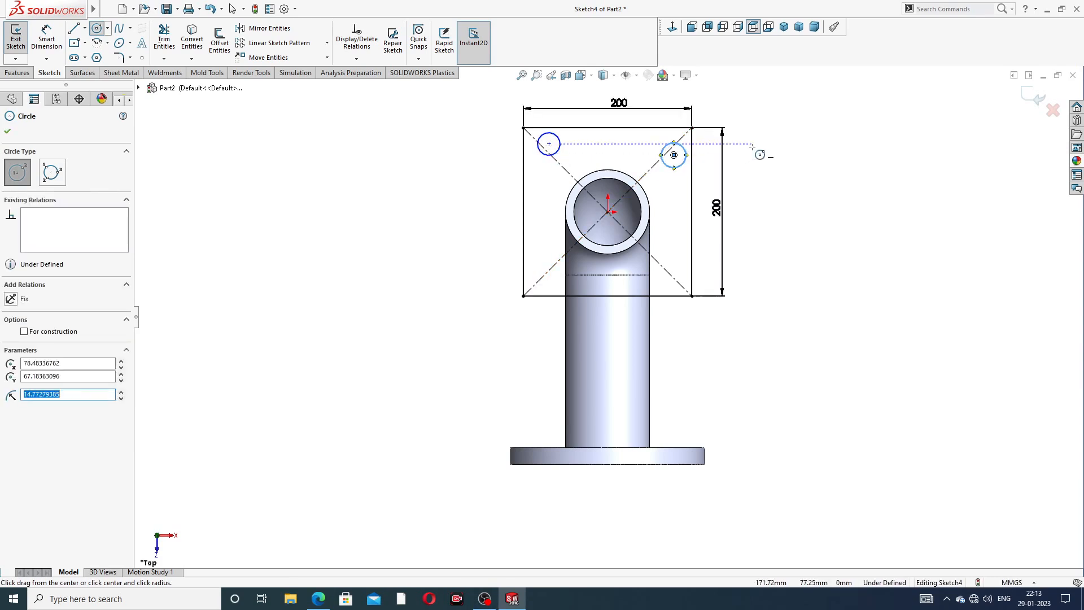
click(667, 278)
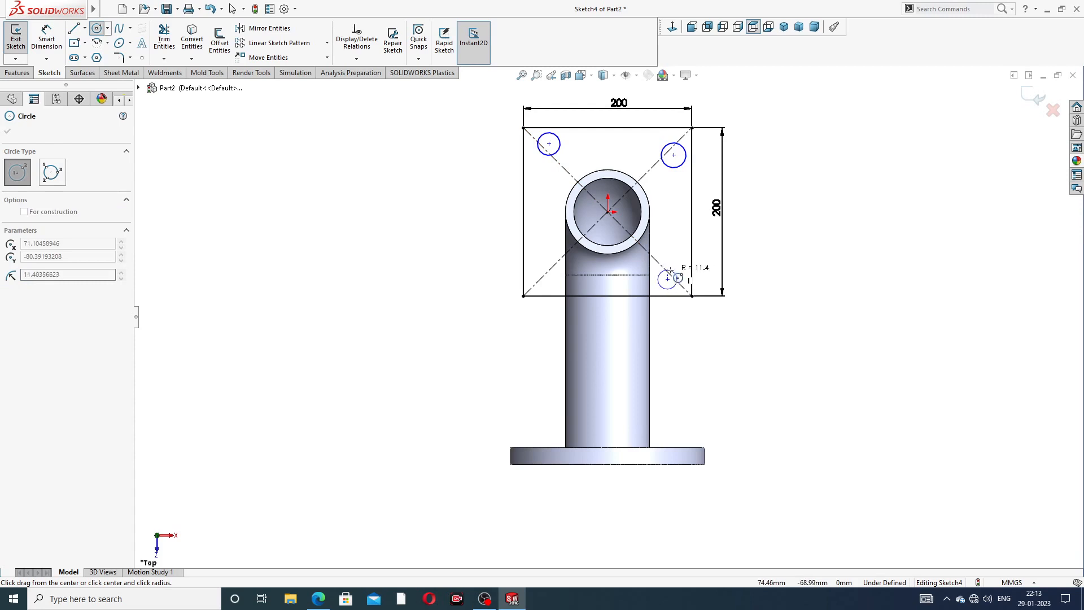
click(678, 278)
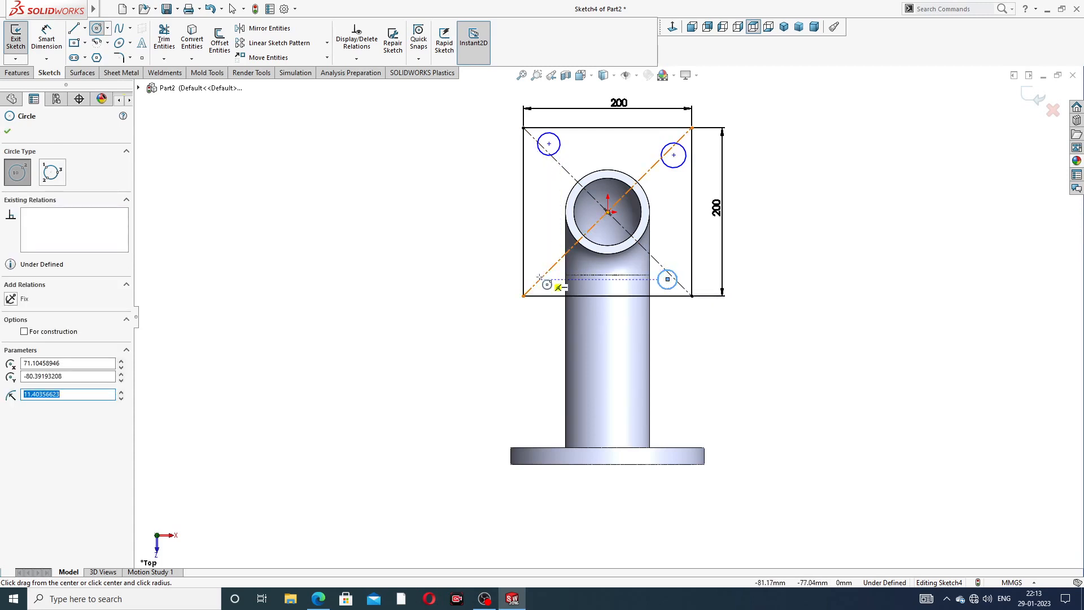
click(540, 279)
click(548, 286)
right_click(809, 181)
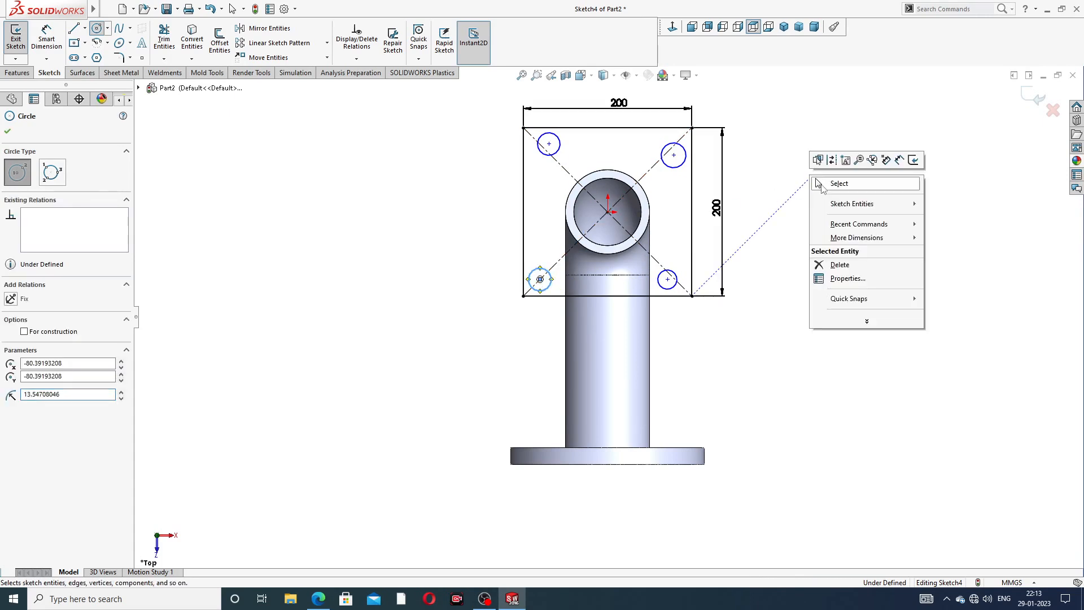
click(823, 188)
- Make the four corner circles equal in size
click(556, 150)
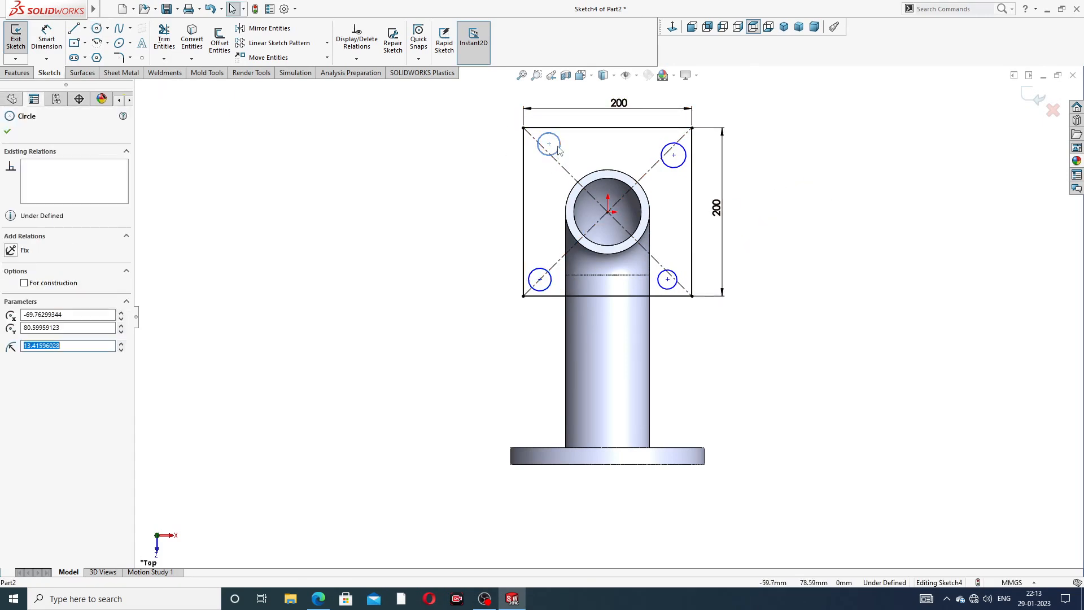
ctrl+click(544, 278)
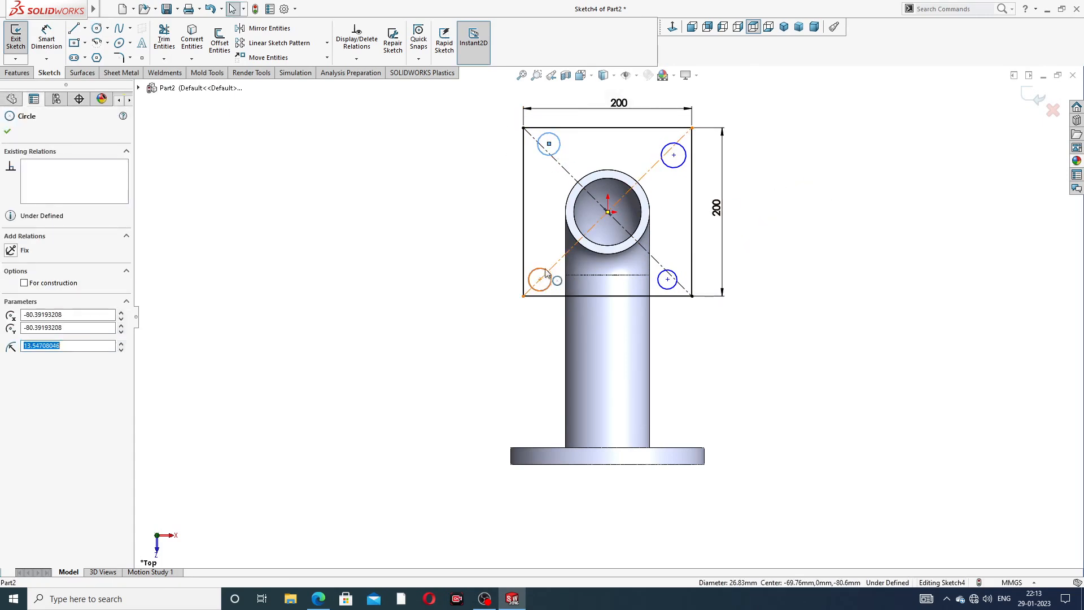
ctrl+click(683, 163)
ctrl+click(676, 277)
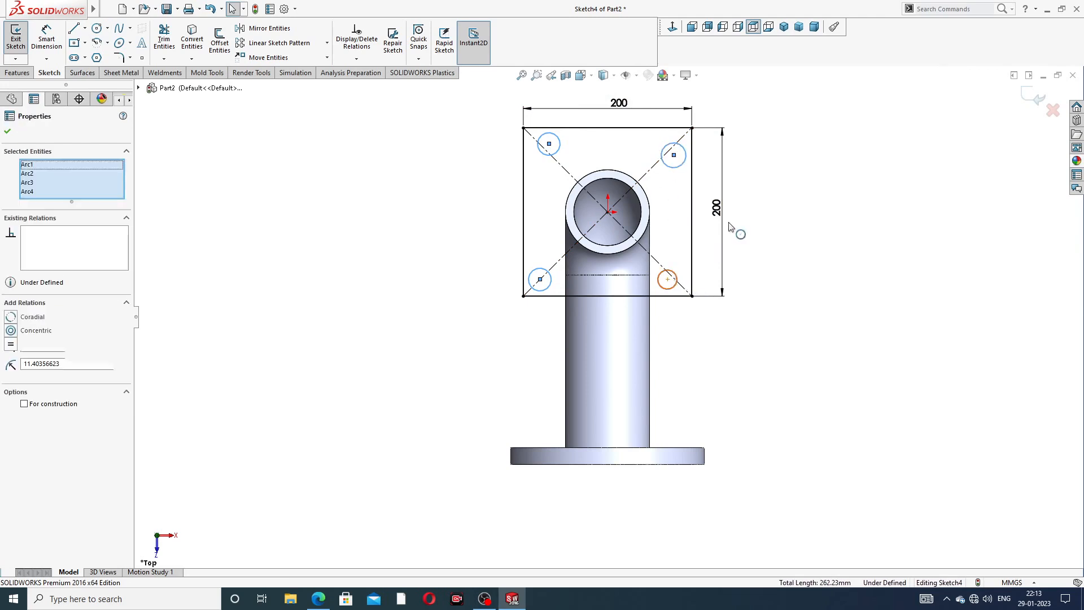
click(732, 223)
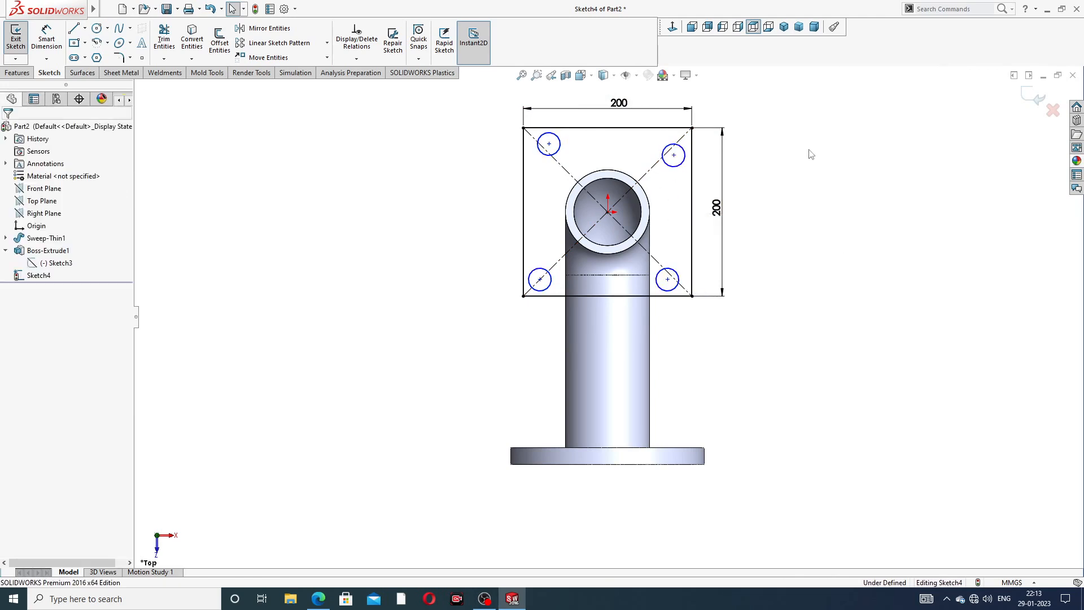
- Align the centres of the two upper corner circles with a Horizontal relation
click(550, 144)
click(673, 156)
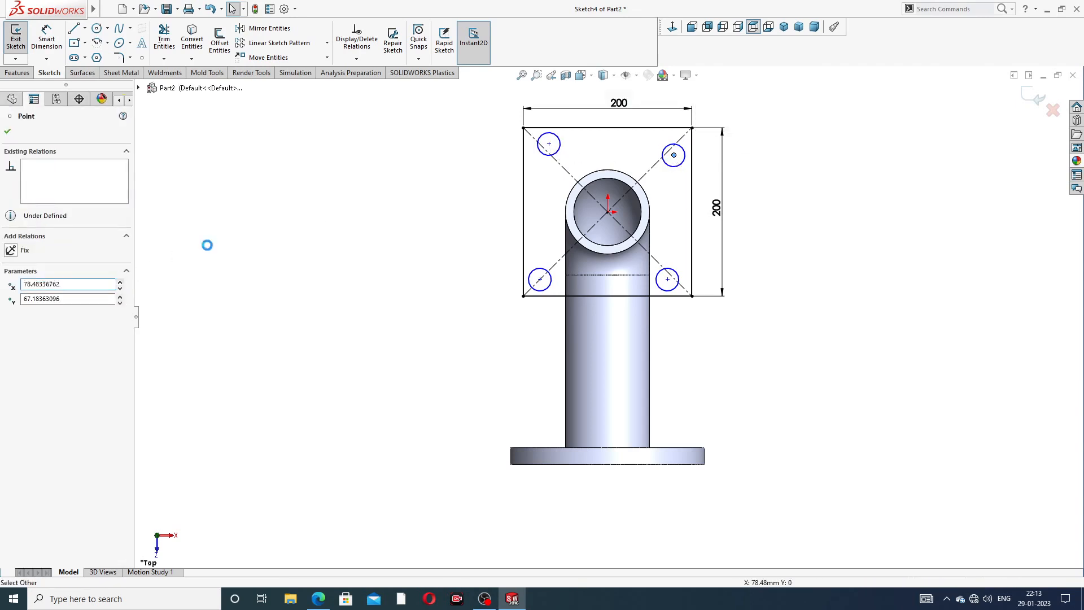
click(208, 243)
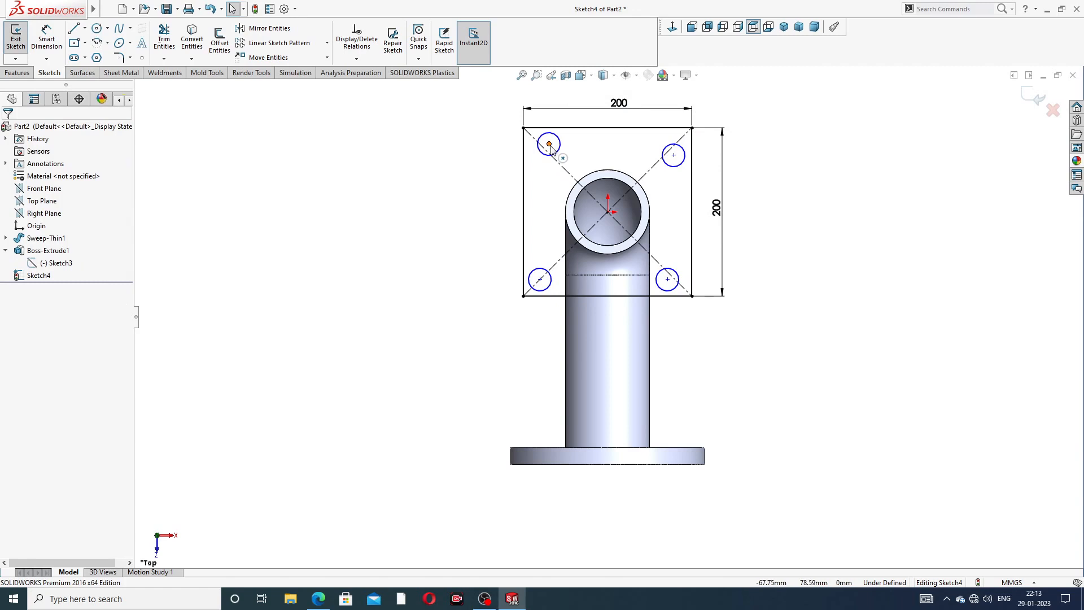
click(549, 145)
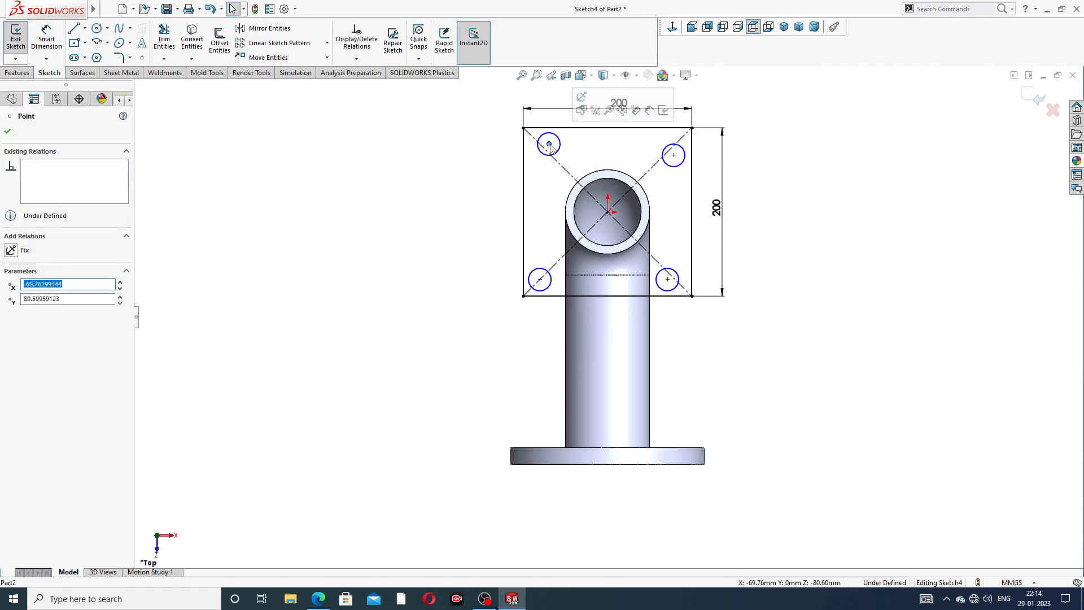
ctrl+click(674, 156)
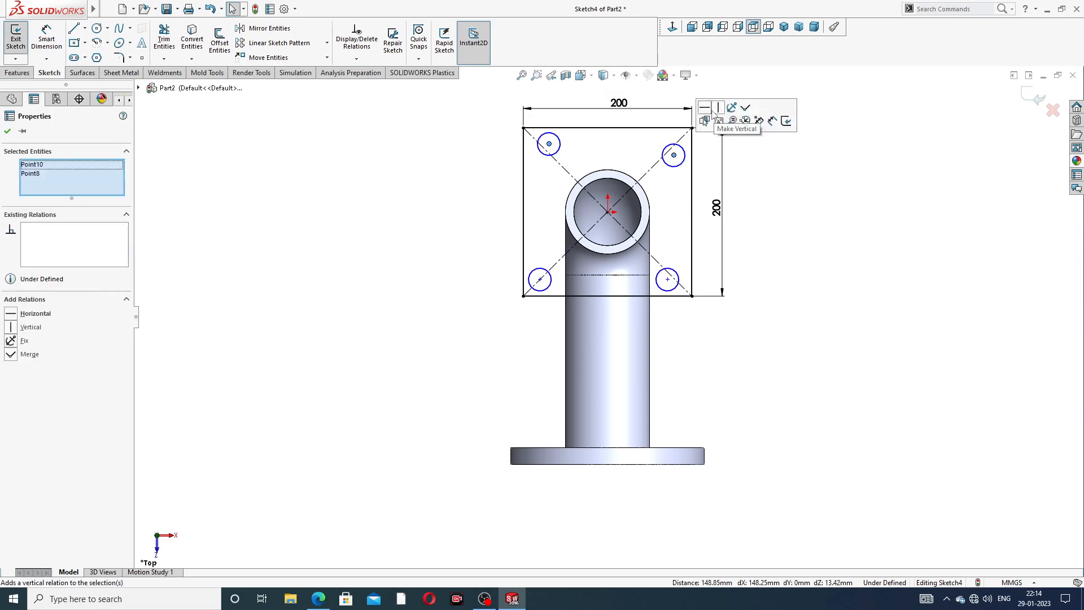
click(706, 109)
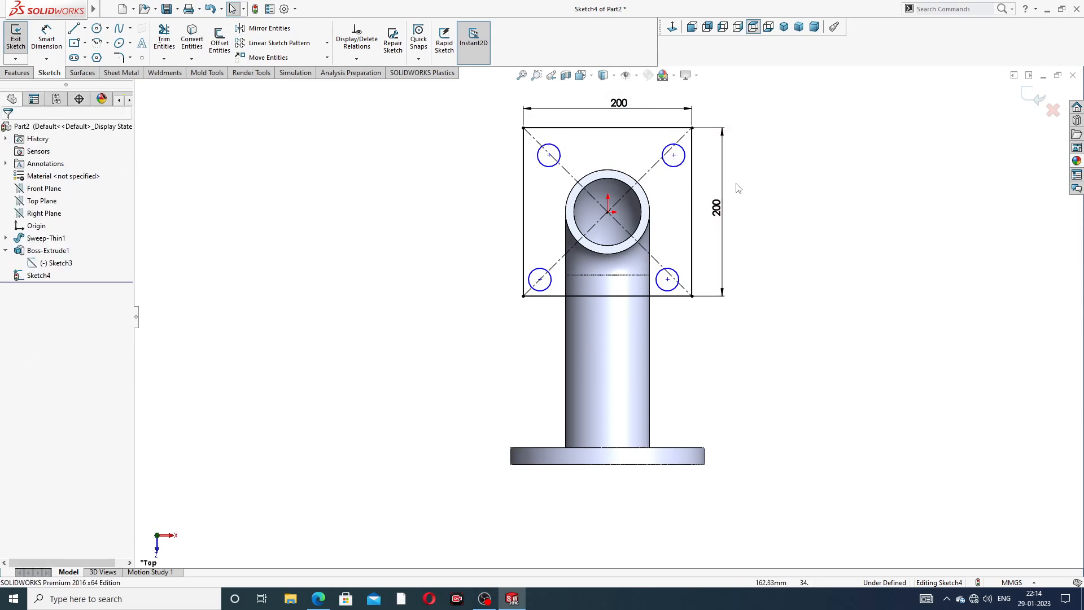
- Align the centres of the two right-hand corner circles with a Vertical relation
click(674, 156)
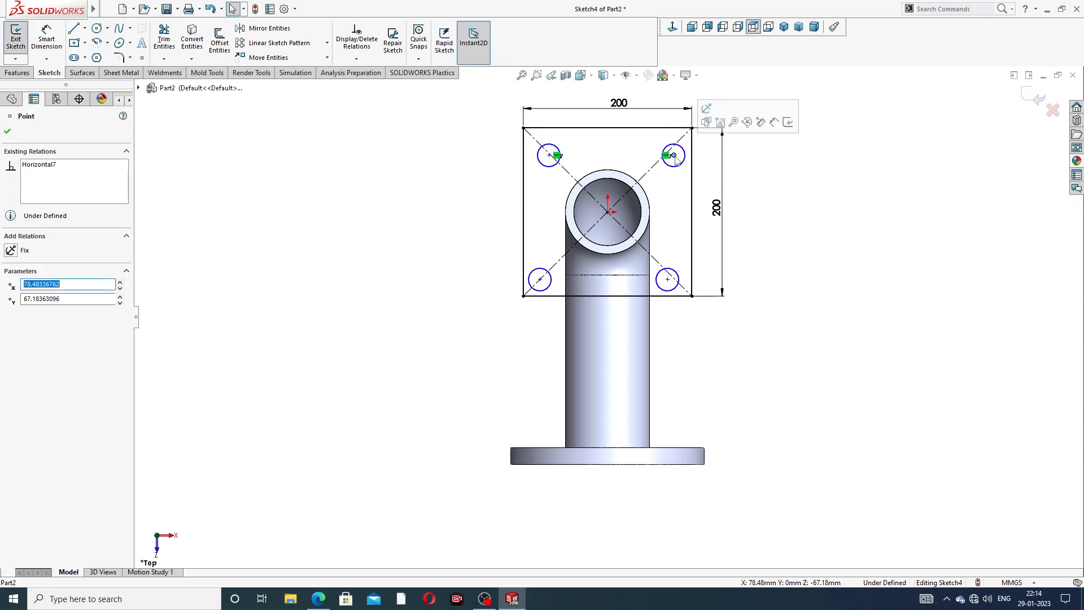
ctrl+click(668, 279)
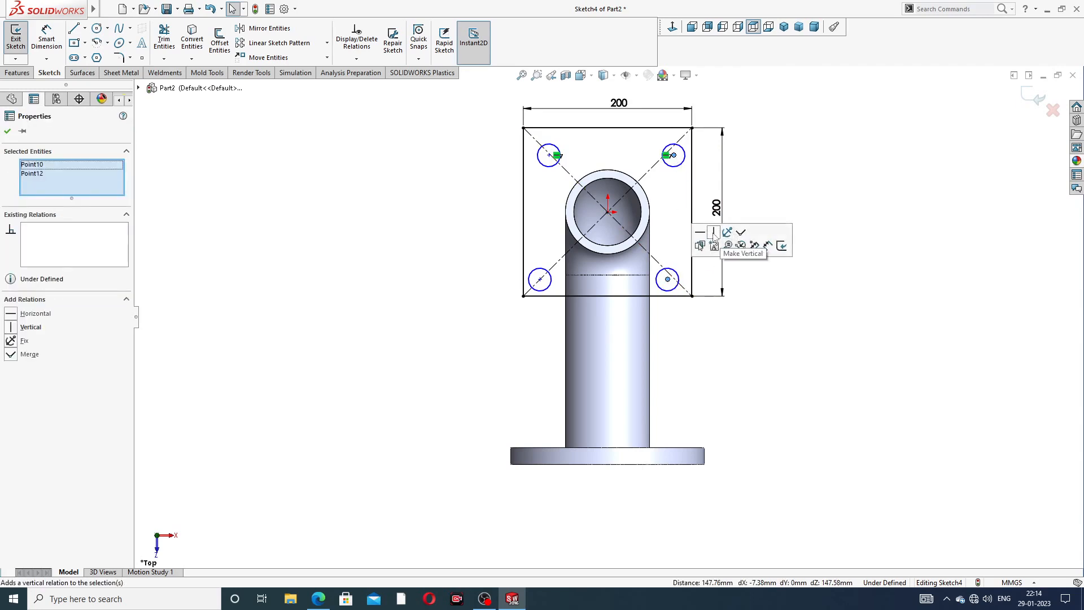
click(714, 234)
key(Escape)
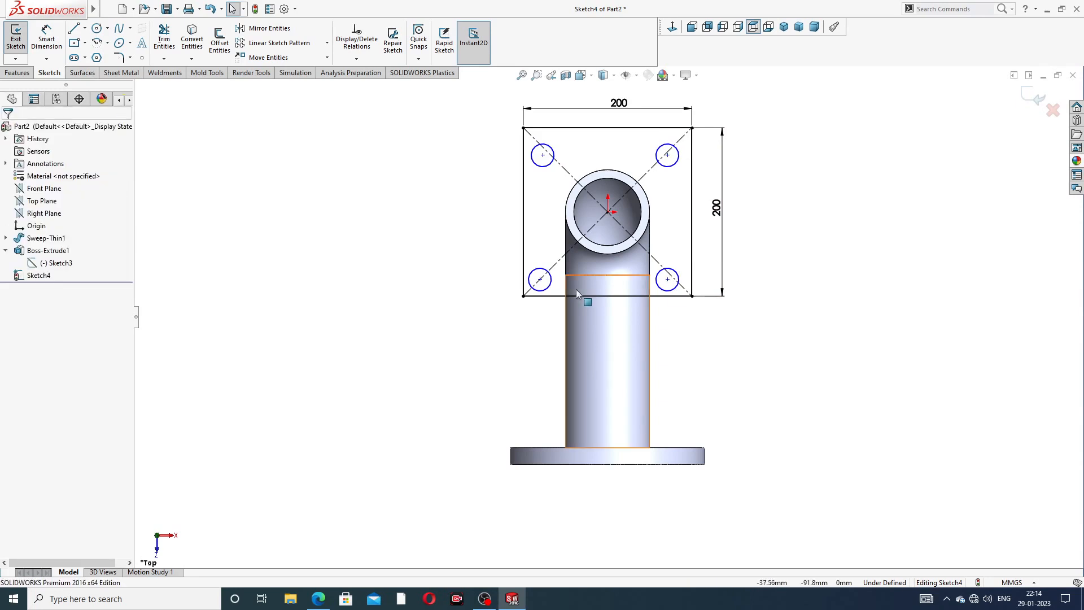
- Align the centres of the two lower corner circles with a Horizontal relation
click(541, 279)
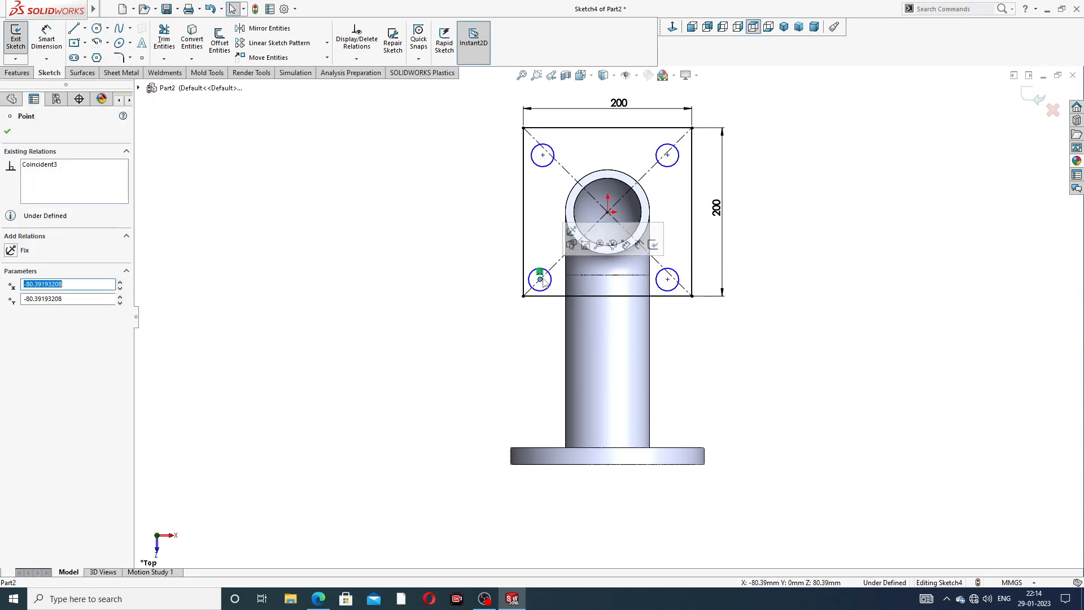
ctrl+click(668, 280)
click(700, 234)
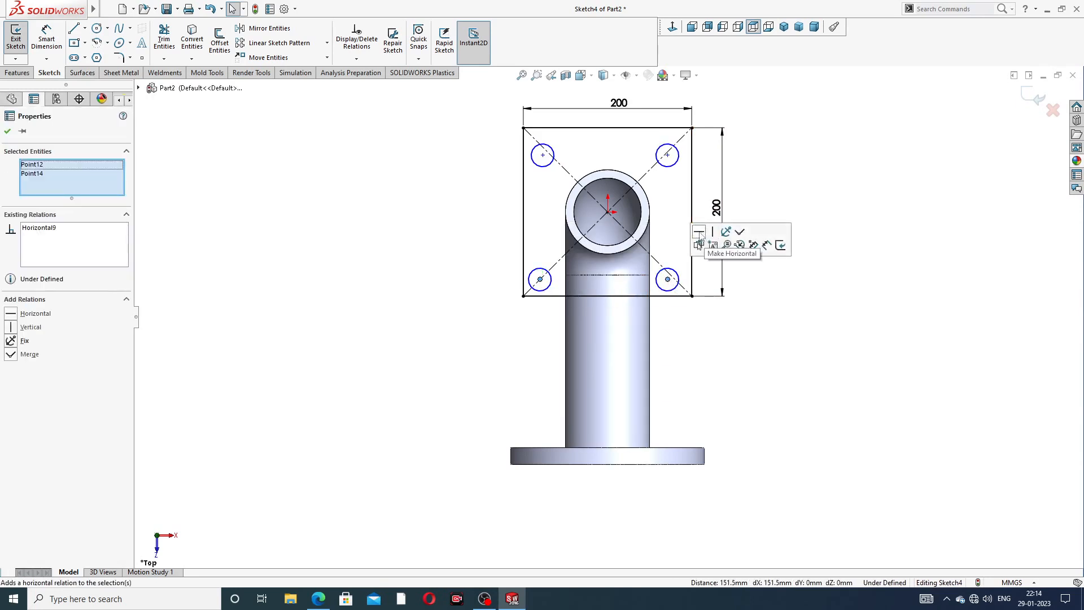
click(448, 242)
- Align the centres of the two left-hand corner circles with a Vertical relation
click(543, 155)
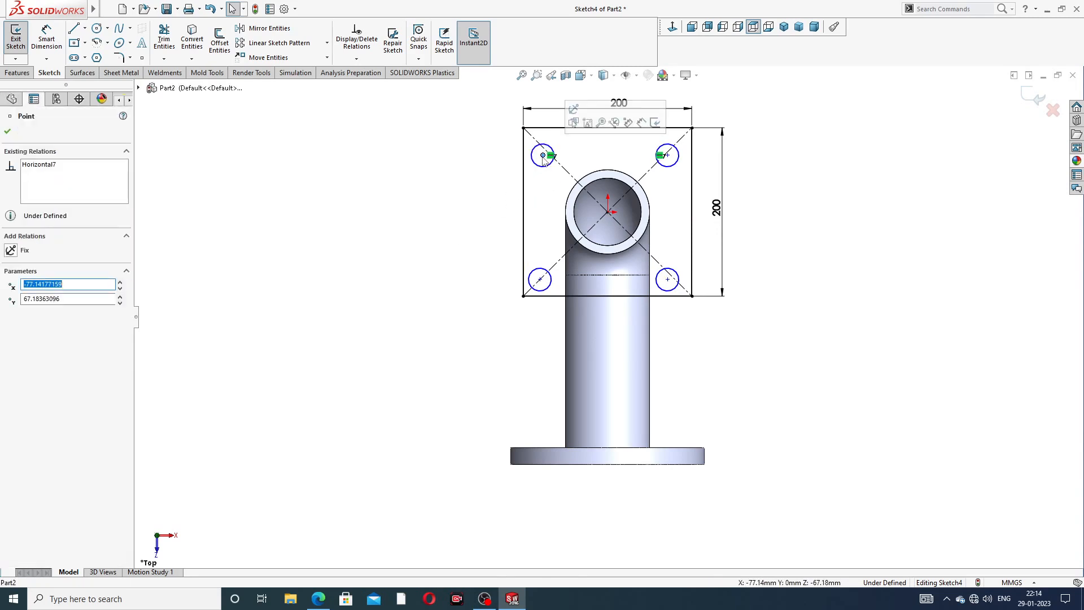
ctrl+click(541, 281)
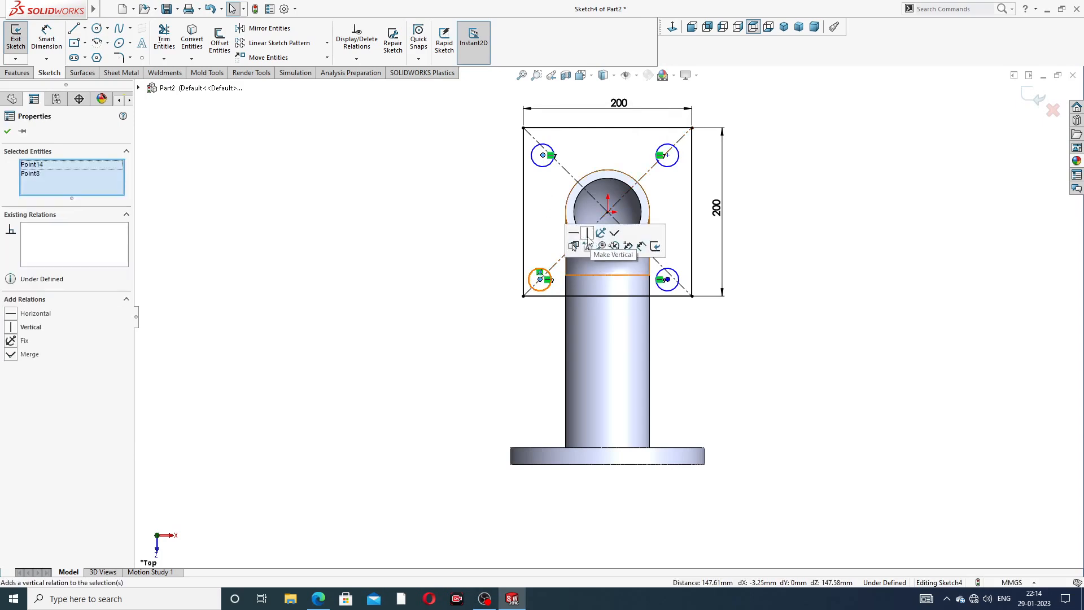
click(587, 233)
click(783, 204)
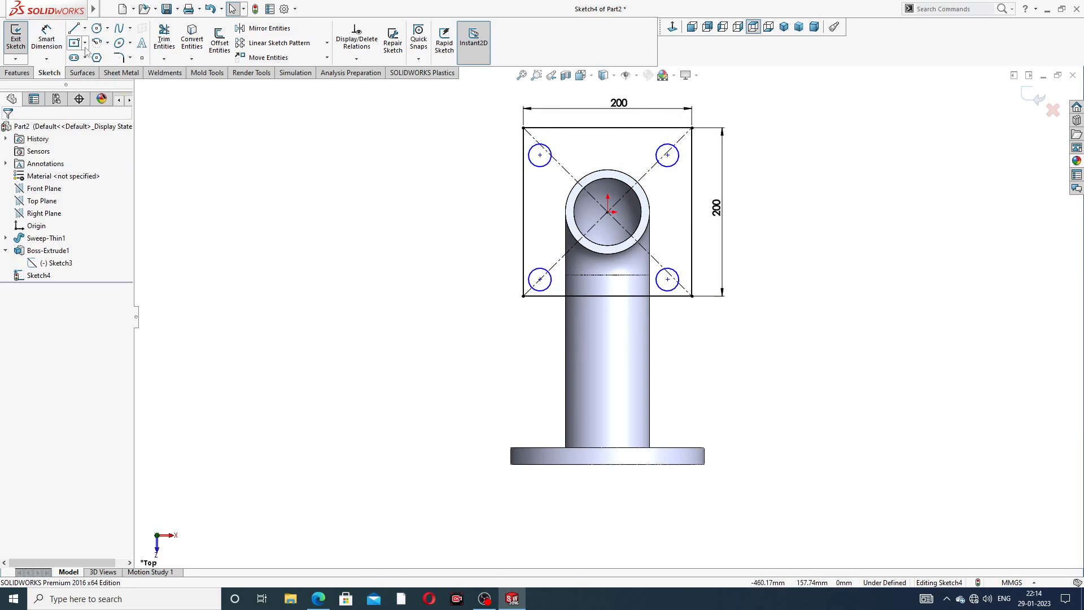
- Check the hole size in the PDF drawing and dimension the upper-left corner circle of the flange sketch to 20 mm diameter
click(318, 599)
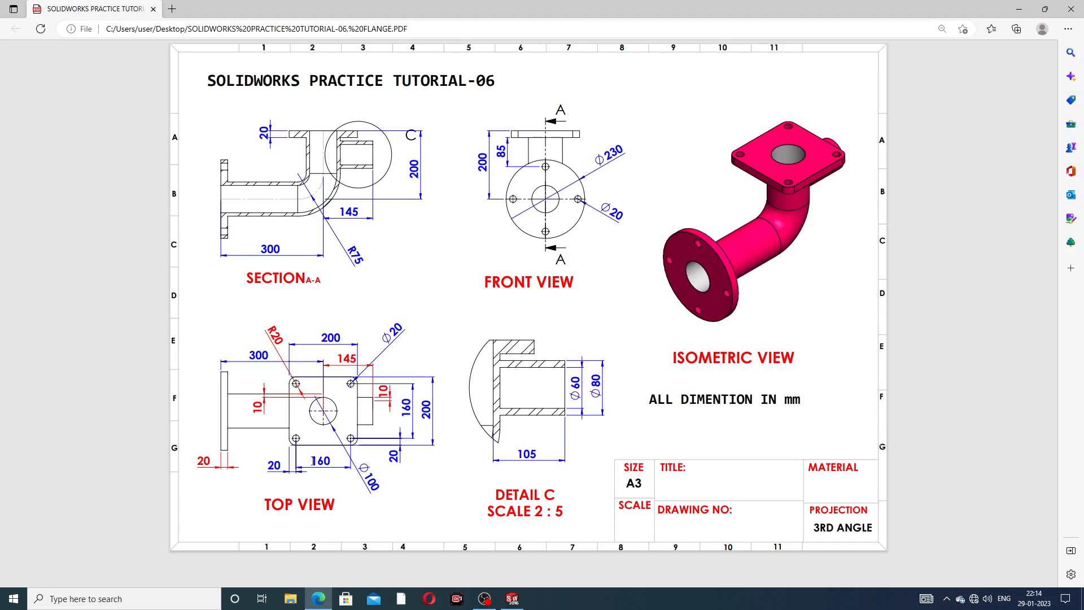
click(318, 598)
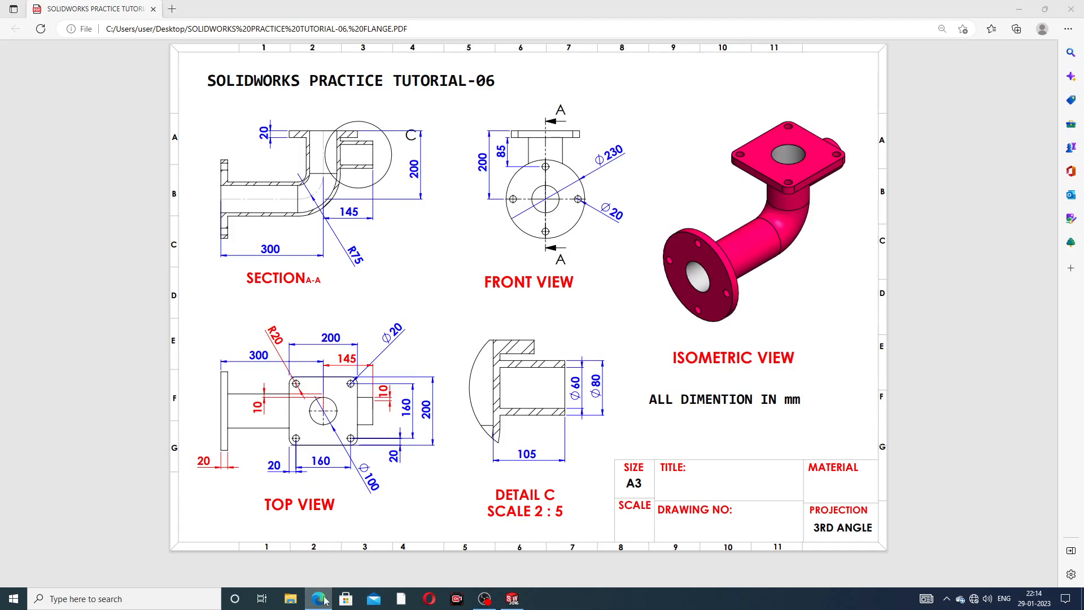
click(50, 40)
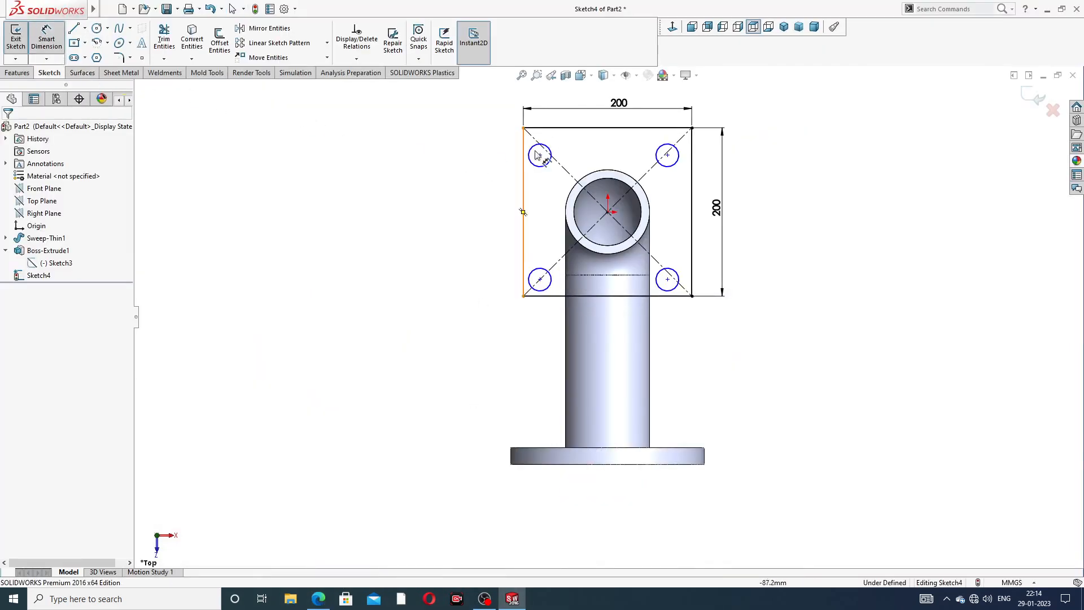
click(320, 599)
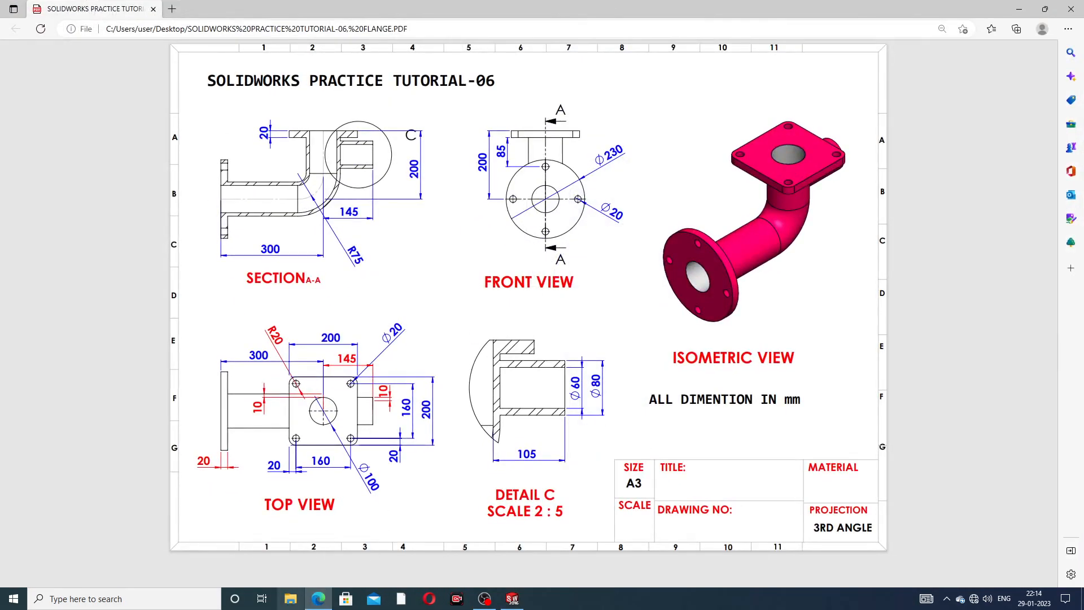
click(318, 598)
click(531, 166)
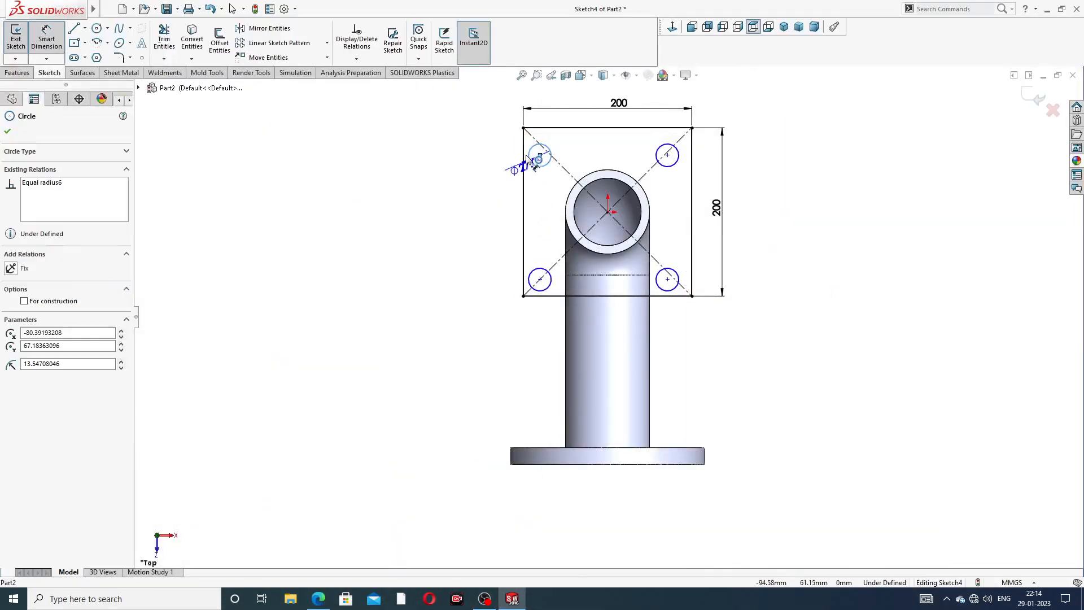
click(491, 148)
text(2)
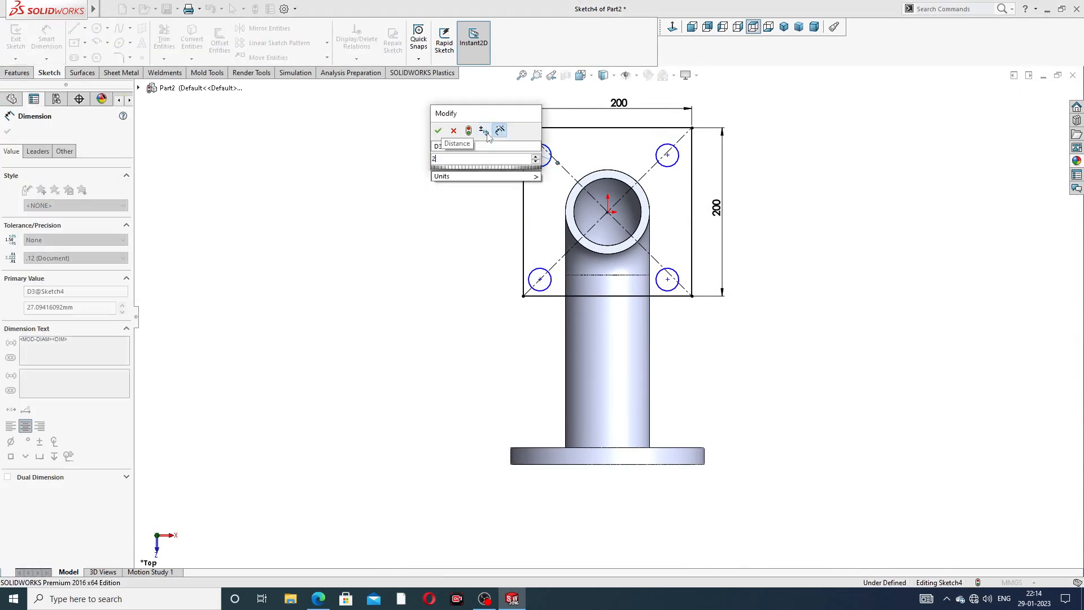
text(0)
key(Return)
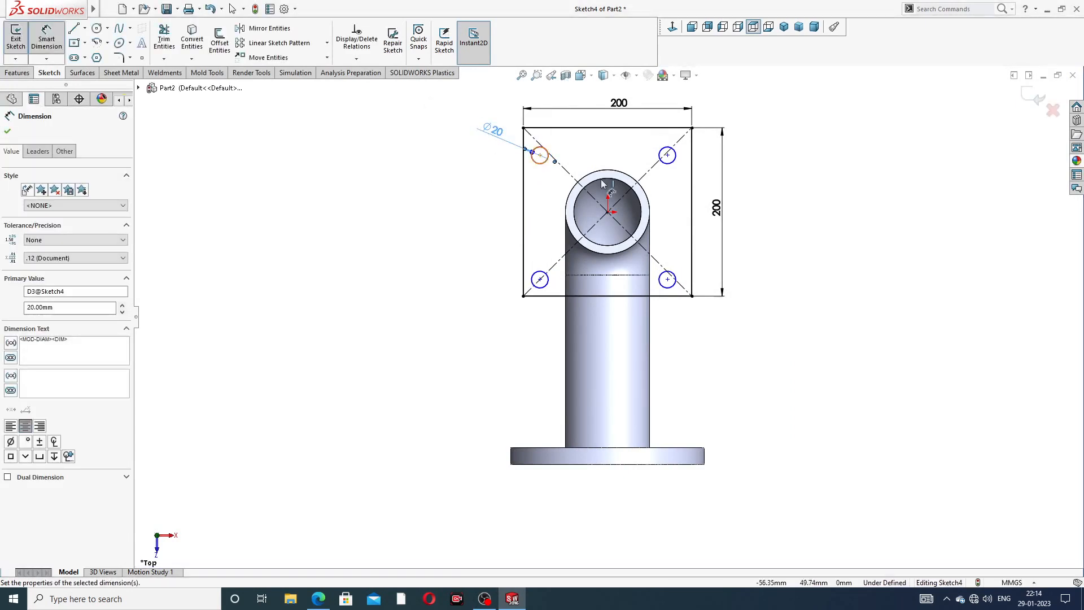
click(769, 163)
- Dimension the vertical spacing between the centres of the two right-hand corner circles as 160 mm
click(667, 155)
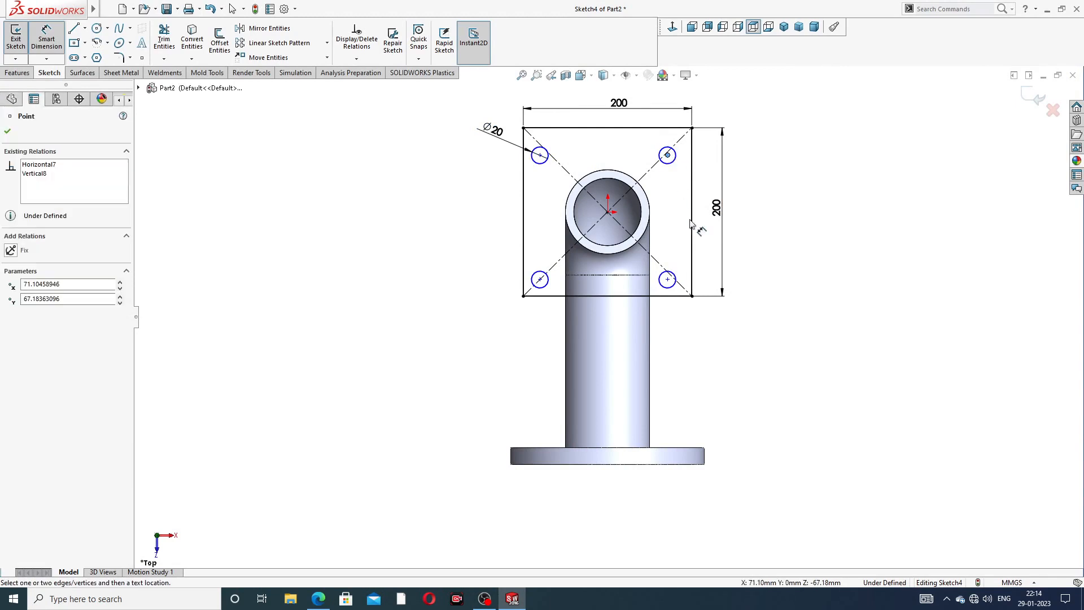
click(667, 279)
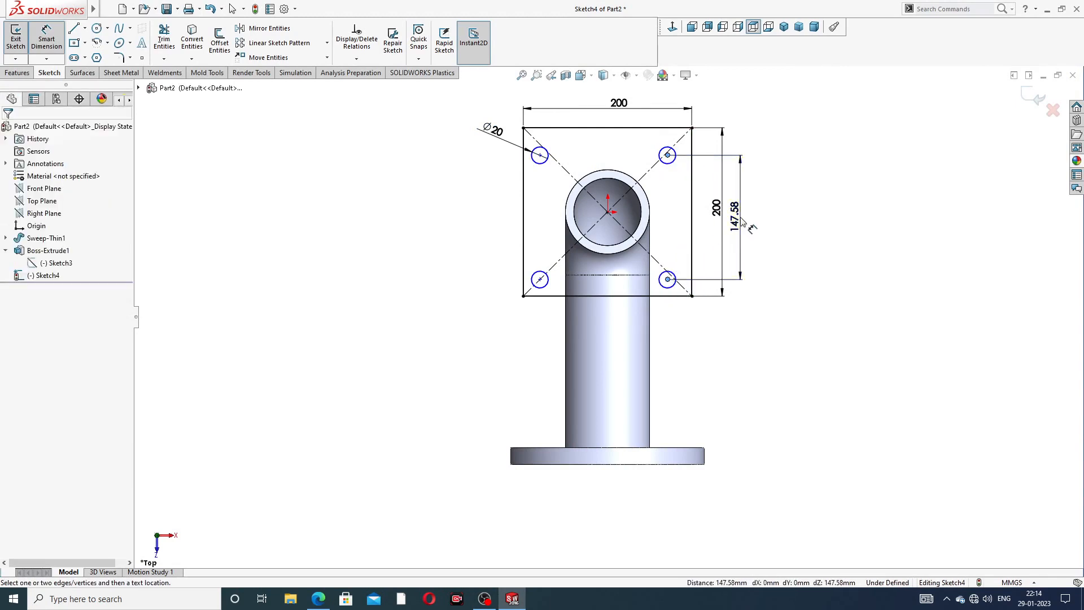
click(740, 218)
text(1)
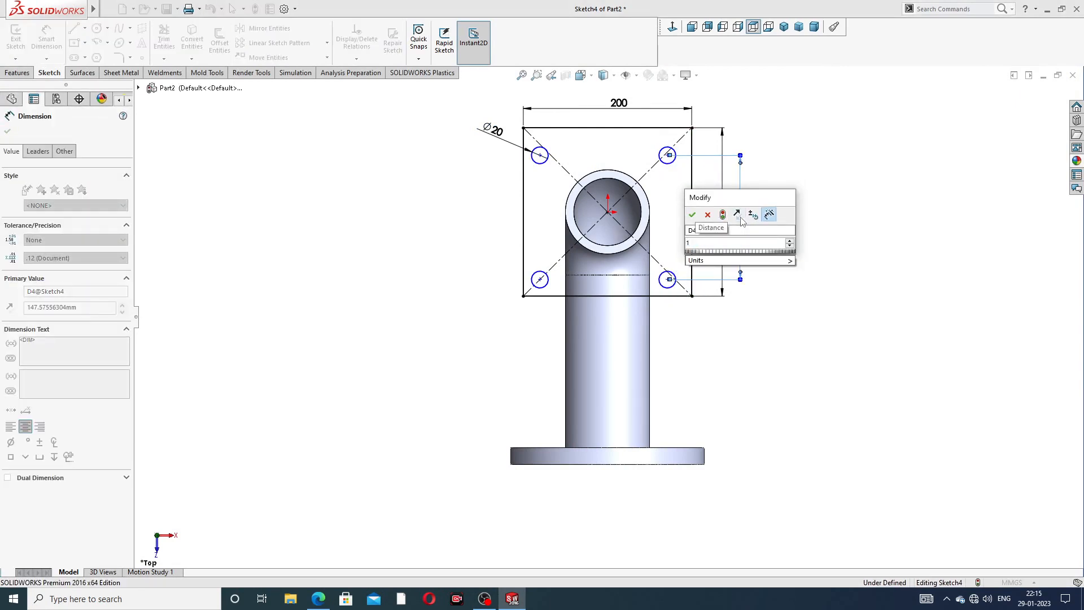
text(60)
key(Return)
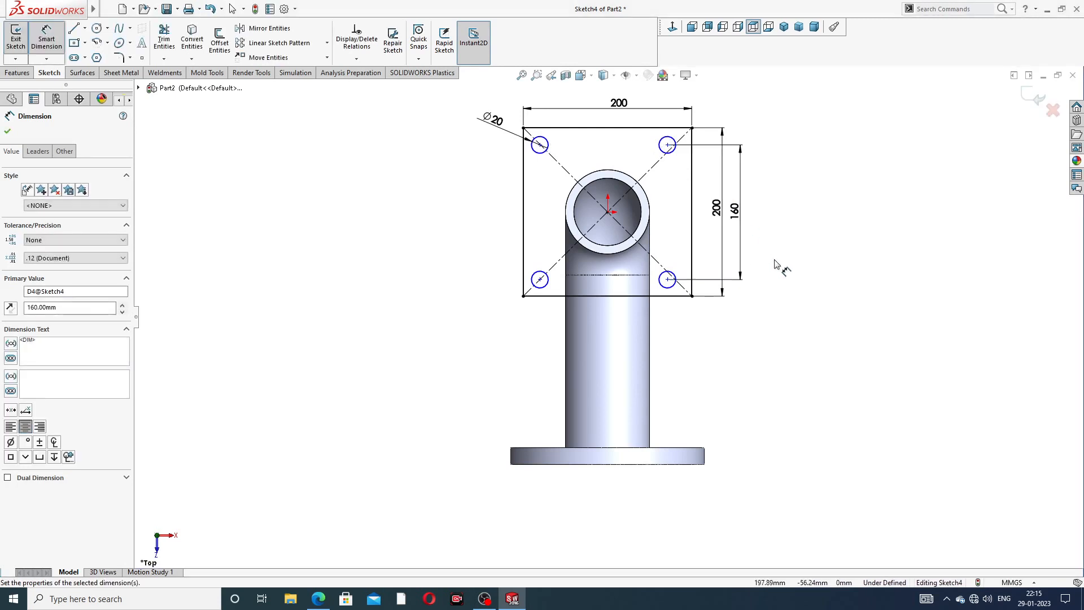
click(774, 264)
- Dimension the lower-right circle's centre 20 mm from the lower edge of the square
click(668, 280)
click(671, 296)
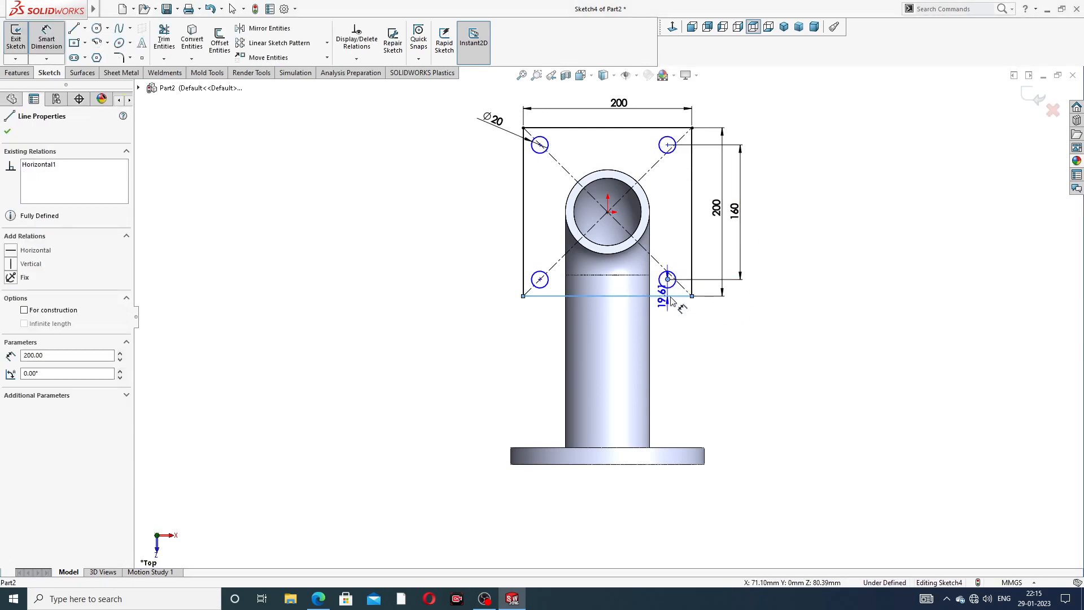
click(755, 296)
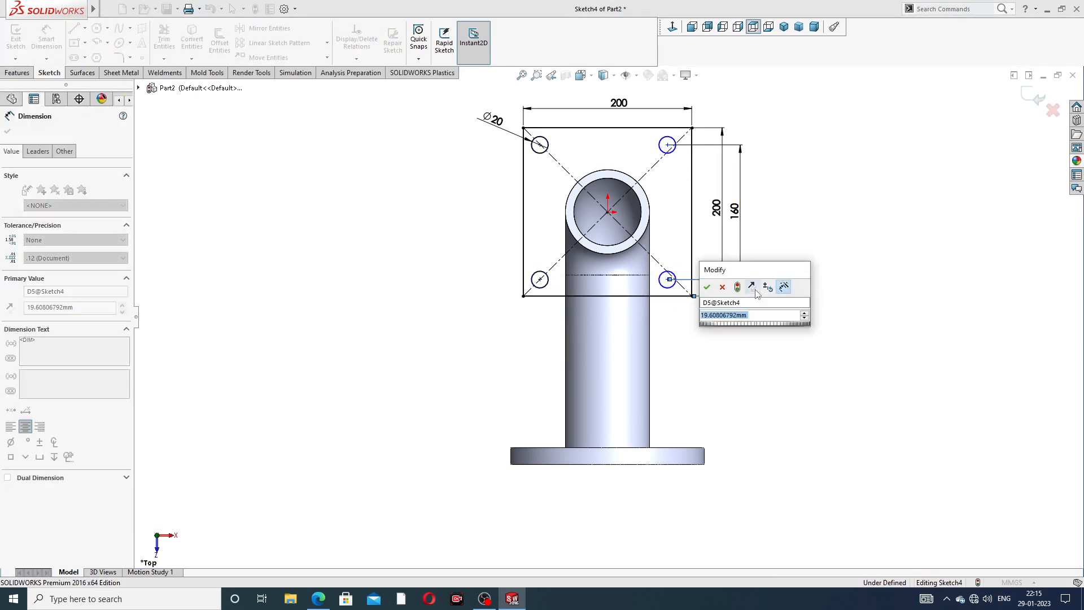
text(20)
key(Return)
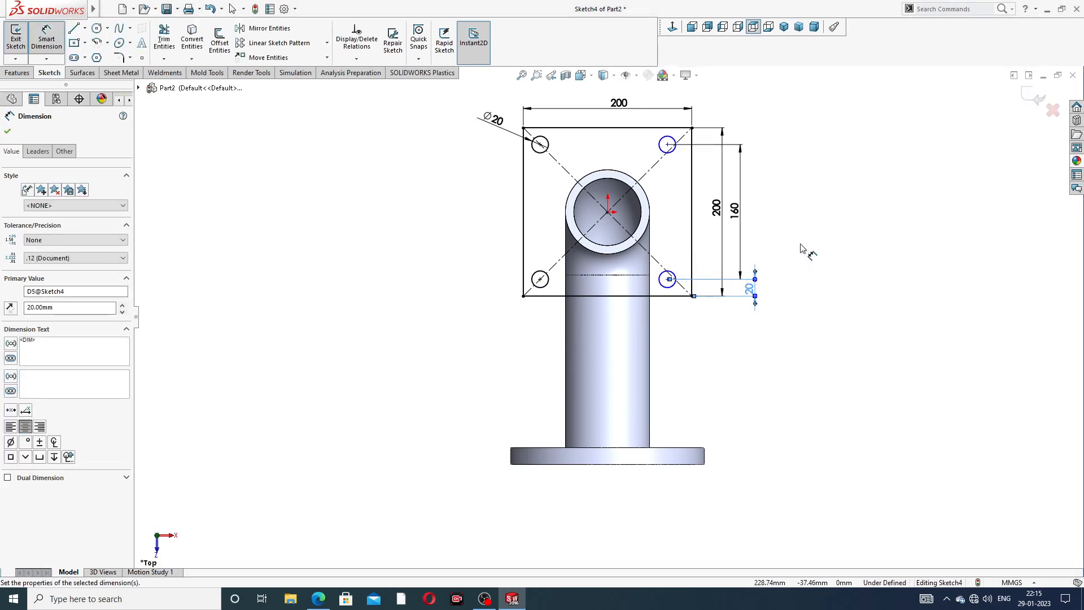
click(620, 336)
- Dimension the horizontal spacing between the two lower circle centres as 160 mm and move the circle diameter dimension farther from the square
click(540, 279)
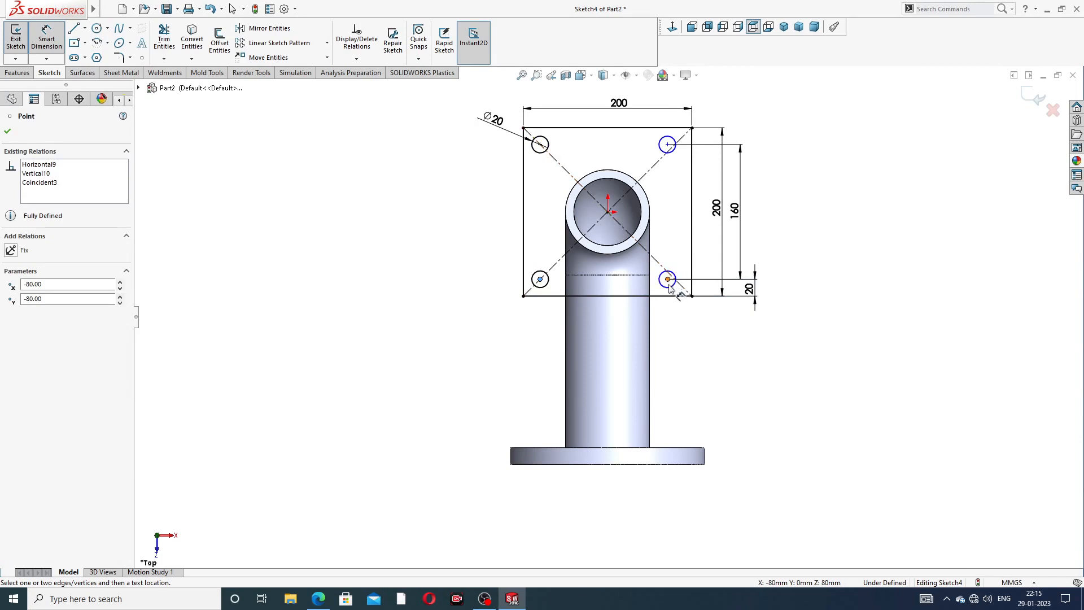
click(668, 280)
click(610, 333)
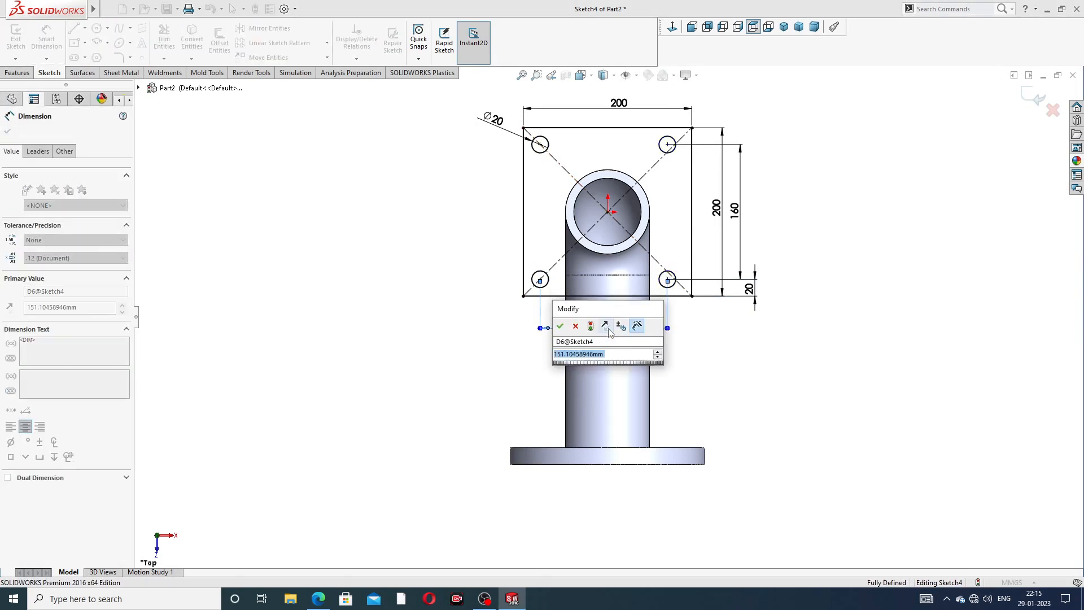
text(160)
key(Return)
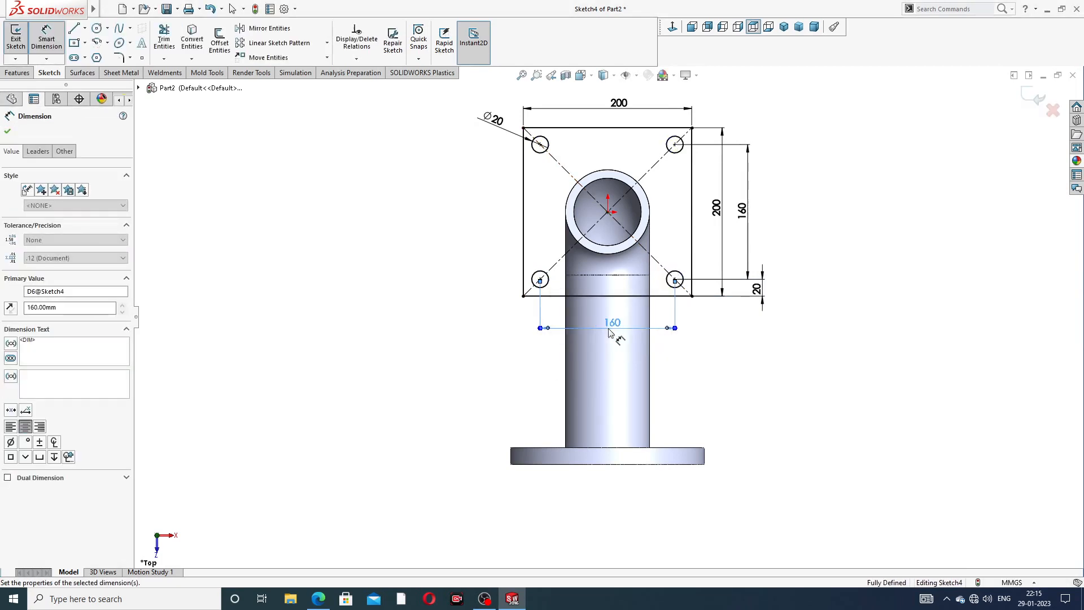
click(691, 345)
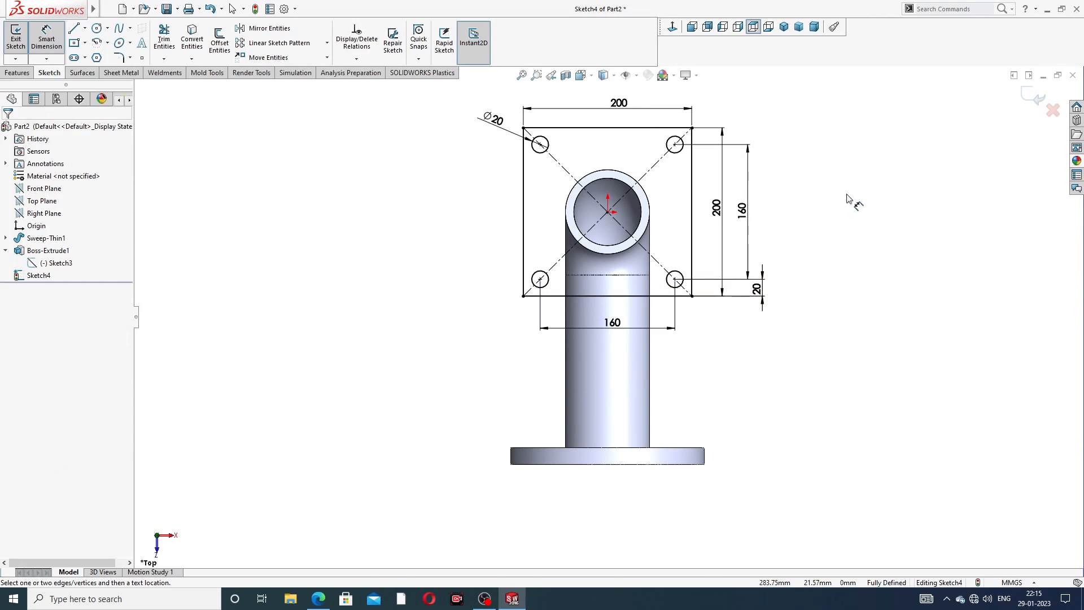
drag(496, 120, 471, 122)
click(865, 178)
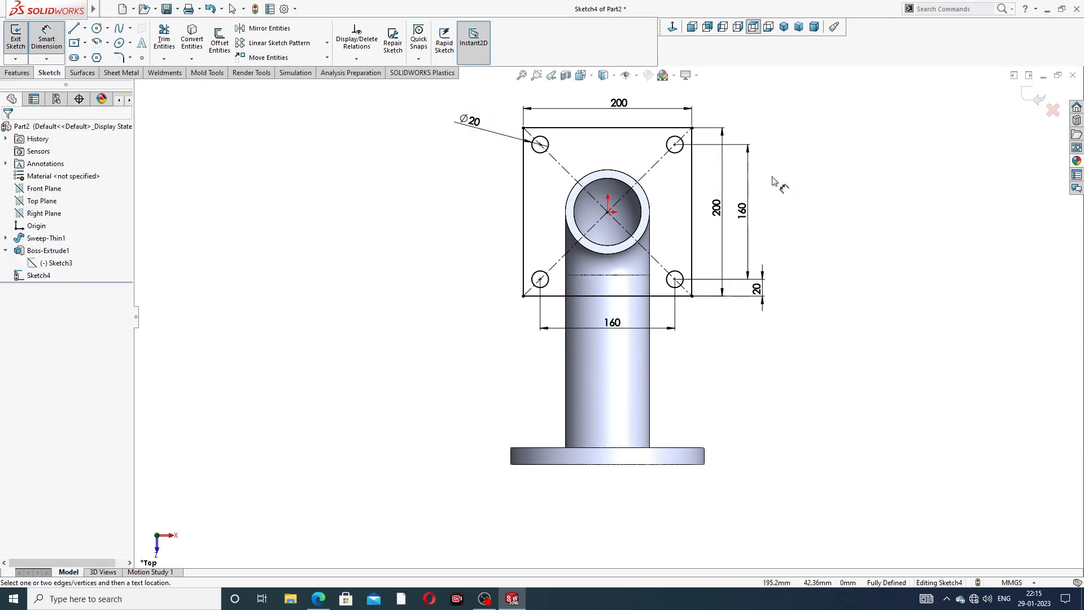
click(675, 139)
click(684, 128)
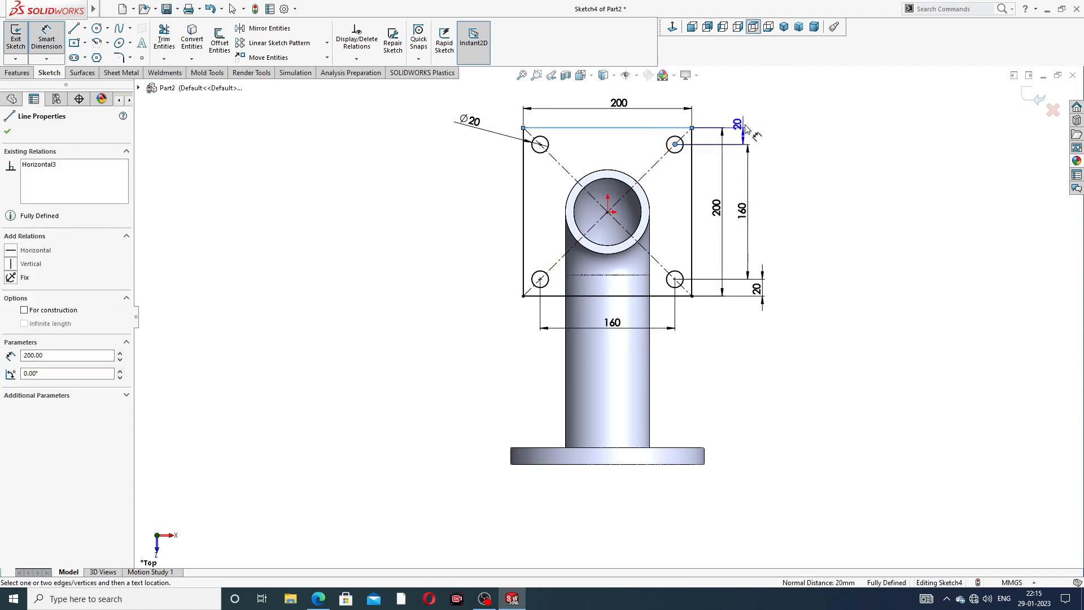
click(761, 135)
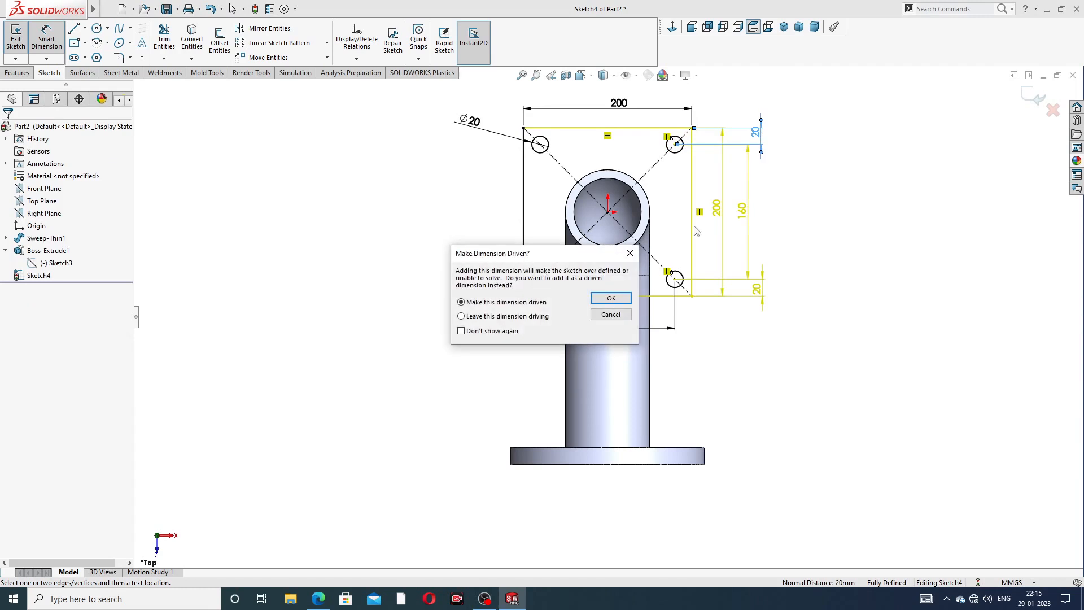
click(631, 254)
right_click(822, 139)
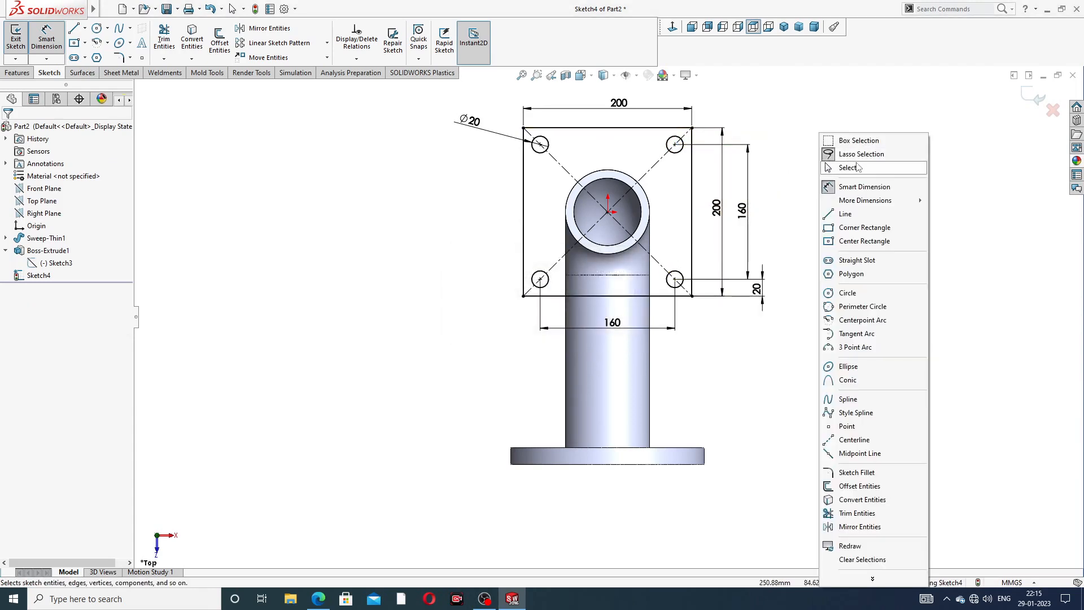
click(858, 169)
- Rearrange the flange dimensions so the vertical 160 mm lies inside the vertical 200 mm and the horizontal 160 mm sits closer to the square
scroll(738, 116, down, 2)
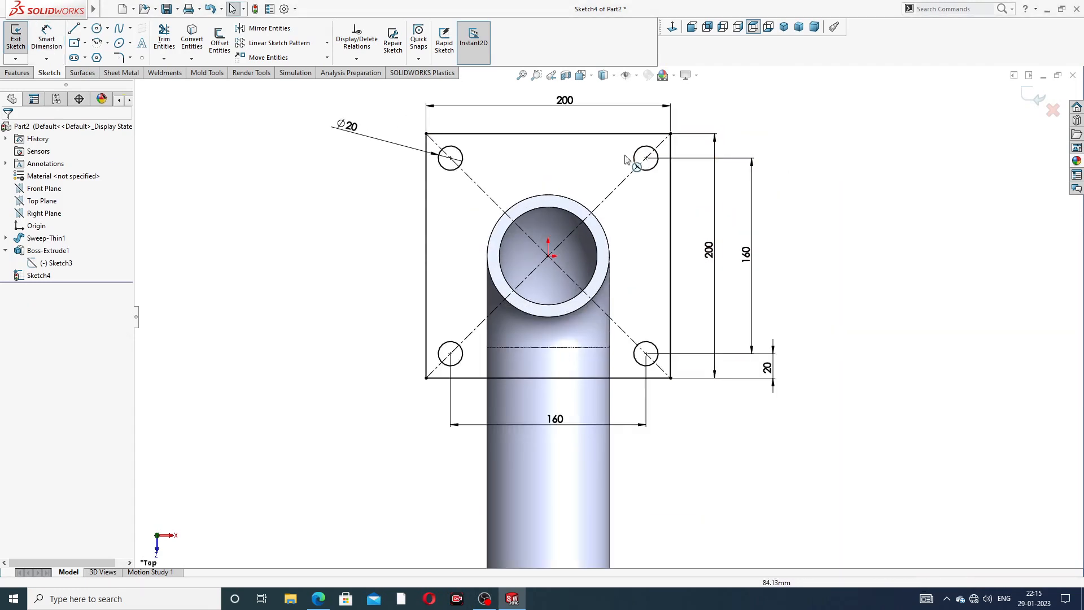
mouse_move(709, 251)
mouse_down()
mouse_move(759, 249)
mouse_move(710, 257)
mouse_up()
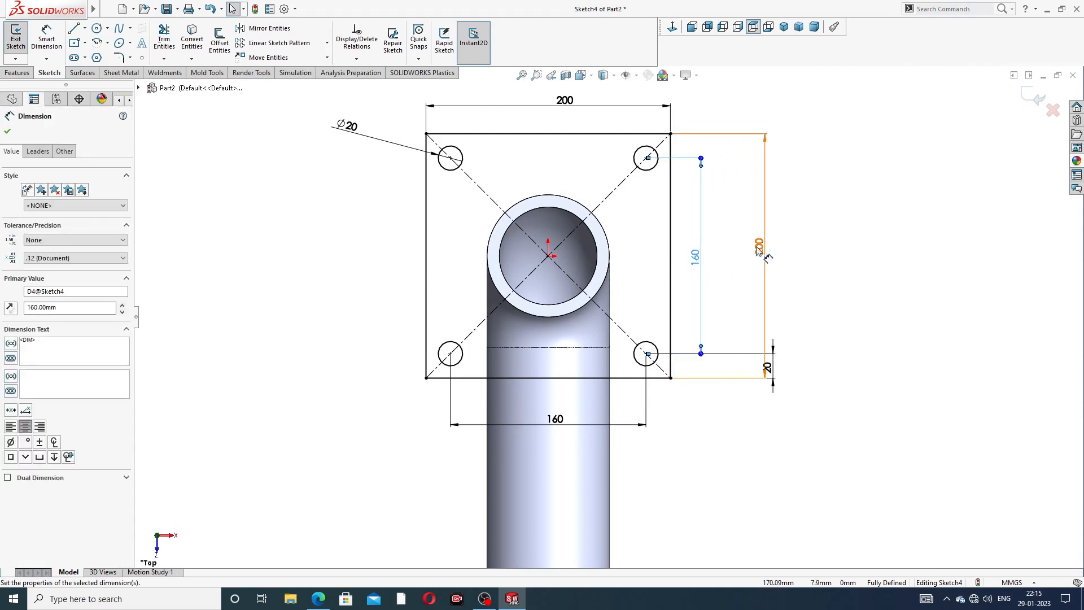
drag(762, 252, 704, 261)
click(789, 243)
drag(554, 427, 552, 414)
click(820, 264)
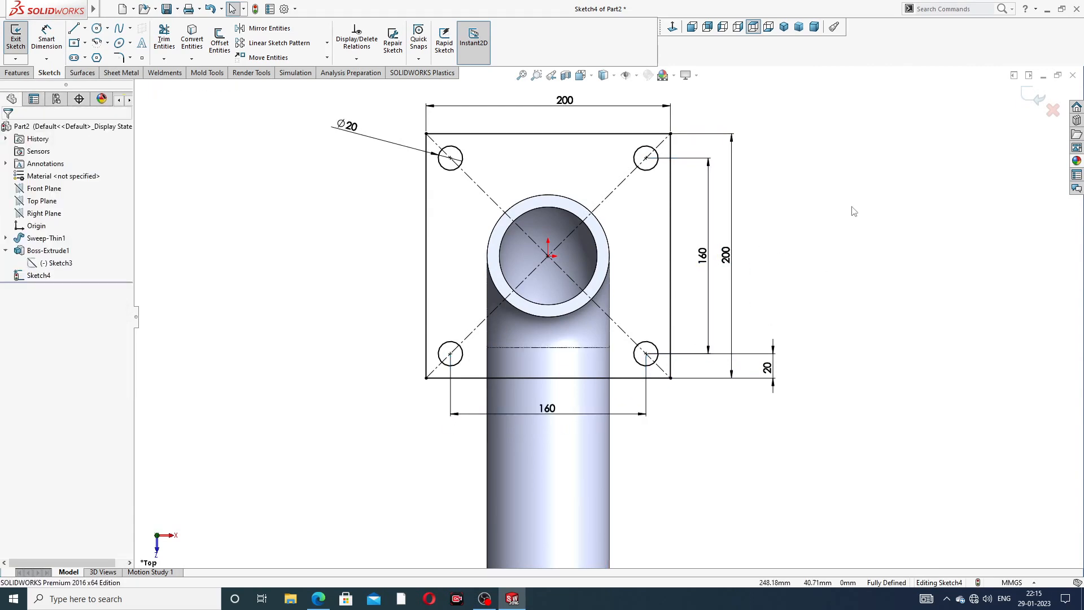
- Finish the flange sketch, compare it with the PDF drawing, and extrude it 20 mm in the reversed direction, towards the elbow
click(1038, 97)
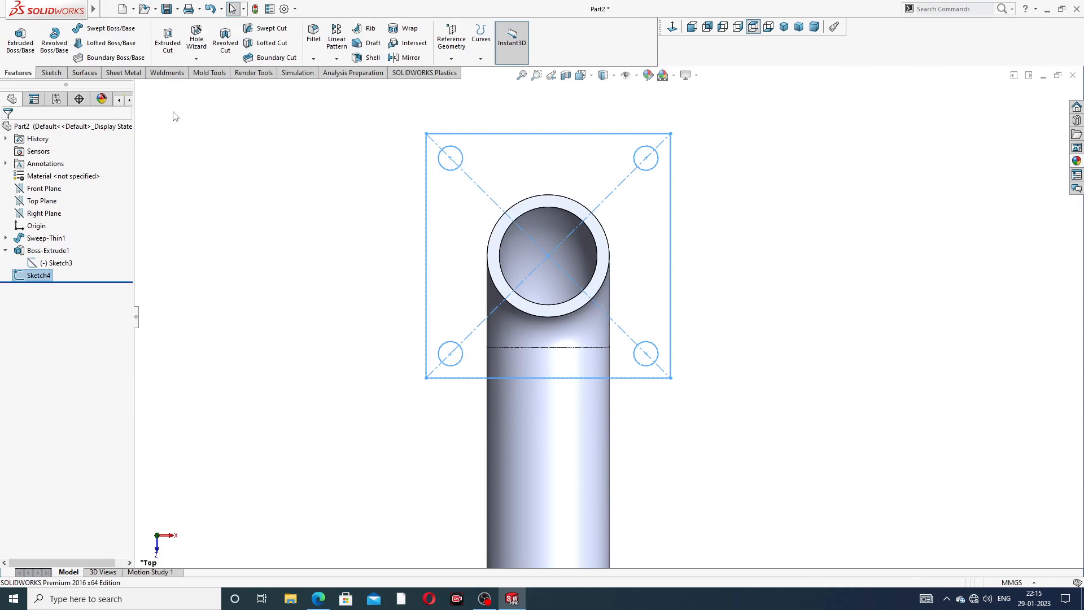
click(28, 47)
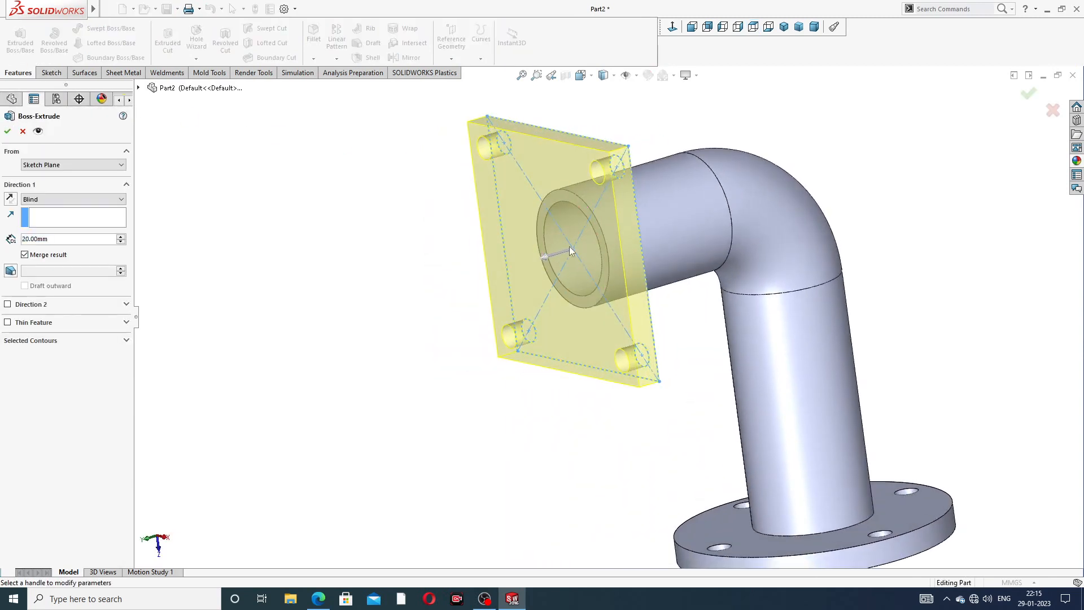
click(318, 599)
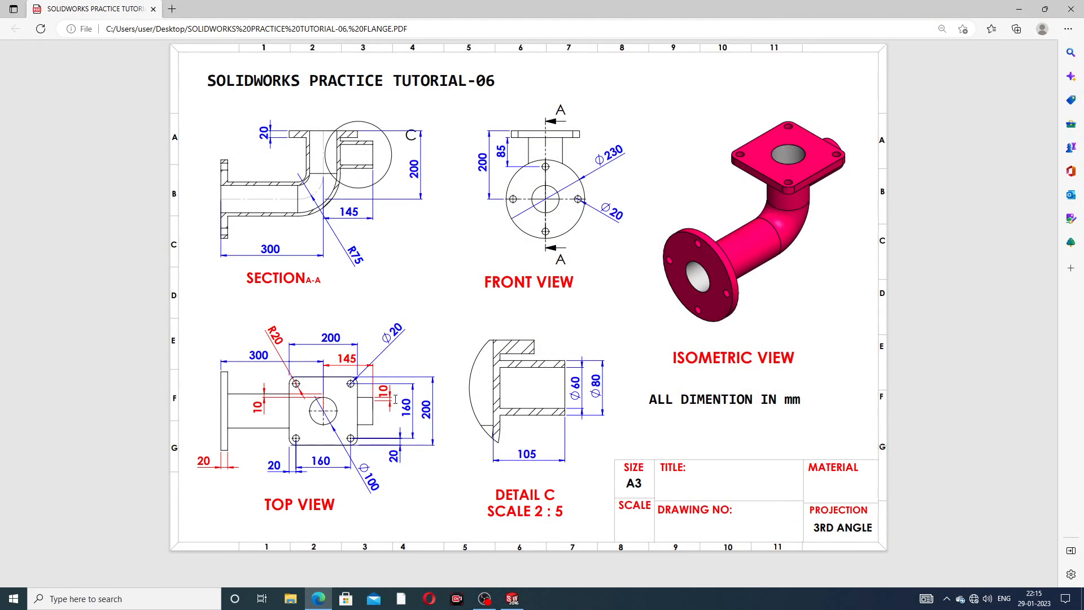
click(318, 598)
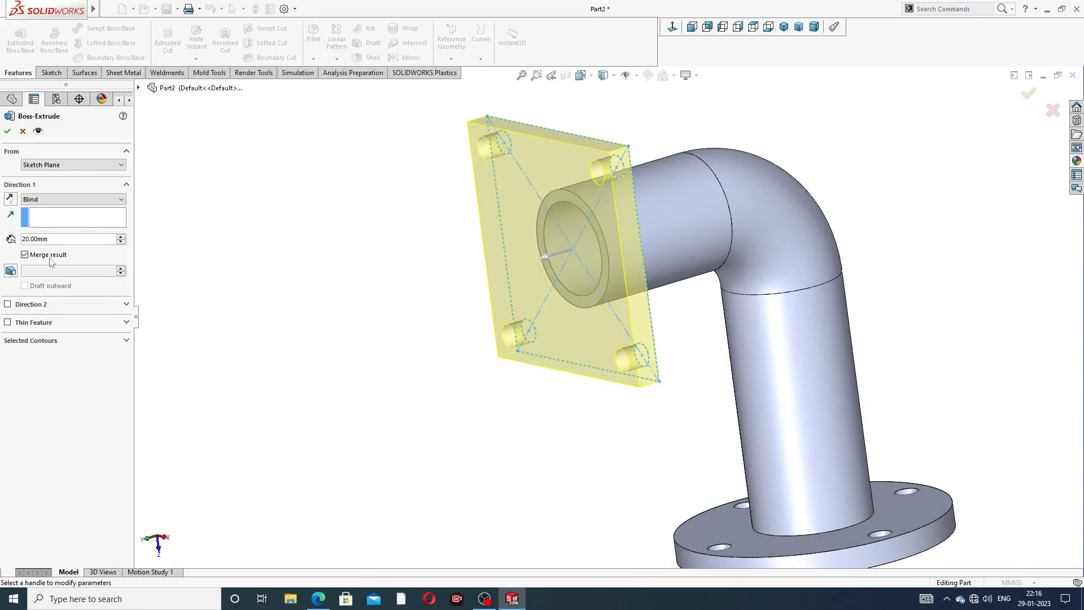
click(10, 199)
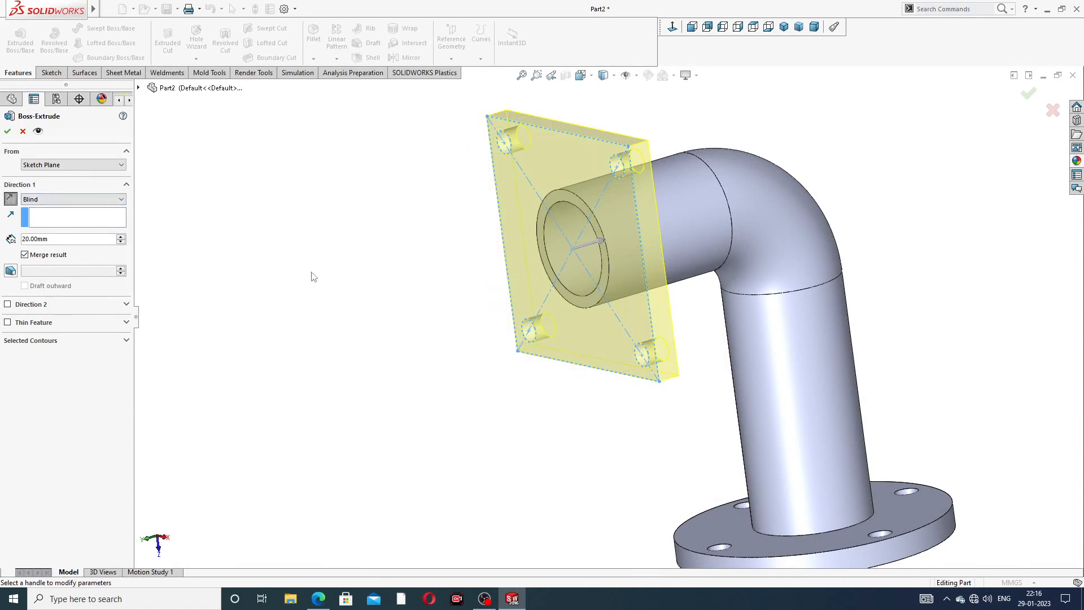
middle_drag(314, 277, 370, 305)
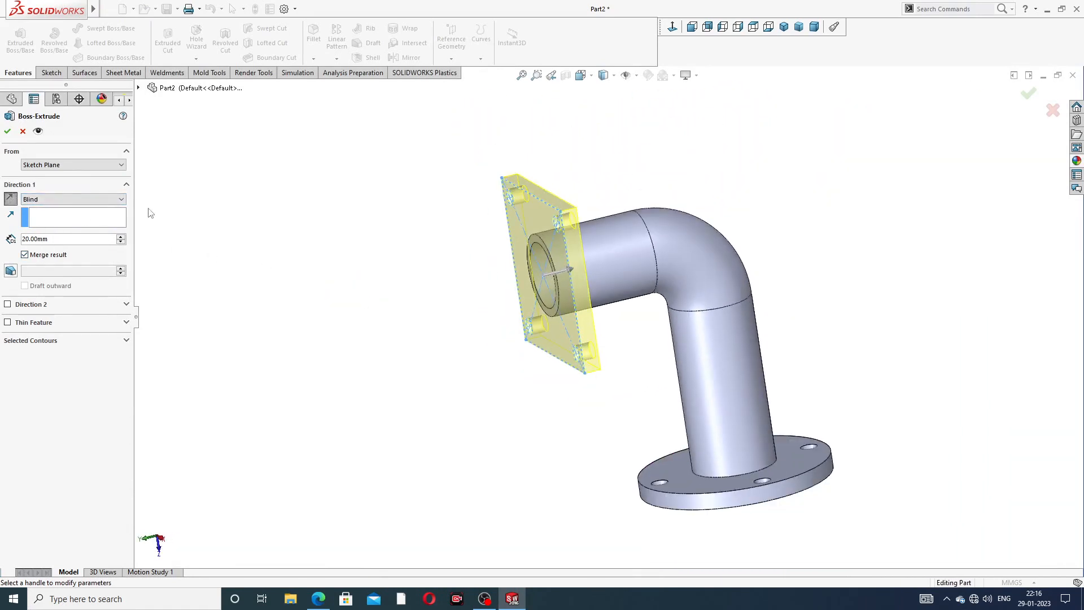
click(7, 130)
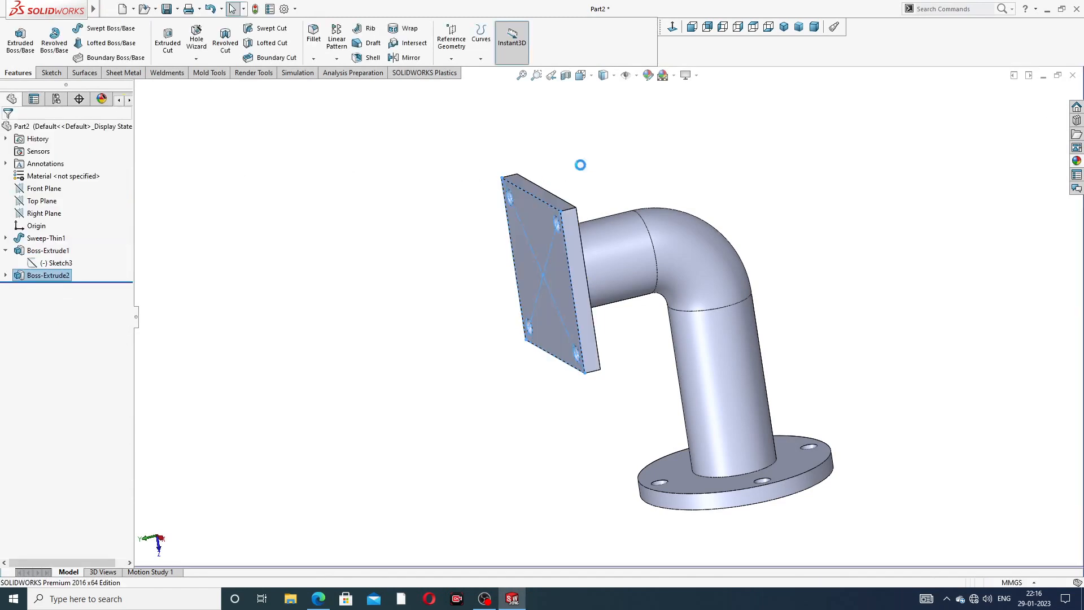
- Edit the square flange's sketch to include the pipe's converted inner circular edge, rebuild the flange with that bore, and check the PDF drawing
middle_drag(600, 219, 653, 234)
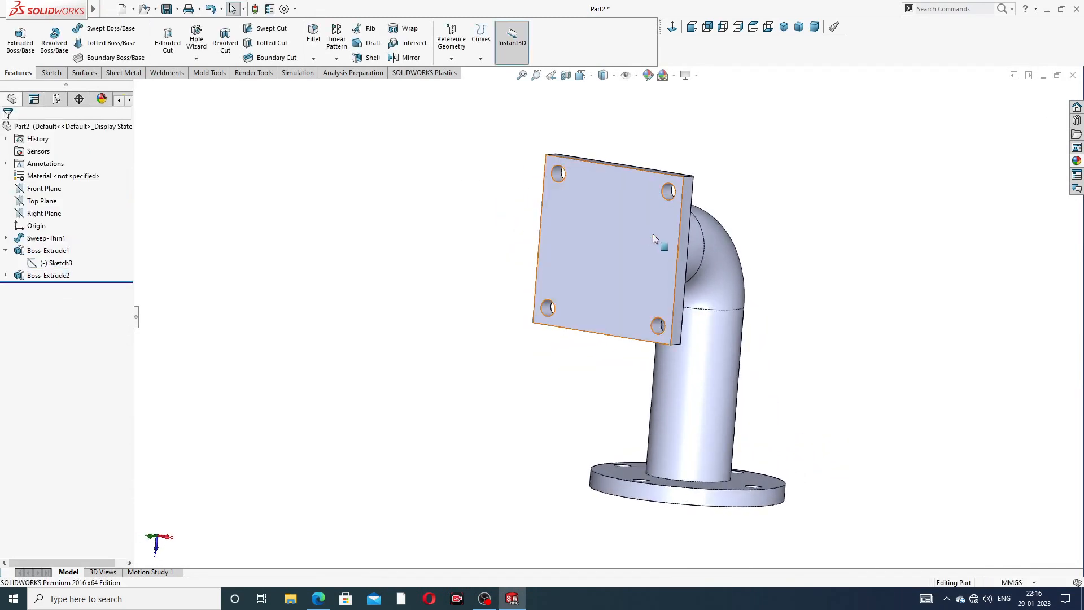
click(6, 276)
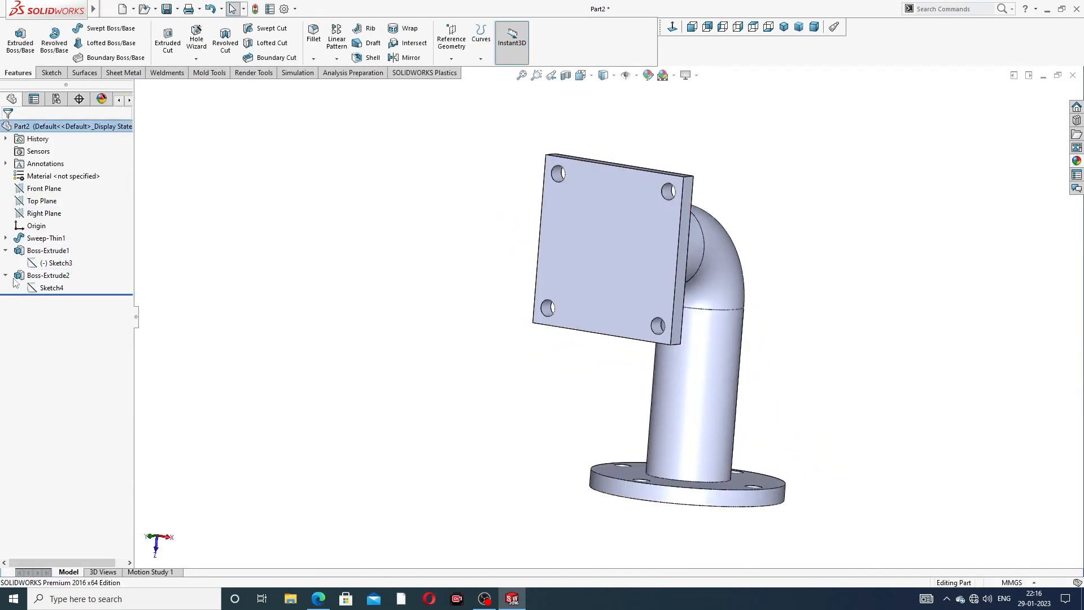
click(51, 287)
click(50, 257)
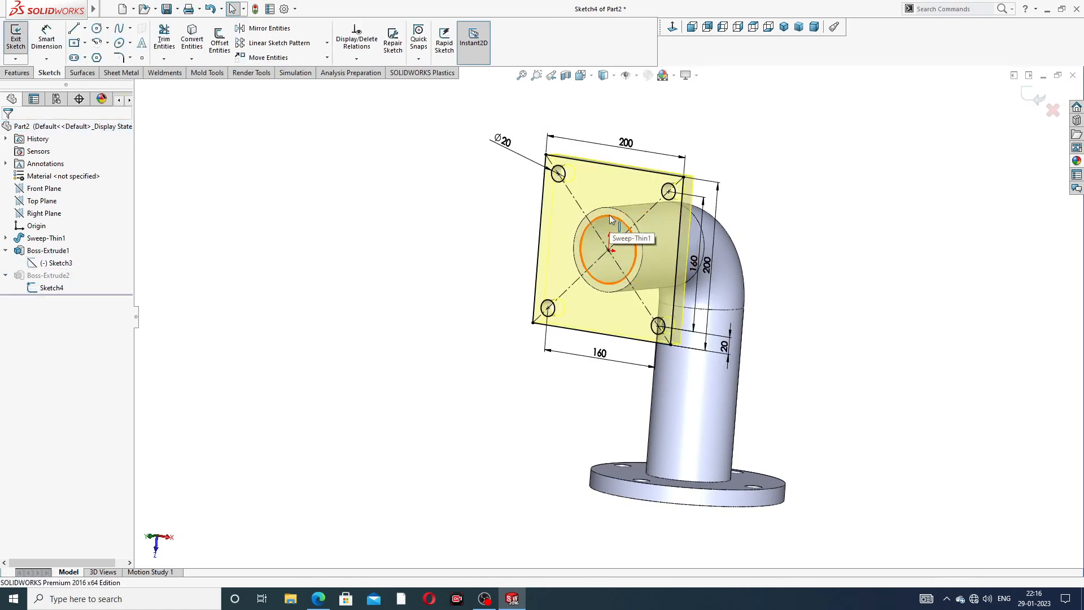
click(611, 219)
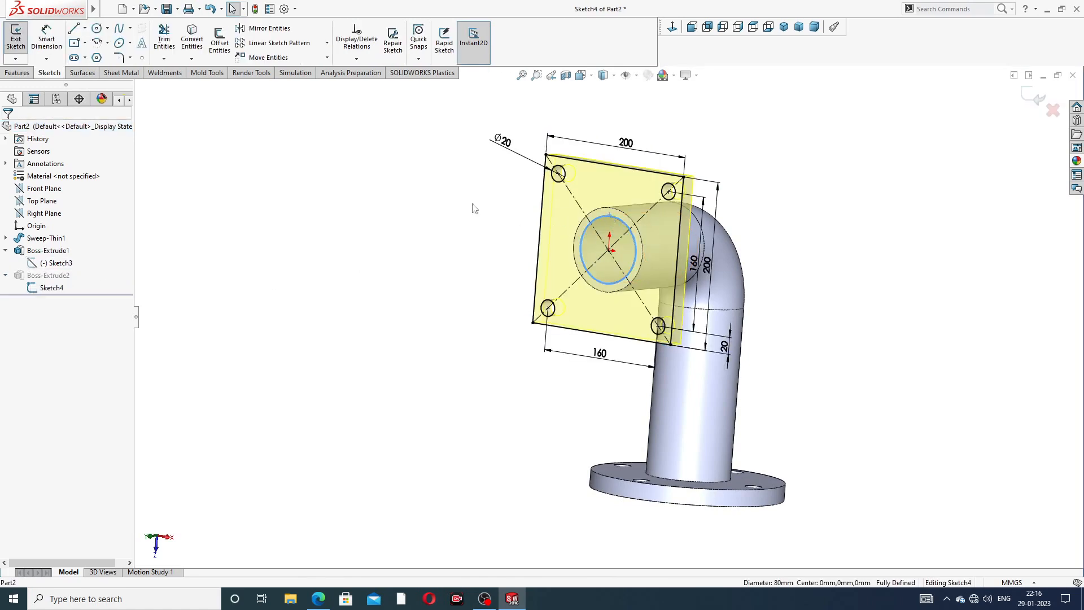
click(193, 49)
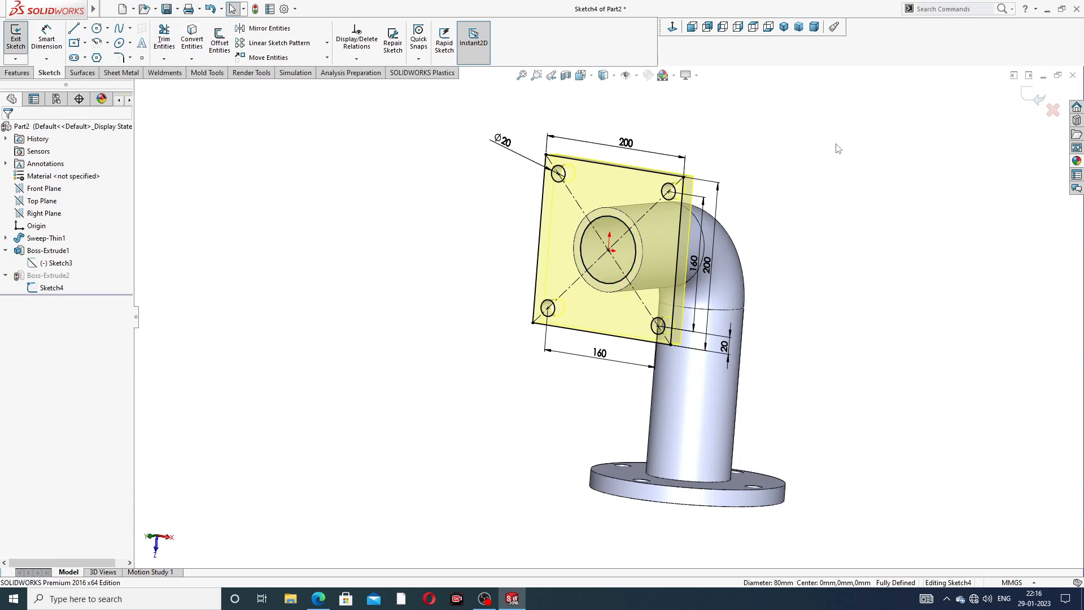
click(1038, 99)
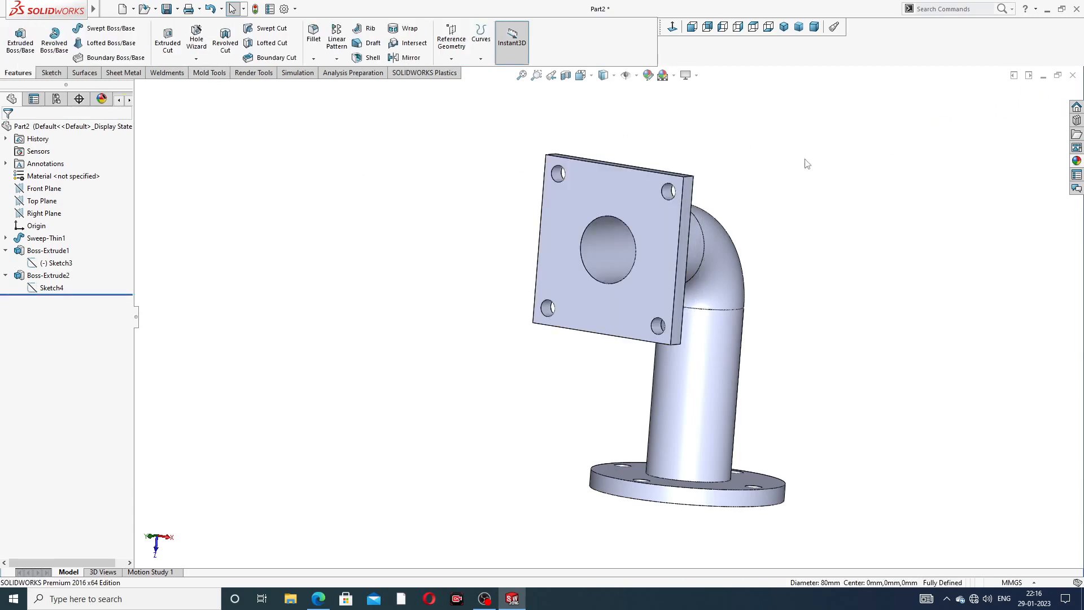
middle_drag(786, 230, 732, 251)
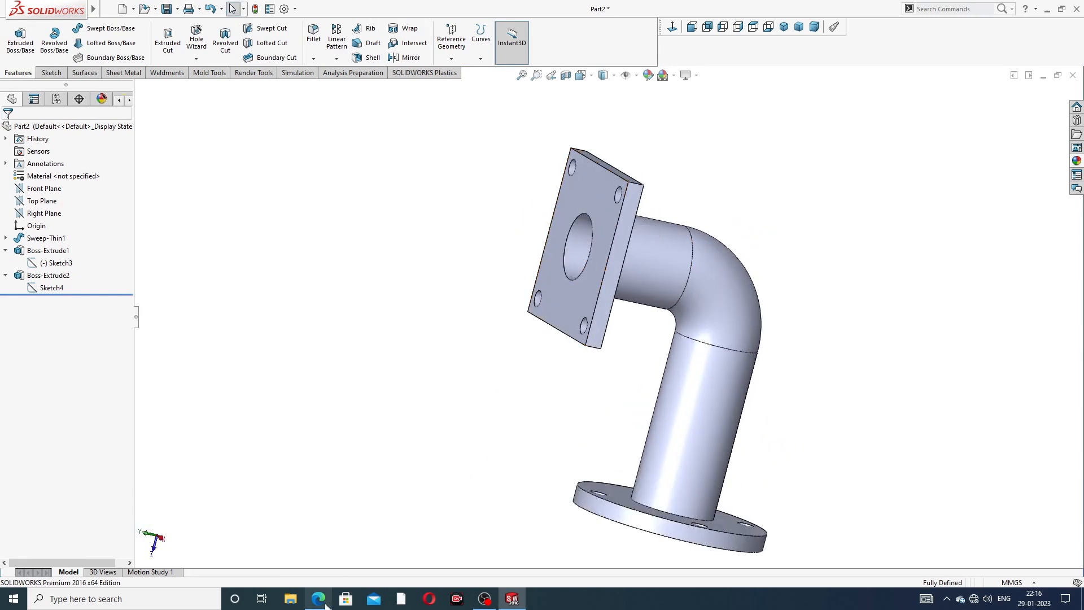
click(319, 599)
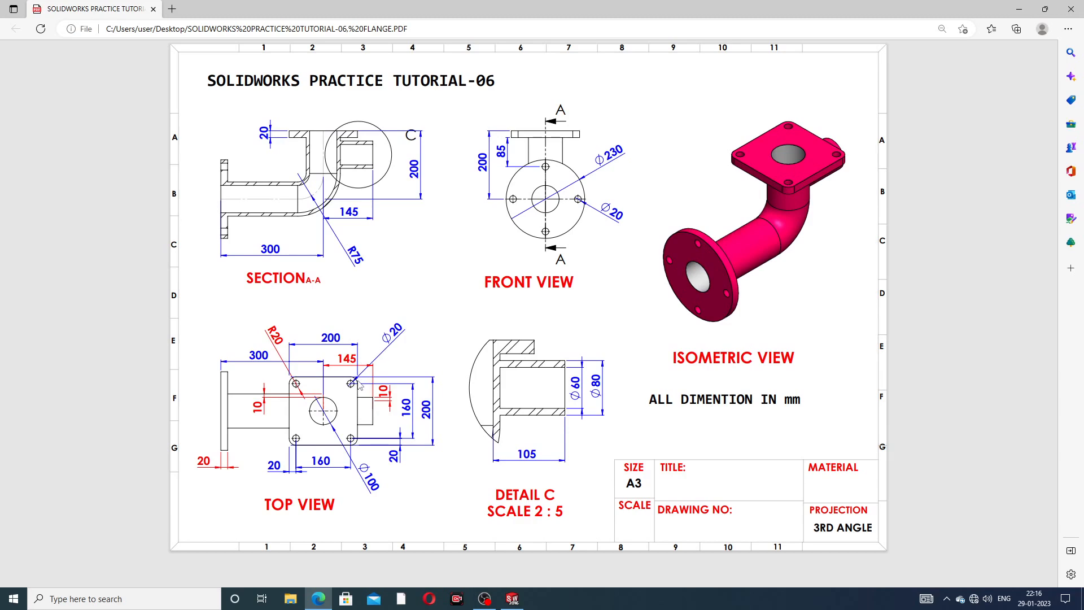
key(alt+Tab)
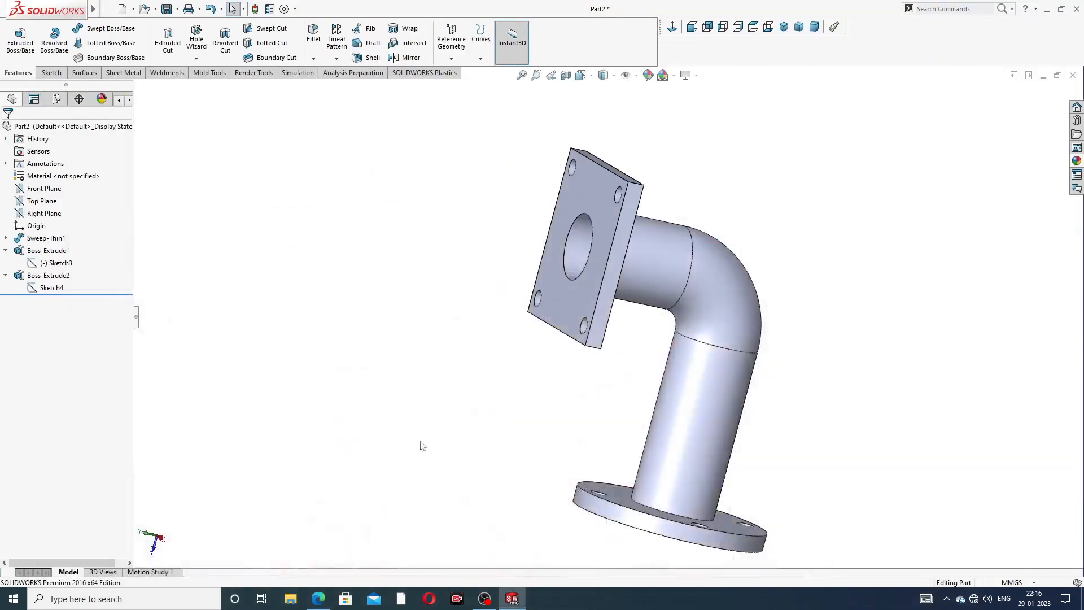
click(319, 60)
click(335, 87)
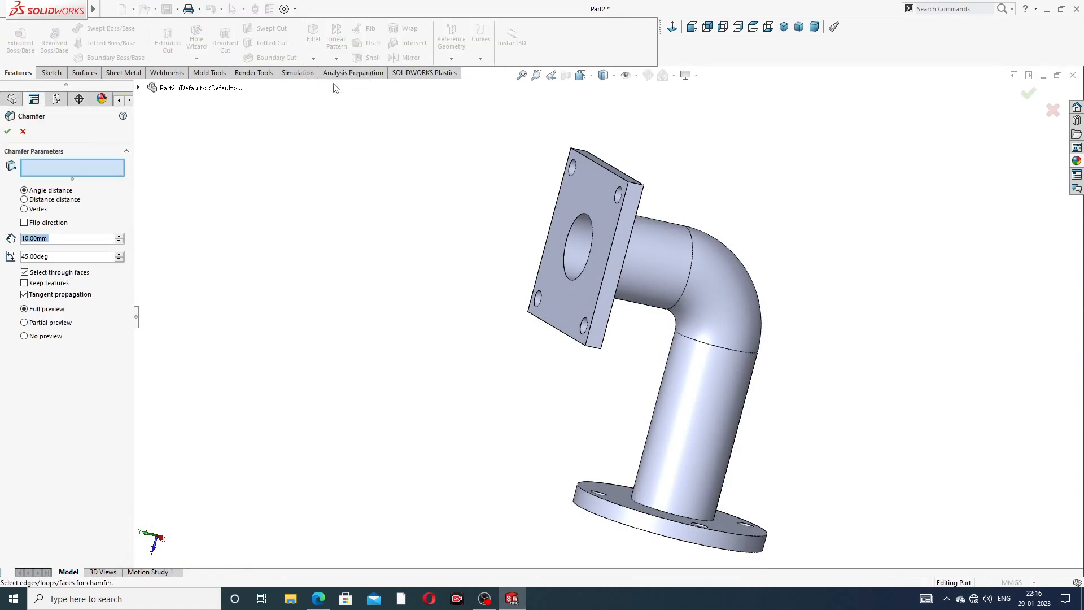
click(23, 131)
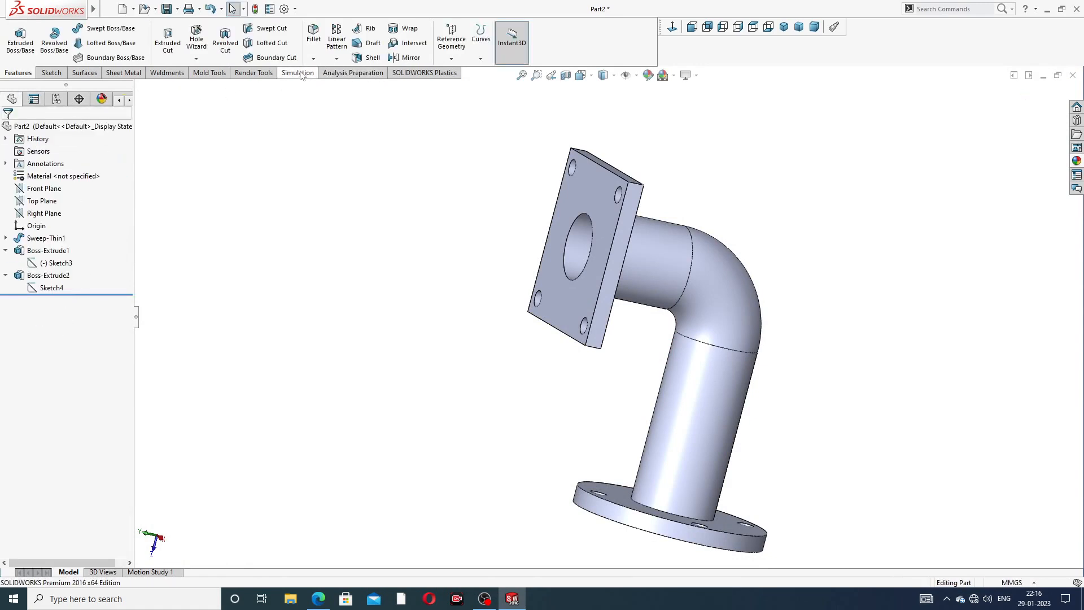
- Fillet the four corner edges of the square flange with a 20 mm radius
click(313, 60)
click(331, 73)
scroll(664, 195, down, 3)
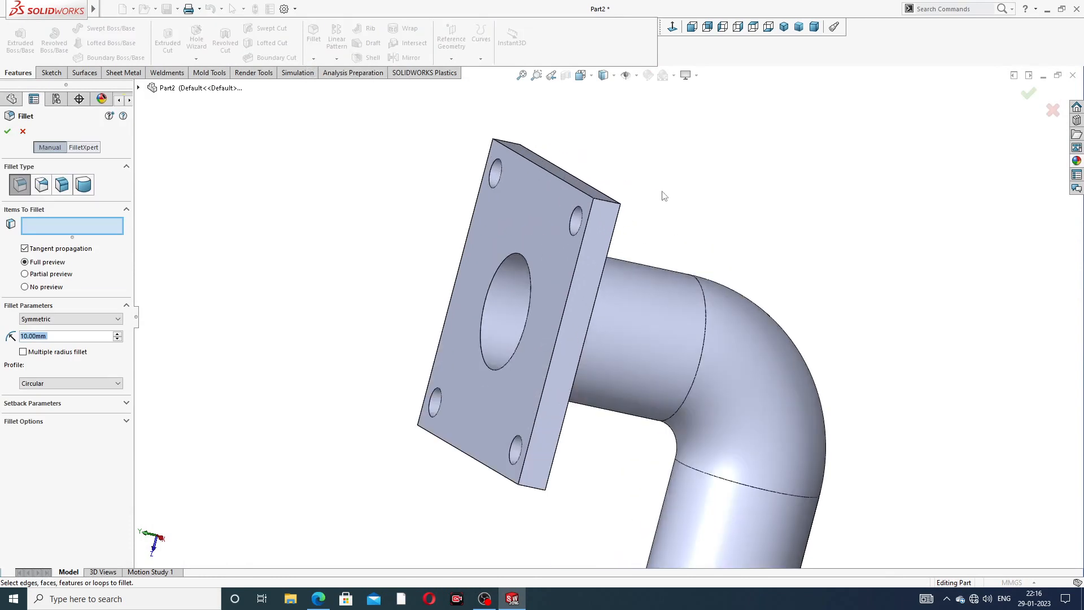
click(603, 201)
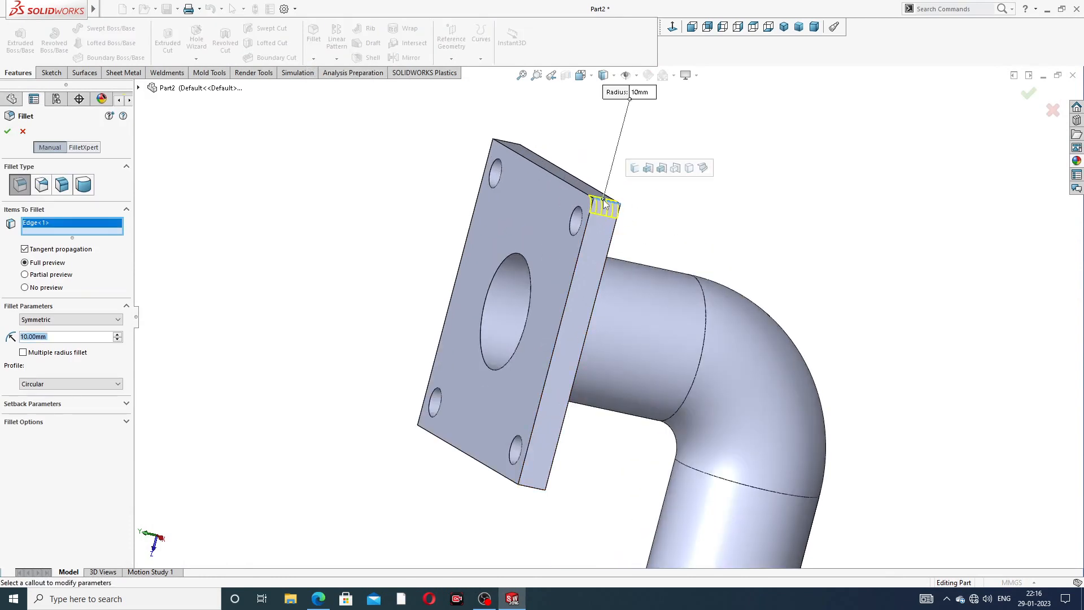
click(636, 169)
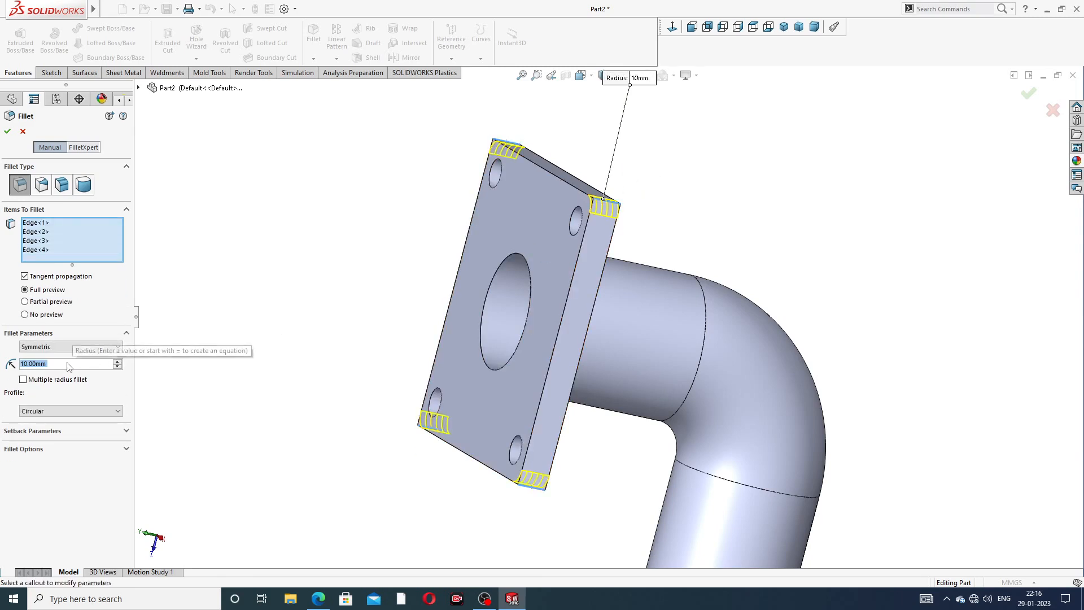
text(20)
key(Return)
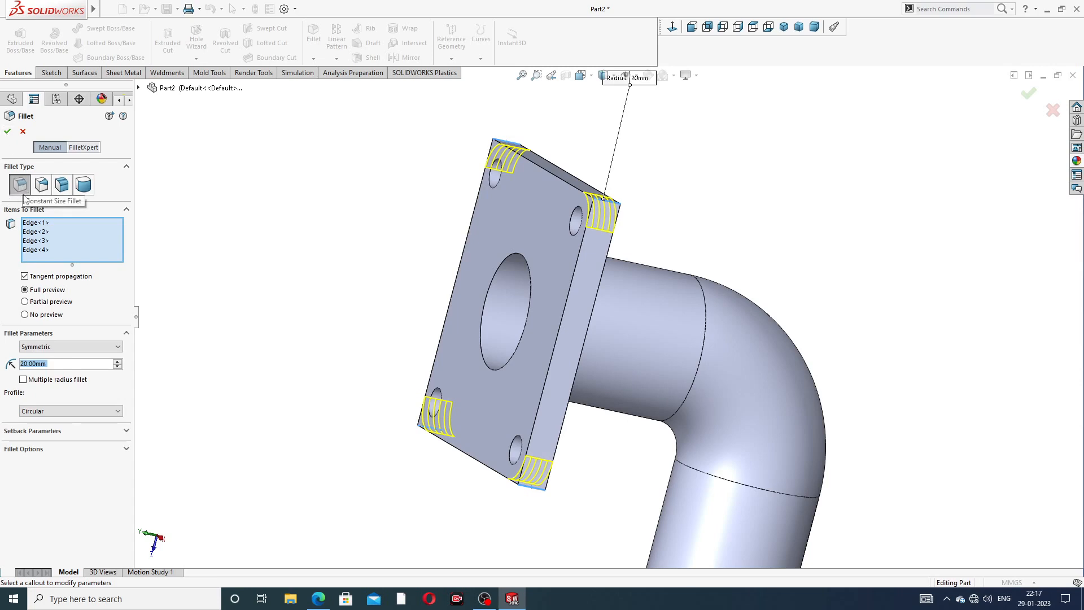
click(8, 133)
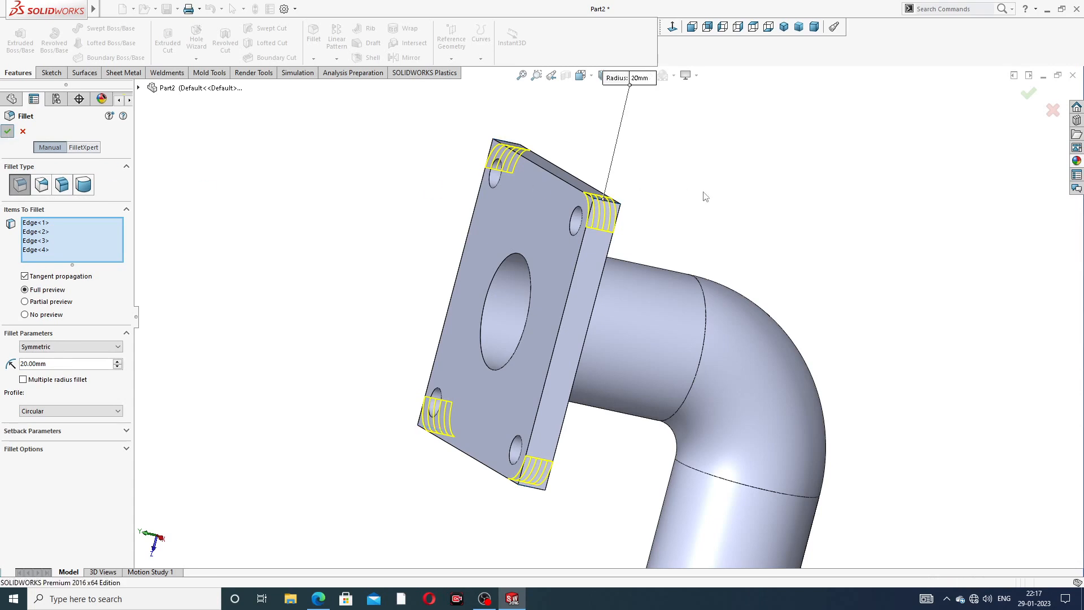
middle_drag(668, 275, 727, 400)
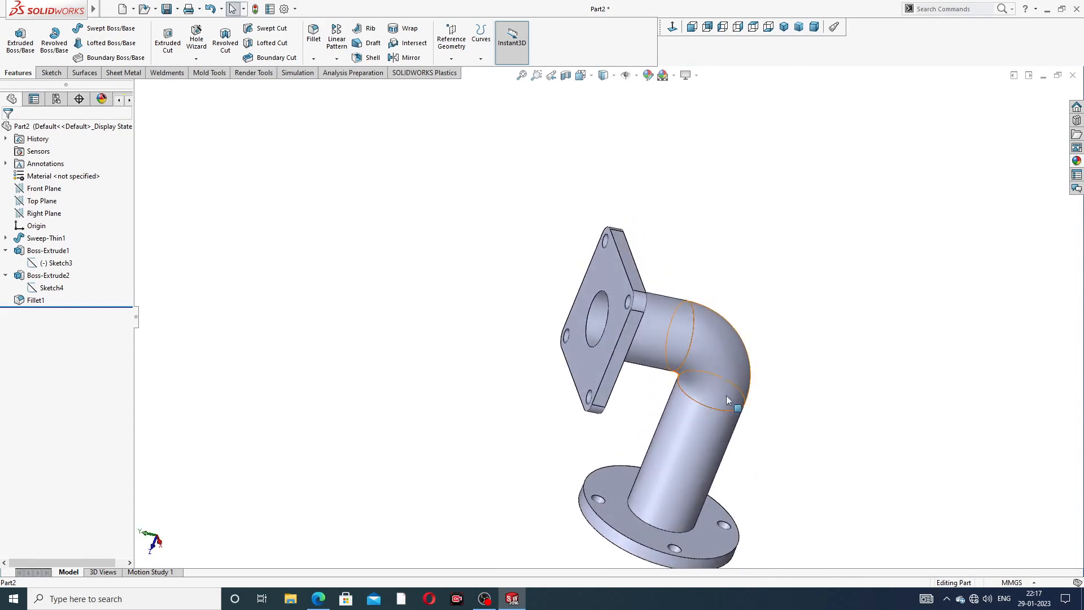
scroll(622, 296, up, 3)
middle_drag(622, 296, 660, 310)
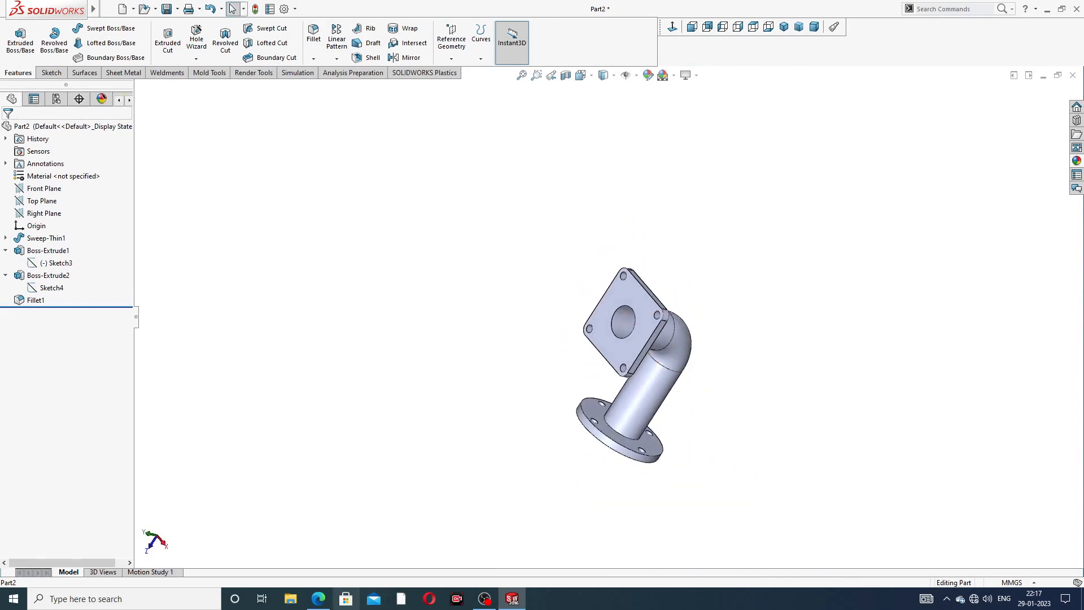
- Consult the PDF drawing for the remaining geometry and examine how the Front and Top planes lie relative to the elbow
key(alt+Tab)
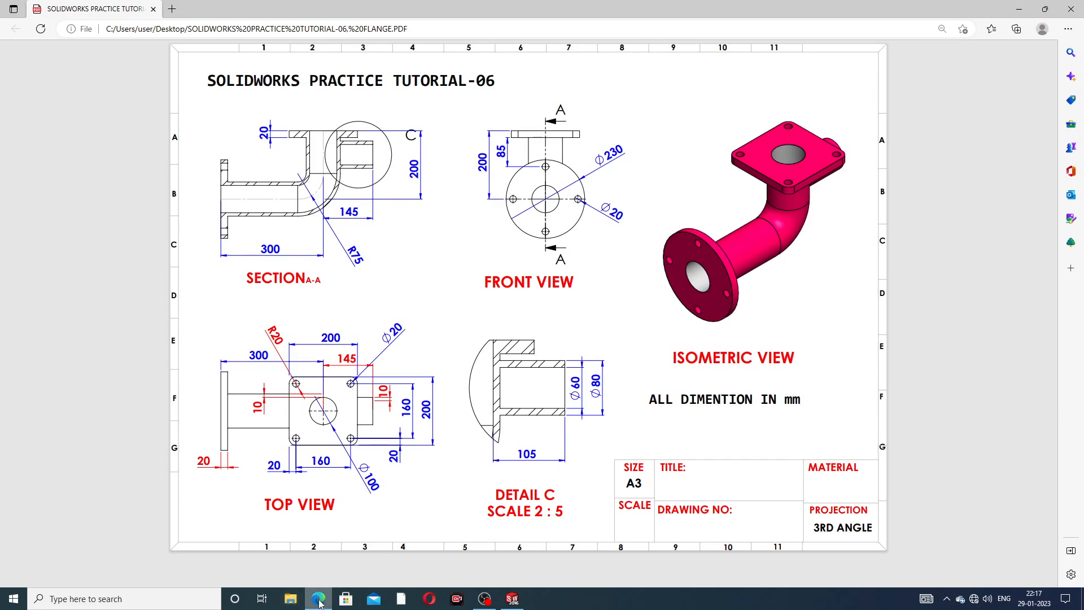
mouse_move(324, 601)
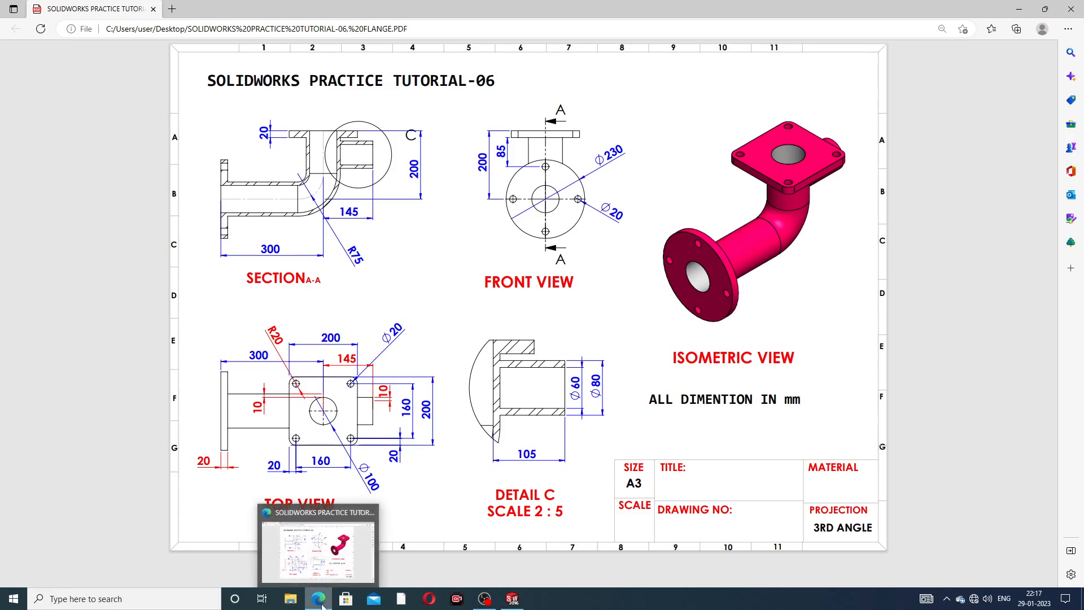
key(alt+Tab)
middle_drag(695, 299, 548, 302)
middle_drag(628, 322, 600, 340)
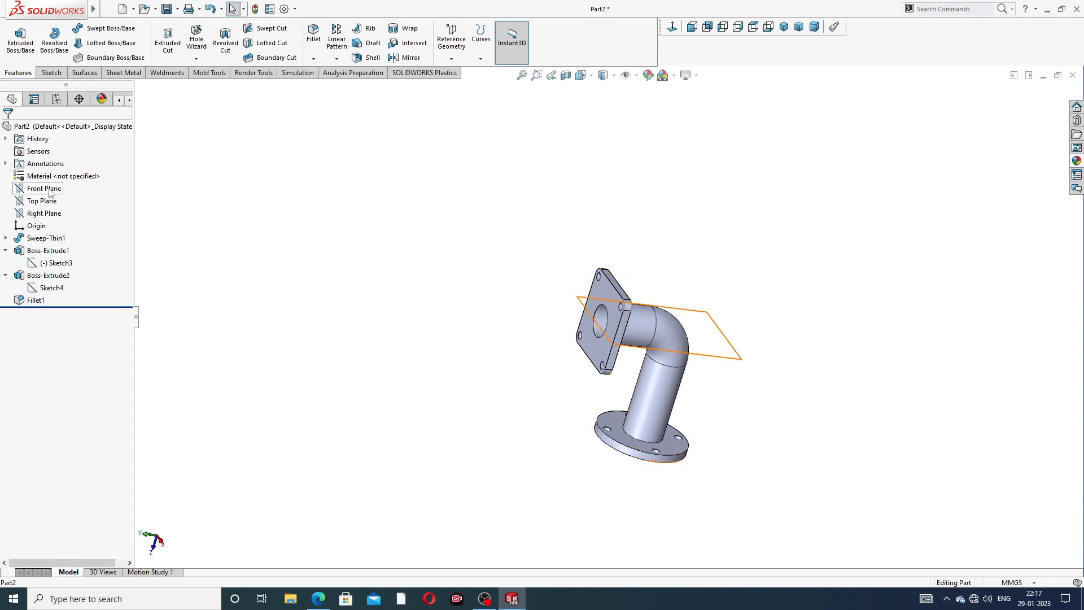
click(49, 190)
click(51, 202)
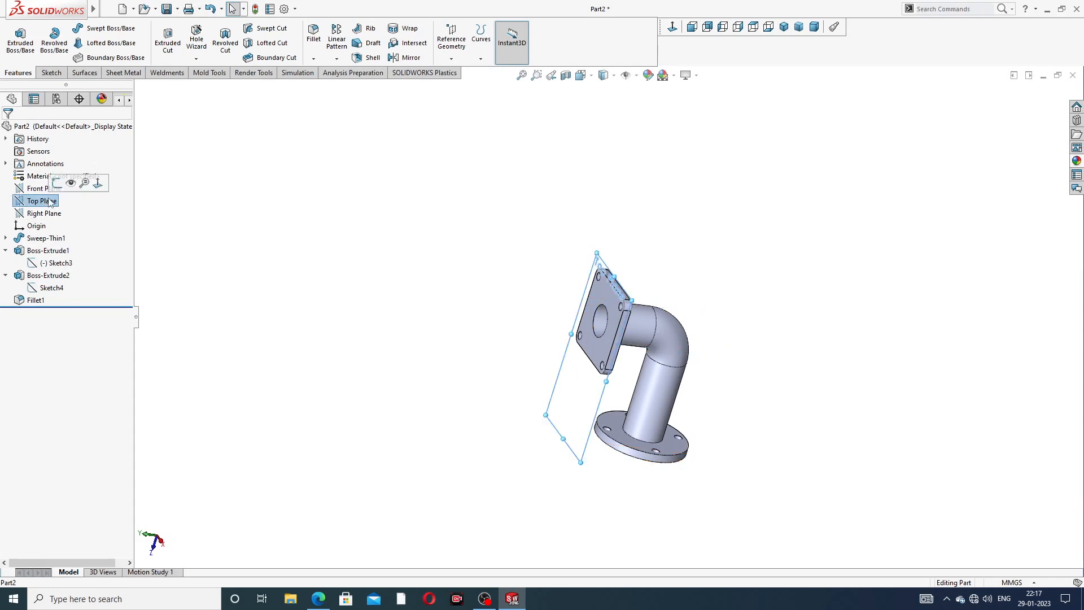
middle_drag(495, 258, 475, 248)
scroll(573, 312, up, 2)
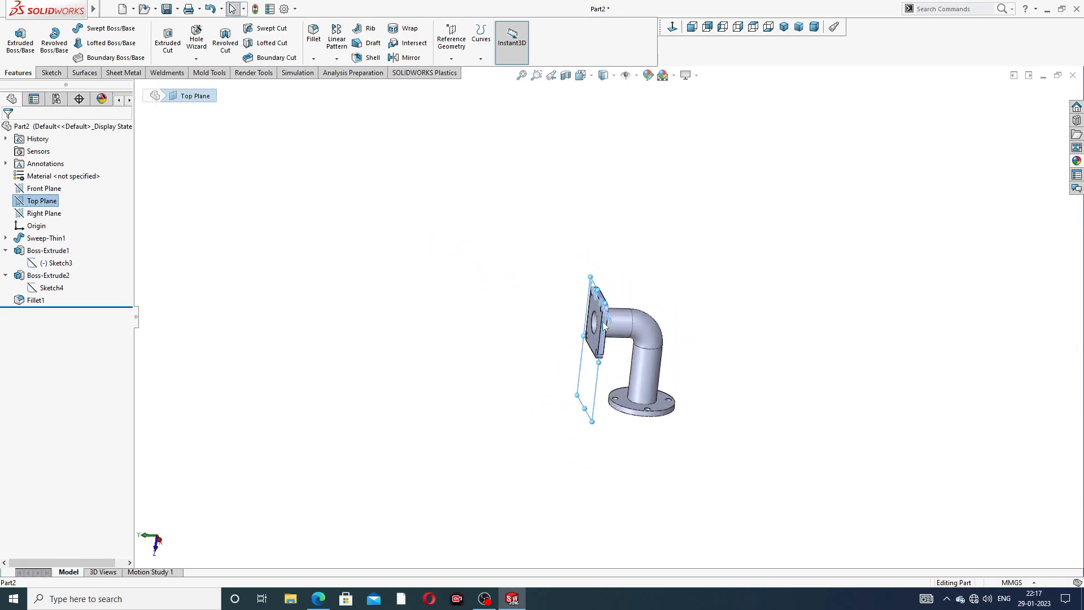
scroll(603, 328, down, 3)
mouse_move(580, 276)
middle_down()
mouse_move(605, 264)
mouse_move(559, 280)
middle_up()
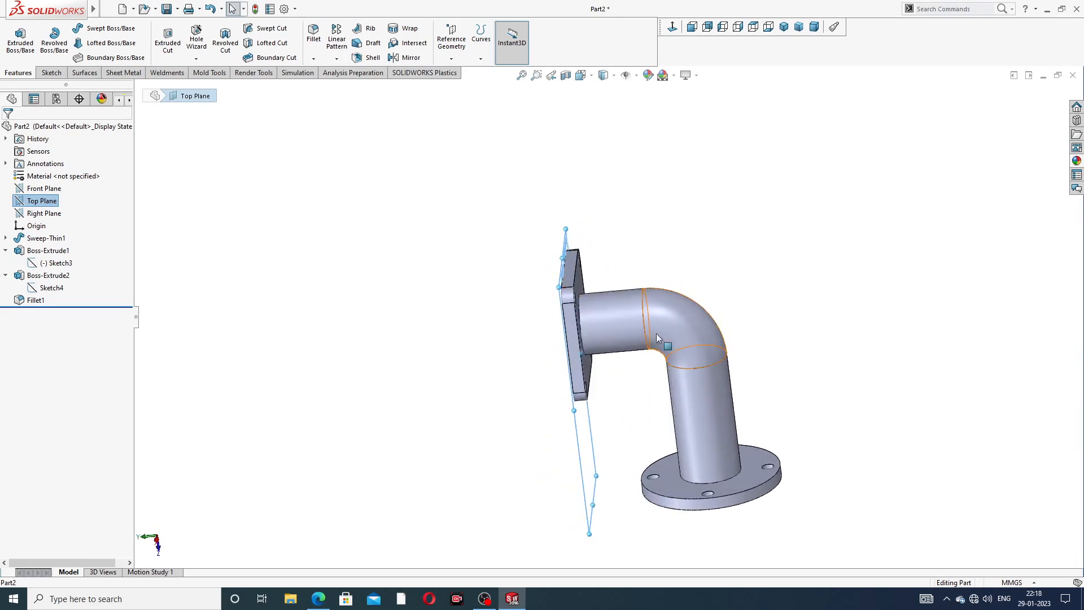
scroll(634, 346, down, 1)
middle_drag(632, 323, 648, 297)
click(240, 222)
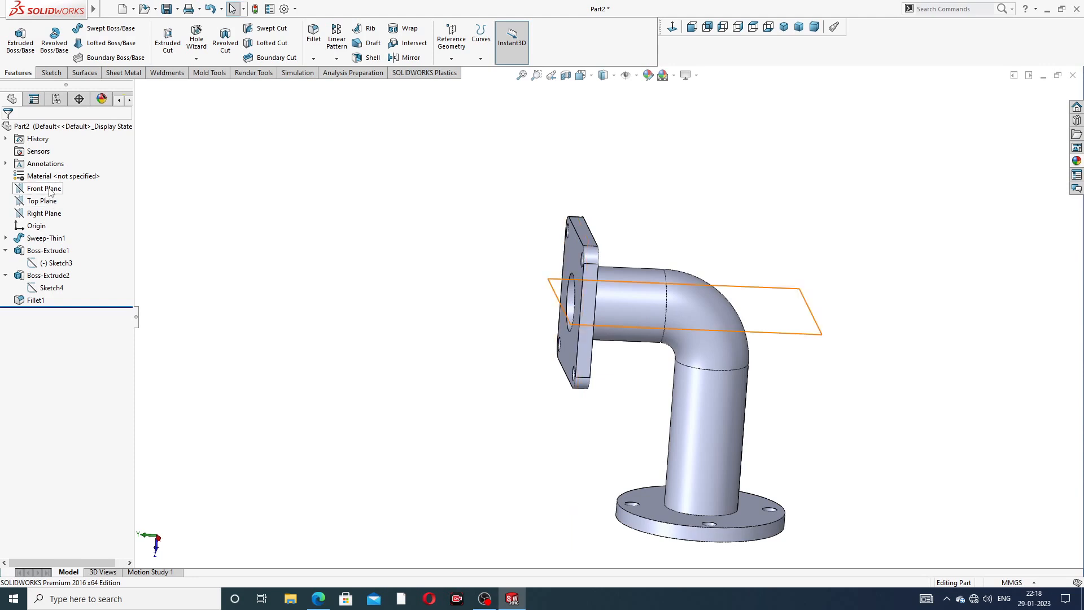
click(48, 219)
click(63, 201)
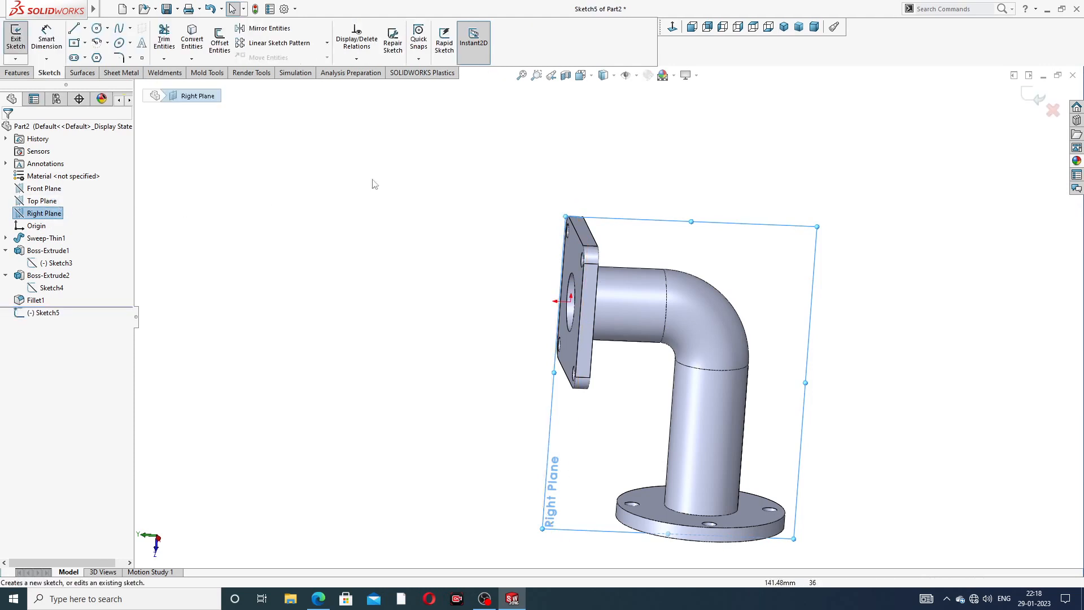
key(Escape)
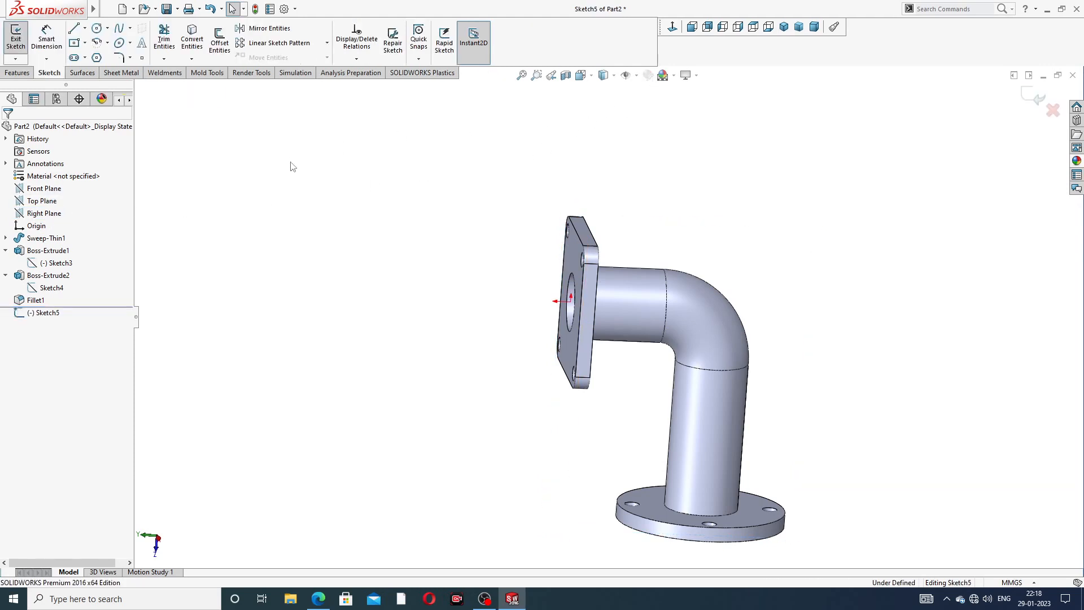
click(1037, 98)
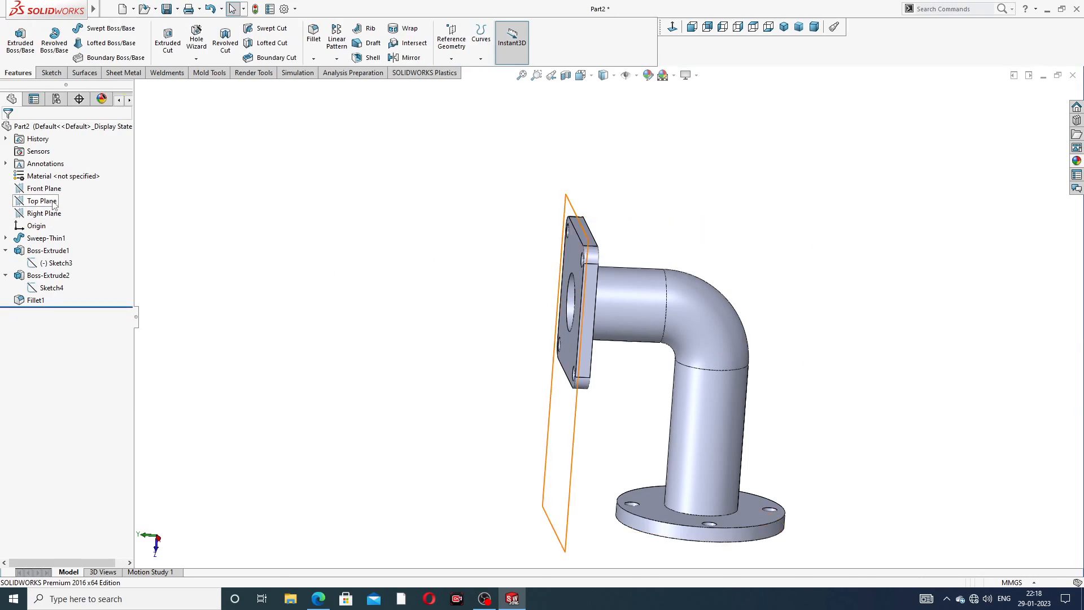
- Create a reference plane offset 10 mm outward from the Top Plane, beyond the square flange, checking the PDF drawing before accepting it
click(54, 203)
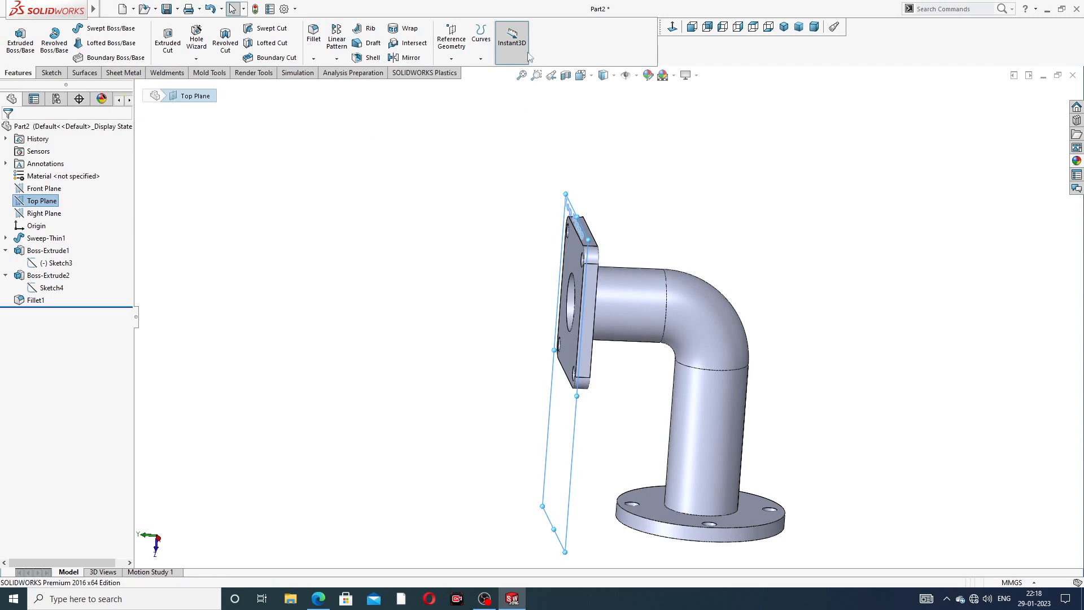
click(452, 60)
click(466, 78)
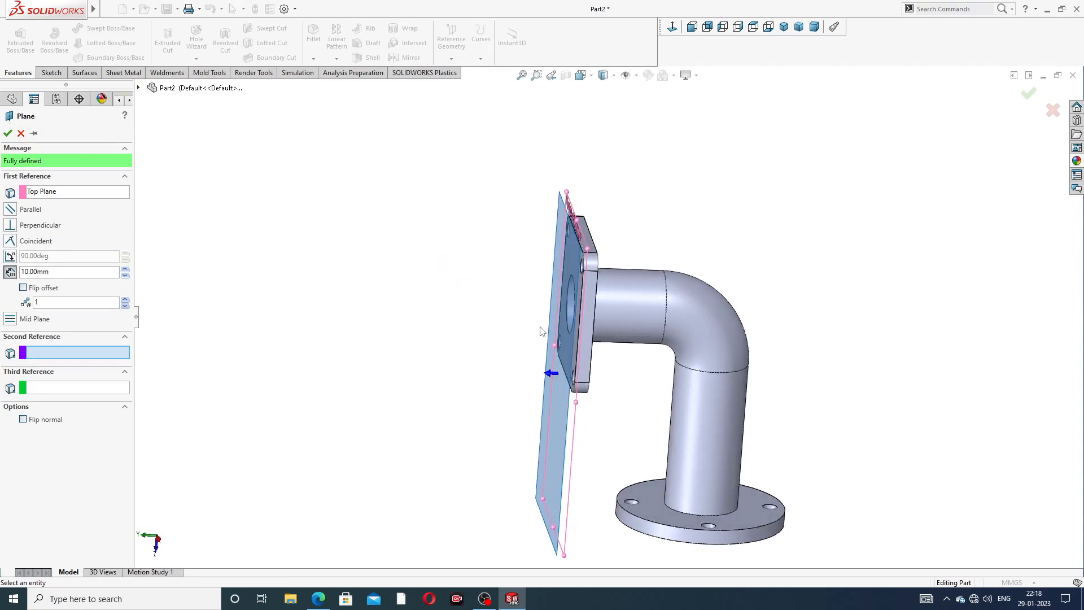
scroll(562, 311, down, 2)
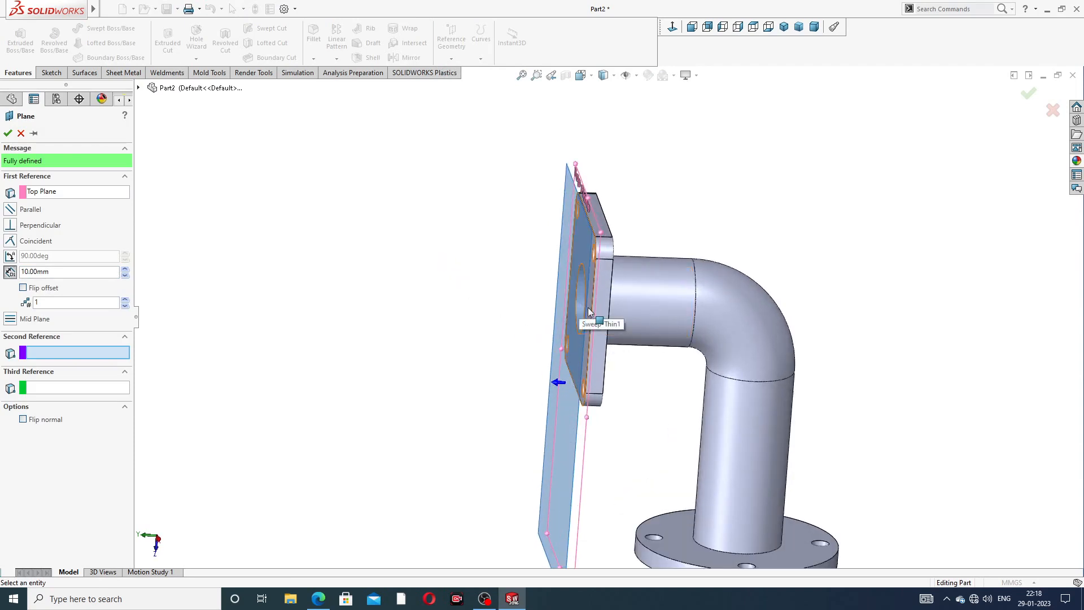
middle_drag(578, 303, 623, 358)
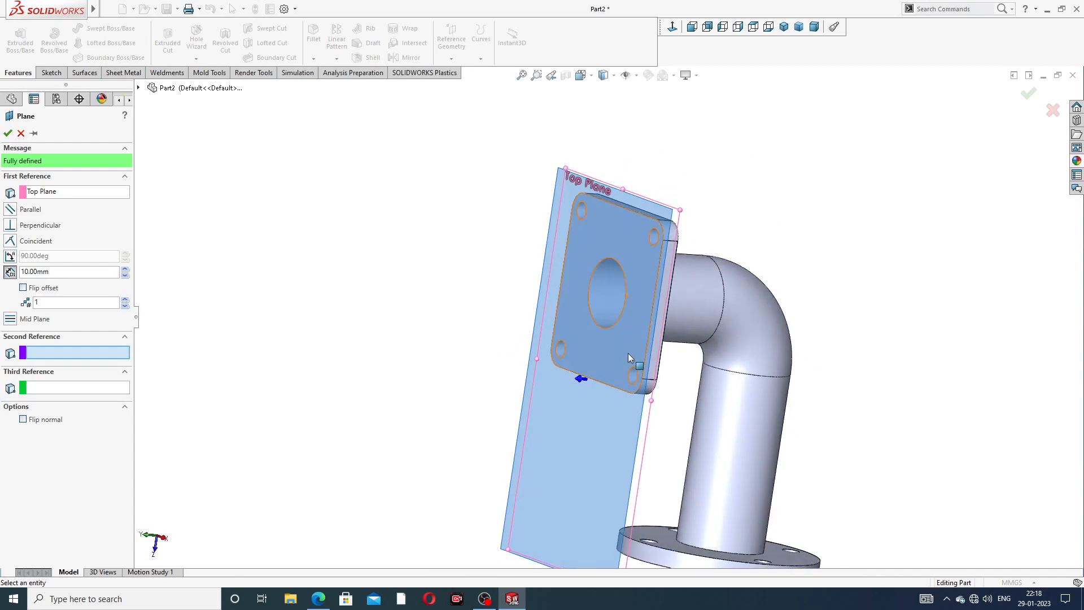
click(318, 599)
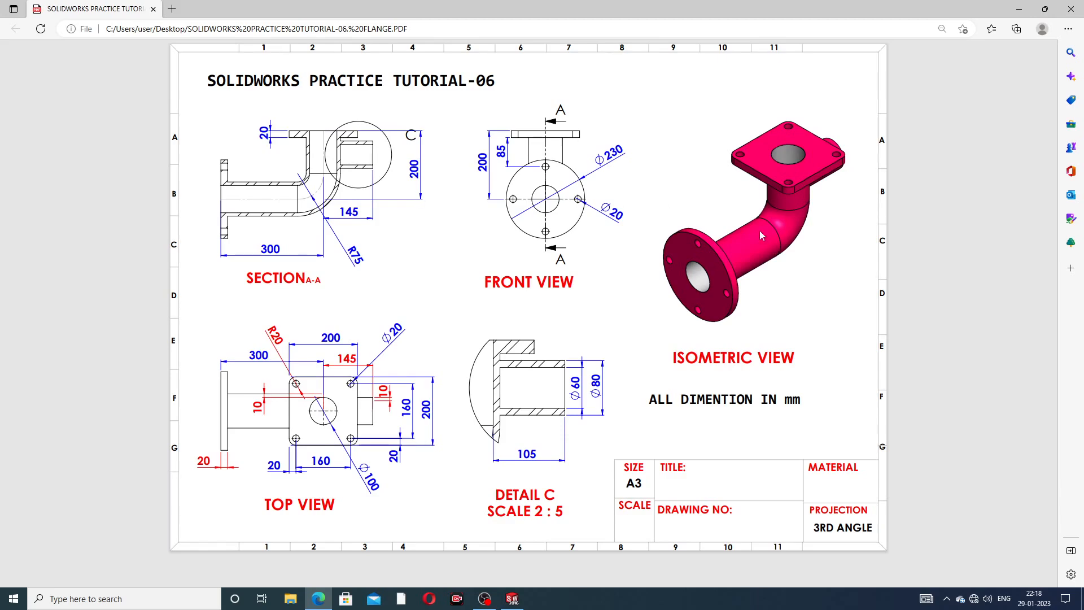
click(319, 599)
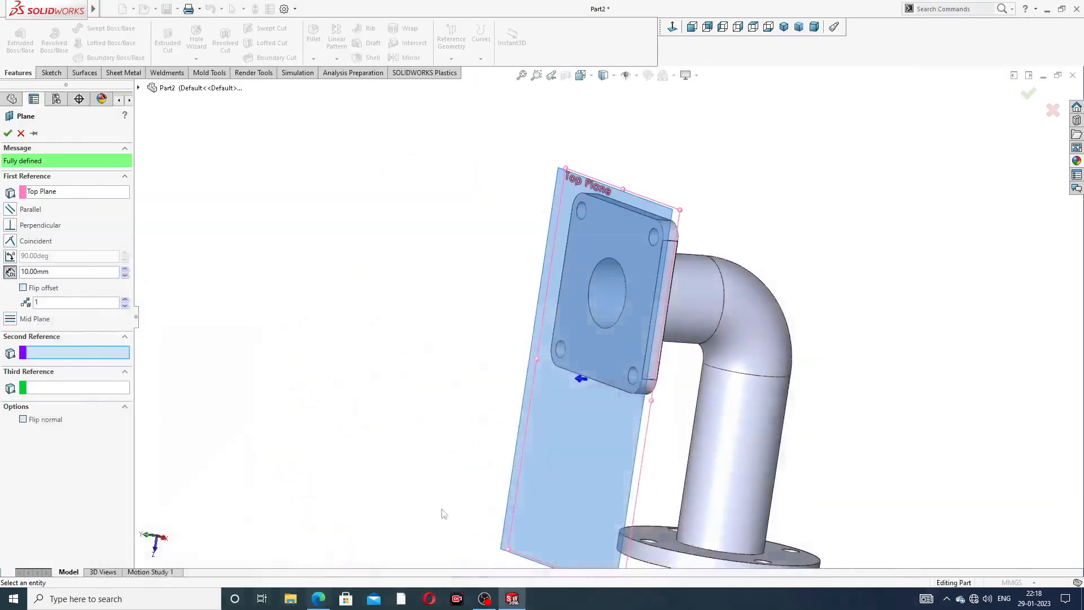
click(7, 133)
middle_drag(692, 244, 646, 218)
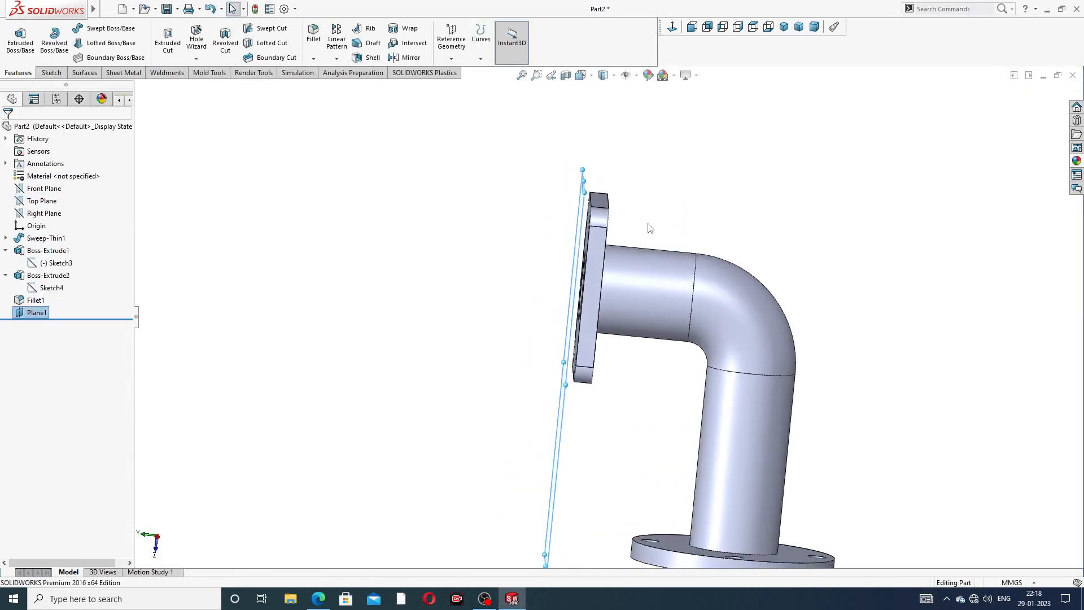
- Start a sketch on Plane1 and draw a circle about 147 mm in diameter, centred about 135 mm directly below the origin
middle_drag(617, 180, 629, 218)
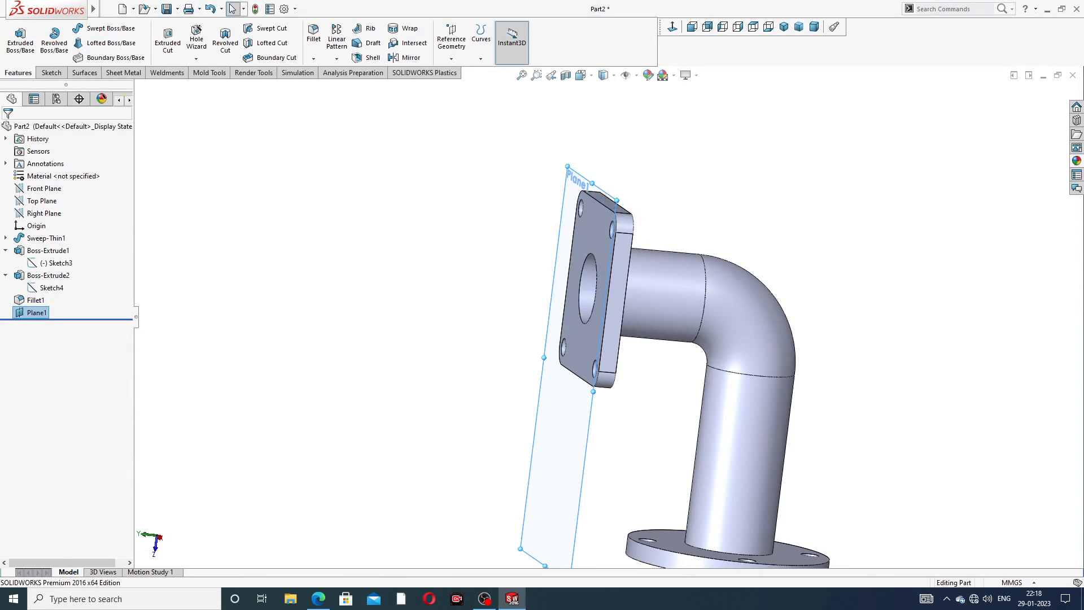
click(606, 193)
click(651, 161)
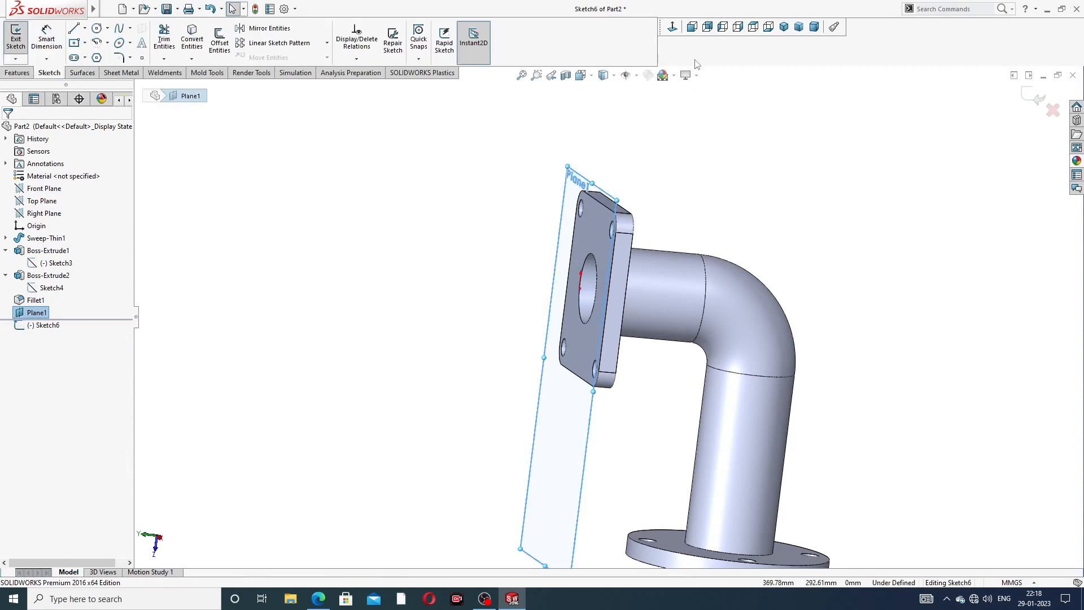
click(672, 27)
key(z)
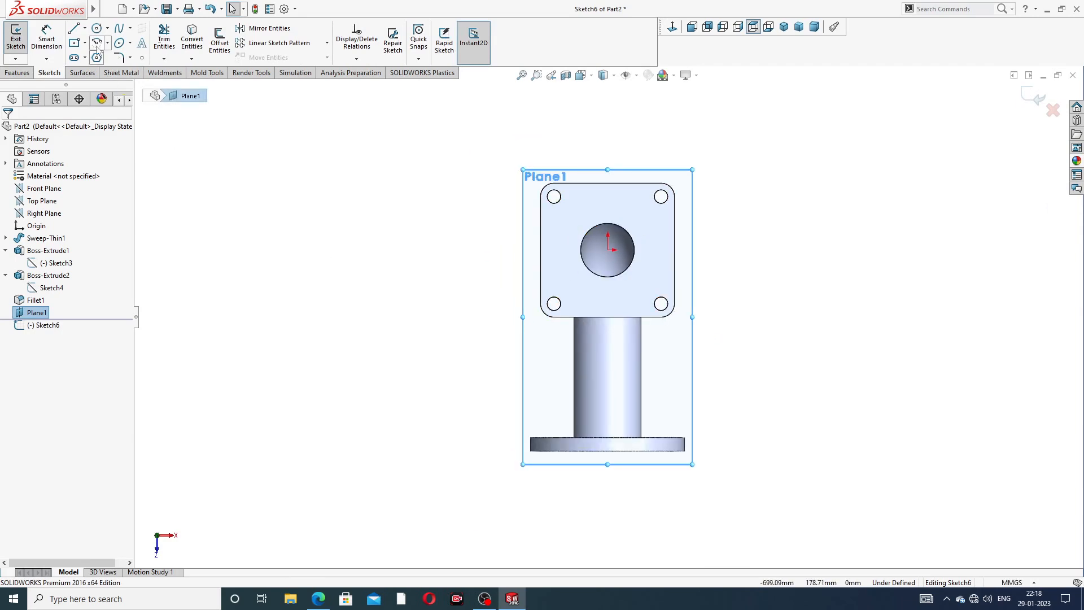
click(97, 28)
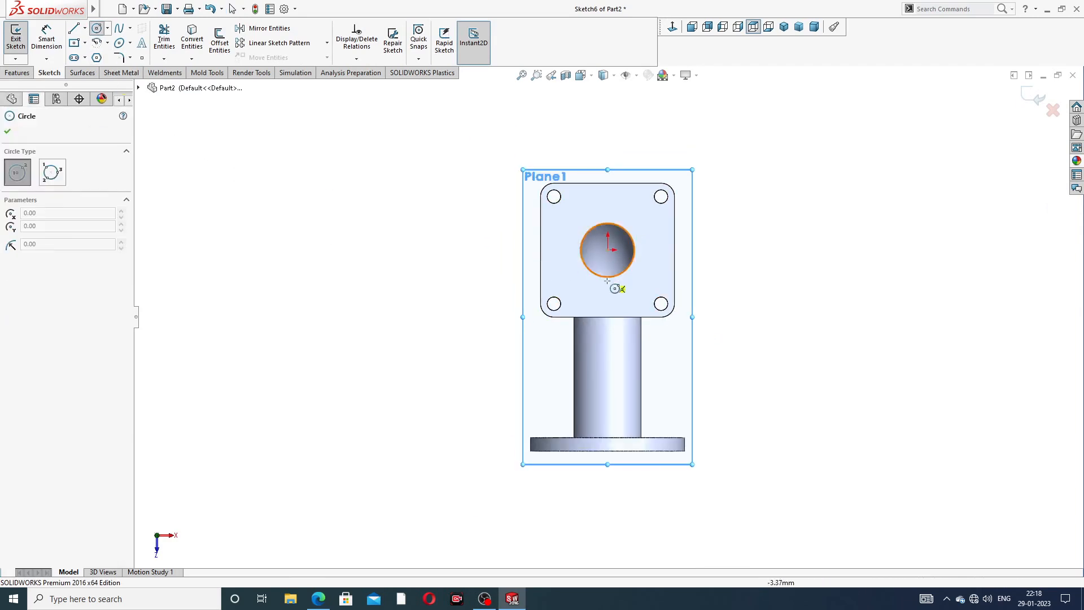
click(608, 341)
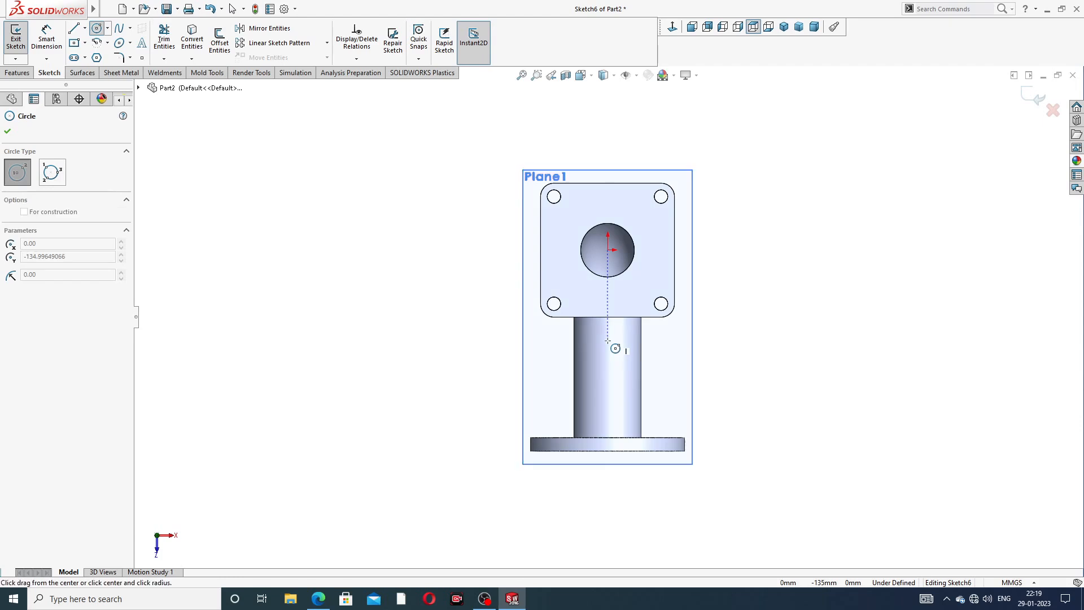
click(628, 295)
right_click(727, 243)
click(746, 249)
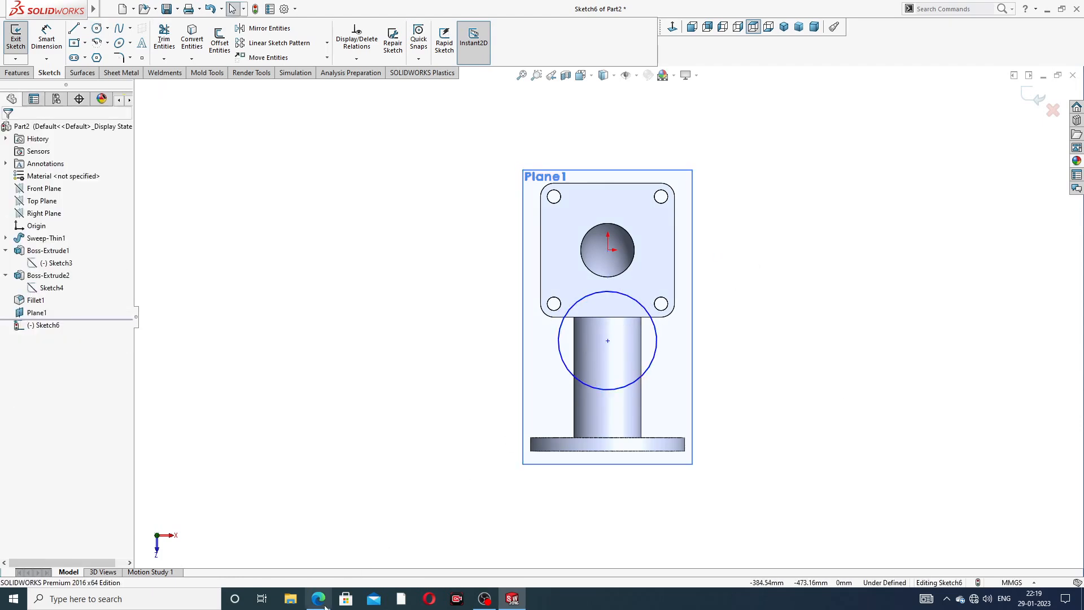
- Consult the PDF drawing for the branch pipe's dimensions and set the sketched circle's diameter to 80 mm
key(alt+Tab)
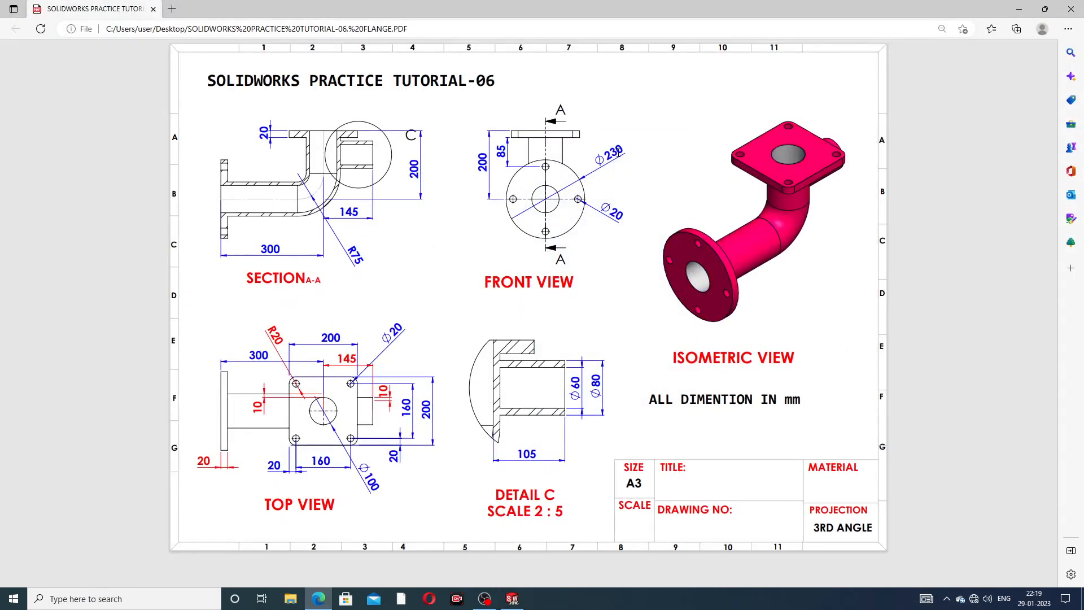
key(alt+Tab)
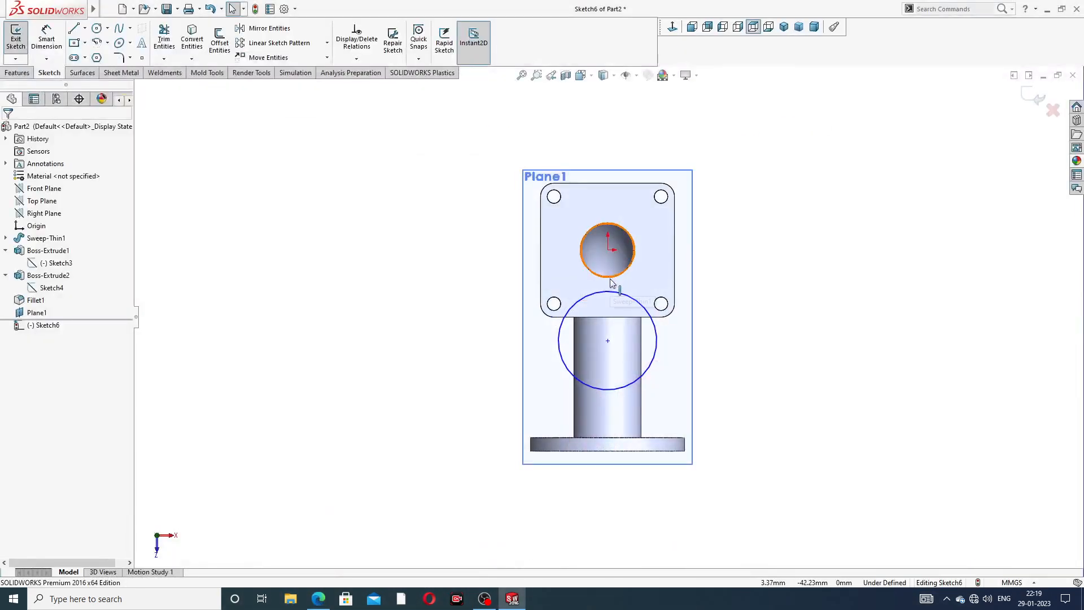
click(47, 40)
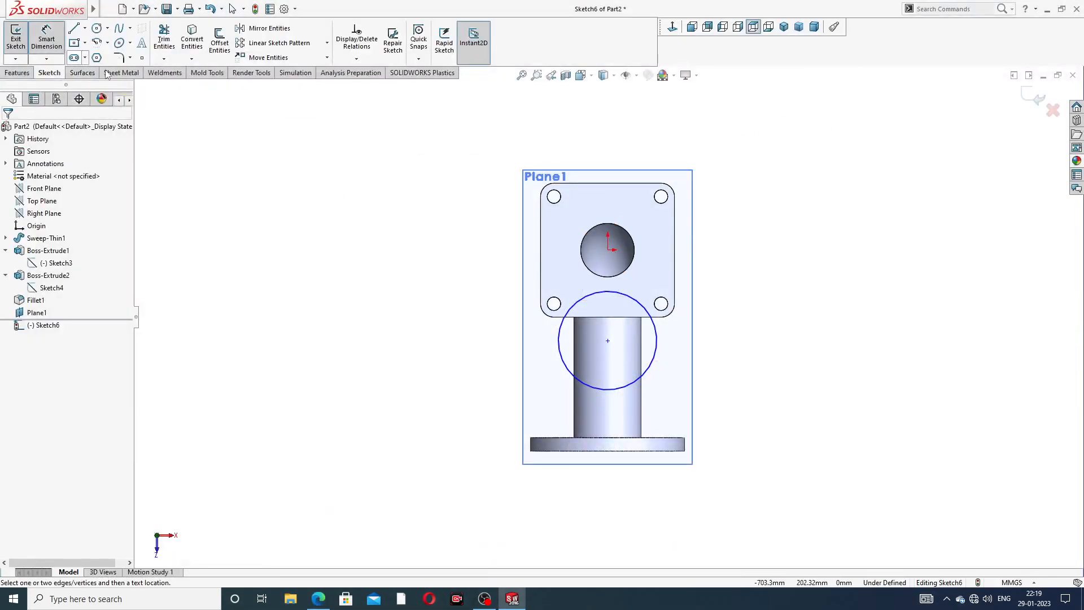
click(318, 598)
click(459, 262)
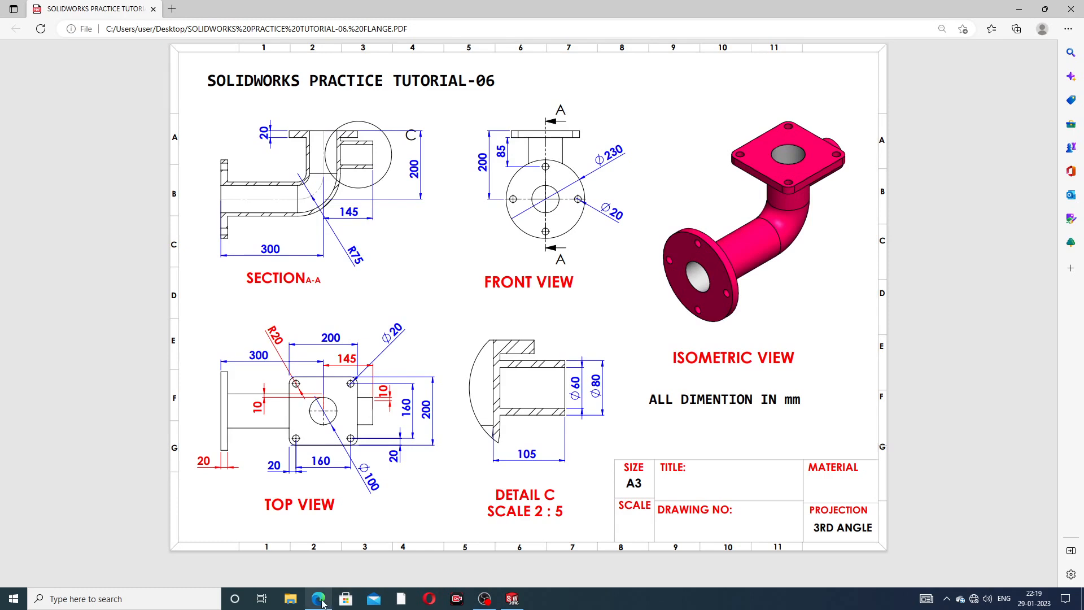
click(512, 598)
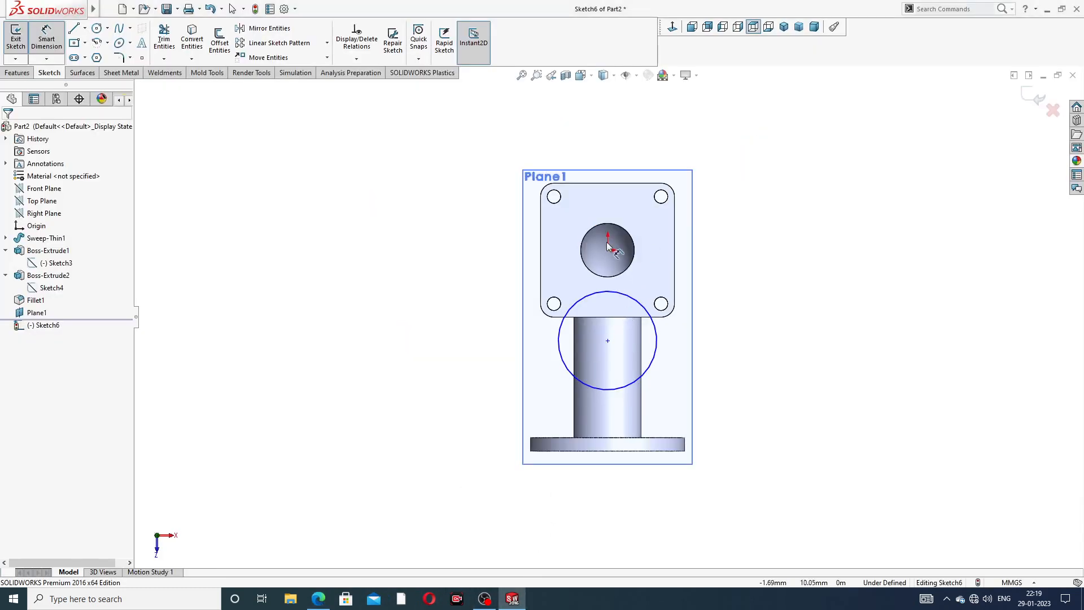
click(632, 301)
click(731, 281)
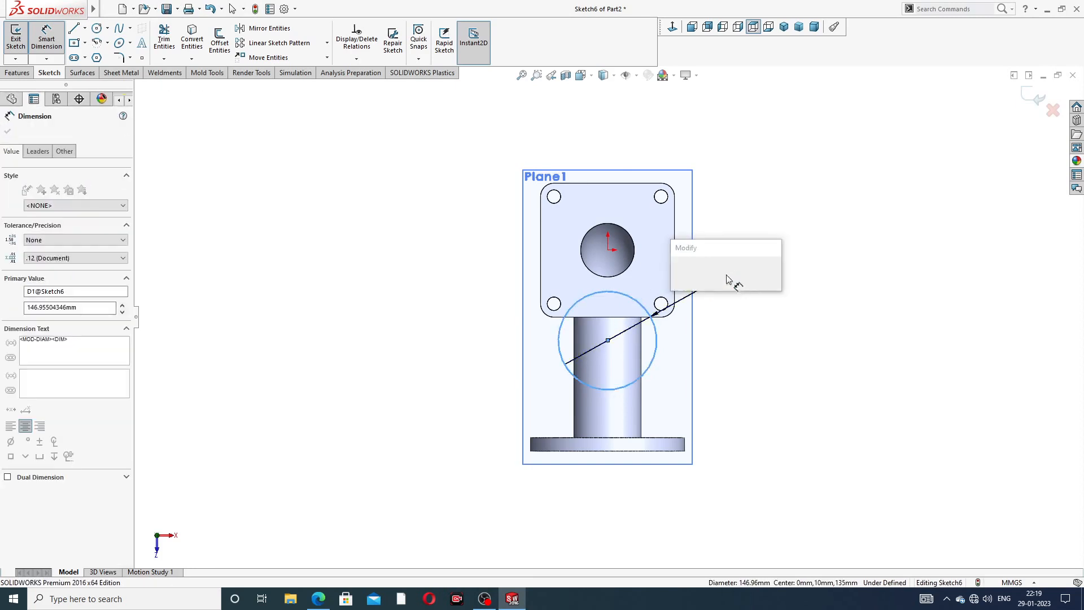
text(80)
key(Return)
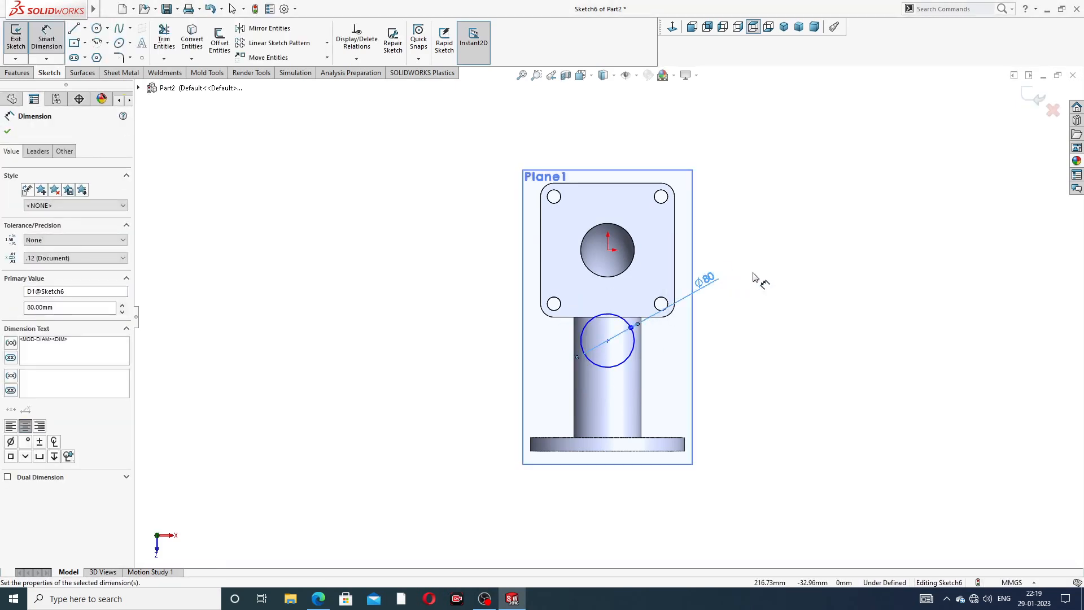
- Dimension the vertical distance from the origin to the circle's centre as 200 mm
click(608, 250)
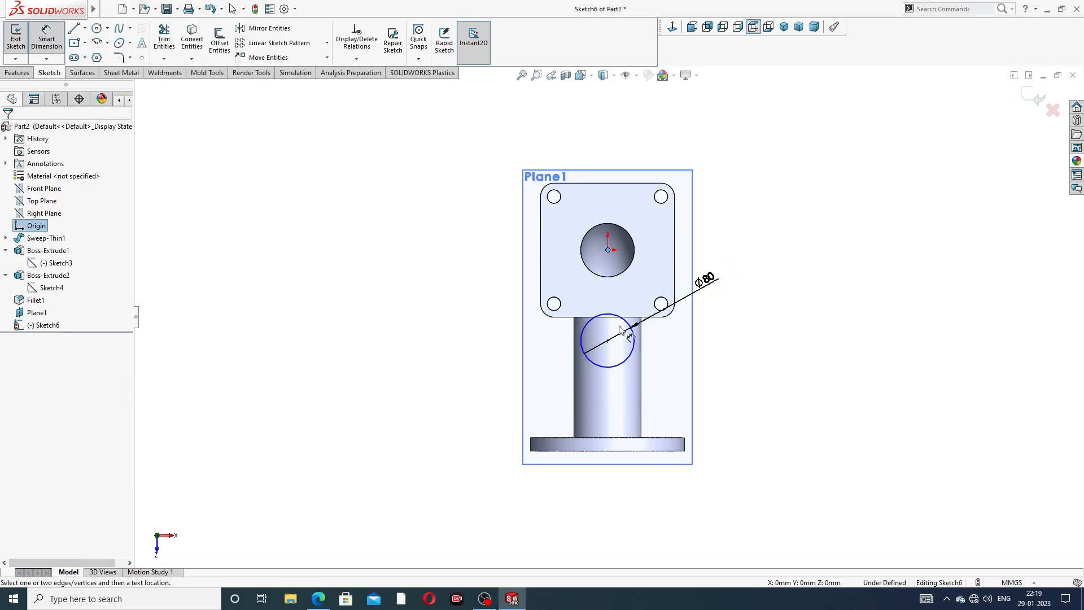
click(608, 340)
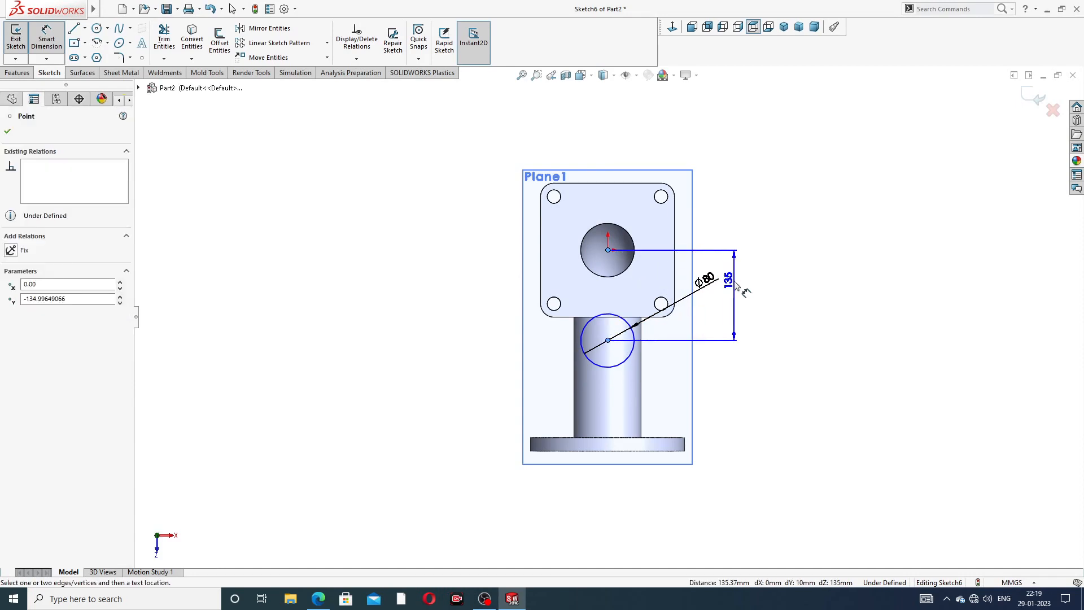
click(735, 286)
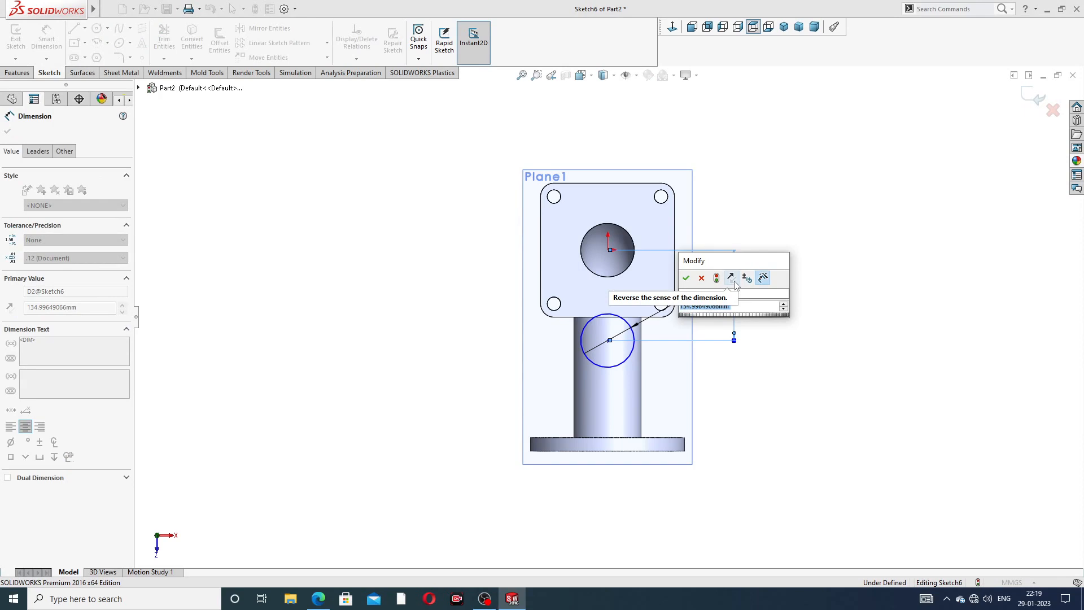
text(200)
key(Return)
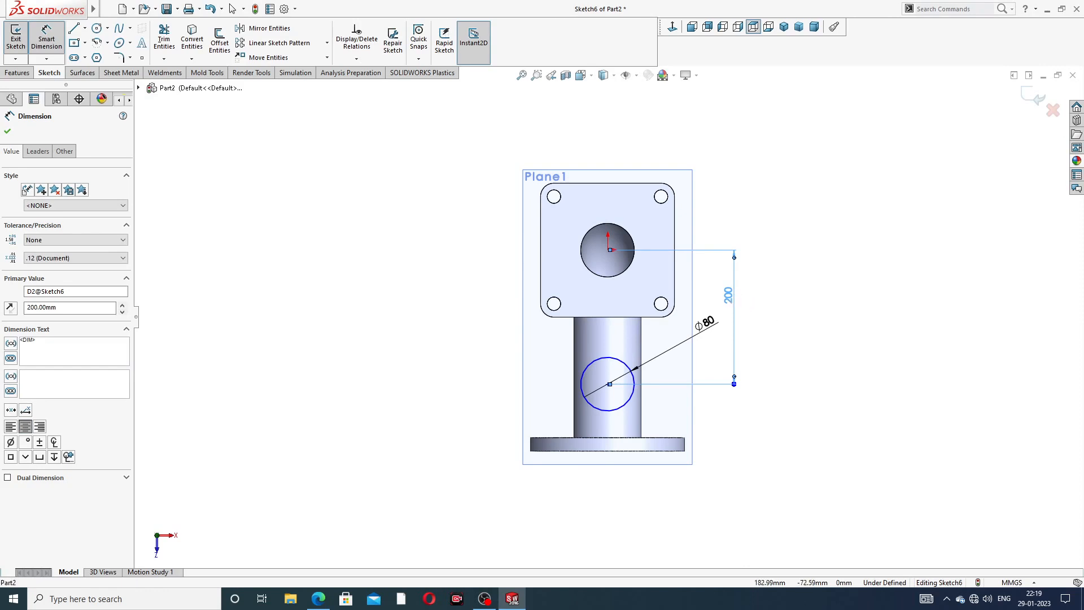
- Set the vertical distance between the origin and the circle's centre to 85 mm and finish dimensioning
click(730, 299)
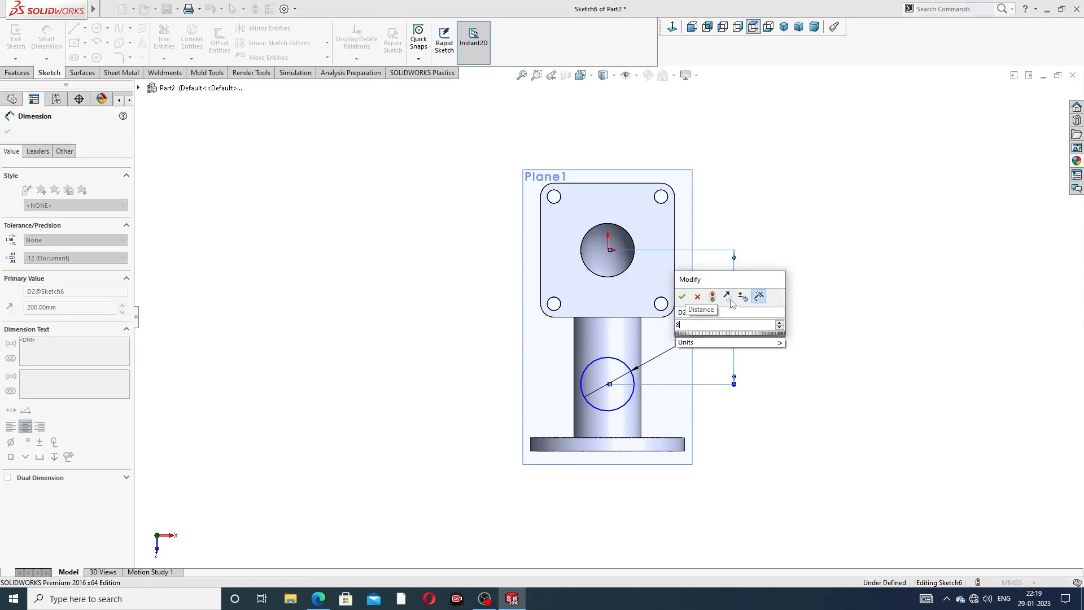
text(85)
key(Return)
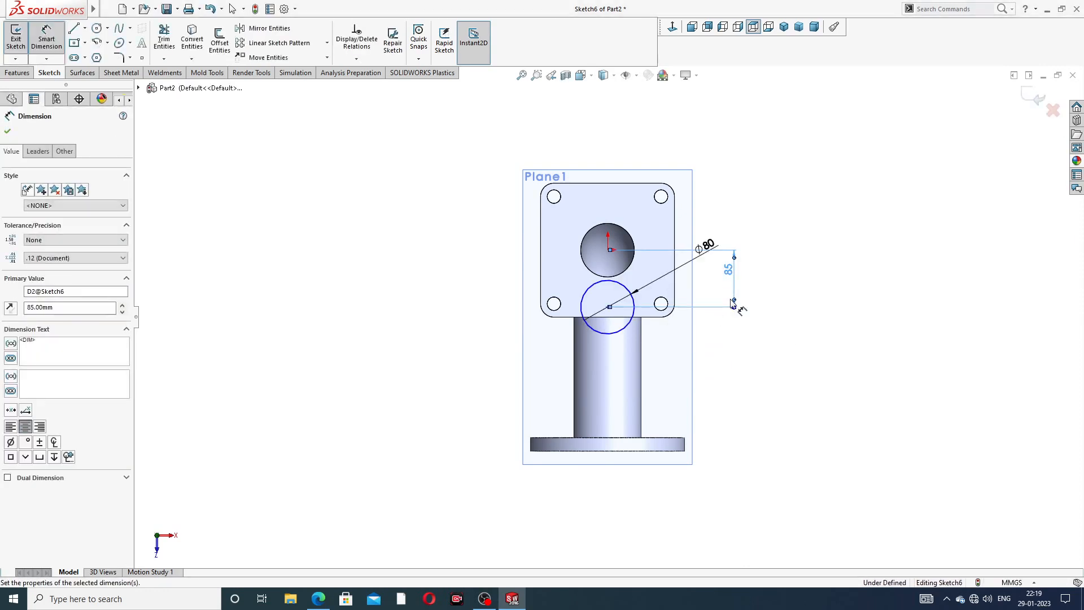
click(777, 291)
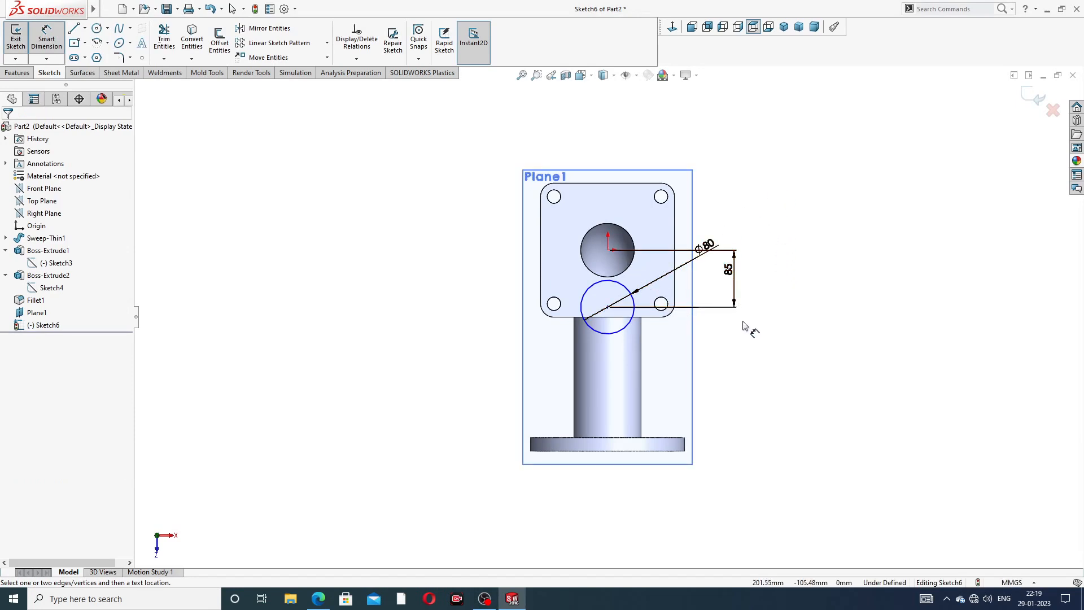
key(Escape)
mouse_move(738, 314)
middle_down()
mouse_move(582, 361)
mouse_move(721, 314)
mouse_move(717, 334)
mouse_move(635, 339)
mouse_move(623, 377)
mouse_move(731, 319)
middle_up()
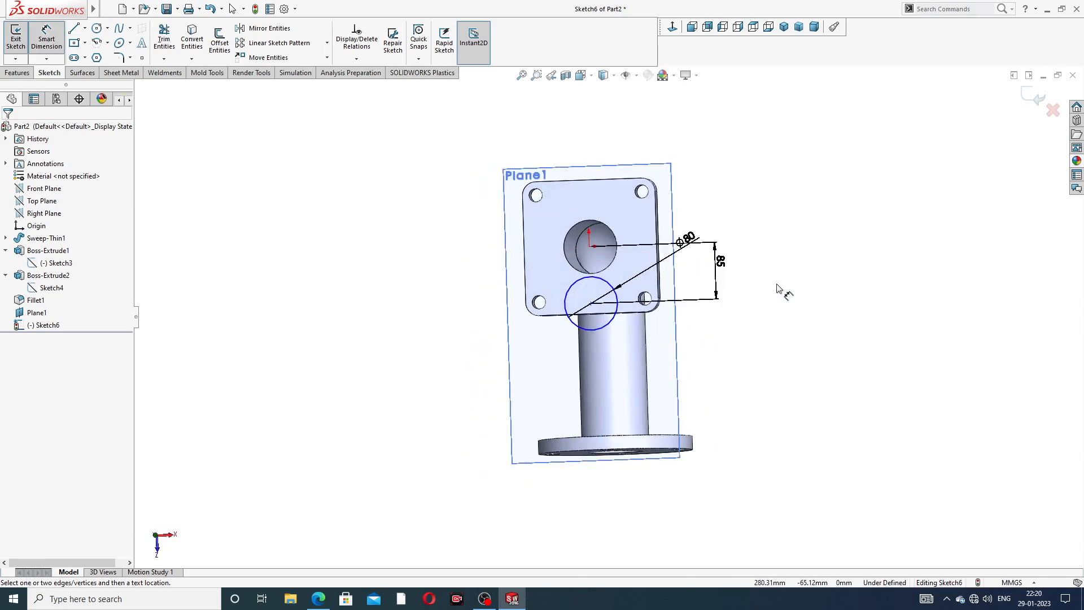
right_click(792, 189)
click(829, 171)
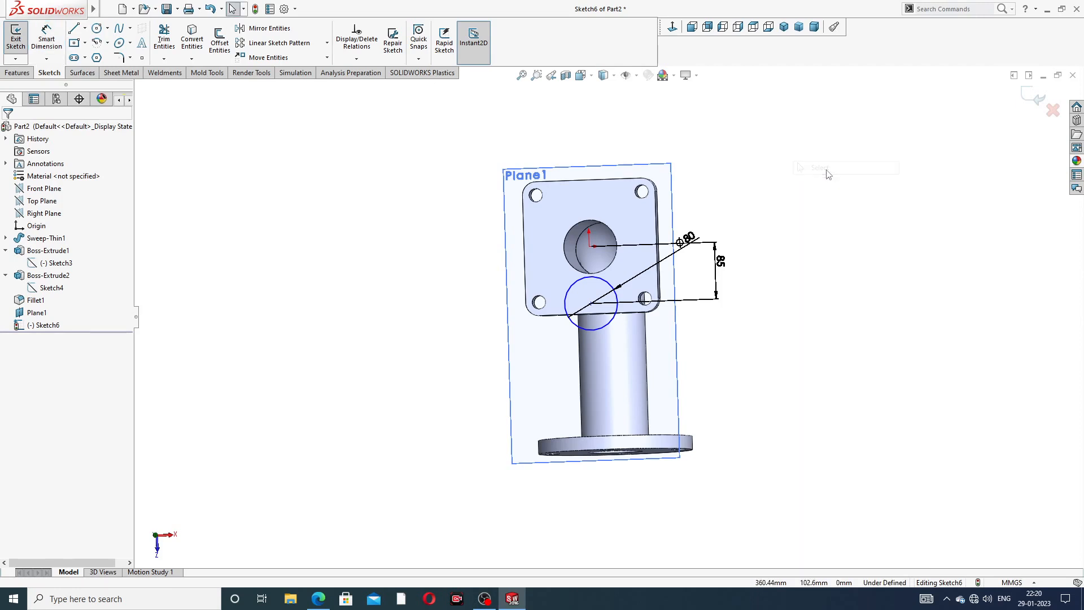
click(510, 325)
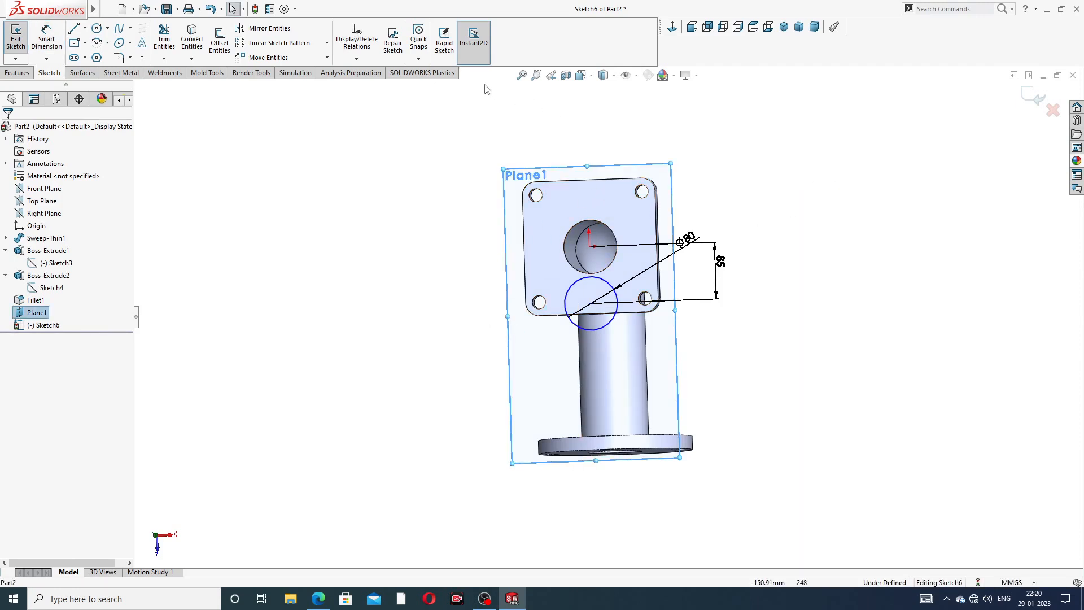
click(38, 314)
click(83, 334)
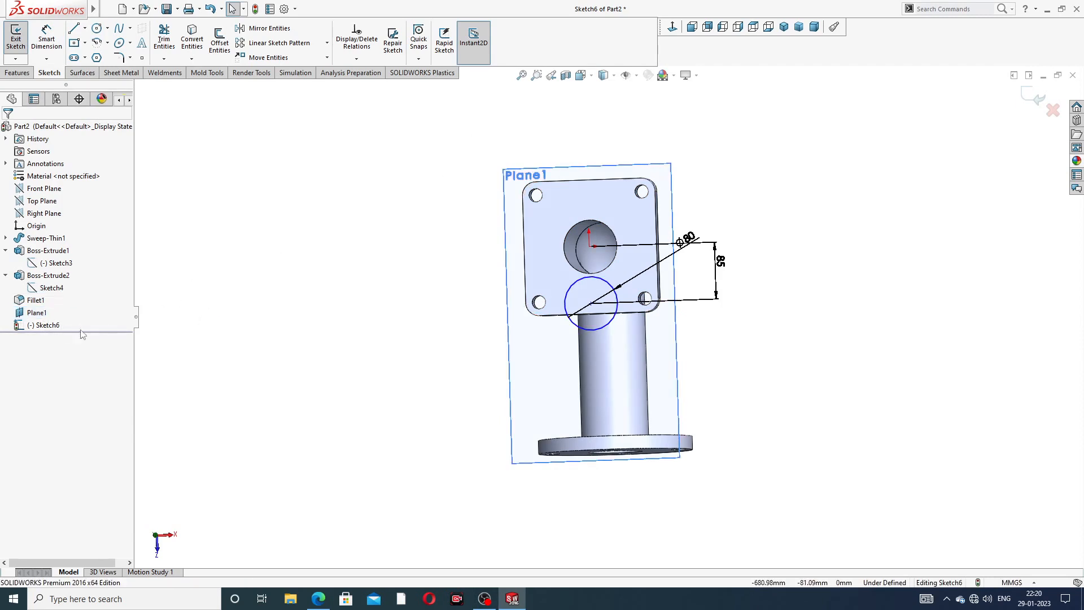
click(40, 314)
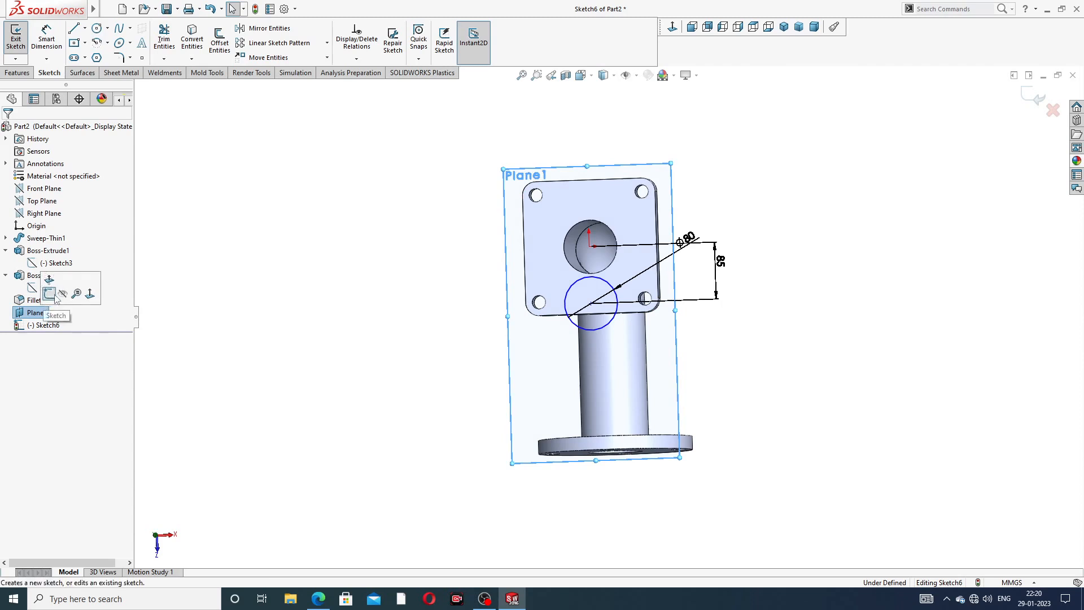
click(367, 289)
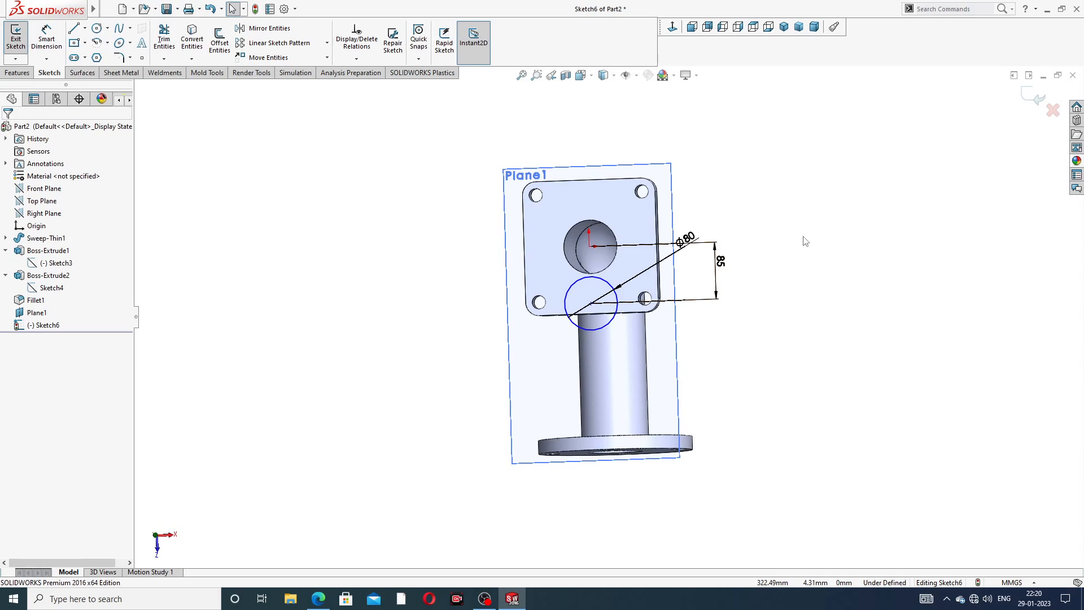
- Undo the circle, its dimensions and the entire sketch on Plane1, leaving only the reference plane
key(ctrl+z)
key(ctrl+z)
key(ctrl+z)
key(ctrl+z)
key(ctrl+z)
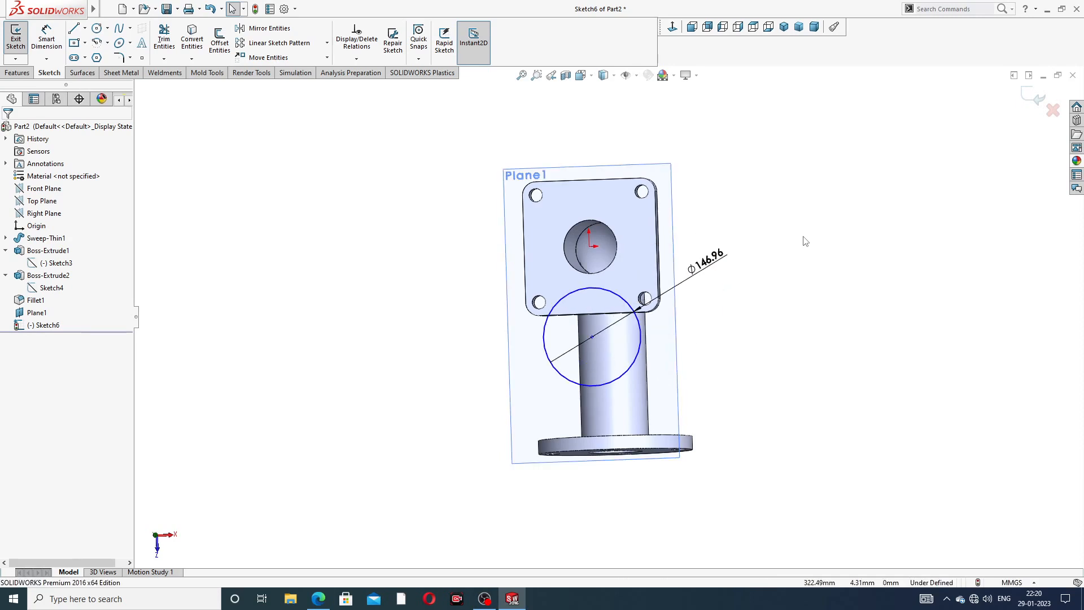
key(ctrl+z)
key(ctrl+z)
key(ctrl+z)
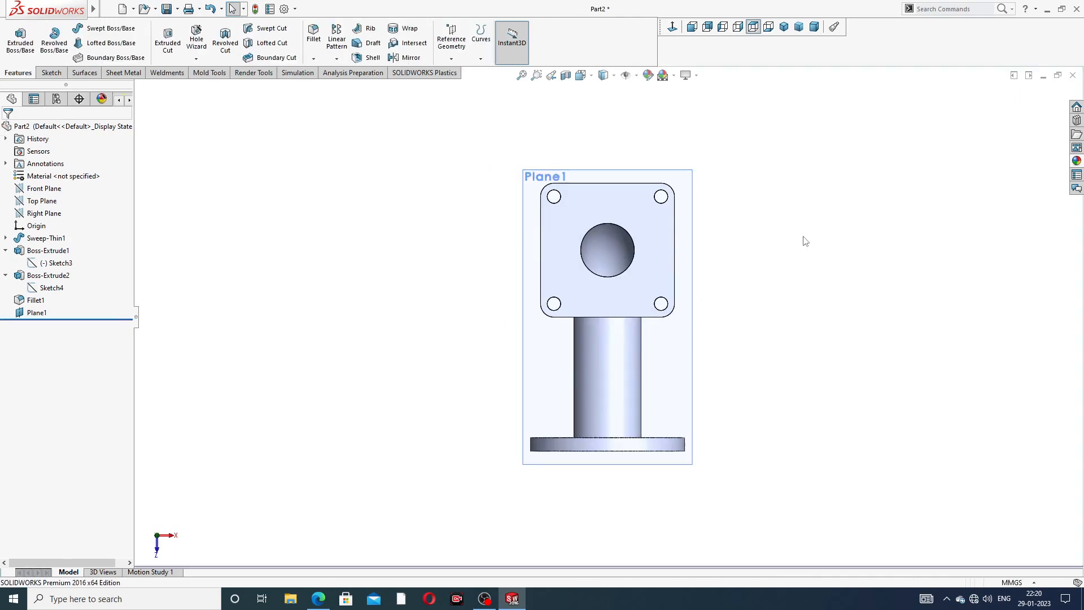
- Undo the creation of the reference plane on the flanged pipe elbow
key(ctrl+z)
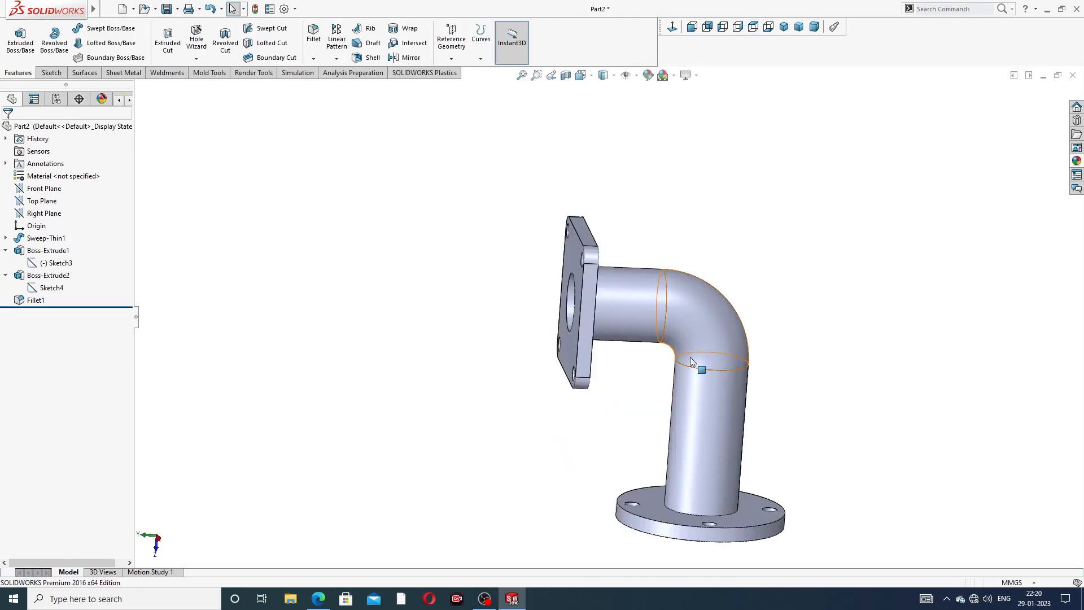
scroll(690, 362, up, 2)
scroll(676, 460, down, 2)
middle_drag(702, 314, 682, 351)
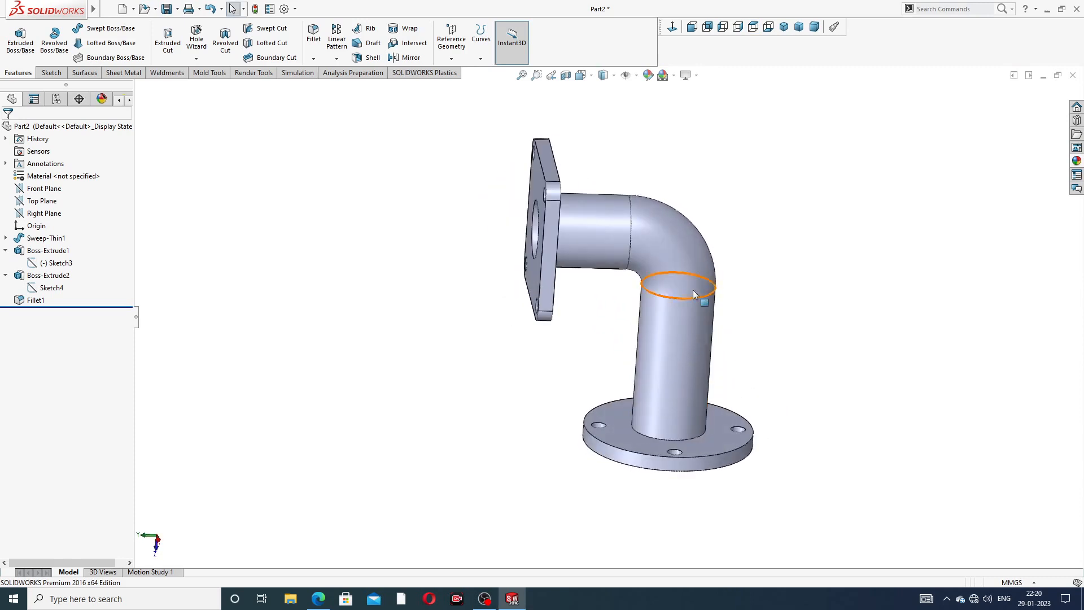
middle_drag(622, 232, 776, 213)
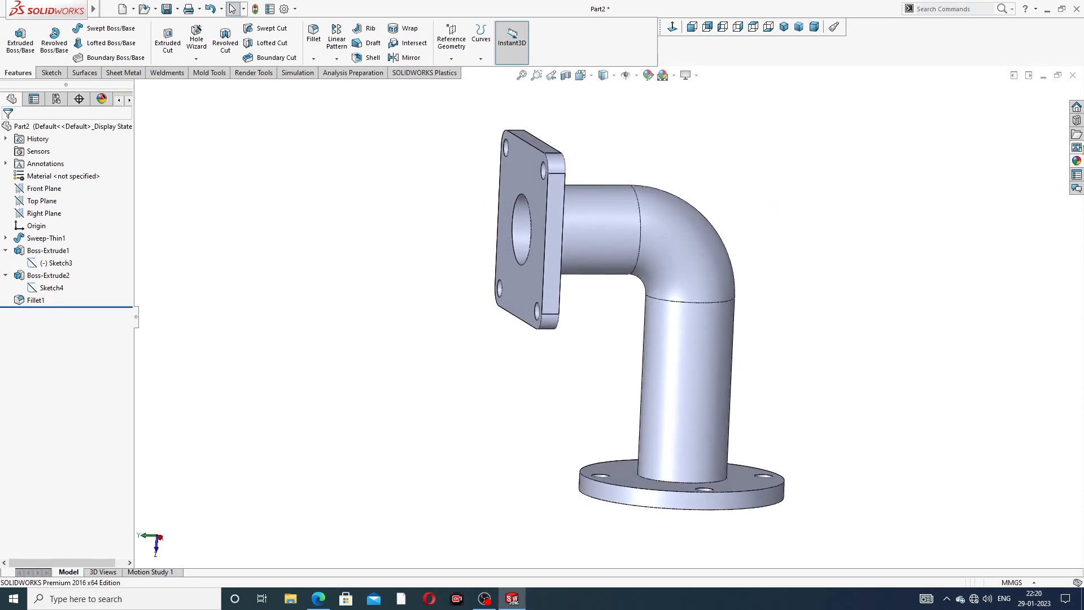
- Apply the polished brass appearance to the whole part and turn on the Cartoon display effect
click(1076, 160)
double_click(980, 337)
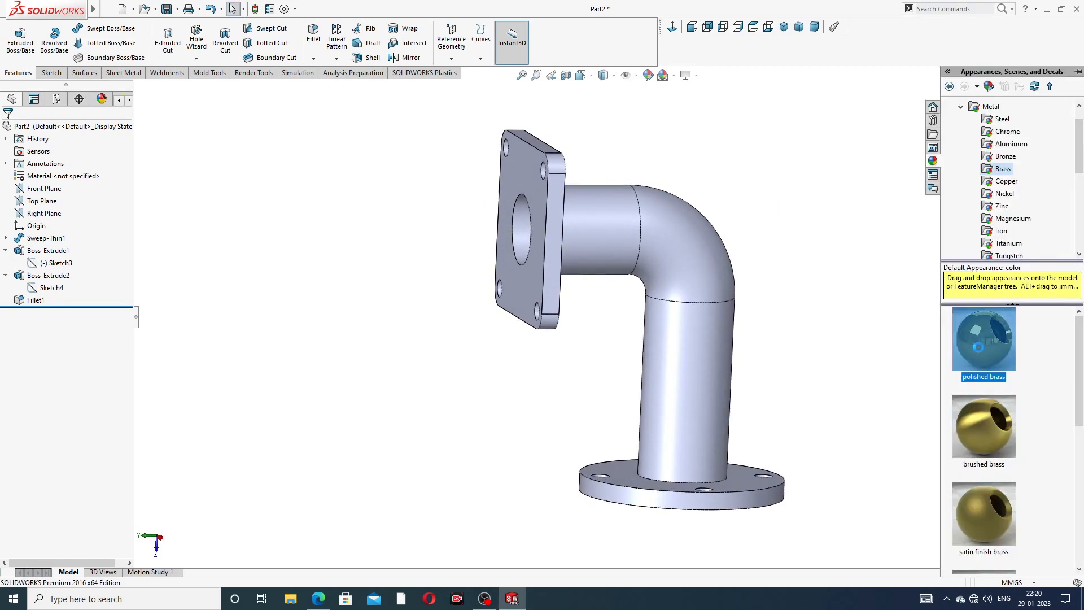
click(698, 79)
click(708, 134)
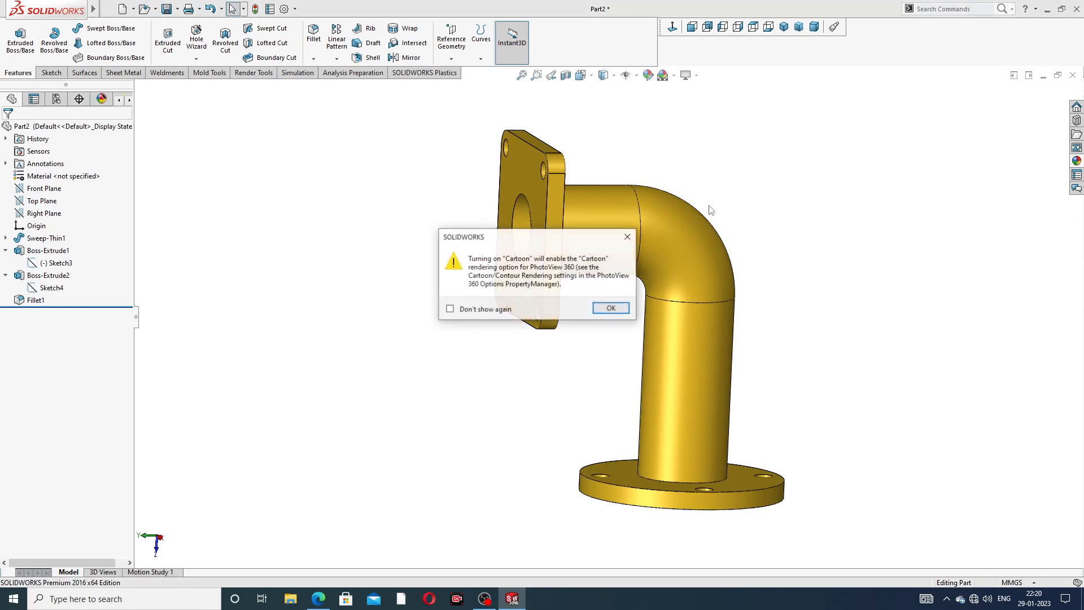
click(611, 309)
- Recolour the pipe's inner bore faces at the square flange and the round flange white
mouse_move(672, 283)
middle_down()
mouse_move(641, 226)
mouse_move(667, 284)
mouse_move(690, 235)
mouse_move(676, 236)
mouse_move(640, 282)
mouse_move(692, 282)
middle_up()
click(533, 236)
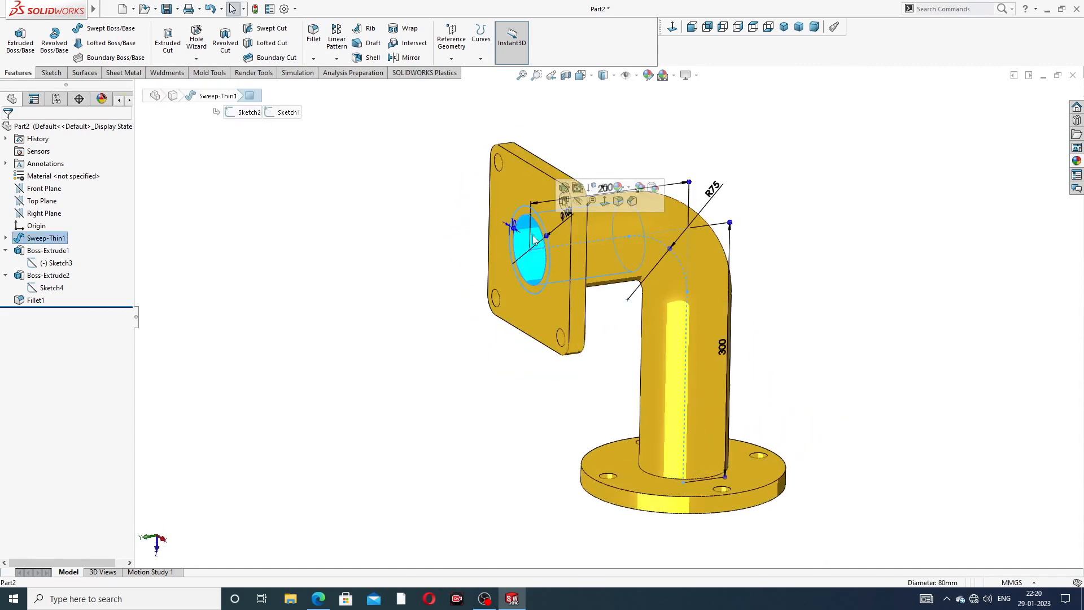
middle_drag(672, 377, 684, 447)
ctrl+click(688, 458)
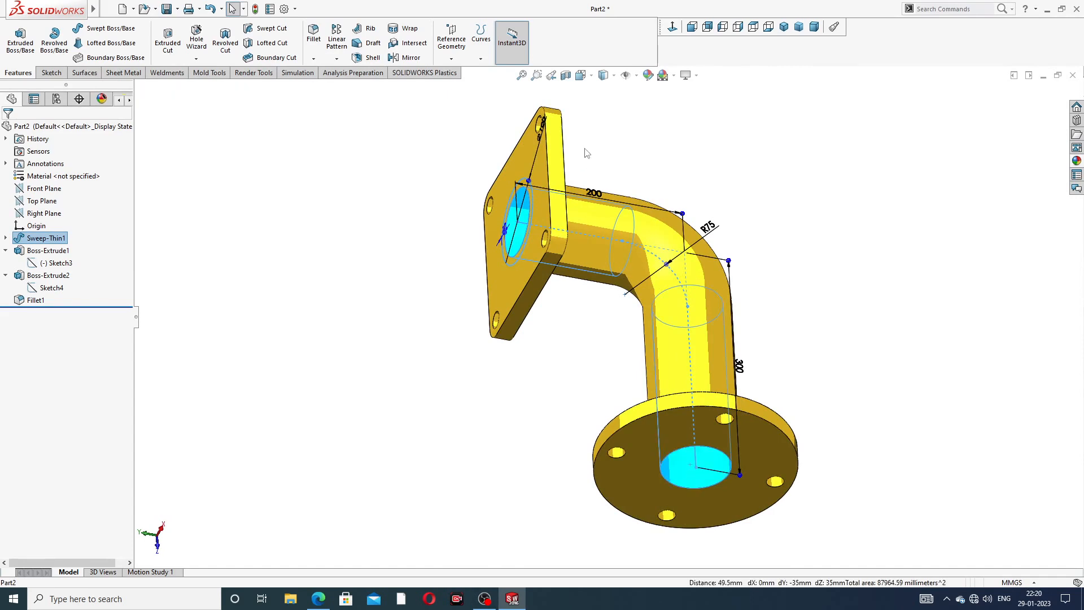
click(649, 75)
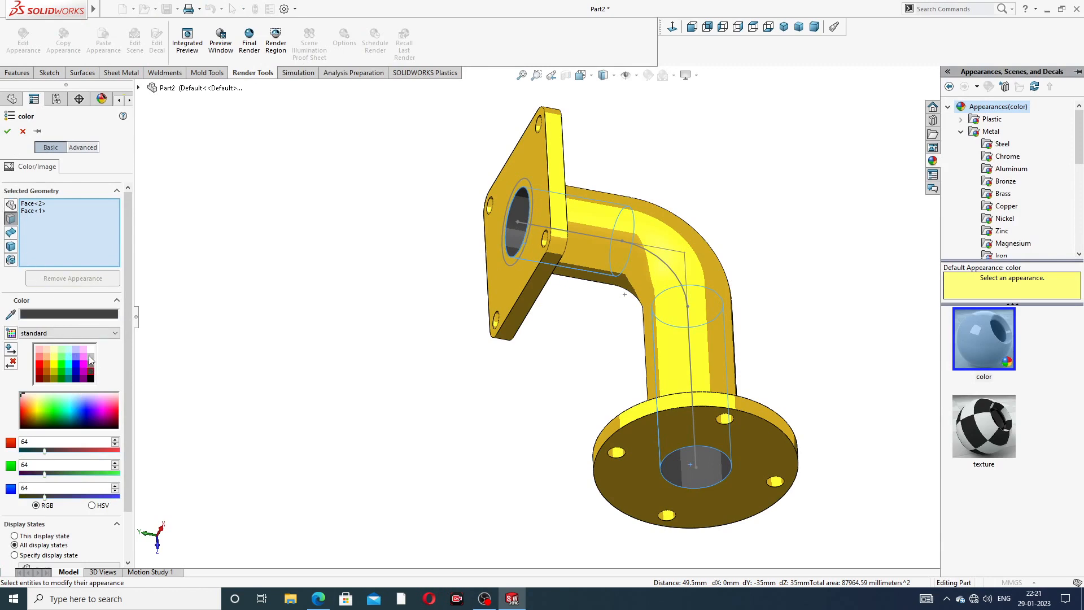
click(90, 350)
click(90, 356)
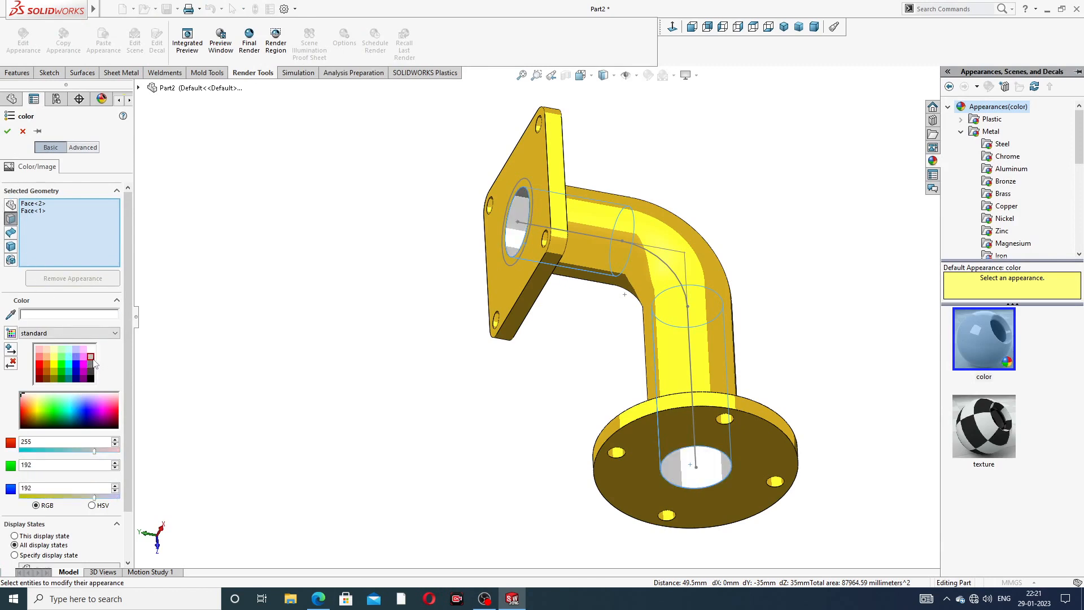
click(9, 131)
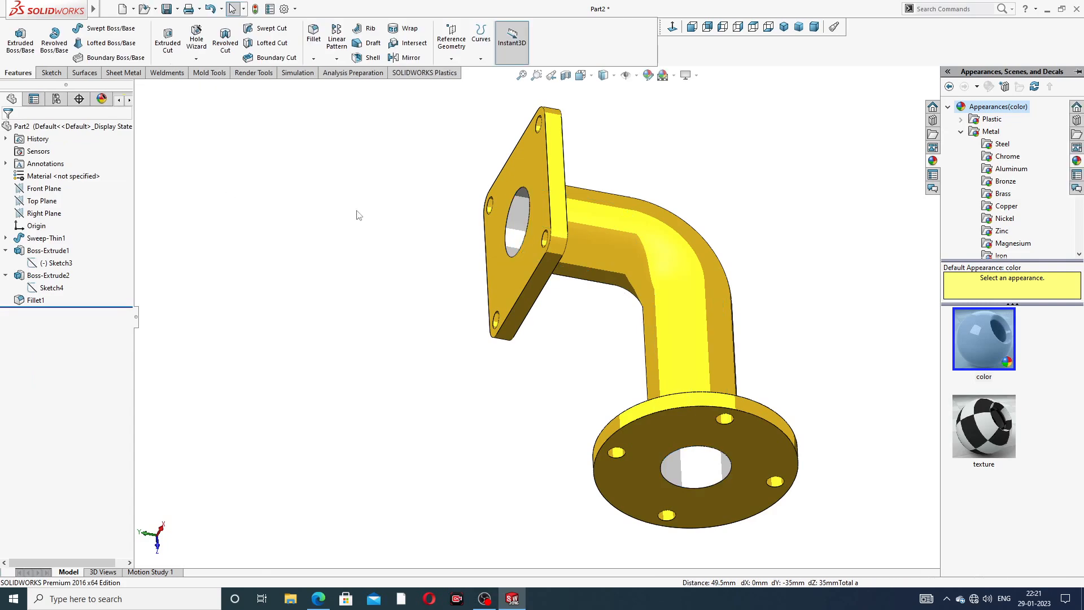
middle_drag(749, 192, 618, 345)
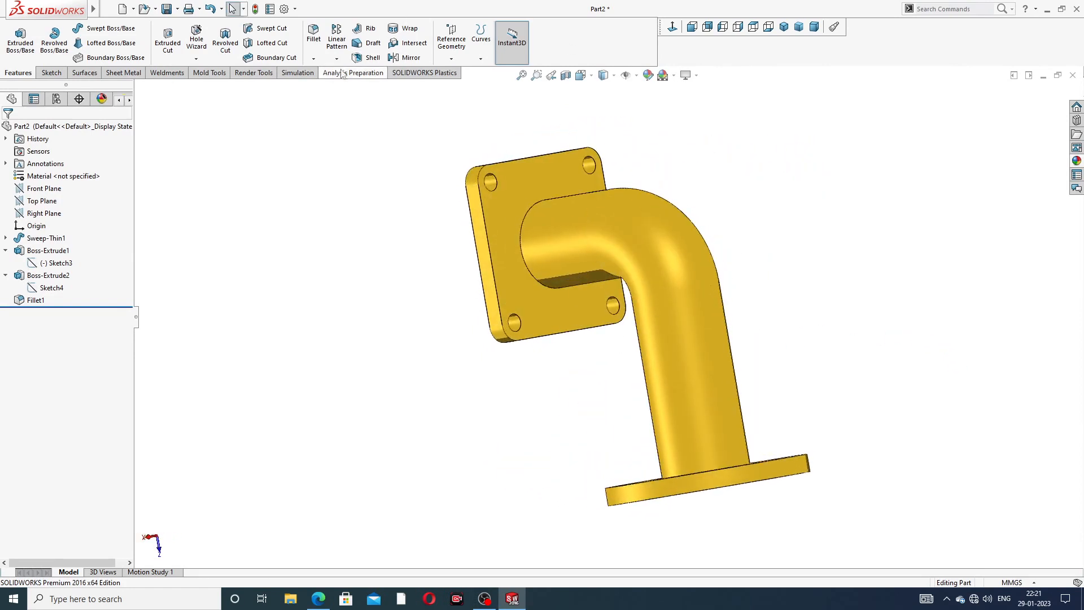
click(313, 59)
click(331, 78)
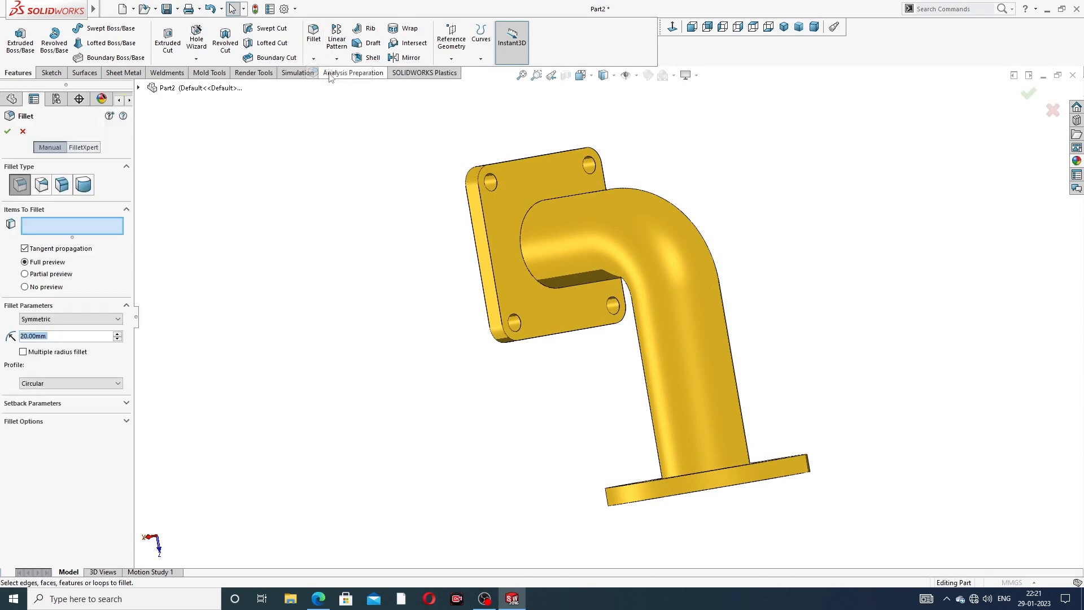
click(22, 131)
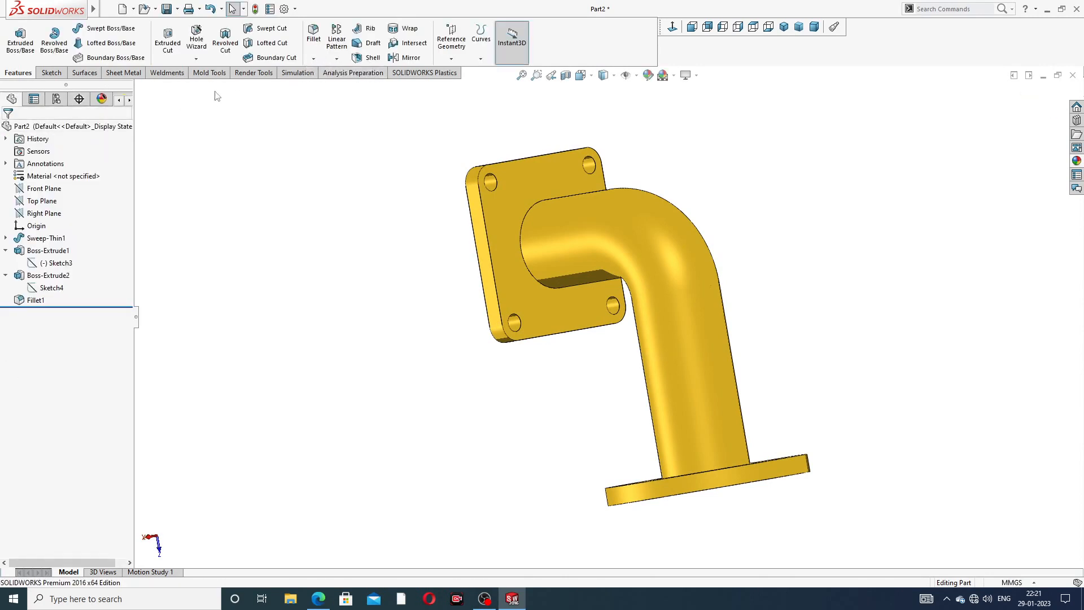
- Chamfer the two circular edges where the pipe meets the square and round flanges by 10 mm at 45°
click(313, 59)
click(337, 86)
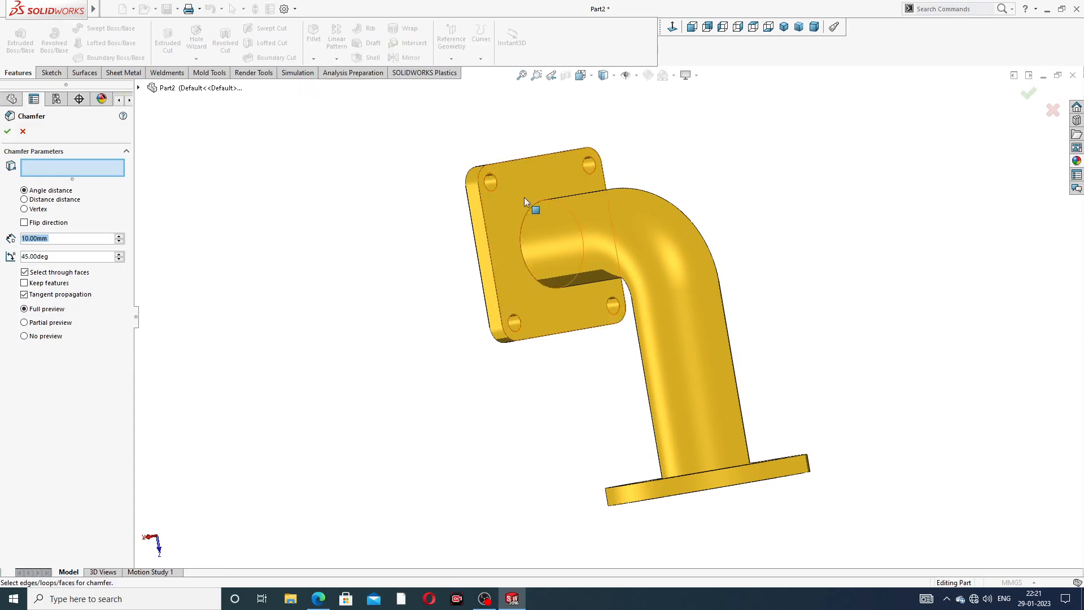
scroll(525, 197, down, 2)
click(541, 229)
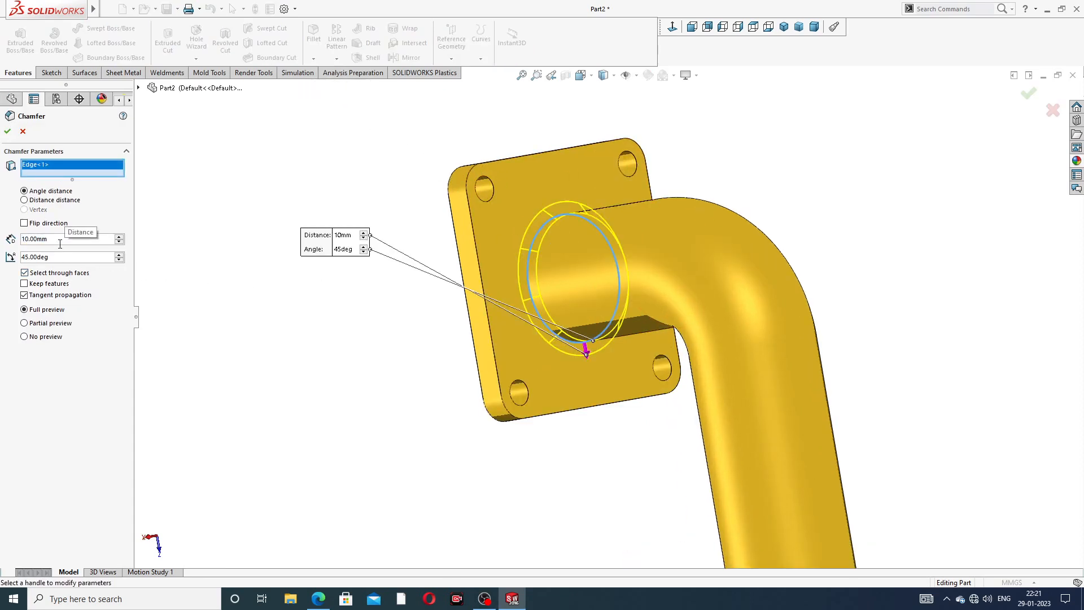
middle_drag(291, 351, 721, 493)
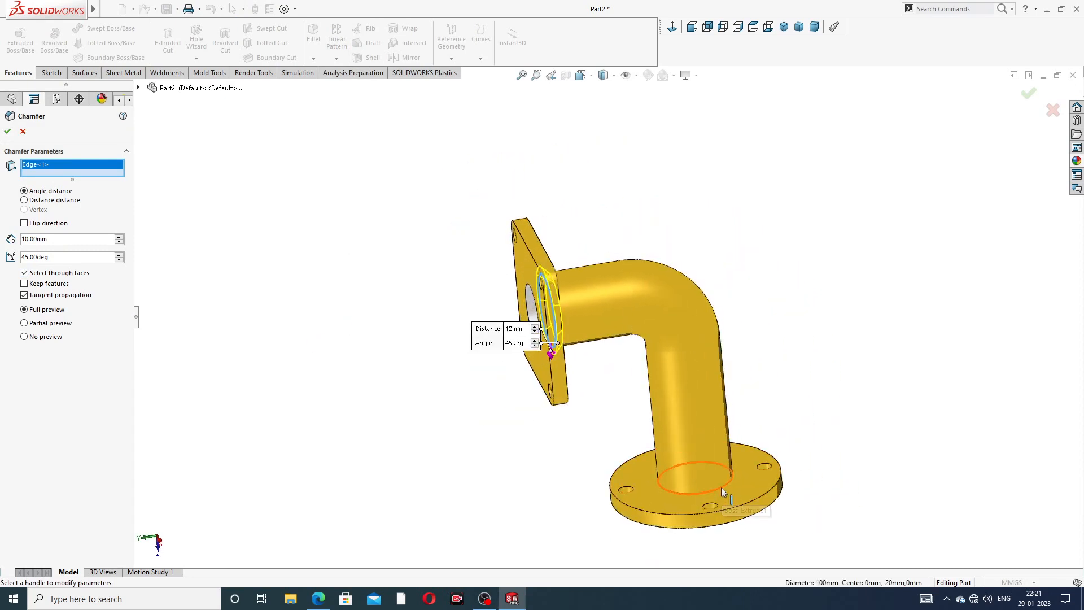
click(721, 487)
click(1028, 95)
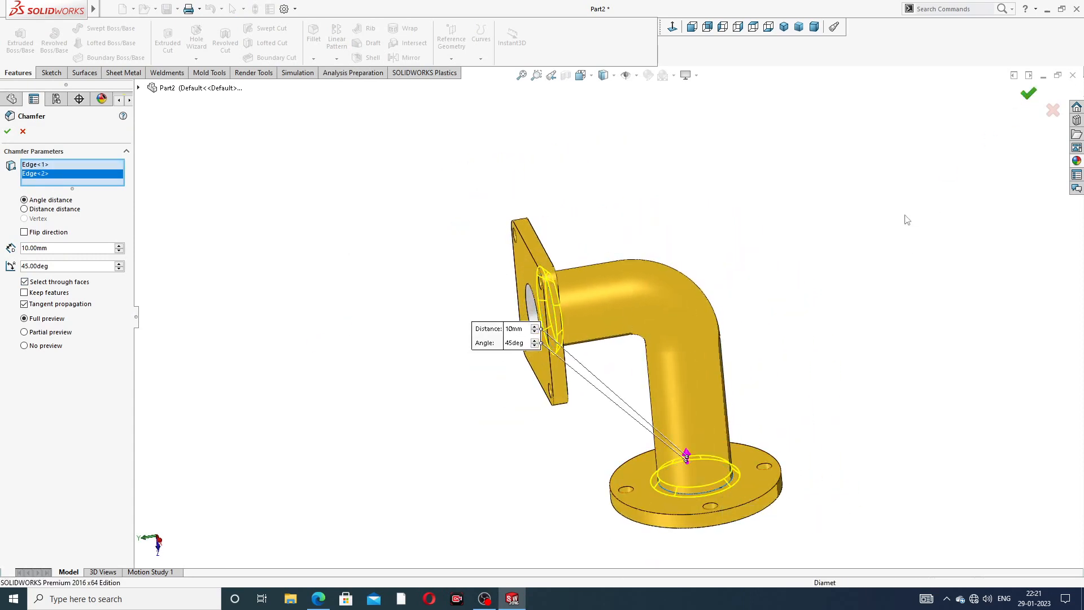
- Inspect the chamfered brass elbow from several sides and return to the isometric view
middle_drag(751, 381, 706, 204)
click(789, 28)
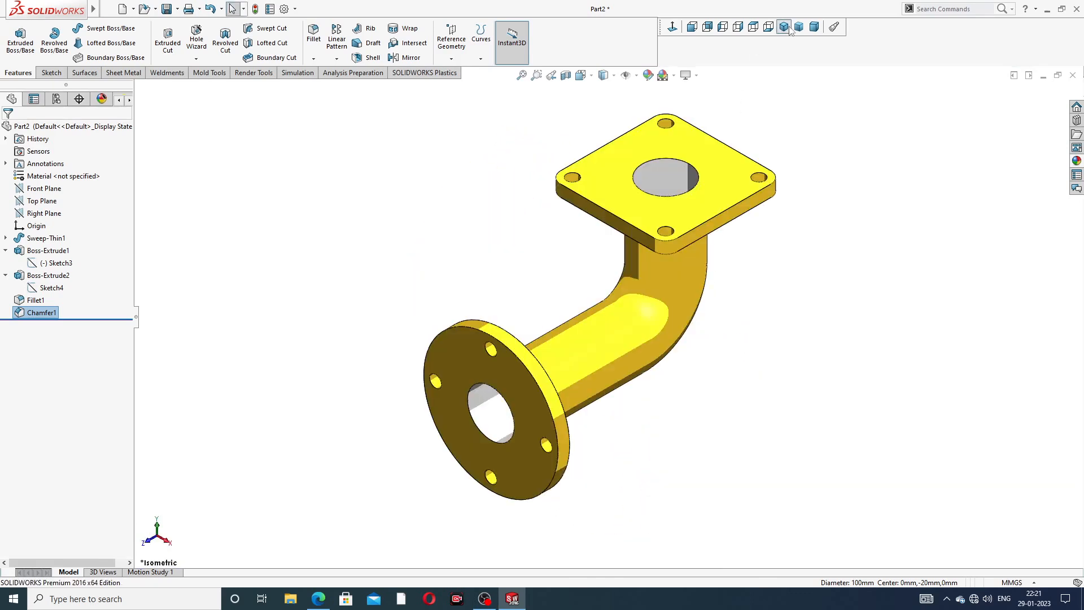
middle_drag(821, 201, 757, 113)
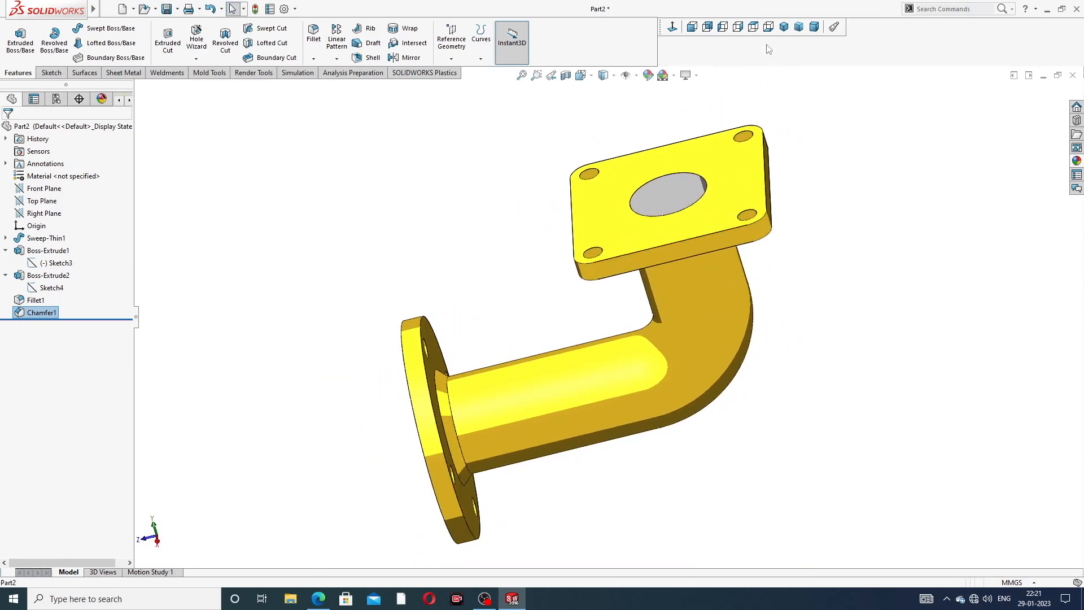
click(785, 26)
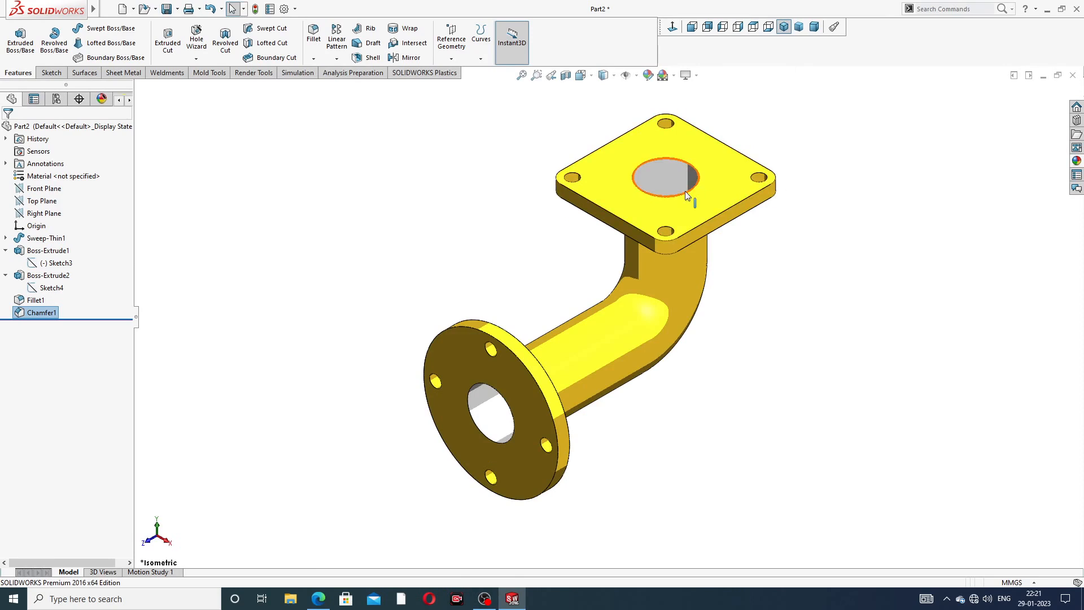
scroll(686, 191, down, 1)
scroll(831, 177, up, 1)
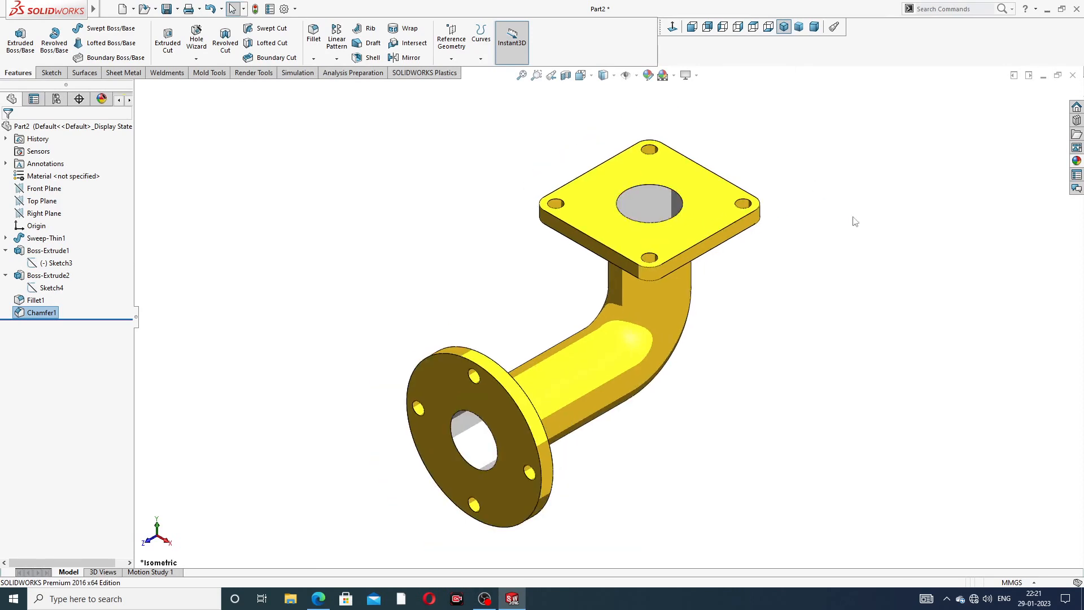
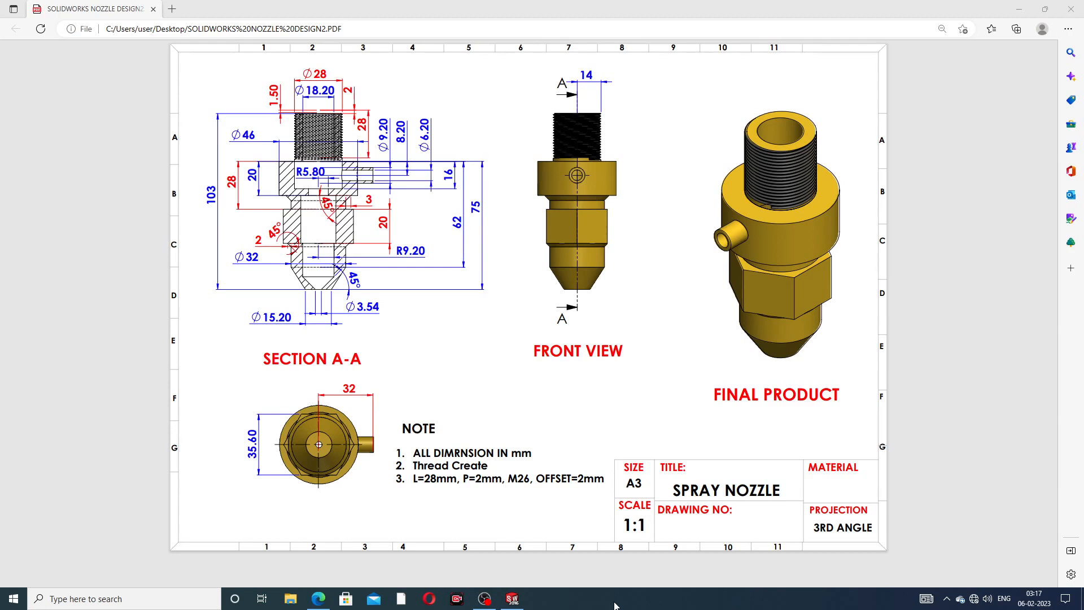
- Consult the spray nozzle drawing PDF and switch to the empty new part in SOLIDWORKS
click(513, 599)
click(326, 599)
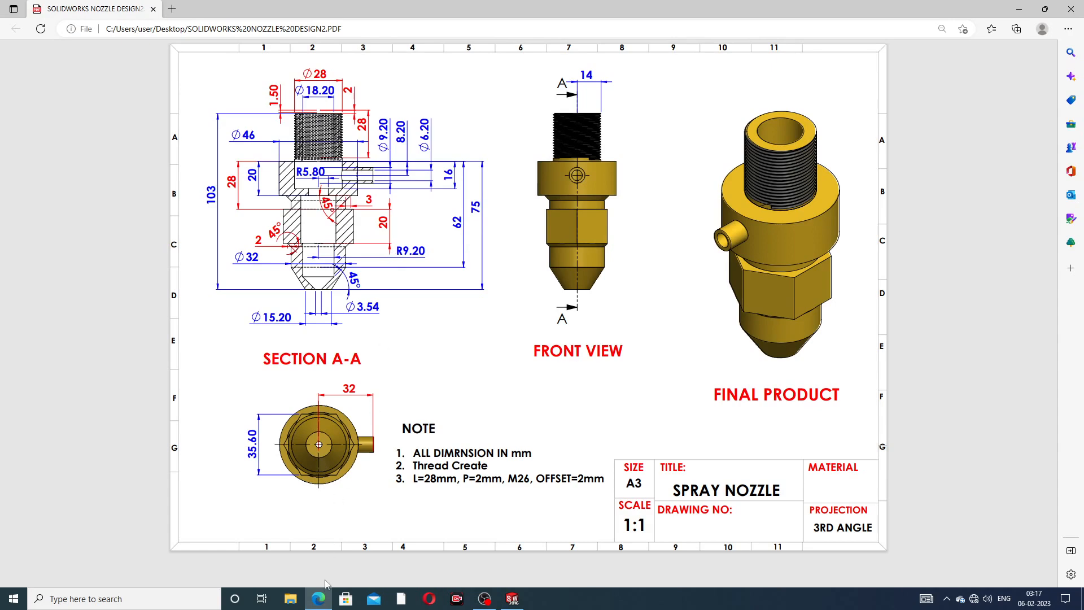
click(322, 597)
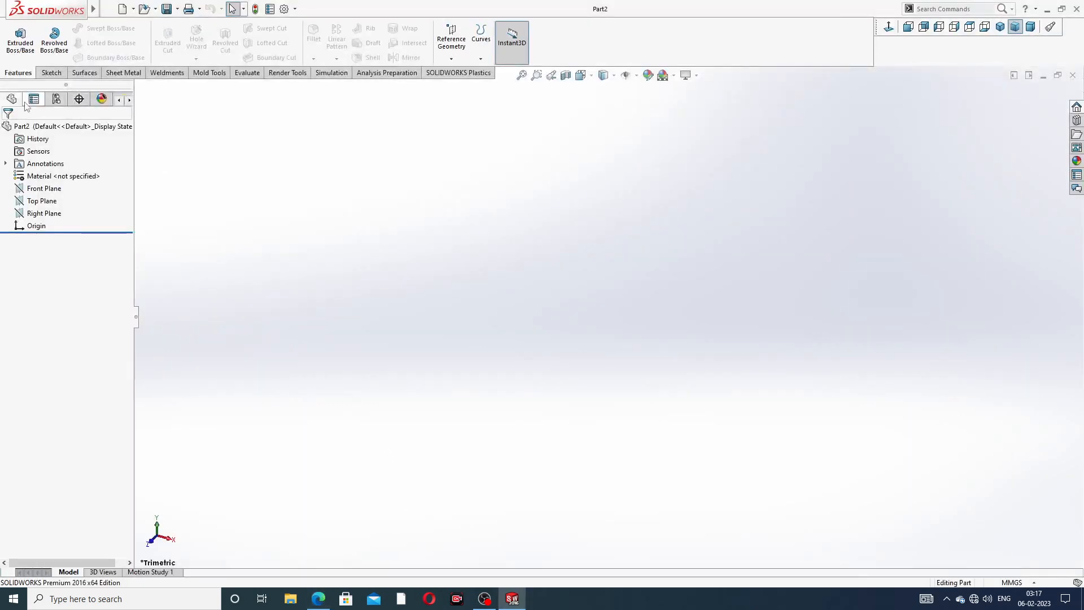
- On the Front Plane, sketch a closed stepped half profile from the origin, about 79 mm tall, with a slanted lower outer corner
click(44, 189)
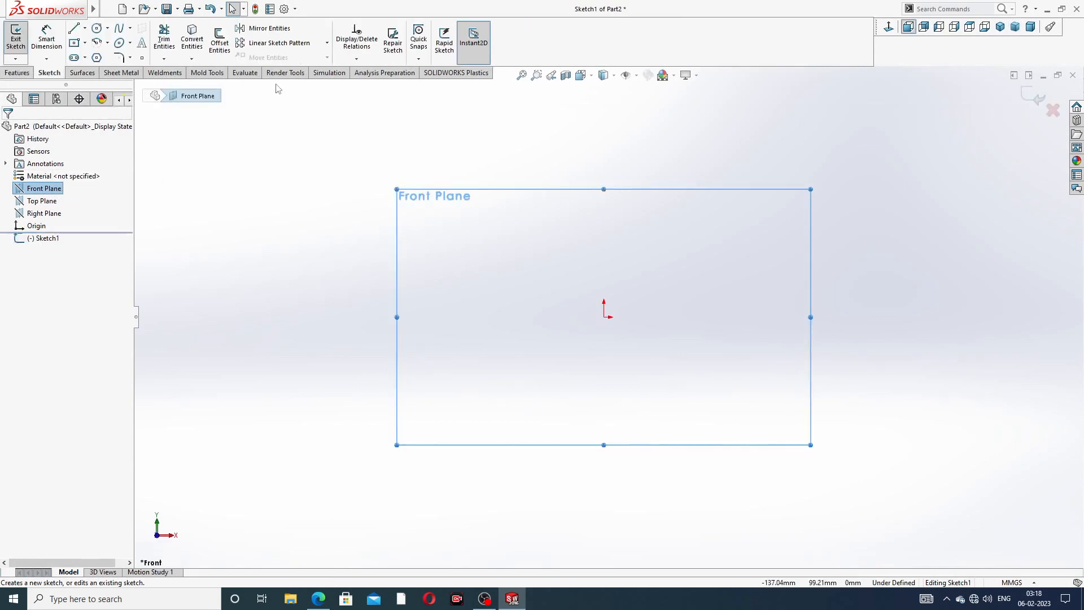
click(75, 28)
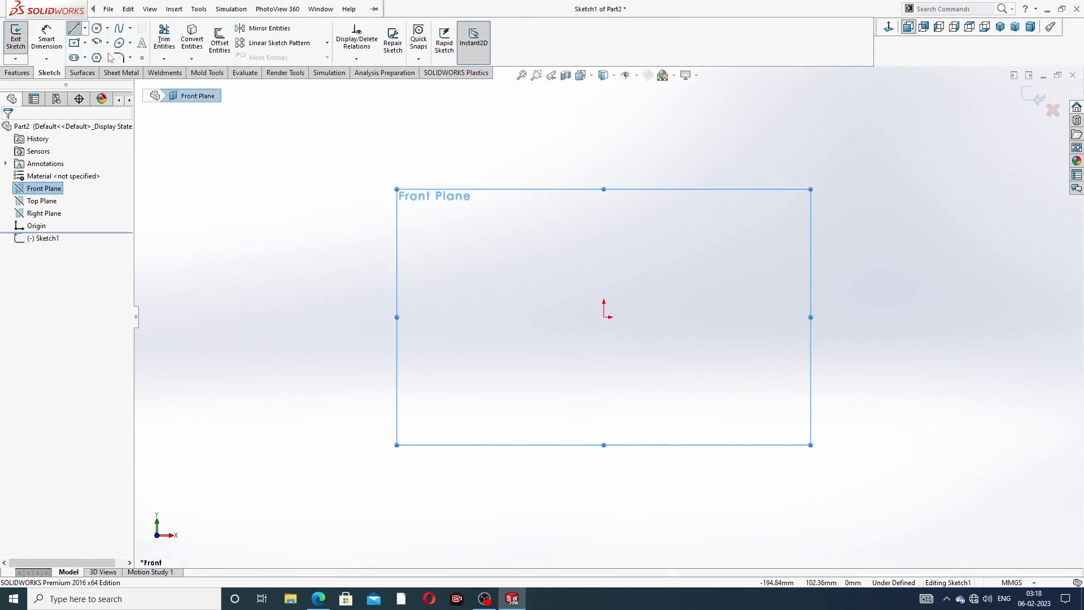
click(603, 318)
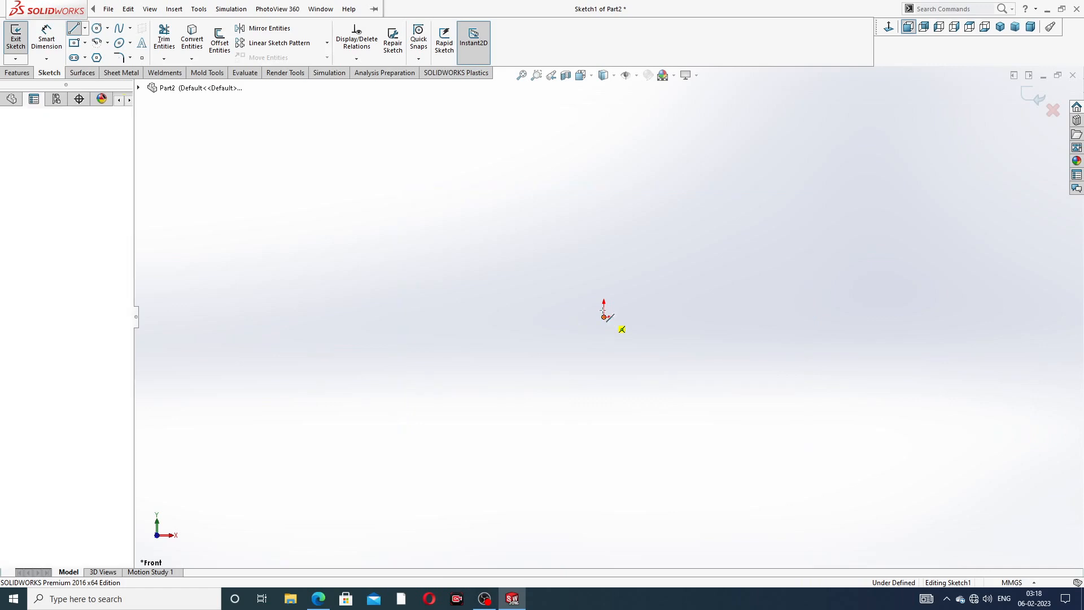
click(603, 134)
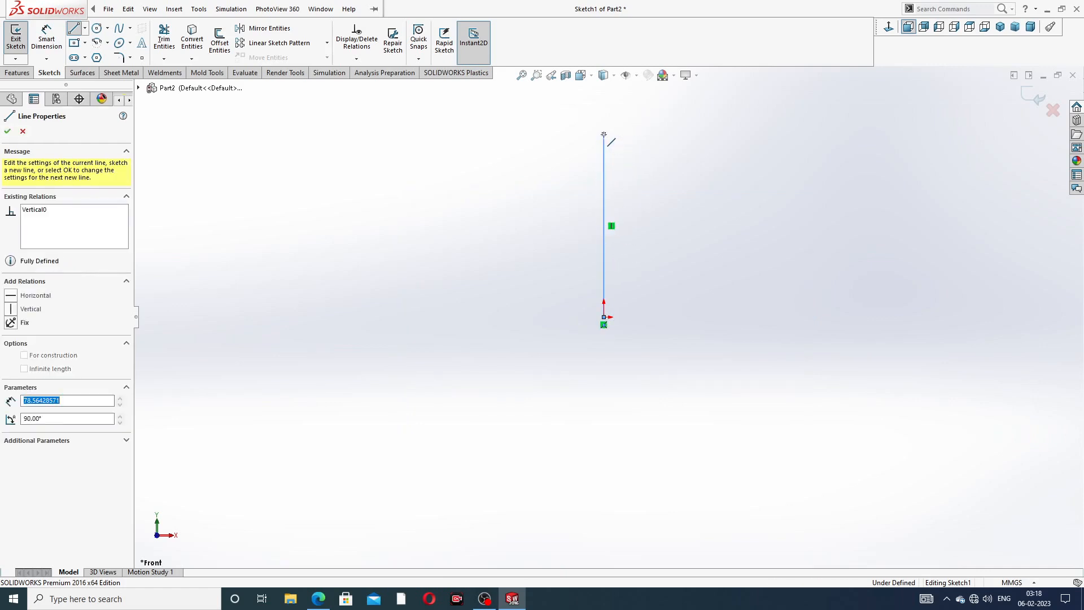
click(657, 134)
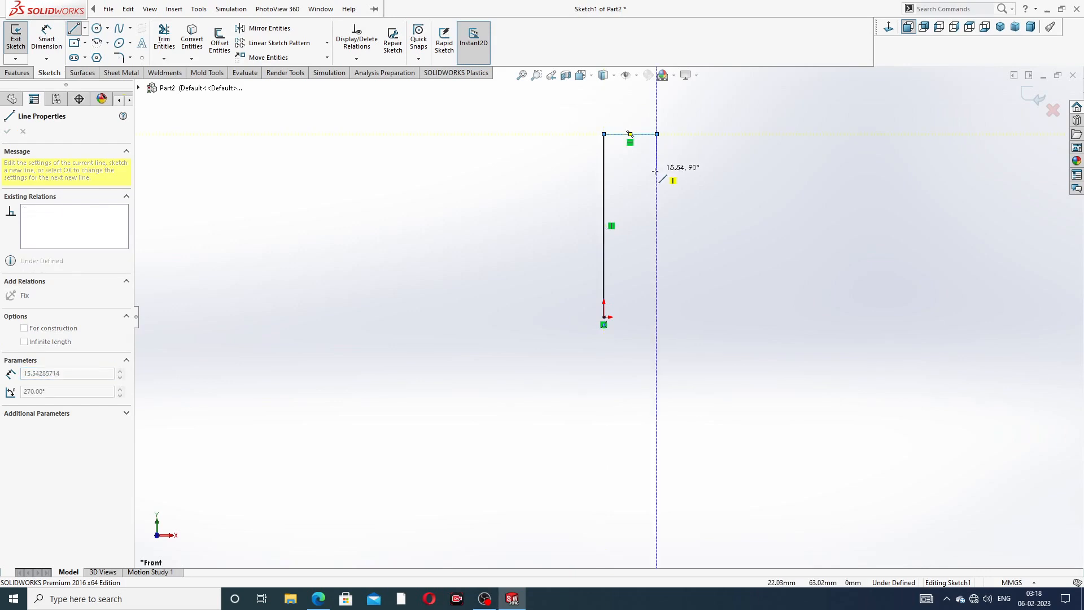
click(656, 174)
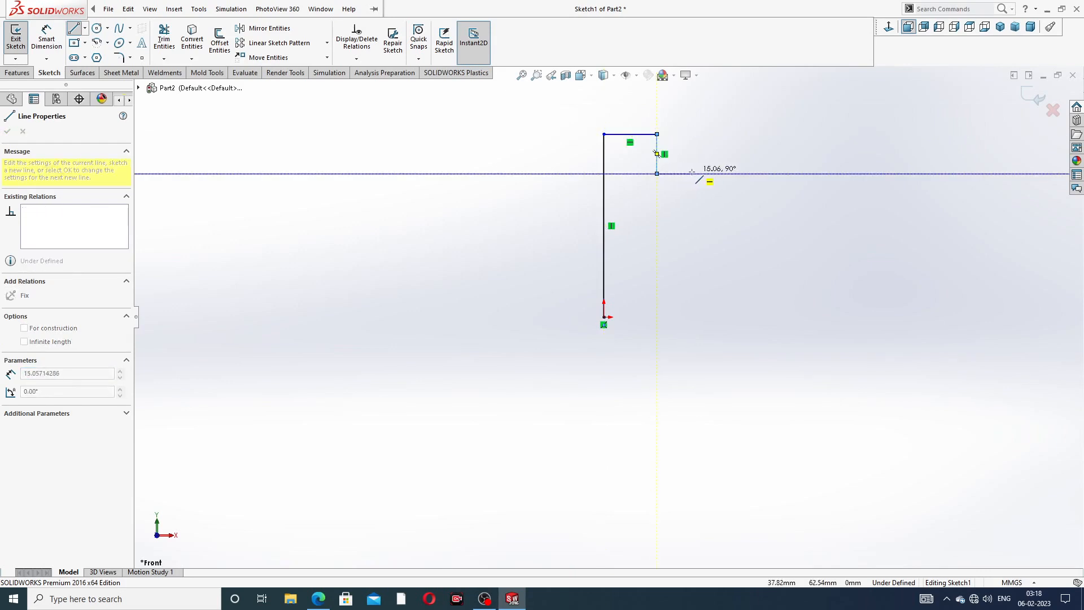
click(695, 174)
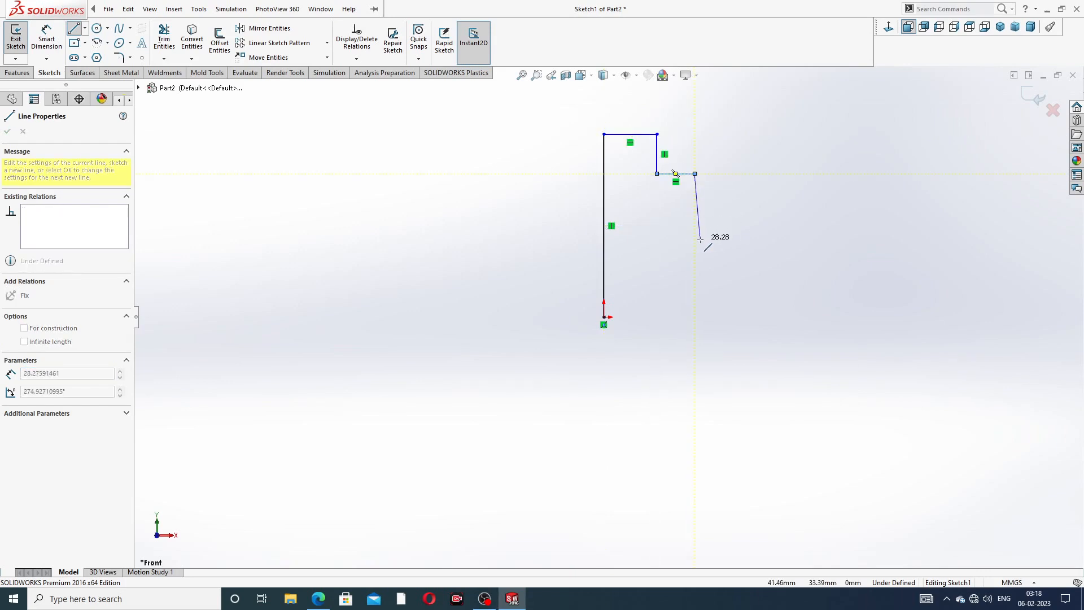
click(695, 237)
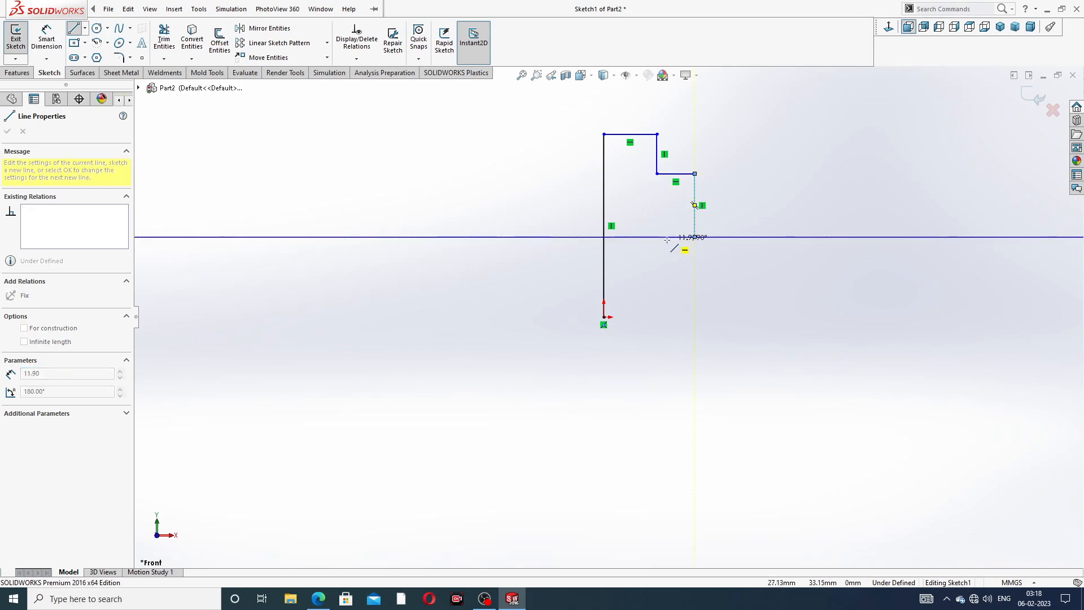
click(662, 237)
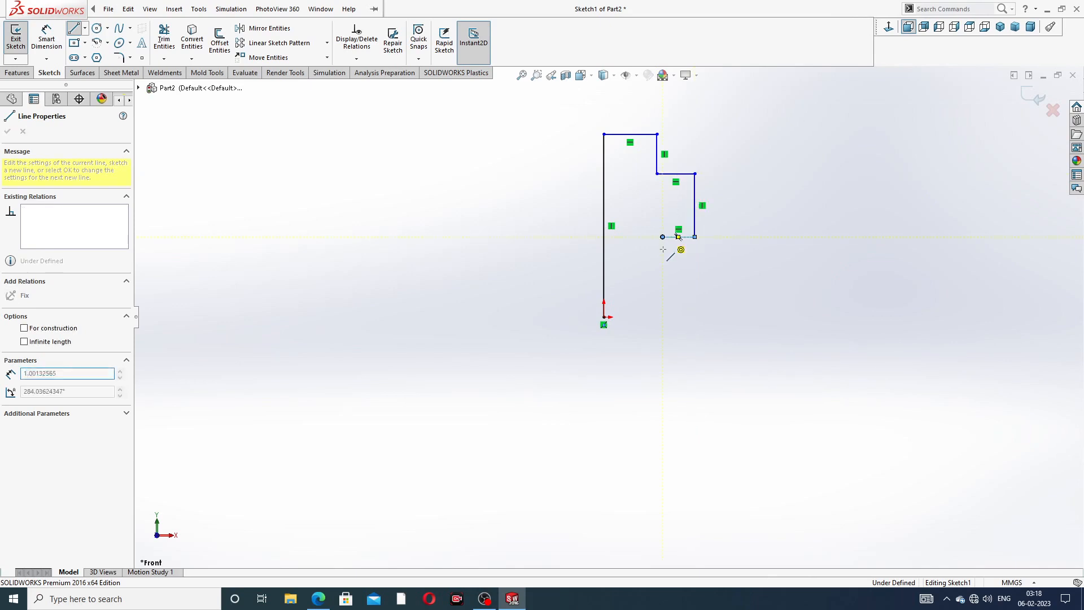
click(662, 302)
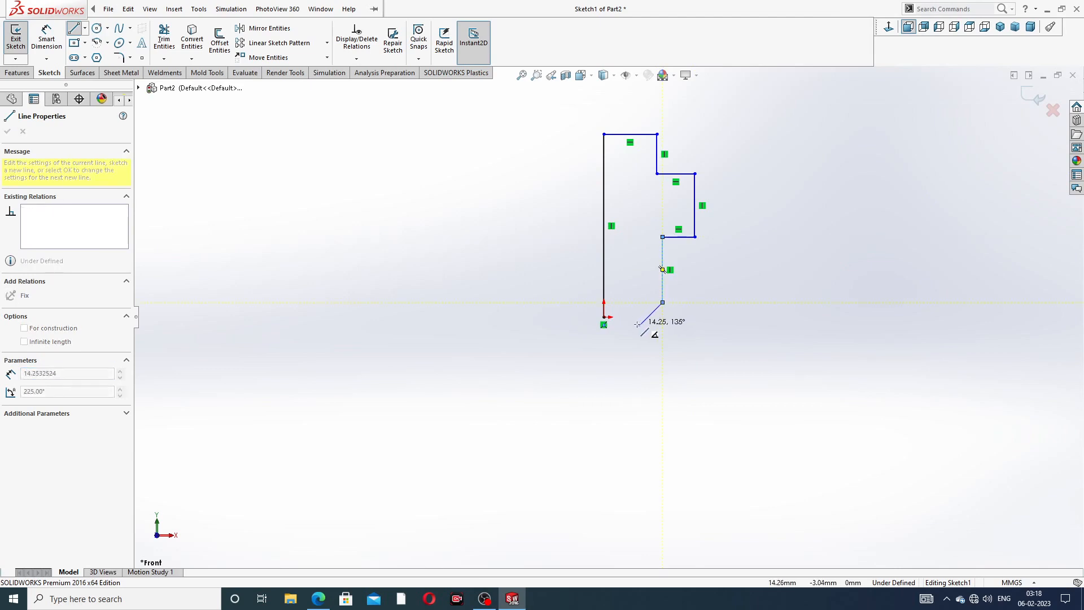
click(638, 317)
click(604, 317)
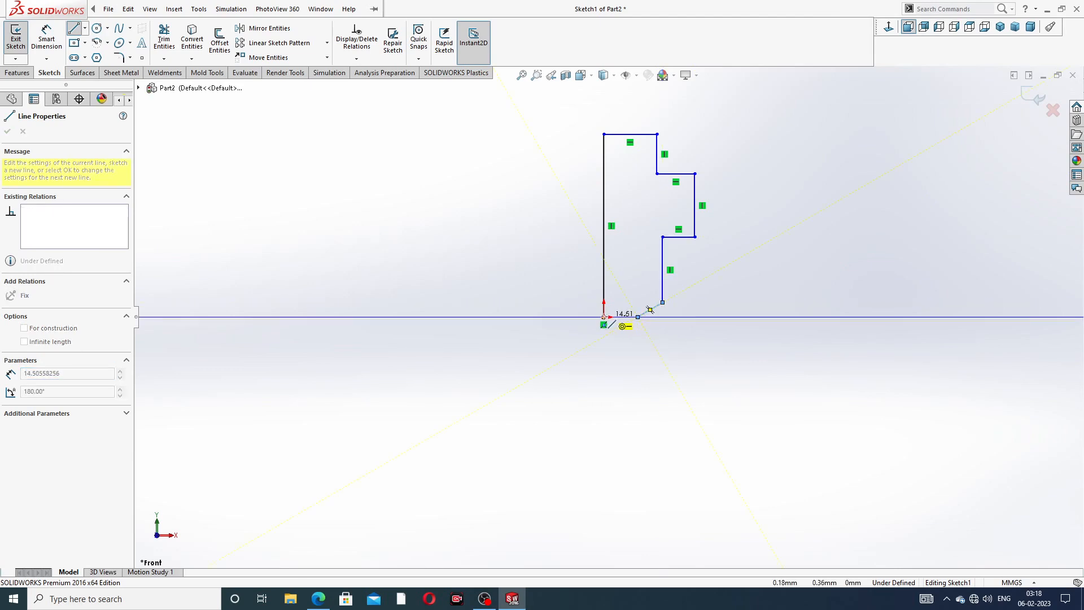
- Finish drawing the profile lines and convert the vertical line rising from the origin into a construction centerline
right_click(745, 170)
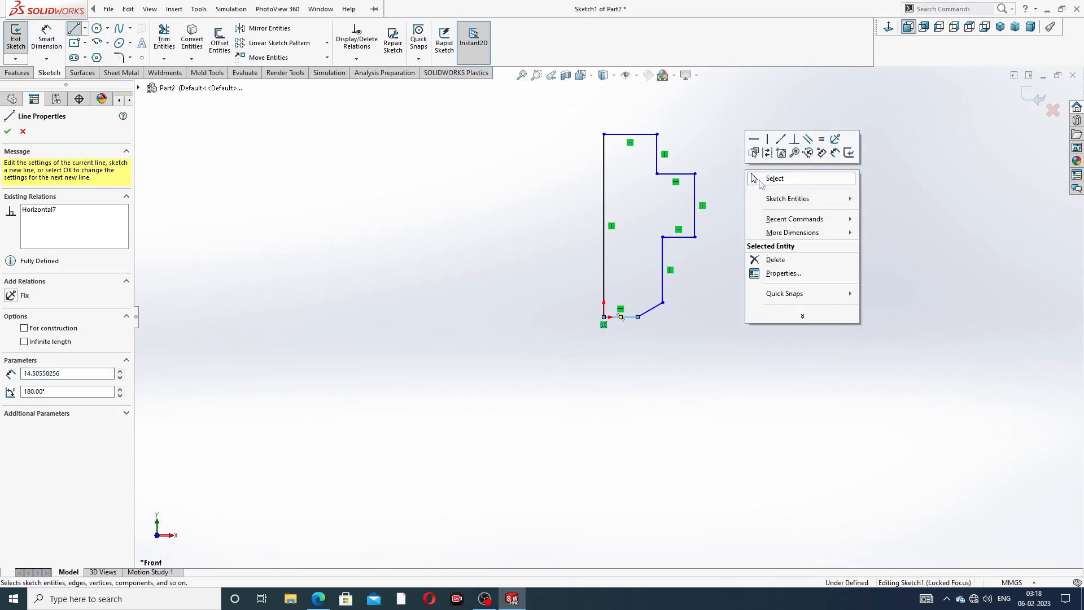
click(751, 177)
key(z)
scroll(634, 219, down, 5)
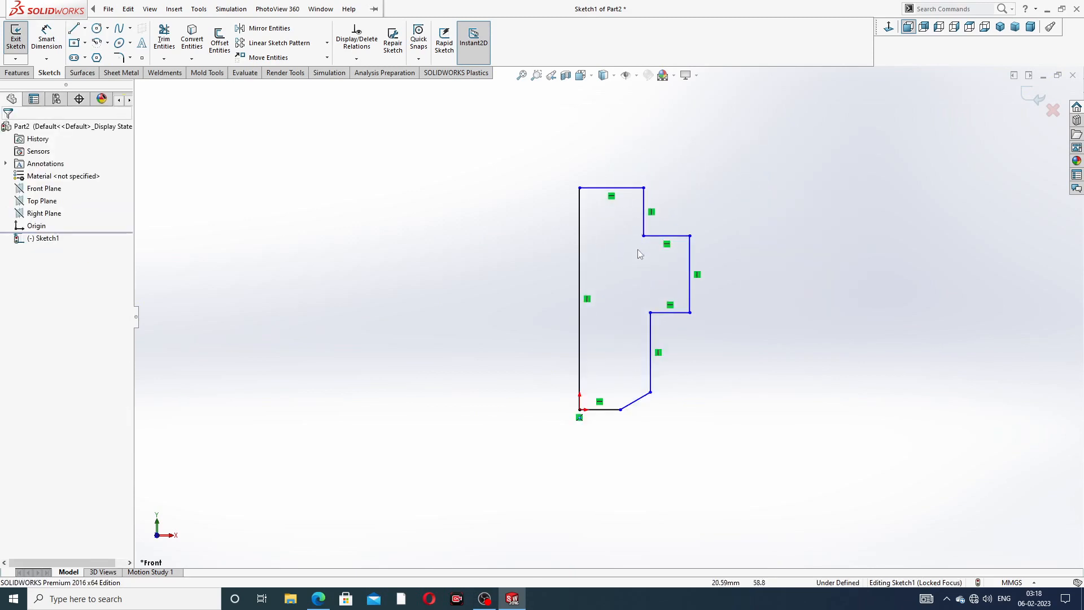
click(551, 264)
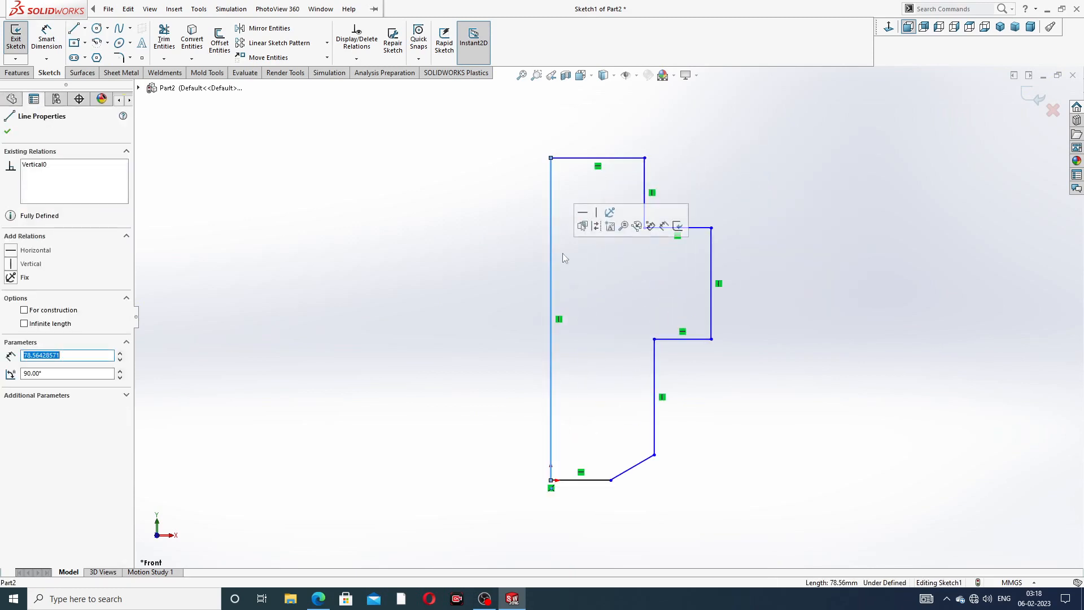
click(597, 227)
key(Escape)
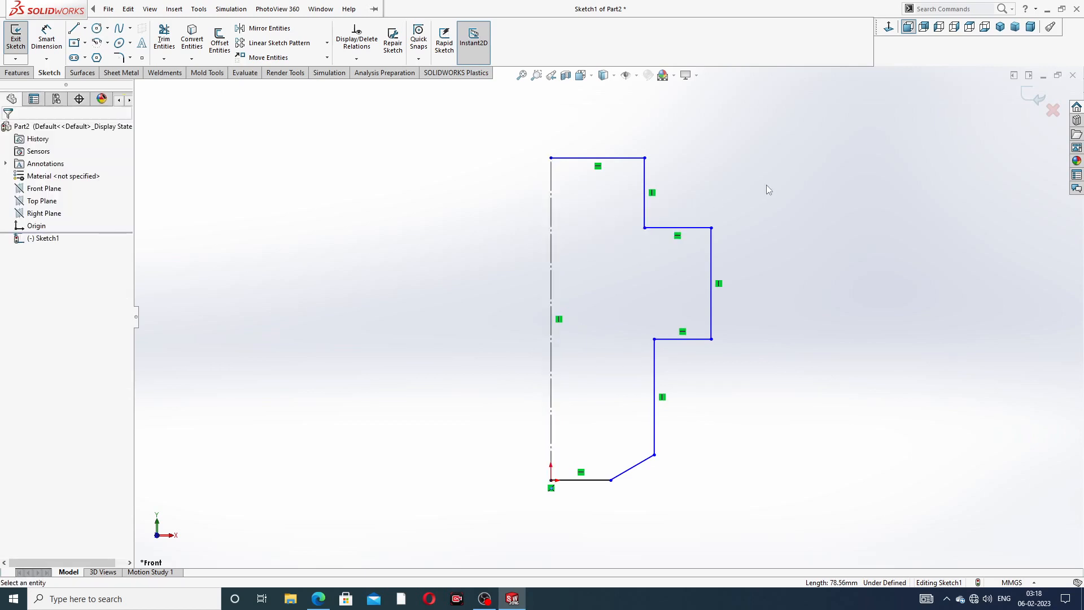
scroll(782, 237, up, 3)
scroll(653, 401, down, 3)
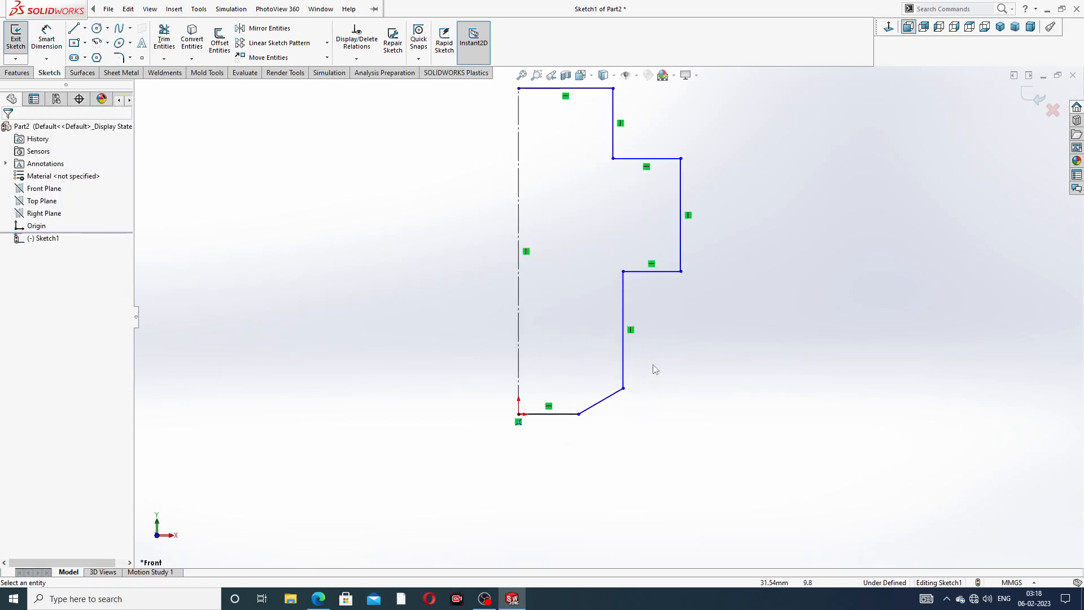
scroll(676, 181, up, 2)
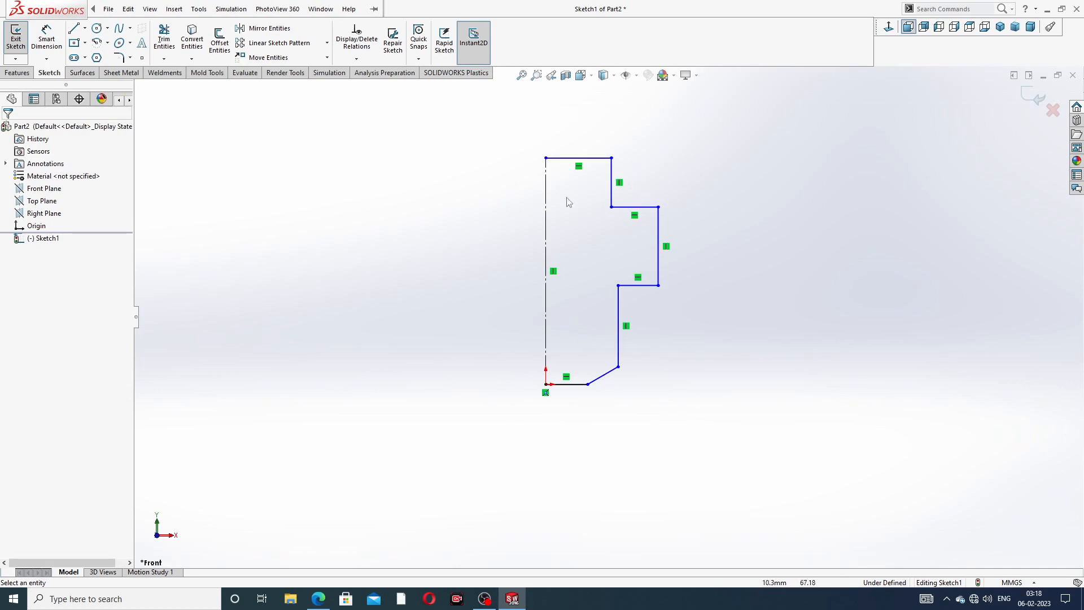
- Check the nozzle's section dimensions in the spray nozzle drawing PDF and return to the SOLIDWORKS sketch
key(alt+Tab)
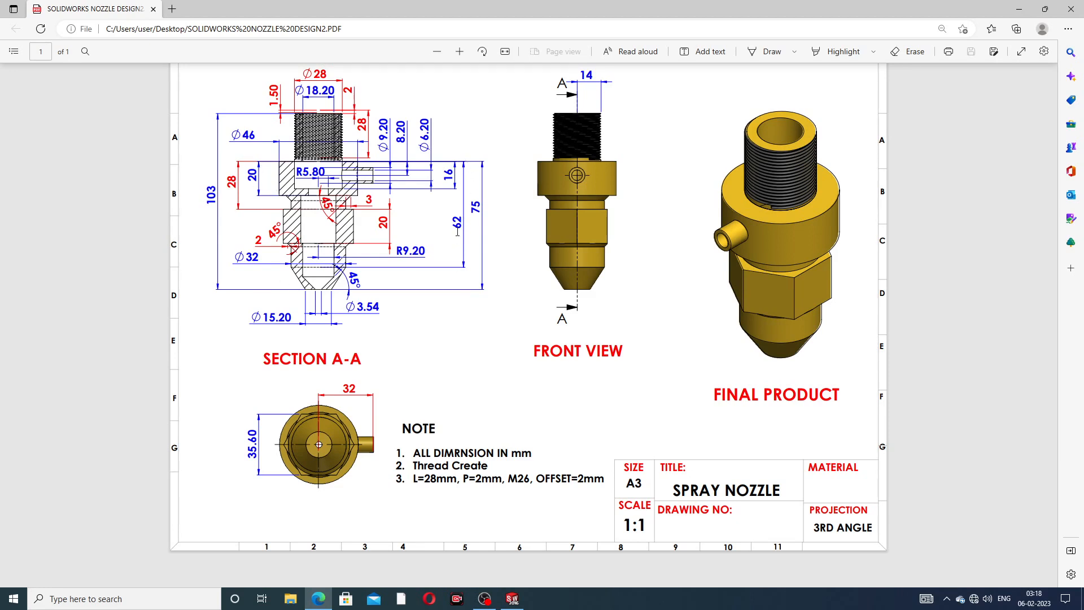
click(318, 605)
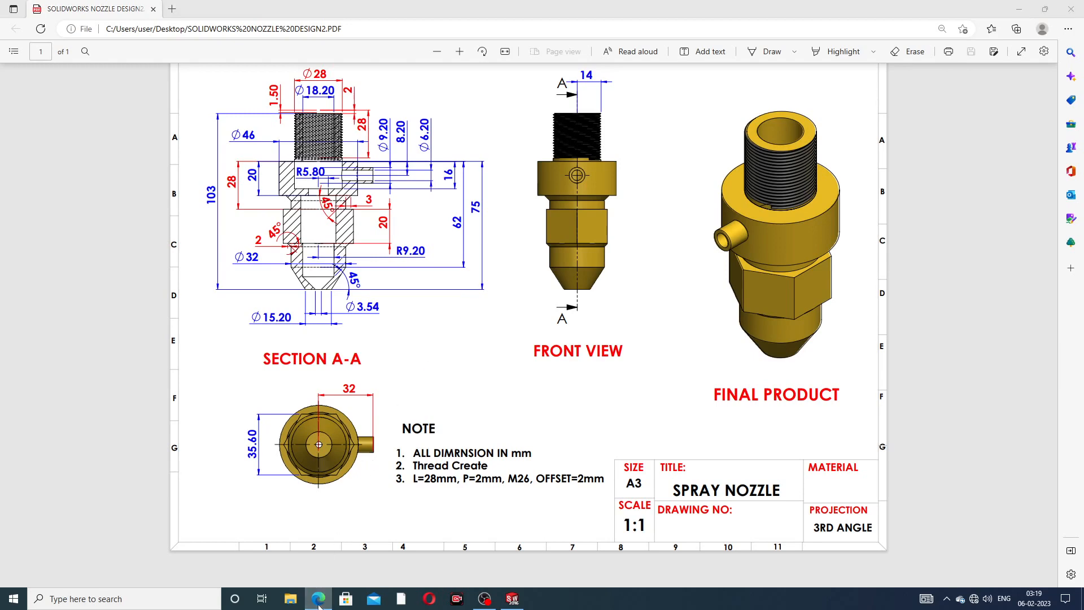
scroll(641, 163, up, 3)
scroll(632, 182, down, 2)
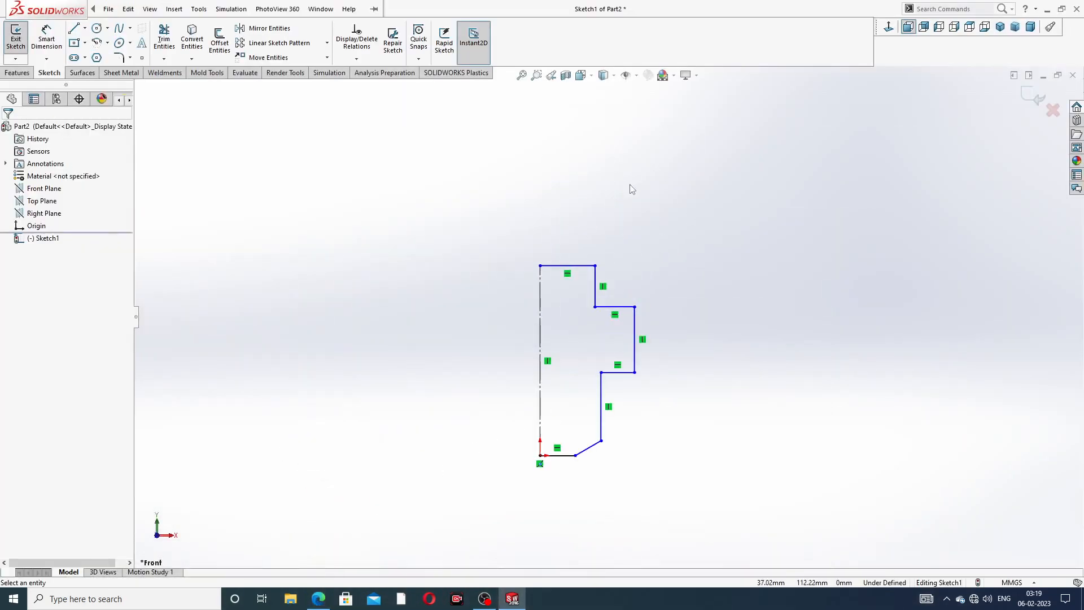
- Dimension the profile's uppermost section as a doubled distance about the centerline and set its diameter to 28 mm
click(46, 37)
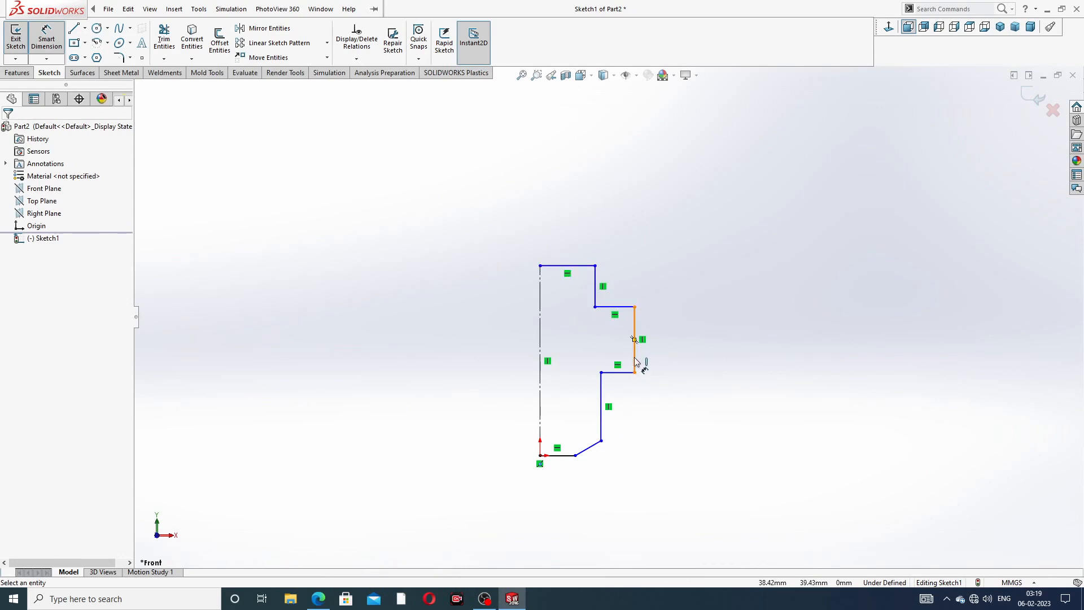
scroll(562, 446, down, 2)
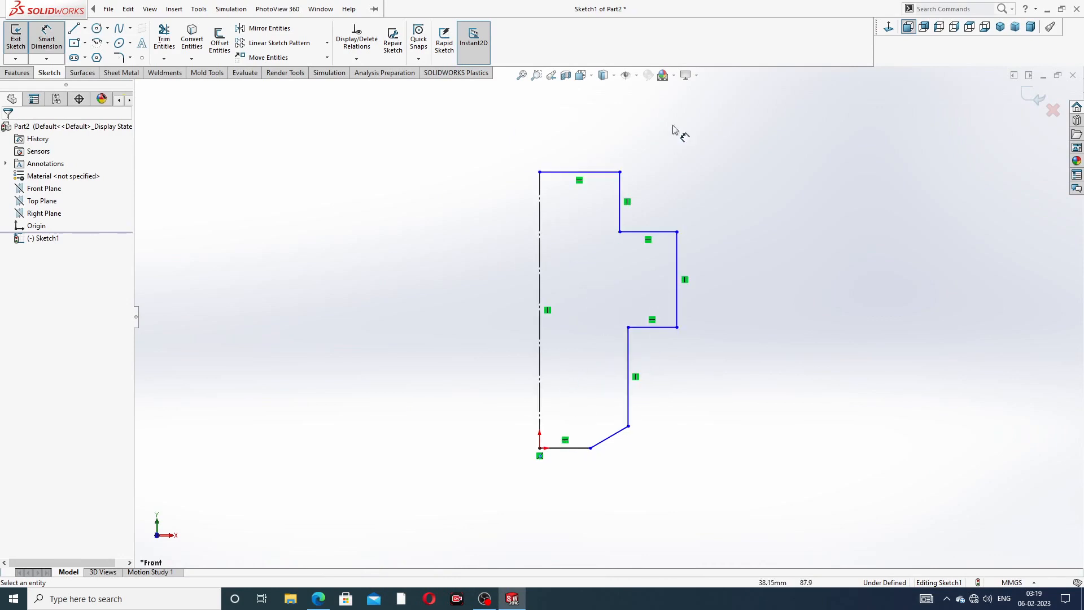
click(620, 171)
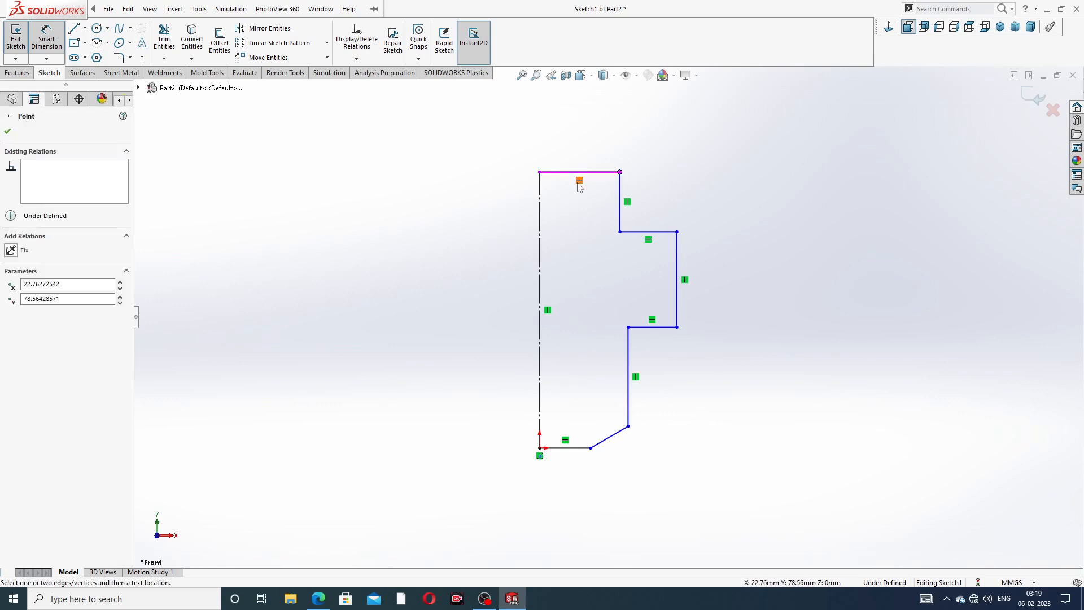
click(540, 193)
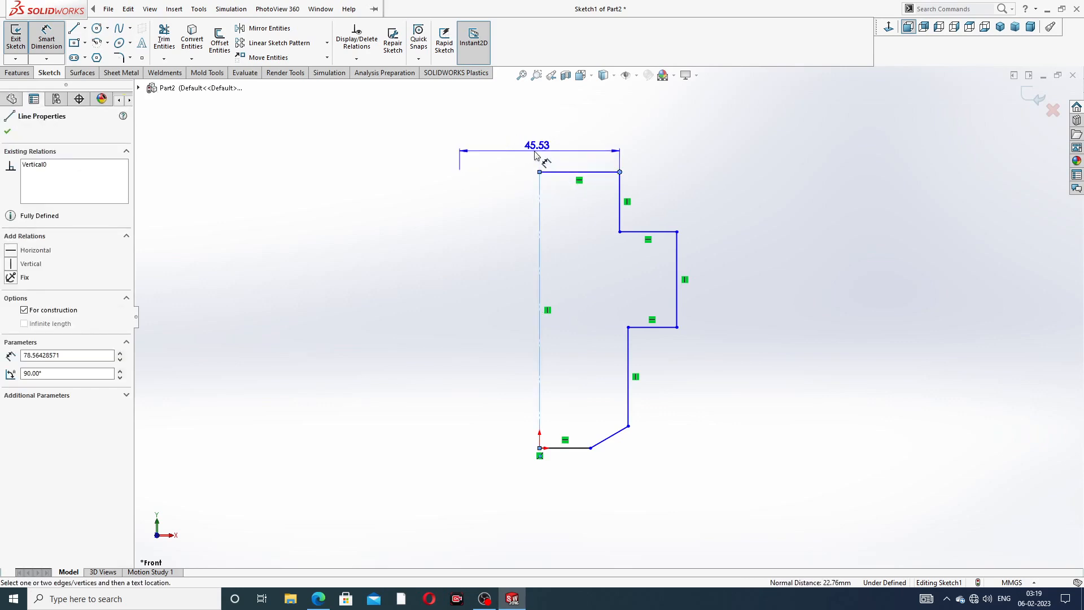
click(524, 148)
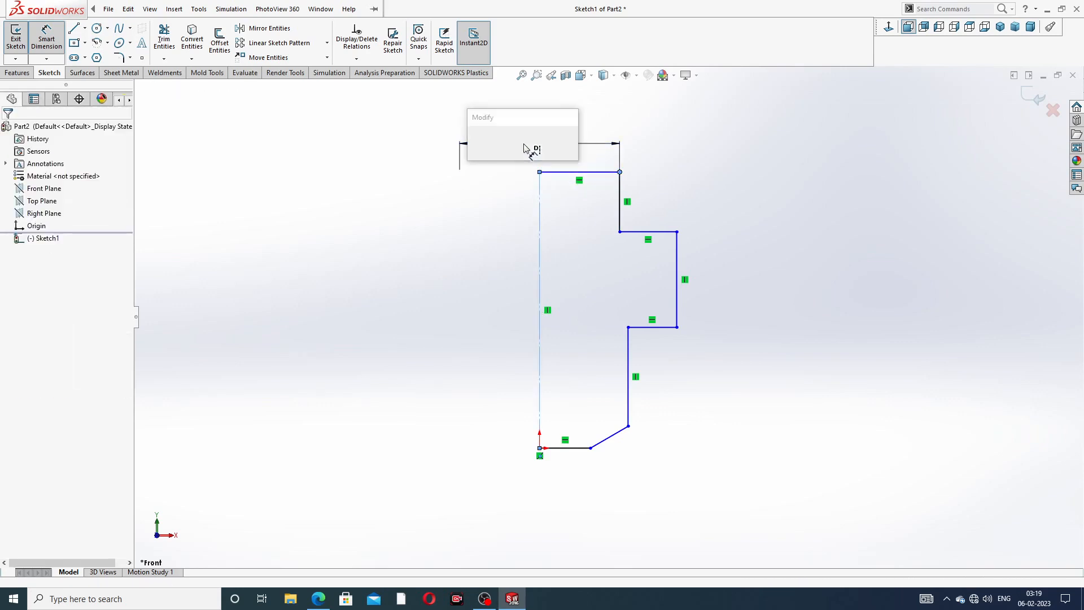
text(2)
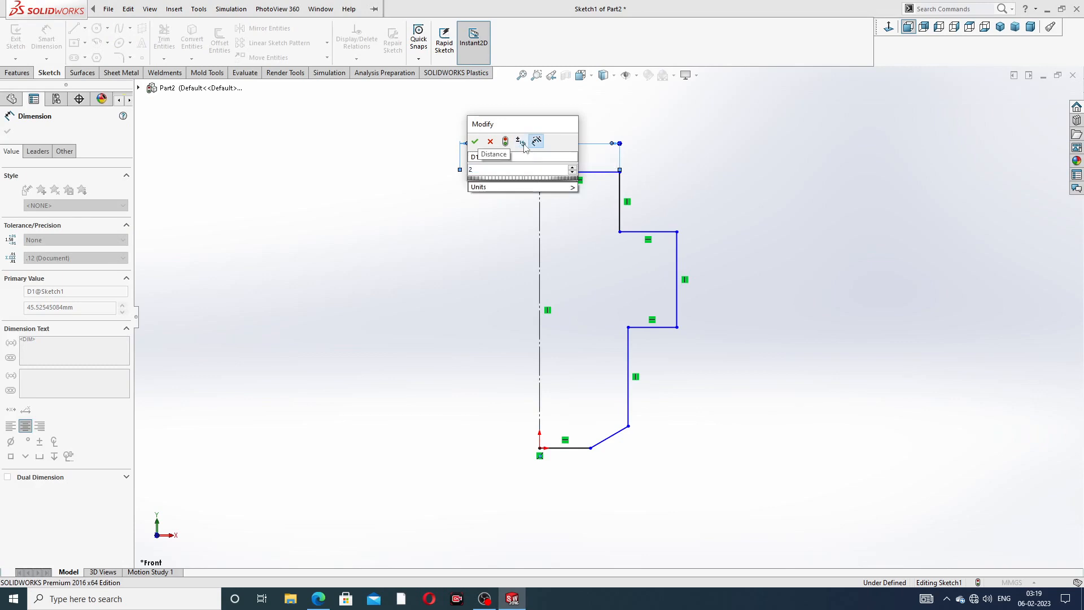
text(8)
key(Return)
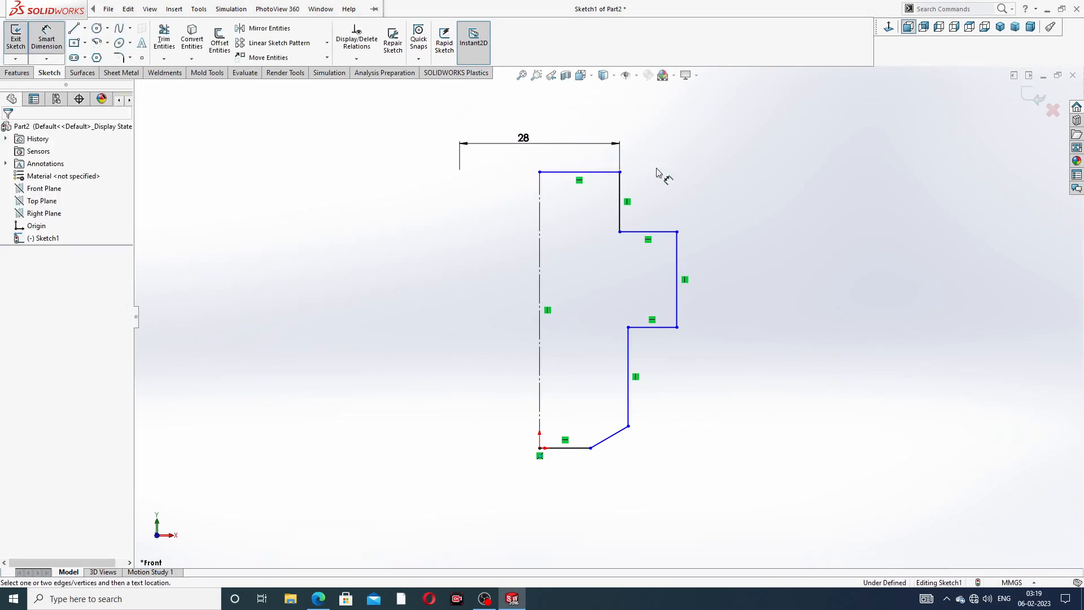
- Dimension the vertical centerline and set the profile's overall height to 103 mm
click(540, 235)
click(473, 275)
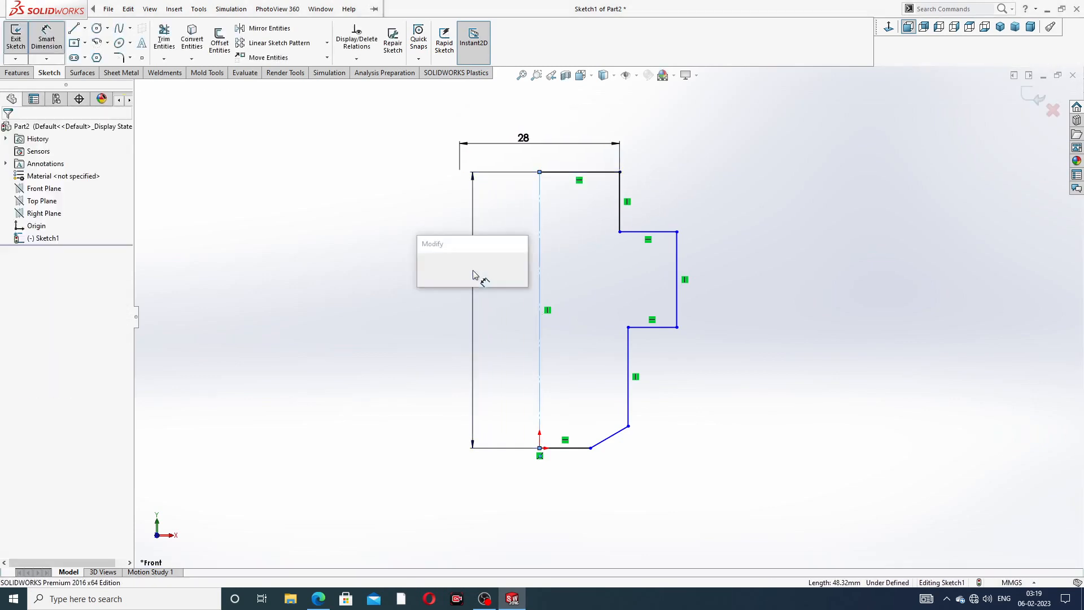
text(103)
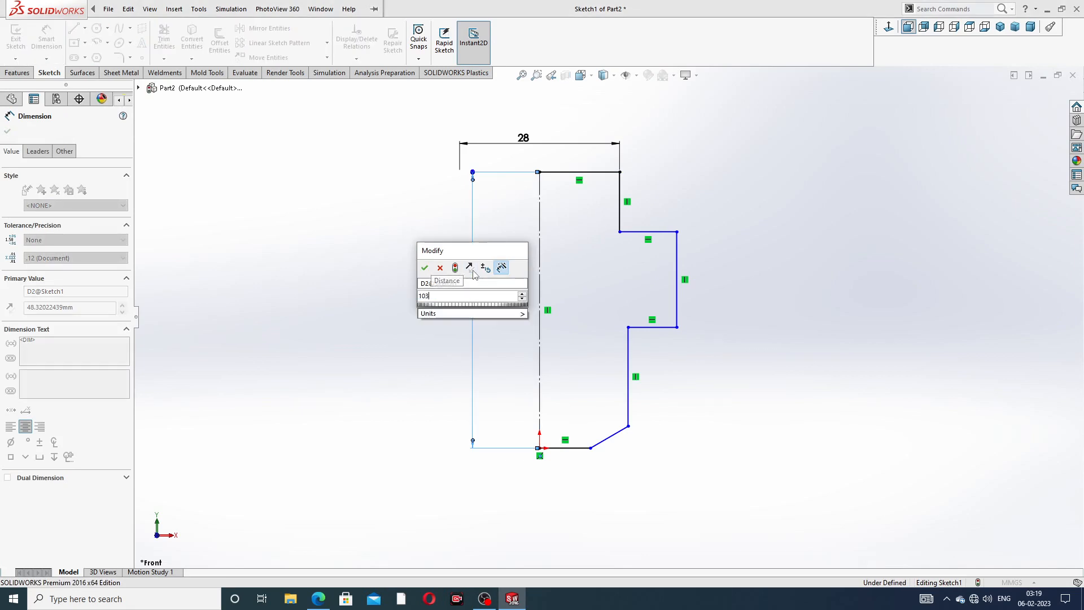
key(Return)
click(712, 186)
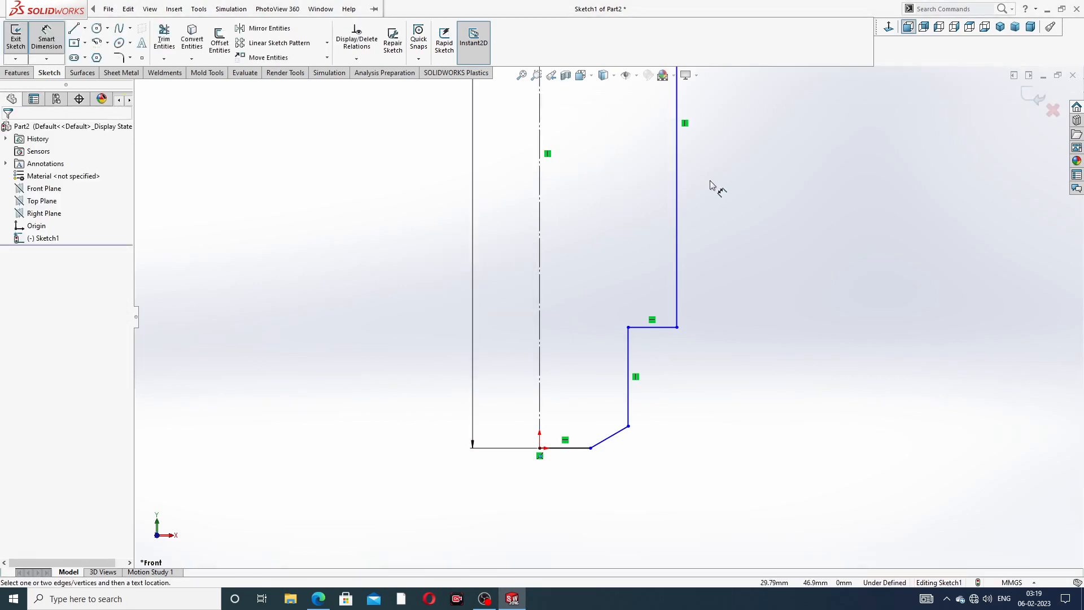
scroll(710, 181, up, 7)
scroll(620, 218, down, 4)
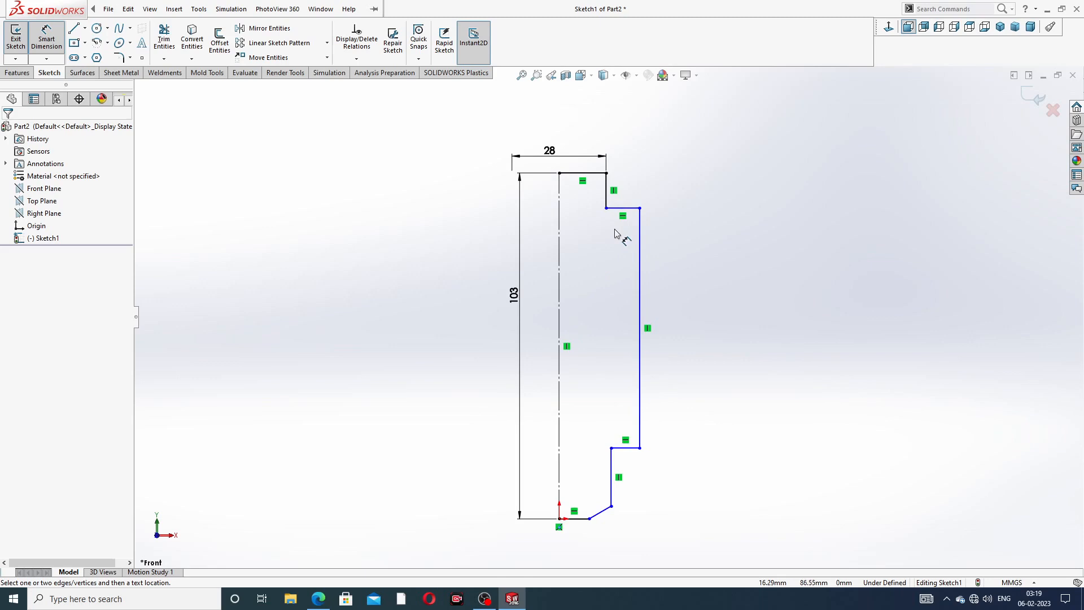
- Dimension the vertical edge of the widest step and set its height to 20 mm
click(646, 277)
click(677, 285)
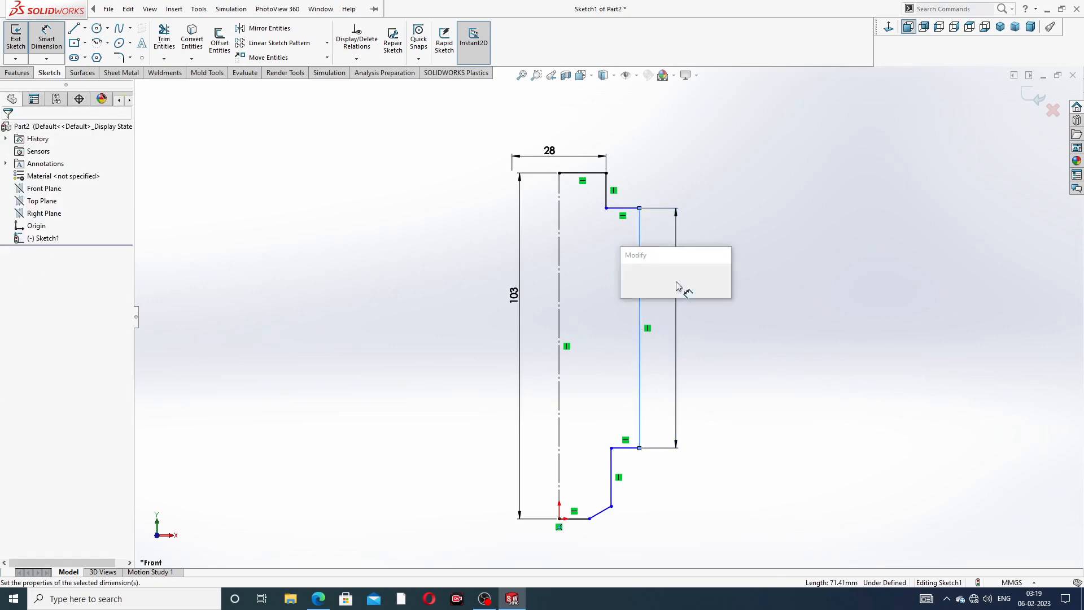
text(20)
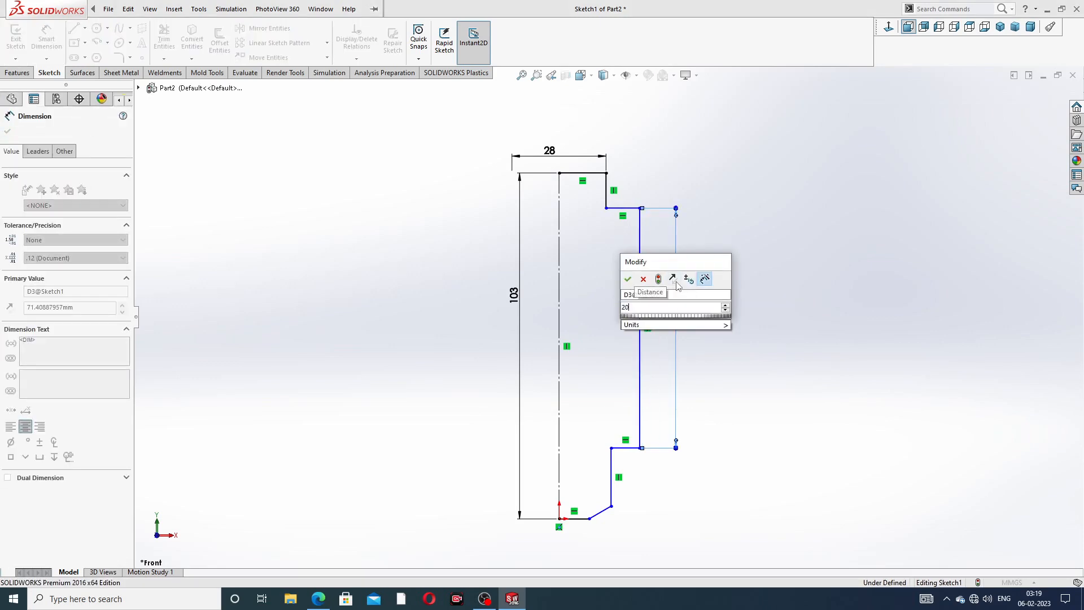
key(Return)
scroll(656, 274, down, 3)
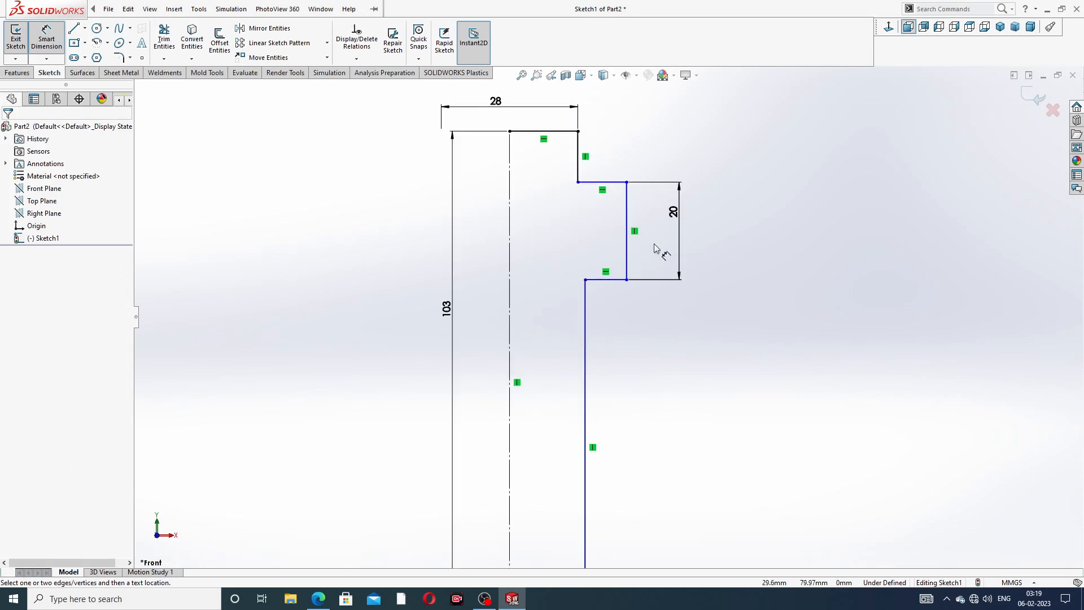
scroll(655, 248, up, 3)
scroll(624, 392, down, 1)
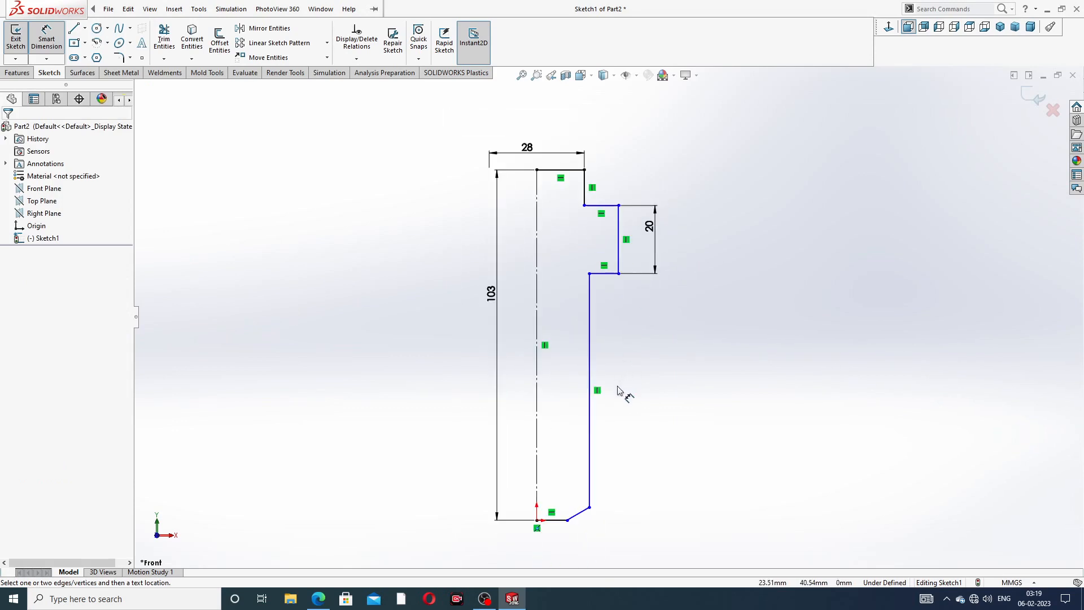
- Dimension the widest step's outer edge across the centerline and set its diameter to 46 mm
click(620, 238)
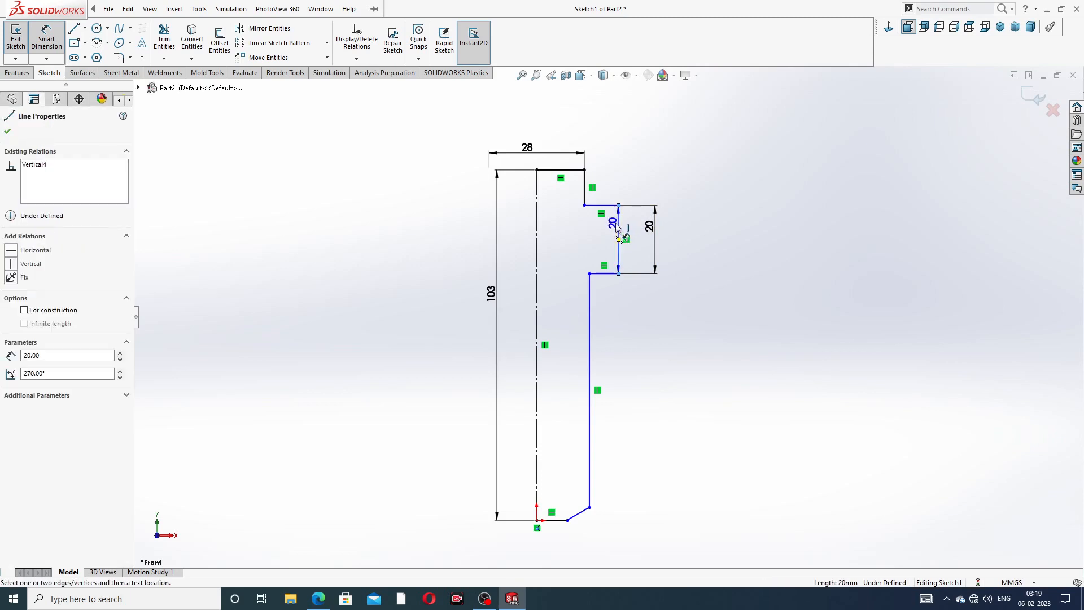
click(537, 237)
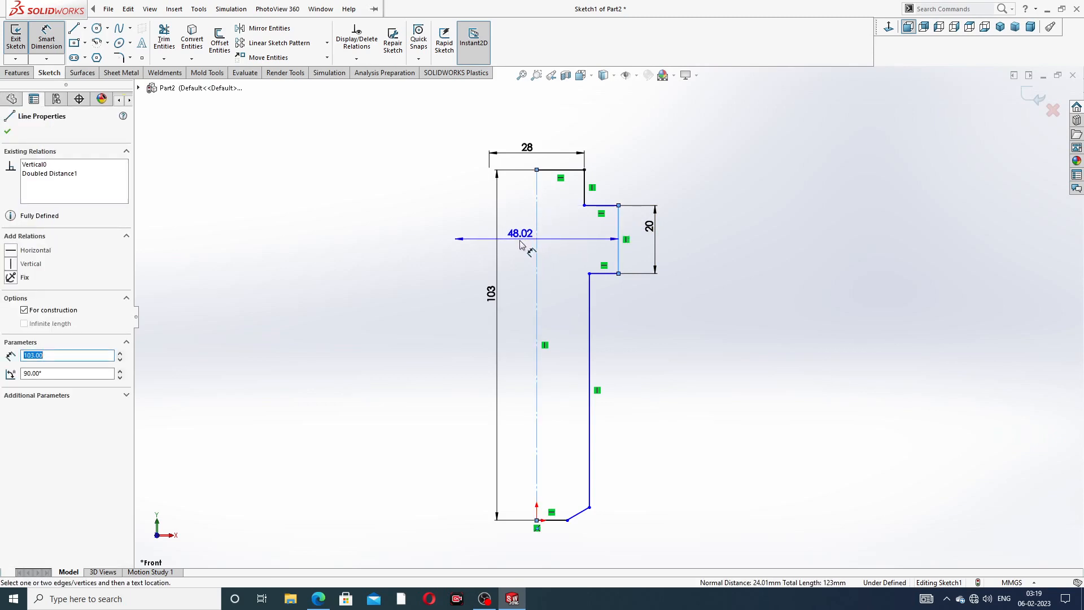
click(515, 252)
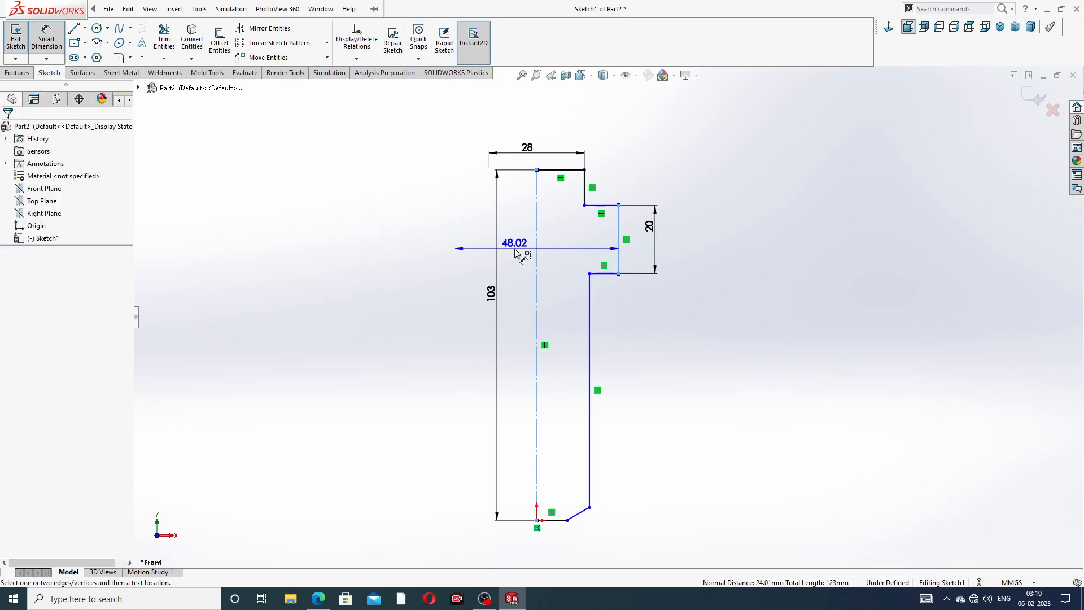
text(46)
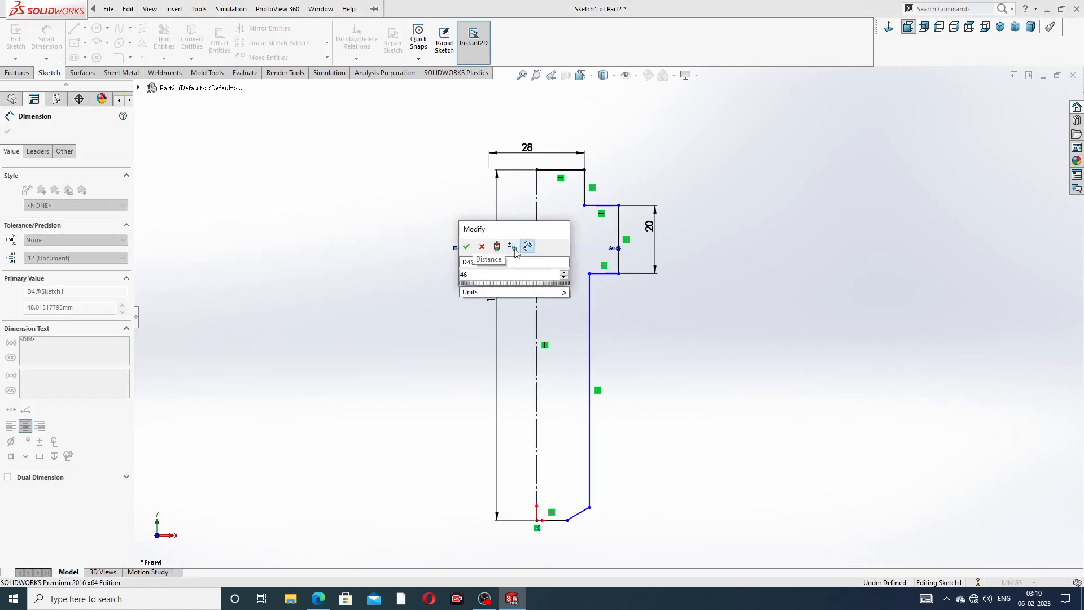
key(Return)
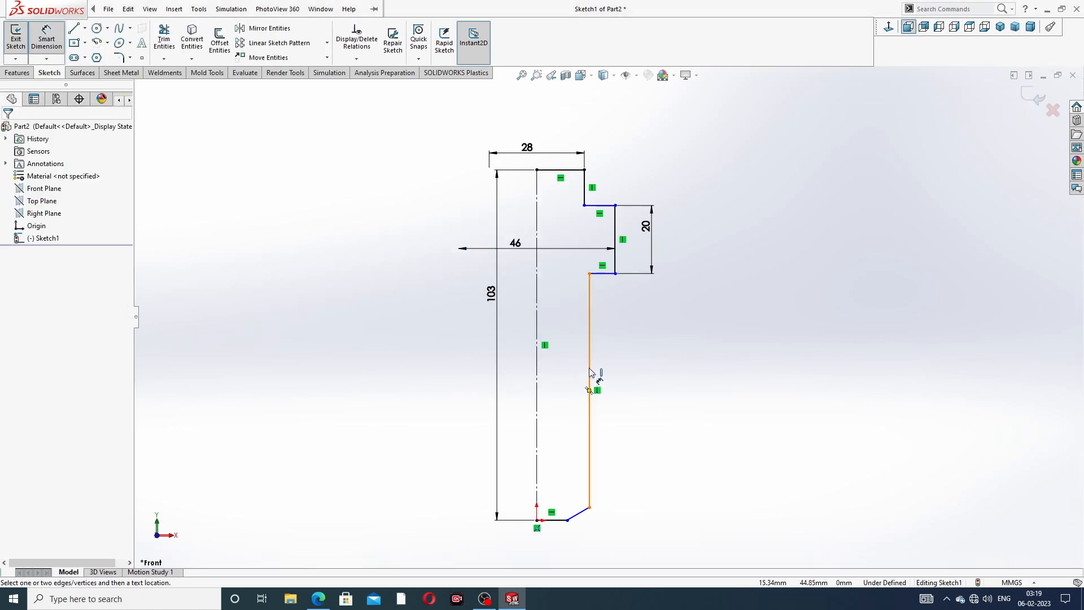
- Dimension the long lower vertical edge across the centerline and set its diameter to 32 mm
drag(590, 377, 536, 366)
click(536, 366)
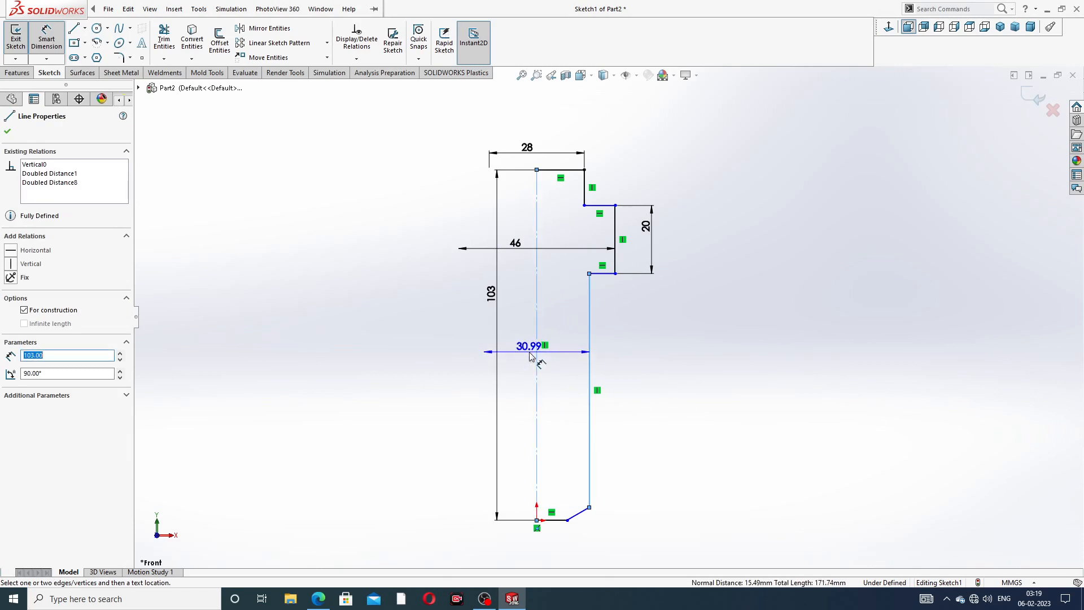
click(528, 371)
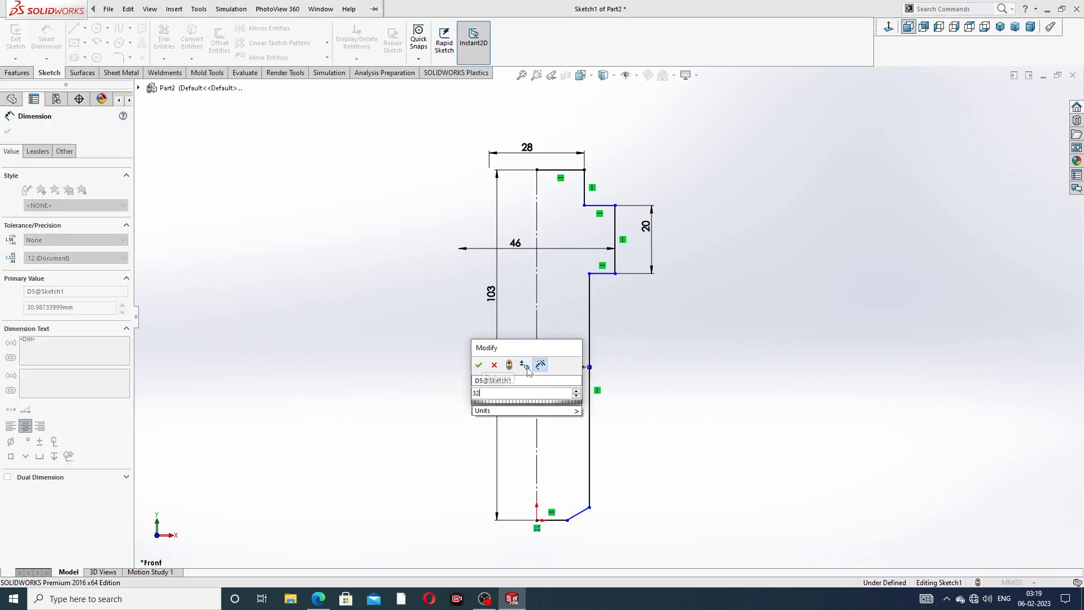
text(32)
key(Return)
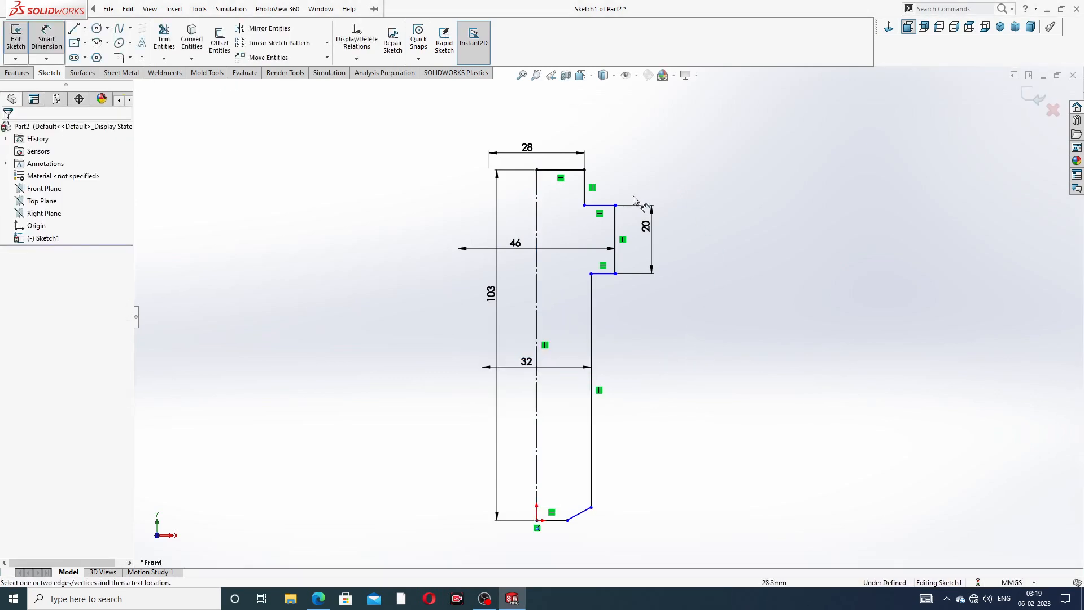
- Set the vertical distance from the wide step's upper edge to the upper end of the slanted line to 62 mm
click(607, 206)
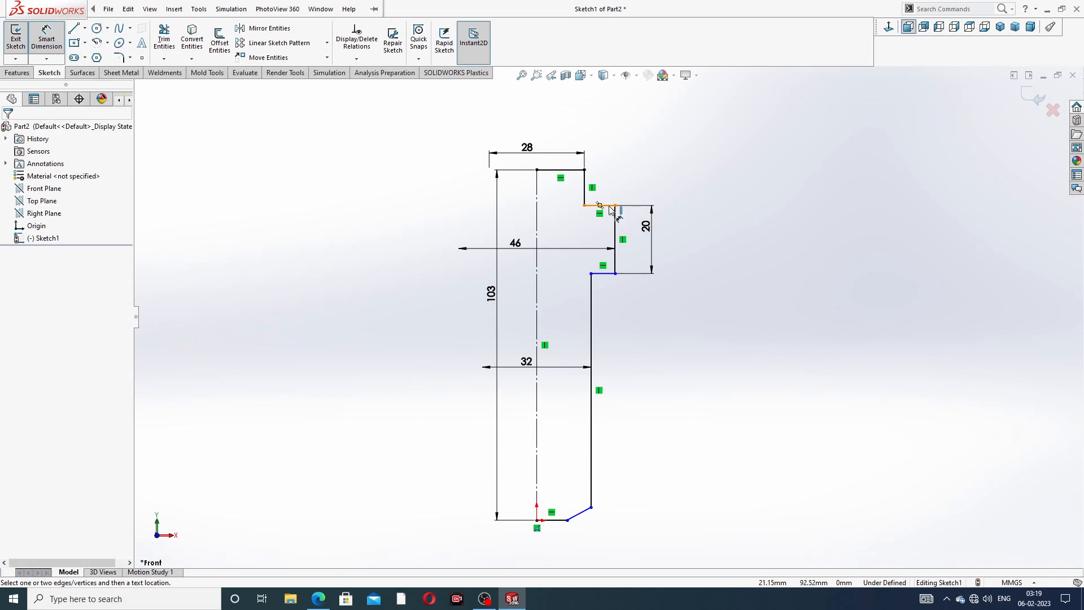
click(591, 507)
click(699, 364)
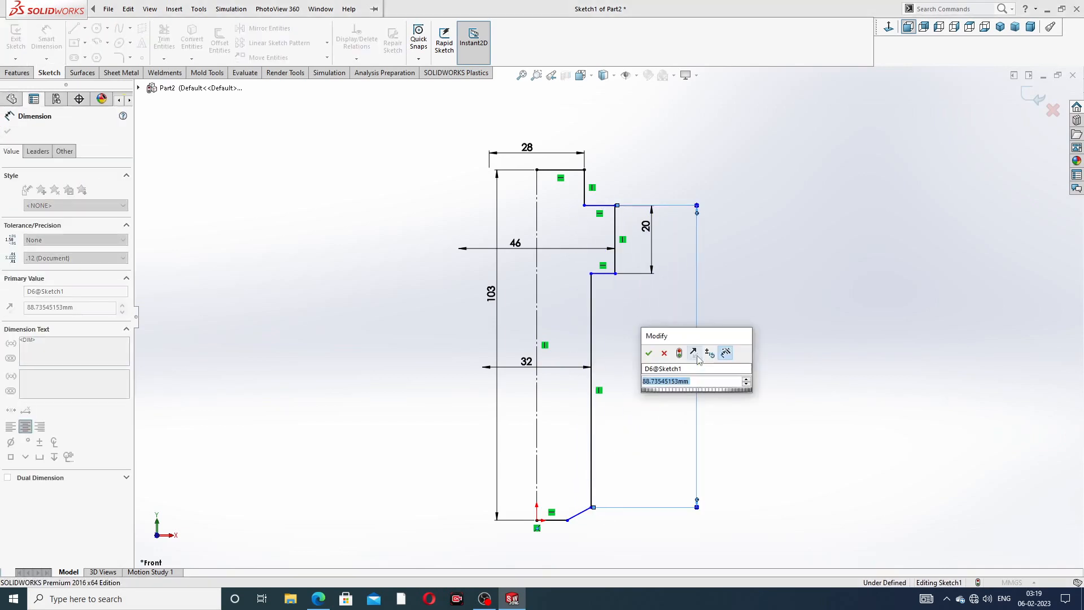
text(62)
key(Return)
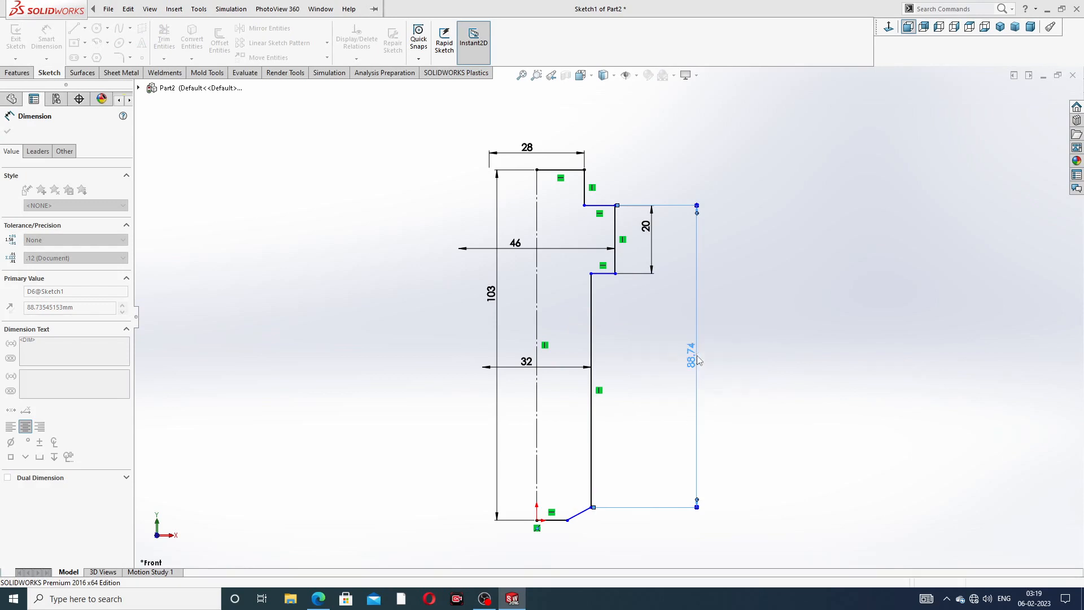
- Dimension the vertical distance from the wide step's upper edge to the lower end of the slanted line and set it to 75 mm
click(768, 320)
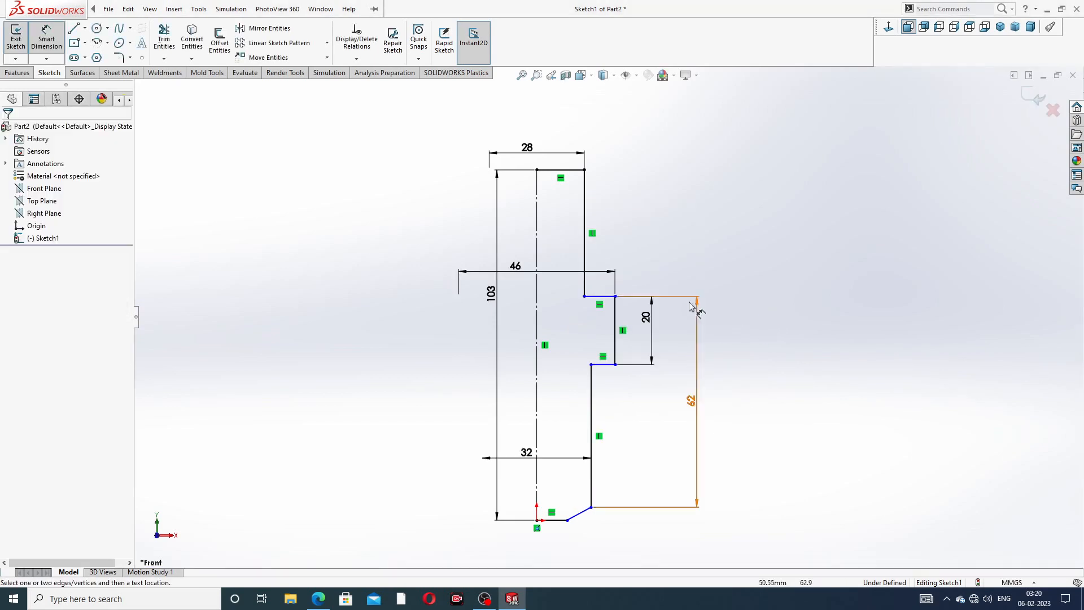
click(604, 296)
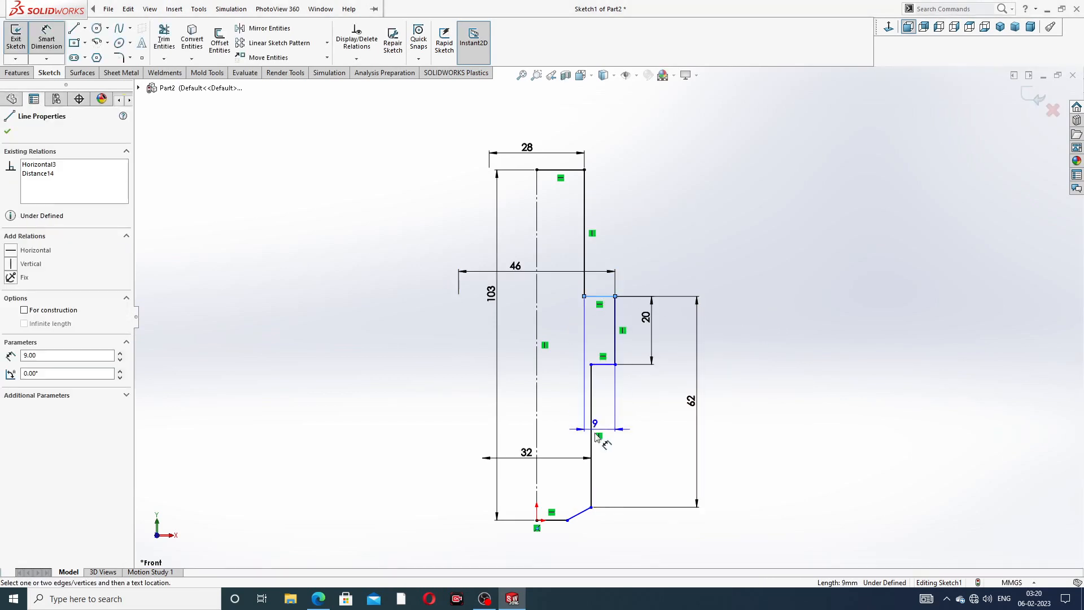
click(567, 520)
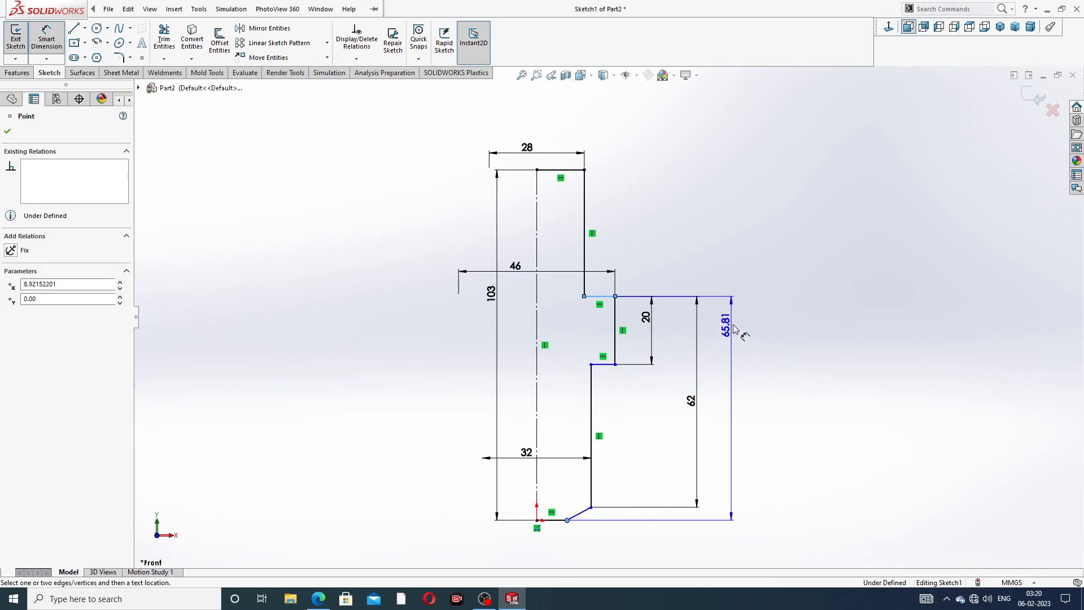
click(734, 367)
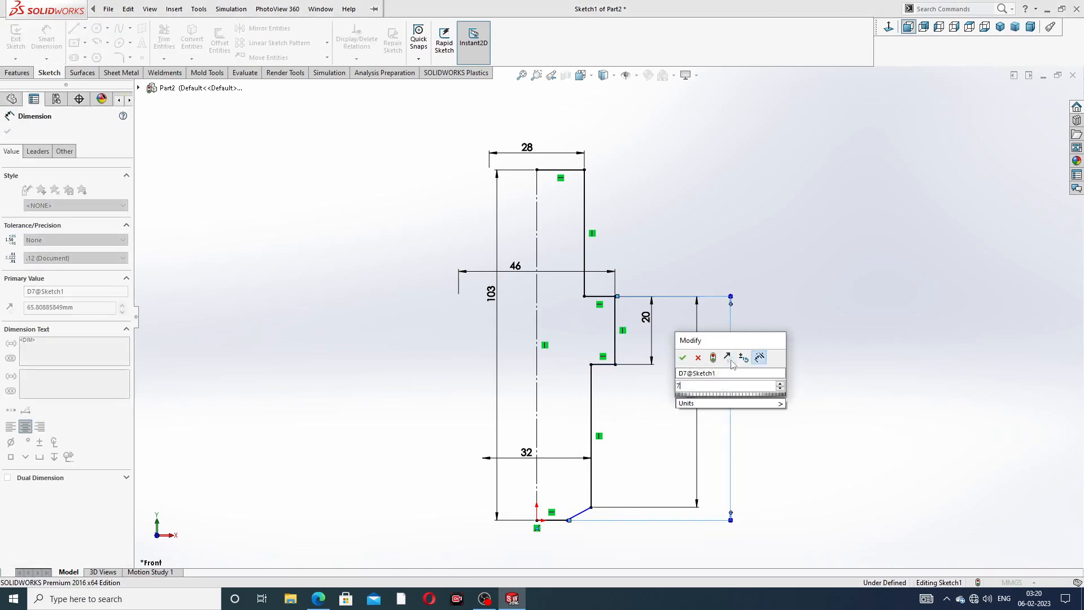
text(75)
key(Return)
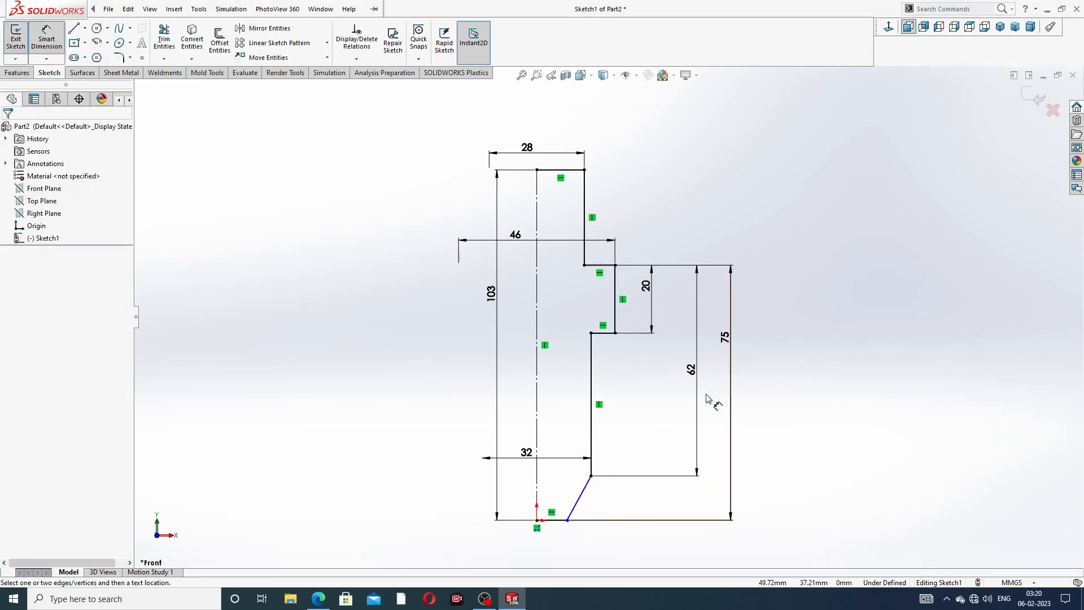
- Dimension the slanted line's lower endpoint across the centerline and set the tip diameter to 15.5 mm
scroll(581, 553, down, 3)
scroll(569, 454, down, 2)
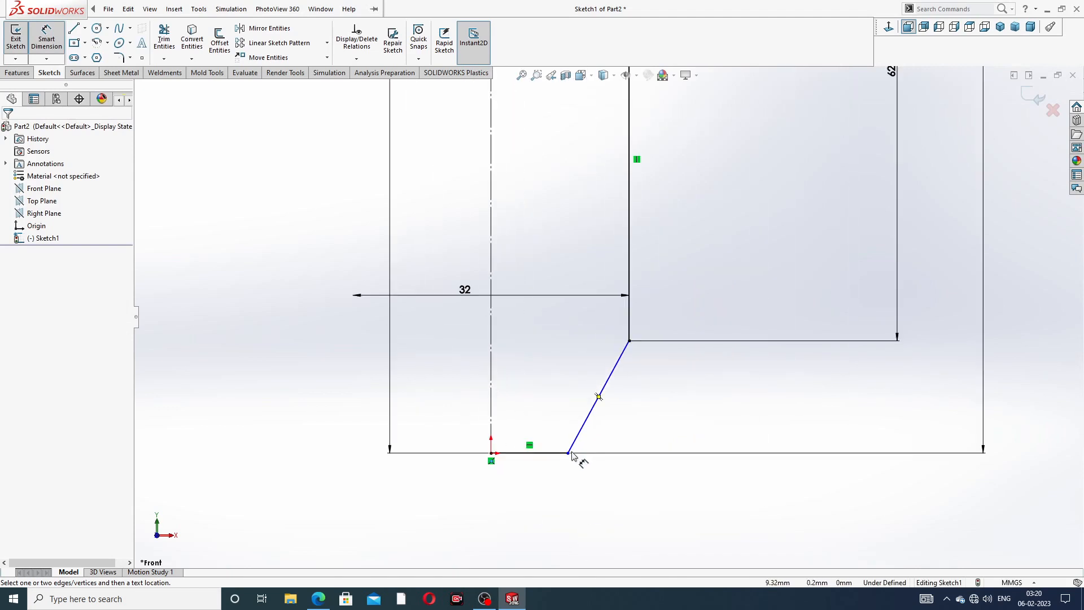
click(568, 453)
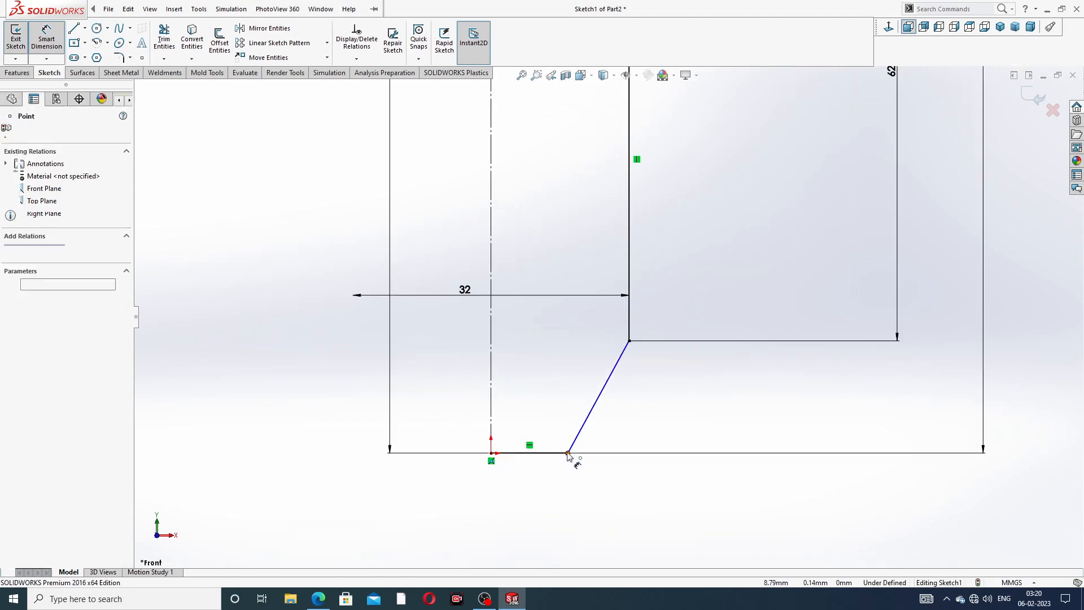
click(492, 431)
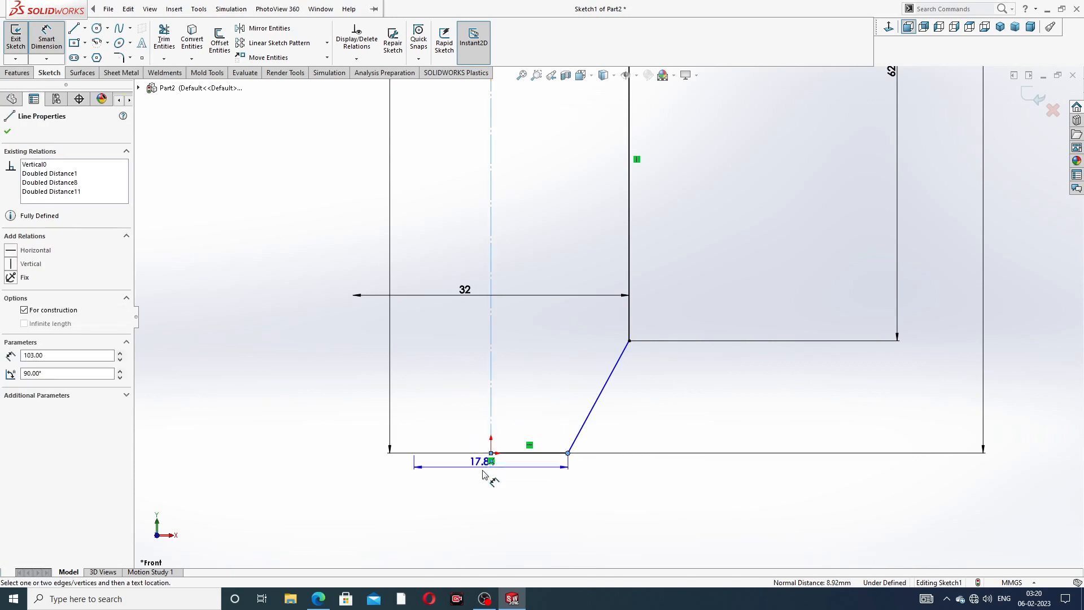
click(487, 484)
text(1)
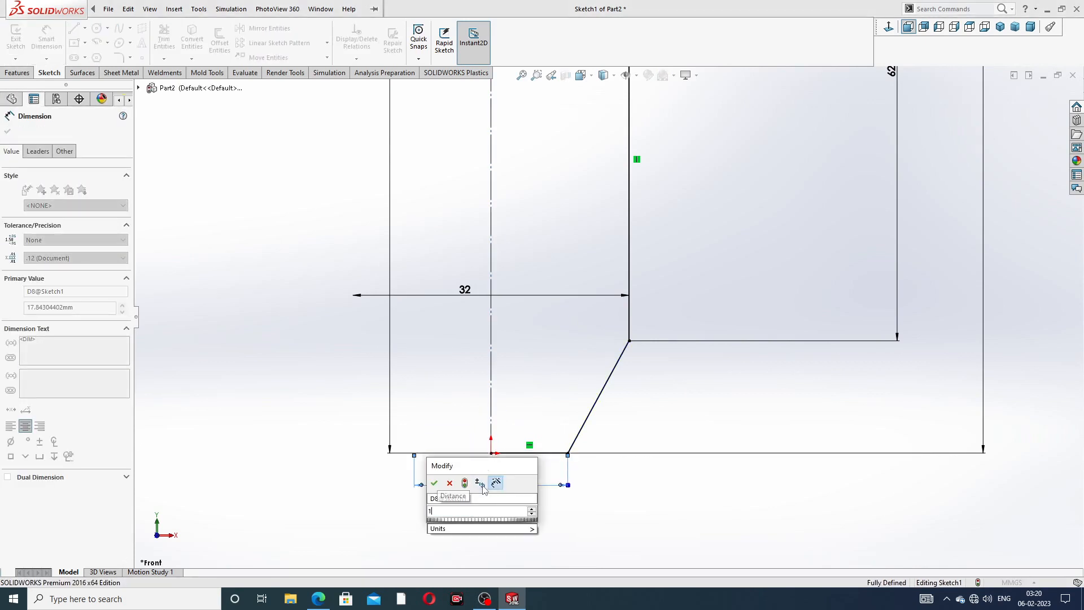
text(5.5)
key(Return)
click(596, 477)
scroll(649, 388, up, 6)
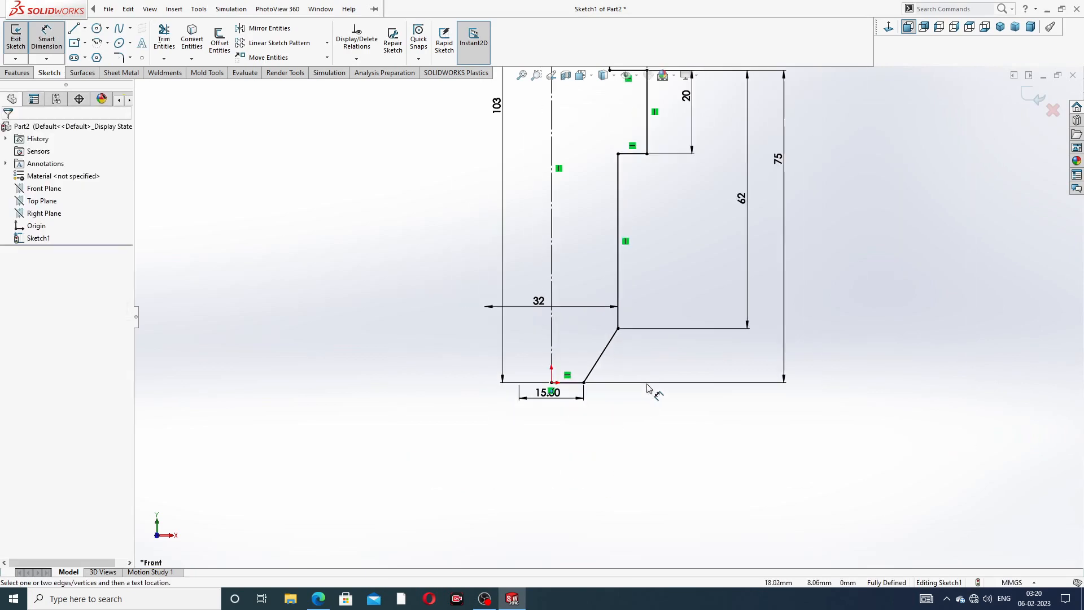
scroll(644, 254, down, 2)
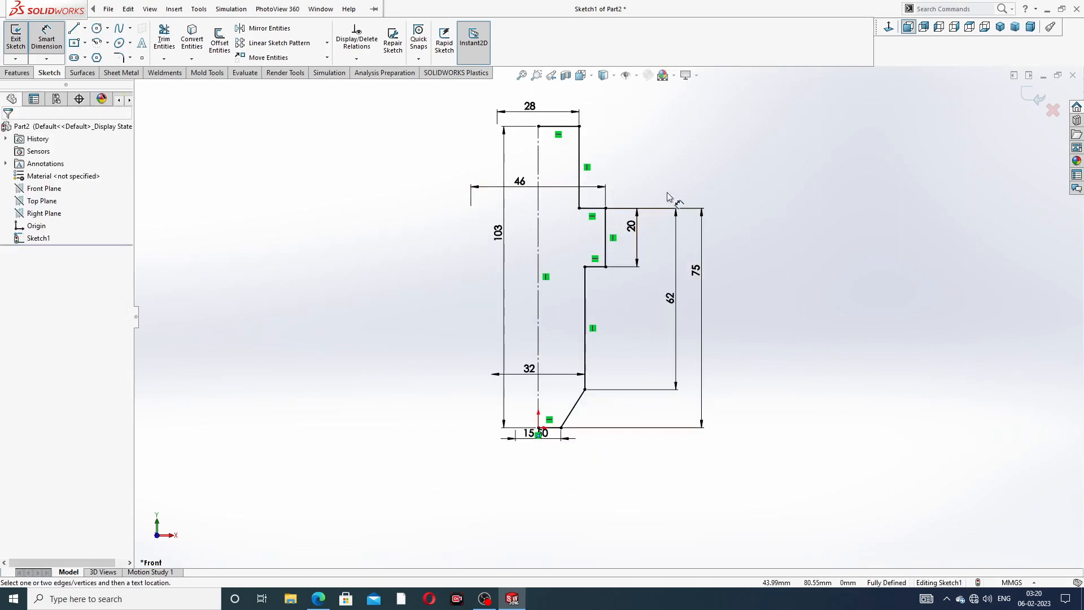
- Finish dimensioning and reposition the 62 mm and 75 mm height dimensions beside the profile
right_click(758, 179)
click(784, 168)
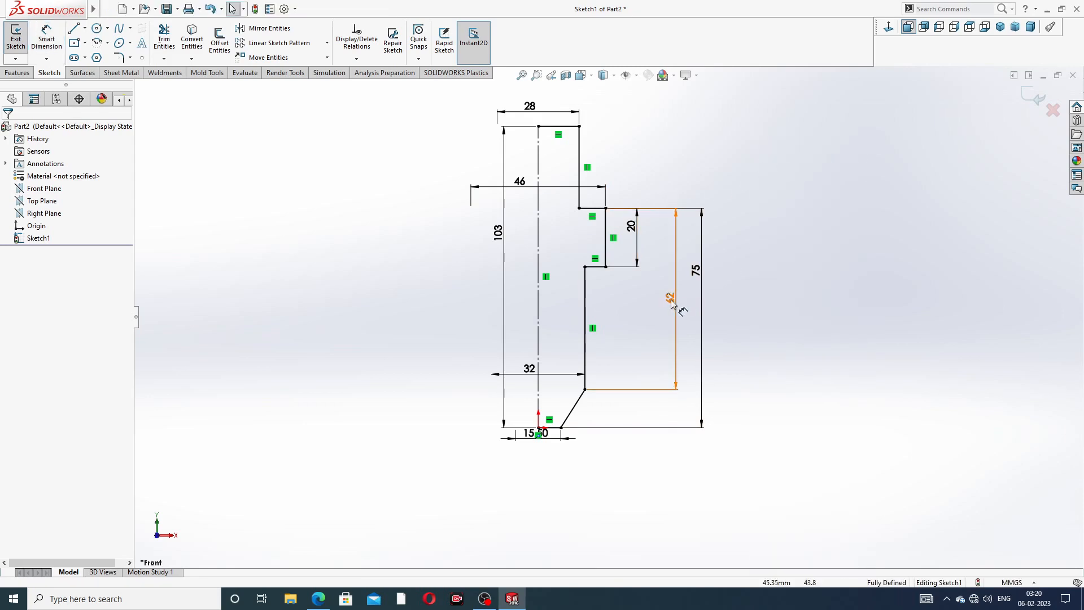
mouse_move(671, 299)
mouse_down()
mouse_move(670, 290)
mouse_move(698, 293)
mouse_move(689, 309)
mouse_up()
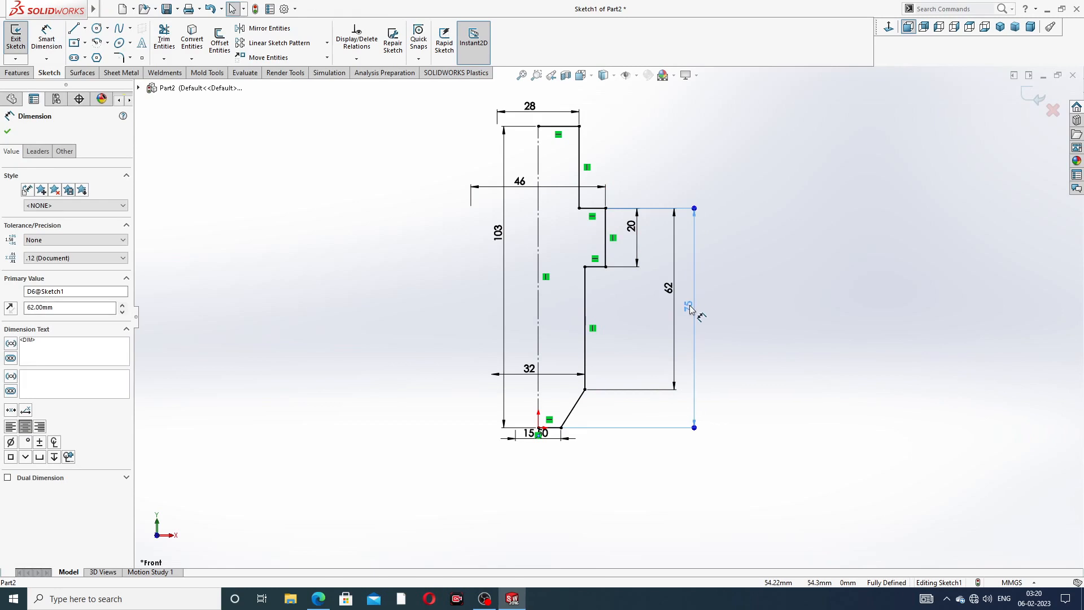
click(756, 292)
- Revolve the half profile 360° about the vertical centerline into a solid body
scroll(588, 213, down, 2)
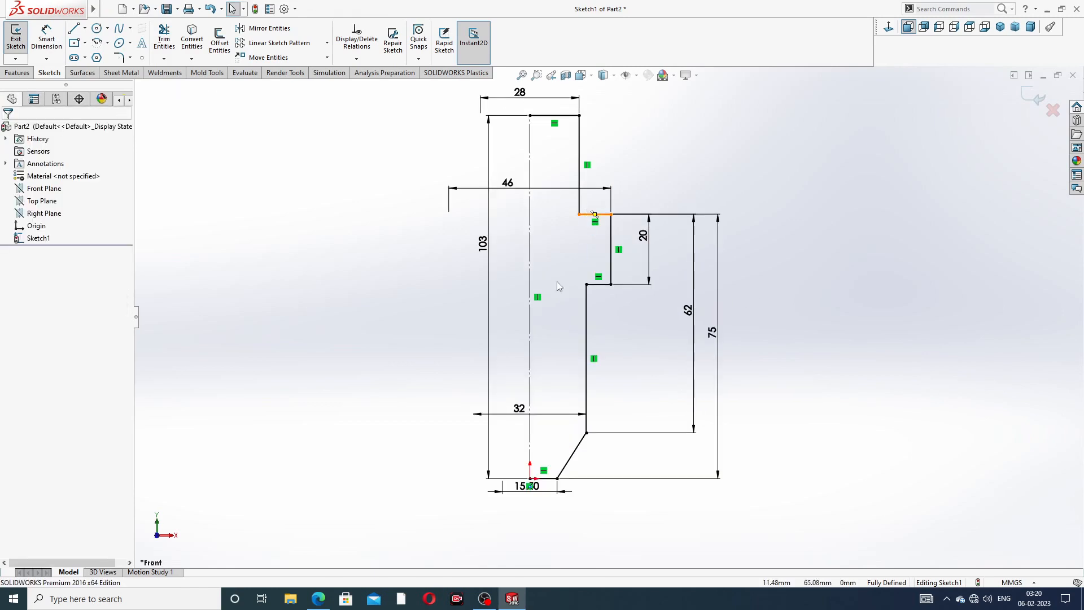
scroll(531, 487, down, 5)
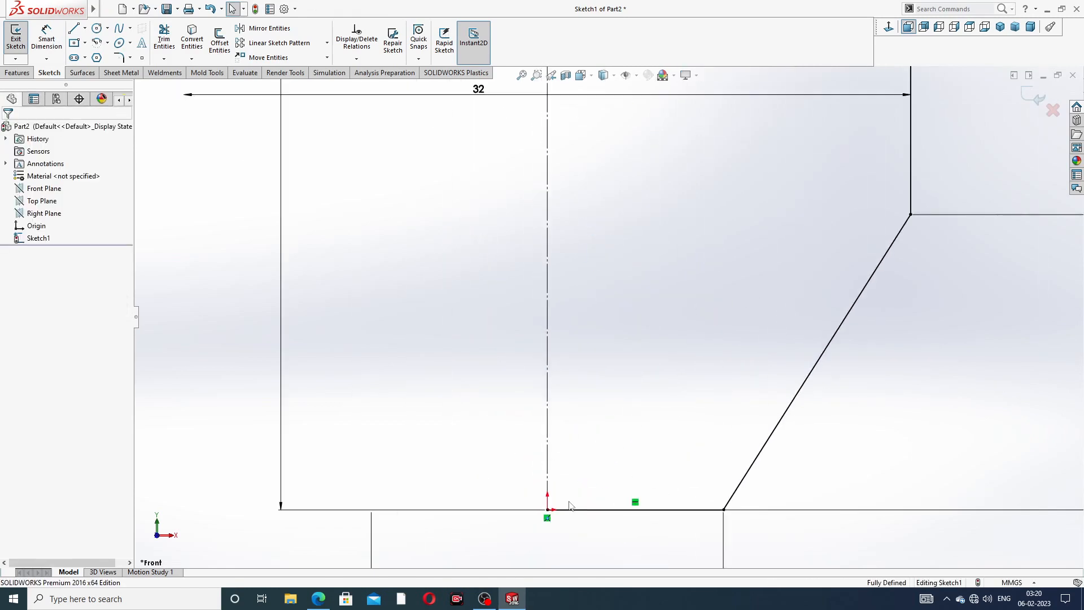
scroll(574, 400, up, 7)
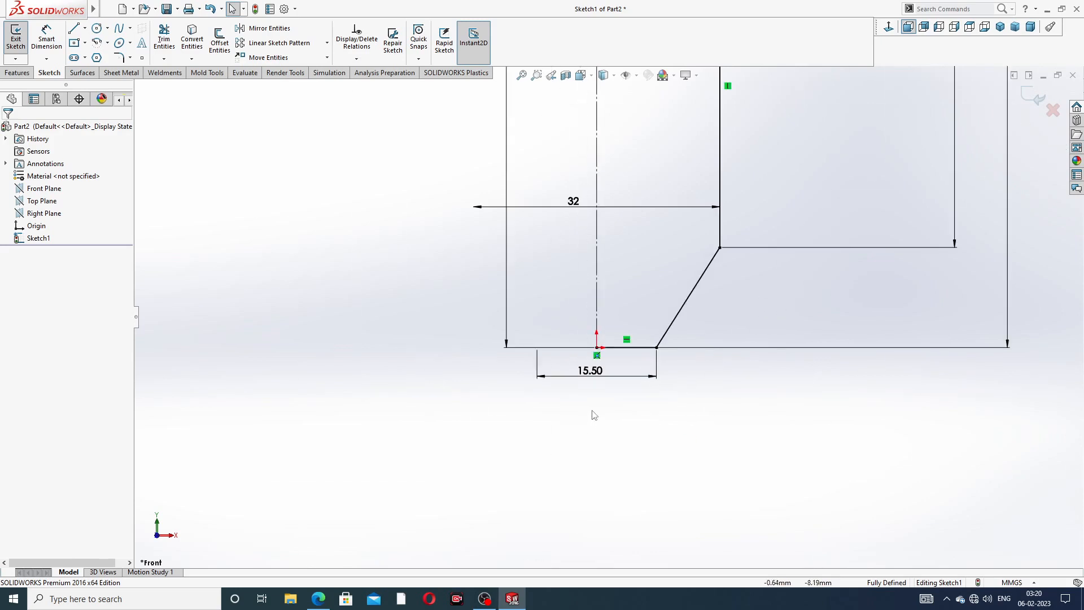
scroll(599, 333, up, 3)
scroll(642, 165, down, 3)
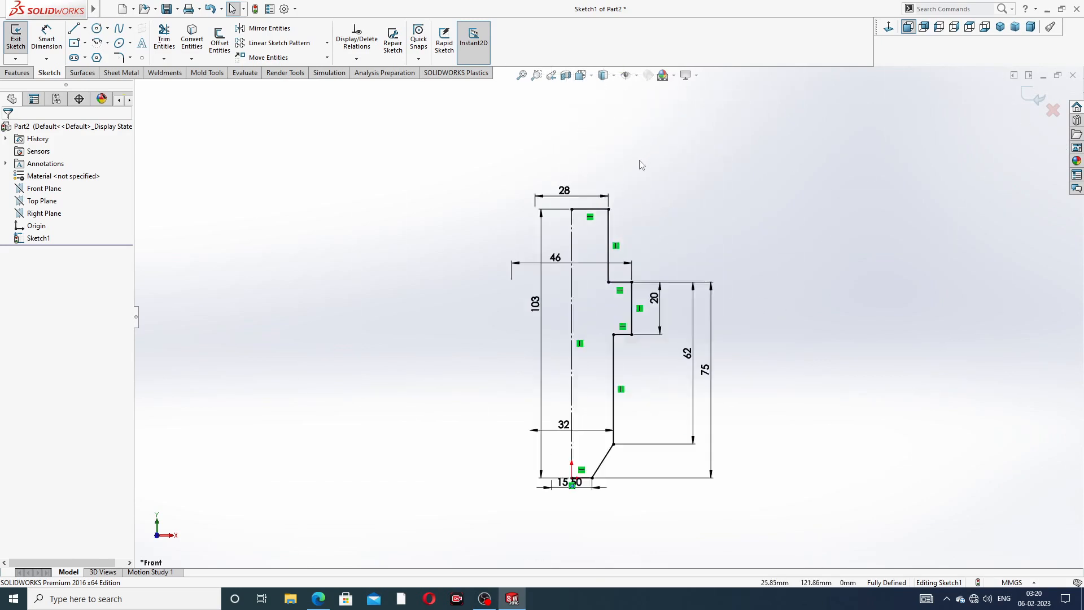
click(15, 72)
click(54, 44)
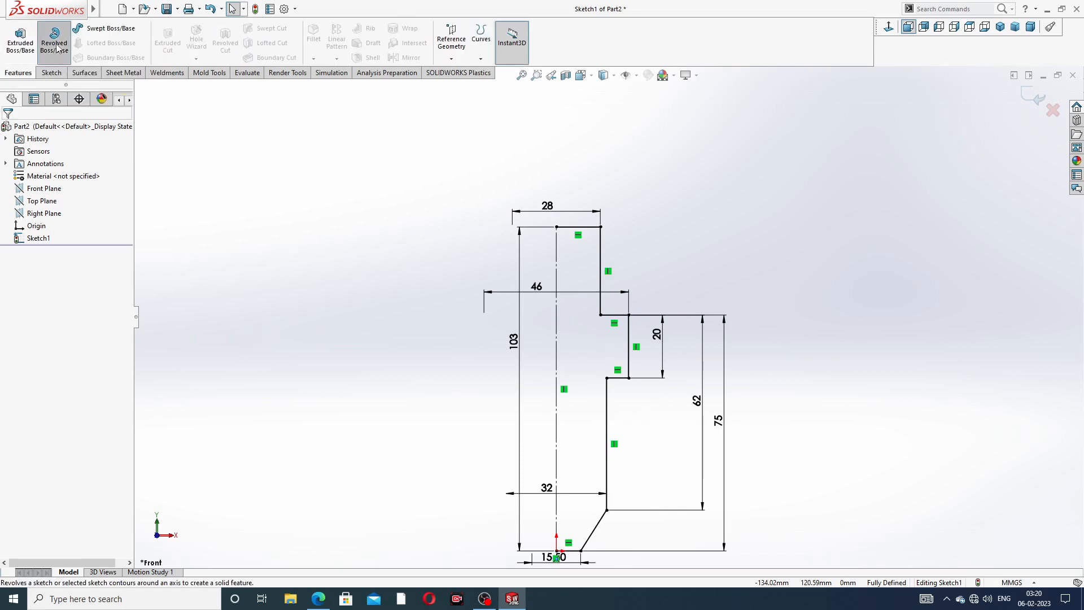
click(569, 304)
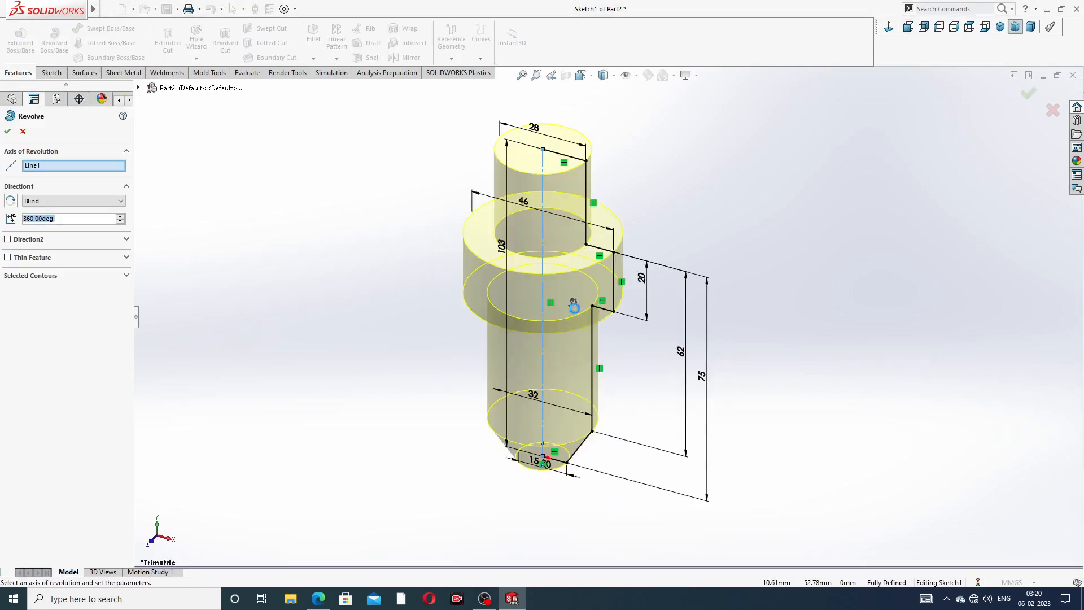
scroll(588, 181, down, 1)
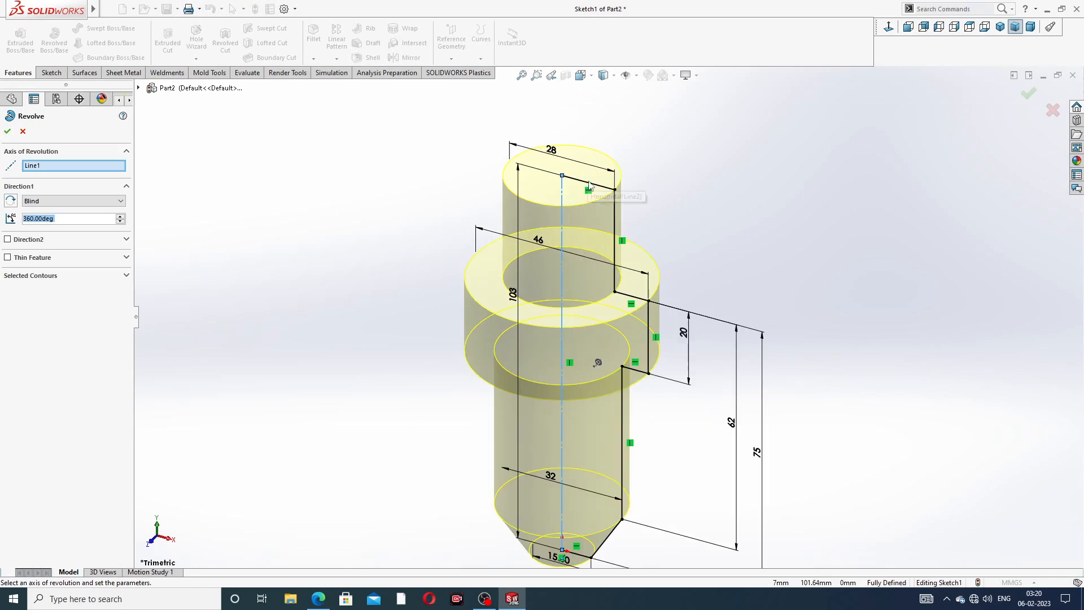
click(1029, 95)
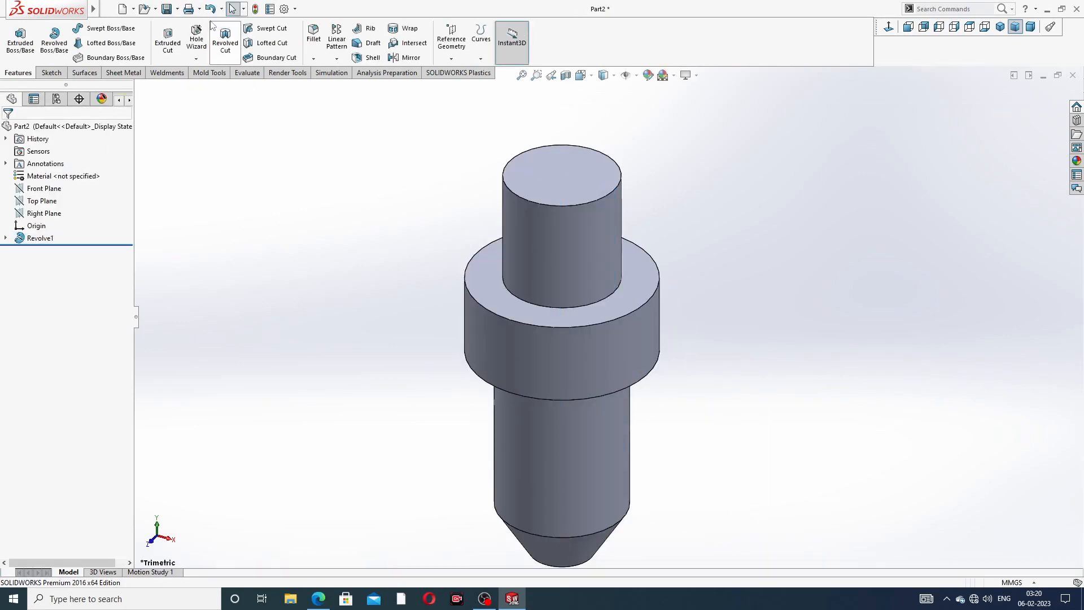
- Set both the shaded and the wireframe image quality of the document to the highest resolution
click(284, 9)
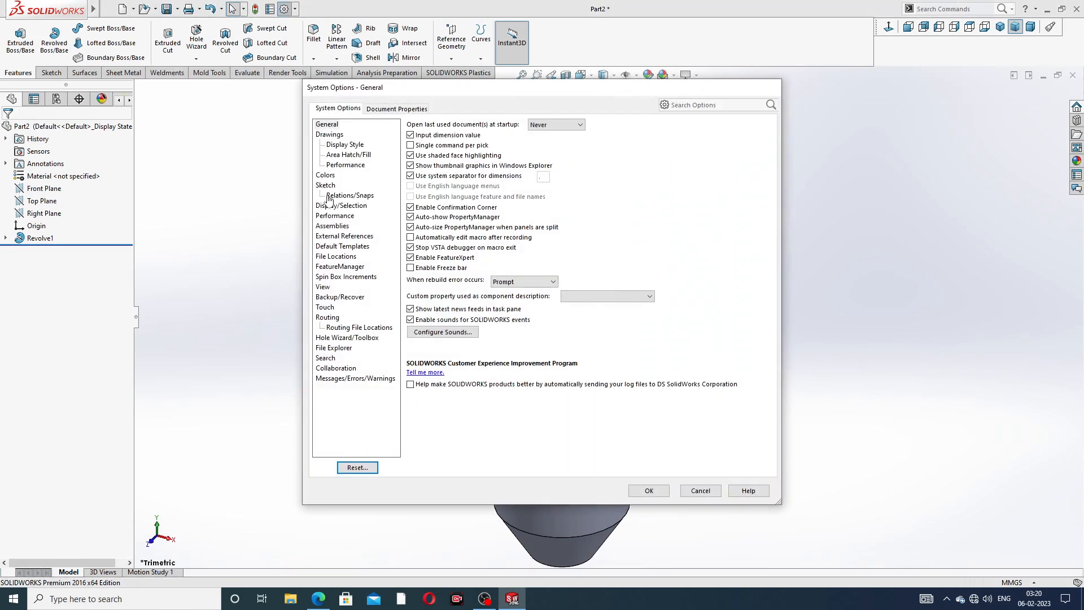
click(402, 110)
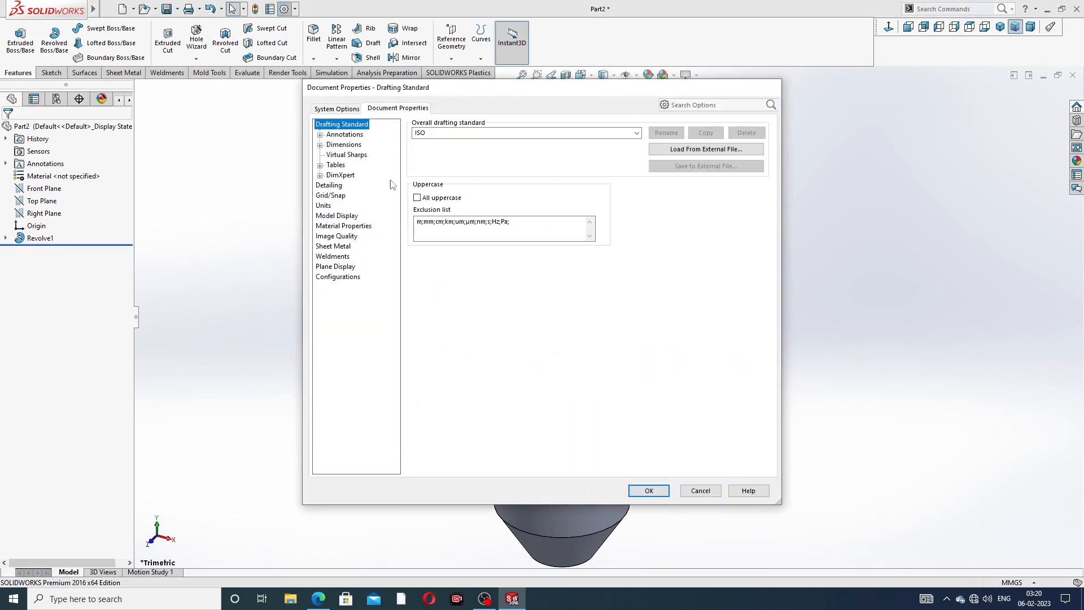
click(338, 237)
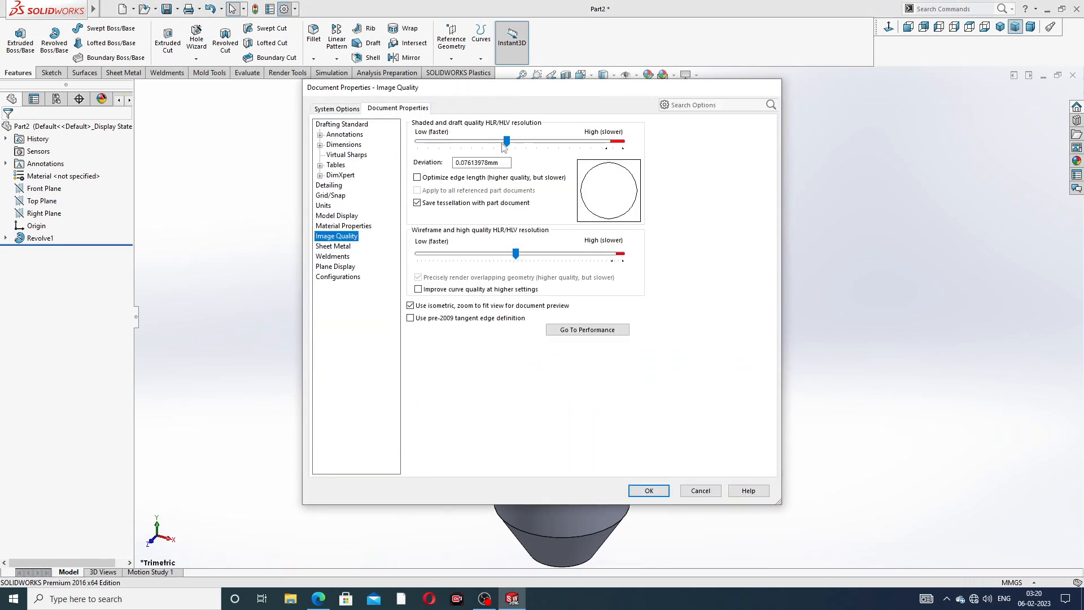
drag(506, 141, 622, 142)
drag(516, 253, 623, 254)
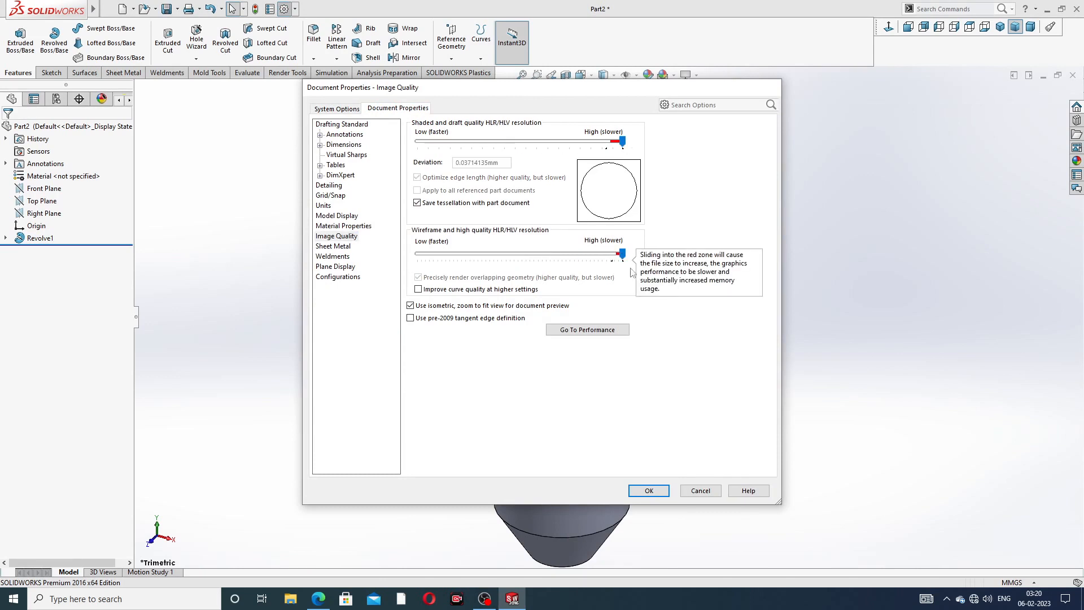
click(649, 490)
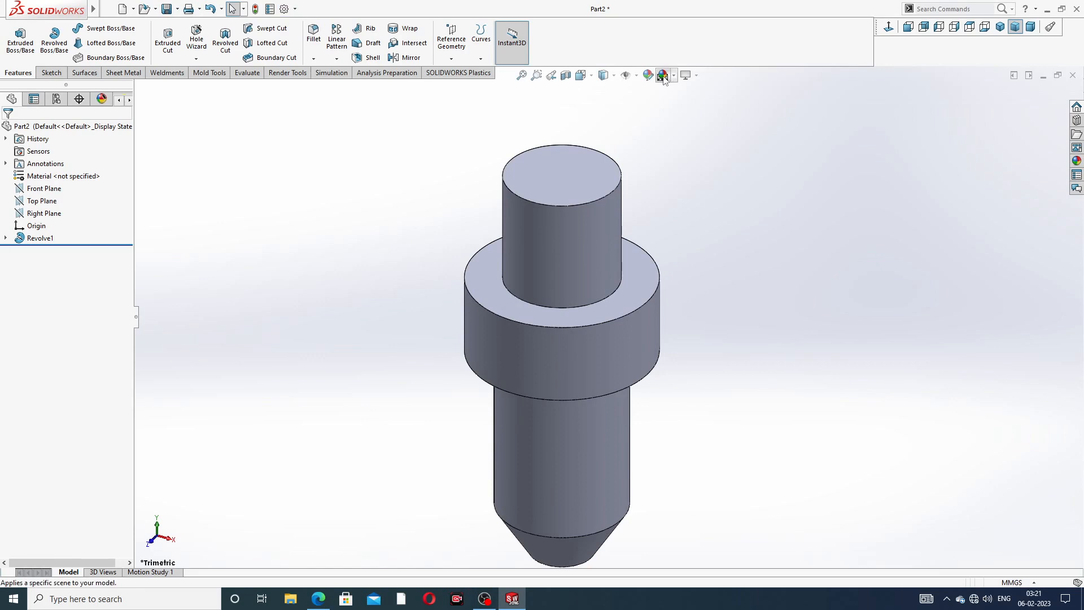
- Change the scene behind the revolved body to a plain white background
scroll(644, 287, up, 3)
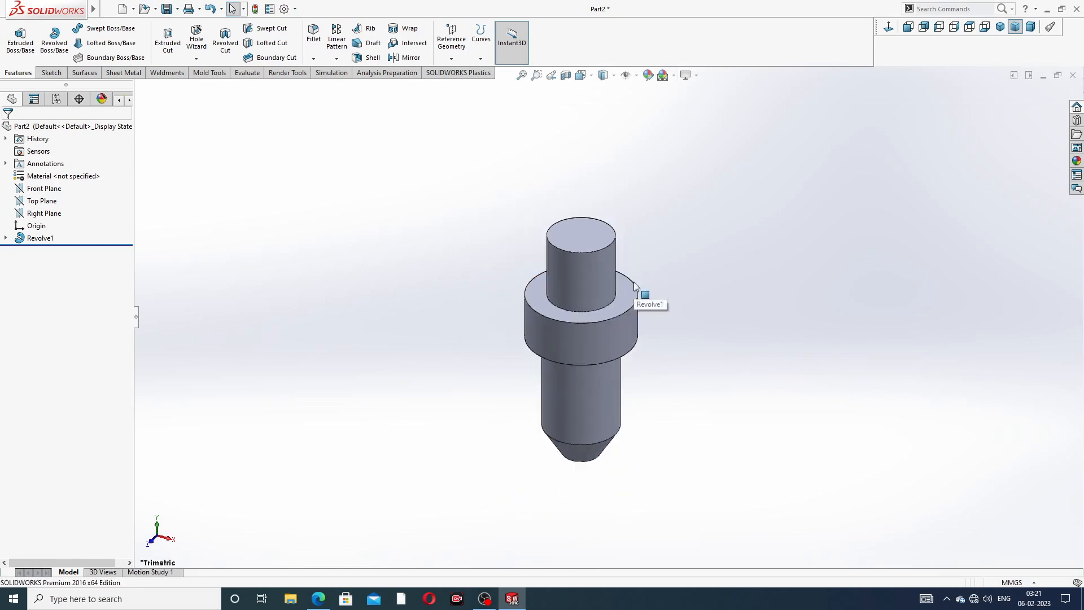
middle_drag(649, 290, 698, 276)
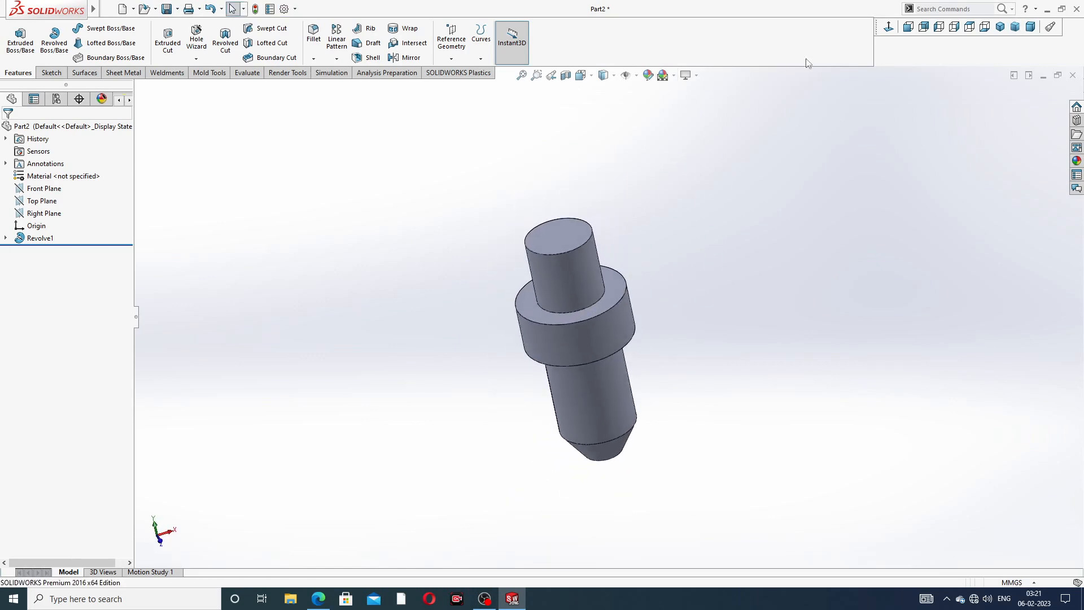
click(664, 75)
click(705, 33)
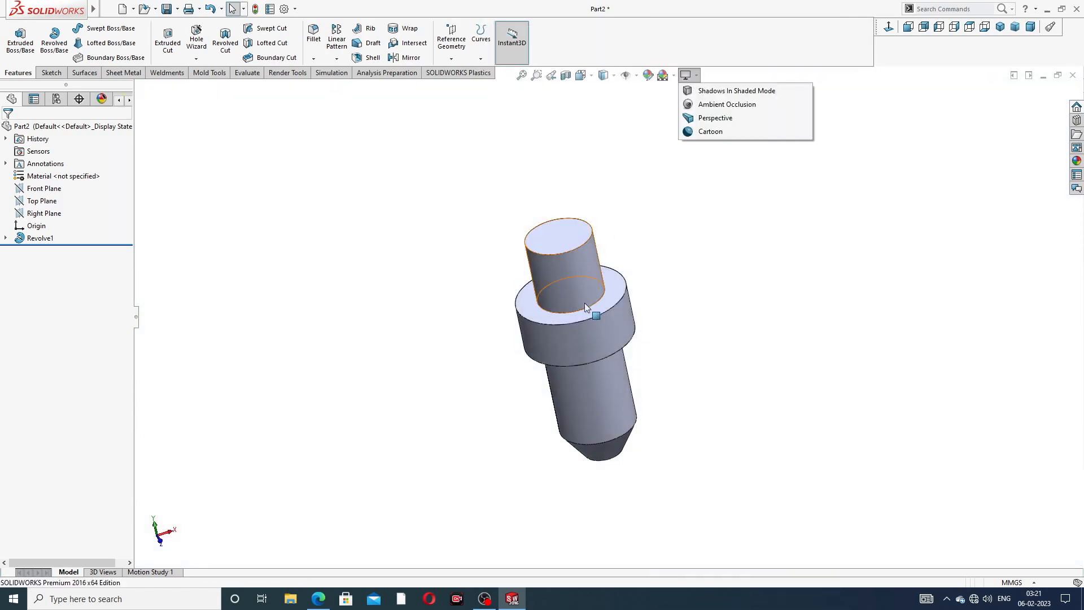
middle_drag(615, 292, 655, 211)
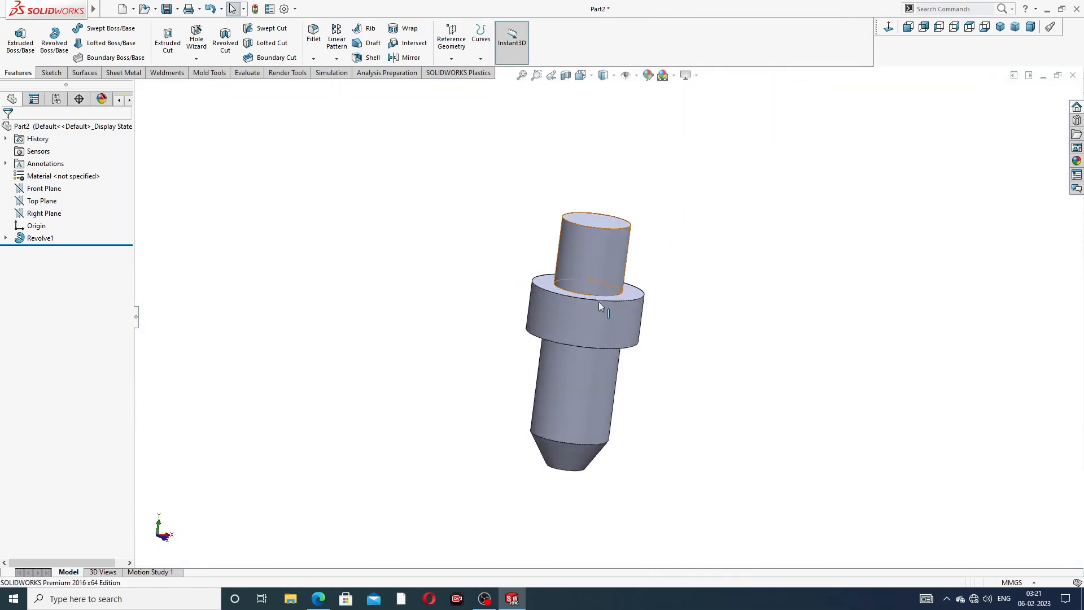
scroll(588, 319, down, 3)
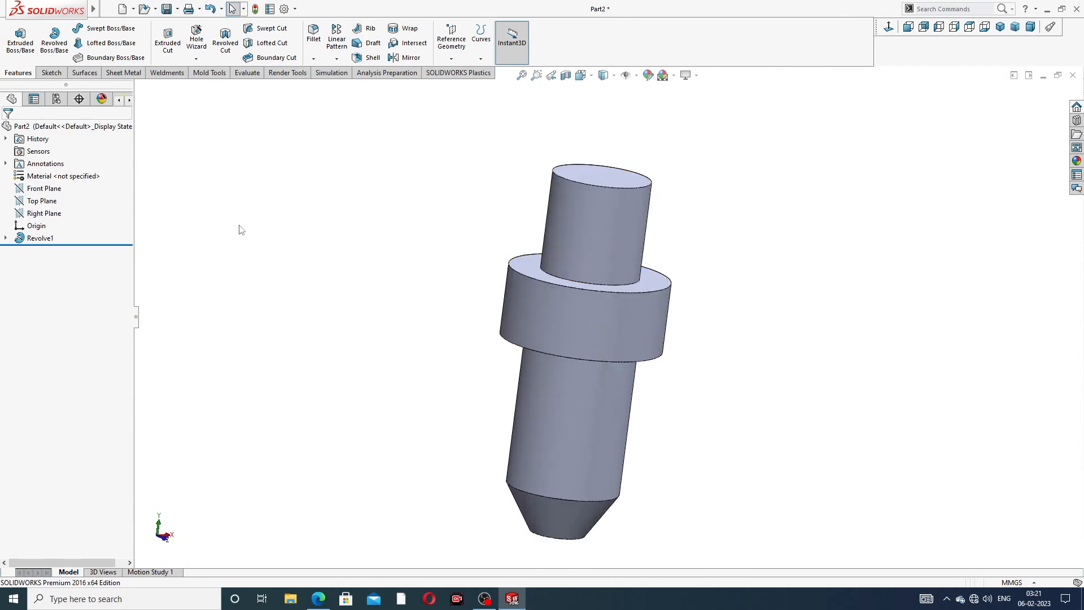
scroll(555, 215, up, 2)
- Switch to the spray nozzle PDF drawing, check the section view's dimensions, and return to the SOLIDWORKS part
click(319, 600)
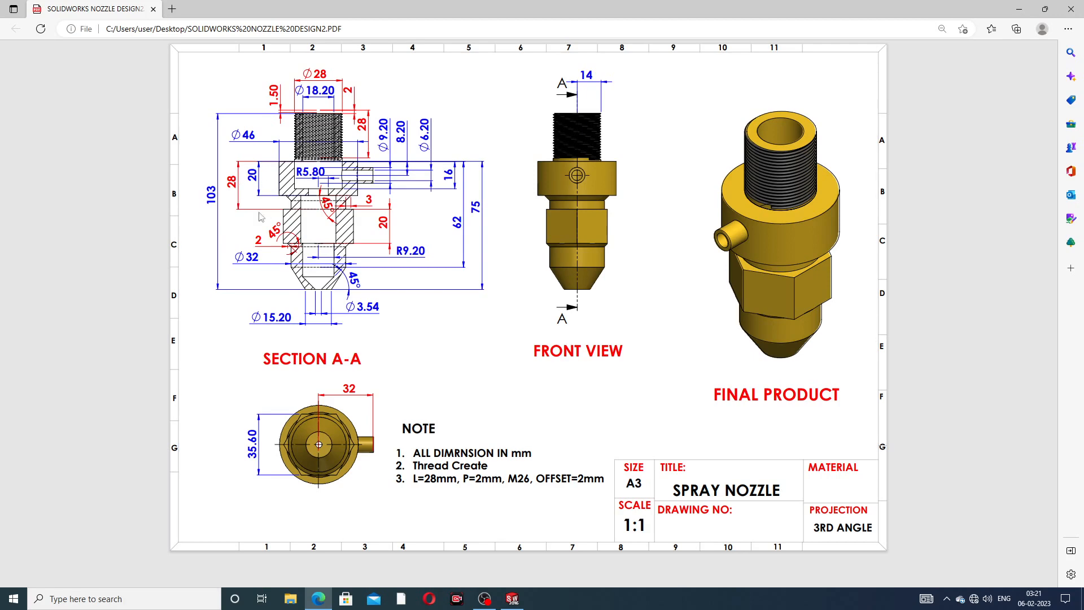
click(318, 598)
middle_drag(609, 273, 592, 312)
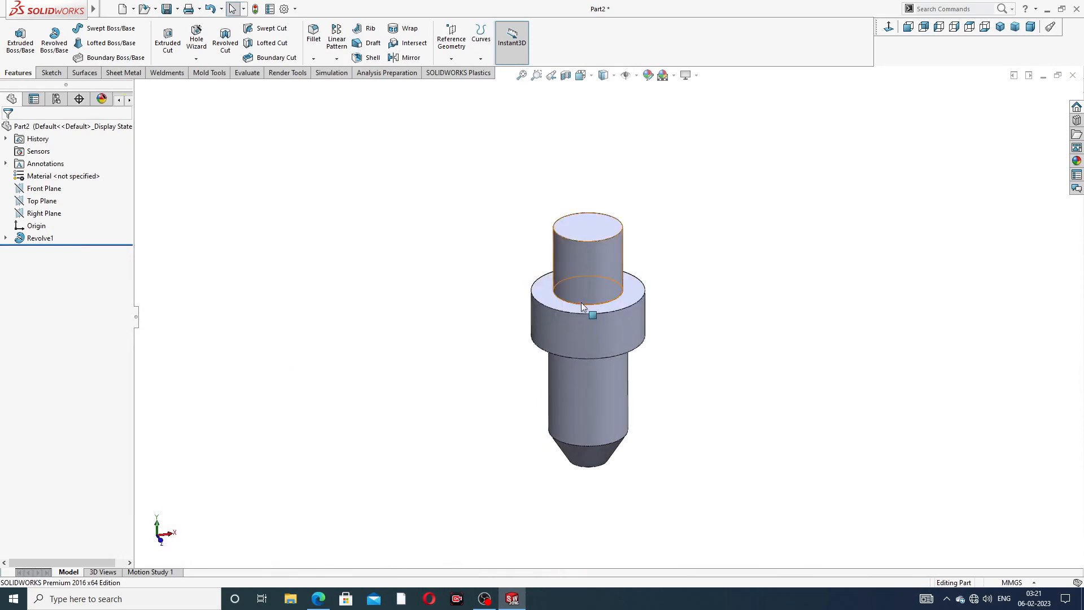
- Create a reference plane offset 28 mm below the top face of the wide collar, with the offset flipped
scroll(591, 312, down, 1)
click(458, 59)
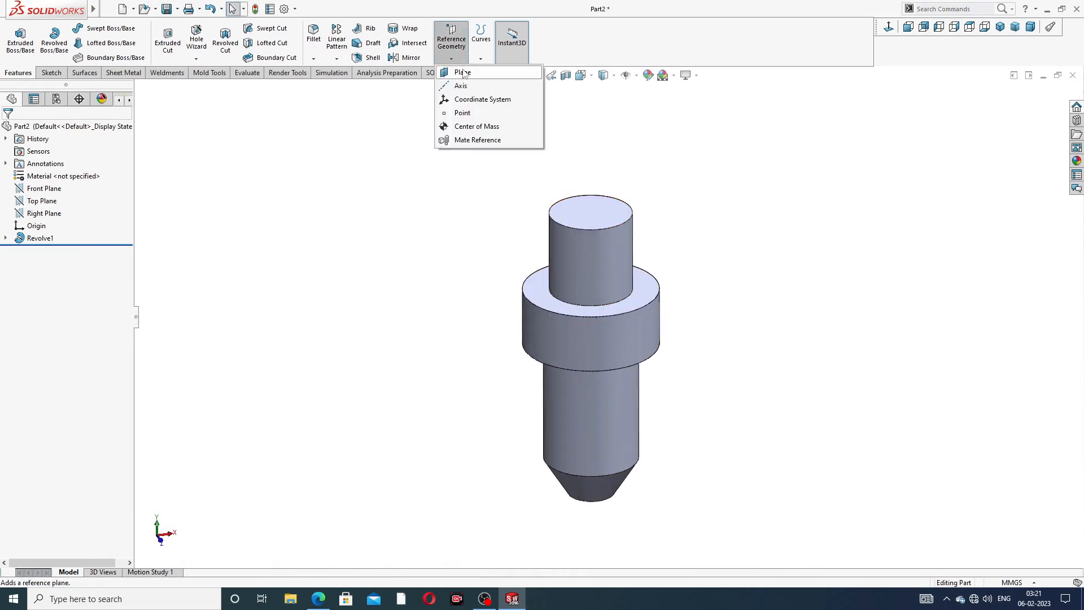
click(463, 73)
scroll(591, 287, down, 3)
click(517, 306)
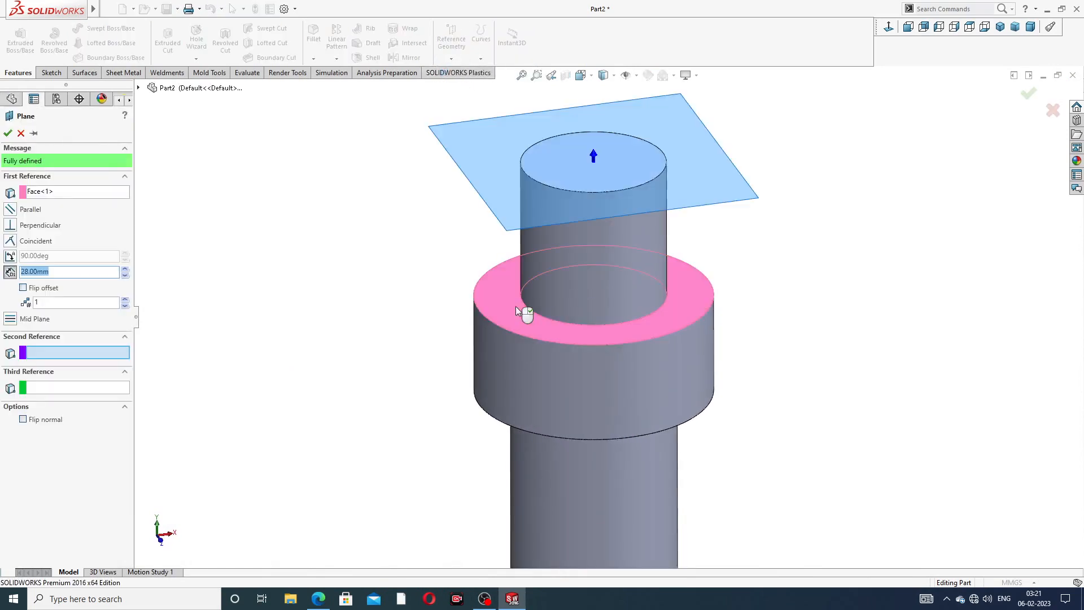
scroll(516, 306, up, 2)
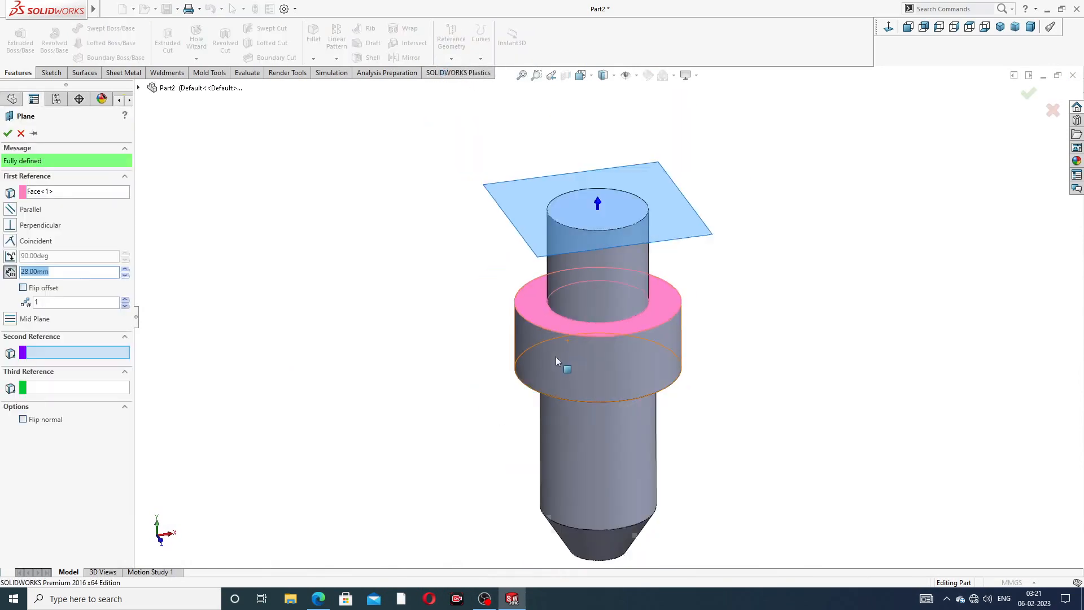
click(23, 288)
middle_drag(371, 370, 383, 321)
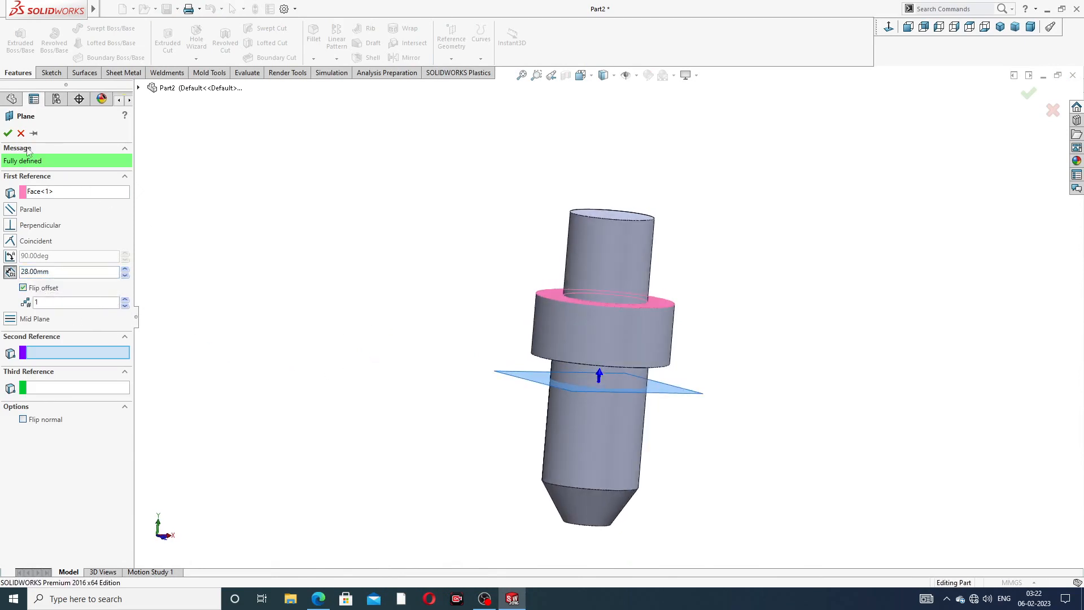
click(8, 134)
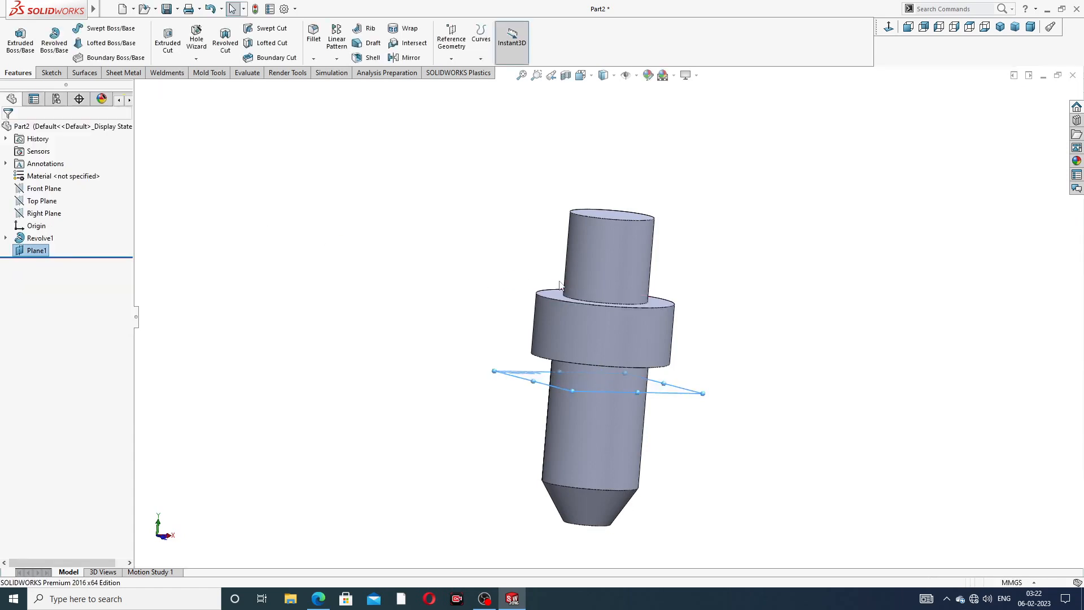
- Start a sketch on the new plane and draw a hexagon around an inscribed circle of about 54 mm diameter, centred on the origin
click(702, 393)
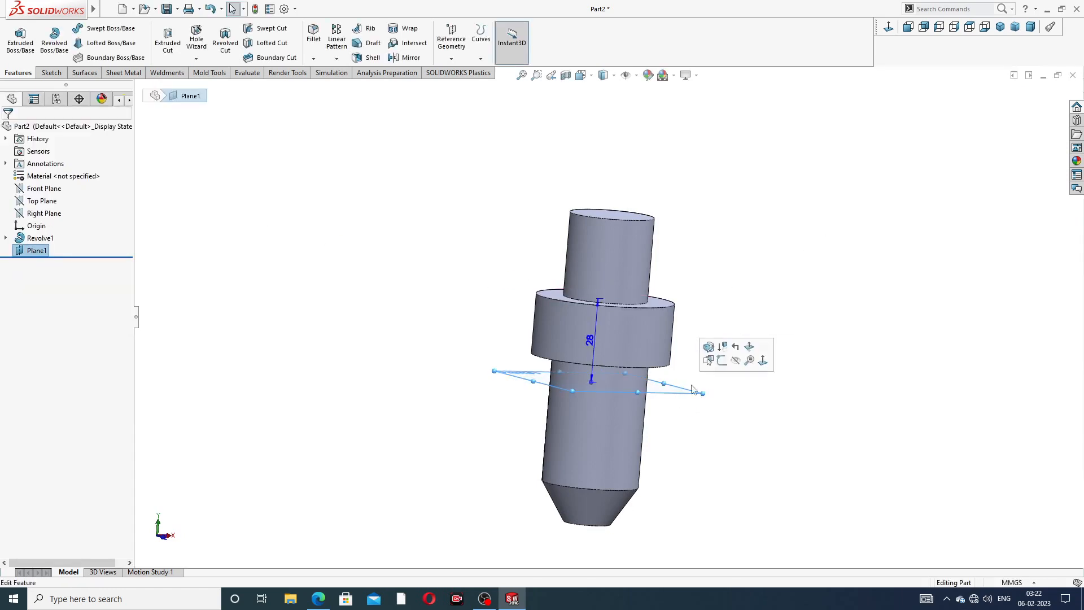
click(736, 346)
click(888, 28)
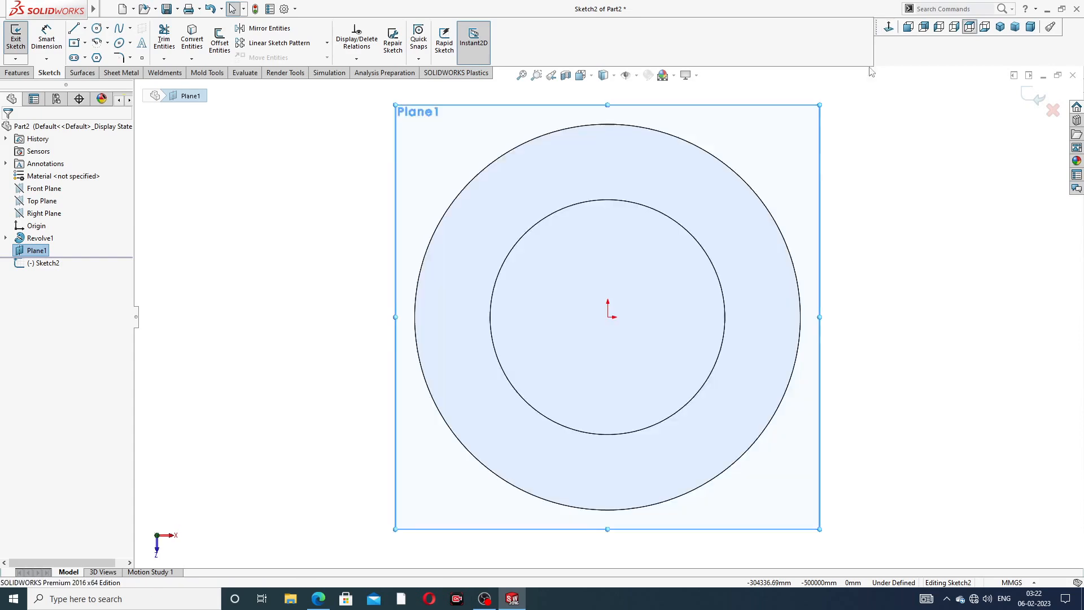
click(97, 58)
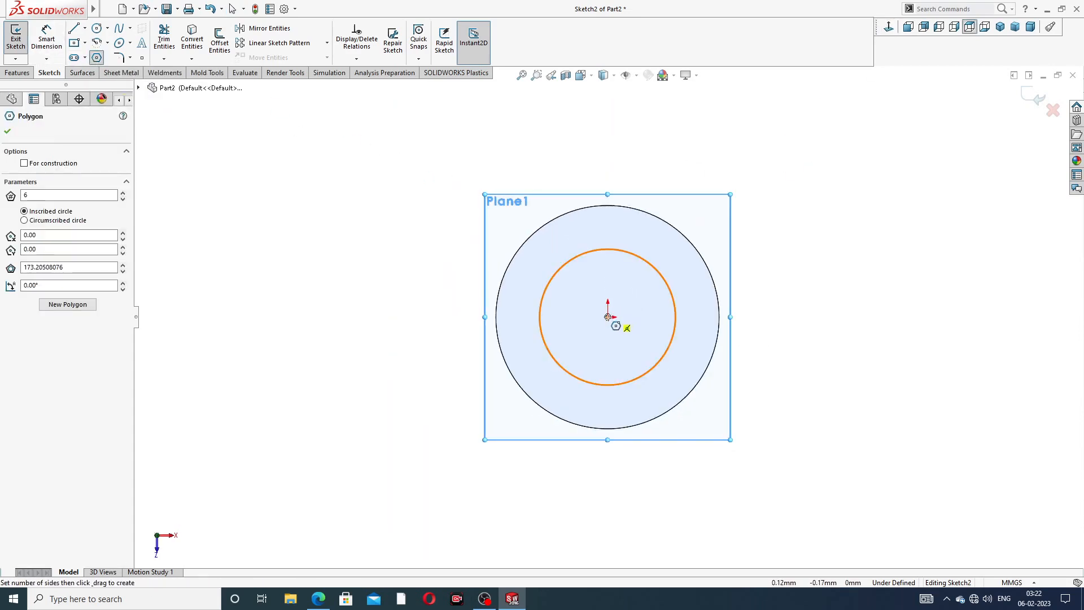
click(608, 316)
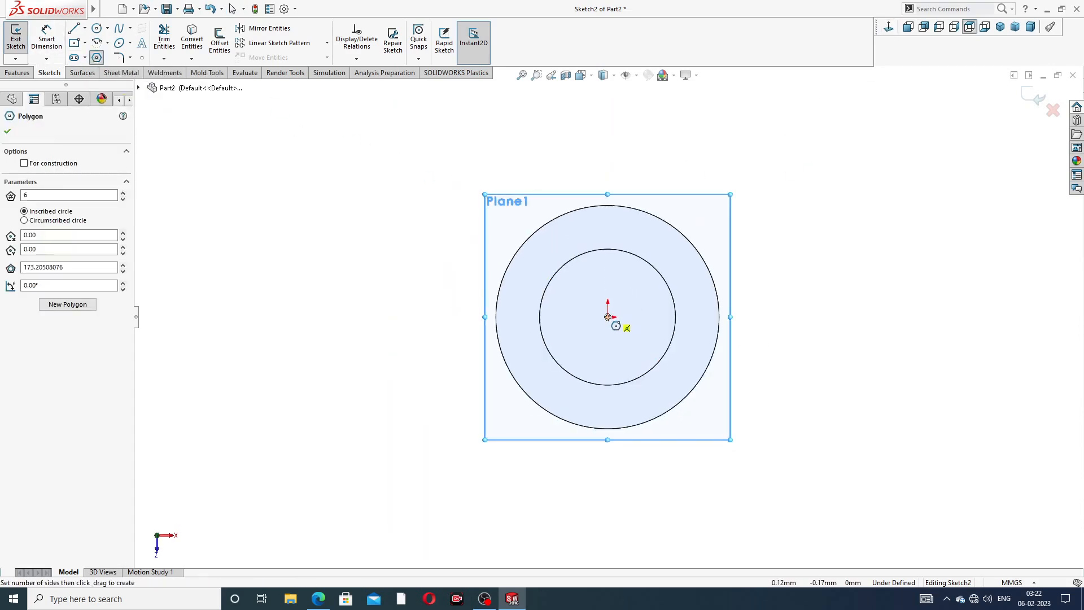
click(607, 164)
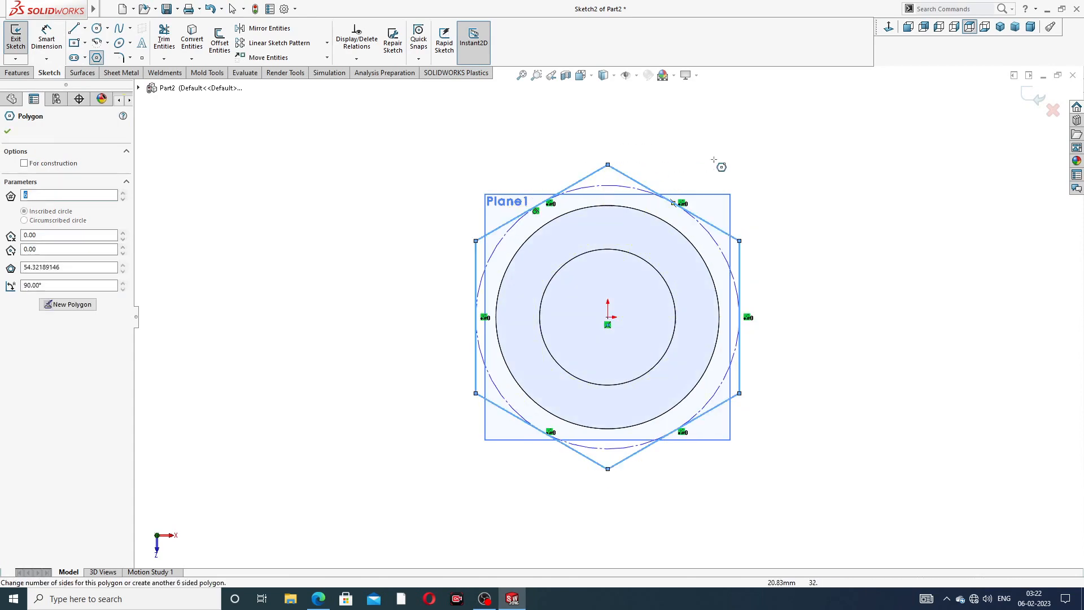
right_click(751, 135)
click(778, 162)
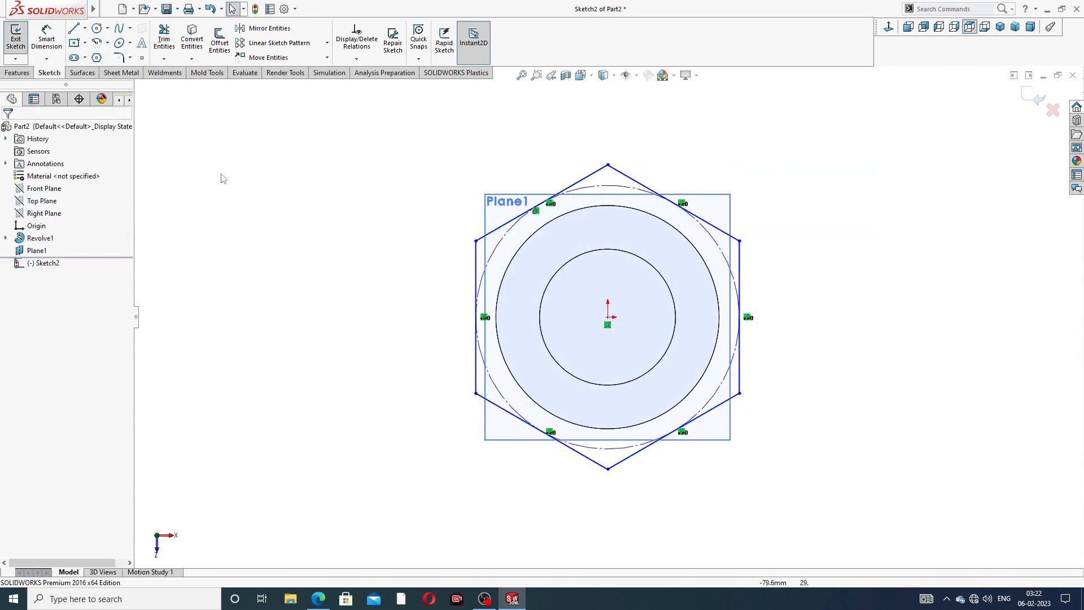
- Apply a vertical relation to one upright side of the hexagon
click(55, 50)
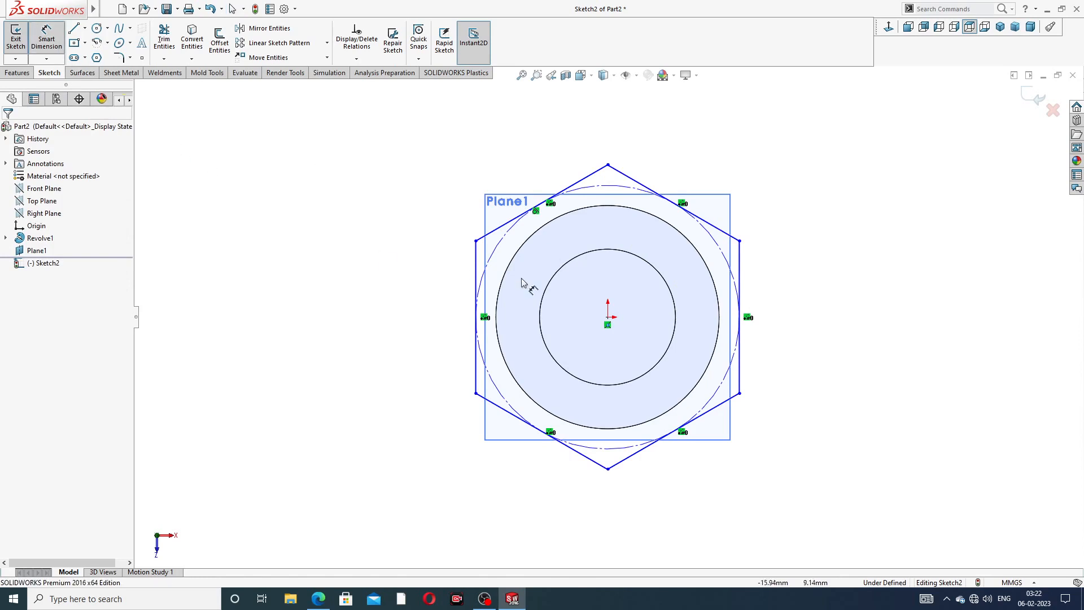
right_click(597, 141)
click(627, 150)
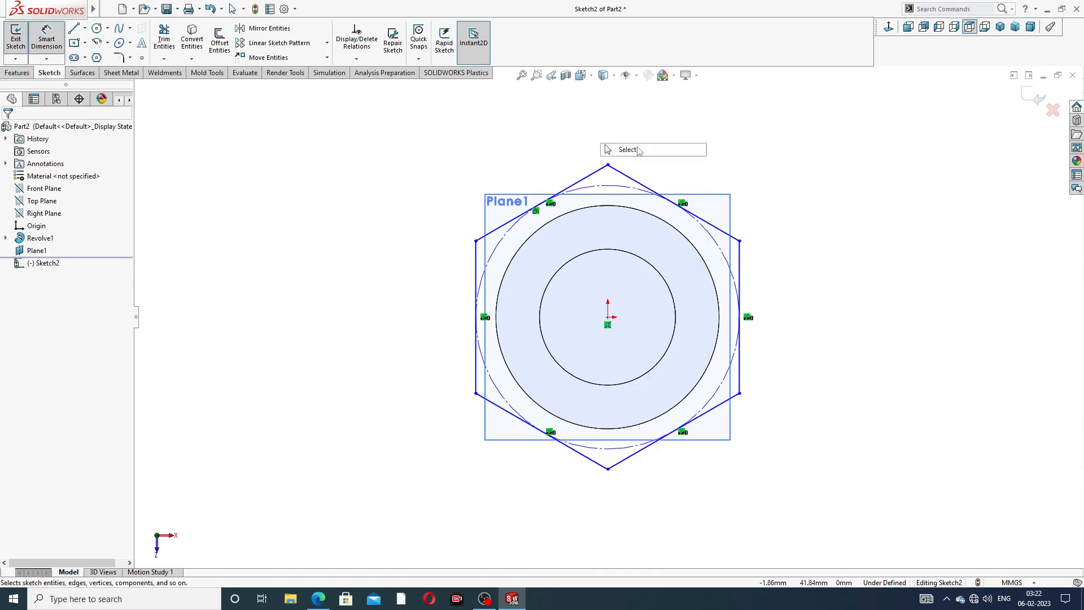
click(477, 261)
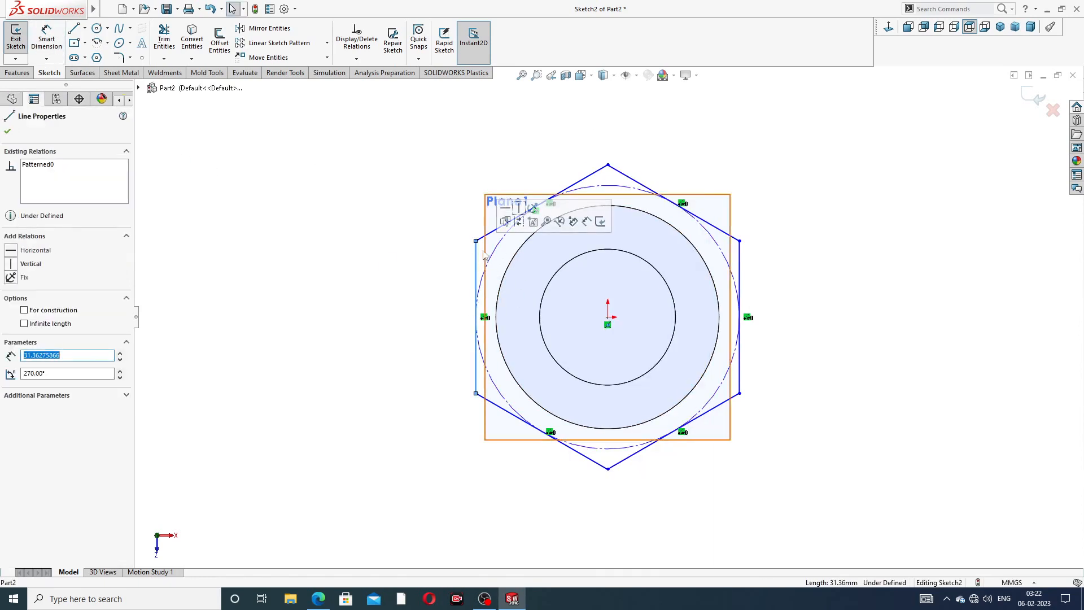
click(519, 207)
click(415, 234)
- Dimension the distance between the hexagon's two vertical sides as 356 mm
click(47, 37)
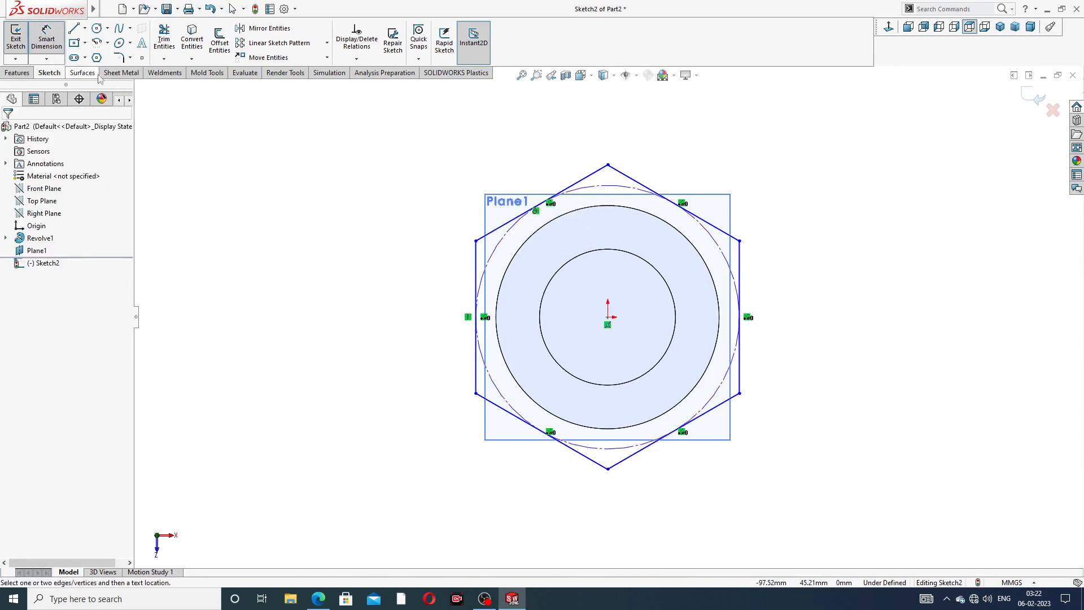
click(476, 277)
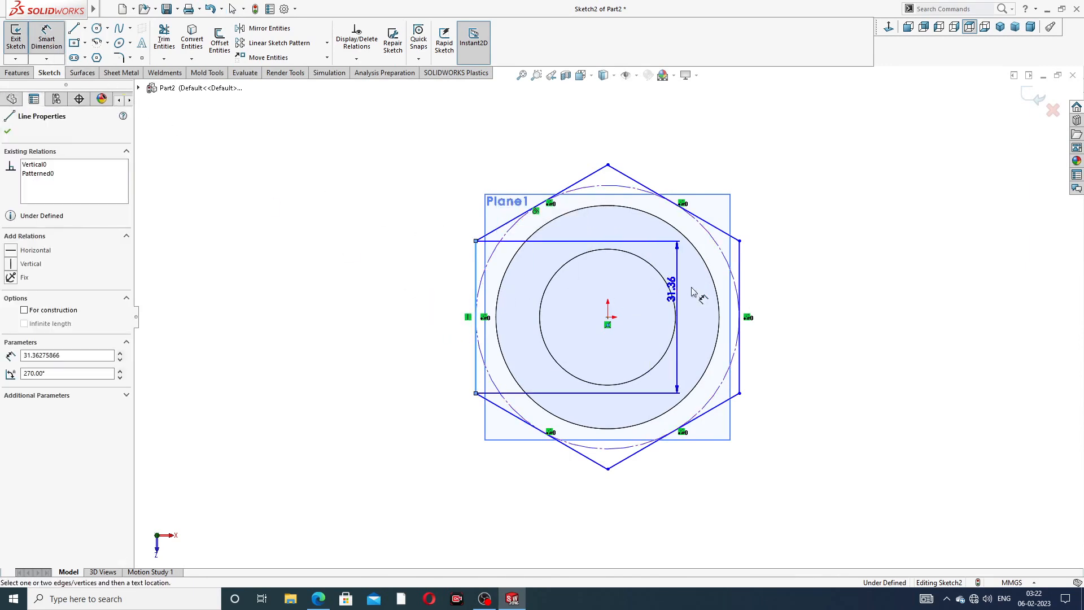
click(741, 273)
click(594, 138)
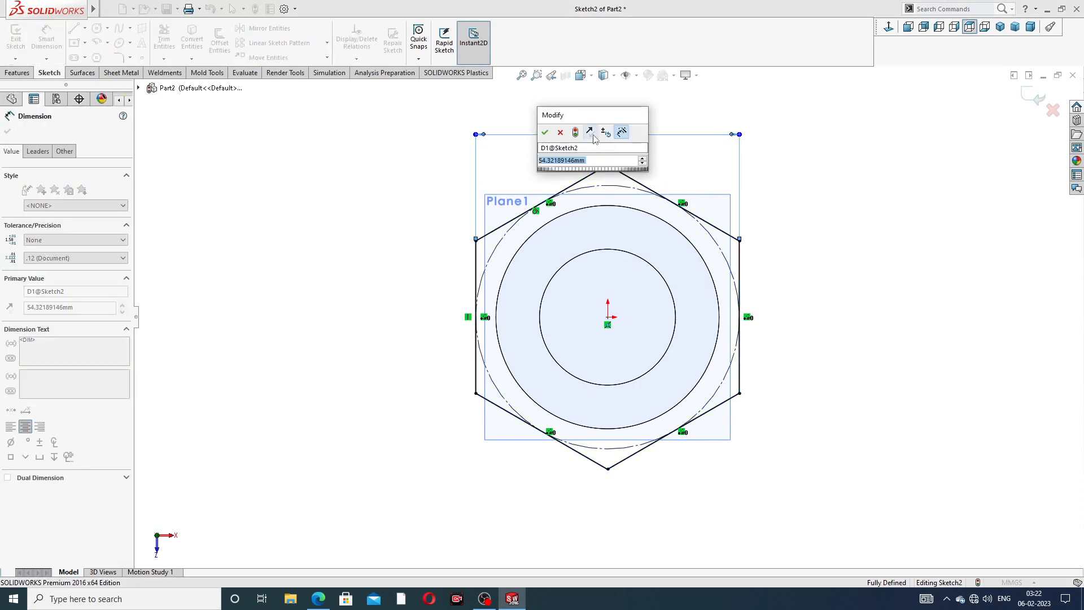
text(35)
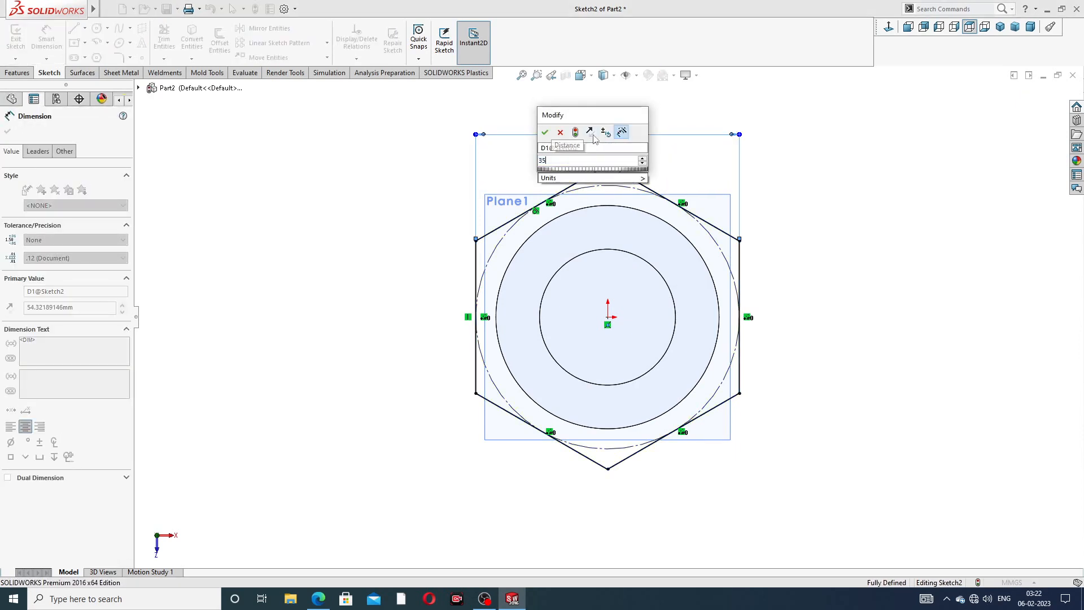
text(6)
key(Return)
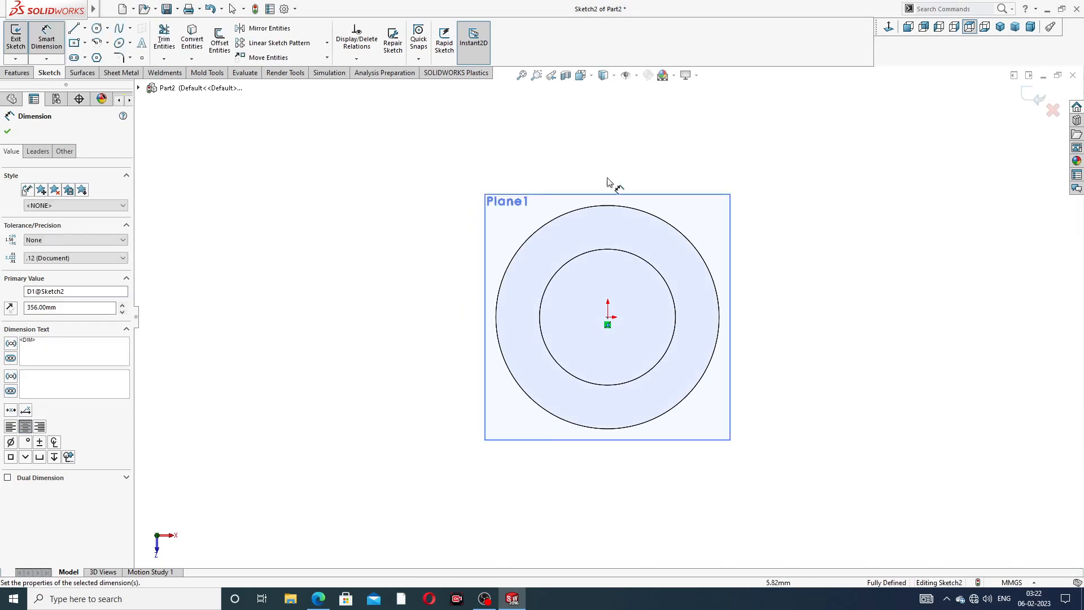
- Correct the hexagon's across-flats dimension to 35.6 mm
mouse_move(552, 281)
middle_down()
mouse_move(536, 339)
mouse_move(542, 235)
mouse_move(561, 233)
middle_up()
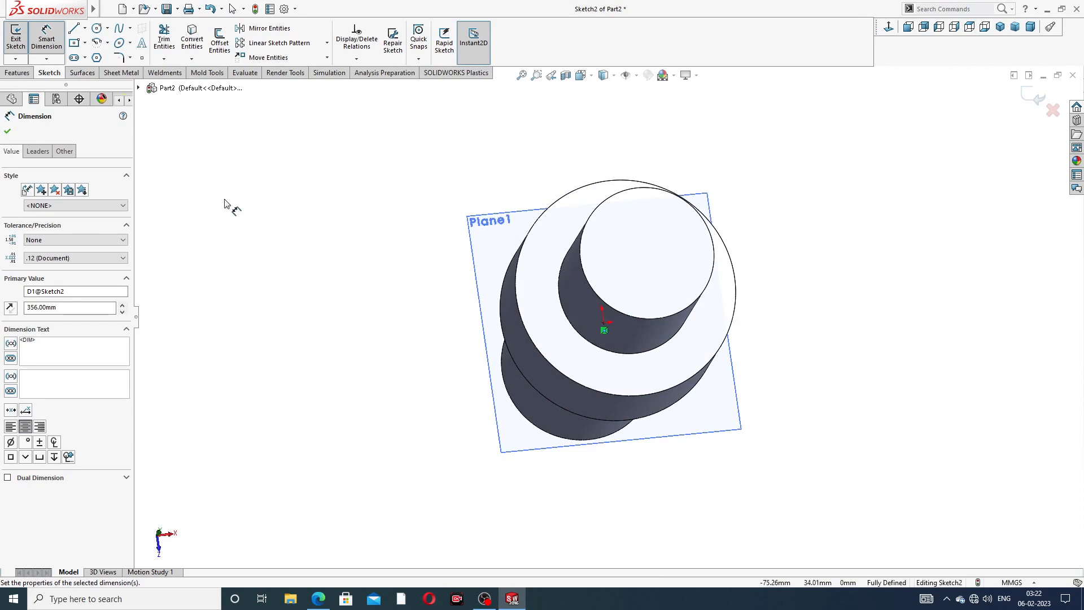
click(7, 131)
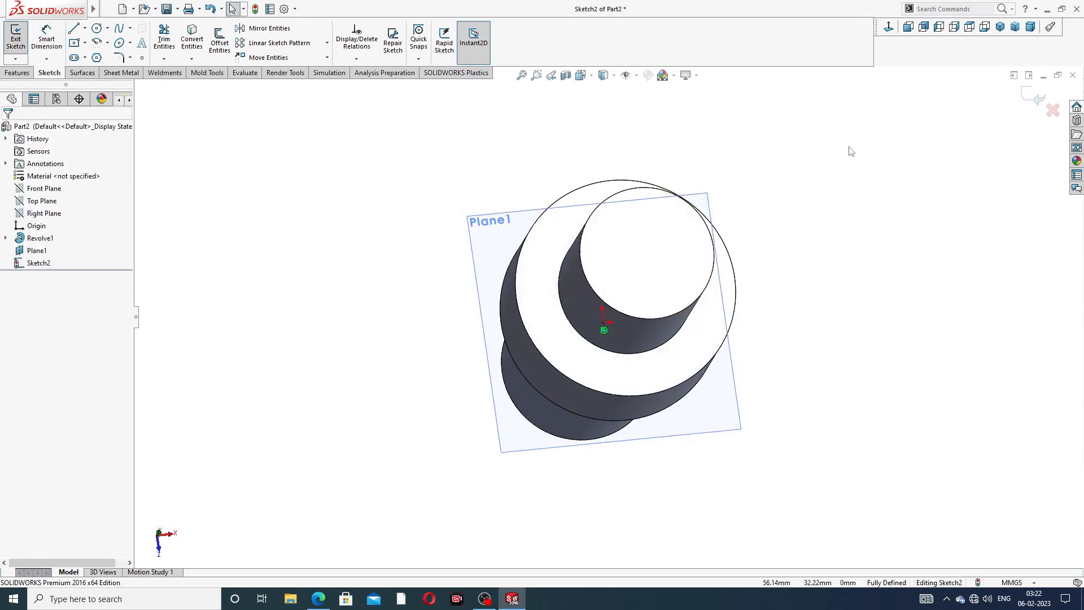
key(ctrl+8)
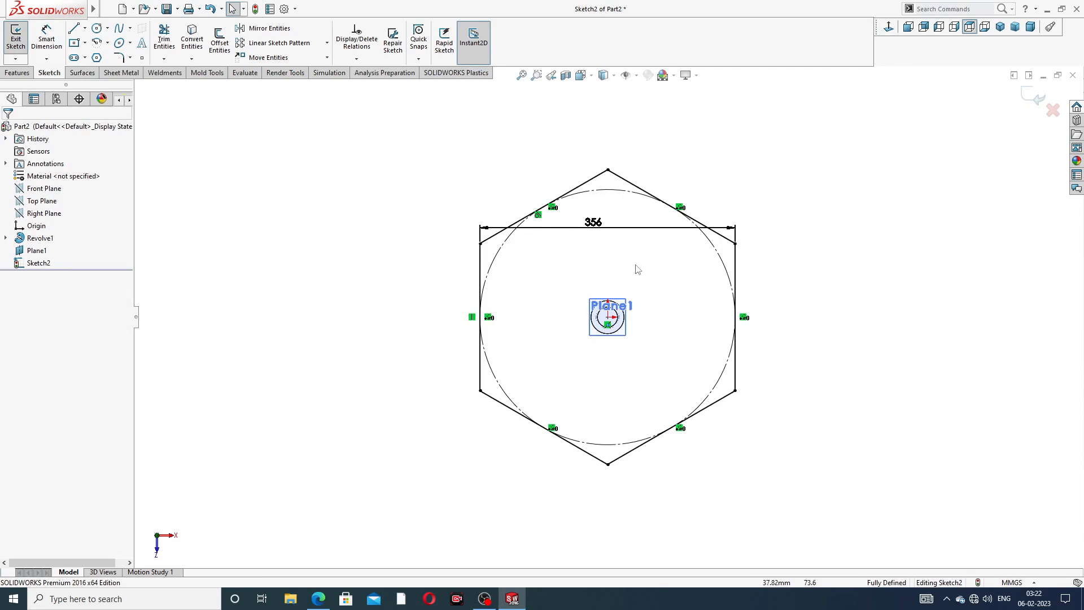
double_click(594, 226)
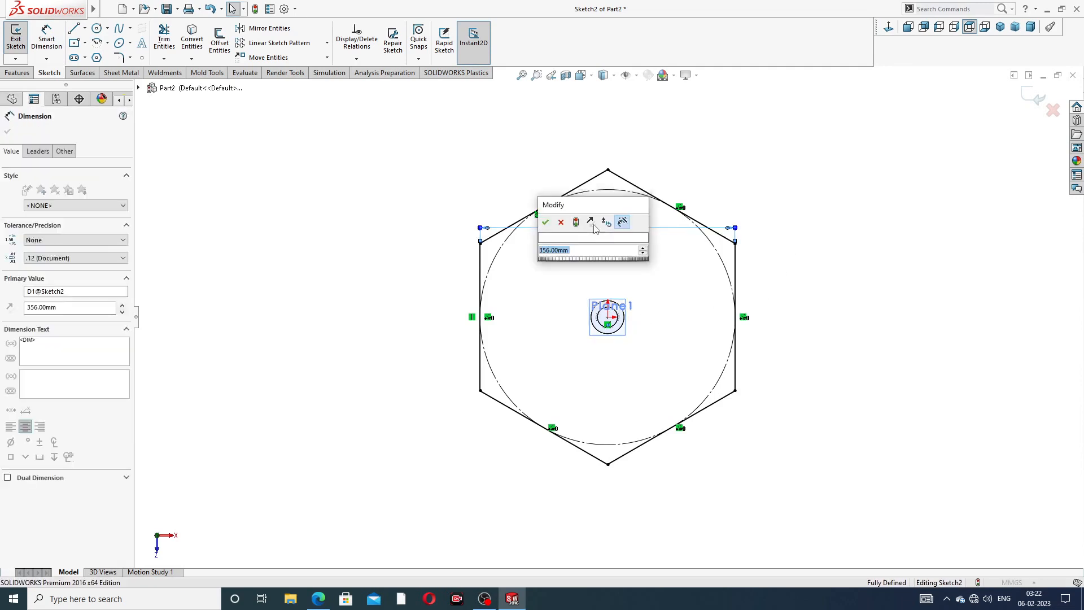
text(36)
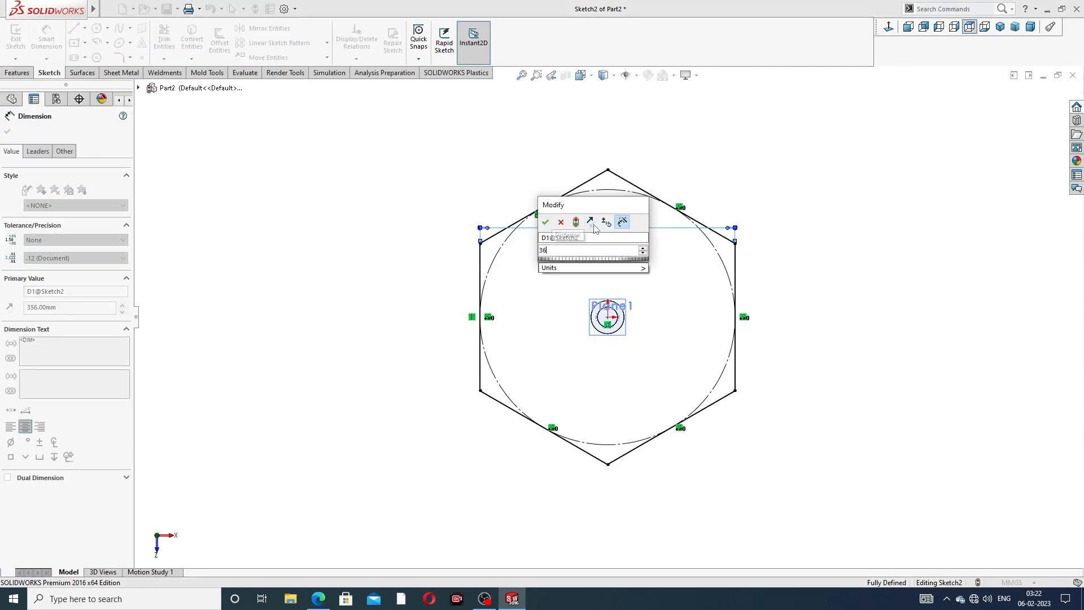
key(BackSpace)
text(5.6)
key(Return)
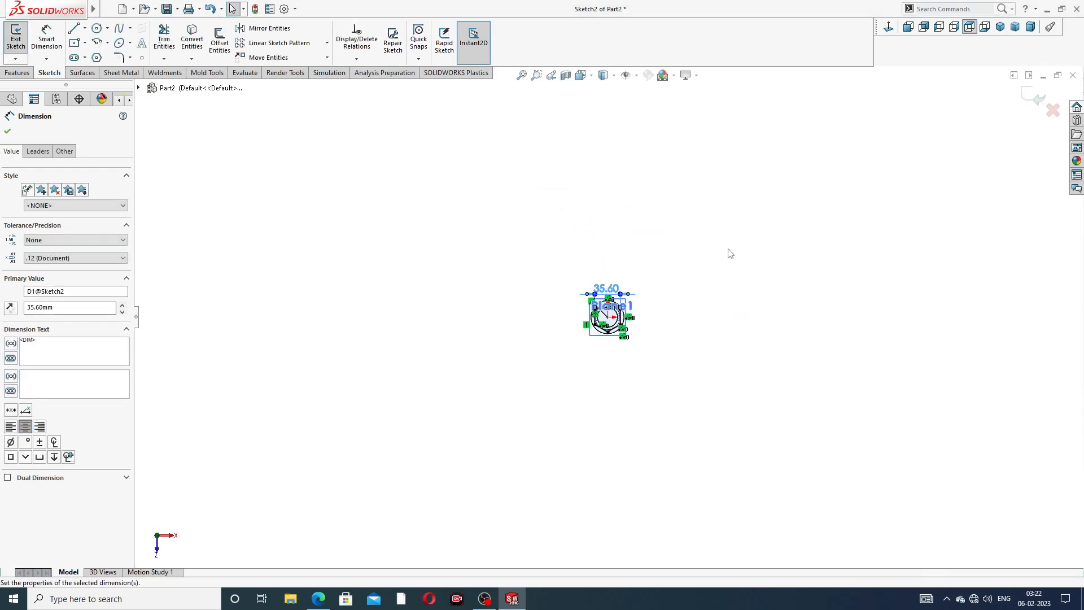
scroll(613, 327, down, 5)
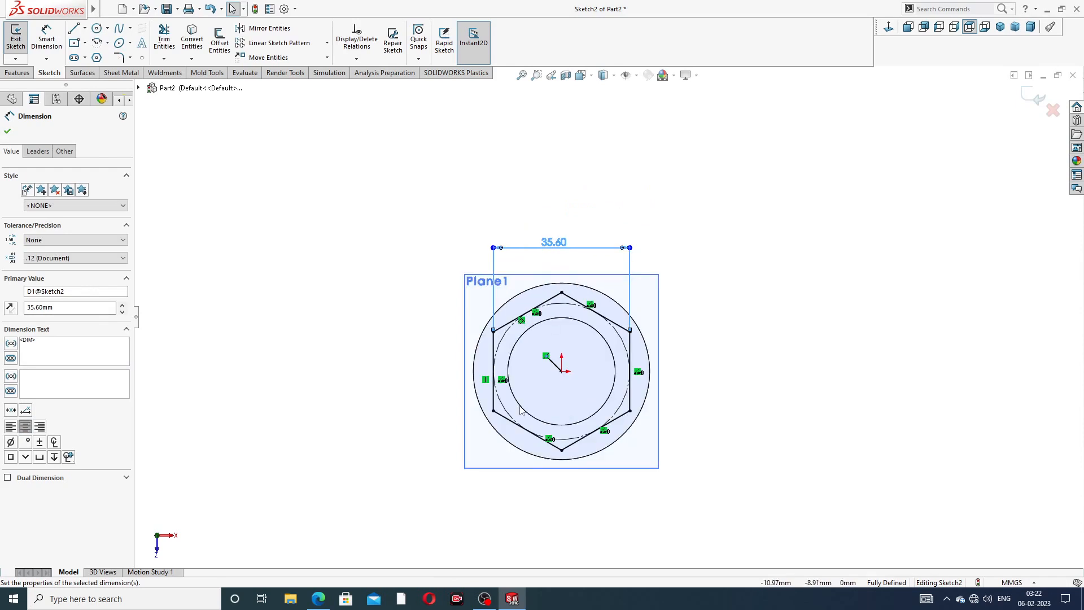
scroll(519, 410, down, 2)
click(819, 252)
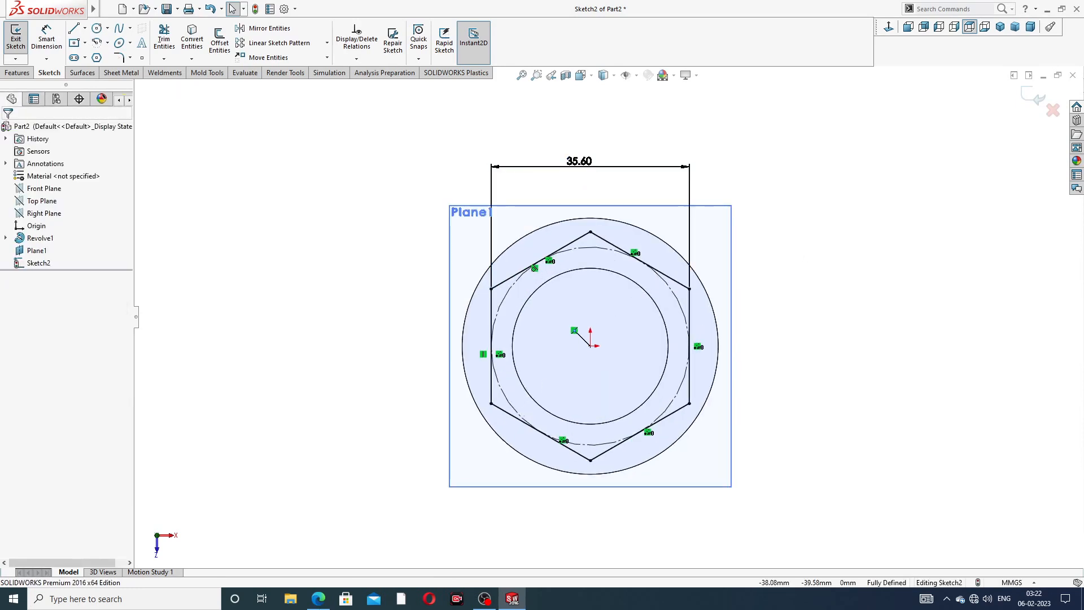
- Switch to the spray nozzle PDF drawing, check the hexagonal section's dimensions, and return to the SOLIDWORKS sketch
click(314, 603)
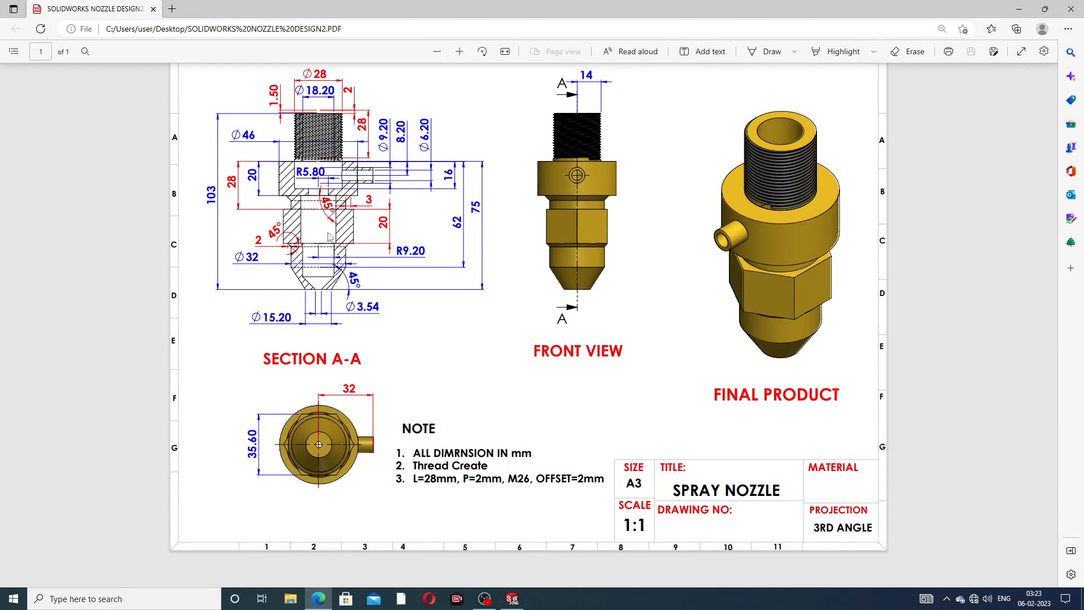
click(318, 602)
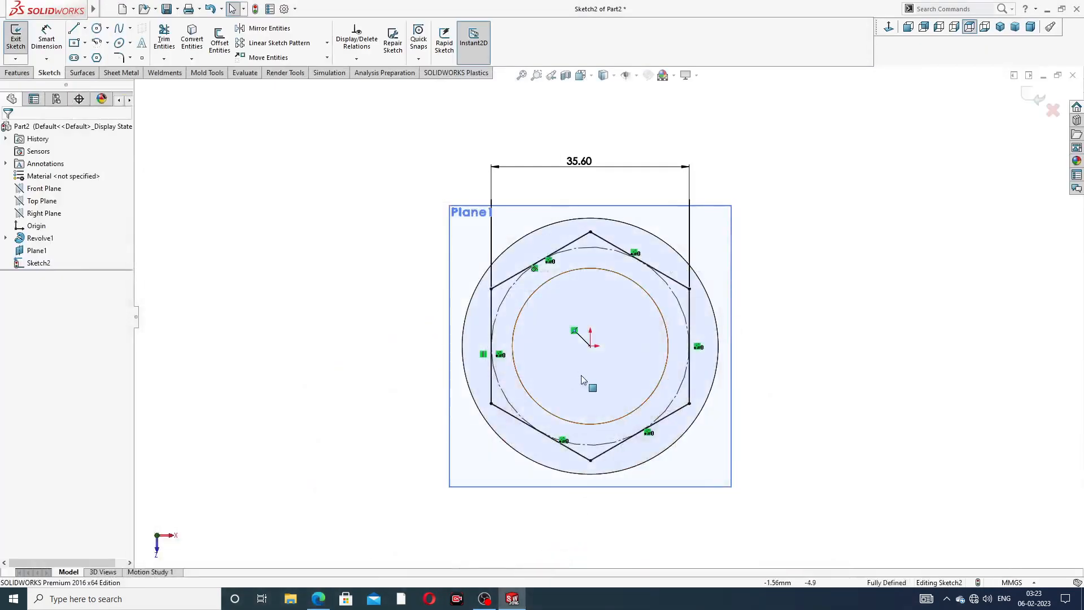
scroll(590, 367, down, 2)
right_click(861, 114)
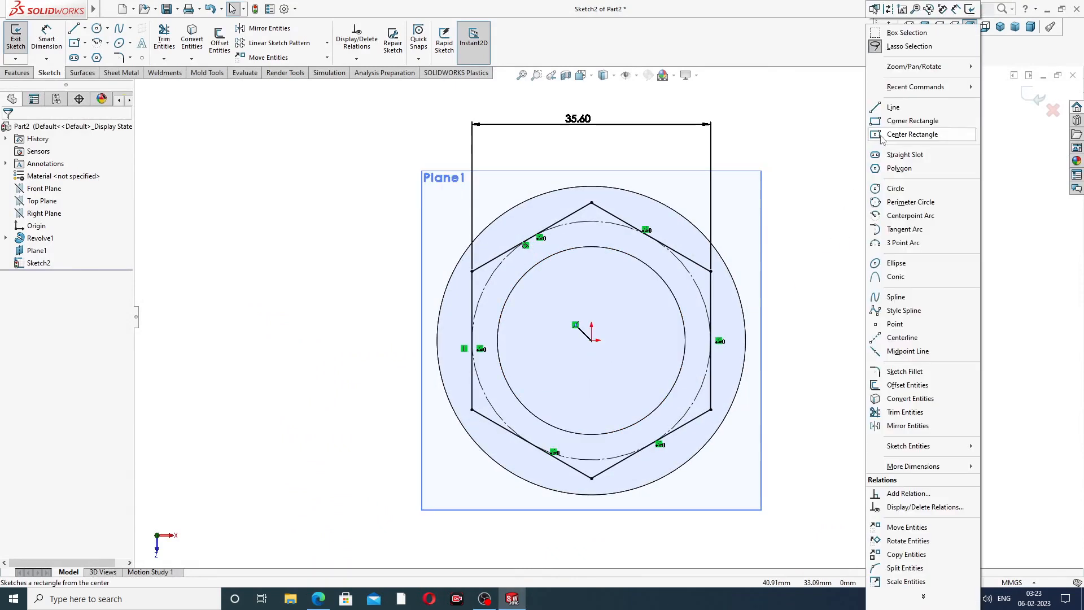
click(839, 118)
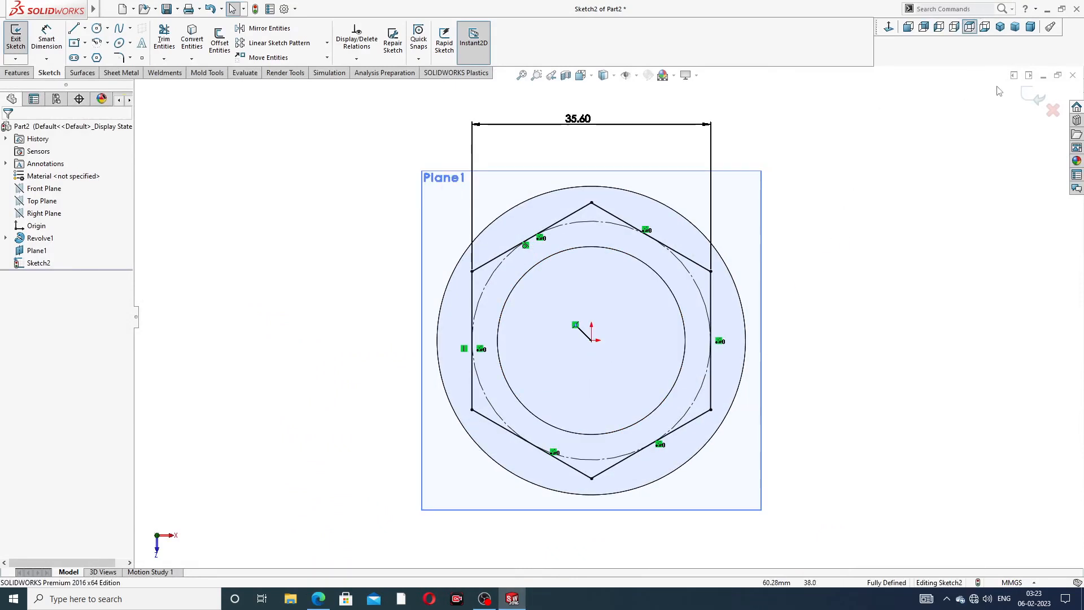
- Exit the hexagon sketch and extrude it 20 mm blind, reversed toward the nozzle's conical tip, merged with the body
click(16, 40)
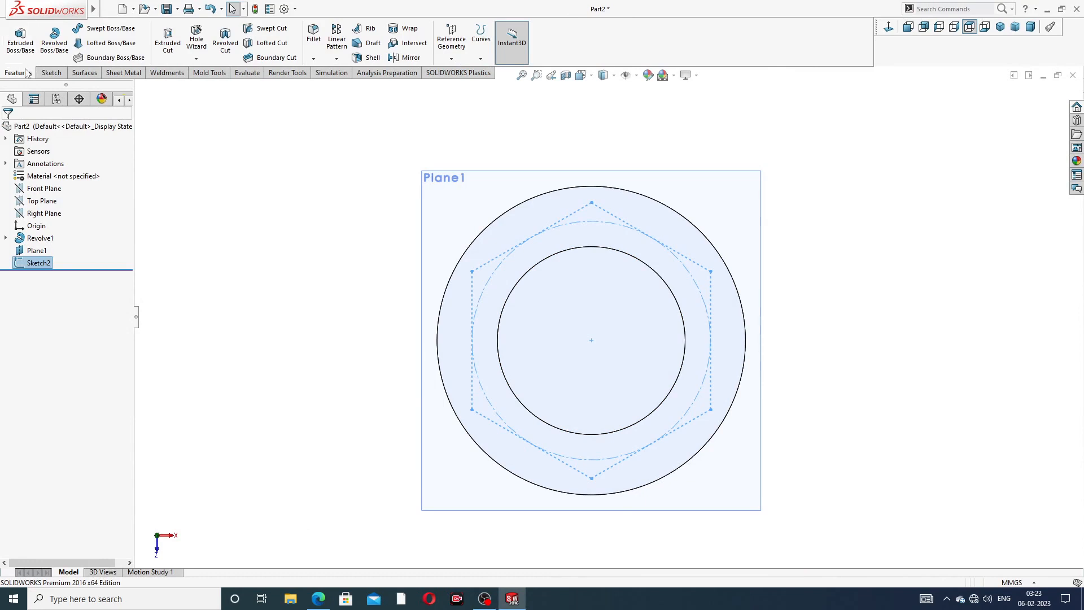
click(22, 45)
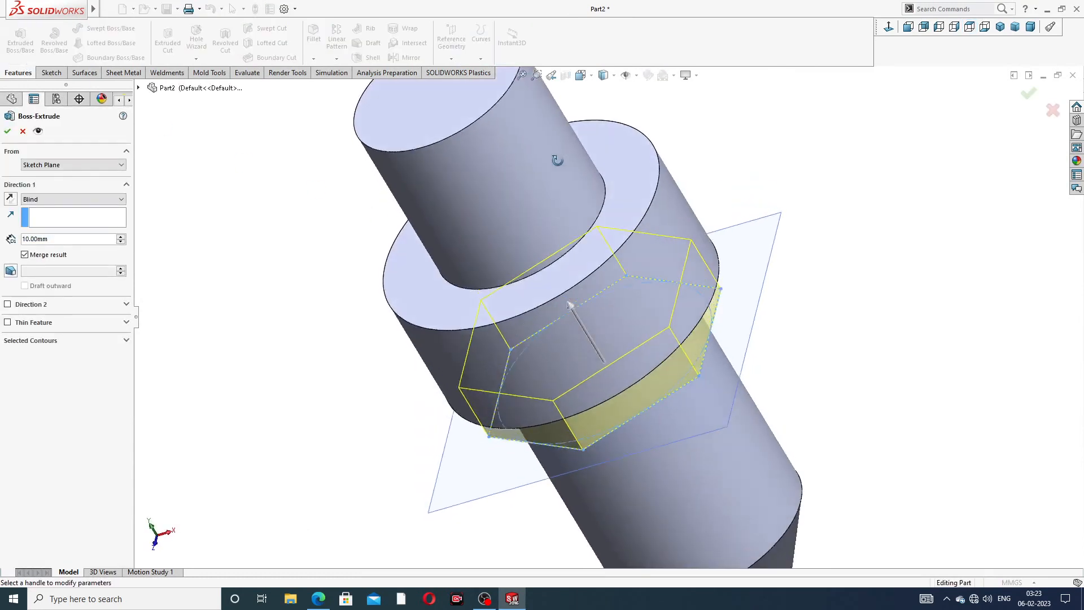
scroll(610, 175, up, 4)
middle_drag(609, 273, 626, 170)
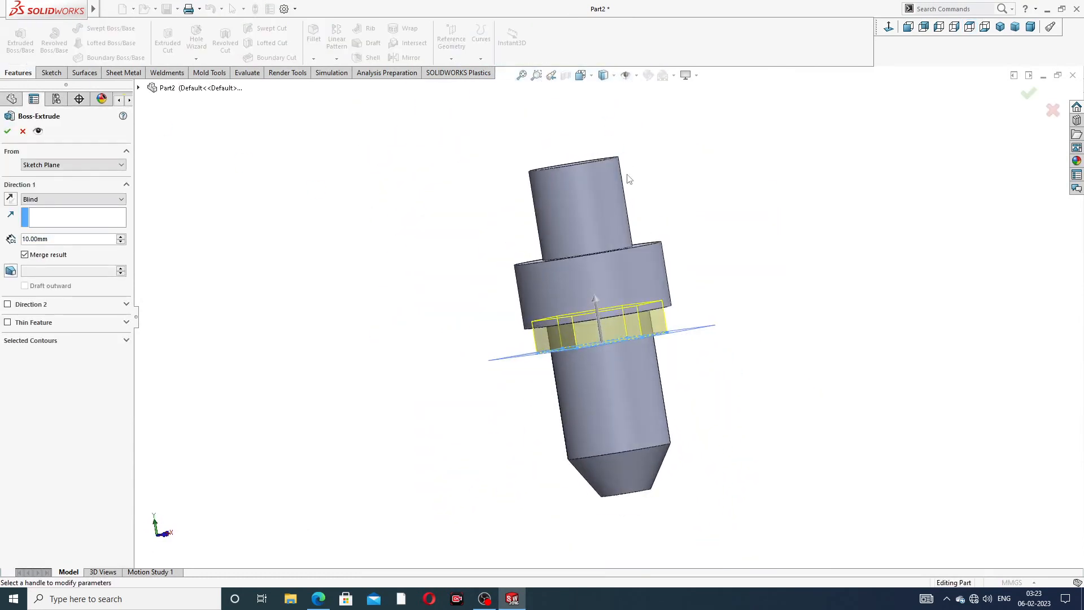
scroll(614, 345, down, 1)
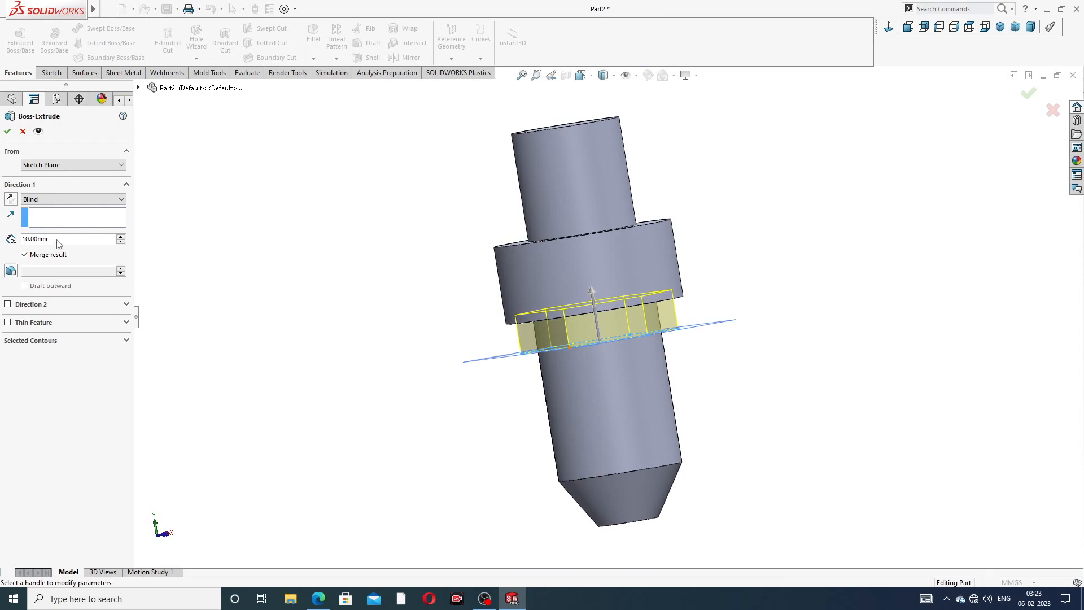
text(0)
key(Return)
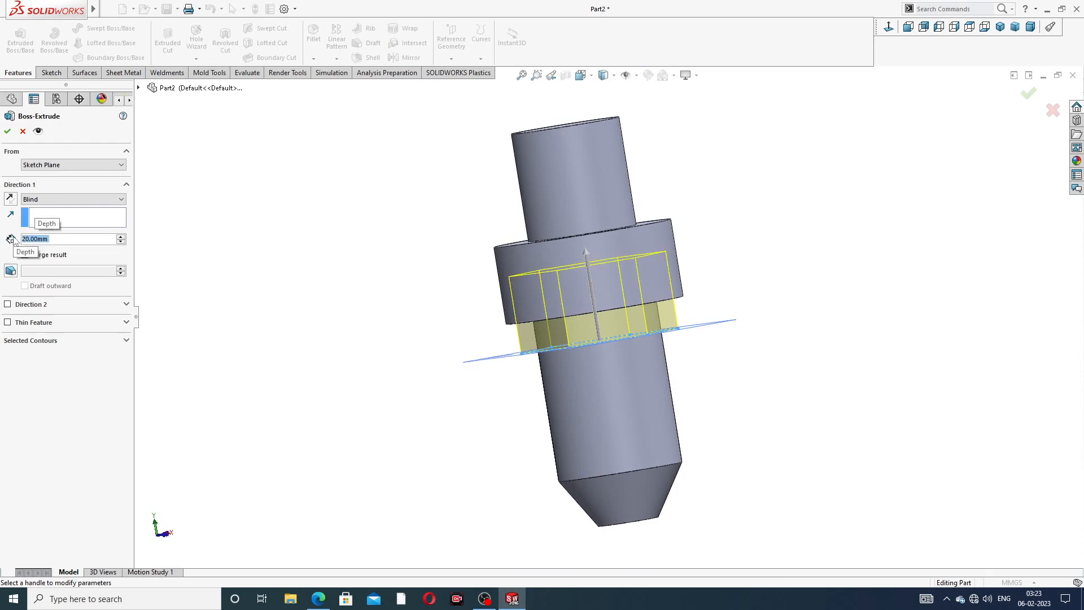
click(10, 199)
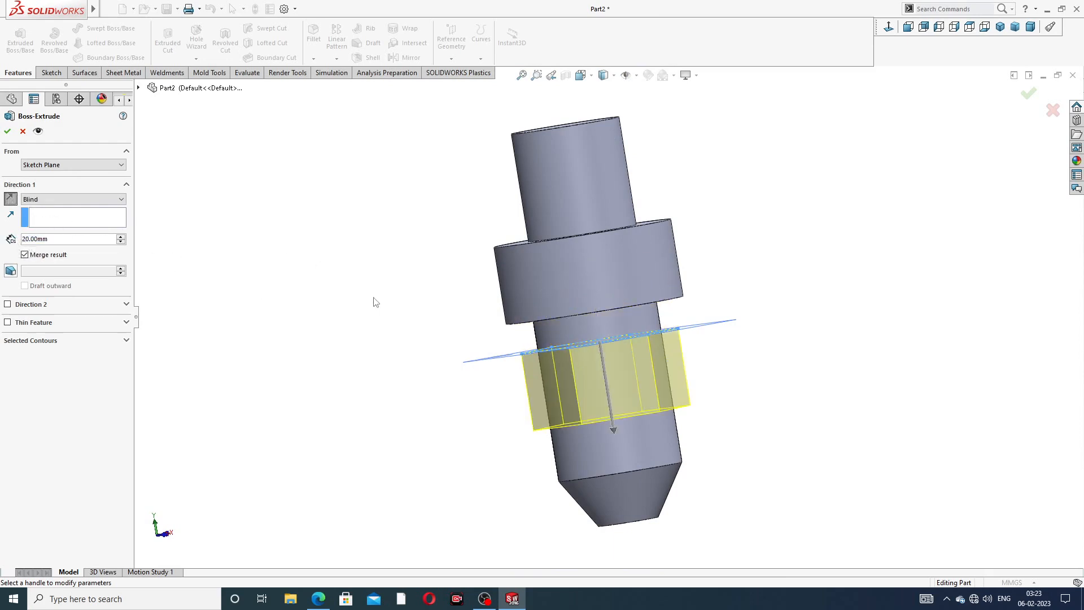
middle_drag(375, 300, 308, 285)
click(7, 131)
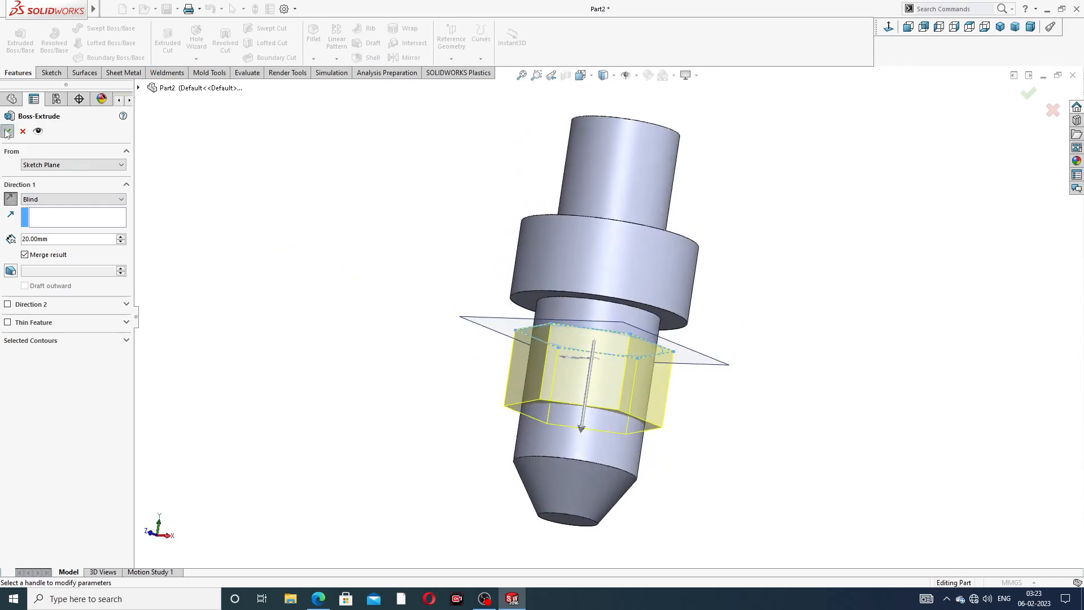
click(719, 359)
click(769, 312)
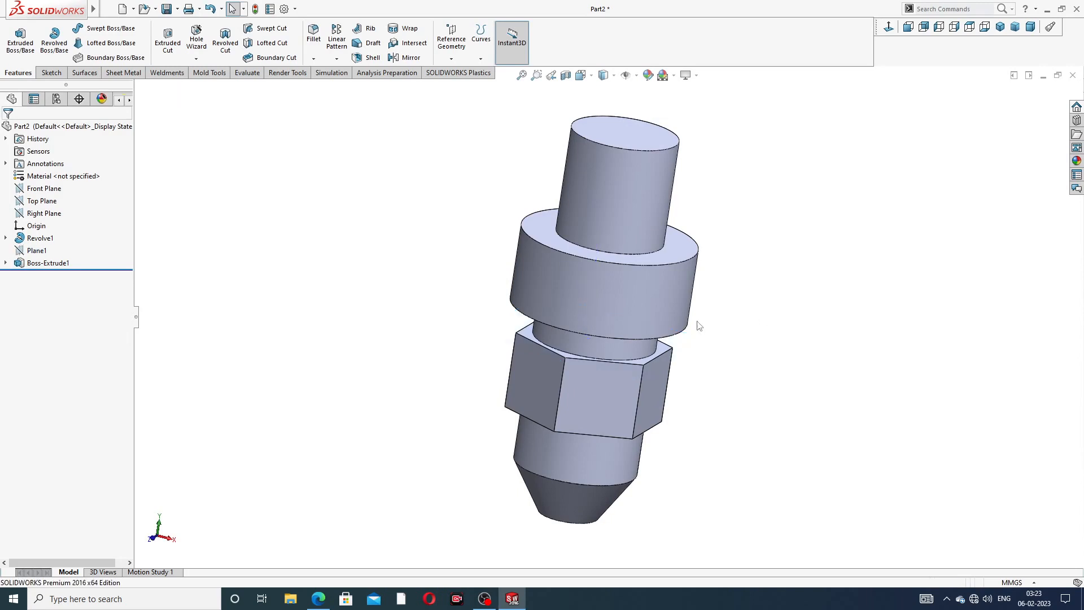
- Start a sketch on the Front Plane, view it straight on, and check the side tube's dimensions in the nozzle PDF drawing
middle_drag(695, 322, 610, 315)
scroll(609, 315, down, 2)
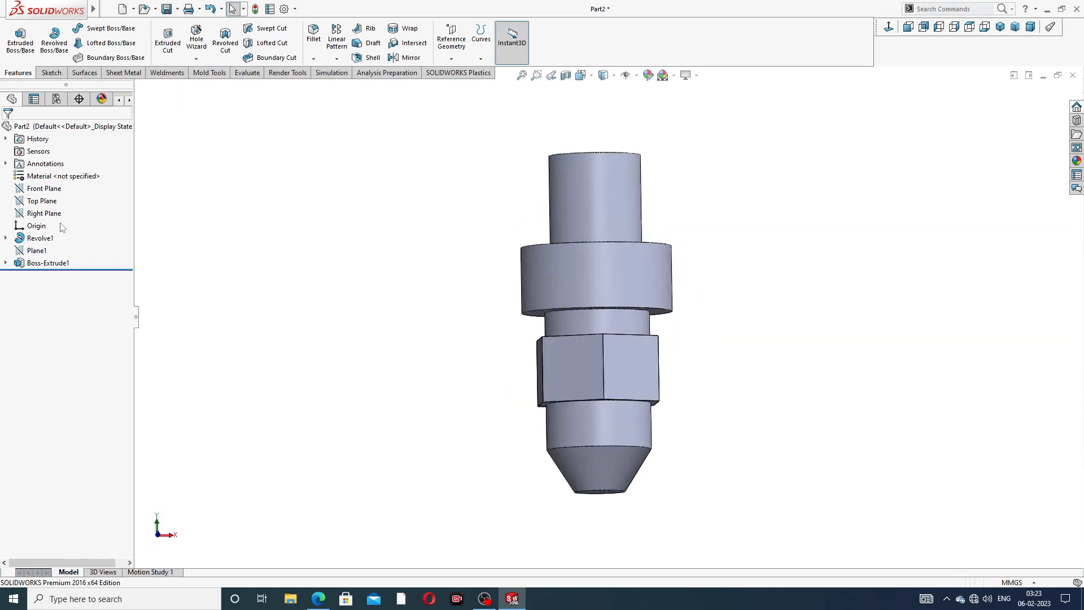
click(44, 188)
click(72, 174)
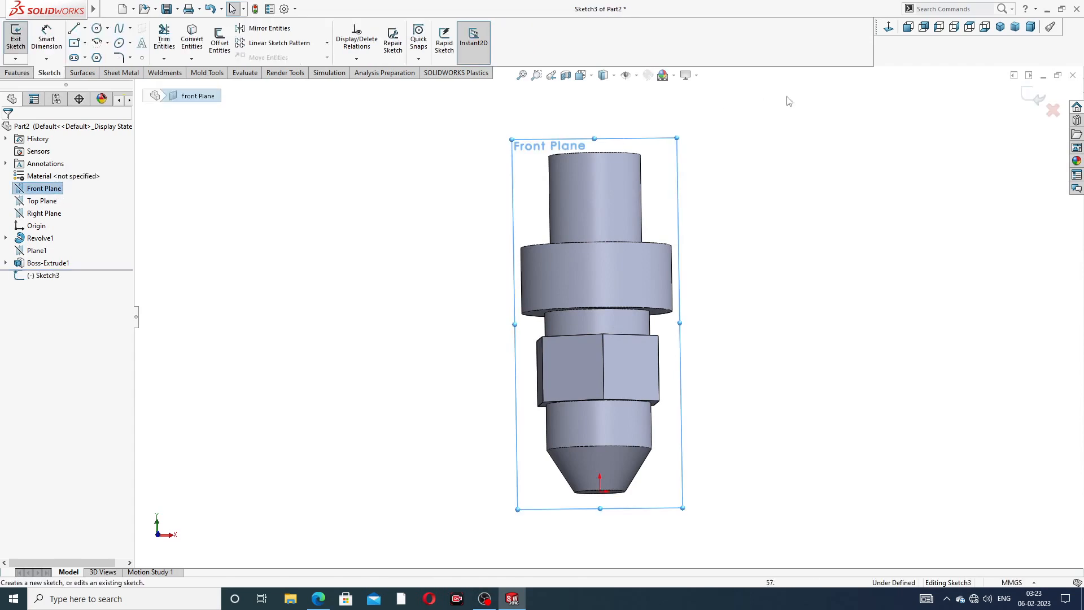
click(889, 26)
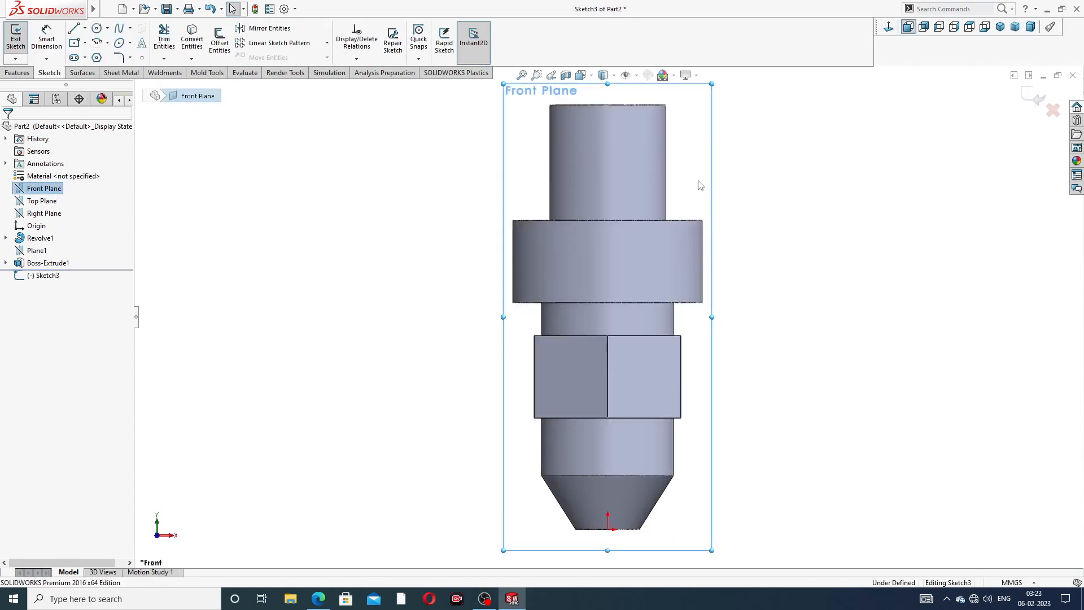
click(317, 600)
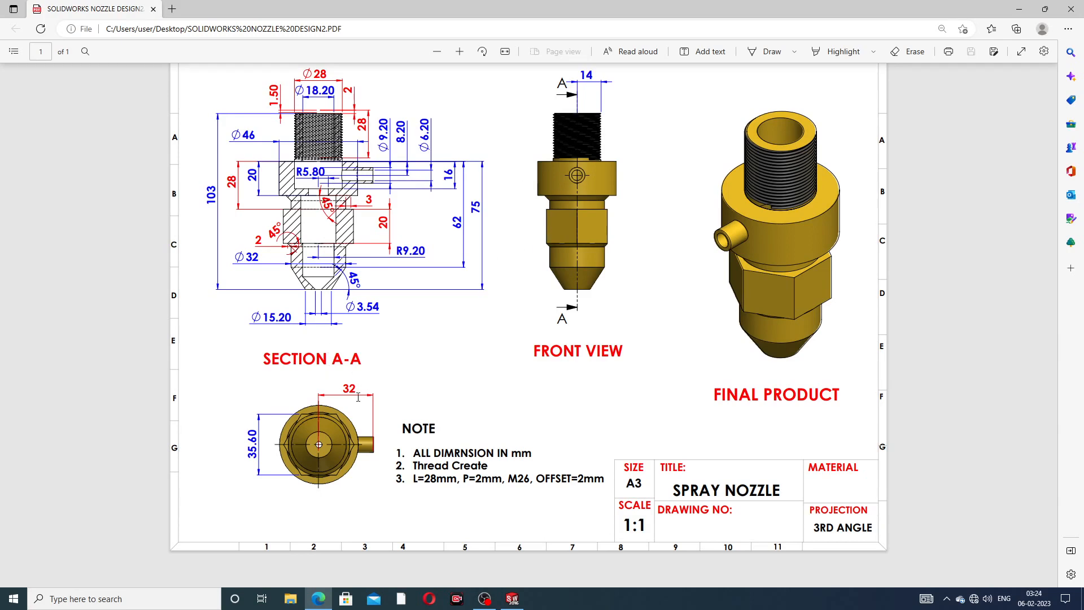
click(317, 602)
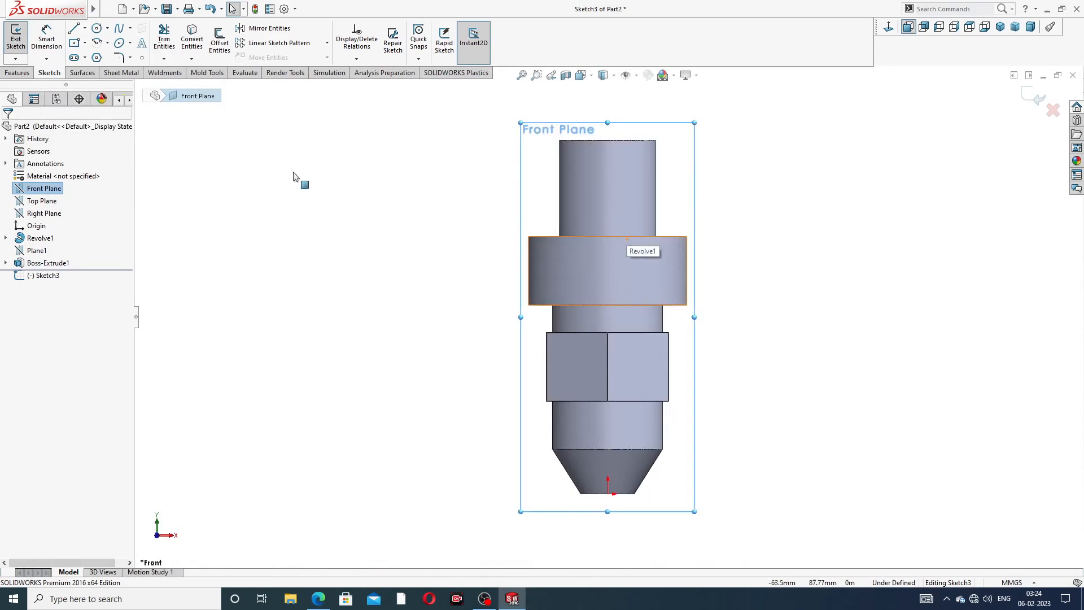
- Sketch a circle of about 4.6 mm radius on the centreline of the wide collar
click(97, 28)
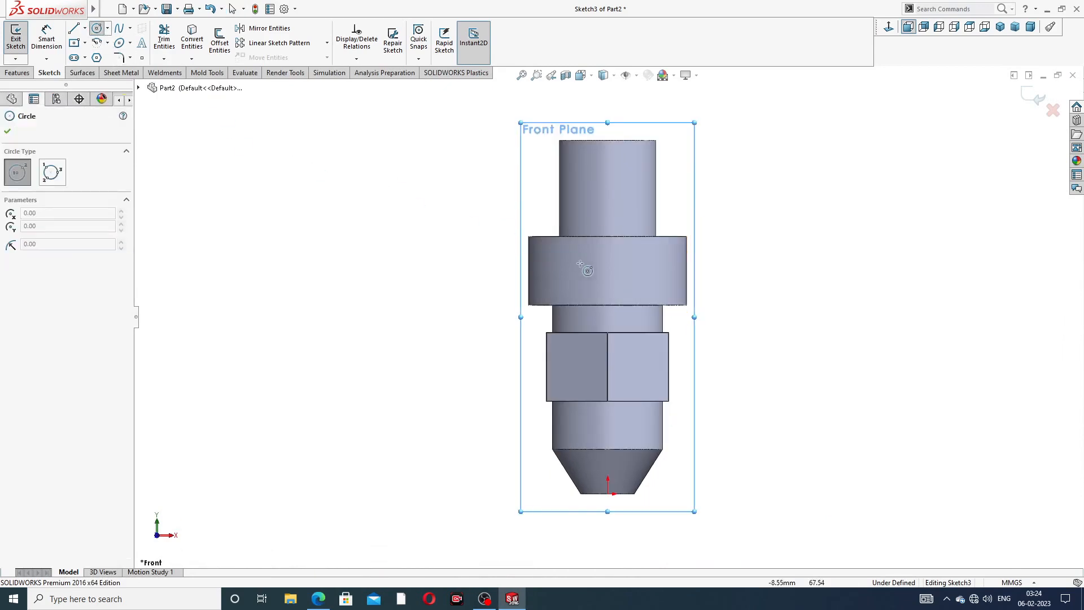
click(607, 272)
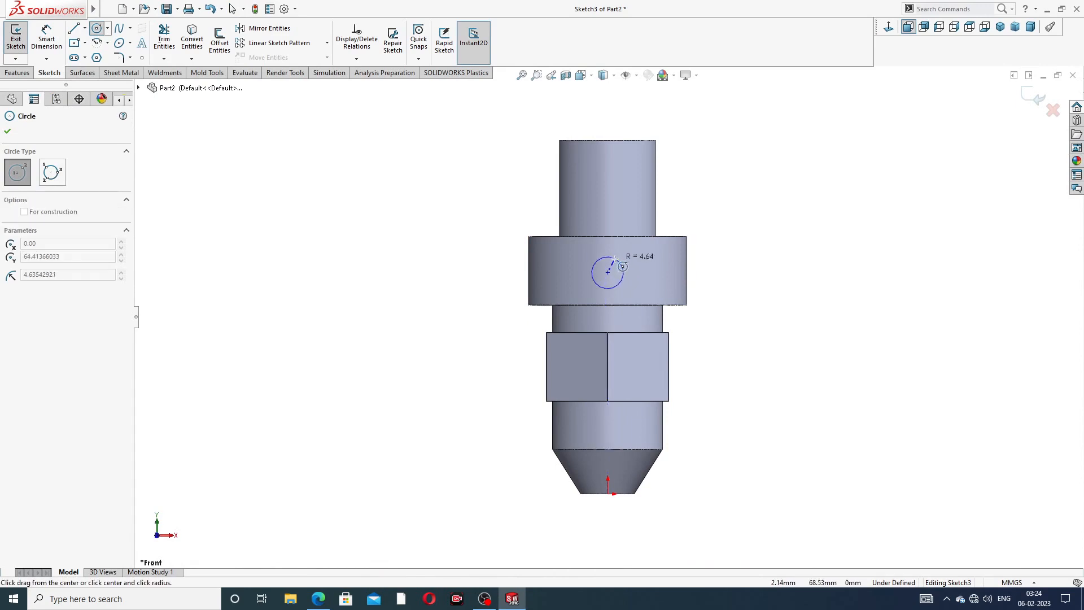
click(619, 257)
right_click(711, 204)
click(714, 210)
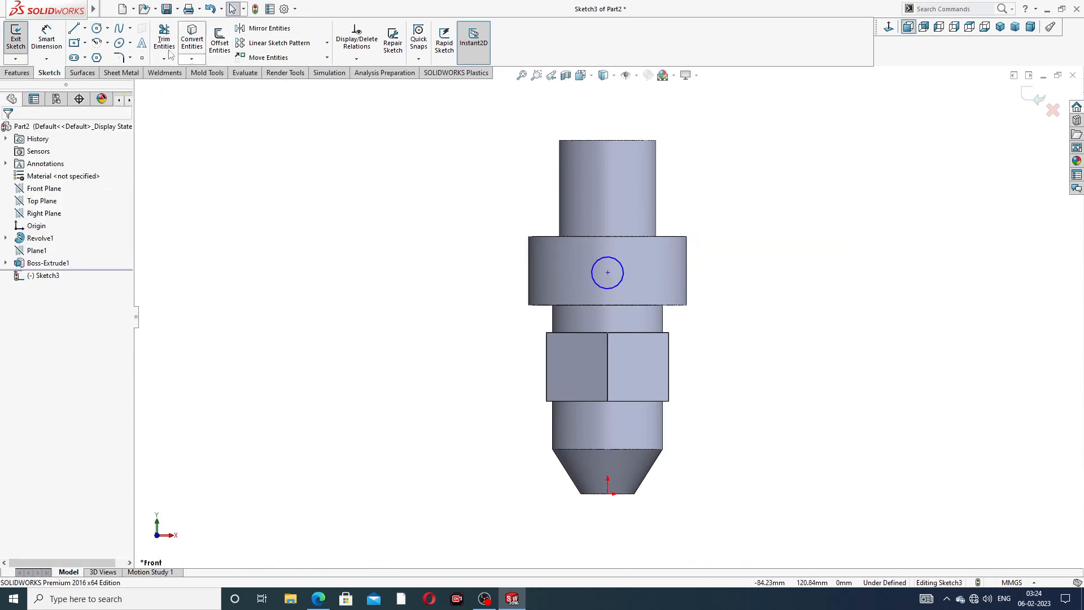
- Dimension the collar circle's diameter as 9.2 mm
click(49, 39)
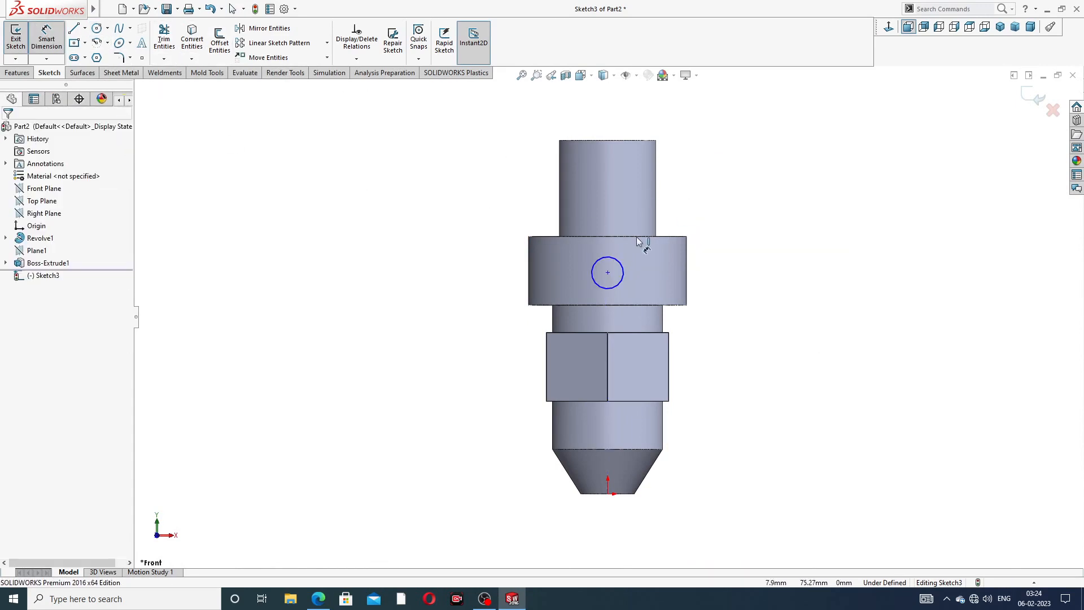
click(621, 268)
click(716, 226)
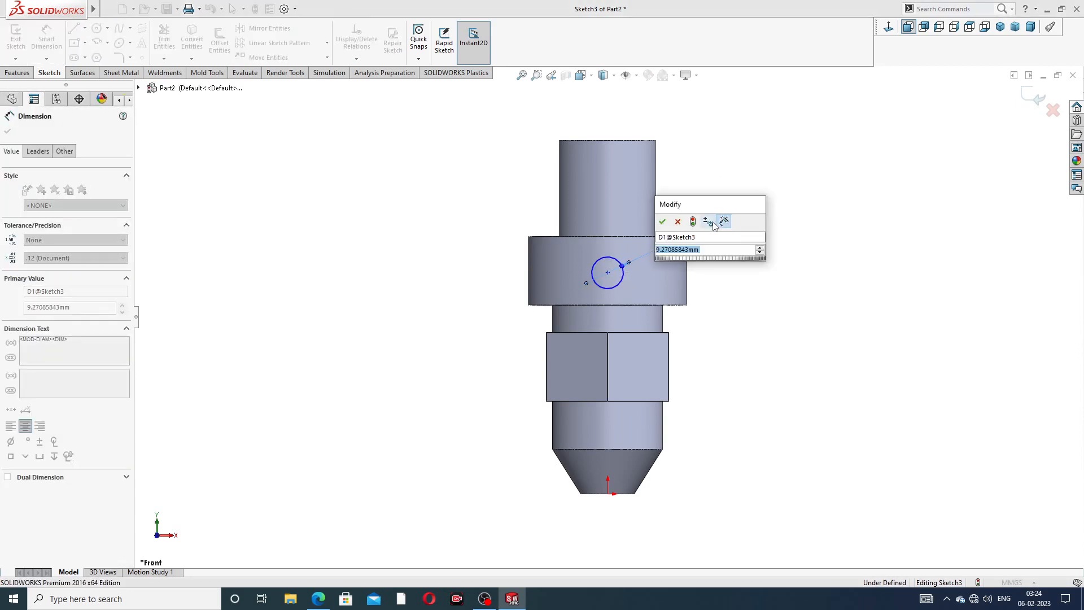
text(8.5)
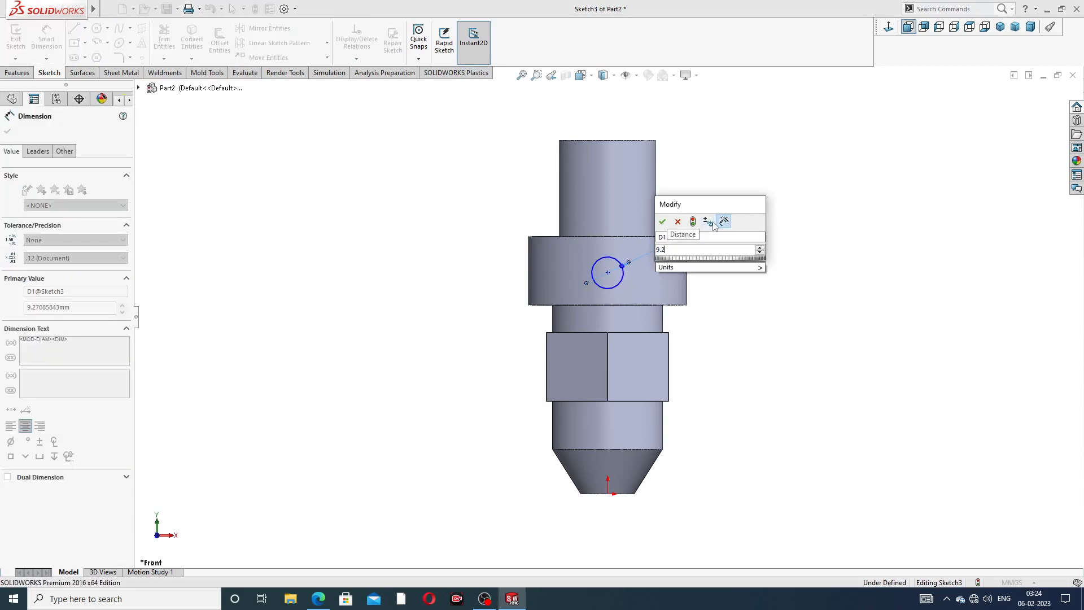
key(Return)
- Dimension the circle's centre 8.2 mm below the collar's upper edge
scroll(627, 271, down, 2)
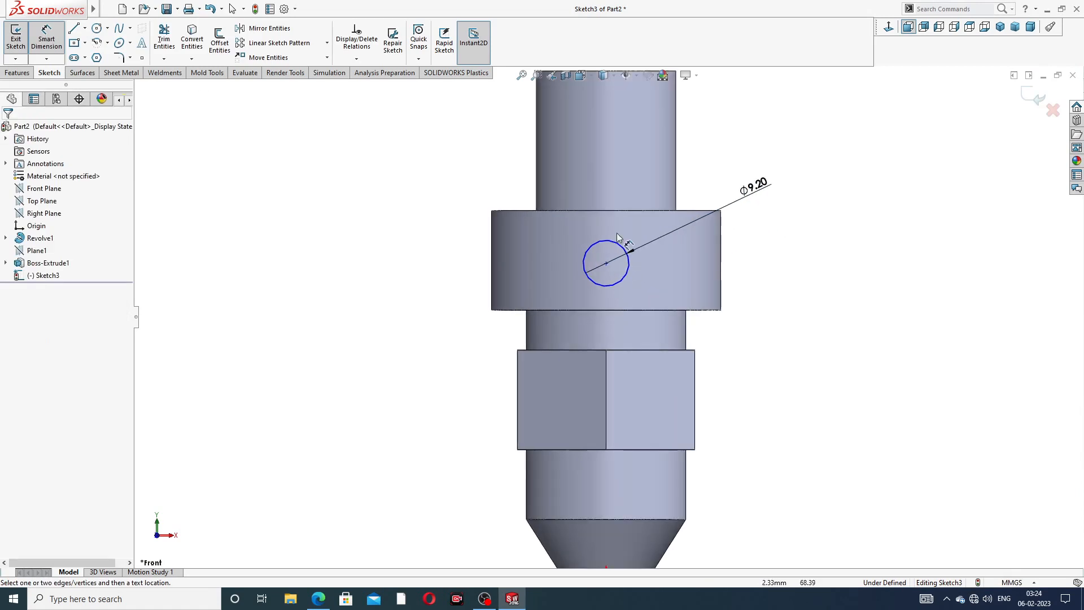
click(614, 211)
click(606, 263)
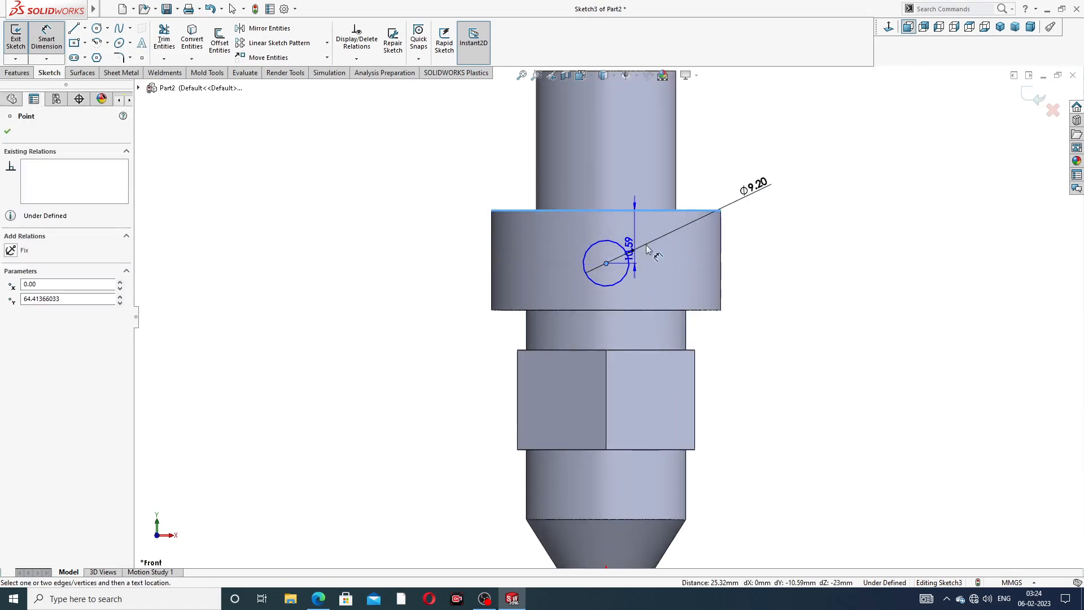
click(742, 240)
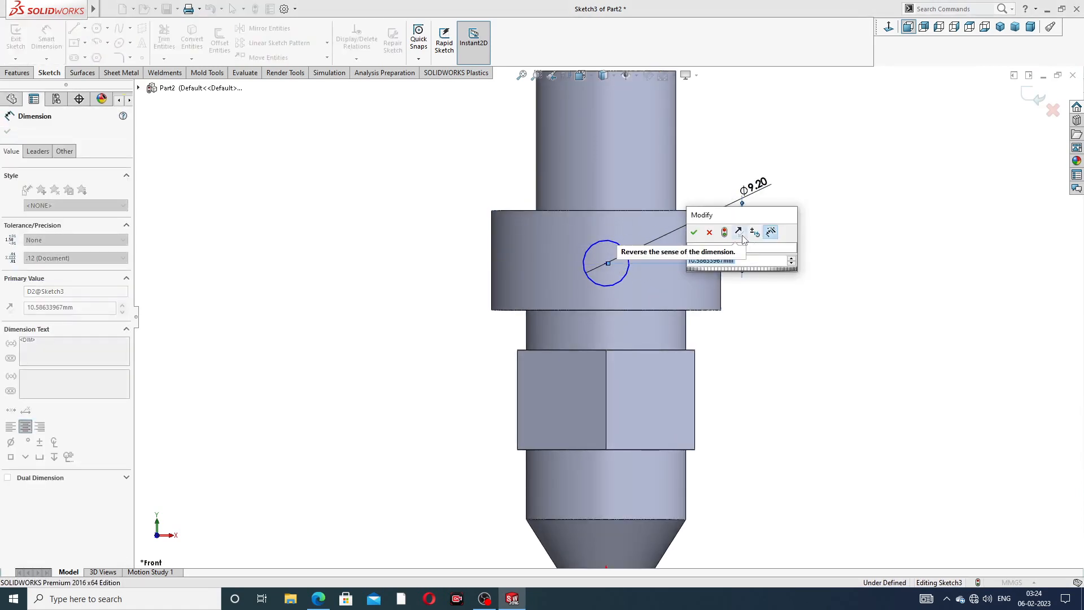
text(8.2)
key(Return)
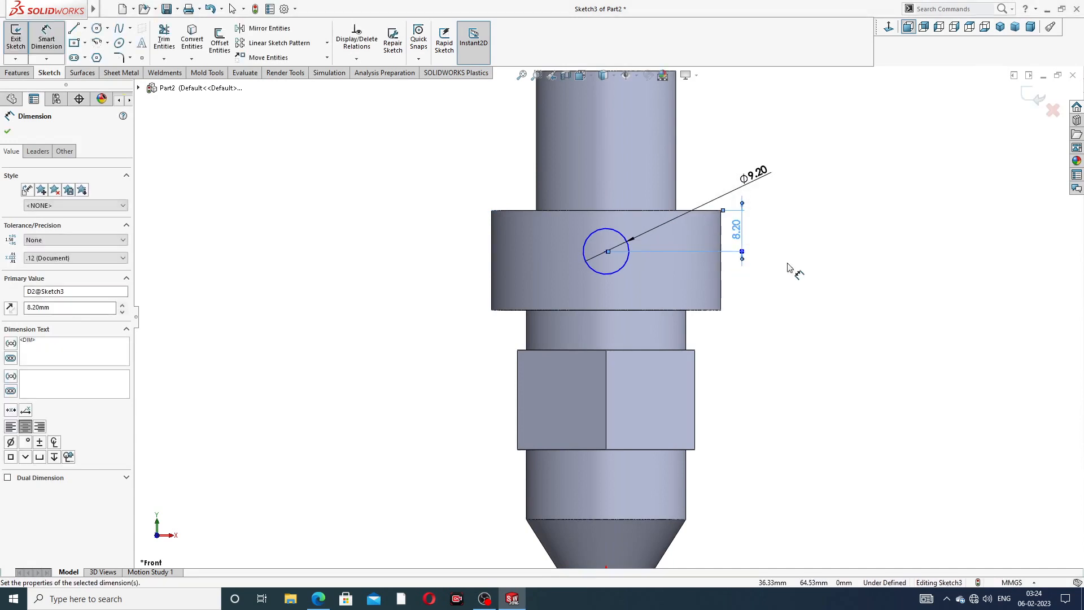
right_click(793, 261)
click(837, 172)
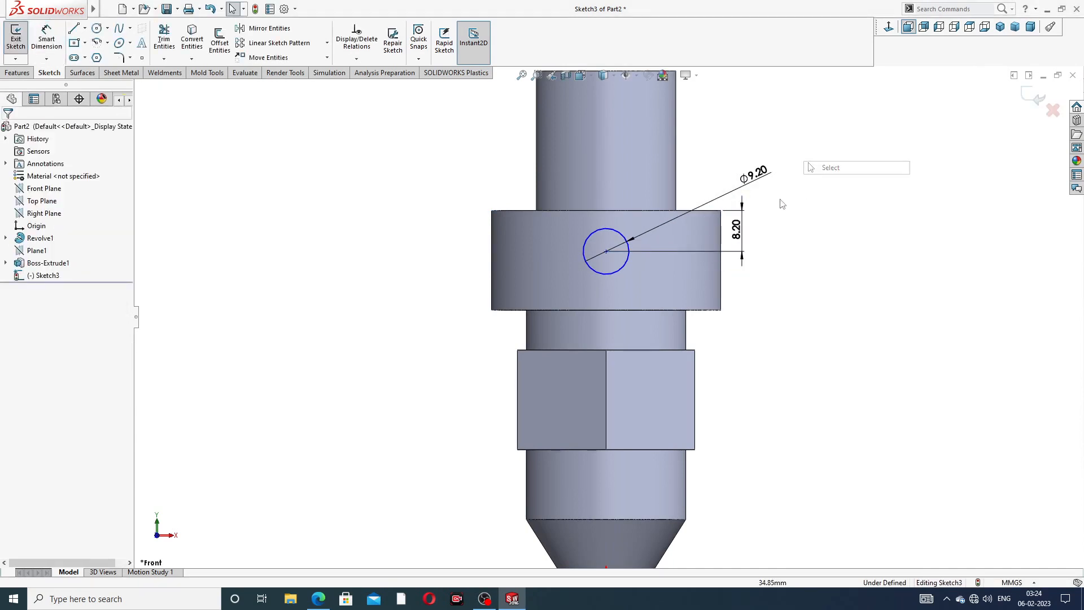
- Apply a vertical relation between the circle's centre and the origin
click(606, 253)
scroll(622, 348, up, 3)
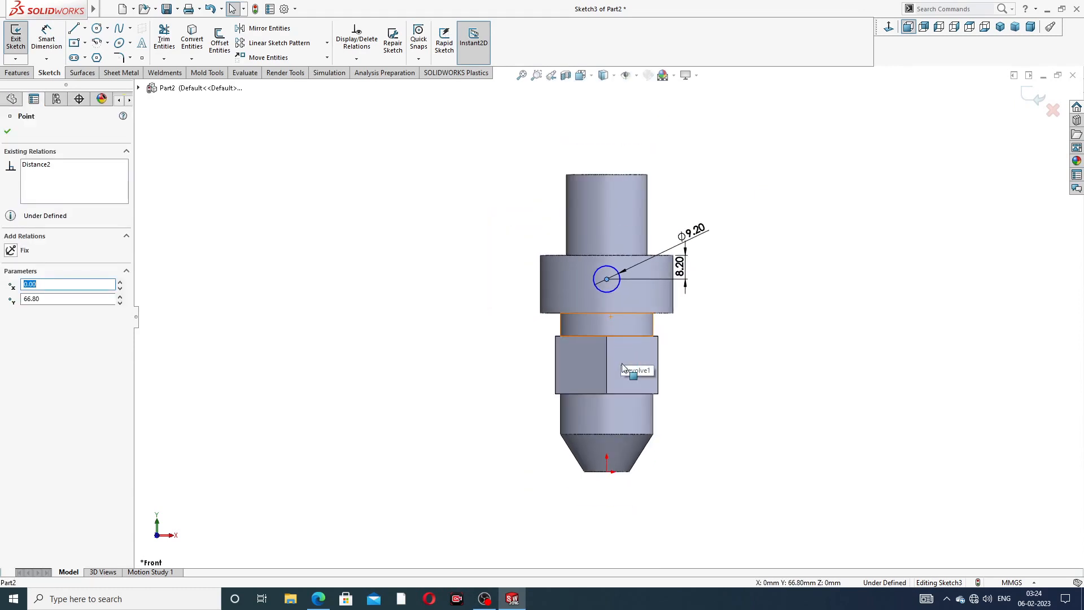
ctrl+click(607, 473)
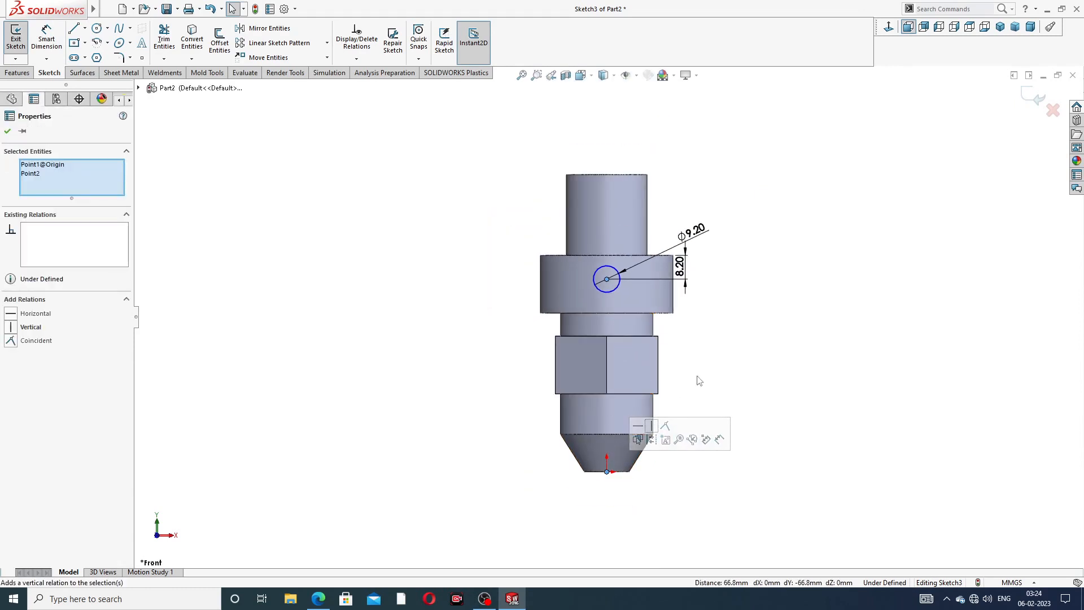
click(651, 425)
click(719, 375)
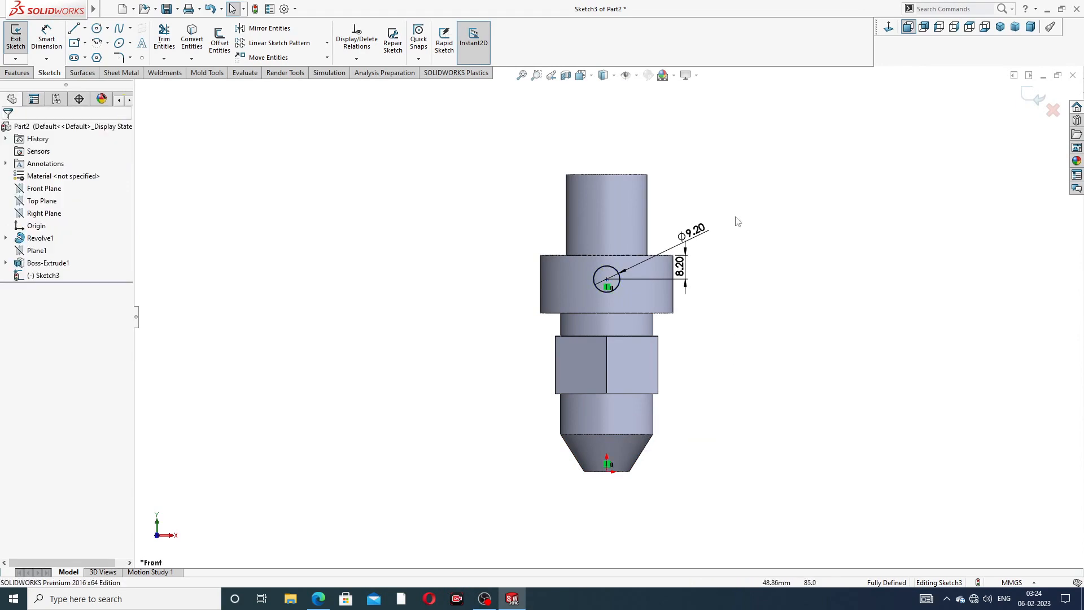
- Exit the sketch and begin a Boss-Extrude of the circle, starting at a 32 mm offset from the sketch plane
scroll(590, 283, down, 3)
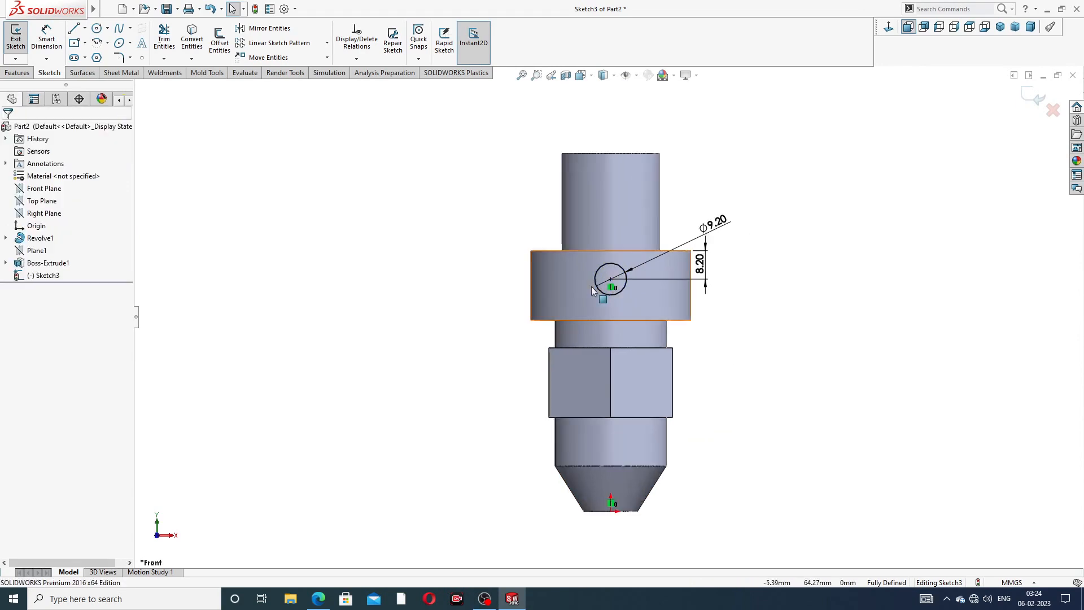
click(1036, 98)
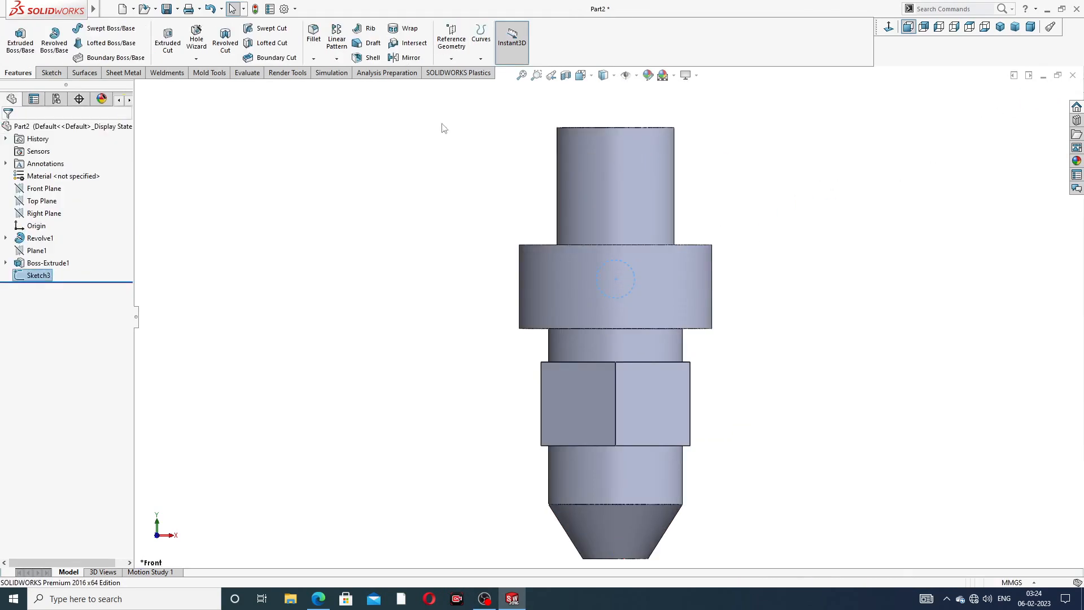
click(21, 37)
middle_drag(665, 252, 659, 300)
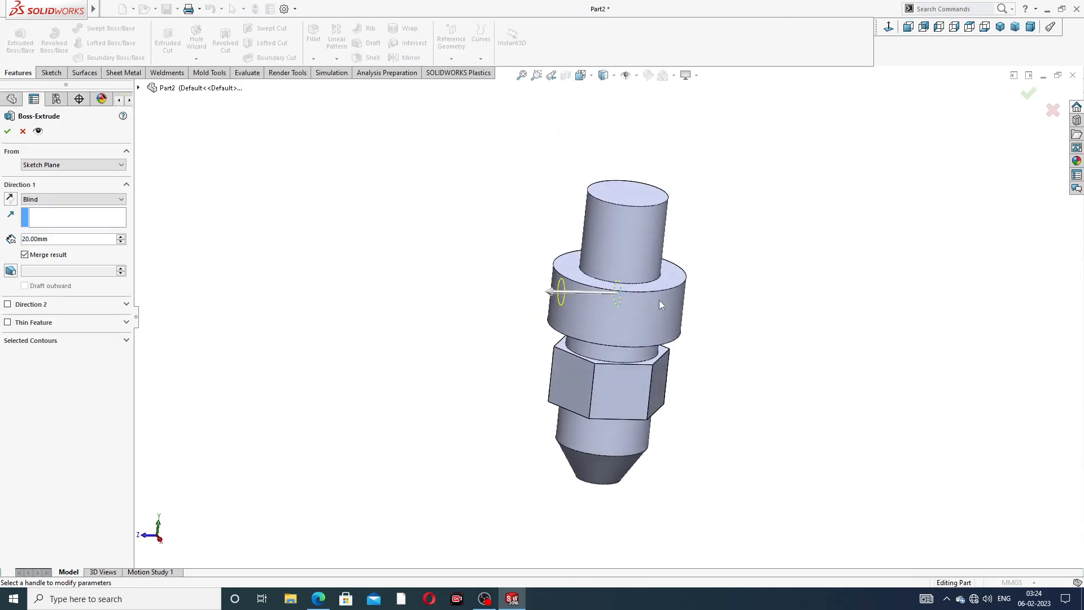
click(57, 165)
click(54, 199)
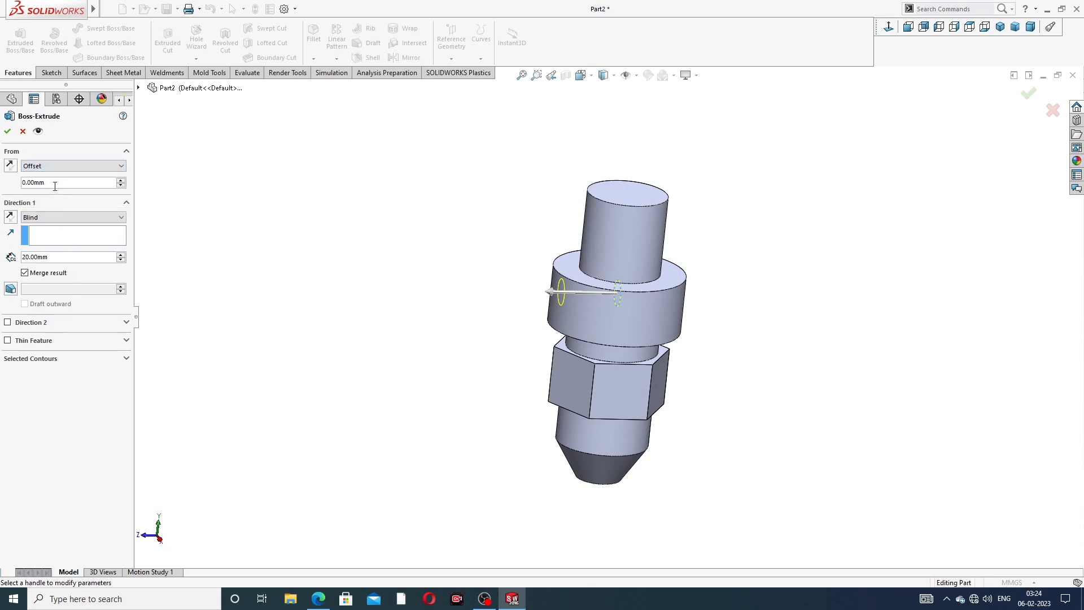
double_click(55, 186)
text(32)
key(Return)
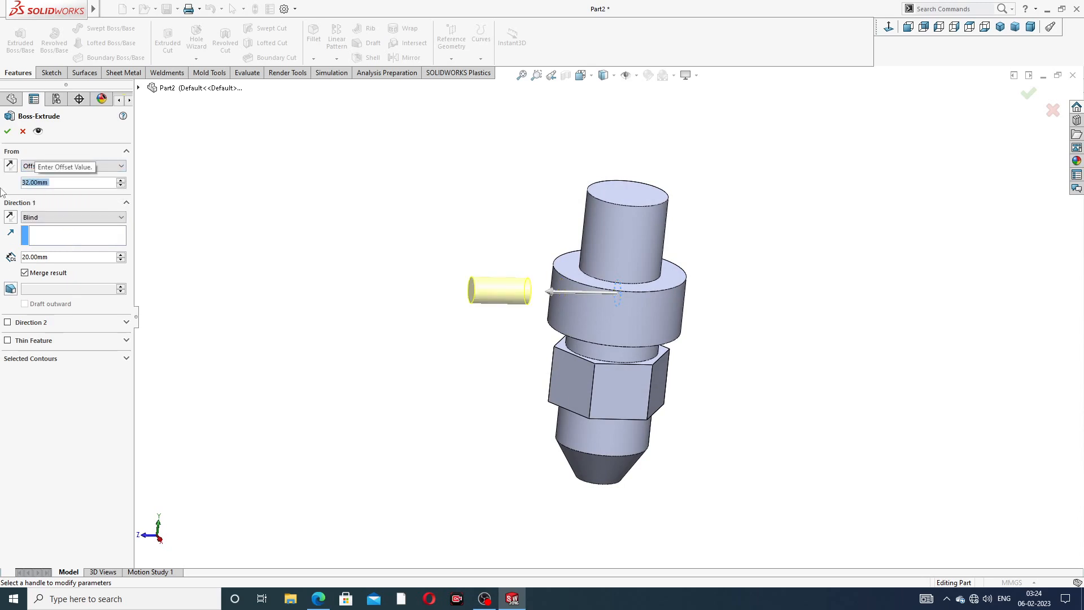
- Extrude the circle from its 32 mm offset up to the collar's outer cylindrical face
click(11, 164)
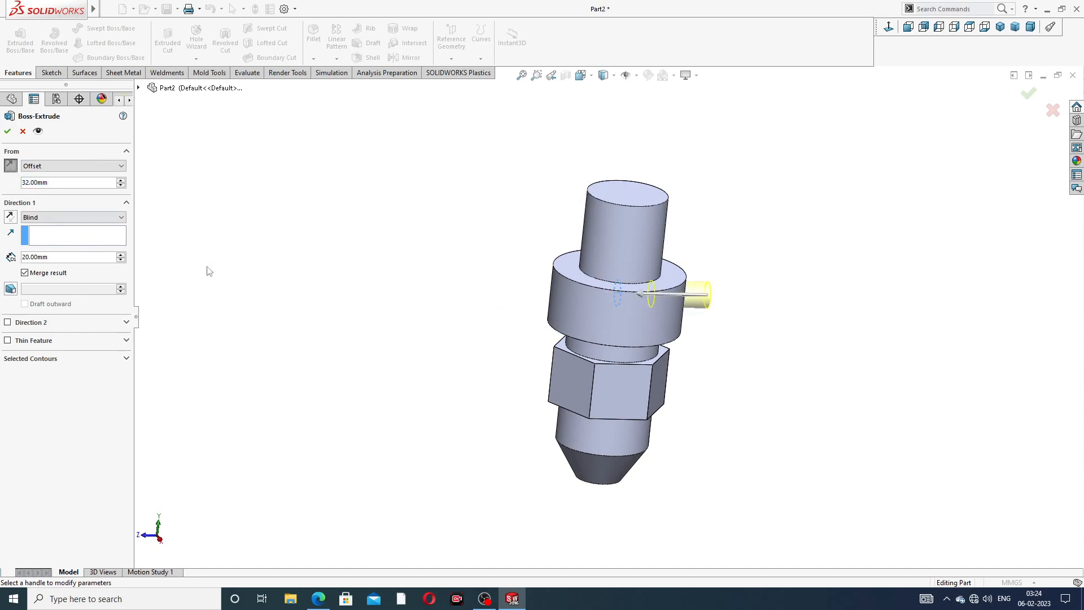
click(10, 165)
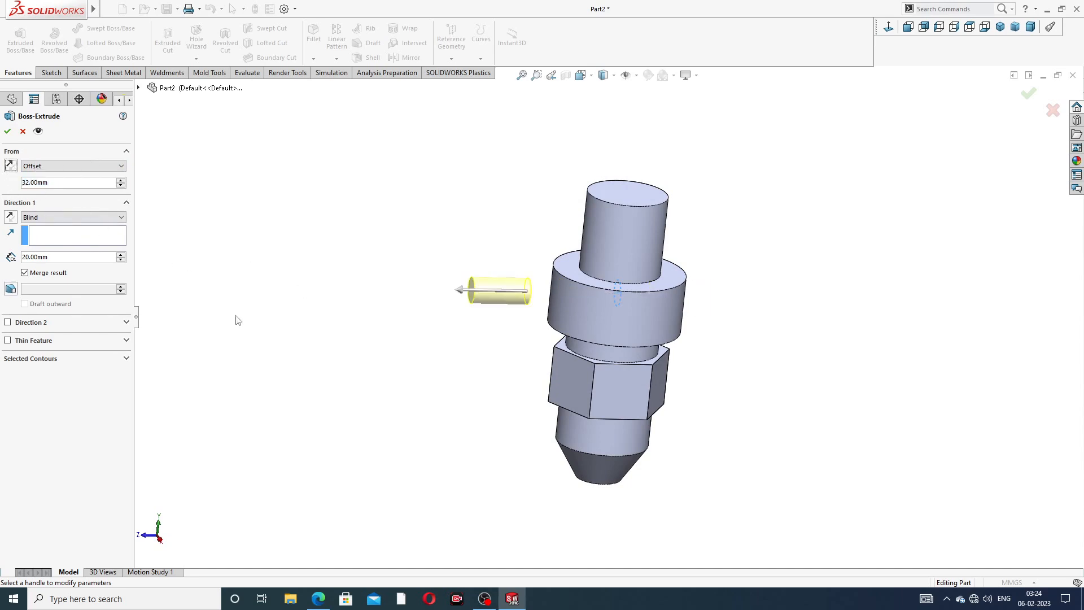
middle_drag(237, 320, 276, 298)
click(73, 217)
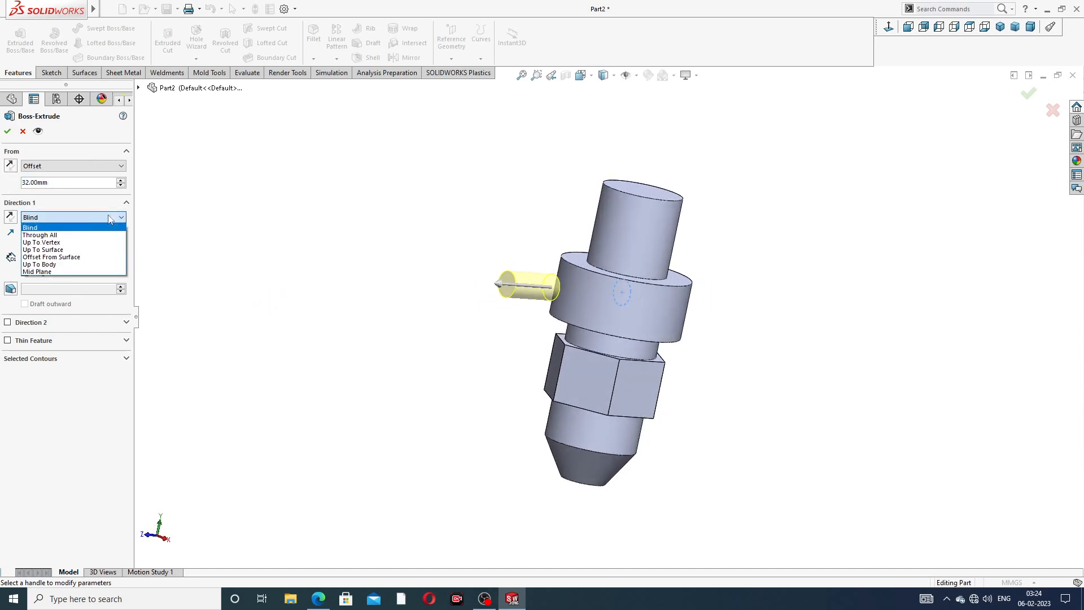
click(82, 250)
click(575, 279)
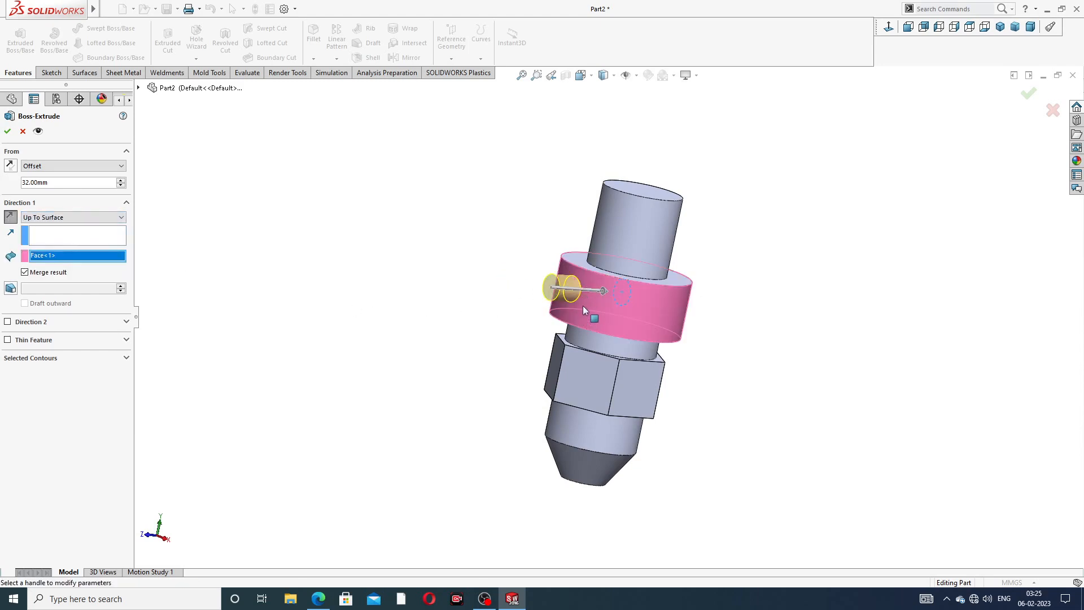
key(ctrl+4)
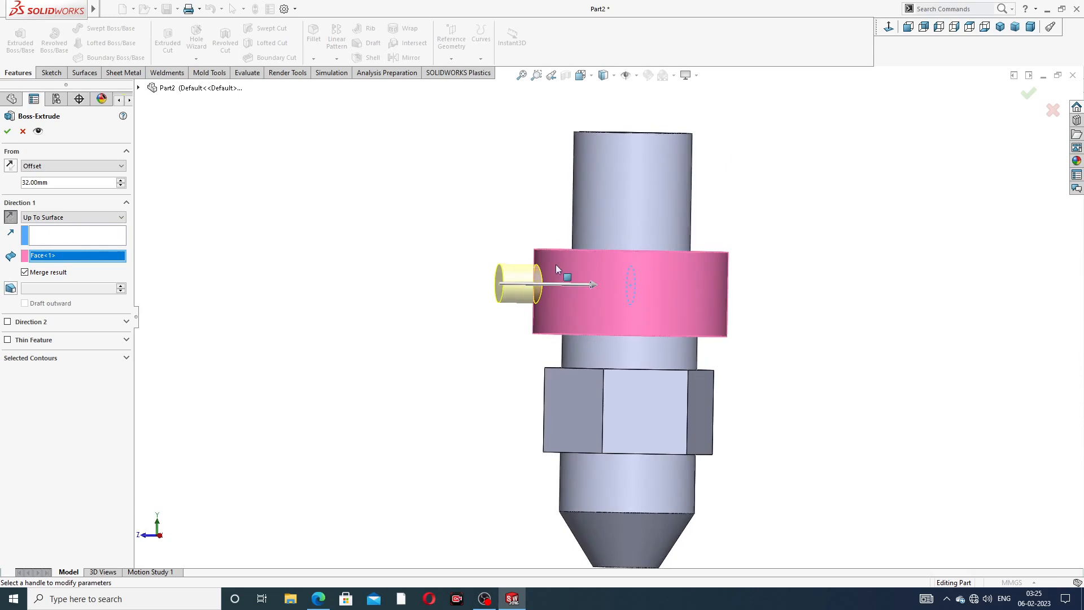
click(8, 131)
- Inspect the model with its side tube and check the internal bore dimensions in the PDF drawing's section A-A
click(482, 356)
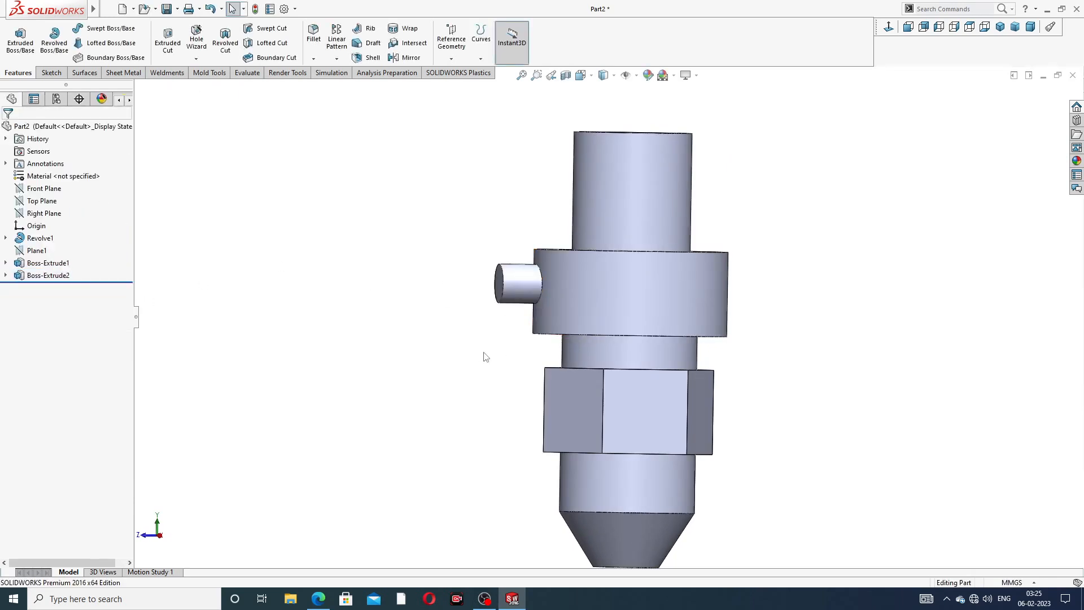
middle_drag(482, 356, 625, 277)
scroll(625, 253, up, 2)
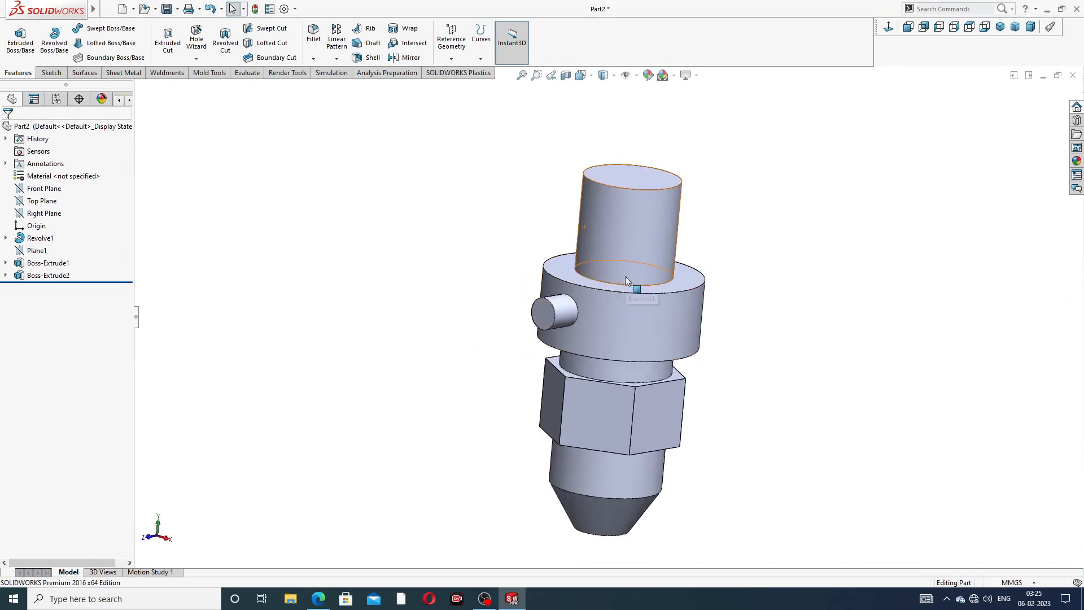
middle_drag(693, 341, 668, 277)
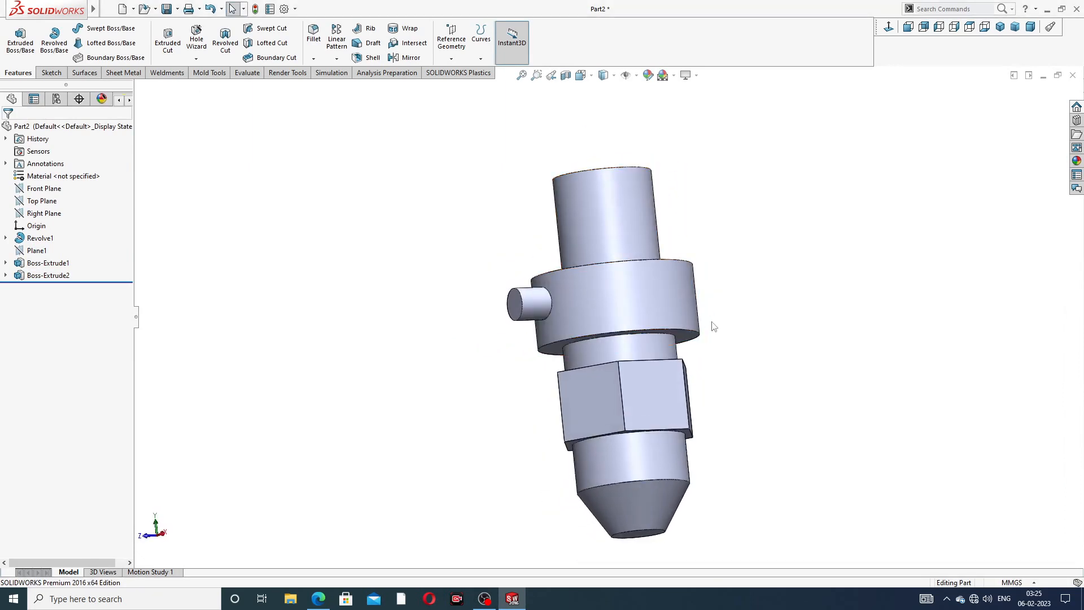
scroll(689, 354, up, 2)
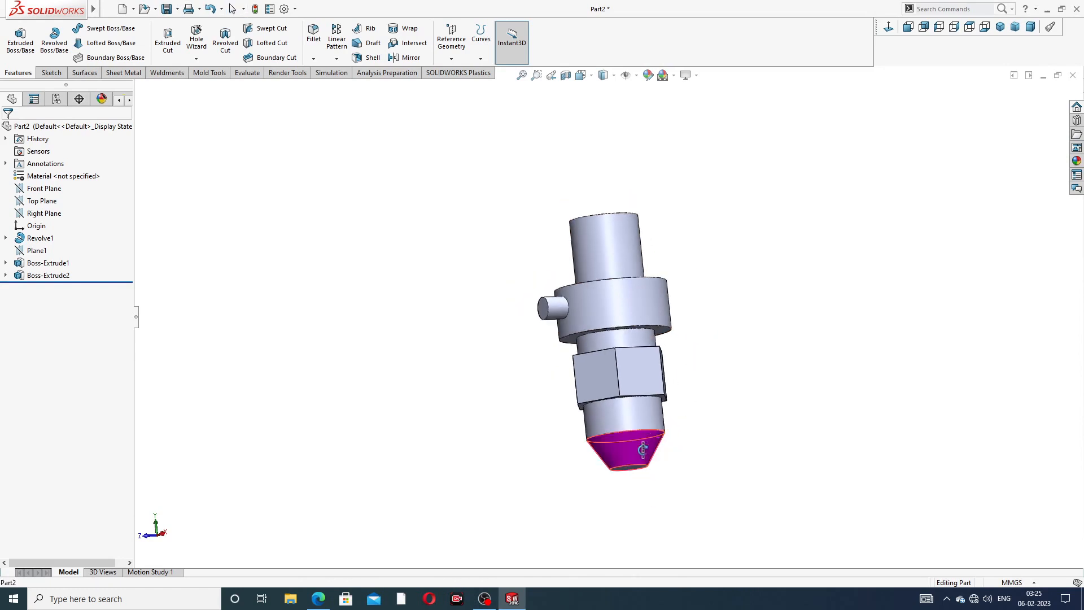
mouse_move(666, 478)
middle_down()
mouse_move(704, 442)
mouse_move(672, 479)
middle_up()
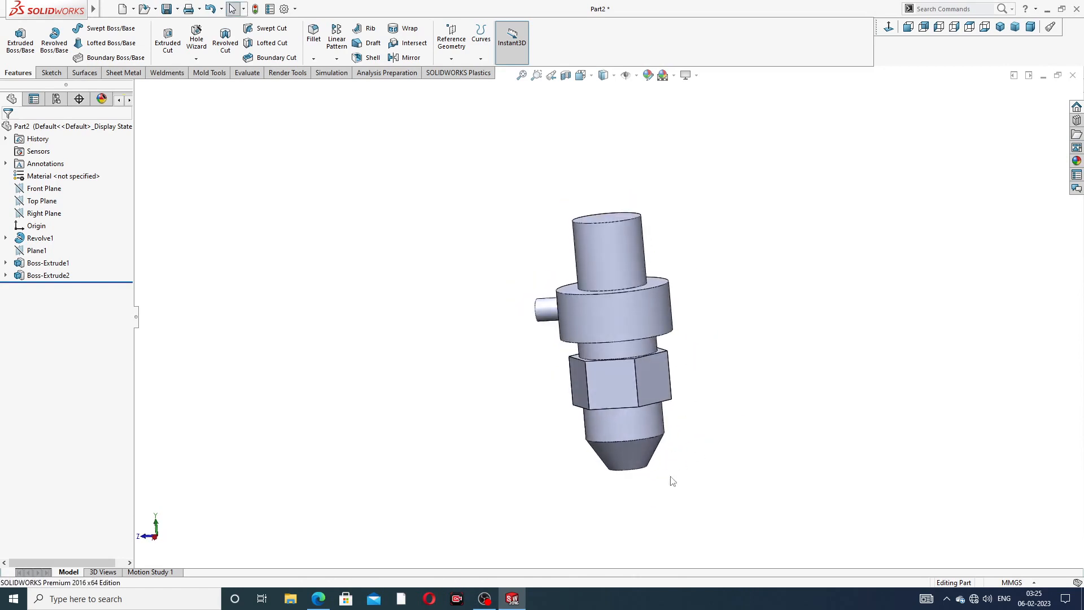
click(326, 602)
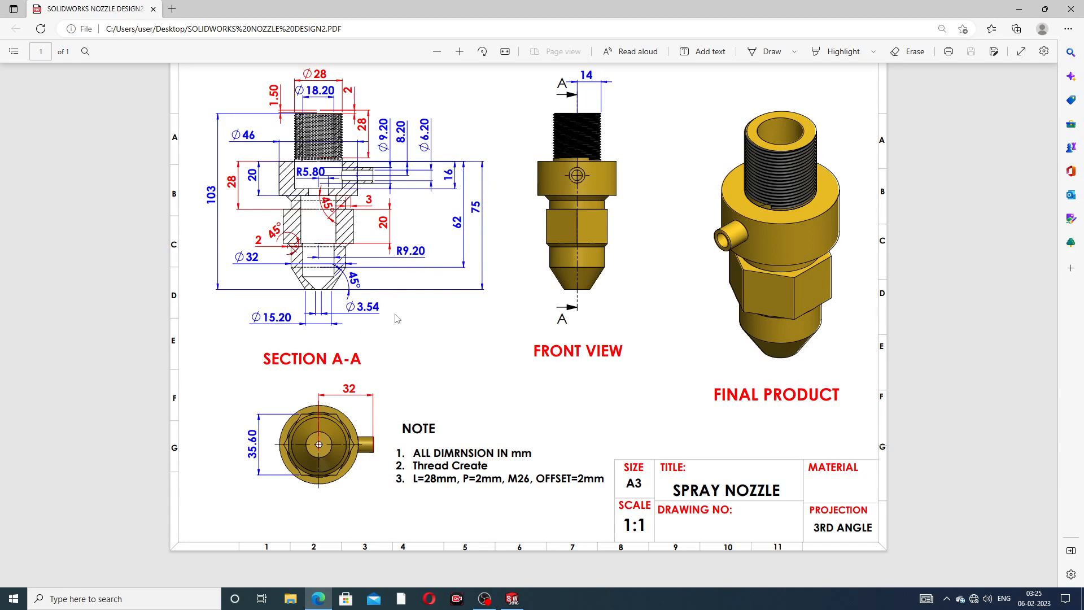
click(321, 600)
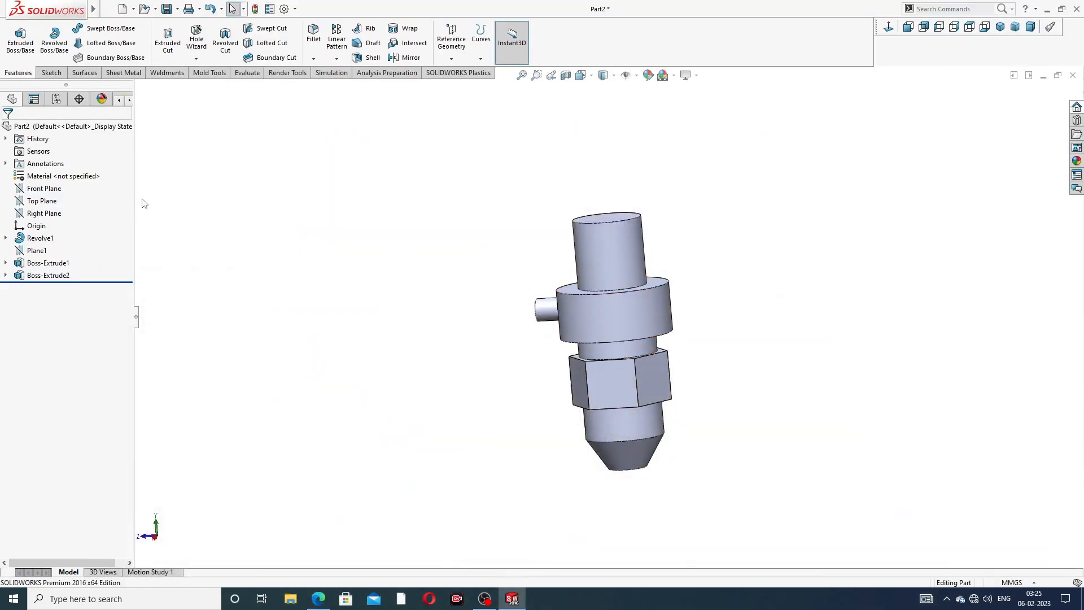
- Start a sketch on the Right Plane and view it face-on
click(54, 213)
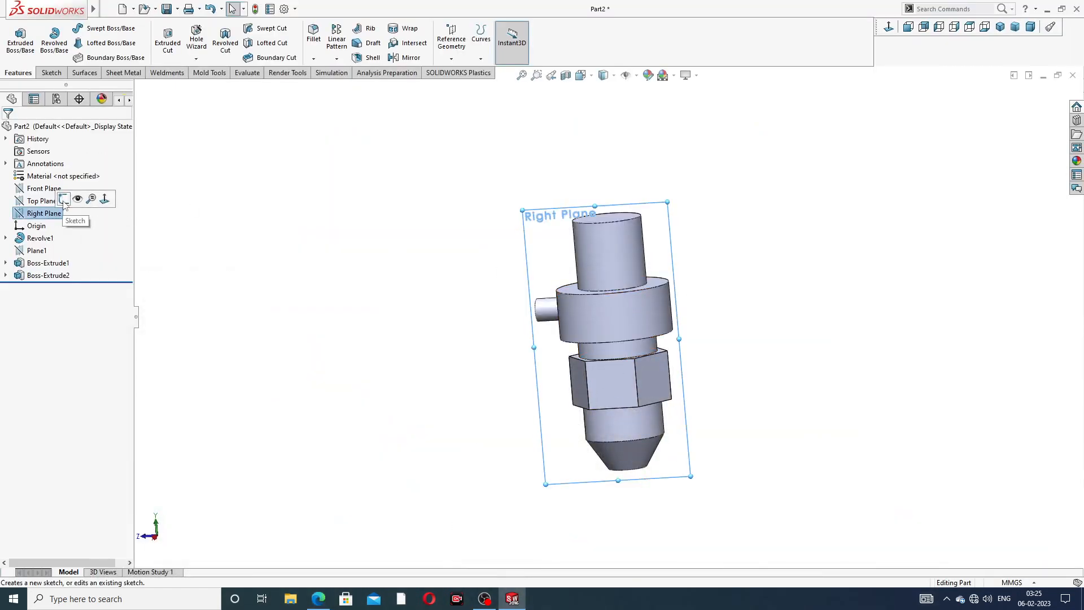
click(147, 205)
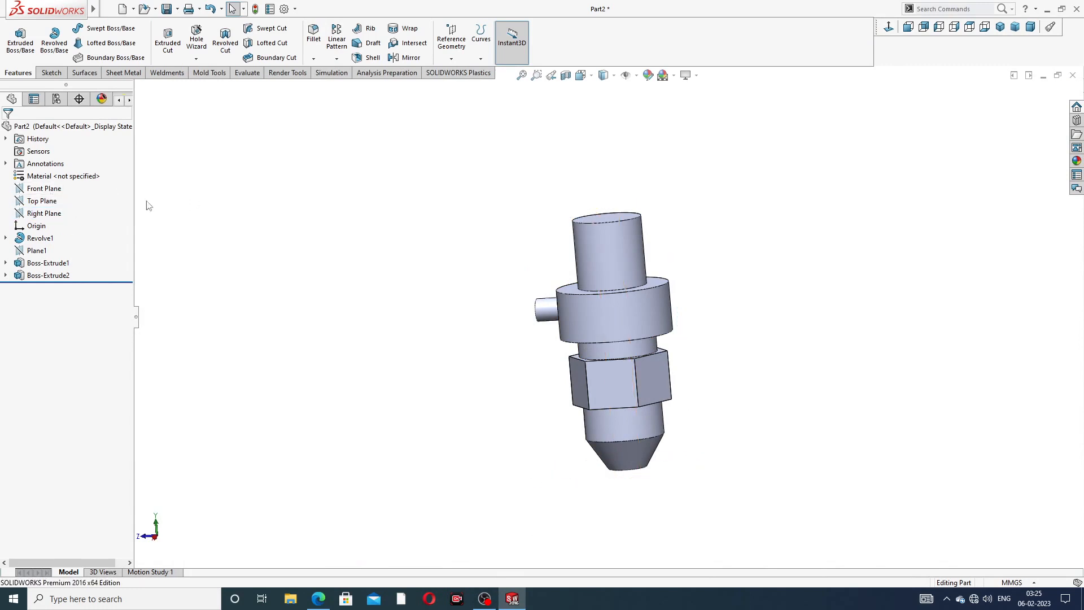
click(60, 190)
click(343, 229)
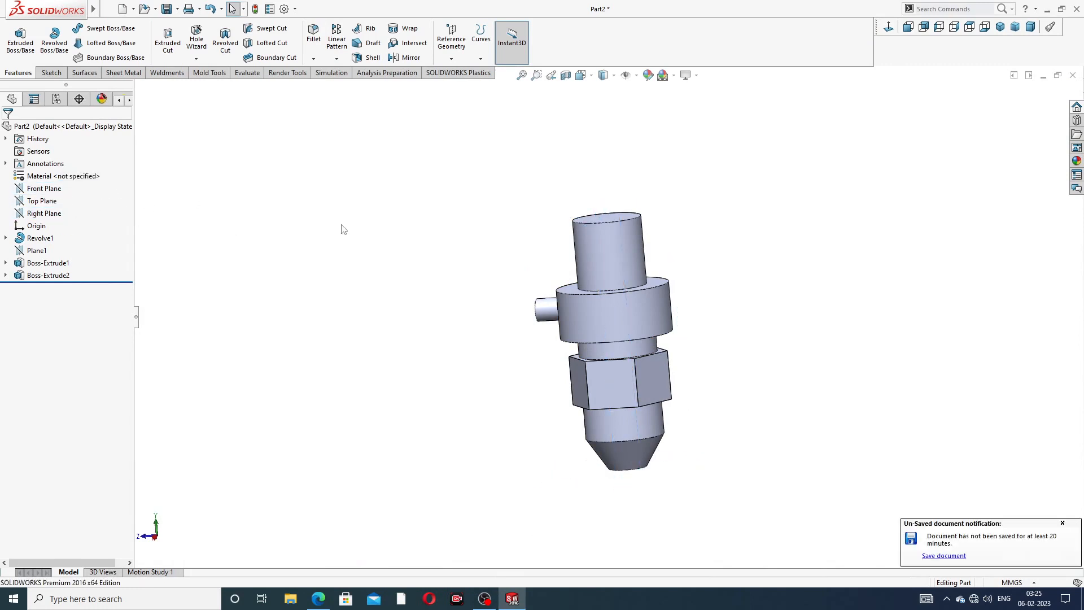
click(45, 213)
click(89, 199)
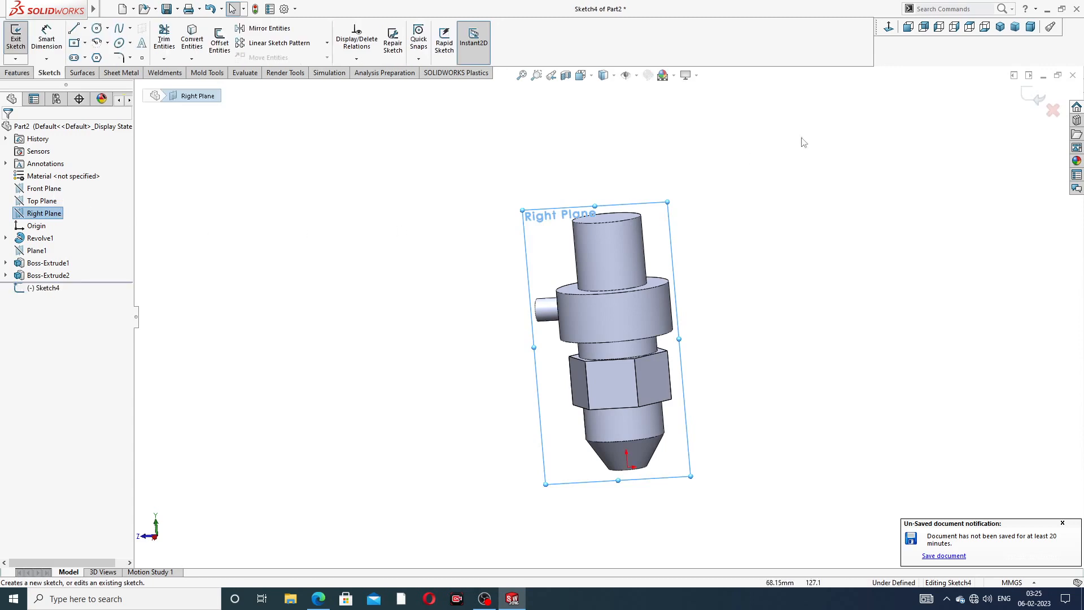
click(889, 28)
scroll(673, 214, down, 1)
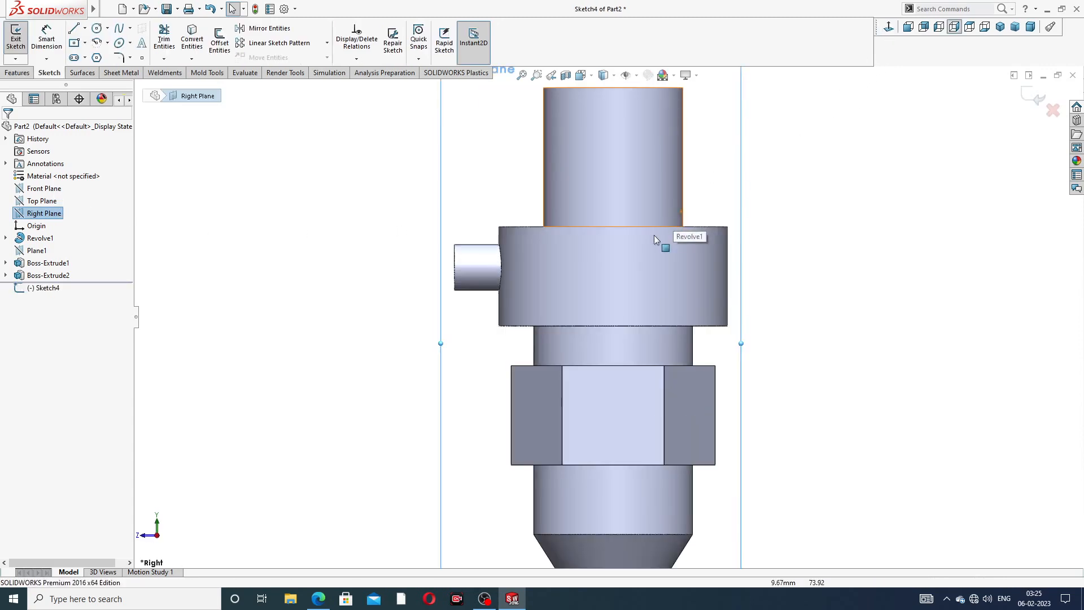
scroll(650, 234, up, 2)
- Sketch a vertical centre line from the midpoint of the nozzle's upper edge down to the origin
key(l)
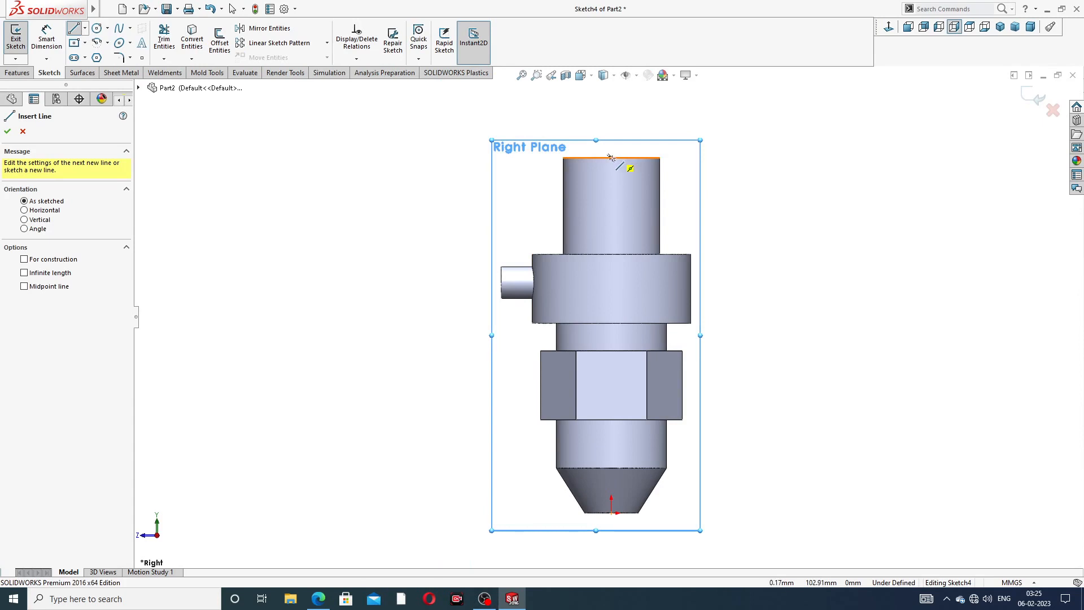
click(611, 158)
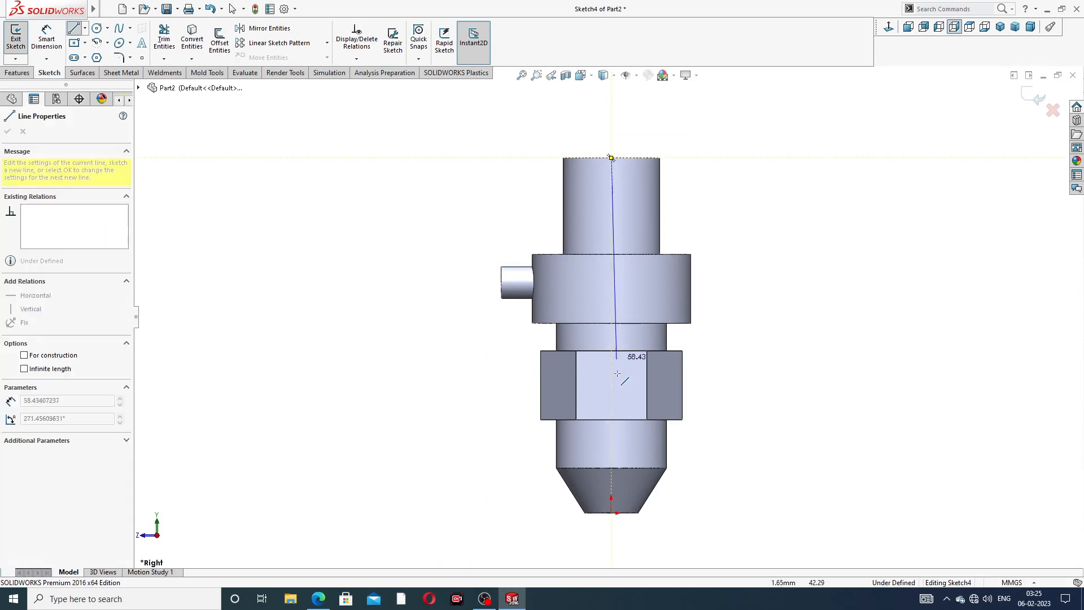
click(611, 513)
scroll(611, 516, down, 3)
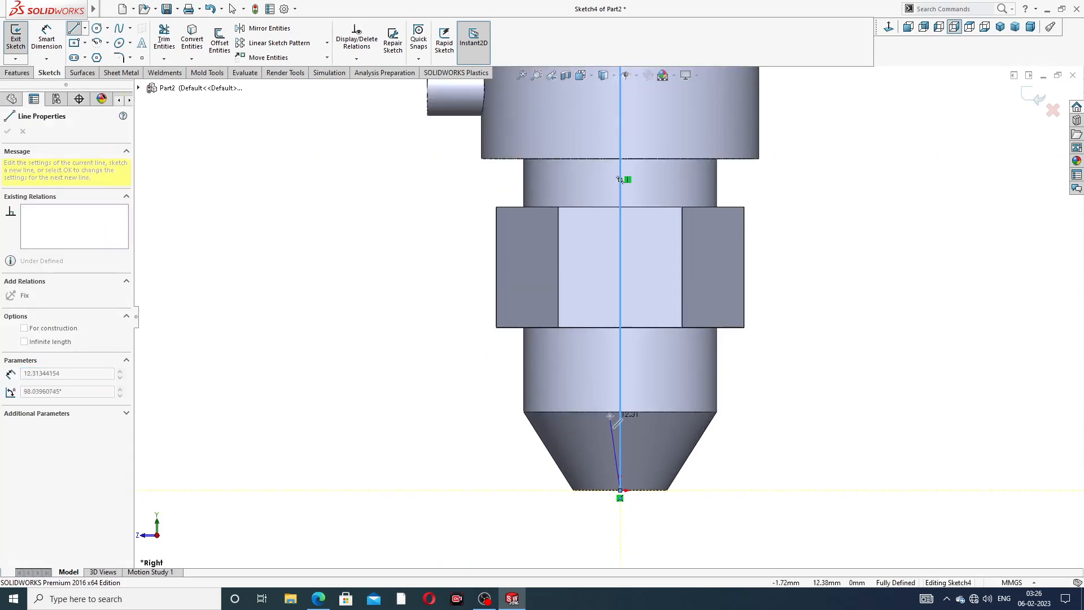
- Sketch the bore profile at the tip: a 45° line about 7 mm from the origin, a vertical to the cone's upper edge, and a short outward horizontal
click(589, 458)
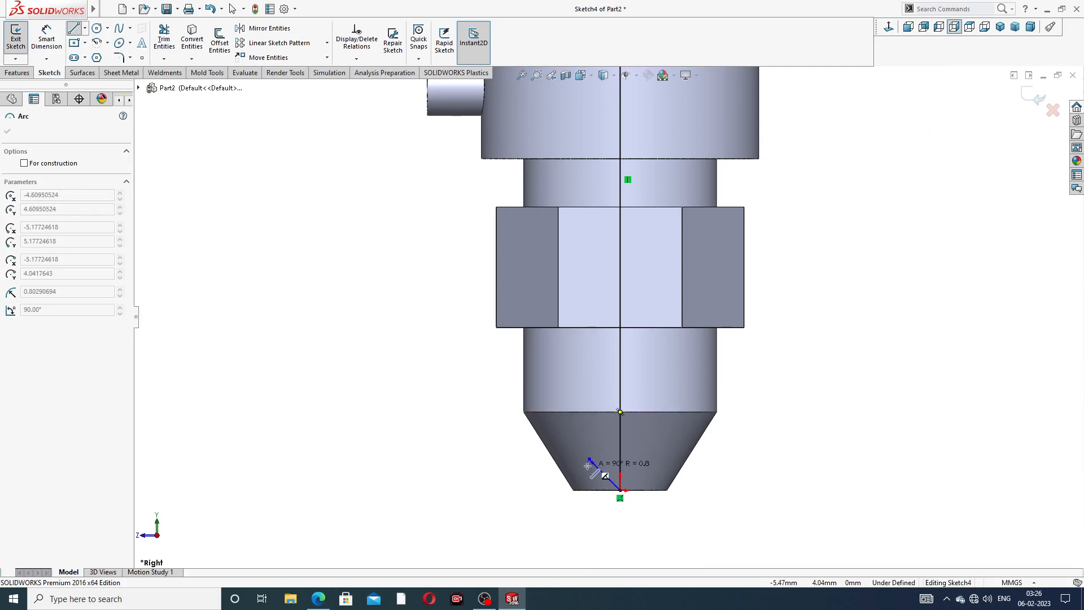
key(Escape)
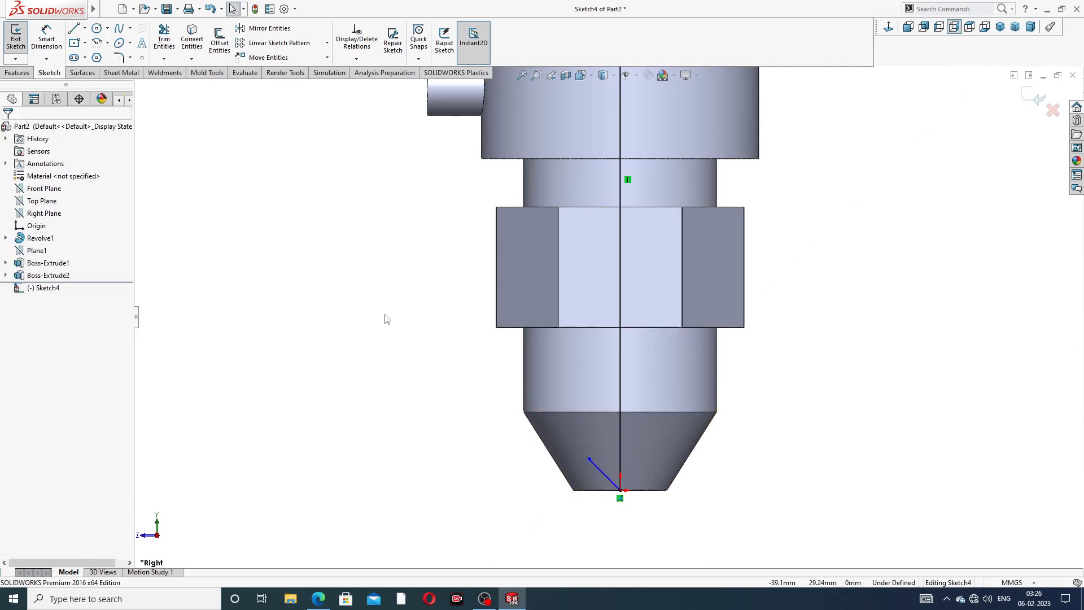
click(73, 28)
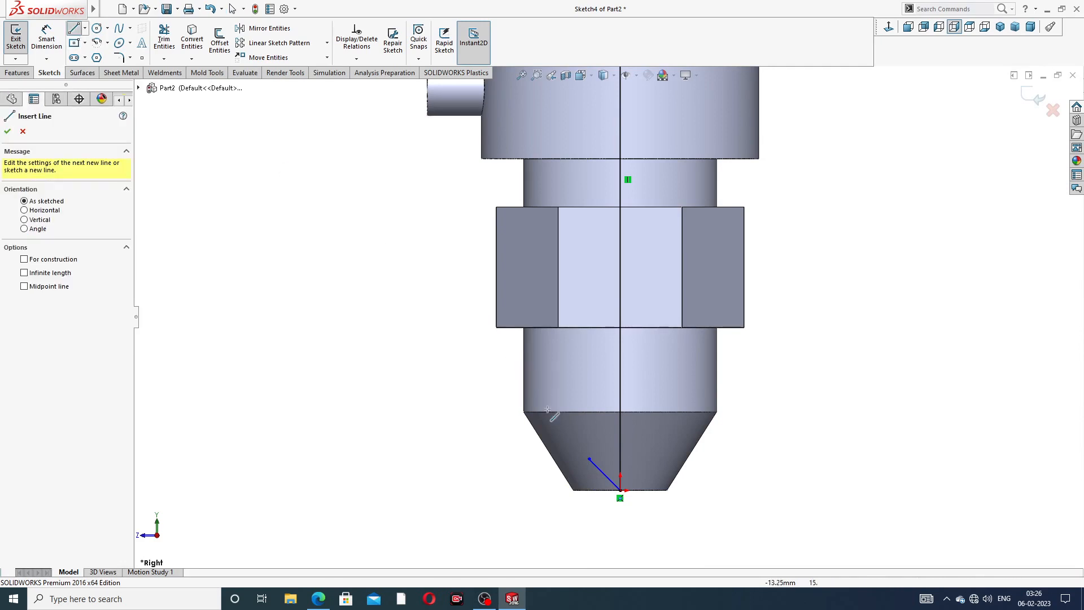
click(589, 459)
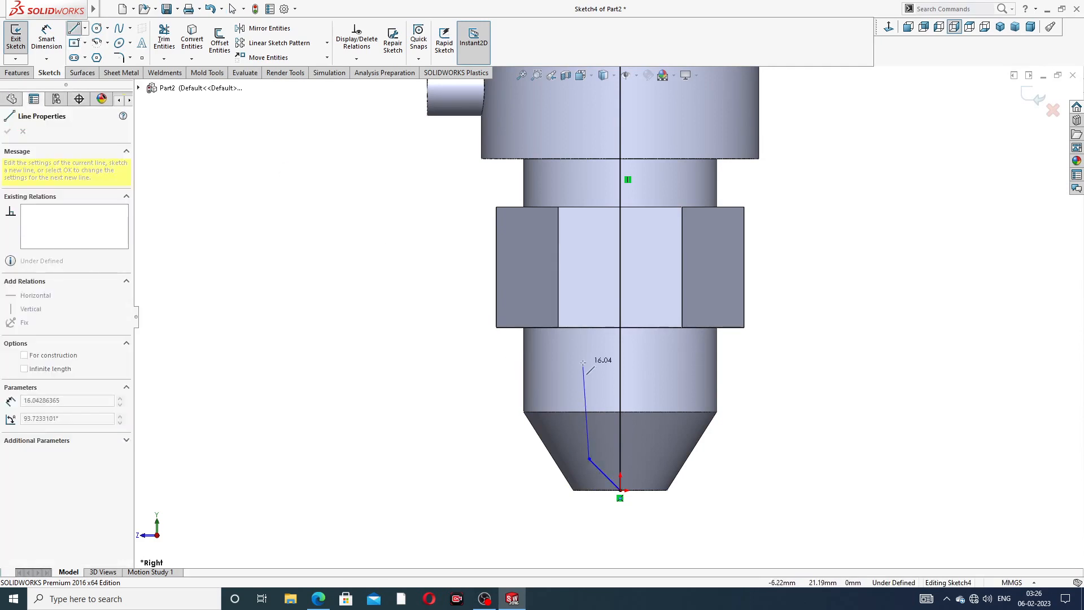
click(589, 412)
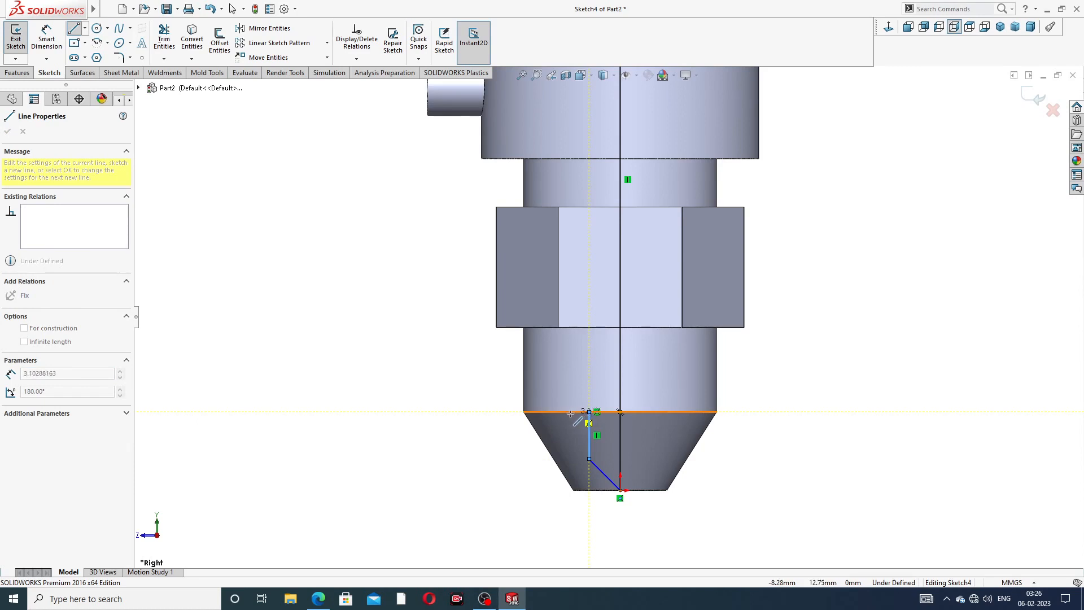
click(568, 412)
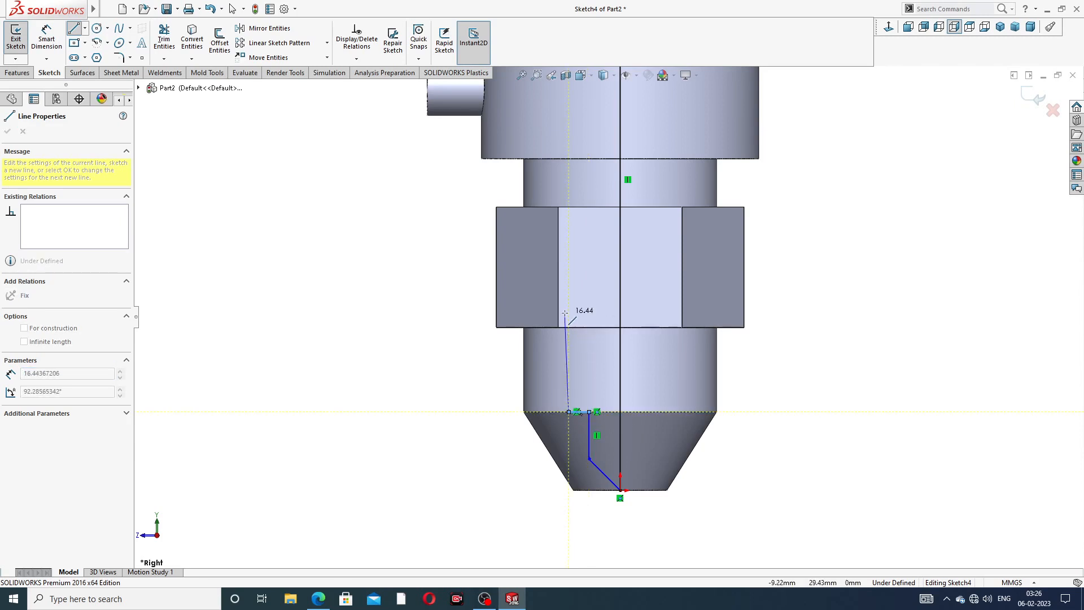
- Continue the bore profile with a vertical line up to the collar's lower edge and an inward horizontal about 5 mm long
scroll(570, 187, up, 4)
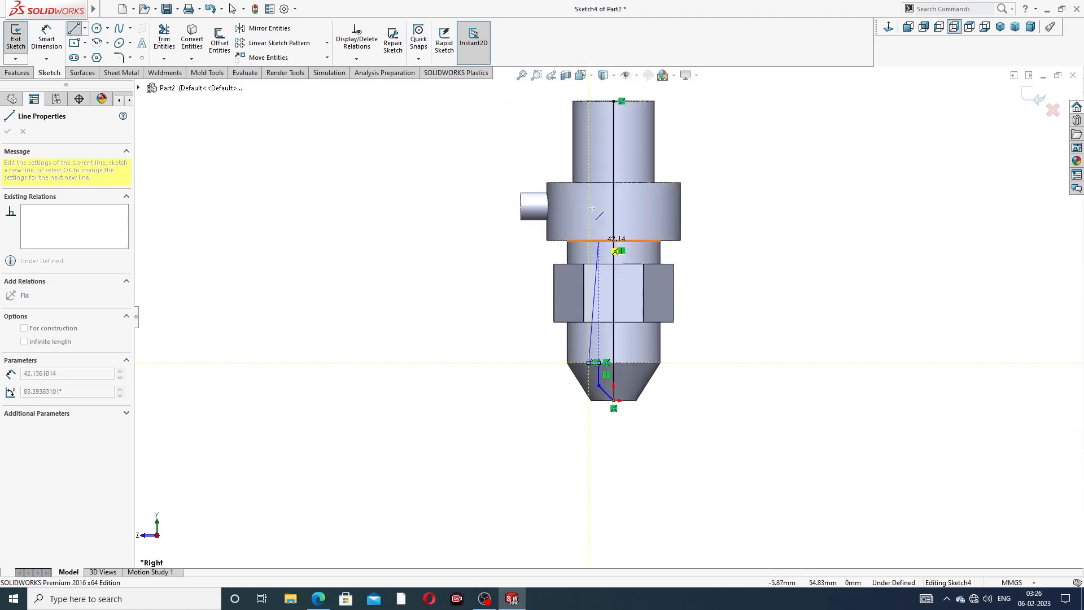
scroll(590, 195, down, 3)
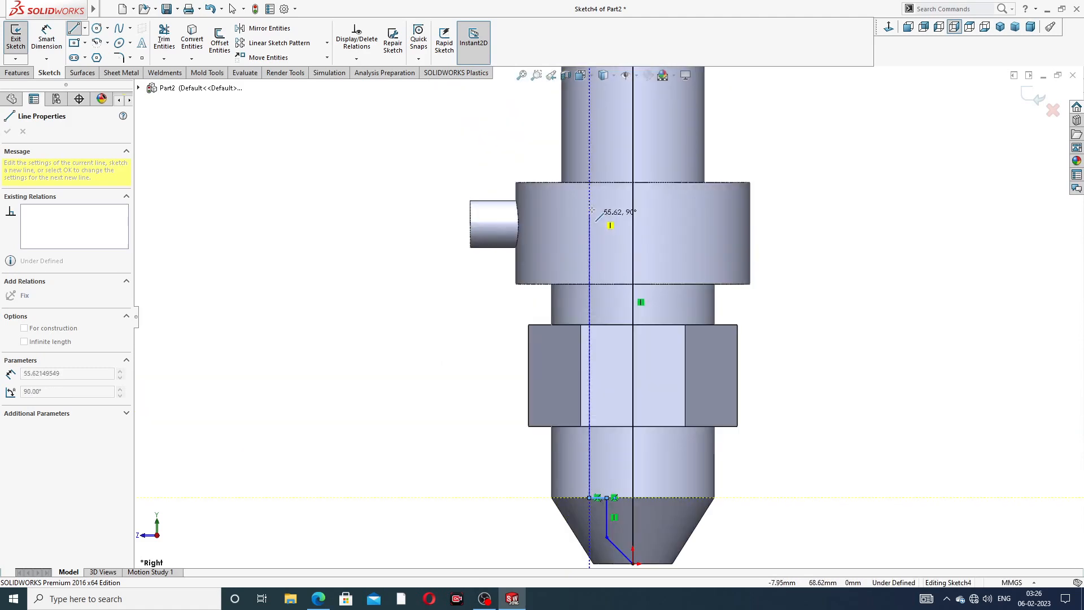
click(590, 283)
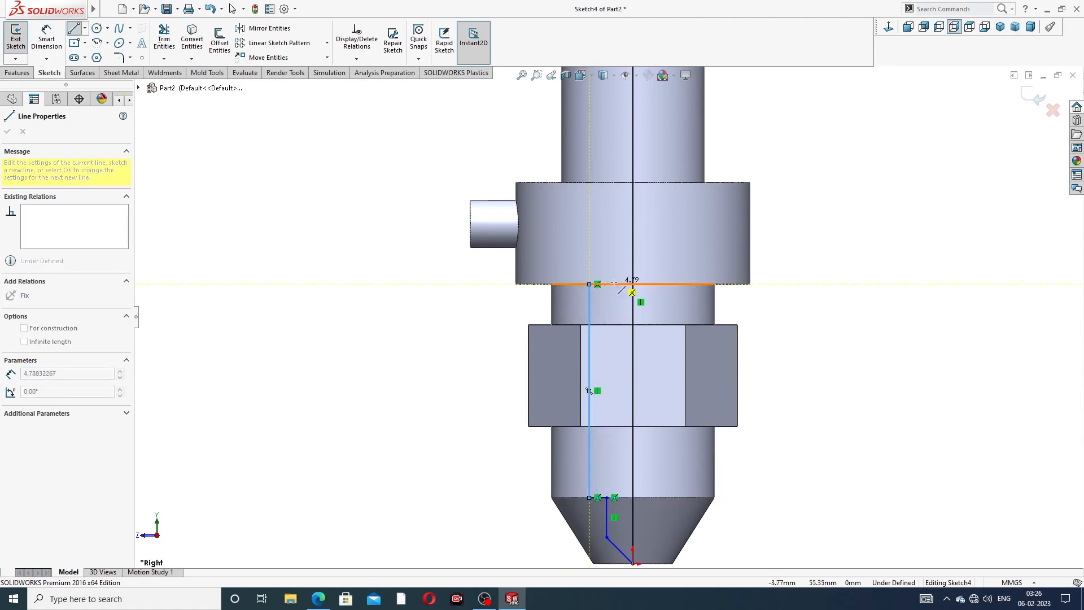
click(615, 283)
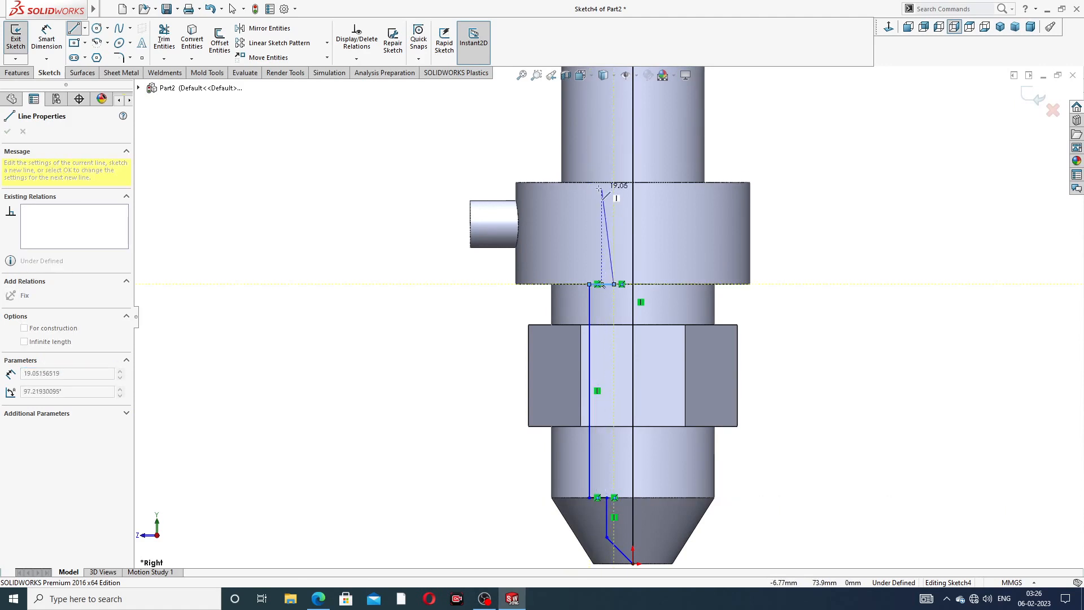
- Continue the bore profile in the collar: a short vertical, about 10 mm outward, about 15 mm up to the collar's upper edge, about 6 mm inward
click(614, 259)
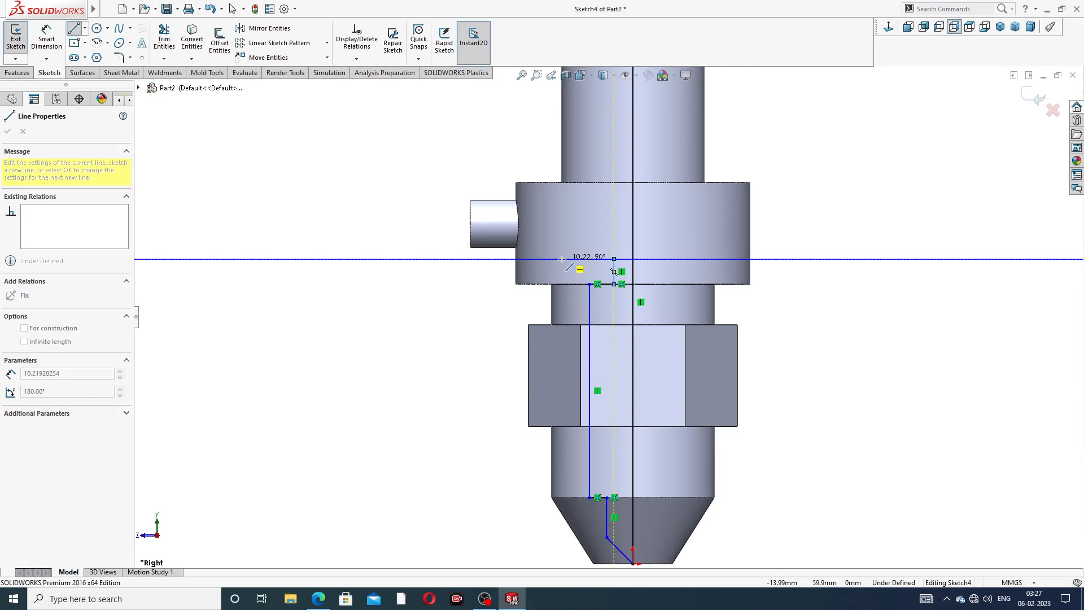
click(562, 259)
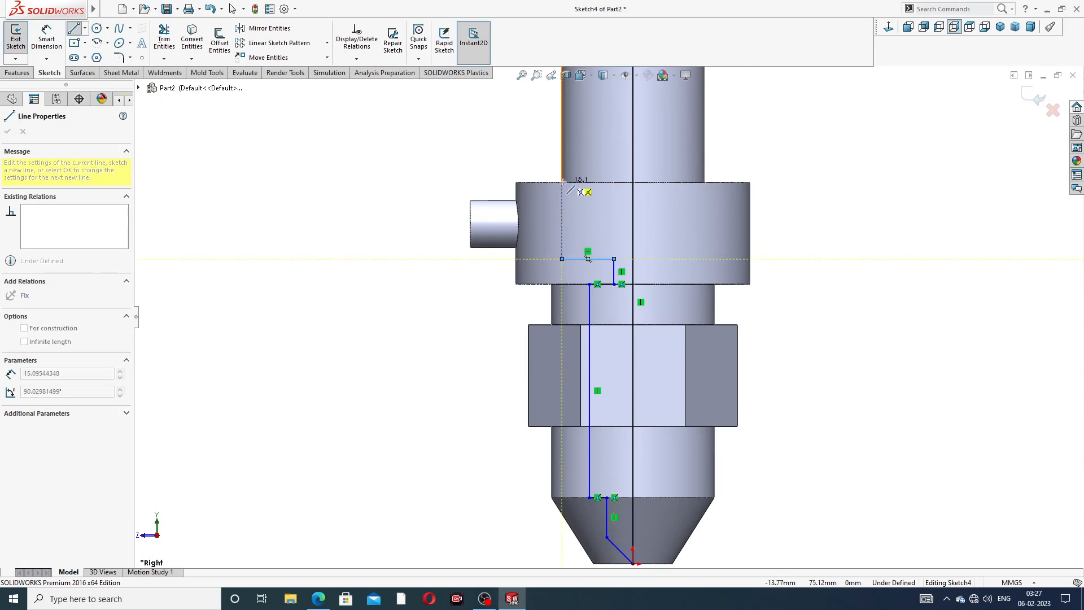
click(562, 182)
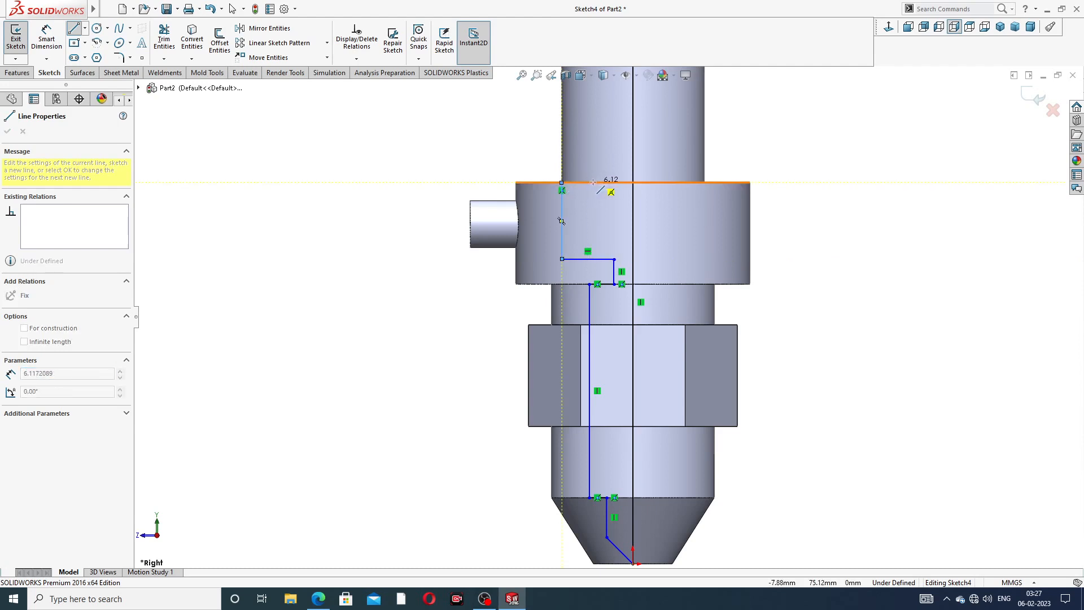
click(594, 181)
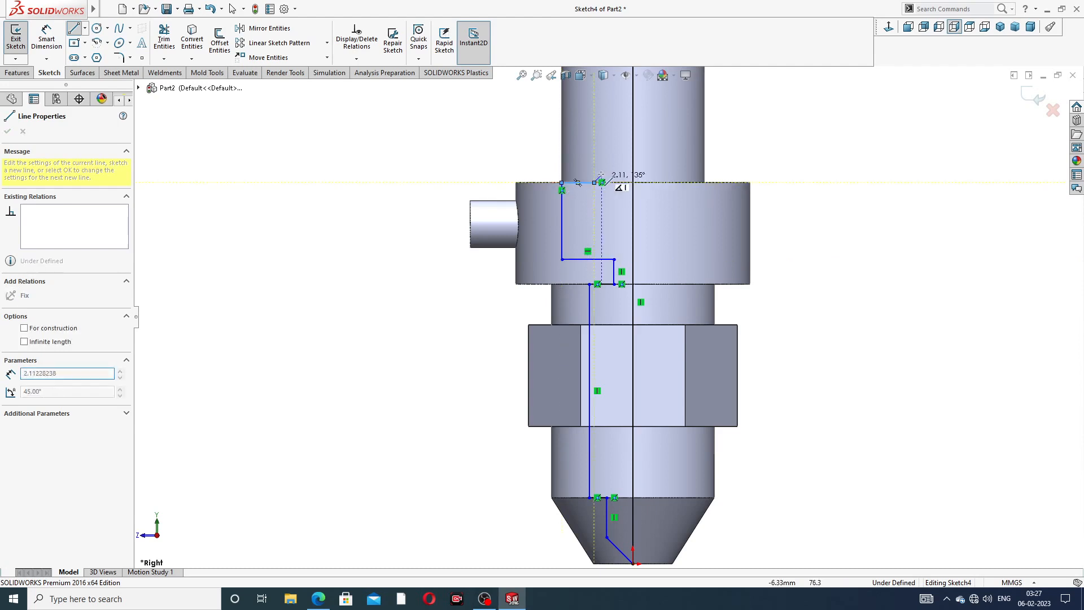
- Sketch a 28 mm vertical line up to the nozzle's upper edge and close the bore profile with a horizontal line to the centre line
scroll(607, 316, up, 3)
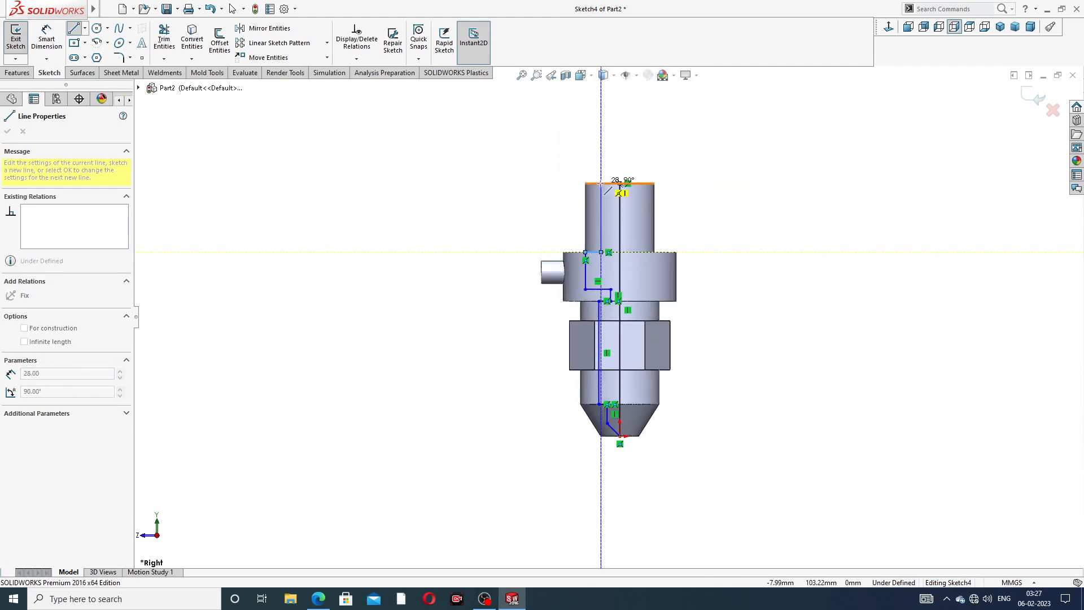
scroll(620, 184, up, 4)
click(607, 183)
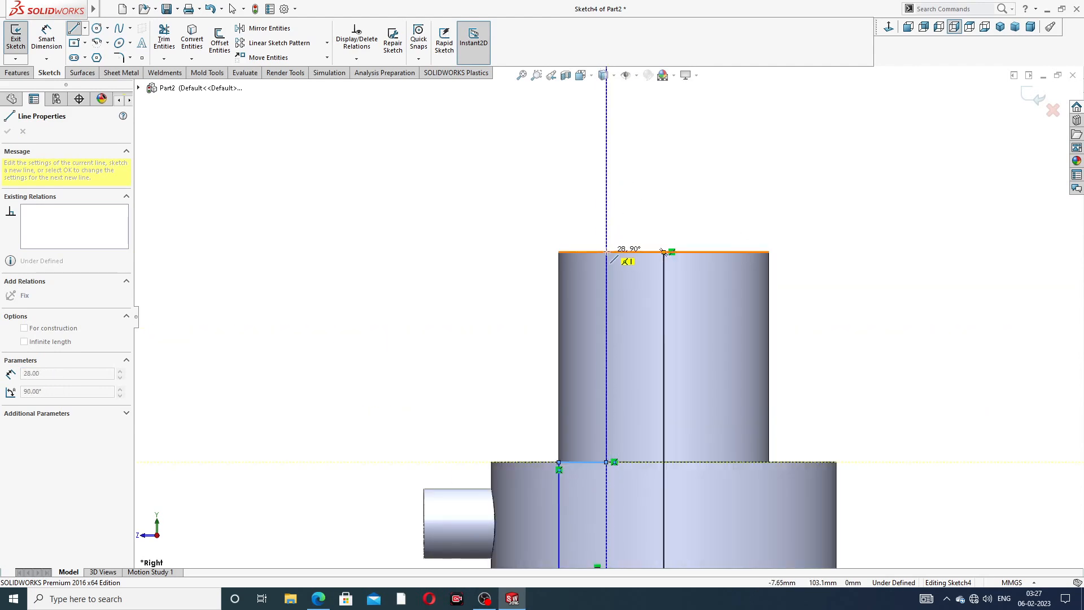
double_click(666, 252)
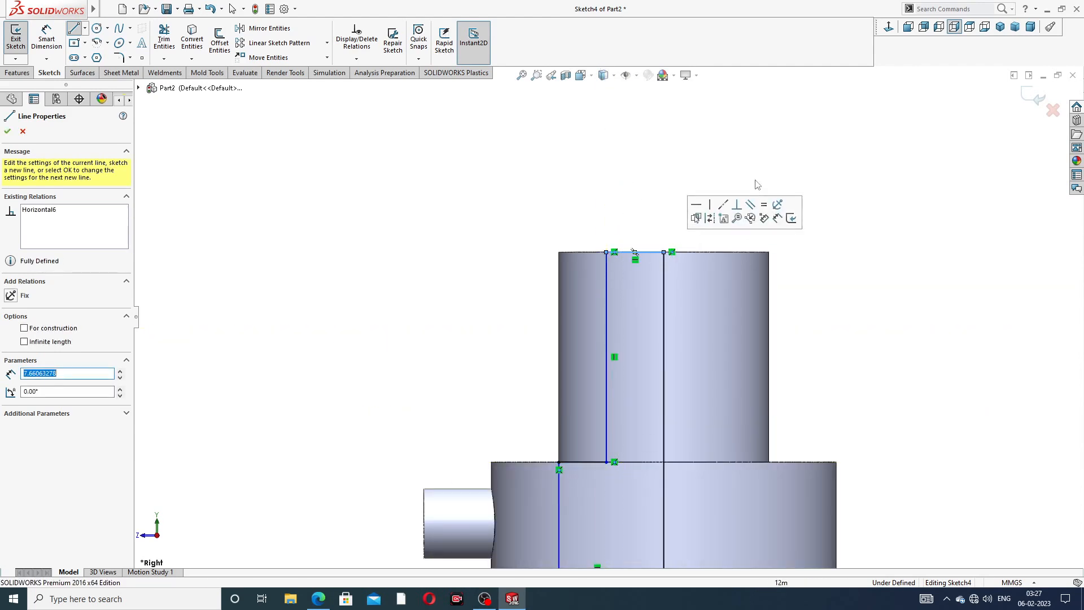
right_click(763, 174)
click(788, 180)
scroll(695, 257, down, 3)
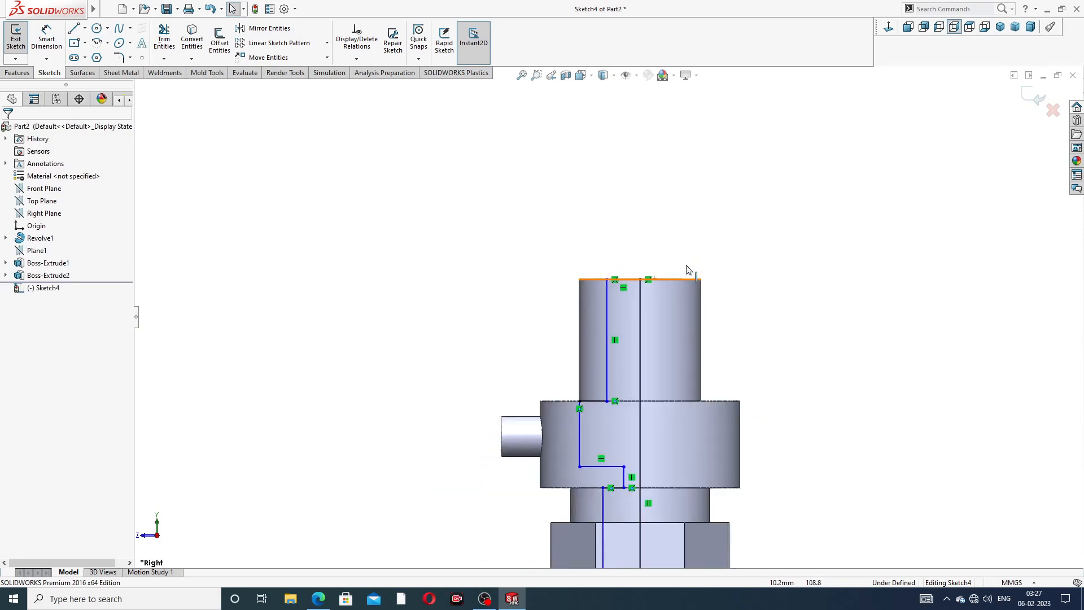
- Make the vertical bore line inside the collar collinear with the upper cylinder's outer edge
scroll(626, 433, up, 5)
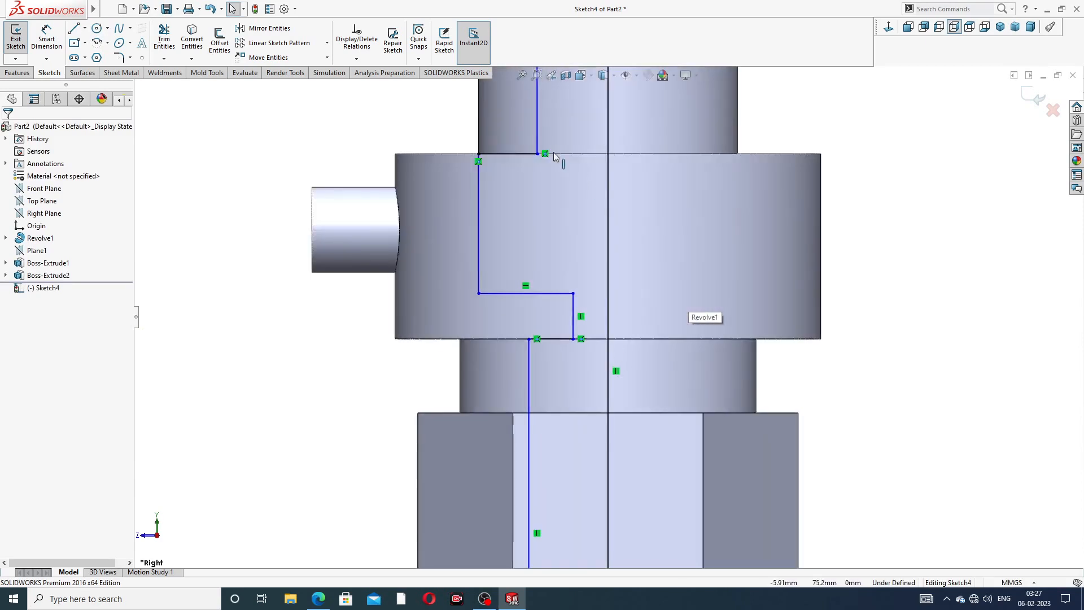
scroll(616, 370, down, 2)
scroll(531, 221, up, 2)
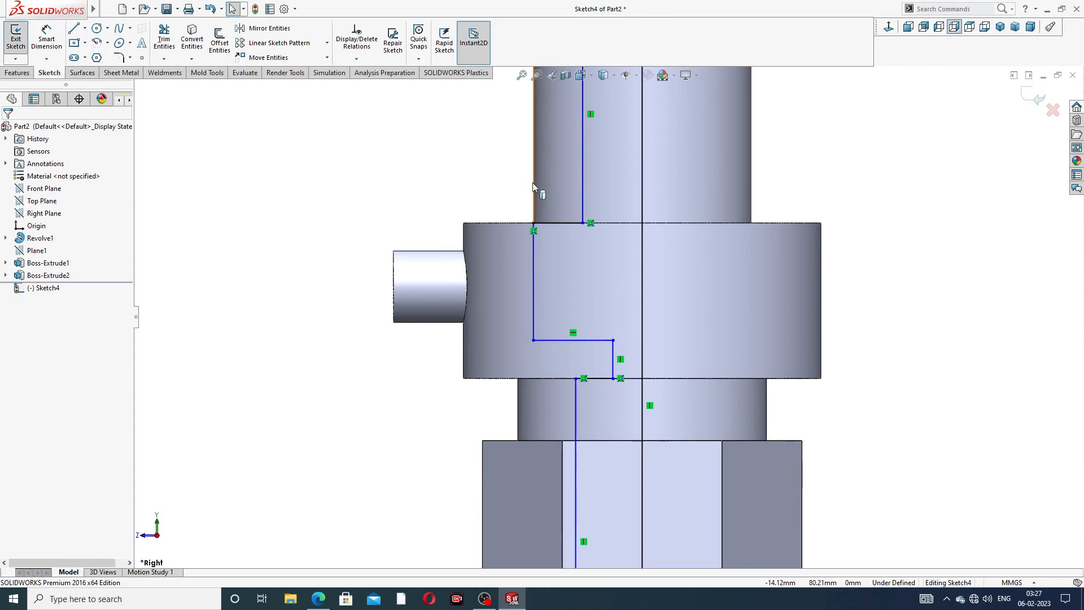
click(533, 255)
ctrl+click(568, 223)
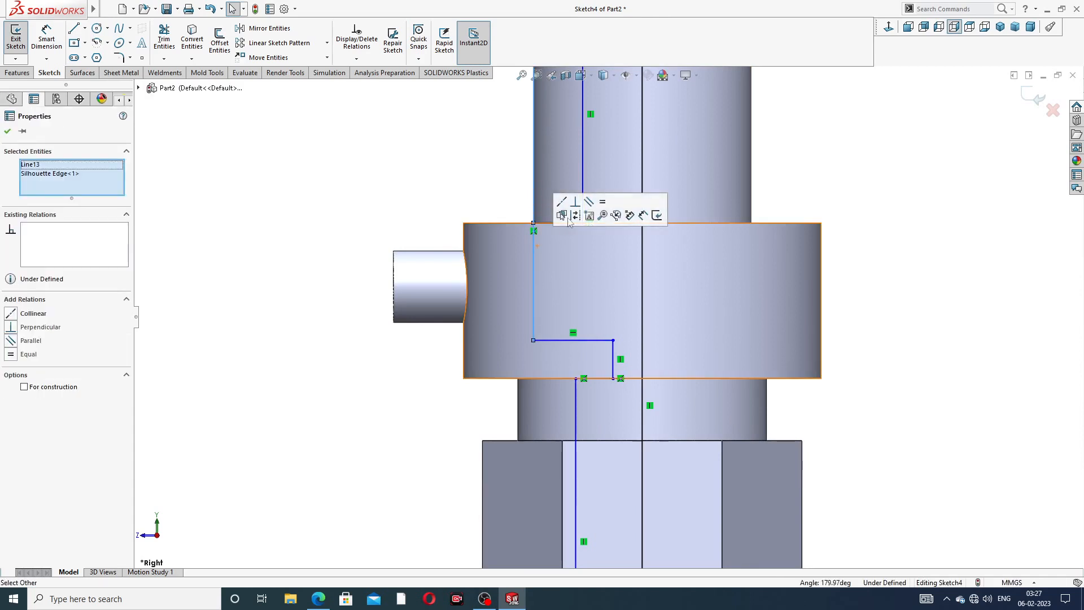
click(562, 202)
click(878, 165)
scroll(873, 177, up, 3)
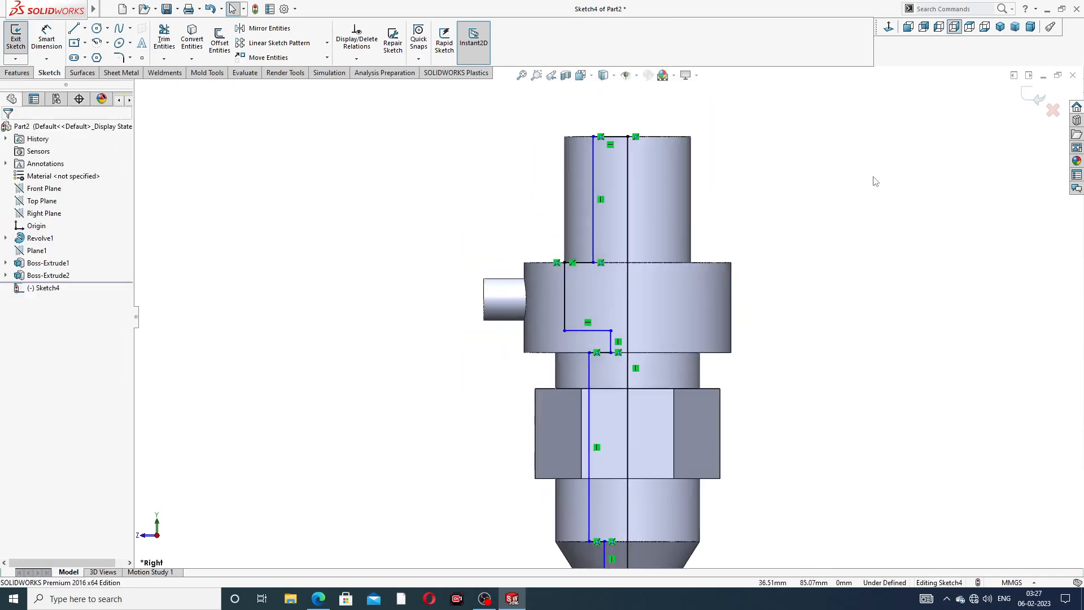
- Make the long vertical bore line below the collar collinear with the vertical bore line inside the collar
scroll(611, 412, down, 2)
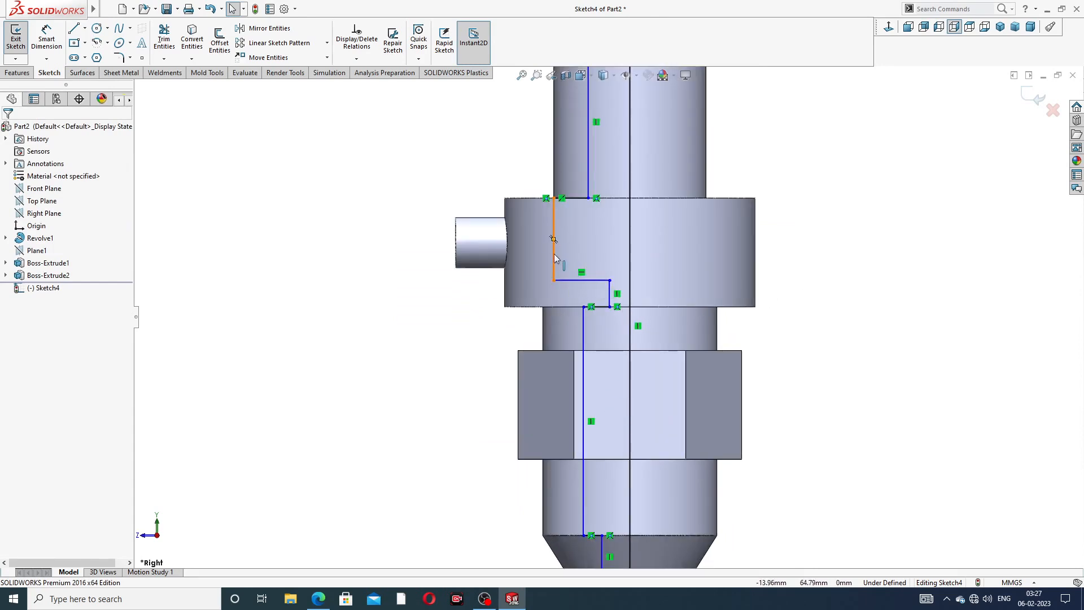
click(554, 253)
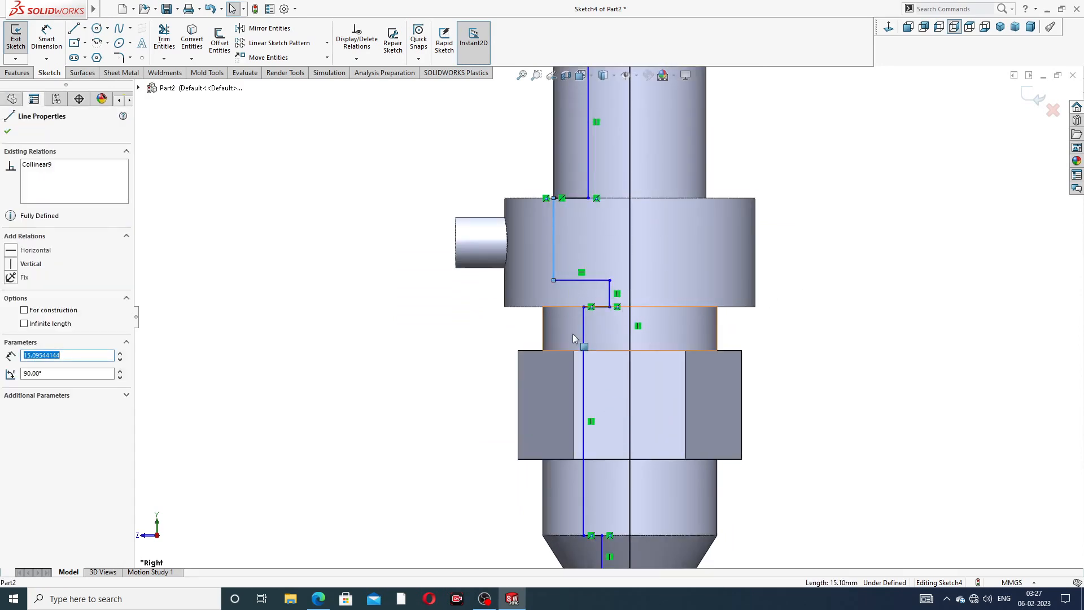
ctrl+click(583, 370)
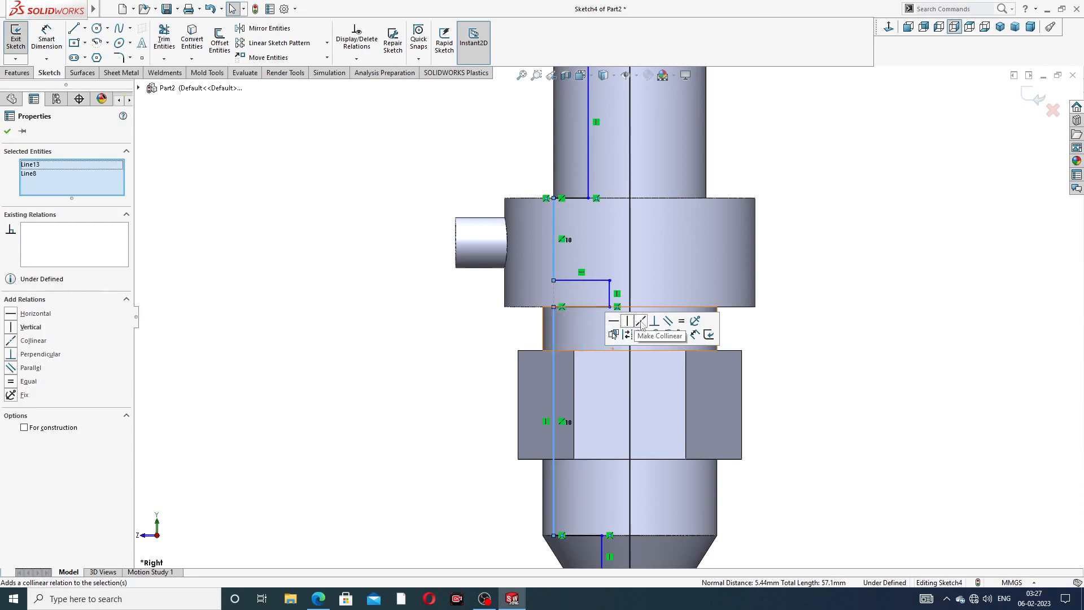
click(642, 322)
scroll(830, 303, up, 3)
- Replace the 45° tip line with a slanted line about 6 mm long to the cone's lower edge and a horizontal line to the origin
scroll(733, 423, down, 2)
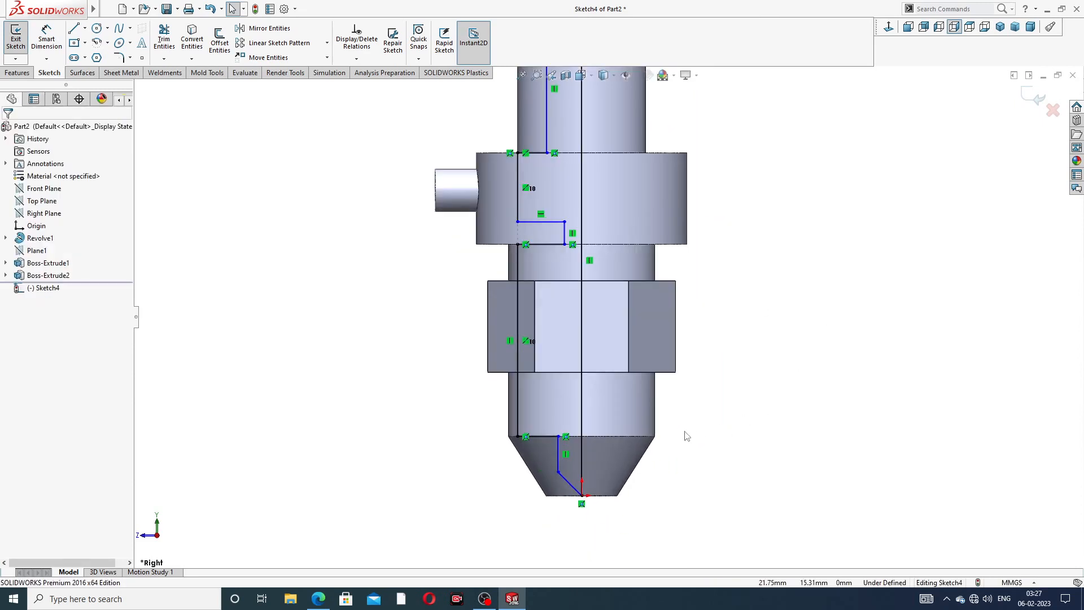
scroll(587, 435, down, 4)
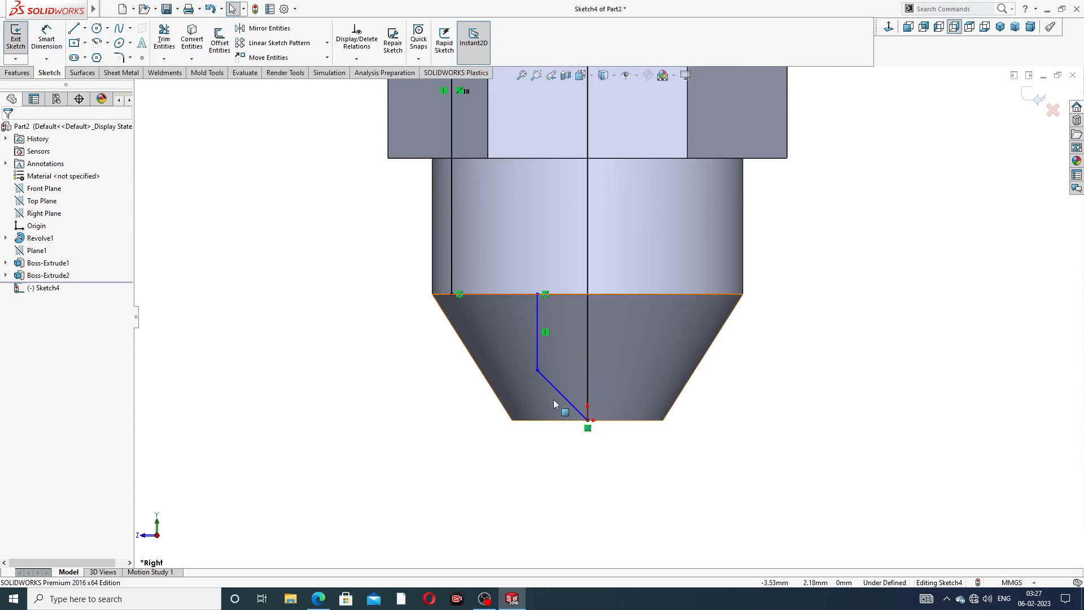
scroll(556, 396, down, 3)
click(573, 380)
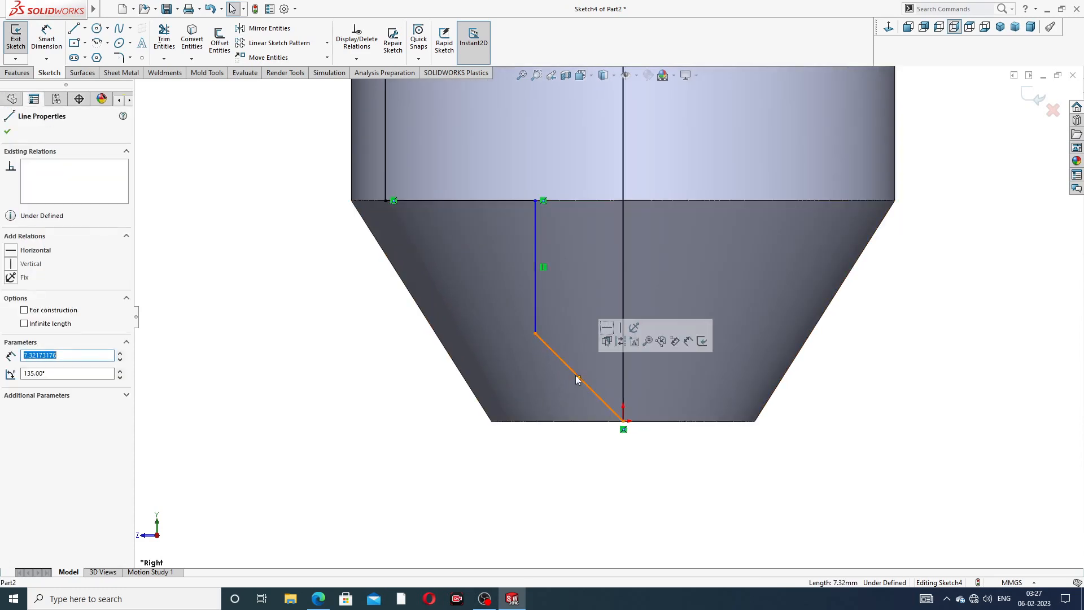
key(Delete)
click(74, 28)
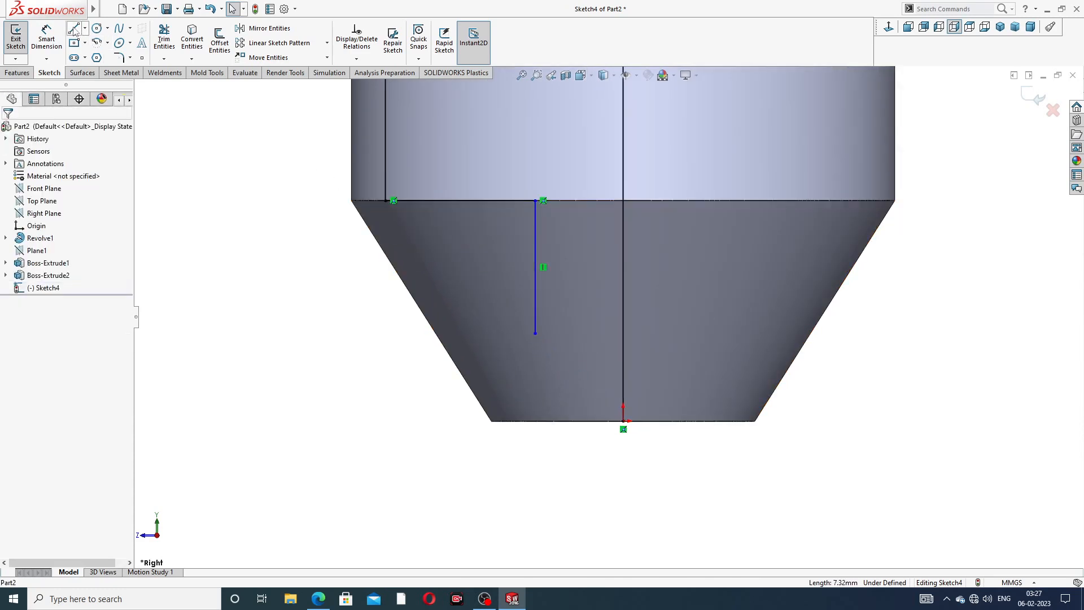
click(535, 333)
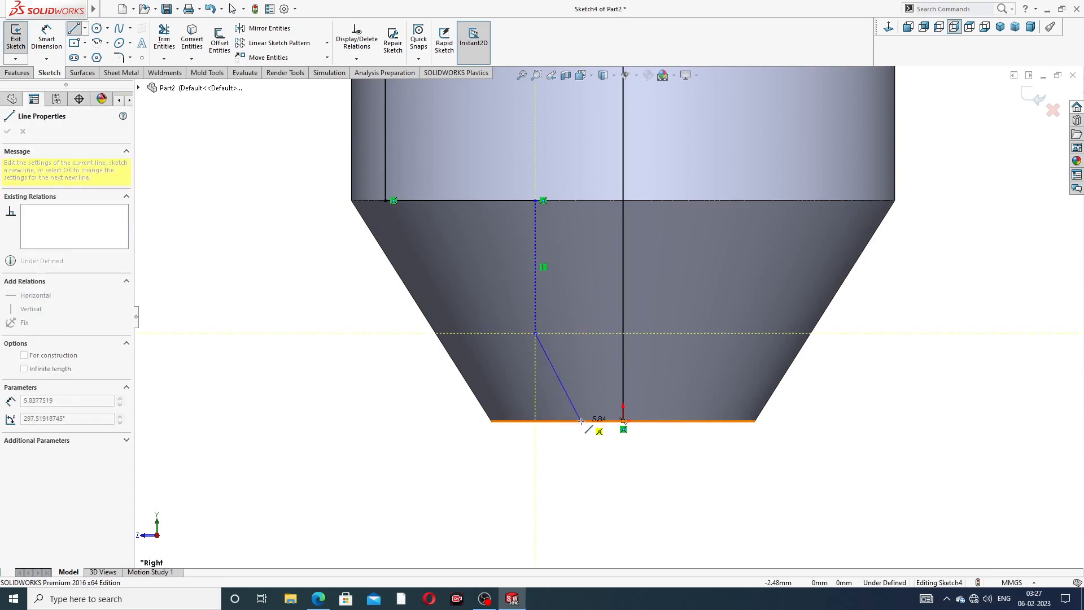
click(581, 421)
click(623, 421)
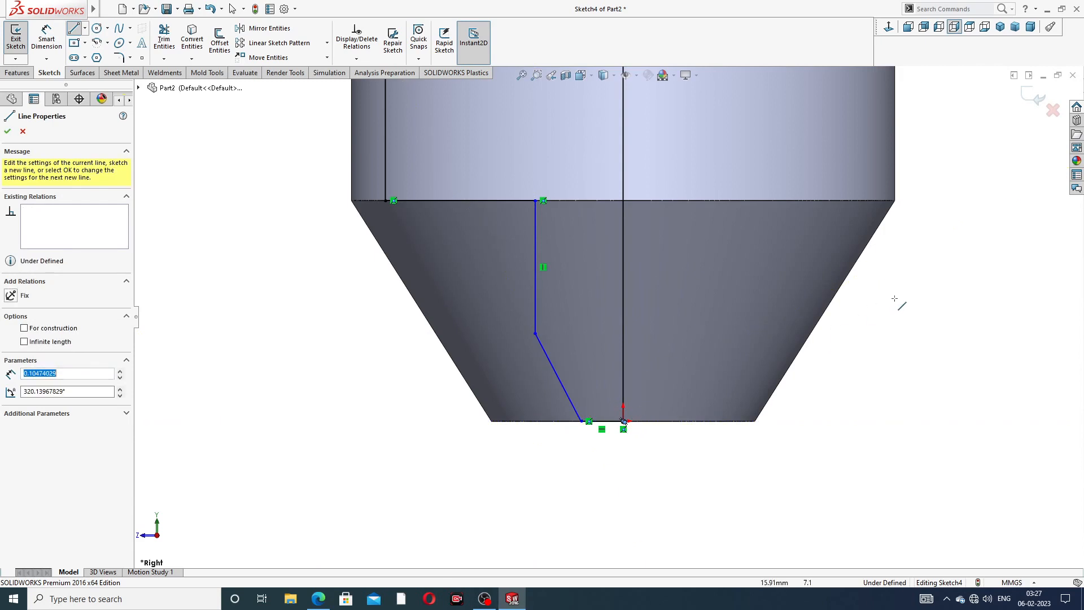
right_click(894, 297)
click(922, 307)
- Delete the tiny stray line segment starting at the origin
scroll(671, 407, down, 1)
scroll(624, 408, down, 5)
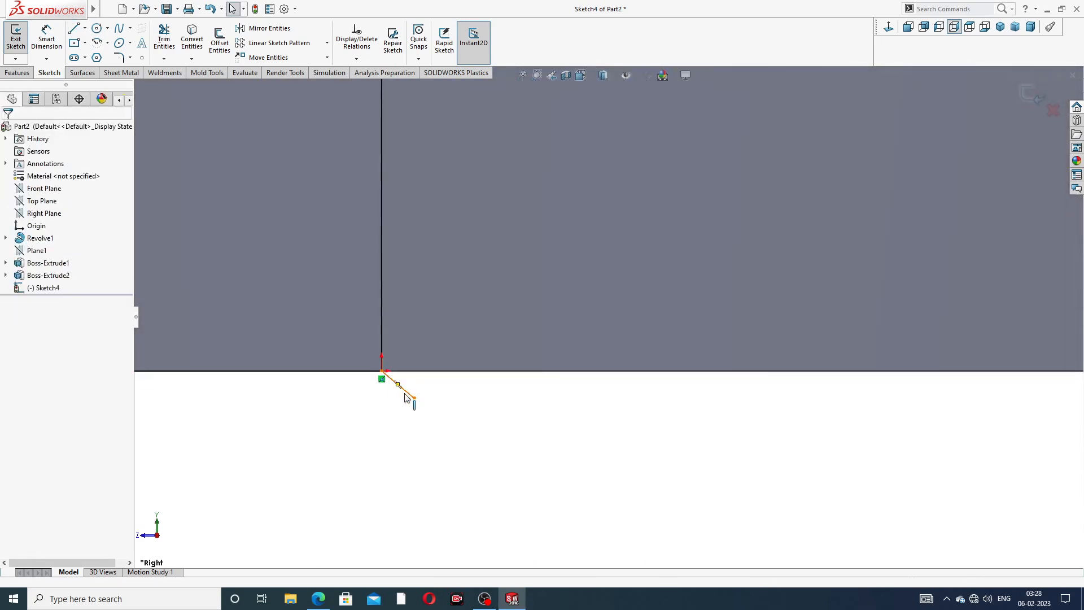
click(405, 395)
key(Delete)
scroll(490, 260, up, 8)
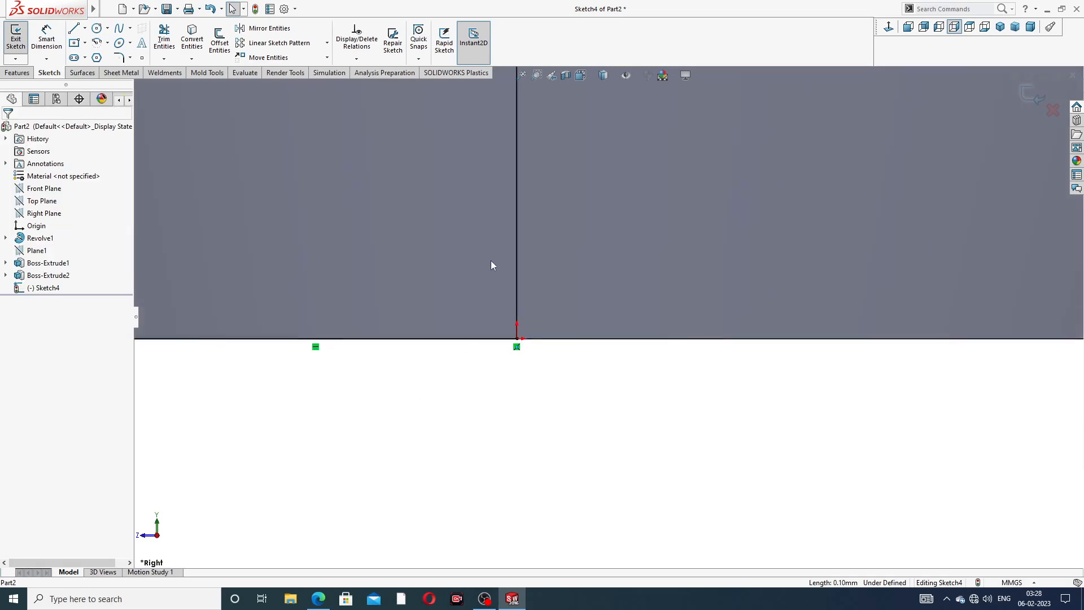
scroll(579, 174, up, 2)
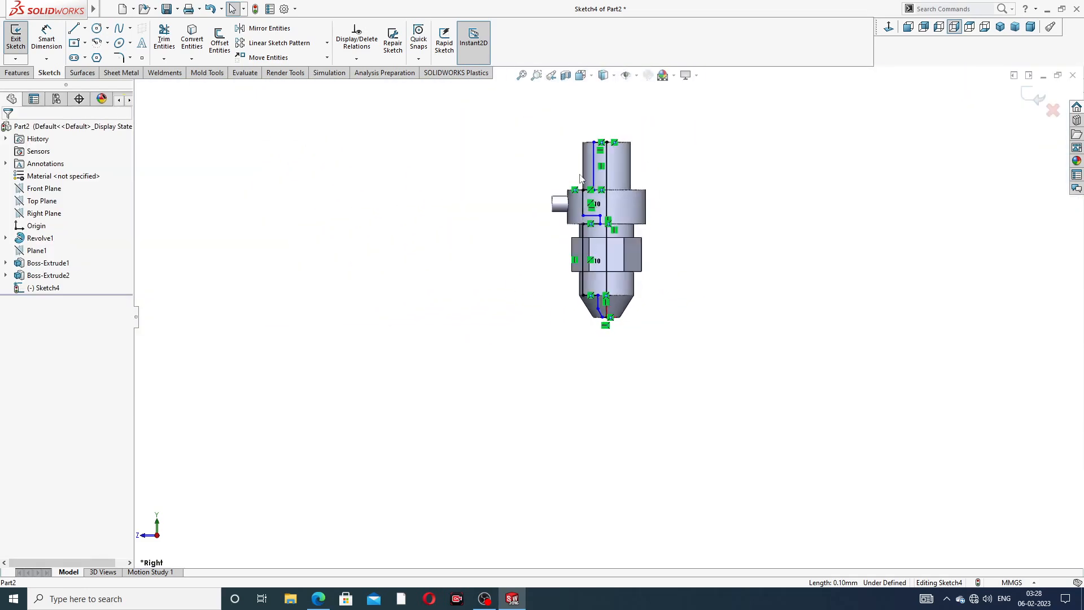
scroll(602, 174, down, 5)
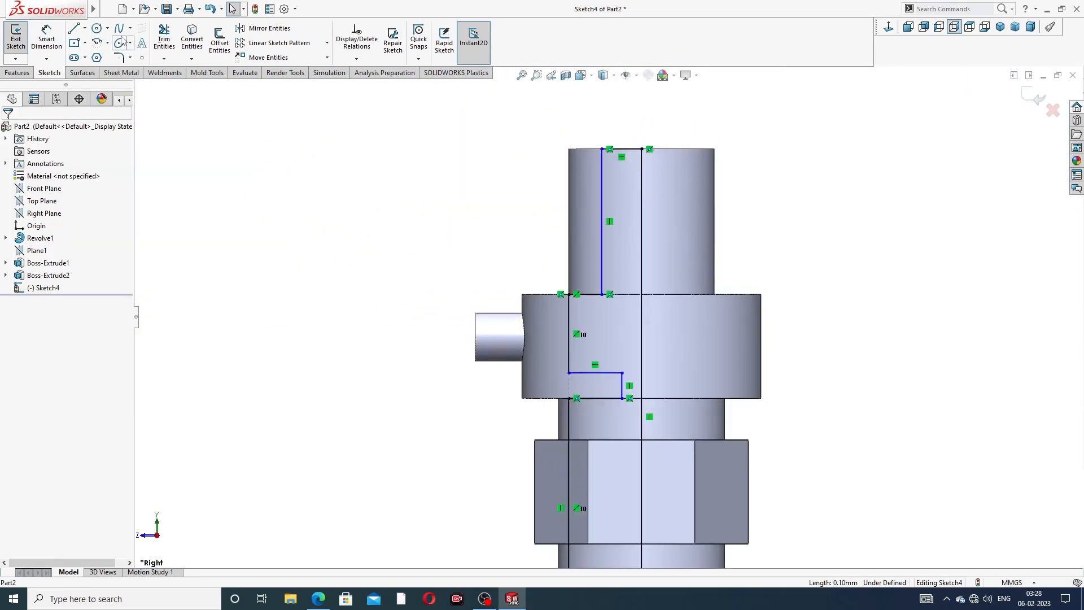
click(46, 38)
scroll(642, 163, down, 5)
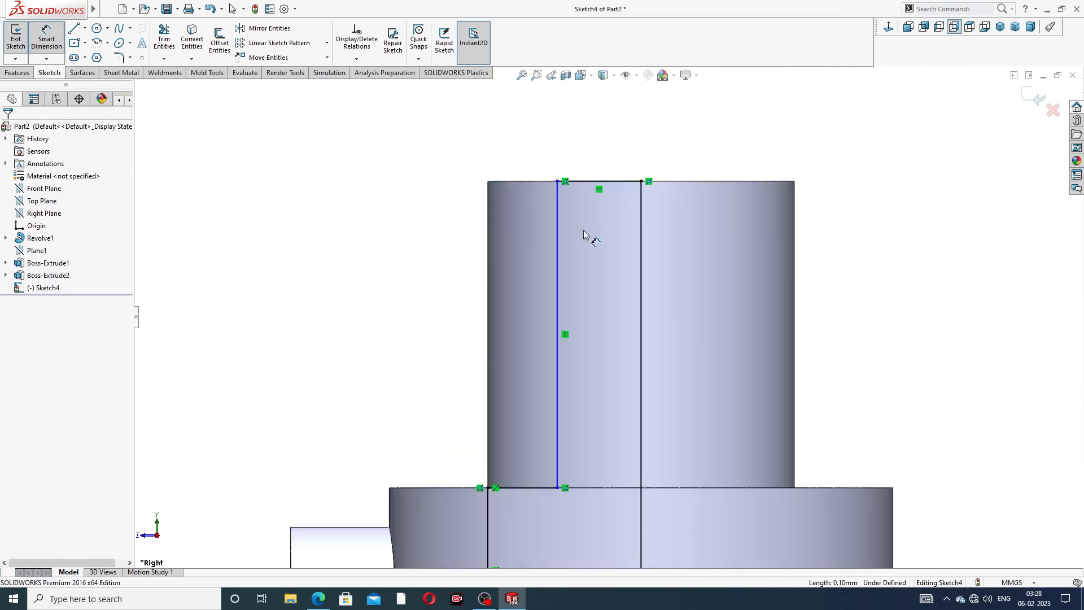
click(317, 601)
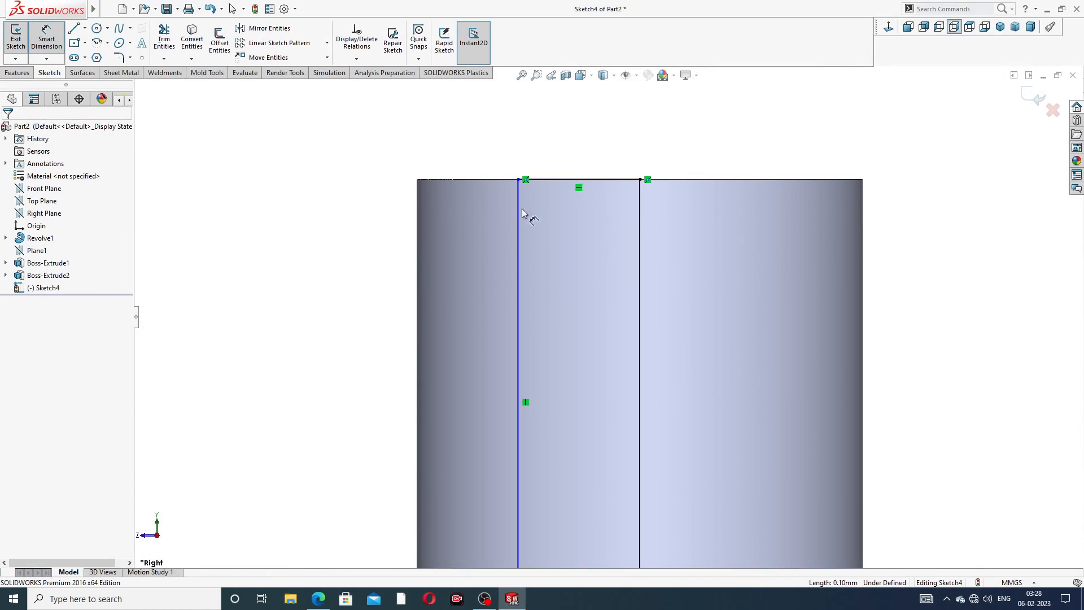
click(519, 180)
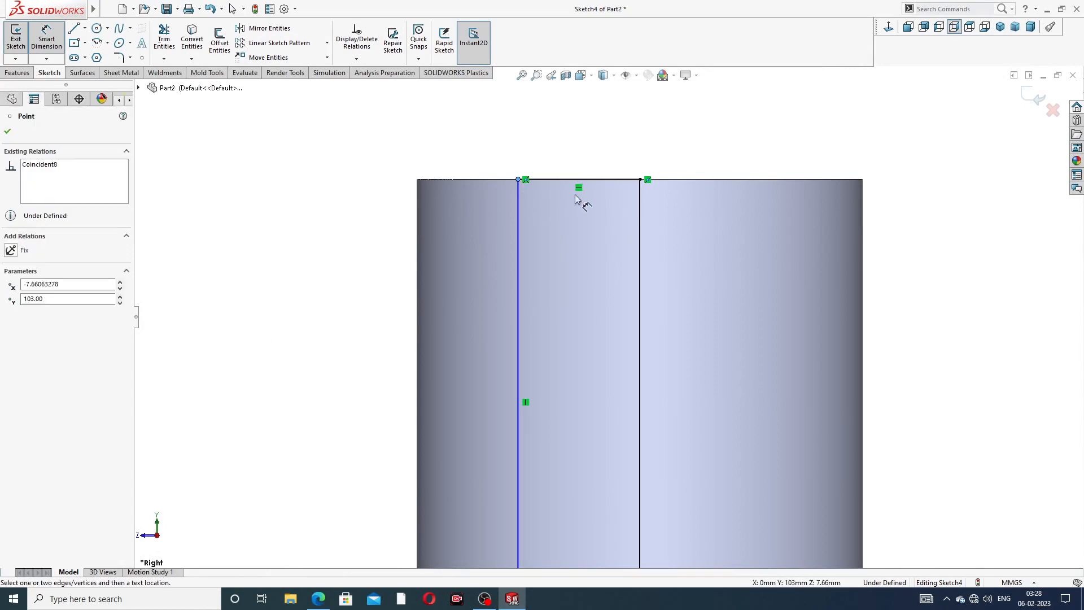
click(640, 198)
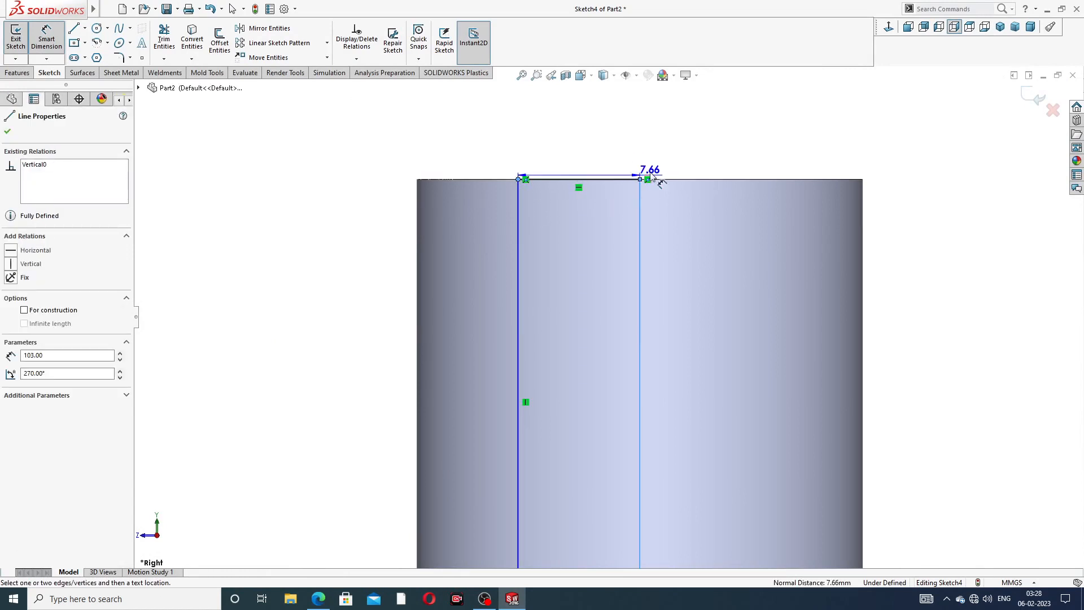
key(Escape)
right_click(695, 155)
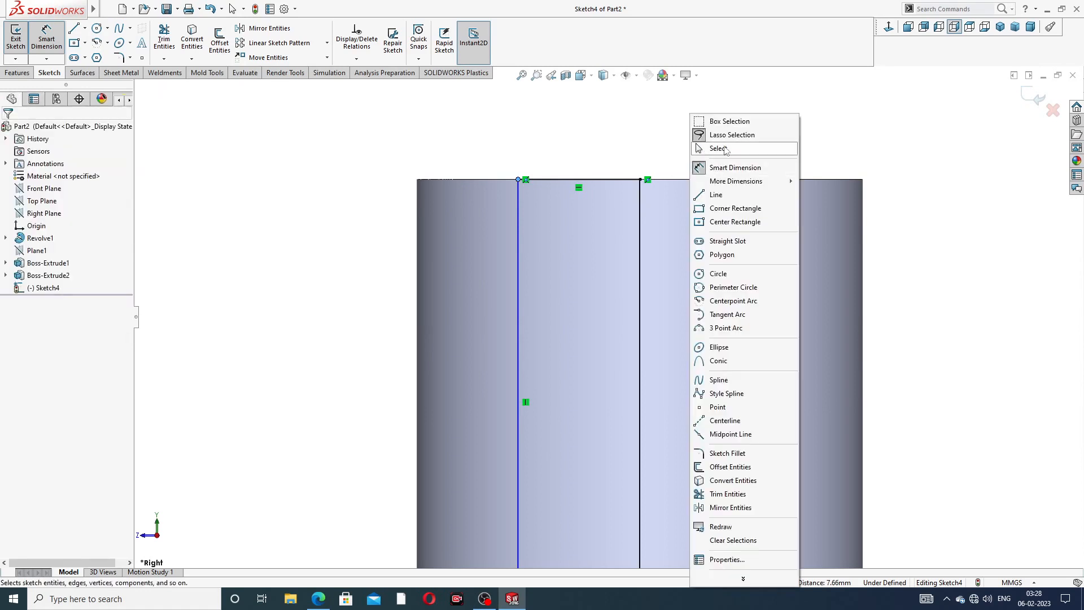
click(700, 148)
- Convert the vertical centre line to construction geometry and dimension the distance from it to the upper end of the top bore line
click(642, 198)
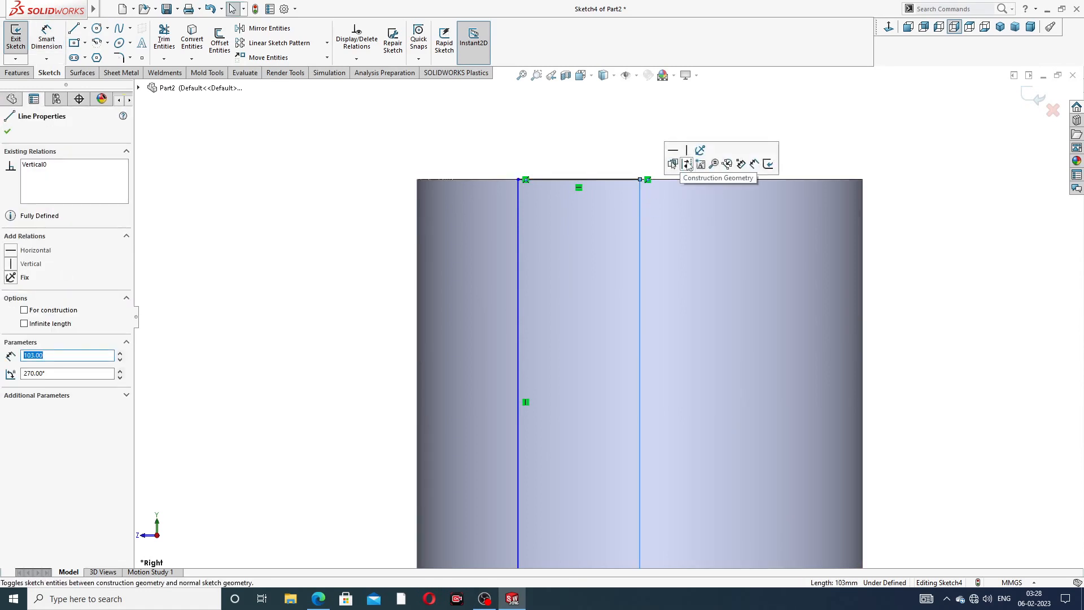
click(701, 153)
click(56, 51)
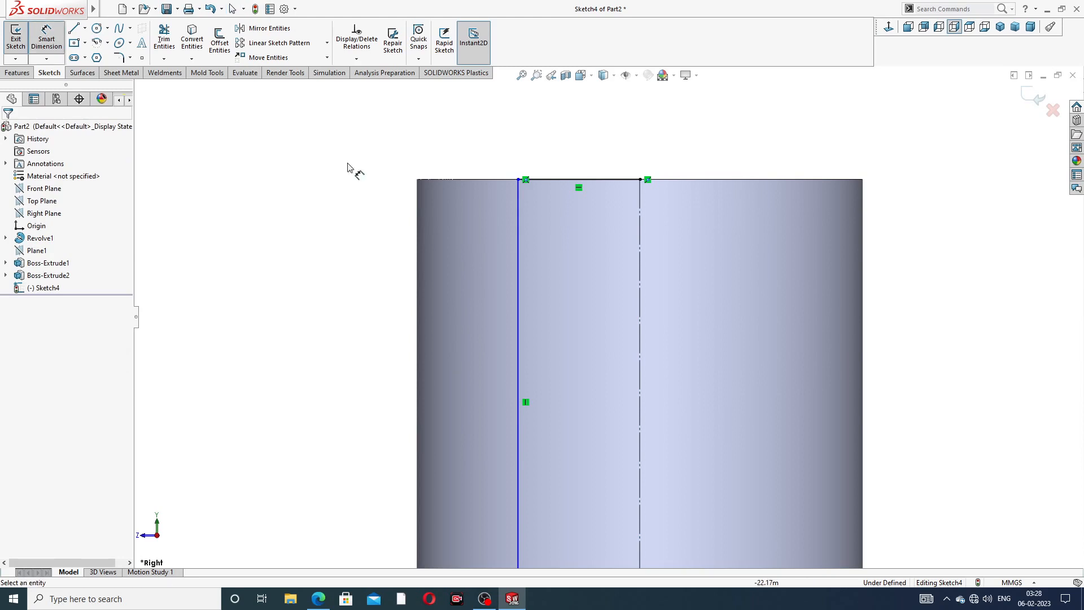
click(517, 181)
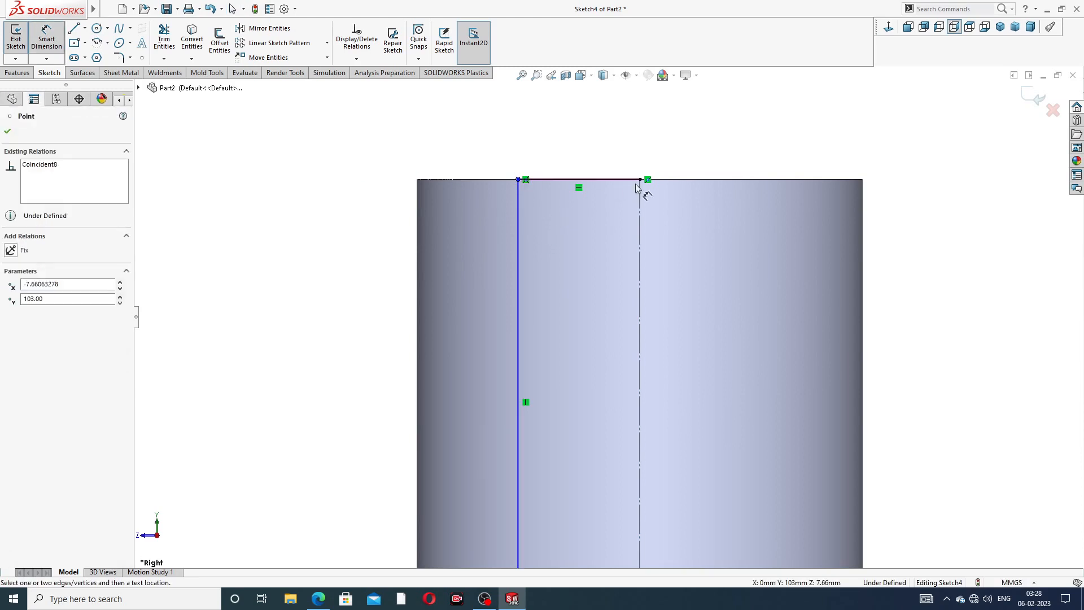
click(641, 192)
click(638, 159)
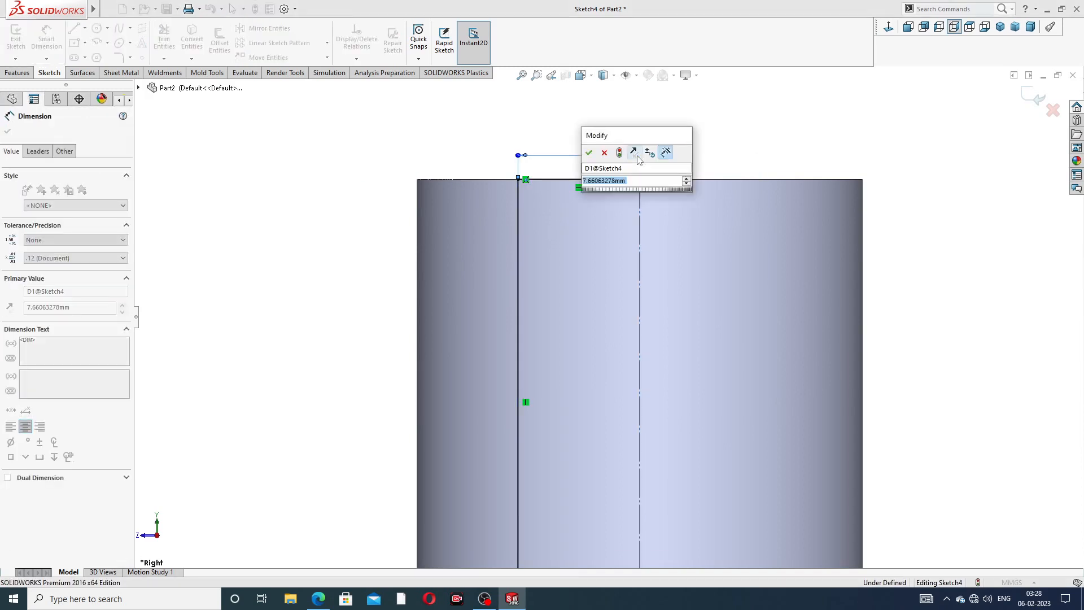
click(607, 154)
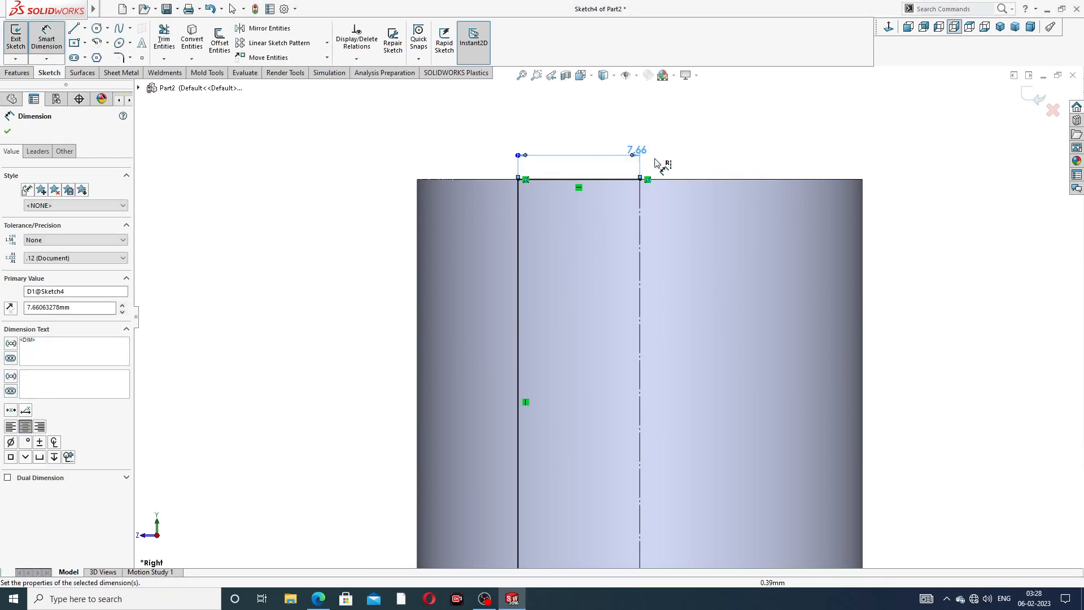
- Replace the half-width dimension at the top of the bore with an 18.2 mm doubled distance across the centre line
key(Delete)
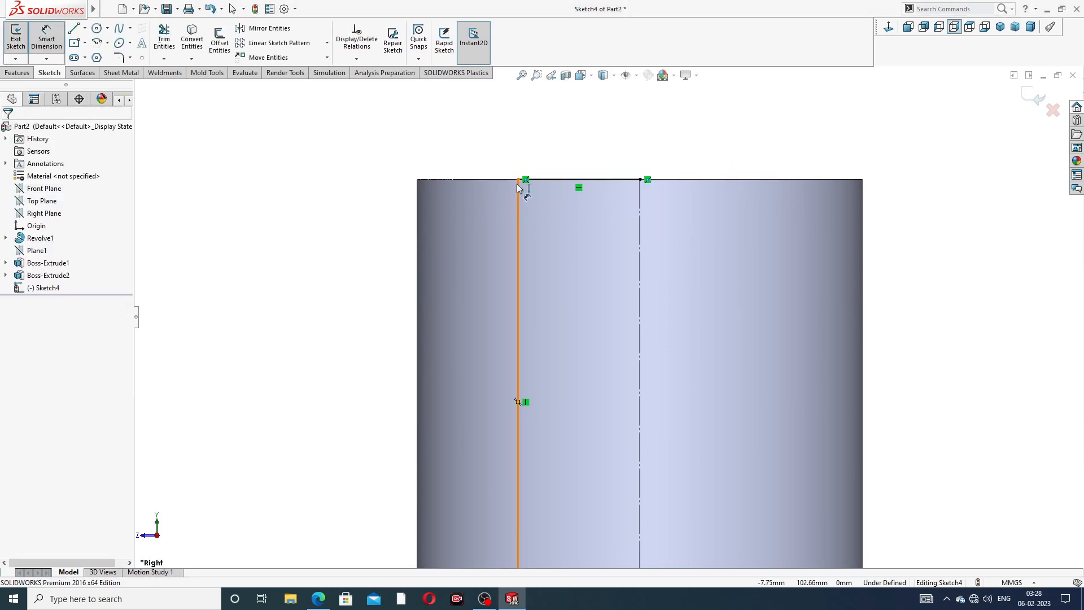
click(518, 180)
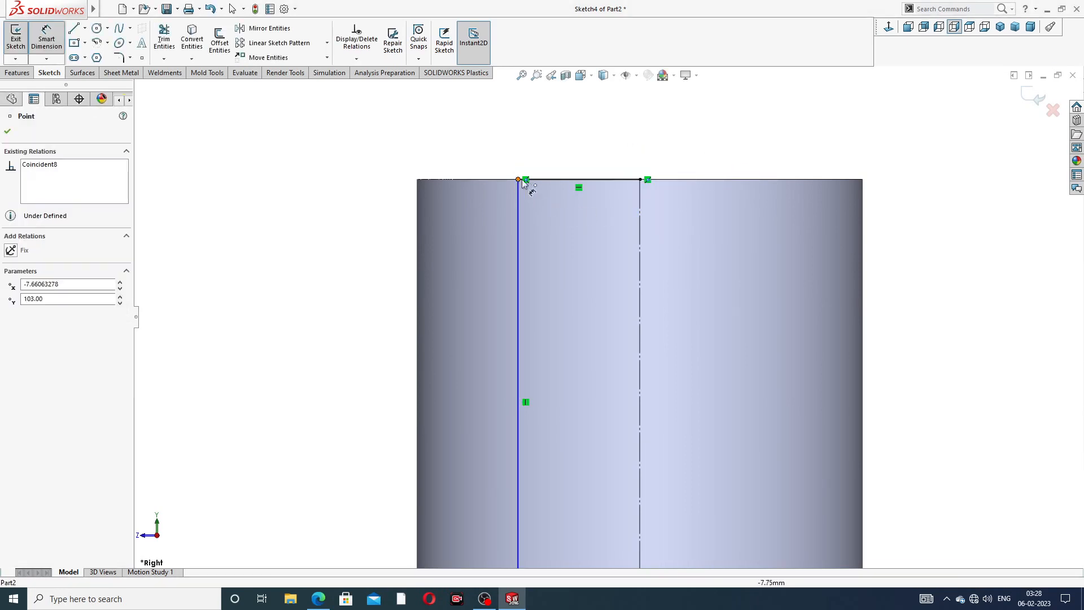
click(642, 210)
click(693, 158)
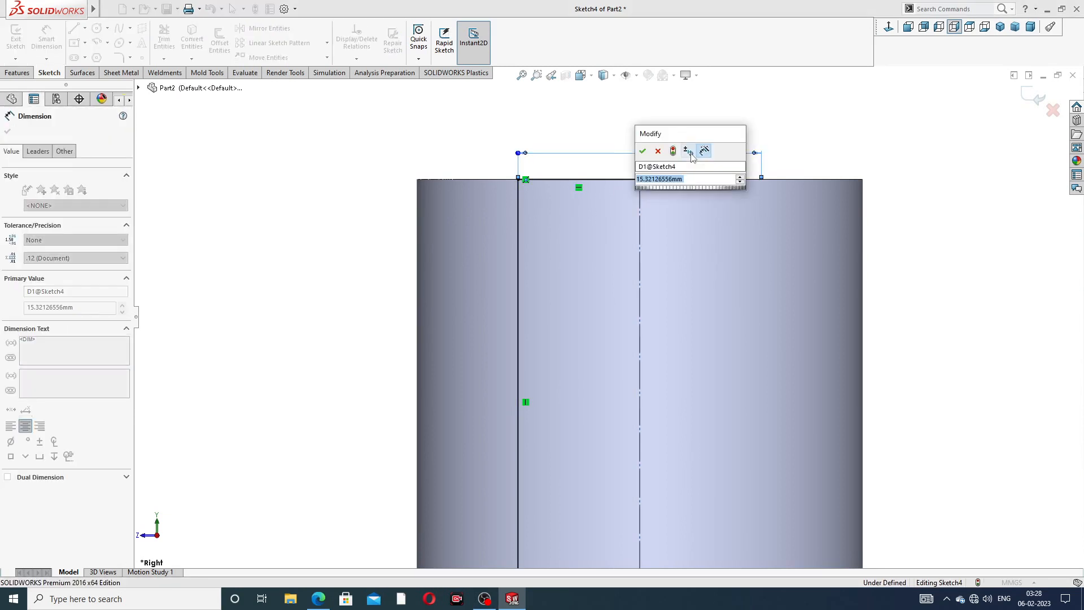
text(18)
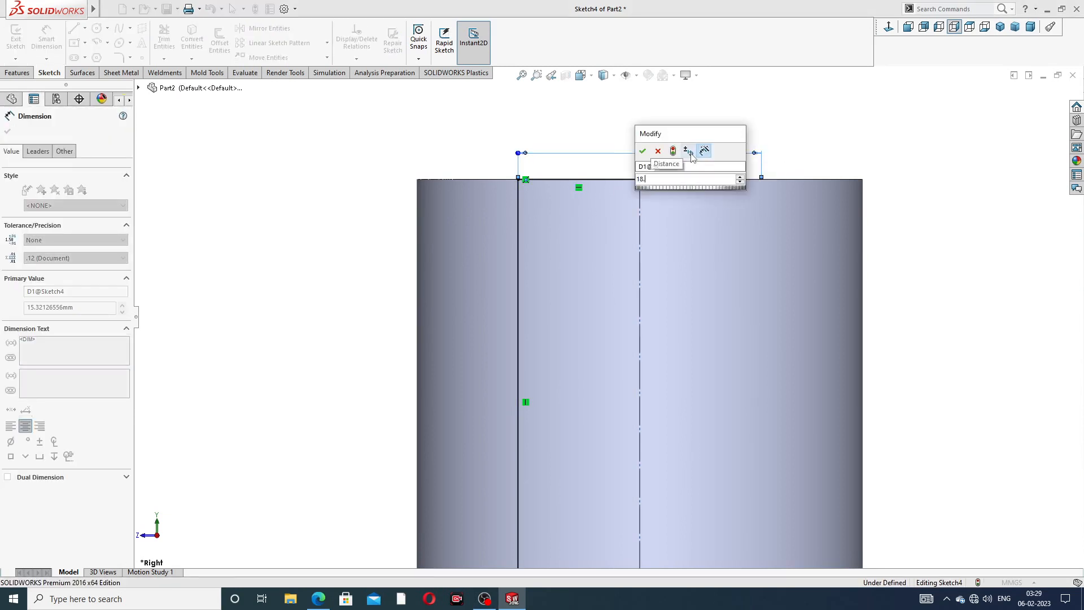
text(.2)
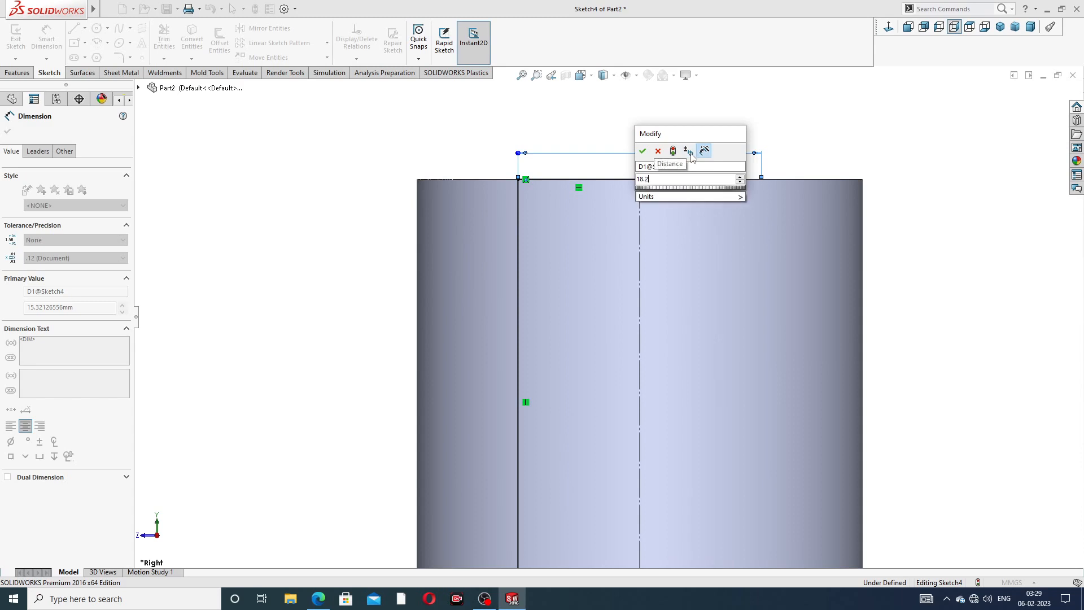
key(Return)
- Consult the nozzle PDF drawing, and dimension the short vertical bore line inside the collar as a 5.7 mm doubled distance across the centre line
scroll(634, 331, up, 5)
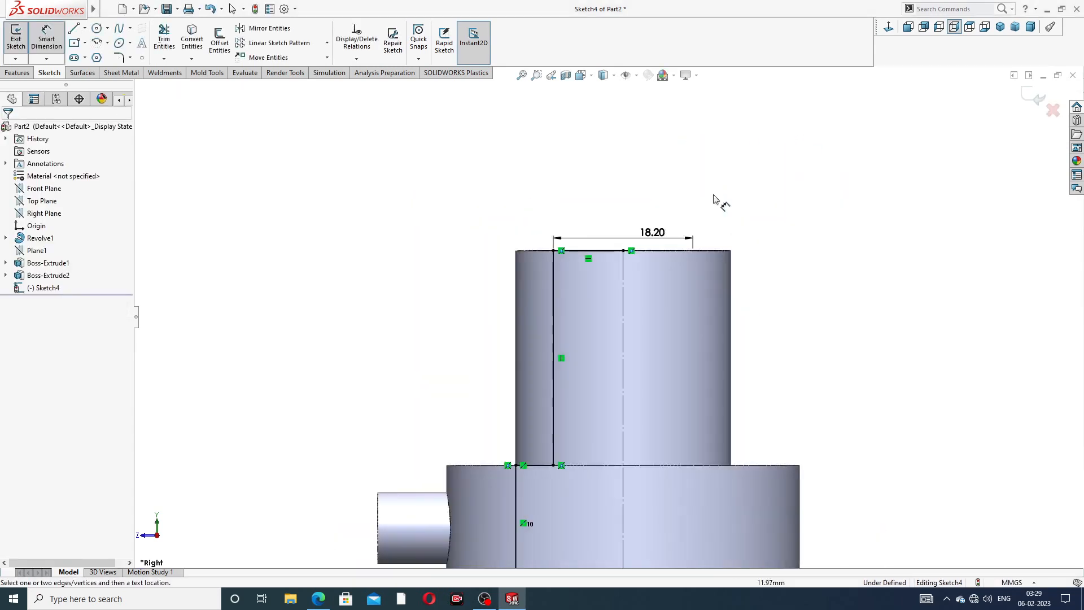
scroll(625, 344, up, 1)
scroll(598, 332, down, 2)
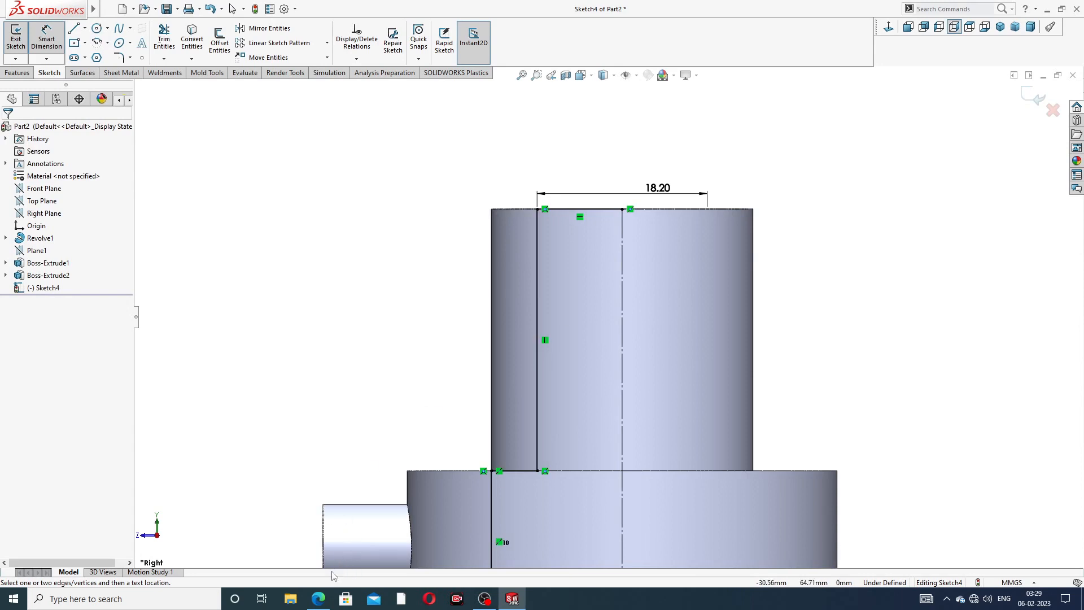
click(318, 598)
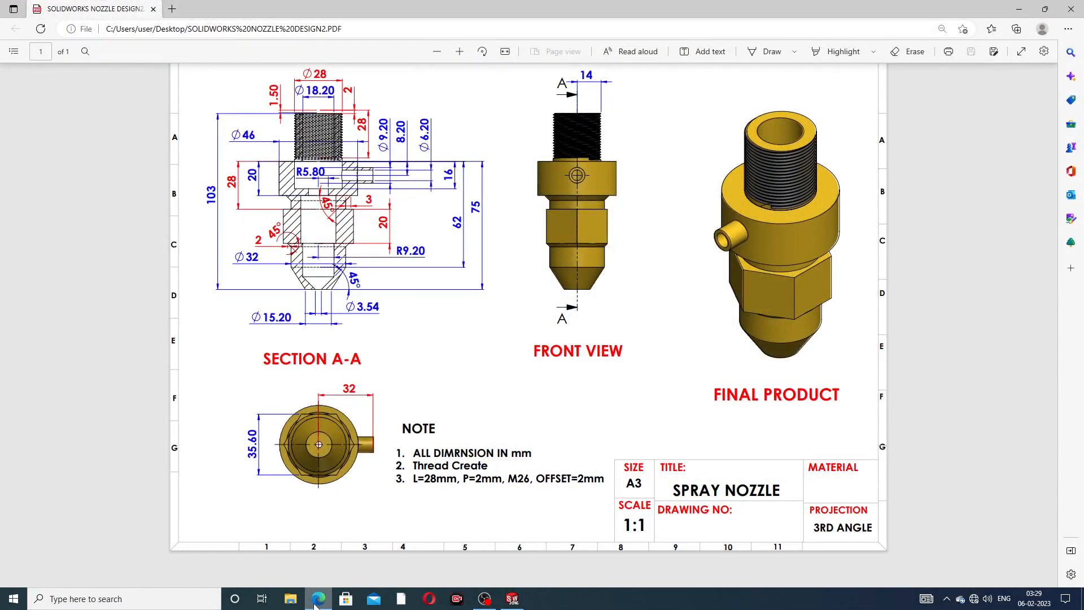
click(318, 598)
scroll(553, 429, up, 2)
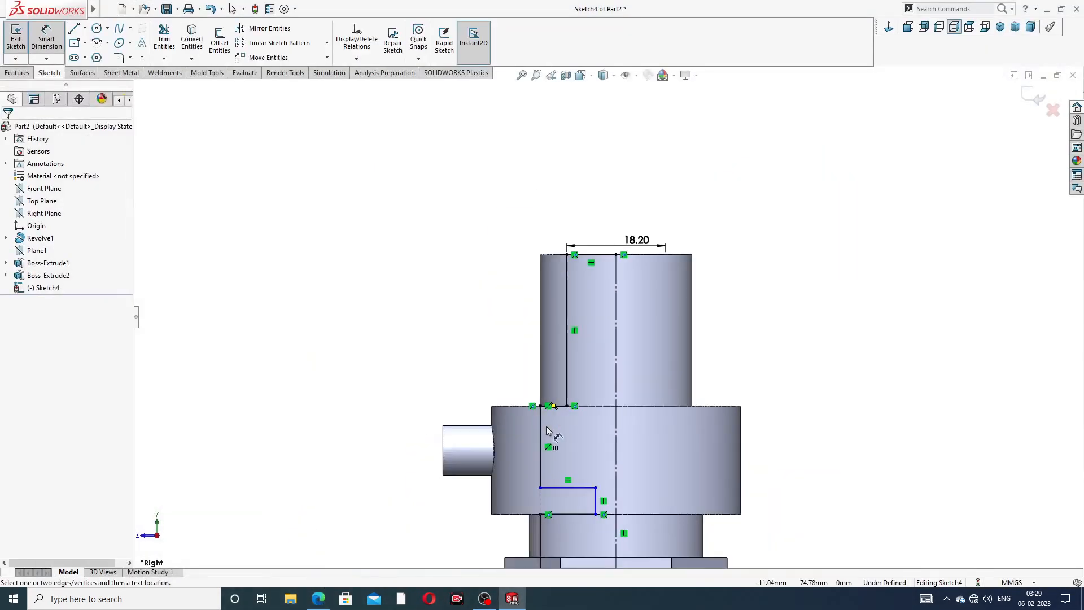
scroll(546, 447, up, 2)
scroll(564, 452, down, 3)
scroll(650, 430, up, 3)
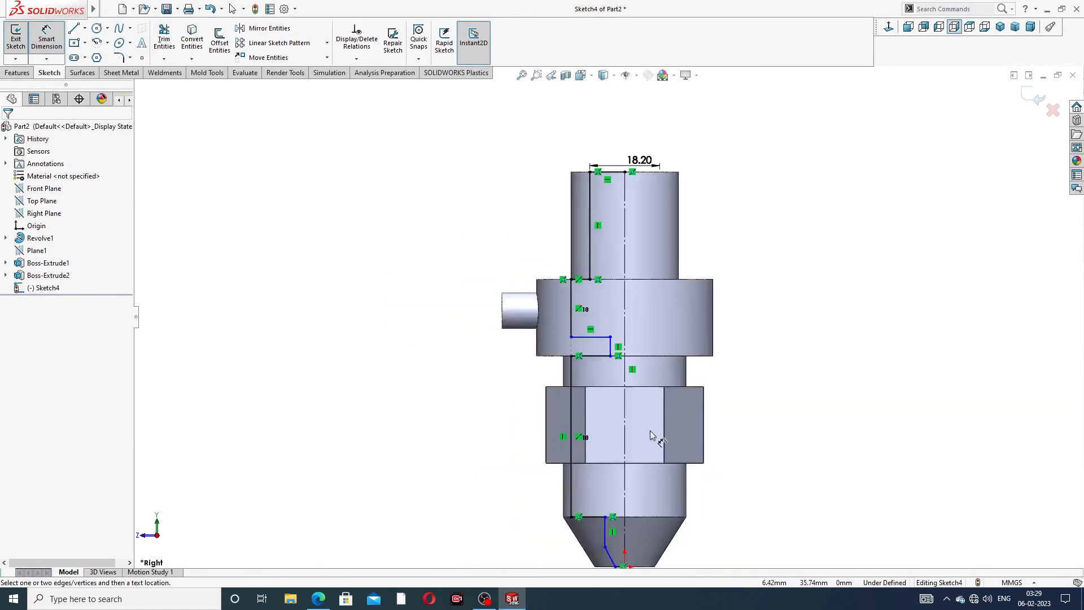
scroll(649, 431, down, 2)
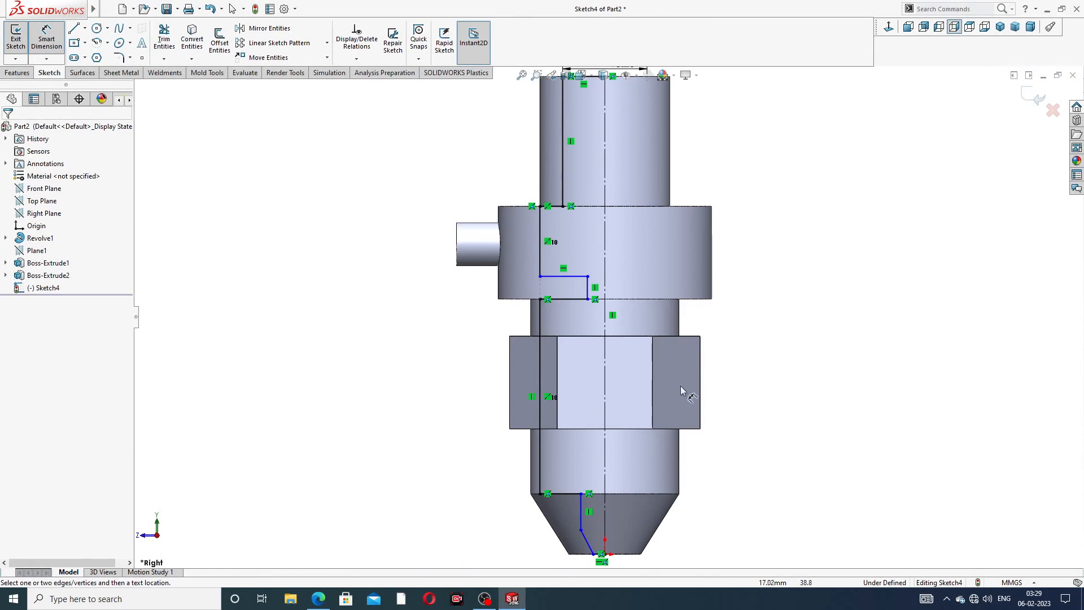
scroll(589, 283, down, 2)
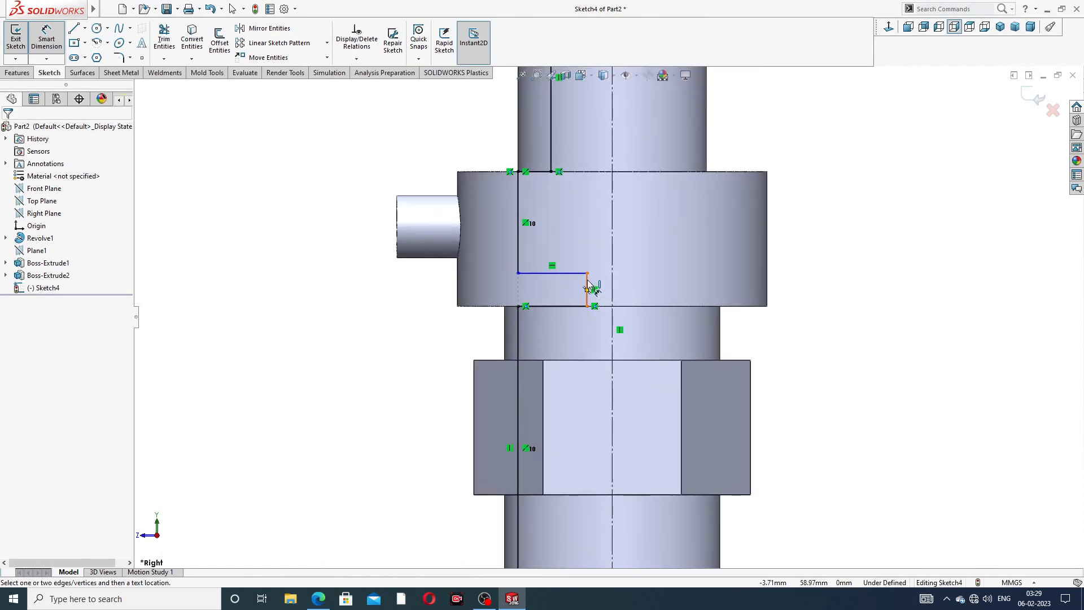
click(587, 286)
click(613, 283)
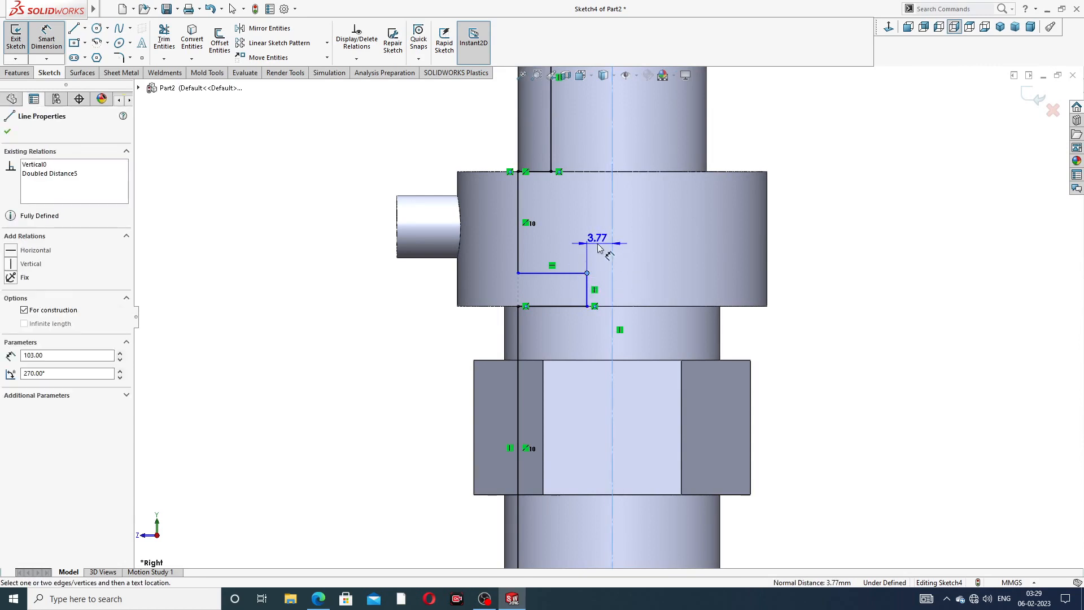
click(625, 242)
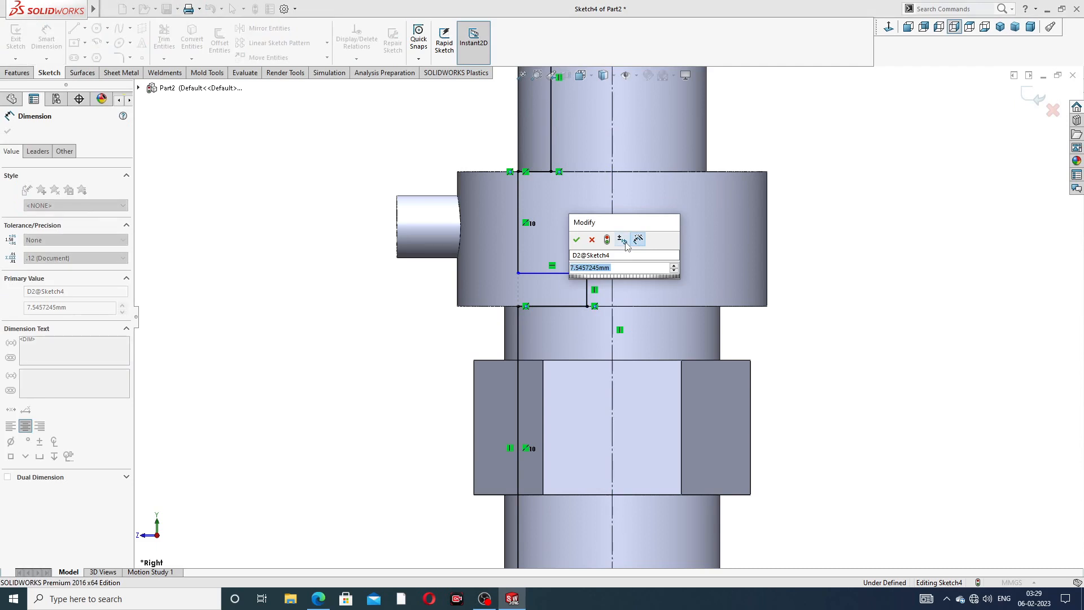
text(5.)
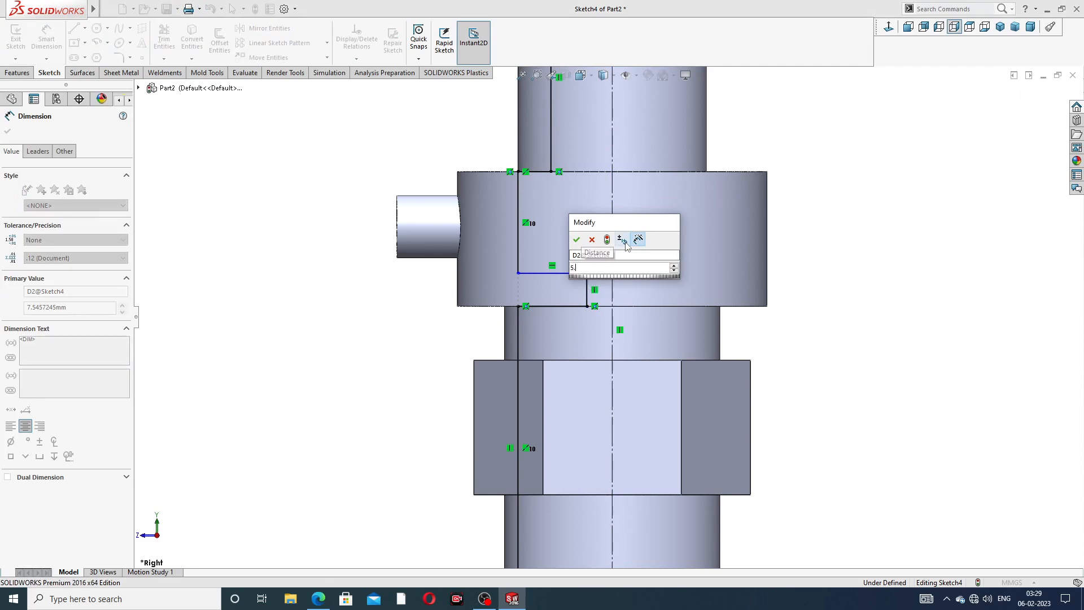
text(7)
key(Return)
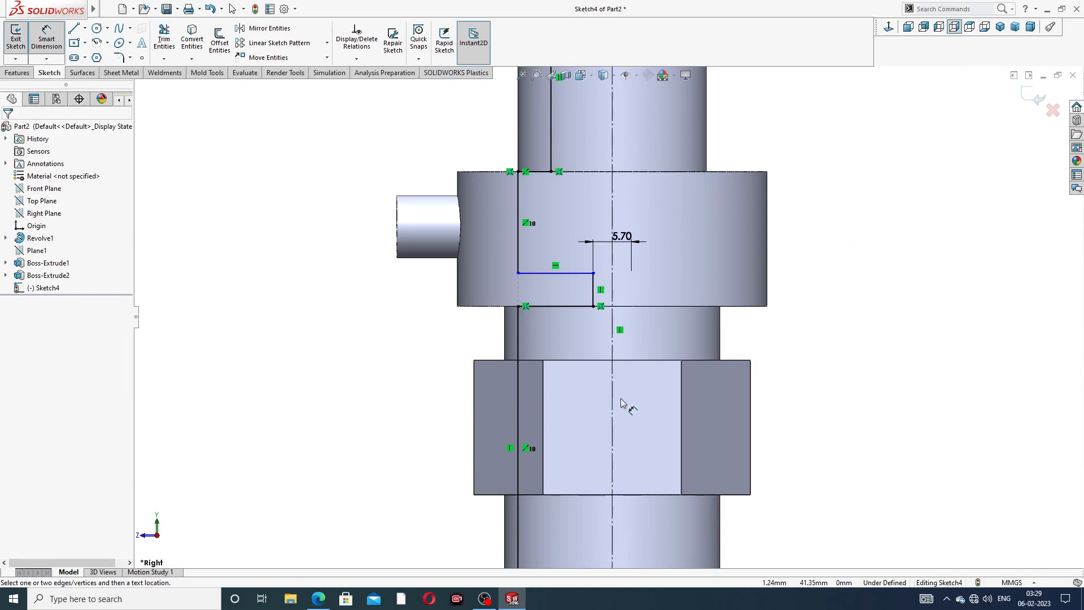
- Check the narrow bore size in the nozzle PDF drawing and set its doubled distance dimension in the collar to 5.8 mm
click(320, 602)
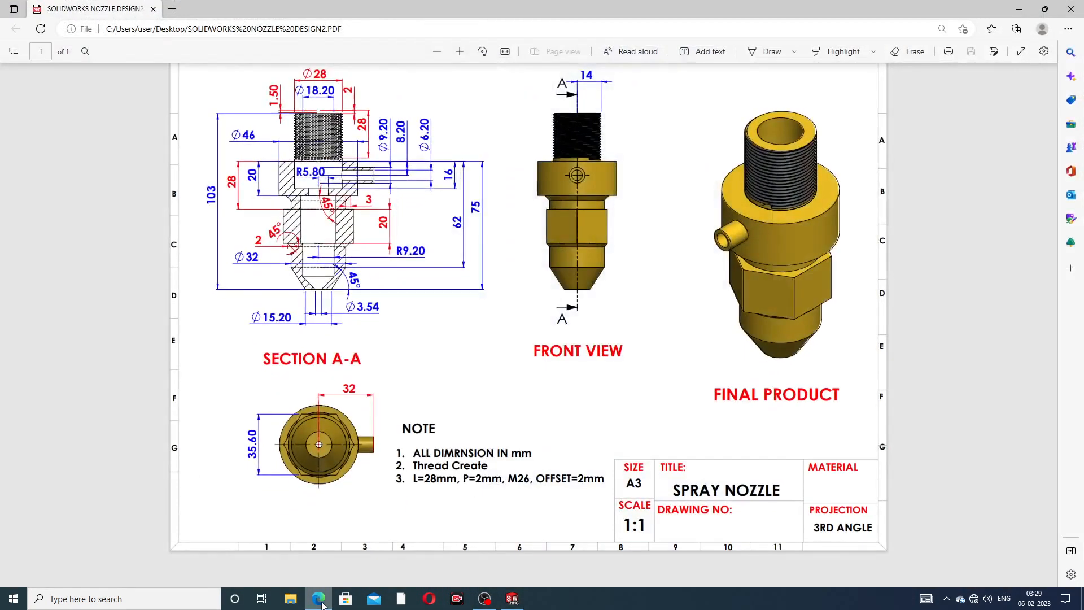
click(320, 602)
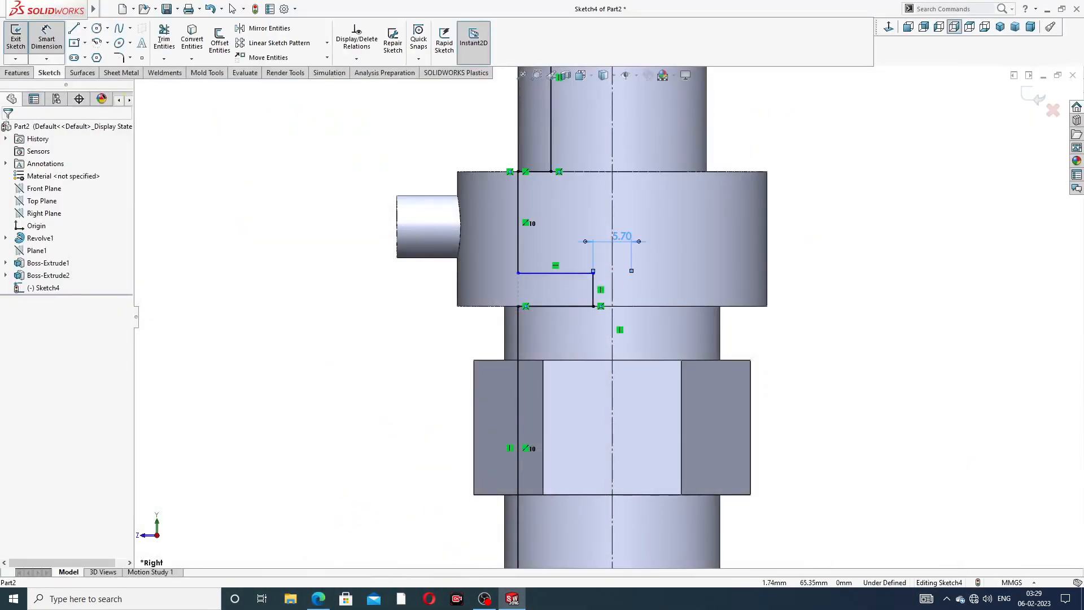
double_click(624, 237)
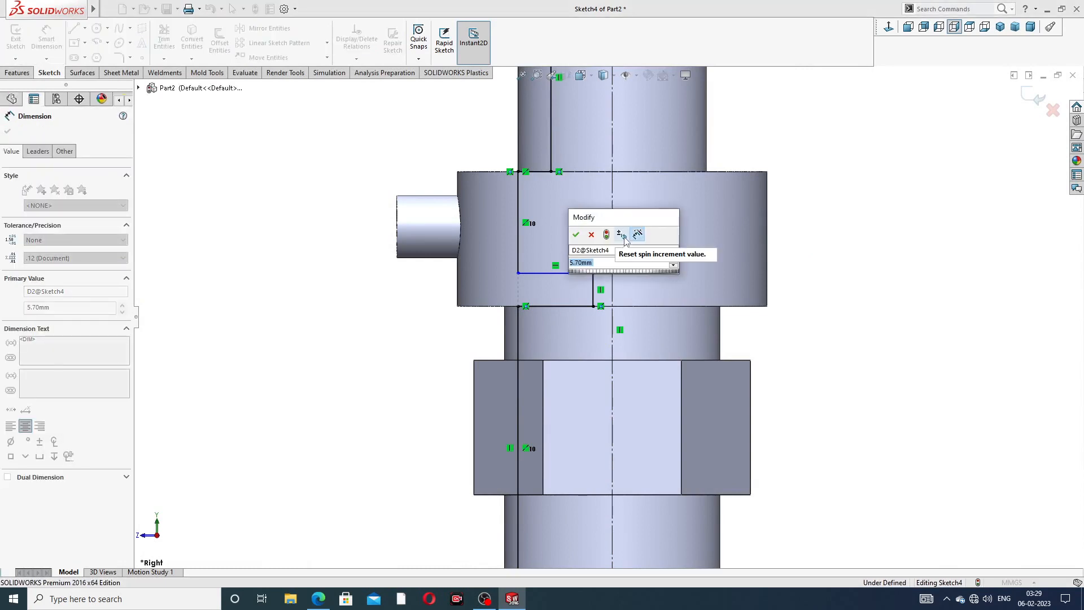
text(5.8)
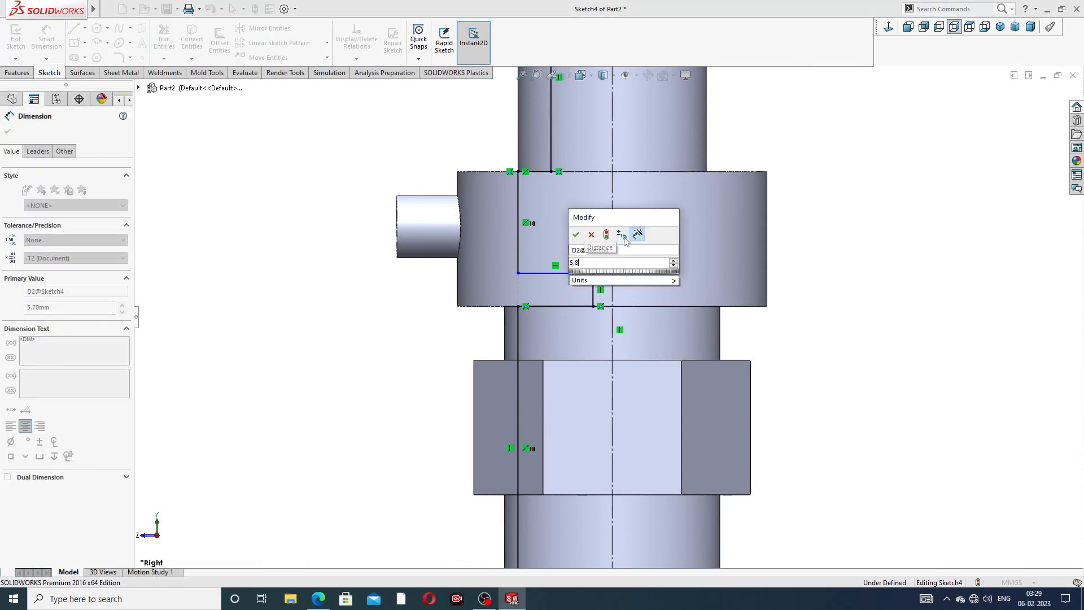
key(Return)
- Dimension the vertical bore line inside the cone as a 9.6 mm doubled distance across the centre line and compare it with the PDF drawing
key(f)
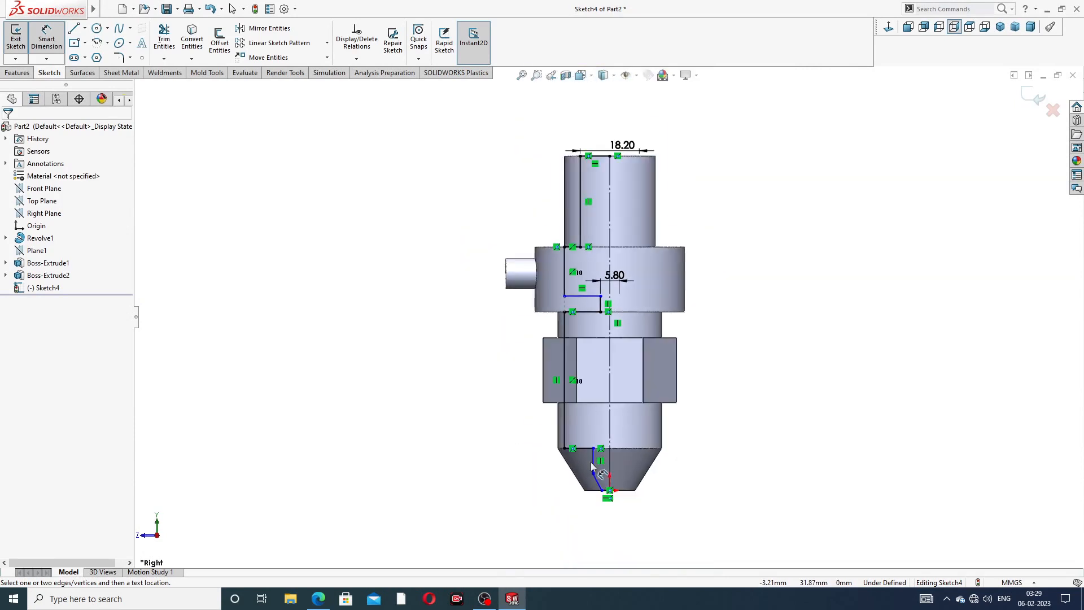
scroll(591, 462, down, 5)
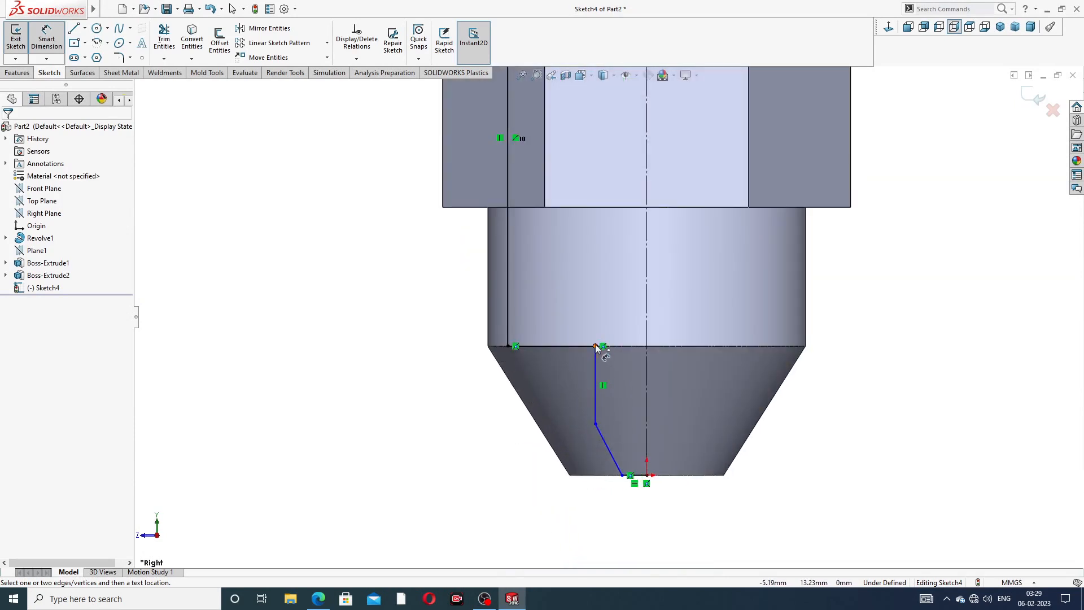
click(595, 346)
click(647, 346)
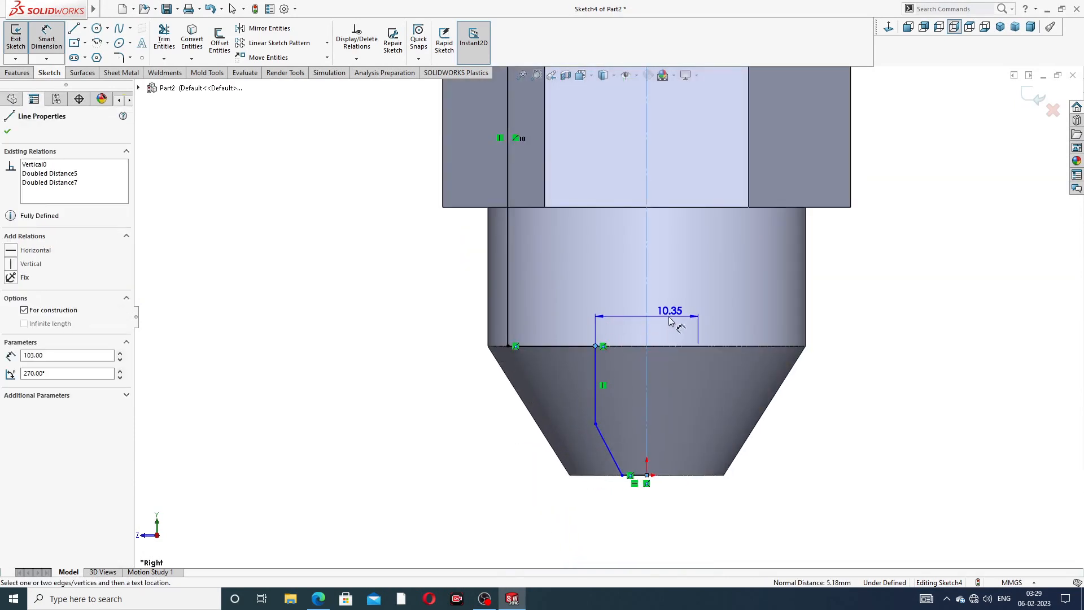
click(670, 321)
text(9.)
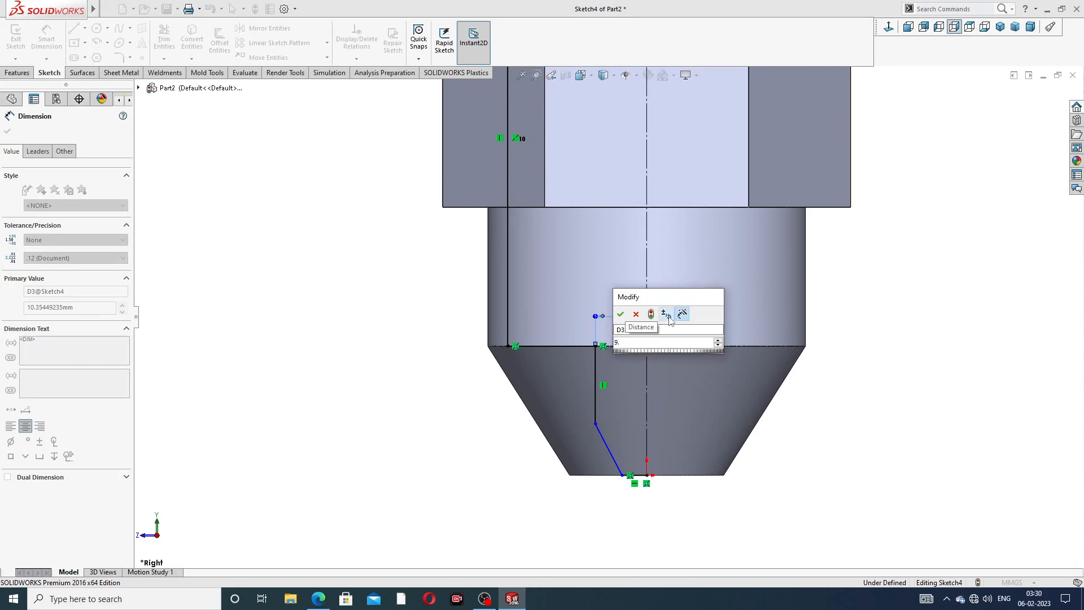
text(6)
key(Return)
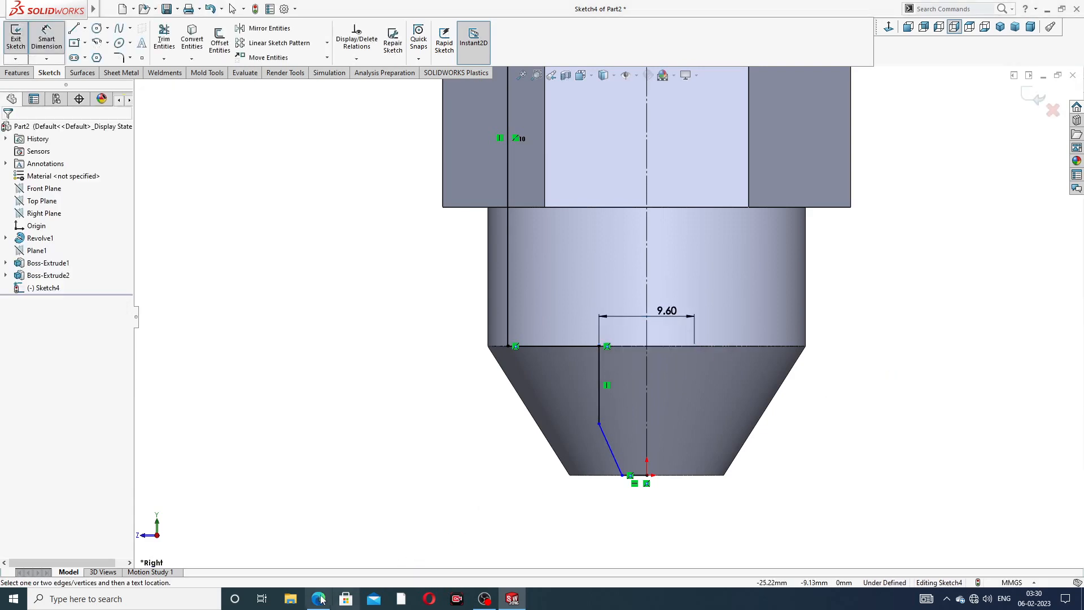
click(319, 599)
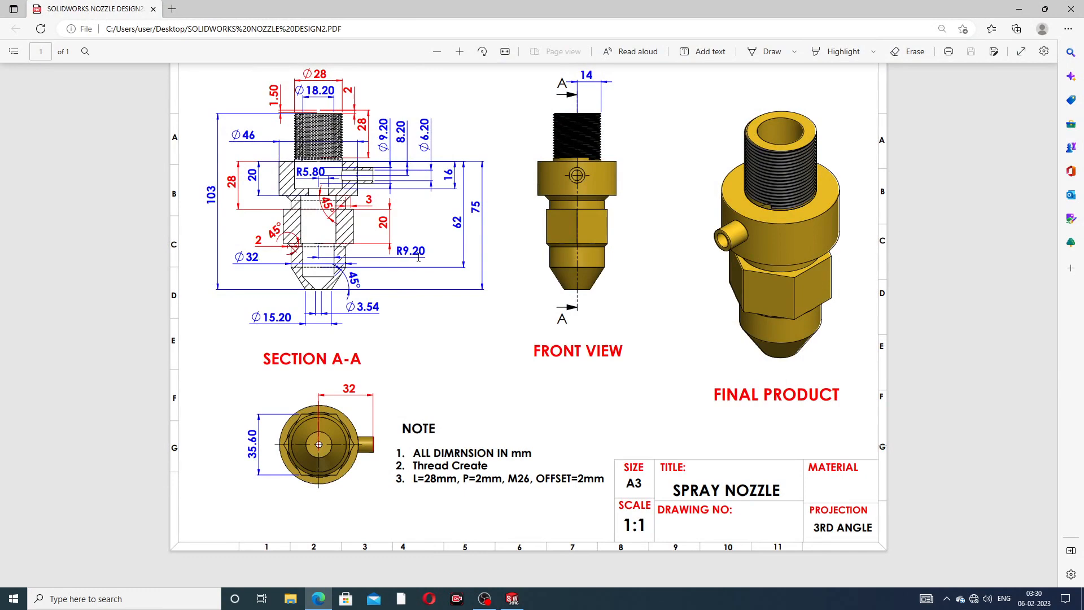
click(319, 599)
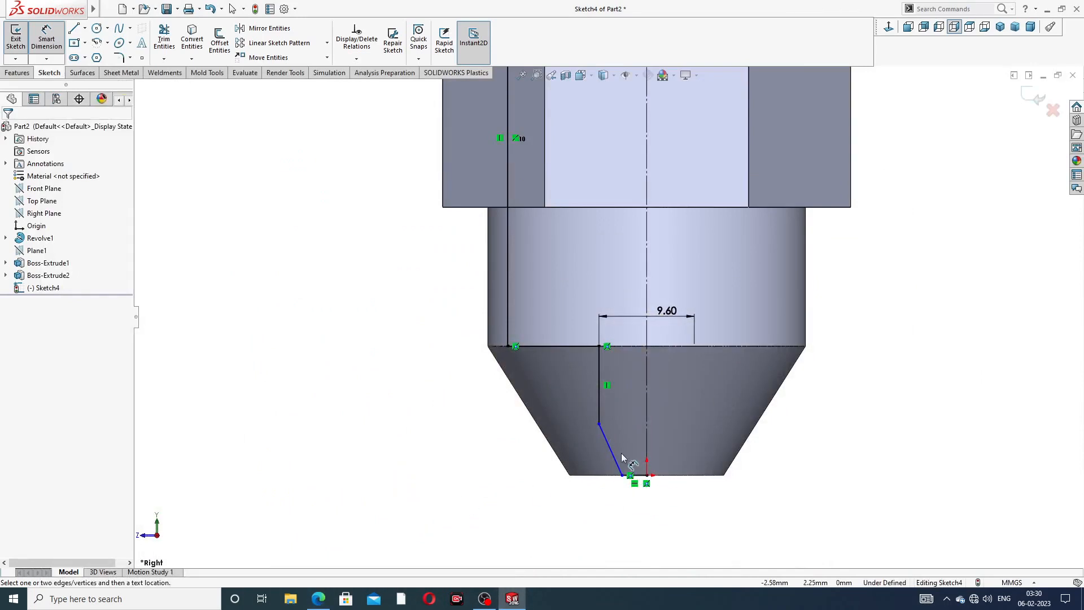
scroll(648, 485, down, 5)
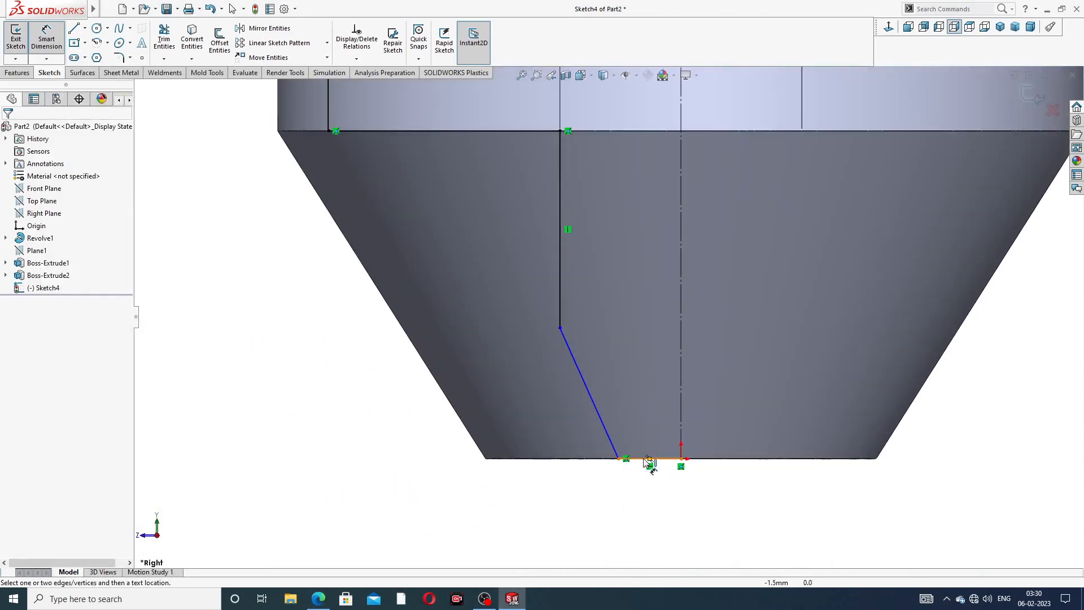
click(682, 460)
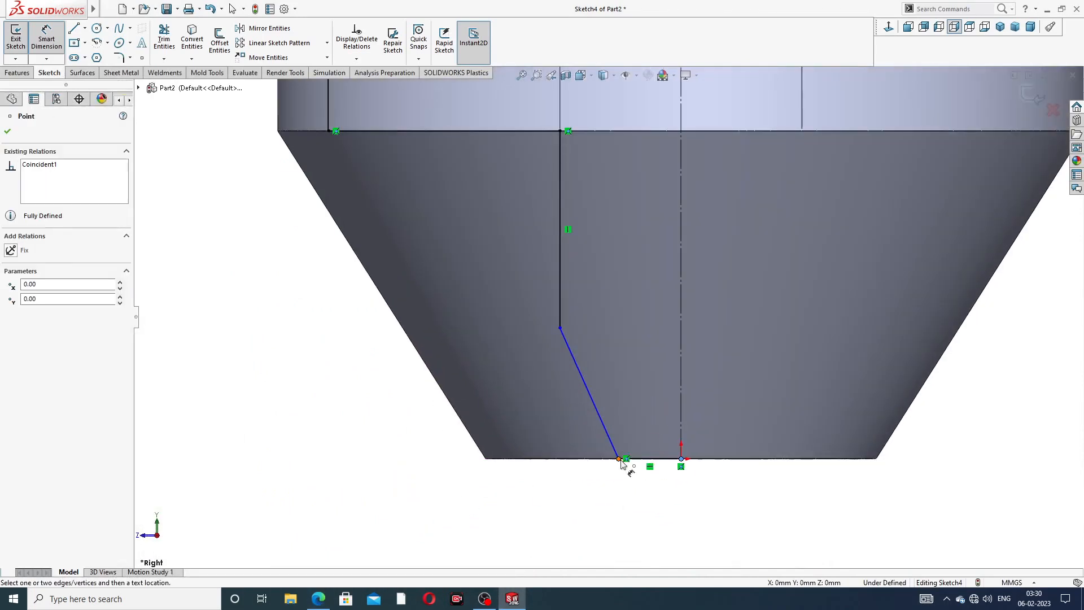
click(619, 459)
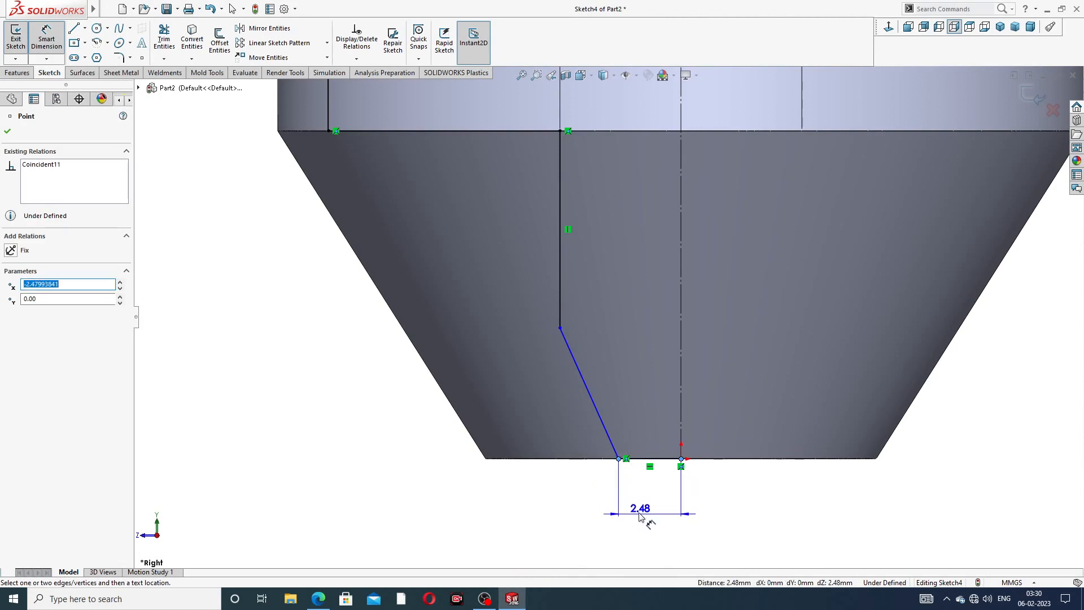
key(Escape)
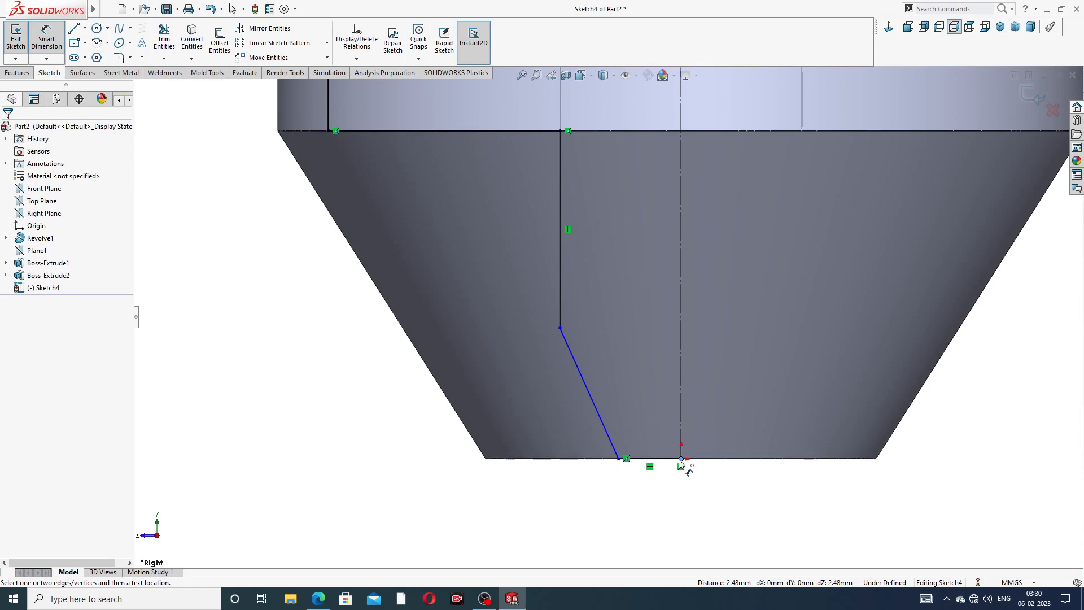
click(622, 458)
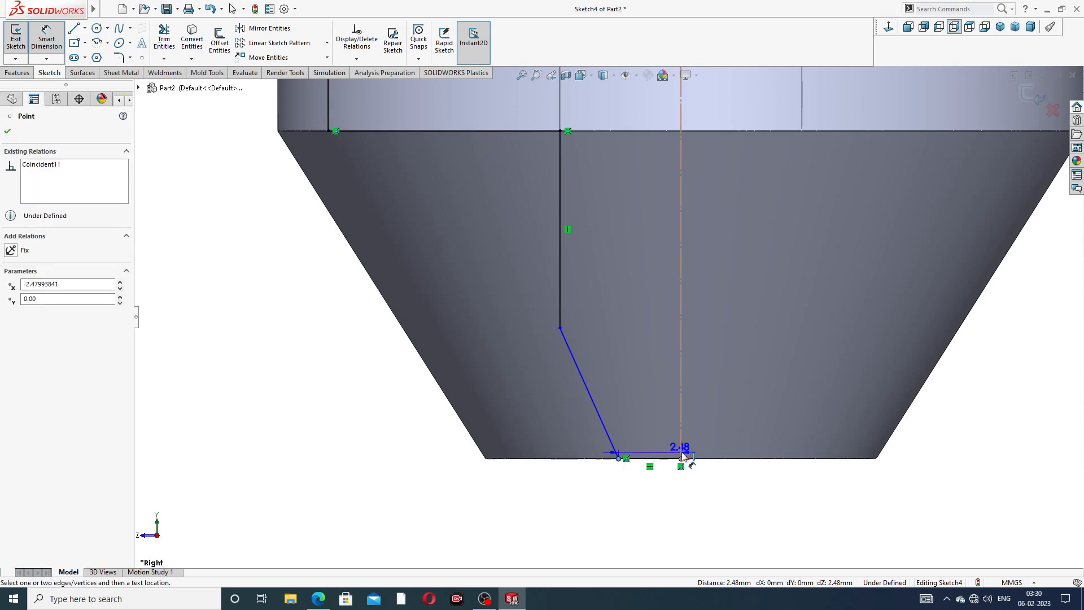
key(Escape)
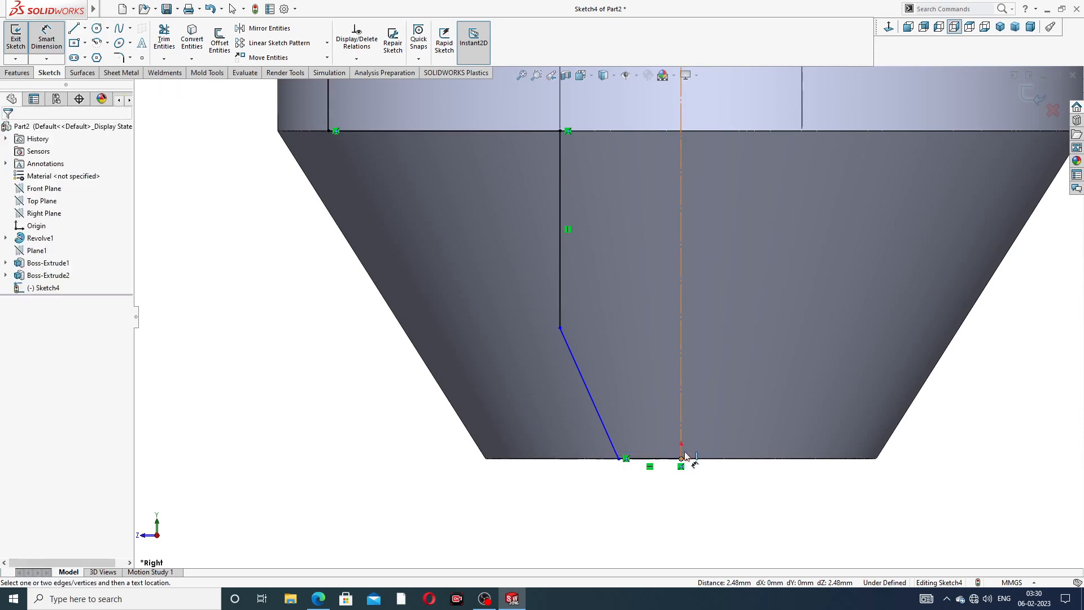
- Dimension the bore outlet at the cone tip as a 3.45 mm doubled distance across the centre line
click(620, 459)
click(681, 428)
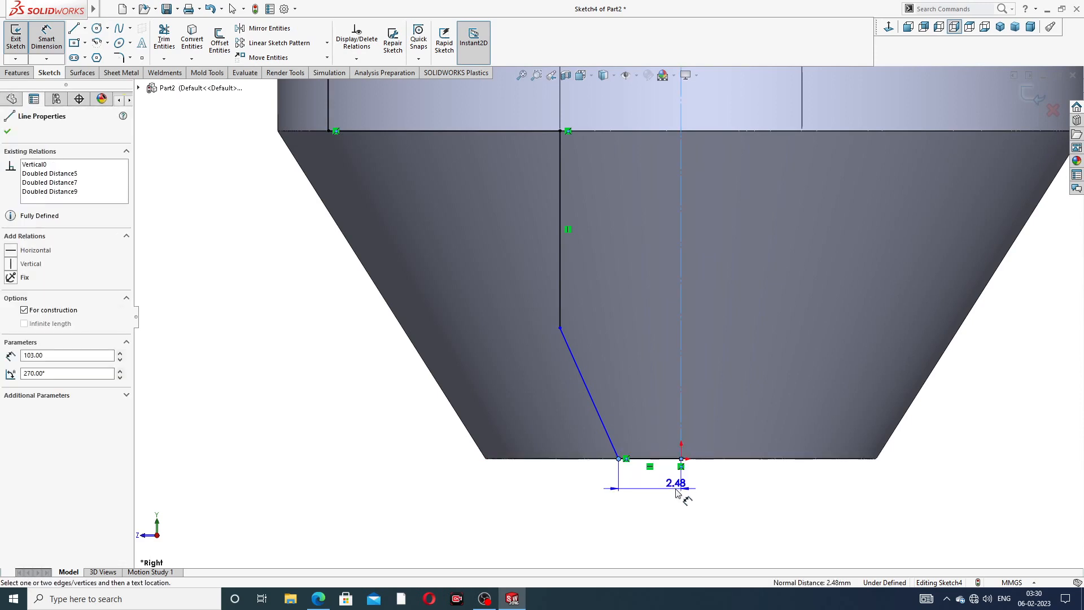
click(698, 495)
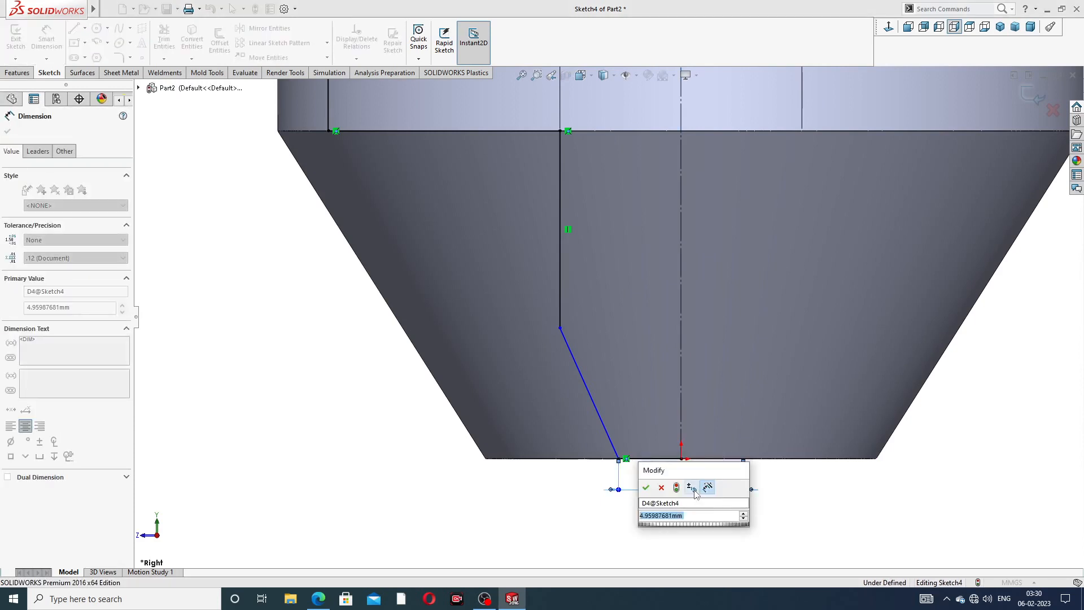
text(3.45)
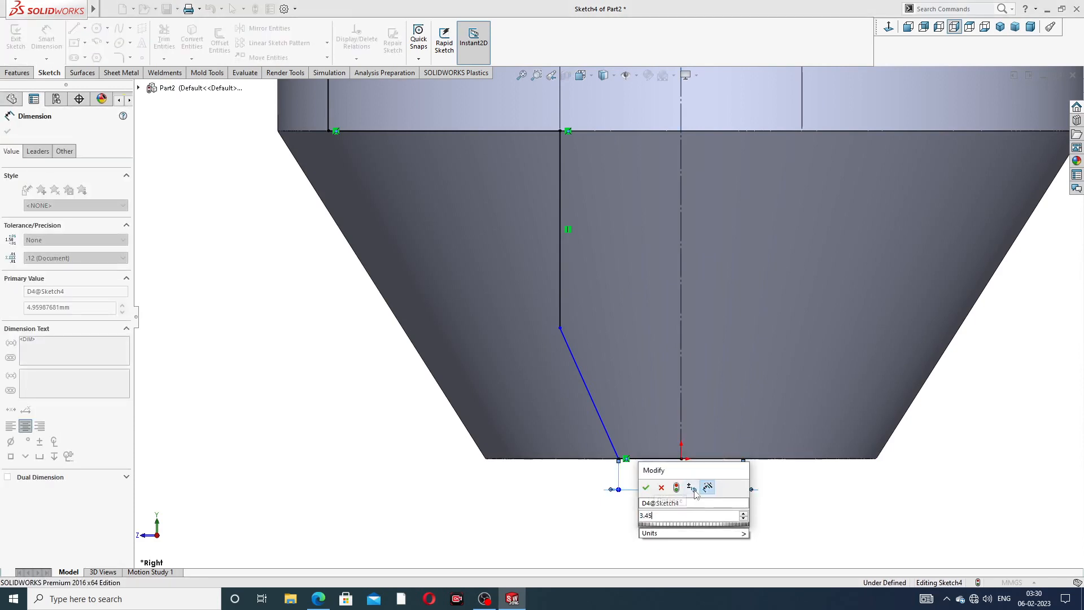
key(Return)
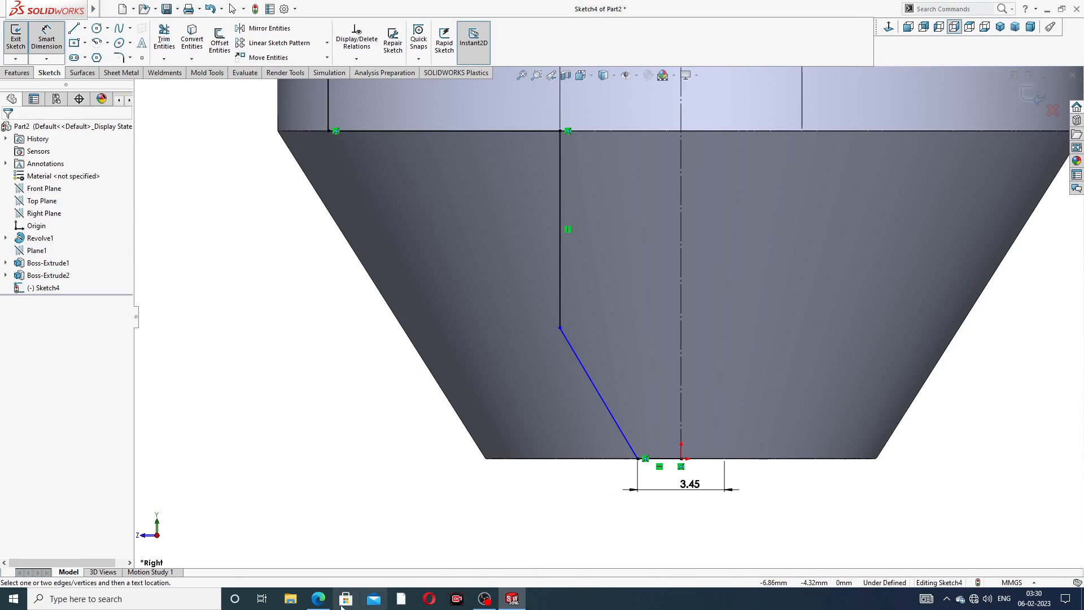
- Check the outlet diameter in the nozzle PDF drawing and set the doubled distance at the cone tip to 3.54 mm
click(320, 600)
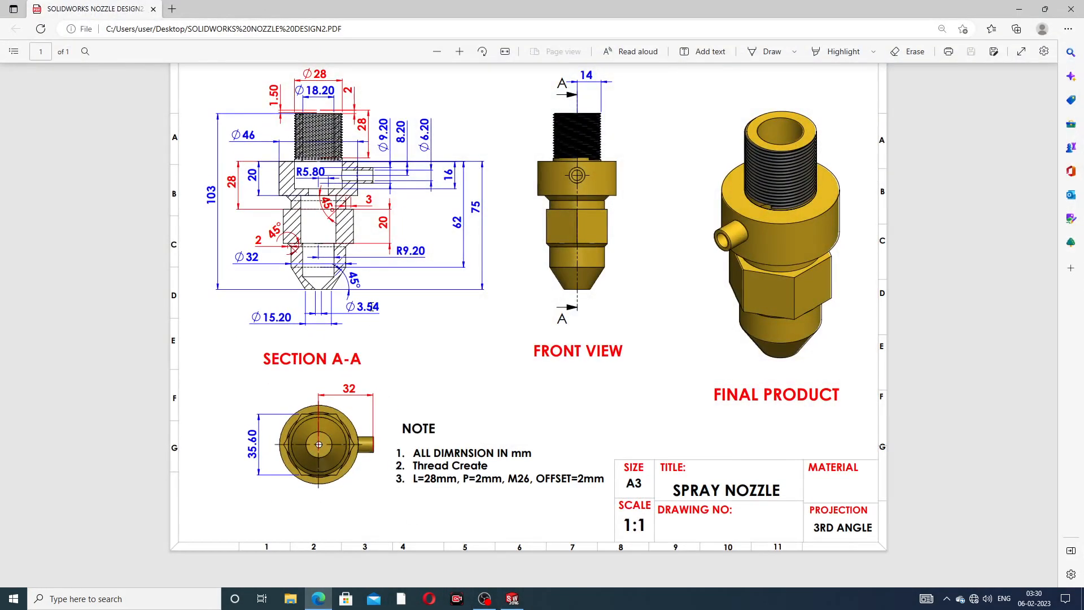
click(318, 598)
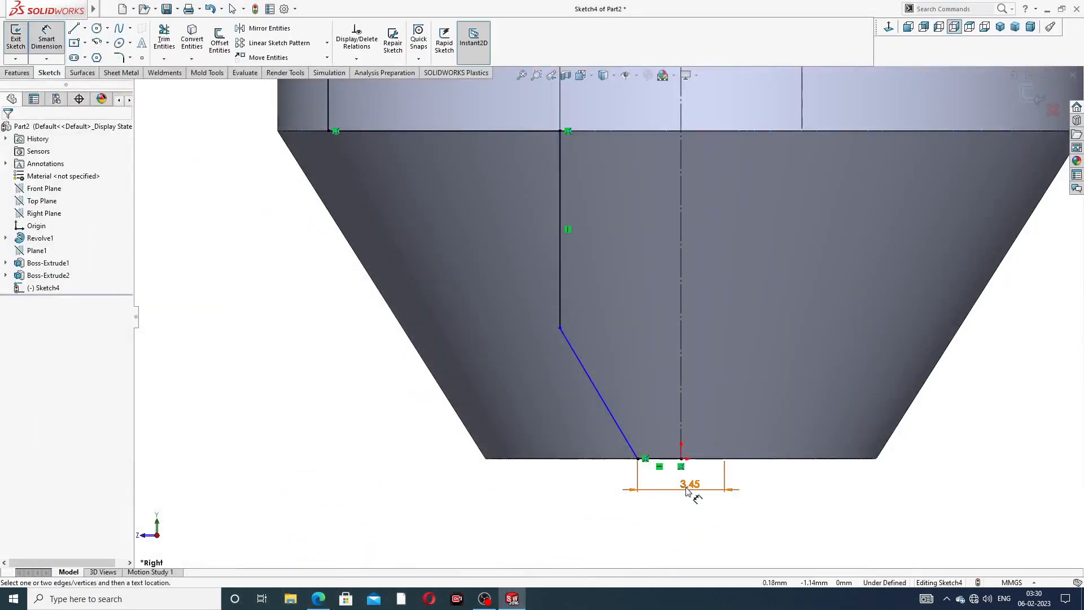
double_click(689, 484)
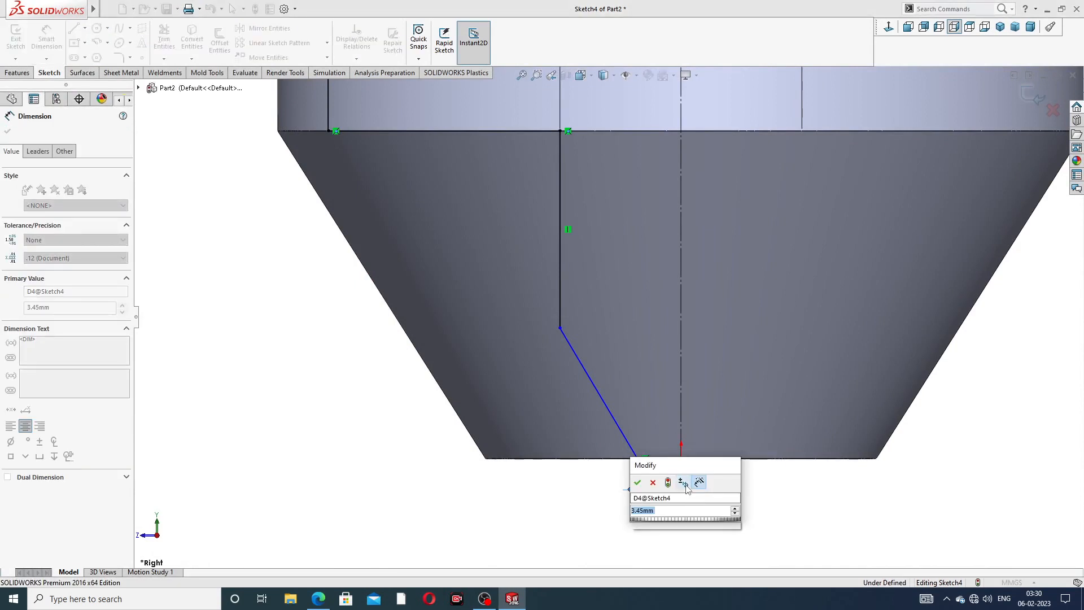
text(3.54)
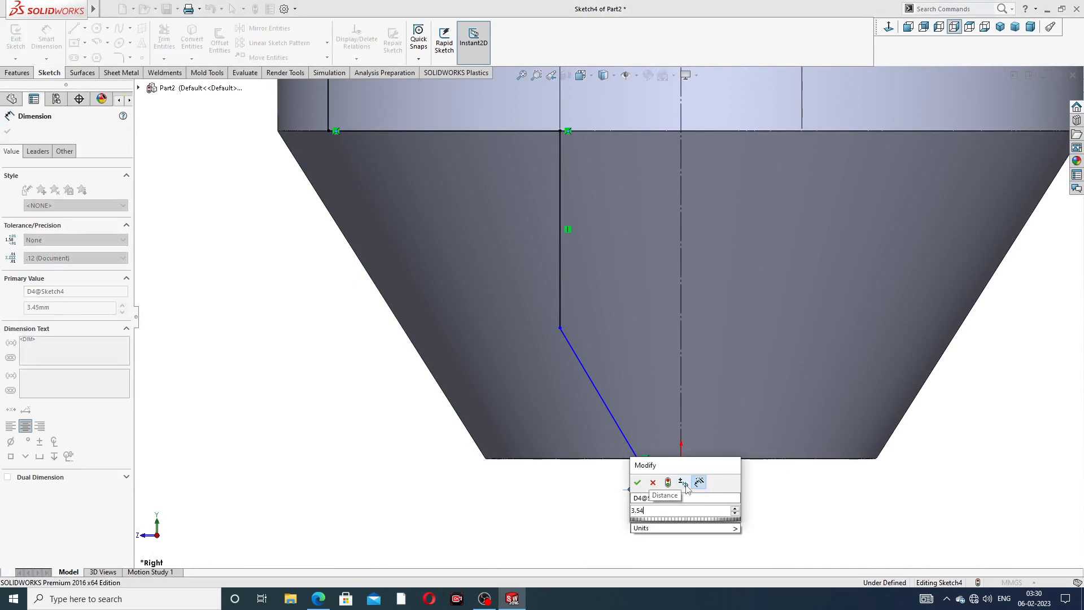
key(Return)
- Dimension the angle between the sloped bore line and the cone's bottom edge as 45°
click(628, 447)
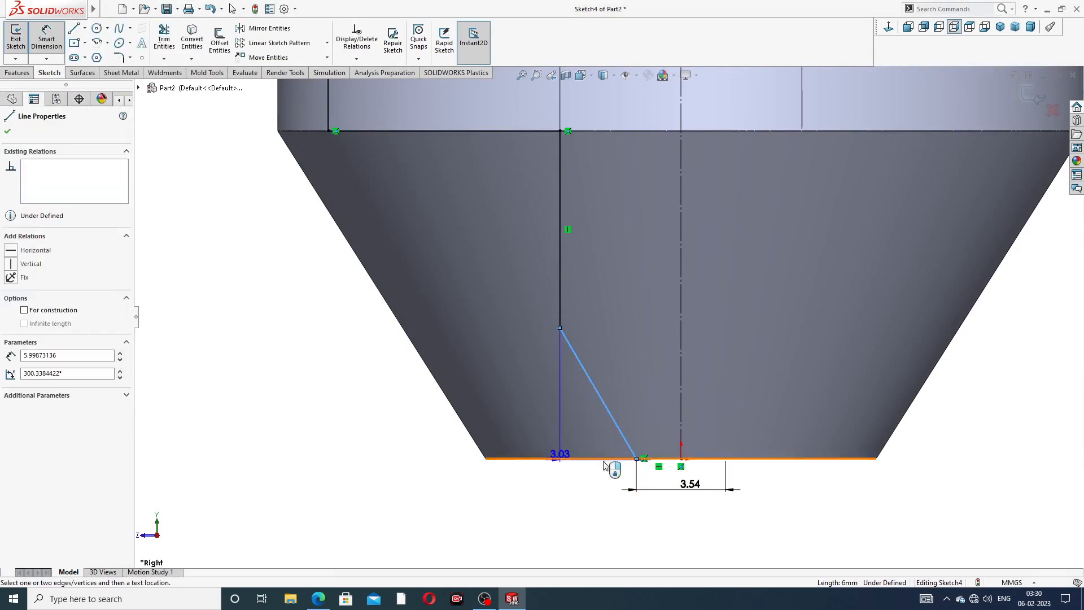
click(603, 460)
click(586, 433)
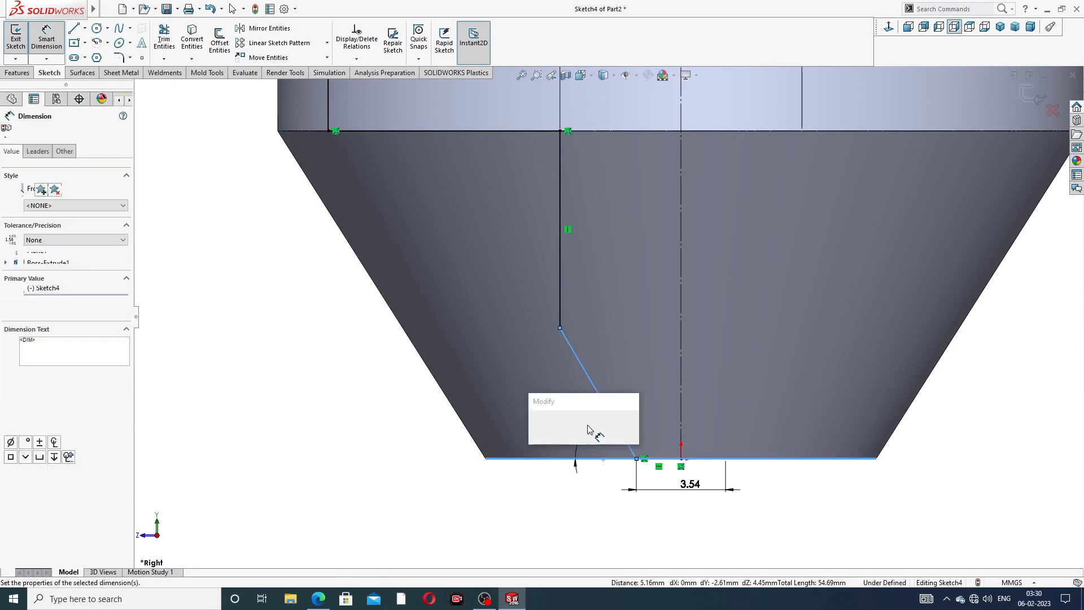
text(45)
key(Return)
click(625, 508)
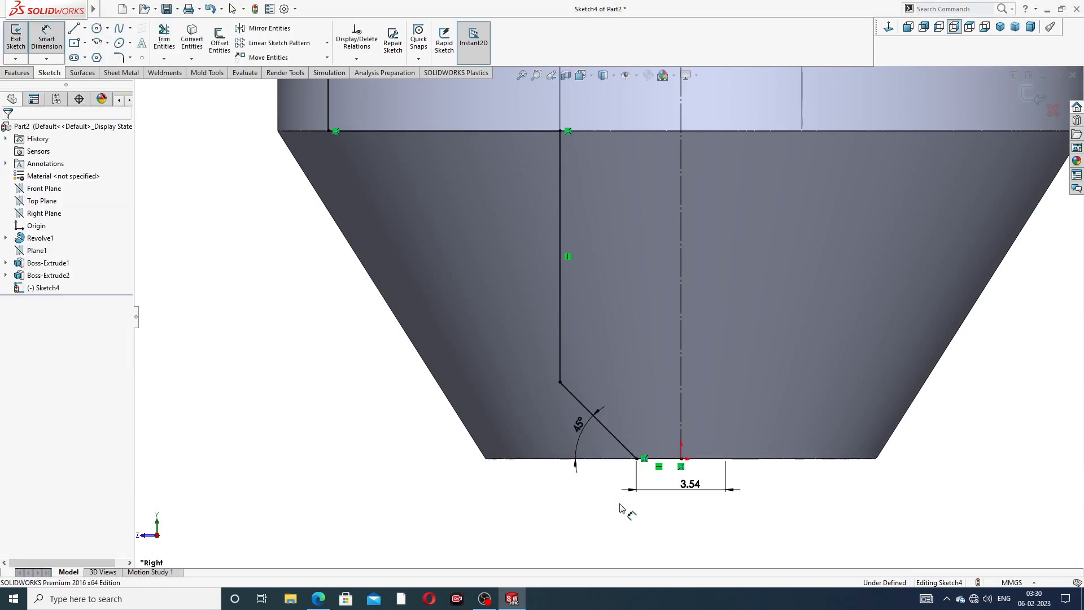
- Dimension the long vertical bore line inside the collar as 16 mm, measured down from the collar's top edge
scroll(681, 220, up, 5)
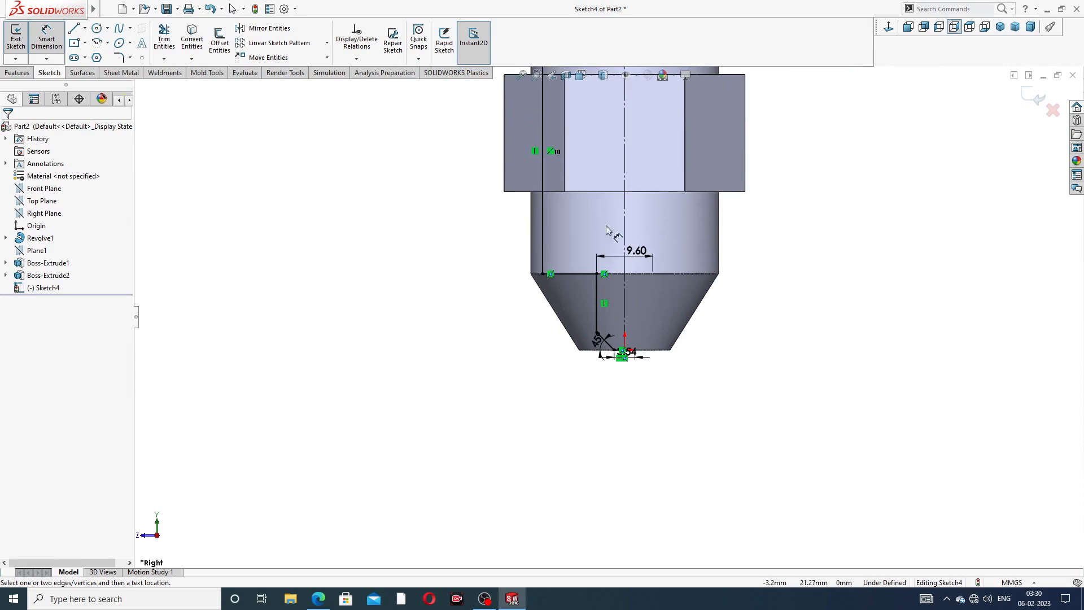
scroll(606, 226, up, 4)
scroll(612, 183, down, 6)
scroll(607, 180, up, 4)
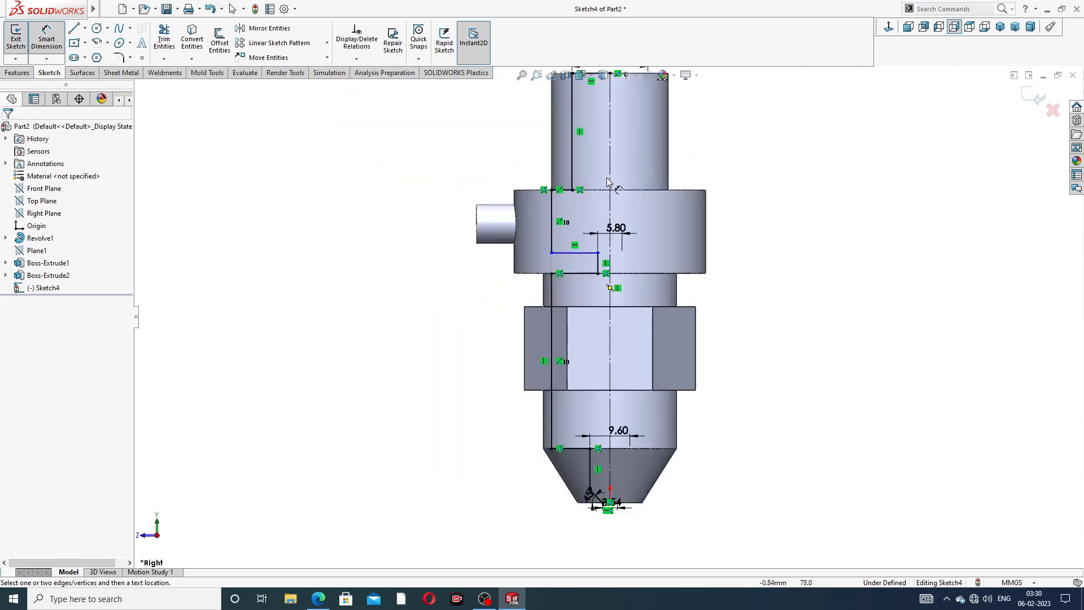
click(551, 217)
click(443, 230)
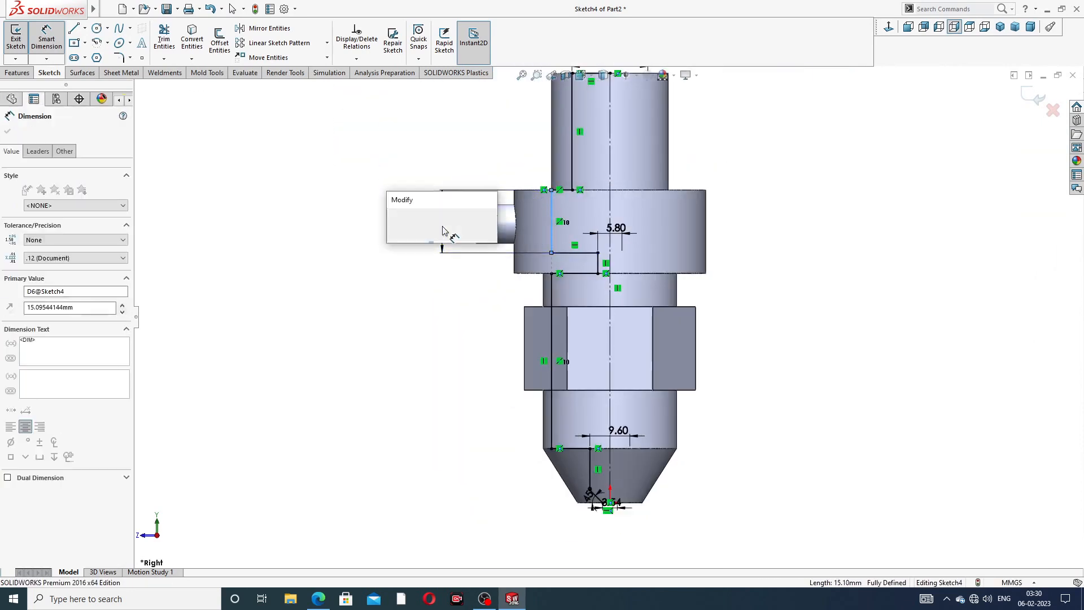
text(16)
key(Return)
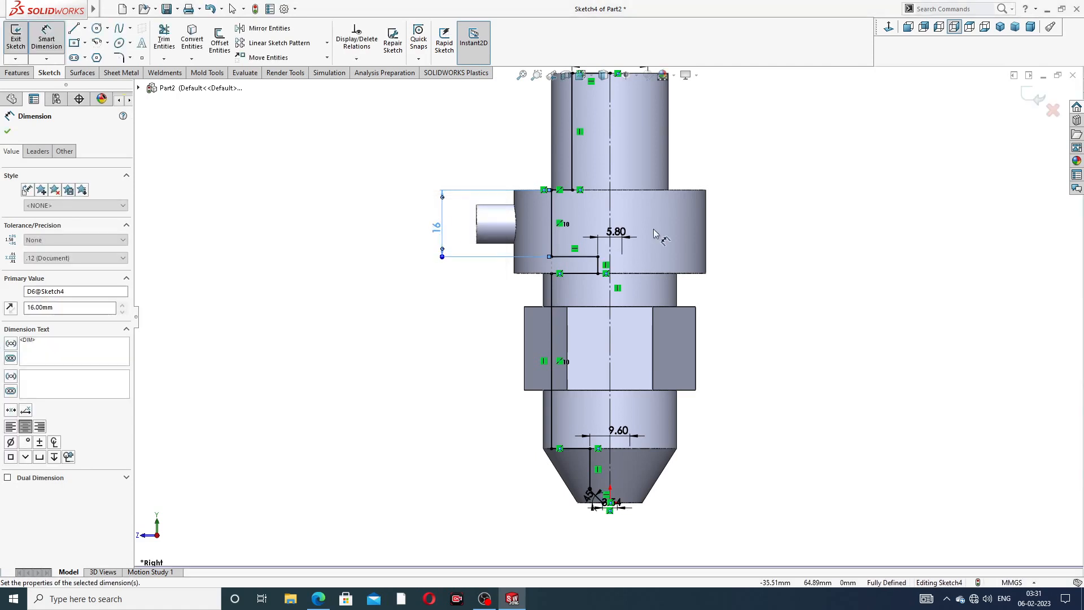
click(722, 210)
- Leave the dimension tool and compare the whole bore sketch with section A-A in the nozzle PDF drawing
scroll(721, 210, up, 3)
scroll(637, 205, down, 5)
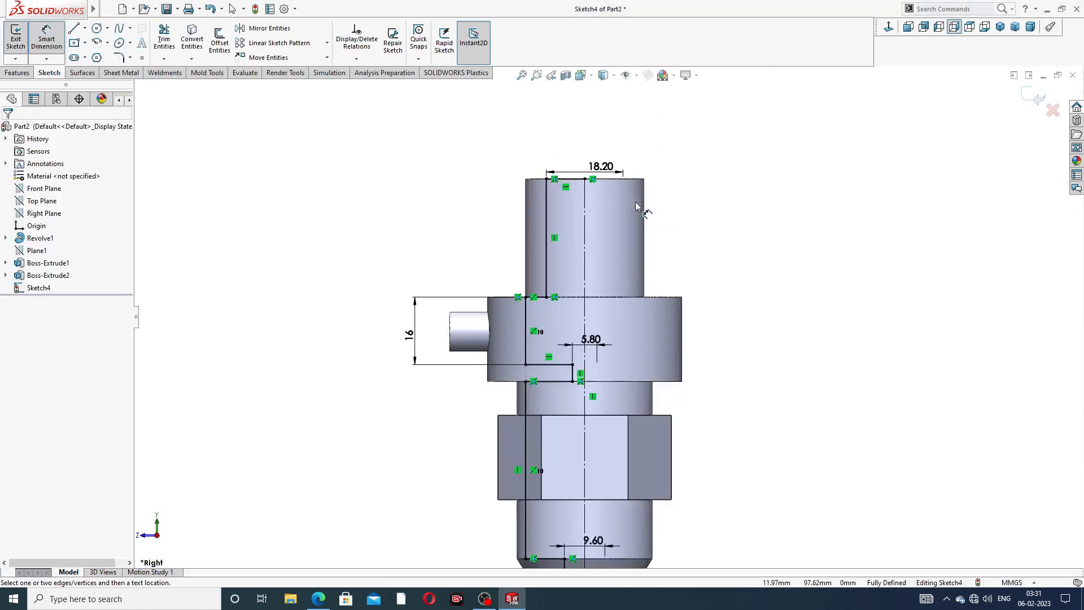
scroll(635, 276, up, 4)
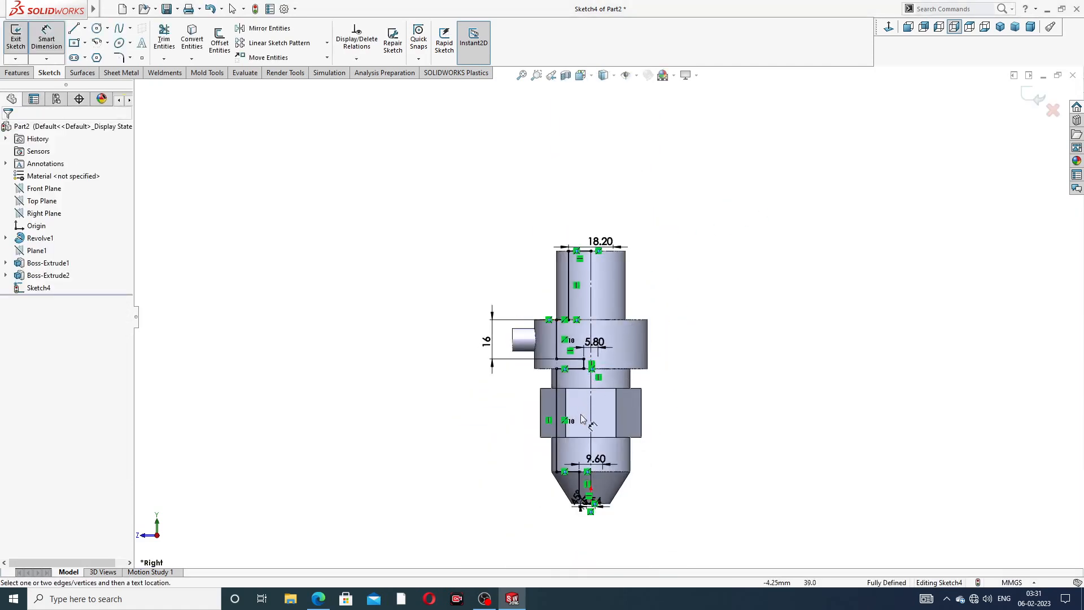
scroll(615, 452, down, 4)
scroll(768, 169, up, 2)
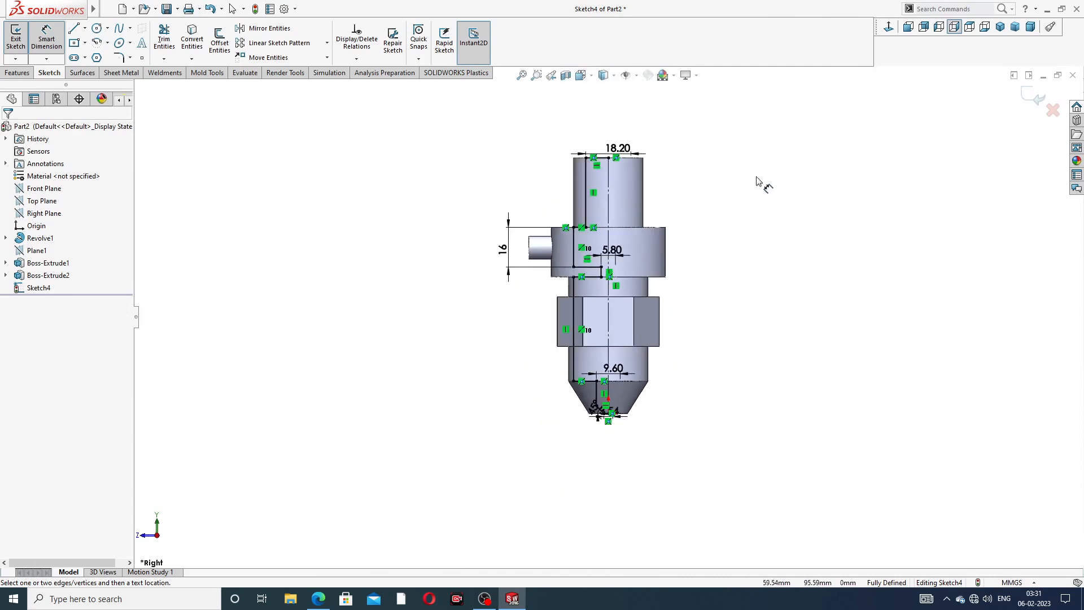
right_click(760, 181)
click(788, 167)
scroll(692, 209, down, 1)
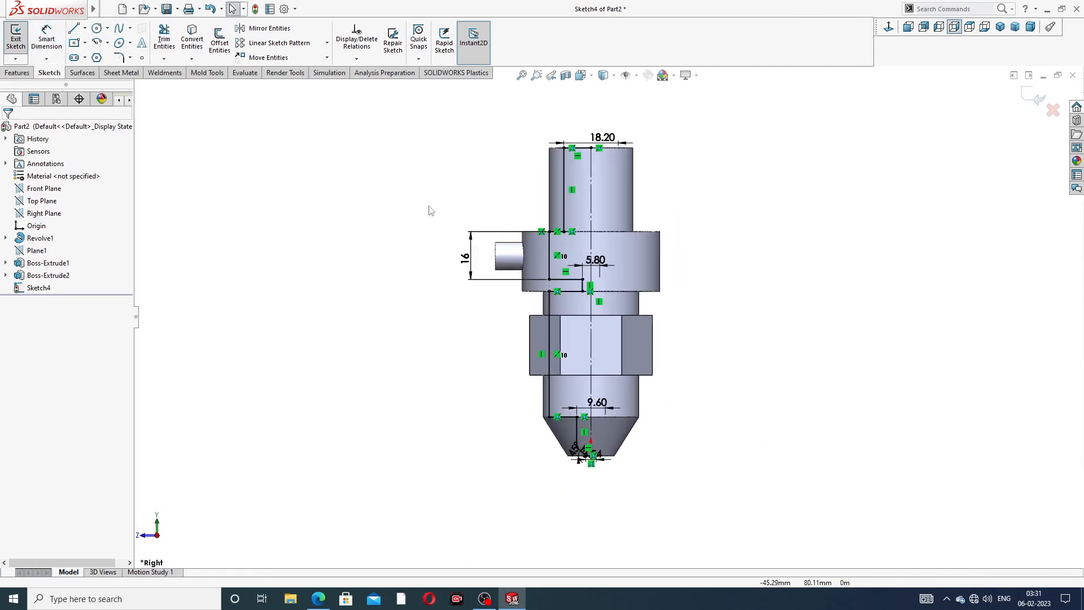
click(318, 599)
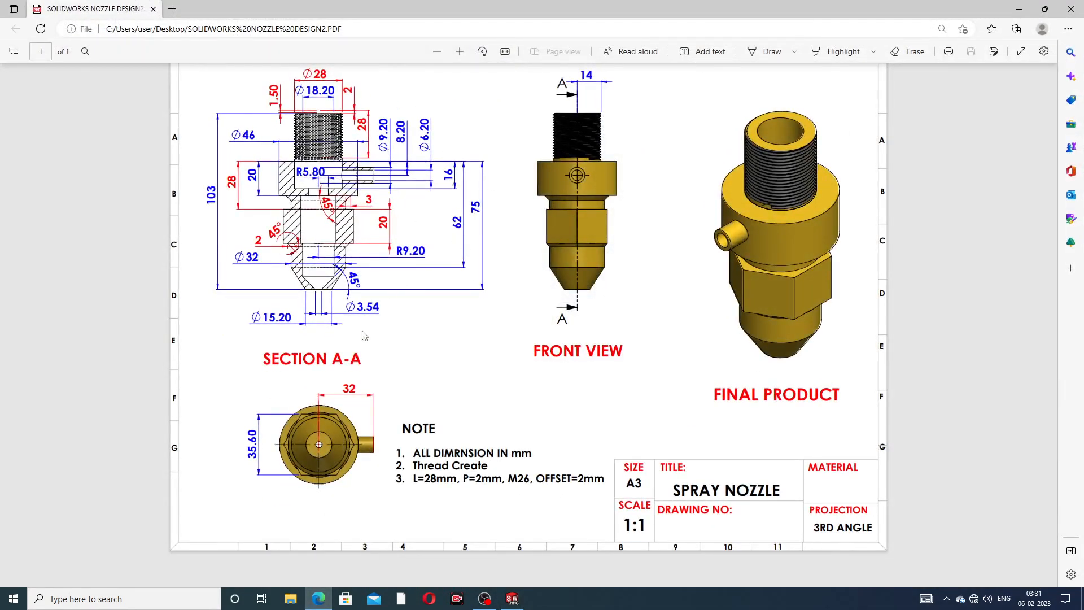
click(318, 599)
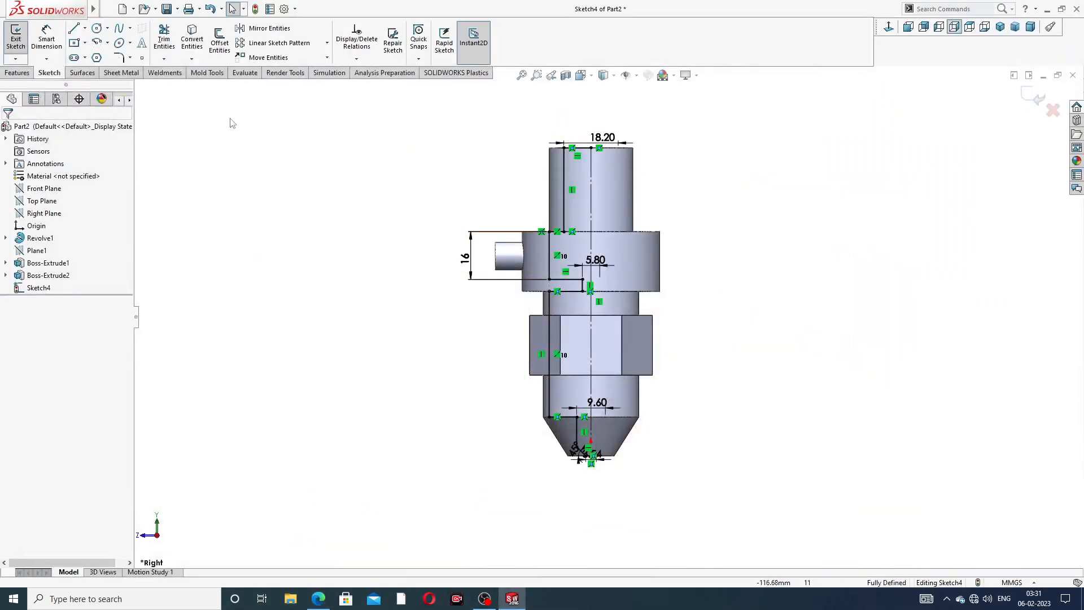
- Cut the bore with a 360° Revolved Cut about the centre line, closing the sketch automatically and keeping all bodies
click(18, 73)
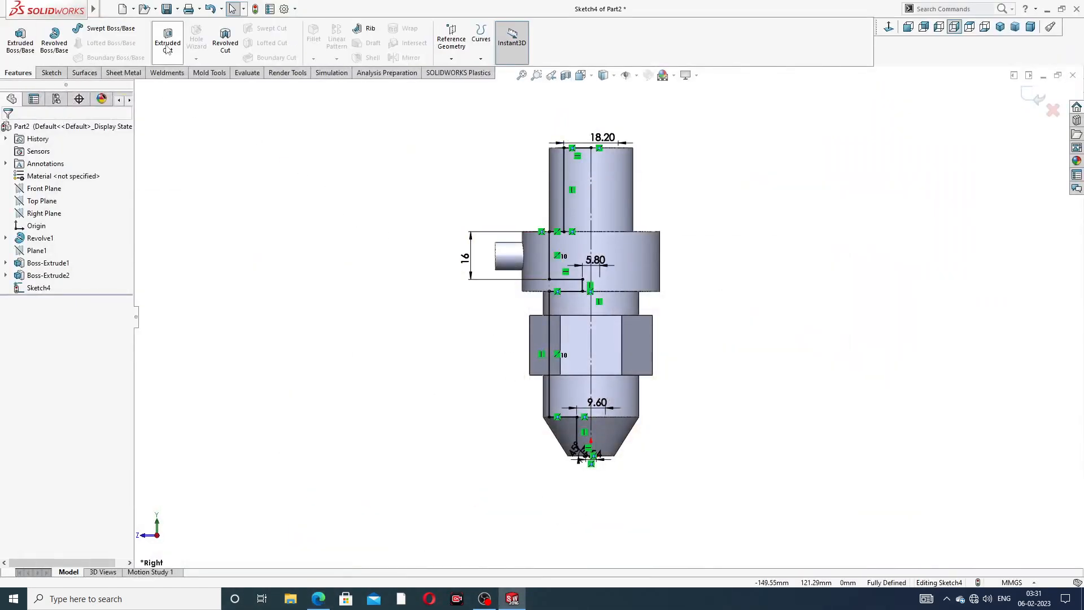
click(226, 40)
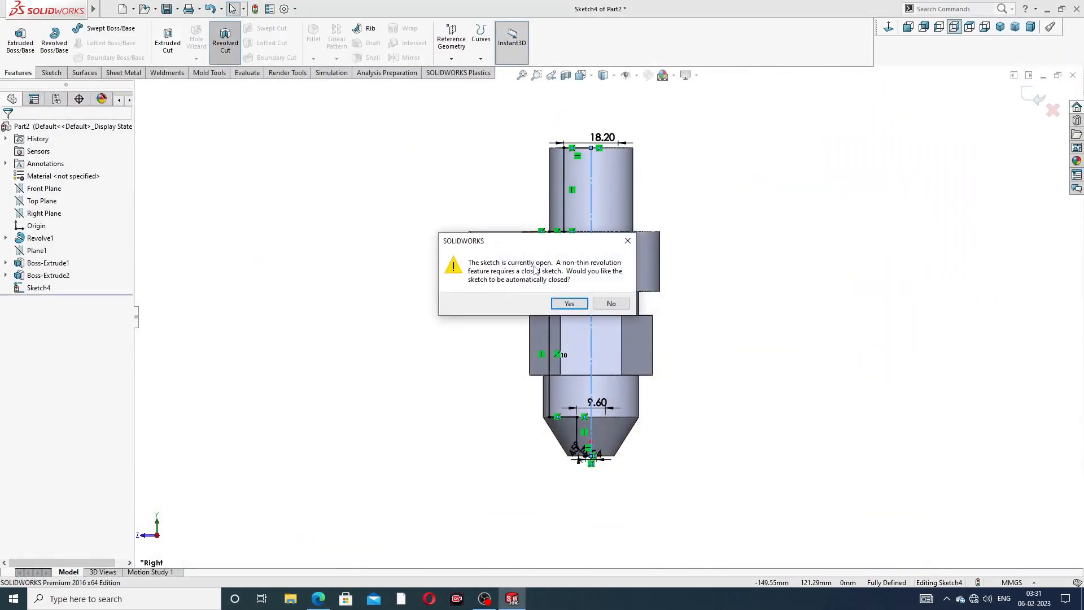
click(569, 307)
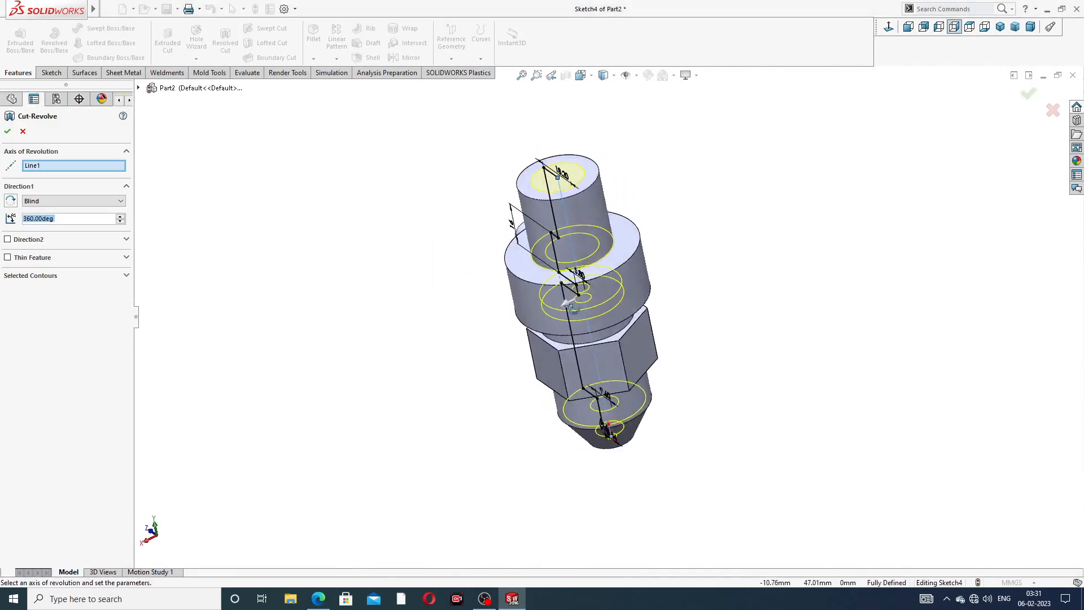
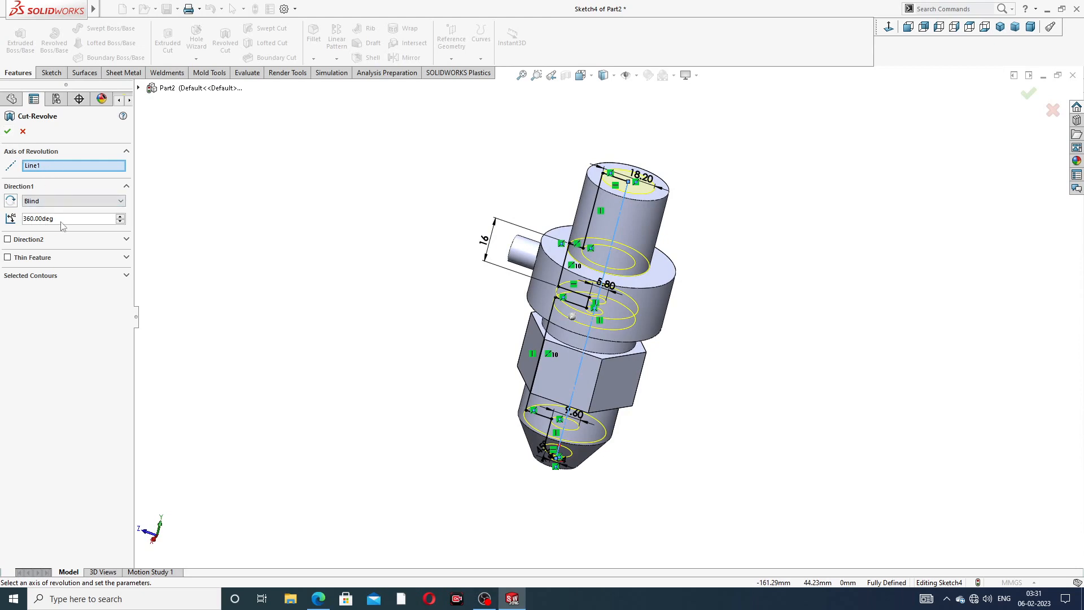
click(7, 133)
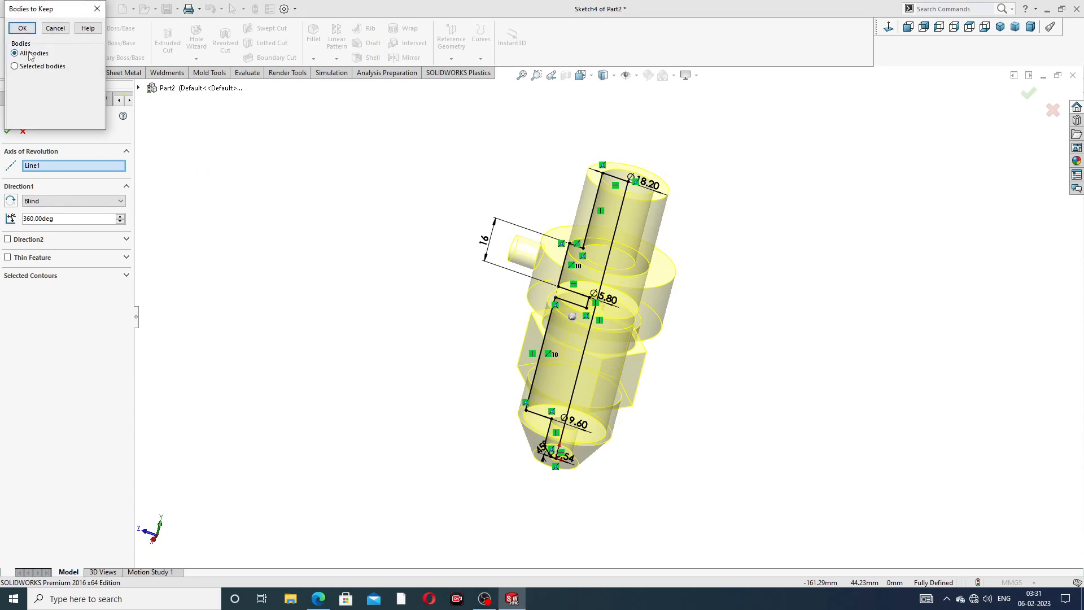
click(22, 28)
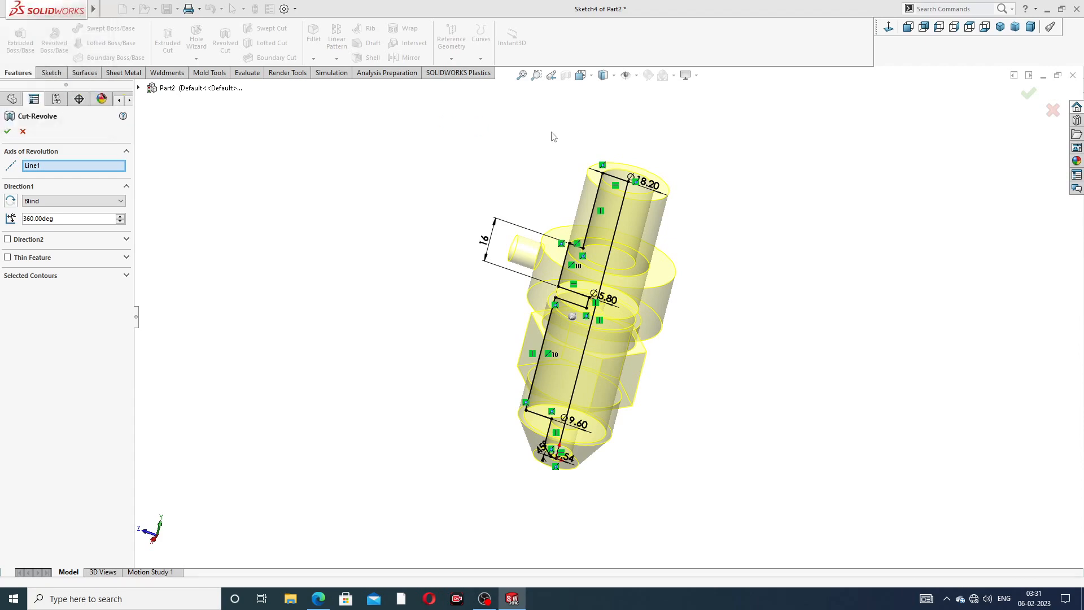
middle_drag(658, 263, 680, 290)
- Section the nozzle through the Right Plane with no offset and inspect the stepped bore inside
click(44, 225)
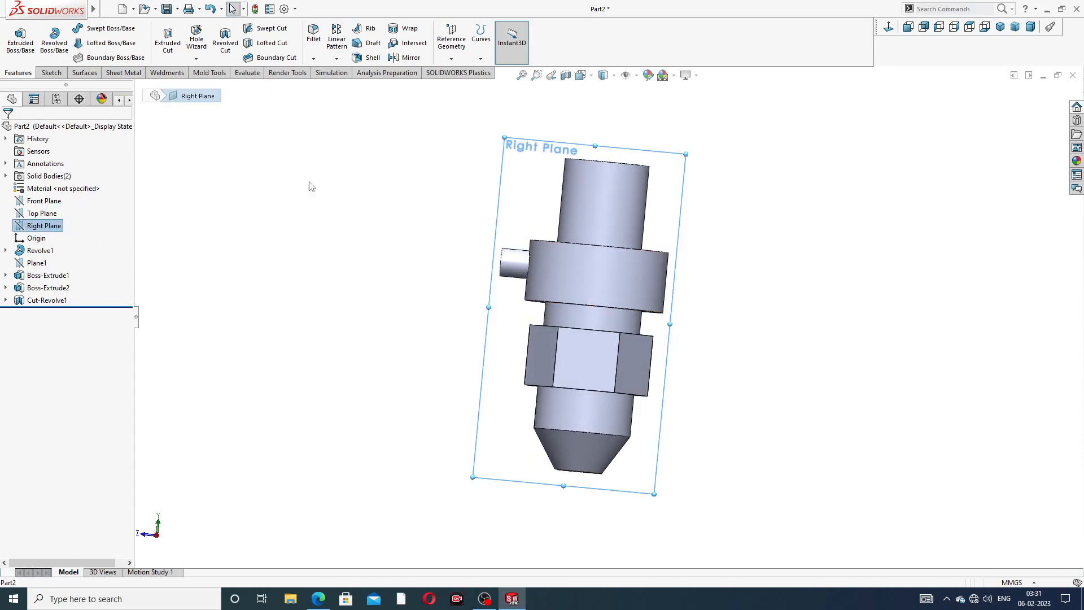
click(889, 26)
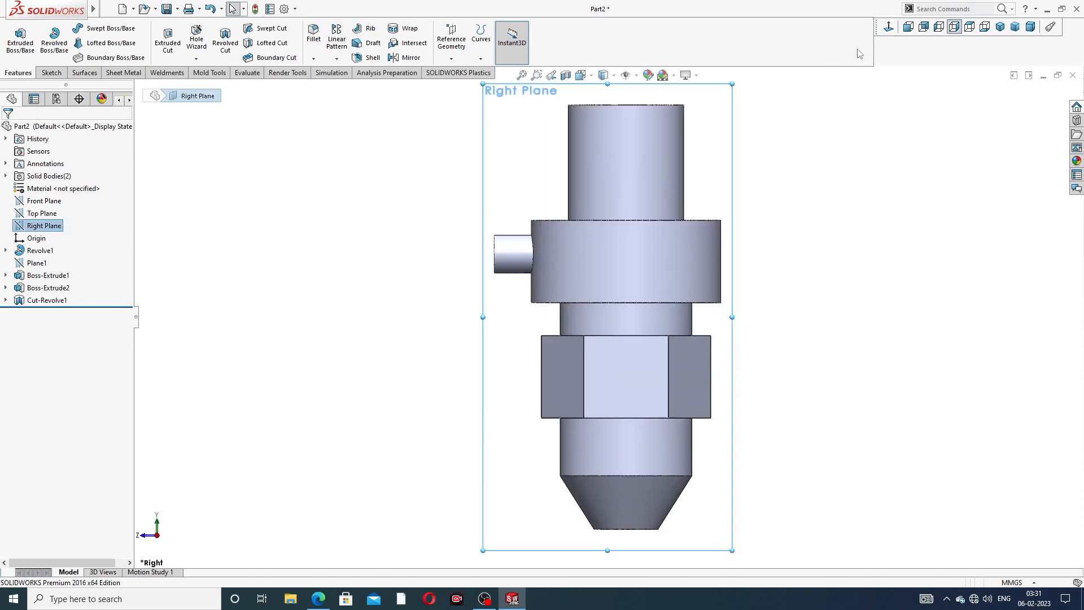
click(566, 75)
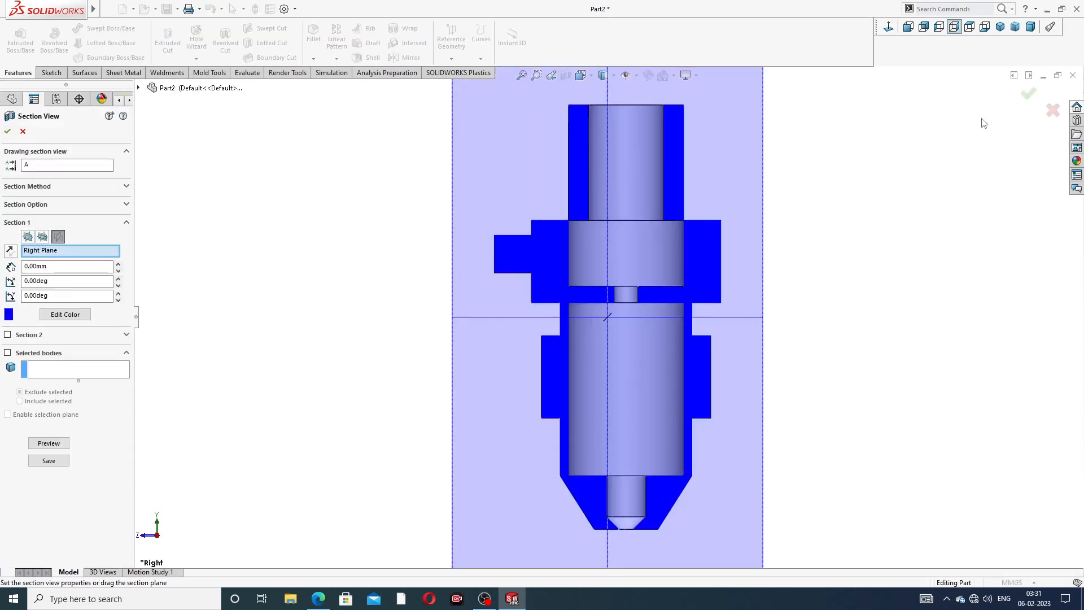
click(1029, 93)
scroll(617, 216, up, 3)
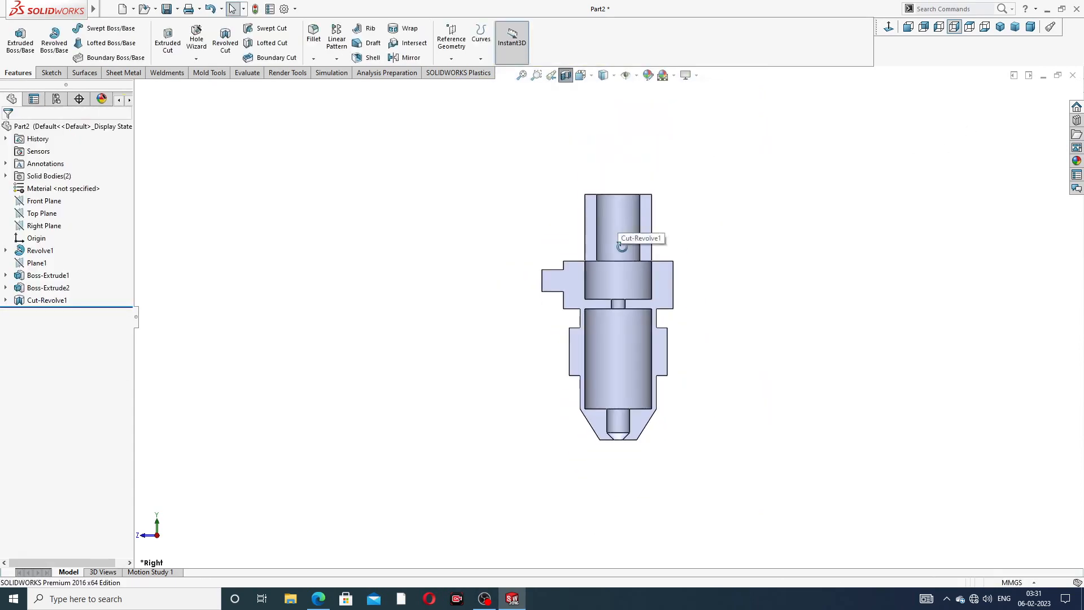
middle_drag(655, 237, 687, 254)
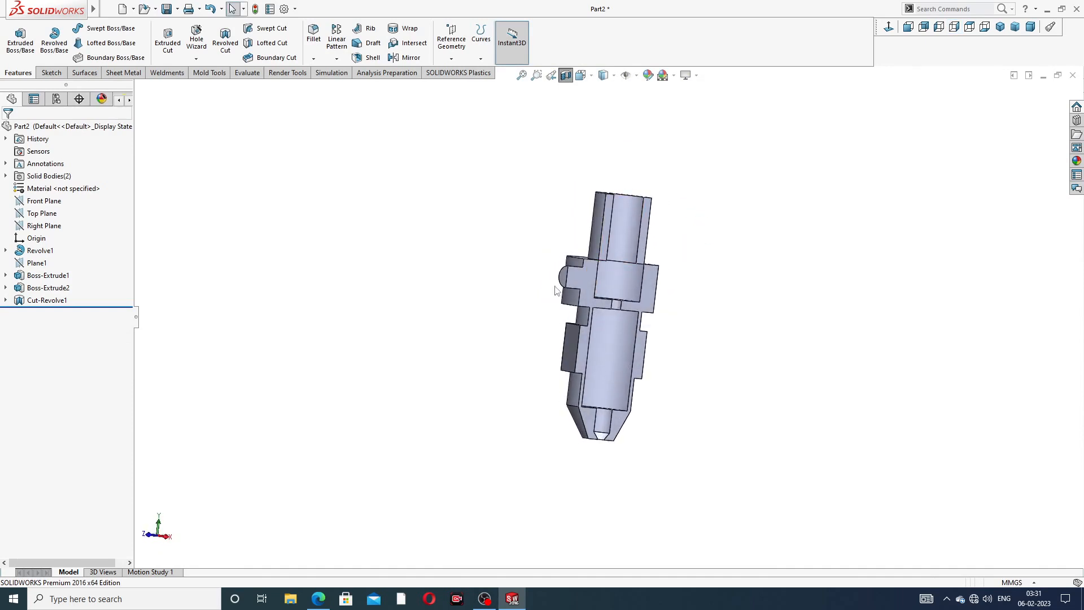
- On the side inlet's end face, sketch a circle about 5.75 mm in diameter, concentric with the inlet's outer edge
scroll(559, 284, down, 5)
click(588, 271)
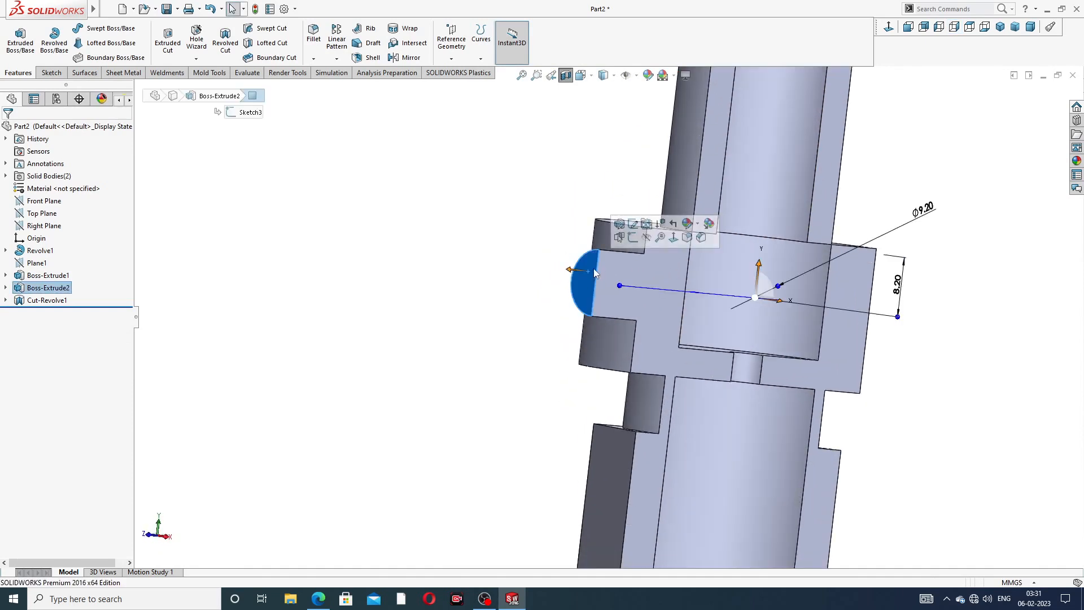
click(638, 240)
click(889, 28)
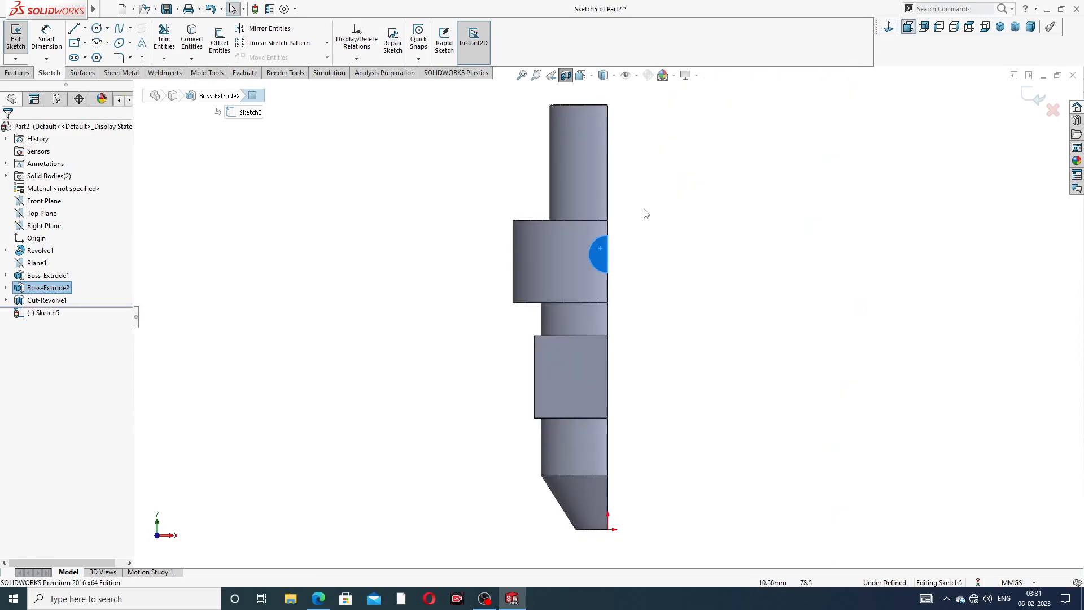
scroll(641, 217, down, 4)
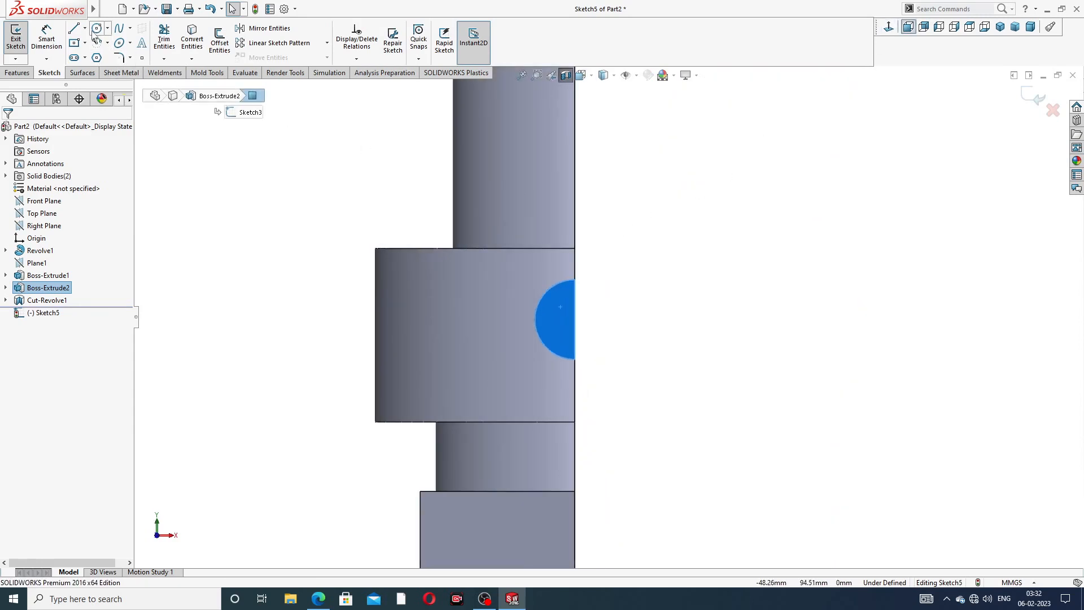
click(96, 29)
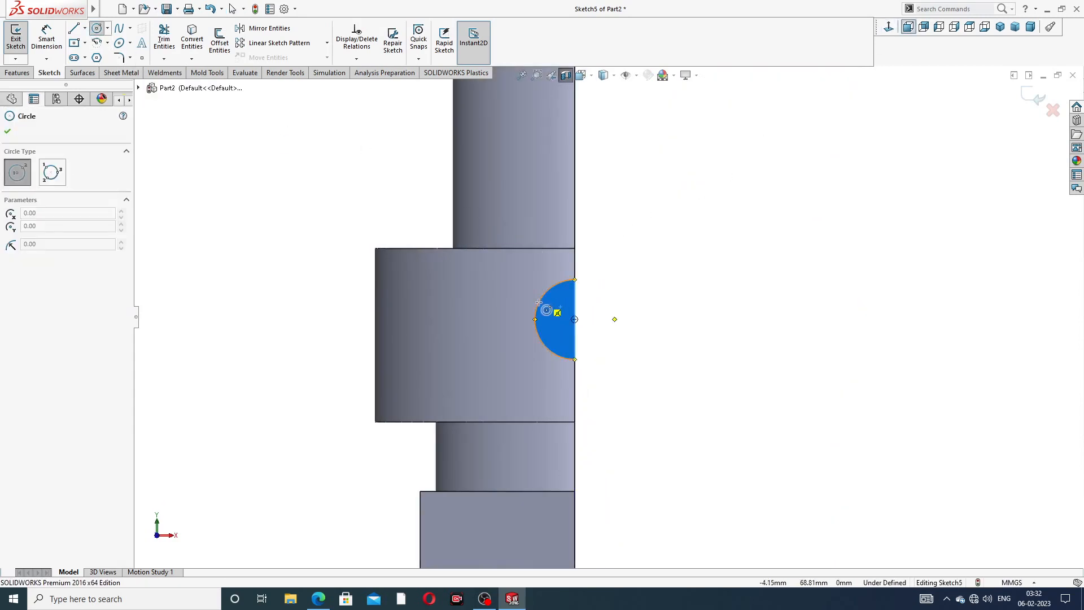
click(575, 320)
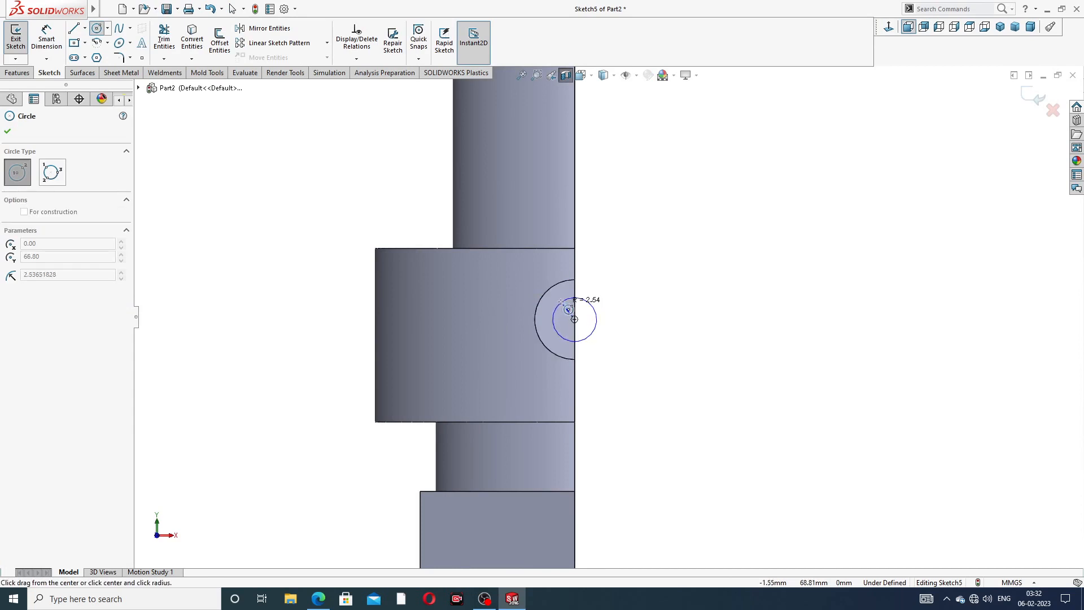
click(559, 300)
right_click(623, 254)
click(643, 262)
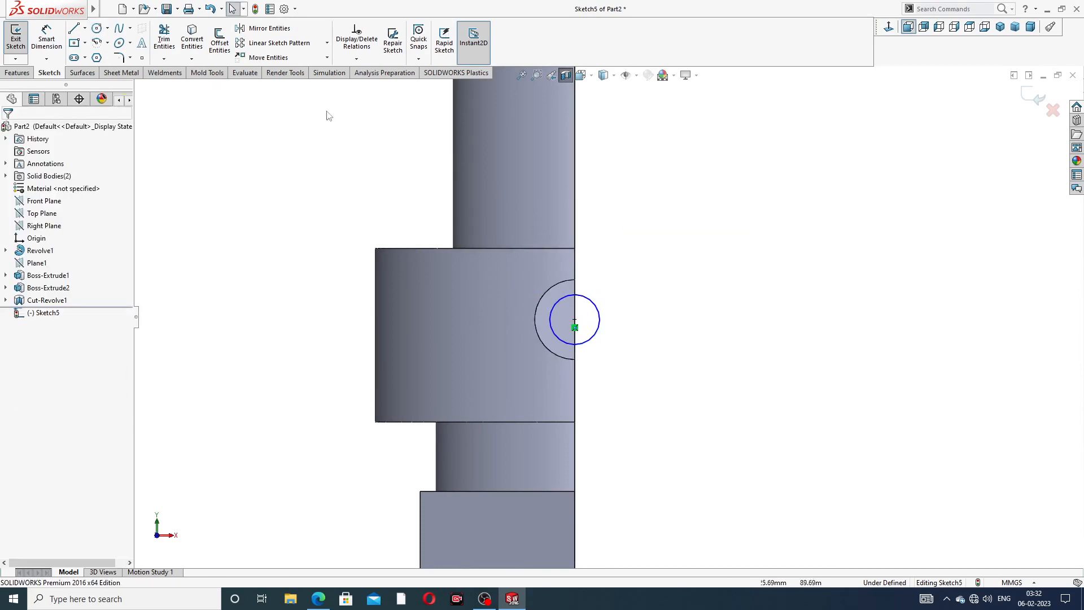
- Dimension the inlet circle's diameter as 6.2 mm and check it against section A-A in the nozzle PDF drawing
click(46, 38)
click(598, 309)
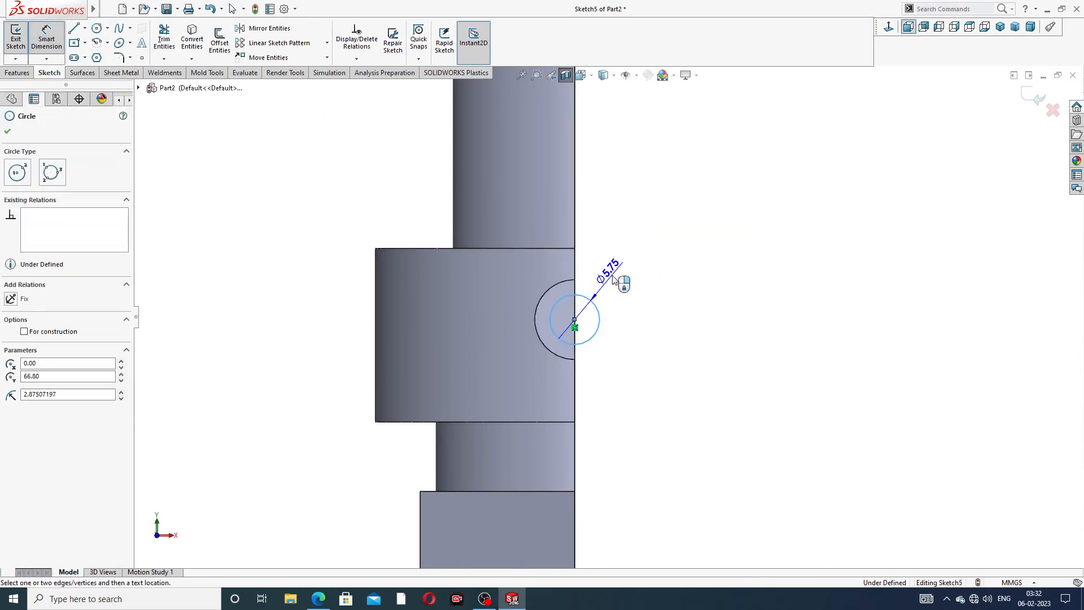
click(614, 280)
text(6.)
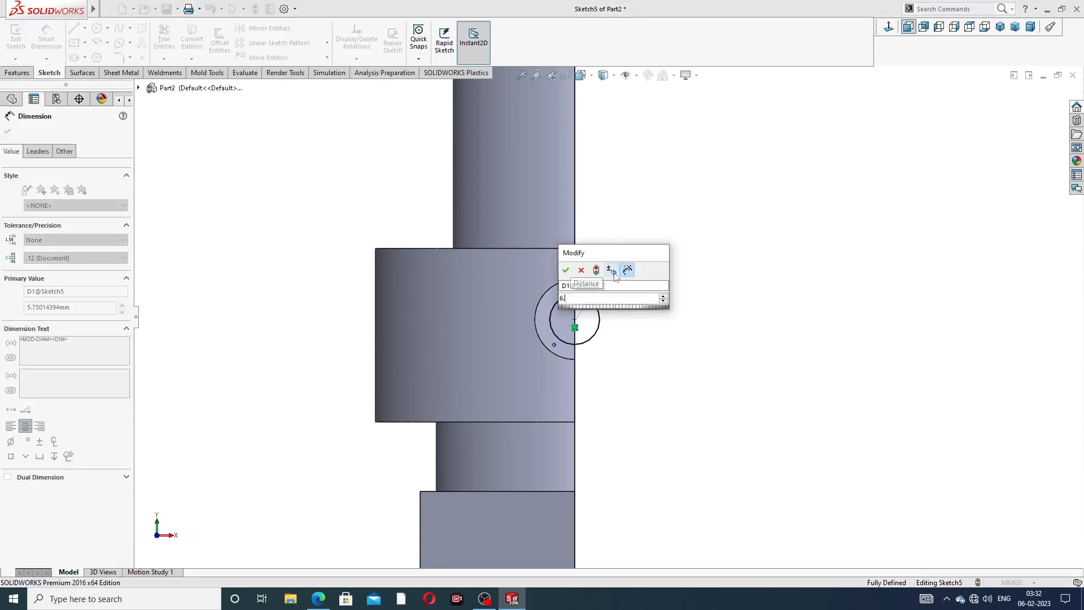
text(2)
key(Return)
right_click(762, 210)
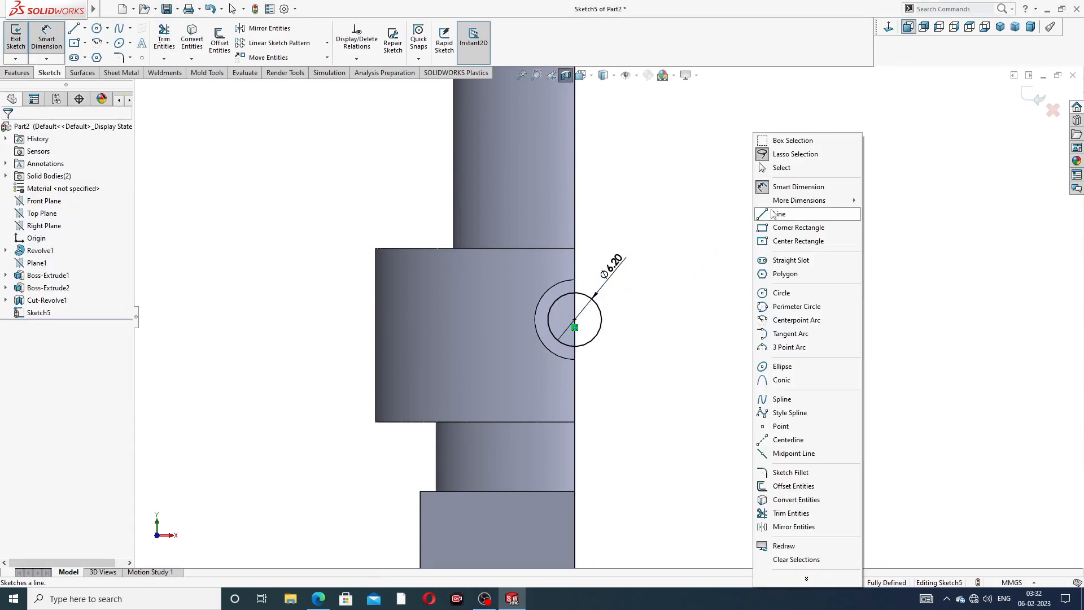
click(782, 167)
click(319, 599)
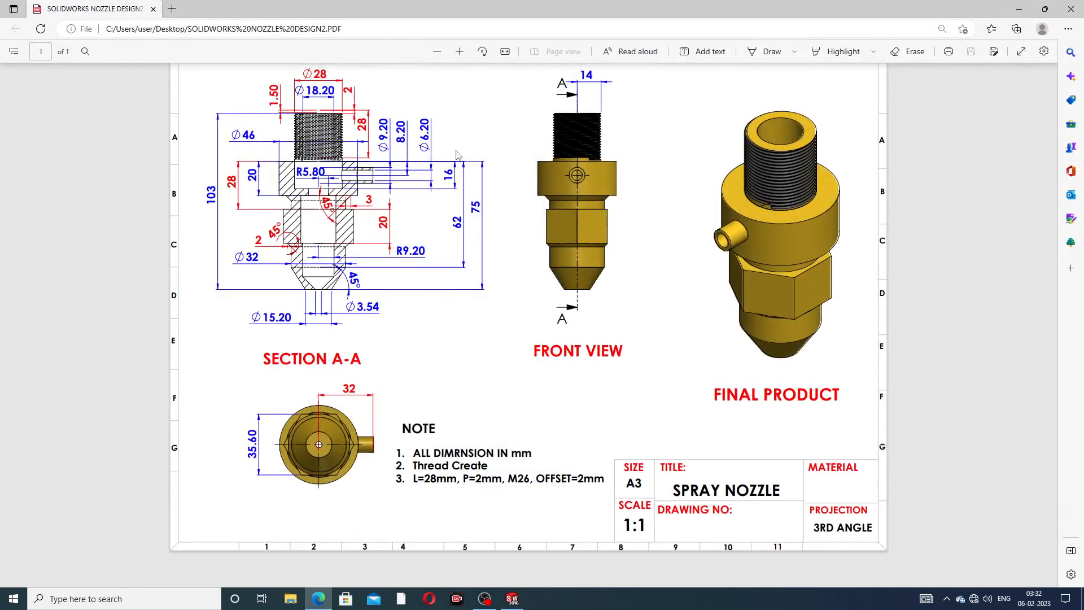
click(319, 599)
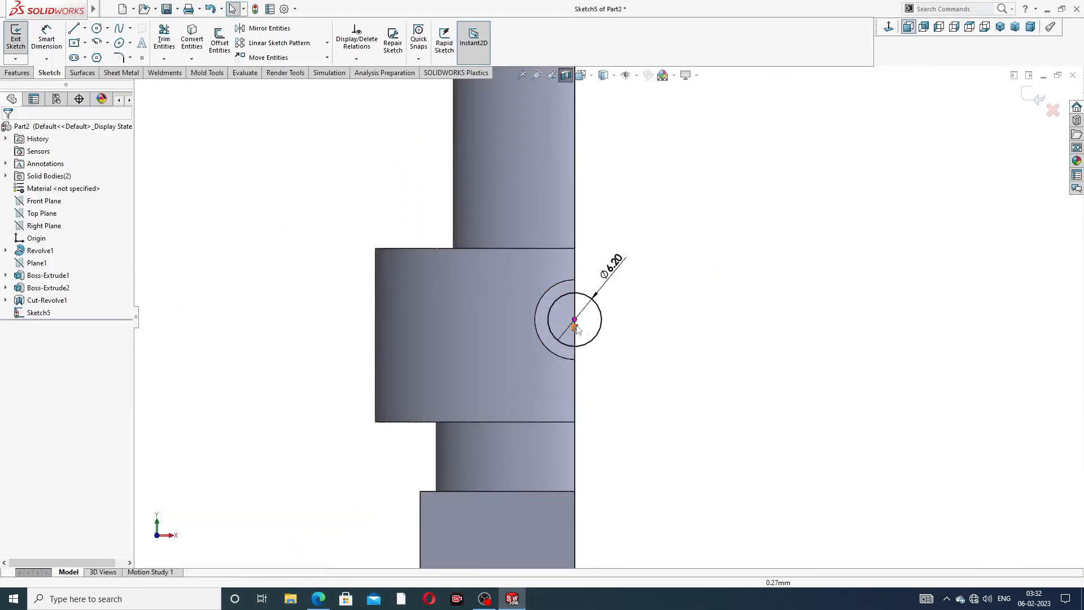
- Cut the inlet circle with an Extruded Cut using the Up To Next end condition into the central bore
scroll(594, 327, down, 2)
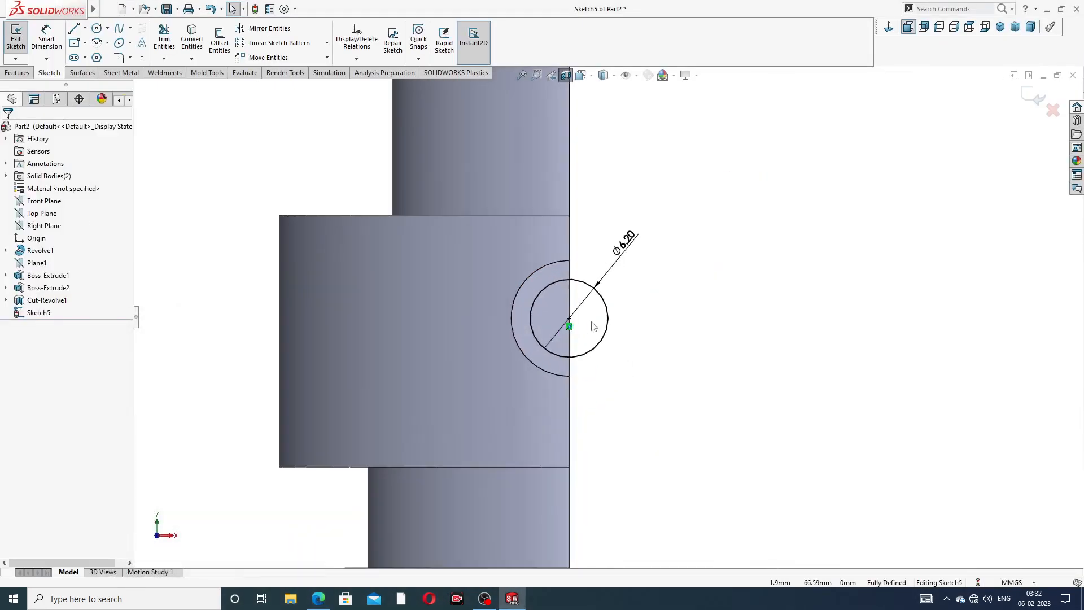
click(17, 73)
click(167, 39)
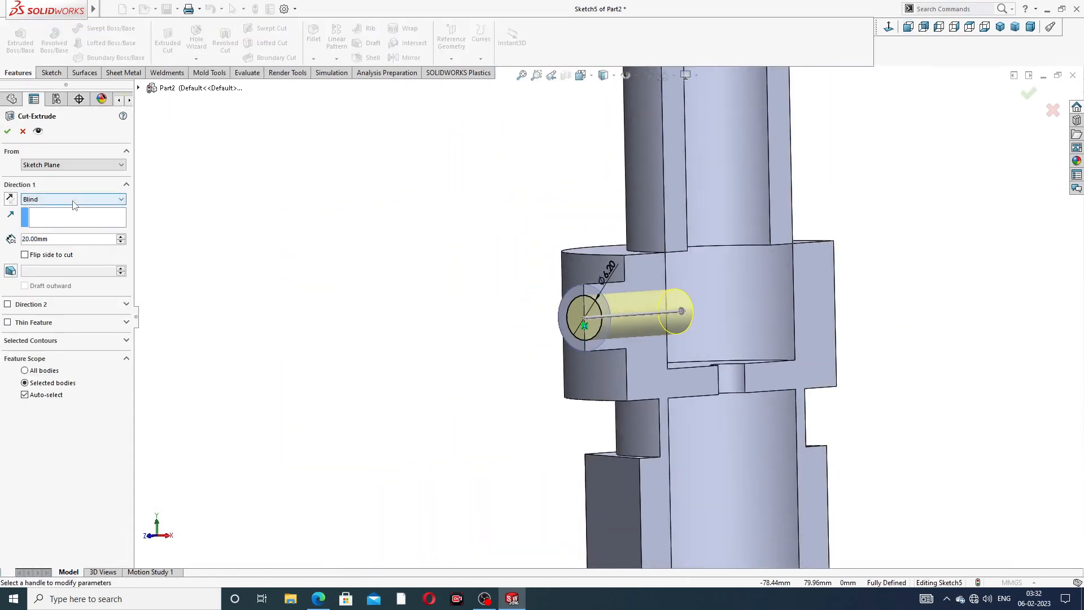
click(73, 201)
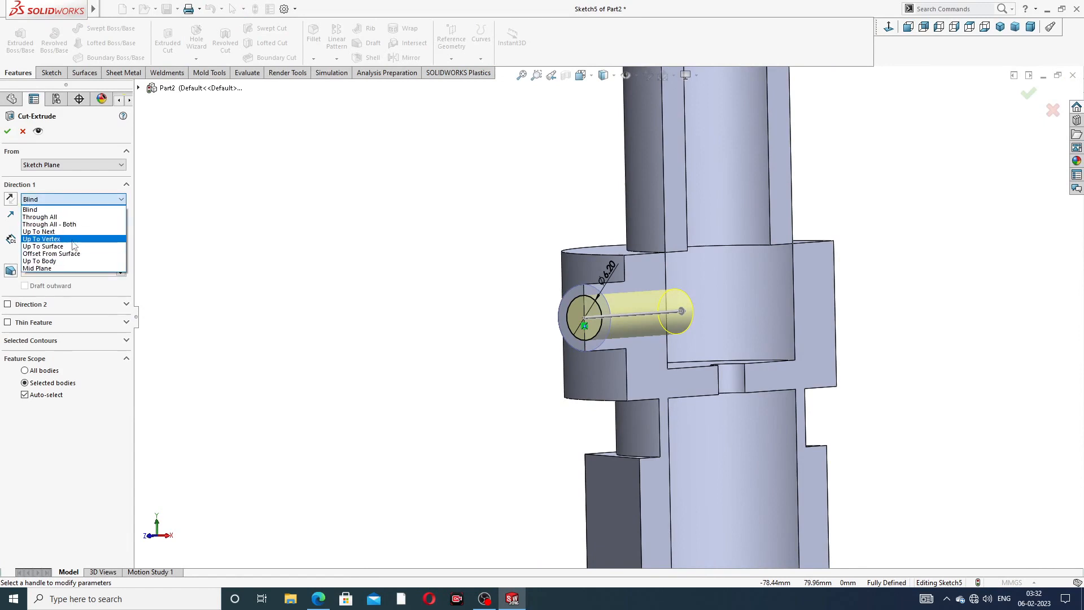
click(73, 232)
click(7, 131)
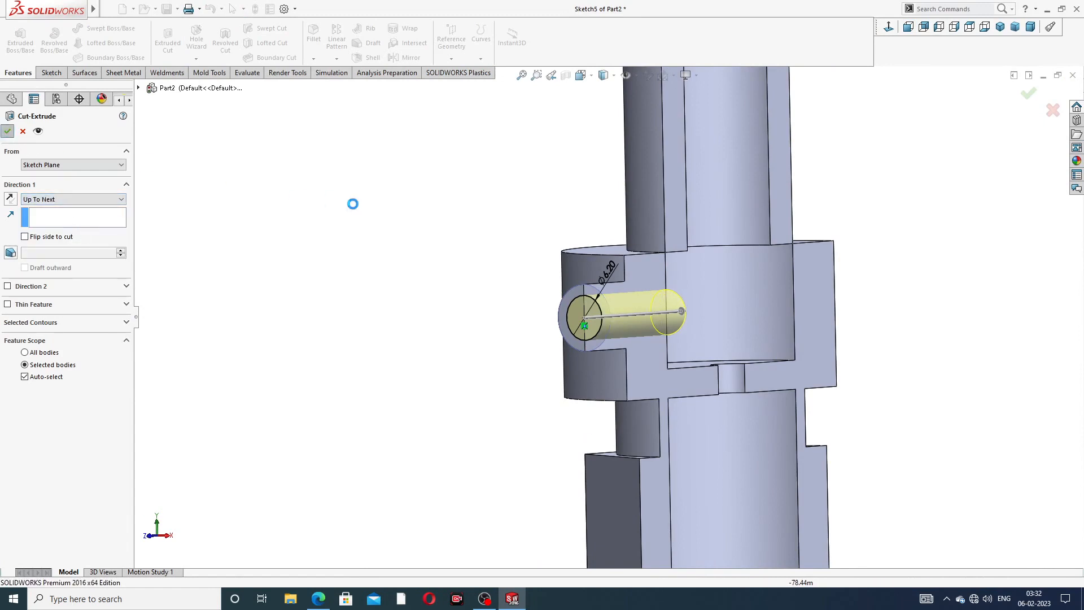
- Inspect the inlet hole in the sectioned nozzle, and turn off the section view to show the whole body
scroll(718, 317, up, 3)
scroll(717, 313, up, 1)
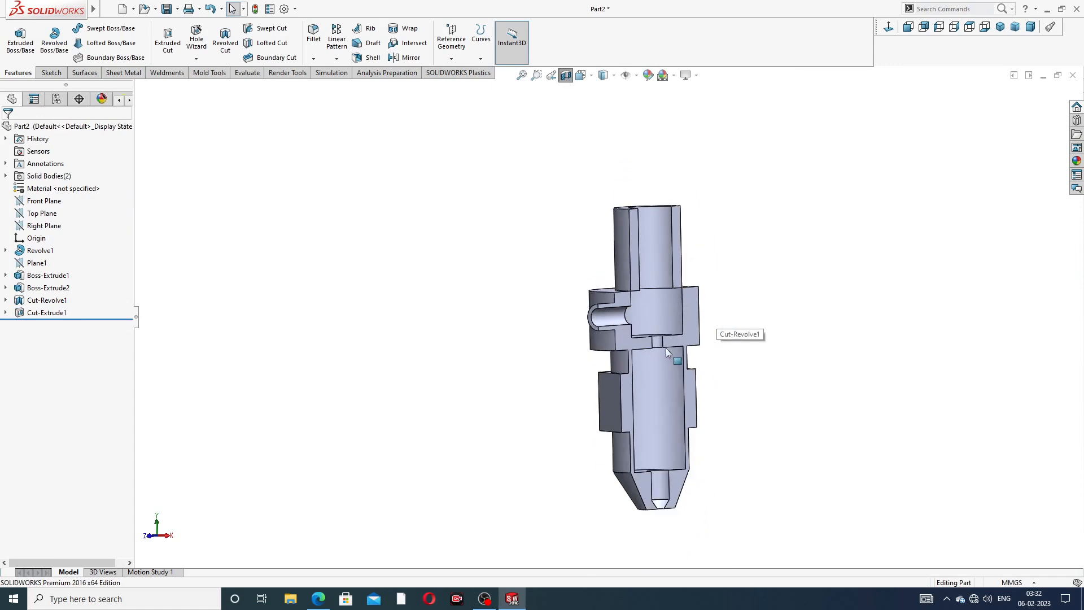
middle_drag(672, 354, 651, 373)
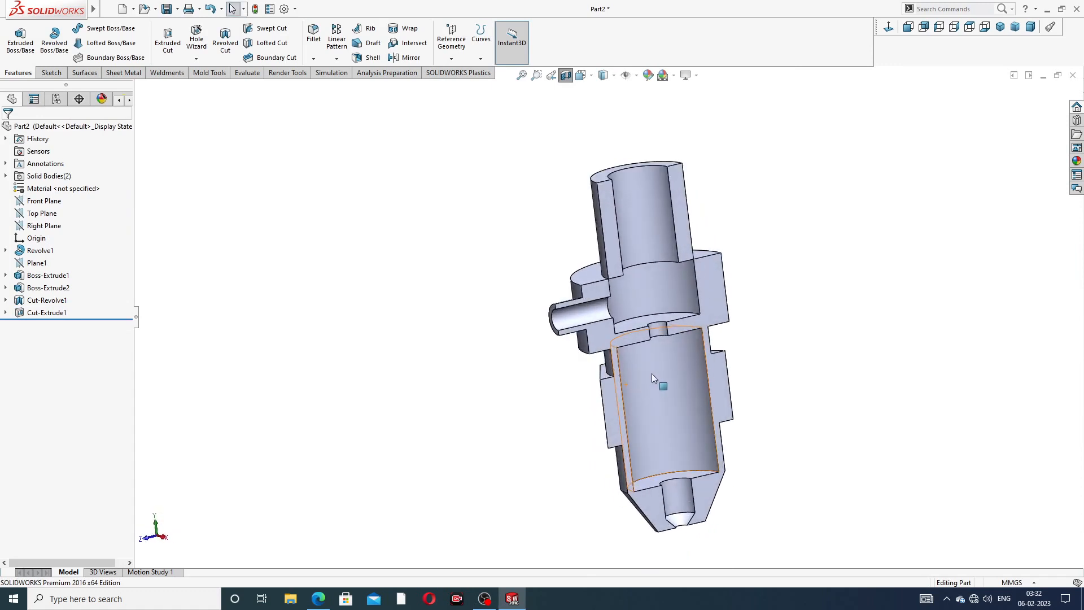
click(565, 75)
middle_drag(611, 106, 780, 170)
middle_drag(721, 225, 847, 247)
click(1079, 162)
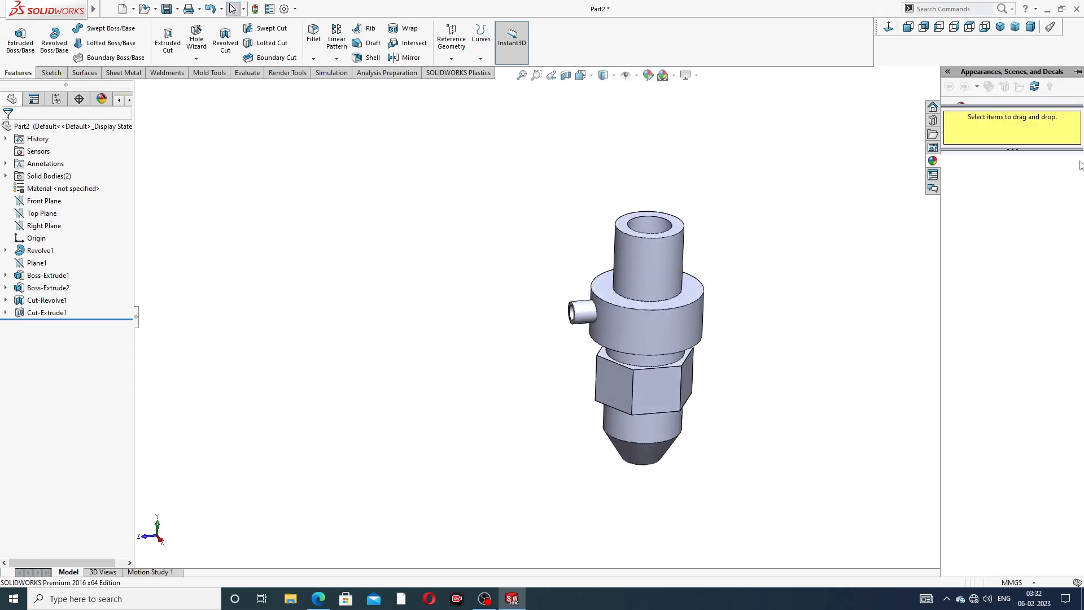
drag(1024, 133, 1027, 249)
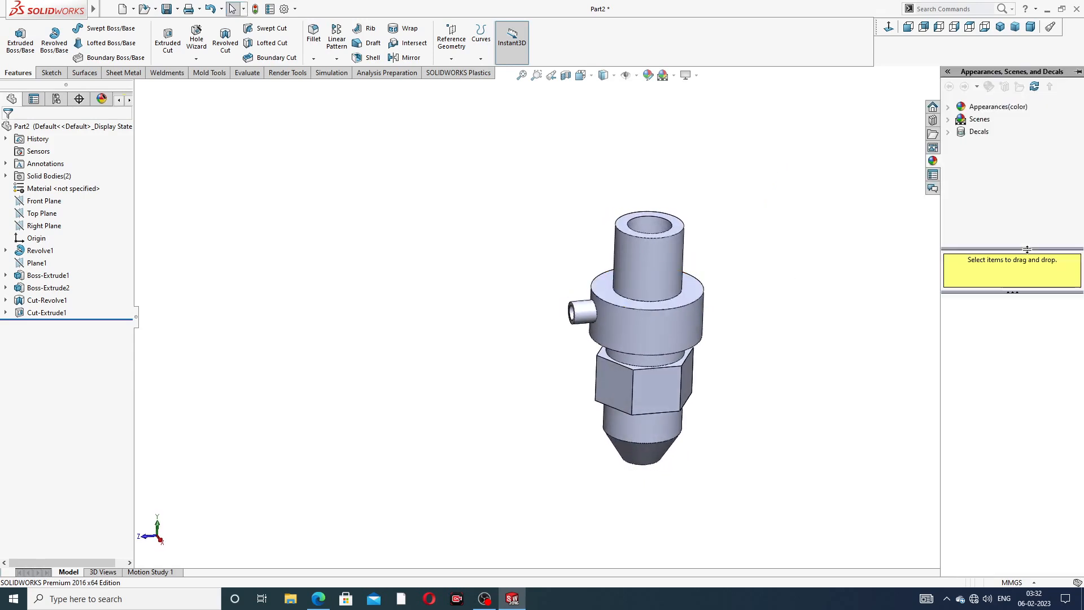
click(1008, 107)
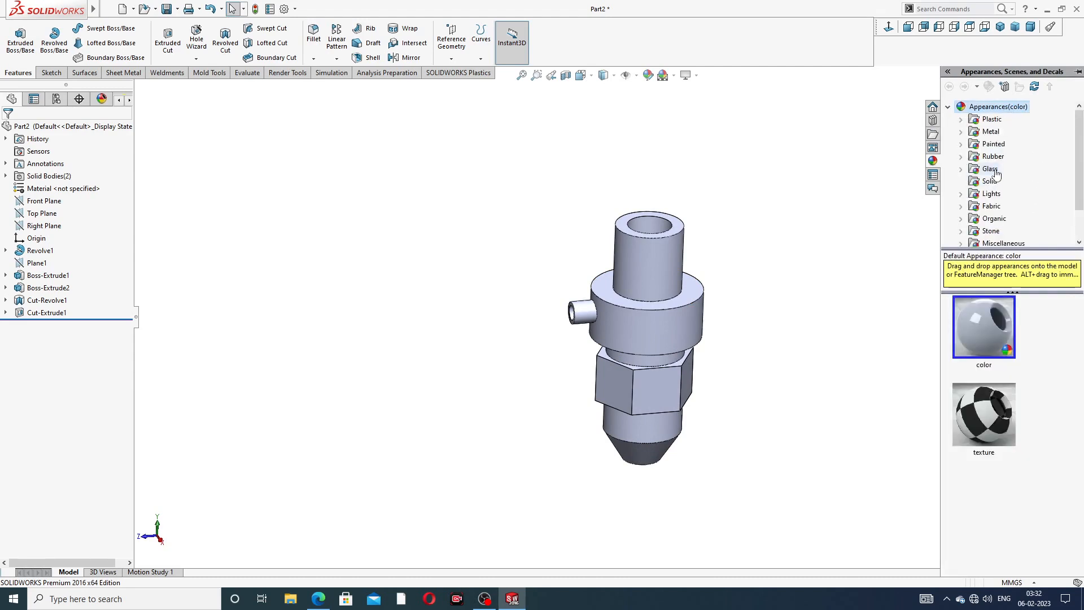
- Start the Thread feature and consult the thread note in the nozzle PDF drawing for length, pitch, size and offset
scroll(625, 327, down, 3)
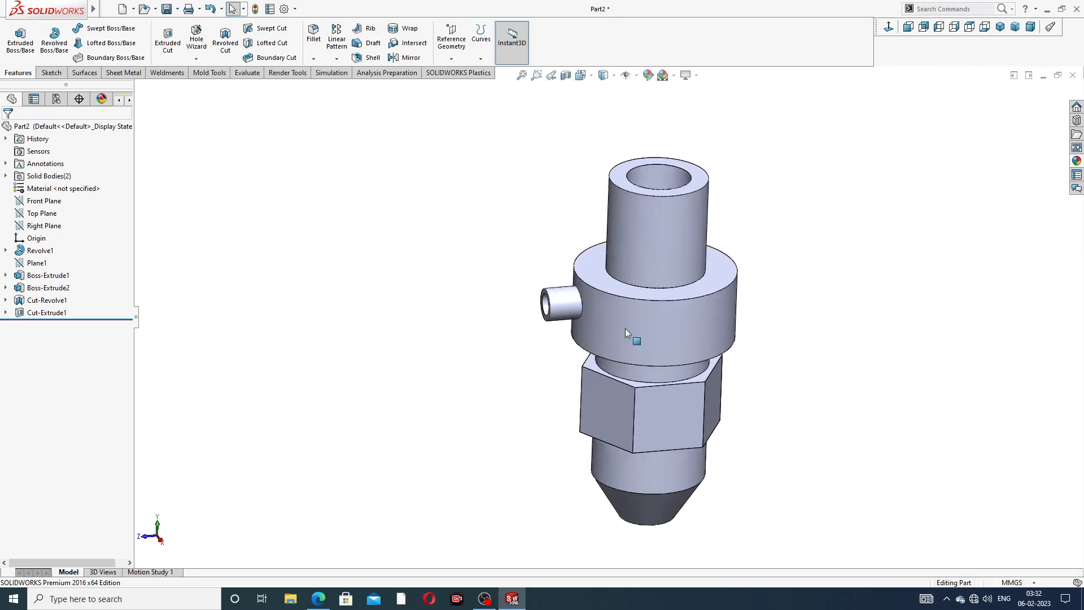
mouse_move(715, 182)
middle_down()
mouse_move(779, 177)
mouse_move(720, 173)
middle_up()
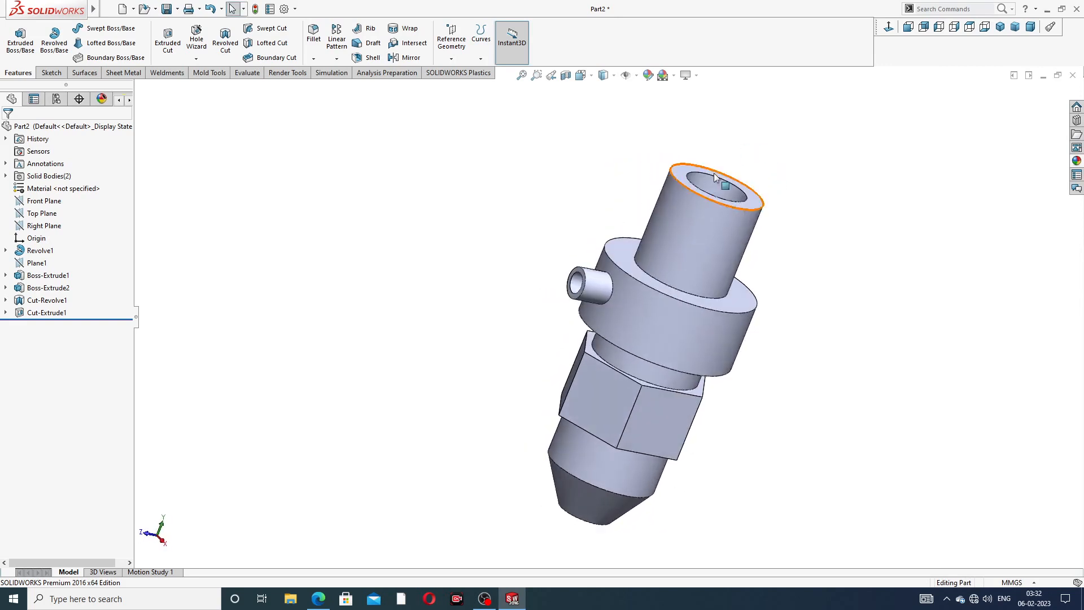
scroll(701, 181, down, 1)
click(196, 59)
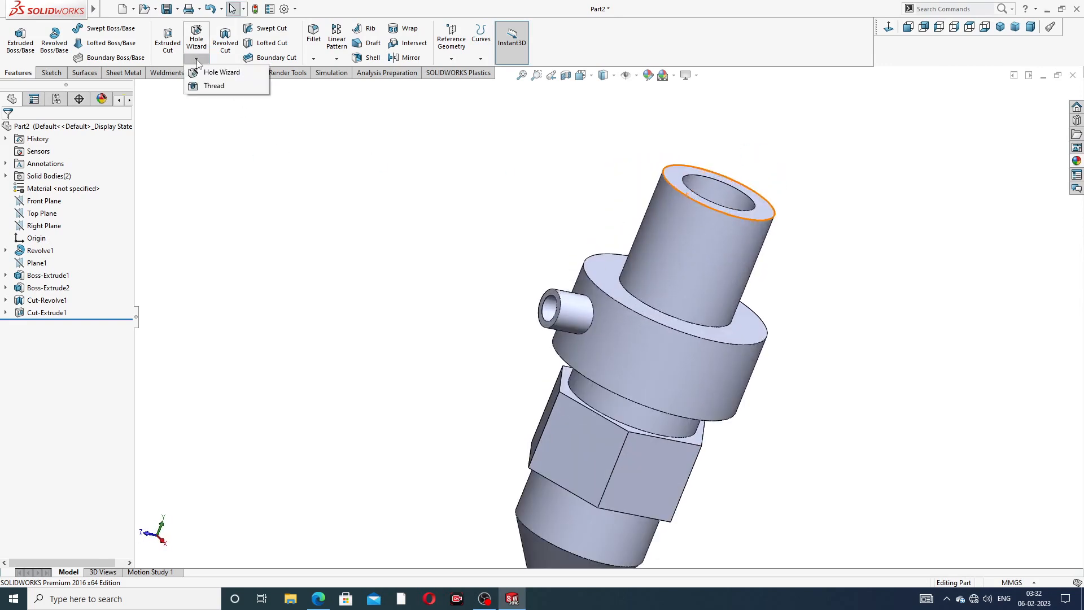
click(213, 85)
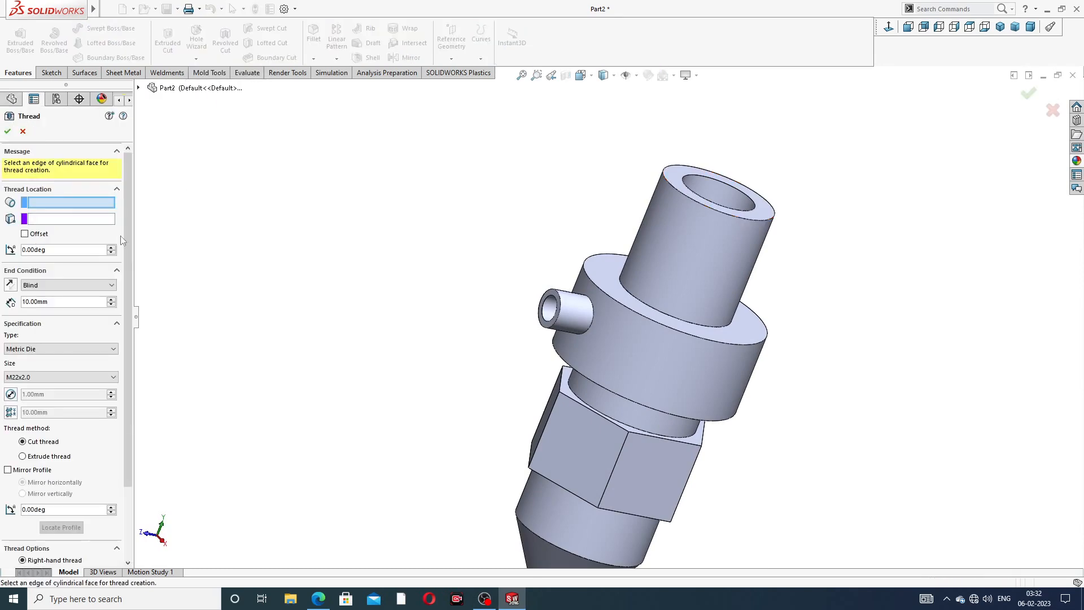
click(318, 599)
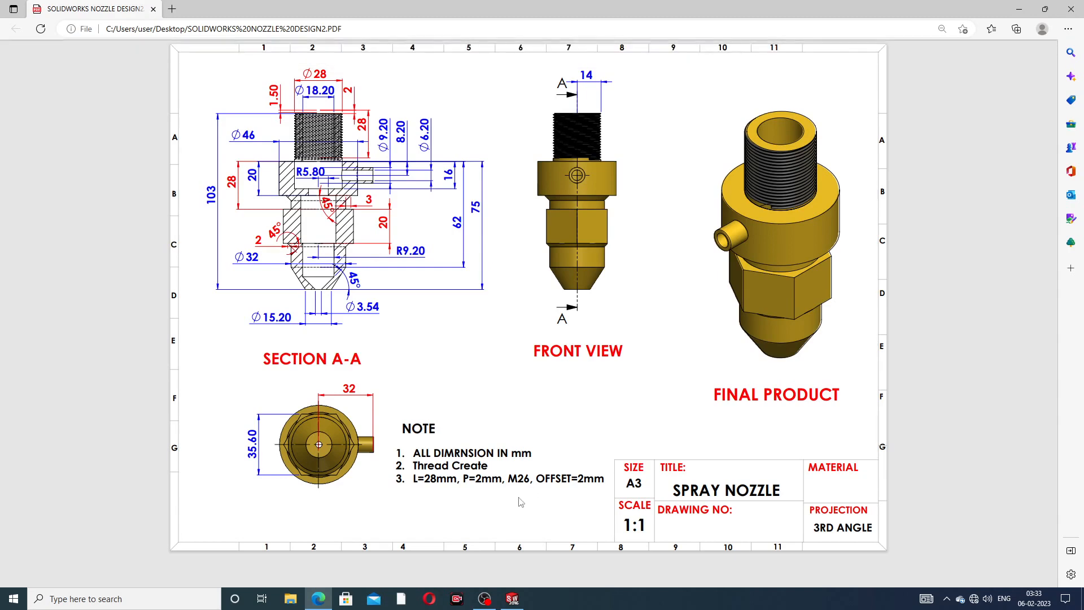
click(318, 600)
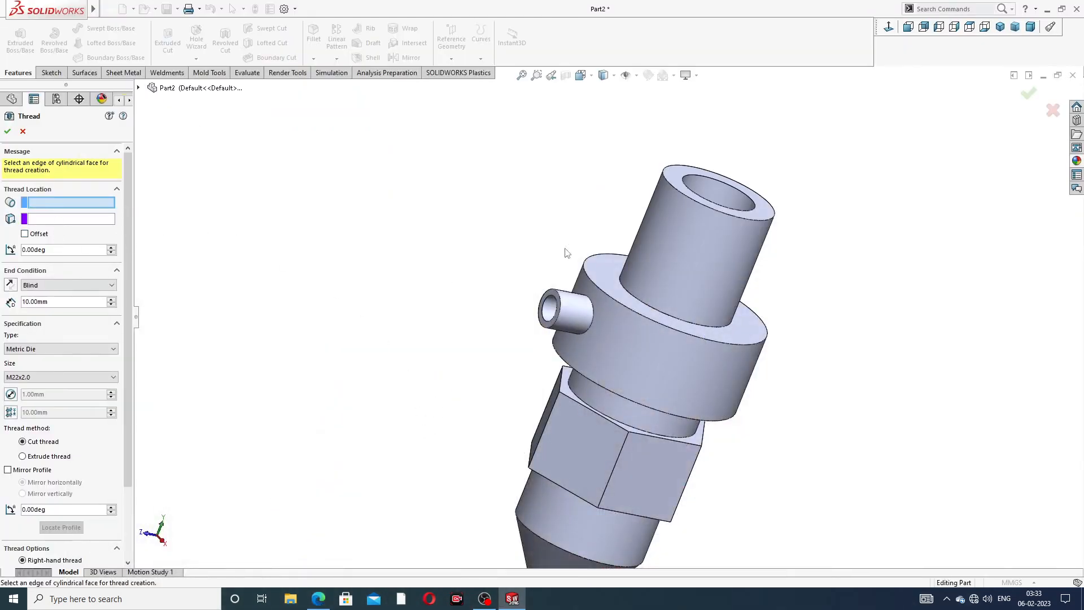
- Place the thread on the outer circular edge at the neck's top and set its Metric Die size to M27x2.0
scroll(706, 221, down, 4)
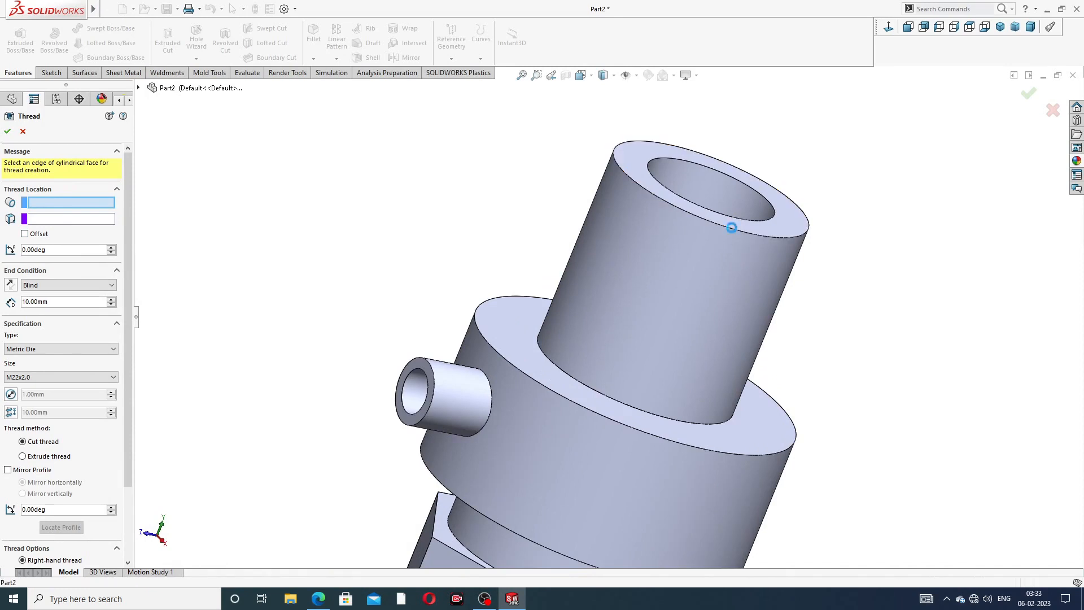
click(732, 228)
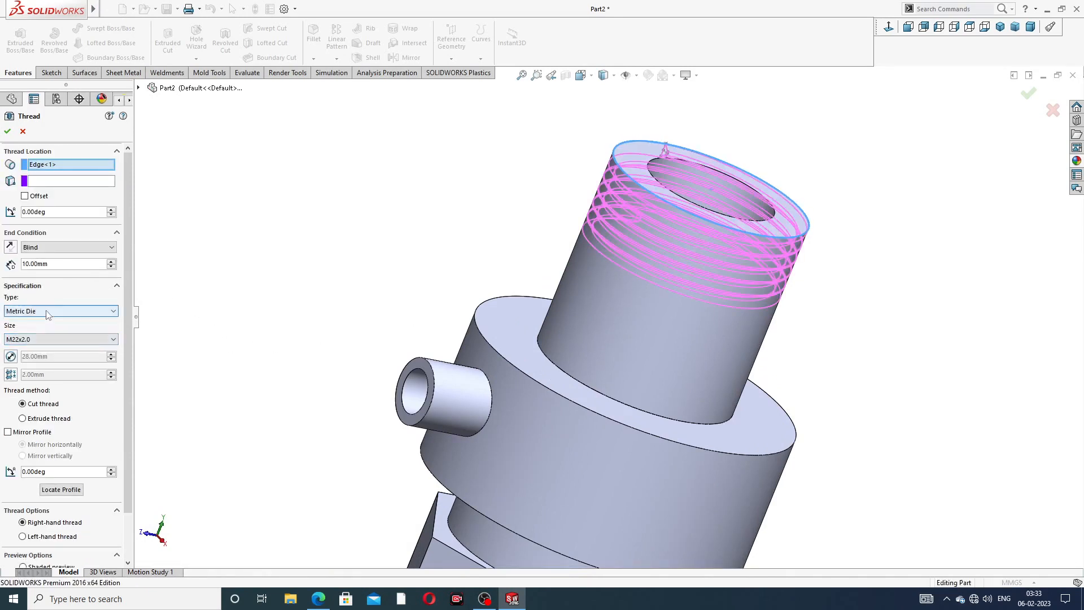
click(44, 341)
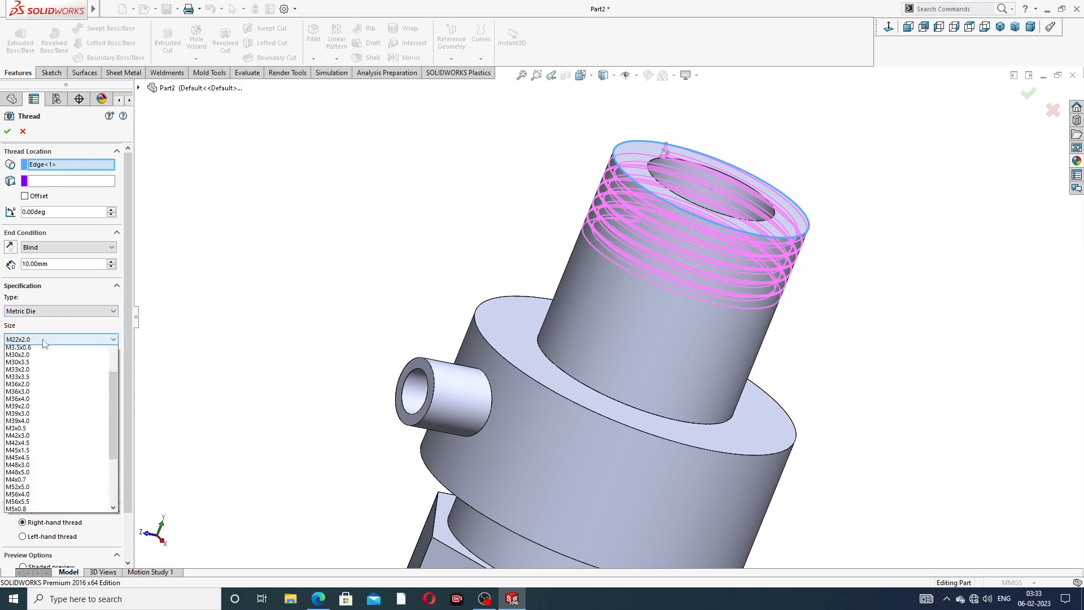
scroll(49, 362, up, 1)
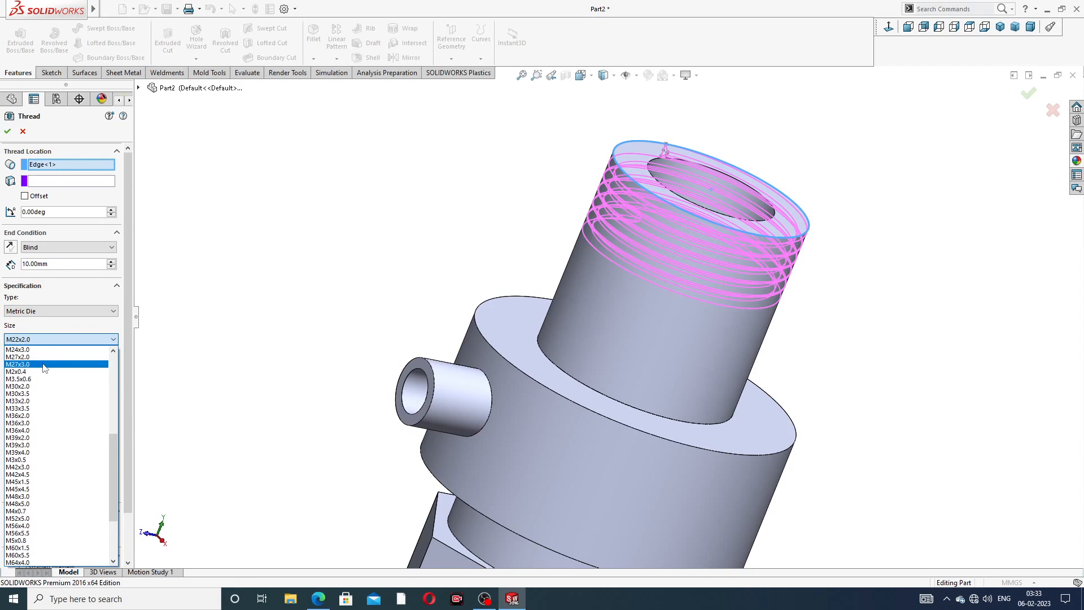
scroll(39, 359, up, 1)
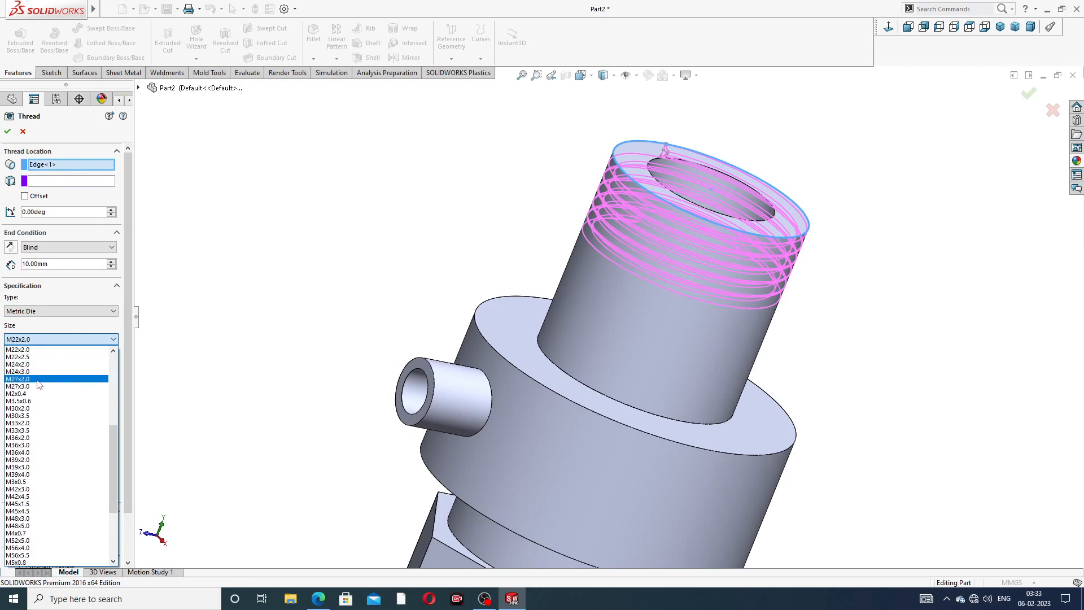
click(39, 382)
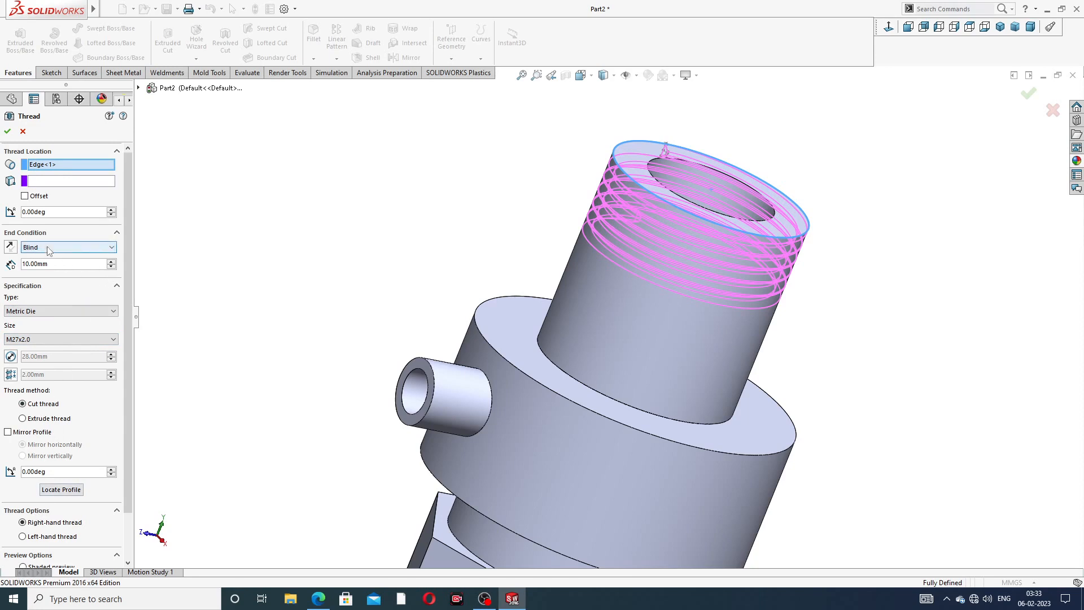
- Set the neck thread's blind depth to 28 mm
click(53, 264)
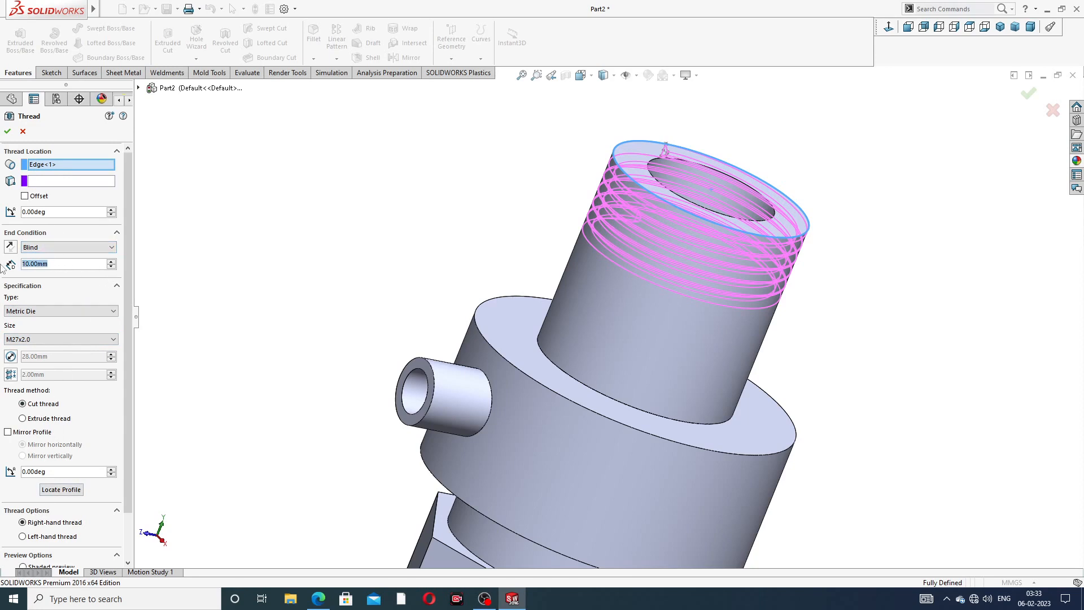
text(28)
key(Return)
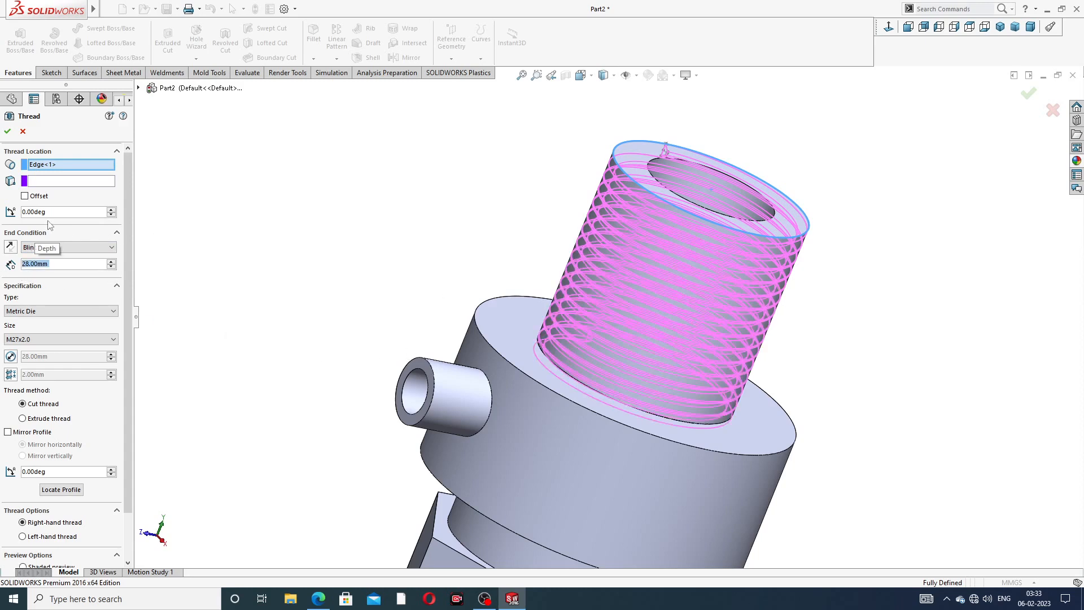
- Offset the thread start by 2 mm in the reversed direction, beyond the neck's top edge, and create the cut thread
click(31, 196)
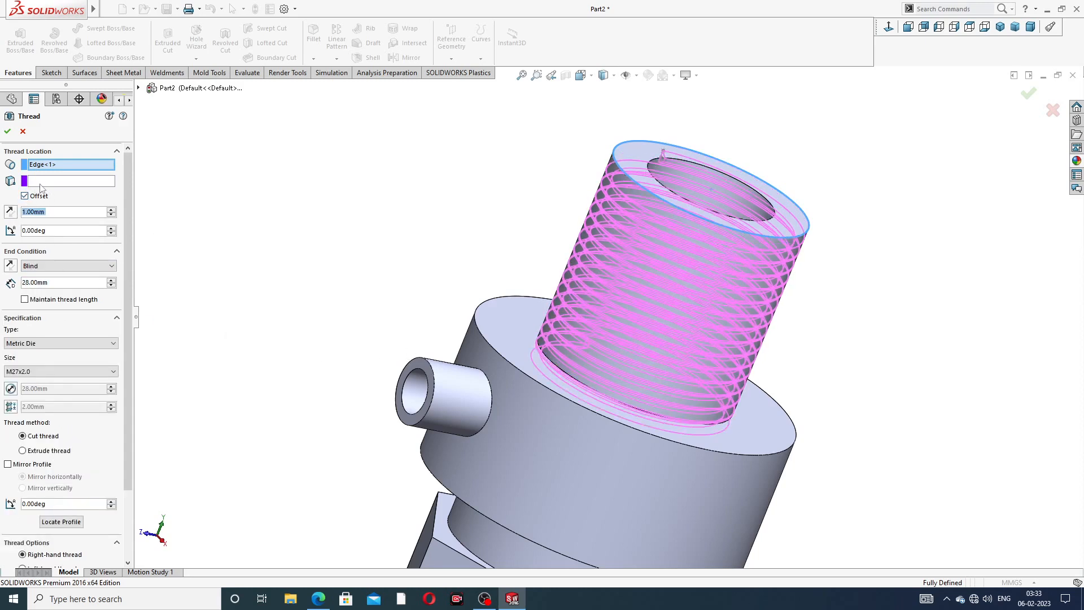
text(2)
key(Return)
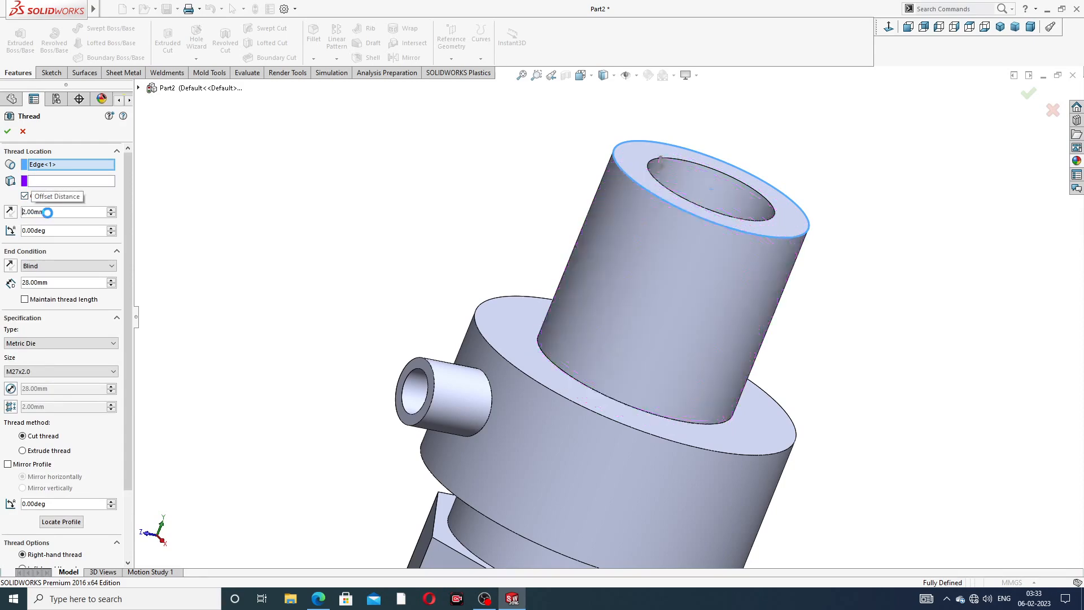
click(10, 211)
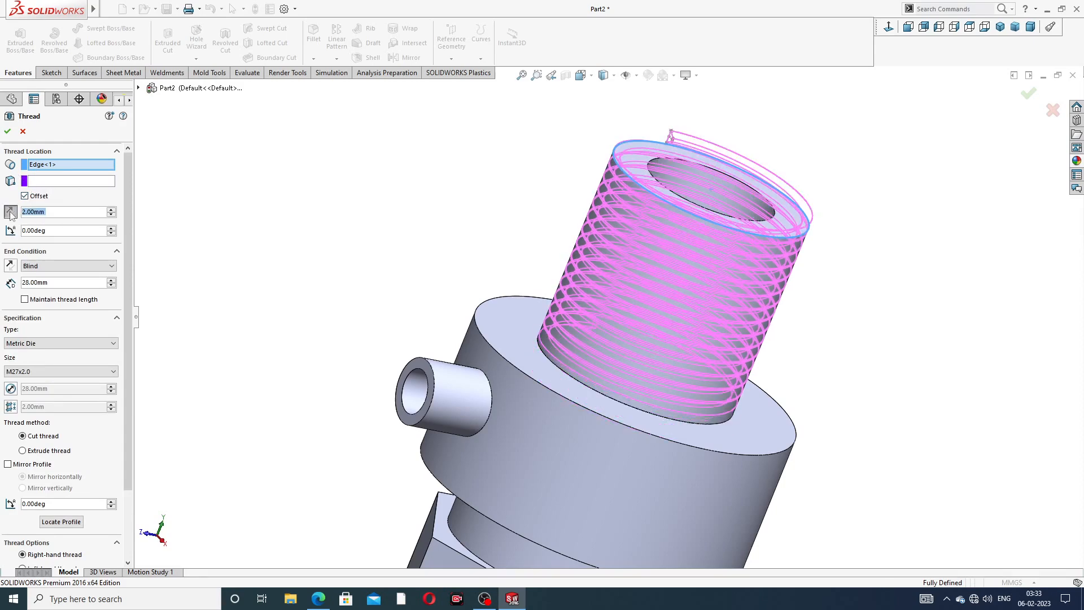
middle_drag(372, 251, 387, 327)
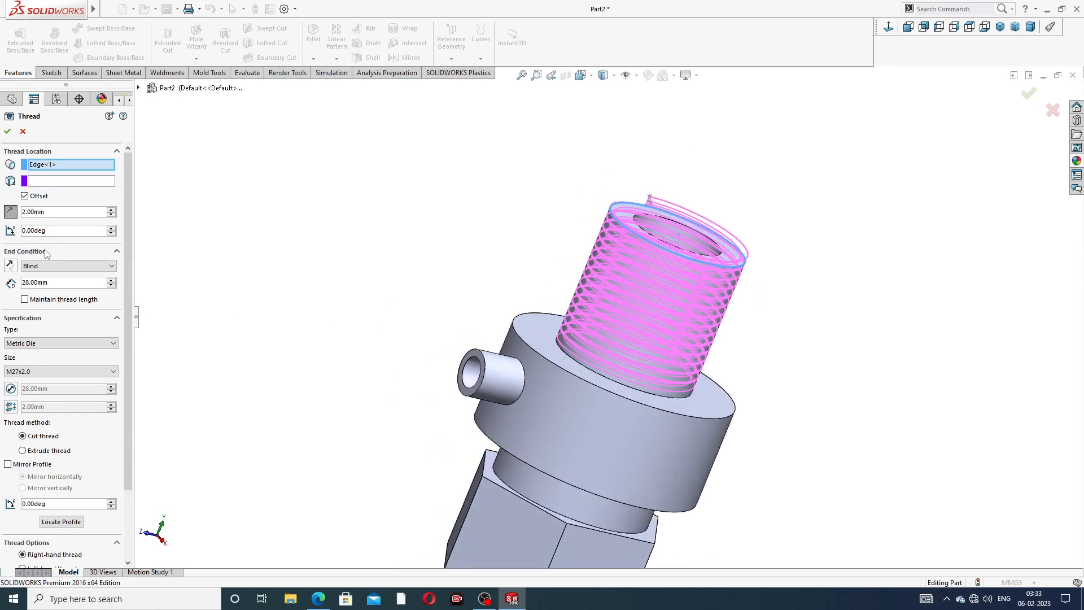
click(8, 133)
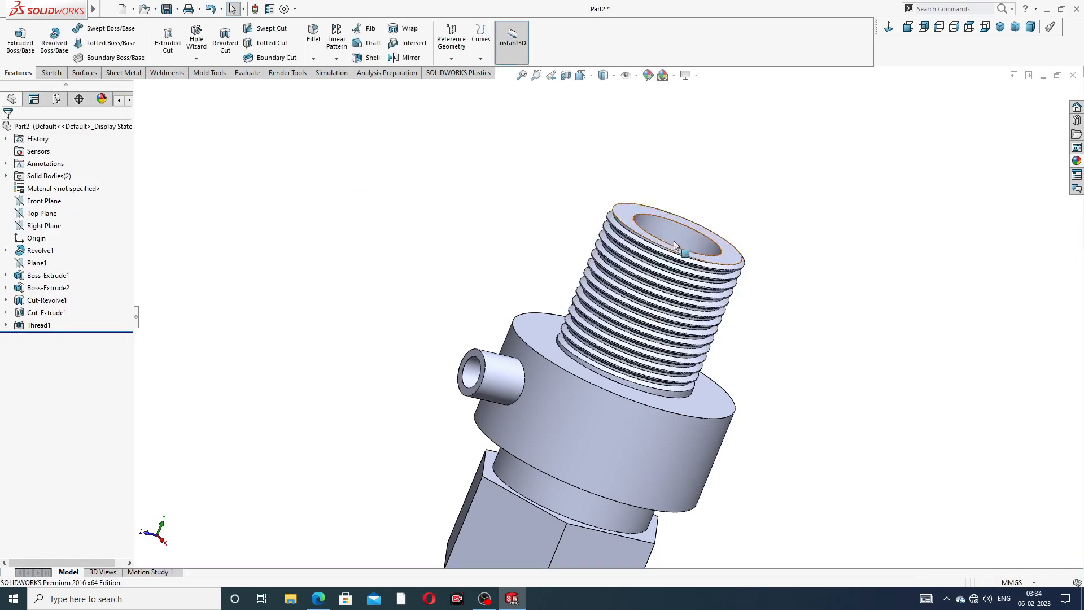
- Colour the thread feature dark grey
click(40, 326)
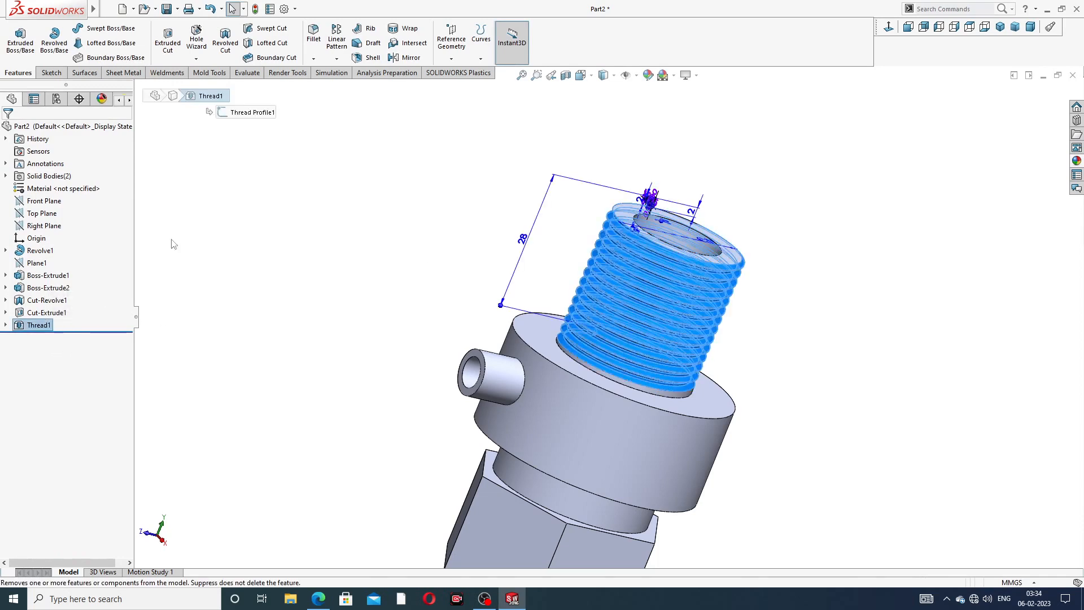
click(649, 76)
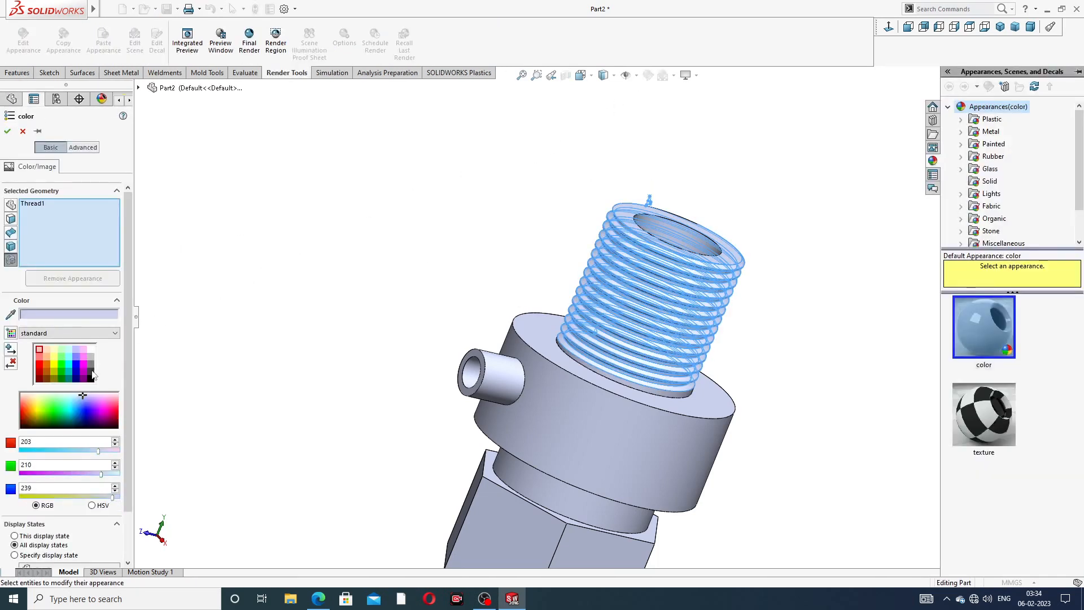
click(91, 374)
click(7, 131)
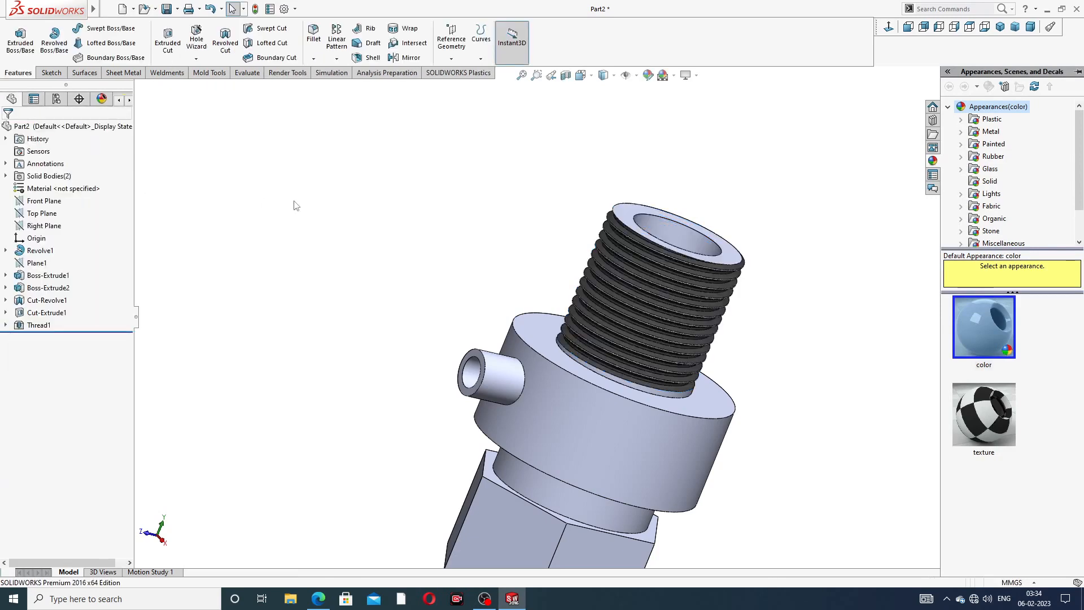
- Examine the dark thread and the whole nozzle body from several angles
scroll(464, 235, up, 3)
scroll(544, 271, up, 2)
middle_drag(544, 271, 619, 384)
scroll(644, 309, down, 4)
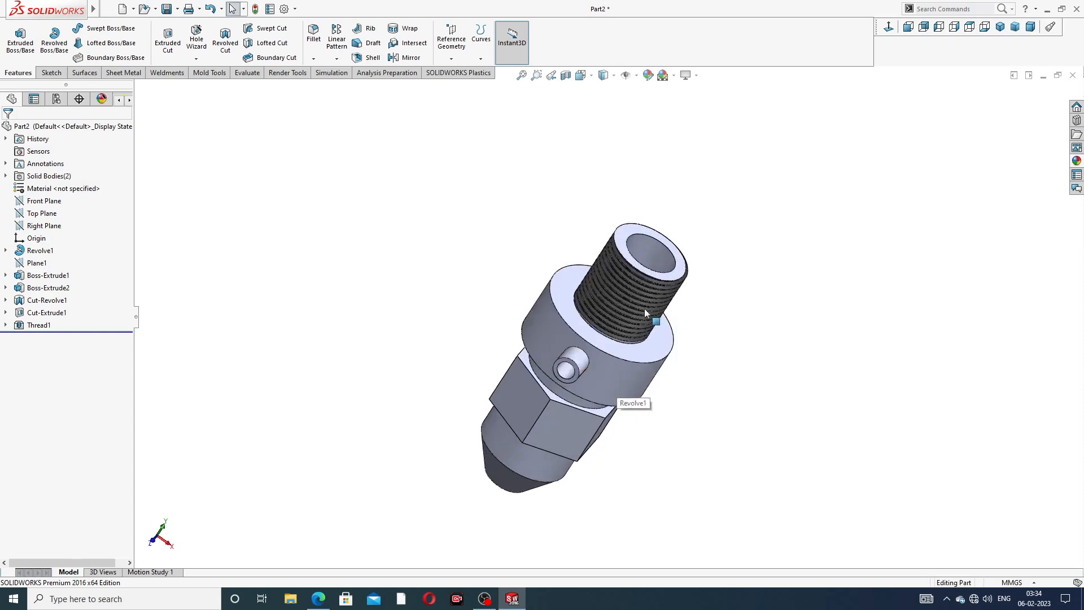
middle_drag(608, 328, 620, 422)
scroll(566, 415, down, 1)
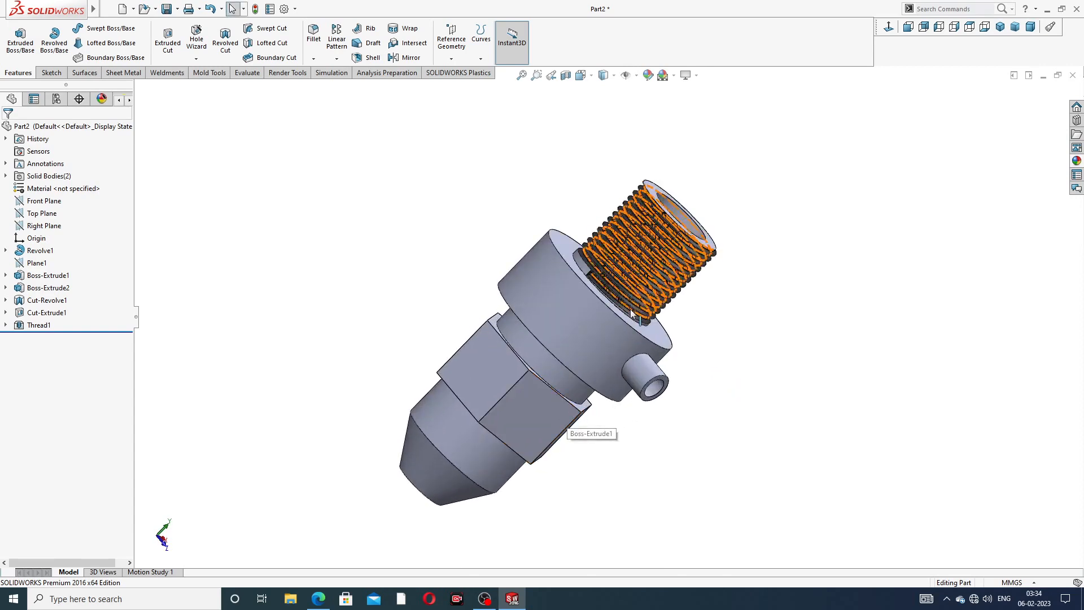
scroll(624, 322, up, 2)
middle_drag(628, 324, 498, 247)
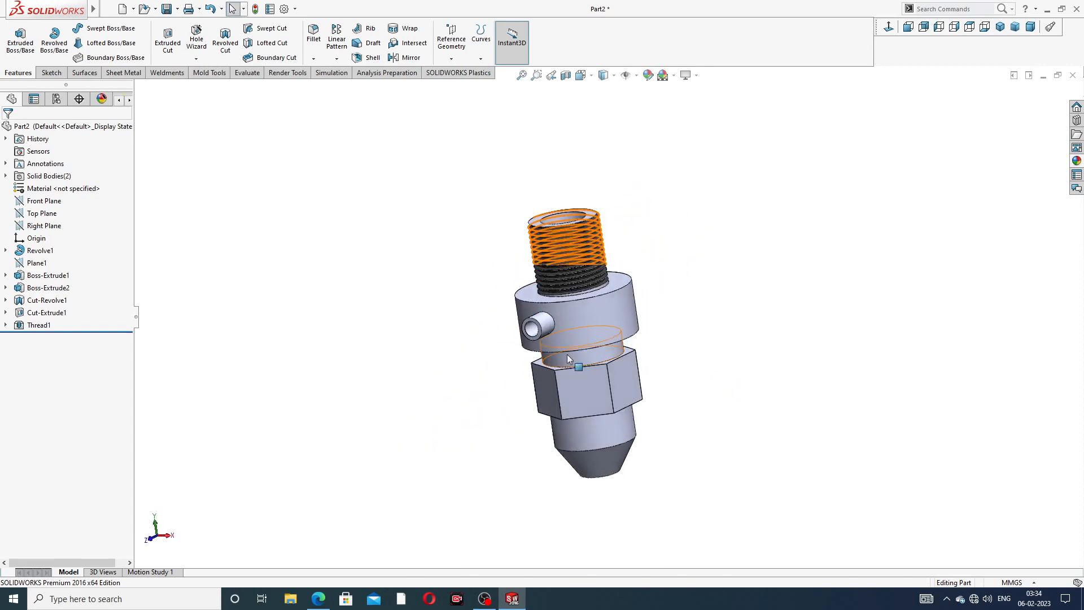
scroll(569, 356, down, 2)
scroll(593, 339, up, 2)
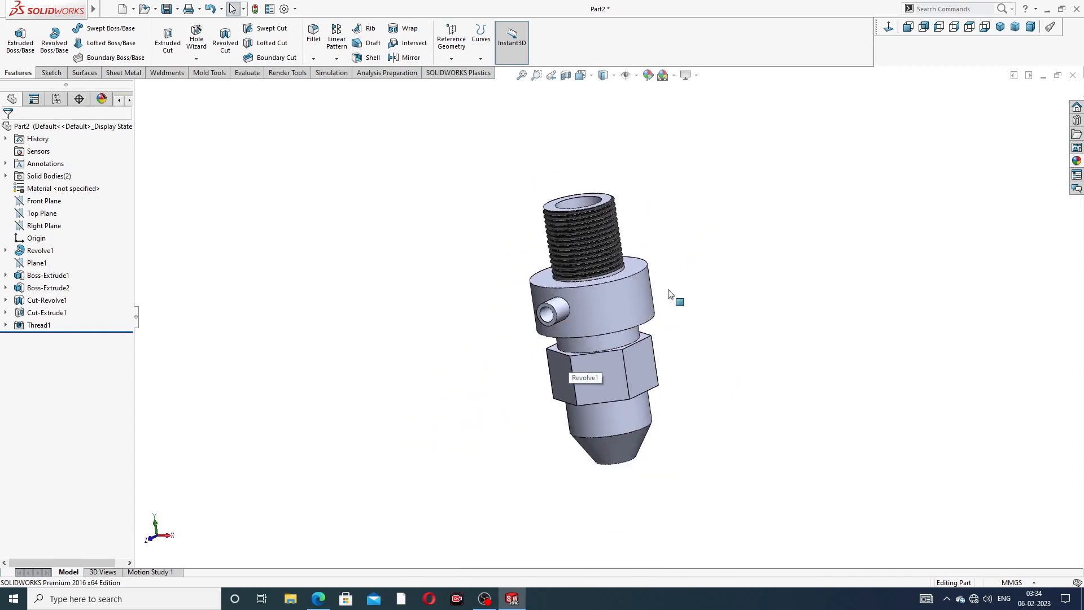
- Browse the appearance library's materials and apply the polished brass metal appearance to the nozzle
click(1077, 161)
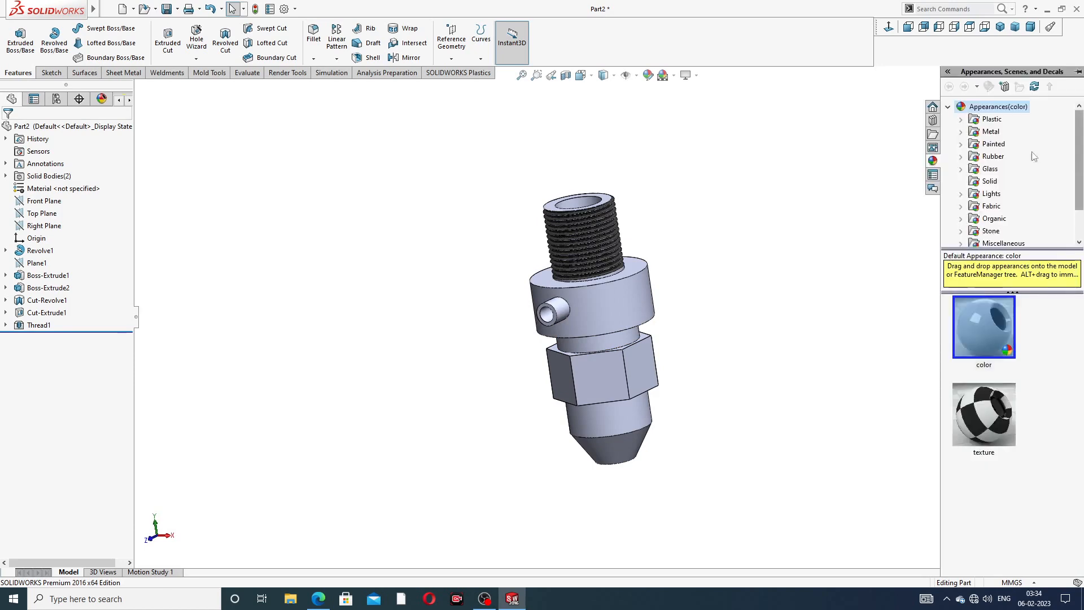
click(995, 131)
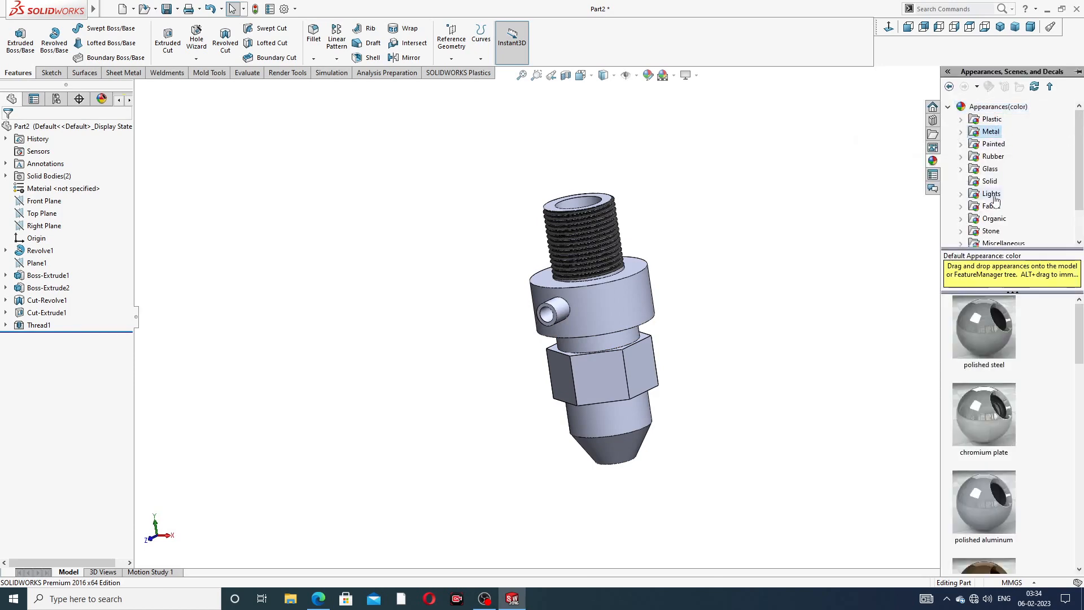
click(993, 145)
click(994, 158)
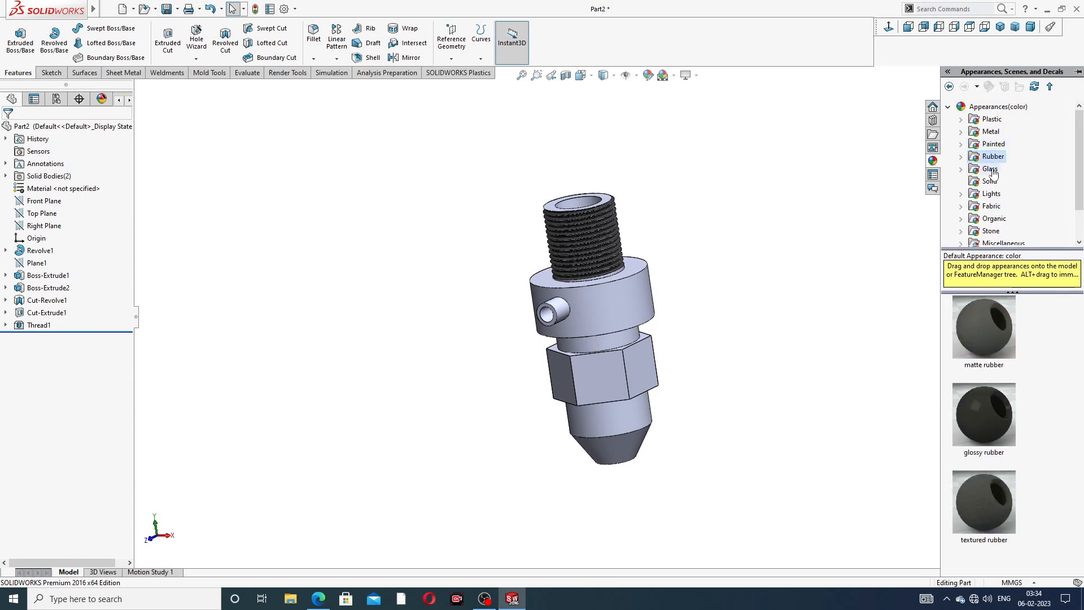
click(991, 168)
click(992, 133)
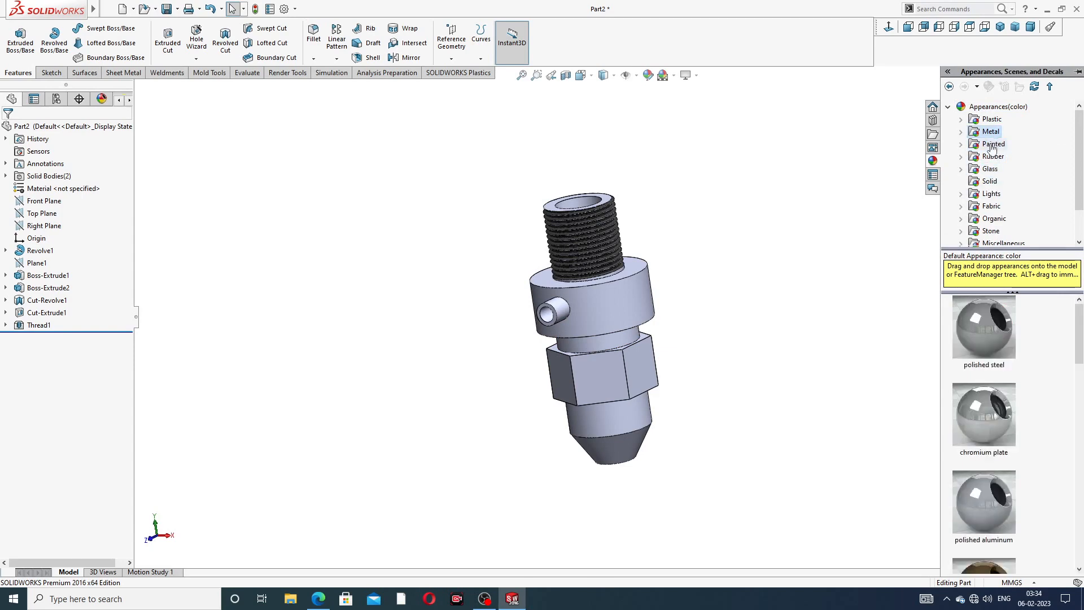
double_click(995, 135)
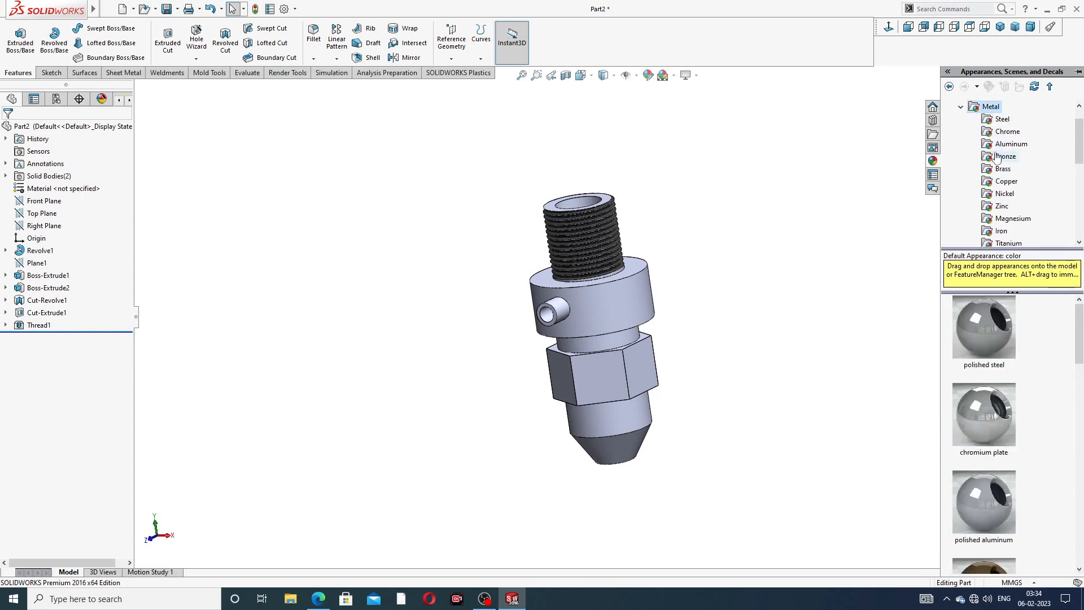
click(1001, 133)
click(1001, 145)
click(1003, 157)
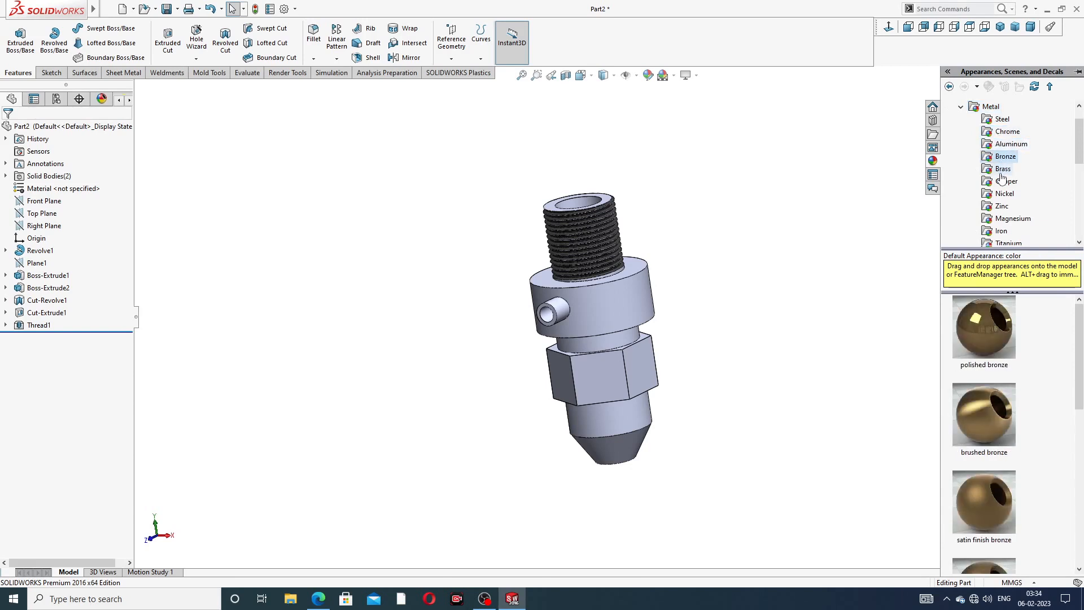
click(1003, 169)
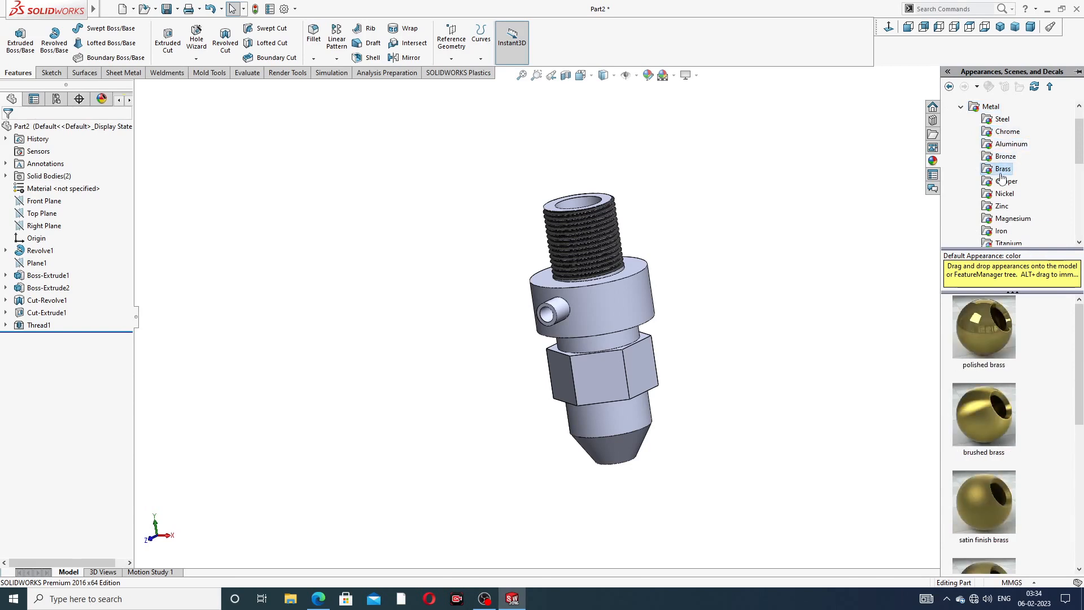
double_click(986, 327)
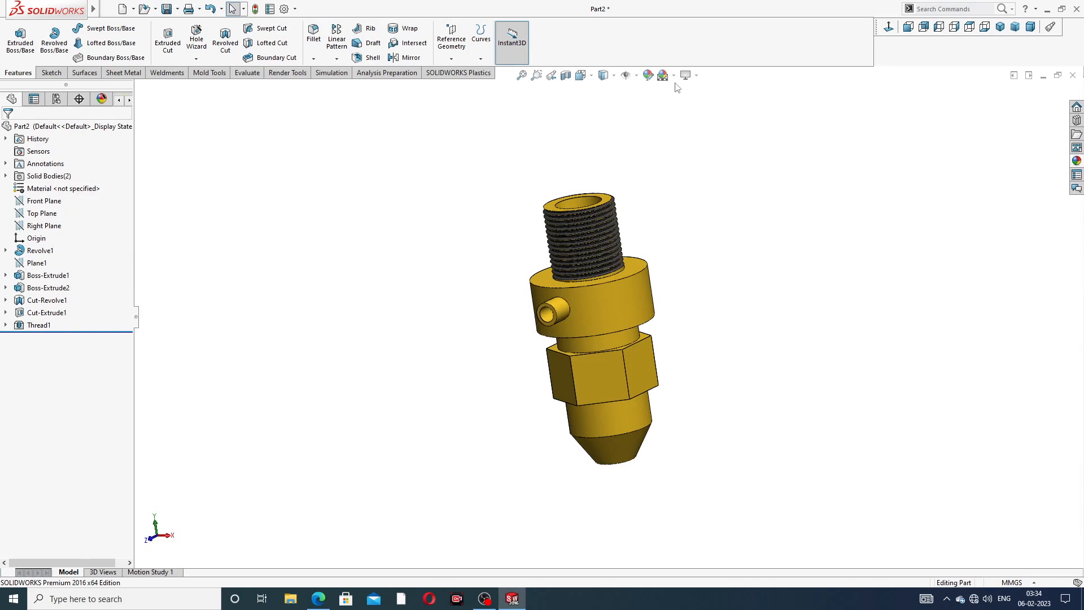
- Turn on the Cartoon display effect and accept its rendering notice
click(696, 75)
click(711, 126)
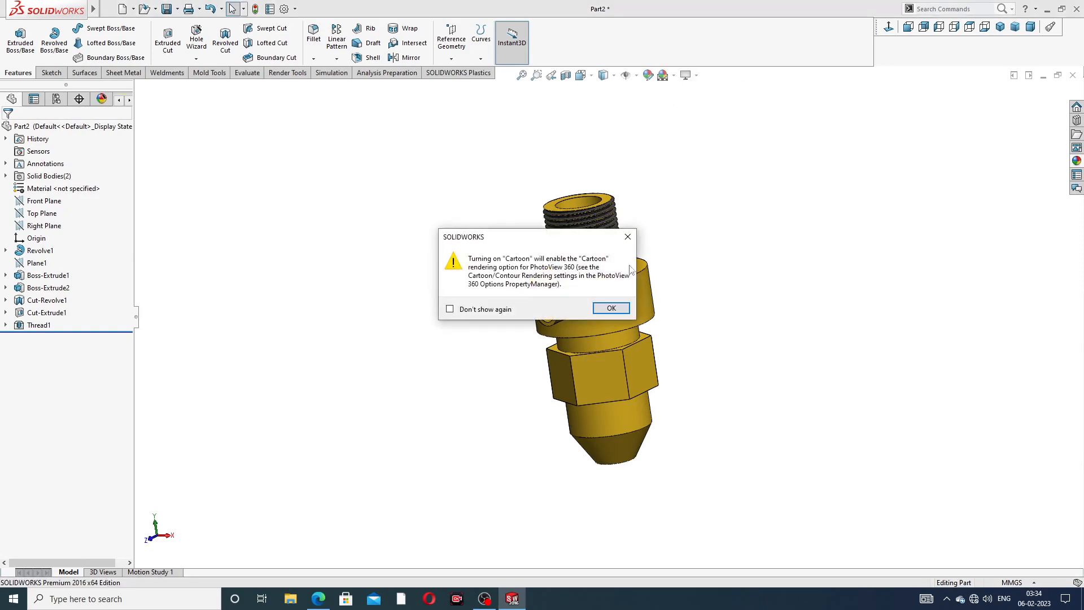
click(611, 307)
- Examine the brass nozzle's interior with a section preview on the Right Plane, and cancel the section view
scroll(605, 283, down, 3)
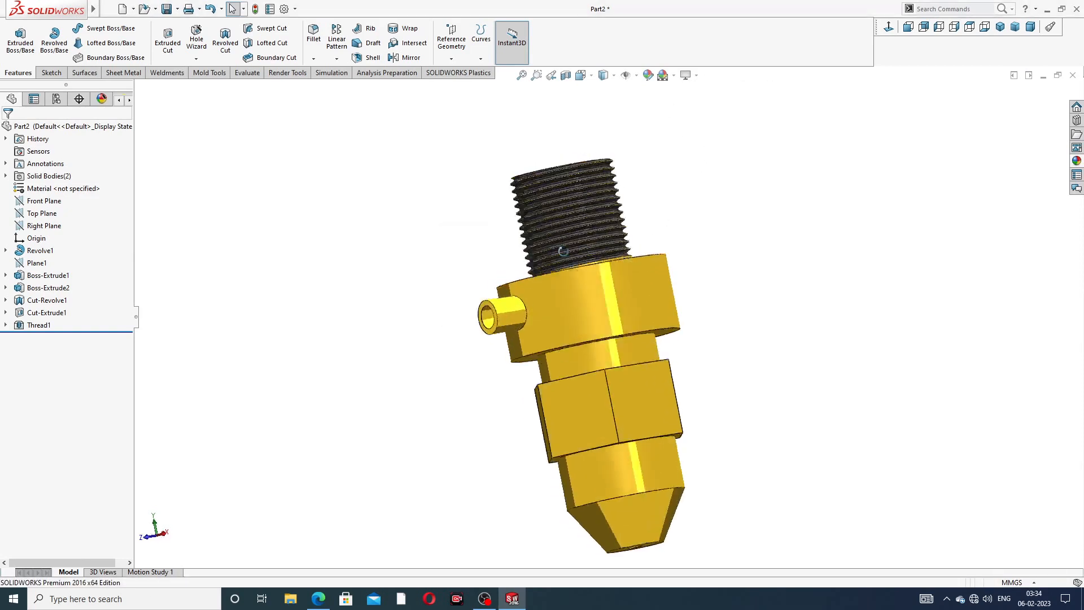
middle_drag(563, 251, 530, 312)
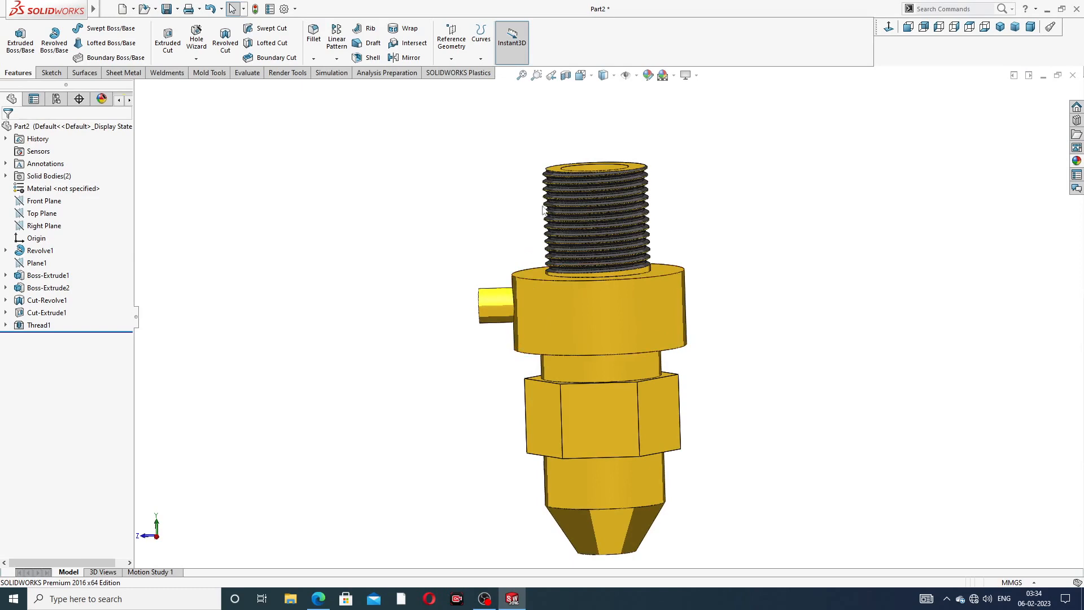
click(565, 75)
mouse_move(613, 297)
middle_down()
mouse_move(694, 238)
mouse_move(690, 284)
mouse_move(765, 245)
mouse_move(613, 292)
middle_up()
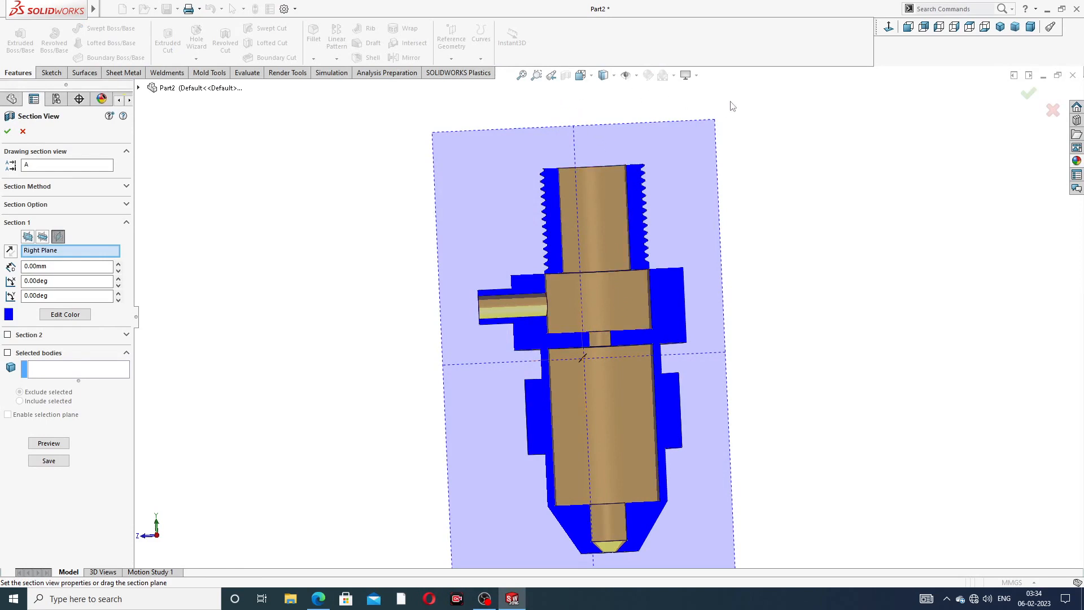
click(1053, 110)
- Colour the inner faces of the top bore and the side inlet hole light grey, RGB 192, 192, 192
middle_drag(729, 217, 760, 442)
scroll(584, 337, down, 3)
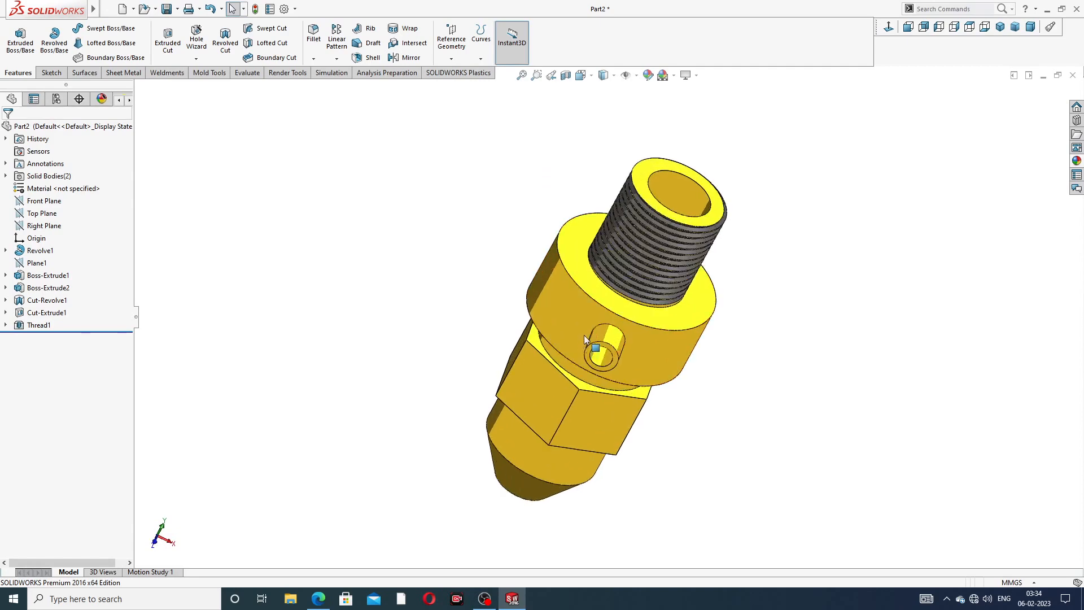
middle_drag(658, 265, 713, 178)
scroll(726, 184, up, 3)
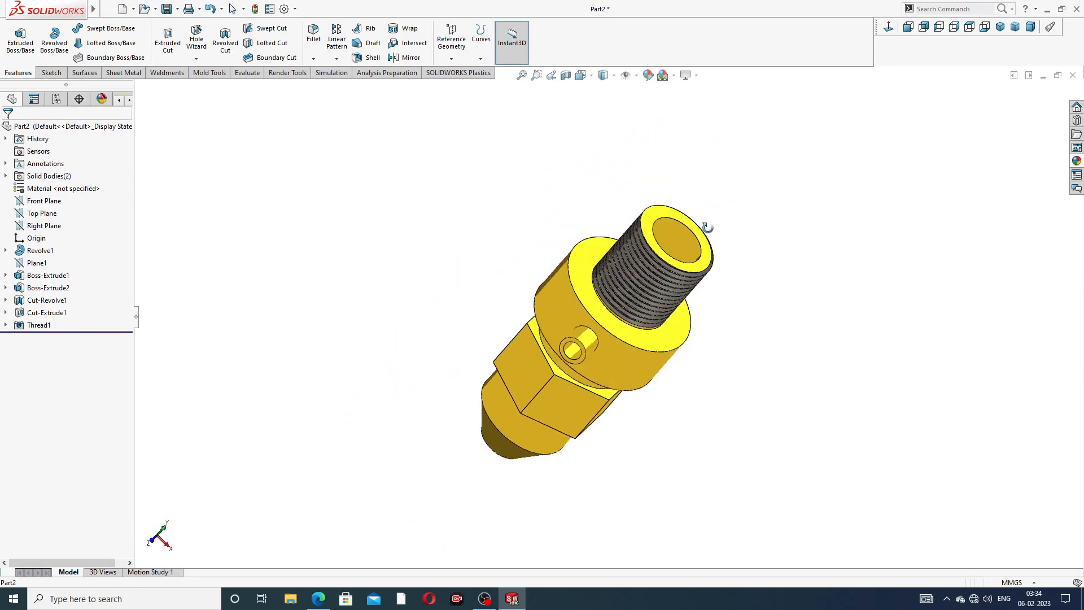
click(689, 243)
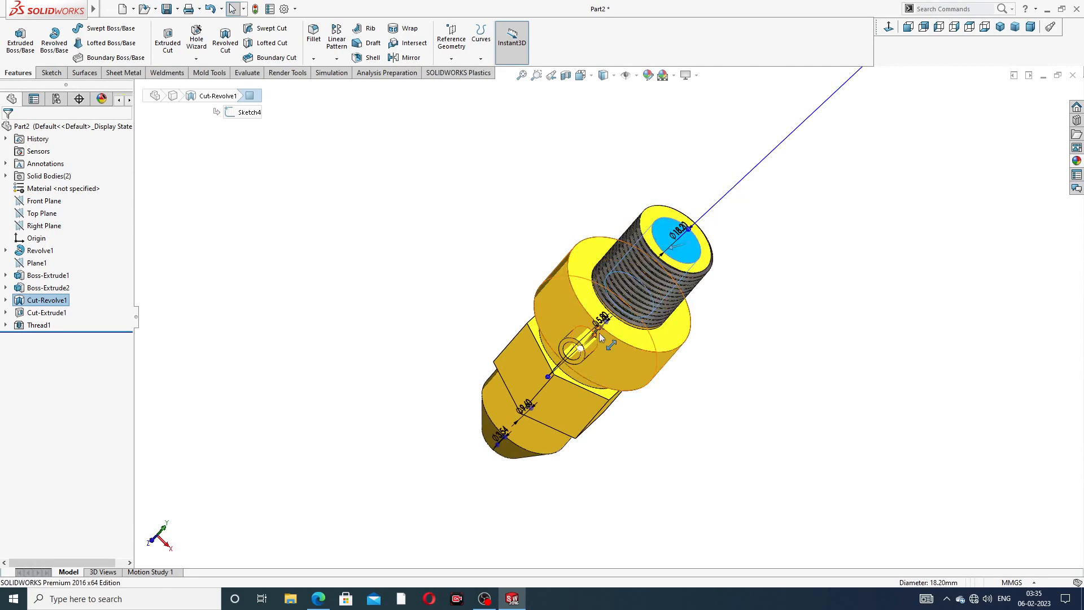
scroll(577, 357, down, 5)
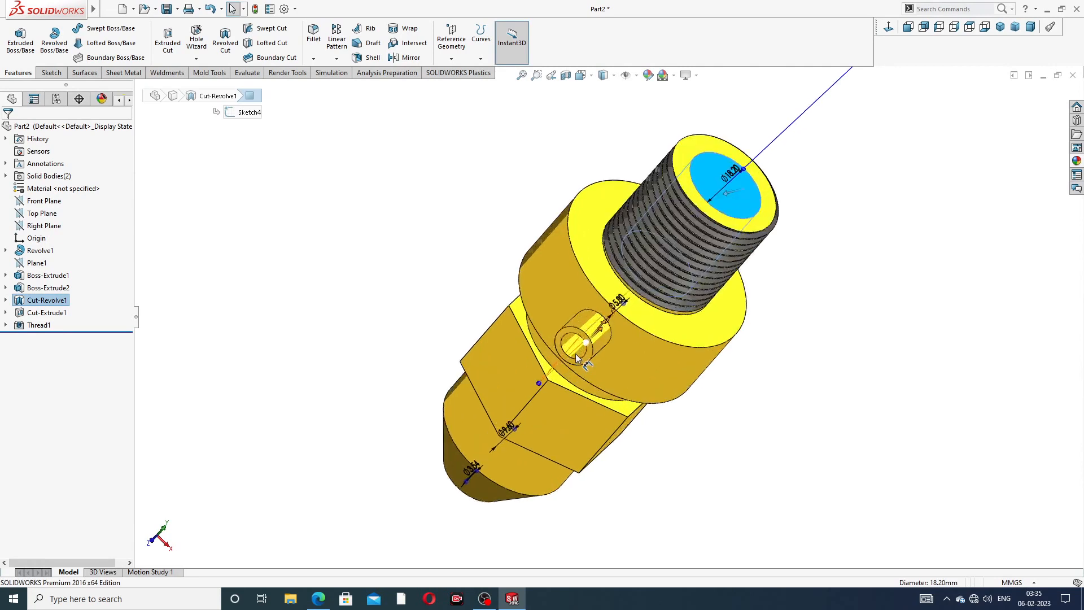
ctrl+click(601, 333)
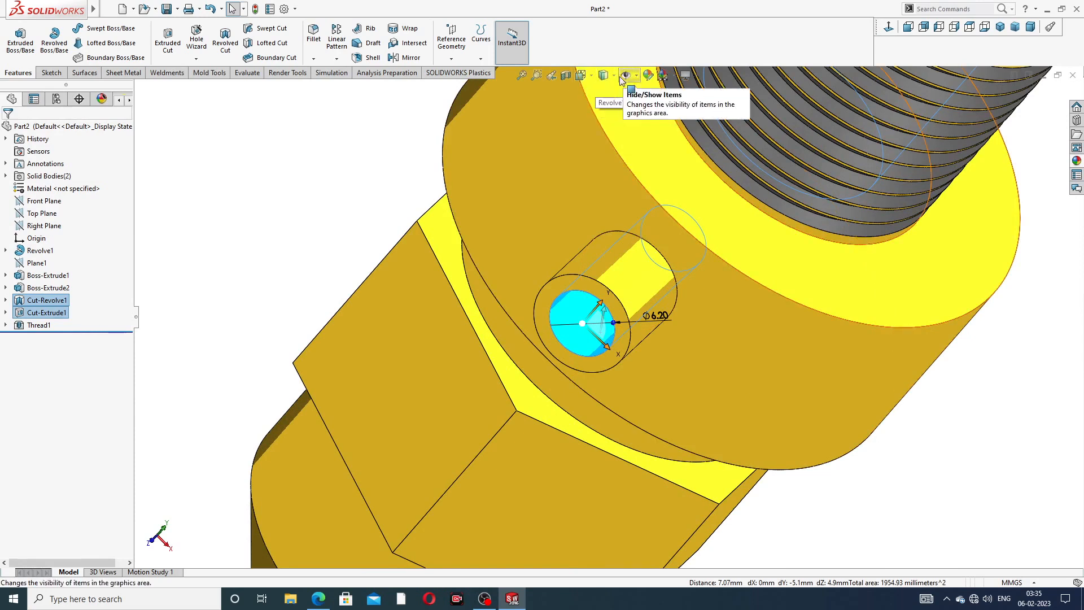
click(648, 75)
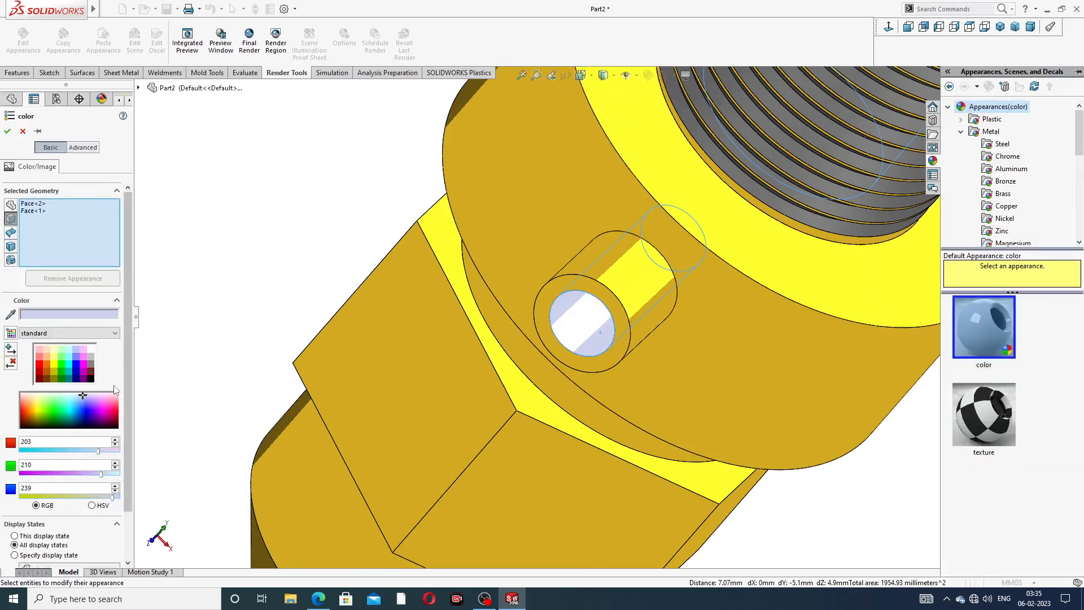
click(91, 357)
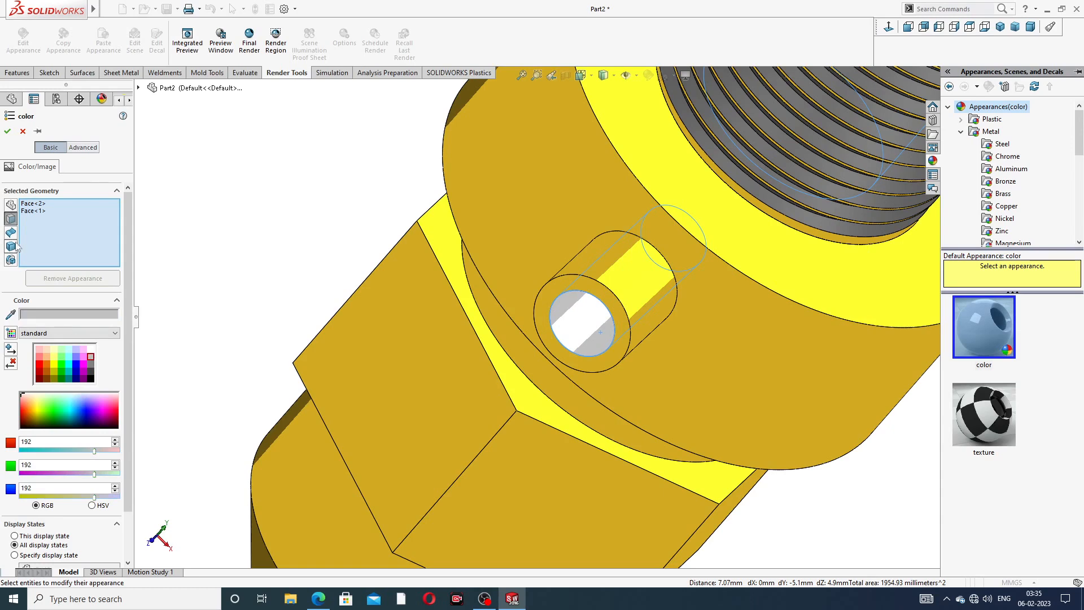
click(7, 131)
- Examine the coloured nozzle from several angles and show the whole part in the isometric view
scroll(282, 235, up, 8)
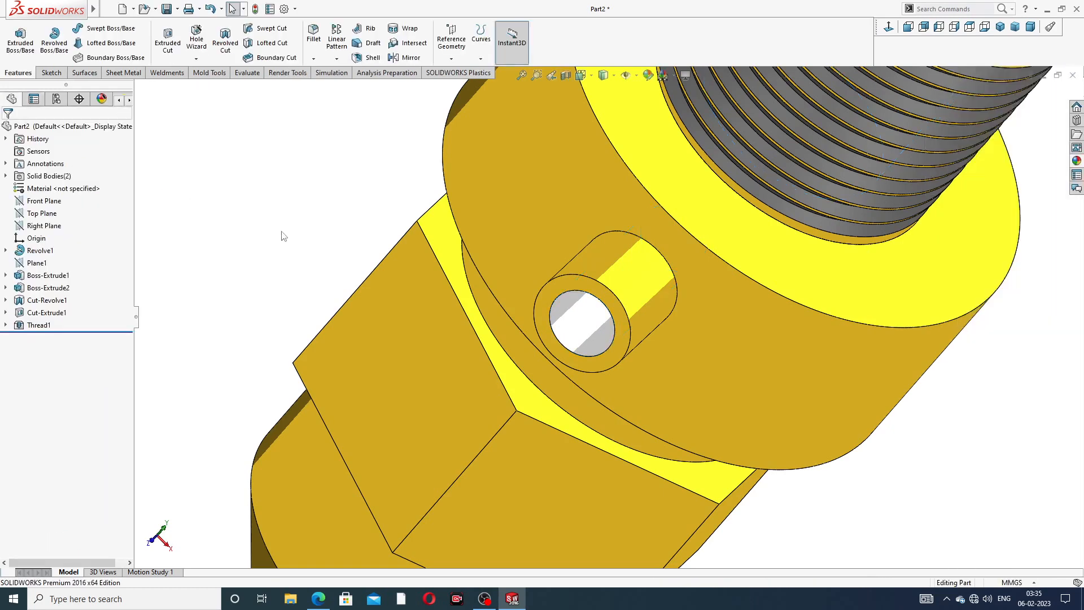
middle_drag(656, 202, 760, 215)
scroll(701, 299, down, 2)
middle_drag(700, 299, 732, 194)
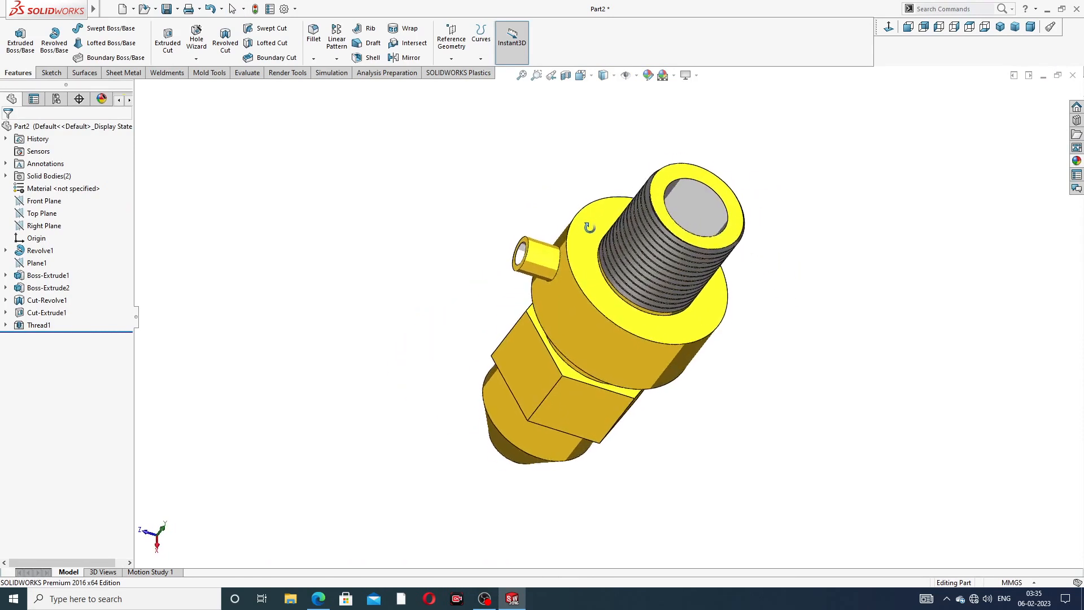
click(889, 26)
middle_drag(668, 312, 736, 151)
click(1000, 27)
scroll(707, 201, down, 1)
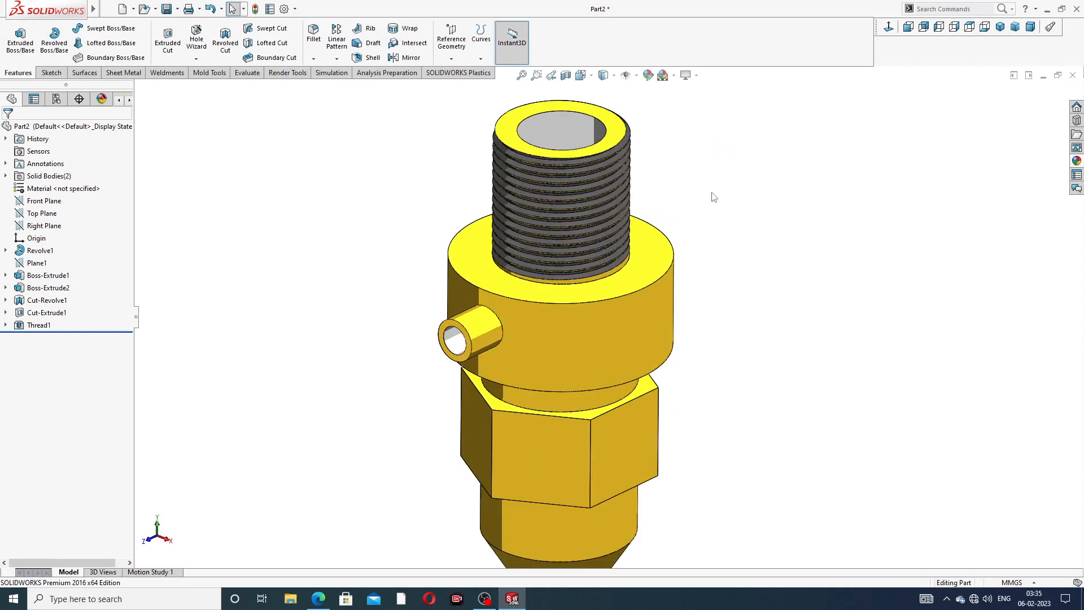
scroll(715, 197, up, 1)
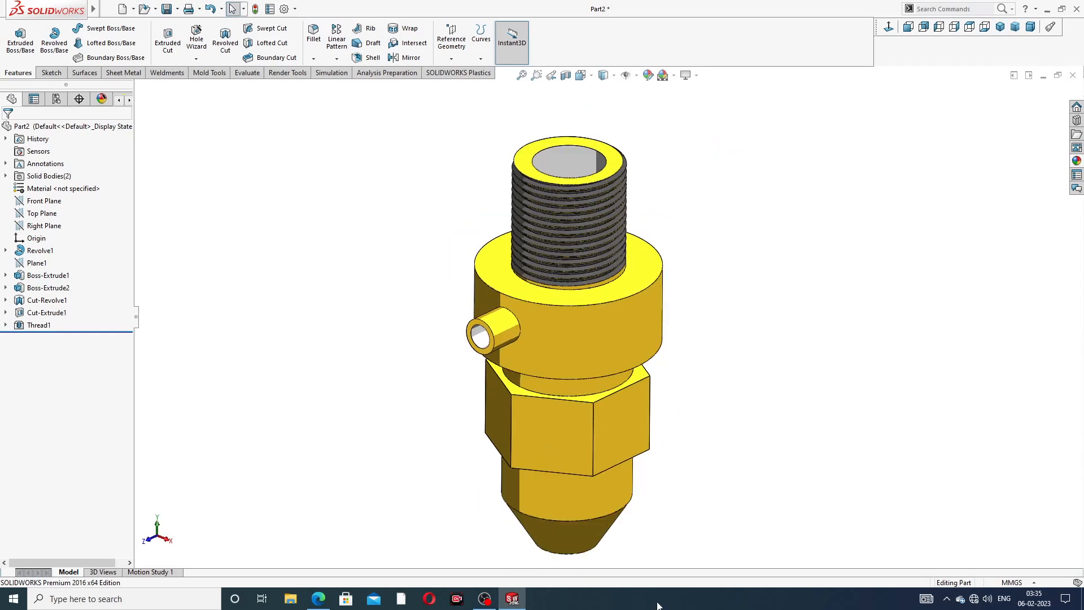